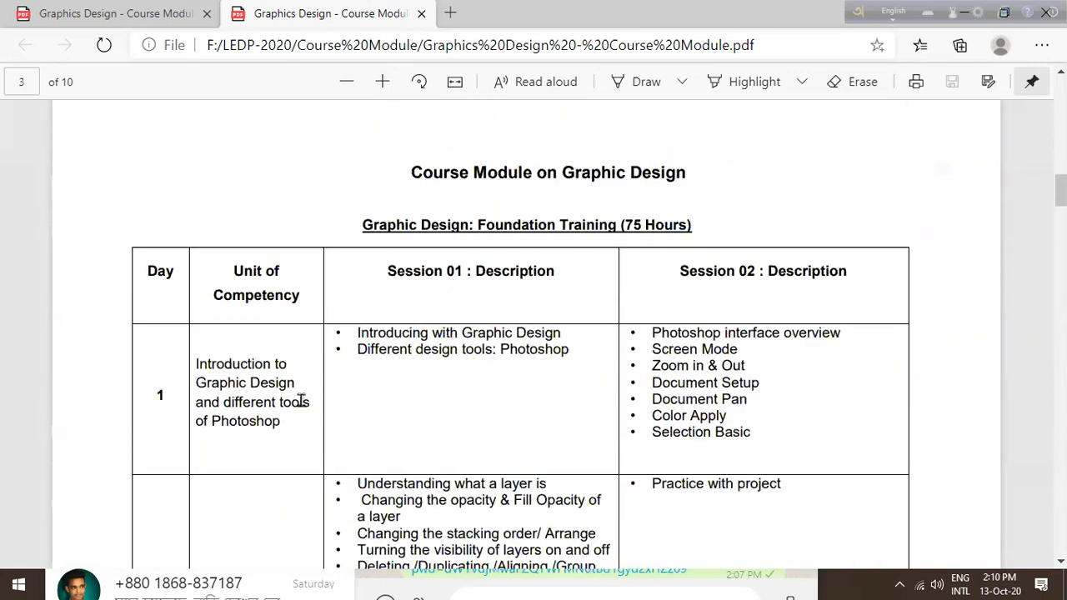
Examine Day 1's unit of competency and the first Session 01 topic, Introducing with Graphic Design, in the course module.
left_click_drag(204, 421, 274, 425)
left_click_drag(204, 402, 316, 405)
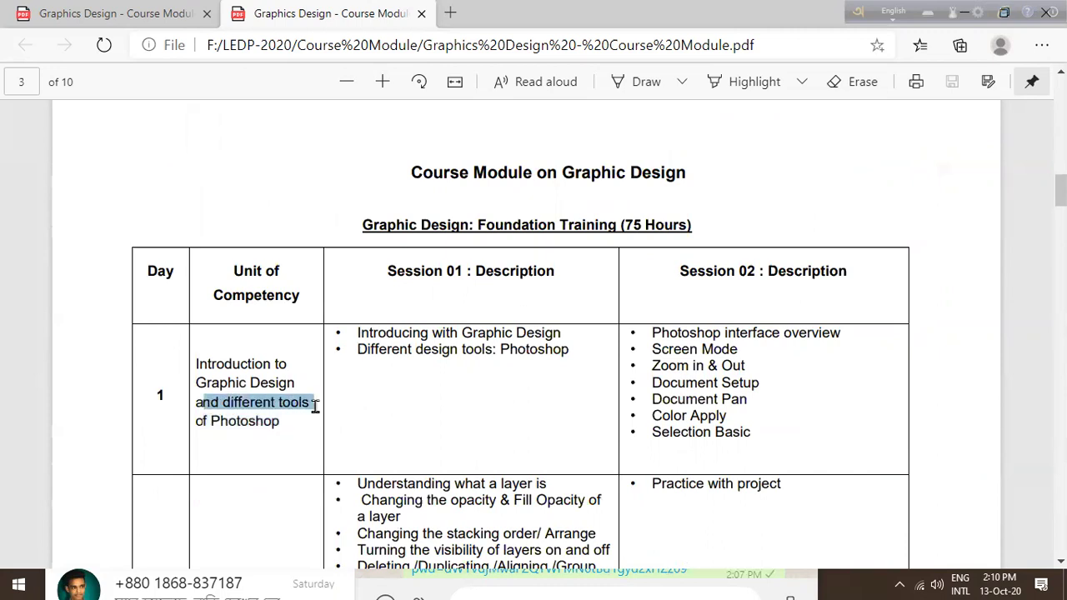
left_click_drag(357, 334, 424, 327)
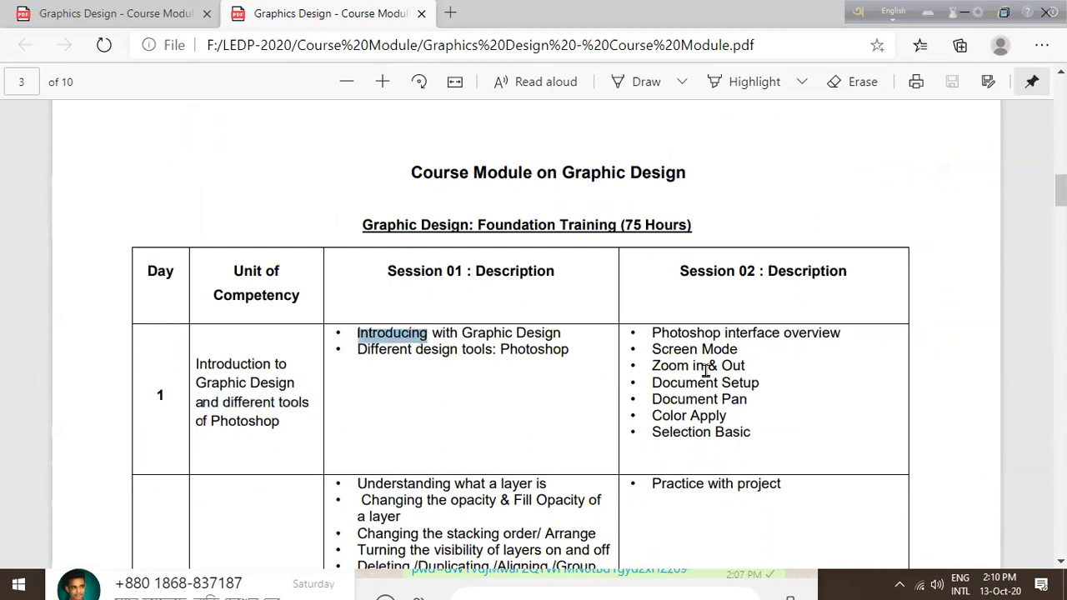
Go through Day 1's Session 02 topics, selecting each line from Photoshop interface overview down to Document Pan.
left_click_drag(651, 333, 845, 333)
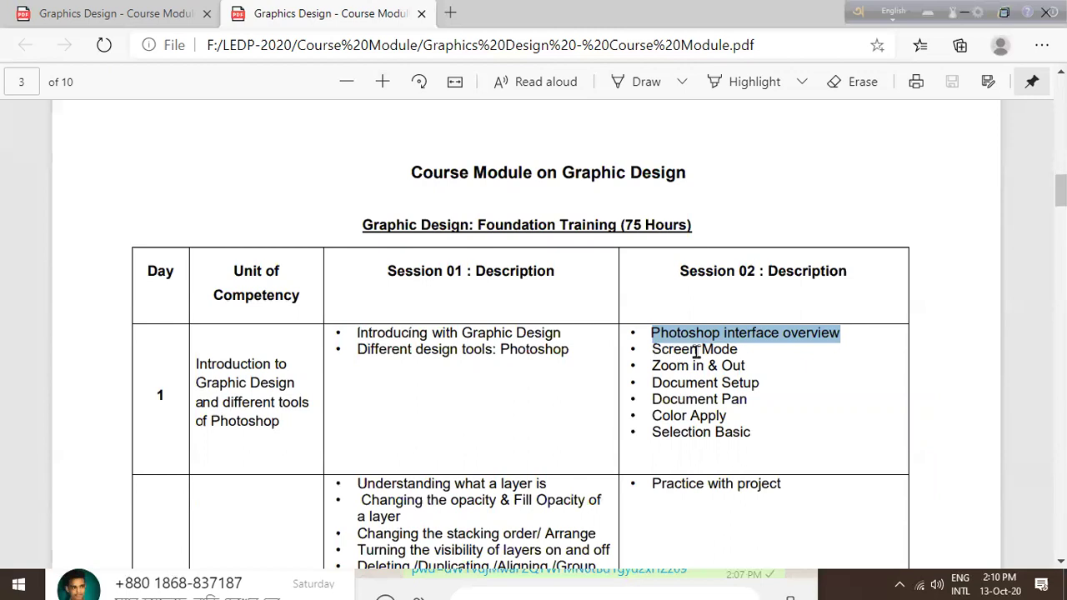
left_click_drag(676, 350, 753, 350)
left_click(757, 353)
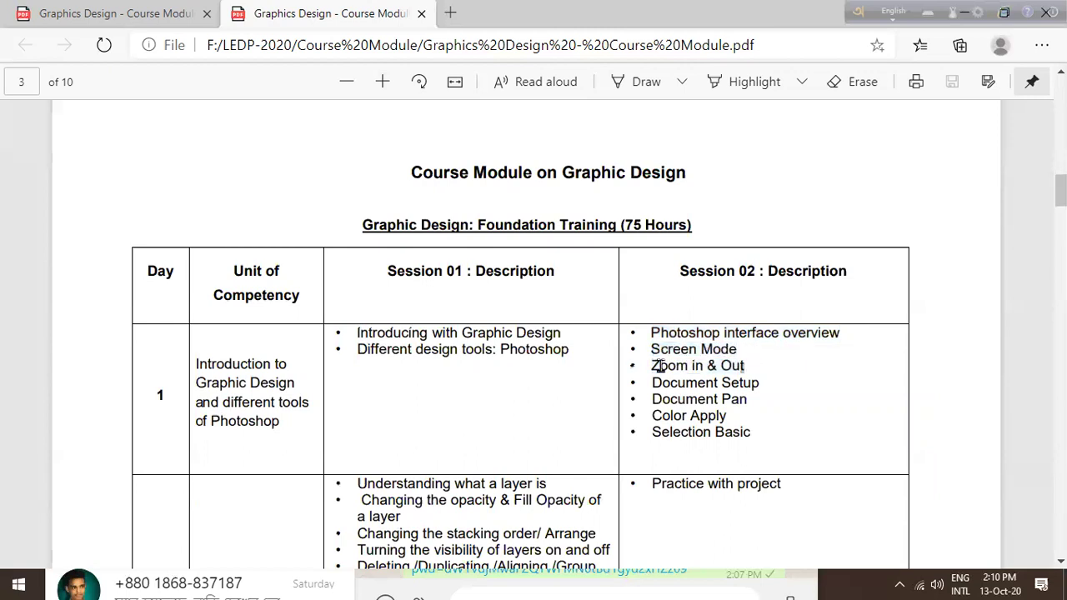
left_click_drag(649, 367, 757, 368)
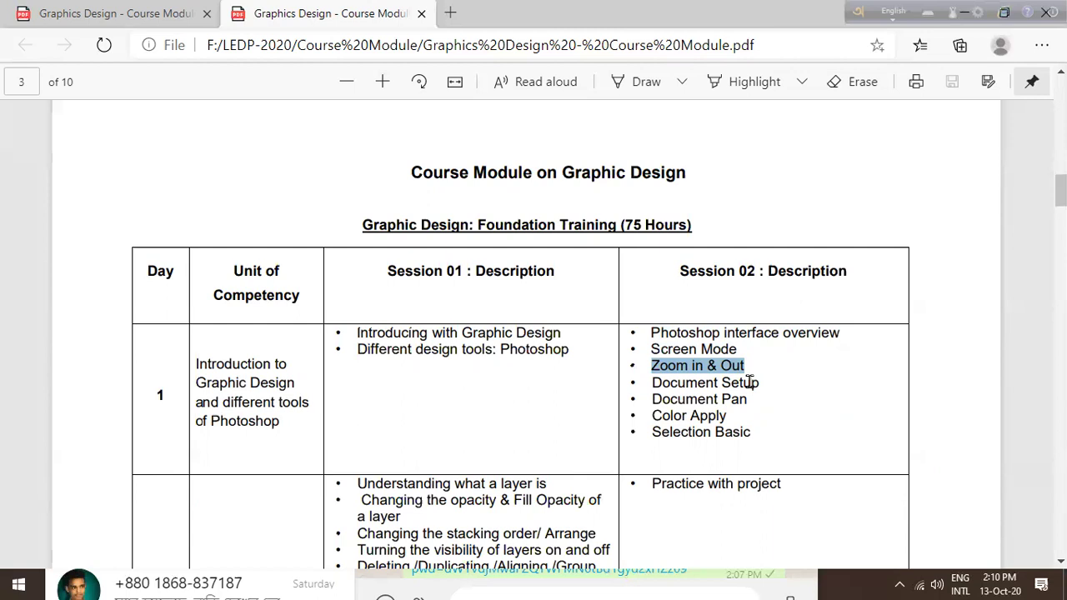
left_click_drag(652, 383, 783, 390)
left_click(788, 395)
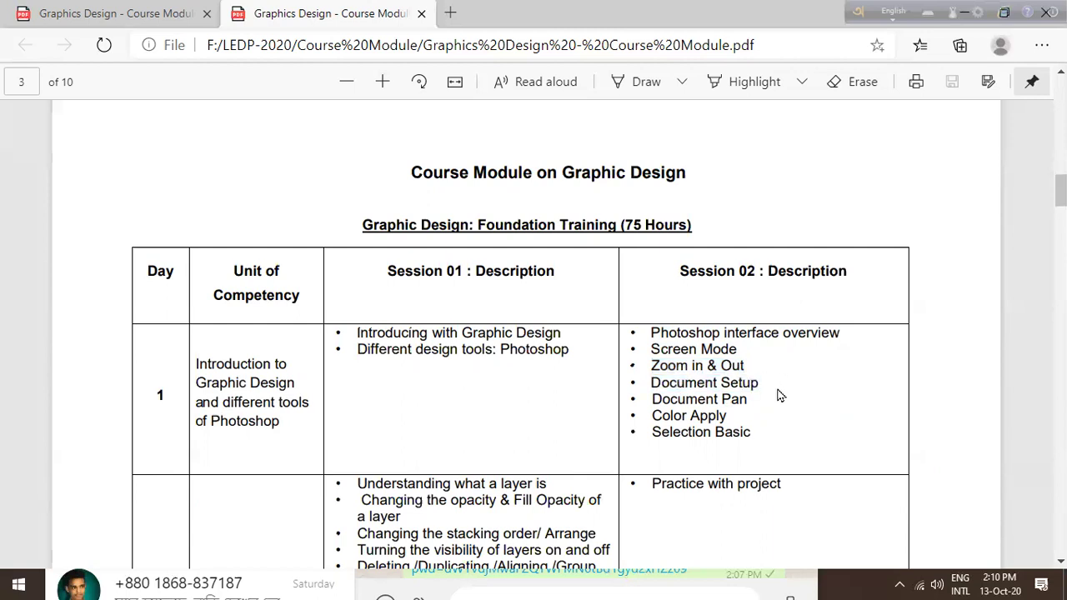
left_click_drag(653, 401, 786, 408)
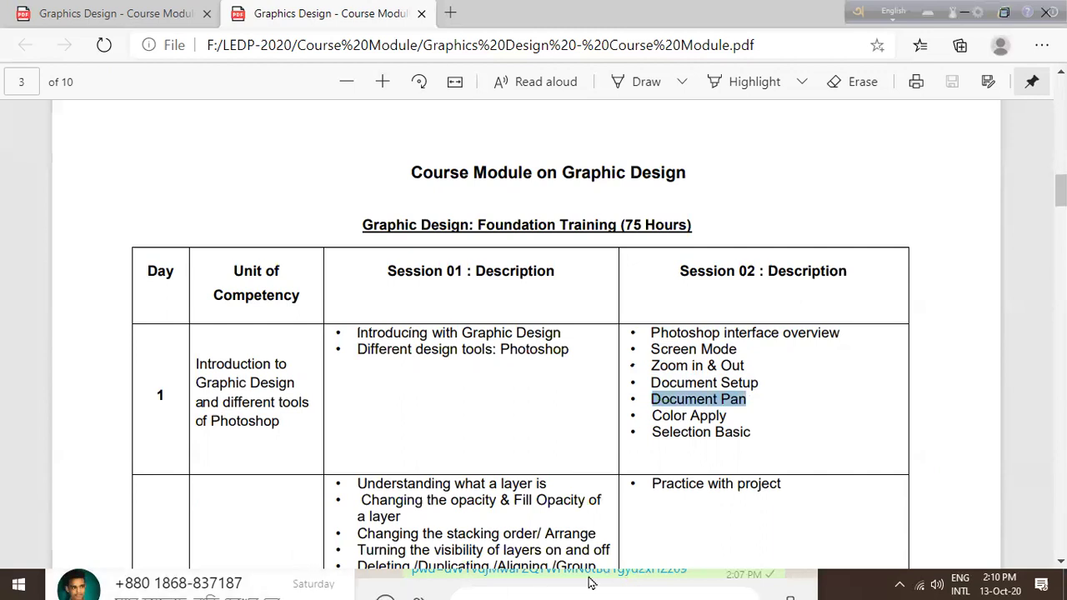
Switch to Photoshop and open the New Document dialog.
left_click(248, 583)
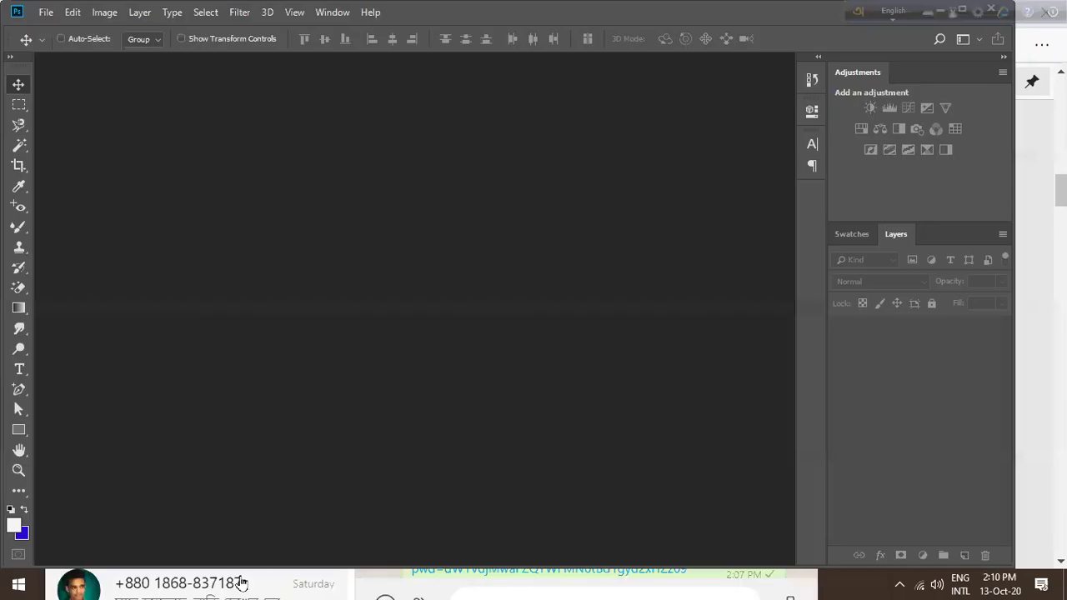
left_click(45, 12)
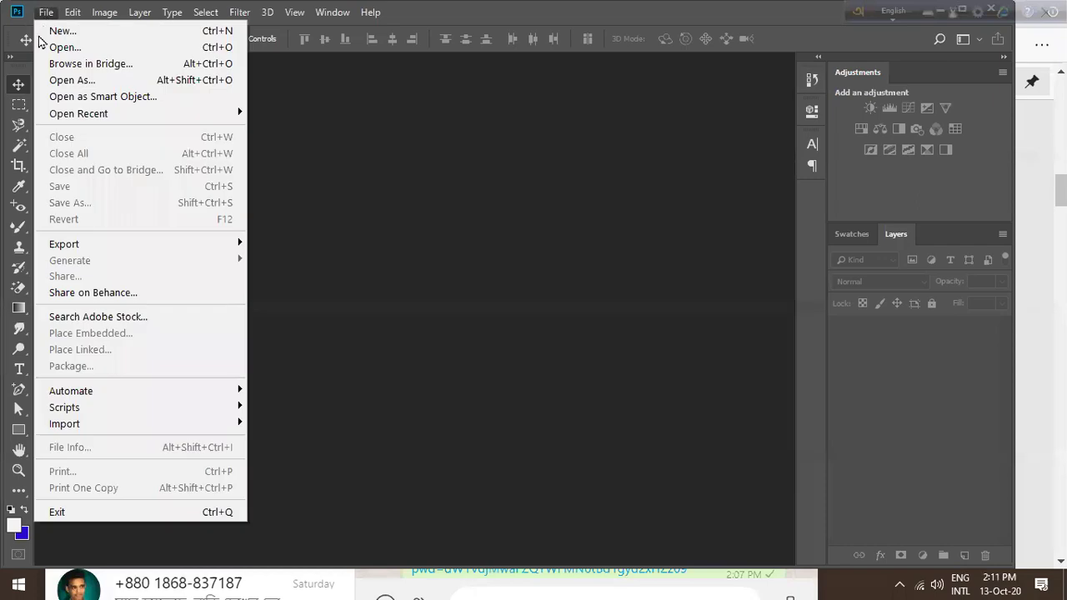
left_click(69, 30)
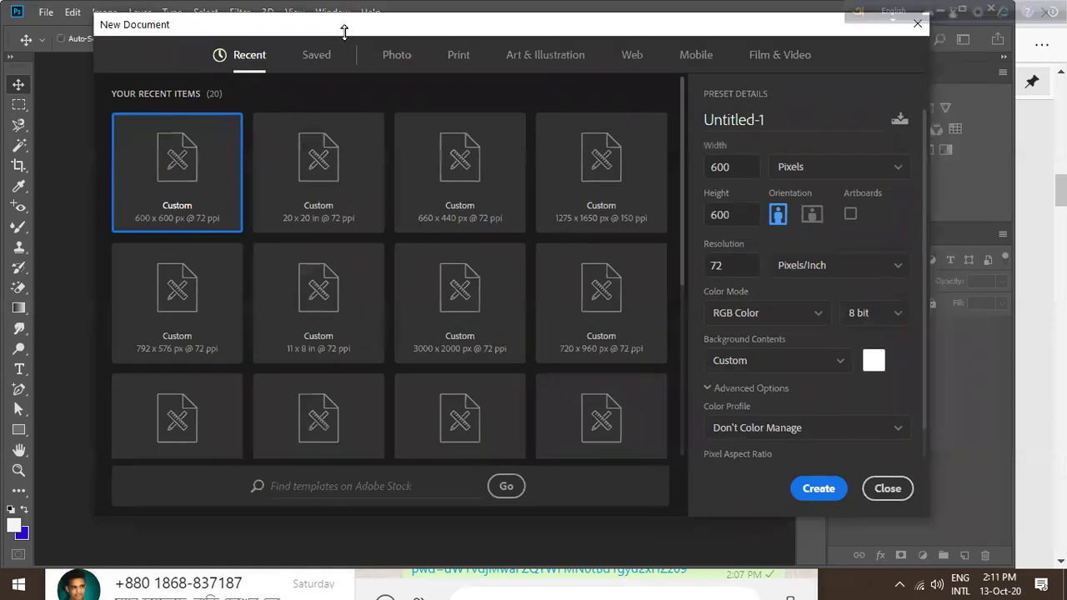
left_click_drag(344, 32, 361, 27)
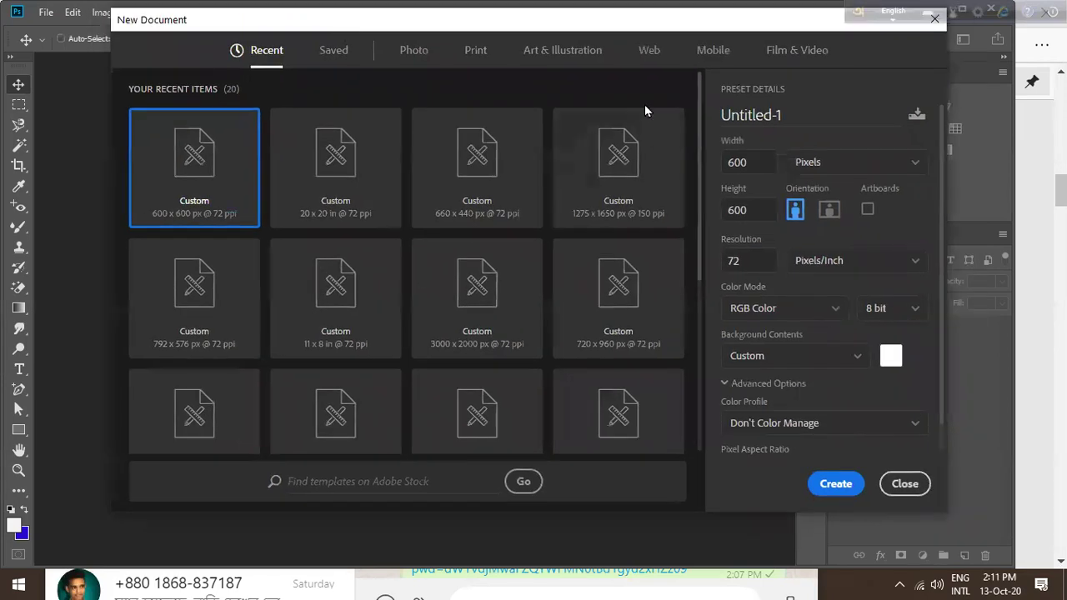
Check the width and height of the new document and enable Artboards.
left_click(833, 110)
left_click(763, 161)
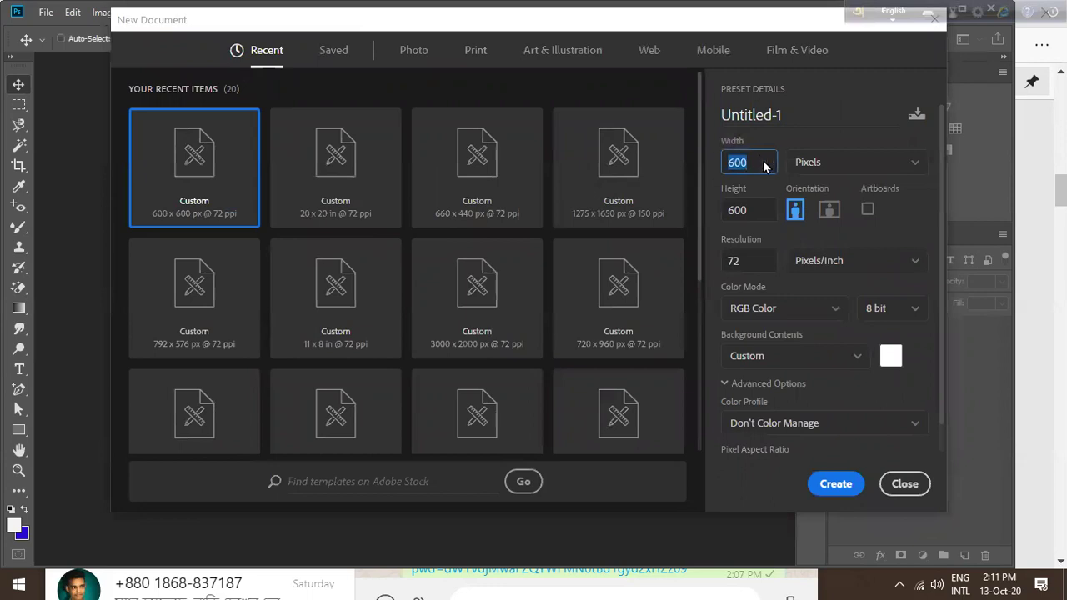
key("Tab")
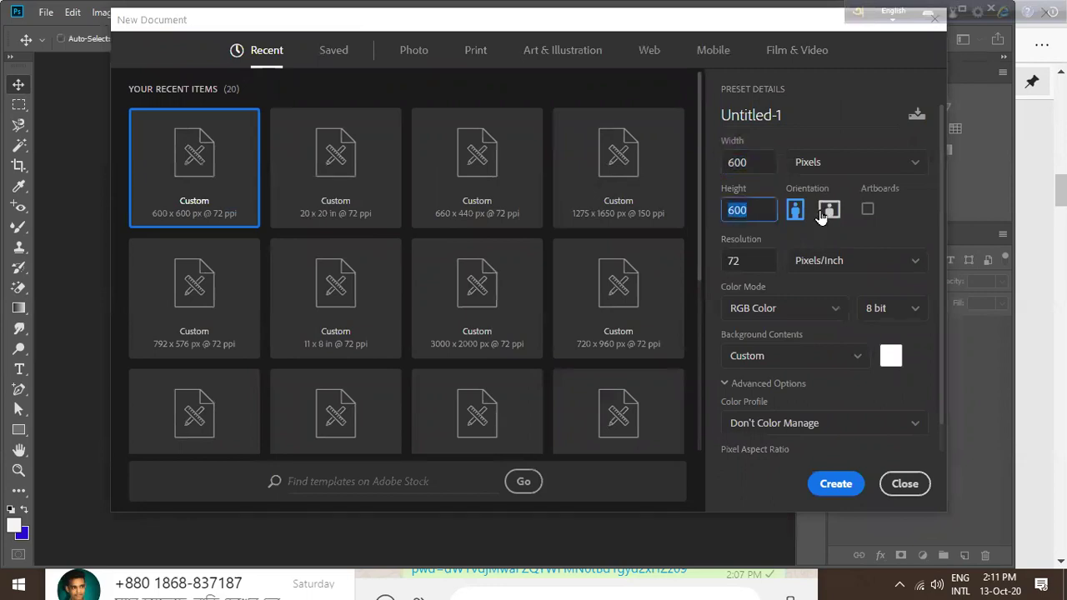
left_click(867, 211)
left_click(867, 210)
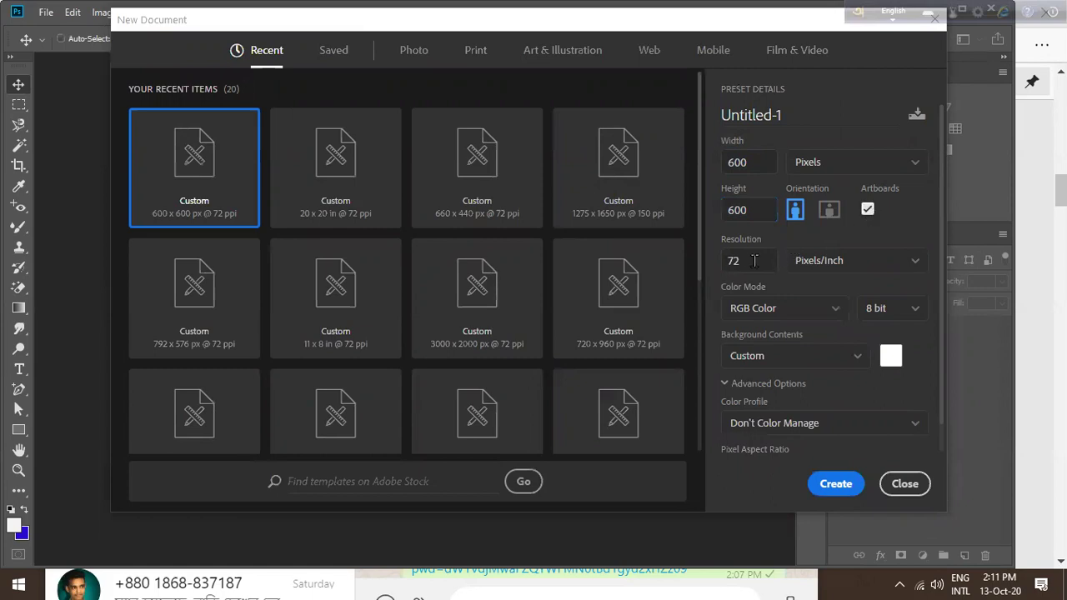
Examine the new document's resolution value, resolution unit and background contents settings.
double_click(751, 259)
left_click(870, 263)
left_click(870, 263)
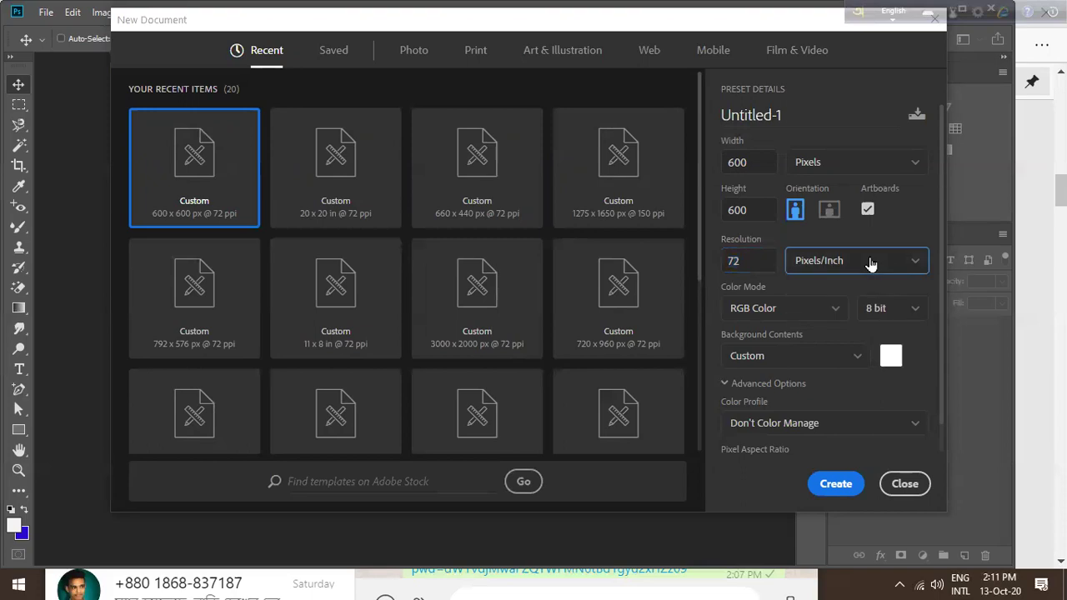
left_click(870, 263)
left_click(870, 263)
left_click(722, 262)
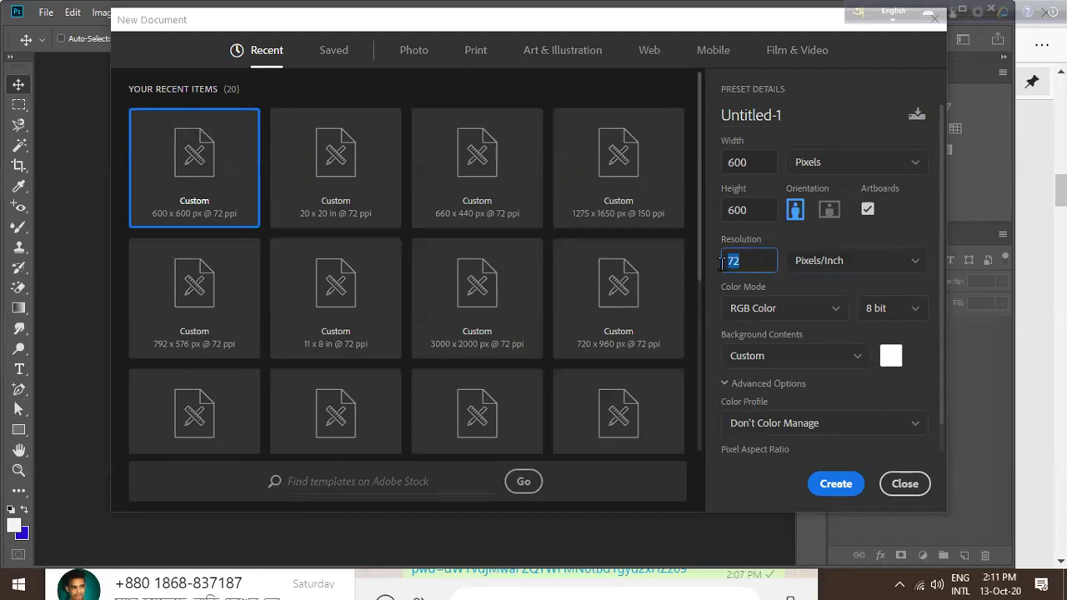
left_click(760, 265)
left_click(775, 357)
left_click(775, 358)
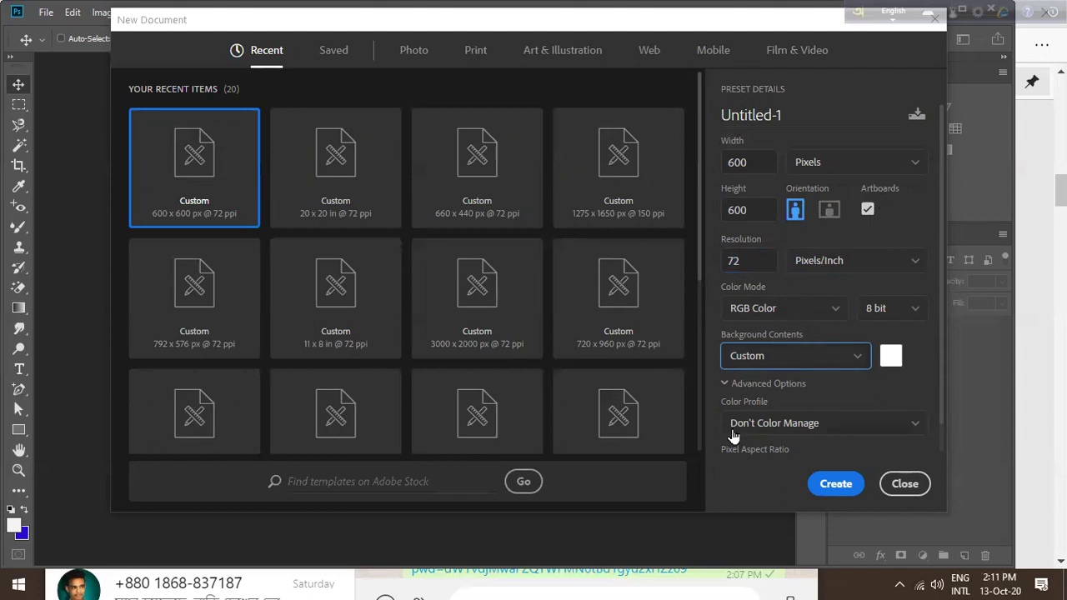
Move the New Document dialog out of the way and switch back to the course module PDF in Edge.
left_click_drag(422, 10, 363, 67)
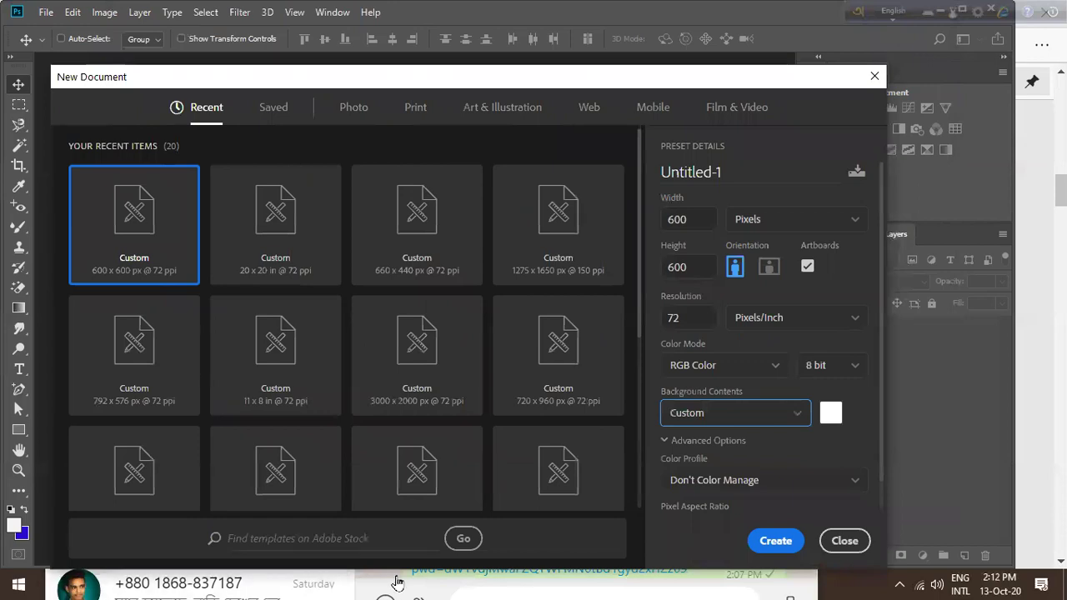
left_click(398, 582)
left_click(385, 596)
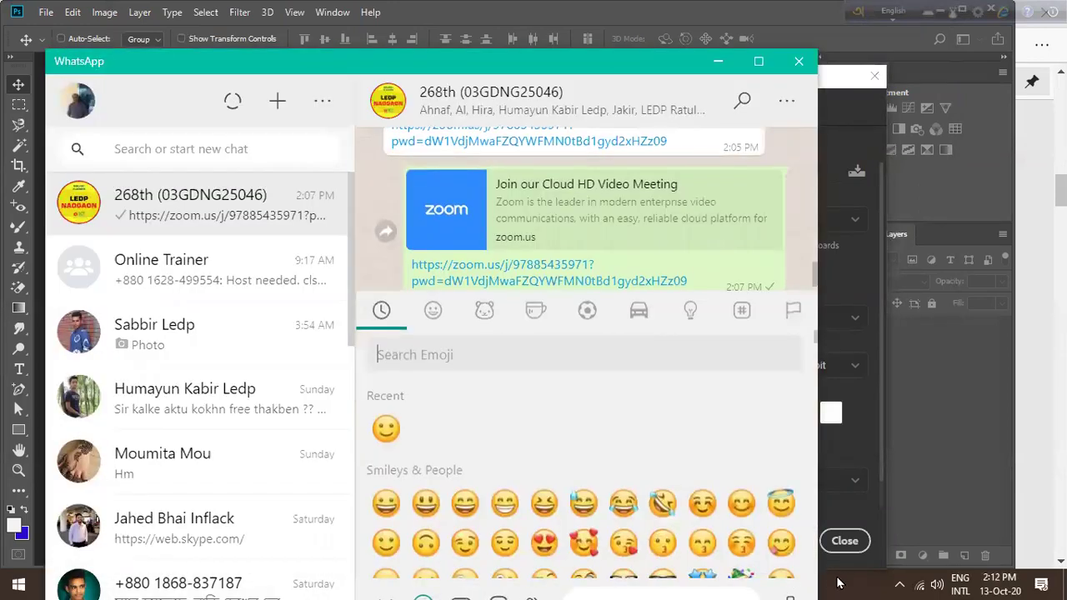
mouse_move(840, 584)
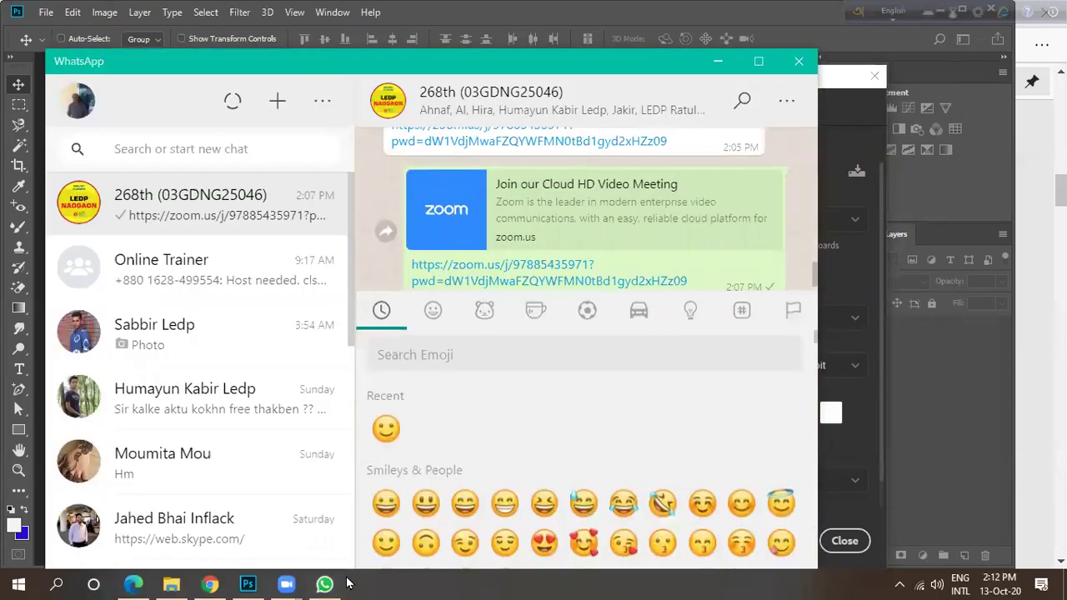
left_click(137, 583)
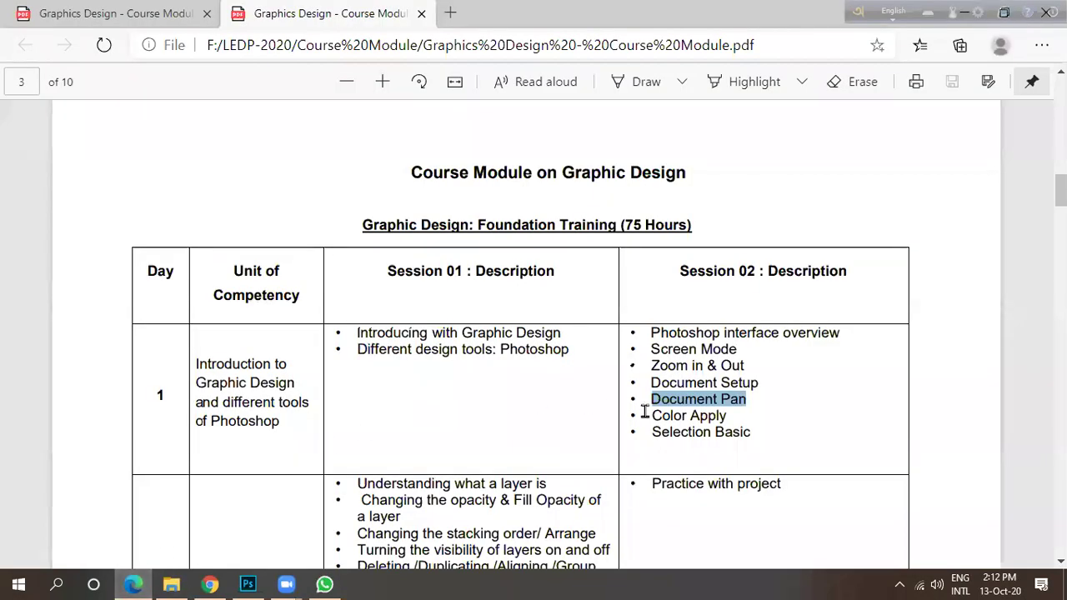
Go through Day 1's remaining topics: Color Apply and Selection Basic in Session 02, and Different design tools: Photoshop in Session 01.
left_click_drag(651, 416, 738, 422)
left_click(745, 431)
left_click_drag(651, 431, 753, 431)
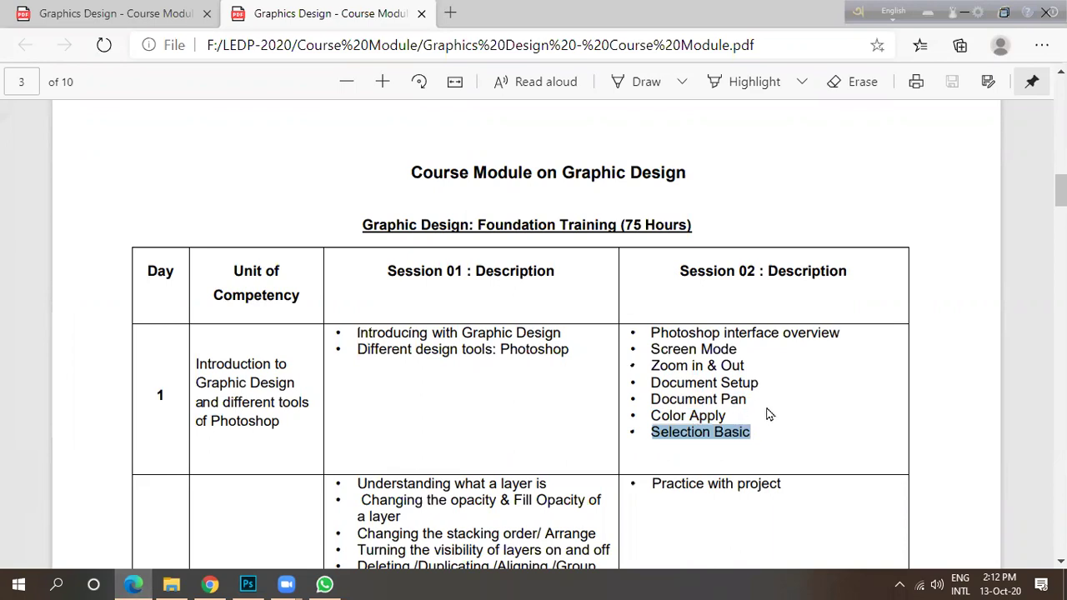
scroll(771, 413, "down", 1)
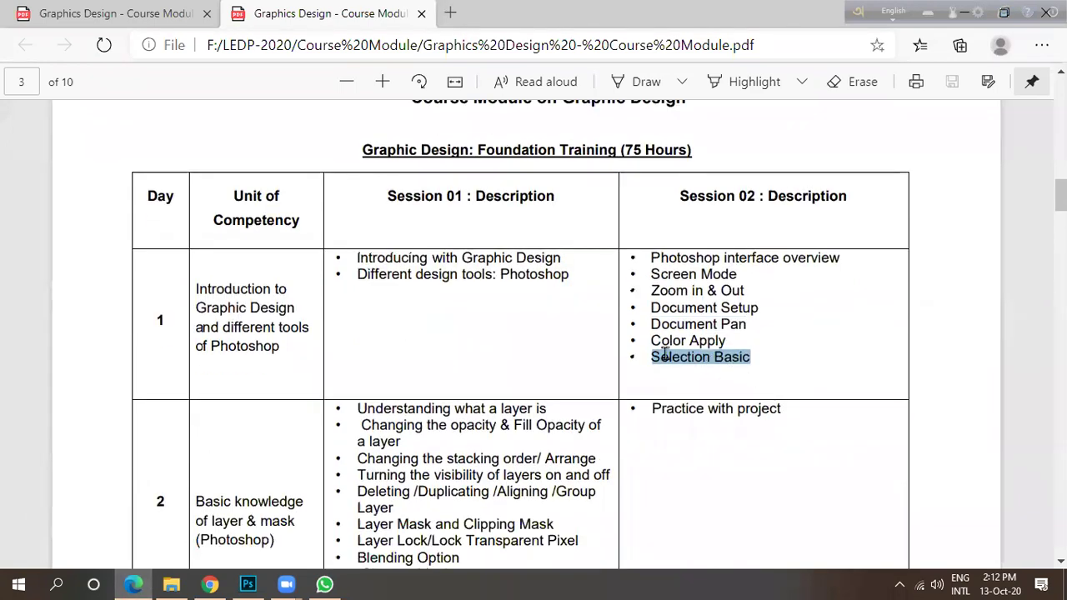
left_click(664, 354)
left_click_drag(648, 355, 757, 362)
left_click(710, 370)
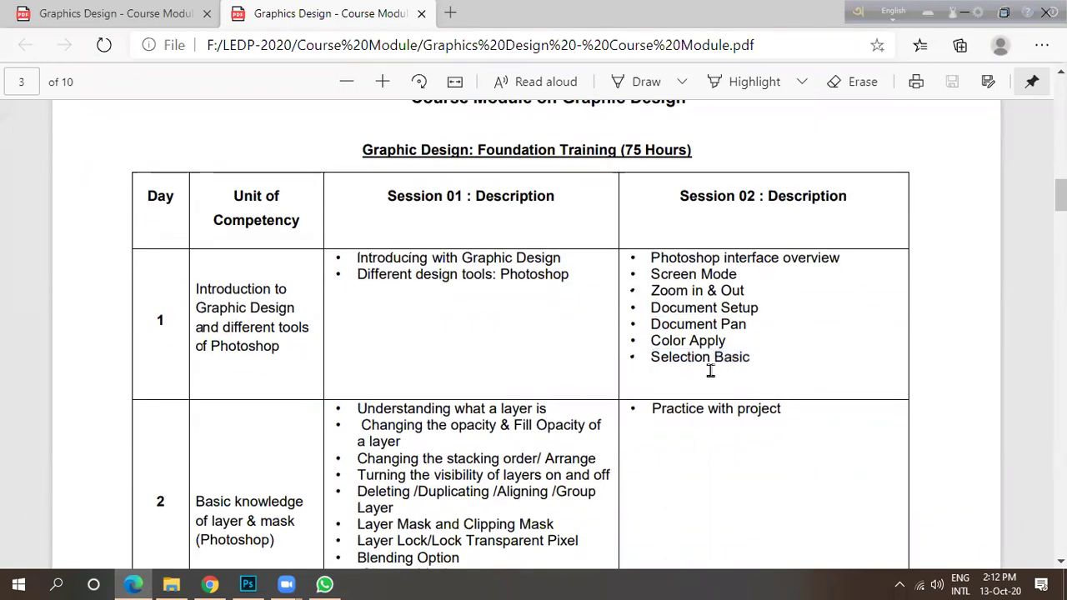
left_click_drag(360, 274, 500, 276)
double_click(546, 275)
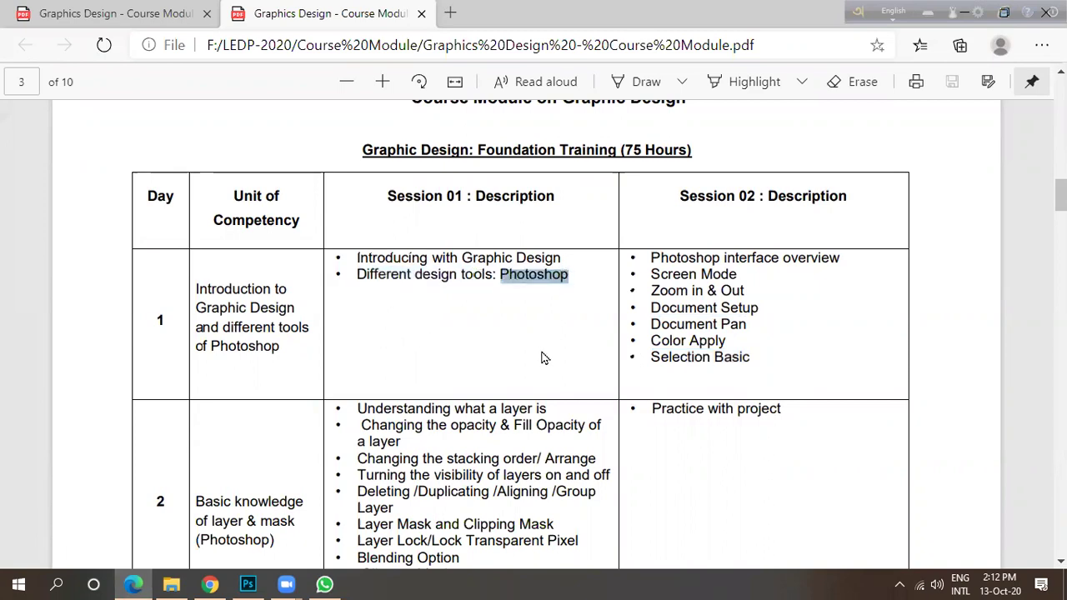
Go through Day 2's first Session 01 topics on understanding layers, opacity and fill opacity, and changing the stacking order.
scroll(563, 346, "down", 2)
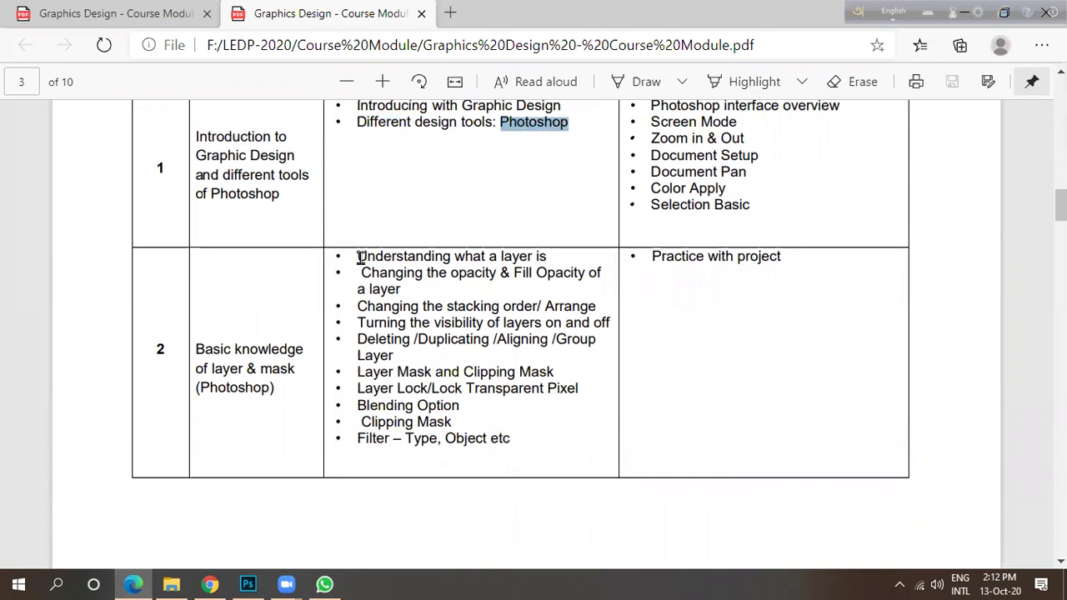
left_click_drag(358, 257, 582, 260)
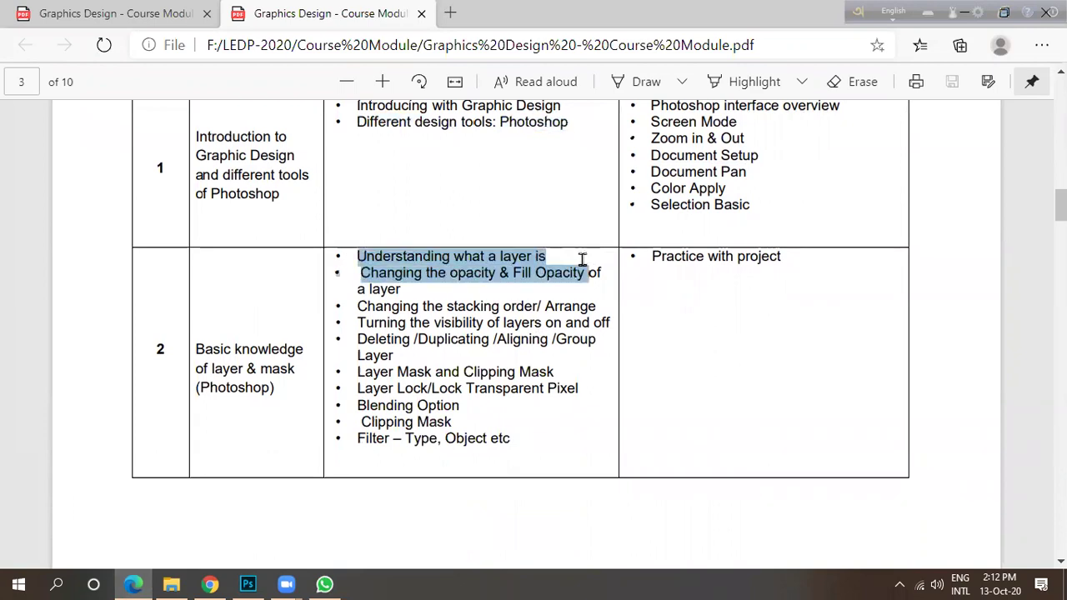
left_click(542, 272)
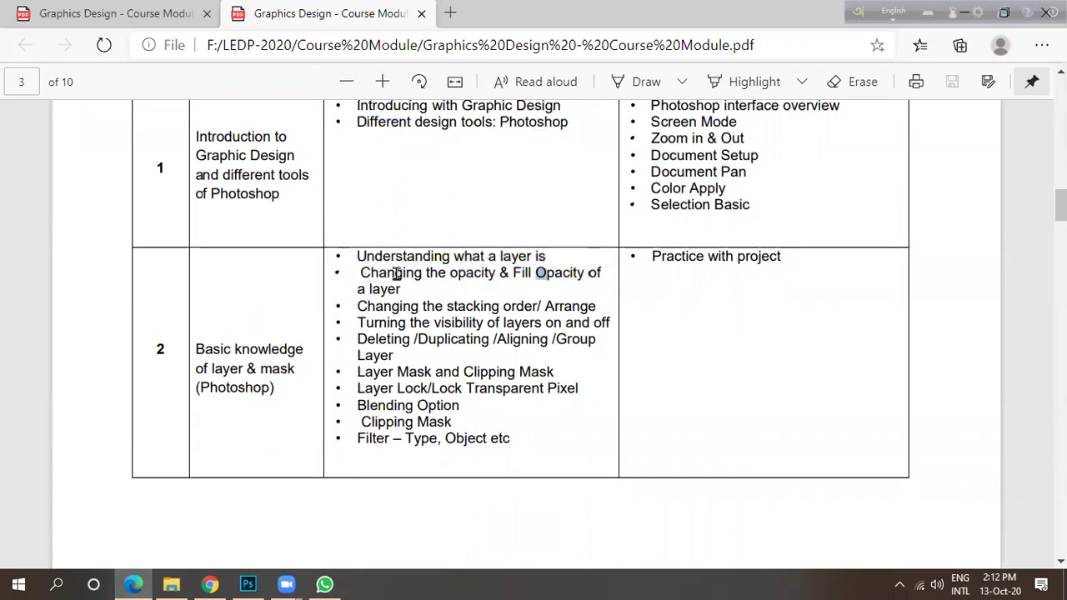
left_click_drag(361, 273, 526, 280)
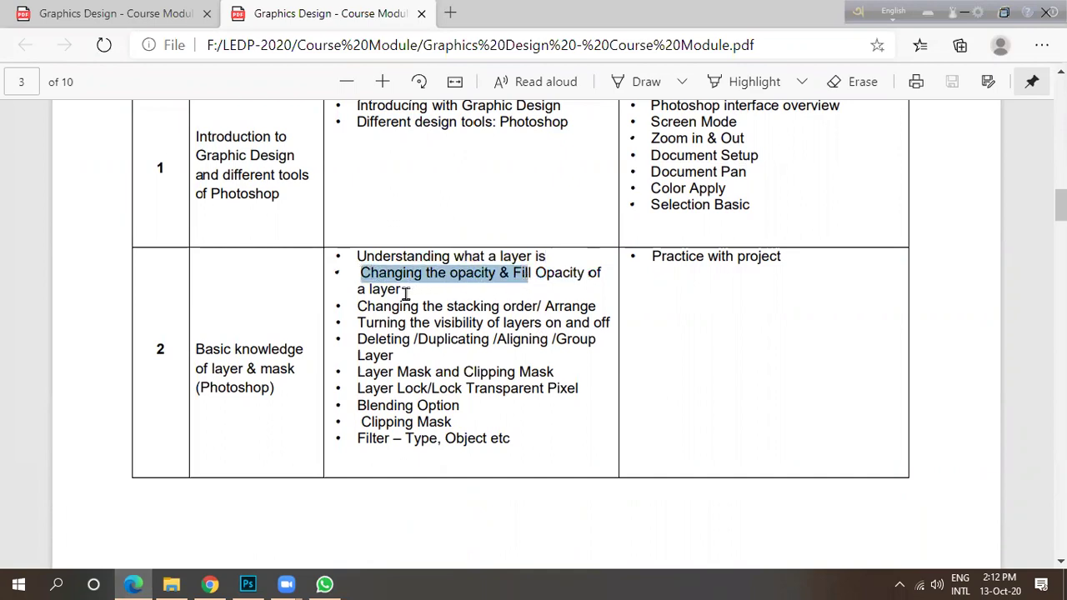
left_click_drag(359, 306, 421, 308)
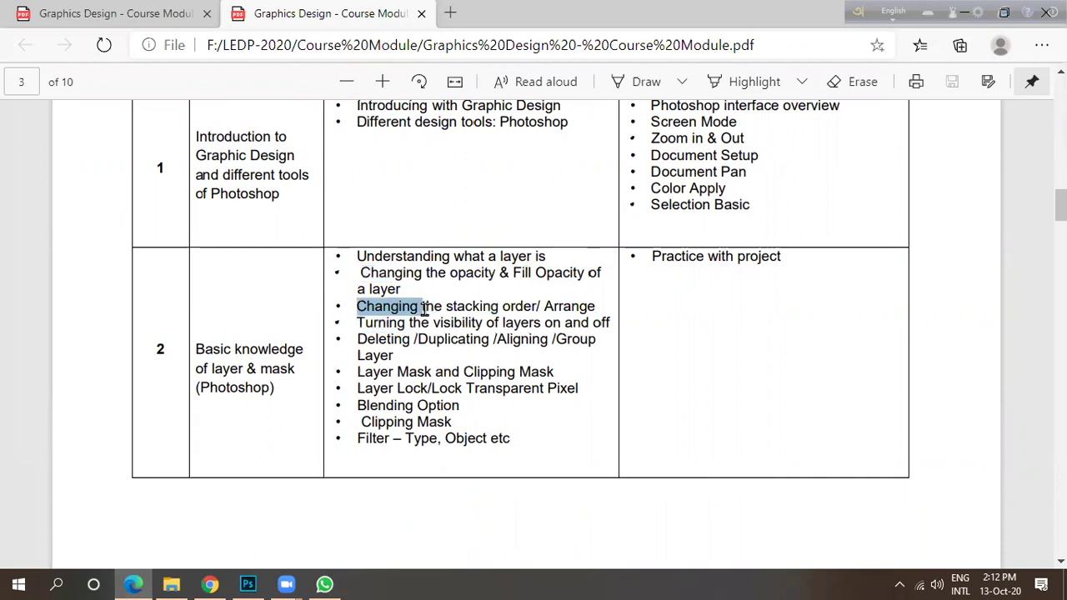
left_click(425, 308)
Examine the last Day 2 Session 01 topics, selecting the Clipping Mask and Filter lines.
scroll(431, 424, "up", 3)
scroll(444, 425, "down", 4)
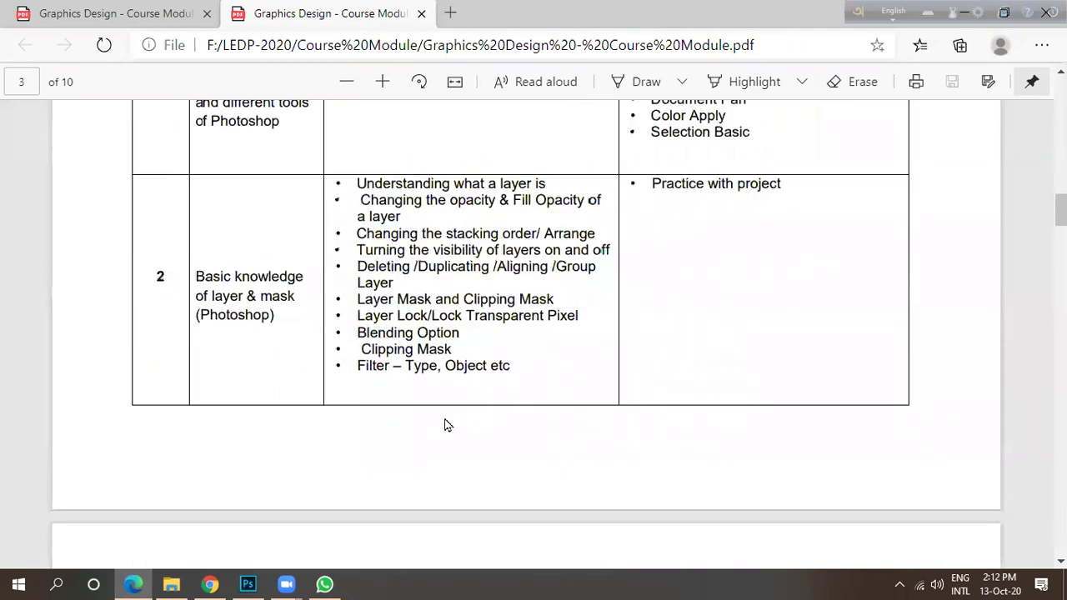
scroll(445, 425, "down", 2)
scroll(462, 351, "up", 3)
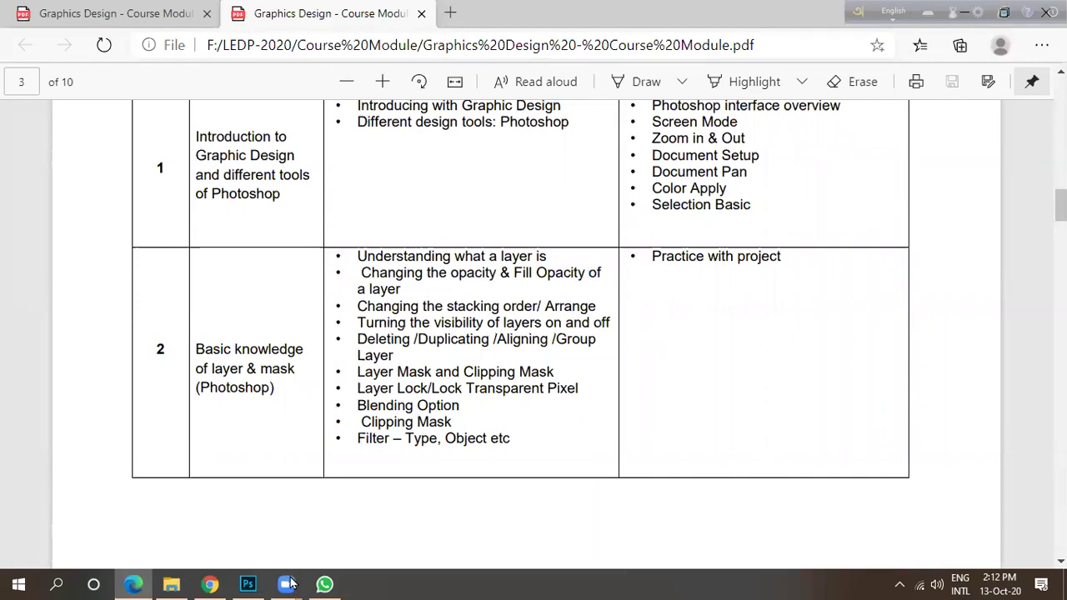
mouse_move(286, 583)
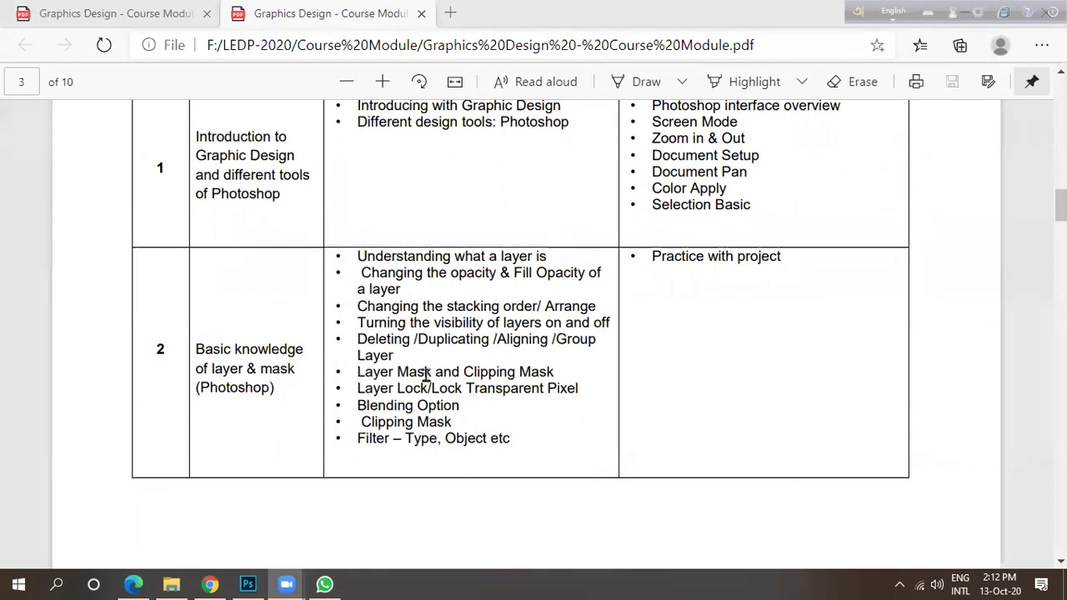
left_click_drag(465, 439, 361, 422)
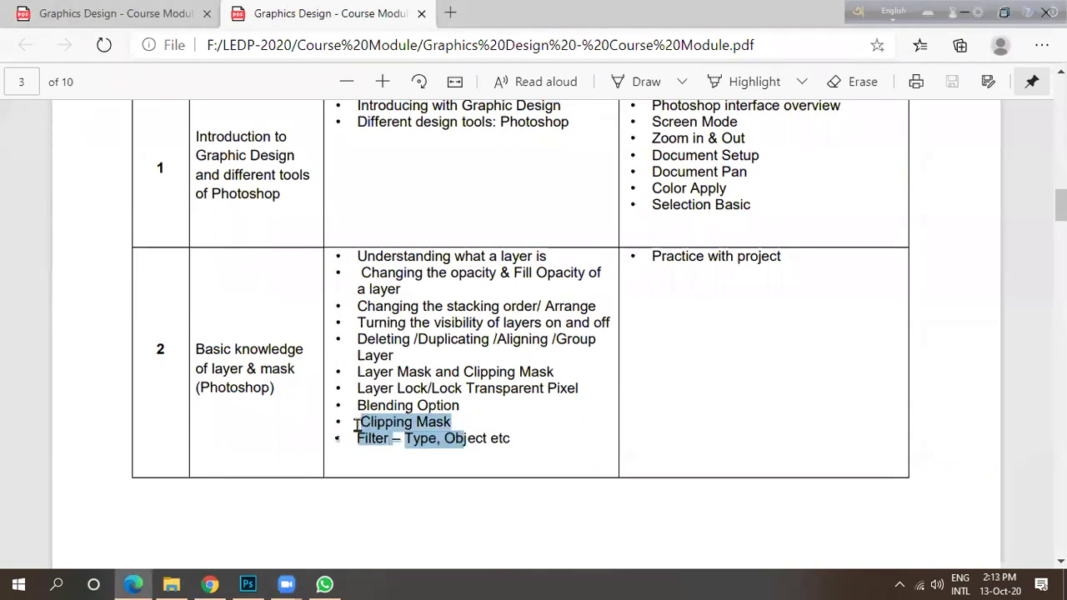
left_click(369, 407)
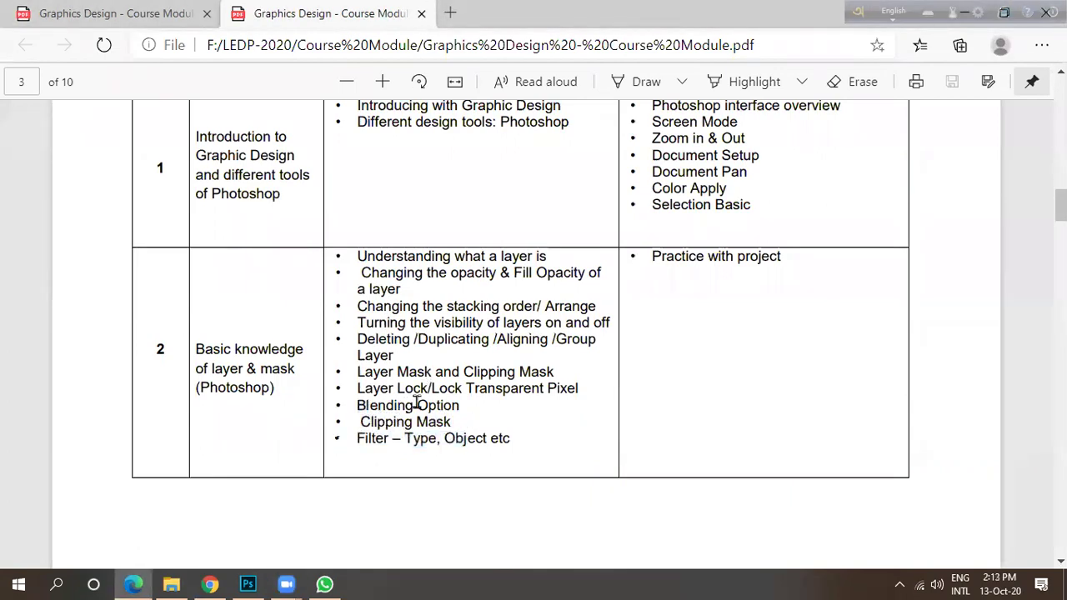
Go over the Blending Option line and the Layer Mask and Clipping Mask line in Day 2's Session 01 topics, selecting their text.
left_click_drag(357, 405, 462, 408)
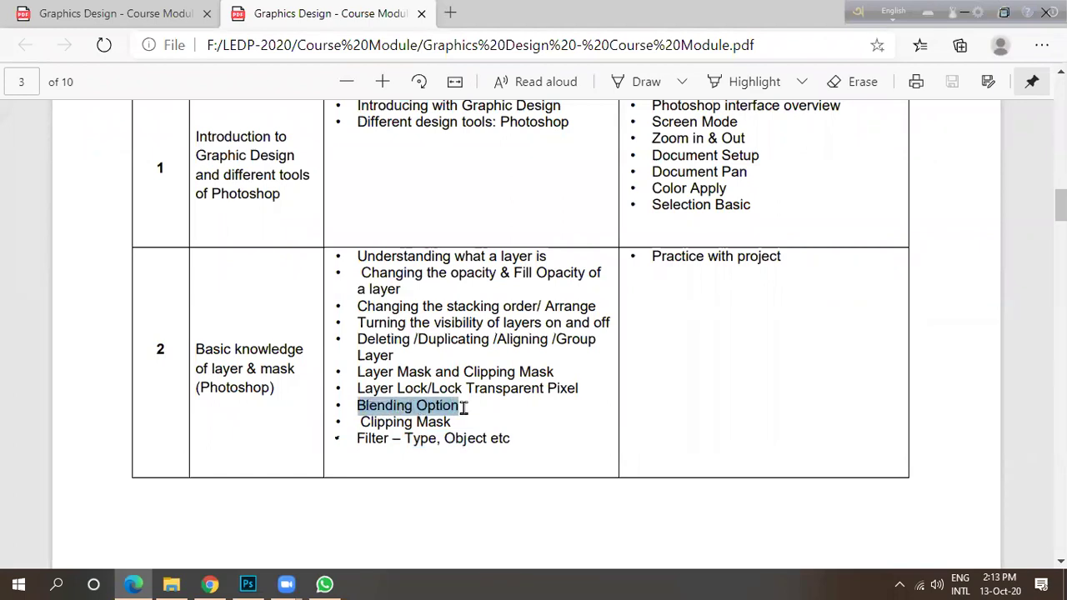
left_click_drag(364, 371, 472, 373)
left_click(482, 372)
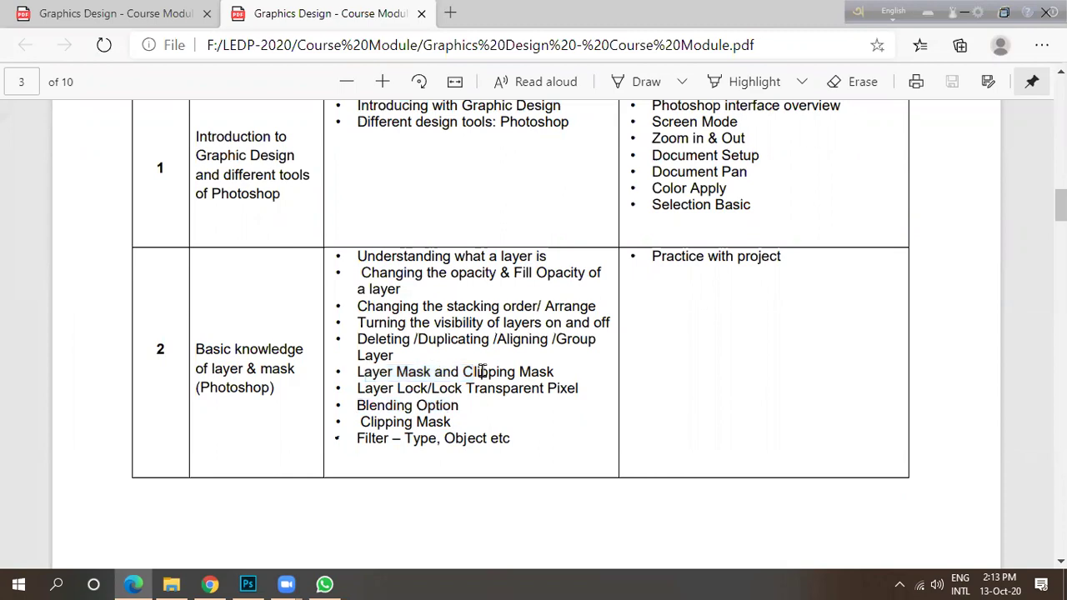
left_click_drag(366, 372, 549, 375)
left_click(547, 374)
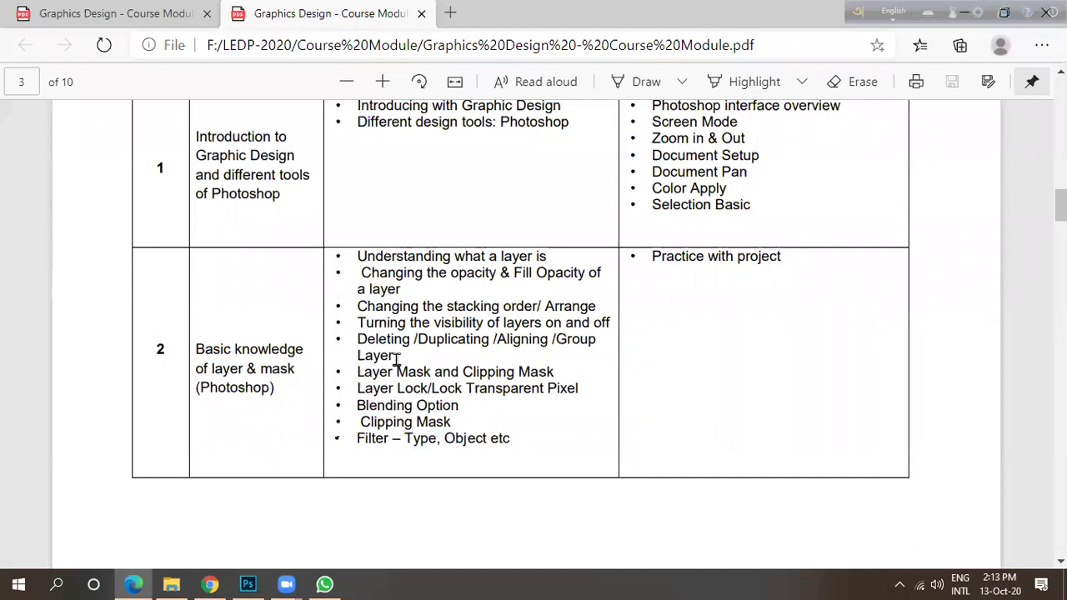
left_click_drag(358, 372, 554, 374)
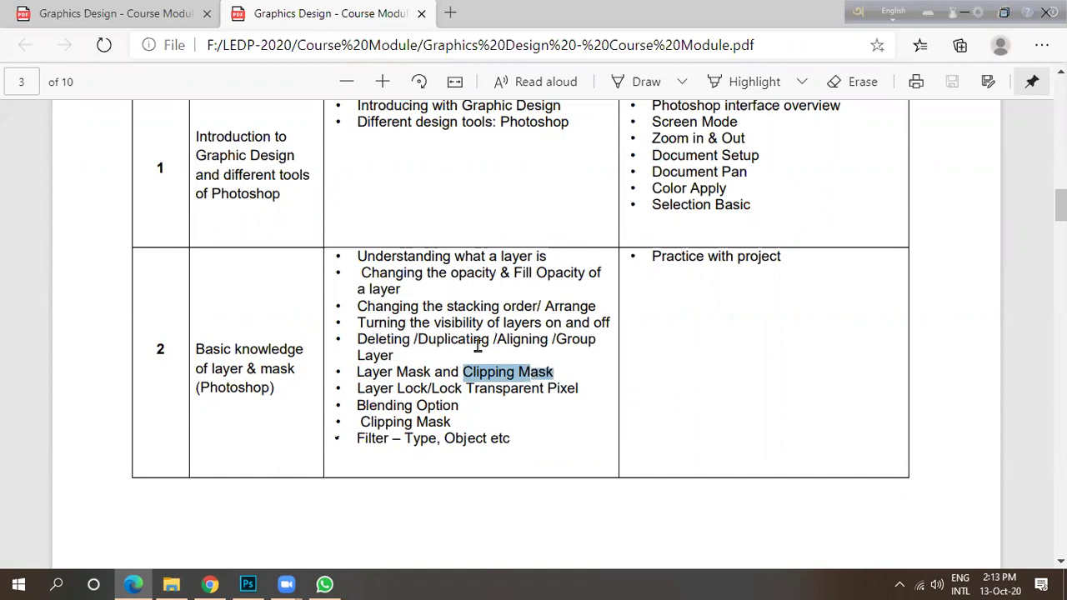
Point out the Type and Object filters in Day 2's last topic, and move on to Day 3's table of topics.
scroll(542, 350, "down", 3)
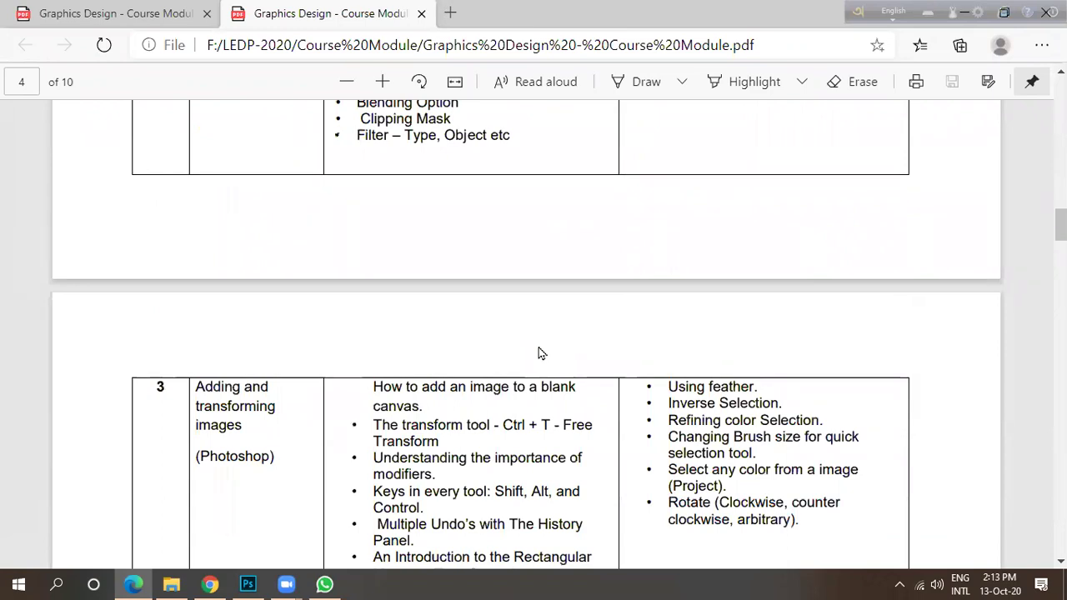
scroll(536, 350, "up", 2)
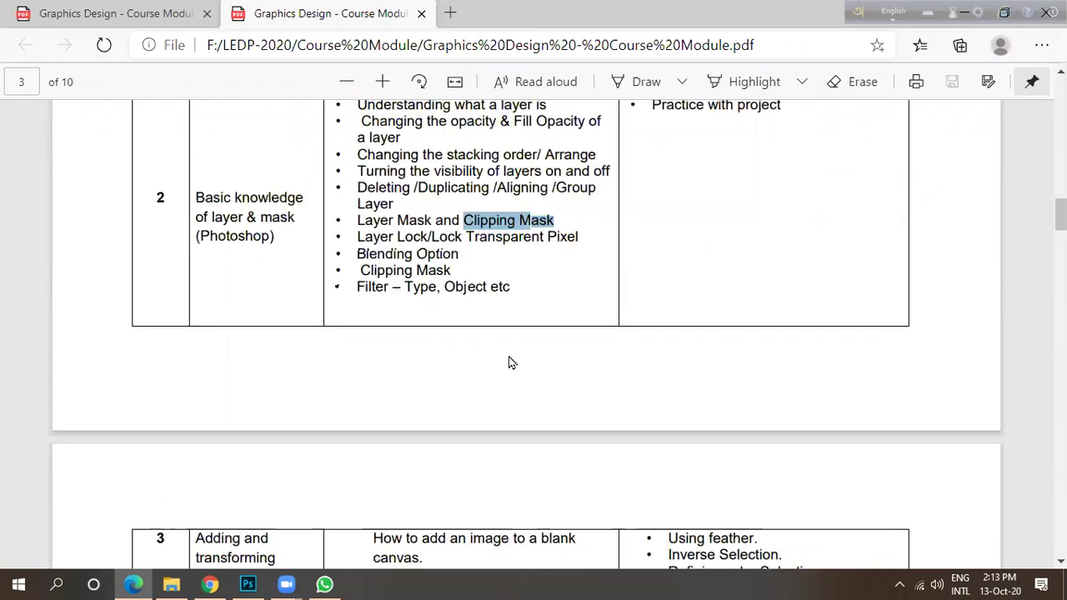
left_click_drag(405, 288, 523, 289)
left_click(534, 296)
scroll(546, 301, "down", 3)
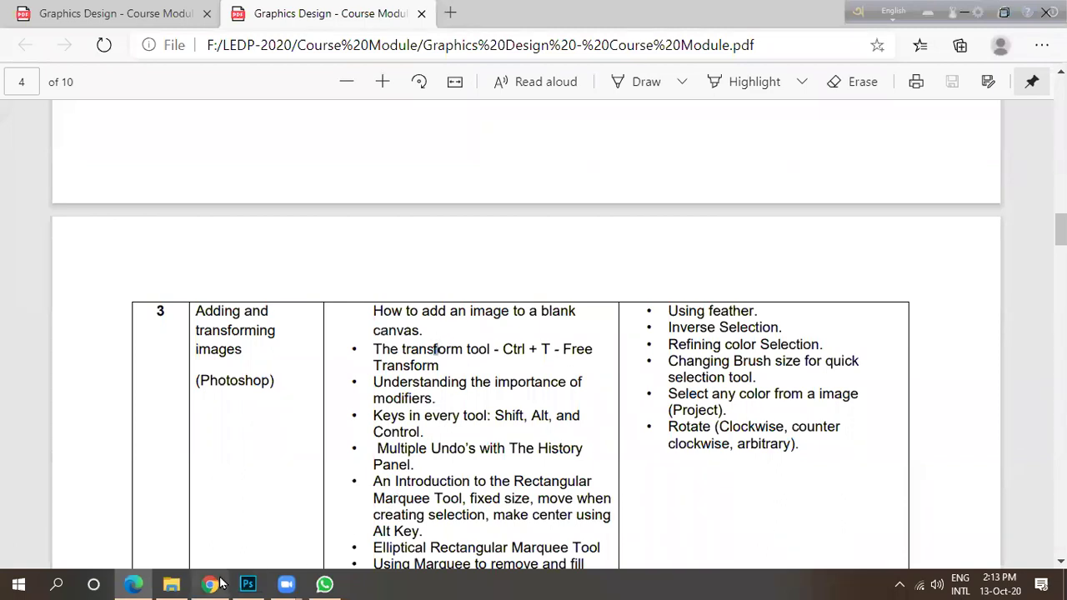
Switch to File Explorer and browse to the Lessons folder in LEDP-2020\All-Lessons on Local Disk (F:).
left_click(172, 584)
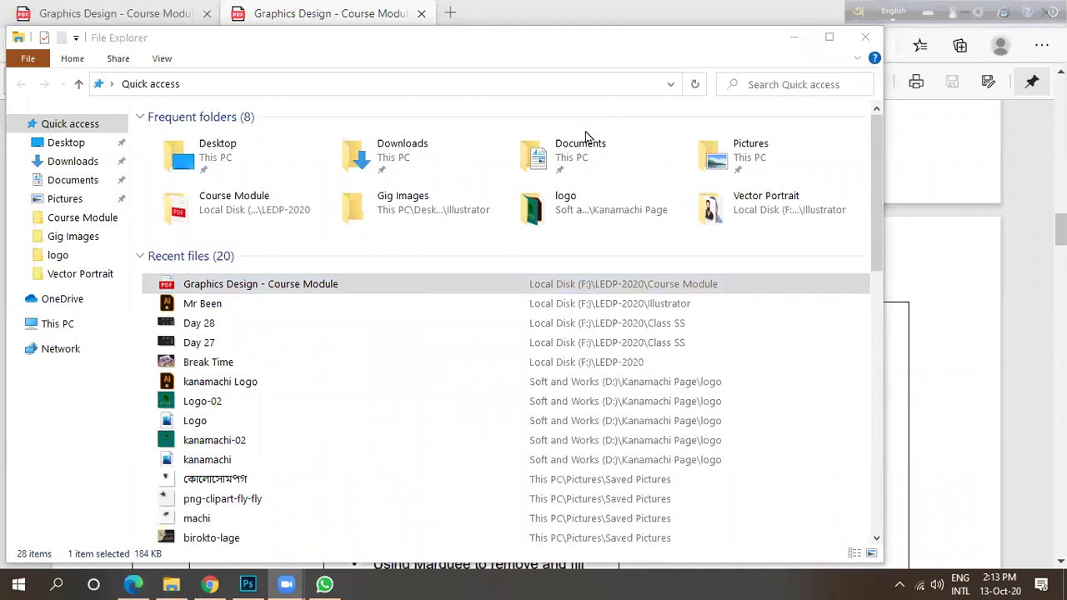
left_click(65, 325)
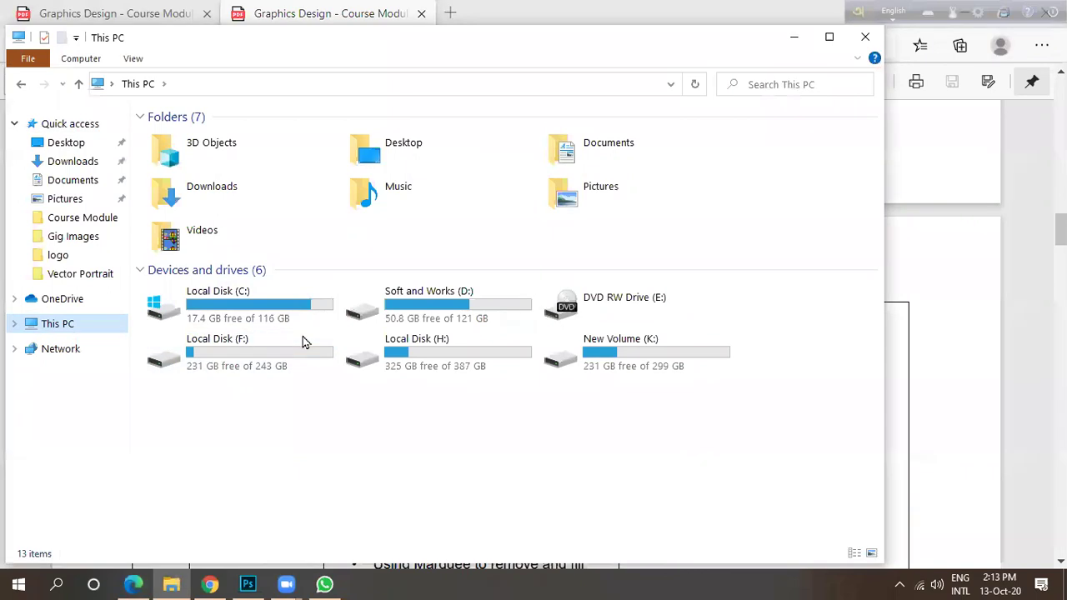
double_click(258, 365)
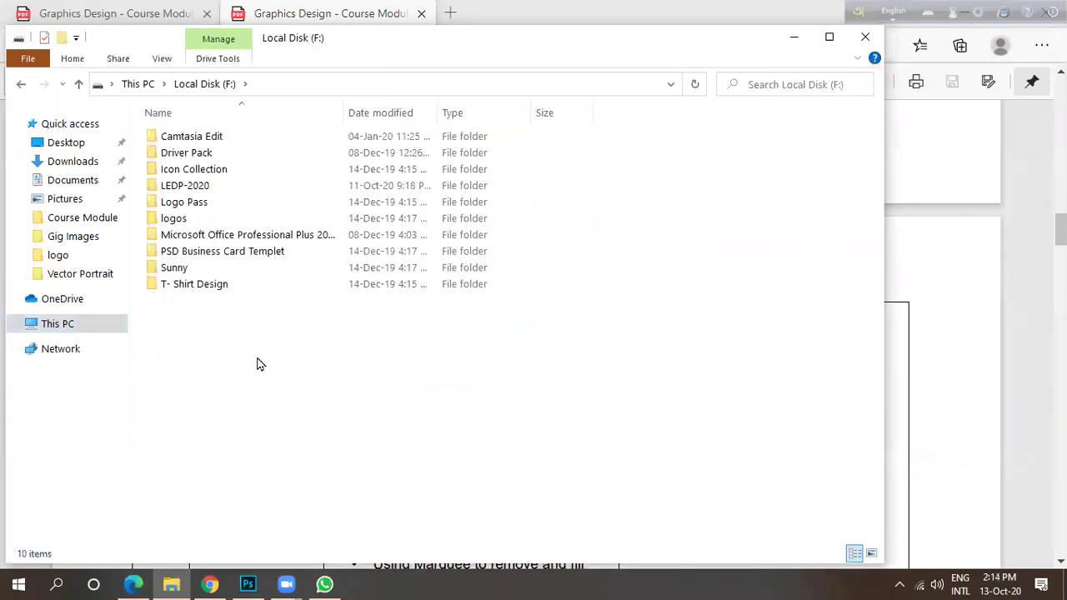
double_click(215, 187)
left_click(208, 185)
double_click(209, 185)
double_click(209, 154)
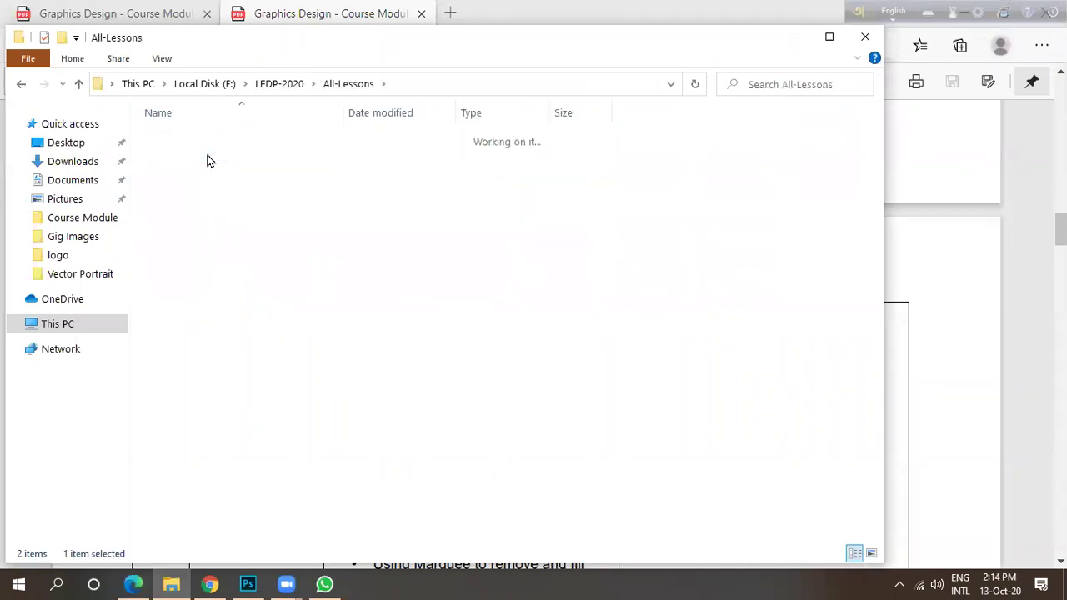
left_click(209, 373)
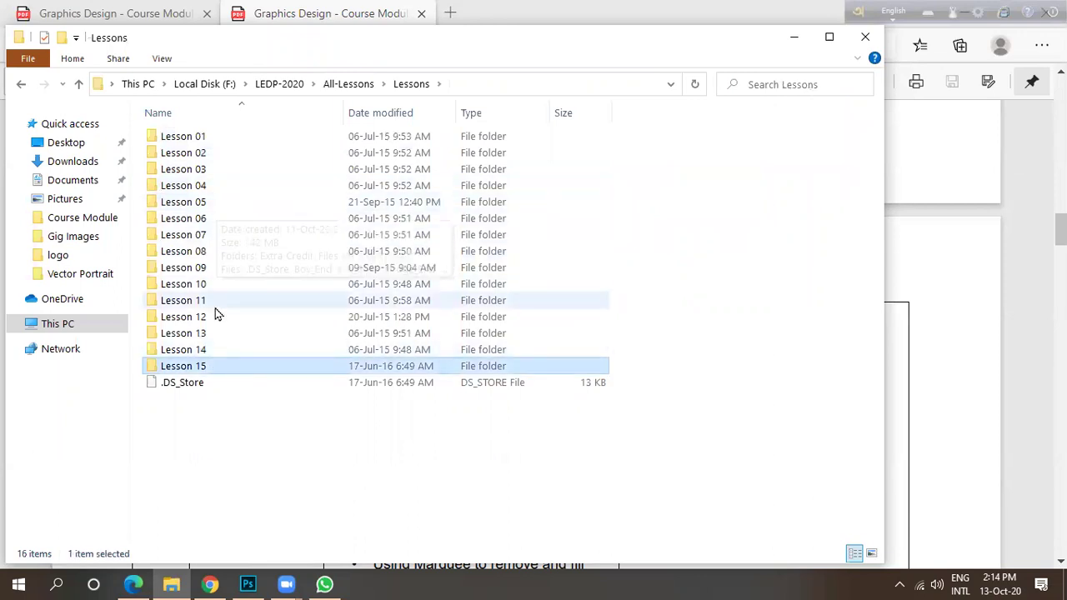
Open the Lesson 10 folder and show its files as large thumbnails.
double_click(221, 286)
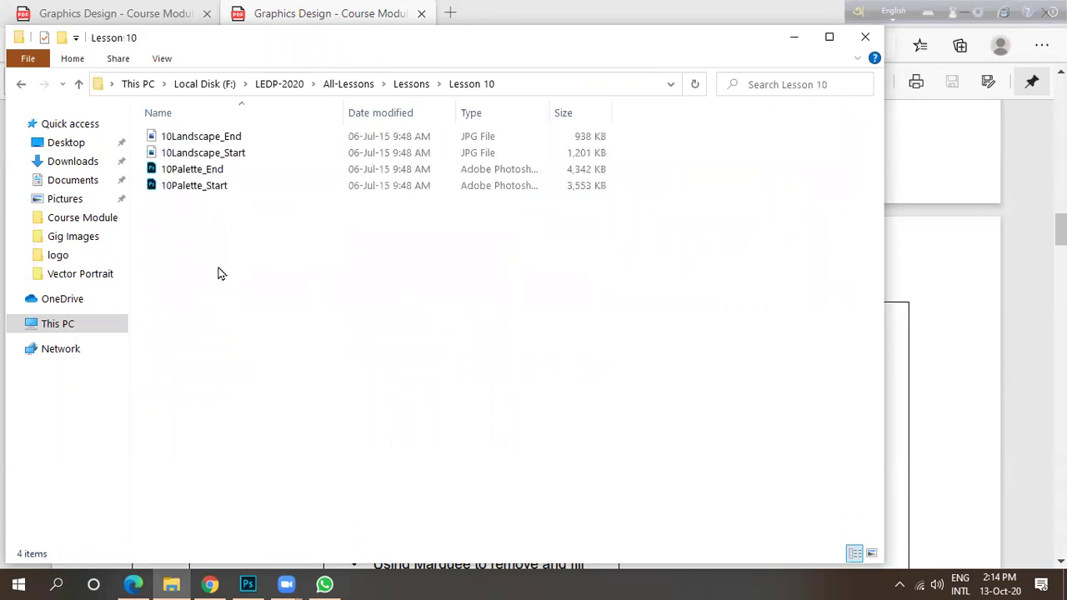
left_click(200, 138)
left_click(871, 554)
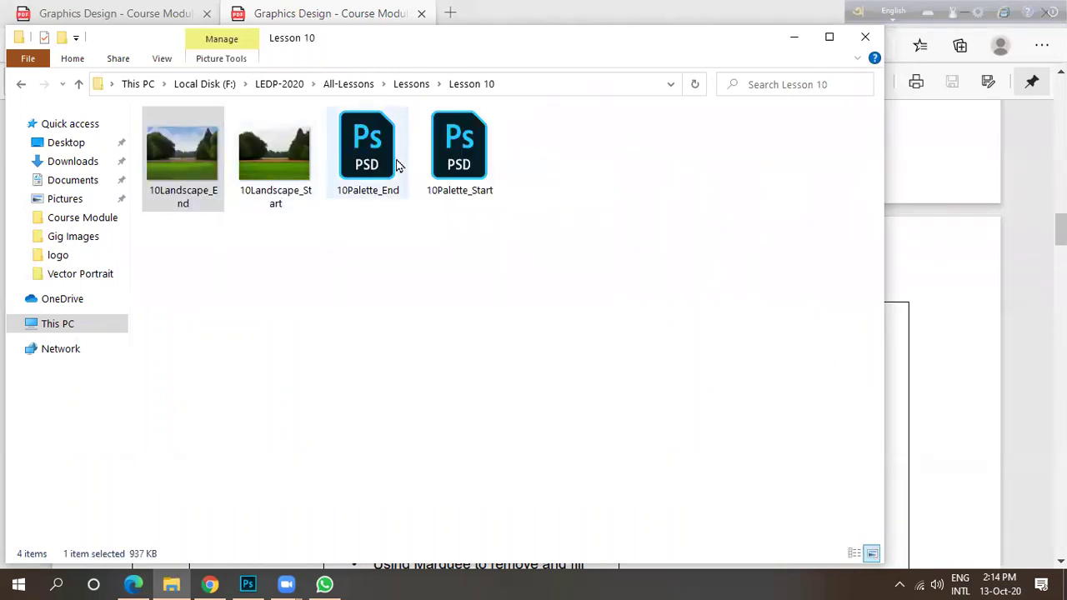
Return to the Lessons folder, open Lesson 07 and display its files as large thumbnails.
left_click(338, 84)
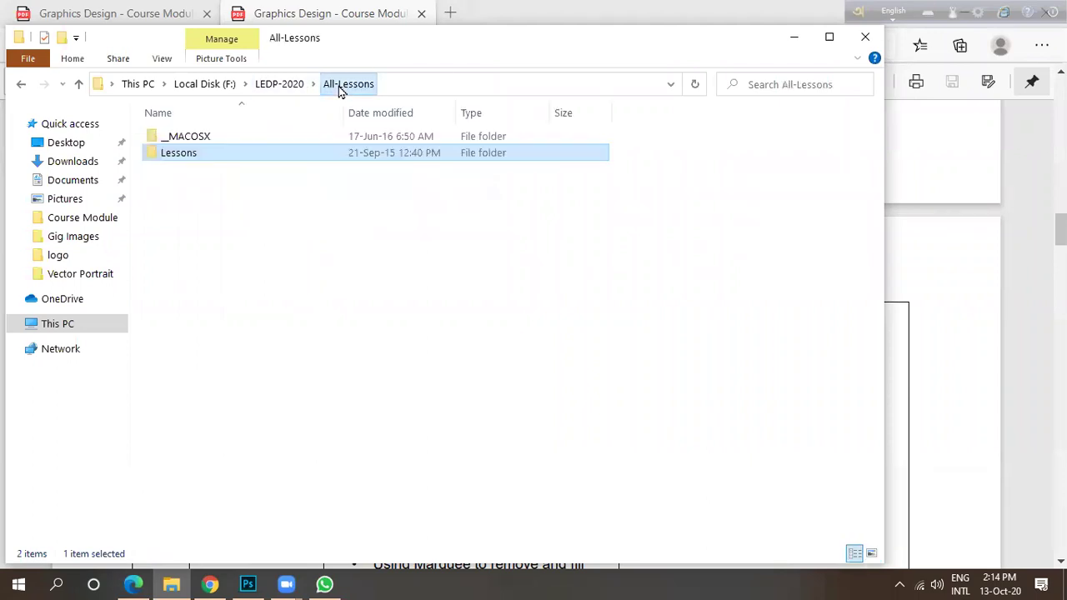
double_click(252, 152)
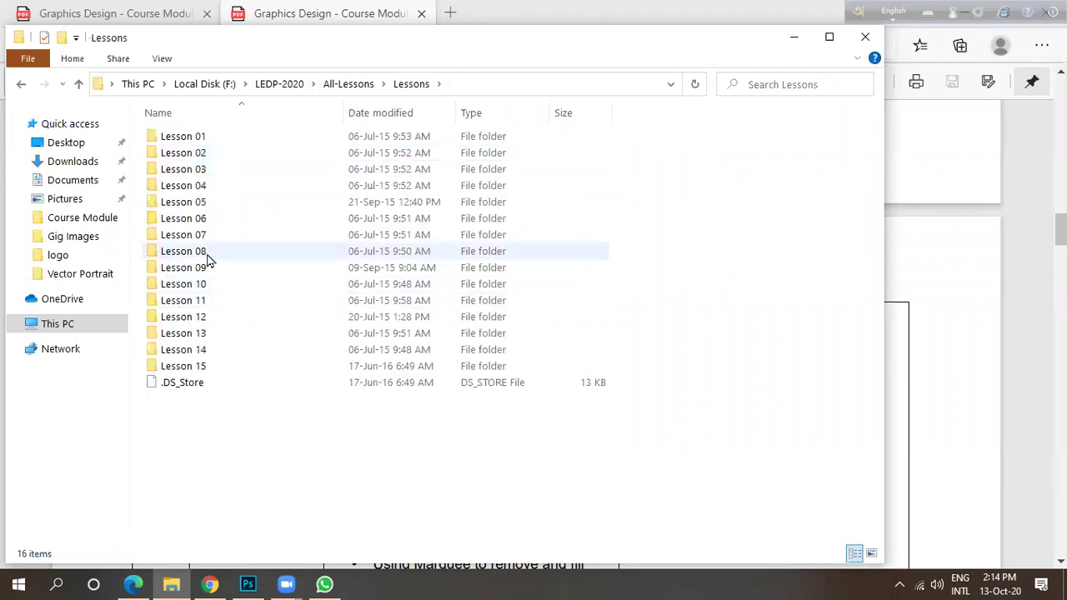
double_click(214, 236)
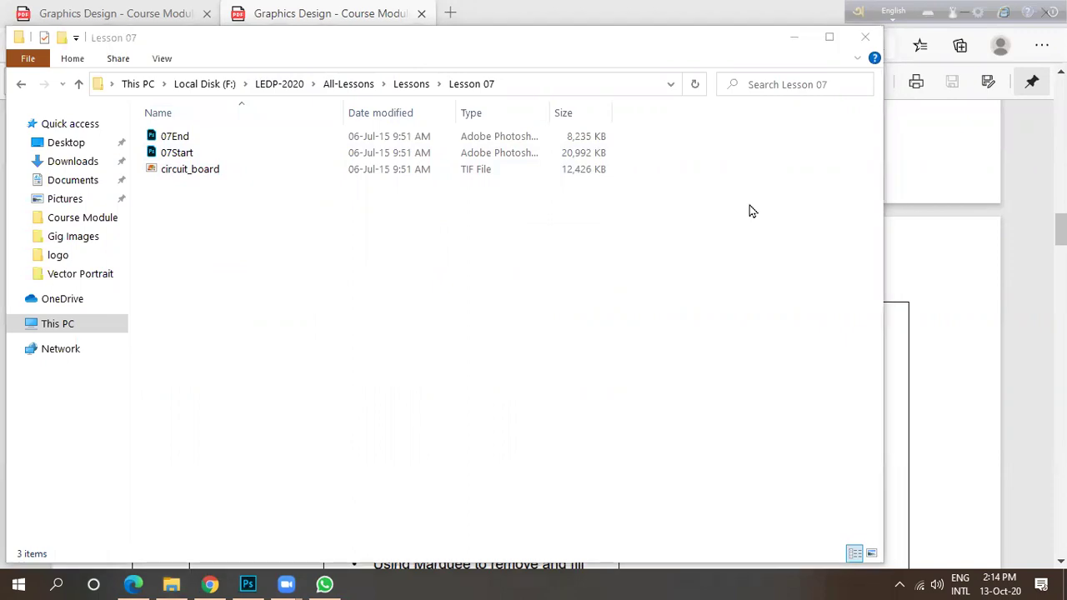
left_click(871, 553)
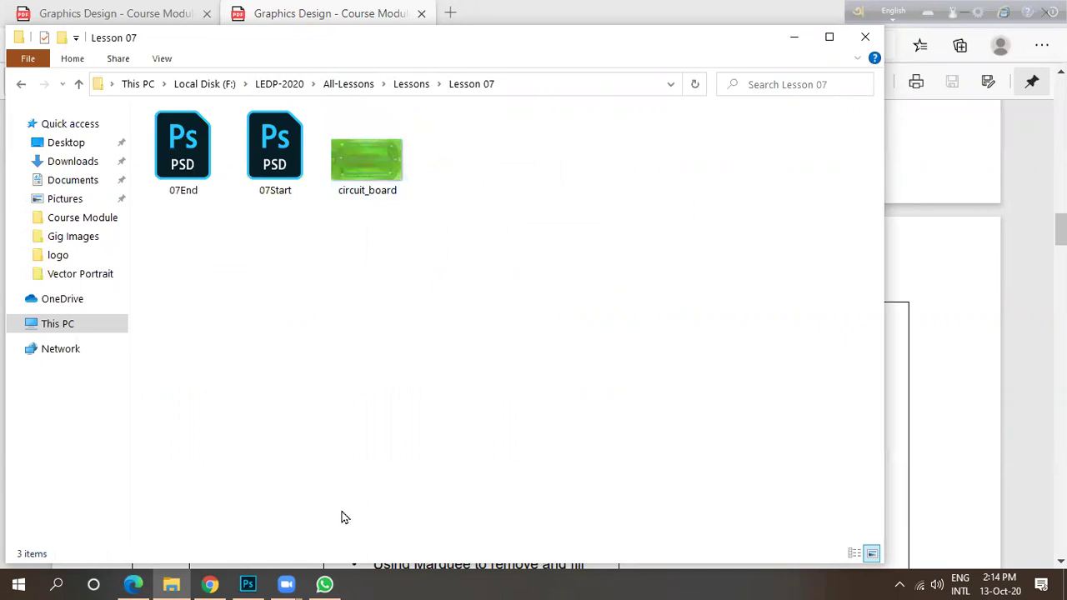
Switch to Photoshop and close the New Document dialog without creating a document.
left_click(248, 585)
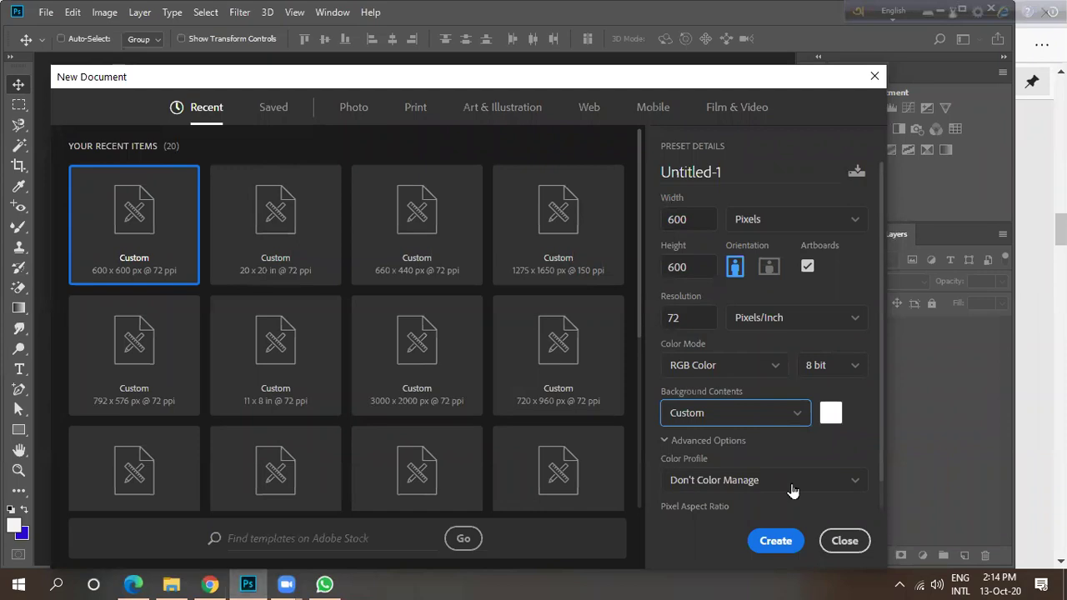
left_click(845, 540)
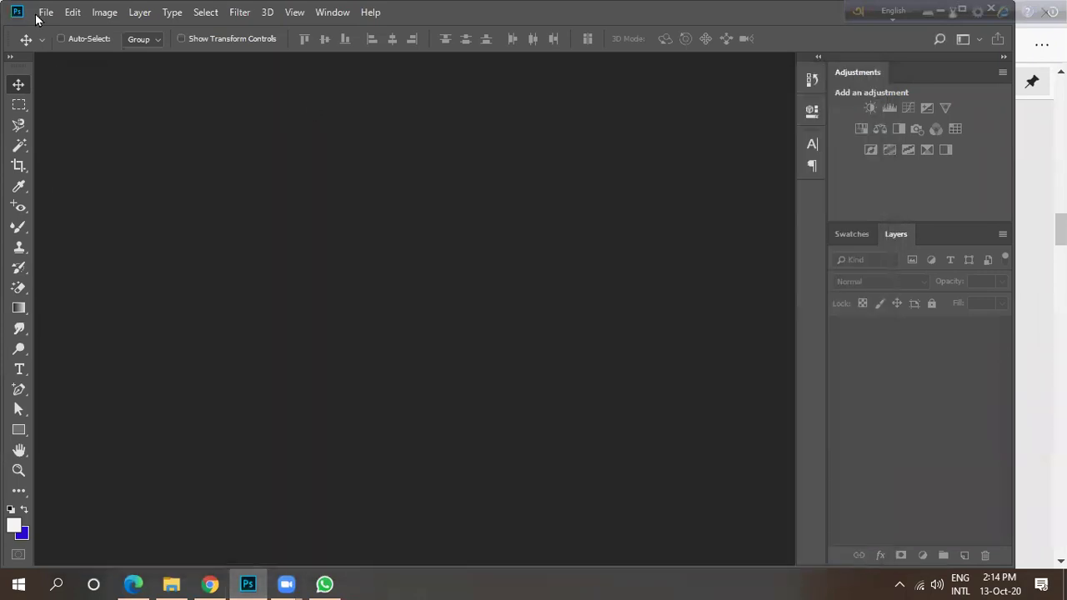
left_click(42, 13)
left_click(387, 140)
Switch back to the course module PDF in Edge and review the Day 1 to Day 3 topics, selecting Day 2's "Turning the visibility" text.
left_click(135, 584)
scroll(518, 354, "up", 5)
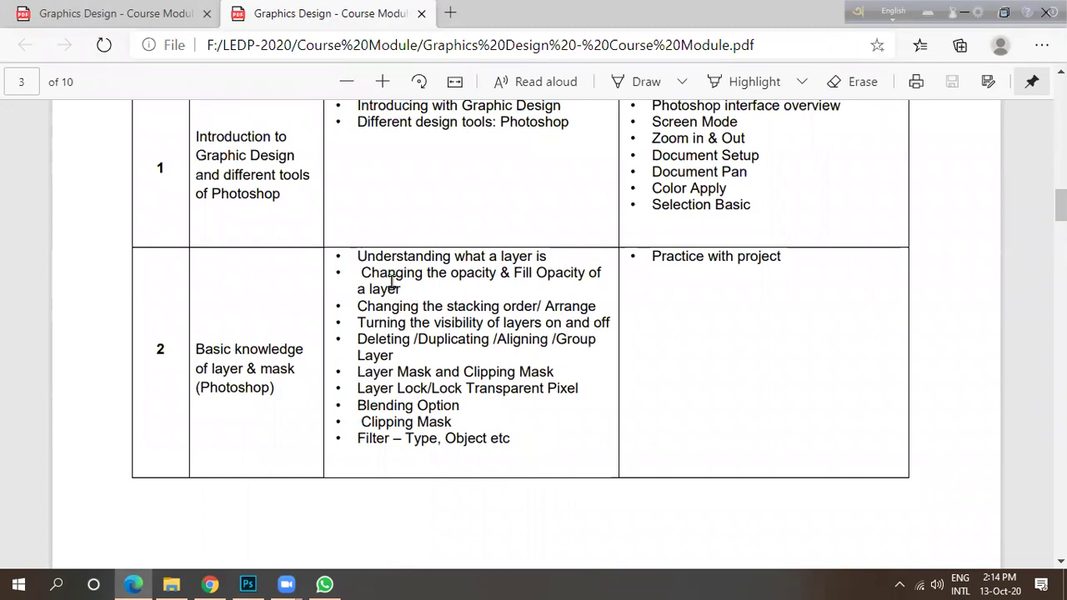
scroll(431, 305, "up", 2)
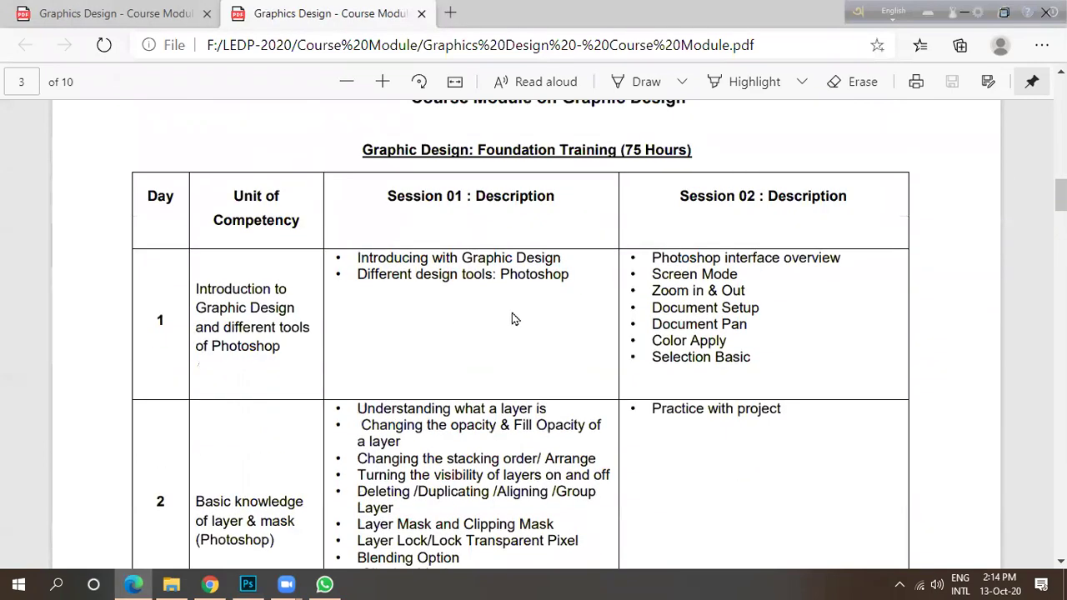
scroll(525, 316, "down", 3)
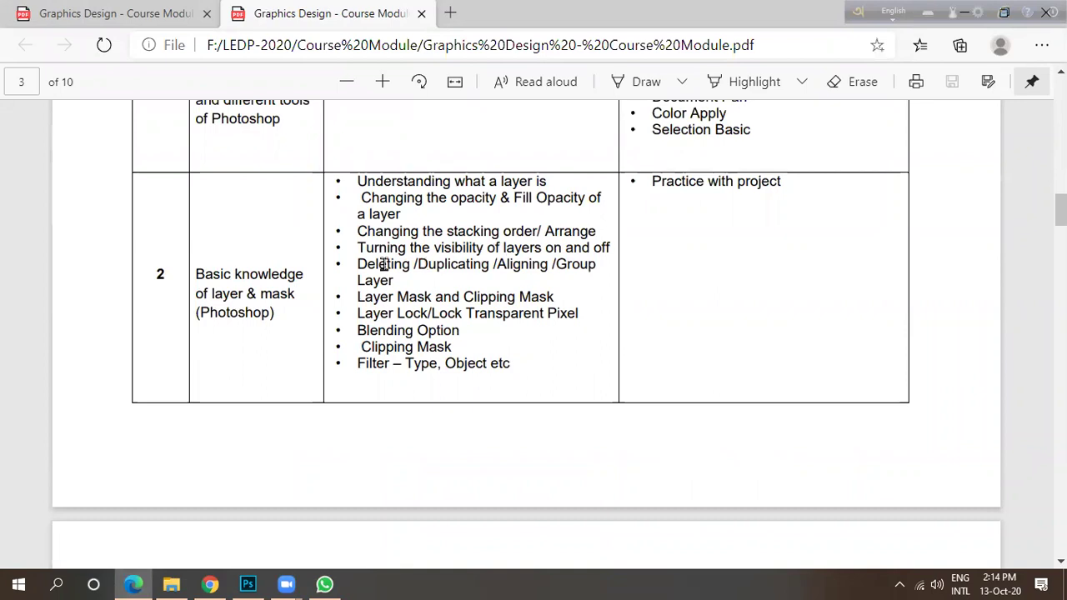
left_click_drag(357, 247, 483, 247)
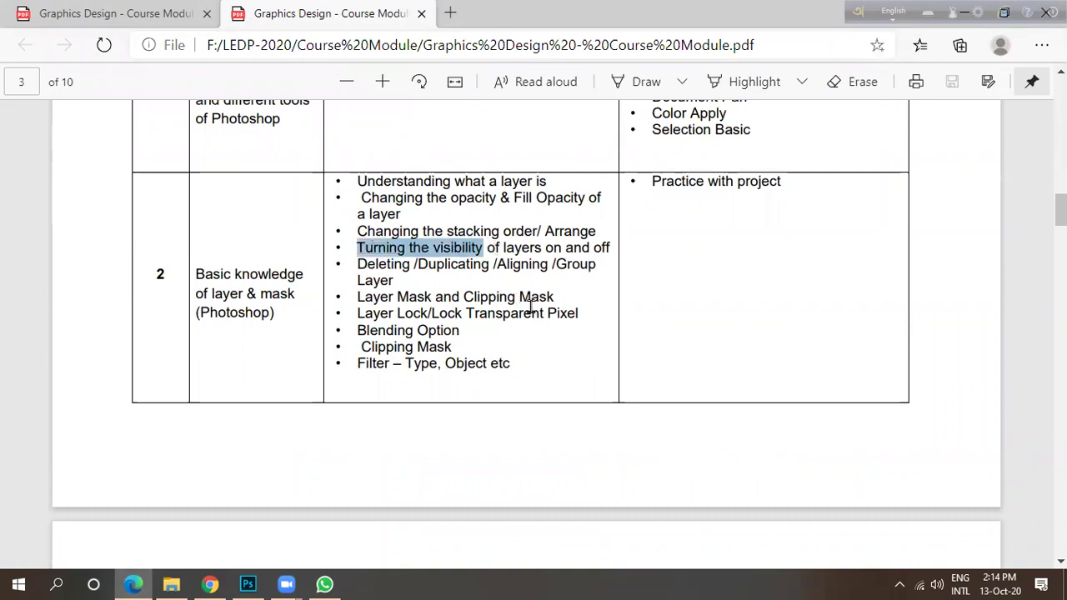
scroll(532, 307, "down", 1)
scroll(531, 307, "down", 3)
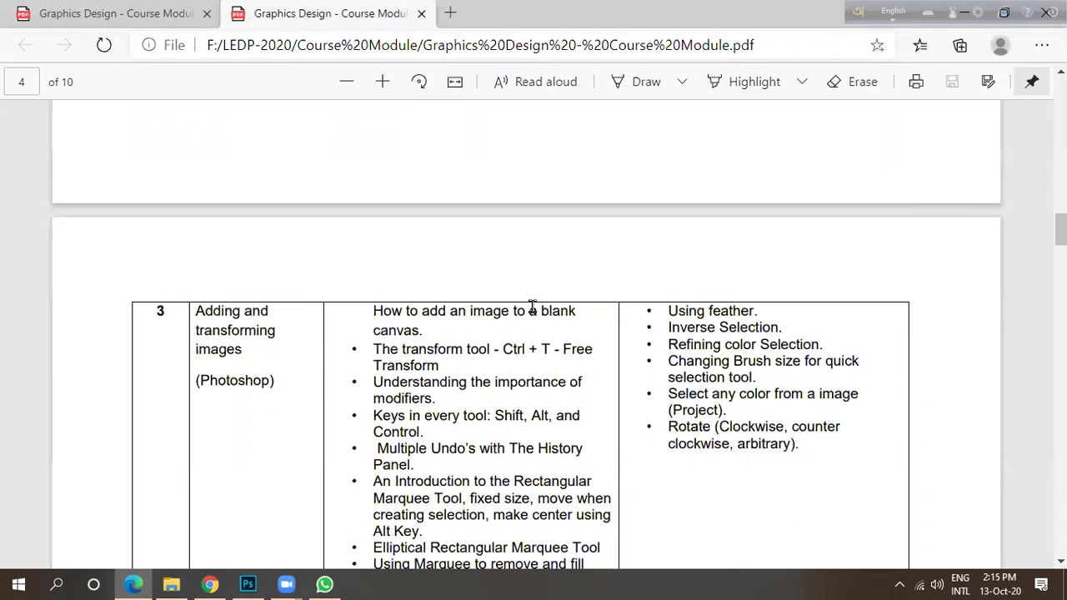
scroll(531, 307, "up", 4)
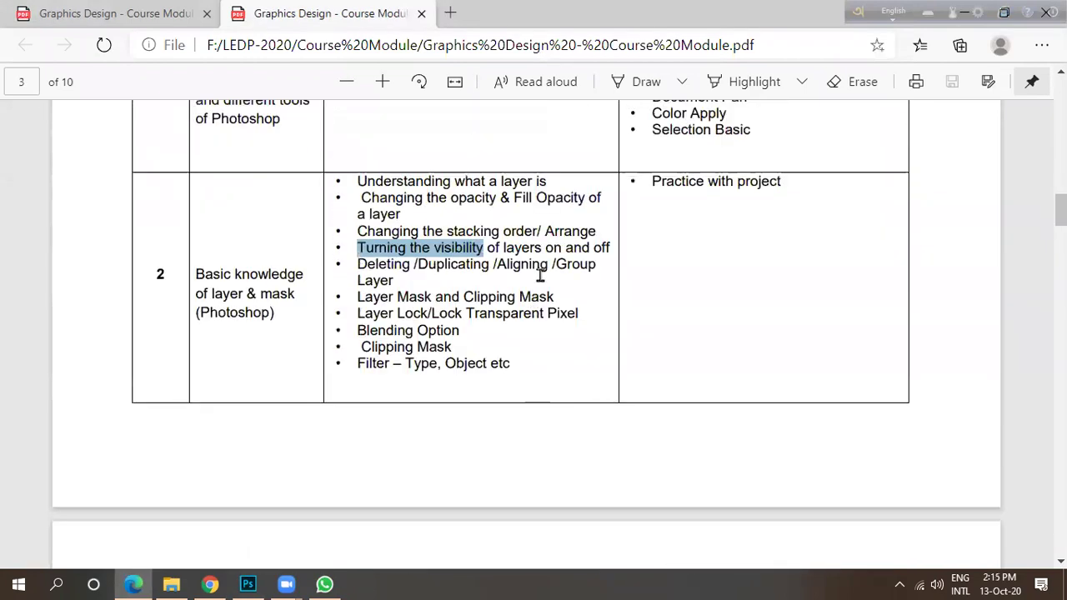
scroll(497, 308, "up", 1)
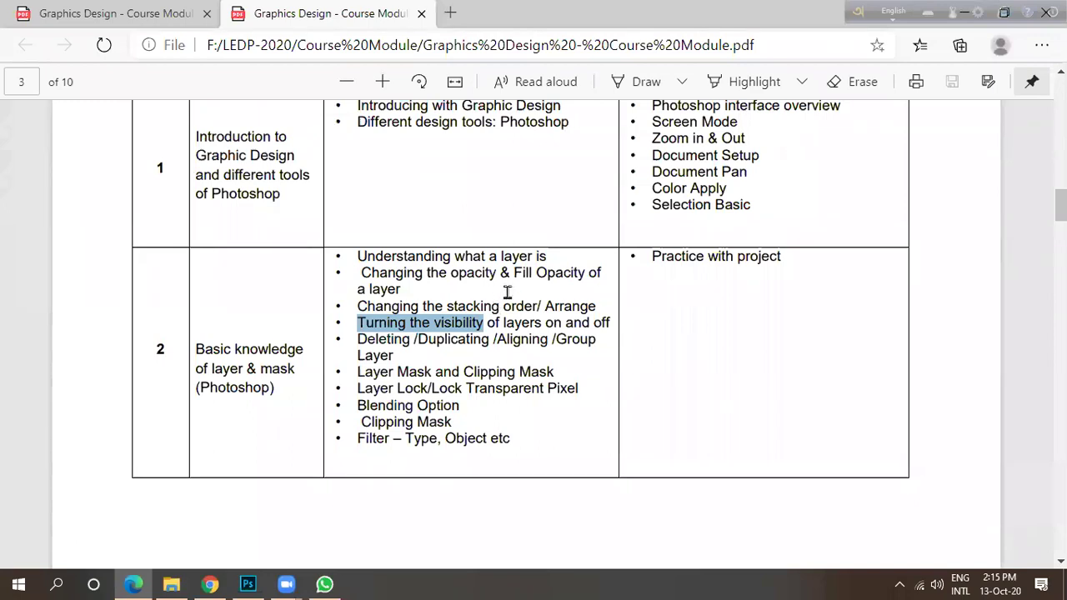
scroll(502, 296, "down", 3)
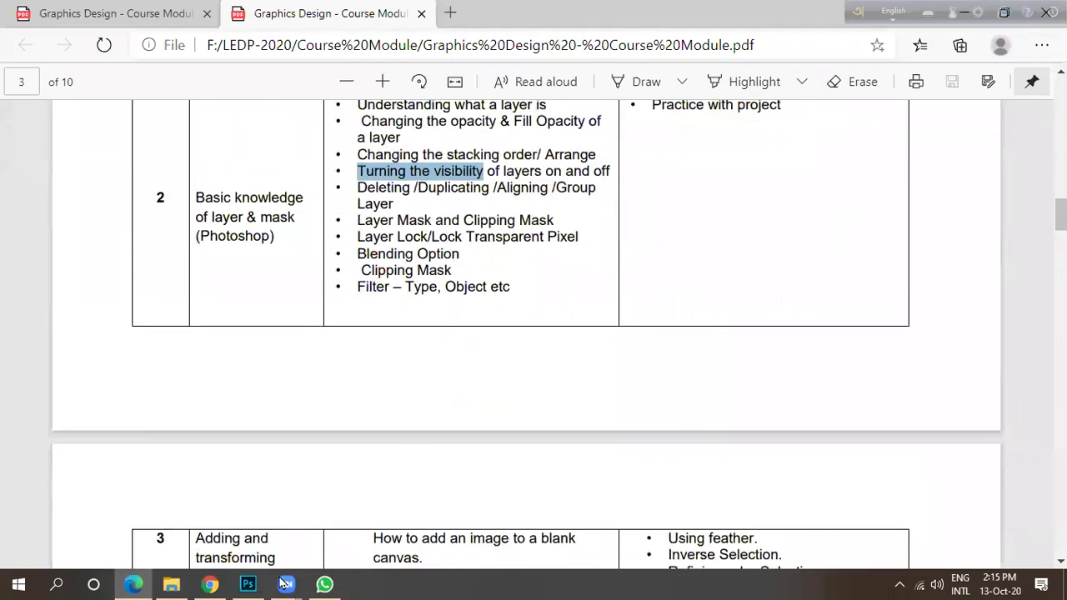
Switch to Photoshop and bring up the dialog for opening an existing file.
left_click(247, 585)
left_click(41, 14)
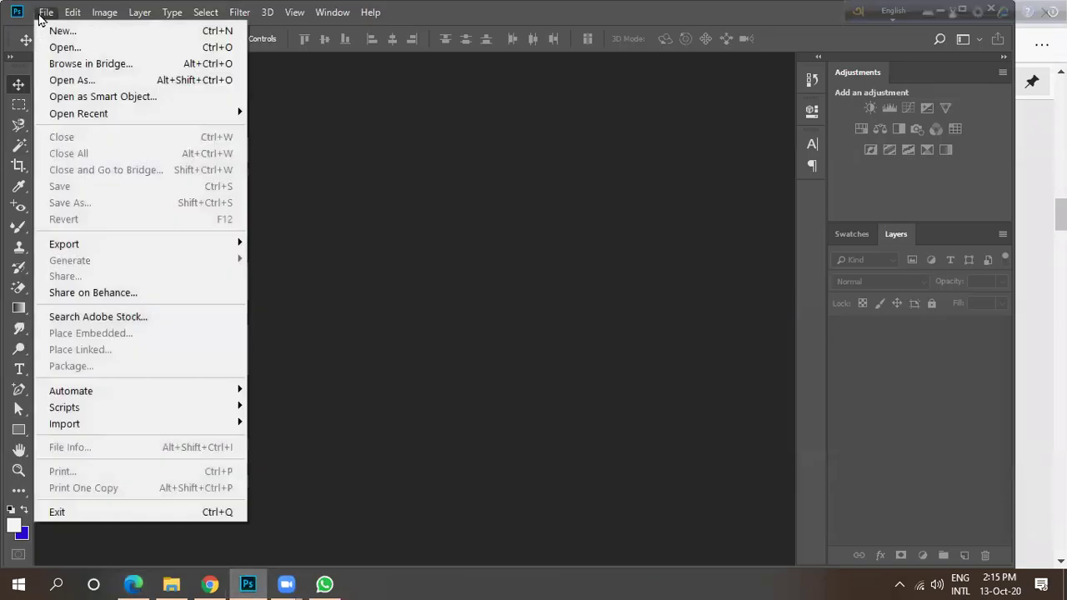
left_click(565, 158)
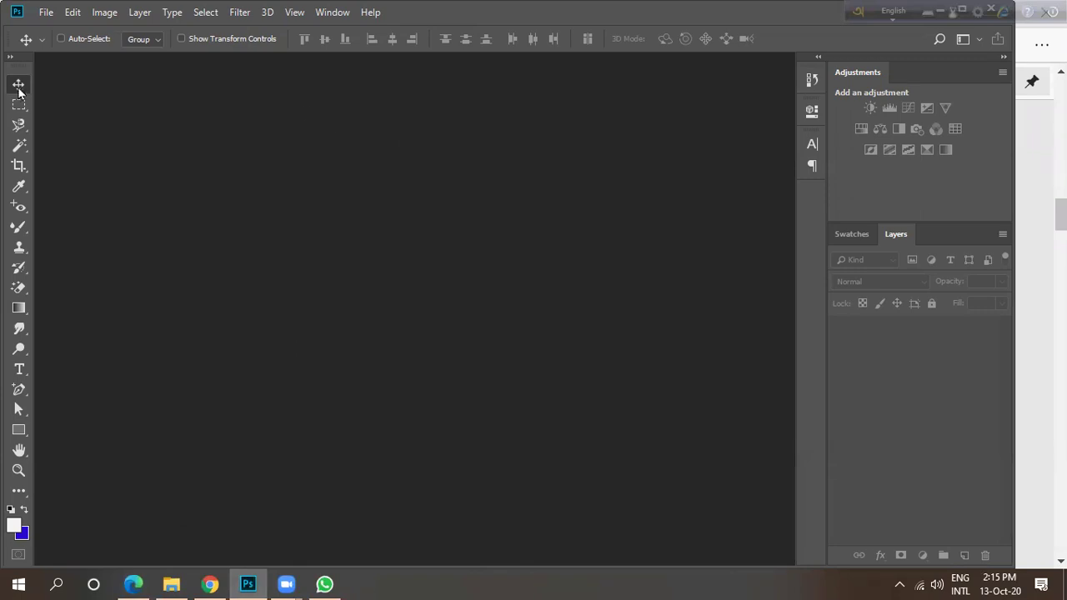
left_click(46, 12)
left_click(60, 48)
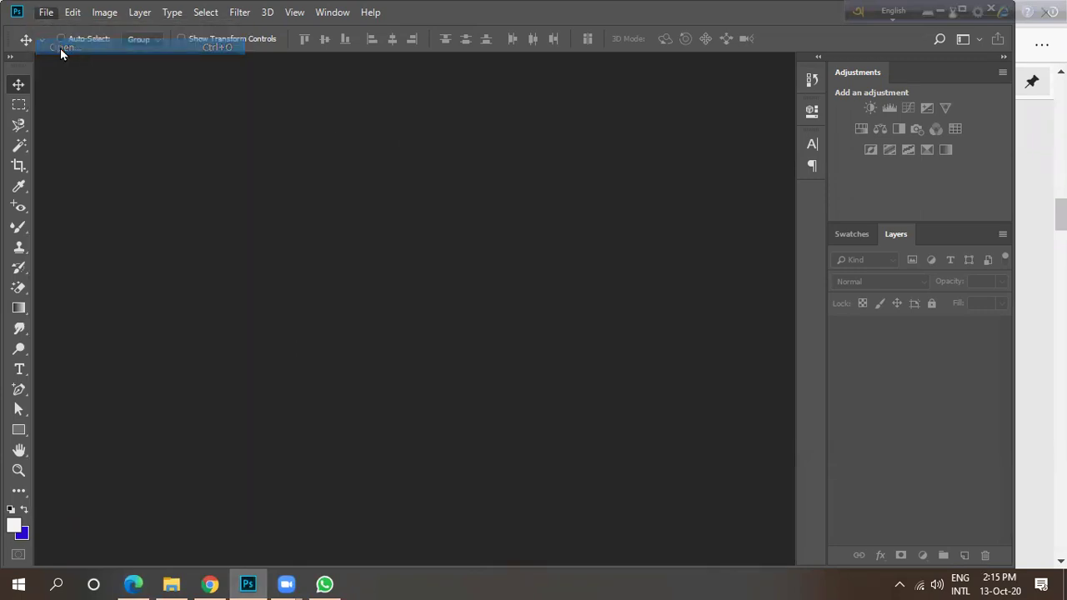
Browse to the Lessons folder inside LEDP-2020 on Local Disk (F:).
left_click(131, 43)
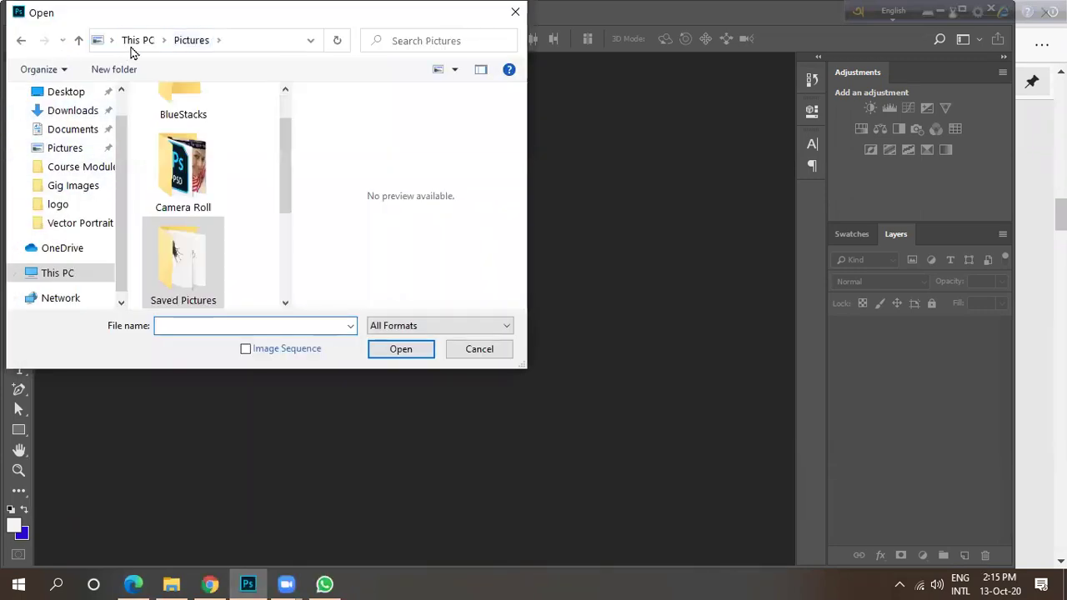
left_click(62, 275)
left_click_drag(288, 171, 226, 269)
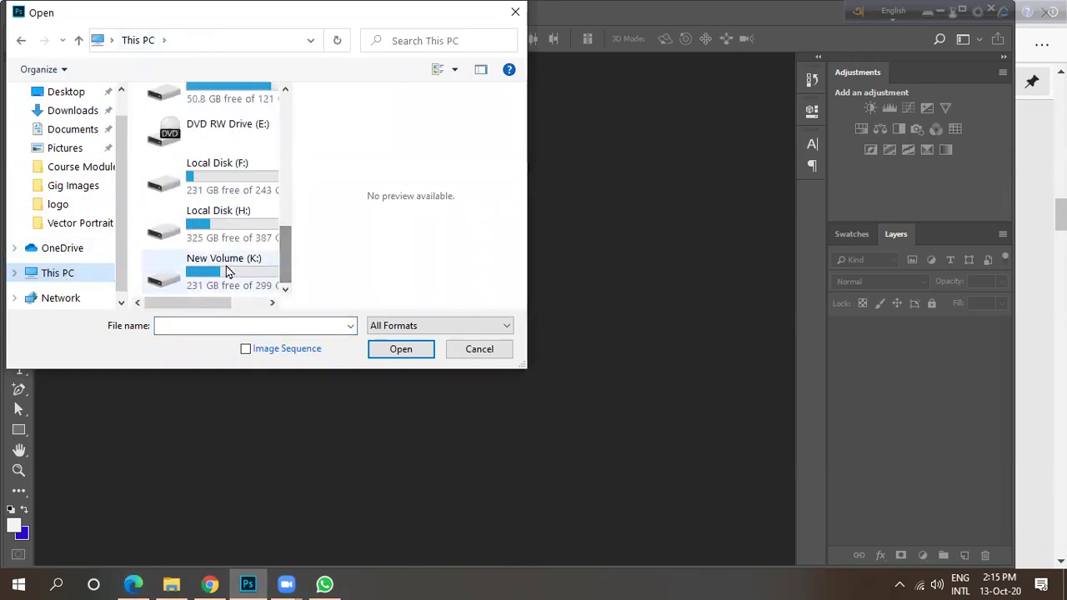
double_click(235, 188)
left_click(207, 169)
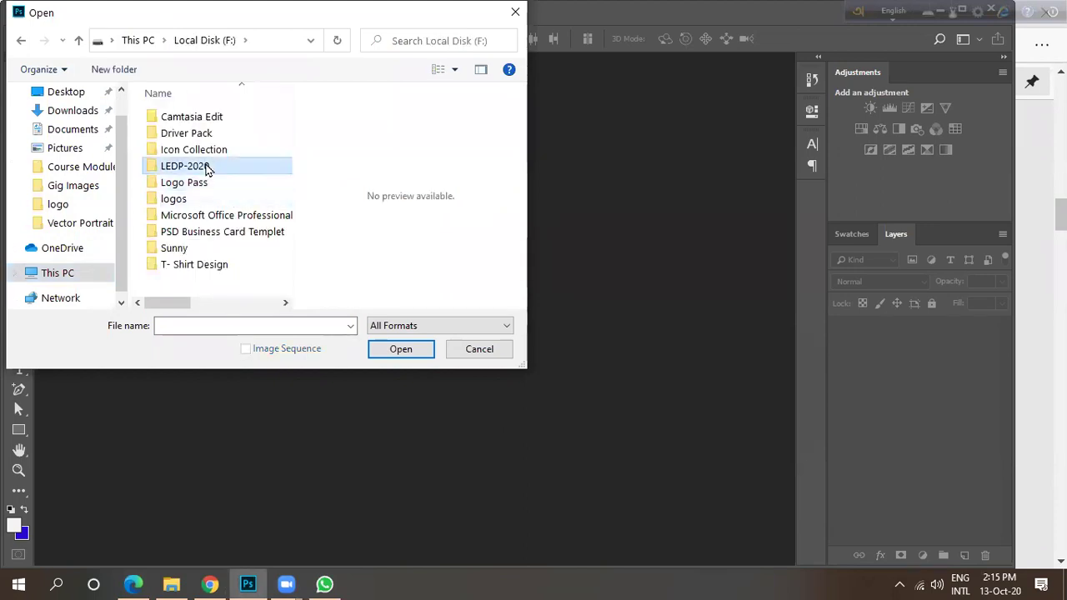
double_click(207, 167)
double_click(227, 123)
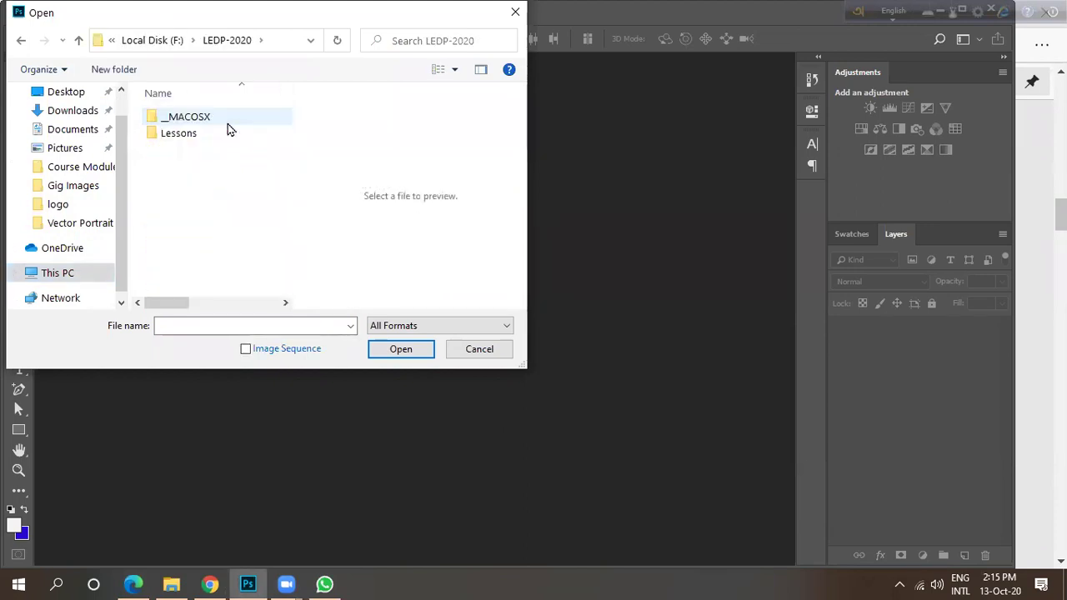
double_click(205, 133)
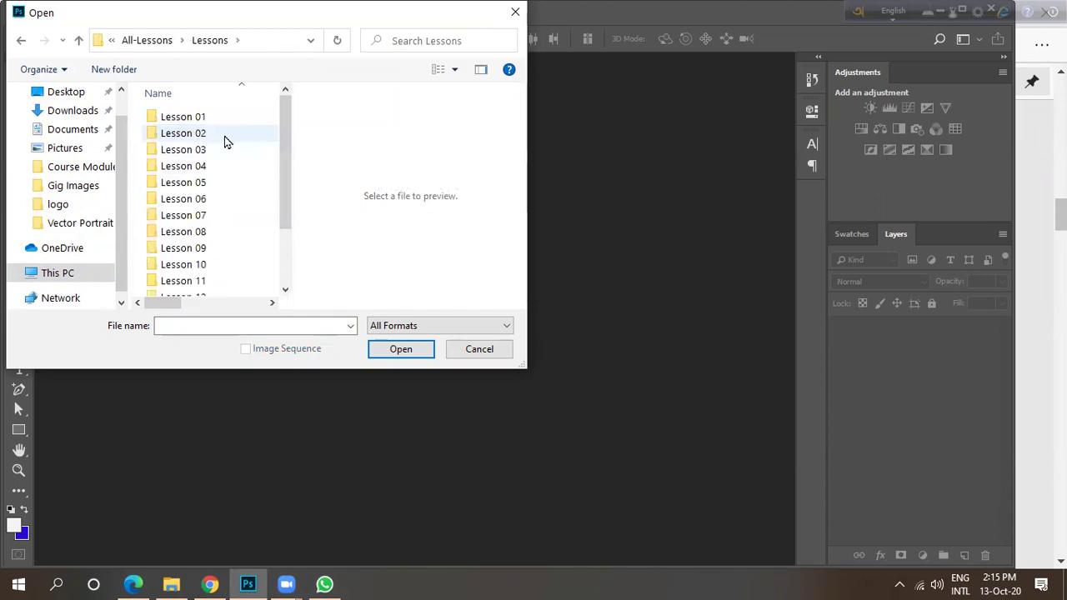
Look into the Lesson 02 folder, preview the 02Start image and return to the Lessons folder.
double_click(223, 136)
left_click(183, 232)
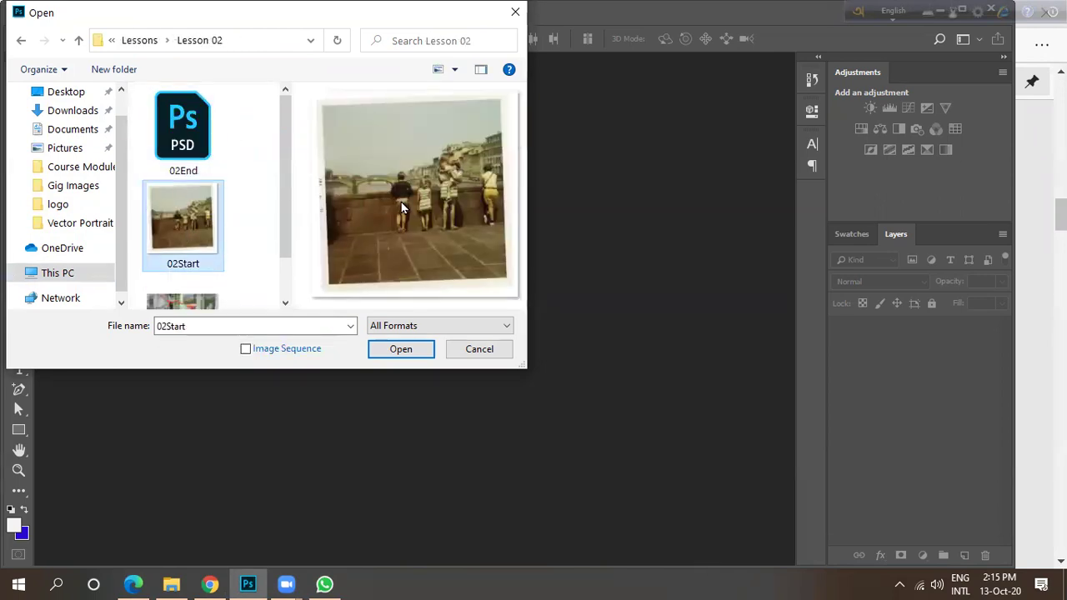
left_click(402, 202)
mouse_move(287, 221)
left_mouse_down()
mouse_move(288, 261)
mouse_move(286, 215)
left_mouse_up()
left_click(139, 42)
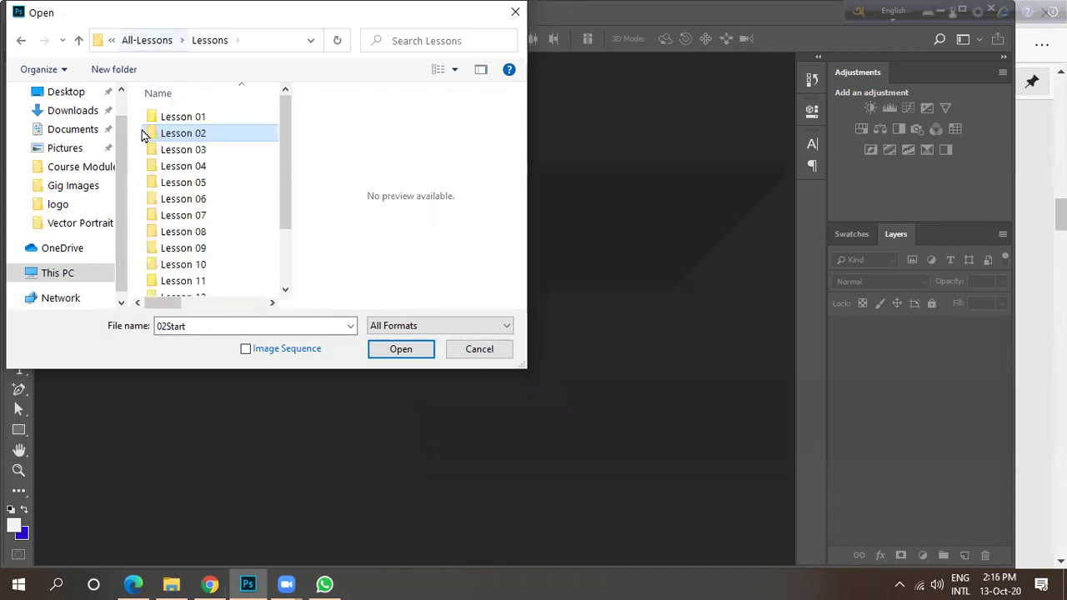
Open both 03End and 03Start from the Lesson 03 folder.
double_click(188, 149)
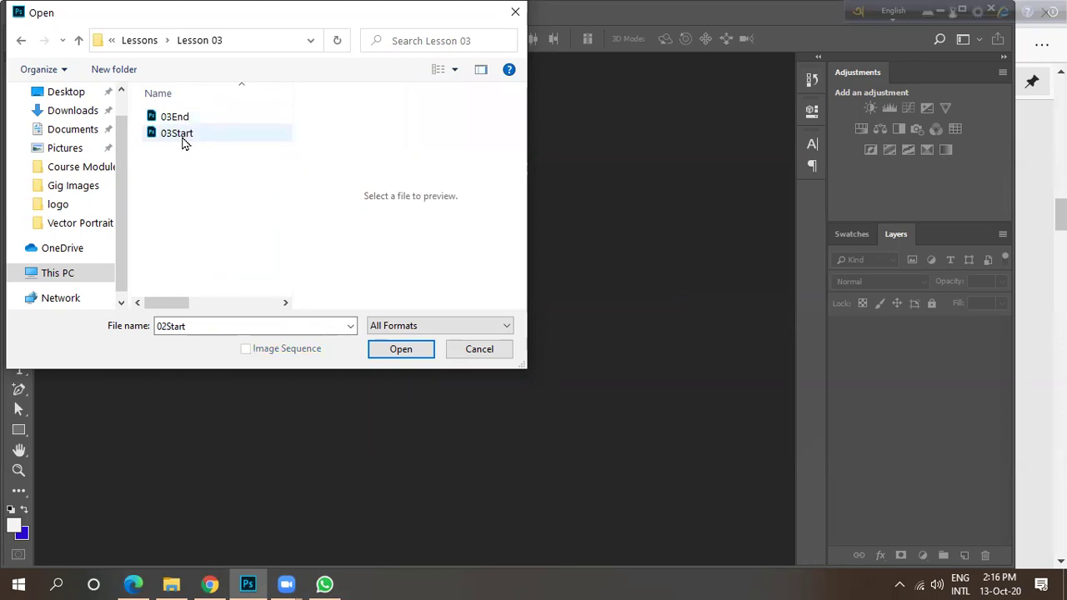
left_click(178, 119)
left_click(179, 135)
left_click_drag(185, 162, 187, 117)
left_click(413, 353)
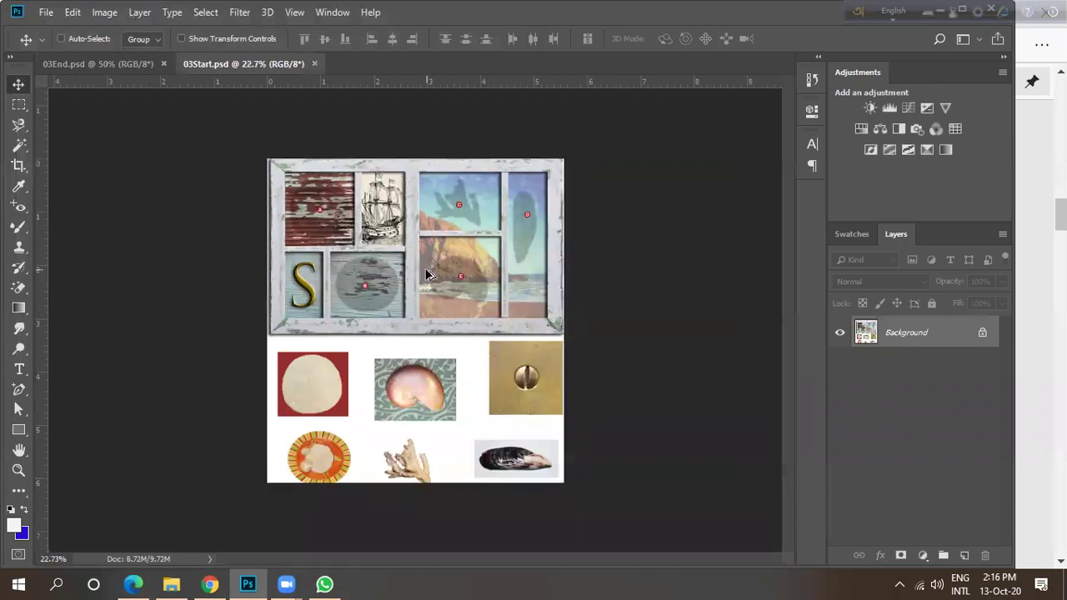
Bring 03End.psd to the front and examine the finished composition, leaving it fitted to the window.
left_click(108, 63)
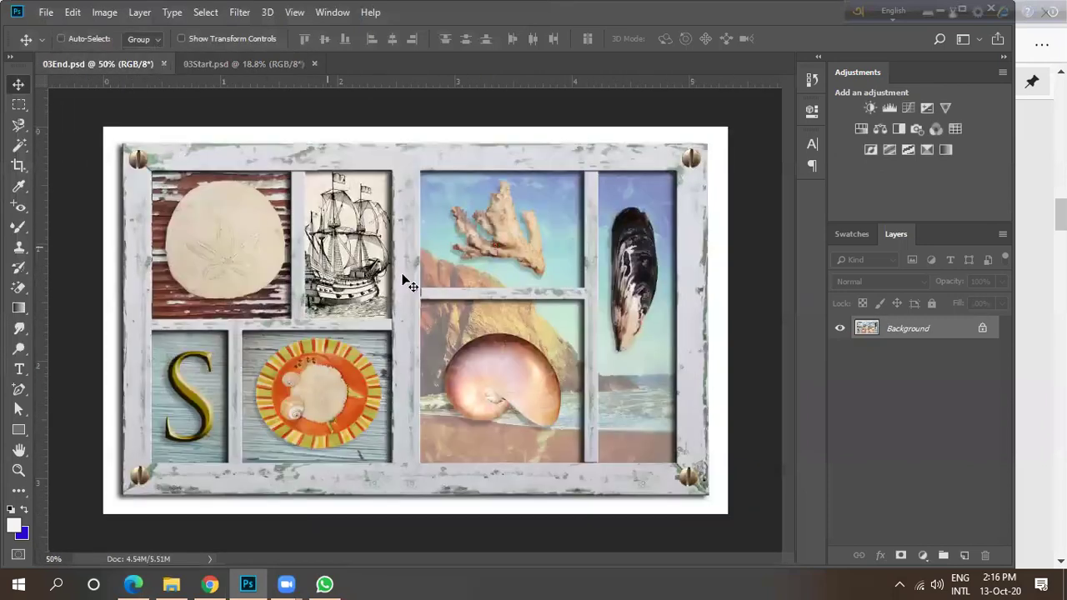
scroll(398, 288, "down", 2)
scroll(398, 286, "down", 2)
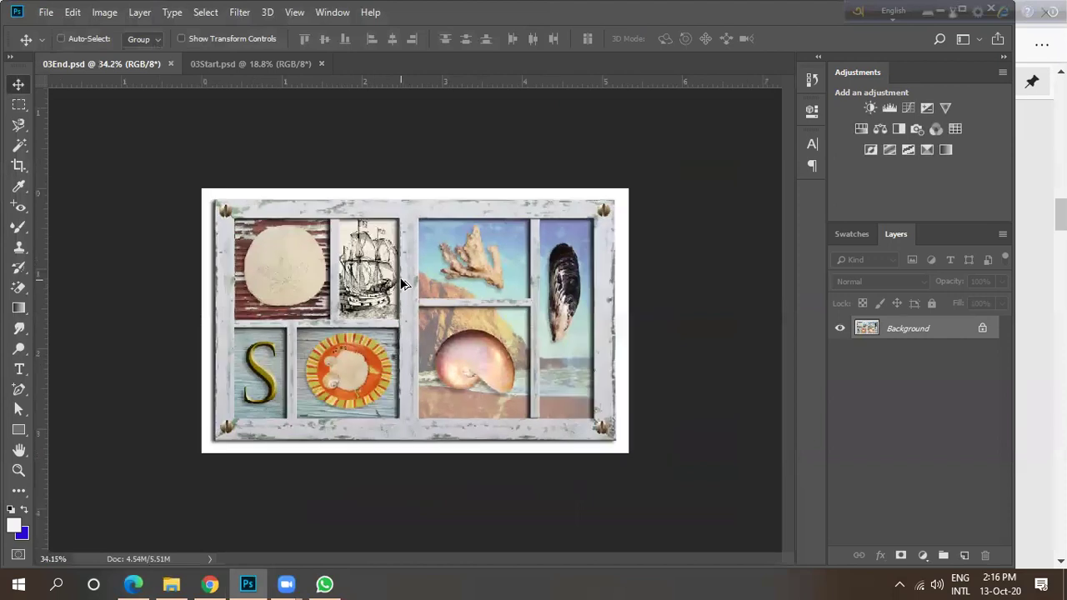
scroll(392, 288, "down", 1)
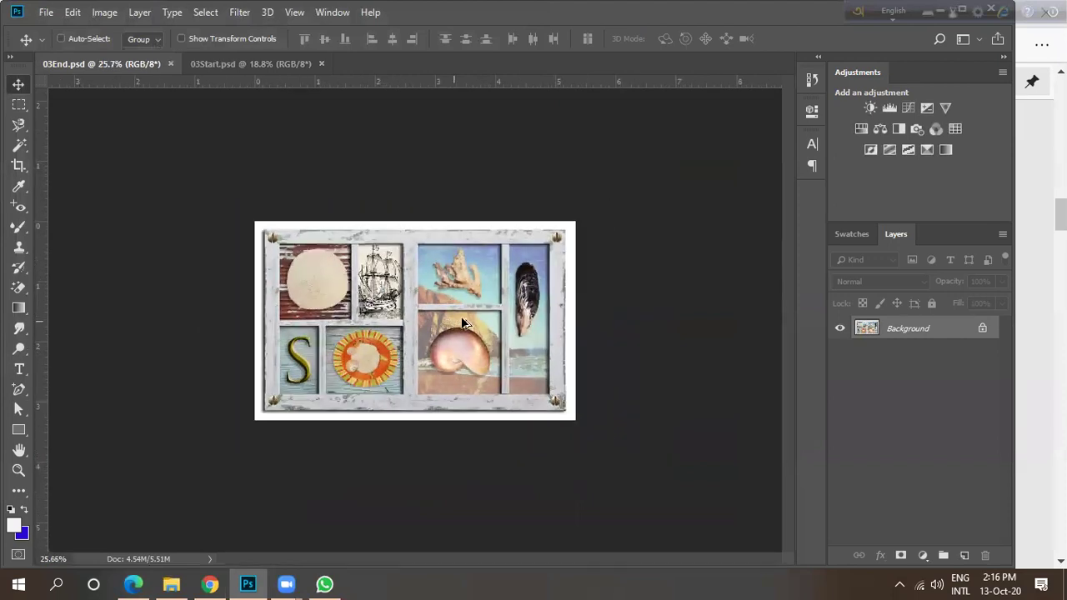
scroll(463, 321, "up", 8)
key("ctrl+0")
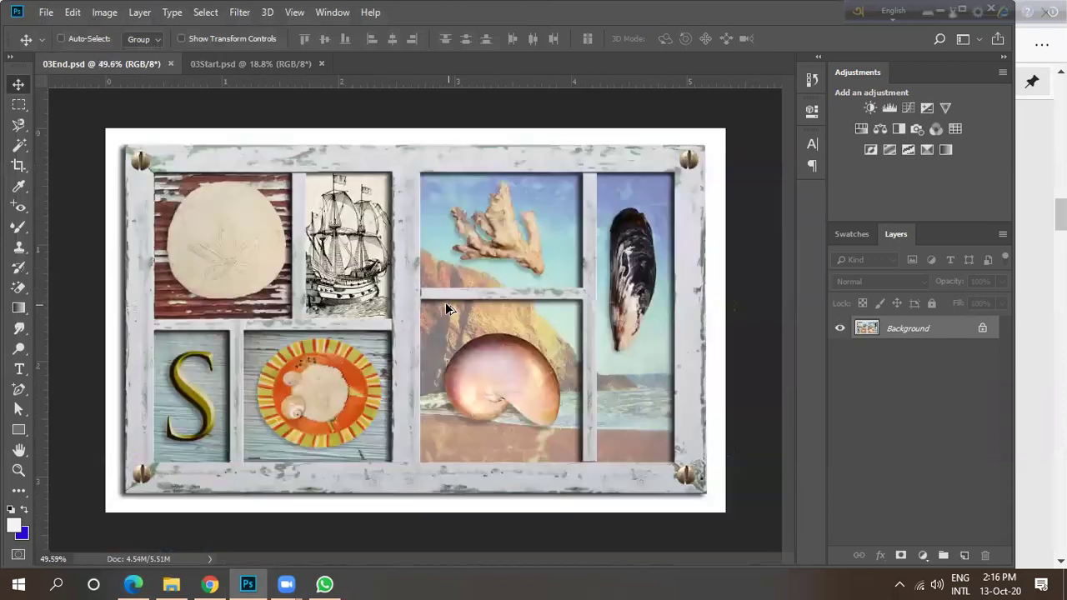
Switch to the course module PDF in Edge and review the Day 1 and Day 2 topics, marking "Selection Basic" in Day 1.
left_click(134, 583)
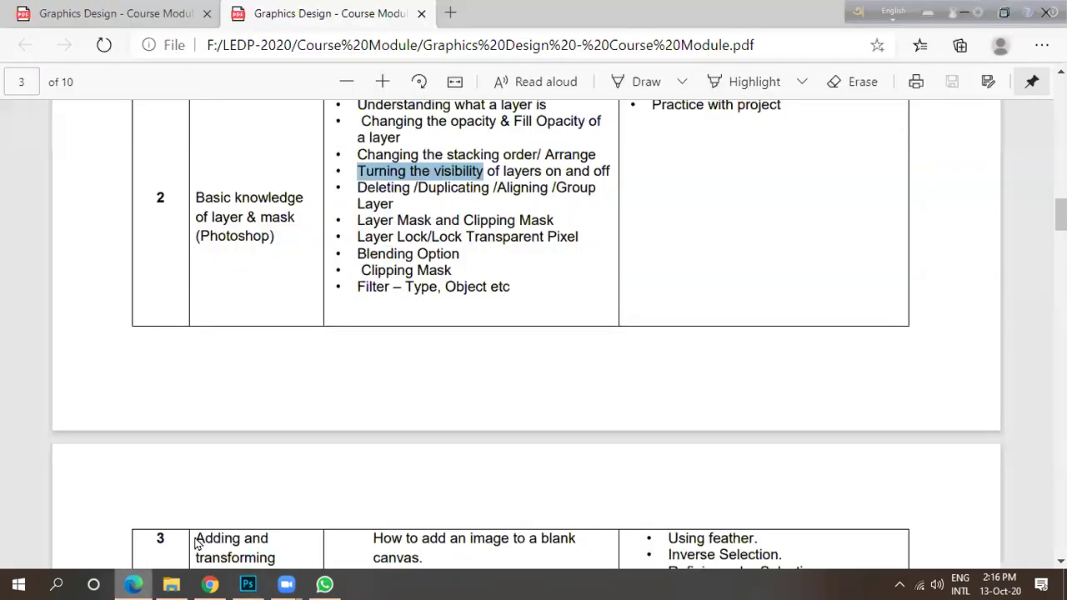
scroll(758, 341, "up", 5)
scroll(741, 336, "down", 1)
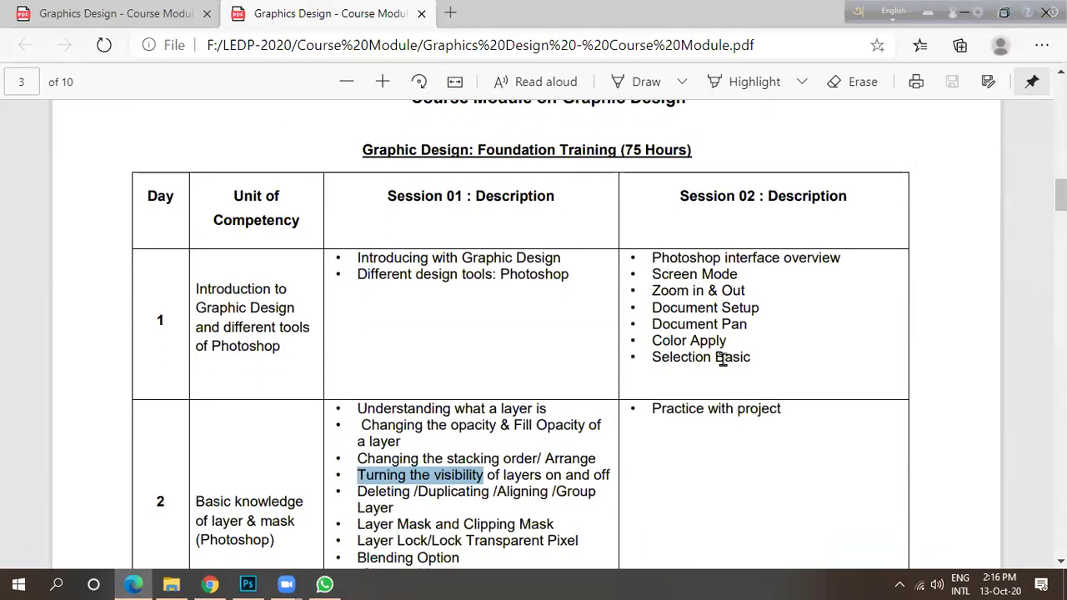
left_click_drag(660, 359, 752, 362)
left_click(769, 377)
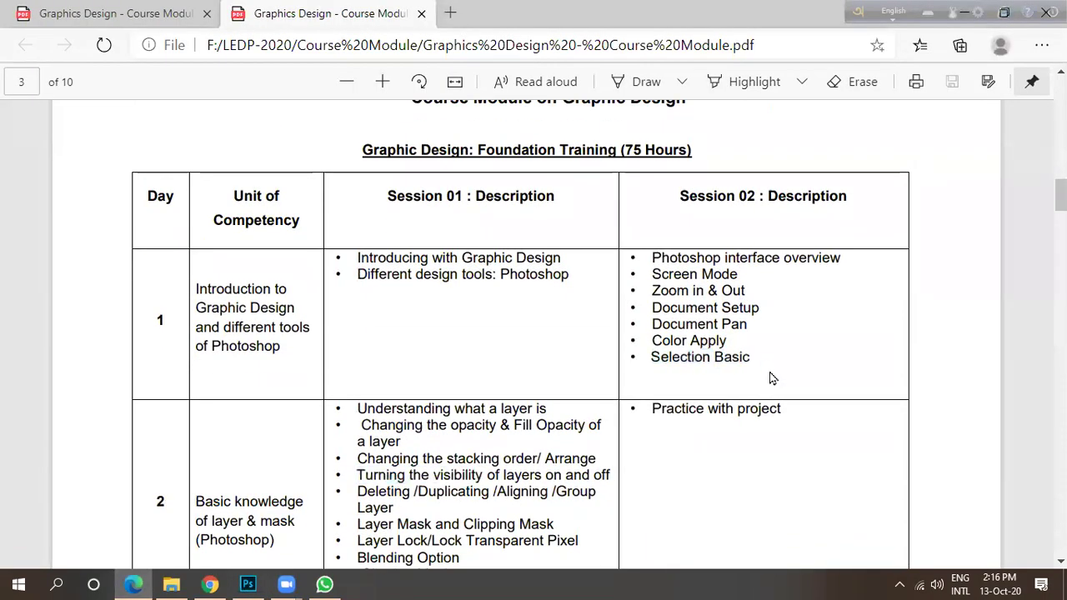
scroll(775, 345, "down", 3)
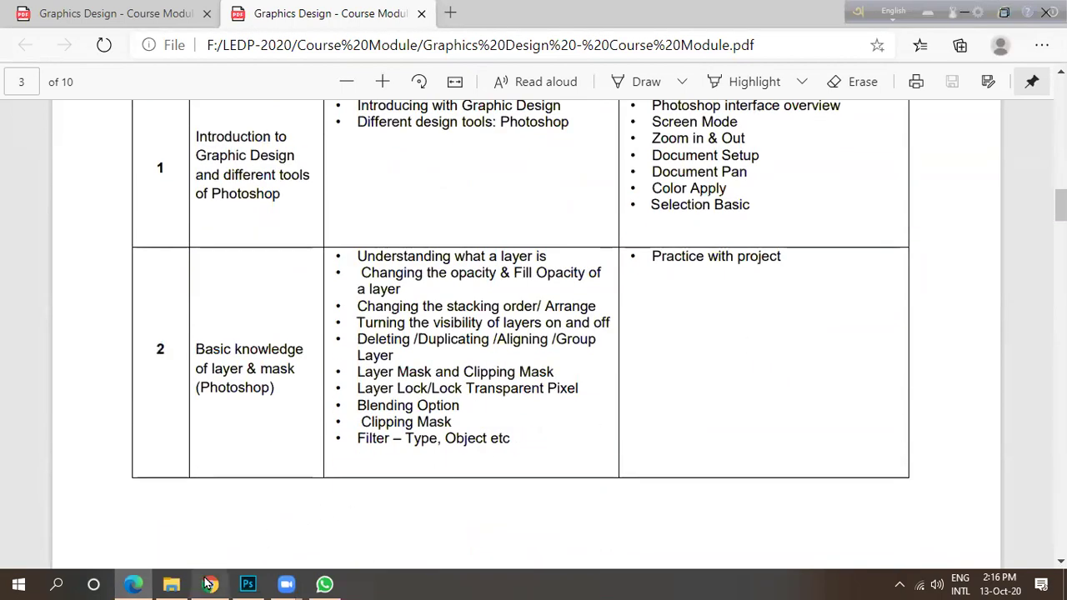
Switch back to Photoshop and activate the Rectangular Marquee tool, followed by the Elliptical Marquee tool.
left_click(247, 583)
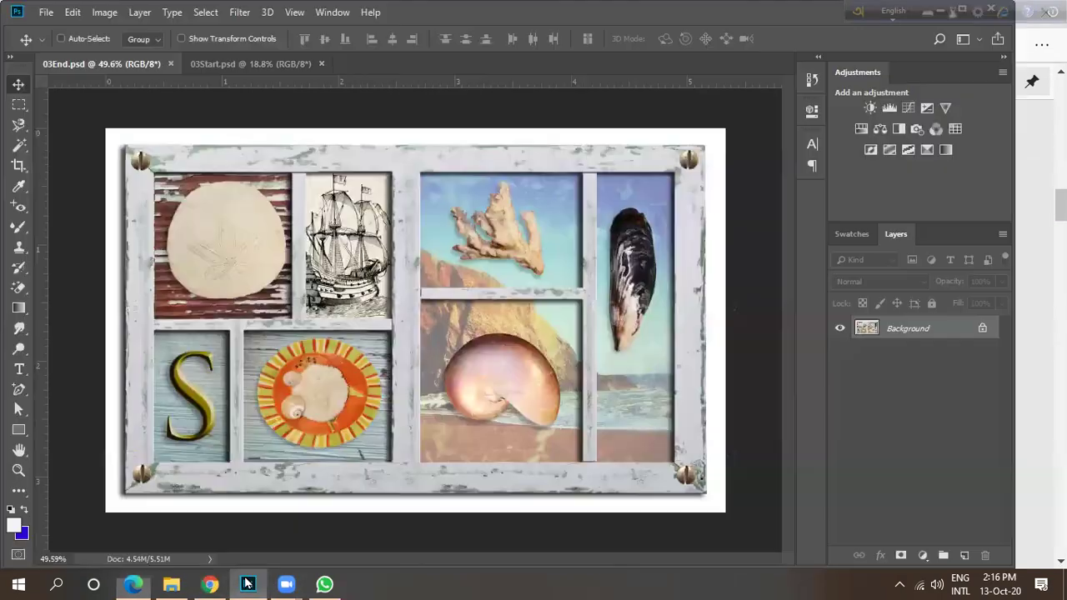
left_click(19, 106)
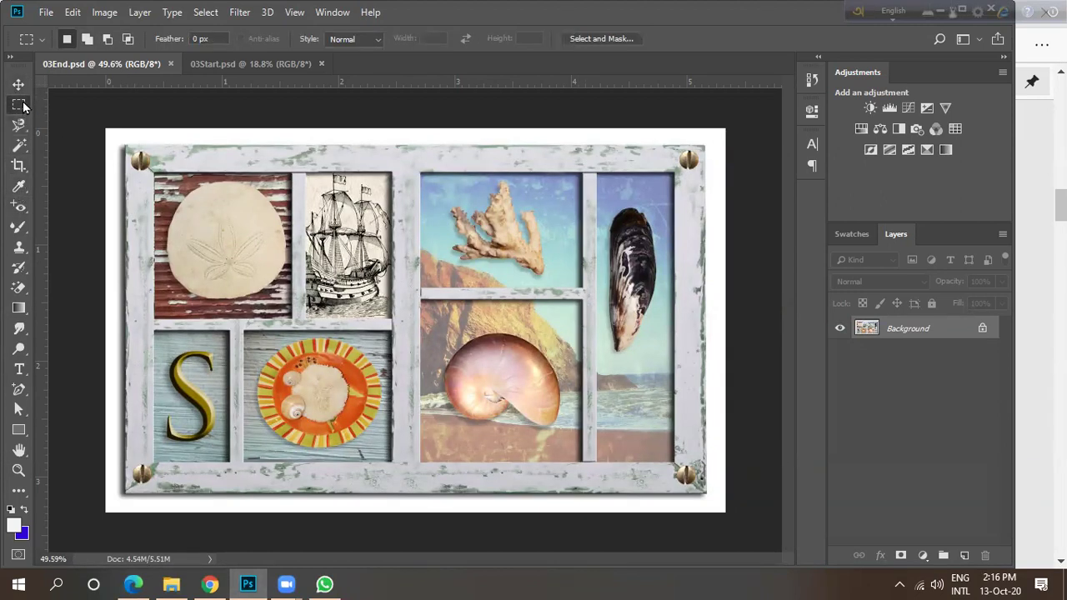
right_click(15, 106)
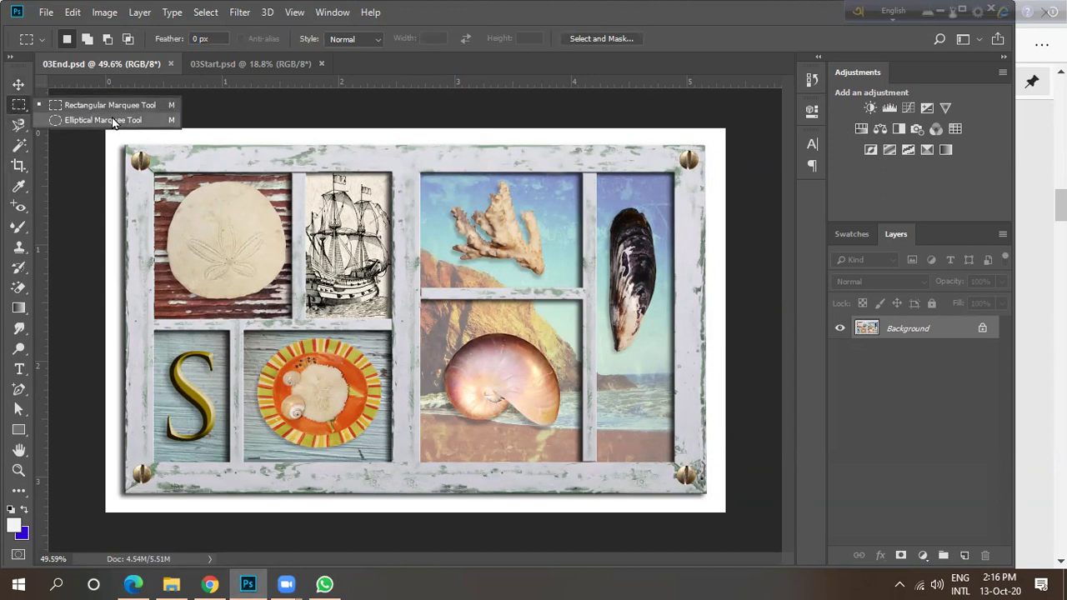
left_click(101, 120)
Activate the Lasso tool, followed by the Polygonal Lasso tool.
right_click(18, 124)
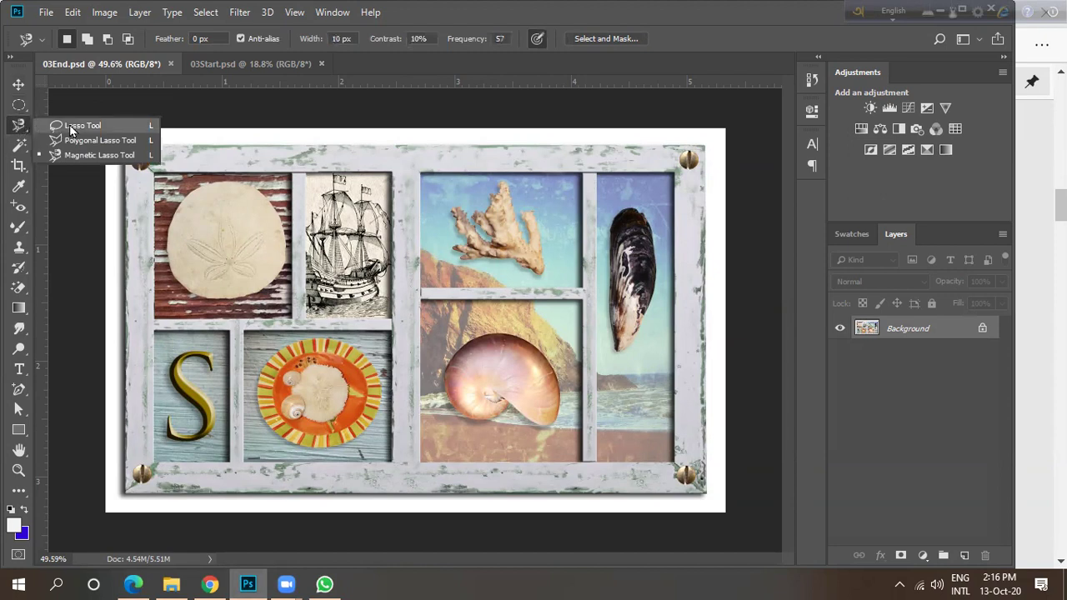
left_click(104, 127)
right_click(20, 129)
left_click(92, 142)
Show the quick selection tool group and choose the Magic Wand tool.
left_click(19, 145)
right_click(20, 147)
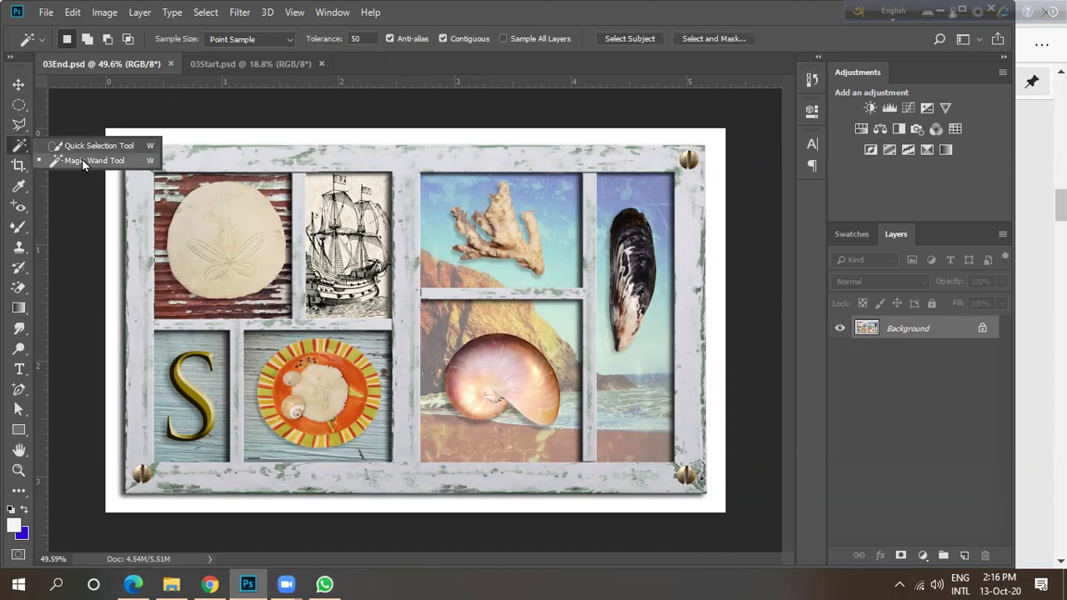
left_click(83, 161)
Review the marquee, lasso and wand tool groups once more, finishing on the Magic Wand tool.
left_click(18, 105)
right_click(19, 106)
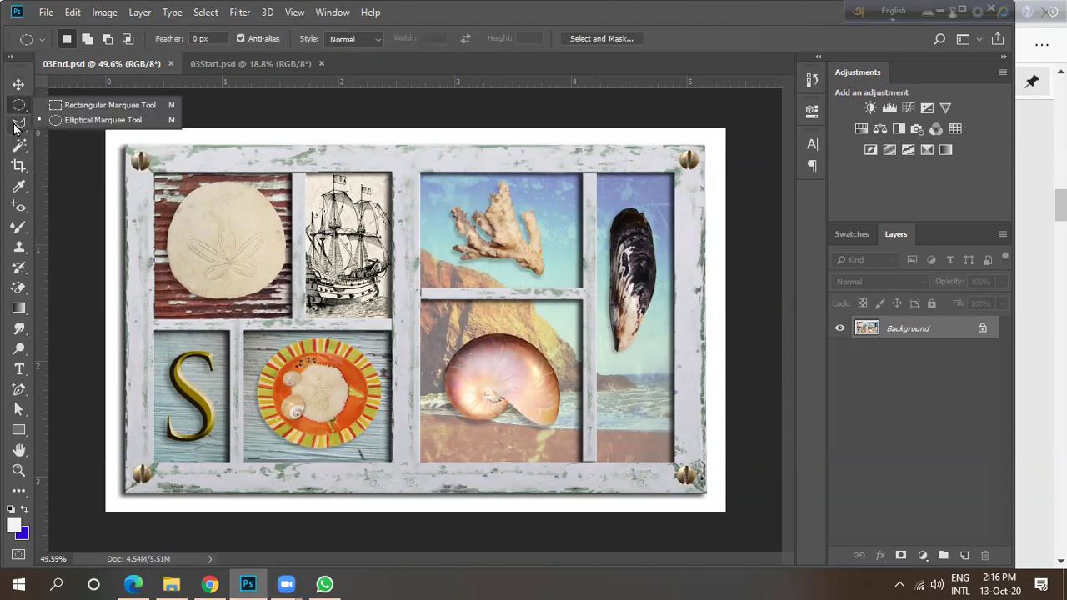
left_click(14, 127)
right_click(15, 127)
left_click(20, 146)
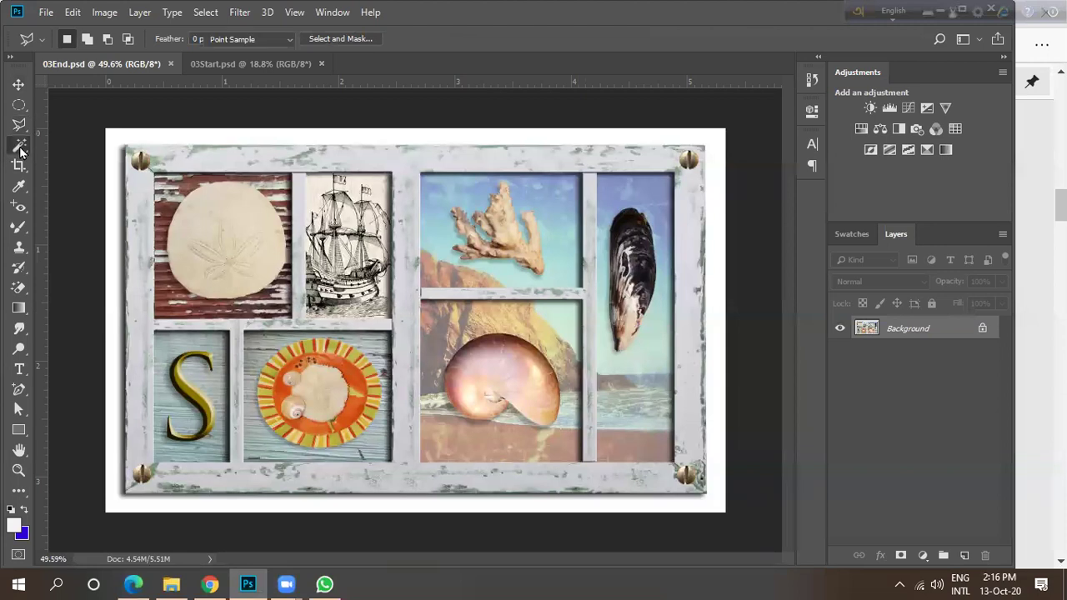
right_click(19, 146)
left_click(73, 161)
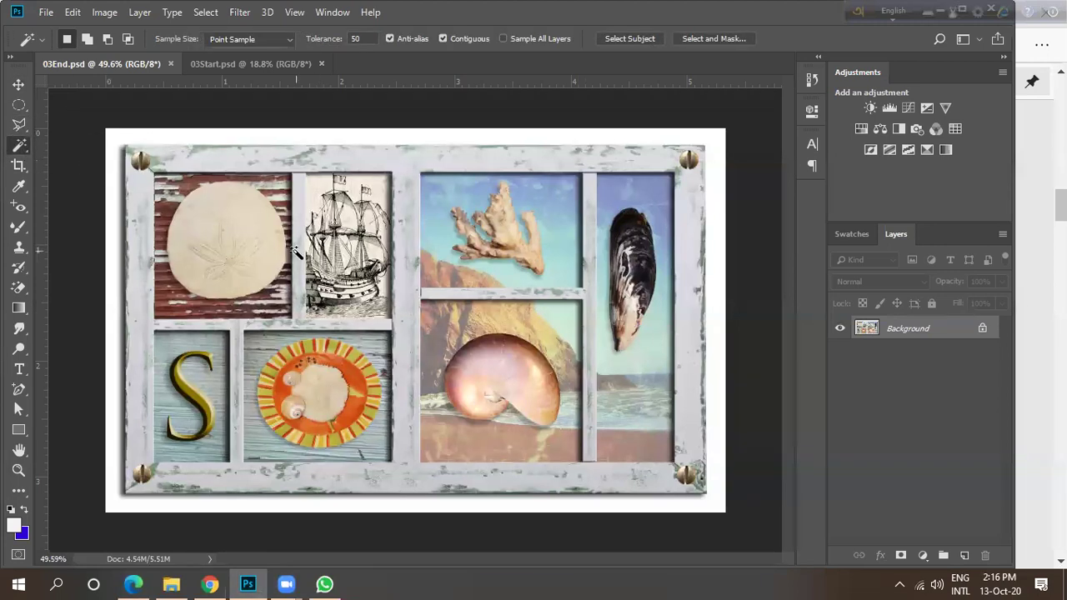
Activate the Move tool and compare 03Start.psd with the finished 03End.psd by alternating between the two documents.
left_click(18, 84)
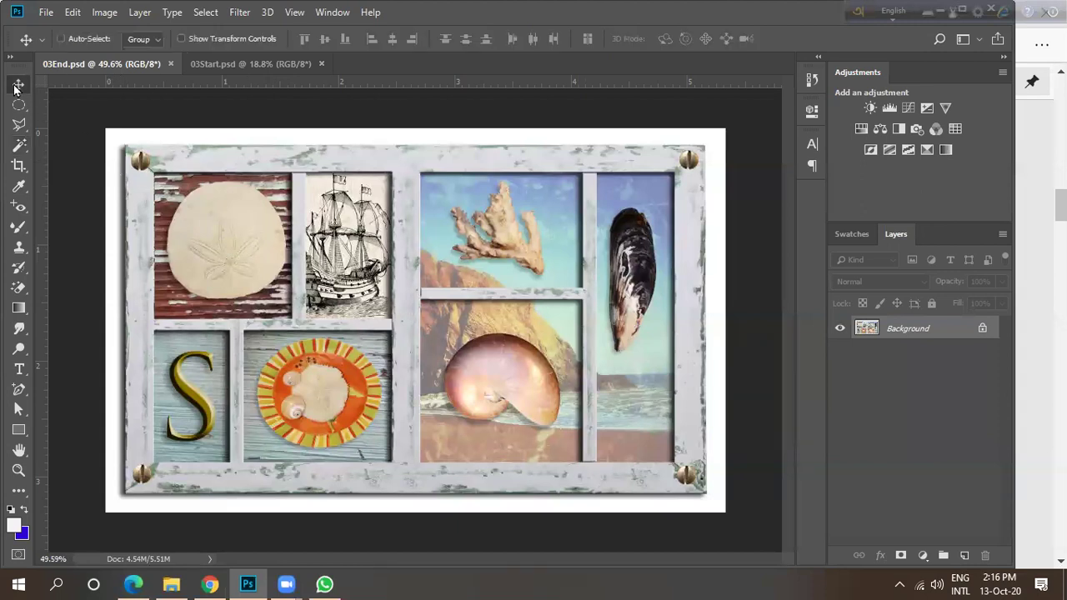
left_click(215, 64)
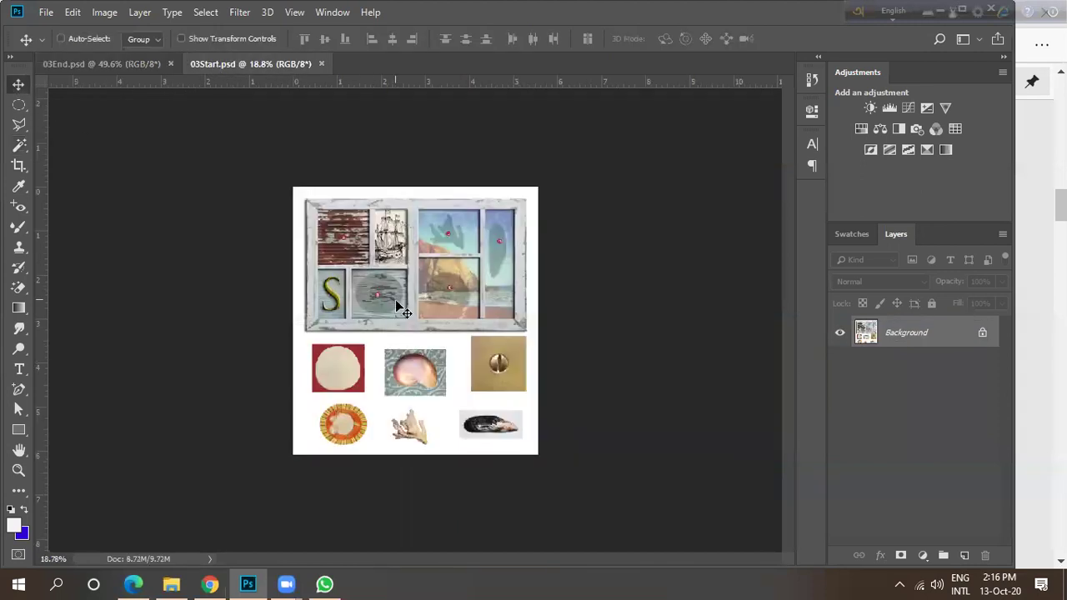
scroll(414, 295, "up", 3)
scroll(410, 265, "down", 2)
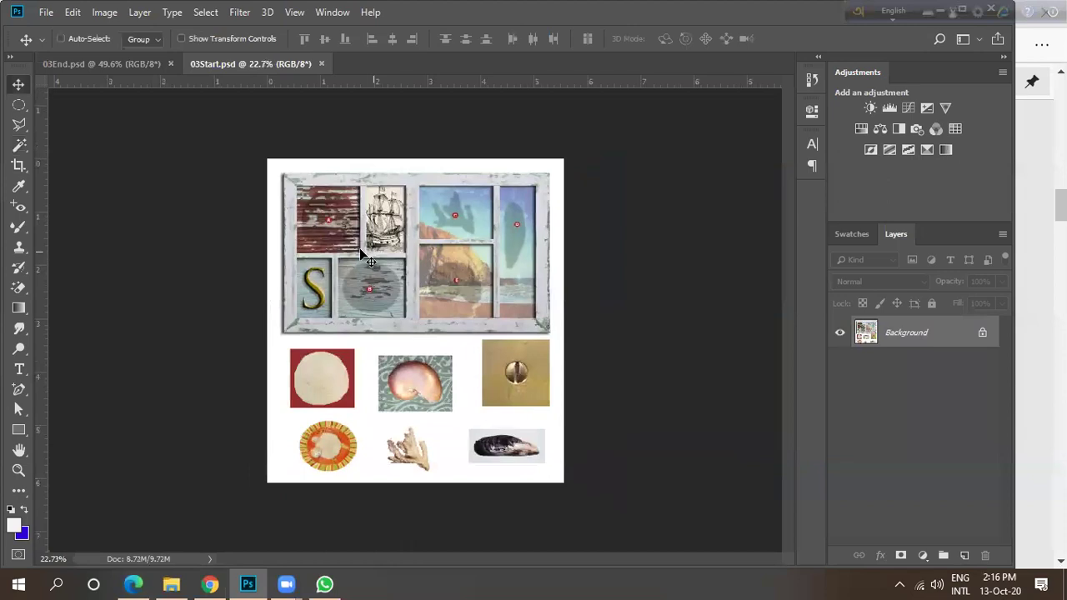
left_click(136, 65)
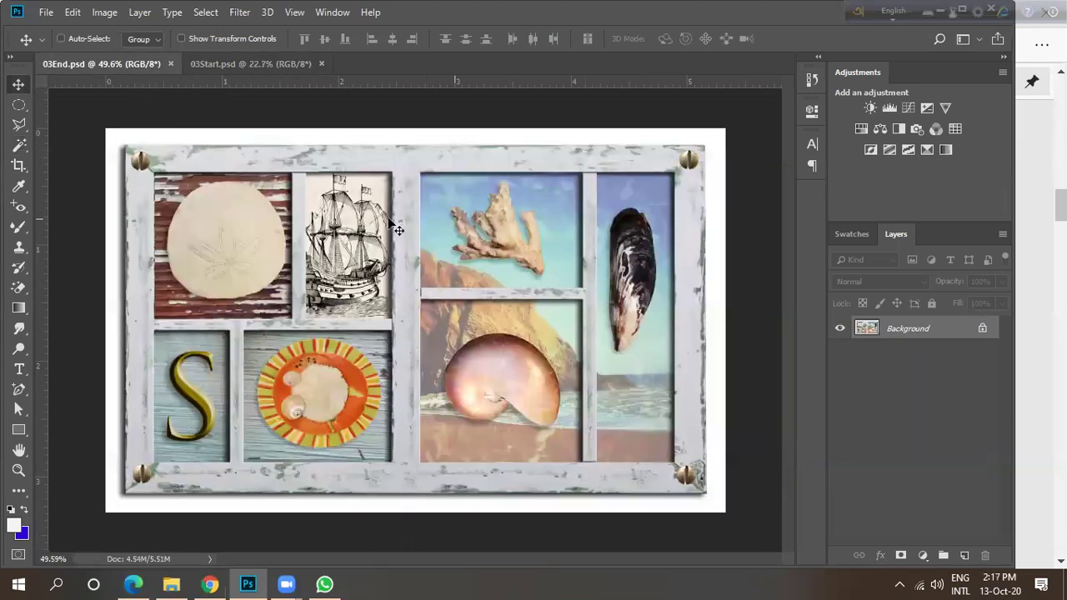
left_click(224, 65)
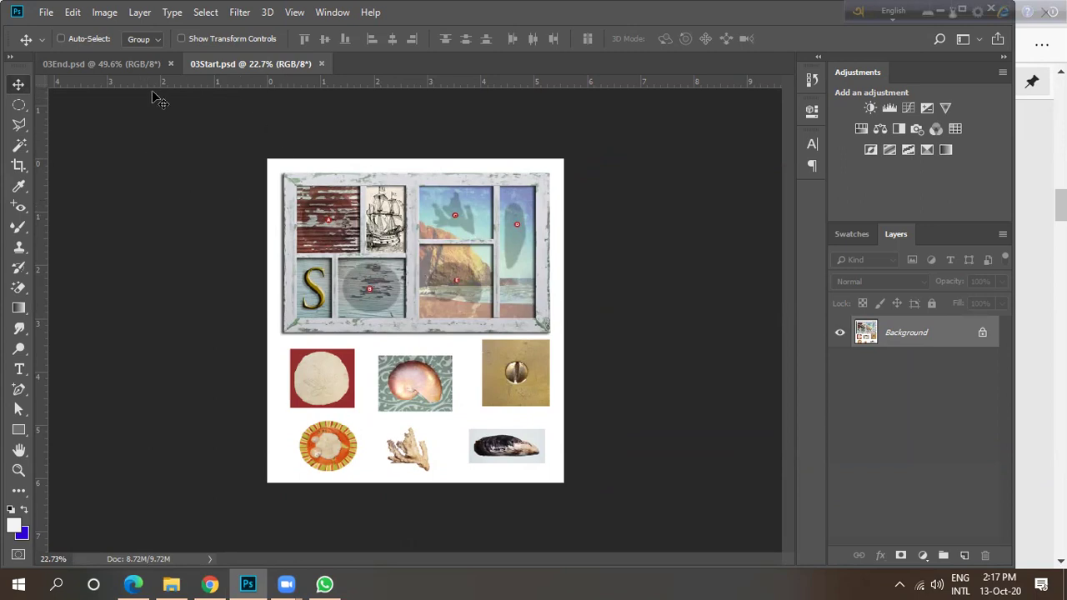
left_click(114, 65)
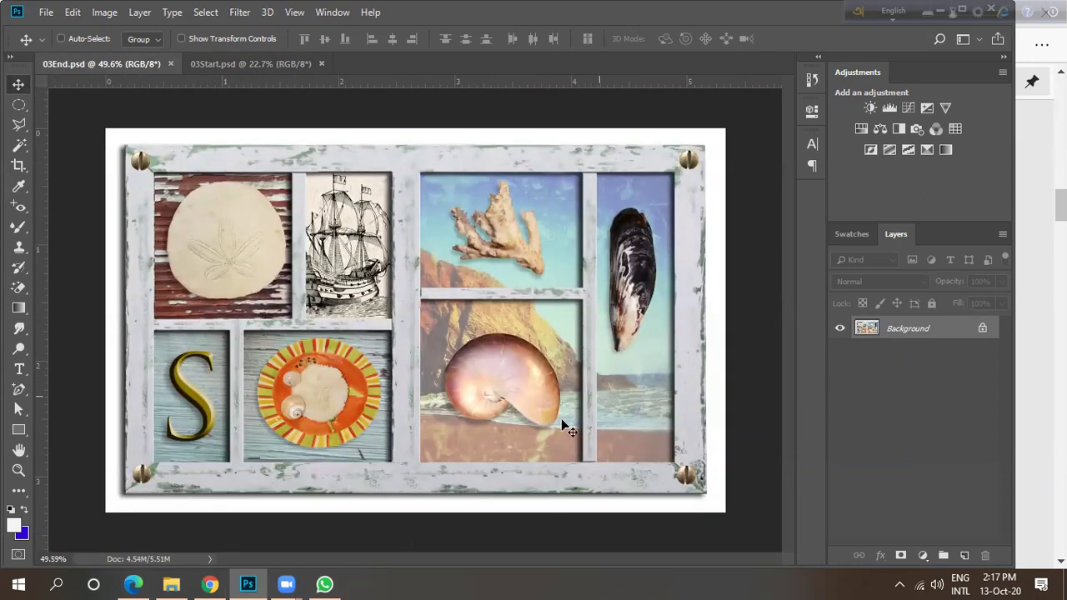
Return to 03Start.psd and examine the separate shell, coral and screw images below the frame up close.
left_click(241, 65)
scroll(423, 366, "up", 5)
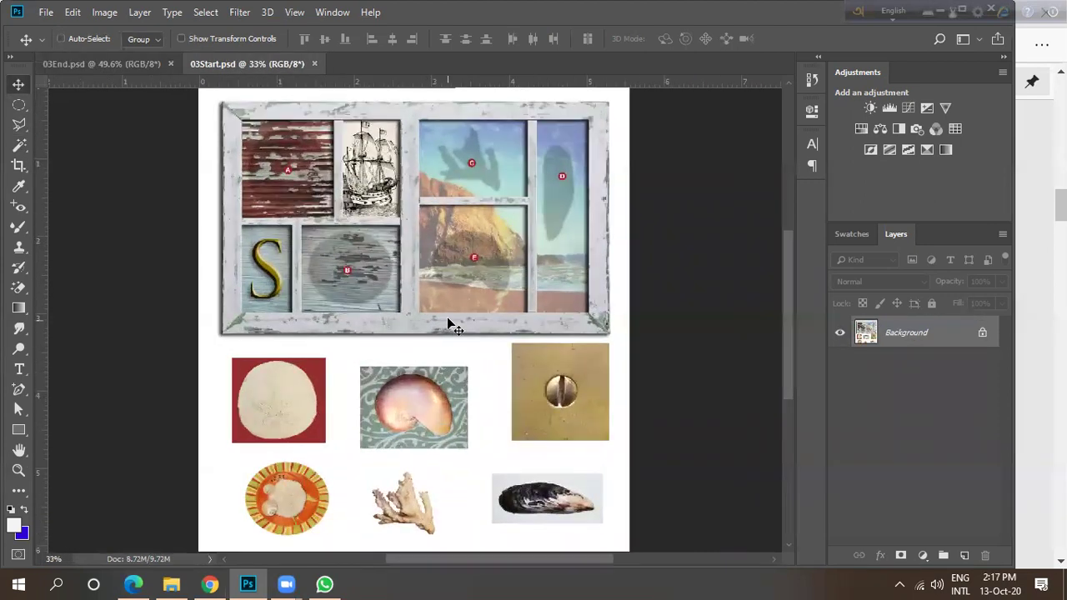
scroll(354, 348, "up", 6)
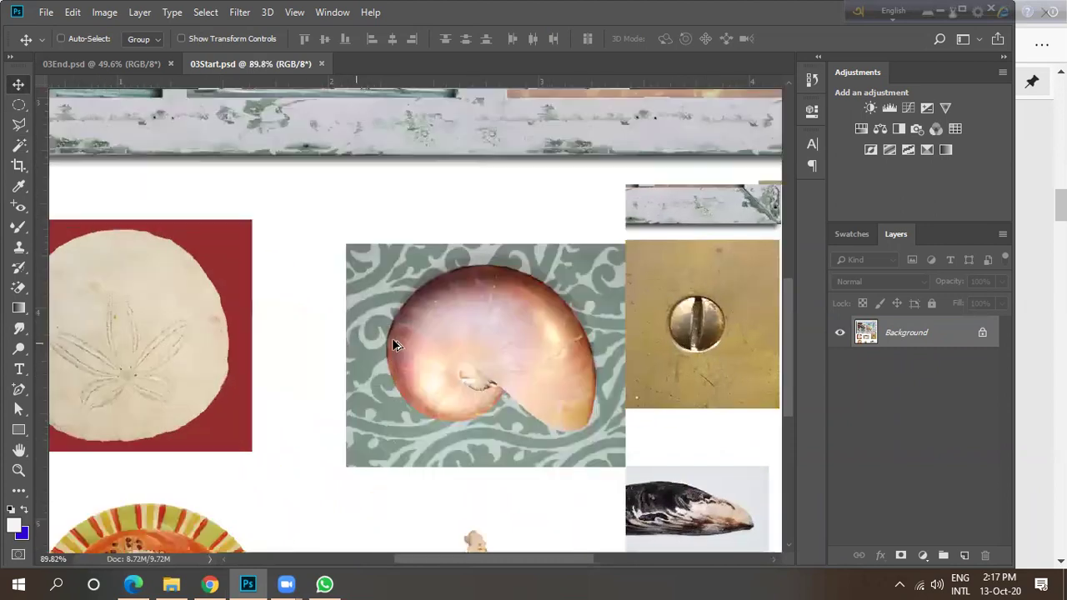
scroll(331, 323, "down", 10)
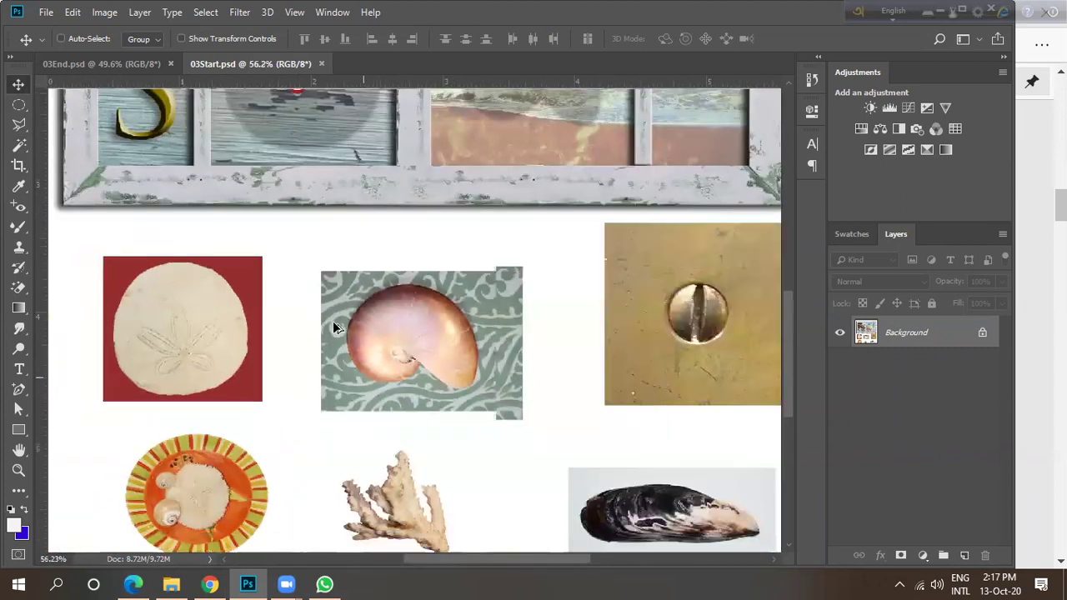
scroll(340, 325, "down", 1)
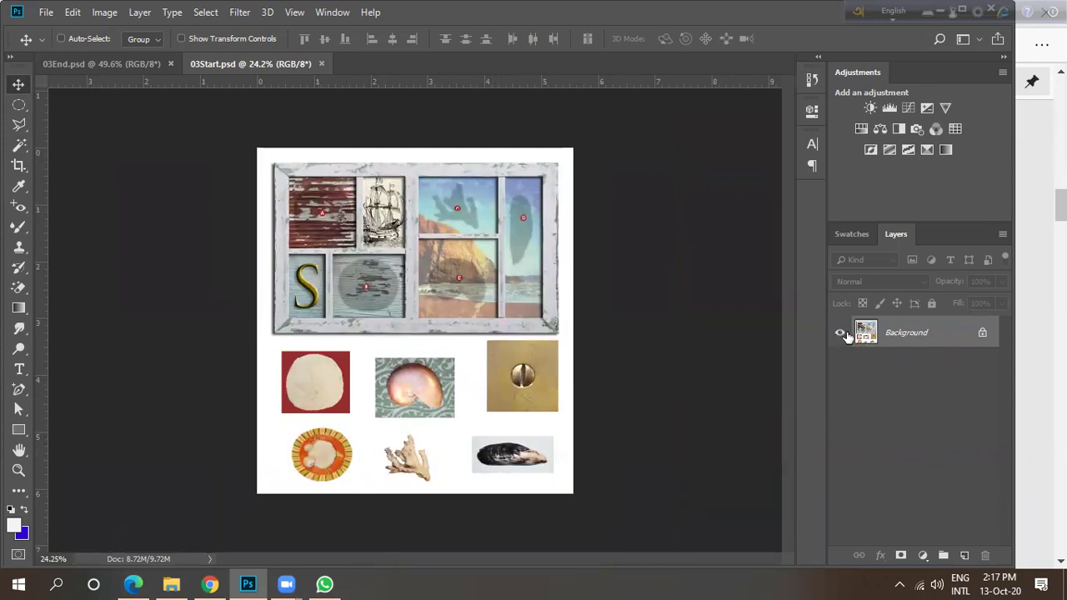
Unlock the Background layer to make it editable, and demonstrate locking and unlocking all its attributes once.
left_click(982, 334)
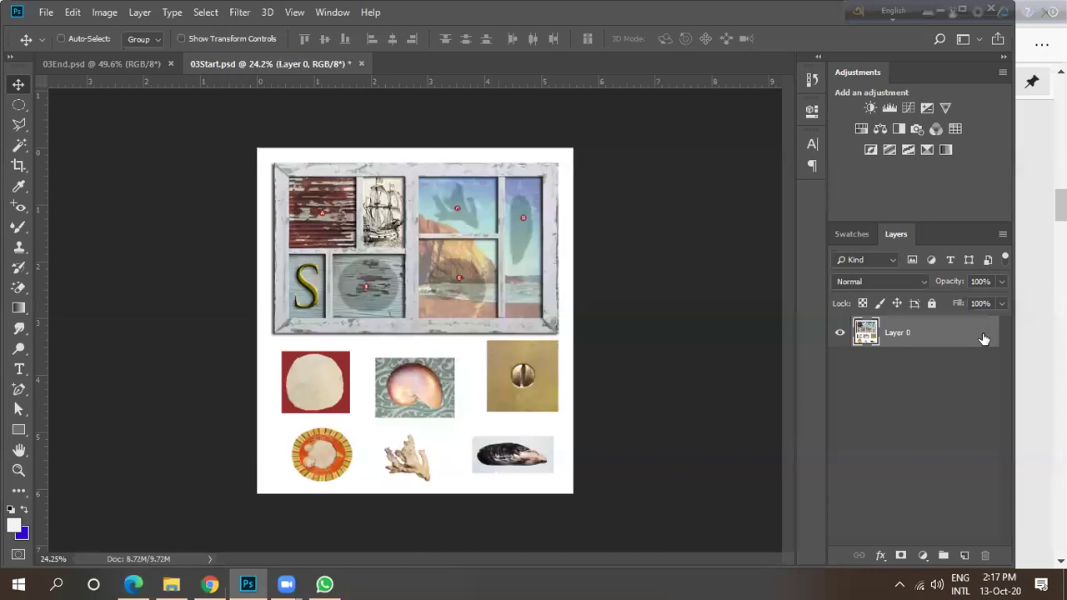
left_click(979, 339)
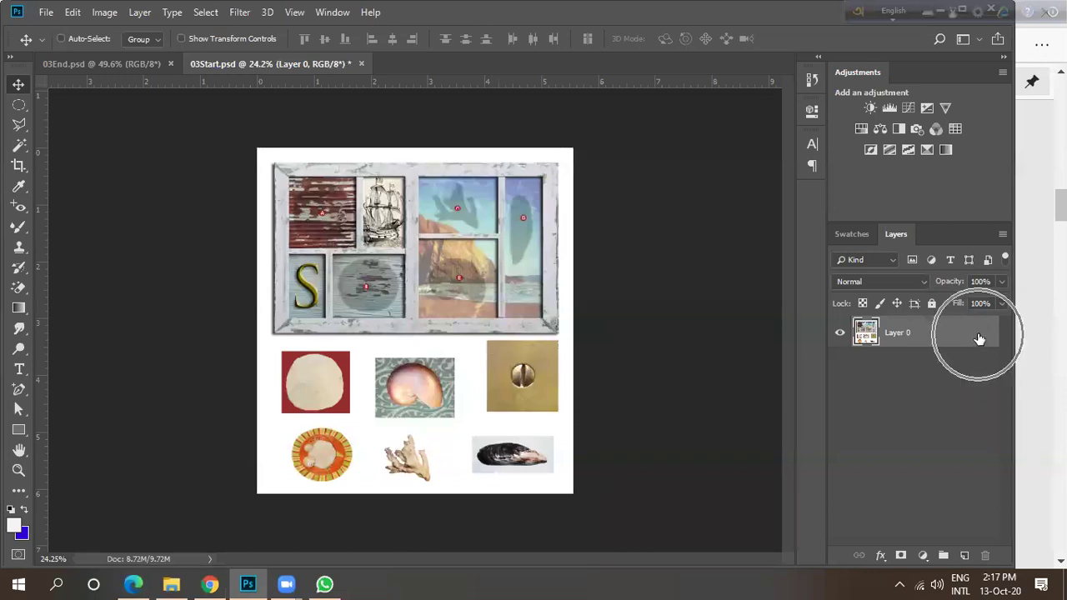
left_click(932, 303)
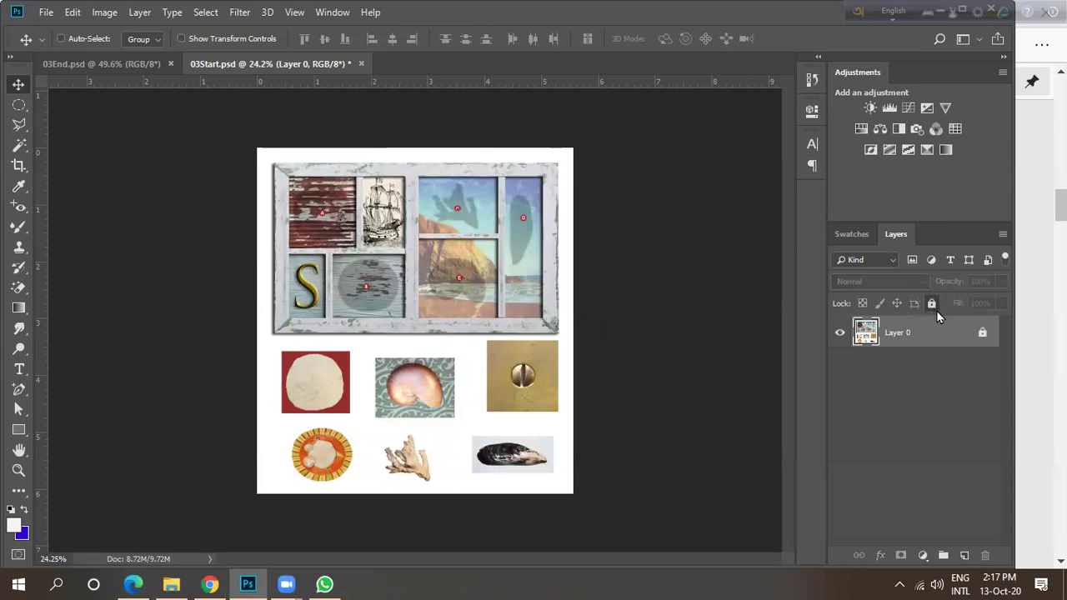
left_click(932, 305)
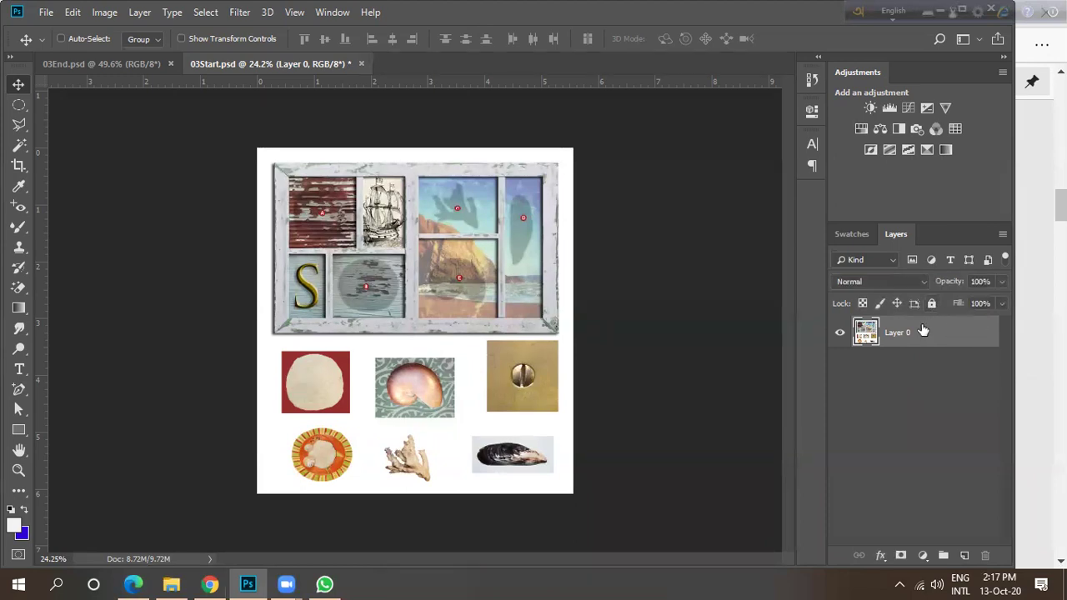
Hide and show Layer 0 repeatedly to compare the canvas with and without its content.
left_click(840, 335)
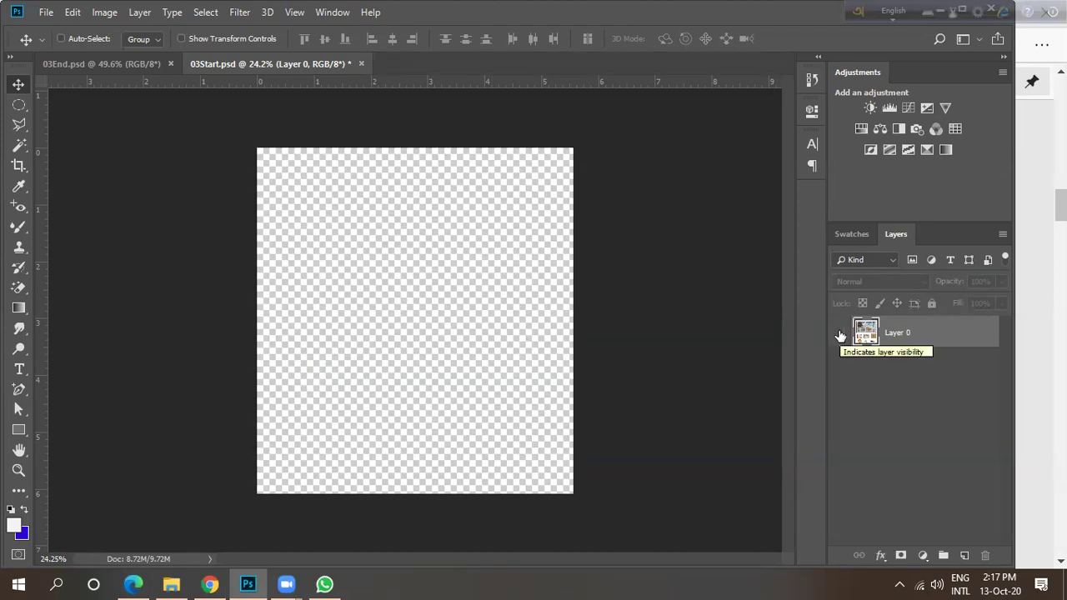
left_click(840, 334)
left_click(840, 334)
left_click(840, 334)
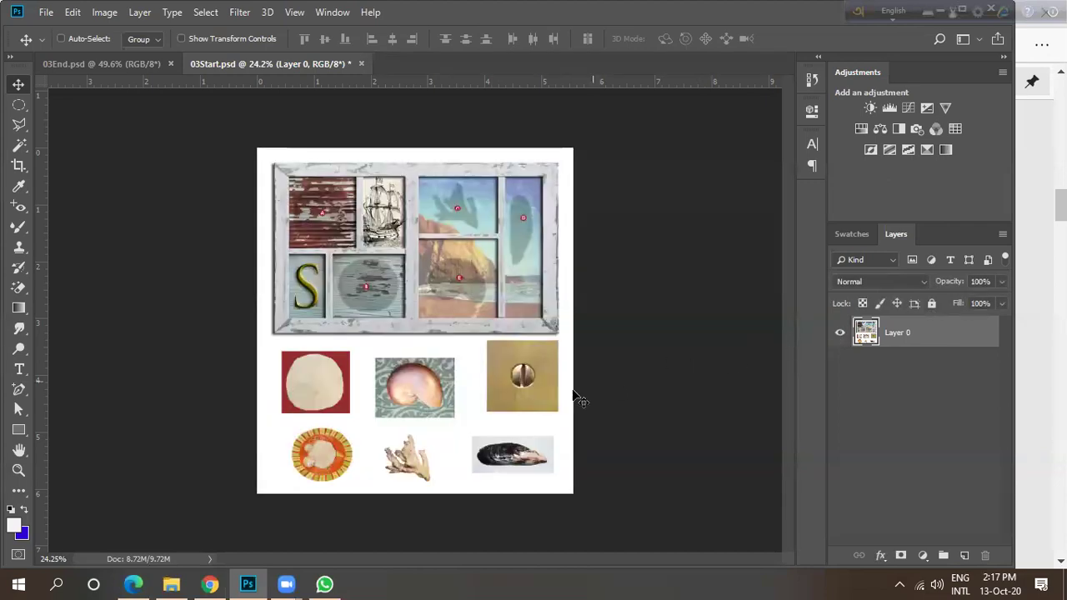
left_click(204, 584)
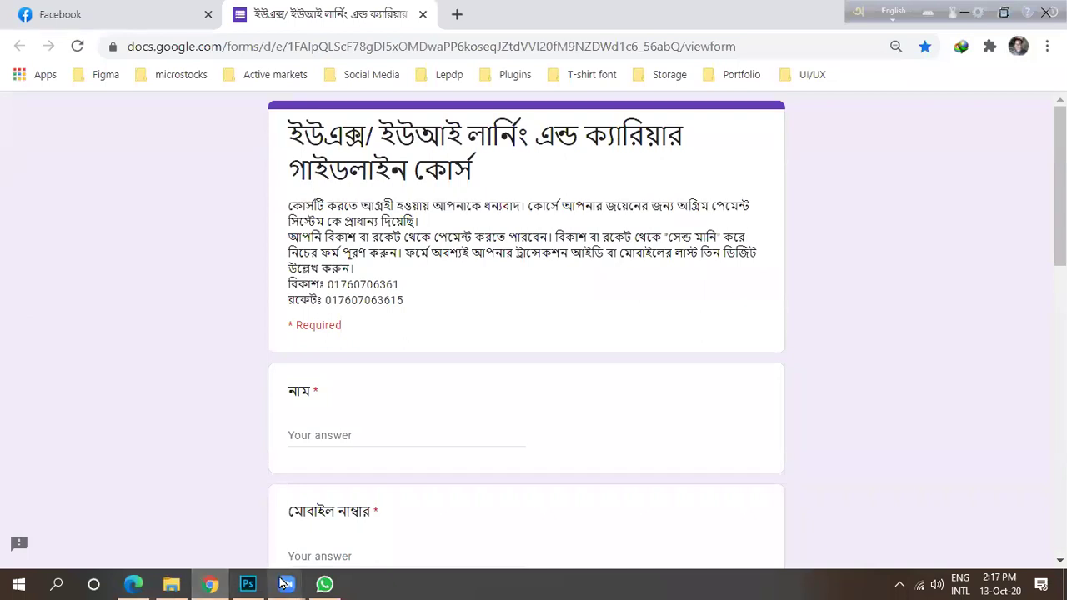
left_click(250, 583)
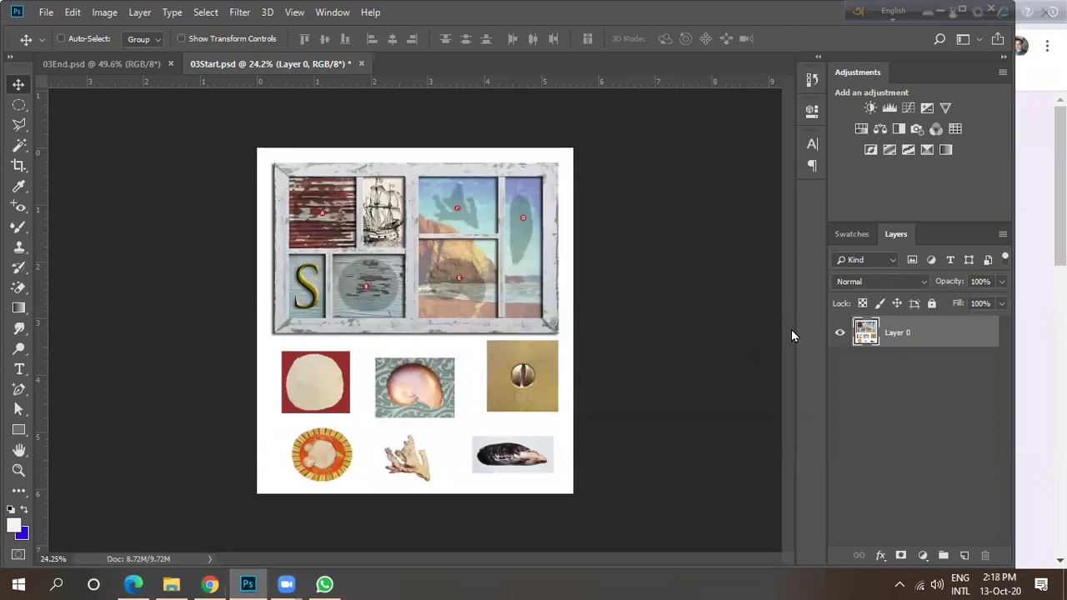
Try lowering Layer 0's opacity and fill, restore both to 100%, and deselect the layer.
left_click(1001, 282)
left_click_drag(946, 300, 1005, 301)
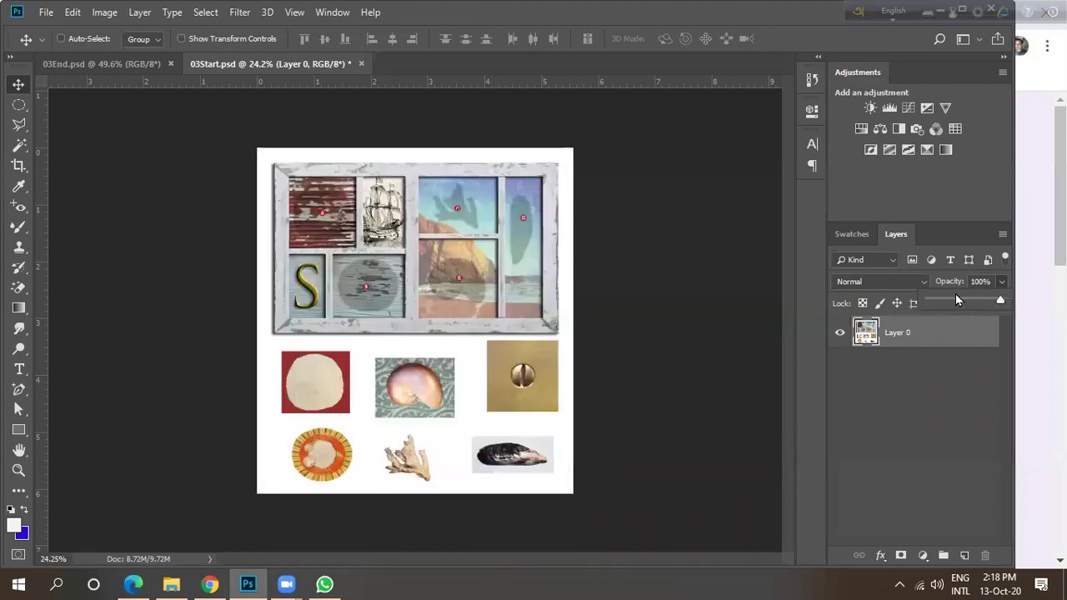
left_click(952, 360)
left_click(957, 338)
left_click(1000, 305)
left_click_drag(936, 329, 932, 329)
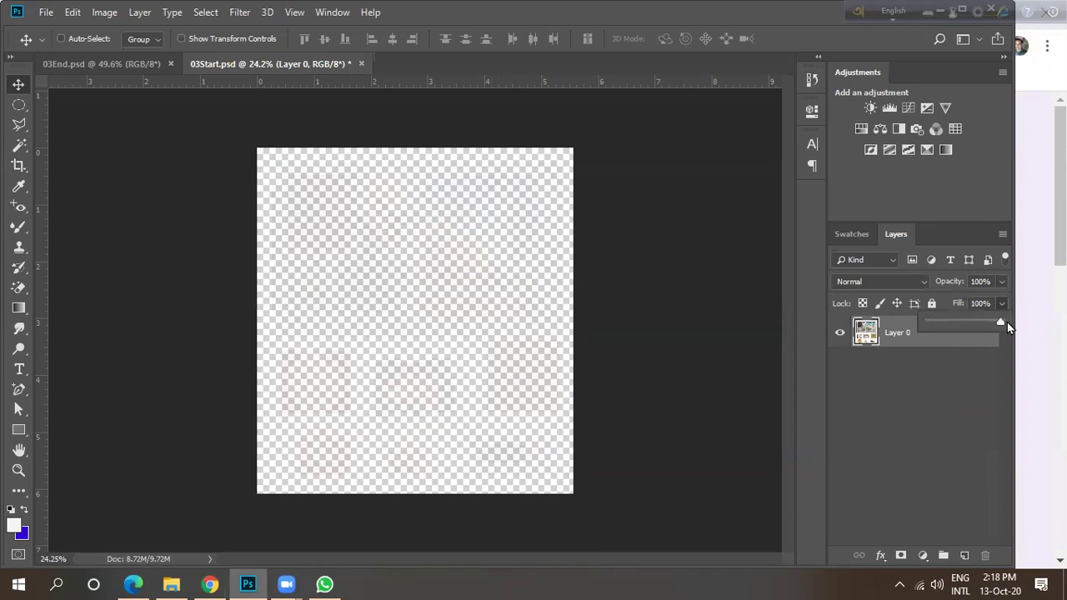
left_click_drag(1007, 321, 1007, 322)
left_click(884, 386)
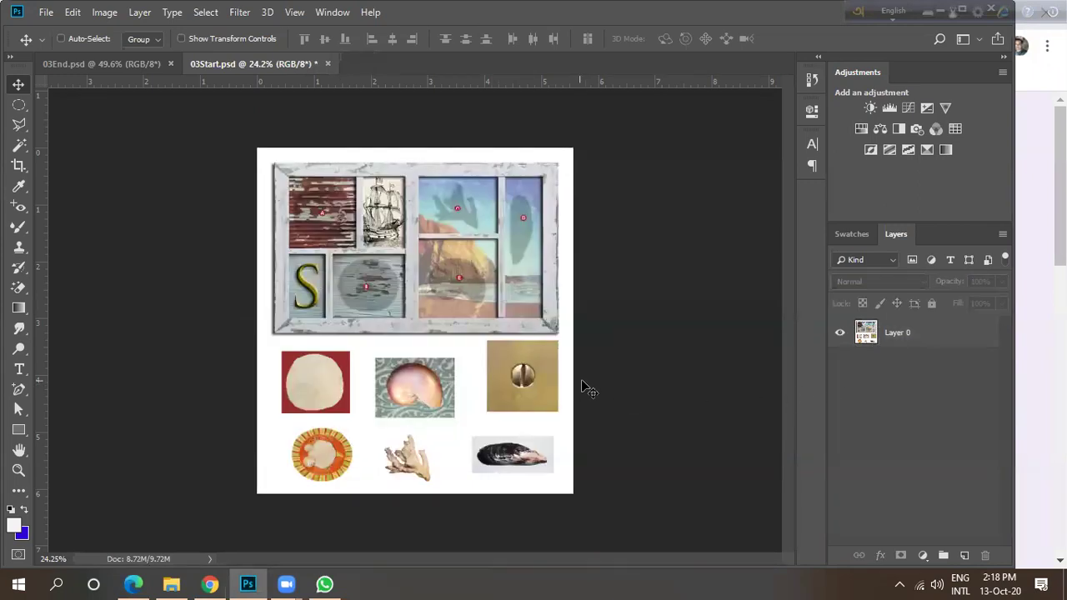
Compare the frame and separate objects in 03Start.psd with the finished composition in 03End.psd, ending on 03Start.psd.
key("ctrl+plus")
key("ctrl+minus")
key("ctrl+minus")
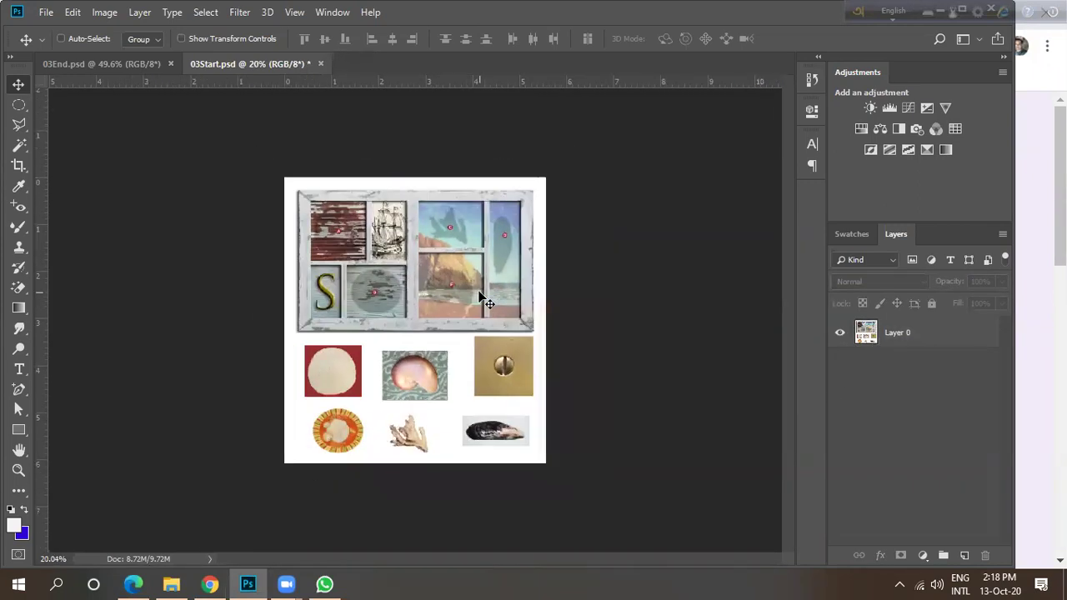
scroll(420, 307, "up", 5)
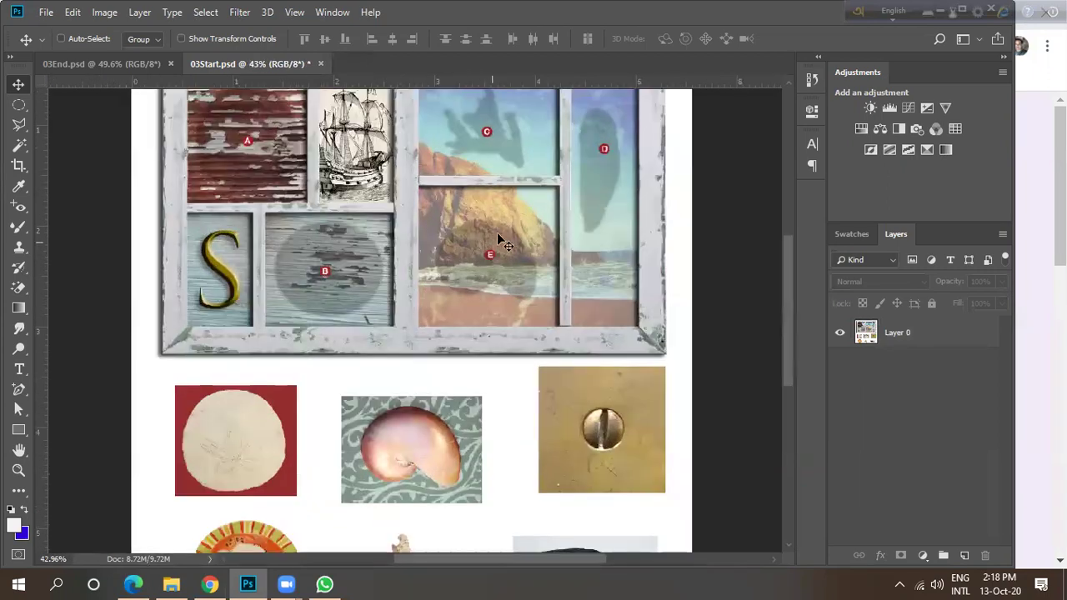
scroll(436, 275, "down", 3)
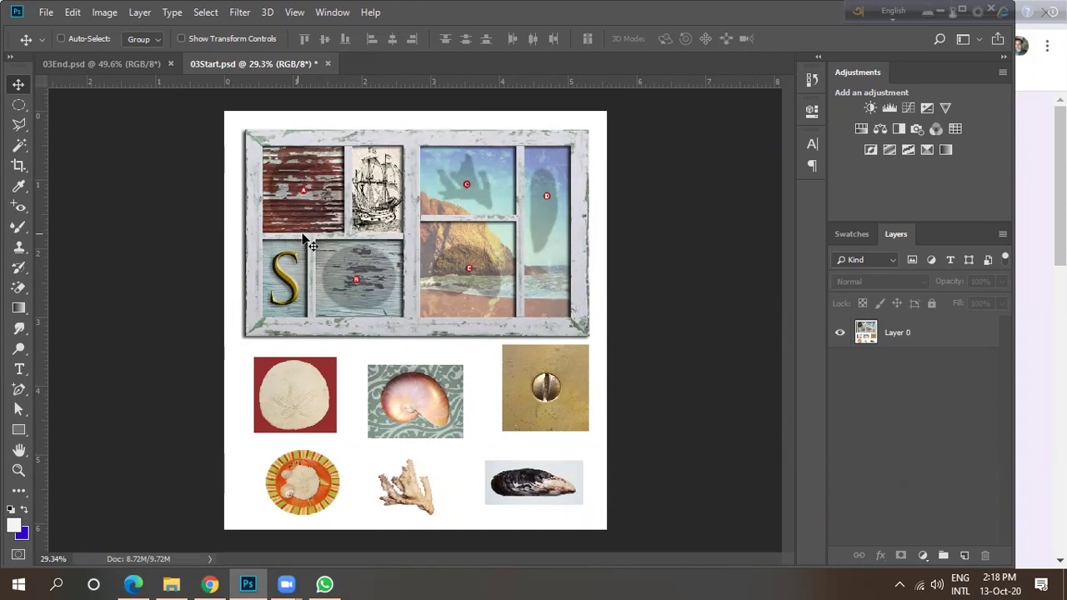
left_click(98, 64)
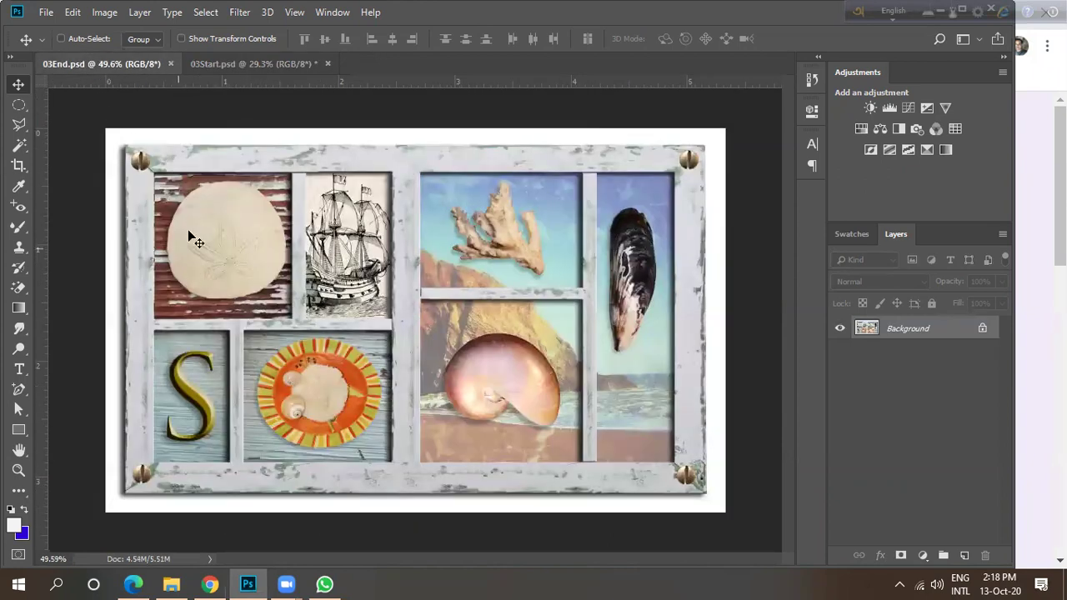
left_click(221, 64)
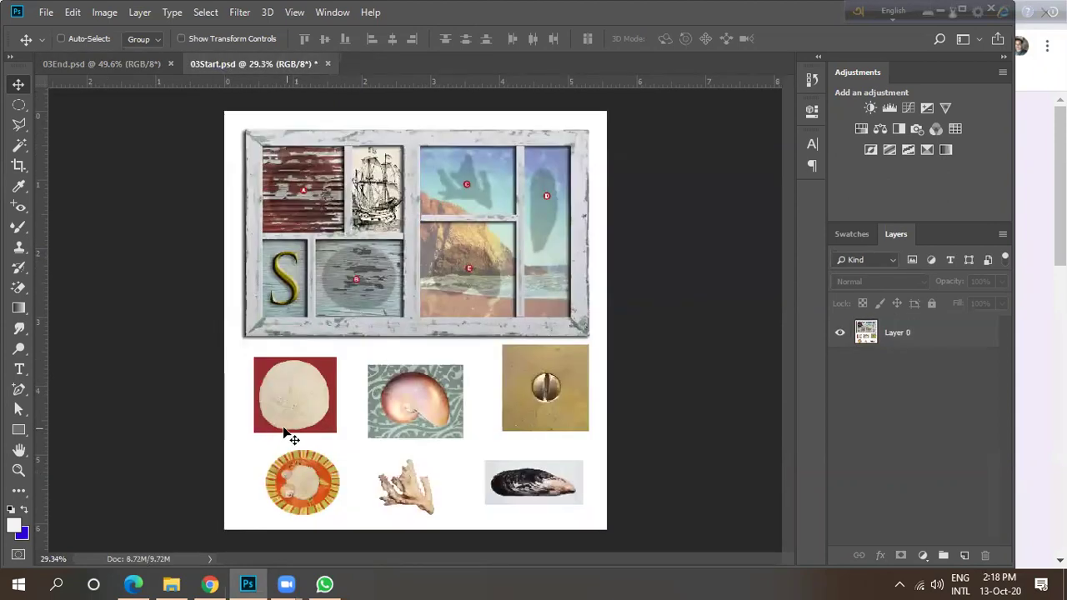
left_click(126, 64)
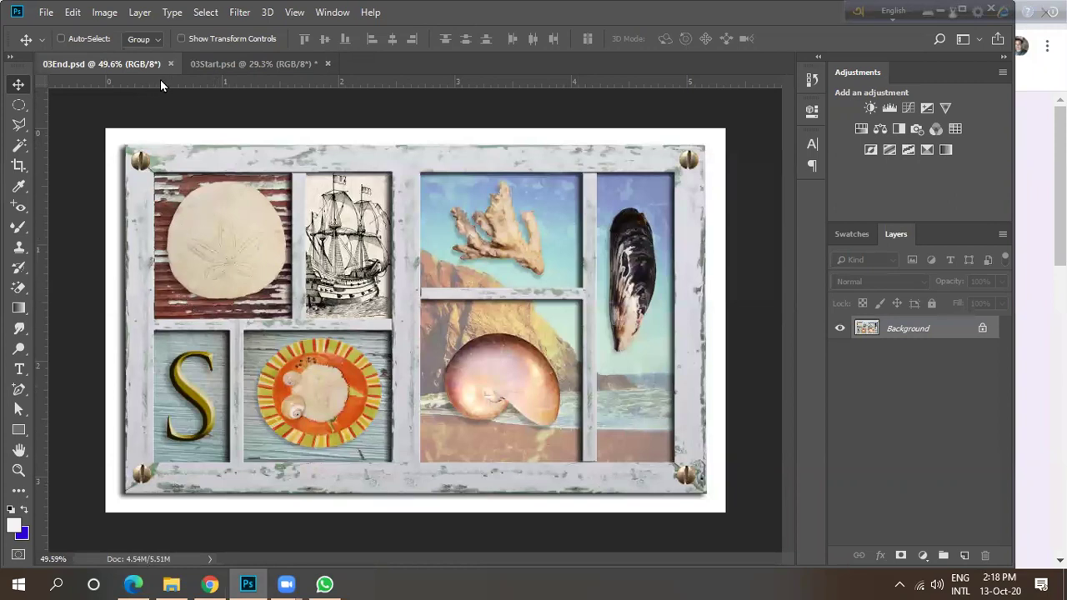
left_click(213, 65)
scroll(306, 414, "up", 4)
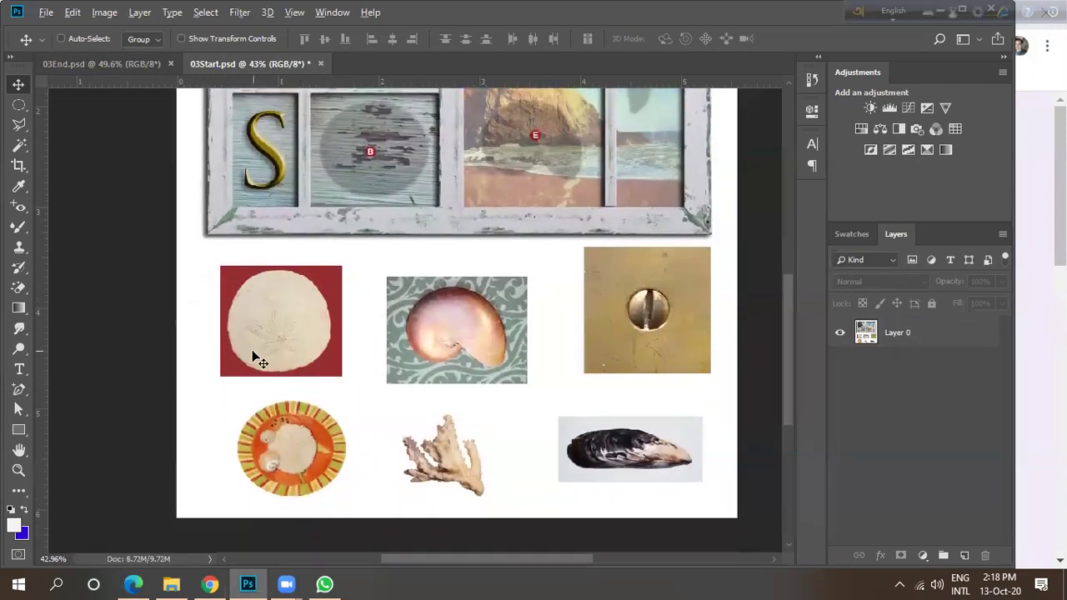
scroll(254, 354, "up", 2)
scroll(259, 354, "down", 3)
key("ctrl+0")
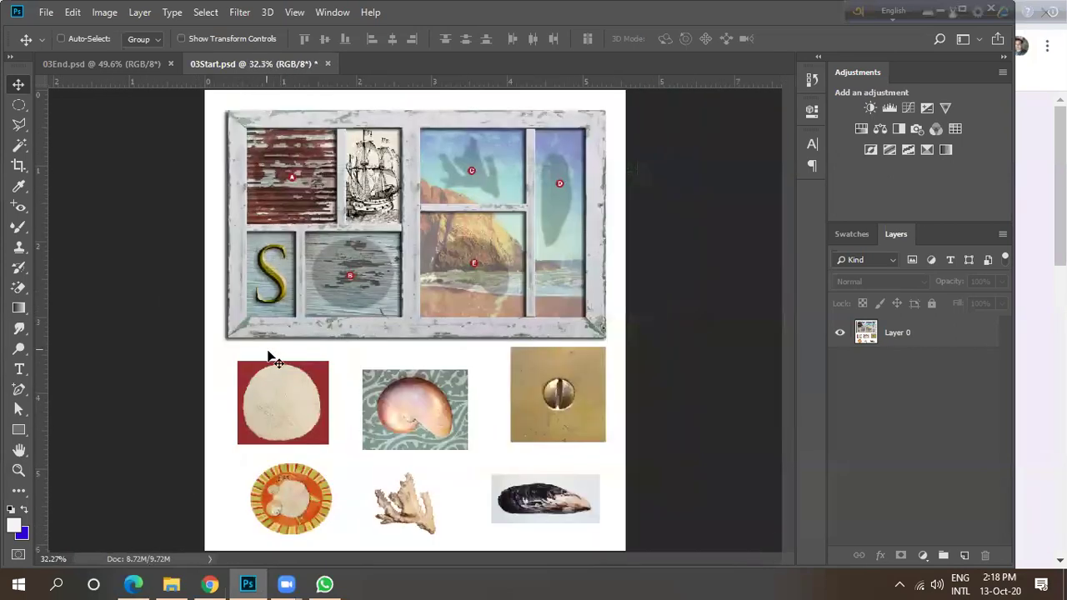
Select the round sand dollar on the red background of Layer 0 with the Quick Selection tool.
left_click(914, 337)
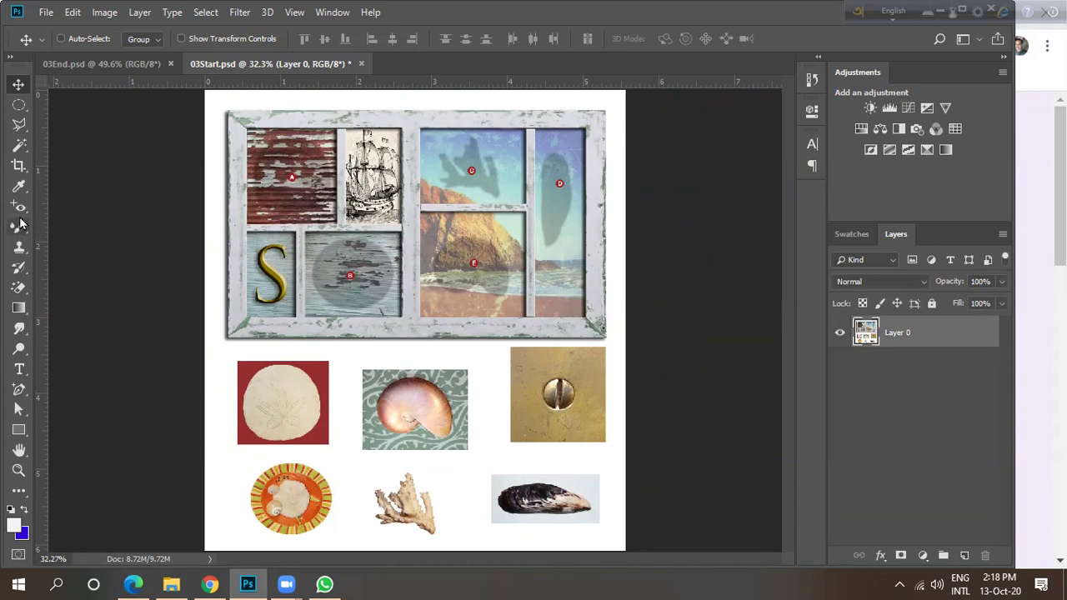
left_click(20, 145)
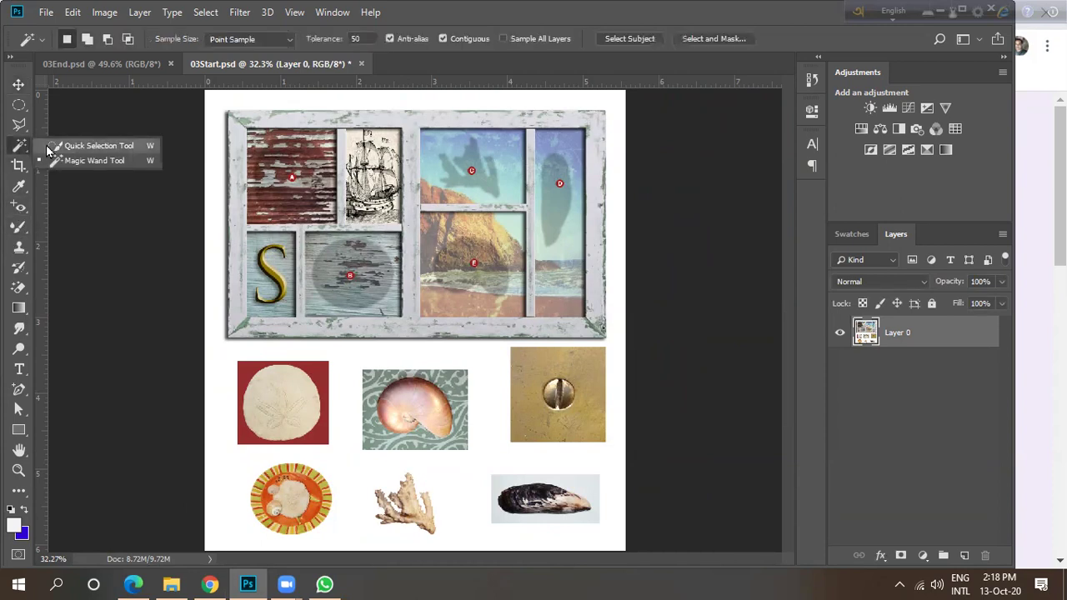
left_click(90, 147)
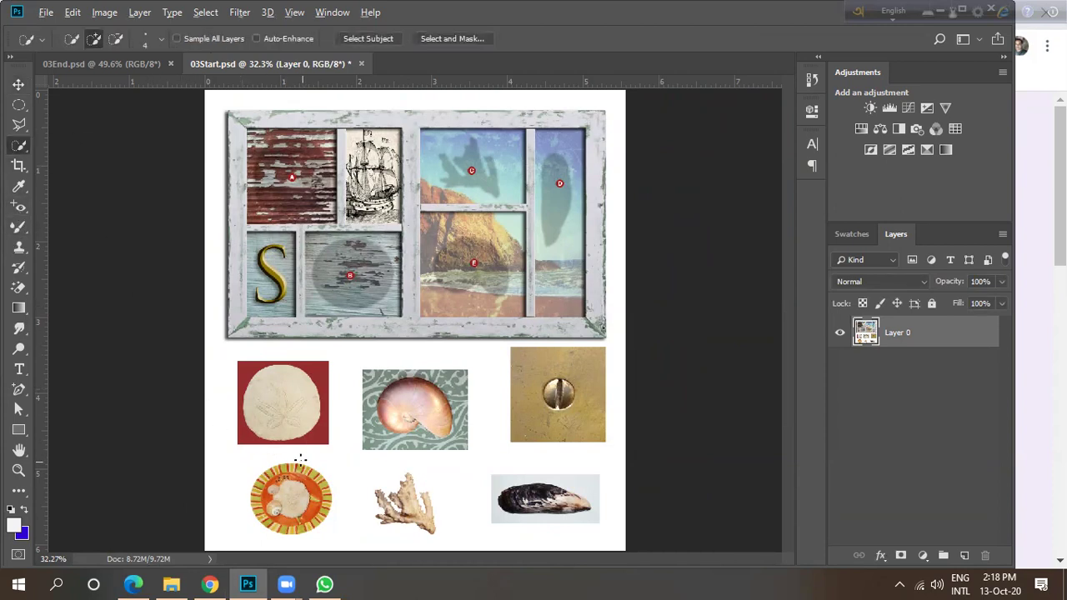
scroll(265, 400, "up", 5)
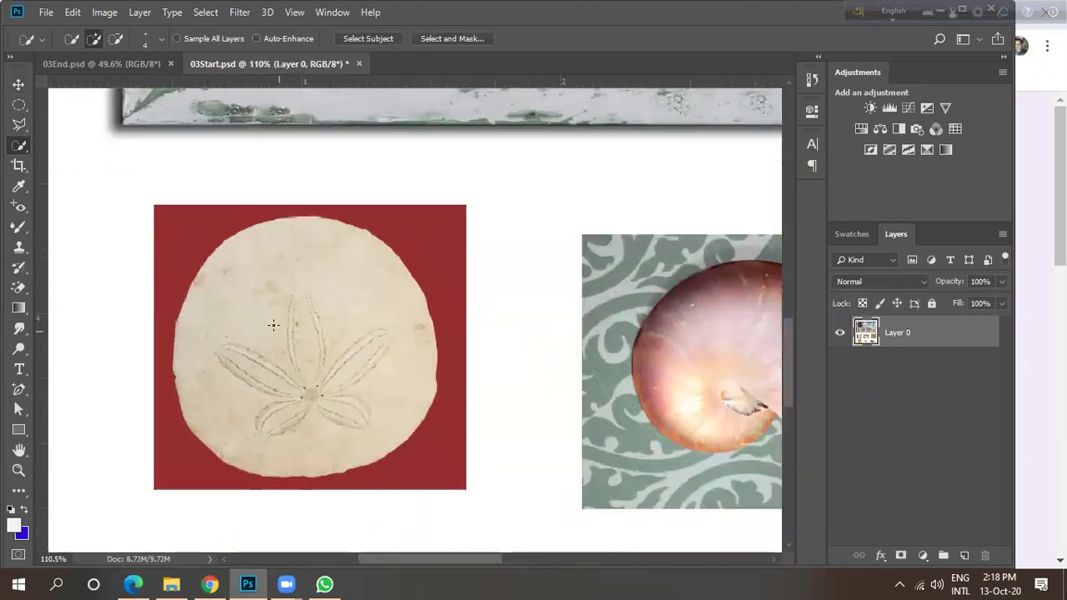
left_click_drag(223, 276, 293, 349)
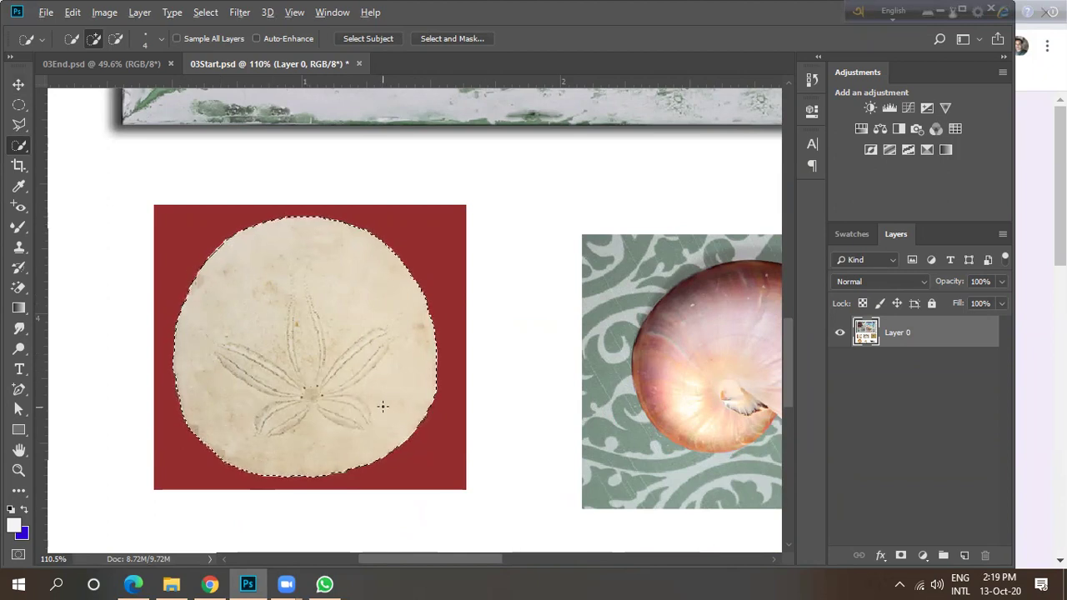
Try moving the selected sand dollar directly onto area A of the frame with the Move tool, and undo the move.
scroll(383, 403, "down", 2)
scroll(383, 403, "down", 1)
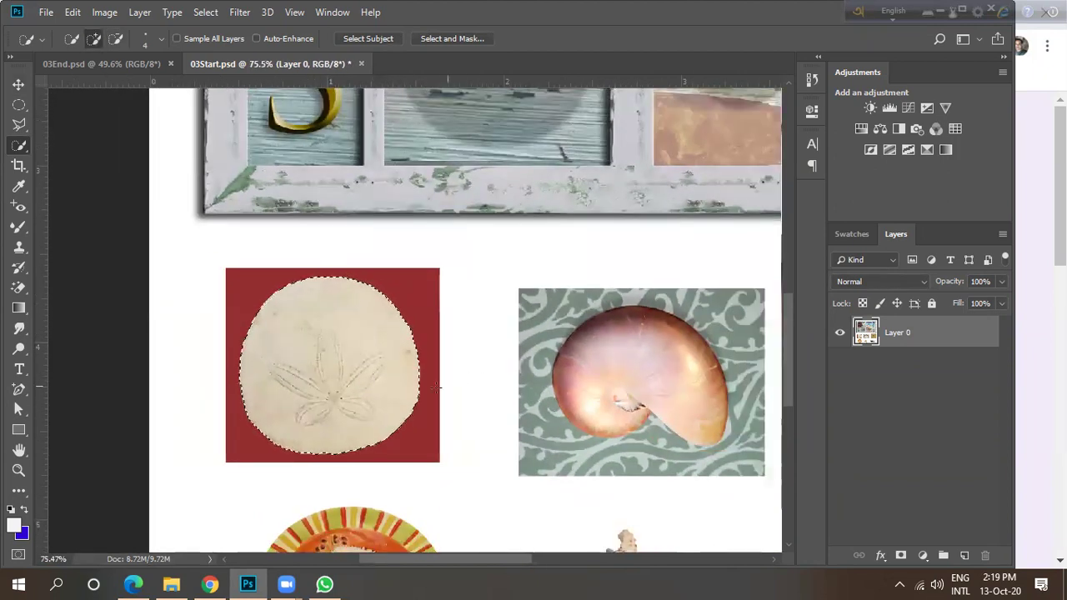
key("v")
left_click_drag(322, 397, 337, 325)
scroll(336, 324, "down", 8)
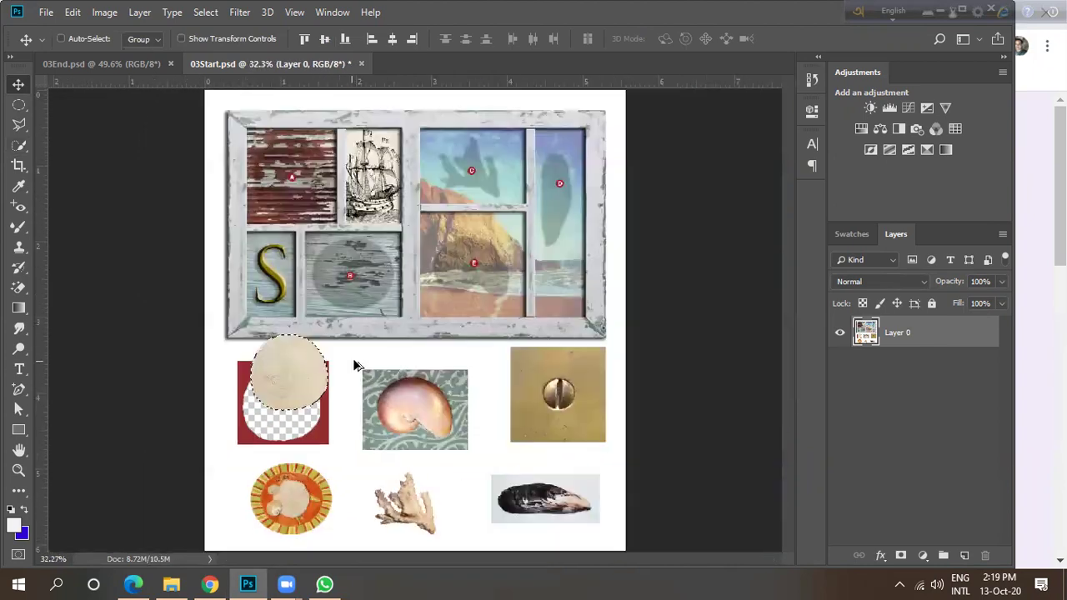
left_click_drag(301, 380, 299, 198)
scroll(241, 460, "up", 6)
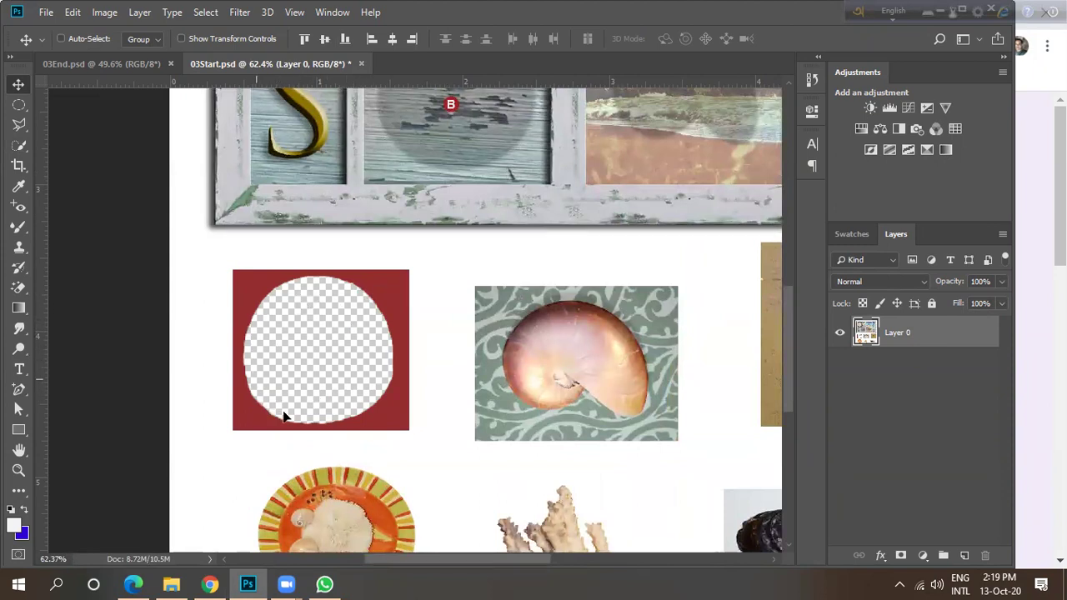
scroll(334, 370, "down", 6)
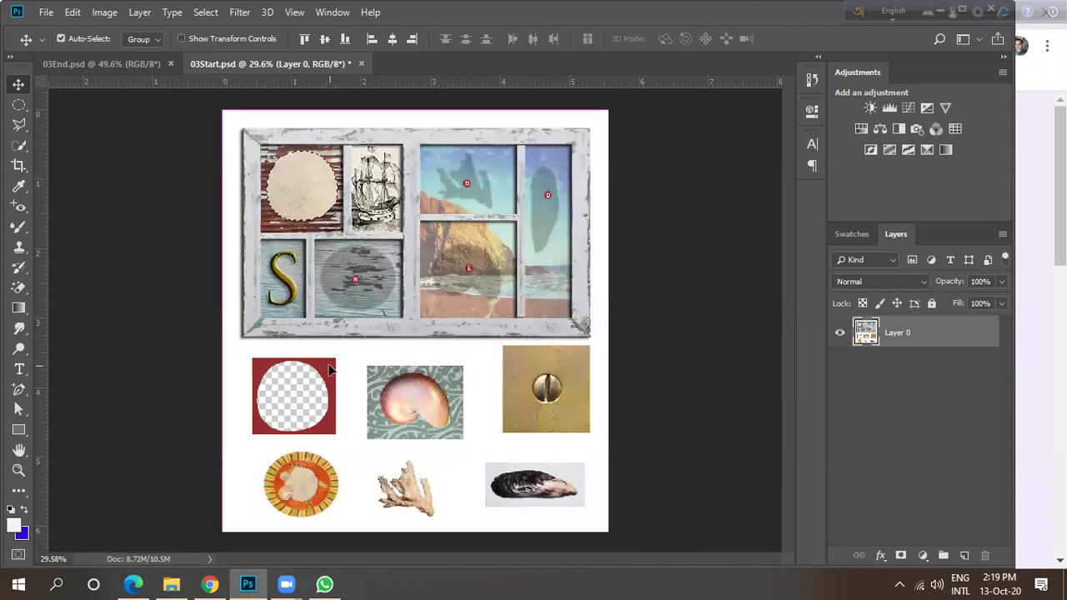
key("ctrl+z")
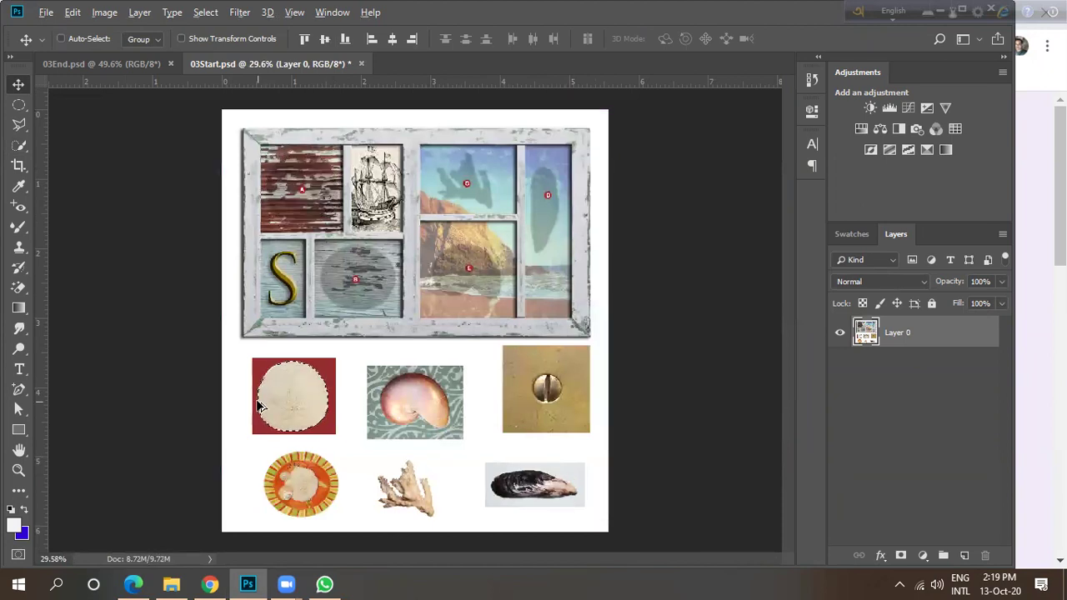
Copy the selected sand dollar from Layer 0 to a new layer of its own.
scroll(255, 407, "up", 5)
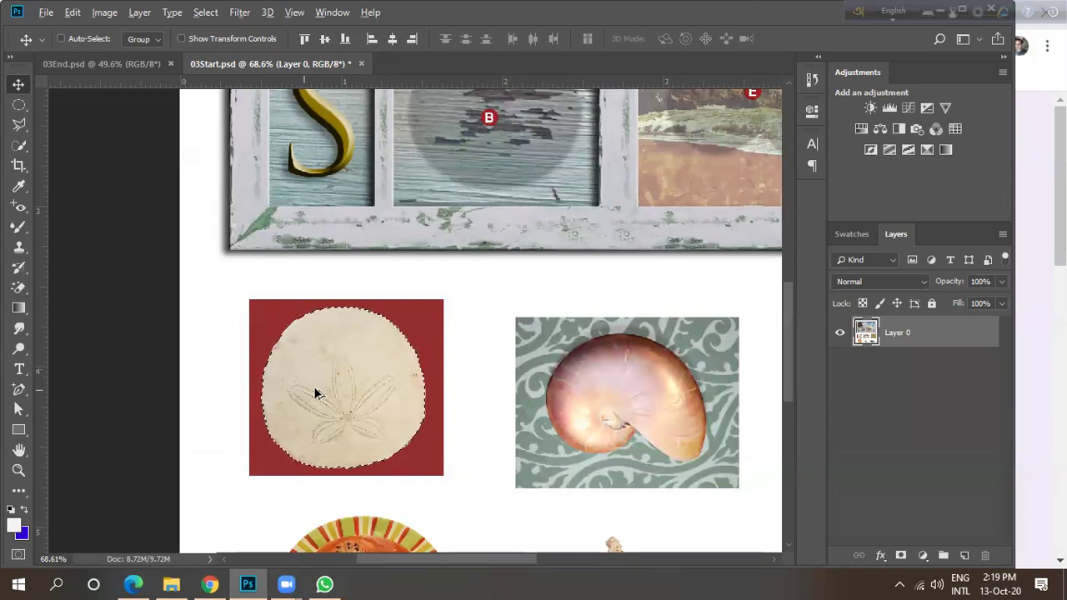
scroll(317, 393, "down", 4)
scroll(332, 386, "down", 1)
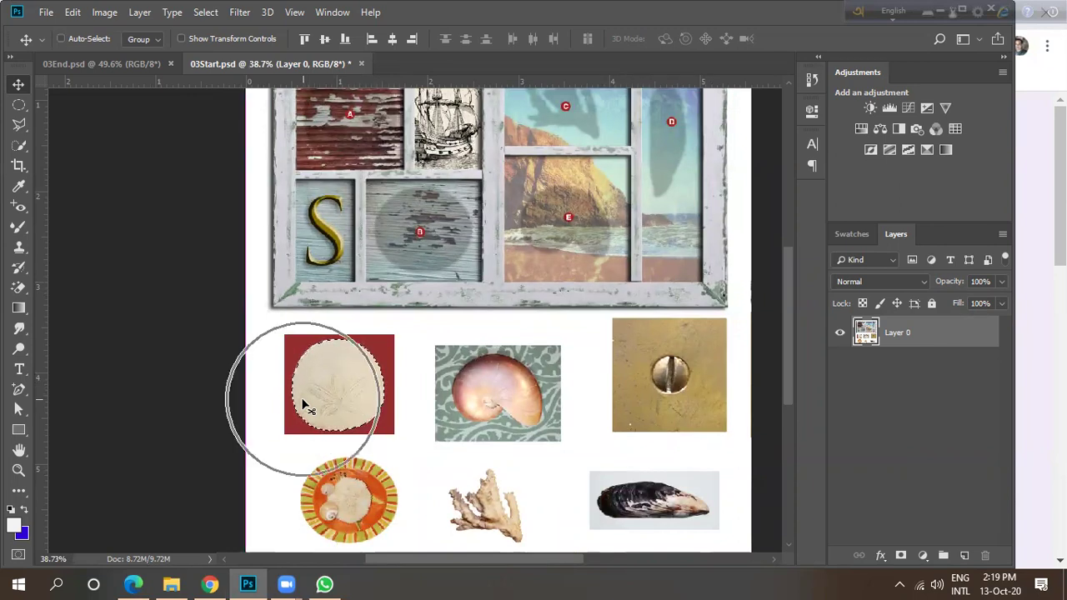
key("ctrl")
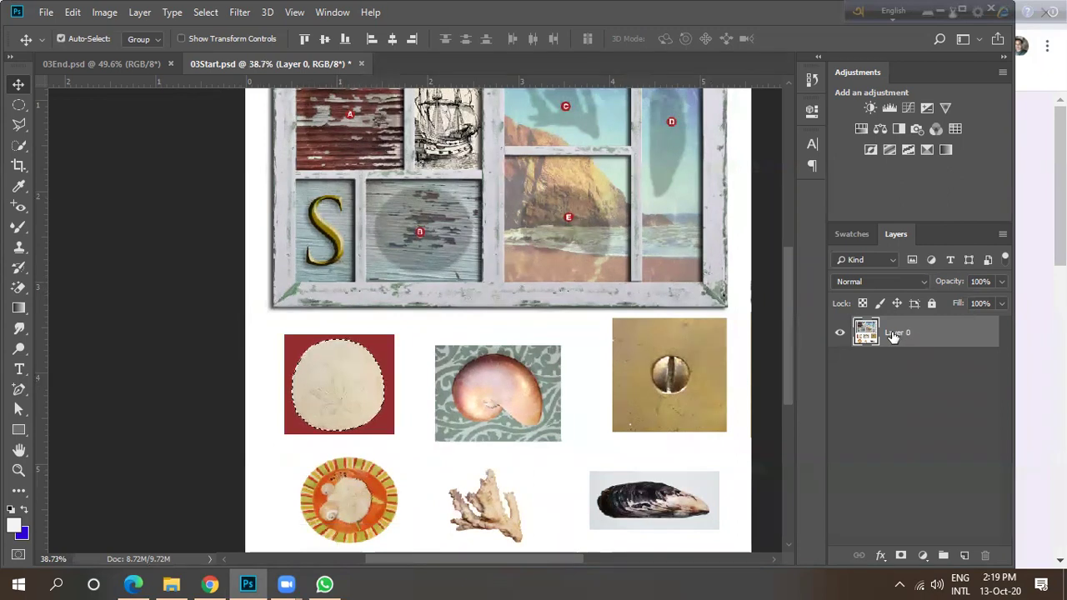
left_click(890, 334, "ctrl")
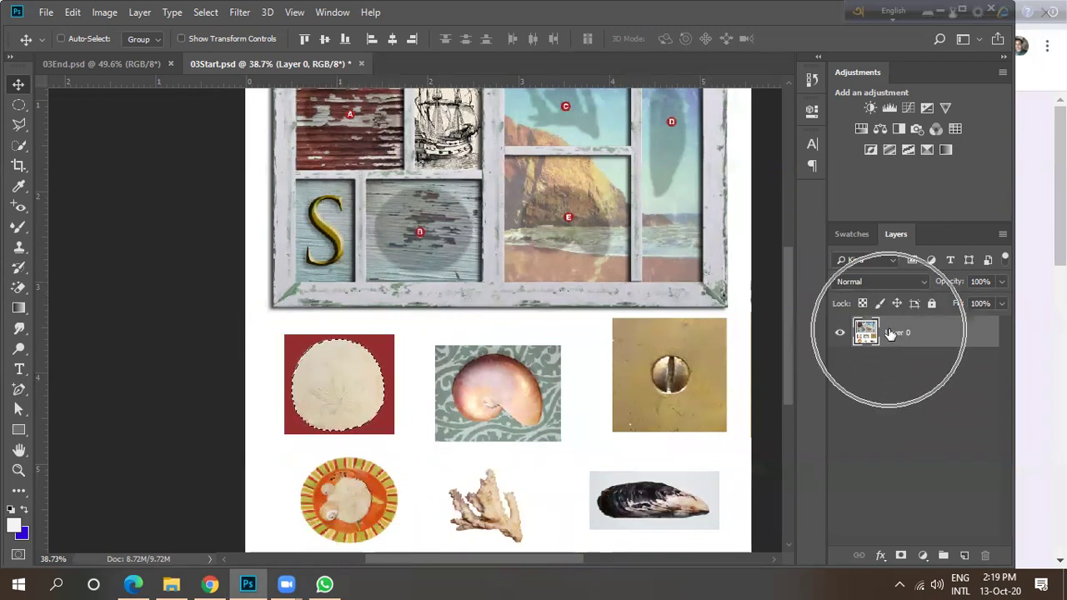
left_click(888, 334, "ctrl")
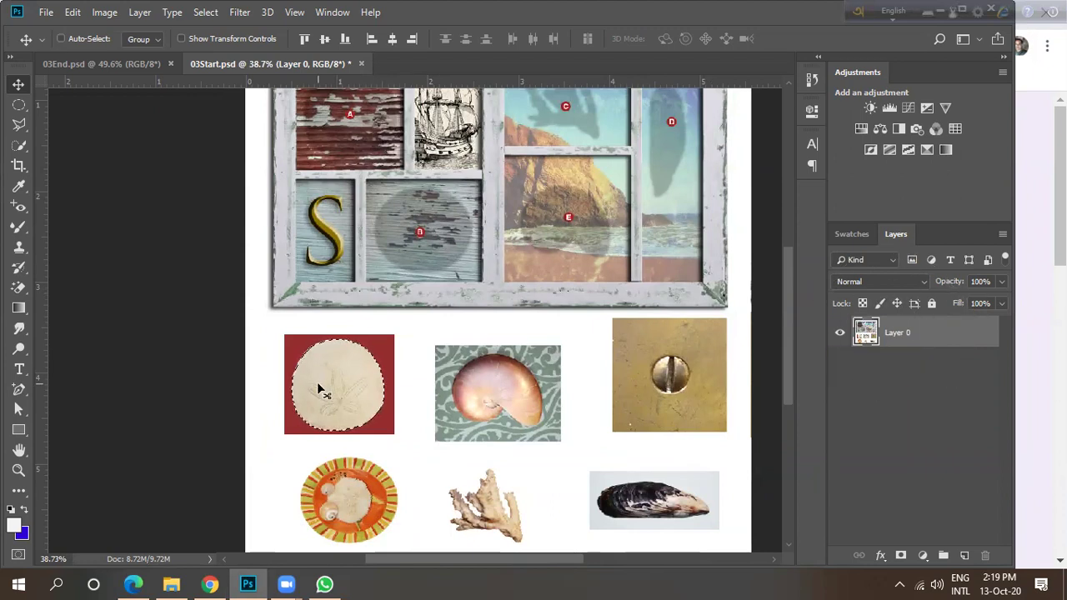
key("ctrl+j")
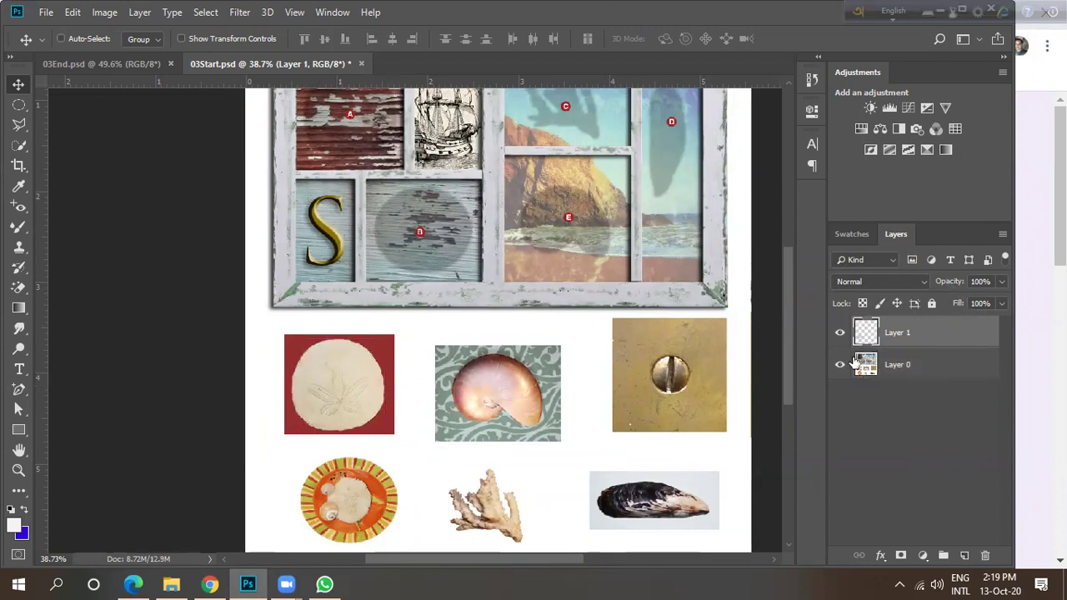
Move the sand dollar copy on Layer 1 onto area A of the frame.
left_click_drag(332, 406, 344, 126)
scroll(360, 248, "down", 2)
left_click_drag(316, 203, 319, 208)
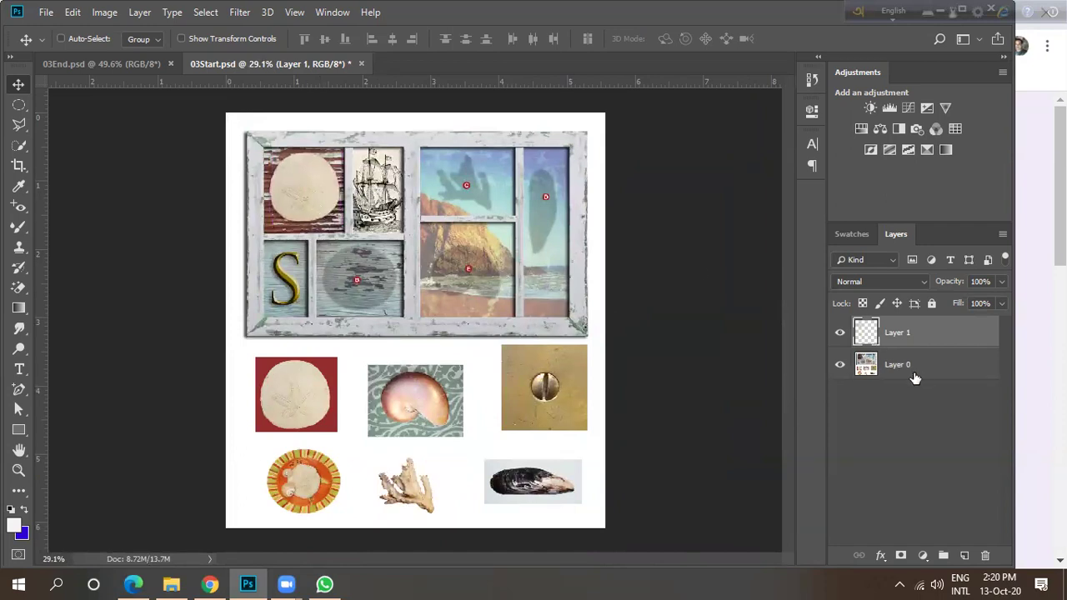
Hide and reshow Layer 1 to check the sand dollar copy, then try a move with Layer 0 active and undo it.
left_click(865, 359)
left_click(842, 334)
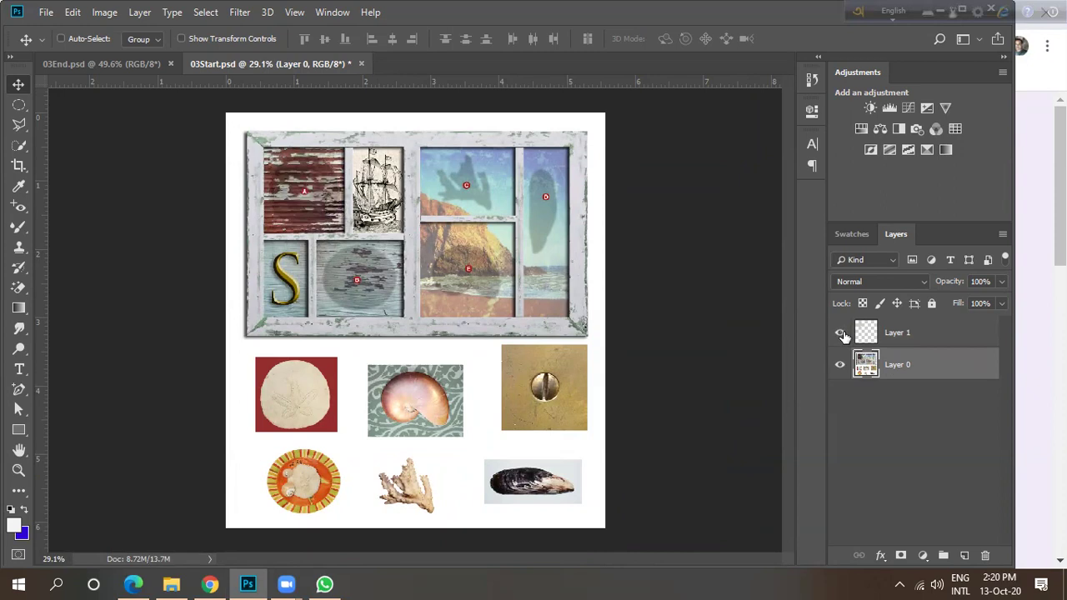
left_click(840, 333)
scroll(291, 158, "up", 3)
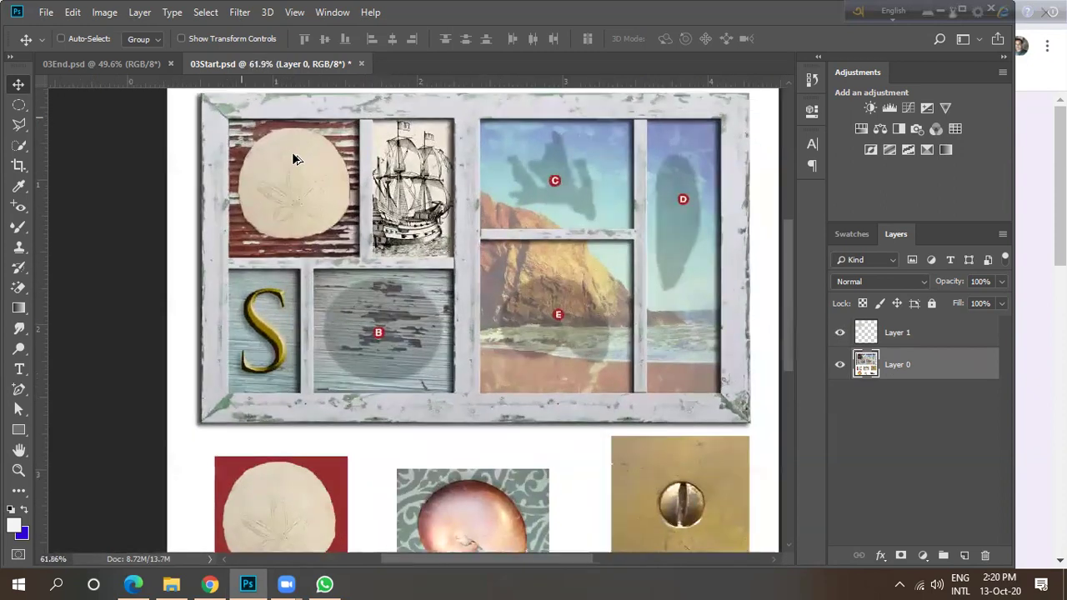
left_click_drag(315, 258, 317, 260)
key("ctrl+z")
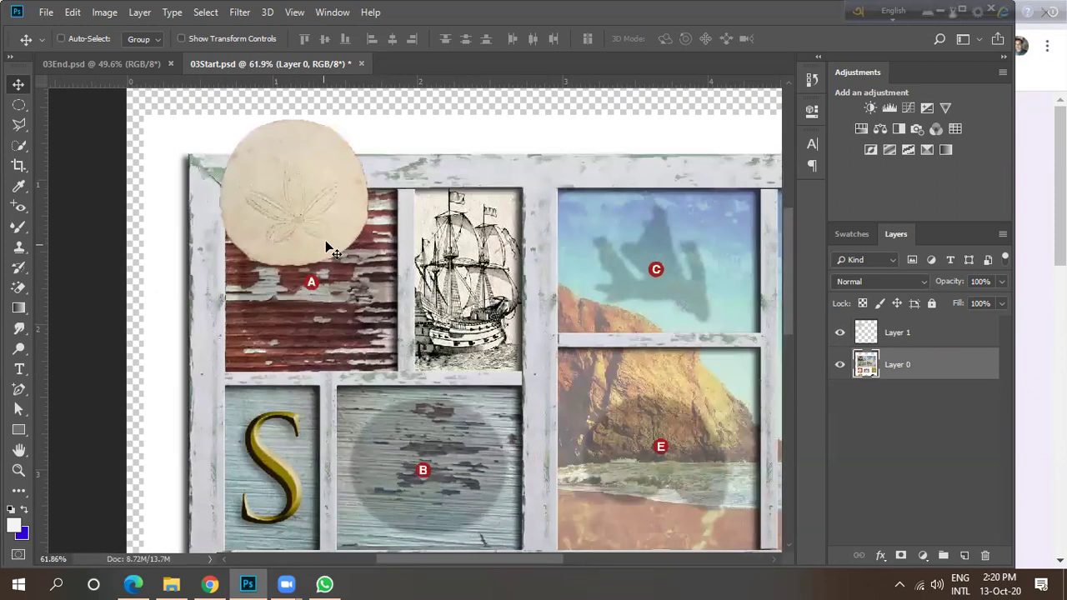
Adjust the position of the Layer 1 sand dollar copy so it sits within area A.
key("ctrl+shift+z")
mouse_move(324, 189)
left_mouse_down()
mouse_move(327, 289)
mouse_move(323, 180)
left_mouse_up()
key("ctrl+0")
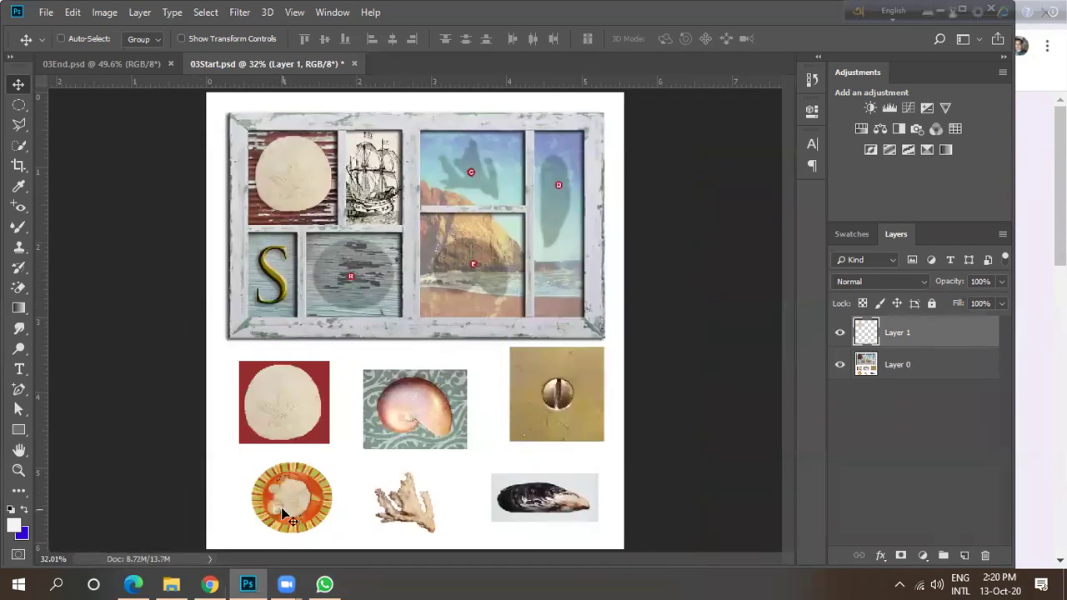
Check the striped plate's place in 03End.psd, and select the whole plate on Layer 0 of 03Start.psd with the Quick Selection tool.
left_click(81, 60)
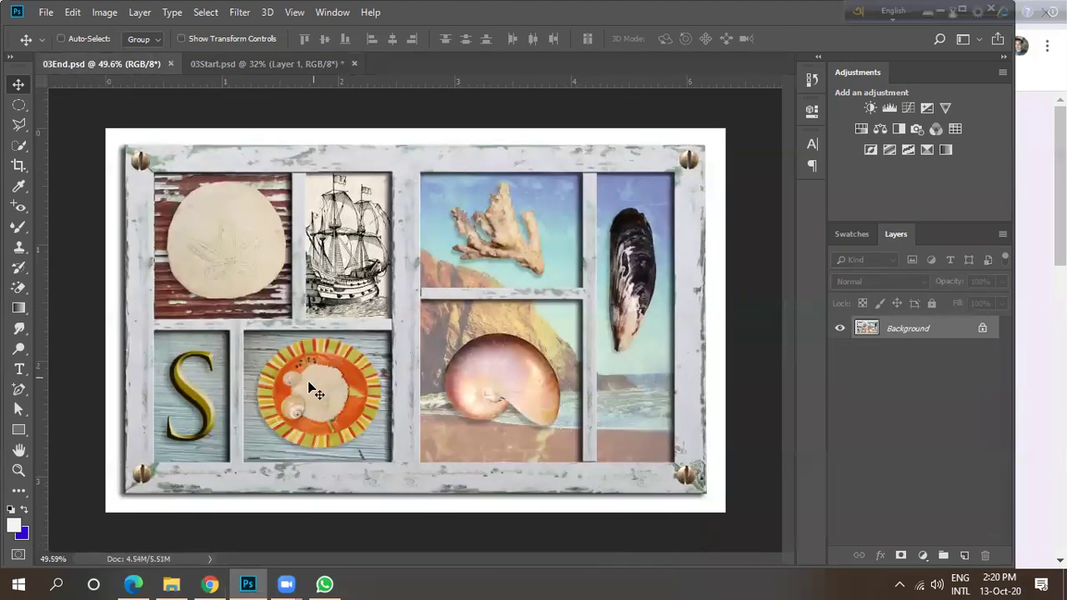
left_click(250, 68)
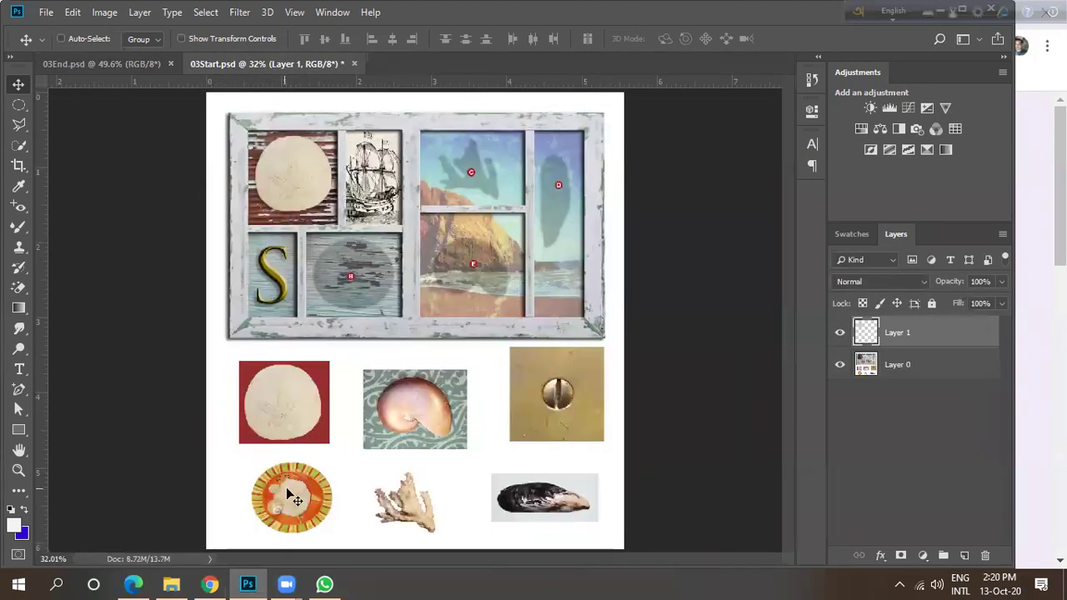
left_click(859, 369)
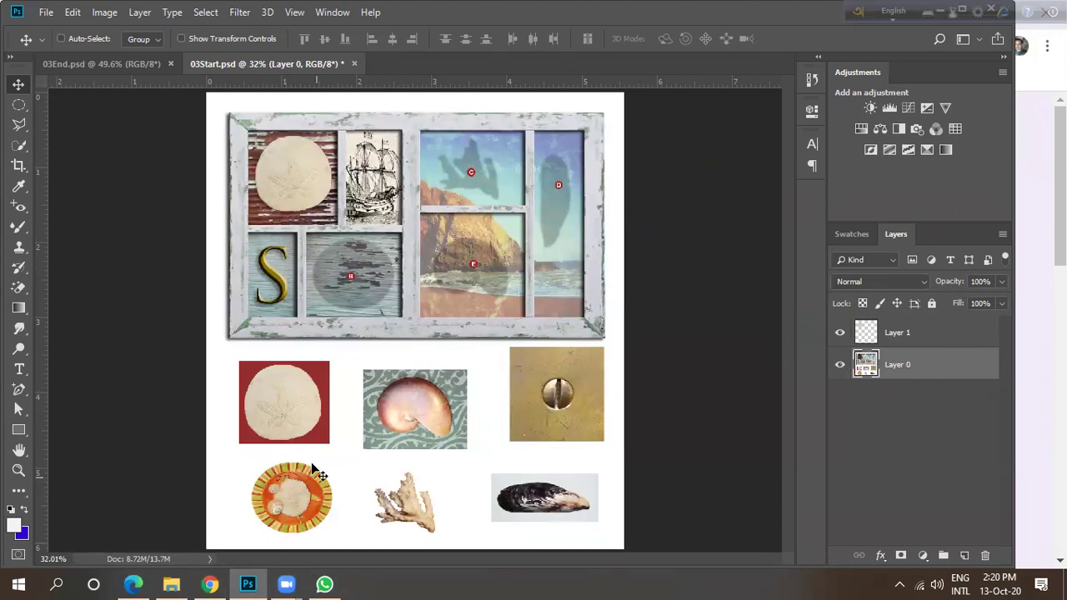
left_click_drag(21, 147, 64, 147)
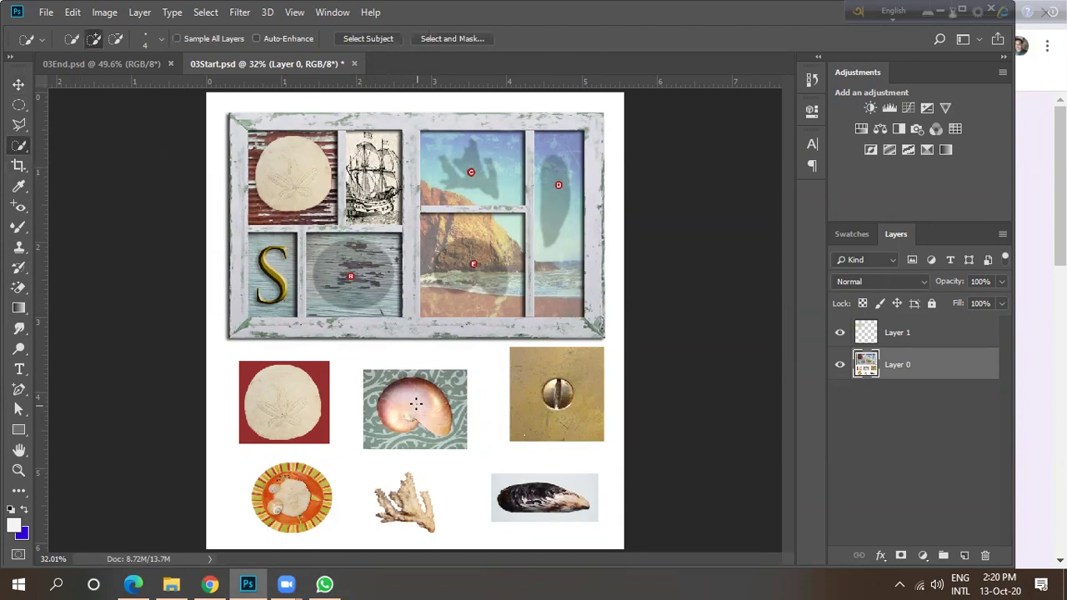
scroll(282, 506, "up", 5, "alt")
scroll(310, 394, "down", 3)
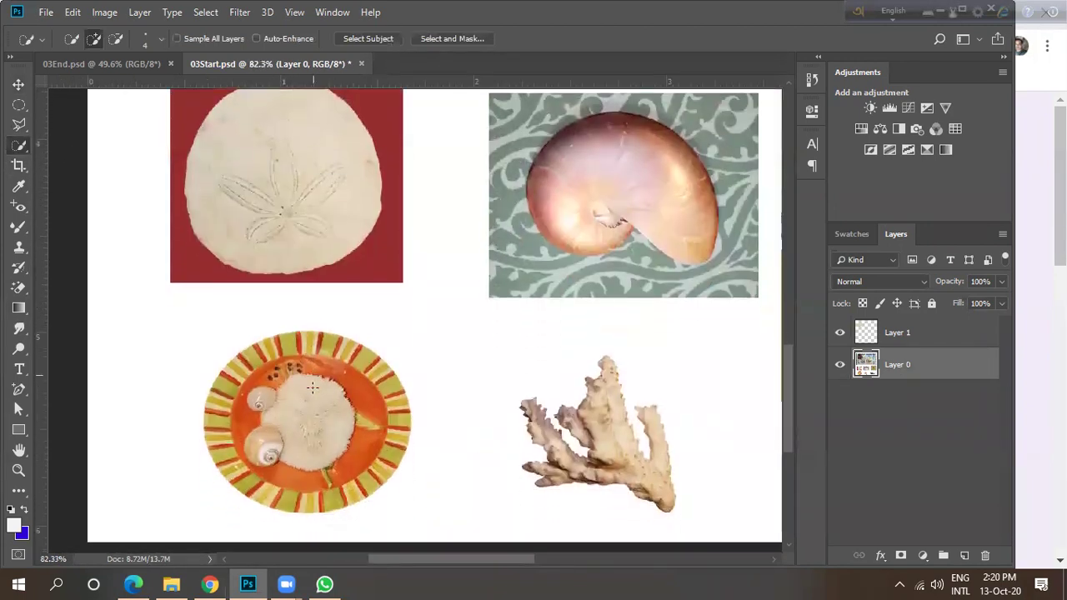
scroll(279, 368, "up", 2, "alt")
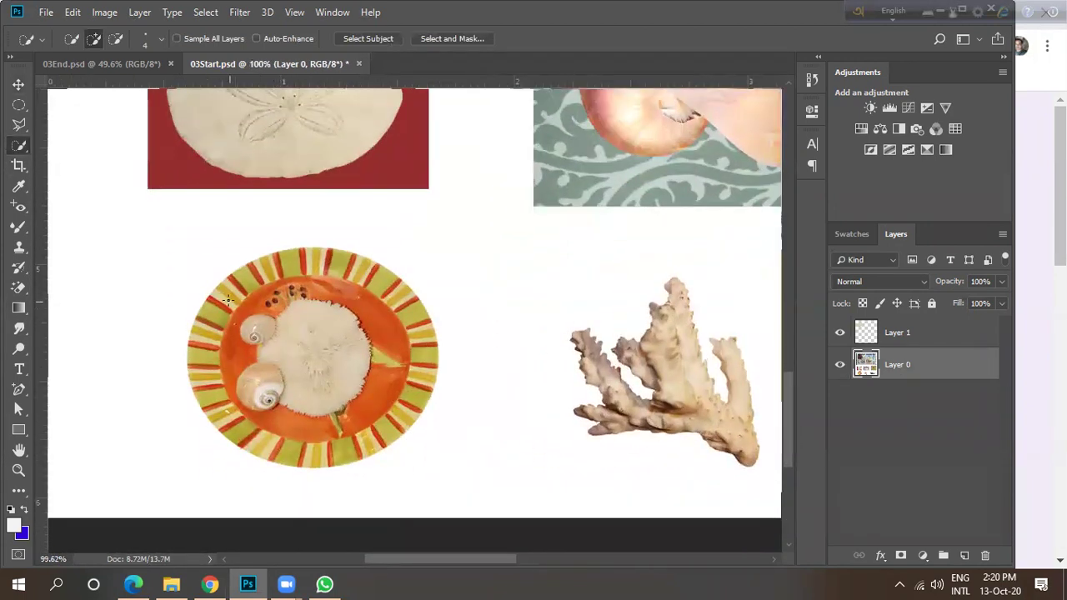
left_click_drag(214, 296, 385, 406)
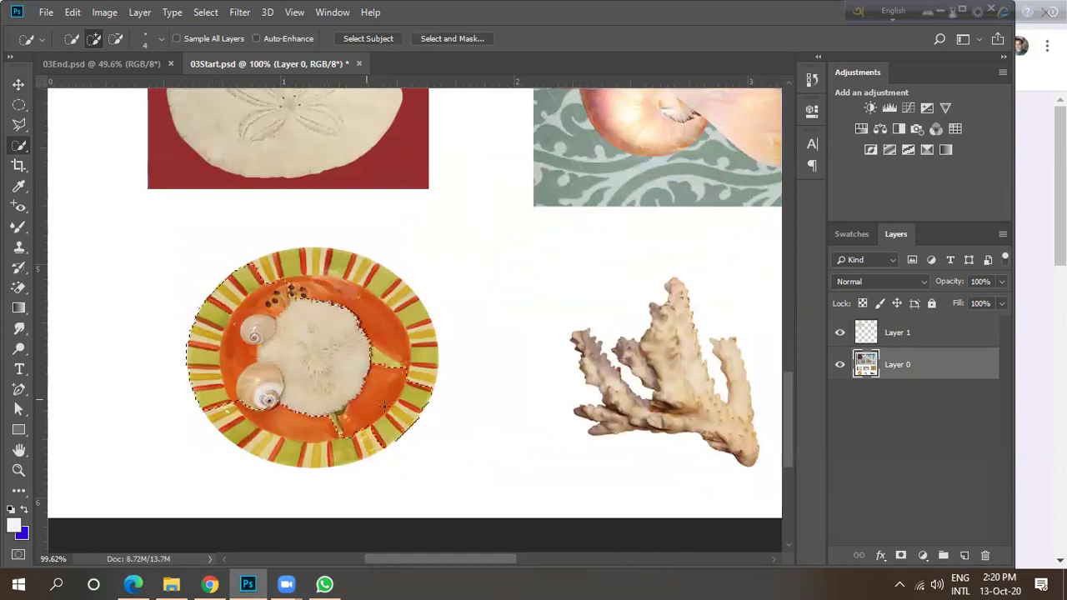
left_click_drag(308, 426, 215, 403)
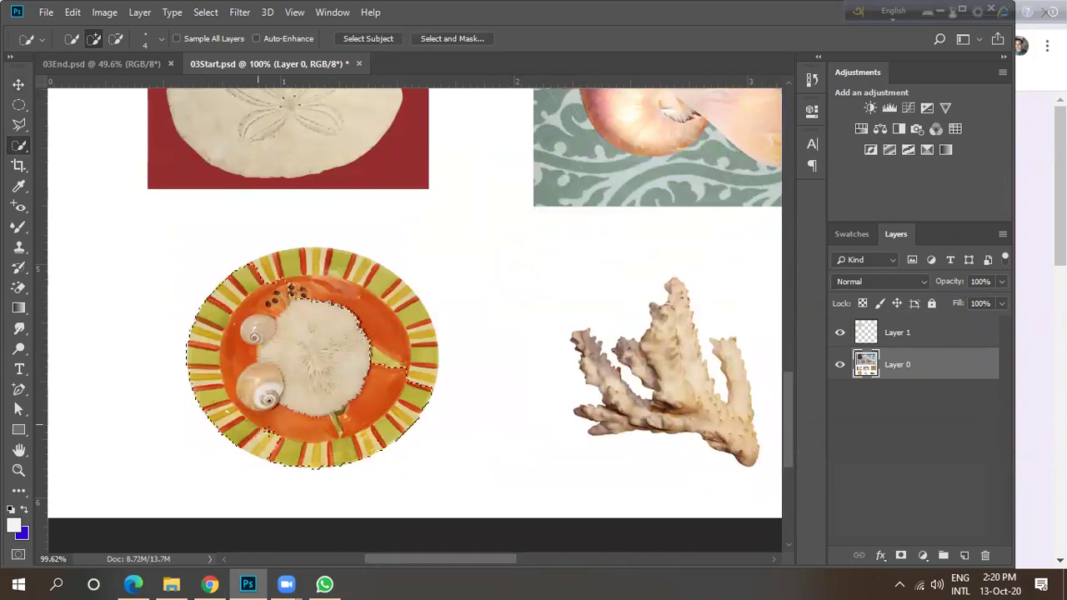
left_click_drag(293, 306, 347, 297)
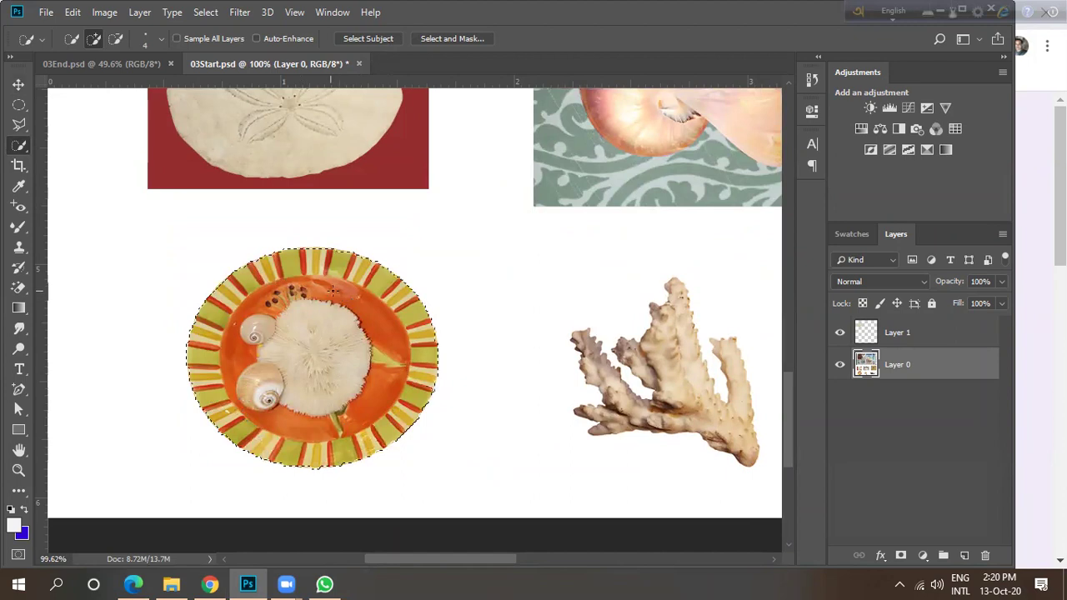
scroll(331, 291, "down", 6)
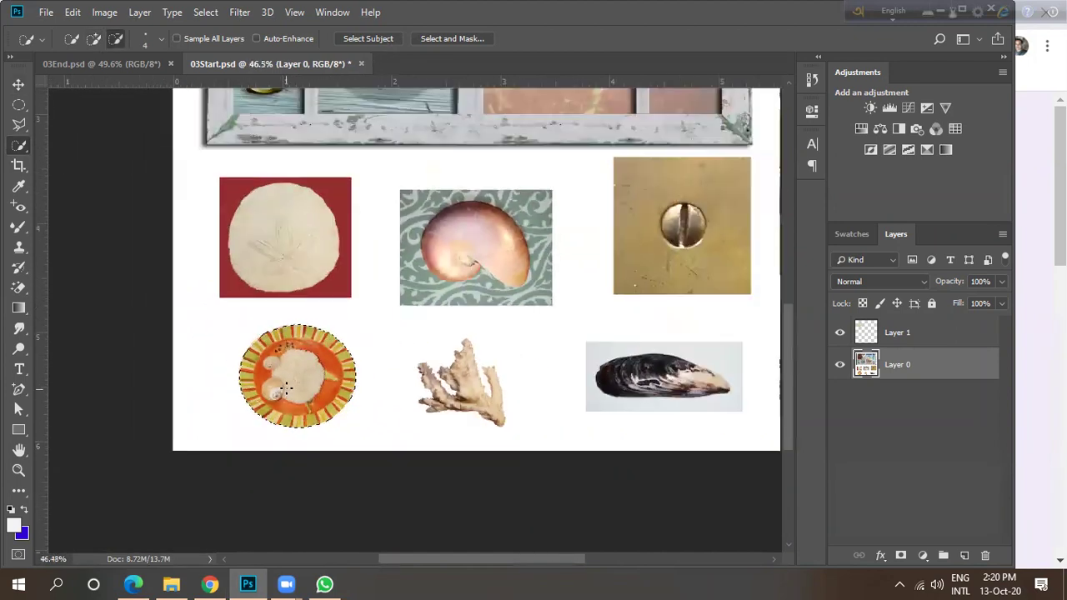
Copy the selected plate to a new layer and move the copy onto area B of the frame.
scroll(285, 388, "down", 5)
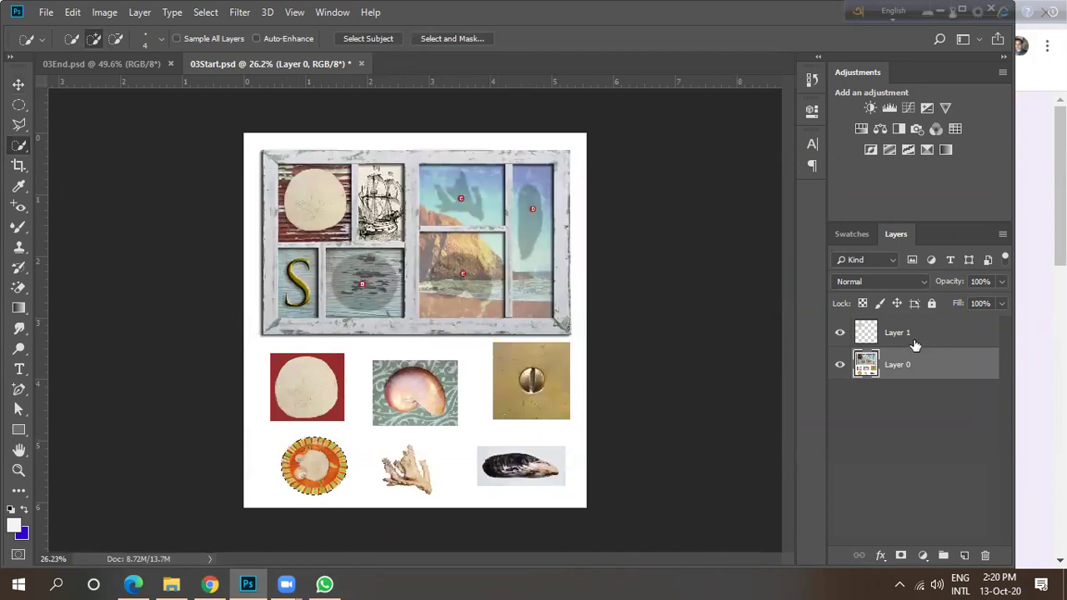
key("ctrl+j")
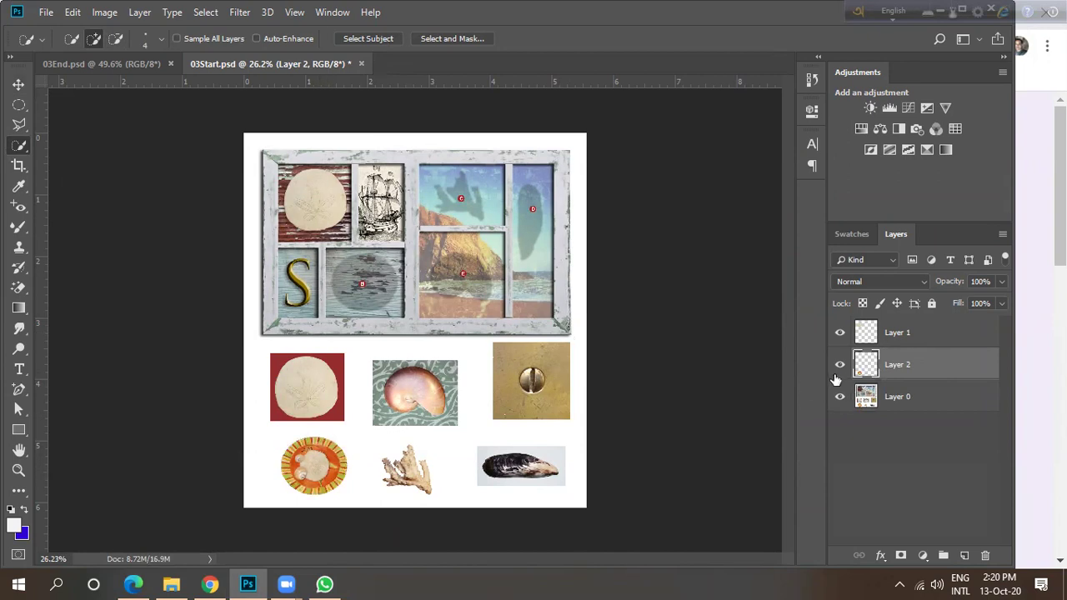
left_click(18, 85)
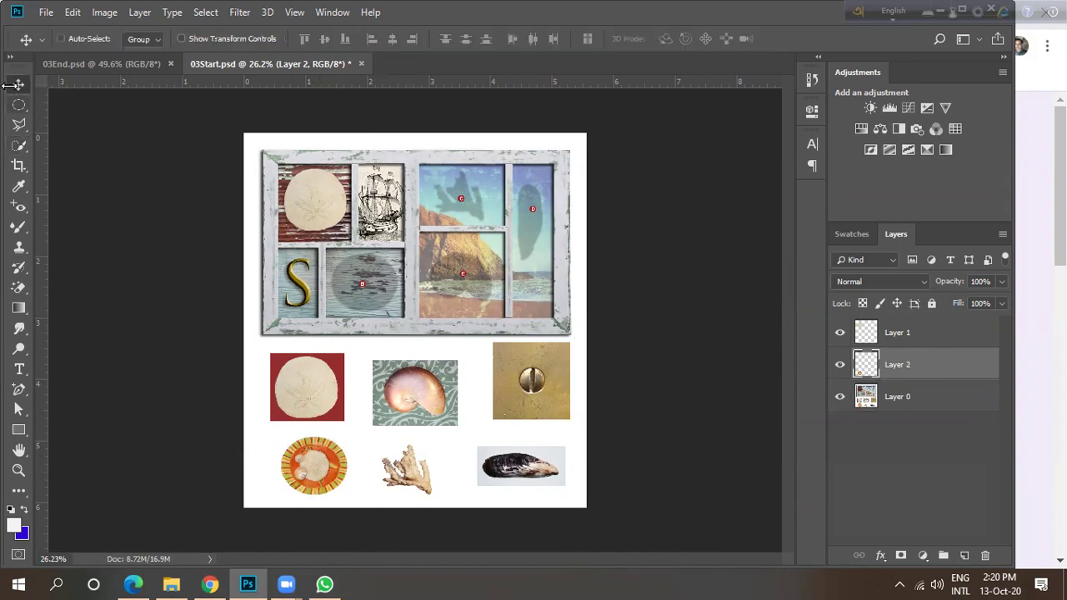
left_click_drag(309, 472, 359, 288)
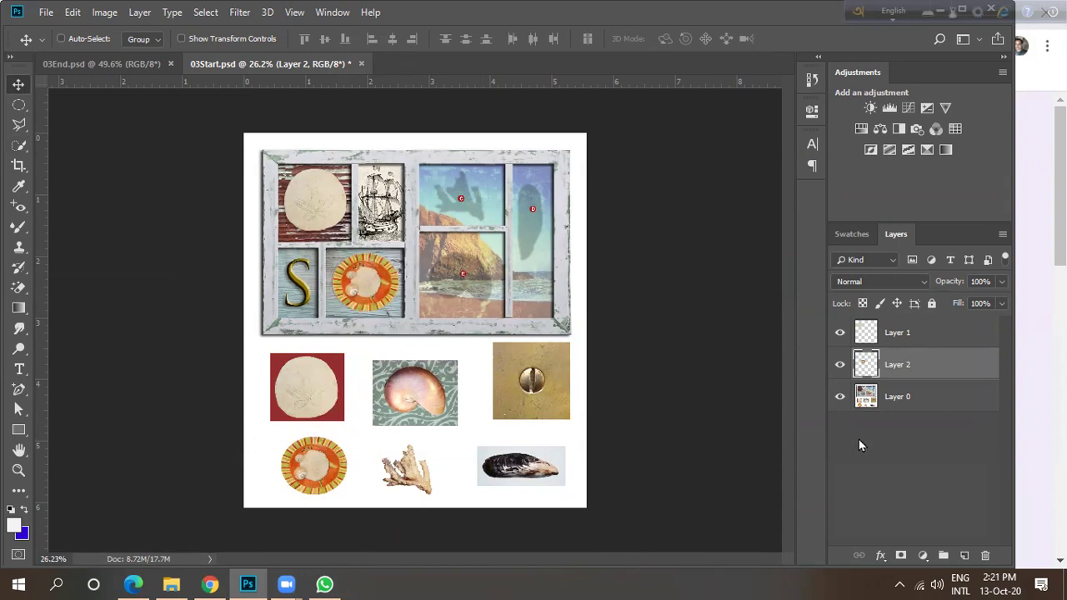
Select the nautilus shell on the green patterned background of Layer 0 with the Quick Selection tool.
left_click(908, 403)
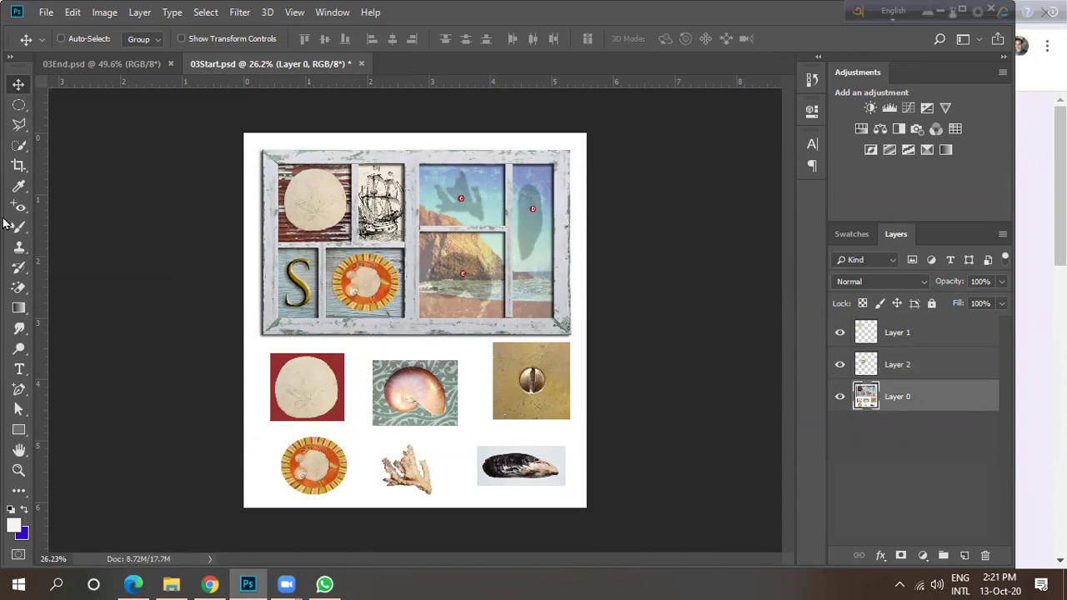
left_click(18, 146)
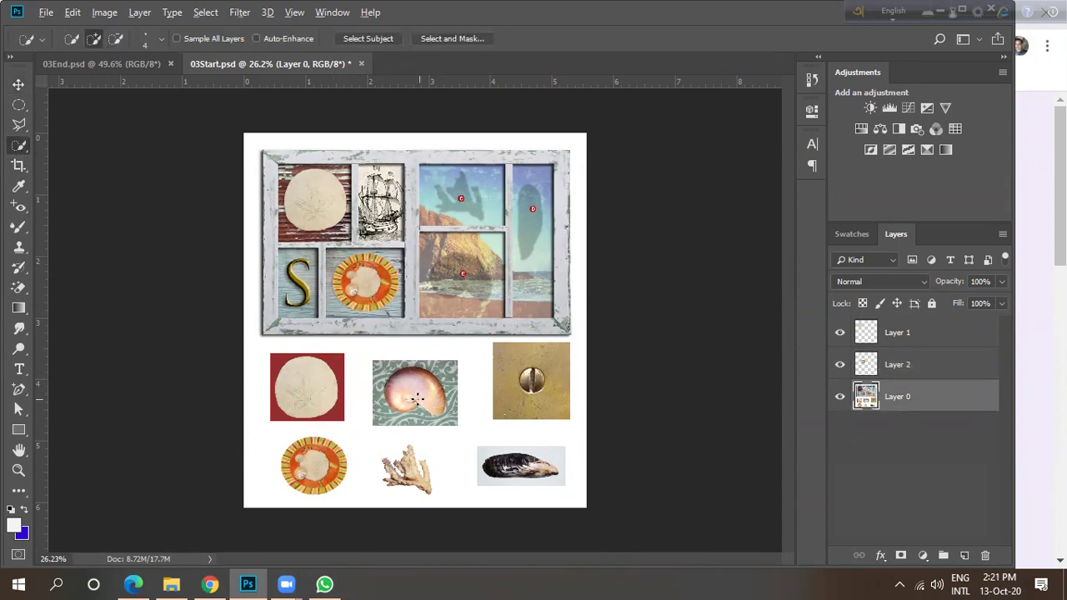
scroll(417, 398, "up", 2)
scroll(411, 386, "up", 3)
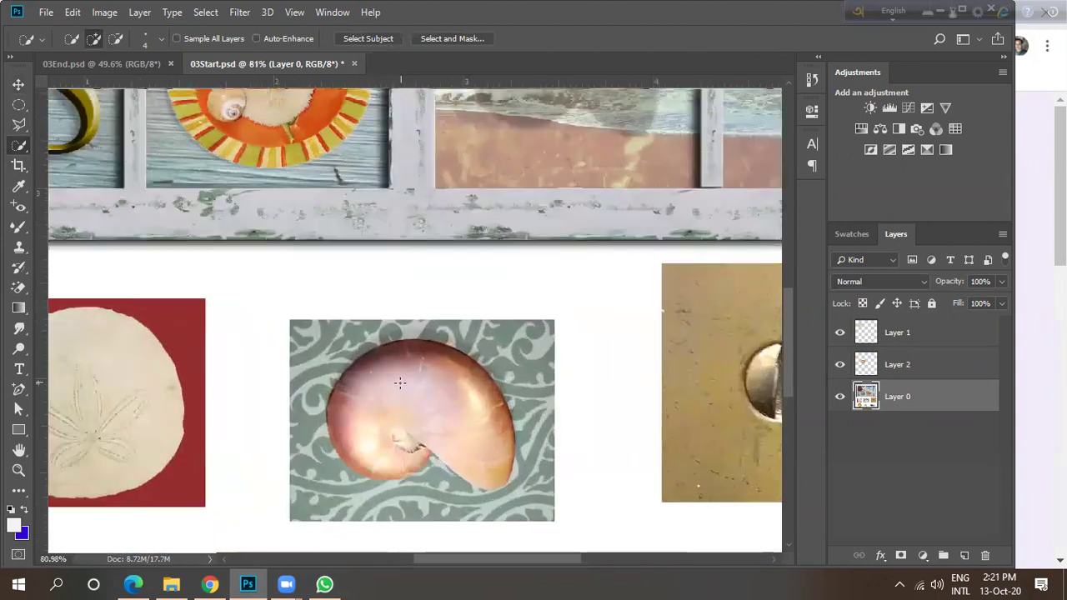
mouse_move(400, 399)
left_mouse_down()
mouse_move(492, 417)
mouse_move(457, 441)
mouse_move(388, 436)
mouse_move(424, 474)
left_mouse_up()
Subtract the patterned background from the nautilus selection around the notch and lower edge of the shell.
scroll(425, 473, "up", 5)
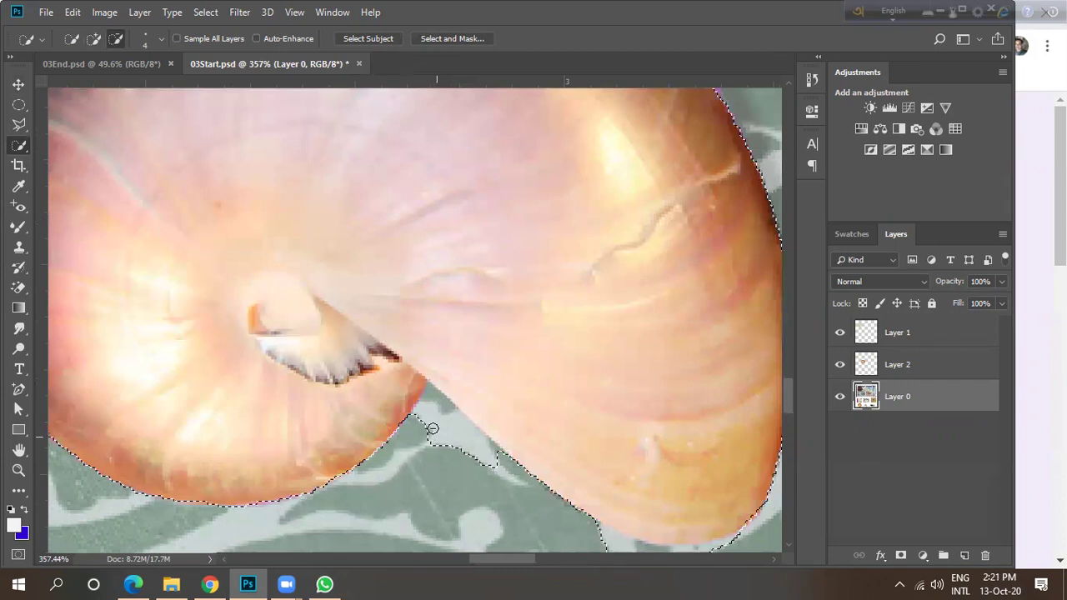
scroll(435, 428, "down", 3)
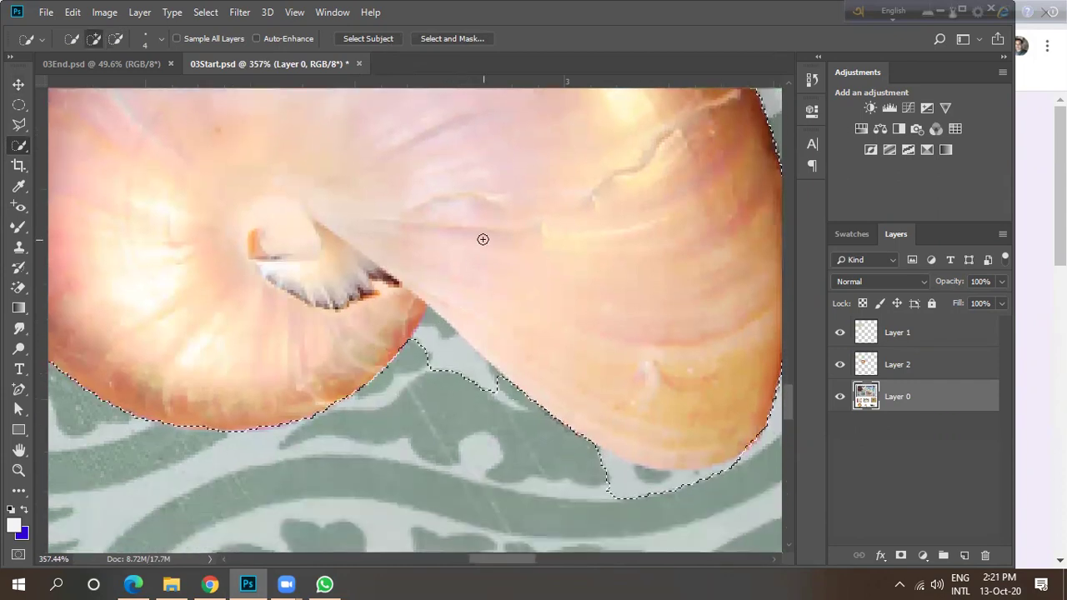
left_click_drag(456, 345, 433, 419)
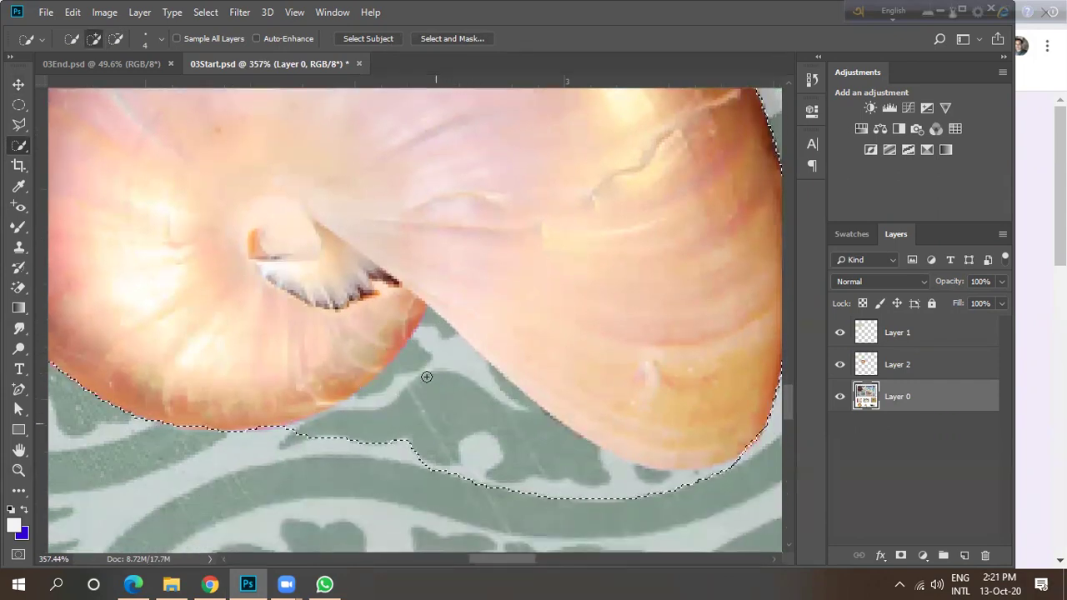
scroll(403, 342, "down", 2)
key("alt")
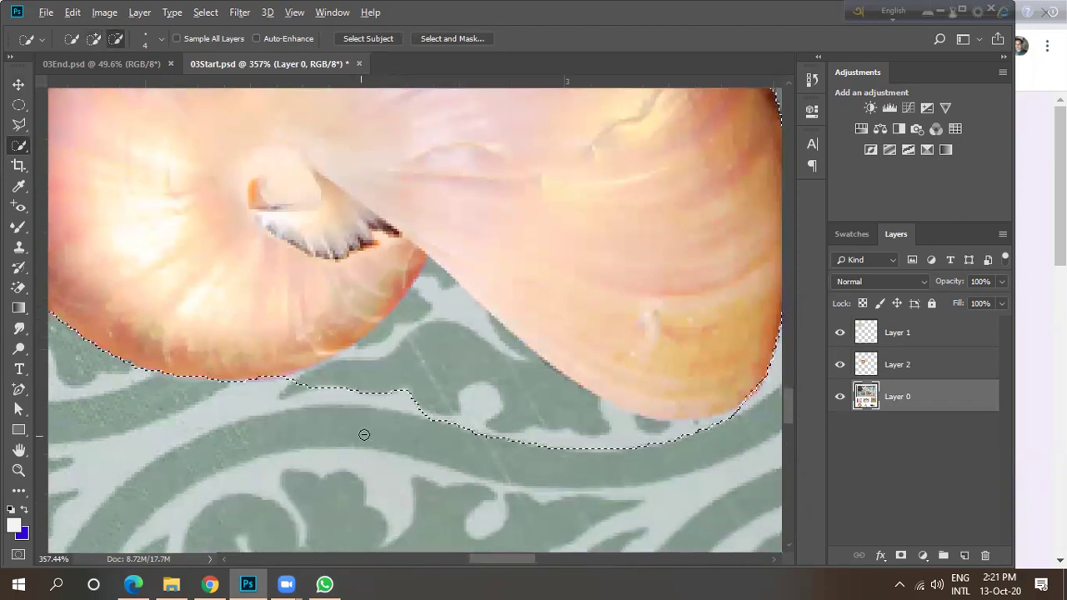
key("alt")
mouse_move(369, 436)
left_mouse_down()
mouse_move(434, 305)
mouse_move(426, 283)
mouse_move(418, 386)
mouse_move(531, 445)
mouse_move(722, 441)
mouse_move(648, 445)
left_mouse_up()
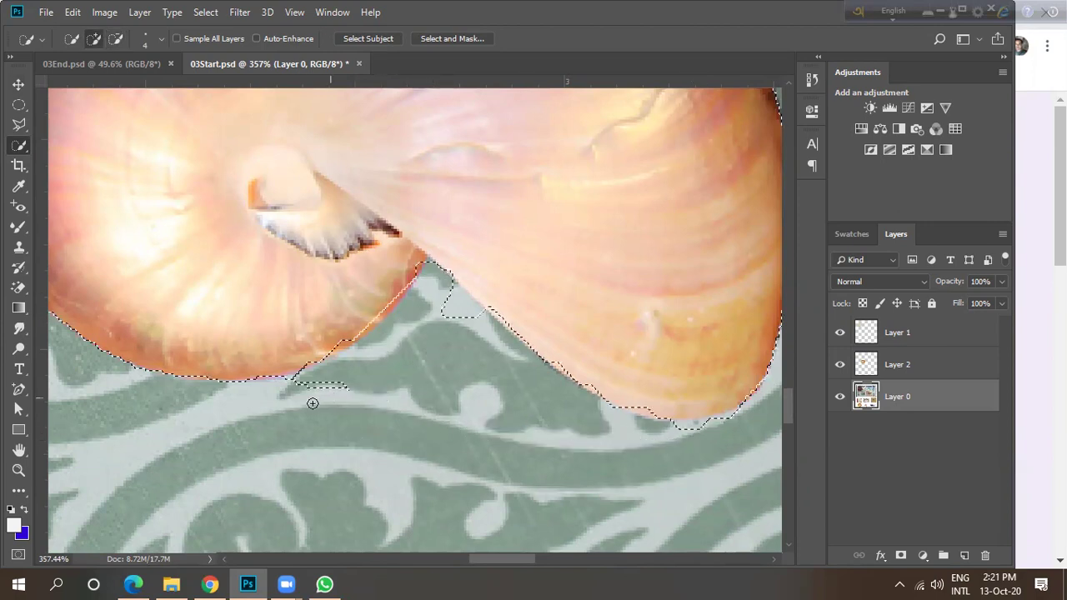
left_click_drag(343, 388, 336, 389)
left_click_drag(463, 305, 476, 326)
left_click_drag(447, 287, 450, 300)
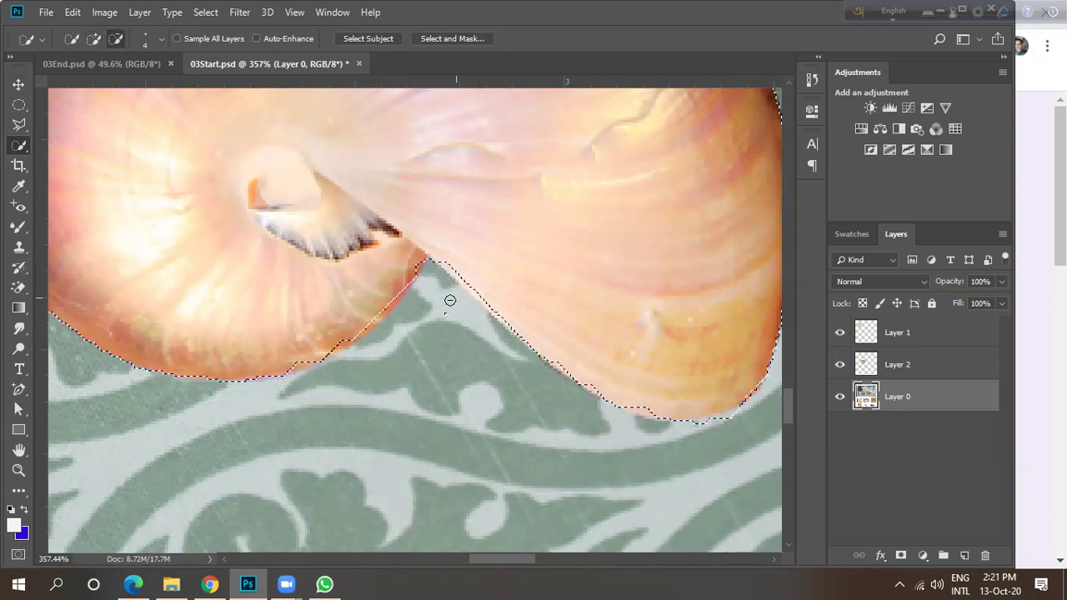
scroll(400, 381, "down", 4)
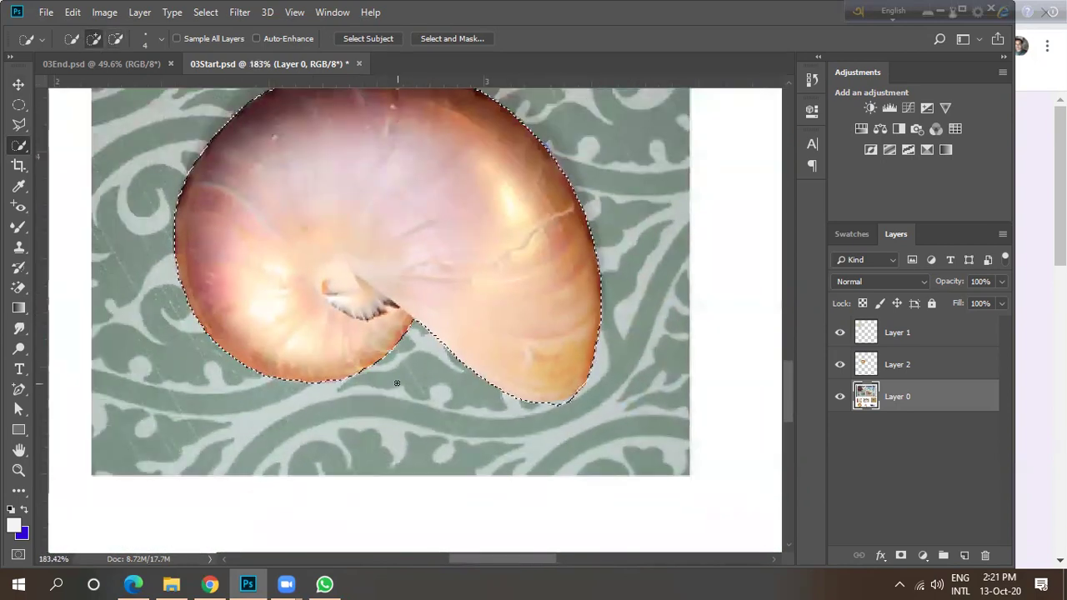
Copy the selected nautilus shell to a new layer and move the copy onto area E of the frame.
scroll(376, 384, "down", 3)
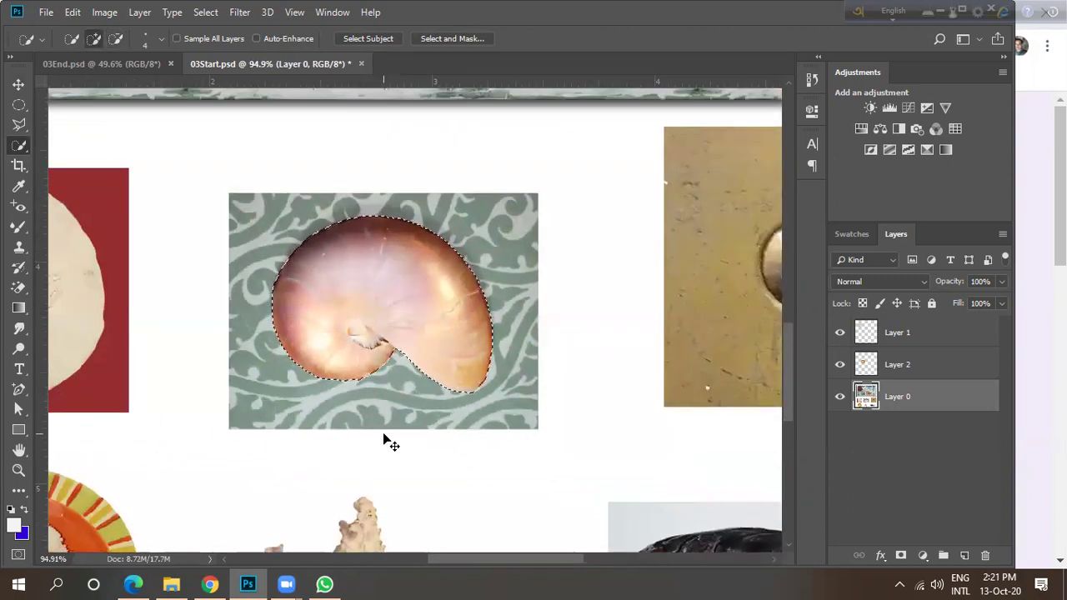
key("ctrl+j")
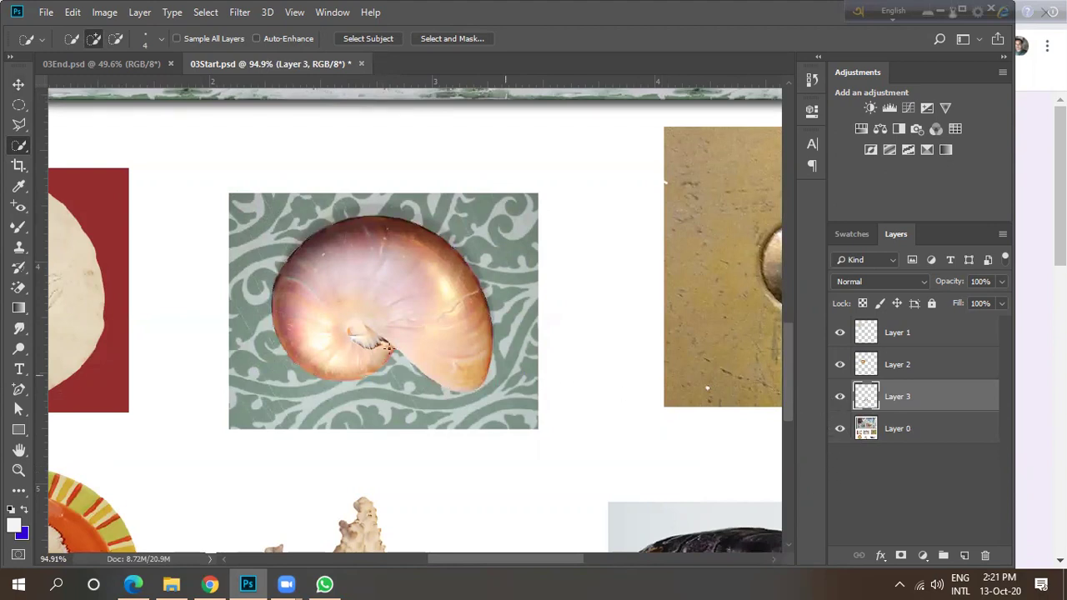
key("v")
scroll(420, 427, "down", 3)
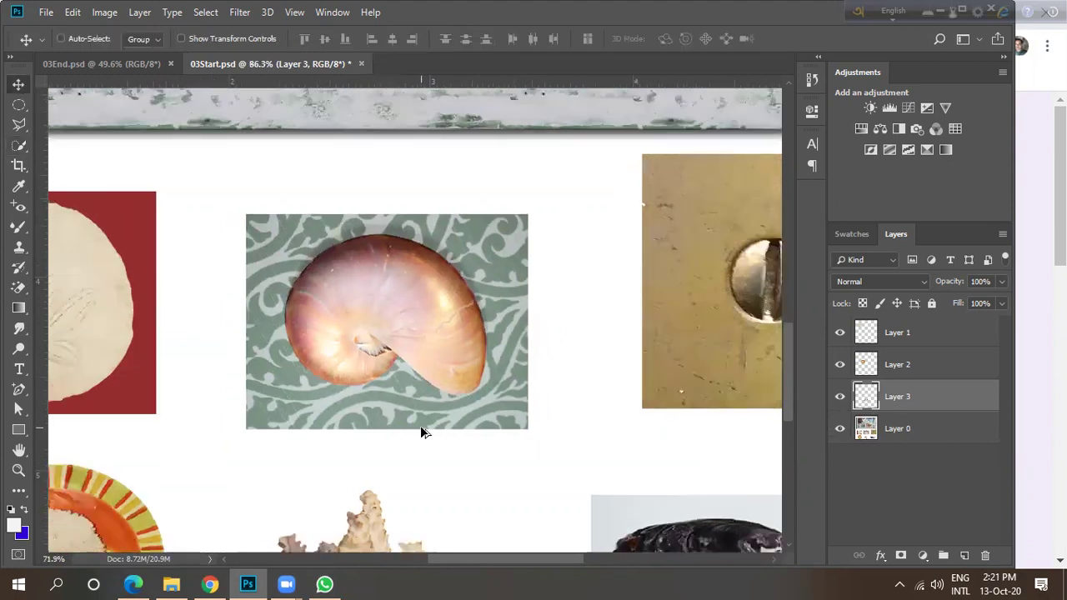
left_click_drag(393, 375, 481, 142)
scroll(431, 265, "down", 2)
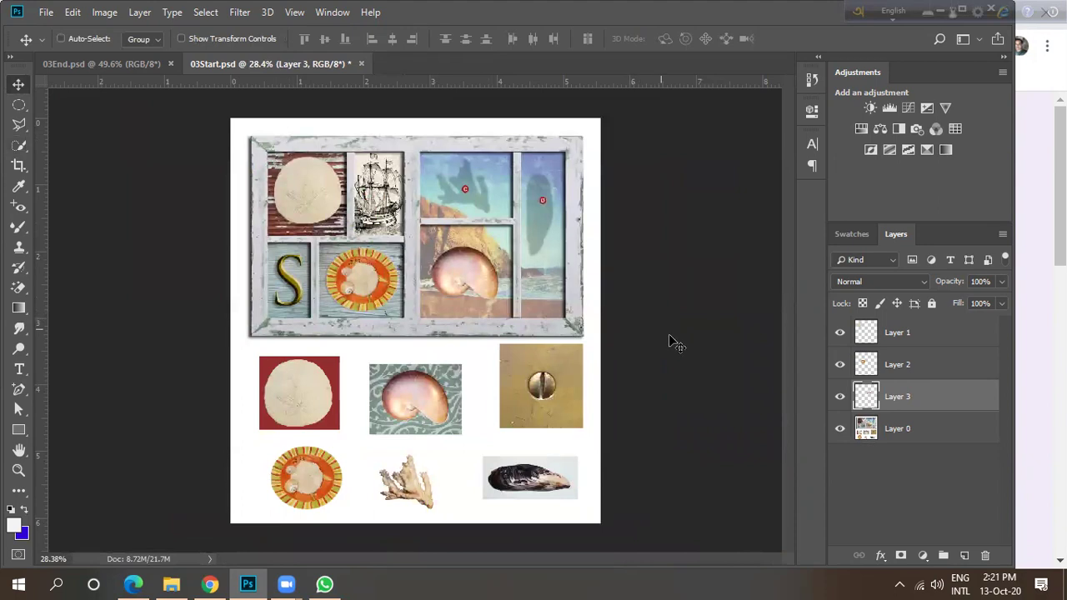
Select the black mussel shell on the pale grey background of Layer 0 with the Quick Selection tool.
left_click(887, 431)
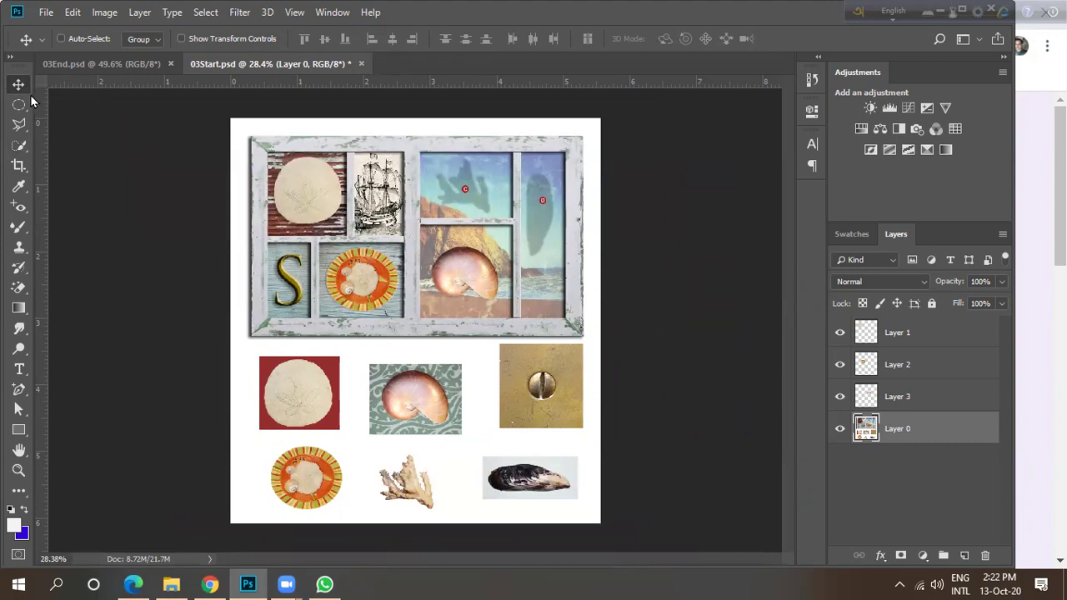
left_click(18, 146)
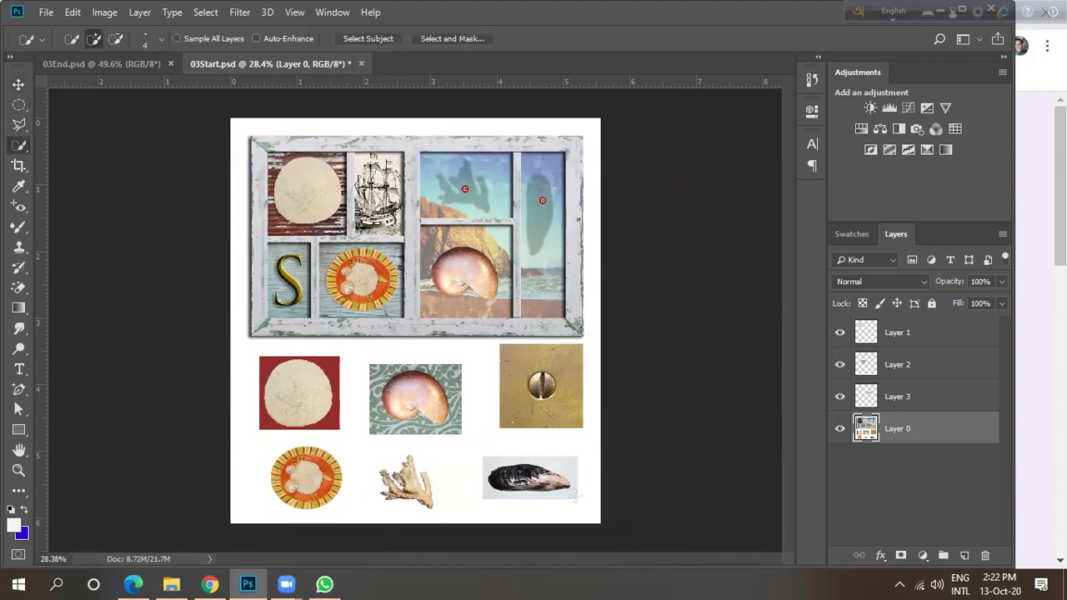
scroll(543, 391, "up", 4)
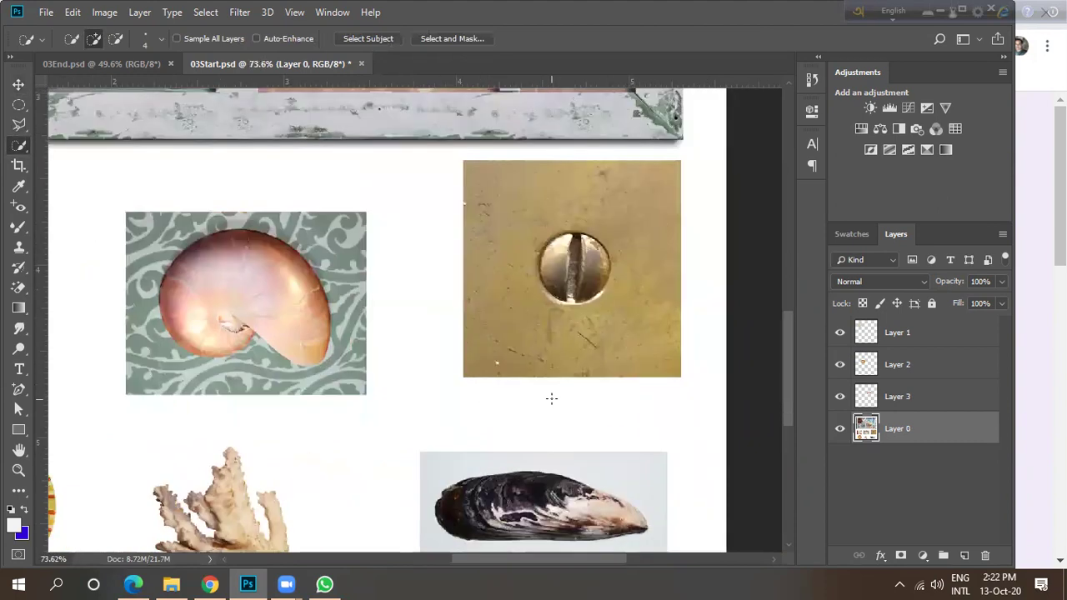
scroll(552, 395, "down", 2)
scroll(557, 482, "up", 3)
mouse_move(464, 440)
left_mouse_down()
mouse_move(534, 441)
mouse_move(647, 471)
left_mouse_up()
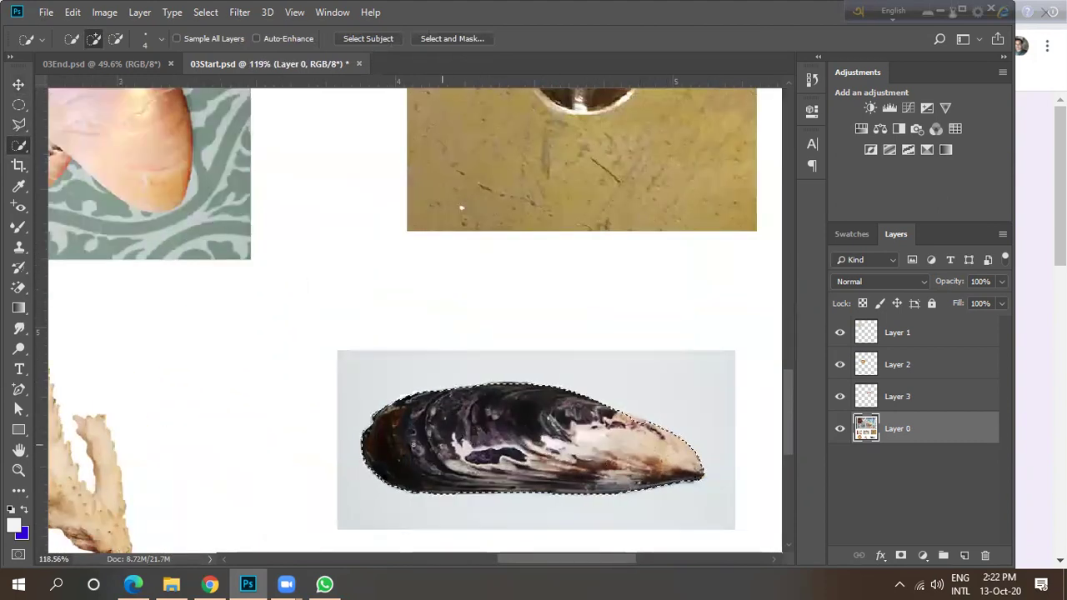
key("alt")
scroll(371, 432, "up", 2)
scroll(367, 432, "down", 3)
scroll(367, 432, "down", 6)
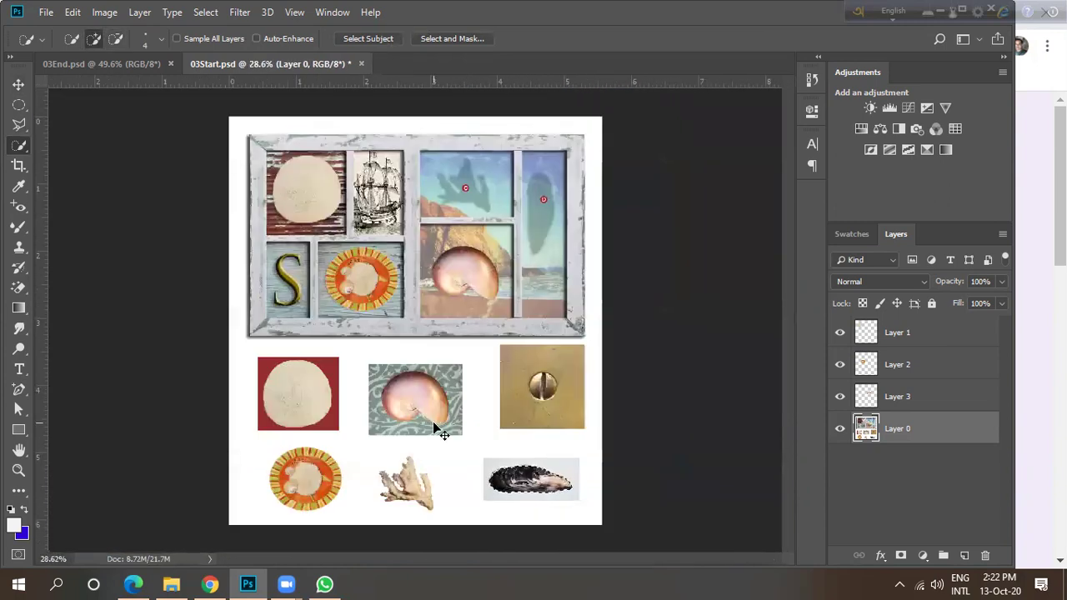
Copy the selected mussel shell to a new layer and move the copy onto area D of the frame.
key("ctrl+j")
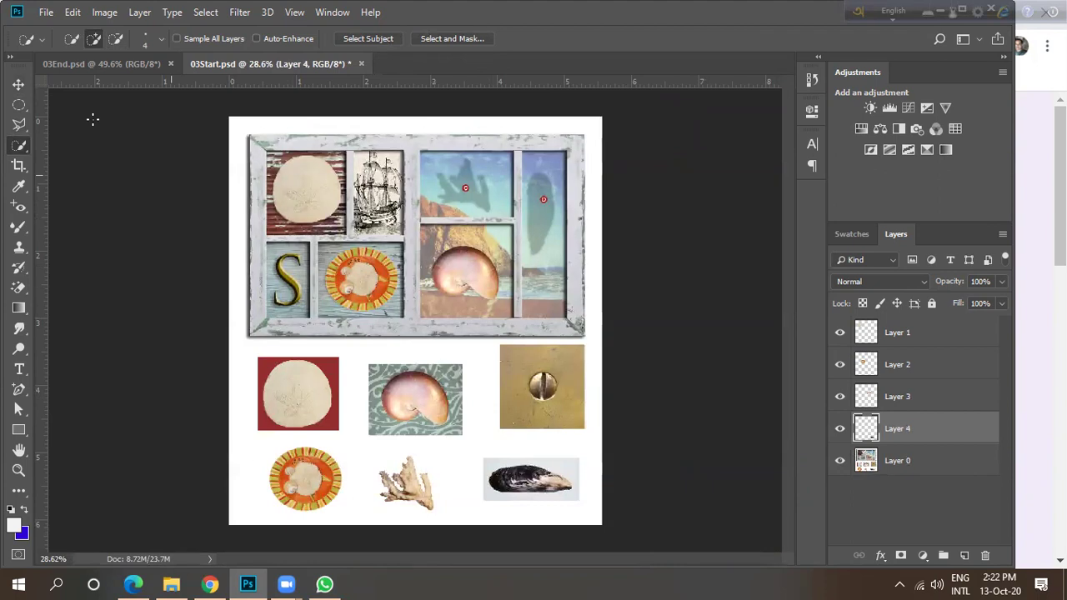
left_click(18, 85)
left_click_drag(546, 481, 558, 195)
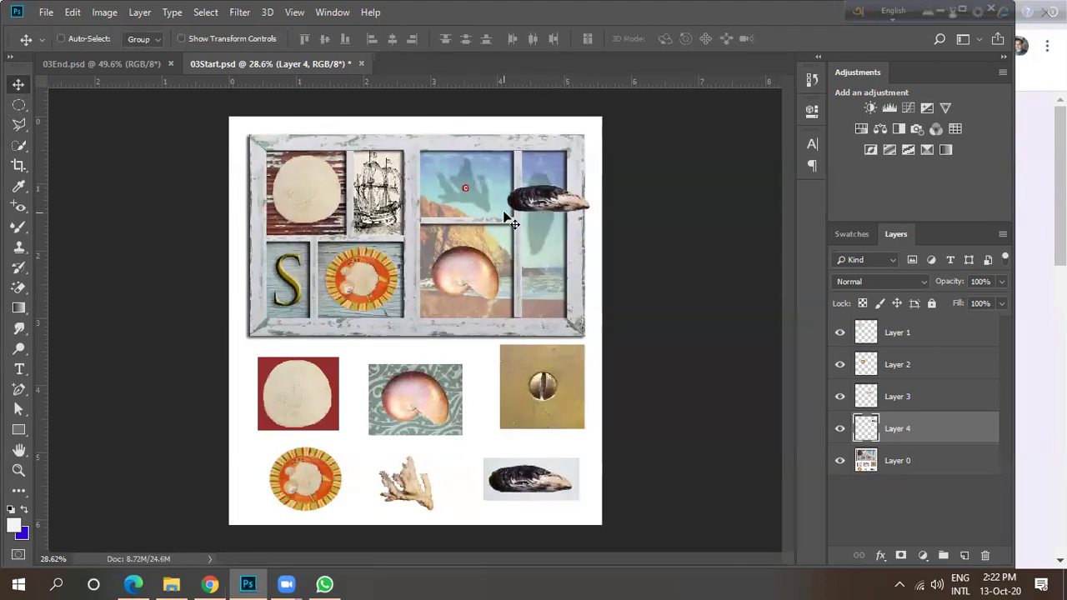
key("ctrl")
Rotate the copied mussel 90 degrees with Free Transform and position it upright over its shadow in the frame.
left_click(77, 13)
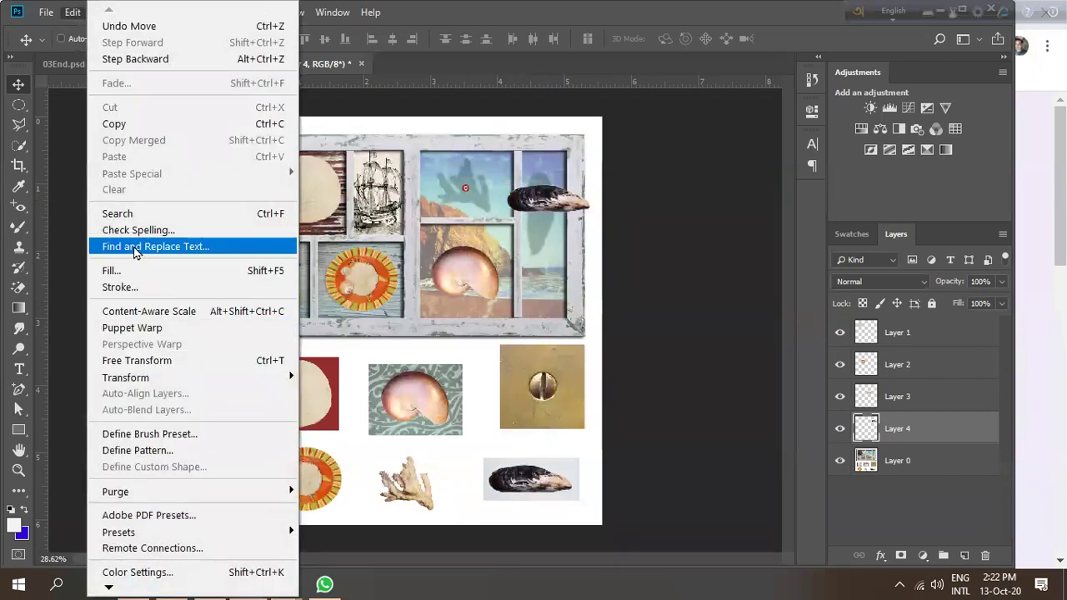
left_click(154, 365)
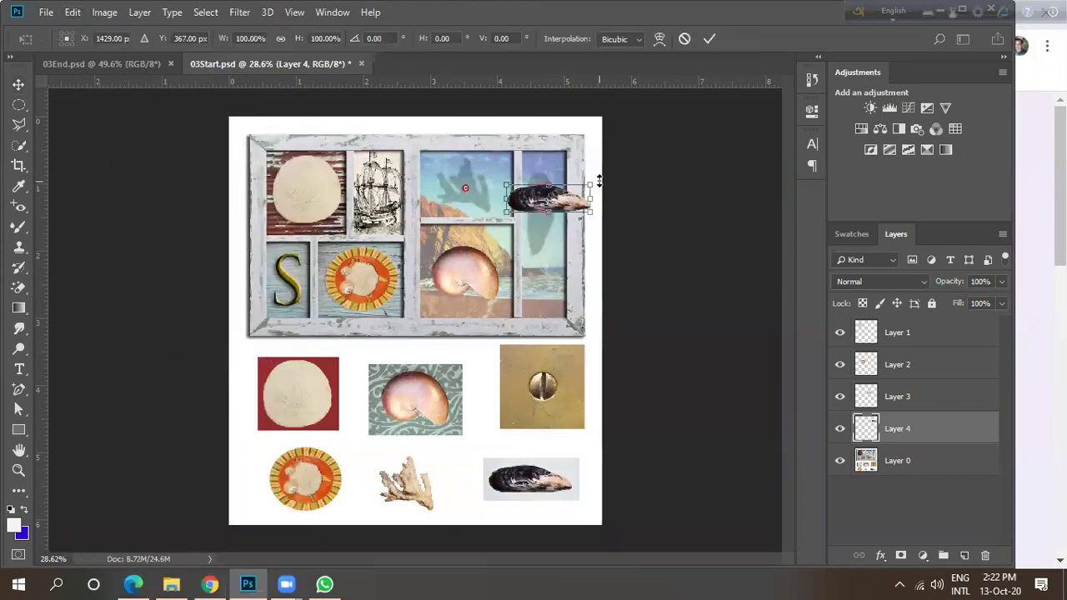
left_click_drag(598, 181, 564, 248)
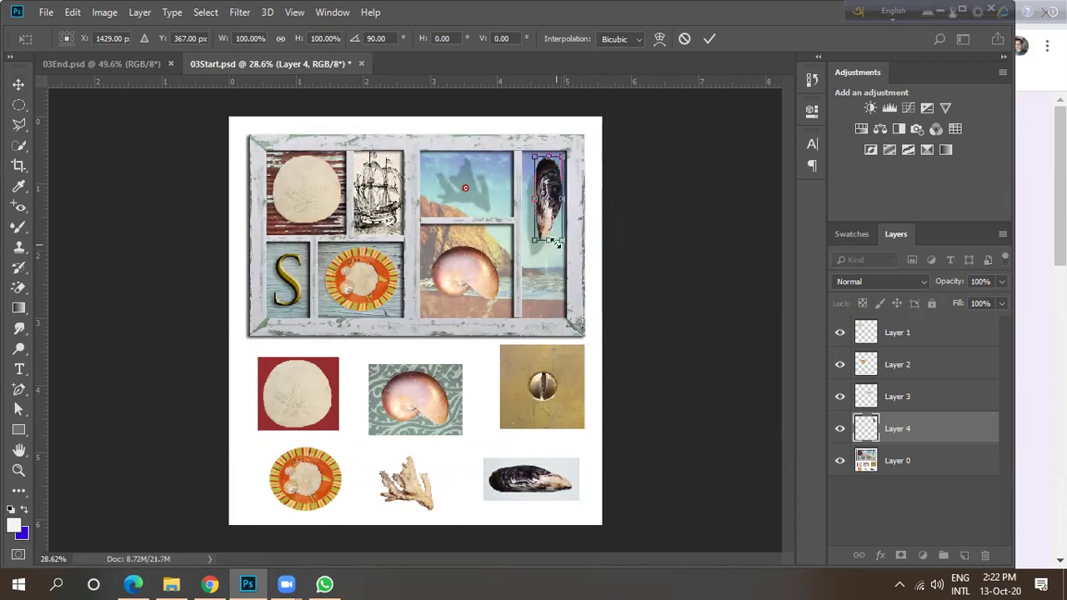
scroll(542, 236, "up", 5)
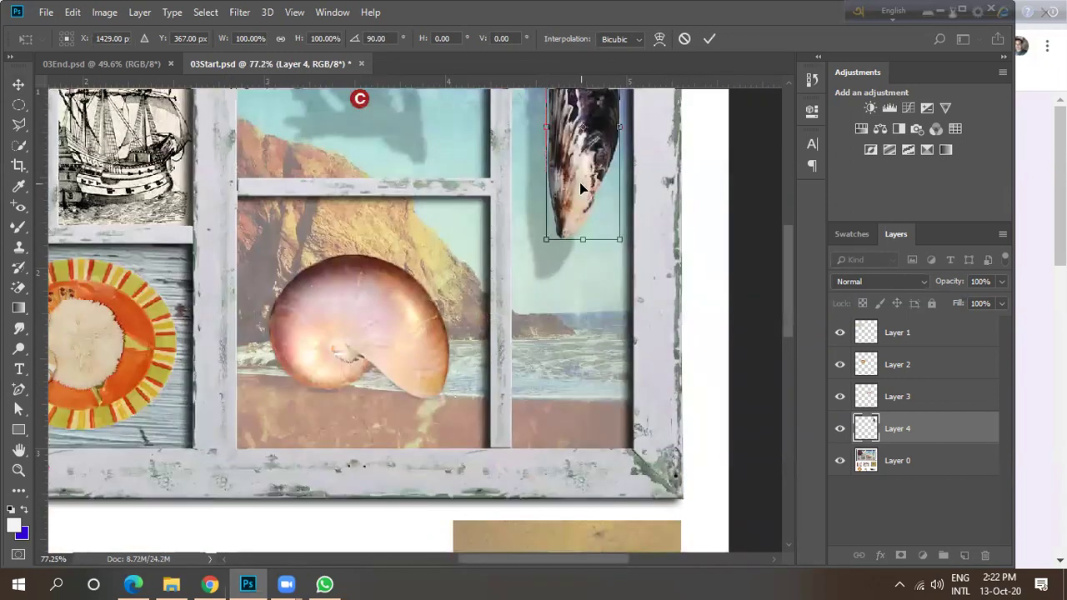
left_click_drag(570, 190, 546, 246)
scroll(546, 238, "down", 4)
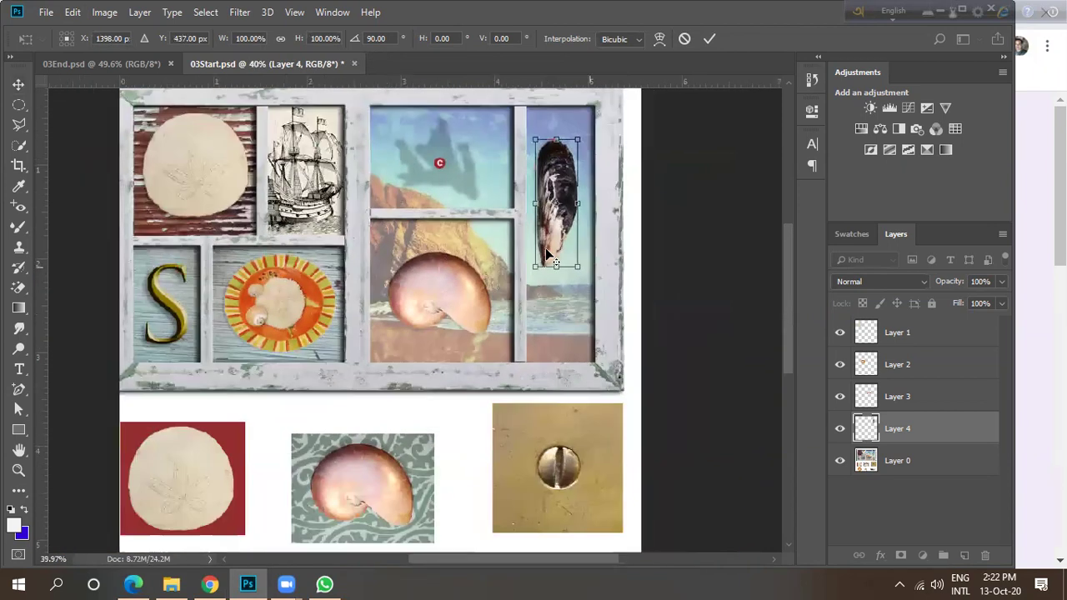
mouse_move(558, 237)
left_mouse_down()
mouse_move(580, 247)
mouse_move(557, 237)
left_mouse_up()
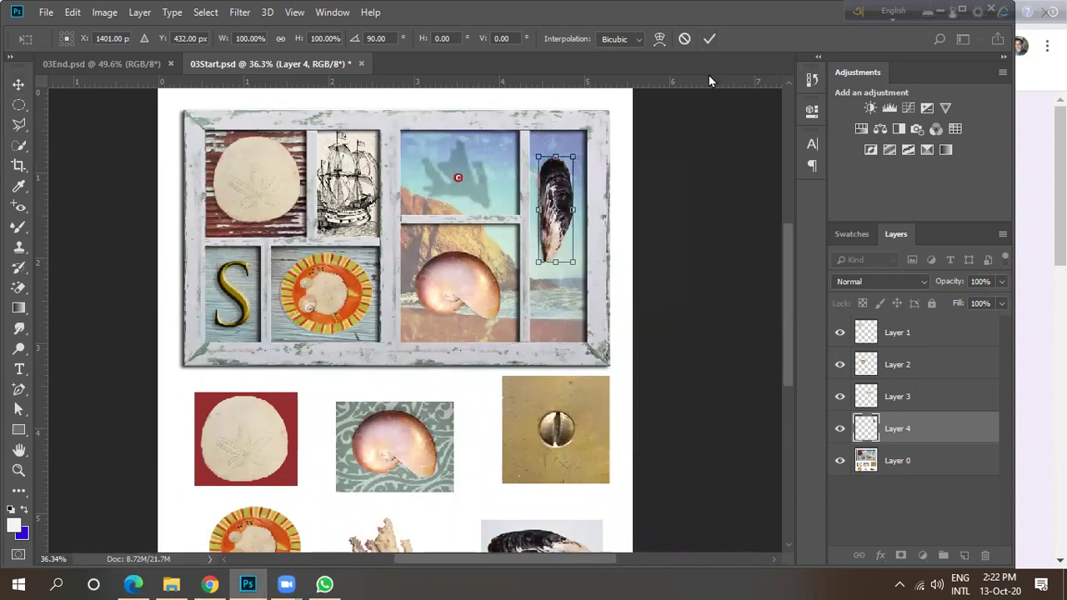
left_click(707, 40)
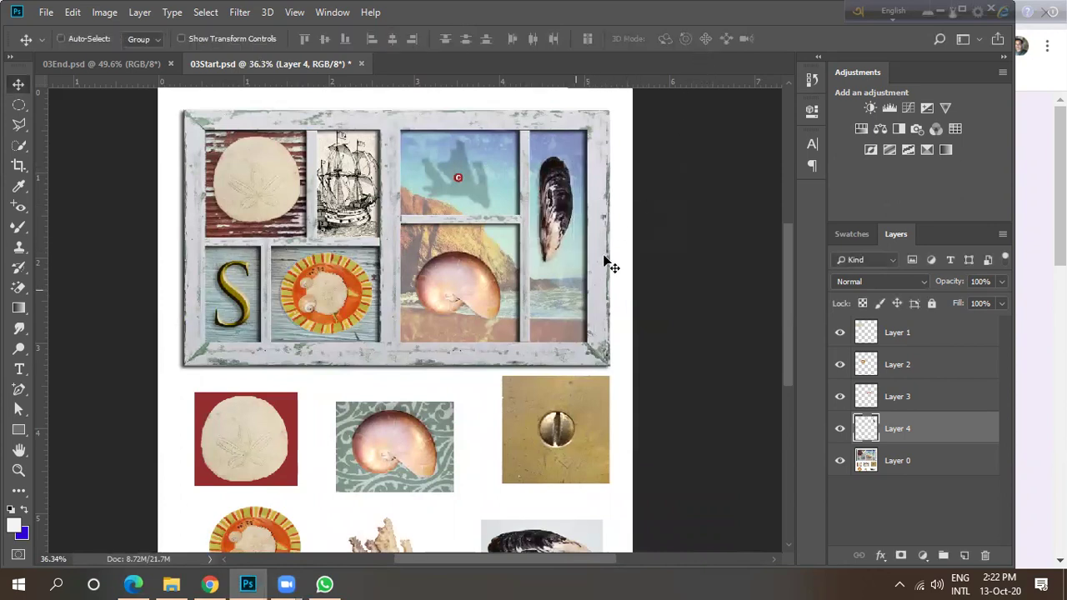
Select the whole coral piece, including its branches, on Layer 0 with the Quick Selection tool.
scroll(525, 257, "down", 1)
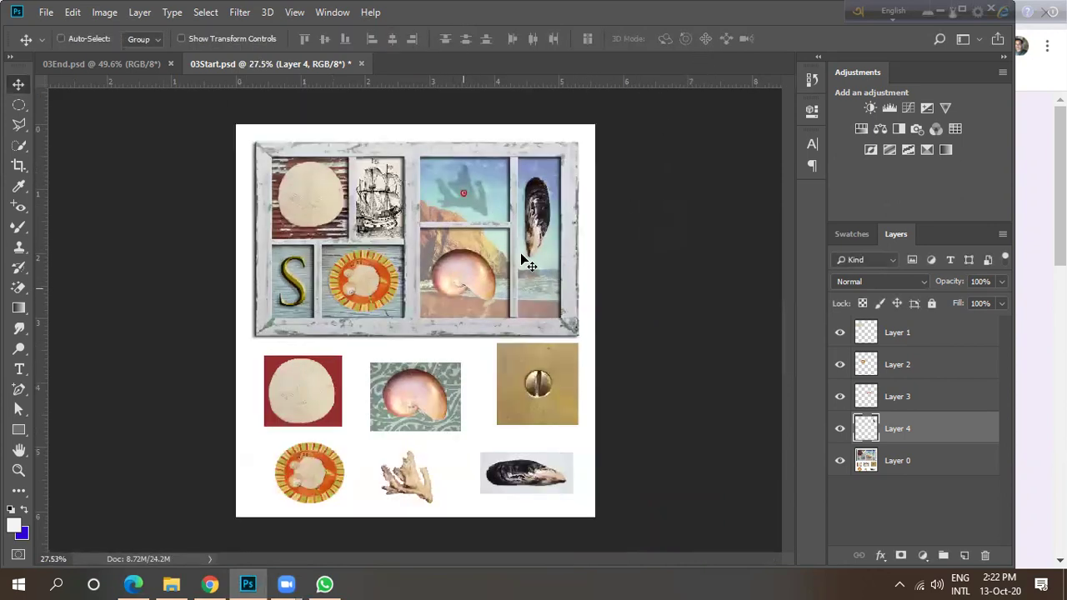
scroll(524, 258, "up", 1)
scroll(525, 263, "up", 1)
scroll(523, 258, "down", 2)
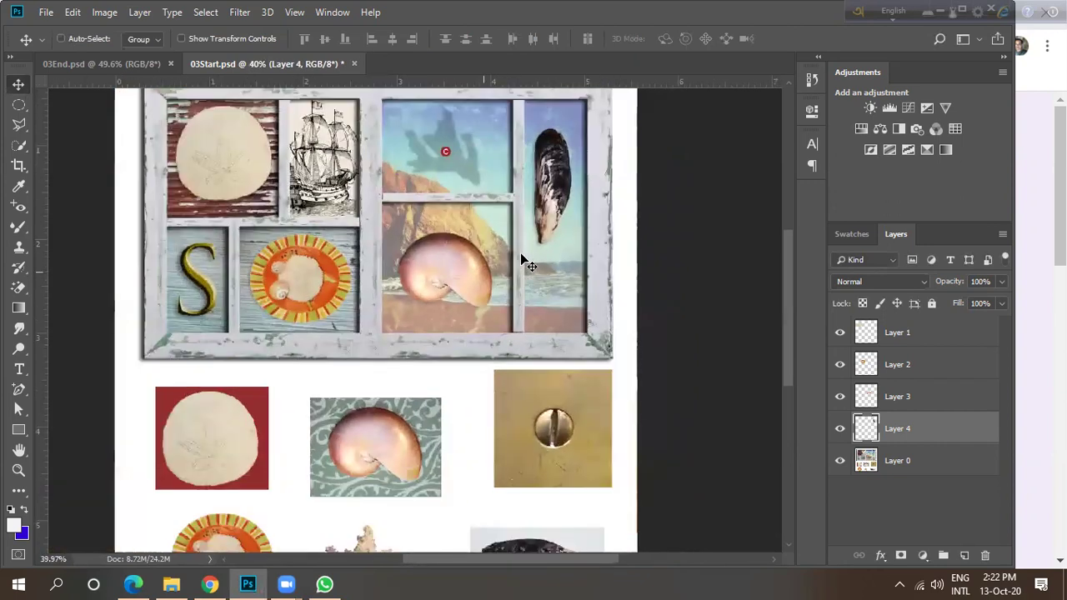
scroll(363, 315, "down", 1)
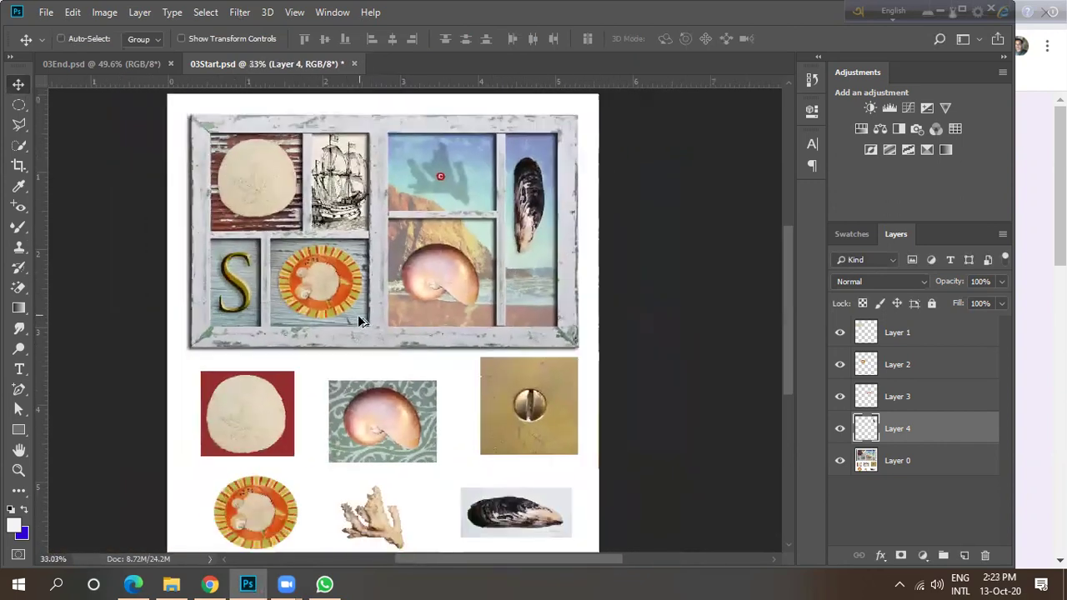
scroll(429, 189, "down", 3)
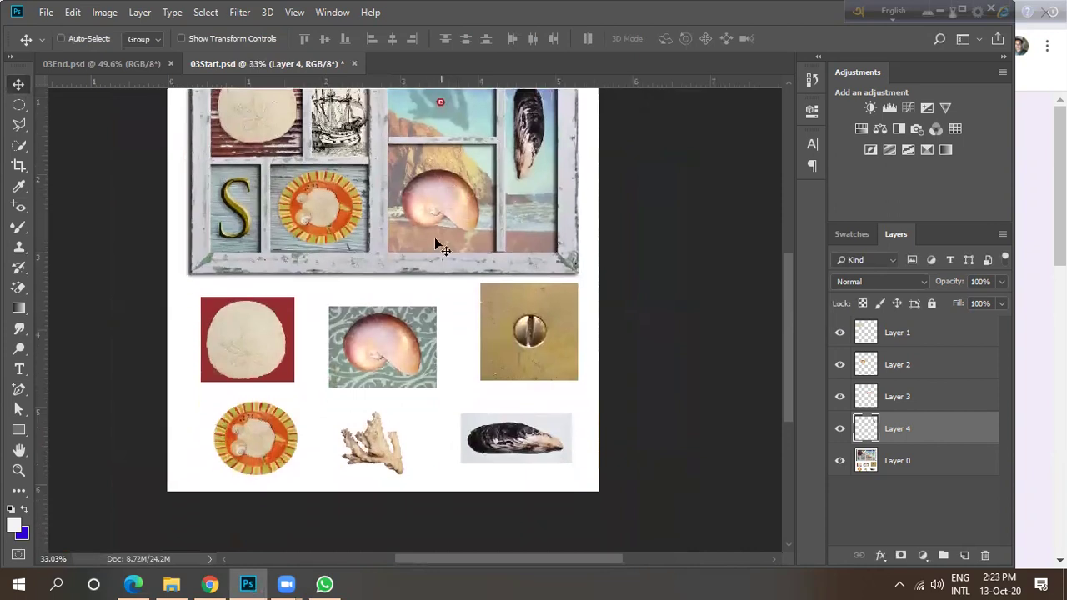
scroll(383, 445, "up", 5)
scroll(383, 449, "up", 2)
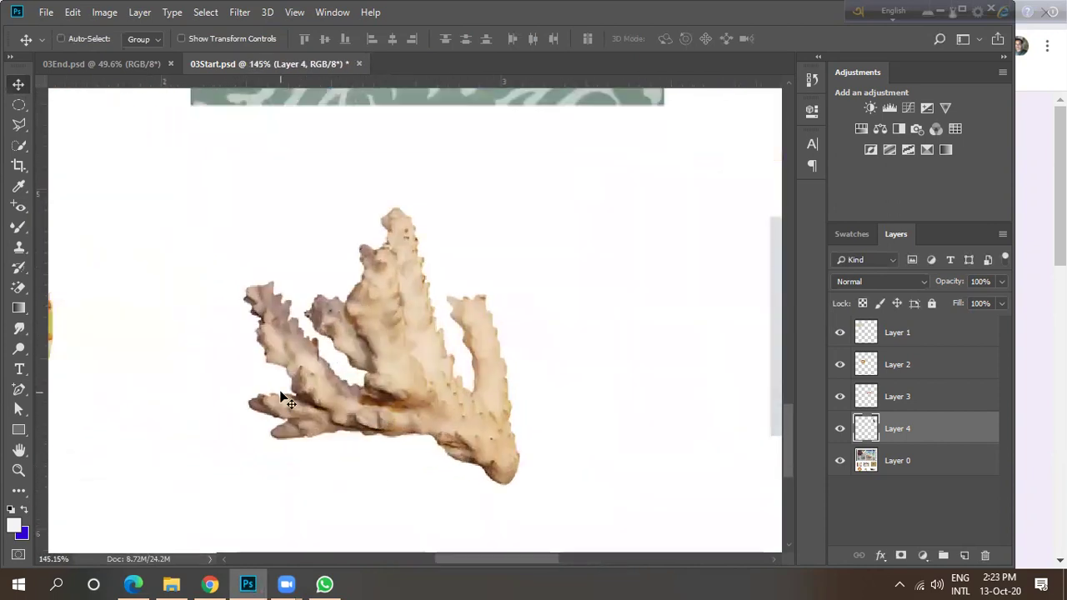
left_click(20, 146)
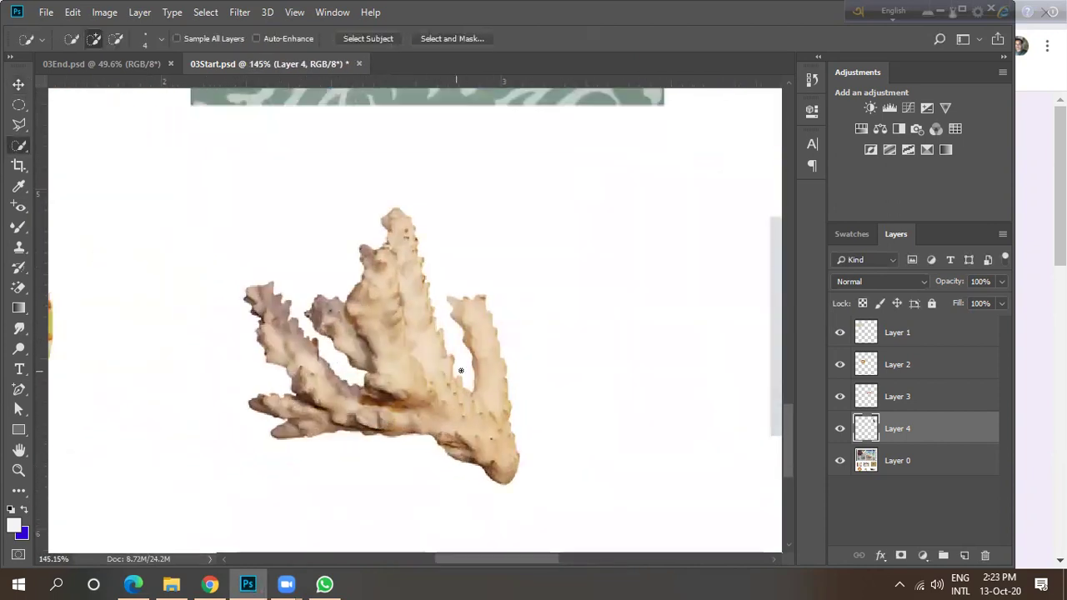
left_click(913, 464)
mouse_move(401, 339)
left_mouse_down()
mouse_move(435, 410)
mouse_move(469, 443)
left_mouse_up()
left_click(300, 375)
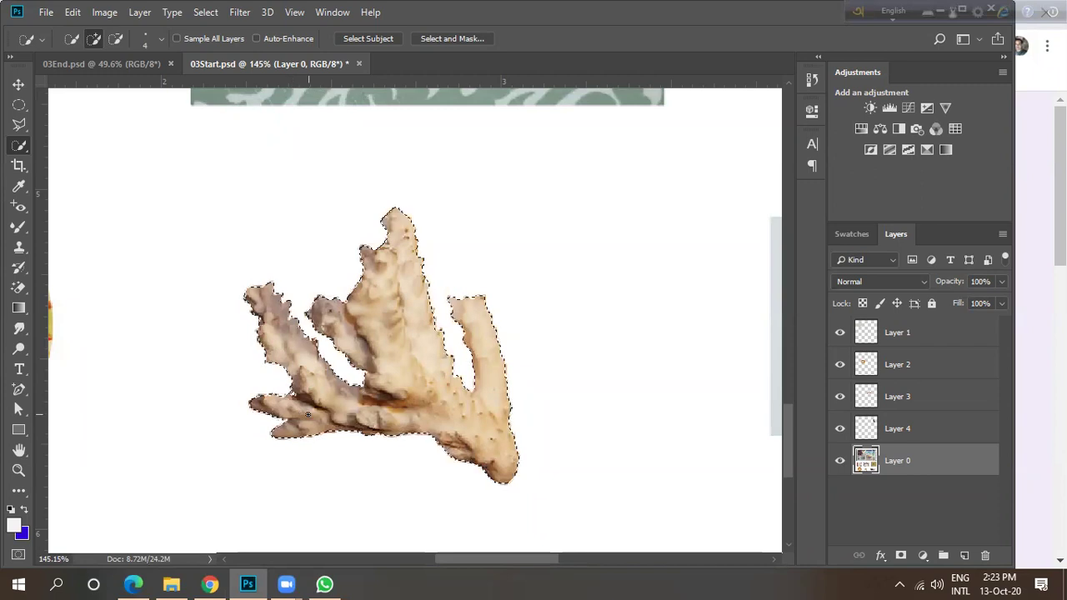
key("alt")
Copy the selected coral to a new layer and move the copy onto area C of the frame.
scroll(341, 362, "down", 5)
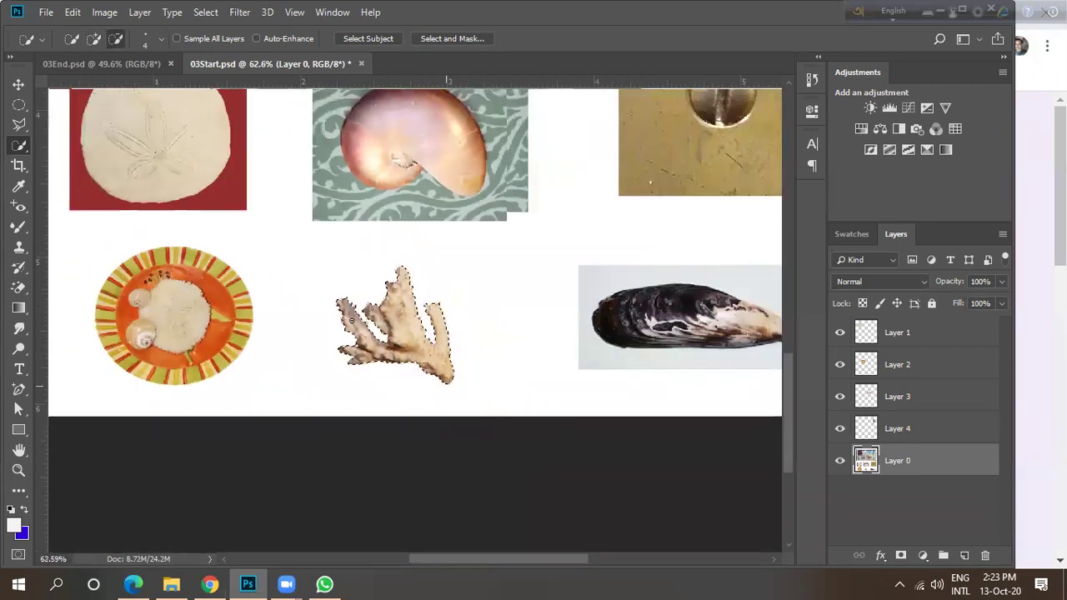
key("ctrl+j")
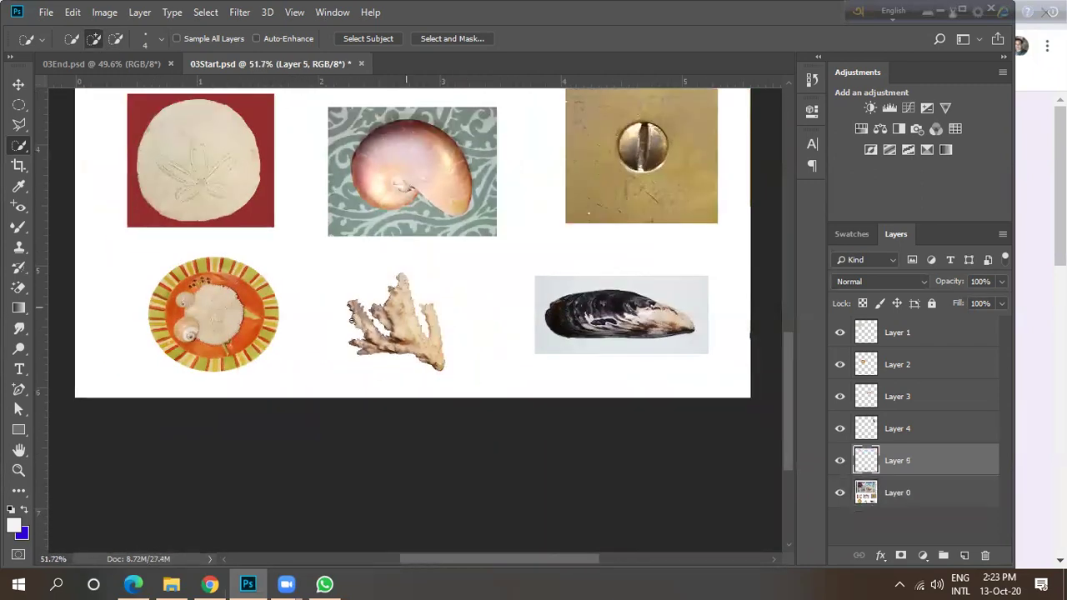
scroll(351, 320, "down", 2)
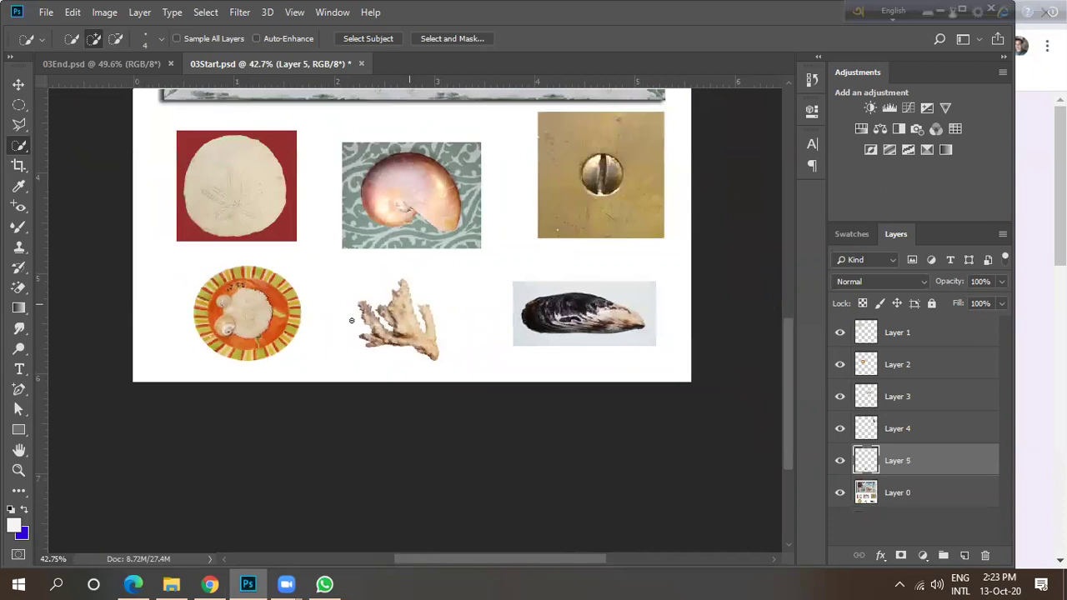
left_click(18, 84)
scroll(281, 301, "down", 2)
left_click_drag(392, 465, 472, 197)
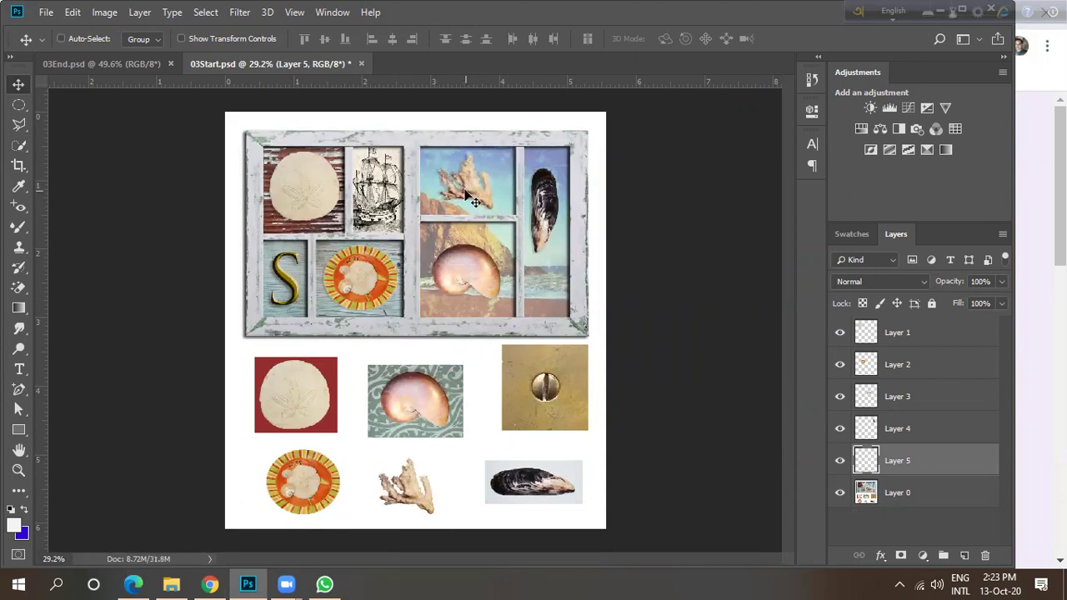
Compare the assembled frame with the finished composition in 03End.psd, checking the frame corners.
scroll(490, 181, "up", 2)
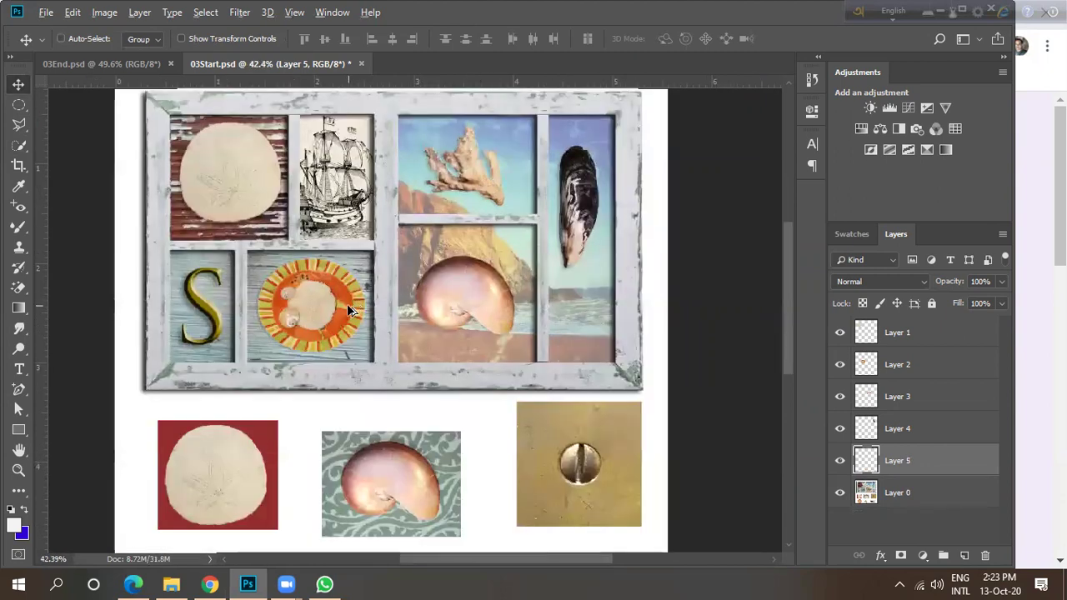
scroll(350, 310, "down", 2)
scroll(350, 311, "down", 1)
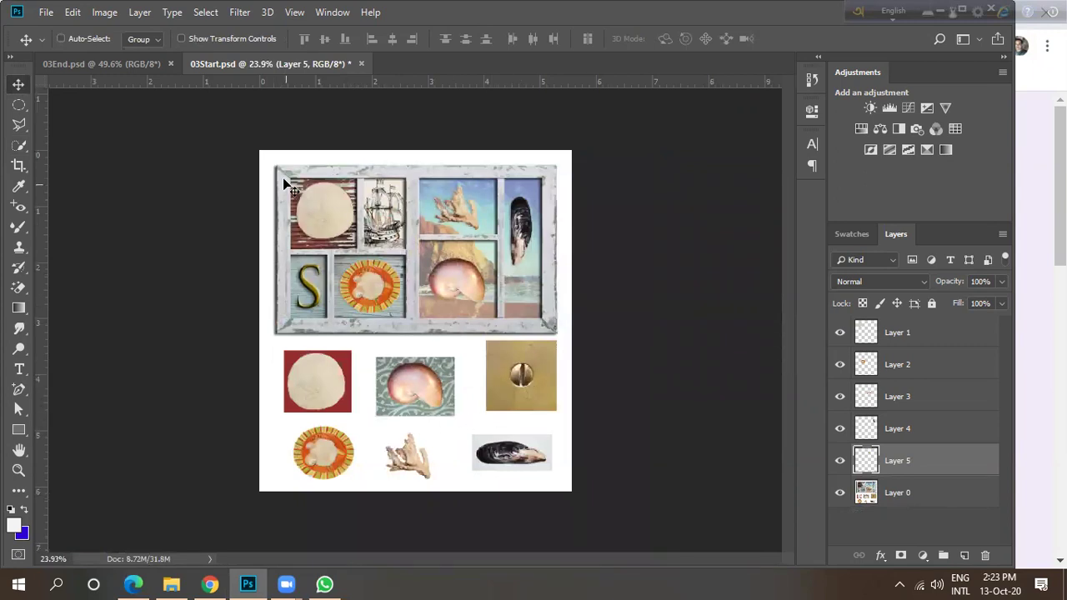
left_click(126, 65)
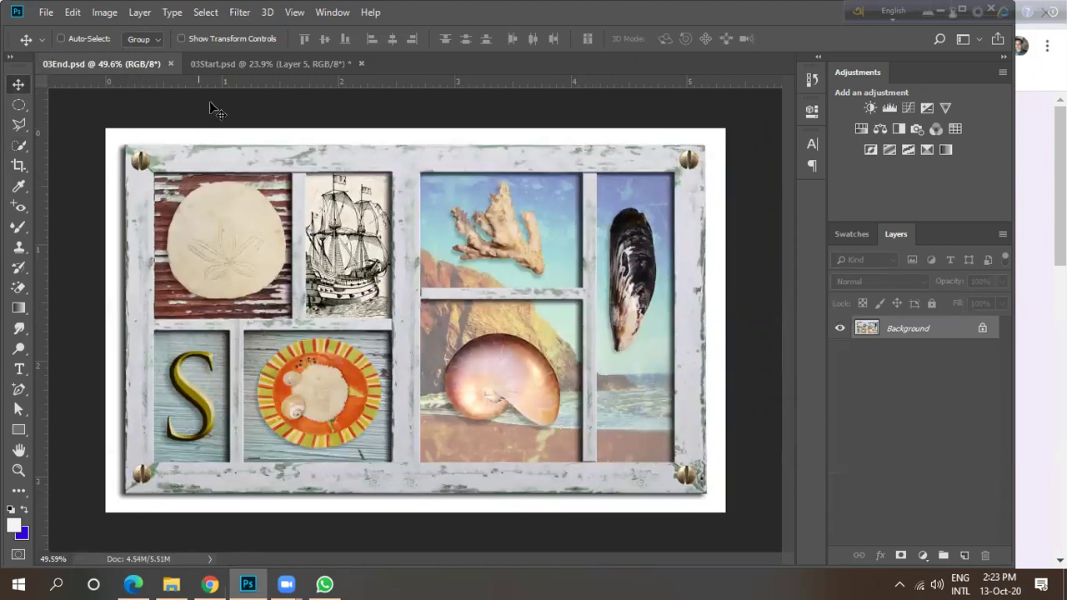
left_click(218, 64)
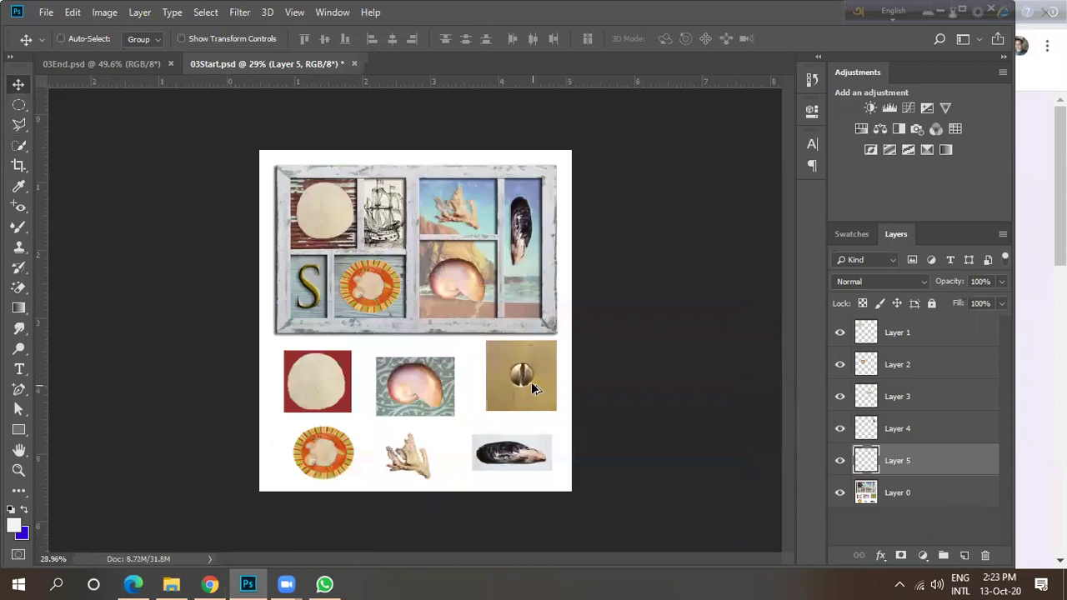
Try to outline the round screw head on the brass plate with the Elliptical Marquee tool.
scroll(531, 382, "up", 5)
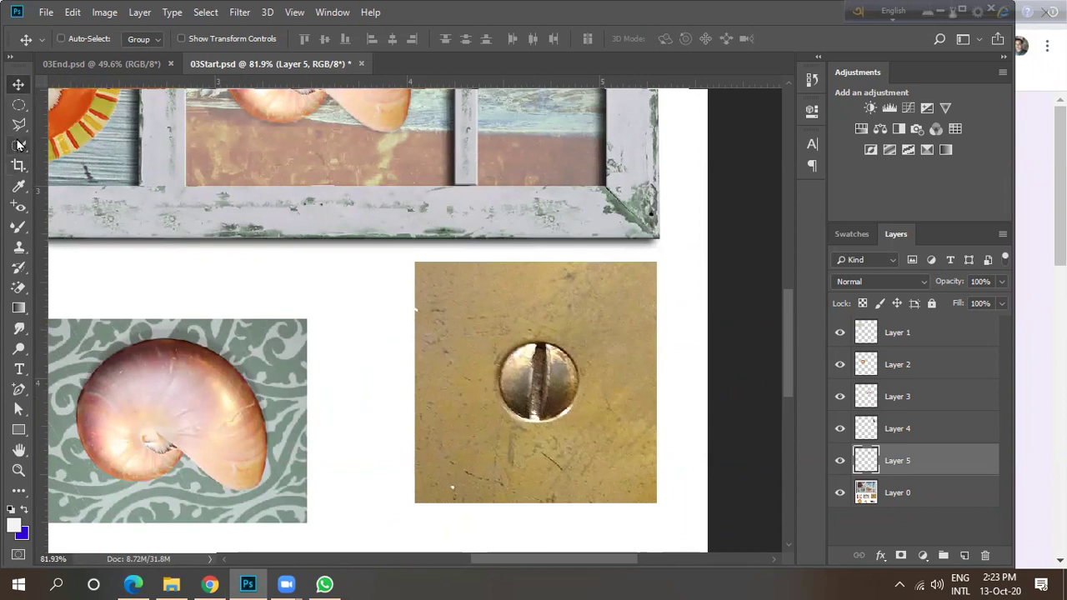
left_click_drag(18, 111, 87, 124)
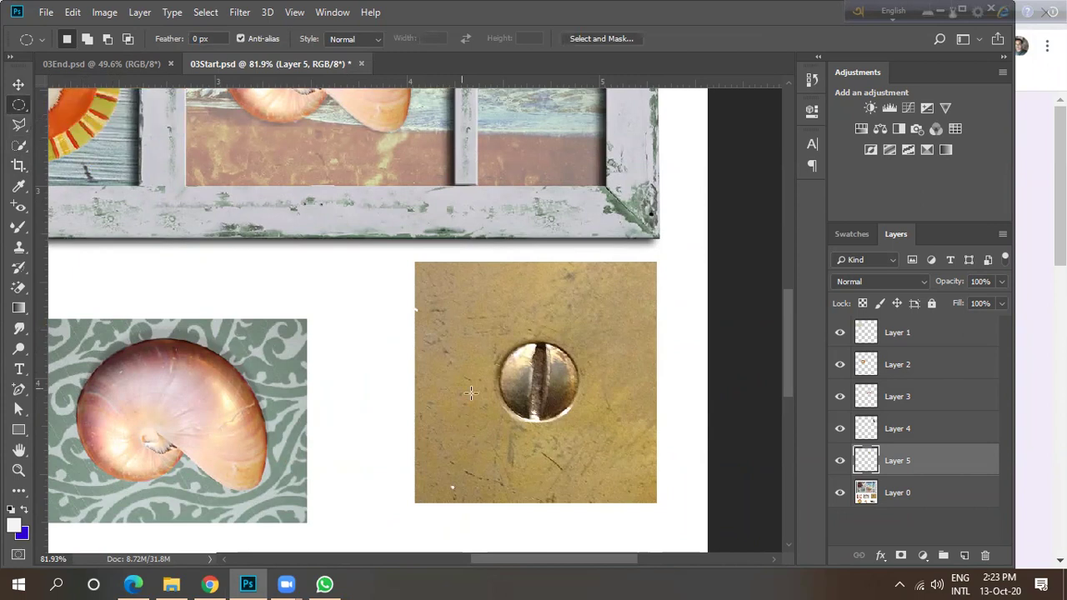
left_click_drag(500, 342, 584, 419)
left_click(535, 391)
Try to select the screw head with the Quick Selection tool, and clear the selection.
left_click(18, 146)
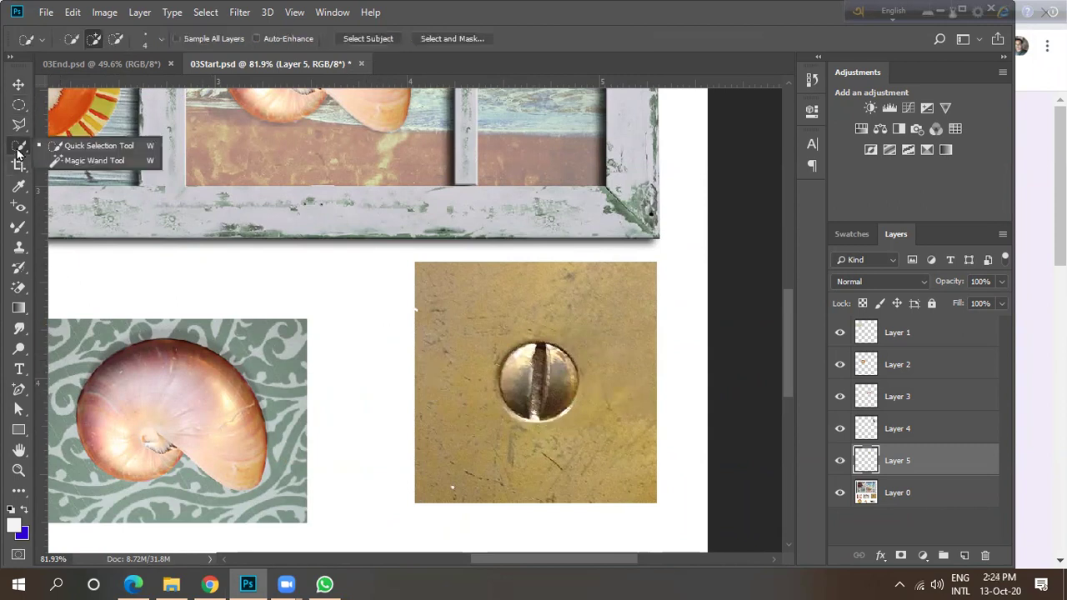
left_click(79, 144)
scroll(561, 406, "up", 2)
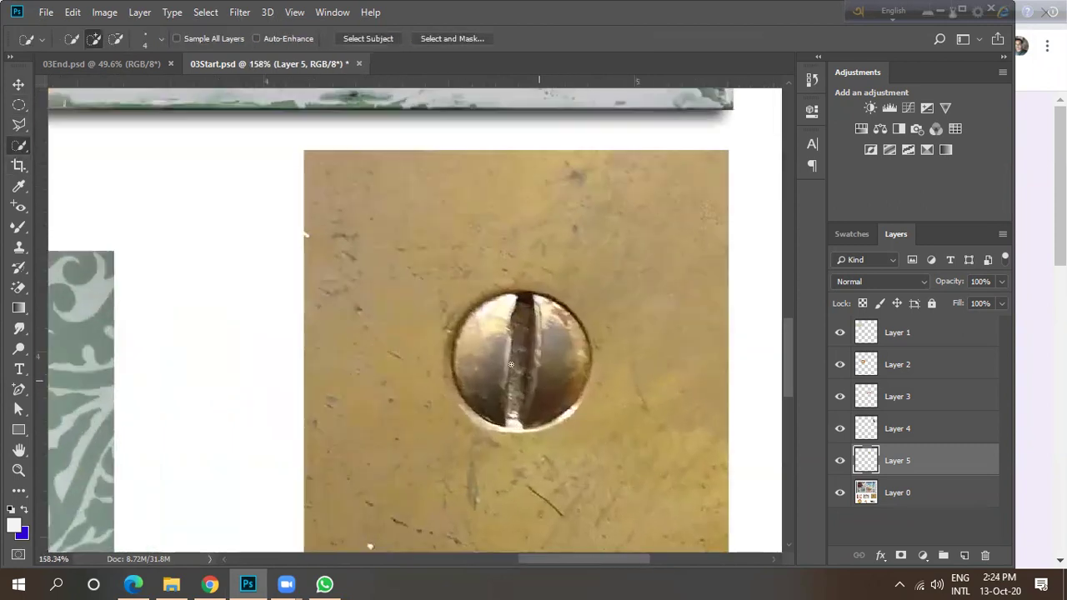
left_click_drag(491, 334, 524, 309)
left_click_drag(541, 349, 554, 336)
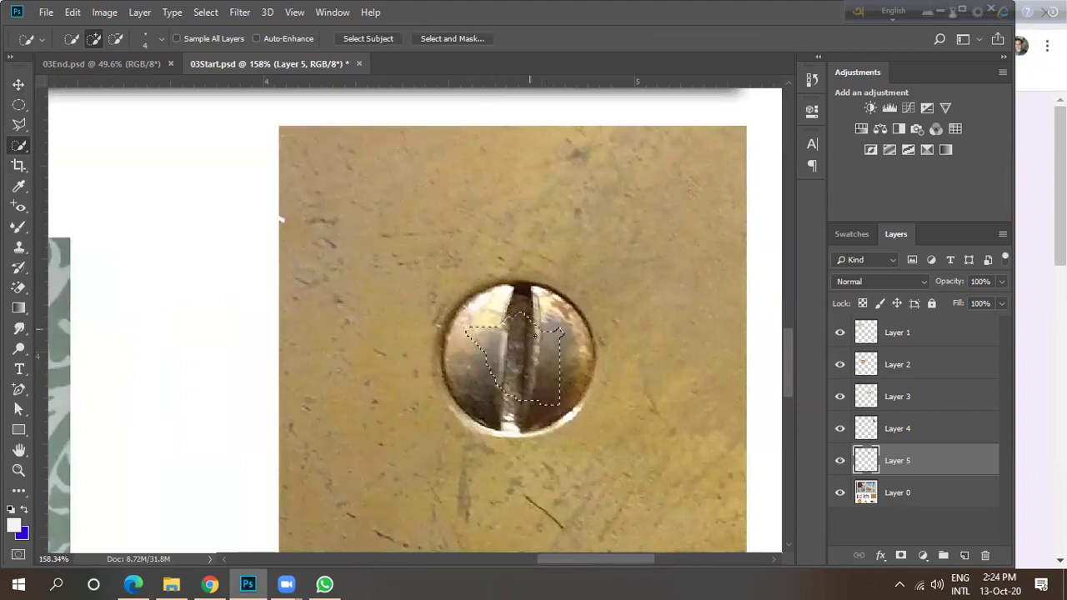
key("ctrl+d")
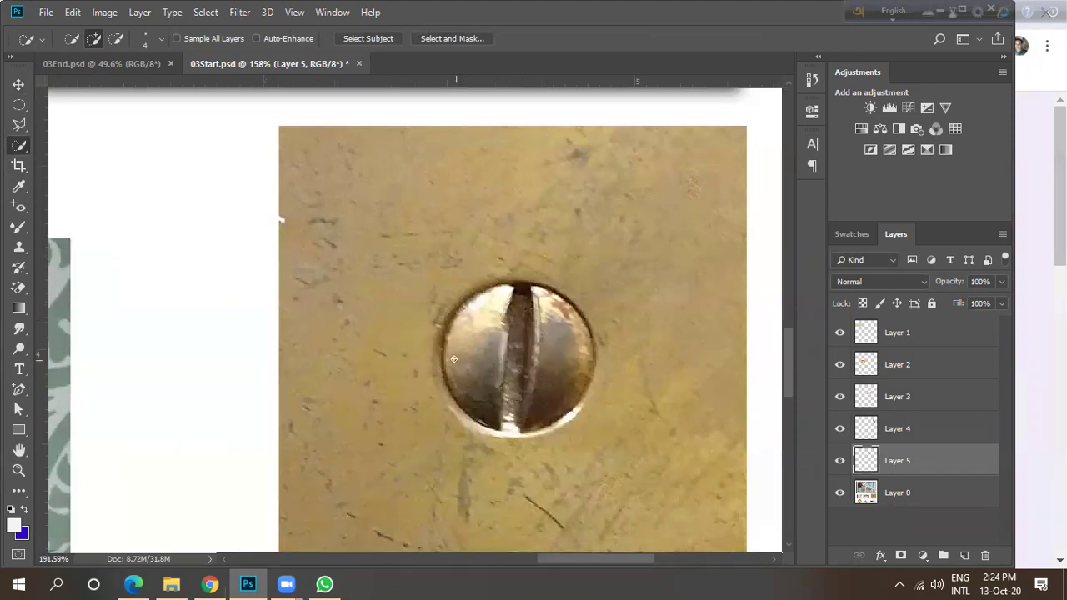
Make Layer 0, which holds the source objects, the active layer.
scroll(471, 346, "up", 2)
left_click(890, 493)
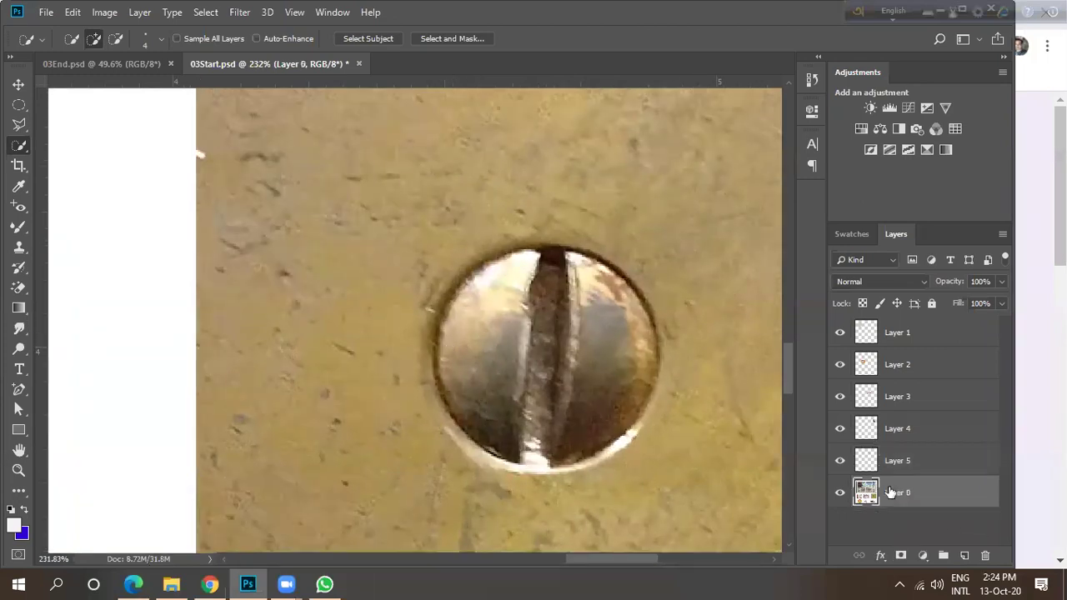
Try to select the screw head on Layer 0 with the Quick Selection tool, refine its edge, and clear the selection.
mouse_move(465, 356)
left_mouse_down()
mouse_move(530, 368)
mouse_move(541, 383)
mouse_move(656, 355)
left_mouse_up()
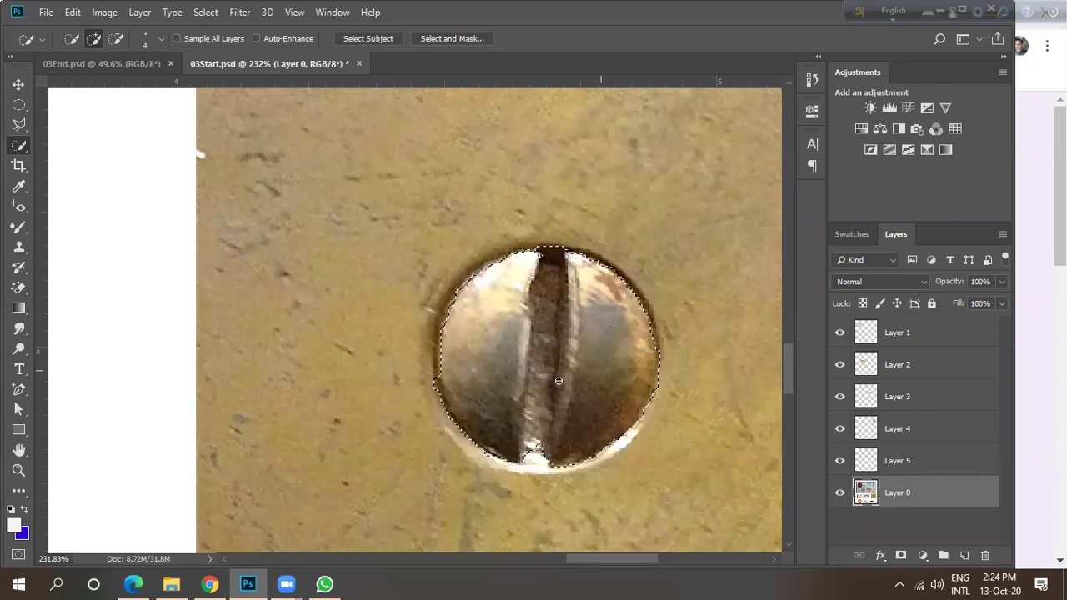
scroll(558, 380, "down", 3)
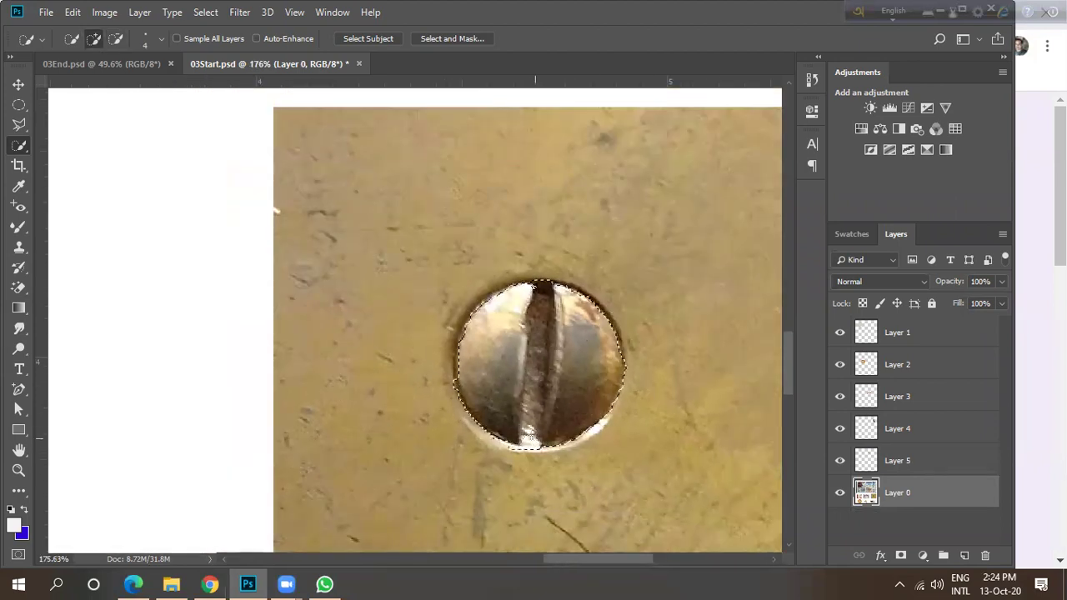
scroll(475, 334, "up", 2)
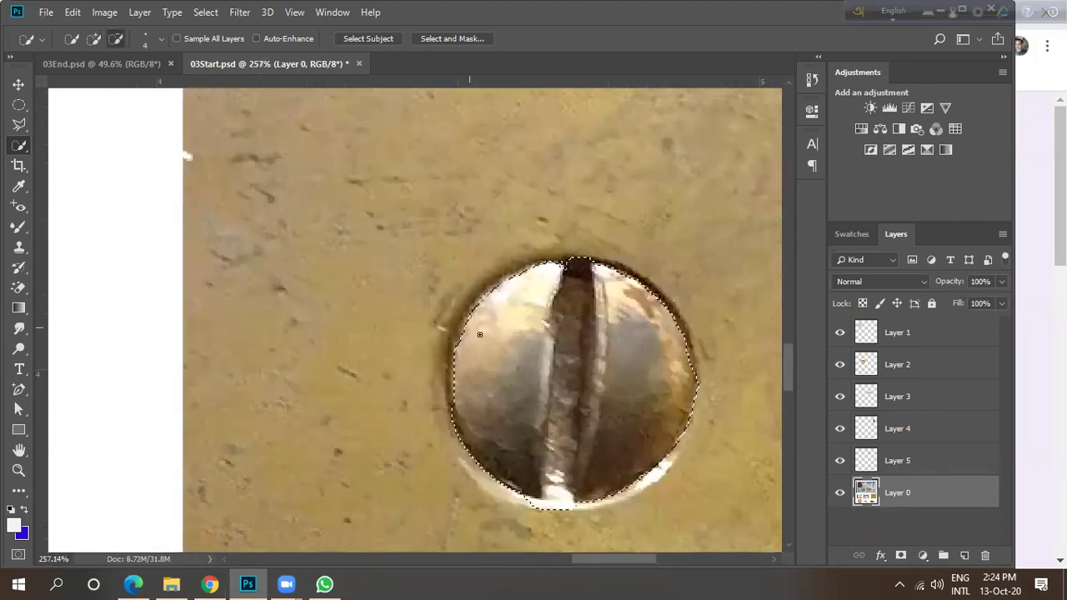
left_click_drag(460, 342, 473, 358)
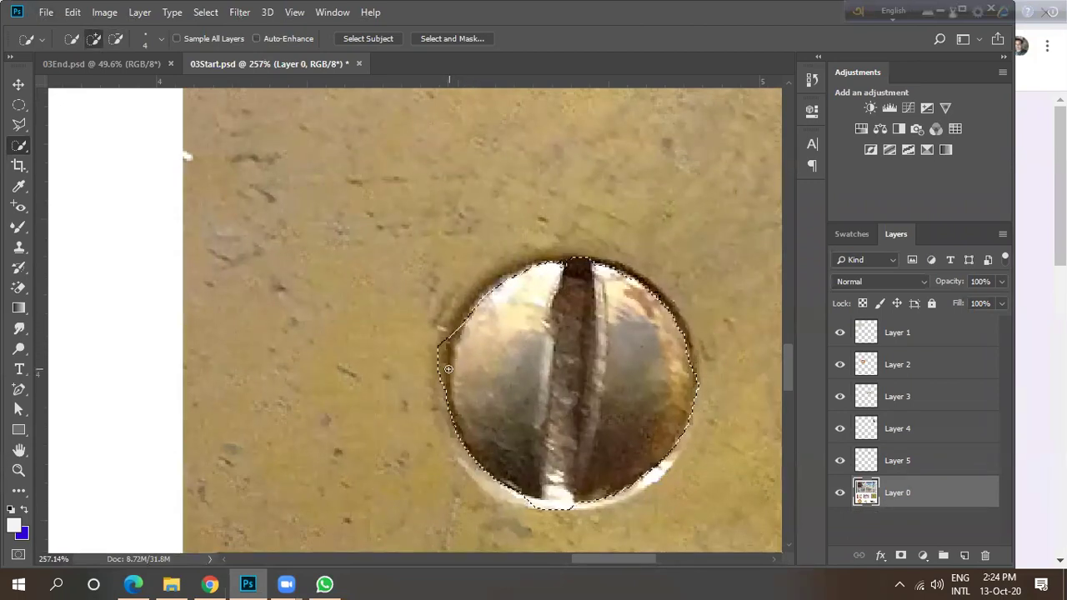
key("ctrl+d")
Try to outline the screw head with a circular Elliptical Marquee selection, nudging the outline over the head.
left_click_drag(18, 105, 98, 119)
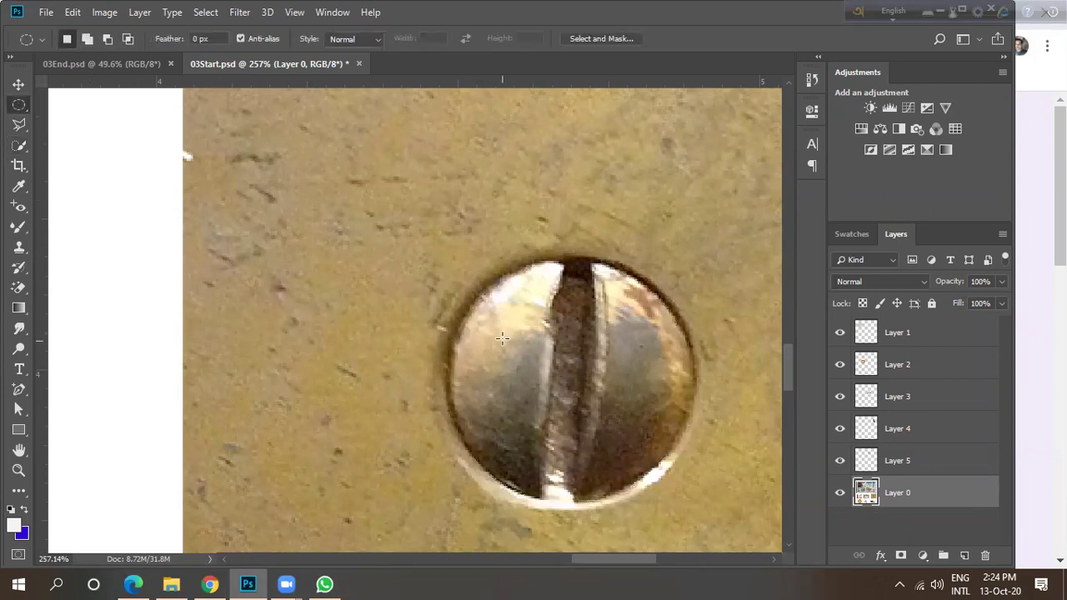
scroll(201, 272, "down", 5, "alt")
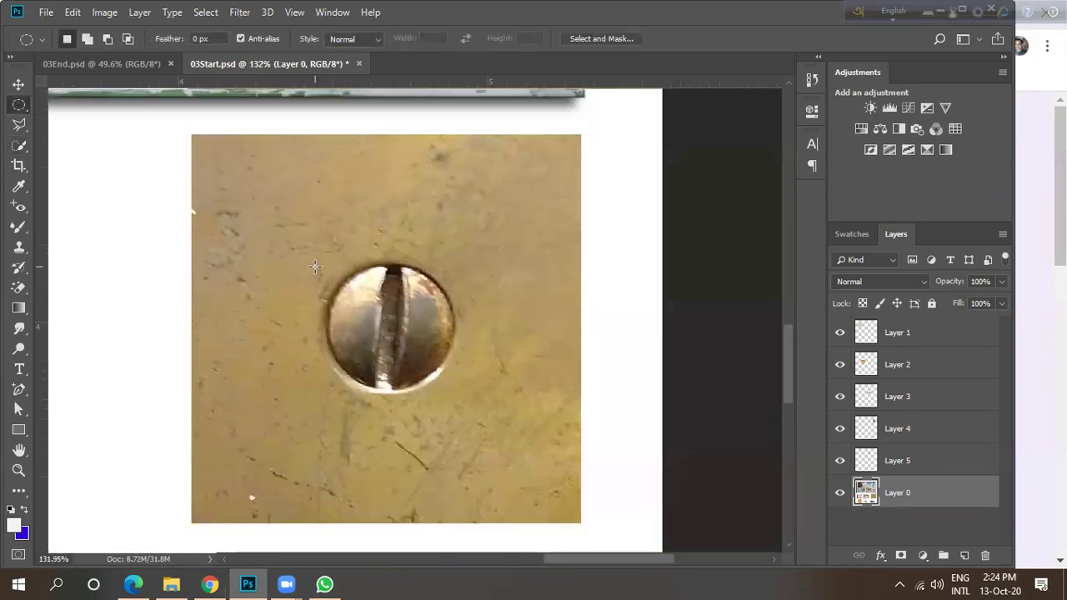
left_click_drag(313, 267, 631, 397)
scroll(371, 340, "up", 2, "alt")
scroll(336, 335, "up", 1, "alt")
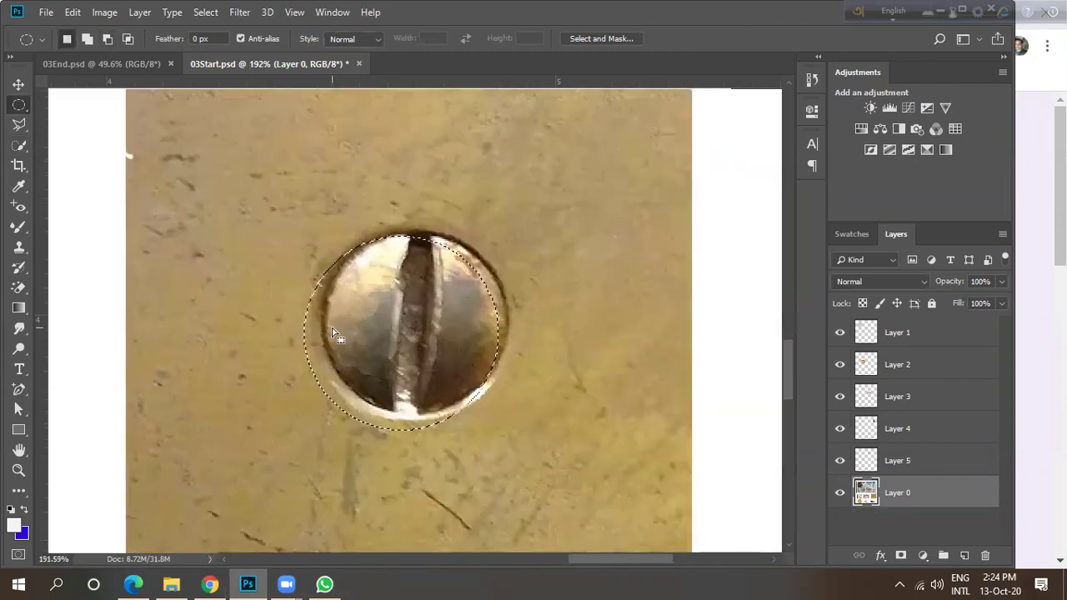
key("Right")
key("Right")
key("Right")
key("Right")
key("Right")
key("Up")
key("Up")
key("Up")
key("Right")
key("Right")
key("Right")
key("Right")
key("Up")
key("Up")
key("Up")
key("Up")
key("Up")
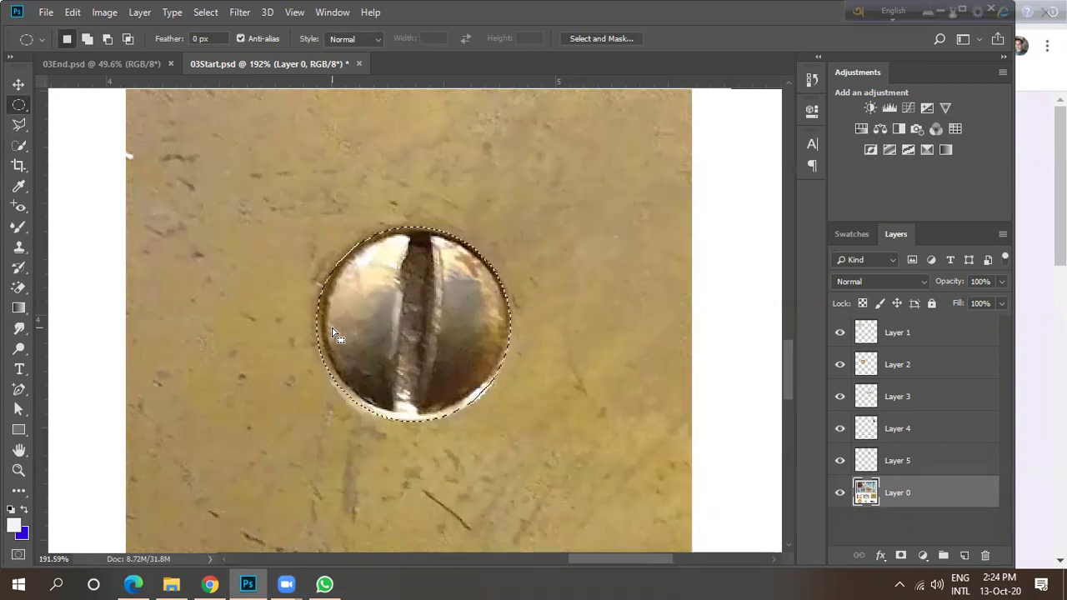
key("Down")
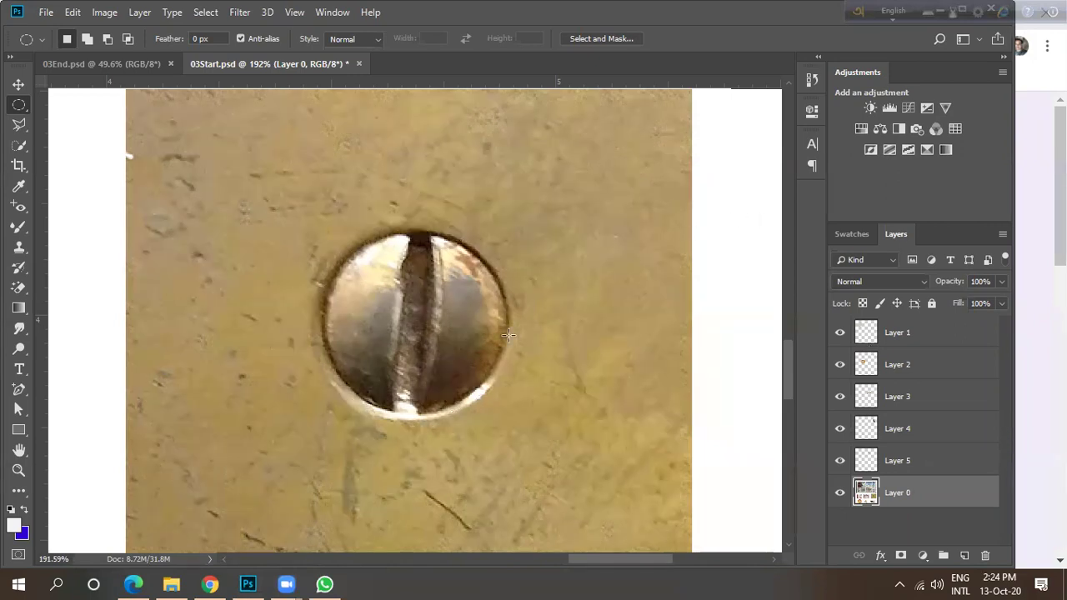
Compare the screw head on the brass plate with the corner screws of the finished frame in 03End.psd.
scroll(509, 335, "down", 3)
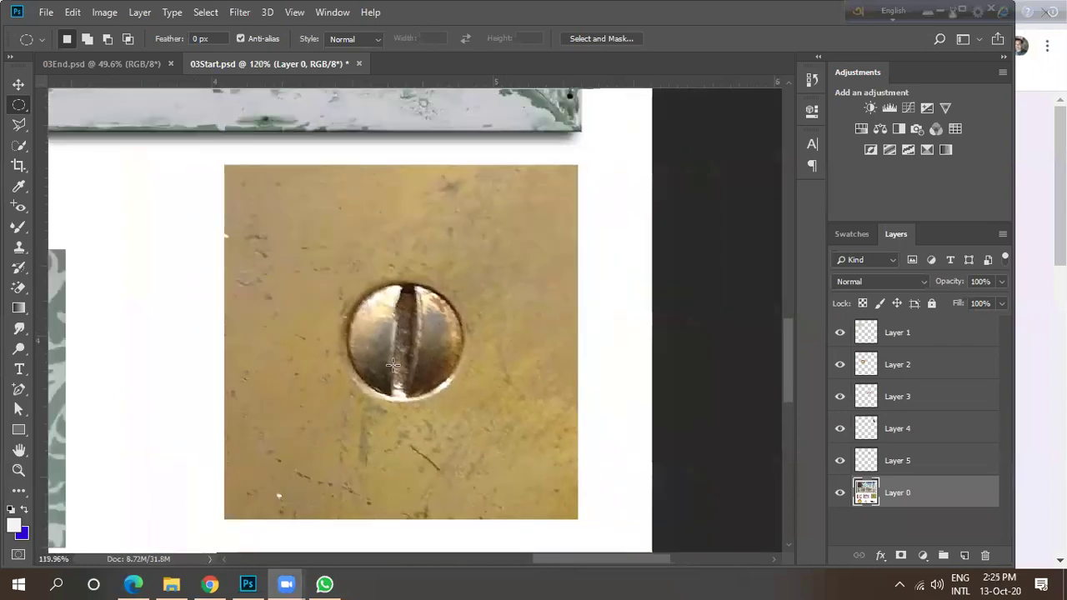
scroll(374, 373, "down", 1)
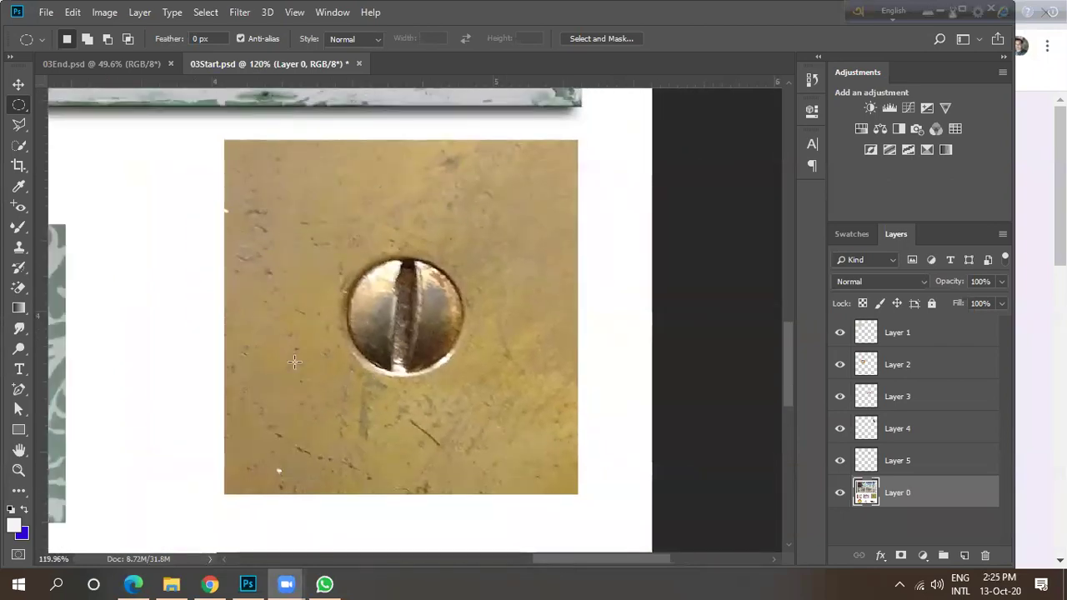
scroll(402, 343, "up", 3)
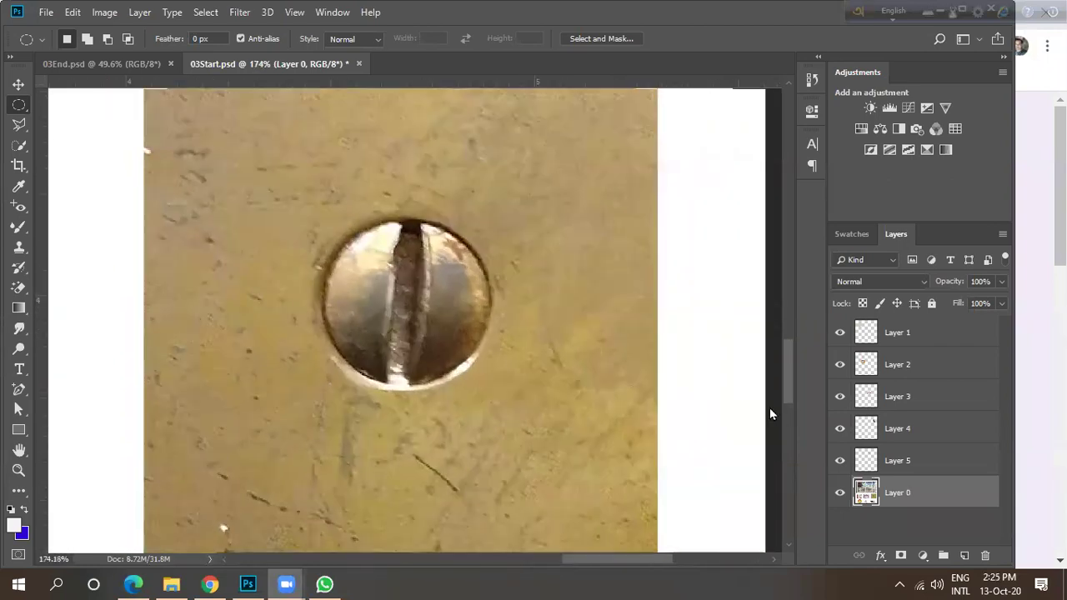
left_click(18, 106)
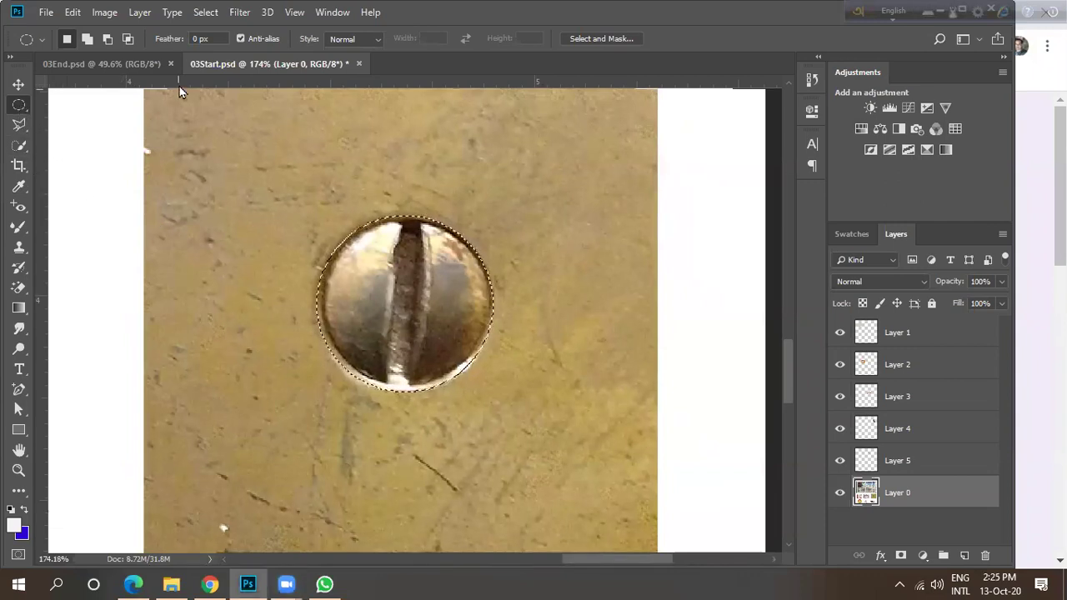
left_click(138, 65)
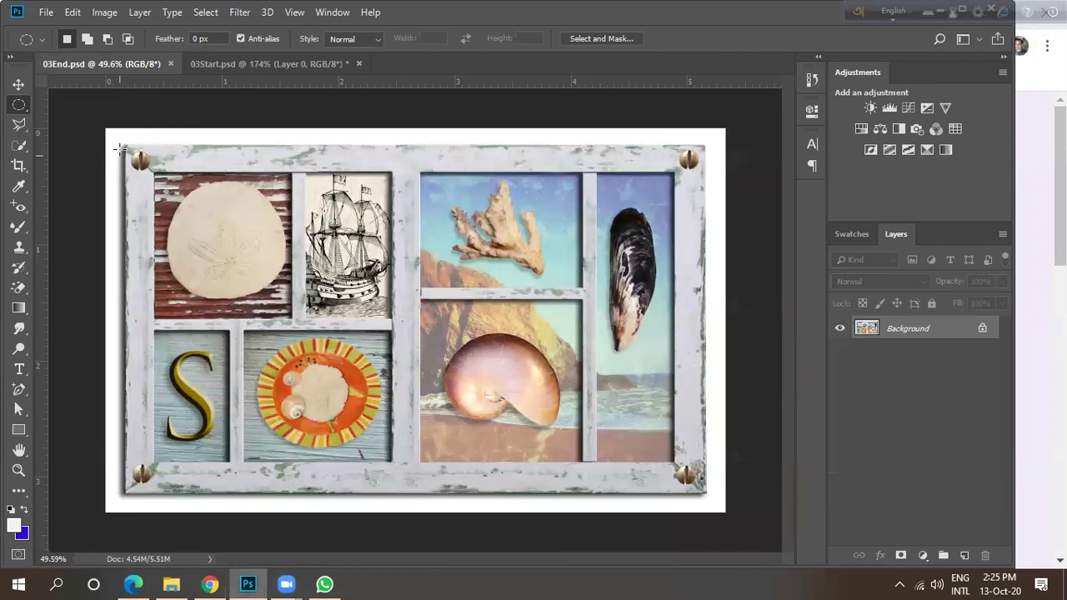
left_click(226, 67)
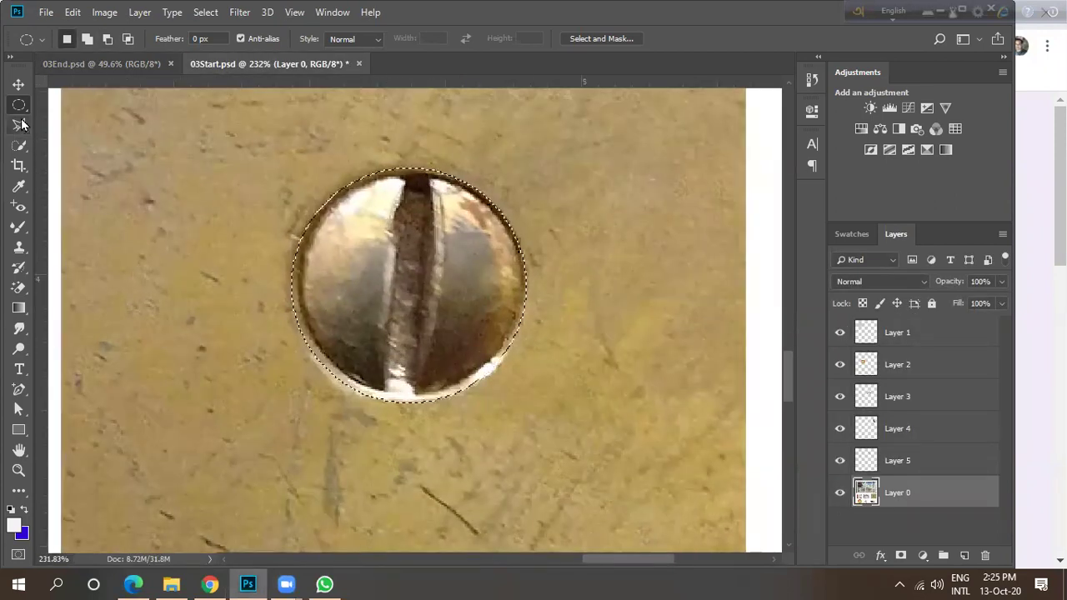
Replace the selection with a tighter circular Elliptical Marquee selection around the screw head, and nudge it into alignment.
left_click(45, 162)
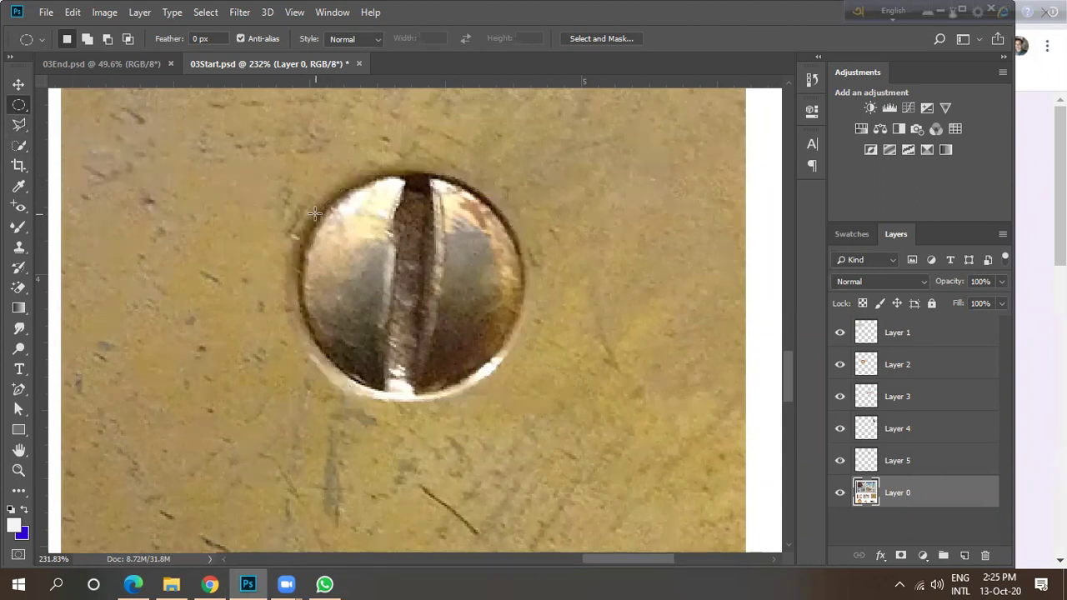
left_click_drag(320, 213, 407, 316)
left_click(407, 316)
left_click_drag(407, 284, 555, 395)
key("Right")
key("Right")
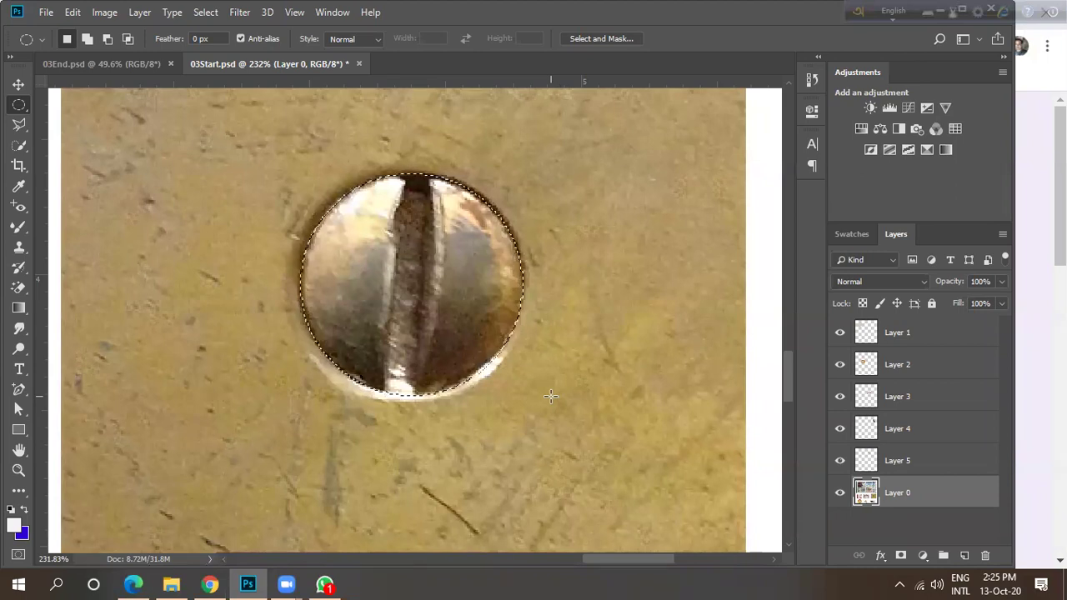
key("Left")
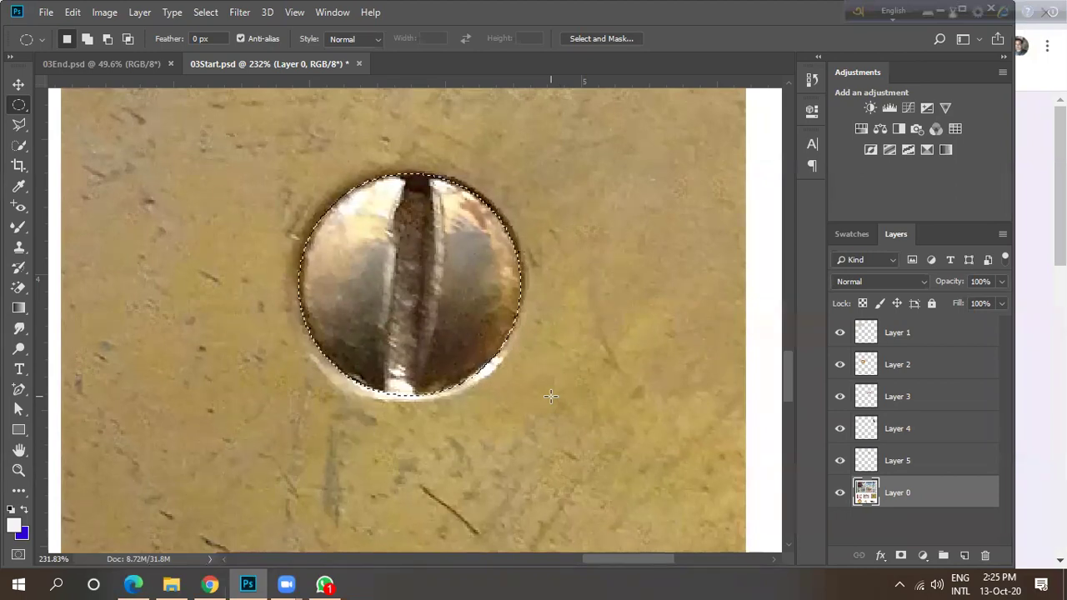
Copy the selected screw head to a new layer and move the copy onto the bottom-right corner of the frame.
scroll(380, 293, "down", 4)
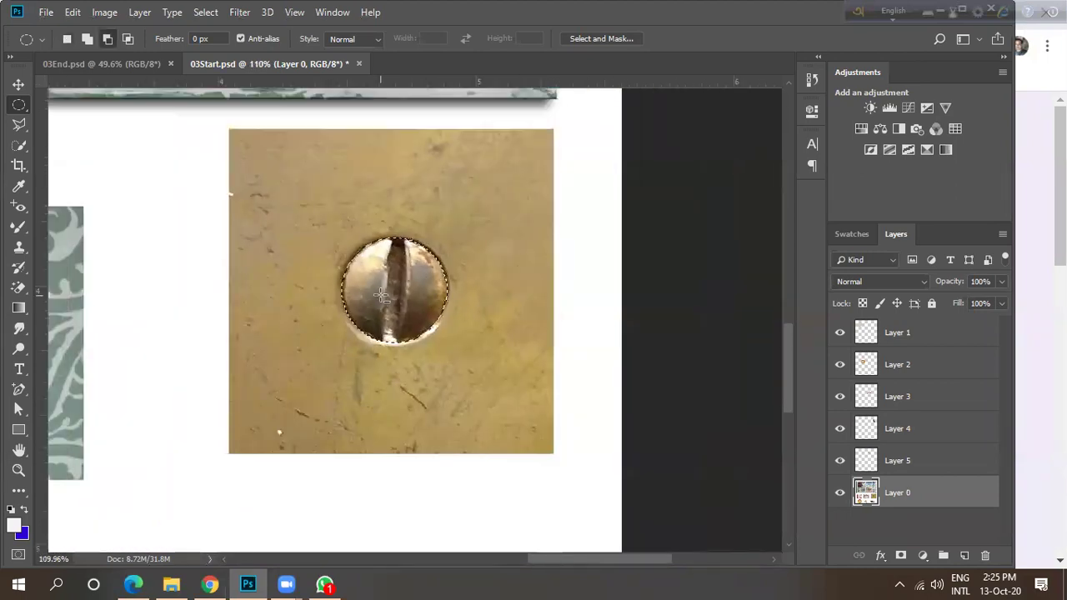
key("ctrl+j")
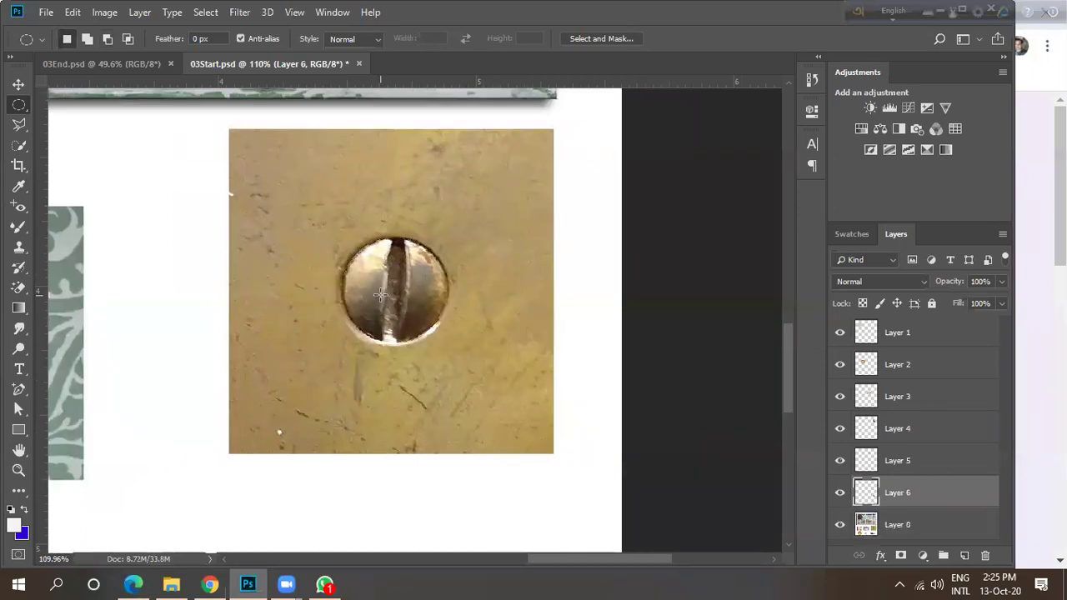
scroll(371, 300, "down", 2)
left_click(19, 84)
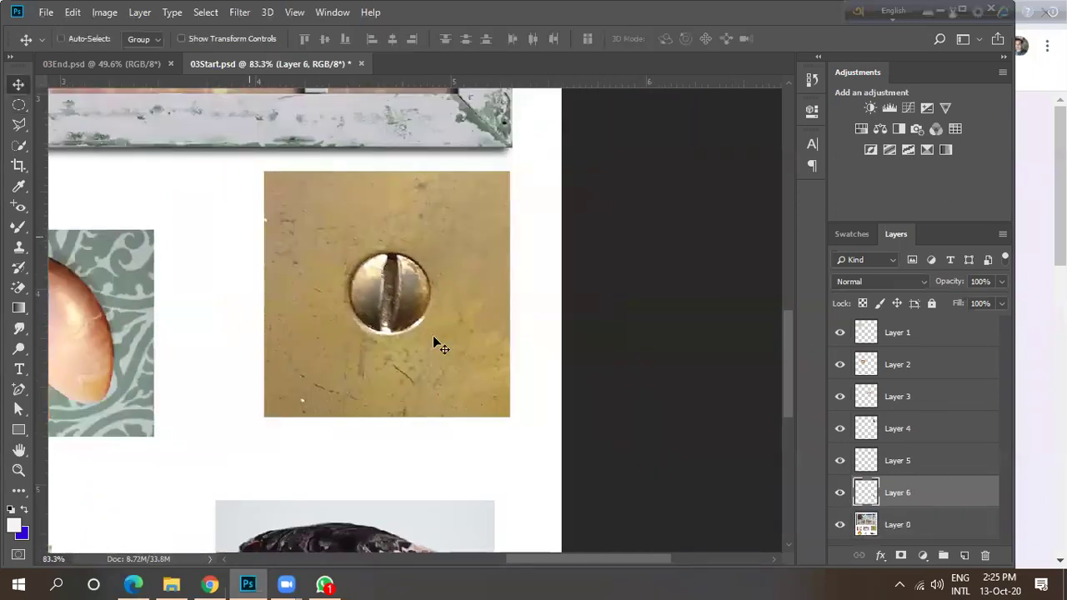
scroll(402, 310, "down", 2)
left_click_drag(402, 310, 336, 344, "alt")
scroll(408, 343, "down", 3)
left_click_drag(515, 417, 600, 323)
Scale the screw copy proportionally to about 39% and position it within the frame's bottom-right corner.
scroll(604, 337, "up", 3)
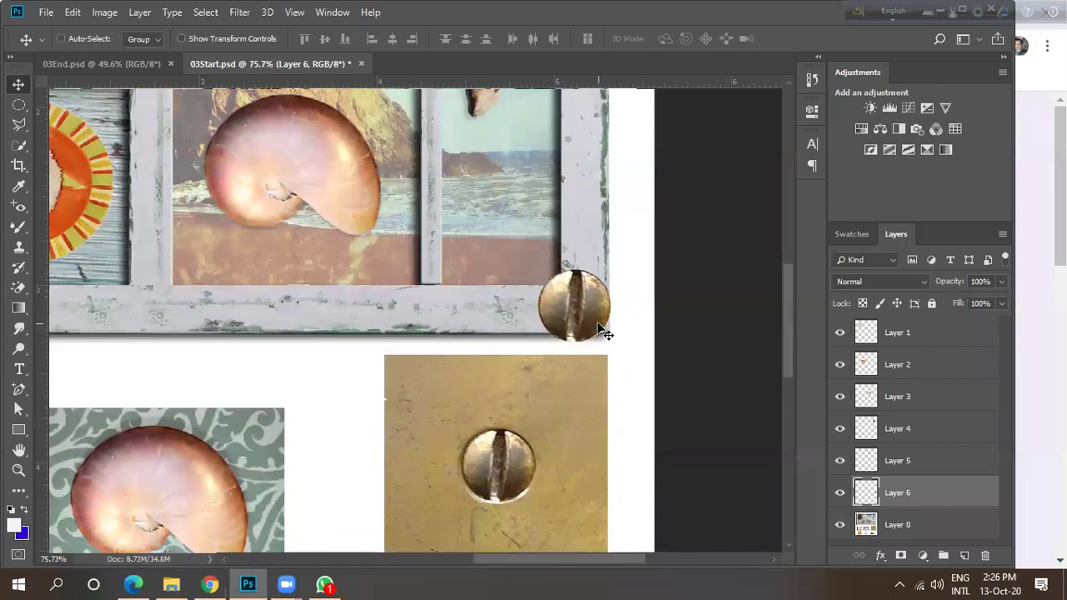
key("ctrl+t")
left_click_drag(609, 269, 593, 287)
scroll(586, 313, "up", 2)
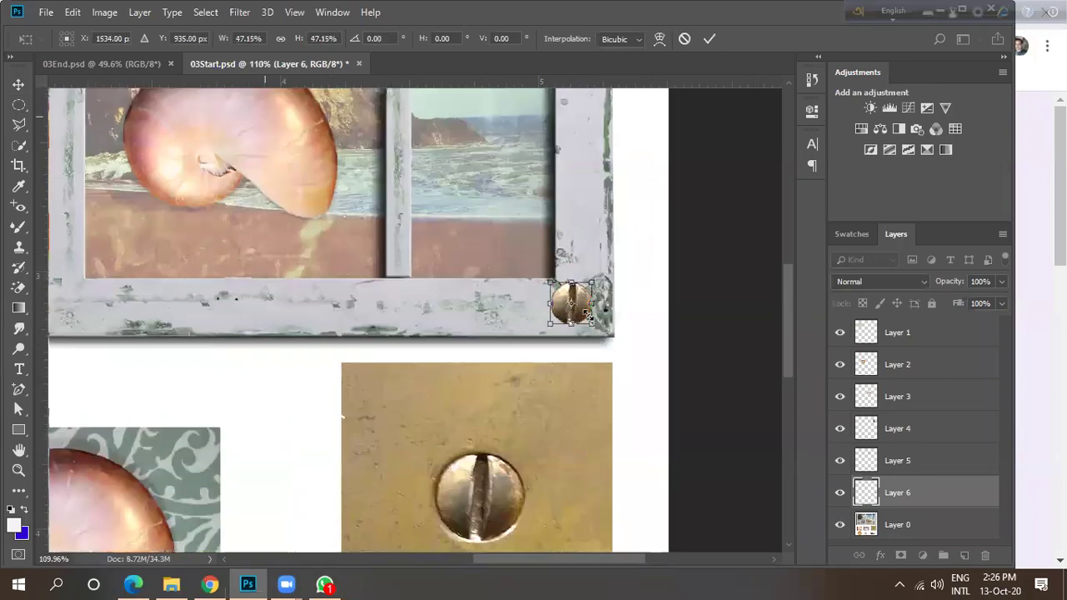
scroll(586, 313, "up", 2)
left_click_drag(579, 314, 588, 313)
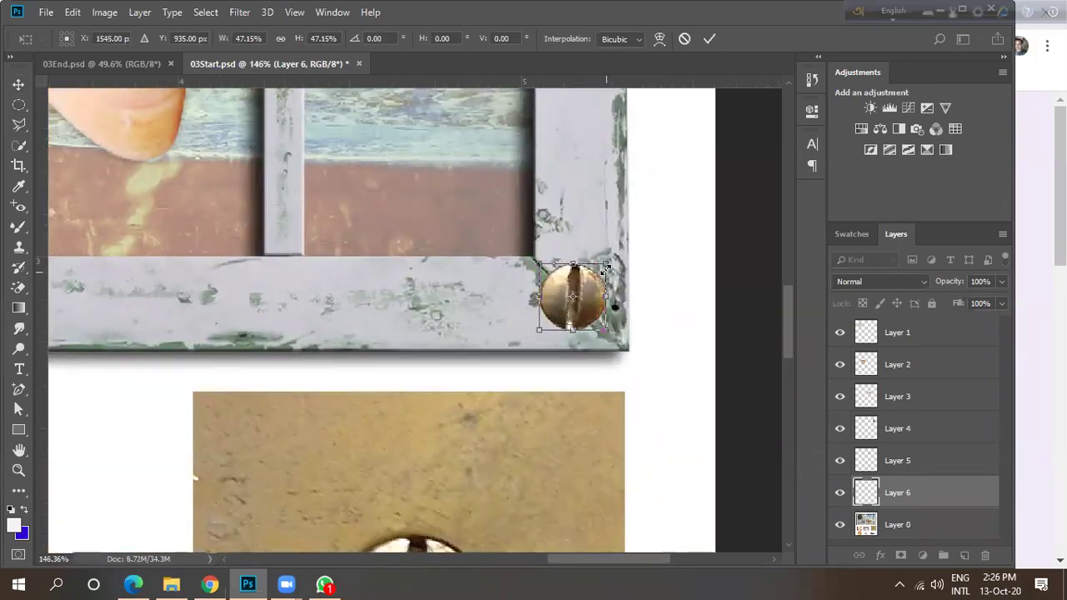
left_click_drag(605, 262, 597, 290)
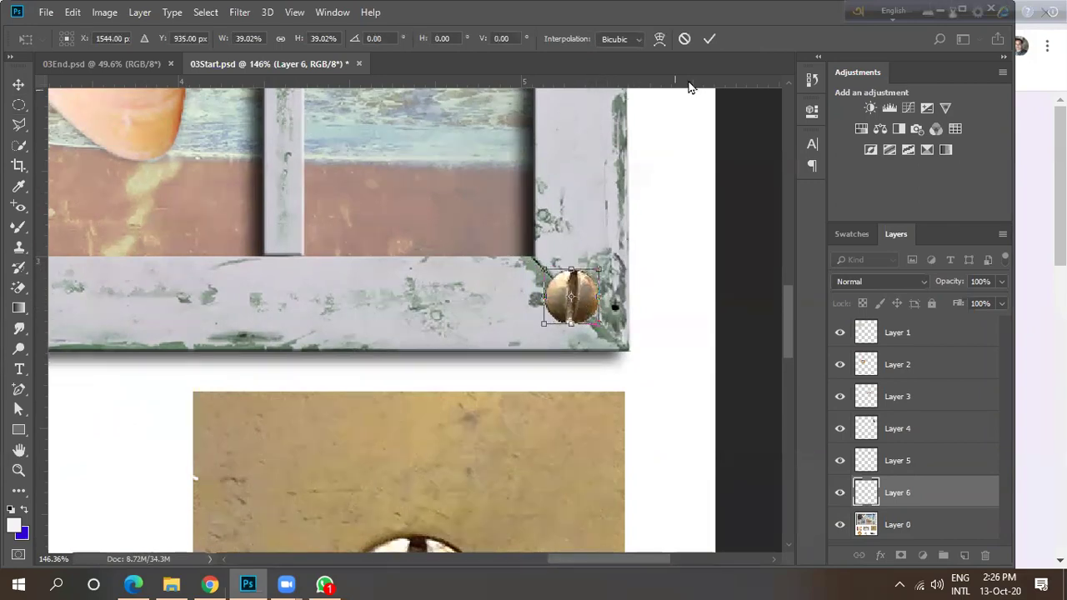
left_click(710, 38)
Duplicate the scaled screw onto the bottom-left corner of the frame.
scroll(604, 277, "down", 5)
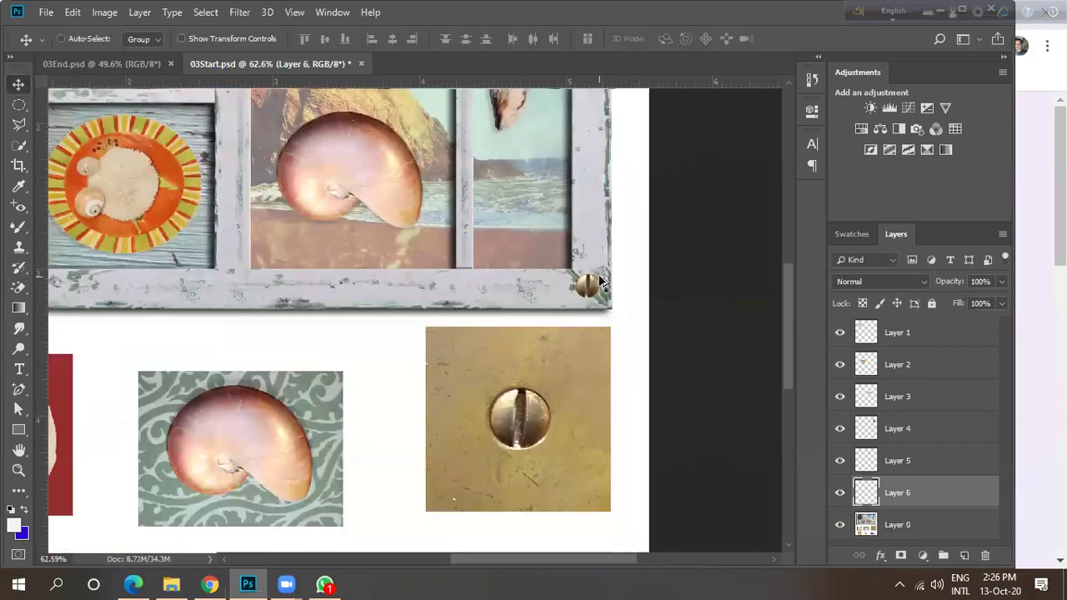
scroll(598, 284, "down", 1)
scroll(536, 358, "up", 1)
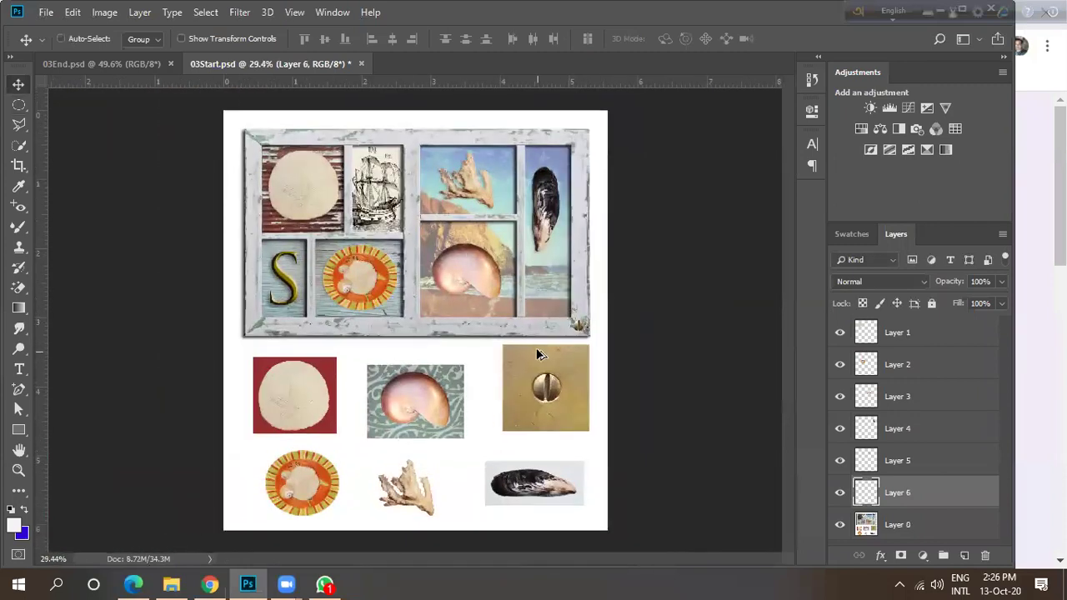
scroll(551, 323, "down", 1)
left_click_drag(536, 327, 296, 332)
scroll(296, 332, "up", 3)
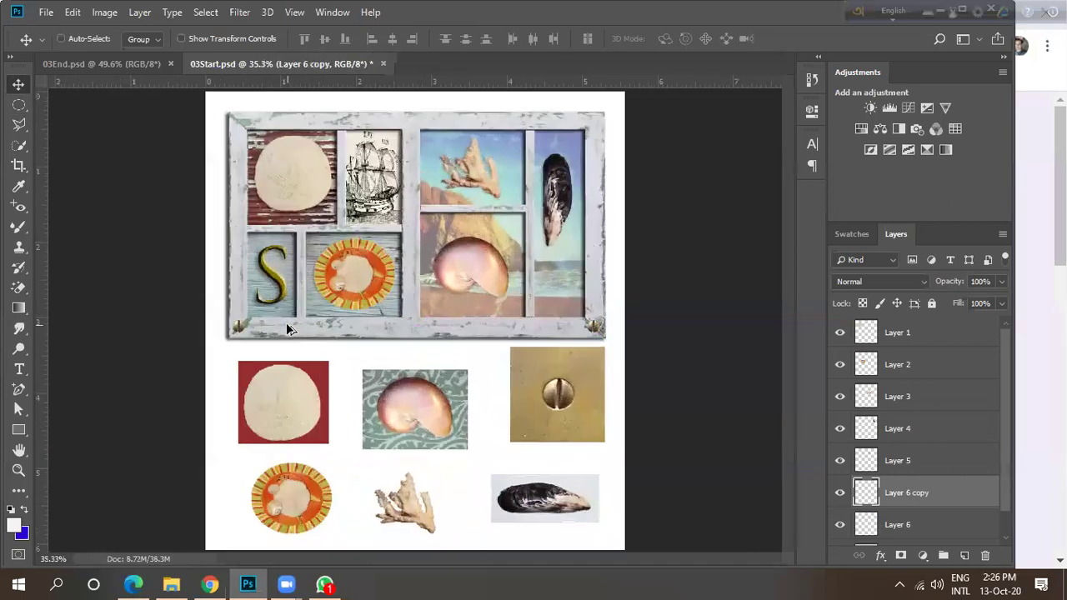
scroll(227, 329, "up", 3)
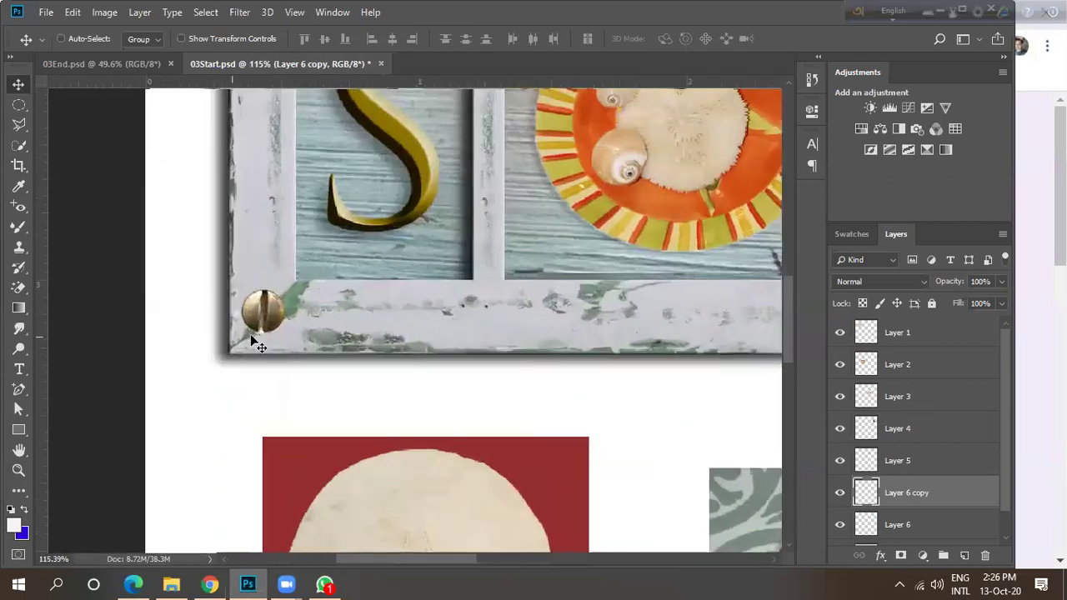
Duplicate the bottom-left screw onto the frame's top-left corner, and place another copy on the top-right corner.
left_click_drag(278, 335, 268, 146)
scroll(286, 335, "down", 5)
key("ctrl+j")
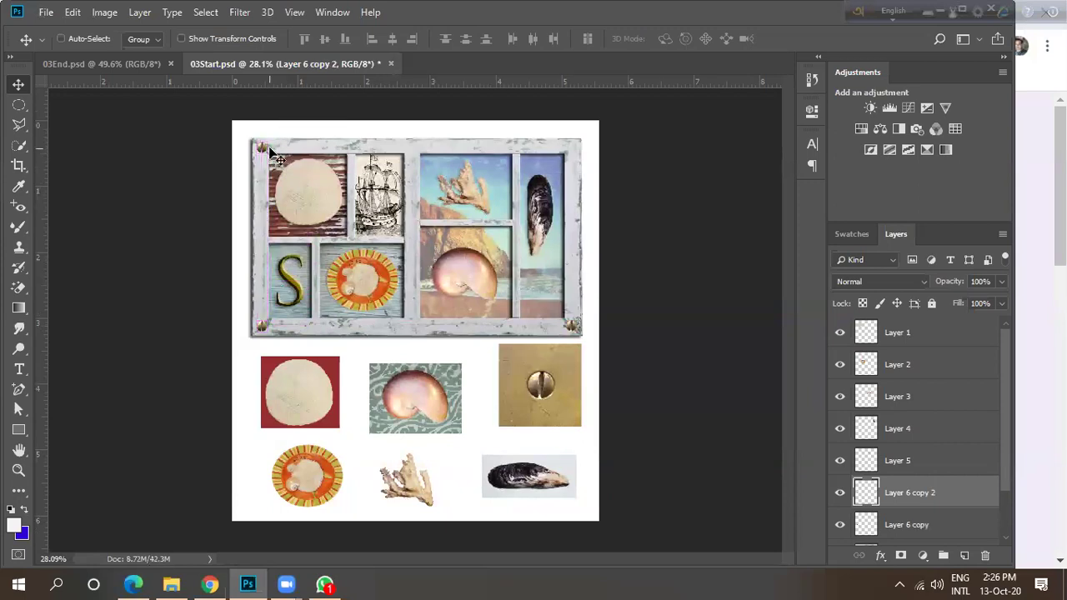
scroll(304, 217, "down", 2)
left_click_drag(322, 215, 515, 218)
key("ctrl+j")
Examine the assembled frame with its four corner screws, and look through the screw layers in the layer stack.
scroll(510, 219, "up", 3)
scroll(503, 219, "down", 2)
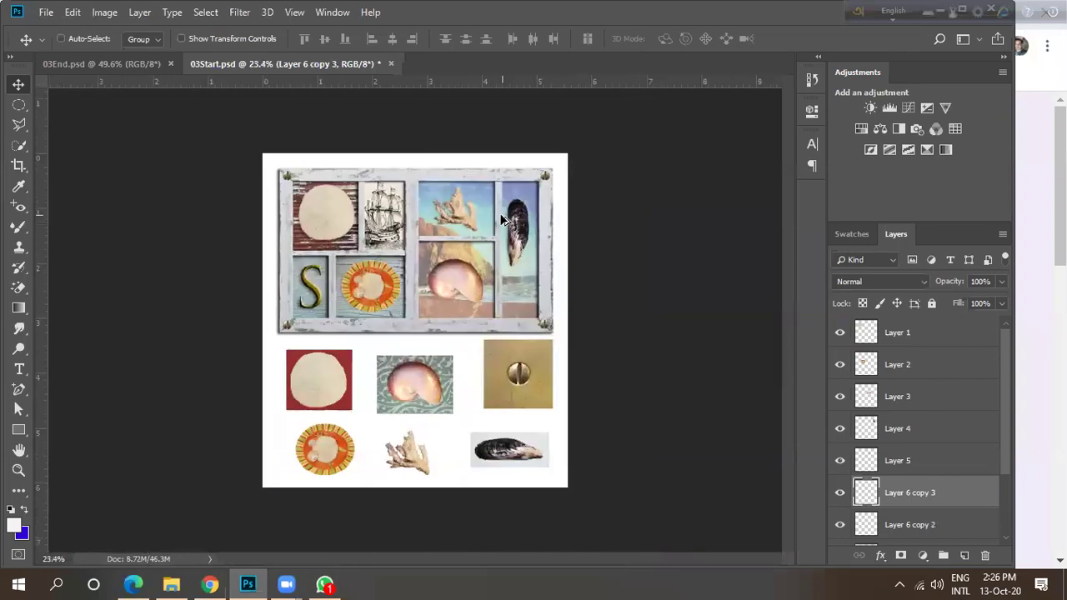
scroll(533, 177, "up", 3)
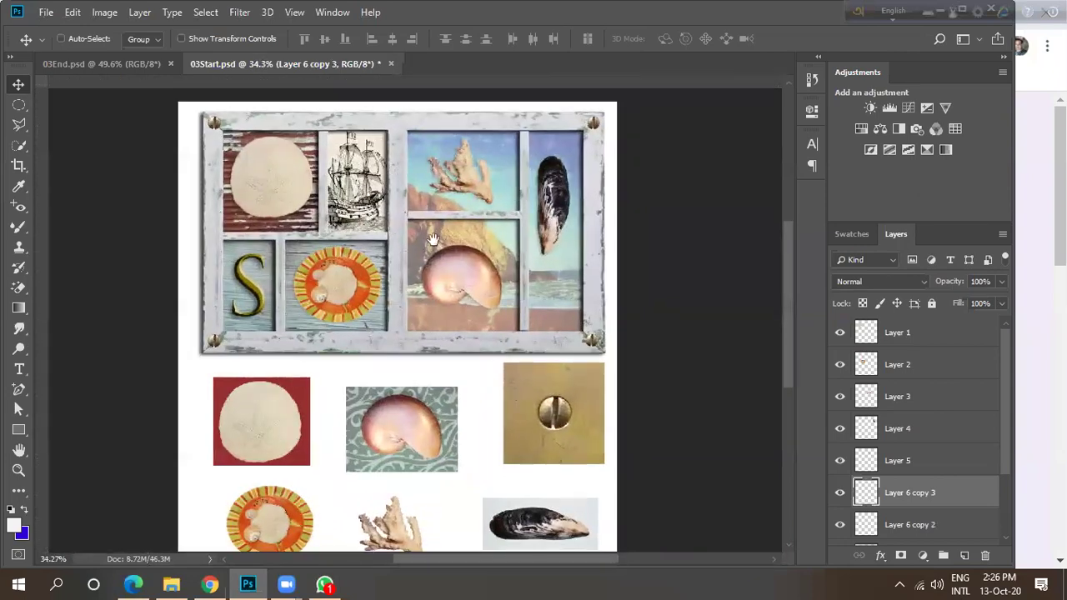
scroll(432, 241, "down", 5)
key("ctrl+r")
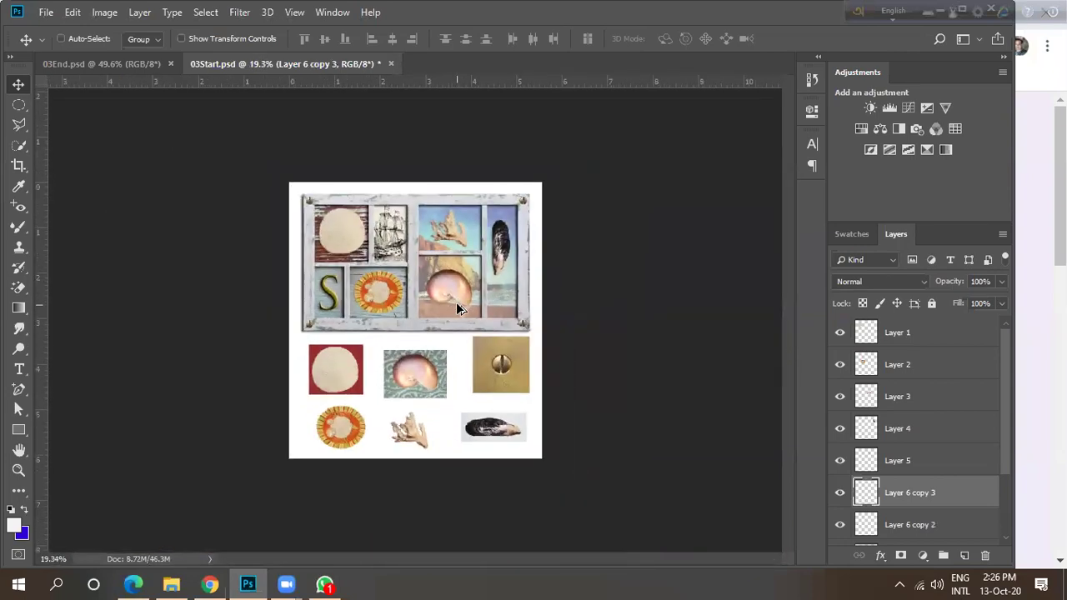
scroll(456, 309, "down", 1)
scroll(932, 439, "down", 3)
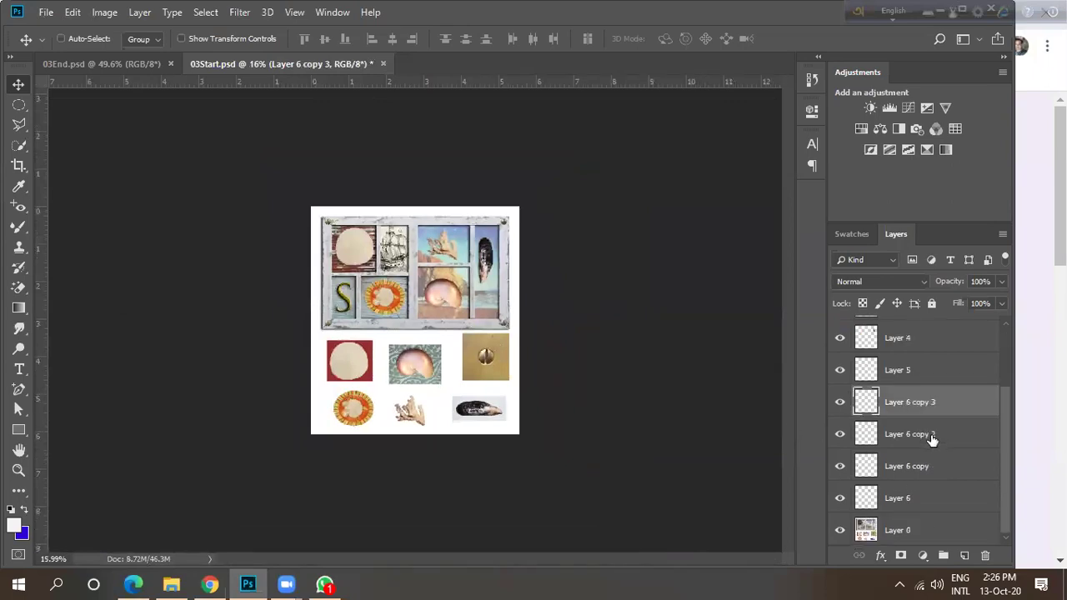
Select all the placed object layers together, from Layer 6 up to Layer 1.
left_click(904, 500)
scroll(907, 433, "up", 3)
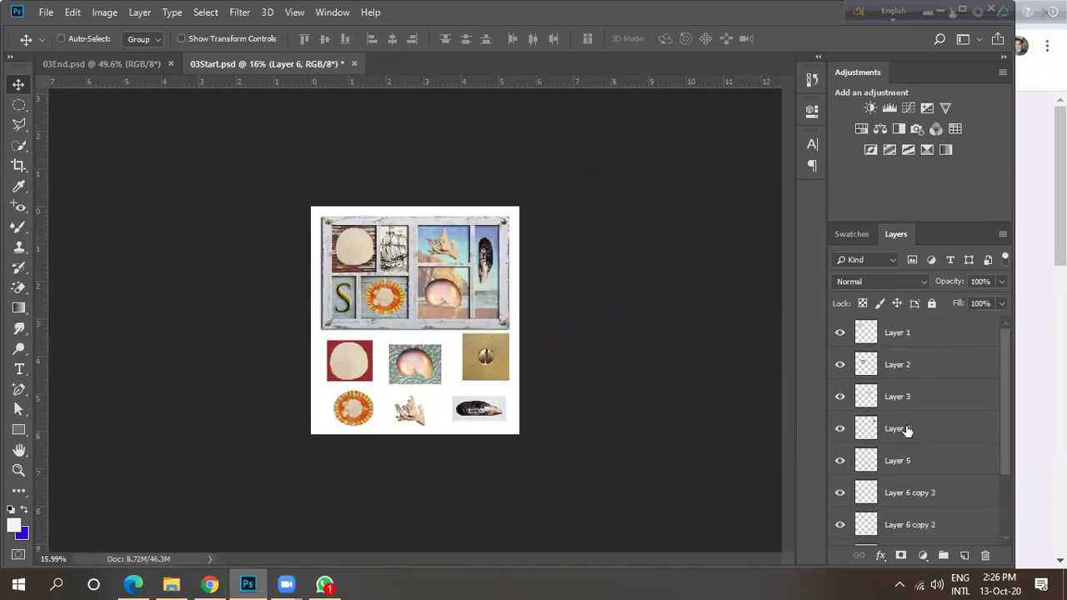
left_click(917, 336, "shift")
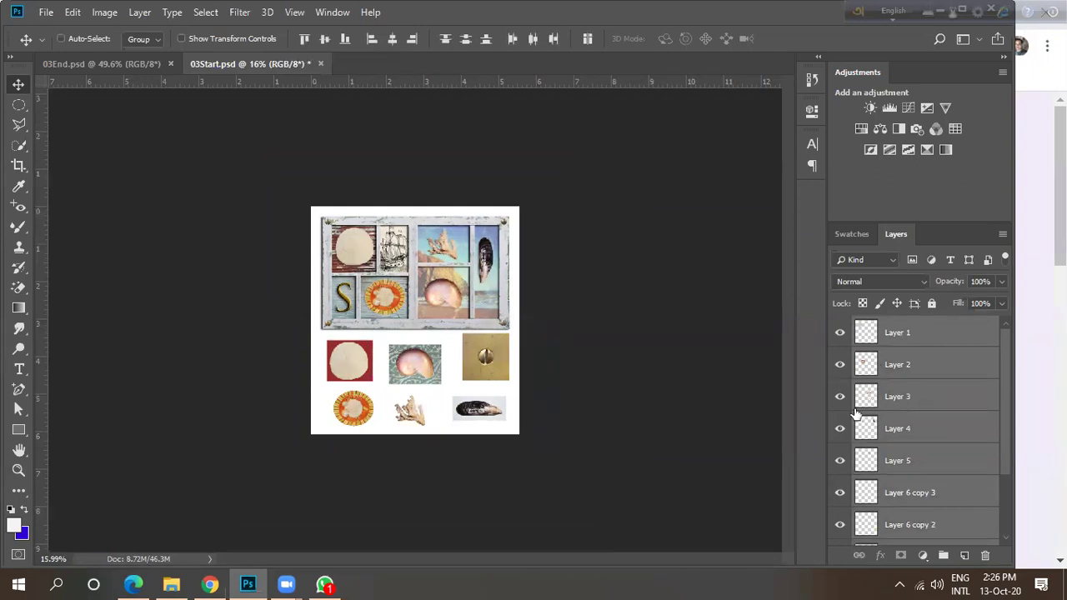
scroll(1001, 509, "down", 2)
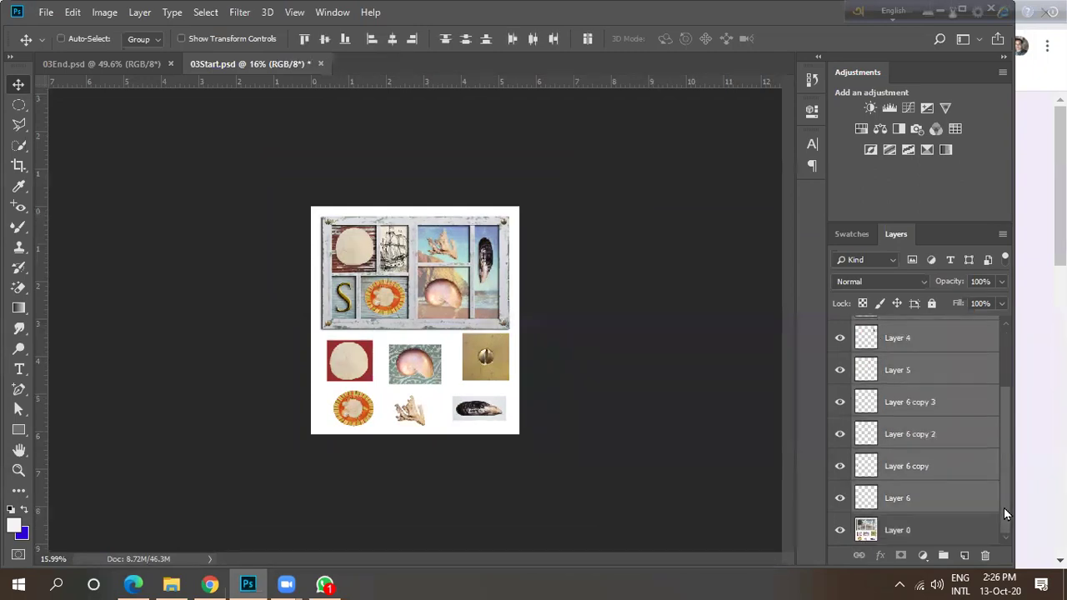
Reorder the layers so that Layer 6 copy 3 sits above Layer 5, with Layer 4 beneath Layer 5.
left_click(955, 525)
left_click(943, 504)
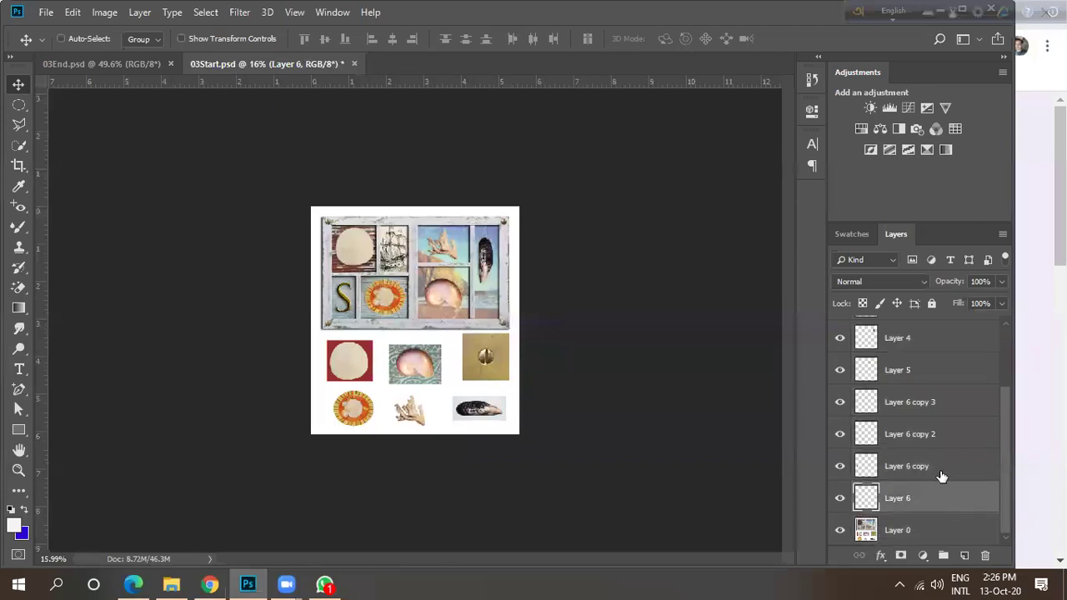
left_click(940, 471)
left_click(947, 432)
left_click(939, 405)
left_click(943, 372)
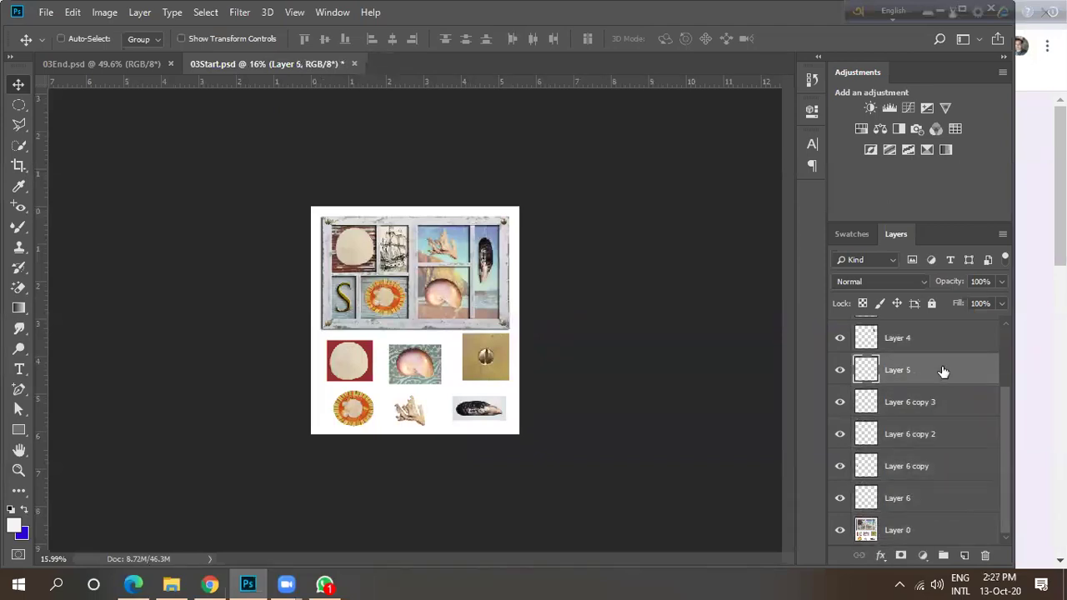
mouse_move(922, 340)
left_mouse_down()
mouse_move(934, 412)
mouse_move(923, 334)
left_mouse_up()
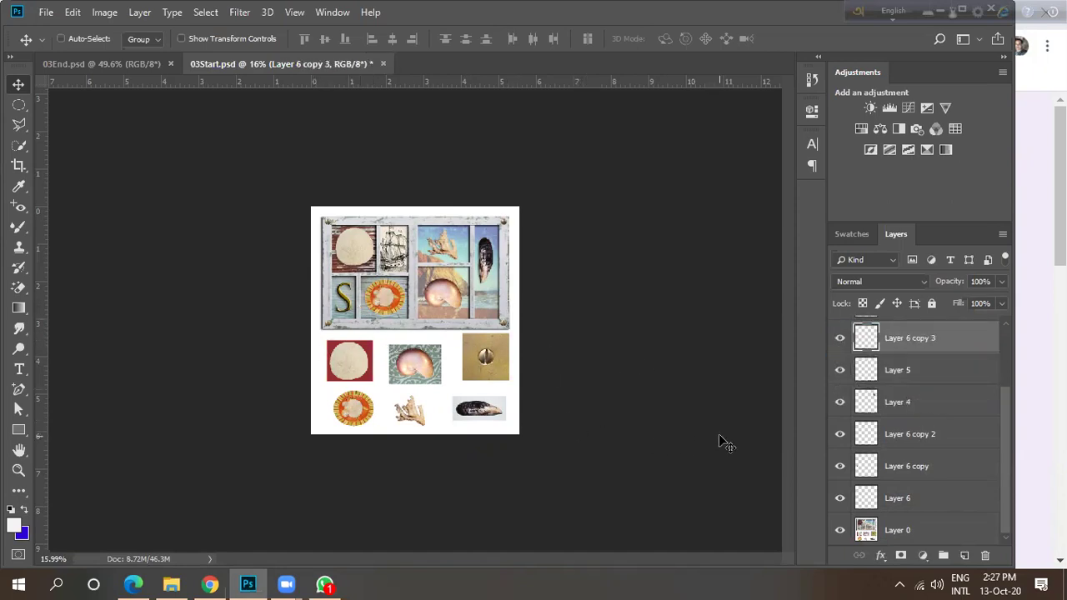
Move Layer 0 above Layer 6 copy 3 to demonstrate stacking order, and return it to the bottom of the stack.
left_click_drag(906, 536, 911, 333)
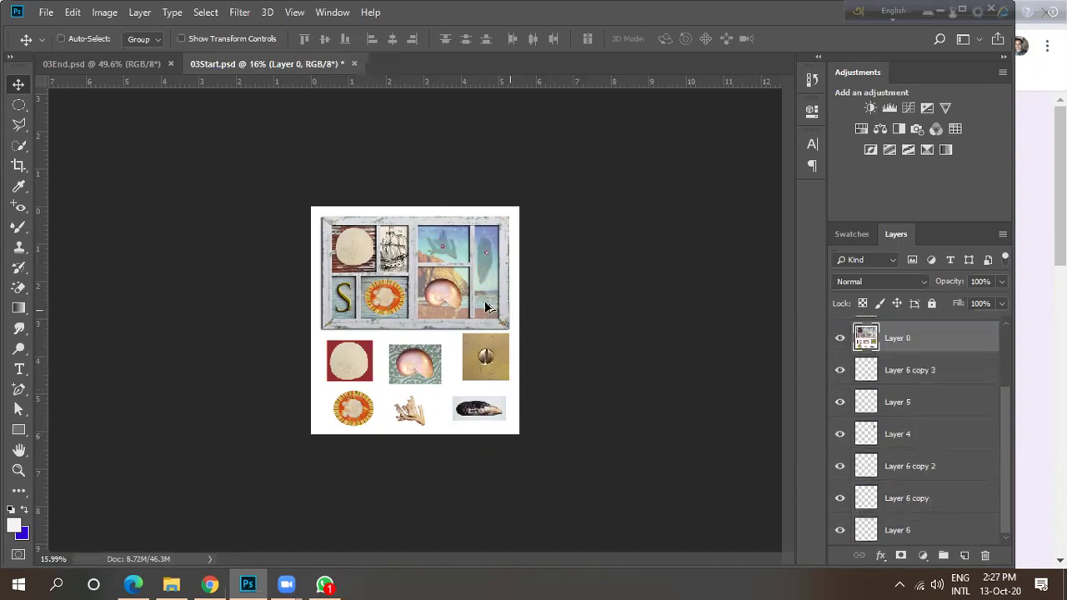
key("ctrl+plus")
scroll(446, 325, "down", 1)
left_click_drag(922, 345, 913, 546)
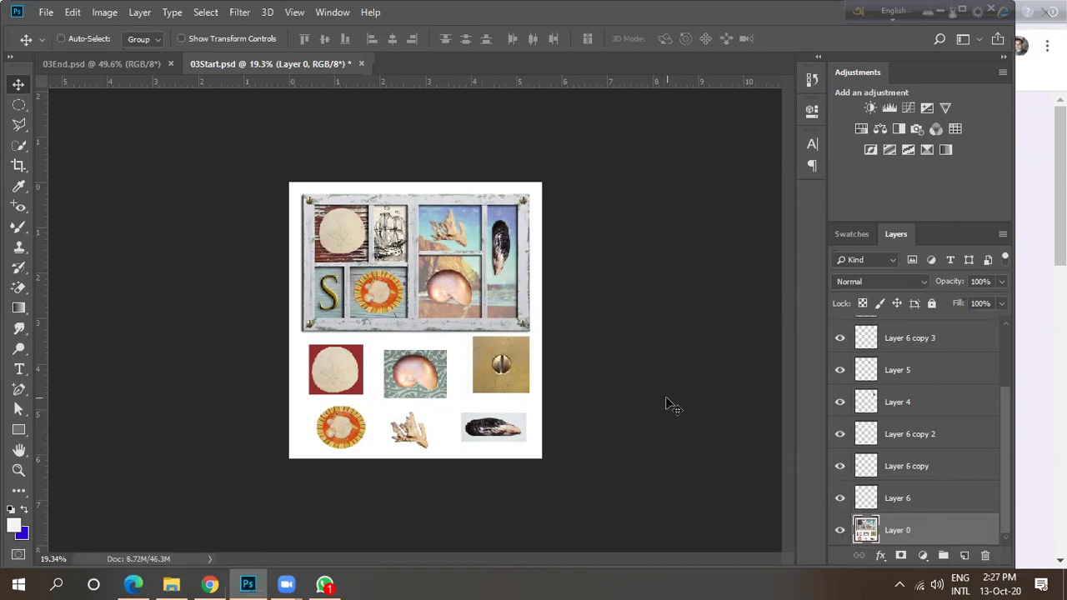
Group all the object and screw layers from Layer 6 up to Layer 1, leaving Layer 0 outside the group.
left_click(910, 503)
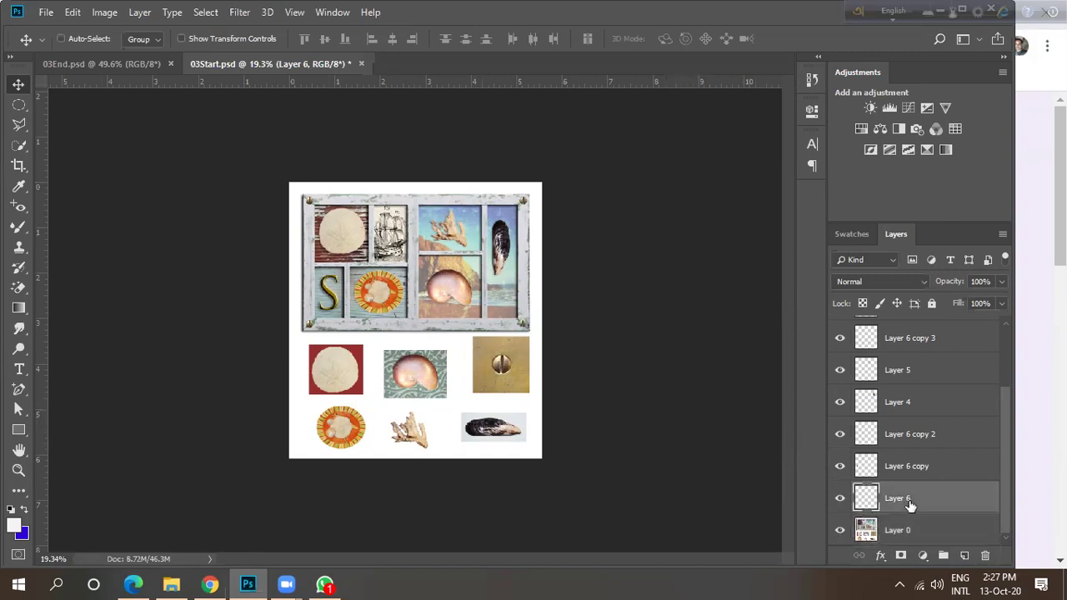
left_click(917, 337, "shift")
scroll(920, 409, "up", 3)
left_click(909, 336, "shift")
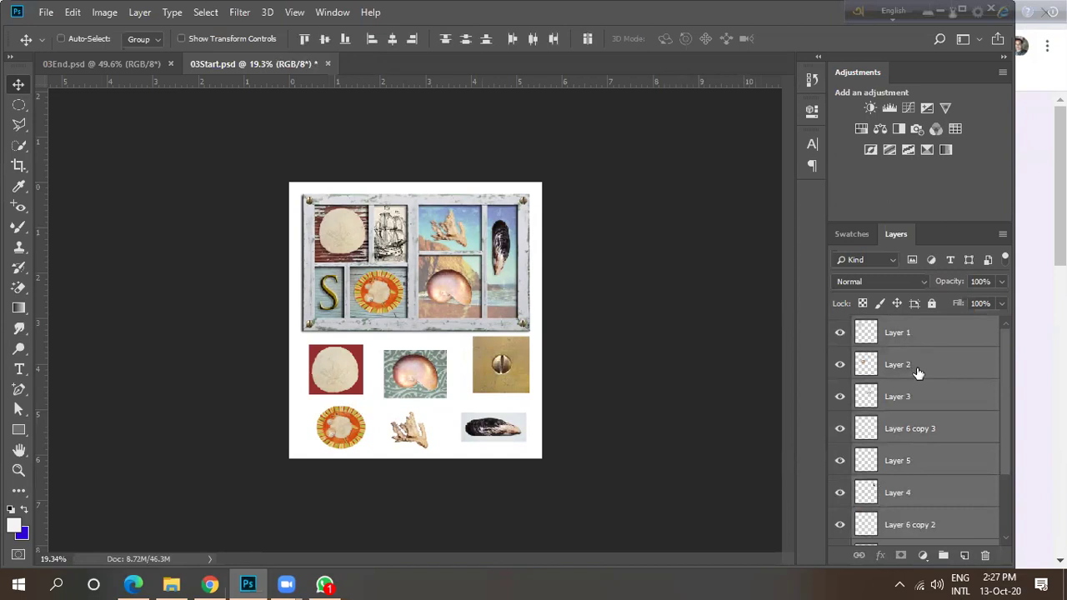
scroll(917, 416, "down", 3)
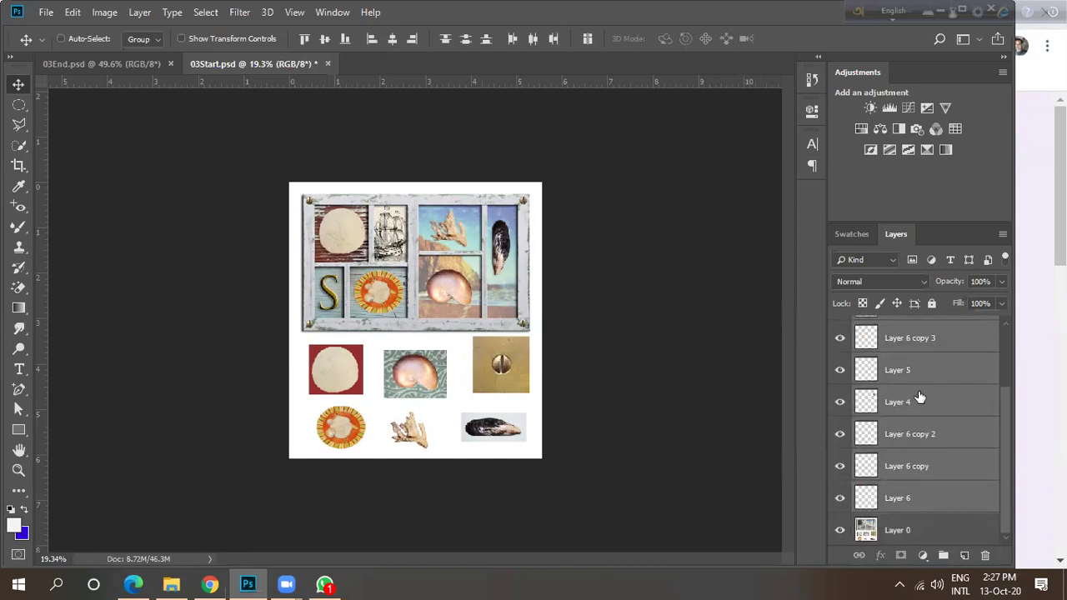
left_click(943, 556)
Hide and show Group 1 to compare the frame with and without the placed objects.
left_click(841, 326)
left_click(840, 326)
left_click(840, 326)
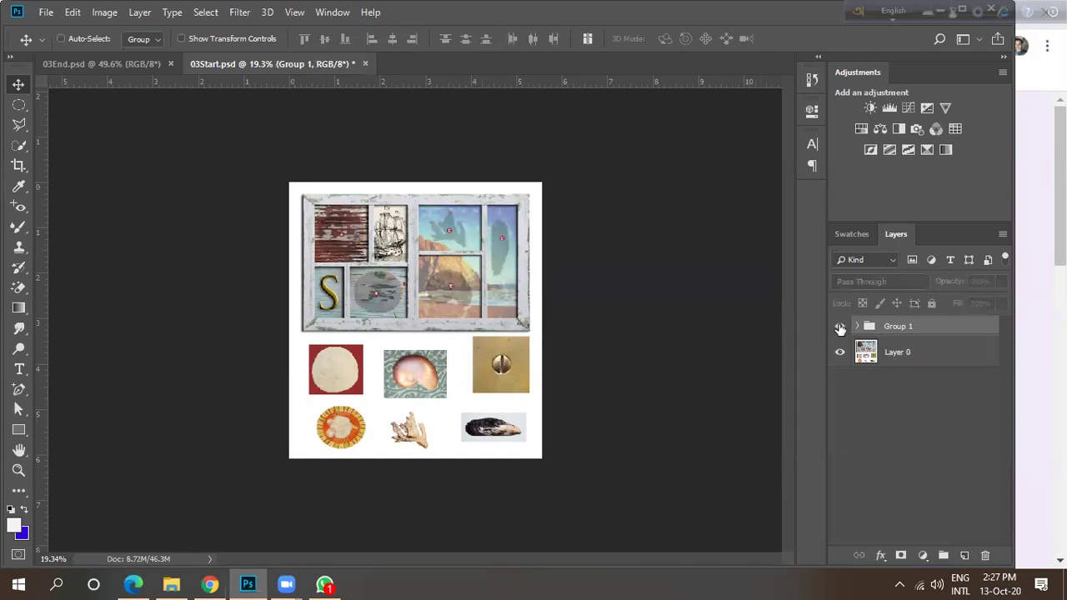
left_click(840, 327)
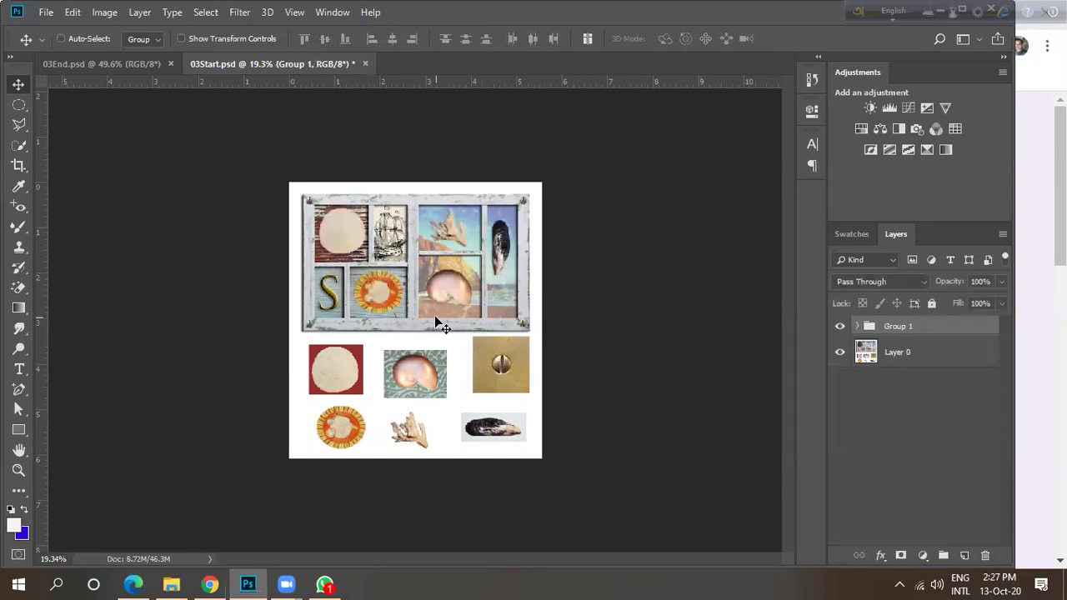
With the Crop tool, pull the crop's lower edge up to just below the frame, excluding the source objects.
left_click(20, 167)
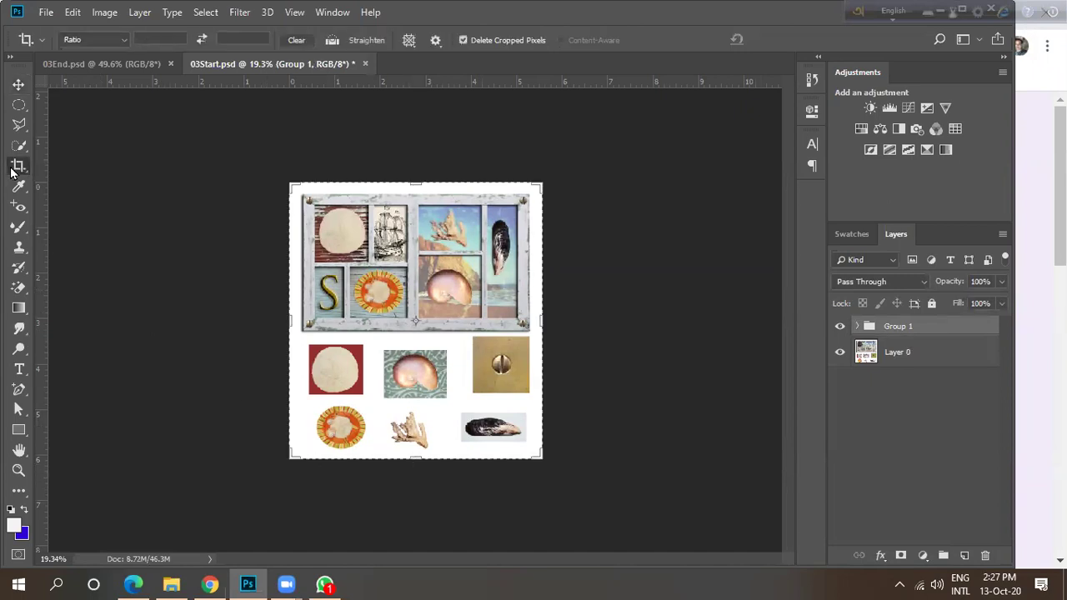
right_click(12, 171)
left_click(84, 164)
left_click_drag(408, 454, 416, 395)
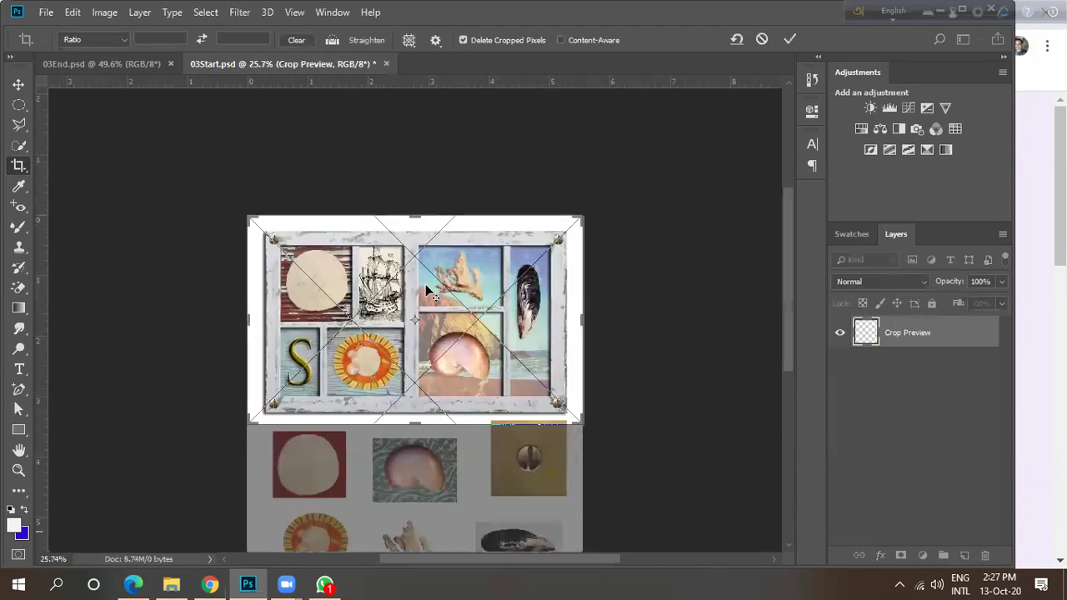
Tighten the crop on all sides to a narrow white margin around the frame and apply it.
left_click_drag(416, 217, 416, 221)
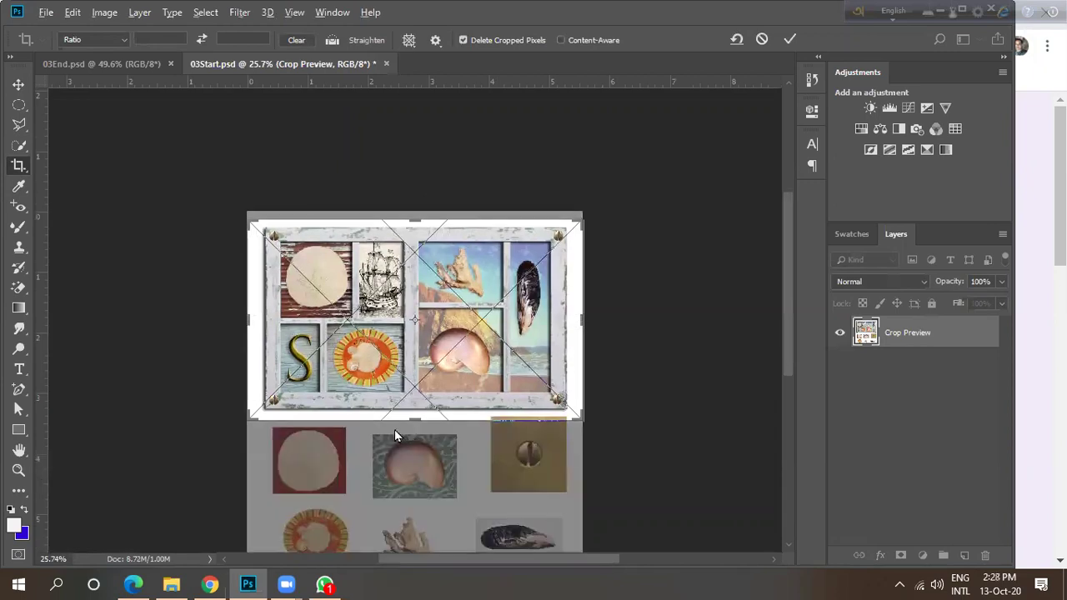
left_click_drag(412, 422, 416, 417)
mouse_move(581, 318)
left_mouse_down()
mouse_move(643, 318)
mouse_move(572, 321)
mouse_move(626, 327)
mouse_move(572, 318)
mouse_move(582, 331)
mouse_move(579, 321)
mouse_move(572, 330)
left_mouse_up()
key("ctrl+r")
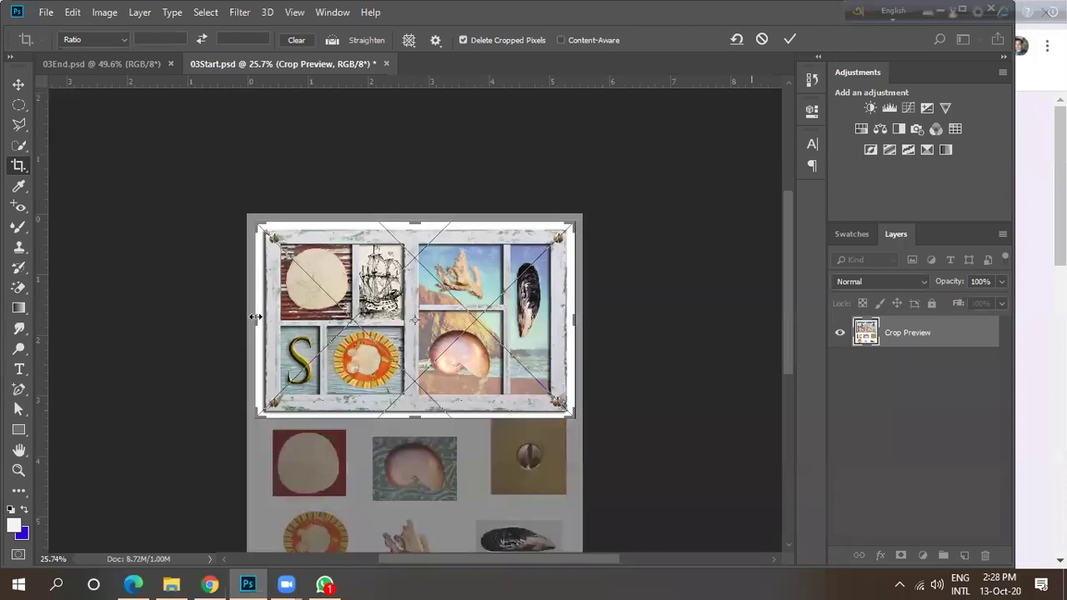
scroll(251, 317, "up", 2)
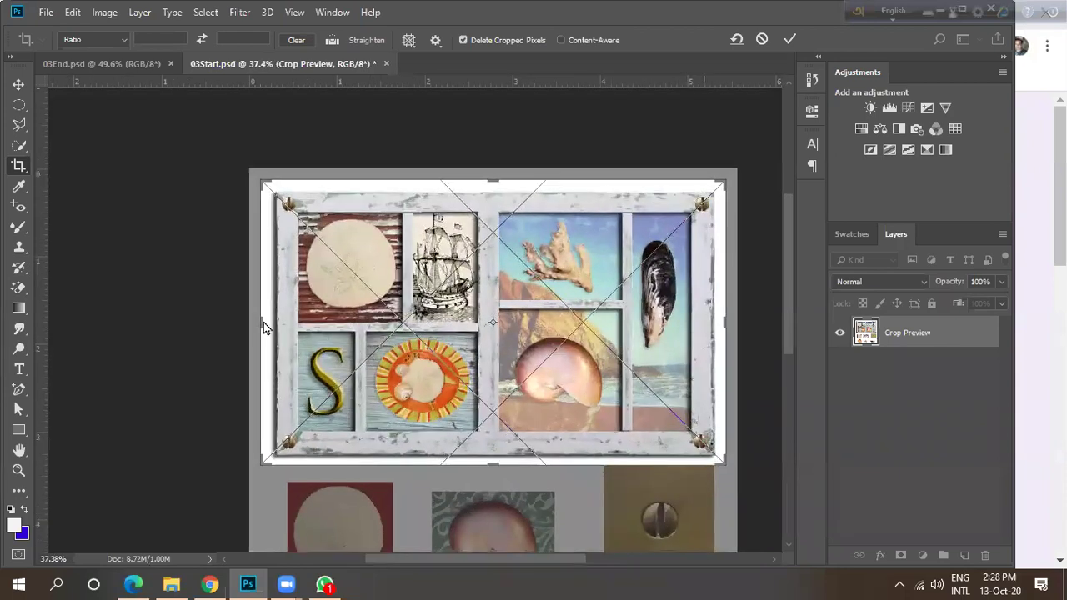
scroll(265, 305, "up", 1)
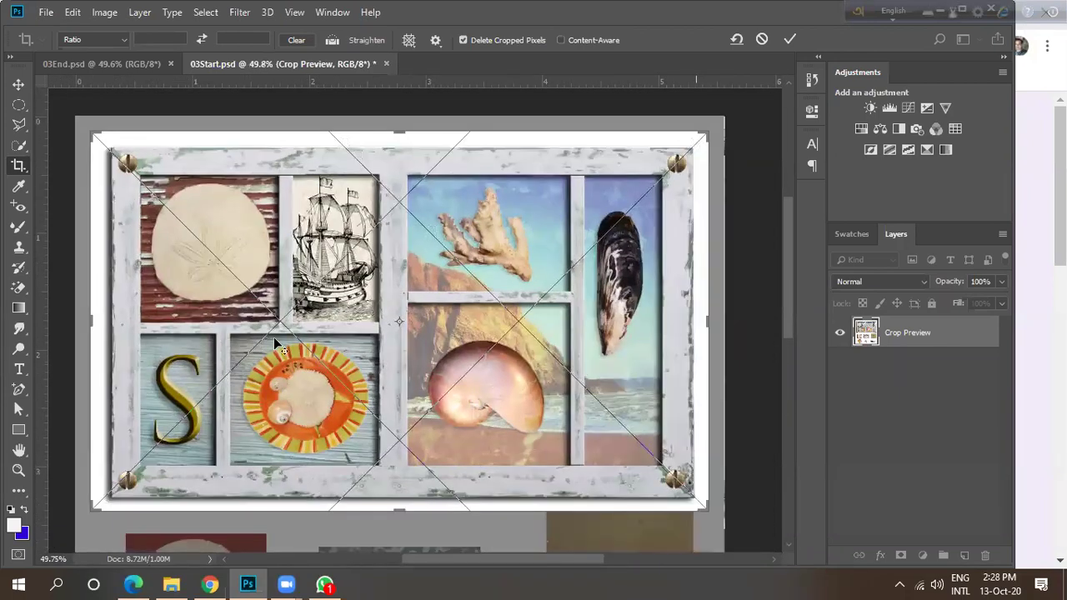
scroll(456, 332, "down", 1)
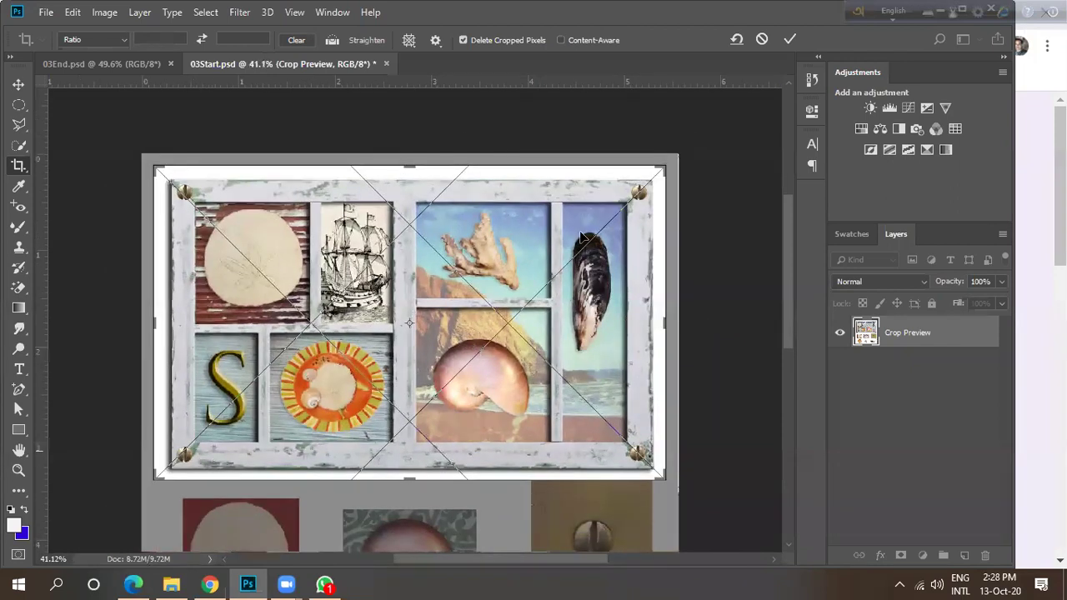
left_click(790, 40)
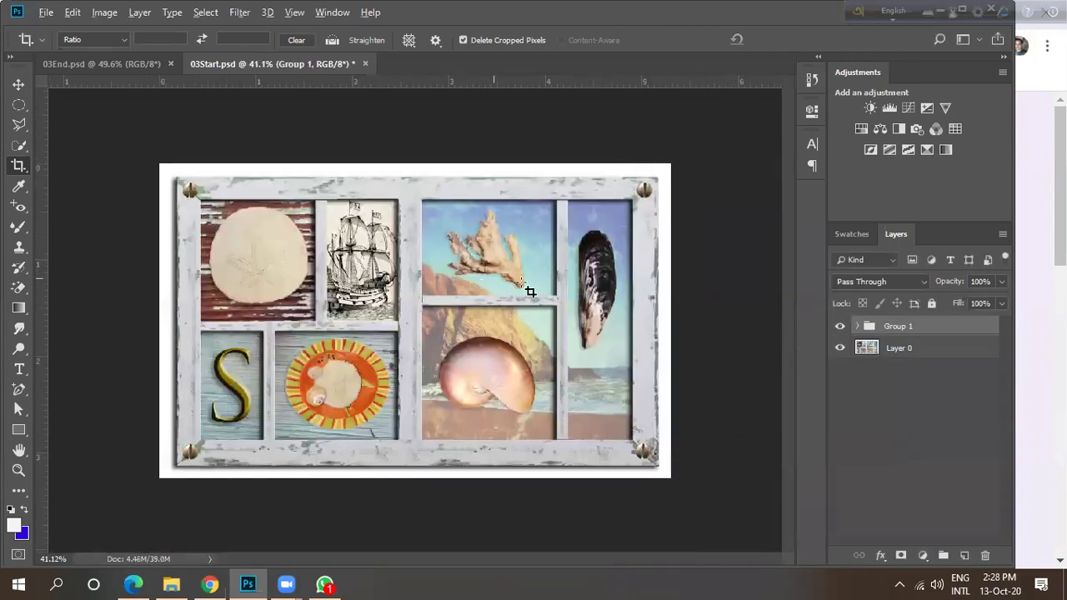
scroll(338, 298, "down", 1)
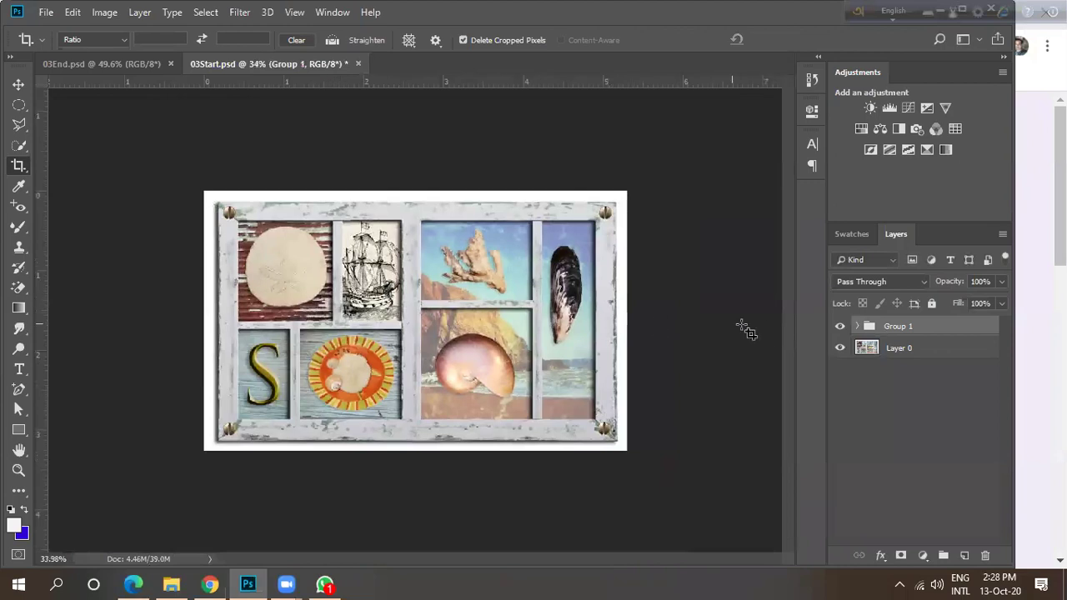
Toggle the visibility of Group 1 and Layer 0 to compare the placed objects with the background, leaving both visible.
left_click(839, 326)
left_click(840, 326)
left_click(840, 351)
left_click(839, 350)
left_click(839, 350)
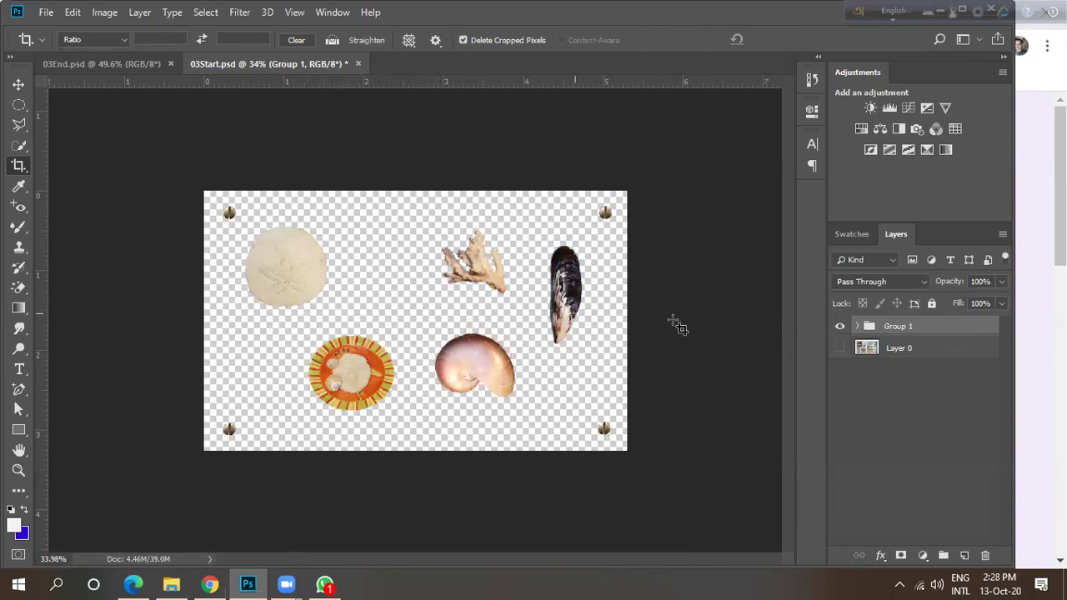
left_click(839, 348)
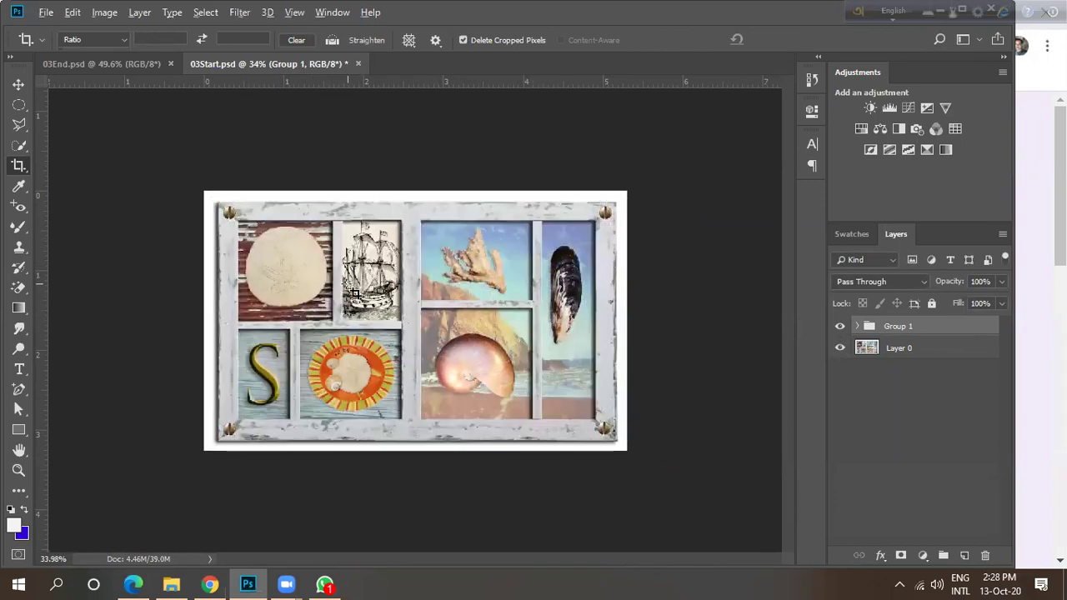
scroll(353, 291, "down", 3)
key("ctrl+0")
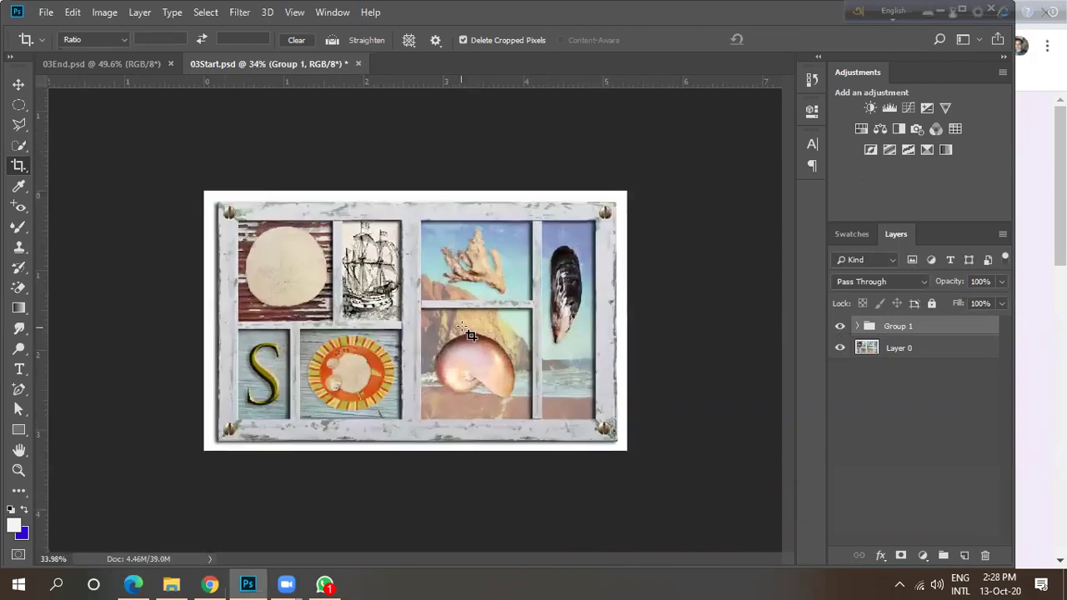
Activate the Move tool and try Group 1's opacity slider, leaving it at 100%.
left_click(19, 85)
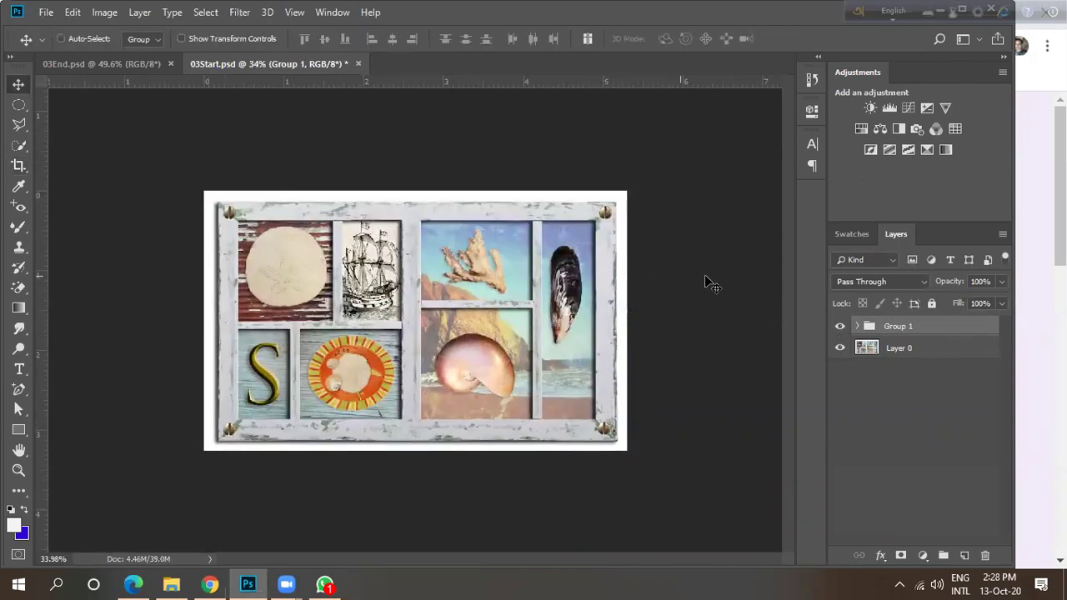
left_click(1002, 281)
mouse_move(1004, 302)
left_mouse_down()
mouse_move(986, 309)
mouse_move(1001, 302)
left_mouse_up()
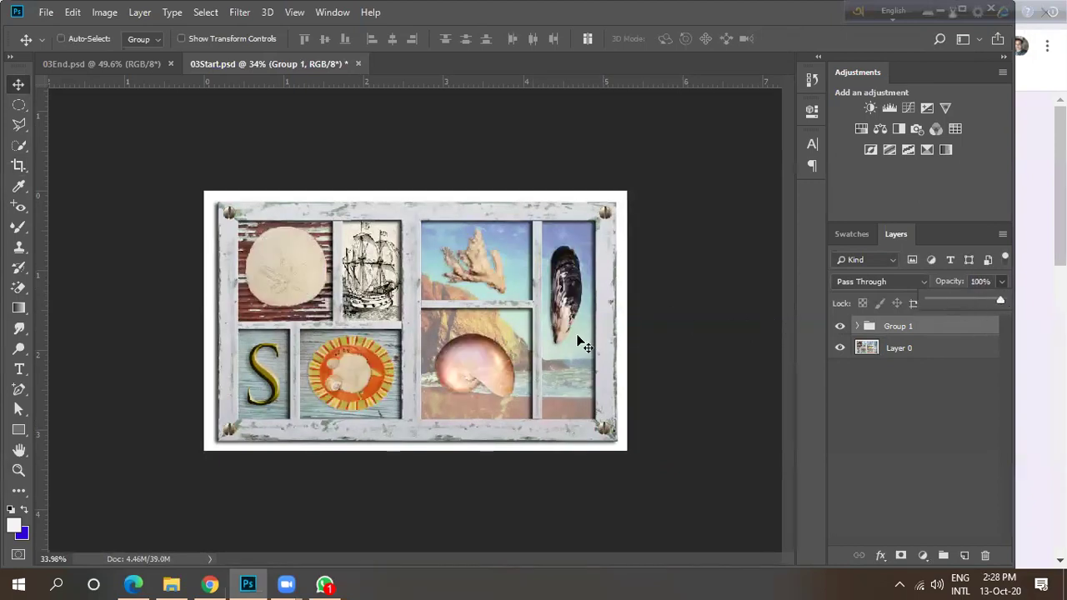
Add a Brightness/Contrast adjustment layer above Group 1 with Brightness -24 and clip it to the group.
left_click(924, 556)
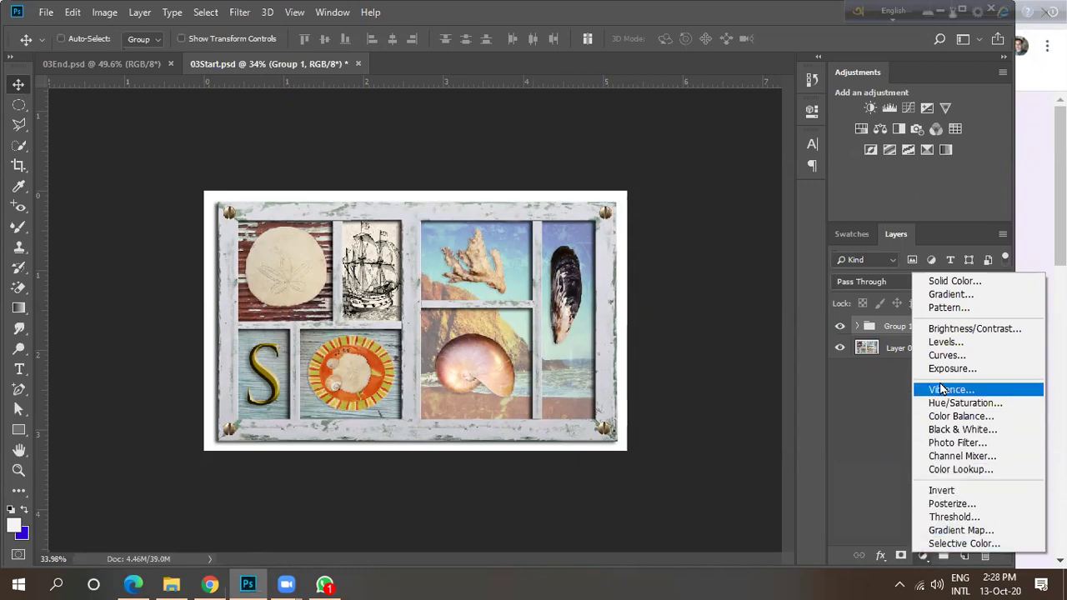
left_click(950, 328)
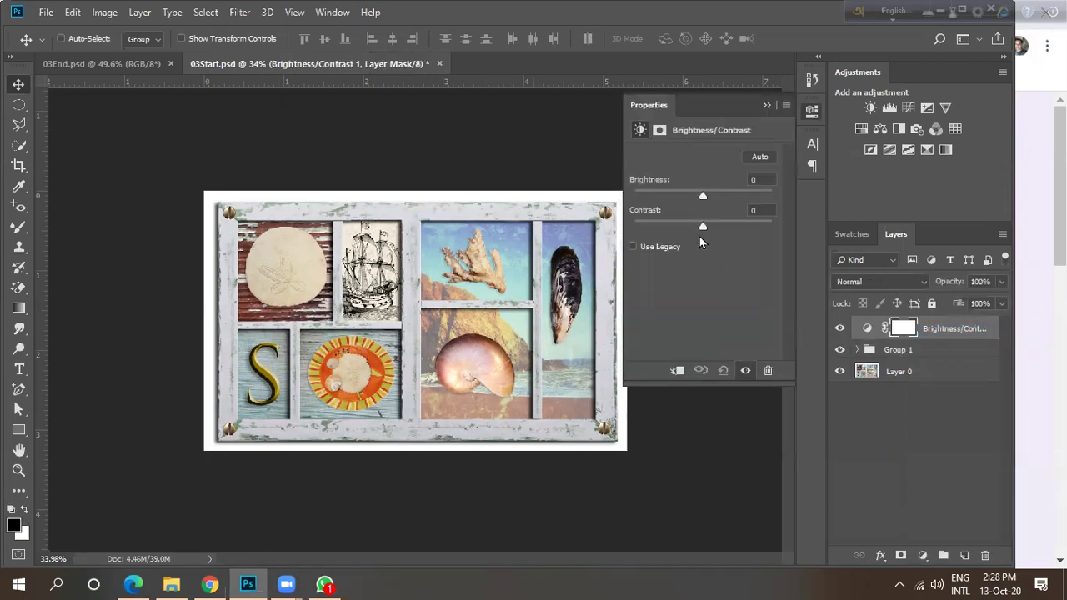
left_click_drag(700, 198, 692, 200)
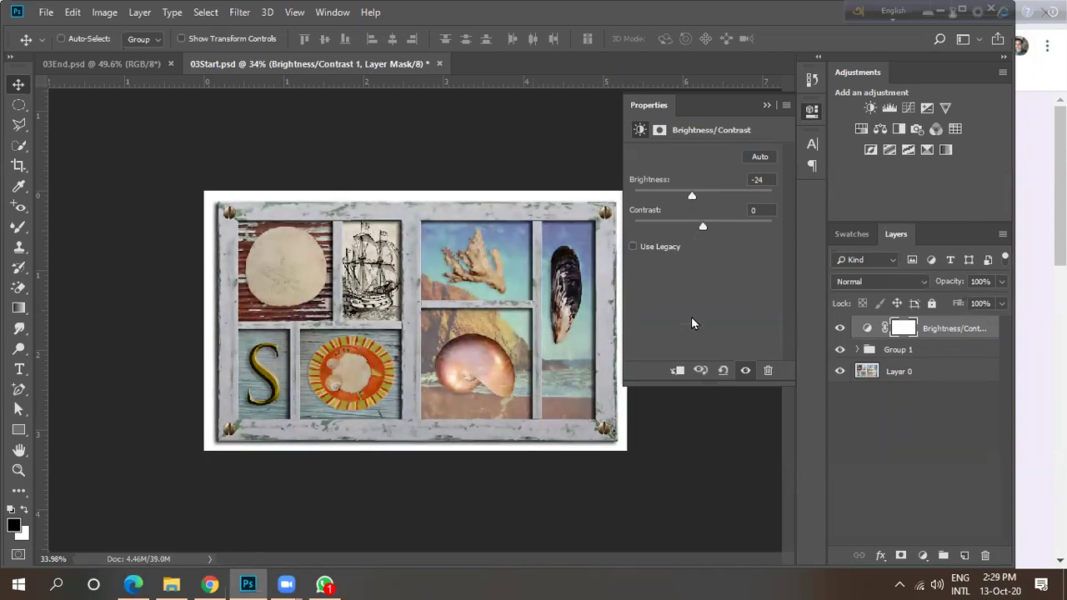
left_click(677, 370)
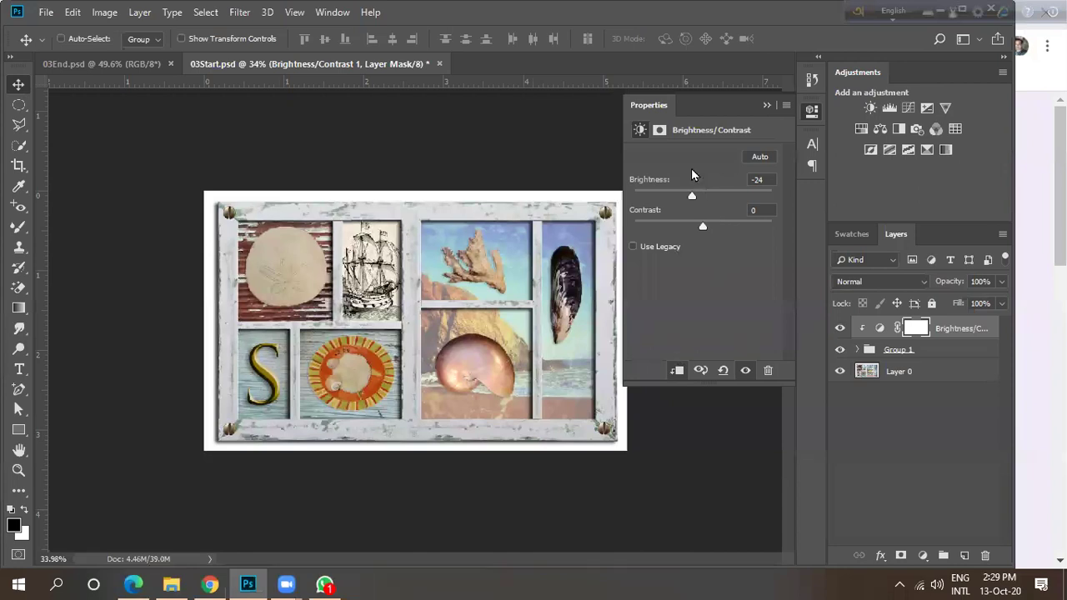
left_click(766, 105)
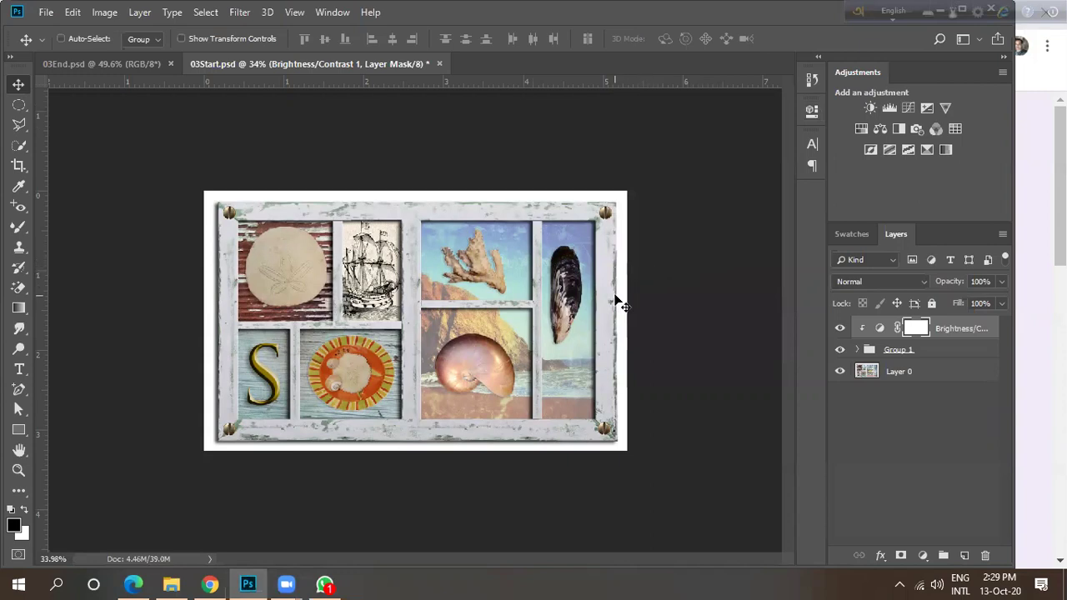
scroll(578, 300, "down", 3)
scroll(329, 292, "up", 3)
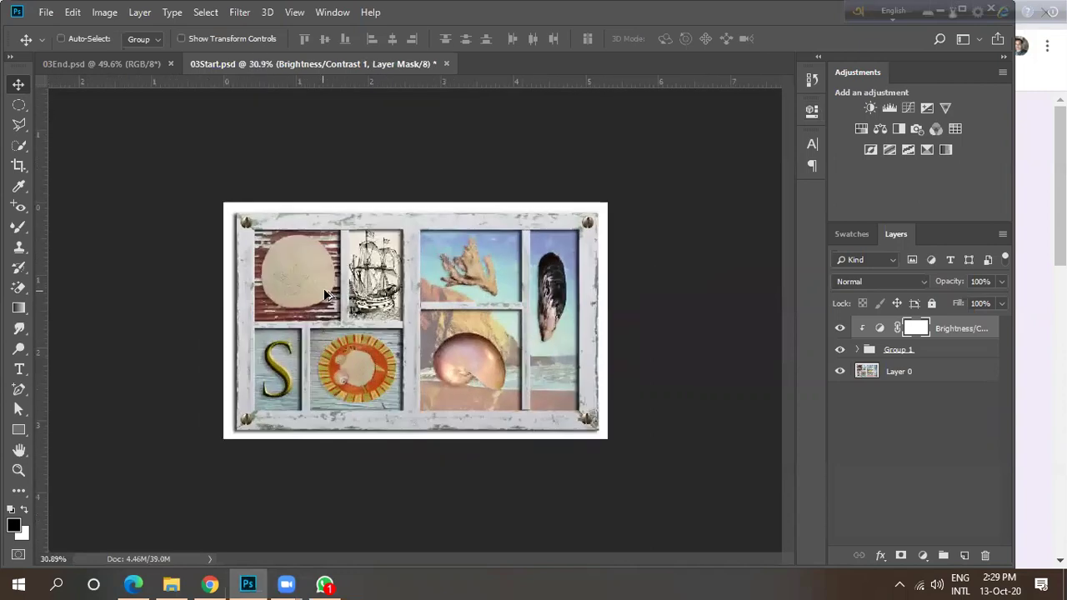
scroll(333, 281, "down", 2)
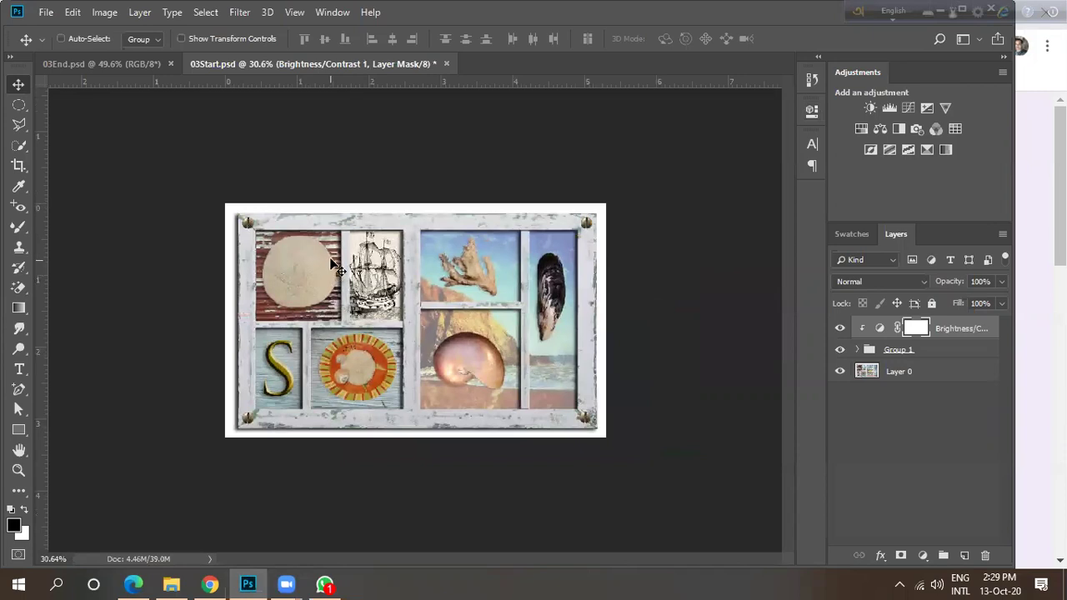
Switch to WhatsApp, read the latest messages in the class group chat, and return to Photoshop.
left_click(325, 584)
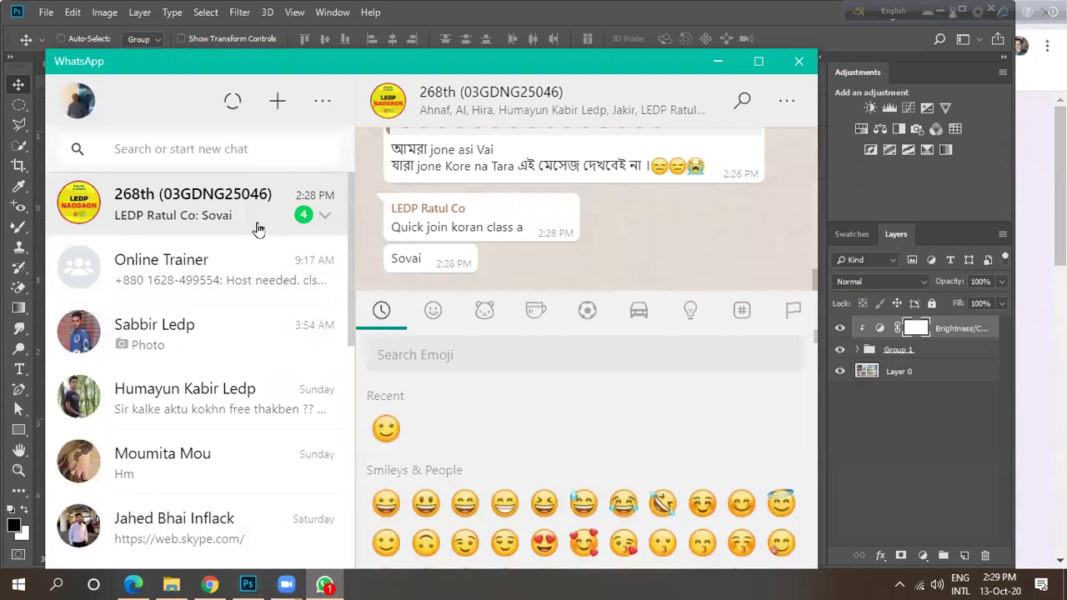
left_click(257, 217)
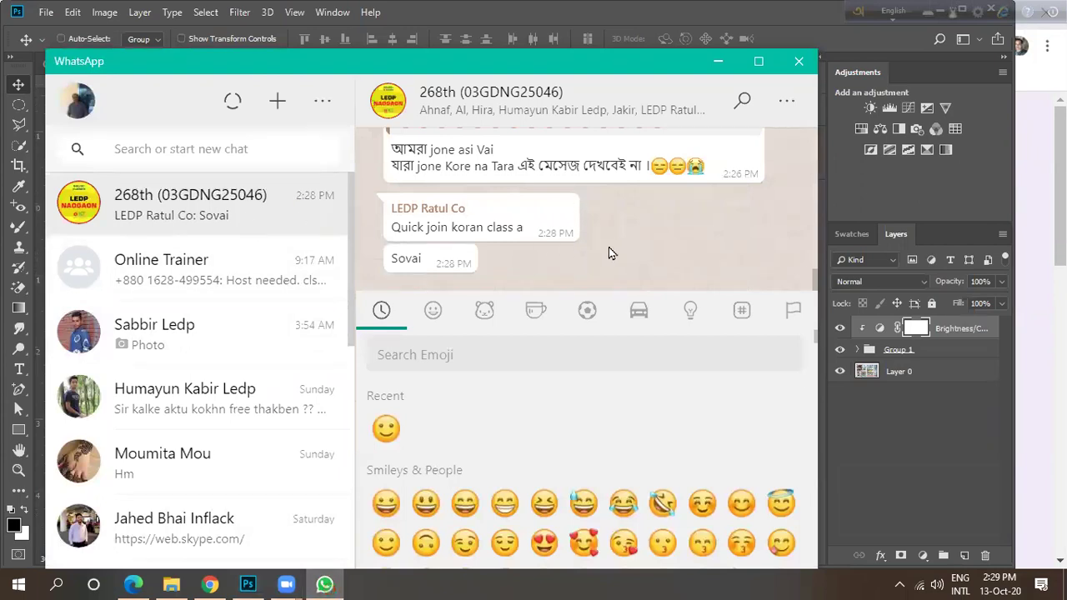
scroll(608, 246, "up", 2)
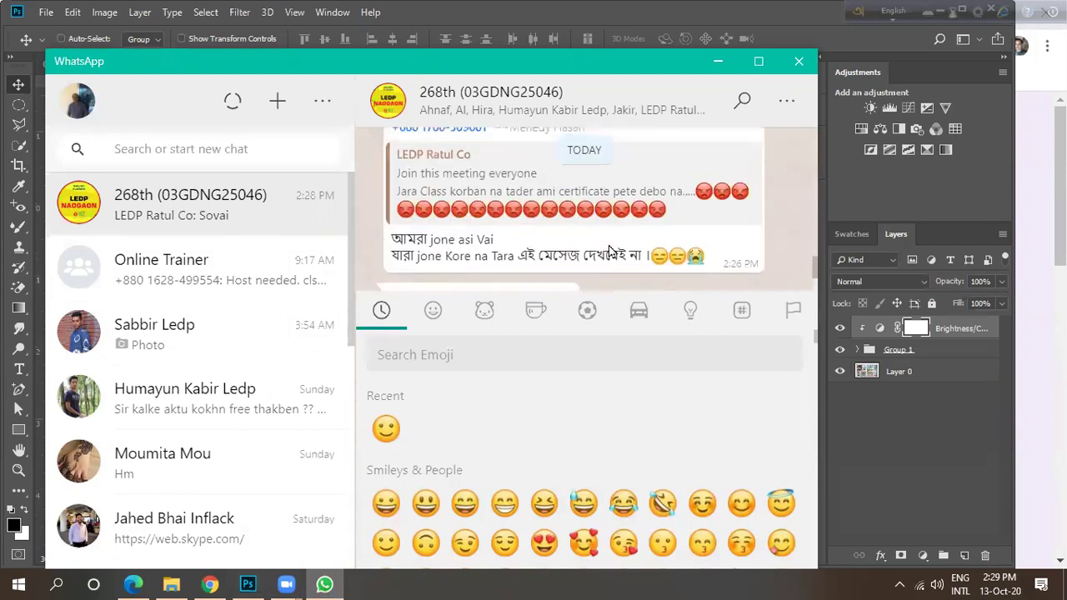
scroll(607, 245, "down", 2)
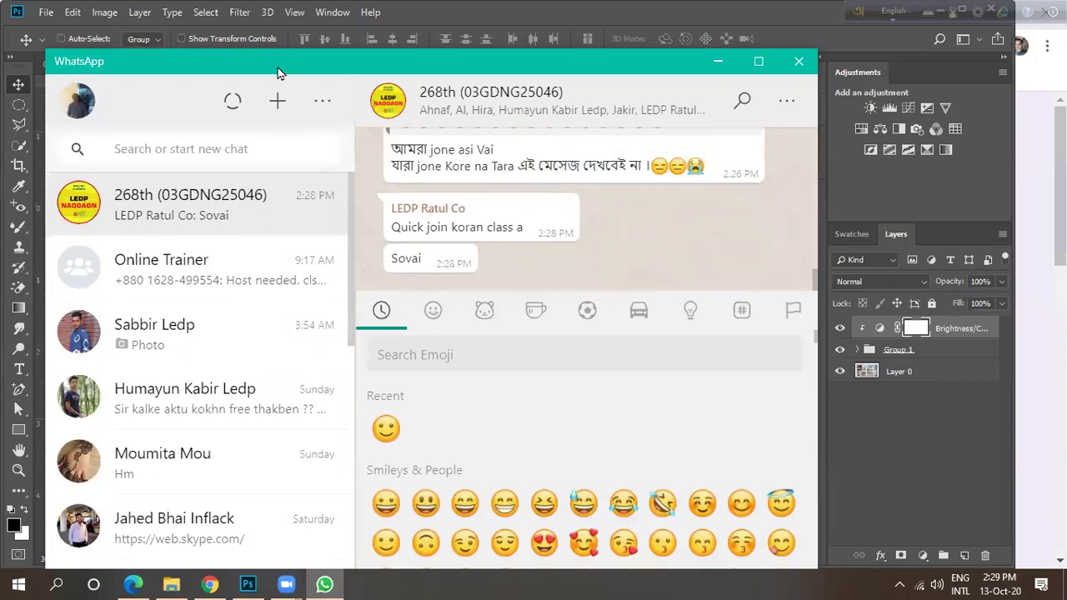
left_click_drag(280, 73, 268, 153)
scroll(659, 307, "up", 1)
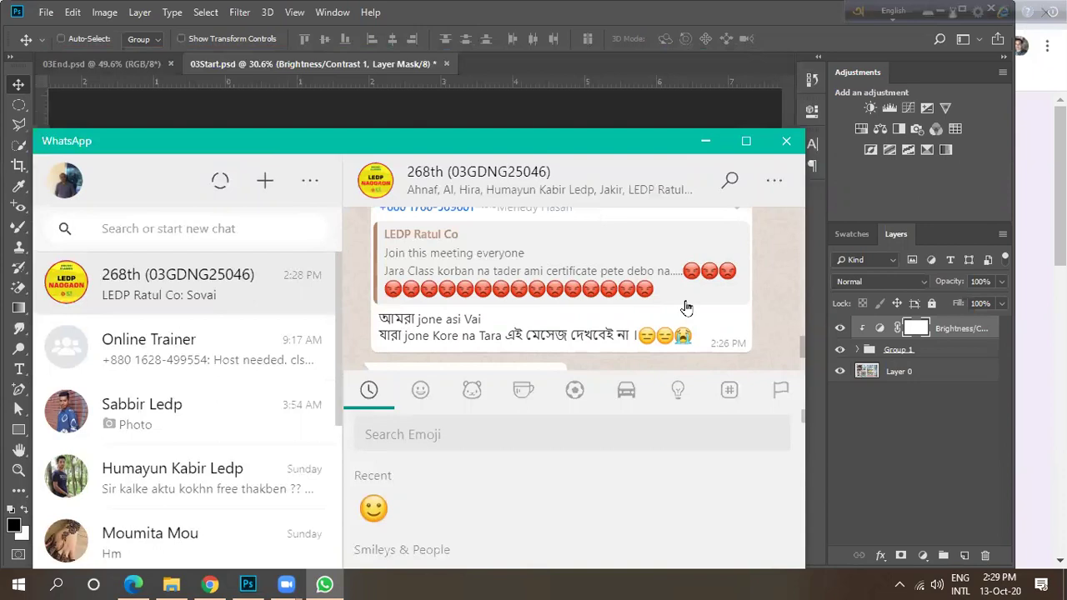
scroll(686, 308, "up", 1)
scroll(685, 302, "up", 1)
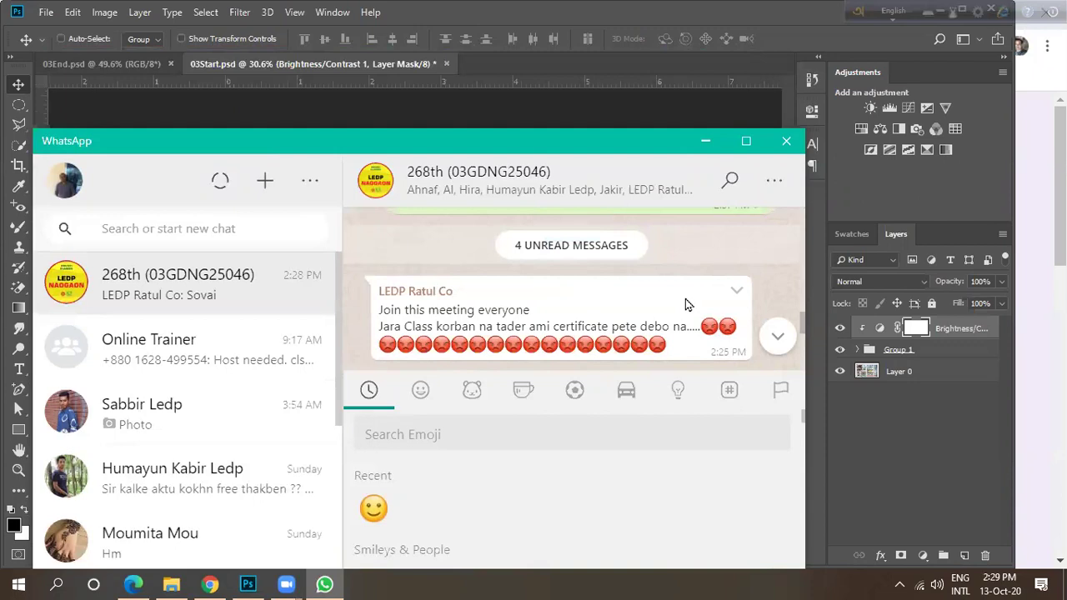
scroll(683, 298, "up", 1)
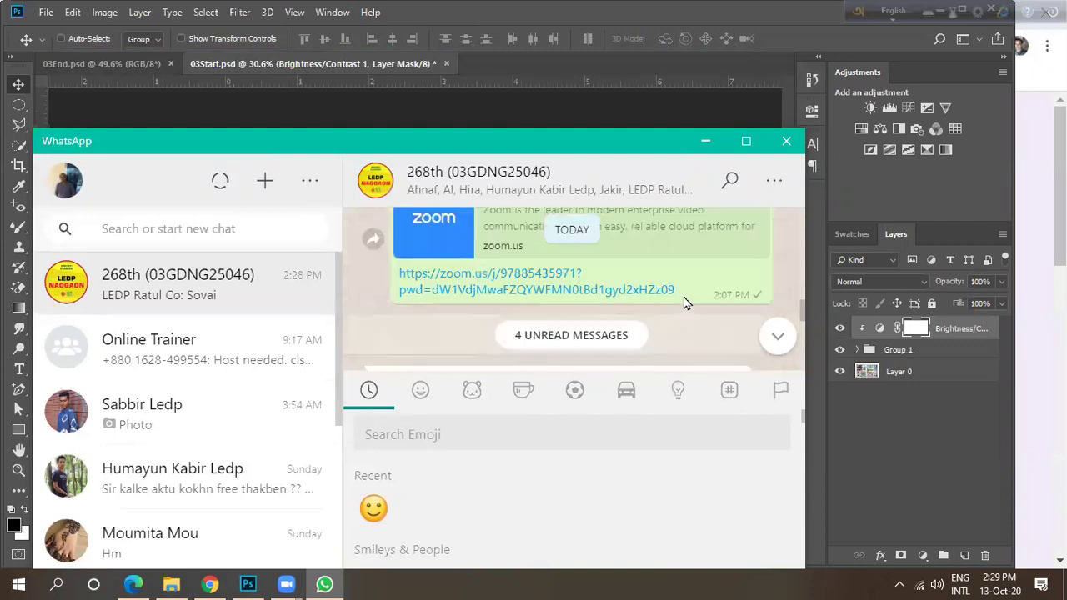
scroll(684, 297, "down", 2)
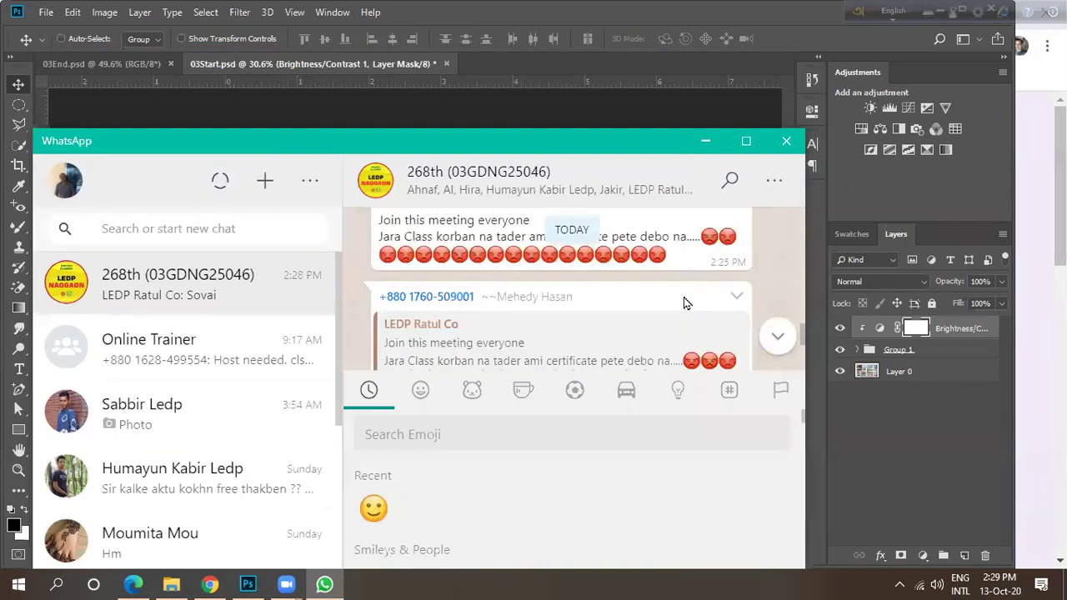
scroll(684, 297, "down", 1)
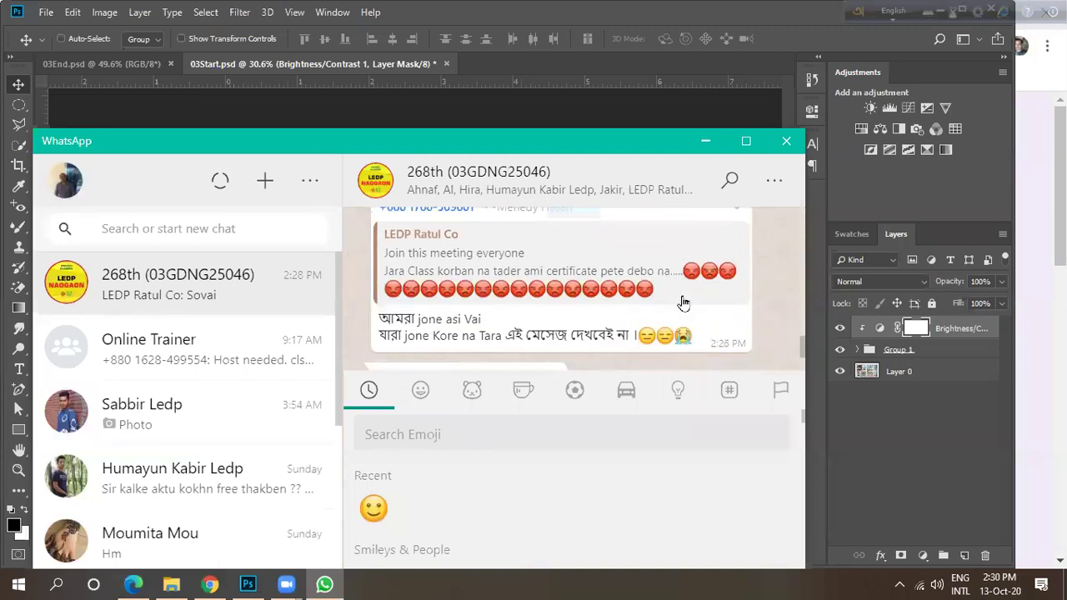
scroll(683, 300, "down", 1)
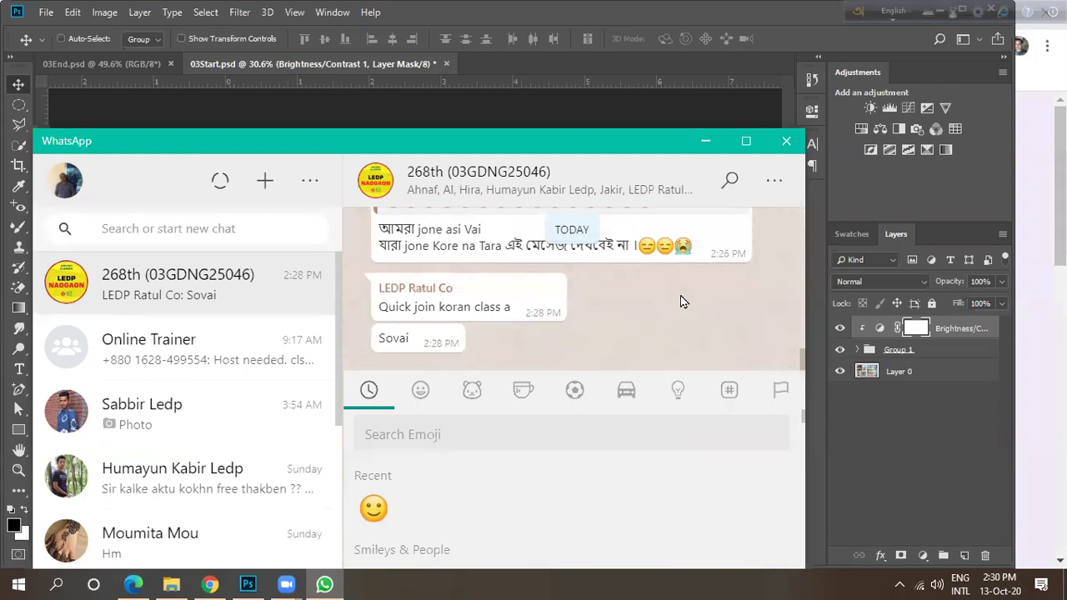
left_click(704, 141)
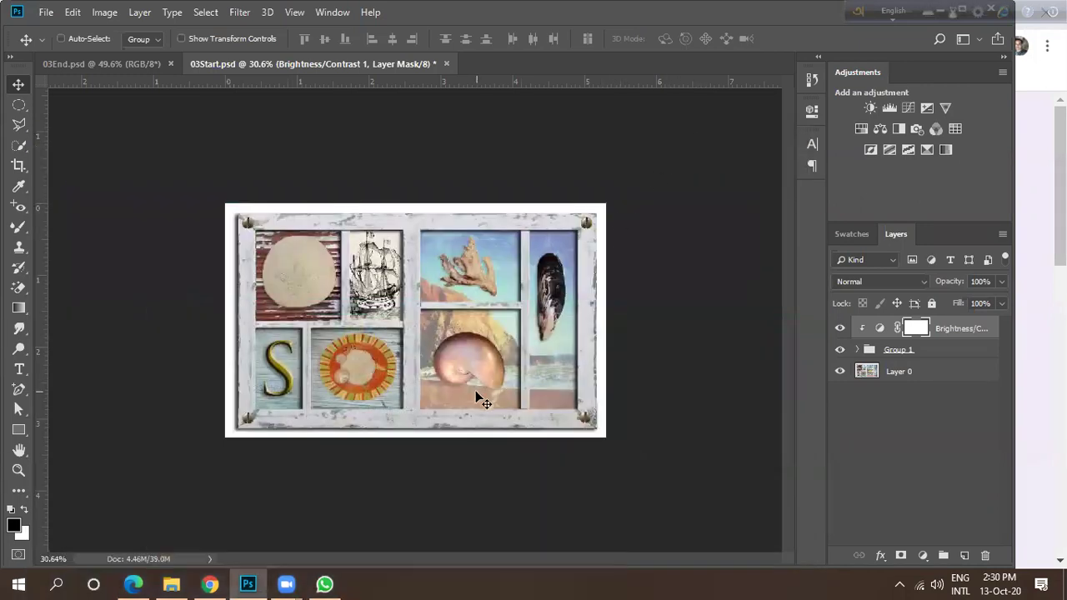
Compare the assembled 03Start.psd composition with the finished 03End.psd at several magnifications.
scroll(342, 312, "up", 4)
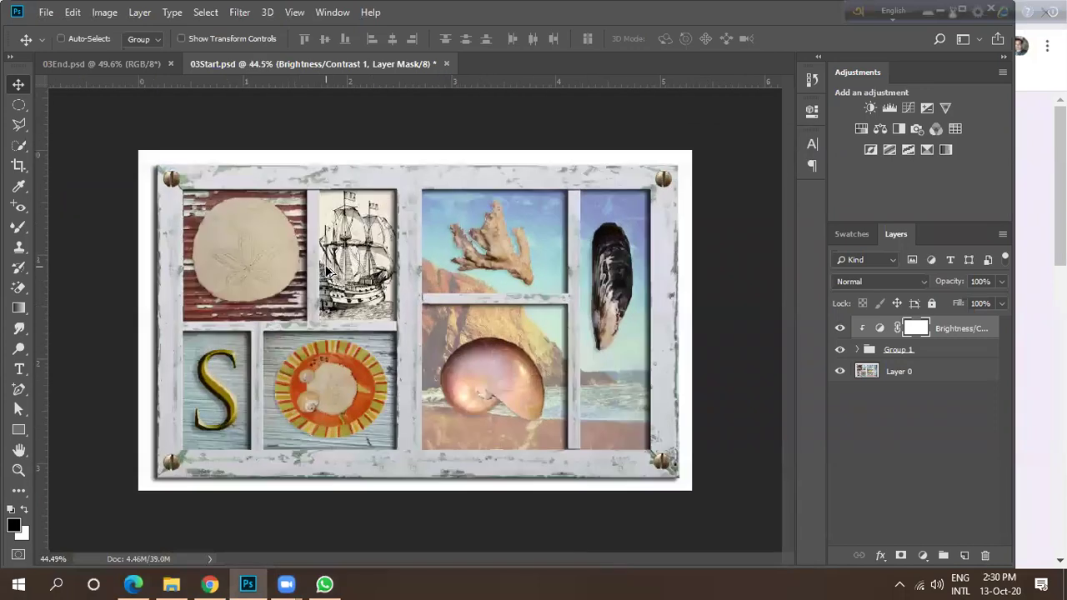
scroll(346, 275, "down", 2)
scroll(346, 276, "down", 1)
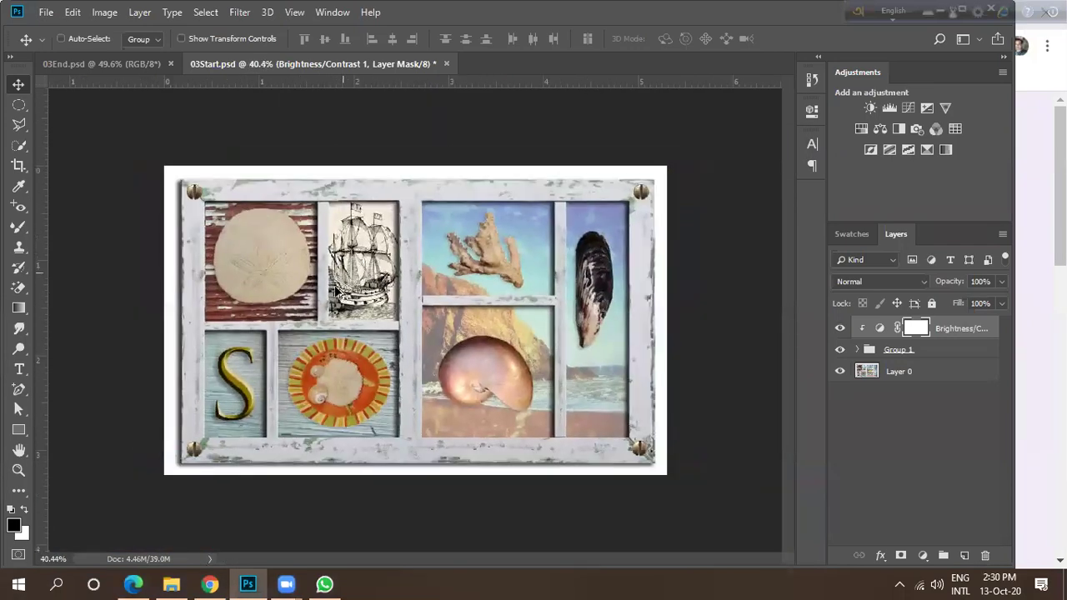
left_click(46, 13)
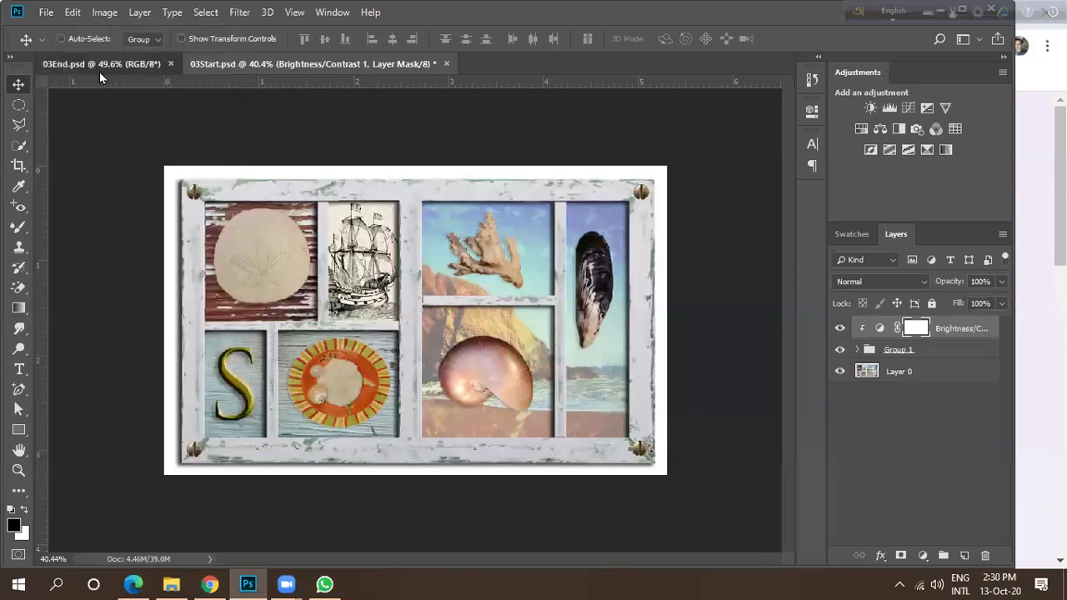
left_click(99, 68)
key("ctrl+minus")
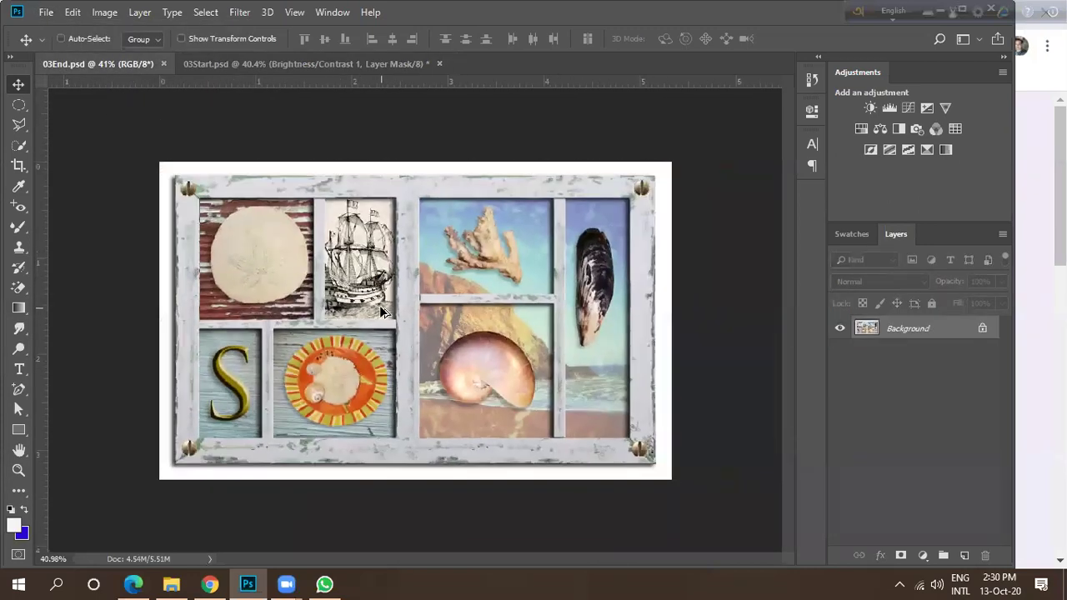
key("ctrl+0")
key("ctrl+plus")
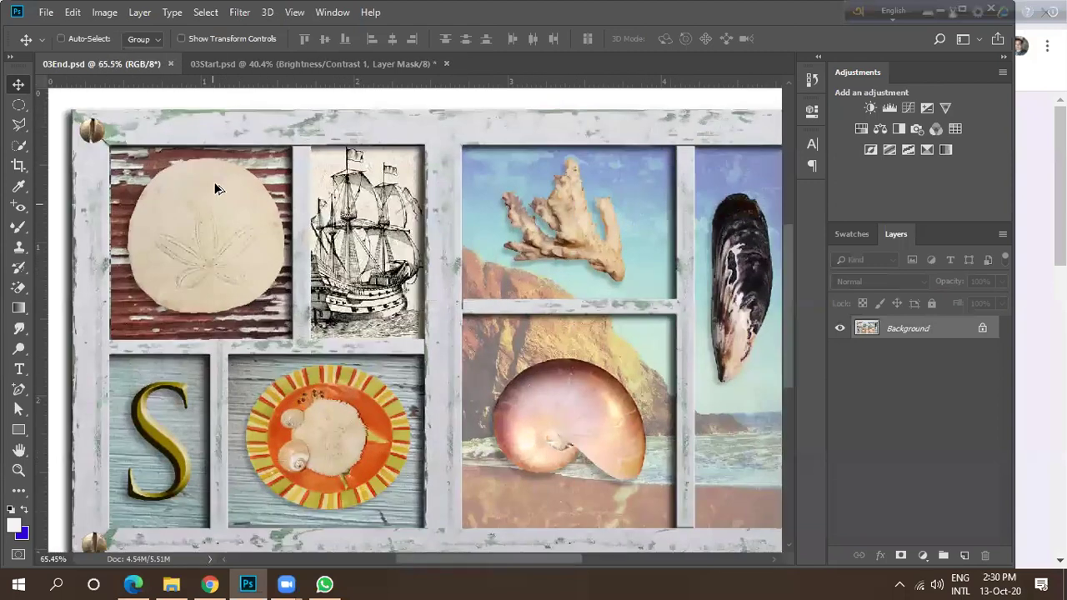
left_click(255, 67)
key("ctrl+plus")
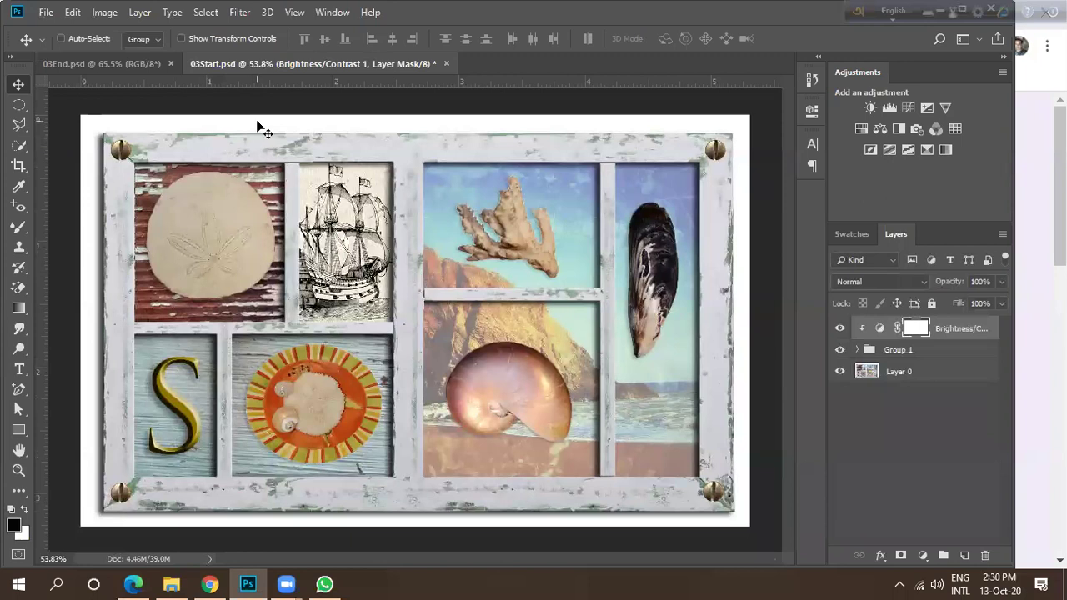
left_click(132, 67)
key("ctrl+minus")
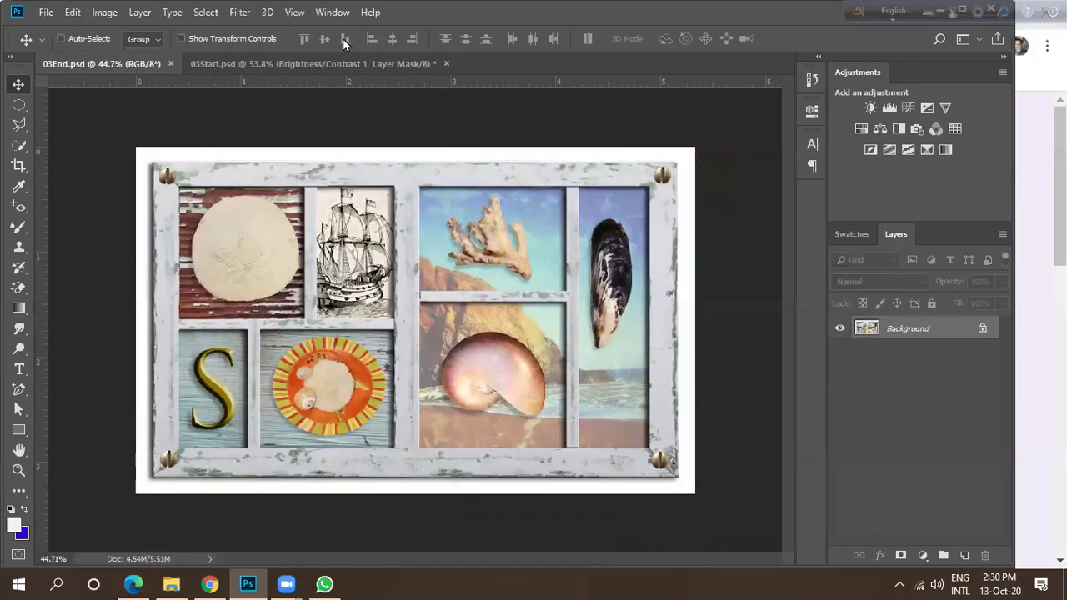
Close 03Start.psd without saving its changes and close 03End.psd.
left_click(446, 63)
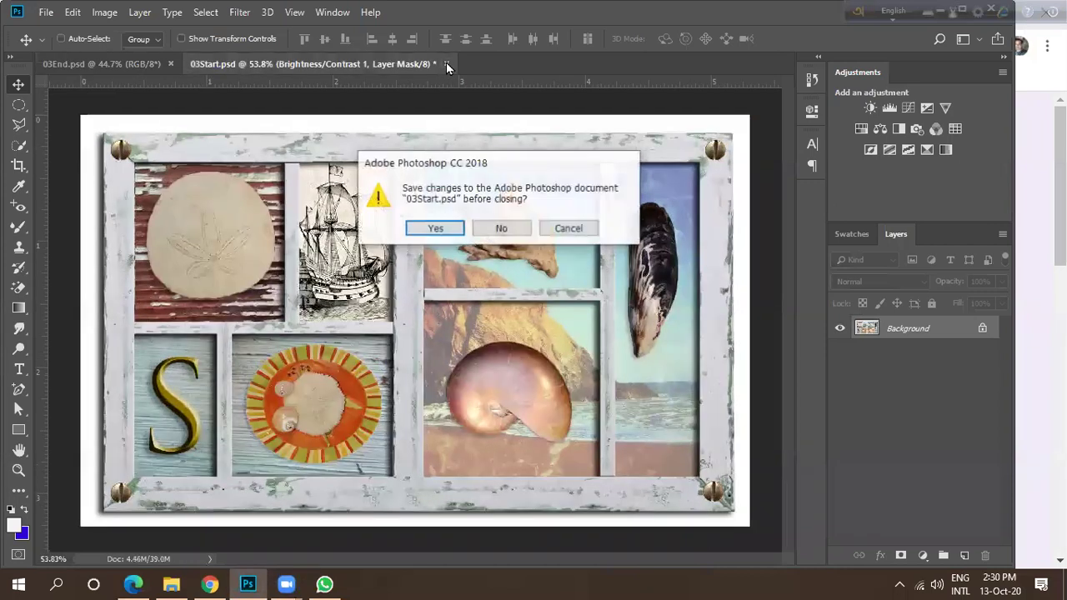
left_click(501, 229)
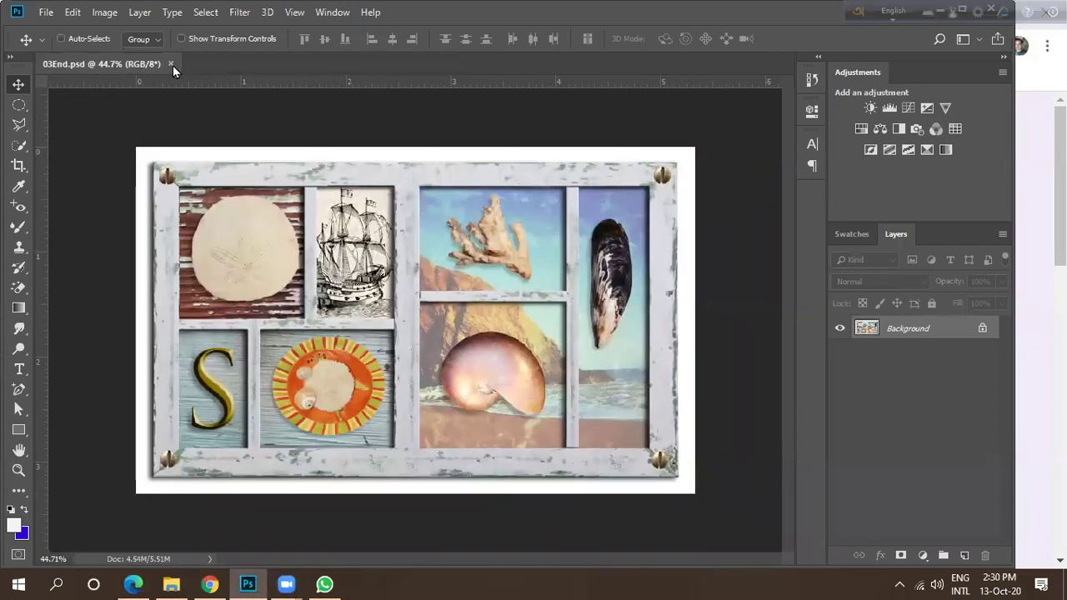
left_click(171, 64)
Open 04End, 04Start, Beach, FamilyPhoto and Flower2 together from the Lesson 04 folder, skipping the missing-font replacement.
left_click(46, 13)
left_click(63, 48)
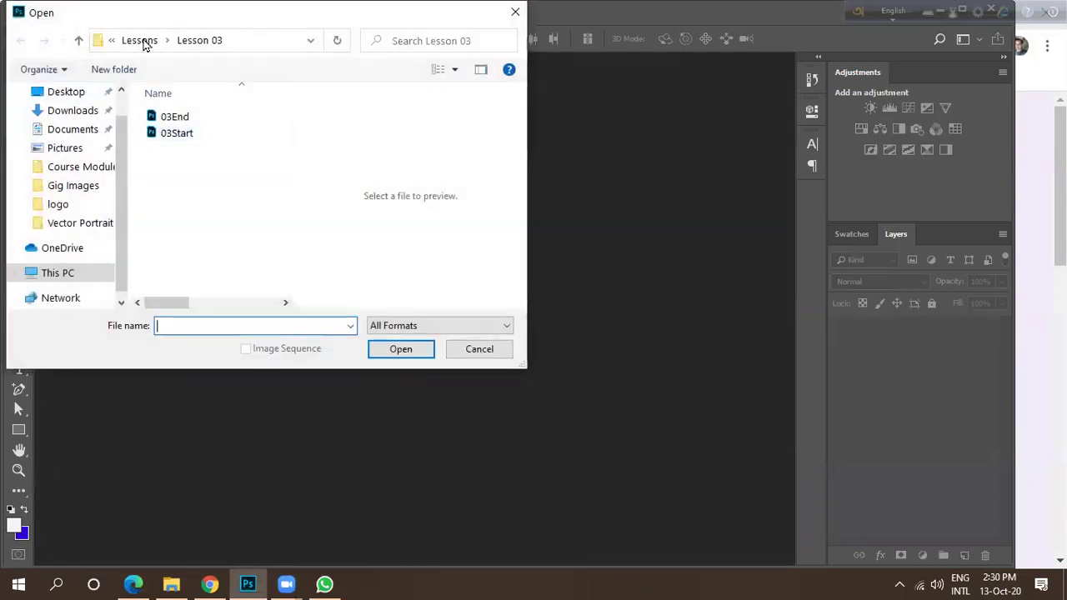
left_click(140, 40)
double_click(188, 170)
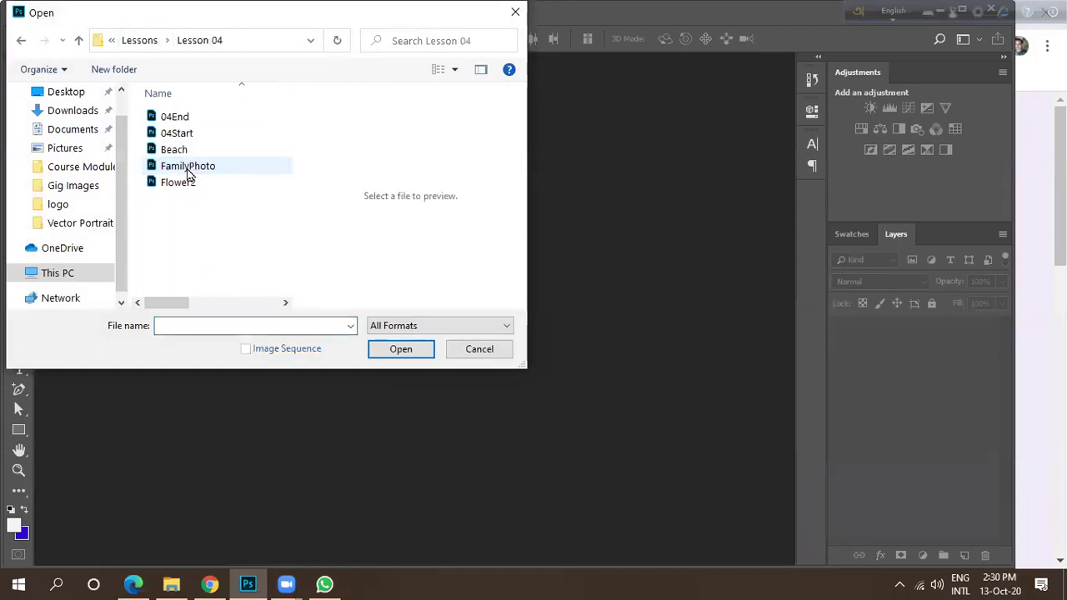
left_click(173, 121)
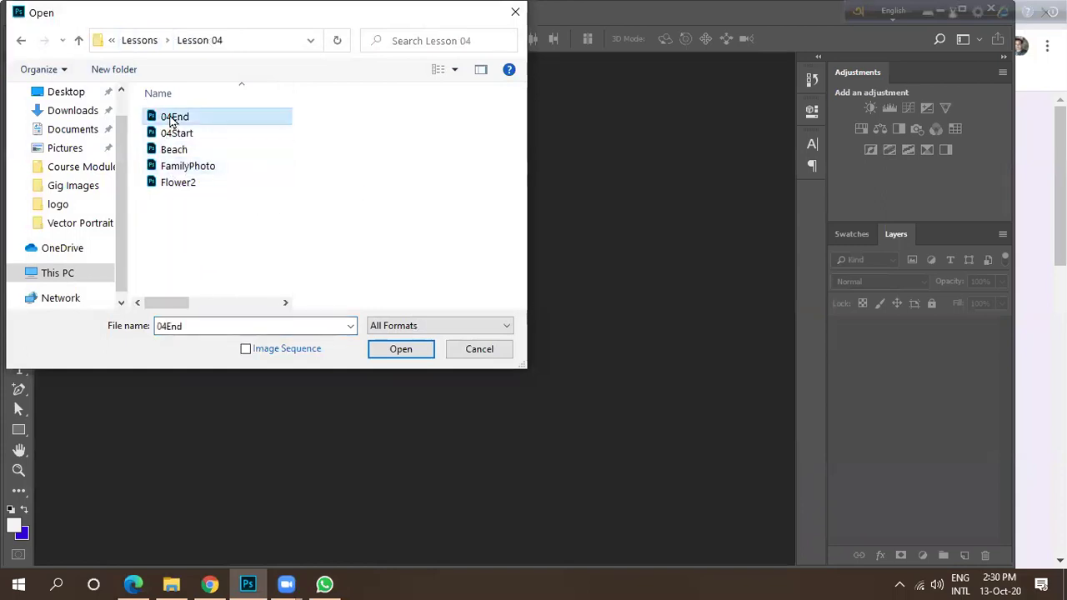
left_click_drag(194, 110, 178, 222)
left_click(392, 348)
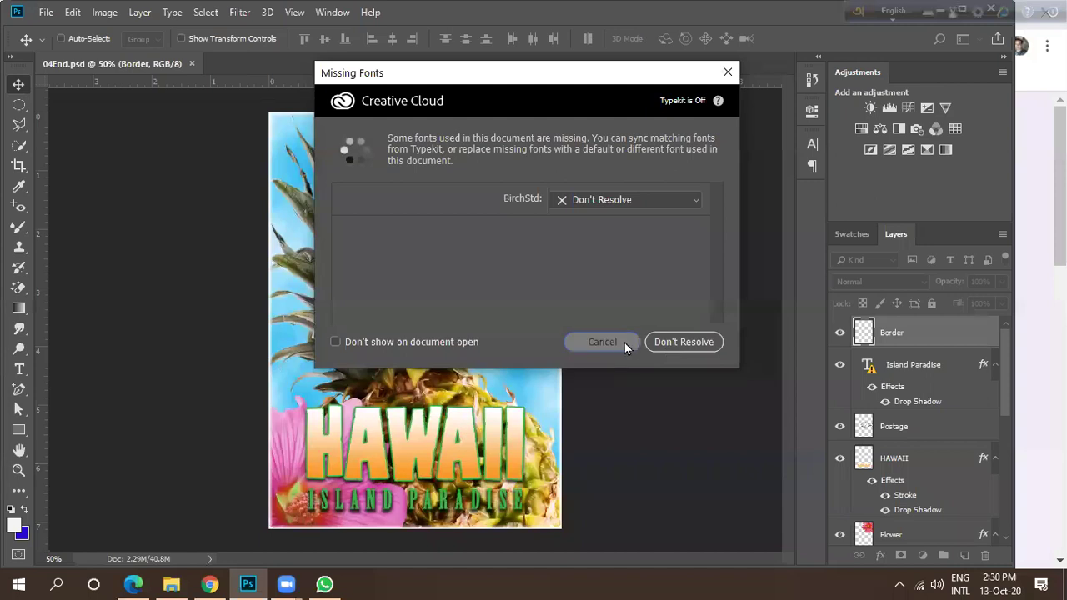
left_click(625, 343)
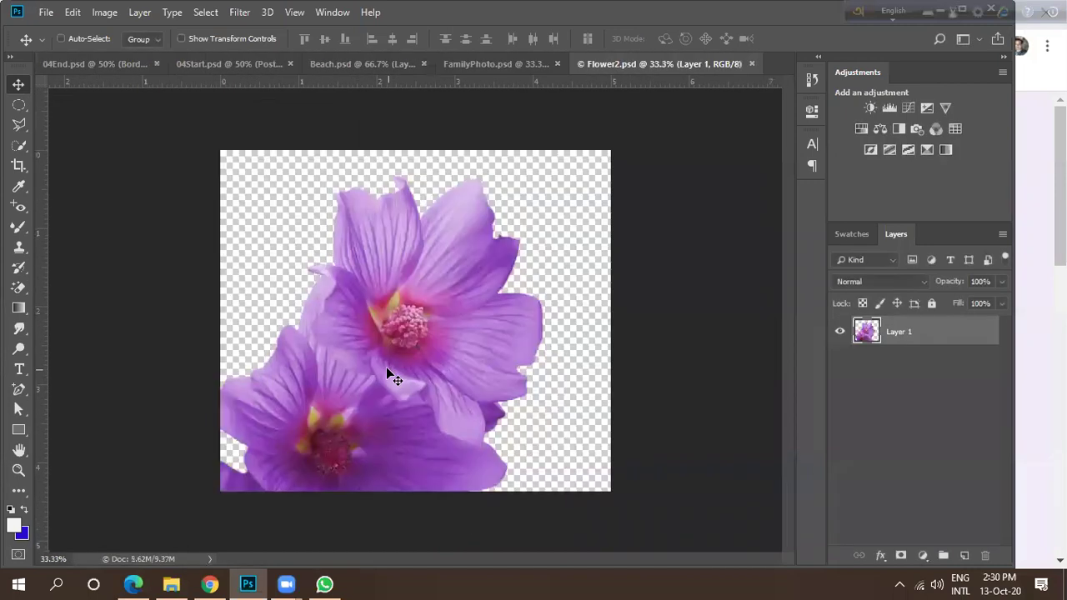
Look through the open Lesson 04 documents, examining the source images and the finished Hawaii postcard in 04End.psd.
scroll(388, 373, "down", 2)
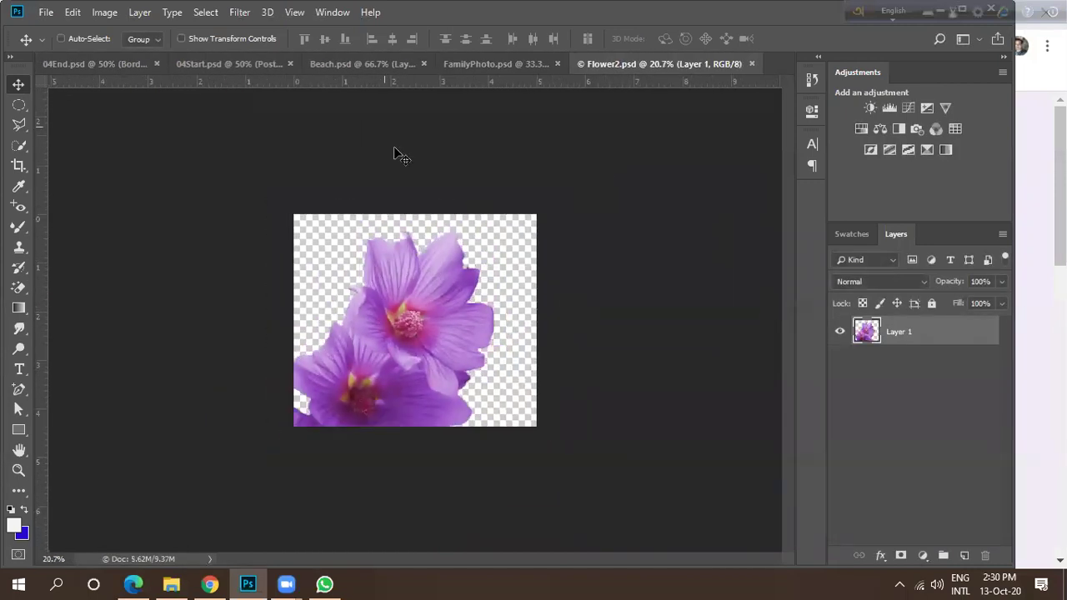
left_click(74, 64)
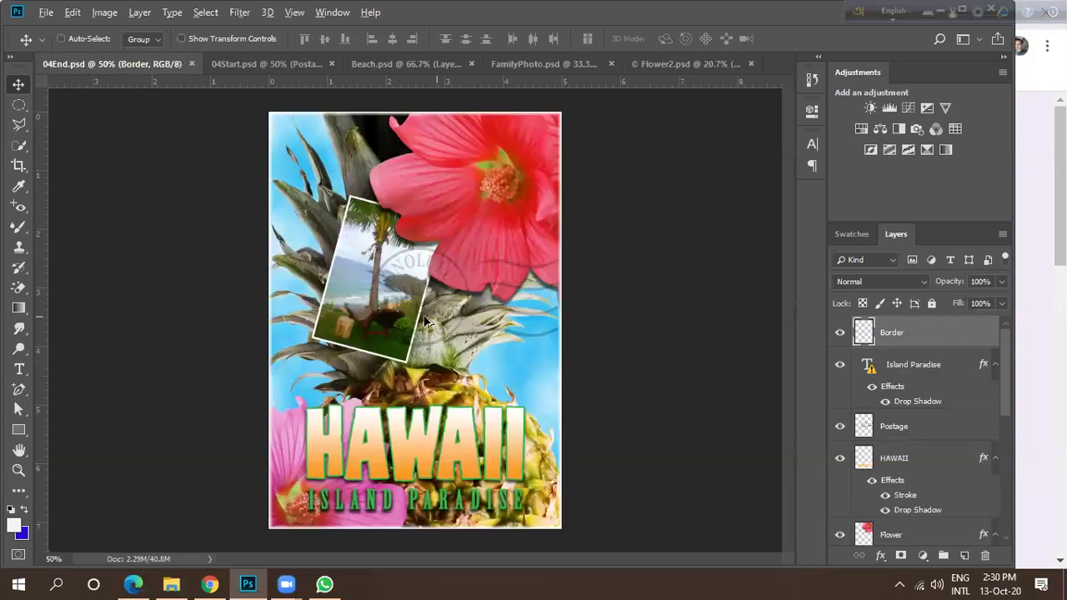
scroll(379, 312, "down", 2)
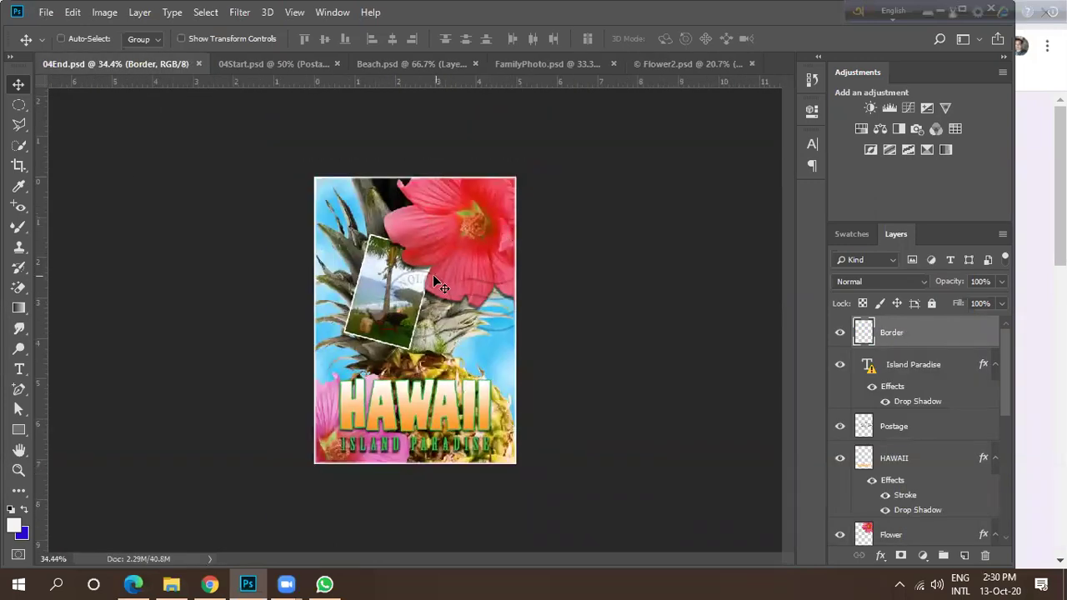
left_click(267, 67)
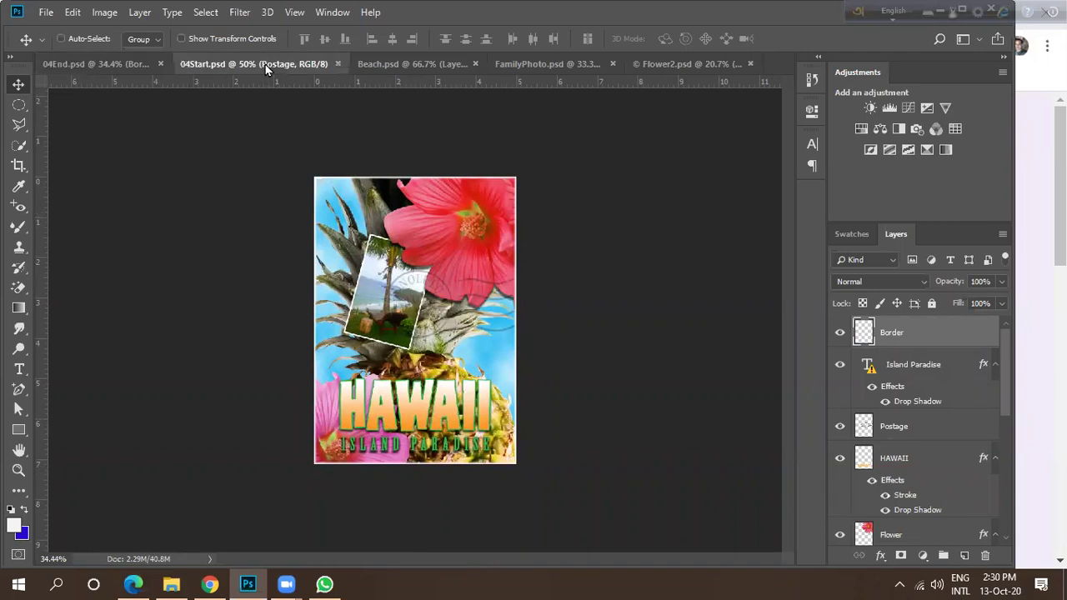
left_click(402, 63)
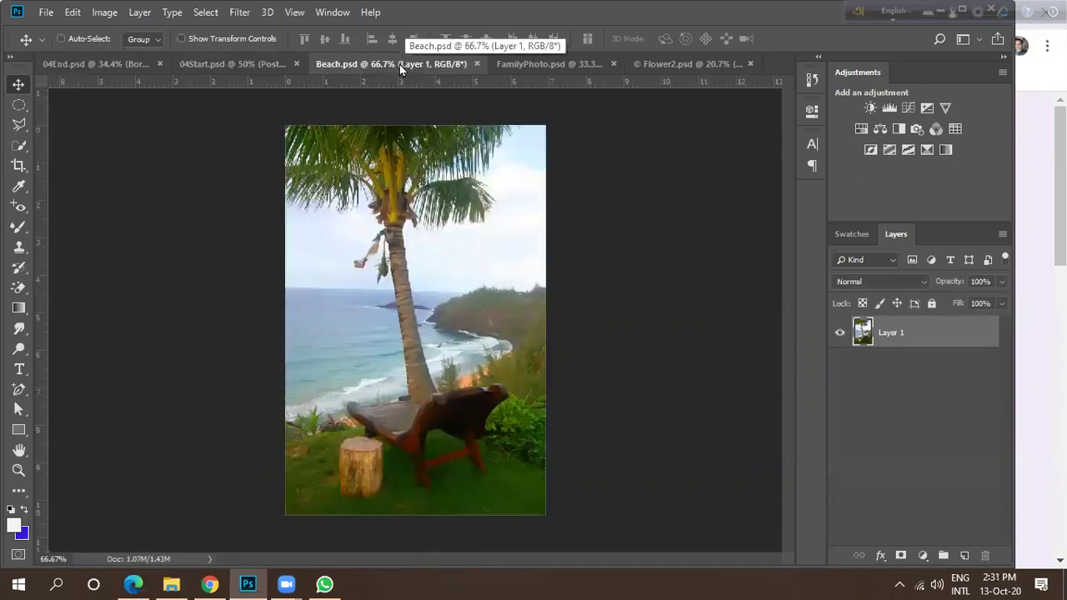
left_click(539, 64)
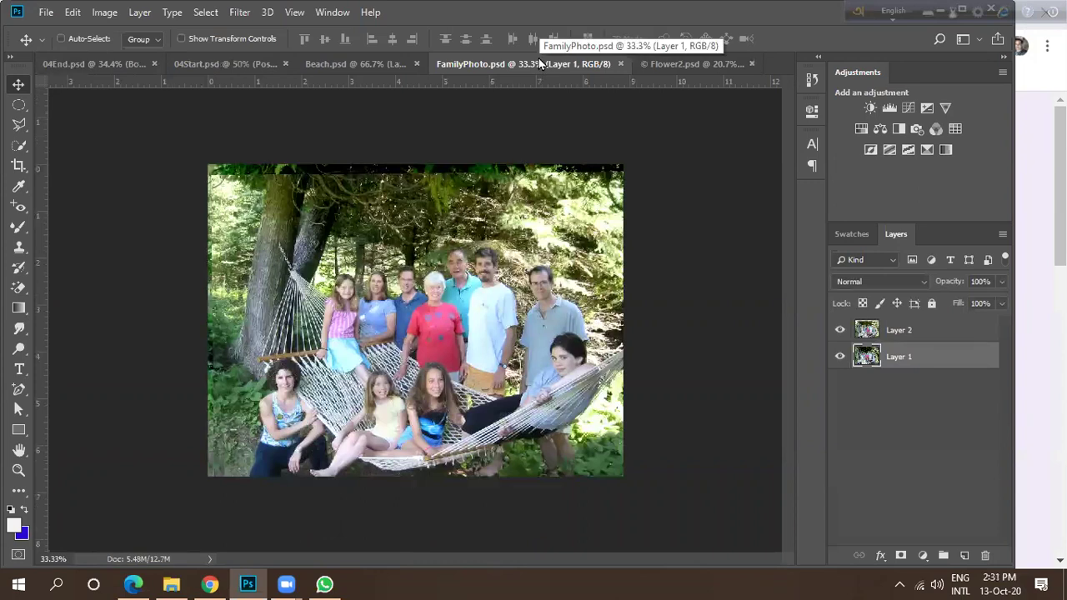
left_click(667, 64)
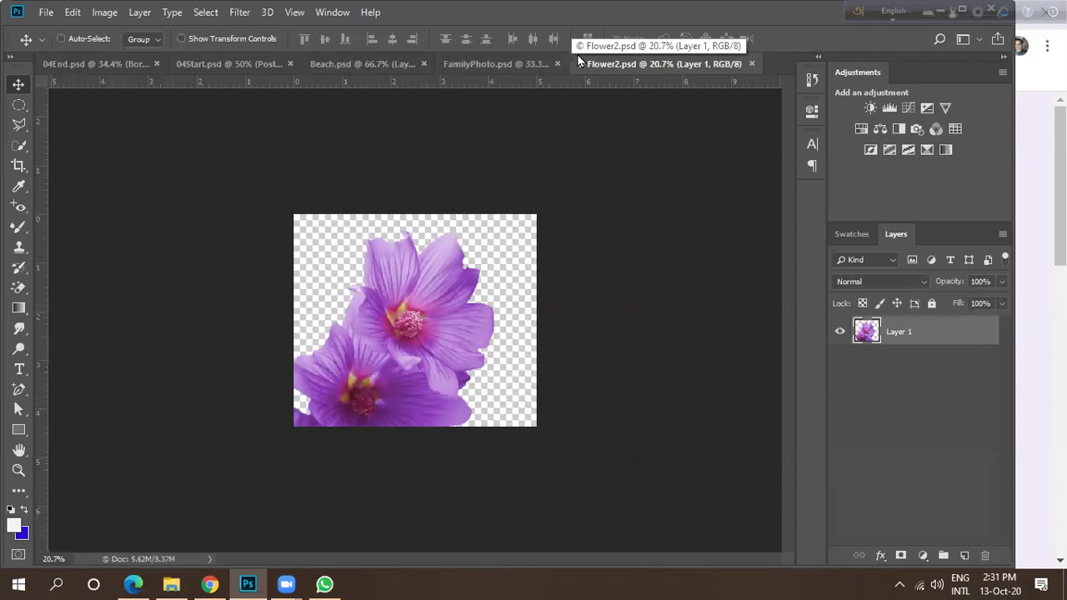
left_click(190, 62)
left_click(108, 69)
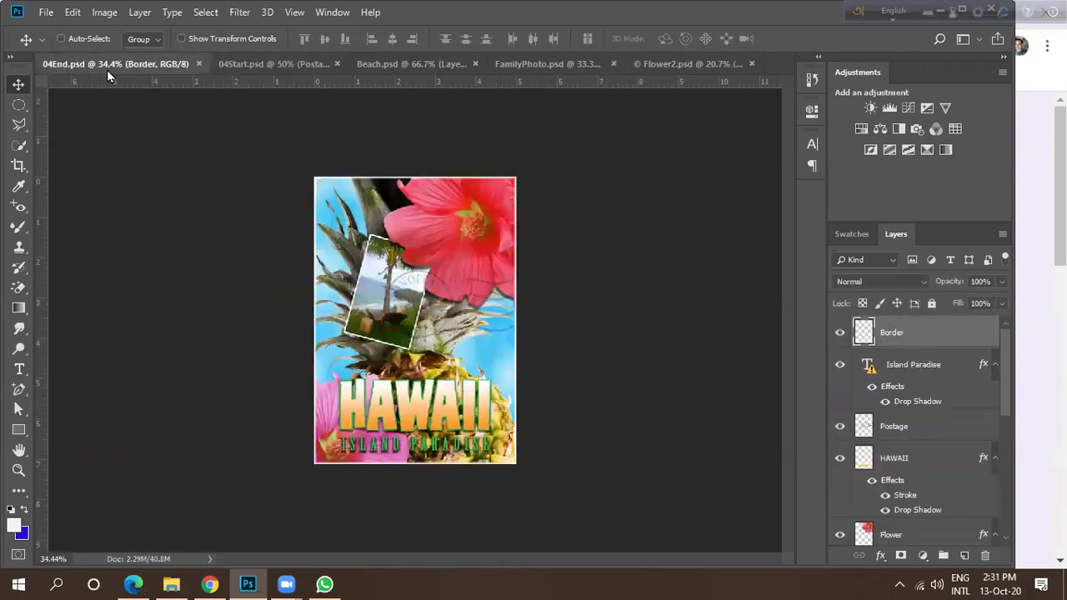
key("ctrl+0")
key("ctrl+1")
key("ctrl+0")
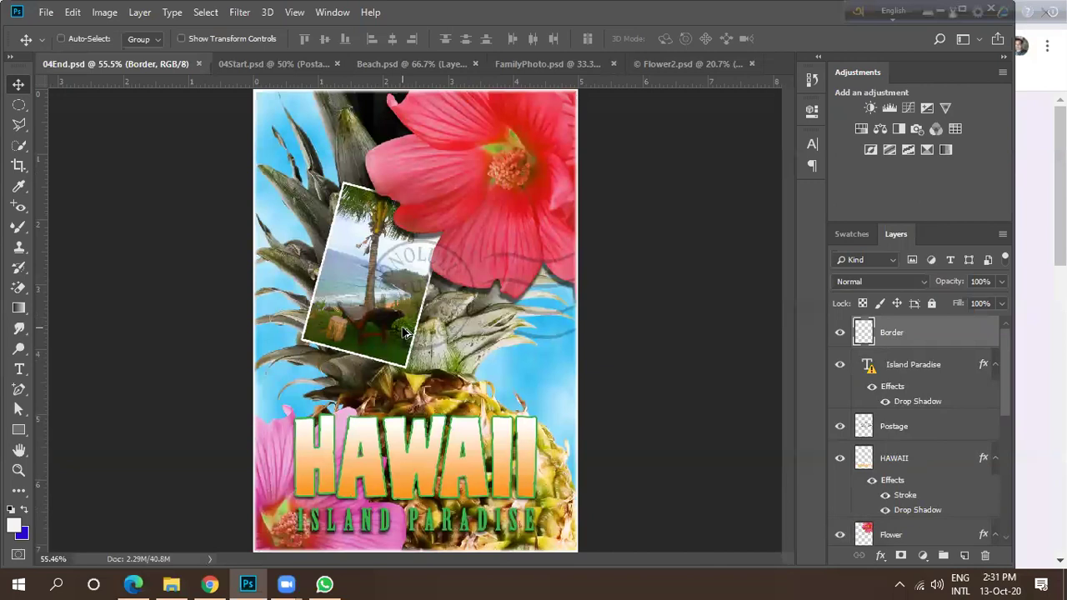
scroll(403, 331, "down", 3)
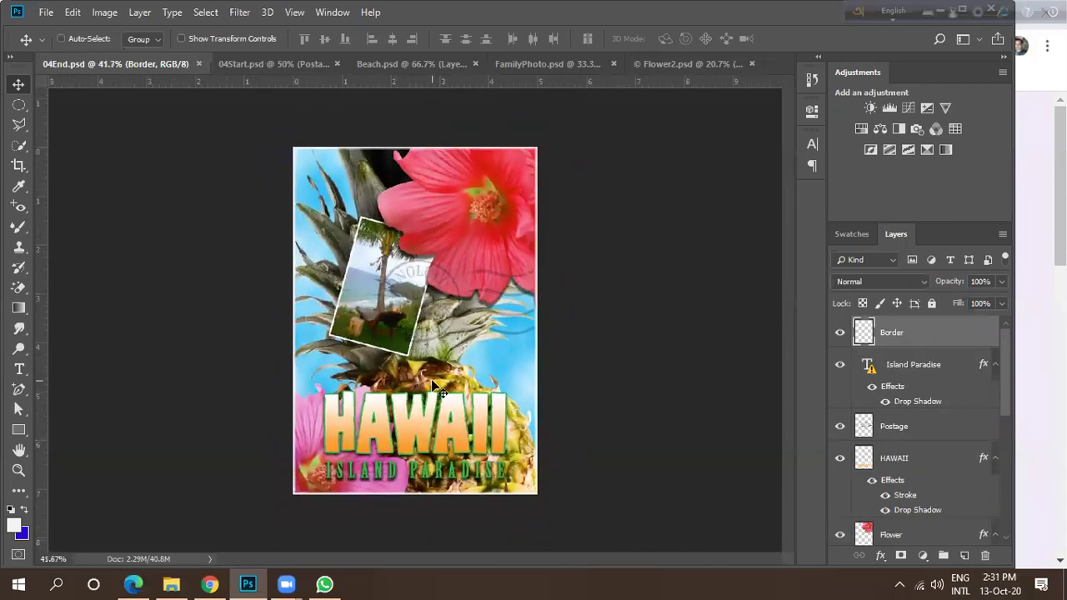
Compare the finished Hawaii postcard in 04End.psd with the starting pineapple image in 04Start.psd, alternating between the two documents.
scroll(422, 287, "up", 5)
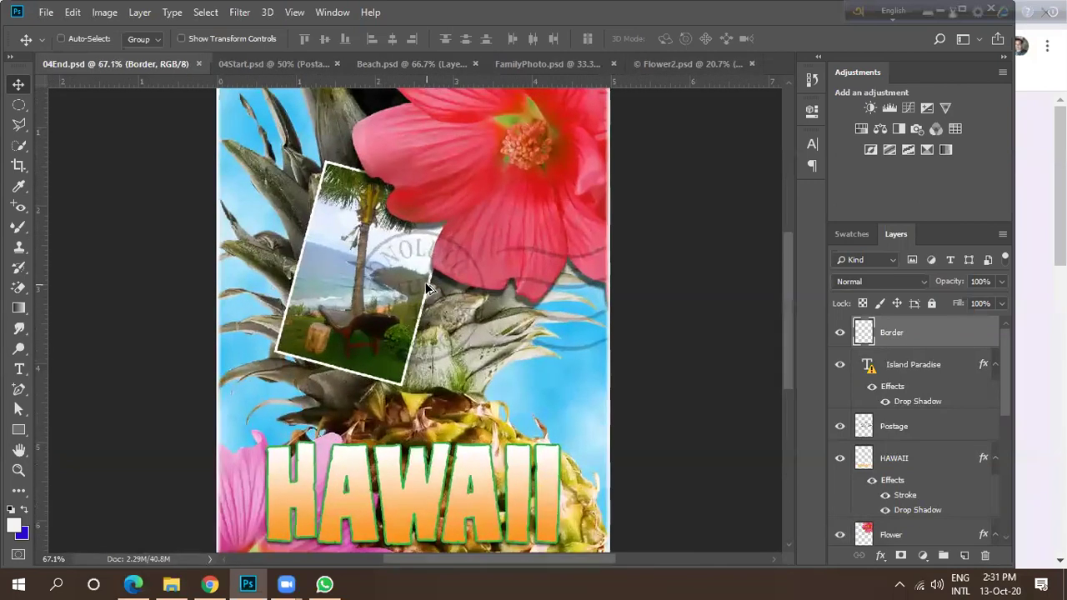
key("ctrl+0")
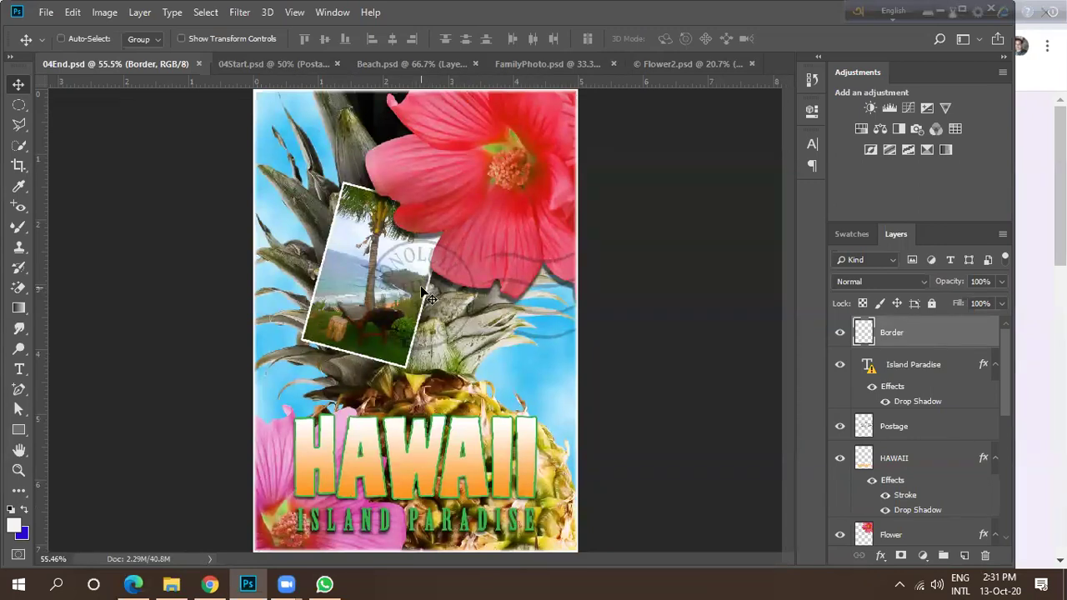
left_click(288, 66)
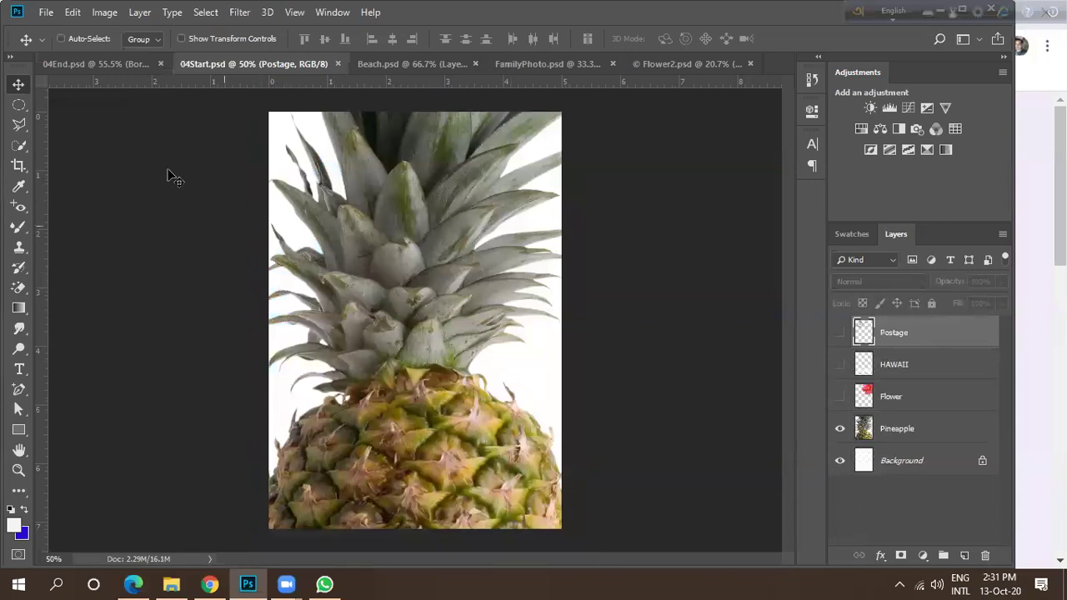
left_click(111, 64)
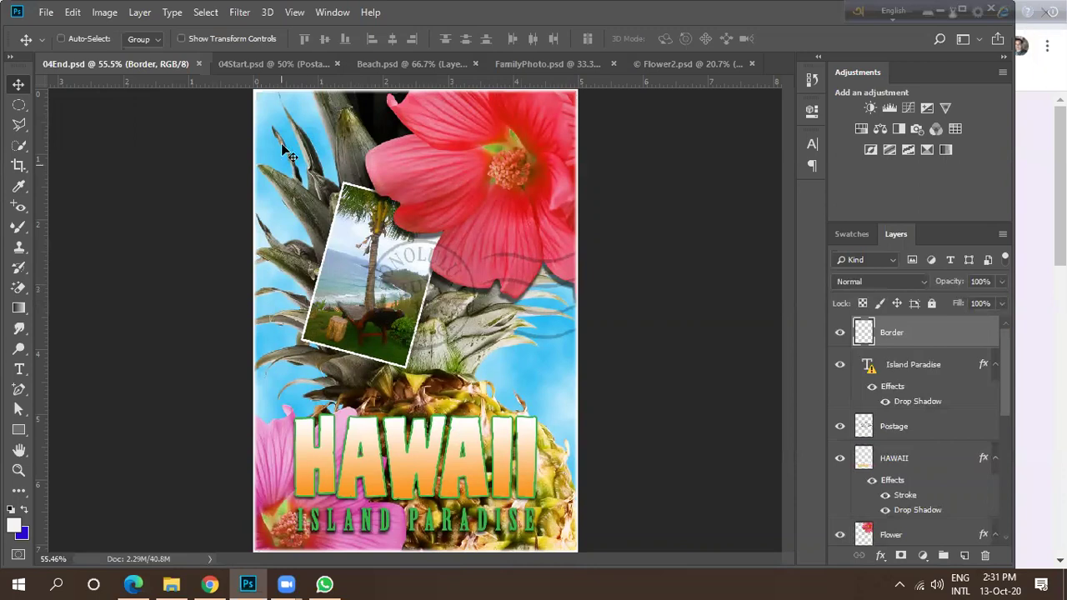
left_click(269, 63)
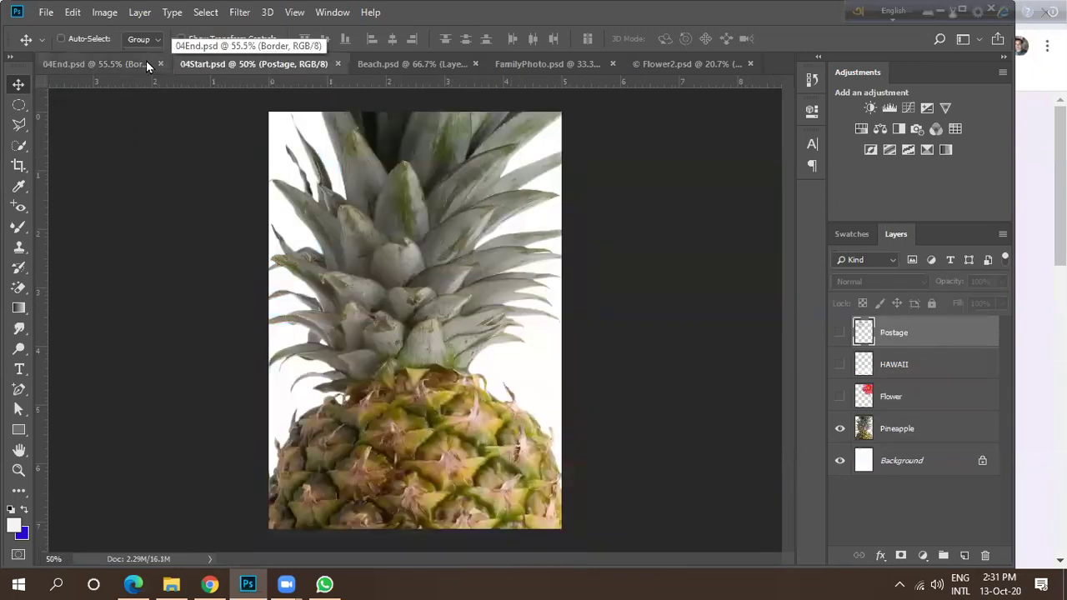
left_click(117, 65)
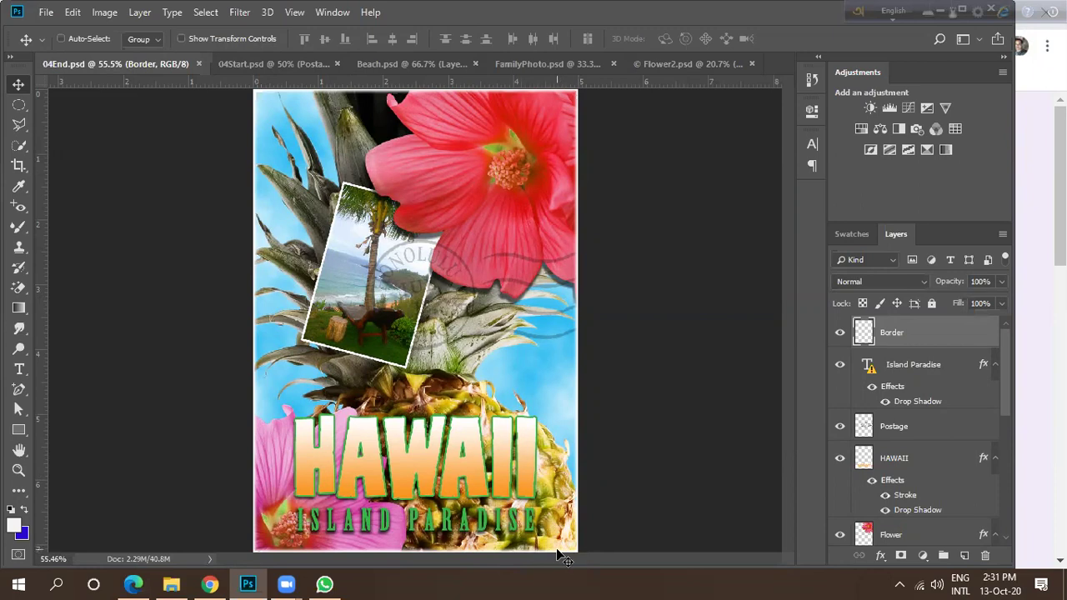
left_click(255, 63)
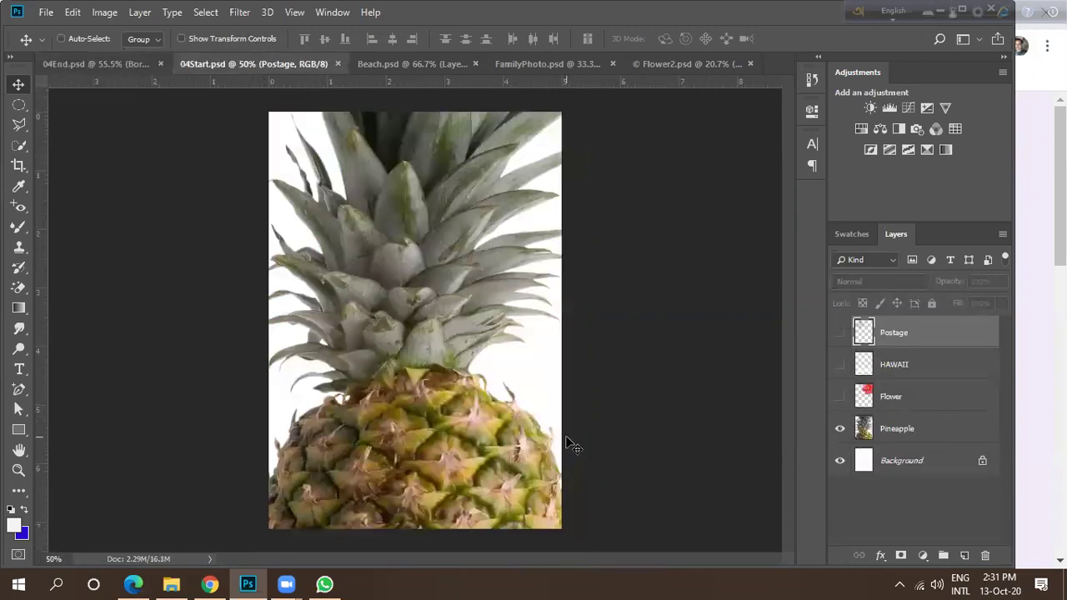
Toggle the visibility of the Flower, HAWAII, Postage and Pineapple layers in 04Start.psd to examine what each one contains.
left_click_drag(444, 470, 442, 387)
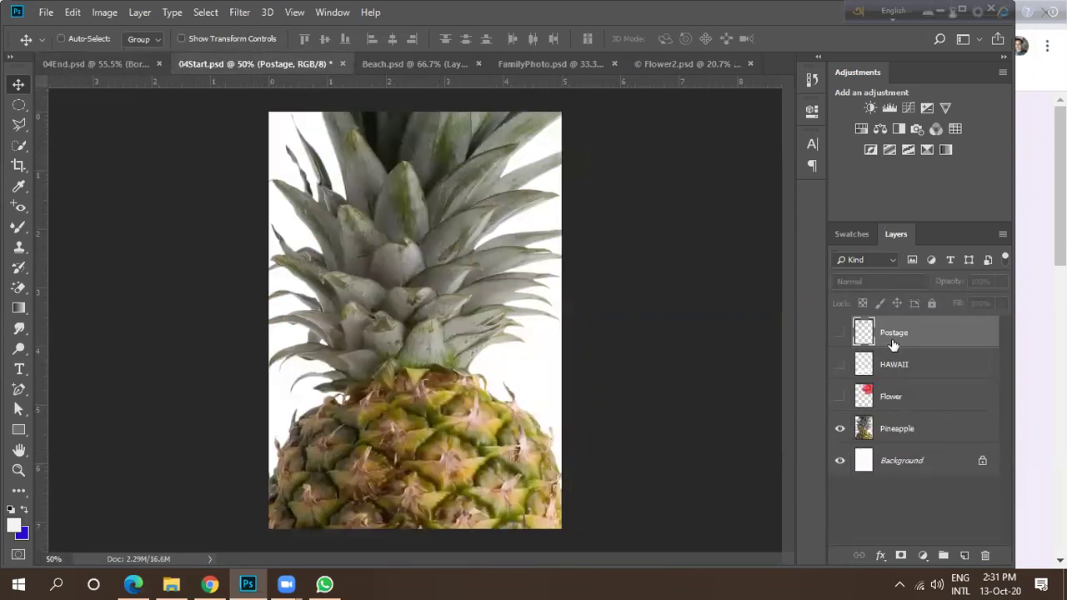
left_click(841, 399)
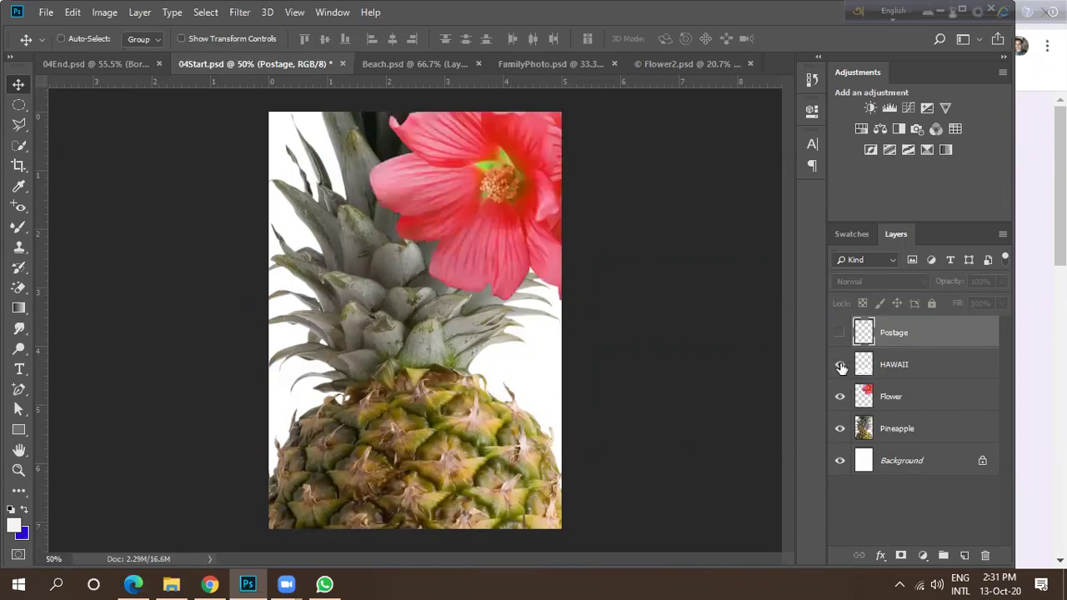
left_click(840, 367)
left_click(840, 332)
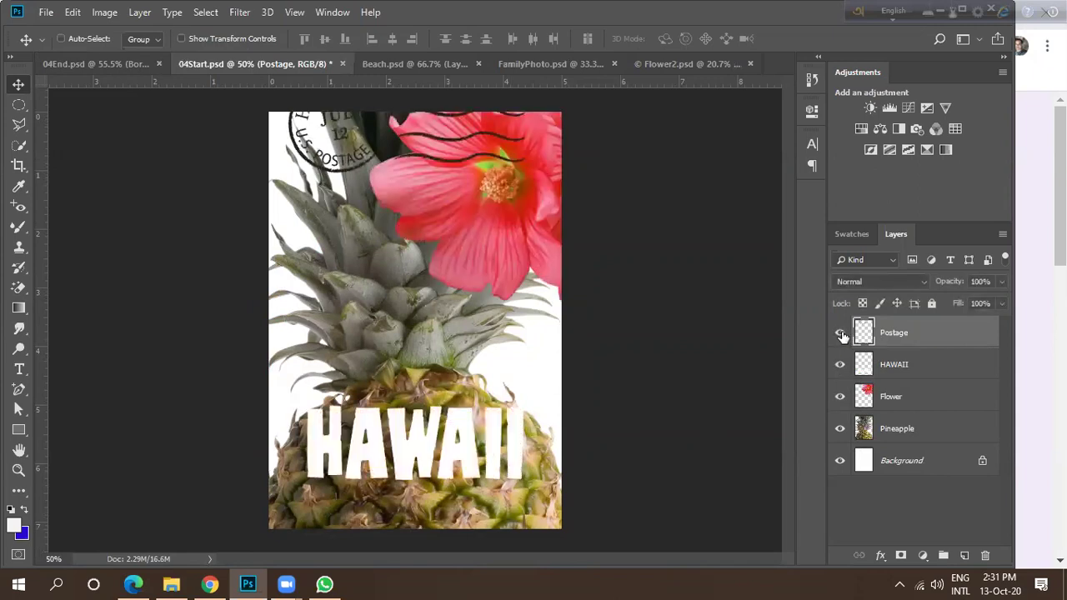
left_click(840, 333)
left_click(840, 367)
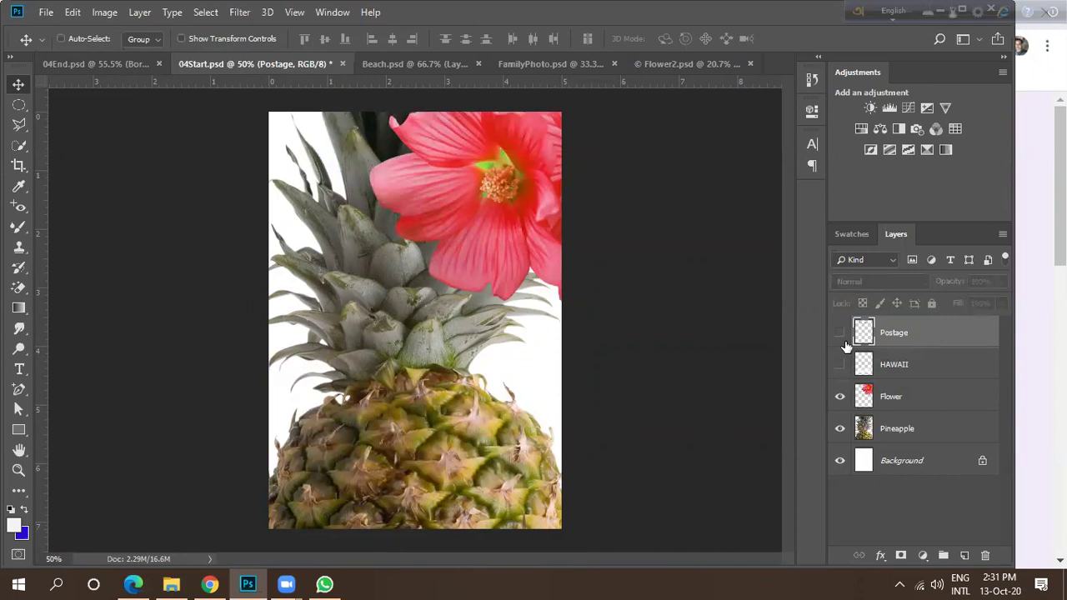
left_click(840, 333)
left_click(840, 333)
left_click(840, 365)
left_click(840, 398)
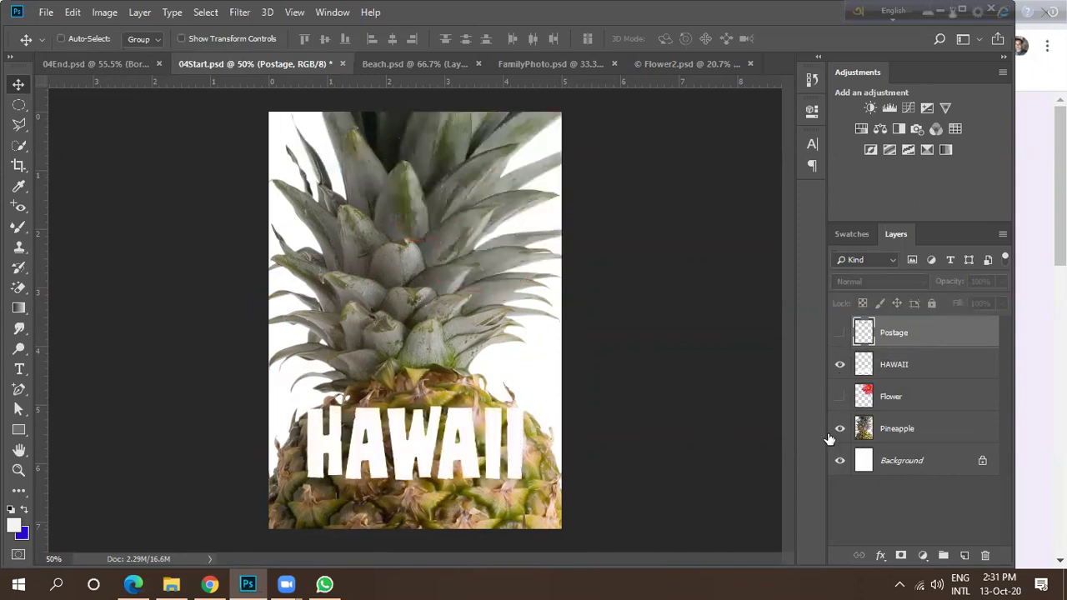
left_click(841, 430)
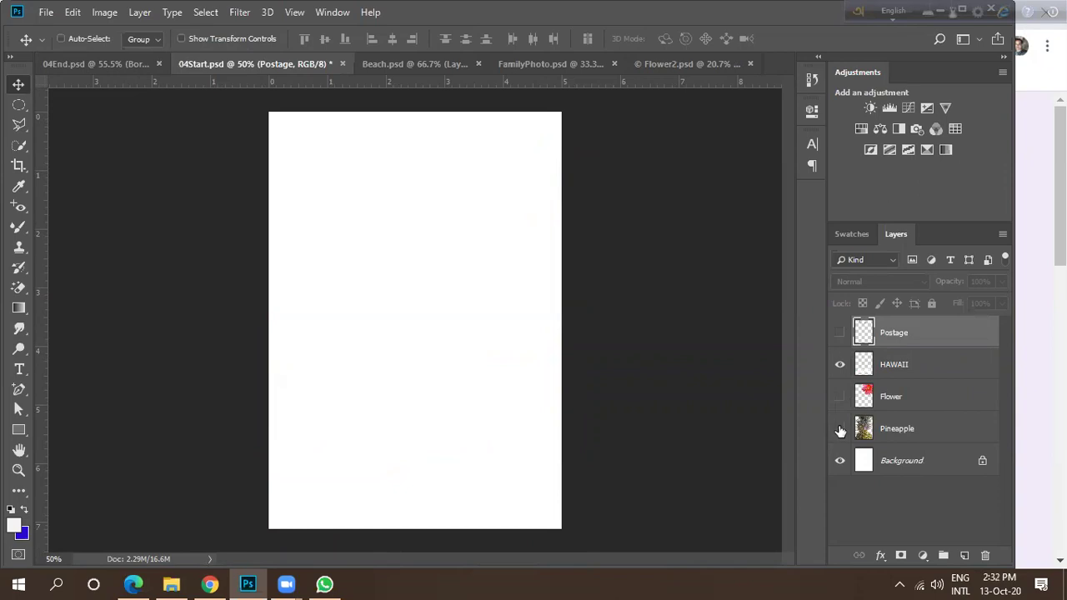
Examine the 04End.psd postcard at several magnifications, focusing on the tilted beach photo and the postmark.
scroll(379, 393, "down", 1)
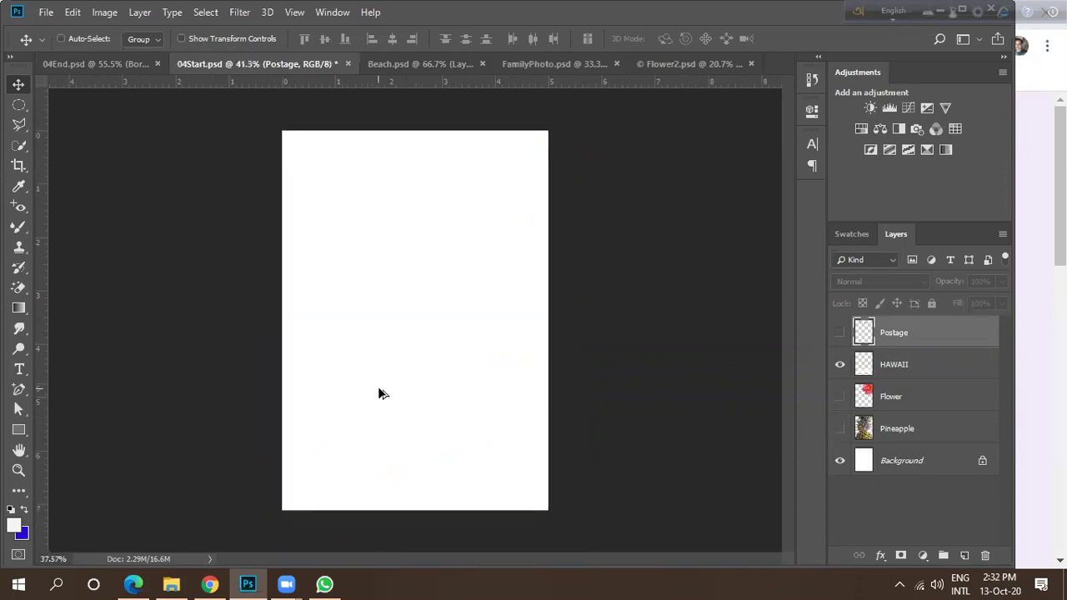
scroll(379, 393, "down", 1)
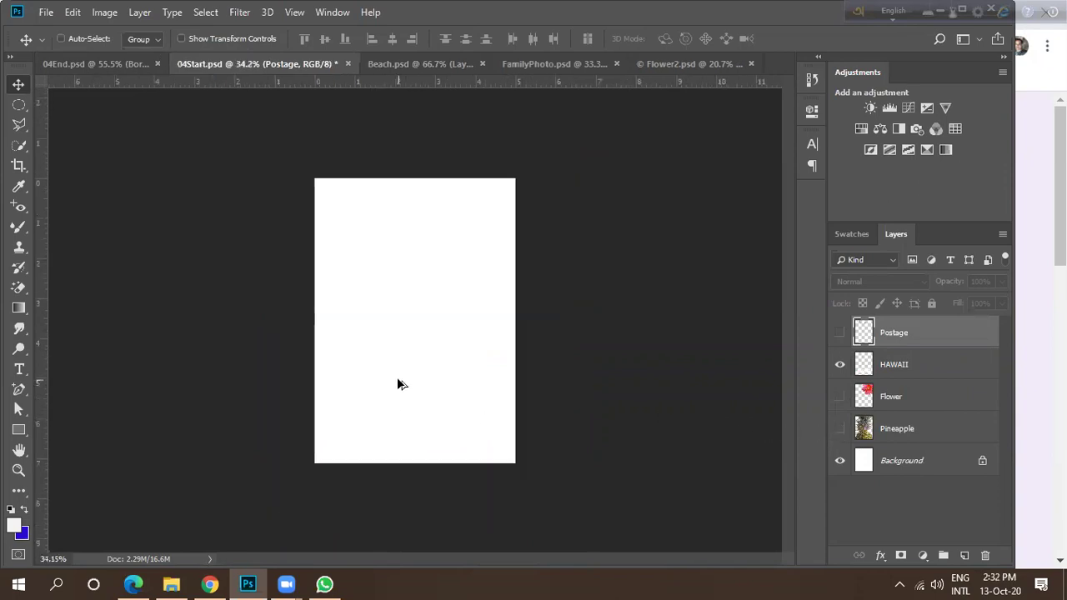
left_click(67, 64)
scroll(338, 320, "down", 1)
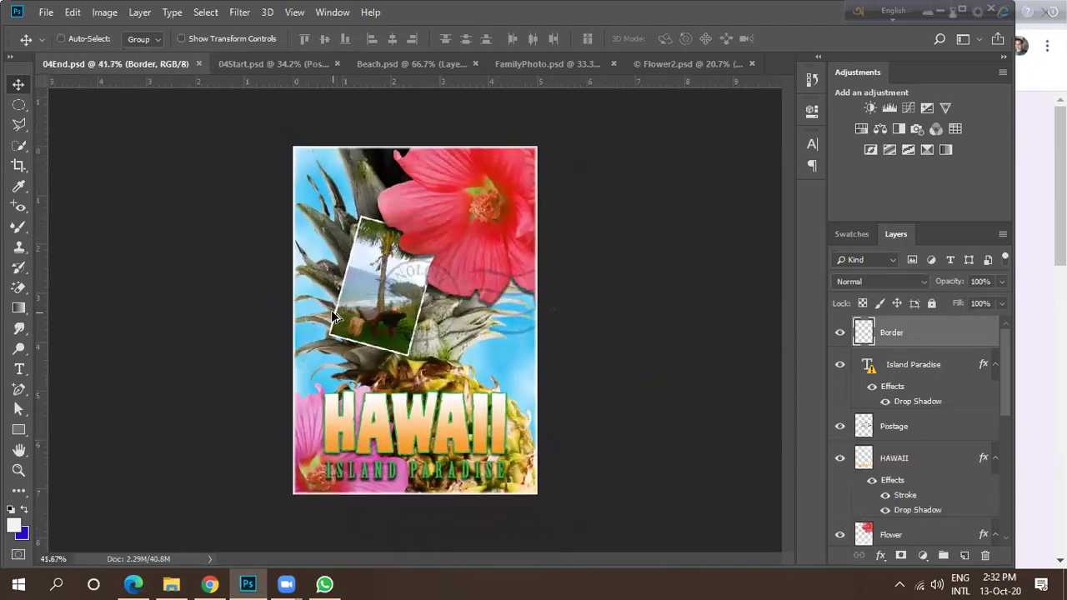
scroll(338, 320, "down", 1)
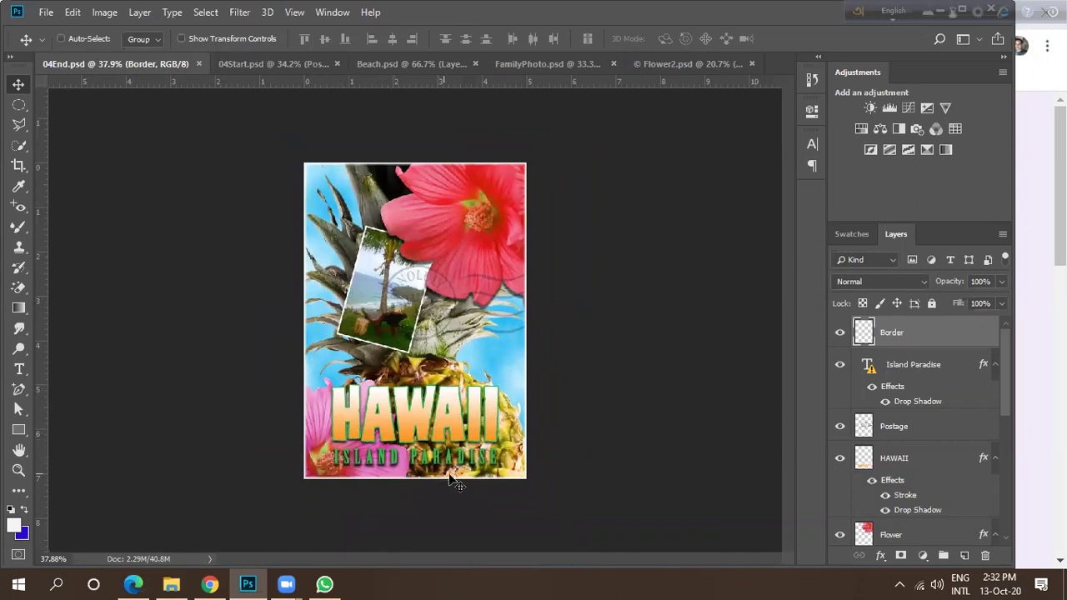
scroll(450, 475, "up", 2)
scroll(457, 435, "down", 2)
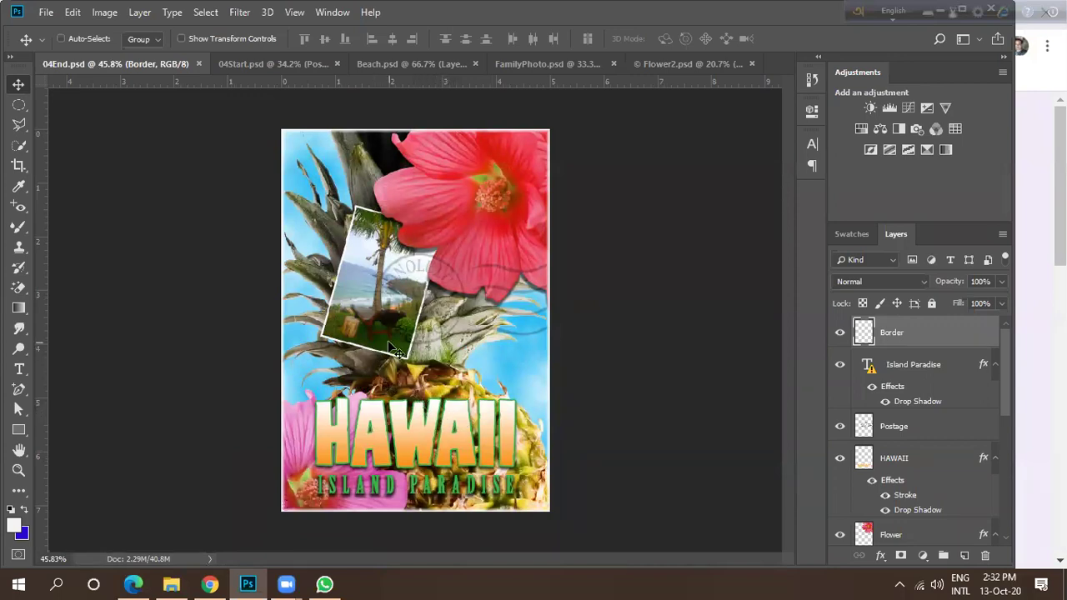
scroll(359, 263, "up", 4)
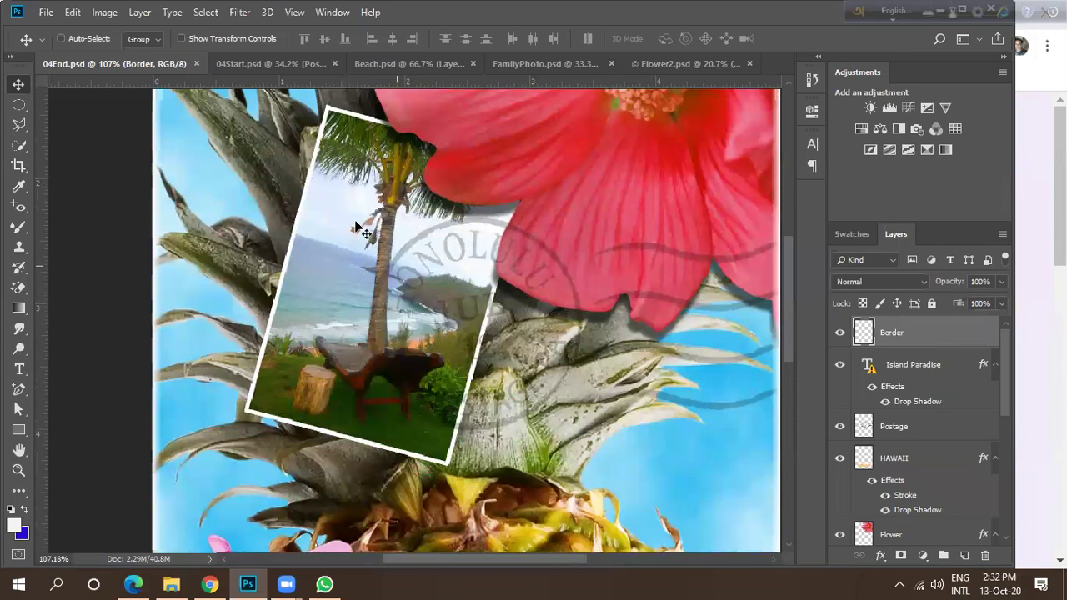
scroll(336, 360, "down", 1)
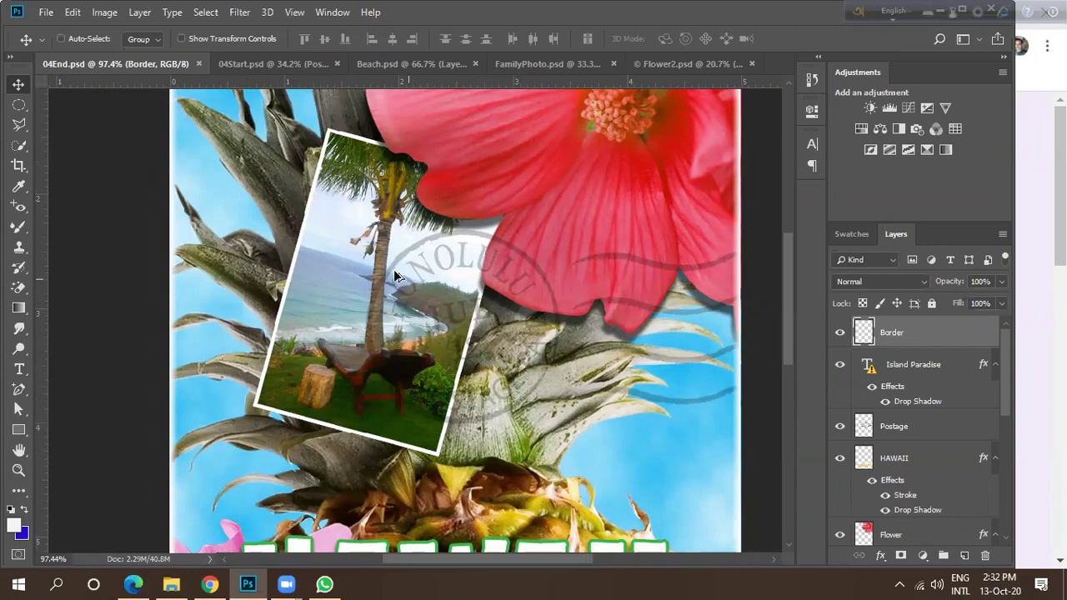
scroll(391, 271, "down", 1)
Compare the beach source photo in Beach.psd with the 04Start.psd canvas.
left_click(388, 69)
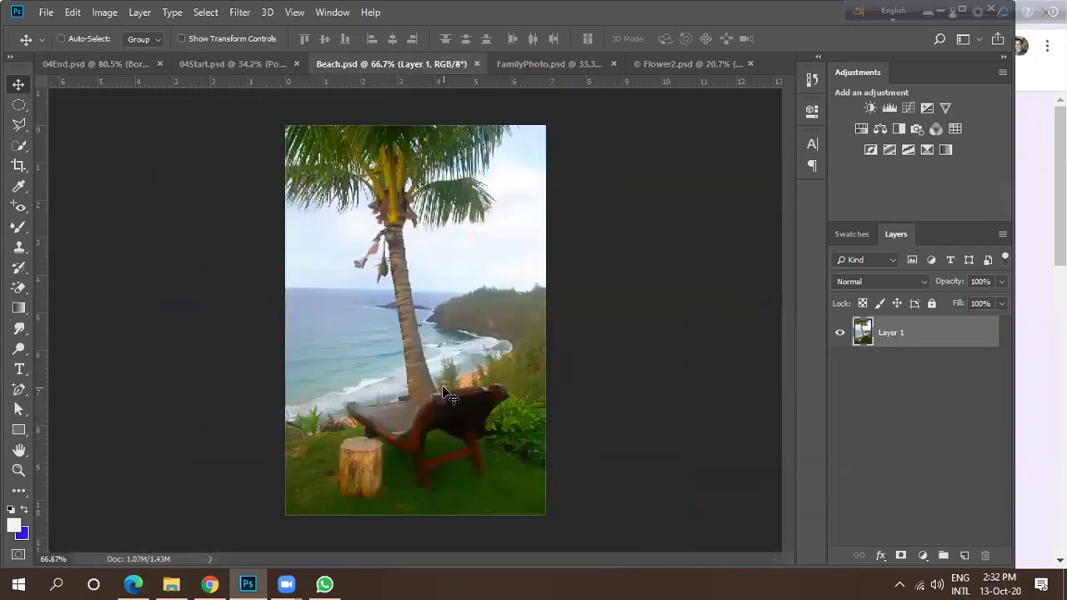
left_click(248, 64)
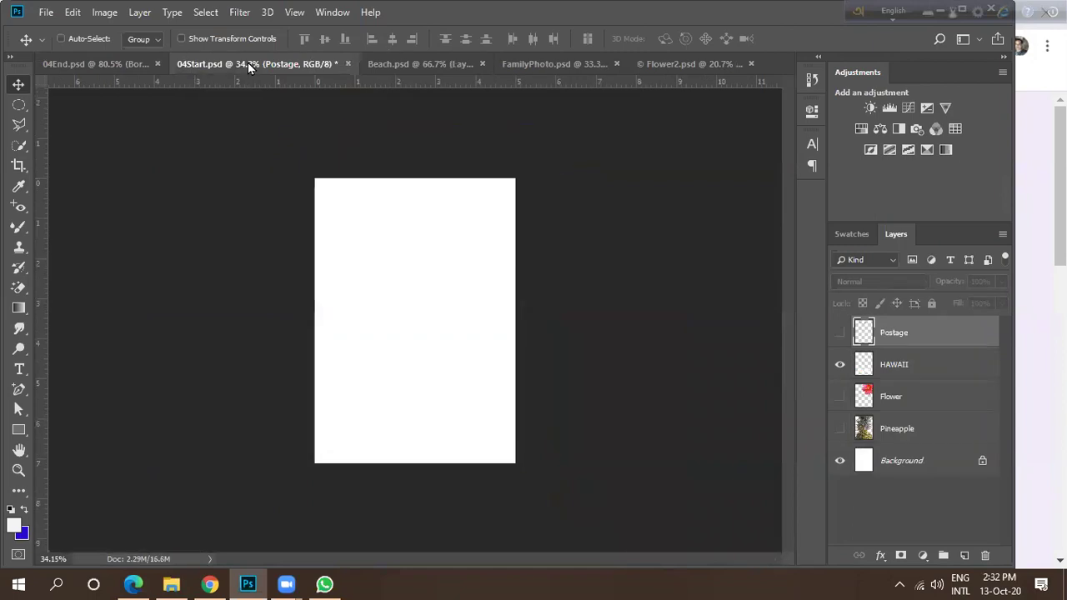
left_click(405, 62)
left_click(259, 64)
In 04Start.psd, show the Pineapple layer, hide HAWAII and shift the pineapple slightly upward, checking the placement against 04End.psd.
left_click(840, 430)
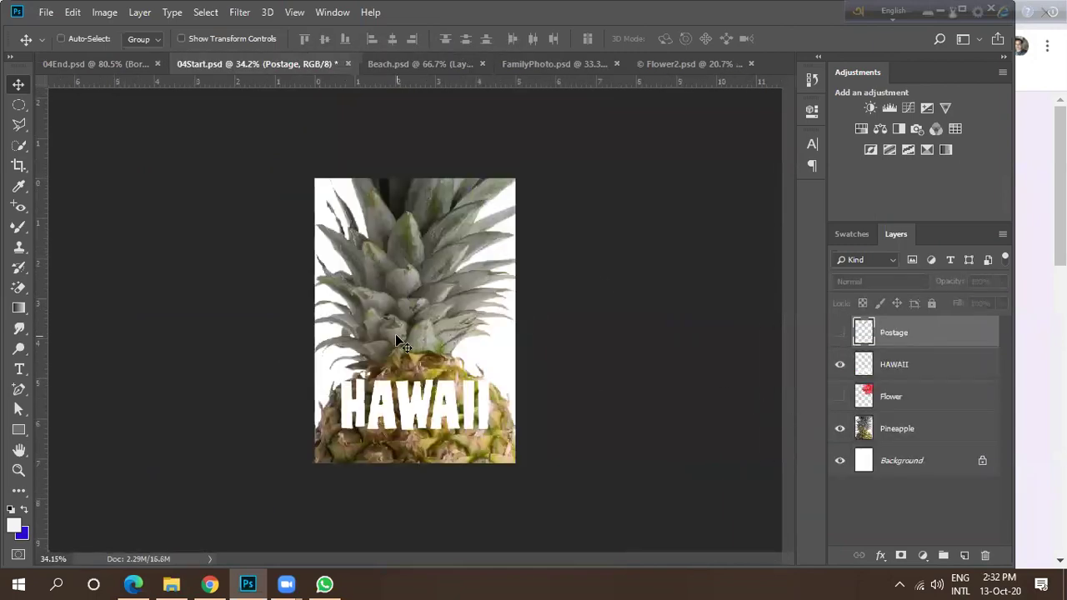
left_click(840, 368)
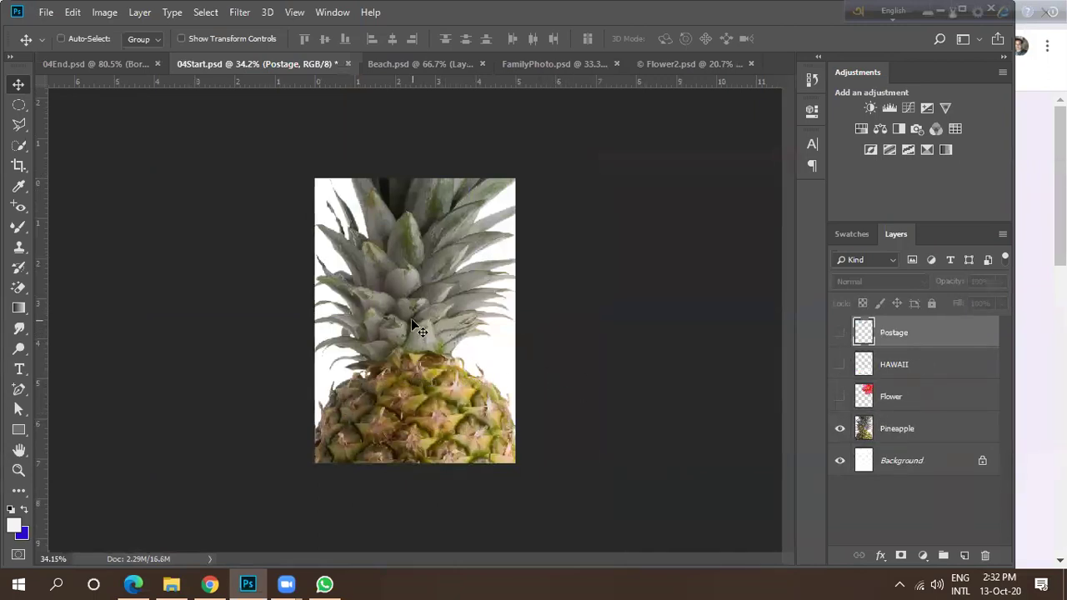
left_click(938, 432)
left_click_drag(409, 364, 405, 337)
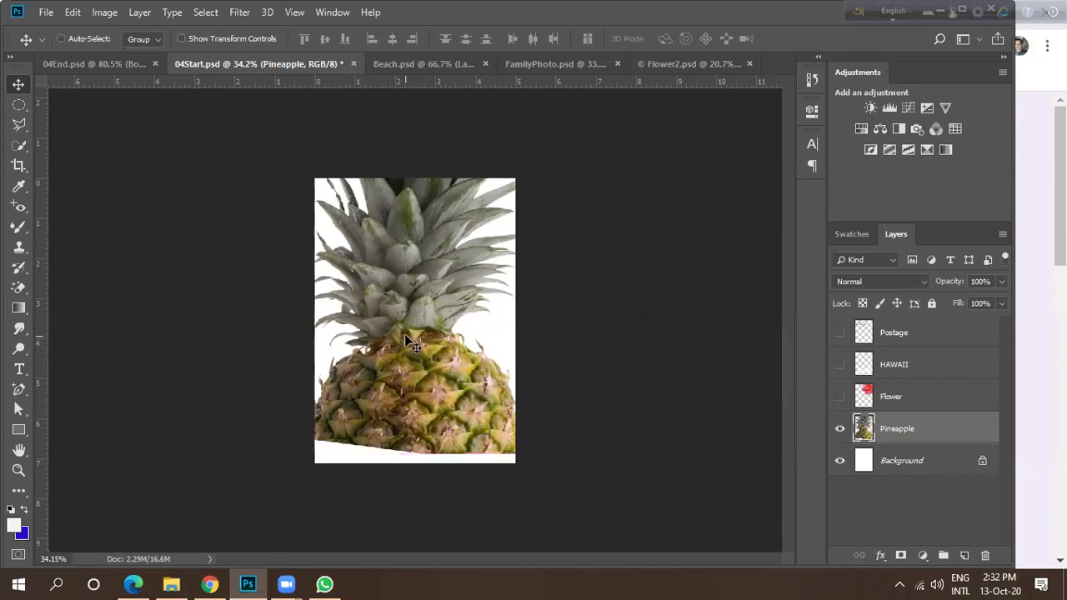
left_click(98, 65)
key("ctrl+0")
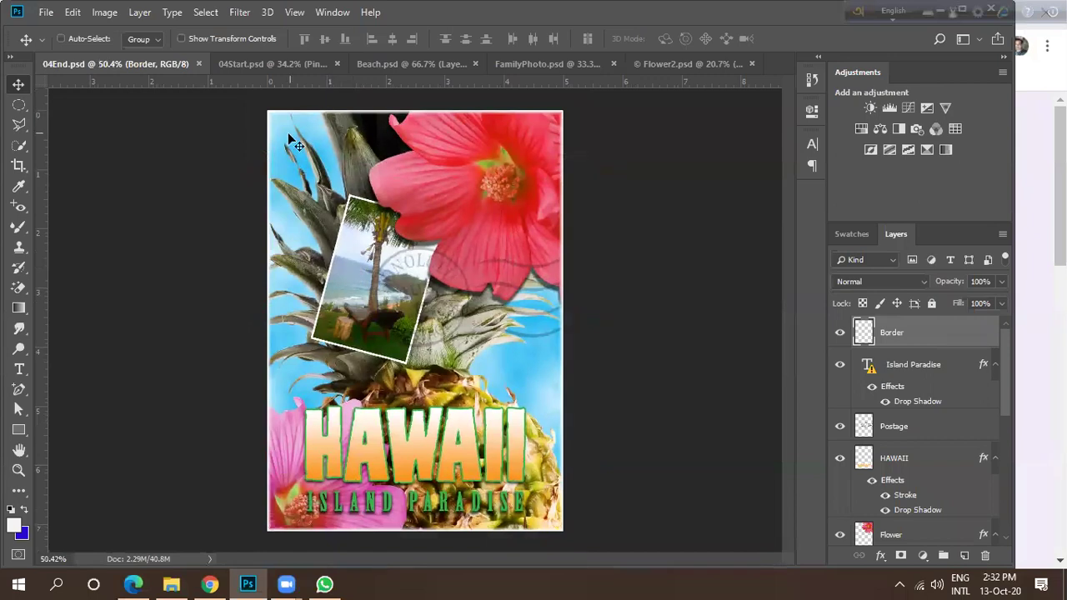
Free-transform the Pineapple layer in 04Start.psd, rotating it about -6.22° and scaling it to about 92% width and 87% height.
left_click(251, 66)
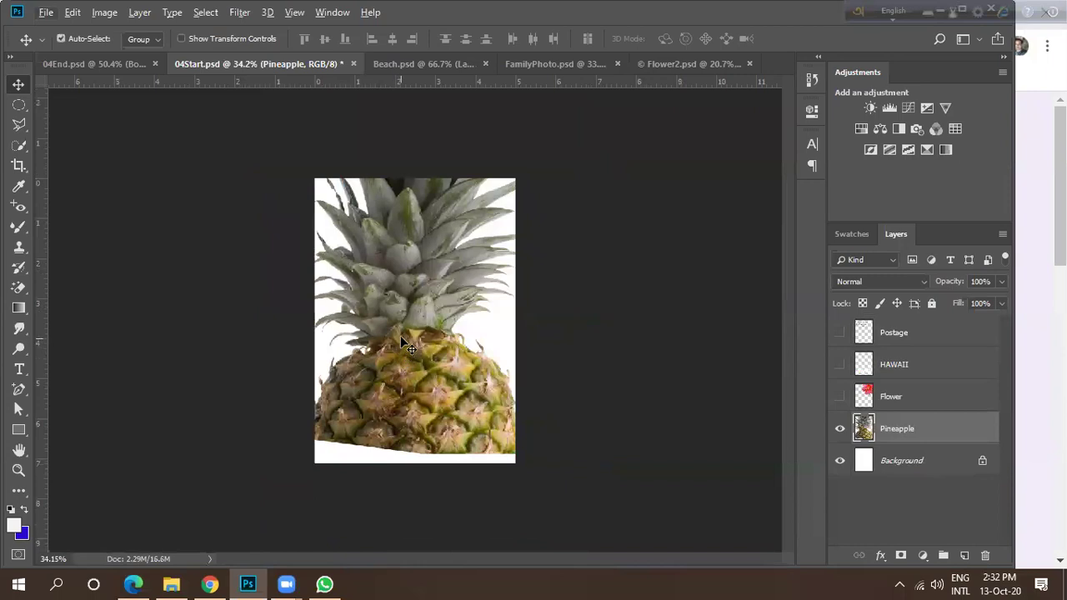
key("ctrl+t")
left_click_drag(599, 460, 638, 441)
left_click_drag(468, 419, 455, 427)
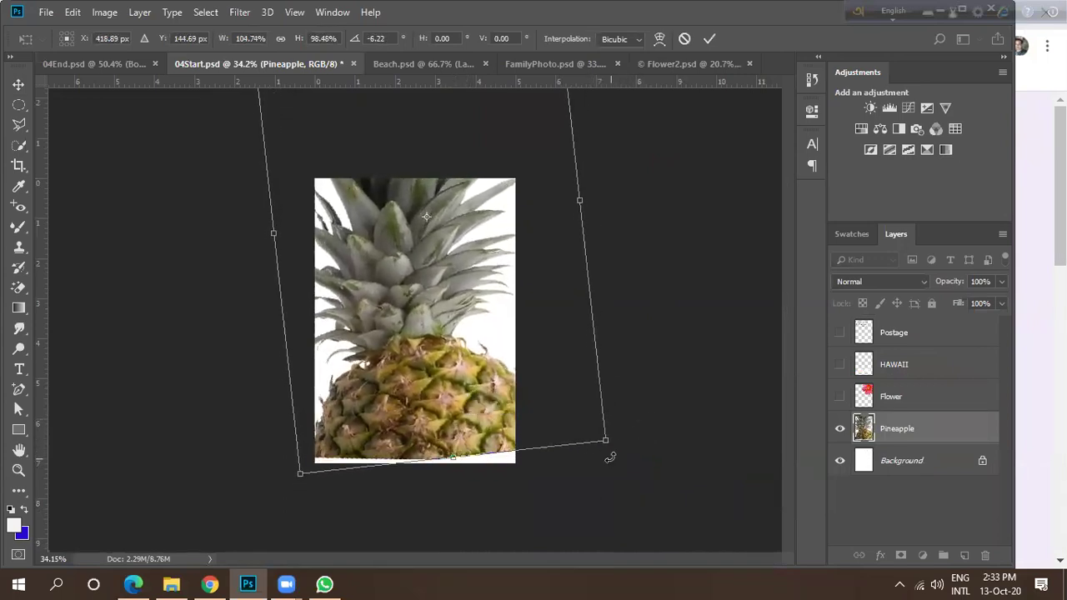
left_click_drag(597, 446, 571, 399)
left_click_drag(445, 388, 435, 401)
left_click_drag(562, 415, 577, 427)
left_click_drag(458, 409, 456, 413)
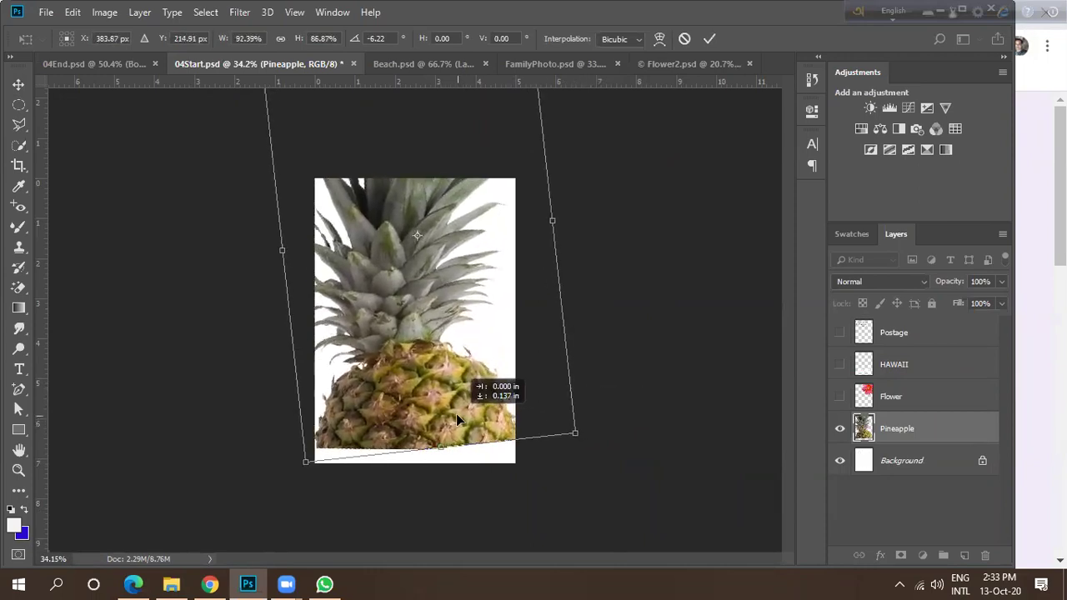
left_click(707, 40)
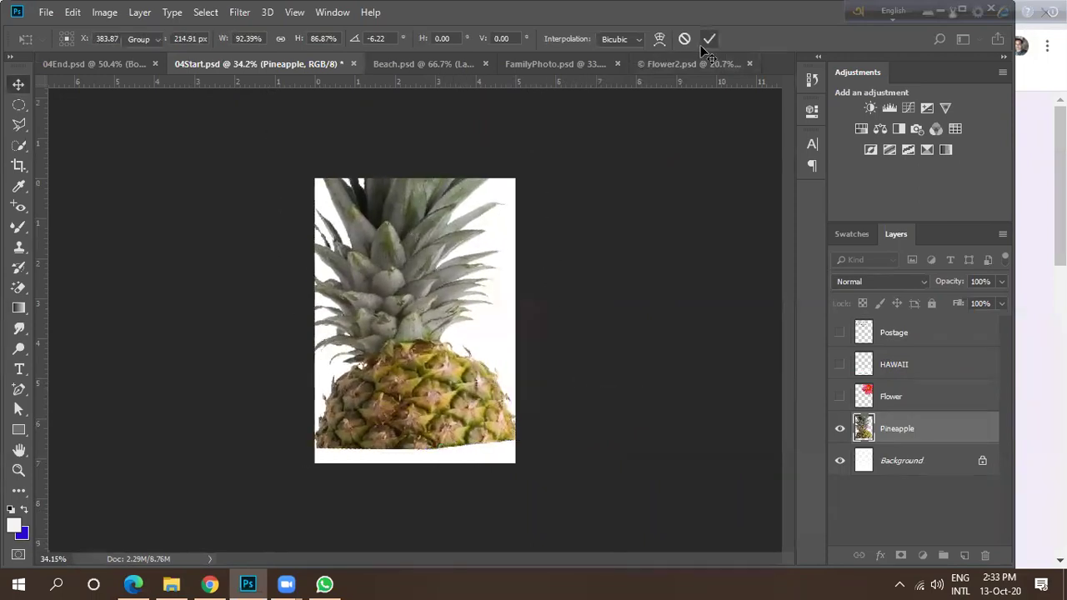
Duplicate the Pineapple layer, scale the copy to about 117% and position it to cover the bottom of the canvas.
left_click_drag(389, 426, 482, 403)
key("ctrl+plus")
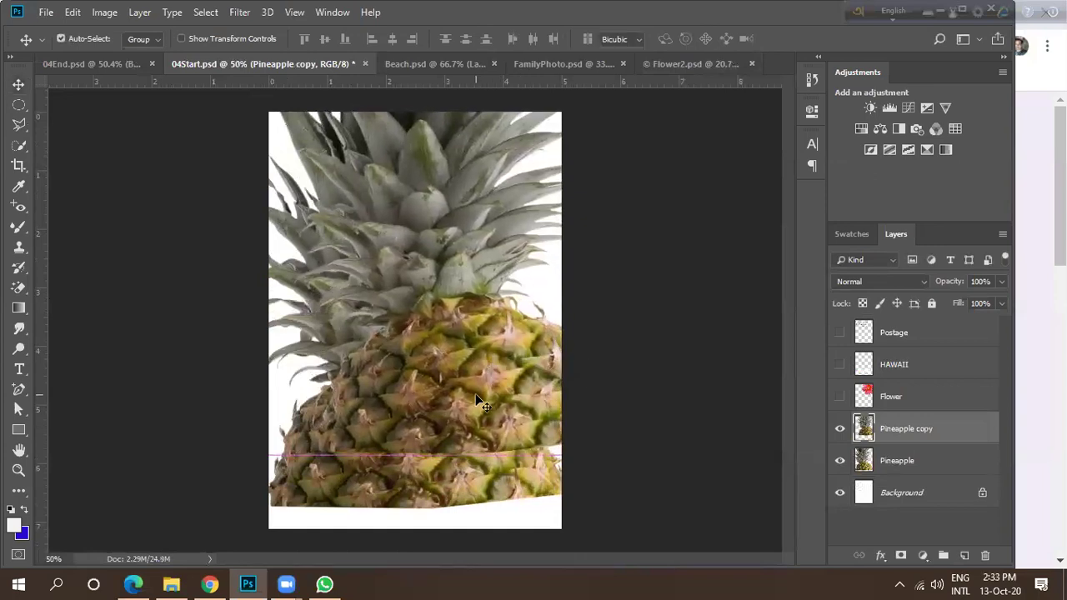
key("ctrl+t")
left_click_drag(673, 458, 699, 492)
left_click_drag(496, 430, 459, 462)
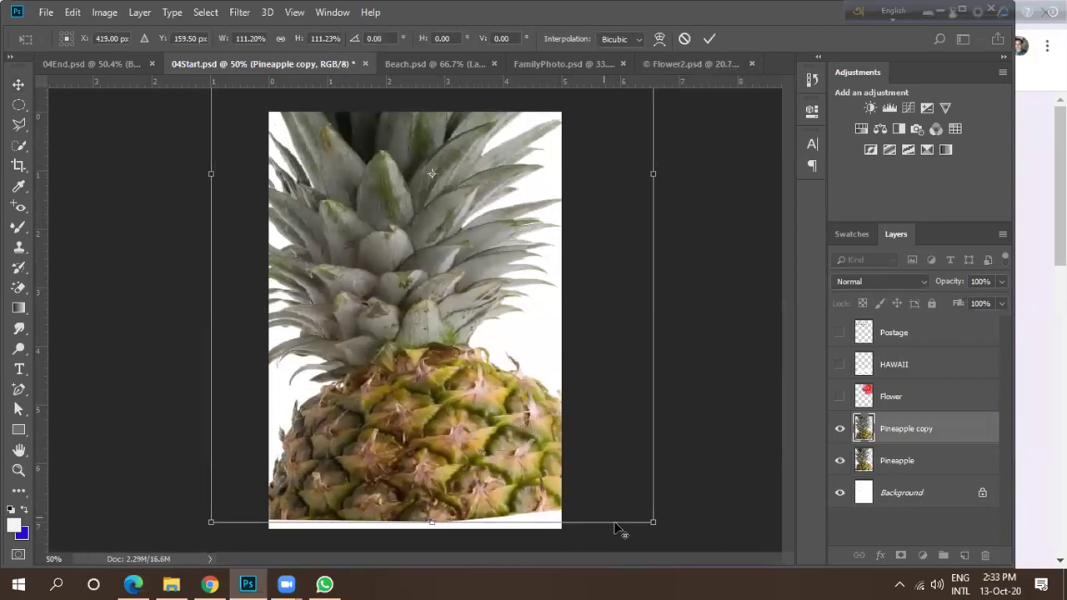
left_click_drag(657, 523, 674, 540)
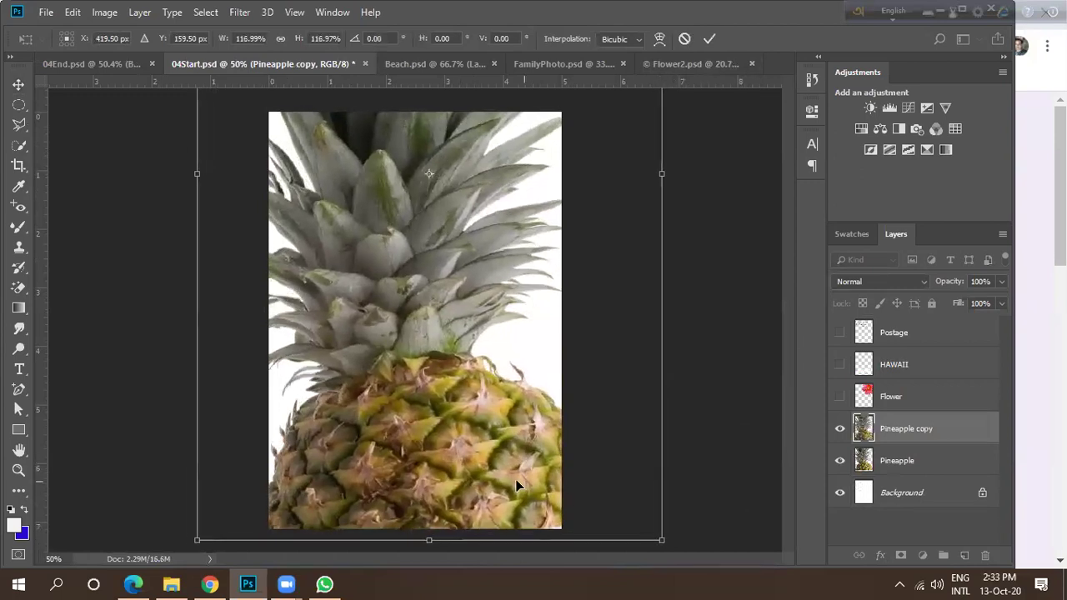
left_click_drag(524, 479, 511, 481)
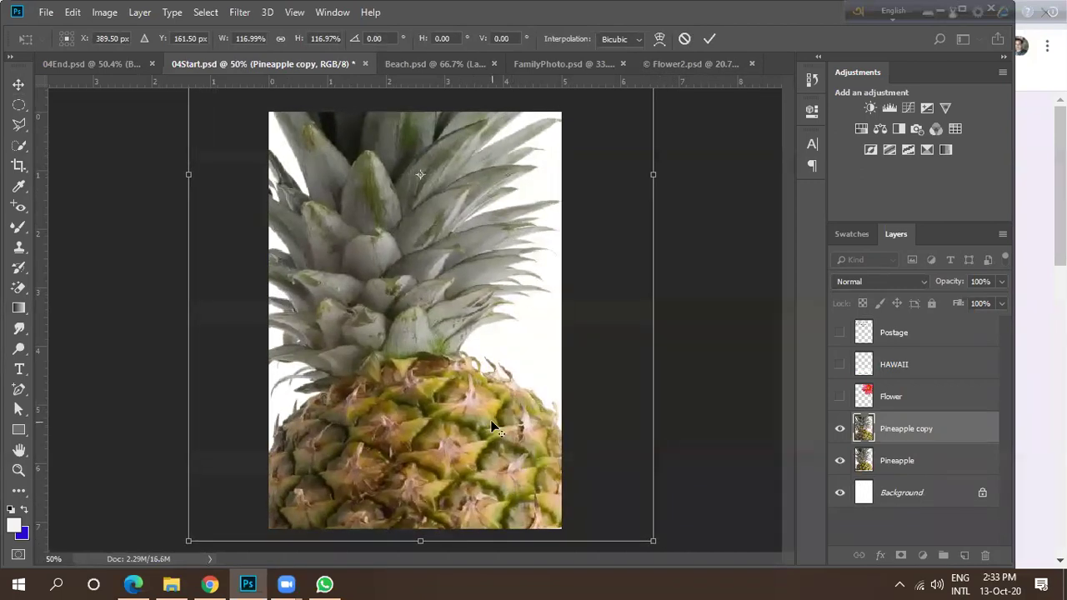
scroll(493, 427, "down", 3)
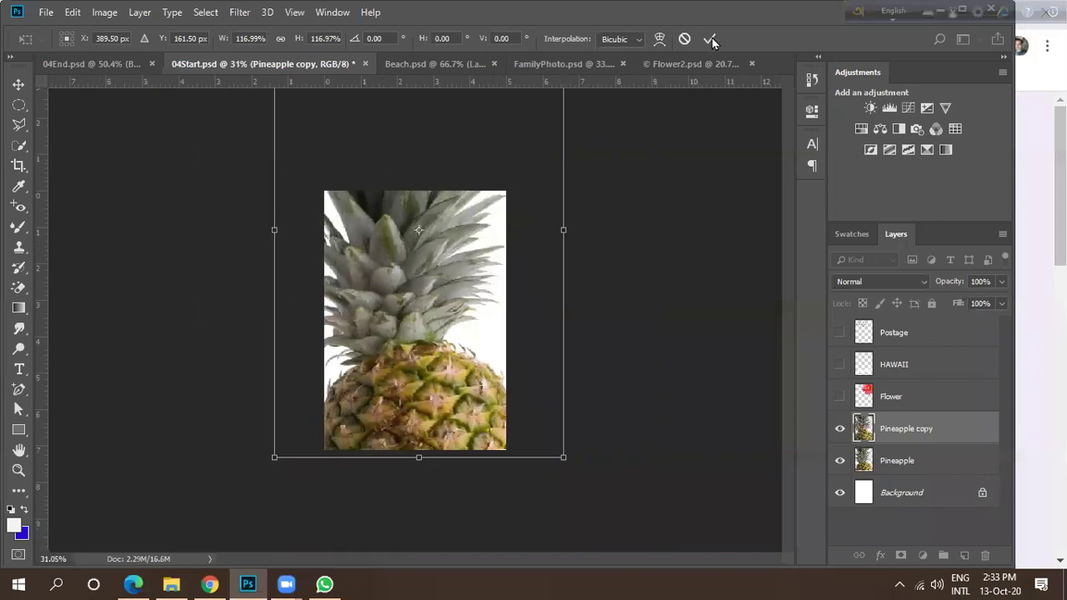
Apply the transform to the Pineapple copy layer and merge it with the Pineapple layer.
left_click(710, 39)
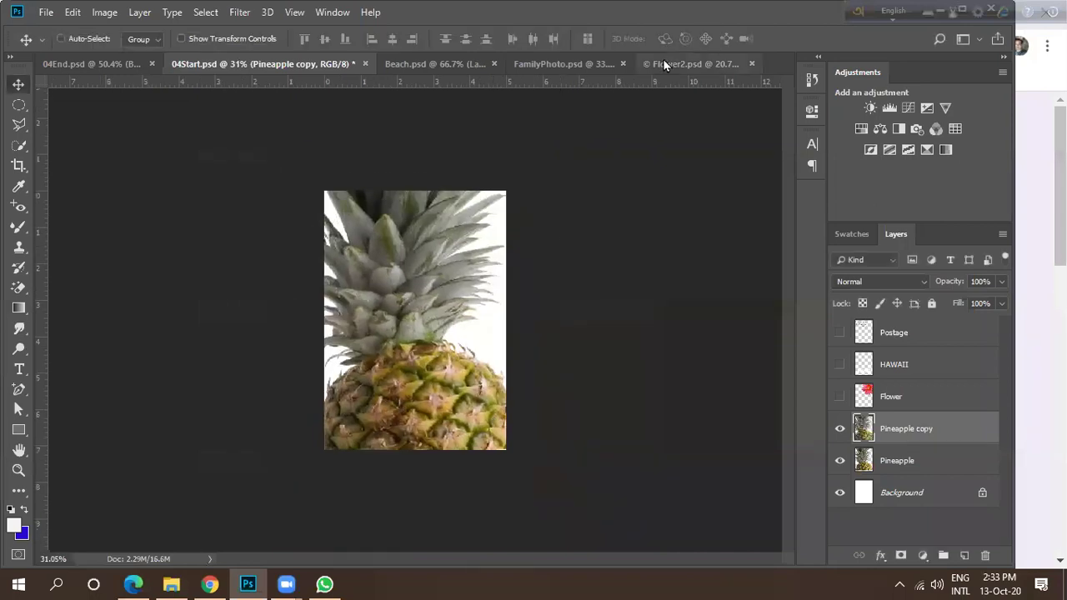
left_click(894, 471, "shift")
right_click(895, 450)
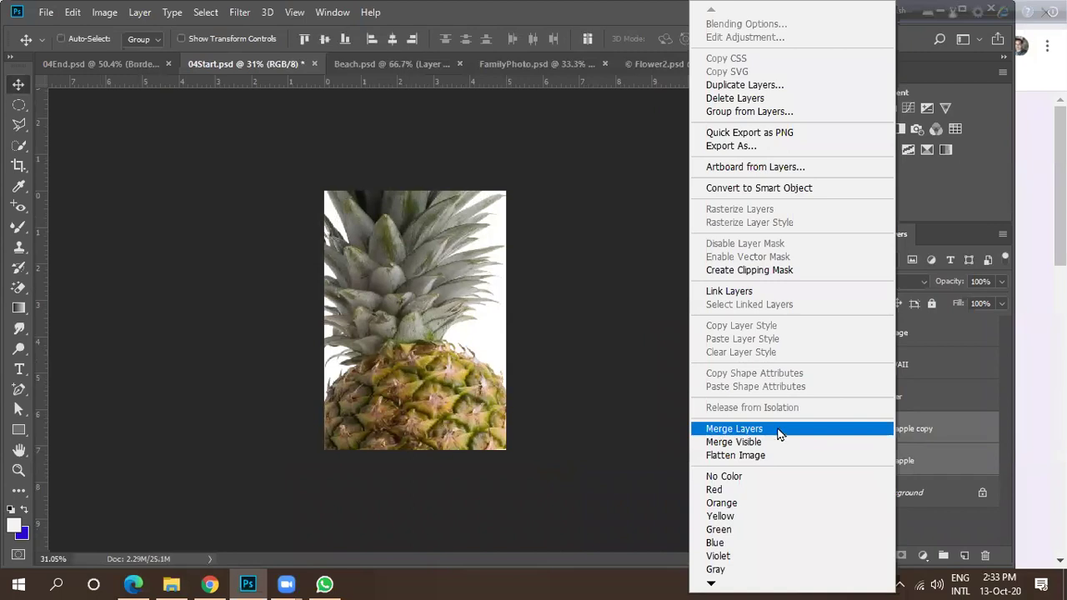
left_click(762, 429)
Check the merged pineapple layer by toggling its visibility, and compare it with the finished composition in 04End.psd.
left_click(841, 431)
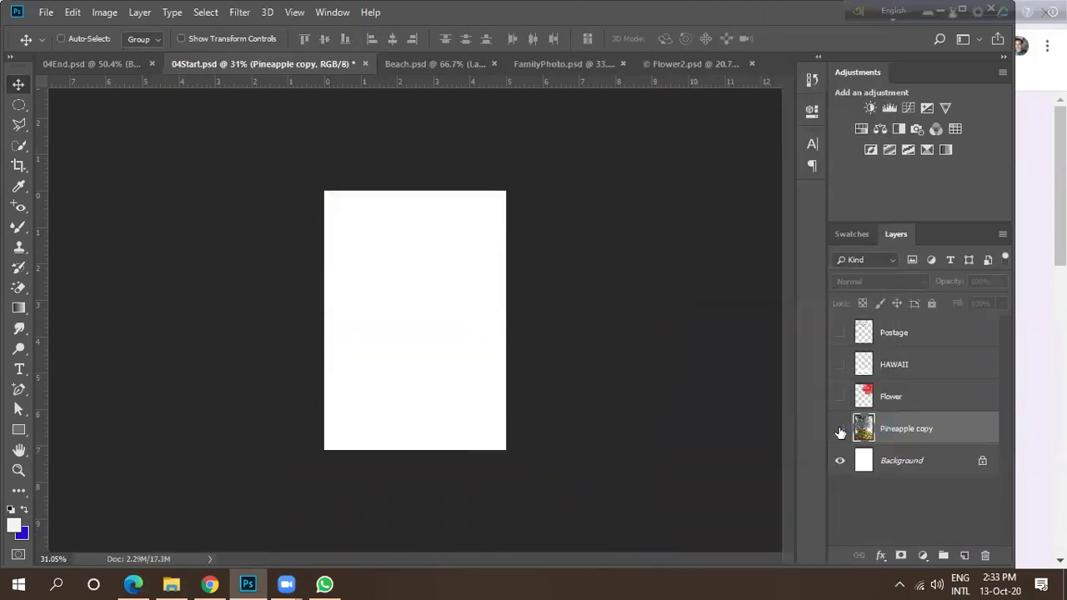
left_click(840, 431)
left_click(841, 431)
left_click(841, 431)
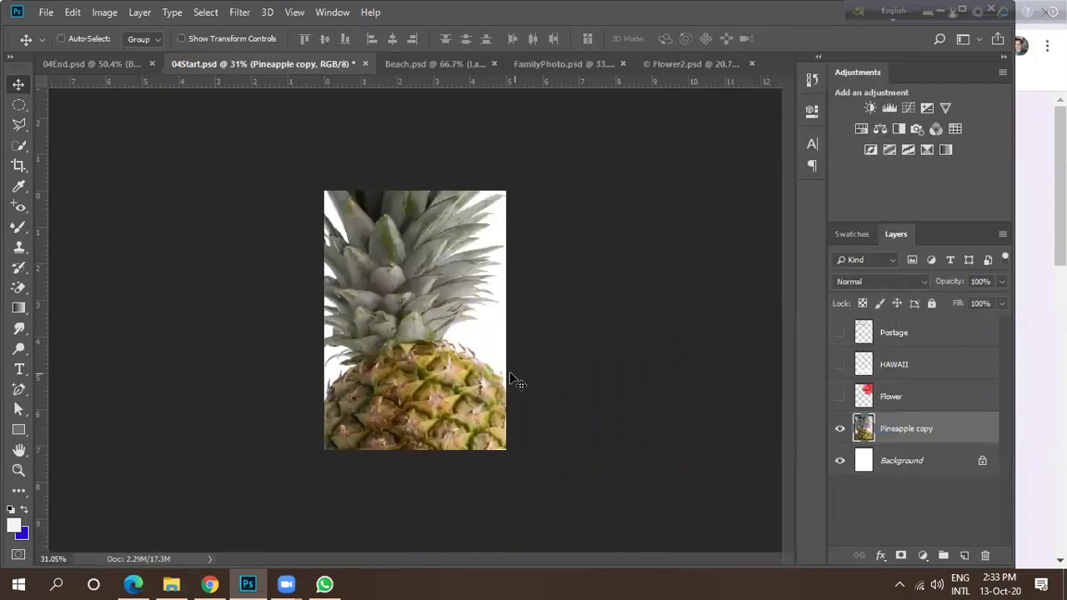
scroll(450, 371, "up", 2)
scroll(421, 346, "down", 2)
left_click(74, 63)
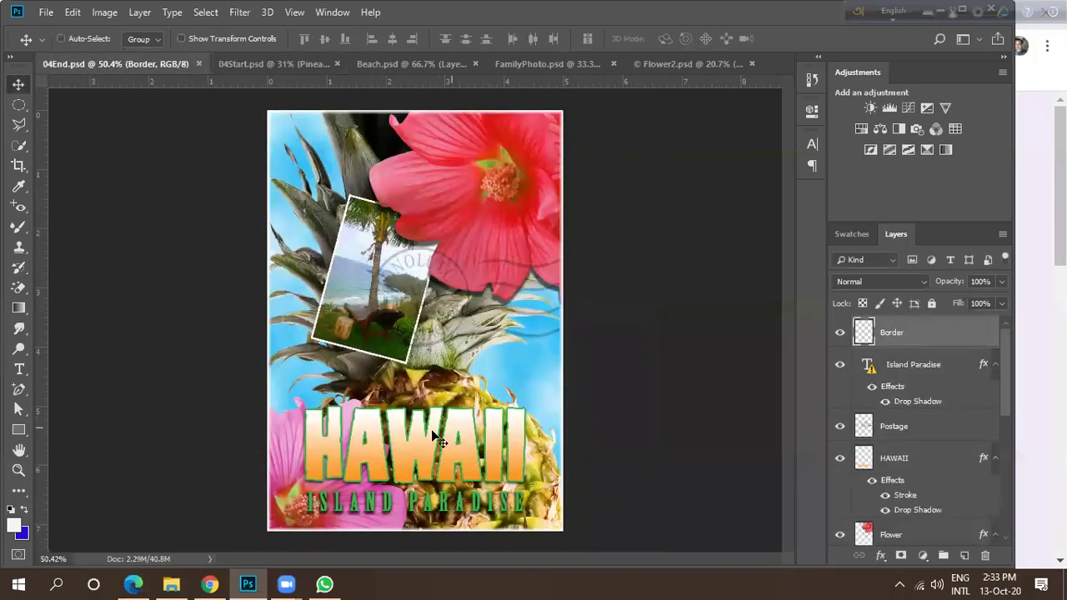
left_click(275, 63)
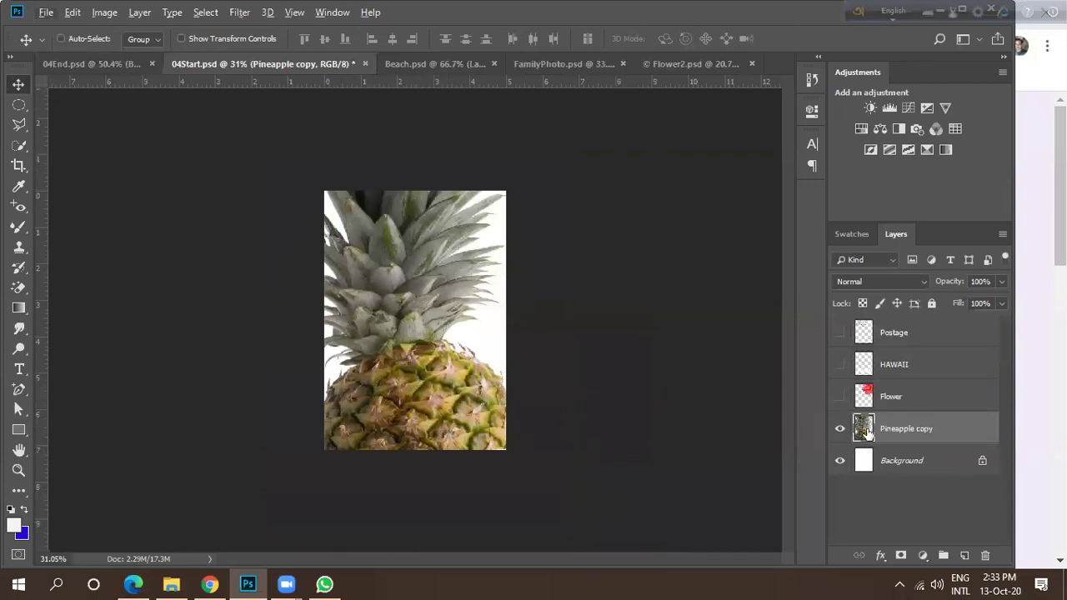
Add a Brightness/Contrast adjustment with brightness 43 and contrast 16, clipped to the Pineapple copy layer.
left_click(923, 556)
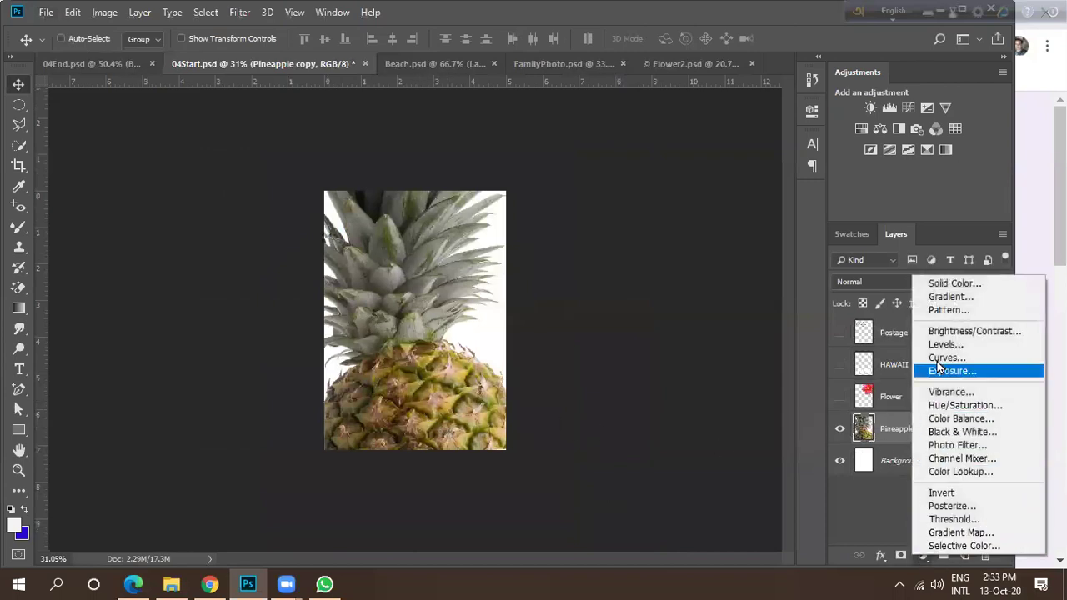
left_click(933, 331)
left_click_drag(699, 195, 717, 196)
left_click_drag(704, 232, 722, 198)
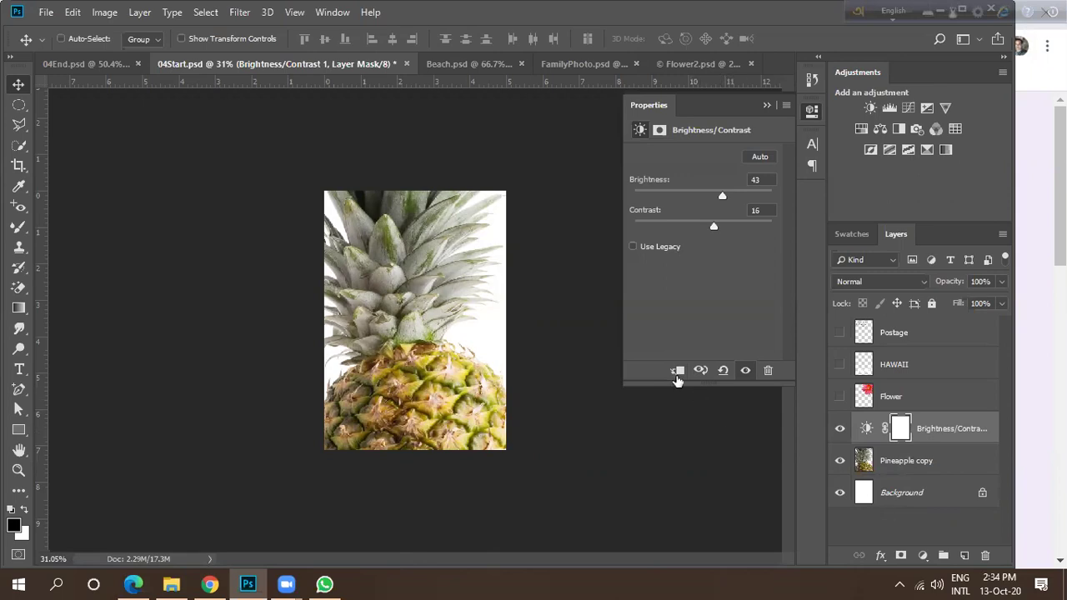
left_click(676, 371)
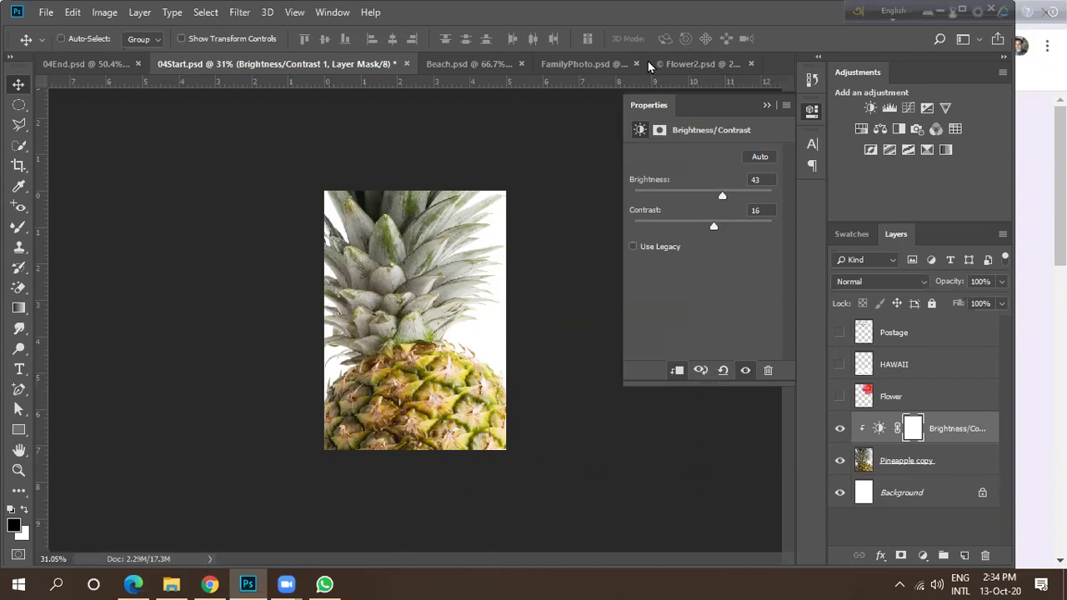
left_click(393, 287)
scroll(381, 301, "up", 2)
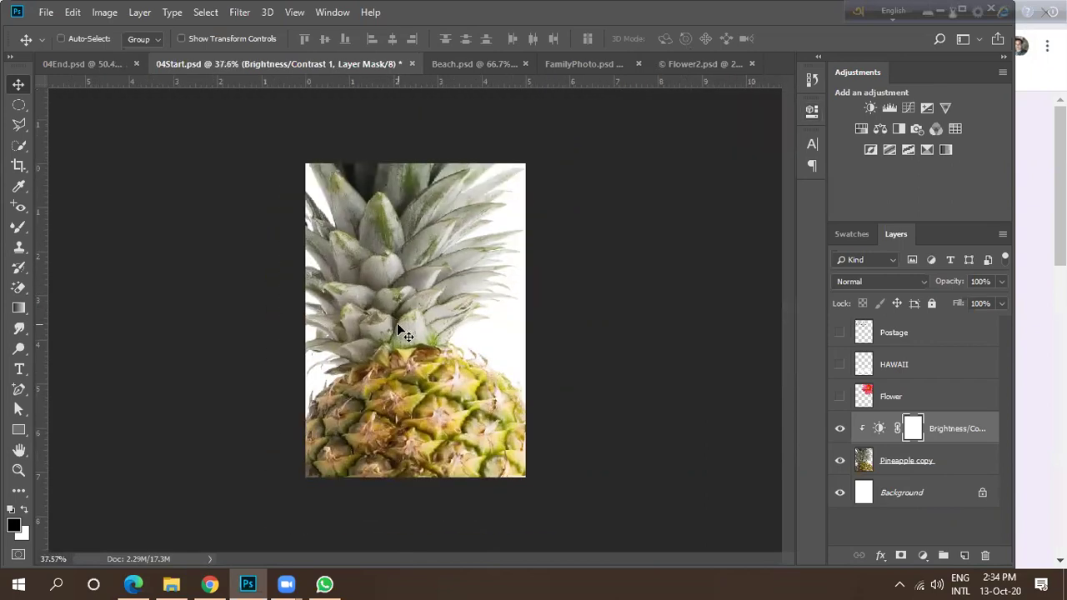
key("ctrl+t")
left_click(489, 231)
key("ctrl+t")
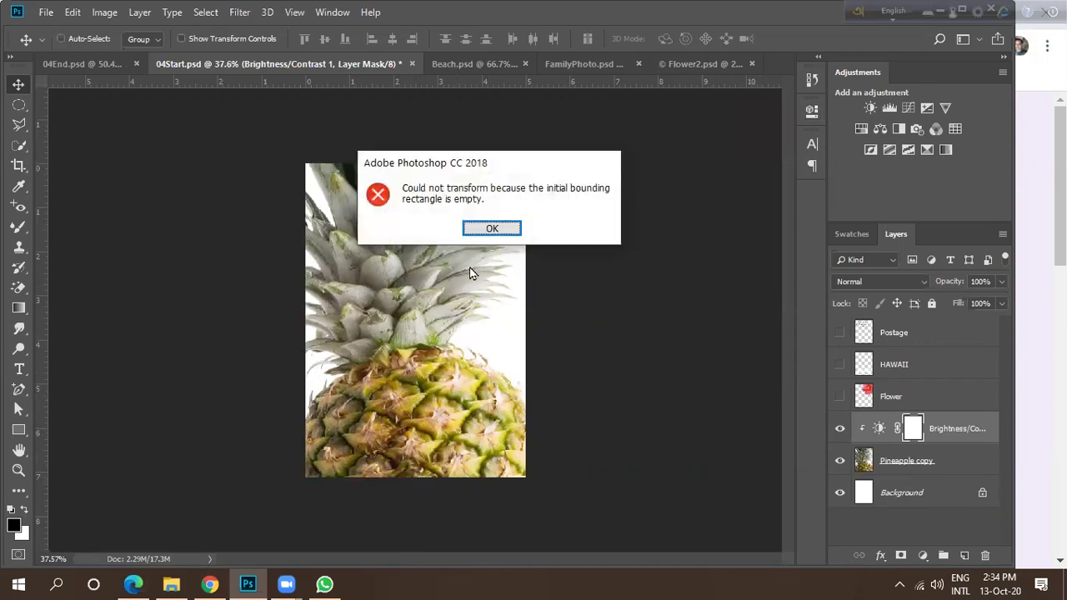
left_click(491, 229)
Transform the Pineapple copy layer: rotate it about -2.56°, scale it to about 98.5%, and shift it slightly down and right.
left_click(907, 461)
key("ctrl+t")
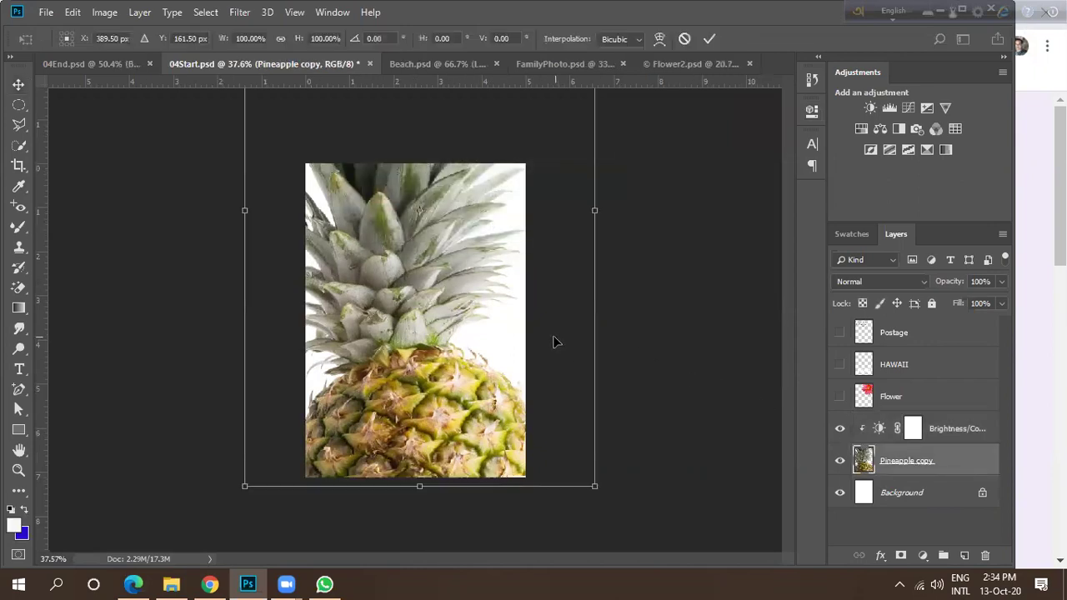
mouse_move(597, 493)
left_mouse_down()
mouse_move(593, 485)
mouse_move(599, 493)
left_mouse_up()
left_click_drag(610, 217, 615, 209)
left_click_drag(474, 390, 472, 403)
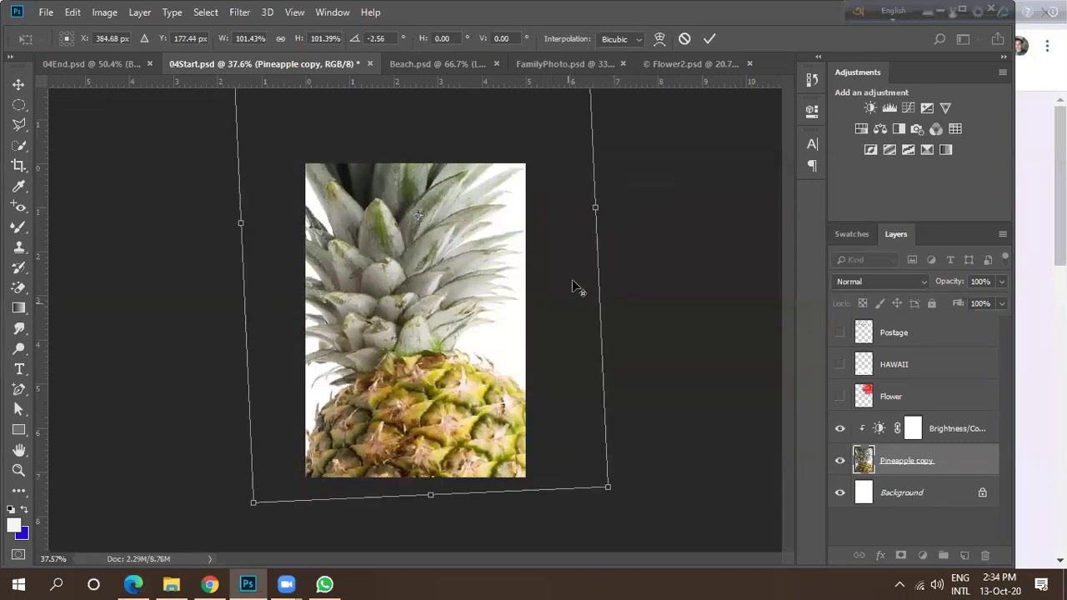
left_click_drag(595, 206, 588, 213)
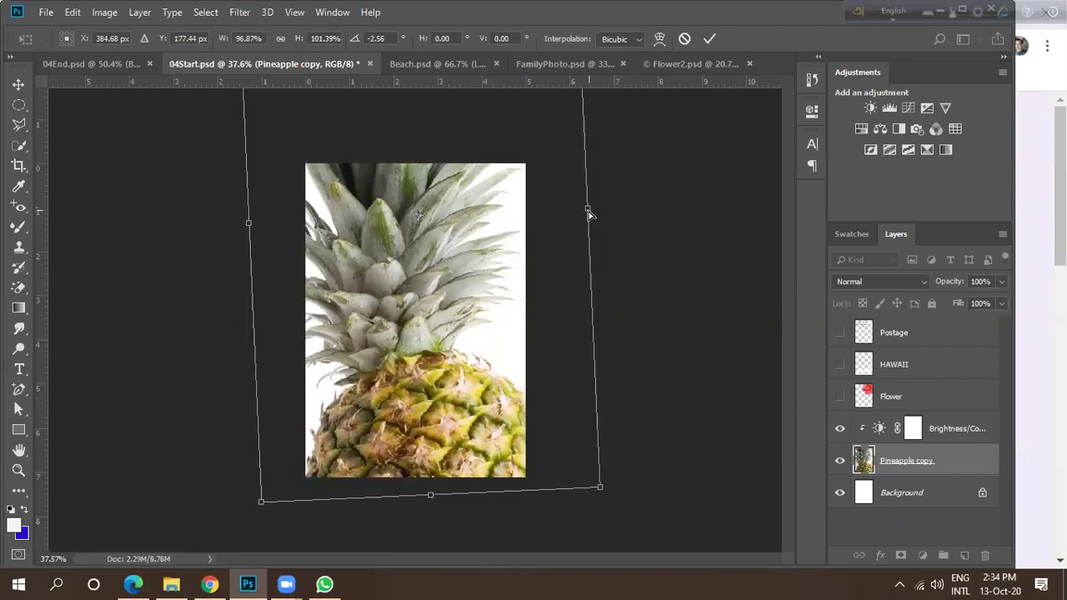
key("ctrl+z")
left_click_drag(605, 486, 602, 482)
left_click_drag(469, 421, 473, 429)
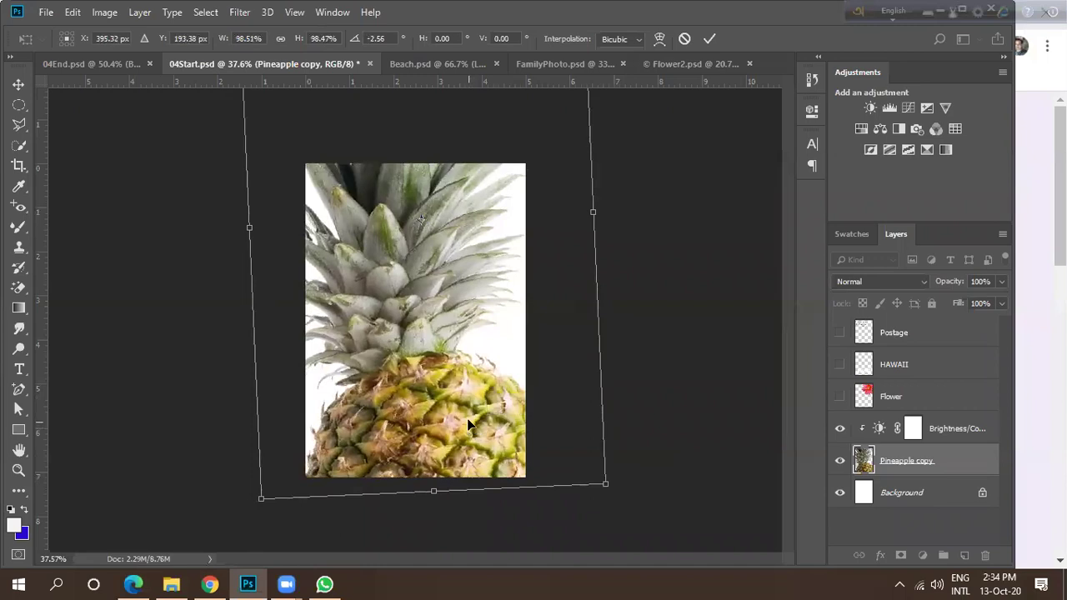
key("Return")
Duplicate the Pineapple copy layer beneath the Brightness/Contrast adjustment.
scroll(392, 344, "down", 2)
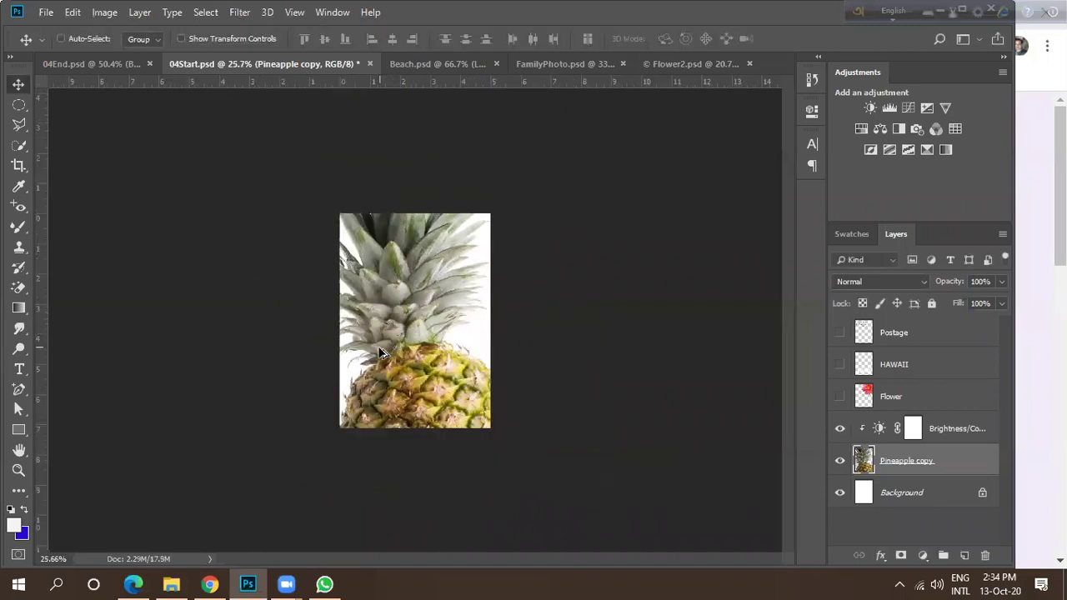
scroll(353, 303, "up", 2)
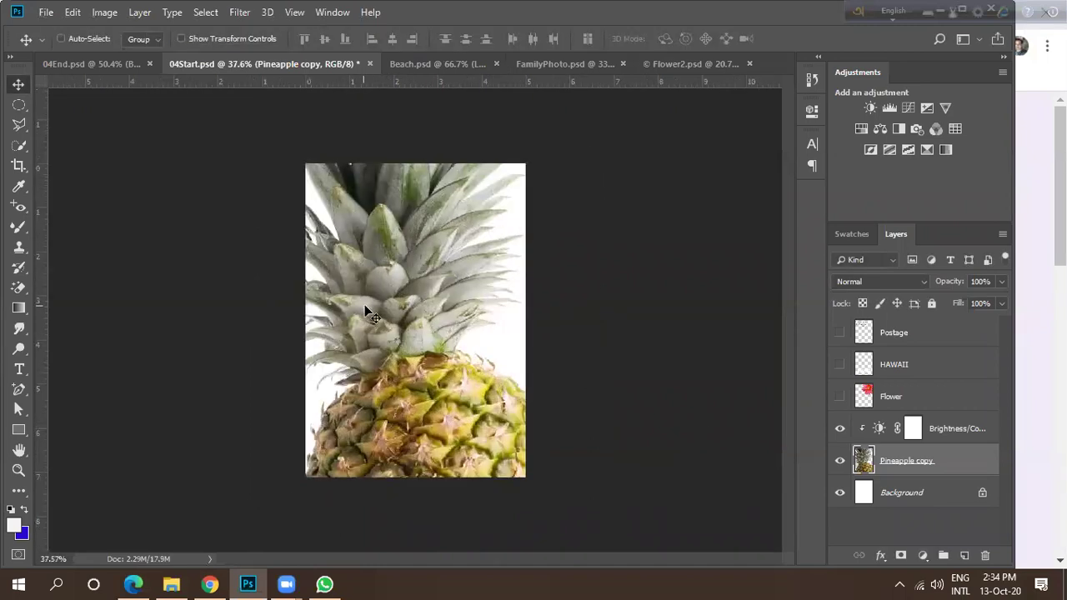
scroll(369, 303, "up", 3)
scroll(371, 302, "down", 2)
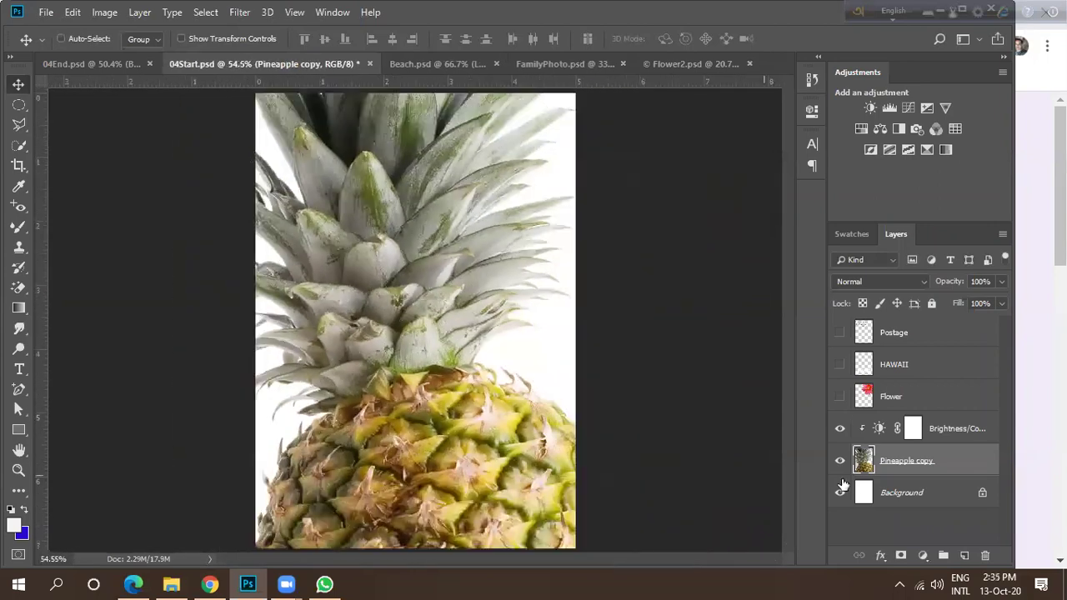
left_click_drag(955, 467, 964, 555)
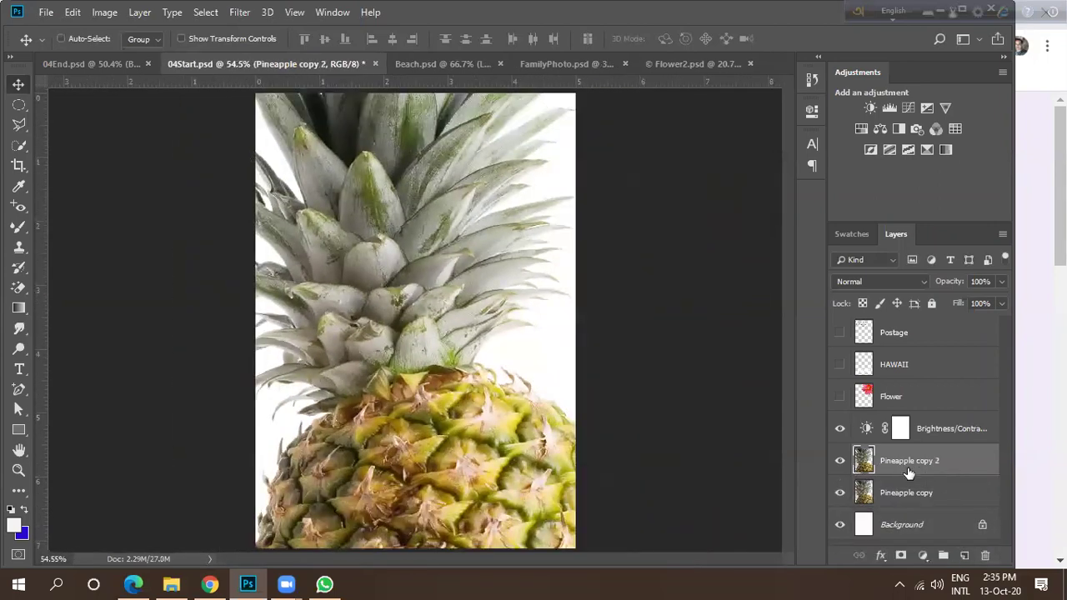
Try the Overlay and Multiply blend modes on the duplicated pineapple layer.
left_click(864, 263)
left_click(866, 281)
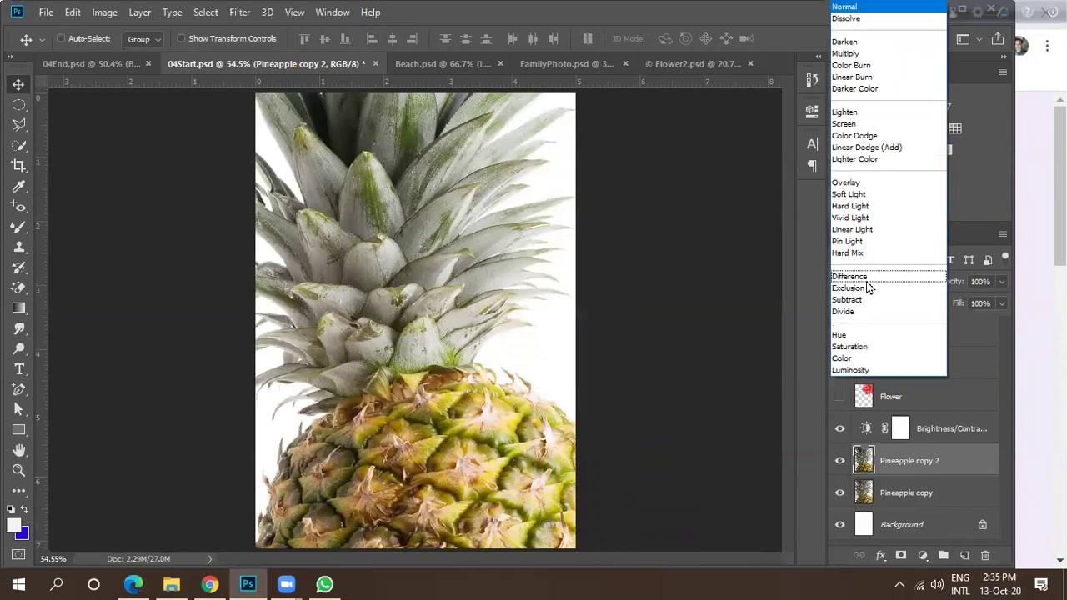
left_click(864, 182)
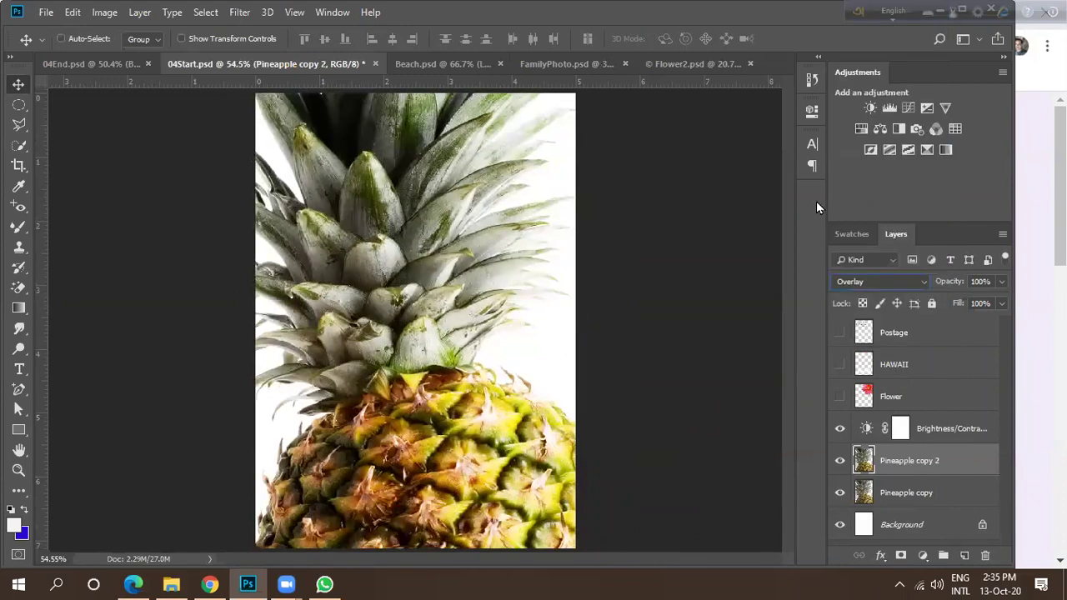
left_click(871, 280)
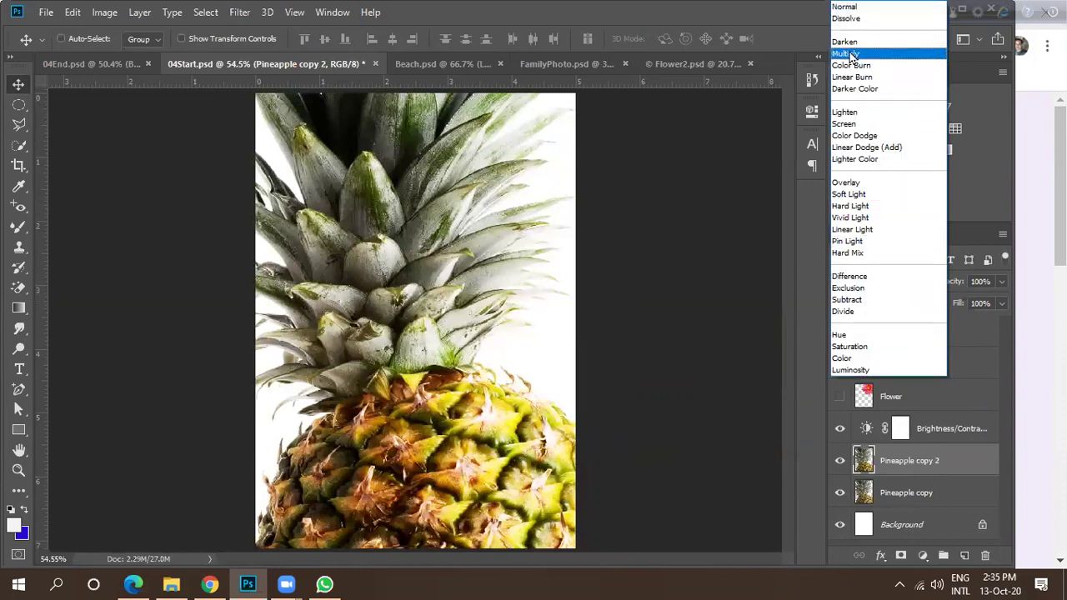
key("Return")
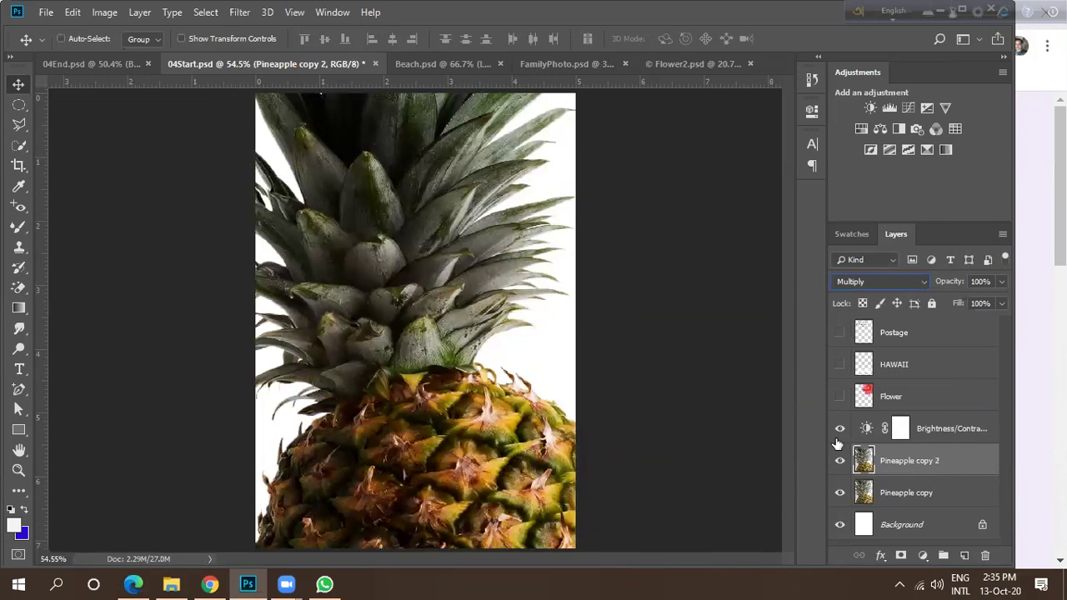
Raise the brightness of the Brightness/Contrast adjustment layer to 106.
left_click(942, 437)
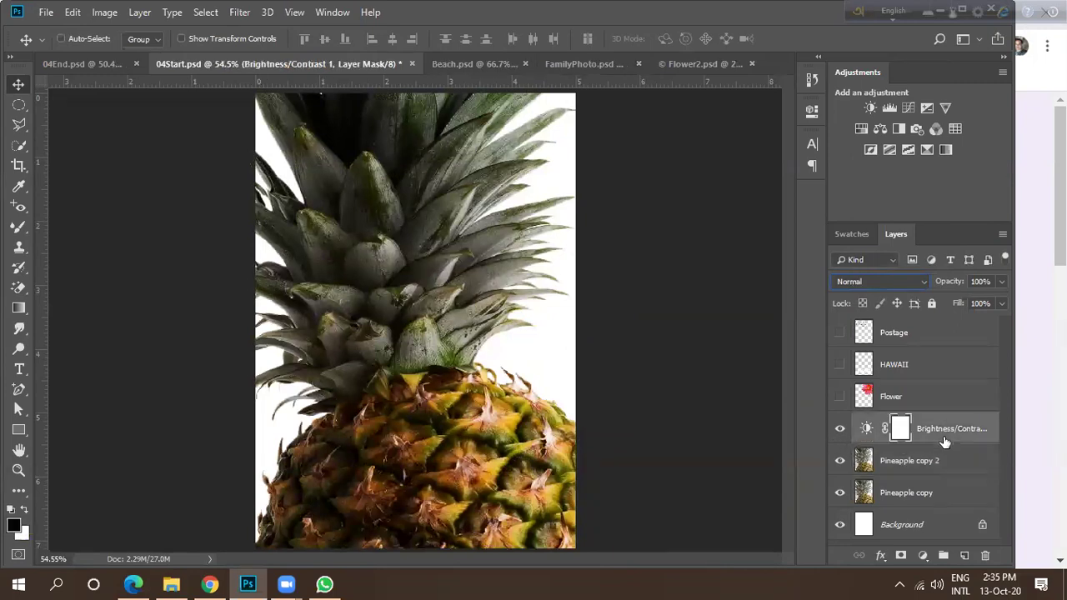
double_click(866, 429)
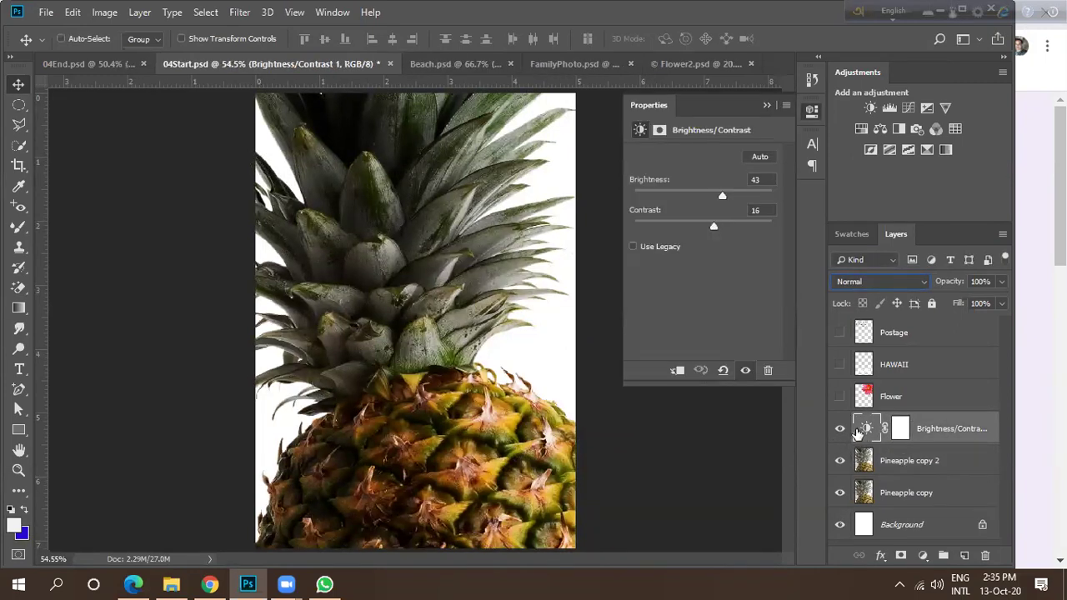
left_click_drag(721, 197, 753, 199)
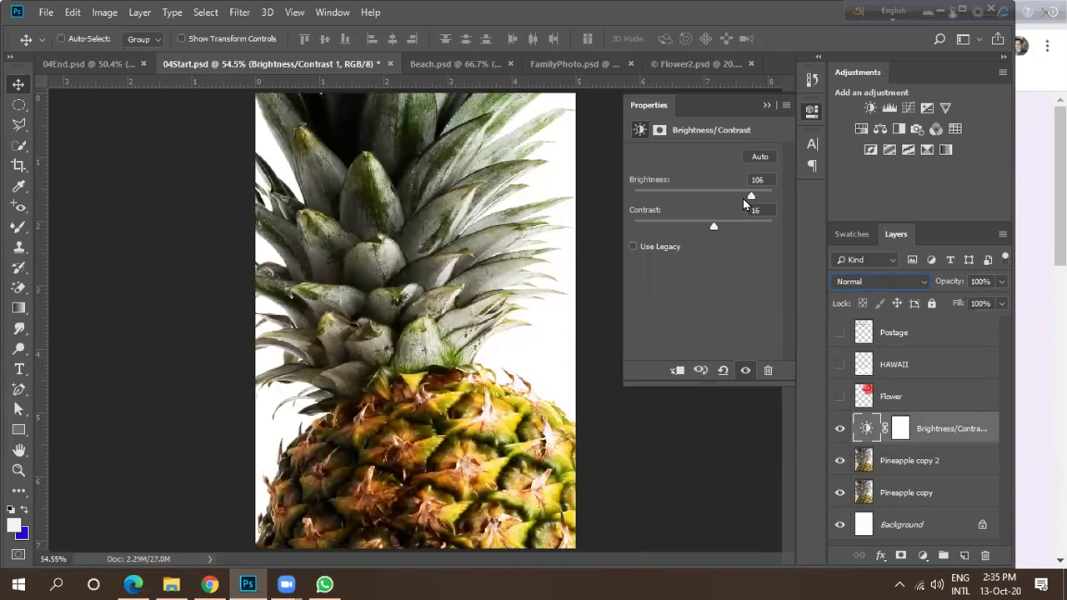
Try the Soft Light blend mode on Pineapple copy 2 and view its layer style options without changing them.
left_click(967, 460)
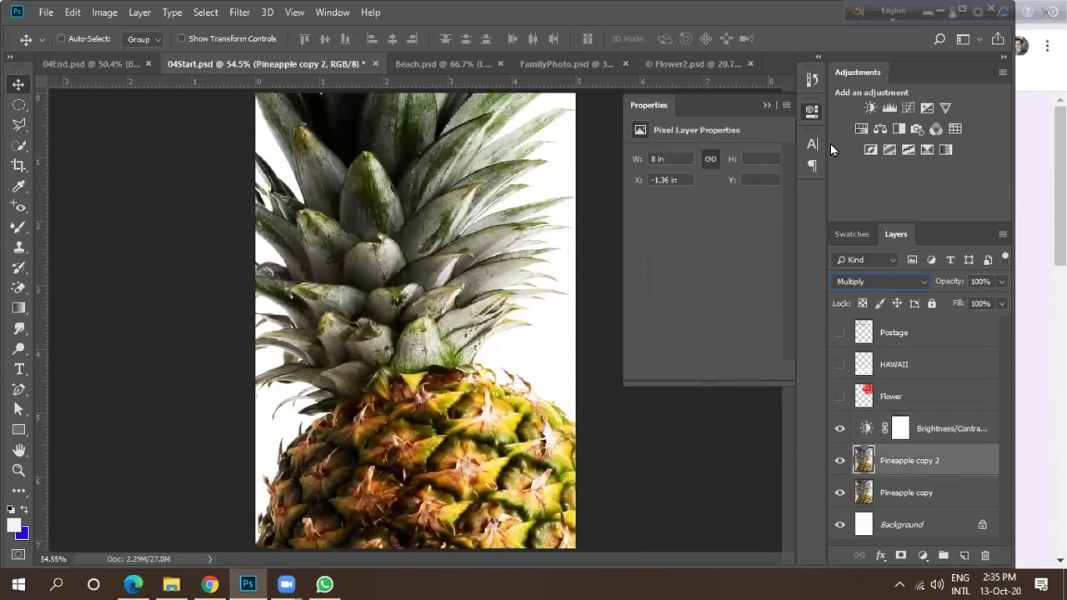
left_click(863, 281)
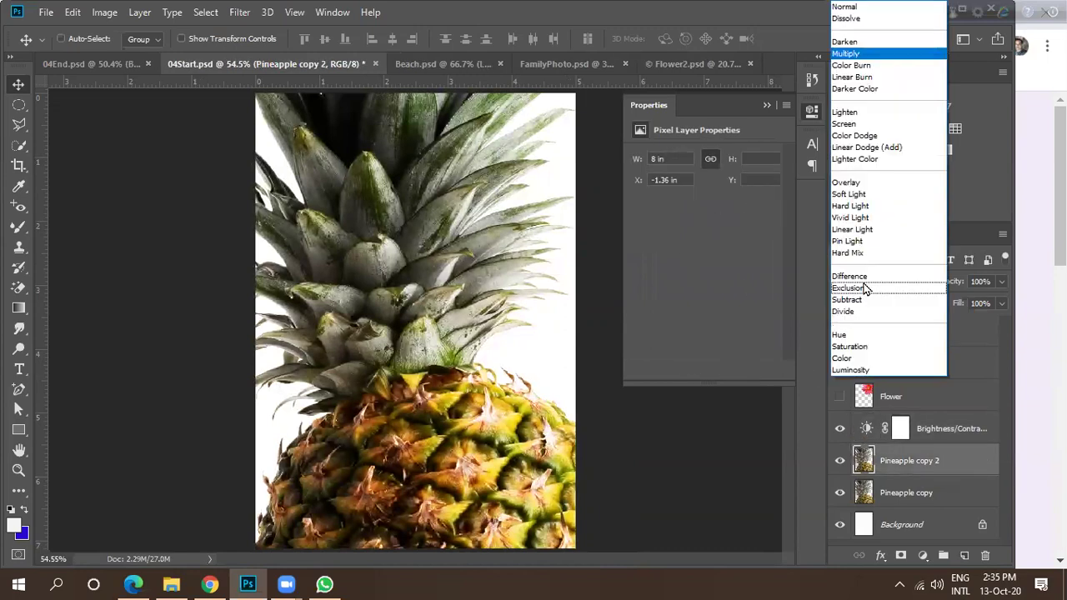
left_click(861, 196)
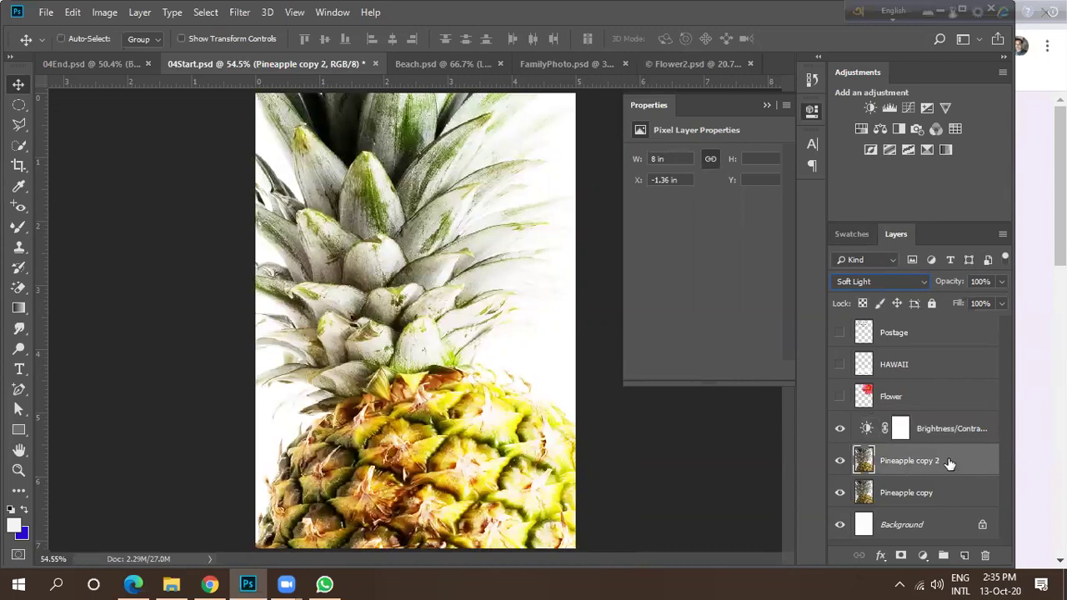
double_click(947, 464)
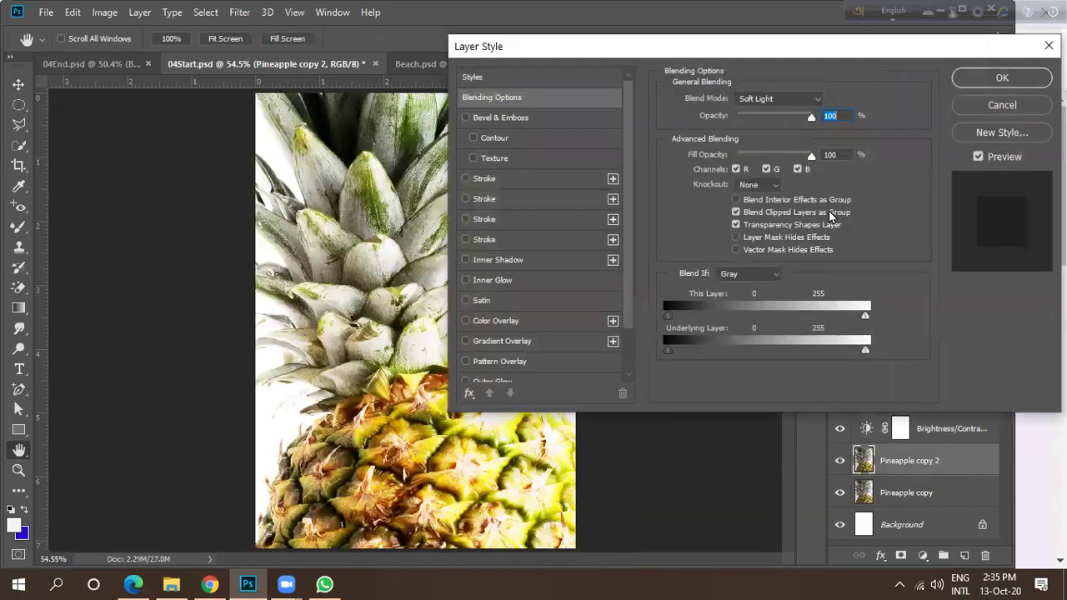
left_click(975, 107)
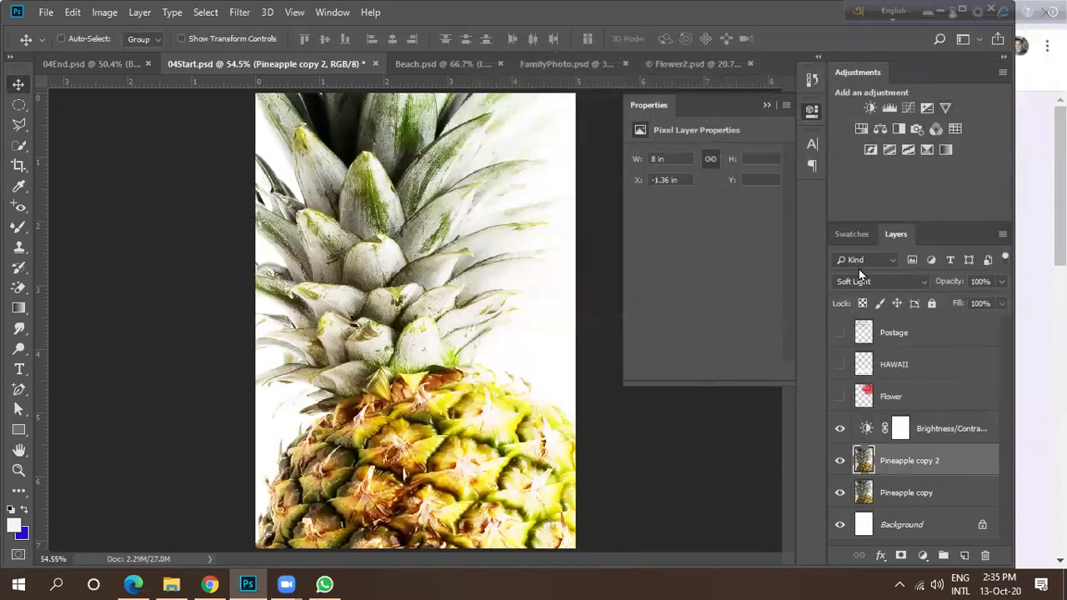
Set the Pineapple copy 2 layer's blend mode to Screen and hide the Brightness/Contrast adjustment layer.
left_click(860, 281)
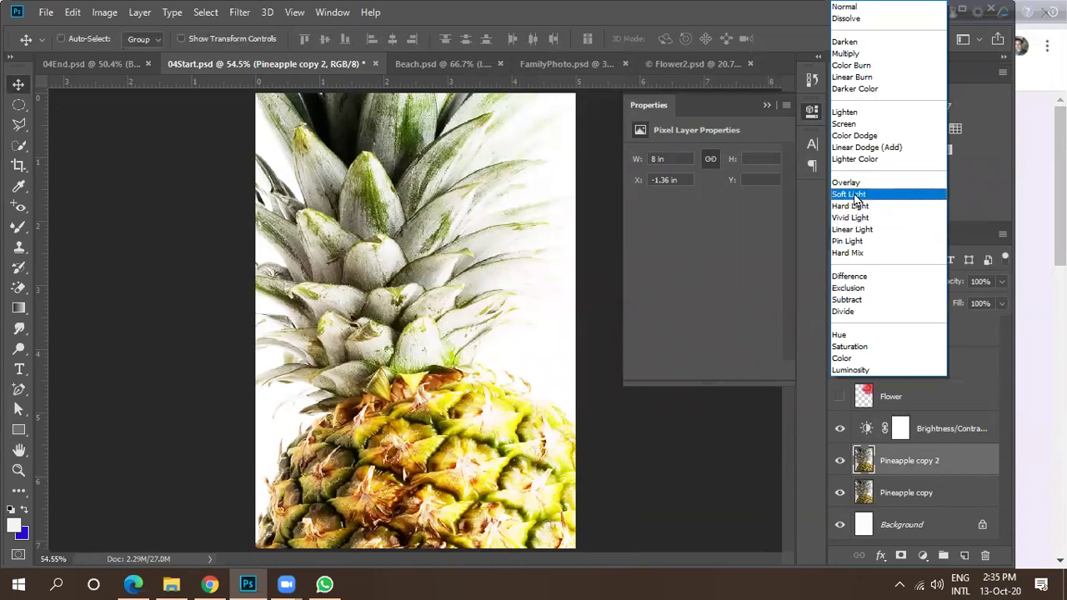
left_click(843, 124)
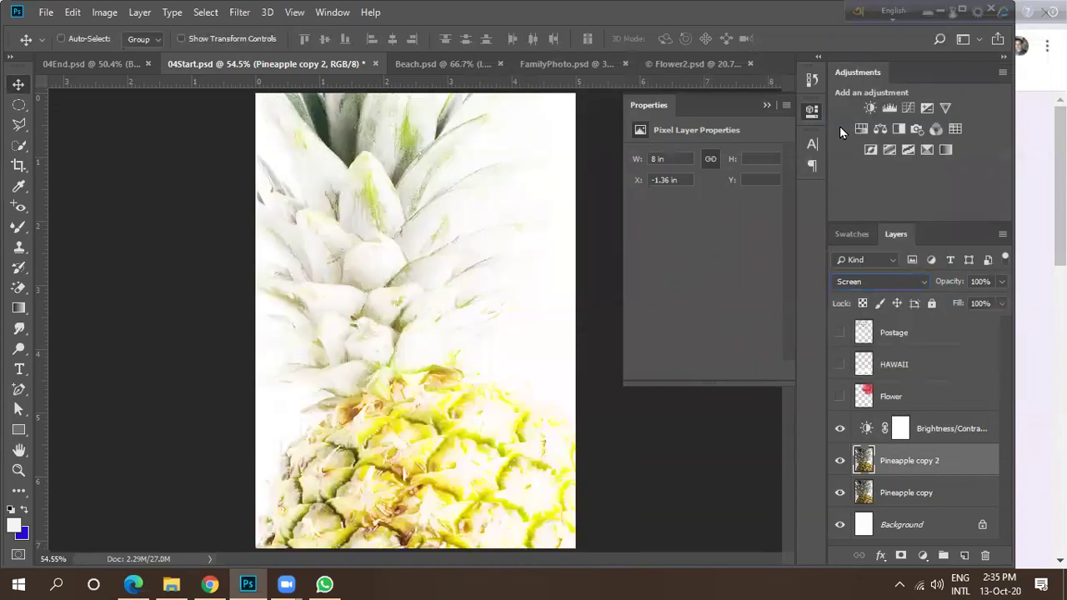
left_click(841, 429)
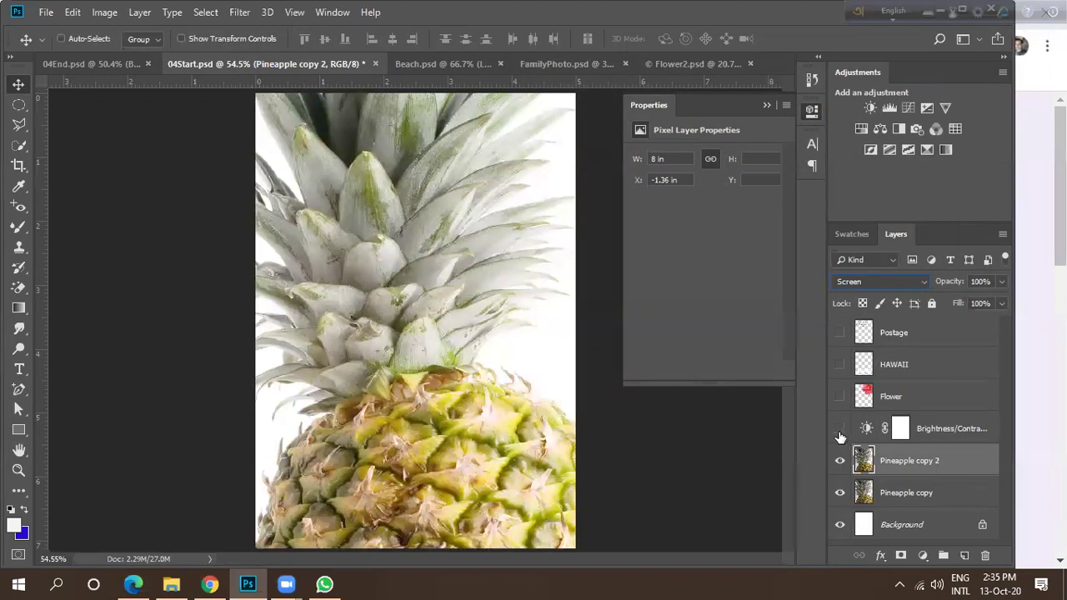
Bring up the finished 04End.psd composition to compare the pineapple's look.
left_click(115, 64)
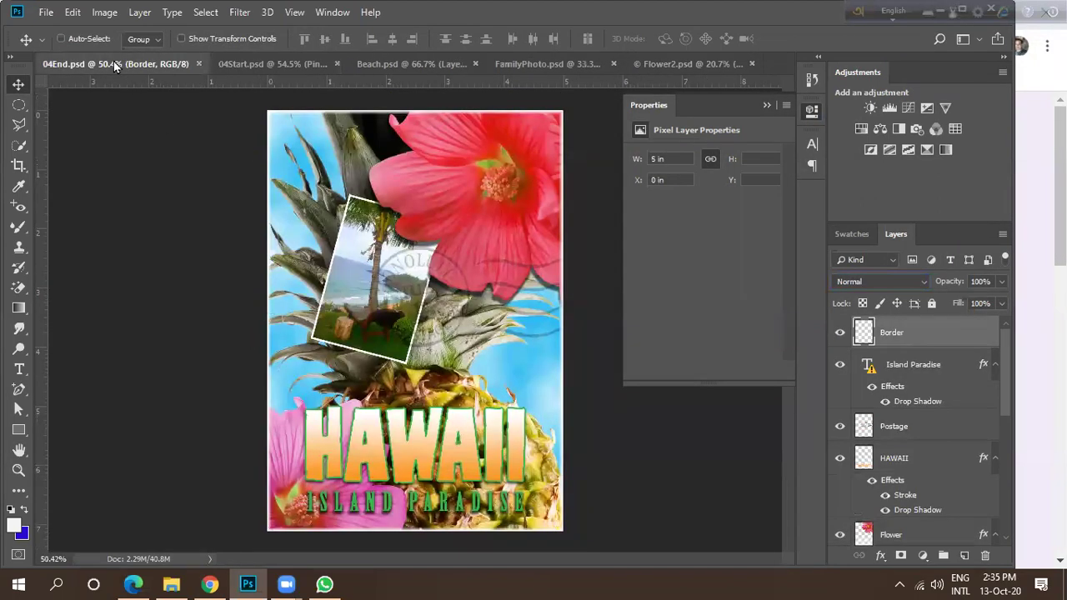
Return to 04Start.psd, set the Pineapple copy 2 layer's blend mode to Multiply and show the Brightness/Contrast adjustment layer again.
left_click(250, 65)
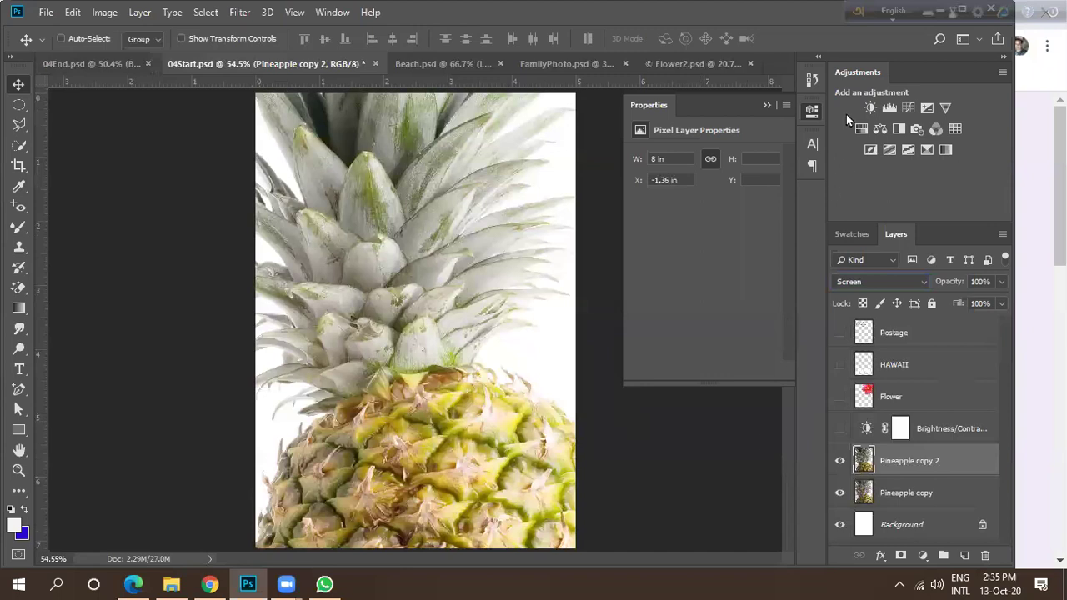
left_click(858, 281)
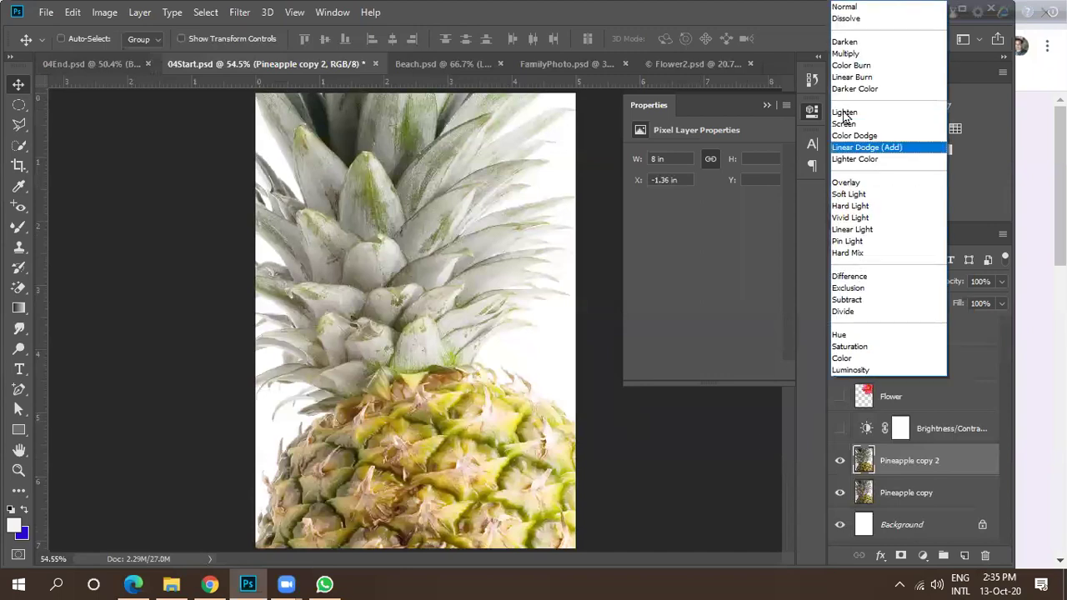
left_click(854, 60)
left_click(839, 429)
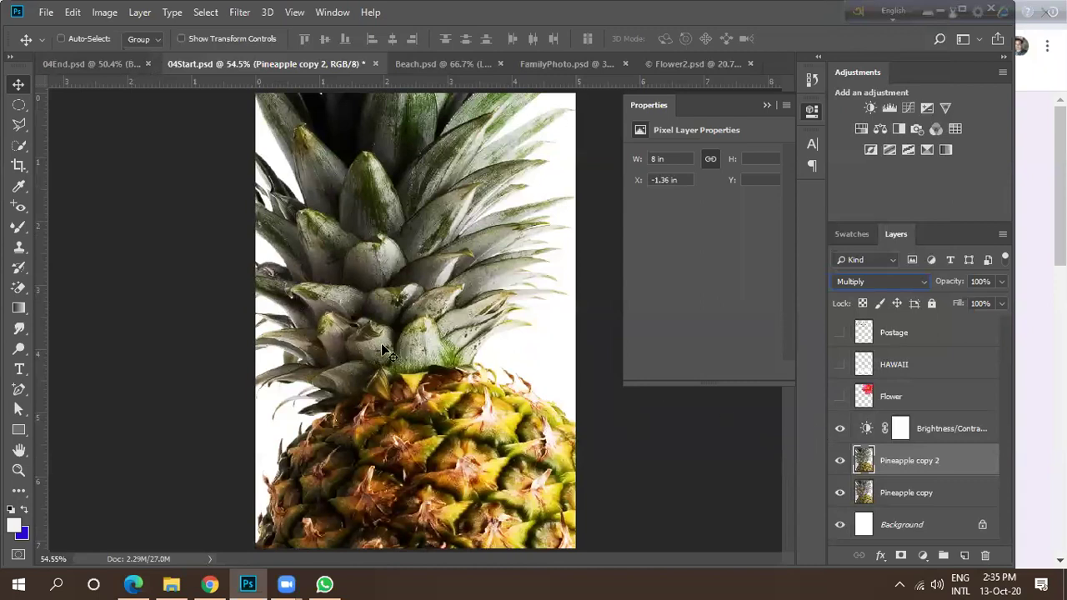
scroll(395, 301, "down", 2)
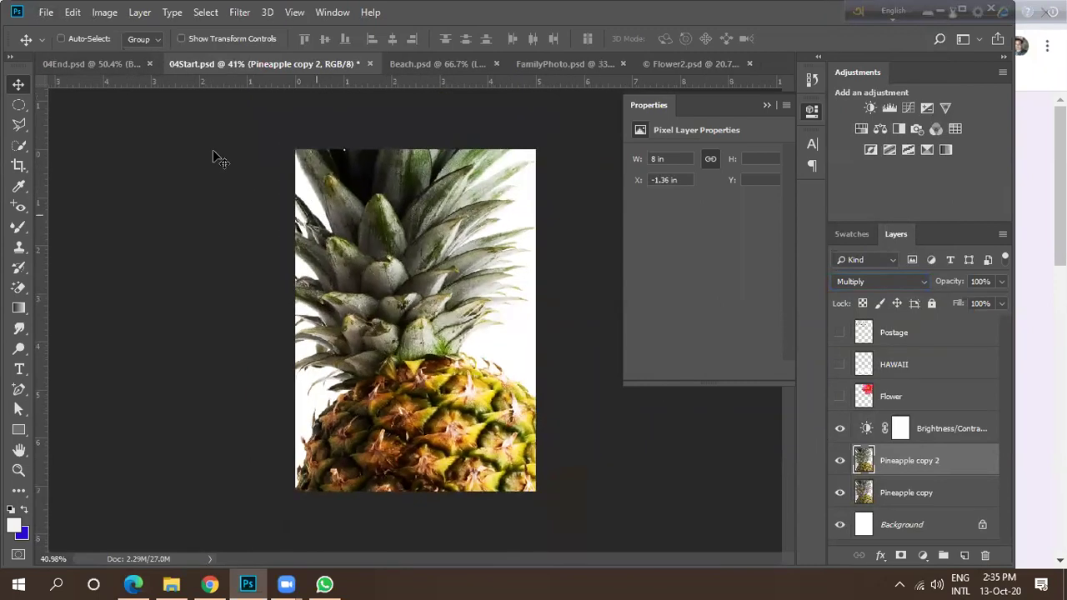
Examine the blend modes and settings of the pineapple, Flower2, Hue/Saturation and Beach layers in 04End.psd.
left_click(92, 63)
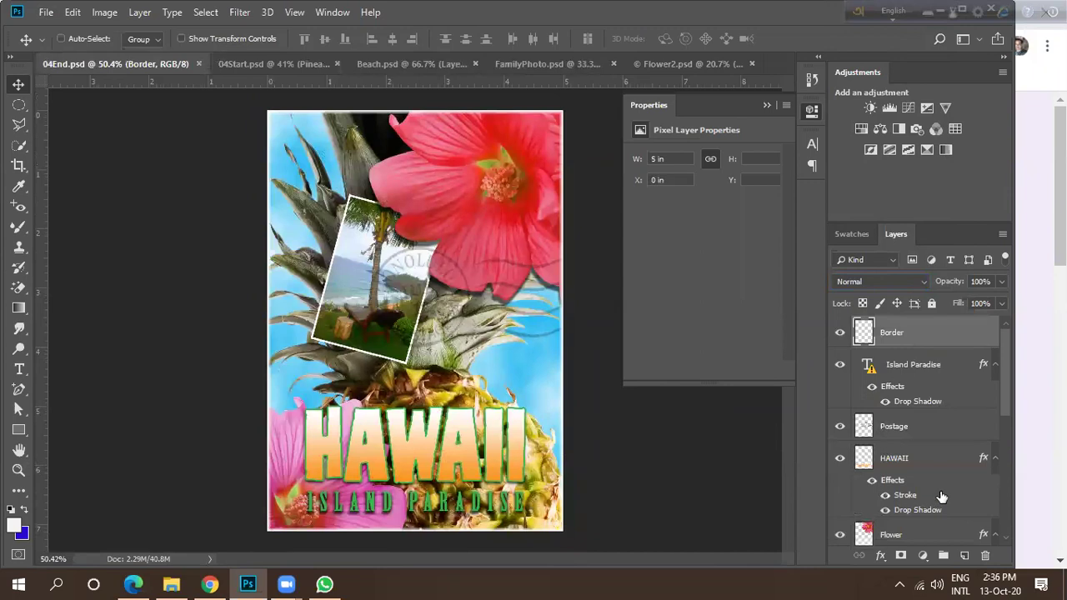
scroll(940, 497, "down", 5)
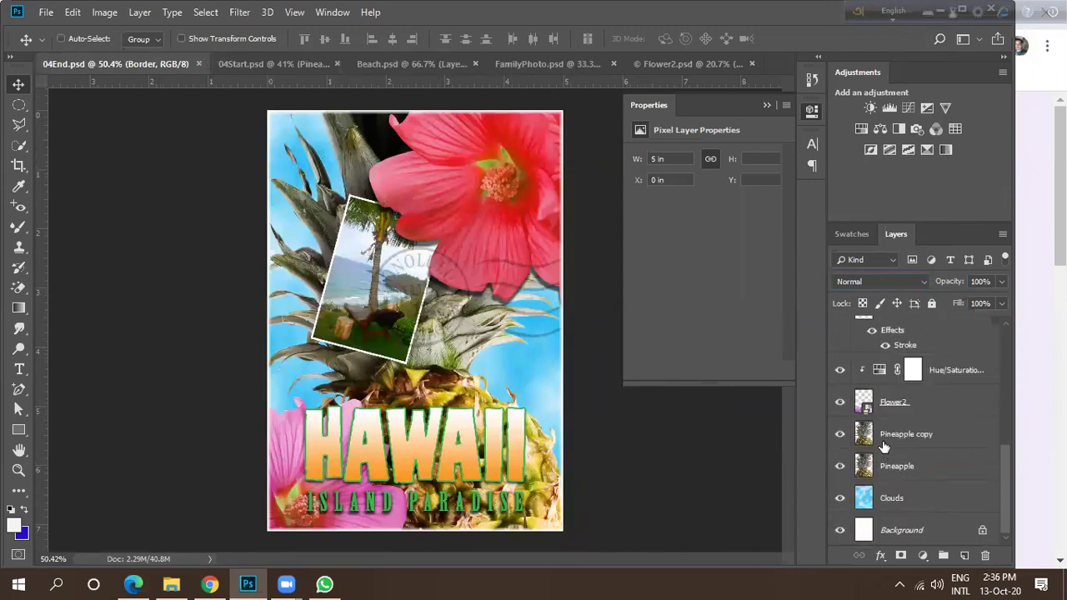
left_click(940, 435)
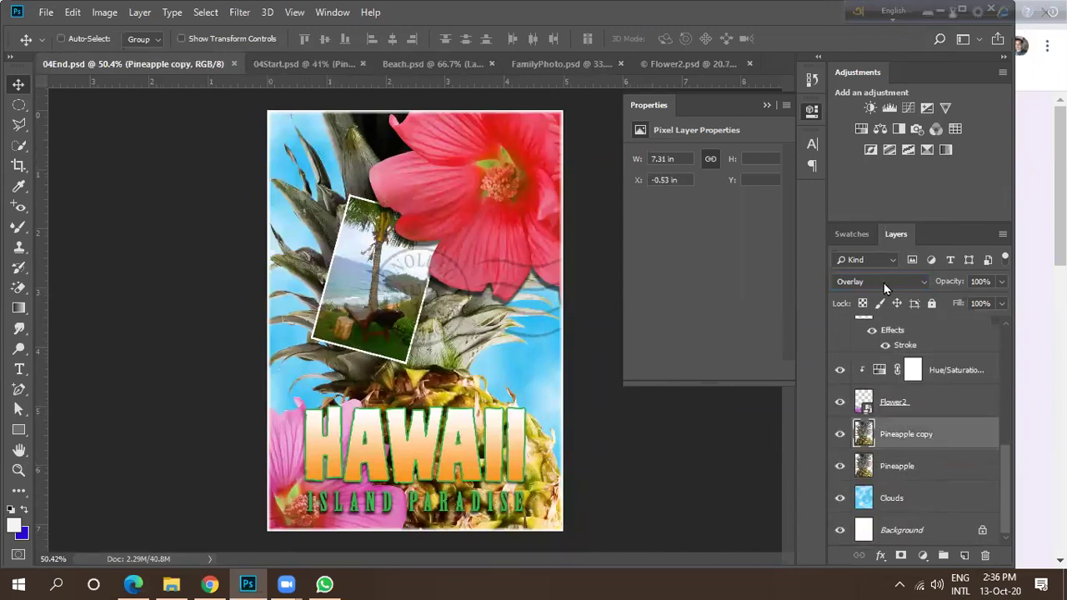
left_click(934, 473)
left_click(950, 436)
left_click(937, 402)
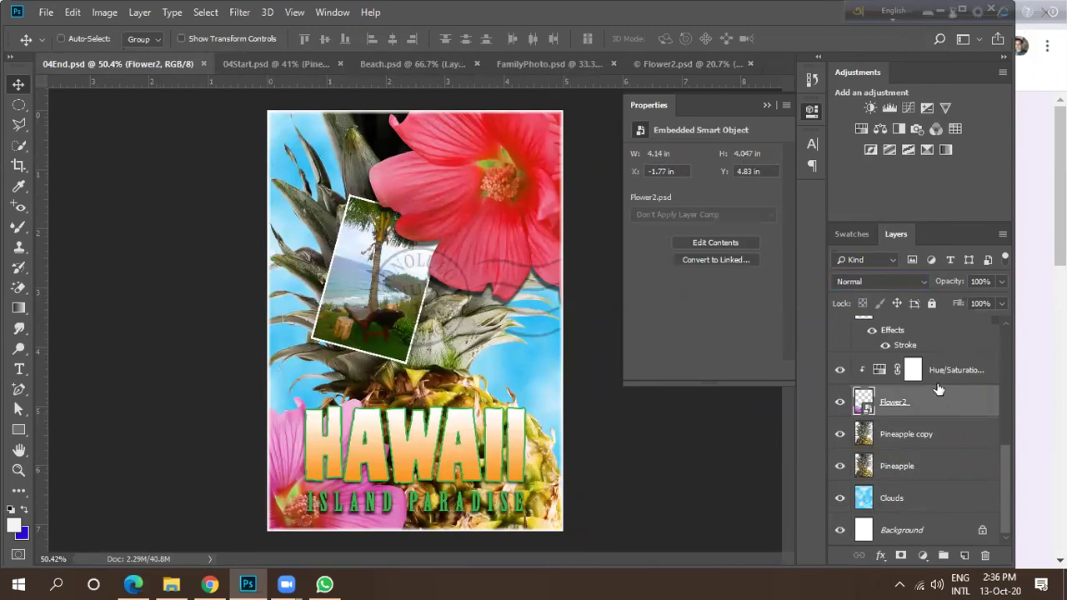
left_click(961, 363)
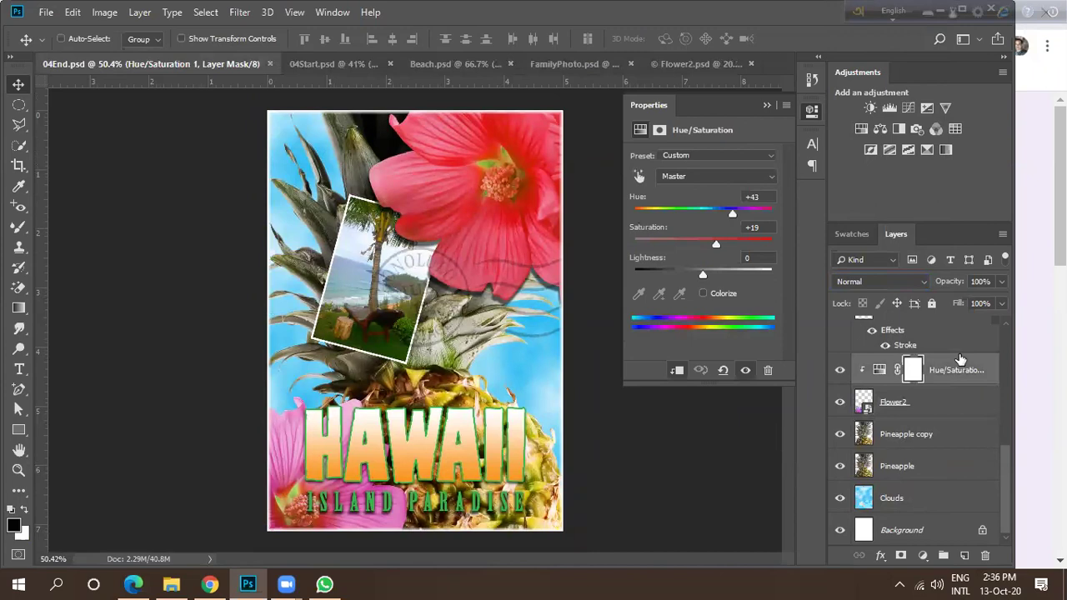
scroll(917, 419, "up", 1)
scroll(921, 413, "up", 1)
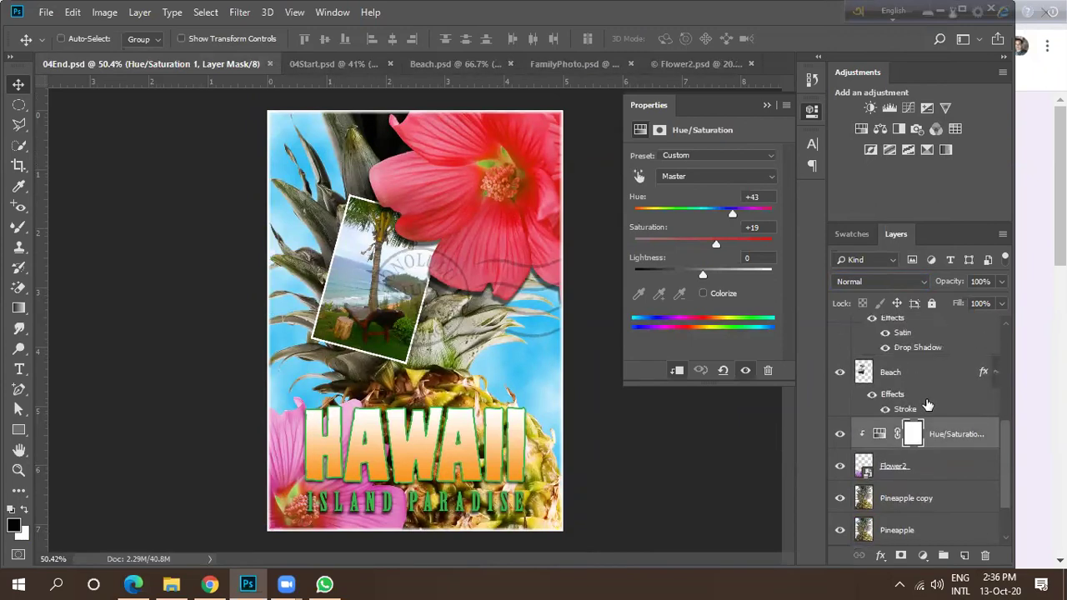
left_click(839, 372)
left_click(840, 375)
left_click(937, 377)
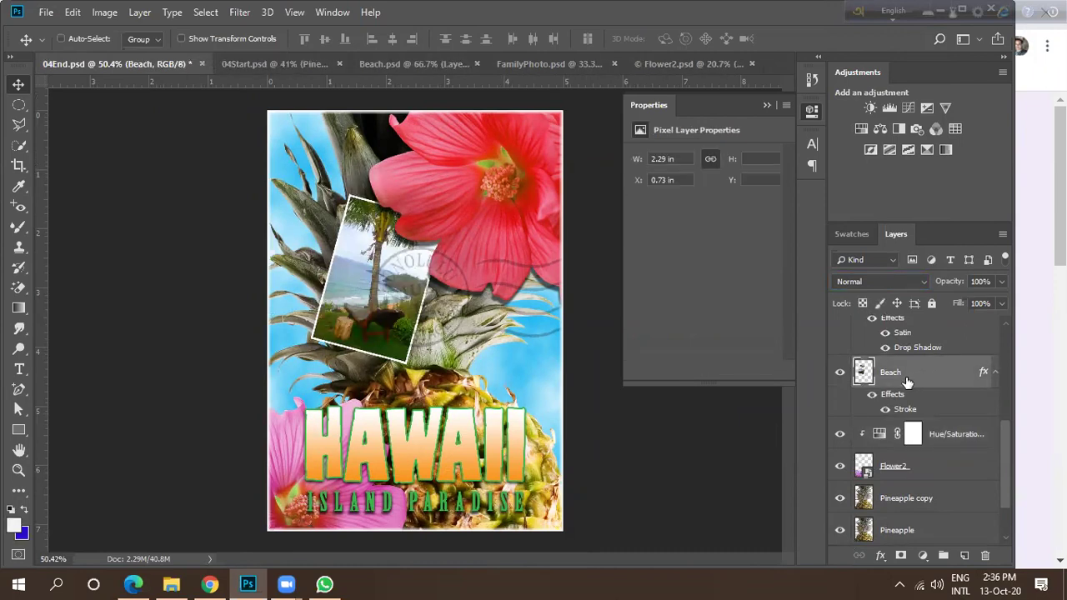
Return to 04Start.psd and make the Flower layer visible.
left_click(269, 70)
scroll(514, 353, "down", 1)
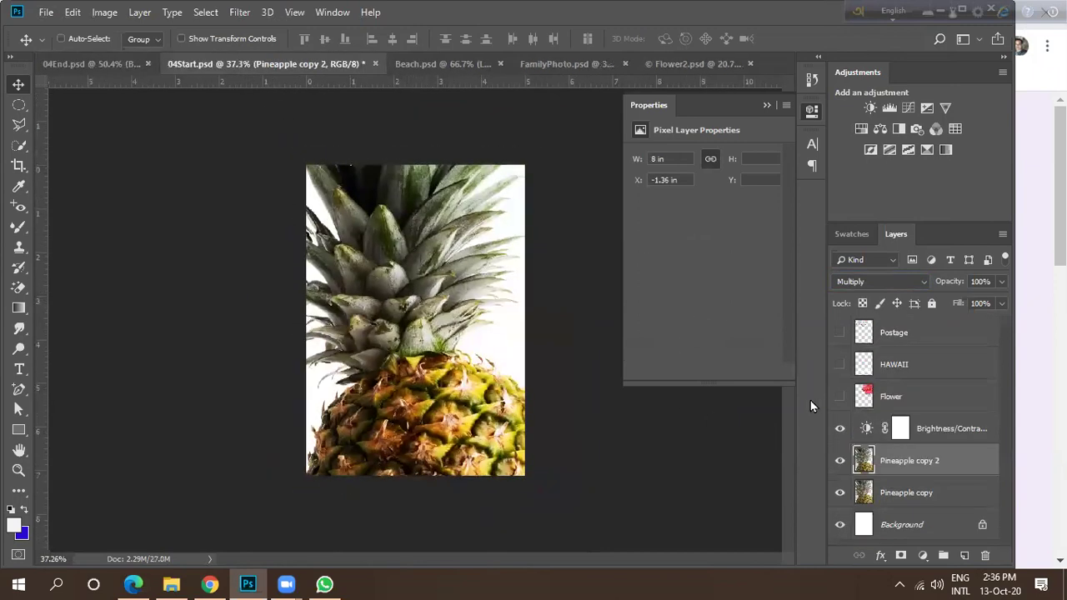
left_click(841, 396)
scroll(438, 234, "up", 1)
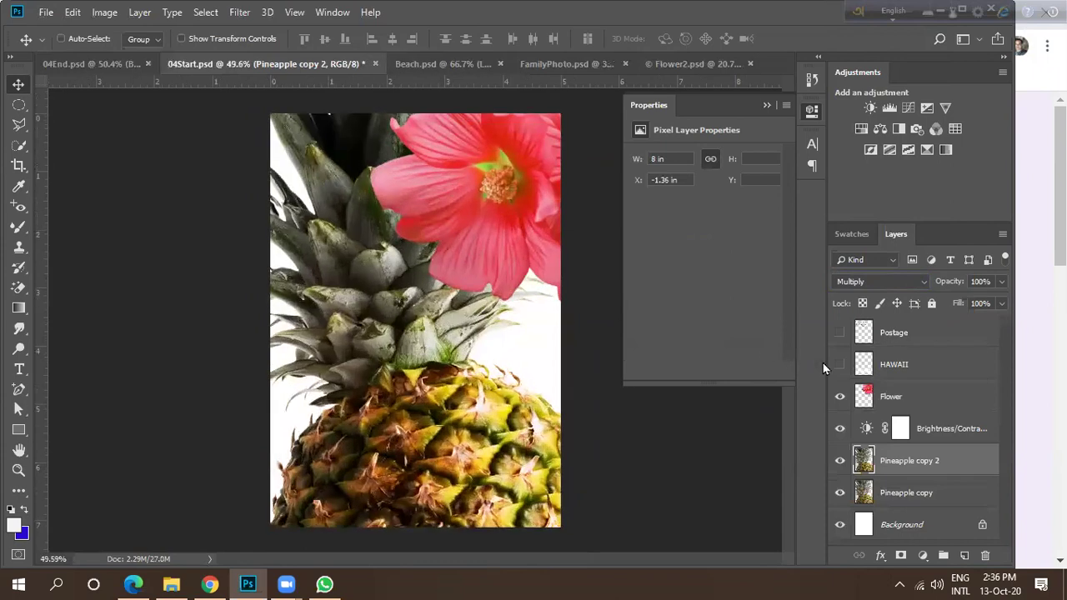
Add a Hue/Saturation adjustment layer above the Flower layer with hue +8, saturation +16 and lightness -14.
left_click(935, 402)
left_click(922, 557)
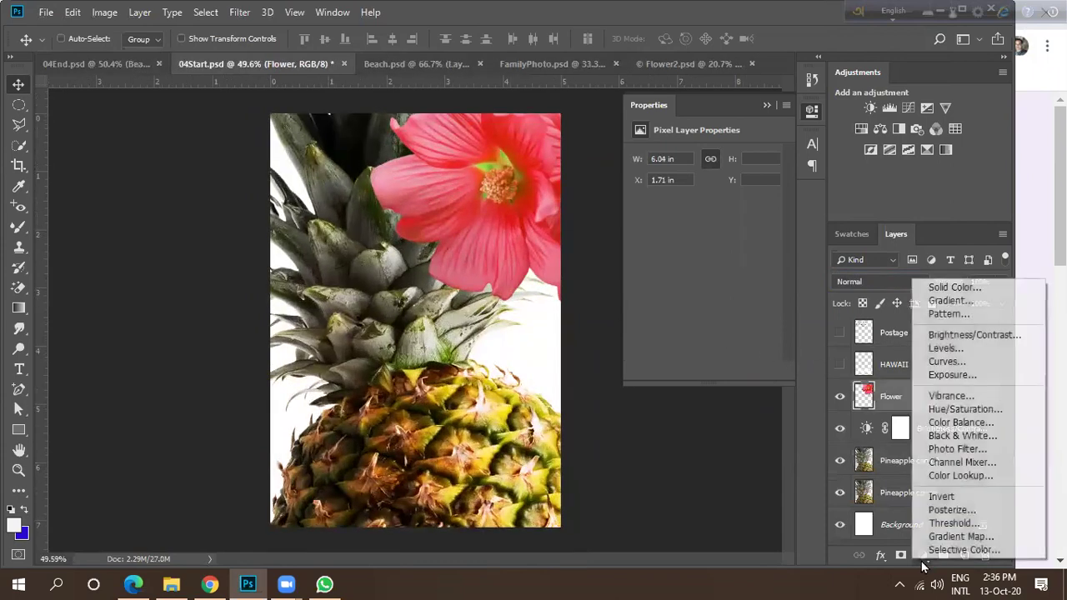
left_click(943, 409)
left_click_drag(703, 214, 719, 244)
left_click_drag(697, 279, 697, 276)
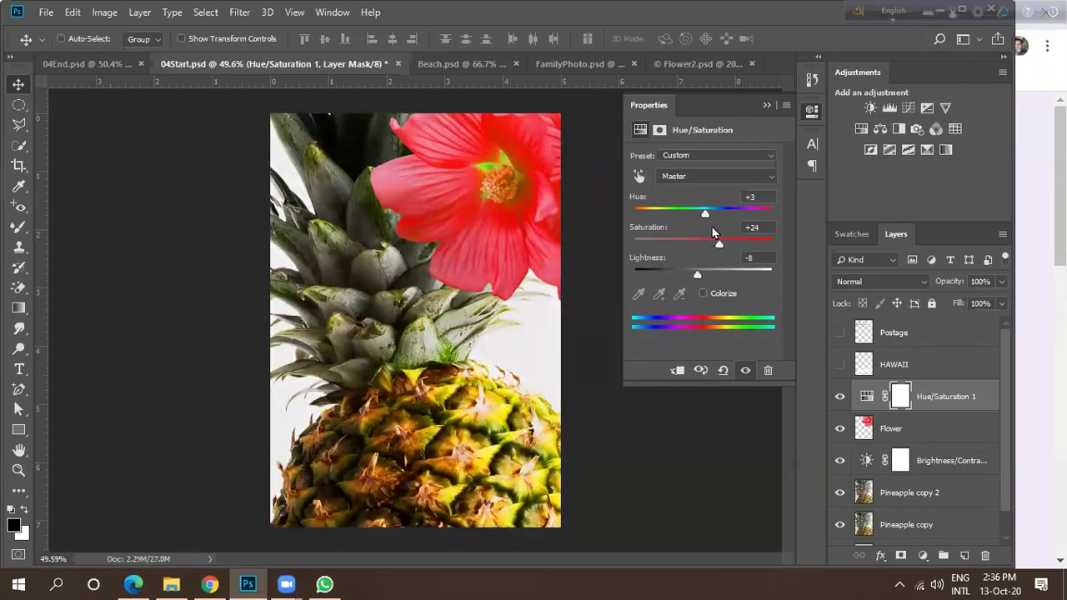
left_click_drag(702, 215, 708, 216)
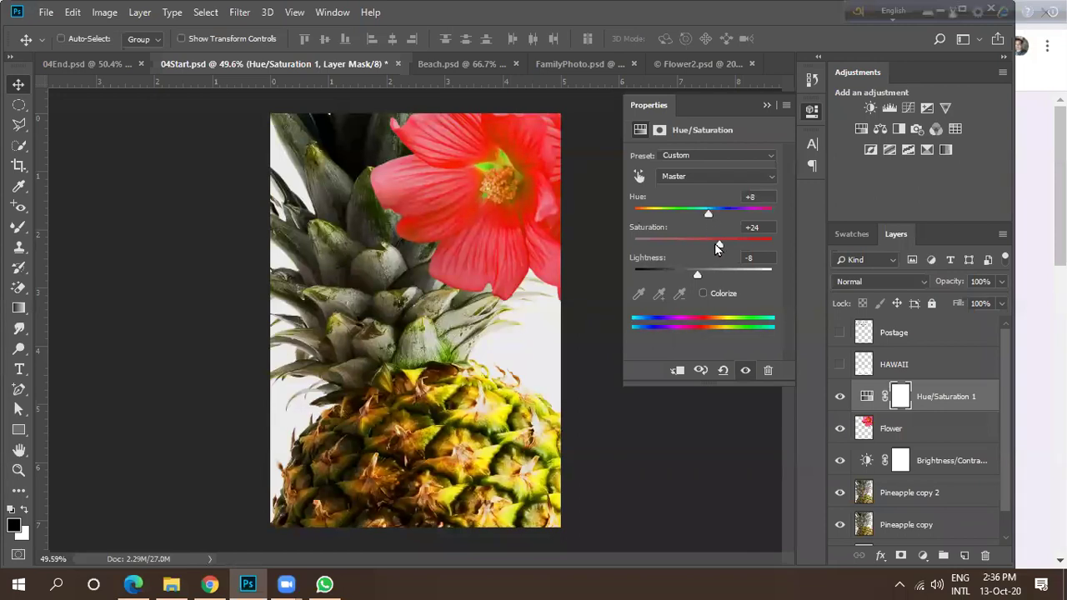
left_click_drag(716, 245, 694, 275)
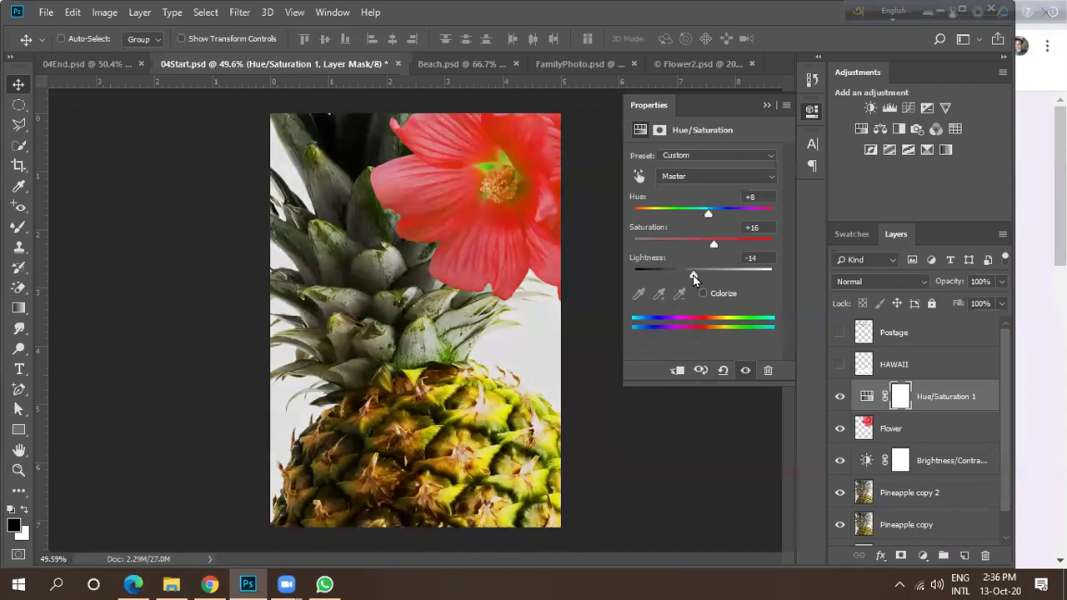
Compare the image with and without the Hue/Saturation adjustment, and clip that adjustment to the Flower layer.
left_click(764, 106)
left_click(841, 397)
left_click(841, 397)
left_click(840, 397)
left_click(841, 398)
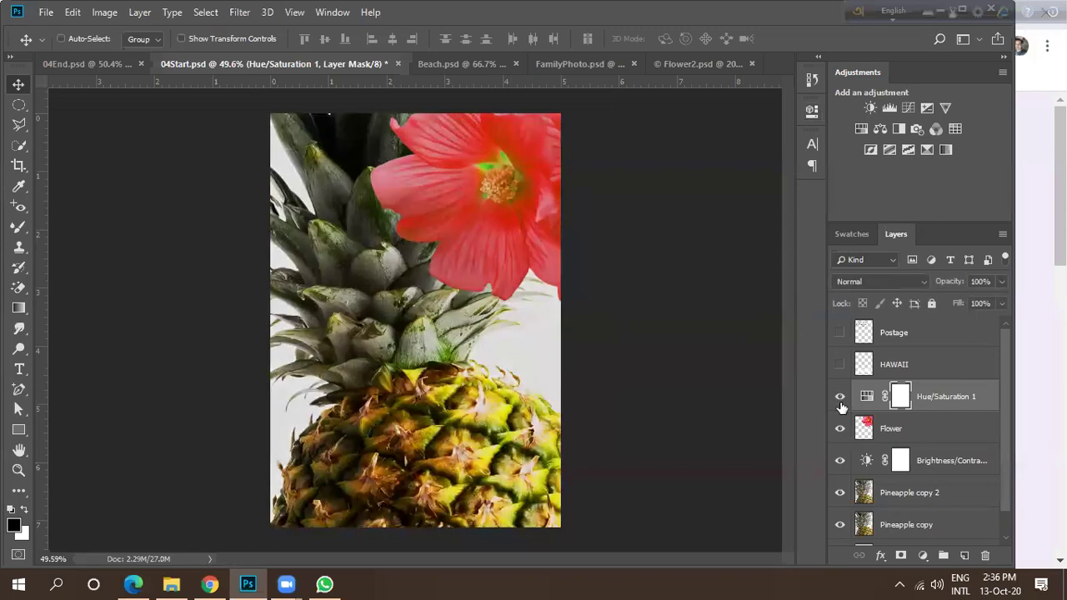
left_click(835, 404)
left_click(836, 400)
double_click(868, 402)
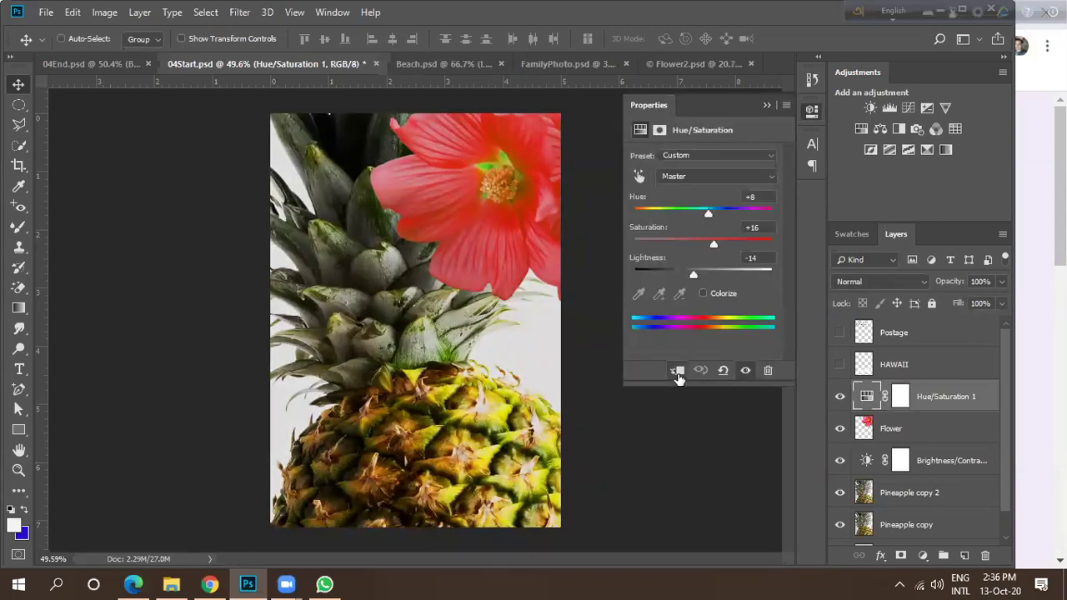
left_click(676, 371)
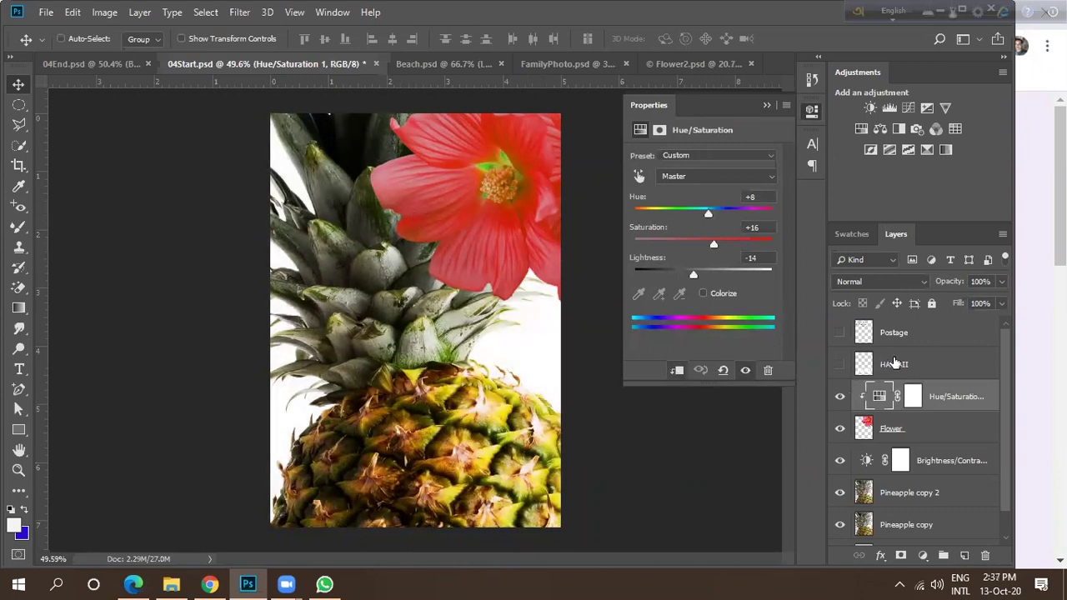
Compare the flower with and without the clipped Hue/Saturation adjustment, leaving the adjustment hidden and the HAWAII layer selected.
left_click(894, 363)
left_click(838, 398)
left_click(839, 397)
left_click(840, 397)
left_click(840, 398)
left_click(840, 397)
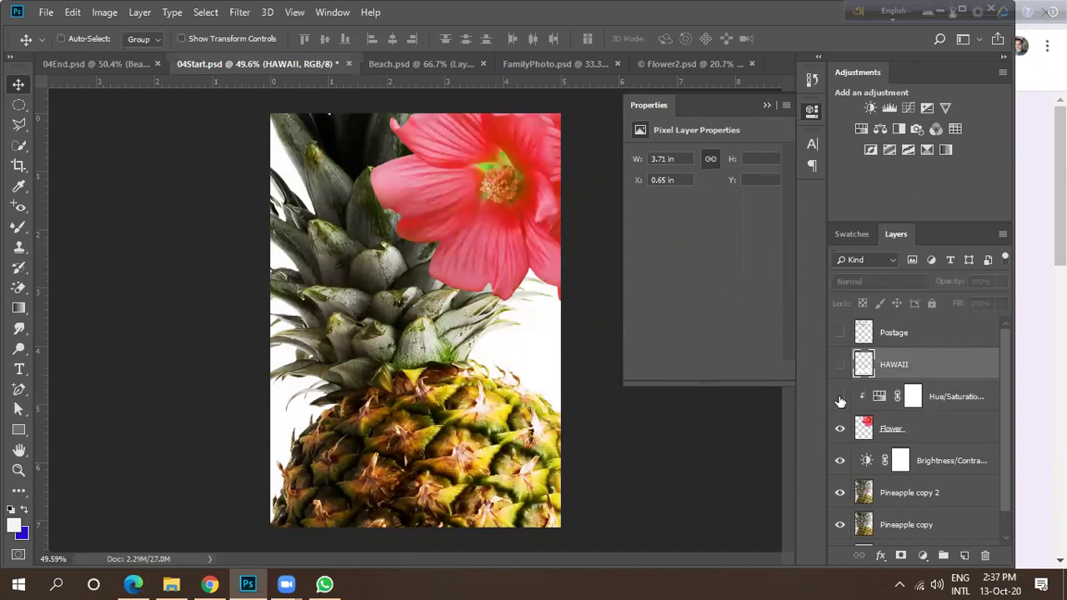
left_click(766, 107)
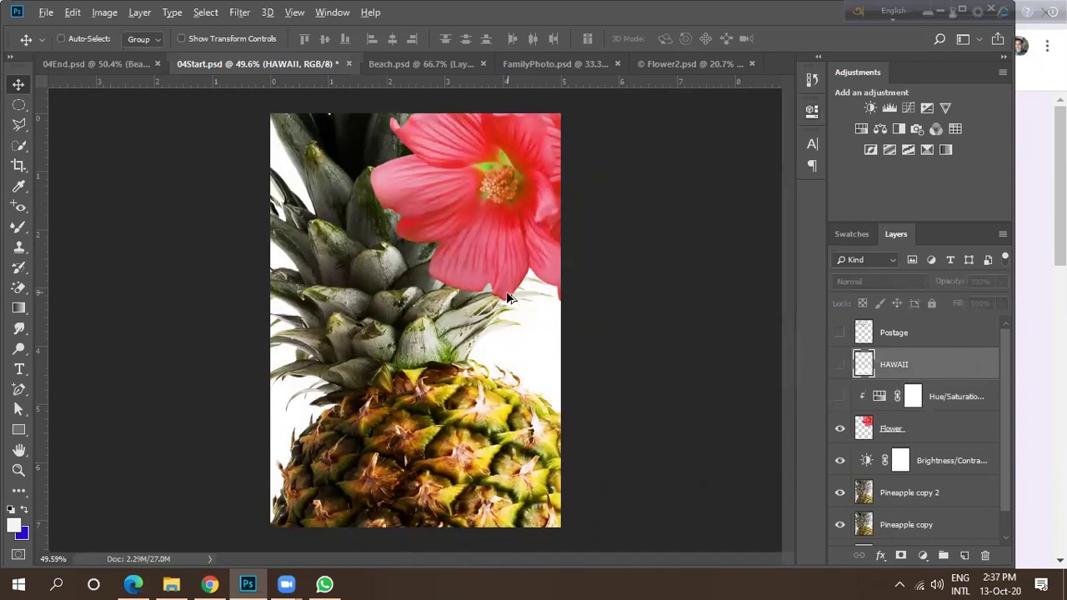
Make the HAWAII layer visible and check its lettering against the finished version in 04End.psd.
scroll(512, 298, "down", 2)
left_click(841, 369)
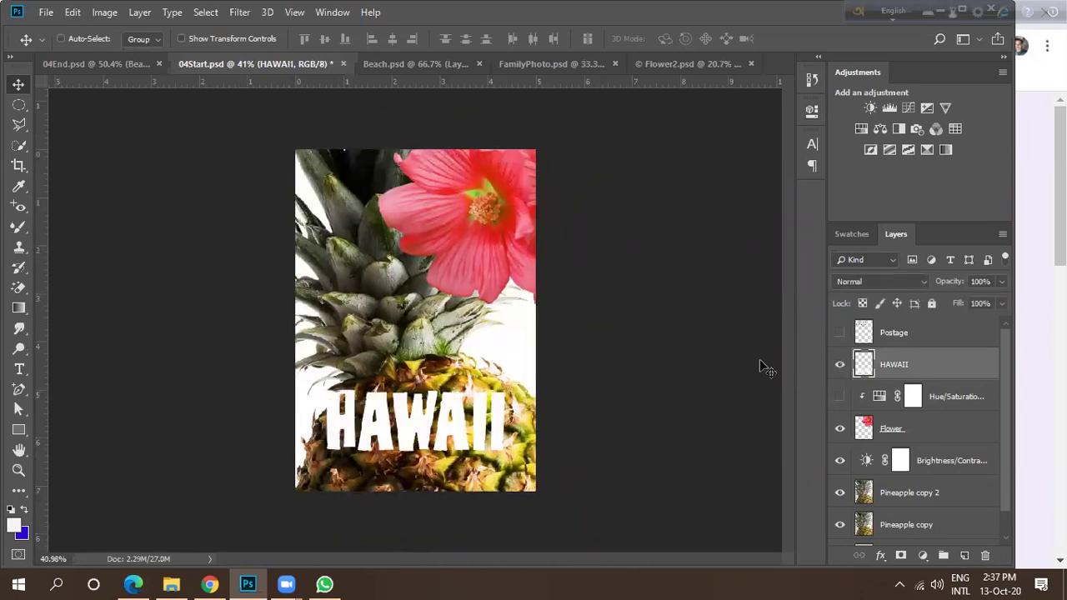
scroll(421, 374, "up", 3)
scroll(421, 373, "down", 2)
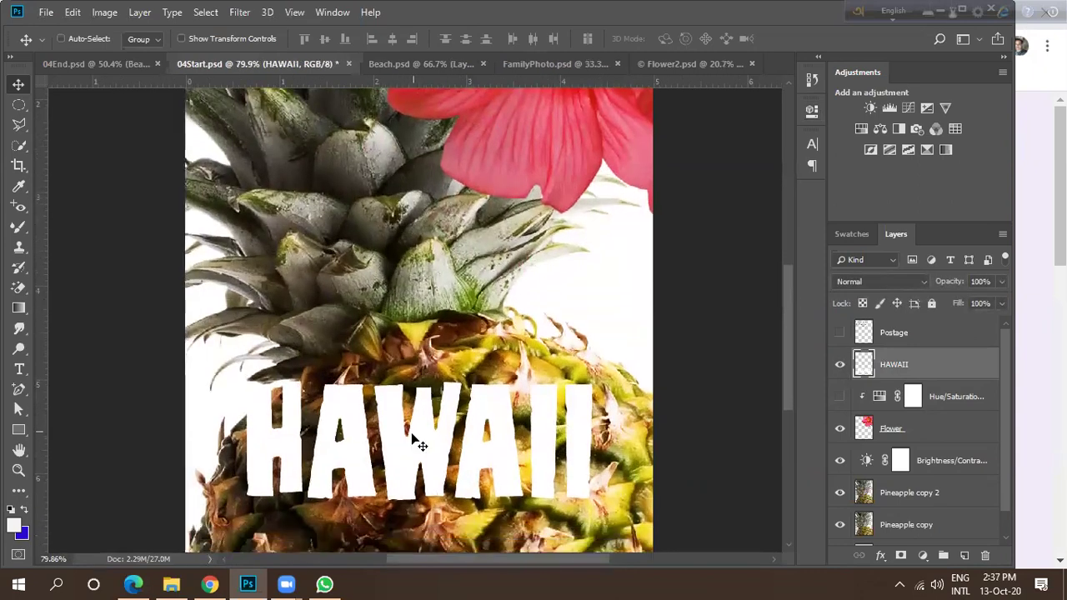
mouse_move(408, 450)
left_mouse_down()
mouse_move(420, 412)
mouse_move(411, 442)
left_mouse_up()
key("ctrl+0")
left_click(96, 64)
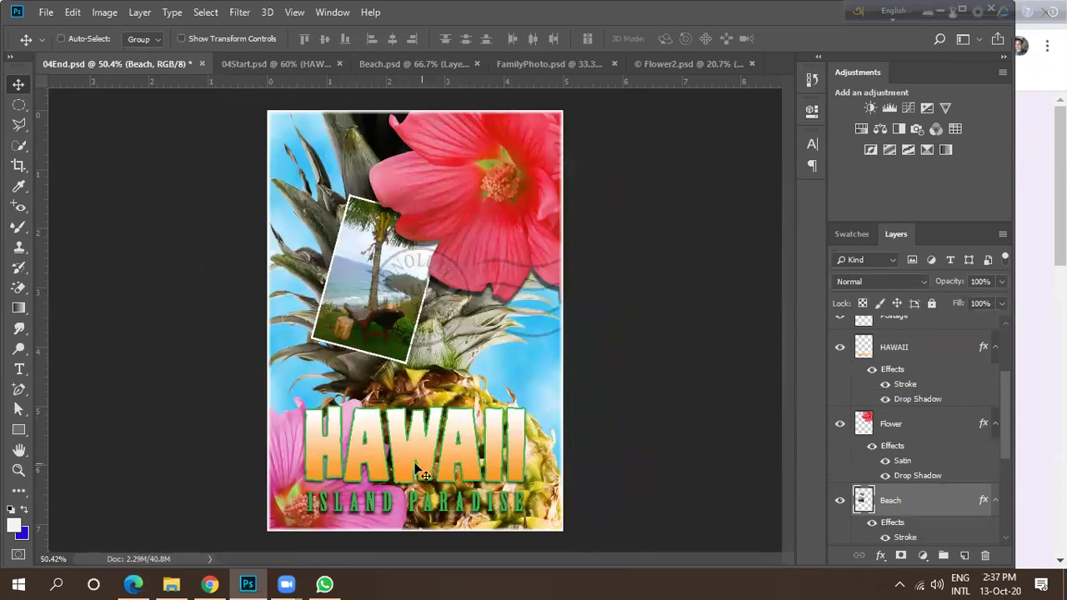
left_click(267, 64)
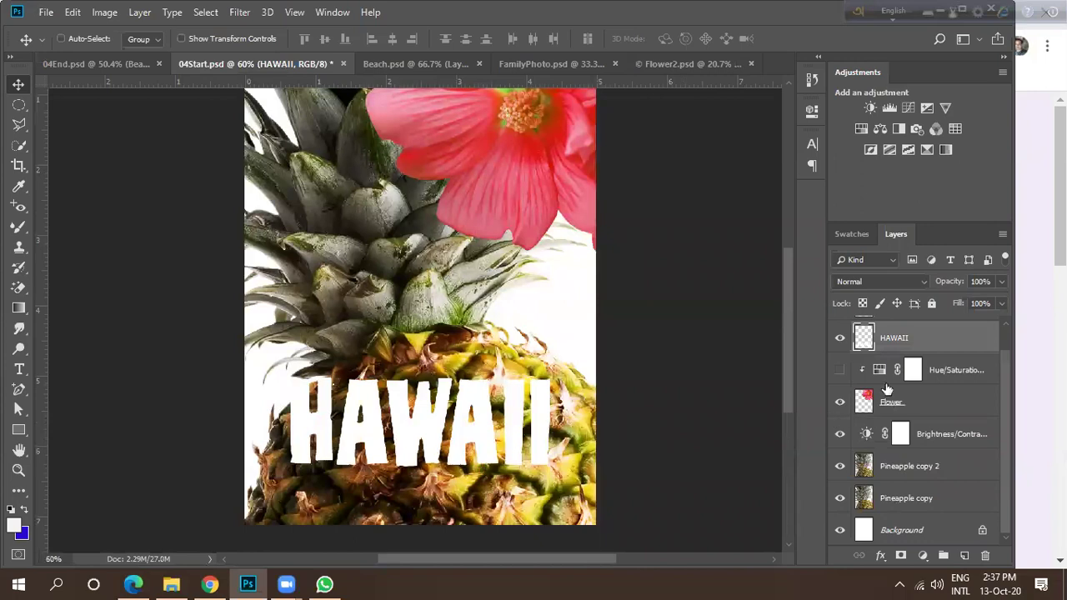
Load the outline of the HAWAII lettering as a selection.
left_click(839, 338)
left_click(839, 339)
key("ctrl")
left_click(862, 340, "ctrl")
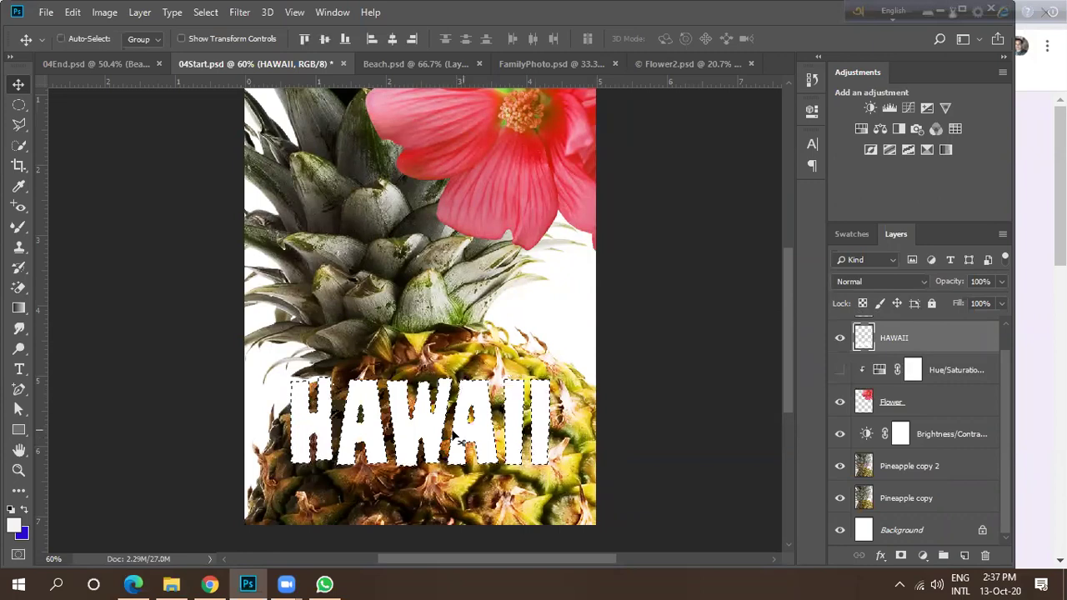
Edit the Orange, Yellow, Orange gradient so only two stops remain, with yellow at 0% and orange at 100%.
left_click(18, 308)
left_click(87, 40)
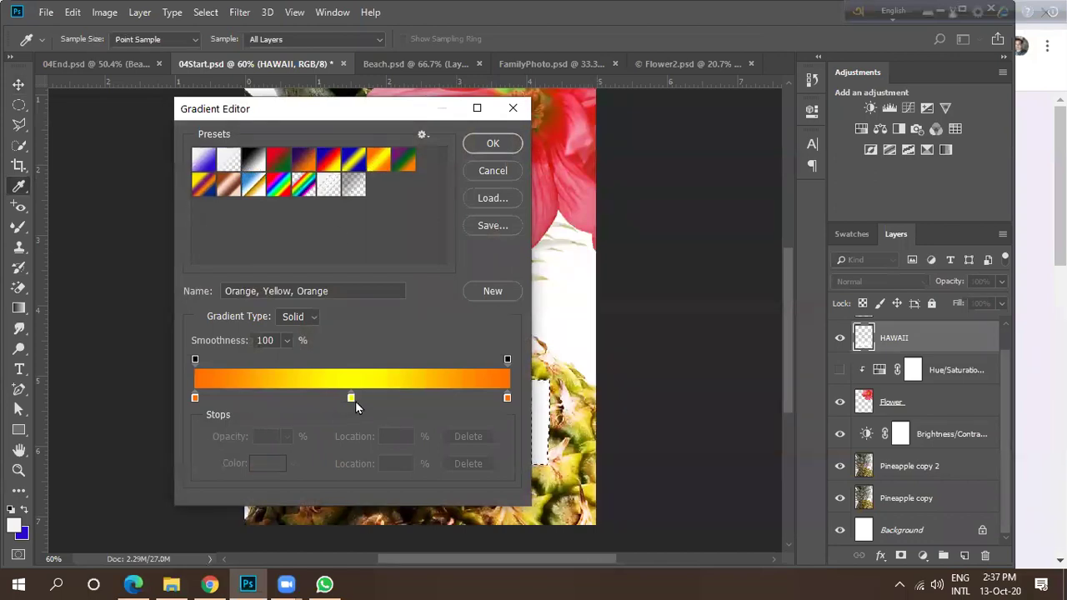
left_click_drag(350, 399, 180, 439)
left_click_drag(255, 399, 195, 399)
Recolor the gradient's end stop to light grey d9d9d9 and its start stop to dark yellow cbcb00, and accept the gradient.
double_click(507, 399)
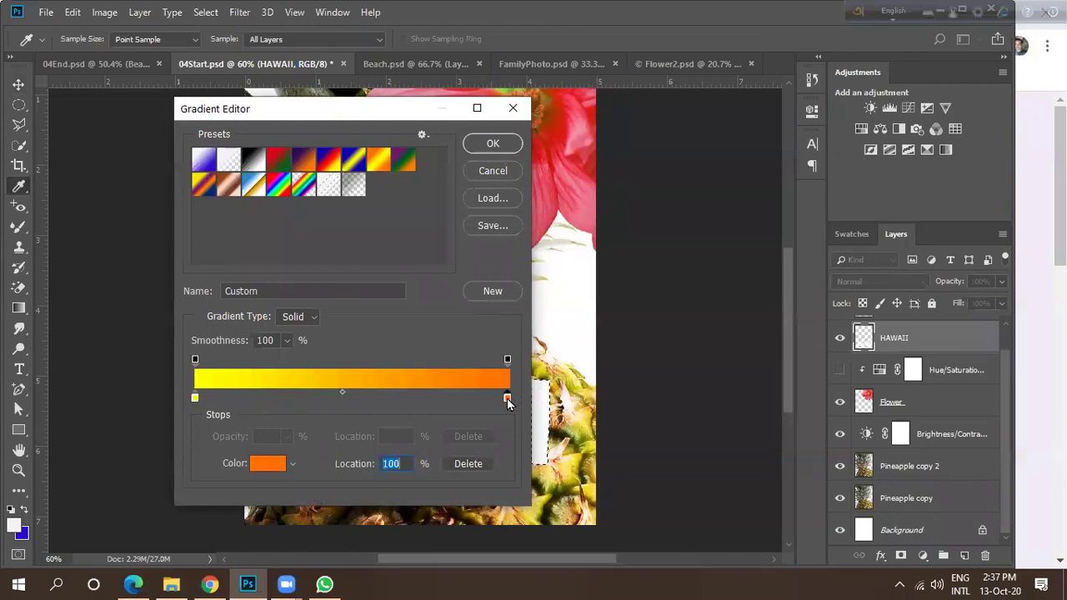
left_click_drag(588, 284, 541, 277)
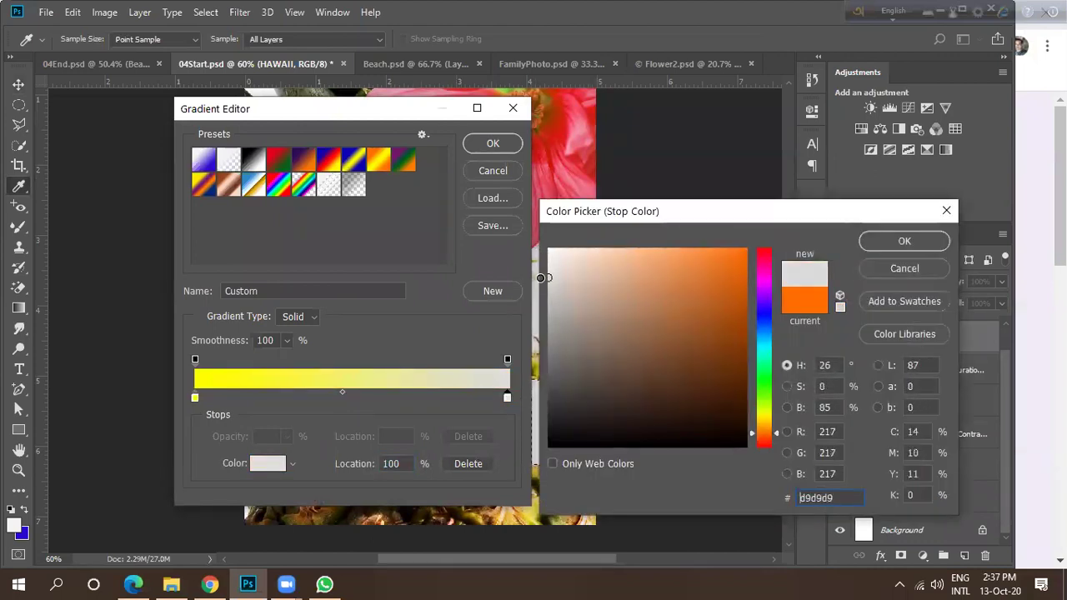
left_click(868, 241)
double_click(194, 398)
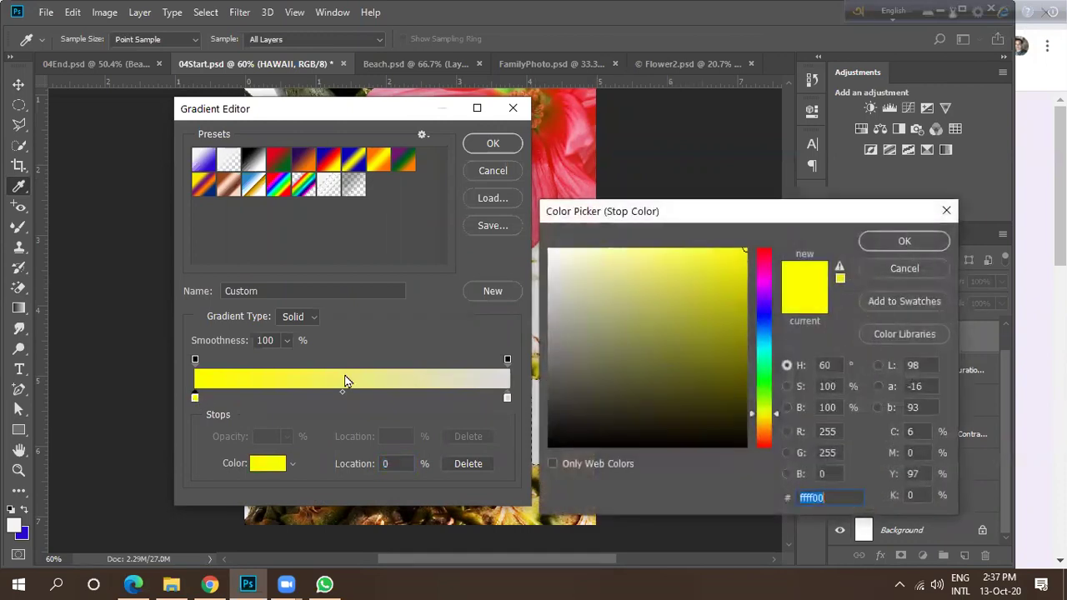
mouse_move(737, 304)
left_mouse_down()
mouse_move(746, 312)
mouse_move(748, 256)
mouse_move(752, 288)
mouse_move(715, 309)
mouse_move(749, 288)
left_mouse_up()
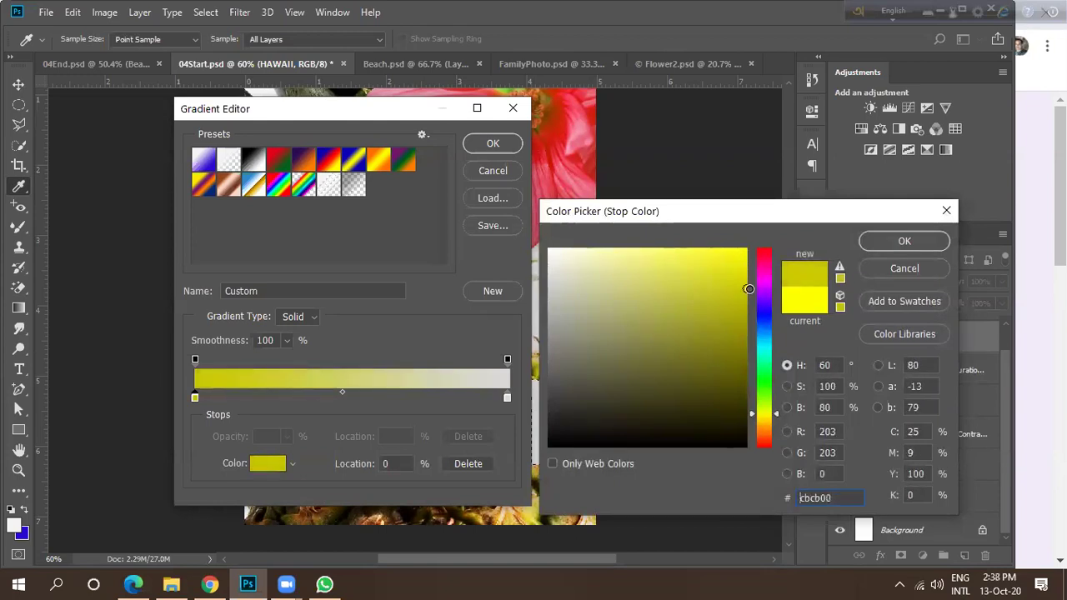
left_click(904, 242)
left_click(492, 145)
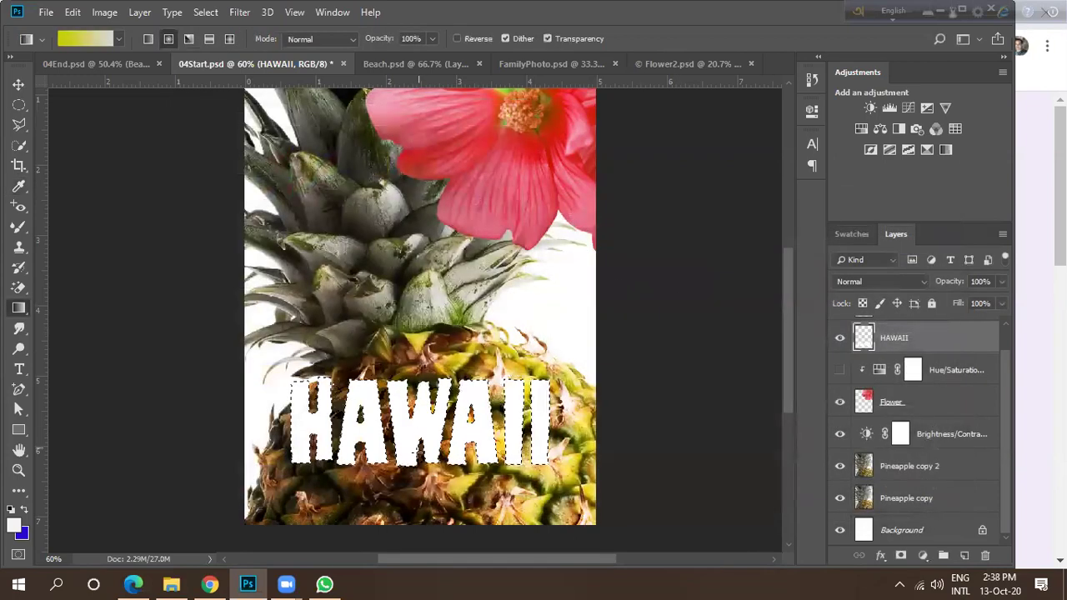
Fill the selected HAWAII lettering with the gradient in the linear style, running vertically from light grey above to yellow below.
left_click_drag(415, 398, 420, 388)
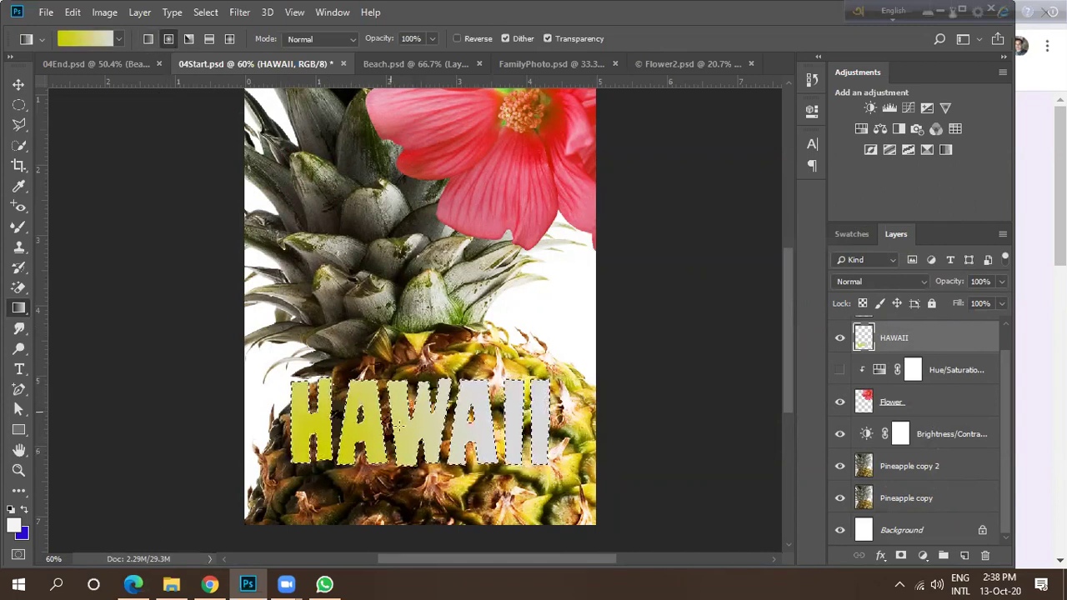
left_click(147, 39)
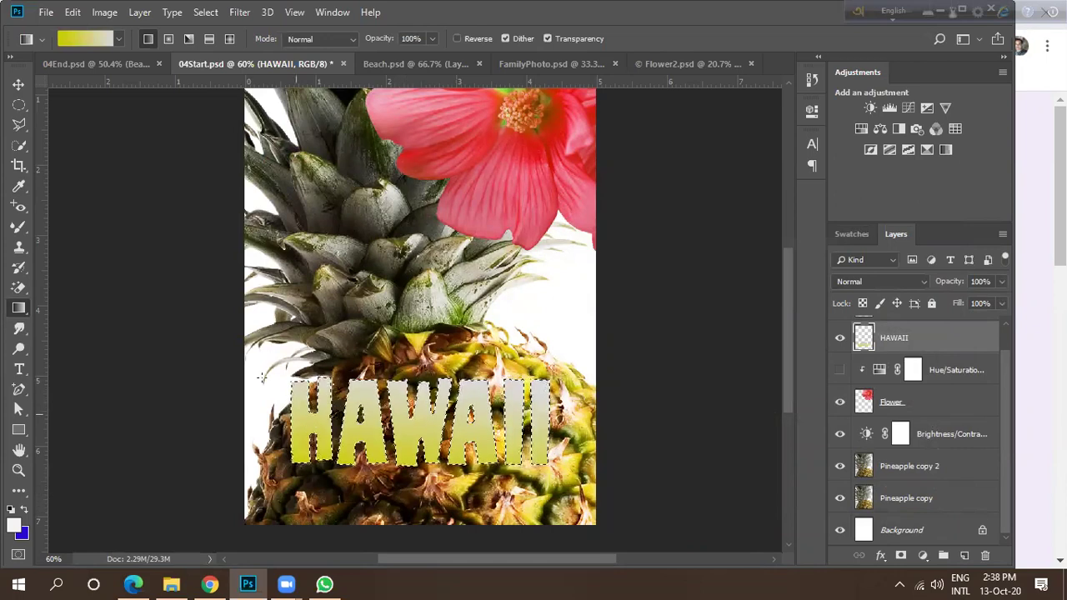
Recolor the gradient's start stop to bright red, keeping the light grey end stop, and accept the gradient.
left_click(18, 84)
left_click(67, 65)
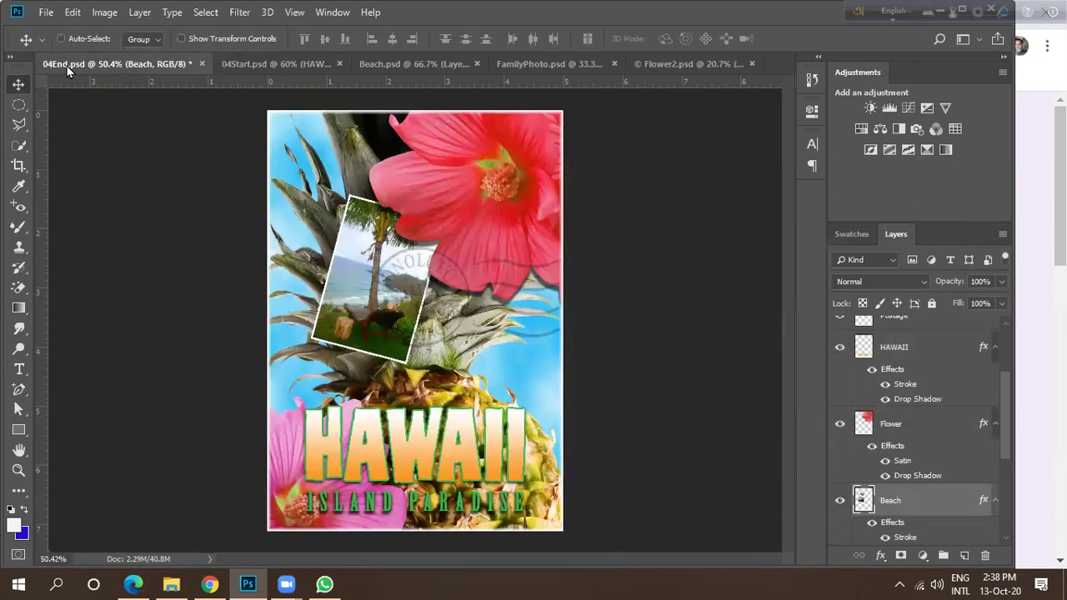
left_click(254, 63)
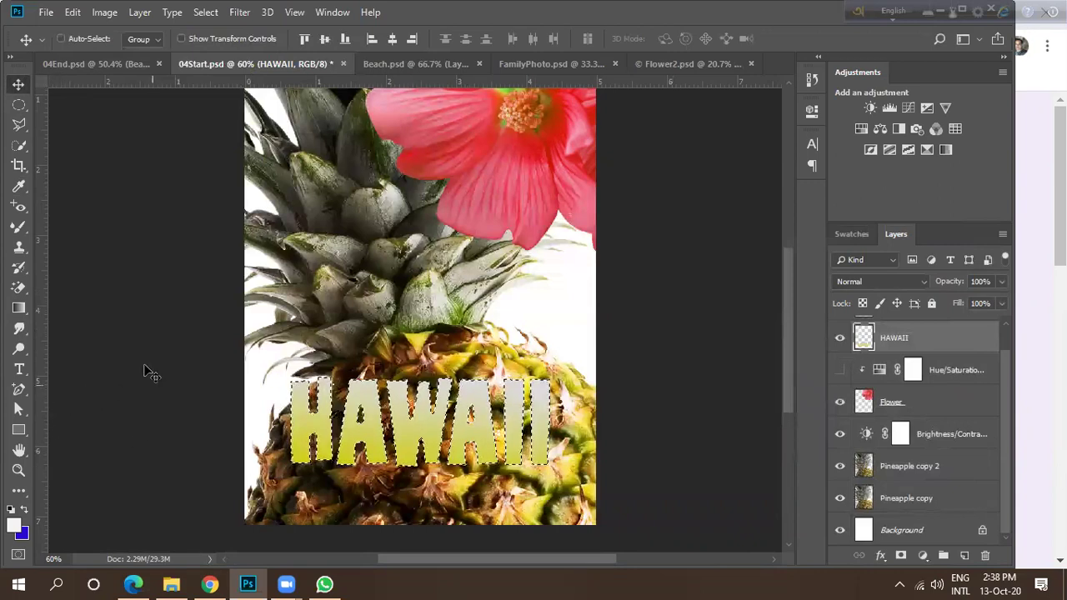
left_click(17, 309)
left_click(84, 39)
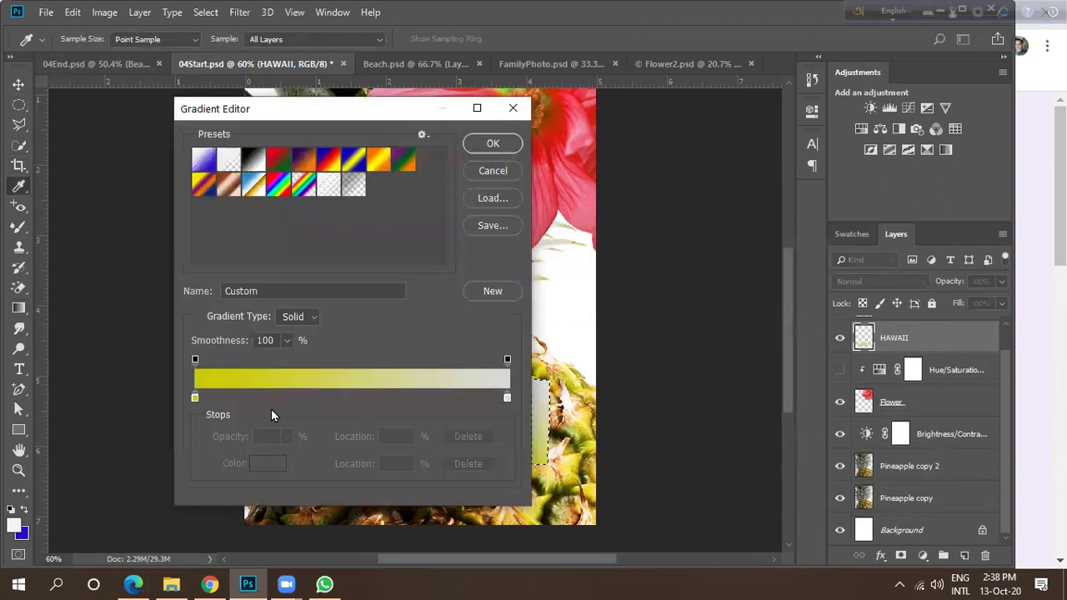
double_click(194, 397)
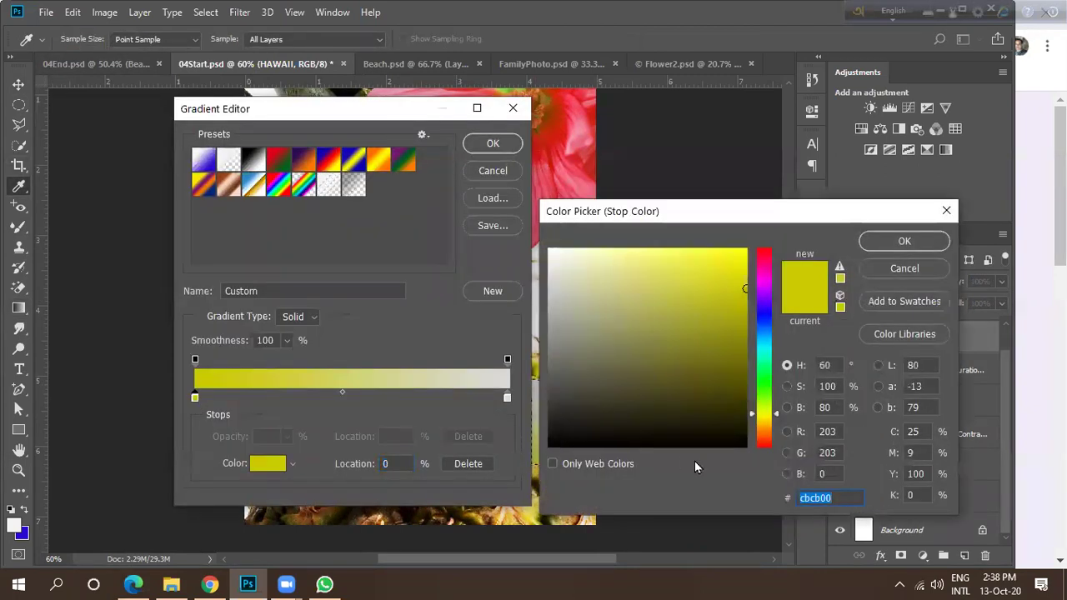
left_click_drag(771, 420, 768, 436)
left_click_drag(738, 345, 740, 313)
left_click_drag(755, 443, 769, 466)
mouse_move(740, 317)
left_mouse_down()
mouse_move(736, 286)
mouse_move(711, 258)
left_mouse_up()
left_click(905, 241)
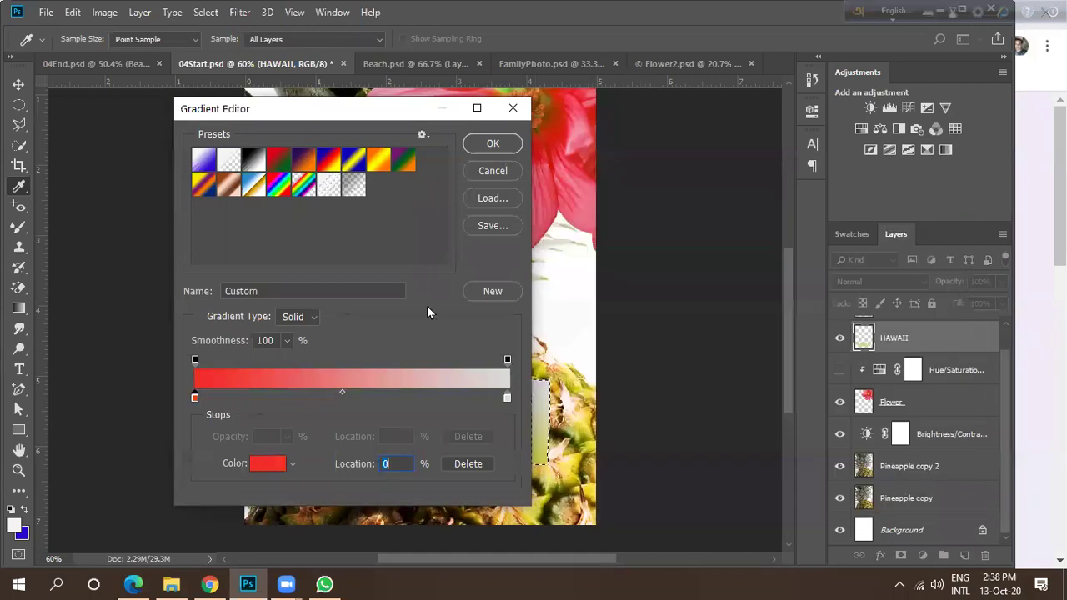
left_click(492, 145)
Fill the selected HAWAII lettering with the gradient vertically, red below and light grey above, and clear the selection.
left_click_drag(414, 479, 421, 396)
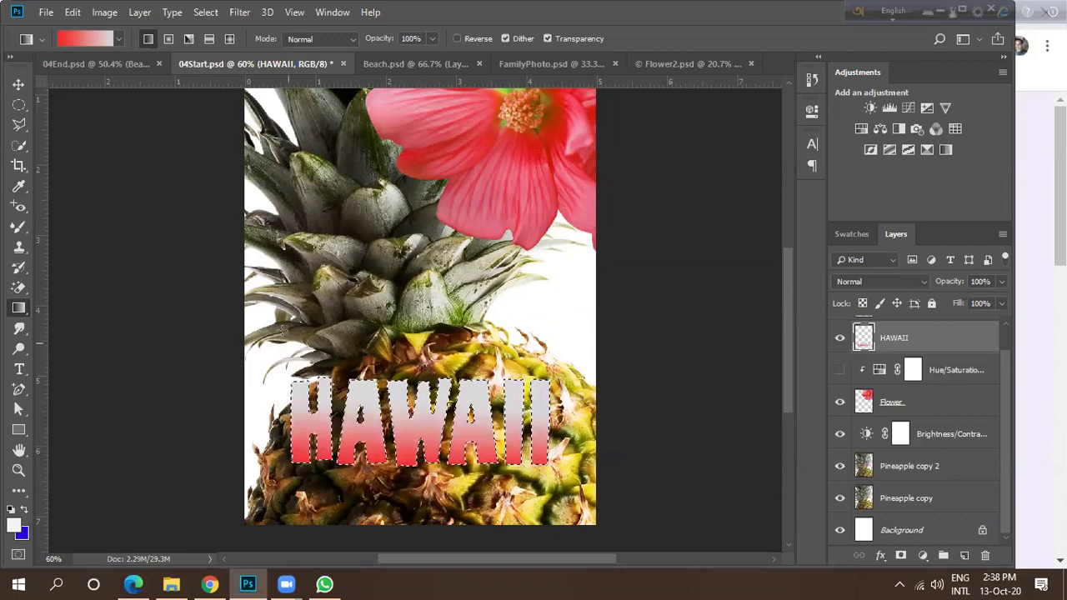
key("v")
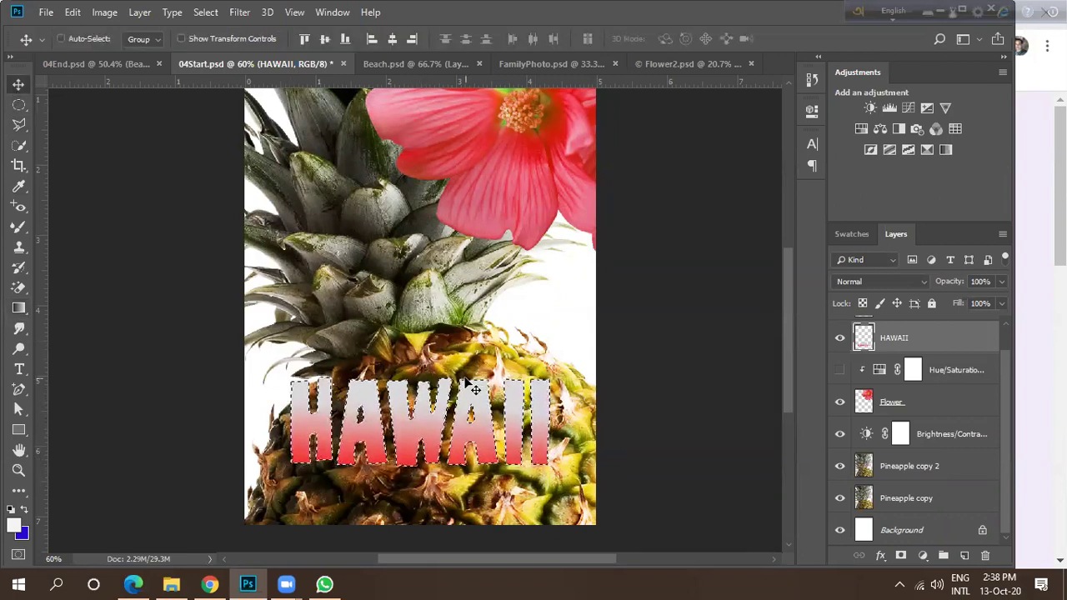
key("ctrl+d")
scroll(401, 427, "down", 3)
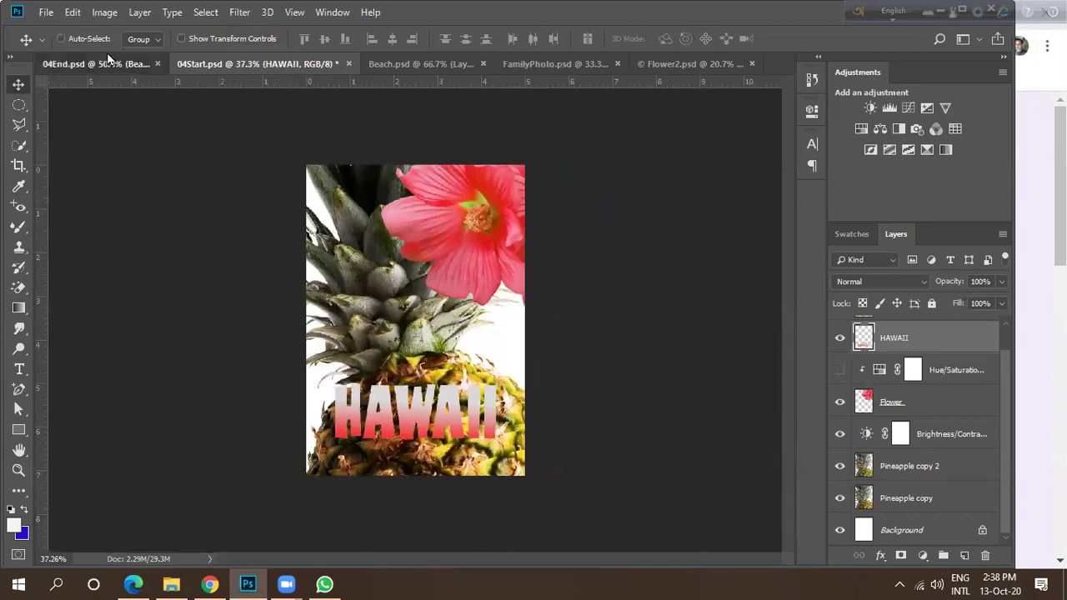
Check the second flower in 04End.psd, duplicate the Flower layer in 04Start.psd and move the copy to the postcard's lower-left area.
left_click(108, 65)
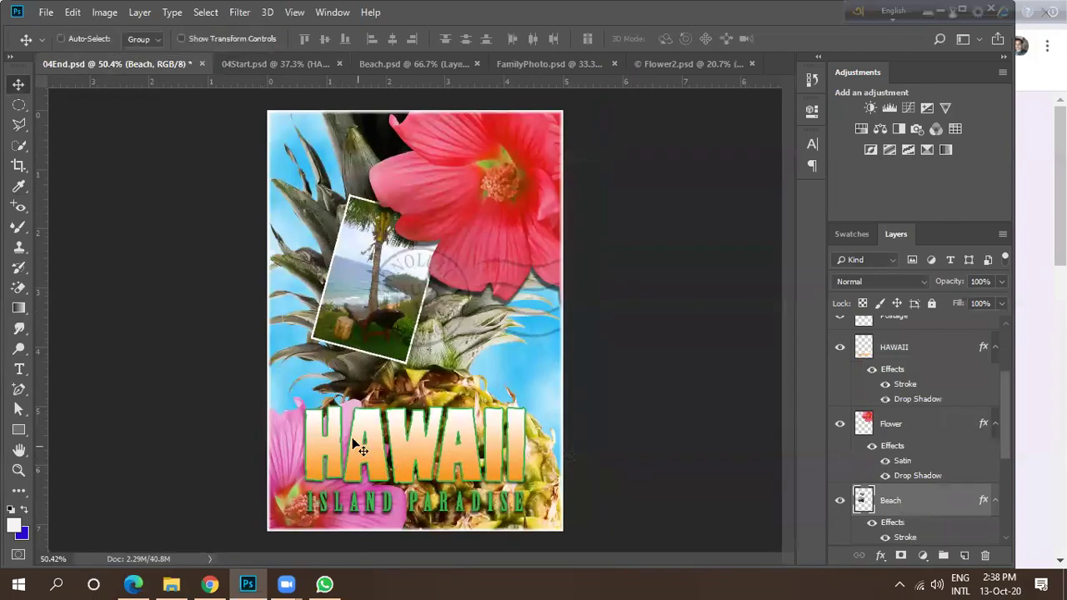
left_click(268, 70)
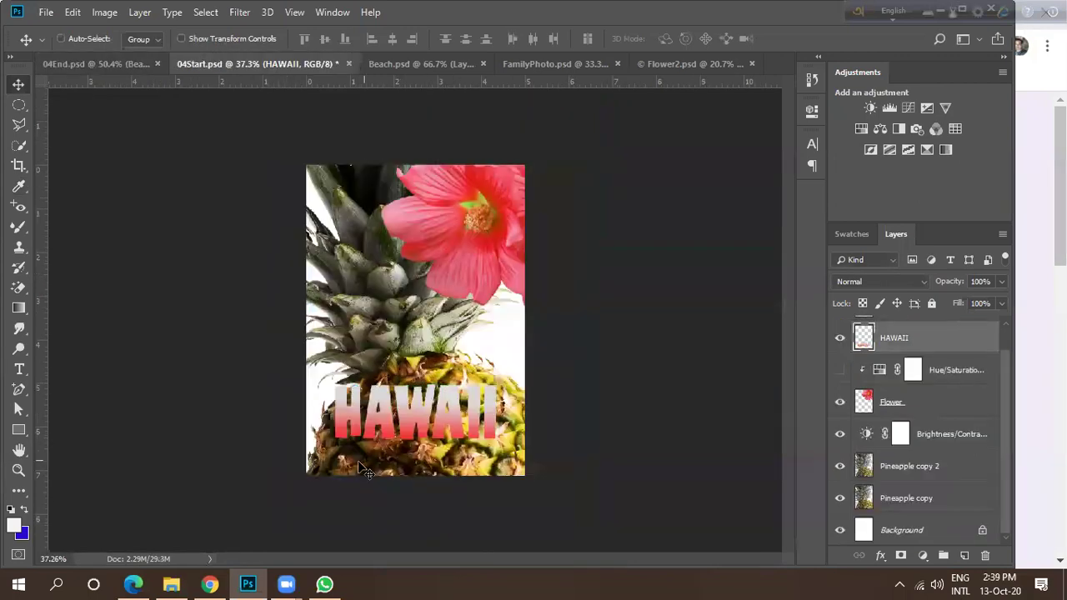
left_click_drag(916, 410, 964, 554)
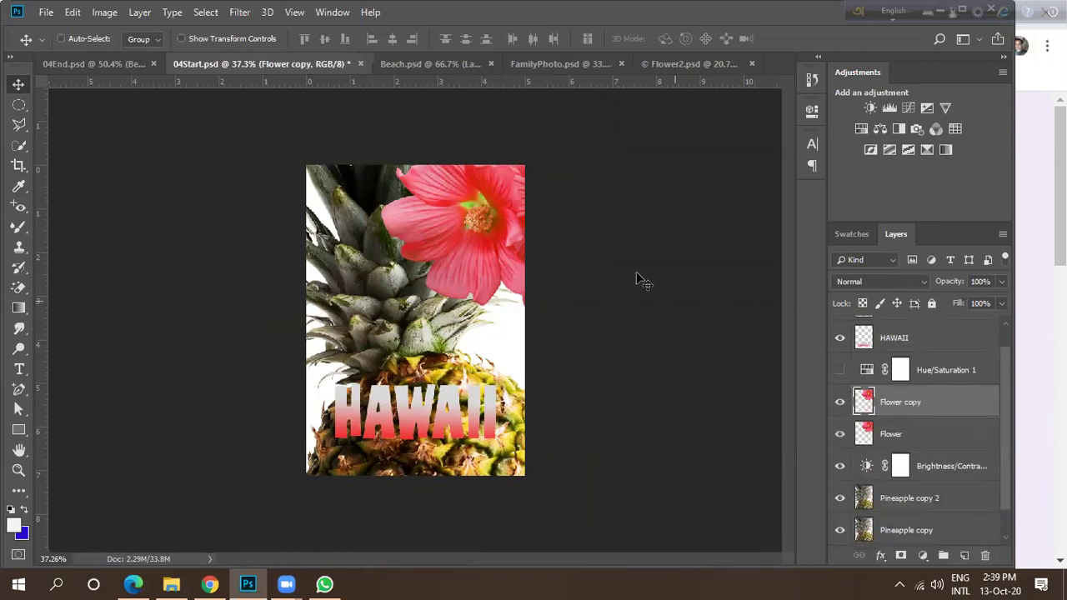
left_click_drag(497, 241, 364, 449)
Rotate the Flower copy roughly half a turn, shrink it to about 62% and fit it into the postcard's lower-left corner.
key("ctrl")
key("ctrl+t")
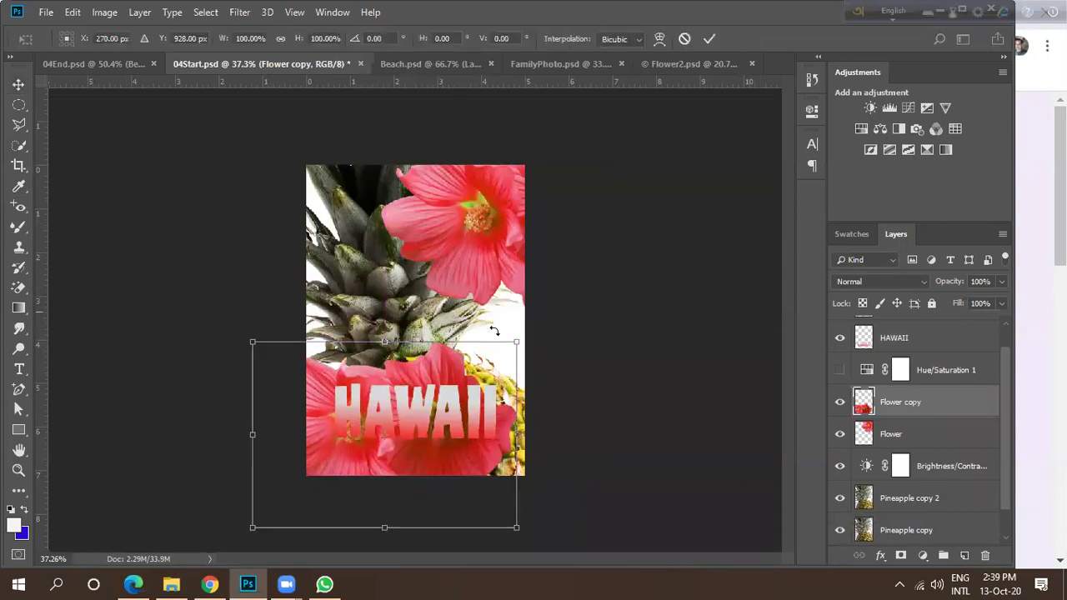
left_click_drag(528, 337, 294, 475)
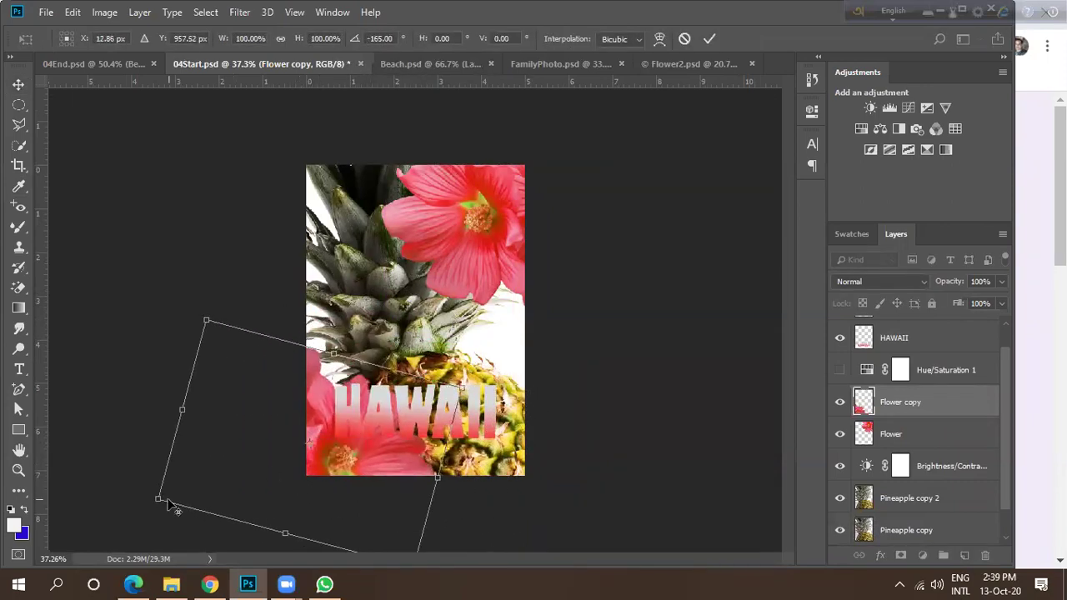
left_click_drag(158, 501, 219, 479)
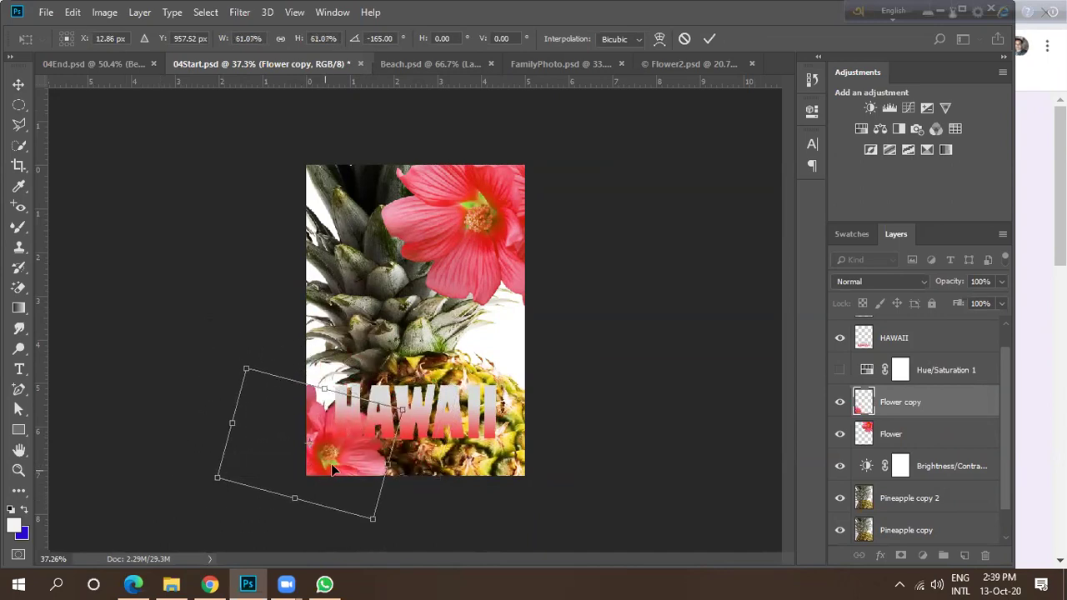
left_click_drag(330, 460, 347, 462)
left_click_drag(224, 481, 325, 477)
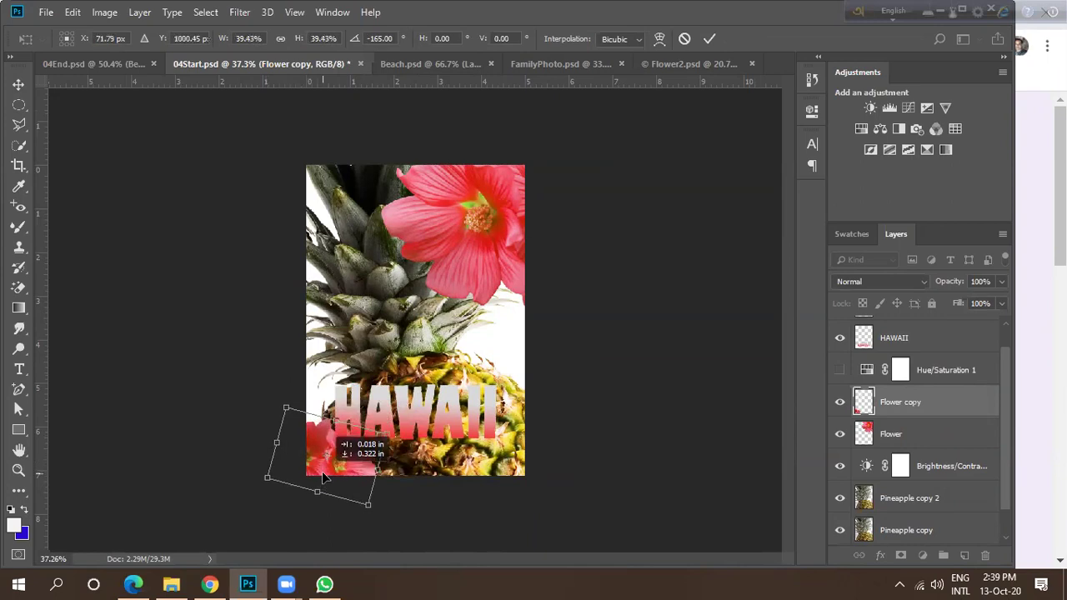
left_click_drag(370, 505, 391, 533)
left_click_drag(427, 435, 397, 389)
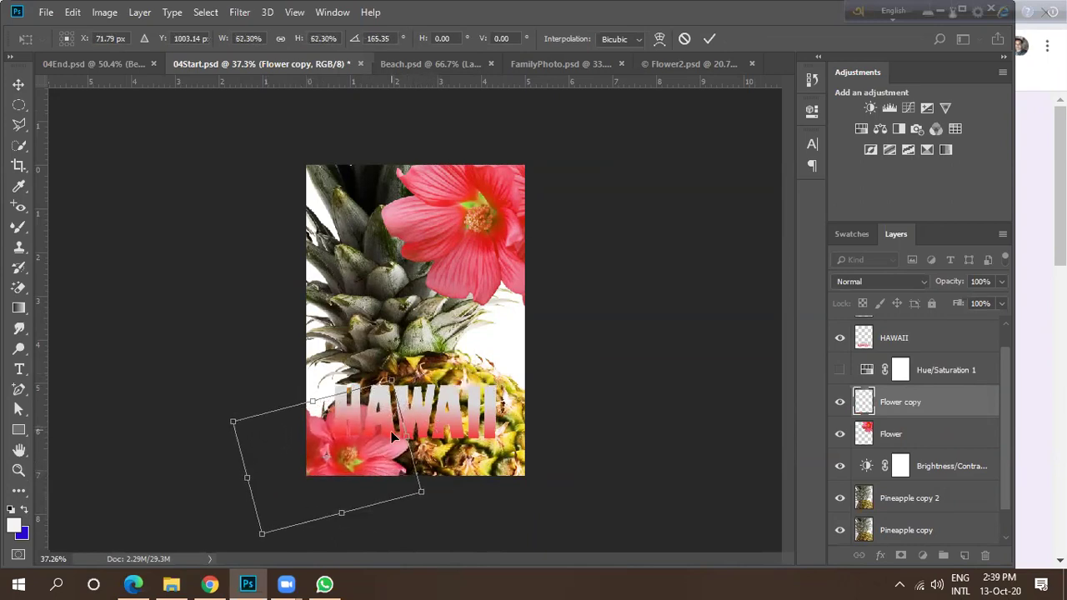
left_click_drag(429, 441, 420, 415)
left_click_drag(370, 452, 345, 464)
key("Return")
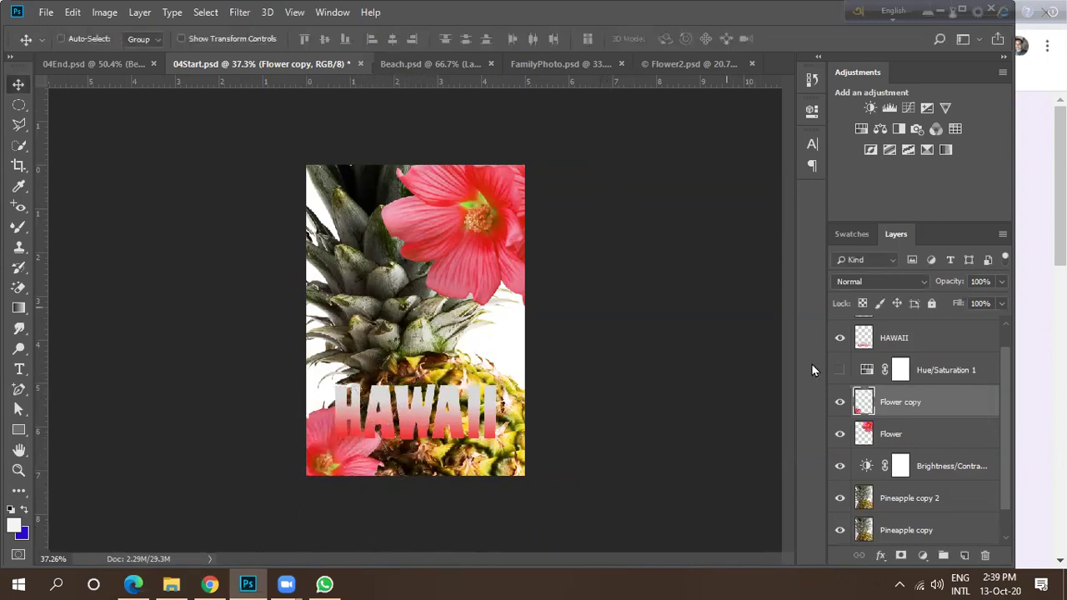
Compare the lower flower with 04End.psd and set the Flower copy layer's opacity to 89% in 04Start.psd.
left_click(114, 65)
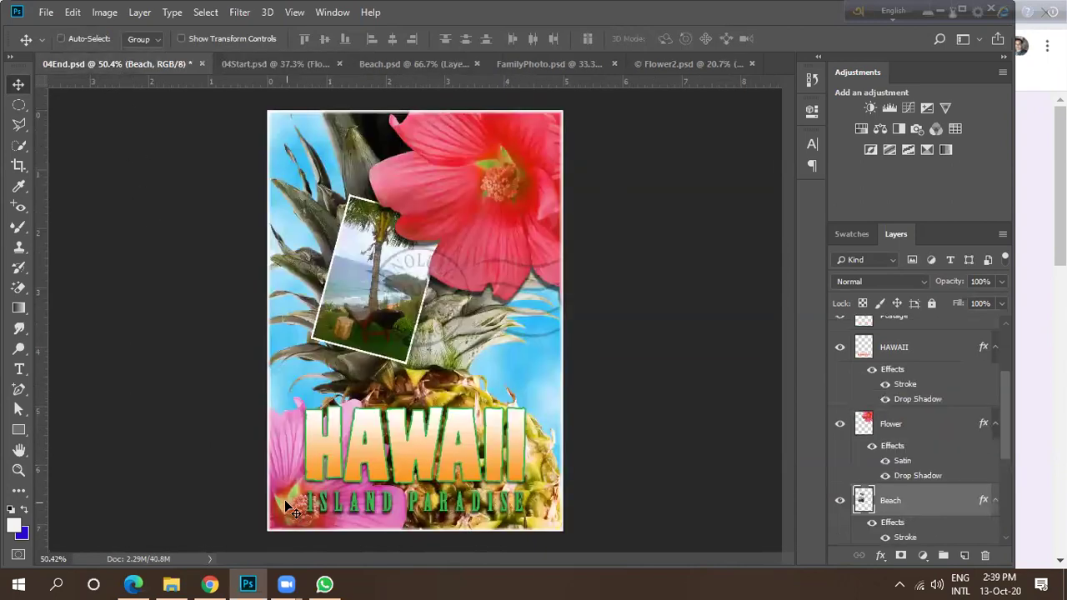
left_click(280, 74)
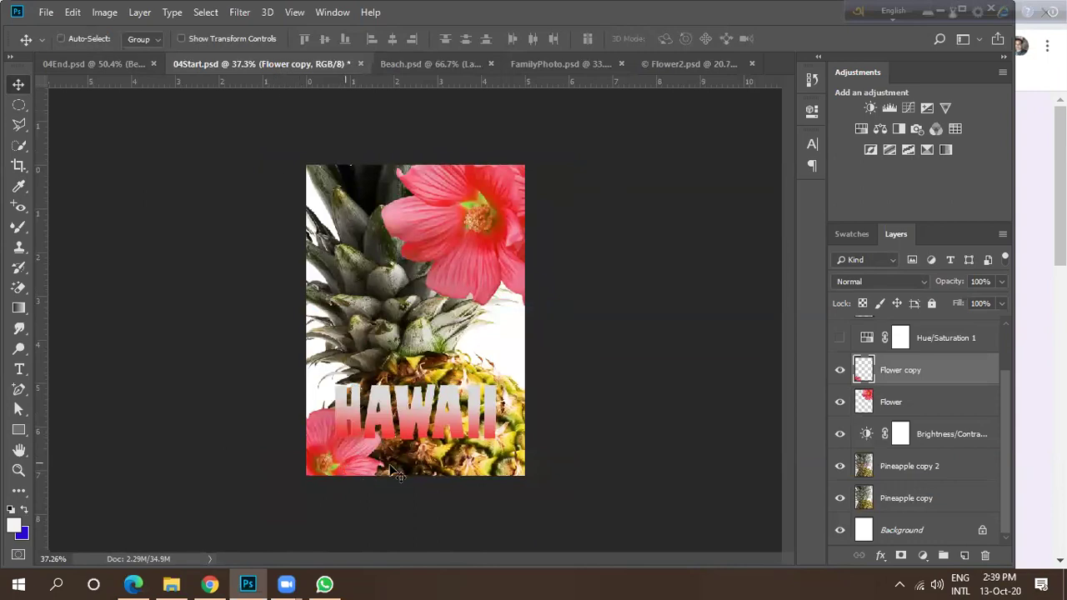
left_click(1000, 284)
mouse_move(989, 305)
left_mouse_down()
mouse_move(982, 300)
mouse_move(992, 298)
left_mouse_up()
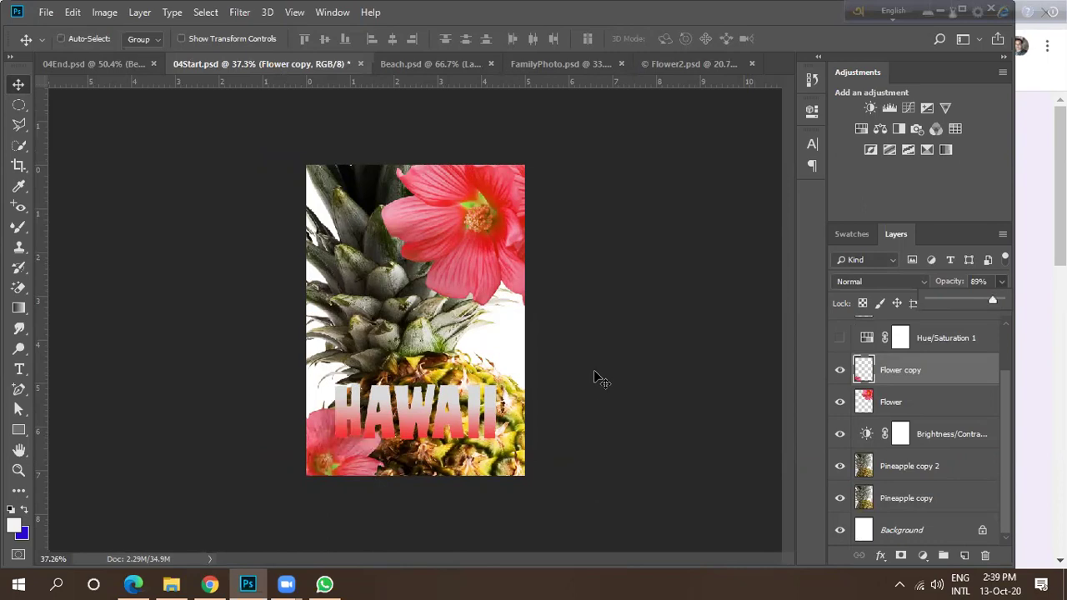
left_click(579, 381)
Enlarge the Flower copy and reposition it so its petals spread behind the HAWAII lettering from the postcard's lower-left corner.
key("ctrl+t")
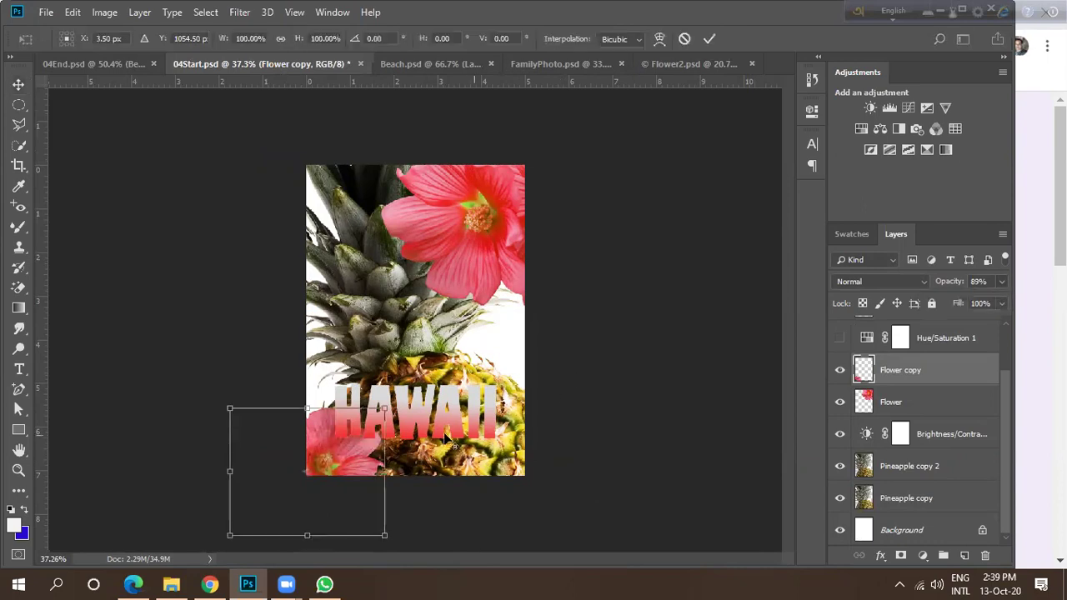
left_click_drag(385, 408, 466, 341)
left_click_drag(427, 458, 392, 474)
key("Return")
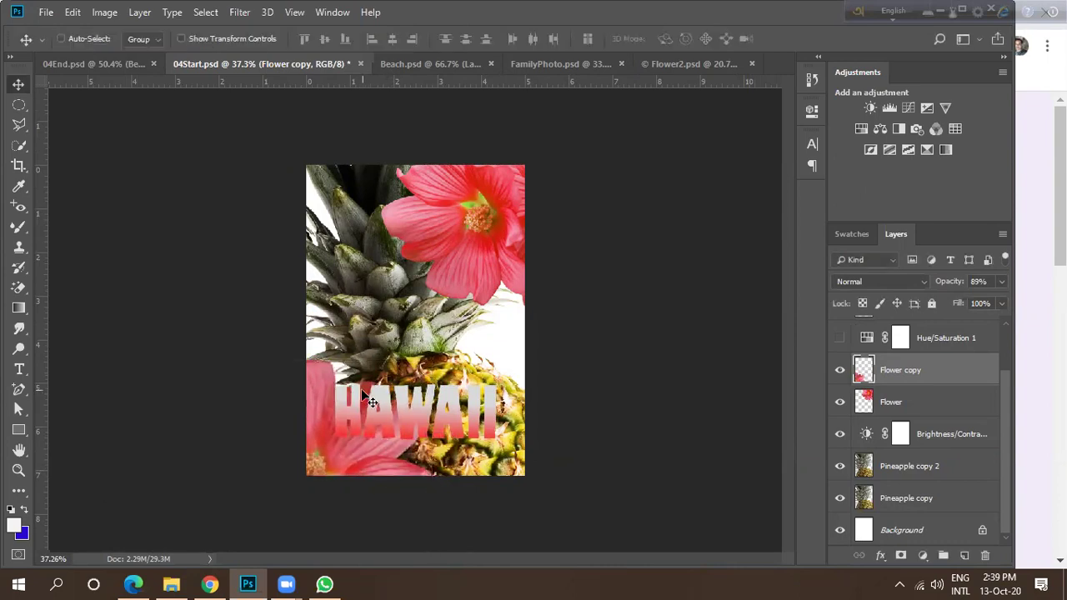
scroll(388, 399, "down", 3)
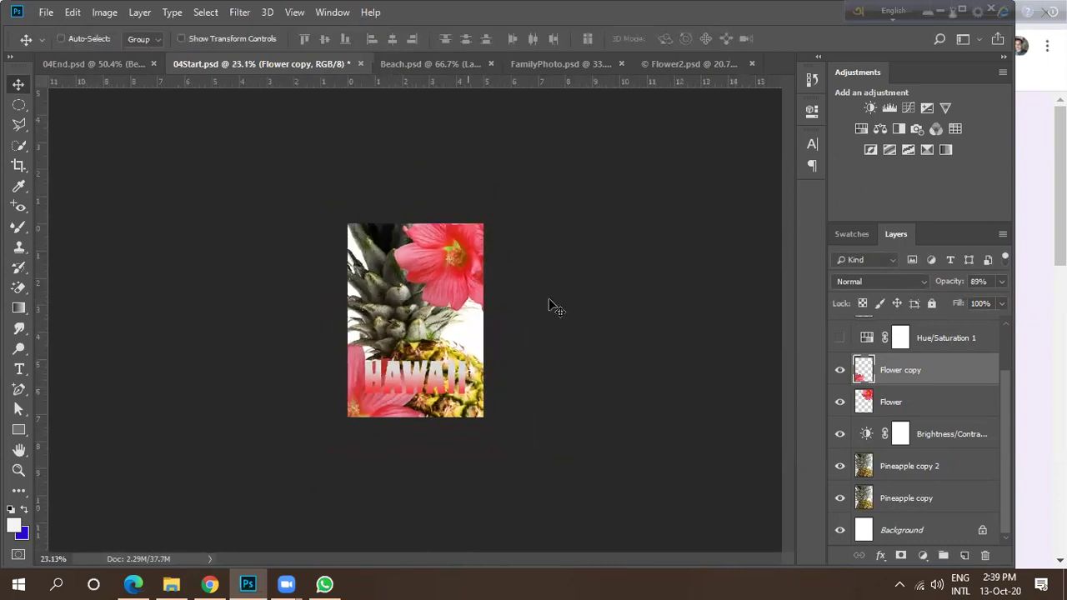
scroll(358, 421, "up", 2)
scroll(358, 417, "down", 1)
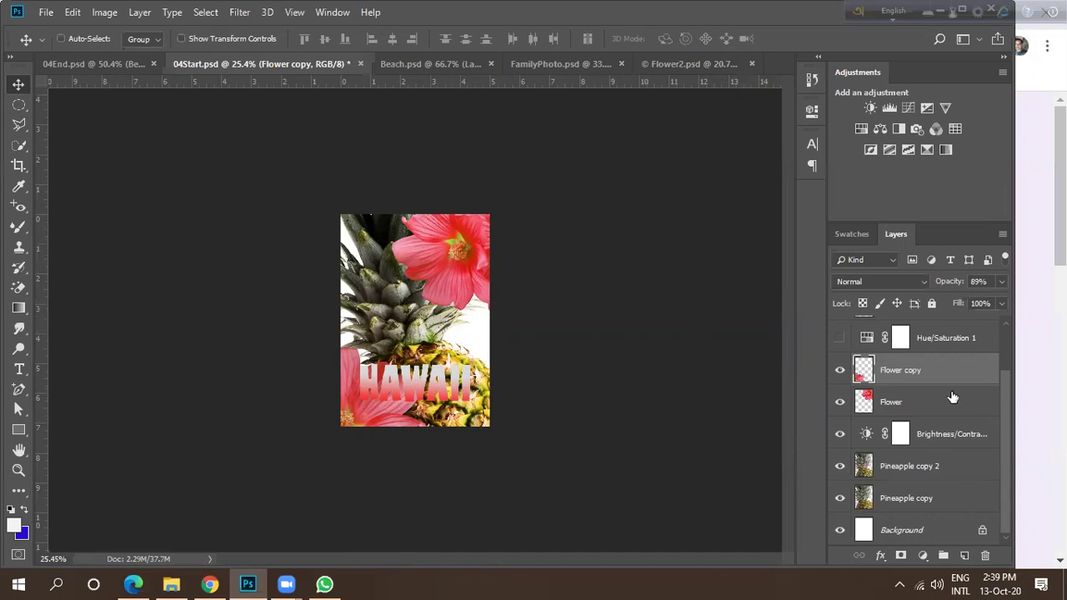
Show the Postage layer, scale the postmark to about 86% and place it across the upper flower's lower petals at the postcard's right edge.
scroll(920, 401, "up", 1)
left_click(840, 337)
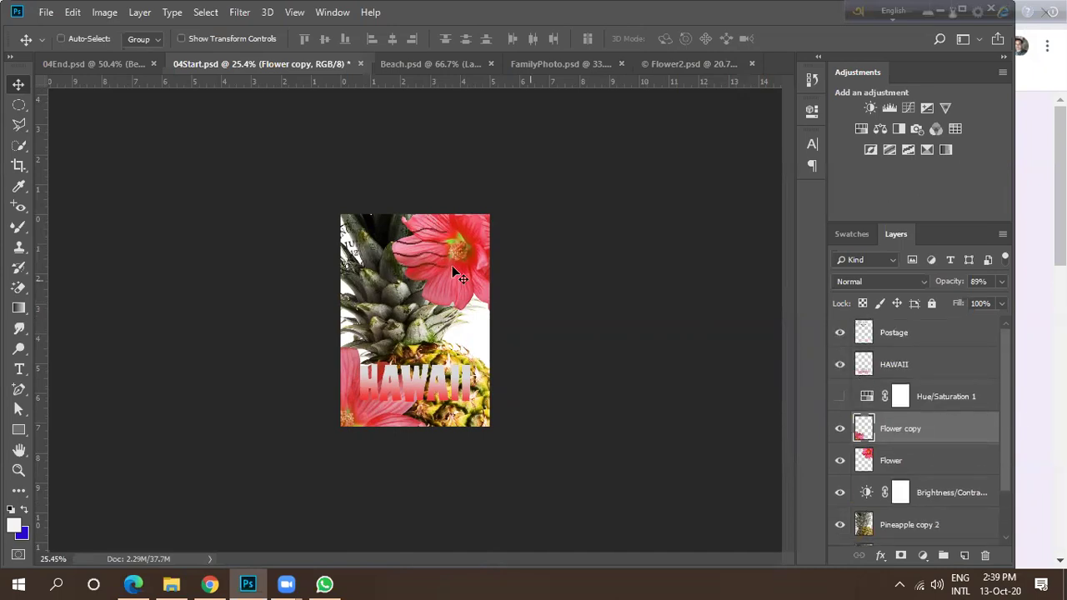
left_click_drag(351, 268, 366, 275)
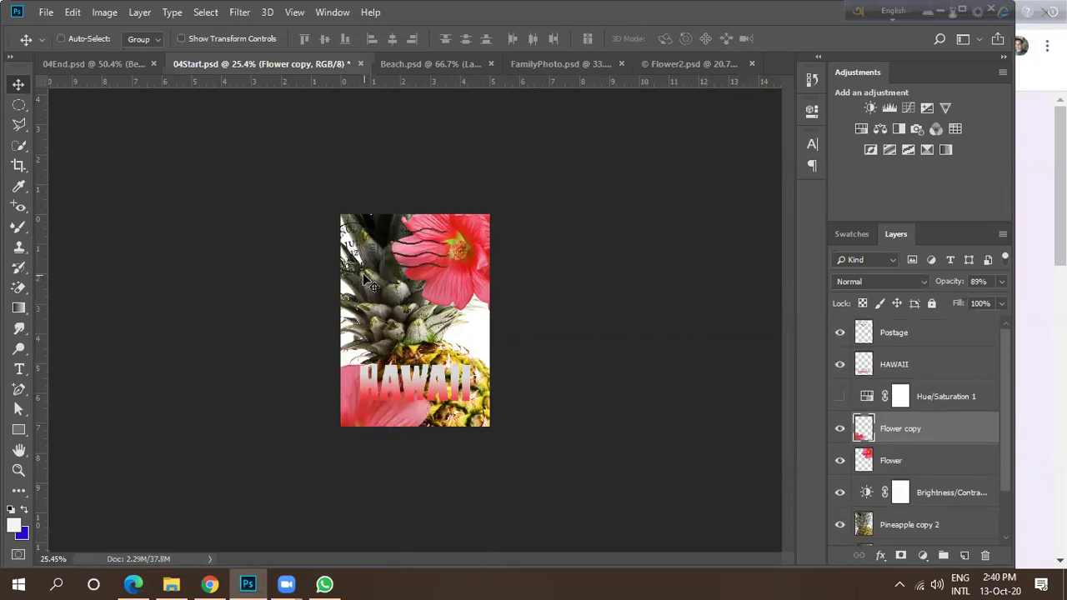
key("ctrl")
left_click(916, 335)
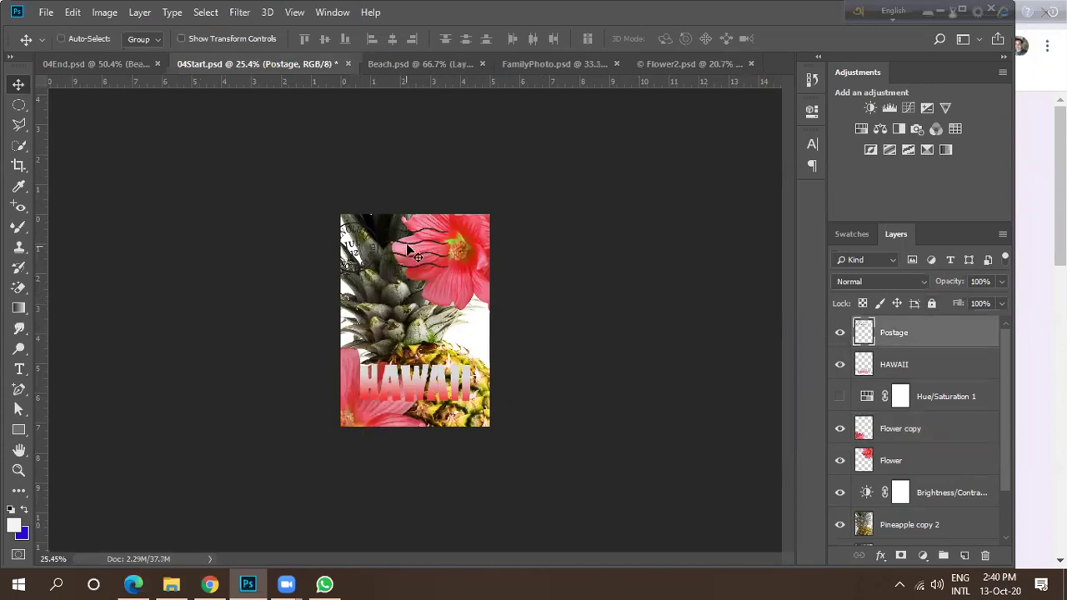
key("ctrl+t")
left_click_drag(449, 222, 466, 298)
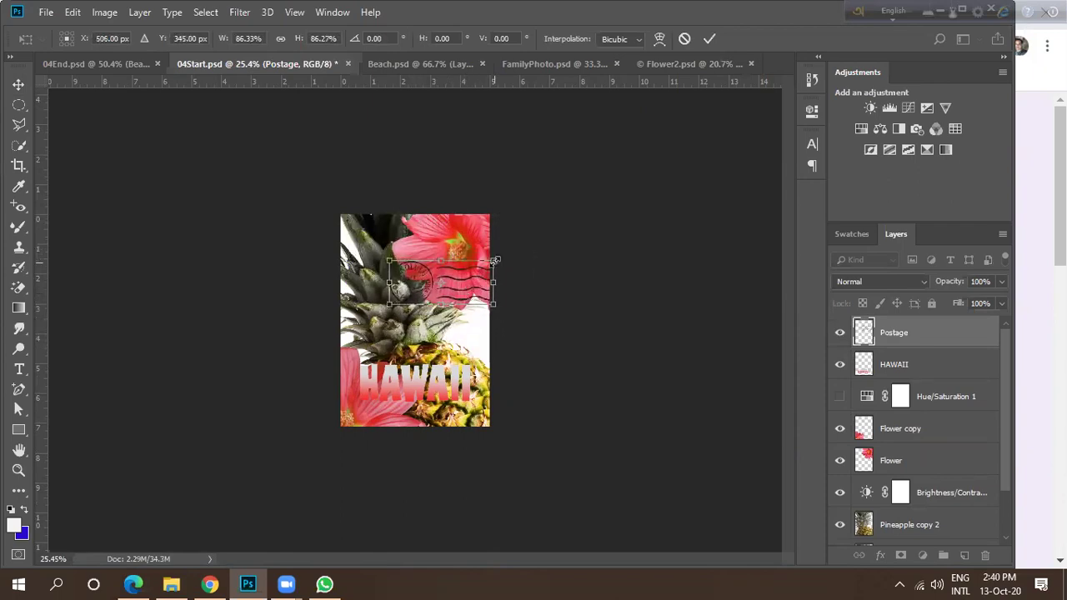
key("Return")
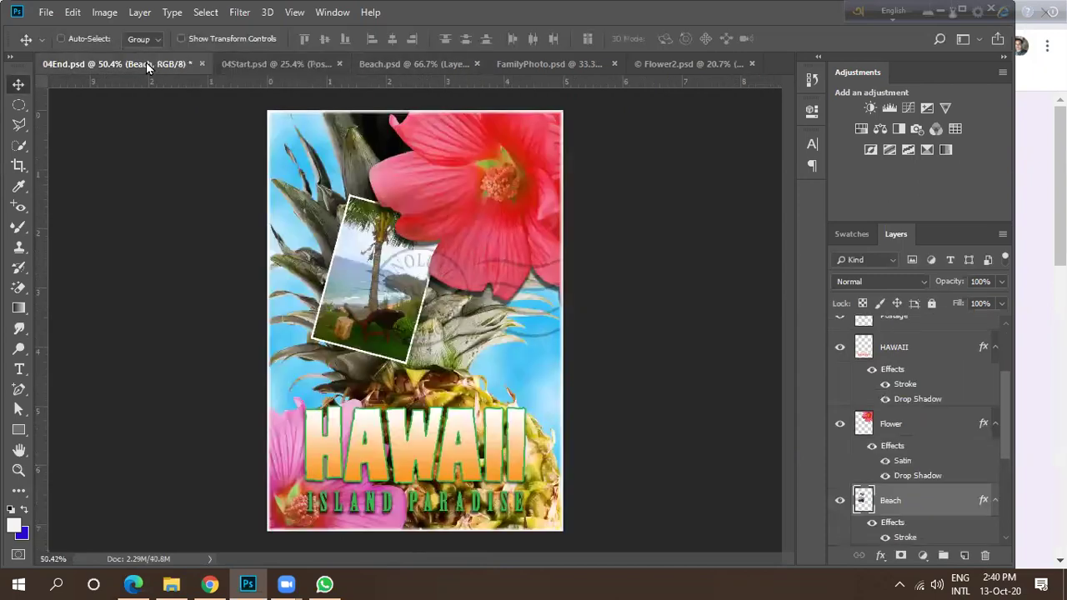
Copy the beach picture from Beach.psd into 04Start.psd as a layer above Postage.
left_click(281, 67)
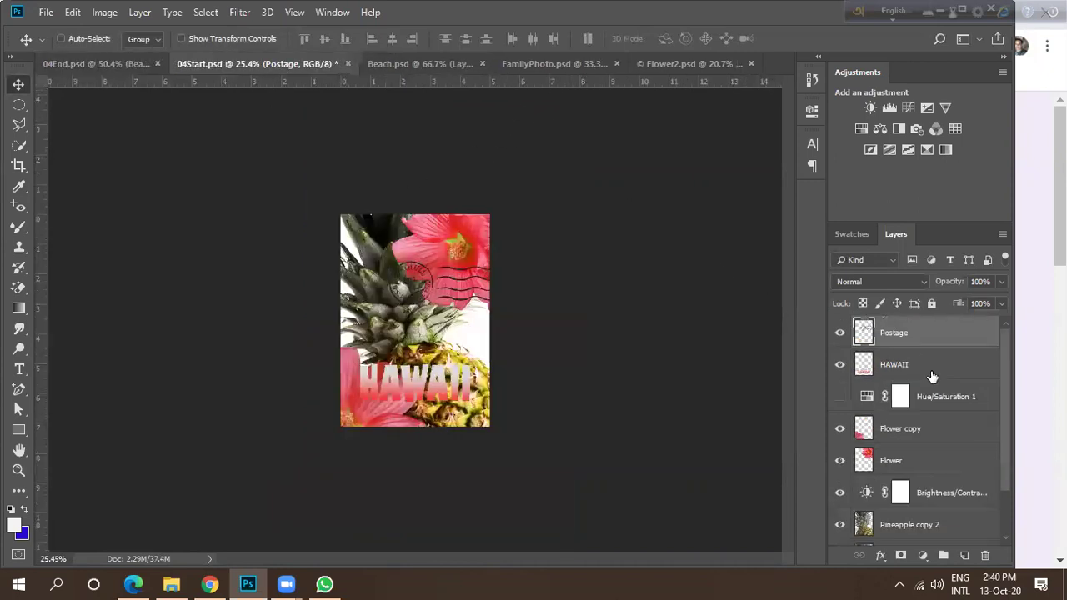
key("ctrl+Tab")
key("ctrl+Tab")
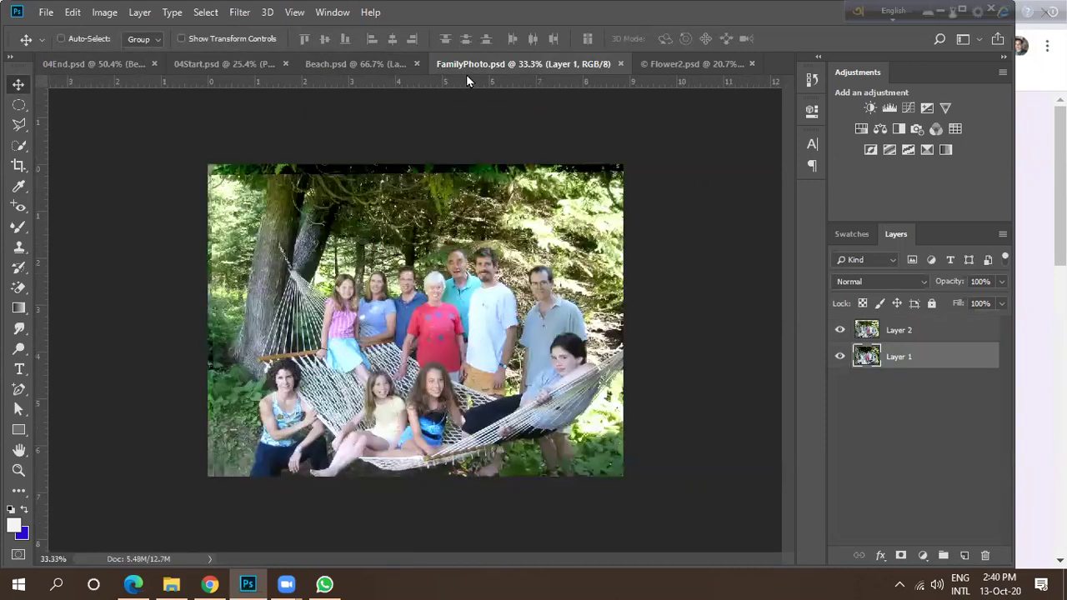
key("ctrl+shift+Tab")
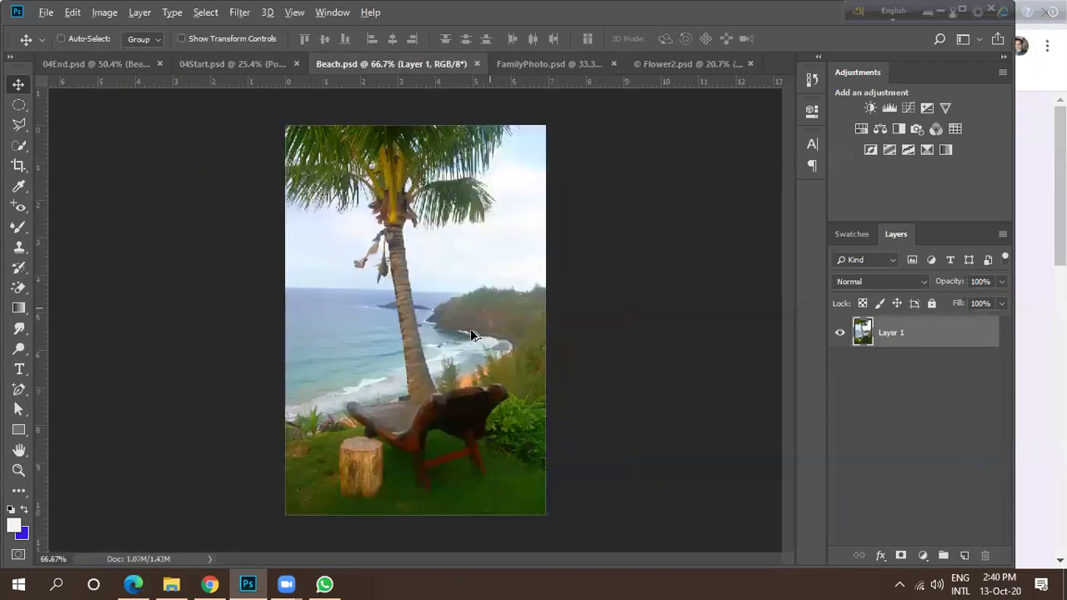
scroll(470, 334, "down", 1)
left_click_drag(470, 360, 425, 326)
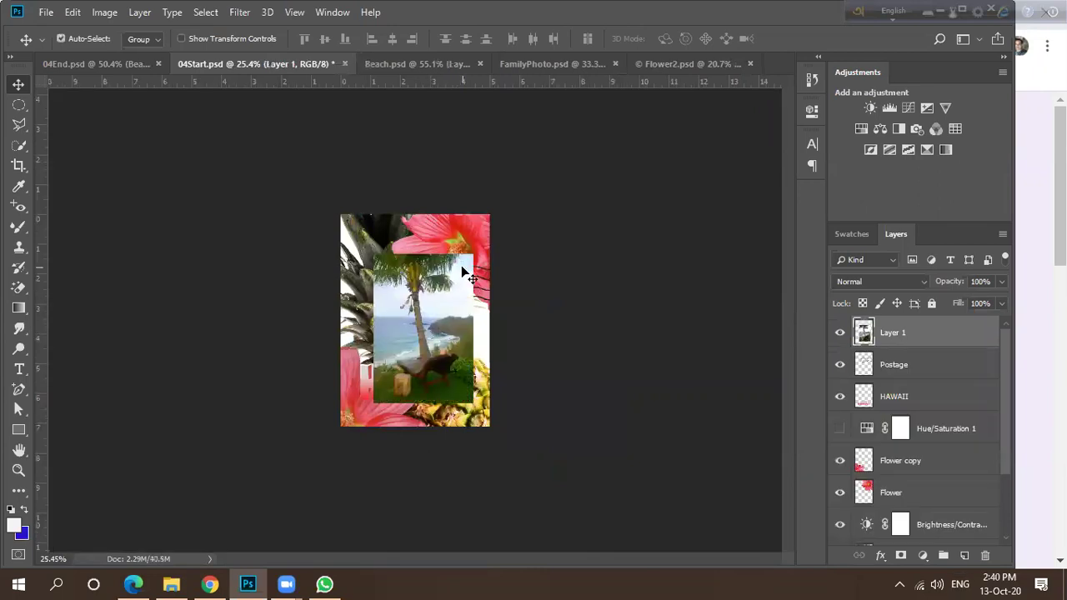
Scale the beach picture to about 53%, tilt it clockwise and place it over the pineapple leaves above the HAWAII lettering.
key("ctrl+t")
left_click_drag(473, 254, 430, 267)
scroll(430, 268, "up", 1)
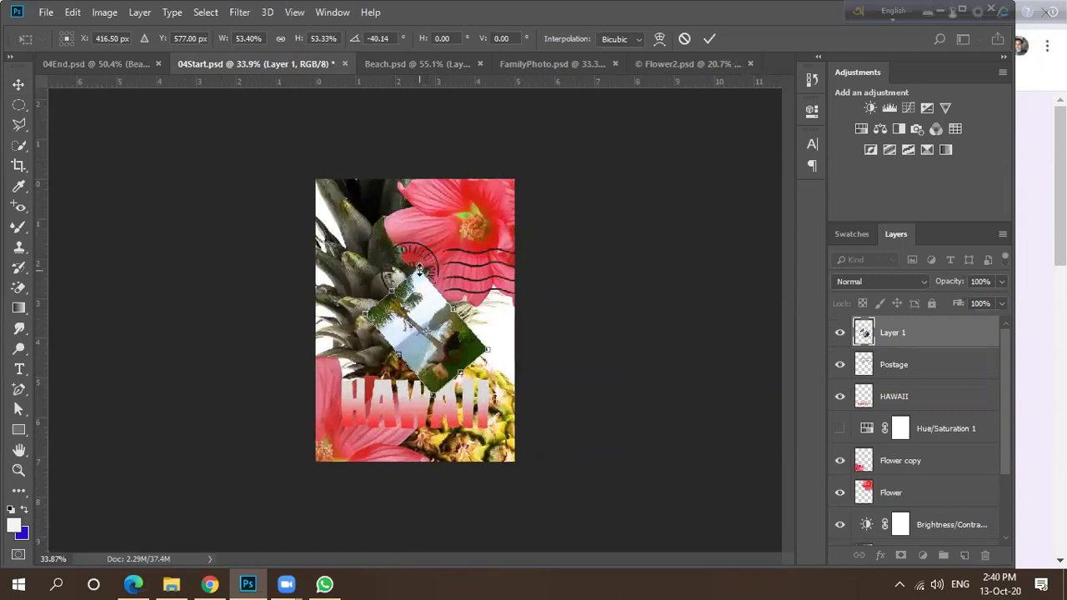
scroll(419, 269, "up", 1)
left_click_drag(419, 236, 514, 299)
left_click_drag(460, 346, 423, 279)
key("Return")
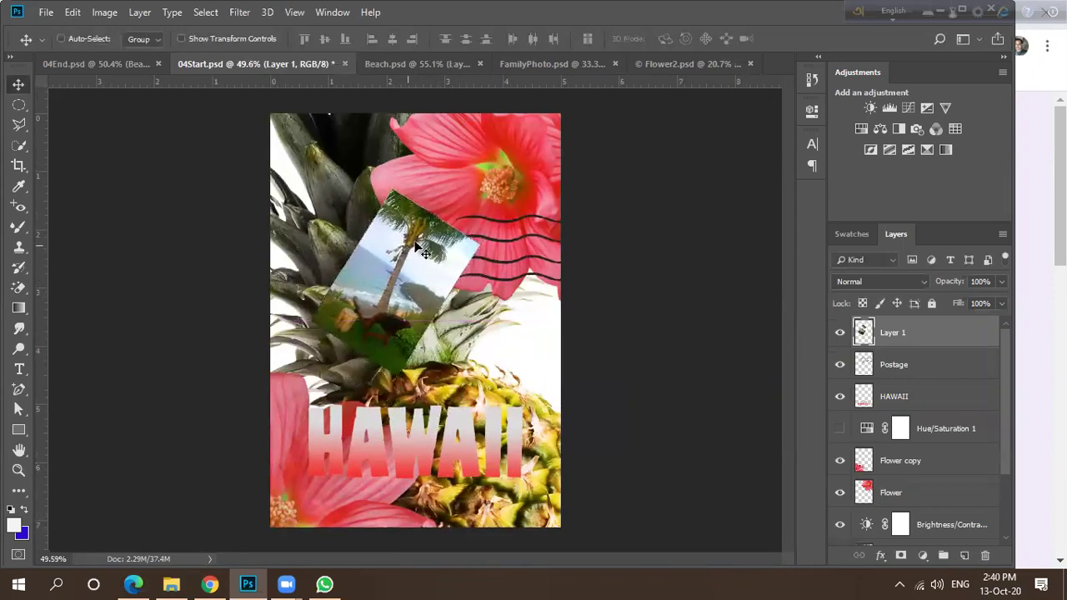
Shrink the beach picture, using 04End.psd as reference, and shift it over the pineapple leaves so the round postmark is uncovered.
left_click(105, 64)
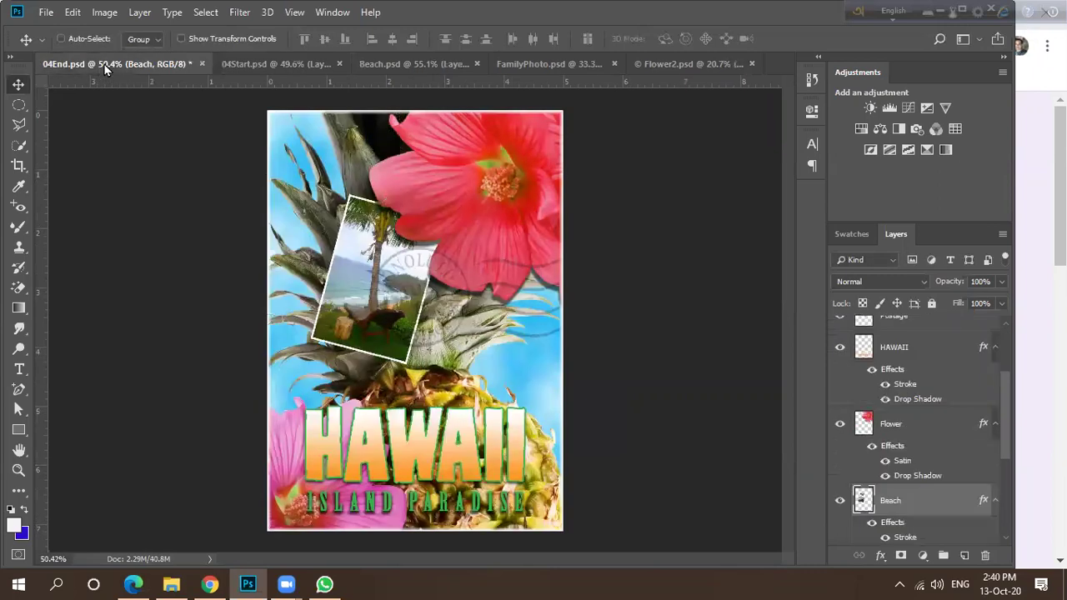
left_click(257, 65)
mouse_move(385, 302)
left_mouse_down()
mouse_move(350, 302)
mouse_move(366, 299)
left_mouse_up()
key("ctrl+t")
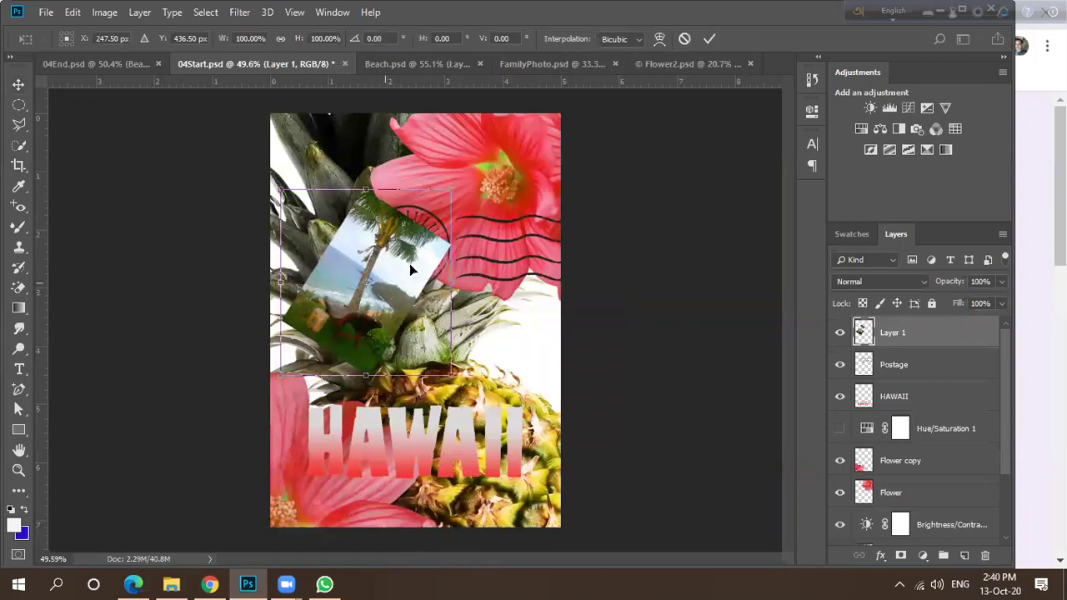
left_click_drag(453, 190, 427, 216)
left_click_drag(400, 283, 395, 277)
key("Return")
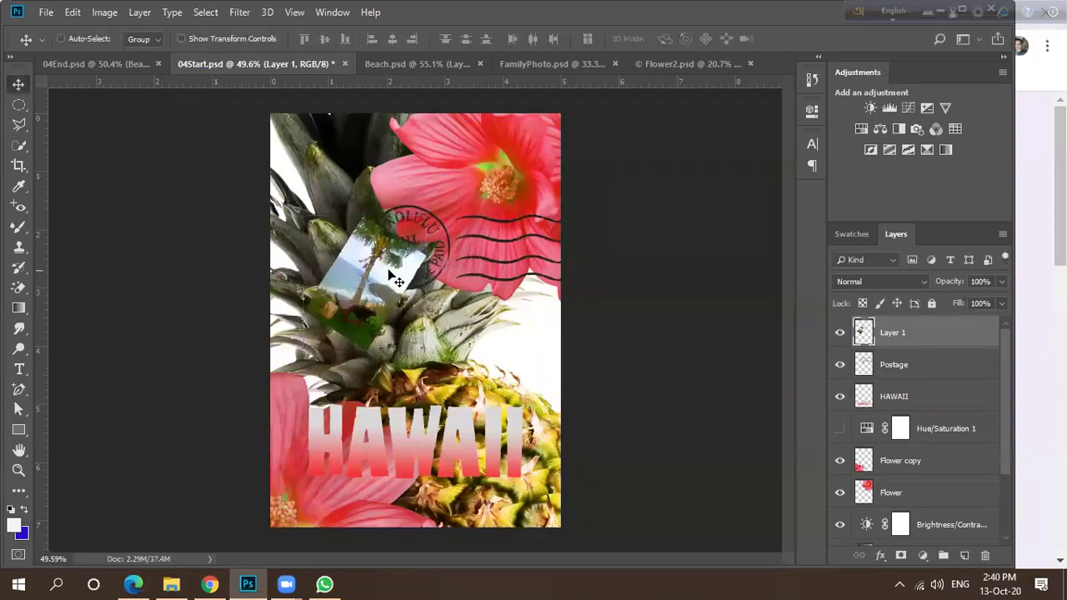
Add a Stroke layer style with a size of 5 px to the beach picture's layer.
double_click(965, 345)
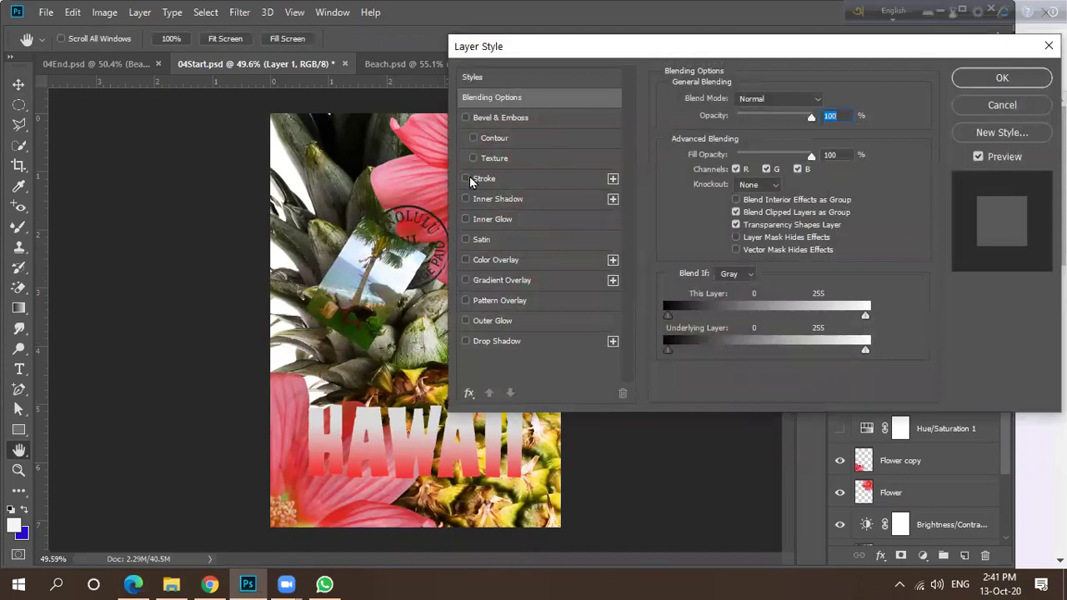
left_click(1001, 105)
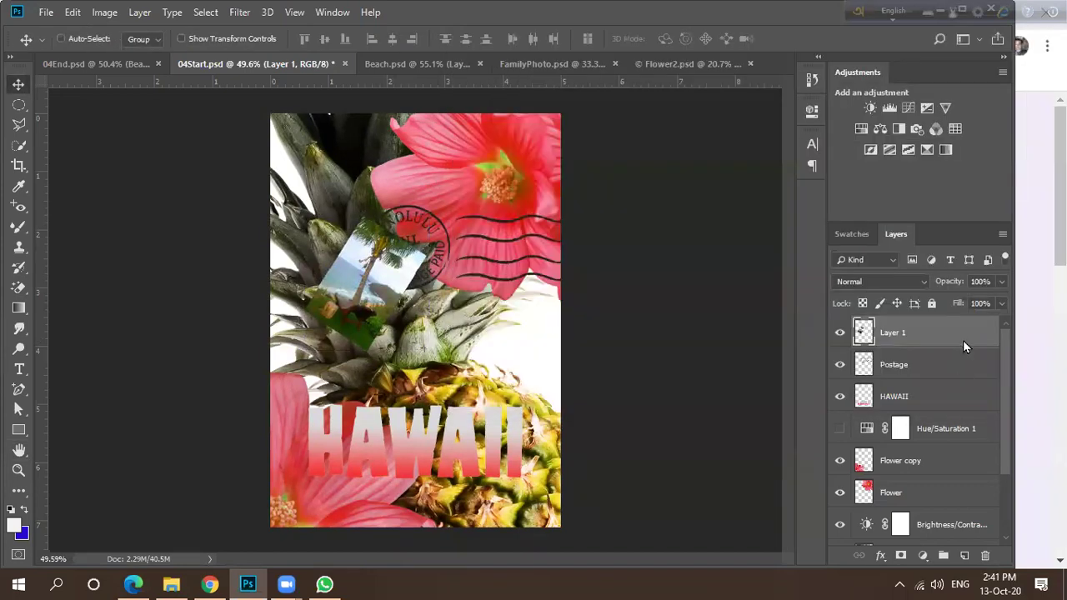
right_click(963, 340)
left_click(812, 25)
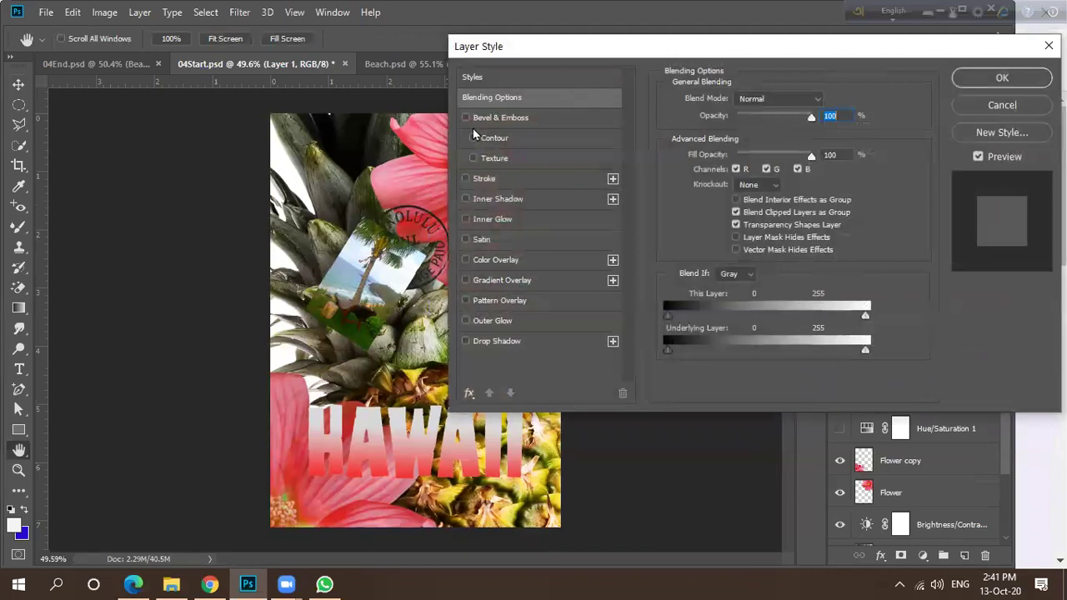
left_click_drag(571, 46, 514, 115)
left_click(409, 248)
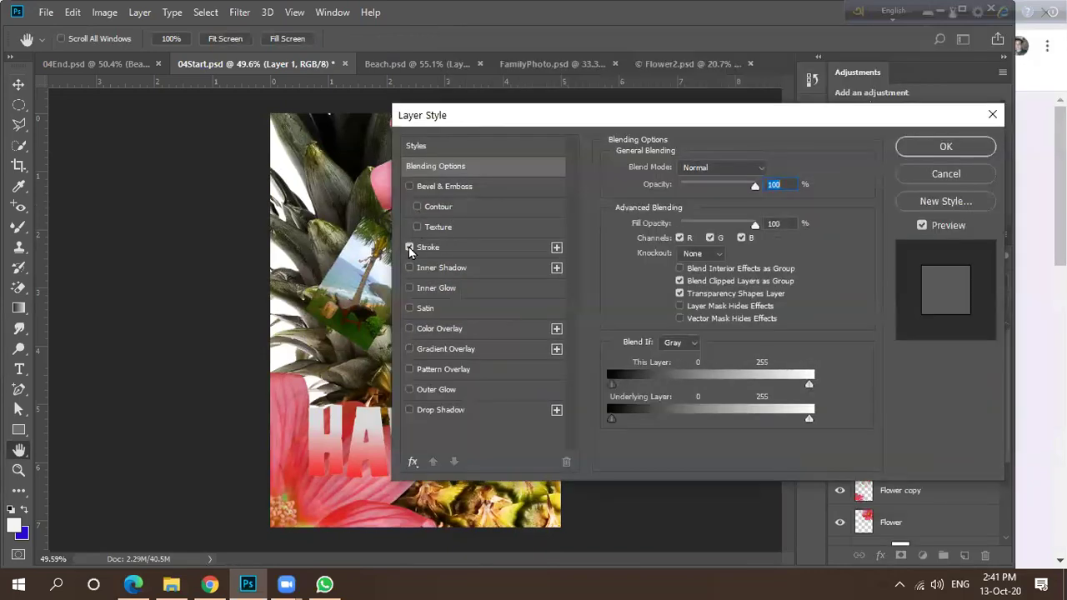
left_click_drag(470, 131, 587, 147)
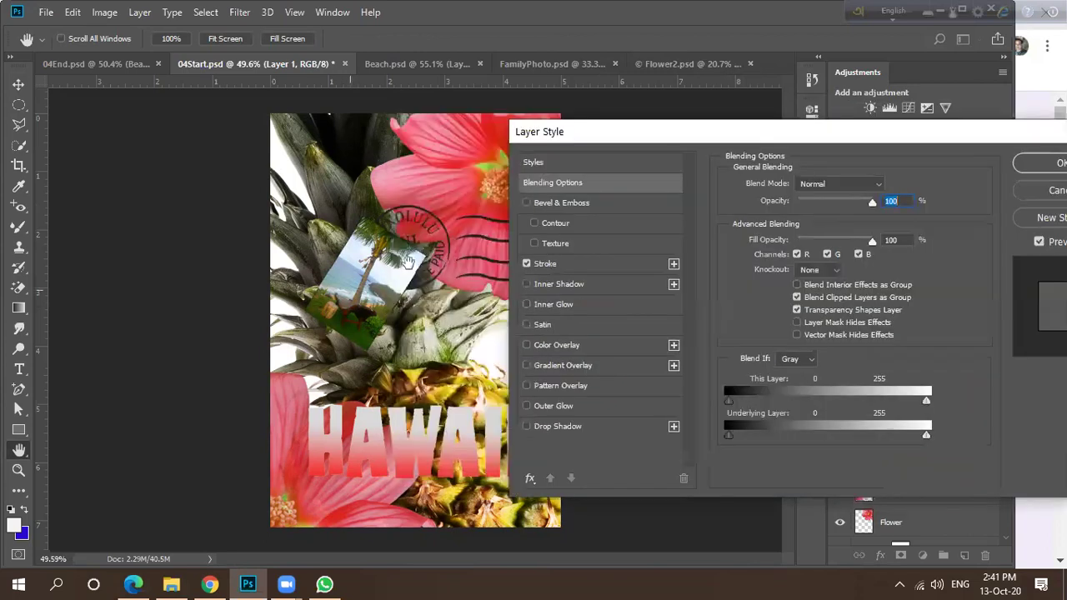
left_click(555, 265)
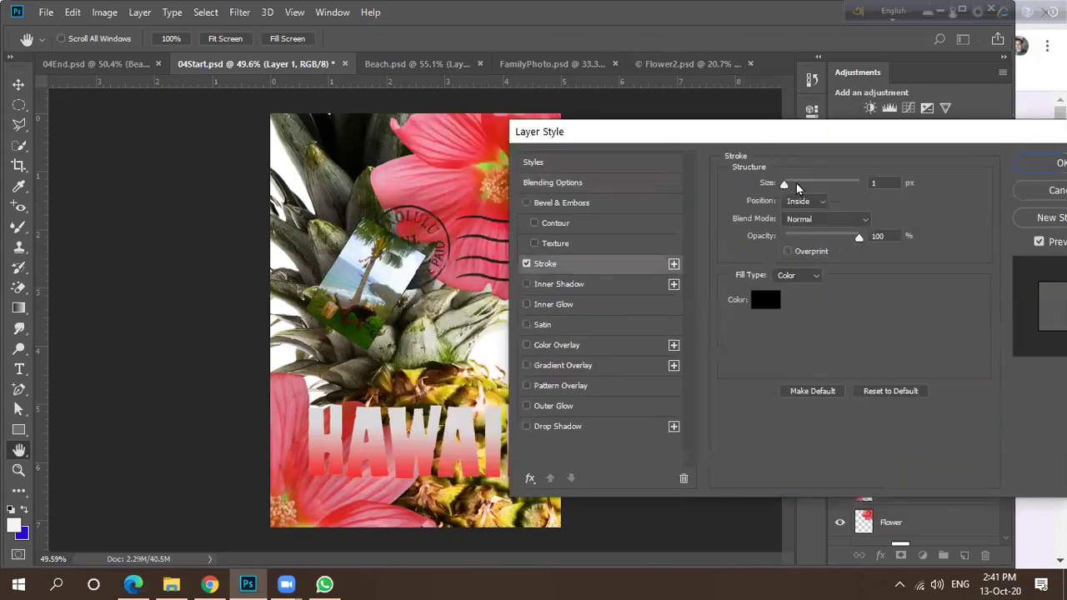
left_click_drag(783, 188, 788, 191)
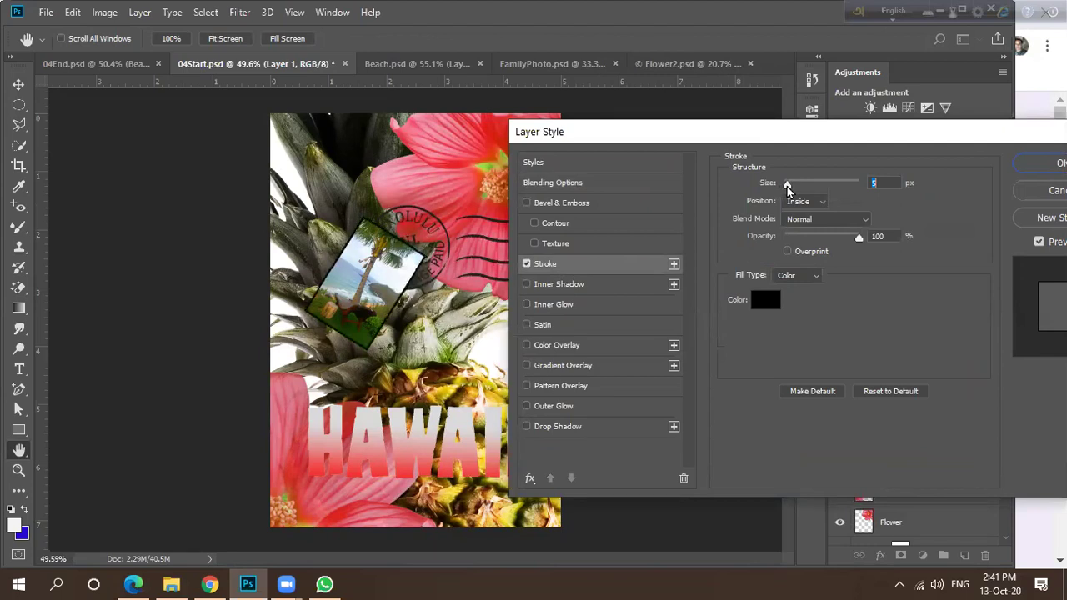
Change the beach picture's stroke colour to white and set its size to 9 px.
left_click(763, 301)
left_click(556, 260)
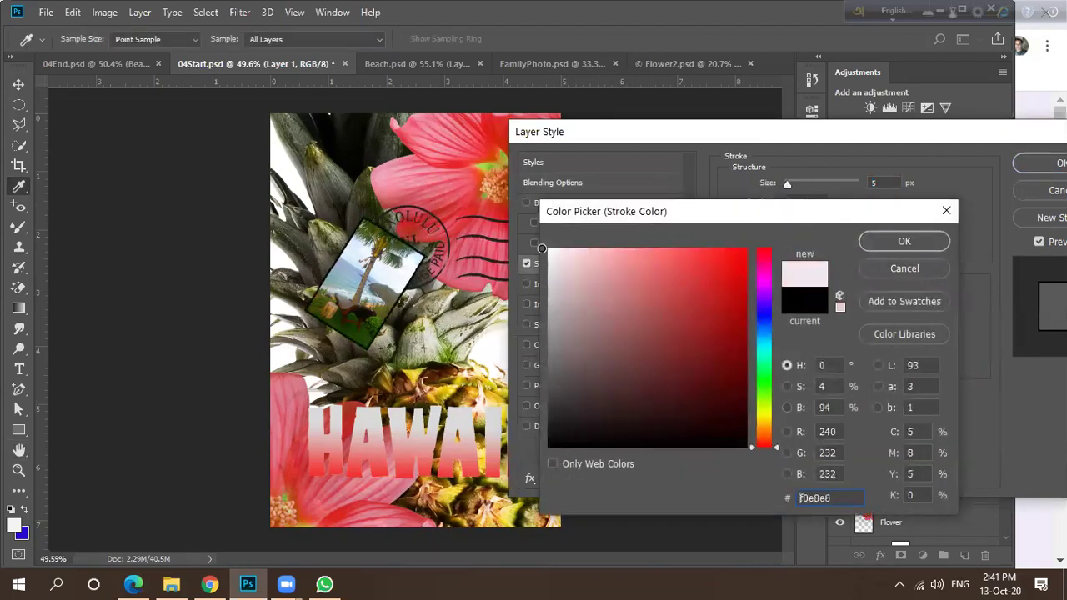
left_click(898, 243)
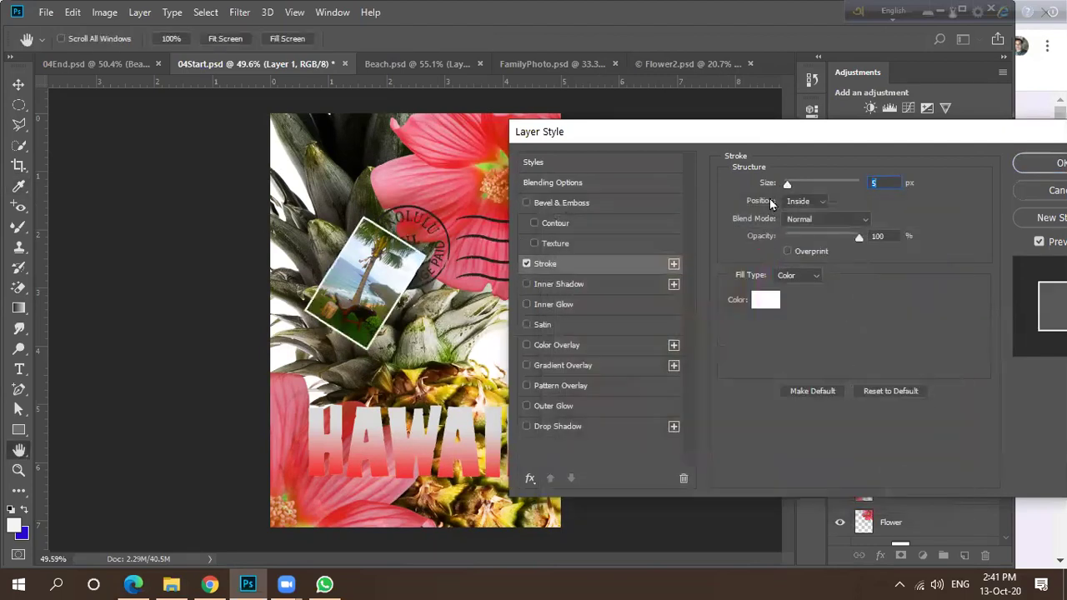
left_click_drag(787, 190, 792, 191)
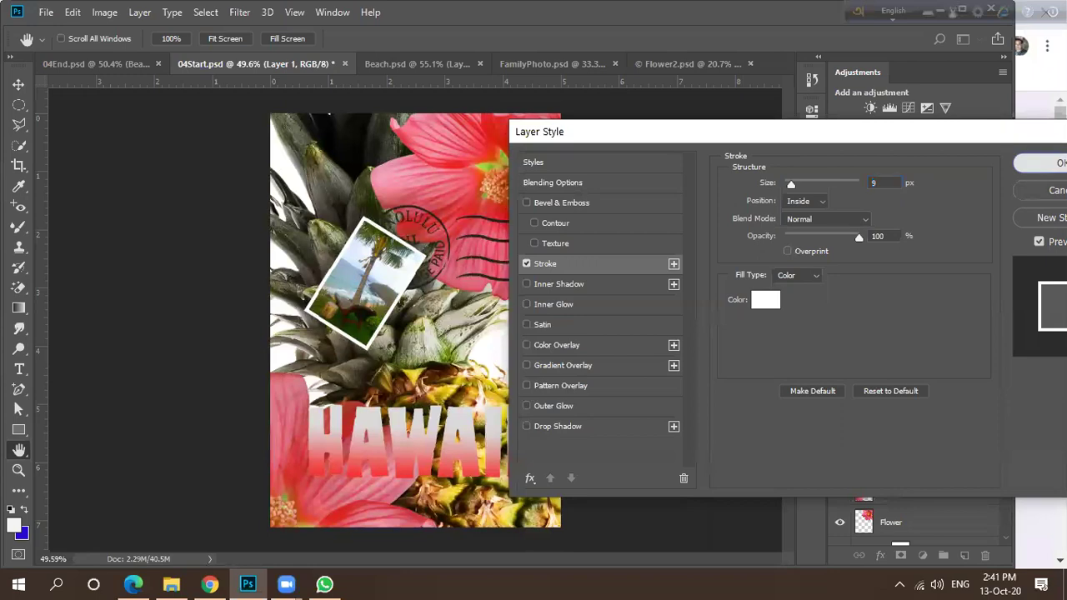
left_click(1050, 162)
scroll(367, 299, "up", 3)
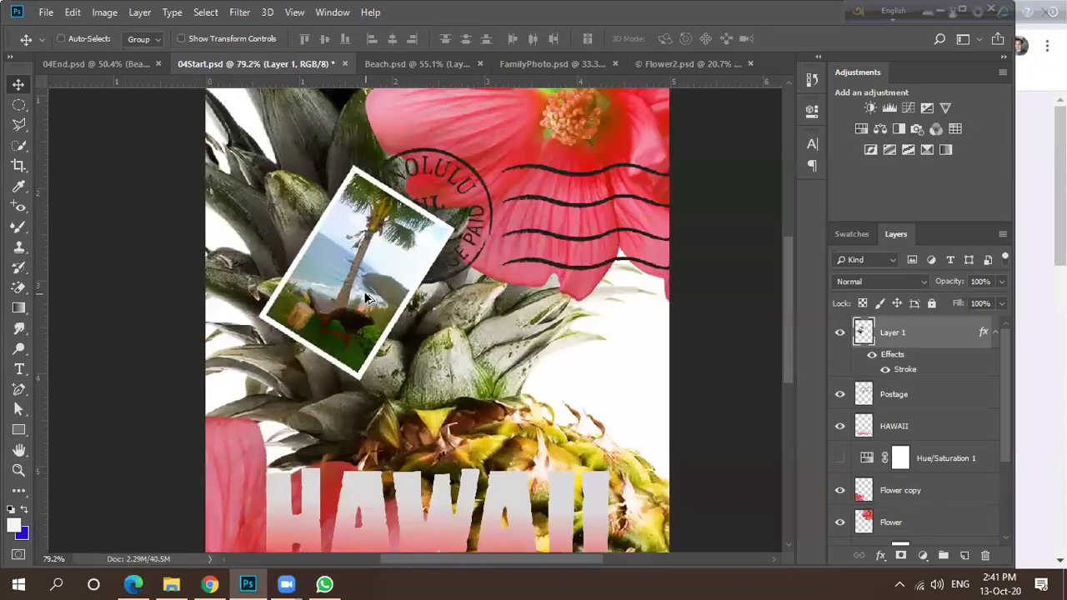
scroll(371, 294, "down", 3)
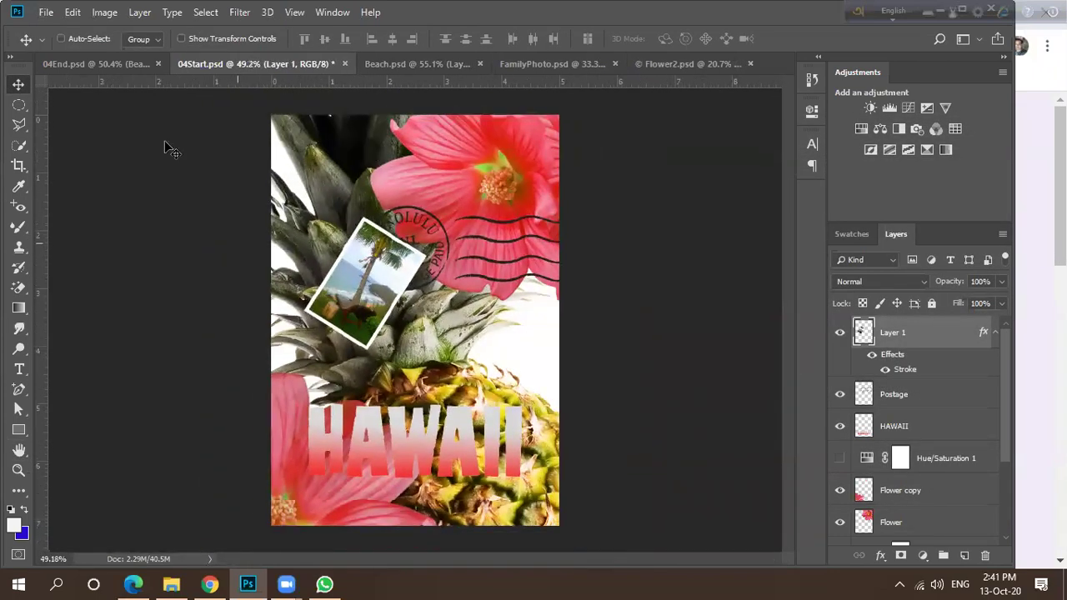
Compare the beach picture's border with 04End.psd and set its stroke size to 7 px.
left_click(115, 64)
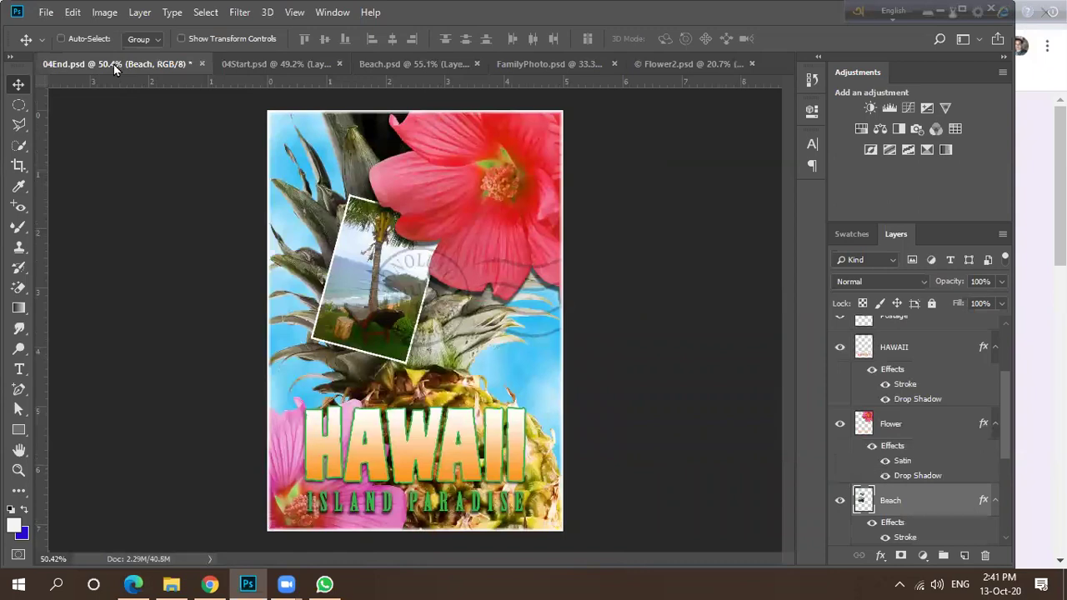
left_click(254, 67)
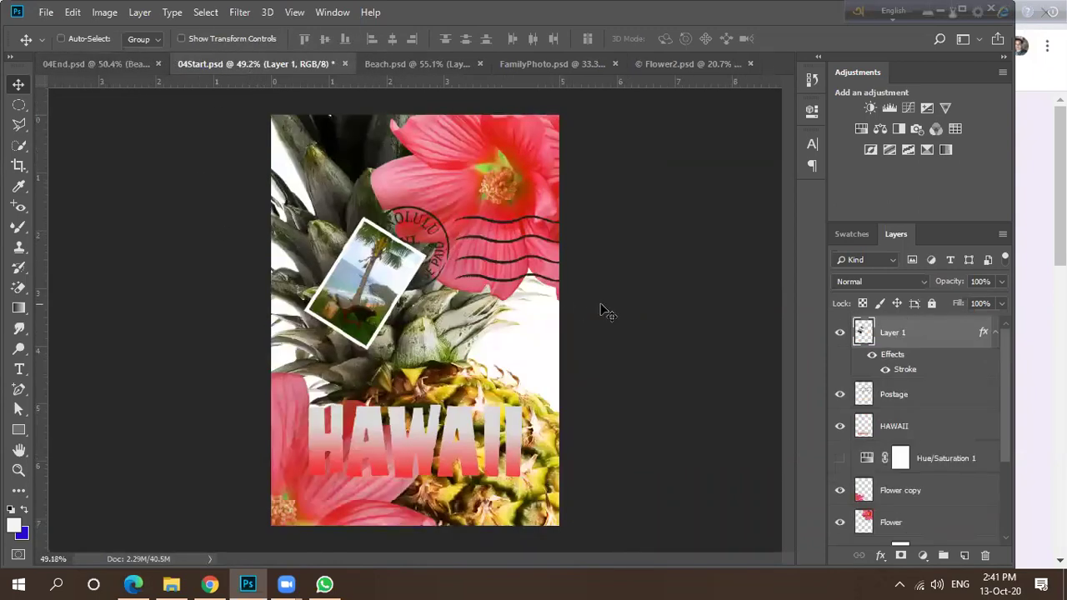
double_click(942, 338)
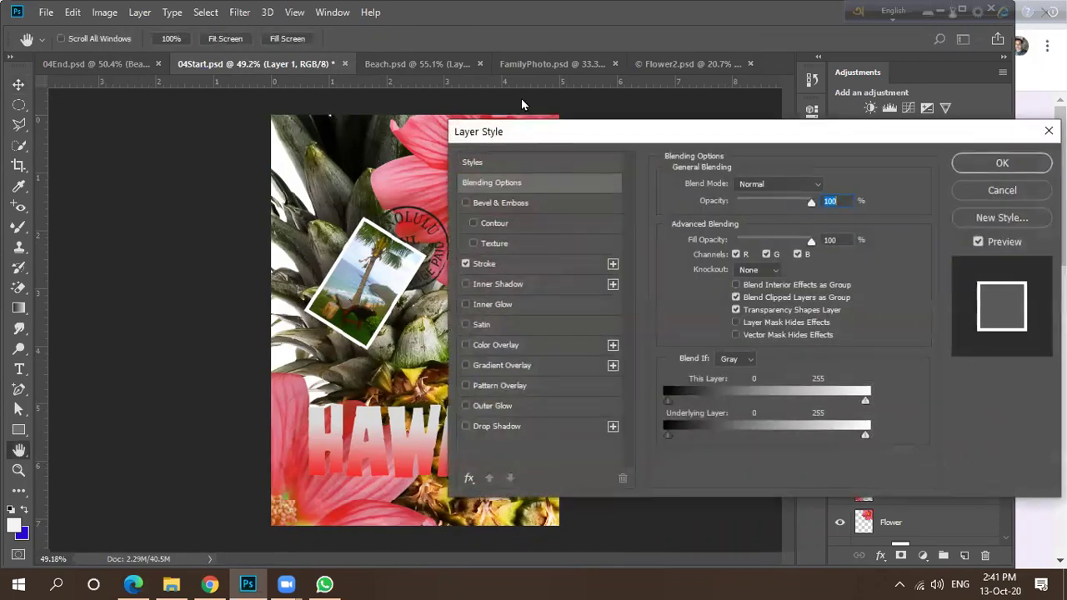
left_click(502, 226)
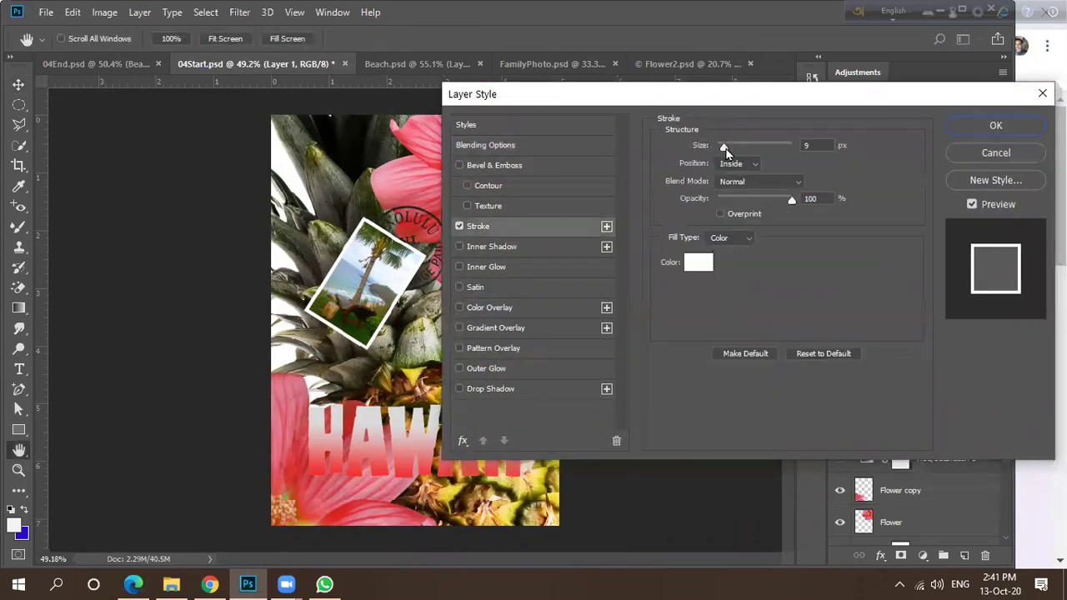
left_click_drag(724, 147, 722, 148)
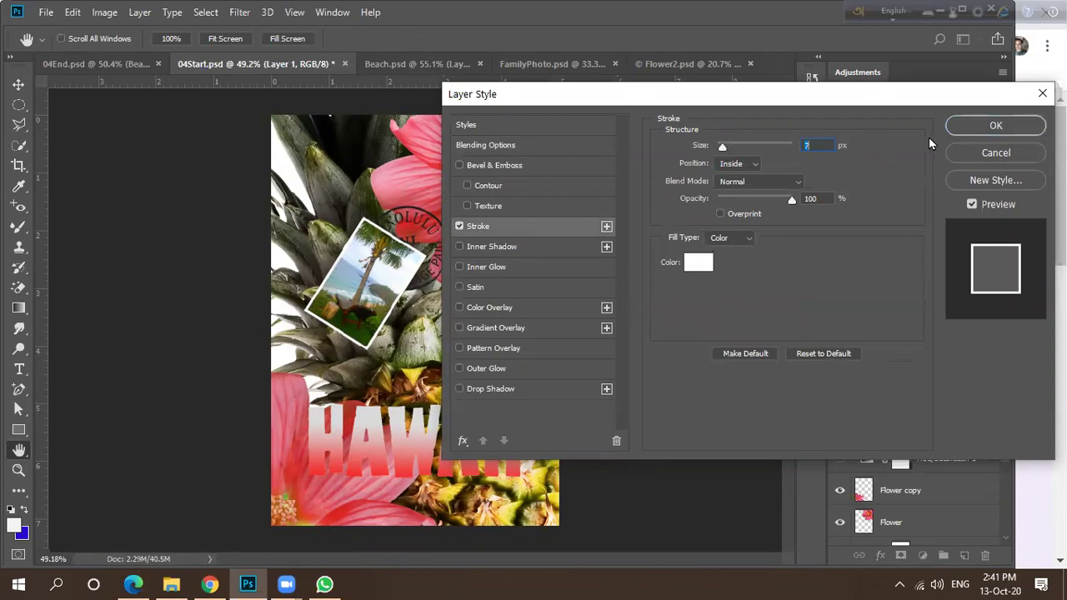
key("Return")
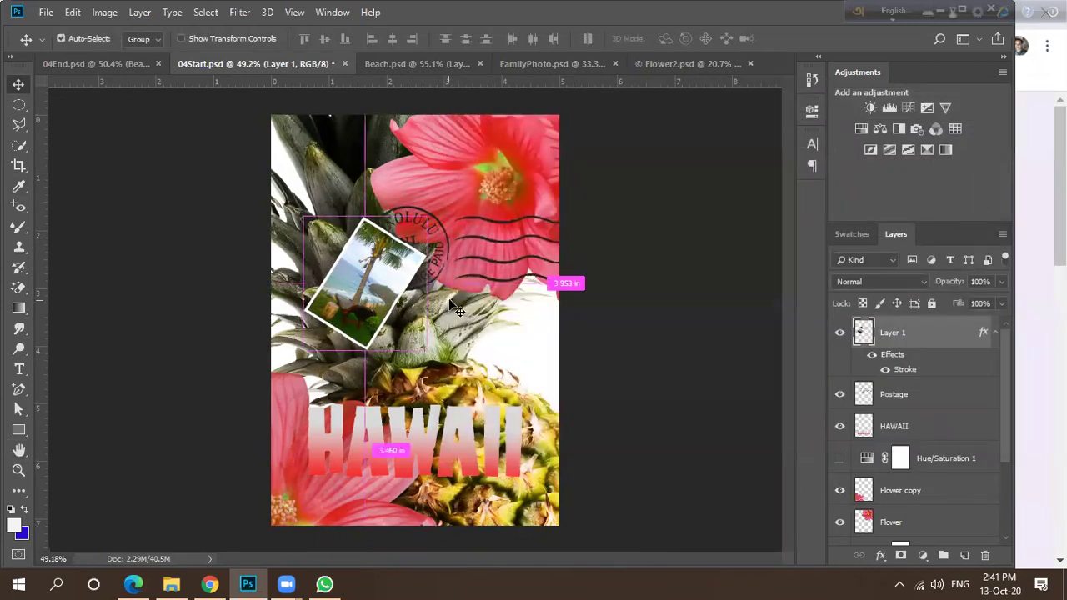
Enlarge the beach picture to about 131%, rotate it about 10.3° counterclockwise and place it over the pineapple leaves, overlapping the round postmark.
key("ctrl+t")
left_click_drag(425, 220, 471, 167)
left_click_drag(458, 317, 463, 342)
left_click_drag(395, 324, 389, 318)
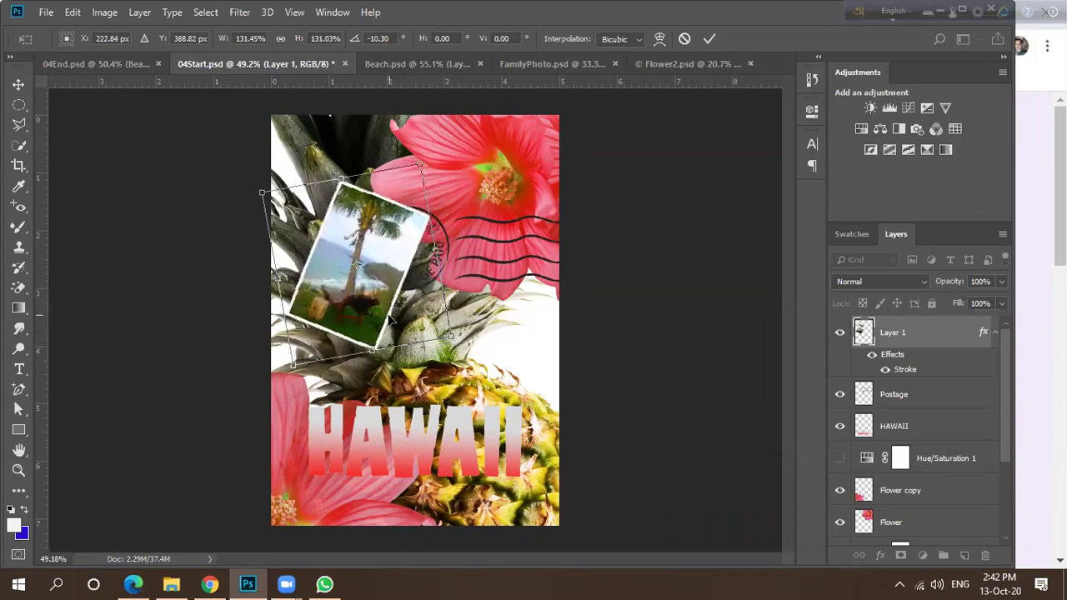
key("Return")
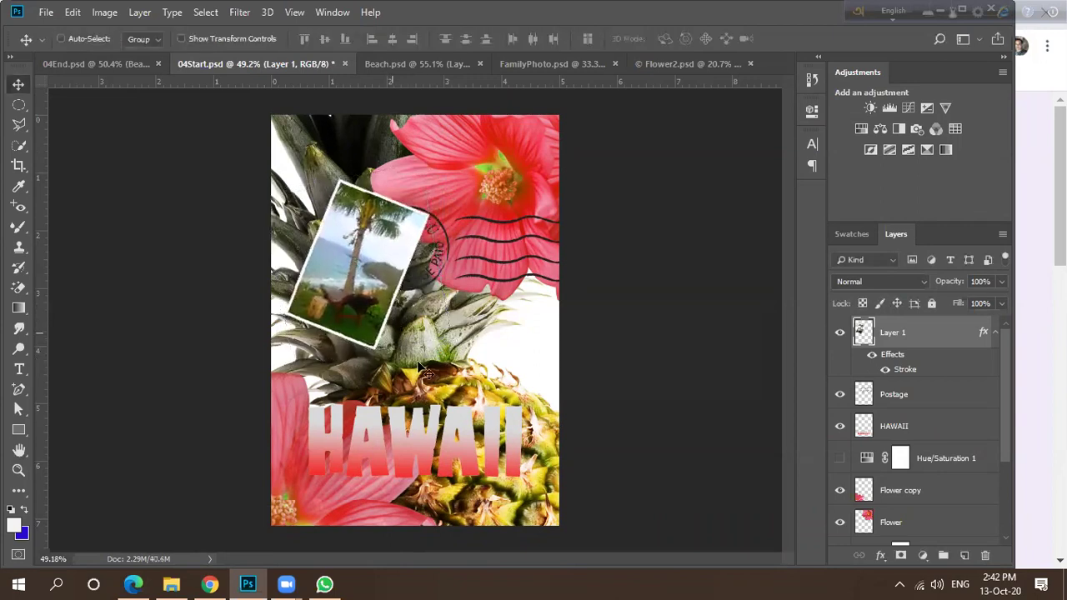
Compare the postcard in 04Start.psd with 04End.psd and examine the purple flowers in Flower2.psd.
left_click(382, 66)
left_click(223, 73)
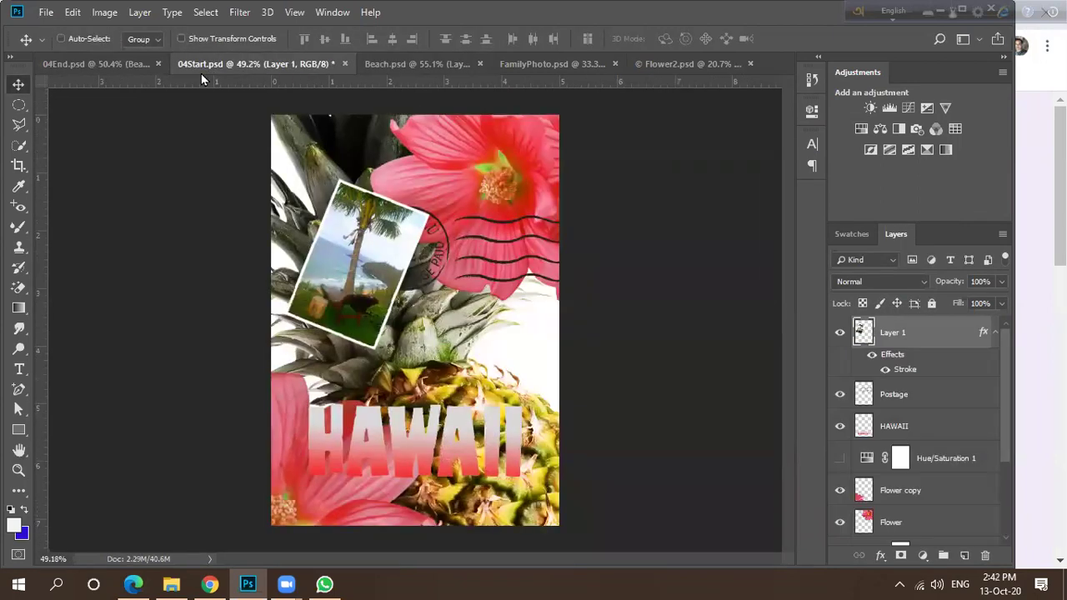
left_click(102, 68)
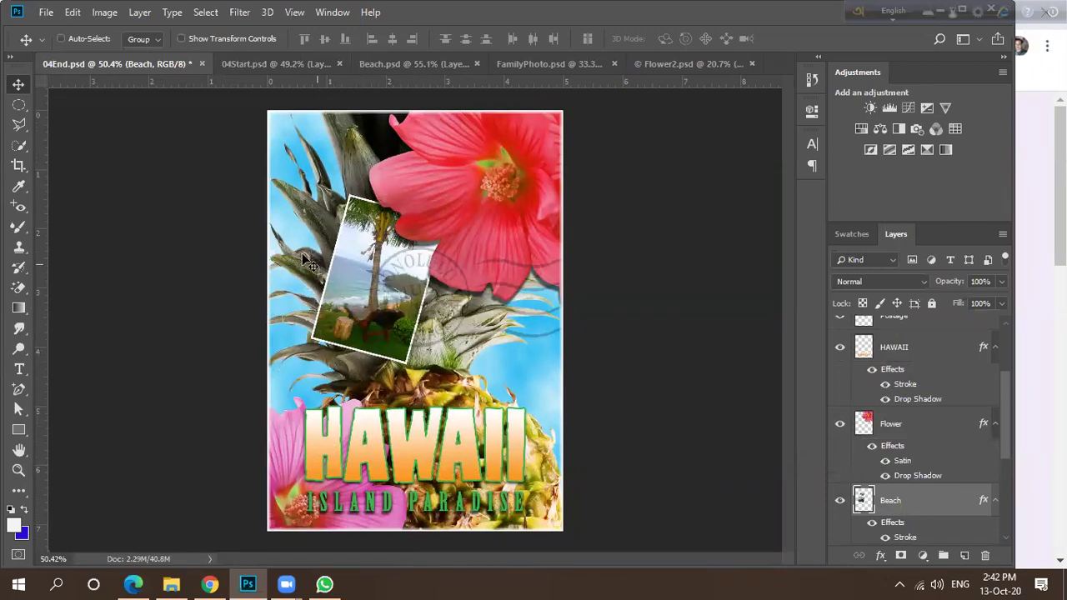
left_click(287, 65)
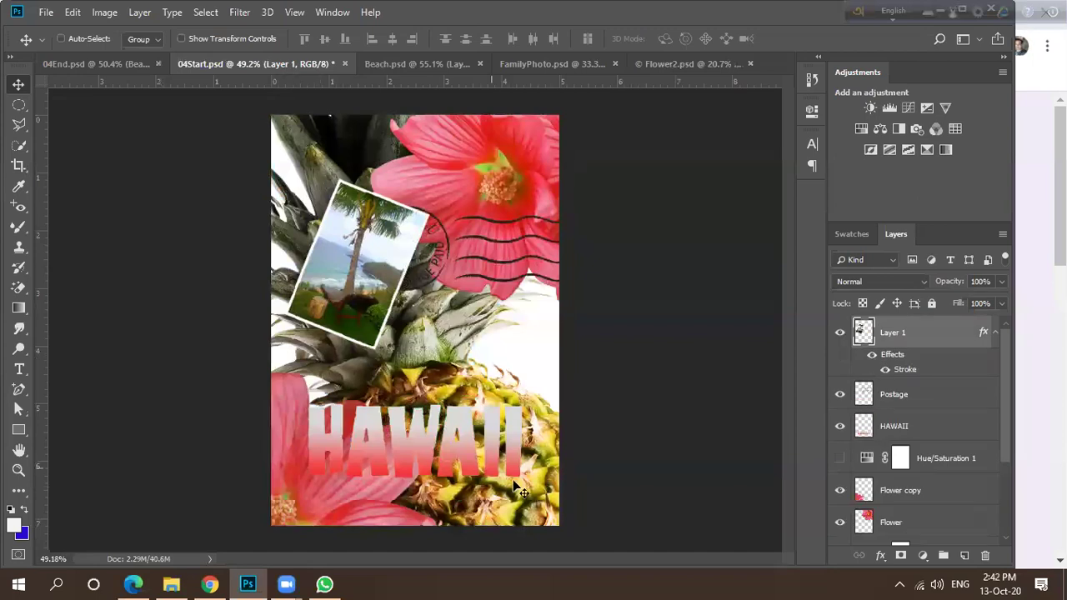
left_click(660, 68)
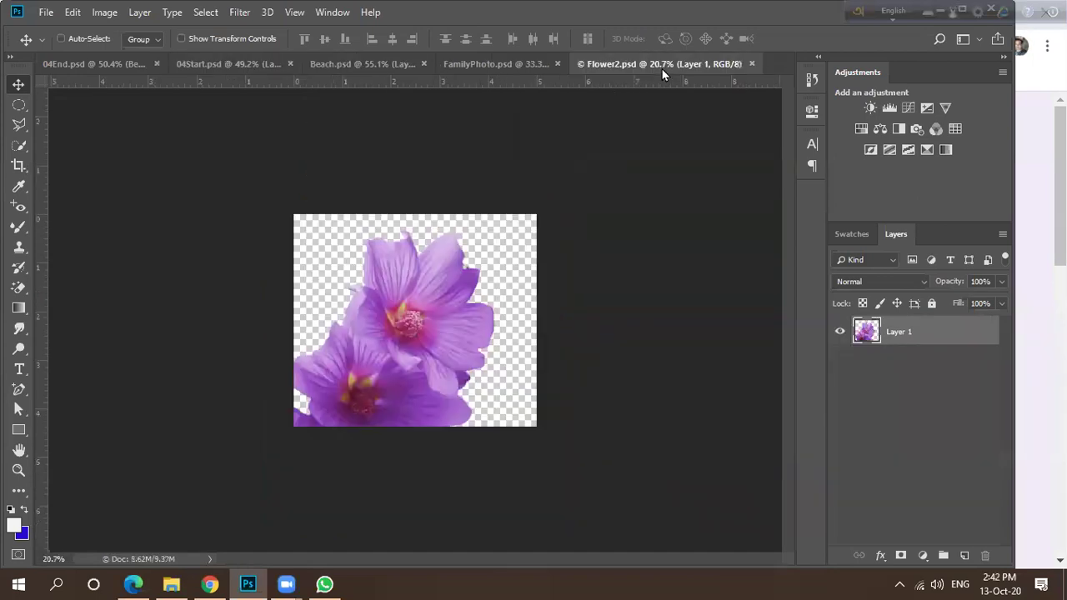
left_click(90, 66)
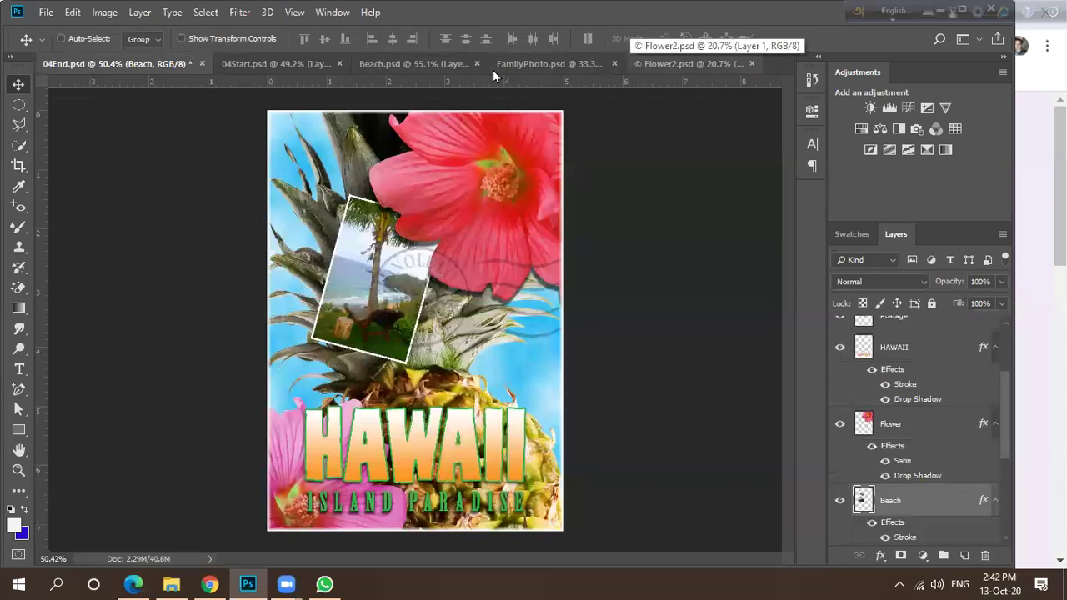
left_click(654, 68)
left_click(201, 69)
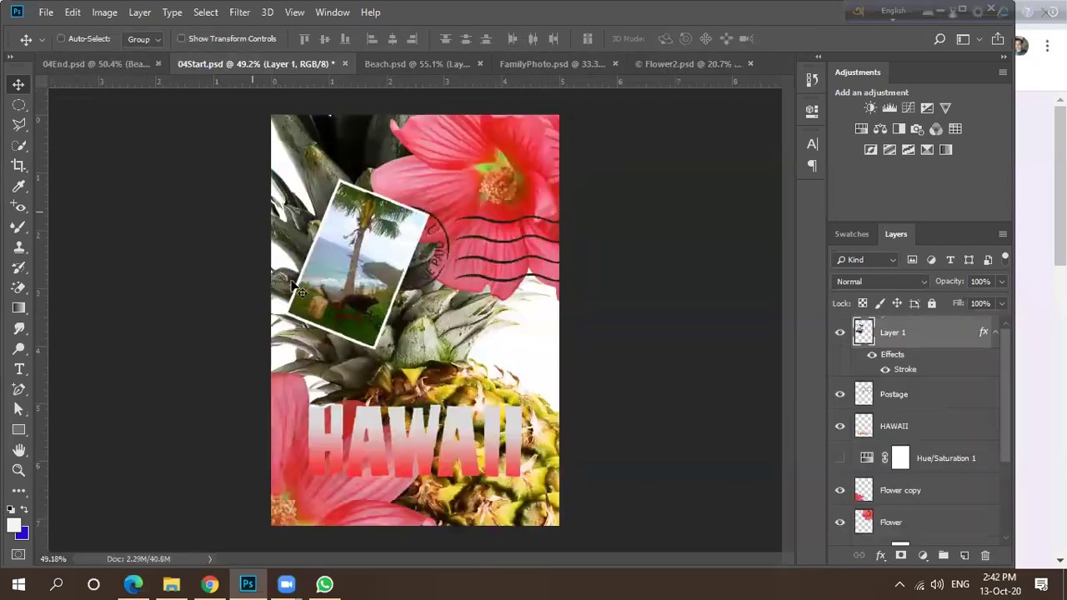
Delete the Flower copy layer from 04Start.psd.
left_click(904, 397)
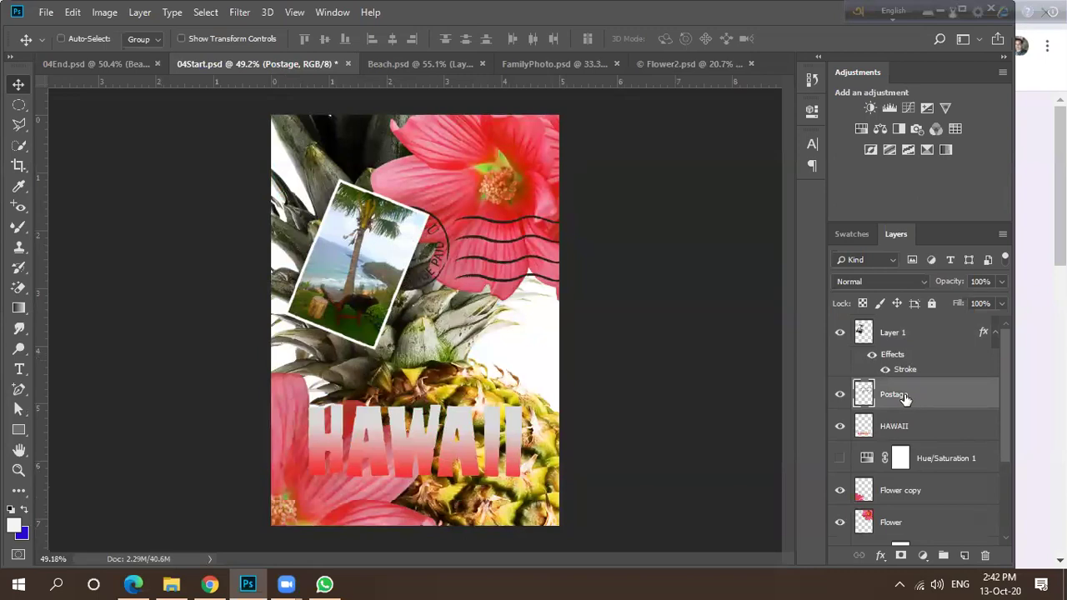
left_click(921, 498)
left_click(840, 491)
left_click(841, 490)
left_click_drag(946, 500, 984, 554)
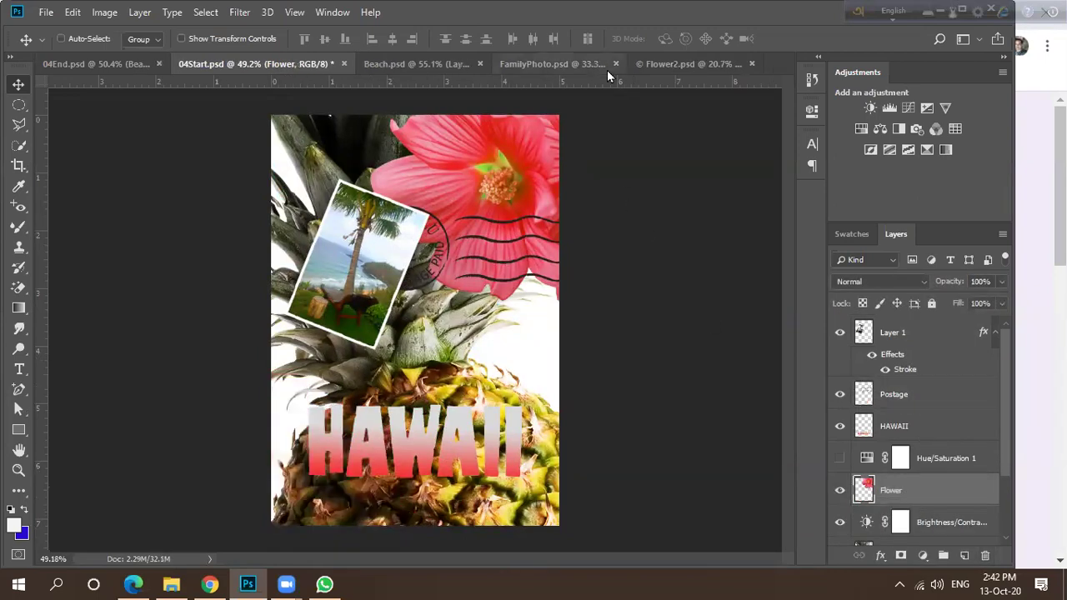
Copy the purple flowers from Flower2.psd into 04Start.psd as a layer directly above Flower.
left_click(692, 64)
left_click_drag(487, 312, 308, 168)
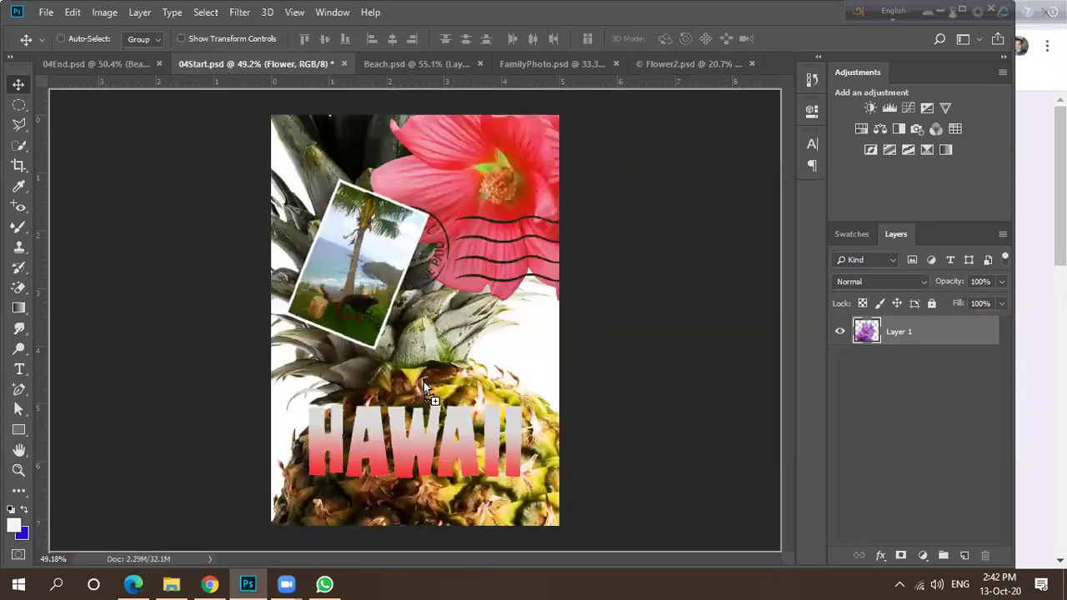
left_click_drag(424, 382, 422, 381)
scroll(434, 371, "down", 1)
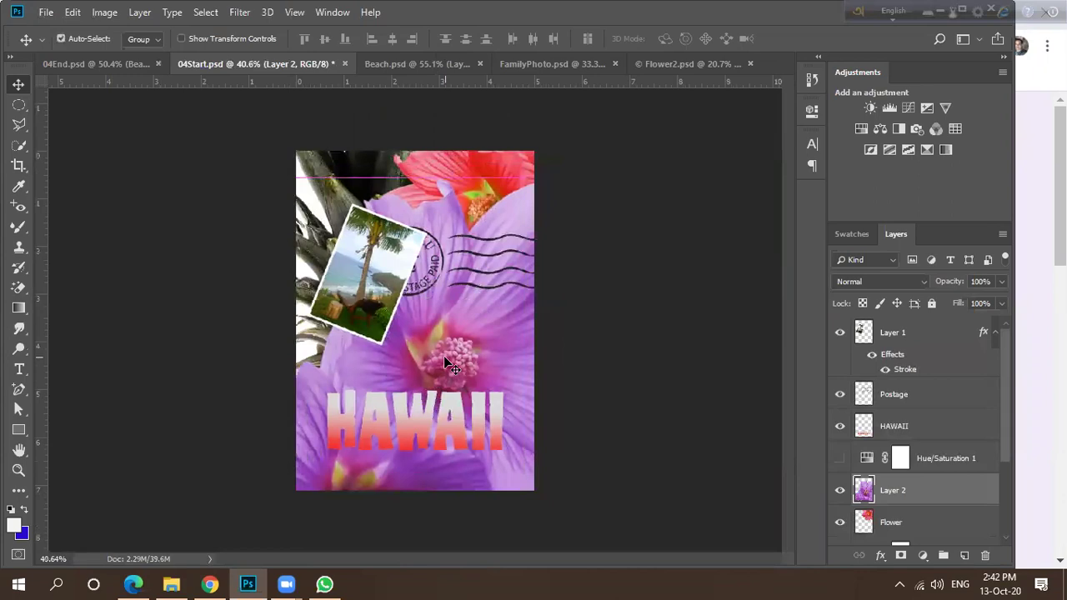
Scale down the purple flowers and place them in the postcard's lower-left corner, behind the start of the HAWAII lettering.
key("ctrl+t")
left_click_drag(620, 177, 397, 433)
left_click_drag(428, 360, 419, 369)
left_click_drag(406, 410, 396, 423)
left_click_drag(406, 384, 387, 403)
left_click_drag(366, 474, 362, 472)
key("Return")
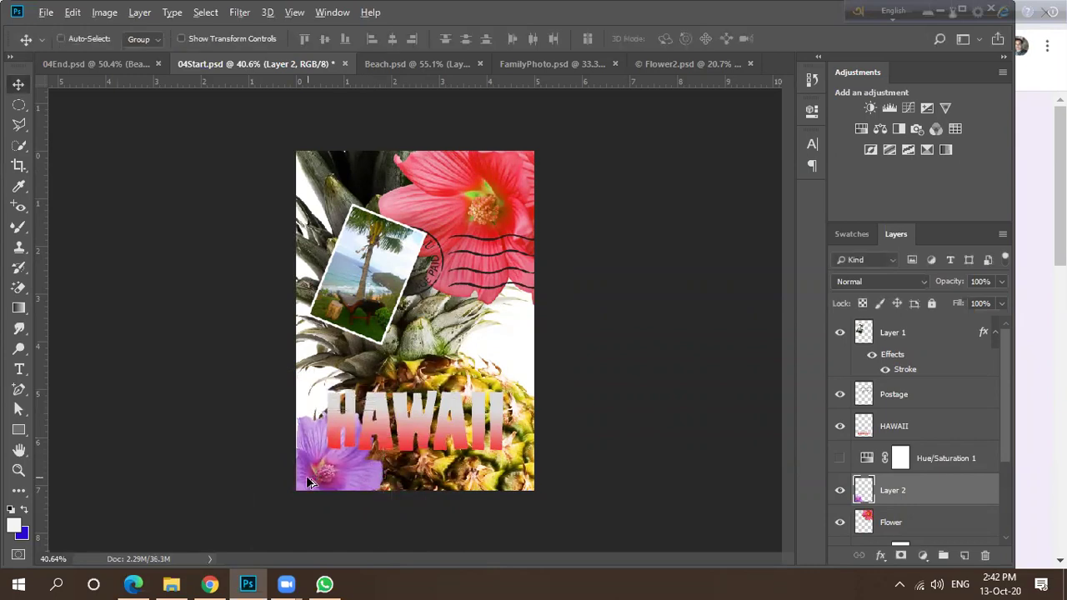
scroll(372, 451, "up", 3)
scroll(430, 337, "down", 2)
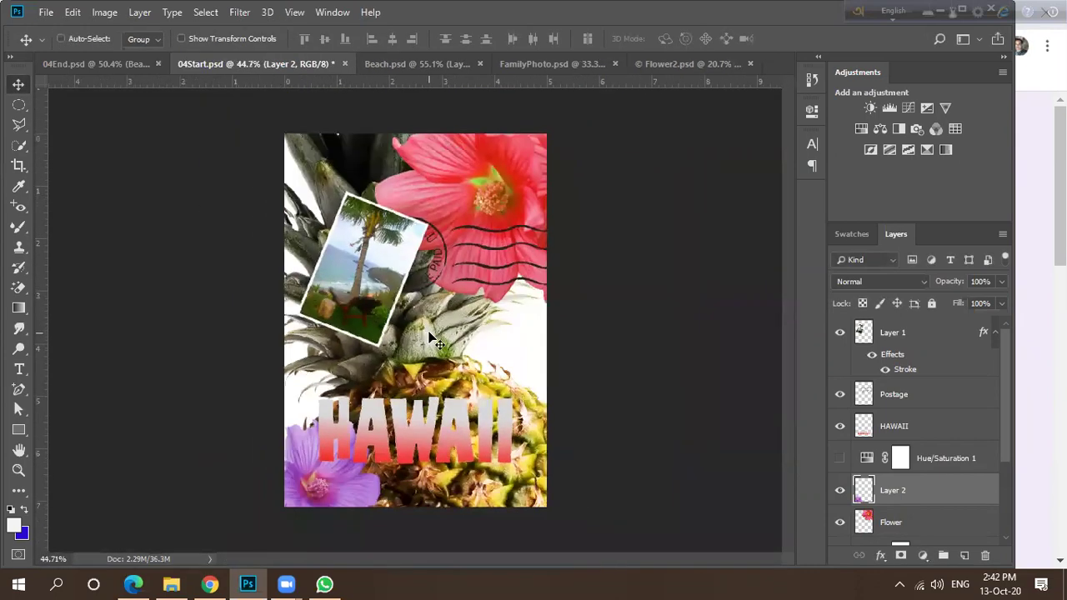
Examine the HAWAII layer and its Stroke and Drop Shadow effects in 04End.psd and compare it with the HAWAII layer in 04Start.psd.
left_click(70, 65)
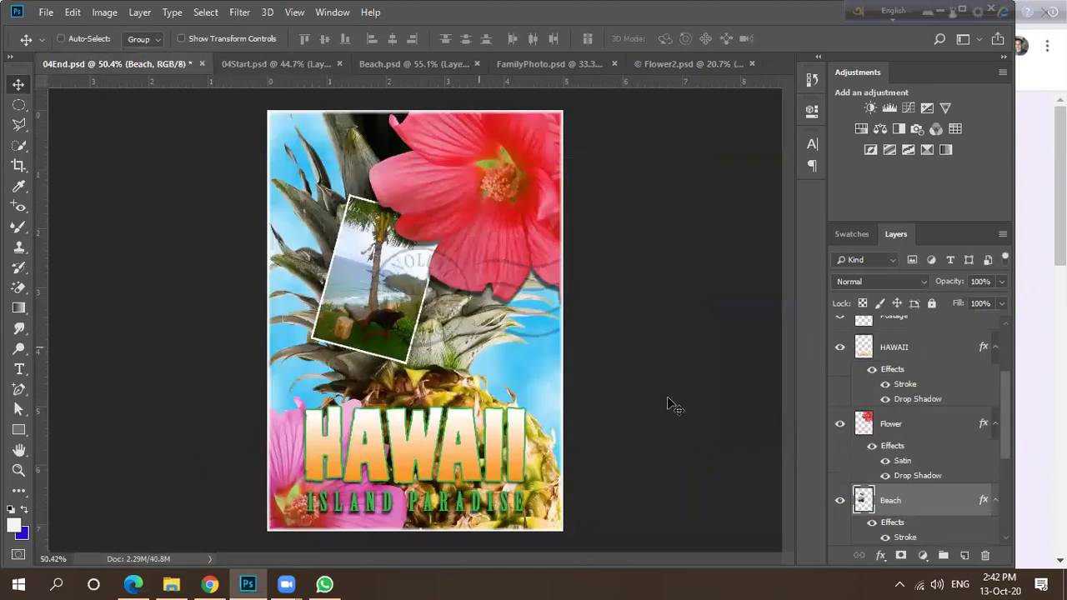
left_click(915, 350)
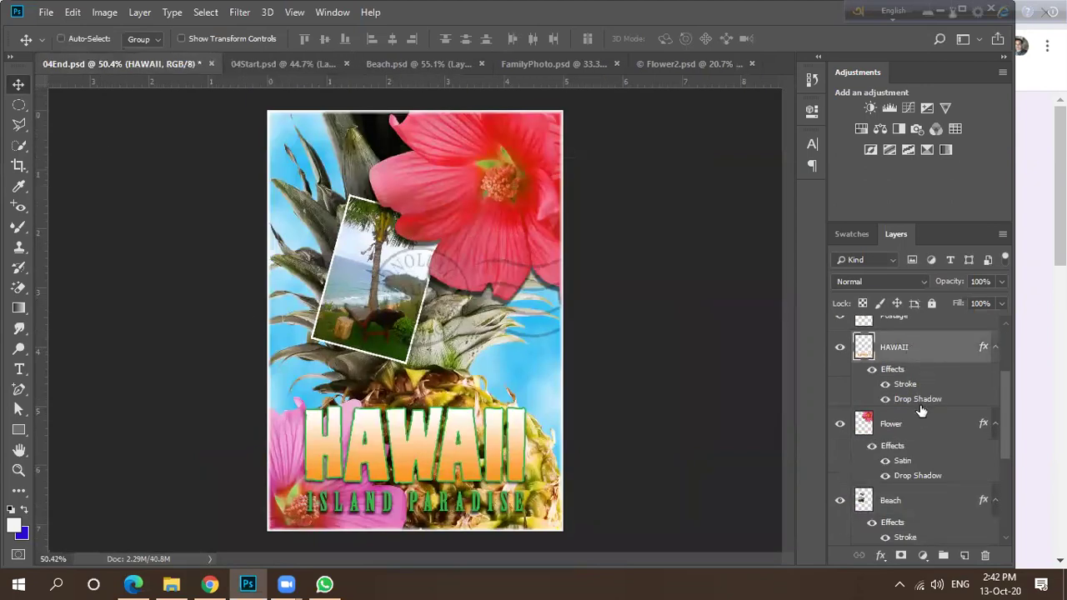
left_click(839, 348)
left_click(839, 348)
left_click(296, 67)
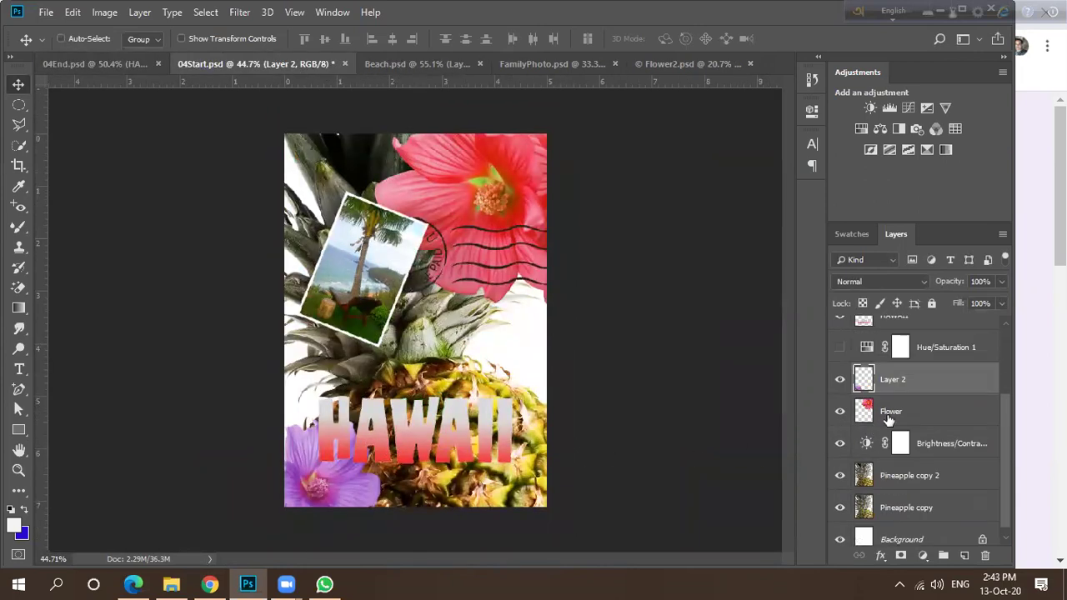
scroll(912, 425, "up", 3)
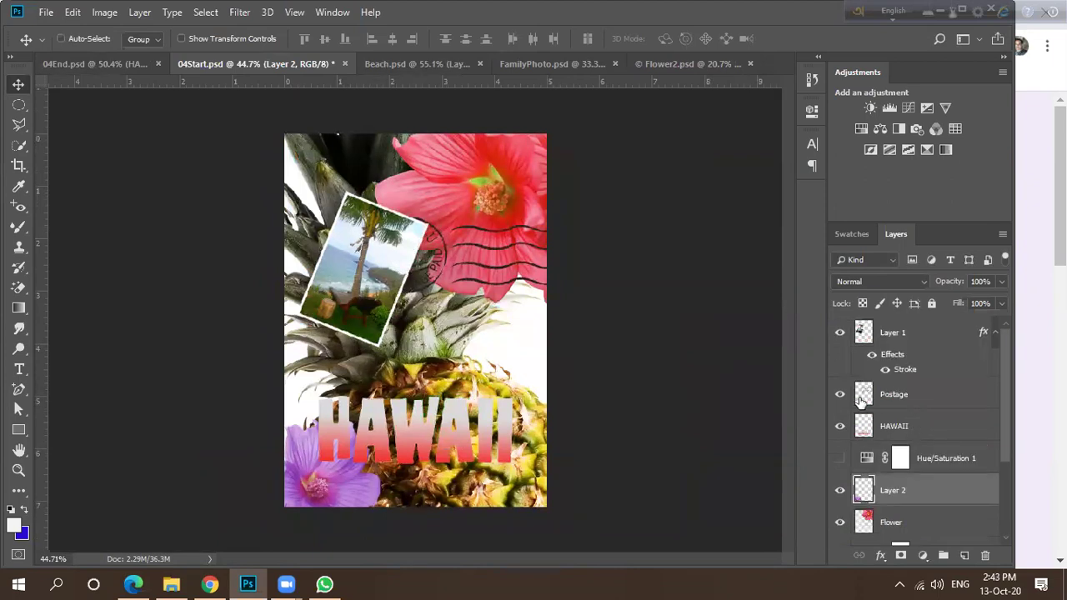
left_click(840, 426)
left_click(840, 426)
Add a white Stroke effect to the HAWAII layer, 7 px in size and positioned inside.
left_click(942, 429)
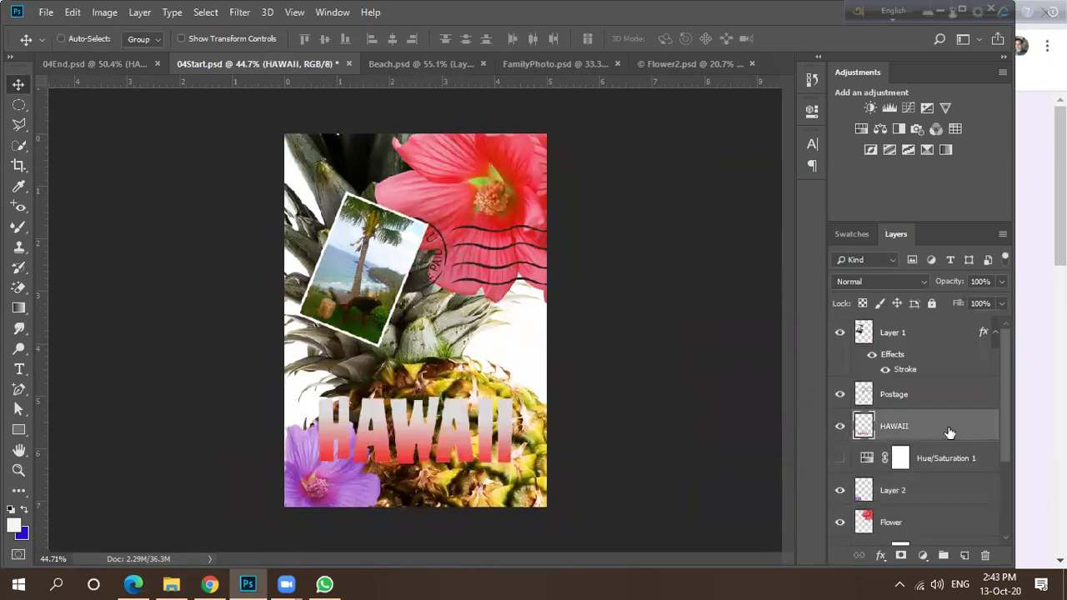
double_click(948, 431)
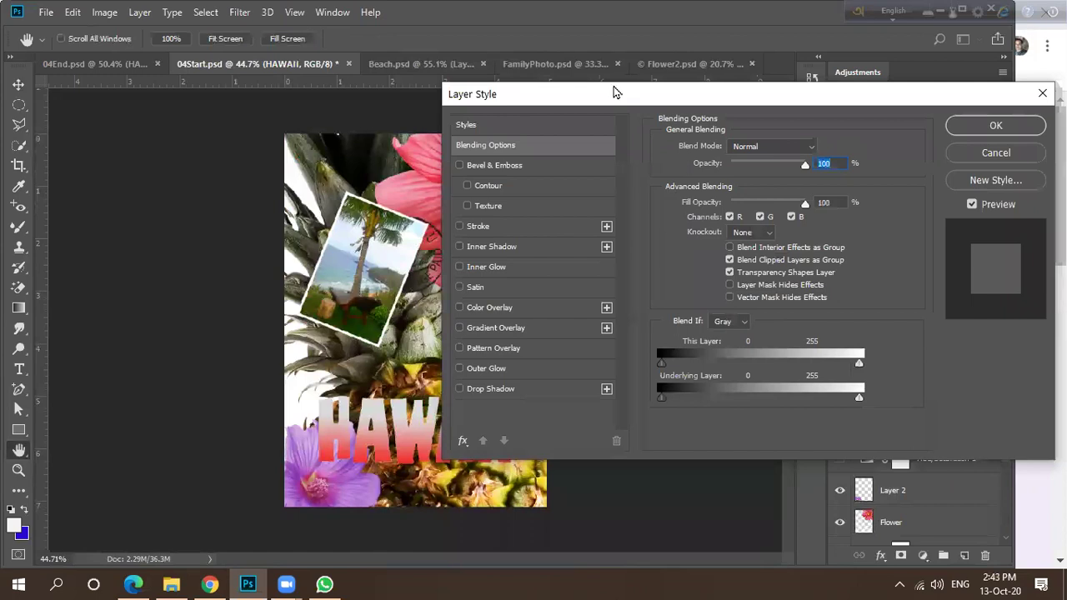
left_click_drag(623, 101, 692, 104)
left_click(532, 230)
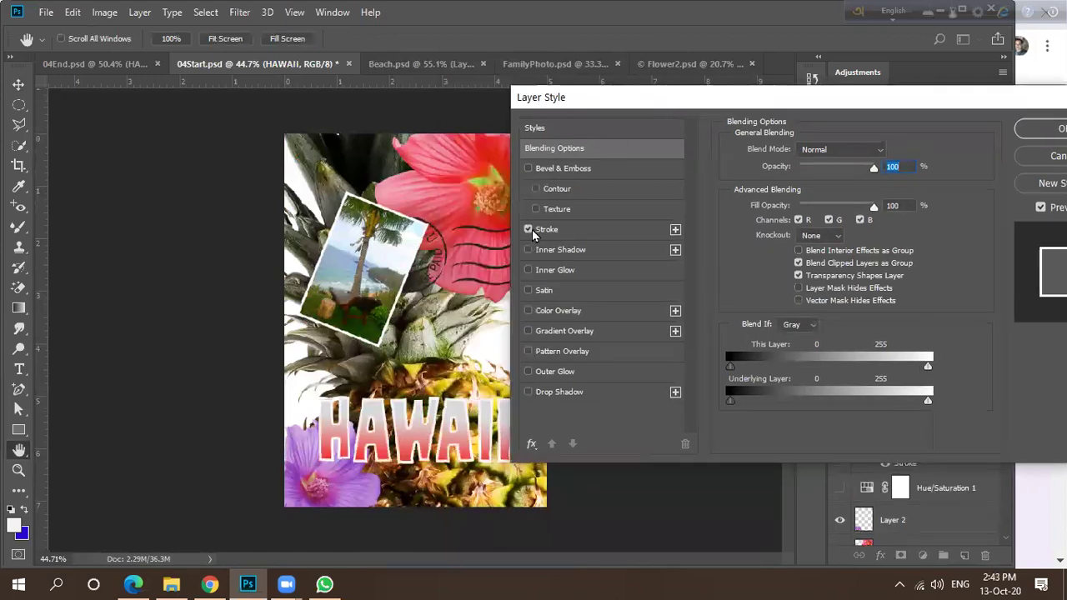
left_click(584, 232)
mouse_move(791, 152)
left_mouse_down()
mouse_move(801, 152)
mouse_move(789, 155)
left_mouse_up()
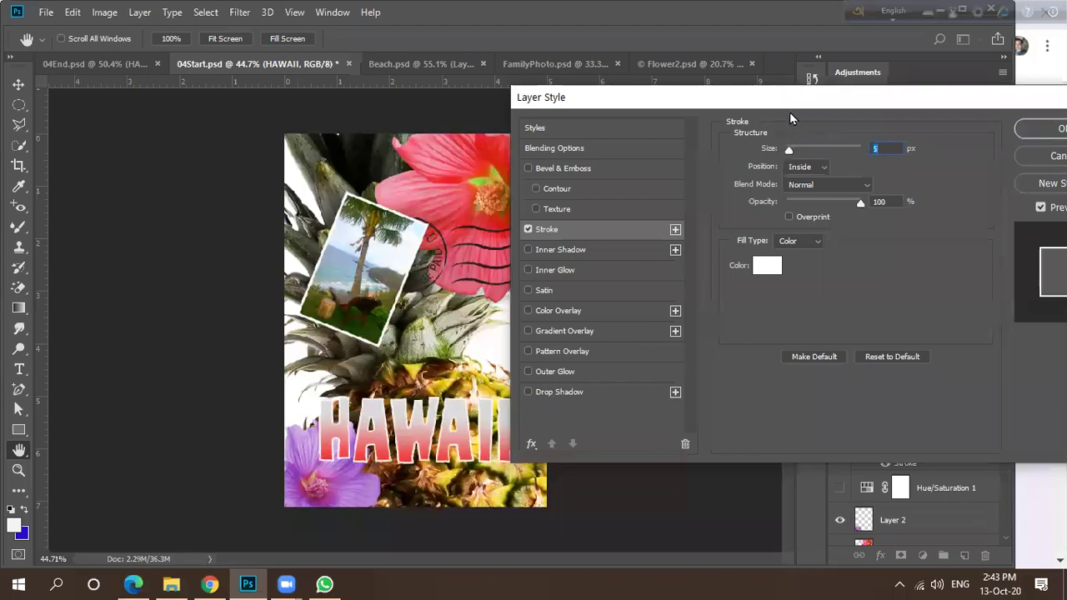
left_click_drag(785, 107, 764, 113)
left_click_drag(767, 154, 769, 155)
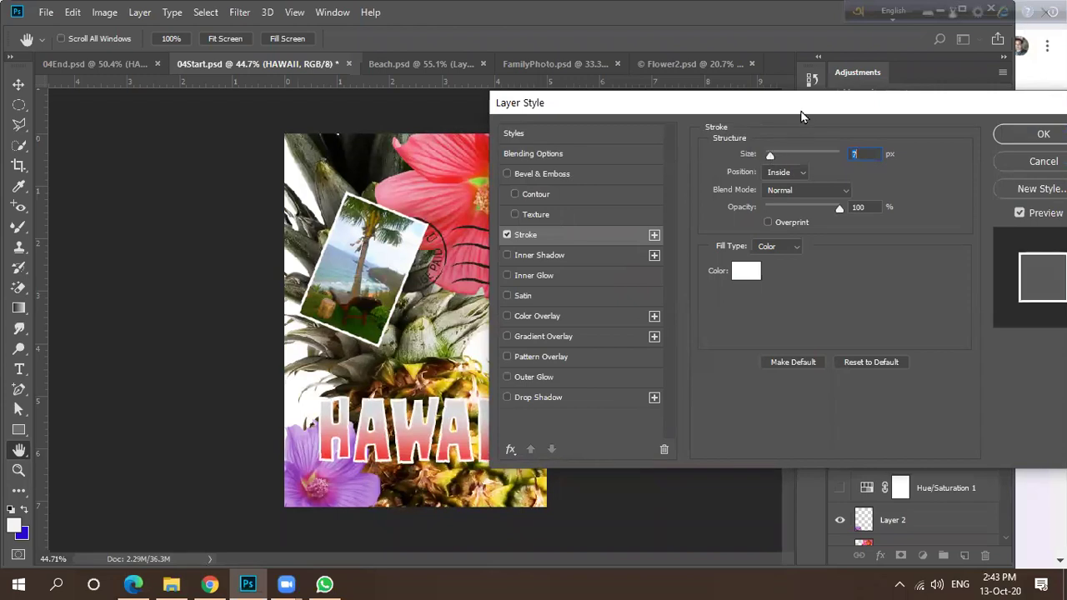
left_click_drag(805, 112, 732, 127)
left_click(967, 151)
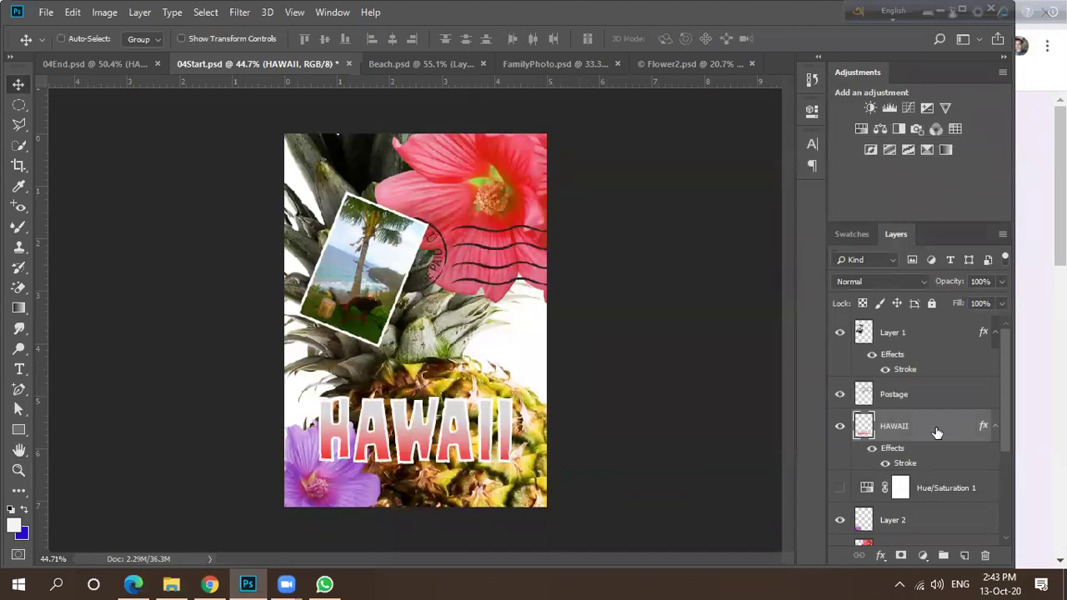
Add a Drop Shadow to the HAWAII layer with 27% opacity, 6 px distance, 7% spread and 6 px size.
key("h")
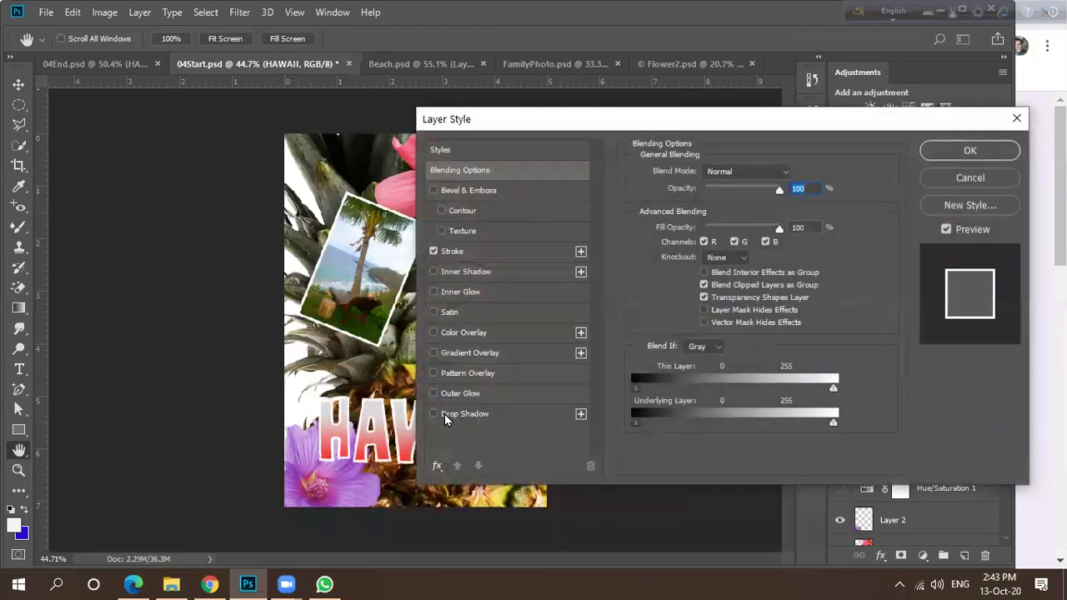
left_click(445, 414)
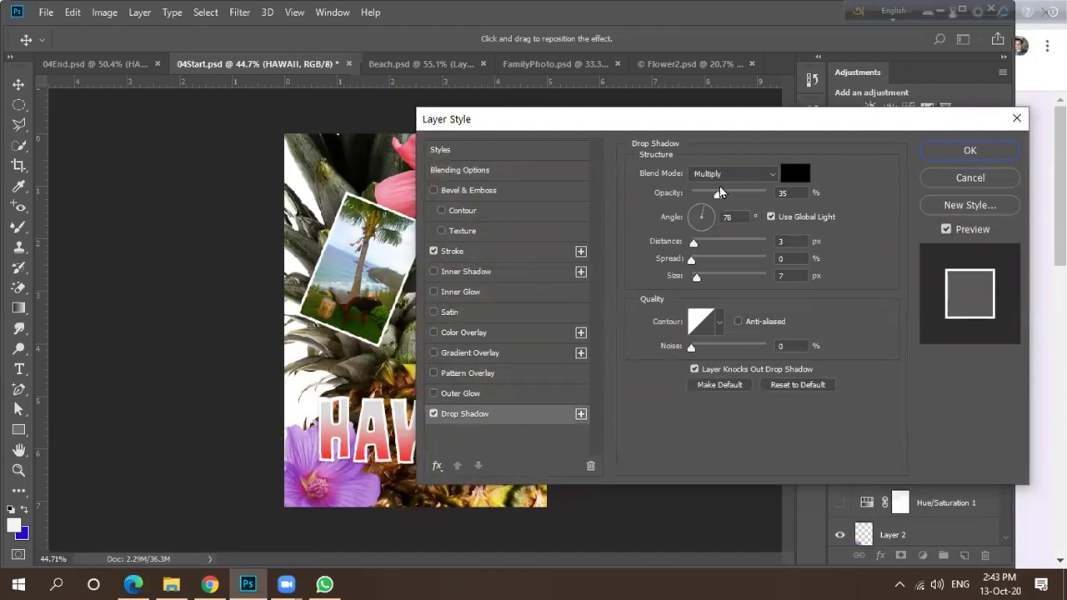
left_click_drag(718, 199, 711, 194)
left_click_drag(698, 245, 695, 283)
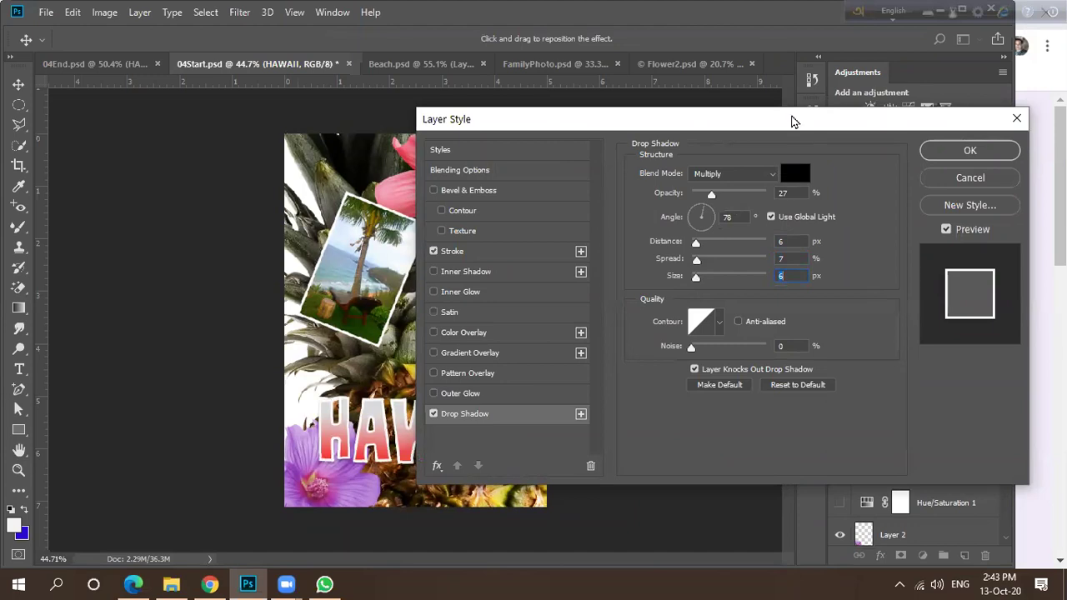
left_click_drag(792, 123, 701, 117)
key("Return")
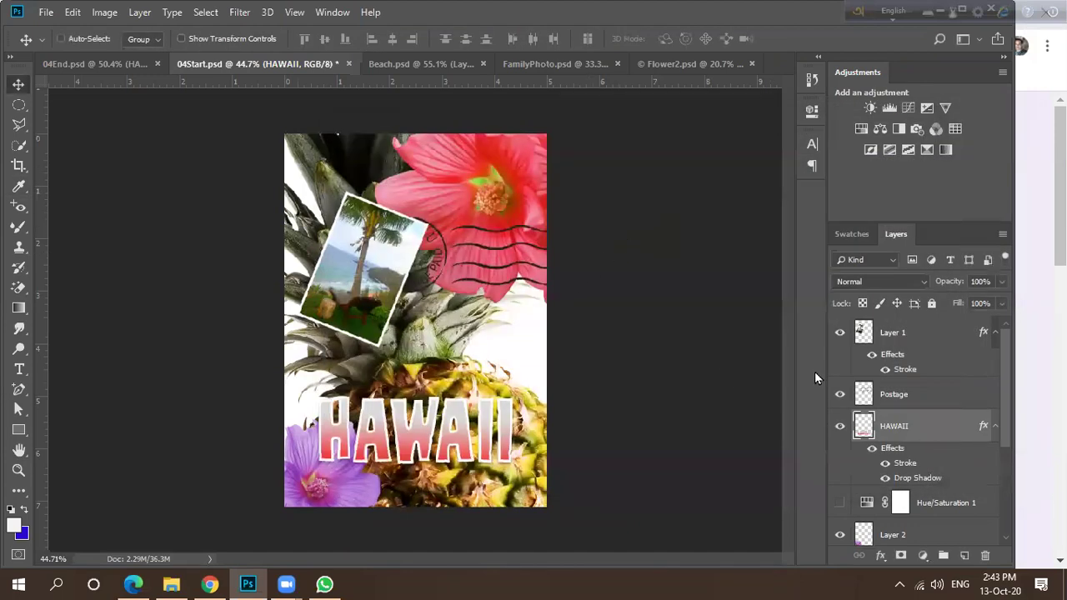
Examine the Island Paradise and Border layers in 04End.psd, checking what the Border layer contributes to the postcard.
left_click(134, 65)
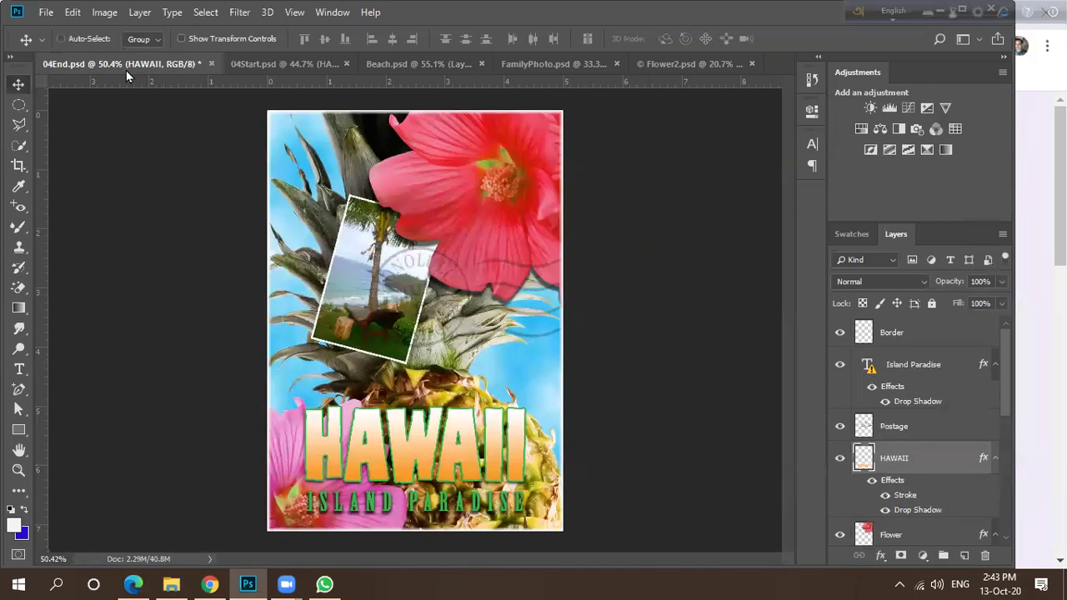
left_click(910, 371)
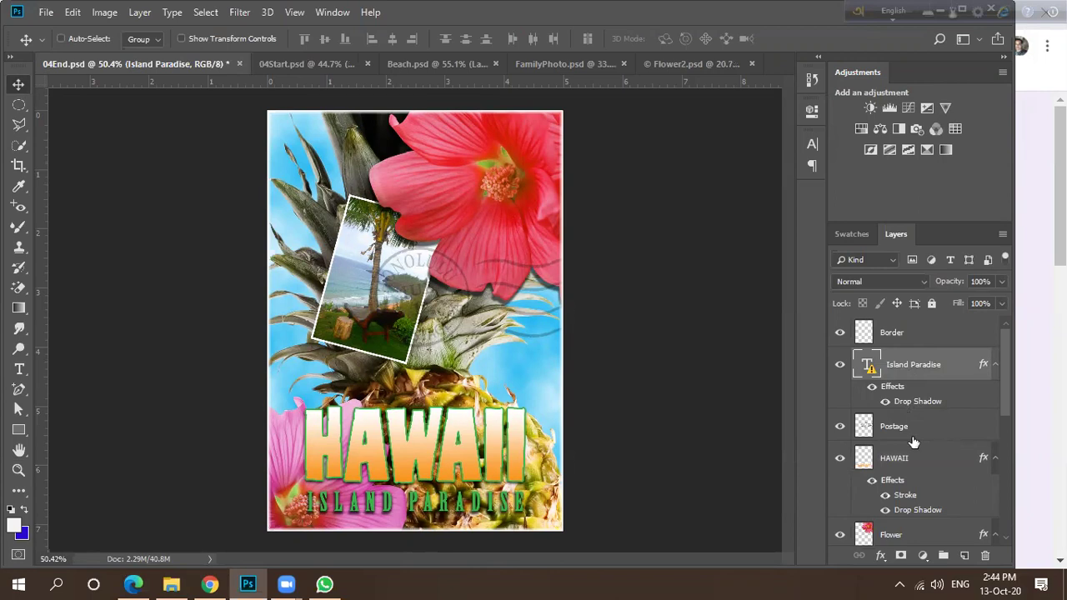
scroll(922, 441, "down", 5)
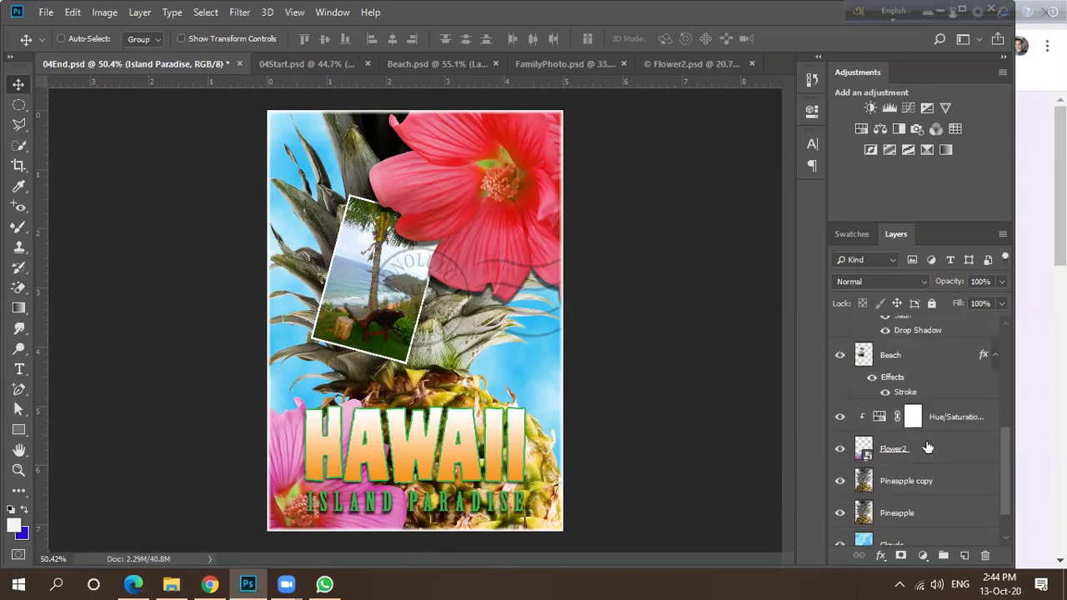
scroll(931, 443, "up", 5)
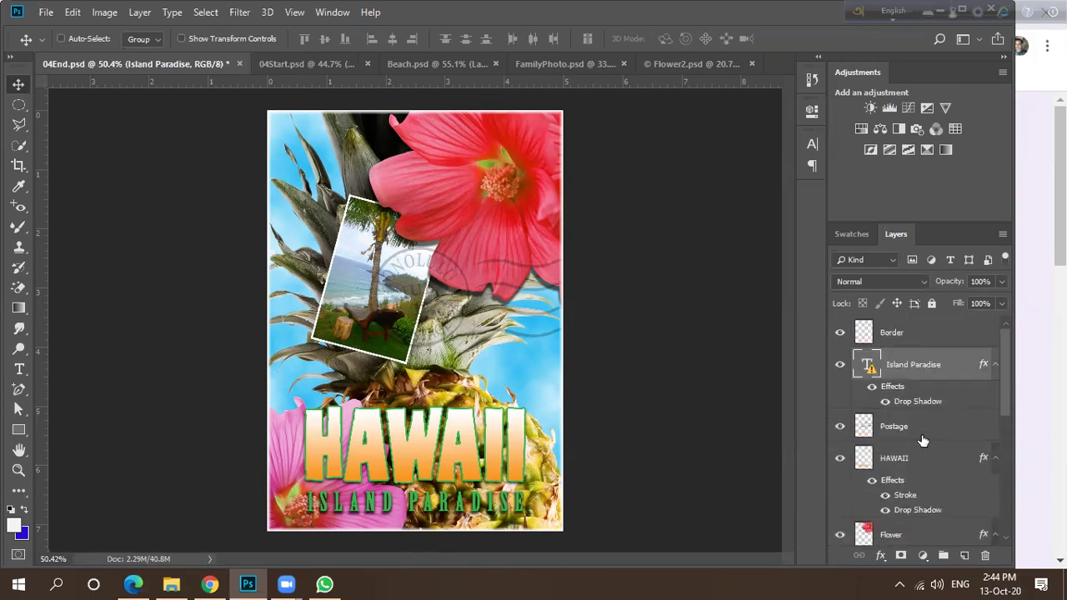
left_click(913, 336)
left_click(839, 334)
left_click(839, 334)
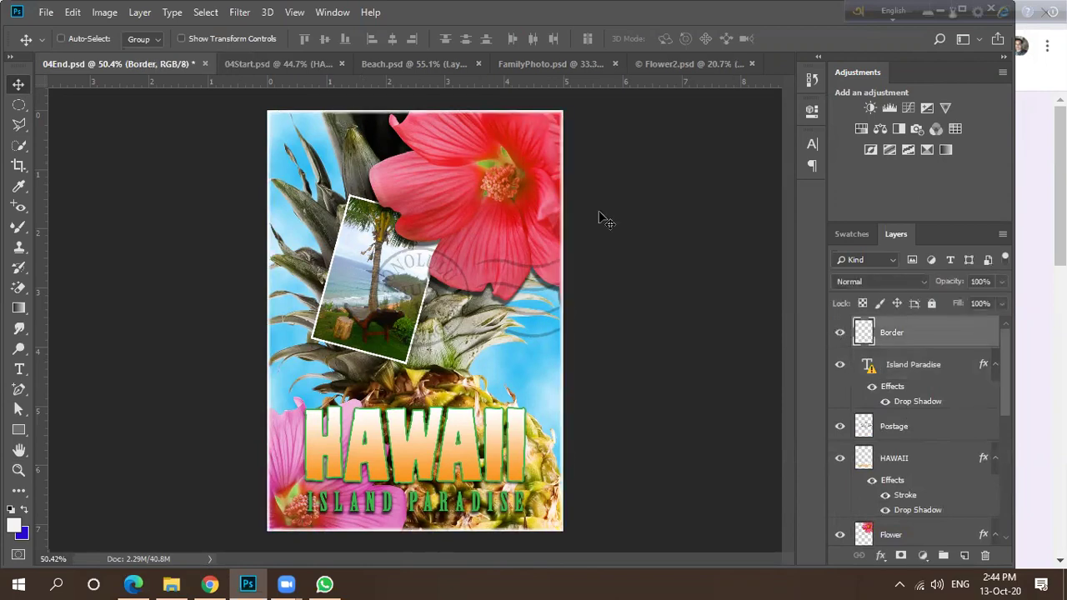
In 04Start.psd, set up the Rectangle tool above Layer 1 with no fill and a white stroke 0.51 px wide.
left_click(301, 70)
left_click(923, 349)
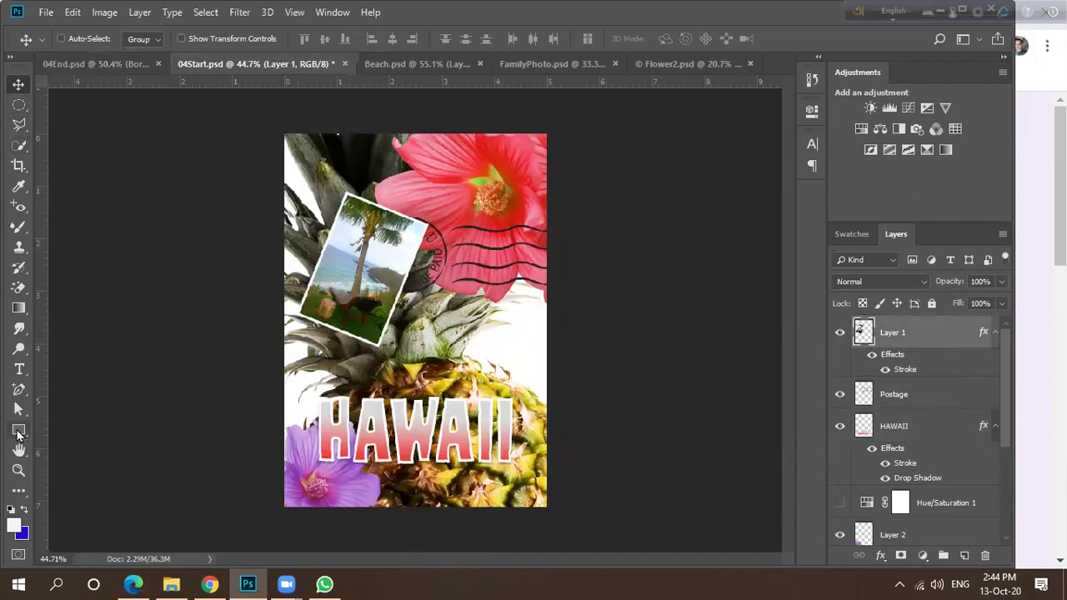
left_click(23, 428)
left_click(98, 430)
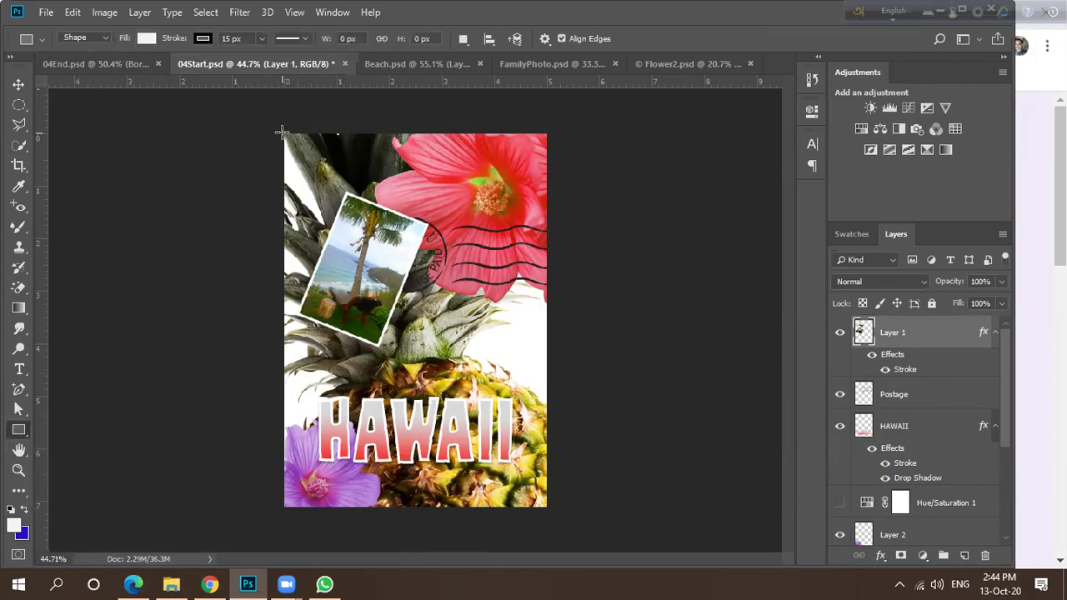
left_click(147, 39)
left_click(73, 70)
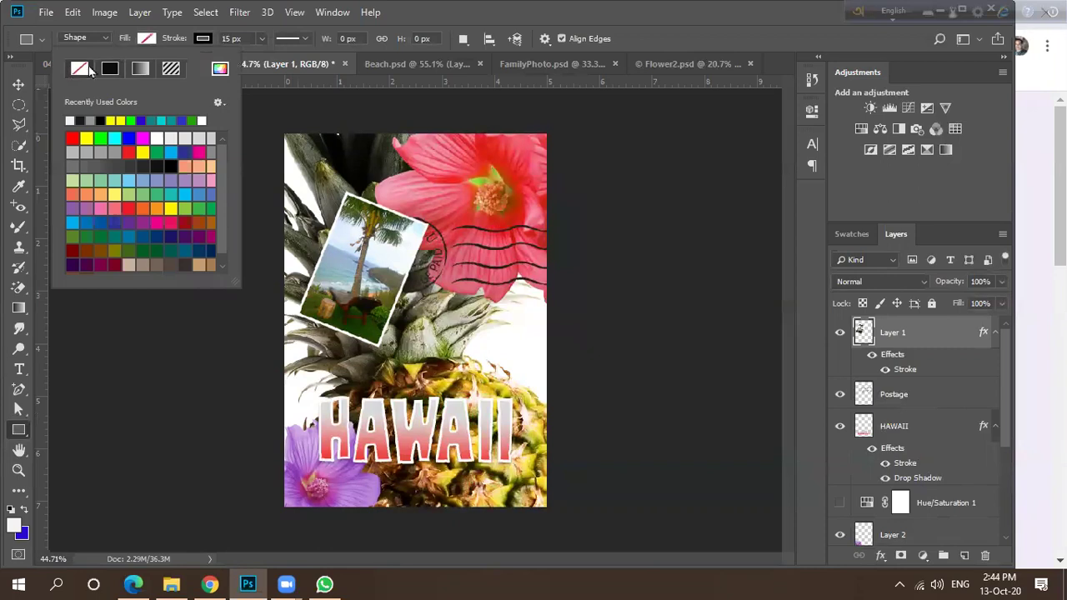
left_click(201, 39)
left_click(125, 119)
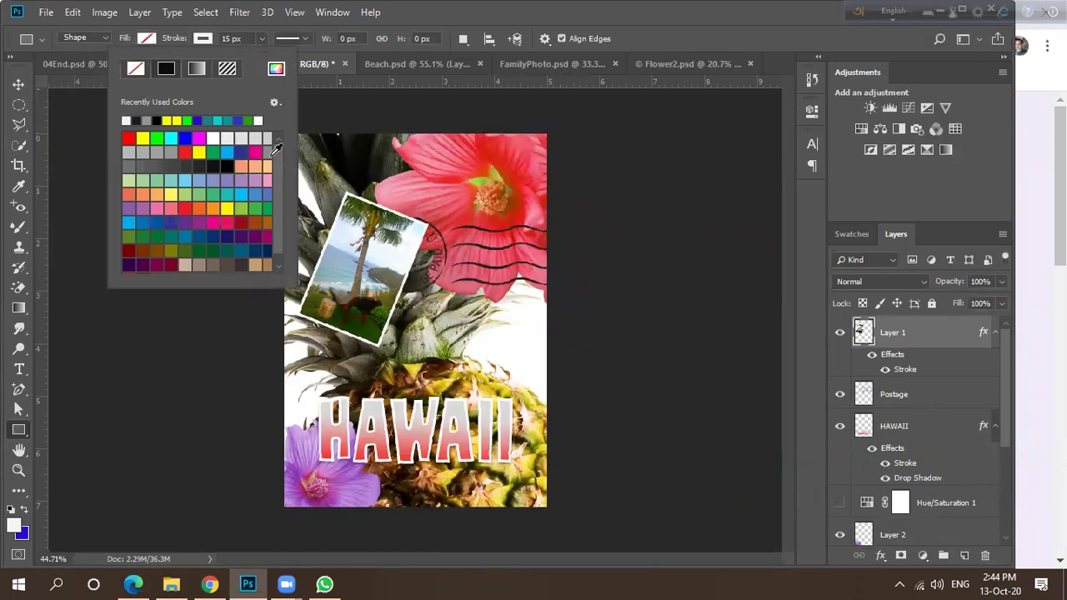
left_click(190, 42)
left_click(262, 39)
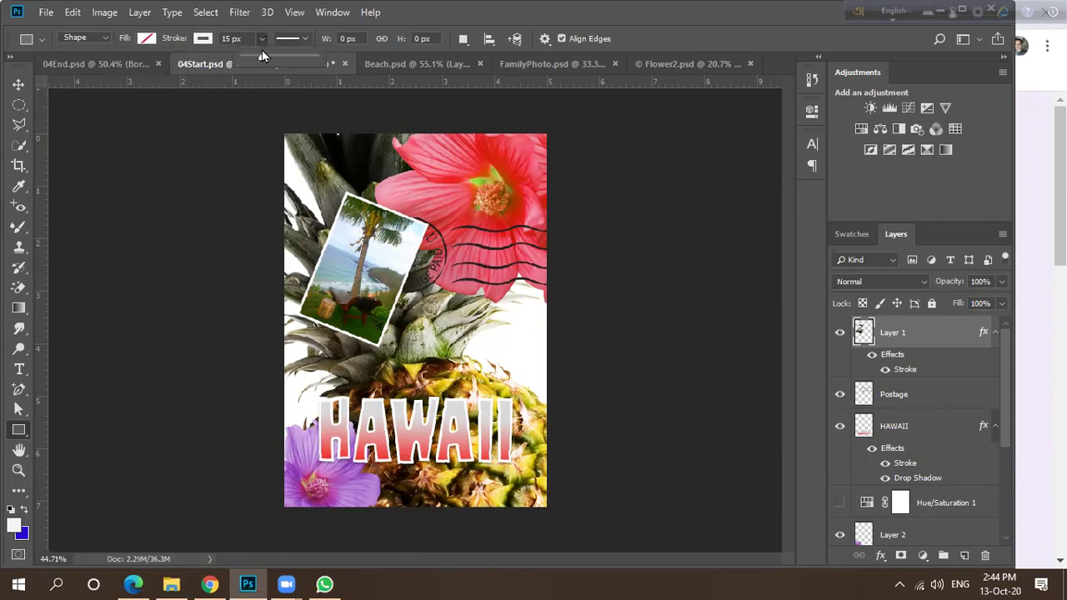
left_click_drag(255, 61, 249, 61)
Draw a rectangle about 523 by 796 px and move it fully onto the postcard.
left_click_drag(284, 133, 351, 251)
mouse_move(373, 287)
left_mouse_down()
mouse_move(410, 310)
mouse_move(384, 282)
left_mouse_up()
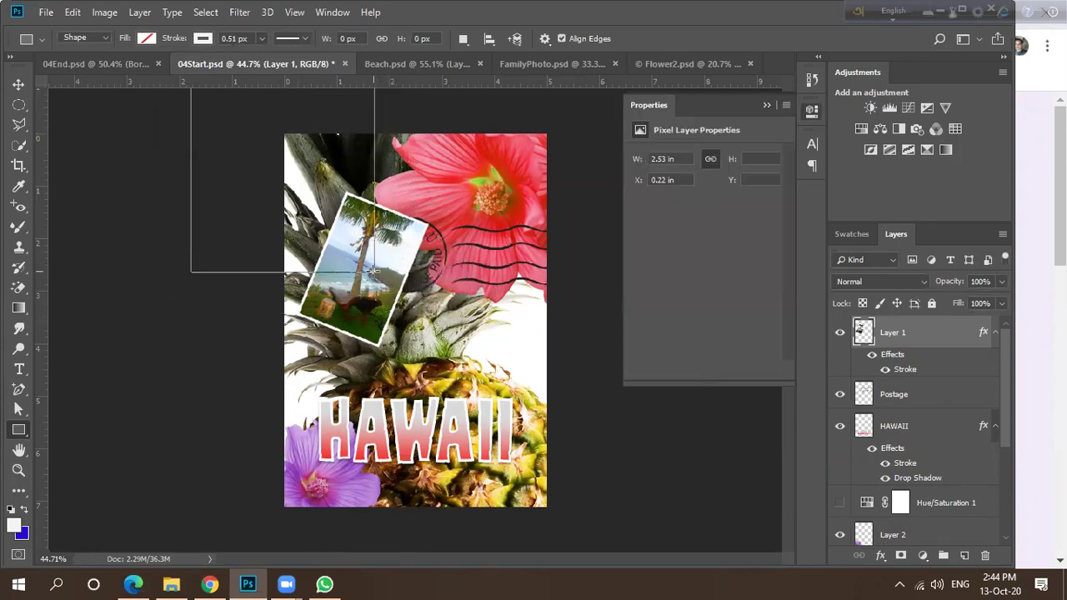
key("v")
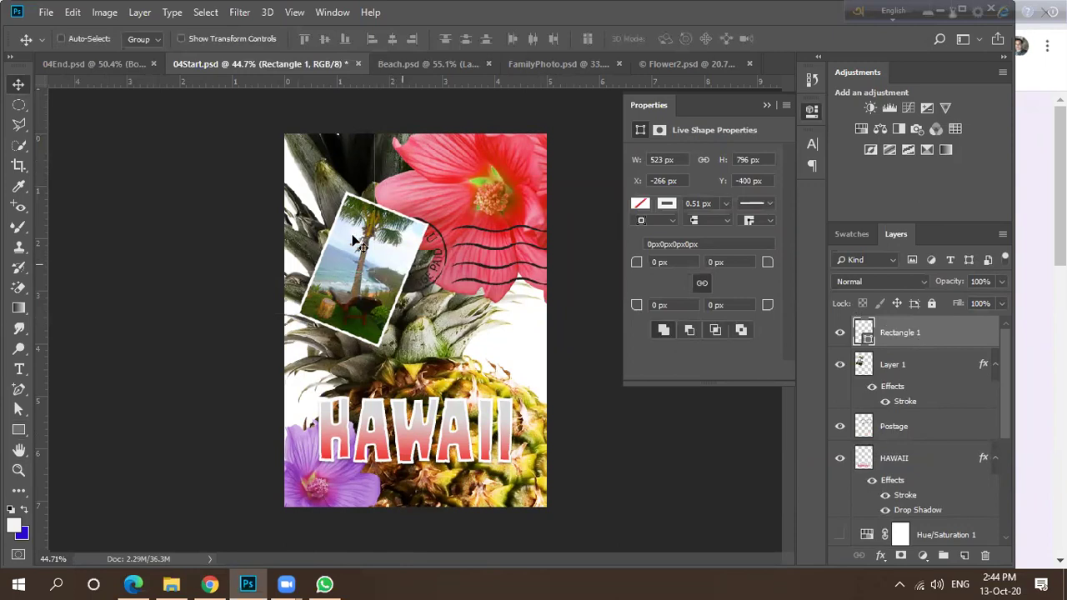
left_click_drag(247, 143, 387, 363)
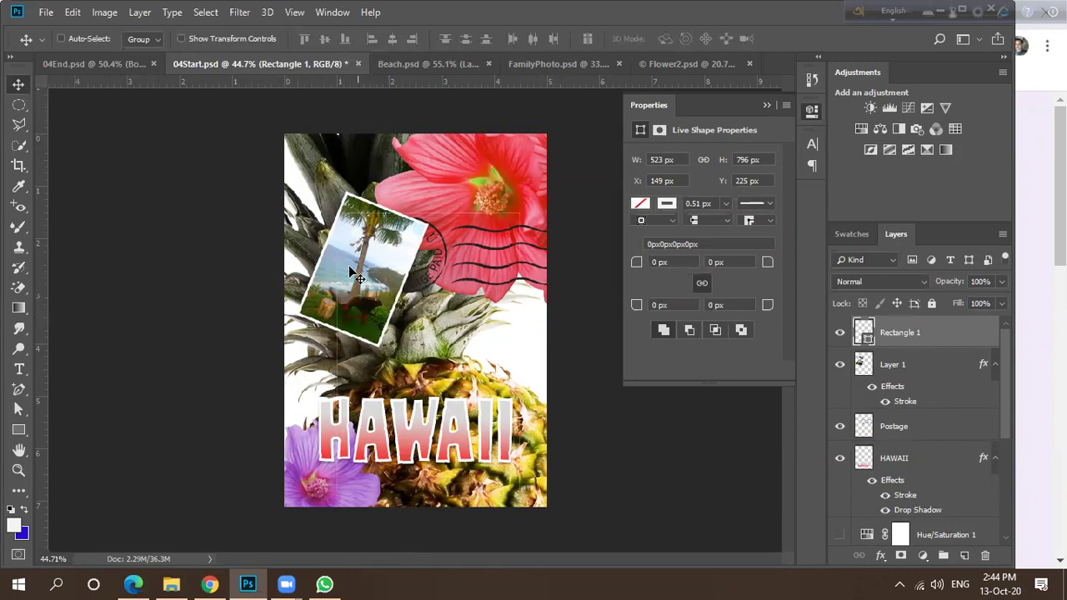
Set the rectangle's stroke width to 8.25 px and align the shape with the postcard's upper-left corner.
left_click(726, 203)
left_click_drag(721, 220, 728, 226)
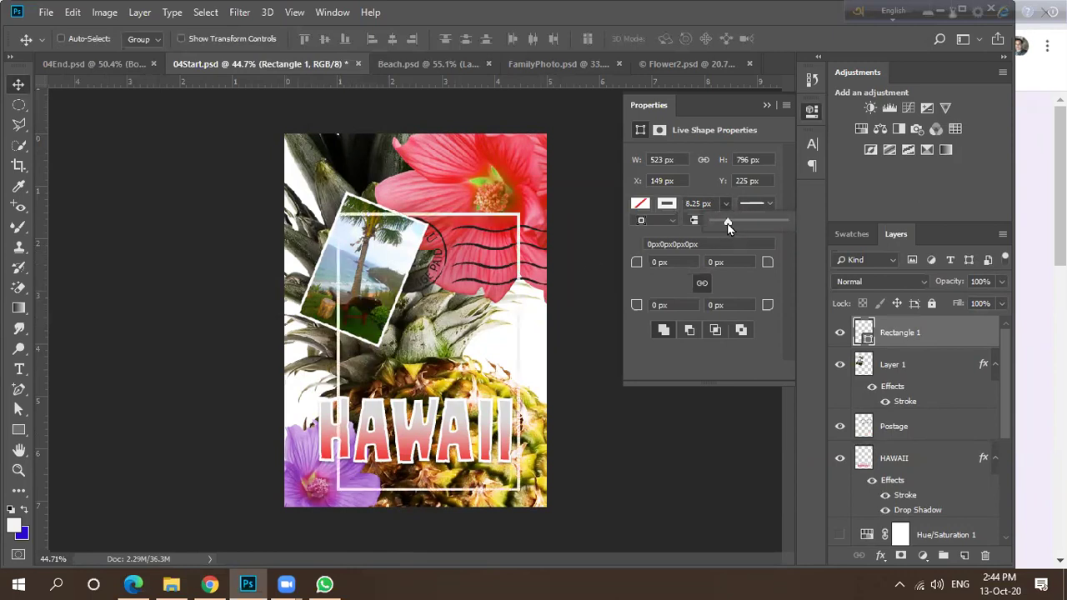
left_click_drag(426, 227, 366, 142)
Scale the rectangle to about 143% width and 134% height so it frames the whole postcard, and apply the transformation.
key("ctrl+t")
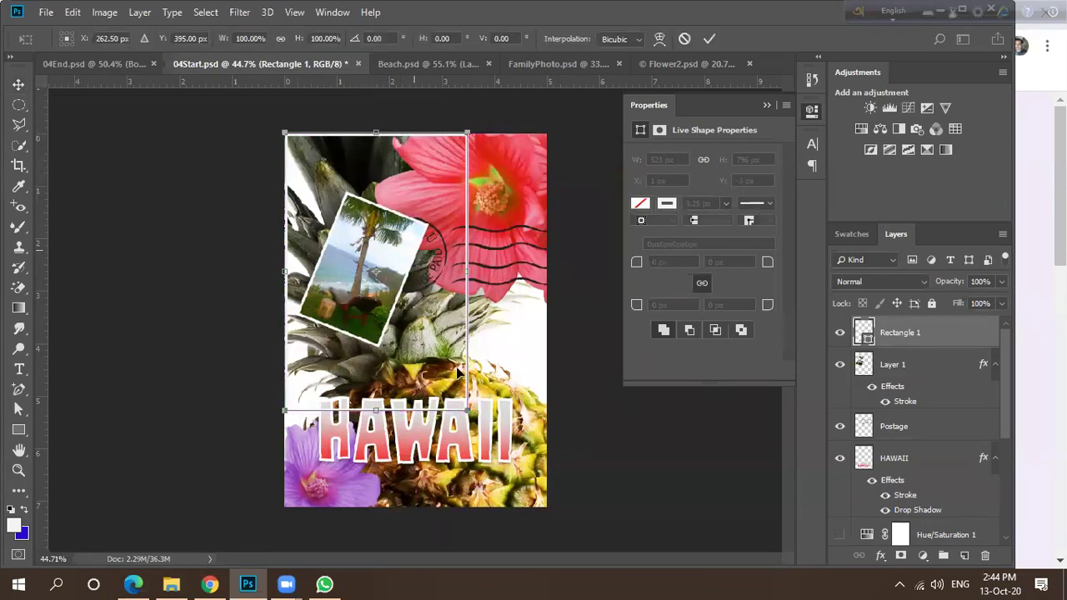
left_click_drag(463, 407, 545, 506)
left_click(767, 105)
left_click(18, 84)
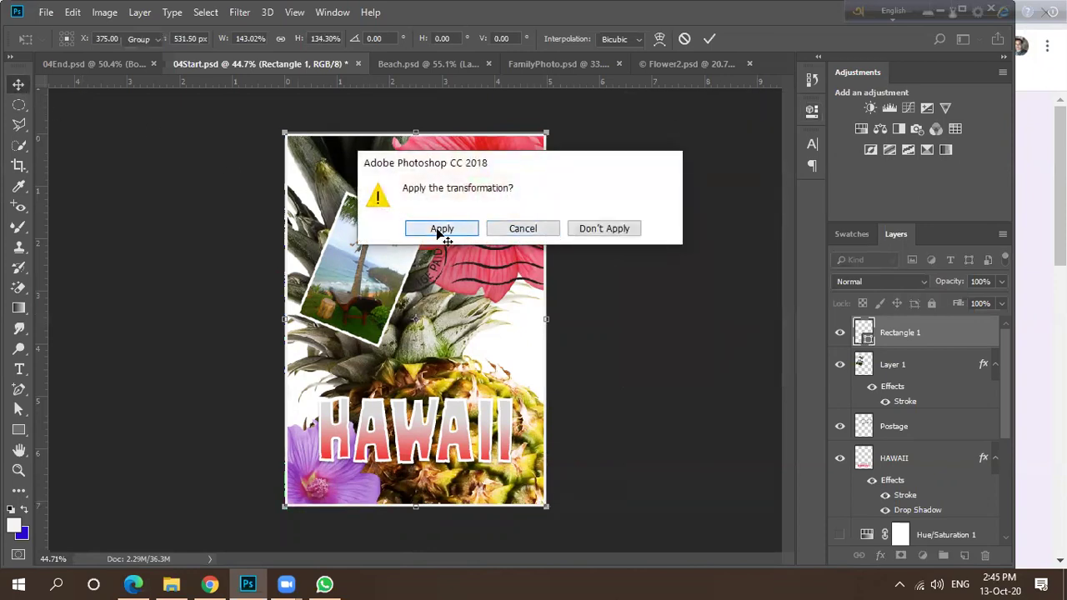
left_click(440, 229)
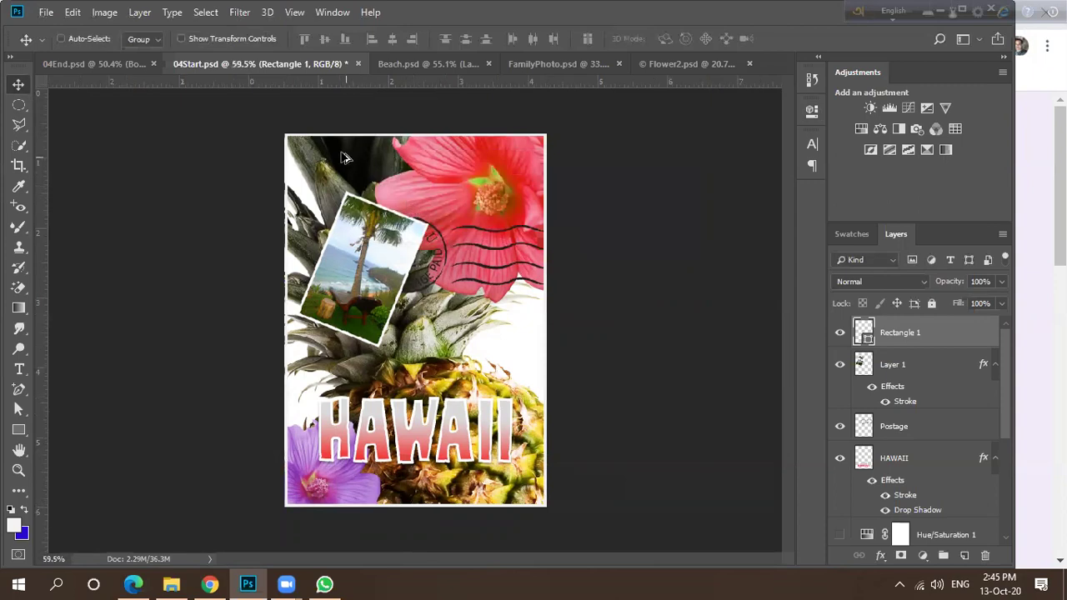
Free-transform the white border rectangle, stretching its left edge slightly outward to a width of 100.40%.
scroll(346, 159, "up", 3)
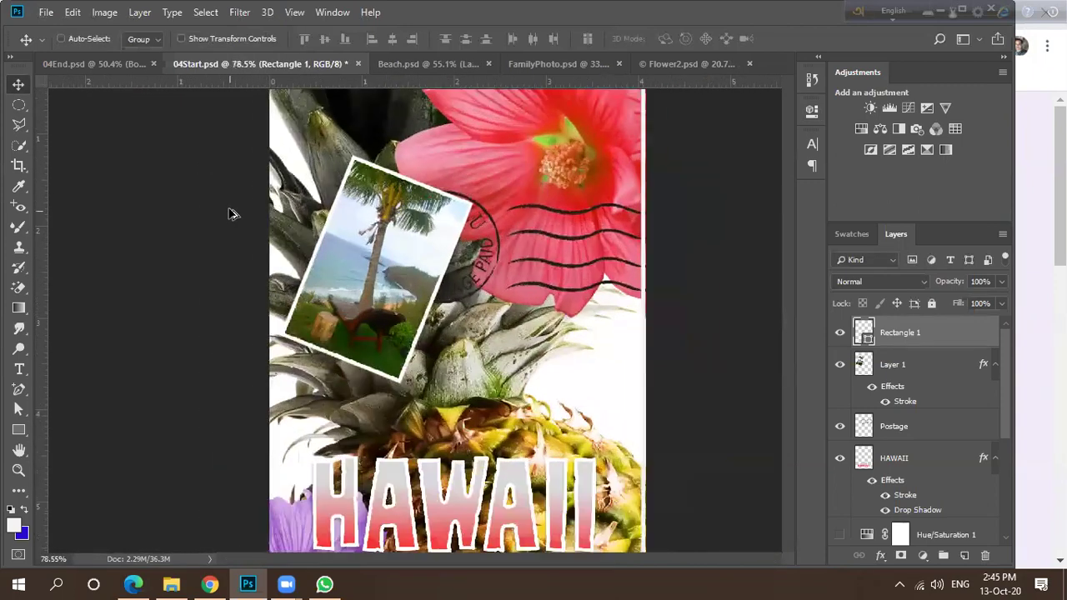
scroll(262, 237, "up", 4)
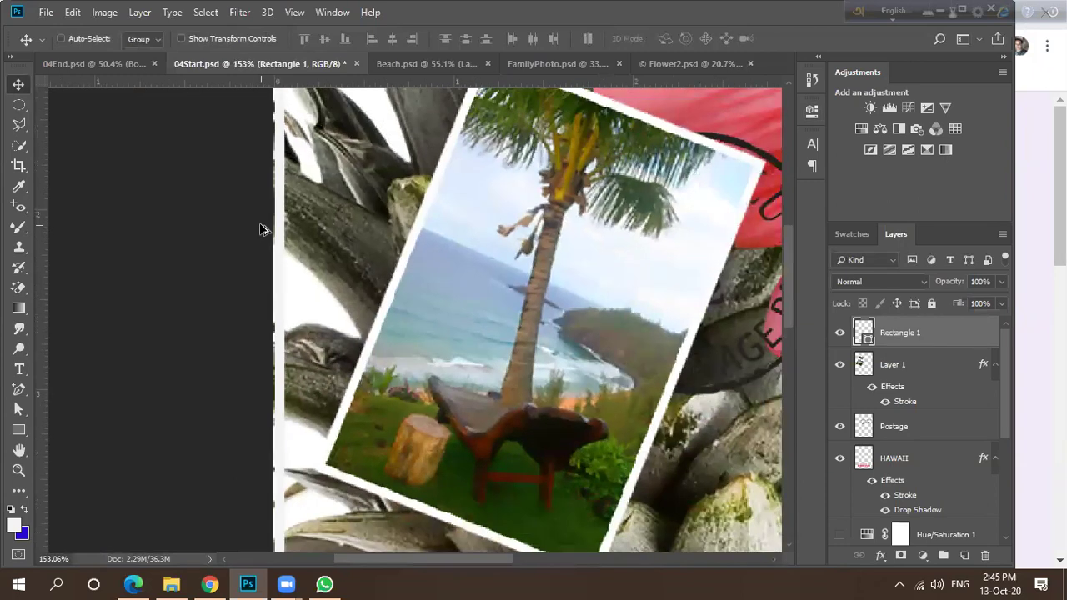
scroll(262, 231, "down", 2)
key("ctrl+t")
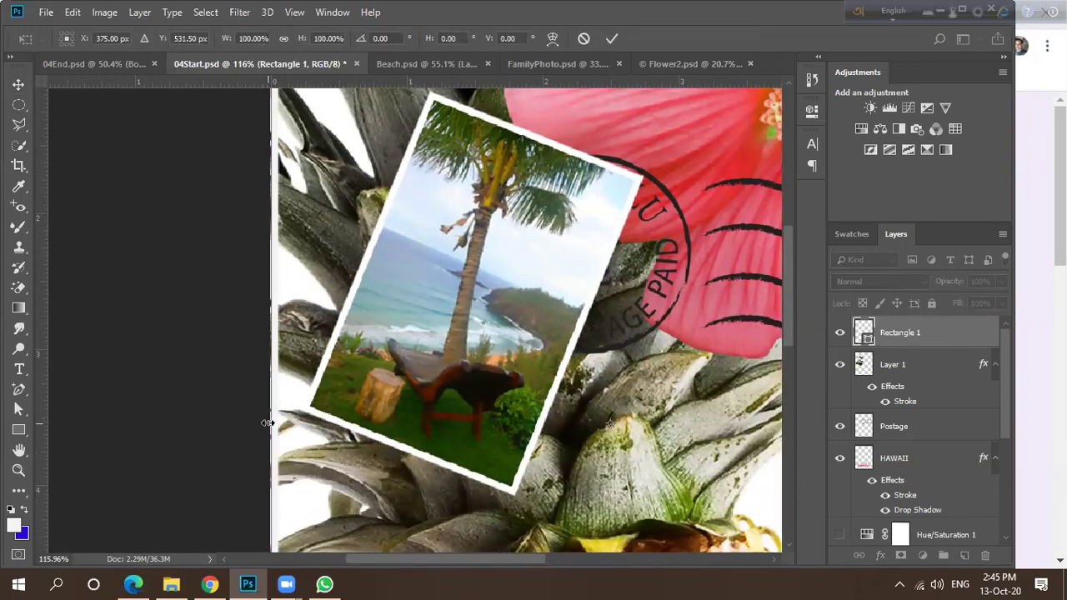
left_click_drag(267, 423, 264, 423)
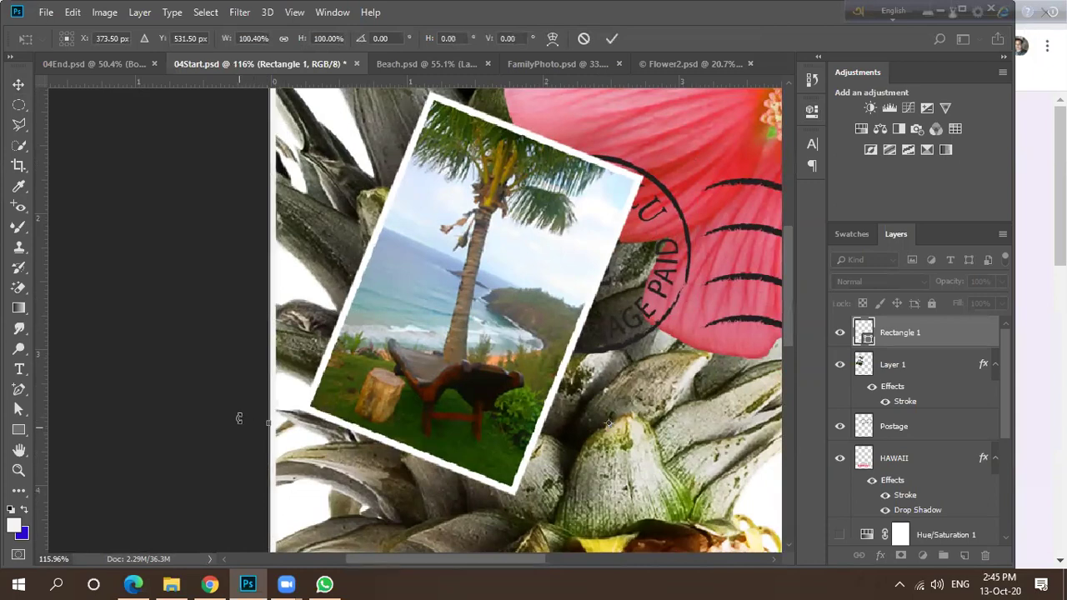
Try to adjust the border rectangle's right edge so it lines up with the postcard's right edge.
key("ctrl+0")
scroll(655, 425, "up", 5)
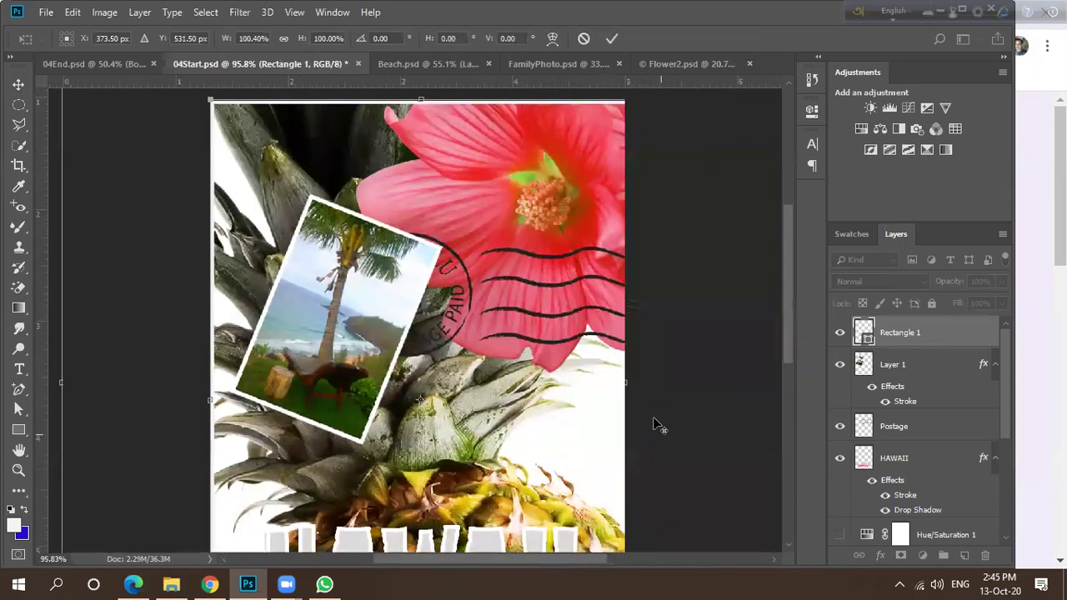
scroll(612, 377, "up", 1)
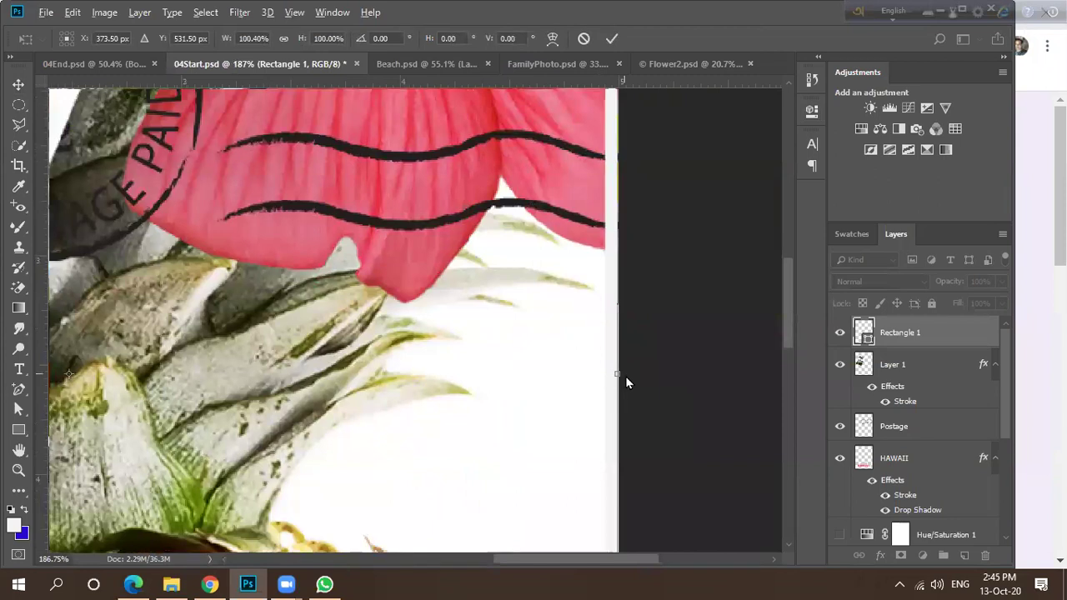
scroll(617, 376, "up", 1)
left_click_drag(614, 373, 617, 371)
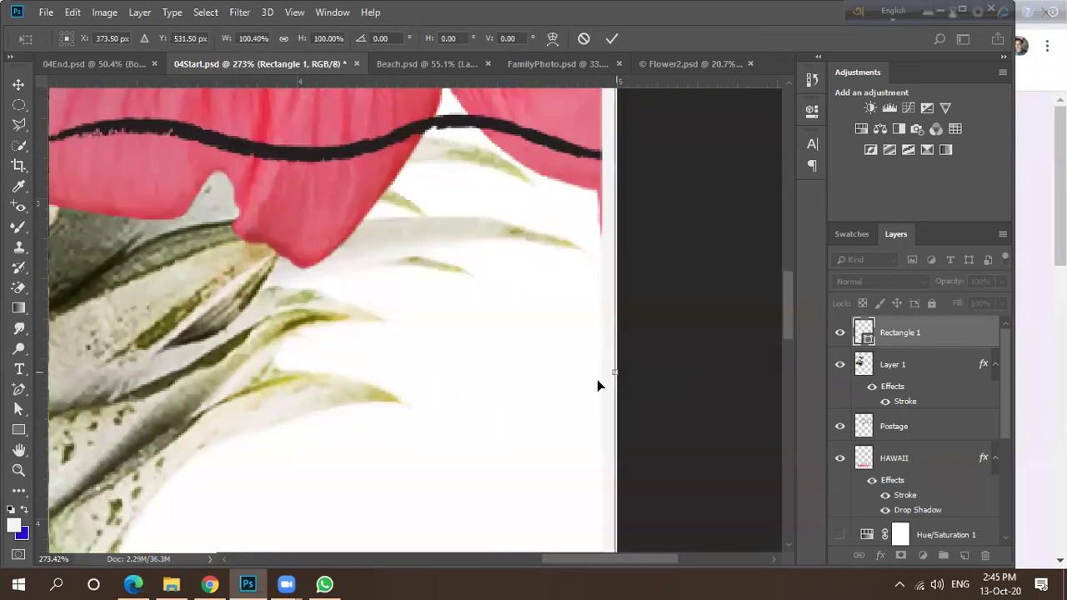
scroll(597, 382, "down", 7)
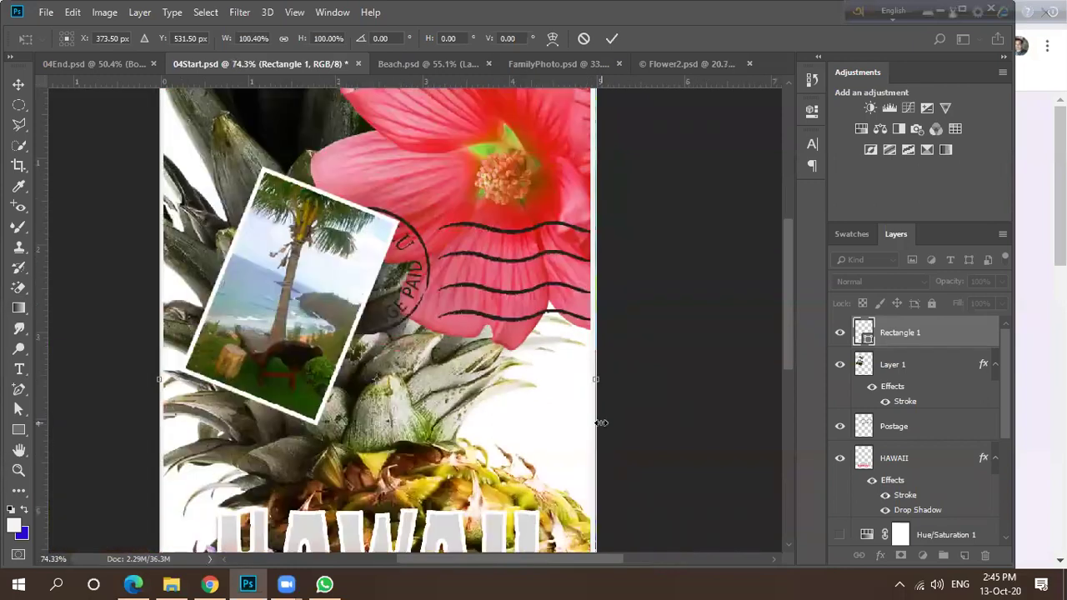
scroll(601, 423, "up", 6)
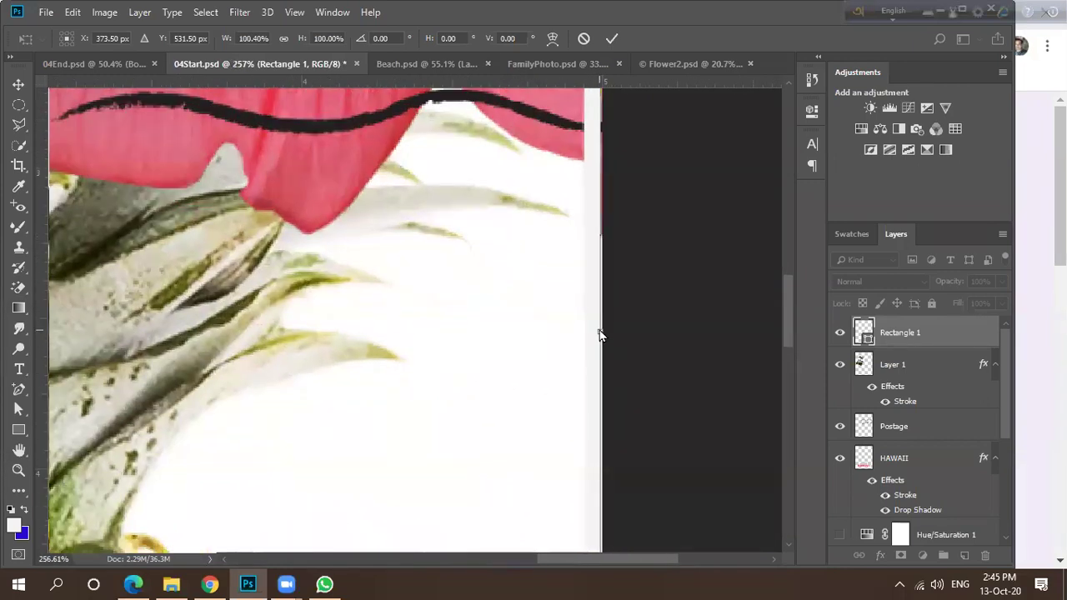
left_click_drag(600, 332, 591, 336)
scroll(555, 369, "down", 5)
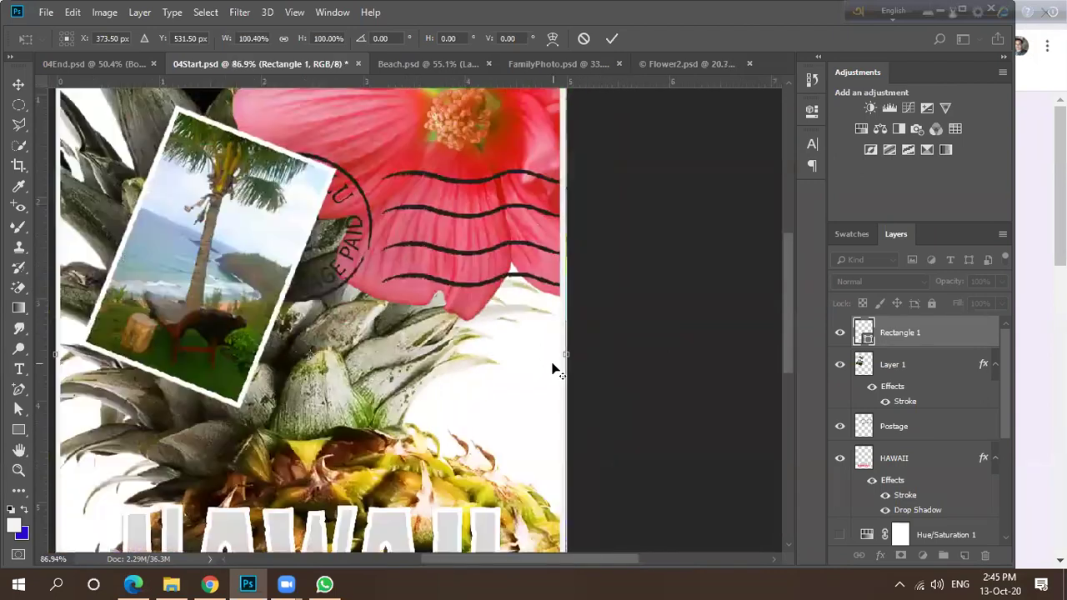
scroll(554, 369, "down", 2)
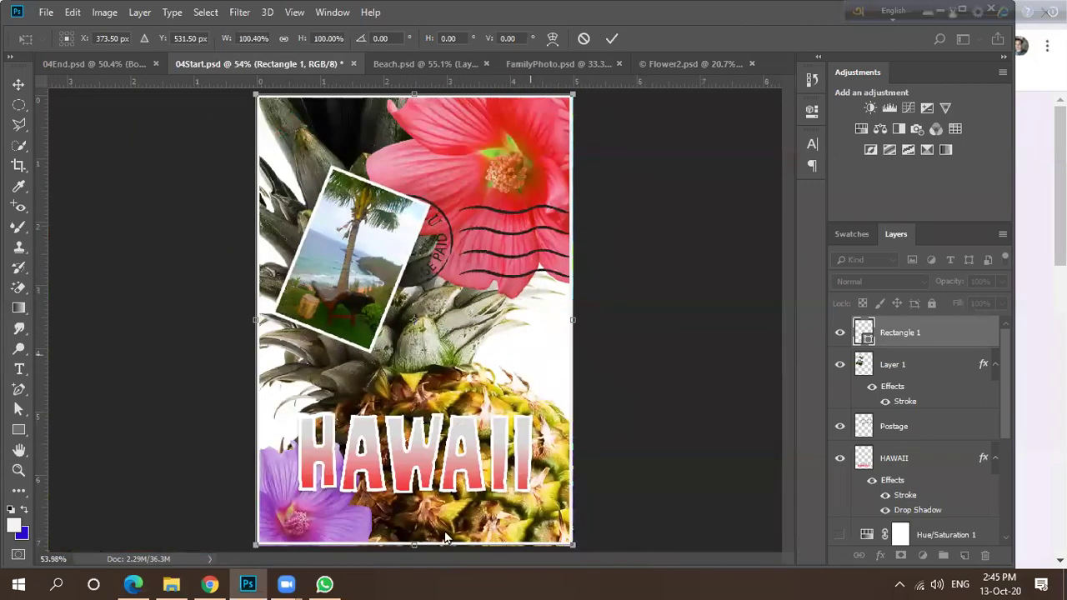
Stretch the border rectangle's bottom edge down to 100.09% height to meet the postcard's edge, and apply the transformation.
scroll(445, 538, "up", 4)
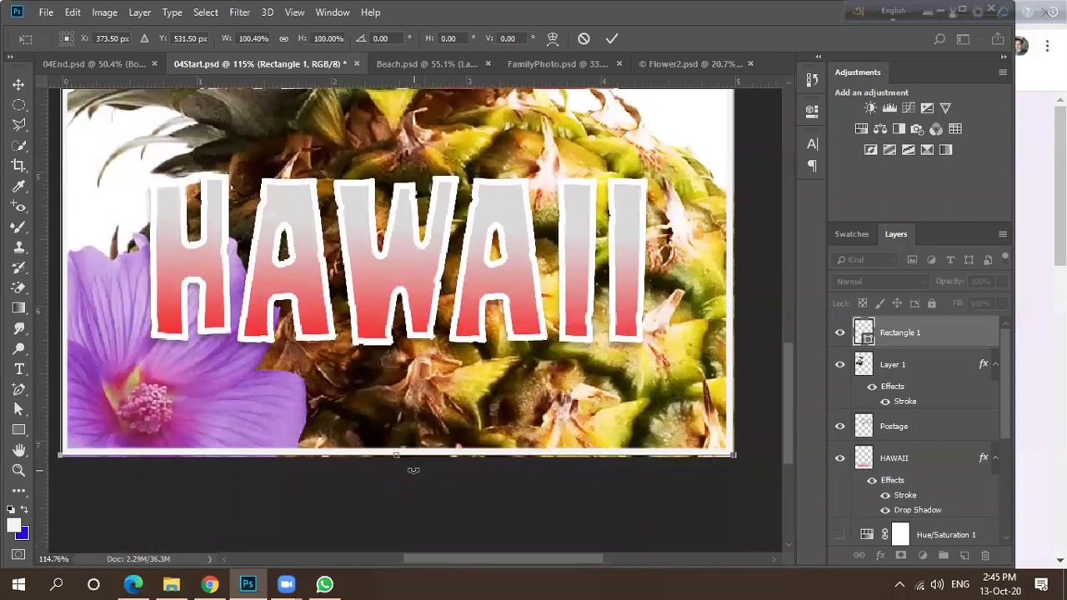
scroll(396, 455, "up", 2)
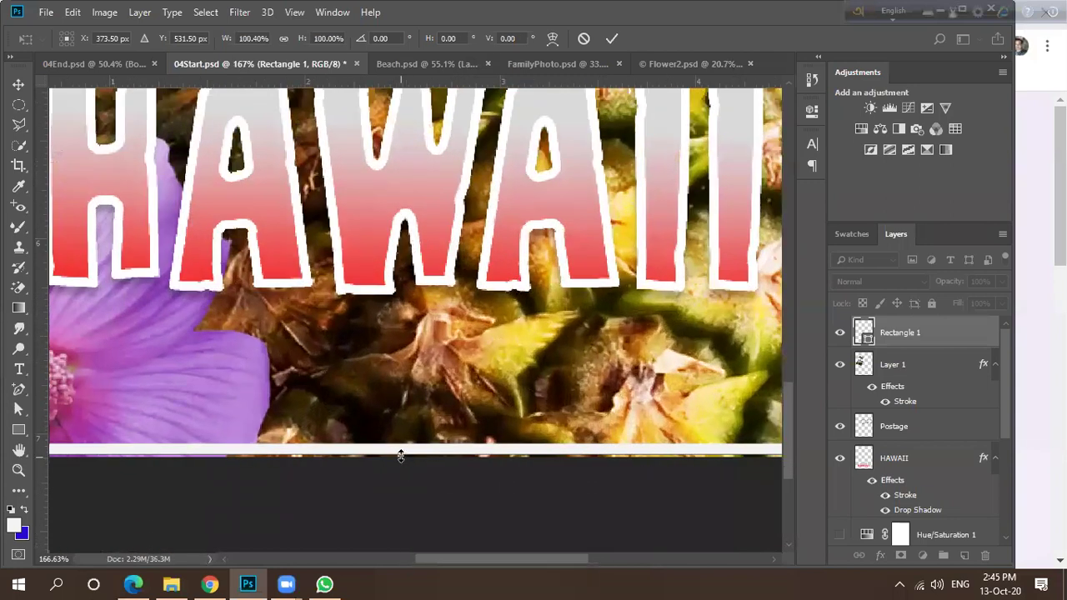
mouse_move(400, 458)
left_mouse_down()
mouse_move(395, 446)
mouse_move(398, 456)
left_mouse_up()
scroll(389, 486, "down", 6)
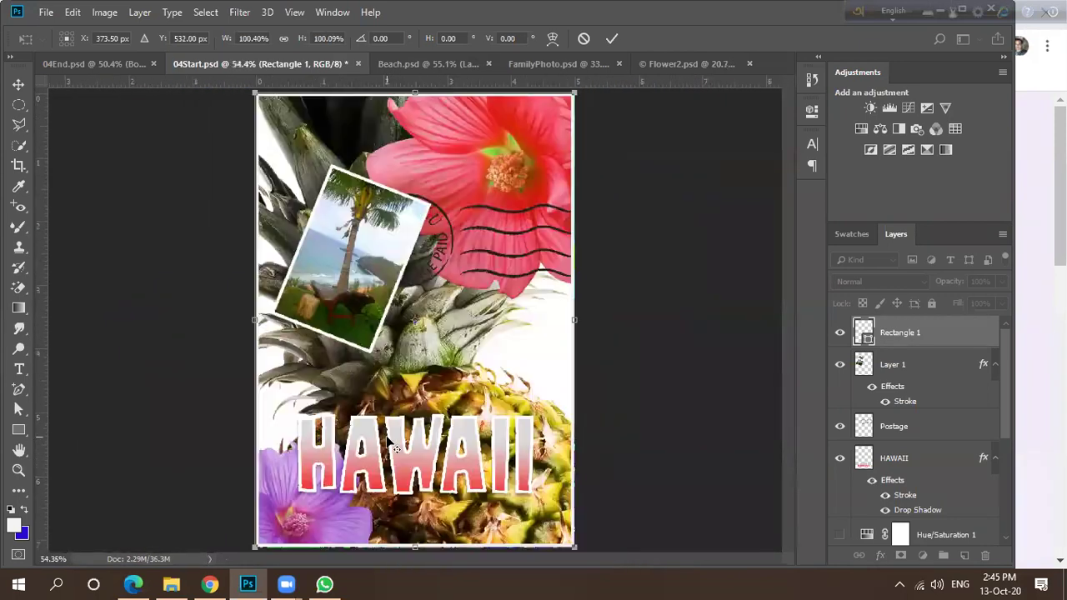
key("alt+space")
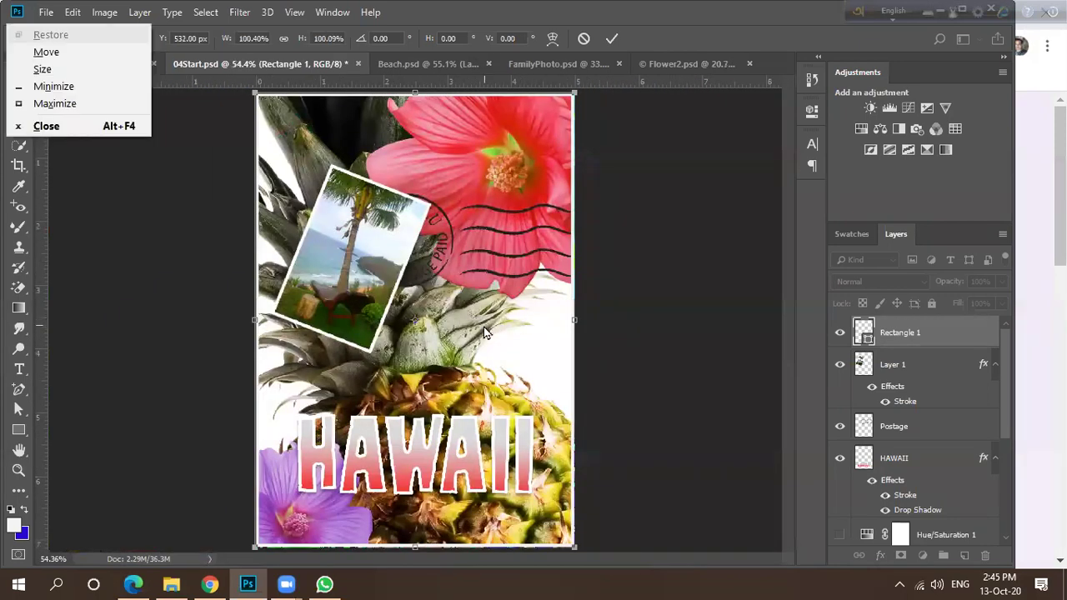
key("Escape")
key("Return")
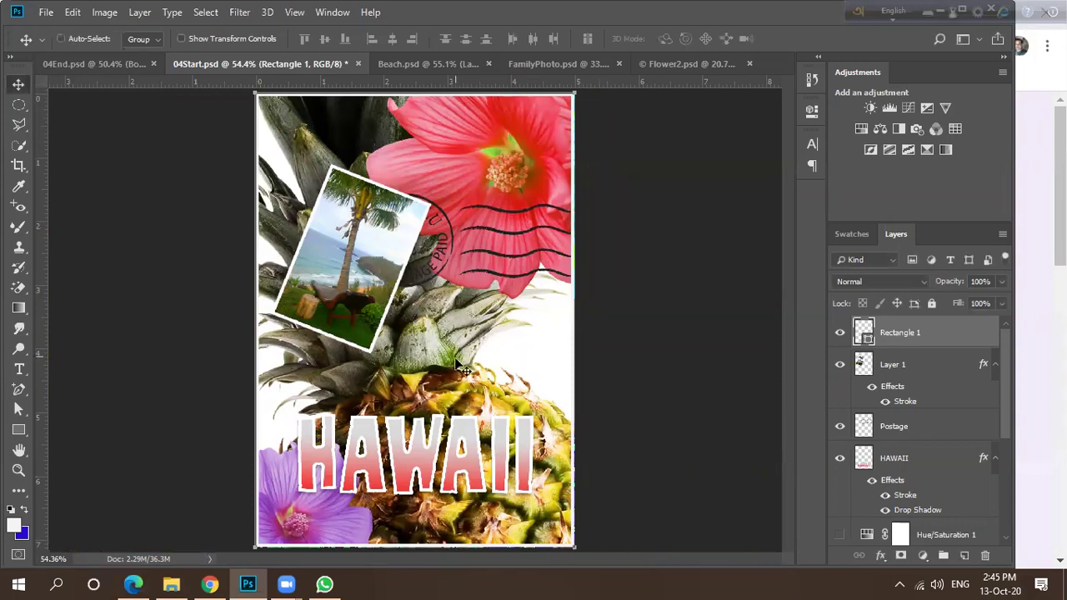
scroll(454, 367, "down", 2)
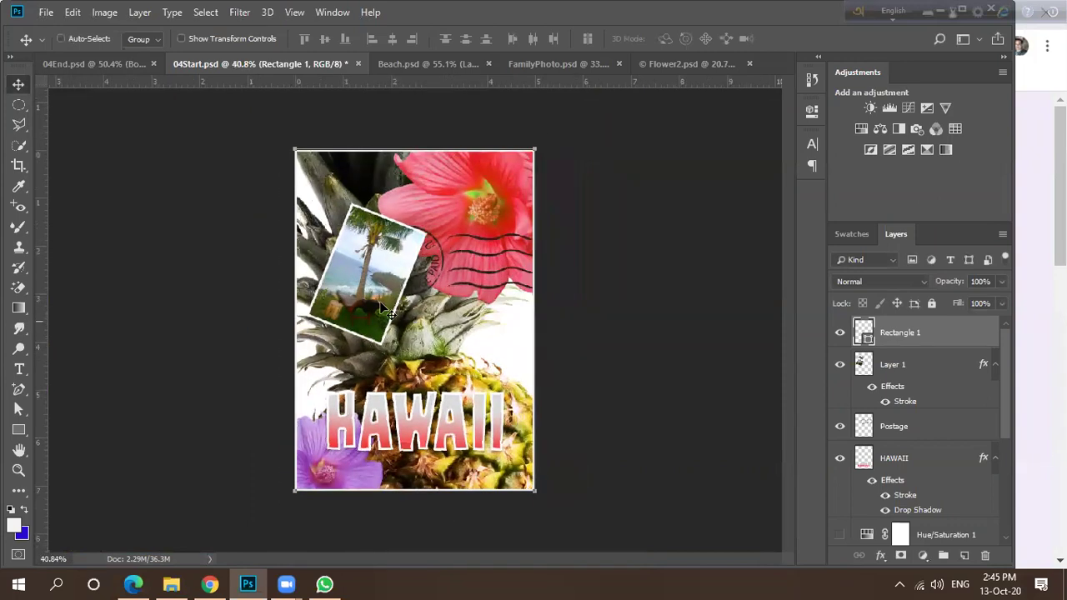
Using 04End.psd as reference, move the Postage layer above Rectangle 1 in 04Start.psd and lower its opacity to 45%.
left_click(78, 64)
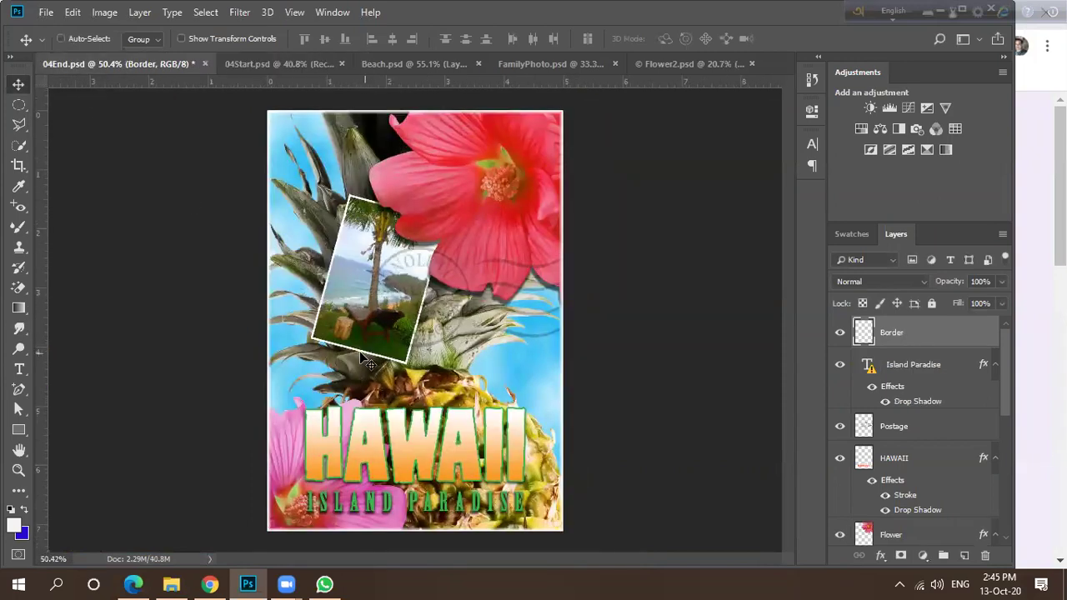
left_click(280, 64)
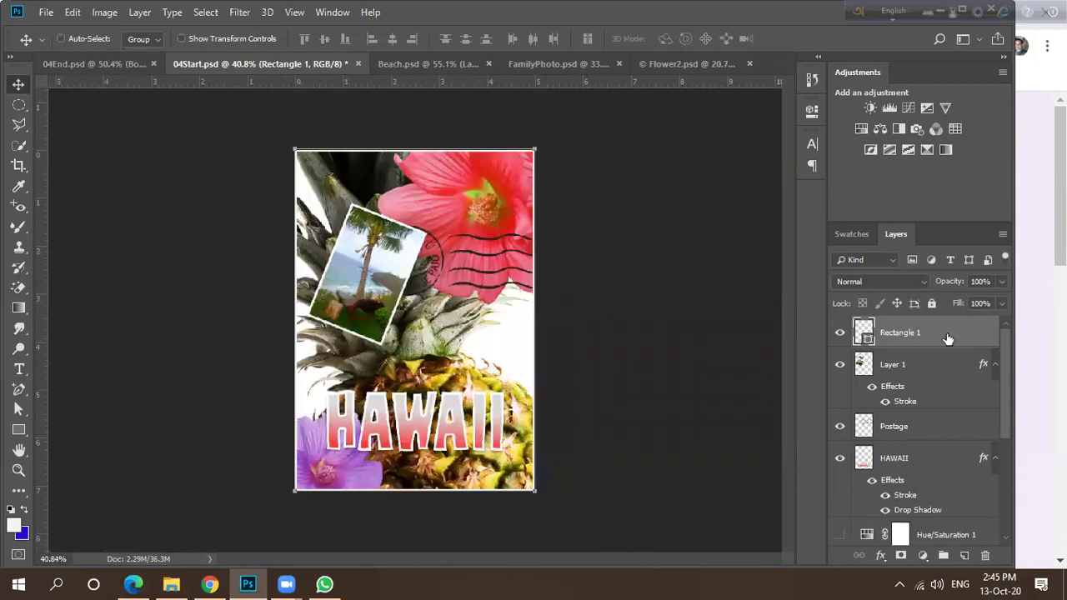
scroll(926, 462, "down", 2)
scroll(925, 471, "down", 2)
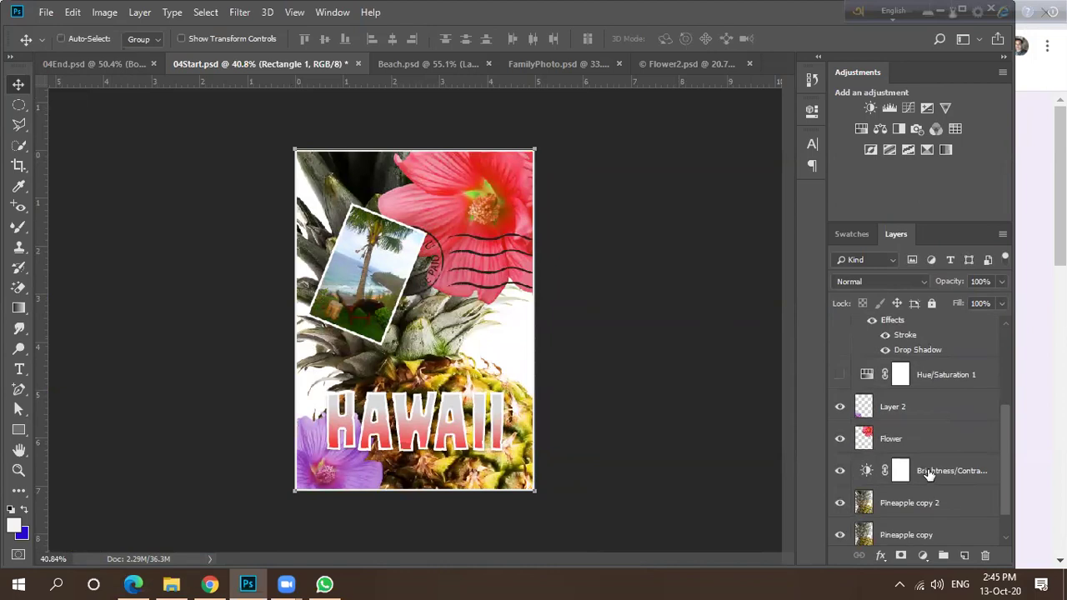
scroll(927, 471, "up", 5)
double_click(926, 427)
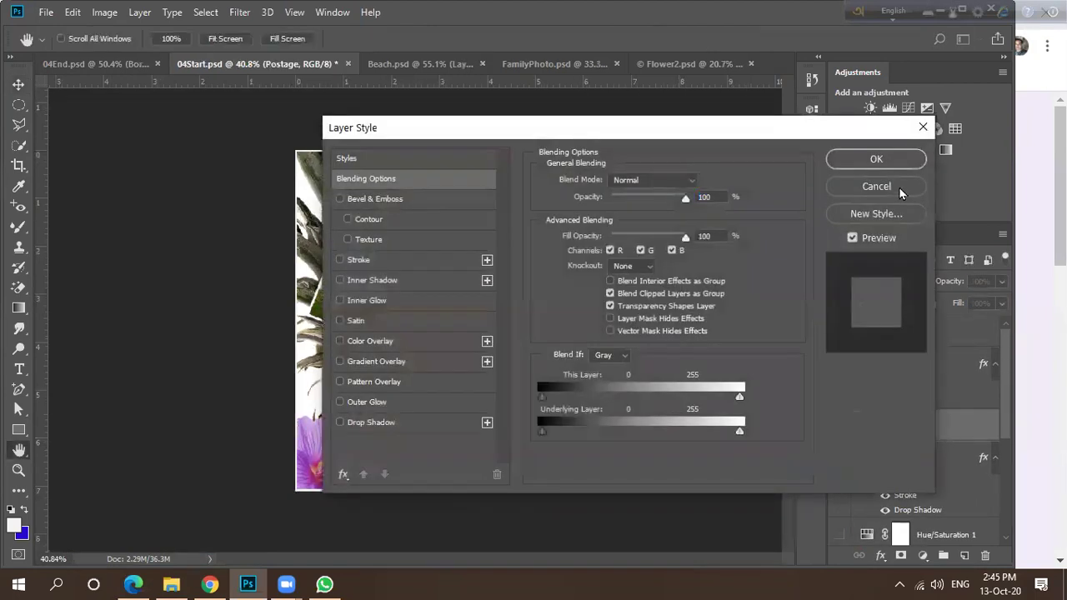
left_click(899, 187)
left_click_drag(949, 433, 933, 327)
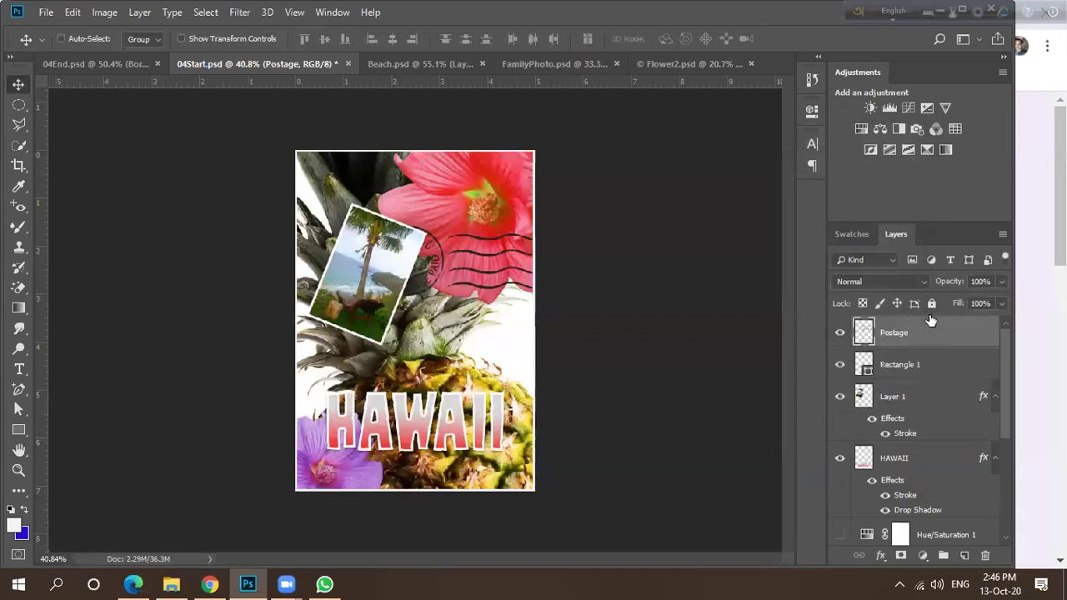
left_click(1001, 284)
left_click(980, 300)
left_click_drag(973, 301, 959, 298)
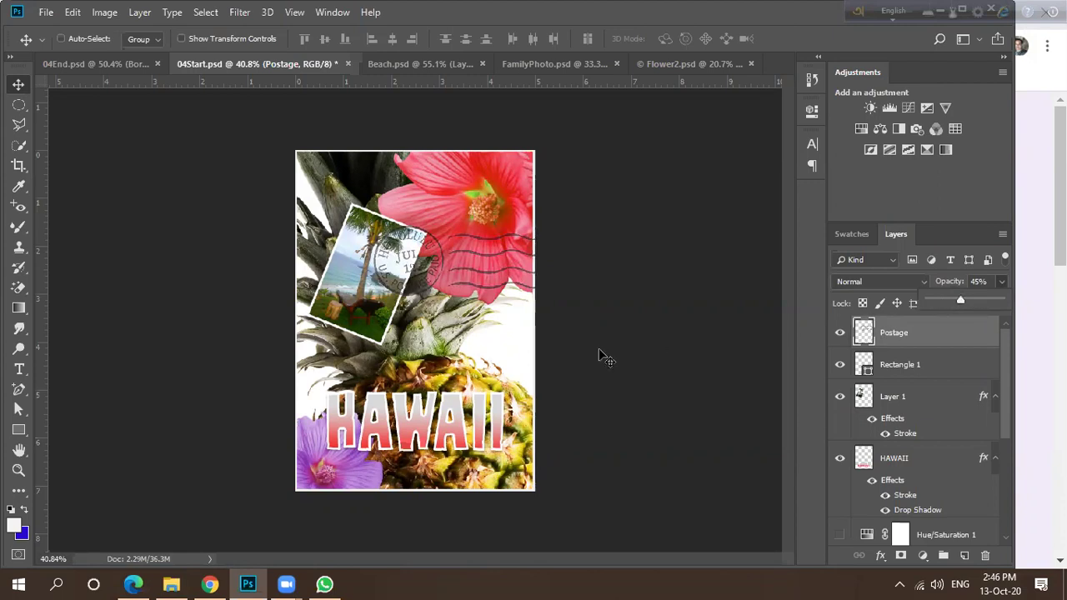
Compare the postcard with the finished version in 04End.psd and look over the source images Beach.psd, FamilyPhoto.psd and Flower2.psd.
scroll(398, 318, "down", 1)
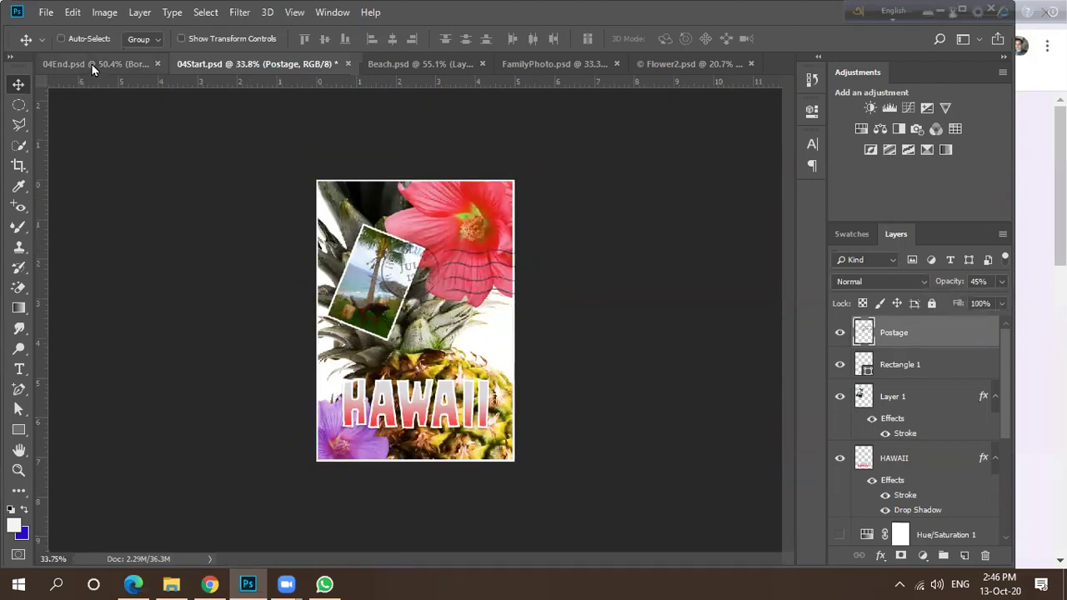
left_click(92, 65)
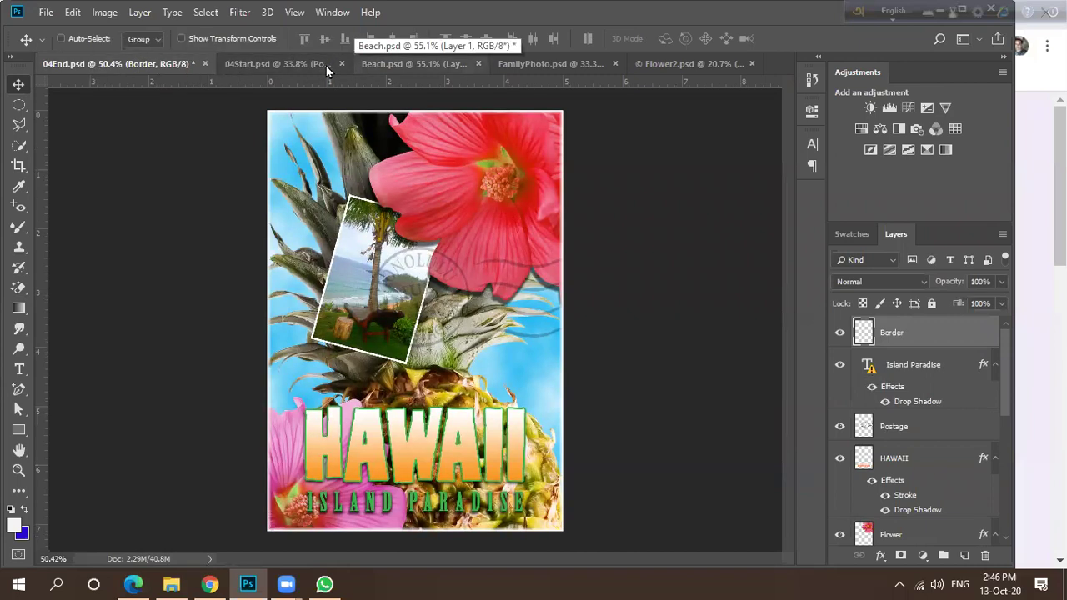
left_click(249, 65)
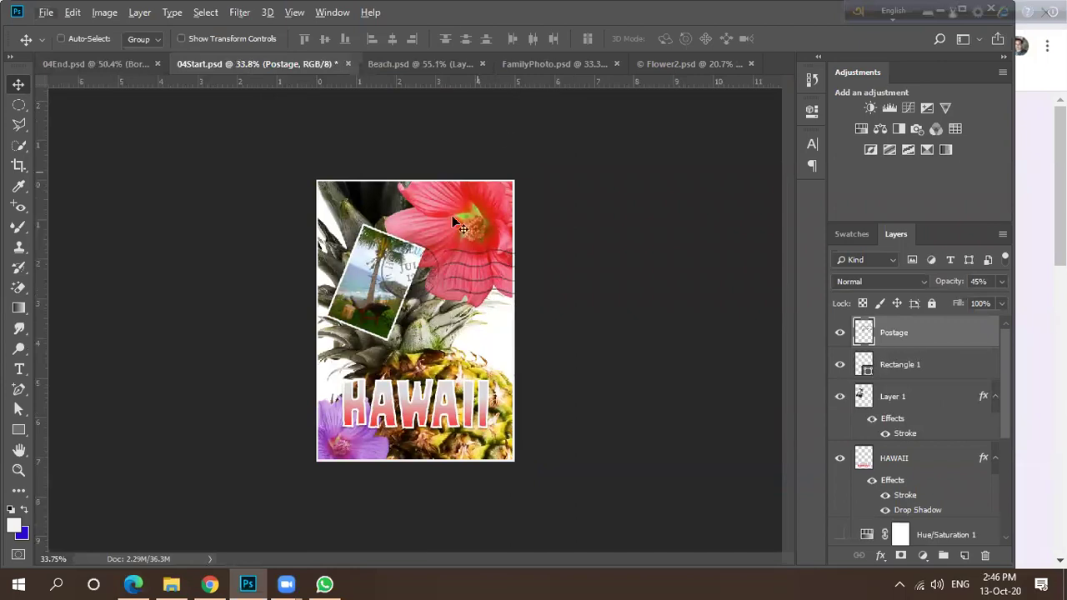
scroll(457, 223, "up", 2)
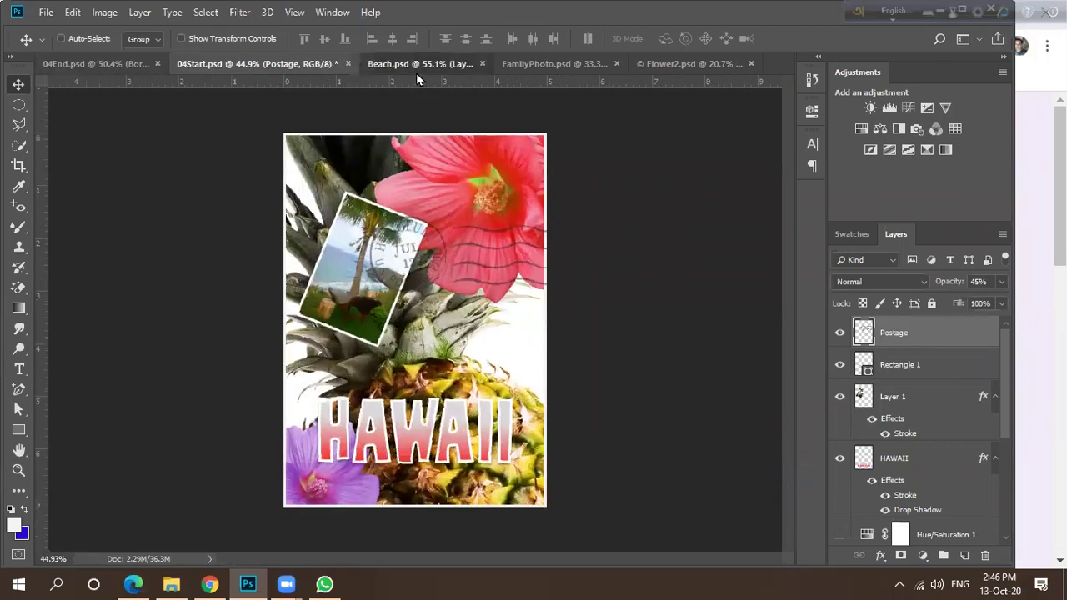
left_click(416, 66)
left_click(463, 66)
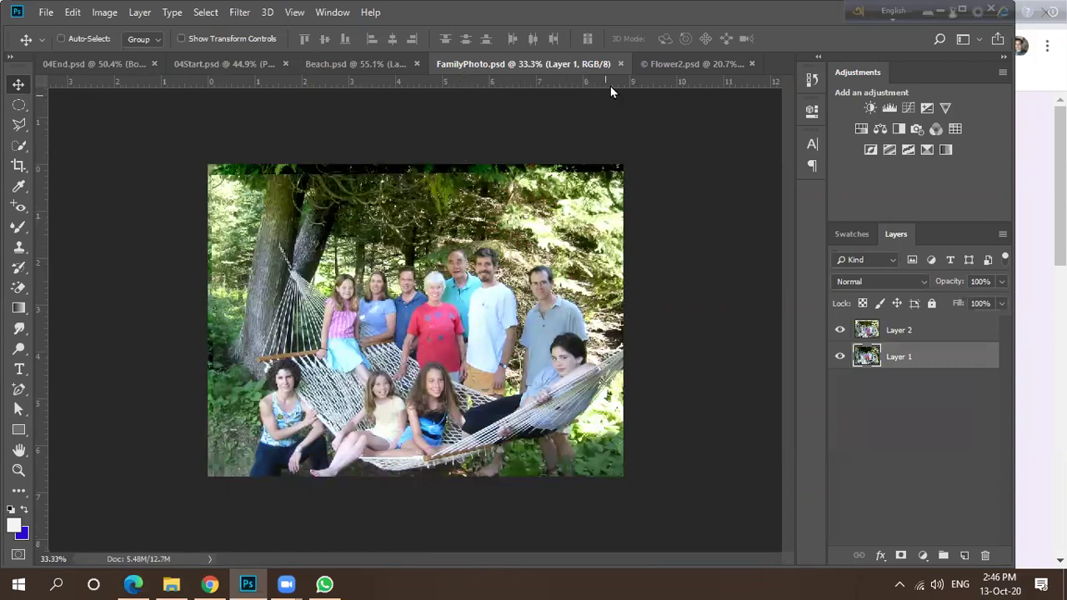
left_click(659, 67)
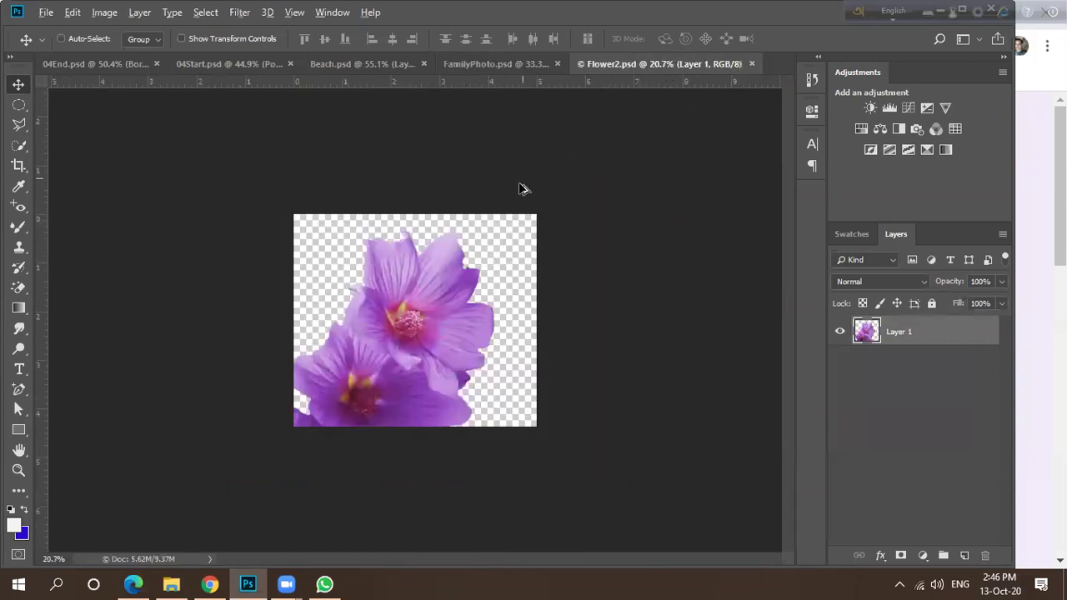
left_click(343, 69)
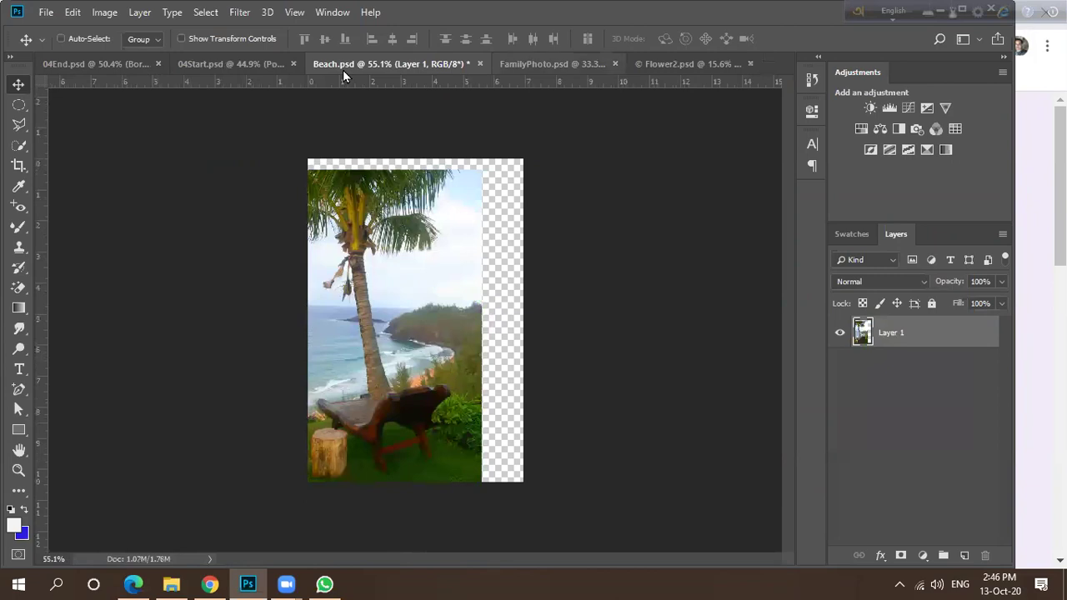
key("ctrl+Tab")
left_click(92, 65)
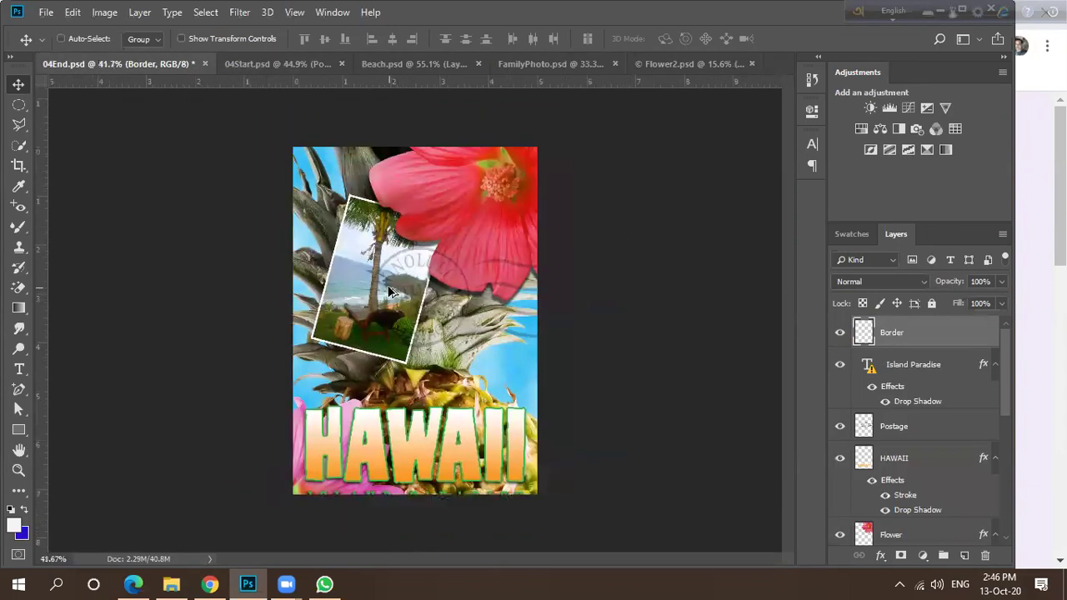
scroll(390, 292, "down", 1)
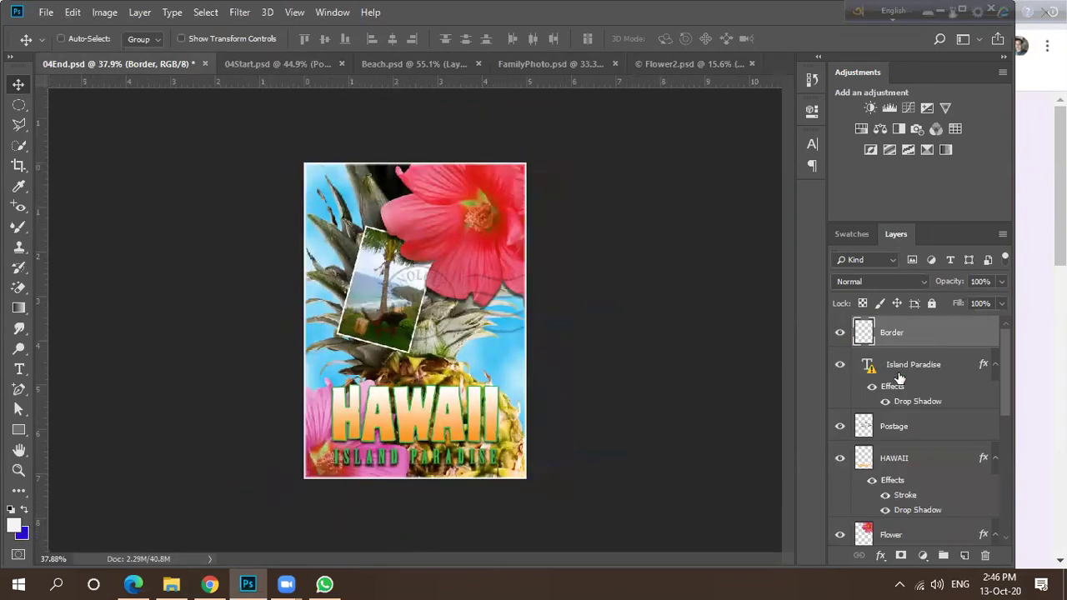
In 04Start.psd, add a new layer above Postage and place the text ISLAND PARADISE in green just below the HAWAII lettering.
left_click(276, 67)
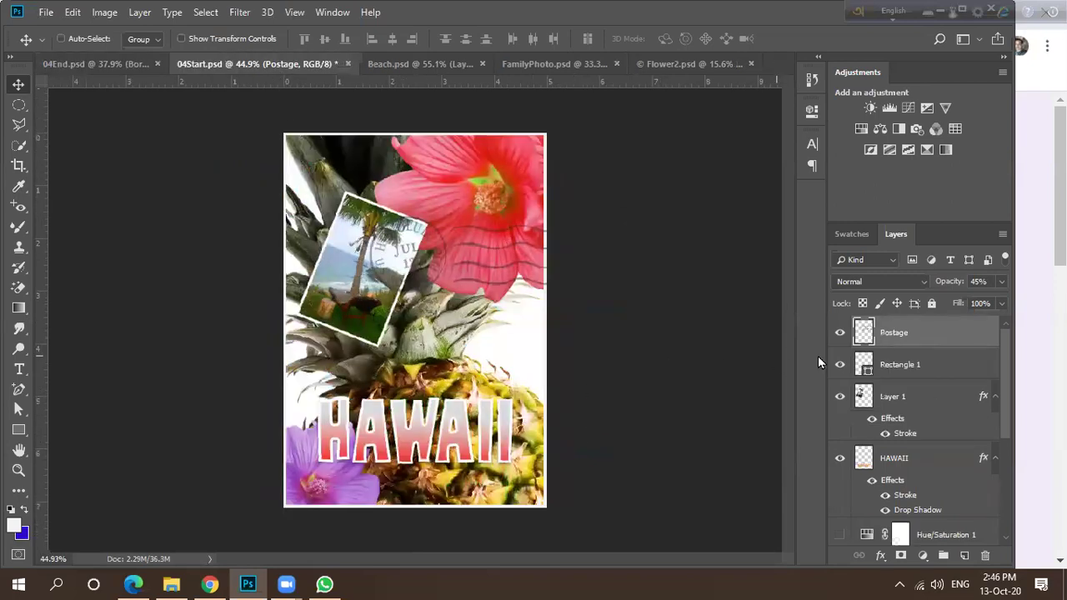
left_click(965, 555)
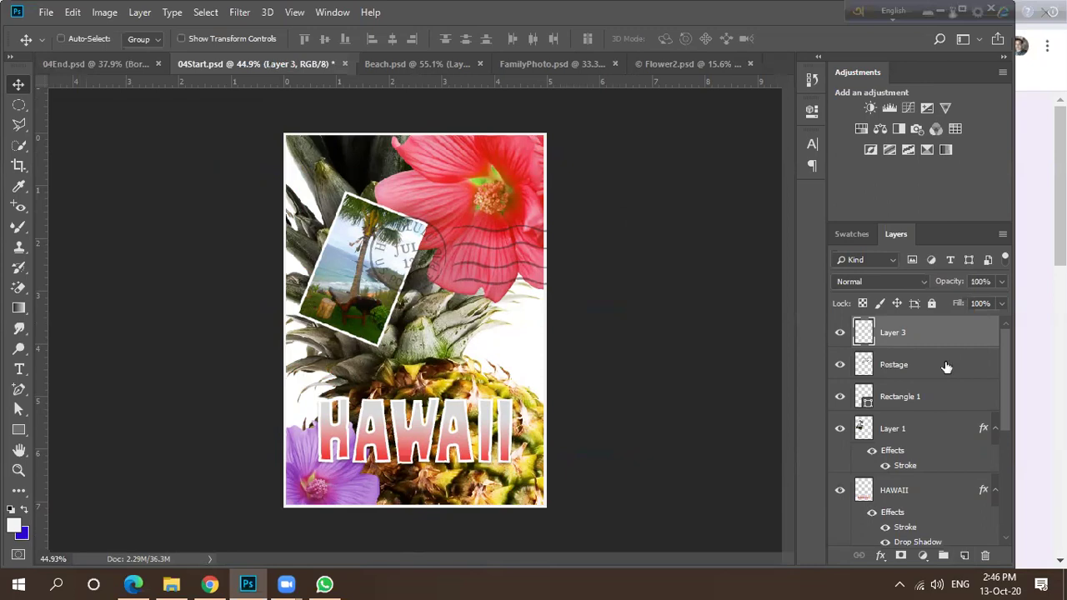
left_click(18, 371)
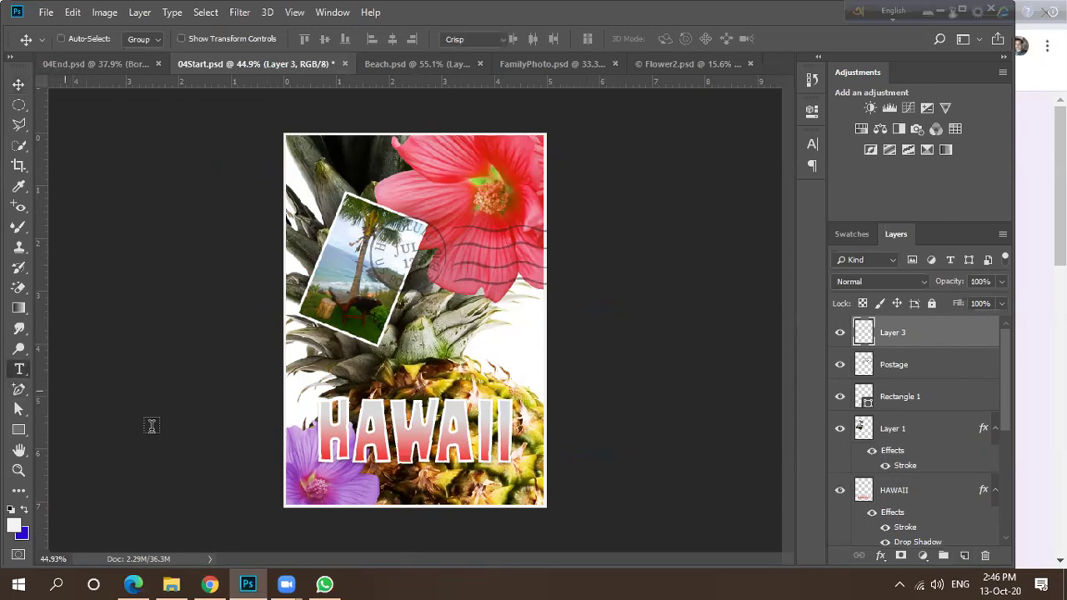
left_click(315, 493)
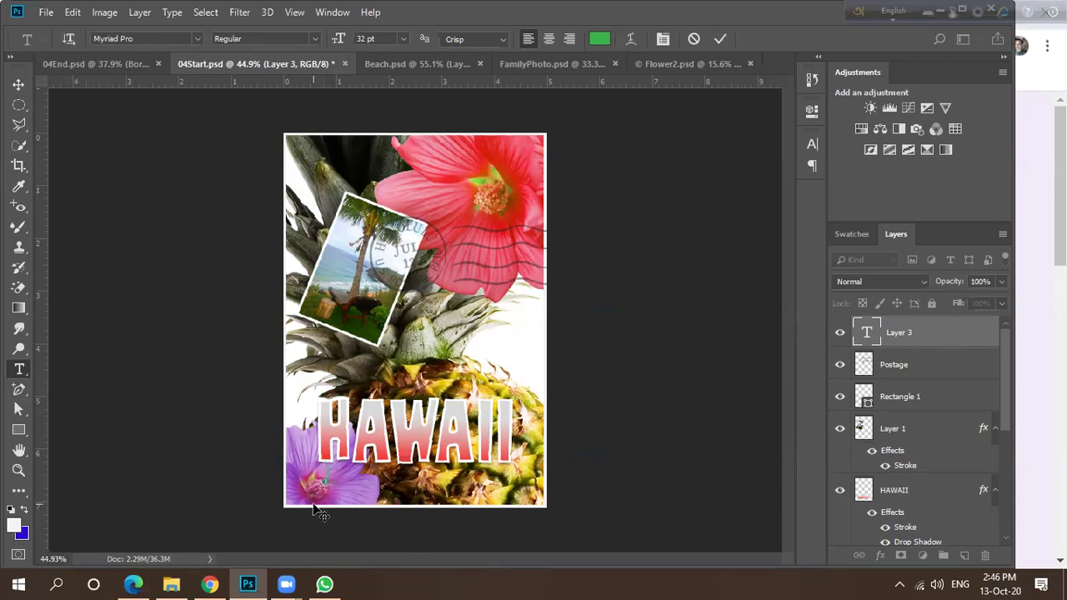
type("ISLAND PARADIS")
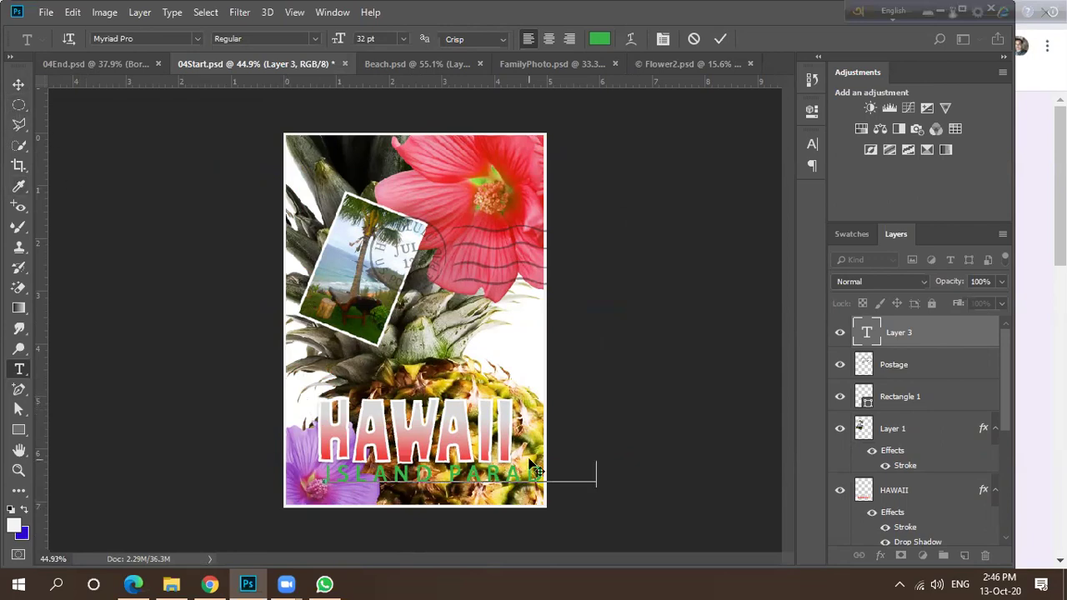
left_click(17, 85)
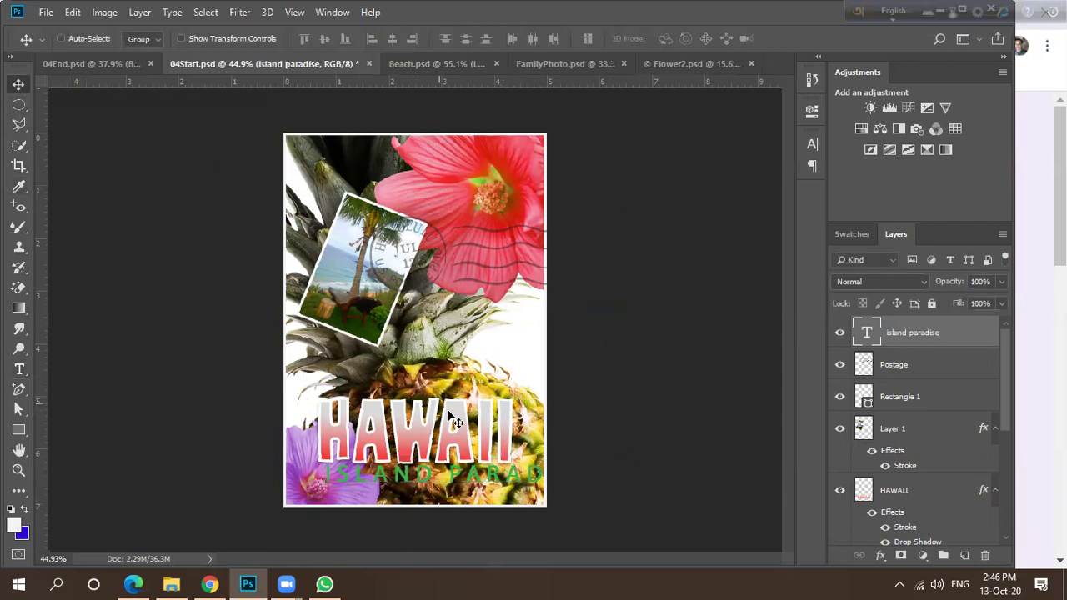
Reposition the ISLAND PARADISE text and scale it to about 72.35% so it spans the width of the HAWAII lettering.
left_click_drag(492, 483, 450, 475)
key("ctrl+t")
left_click_drag(572, 469, 507, 472)
scroll(298, 509, "up", 3)
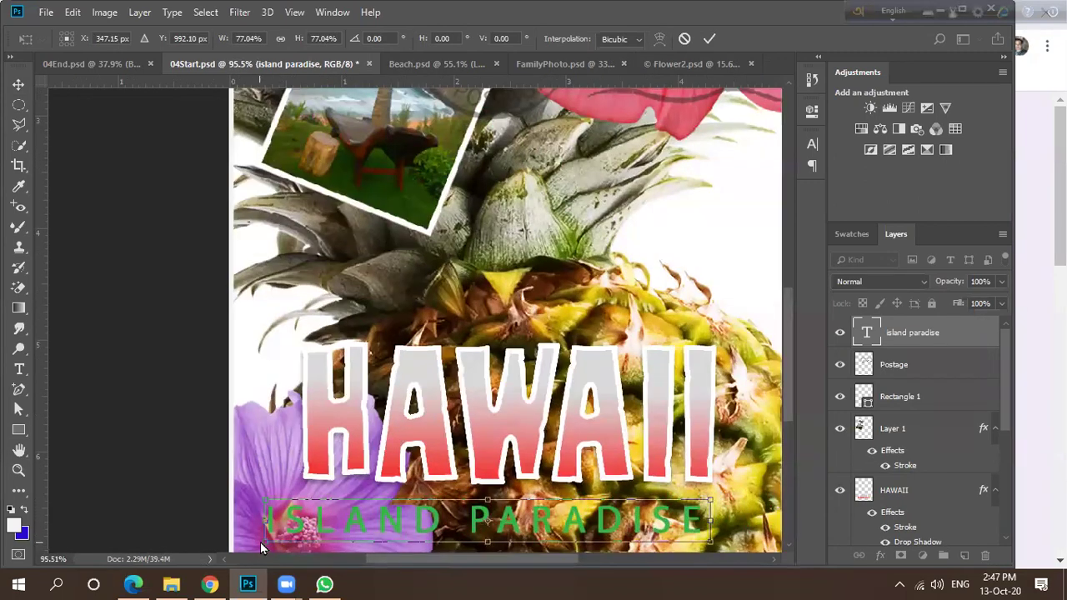
left_click_drag(264, 540, 302, 527)
left_click_drag(714, 500, 721, 499)
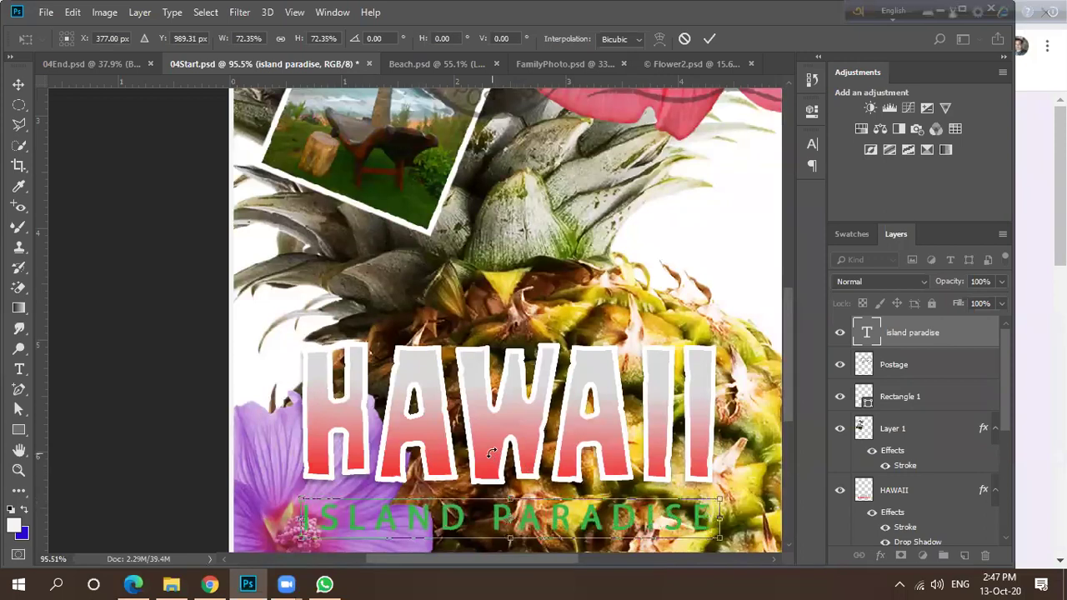
key("Return")
Compare the ISLAND PARADISE text with its counterpart in 04End.psd, and highlight the whole text line in 04Start.psd.
left_click(74, 63)
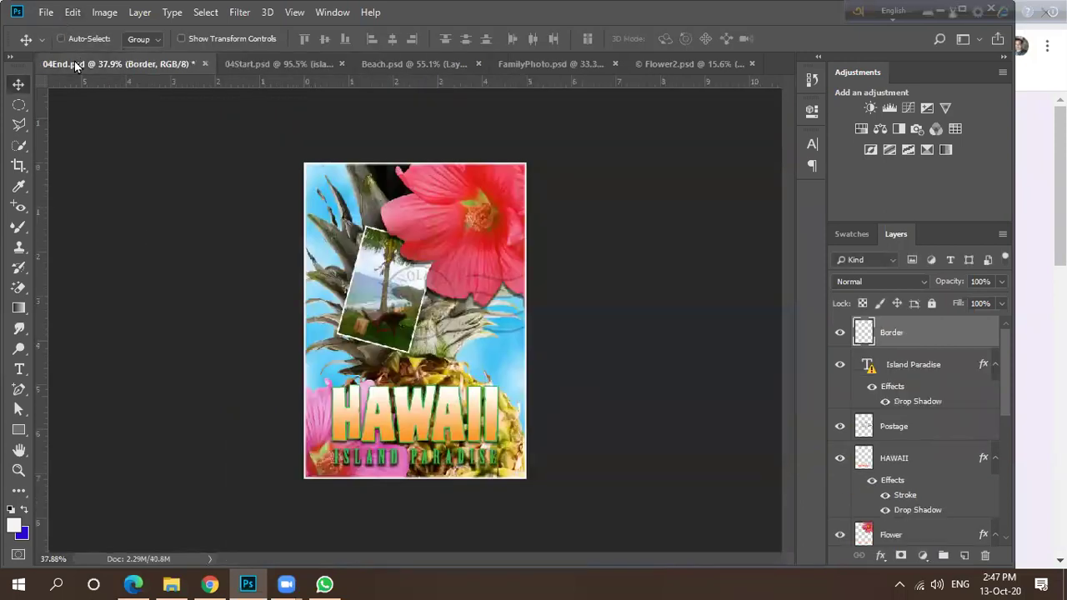
left_click(267, 64)
scroll(467, 358, "down", 1)
scroll(467, 358, "down", 1)
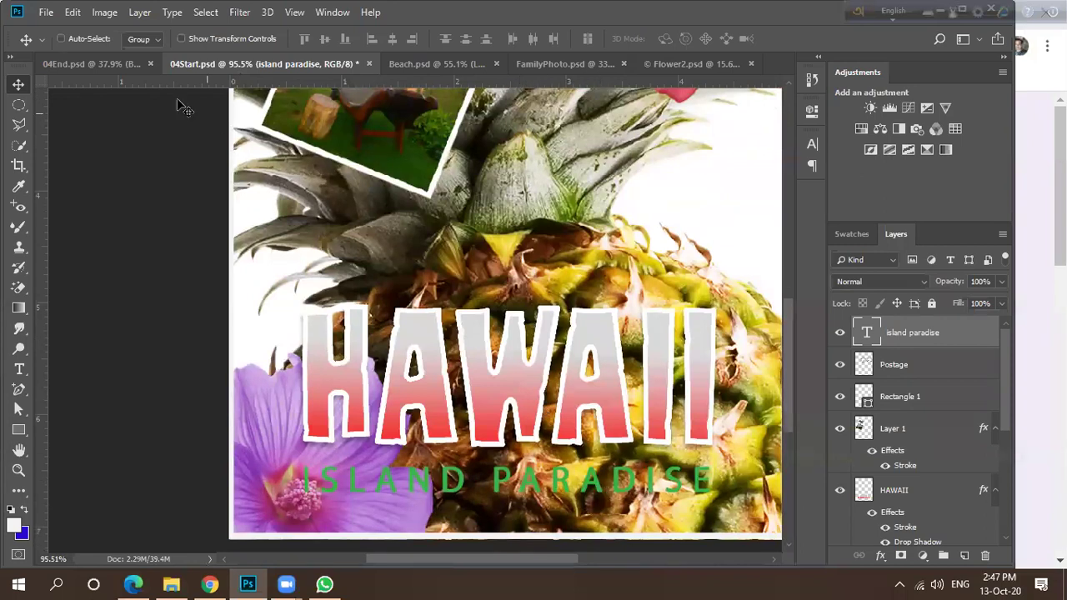
left_click(112, 64)
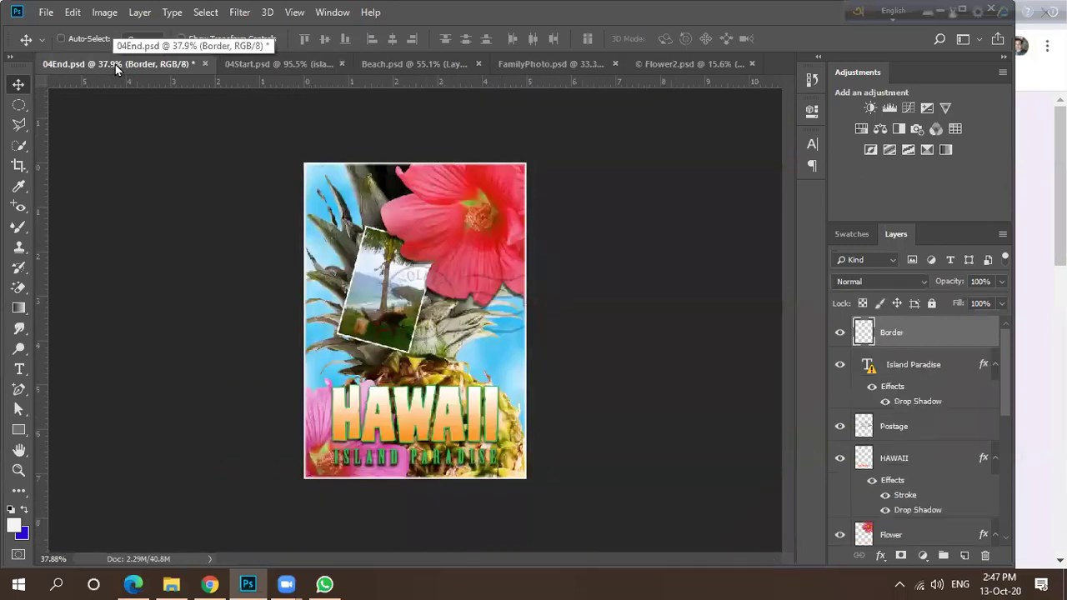
left_click(254, 64)
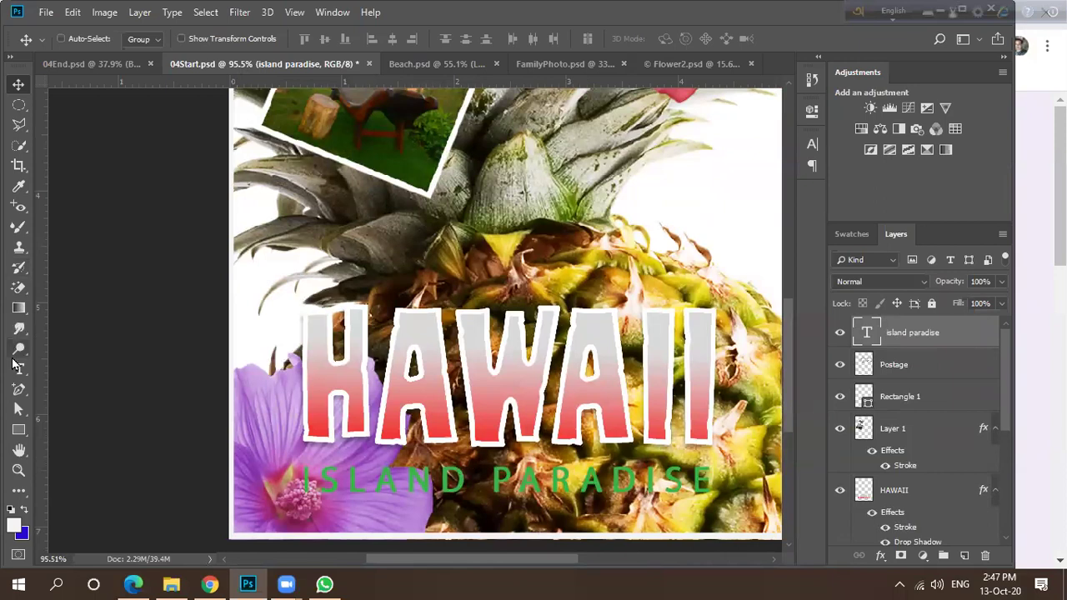
left_click(19, 369)
left_click_drag(696, 484, 288, 469)
left_click_drag(718, 482, 288, 451)
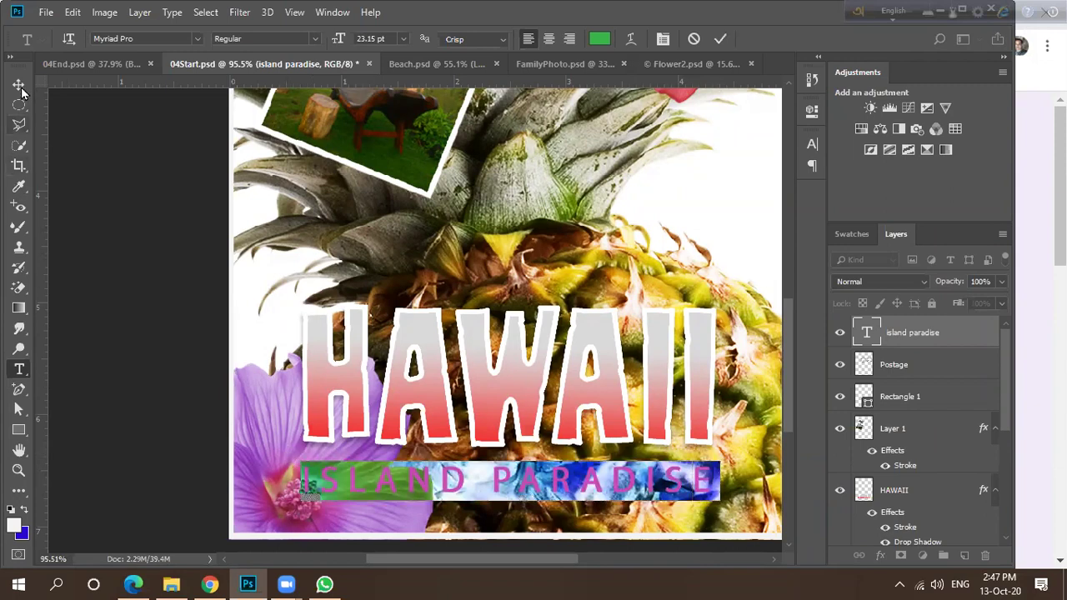
Add a drop shadow to the island paradise layer with 55% opacity, 0 px distance, 47% spread and 3 px size.
double_click(977, 338)
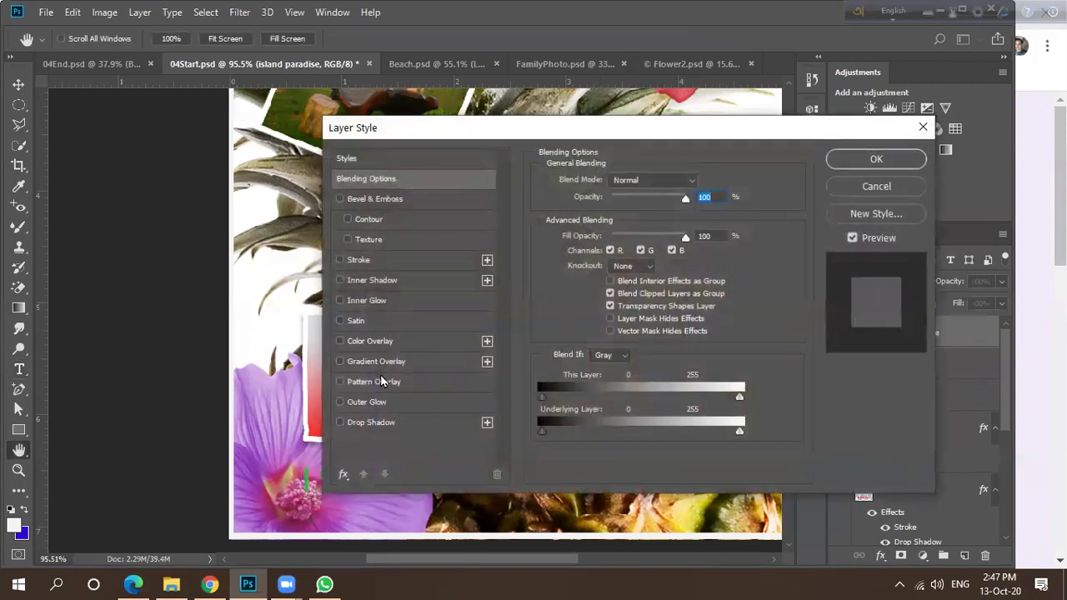
left_click(351, 422)
left_click_drag(446, 140, 638, 82)
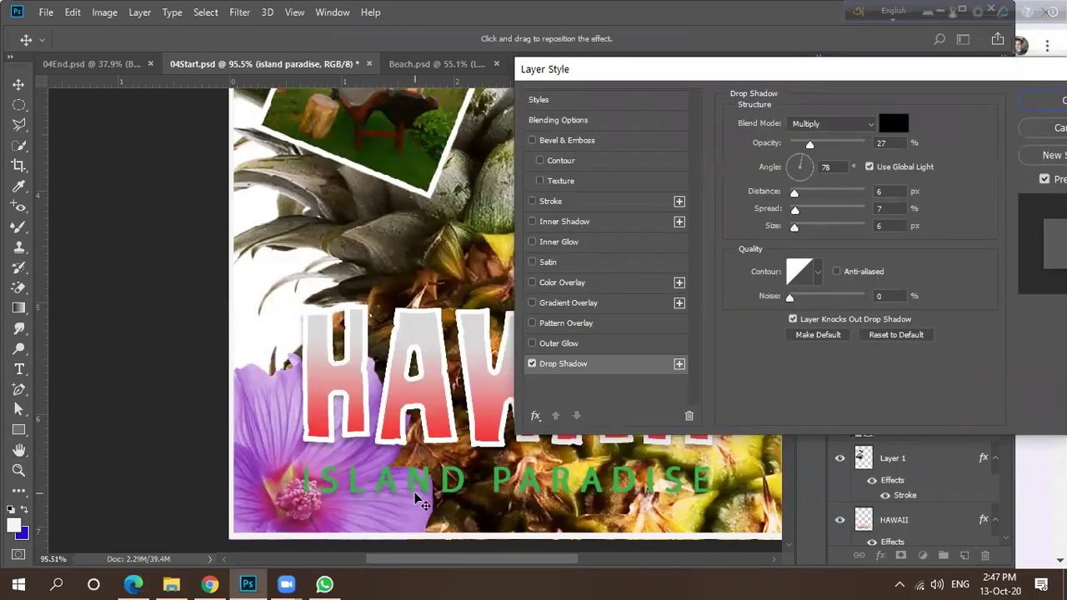
left_click_drag(794, 192, 827, 214)
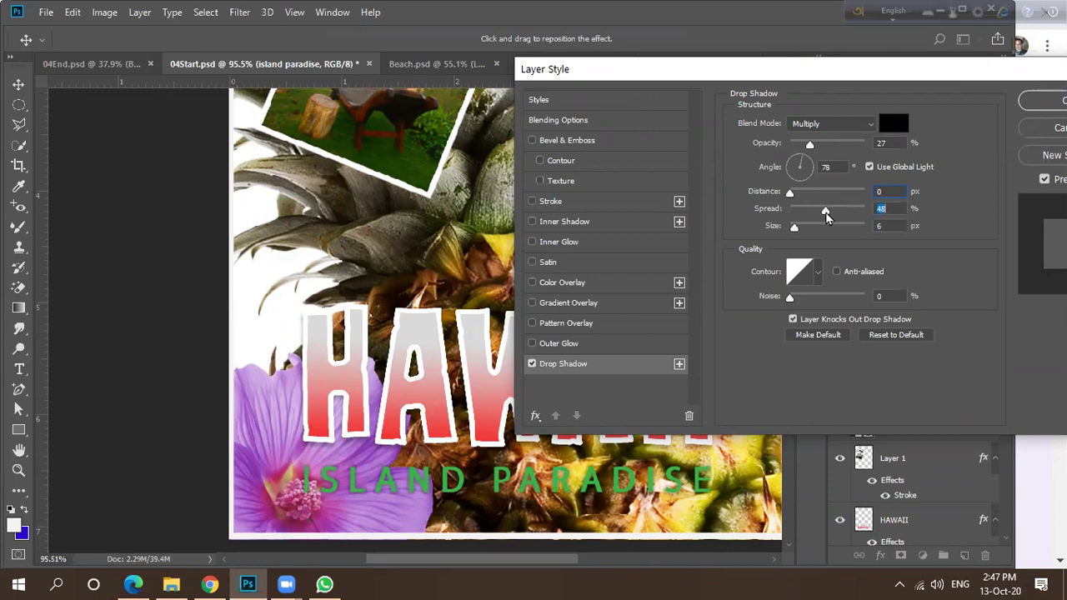
left_click_drag(793, 229, 789, 230)
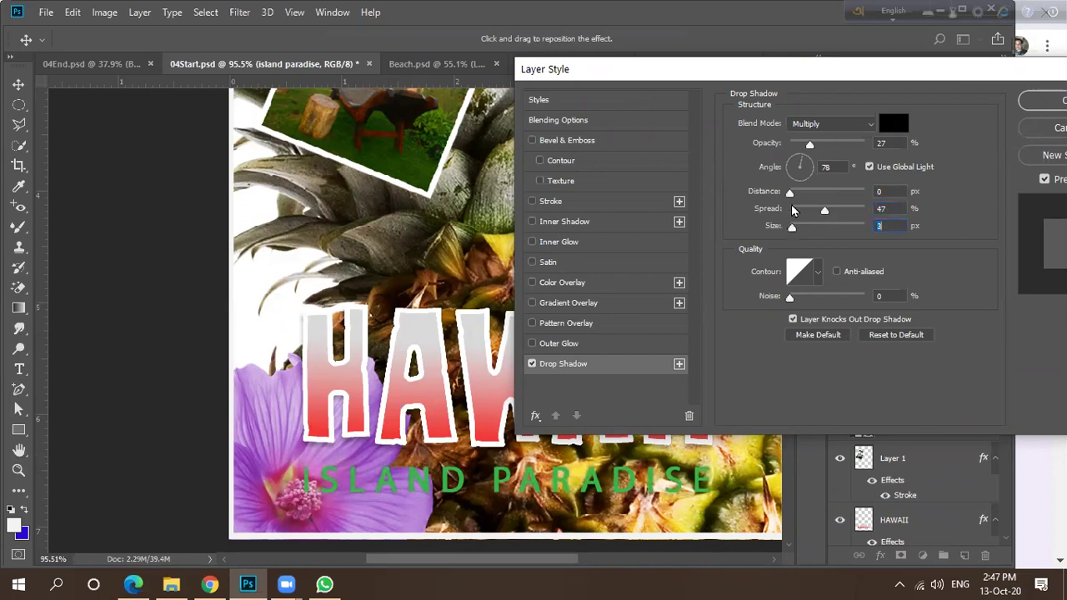
left_click_drag(808, 148, 876, 158)
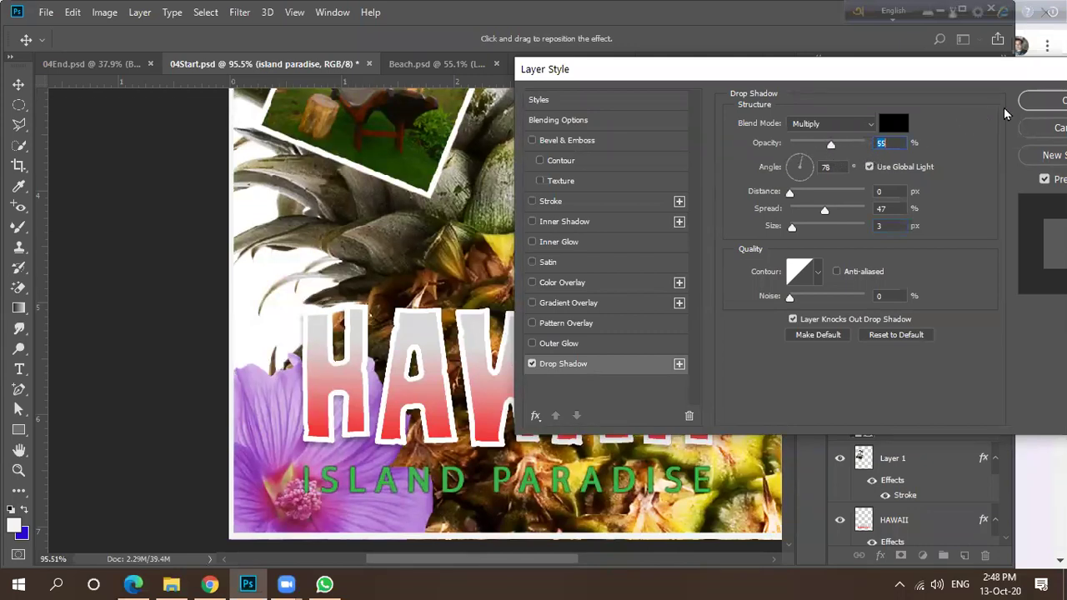
left_click(1042, 101)
Check the drop shadow settings of the Island Paradise layer in 04End.psd, and return to 04Start.psd.
left_click(98, 67)
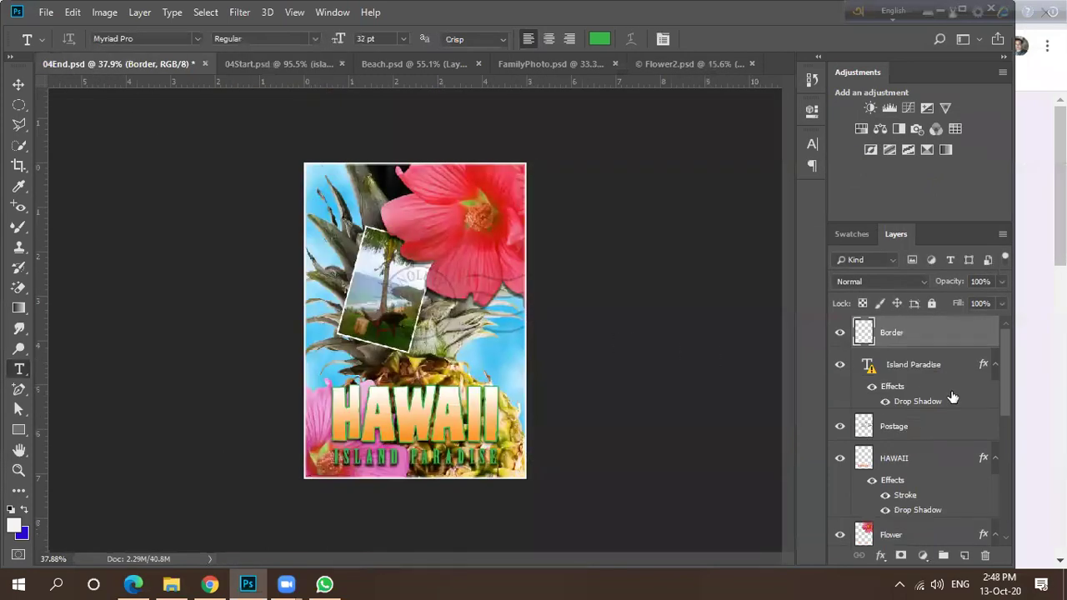
double_click(947, 375)
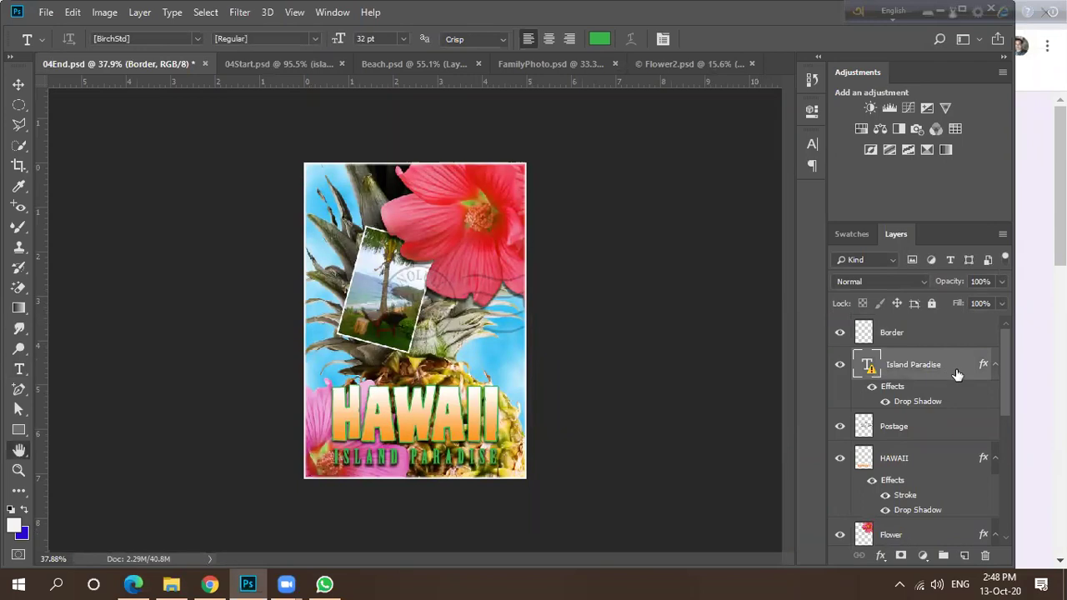
left_click(502, 365)
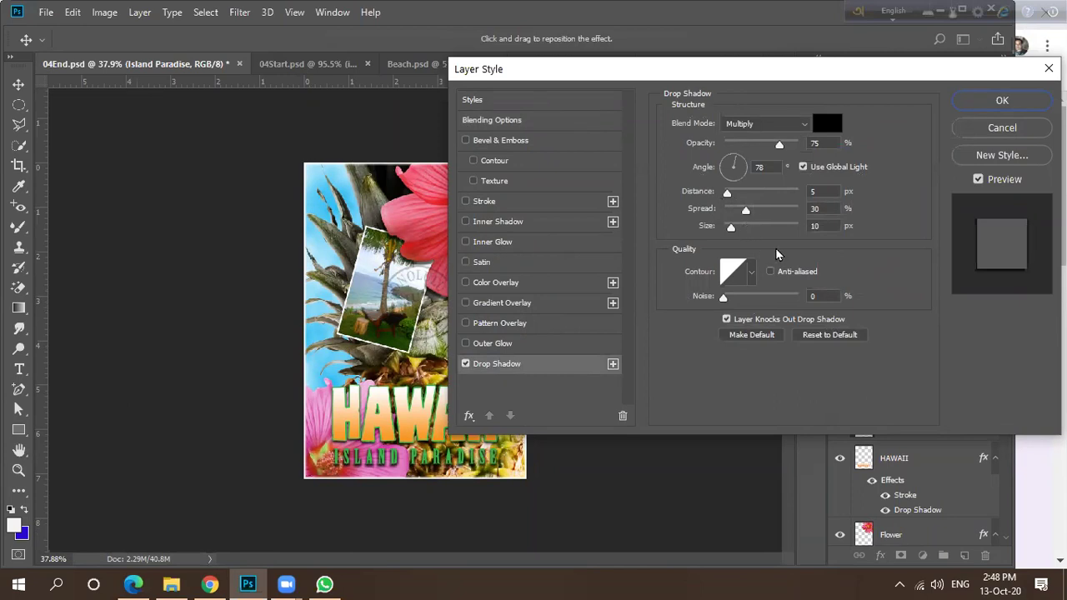
left_click(1000, 101)
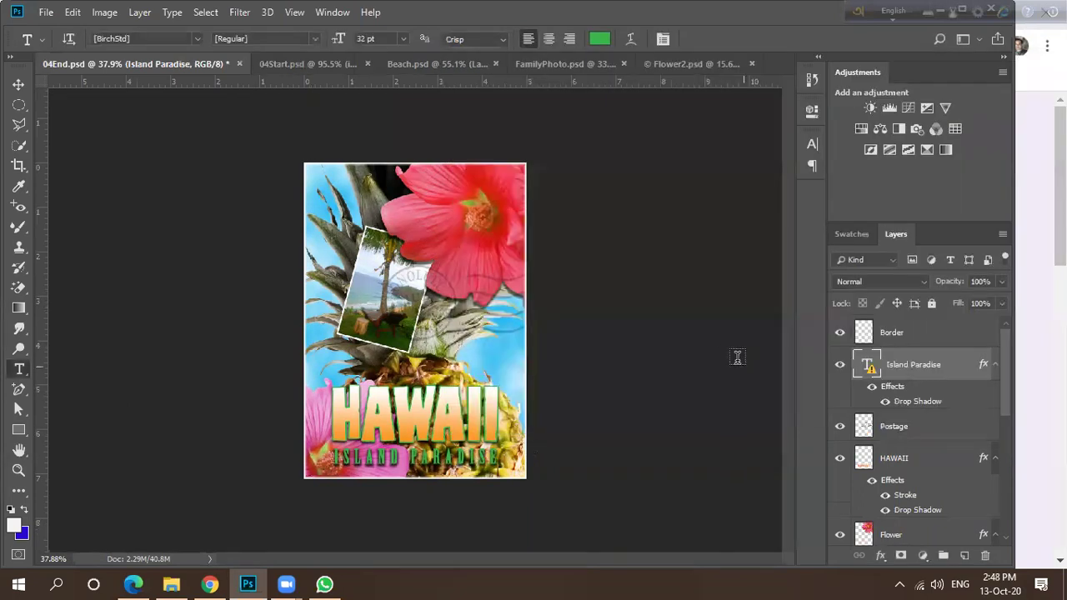
left_click(305, 67)
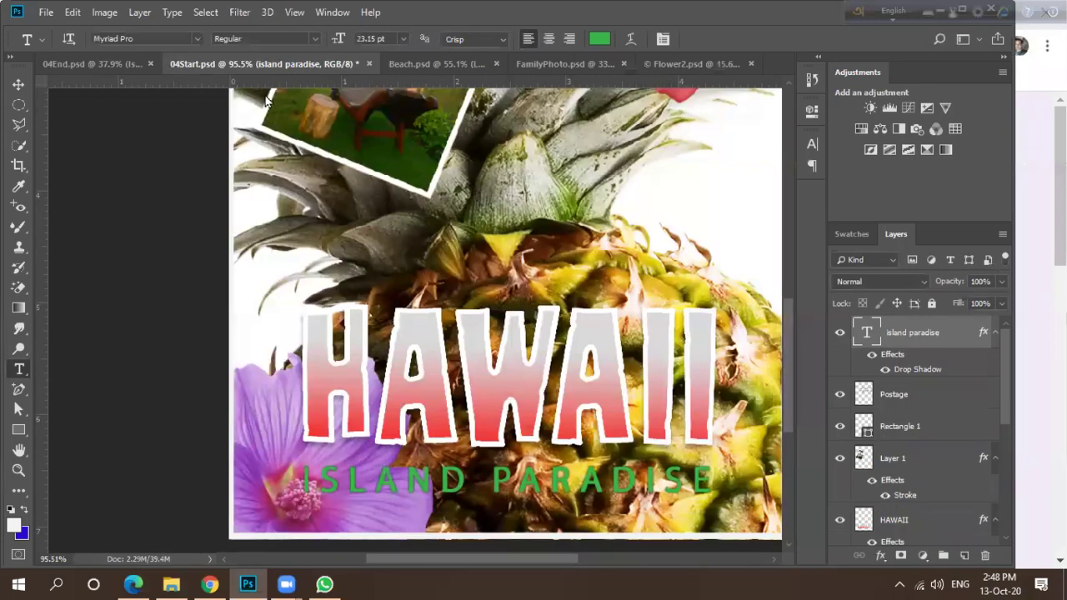
Set the island paradise layer's drop shadow to 75% opacity, 5 px distance, 30% spread and 10 px size.
double_click(946, 337)
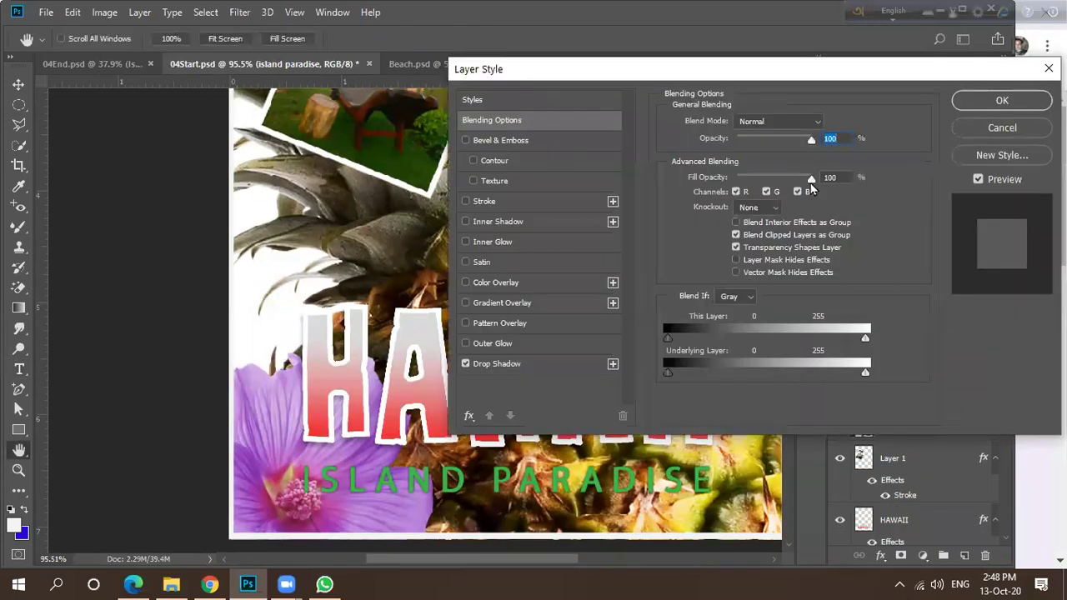
left_click(511, 365)
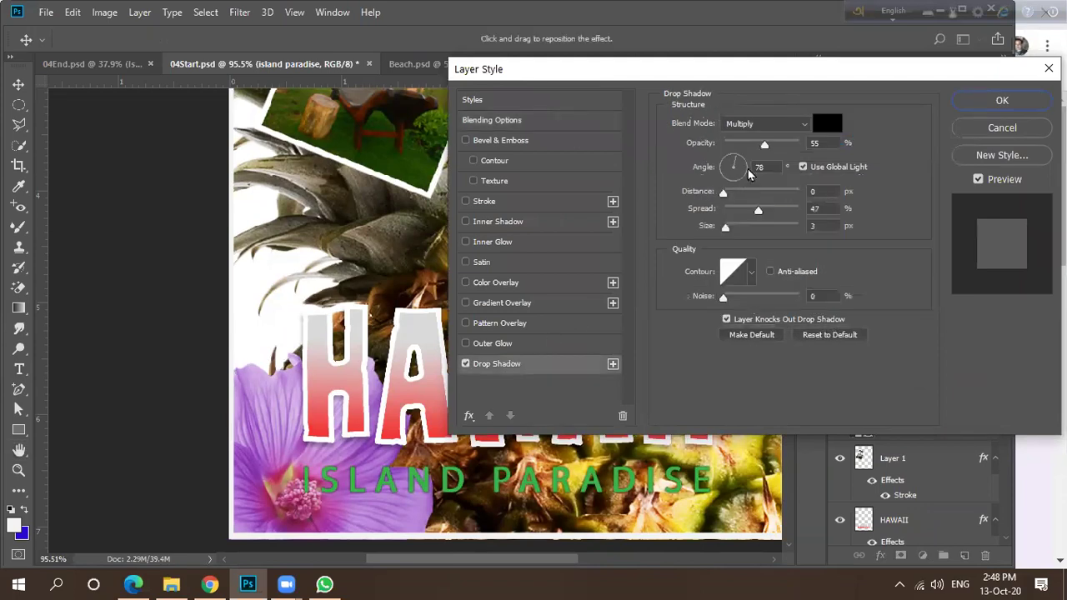
left_click_drag(765, 150, 781, 146)
left_click_drag(780, 146, 779, 146)
left_click_drag(722, 198, 727, 196)
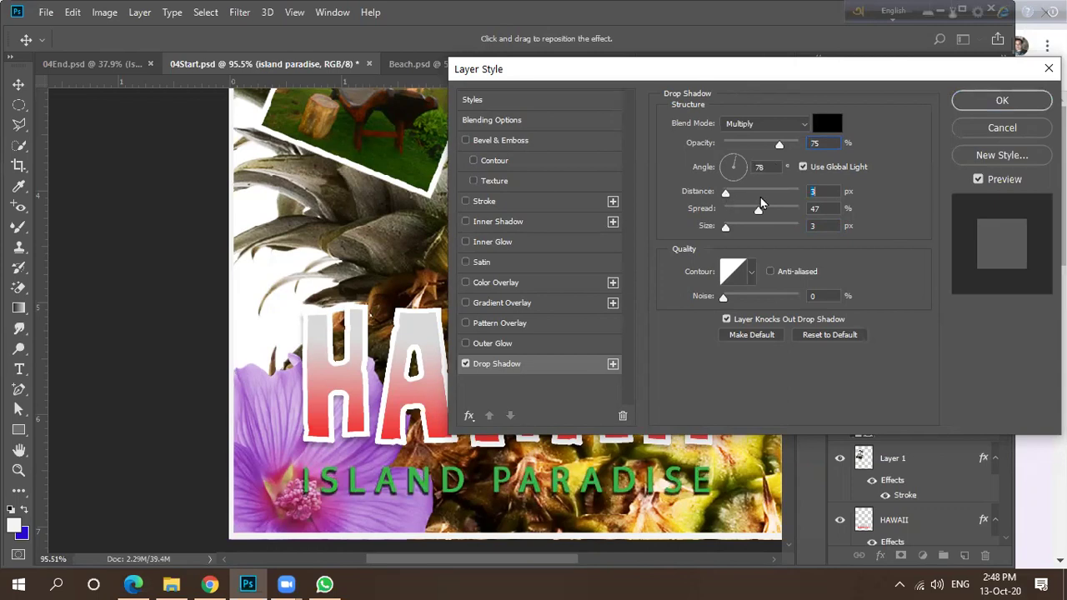
type("5")
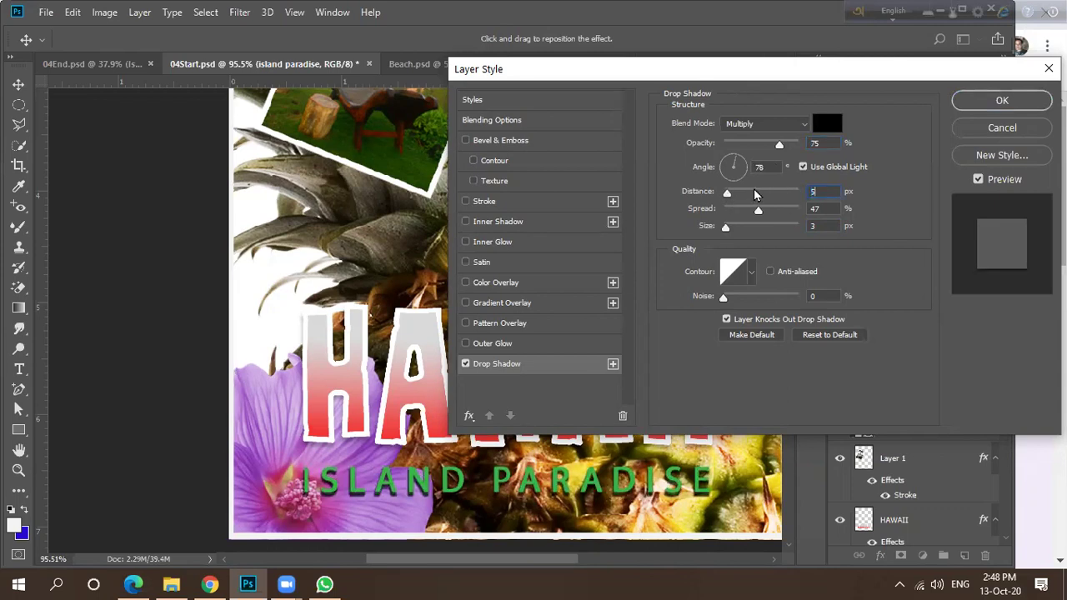
left_click(814, 207)
type("30")
left_click(810, 224)
type("10")
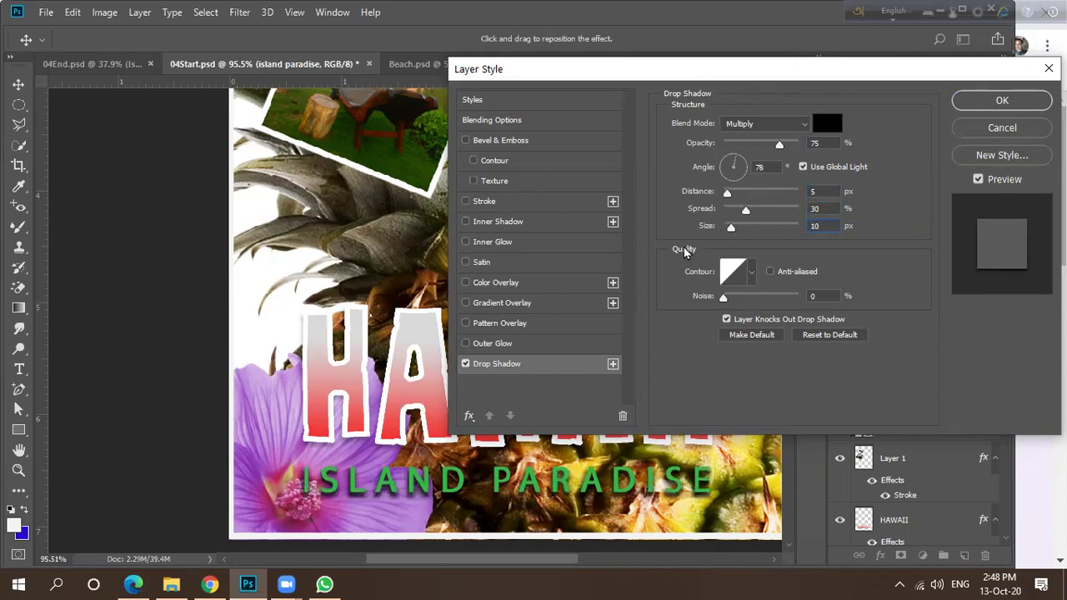
left_click(1002, 100)
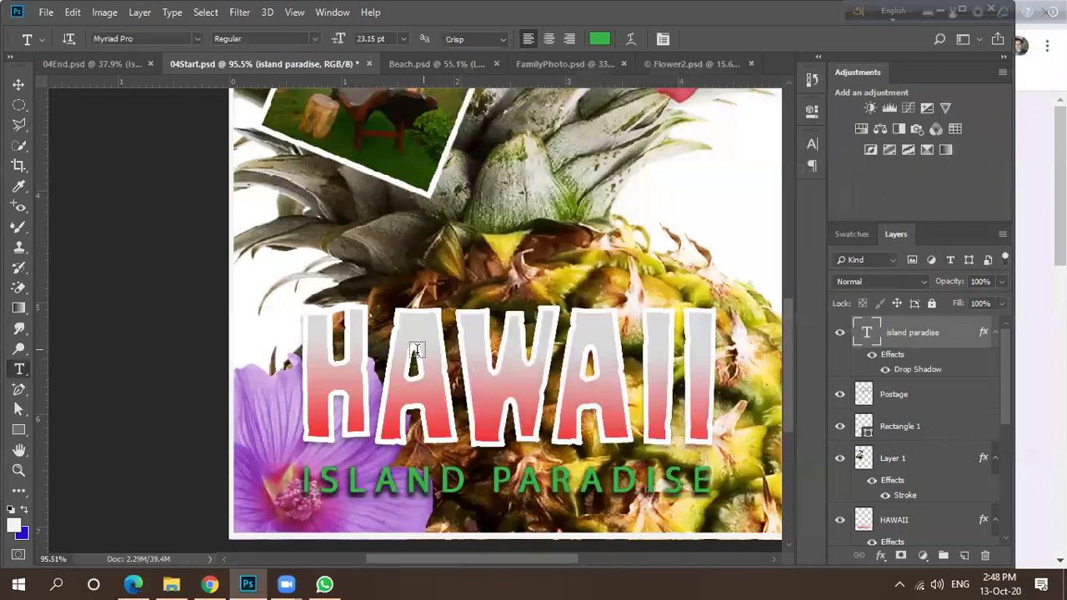
Try to move the ISLAND PARADISE text slightly closer to the HAWAII lettering, using 04End.psd as reference.
scroll(399, 329, "down", 4)
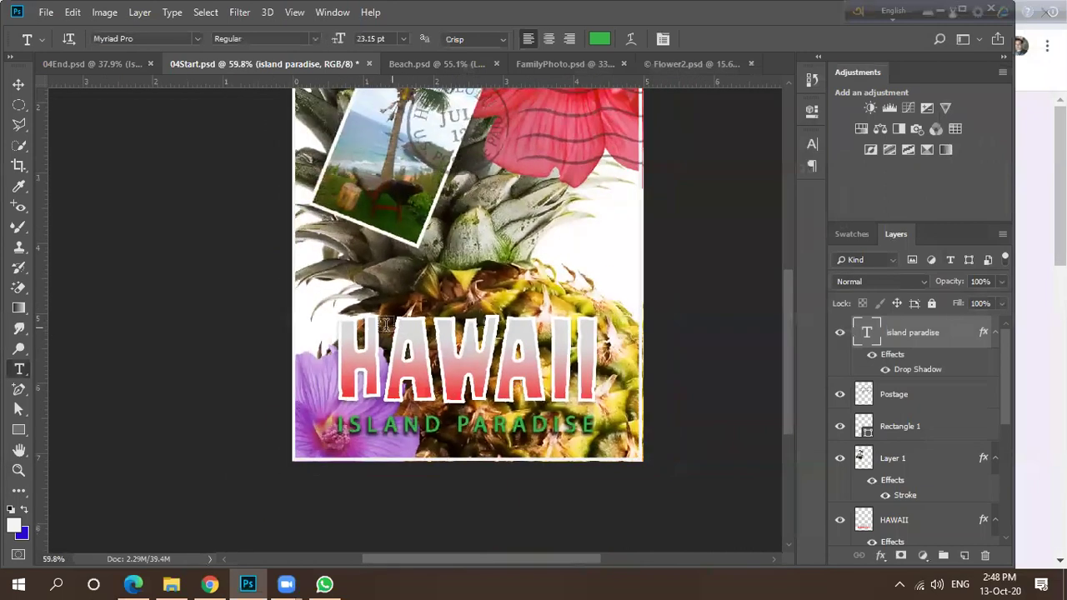
left_click(18, 84)
left_click(78, 66)
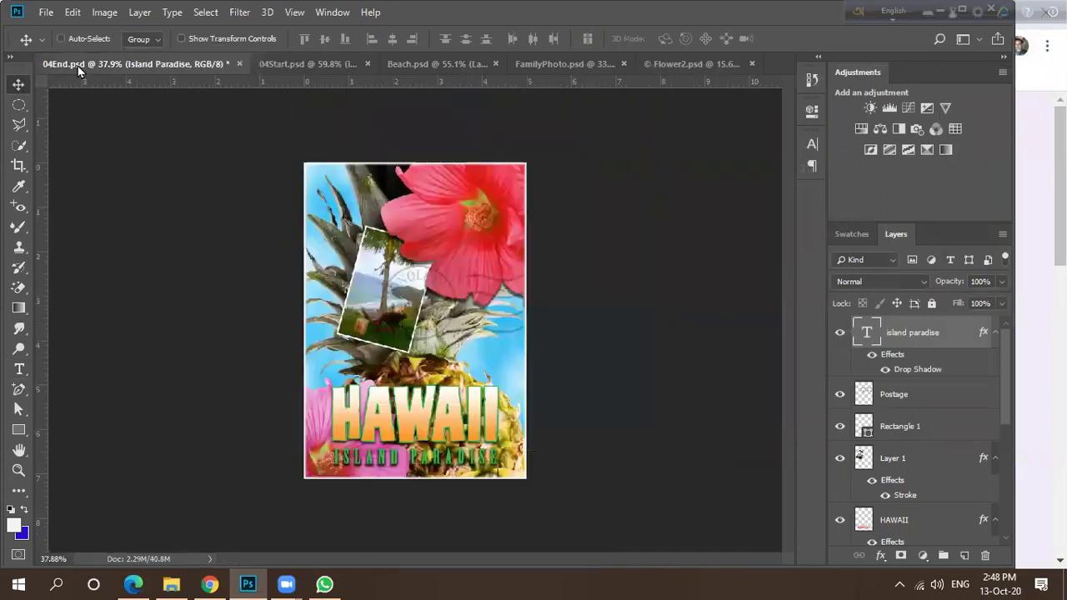
left_click(288, 64)
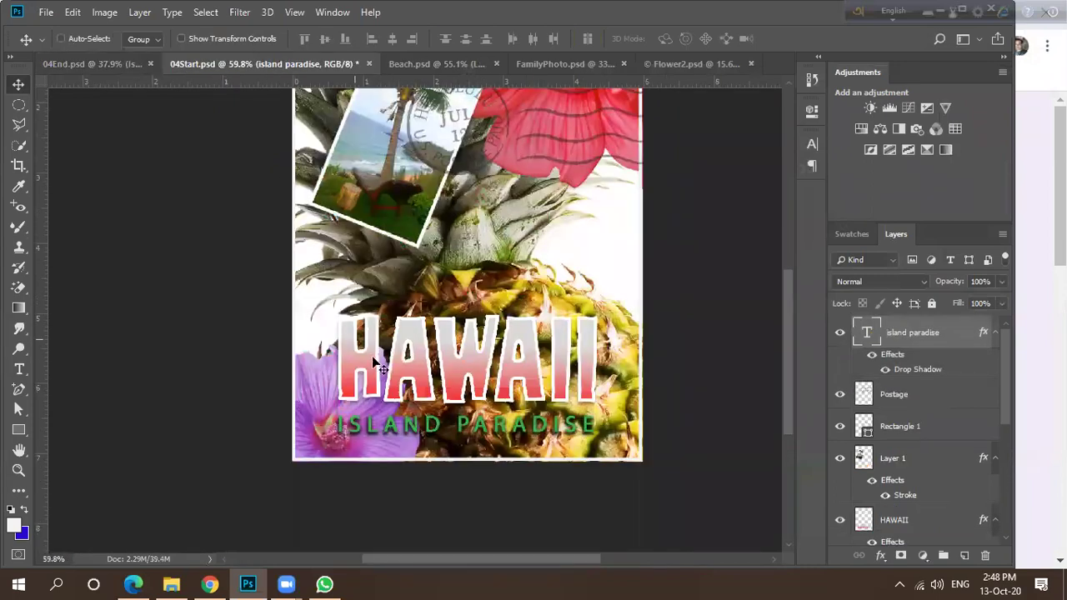
left_click_drag(393, 426, 397, 421)
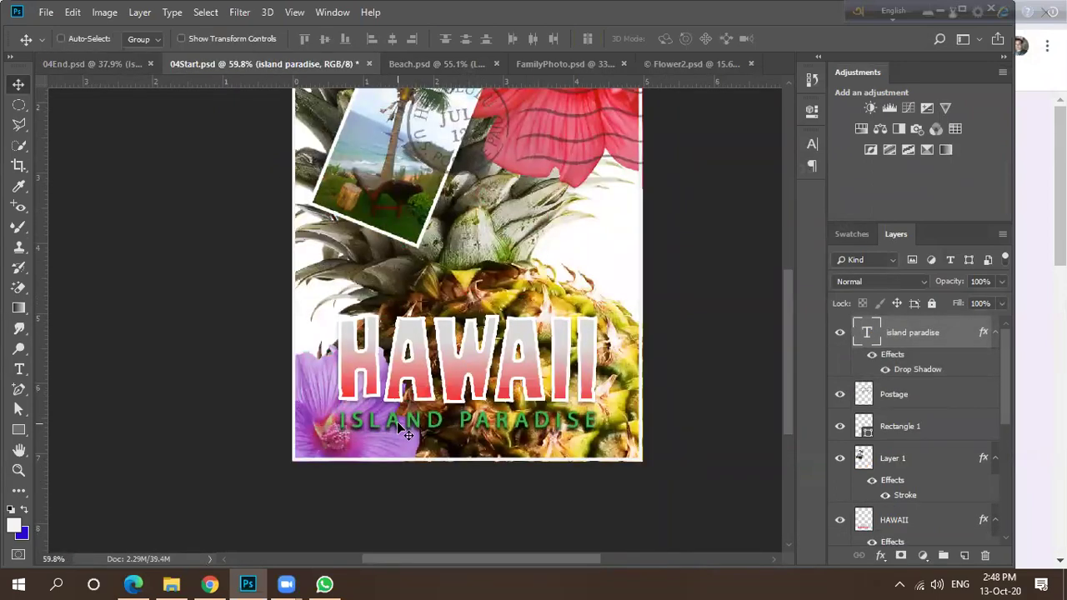
key("ctrl+z")
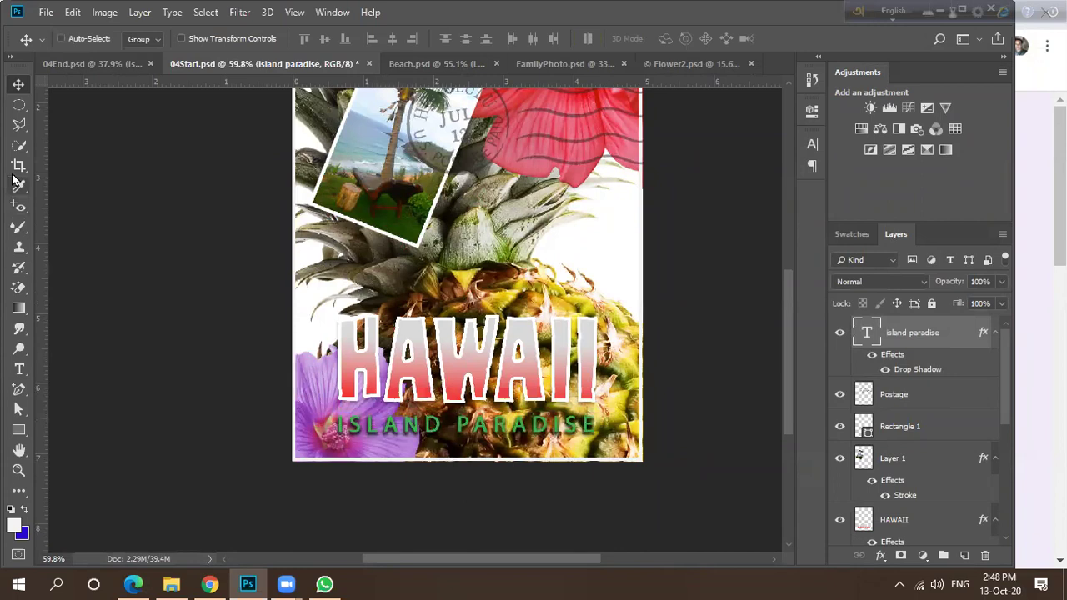
Select the whole ISLAND PARADISE text for editing with the Type tool.
left_click(19, 369)
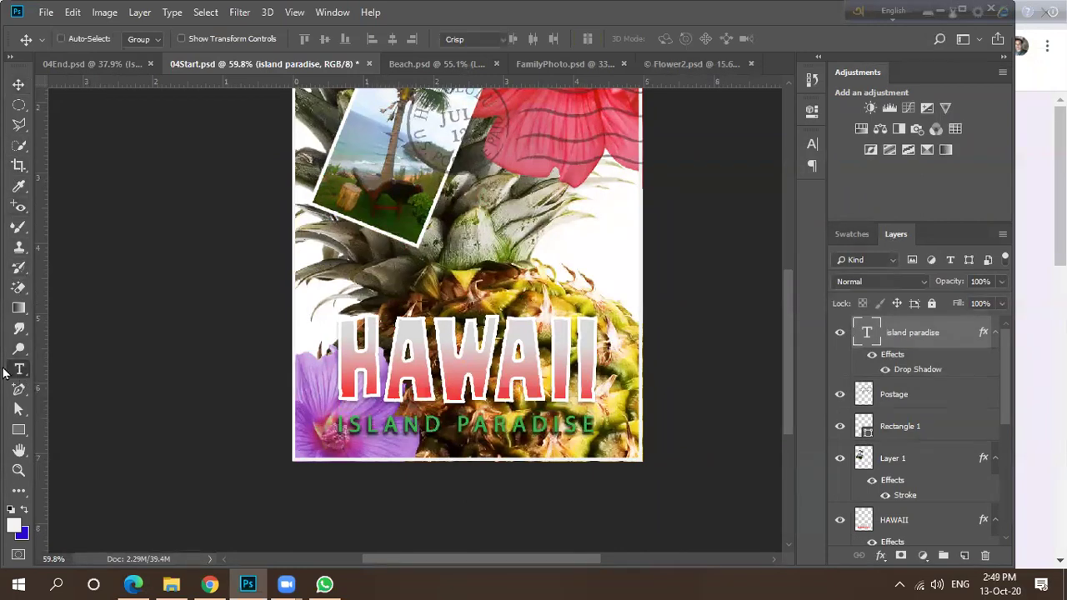
left_click_drag(584, 425, 327, 424)
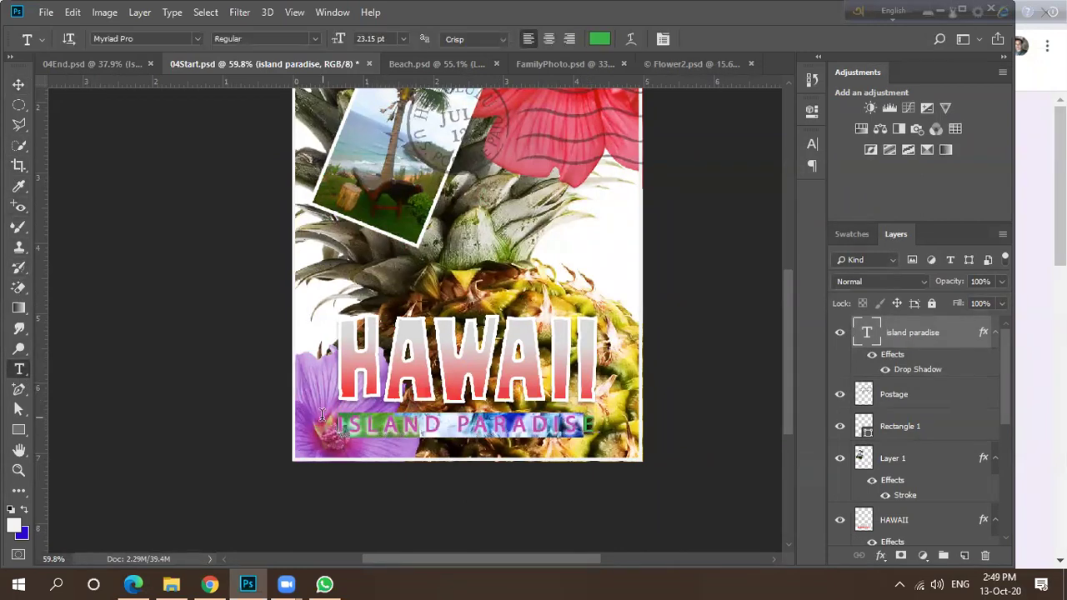
triple_click(584, 425)
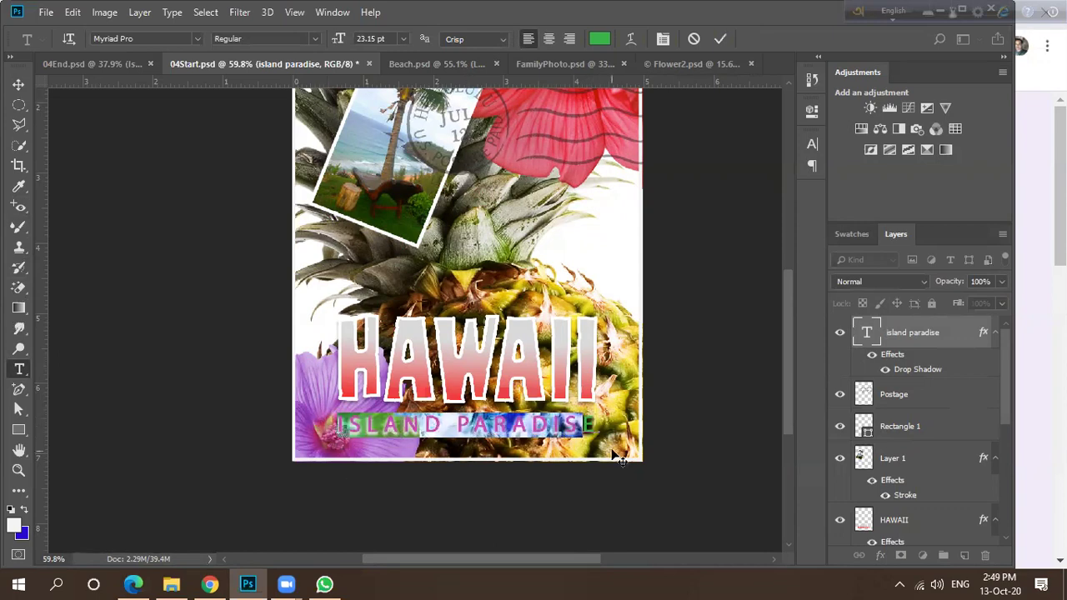
left_click_drag(597, 426, 327, 425)
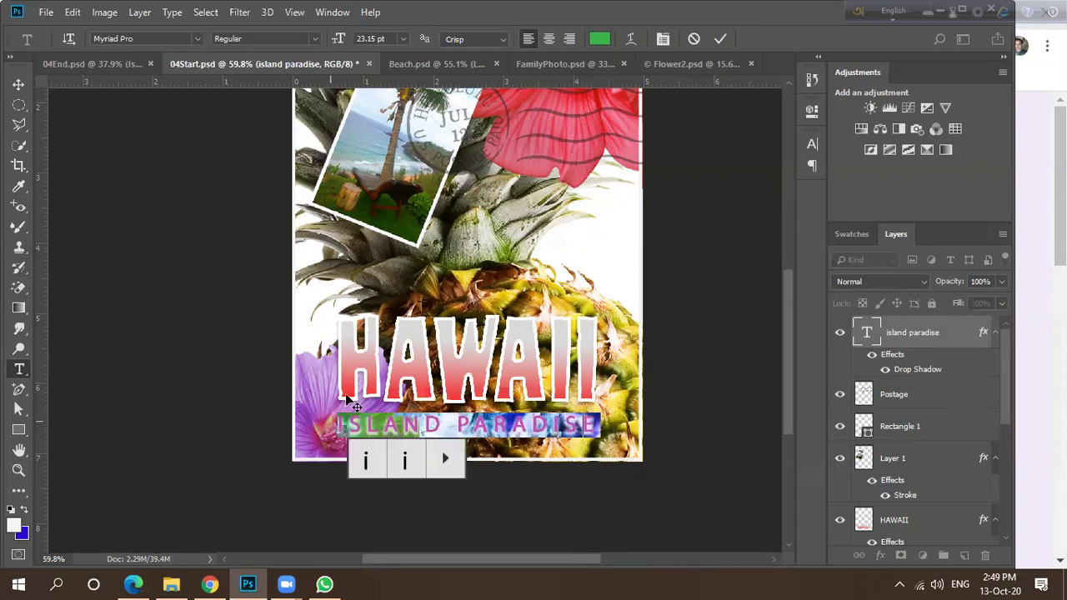
Preview alternative fonts on the selected ISLAND PARADISE text, going through the font list from Myriad Pro to Side Effects.
left_click(198, 39)
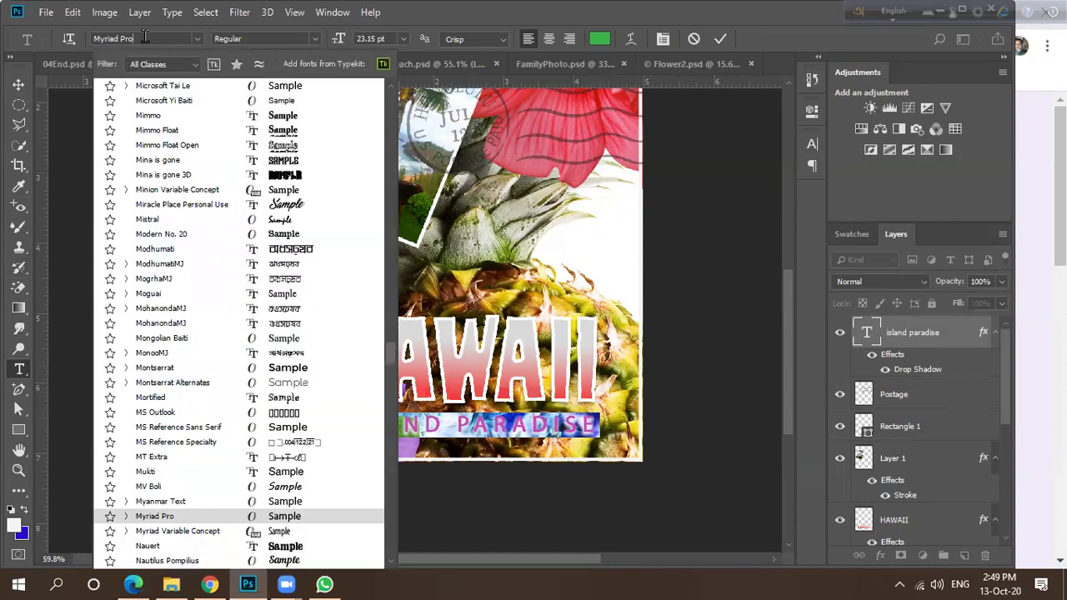
key("Down")
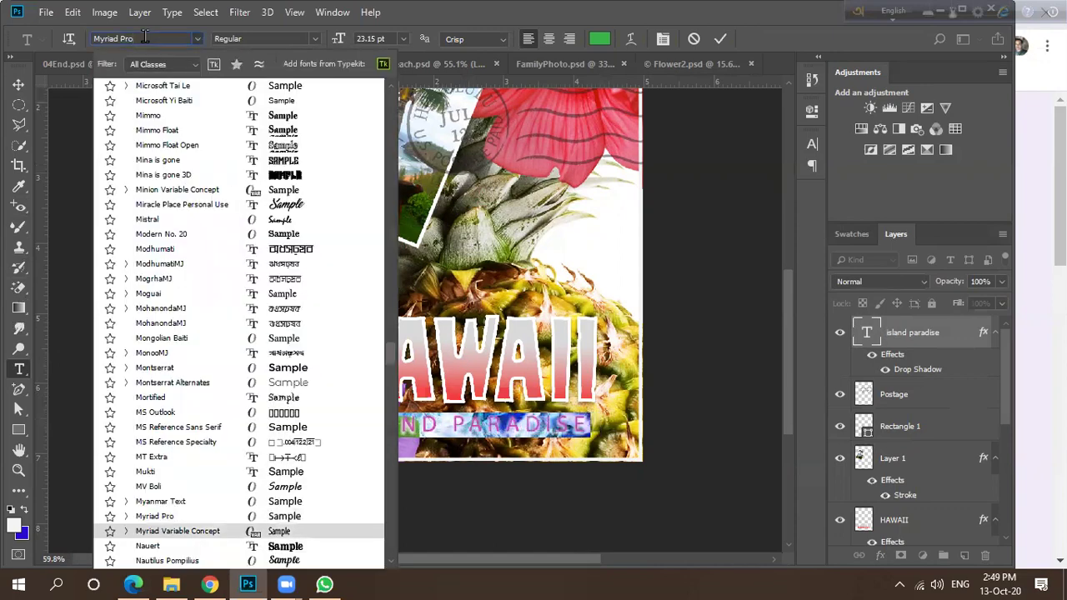
key("Down")
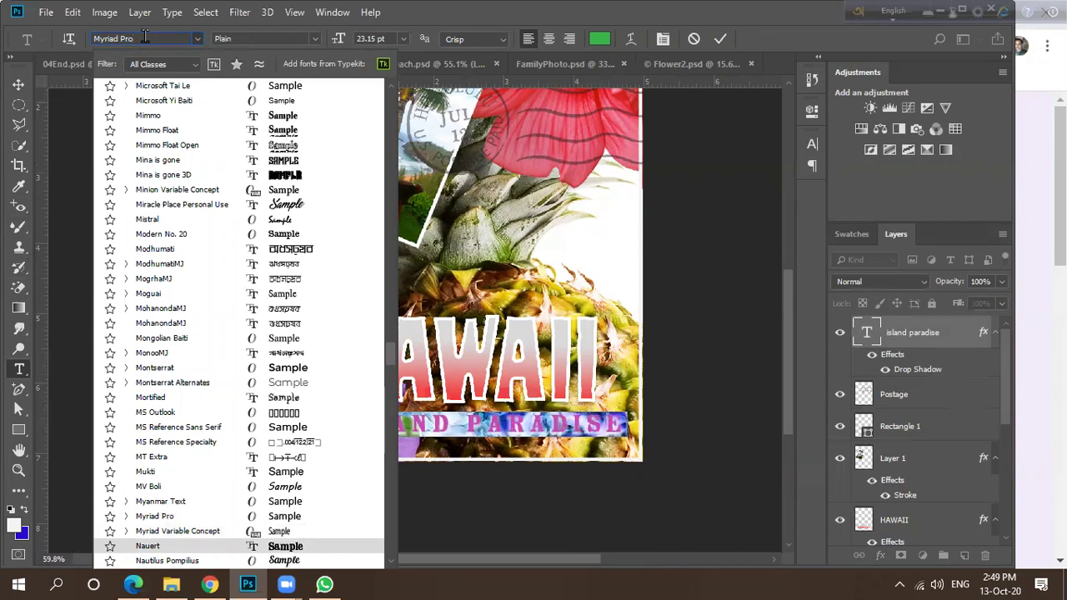
key("Down")
key("Down")
key("Down")
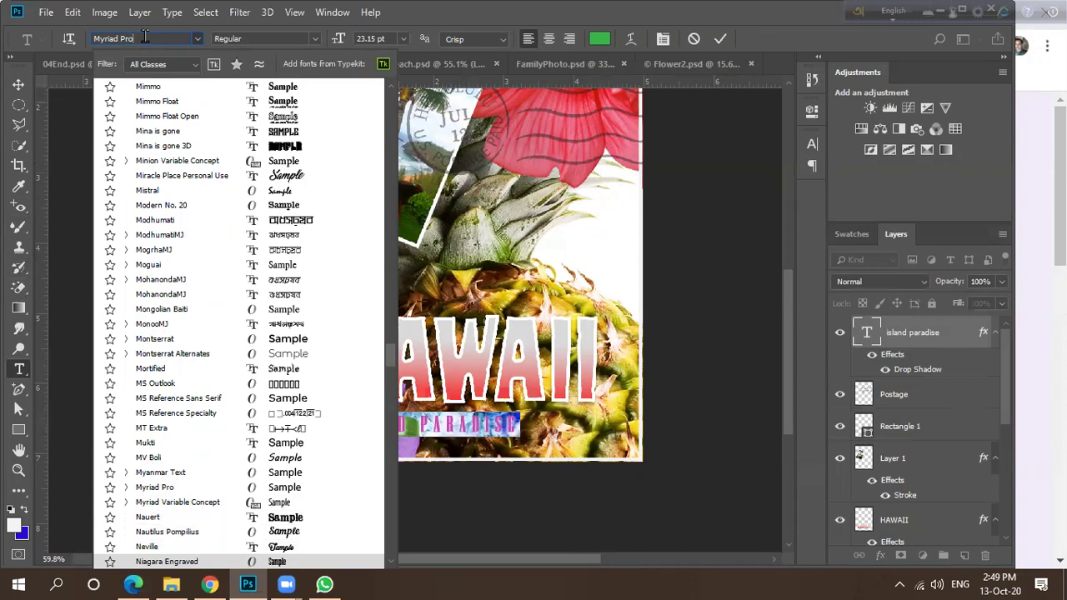
key("Down")
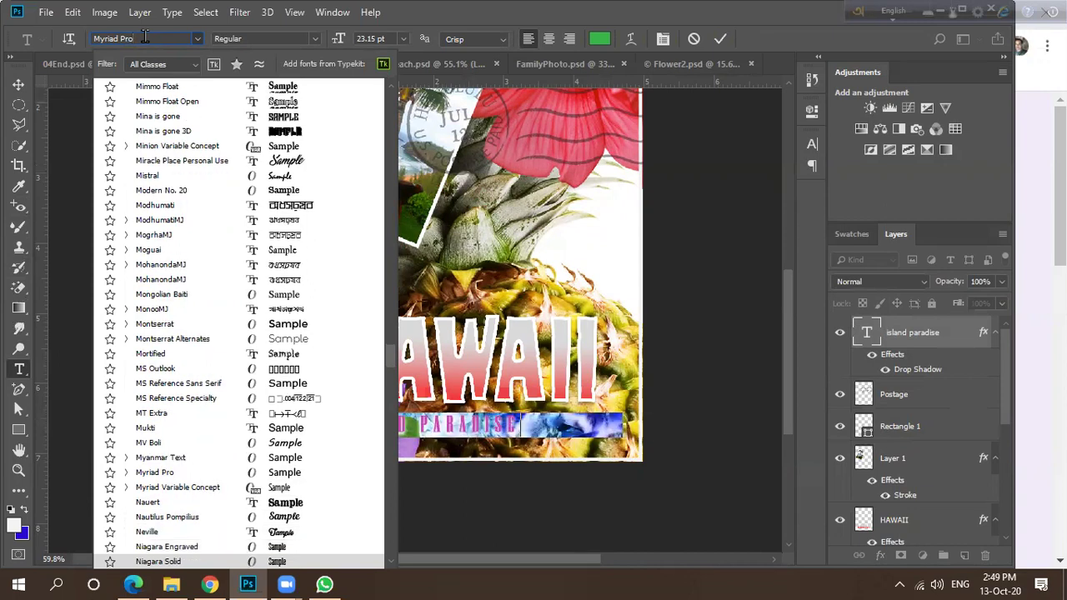
key("Down")
key("Down")
key("Down")
key("Down")
key("Down")
key("Down")
key("Down")
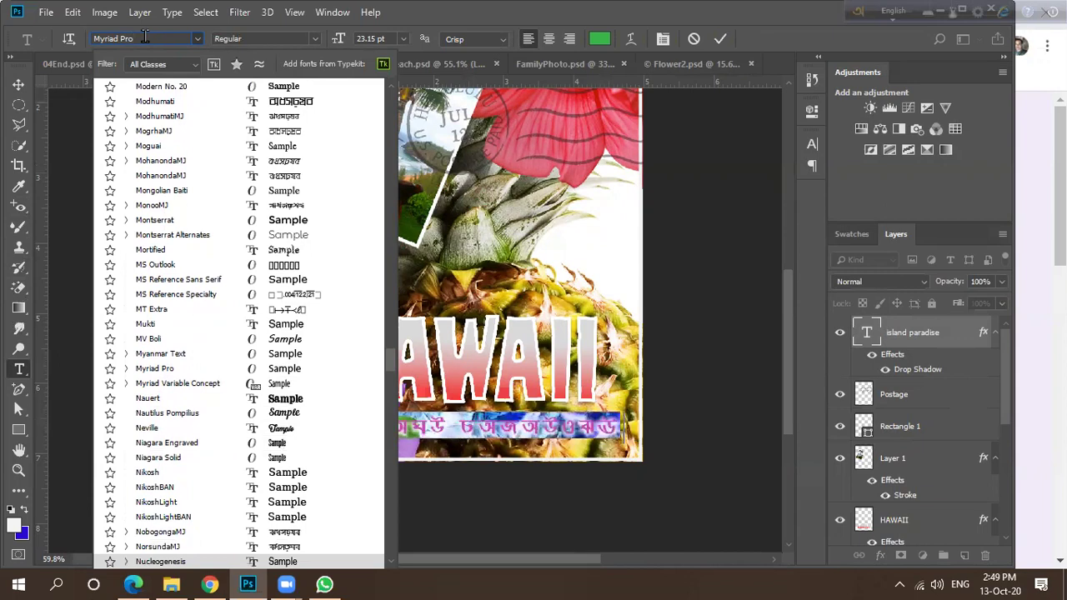
key("Down")
key("Down")
key("Down")
key("Down")
key("Down")
key("Down")
key("Down")
key("Down")
key("Down")
key("Down")
key("Down")
key("Down")
key("Down")
key("Down")
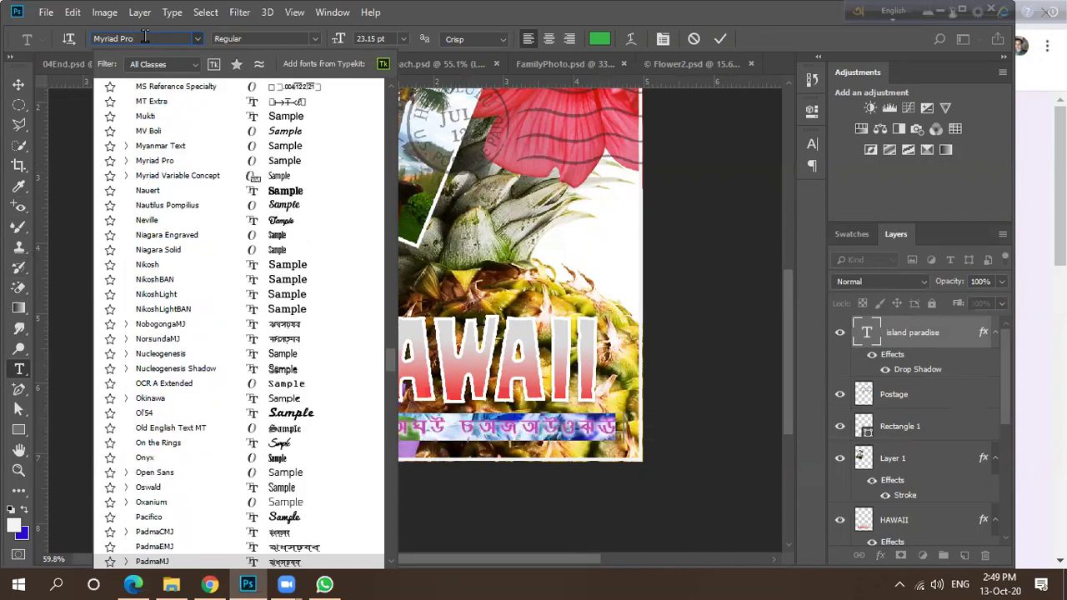
key("Down")
key("Down")
key("Down")
key("Down")
key("Down")
key("Down")
key("Down")
key("Down")
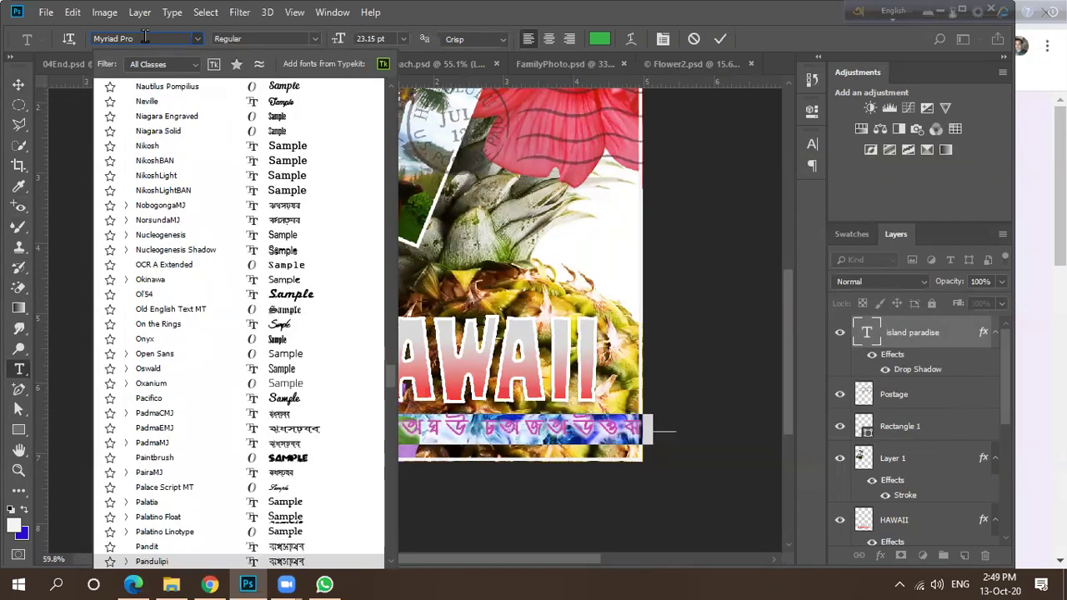
key("Down")
key("Down")
key("Down")
key("Down")
key("Down")
key("Down")
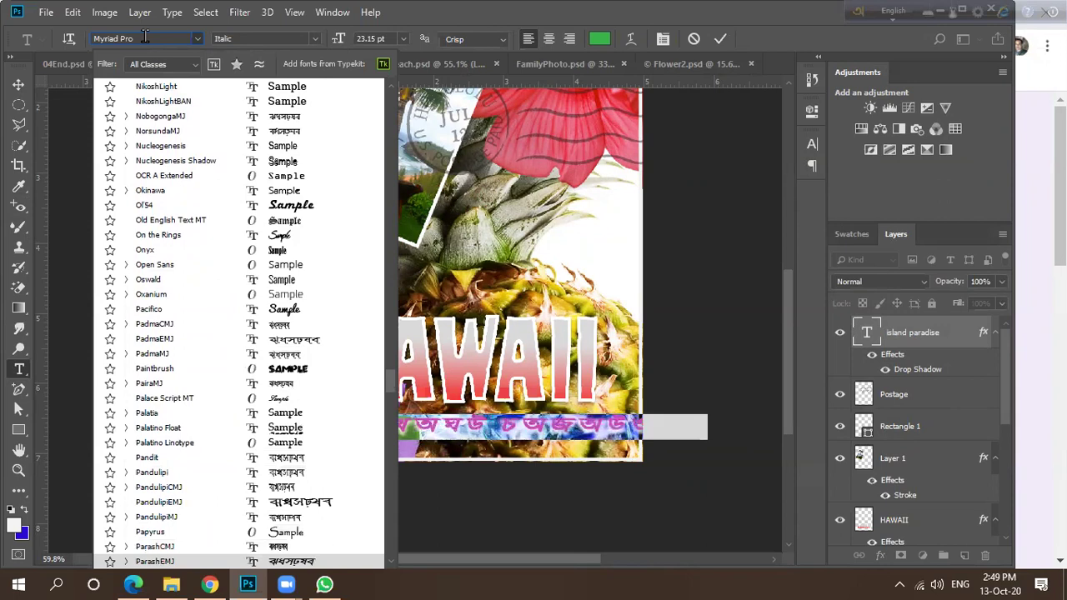
key("Down")
key("Down")
key("Down")
key("Down")
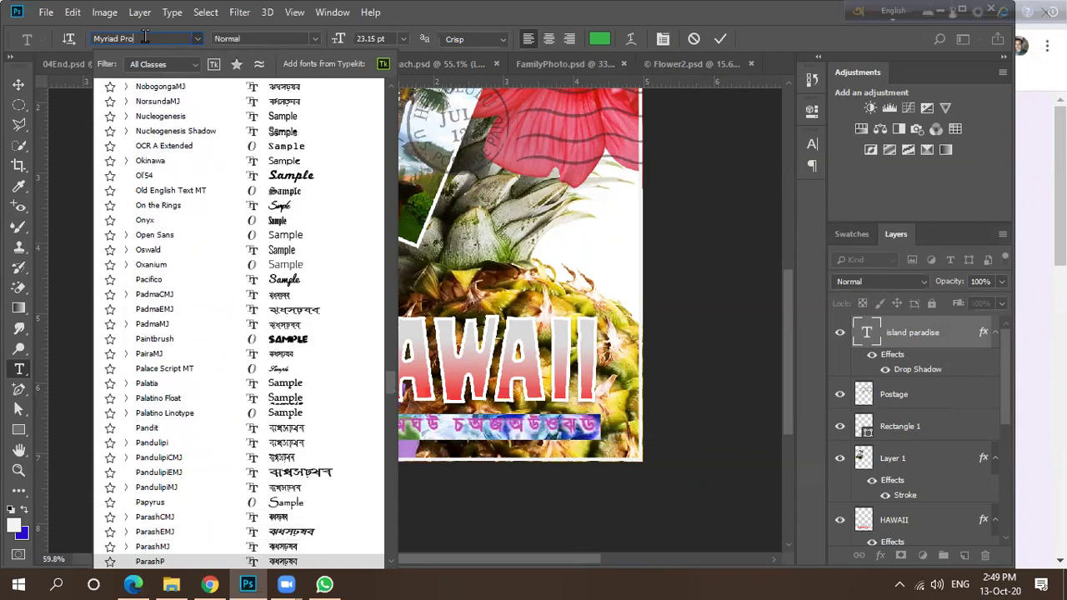
key("Down")
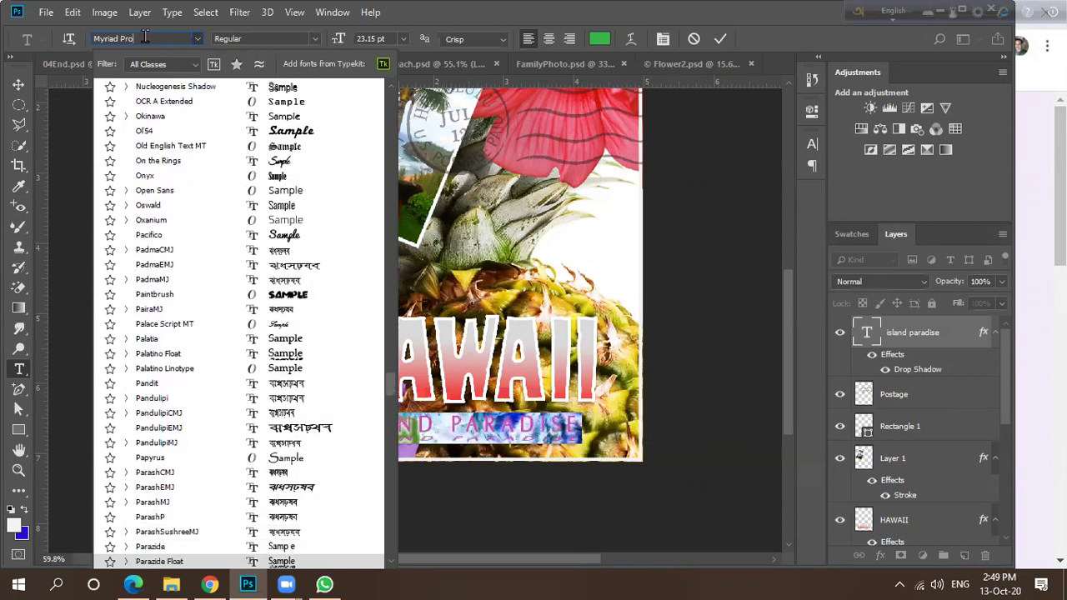
key("Up")
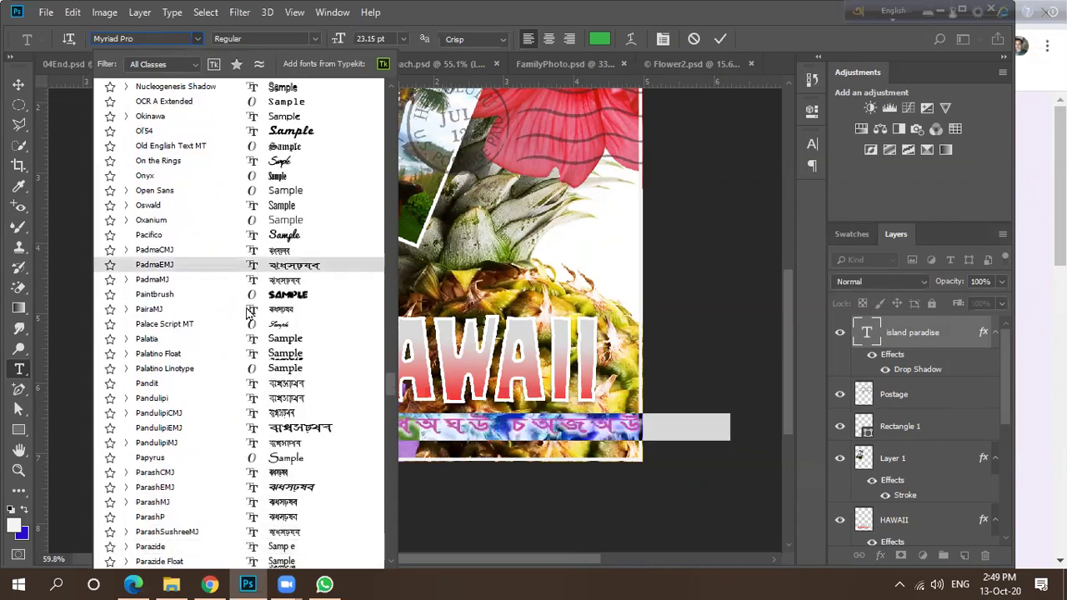
scroll(236, 430, "down", 3)
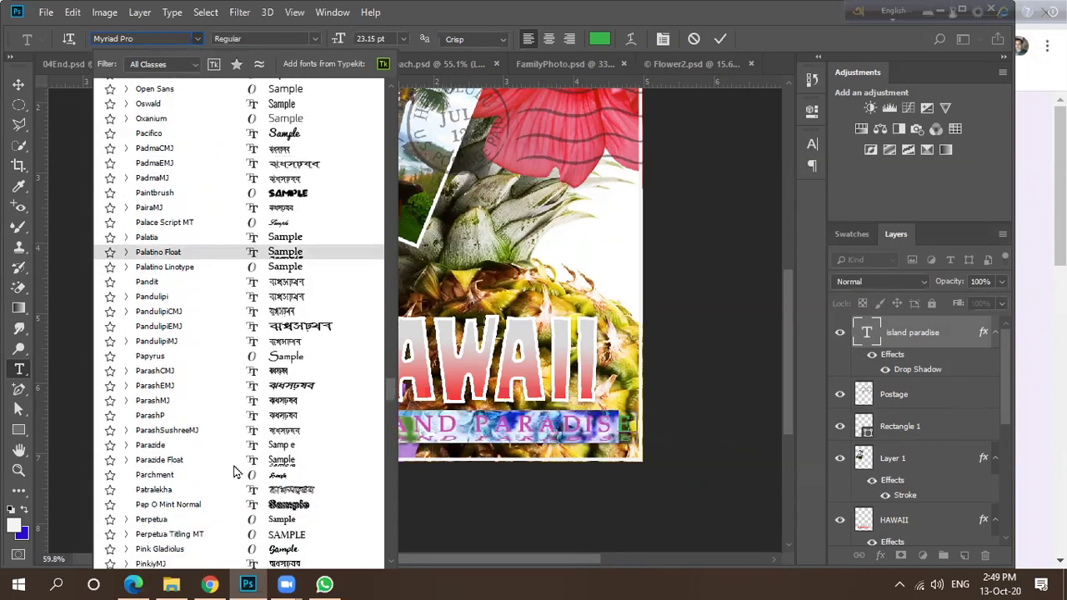
scroll(242, 468, "down", 2)
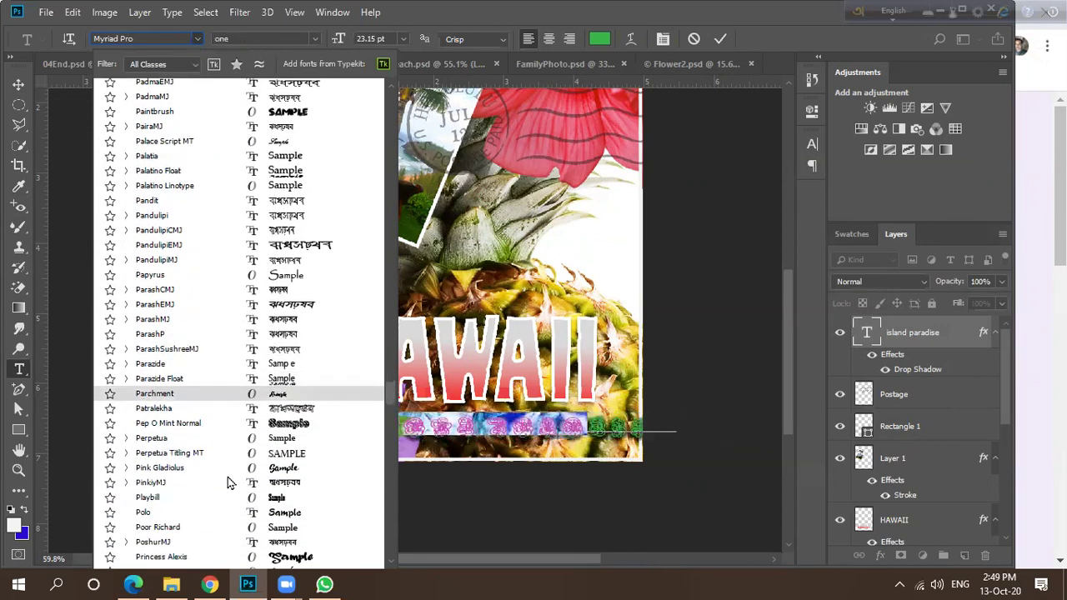
scroll(238, 482, "down", 2)
scroll(265, 476, "down", 1)
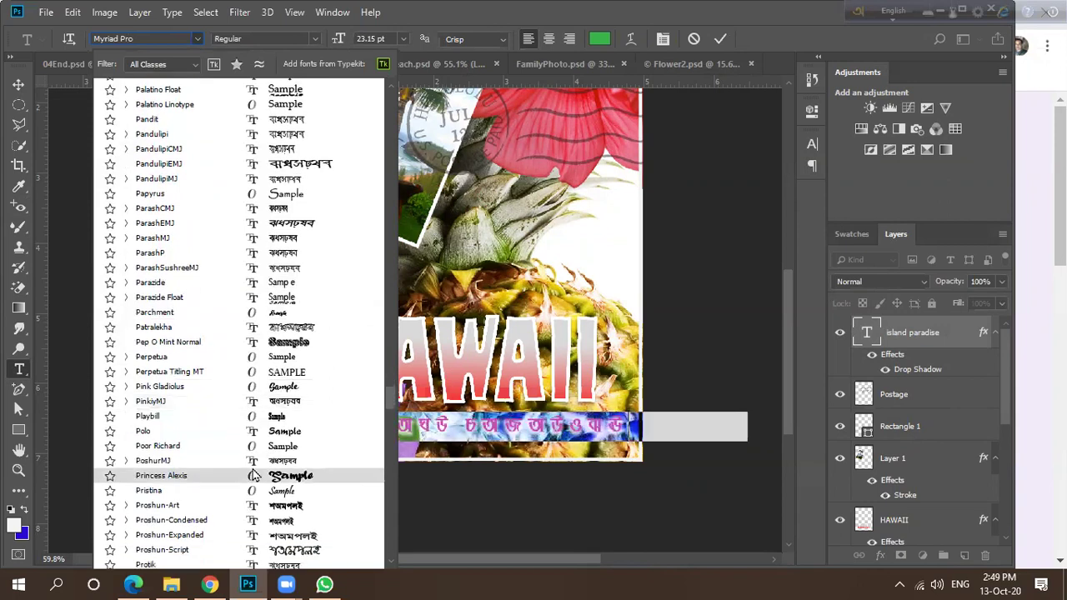
scroll(225, 463, "down", 4)
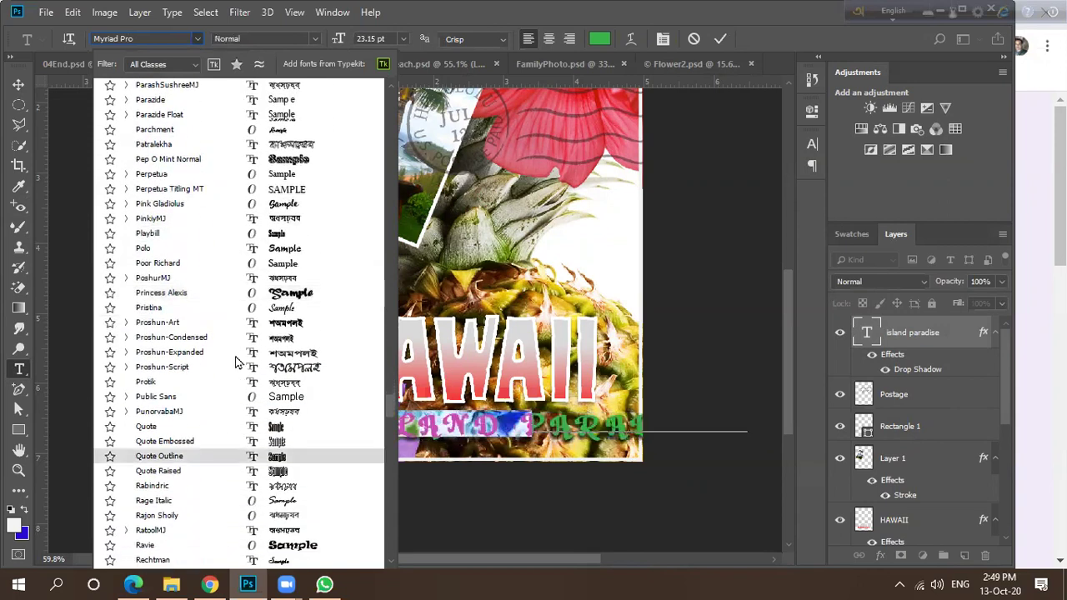
scroll(233, 416, "down", 3)
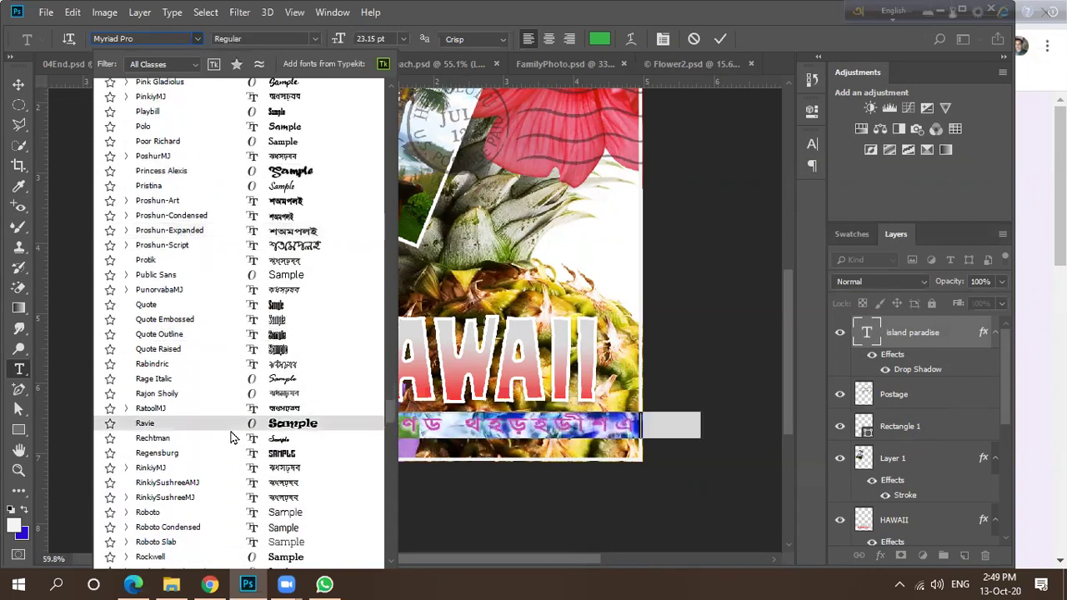
scroll(231, 441, "down", 3)
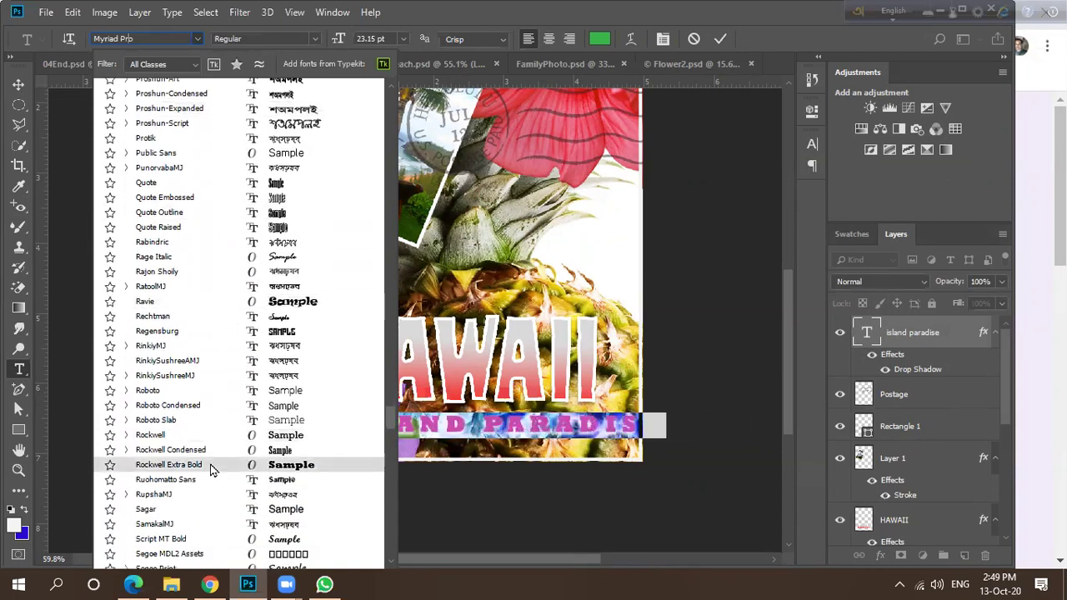
scroll(210, 467, "down", 3)
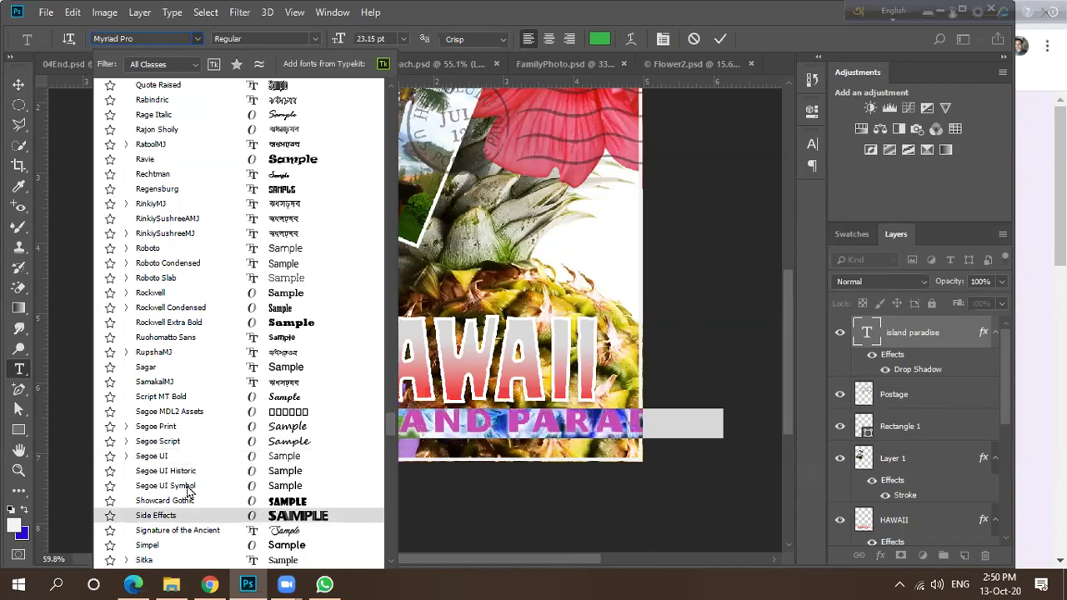
Search the fonts for "mon" and apply Mongolian Baiti Regular to the ISLAND PARADISE text.
left_click(144, 39)
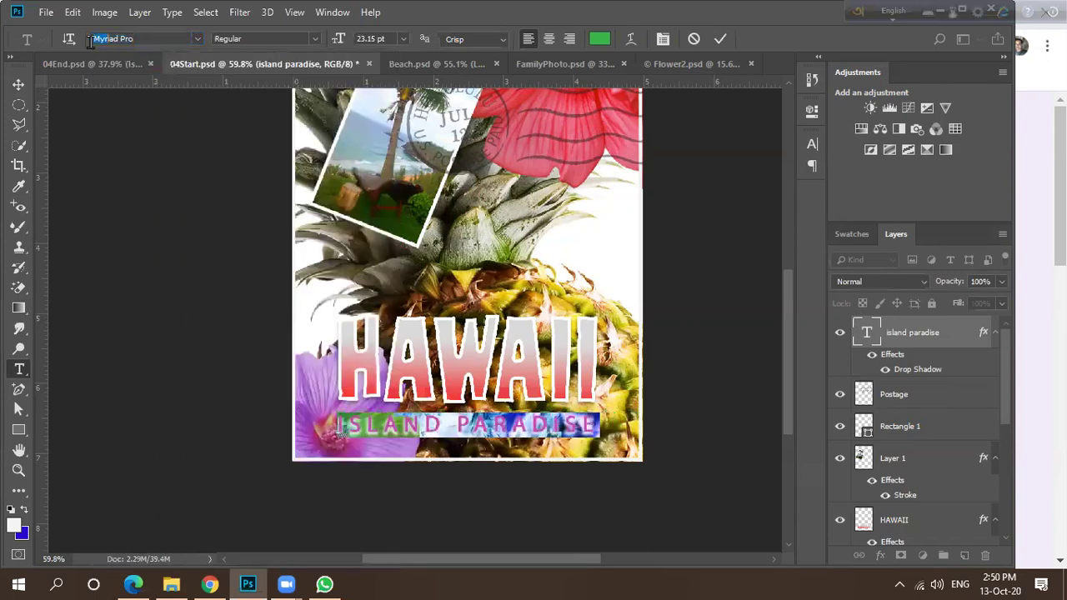
left_click_drag(144, 38, 95, 40)
type("m")
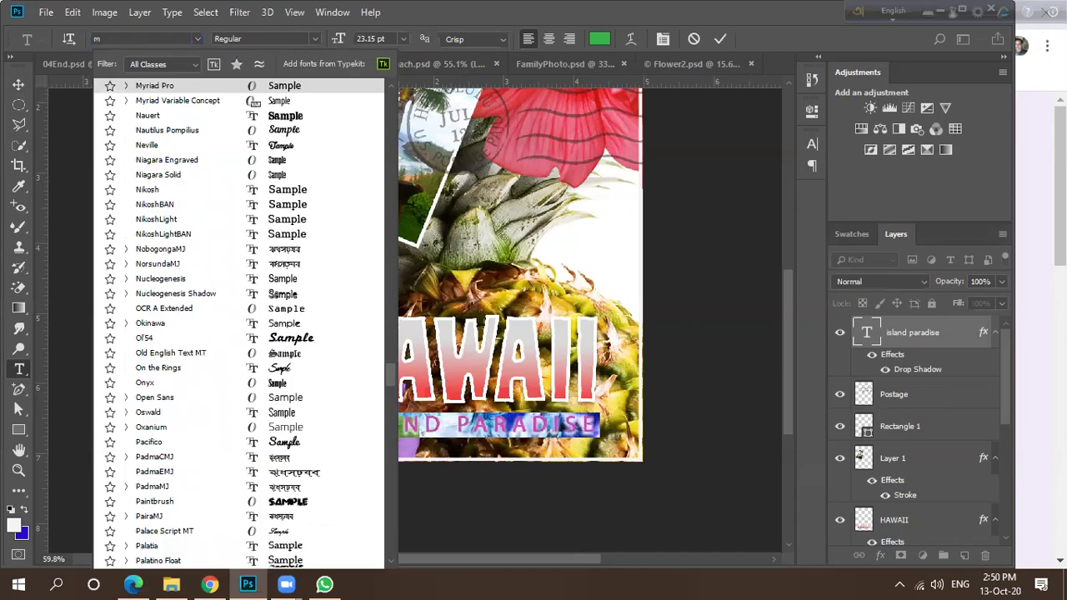
type("o")
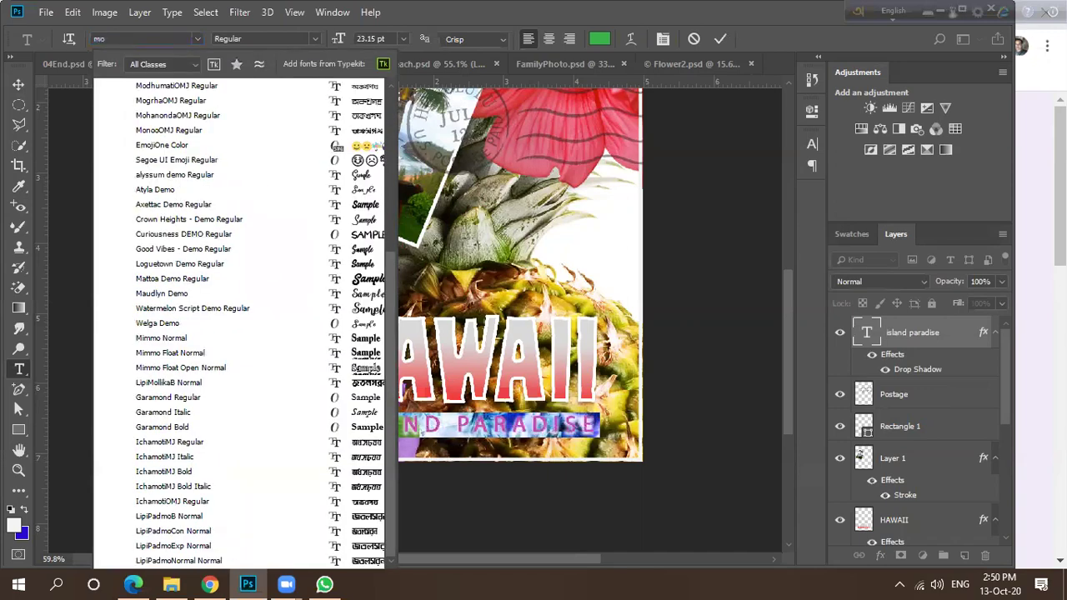
type("n")
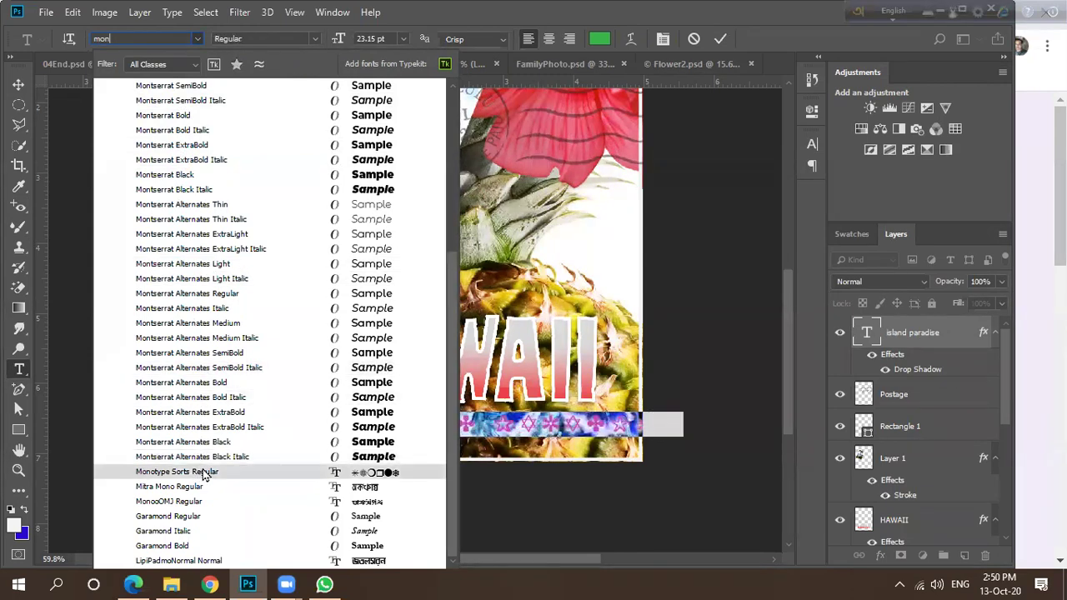
scroll(456, 341, "up", 6)
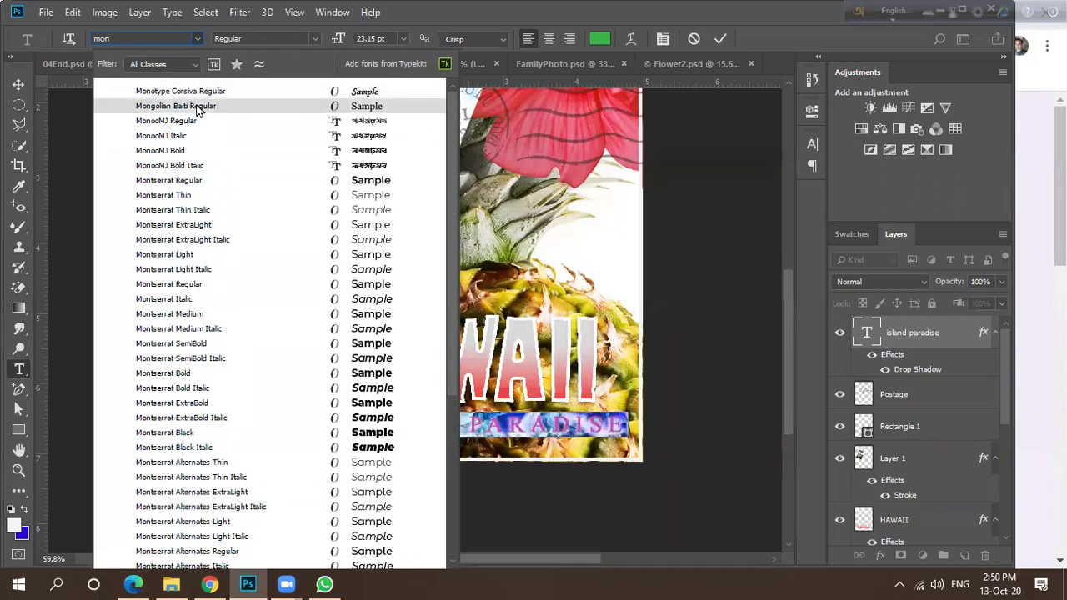
left_click(197, 108)
Set the font of the ISLAND PARADISE text to Agency FB.
left_click(157, 38)
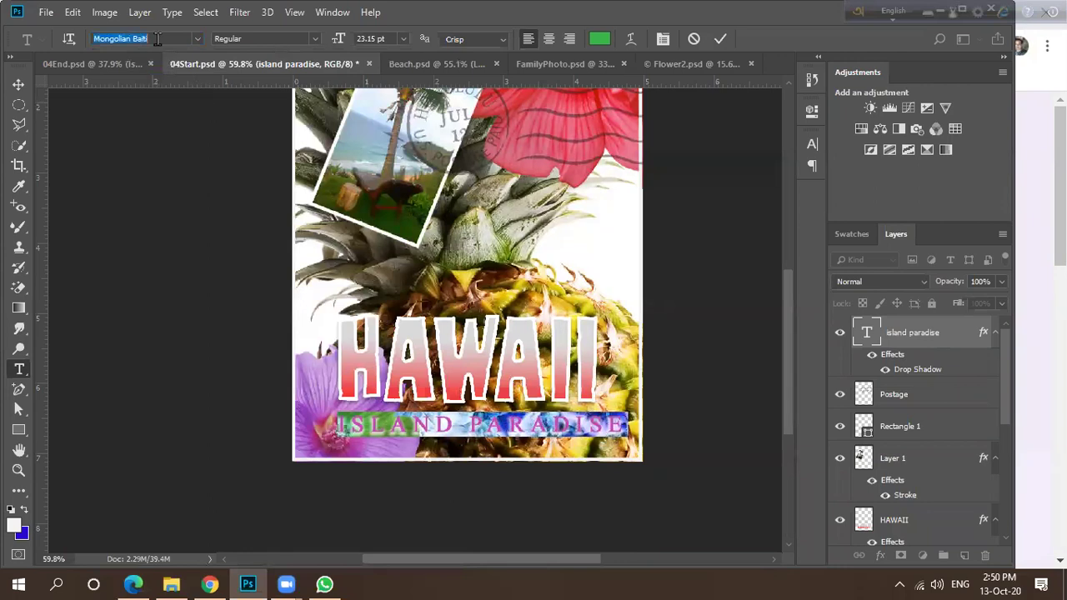
left_click(157, 39)
left_click(198, 40)
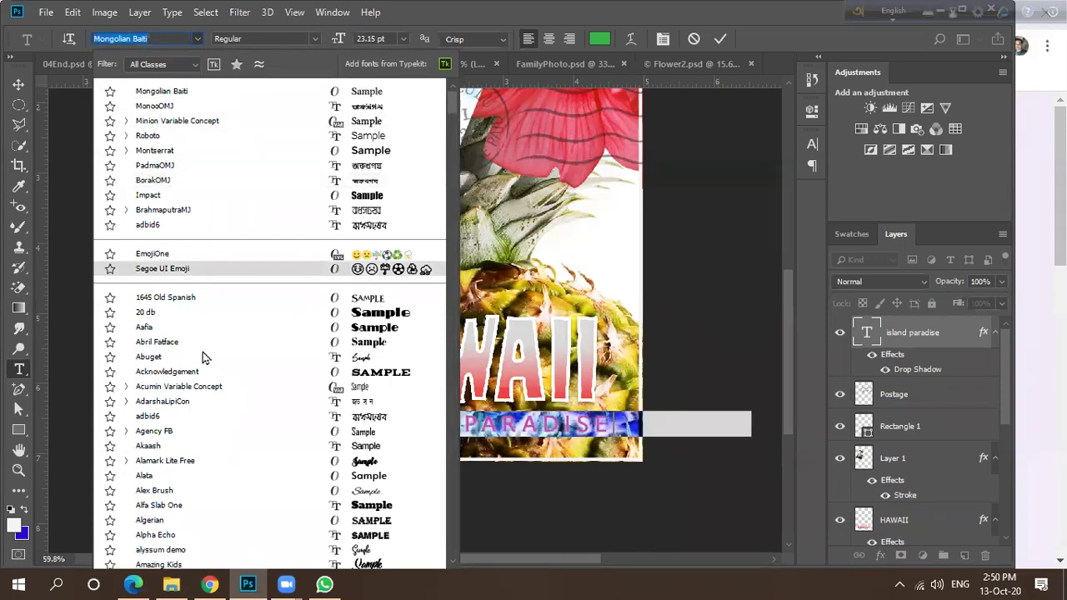
left_click(232, 434)
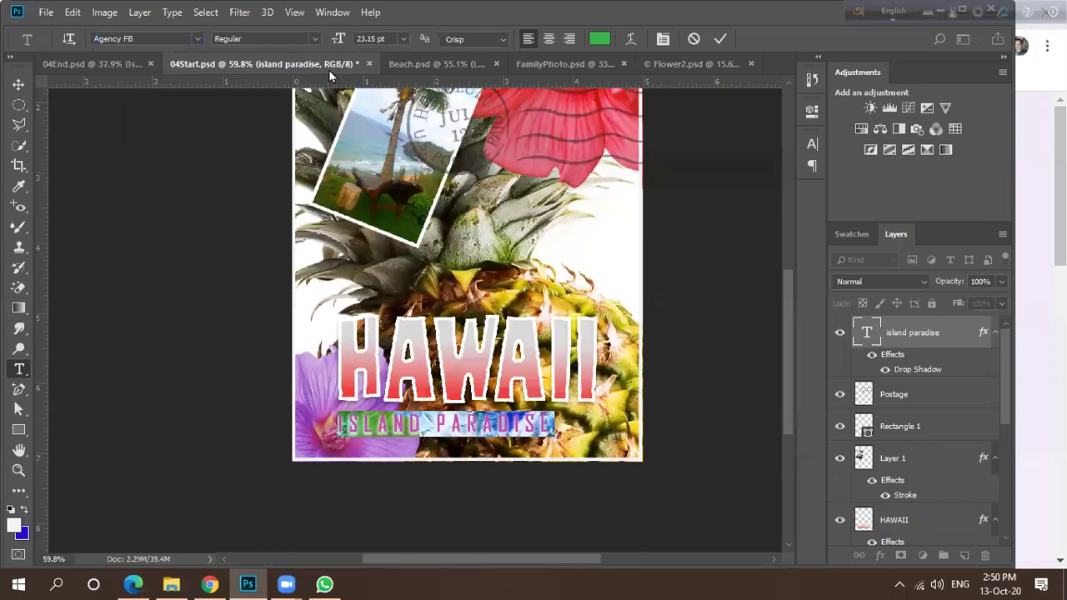
Set the tracking of the ISLAND PARADISE text to 410 and commit the text edit.
left_click(664, 40)
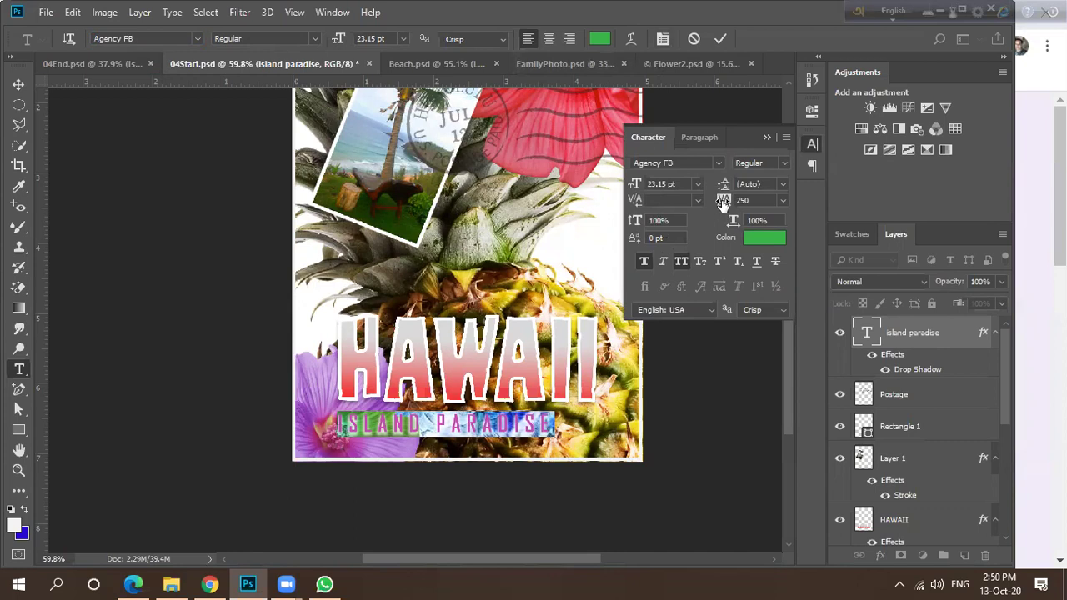
left_click_drag(723, 205, 723, 207)
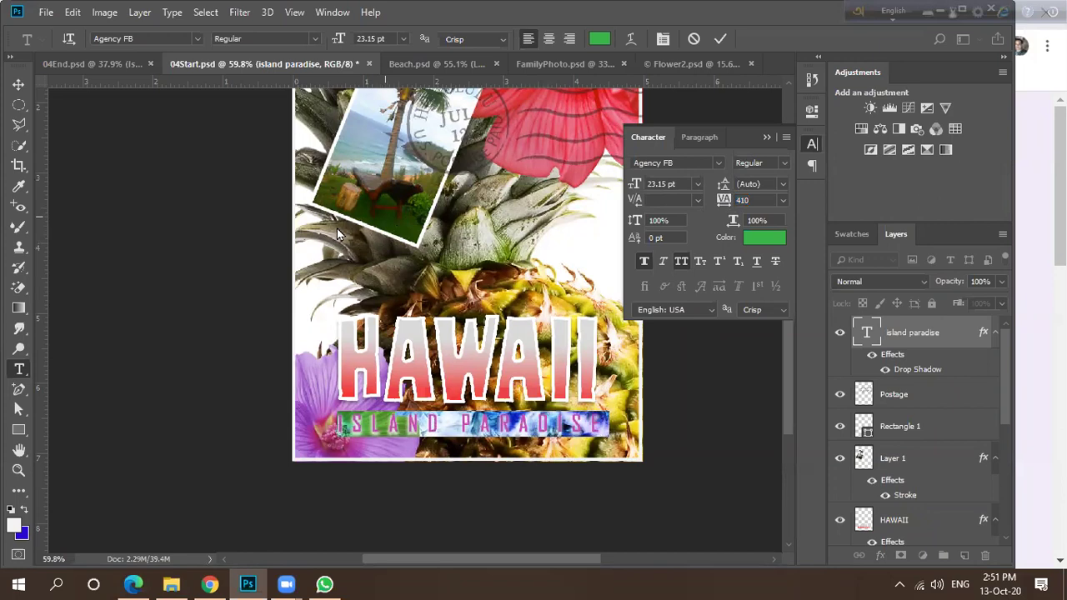
left_click(18, 82)
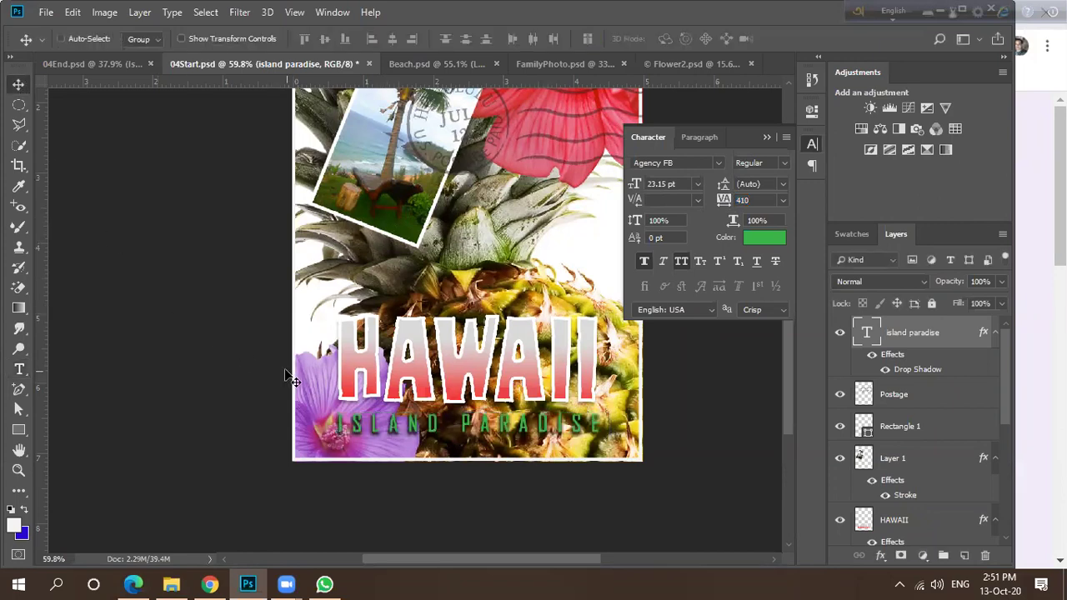
Scale the ISLAND PARADISE text down to 96.76% to match the width of HAWAII and apply the transformation.
key("ctrl+t")
scroll(528, 437, "up", 2)
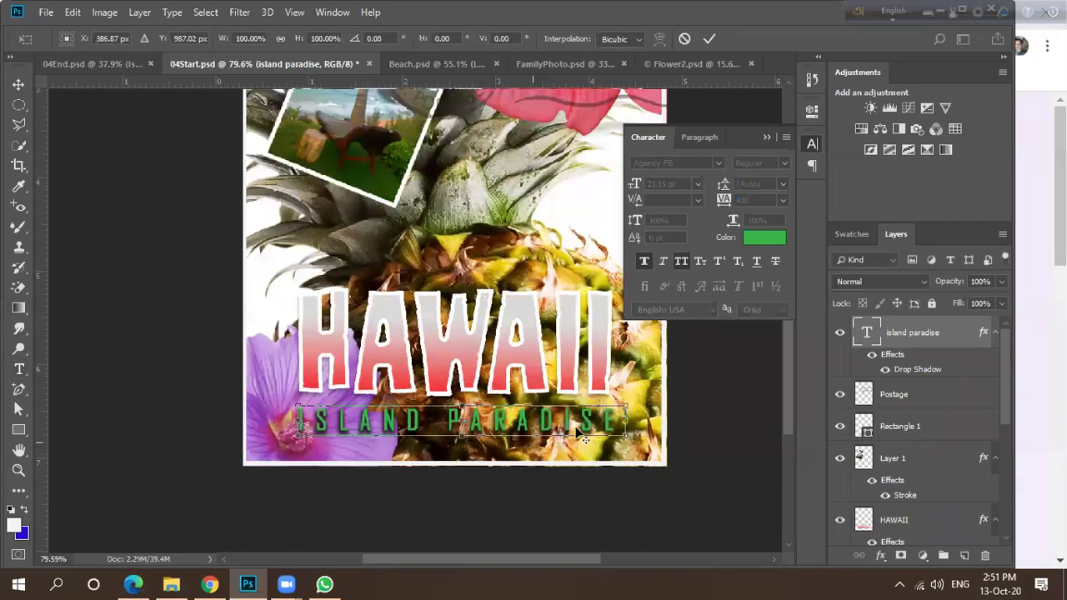
left_click_drag(633, 402, 624, 403)
left_click(18, 84)
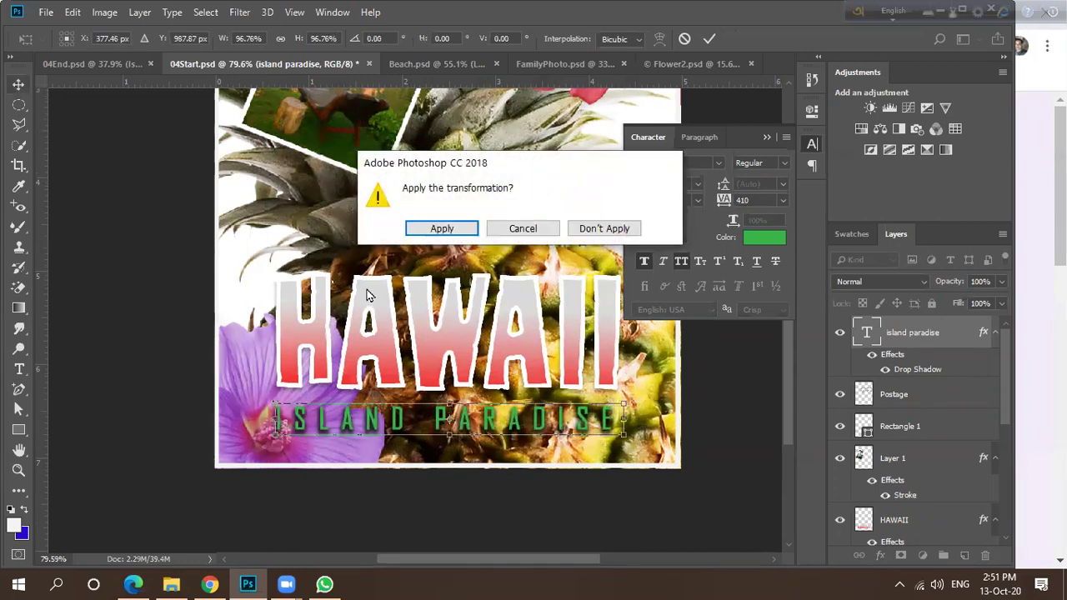
left_click(449, 230)
scroll(264, 364, "down", 3)
scroll(264, 364, "down", 1)
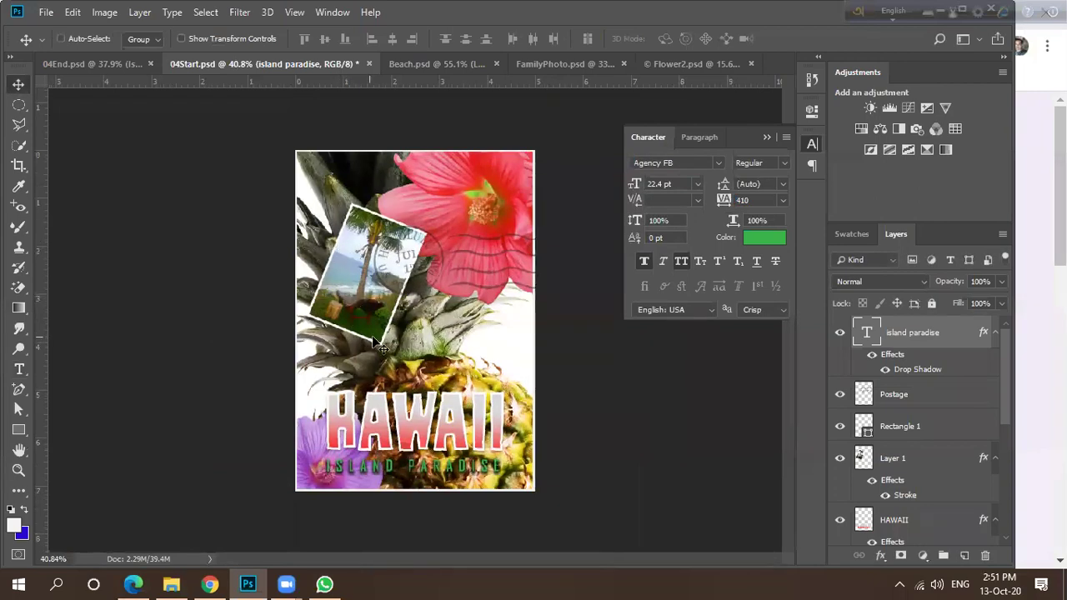
Check the Pineapple copy 2 layer by toggling its visibility, and compare the postcard with 04End.psd.
scroll(934, 486, "down", 5)
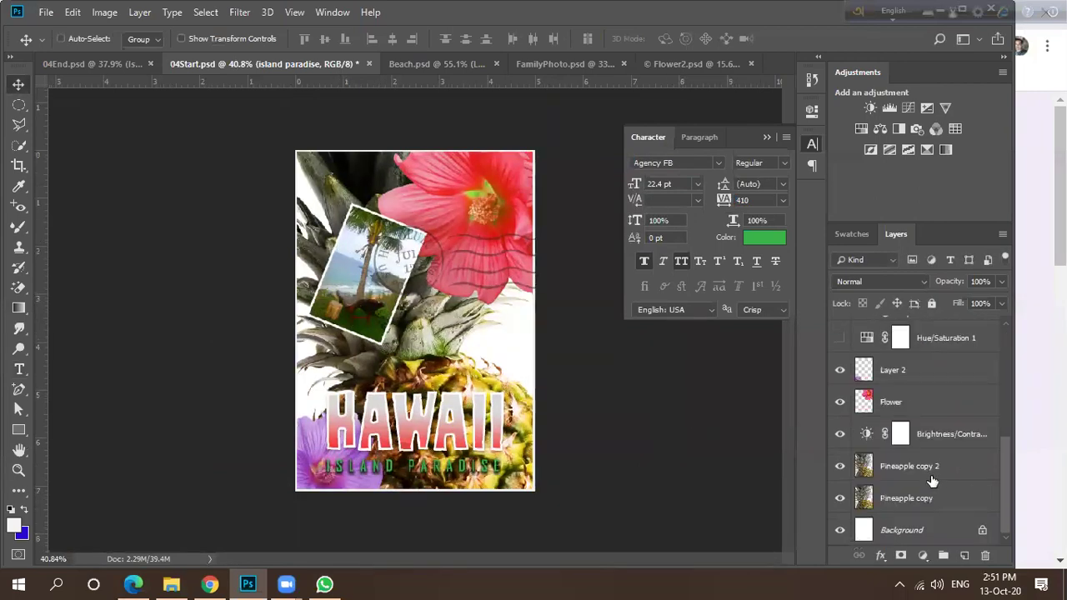
left_click(840, 465)
left_click(840, 467)
scroll(915, 487, "up", 3)
scroll(914, 488, "up", 2)
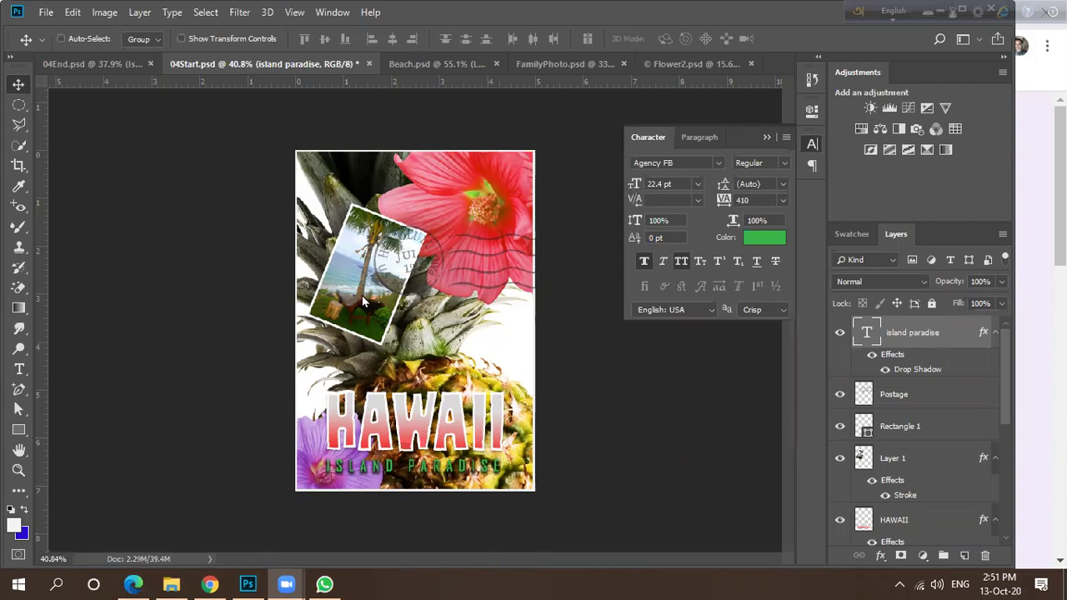
key("ctrl+plus")
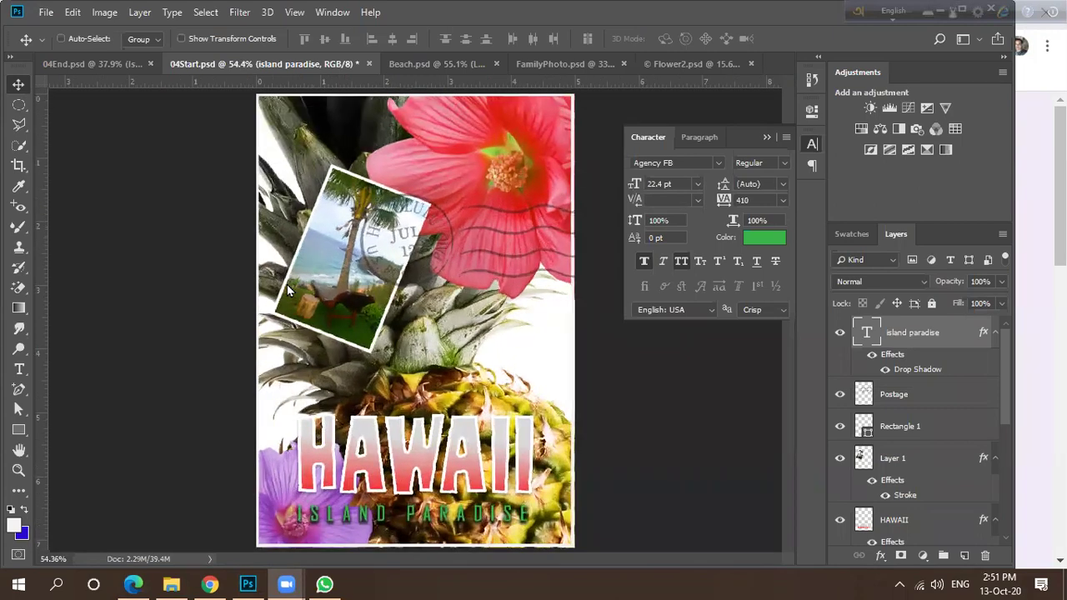
left_click(76, 65)
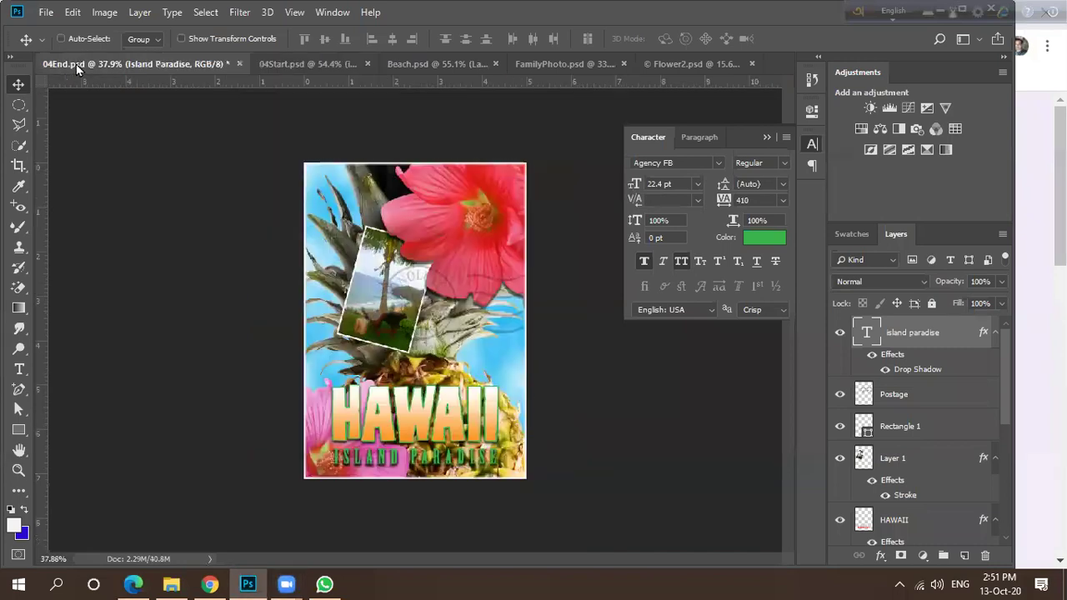
left_click(296, 64)
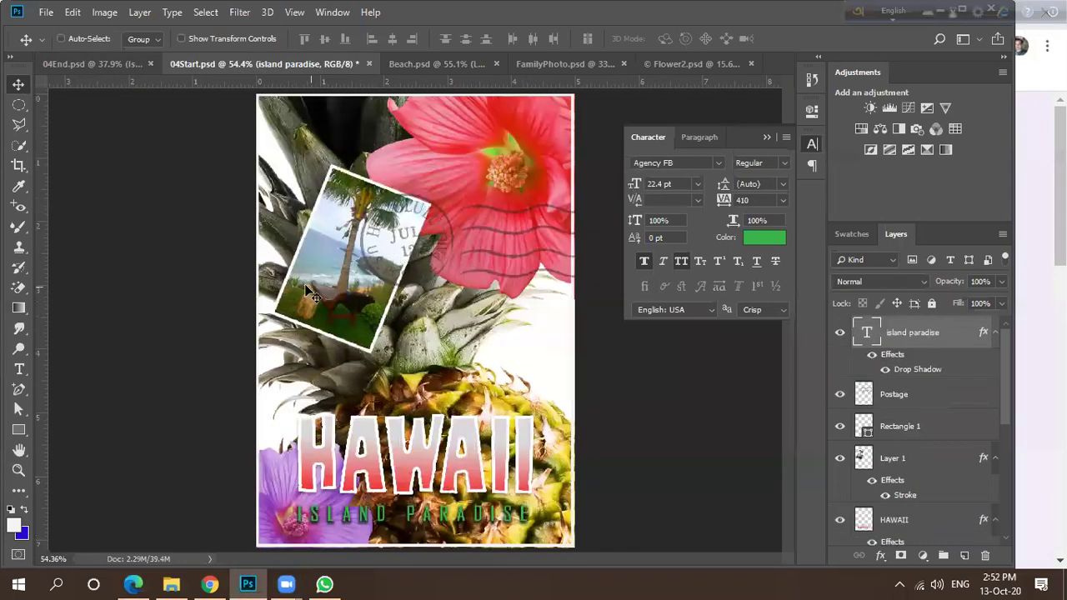
Move the Flower layer up the stack to sit between Rectangle 1 and Layer 1, overlapping the beach photo.
left_click(921, 440)
left_click(919, 469)
scroll(922, 459, "down", 3)
scroll(931, 450, "up", 3)
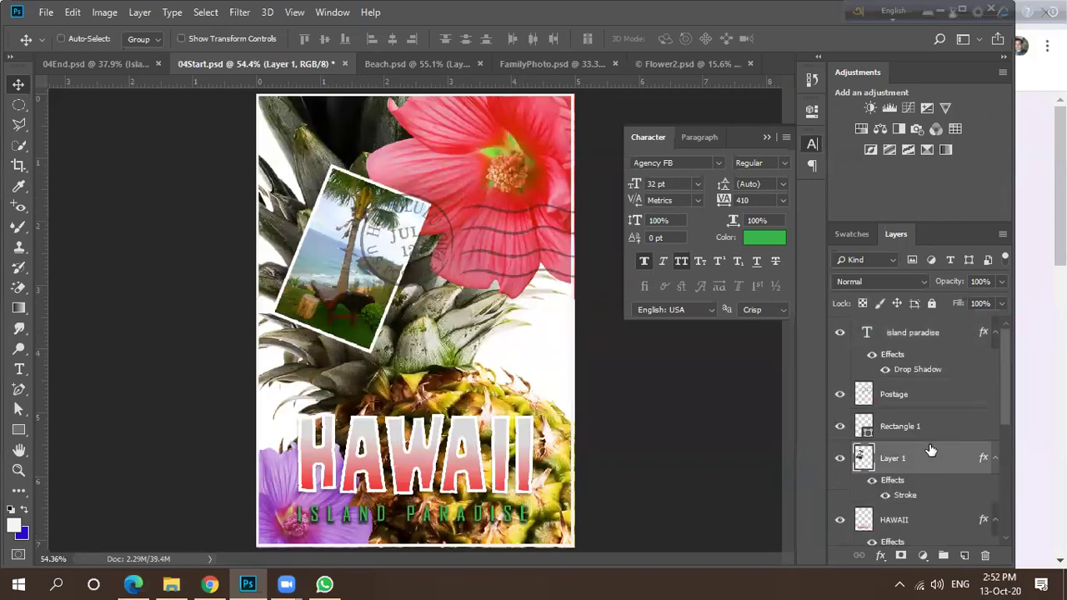
left_click(950, 351)
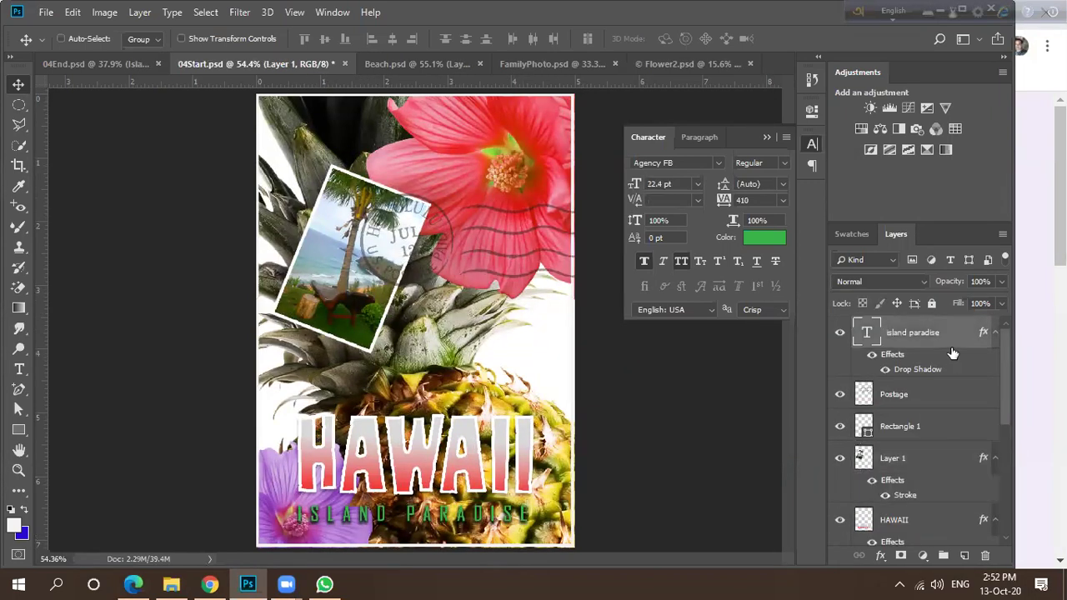
scroll(917, 416, "down", 5)
left_click(921, 403)
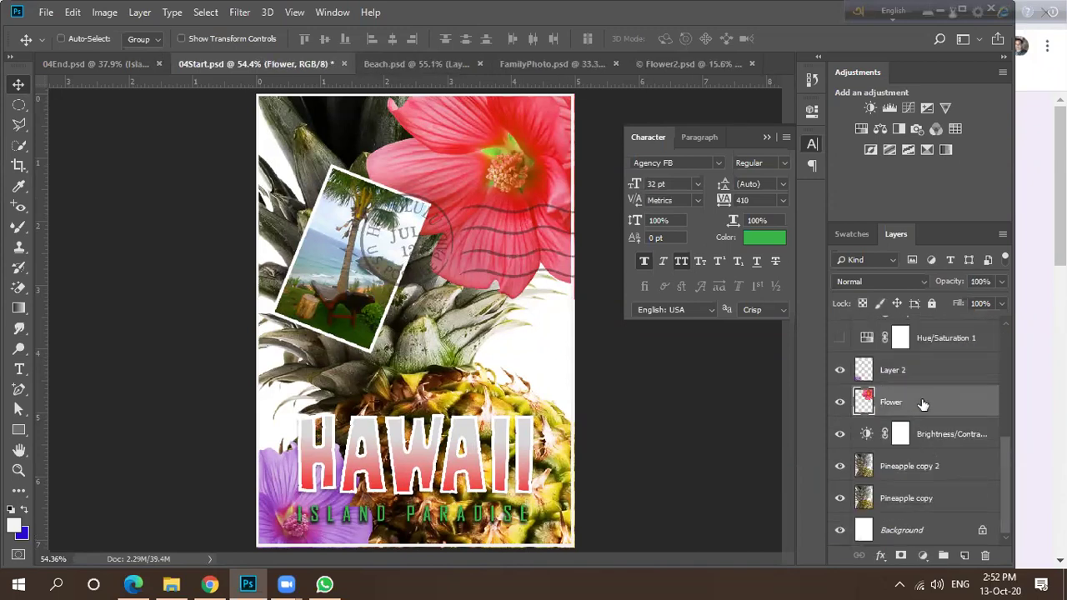
scroll(921, 403, "up", 3)
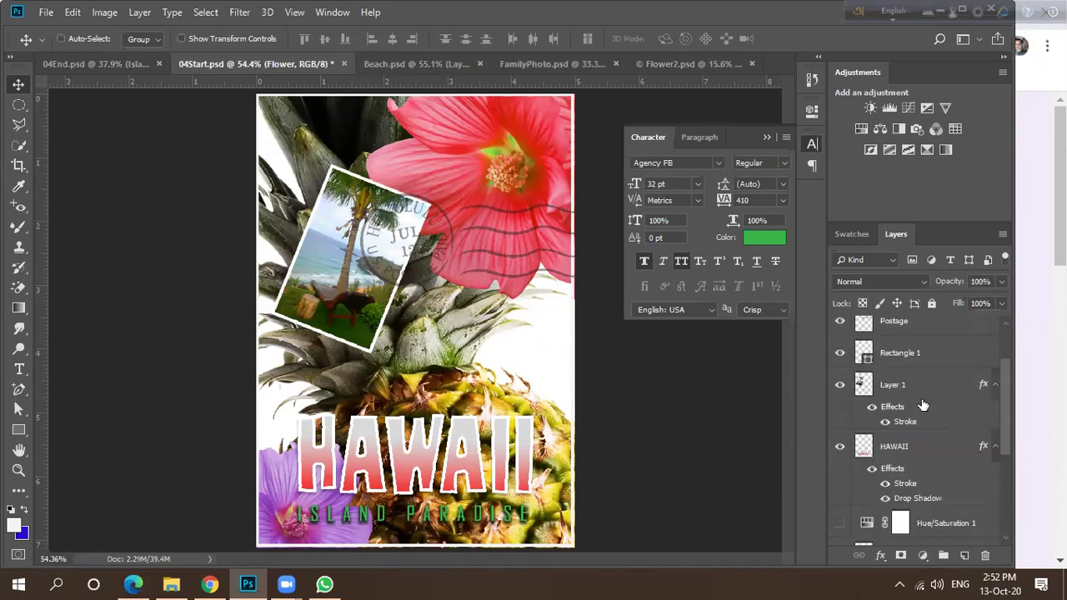
scroll(921, 404, "down", 2)
left_click_drag(900, 466, 867, 350)
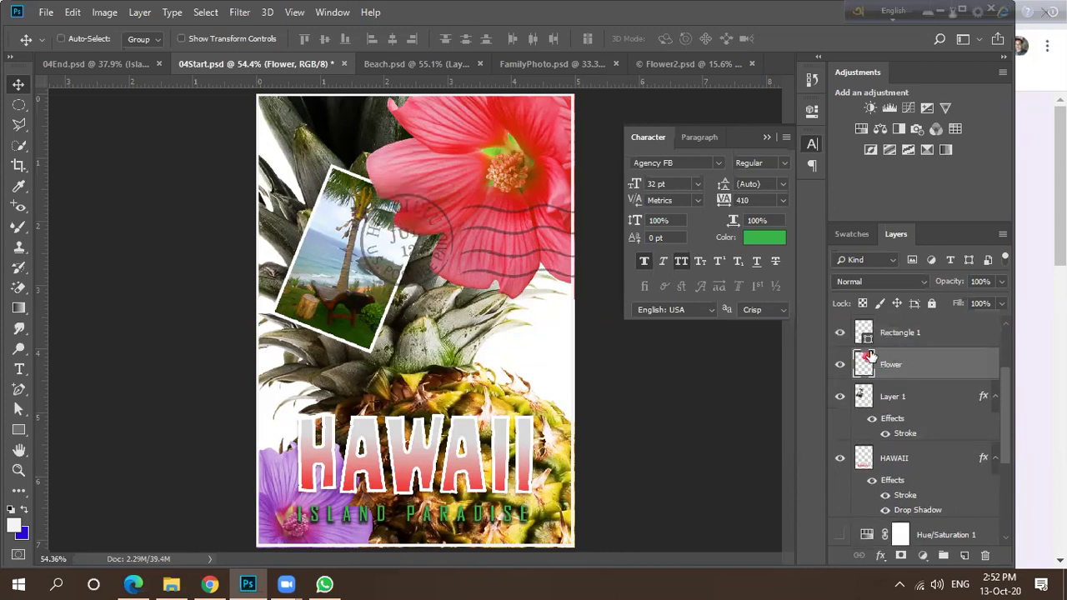
double_click(931, 364)
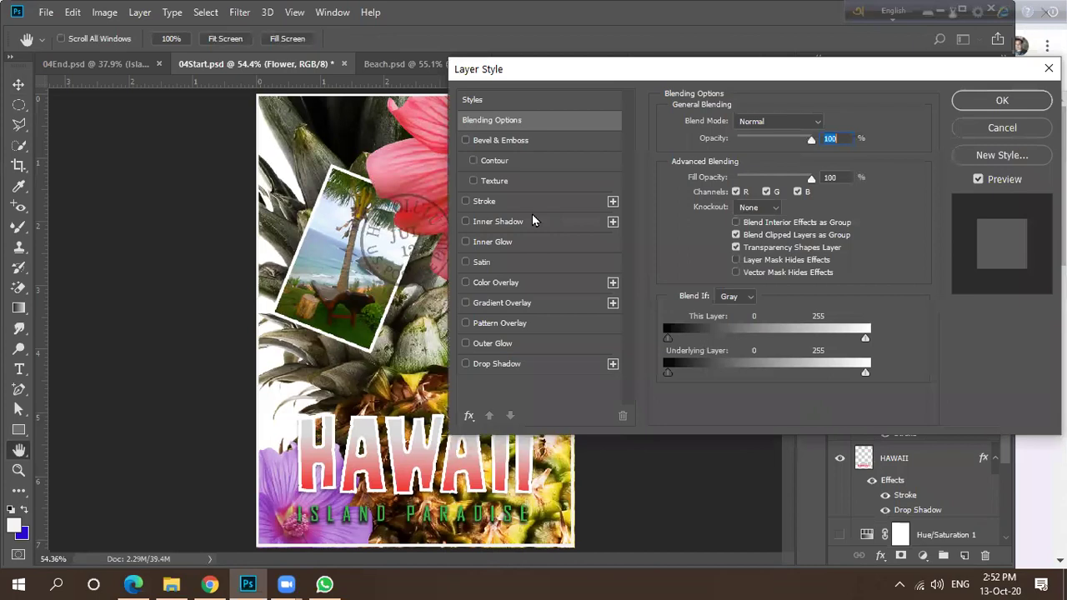
left_click(466, 202)
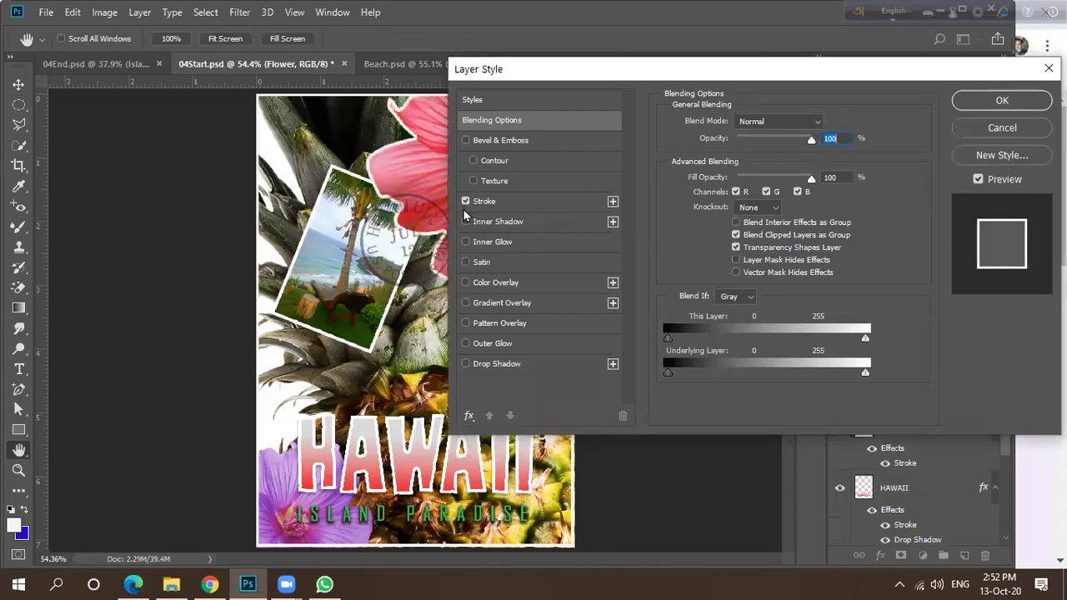
left_click(512, 203)
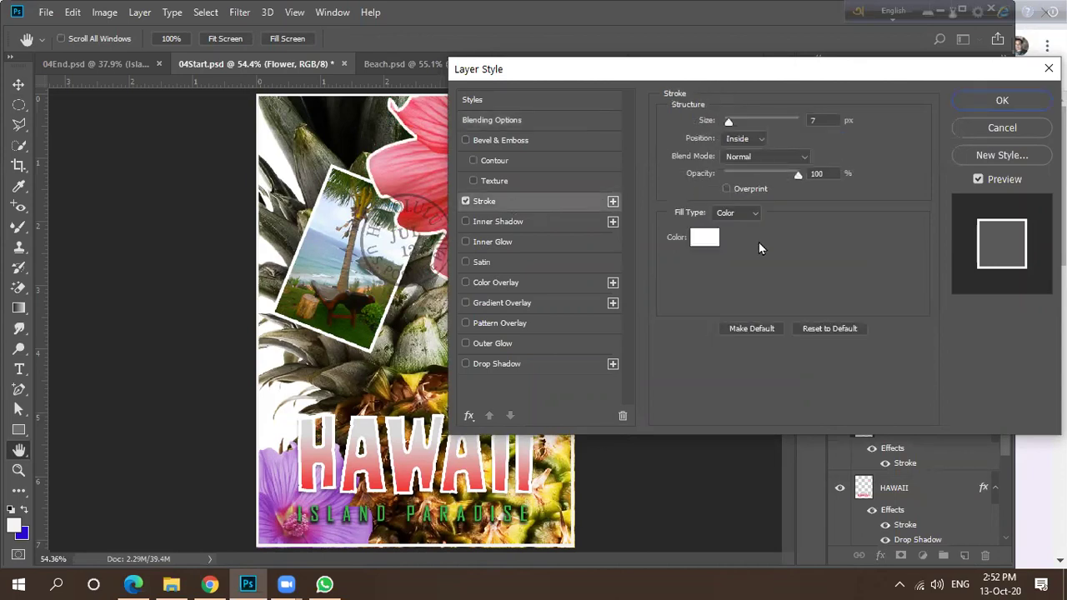
left_click(703, 239)
type("191818")
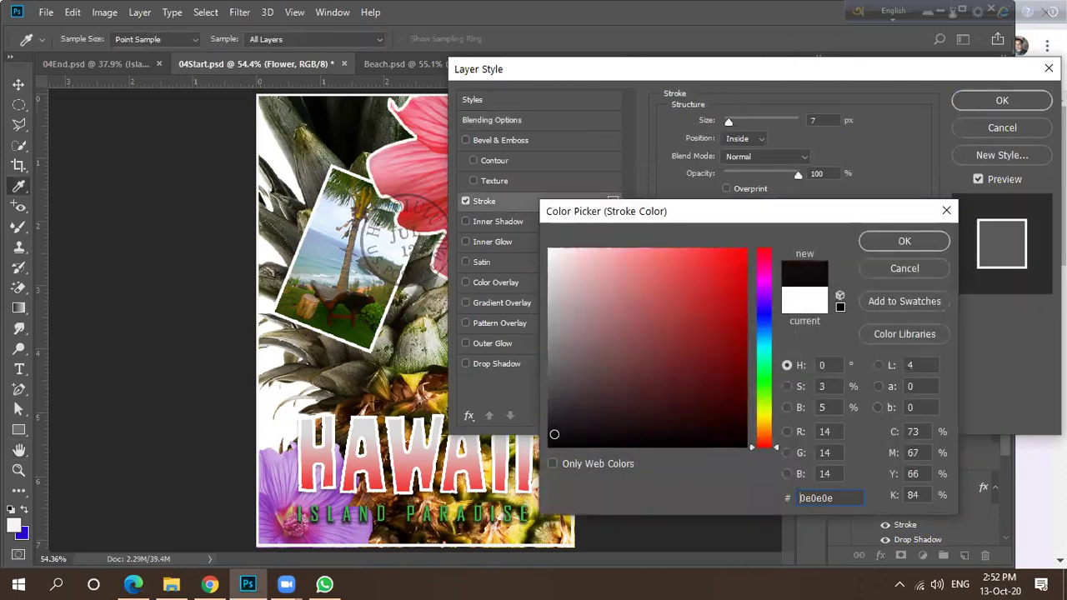
left_click(871, 240)
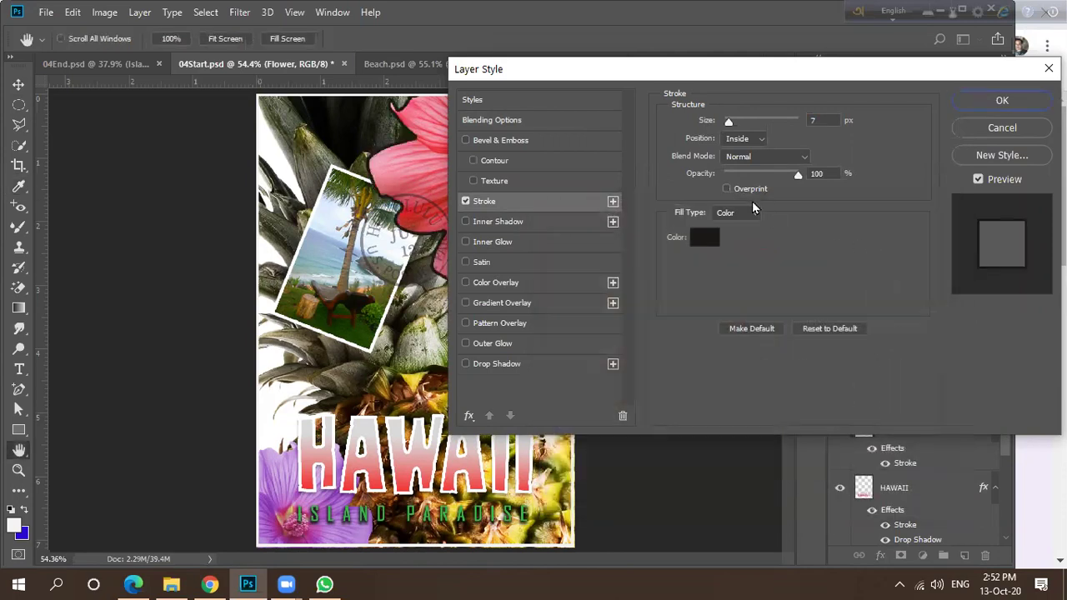
left_click_drag(796, 178, 756, 176)
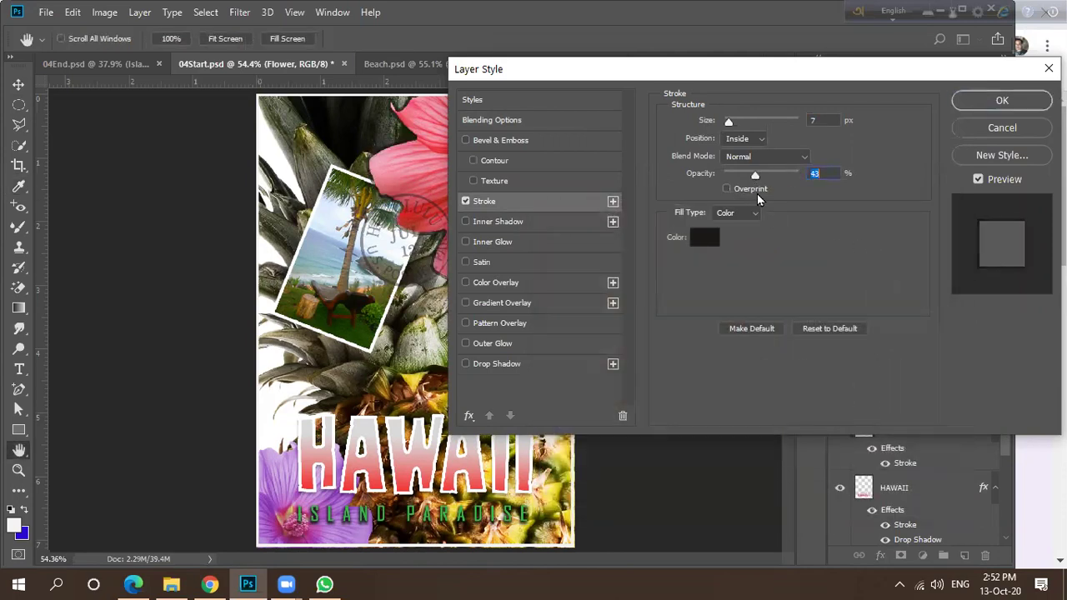
left_click(849, 166)
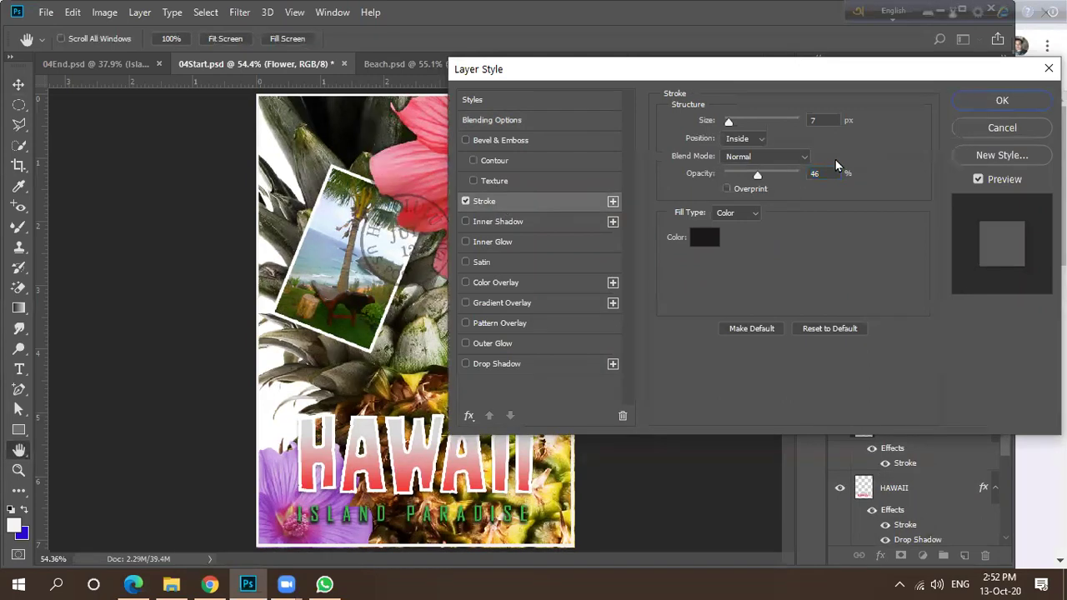
left_click(727, 122)
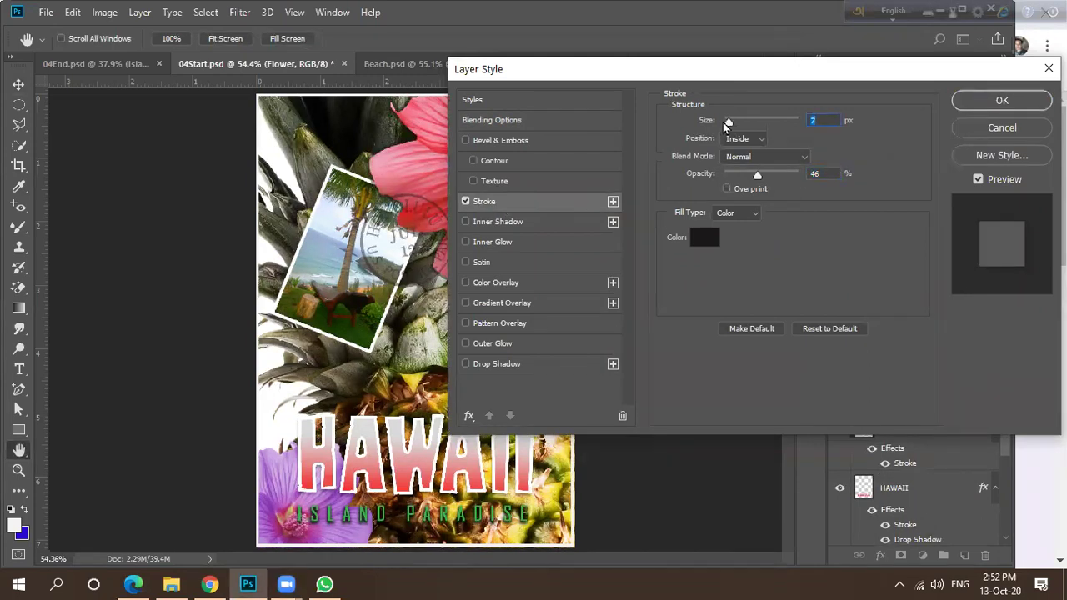
left_click(566, 207)
mouse_move(727, 125)
left_mouse_down()
mouse_move(713, 124)
mouse_move(724, 125)
left_mouse_up()
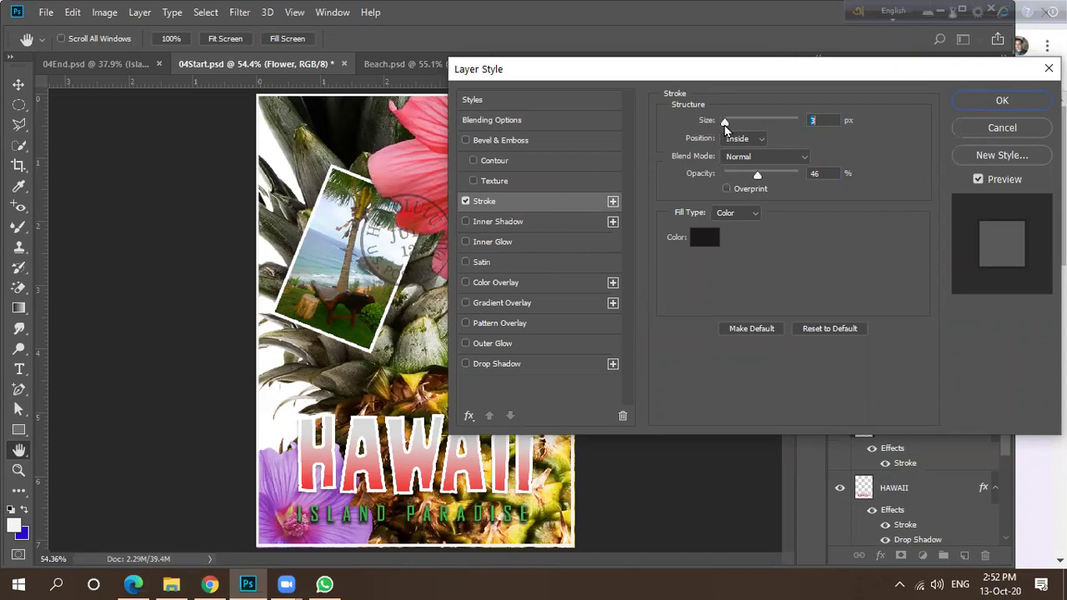
left_click(985, 130)
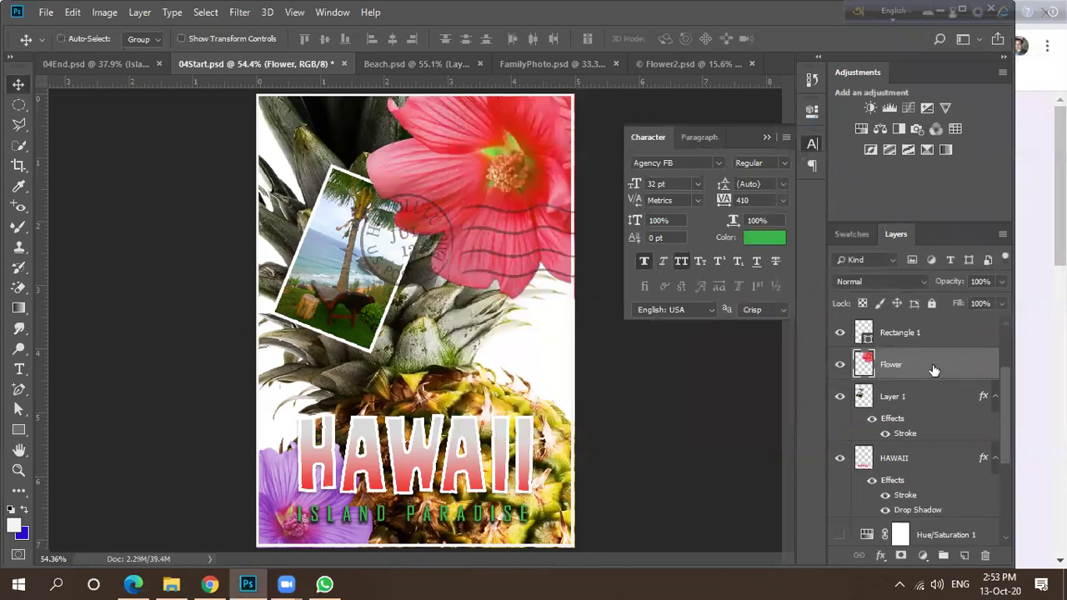
Add a Multiply drop shadow to the Flower layer with 58% opacity, 2 px distance, 30% spread and 10 px size.
double_click(938, 369)
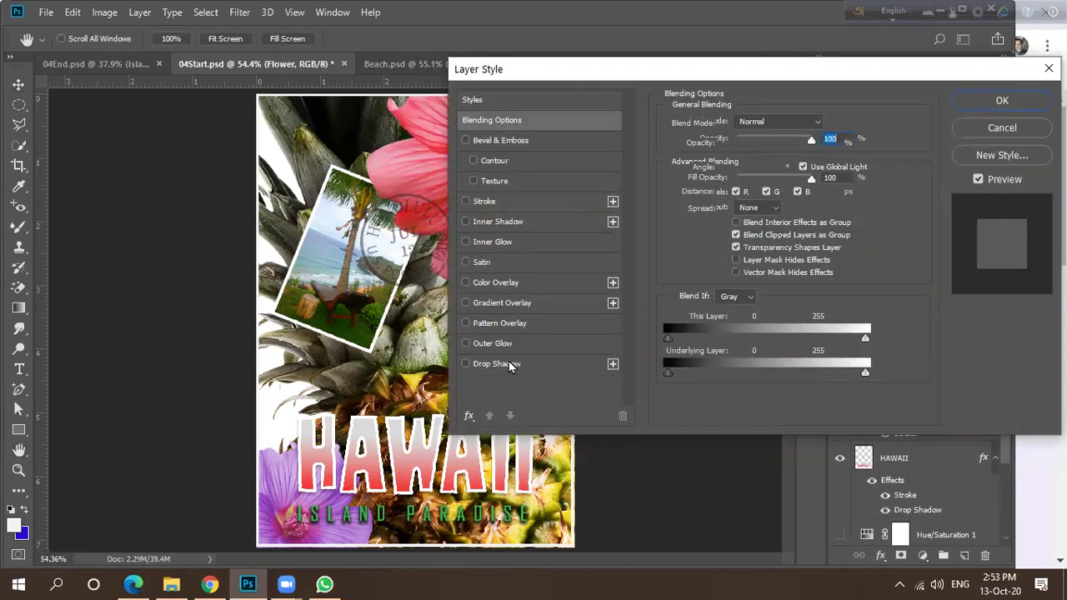
left_click(504, 367)
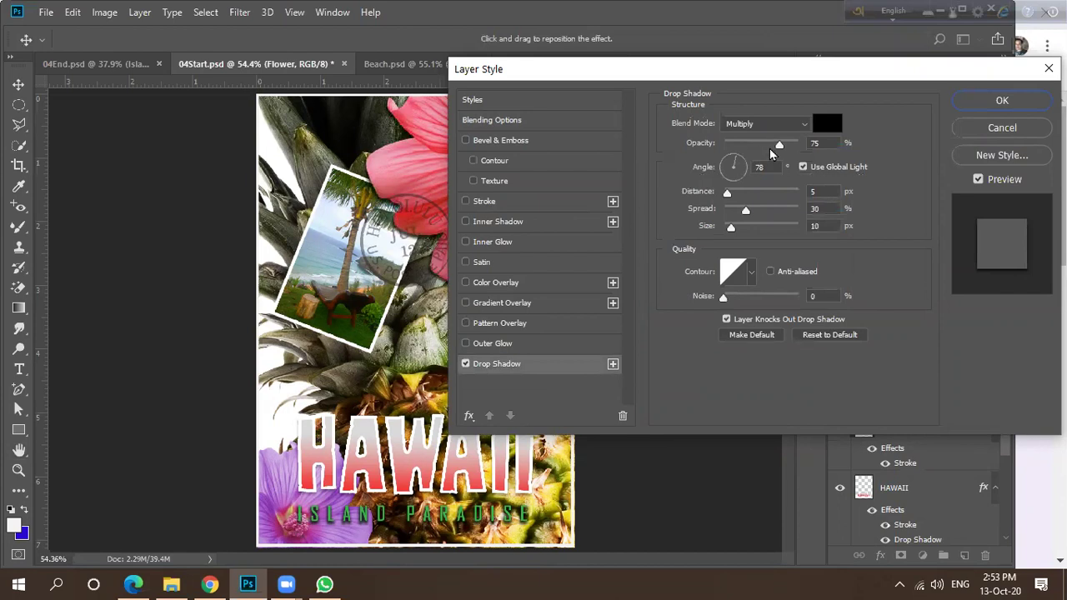
left_click_drag(777, 150, 768, 148)
left_click_drag(727, 197, 724, 198)
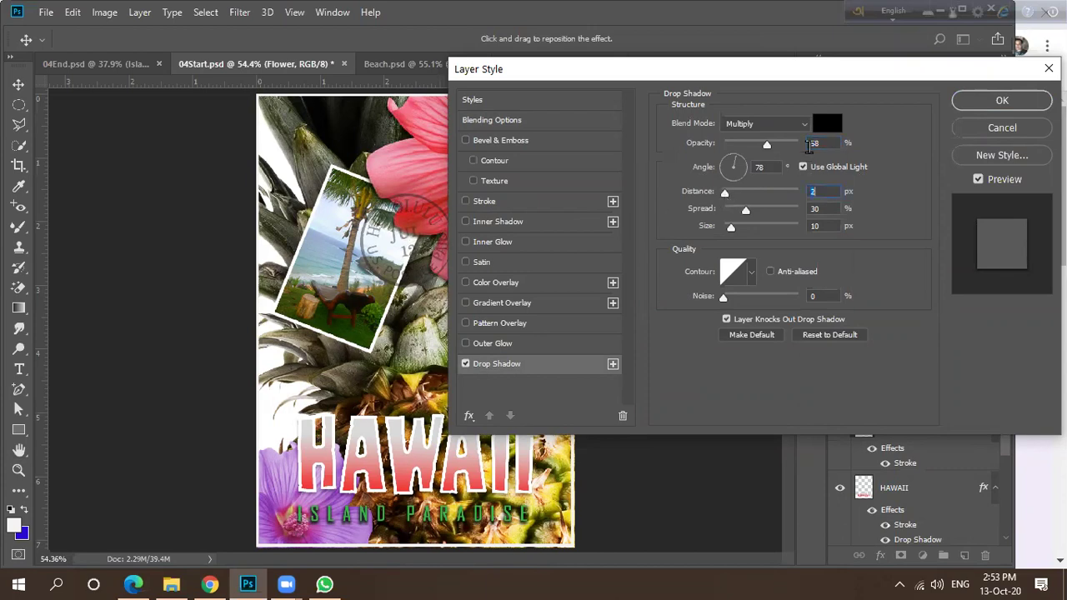
left_click(975, 103)
scroll(331, 311, "down", 2)
scroll(330, 311, "down", 1)
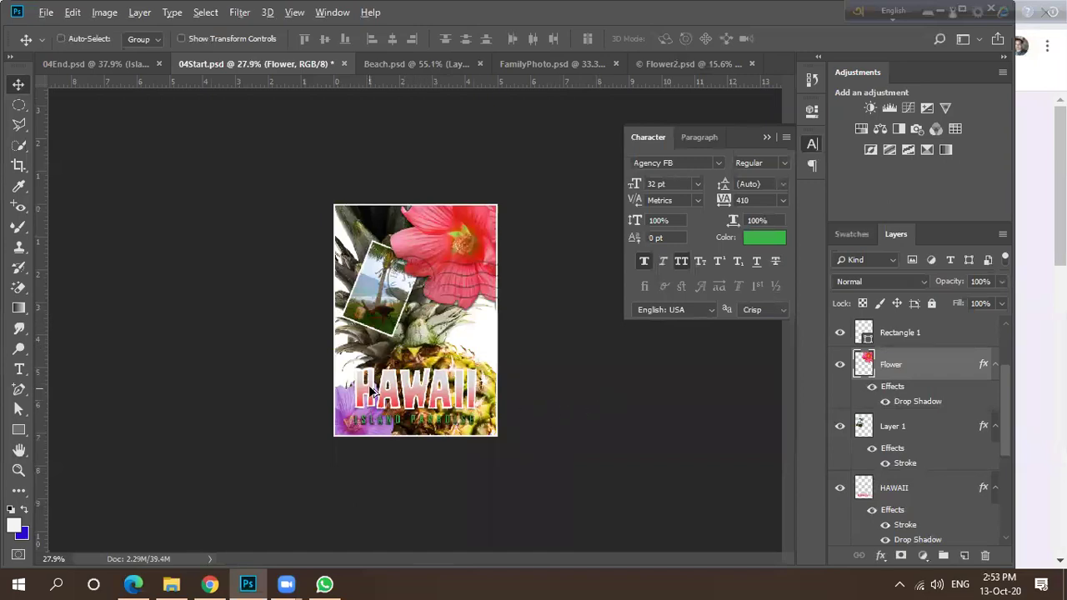
scroll(350, 392, "up", 3)
scroll(403, 350, "down", 2)
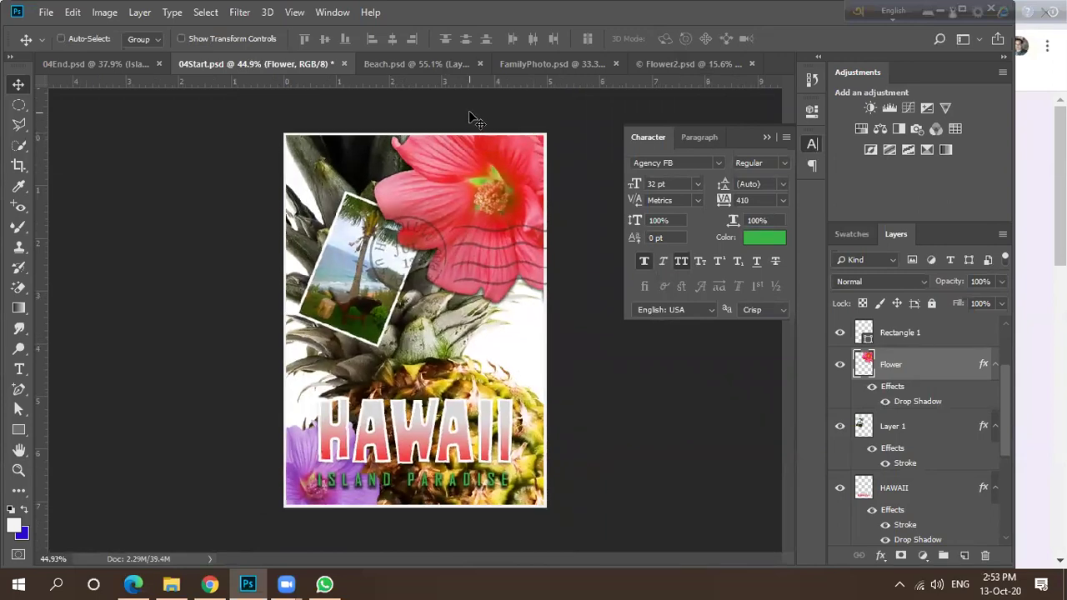
In Beach.psd, reposition the beach photo up against the canvas edges to cover the transparent strips.
left_click(432, 68)
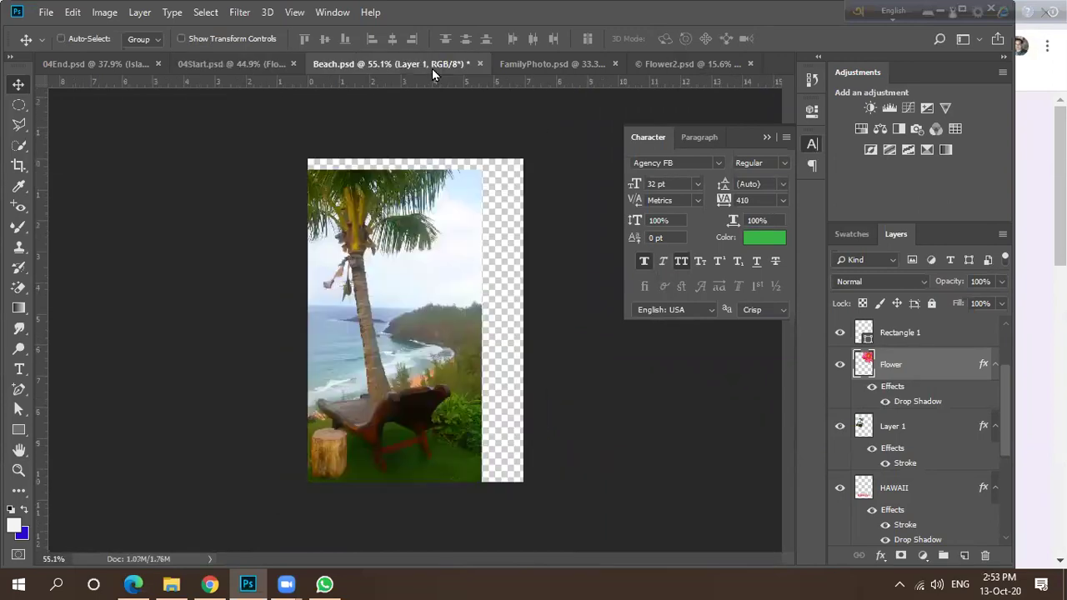
left_click(471, 65)
left_click(338, 64)
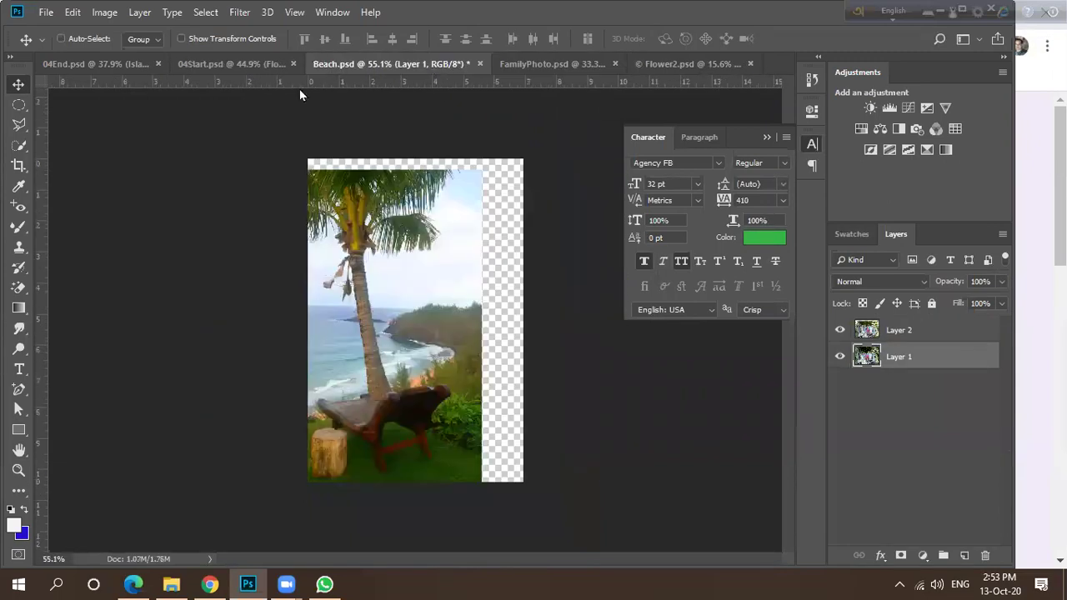
left_click_drag(381, 278, 412, 262)
mouse_move(411, 258)
left_mouse_down()
mouse_move(410, 272)
mouse_move(417, 260)
left_mouse_up()
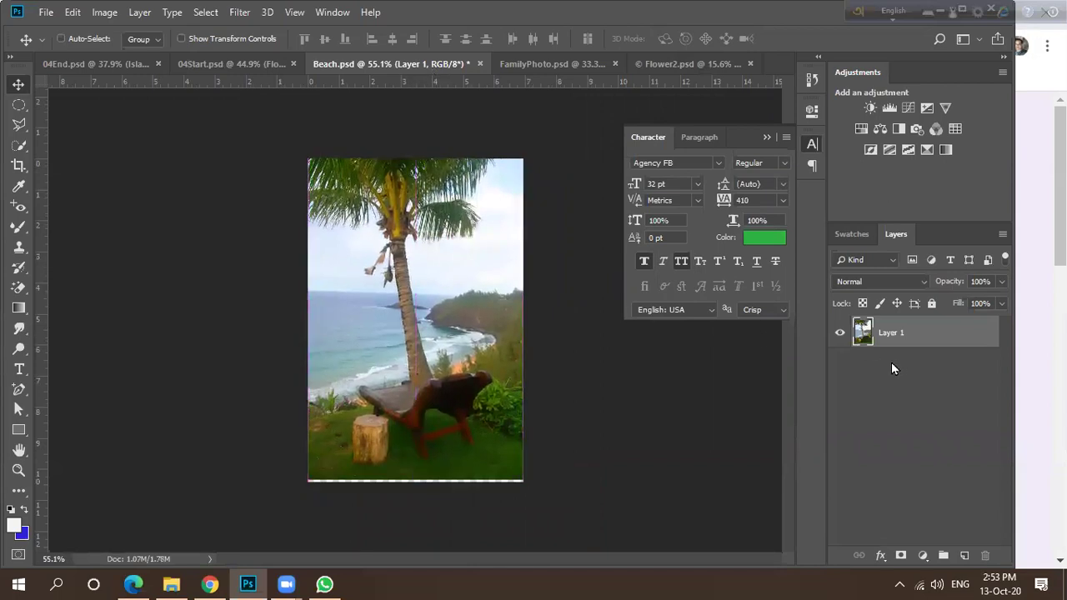
Return to 04Start.psd and examine its layer stack, including Hue/Saturation 1 and Brightness/Contrast 1.
left_click(238, 64)
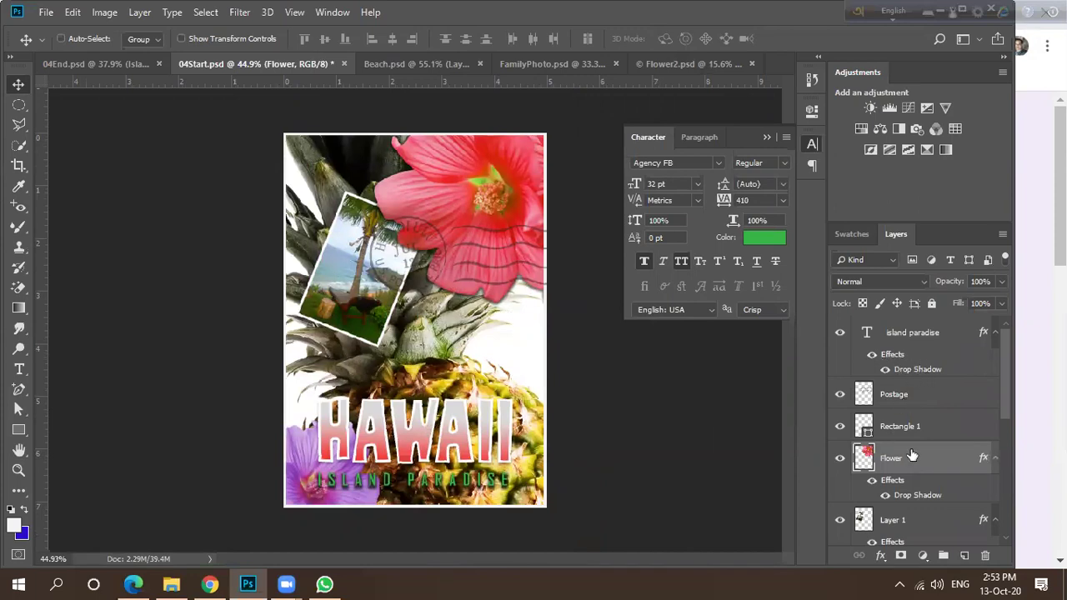
scroll(925, 438, "down", 3)
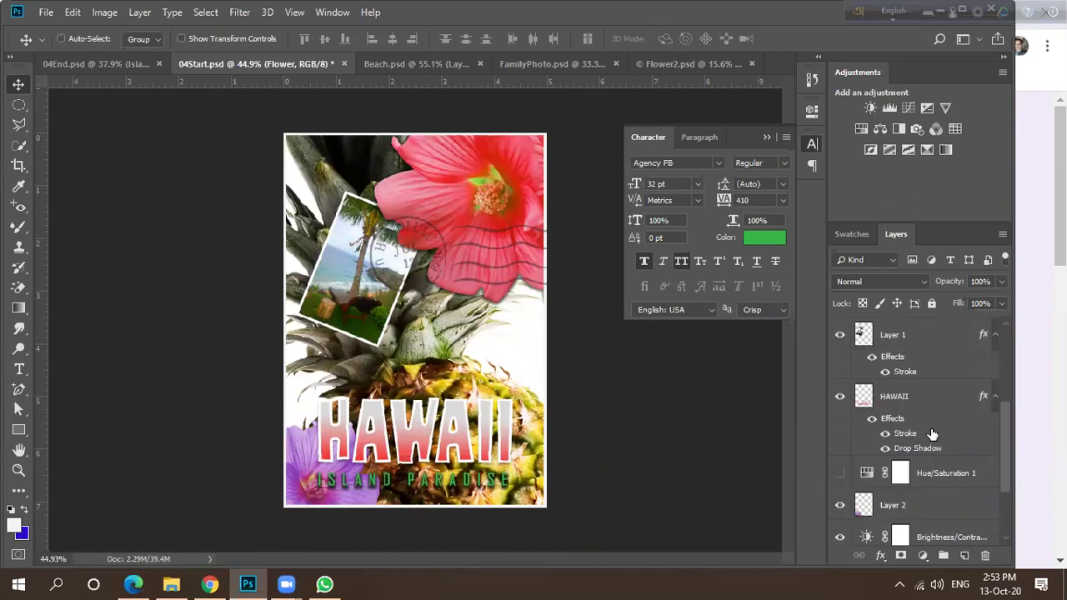
left_click(931, 483)
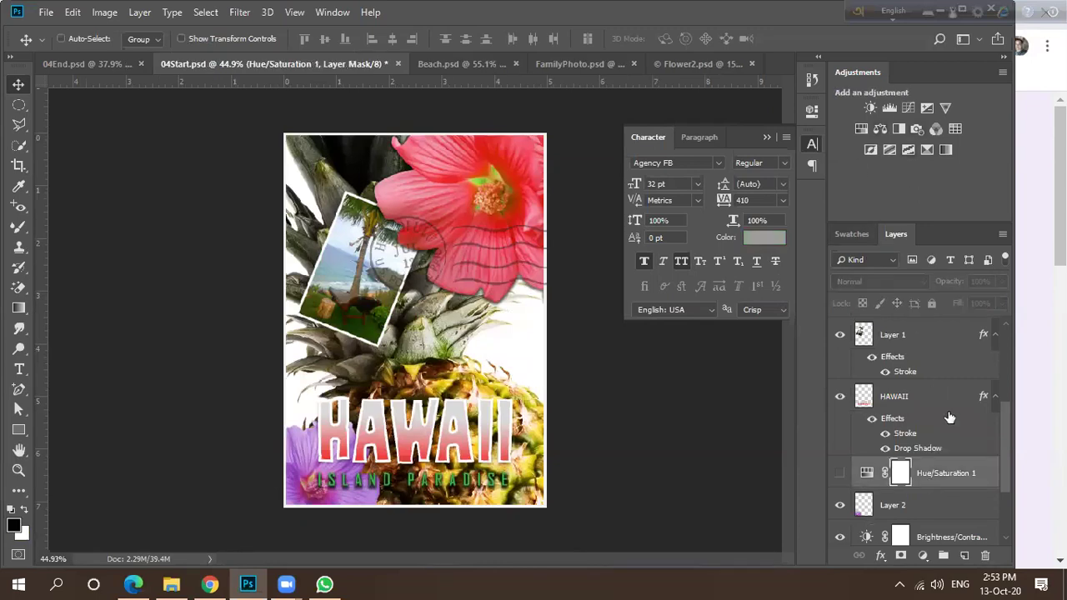
scroll(942, 417, "down", 3)
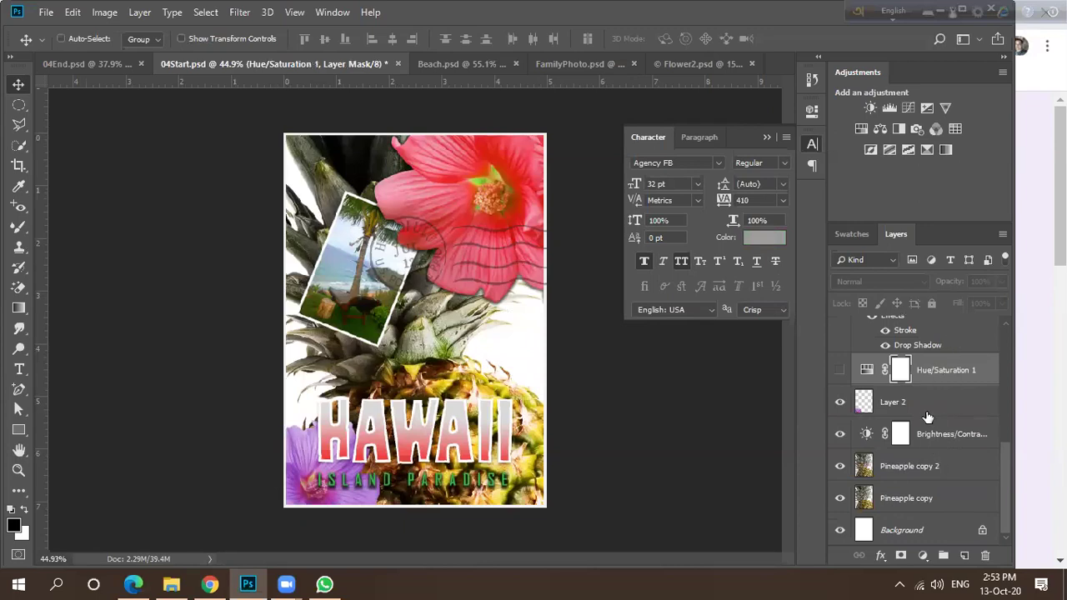
left_click(931, 408)
left_click(931, 425)
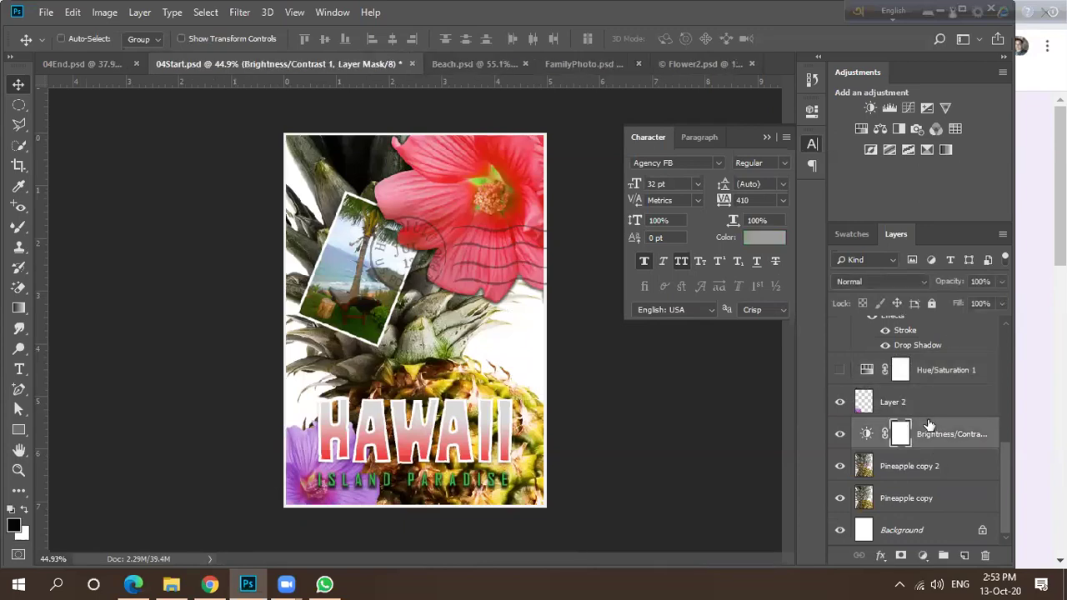
scroll(900, 505, "up", 5)
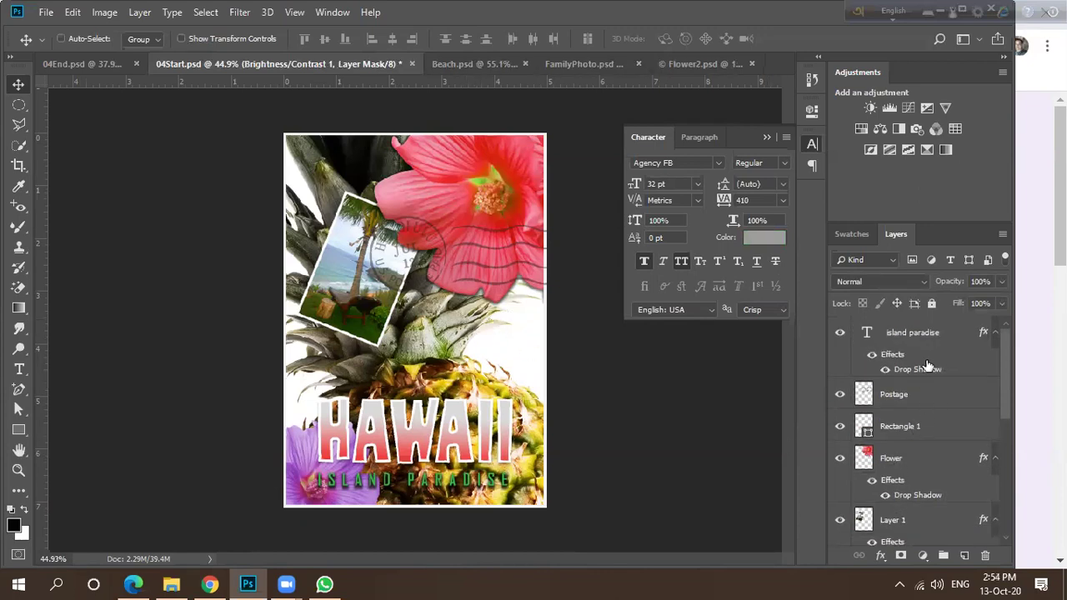
scroll(929, 418, "down", 5)
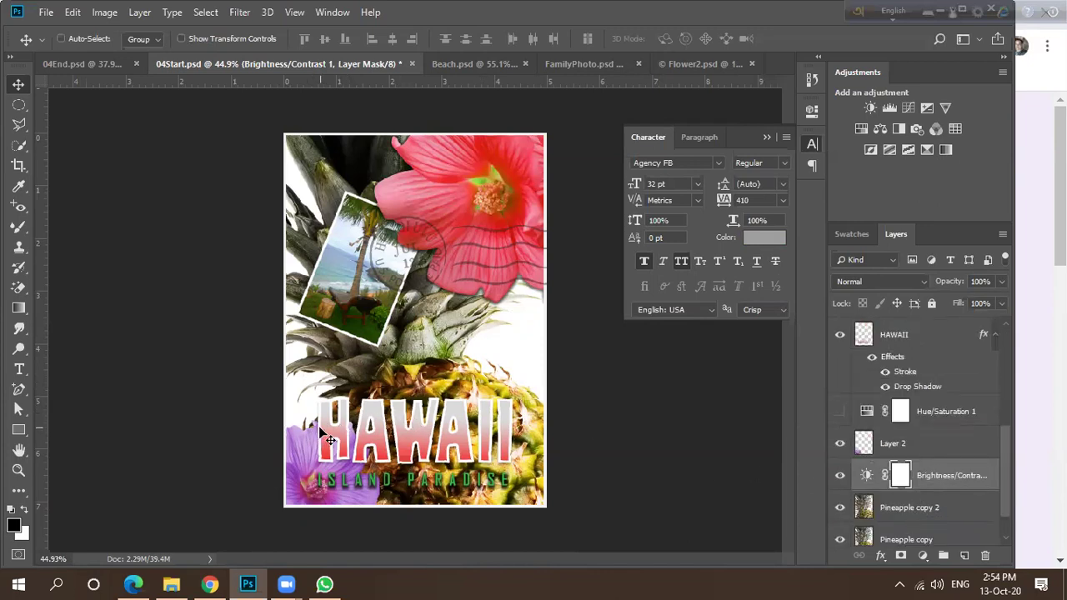
Set the Pineapple copy 2 layer's blend mode to Overlay.
left_click(907, 509)
left_click(870, 281)
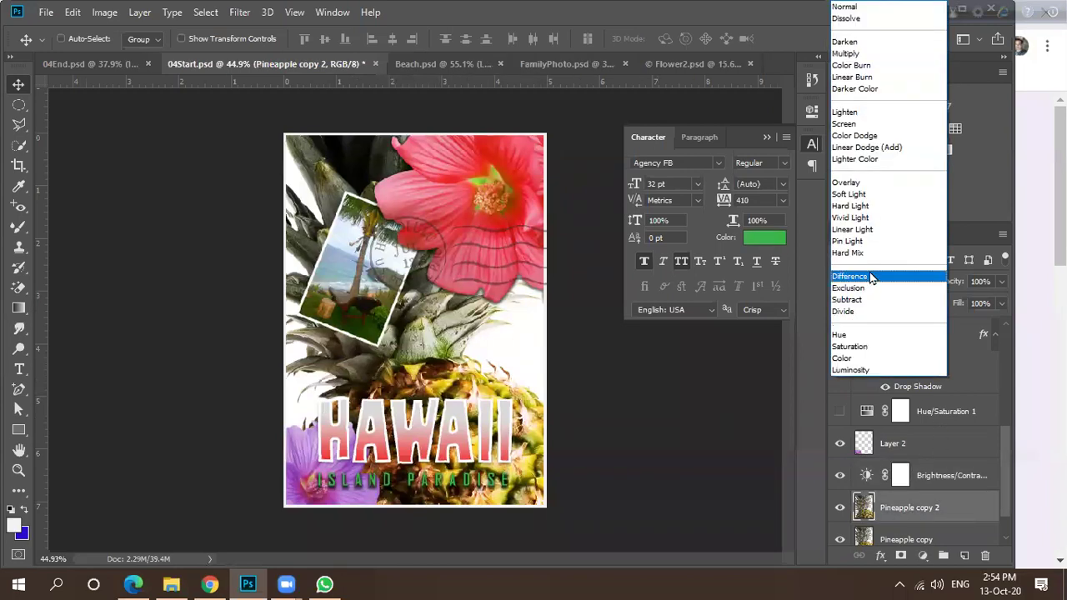
left_click(855, 183)
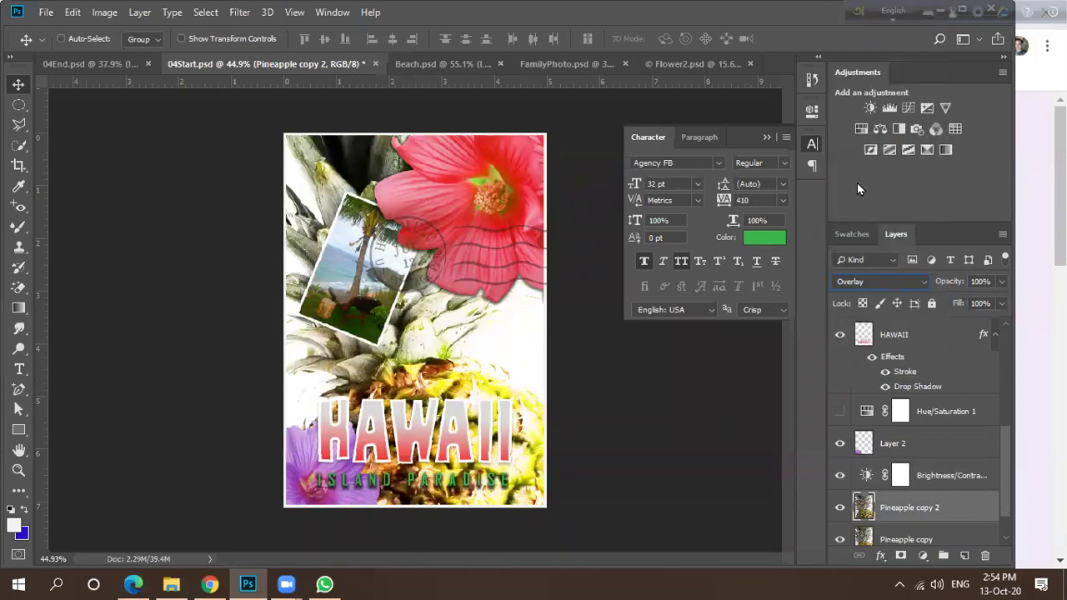
Show the Hue/Saturation 1 adjustment layer and hide the Brightness/Contrast 1 layer, checking the pineapple's look up close.
left_click(838, 411)
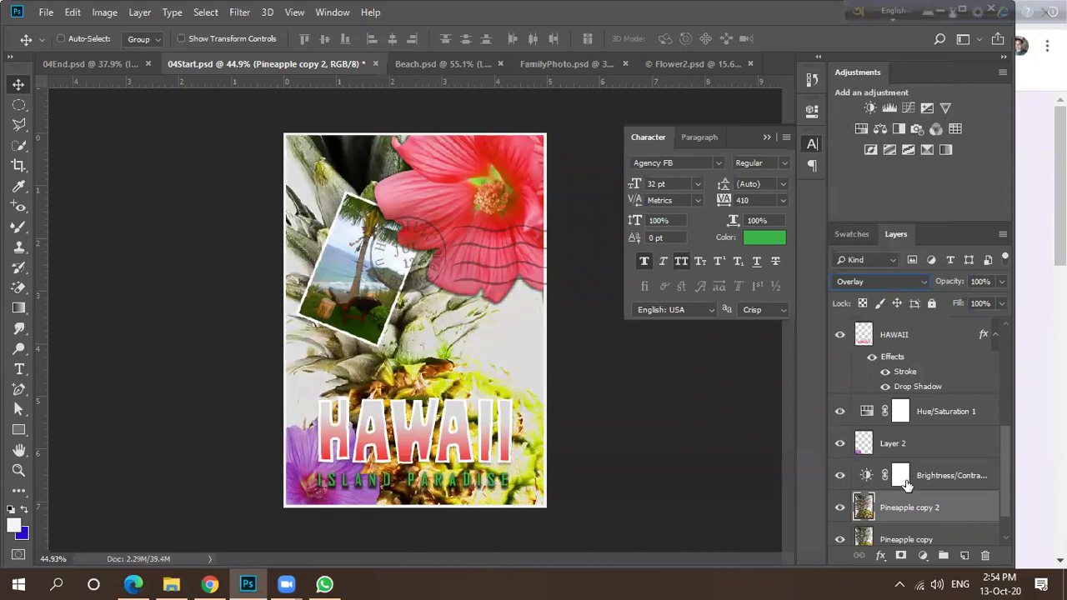
left_click(839, 476)
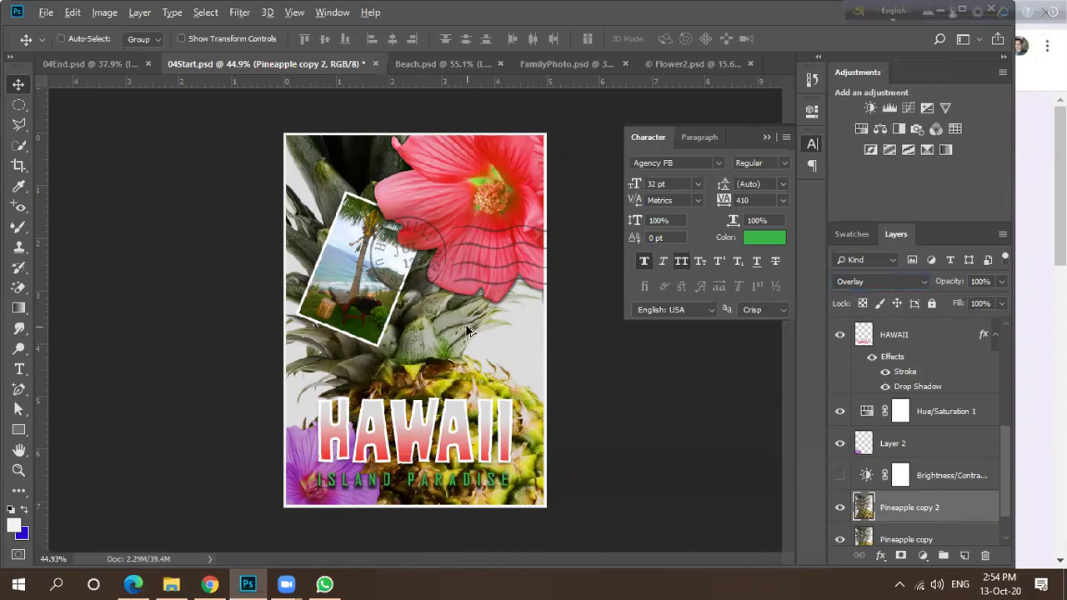
scroll(433, 341, "down", 1)
scroll(433, 340, "up", 2)
scroll(442, 345, "up", 2)
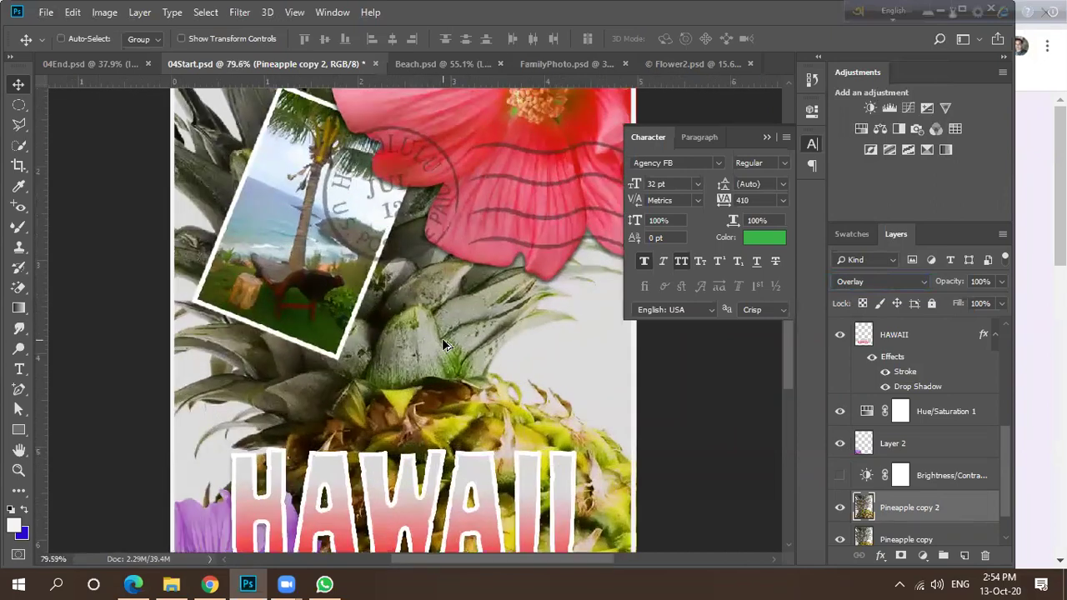
scroll(445, 343, "down", 2)
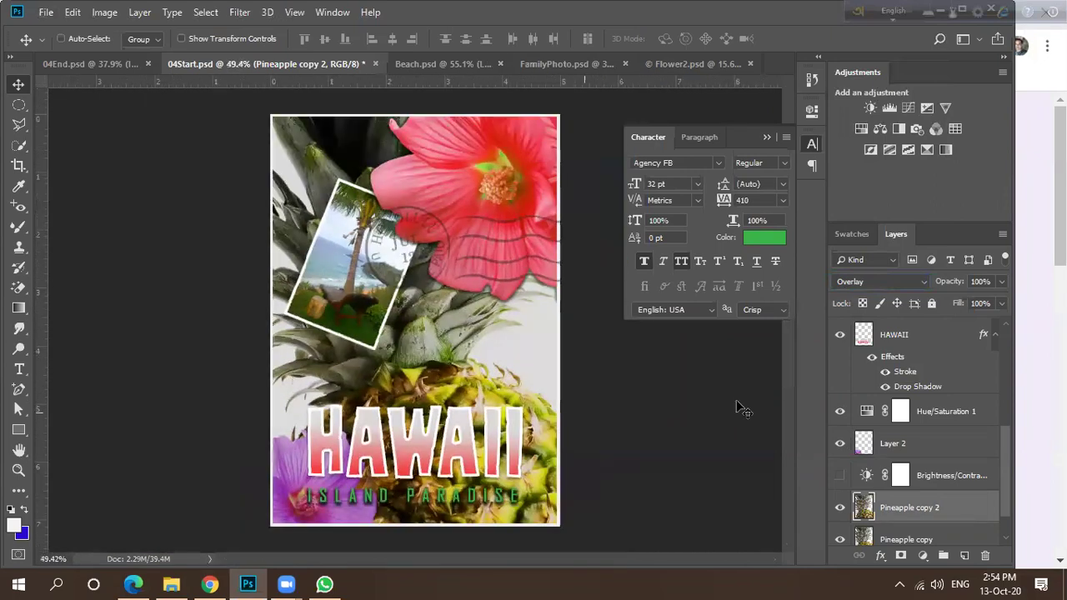
Try the Color Dodge blend mode on the Pineapple copy 2 layer and set it back to Overlay.
left_click(855, 283)
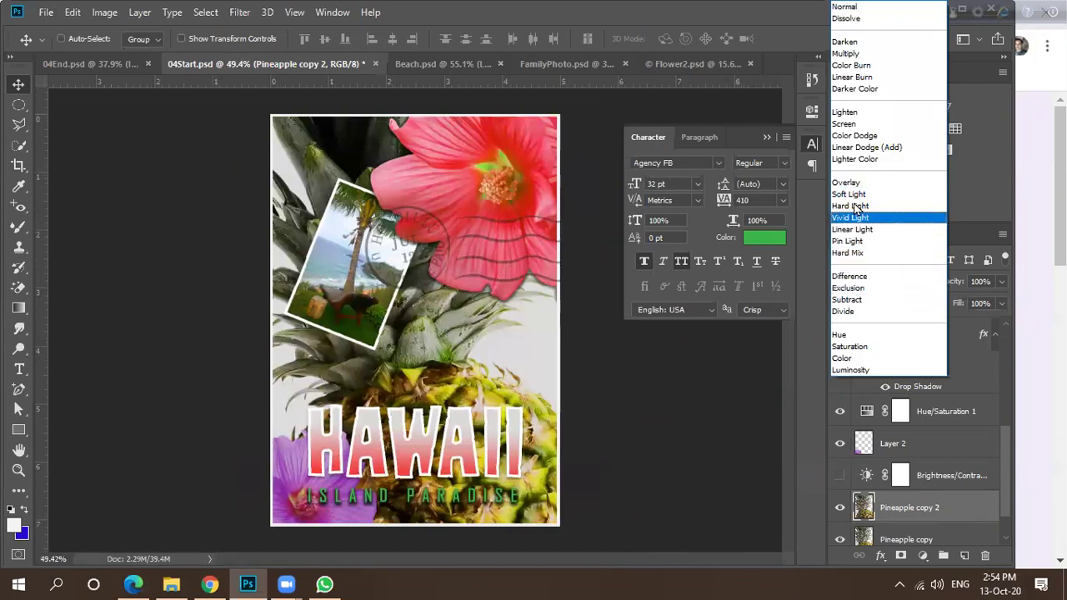
left_click(852, 136)
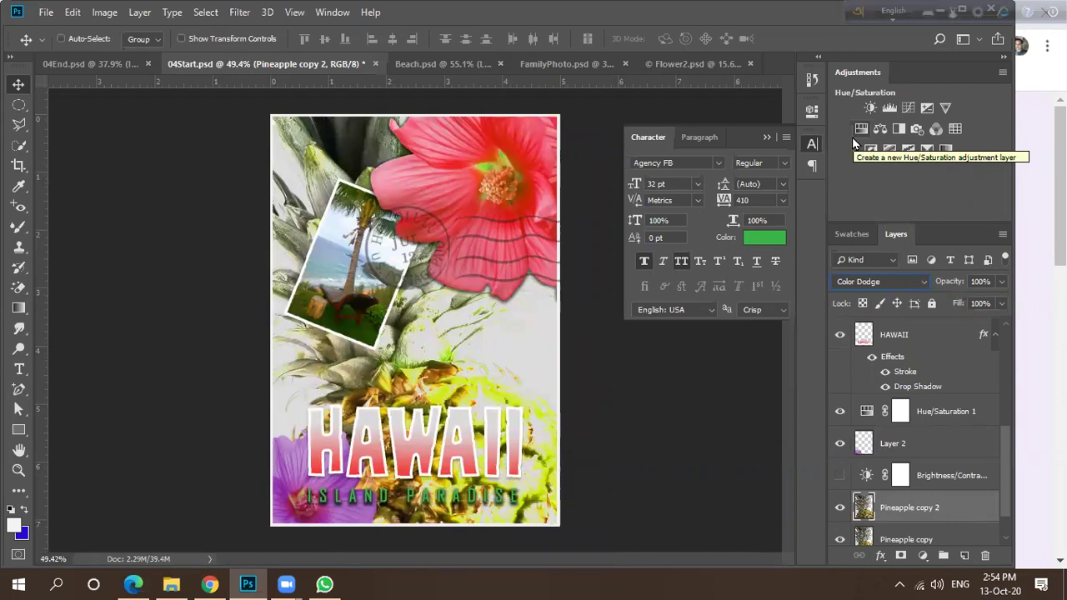
left_click(855, 282)
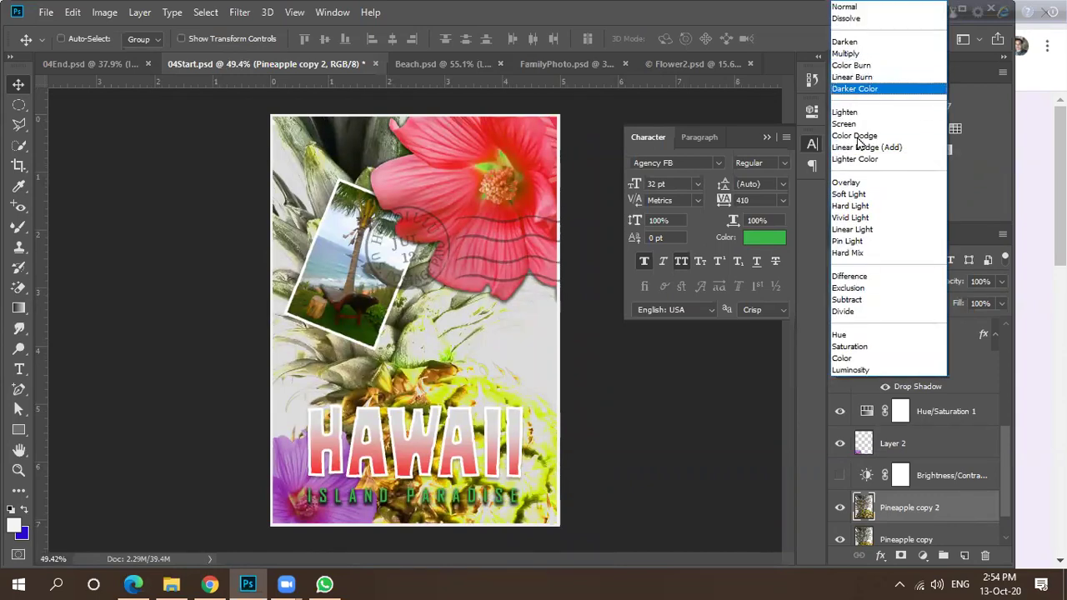
left_click(857, 183)
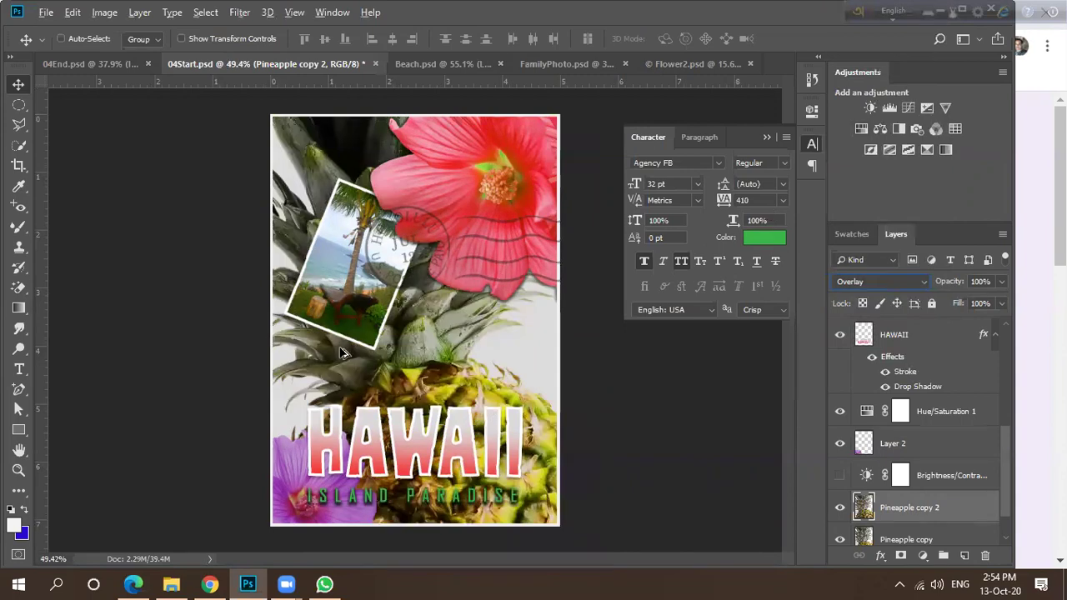
Set the size of the white stroke around the beach photo on Layer 1 to 3 px.
scroll(455, 333, "down", 2)
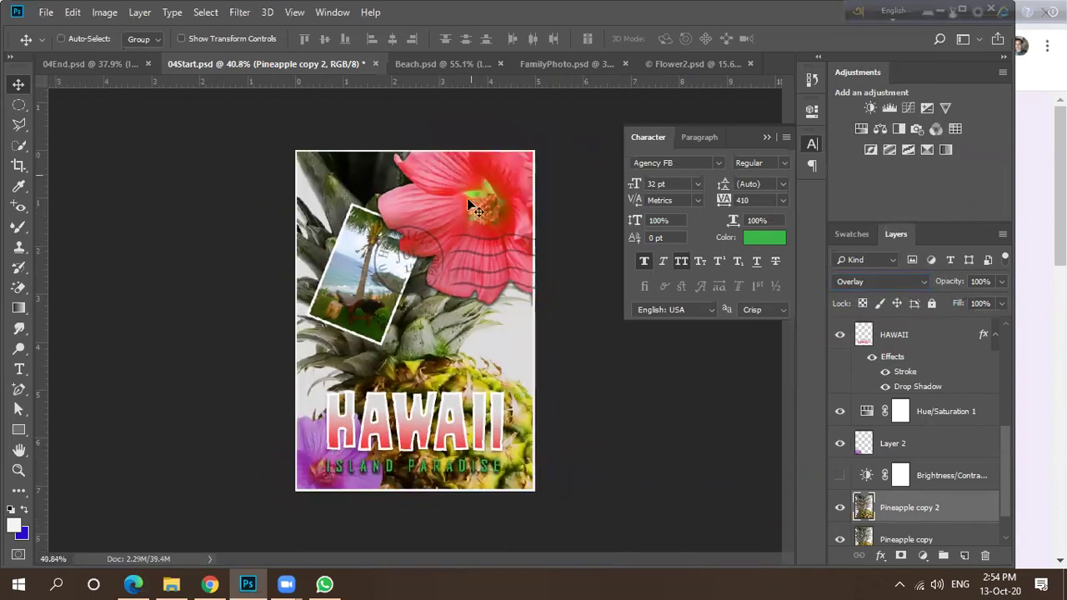
scroll(379, 260, "up", 4)
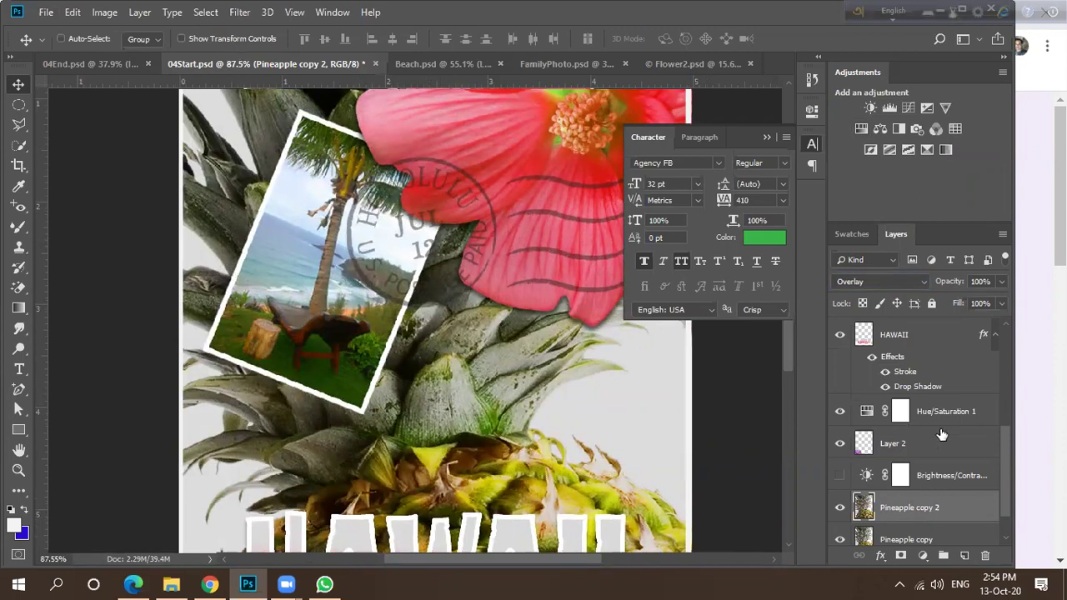
scroll(941, 434, "up", 5)
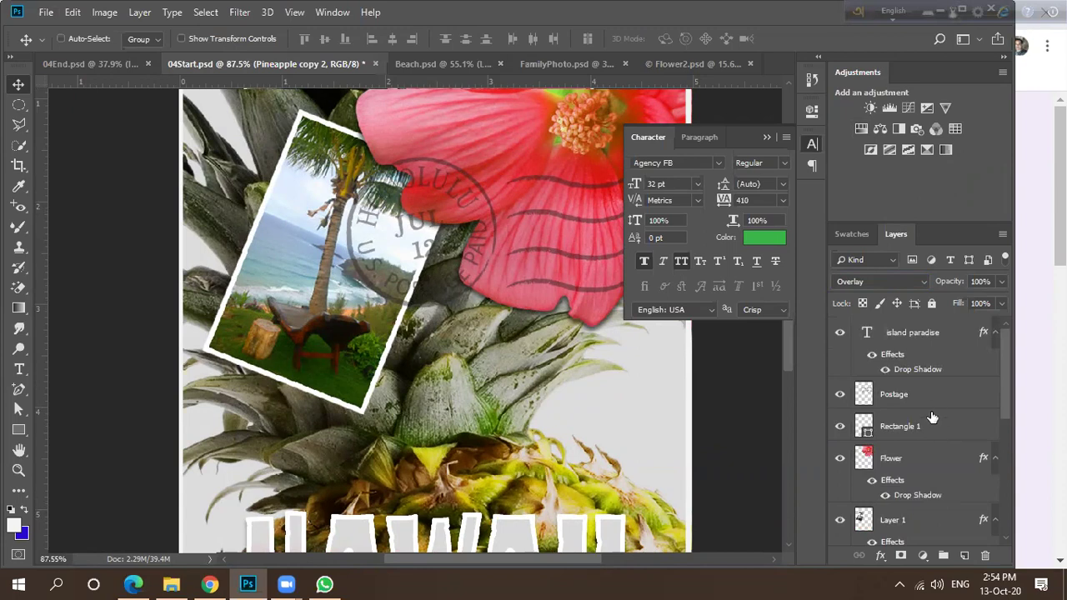
scroll(937, 442, "down", 1)
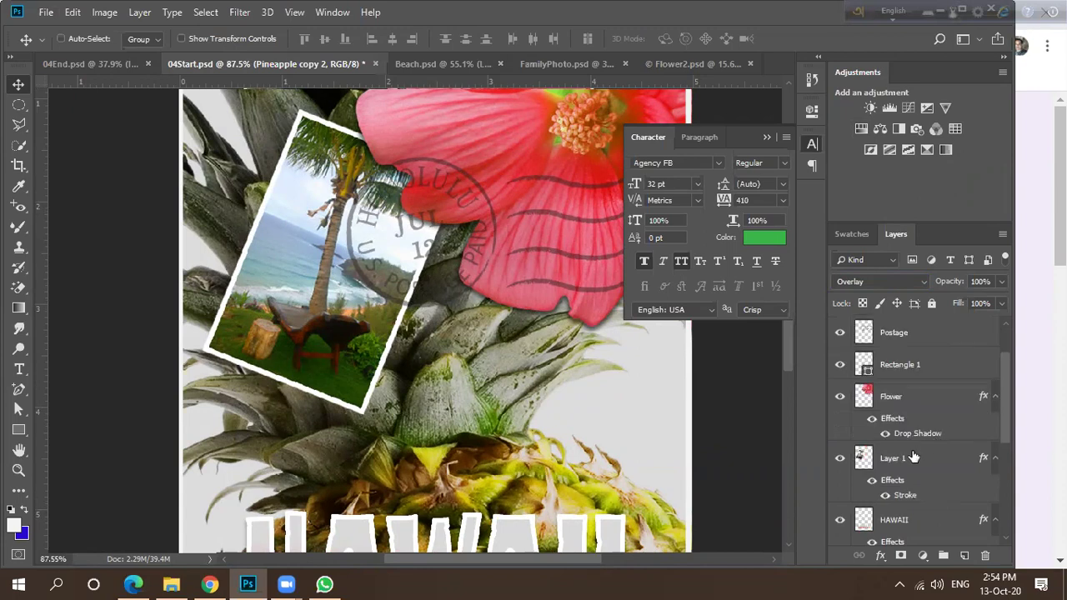
left_click(839, 458)
left_click(840, 459)
left_click(921, 458)
key("space")
double_click(922, 460)
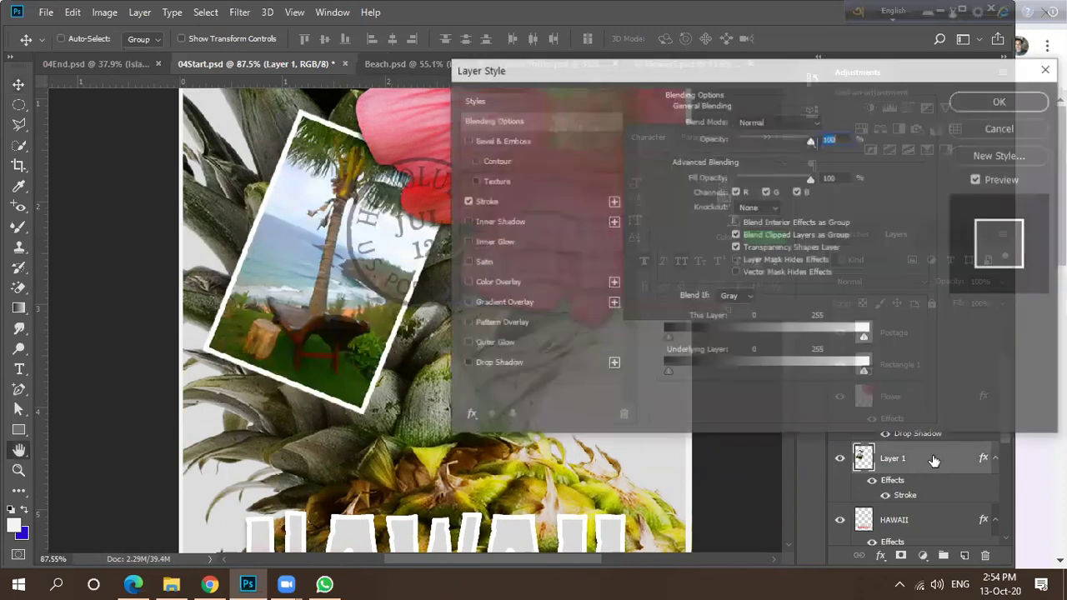
left_click(512, 200)
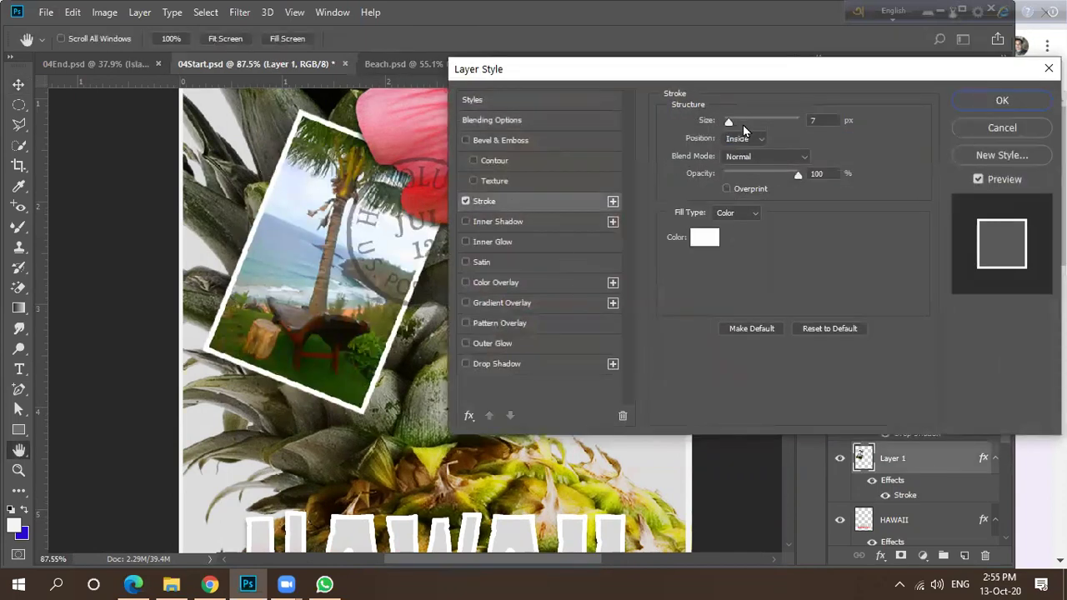
left_click_drag(729, 123, 725, 123)
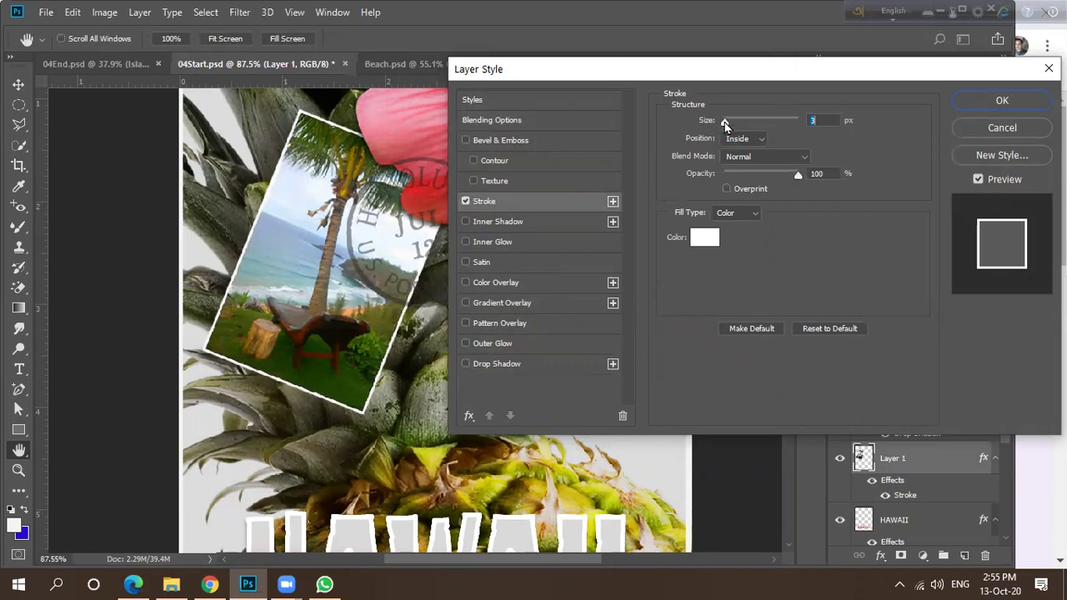
left_click(1004, 101)
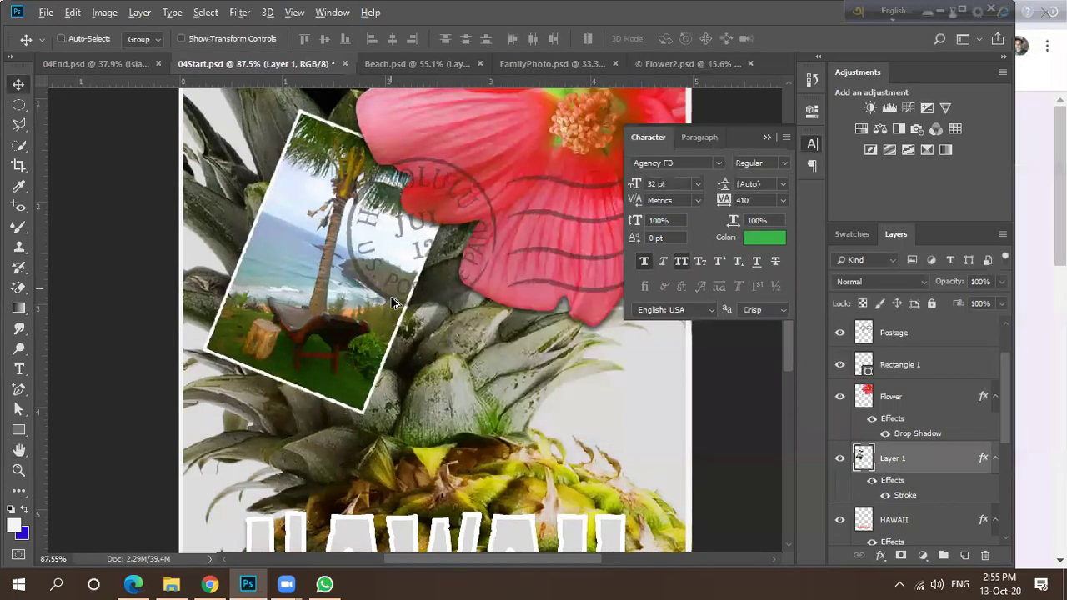
Compare the whole postcard in 04Start.psd with the reference in 04End.psd.
key("ctrl+0")
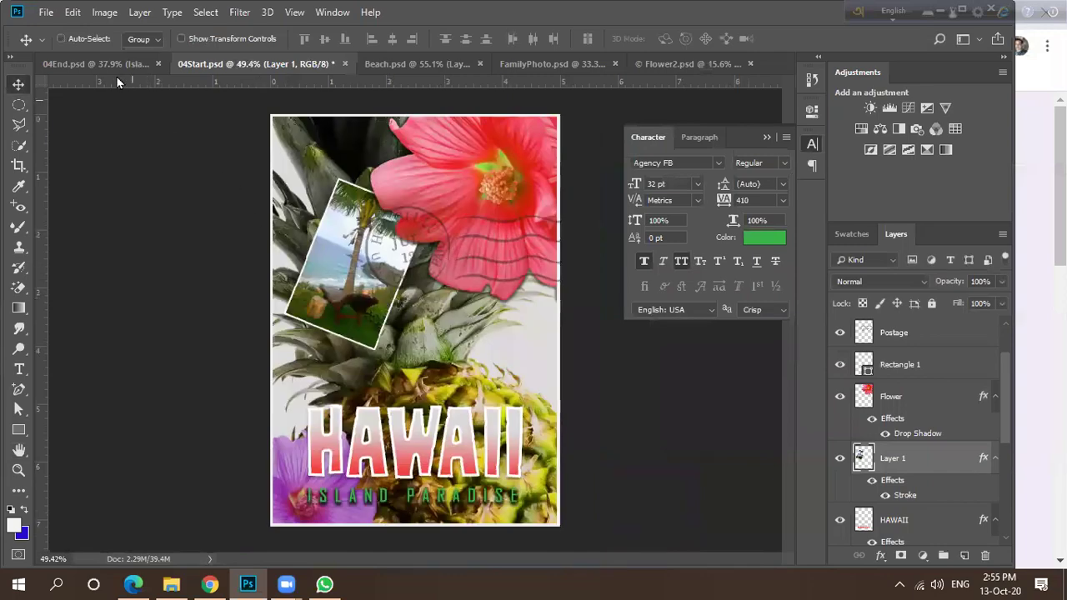
left_click(108, 66)
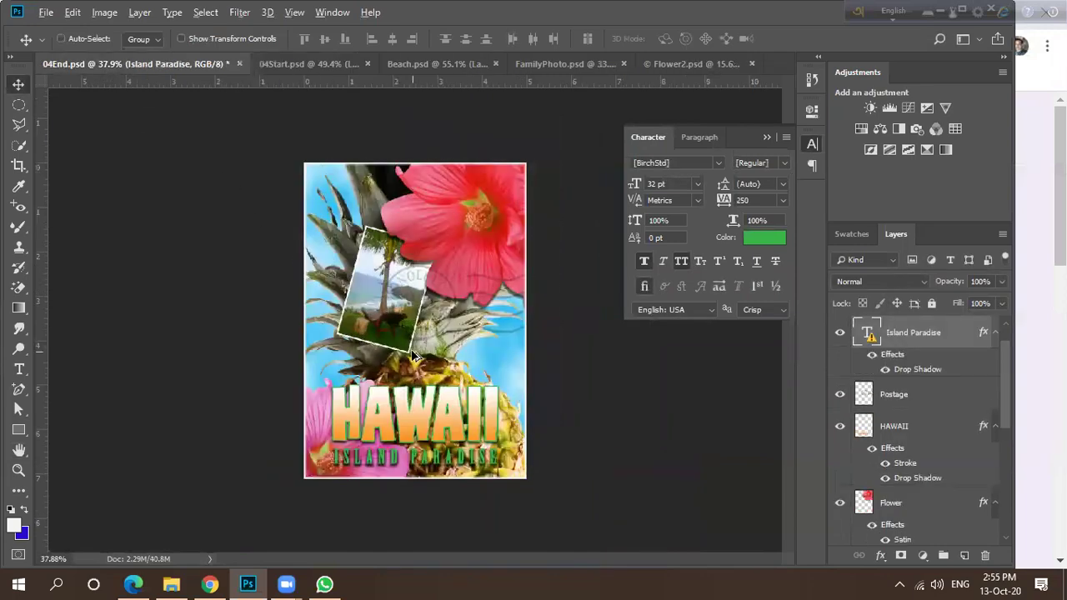
scroll(433, 342, "up", 2)
scroll(385, 323, "down", 1)
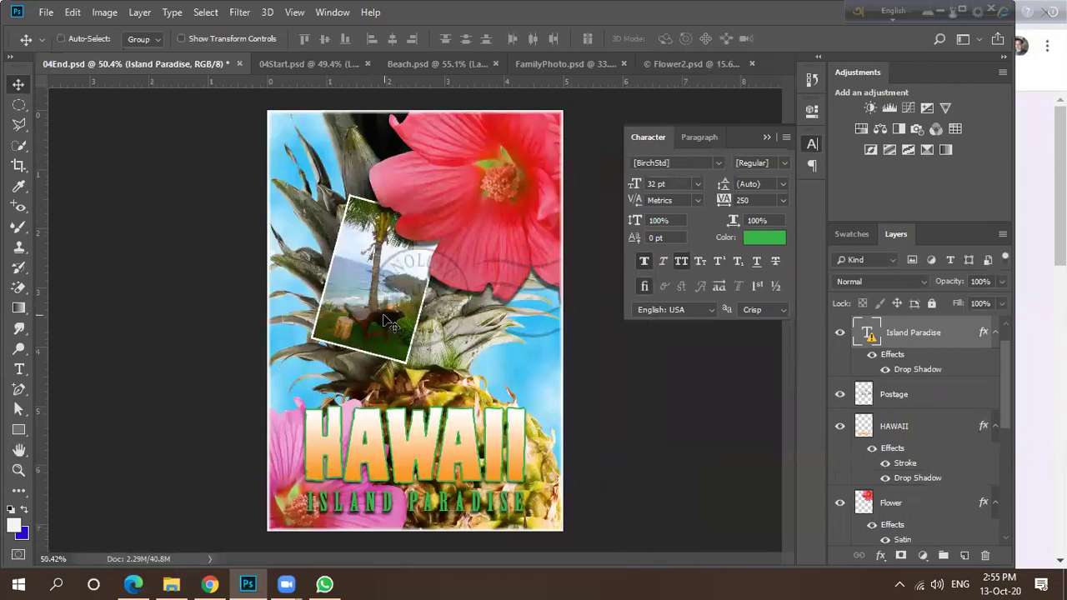
left_click(301, 66)
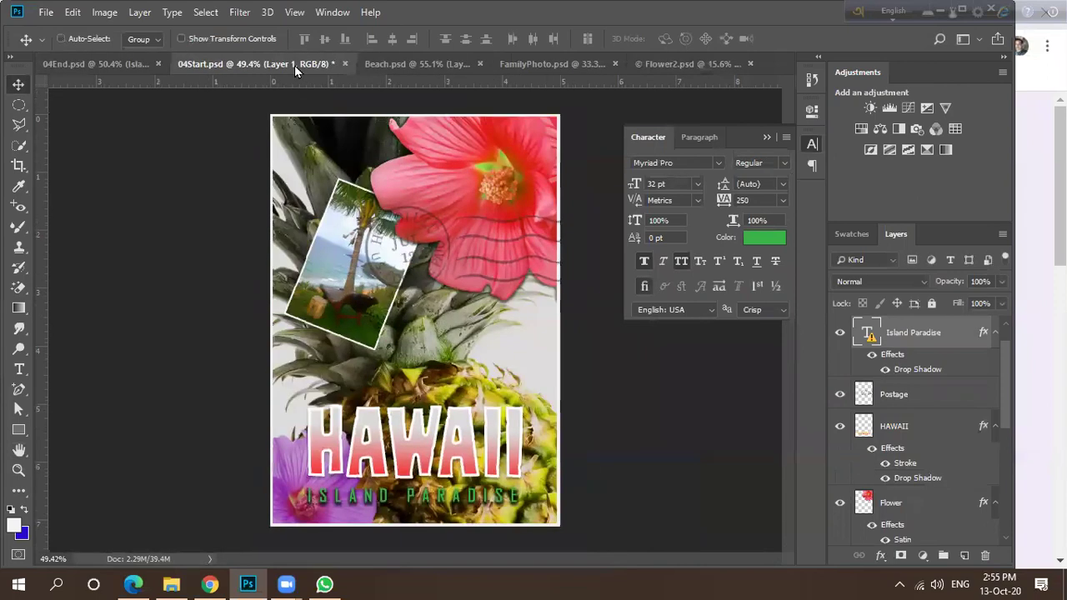
Change the HAWAII layer's stroke color to dark green 1a7b1f and its size to 5 px.
scroll(926, 458, "down", 5)
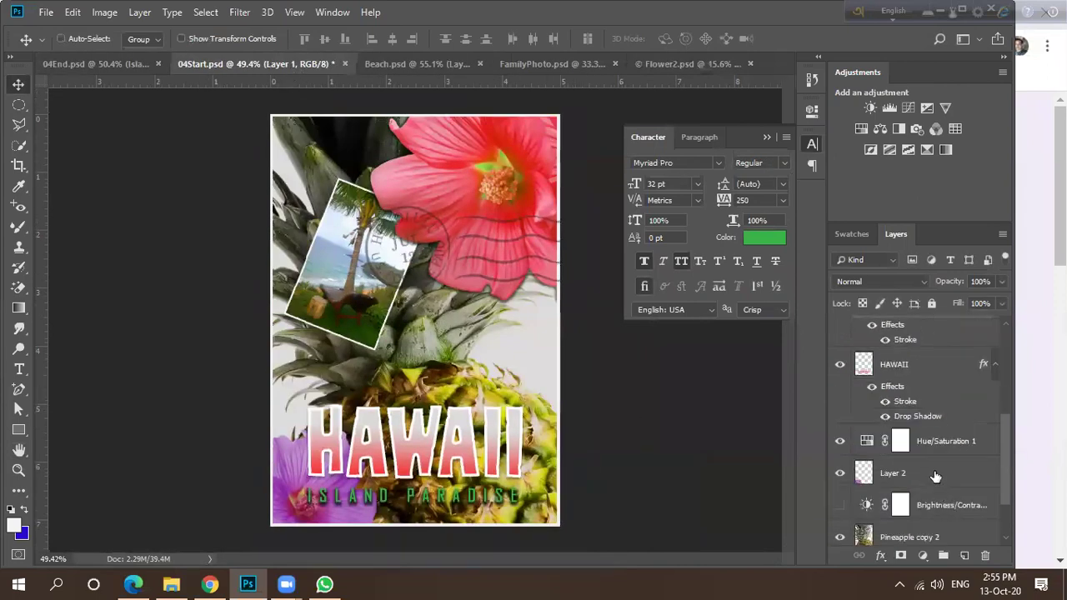
double_click(927, 367)
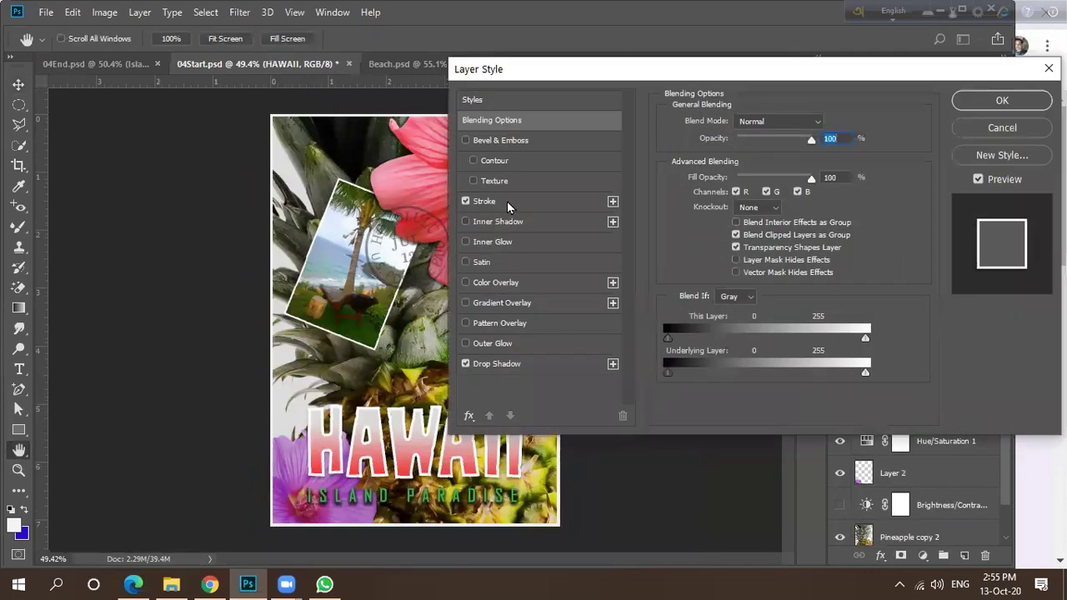
left_click(508, 201)
left_click(704, 237)
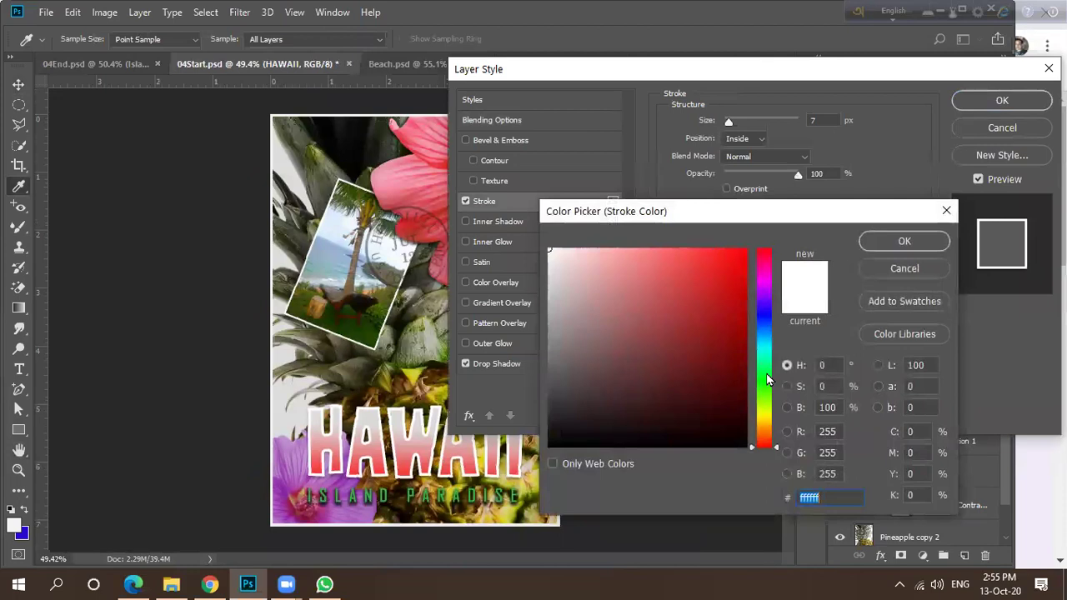
left_click(763, 379)
left_click(751, 311)
mouse_move(751, 310)
left_mouse_down()
mouse_move(707, 335)
mouse_move(705, 351)
left_mouse_up()
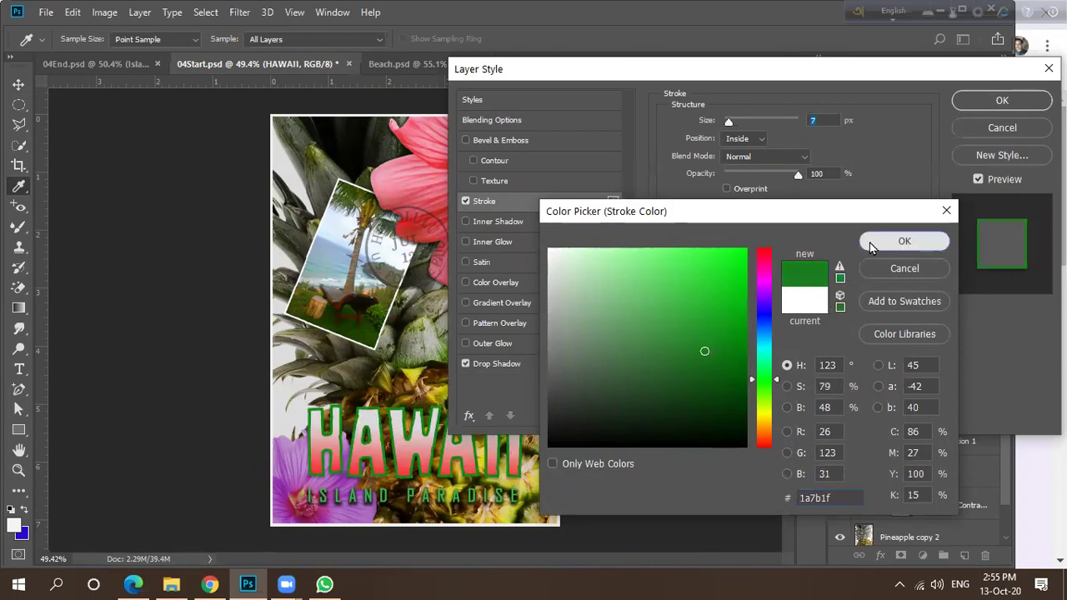
left_click(904, 241)
left_click_drag(728, 123, 726, 122)
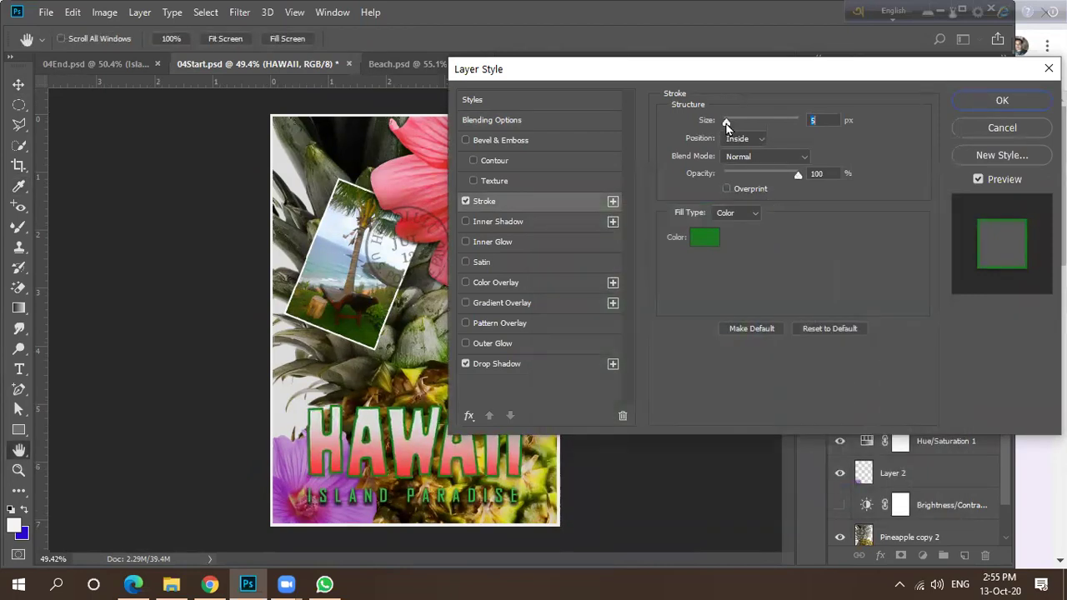
left_click(987, 102)
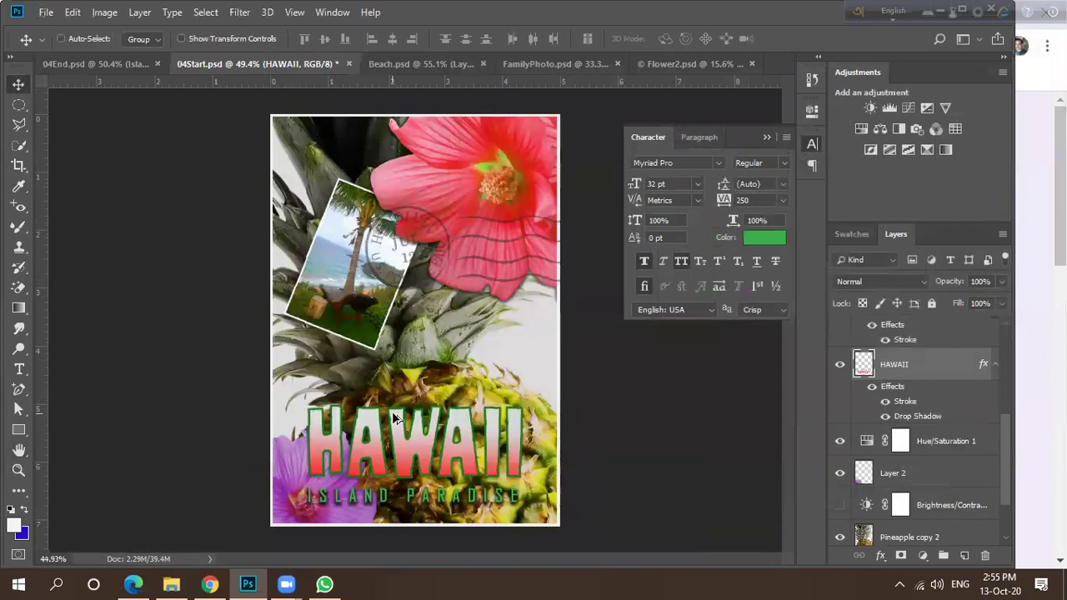
Load the outline of the lettering on the HAWAII layer as a selection.
scroll(408, 413, "down", 2)
scroll(408, 413, "down", 1)
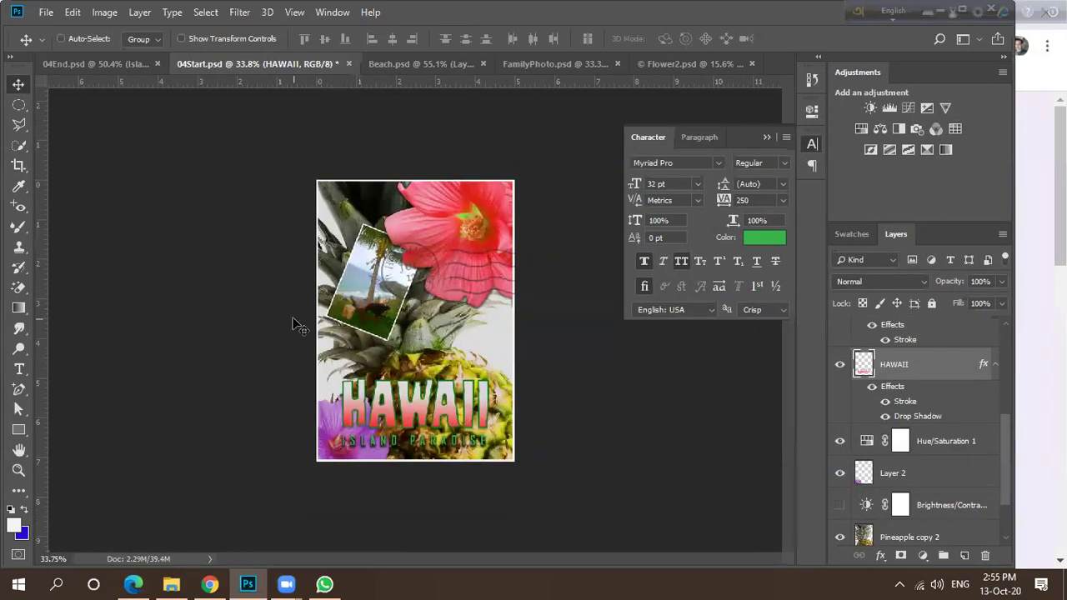
scroll(431, 428, "up", 3)
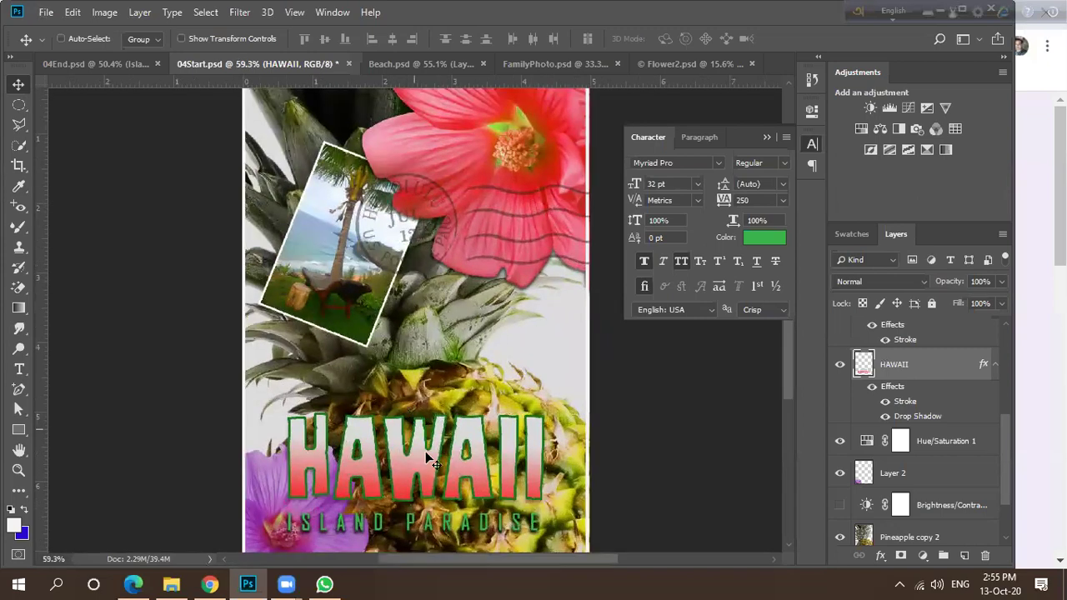
left_click(863, 364, "ctrl")
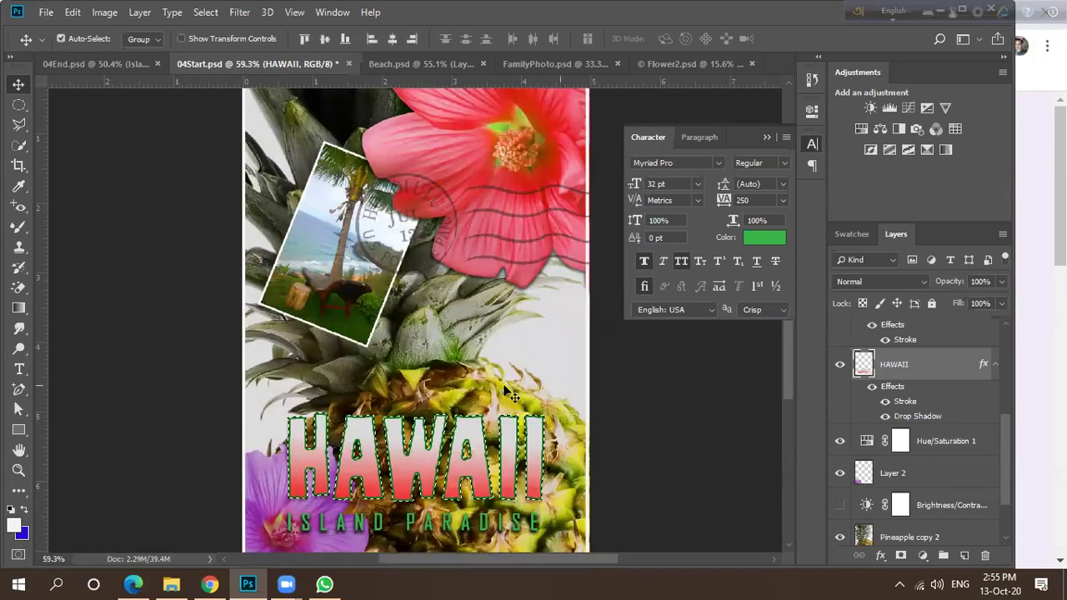
Open the color of the light gray end stop in the Gradient tool's custom red-to-gray gradient for editing.
left_click(18, 308)
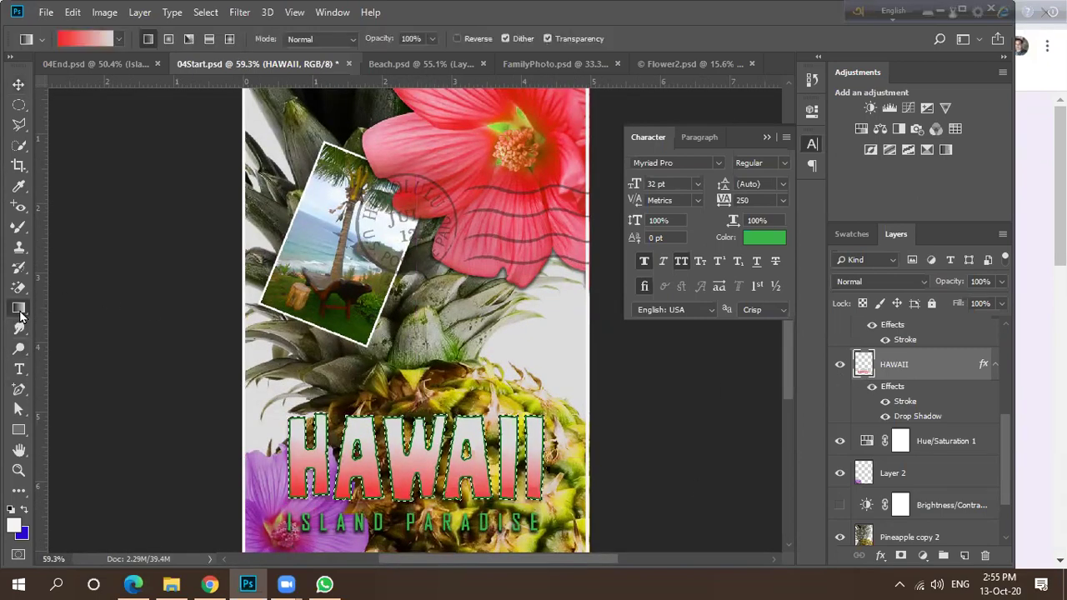
left_click(85, 38)
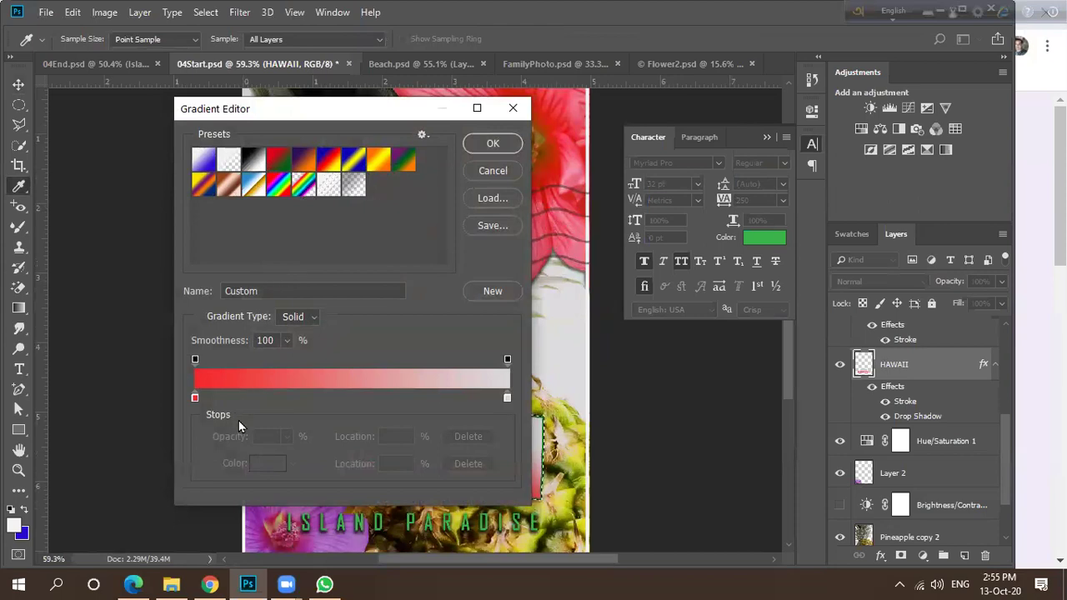
double_click(507, 398)
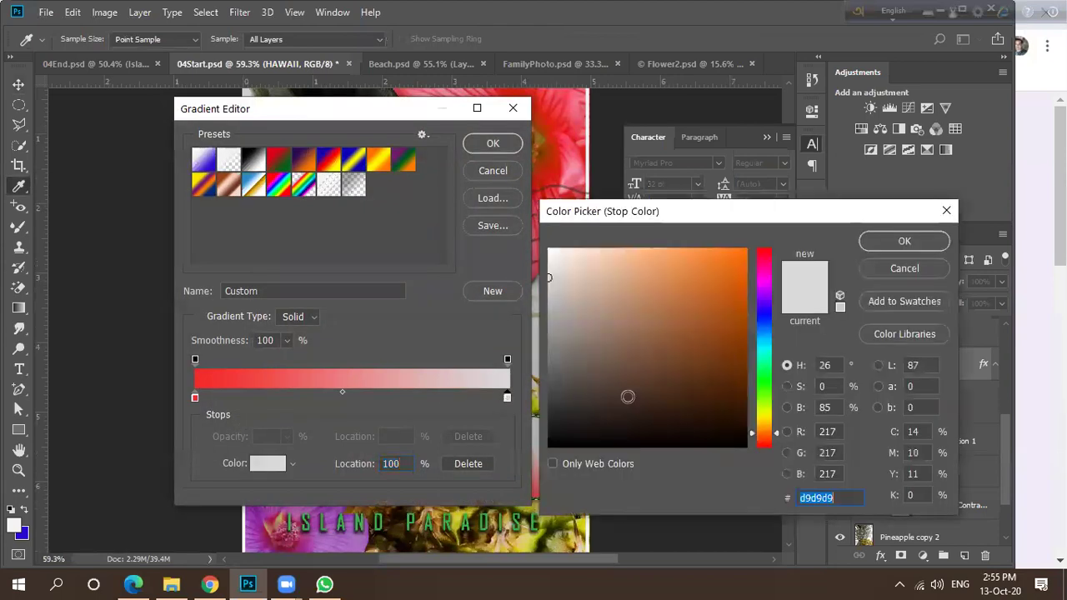
Set the gradient's end stop to magenta #d005d7 and accept the custom red-to-magenta gradient.
left_click_drag(764, 372, 767, 281)
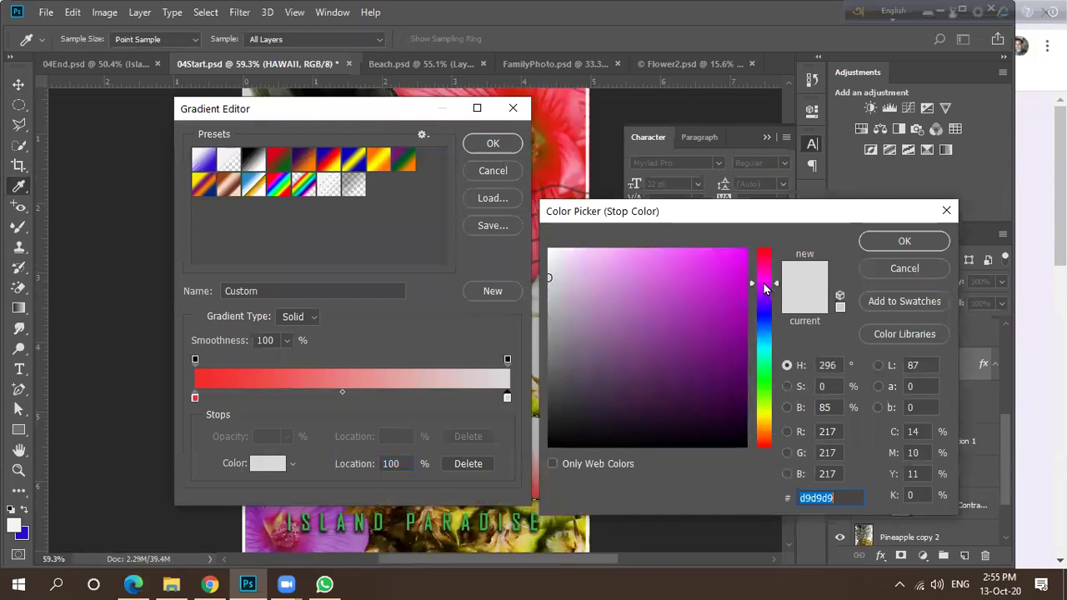
left_click(738, 283)
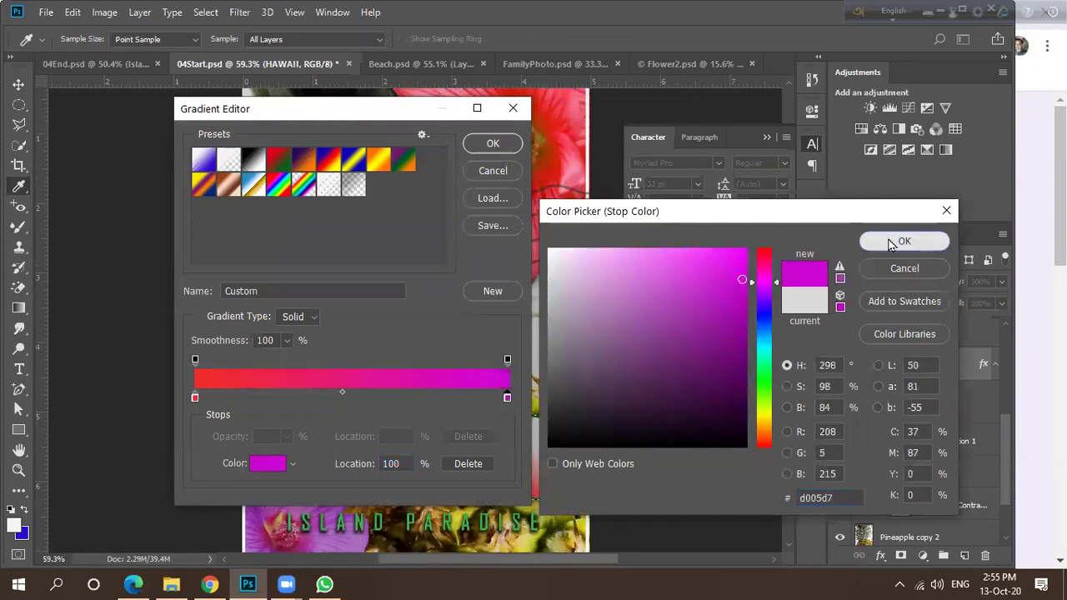
left_click(900, 240)
key("Return")
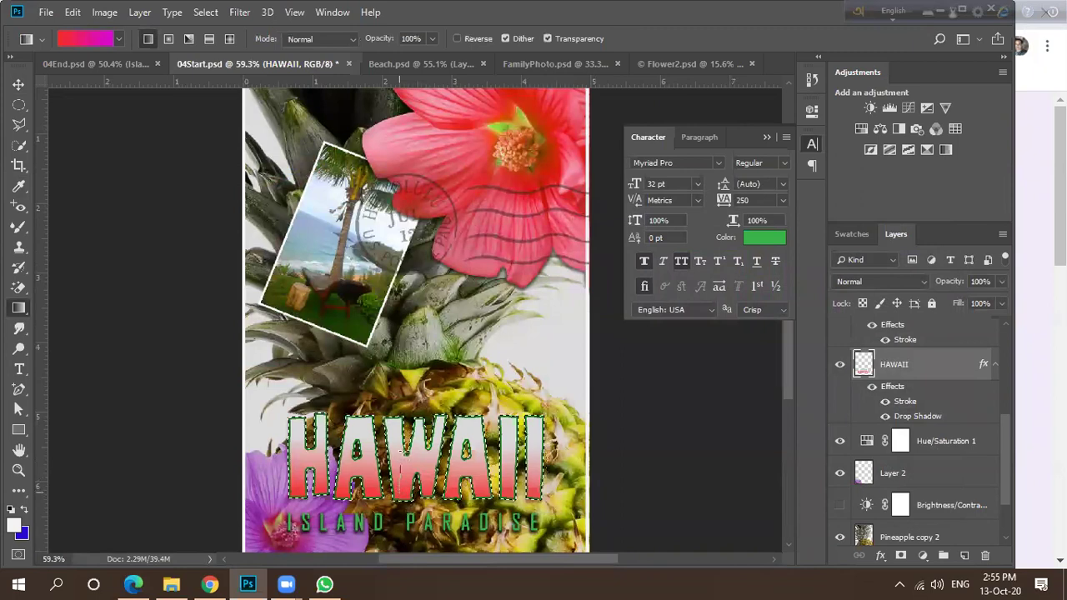
Fill the selected HAWAII letters with the linear gradient, red at the top fading to magenta at the bottom, and deselect them.
left_click_drag(409, 399, 402, 476)
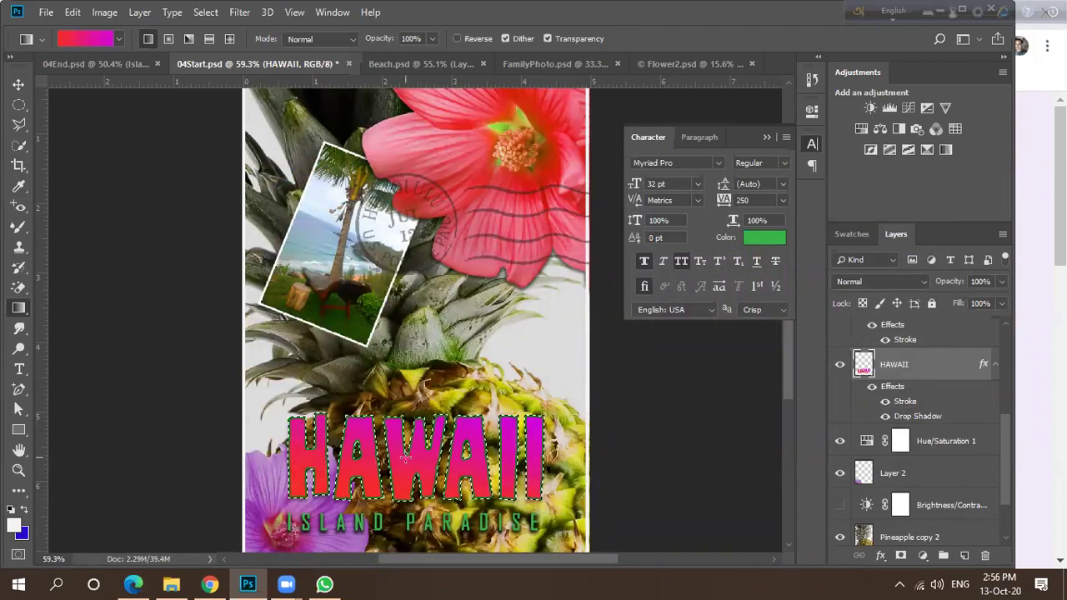
left_click_drag(404, 415, 399, 479)
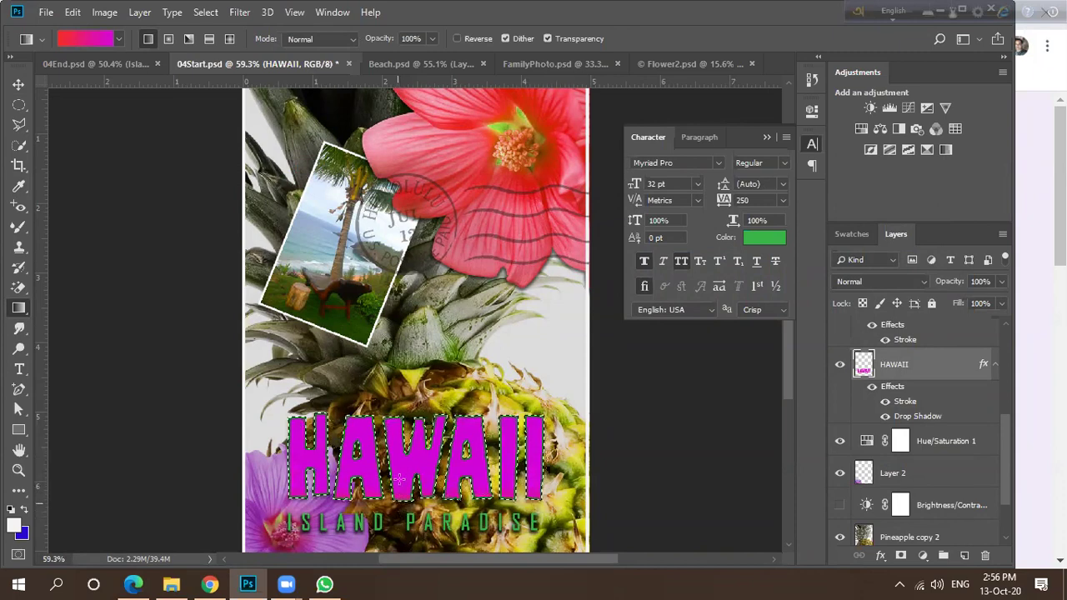
left_click_drag(405, 499, 425, 375)
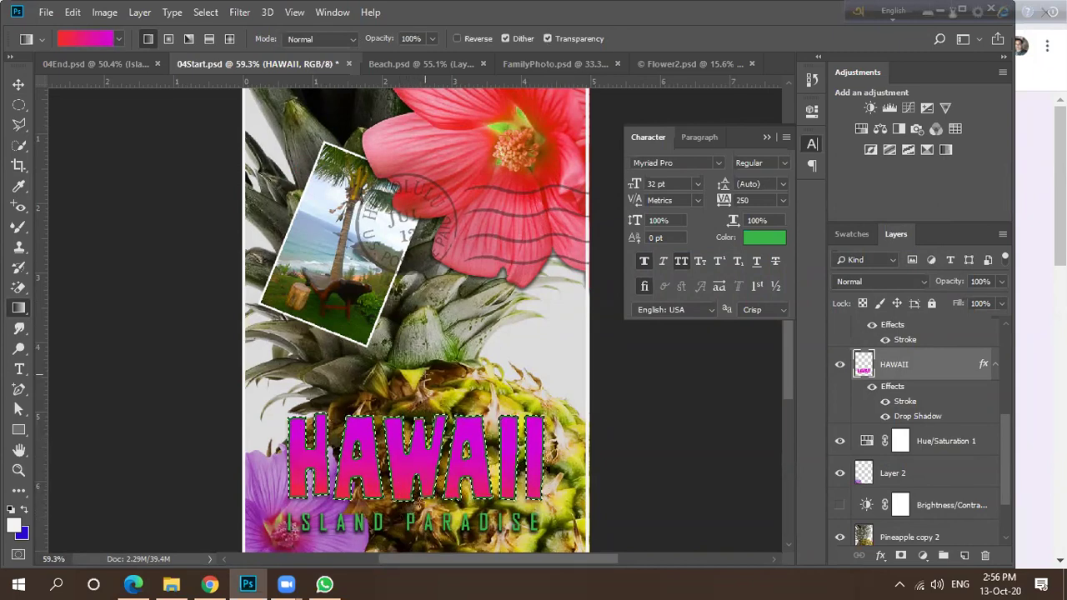
left_click_drag(417, 442, 431, 392)
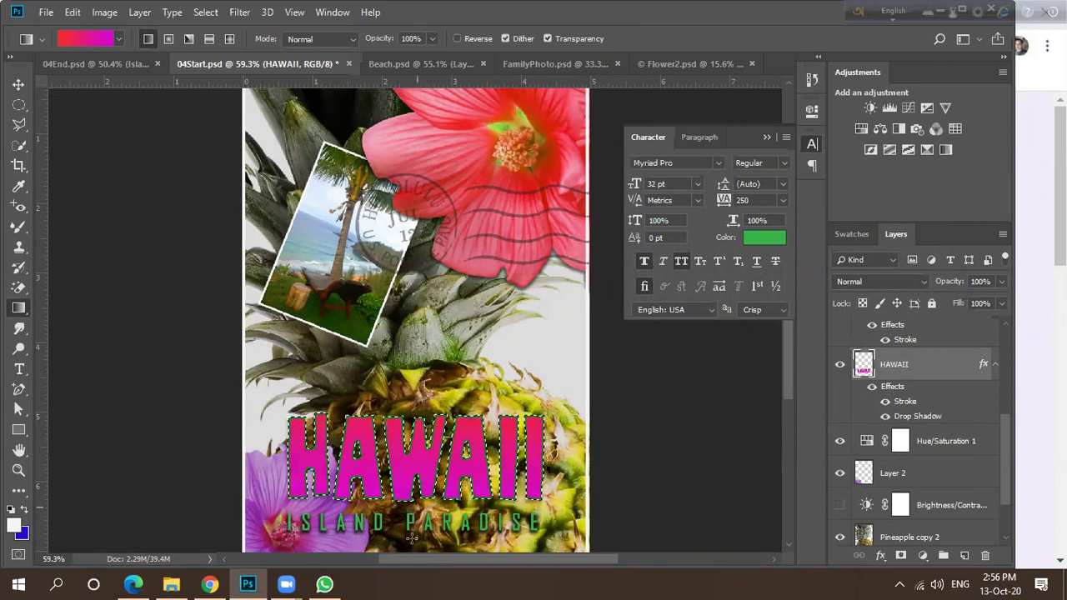
scroll(416, 467, "down", 1)
left_click_drag(417, 423, 419, 483)
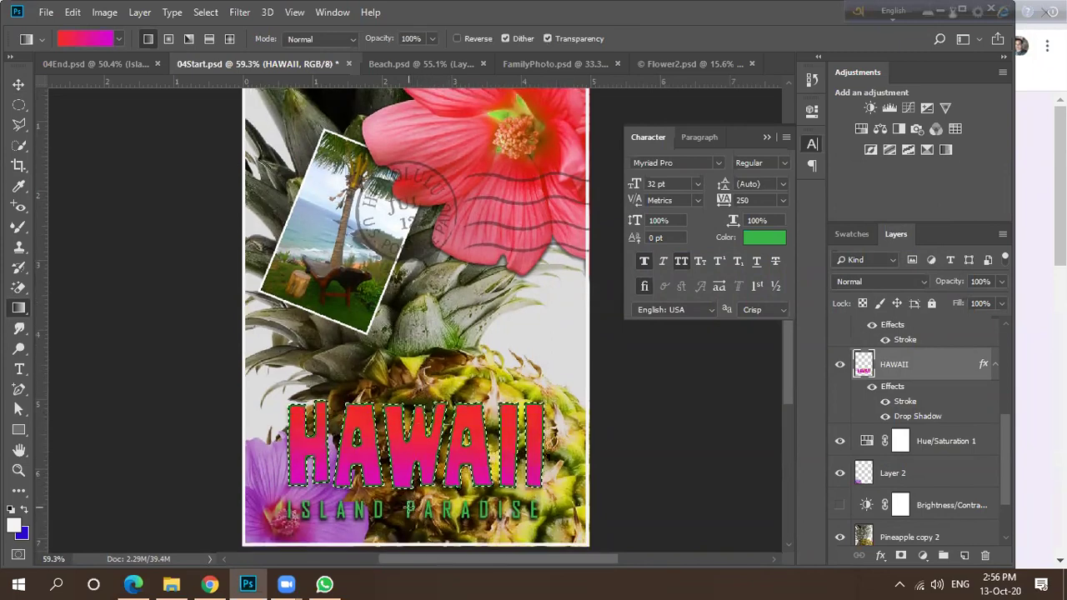
left_click(17, 84)
key("ctrl+d")
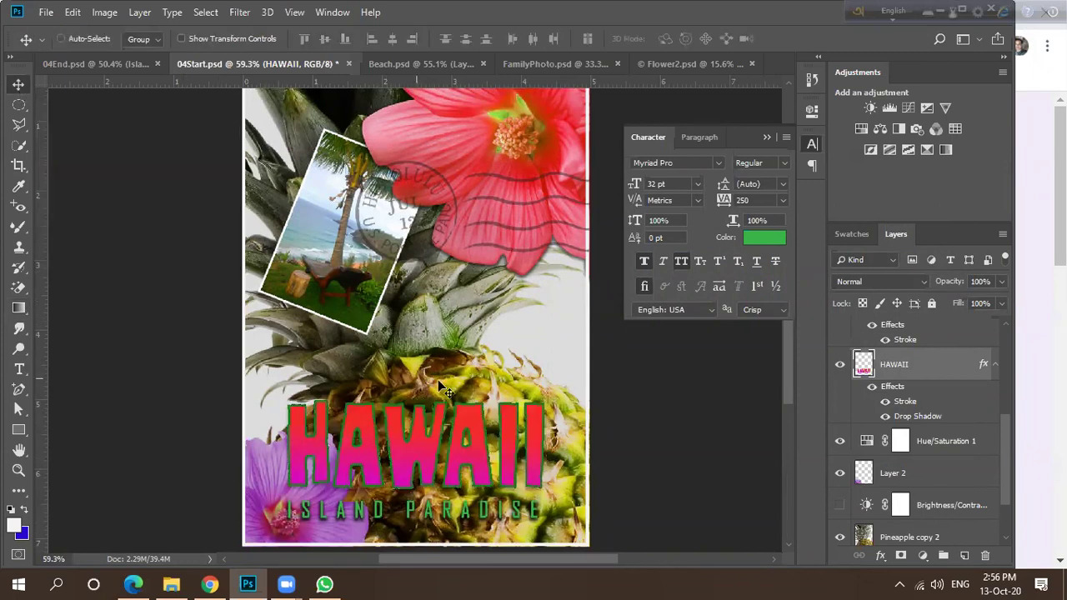
Change the HAWAII layer's stroke color to white (ffffff) in its layer style.
scroll(441, 387, "down", 2)
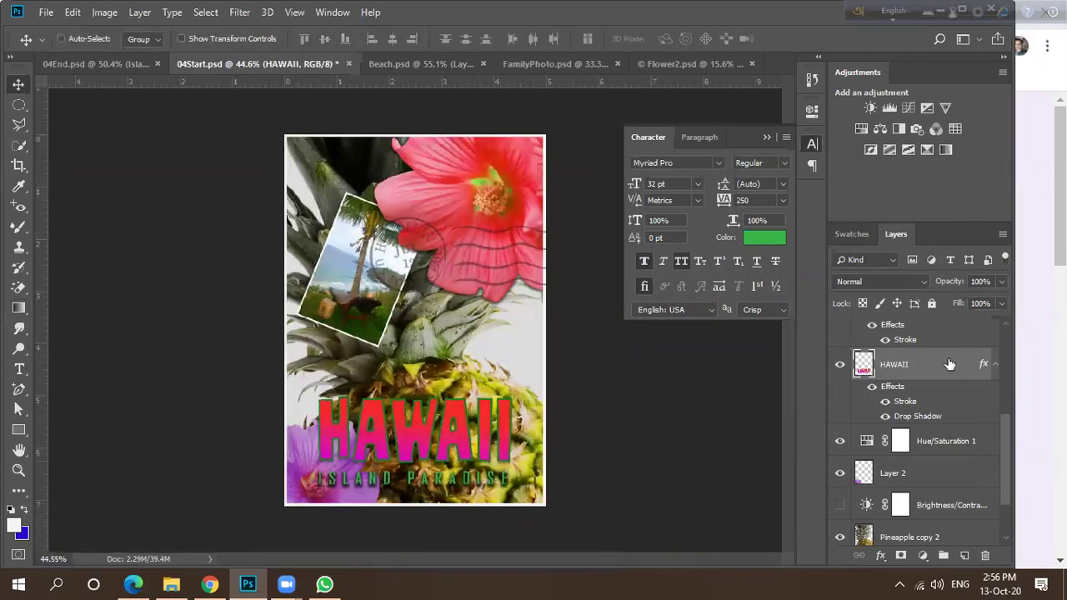
double_click(949, 365)
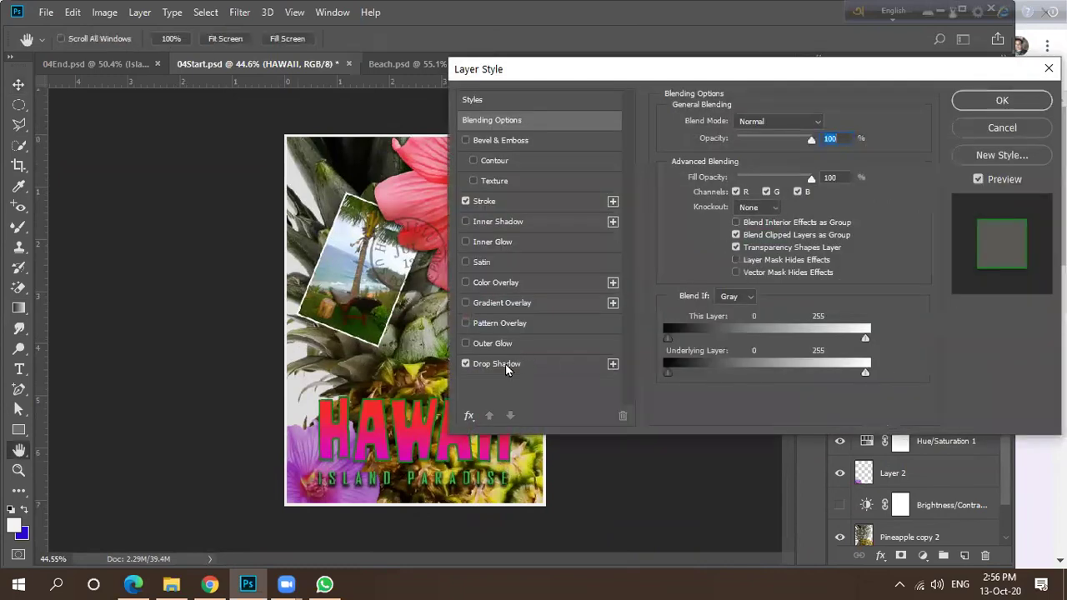
left_click(496, 204)
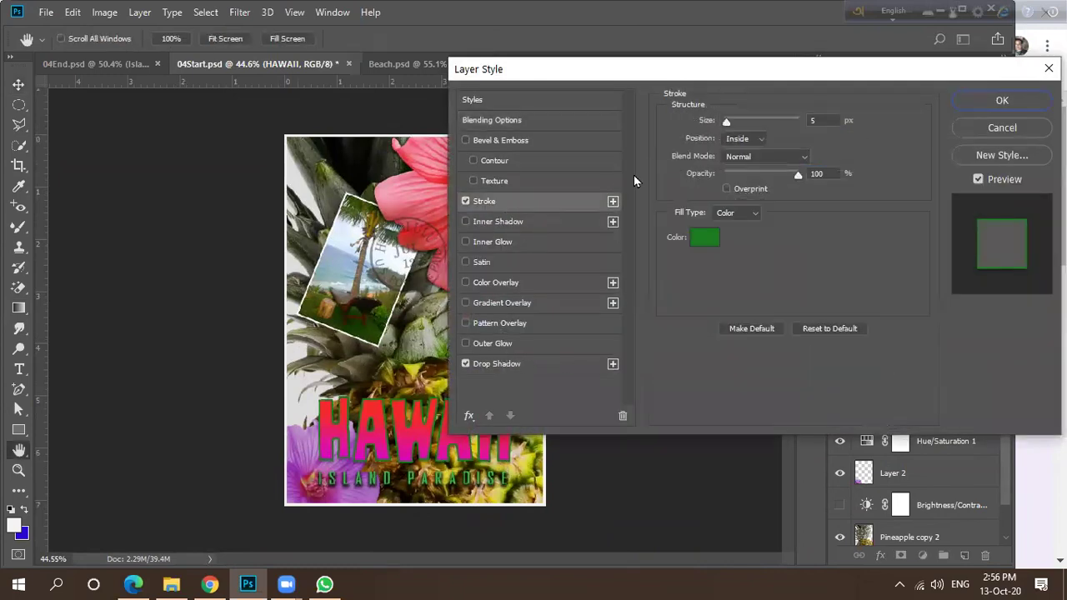
left_click(702, 242)
left_click_drag(583, 275, 526, 237)
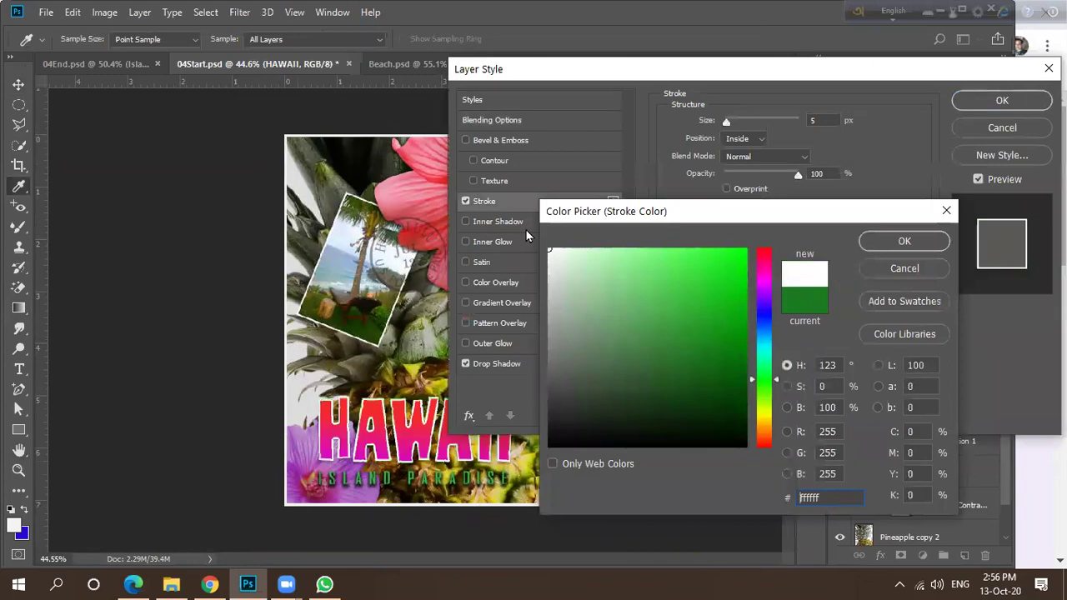
left_click(904, 241)
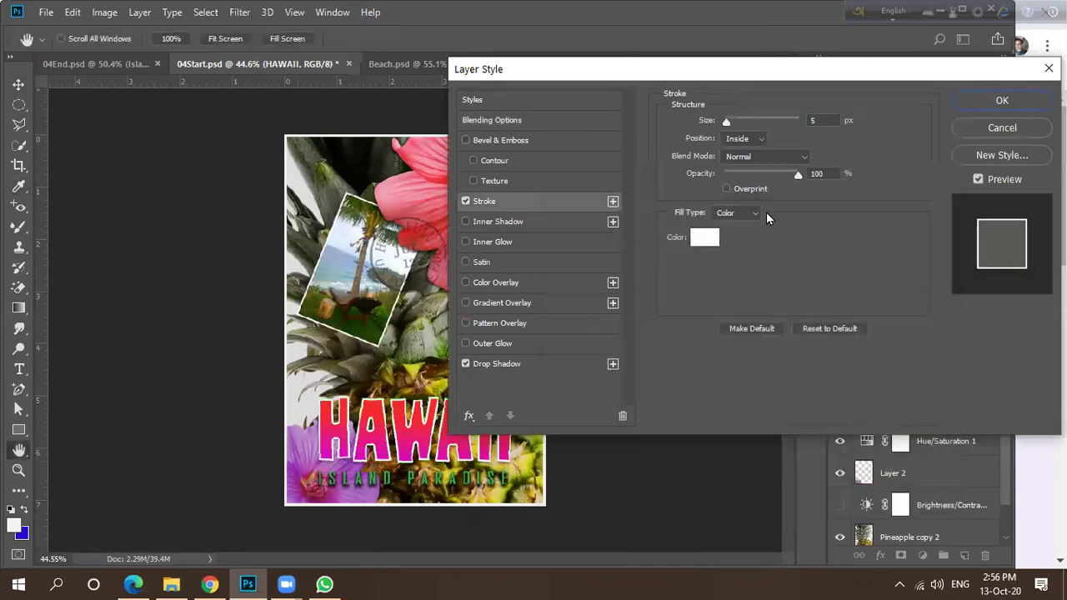
left_click(1002, 100)
Compare the restyled HAWAII title in 04Start.psd with the one in 04End.psd, examining its letters up close.
left_click(108, 67)
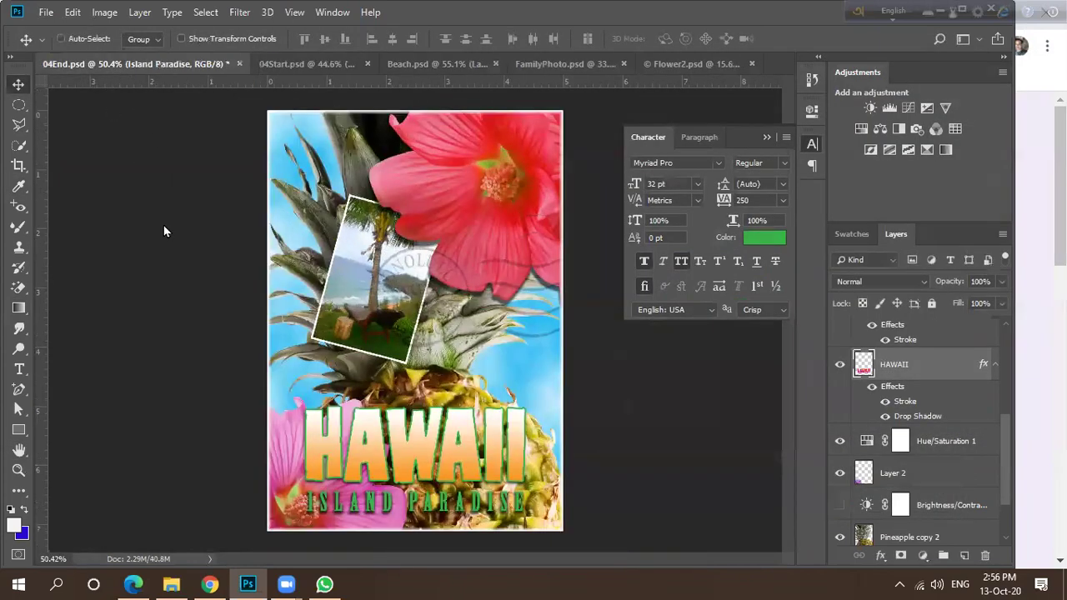
left_click(285, 64)
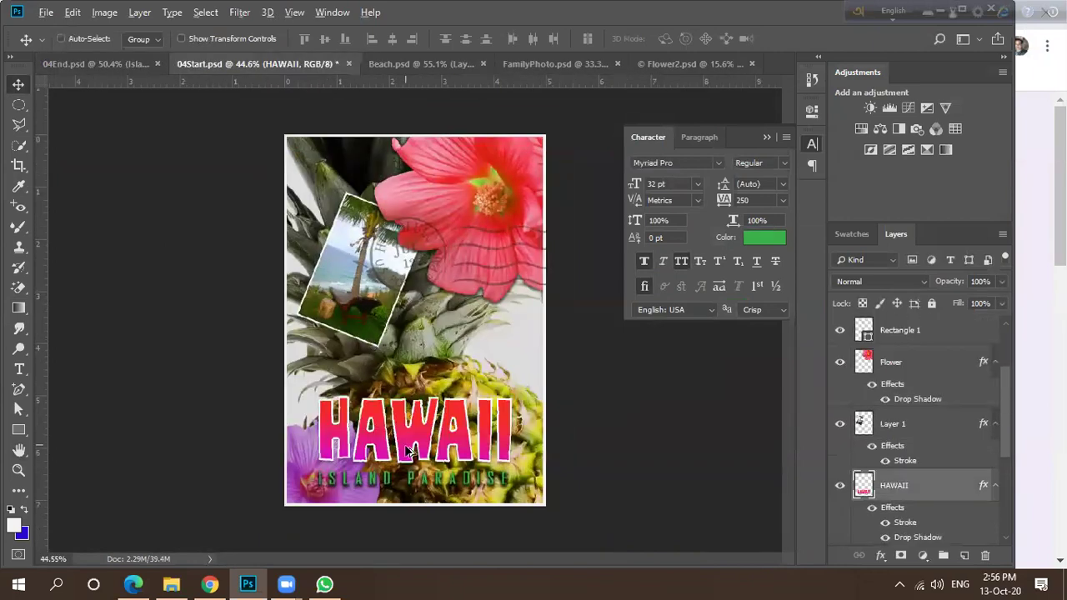
scroll(412, 454, "up", 5)
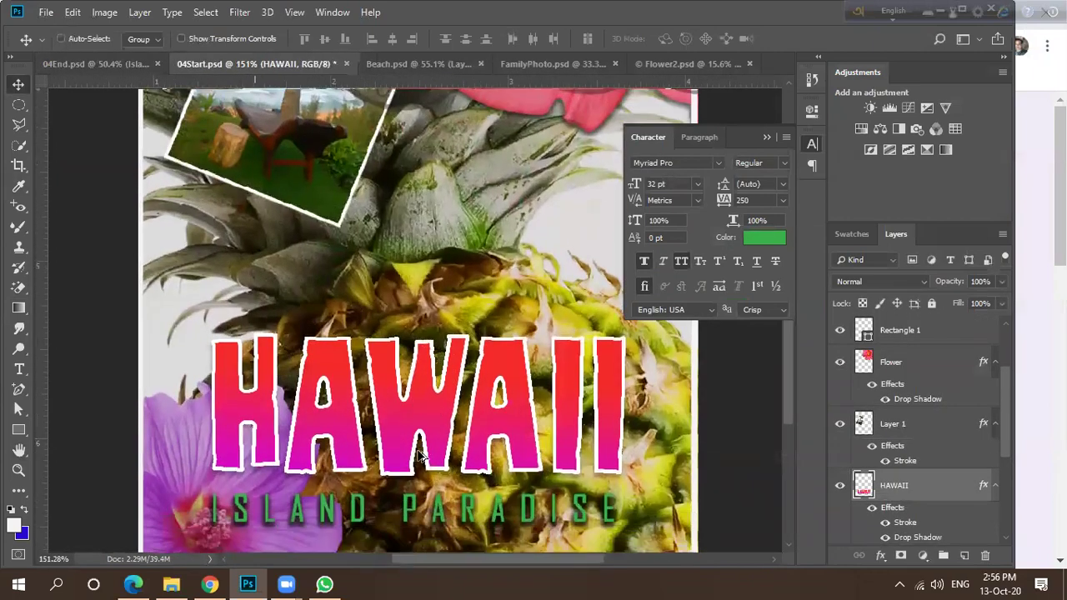
scroll(425, 450, "down", 6)
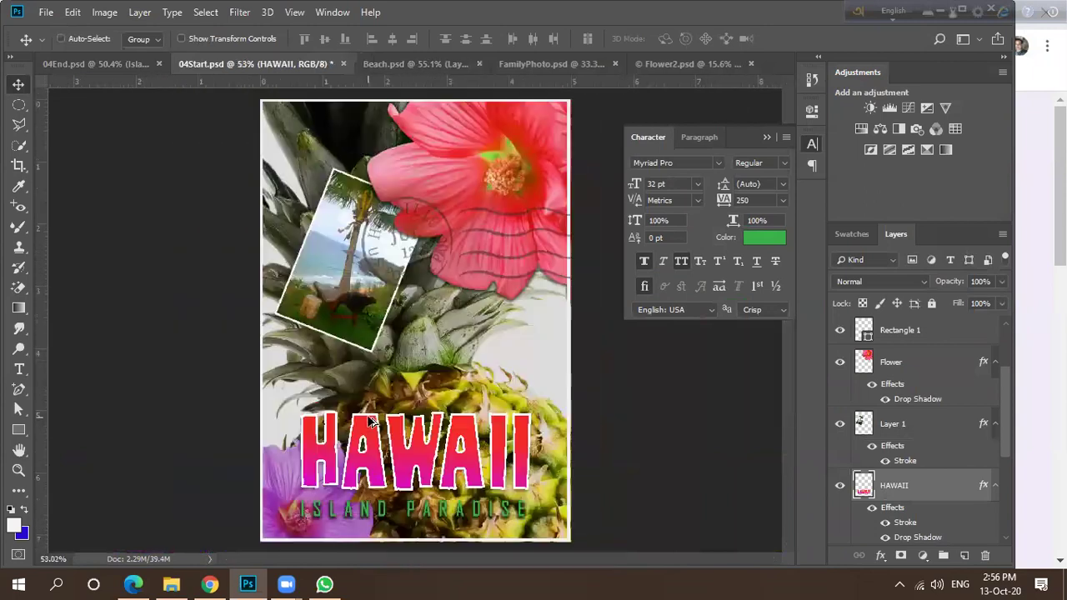
scroll(412, 360, "down", 2)
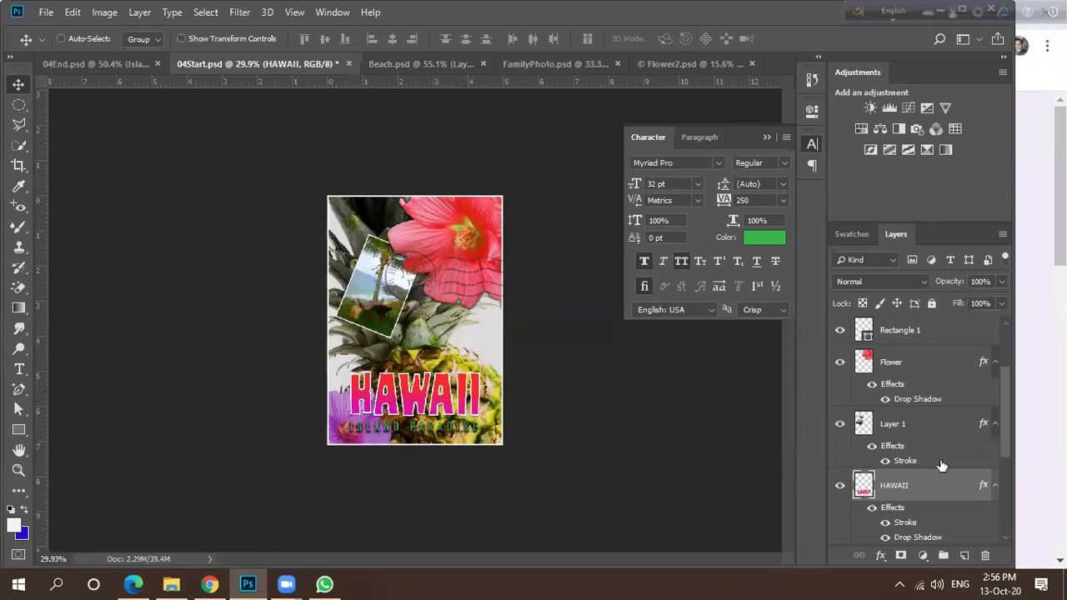
Select the Hue/Saturation 1 layer and toggle the Brightness/Contrast layer's visibility to check its effect on the poster.
scroll(934, 451, "down", 3)
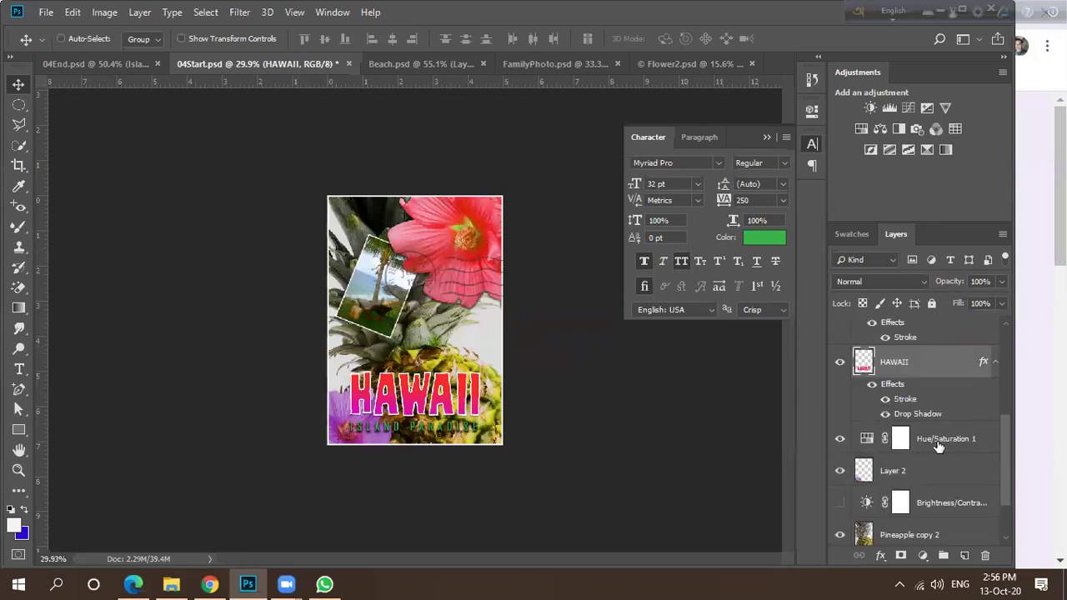
left_click(931, 453)
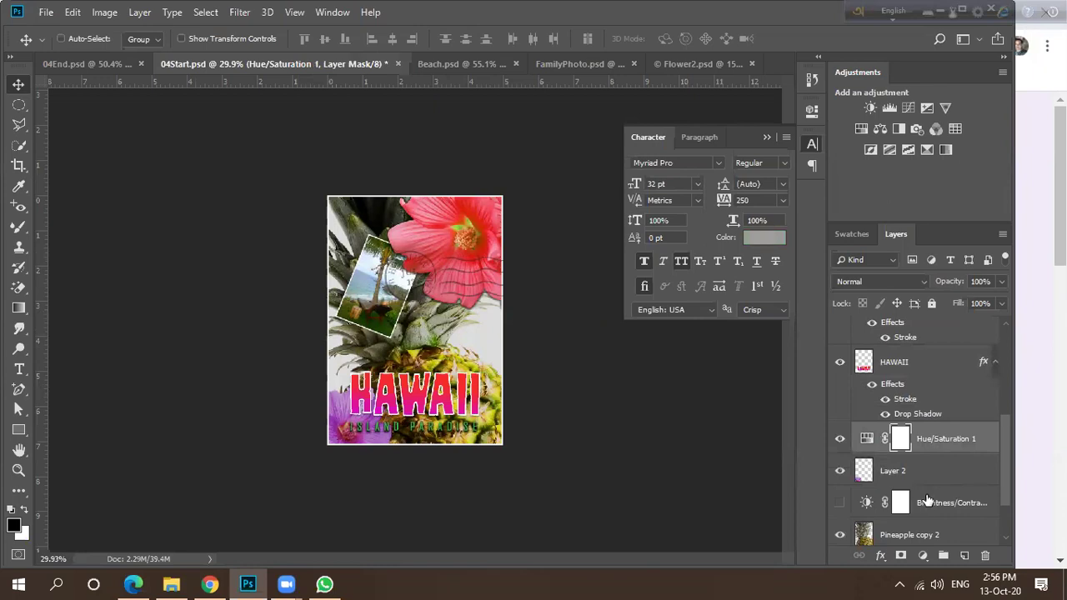
left_click(836, 505)
left_click(838, 505)
scroll(933, 493, "down", 2)
scroll(951, 486, "up", 5)
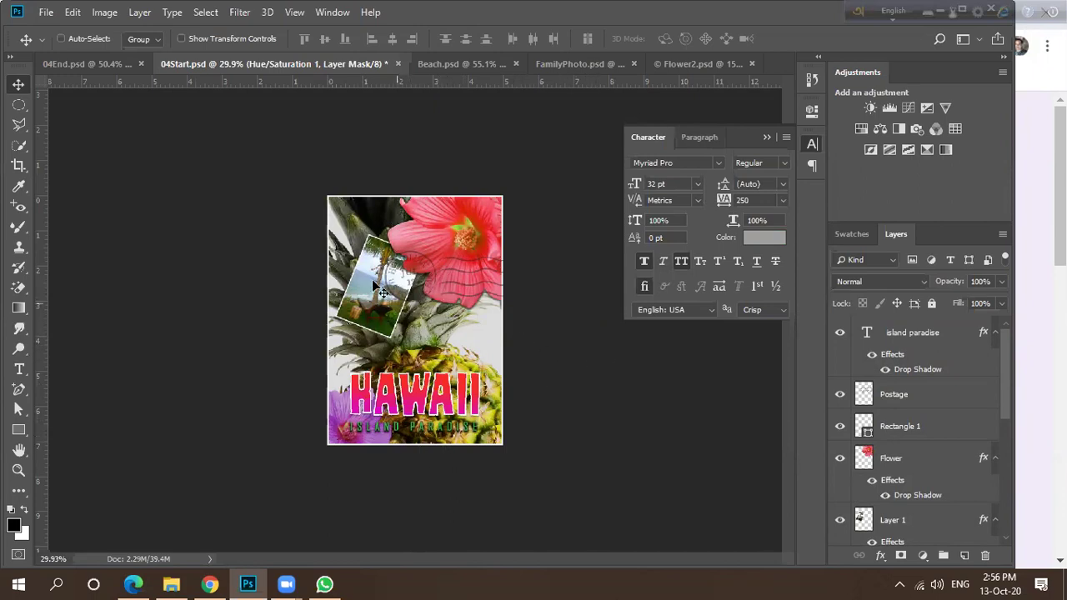
scroll(459, 289, "up", 5)
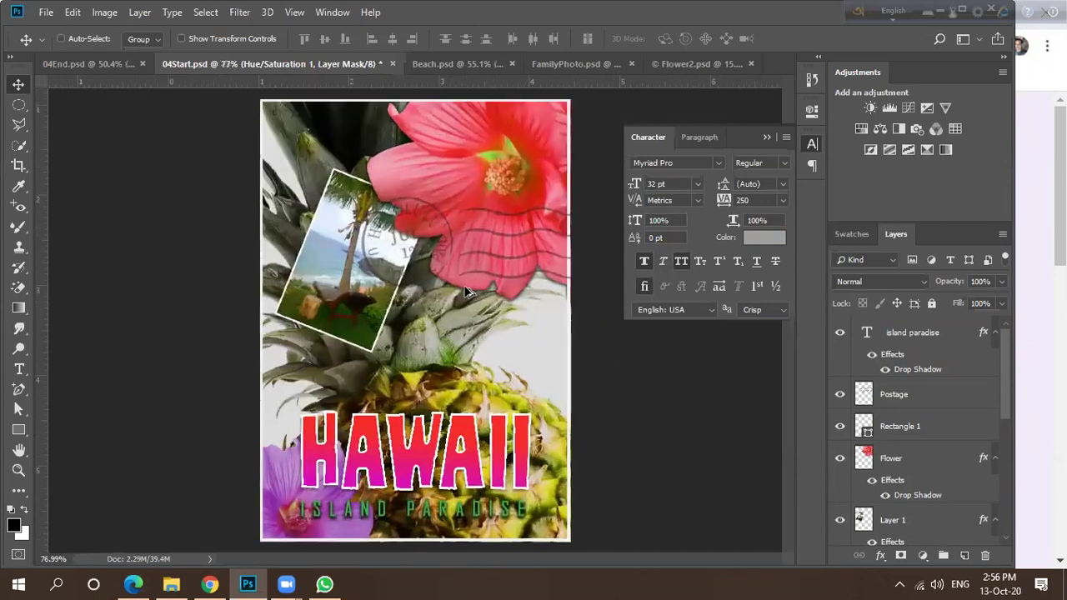
scroll(466, 291, "down", 4)
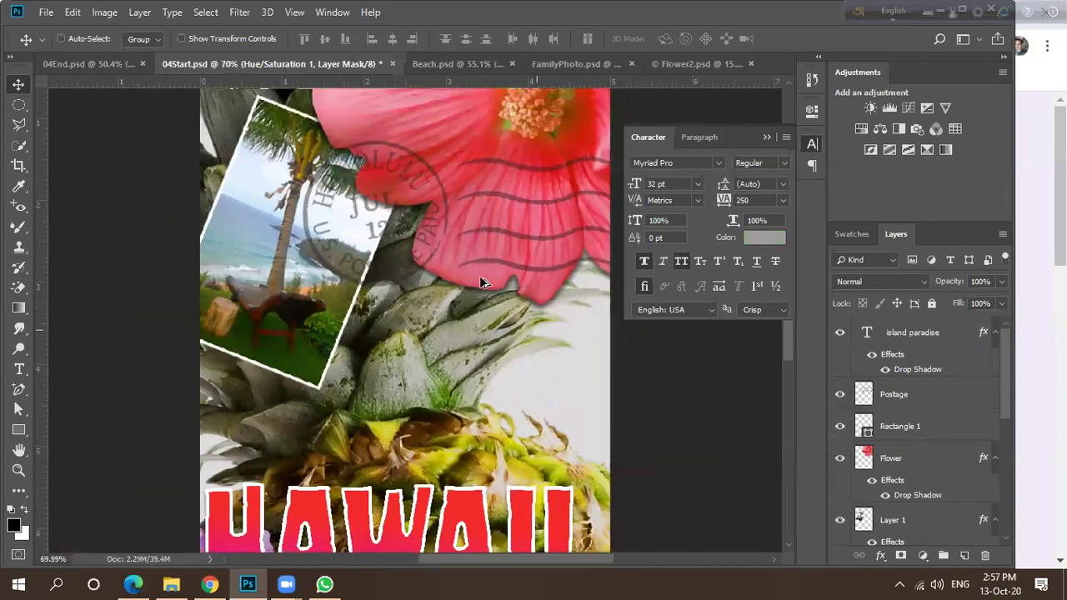
left_click(239, 12)
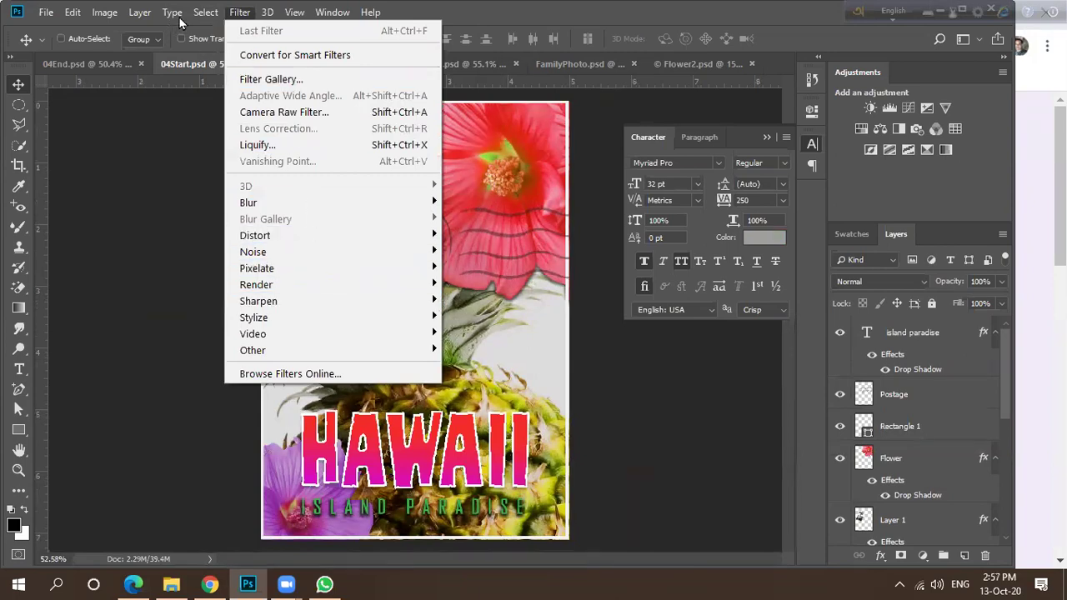
left_click(239, 13)
left_click(171, 13)
mouse_move(104, 17)
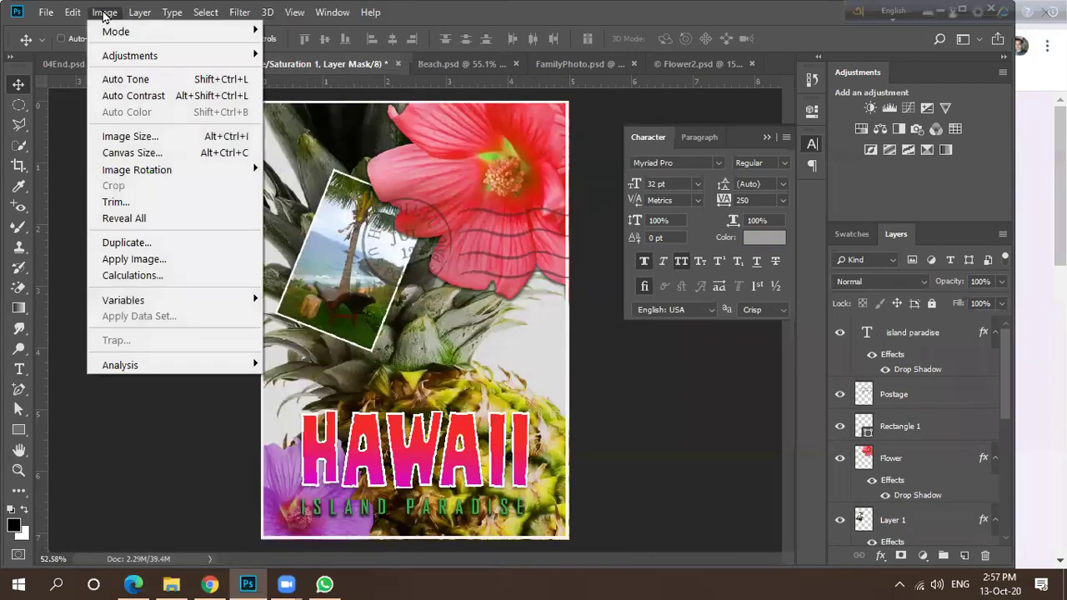
left_click(526, 381)
left_click(237, 12)
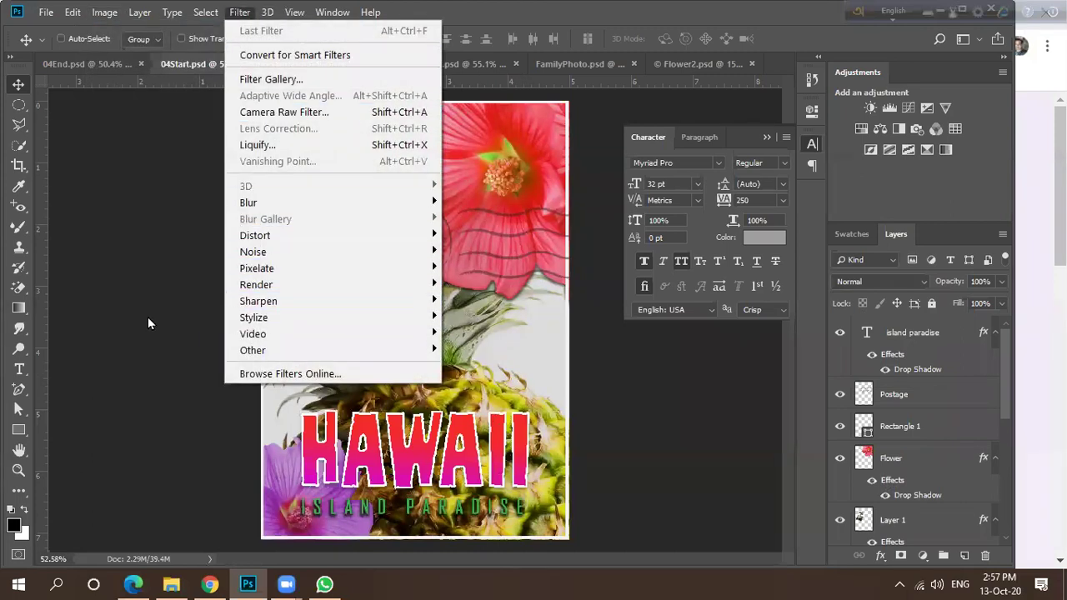
left_click(179, 313)
scroll(297, 299, "down", 3)
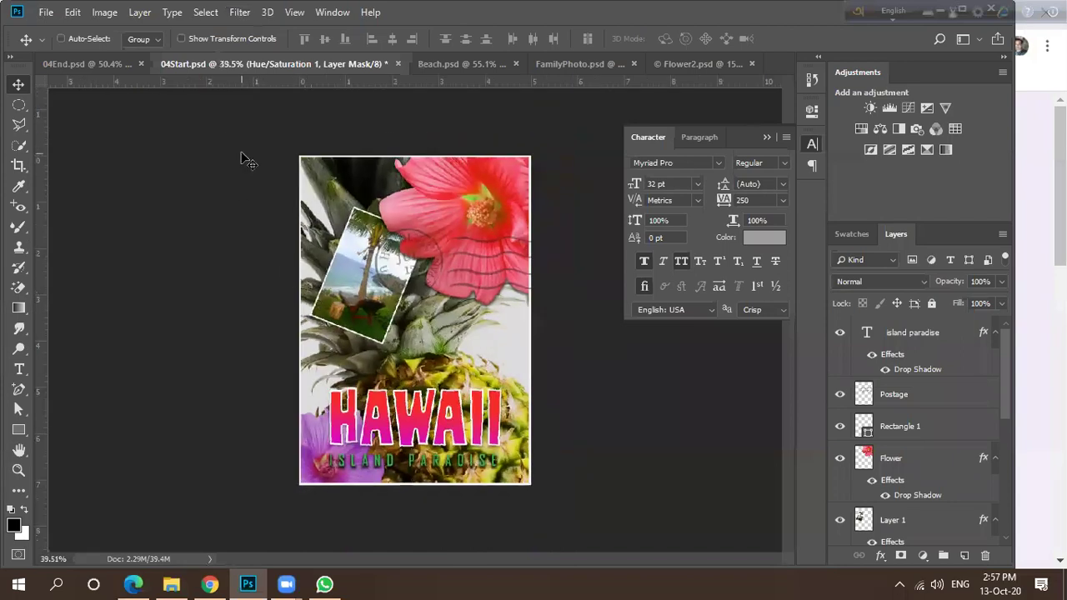
Compare the overall 04Start.psd composition with the 04End.psd reference and examine the beach photo and postmark area.
left_click(113, 65)
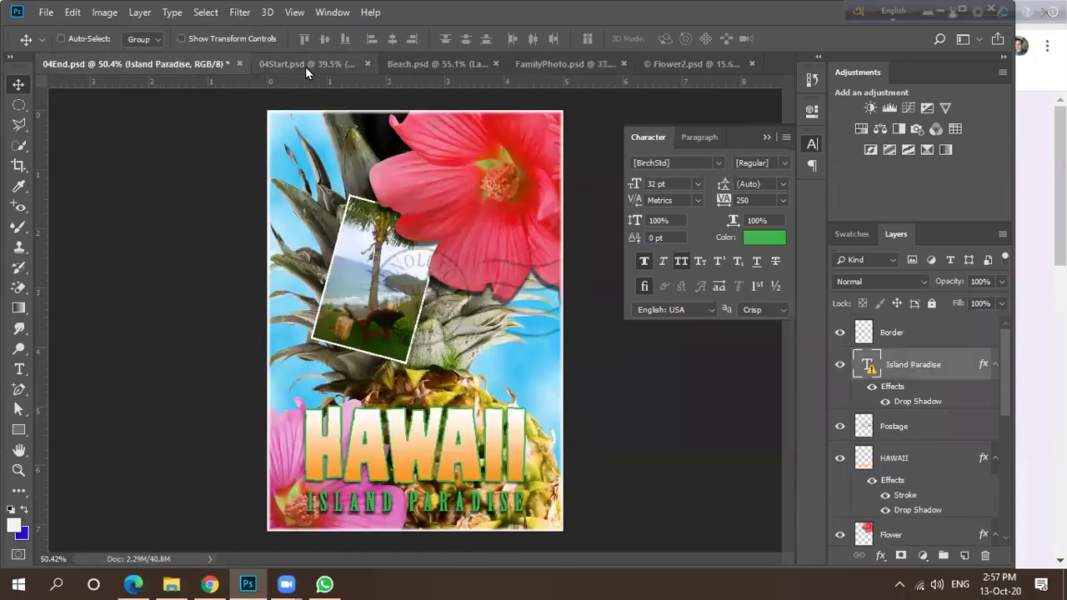
left_click(310, 65)
left_click(100, 66)
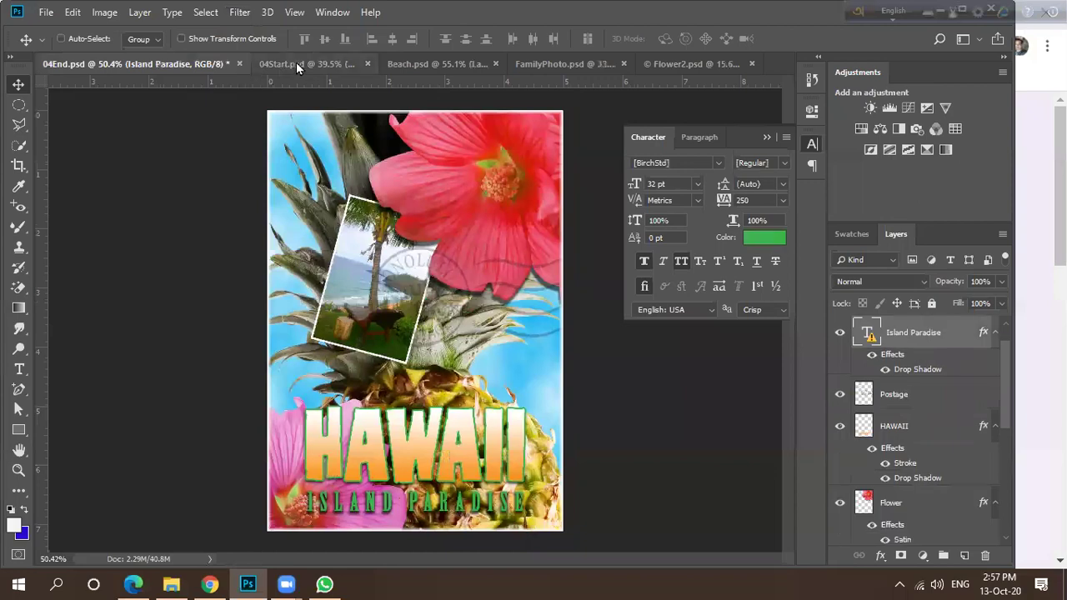
left_click(297, 64)
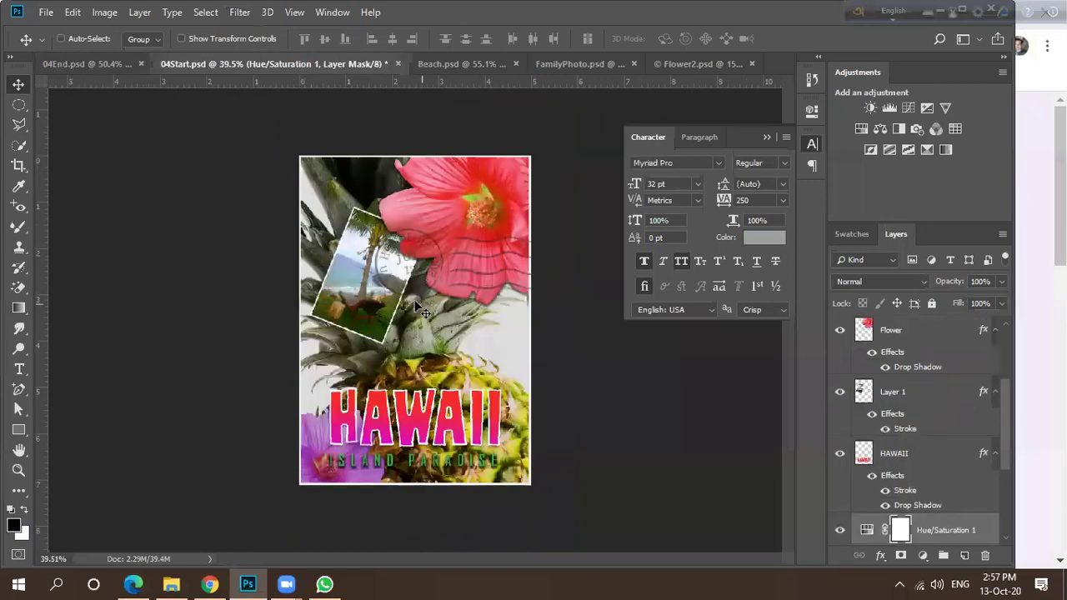
scroll(392, 288, "up", 5)
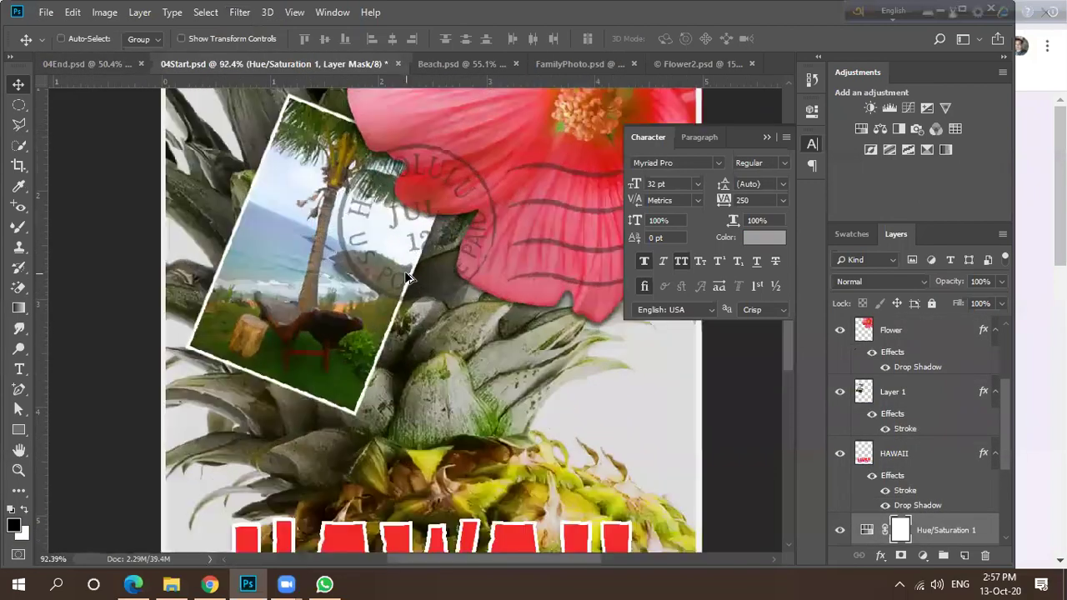
scroll(389, 275, "down", 4)
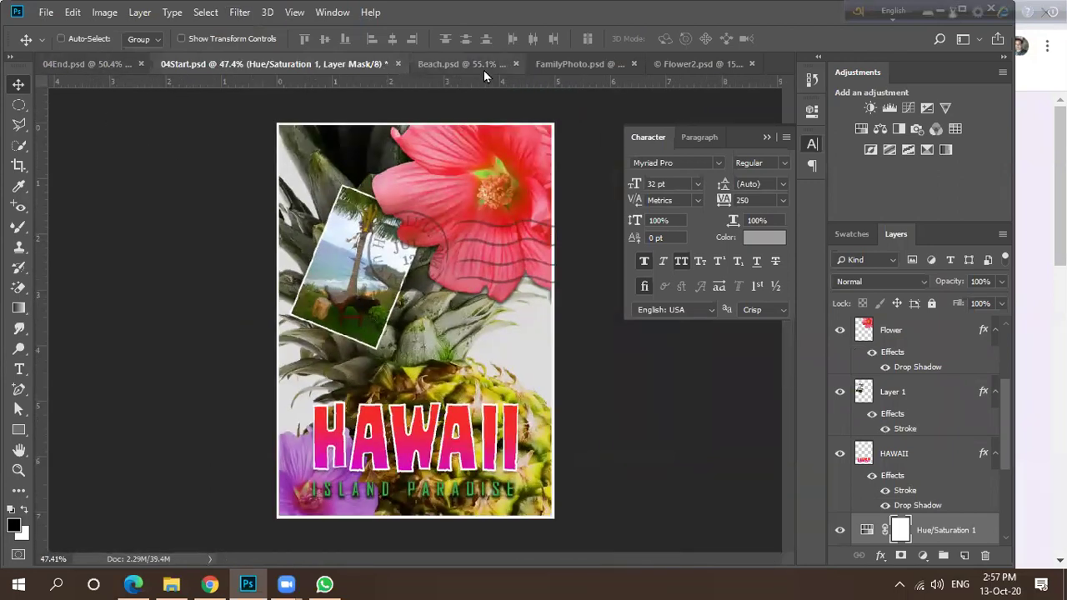
left_click(46, 12)
left_click(51, 45)
left_click_drag(292, 259, 189, 110)
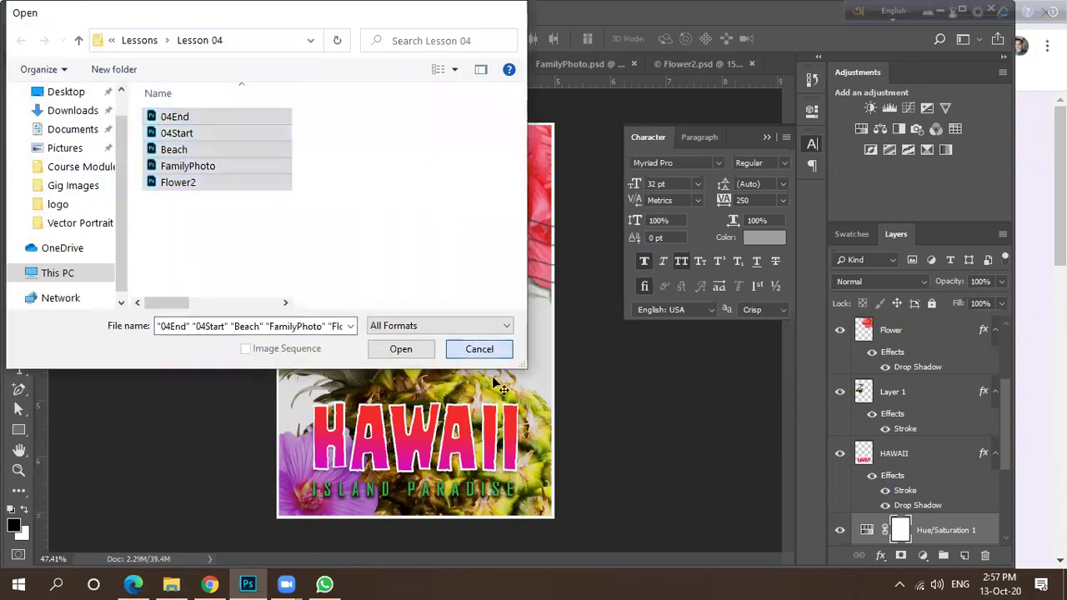
key("Escape")
scroll(457, 392, "down", 1)
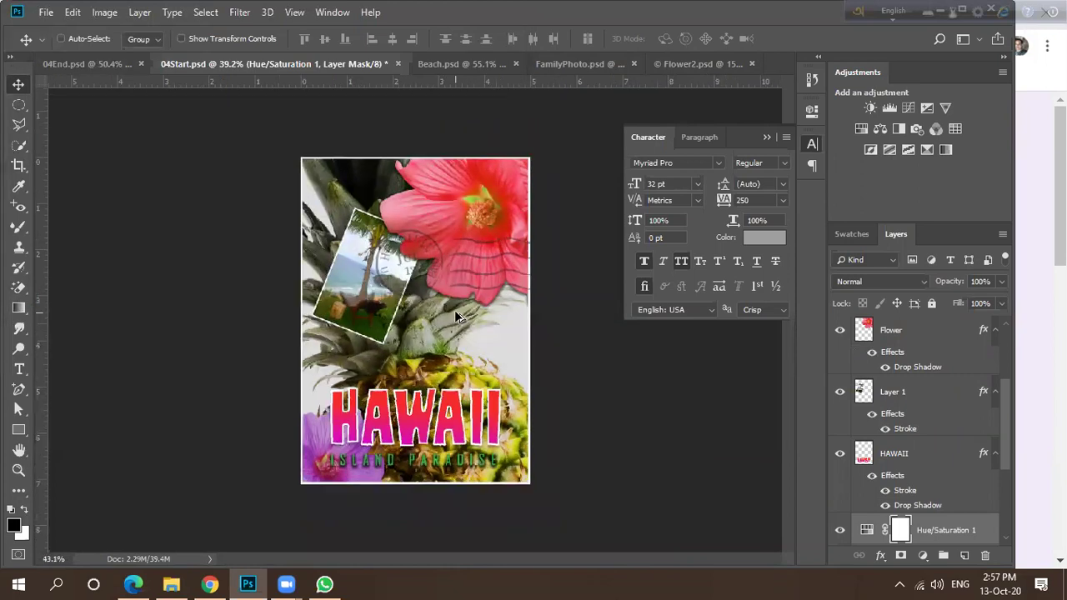
scroll(454, 311, "up", 2)
scroll(450, 321, "down", 1)
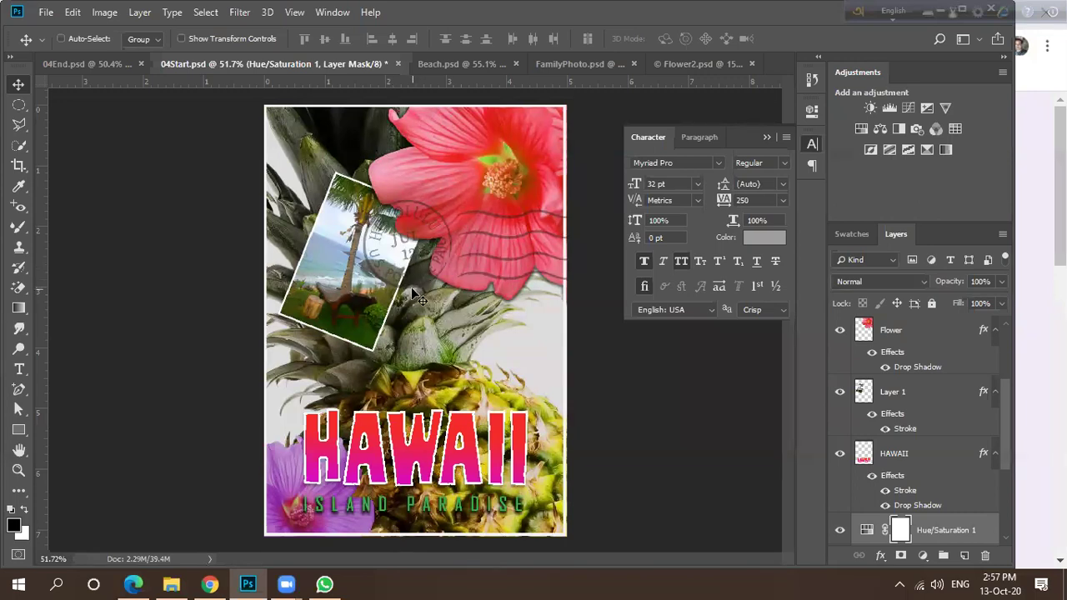
scroll(370, 284, "up", 2)
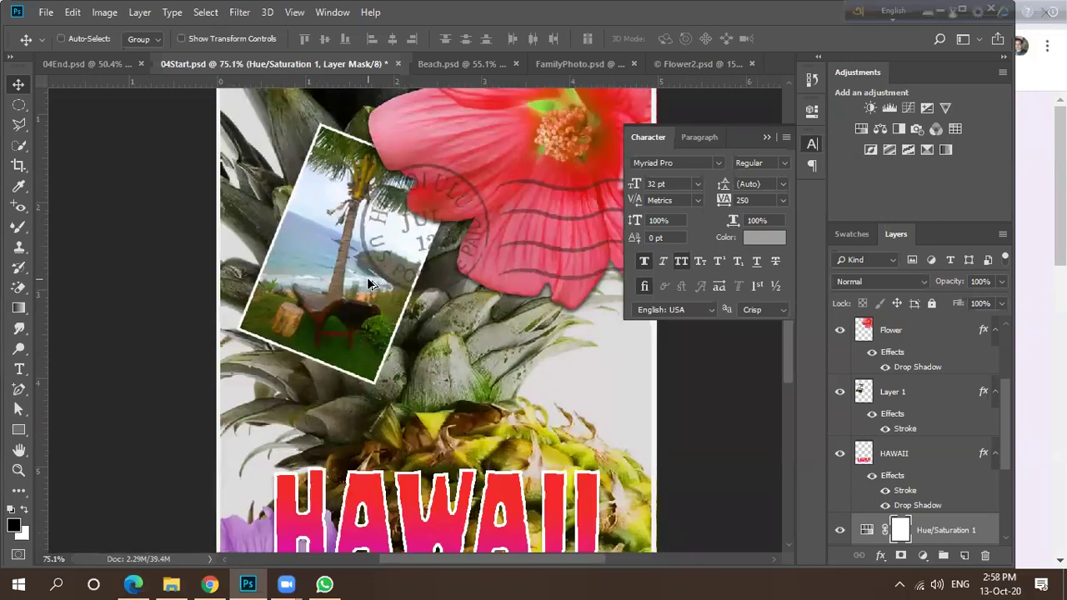
scroll(370, 284, "down", 2)
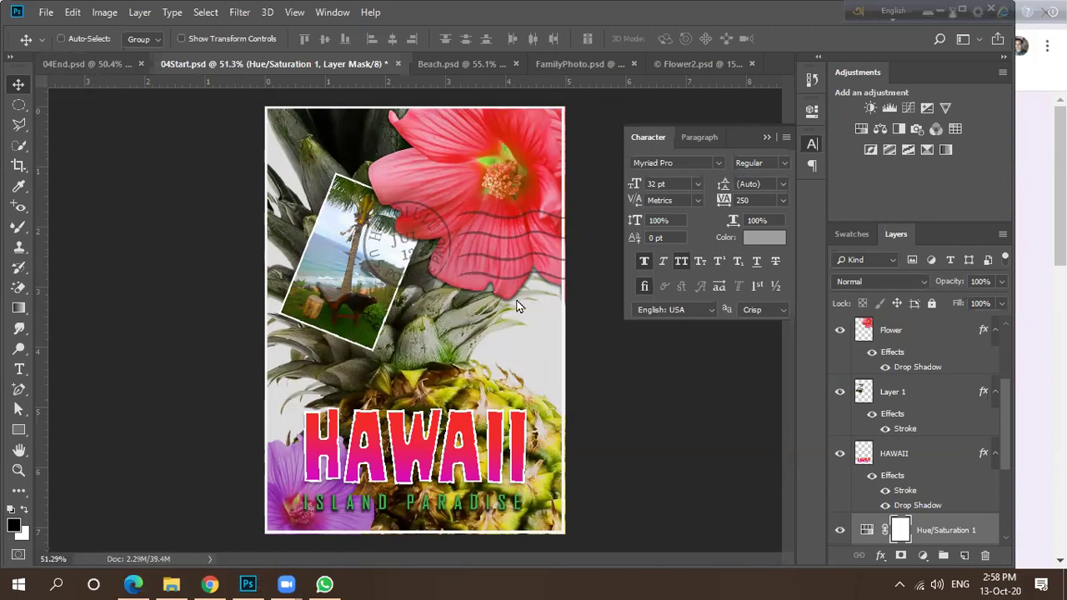
Start opening a file and browse from the Lesson 04 folder to the Lesson 05 folder.
left_click(46, 12)
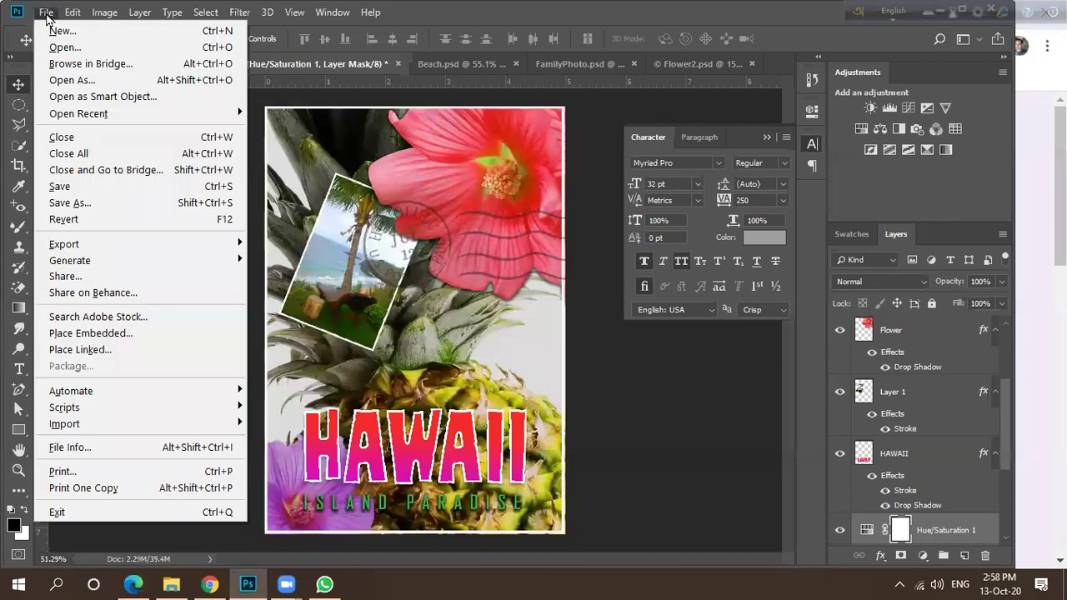
left_click(51, 44)
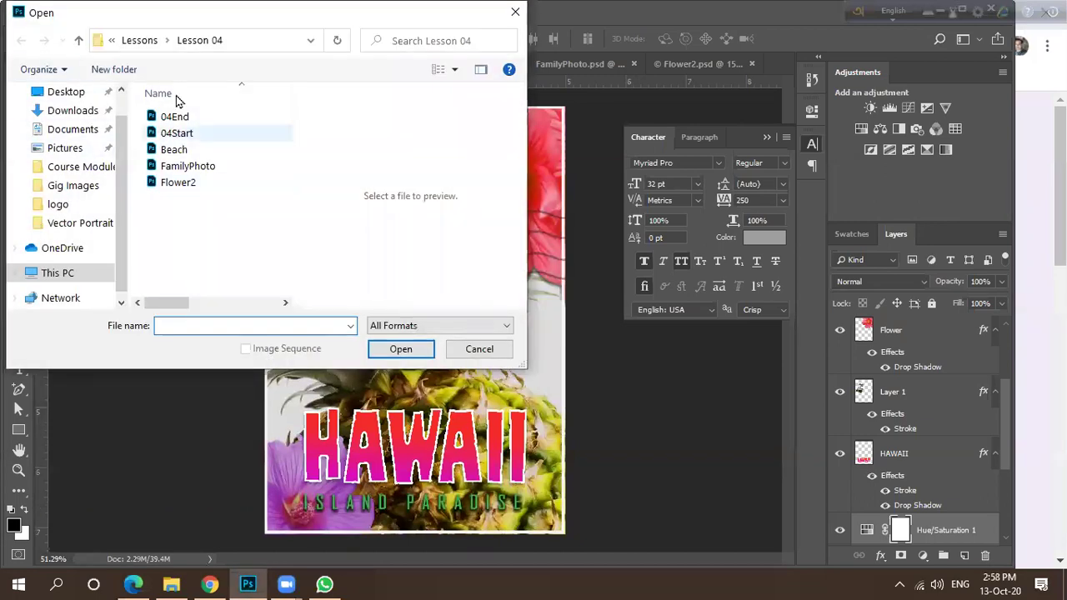
left_click(138, 40)
double_click(190, 184)
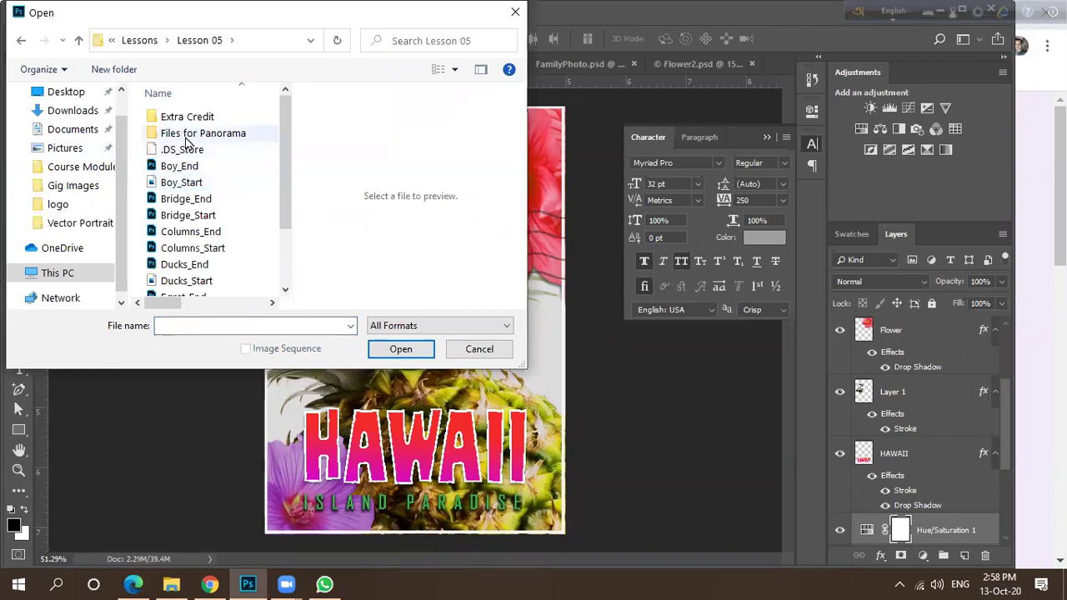
Preview the Lesson 05 files one after another, including the Bridge, Egret, Glass, Ducks, Skyline, Columns and Boy images.
left_click(175, 200)
left_click(171, 217)
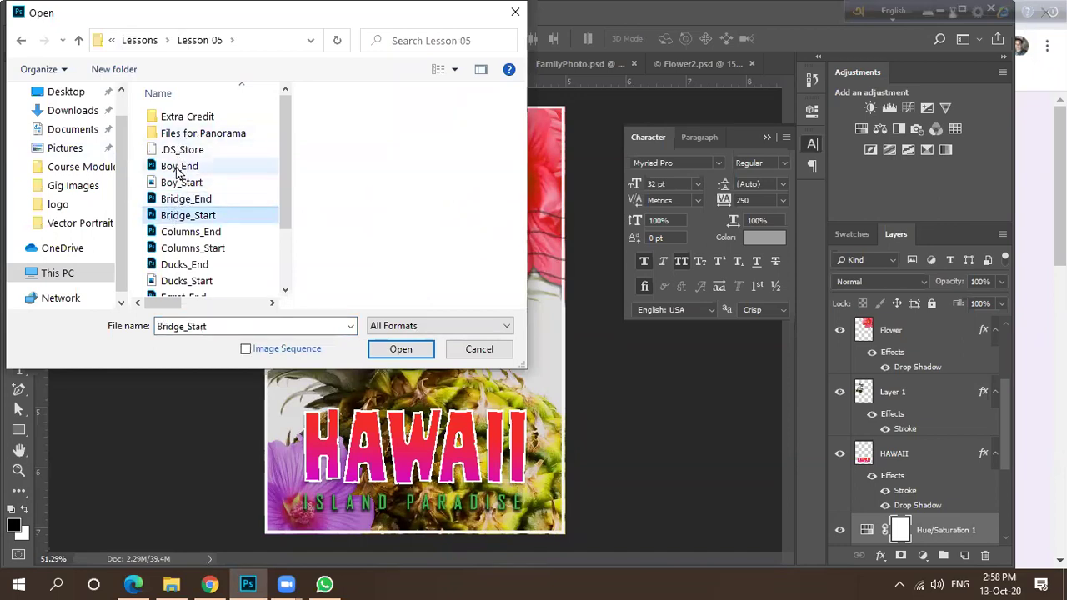
left_click(176, 166)
scroll(241, 236, "down", 2)
left_click(205, 224)
left_click(204, 241)
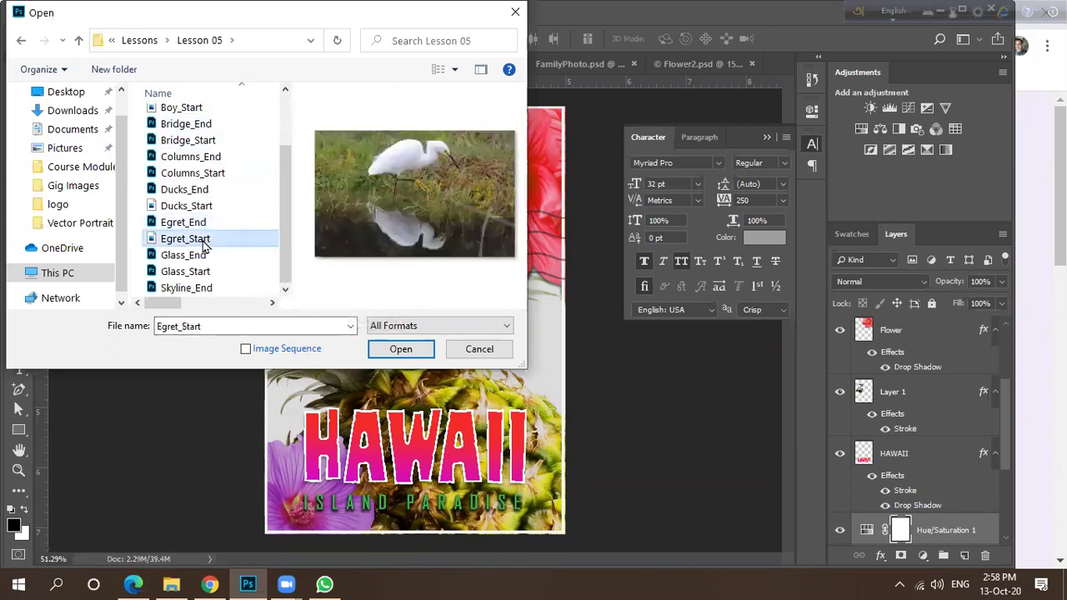
left_click(193, 256)
left_click(185, 272)
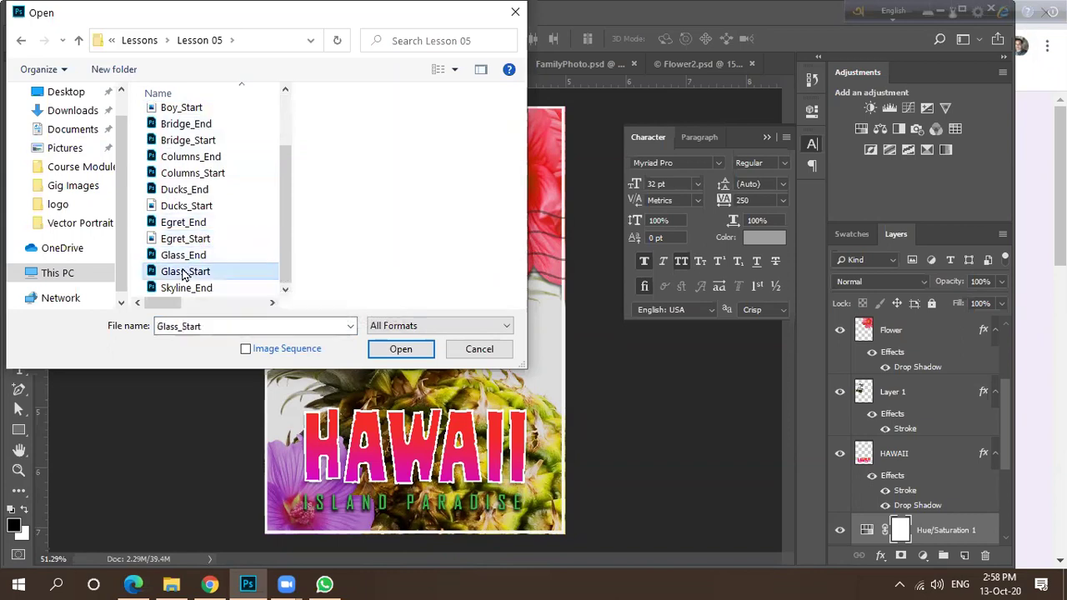
left_click(183, 241)
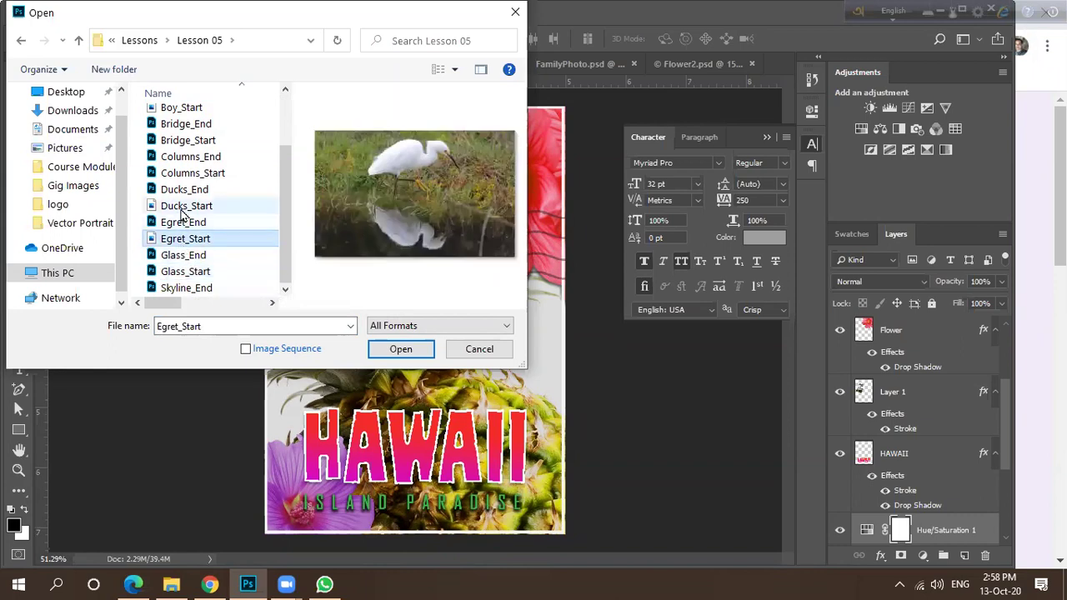
left_click(184, 208)
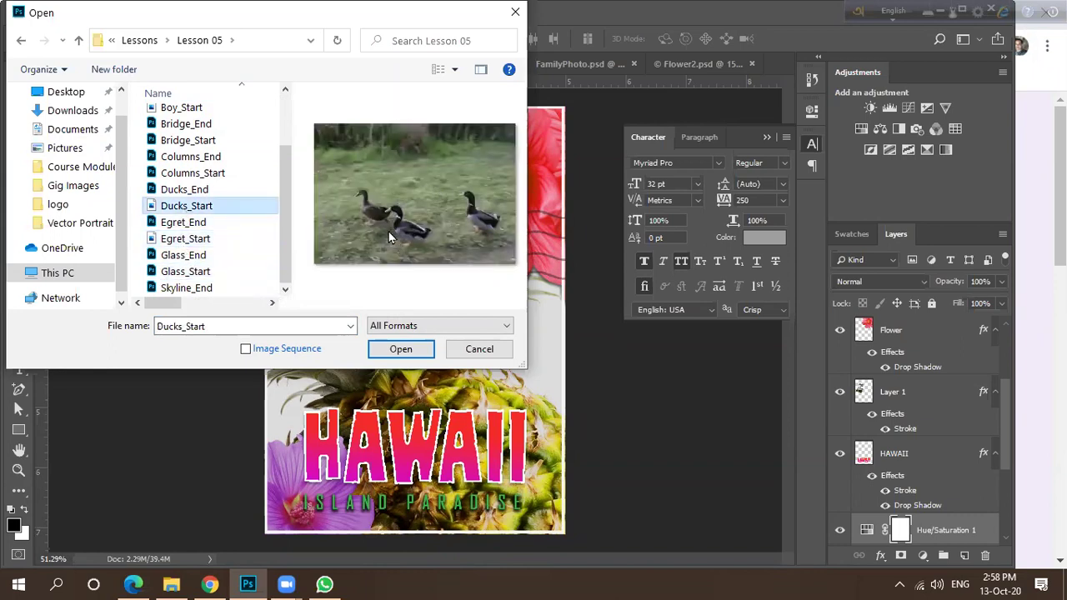
left_click(167, 240)
left_click(185, 276)
left_click(186, 287)
left_click(190, 207)
left_click(188, 190)
left_click(190, 158)
left_click(187, 139)
left_click(179, 108)
scroll(212, 200, "up", 1)
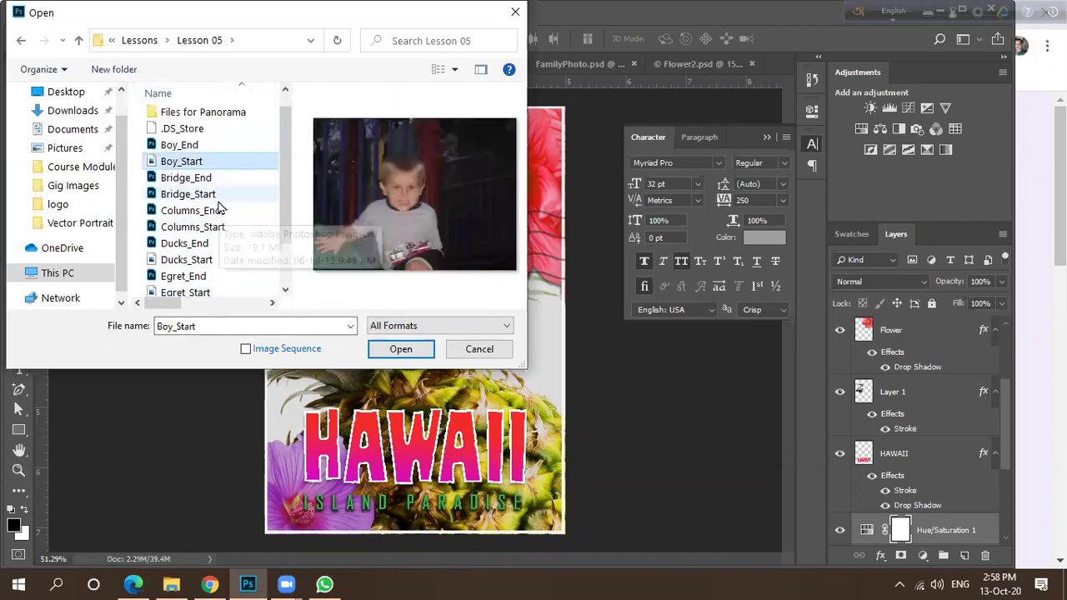
scroll(240, 200, "up", 1)
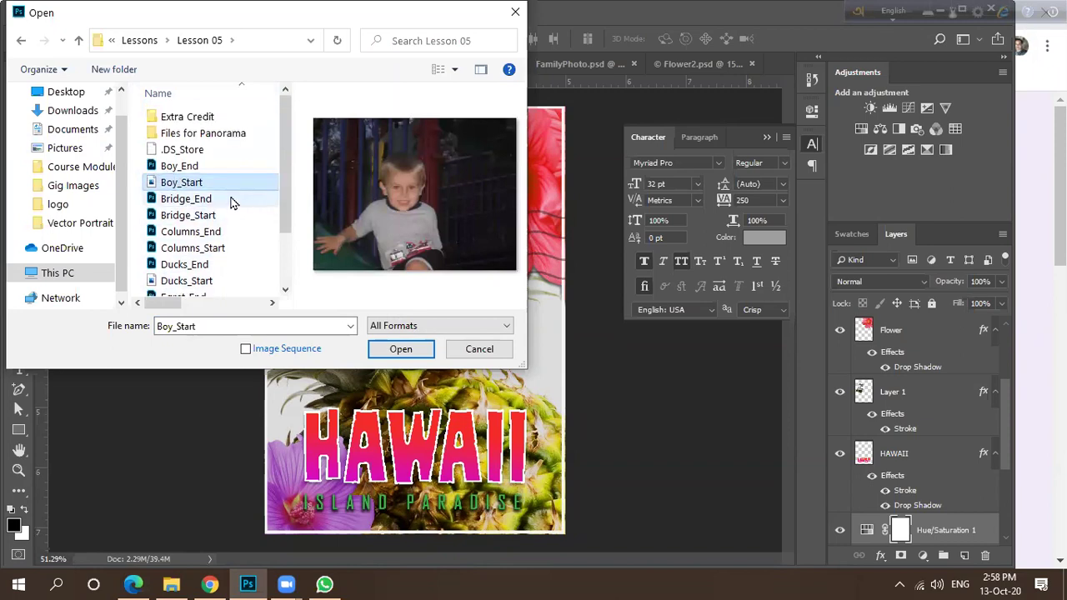
Check the Thistle file in the Extra Credit folder and return to the Lesson 05 folder.
double_click(192, 118)
left_click(190, 121)
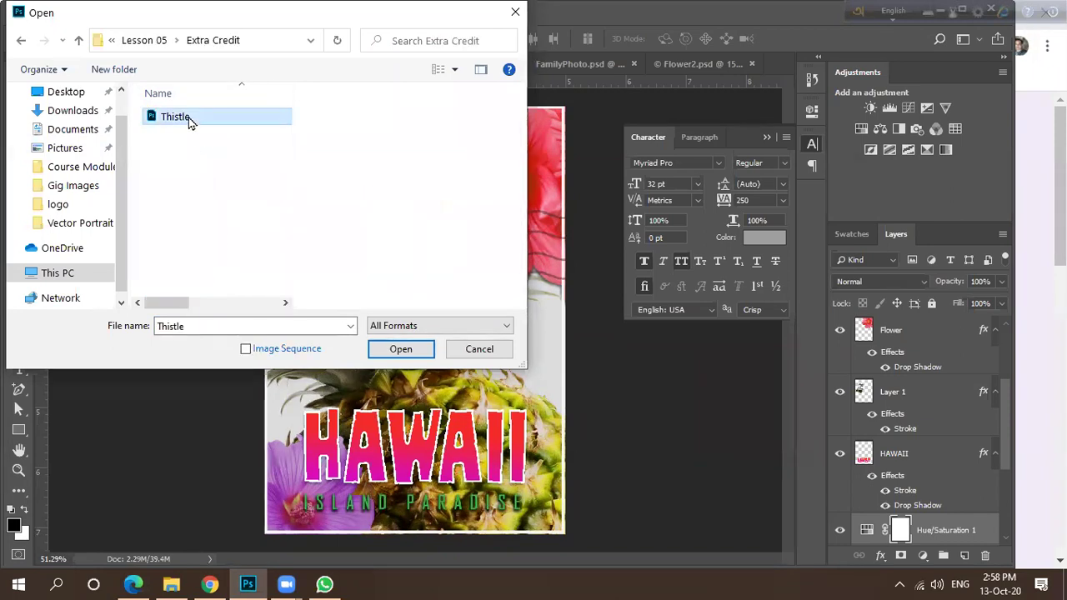
left_click(153, 41)
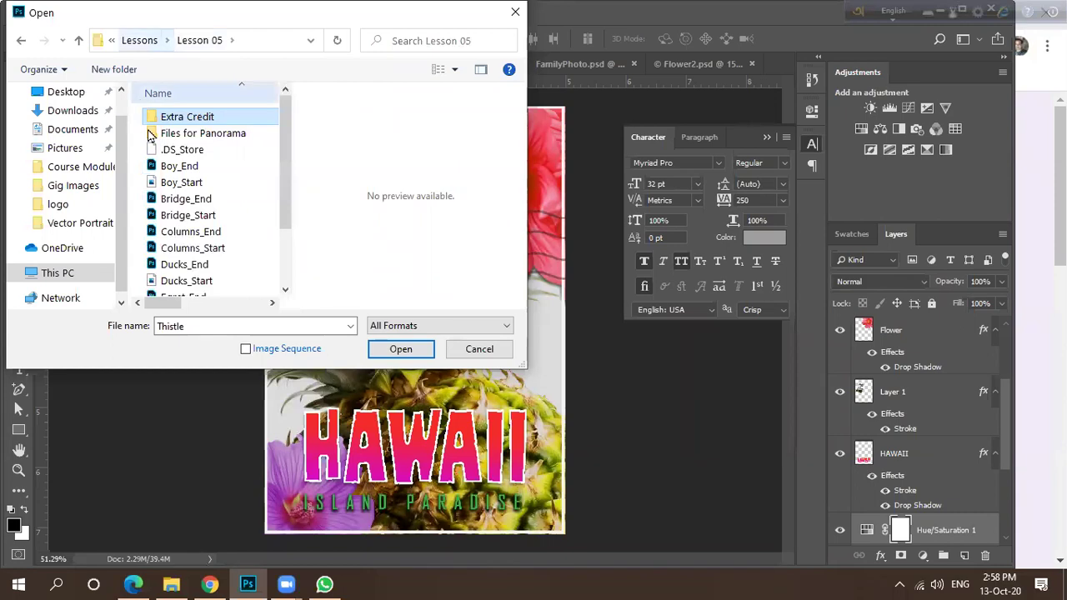
Preview the skyline photos in the Files for Panorama folder and return to the Lesson 05 folder.
double_click(192, 135)
left_click(182, 144)
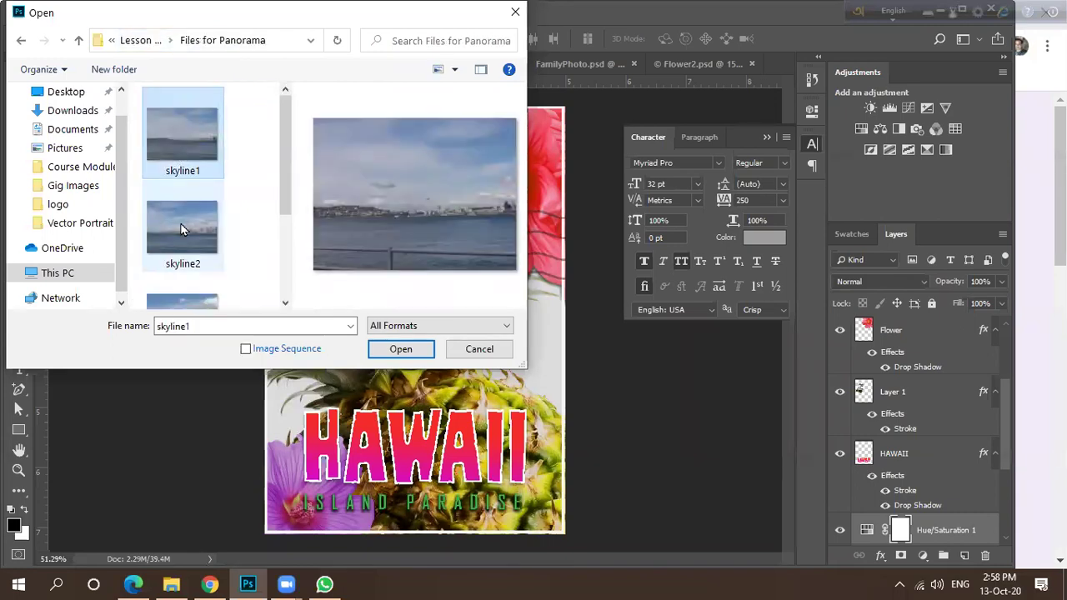
left_click(188, 218)
scroll(205, 234, "down", 2)
left_click(185, 250)
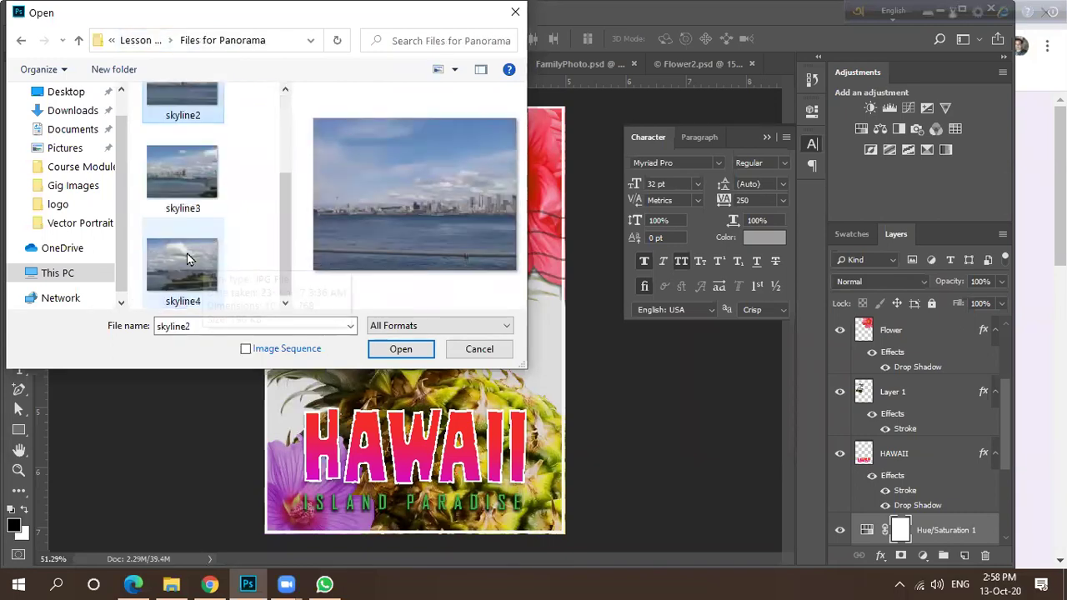
left_click(181, 176)
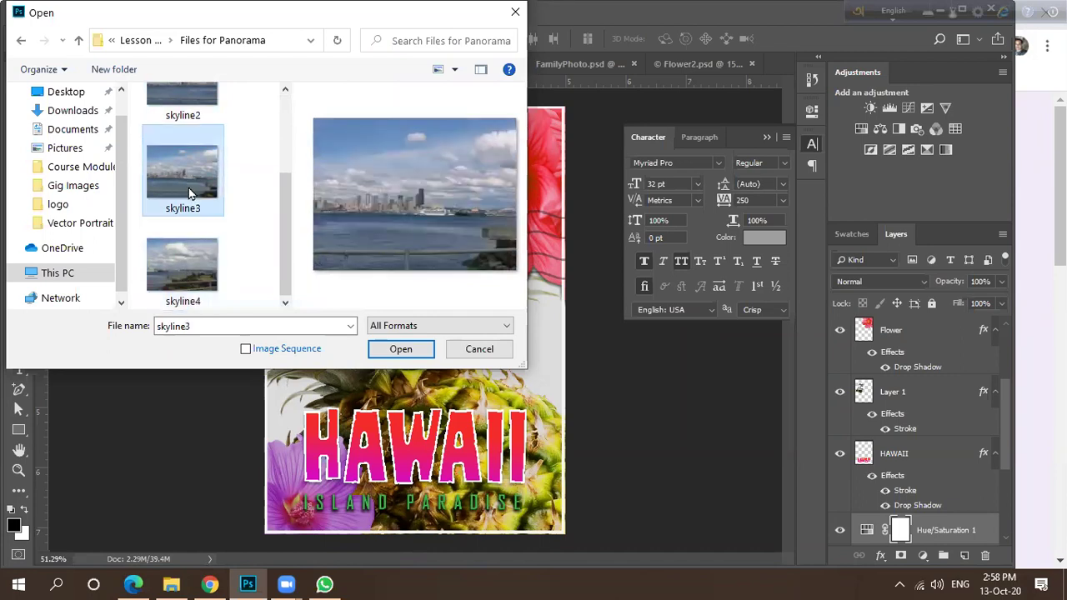
scroll(188, 188, "up", 3)
left_click(187, 115)
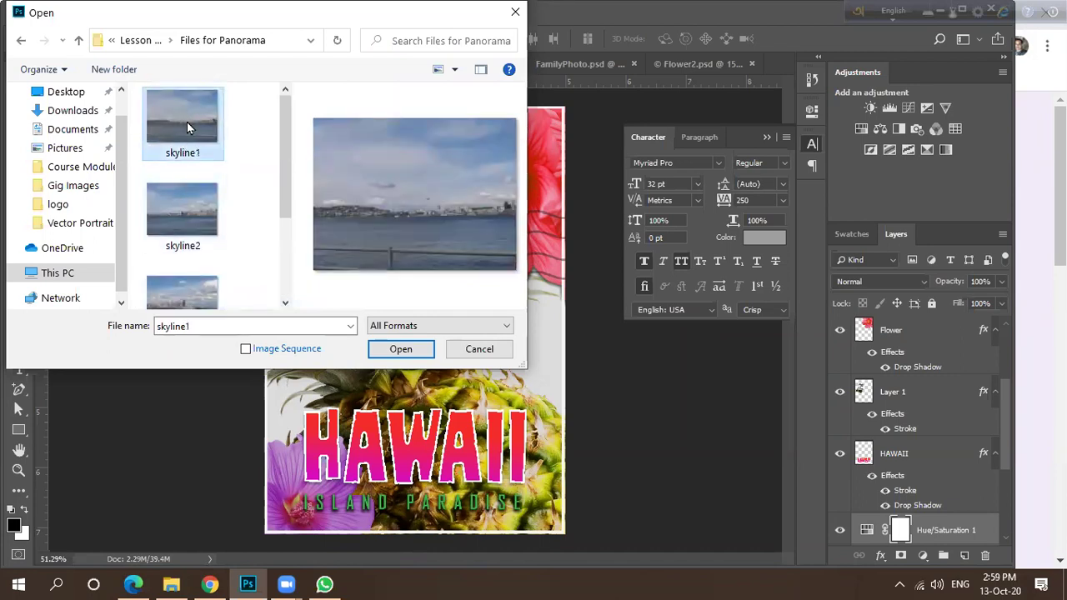
left_click(170, 170)
left_click(144, 42)
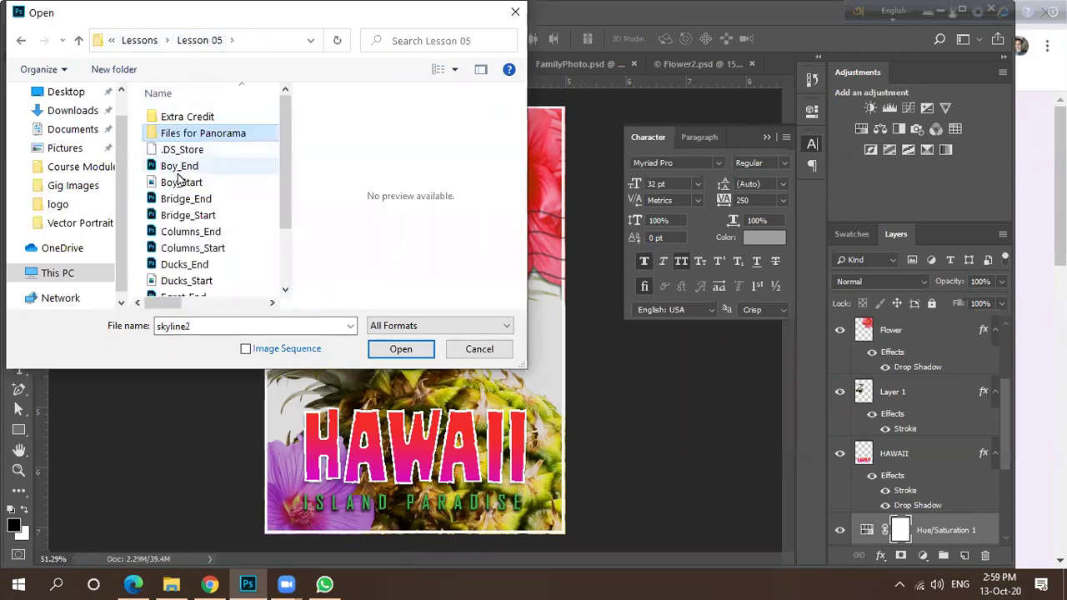
Browse to the Lesson 06 folder and check its 06End and 06Start files.
left_click(143, 40)
double_click(173, 198)
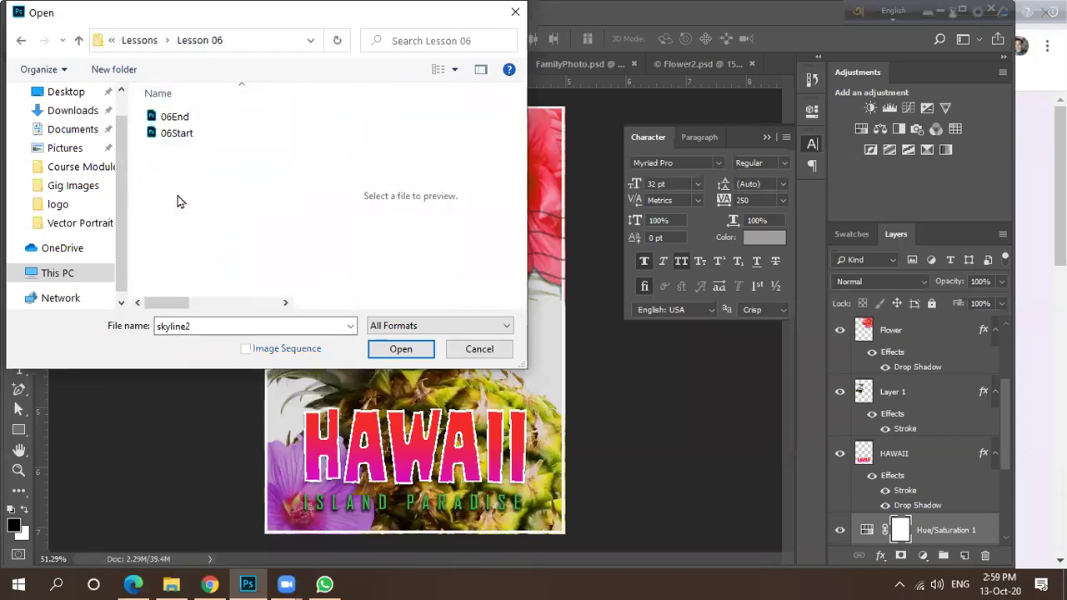
left_click(177, 121)
left_click(179, 136)
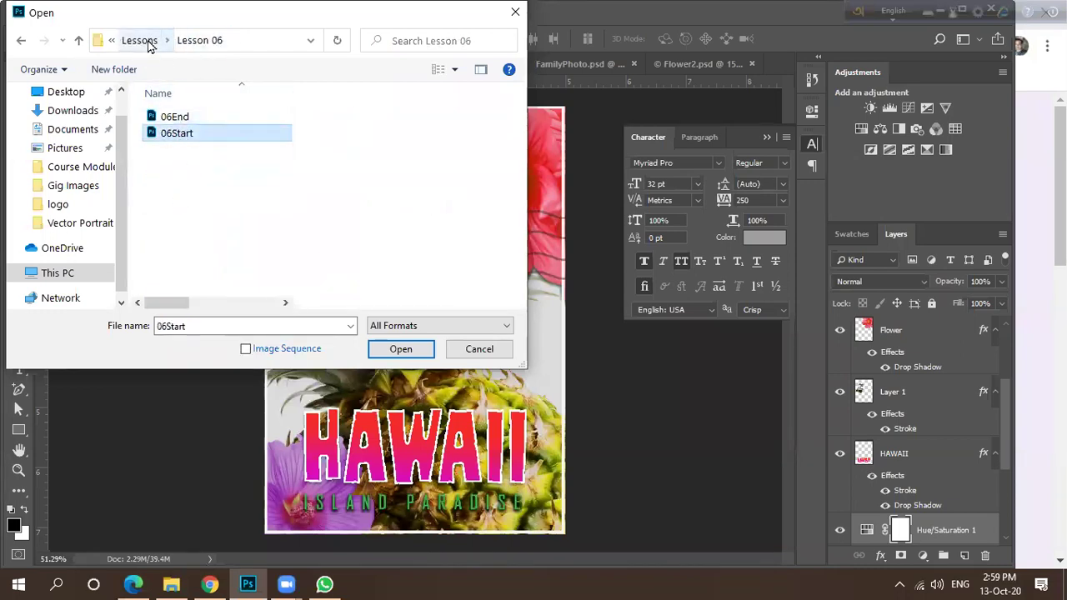
Browse to the Lesson 07 folder and check the 07Start, circuit_board and 07End files.
left_click(143, 40)
double_click(179, 217)
left_click(177, 133)
left_click(184, 150)
left_click(175, 133)
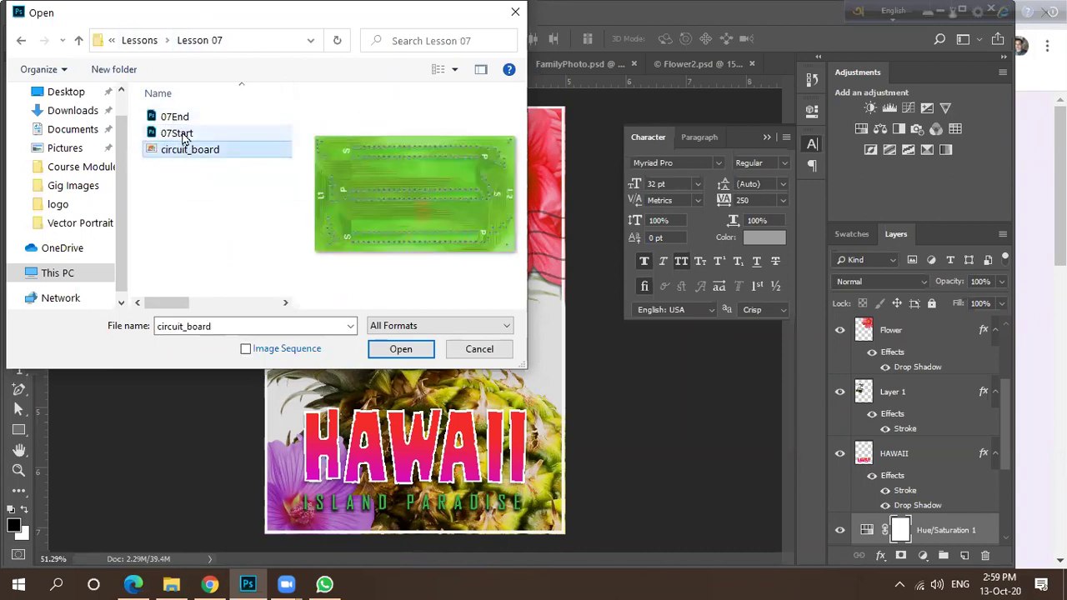
left_click(171, 117)
Browse to the Lesson 08 folder and check its Logotype, start, end and practice files.
left_click(139, 40)
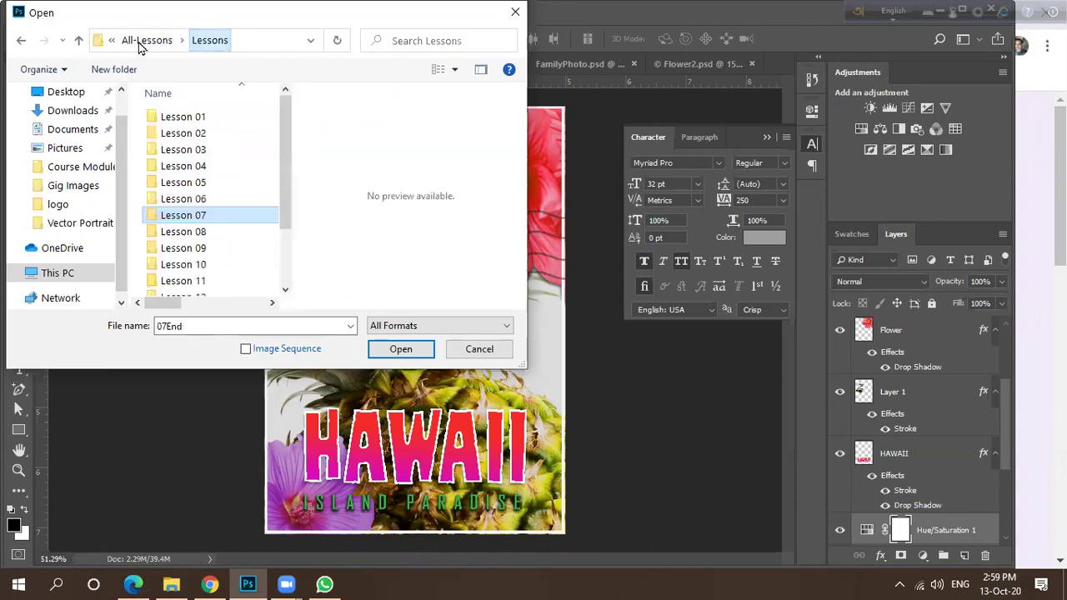
double_click(170, 230)
left_click(175, 134)
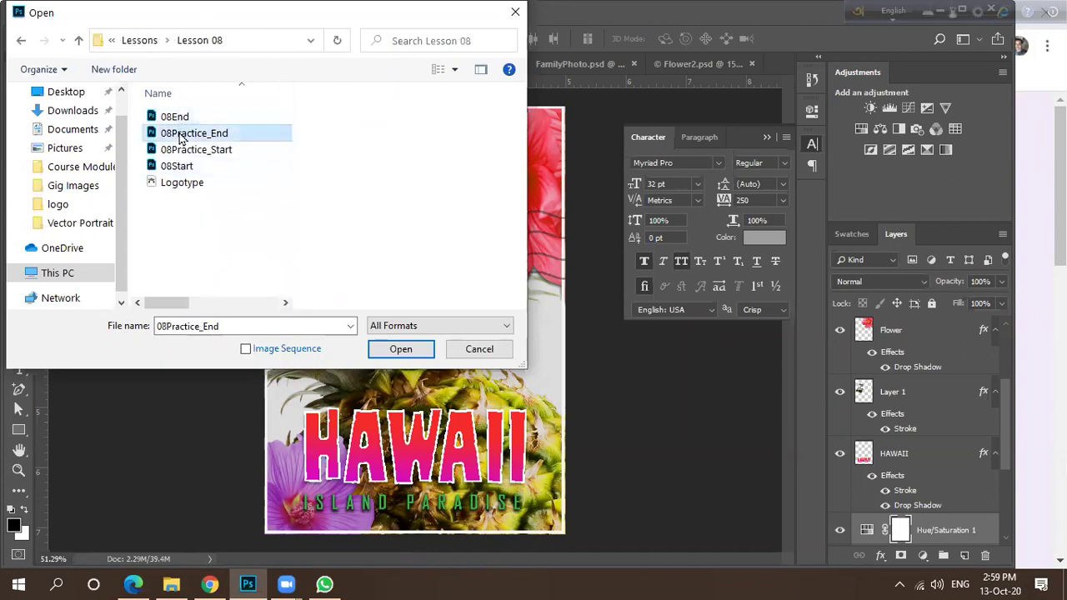
left_click(184, 183)
left_click(177, 166)
left_click(184, 184)
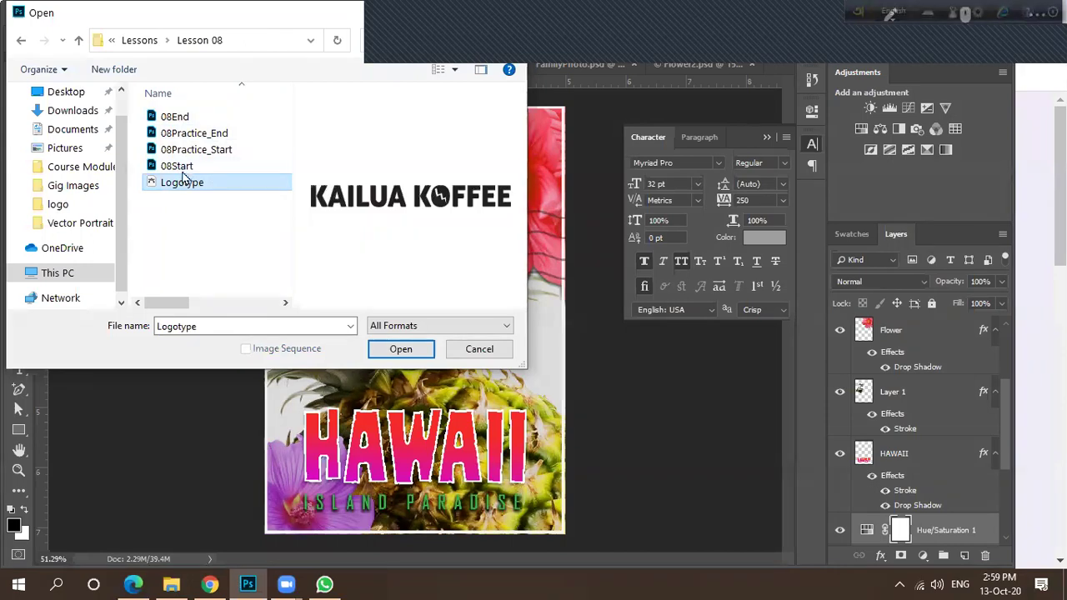
left_click(177, 165)
left_click(187, 150)
left_click(185, 133)
left_click(176, 118)
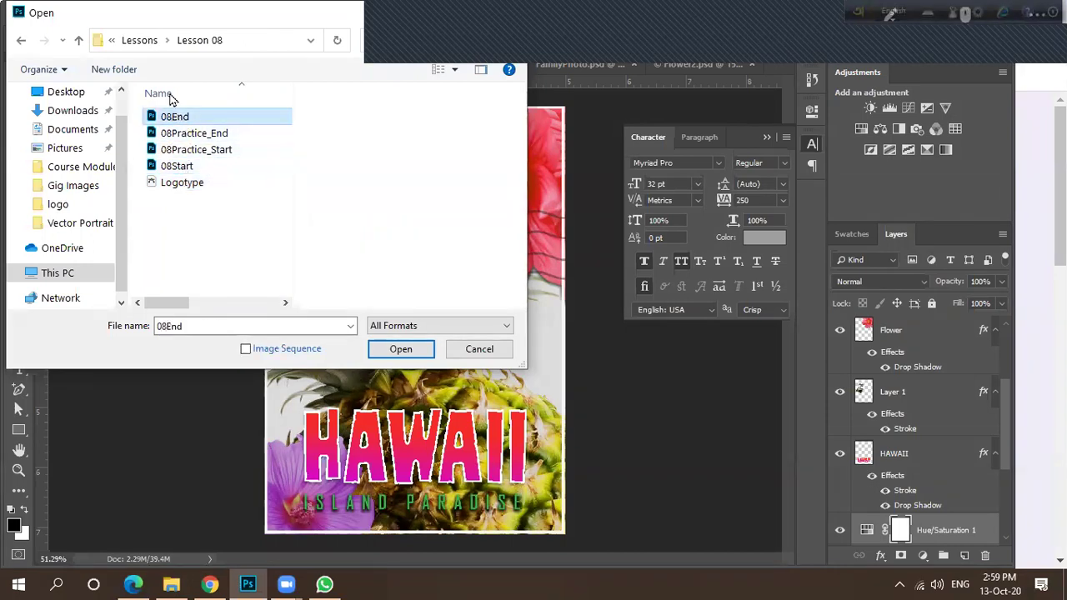
Preview Faces in the Lesson 09 folder, check Bolts in its Monster_Makeup subfolder, and return to the Lessons folder.
left_click(139, 40)
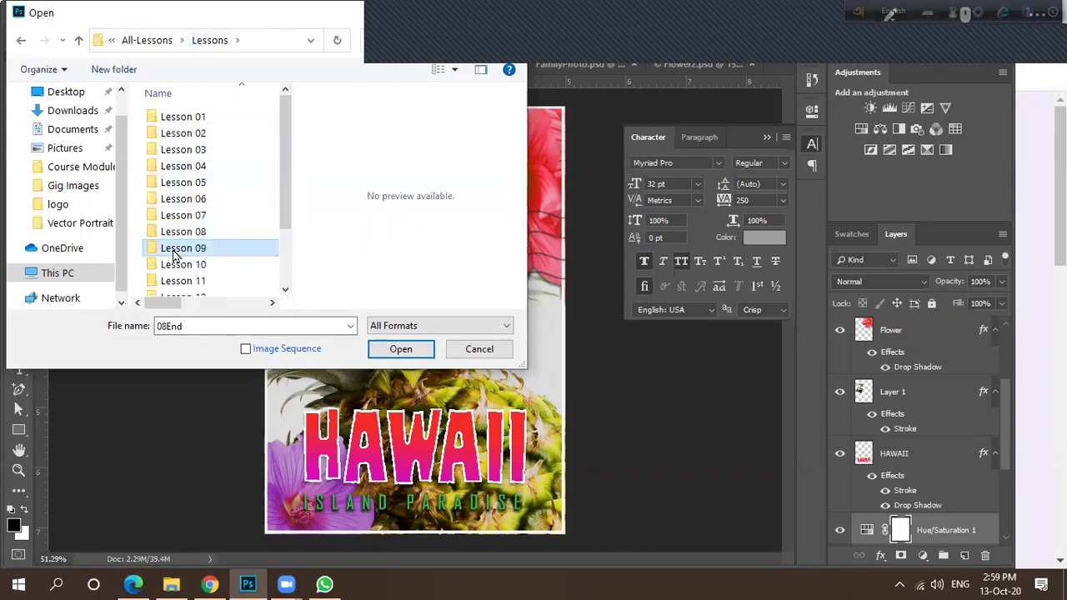
double_click(182, 249)
left_click(175, 183)
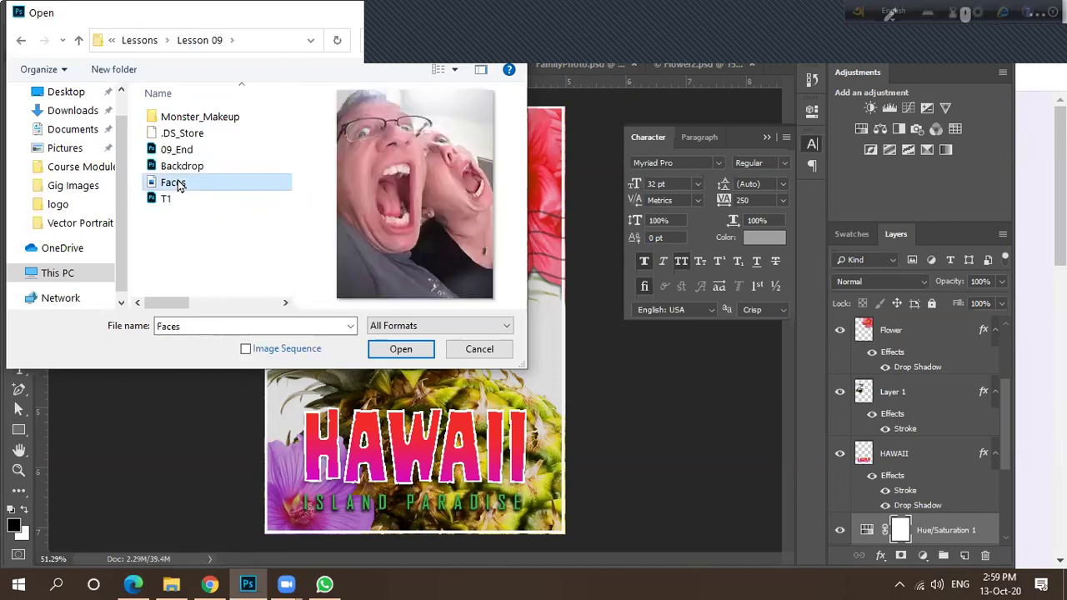
double_click(177, 118)
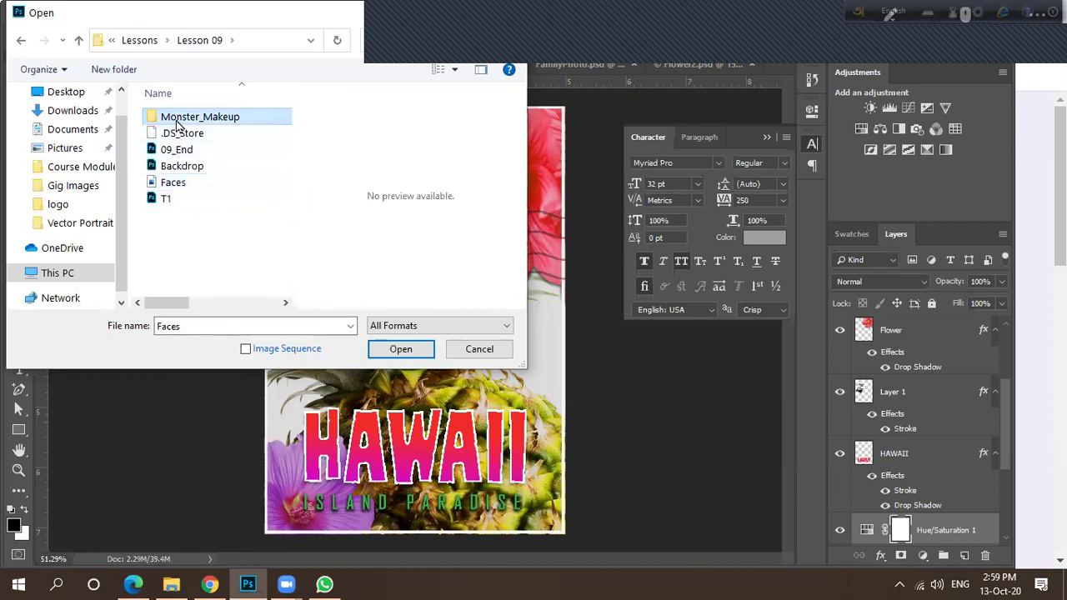
left_click(173, 119)
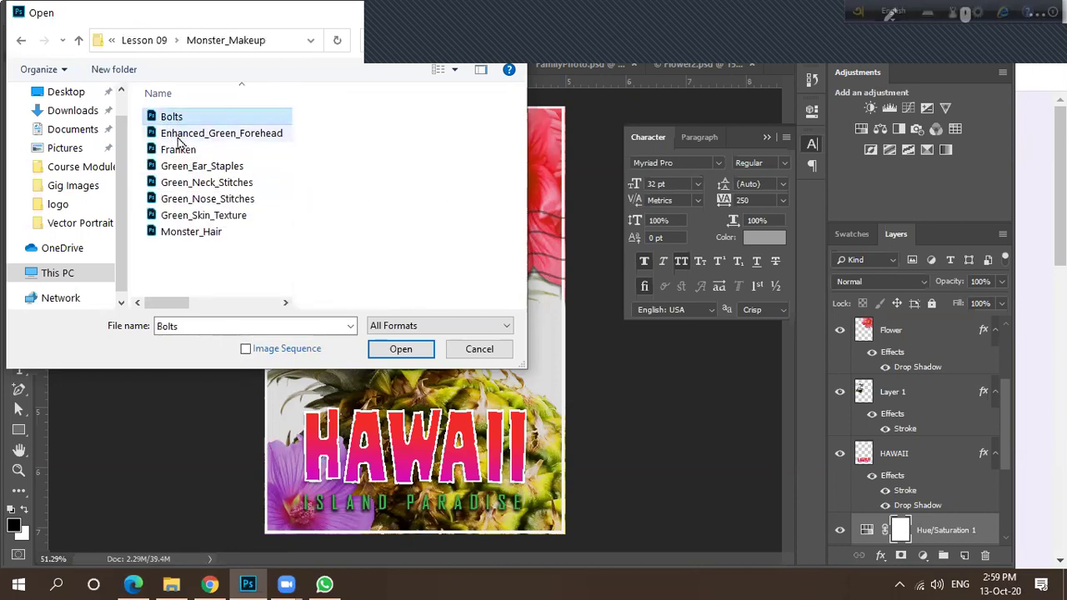
left_click(142, 40)
left_click(140, 41)
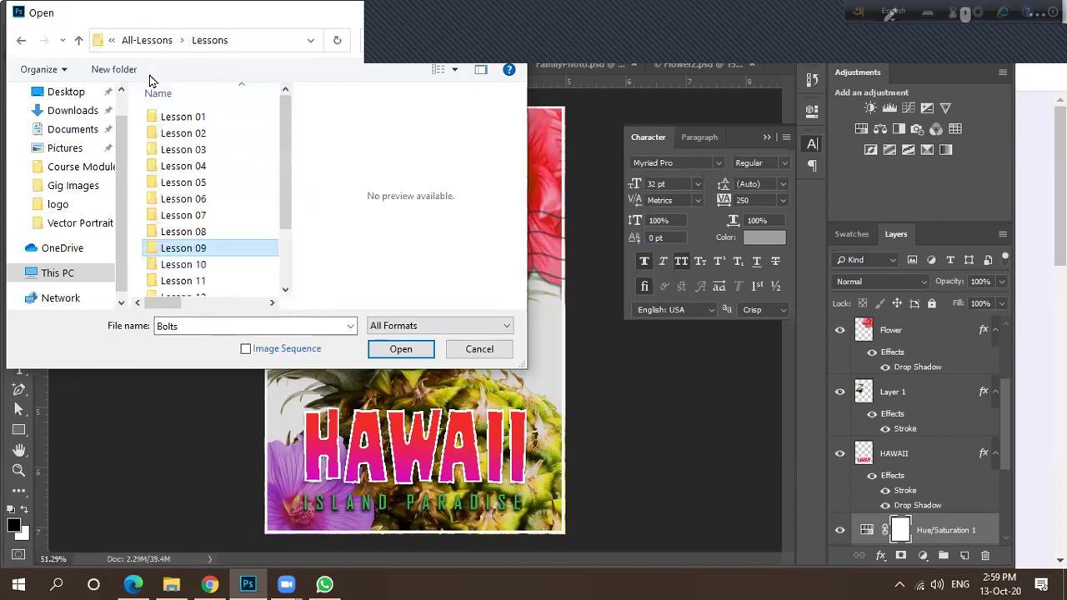
Browse to the Lesson 10 folder and compare the previews of 10Landscape_End and 10Landscape_Start.
left_click(180, 266)
double_click(179, 266)
left_click(186, 118)
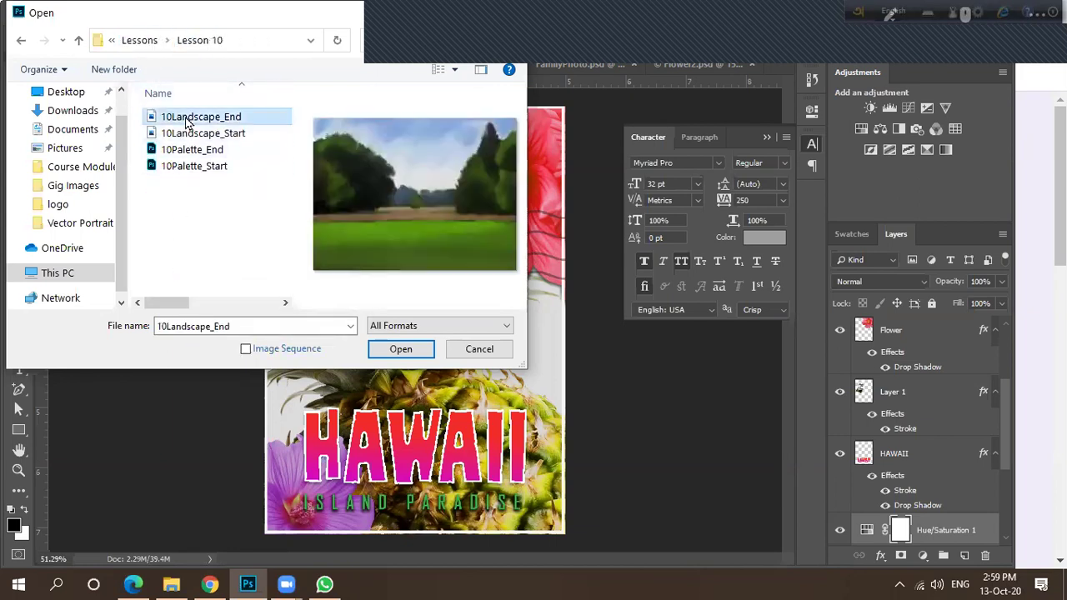
left_click(190, 136)
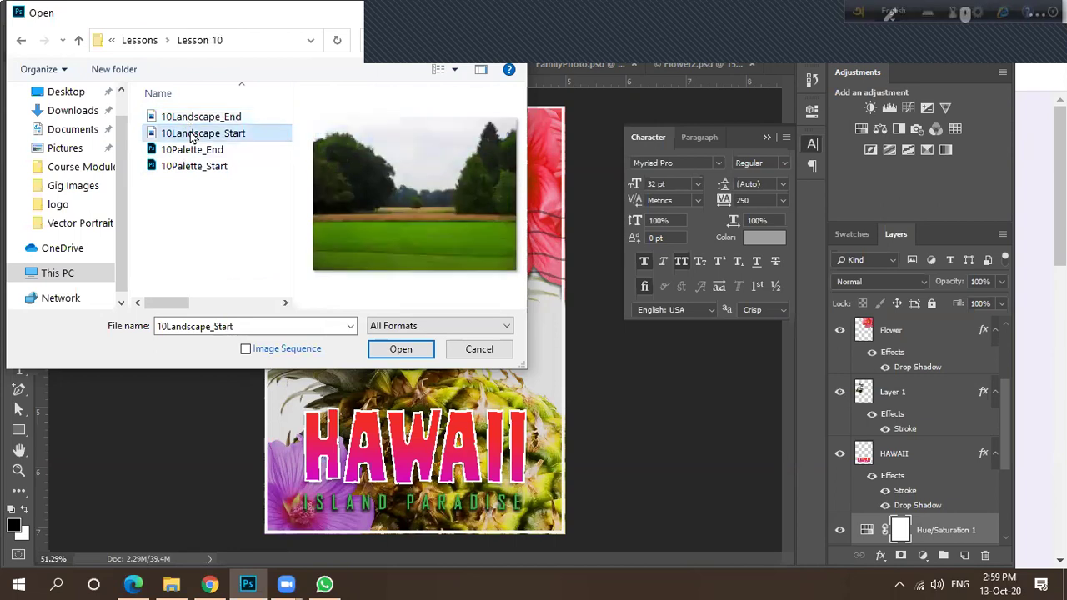
left_click(192, 119)
left_click(194, 127)
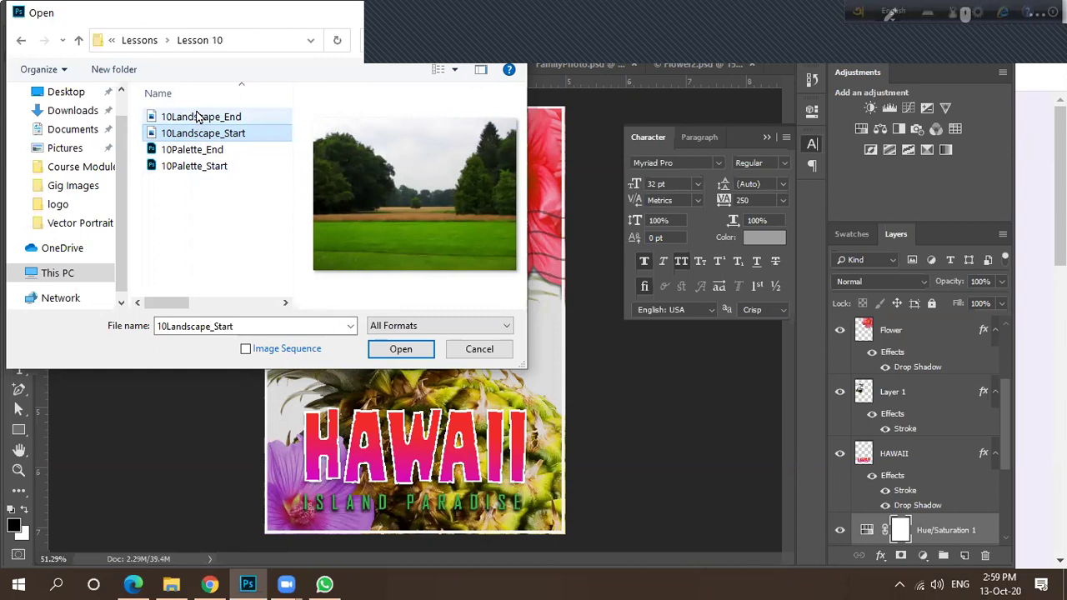
Recheck 10Landscape_End, go to the Lesson 11 folder and preview its files from 1_Family through 11End to beachsong.
left_click(200, 117)
left_click(139, 40)
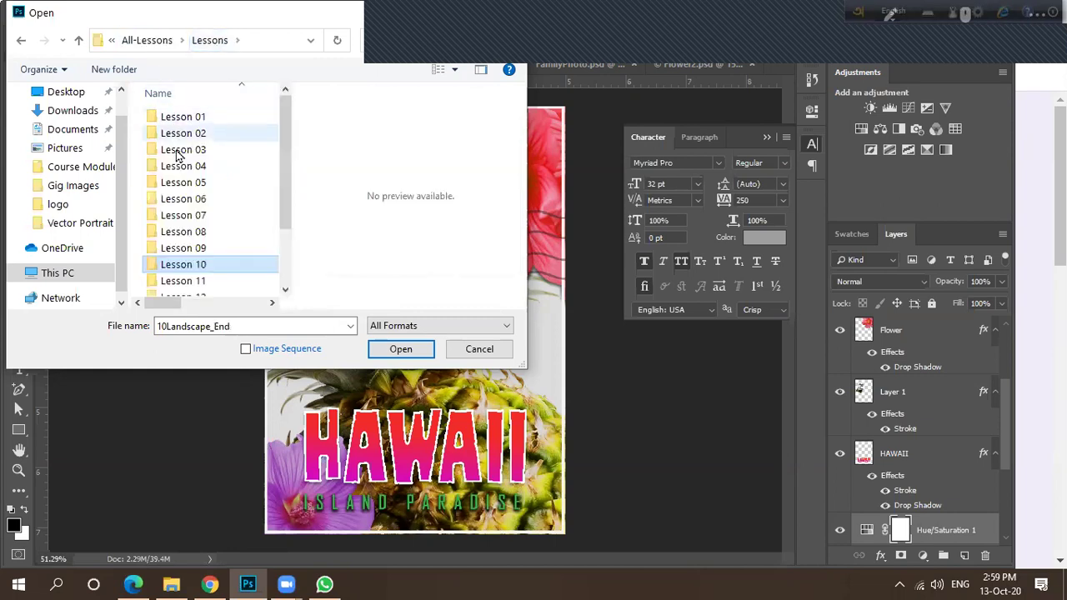
double_click(175, 282)
left_click(190, 121)
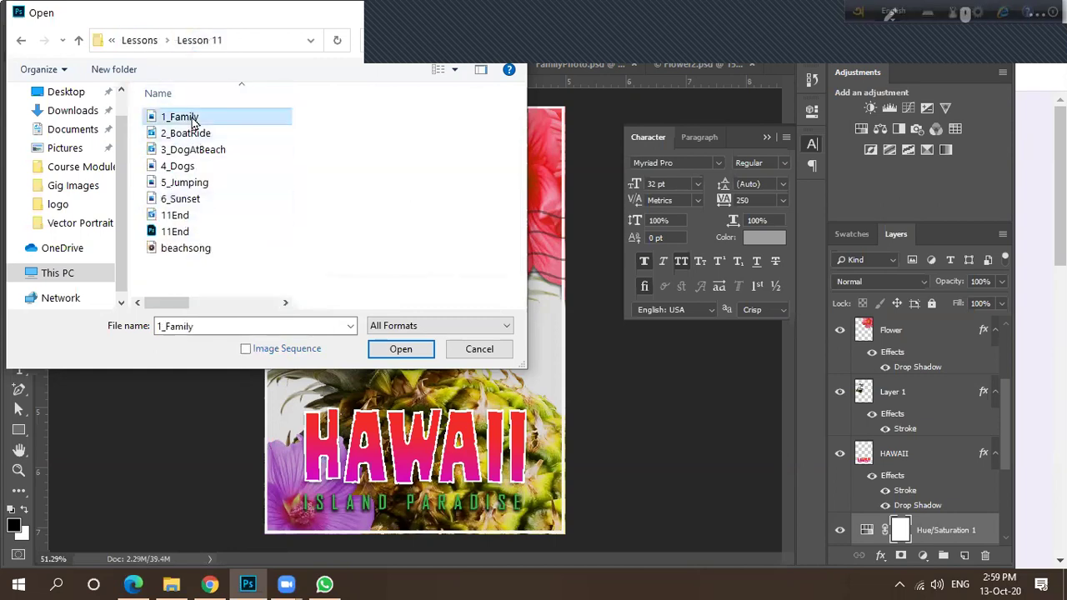
left_click(191, 132)
left_click(190, 151)
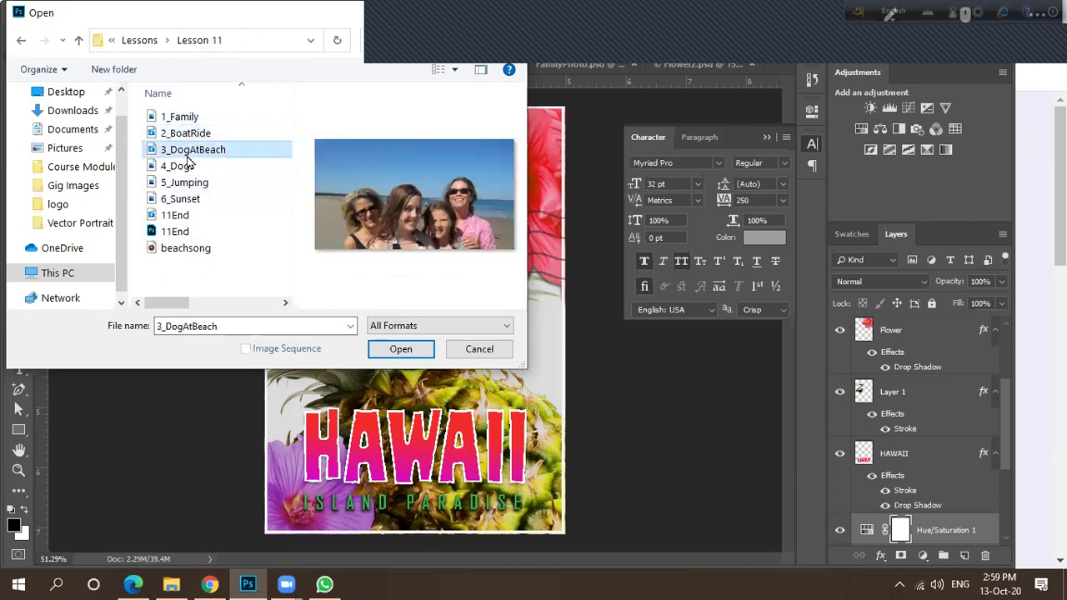
left_click(189, 166)
left_click(187, 183)
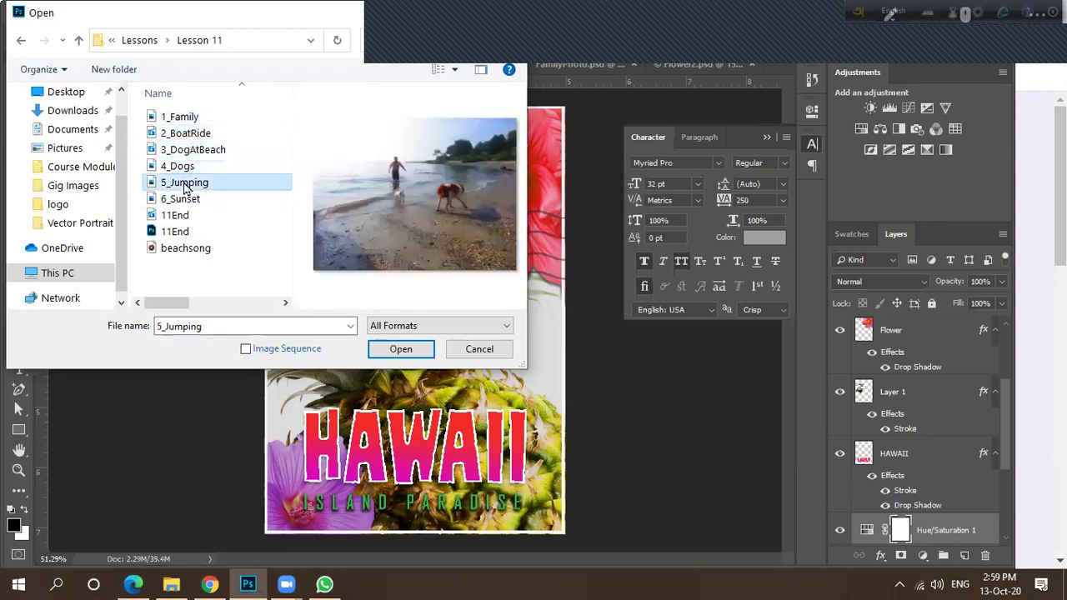
left_click(183, 198)
left_click(177, 215)
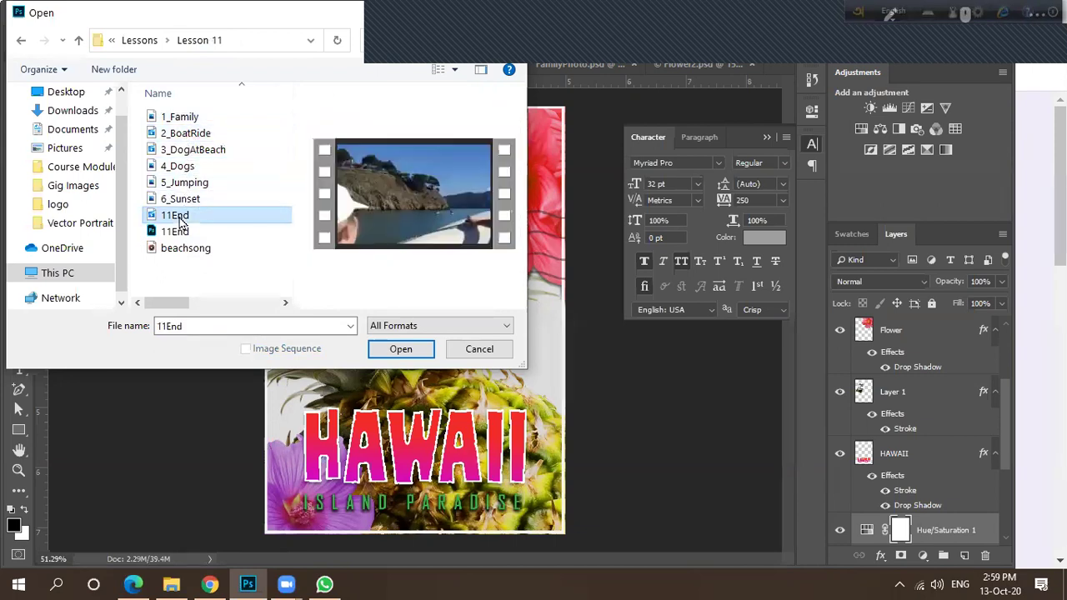
left_click(179, 232)
left_click(182, 248)
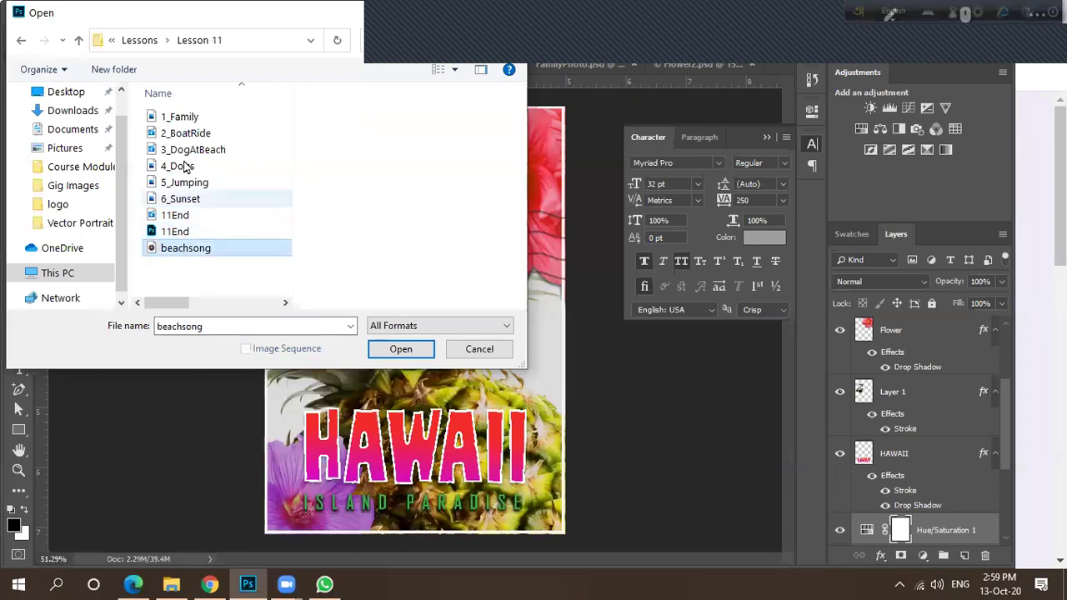
Browse to the Lesson 12 folder and preview the 12B_Start portrait.
left_click(150, 42)
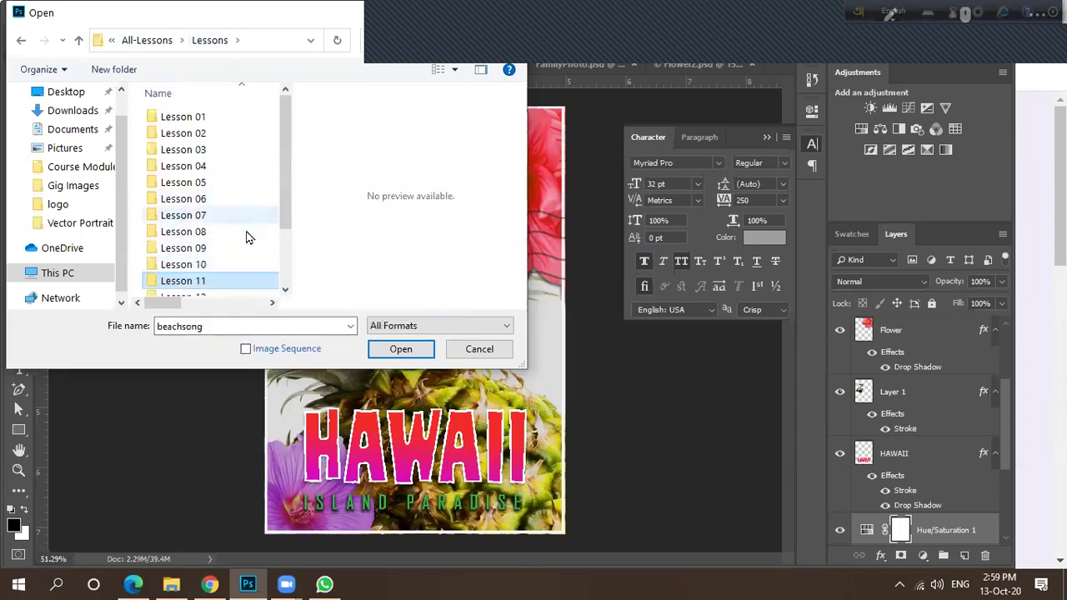
scroll(233, 248, "down", 2)
double_click(199, 223)
left_click(190, 215)
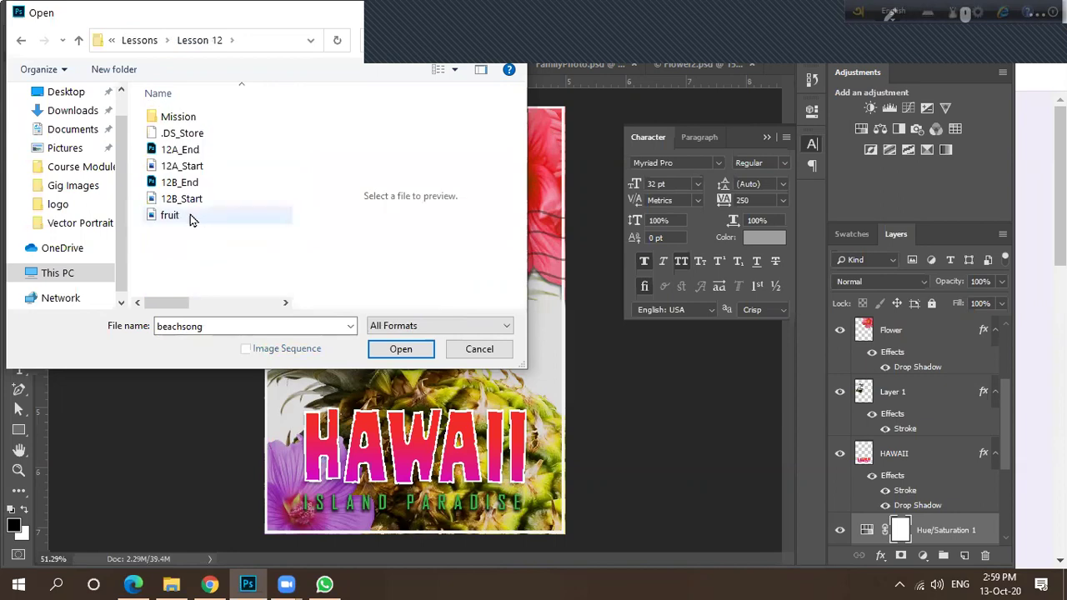
left_click(177, 204)
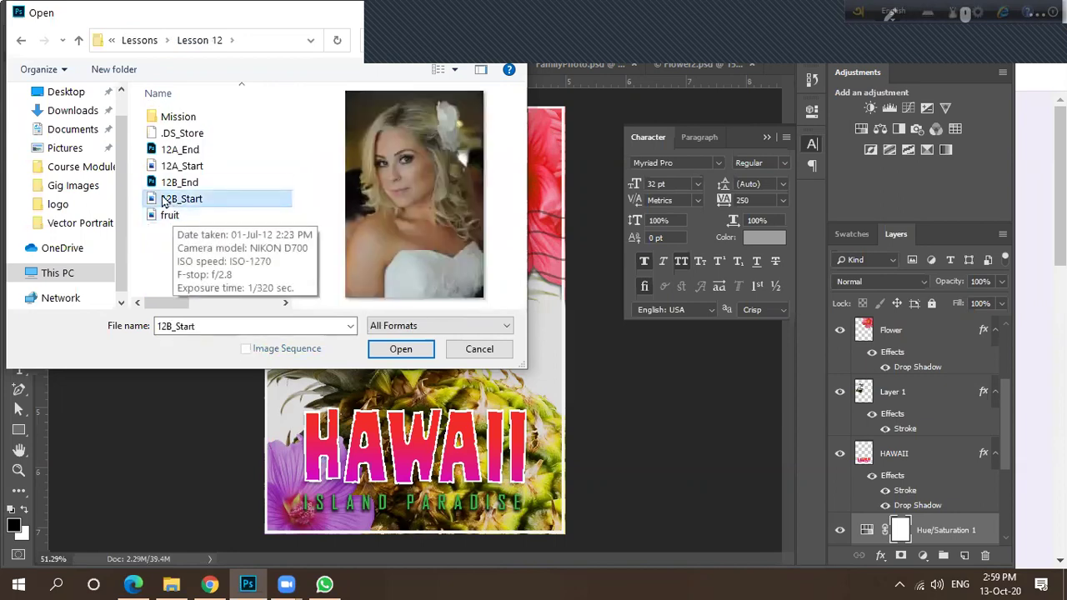
Preview Mission01, Mission02 and Mission03 in the Mission subfolder, check fruit in Lesson 12, and return to the Lessons folder.
left_click(166, 117)
double_click(166, 118)
left_click(166, 142)
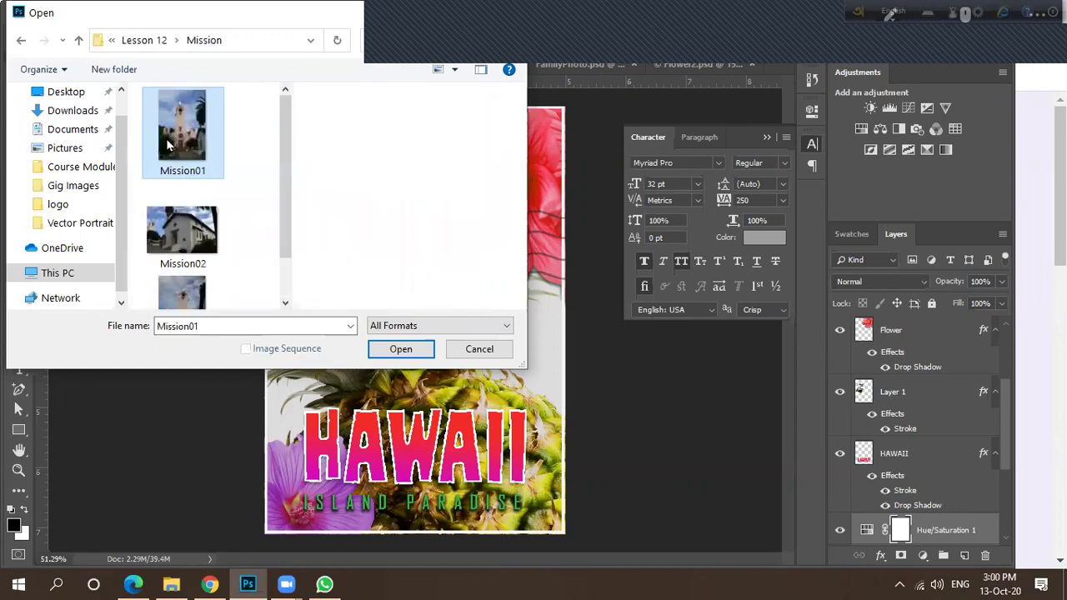
left_click(177, 225)
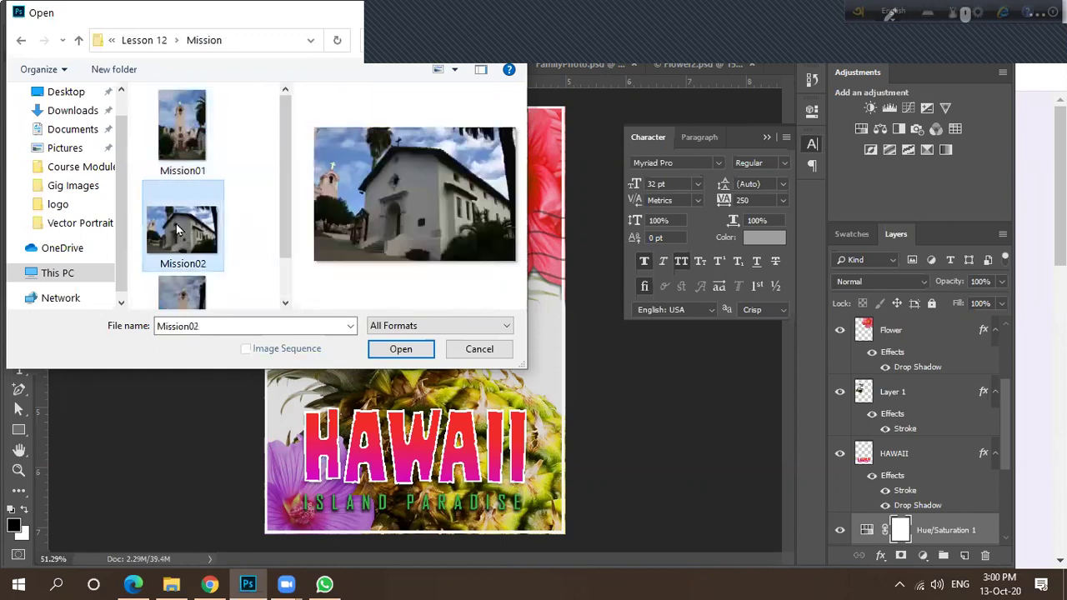
scroll(226, 218, "down", 1)
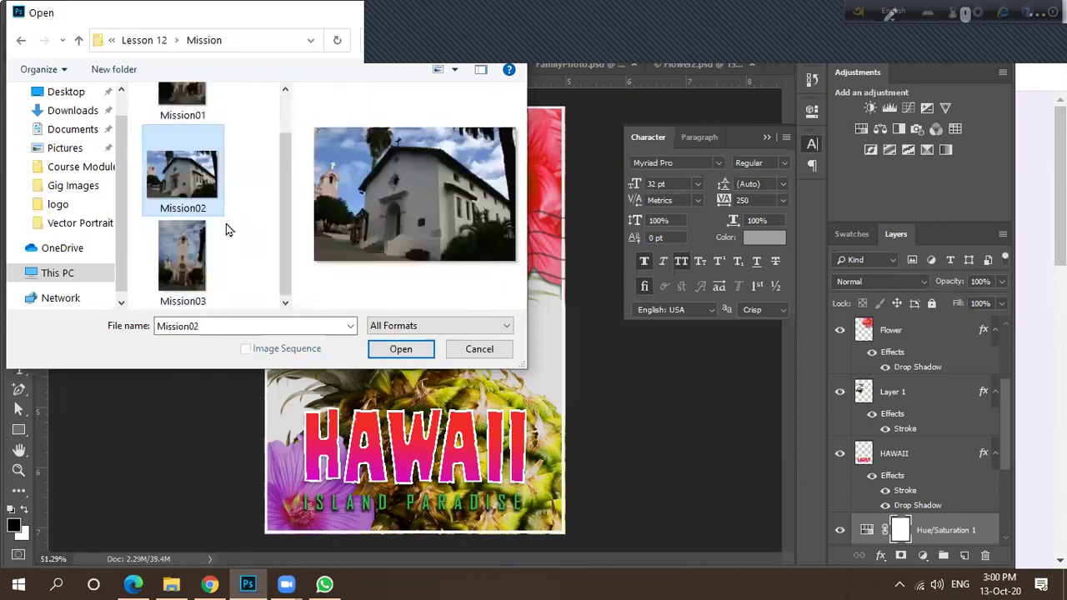
left_click(169, 260)
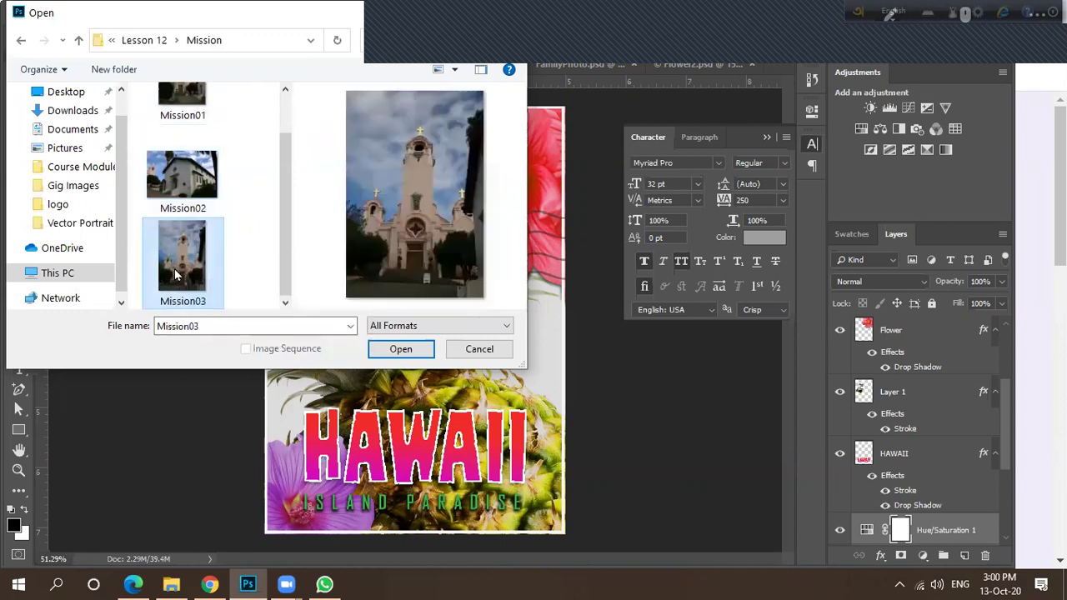
left_click(138, 41)
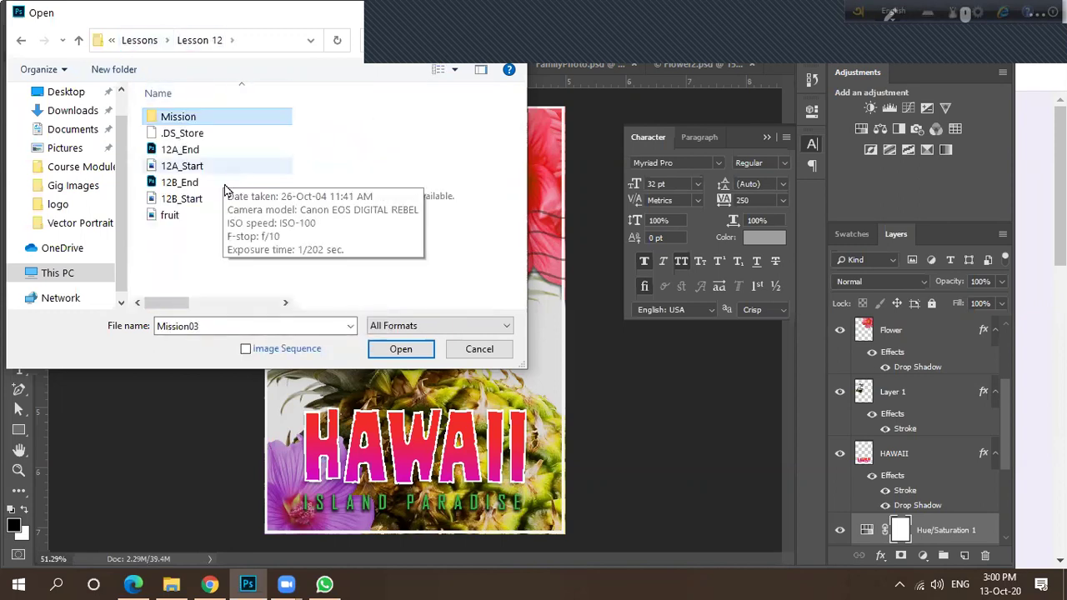
left_click(192, 217)
left_click(142, 40)
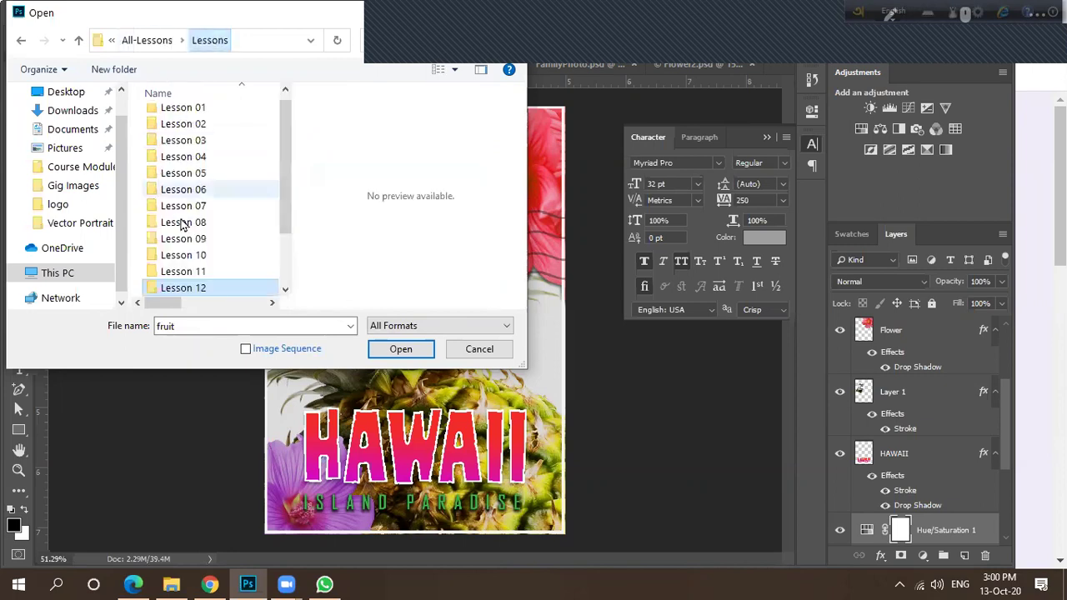
Browse to the Buttons subfolder of Lesson 13 and preview the gallery5, gallery6, gallery7 and gallery8 images.
scroll(184, 225, "down", 2)
double_click(188, 238)
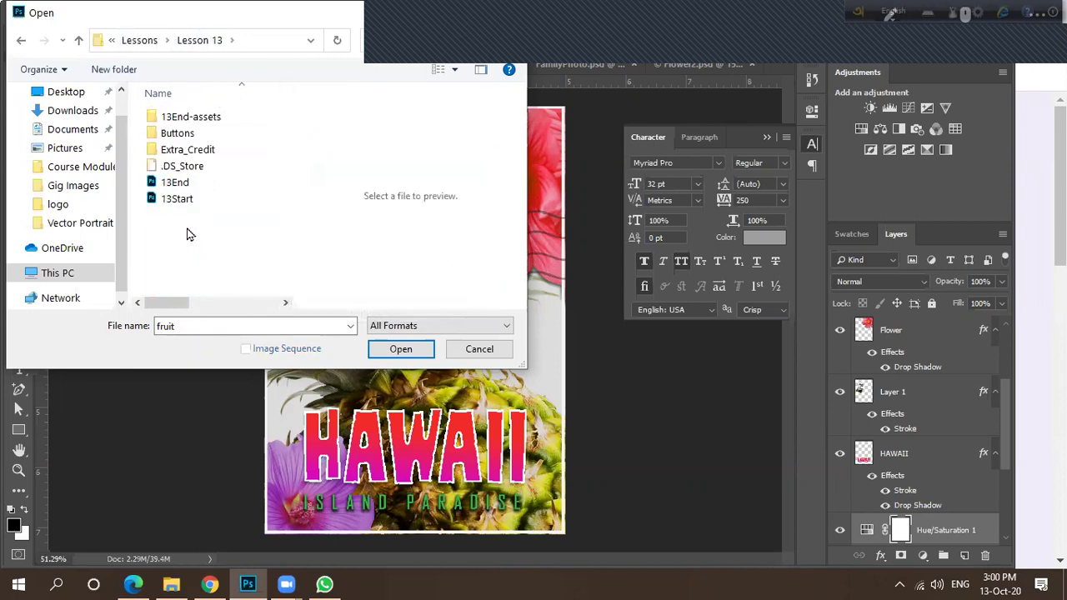
double_click(189, 138)
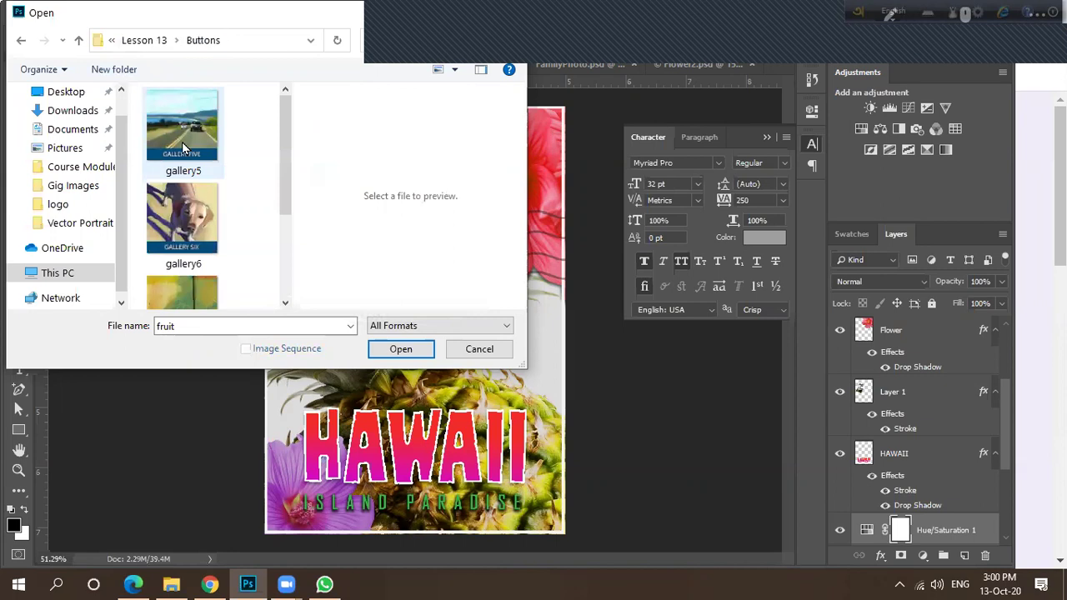
left_click(181, 138)
left_click(184, 221)
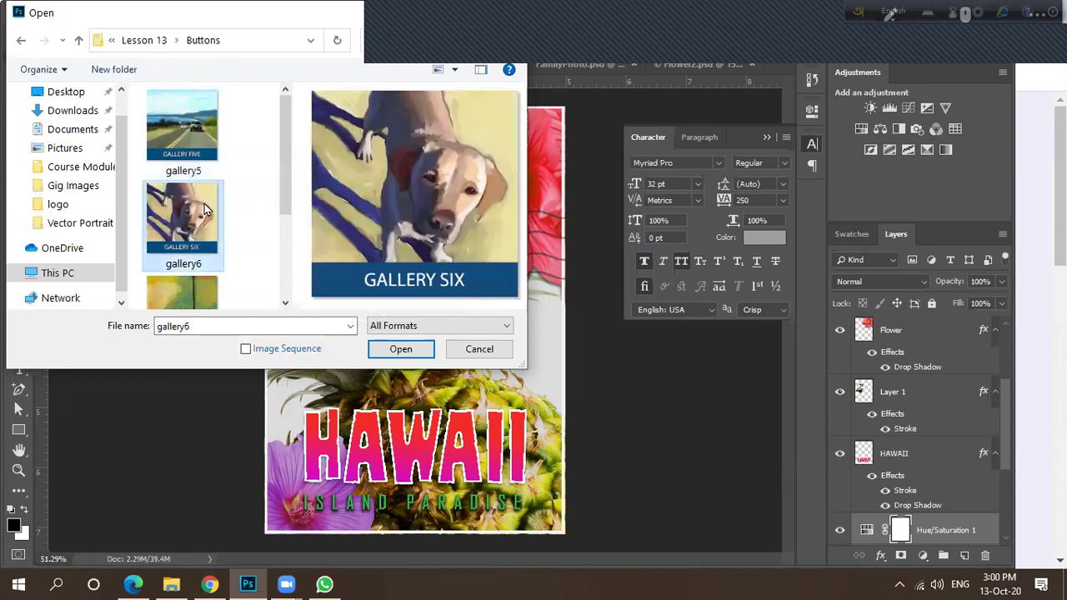
left_click(183, 290)
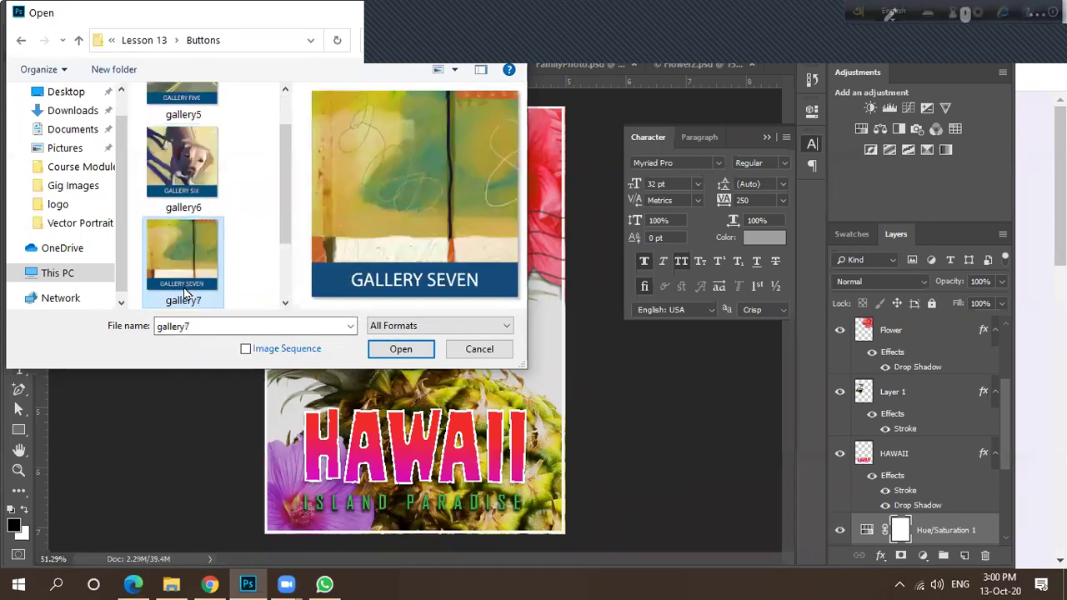
scroll(197, 221, "down", 1)
left_click(185, 259)
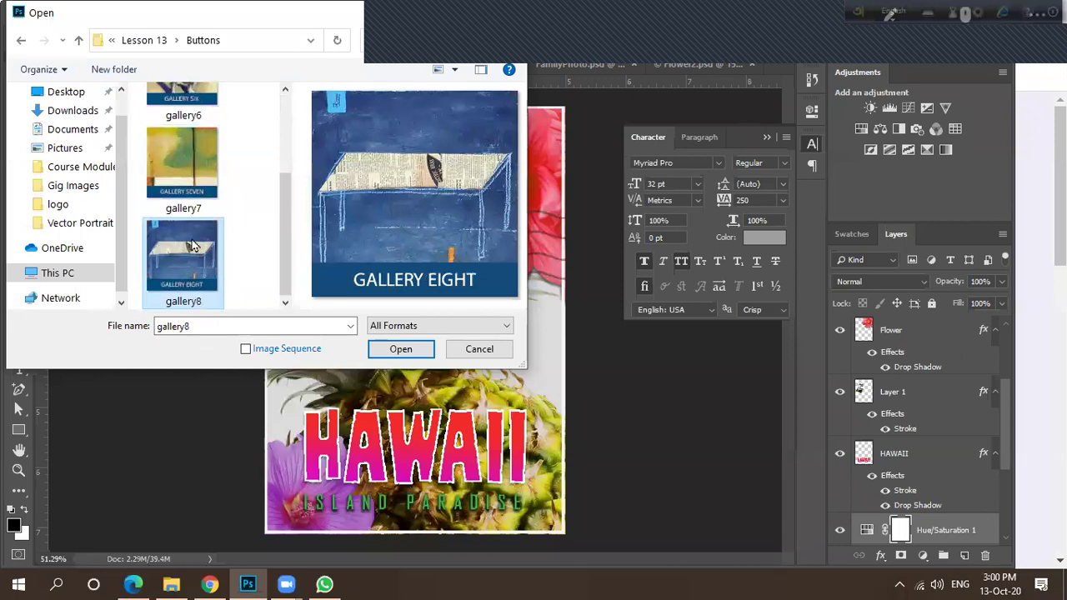
scroll(191, 238, "up", 2)
left_click(179, 133)
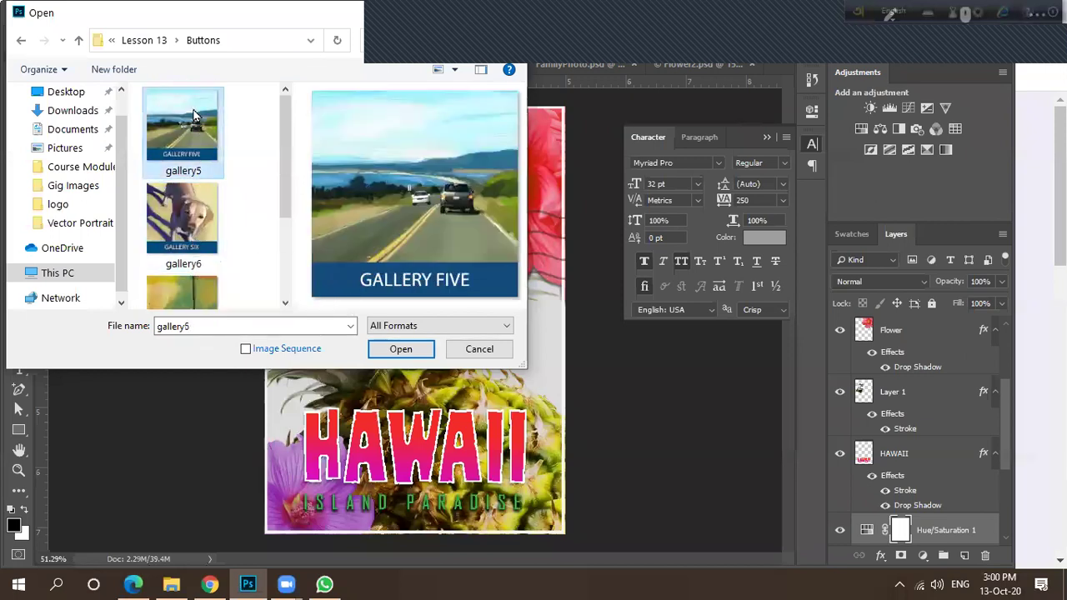
Preview the flyer image in the Extra_Credit subfolder of Lesson 13 and return to the Lesson 13 folder.
left_click(142, 40)
left_click(173, 154)
double_click(173, 153)
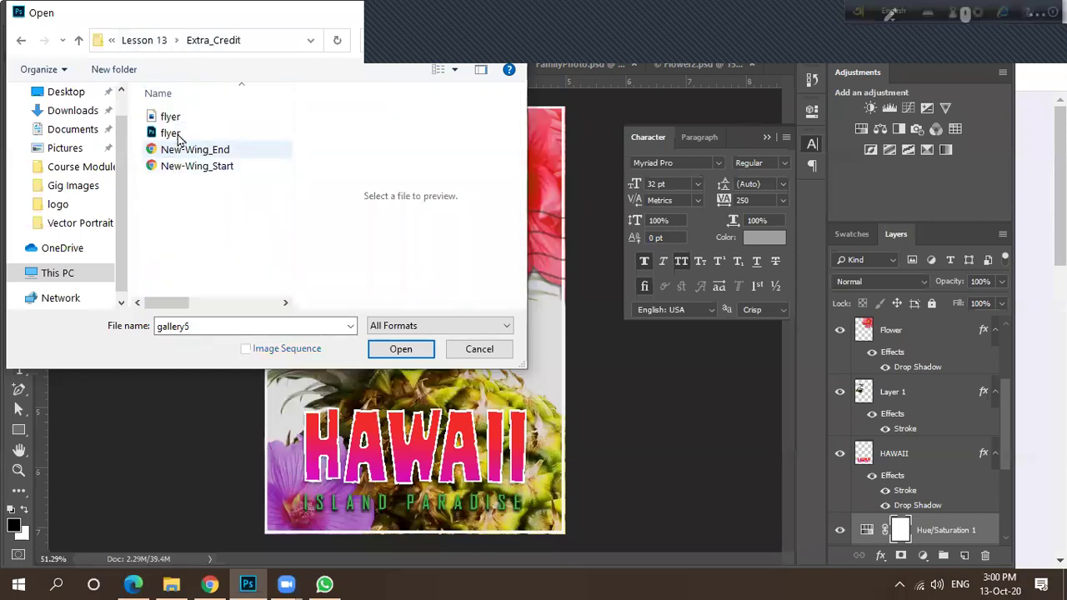
left_click(175, 118)
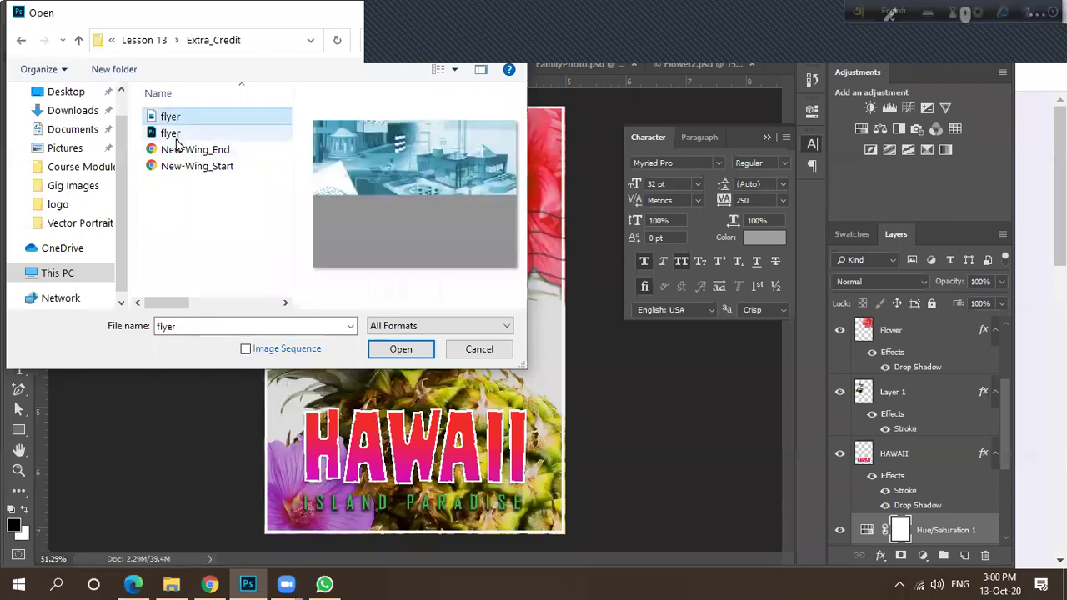
left_click(145, 43)
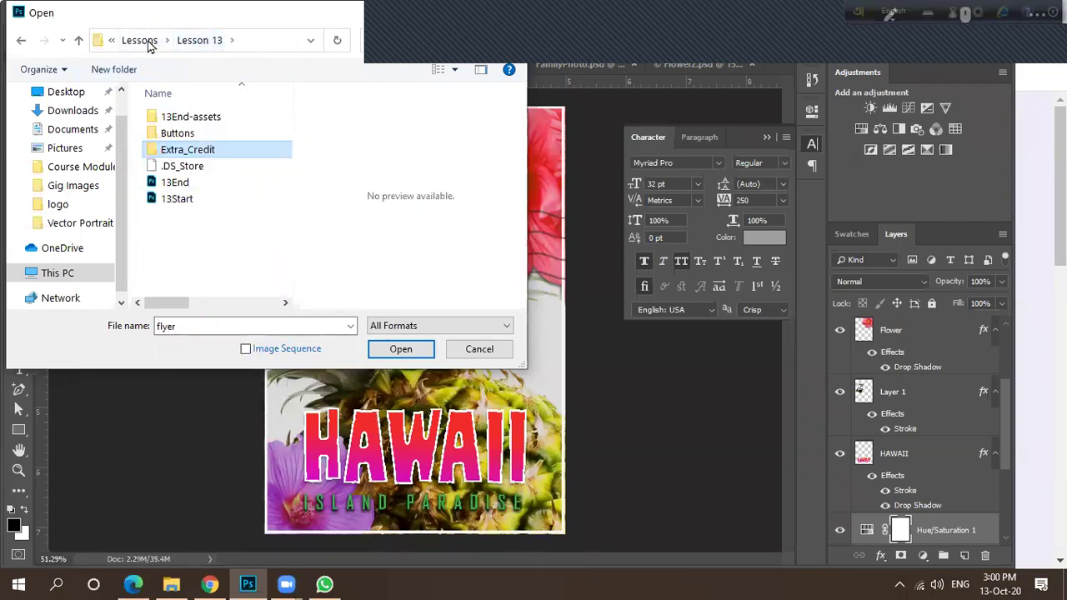
Look through the Lesson 14 and Lesson 15 folders, checking 15Start and 15End, and cancel the Open dialog.
left_click(139, 40)
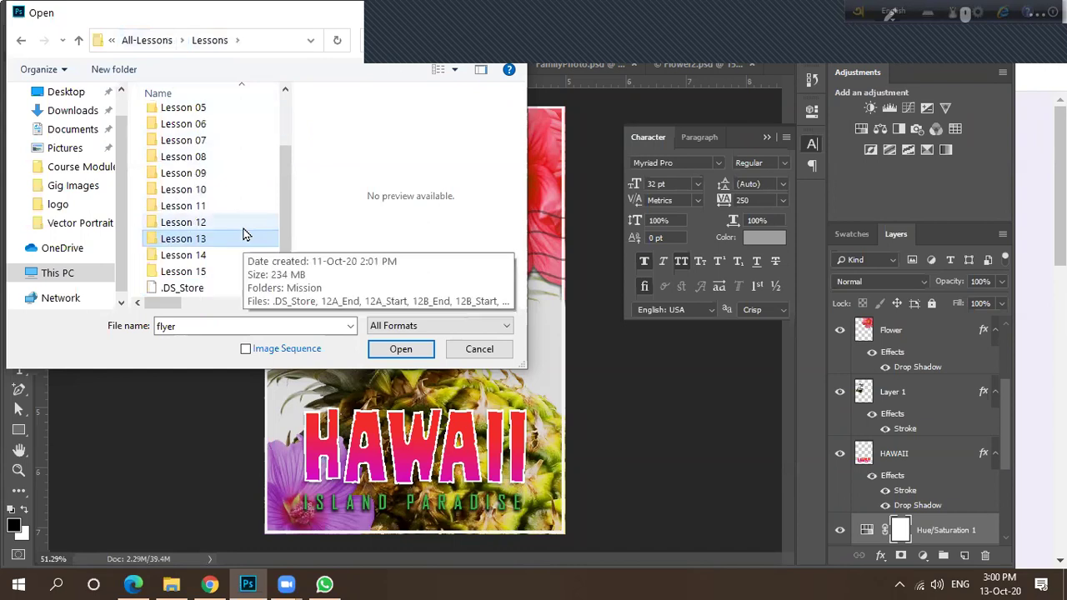
double_click(200, 255)
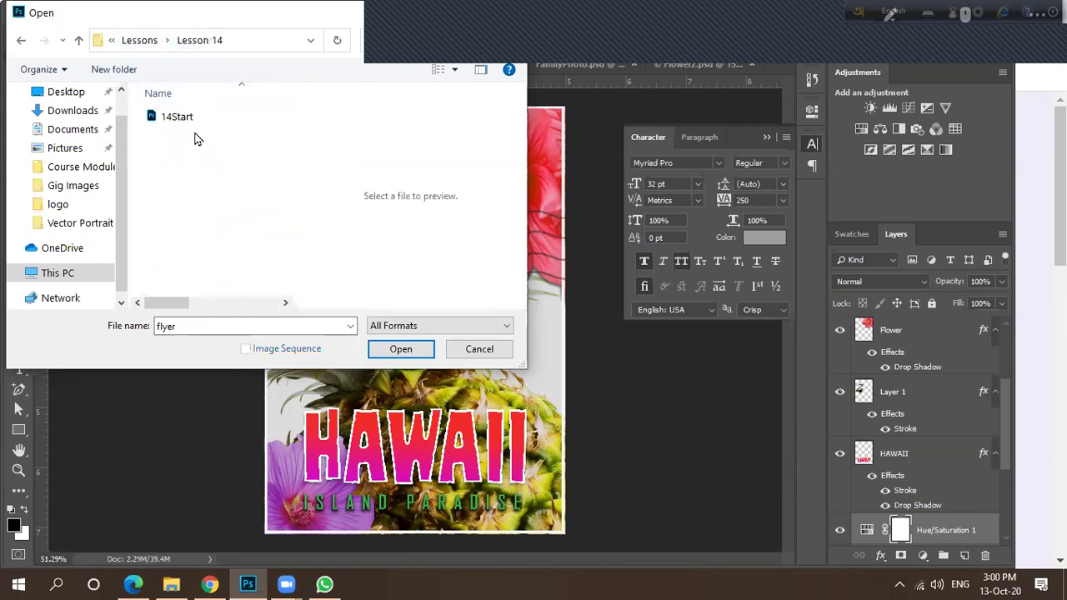
left_click(139, 40)
double_click(193, 271)
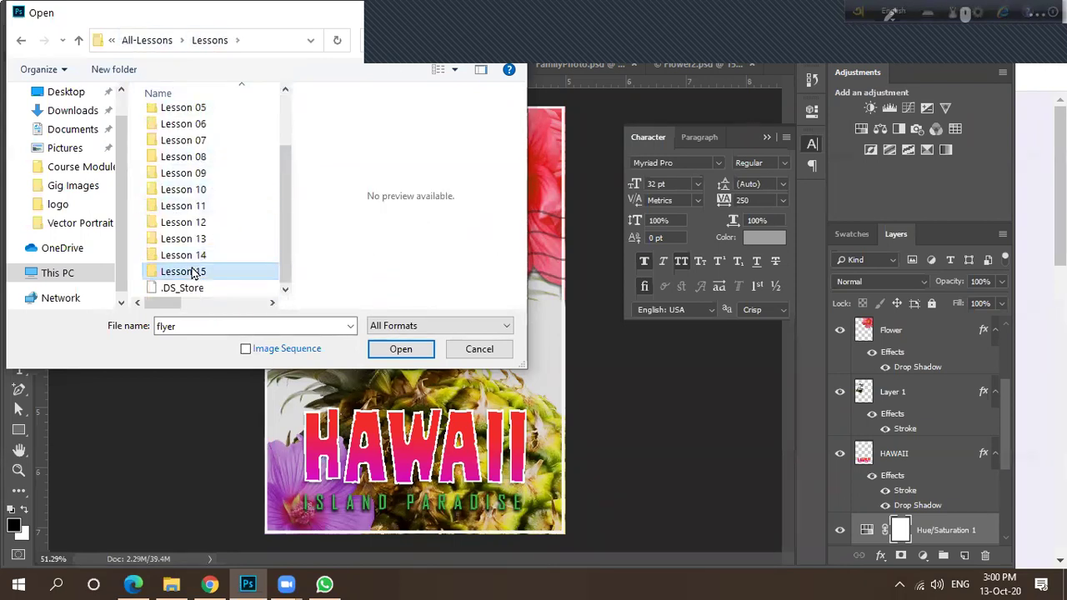
left_click(189, 119)
left_click(185, 151)
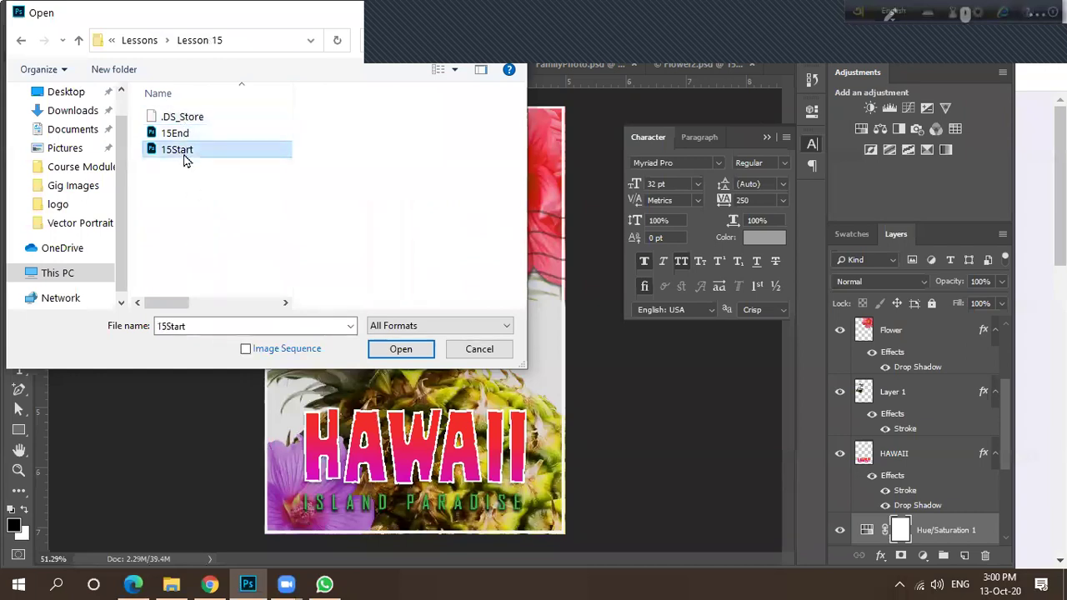
left_click(185, 133)
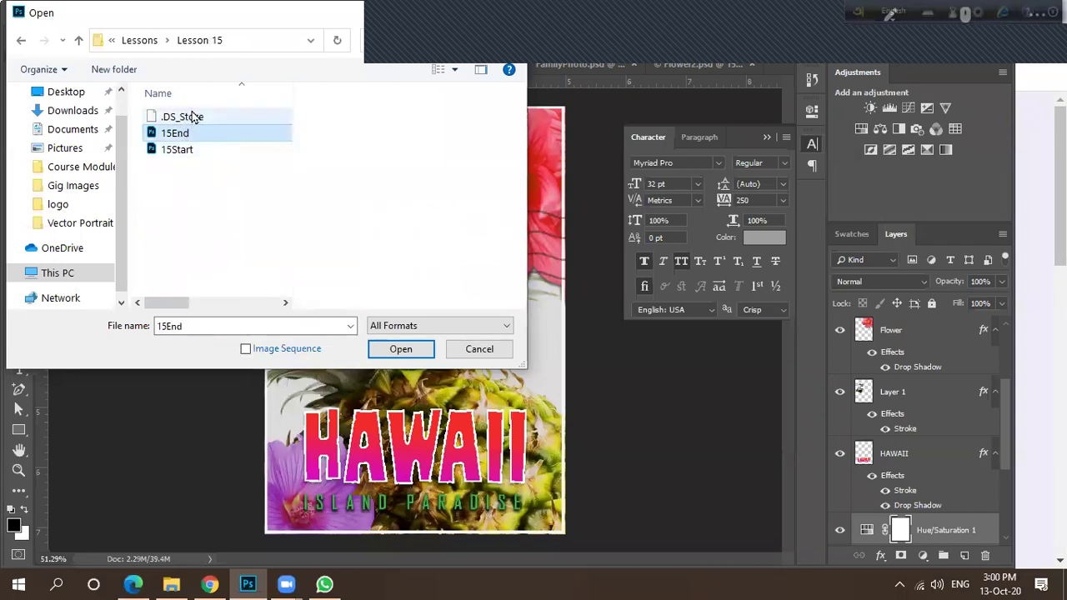
left_click(493, 350)
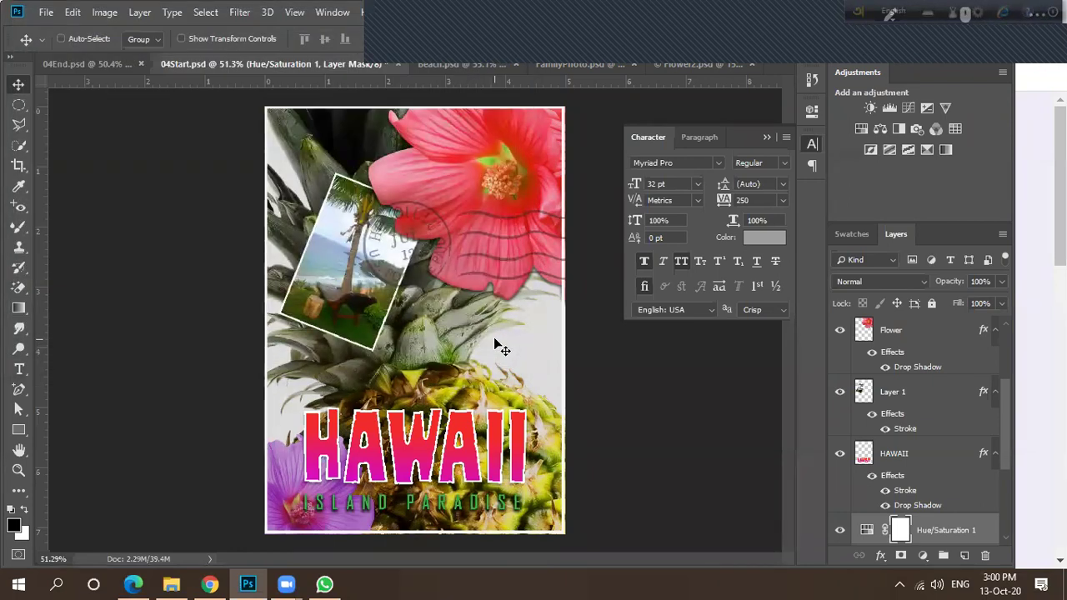
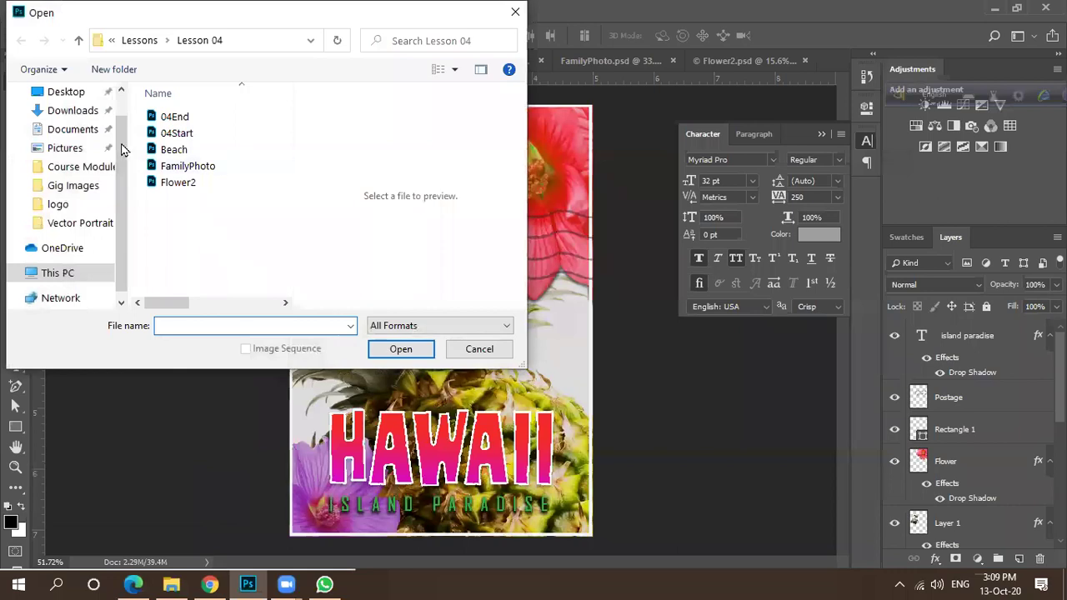
Browse from Lesson 04 to the Lesson 05 folder, preview Boy_Start, and return to the Lessons folder.
left_click(139, 40)
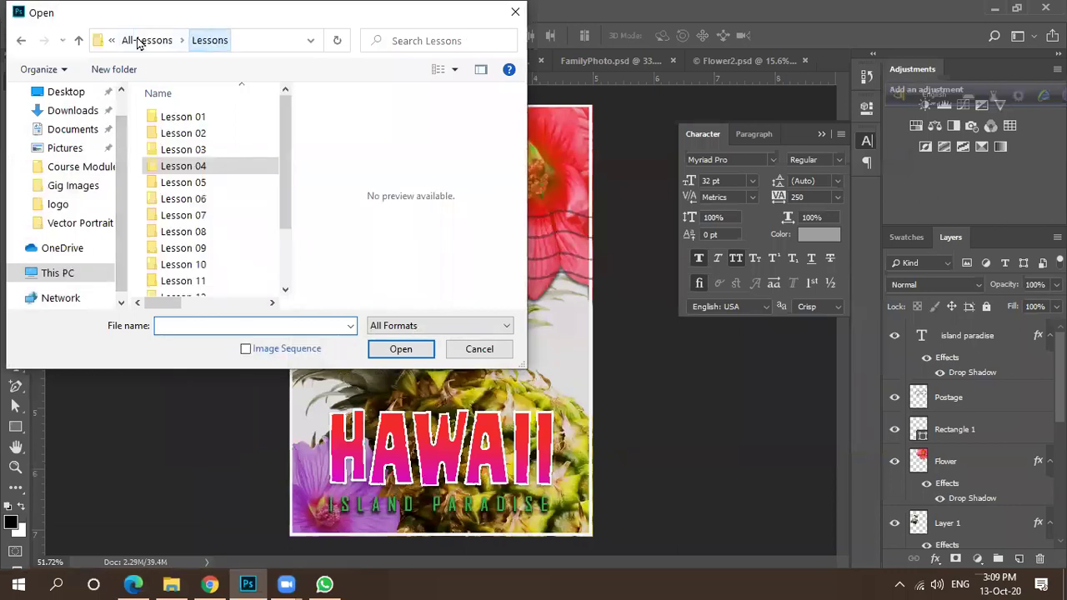
double_click(203, 182)
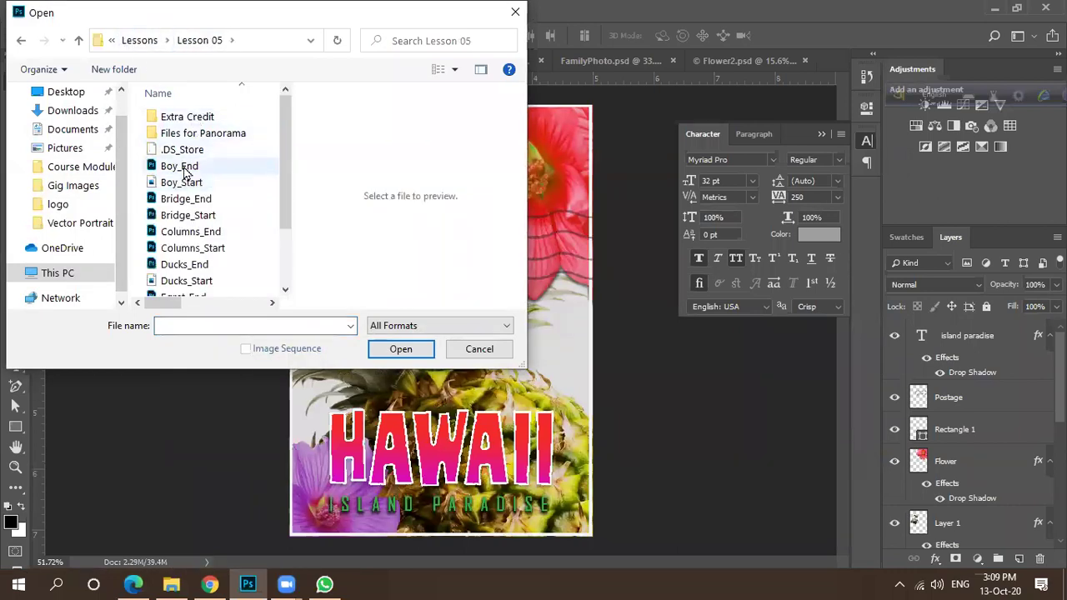
left_click(183, 185)
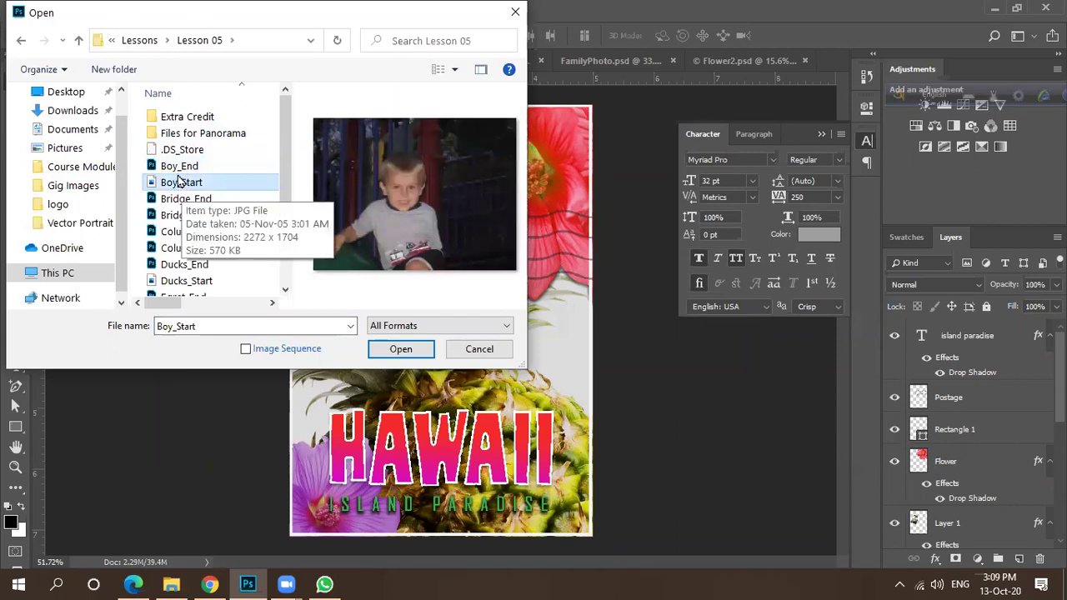
left_click(145, 43)
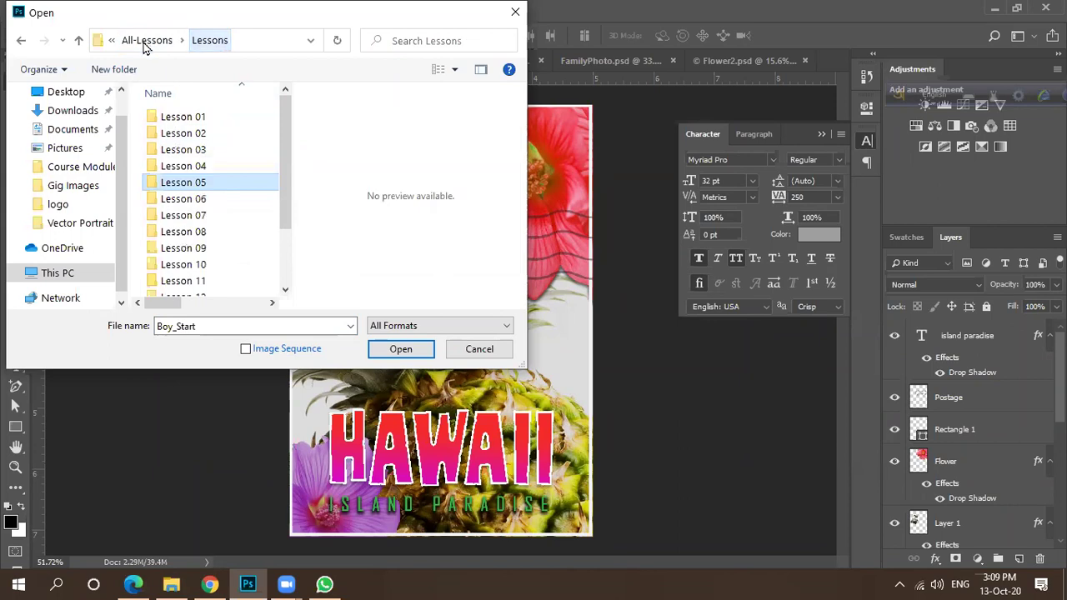
Browse the 04End, 04Start and Beach files in the Lesson 04 folder and return to the Lessons folder.
double_click(178, 167)
left_click(172, 117)
left_click(172, 133)
left_click(172, 150)
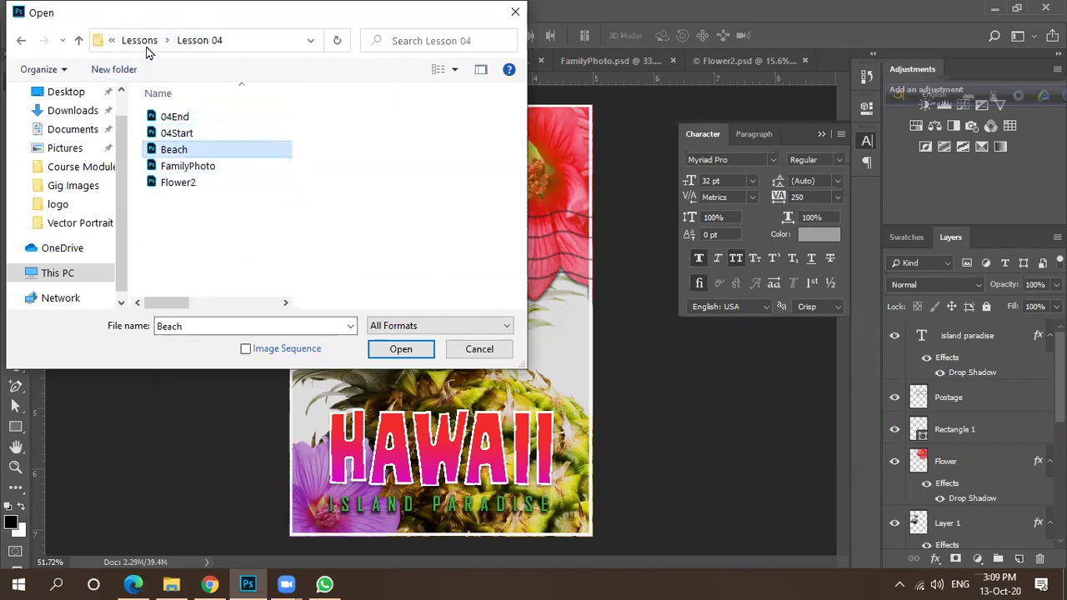
left_click(145, 46)
Open Boy_End and Boy_Start together from the Lesson 05 folder and examine the boy's face in Boy_Start.
double_click(182, 181)
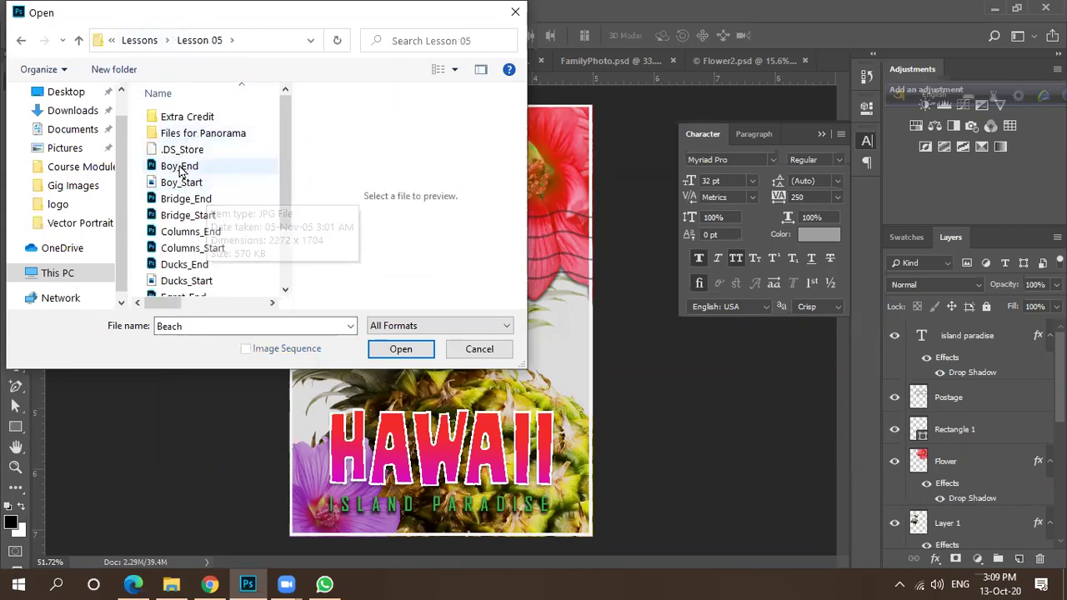
left_click(182, 167)
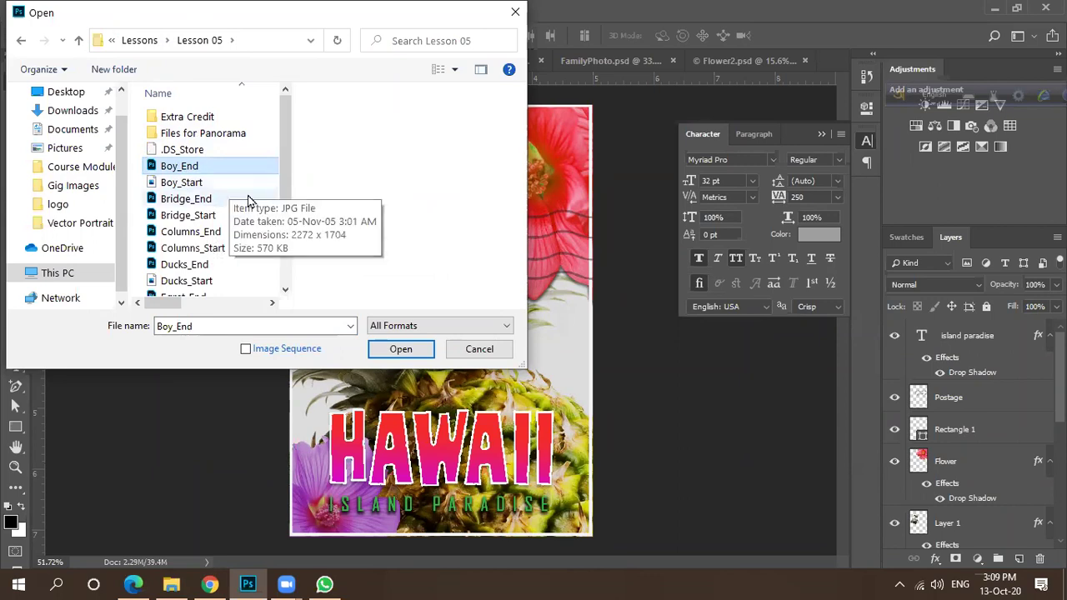
scroll(245, 200, "down", 2)
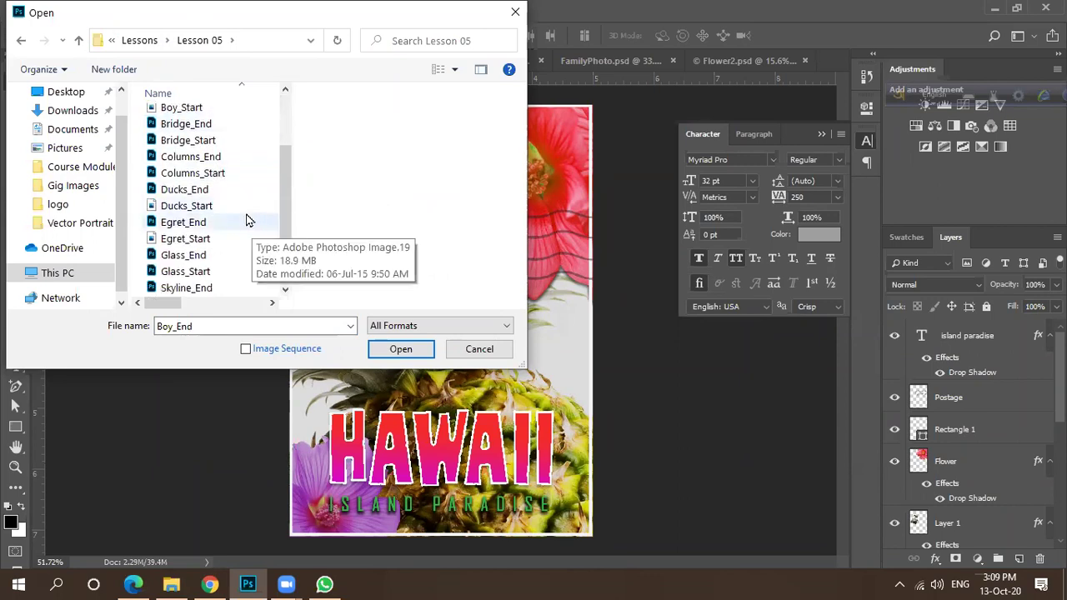
scroll(246, 222, "up", 2)
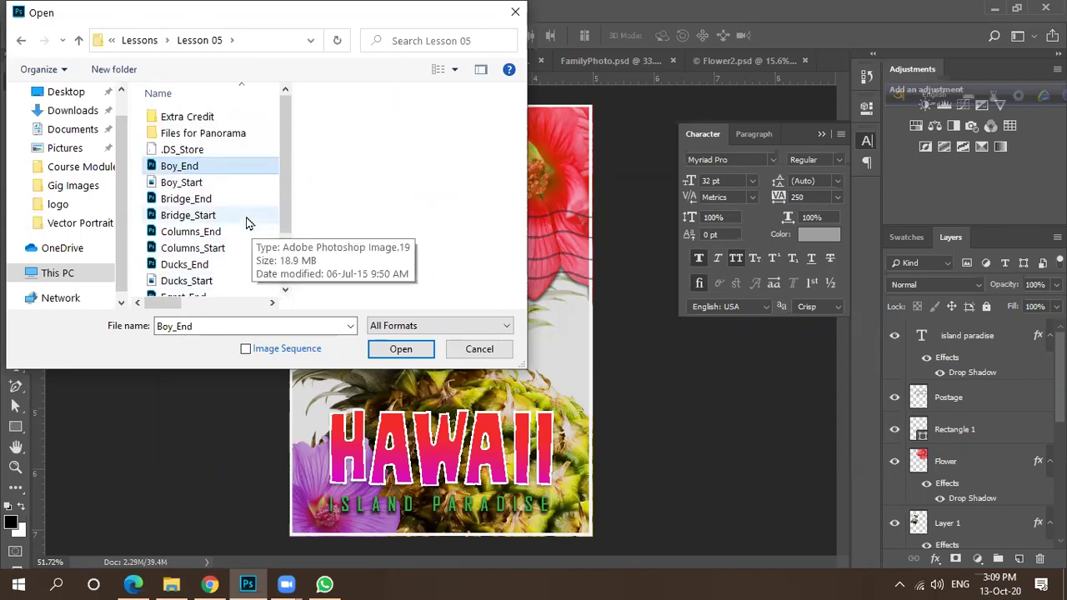
left_click(208, 185, "ctrl")
left_click(400, 348)
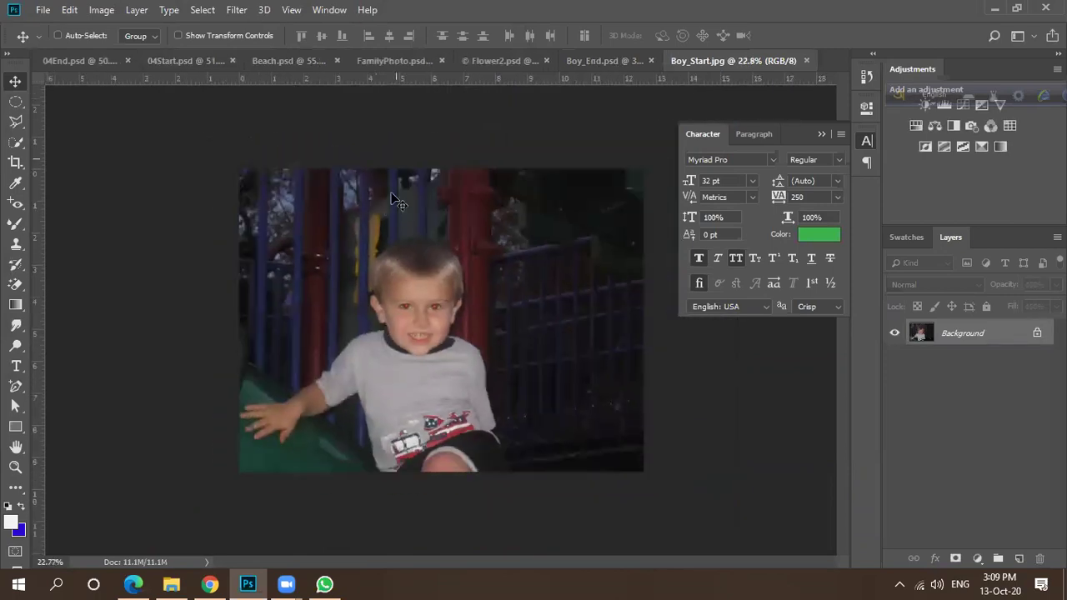
scroll(417, 305, "up", 5)
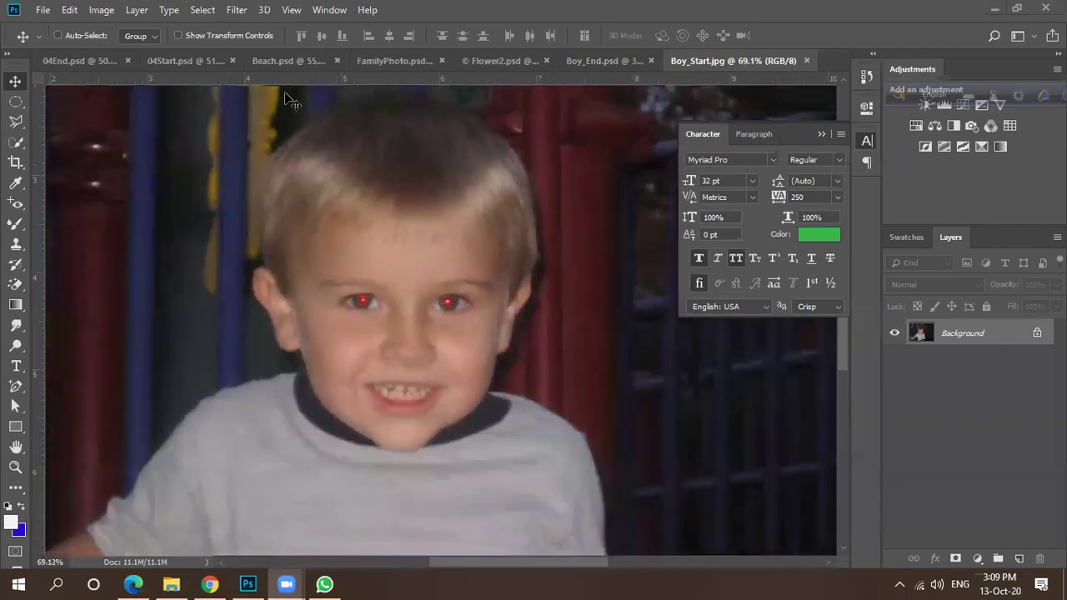
Close Beach.psd without saving, close FamilyPhoto.psd, and compare Boy_End.psd with Boy_Start.jpg.
left_click(288, 62)
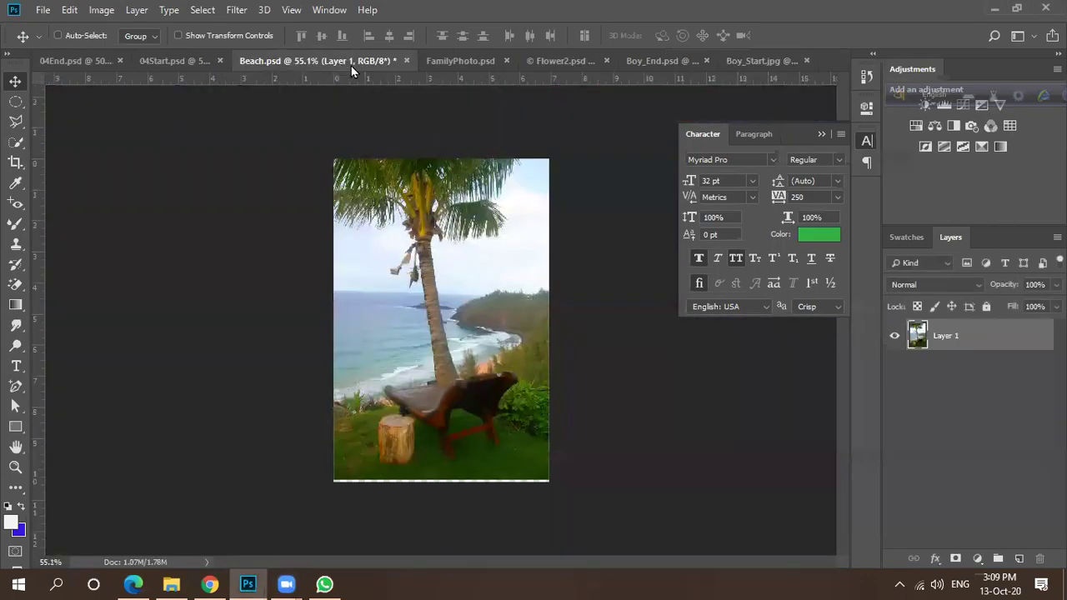
left_click(406, 62)
left_click(497, 230)
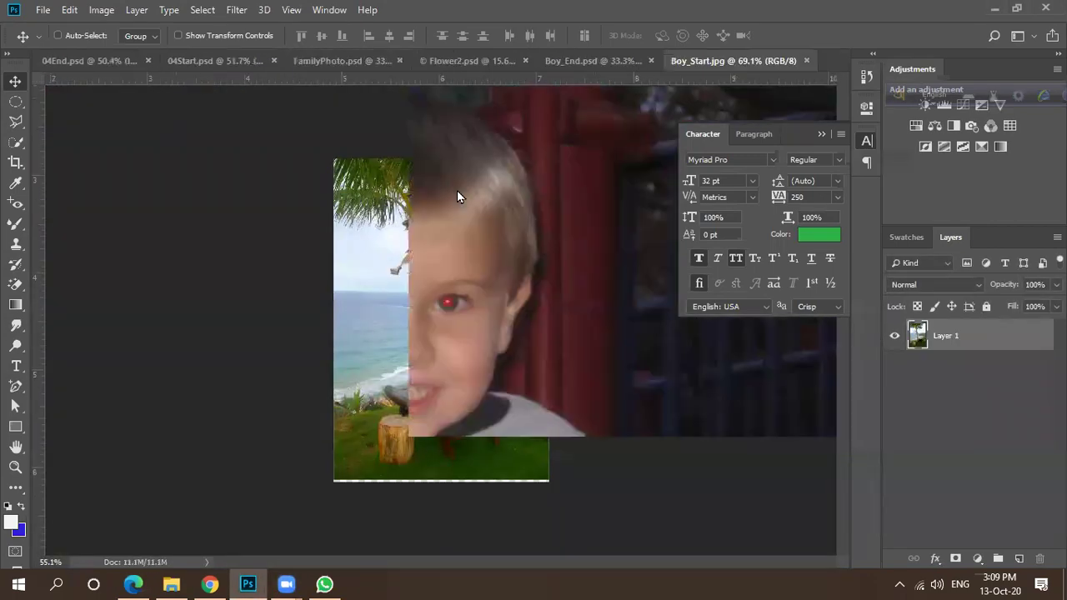
left_click(399, 61)
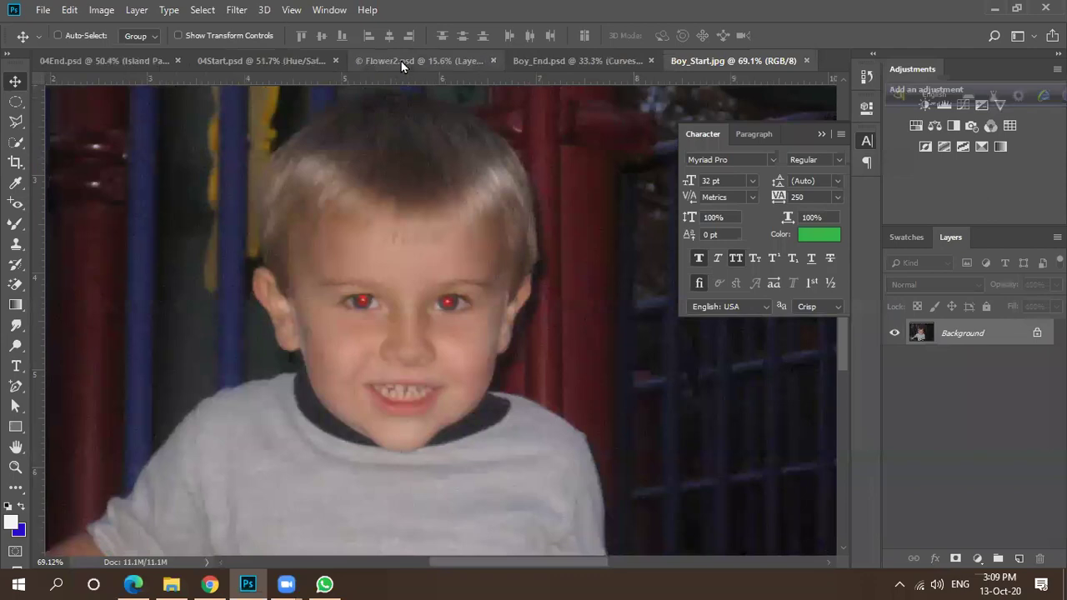
left_click(542, 63)
left_click(738, 63)
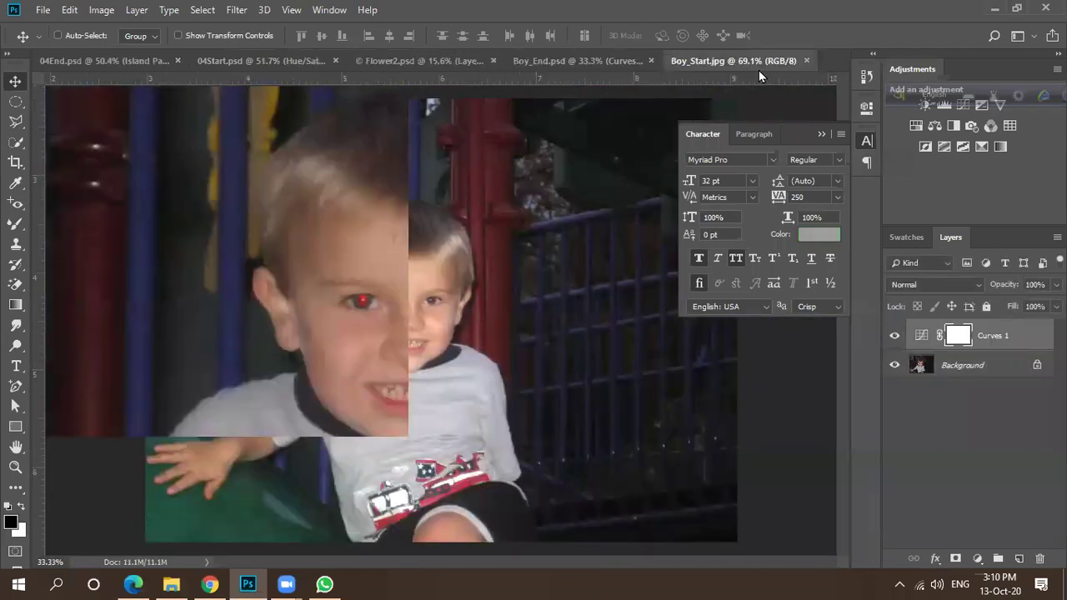
Close 04Start.psd and 04End.psd without saving their changes, and close Flower2.psd.
left_click(263, 60)
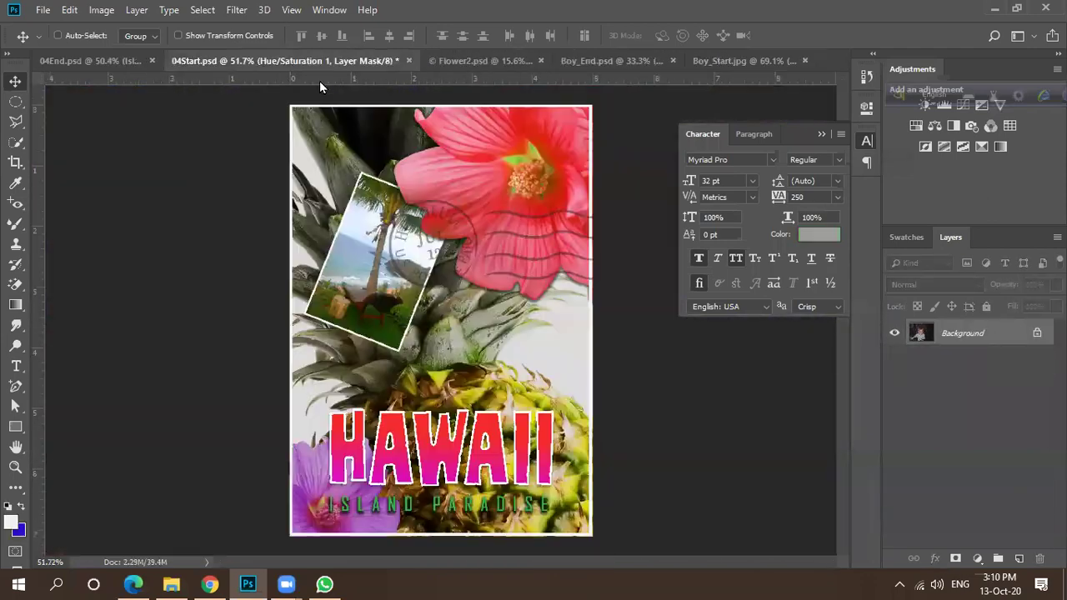
left_click(409, 61)
left_click(500, 227)
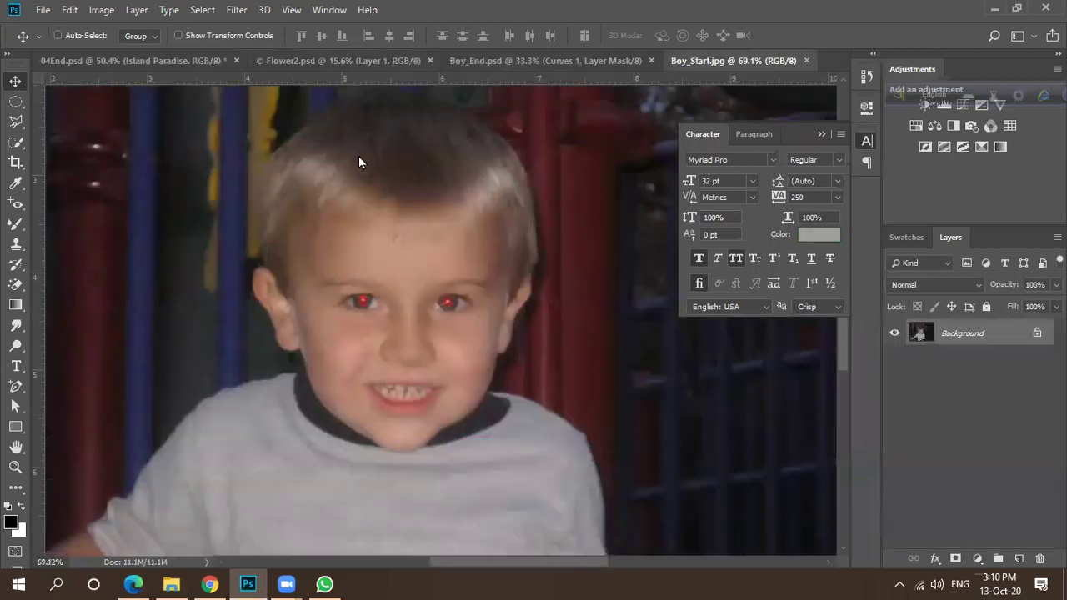
left_click(219, 62)
left_click(237, 61)
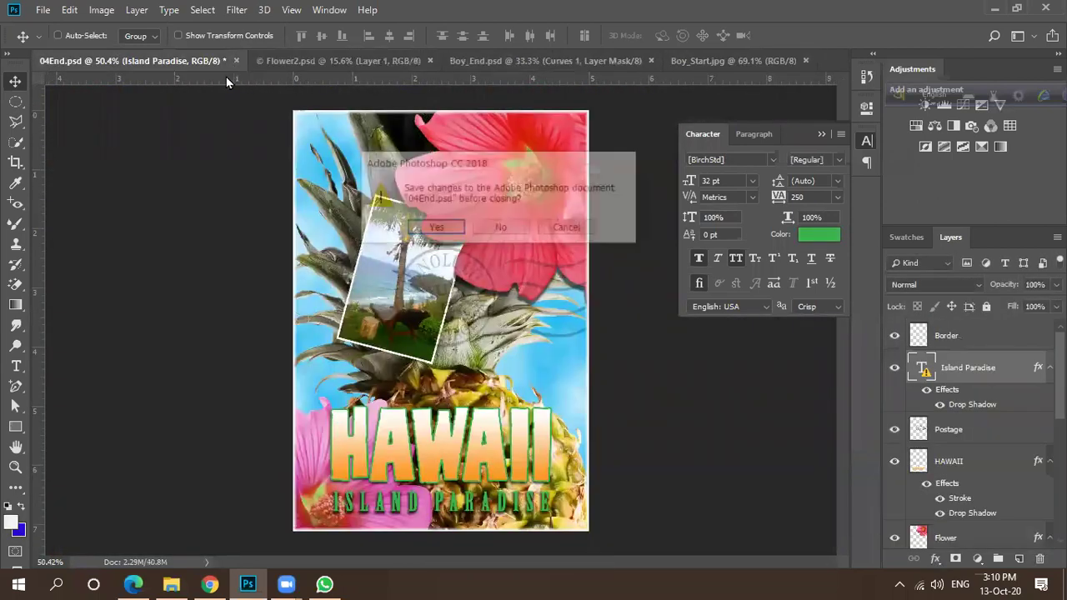
left_click(500, 226)
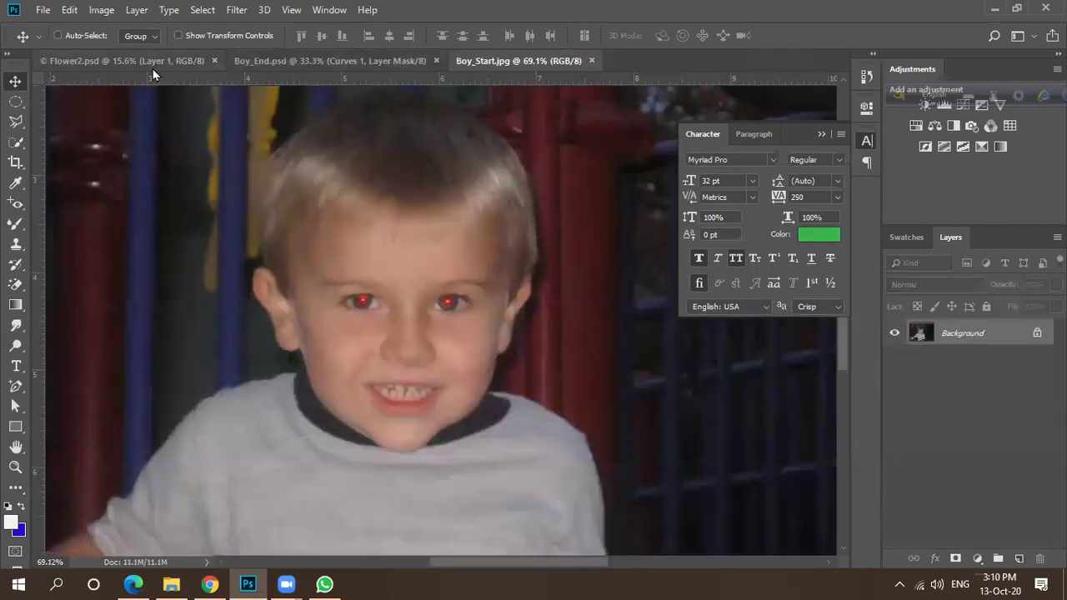
left_click(152, 61)
left_click(214, 60)
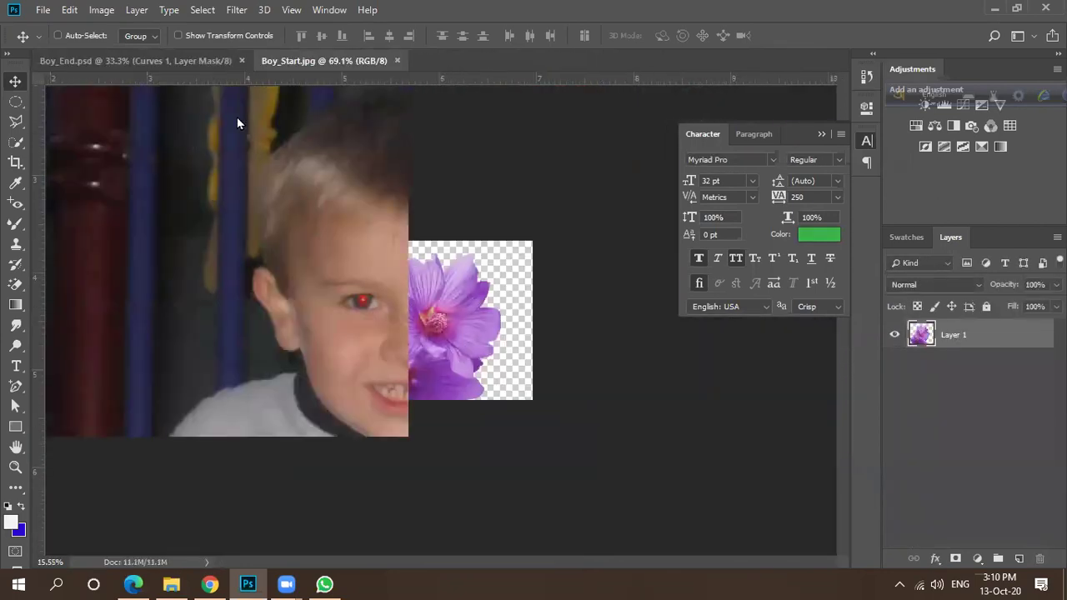
Compare the boy's eyes up close in Boy_End.psd and Boy_Start.jpg.
left_click(100, 65)
scroll(394, 310, "up", 3)
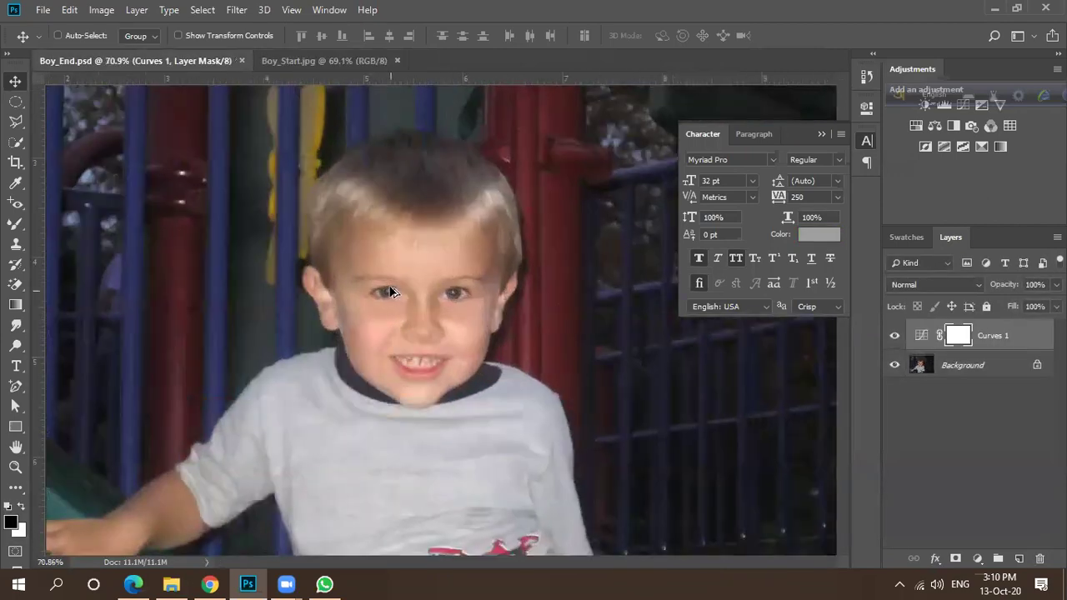
scroll(389, 288, "up", 1)
scroll(386, 288, "up", 5)
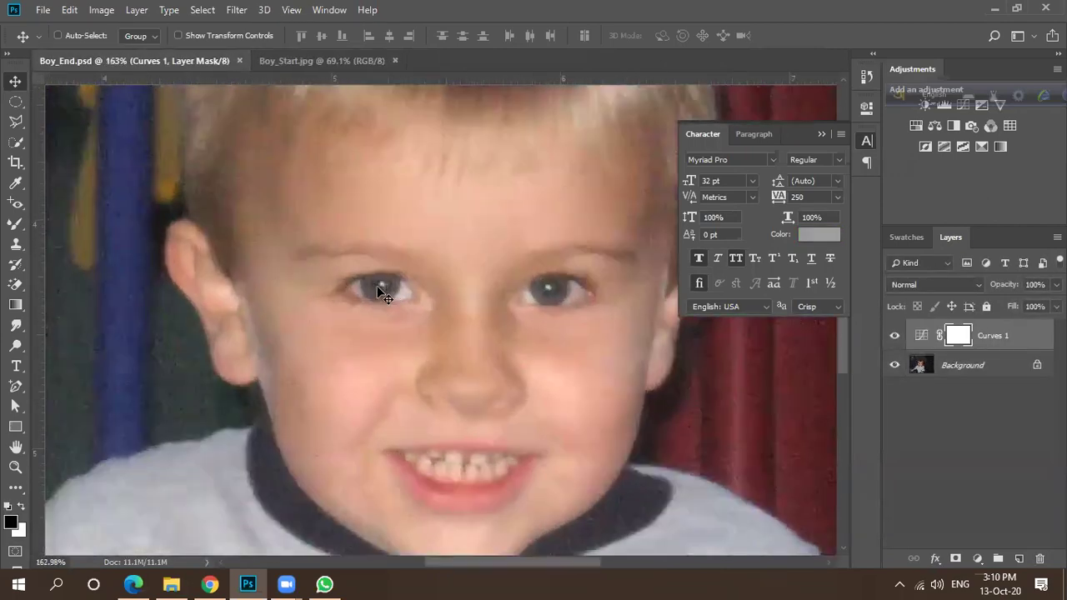
left_click(323, 62)
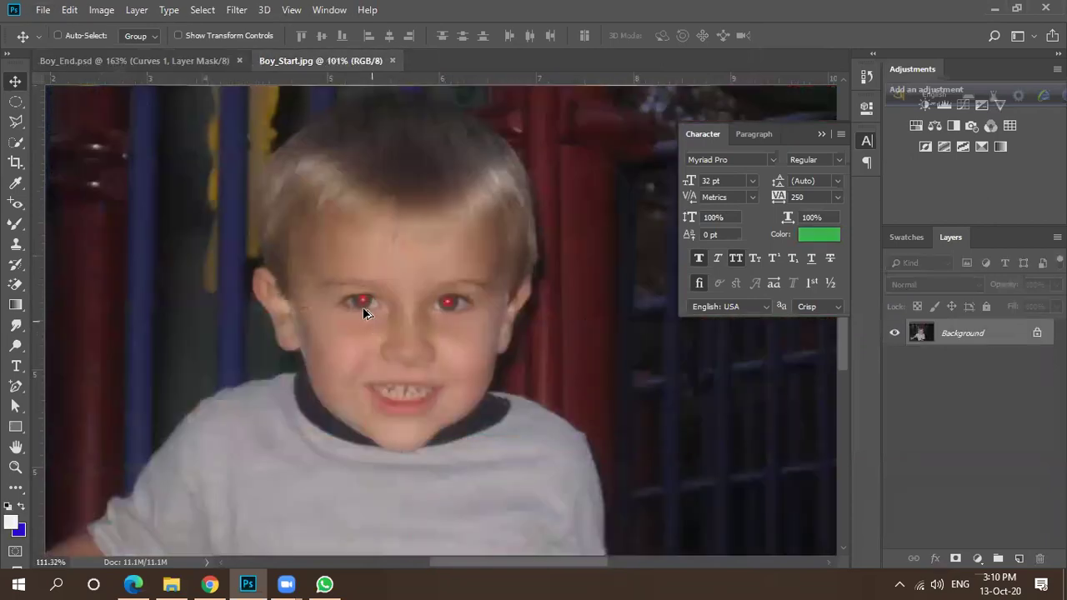
scroll(363, 307, "up", 5)
scroll(370, 281, "down", 5)
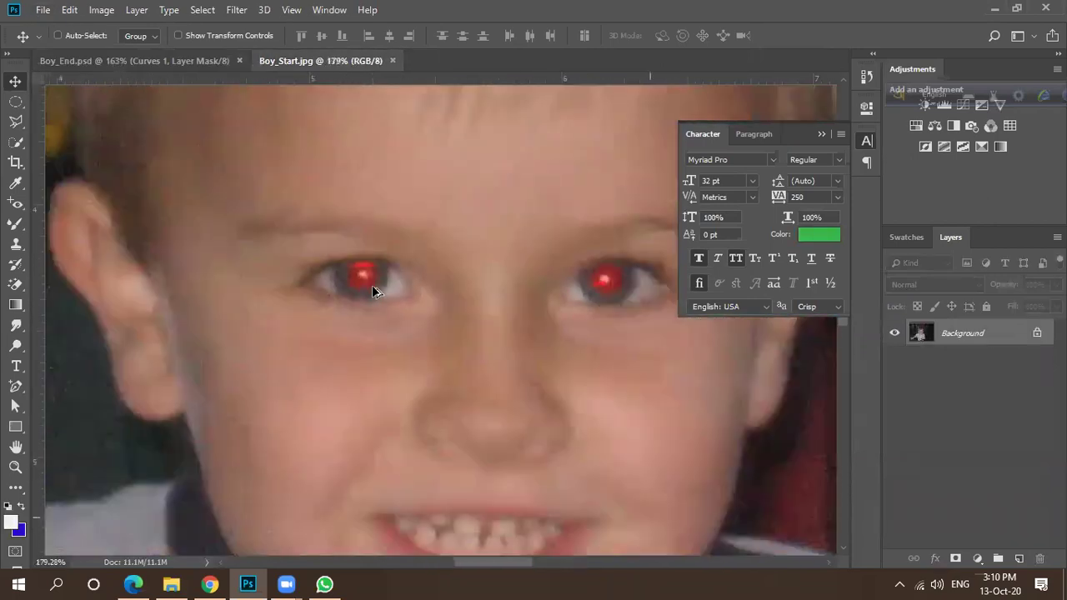
scroll(379, 290, "down", 1)
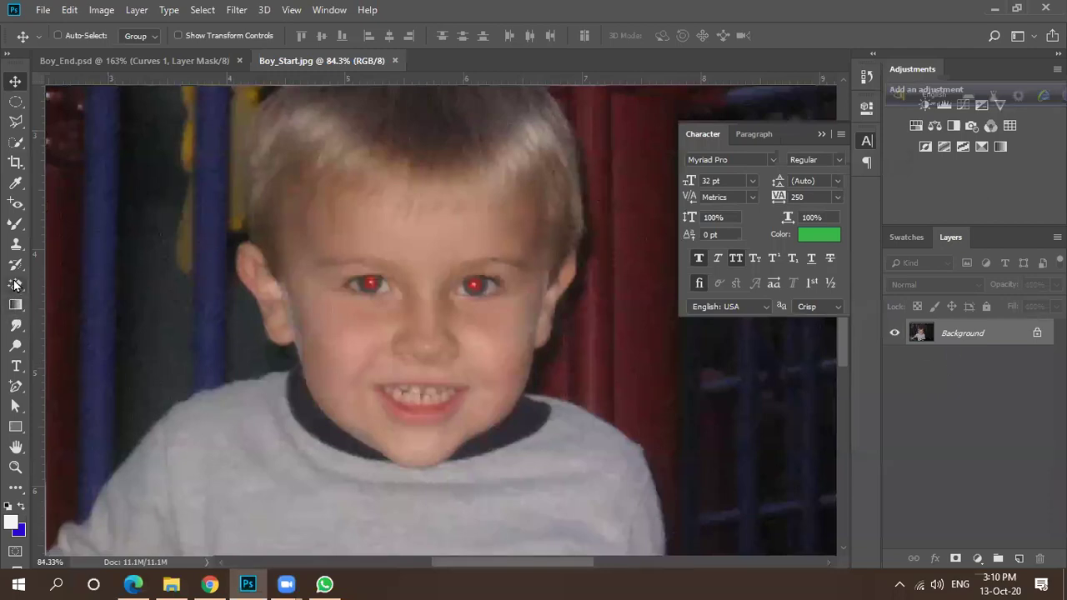
Remove the red eye from both of the boy's eyes in Boy_Start.jpg with the Red Eye tool.
mouse_move(11, 207)
left_mouse_down()
mouse_move(56, 265)
mouse_move(75, 266)
left_mouse_up()
scroll(369, 305, "up", 4)
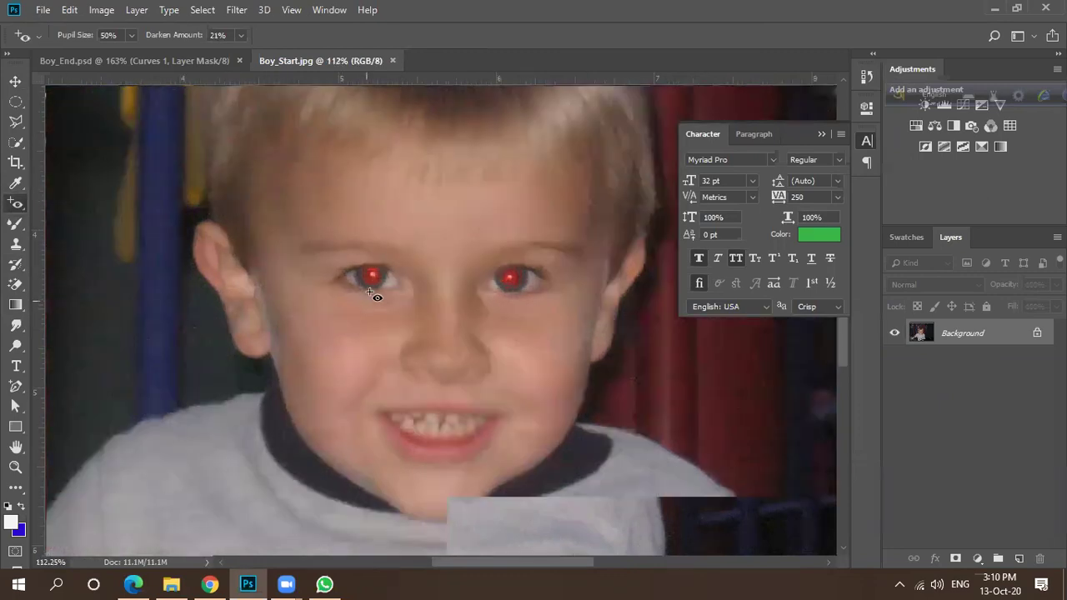
left_click(389, 290)
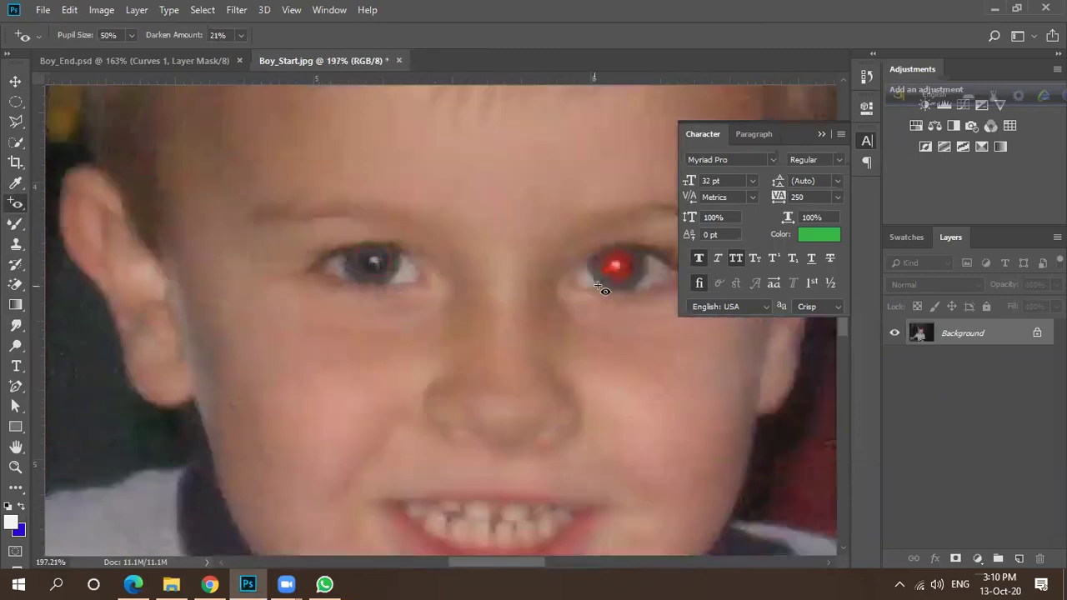
scroll(241, 374, "down", 5)
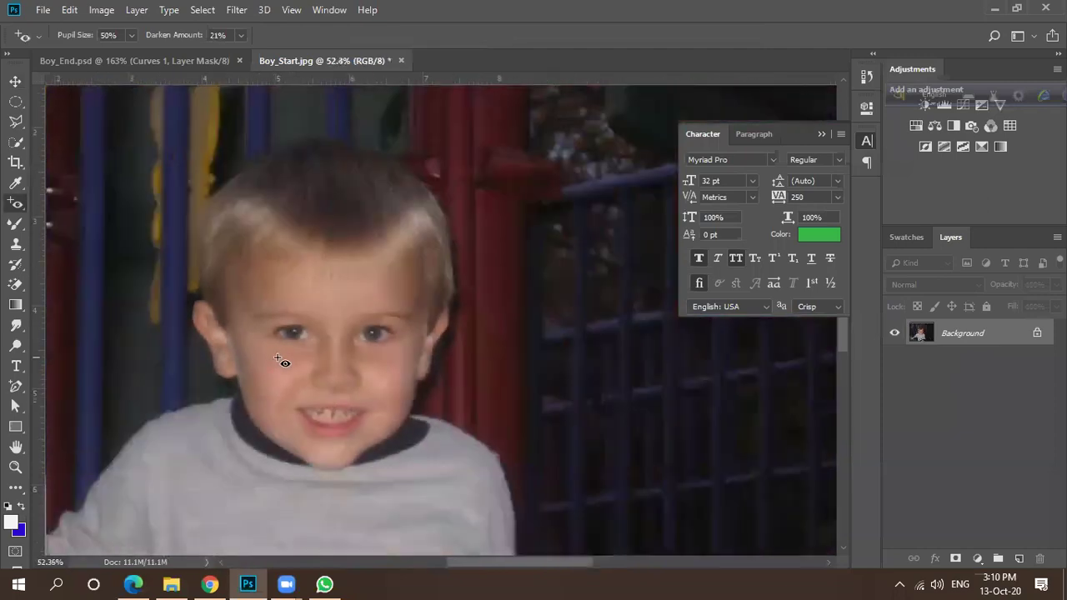
Toggle the Curves 1 layer off and on in Boy_End.psd to examine its effect, and return to Boy_Start.jpg.
left_click(168, 62)
scroll(376, 337, "down", 8)
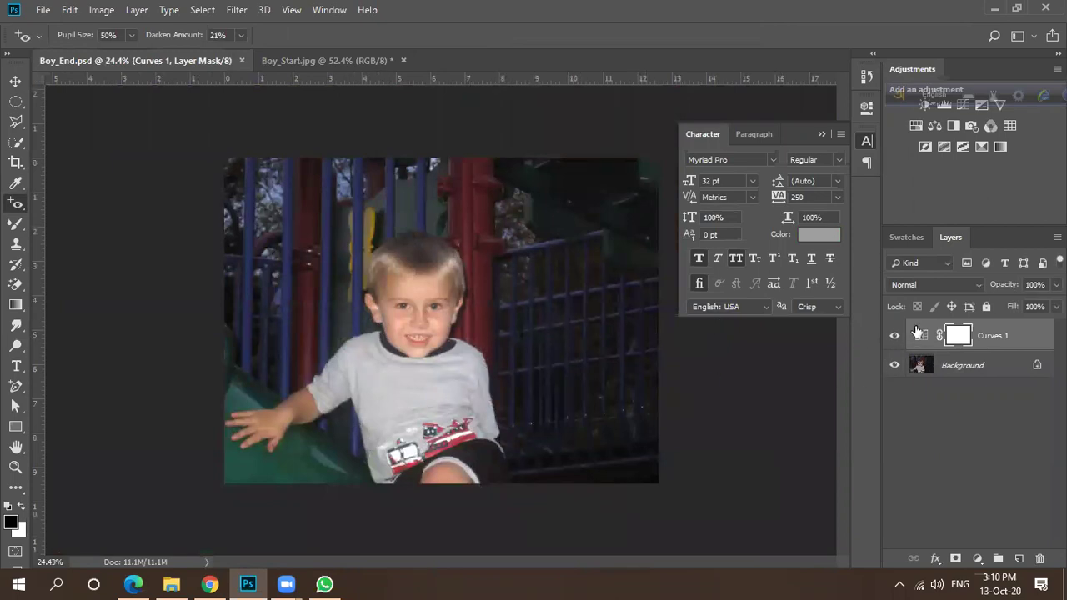
left_click(892, 338)
left_click(894, 338)
left_click(310, 61)
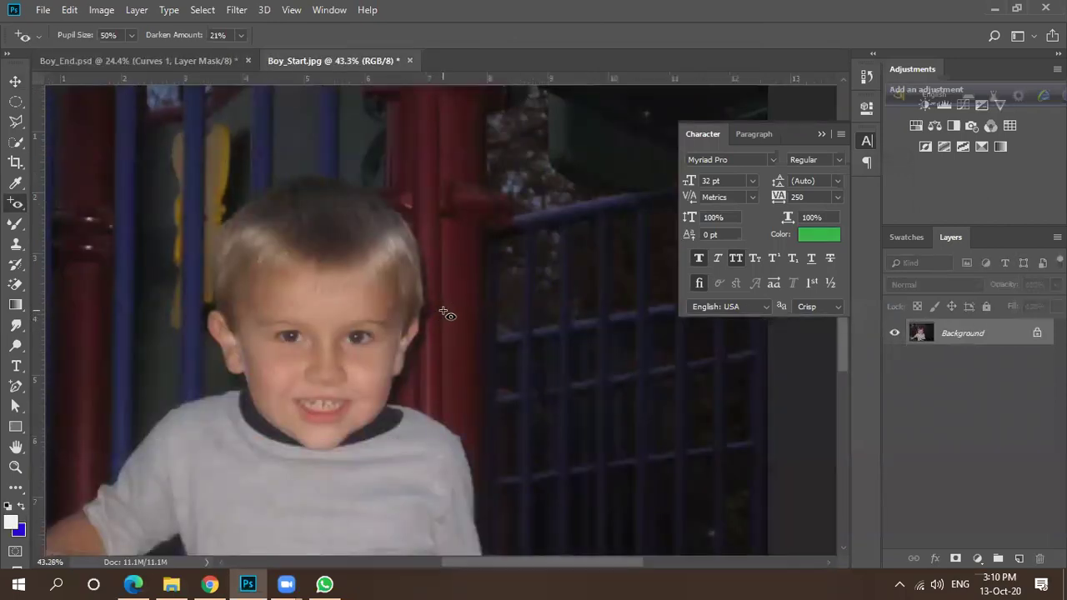
scroll(450, 312, "down", 3)
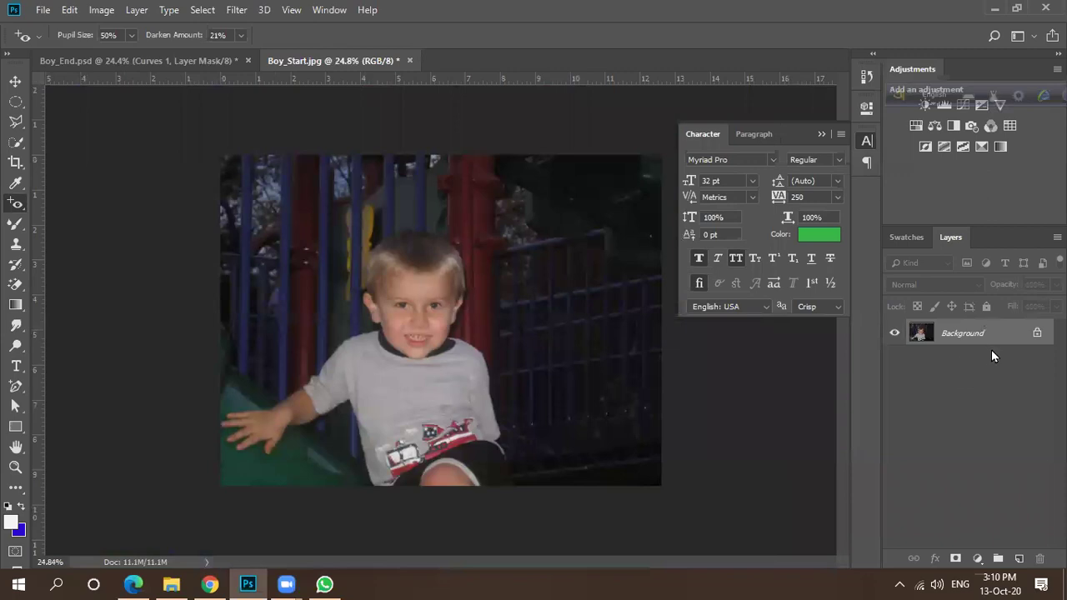
Add a Curves adjustment layer to Boy_Start.jpg and shape a gentle S-curve with points at about input 159 and 65.
left_click(977, 558)
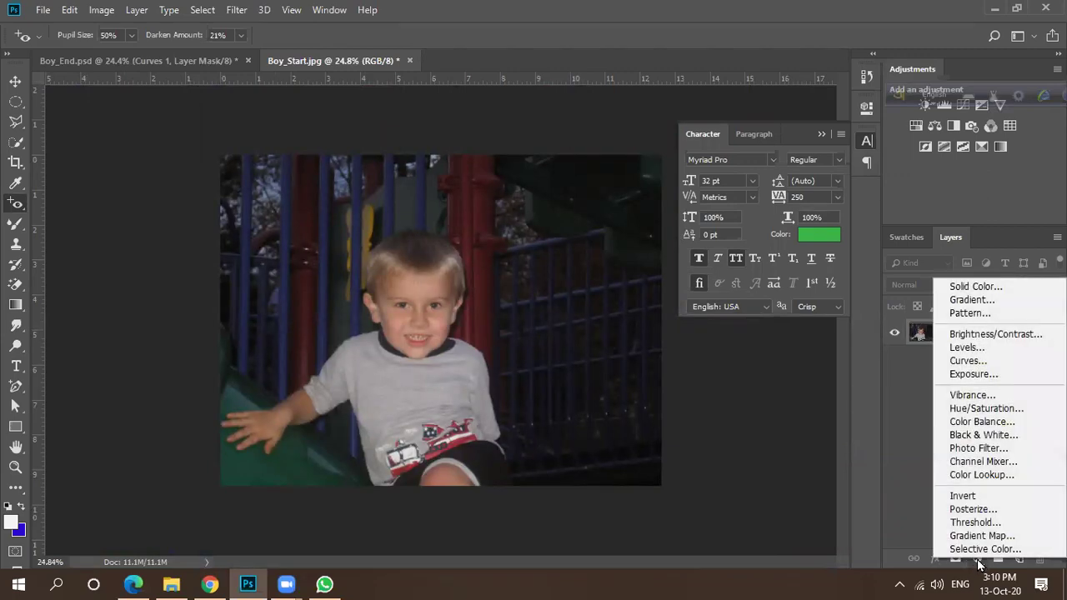
left_click(967, 360)
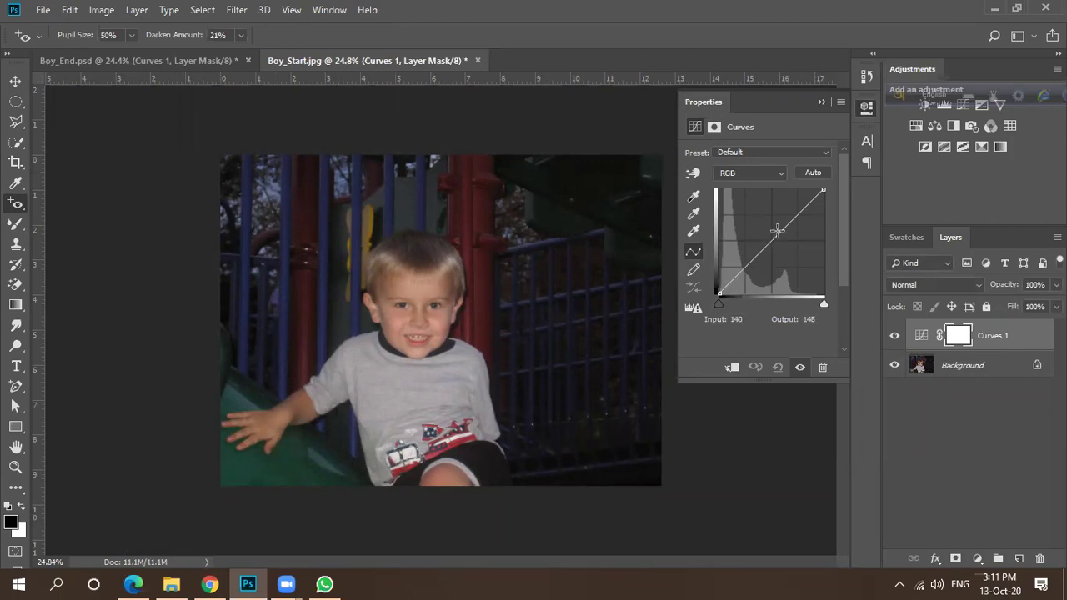
left_click_drag(782, 229, 785, 224)
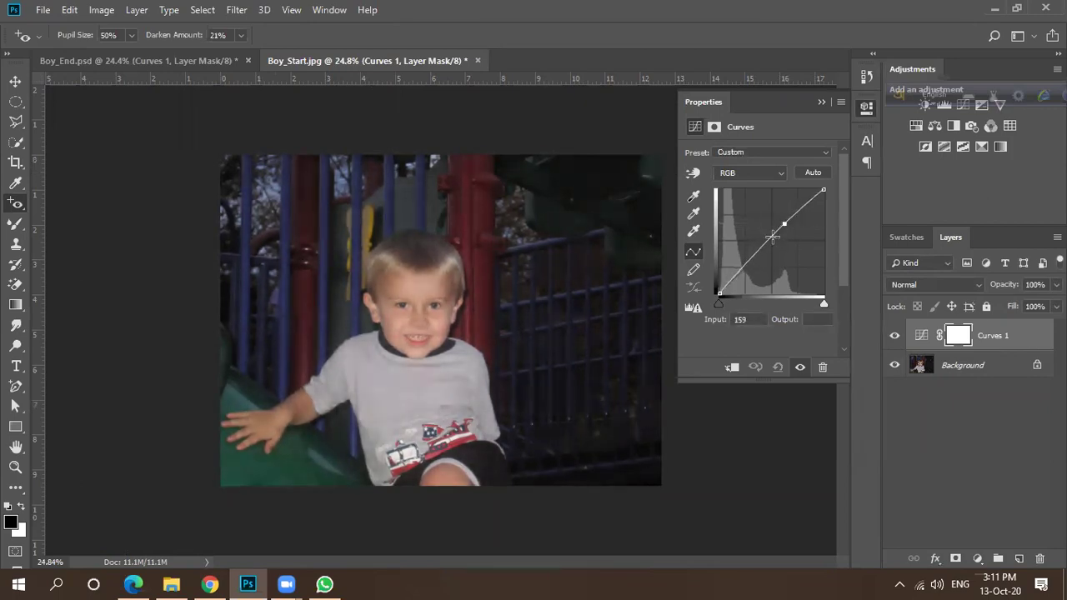
left_click_drag(742, 267, 746, 272)
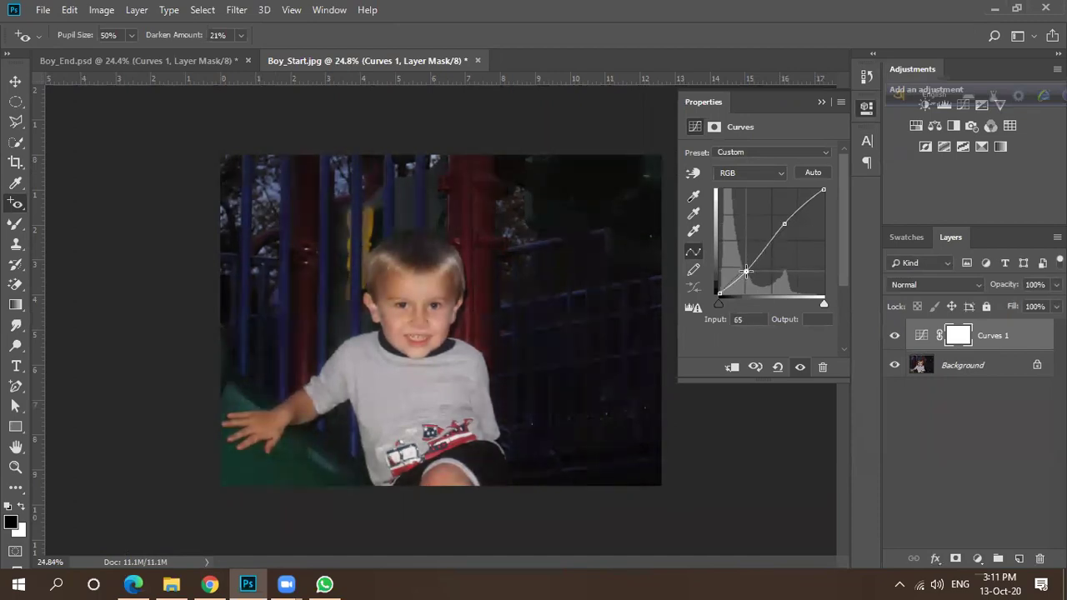
Try stronger and darker curve shapes by moving both curve points, placing the shadow point at about input 85.
left_click_drag(781, 222, 786, 218)
left_click_drag(745, 275, 758, 286)
mouse_move(786, 218)
left_mouse_down()
mouse_move(768, 198)
mouse_move(742, 205)
mouse_move(774, 219)
mouse_move(786, 200)
mouse_move(804, 228)
left_mouse_up()
mouse_move(758, 288)
left_mouse_down()
mouse_move(734, 256)
mouse_move(754, 273)
left_mouse_up()
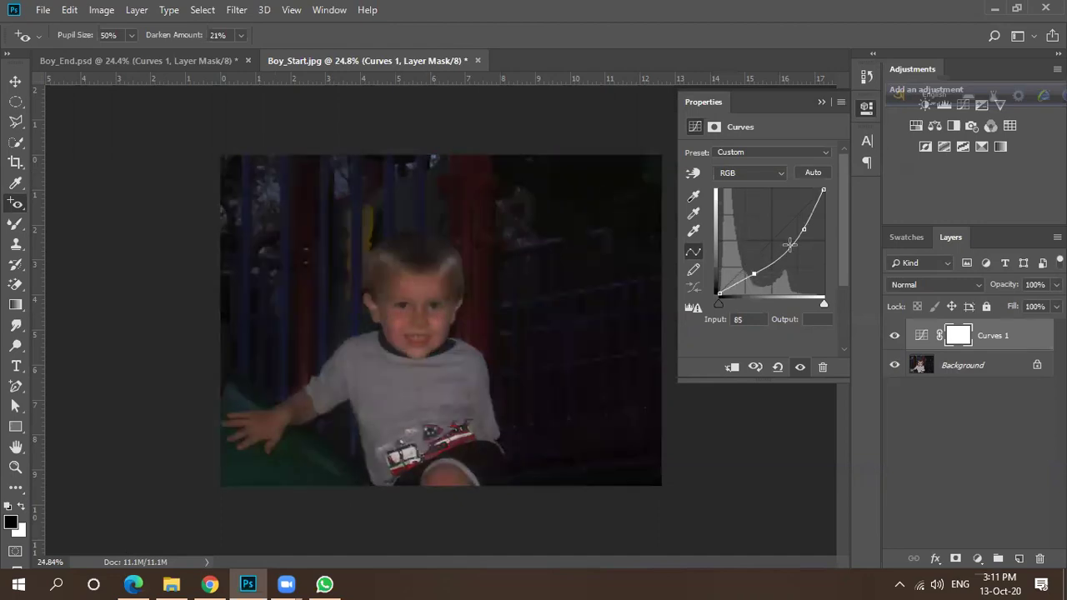
Brighten the photo by raising the curve points to about input 174 and 95, and collapse the curve settings.
left_click_drag(804, 227, 792, 212)
left_click_drag(753, 273, 756, 257)
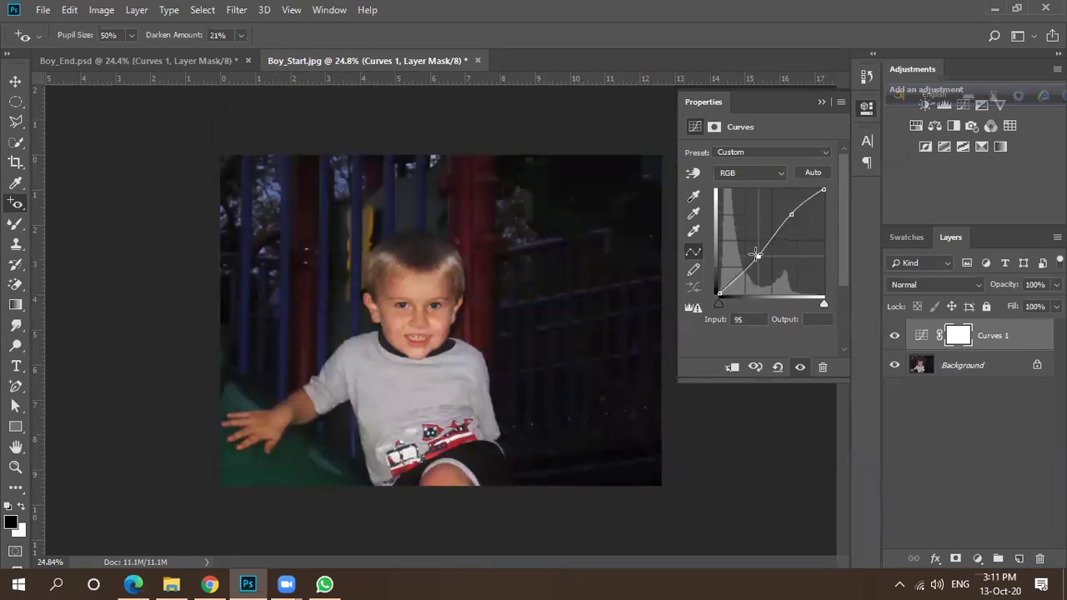
left_click(790, 213)
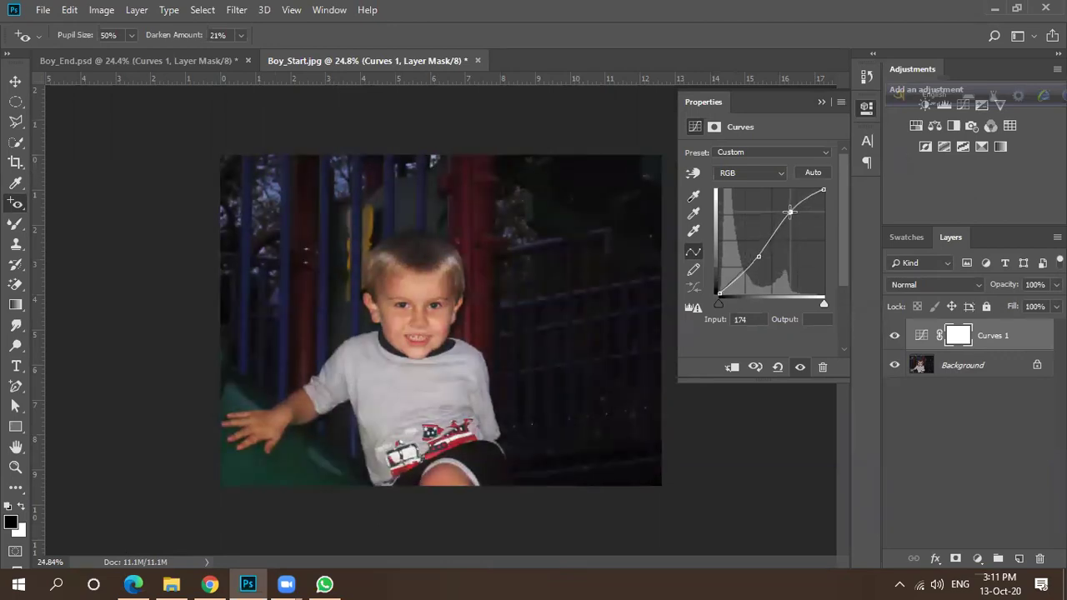
left_click(821, 103)
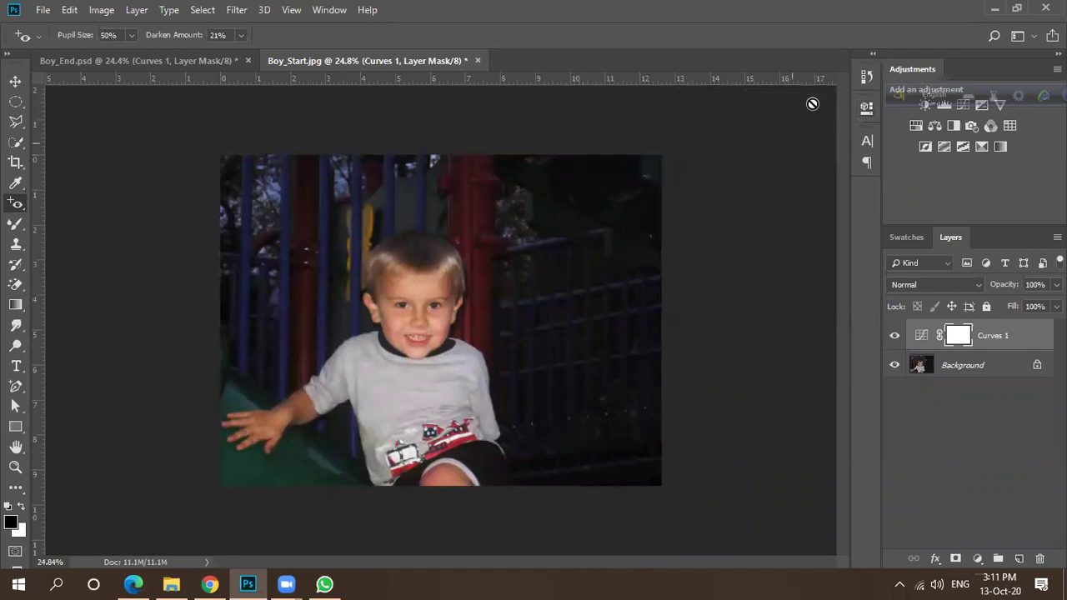
Toggle the Curves 1 layer in Boy_Start.jpg off and on, and compare the photo with Boy_End.psd.
left_click(894, 340)
left_click(894, 337)
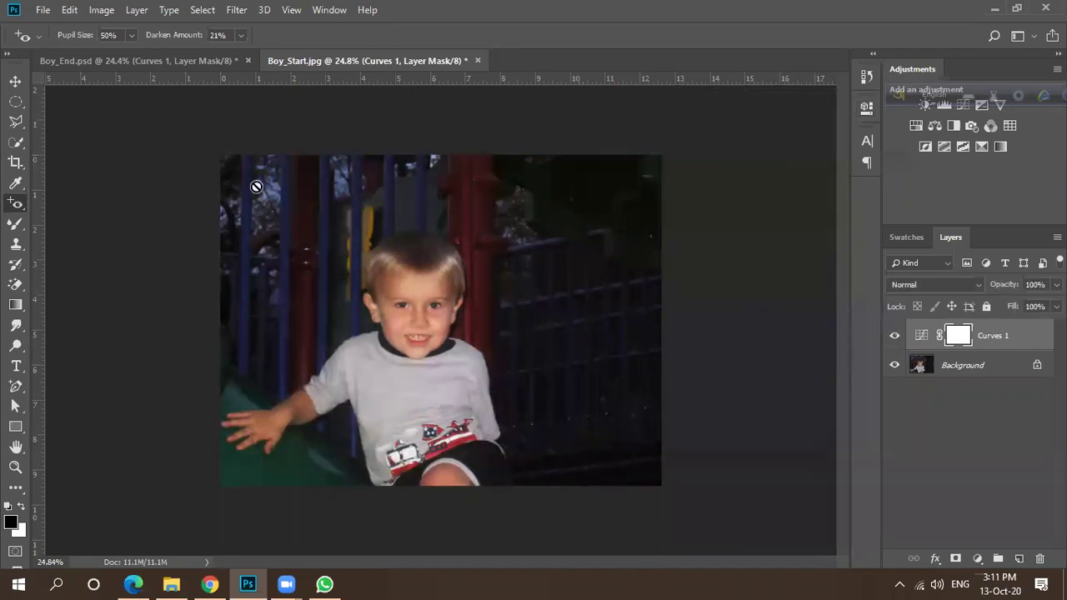
left_click(140, 61)
left_click(323, 57)
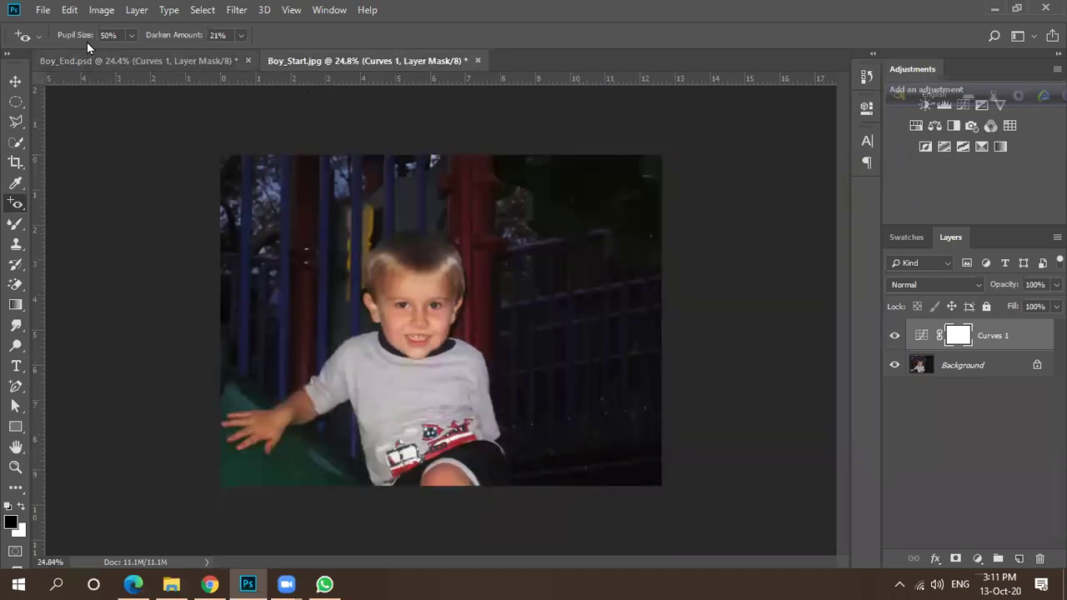
Open both Bridge_End and Bridge_Start together from the Lesson 05 folder.
left_click(43, 11)
left_click(62, 45)
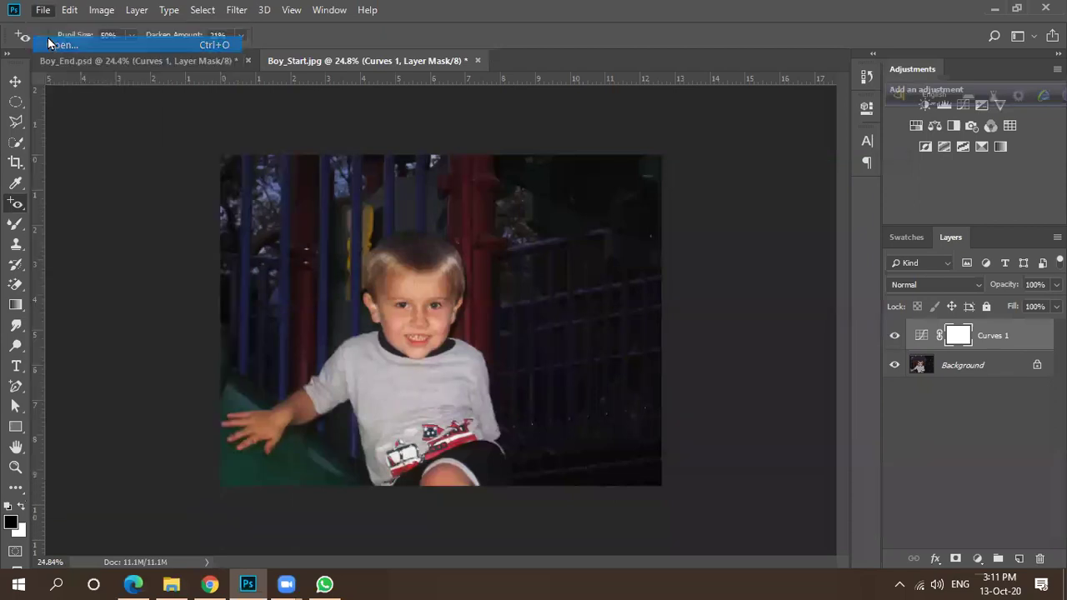
left_click(188, 200)
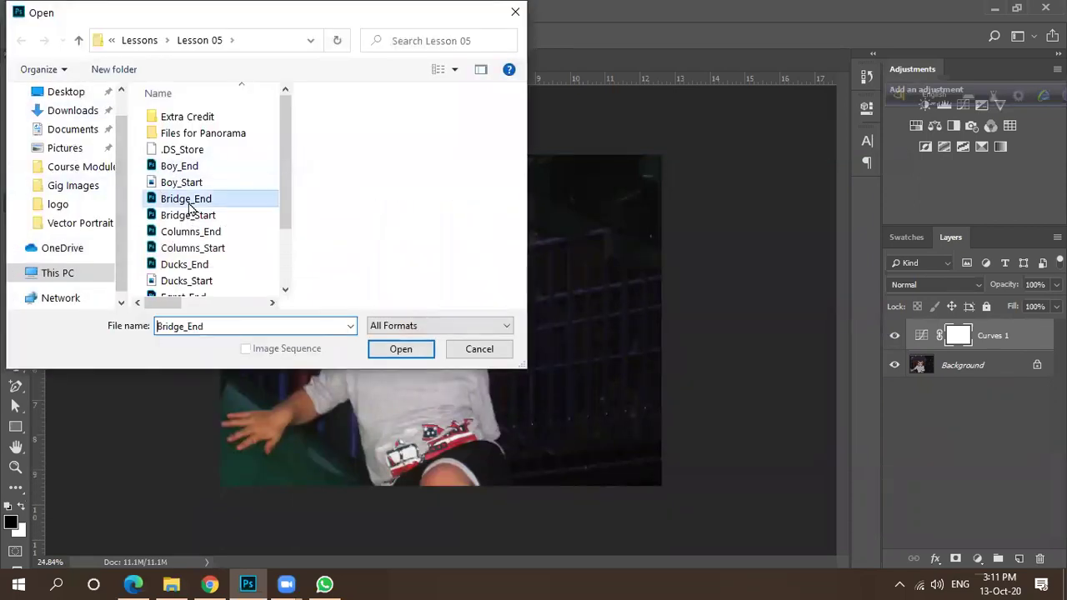
left_click(187, 216)
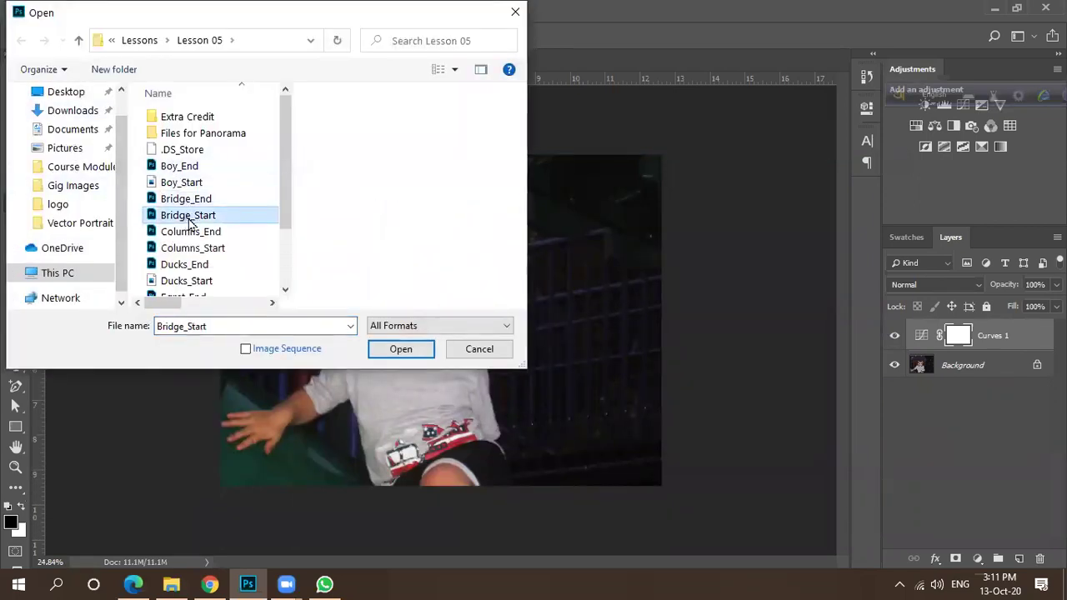
left_click(186, 201, "ctrl")
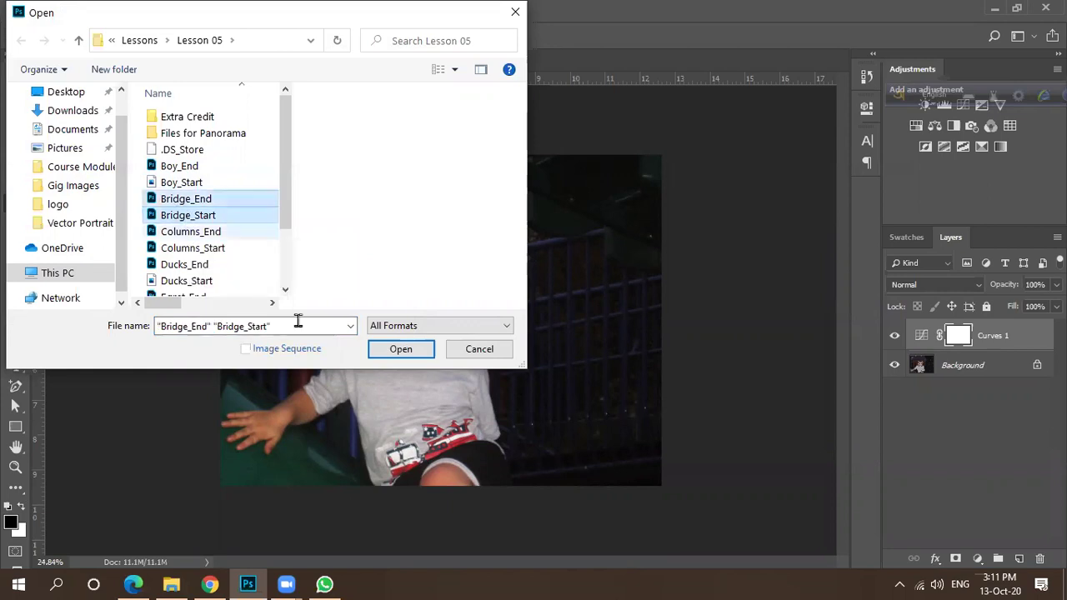
left_click(400, 350)
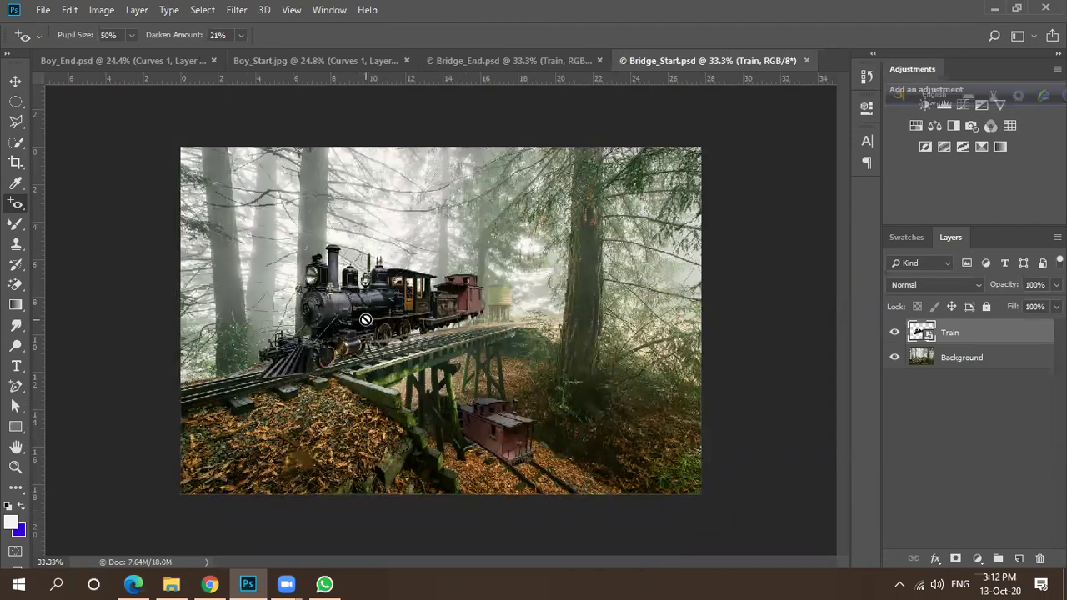
Examine the train, its rear cars and the bridge in Bridge_Start.psd, and close that file.
scroll(285, 360, "up", 1)
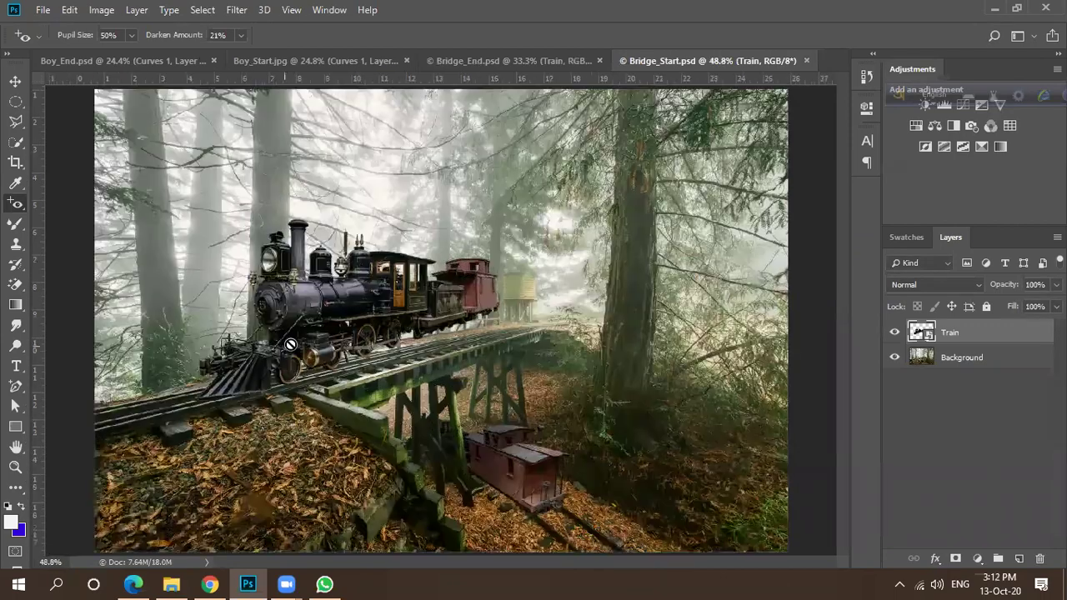
scroll(293, 347, "up", 2)
scroll(448, 342, "down", 2)
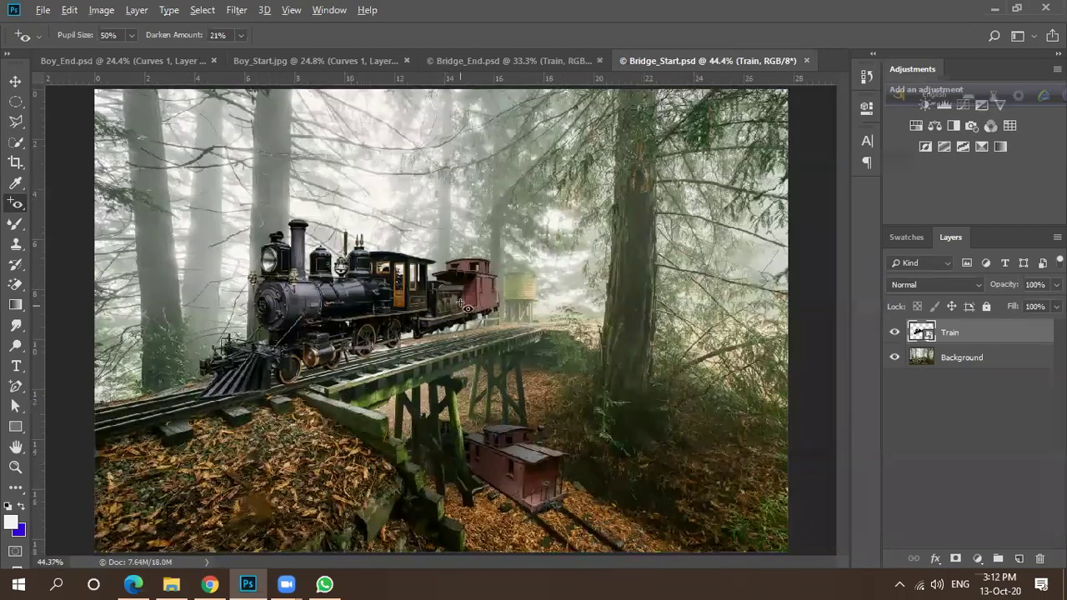
scroll(454, 316, "down", 1)
scroll(469, 309, "up", 2)
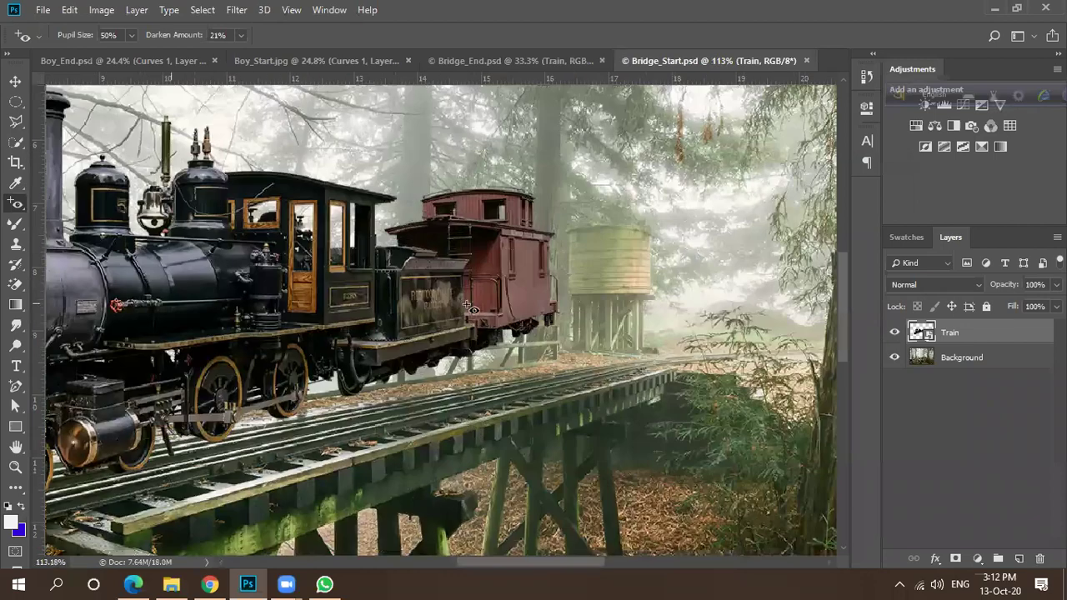
scroll(472, 310, "down", 2)
scroll(464, 309, "down", 1)
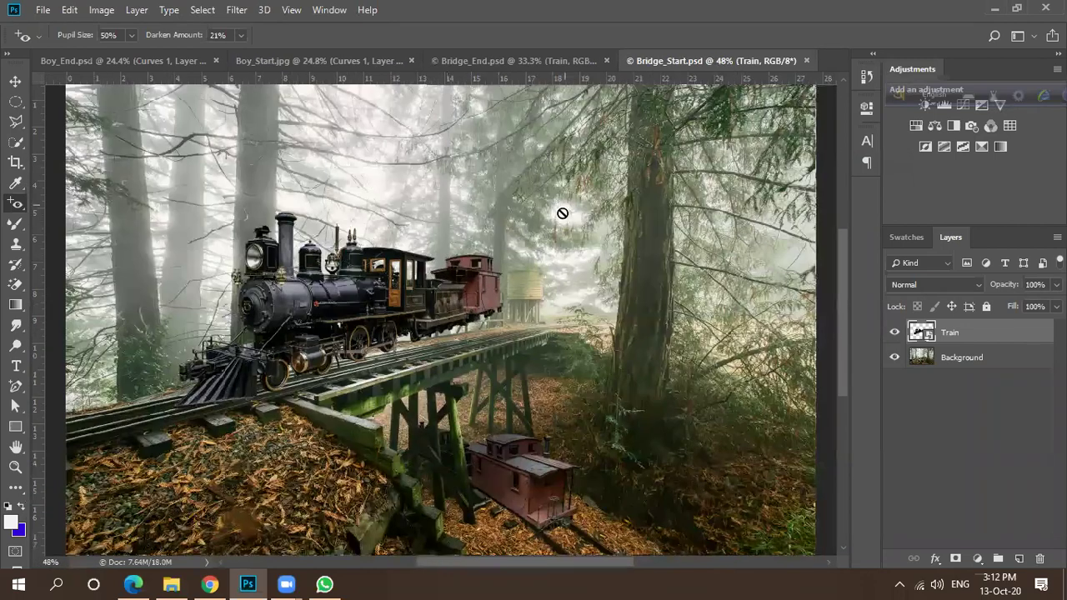
key("ctrl+w")
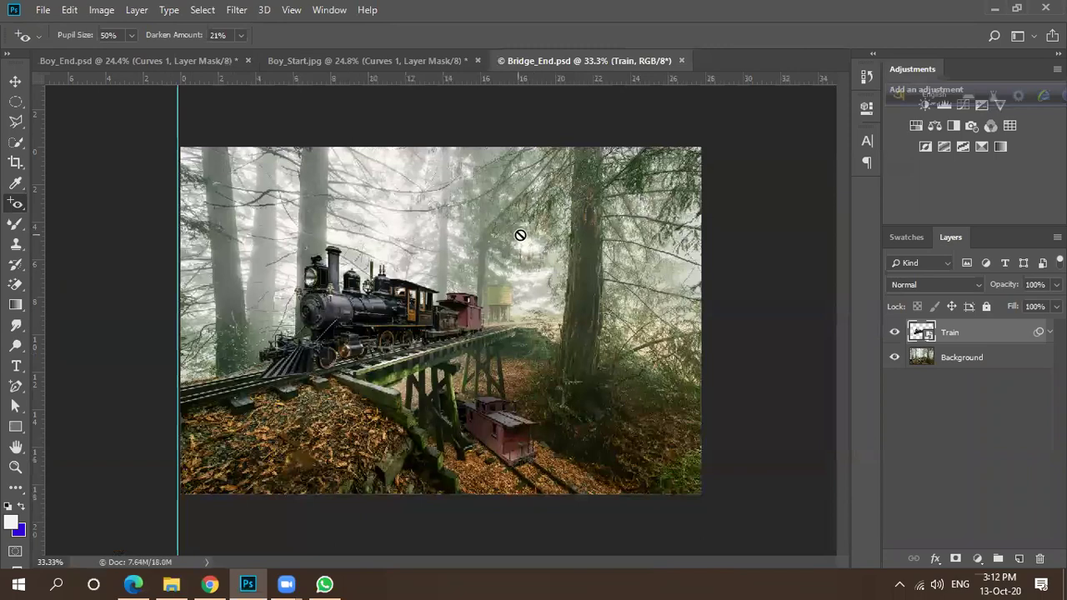
Inspect the train on the bridge in Bridge_End.psd, and close it and Boy_Start.jpg without saving changes.
scroll(451, 341, "up", 2)
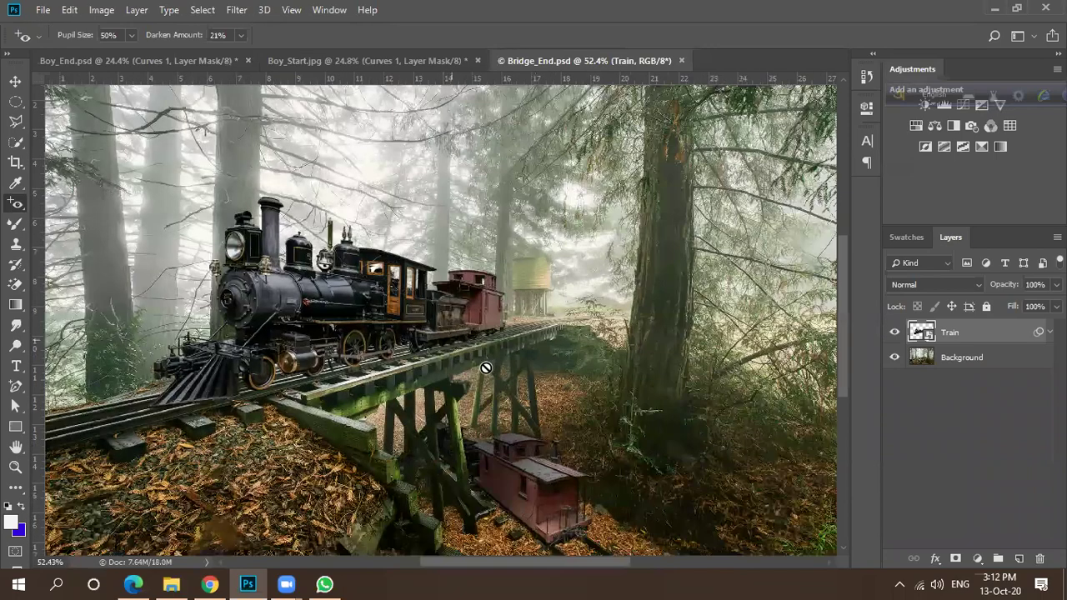
scroll(490, 348, "up", 2)
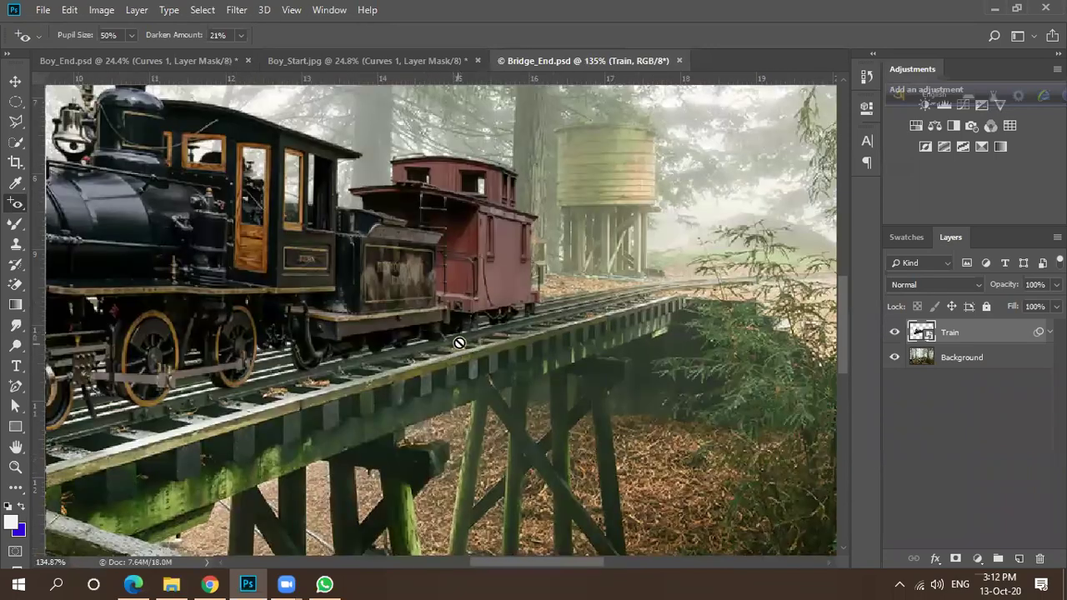
scroll(497, 310, "down", 2)
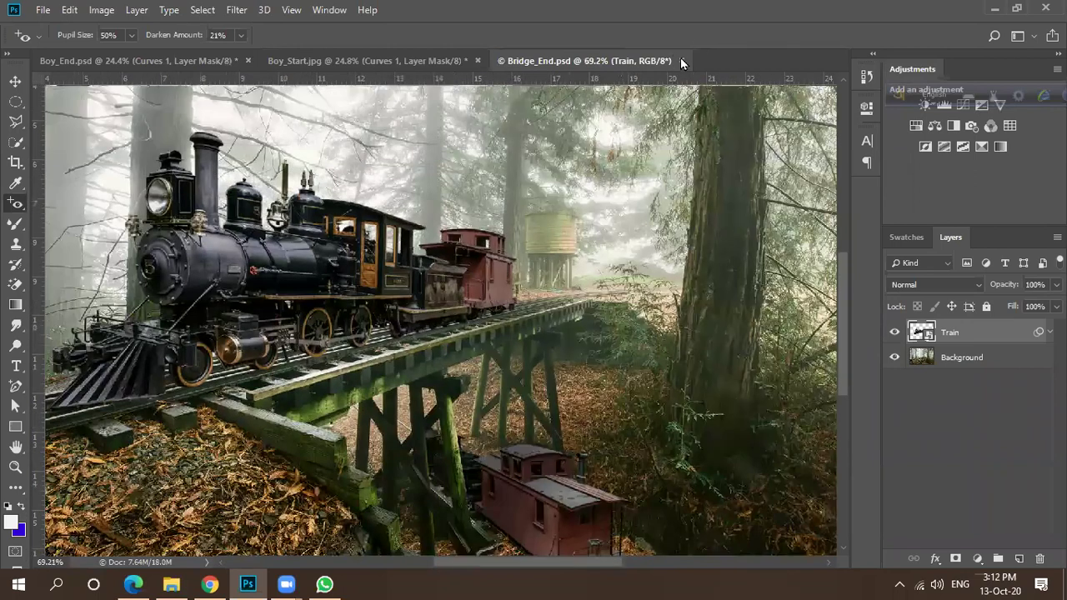
left_click(681, 60)
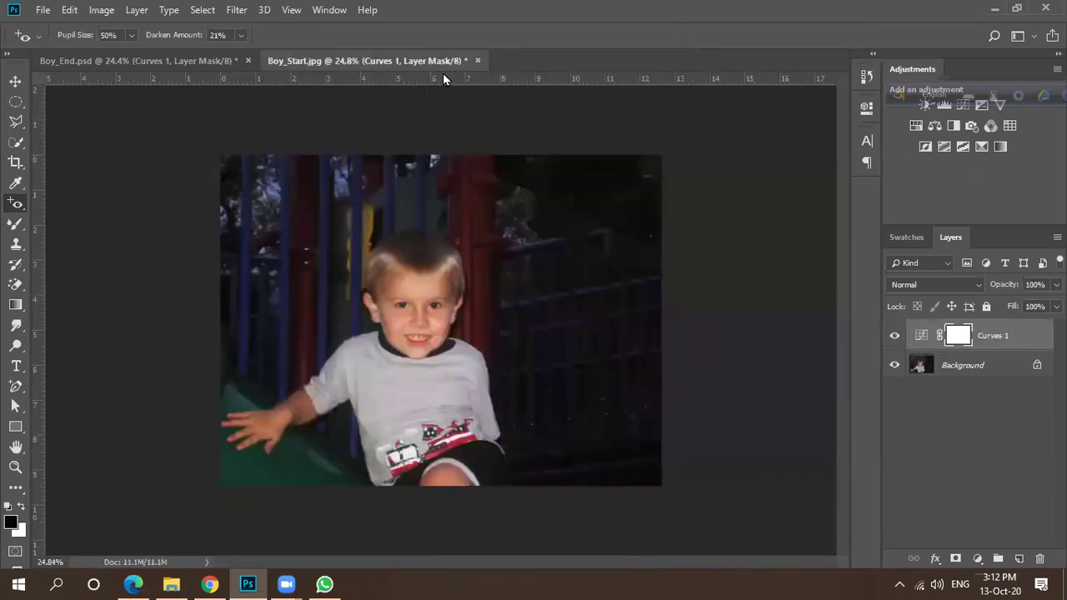
left_click(478, 61)
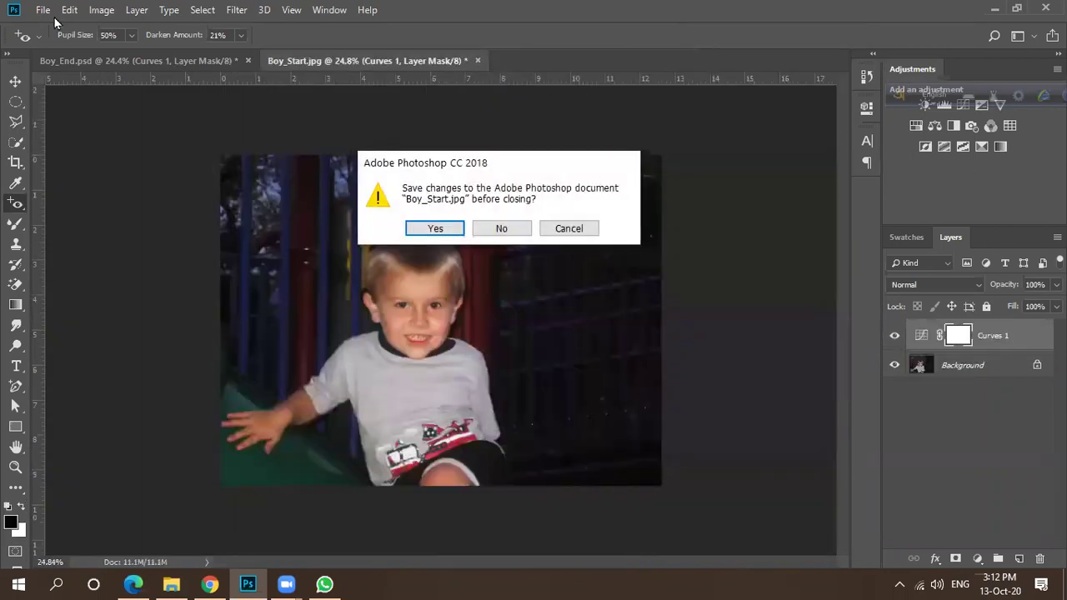
left_click(491, 230)
Open both Ducks_End and Ducks_Start together from the Lesson 05 folder.
left_click(43, 9)
left_click(50, 42)
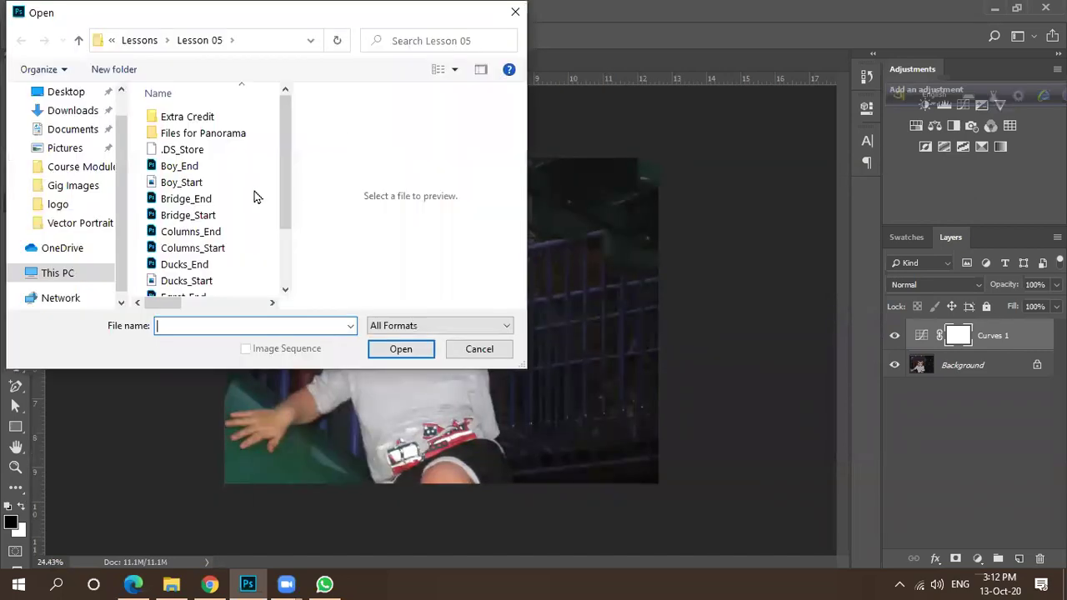
left_click(255, 199)
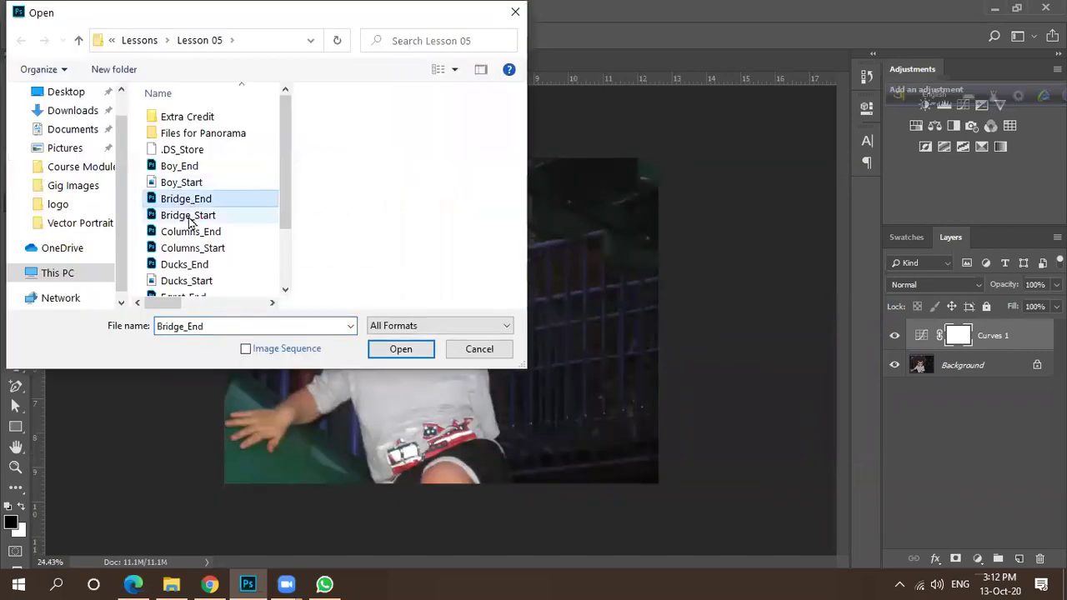
left_click(218, 215)
left_click(190, 247)
left_click(192, 233)
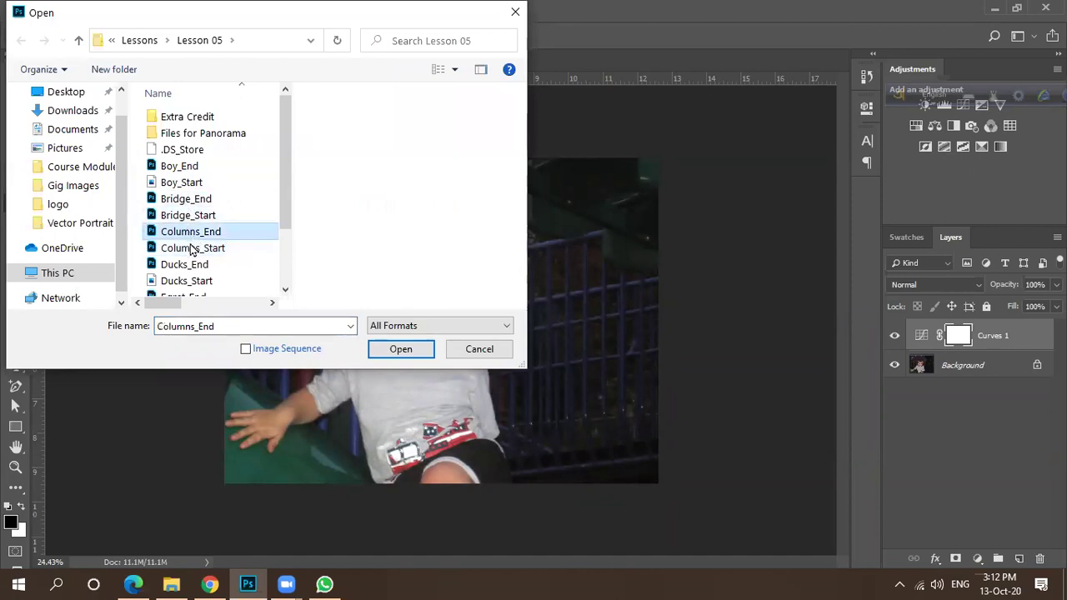
left_click(203, 266)
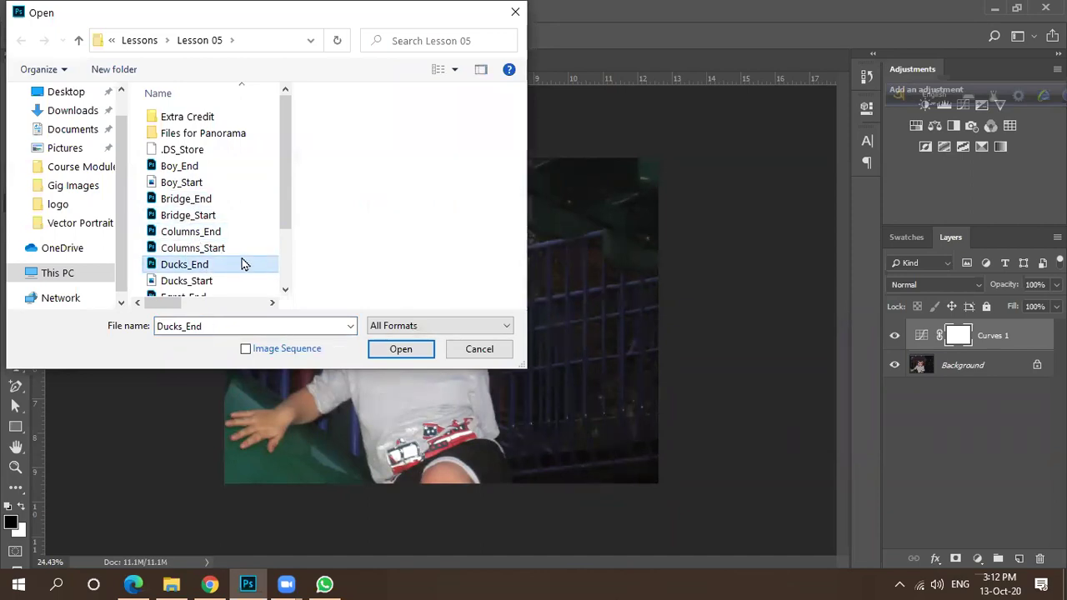
scroll(243, 264, "down", 1)
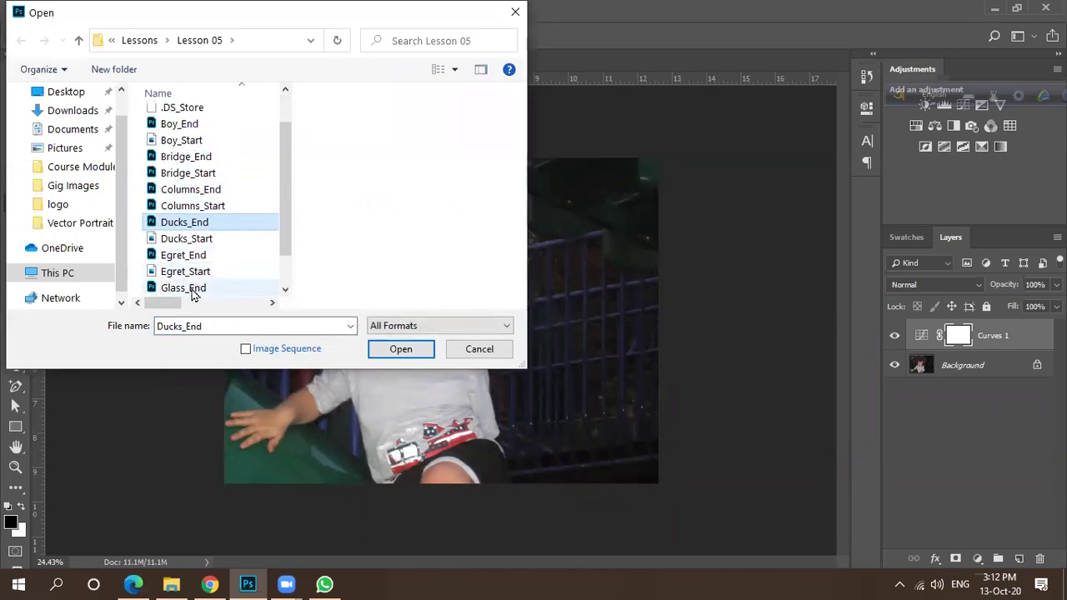
left_click(200, 239, "ctrl")
left_click(382, 352)
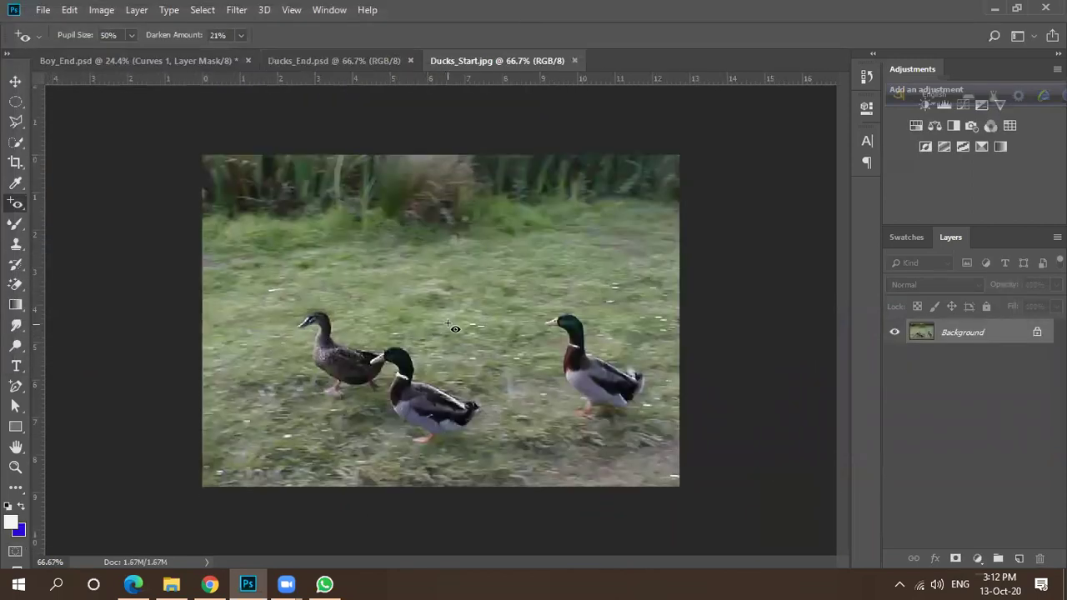
Compare the position of the separate duck in Ducks_Start.jpg with its position in Ducks_End.psd.
scroll(448, 325, "down", 1)
scroll(379, 392, "up", 2)
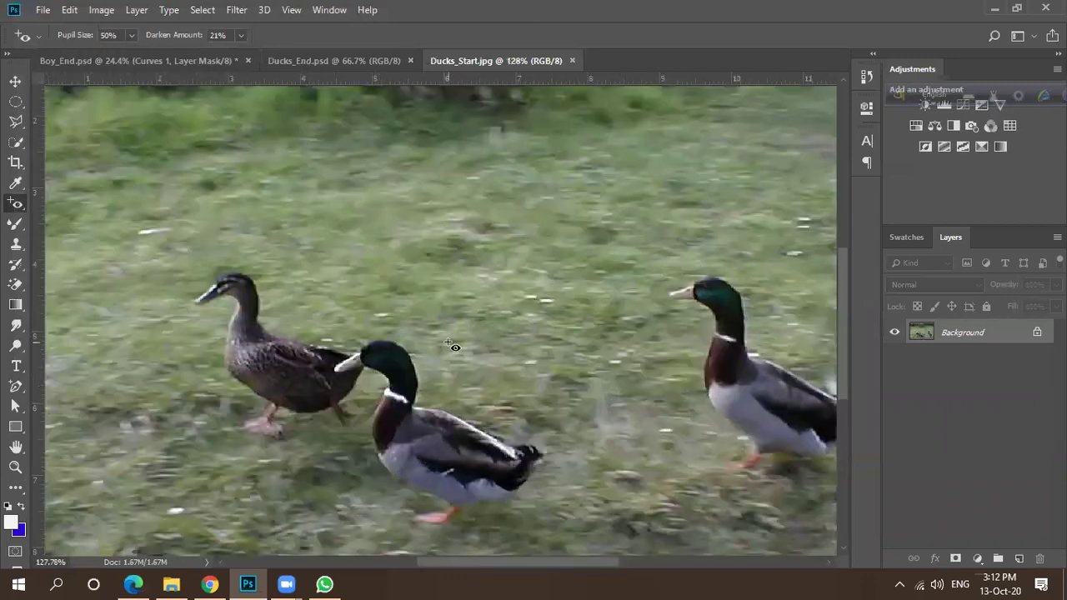
scroll(456, 342, "down", 4)
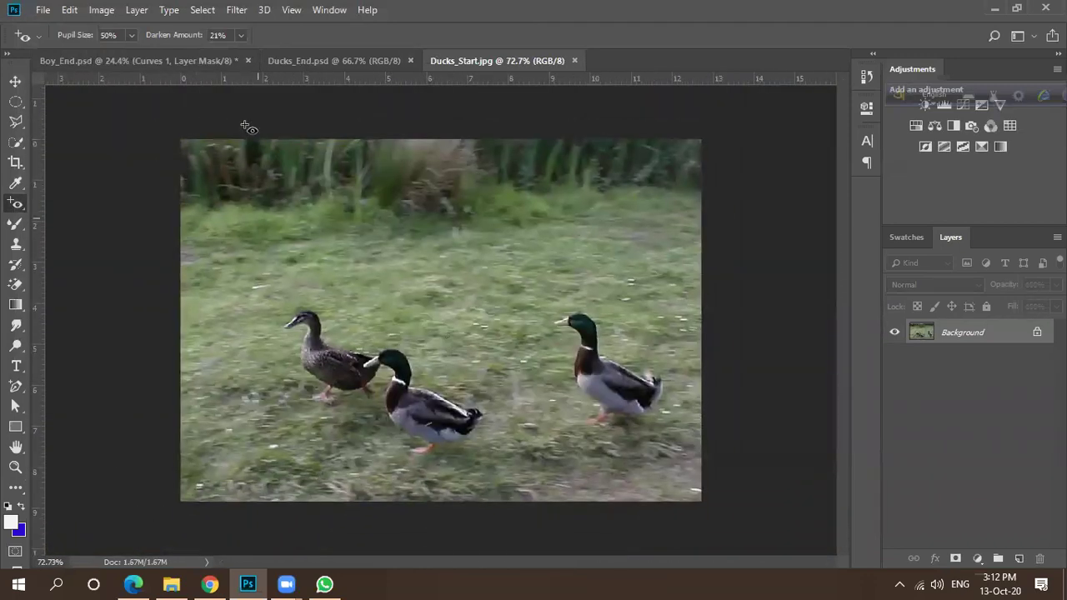
left_click(321, 65)
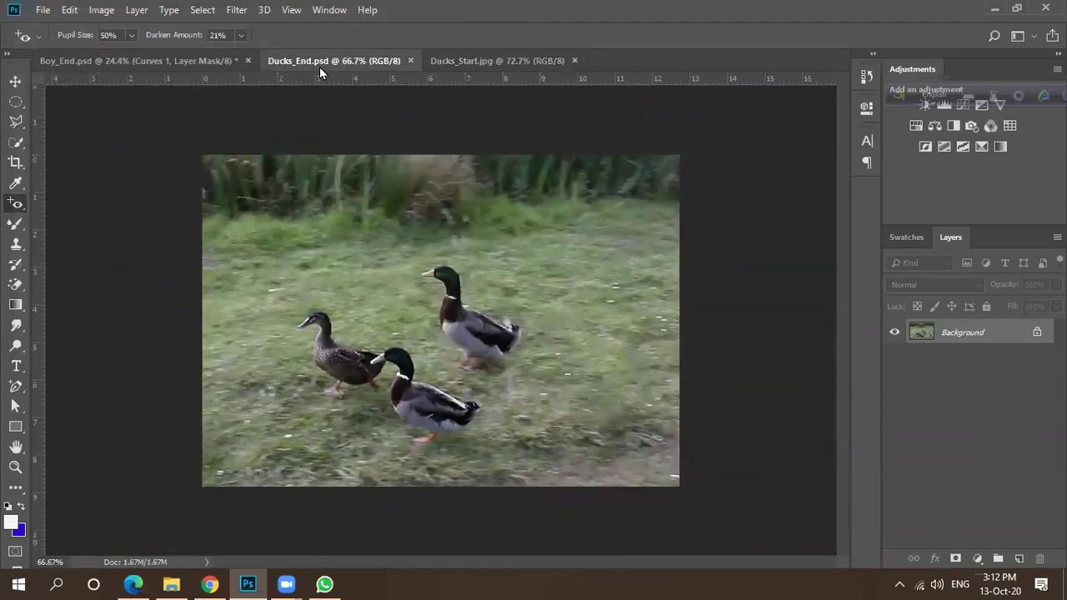
left_click(493, 62)
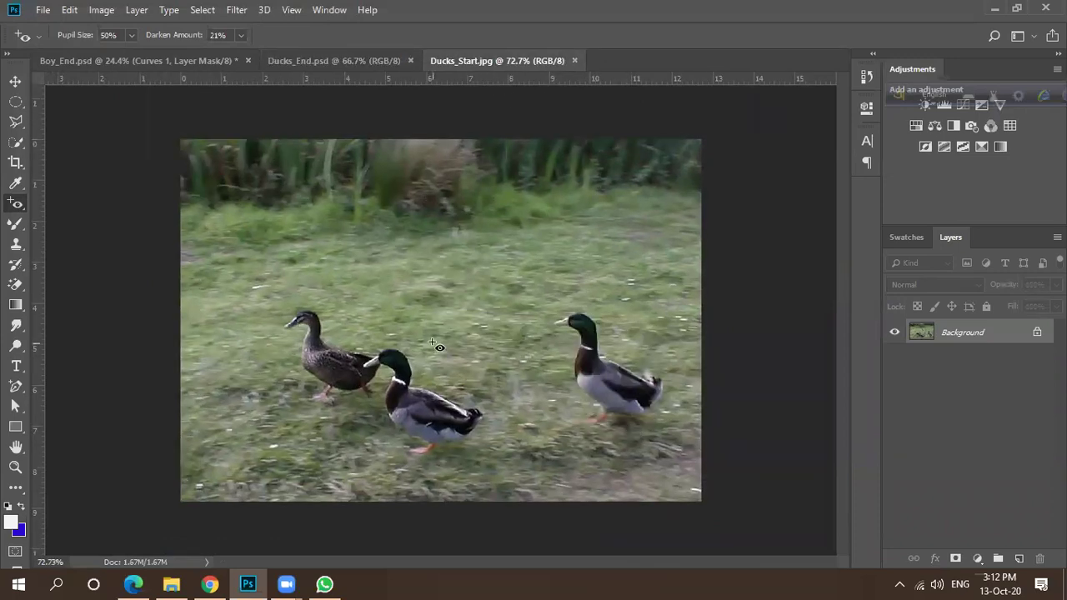
left_click(322, 66)
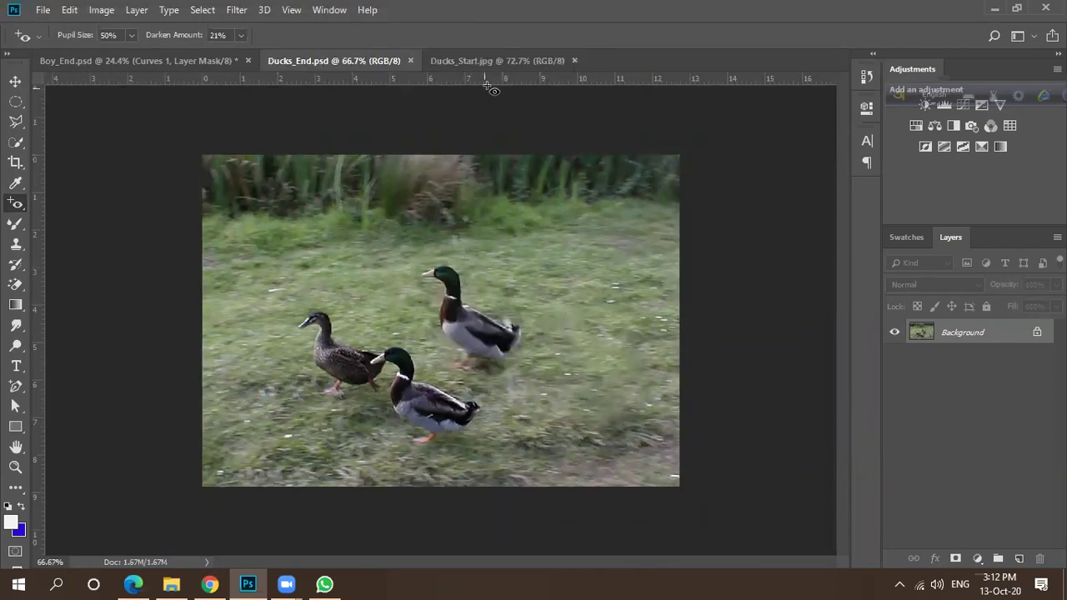
left_click(521, 61)
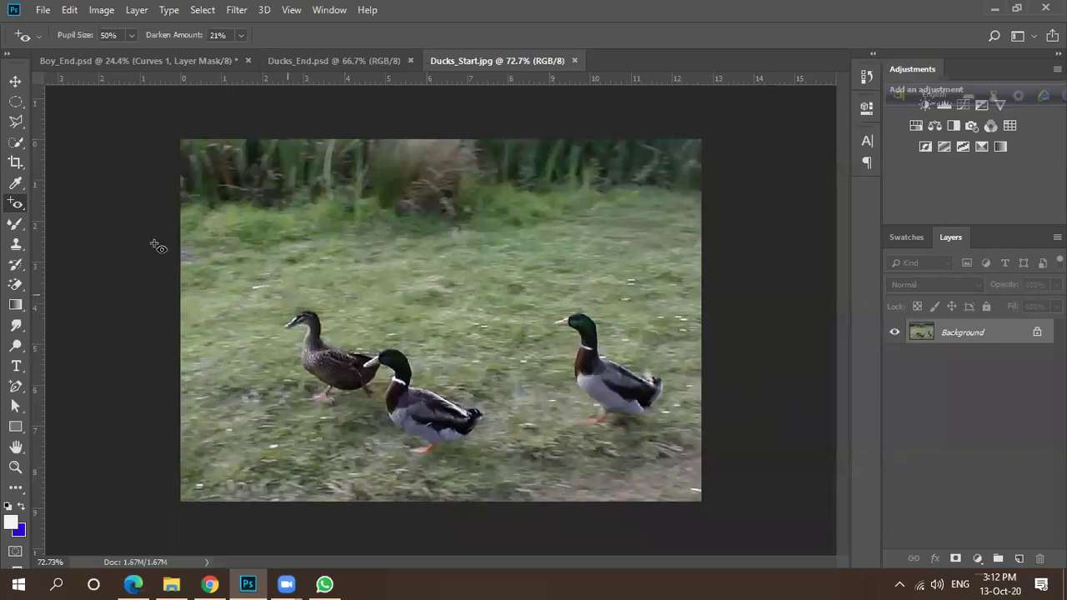
Activate the Content-Aware Move Tool for Ducks_Start.jpg and set its mode to Move.
right_click(16, 206)
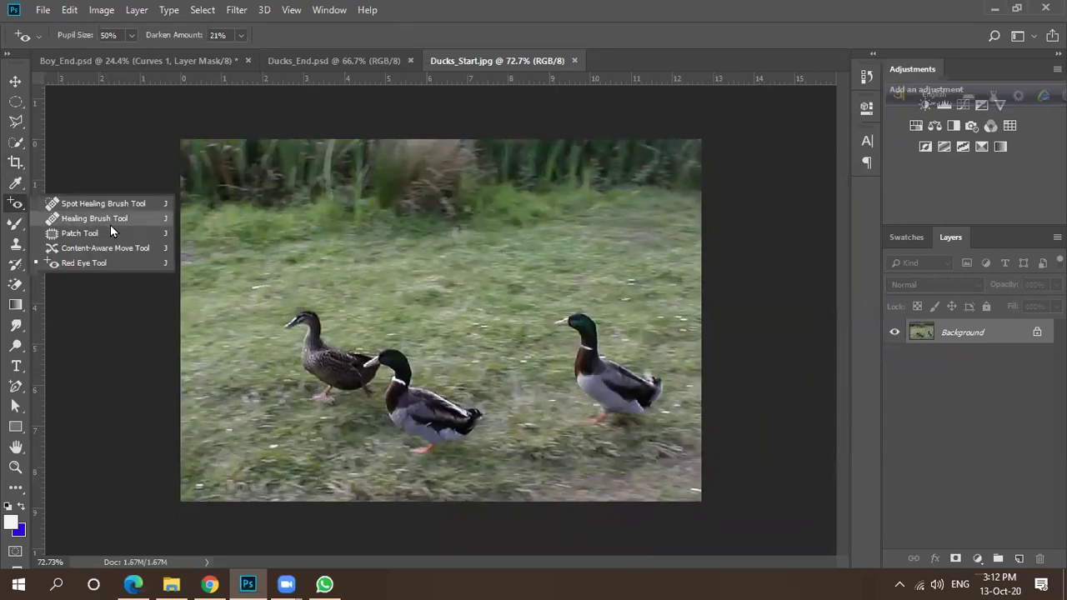
left_click(102, 249)
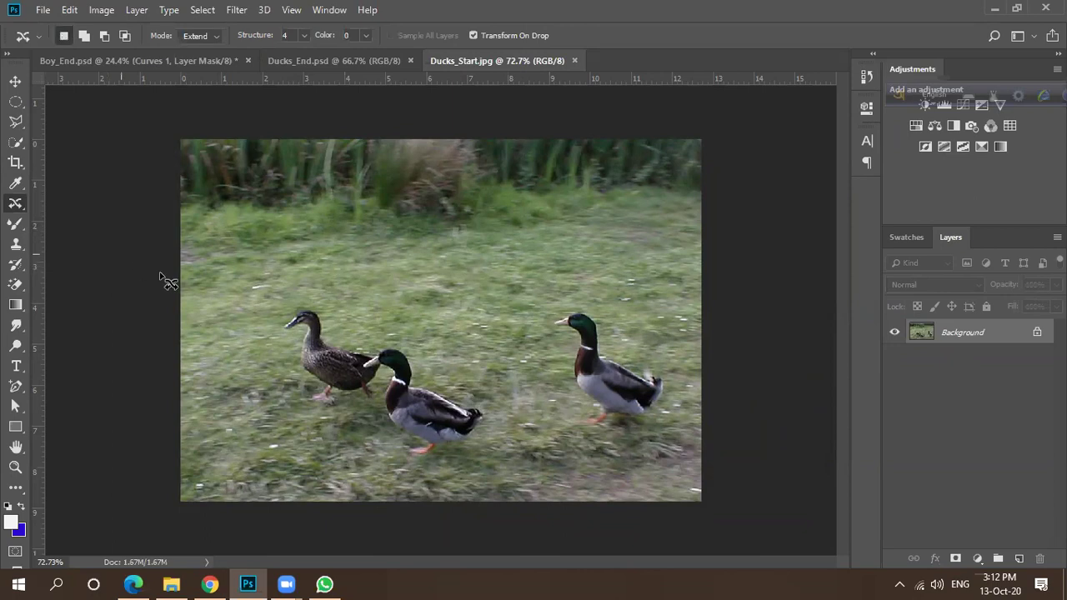
left_click(199, 34)
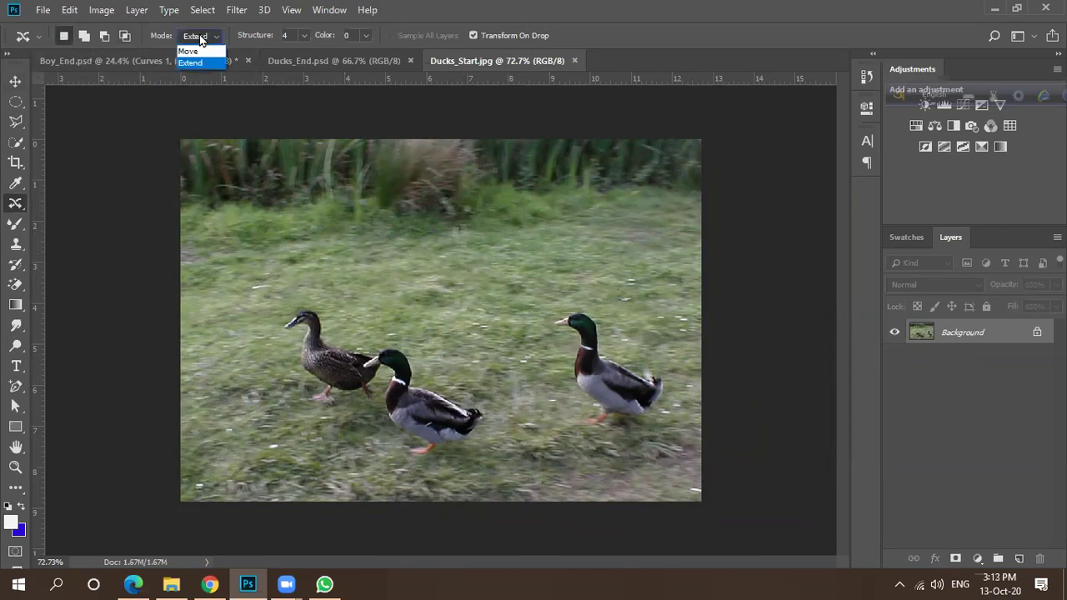
left_click(196, 49)
Check the moved duck's target position in Ducks_End.psd, and return to a close view of the ducks in Ducks_Start.jpg.
left_click(323, 60)
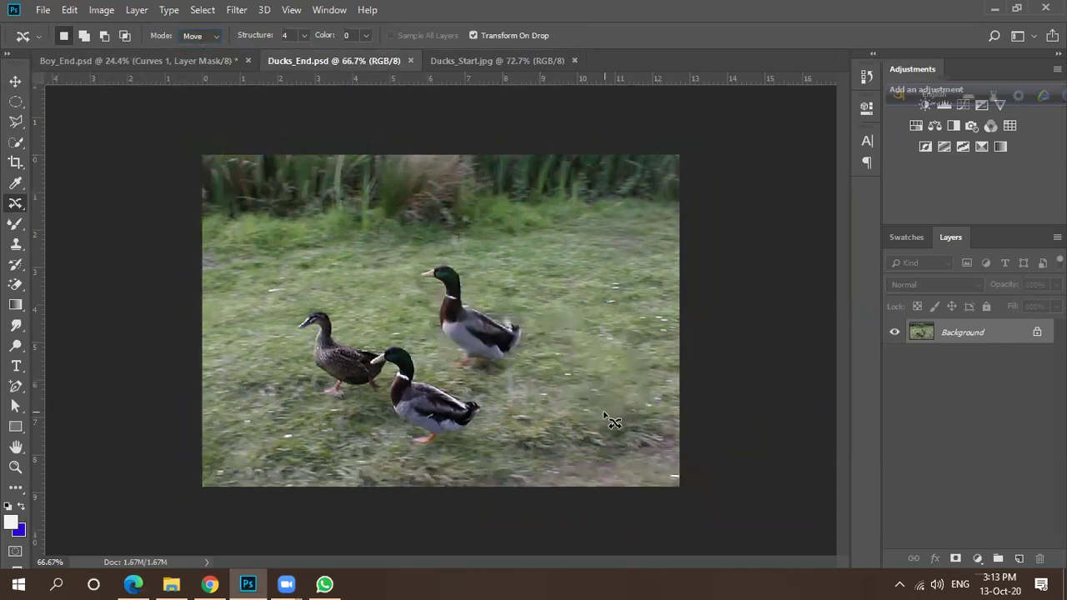
left_click(470, 62)
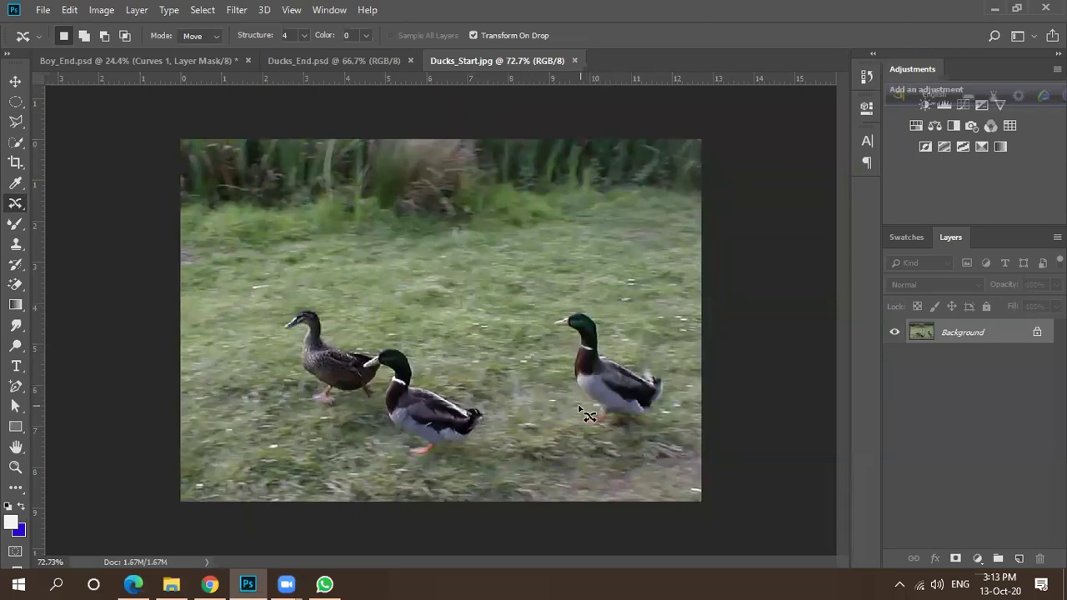
scroll(661, 421, "up", 3)
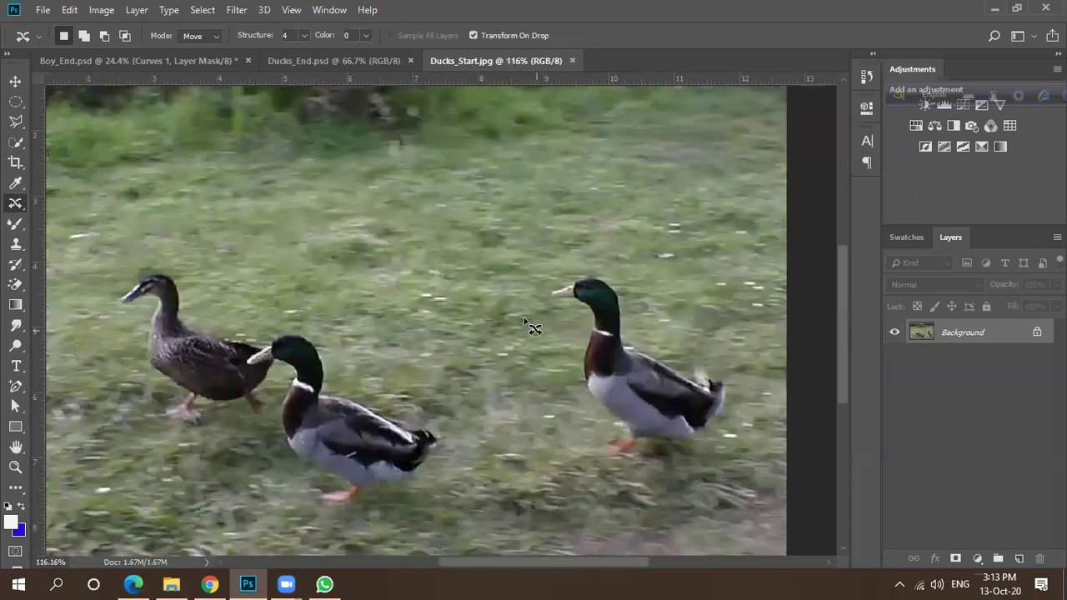
Unlock the Background layer of Ducks_Start.jpg so it becomes a regular layer.
scroll(559, 306, "down", 2)
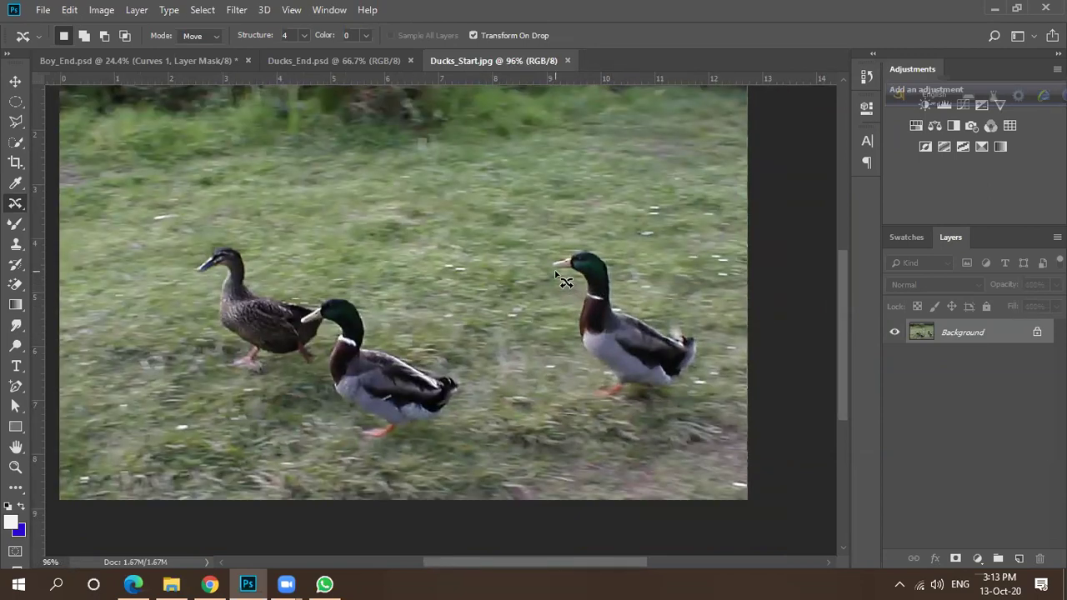
left_click(1038, 334)
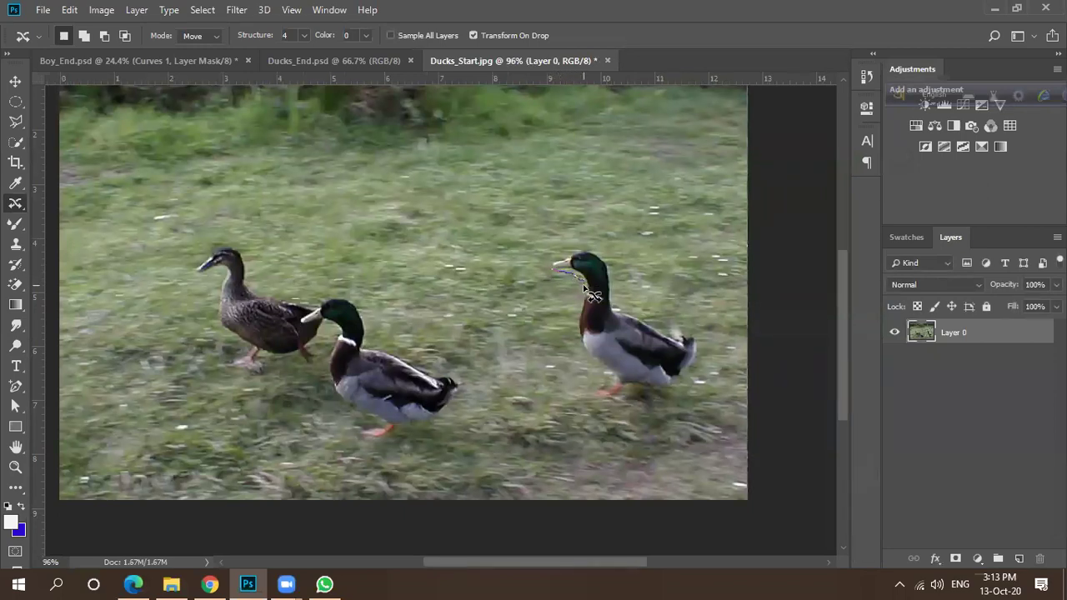
Trace a close Content-Aware Move outline around the separate duck, including its beak, tail and foot.
mouse_move(582, 308)
left_mouse_down()
mouse_move(572, 330)
mouse_move(592, 368)
mouse_move(622, 386)
left_mouse_up()
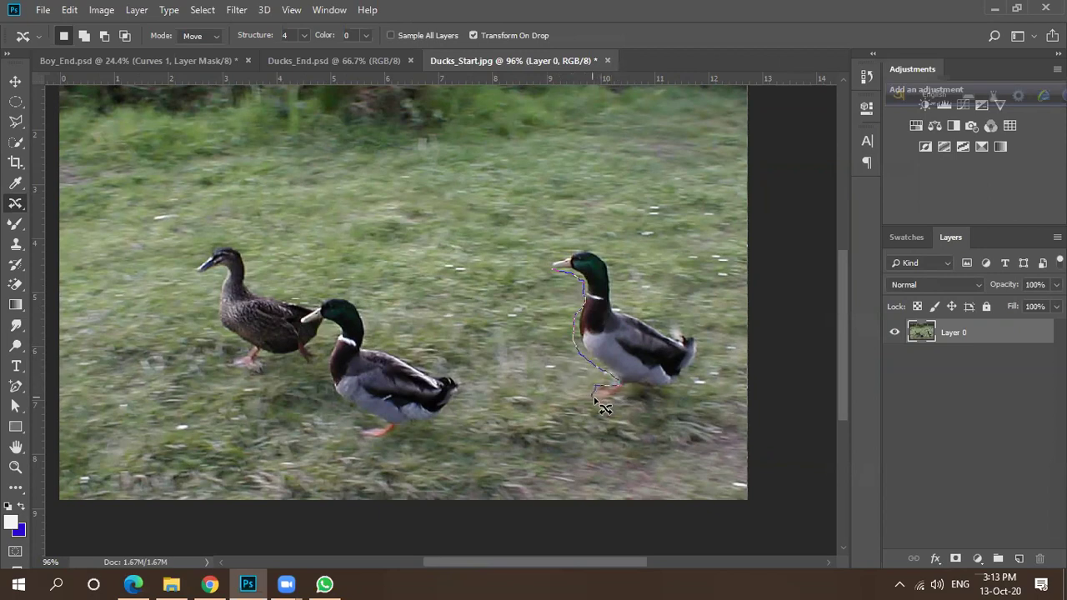
left_click_drag(603, 397, 618, 396)
left_click_drag(691, 367, 687, 345)
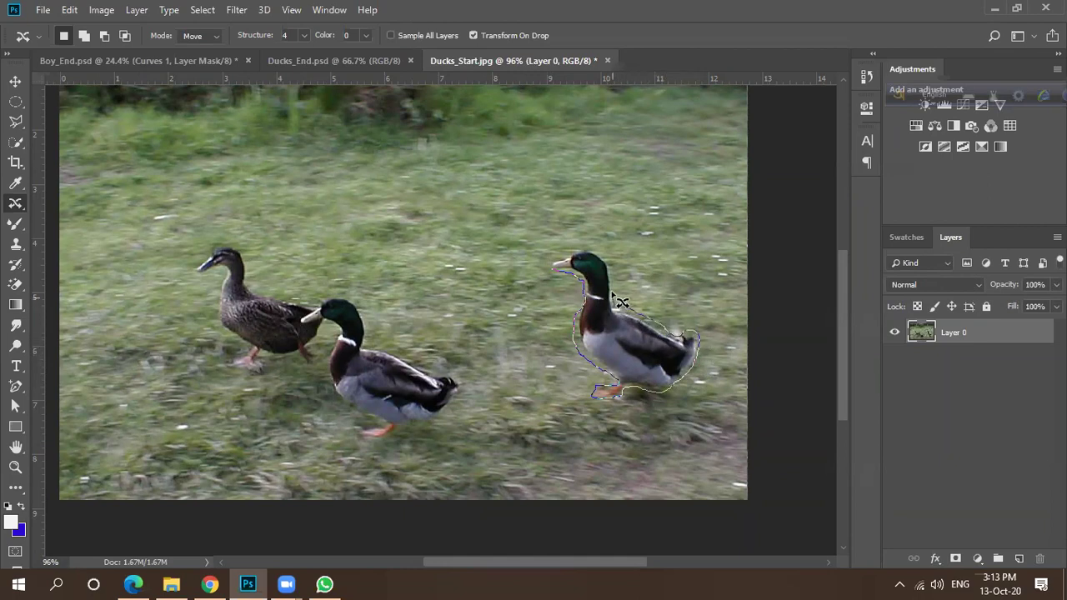
mouse_move(594, 248)
left_mouse_down()
mouse_move(542, 256)
mouse_move(556, 276)
left_mouse_up()
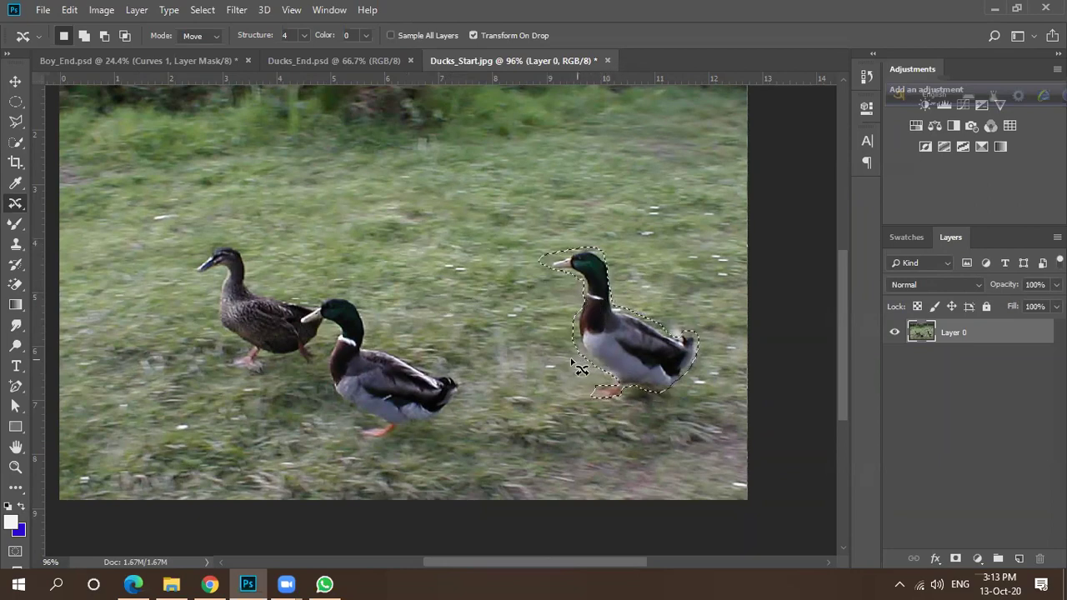
Try moving the closely outlined duck up beside the other two ducks, and undo the move while keeping the outline.
left_click_drag(648, 365, 486, 294)
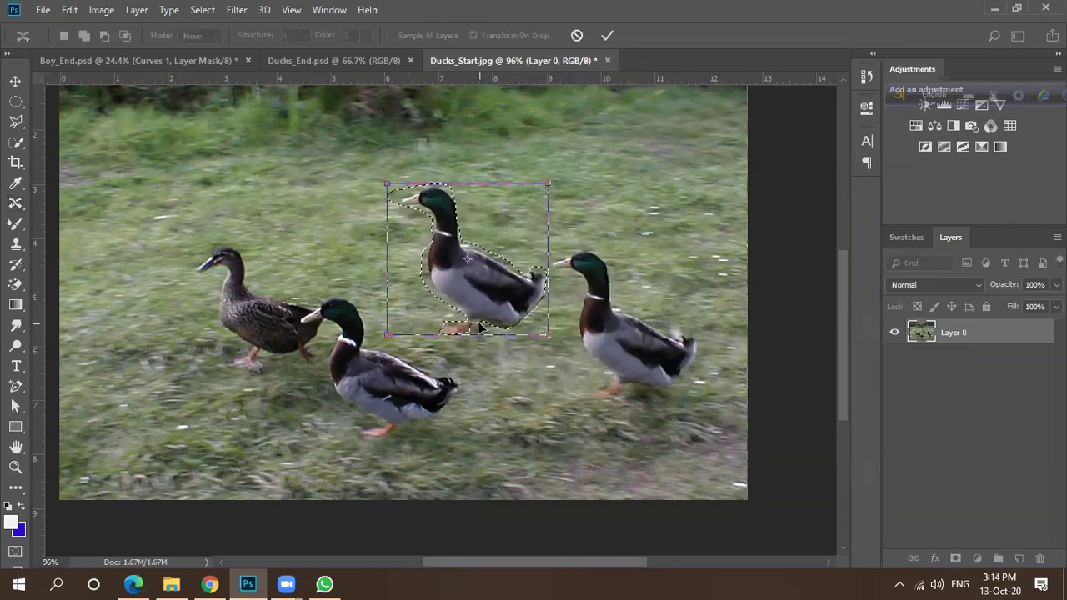
left_click(607, 35)
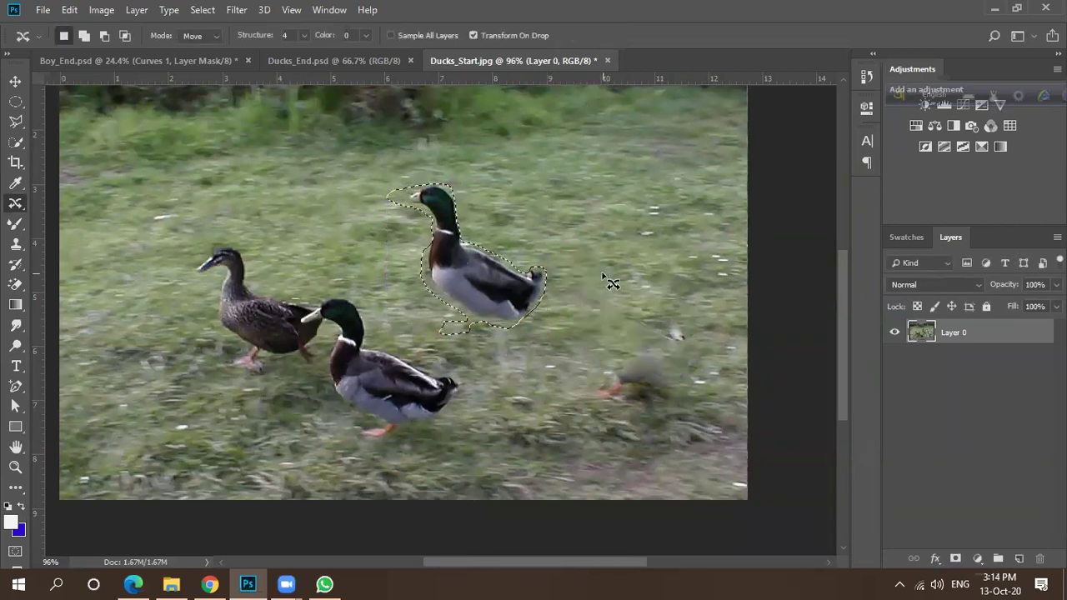
key("ctrl+d")
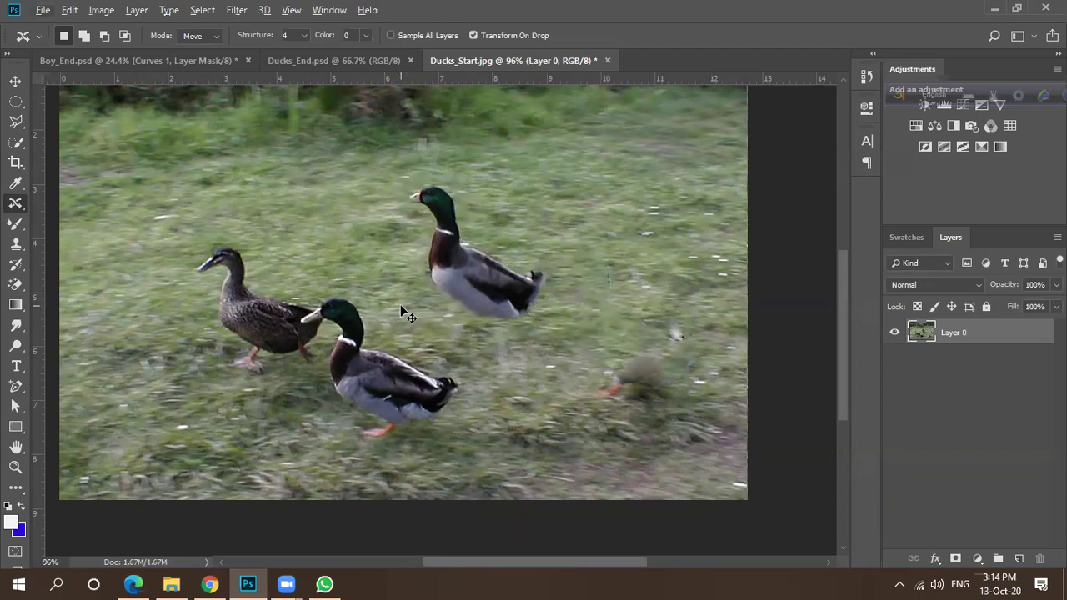
key("ctrl+z")
key("ctrl+z")
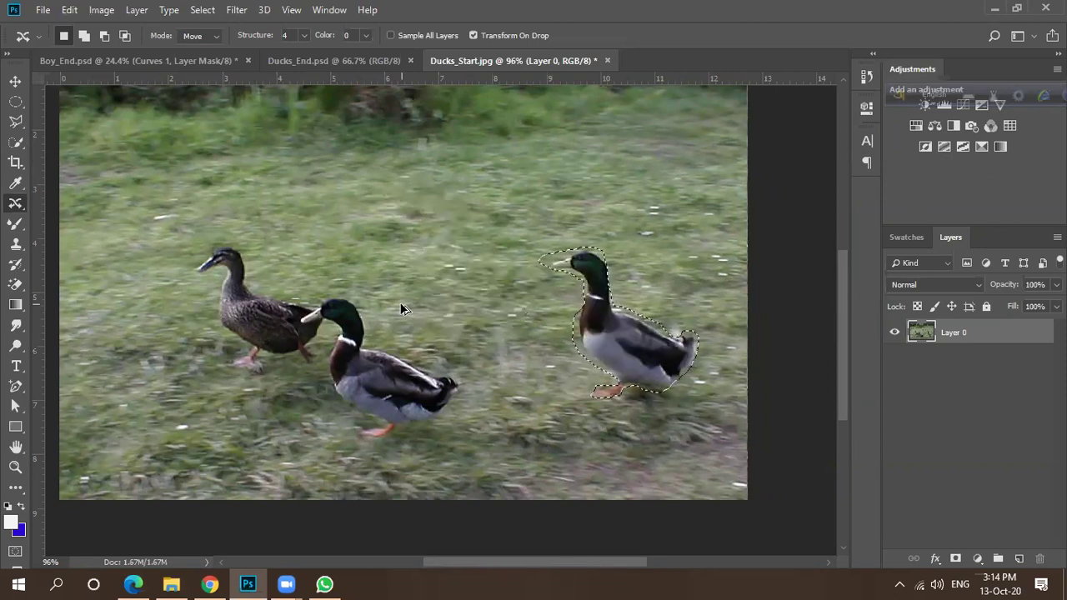
Check the outline around the duck's foot, retry the move toward the other ducks, and undo both the move and the selection.
scroll(638, 397, "up", 2)
scroll(640, 399, "up", 5)
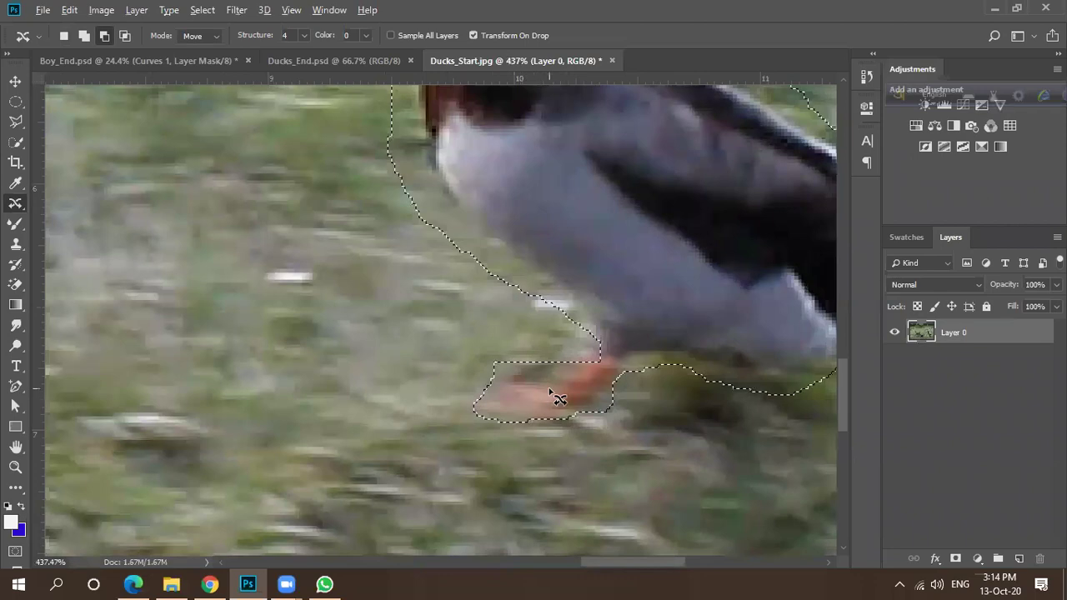
scroll(534, 399, "down", 5)
scroll(559, 381, "down", 2)
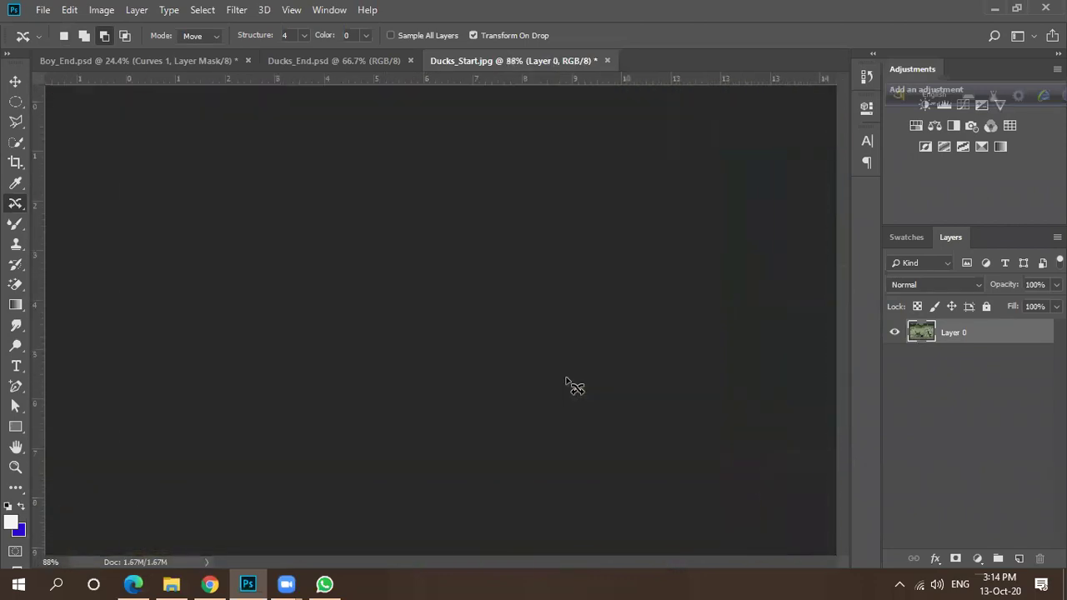
left_click_drag(648, 409, 493, 341)
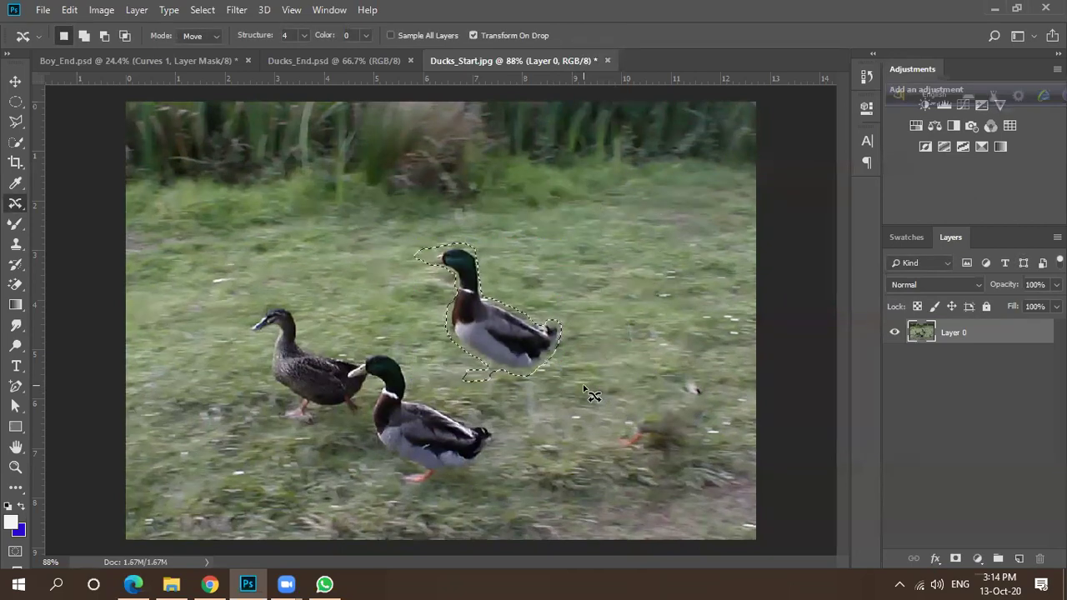
key("ctrl+z")
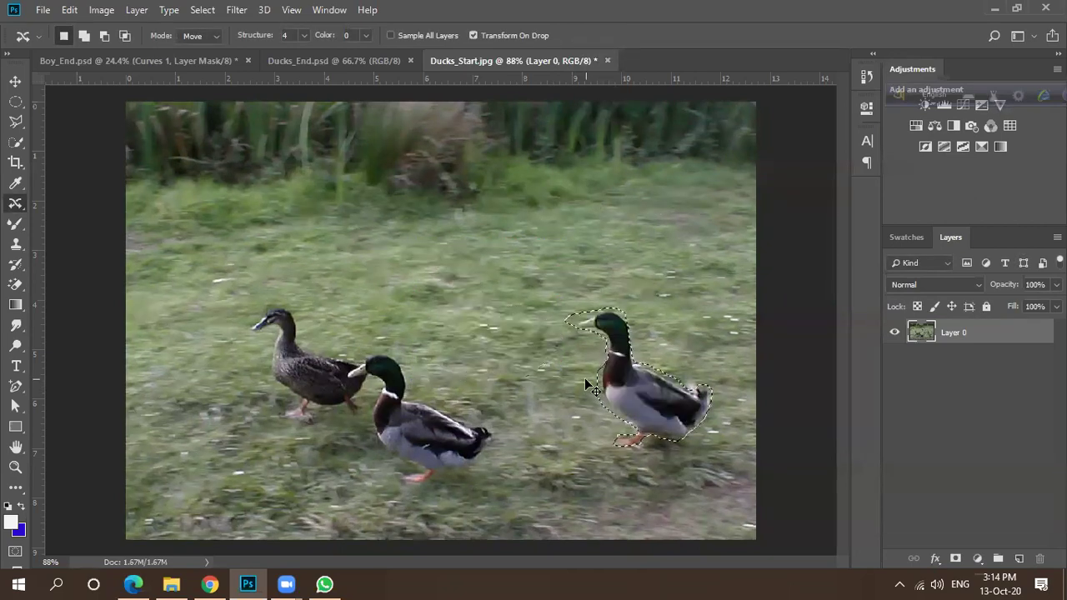
key("ctrl+shift+z")
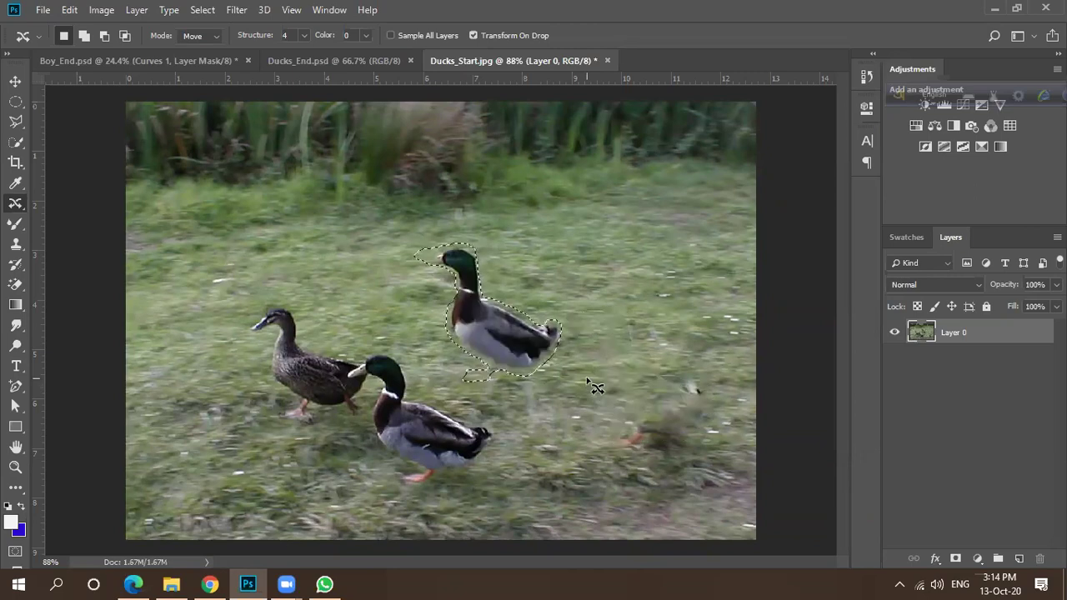
key("ctrl+z")
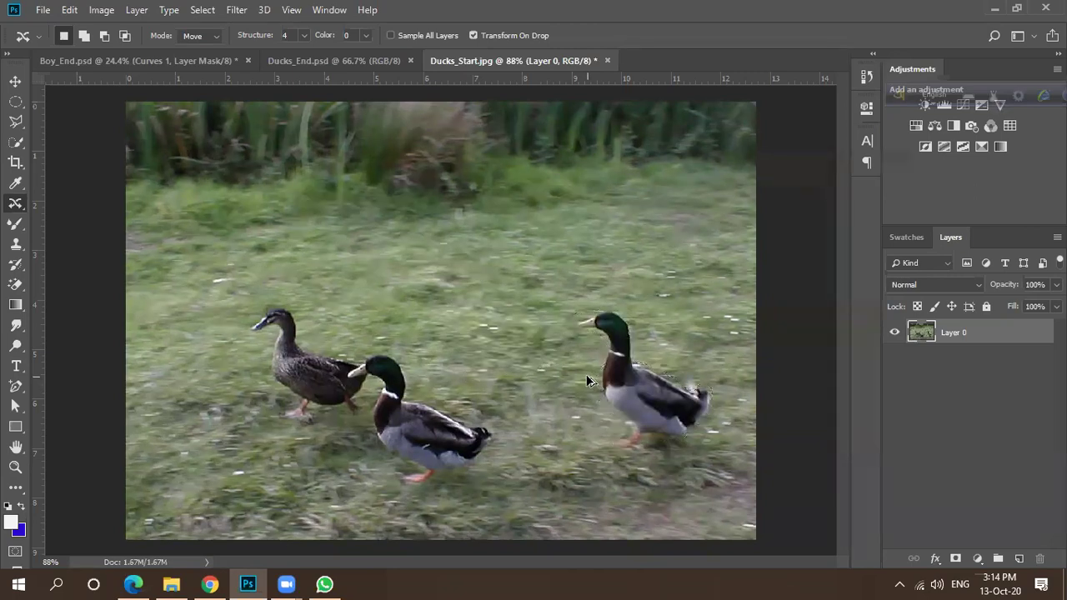
Trace a new, slightly looser outline around the separate duck with extra grass around the beak and foot.
scroll(597, 385, "up", 3)
scroll(562, 350, "down", 2)
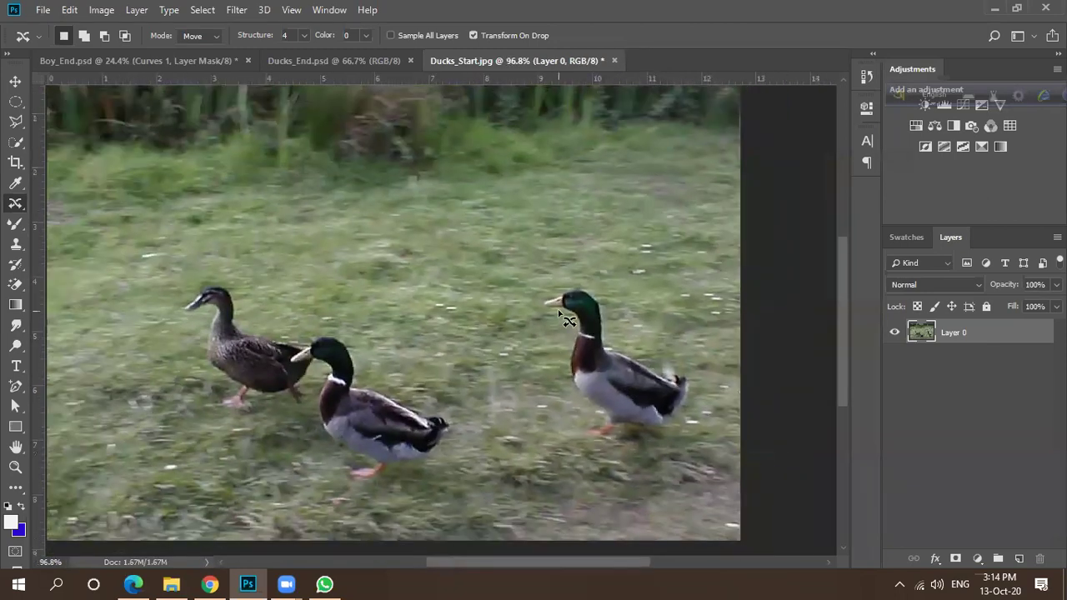
mouse_move(566, 318)
left_mouse_down()
mouse_move(570, 389)
mouse_move(586, 410)
left_mouse_up()
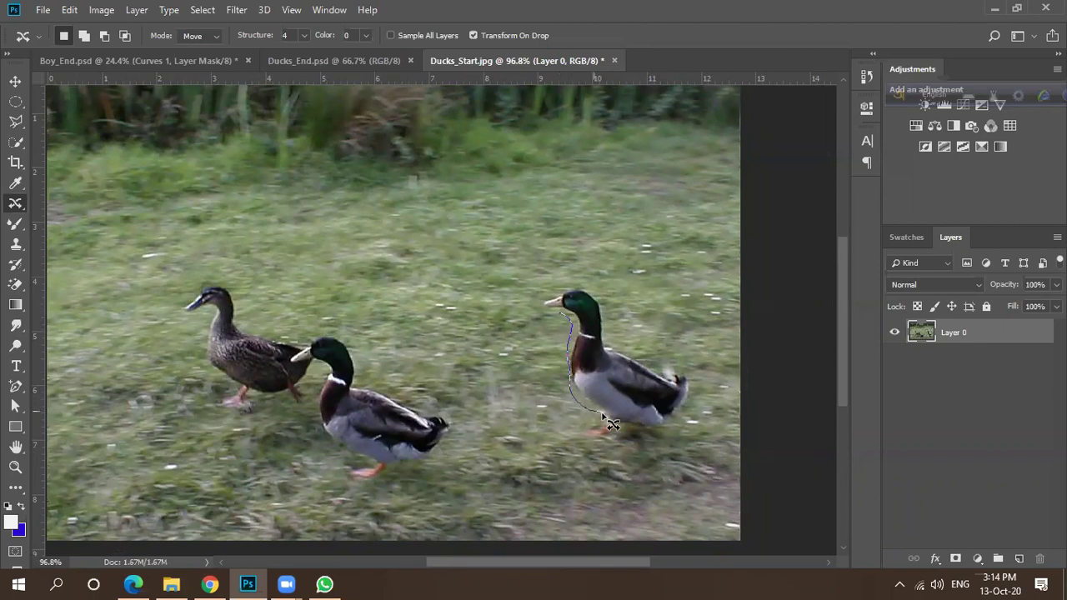
mouse_move(579, 442)
left_mouse_down()
mouse_move(667, 433)
mouse_move(695, 391)
mouse_move(689, 370)
mouse_move(624, 350)
left_mouse_up()
mouse_move(605, 314)
left_mouse_down()
mouse_move(577, 281)
mouse_move(545, 288)
mouse_move(534, 302)
mouse_move(565, 310)
left_mouse_up()
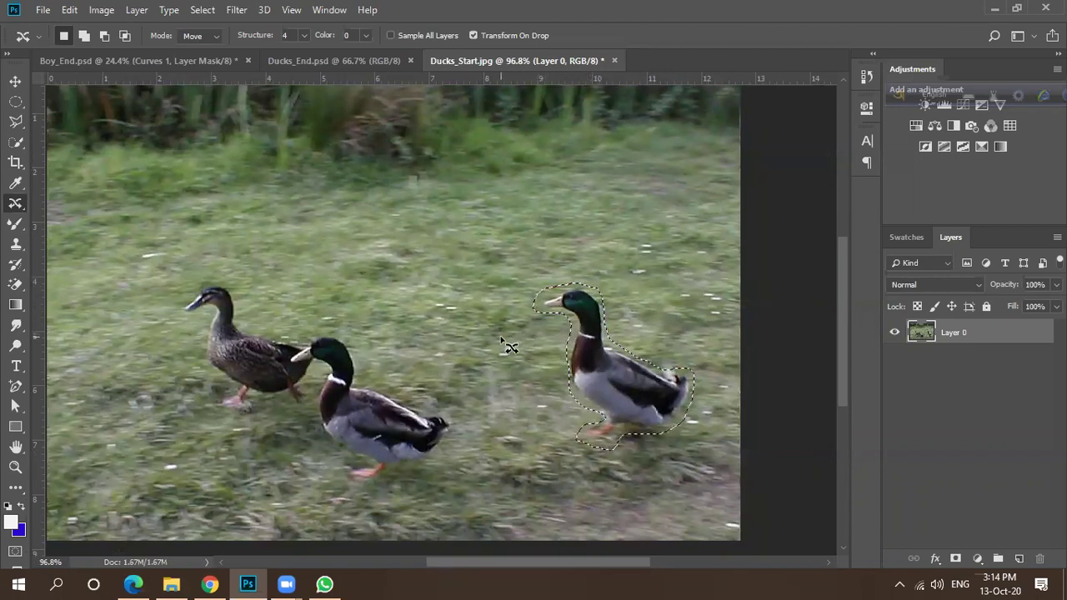
Try moving the looser-outlined duck above and behind the pair of ducks, and undo the move.
left_click_drag(631, 408, 480, 321)
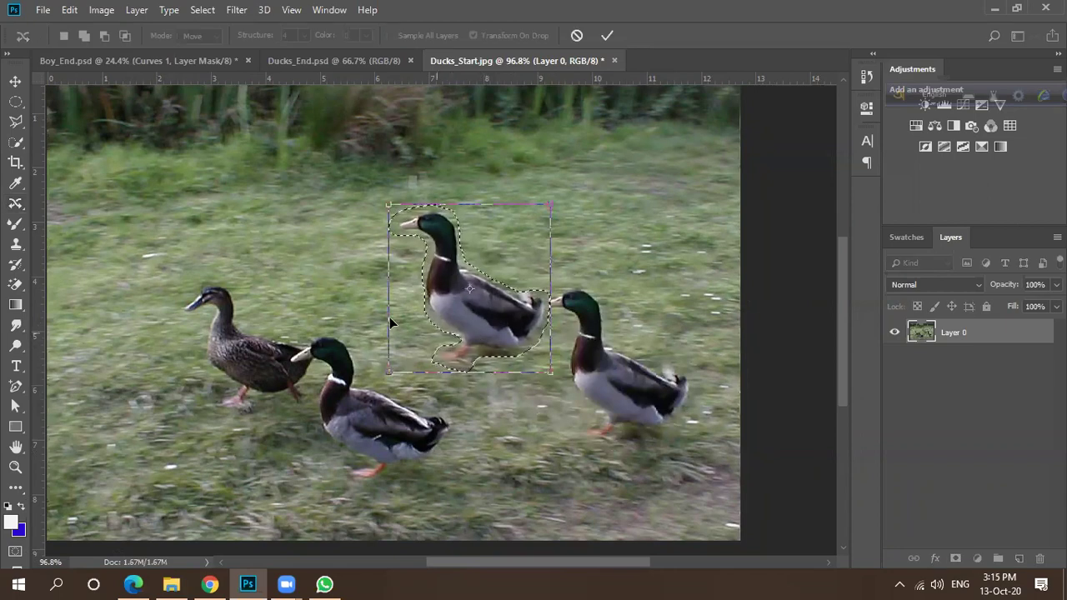
left_click(606, 37)
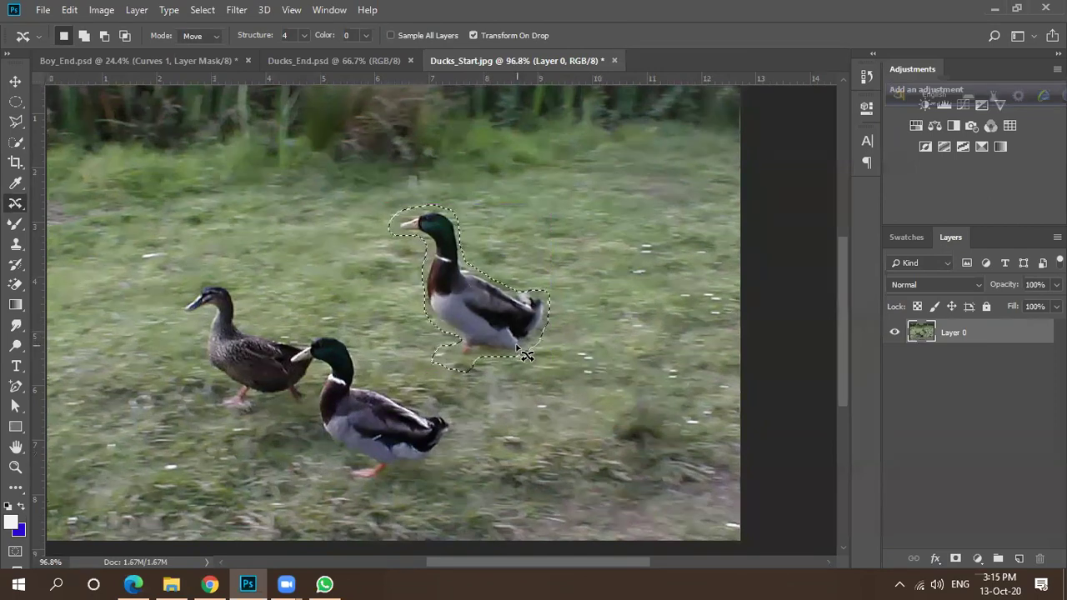
left_click(590, 347)
key("ctrl+z")
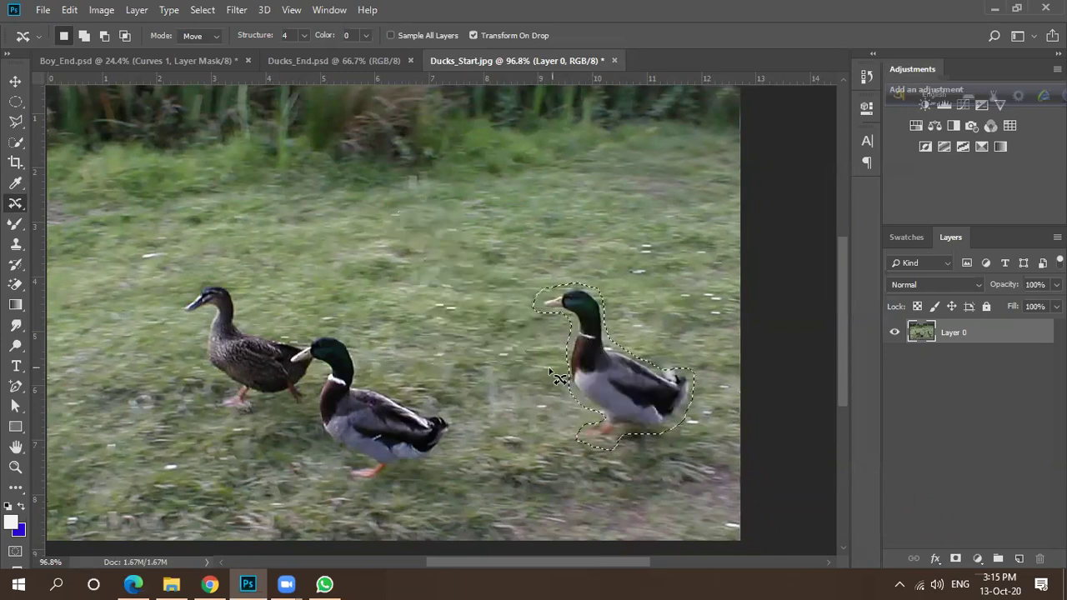
Try shifting the outlined duck only slightly away from the pair, compare it with the original placement, undo it and clear the selection.
scroll(602, 446, "up", 3)
scroll(599, 442, "up", 2)
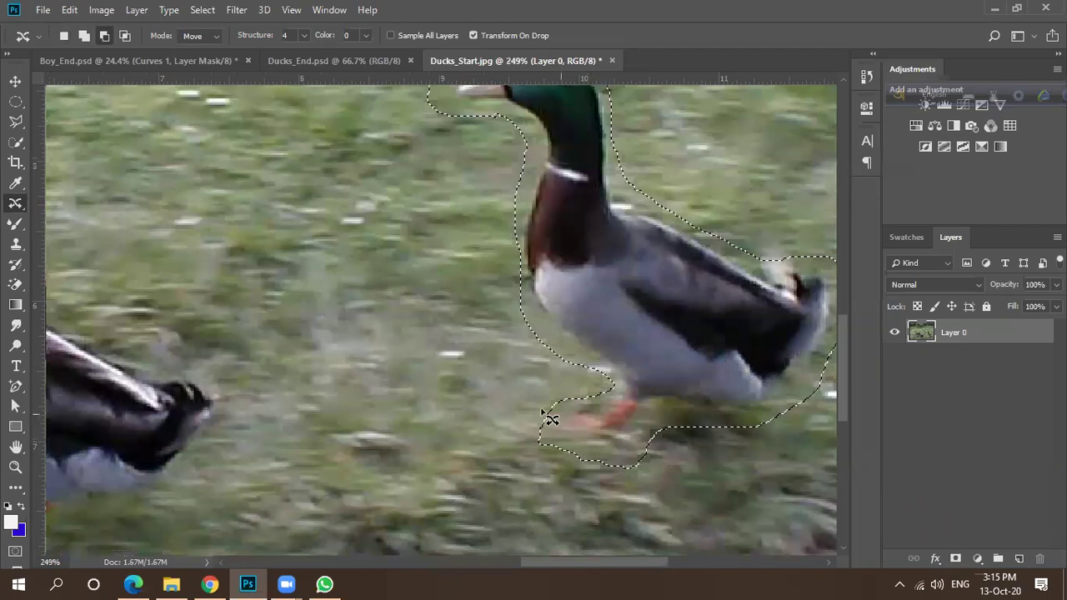
scroll(489, 394, "down", 1)
scroll(492, 397, "down", 2)
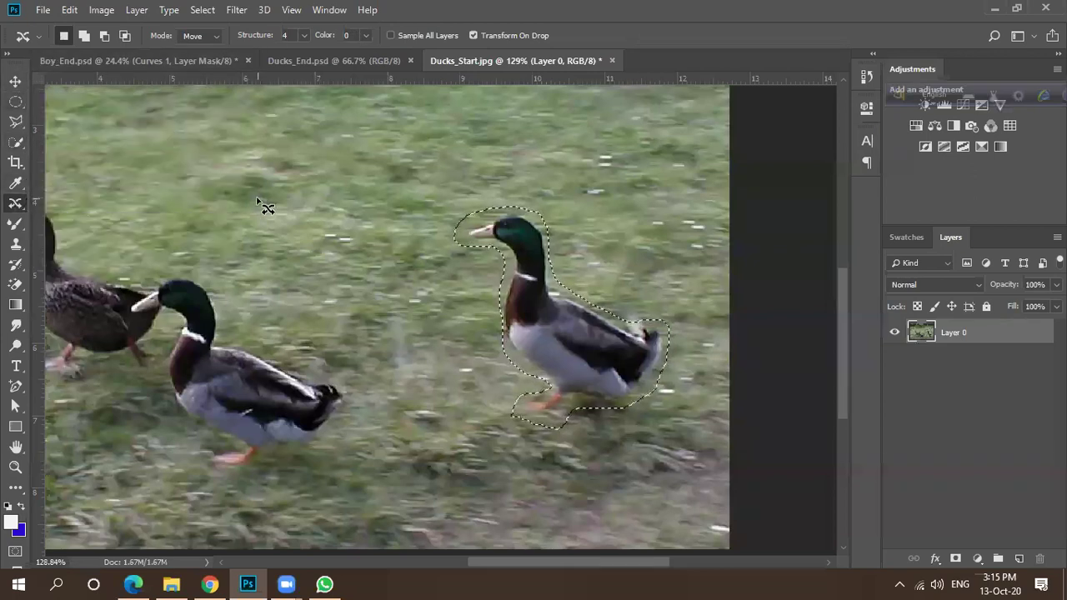
left_click_drag(523, 218, 542, 215)
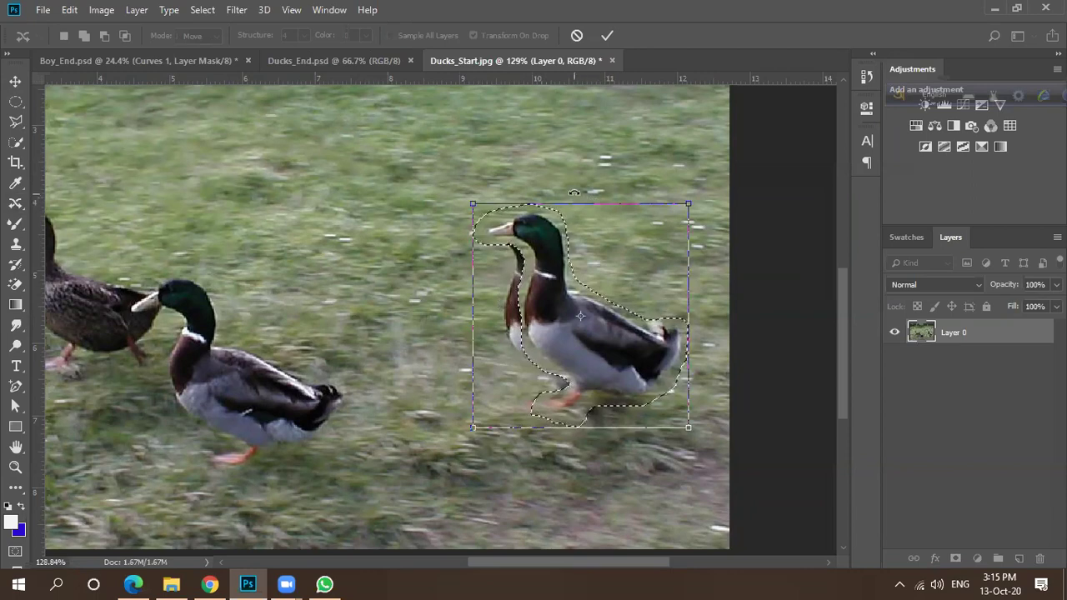
key("Return")
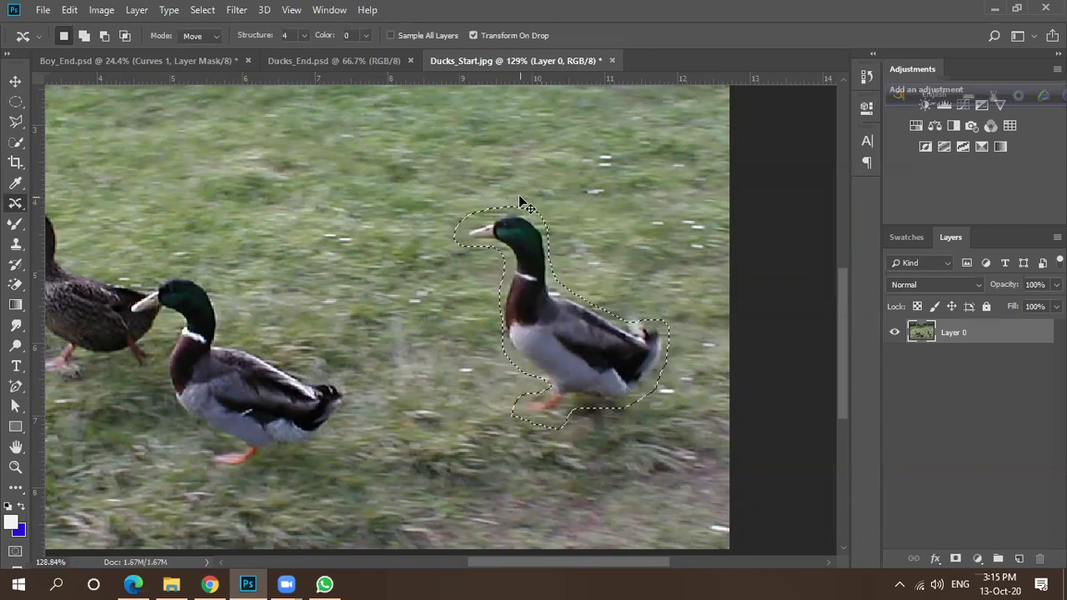
key("ctrl+z")
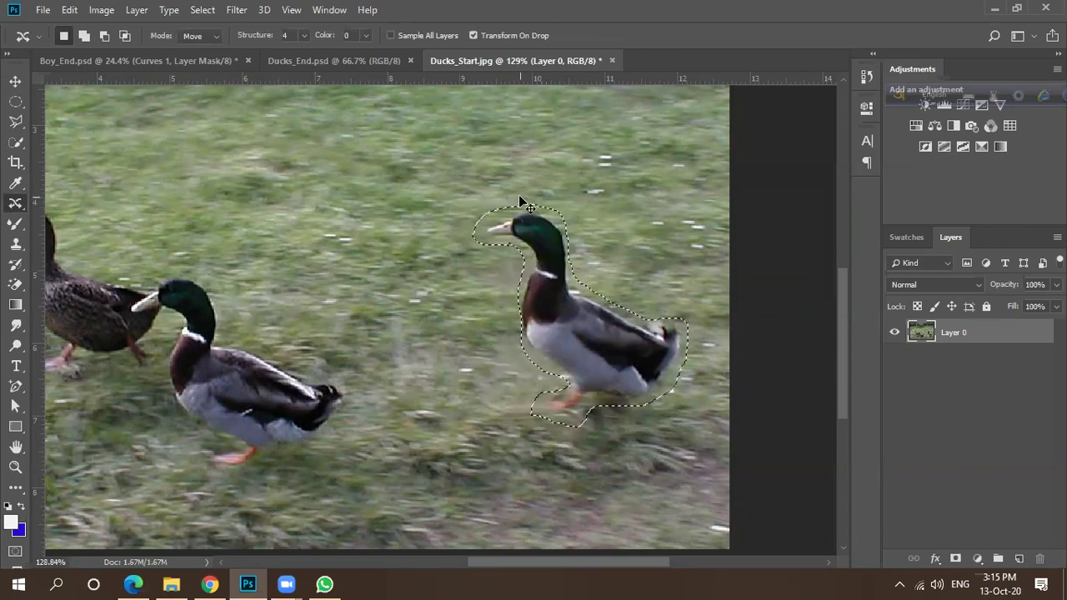
key("ctrl+z")
key("ctrl+d")
Try outlining the duck with a wider margin around its foot and moving it toward the pair, and undo the attempt.
scroll(496, 308, "down", 2)
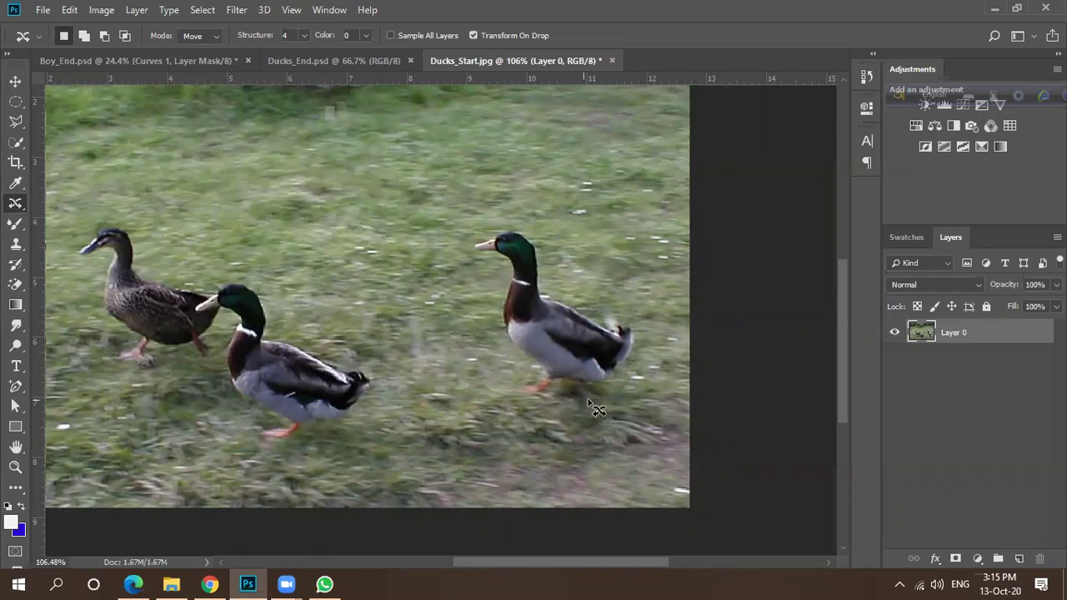
mouse_move(615, 381)
left_mouse_down()
mouse_move(636, 344)
mouse_move(617, 318)
mouse_move(558, 309)
mouse_move(547, 266)
mouse_move(506, 229)
left_mouse_up()
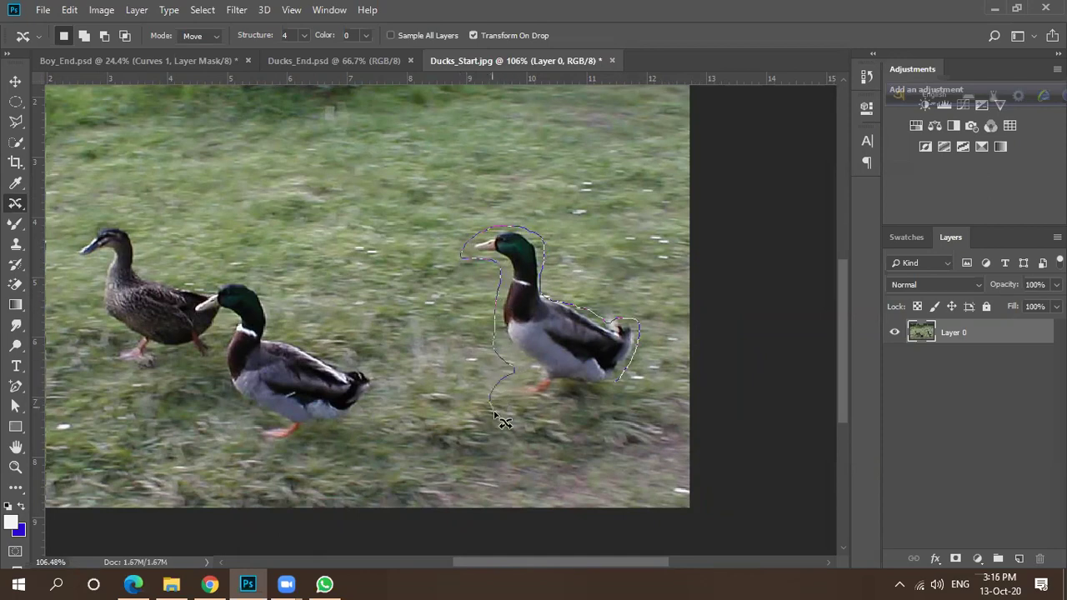
left_click_drag(627, 386, 621, 392)
left_click_drag(561, 351, 434, 287)
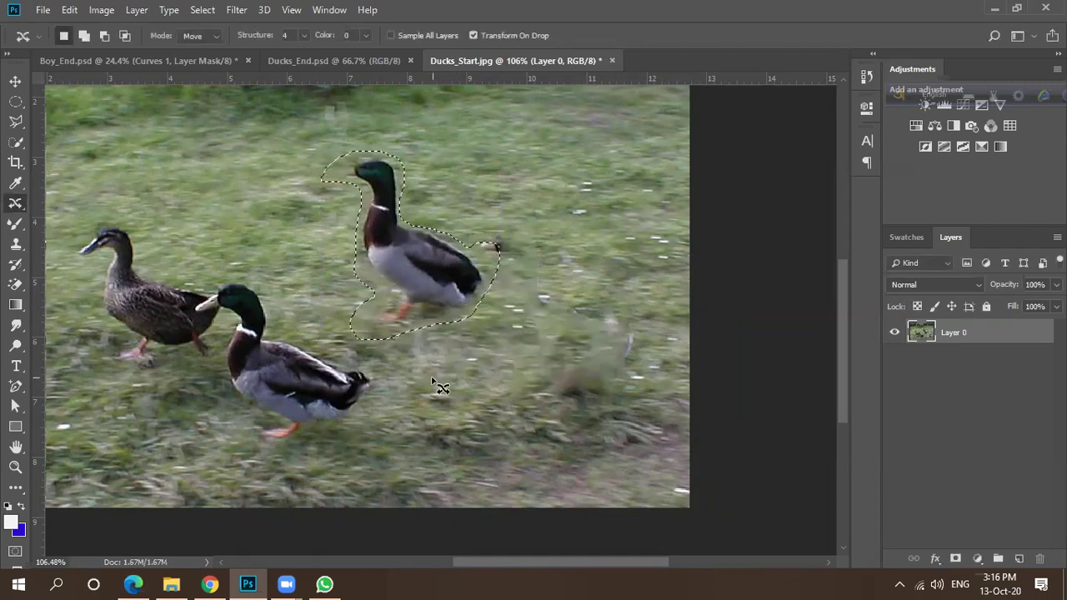
scroll(436, 381, "down", 2)
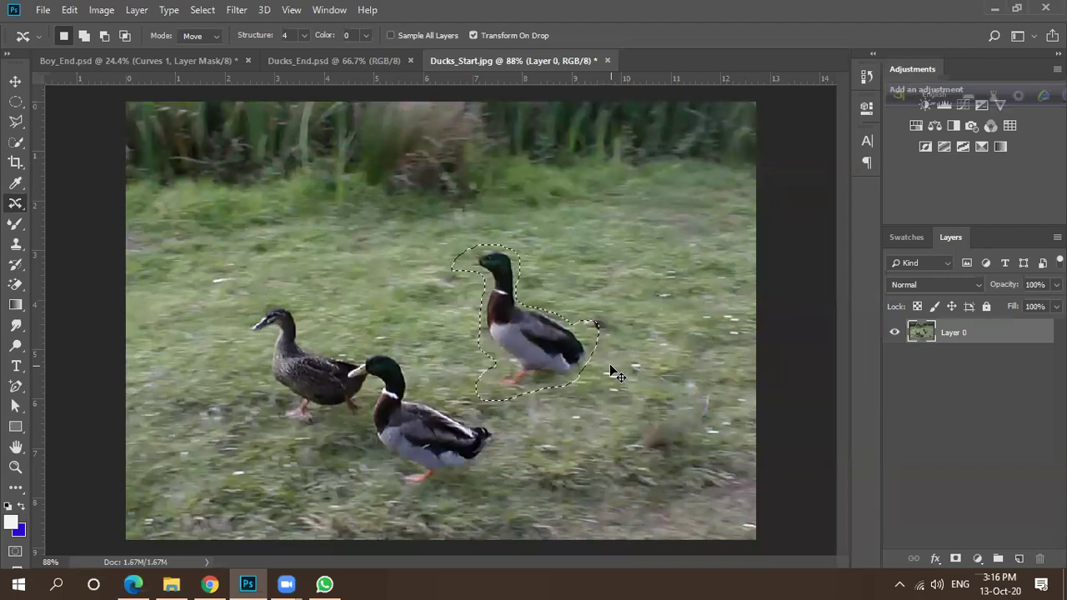
left_click_drag(497, 311, 613, 373)
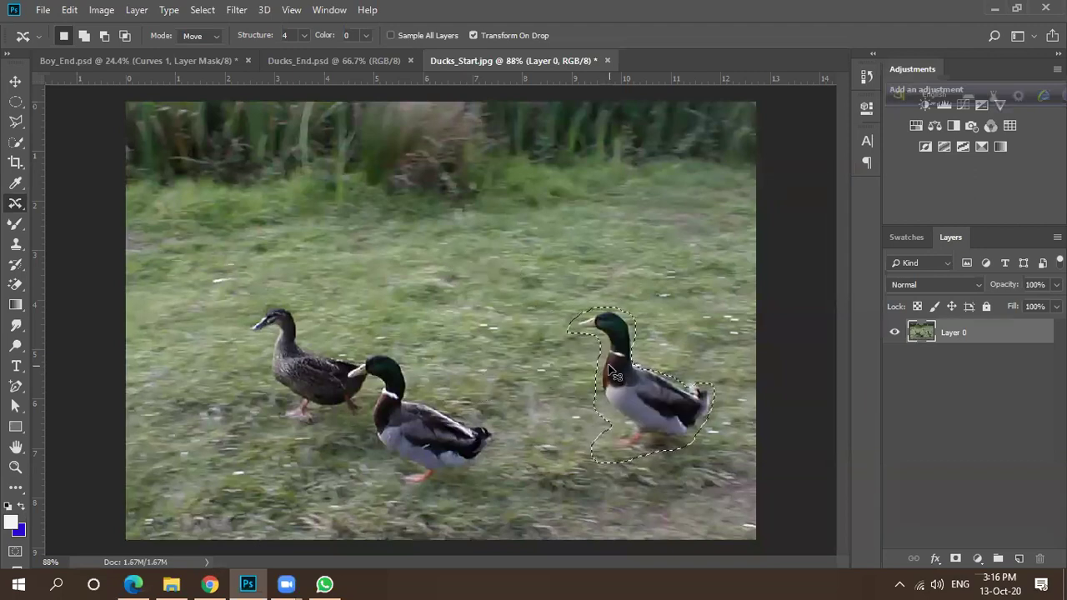
key("ctrl+d")
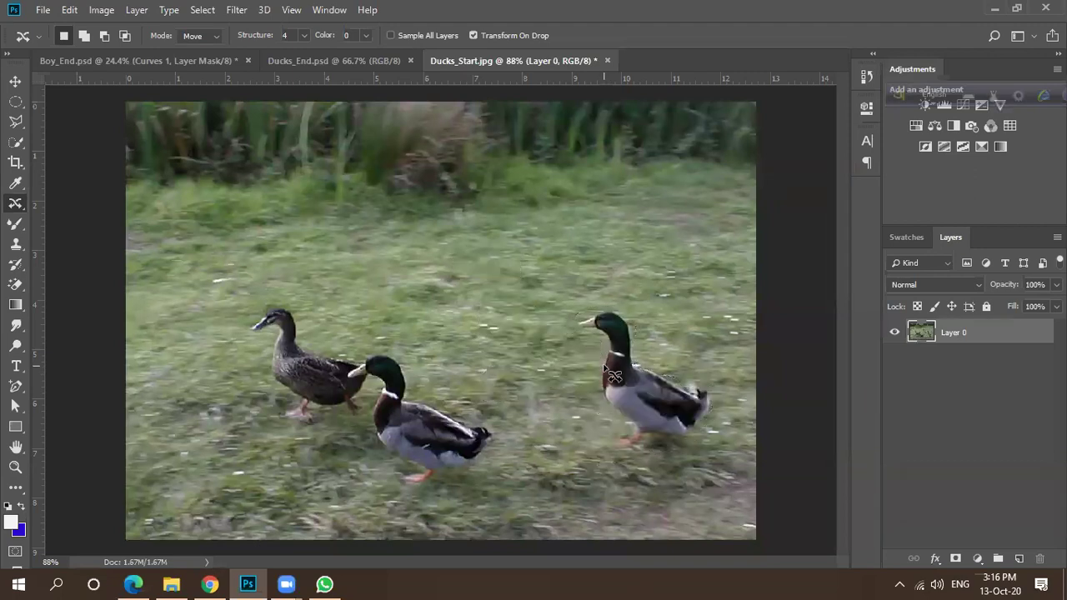
Draw a wide oval outline around the separate duck, move it up behind the pair with Content-Aware Move, and activate the Move Tool.
scroll(561, 371, "down", 3)
scroll(583, 376, "up", 2)
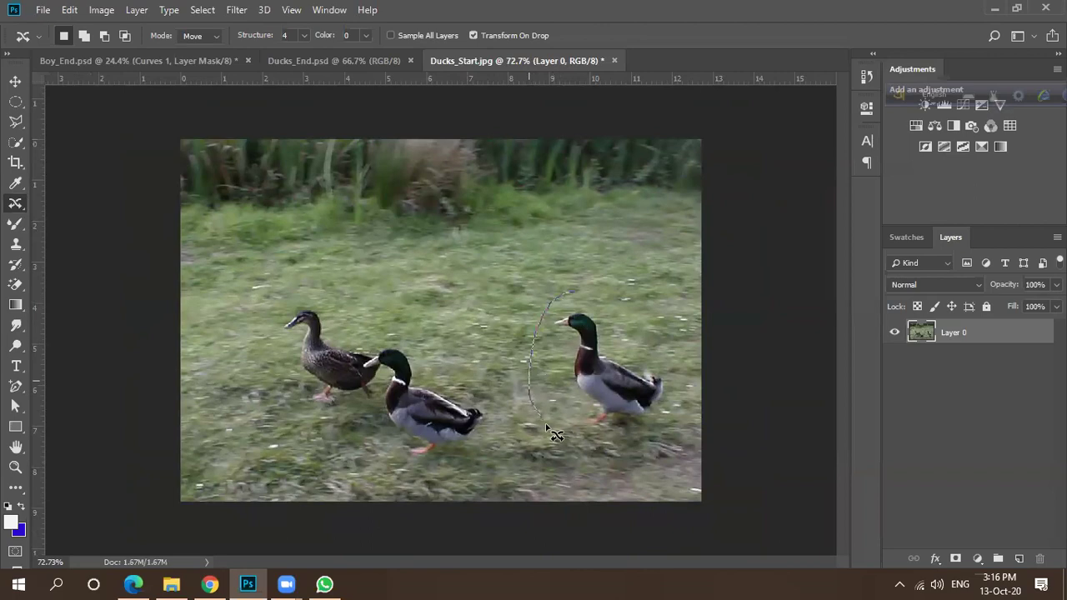
left_click_drag(569, 312, 567, 308)
mouse_move(629, 384)
left_mouse_down()
mouse_move(550, 321)
mouse_move(517, 316)
left_mouse_up()
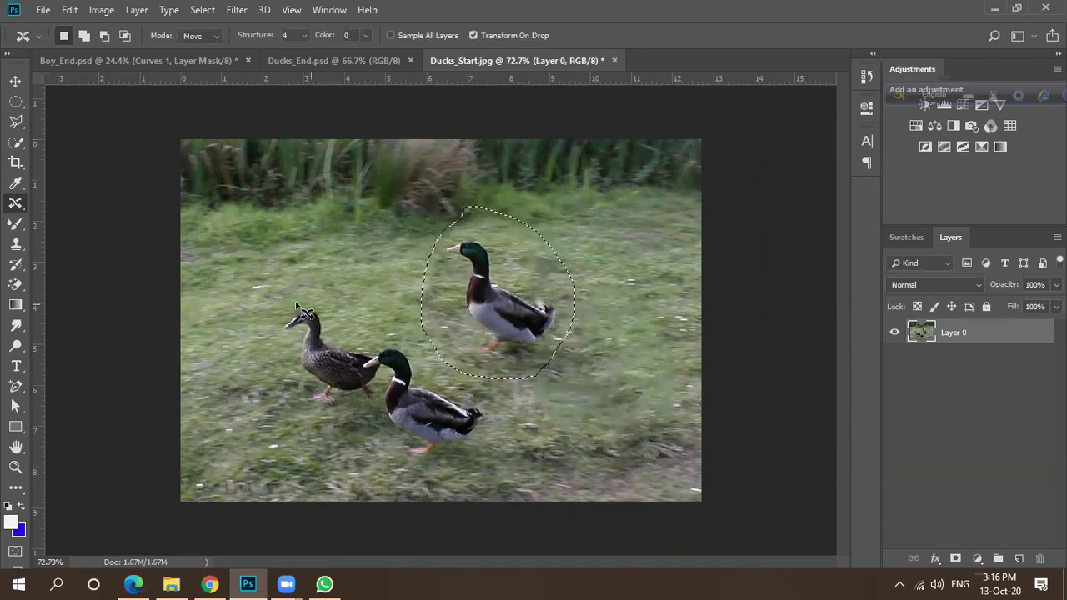
key("v")
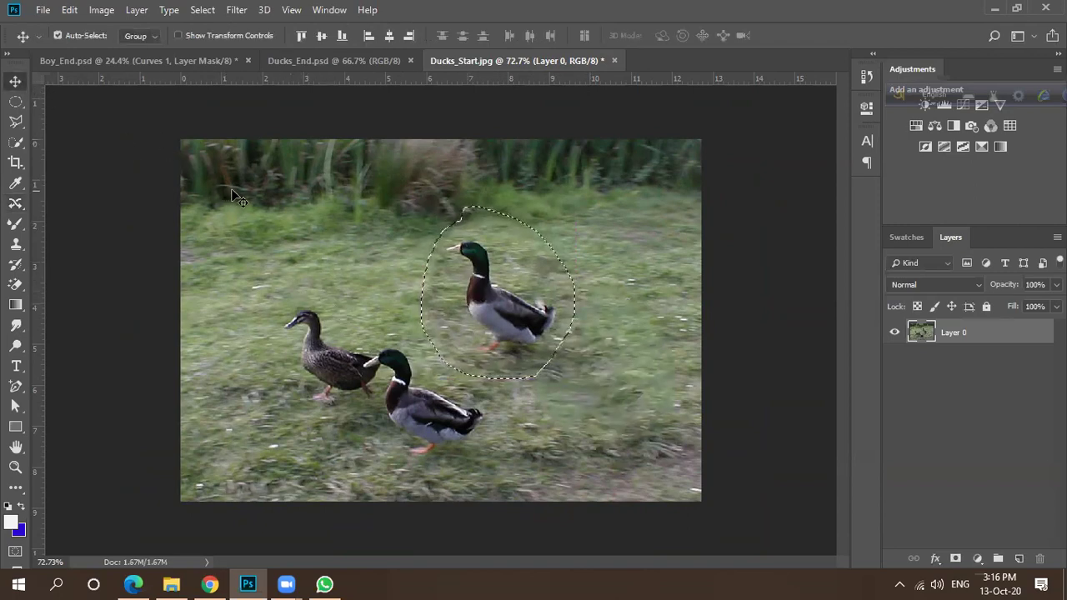
Clear the selection around the moved duck and compare its placement in Ducks_Start with the one in Ducks_End.
key("ctrl+d")
scroll(524, 300, "down", 5)
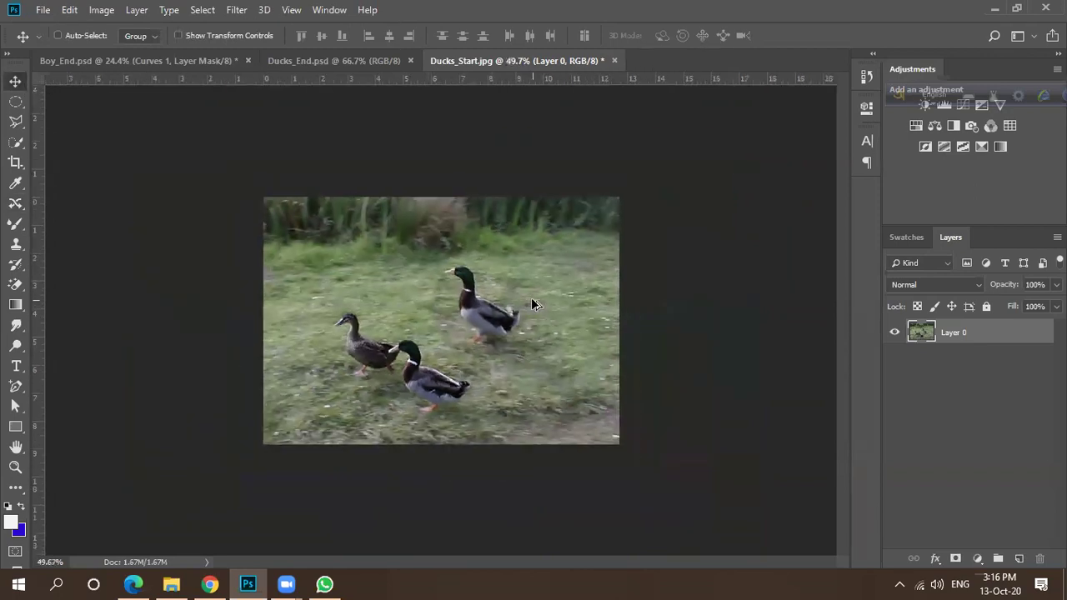
left_click(276, 60)
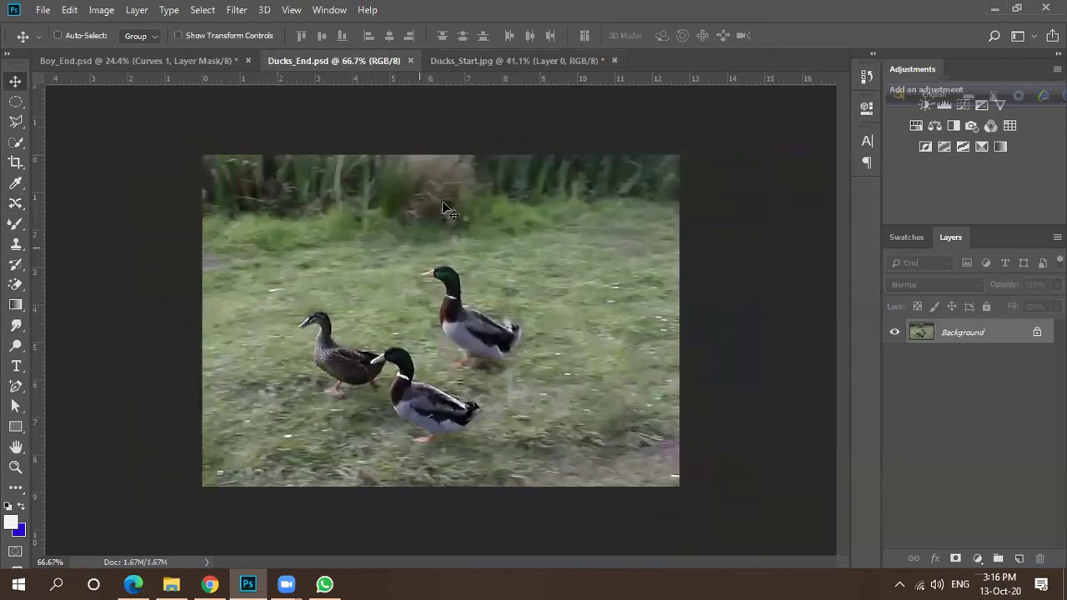
left_click(508, 61)
scroll(447, 298, "up", 5)
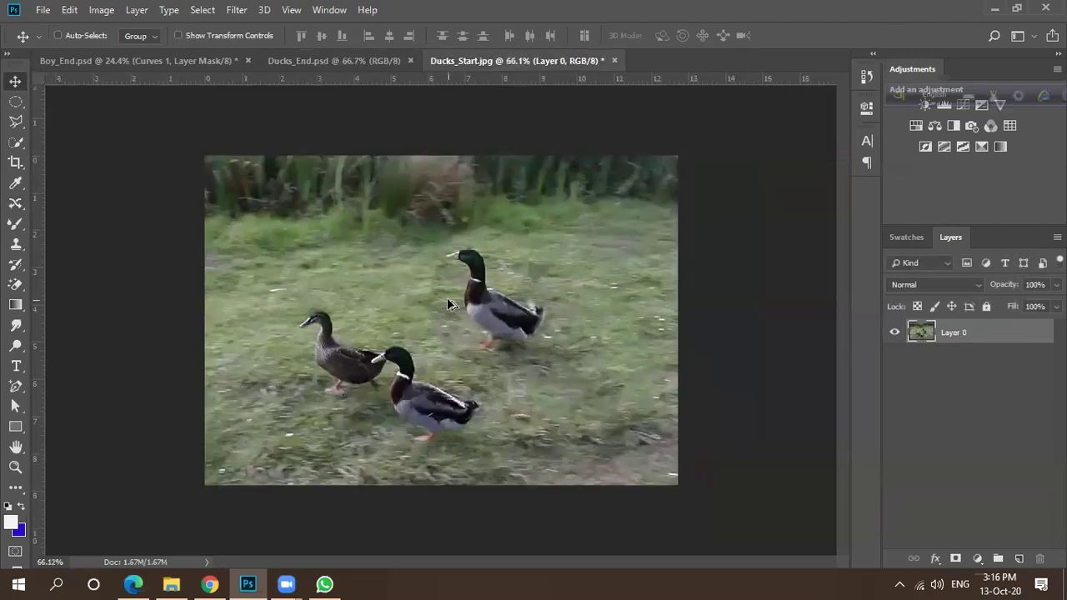
Blend the visible seams in the grass in front of and behind the moved duck with the Clone Stamp Tool.
scroll(434, 278, "up", 3)
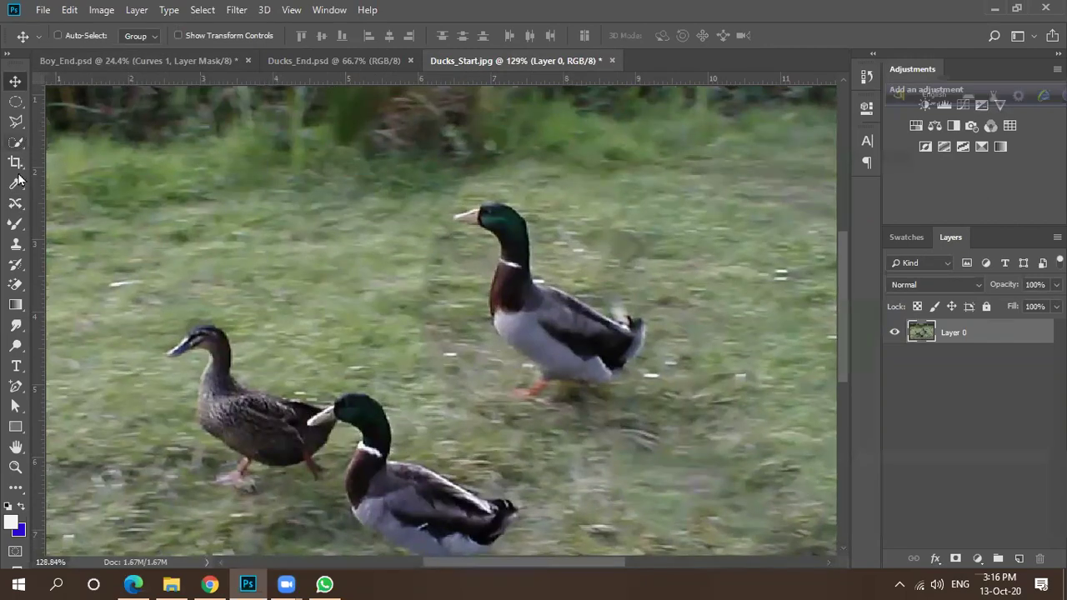
left_click(13, 248)
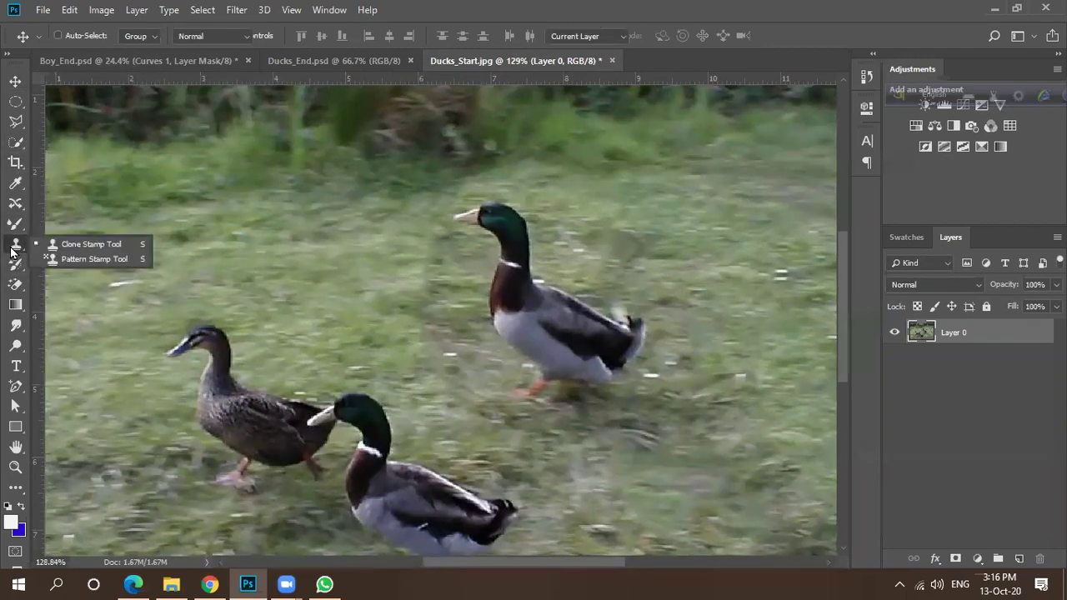
left_click(113, 249)
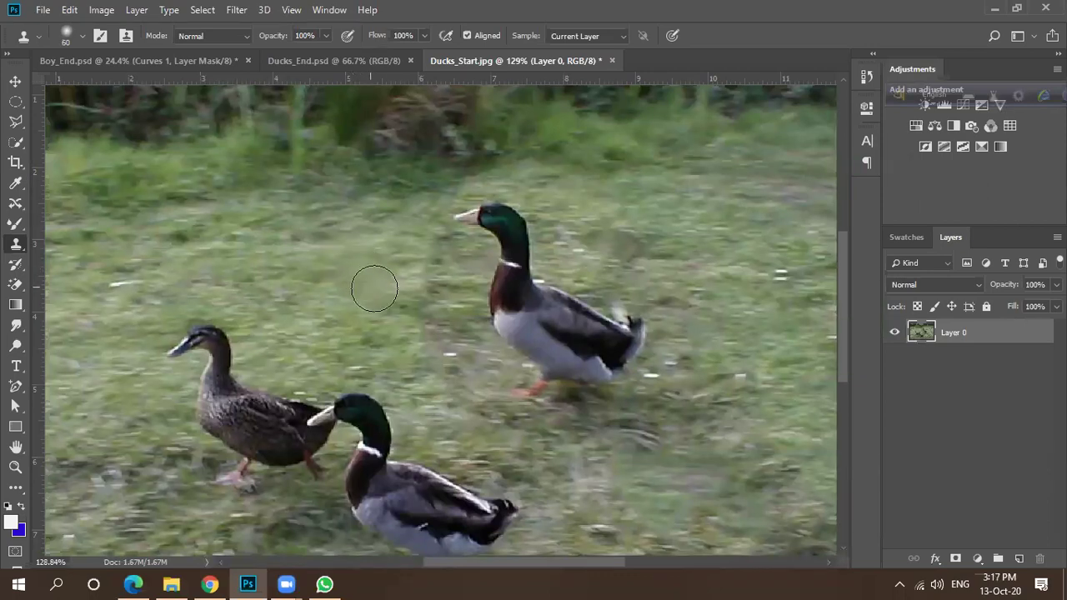
mouse_move(428, 257)
left_mouse_down()
mouse_move(428, 315)
mouse_move(429, 296)
mouse_move(448, 348)
mouse_move(459, 259)
left_mouse_up()
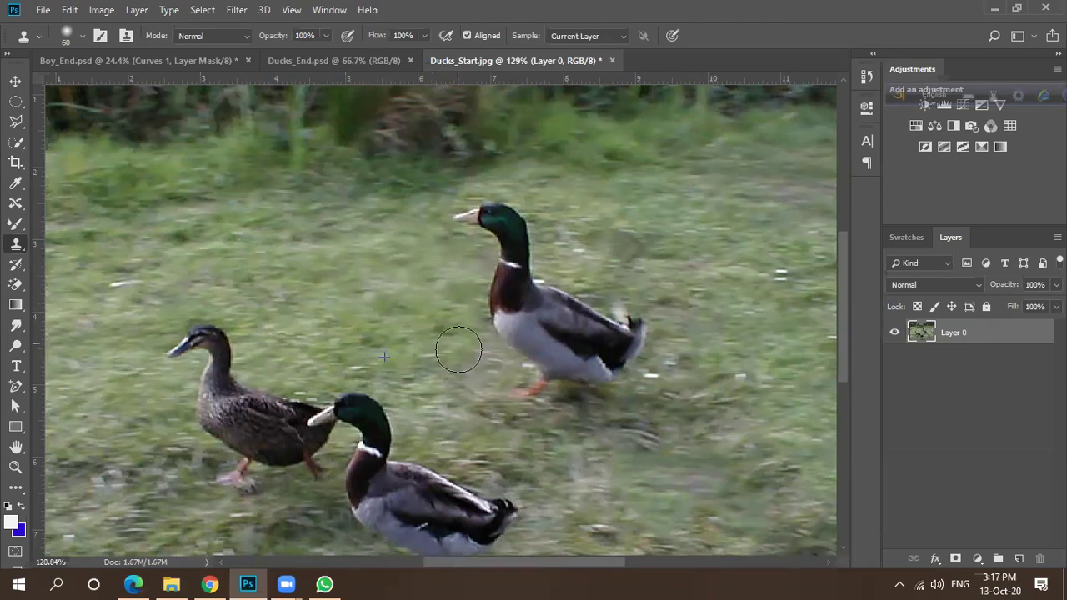
left_click_drag(624, 254, 592, 209)
key("ctrl+z")
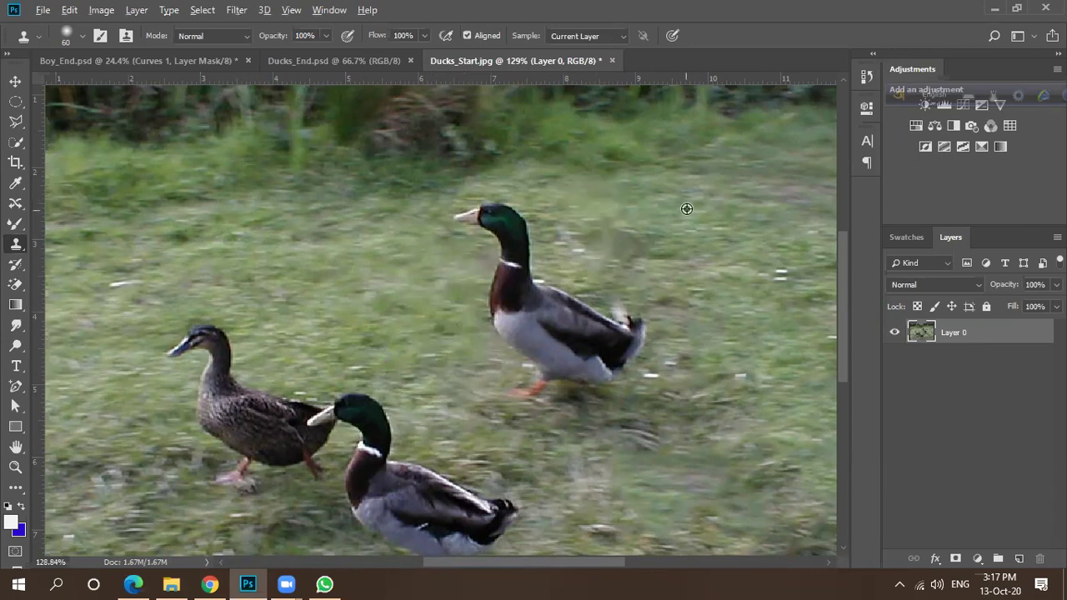
left_click(582, 192)
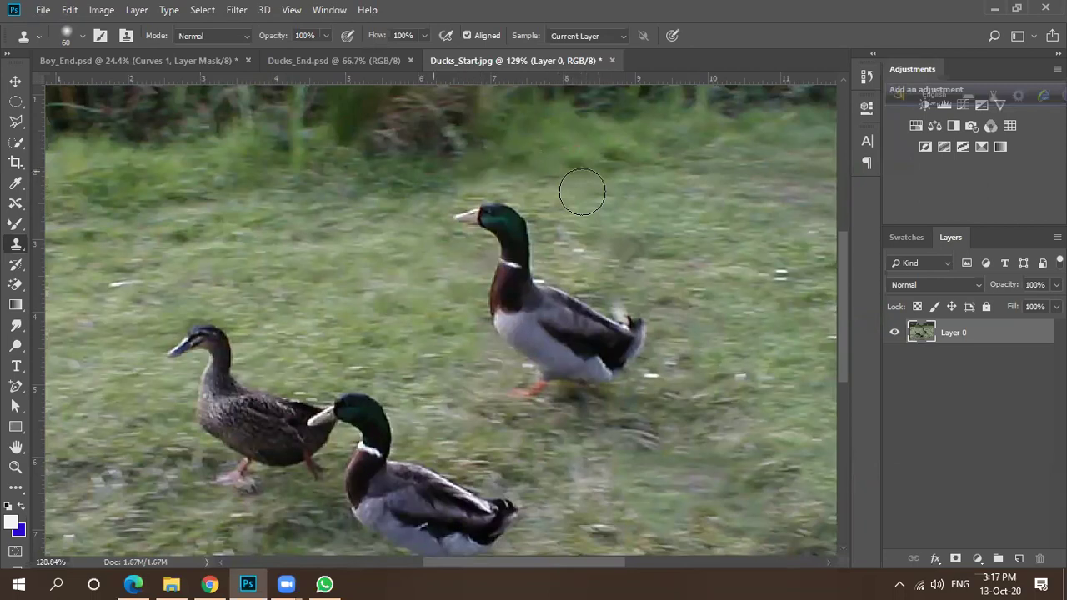
left_click(626, 245, "alt")
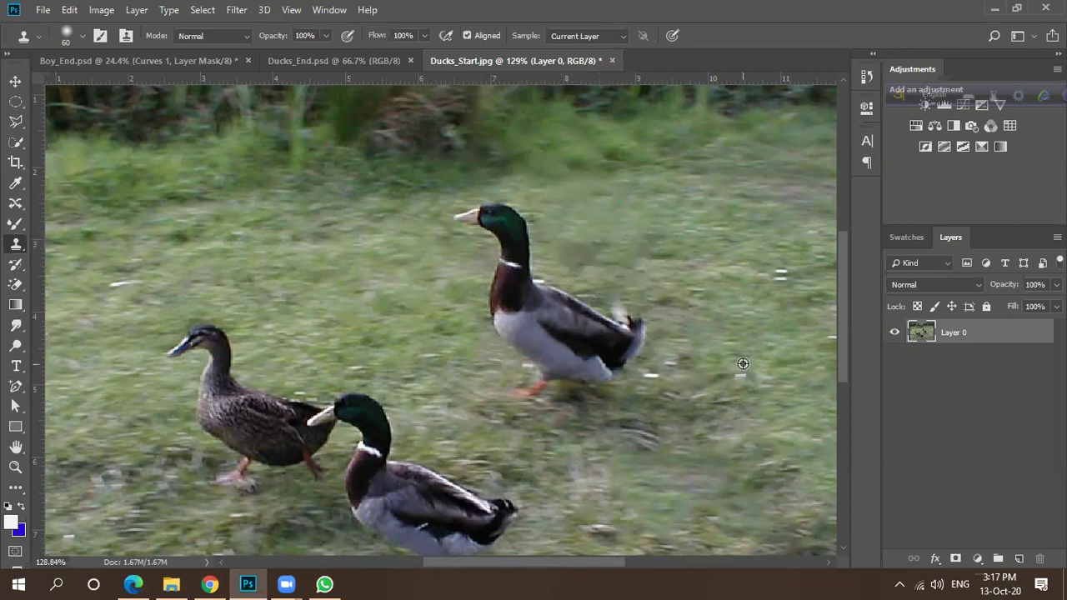
Clone clean grass over the smeared patch below the moved duck, where it originally stood.
scroll(675, 296, "down", 3)
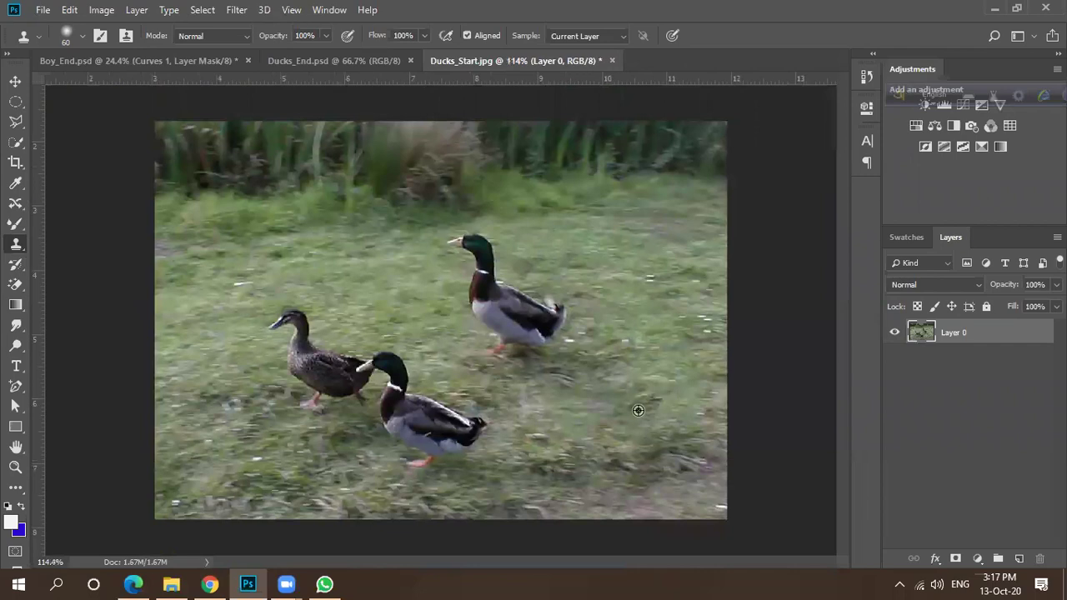
scroll(659, 362, "up", 2)
left_click(581, 455)
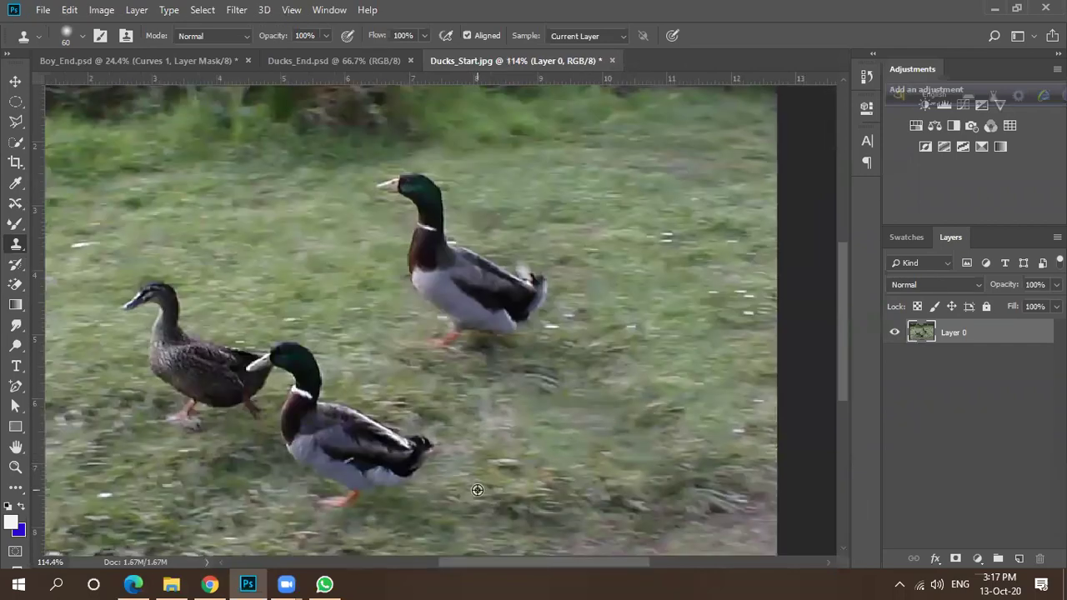
mouse_move(507, 456)
left_mouse_down()
mouse_move(547, 417)
mouse_move(582, 484)
mouse_move(584, 449)
left_mouse_up()
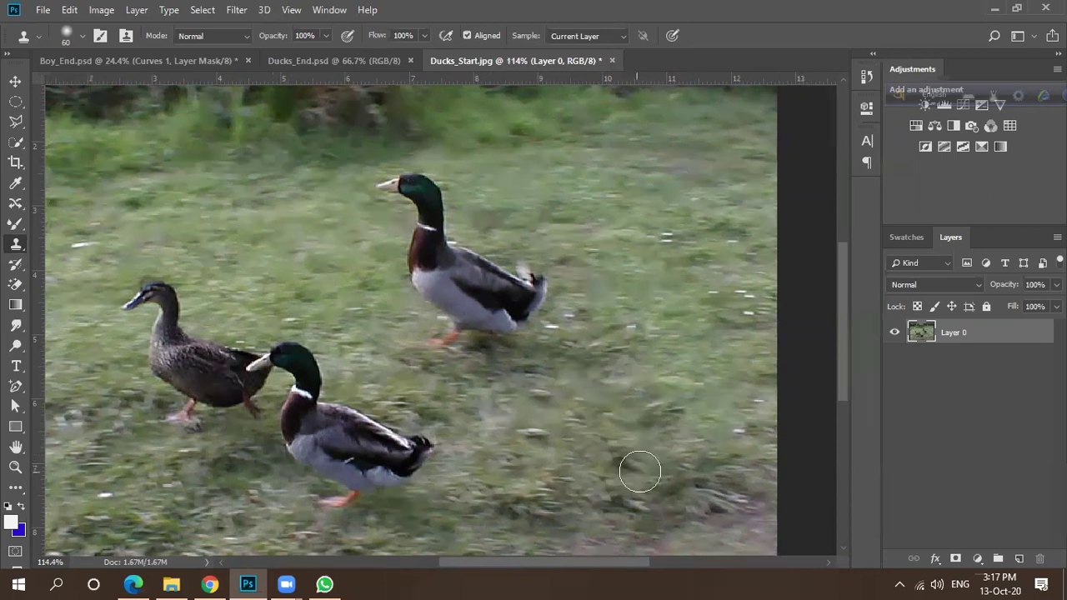
mouse_move(674, 426)
left_mouse_down()
mouse_move(640, 396)
mouse_move(597, 386)
mouse_move(662, 458)
mouse_move(708, 415)
mouse_move(703, 356)
mouse_move(657, 367)
mouse_move(676, 423)
left_mouse_up()
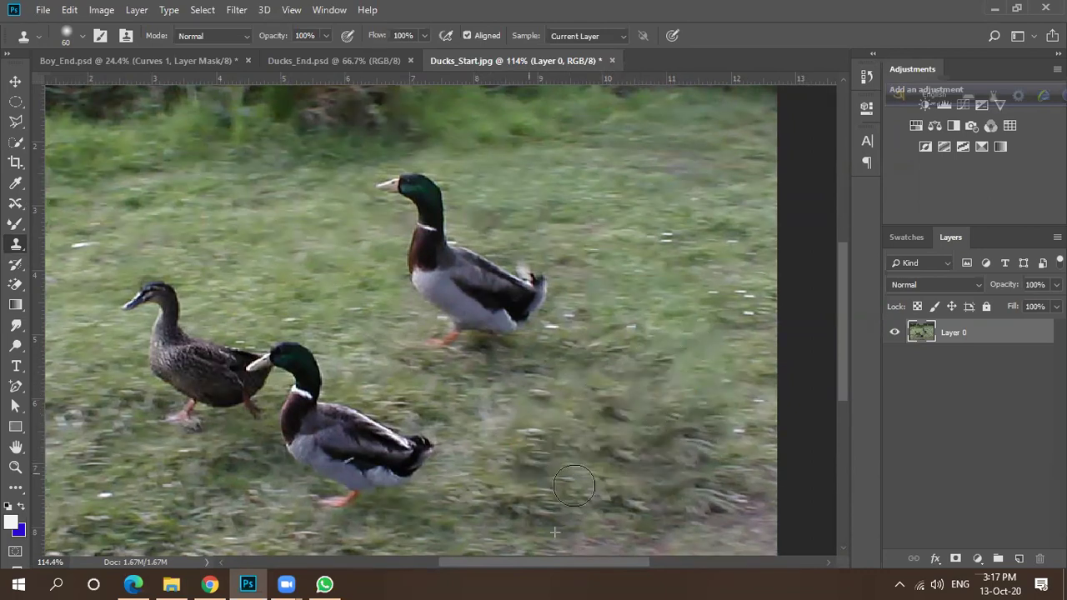
scroll(507, 419, "down", 2)
scroll(507, 419, "down", 2)
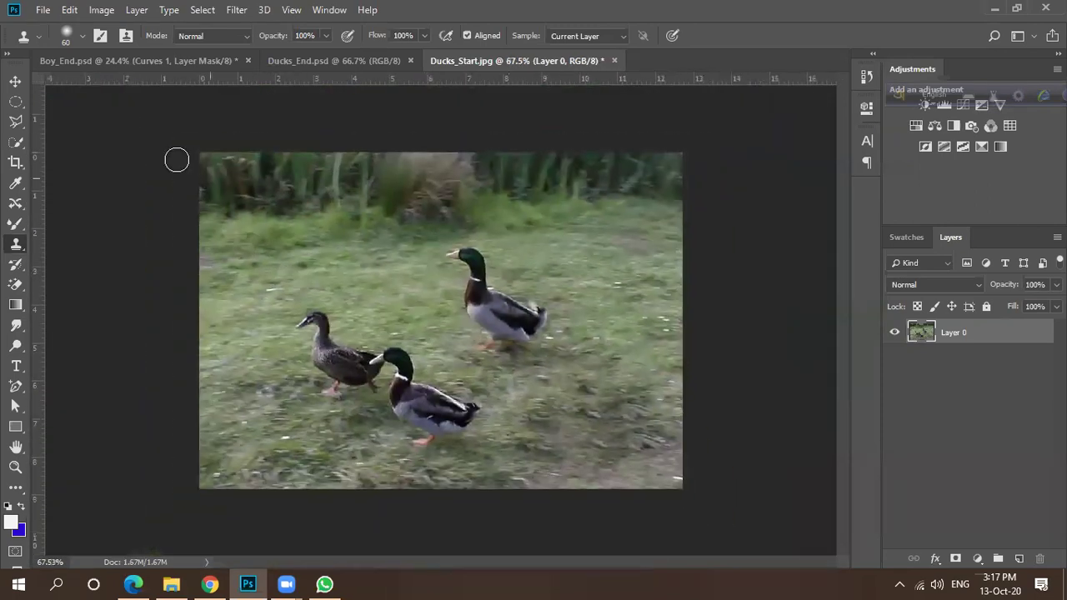
Activate the Move Tool and compare the retouched Ducks_Start image with Ducks_End.
key("v")
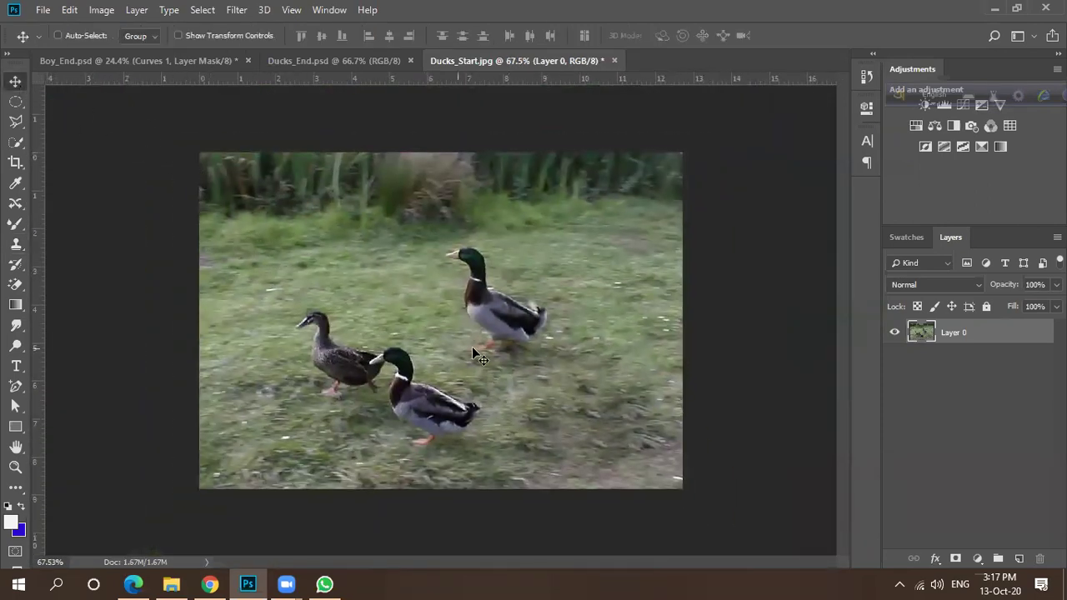
scroll(530, 342, "down", 2)
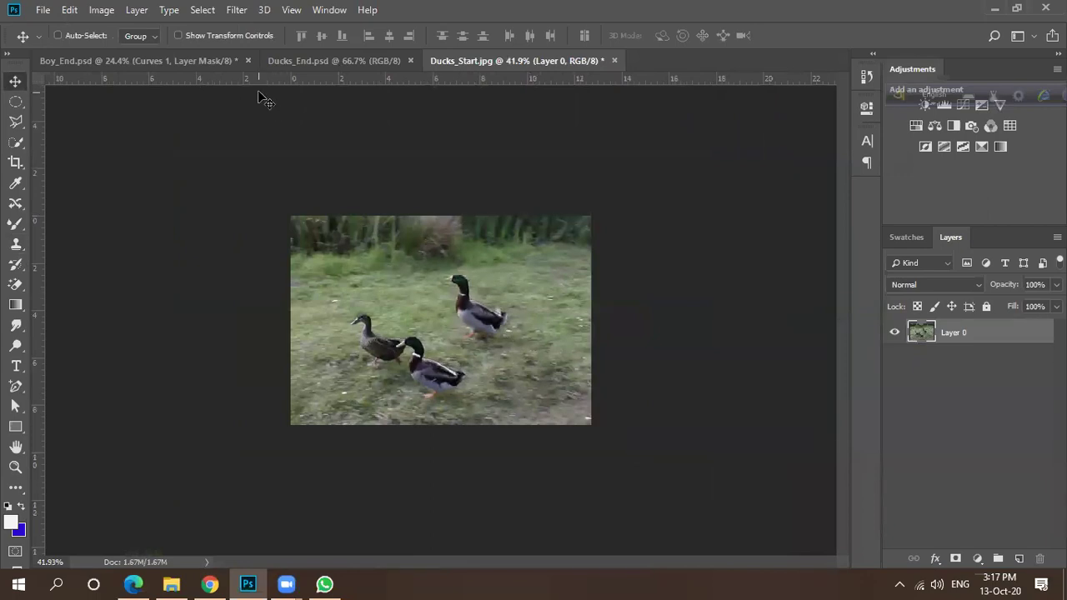
left_click(298, 57)
left_click(501, 63)
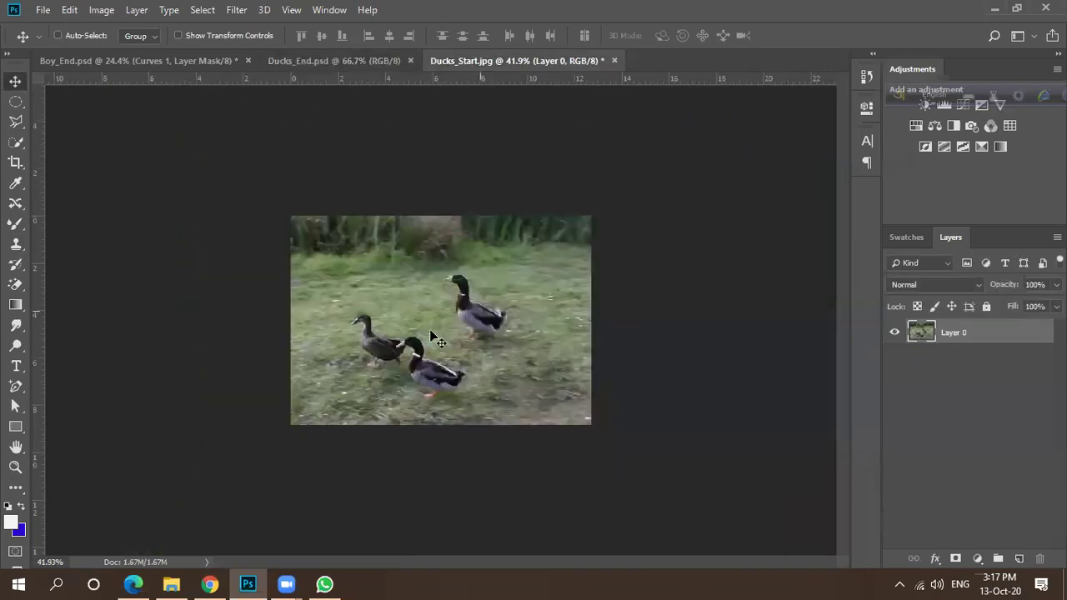
scroll(443, 346, "up", 1)
Close Boy_End.psd and Ducks_Start.jpg without saving their changes.
left_click(146, 61)
left_click(248, 61)
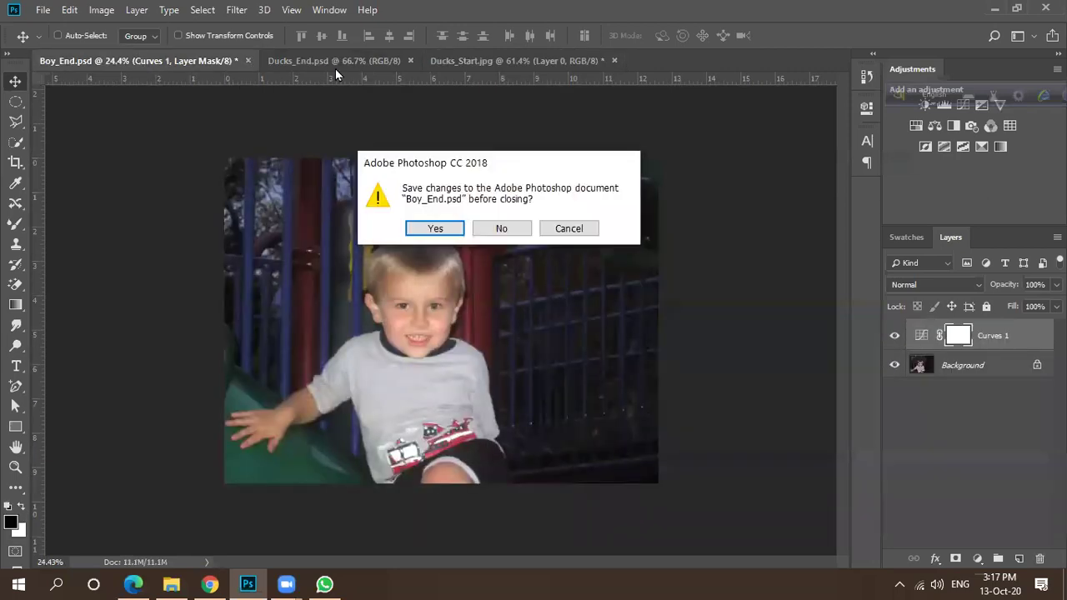
left_click(494, 233)
left_click(386, 60)
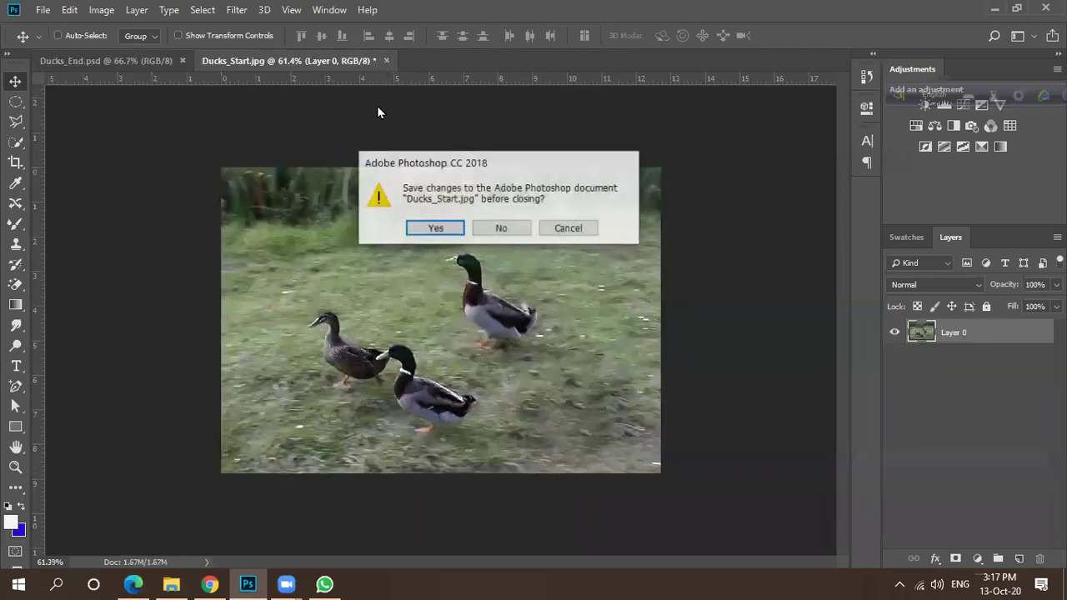
left_click(500, 230)
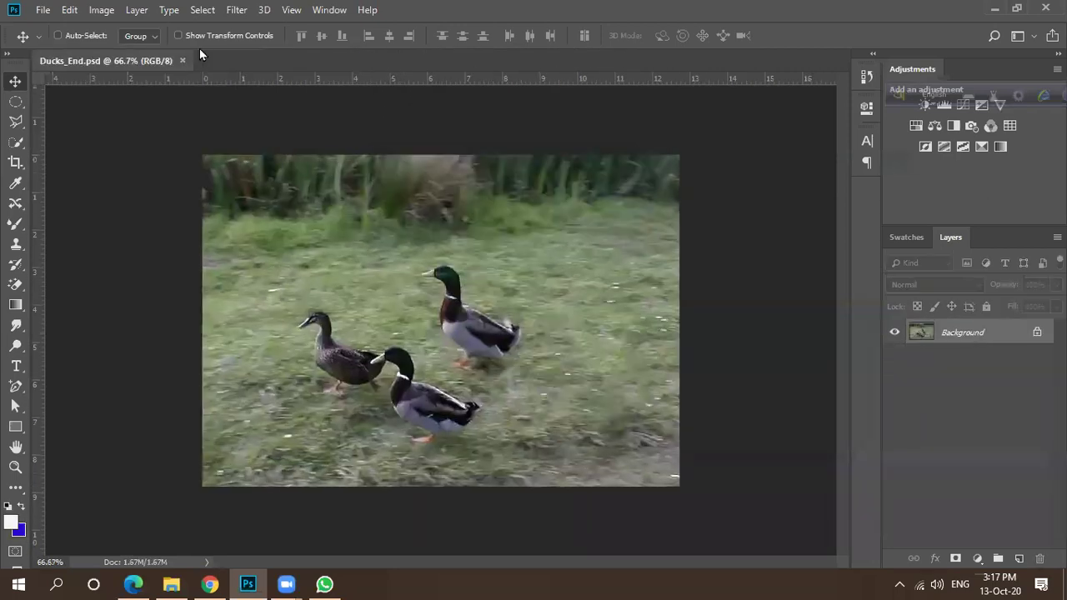
left_click(43, 12)
left_click(58, 43)
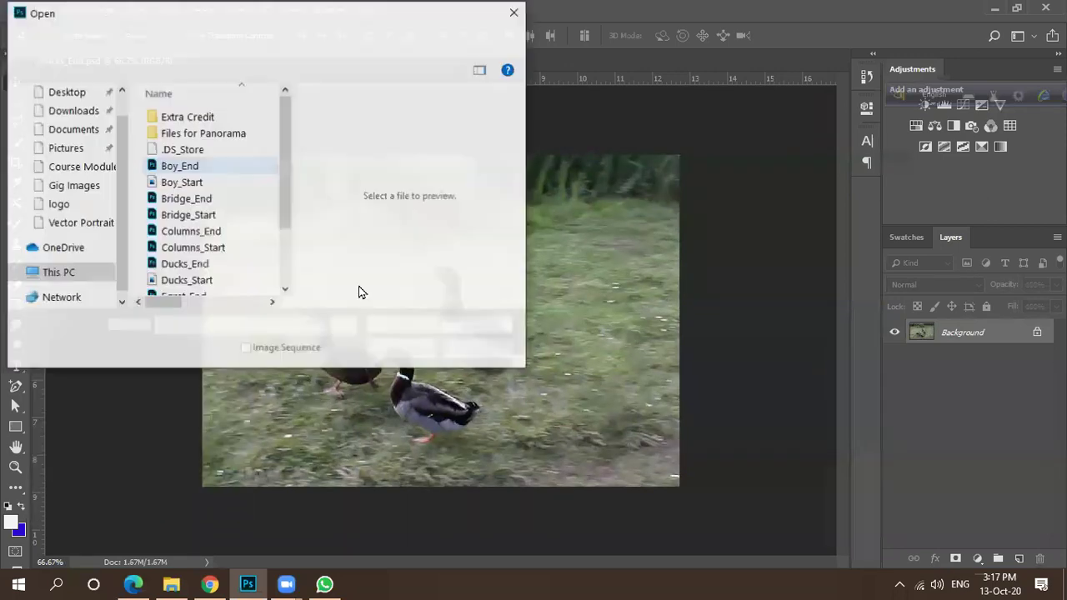
left_click(473, 356)
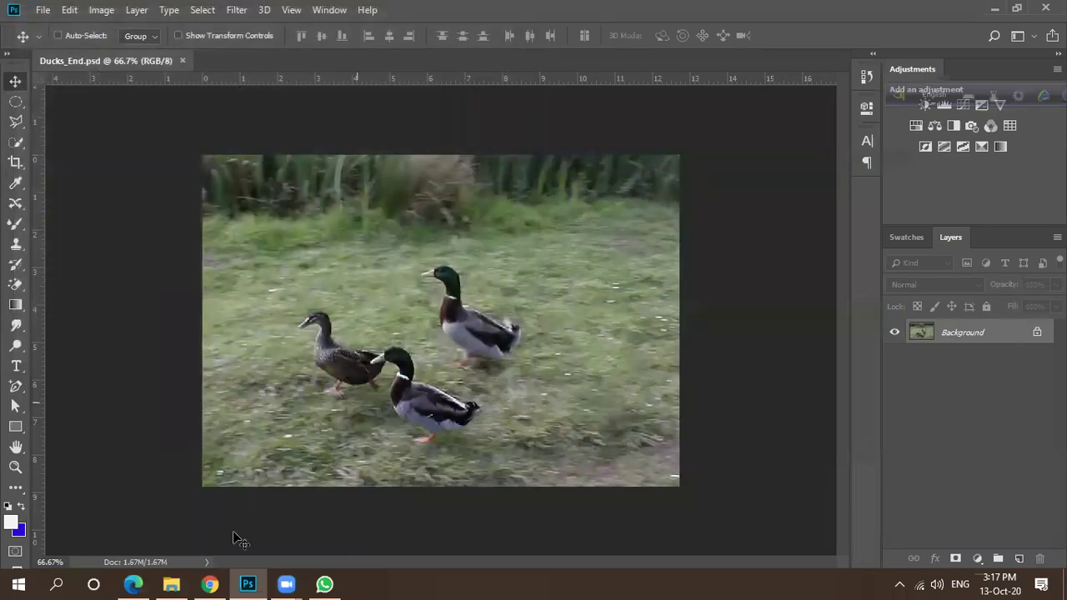
Switch to Chrome, open a new tab and activate the Google search box.
left_click(210, 583)
left_click(670, 16)
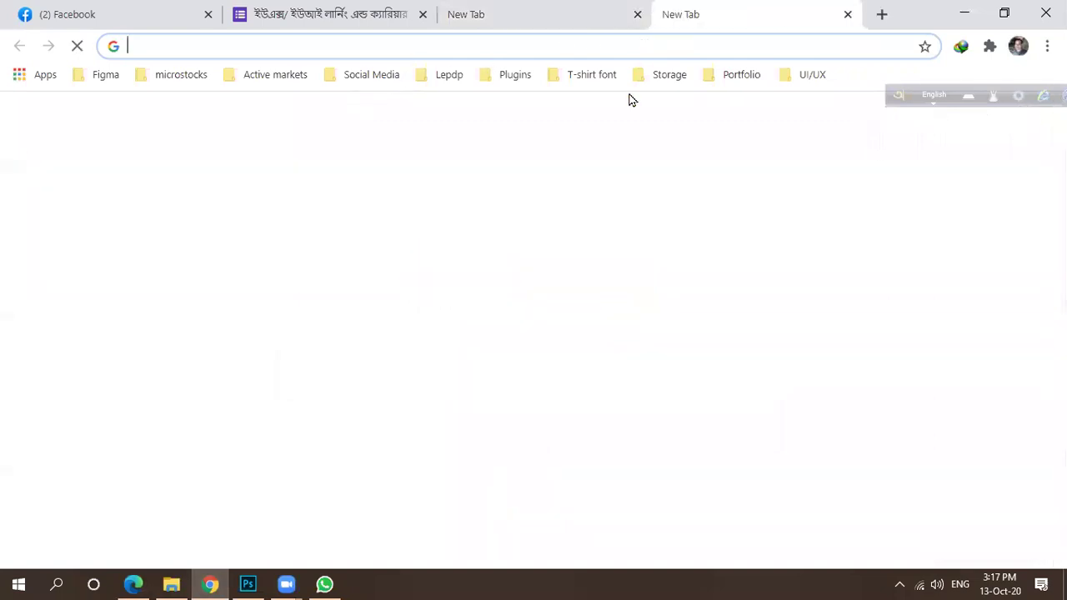
left_click(493, 377)
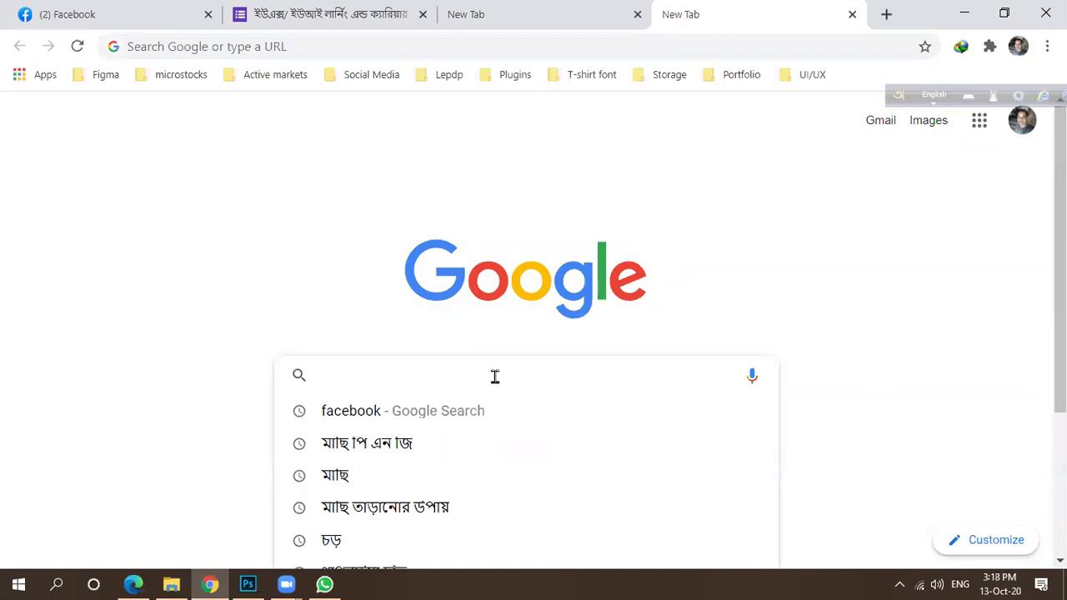
Switch to File Explorer and open the US Software folder on the Soft and Works (D:) drive.
left_click(171, 584)
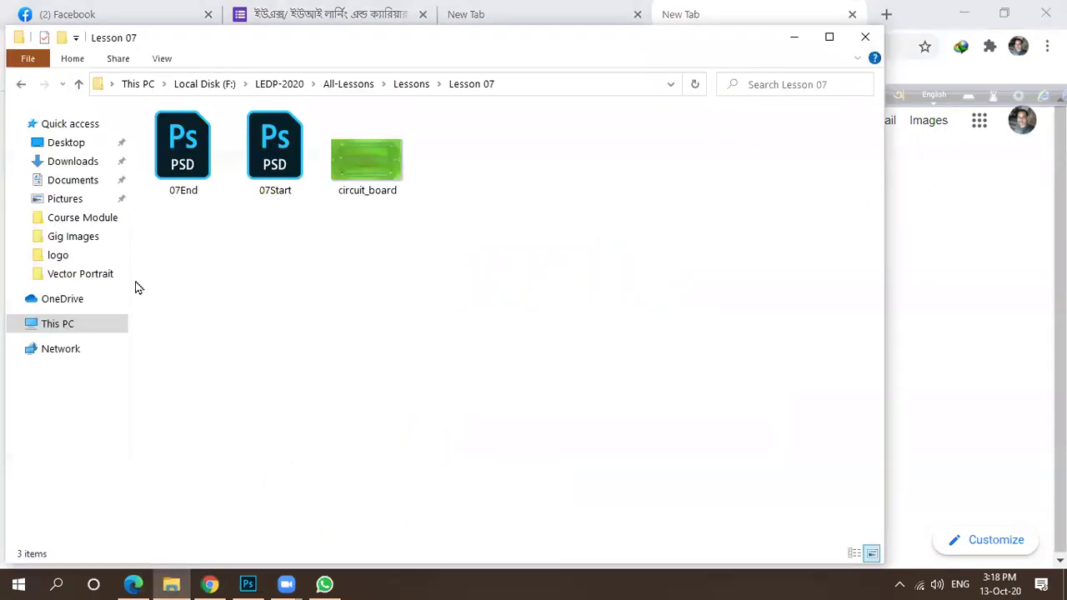
left_click(70, 325)
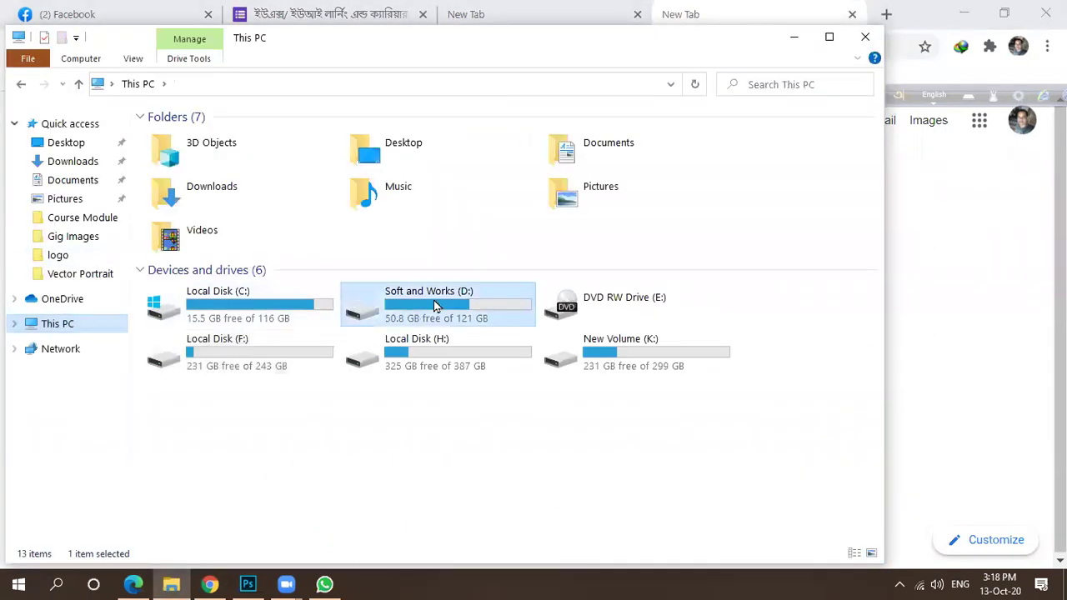
double_click(358, 291)
scroll(288, 272, "down", 1)
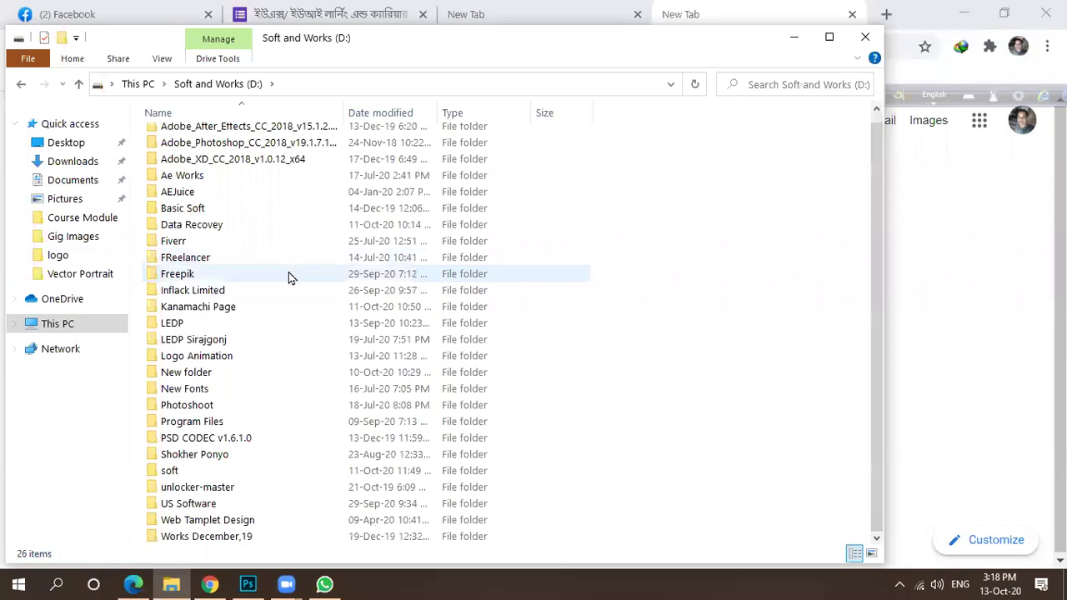
double_click(237, 505)
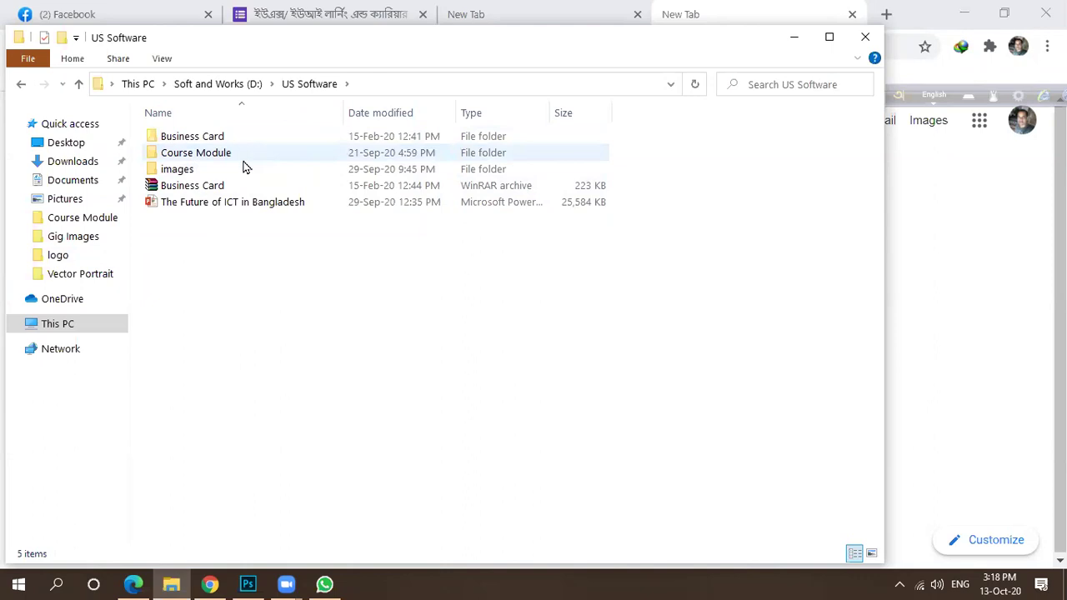
Look through the images and Business Card folders in US Software, and return to the folder list of drive D:.
left_click(212, 172)
left_click(212, 172)
double_click(256, 175)
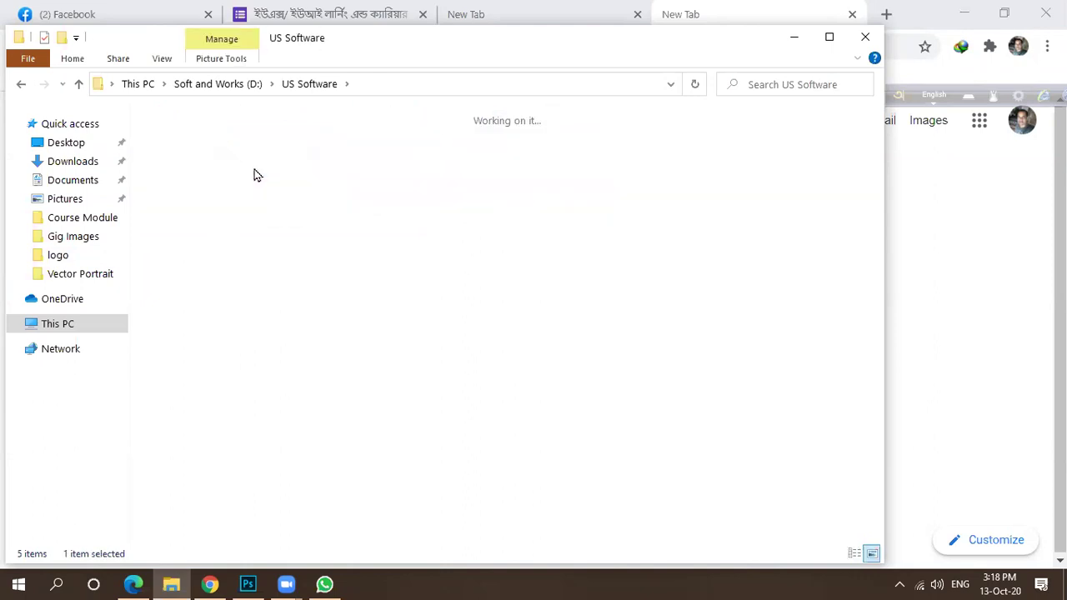
left_click(309, 83)
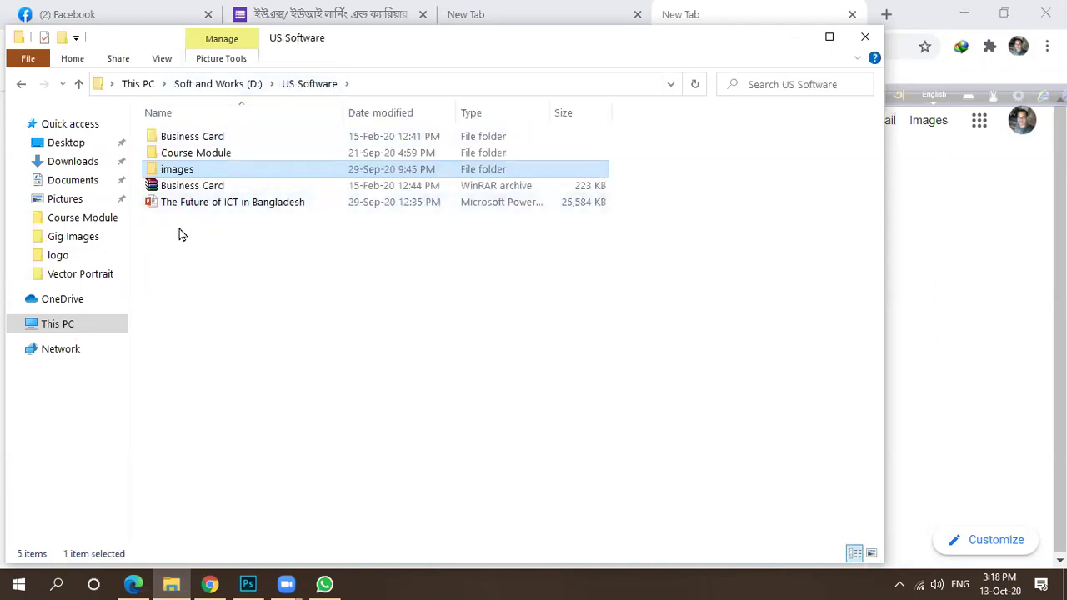
left_click(200, 154)
left_click(199, 145)
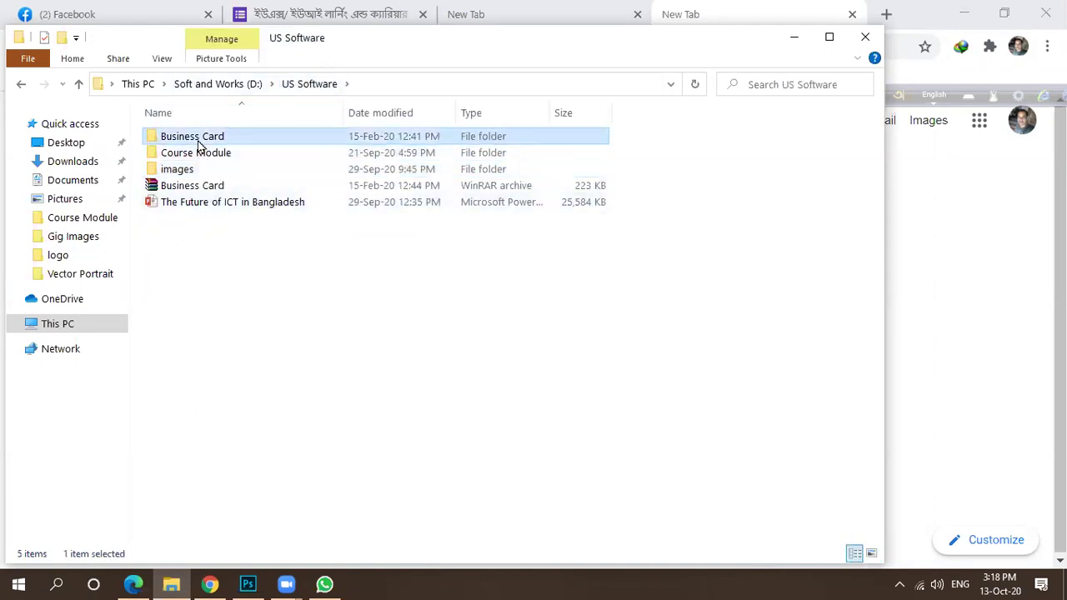
double_click(198, 146)
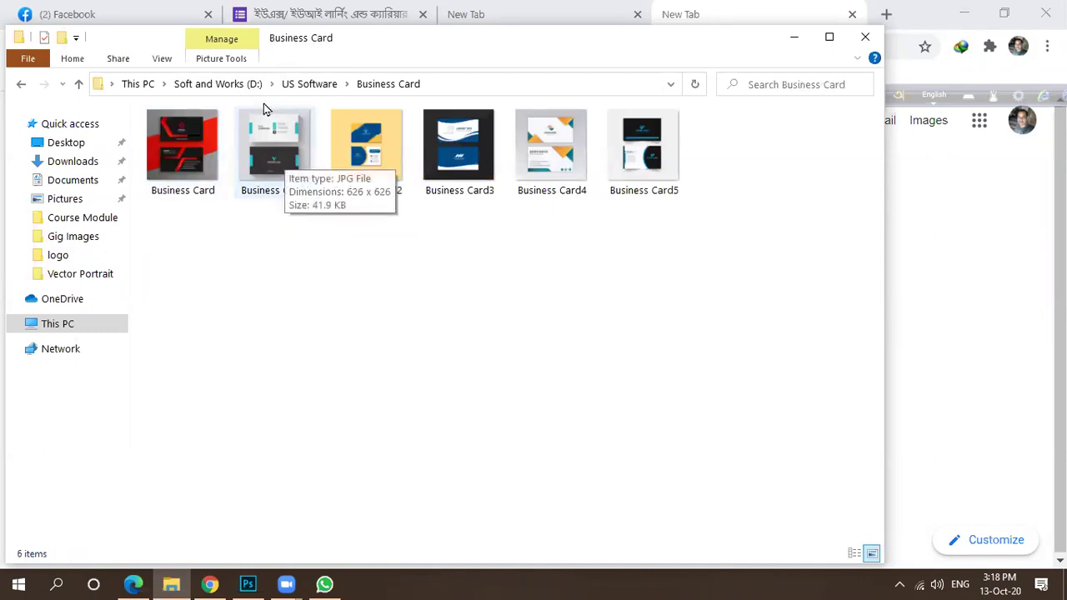
left_click(294, 85)
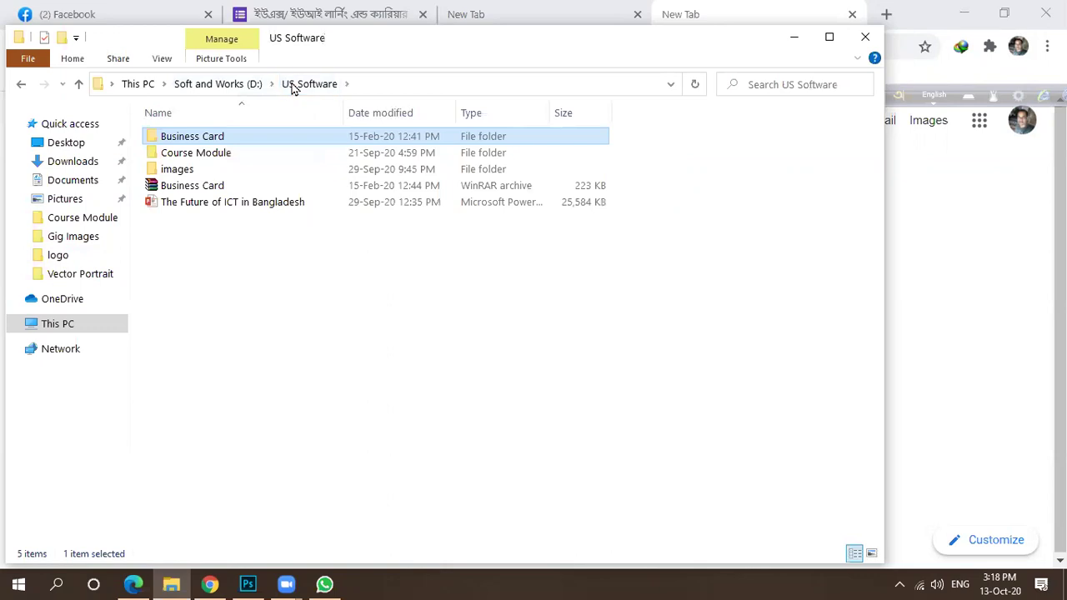
left_click(254, 85)
scroll(269, 276, "down", 1)
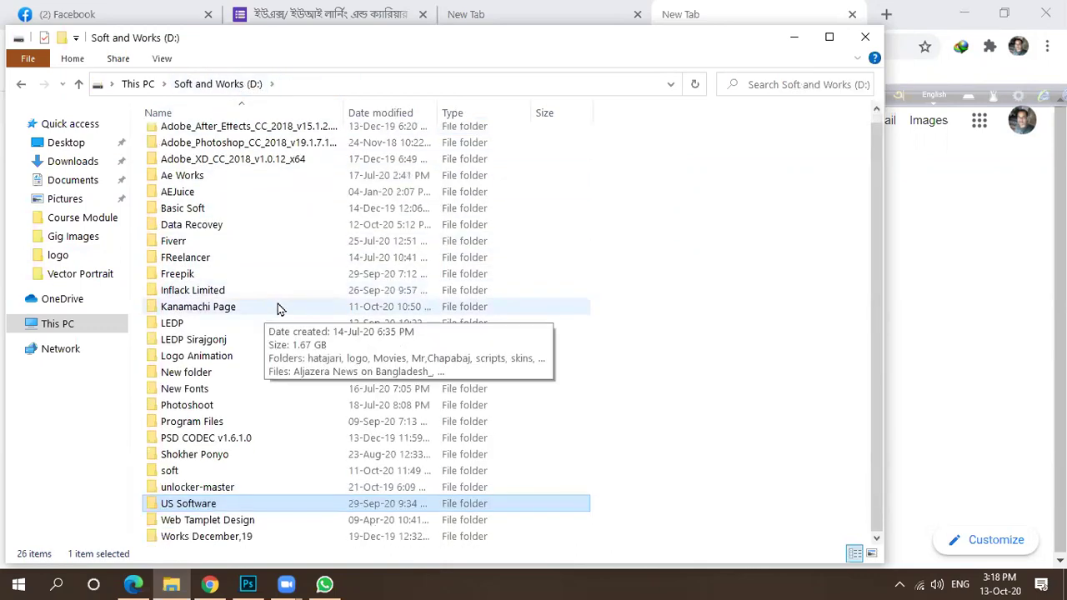
Switch to Chrome, search Google for "bg remove" and show the image results.
left_click(213, 583)
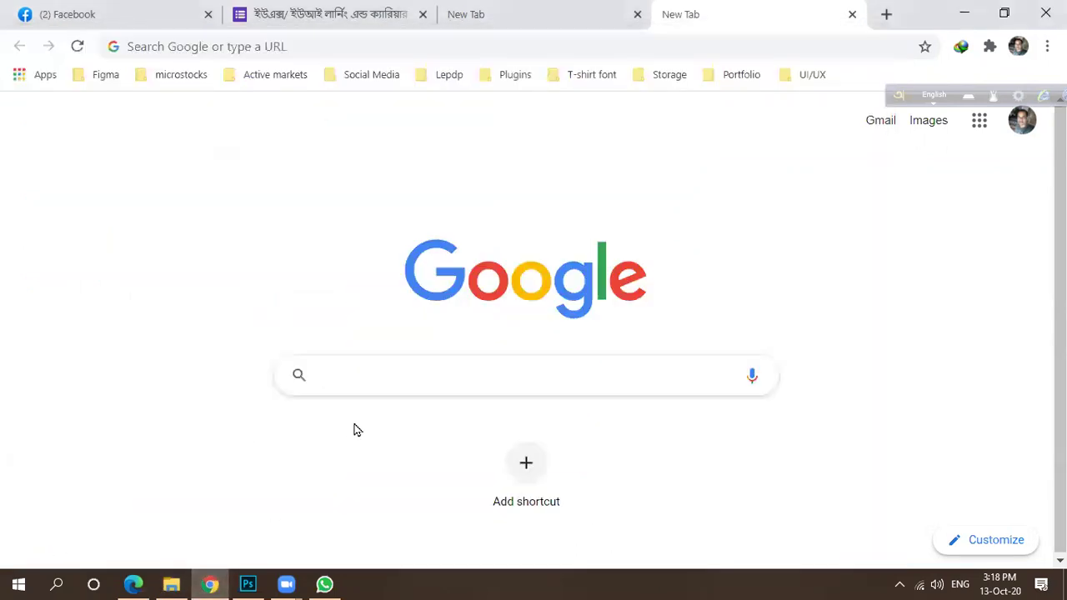
left_click(409, 392)
type("ba")
key("BackSpace")
type("g emove")
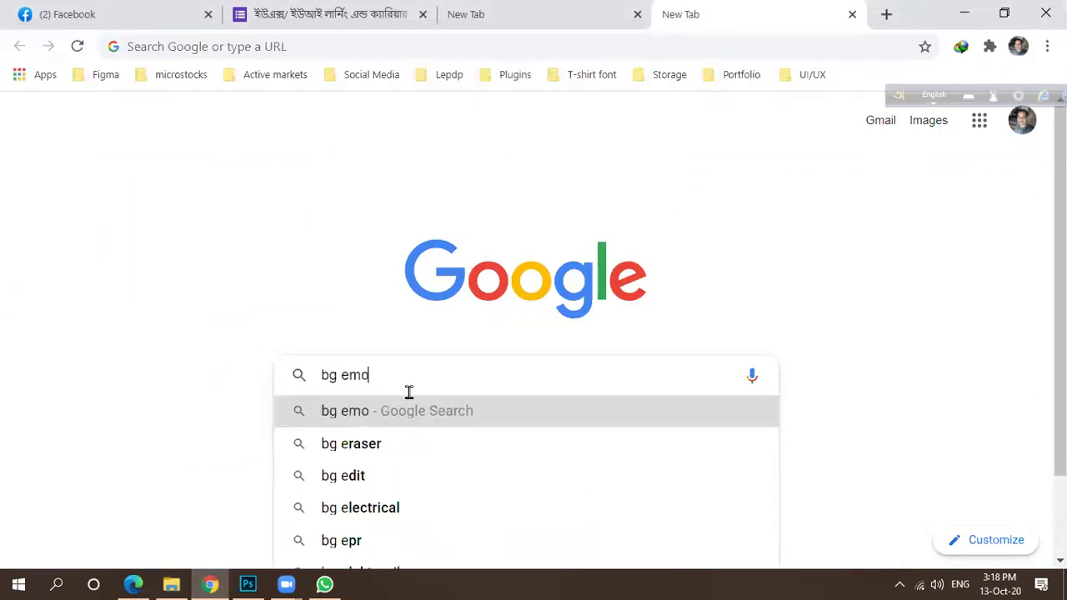
key("BackSpace")
key("BackSpace")
key("BackSpace")
key("BackSpace")
key("BackSpace")
type("remove")
key("Return")
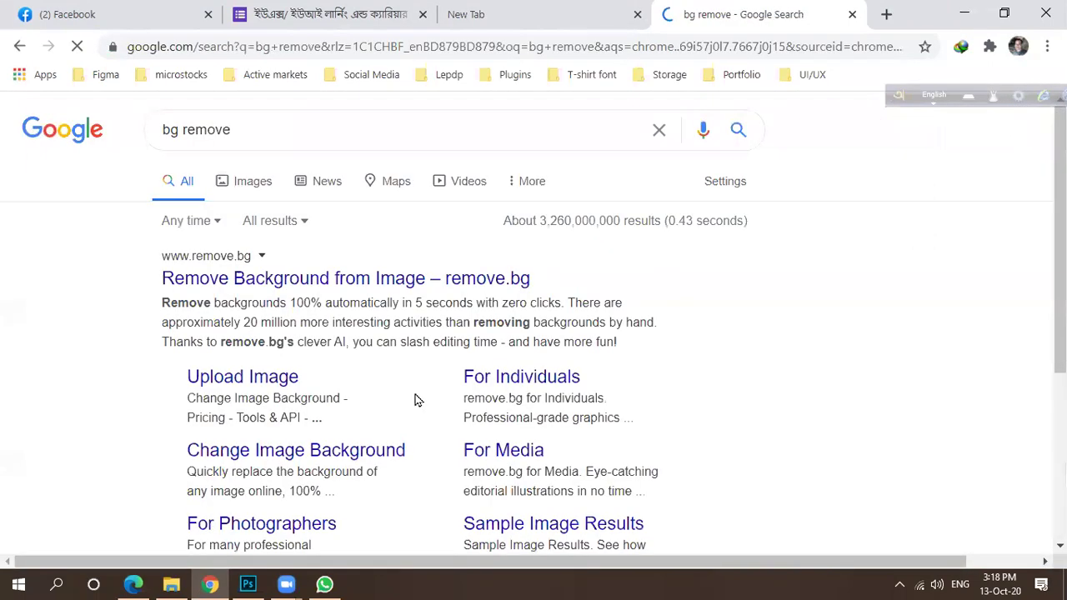
left_click(269, 181)
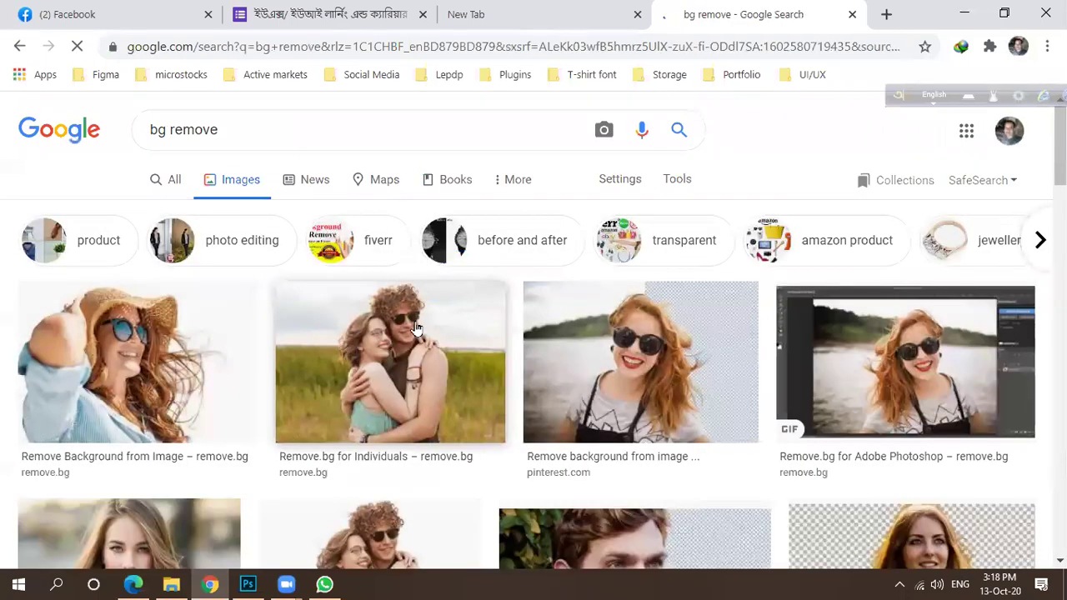
Find the remove.bg car dealership photo of the white car in the image results and copy the image.
scroll(417, 329, "down", 5)
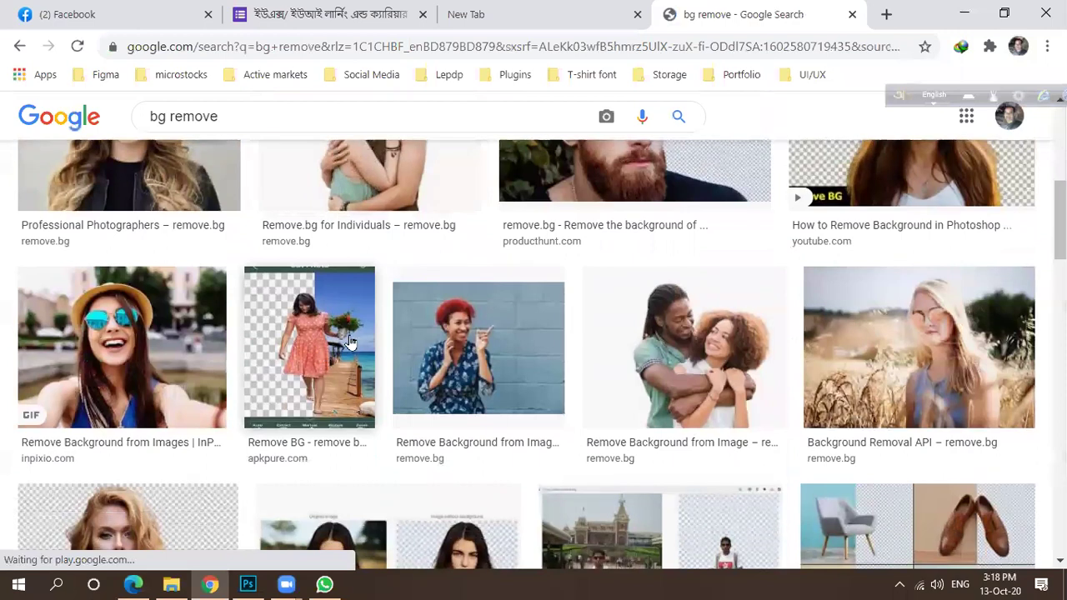
scroll(333, 346, "down", 2)
scroll(344, 349, "up", 1)
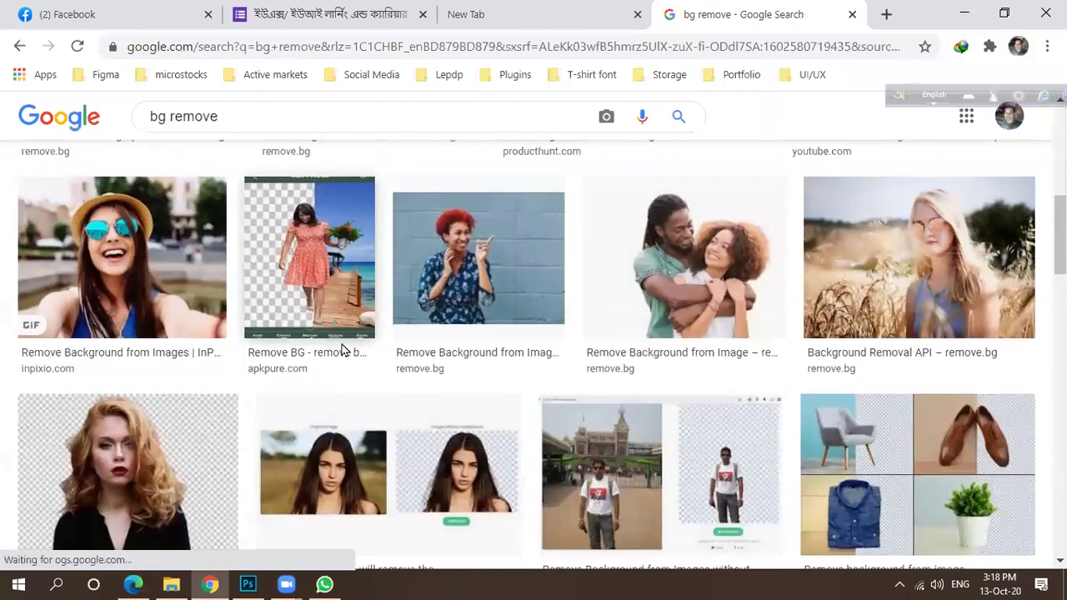
scroll(338, 338, "down", 2)
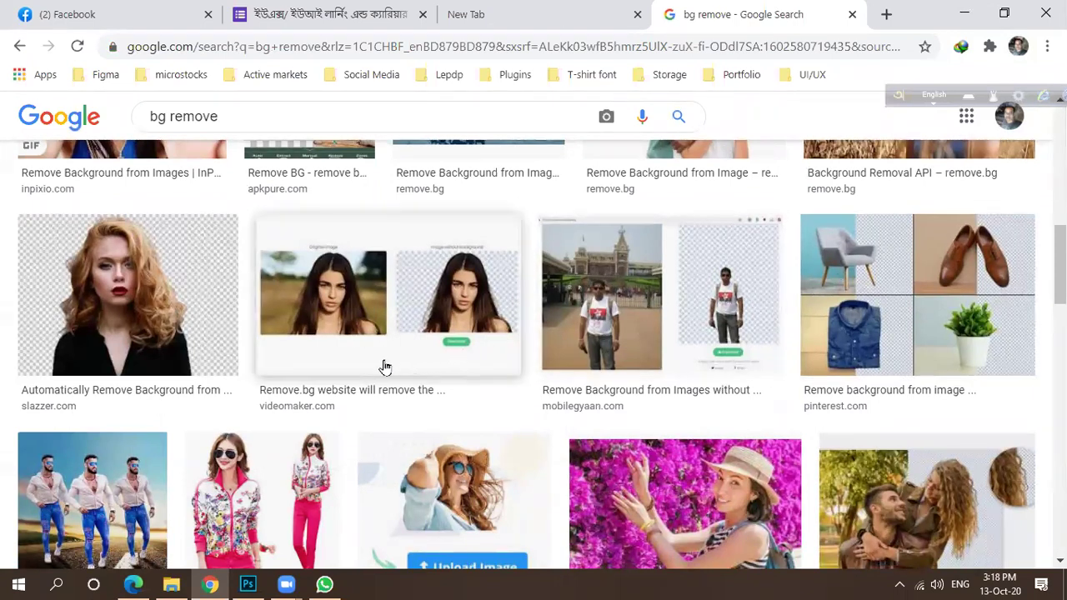
scroll(425, 346, "down", 4)
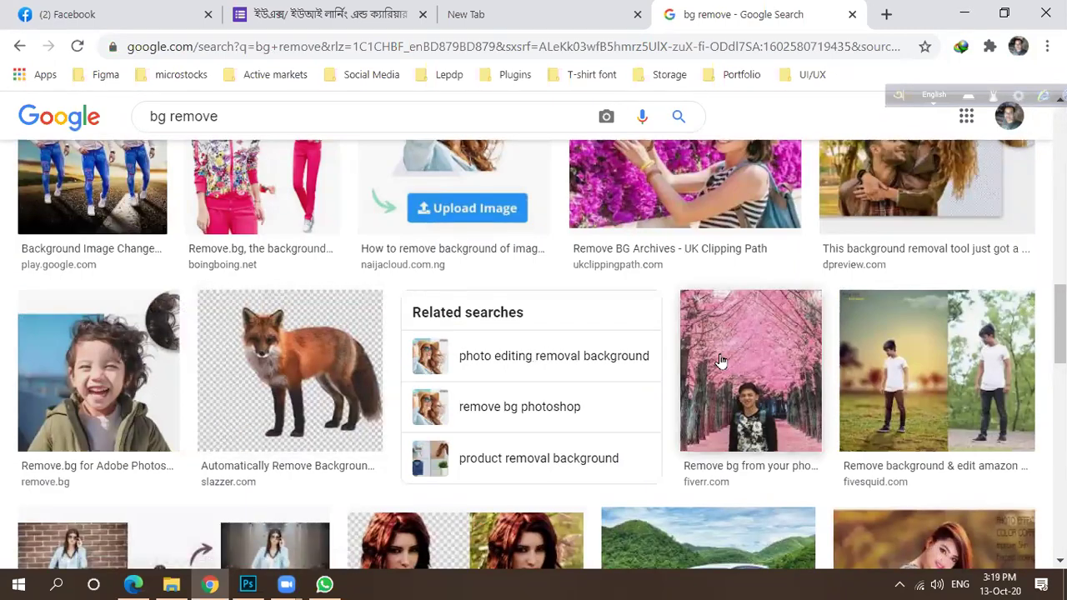
scroll(631, 427, "down", 1)
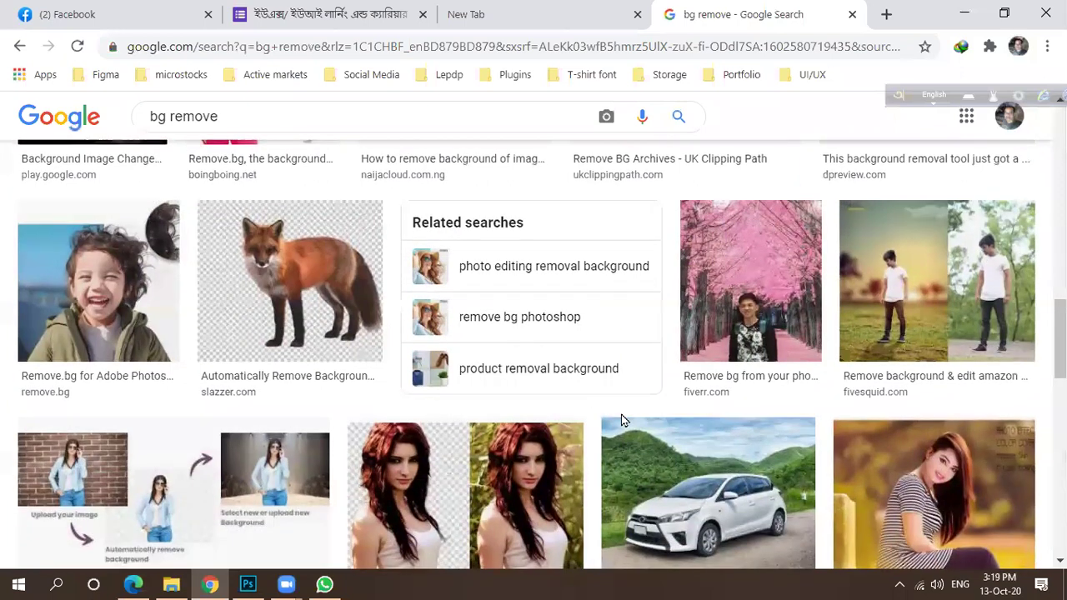
scroll(622, 409, "down", 1)
scroll(625, 415, "down", 1)
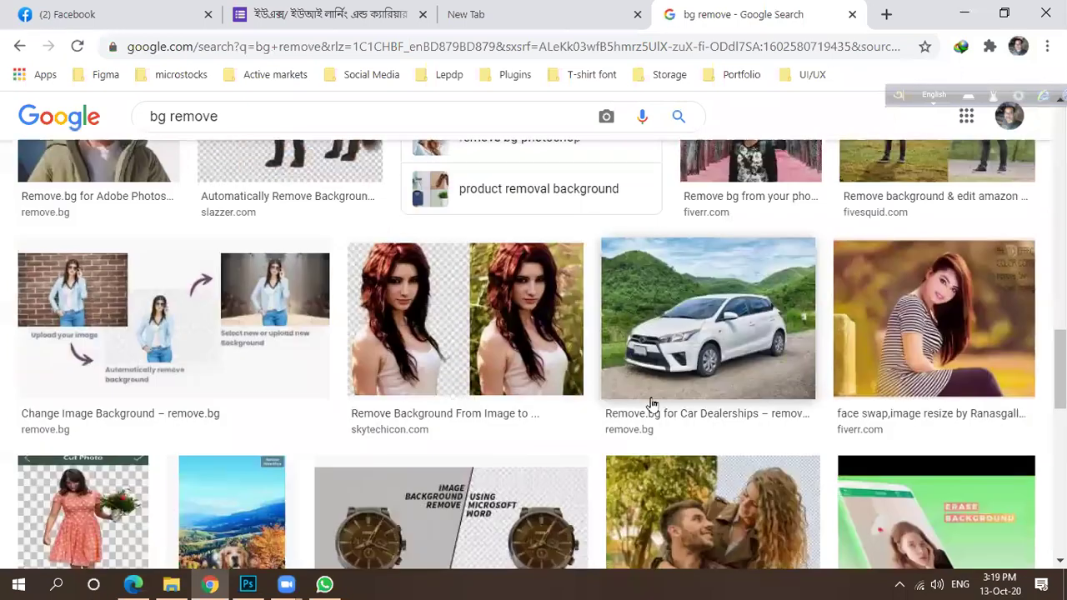
left_click(882, 345)
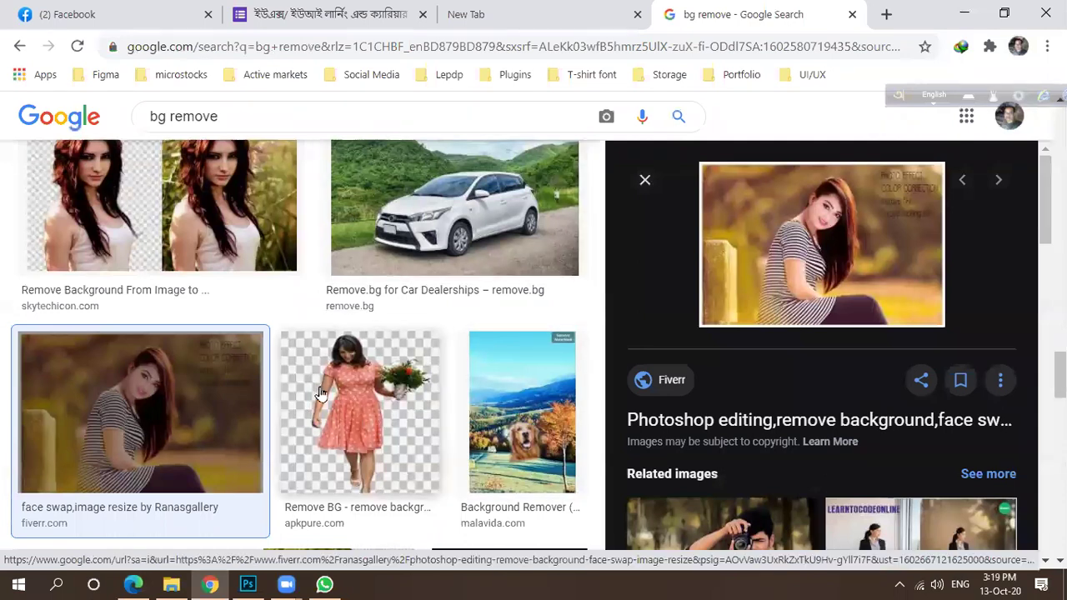
scroll(309, 393, "up", 1)
left_click(385, 325)
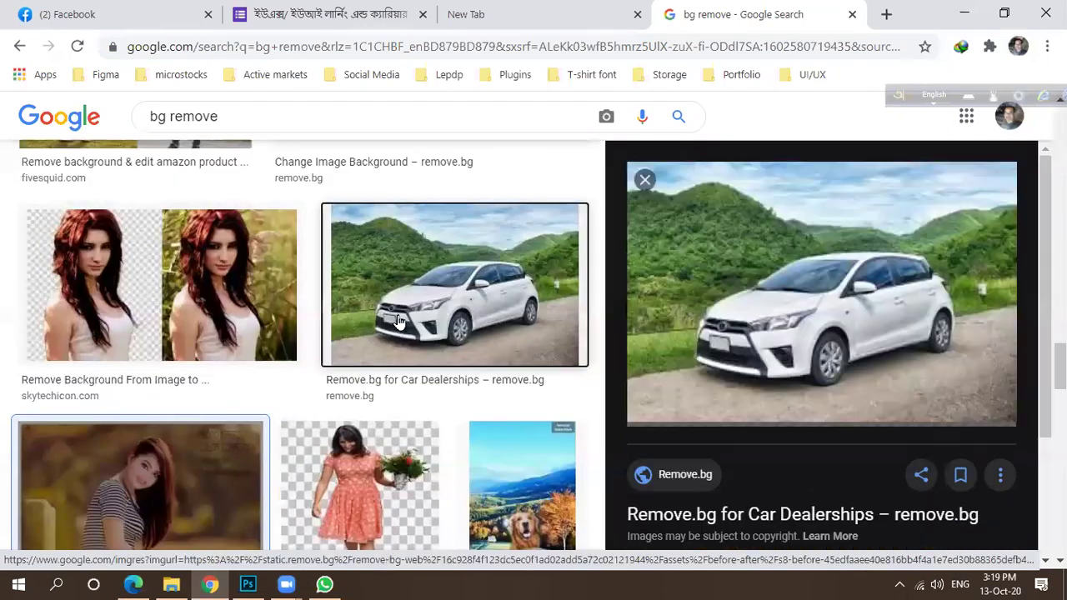
right_click(778, 296)
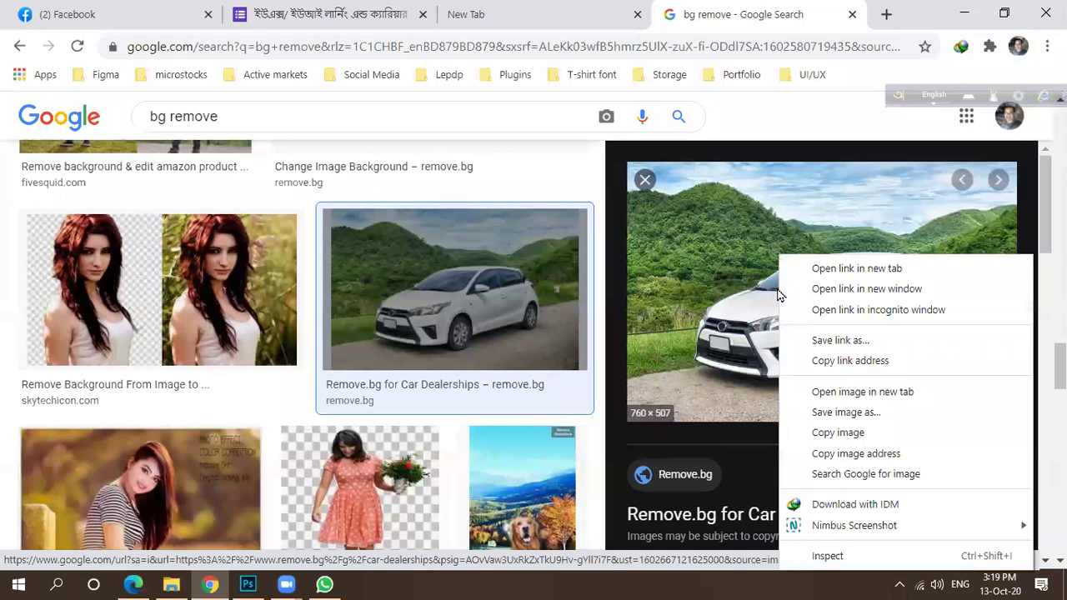
left_click(814, 432)
Switch to Photoshop, create a new 760 x 507 px document at 72 ppi and paste the copied car photo.
left_click(250, 583)
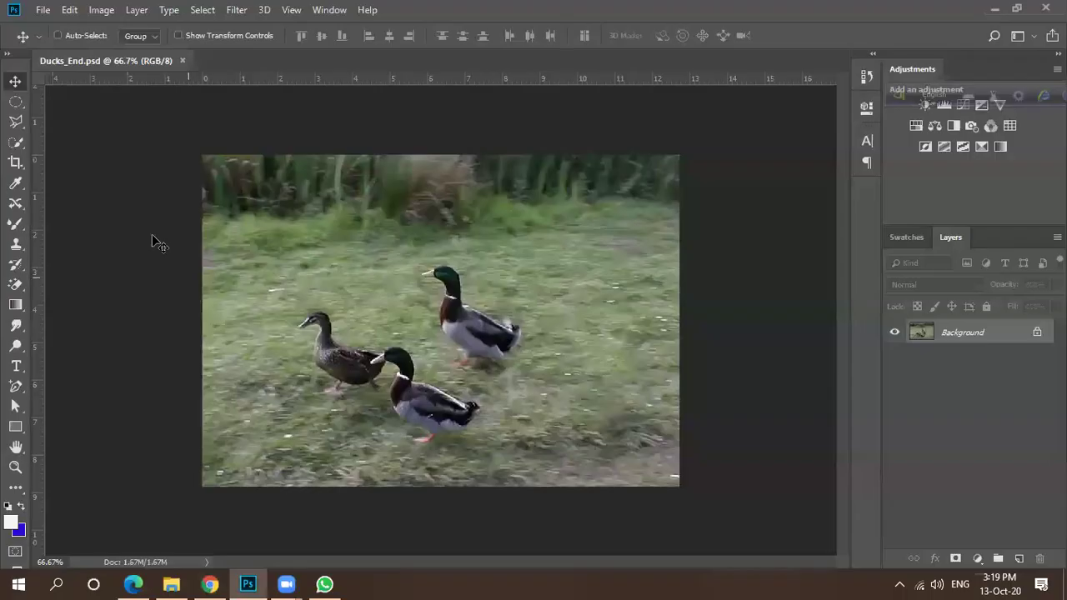
left_click(34, 11)
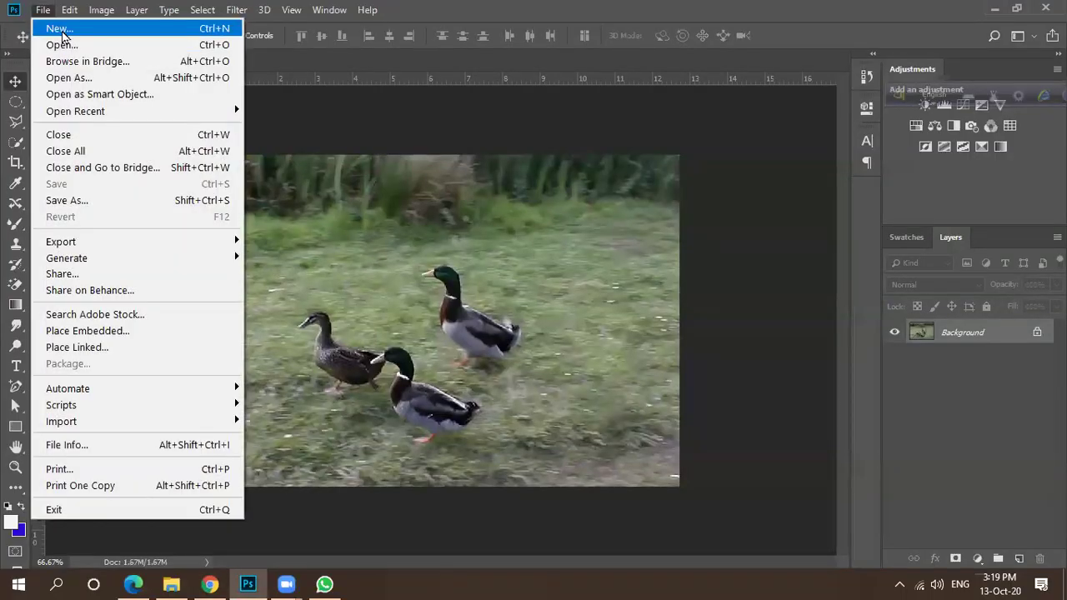
left_click(42, 28)
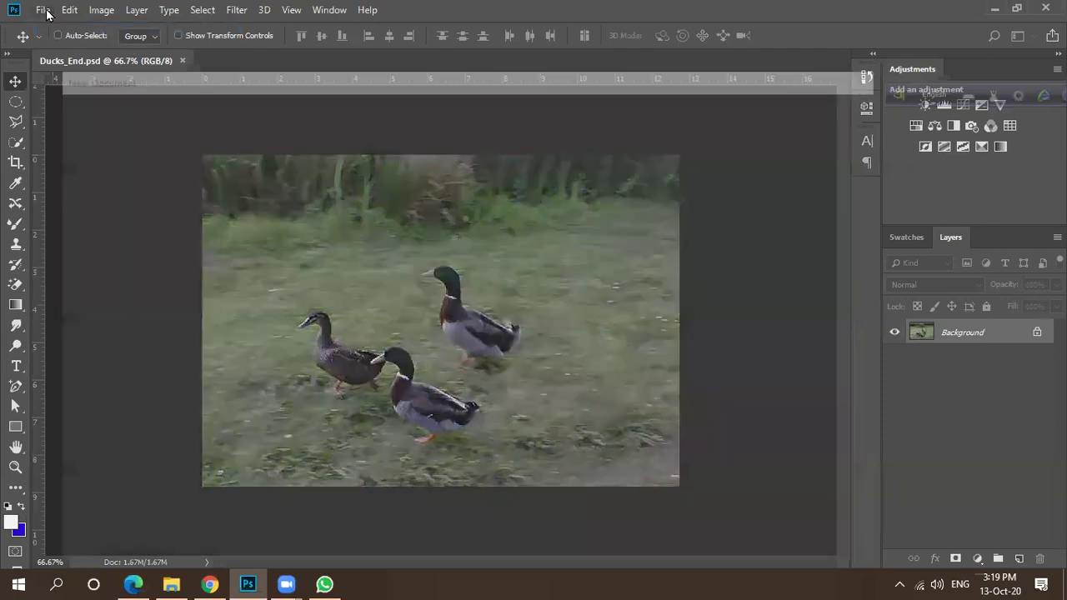
key("ctrl+n")
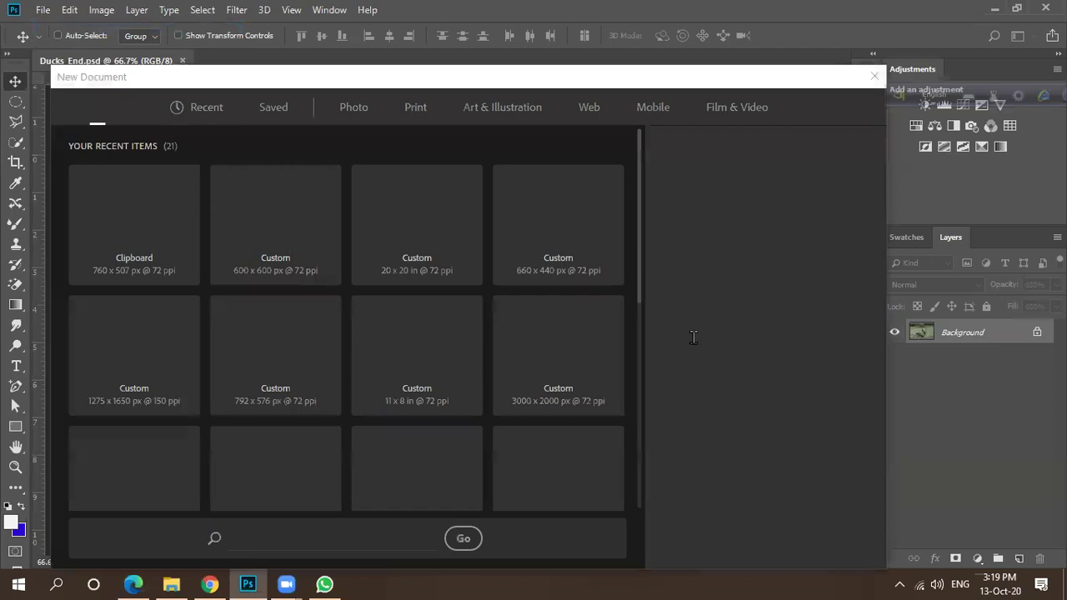
left_click(775, 538)
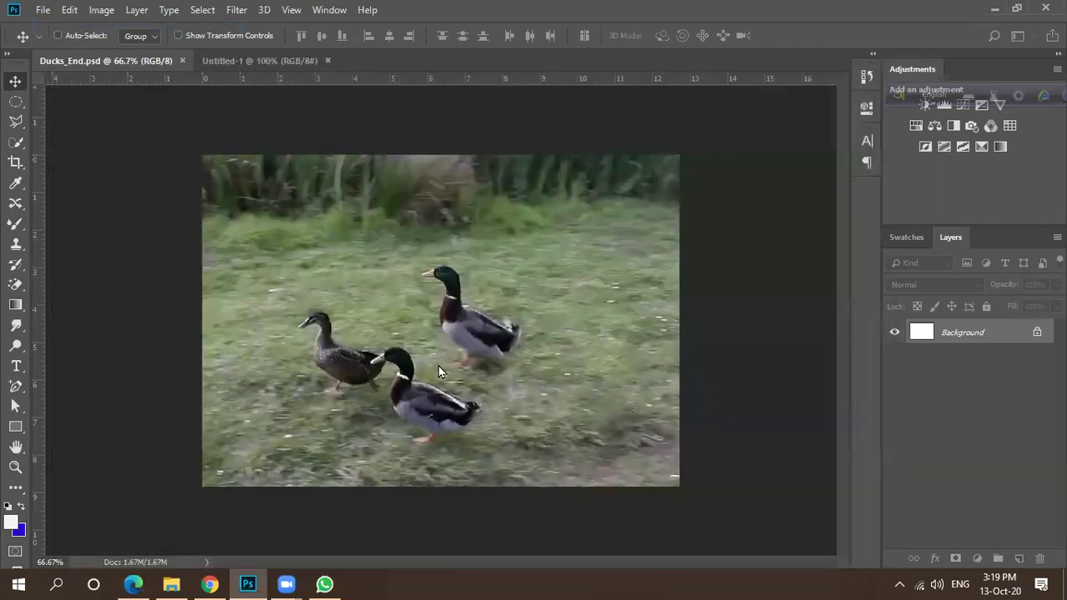
key("ctrl+v")
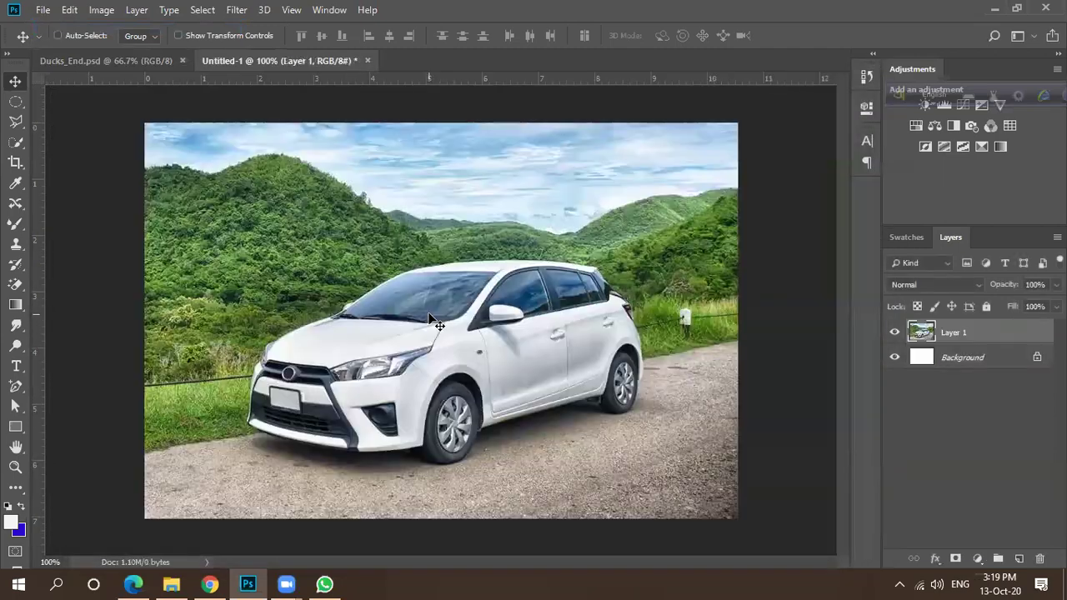
key("ctrl+minus")
scroll(435, 354, "up", 5)
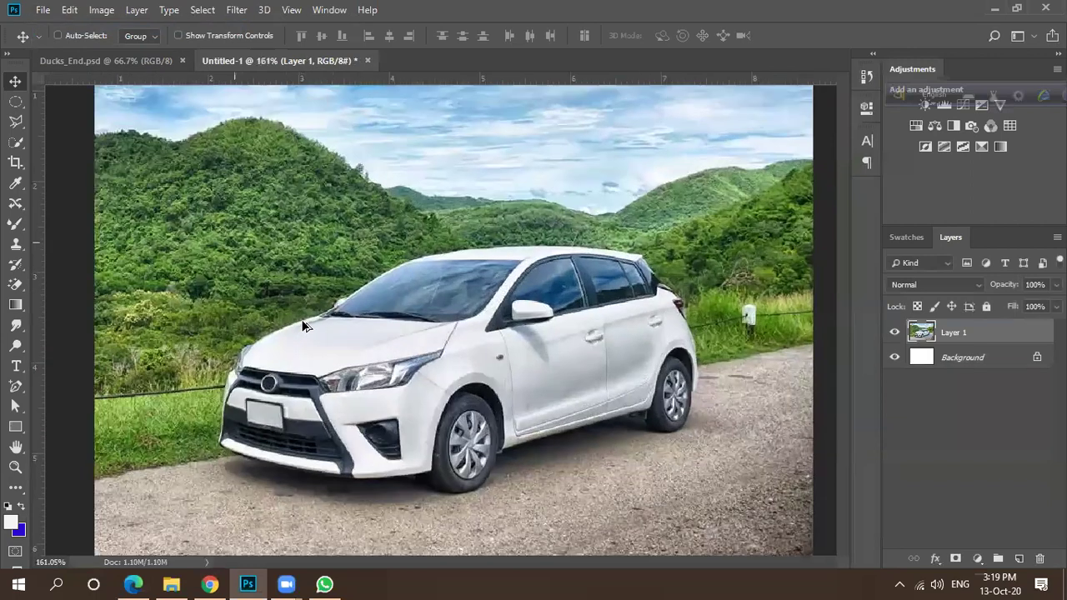
scroll(427, 331, "down", 4)
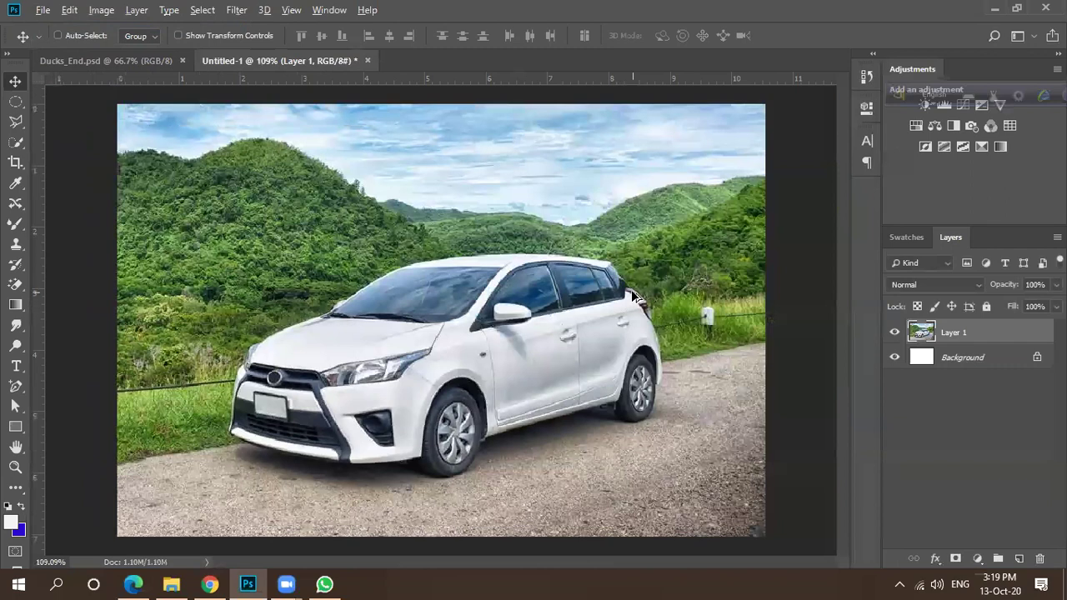
scroll(630, 305, "down", 1)
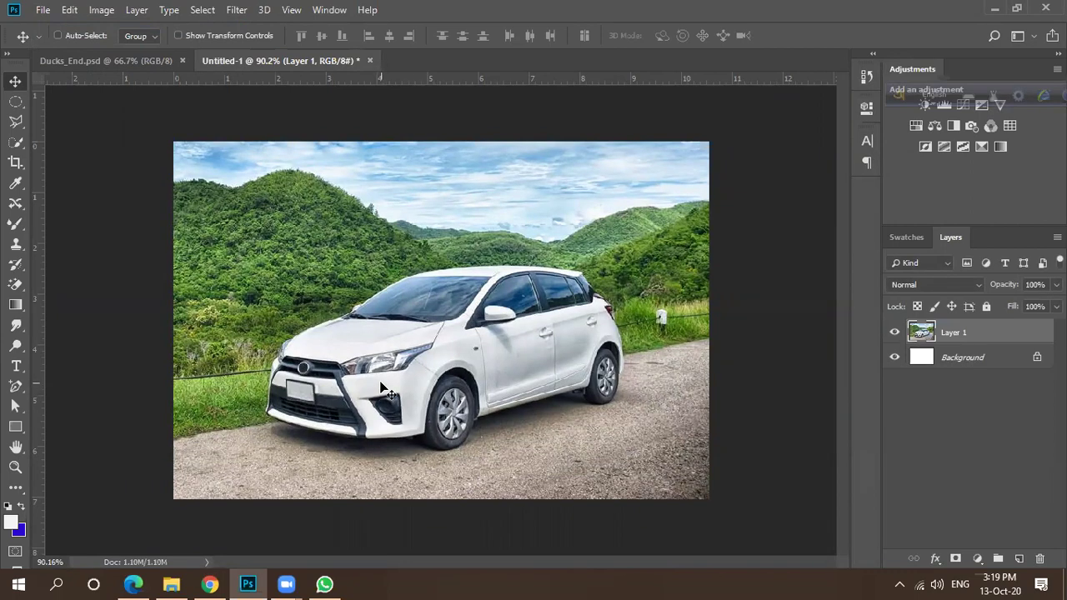
Display the Paths panel and dock it in the same group as Swatches and Layers.
left_click(333, 11)
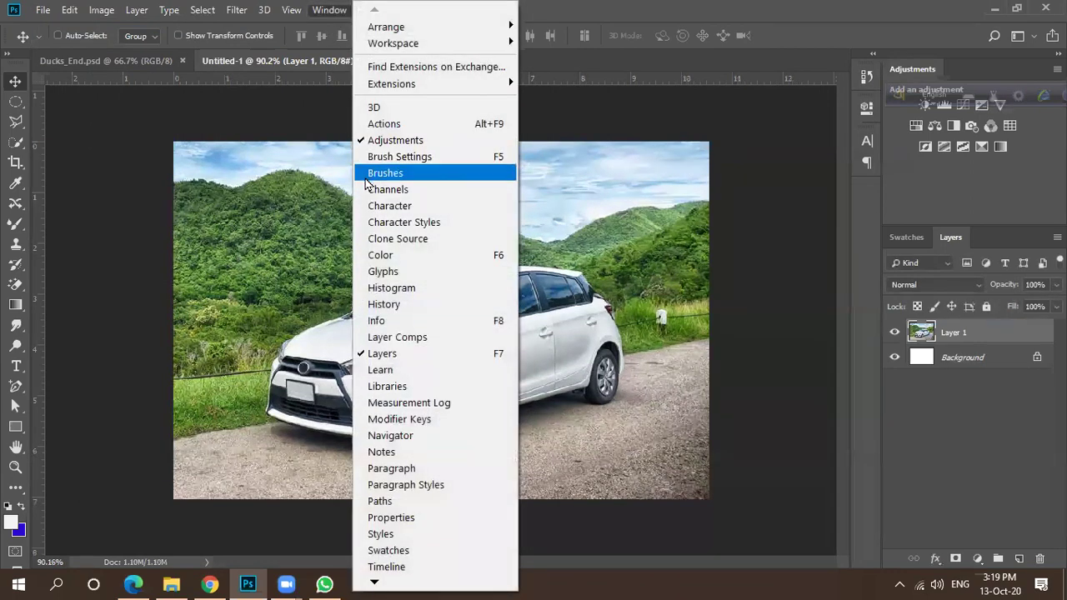
left_click(411, 503)
left_click_drag(906, 398, 999, 235)
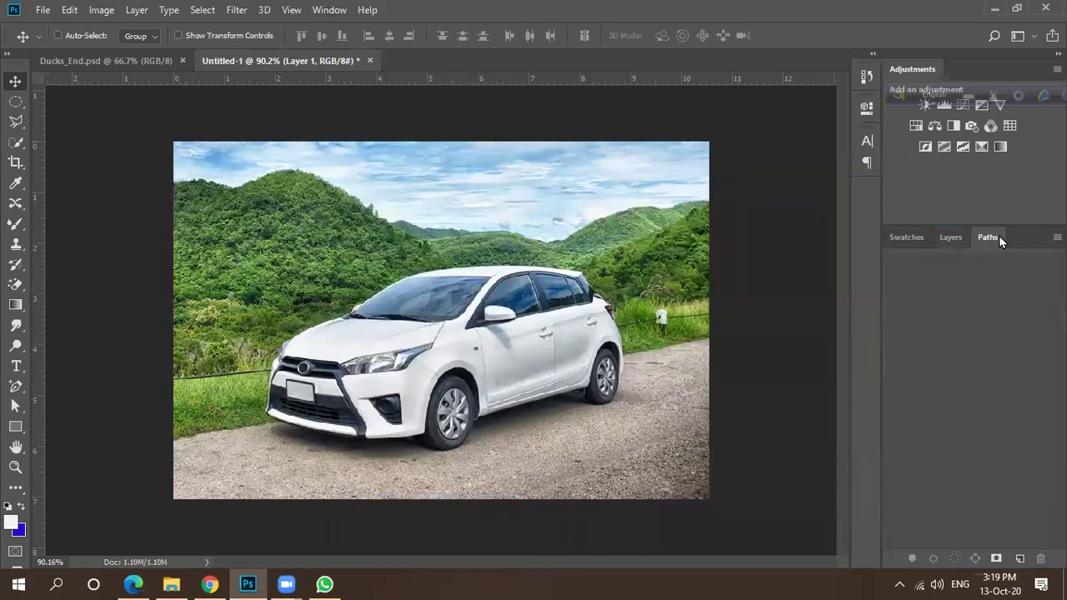
Detach the Swatches panel from the Layers and Paths group and close it.
left_click(954, 239)
left_click(917, 238)
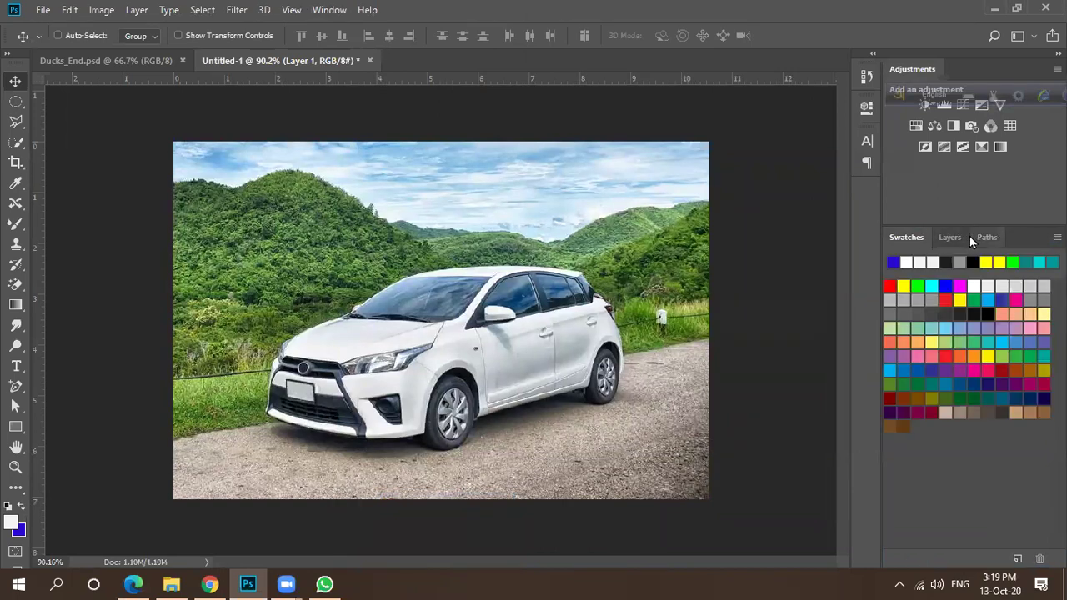
left_click_drag(900, 237, 810, 288)
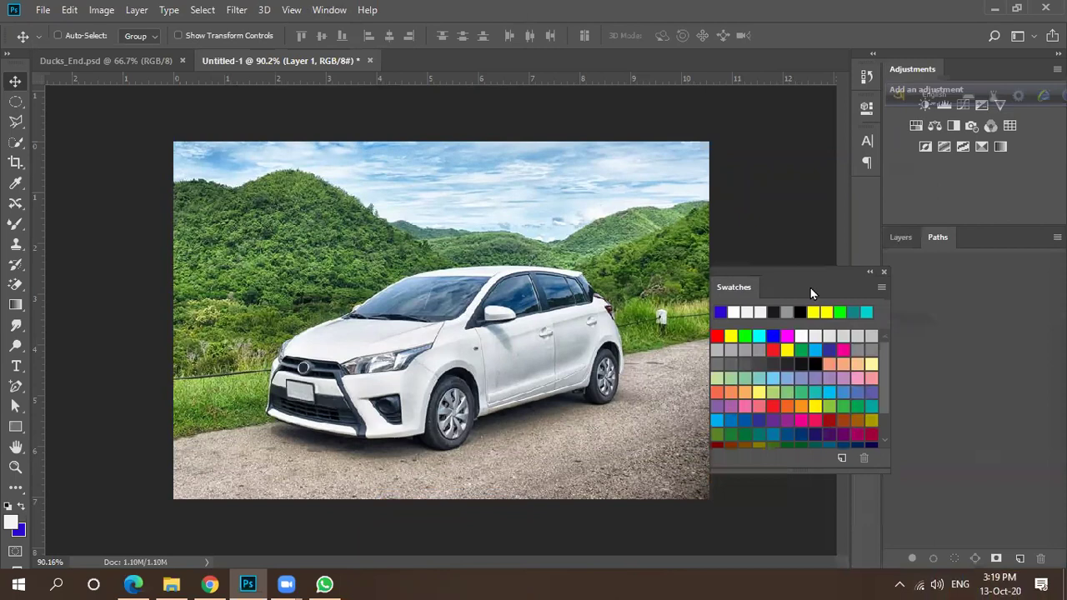
left_click(883, 272)
Bring the Paths panel to the front and activate the Pen tool in Path mode.
left_click(900, 238)
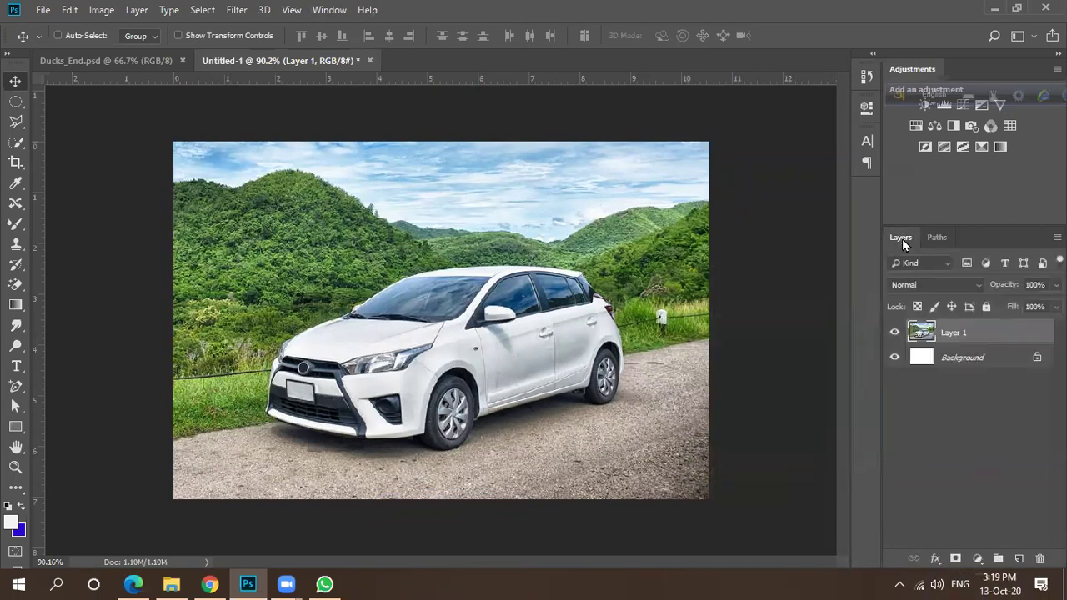
left_click(948, 239)
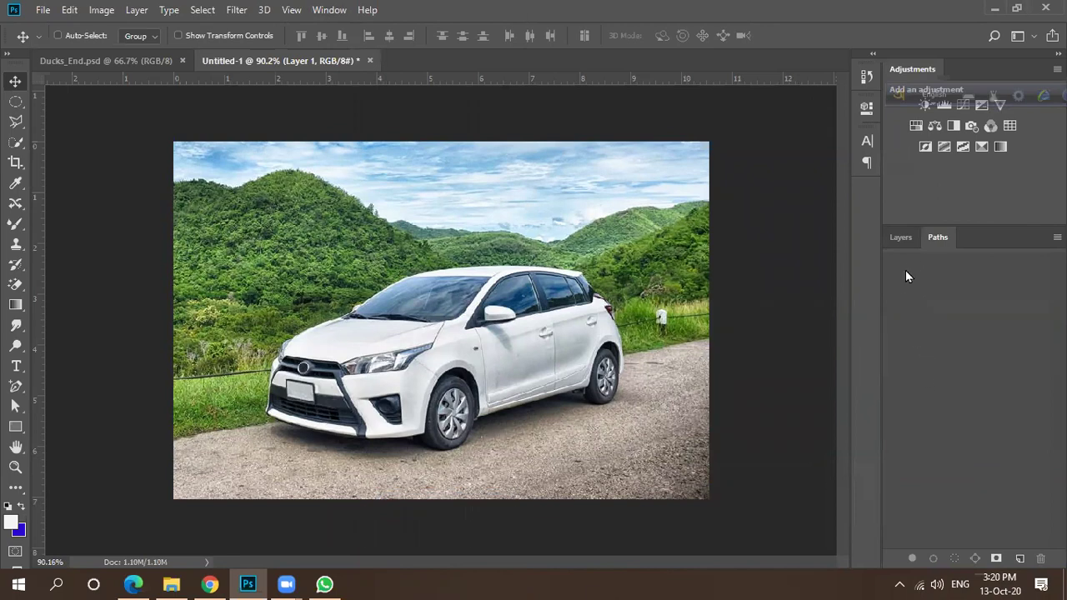
left_click(904, 239)
left_click(936, 239)
left_click(16, 386)
left_click(77, 387)
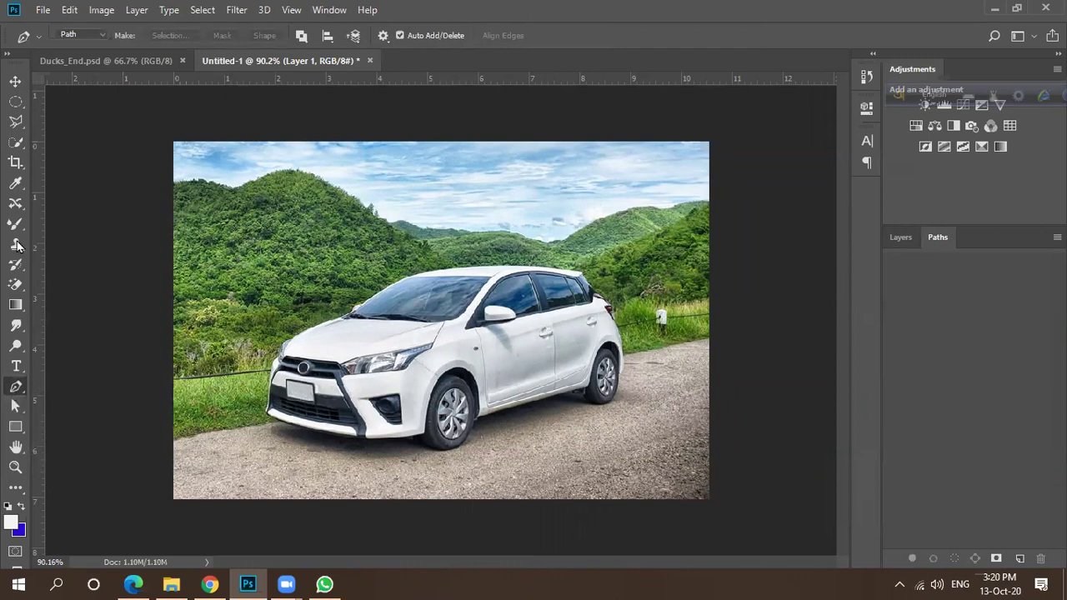
left_click(81, 37)
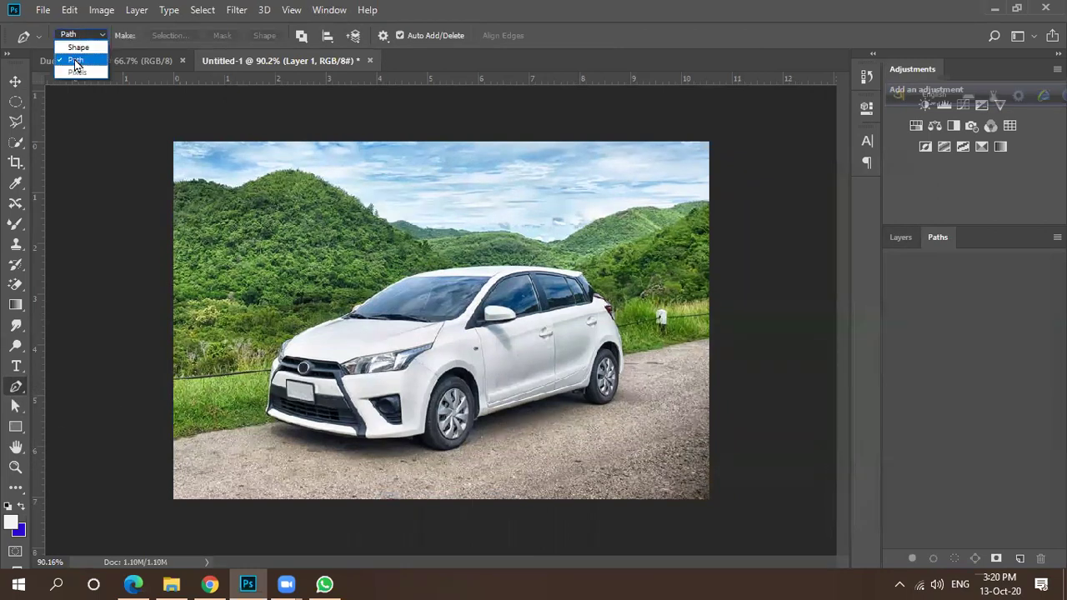
left_click(74, 59)
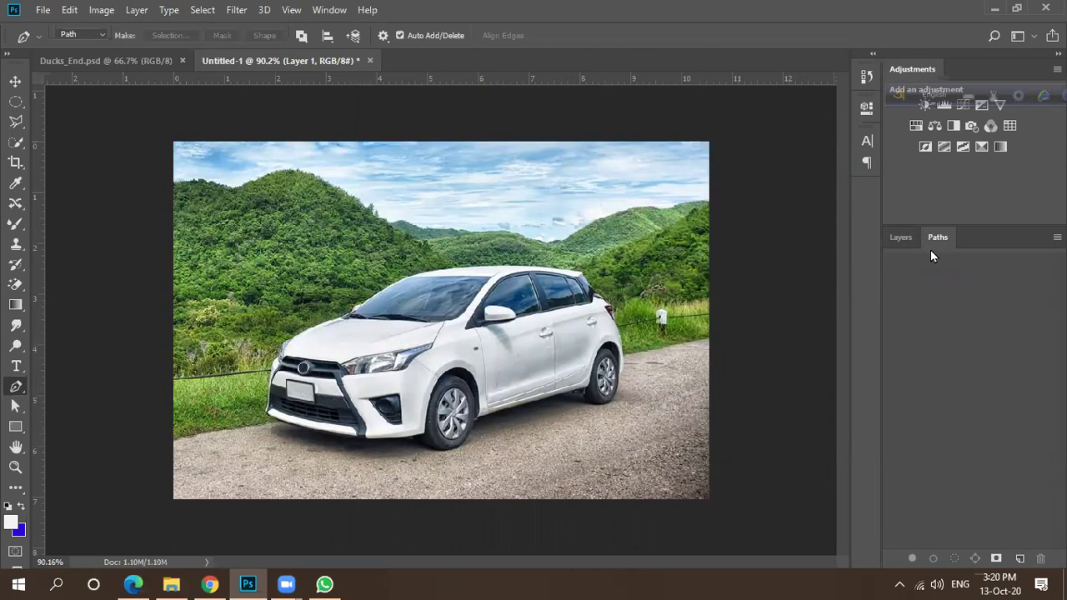
left_click(901, 238)
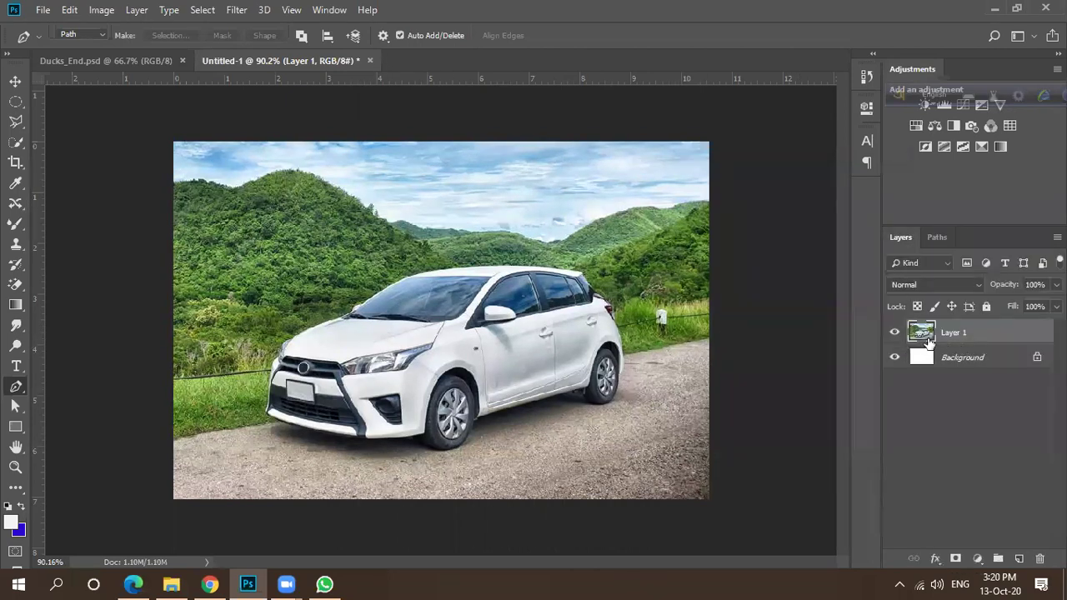
left_click(938, 239)
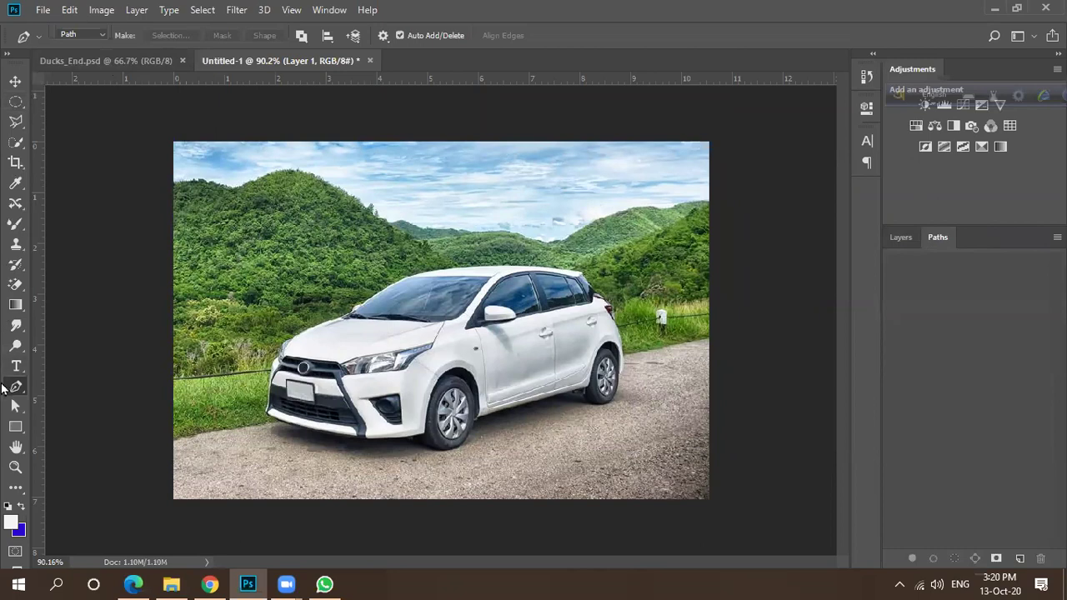
left_click(83, 35)
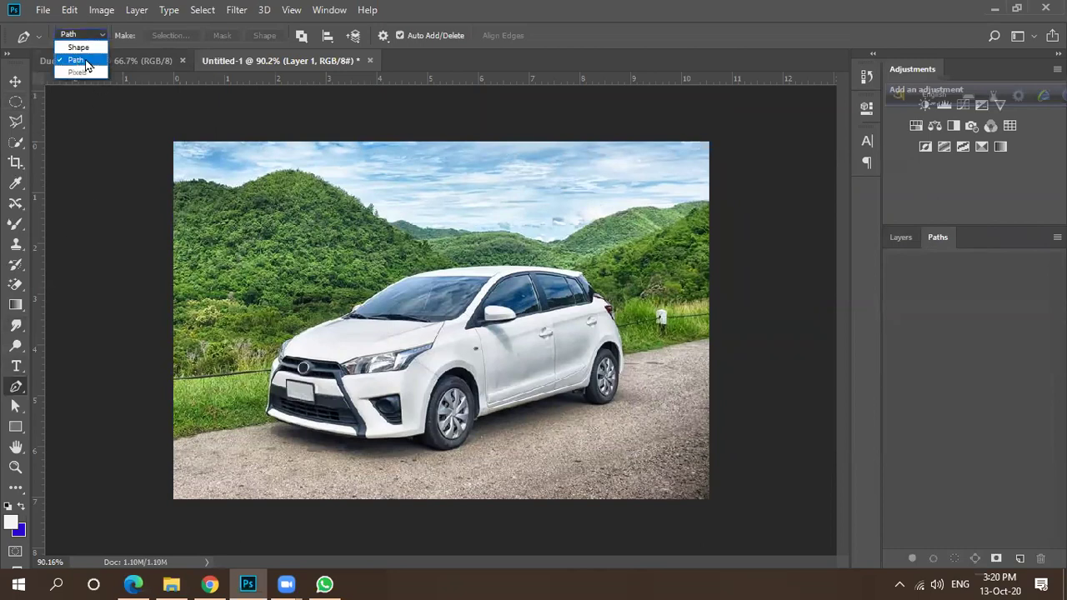
left_click(87, 65)
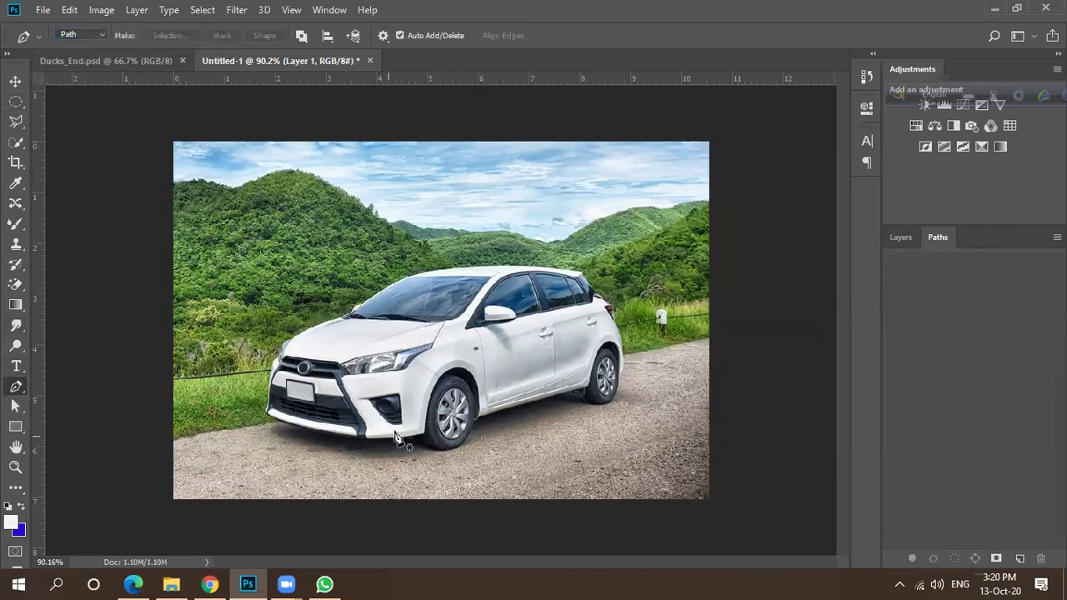
Start a pen path with an anchor point at the bottom of the car's front tyre.
scroll(468, 490, "up", 4)
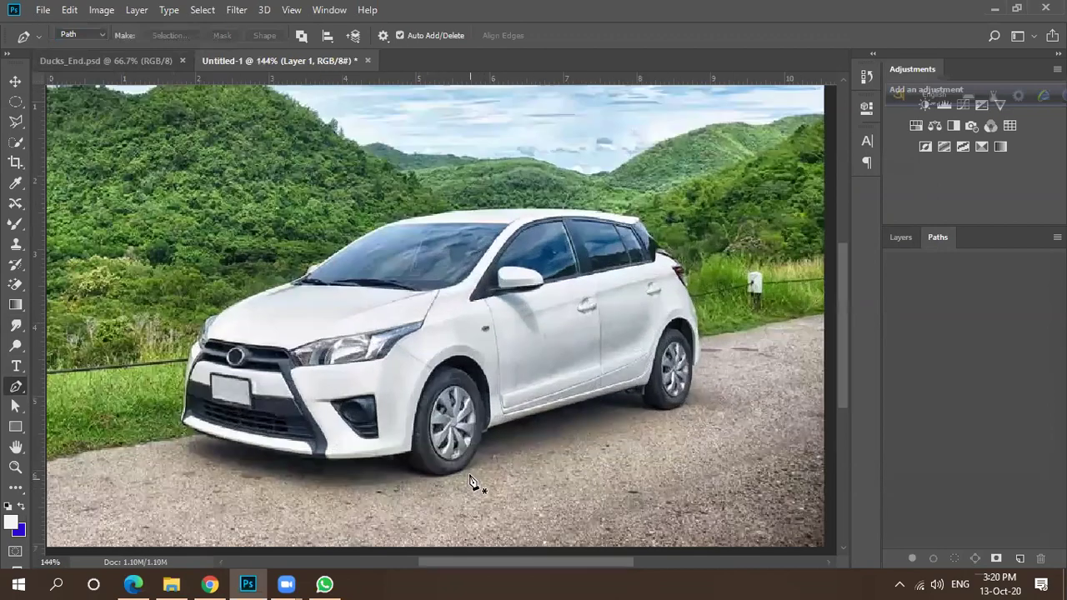
scroll(464, 401, "down", 1)
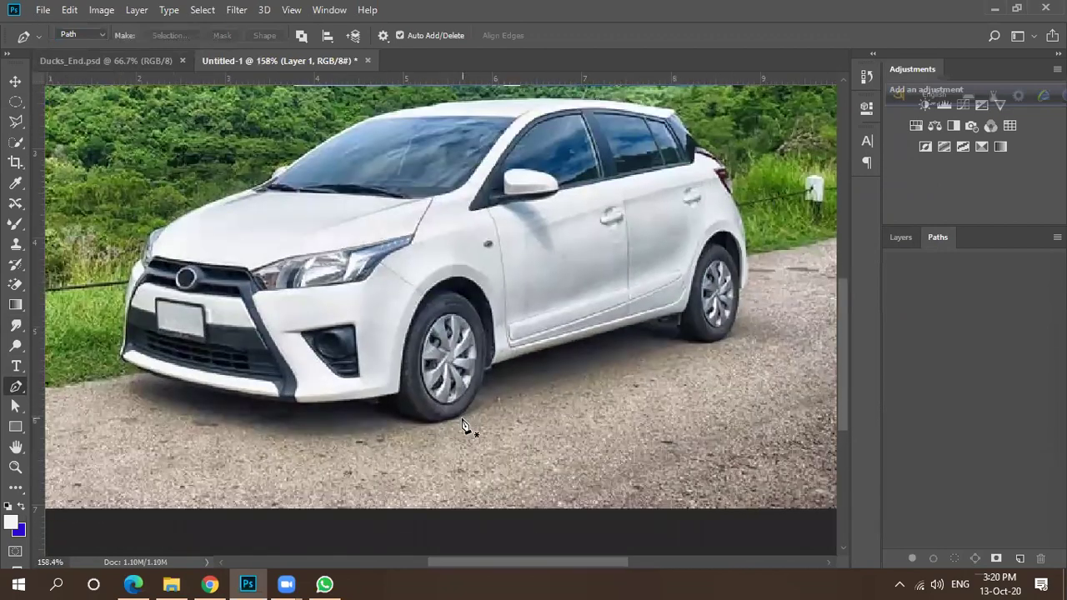
left_click(419, 423)
scroll(461, 425, "up", 2)
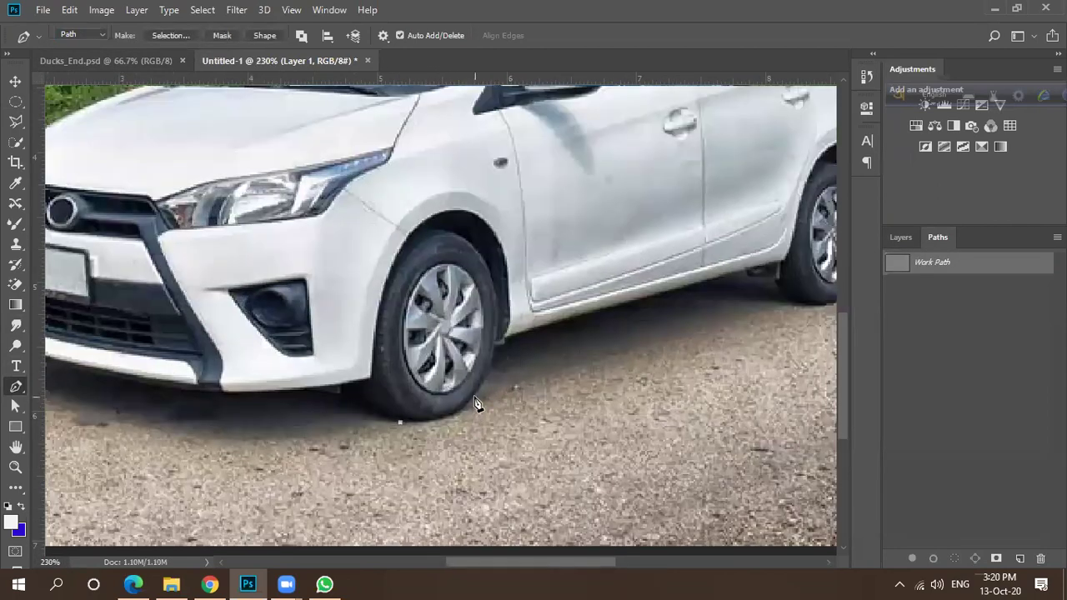
left_click_drag(483, 379, 495, 365)
scroll(472, 412, "up", 5)
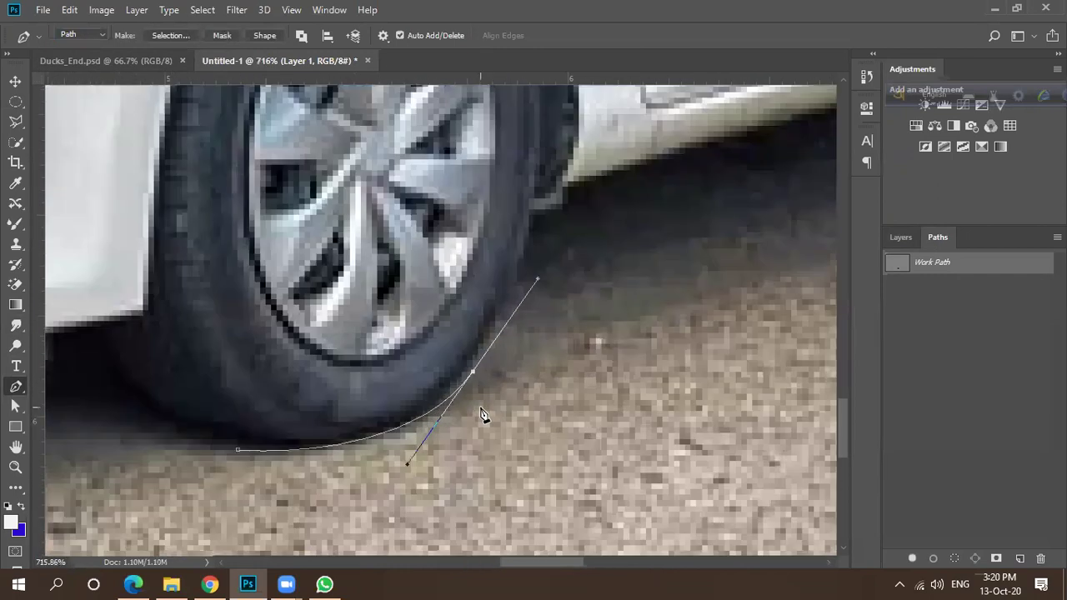
key("ctrl+z")
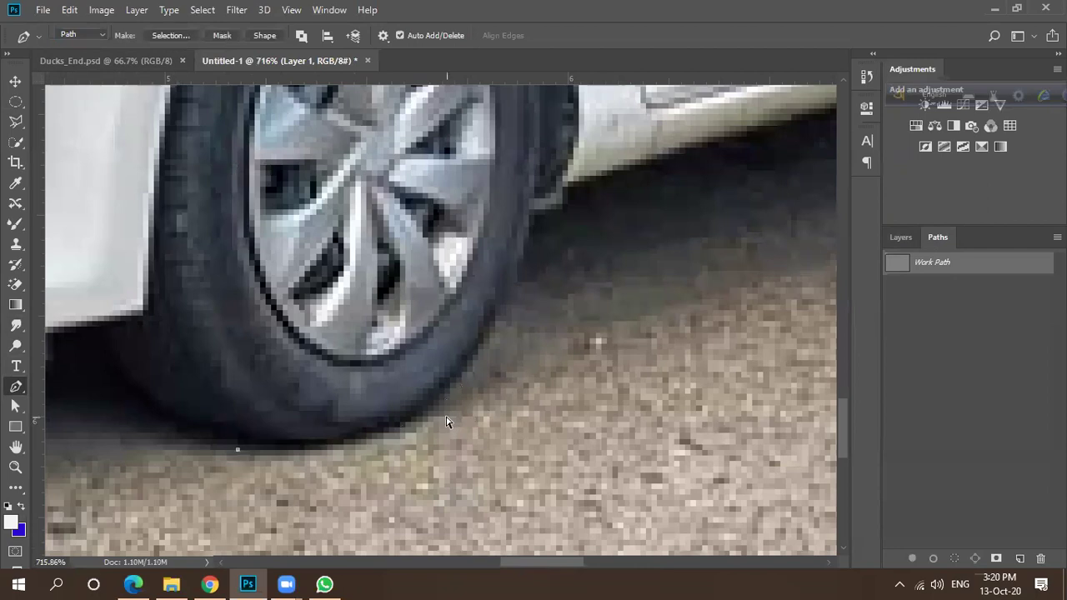
Curve the path around the front tyre's lower rear edge, adjusting the starting anchor and the curve's handle to hug the tyre.
left_click_drag(478, 350, 538, 219)
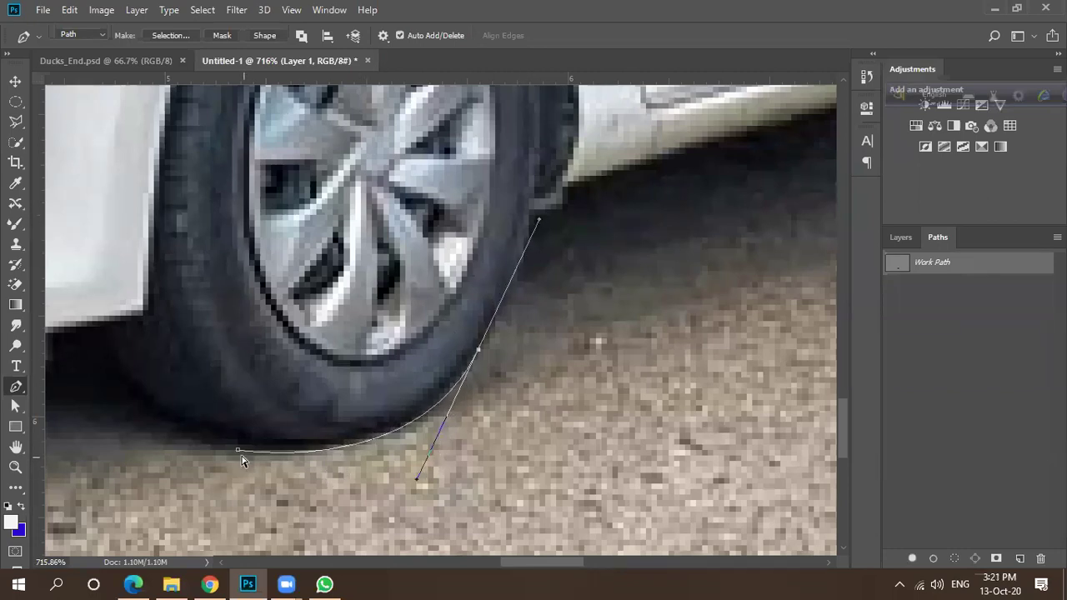
mouse_move(238, 454)
left_mouse_down()
mouse_move(269, 464)
mouse_move(232, 439)
left_mouse_up()
mouse_move(417, 478)
left_mouse_down()
mouse_move(410, 495)
mouse_move(410, 478)
left_mouse_up()
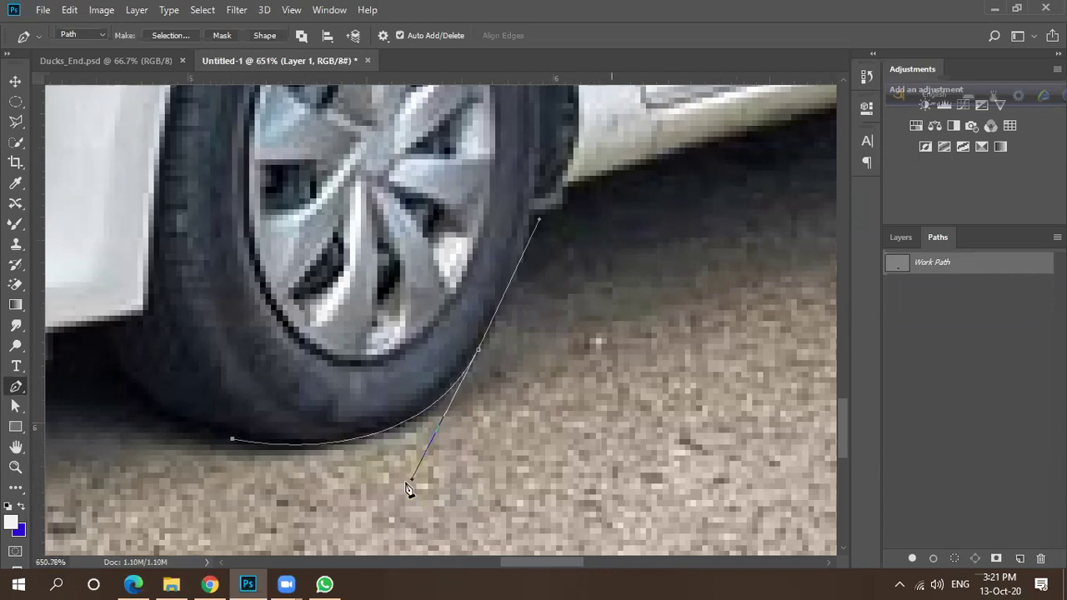
Extend the path with a smooth segment up the front tyre's rear edge to just below the side sill.
scroll(410, 482, "down", 4)
scroll(409, 488, "down", 2)
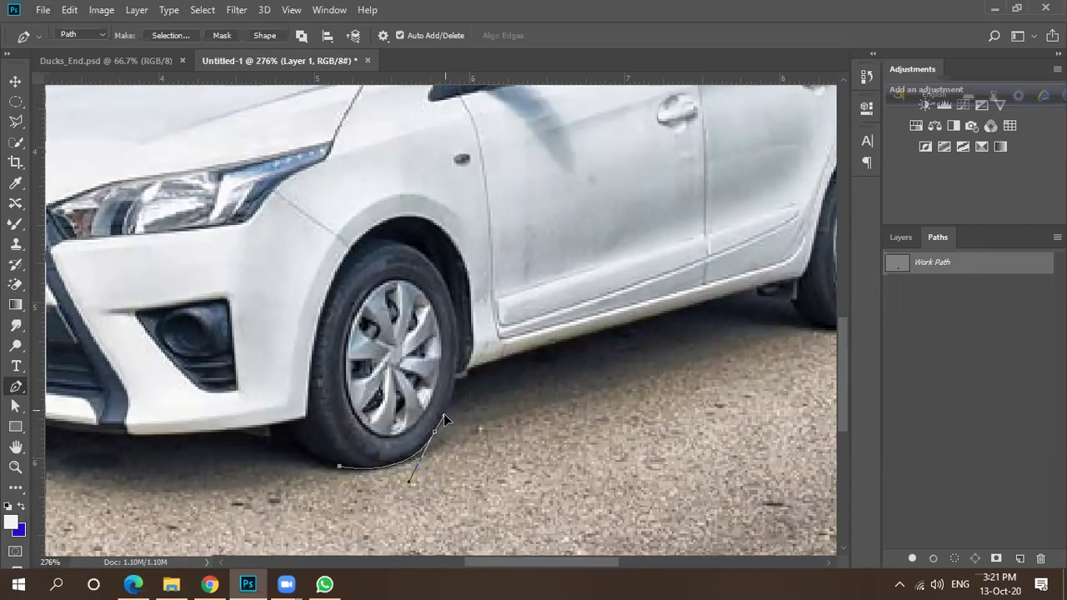
left_click_drag(443, 414, 464, 362)
scroll(432, 464, "up", 5)
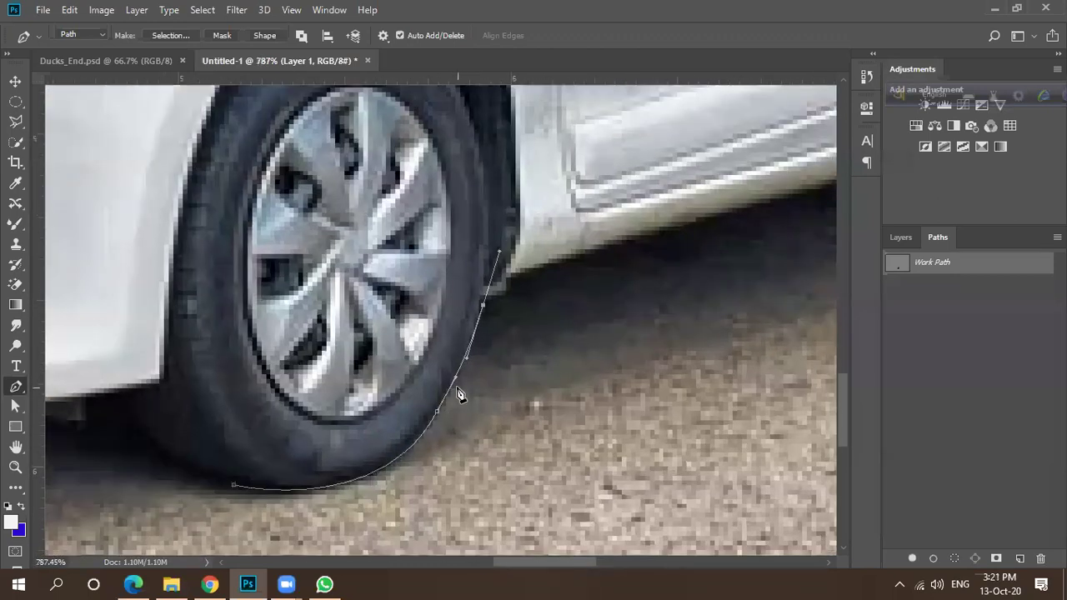
Reposition the middle anchor on the front tyre curve and lengthen its lower handle to follow the tyre's outline.
scroll(457, 386, "up", 1)
left_click(430, 422)
left_click_drag(433, 422, 444, 406)
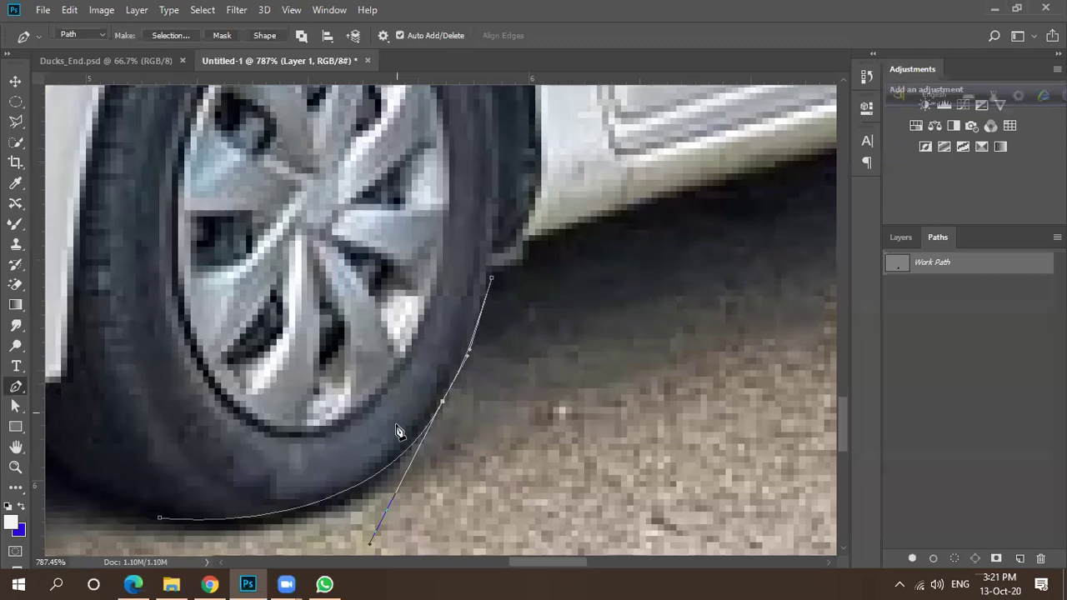
scroll(403, 441, "down", 3)
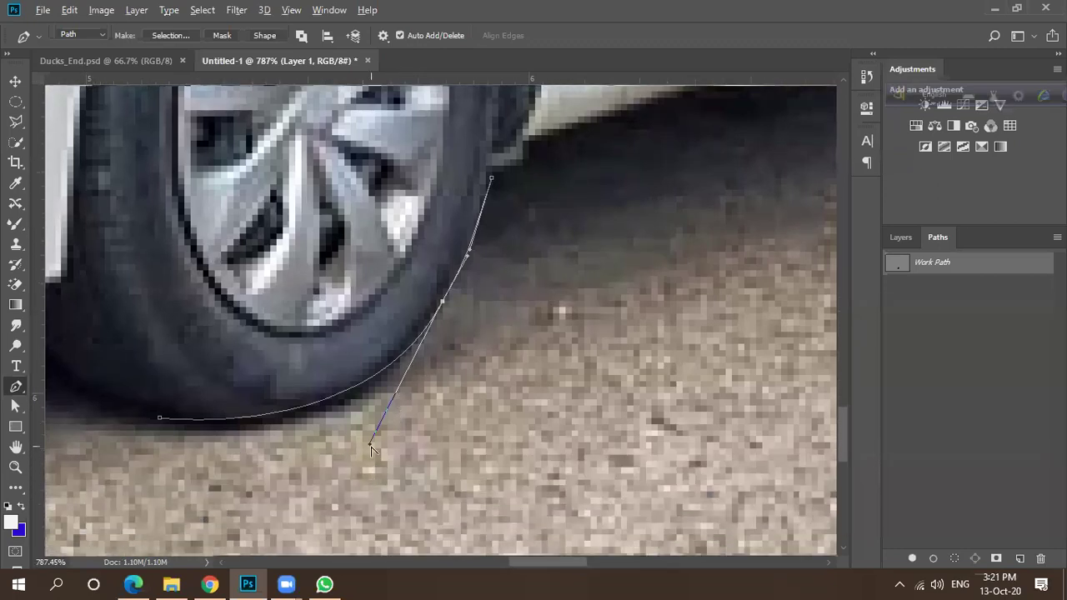
mouse_move(371, 442)
left_mouse_down()
mouse_move(408, 438)
mouse_move(361, 458)
left_mouse_up()
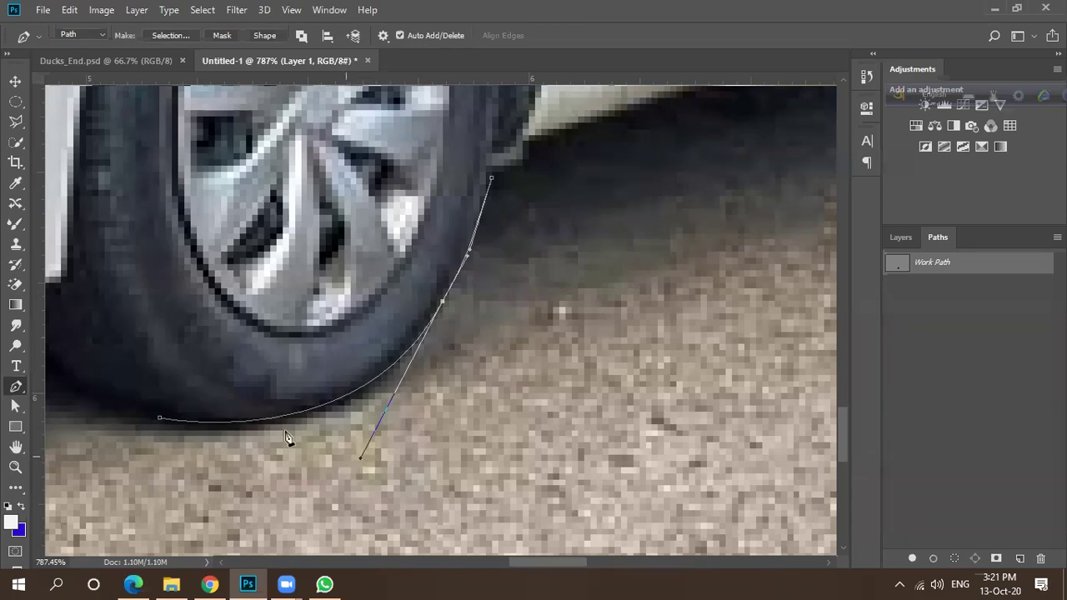
mouse_move(159, 421)
left_mouse_down()
mouse_move(202, 473)
mouse_move(164, 435)
mouse_move(163, 417)
left_mouse_up()
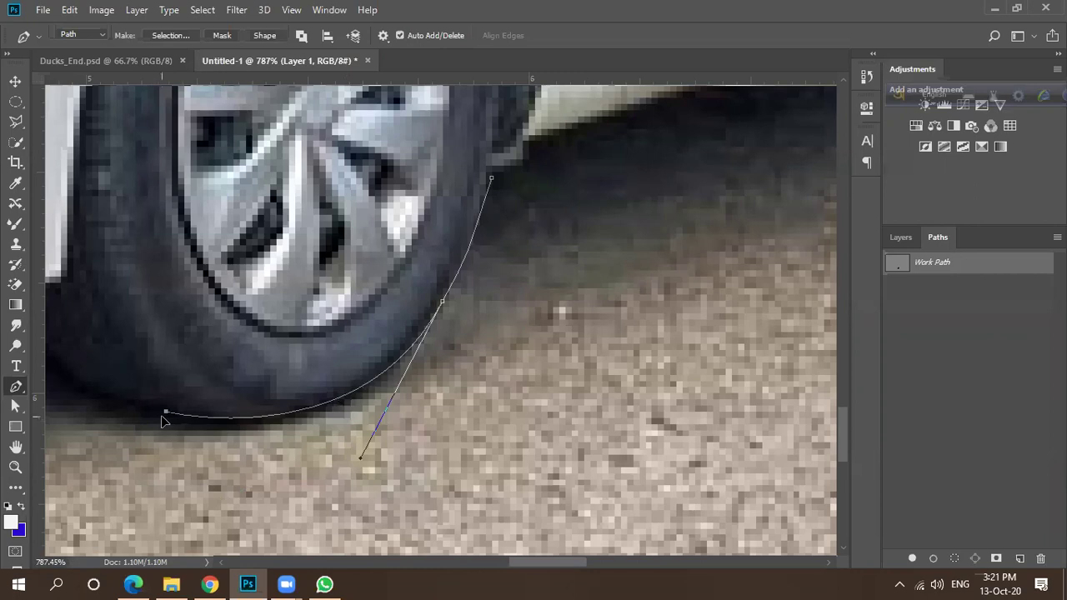
key("ctrl+z")
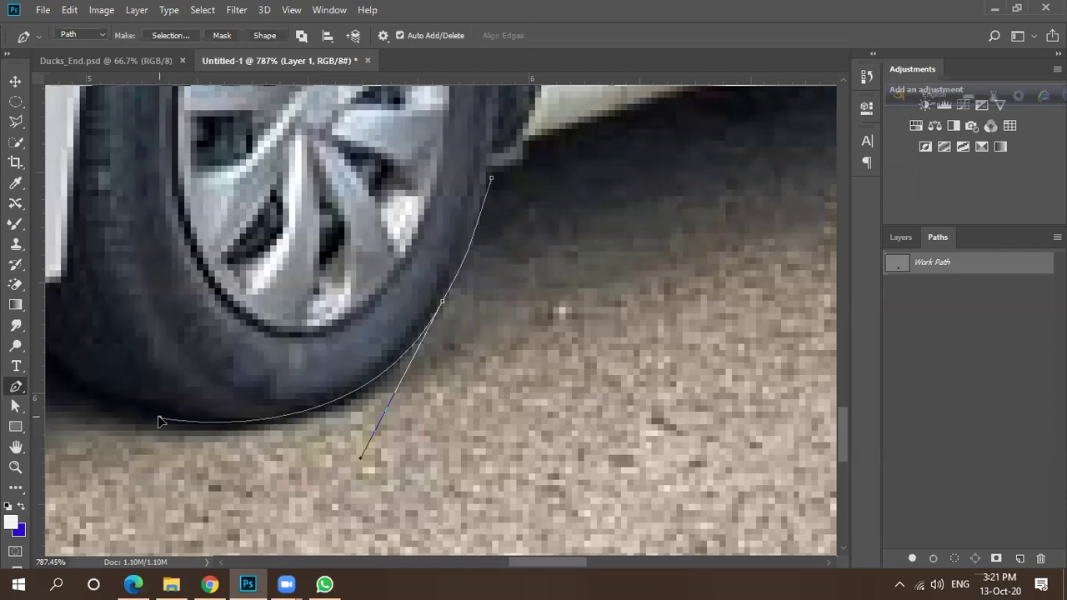
left_click_drag(445, 306, 444, 301)
Continue the path from the front tyre onto the sill's lower edge and shape the curve at the corner between them.
scroll(421, 380, "down", 3)
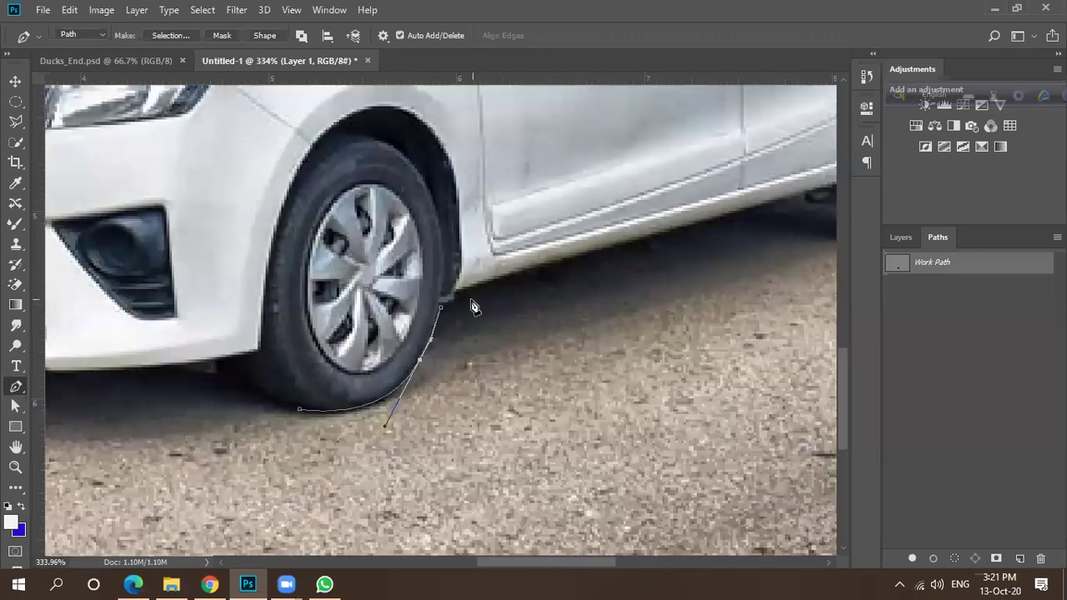
left_click_drag(532, 273, 551, 268)
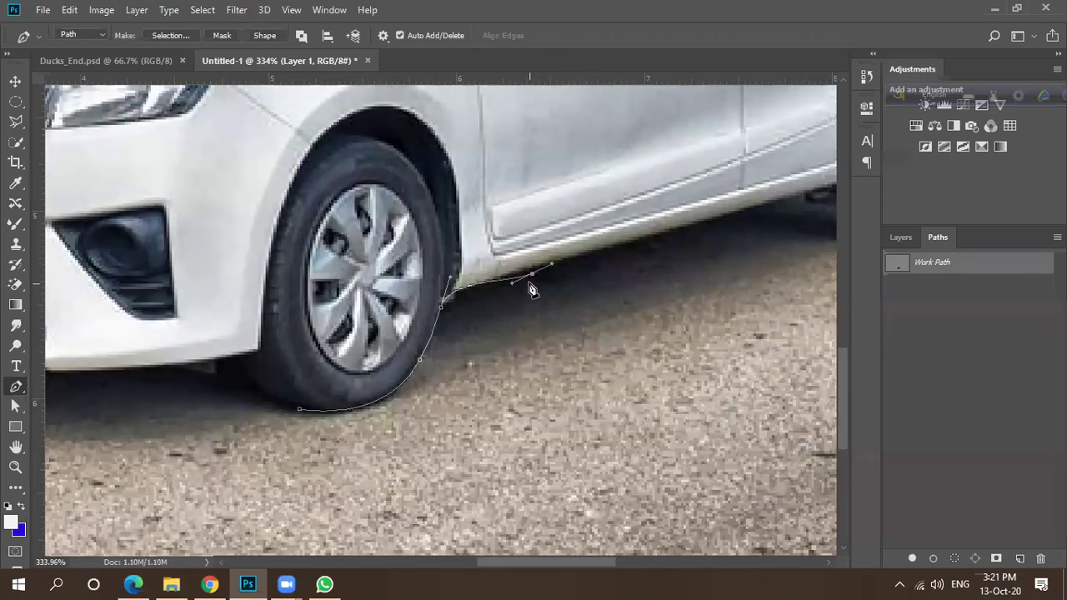
scroll(539, 288, "up", 3)
left_click_drag(520, 284, 495, 283)
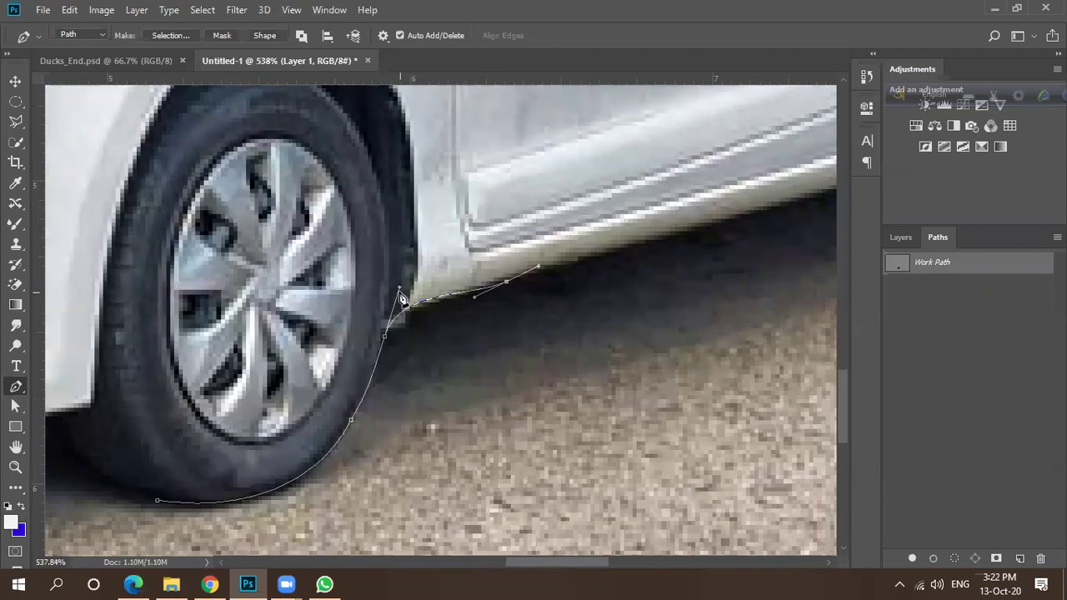
left_click_drag(399, 292, 403, 308)
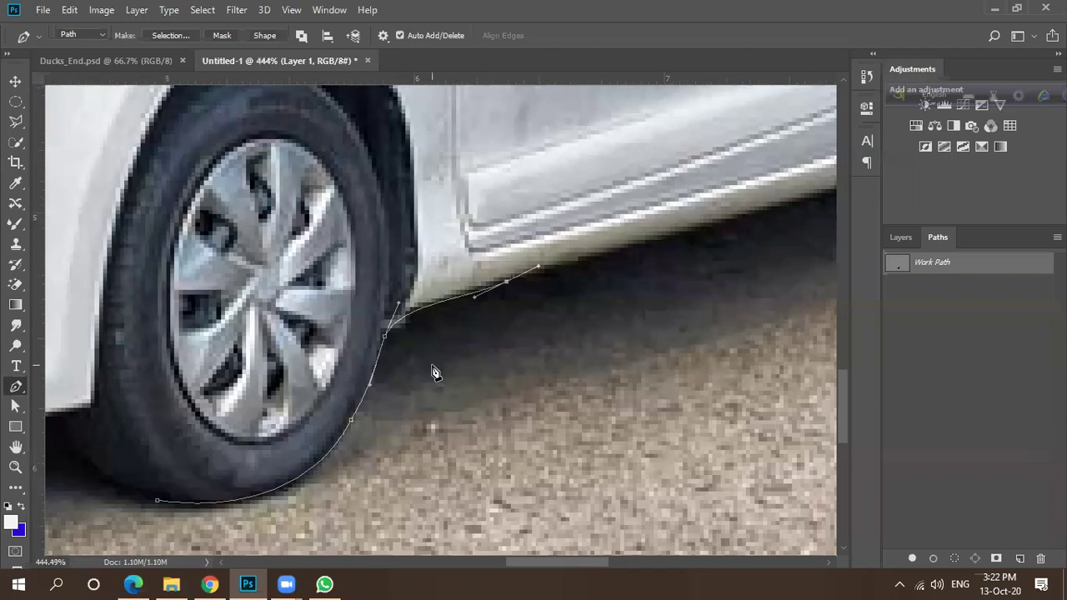
Add an anchor further along the sill beneath the front door and align the preceding handle with the sill's edge.
scroll(433, 372, "down", 2)
scroll(491, 322, "up", 1)
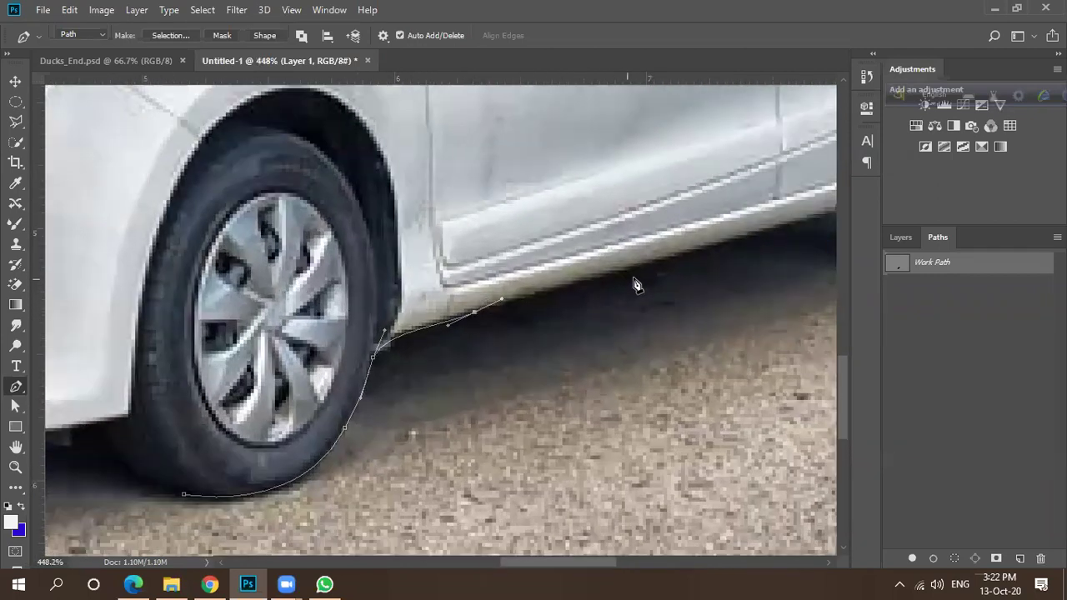
left_click(656, 266)
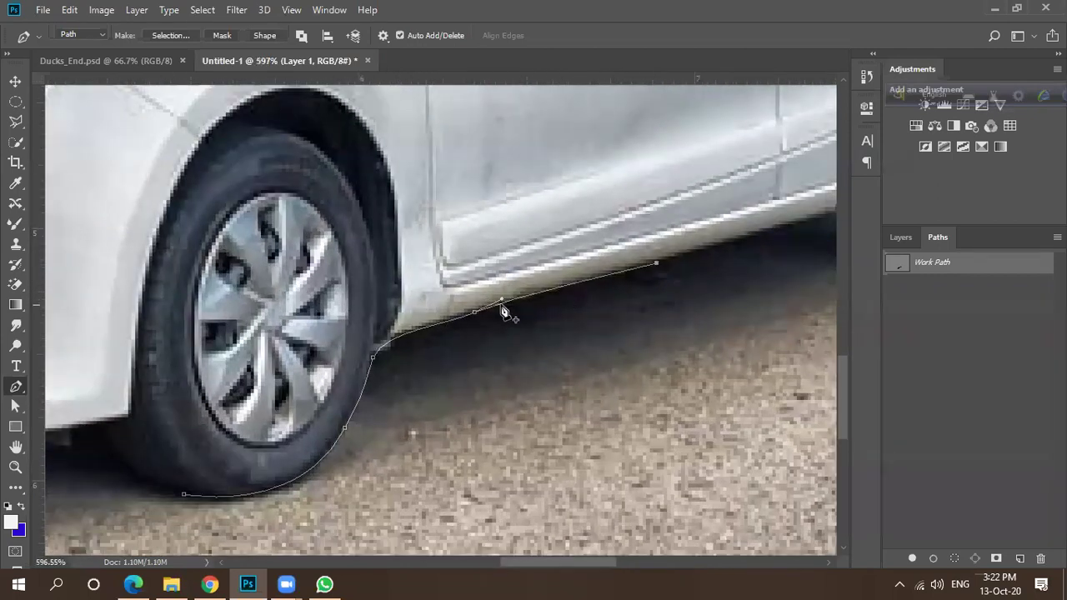
scroll(500, 310, "up", 2)
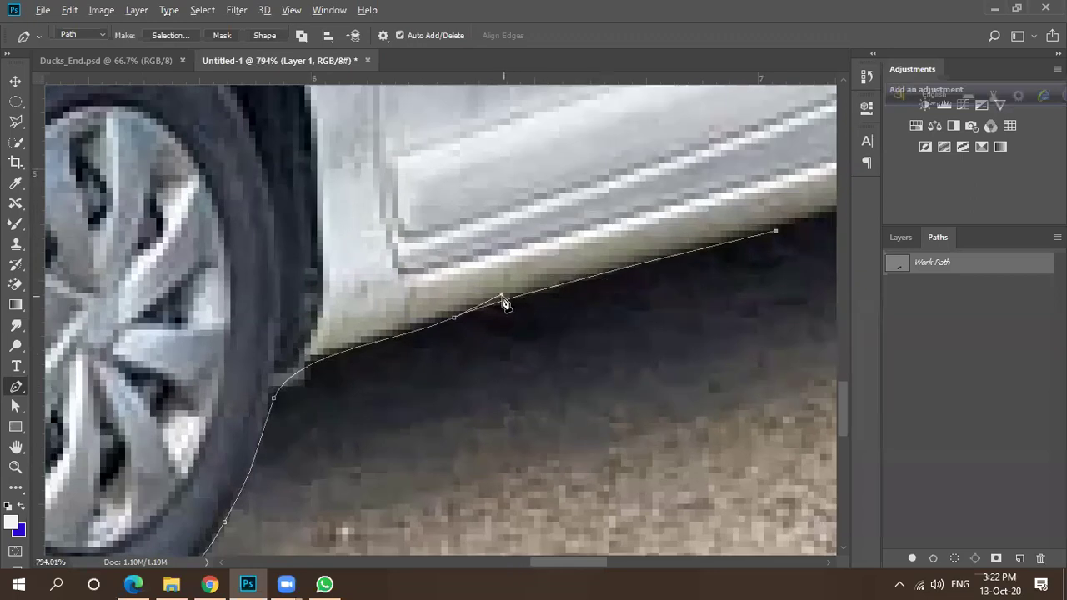
left_click_drag(502, 297, 499, 306)
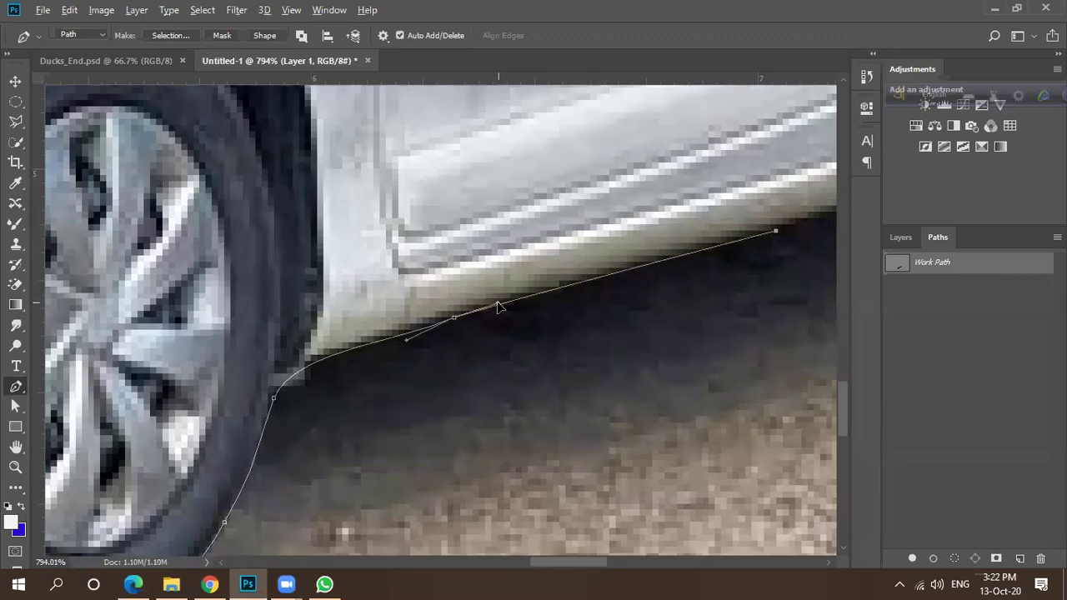
scroll(436, 364, "down", 2)
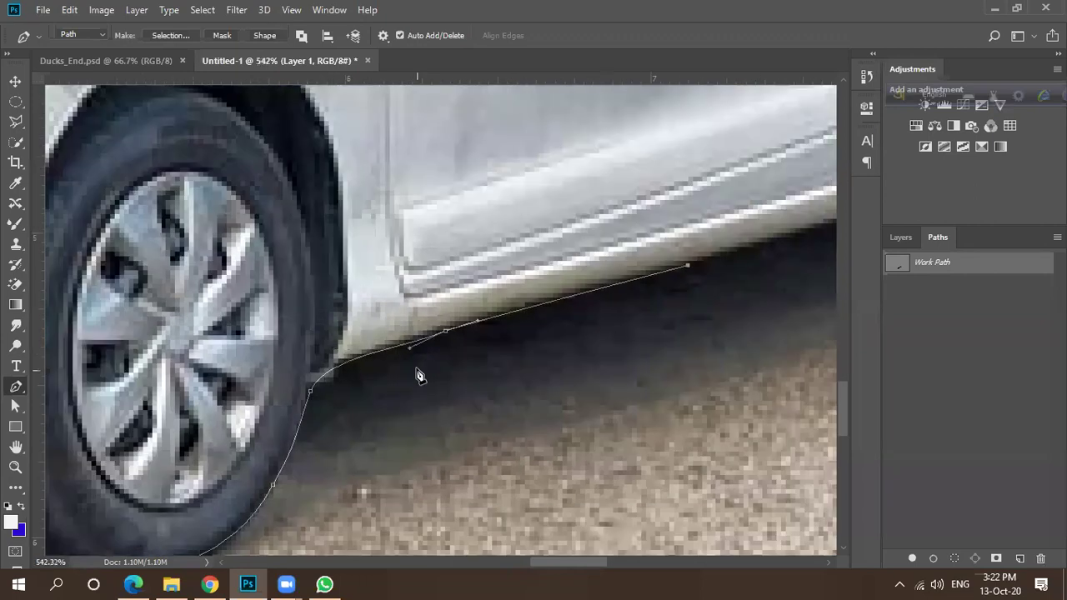
scroll(527, 340, "down", 1)
left_click_drag(526, 339, 321, 364)
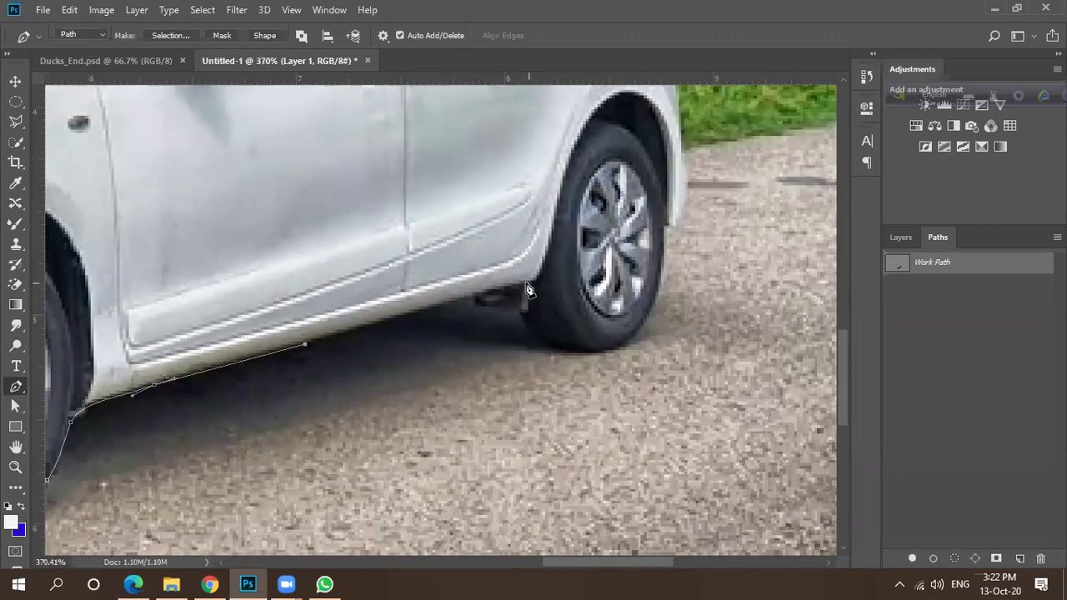
left_click(481, 291)
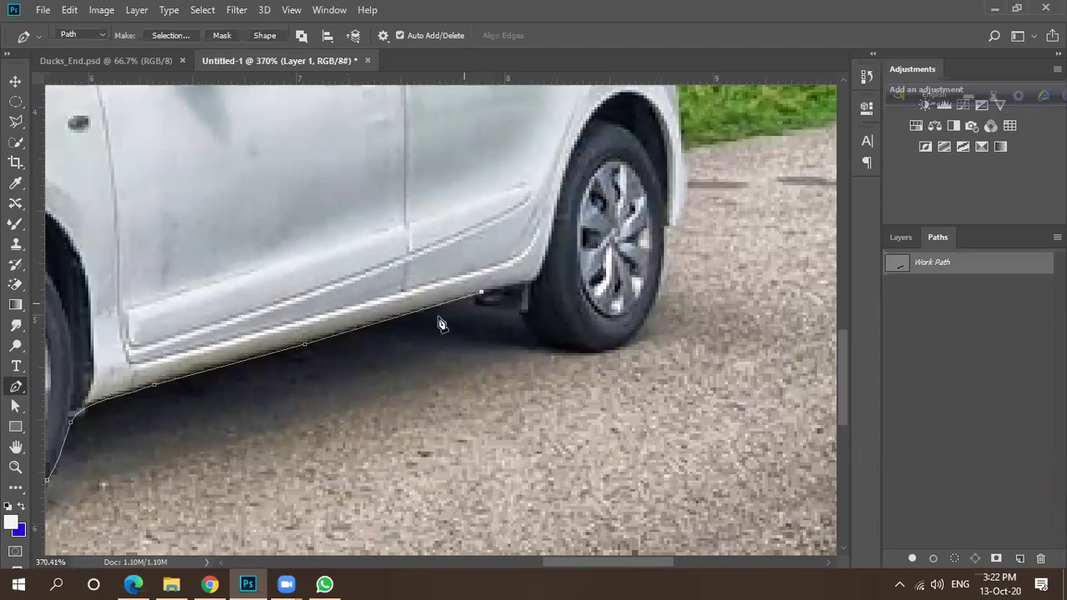
key("ctrl+z")
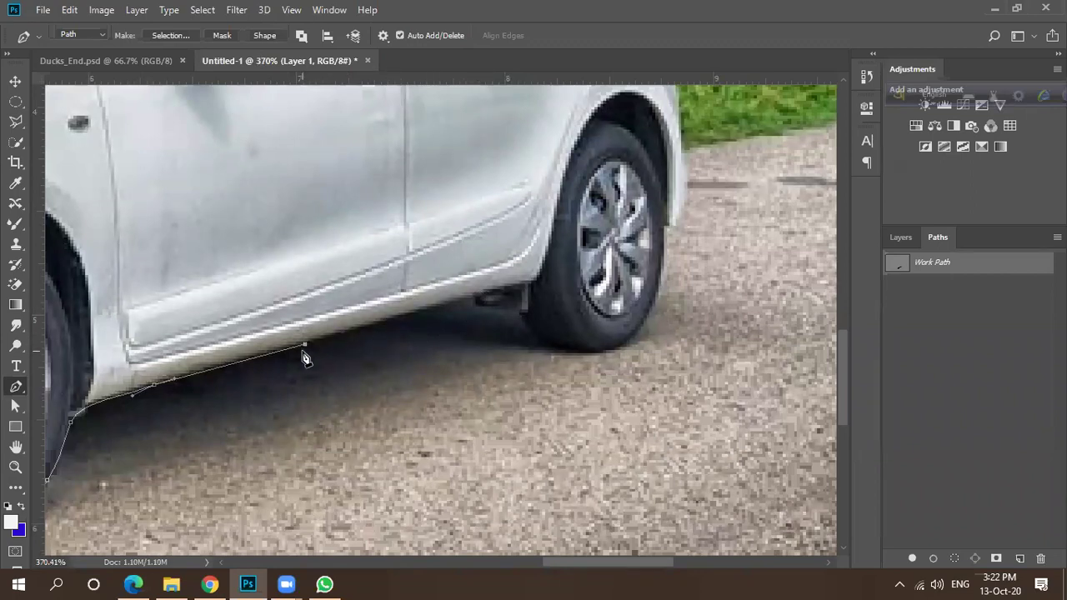
Move the last two sill anchors so the path sits tight against the lower edge of the car body.
scroll(308, 354, "up", 3)
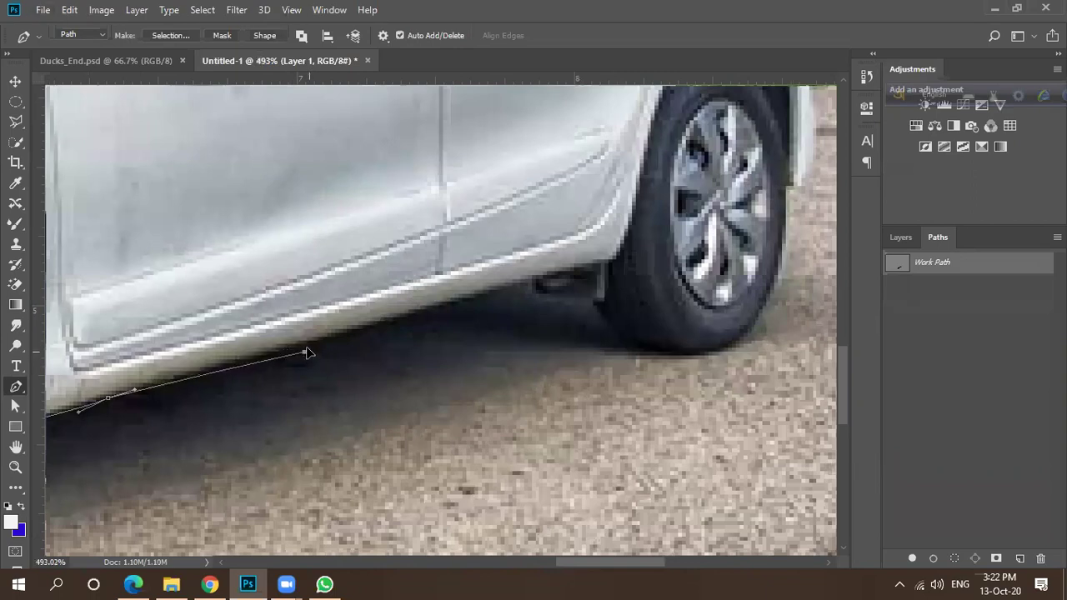
left_click(304, 342)
left_click_drag(359, 373, 438, 386)
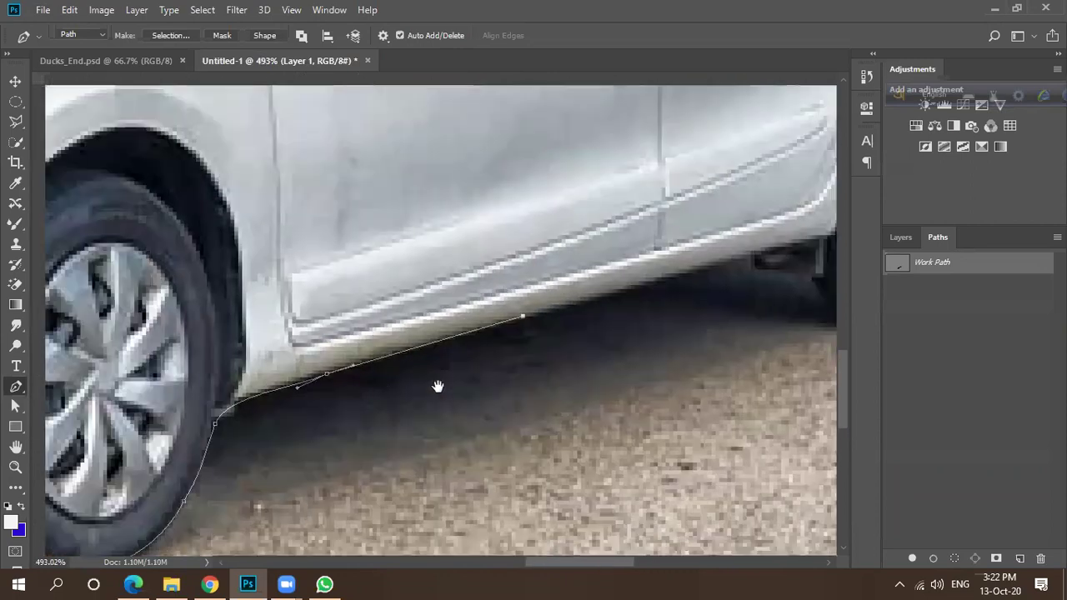
scroll(271, 392, "up", 2)
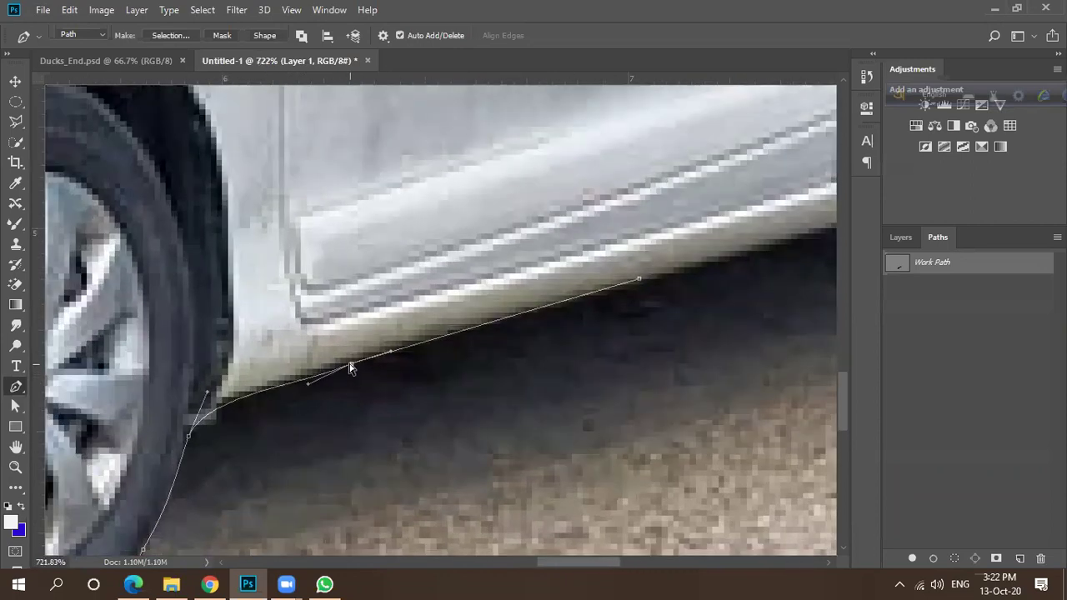
left_click_drag(350, 367, 346, 388)
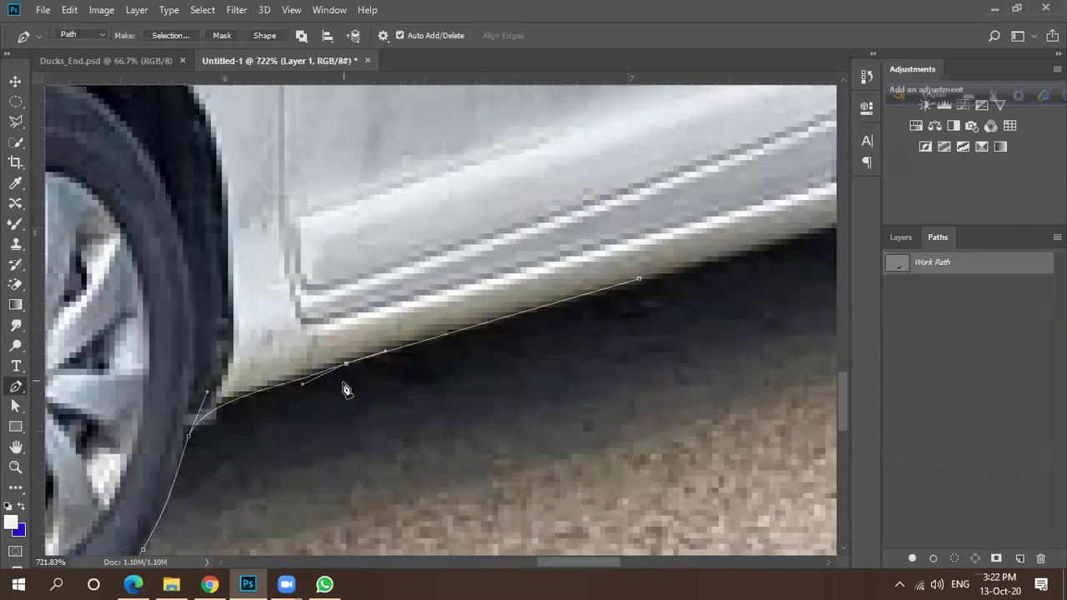
Extend the path along the rest of the sill to the corner where the body meets the rear tyre.
scroll(291, 392, "down", 1)
scroll(292, 389, "down", 3)
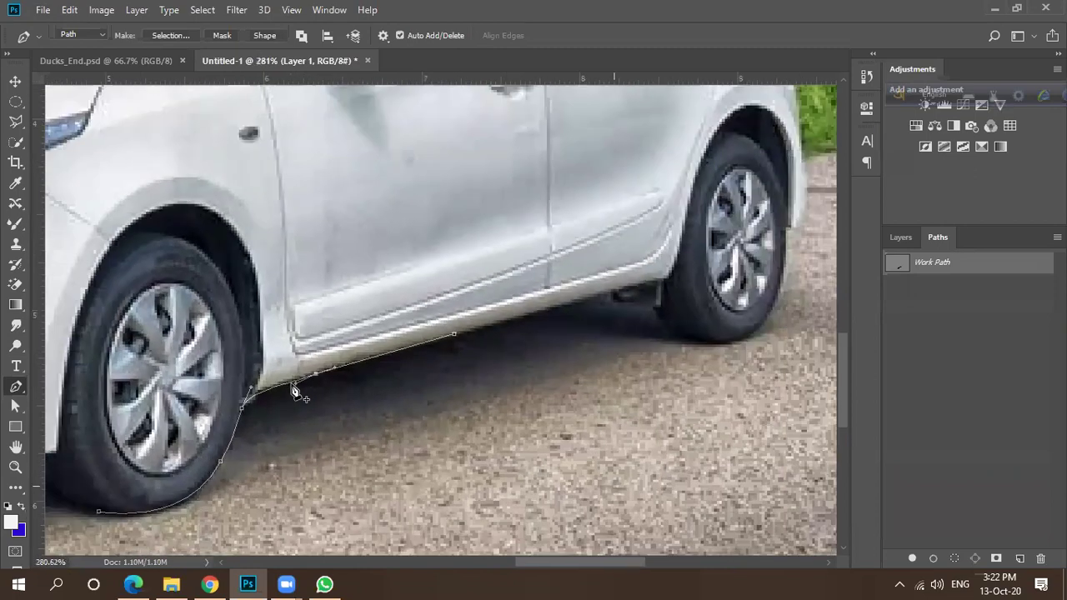
scroll(295, 388, "up", 1)
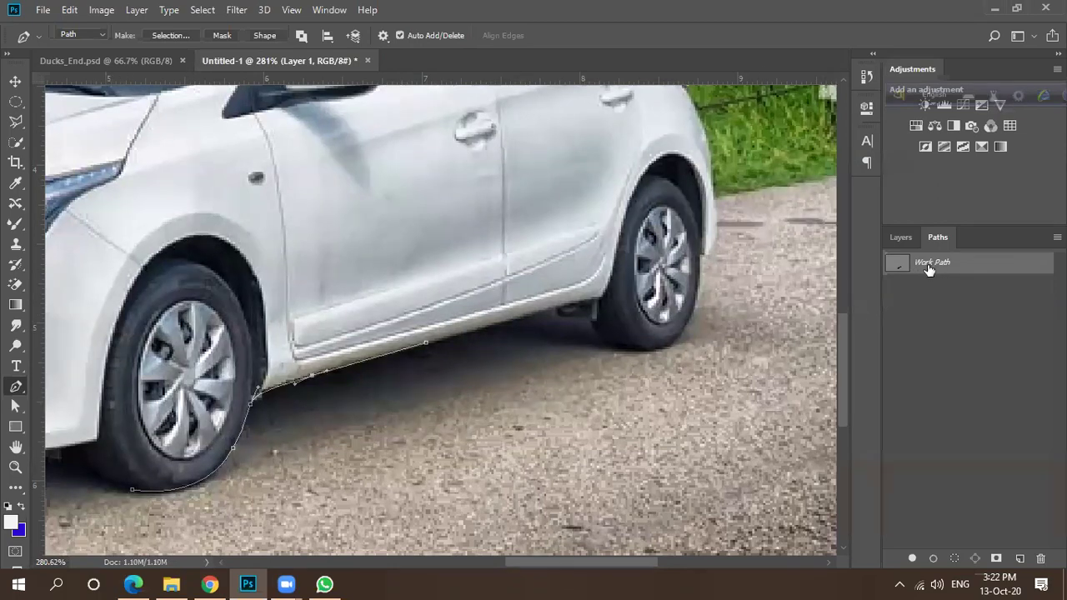
scroll(484, 399, "down", 2)
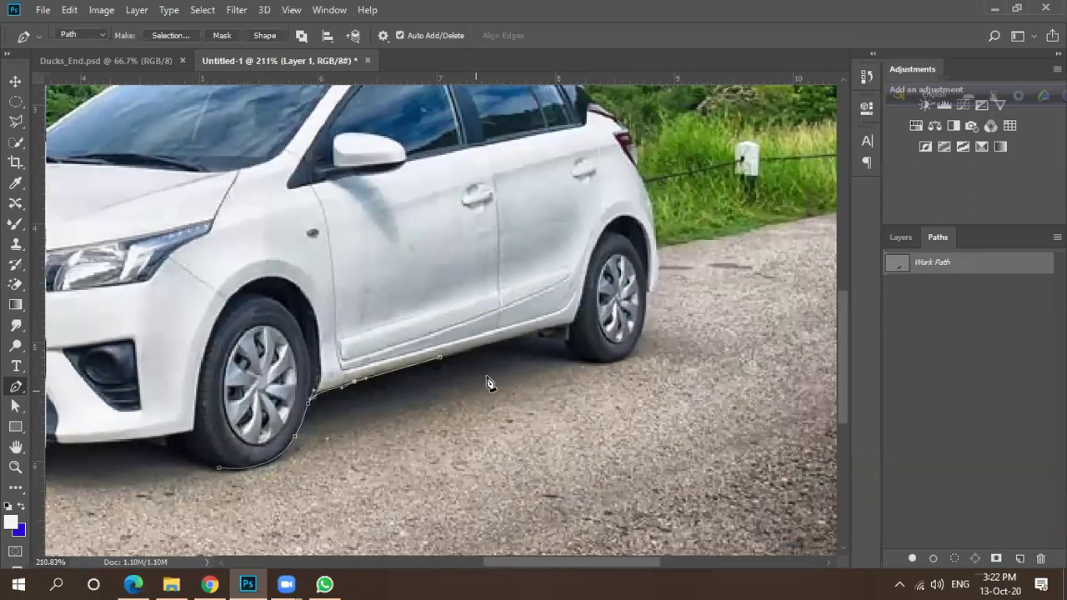
scroll(550, 344, "up", 1)
left_click(522, 335)
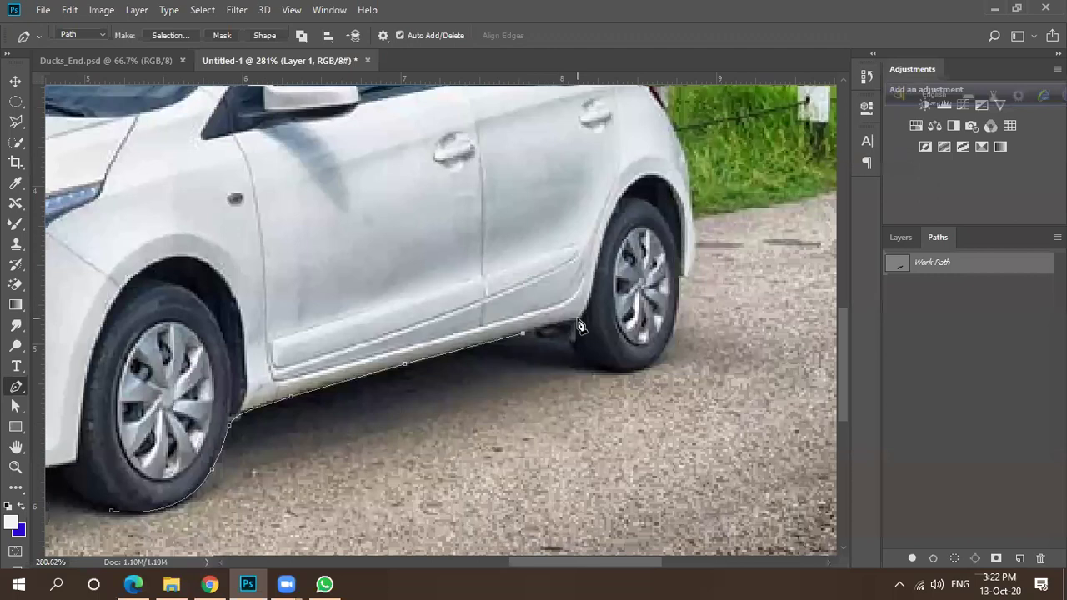
left_click(569, 320)
scroll(587, 319, "up", 10)
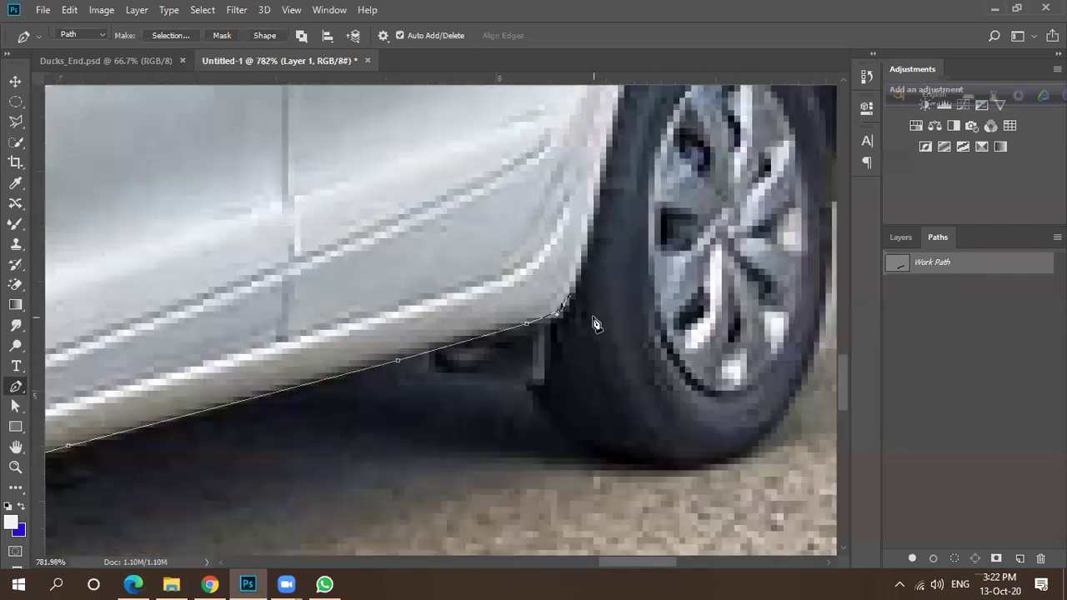
Continue the path from the sill corner around the underside of the rear tyre with curved anchors.
scroll(591, 321, "up", 1)
left_click_drag(566, 298, 544, 344)
scroll(562, 346, "down", 3)
left_click_drag(588, 404, 656, 442)
scroll(458, 425, "down", 3)
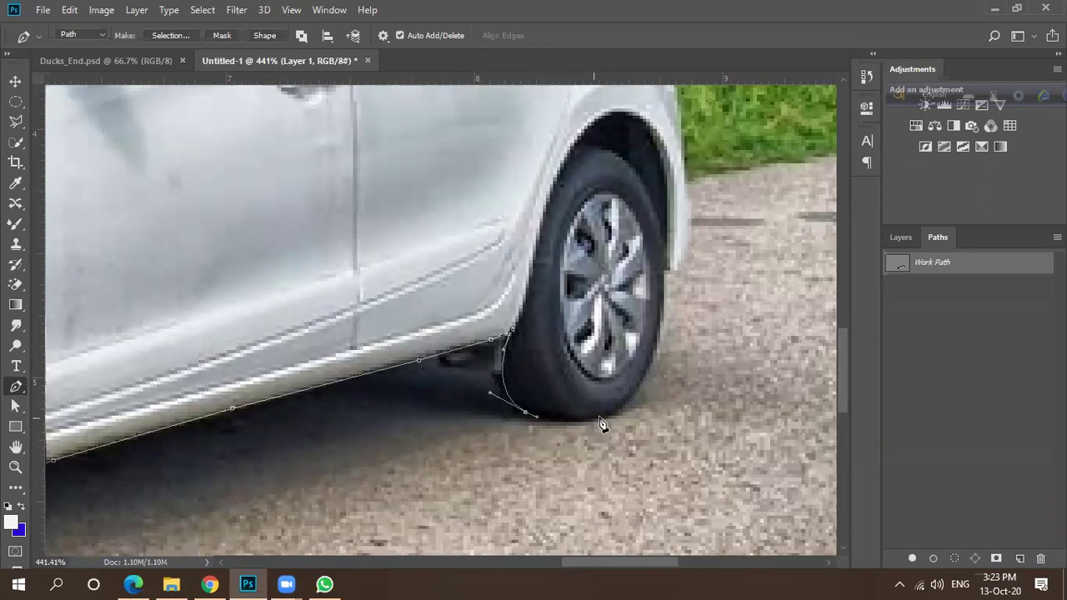
left_click_drag(629, 403, 663, 368)
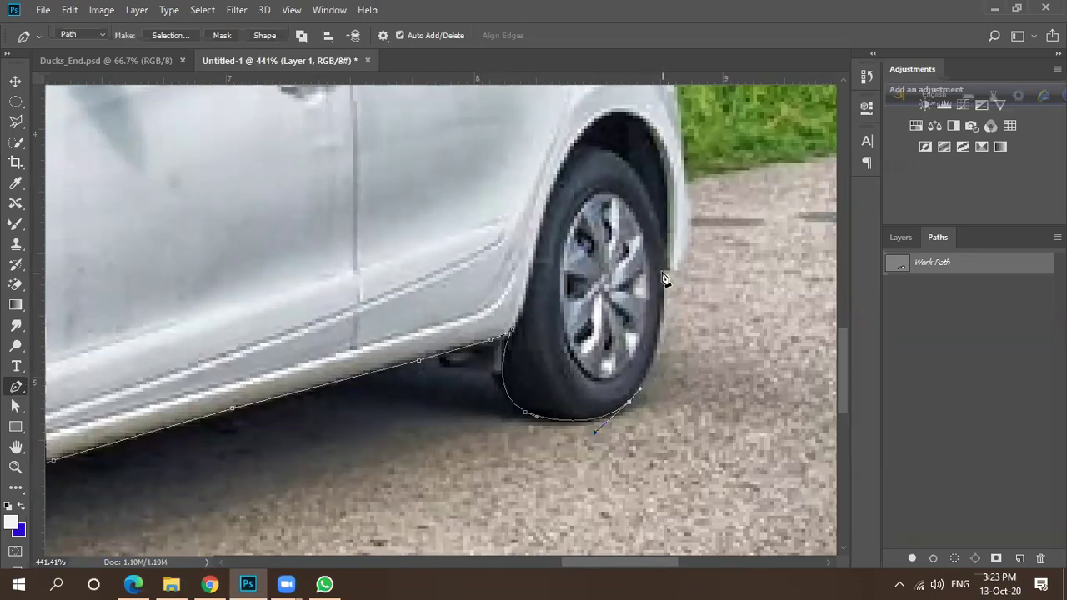
Extend the path up the tyre's rear edge to the bumper's lower corner and refine the curve handle at the tyre's lower rear.
left_click_drag(666, 270, 675, 191)
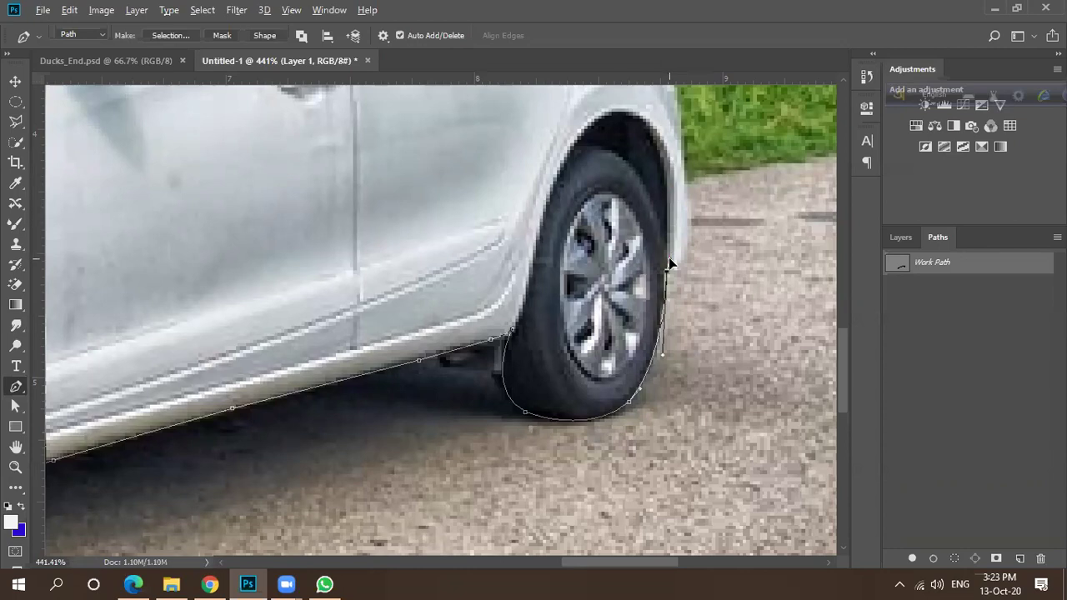
left_click_drag(698, 307, 553, 392)
scroll(501, 453, "up", 1)
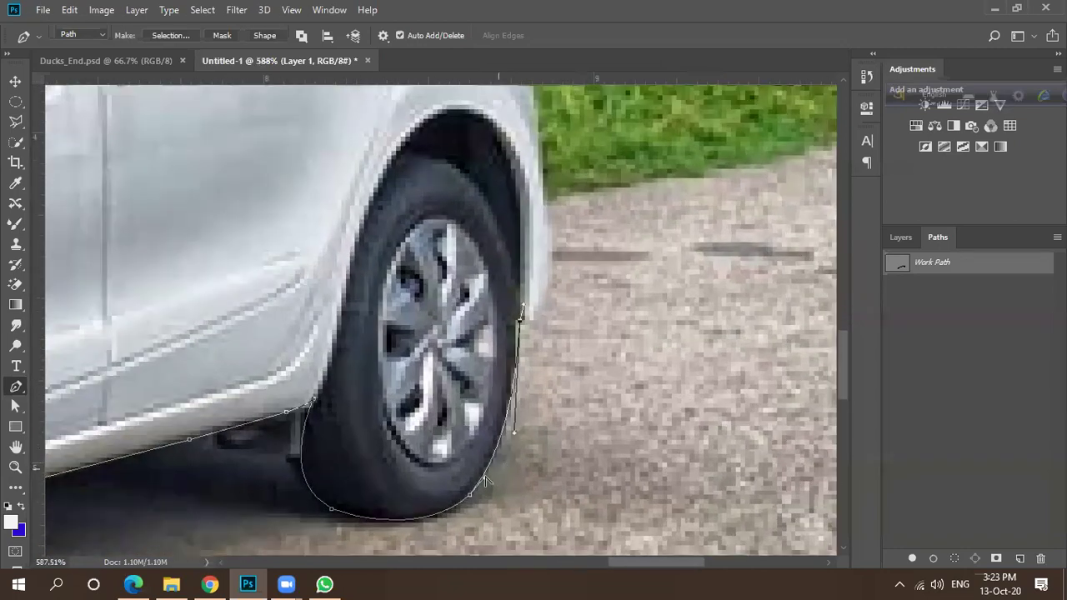
scroll(493, 483, "up", 2)
left_click_drag(488, 482, 498, 457)
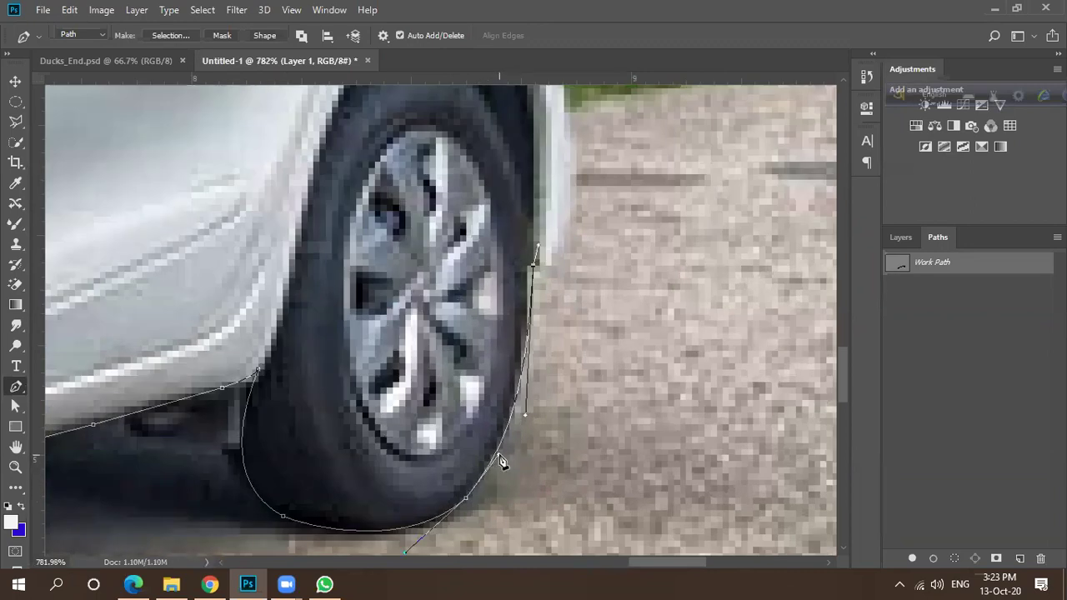
scroll(500, 459, "down", 1)
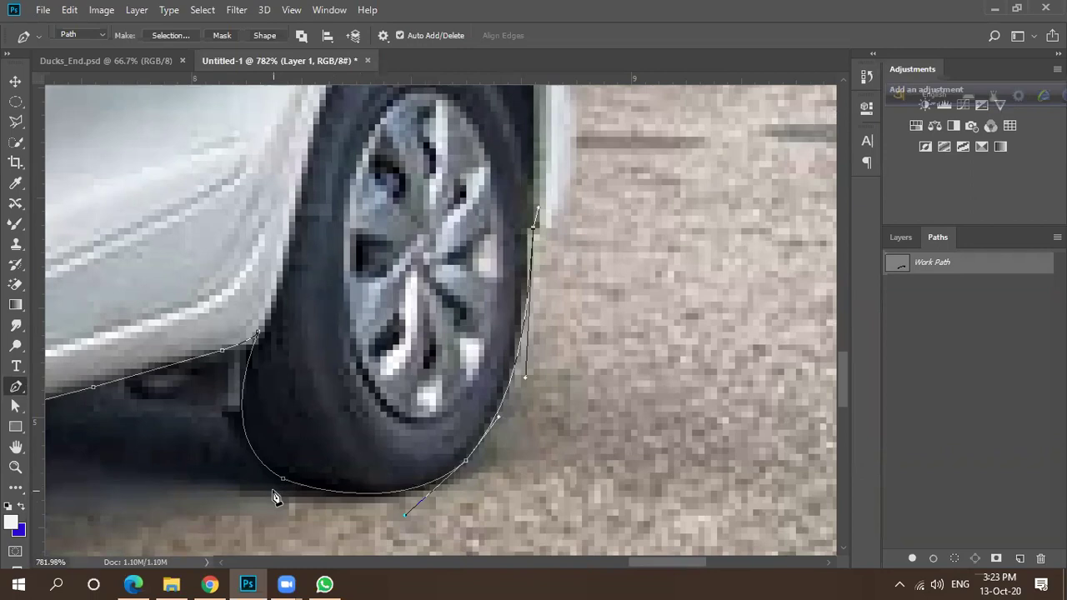
Carry the path around the bumper's lower corner and up the rear edge of the body to just below the tail light.
scroll(350, 500, "down", 3)
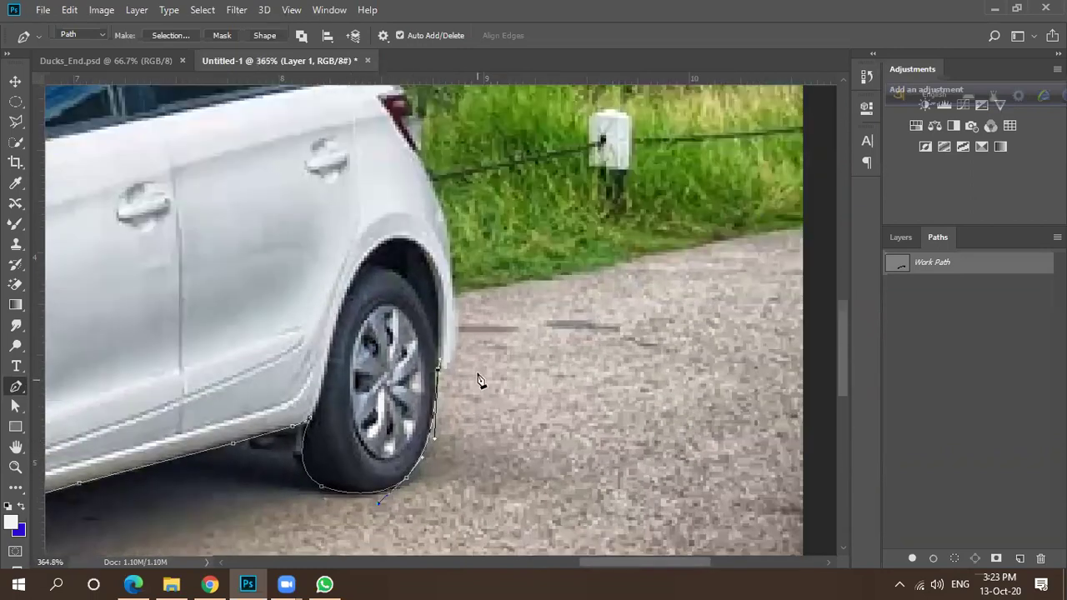
scroll(442, 367, "up", 1)
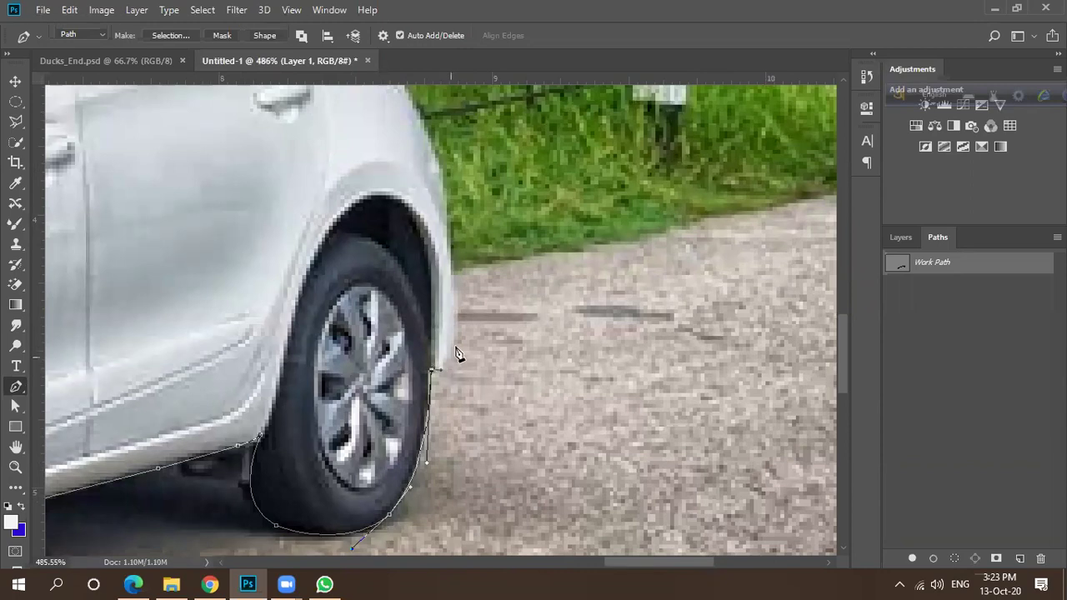
left_click(455, 297)
left_click_drag(456, 296, 457, 265)
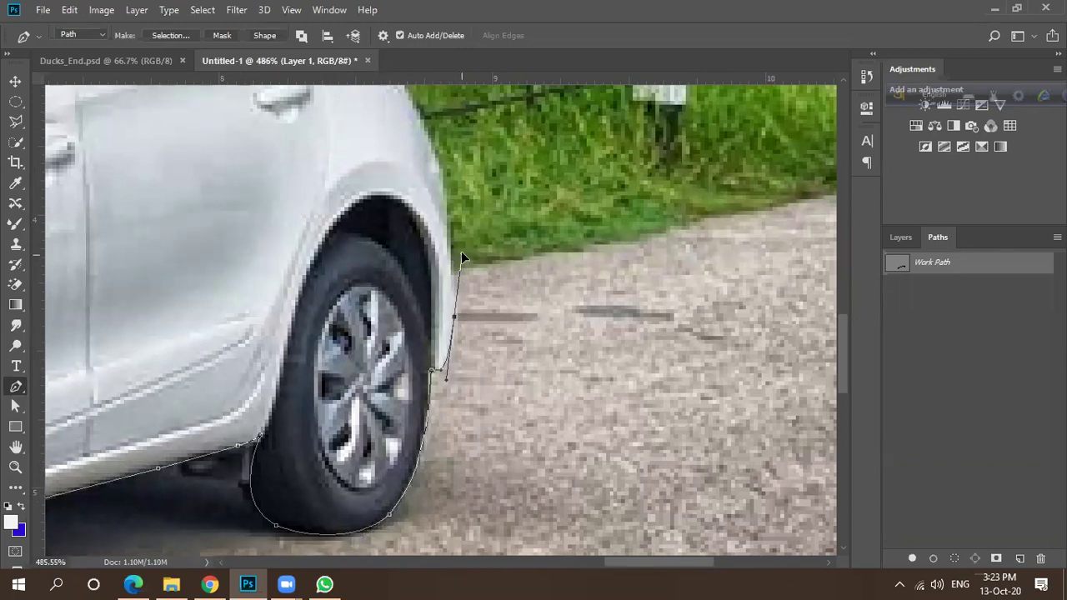
left_click(462, 254)
left_click_drag(462, 255, 569, 480)
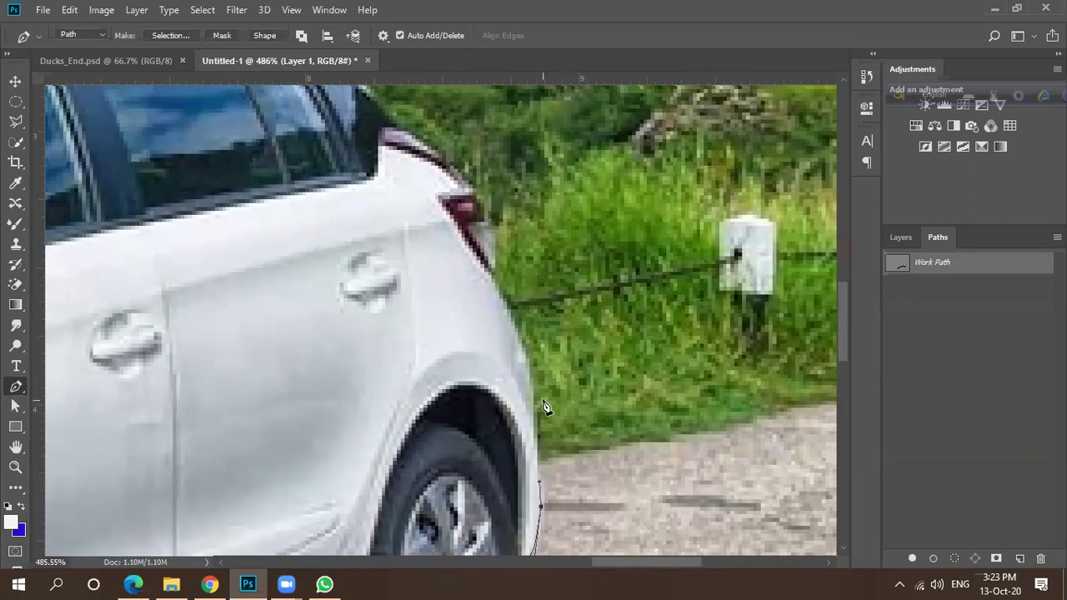
left_click_drag(522, 347, 564, 367)
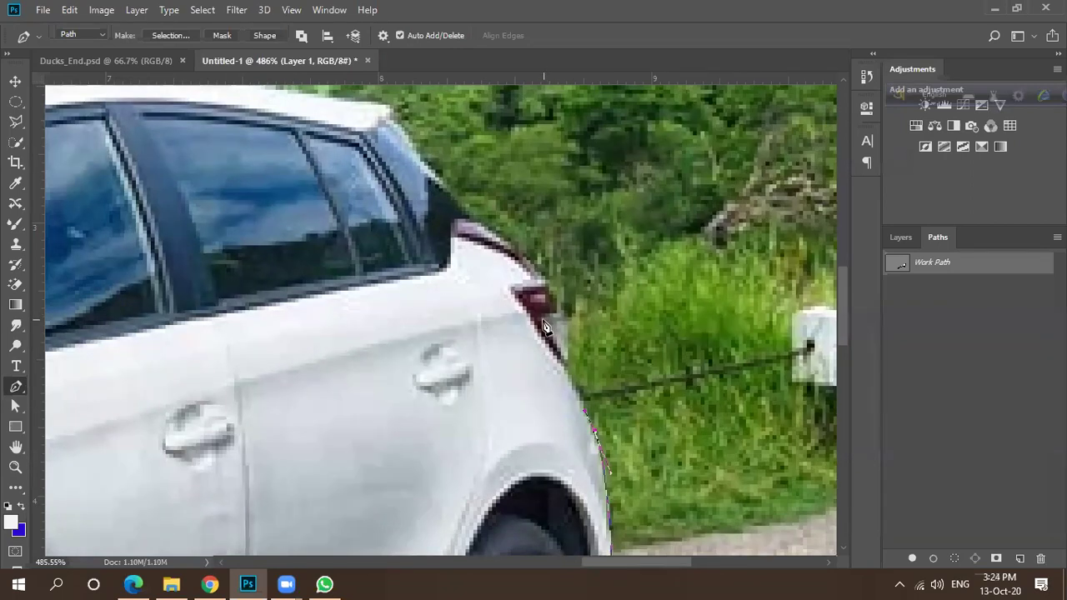
Trace the path around the tail light and up the edge of the rear glass to the roof's rear corner.
scroll(558, 379, "down", 1)
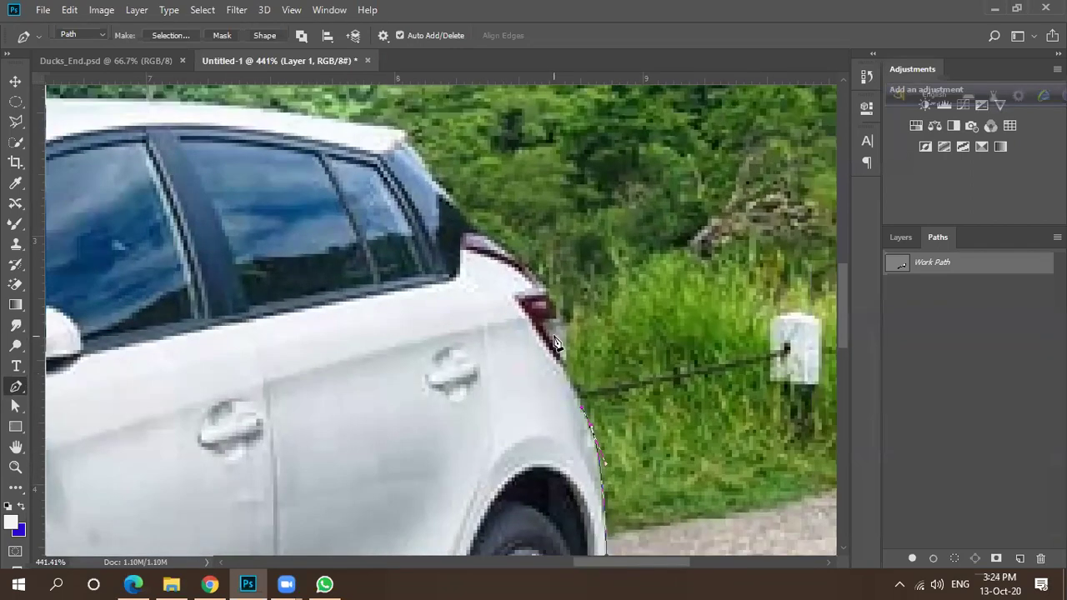
left_click(544, 315)
left_click_drag(543, 287, 535, 273)
scroll(559, 457, "up", 4)
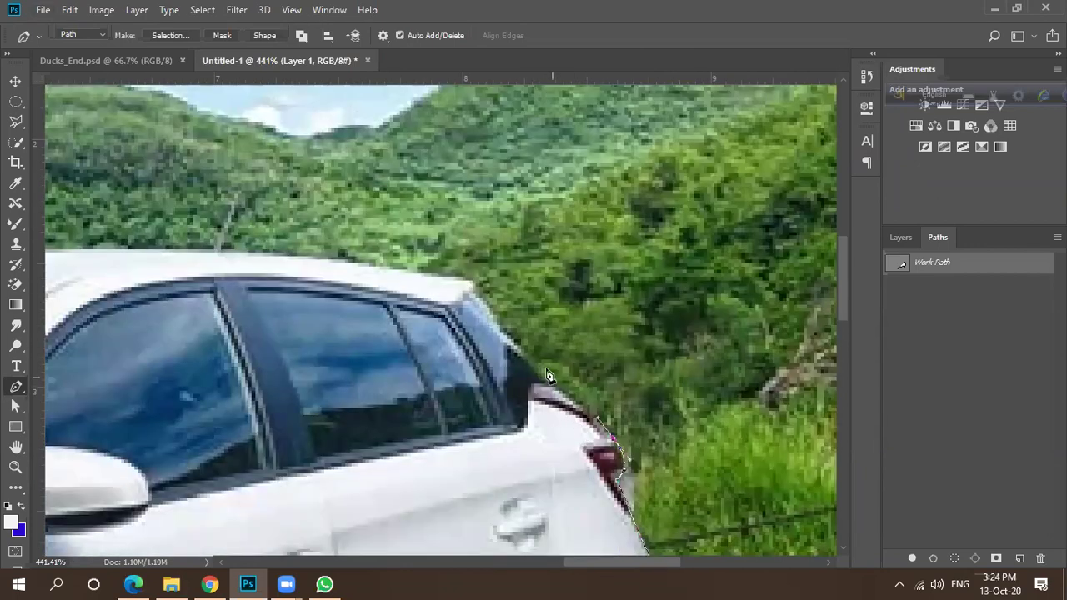
left_click(496, 315)
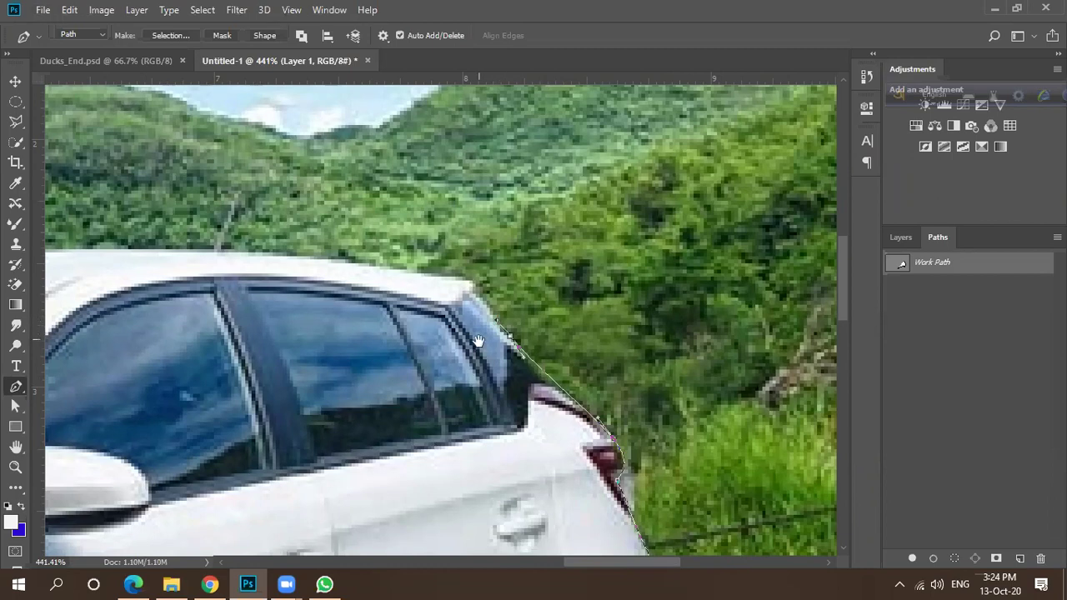
scroll(500, 327, "up", 3)
scroll(501, 327, "left", 3)
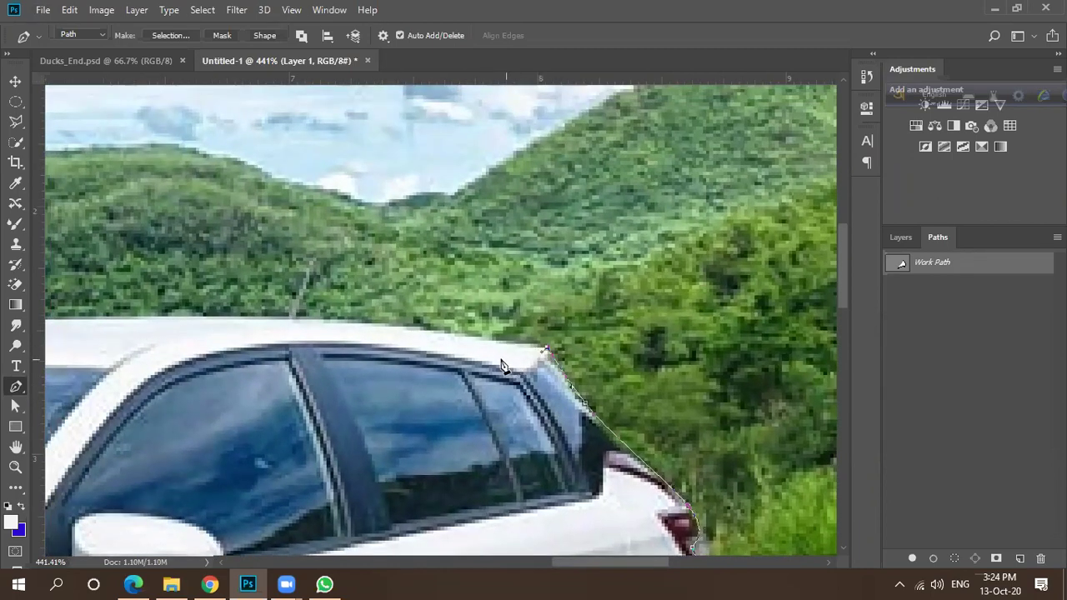
Extend the path from the roof's rear corner along the roofline to above the windscreen with long, shallow curves.
scroll(533, 359, "up", 2)
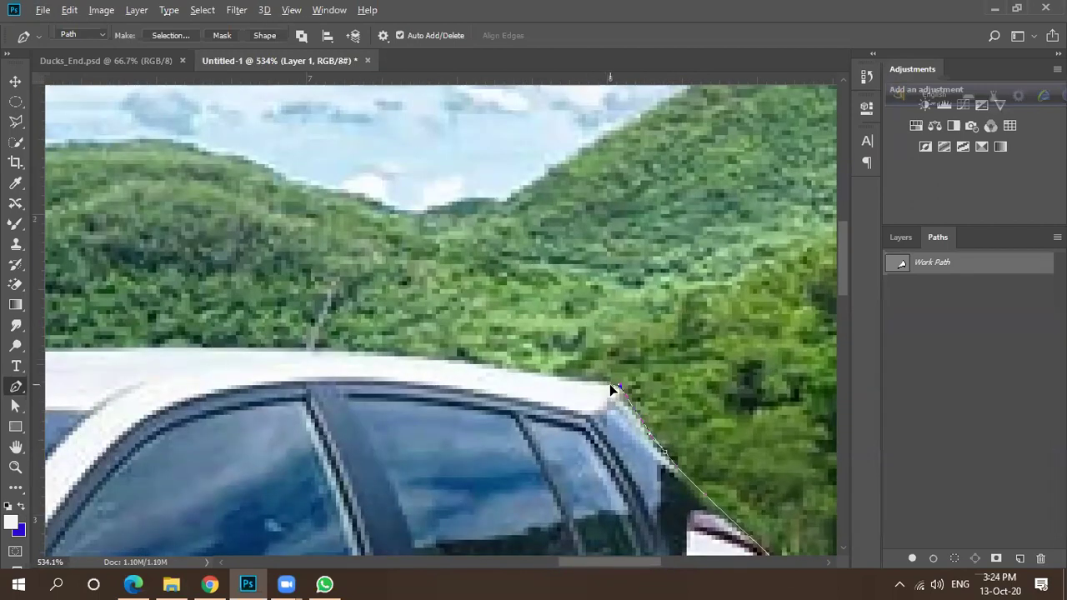
left_click_drag(517, 397, 598, 421)
left_click_drag(397, 380, 627, 434)
left_click_drag(325, 416, 557, 426)
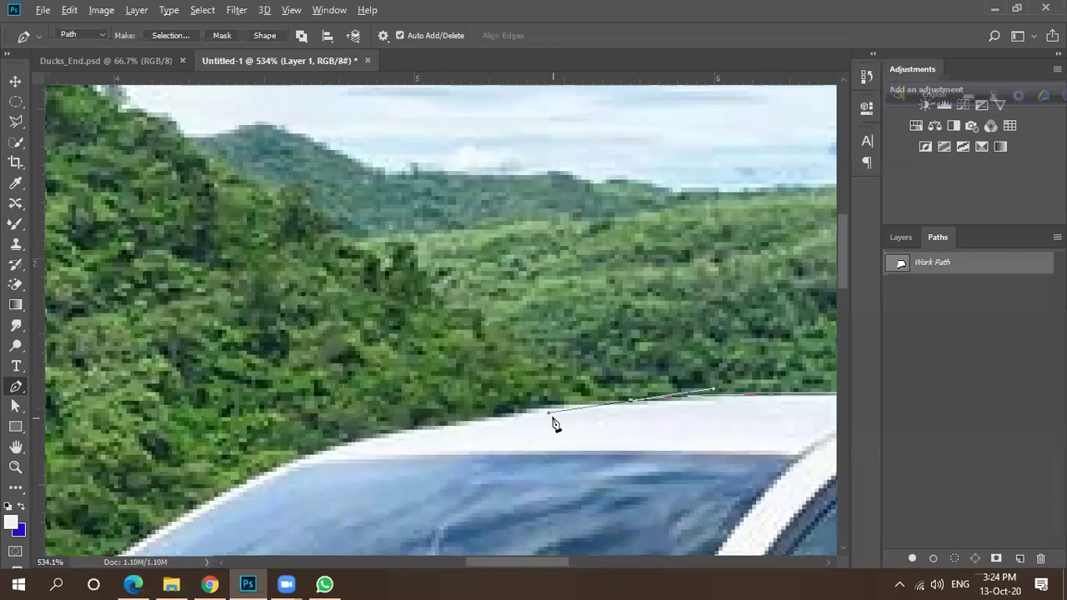
left_click_drag(487, 437, 490, 366)
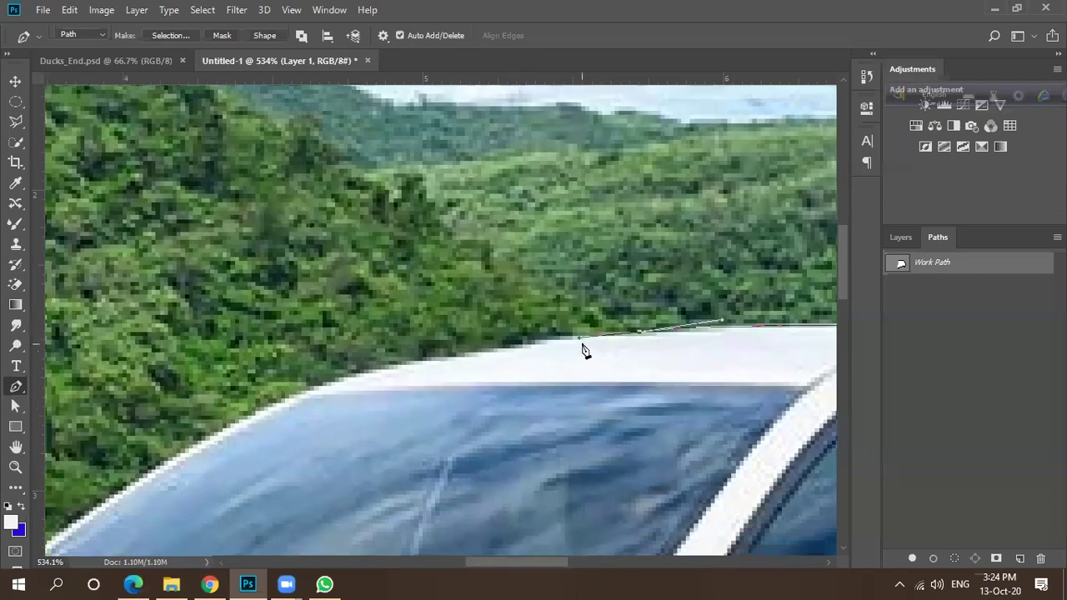
Adjust the curve at the front of the roof and continue the path over the bend onto the windscreen's far edge.
left_click(625, 334)
left_click(354, 377)
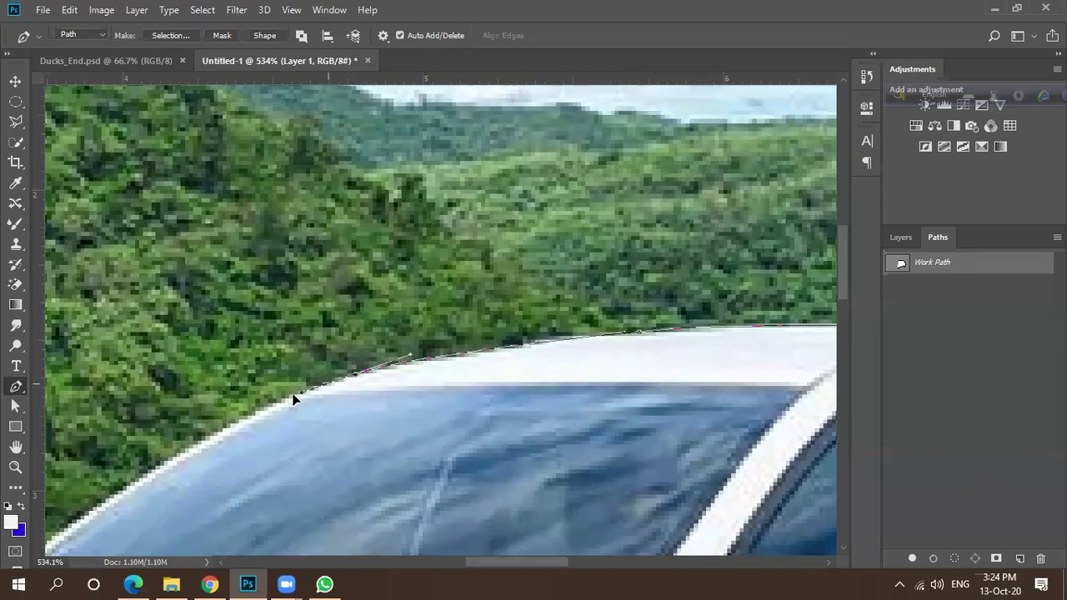
left_click(248, 397)
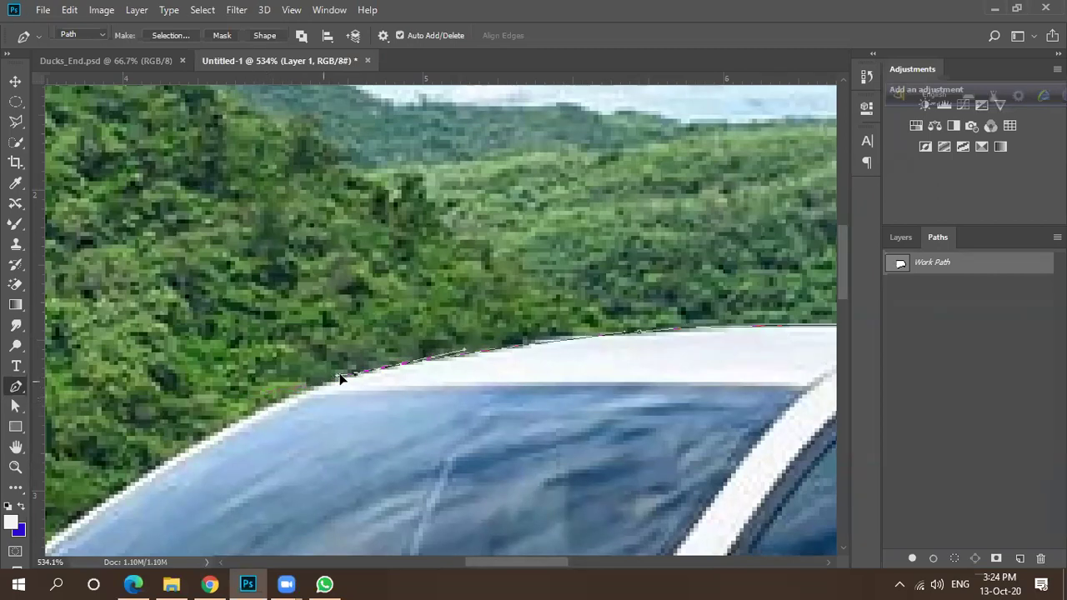
scroll(405, 374, "left", 3)
scroll(464, 317, "down", 3)
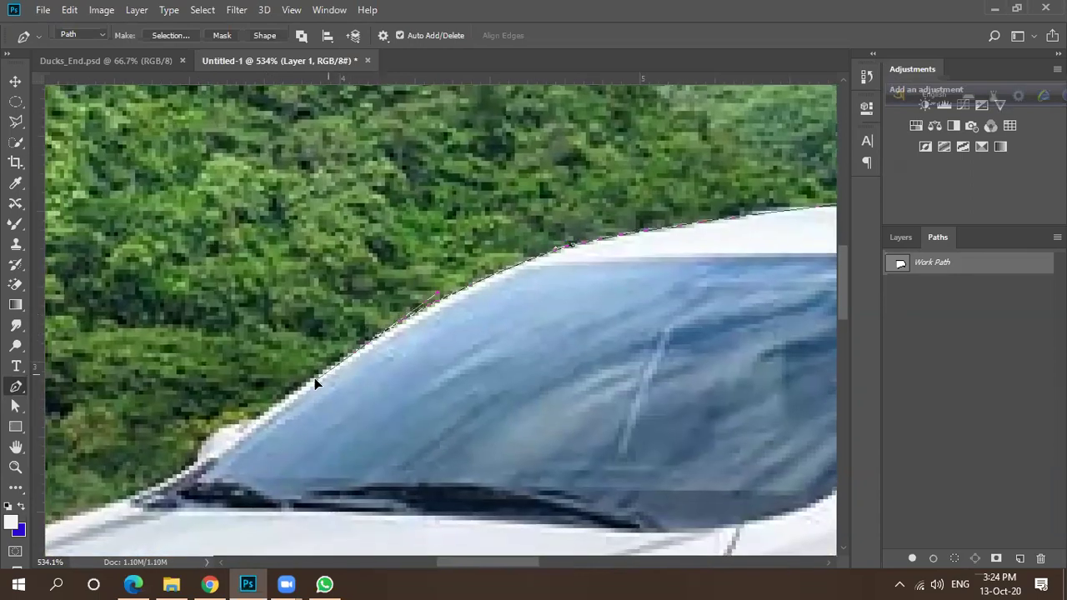
Extend the path down the windscreen's far pillar to the base of the glass beside the far mirror.
scroll(372, 269, "down", 3)
scroll(372, 269, "left", 2)
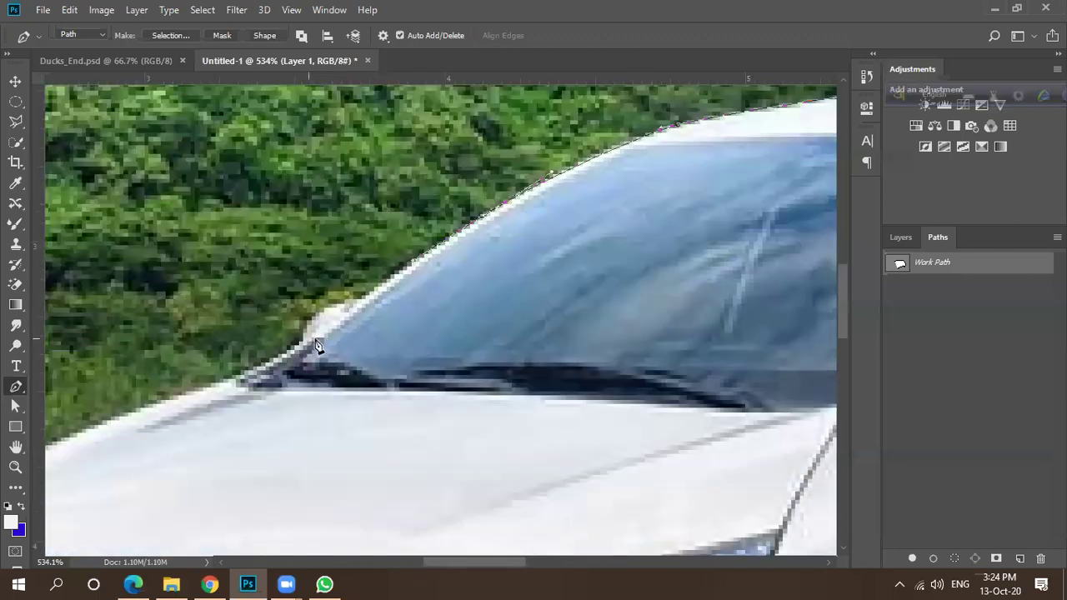
left_click_drag(324, 330, 298, 349)
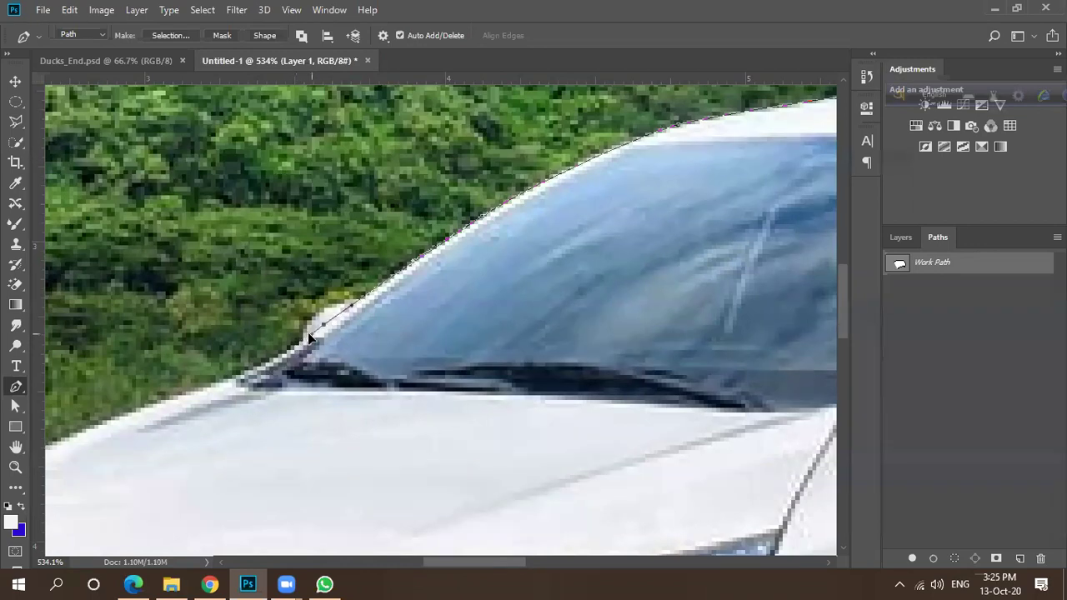
scroll(376, 316, "down", 2)
scroll(376, 316, "left", 4)
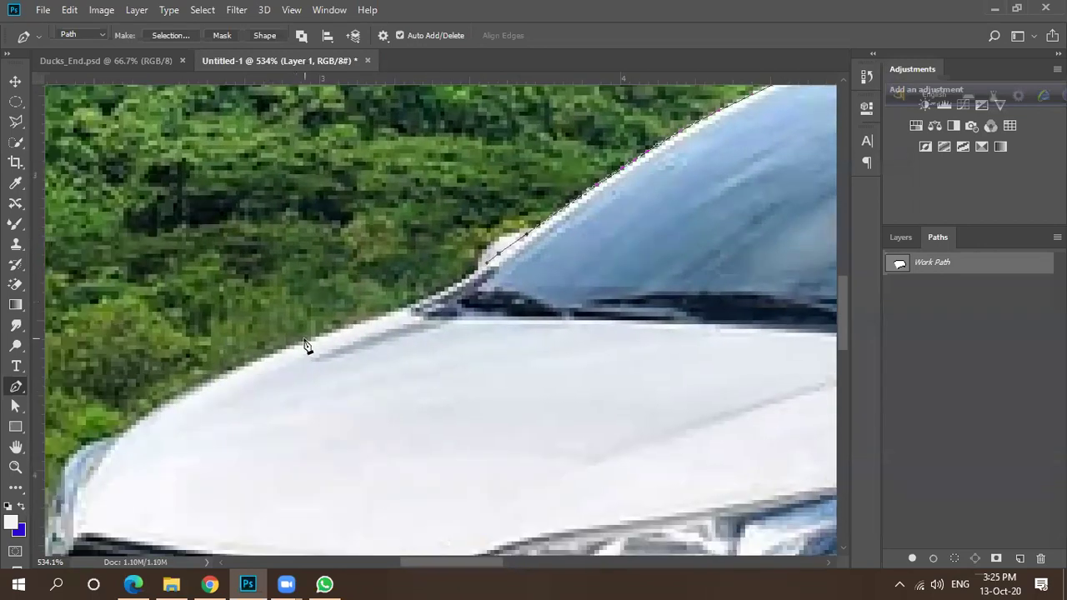
Continue the path past the windscreen base onto the bonnet's upper edge and shorten the outgoing handle of the bonnet anchor.
left_click_drag(303, 349, 132, 403)
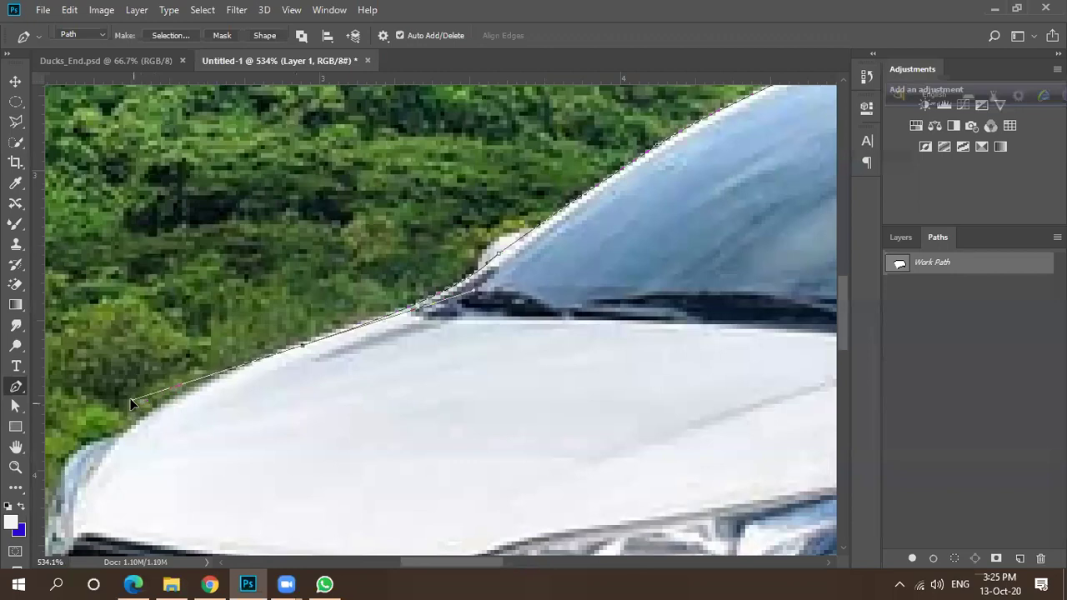
left_click(131, 402)
key("ctrl+z")
scroll(248, 320, "down", 3)
scroll(247, 320, "left", 2)
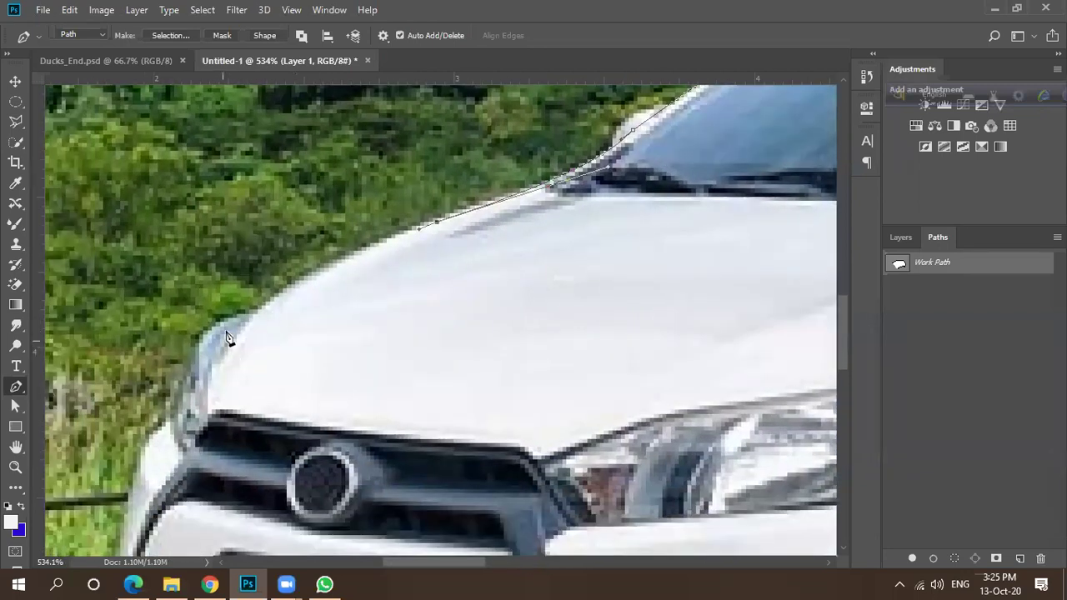
Follow the bonnet's curved edge down to the far headlight and curve the path around the headlight's outer edge.
left_click_drag(260, 307, 160, 367)
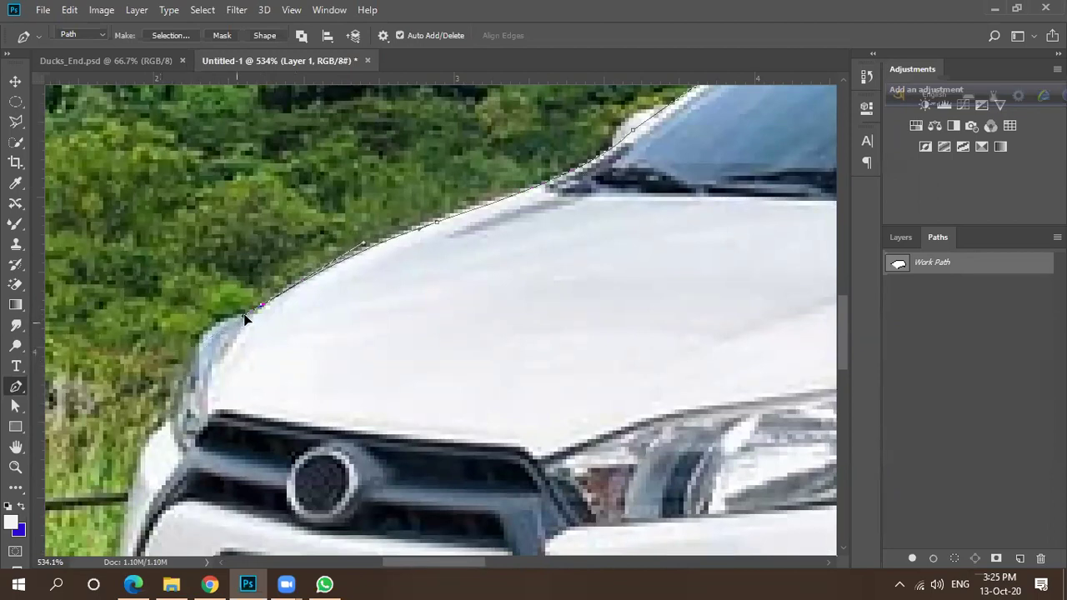
left_click_drag(153, 355, 297, 365)
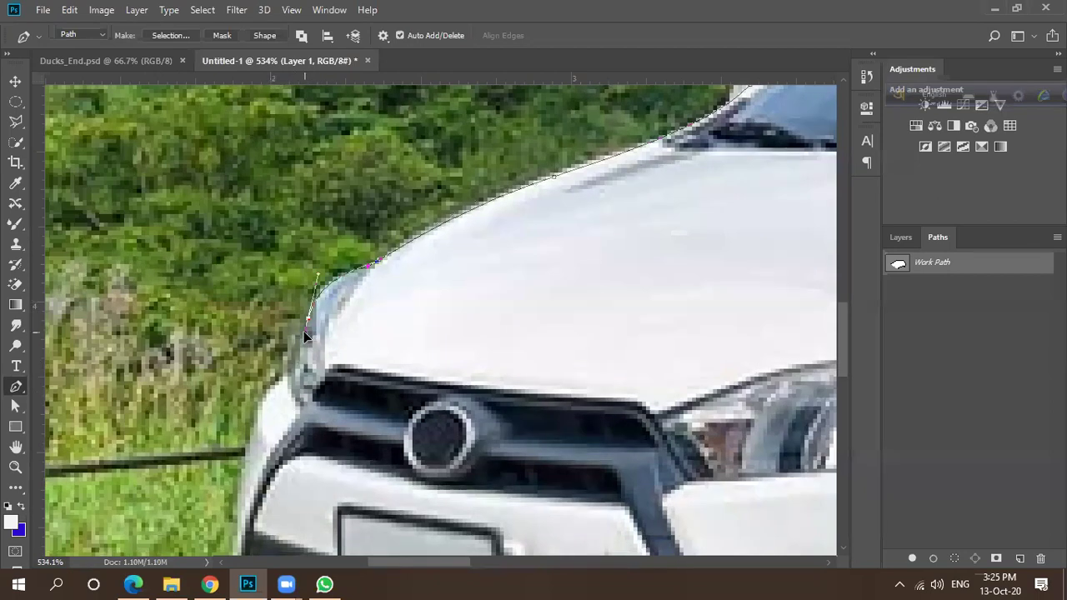
Continue the Pen path from the far headlight down along the front edge of the car beside the grille.
scroll(351, 336, "down", 1)
left_click_drag(286, 349, 270, 367)
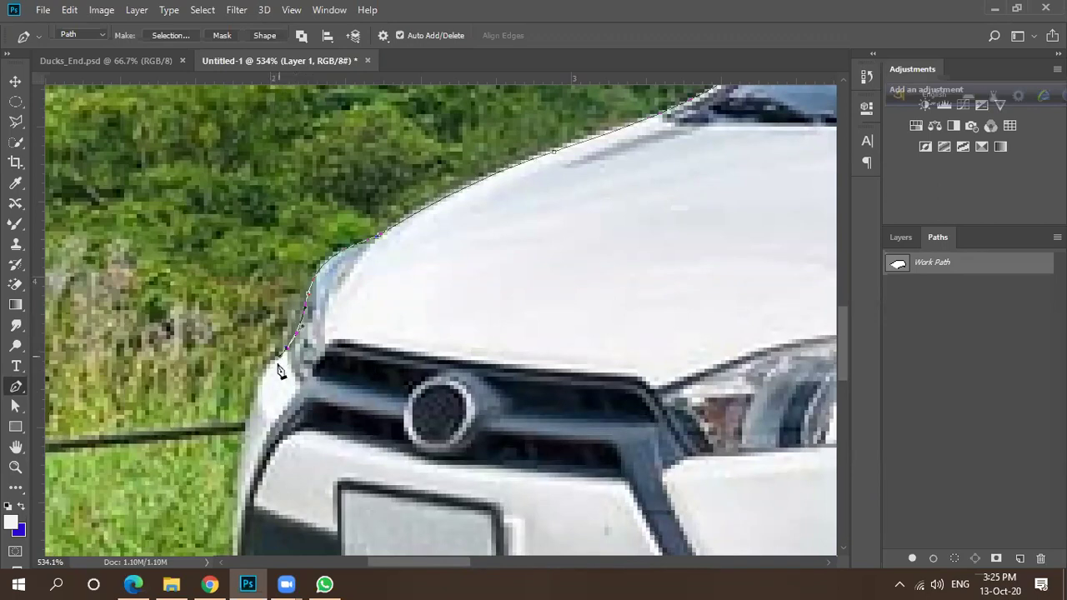
scroll(308, 363, "down", 2)
left_click_drag(243, 410, 232, 500)
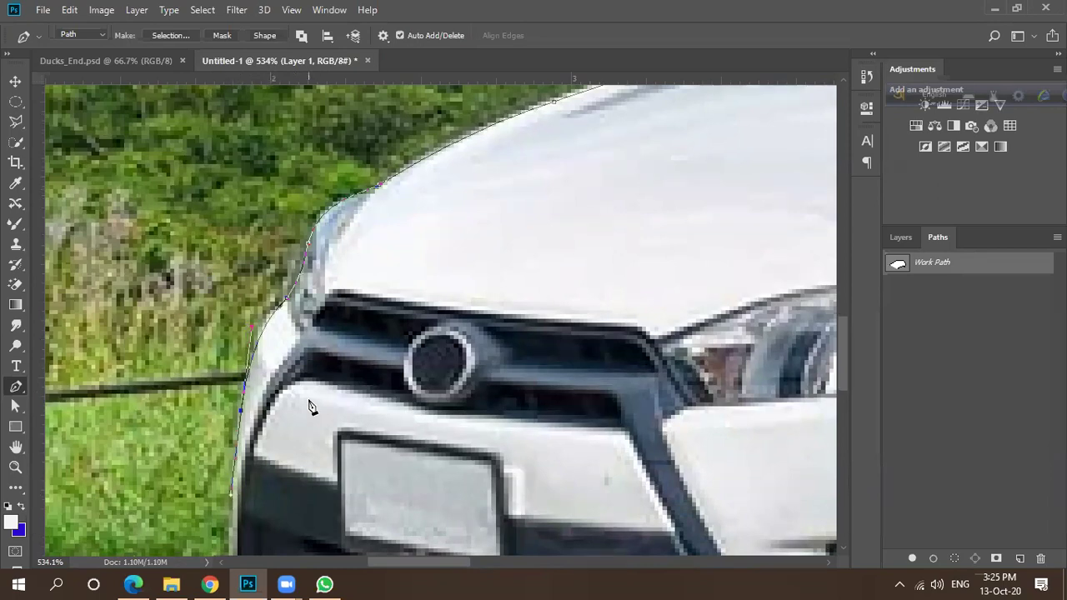
Extend the path down the front bumper's outer edge and around its lower corner.
scroll(317, 362, "down", 5)
scroll(317, 350, "down", 6)
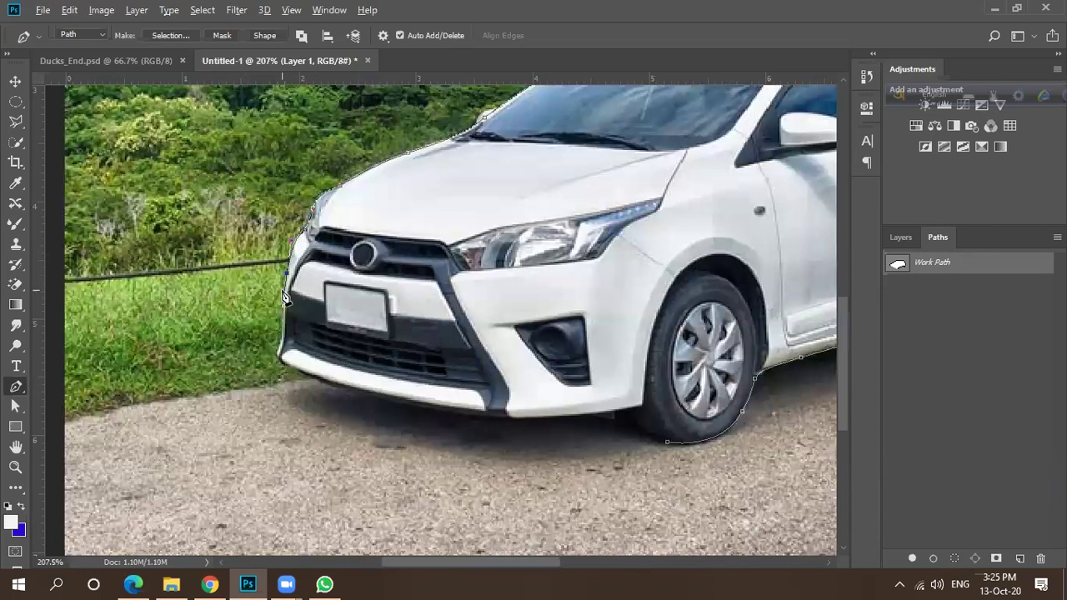
scroll(284, 299, "up", 3)
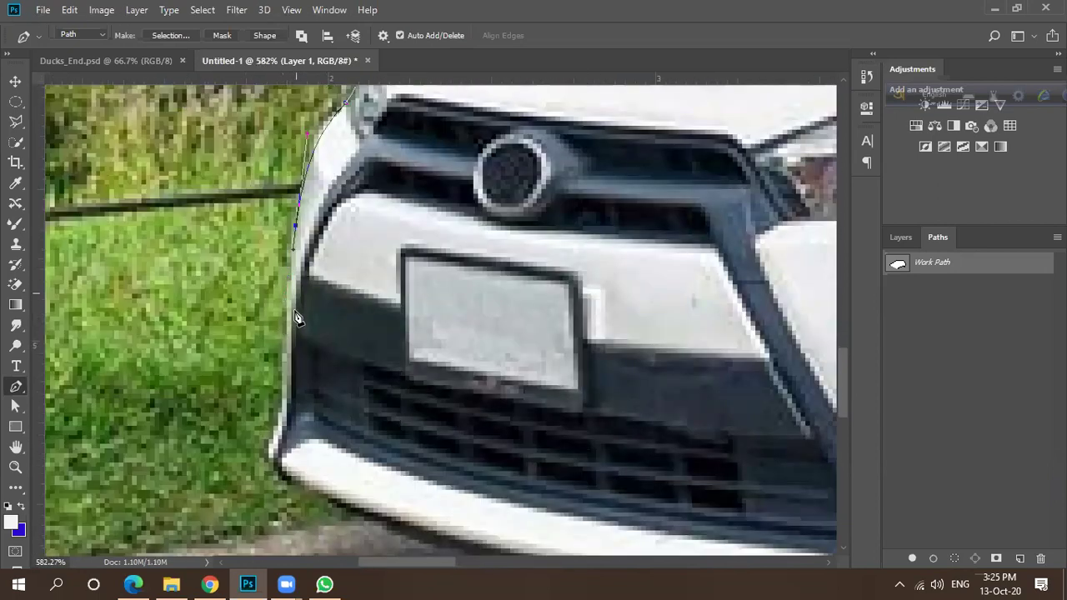
scroll(274, 394, "down", 1)
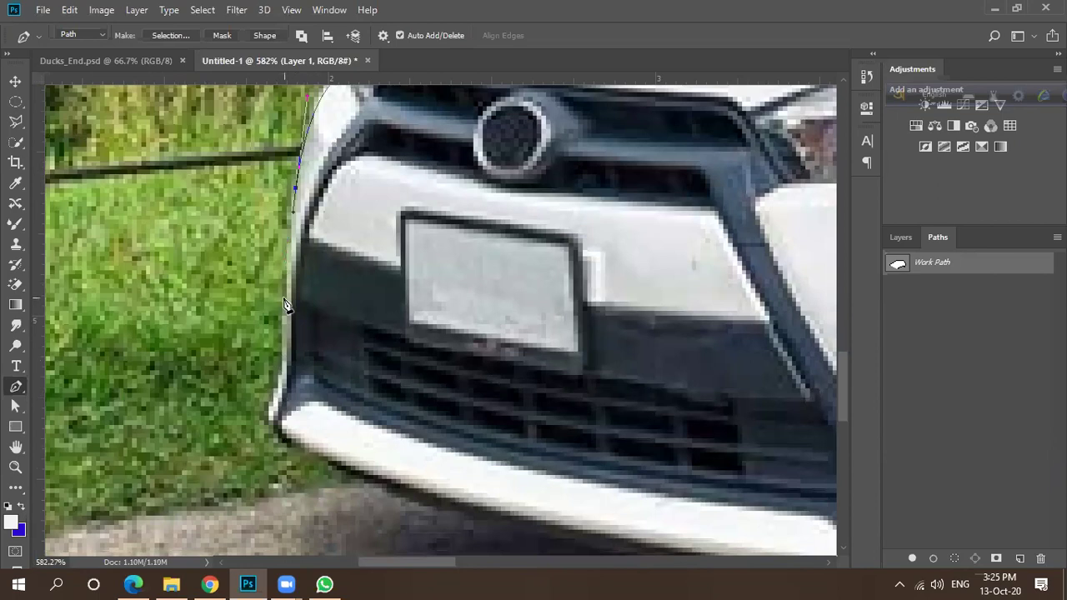
left_click_drag(284, 326, 280, 331)
scroll(282, 317, "down", 2)
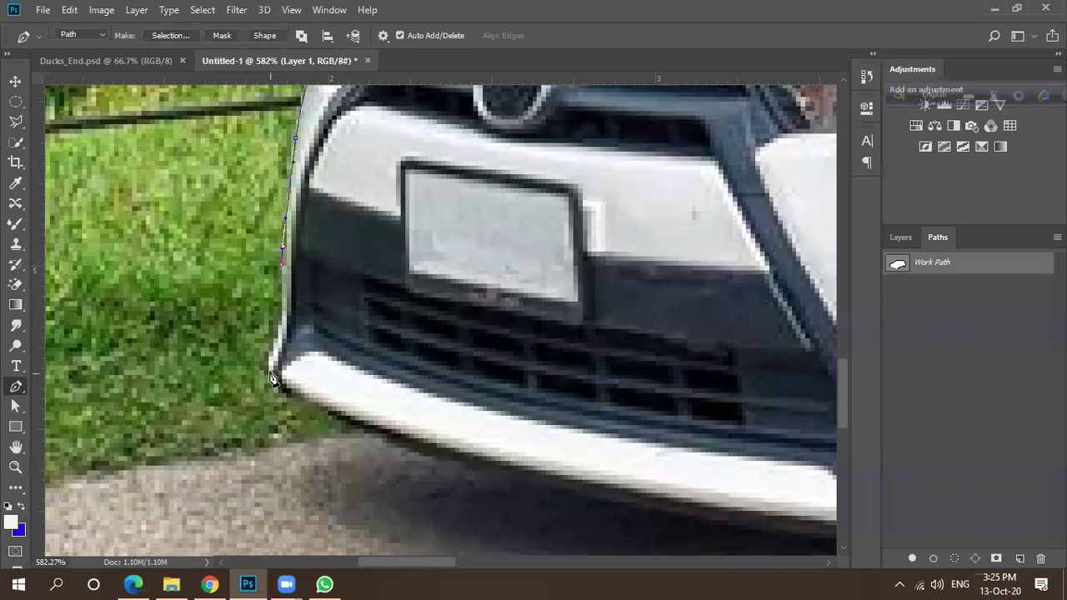
left_click_drag(269, 375, 284, 392)
Trace the underside of the front bumper with curved anchor points up to the front wheel.
scroll(280, 396, "down", 5)
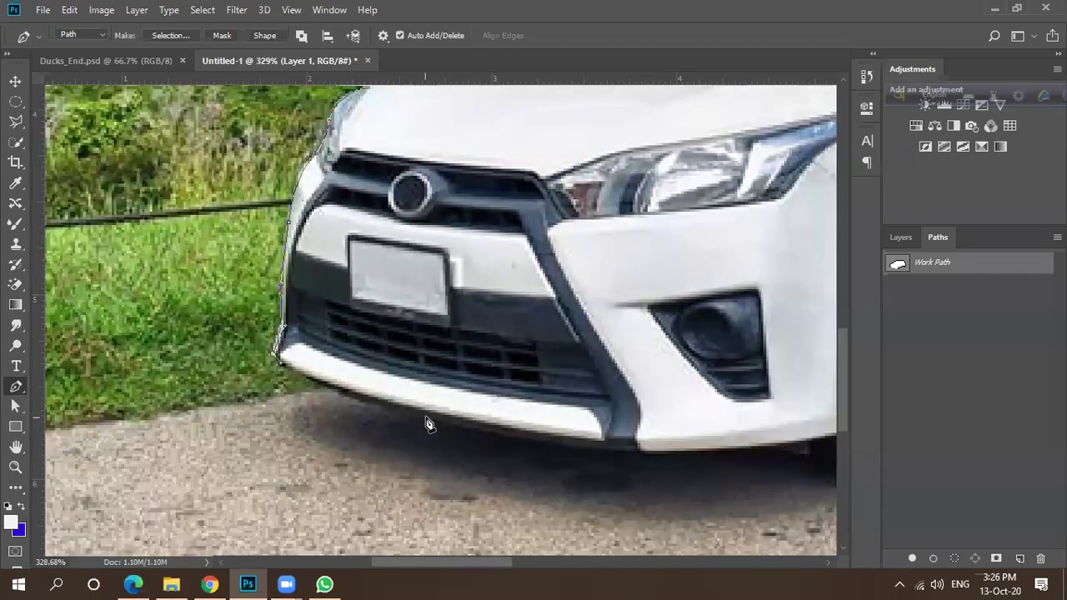
mouse_move(427, 418)
left_mouse_down()
mouse_move(526, 448)
mouse_move(444, 426)
left_mouse_up()
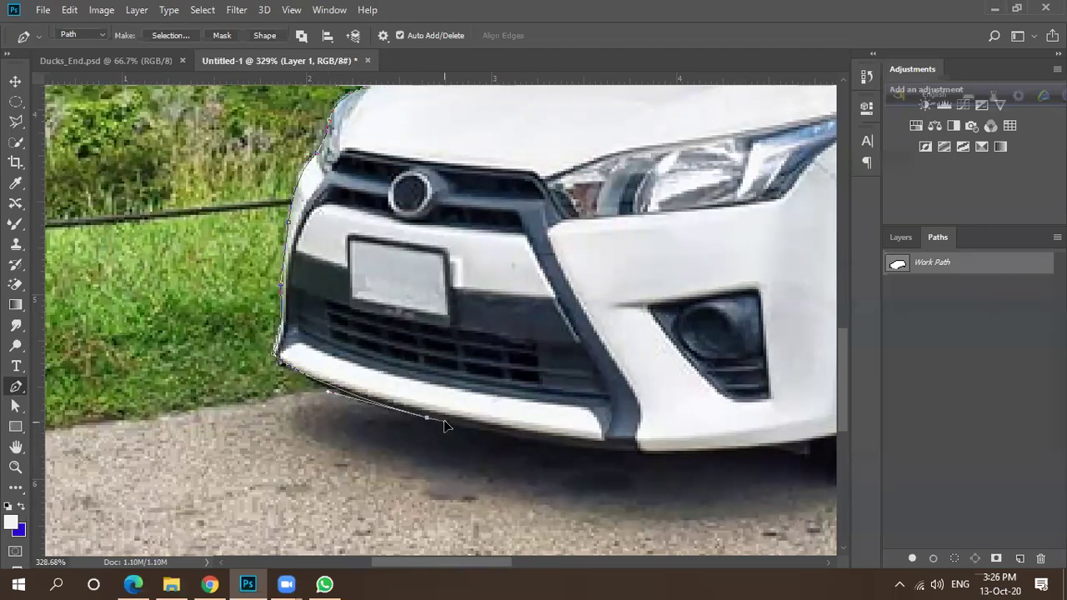
scroll(480, 446, "down", 2)
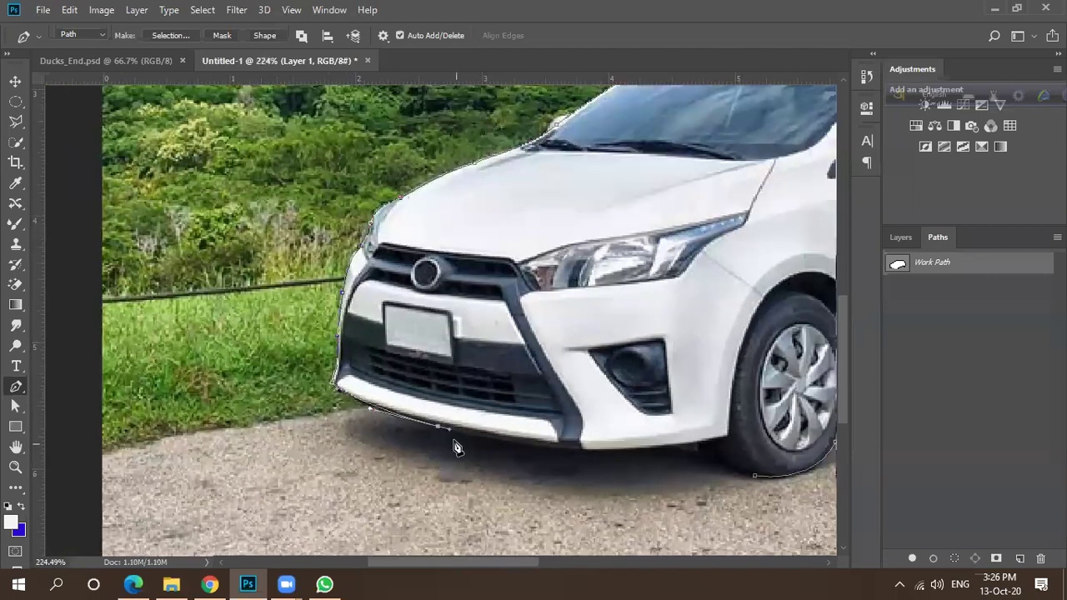
mouse_move(604, 450)
left_mouse_down()
mouse_move(677, 456)
mouse_move(624, 450)
left_mouse_up()
left_click_drag(728, 437, 749, 430)
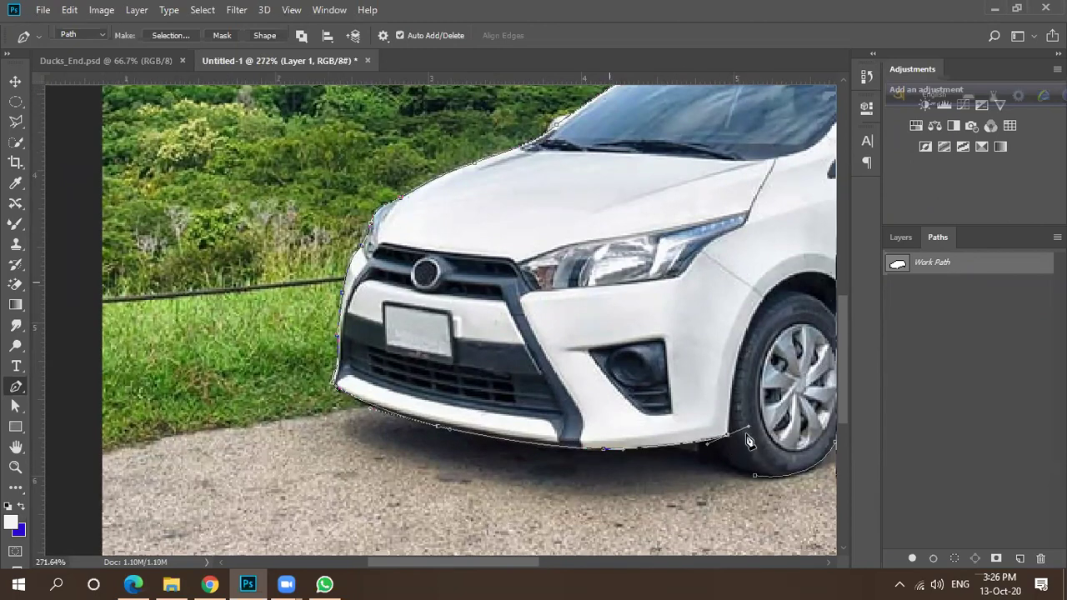
Redirect the handle at the bumper's end and close the path around the front tyre at its starting anchor.
scroll(753, 435, "up", 4)
left_click_drag(751, 425, 700, 455)
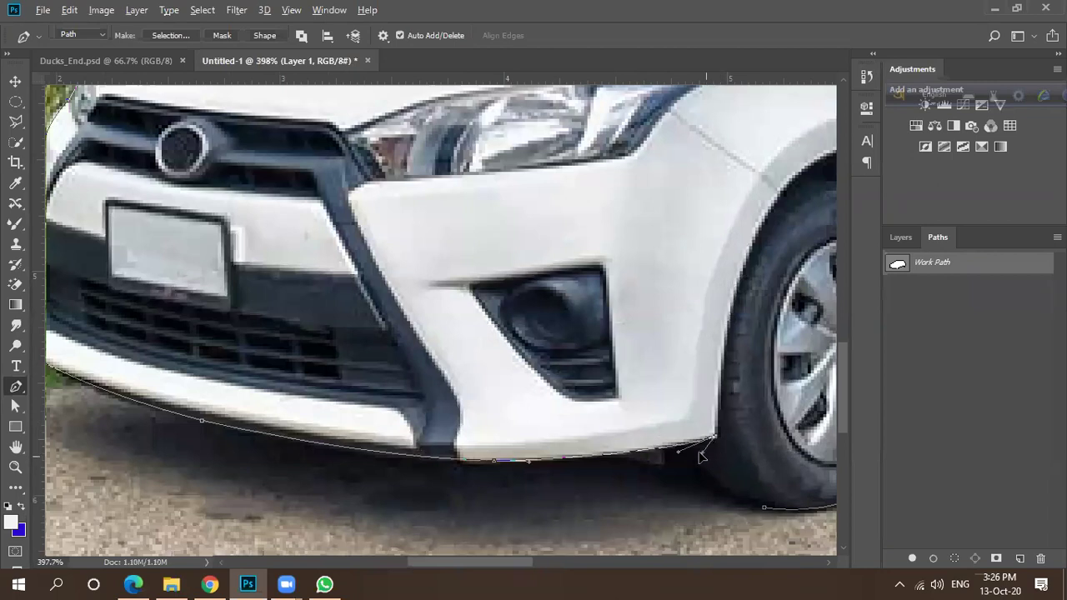
left_click(763, 508)
left_click_drag(801, 535, 825, 517)
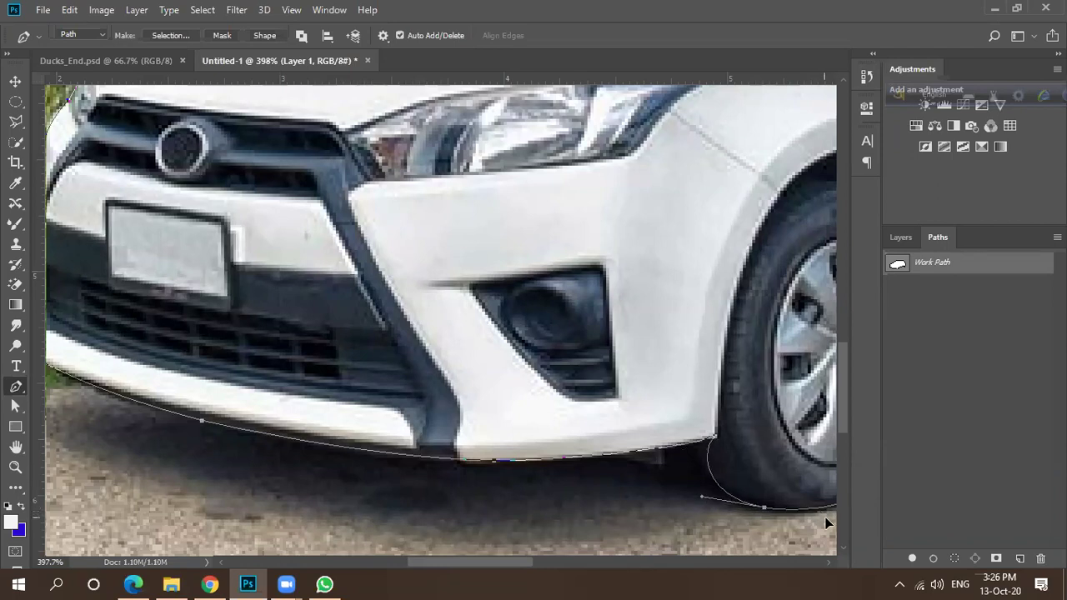
scroll(597, 510, "down", 1)
scroll(597, 510, "down", 4)
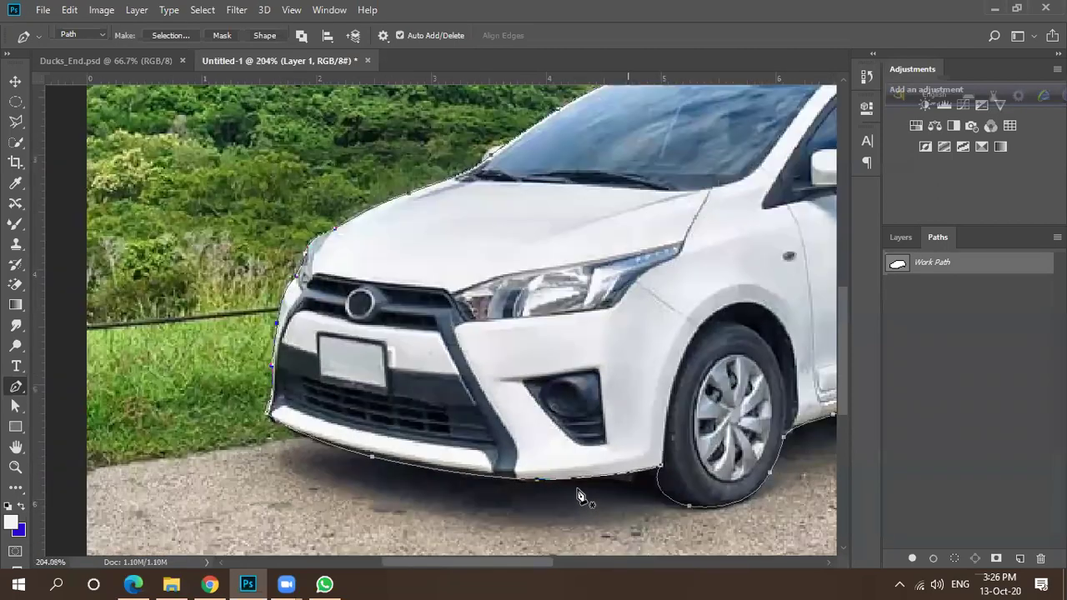
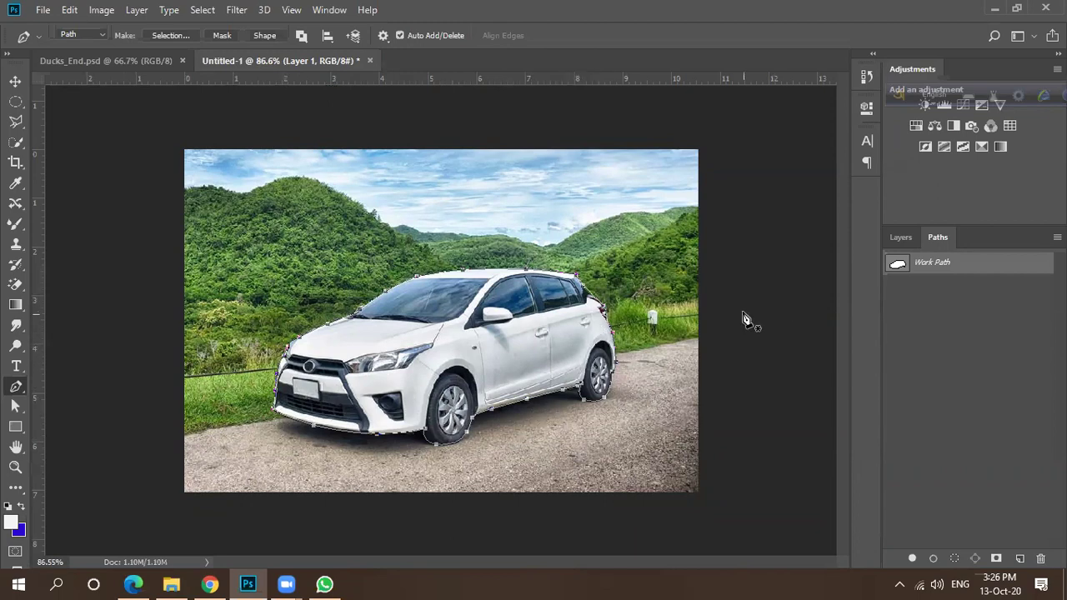
Save the work path under the name "car".
double_click(943, 265)
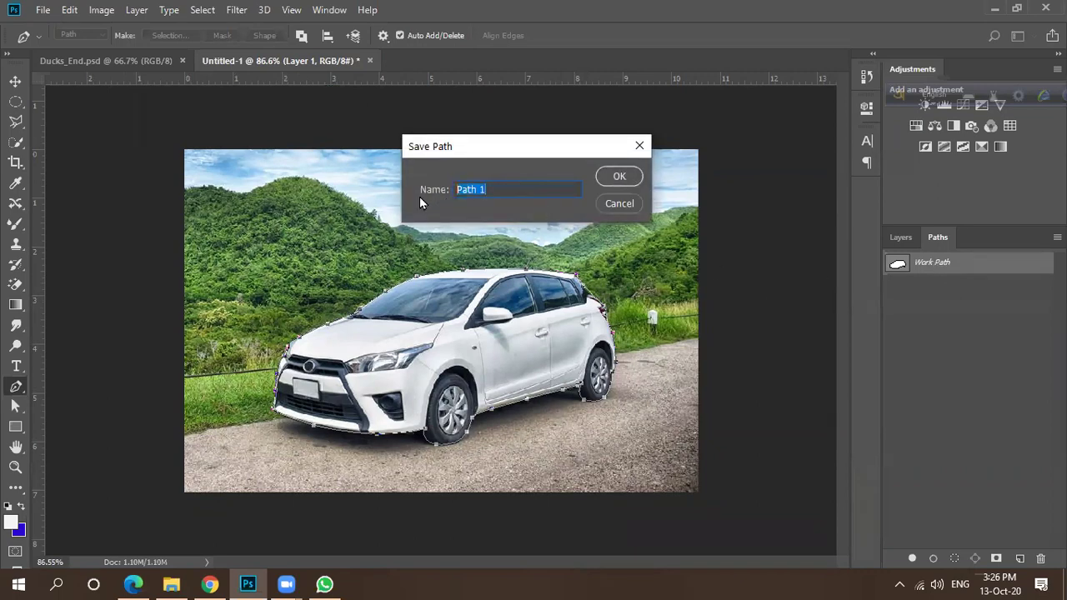
type("car")
left_click(574, 244)
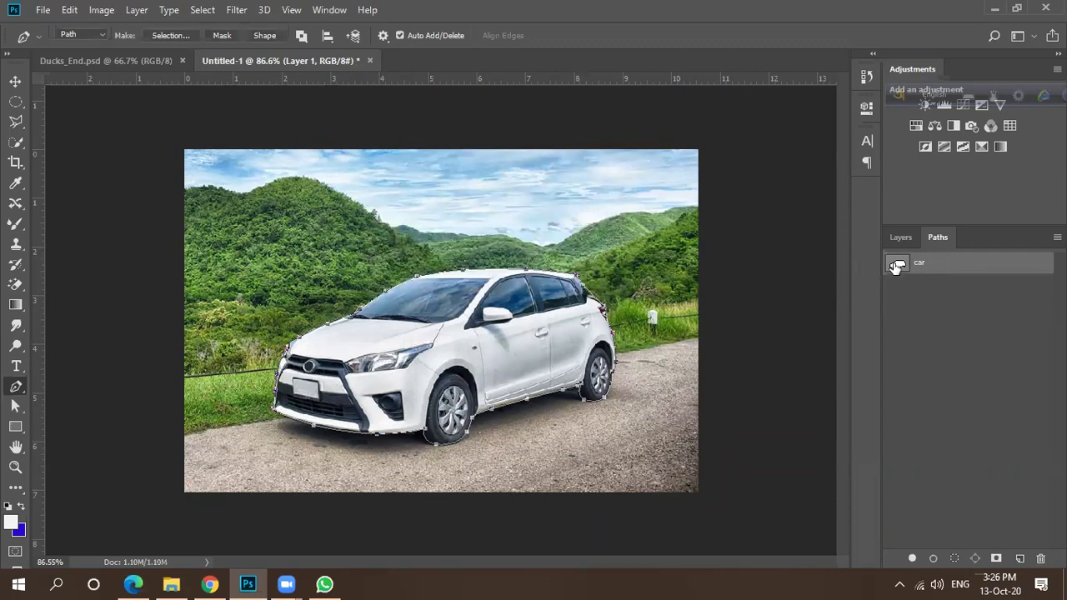
Start saving the document and create a "Photoshop" folder inside LEDP-2020 on drive F as the destination.
left_click(38, 10)
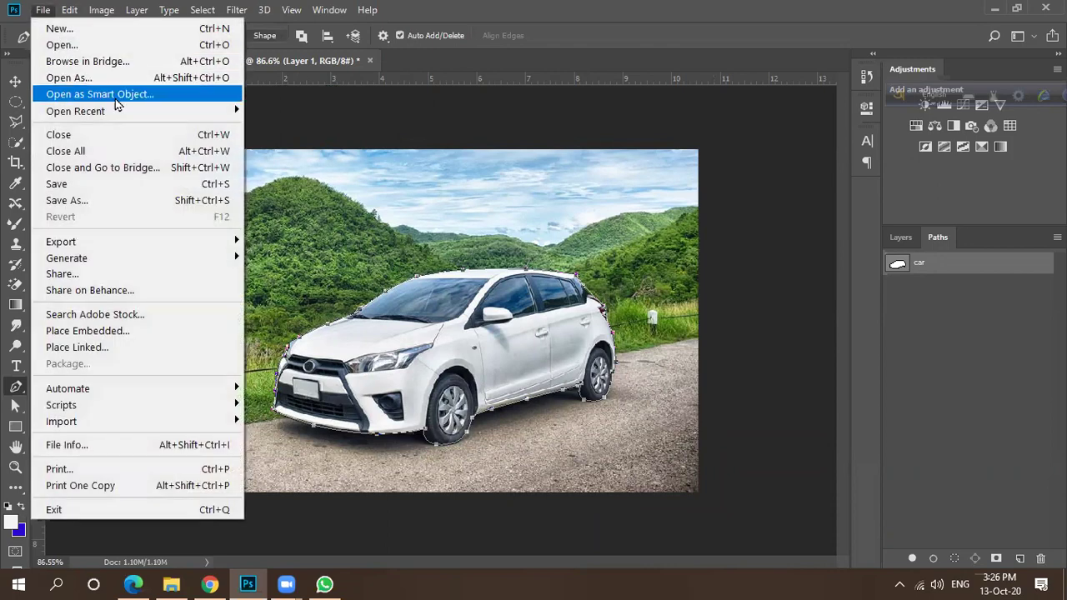
left_click(97, 185)
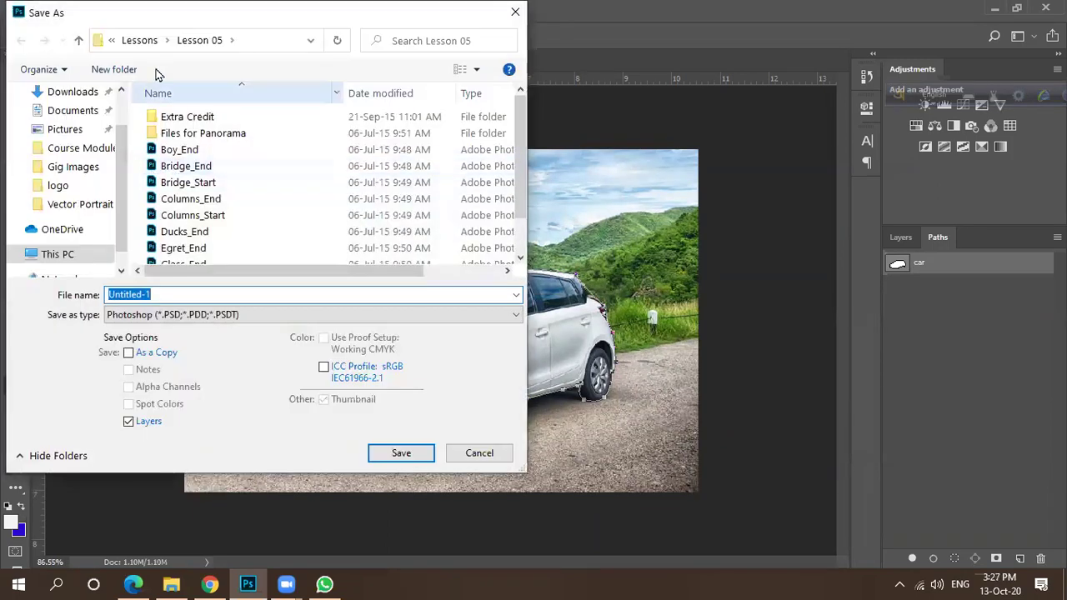
left_click_drag(170, 18, 223, 19)
left_click(191, 41)
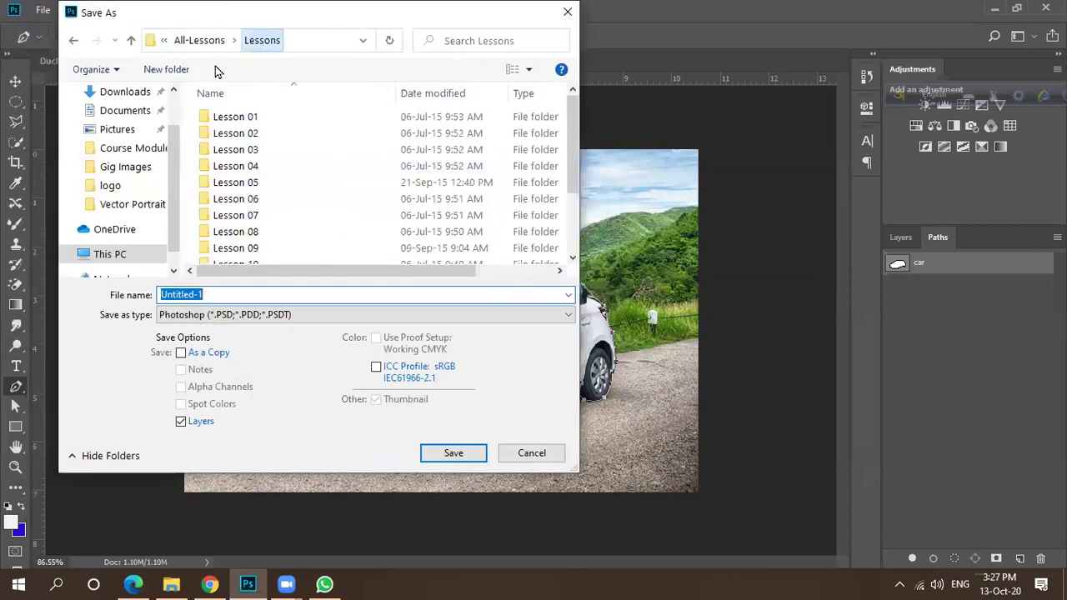
left_click(199, 41)
left_click(199, 42)
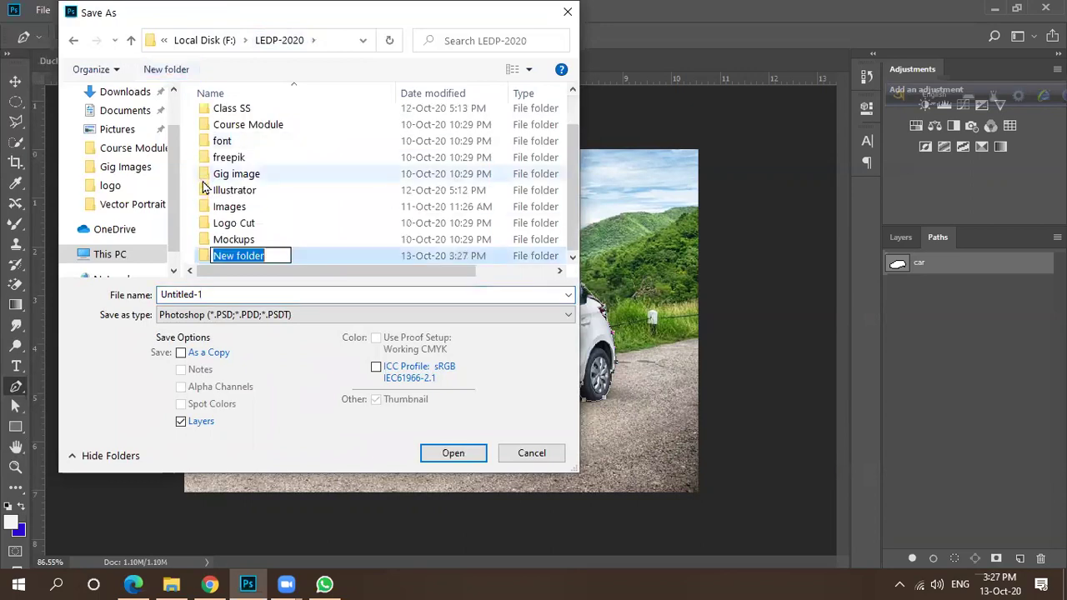
type("Photoshop")
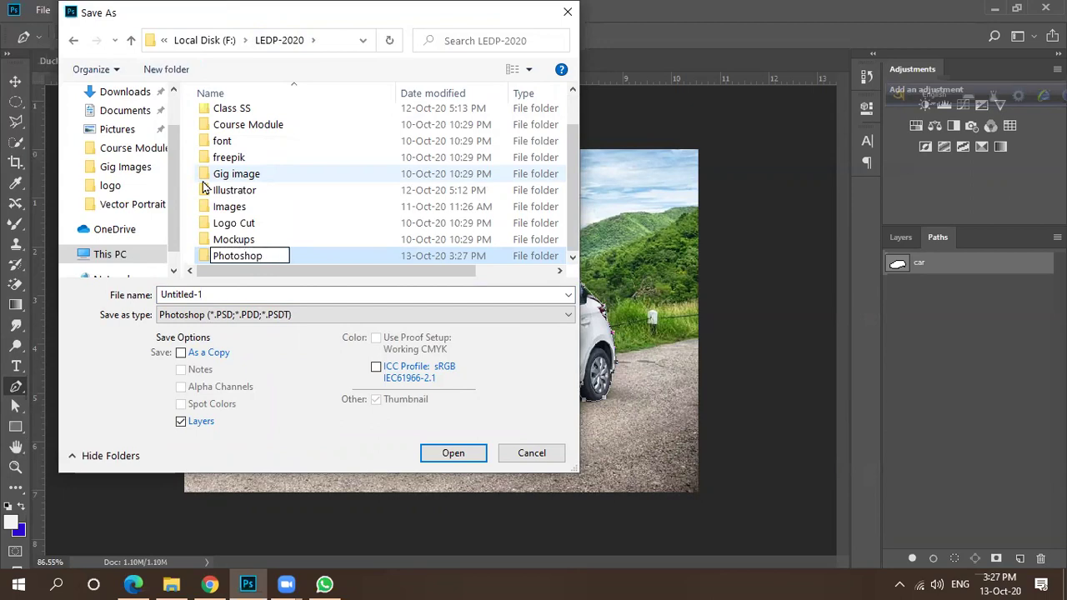
key("Return")
left_click(439, 460)
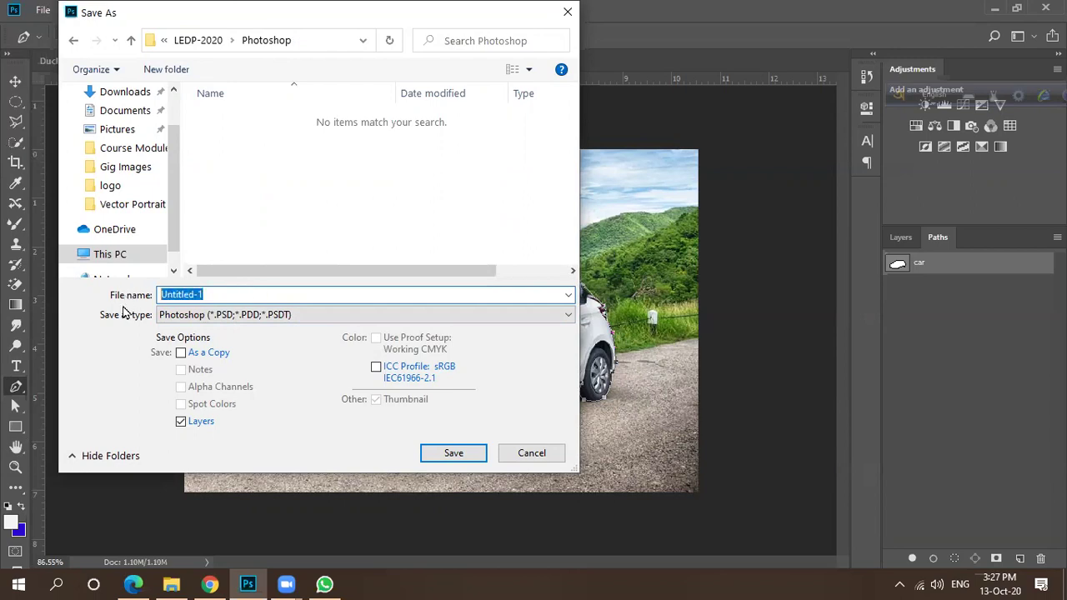
Save the image as a JPEG named "Car Path" and accept the JPEG options.
type("cAR Path")
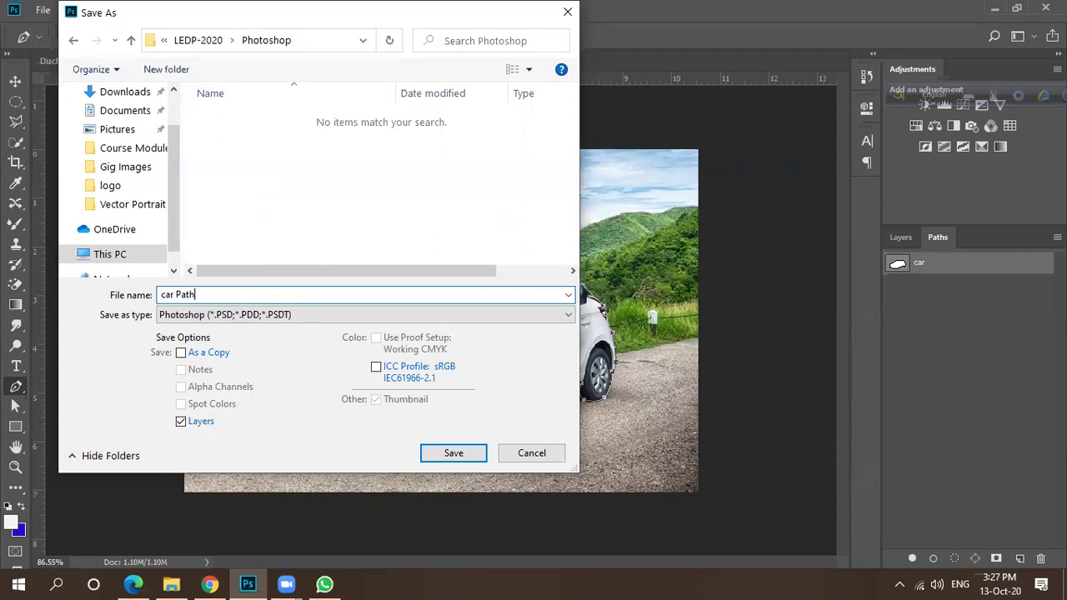
left_click_drag(166, 296, 156, 297)
type("C")
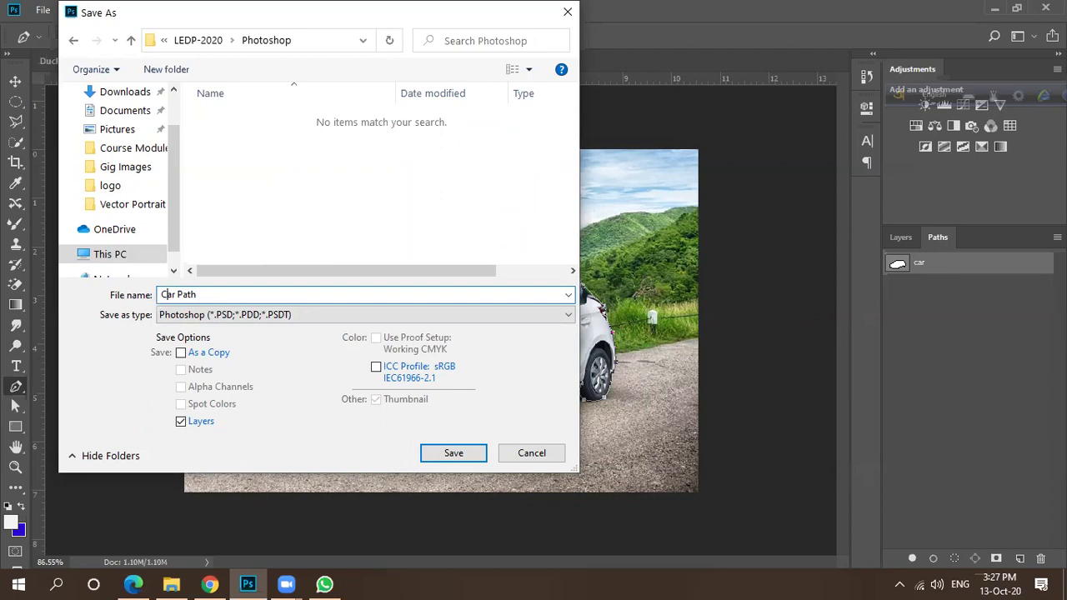
left_click(332, 313)
left_click(270, 443)
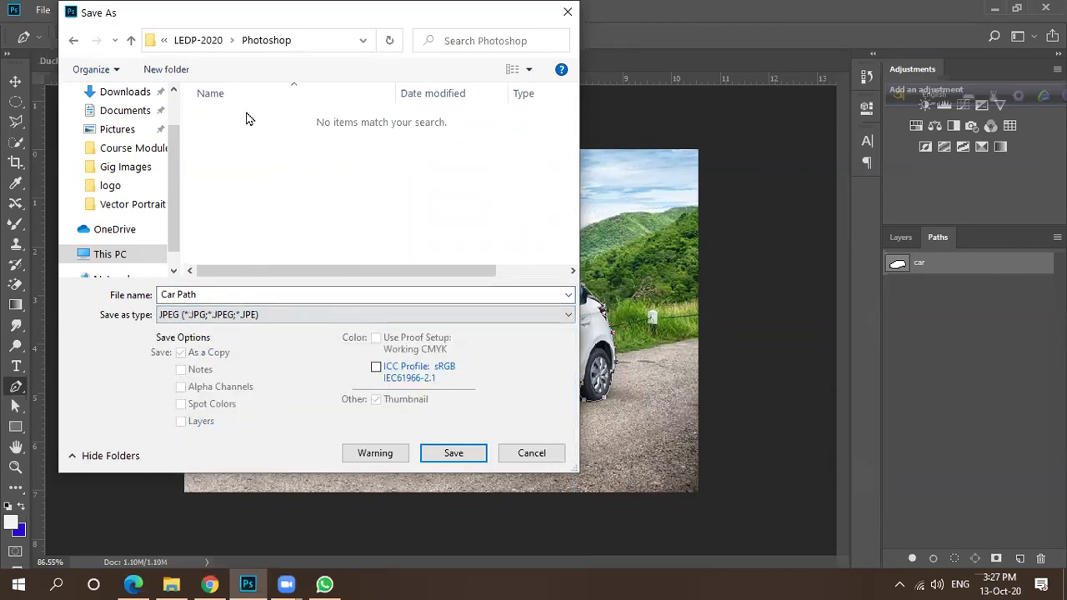
left_click(453, 452)
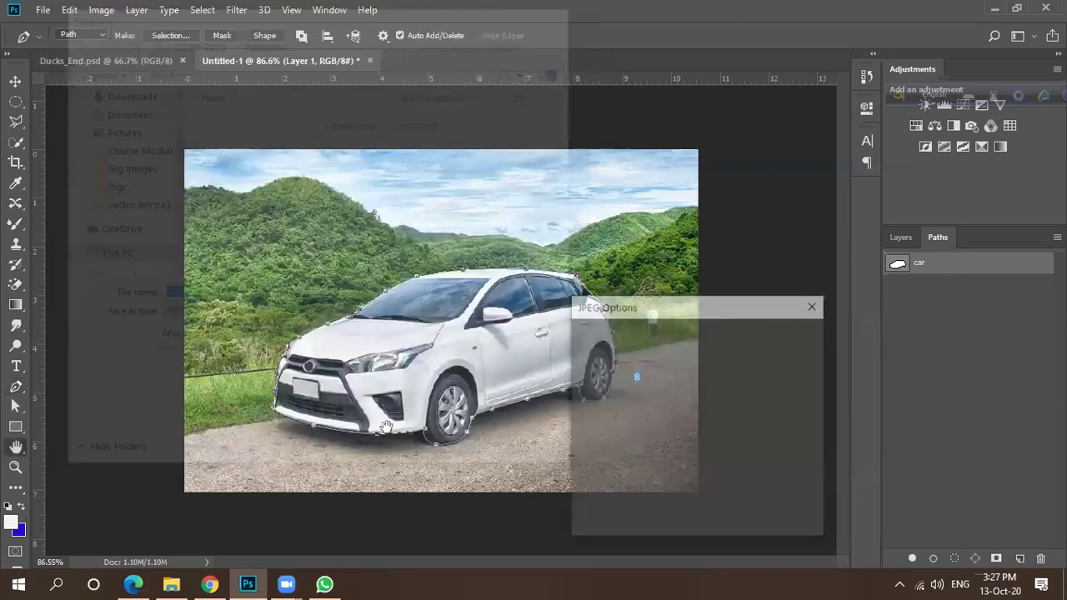
left_click(775, 338)
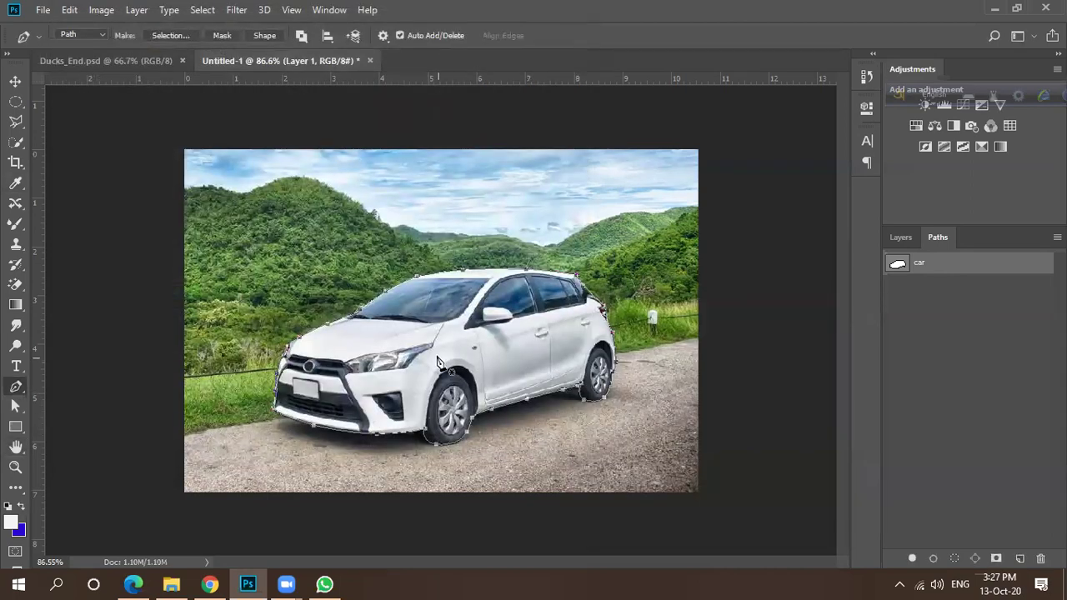
Close the Ducks_End.psd document and display the layers of the car image.
left_click(133, 60)
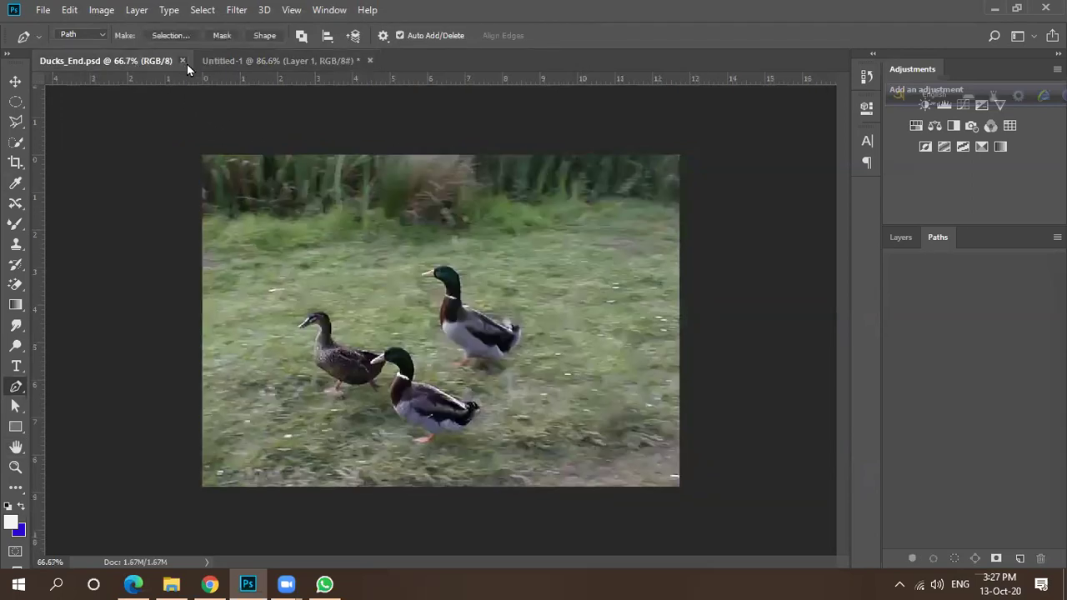
left_click(183, 60)
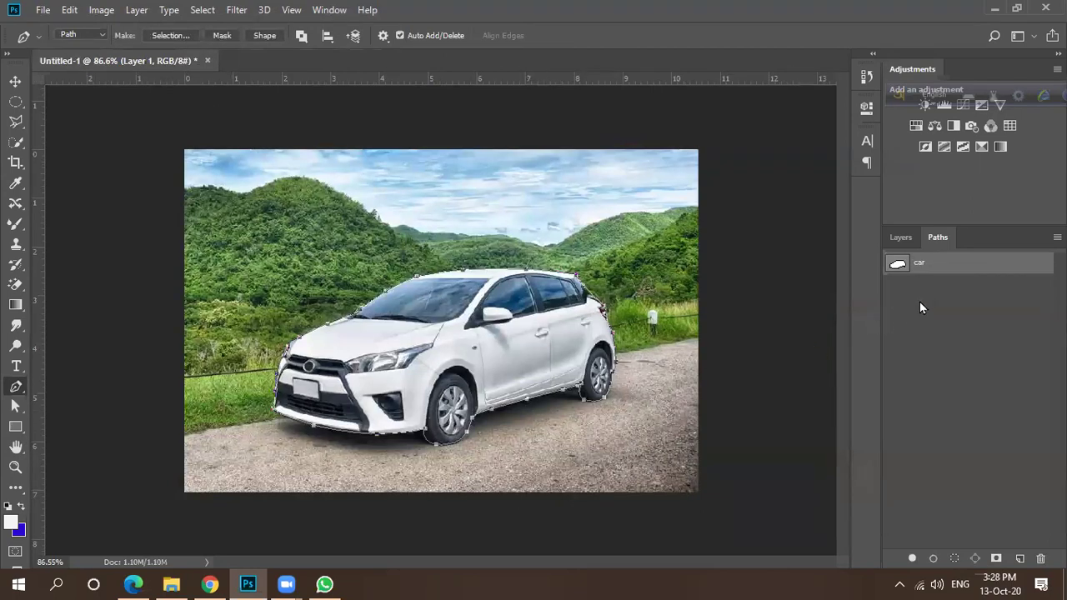
left_click(900, 238)
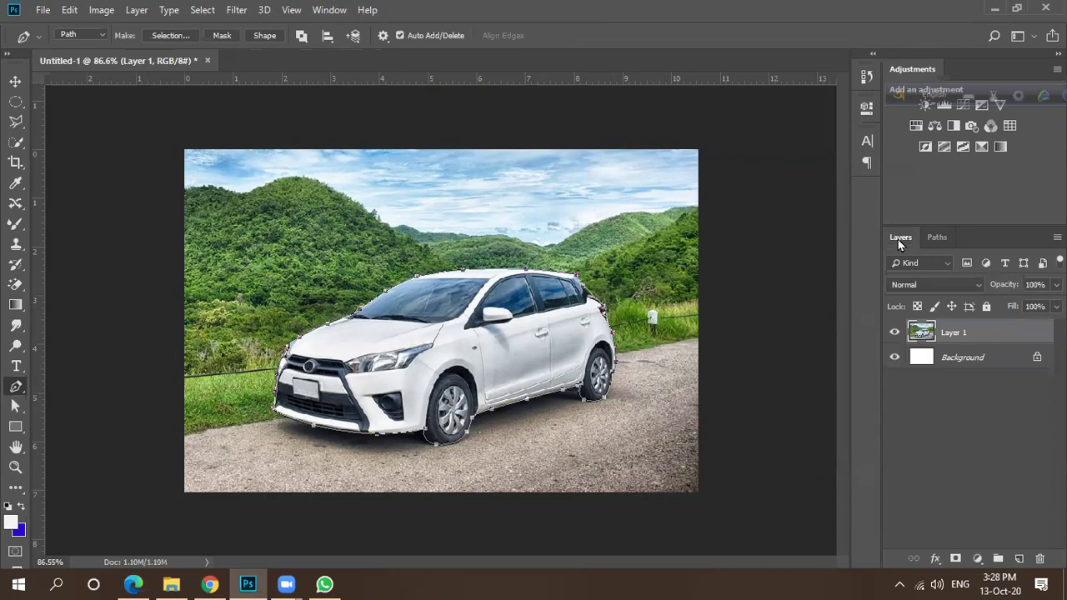
Make a new anti-aliased selection from the car path with a feather radius of 0 pixels and inspect its outline.
right_click(448, 347)
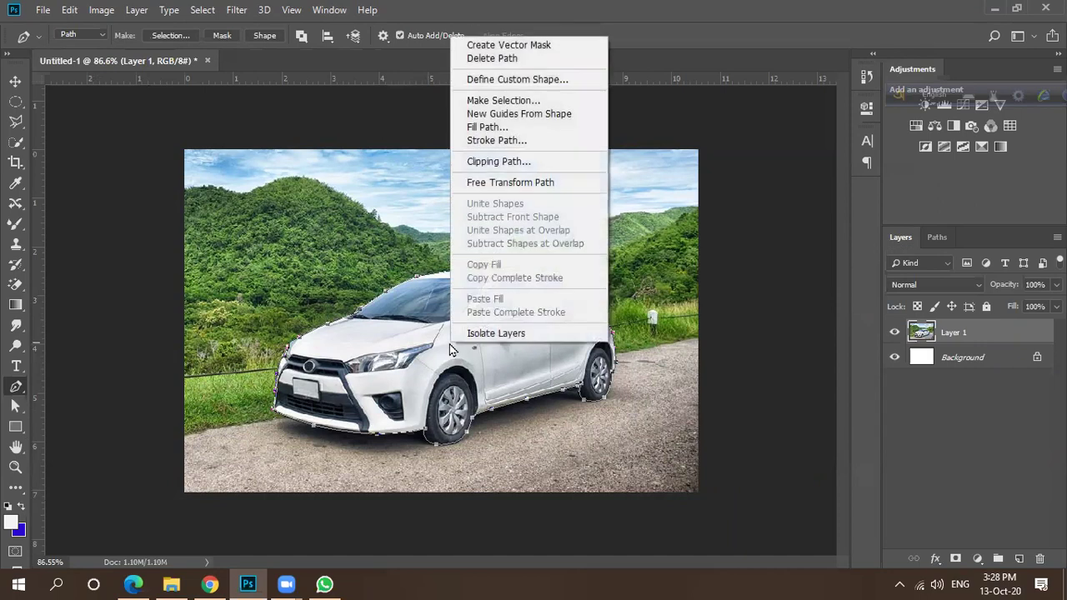
left_click(477, 107)
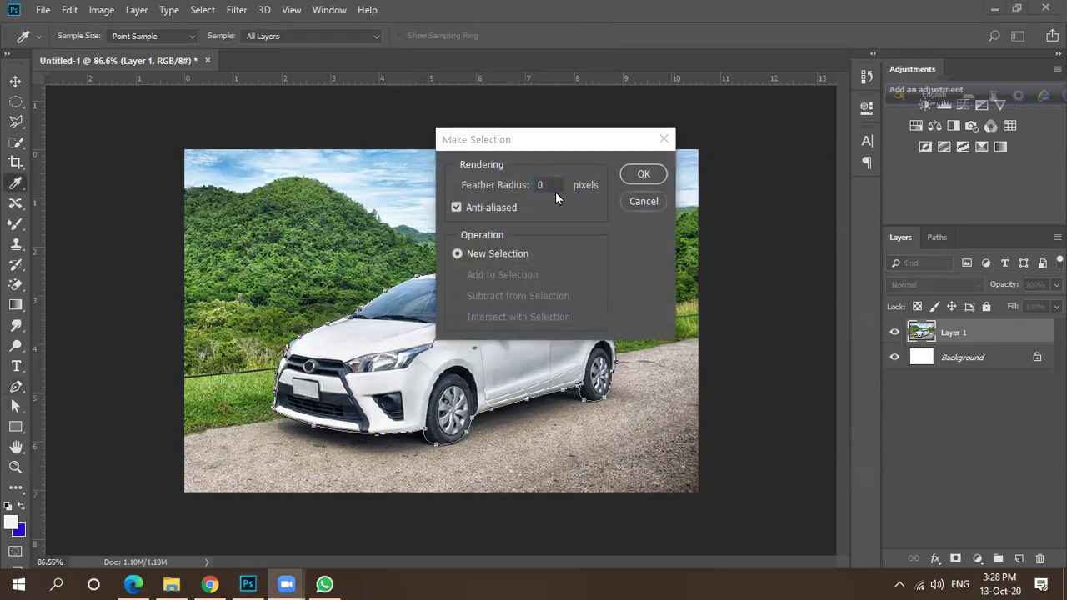
left_click(627, 242)
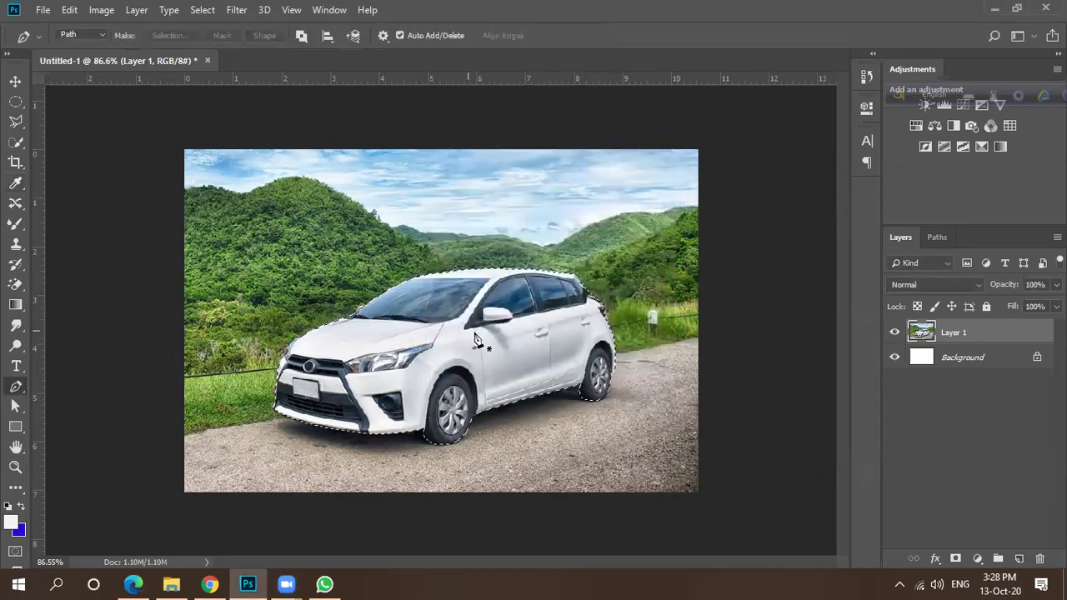
scroll(497, 408, "up", 6)
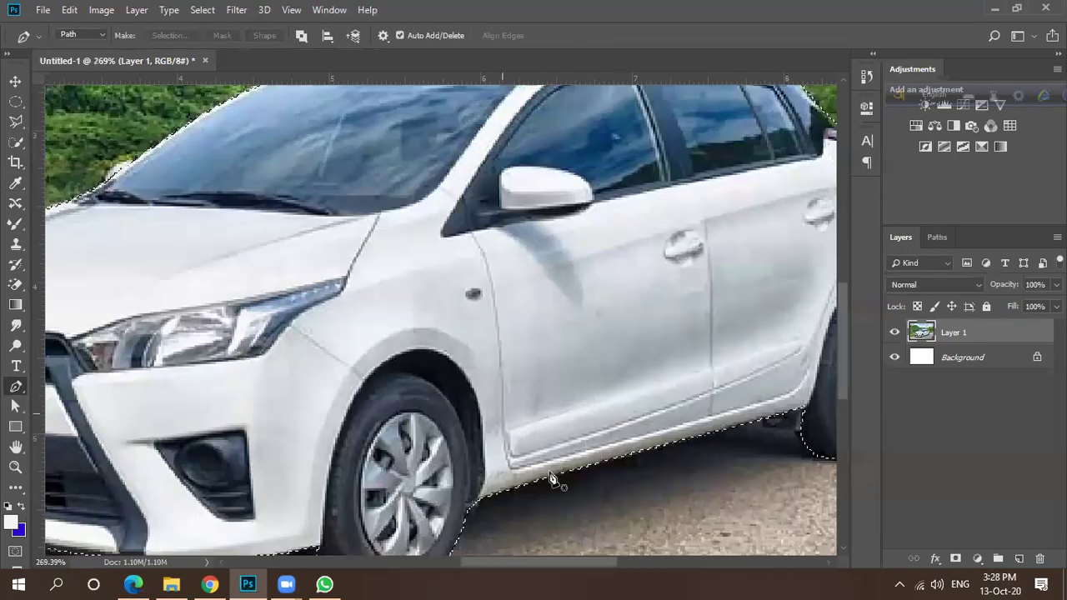
scroll(541, 405, "down", 3)
scroll(545, 398, "down", 1)
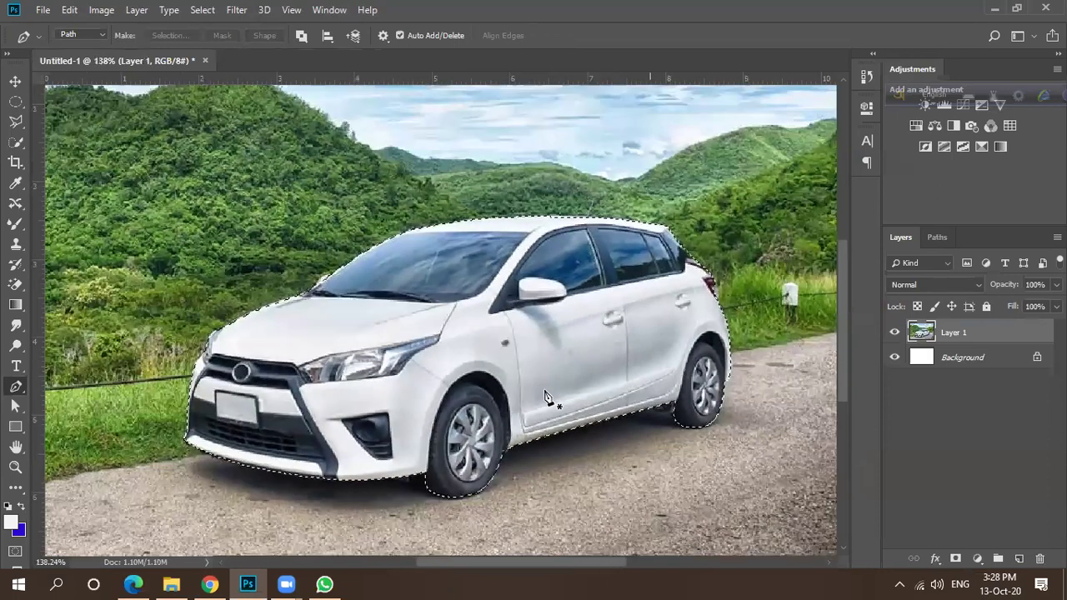
Recreate the anti-aliased selection from the car path with a feather radius of 0 pixels and add it as Layer 1's mask.
right_click(540, 338)
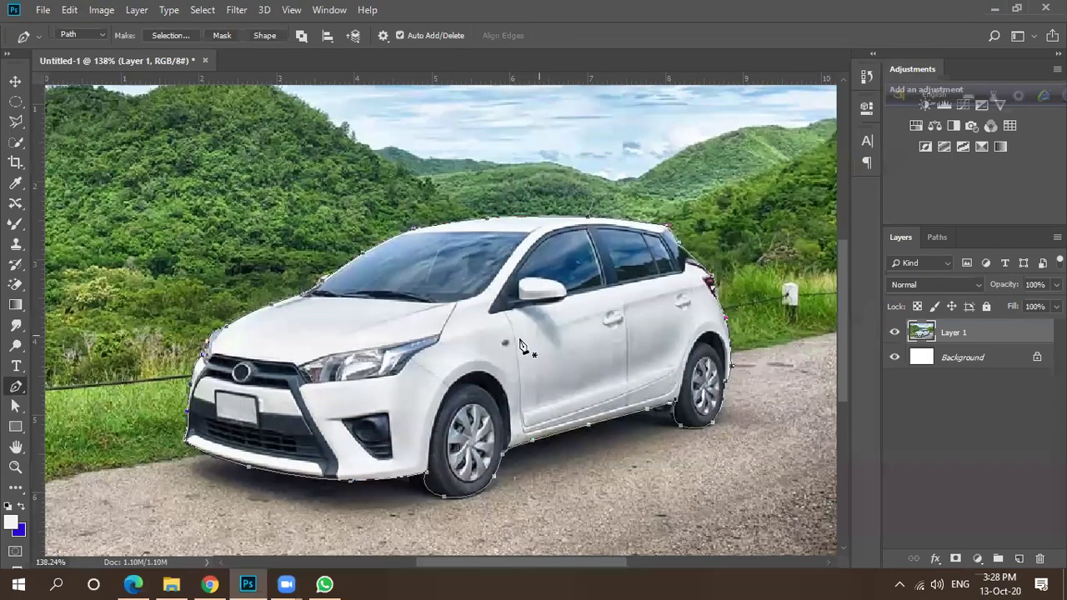
right_click(519, 345)
left_click(550, 96)
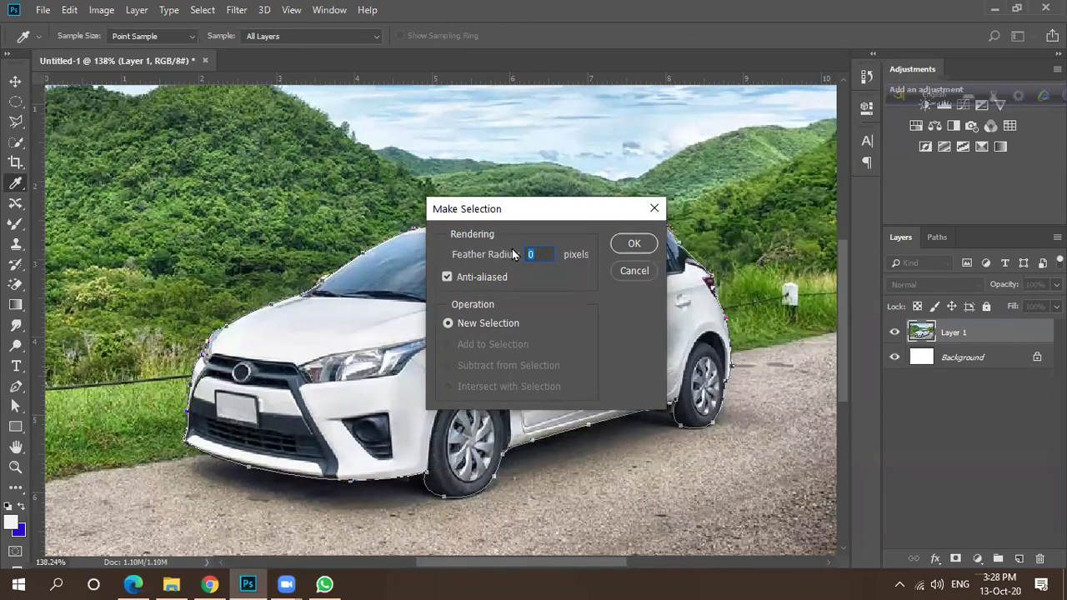
left_click(633, 243)
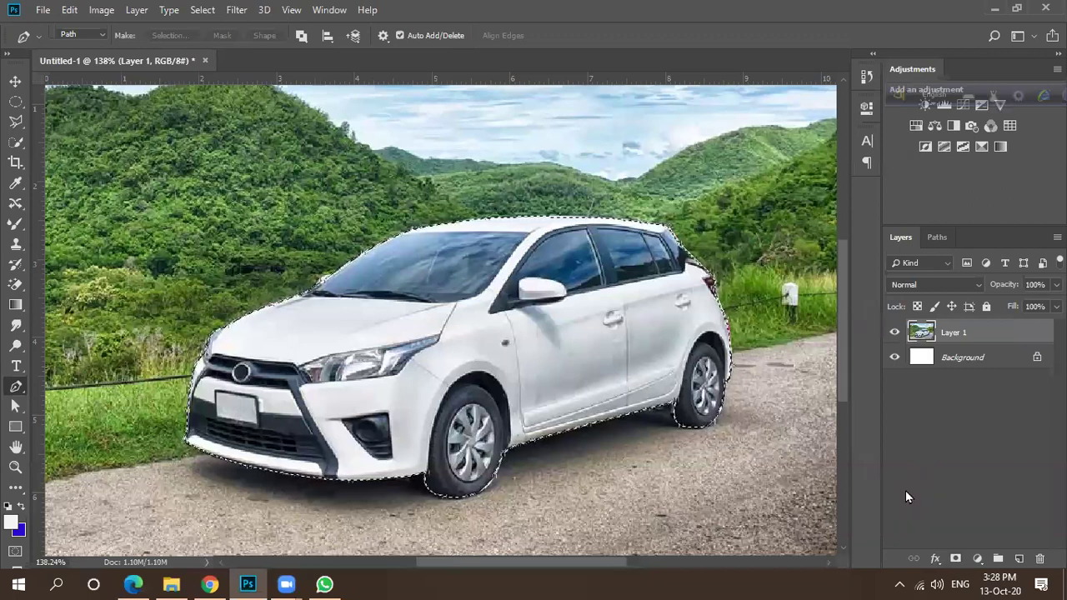
left_click(955, 558)
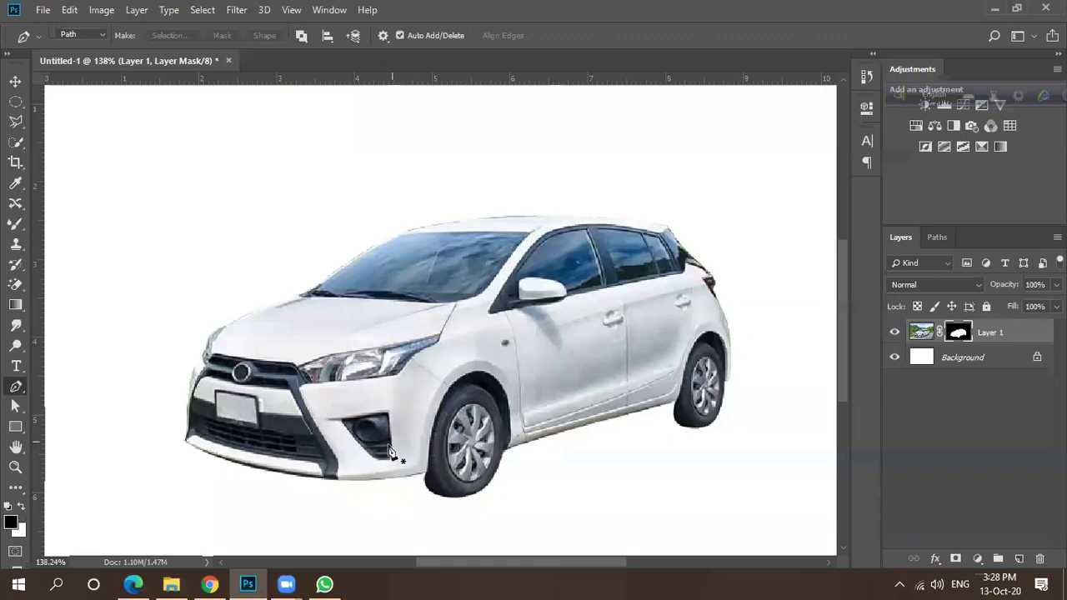
Apply the layer mask permanently to Layer 1 while removing it, and undo that mask application.
scroll(441, 396, "down", 3)
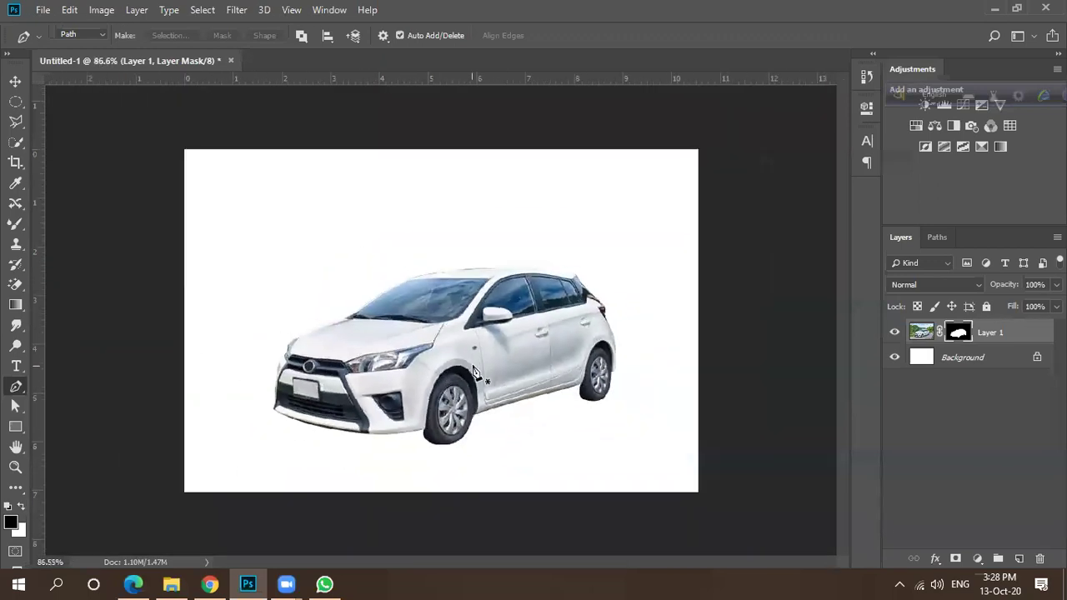
scroll(482, 367, "down", 1)
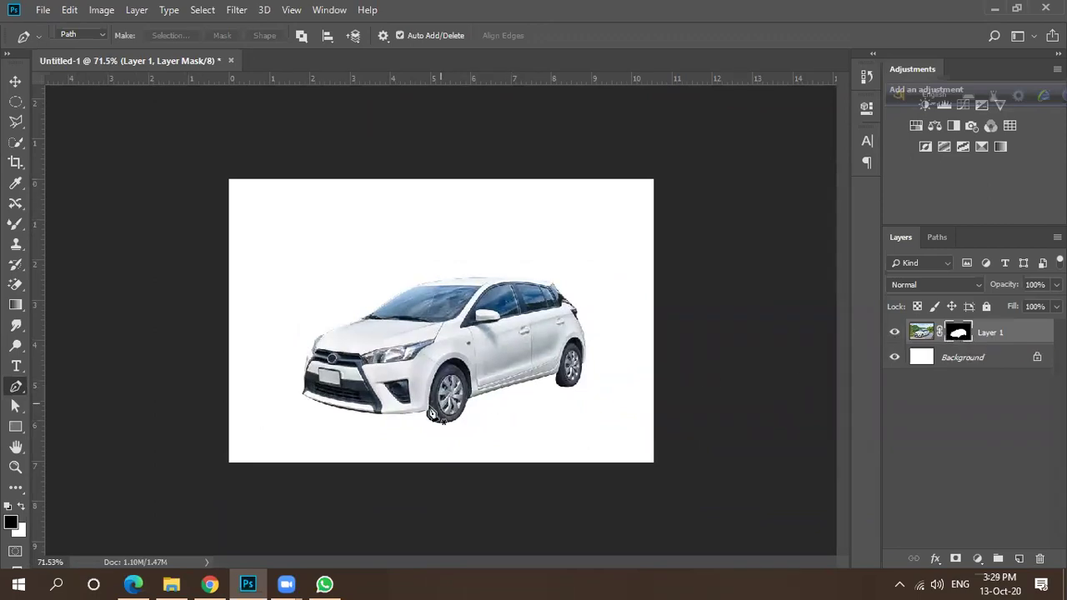
scroll(329, 400, "up", 7)
scroll(329, 400, "down", 1)
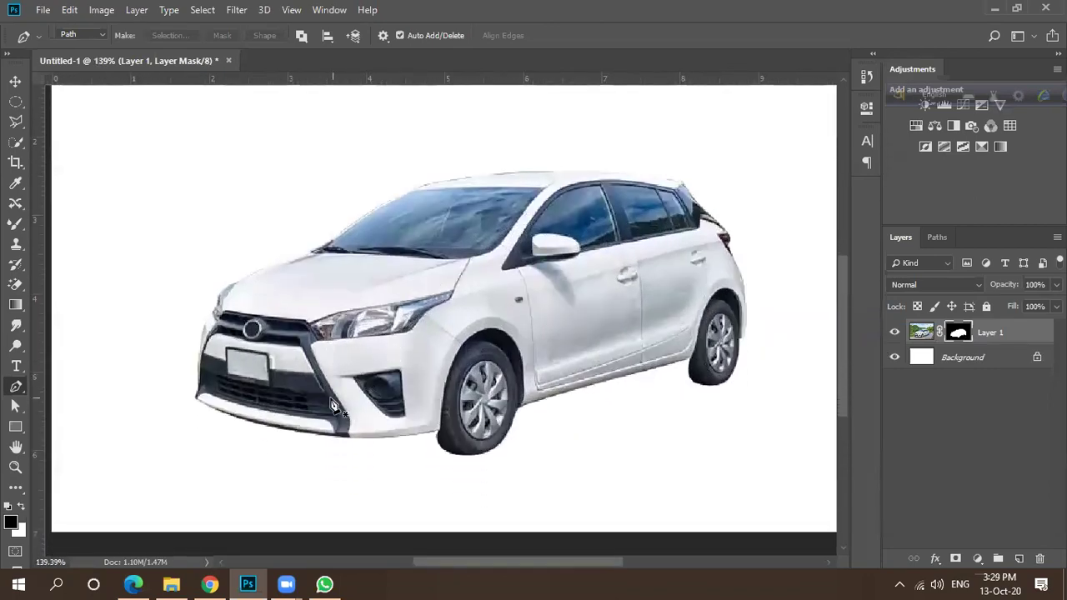
scroll(309, 385, "down", 2)
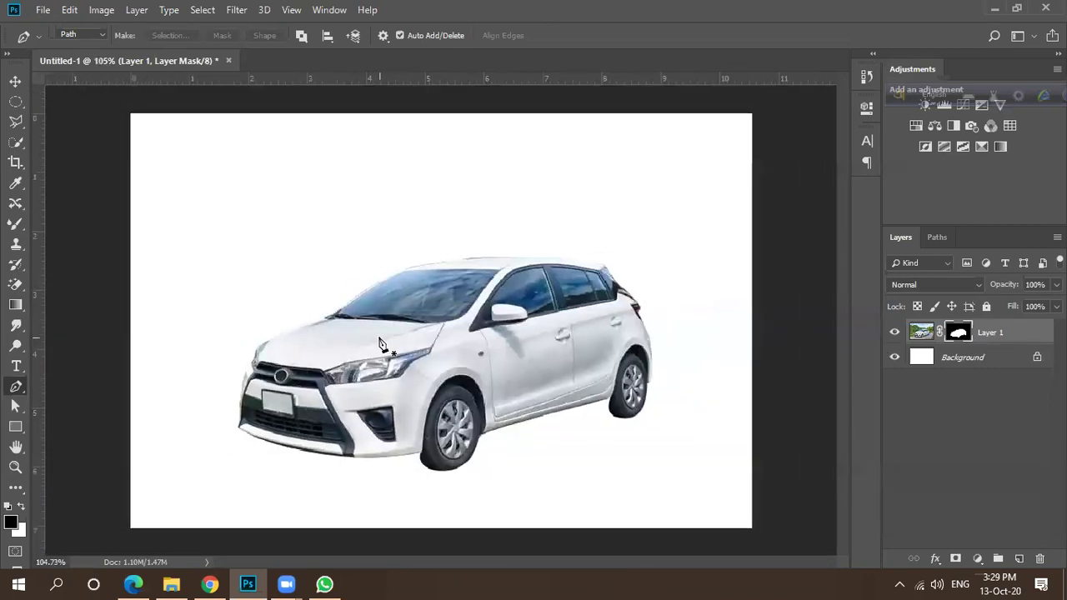
scroll(380, 345, "down", 2)
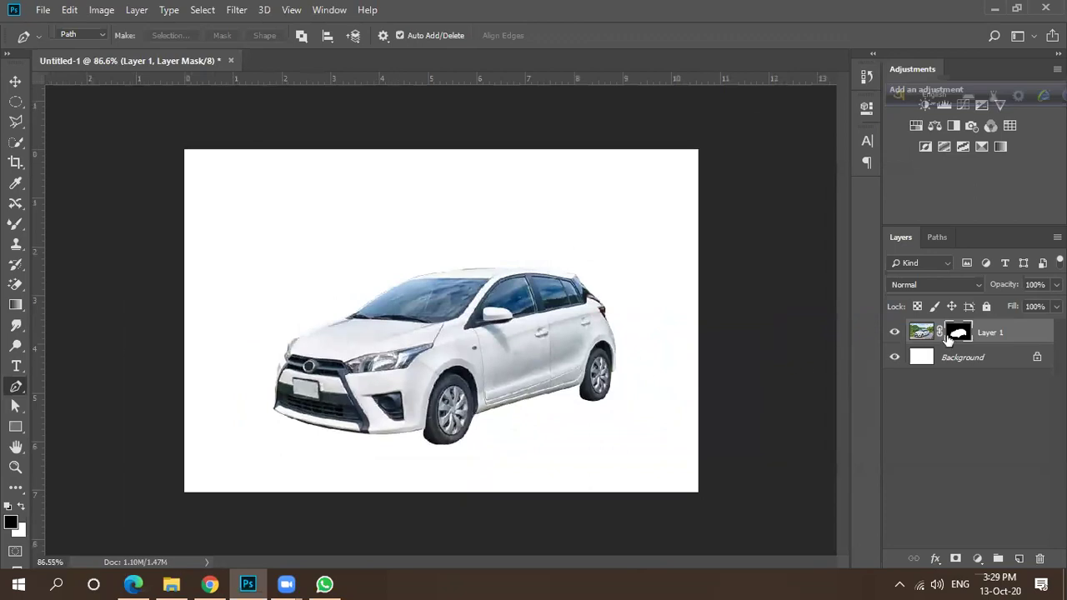
left_click_drag(965, 335, 976, 431)
left_click_drag(963, 336, 1040, 558)
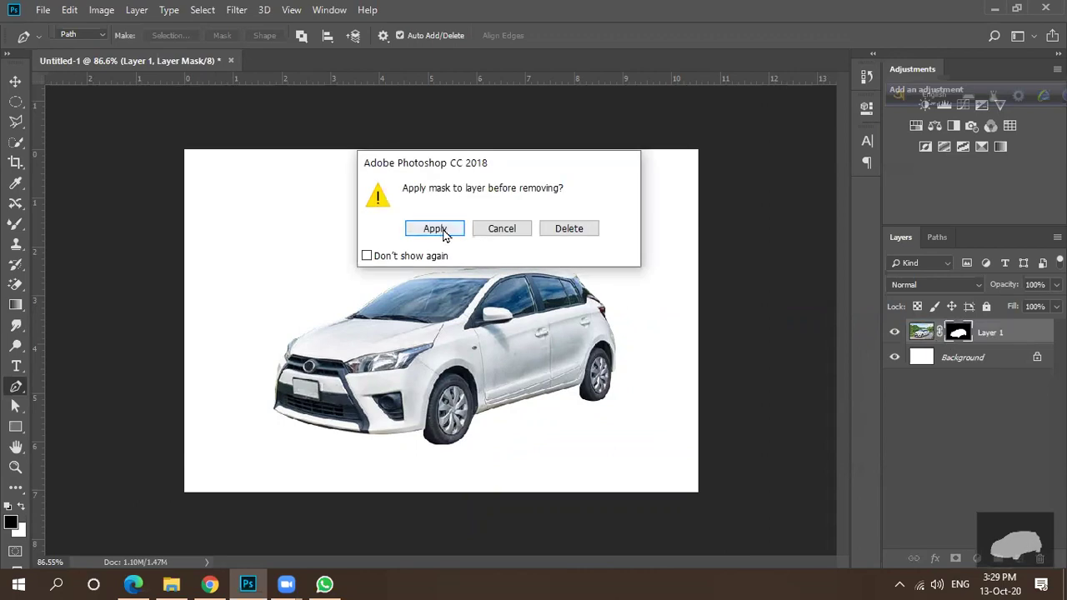
left_click(435, 231)
left_click(894, 333)
left_click(893, 332)
key("ctrl+z")
key("ctrl+shift+z")
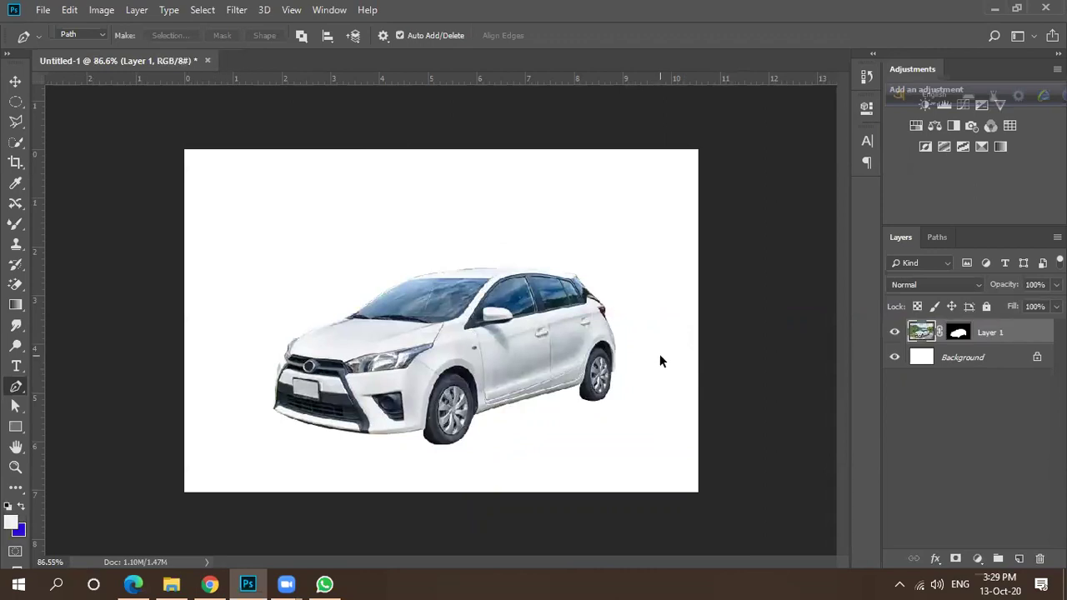
Examine the cutout edge around the car's front wheel and Layer 1's mask.
scroll(484, 406, "up", 5)
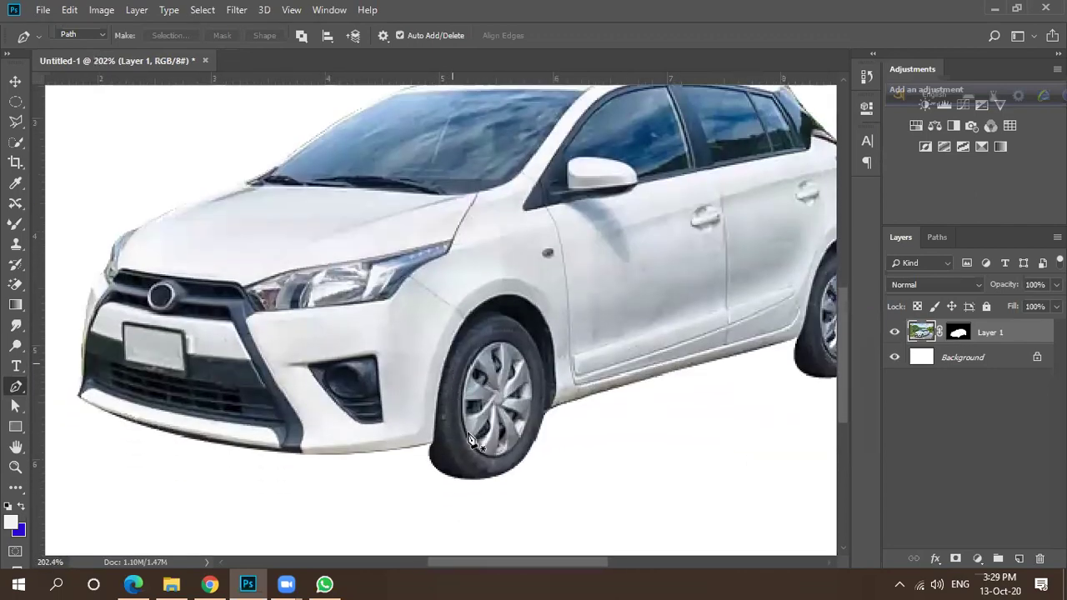
scroll(476, 472, "up", 3)
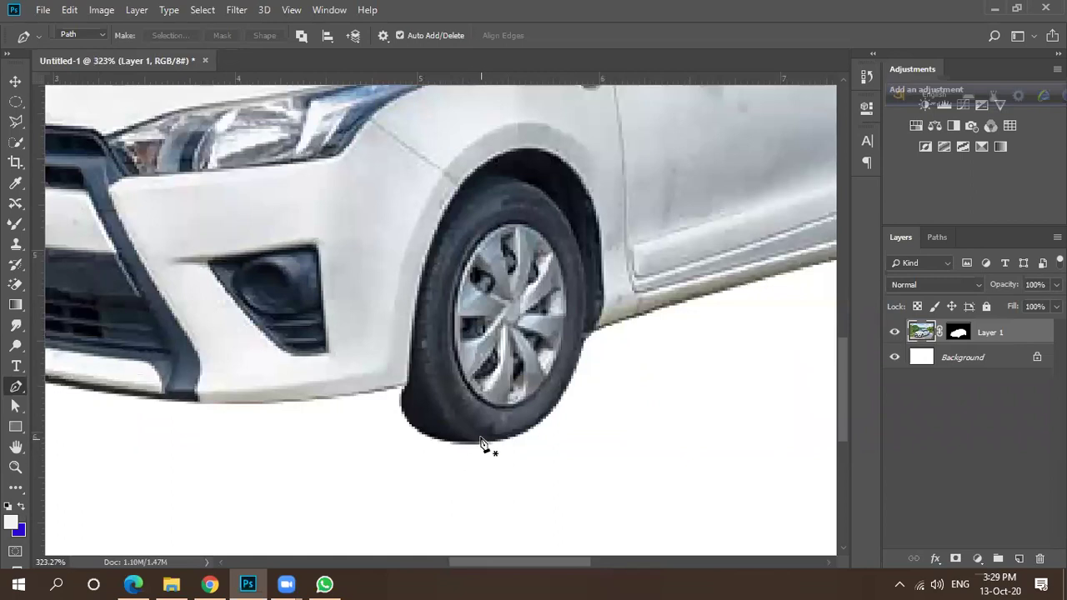
scroll(480, 444, "down", 5)
scroll(459, 427, "down", 2)
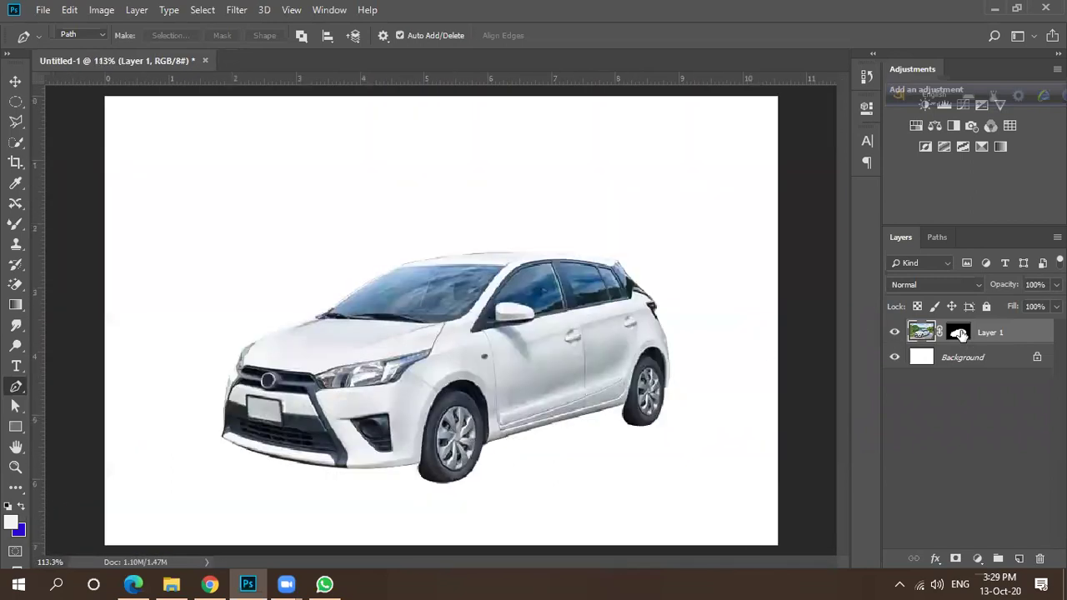
left_click(961, 335)
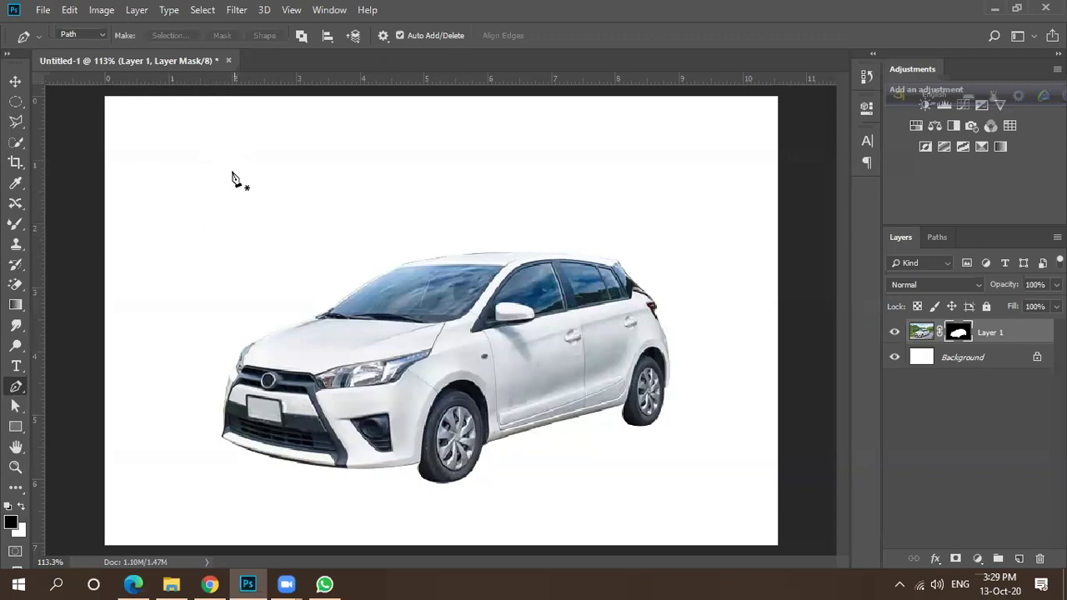
left_click(958, 333)
left_click(956, 333)
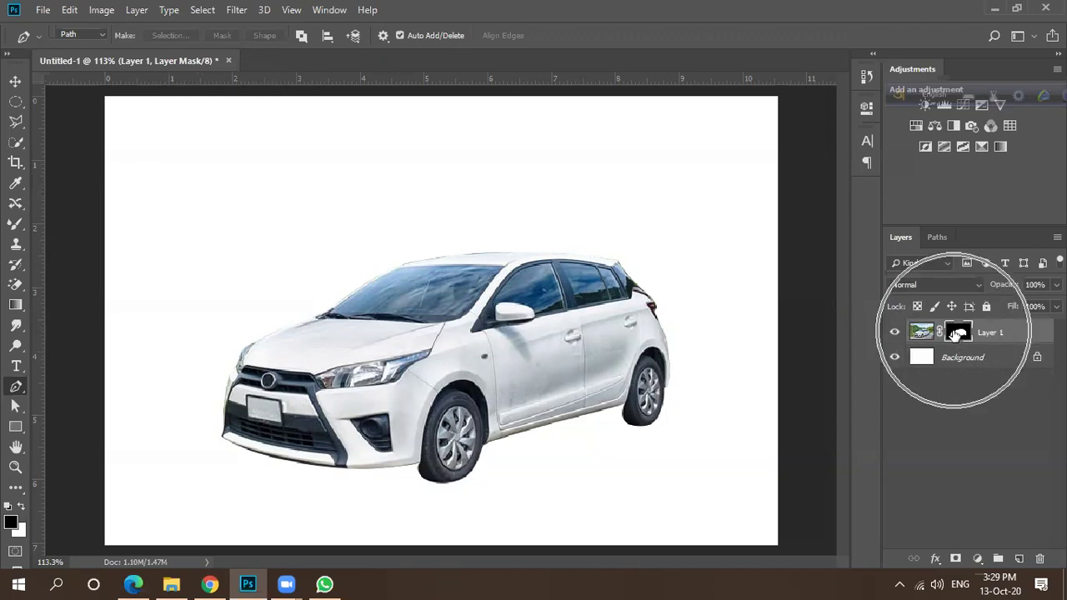
left_click(956, 333)
left_click(956, 334)
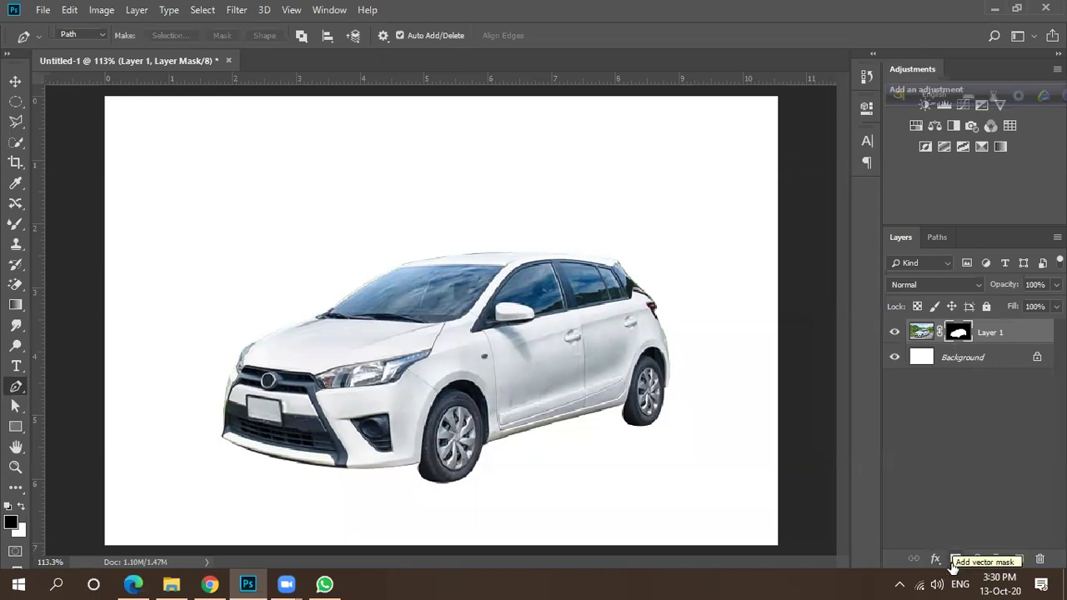
Target Layer 1's mask and choose the Soft Round brush from the General Brushes for the Brush tool.
left_click(958, 333)
left_click(15, 224)
left_click(87, 227)
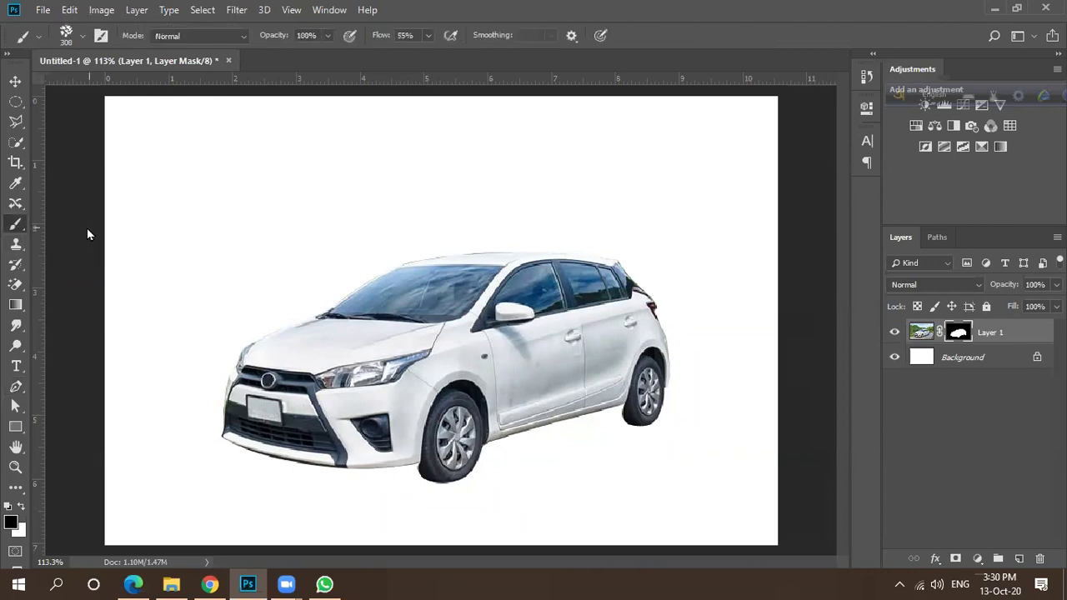
left_click(66, 35)
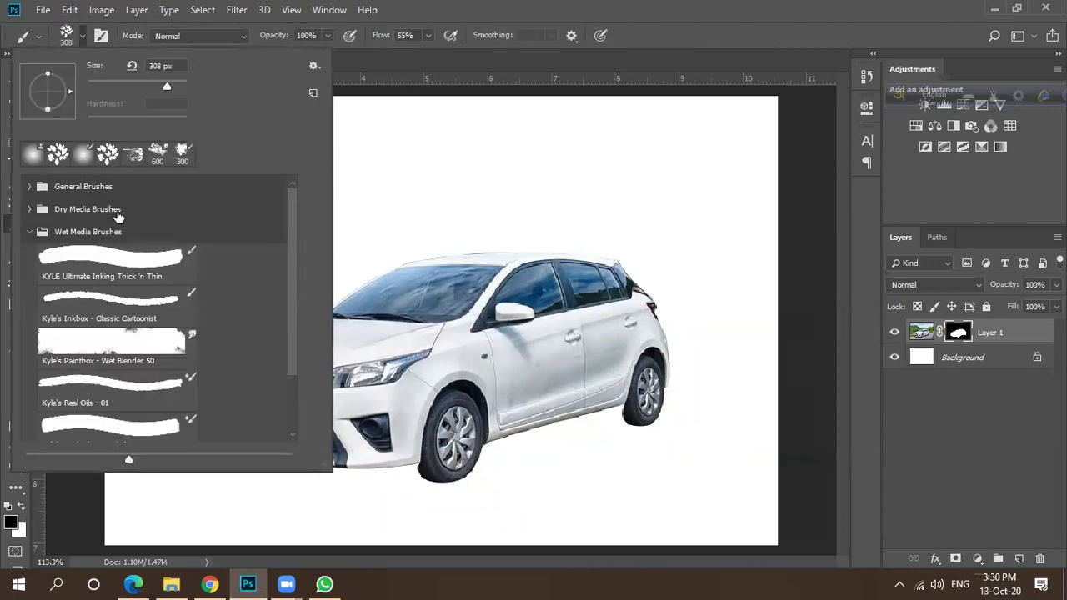
left_click(39, 190)
left_click(138, 221)
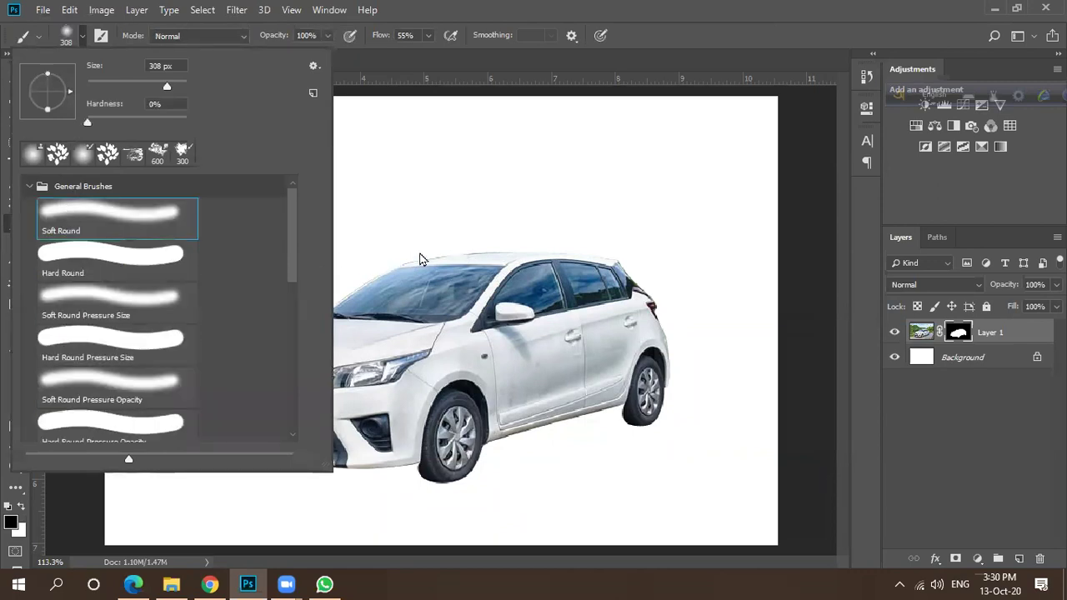
left_click(81, 38)
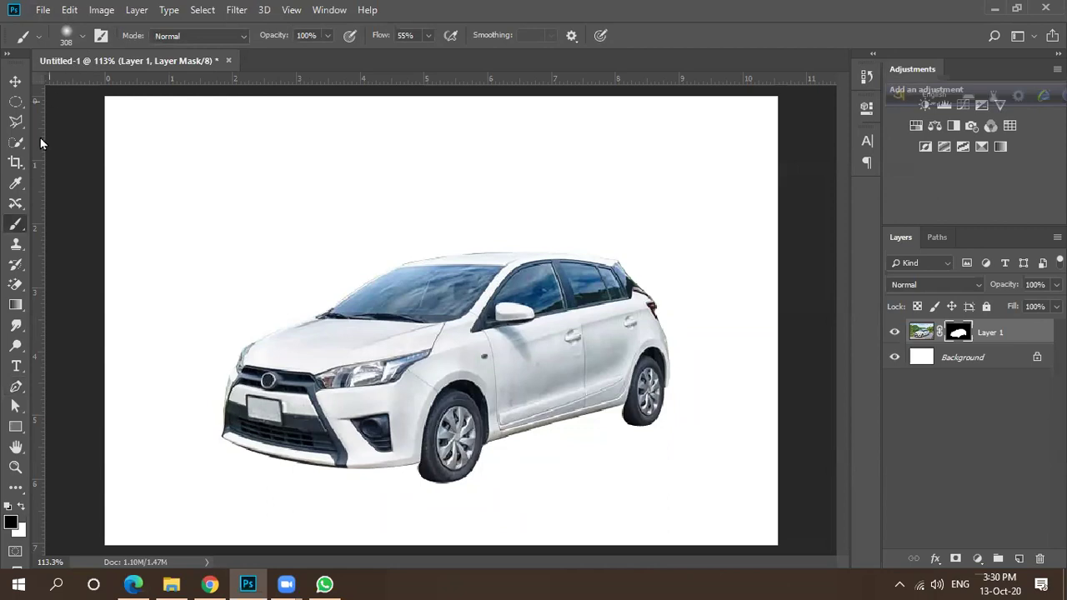
Set the brush size to 23 px and its hardness to 100%.
left_click(81, 37)
left_click_drag(167, 90, 98, 86)
left_click_drag(86, 123, 182, 124)
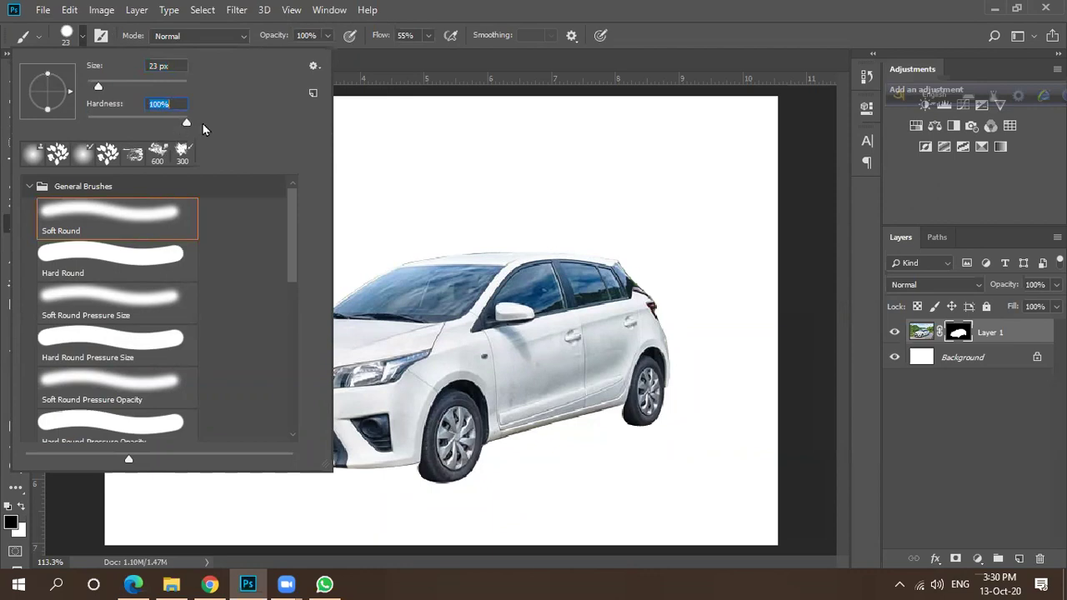
left_click(81, 39)
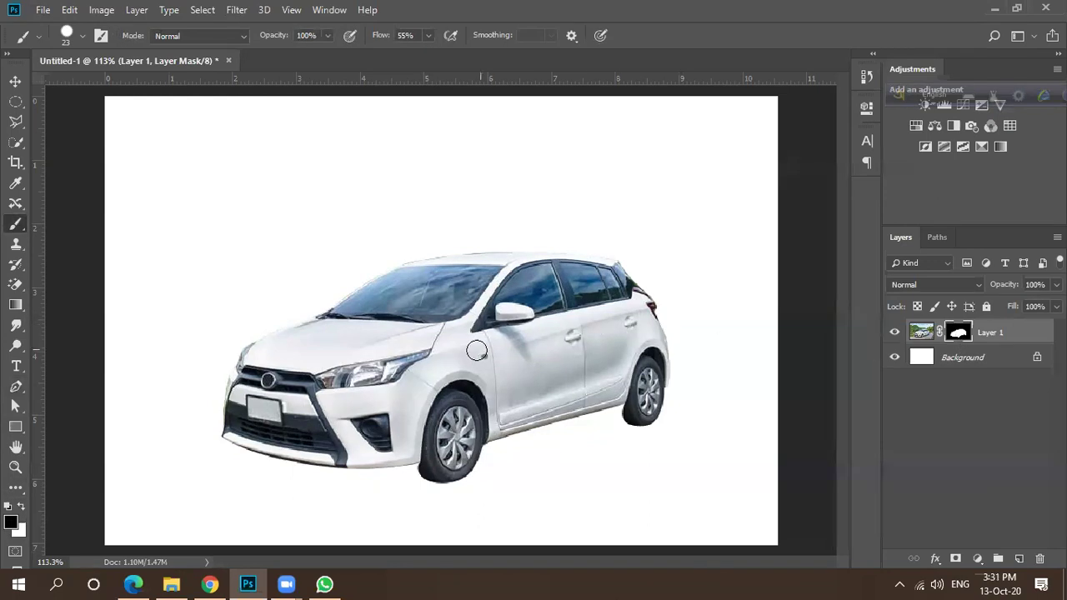
Paint white on Layer 1's mask above the car's hood to reveal a patch of the green hill.
left_click(21, 509)
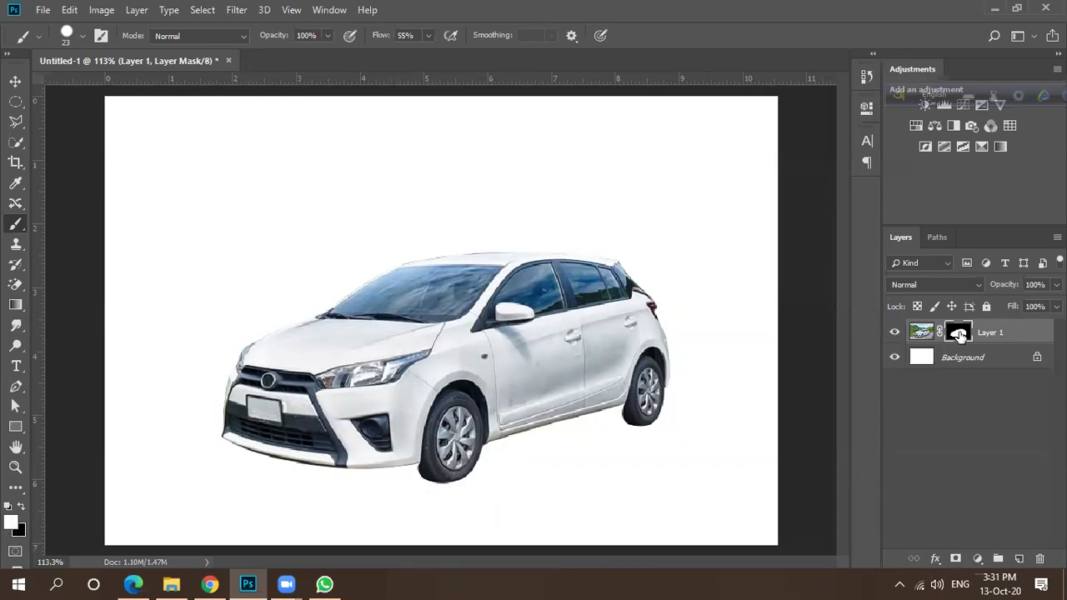
left_click_drag(178, 293, 285, 218)
mouse_move(224, 207)
left_mouse_down()
mouse_move(290, 198)
mouse_move(209, 202)
left_mouse_up()
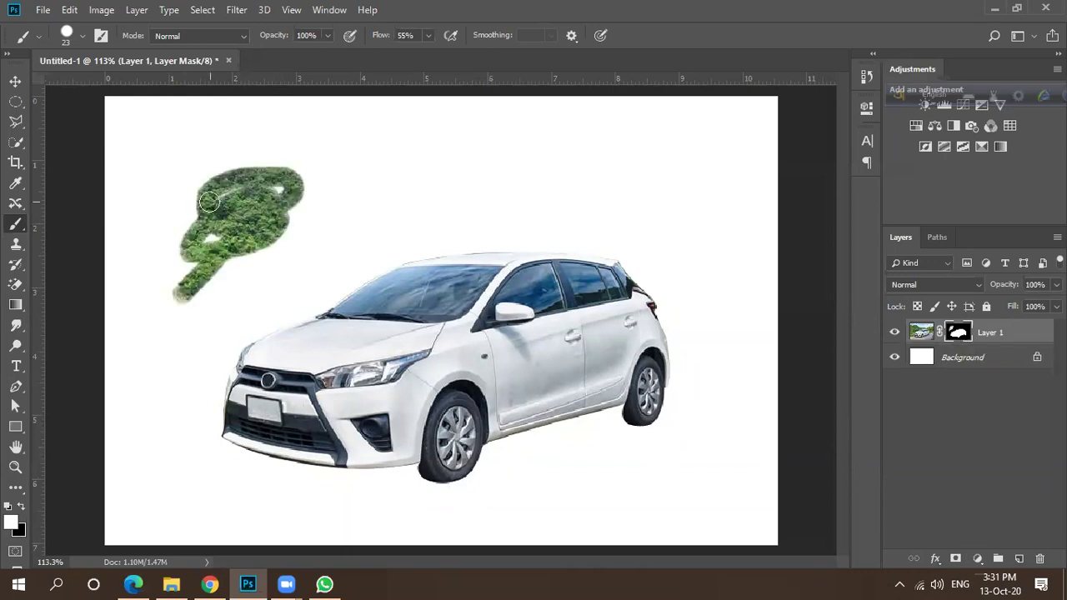
Enlarge the brush to 200 px and paint white across the rest of the mask to bring back the landscape around the car.
key("bracketright")
key("bracketright")
key("bracketright")
key("bracketright")
key("bracketright")
key("bracketright")
key("bracketright")
key("bracketright")
key("bracketright")
key("bracketright")
key("bracketright")
key("bracketright")
mouse_move(175, 225)
left_mouse_down()
mouse_move(250, 119)
mouse_move(167, 167)
mouse_move(238, 119)
mouse_move(336, 169)
mouse_move(358, 137)
mouse_move(672, 184)
mouse_move(484, 274)
mouse_move(146, 346)
mouse_move(683, 442)
mouse_move(608, 464)
mouse_move(642, 492)
mouse_move(159, 441)
mouse_move(179, 465)
mouse_move(143, 452)
mouse_move(159, 467)
left_mouse_up()
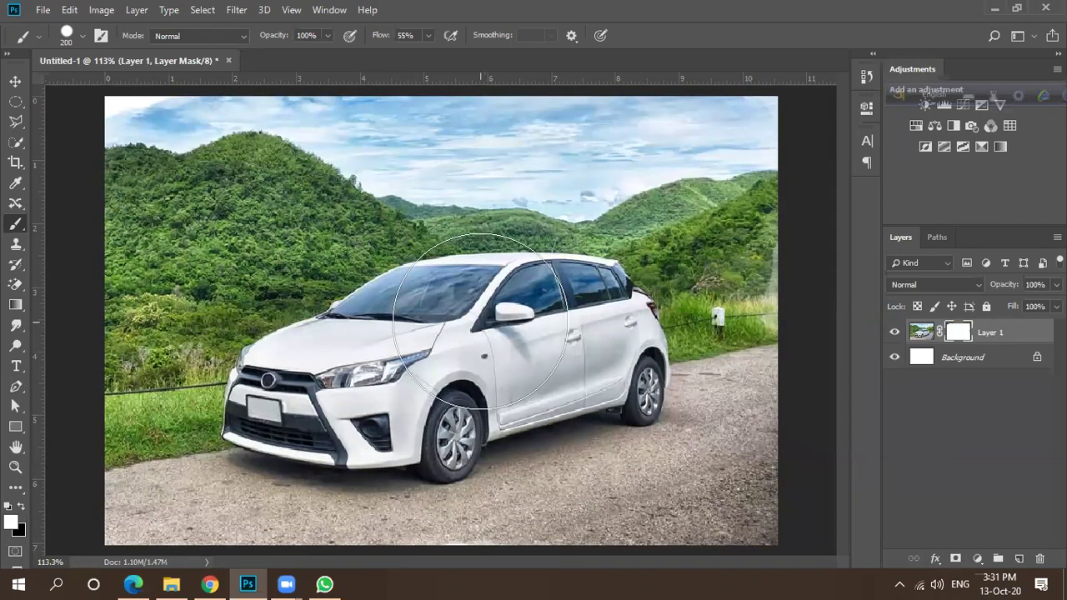
Paint black on the mask all around the car to hide the landscape, covering the car's outer edges too.
scroll(480, 322, "down", 3)
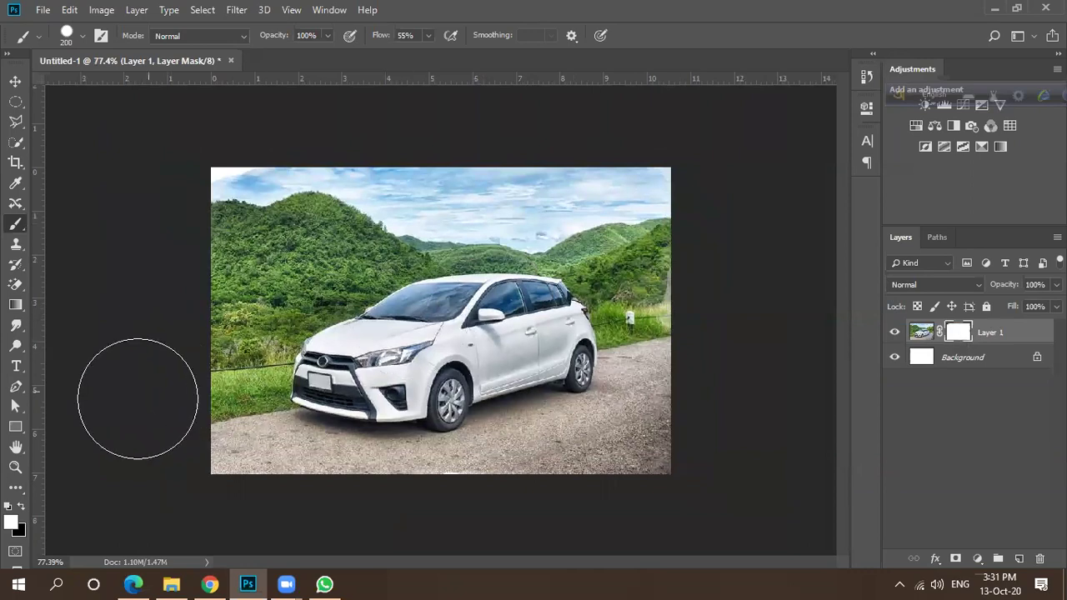
left_click(20, 507)
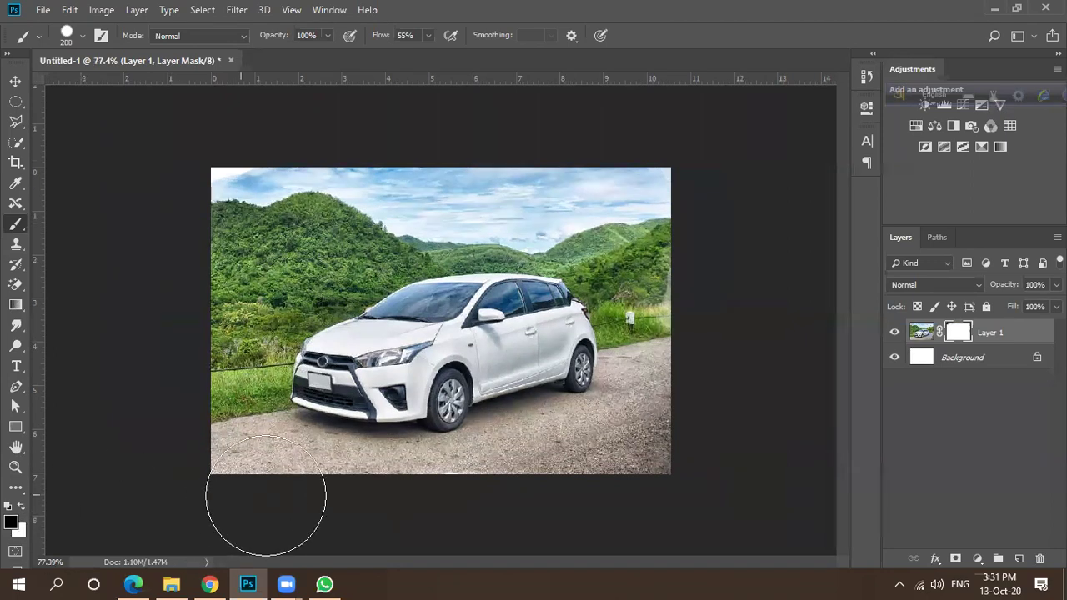
mouse_move(534, 496)
left_mouse_down()
mouse_move(642, 476)
mouse_move(752, 304)
mouse_move(720, 255)
mouse_move(606, 221)
mouse_move(346, 216)
mouse_move(251, 234)
mouse_move(209, 291)
mouse_move(192, 370)
mouse_move(218, 454)
mouse_move(339, 482)
mouse_move(514, 491)
mouse_move(670, 461)
left_mouse_up()
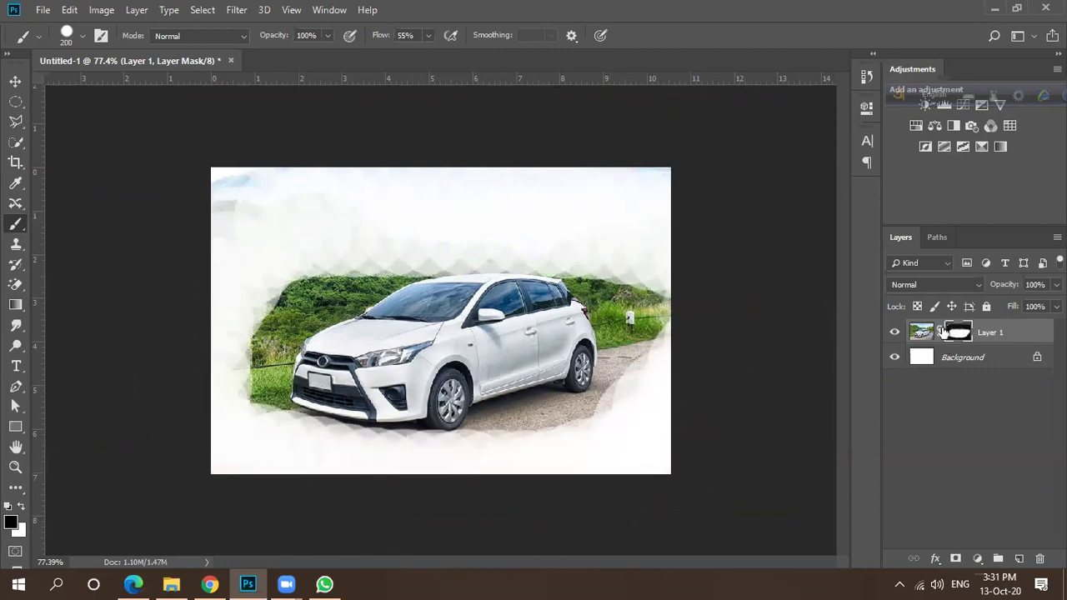
mouse_move(717, 371)
left_mouse_down()
mouse_move(684, 252)
mouse_move(656, 242)
mouse_move(692, 365)
mouse_move(666, 227)
mouse_move(693, 298)
mouse_move(635, 215)
mouse_move(536, 191)
mouse_move(215, 196)
mouse_move(201, 212)
mouse_move(223, 266)
mouse_move(248, 272)
mouse_move(308, 228)
mouse_move(231, 305)
mouse_move(210, 382)
mouse_move(218, 314)
mouse_move(388, 206)
mouse_move(284, 251)
mouse_move(188, 324)
mouse_move(203, 389)
mouse_move(214, 386)
mouse_move(234, 332)
mouse_move(321, 231)
mouse_move(439, 216)
mouse_move(374, 222)
mouse_move(239, 291)
mouse_move(367, 228)
mouse_move(242, 322)
mouse_move(216, 402)
mouse_move(238, 444)
mouse_move(266, 464)
mouse_move(461, 488)
mouse_move(561, 461)
mouse_move(591, 450)
mouse_move(498, 462)
mouse_move(629, 414)
mouse_move(658, 368)
mouse_move(653, 314)
mouse_move(634, 257)
mouse_move(597, 234)
mouse_move(417, 219)
mouse_move(344, 244)
mouse_move(234, 338)
mouse_move(409, 215)
mouse_move(345, 244)
mouse_move(250, 381)
mouse_move(353, 458)
mouse_move(567, 445)
mouse_move(639, 343)
mouse_move(620, 247)
mouse_move(520, 209)
mouse_move(305, 295)
mouse_move(252, 425)
mouse_move(450, 442)
mouse_move(633, 338)
mouse_move(620, 270)
mouse_move(453, 221)
mouse_move(200, 238)
left_mouse_up()
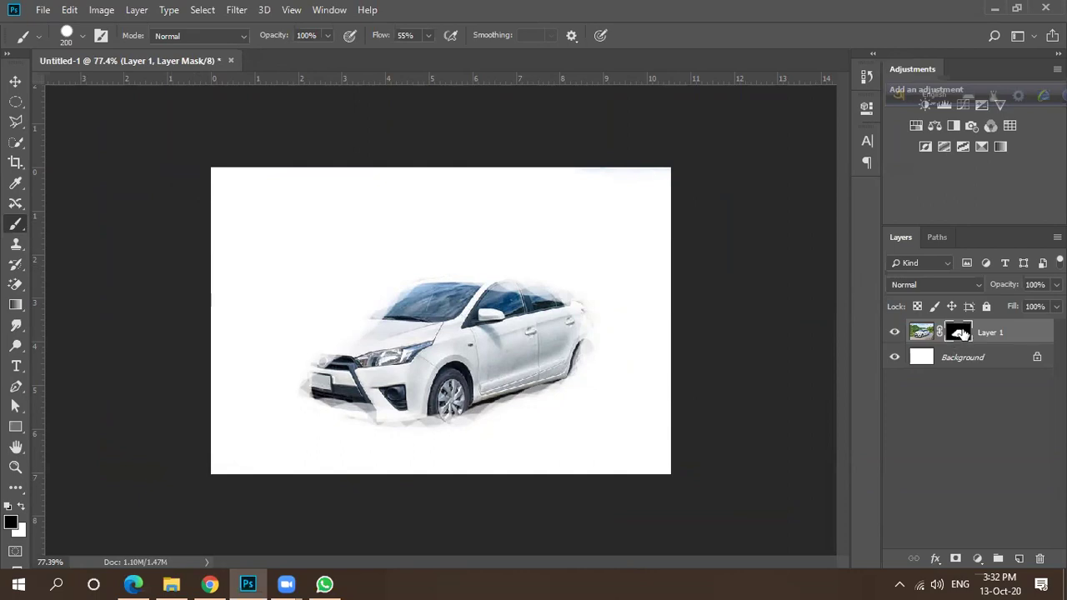
Paint white on the mask with a 90 px brush to restore the whole car and a narrow margin of surroundings.
left_click(22, 508)
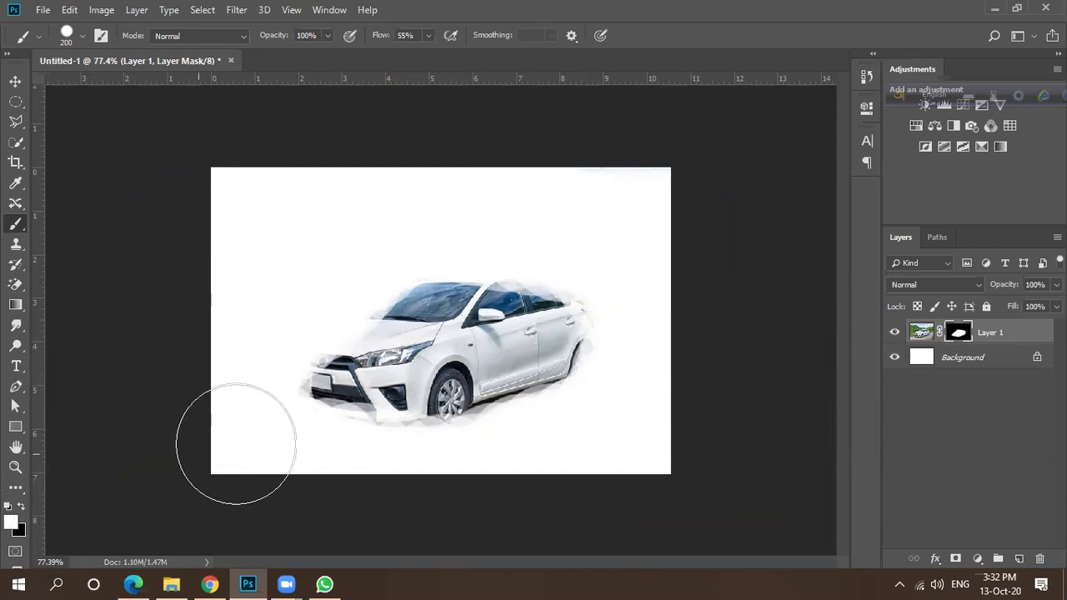
left_click(76, 37)
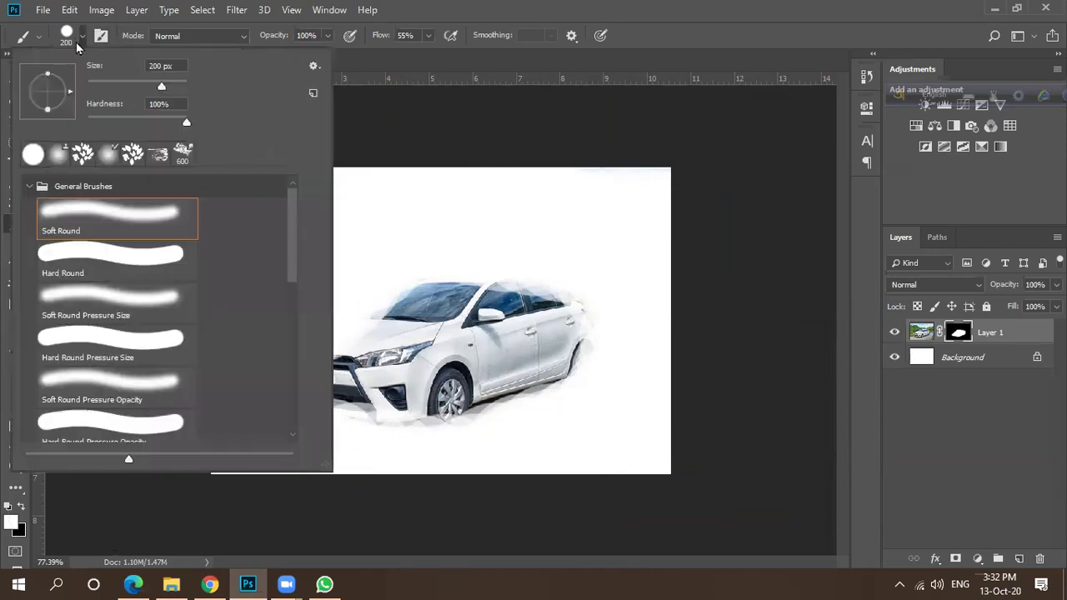
key("Tab")
left_click(69, 40)
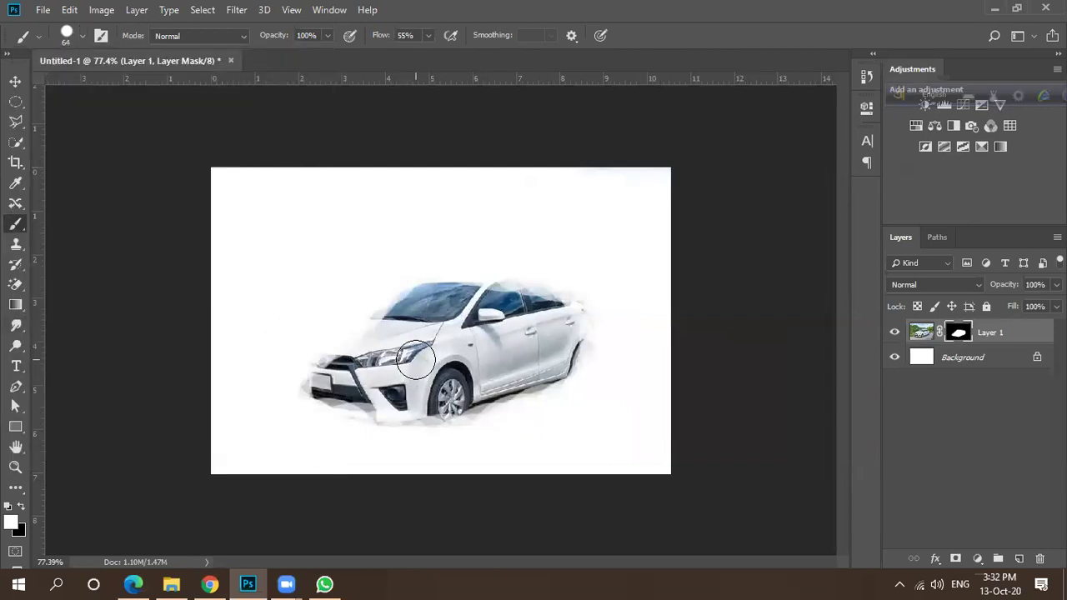
key("bracketright")
key("bracketright")
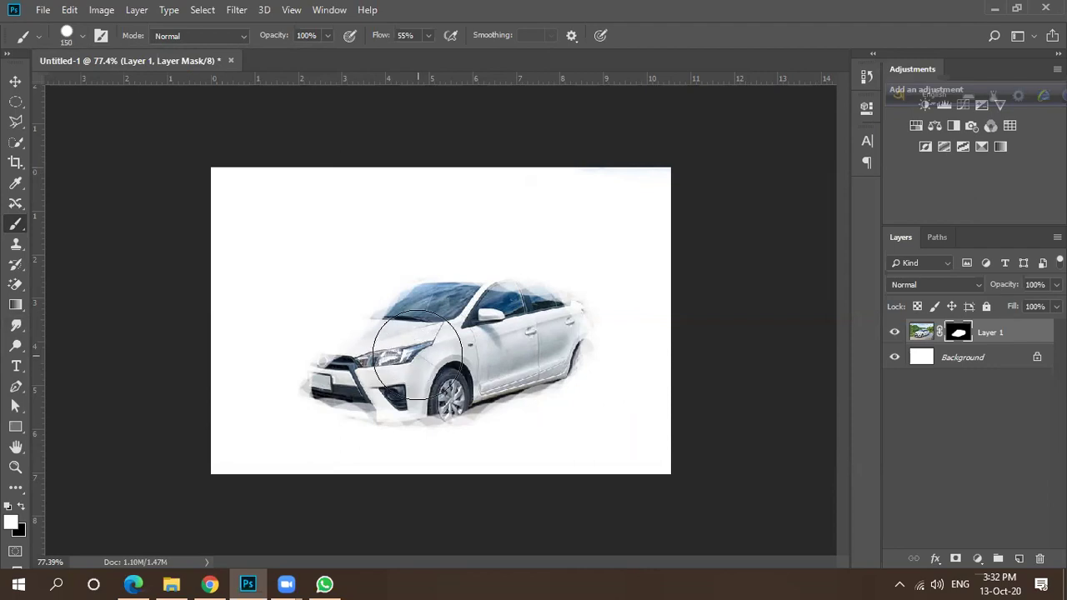
key("bracketleft")
mouse_move(423, 350)
left_mouse_down()
mouse_move(375, 354)
mouse_move(397, 360)
mouse_move(360, 337)
mouse_move(378, 357)
mouse_move(360, 361)
mouse_move(407, 324)
mouse_move(349, 369)
mouse_move(339, 360)
mouse_move(412, 315)
mouse_move(387, 321)
mouse_move(462, 297)
mouse_move(426, 303)
mouse_move(521, 299)
mouse_move(485, 299)
mouse_move(558, 317)
mouse_move(555, 341)
mouse_move(566, 331)
mouse_move(526, 358)
mouse_move(575, 341)
mouse_move(573, 354)
mouse_move(515, 380)
mouse_move(548, 364)
mouse_move(543, 373)
mouse_move(480, 394)
mouse_move(365, 400)
mouse_move(451, 401)
mouse_move(344, 387)
mouse_move(392, 402)
mouse_move(328, 375)
mouse_move(332, 397)
mouse_move(367, 416)
mouse_move(339, 400)
mouse_move(337, 360)
mouse_move(361, 340)
mouse_move(335, 362)
mouse_move(378, 335)
mouse_move(388, 313)
mouse_move(453, 281)
mouse_move(490, 277)
mouse_move(527, 295)
mouse_move(578, 355)
mouse_move(557, 376)
mouse_move(354, 417)
mouse_move(304, 392)
mouse_move(330, 354)
mouse_move(323, 380)
mouse_move(300, 374)
mouse_move(342, 346)
mouse_move(358, 366)
mouse_move(284, 398)
left_mouse_up()
mouse_move(542, 304)
left_mouse_down()
mouse_move(570, 313)
mouse_move(500, 292)
mouse_move(522, 309)
mouse_move(453, 328)
left_mouse_up()
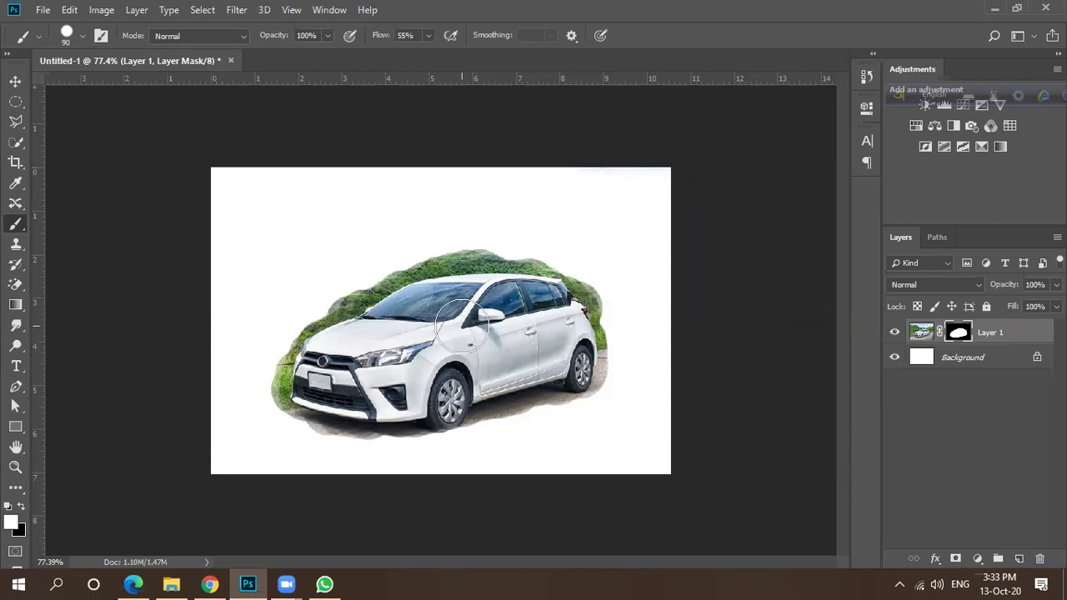
key("ctrl+minus")
key("ctrl+minus")
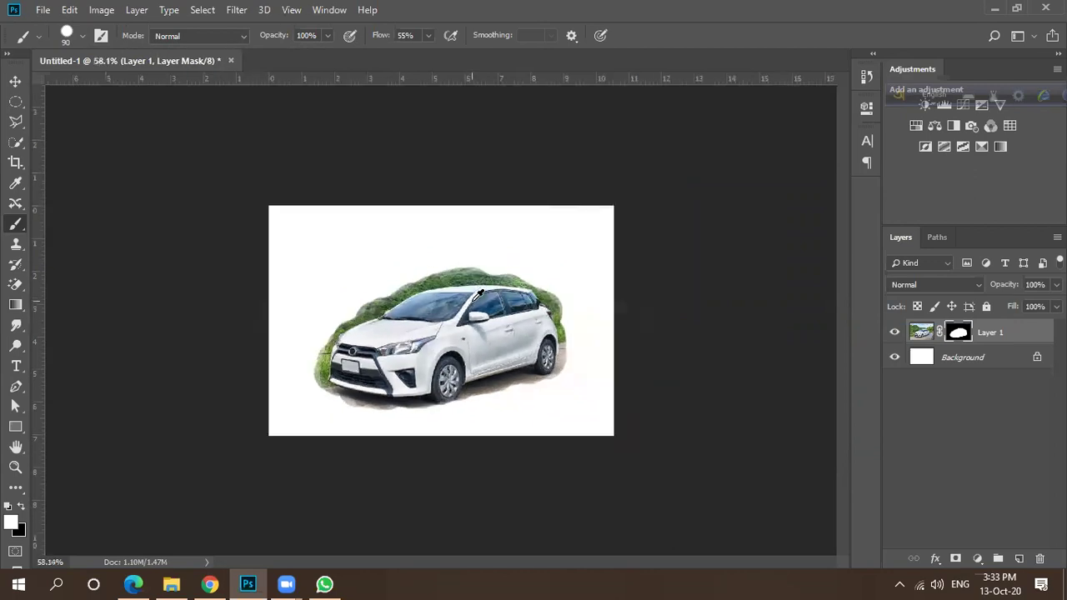
key("ctrl+0")
scroll(446, 299, "up", 4)
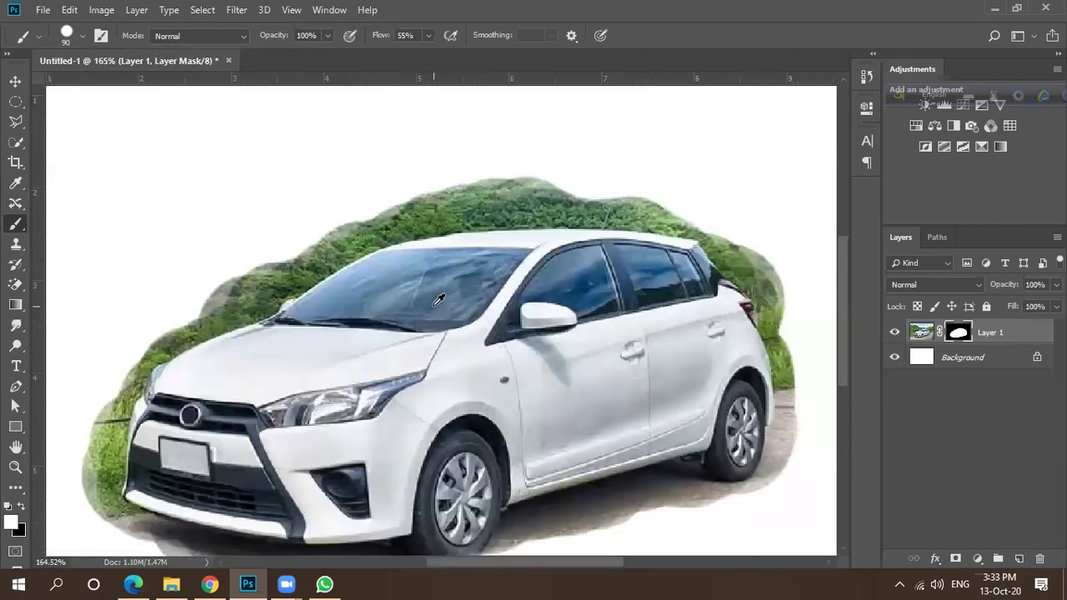
scroll(433, 295, "down", 4)
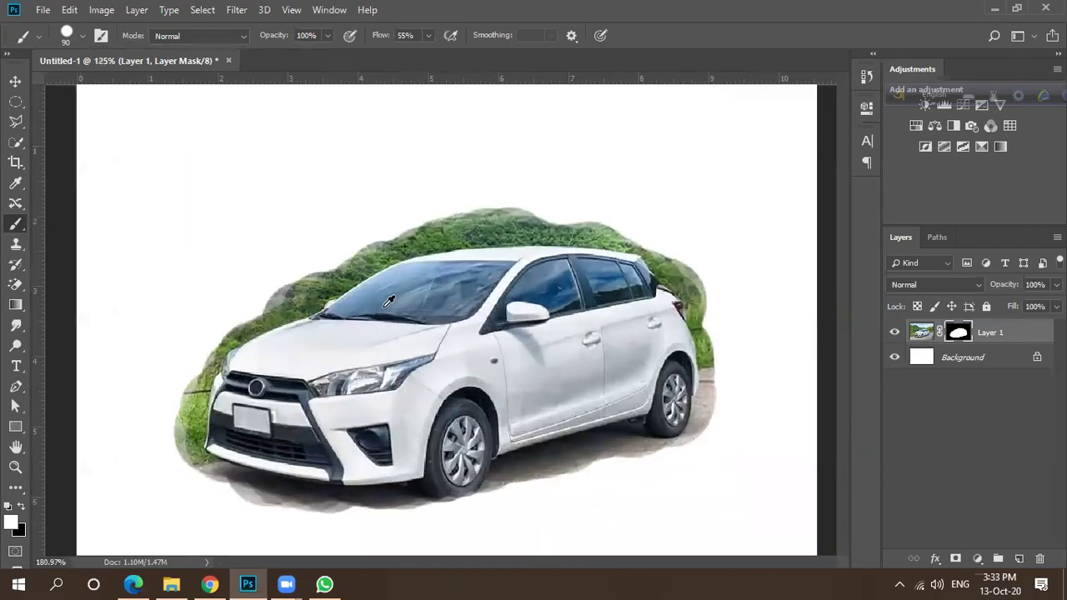
scroll(390, 300, "up", 4)
scroll(396, 298, "down", 3)
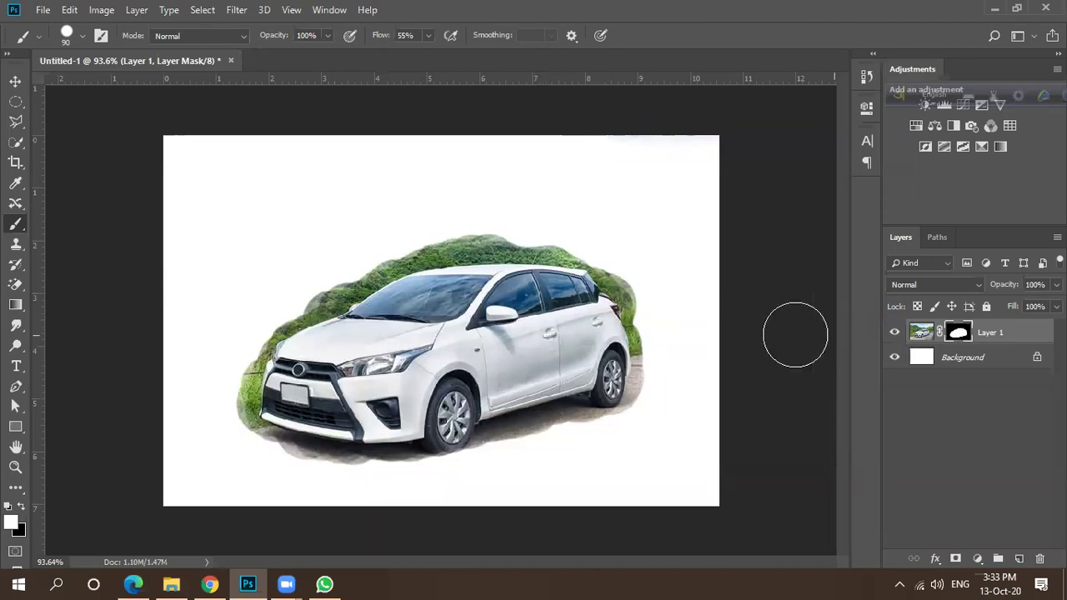
Paint a patch of road into view on Layer 1's mask, and brush white and blue over the car on the layer image itself.
mouse_move(661, 446)
left_mouse_down()
mouse_move(699, 443)
mouse_move(682, 477)
mouse_move(642, 470)
left_mouse_up()
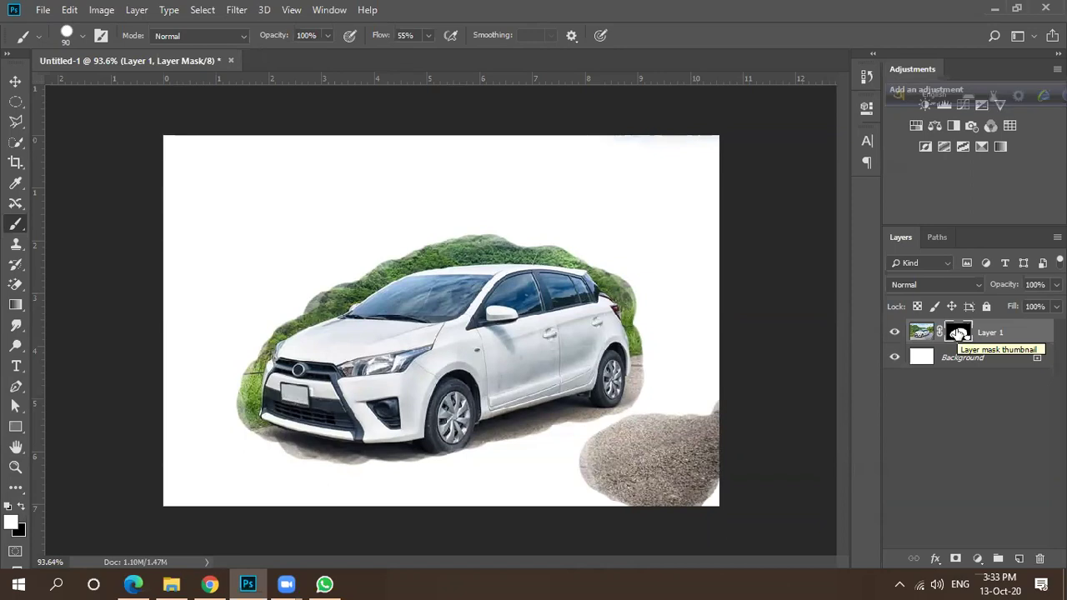
left_click(926, 334)
mouse_move(400, 425)
left_mouse_down()
mouse_move(509, 353)
mouse_move(392, 365)
mouse_move(407, 309)
mouse_move(310, 309)
left_mouse_up()
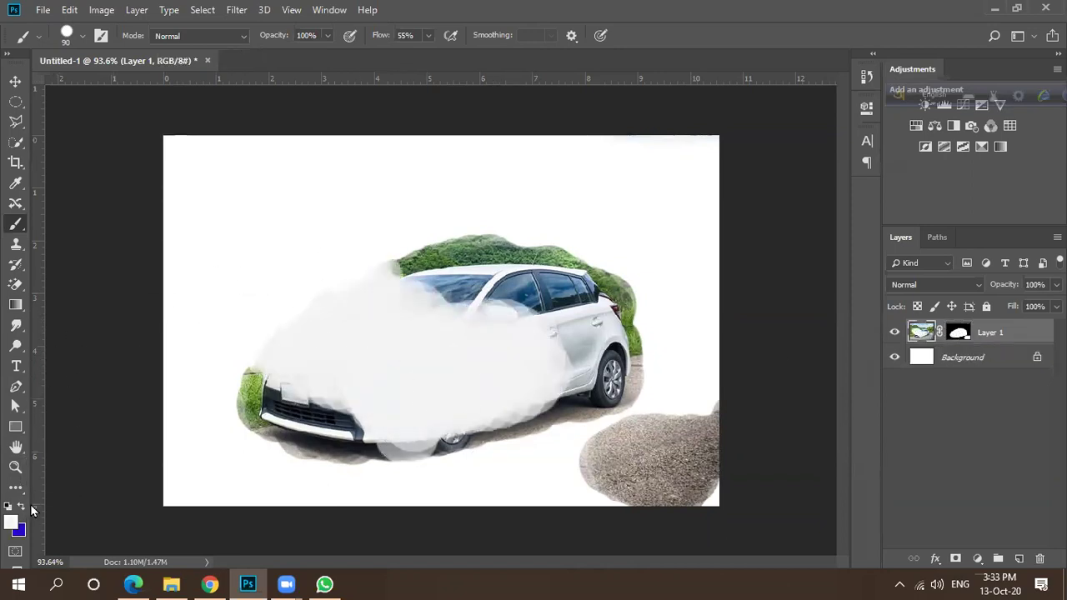
mouse_move(251, 433)
left_mouse_down()
mouse_move(473, 347)
mouse_move(350, 335)
mouse_move(438, 285)
mouse_move(563, 286)
mouse_move(544, 269)
mouse_move(493, 305)
mouse_move(531, 383)
mouse_move(469, 438)
mouse_move(398, 428)
mouse_move(328, 336)
mouse_move(316, 371)
mouse_move(268, 357)
mouse_move(542, 298)
mouse_move(509, 365)
mouse_move(576, 357)
left_mouse_up()
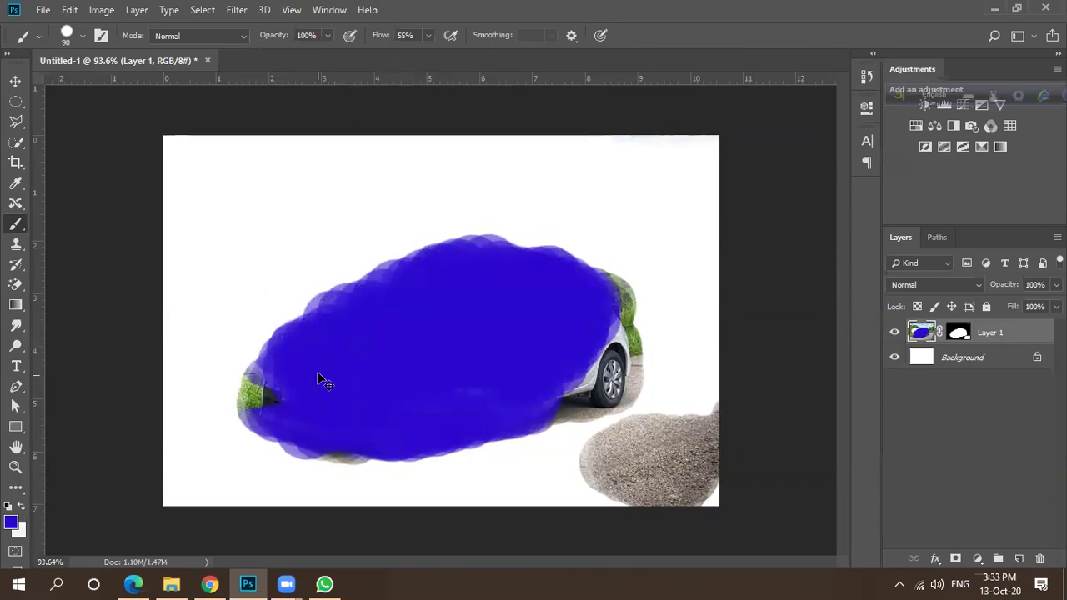
Undo the white and blue strokes over the car and the revealed road patch.
key("ctrl+z")
key("ctrl+z")
key("ctrl+z")
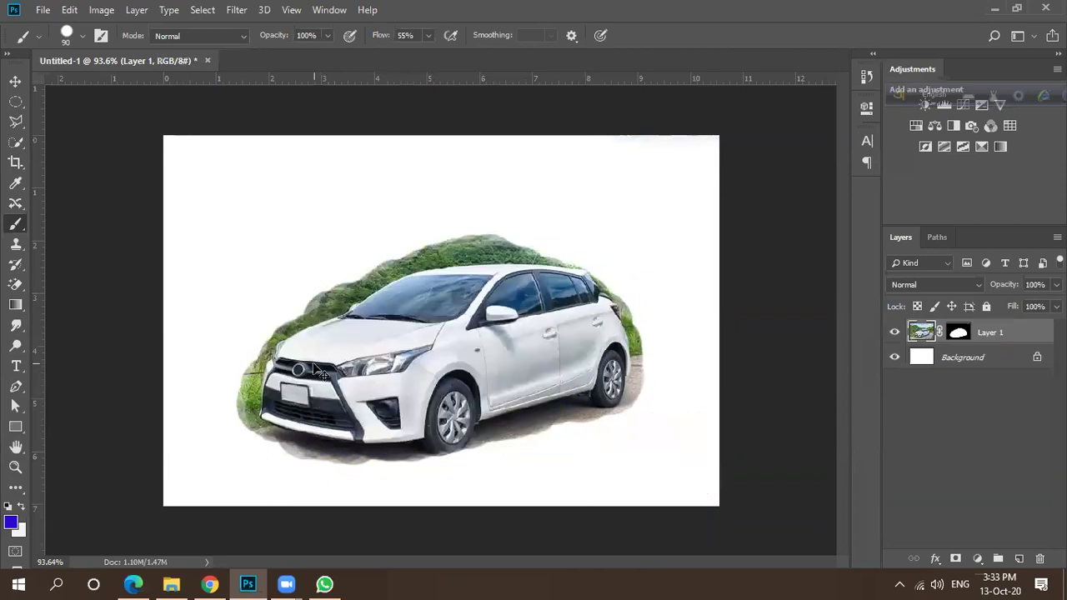
Paint white on Layer 1's mask to reveal road, hills and sky around the car, and paint black to hide the upper part again.
left_click(960, 332)
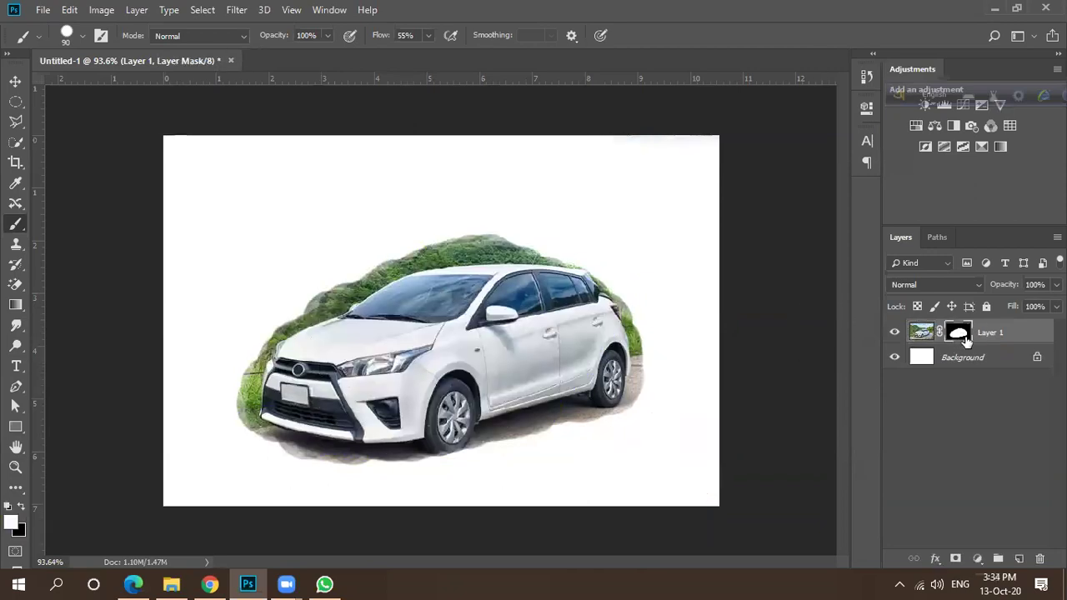
mouse_move(584, 463)
left_mouse_down()
mouse_move(706, 431)
mouse_move(678, 416)
left_mouse_up()
mouse_move(637, 382)
left_mouse_down()
mouse_move(658, 342)
mouse_move(647, 278)
mouse_move(586, 238)
left_mouse_up()
mouse_move(683, 254)
left_mouse_down()
mouse_move(525, 245)
mouse_move(474, 207)
mouse_move(393, 198)
mouse_move(290, 269)
left_mouse_up()
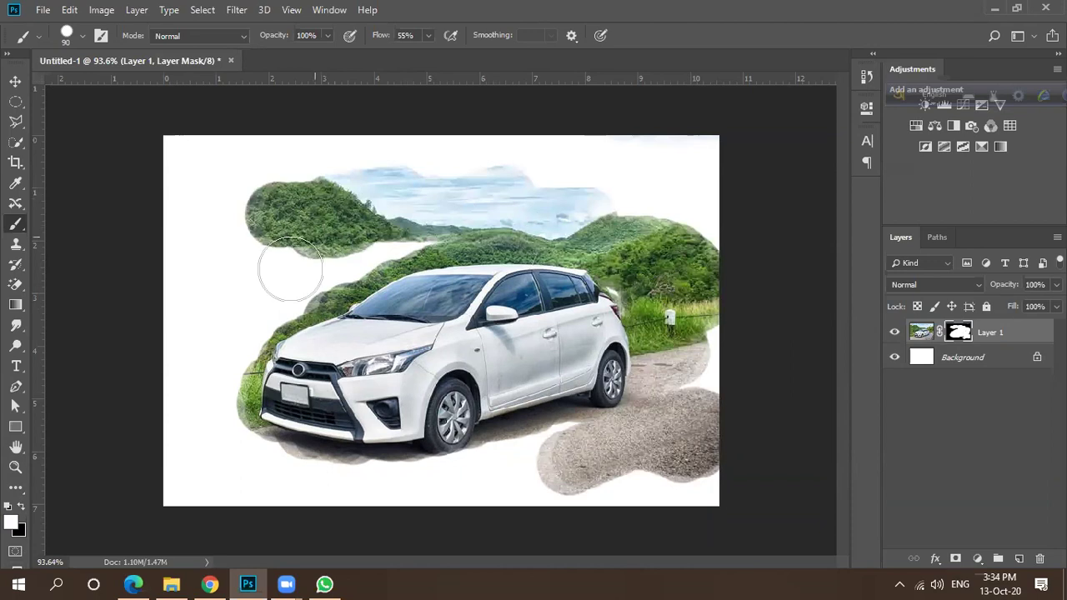
left_click(22, 509)
mouse_move(267, 229)
left_mouse_down()
mouse_move(345, 203)
mouse_move(313, 178)
mouse_move(345, 162)
mouse_move(512, 203)
mouse_move(269, 226)
mouse_move(728, 200)
mouse_move(476, 216)
mouse_move(693, 260)
mouse_move(679, 288)
mouse_move(663, 273)
mouse_move(738, 258)
left_mouse_up()
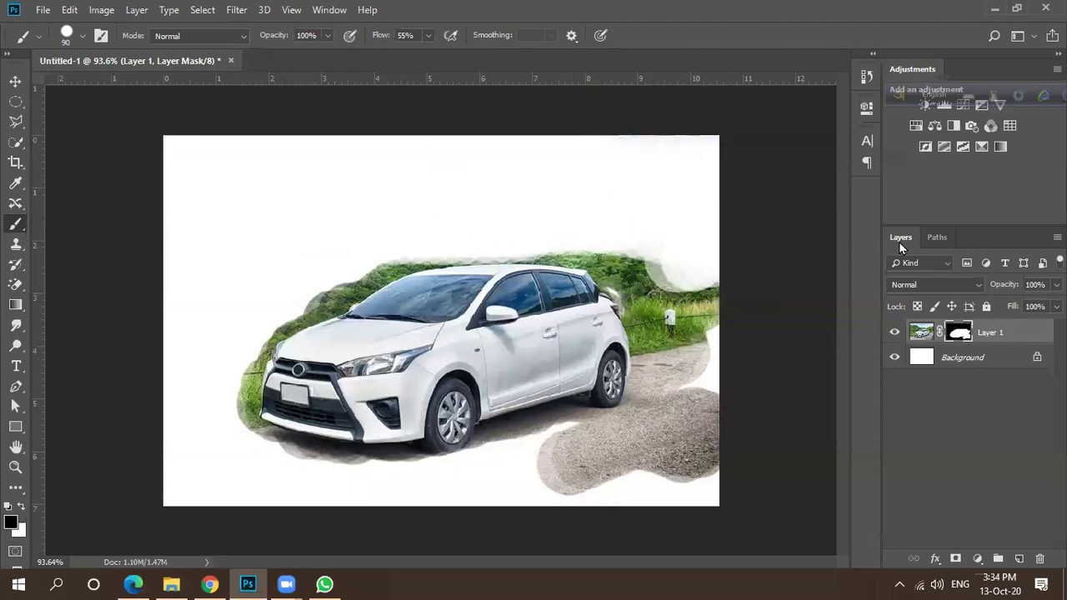
Remove Layer 1's mask, applying it permanently to the layer.
left_click_drag(959, 334, 1039, 558)
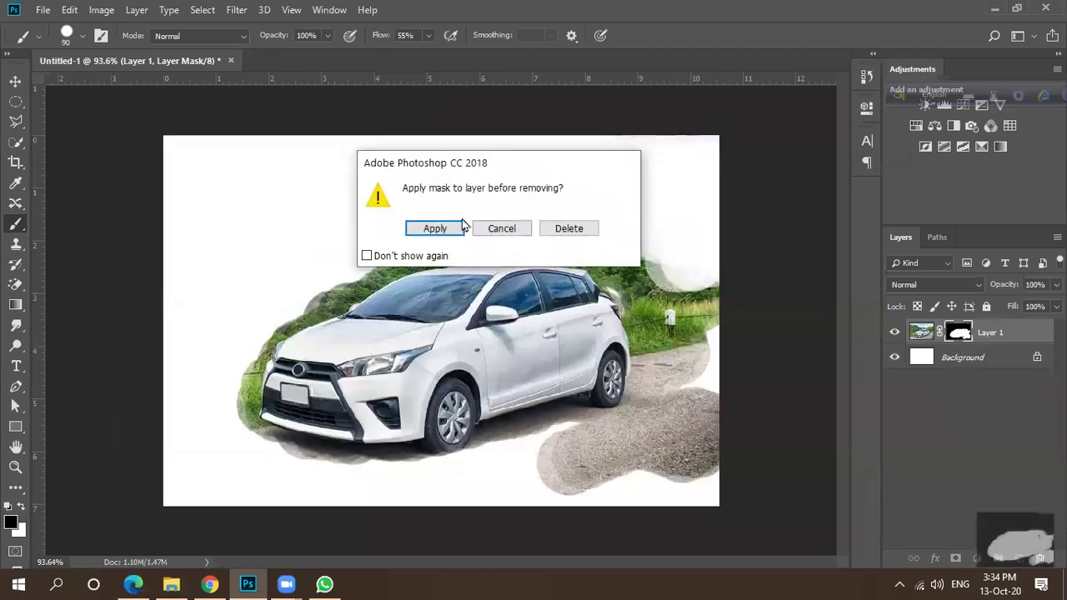
left_click(437, 230)
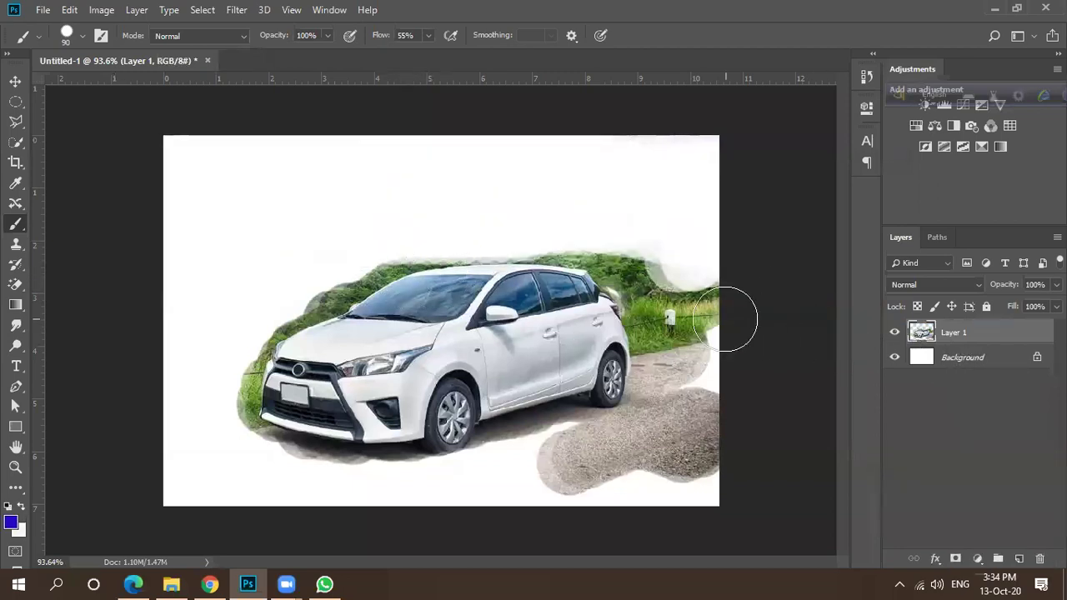
Undo the mask removal, all the mask painting and the mask itself, back to the full photo with the car selected.
key("ctrl+z")
key("ctrl+z")
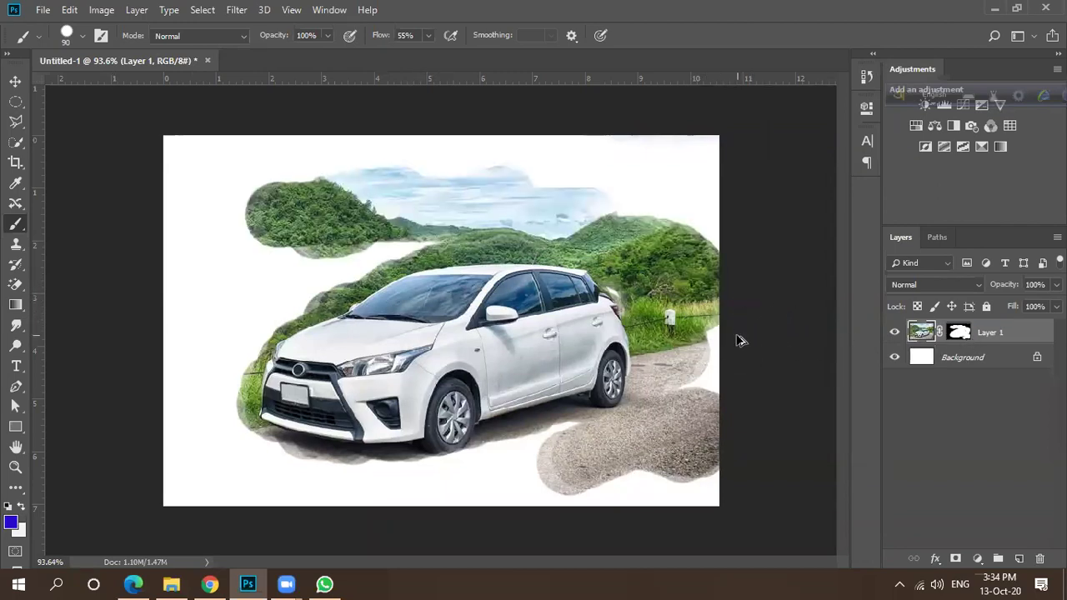
key("ctrl+z")
key("ctrl+z")
key("ctrl+z")
key("ctrl+z")
key("ctrl+z")
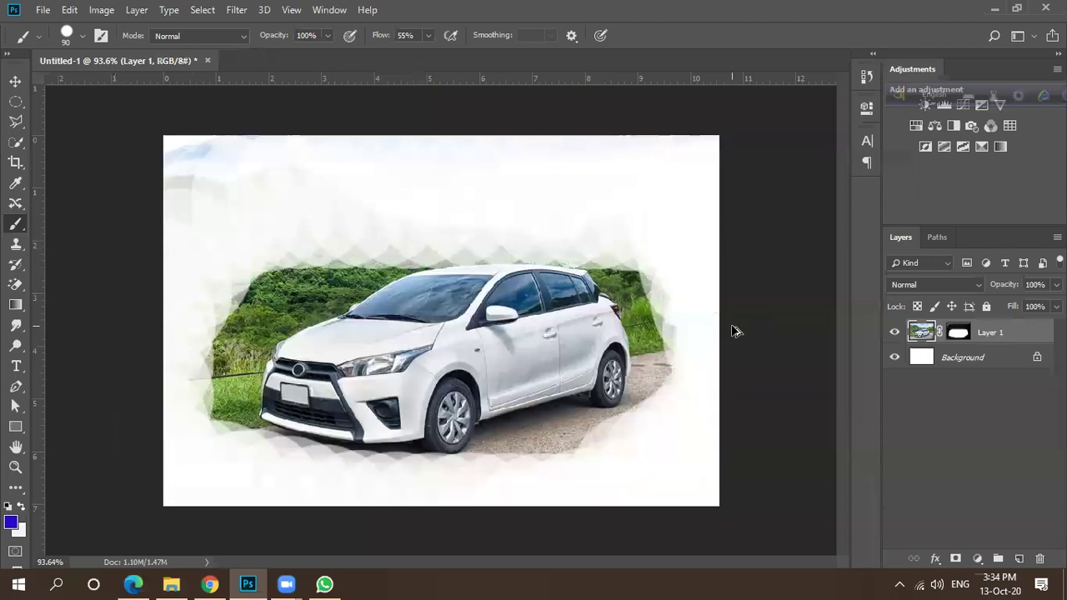
key("ctrl+z")
key("ctrl+z")
key("ctrl+z")
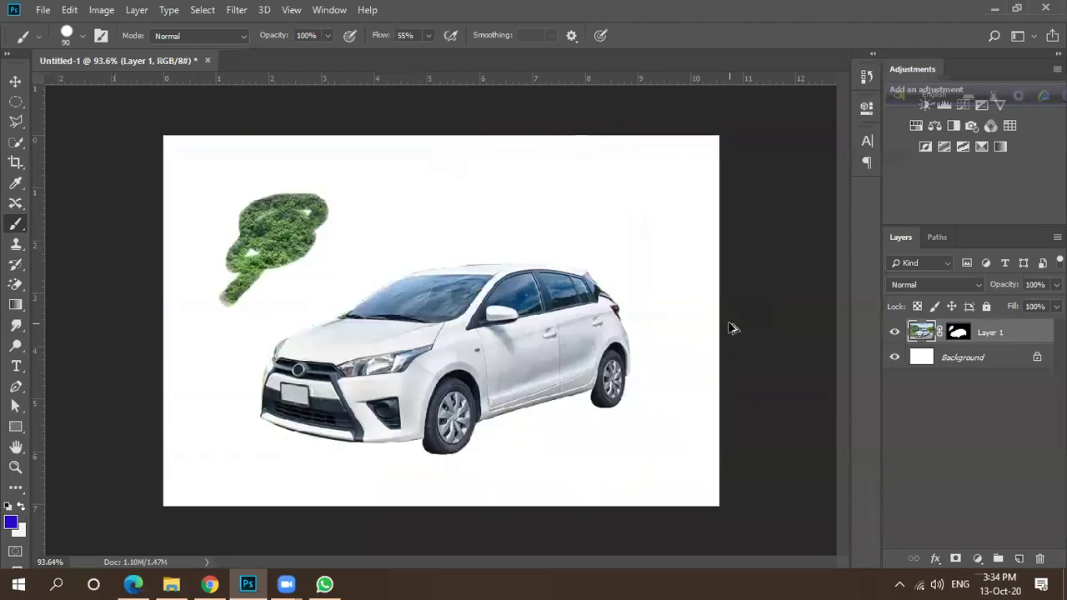
key("ctrl+z")
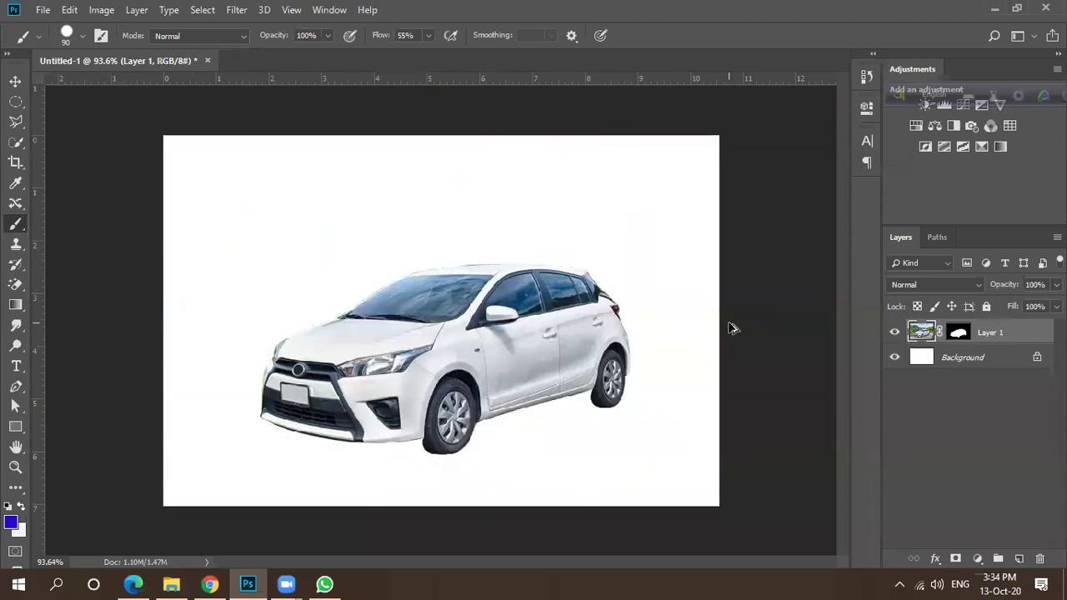
key("ctrl+z")
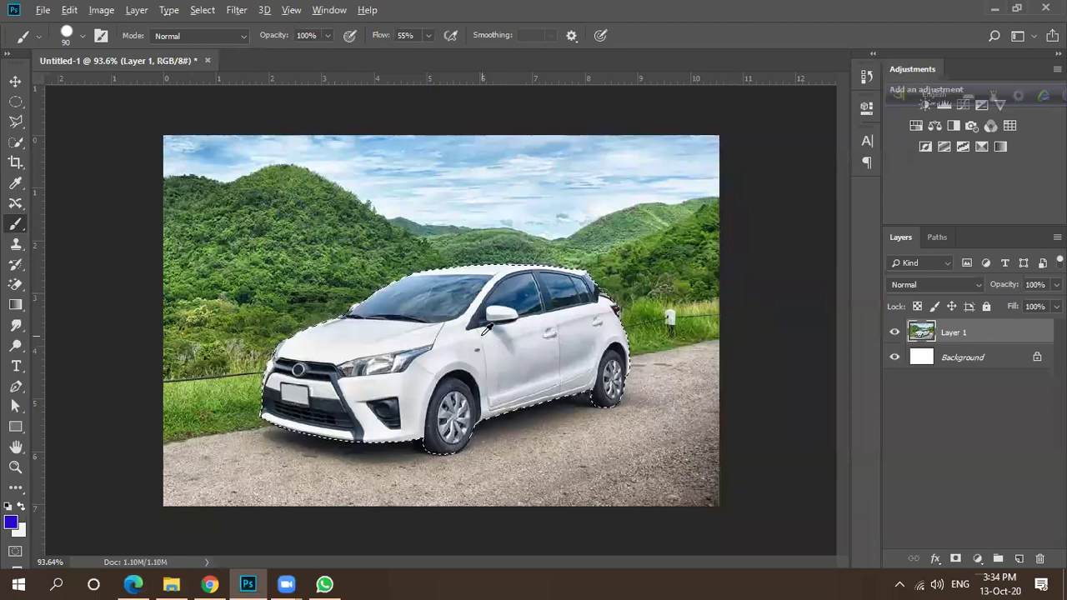
Check the selection edge along the car's front and add a layer mask to Layer 1 from the car selection.
scroll(487, 329, "up", 3)
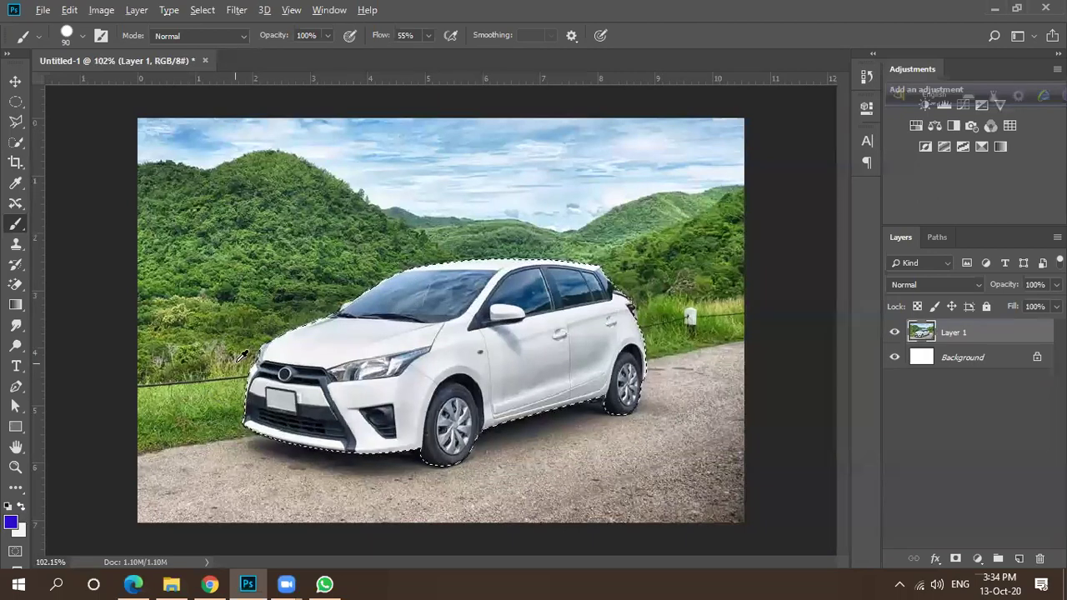
scroll(240, 357, "up", 4)
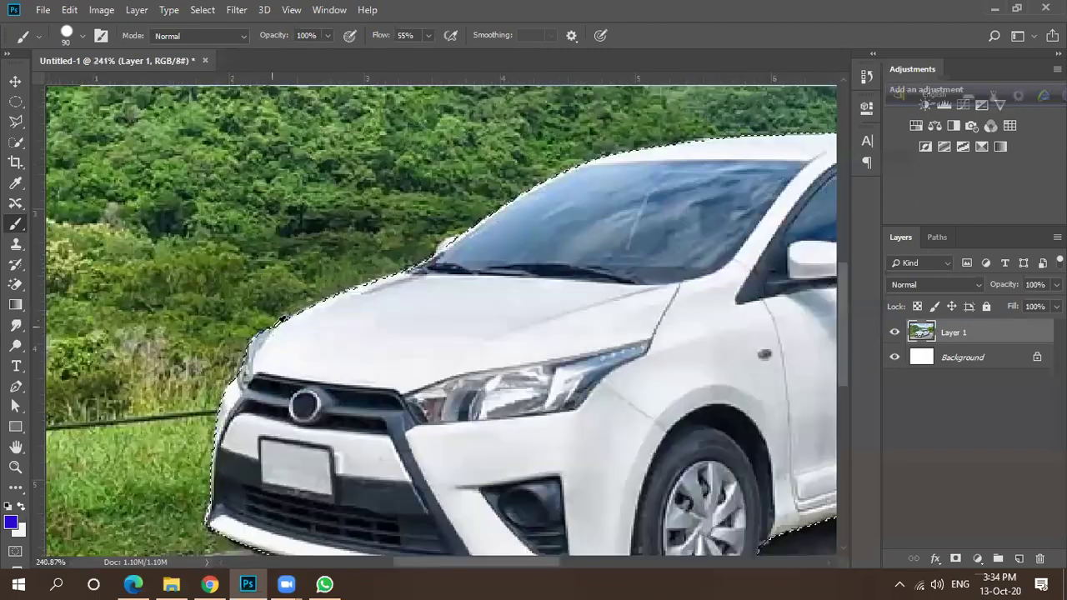
key("ctrl+0")
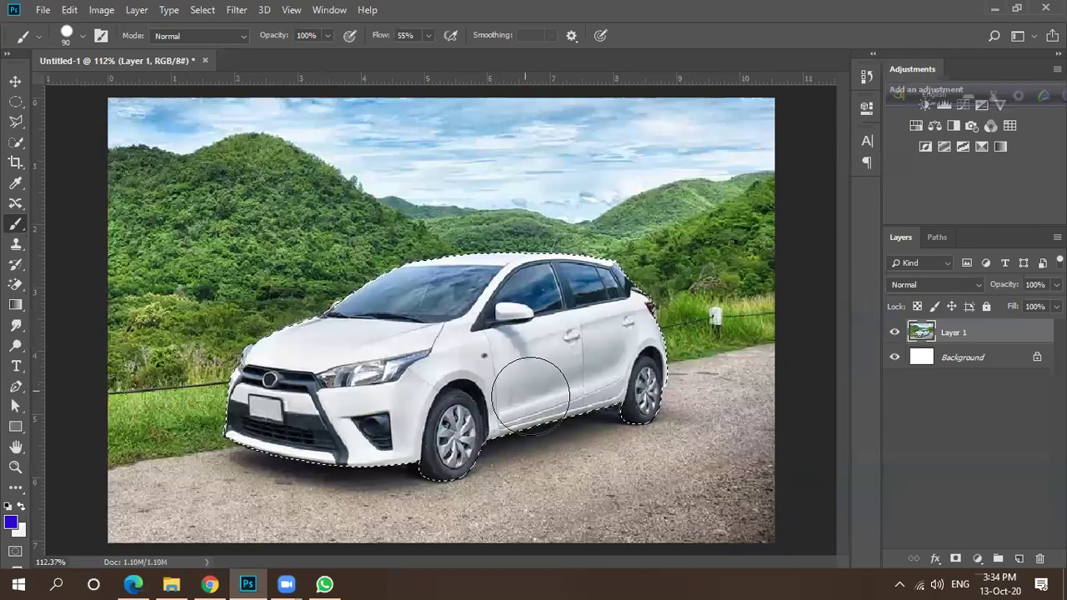
left_click(956, 558)
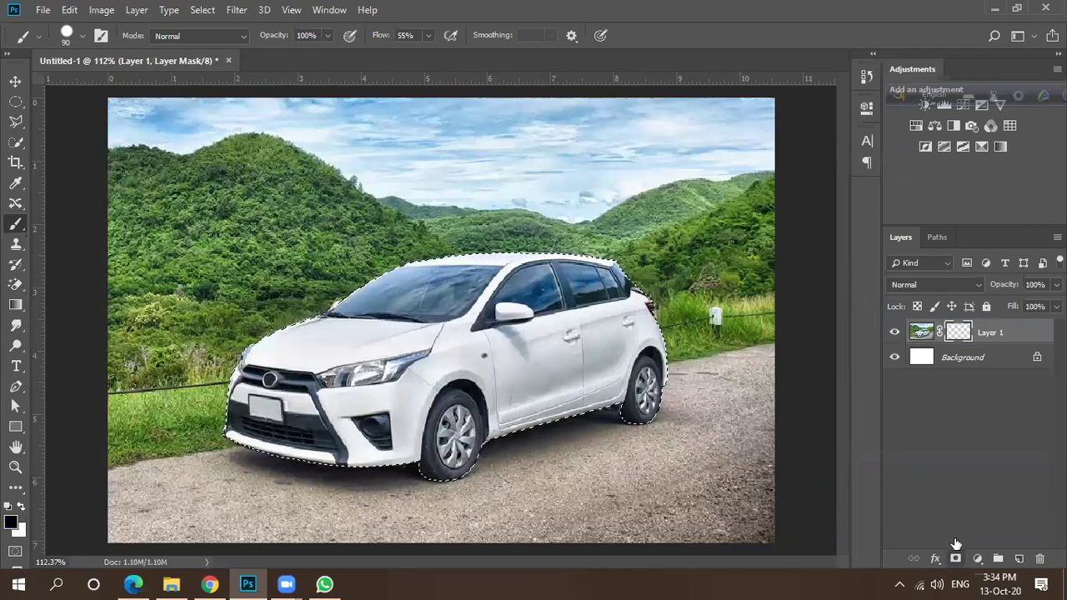
scroll(435, 328, "down", 1)
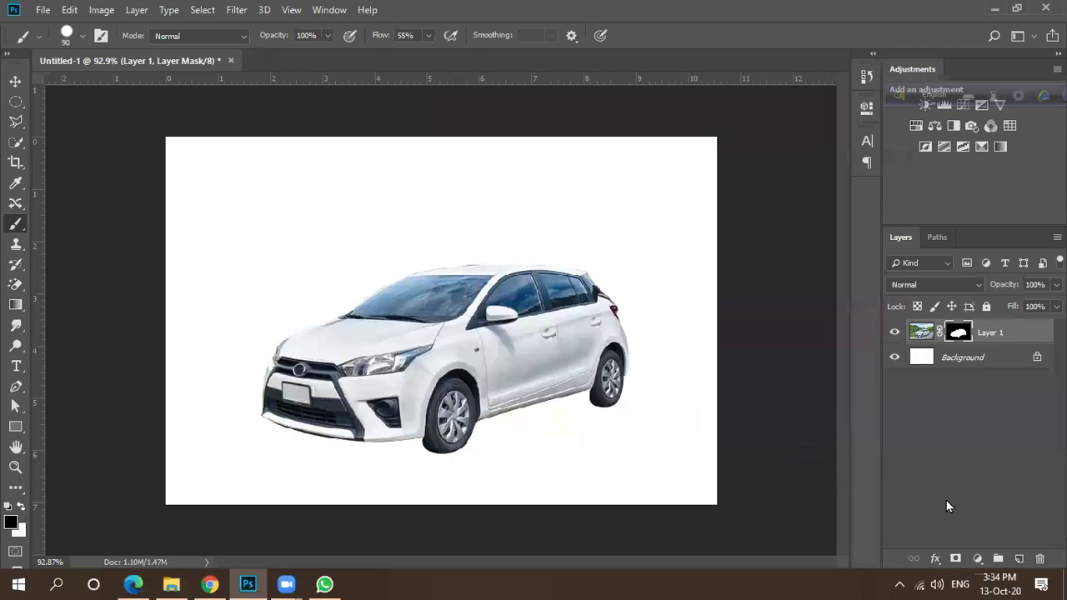
Add a new empty layer and place it beneath the masked car layer.
left_click(1019, 558)
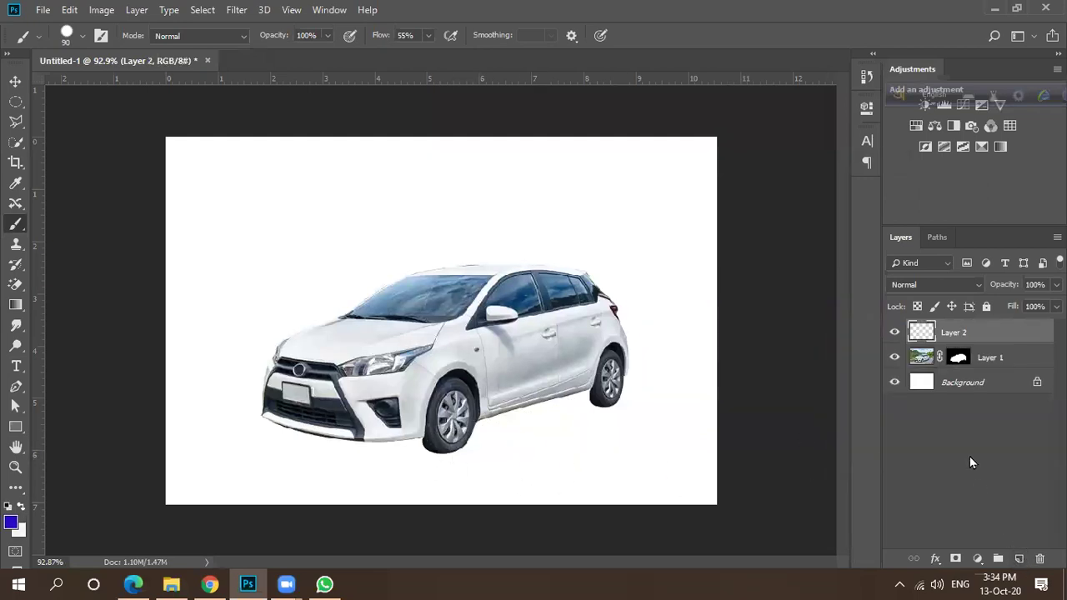
left_click_drag(991, 333, 991, 372)
left_click(916, 334)
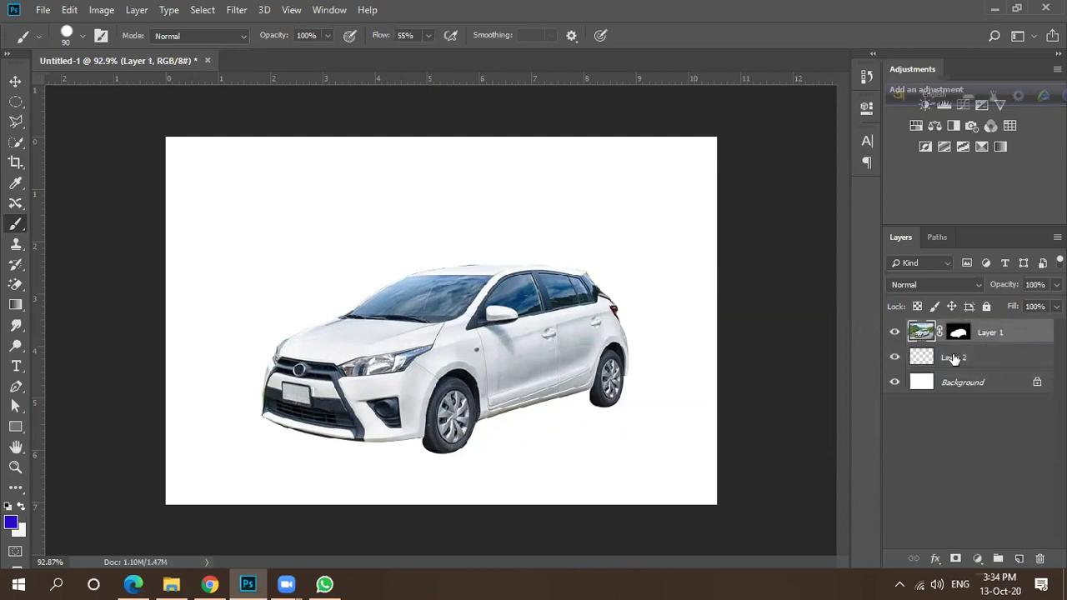
Set the foreground color to light grey #dfdfdf sampled from the car and fill the empty Layer 2 with it.
left_click(953, 358)
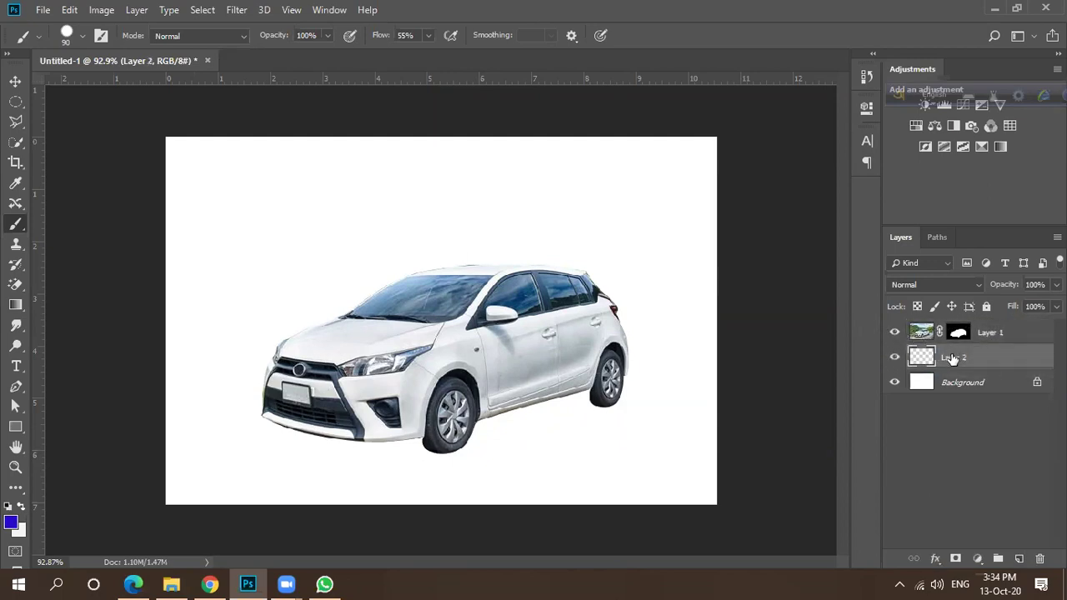
left_click(11, 523)
left_click(537, 273)
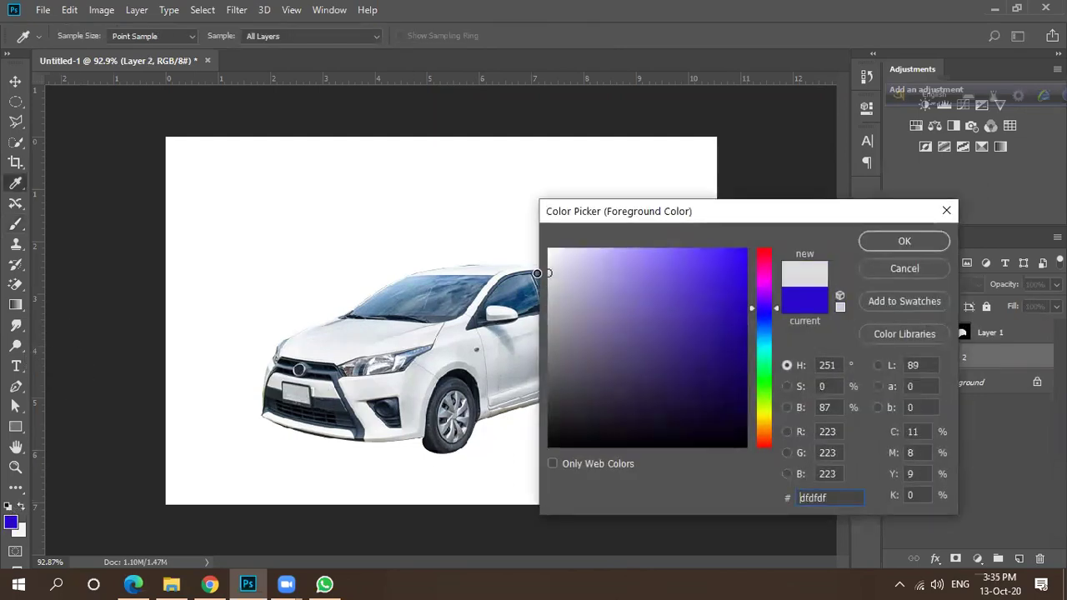
left_click(875, 243)
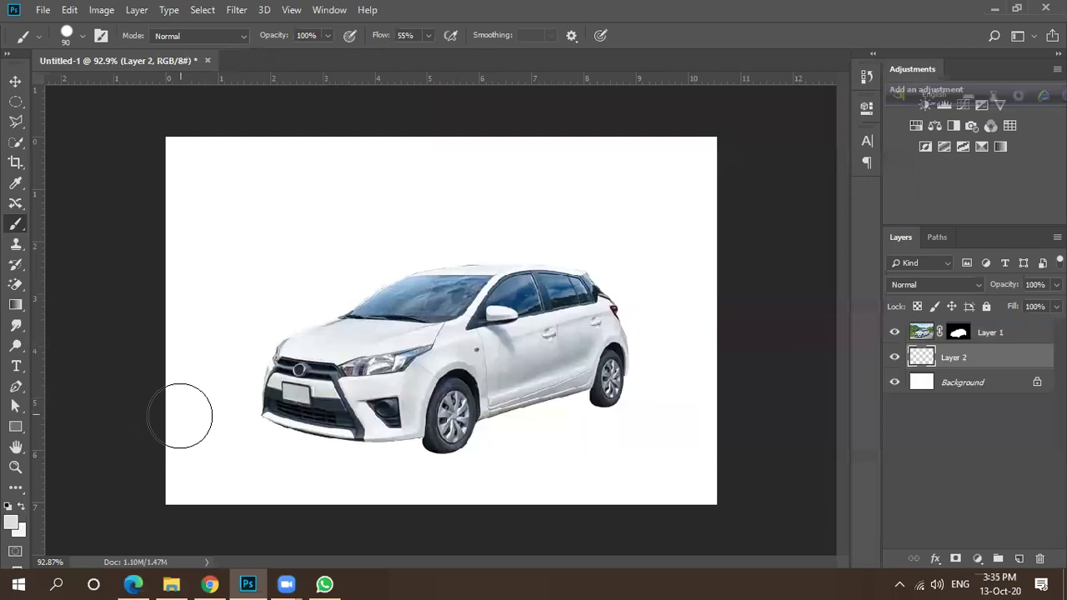
key("alt+BackSpace")
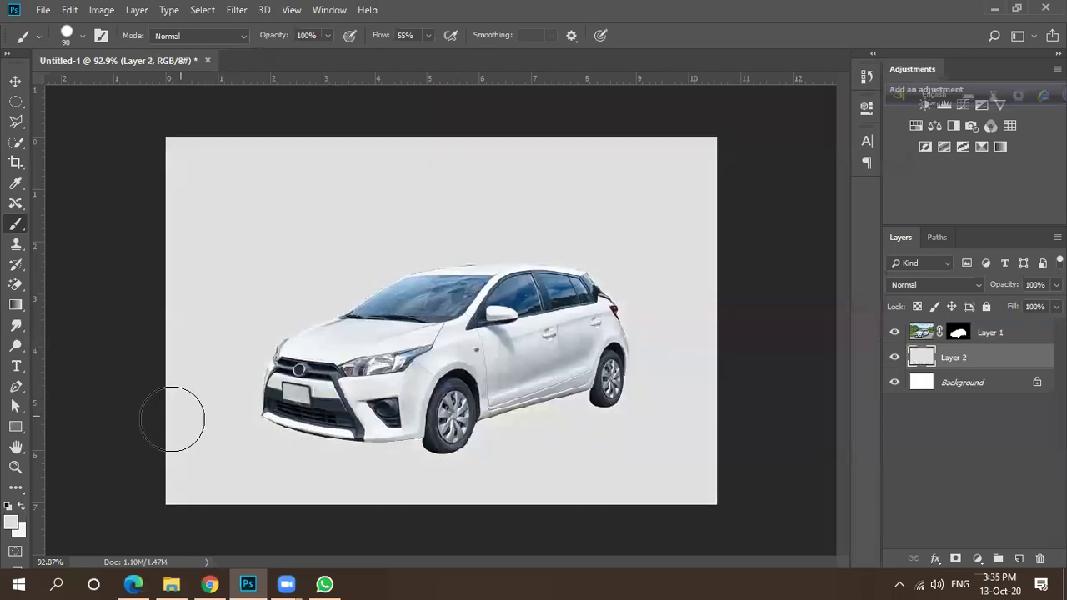
Move the cut-out car on Layer 1 slightly upward and to the left on the grey background.
left_click(15, 81)
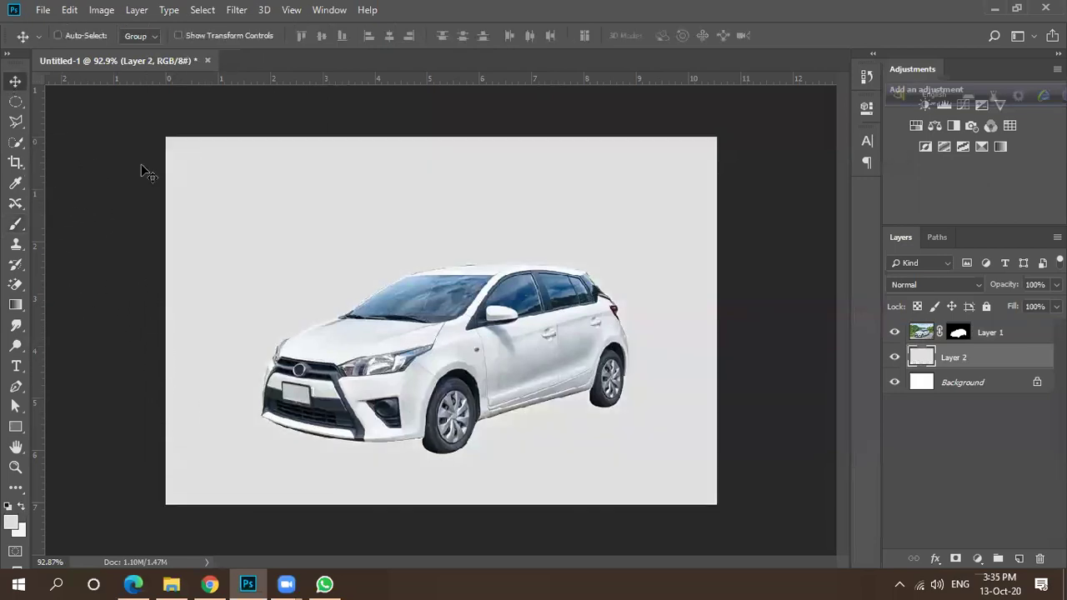
scroll(449, 283, "down", 1)
left_click(921, 333)
left_click_drag(460, 361, 455, 332)
scroll(421, 401, "up", 2)
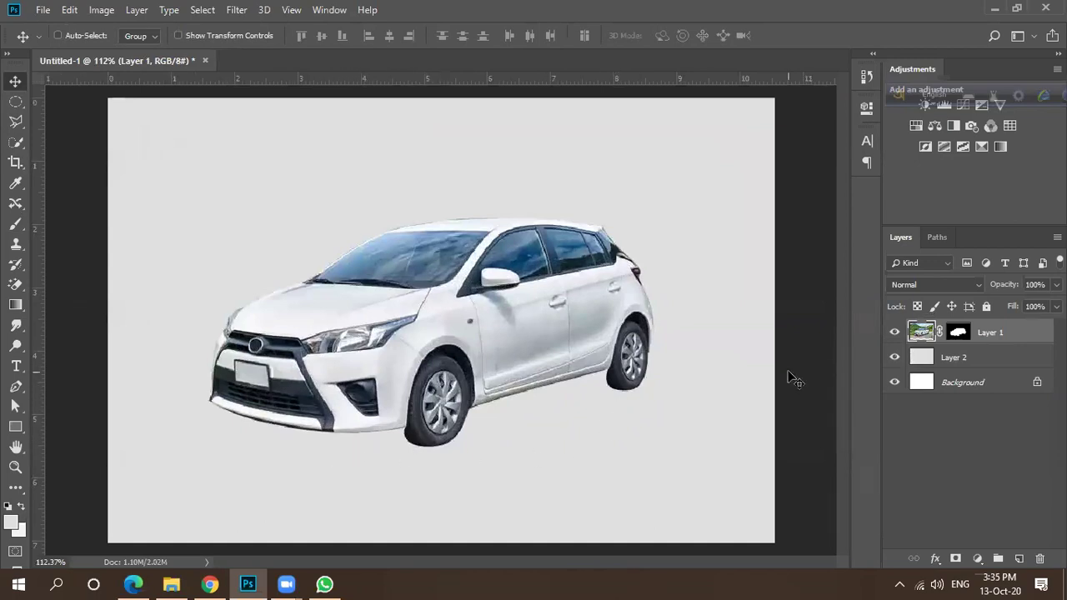
Add another empty layer and place it between the car layer and the grey fill layer.
left_click(1017, 558)
left_click_drag(989, 333, 988, 380)
Set the Brush tool to the Soft Round Pressure Size preset at 55 px with 0% hardness.
left_click(20, 226)
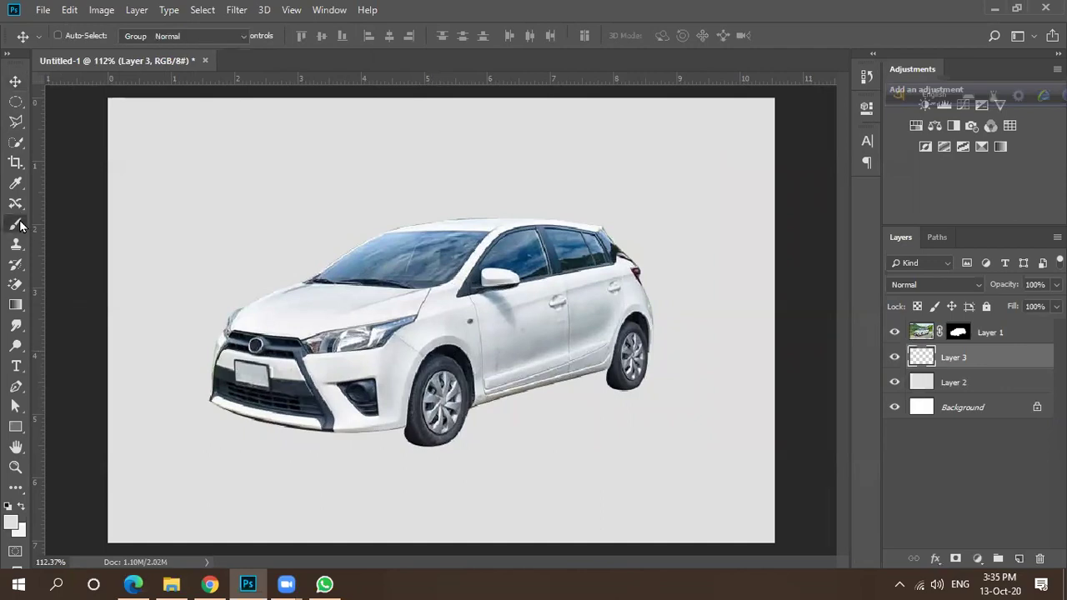
left_click(83, 37)
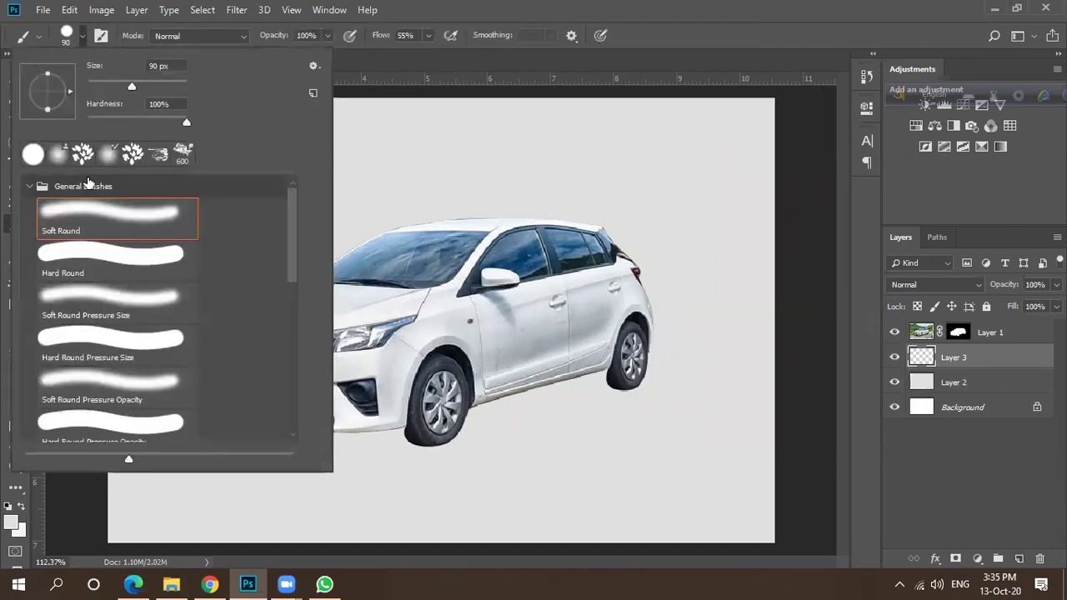
left_click(29, 155)
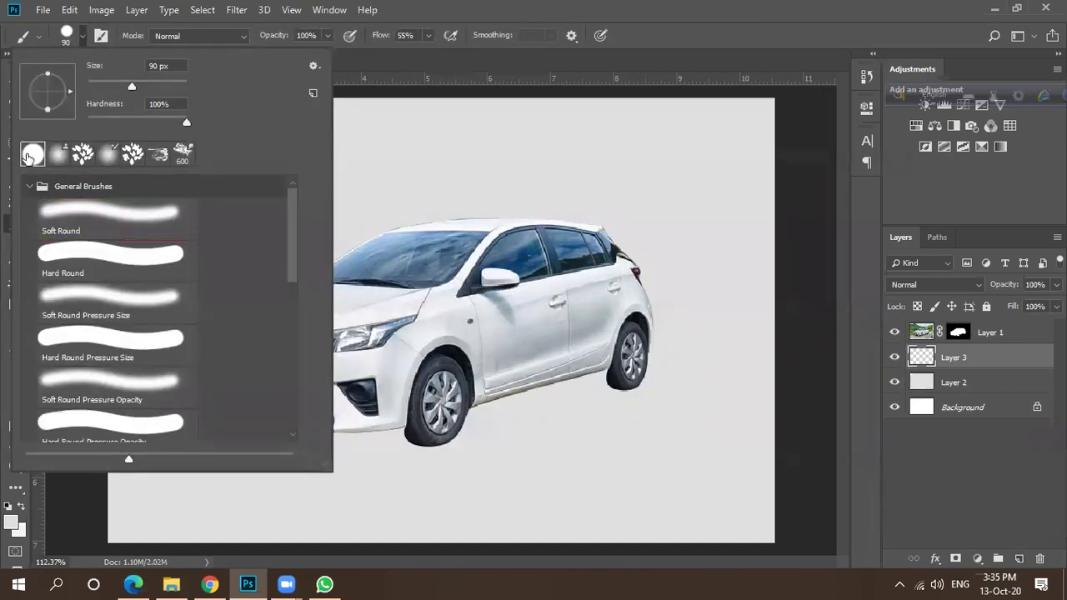
left_click_drag(180, 125, 128, 129)
left_click(74, 310)
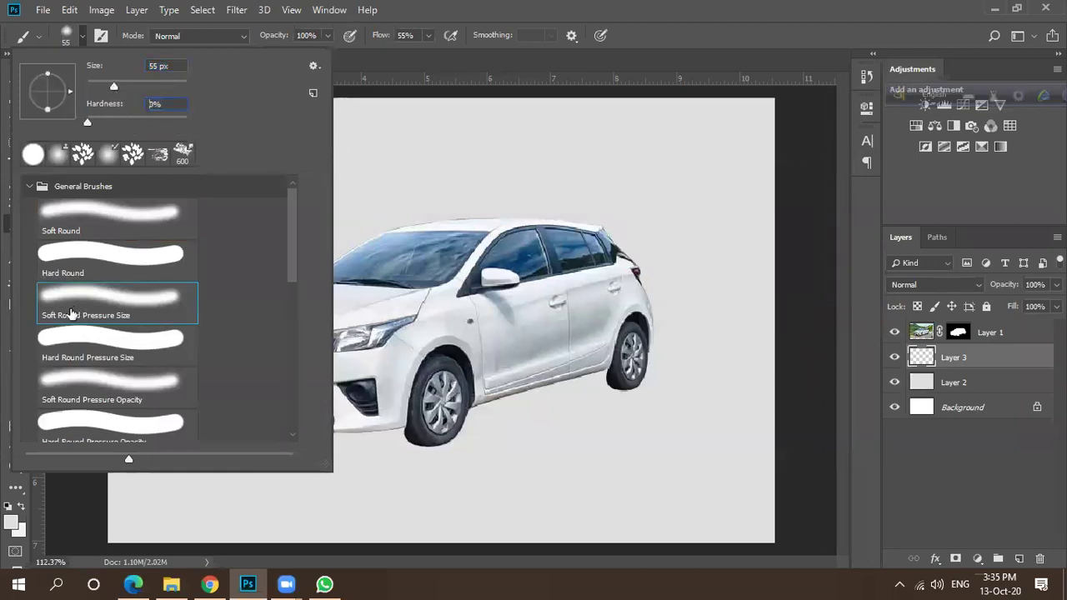
Configure the brush as Soft Round with a dark grey #424244 foreground color and 23% opacity.
left_click(59, 223)
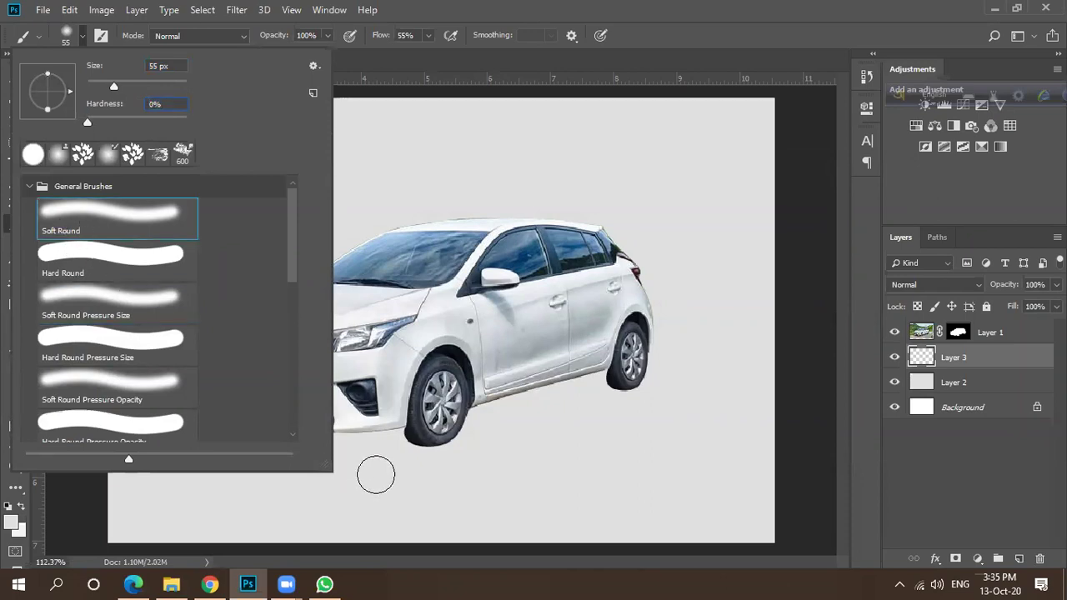
left_click(11, 524)
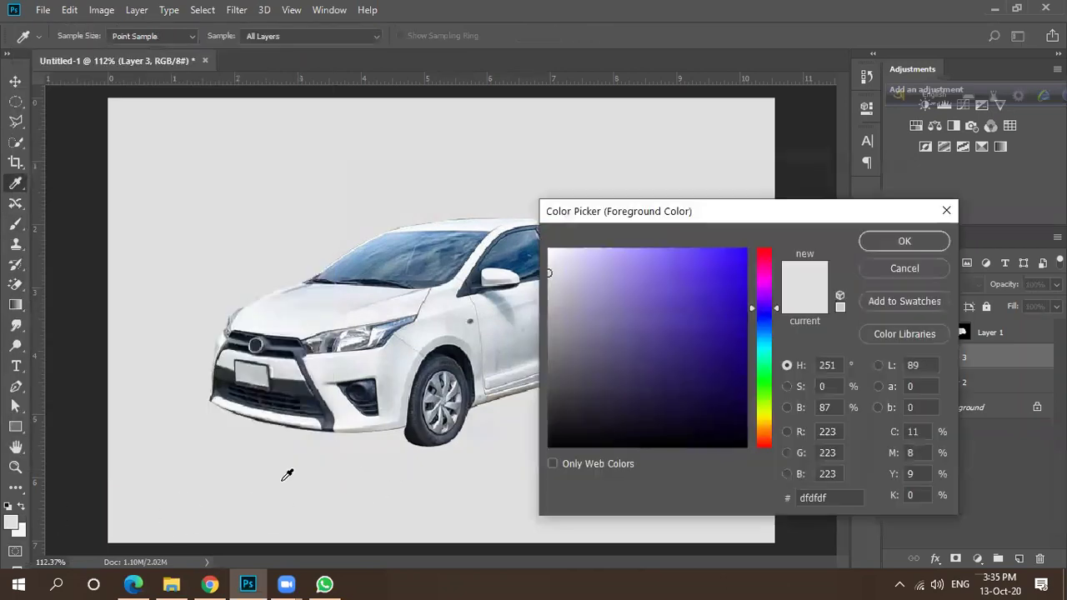
left_click_drag(555, 414, 554, 394)
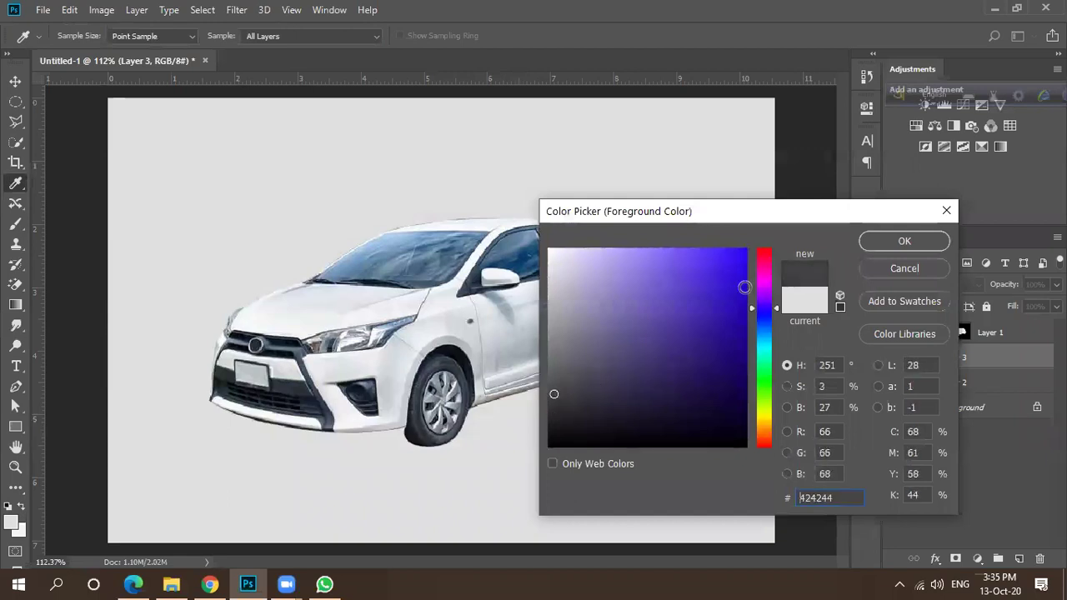
key("Return")
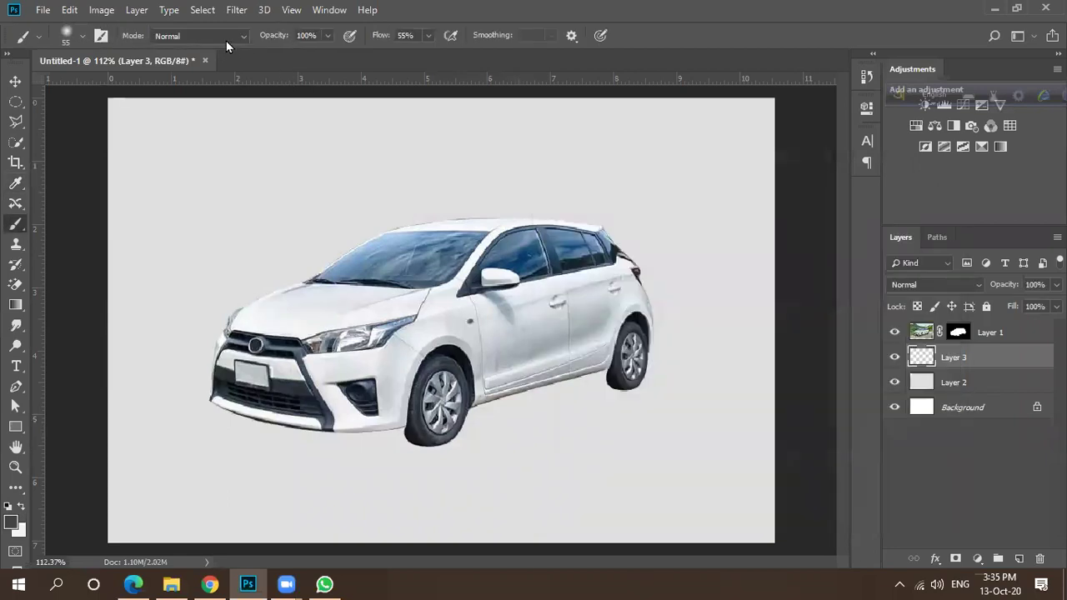
left_click(328, 37)
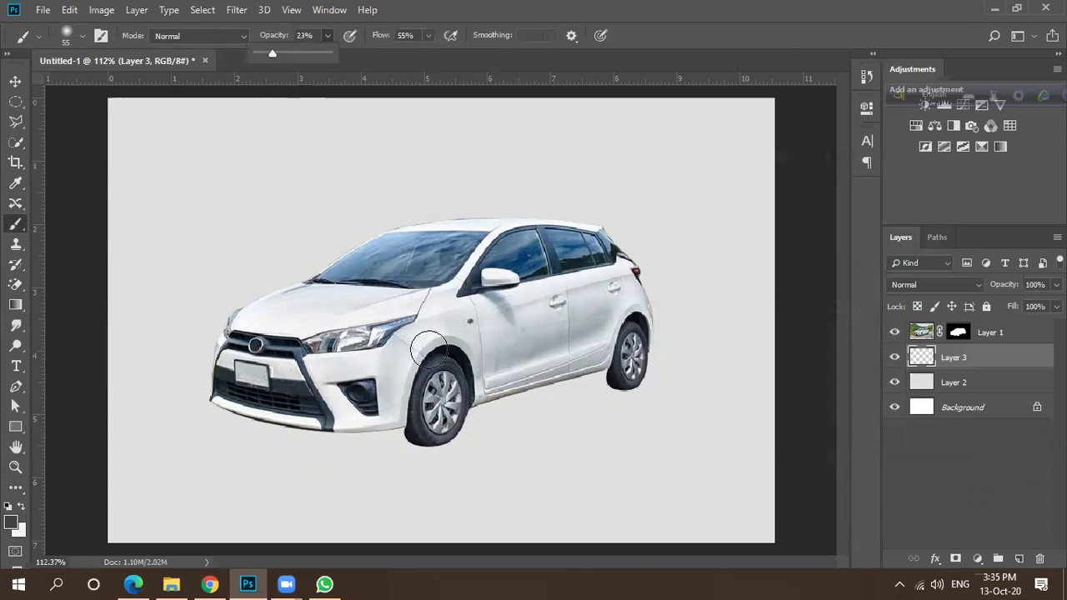
Try painting a soft shadow beneath the car on Layer 3 with the 55 px brush, and undo the strokes.
mouse_move(418, 457)
left_mouse_down()
mouse_move(470, 443)
mouse_move(396, 460)
left_mouse_up()
mouse_move(453, 432)
left_mouse_down()
mouse_move(571, 402)
mouse_move(496, 418)
mouse_move(585, 382)
mouse_move(602, 381)
mouse_move(603, 402)
mouse_move(637, 393)
mouse_move(654, 342)
left_mouse_up()
scroll(556, 426, "down", 3)
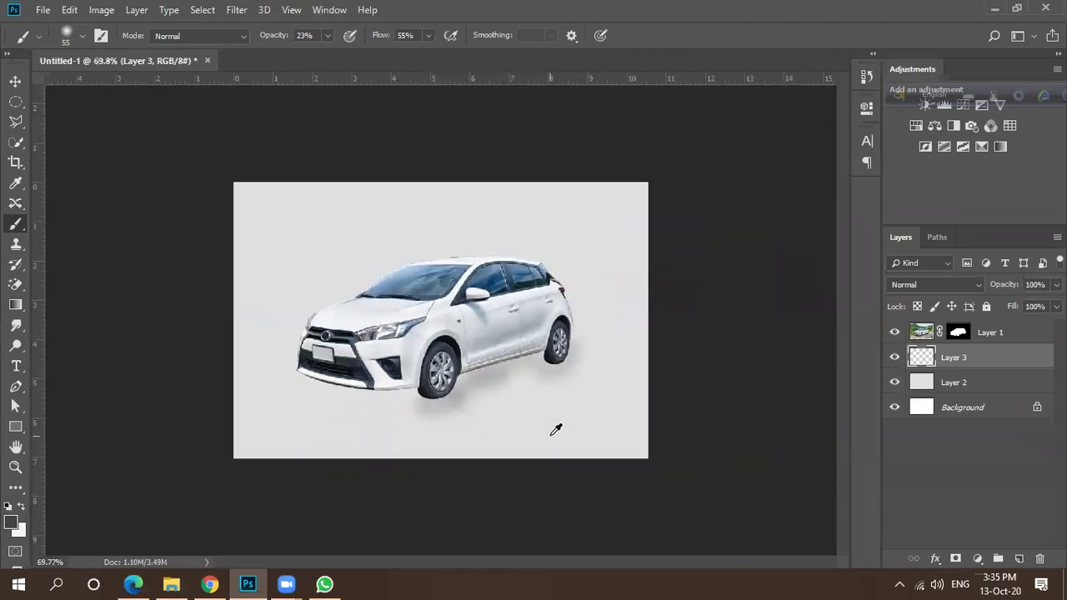
key("ctrl+z")
key("ctrl+z")
key("ctrl+z")
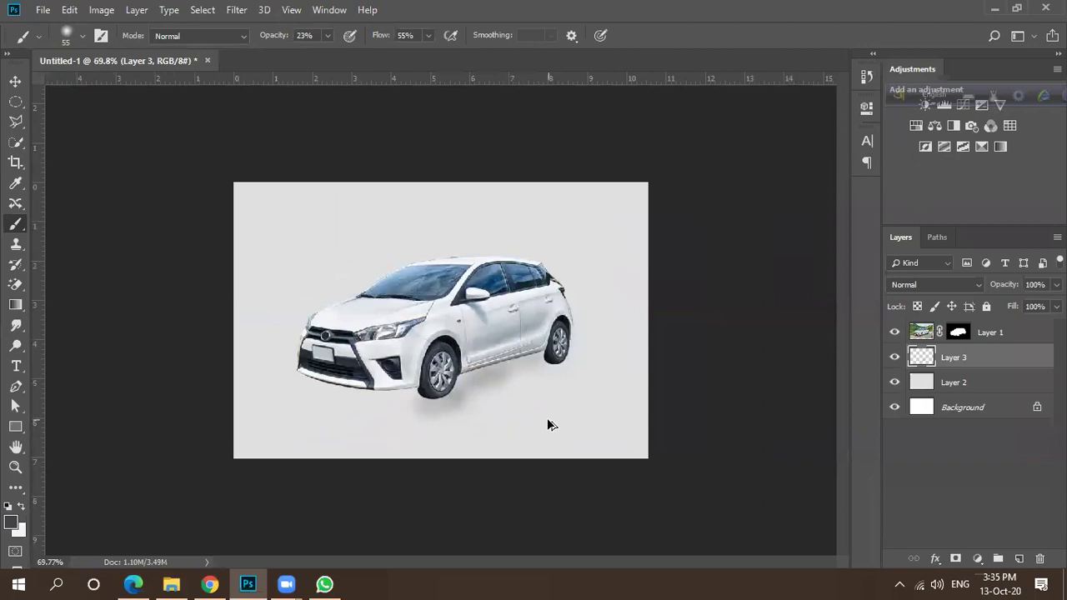
key("ctrl+z")
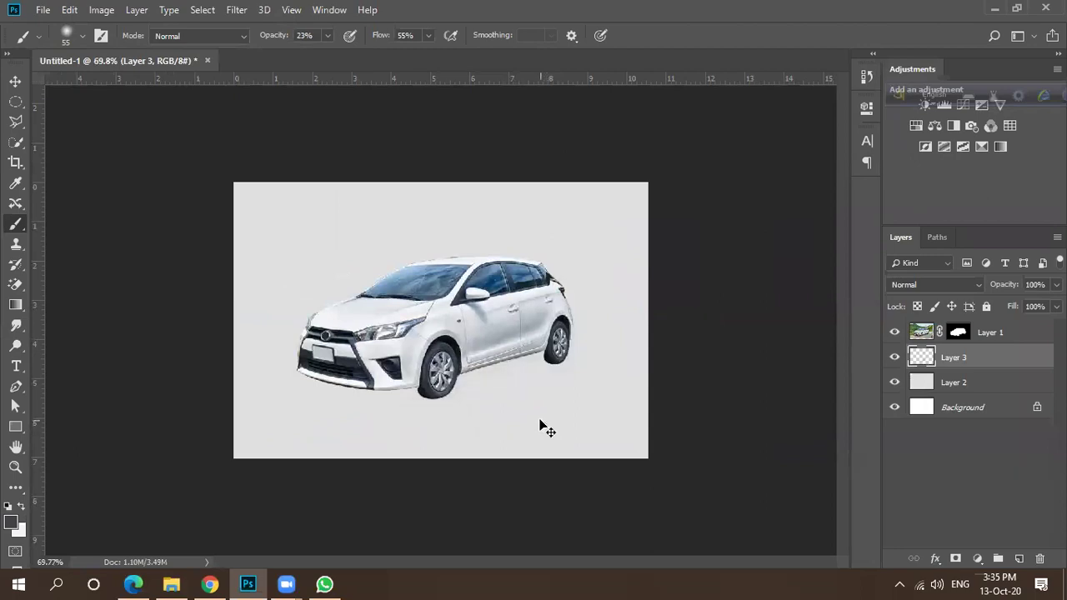
Reduce the brush to 15 px and paint a soft shadow on Layer 3 under both wheels and along the car's lower side edge.
scroll(423, 403, "up", 2)
scroll(423, 402, "up", 4)
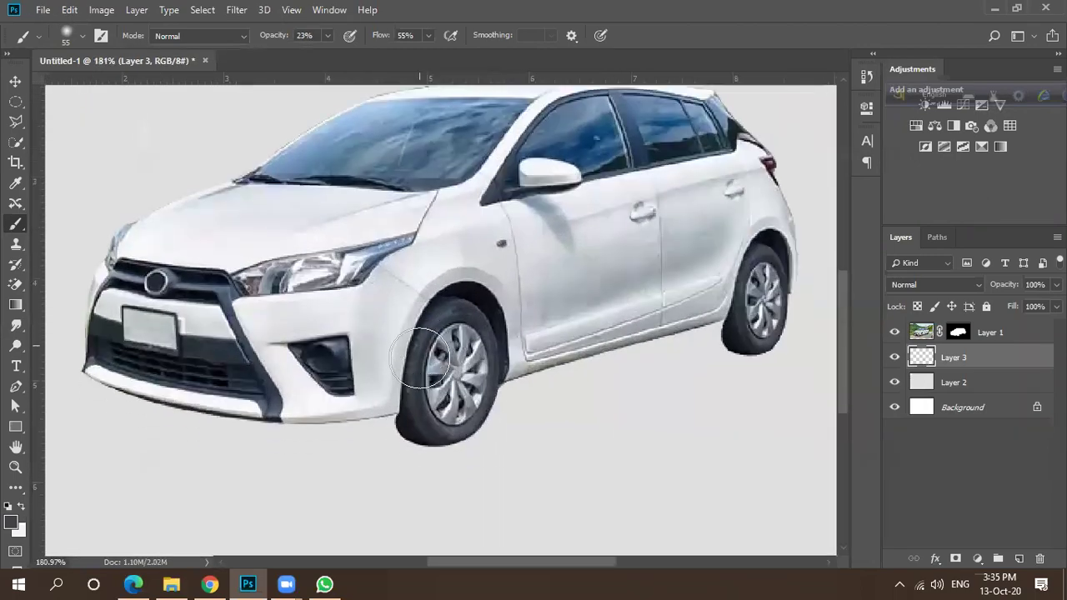
key("bracketleft")
key("bracketleft")
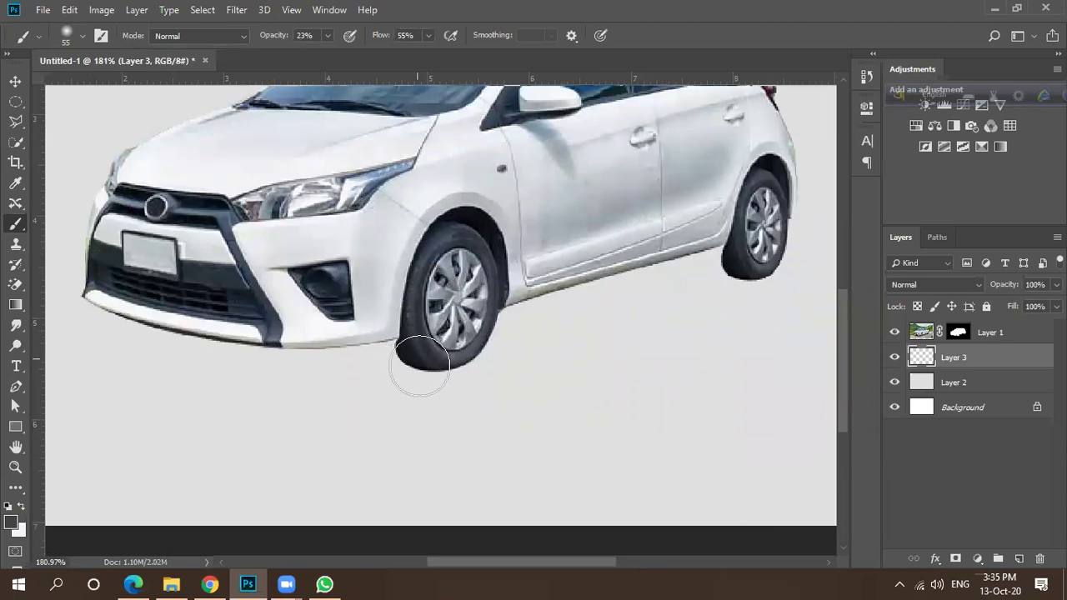
mouse_move(392, 367)
left_mouse_down()
mouse_move(483, 369)
mouse_move(419, 379)
mouse_move(490, 351)
mouse_move(471, 370)
mouse_move(405, 375)
left_mouse_up()
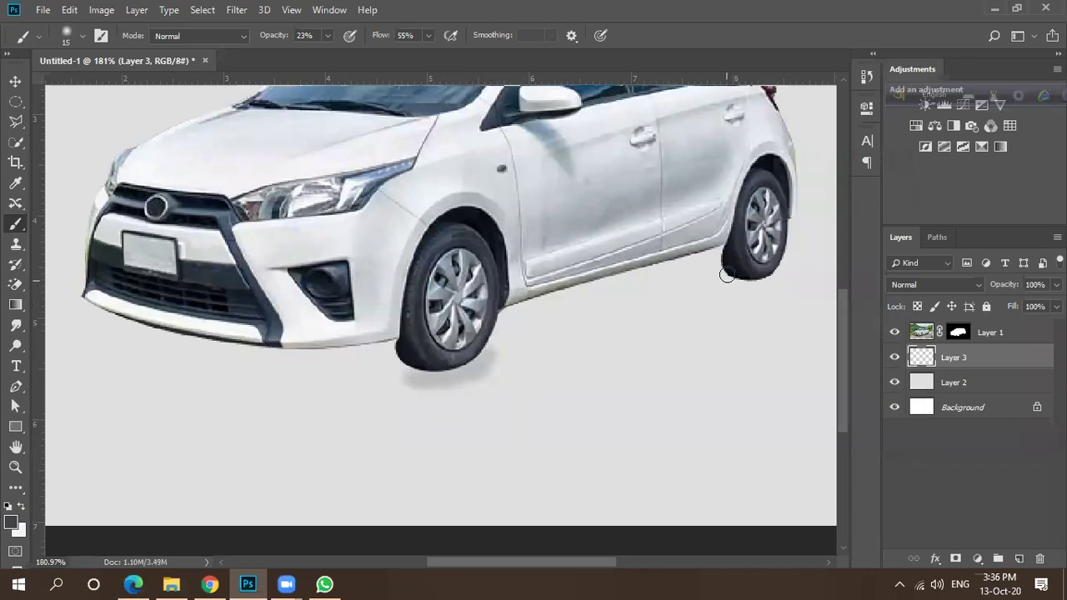
mouse_move(726, 281)
left_mouse_down()
mouse_move(771, 276)
mouse_move(727, 283)
mouse_move(715, 255)
left_mouse_up()
mouse_move(506, 305)
left_mouse_down()
mouse_move(573, 277)
mouse_move(562, 280)
mouse_move(563, 288)
mouse_move(718, 247)
left_mouse_up()
left_click_drag(489, 318, 491, 308)
Extend the painted shadow along the lower edge of the front bumper and around the front and rear wheels.
left_click_drag(298, 348, 418, 338)
scroll(534, 334, "down", 4)
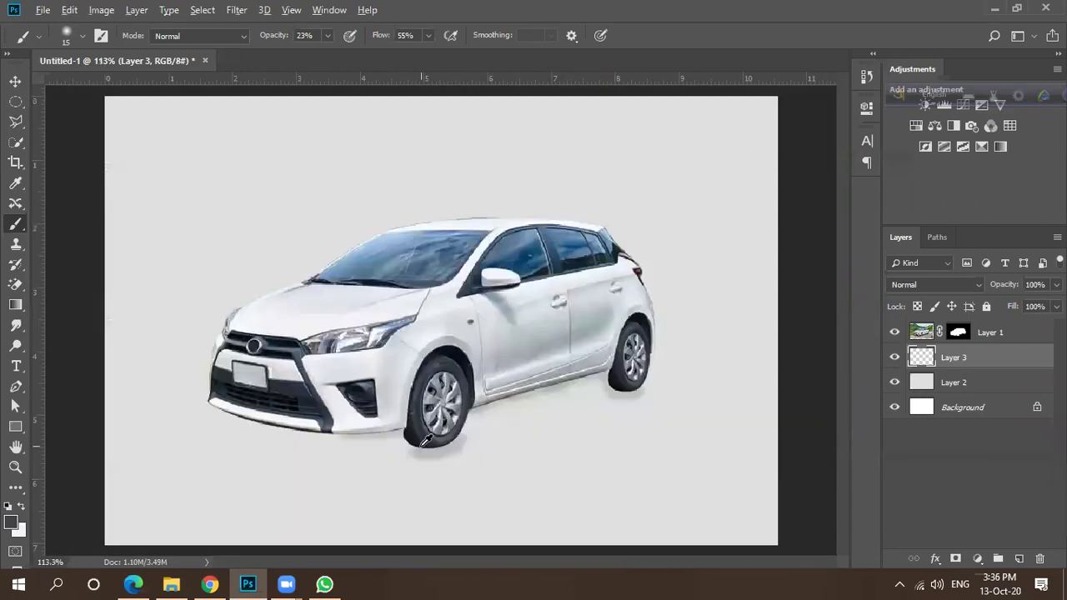
scroll(393, 367, "up", 3)
mouse_move(397, 364)
left_mouse_down()
mouse_move(427, 376)
mouse_move(488, 333)
left_mouse_up()
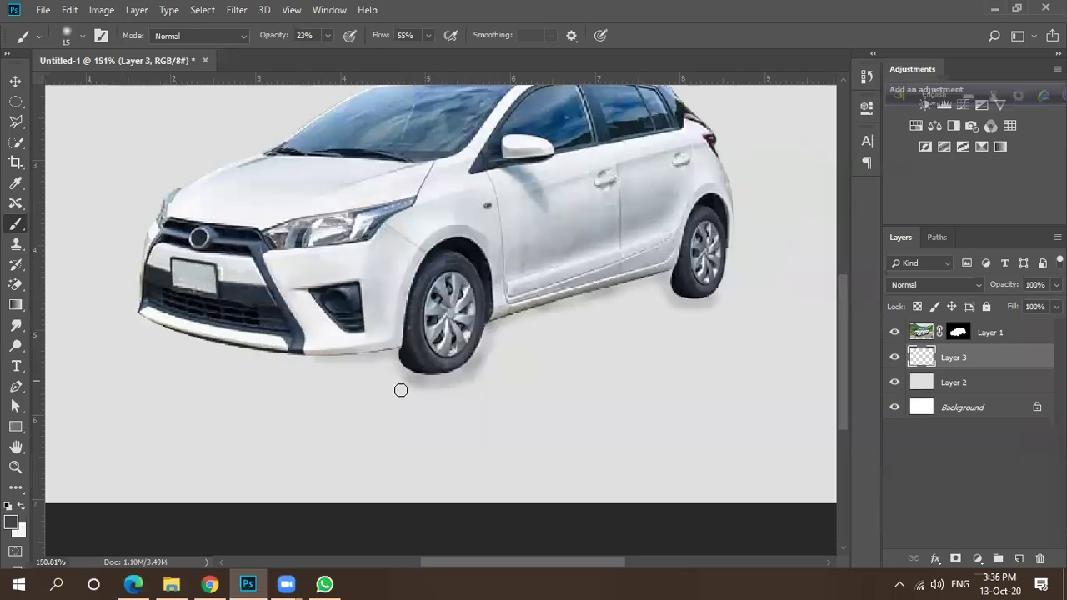
scroll(552, 384, "down", 5)
scroll(569, 381, "down", 1)
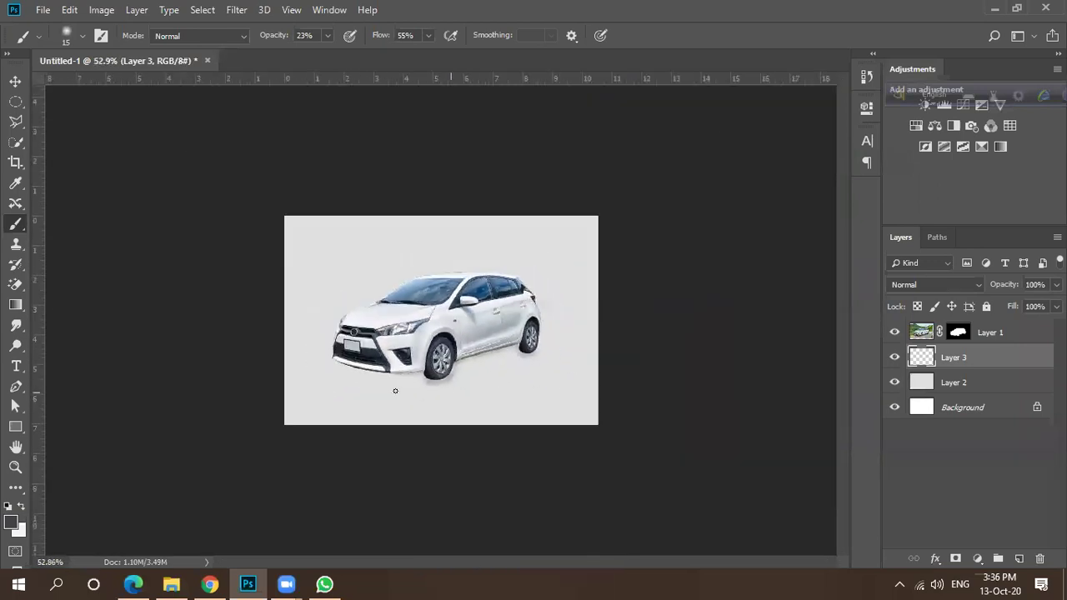
scroll(361, 373, "up", 2)
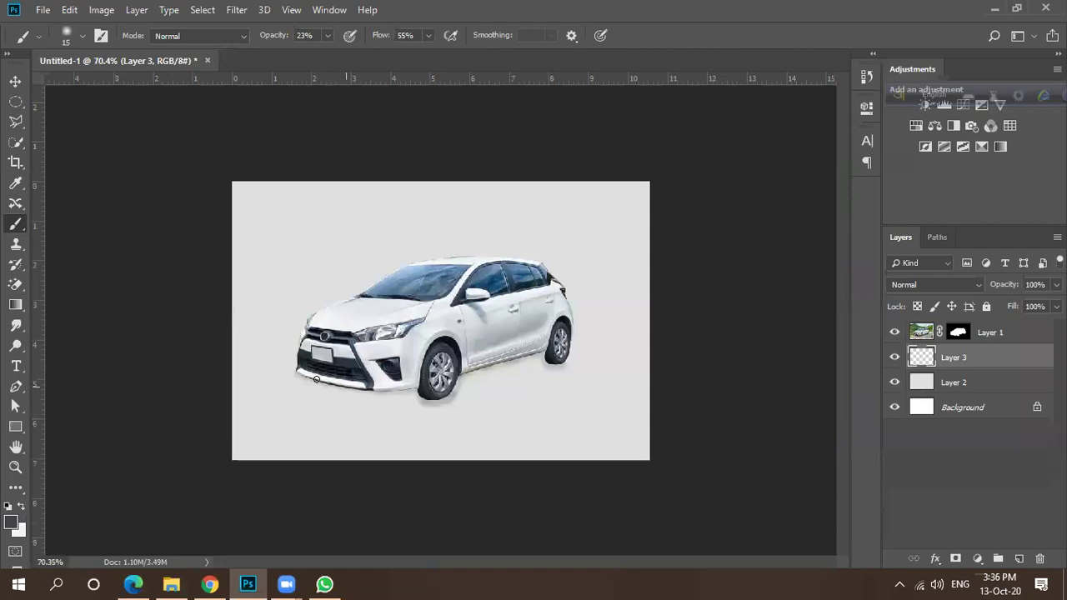
scroll(419, 381, "down", 1)
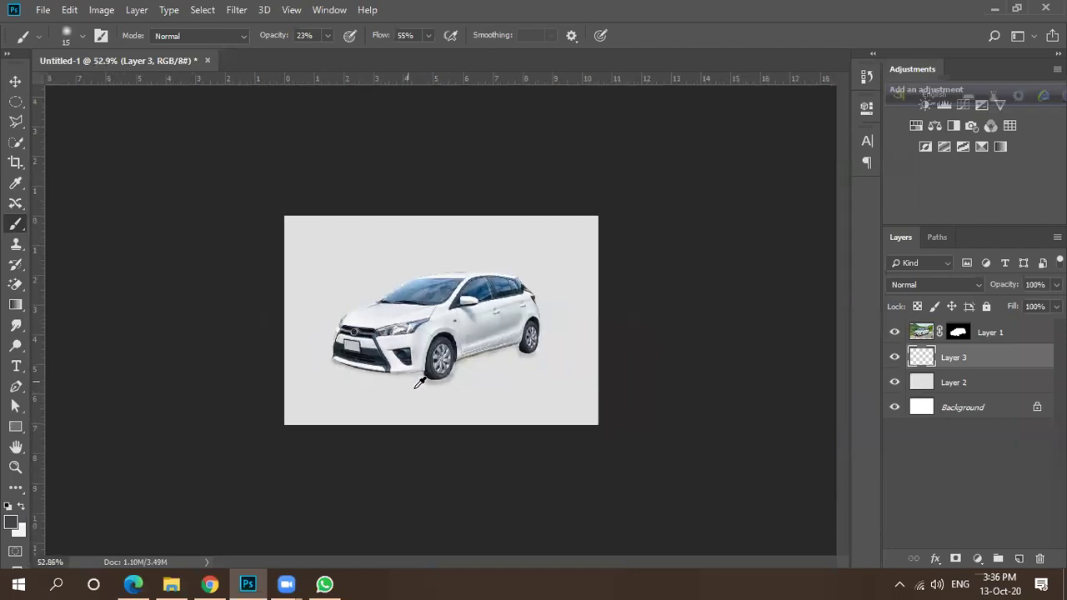
scroll(554, 332, "up", 3)
scroll(555, 332, "up", 1)
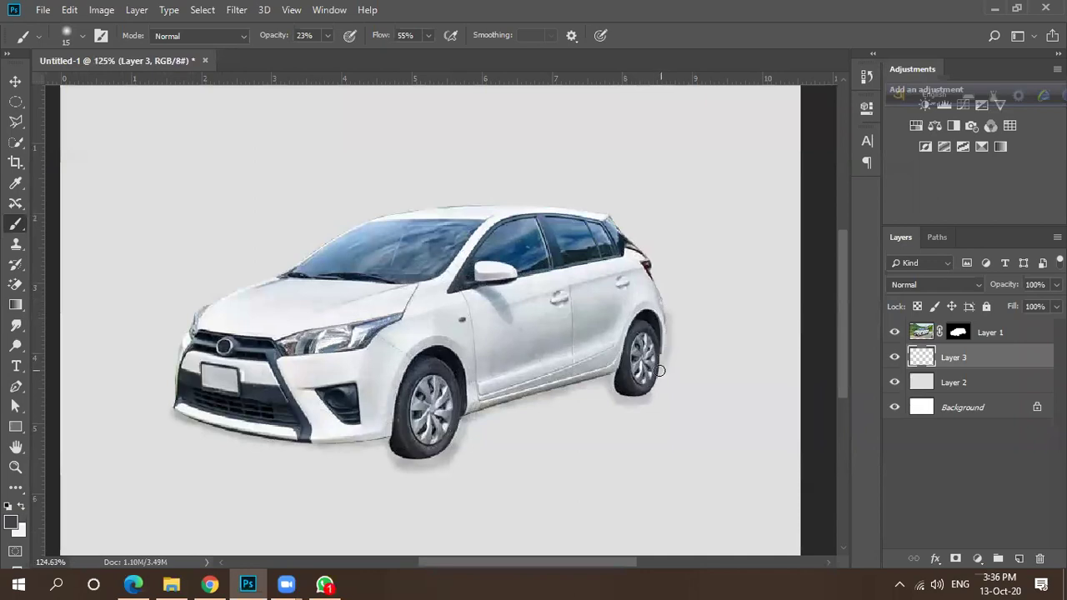
scroll(592, 369, "down", 2)
scroll(281, 376, "up", 3)
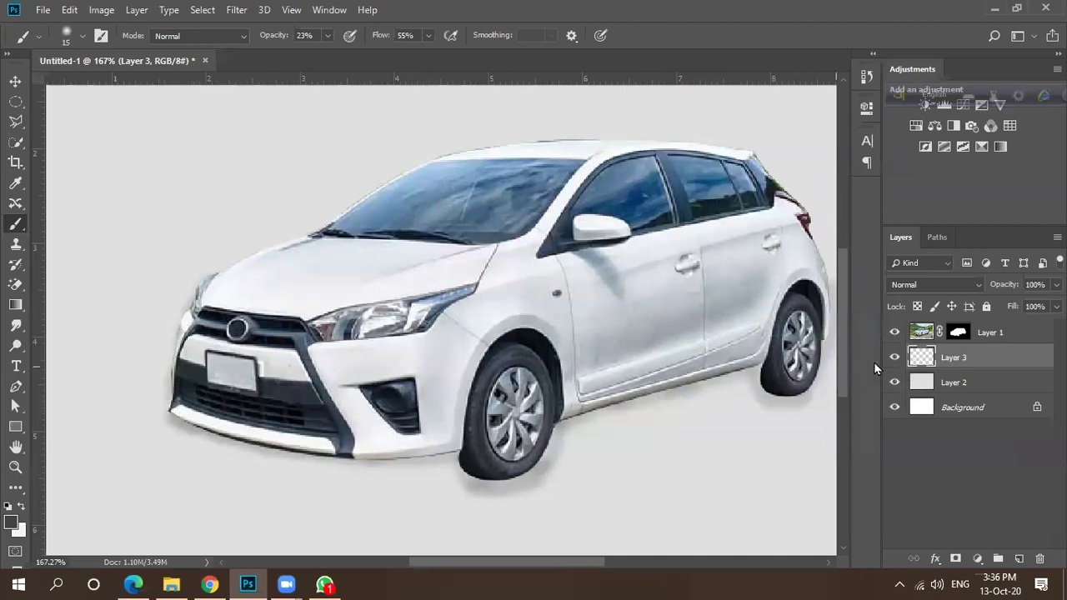
Compare the car with and without the Layer 3 shadow, and lower the brush flow to 23% and its opacity to 5%.
left_click(894, 358)
left_click(895, 357)
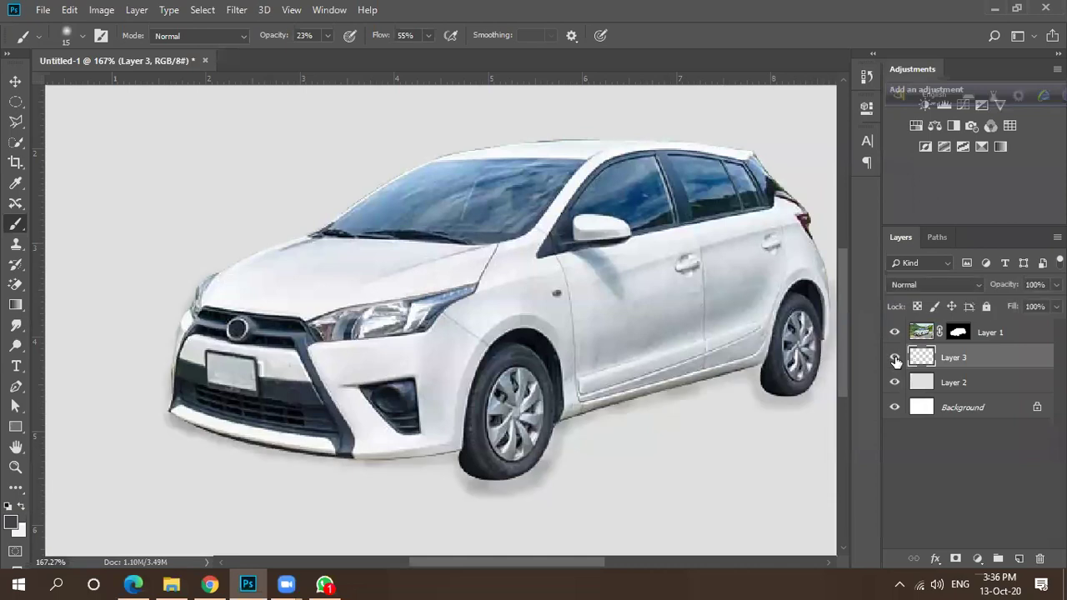
left_click(428, 36)
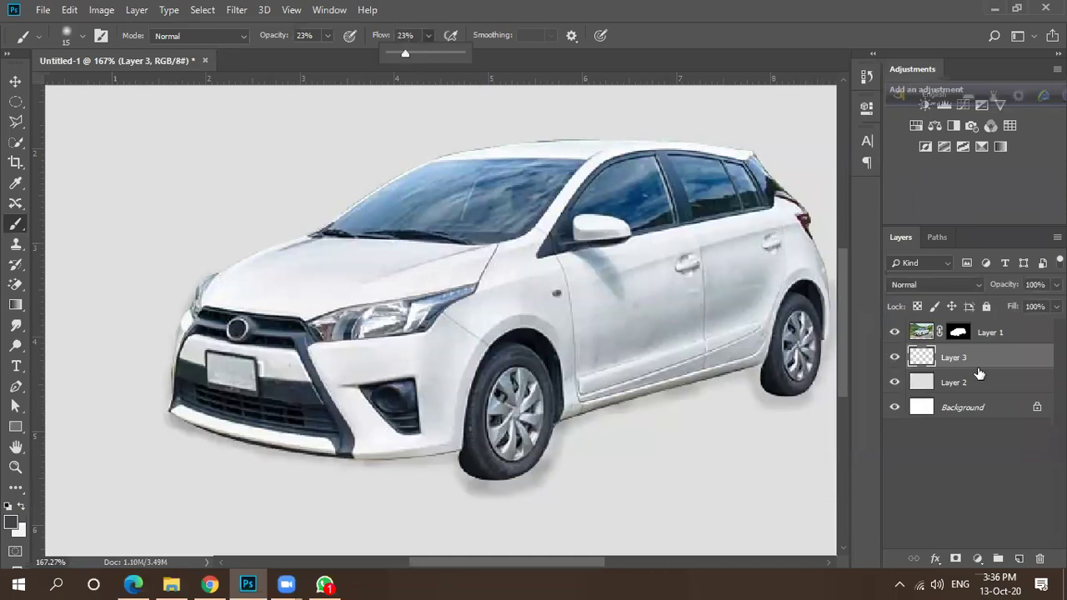
left_click(895, 357)
left_click(895, 357)
left_click(895, 357)
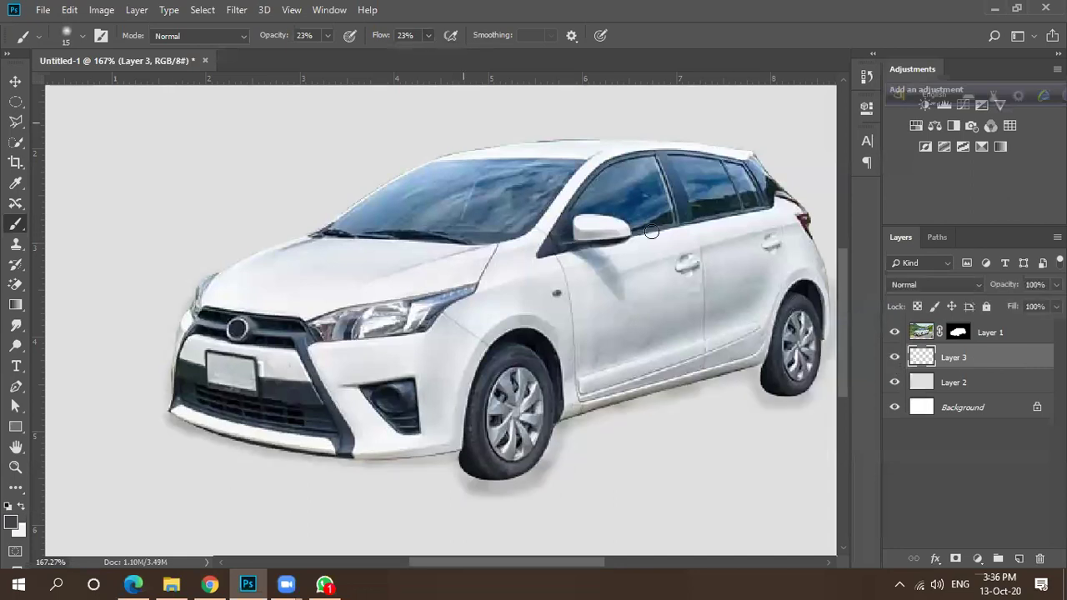
left_click(429, 36)
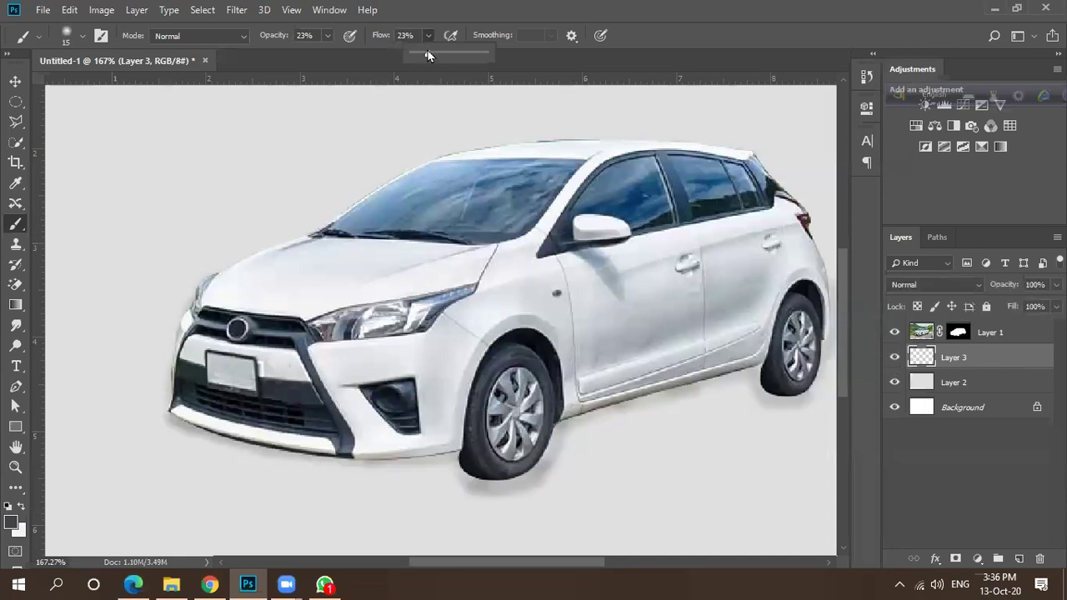
left_click(327, 36)
left_click_drag(325, 54, 316, 56)
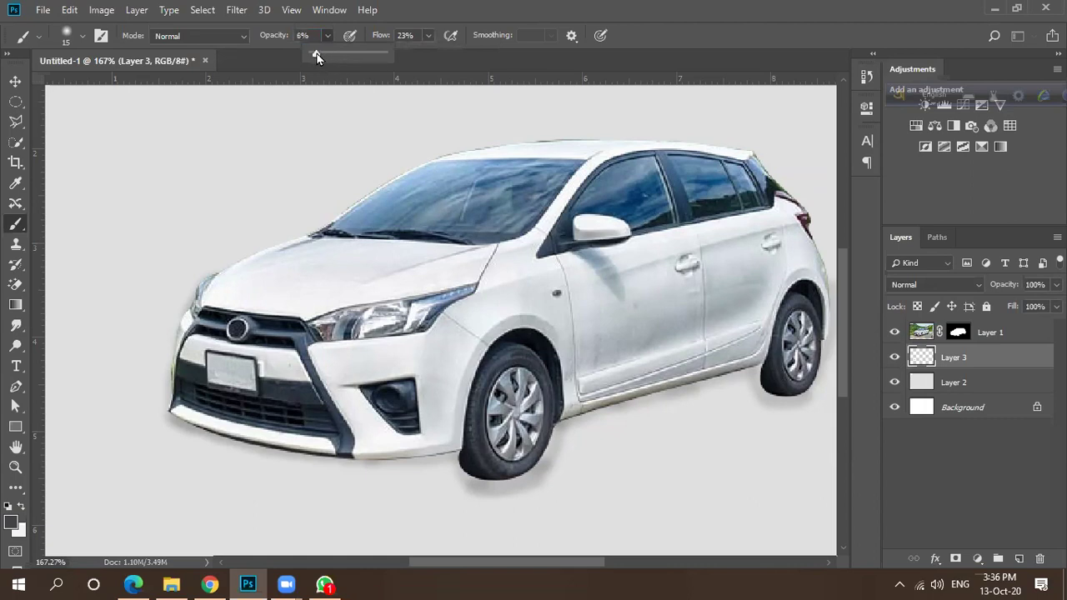
Toggle Layer 3's visibility to check the shadow, and reduce the layer's opacity to 51%.
left_click(988, 365)
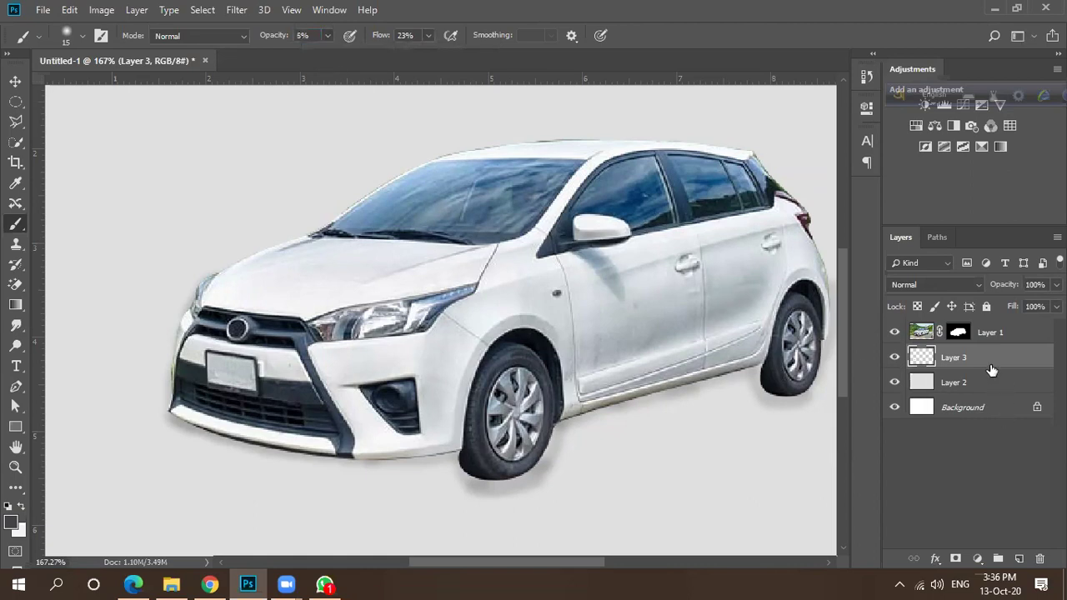
left_click(894, 357)
left_click(894, 357)
scroll(492, 389, "down", 3)
scroll(490, 391, "down", 2)
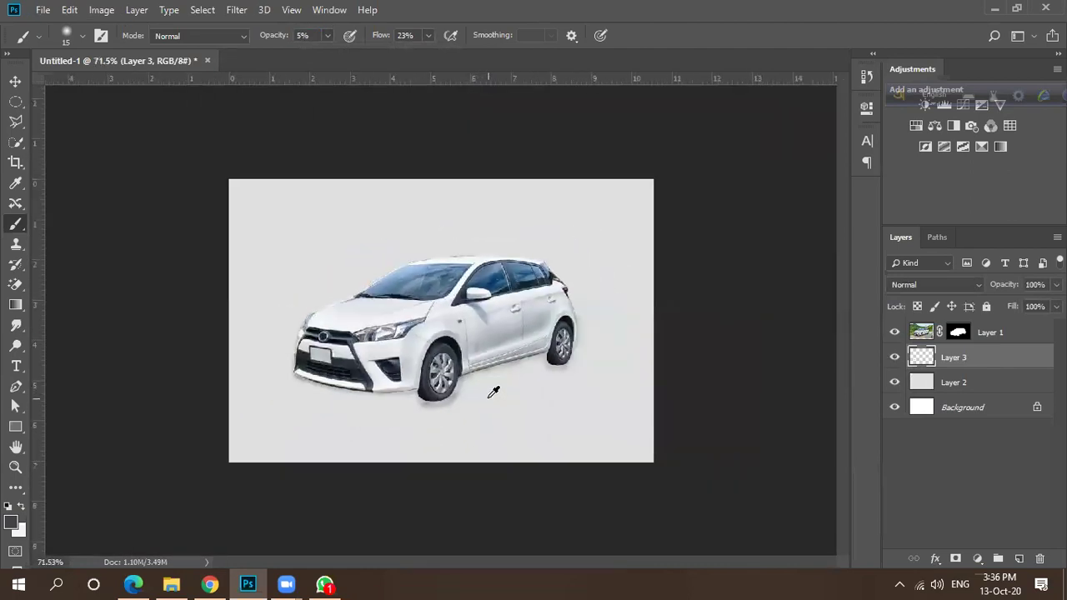
scroll(467, 394, "up", 3)
left_click(1055, 284)
left_click_drag(1057, 302, 1025, 308)
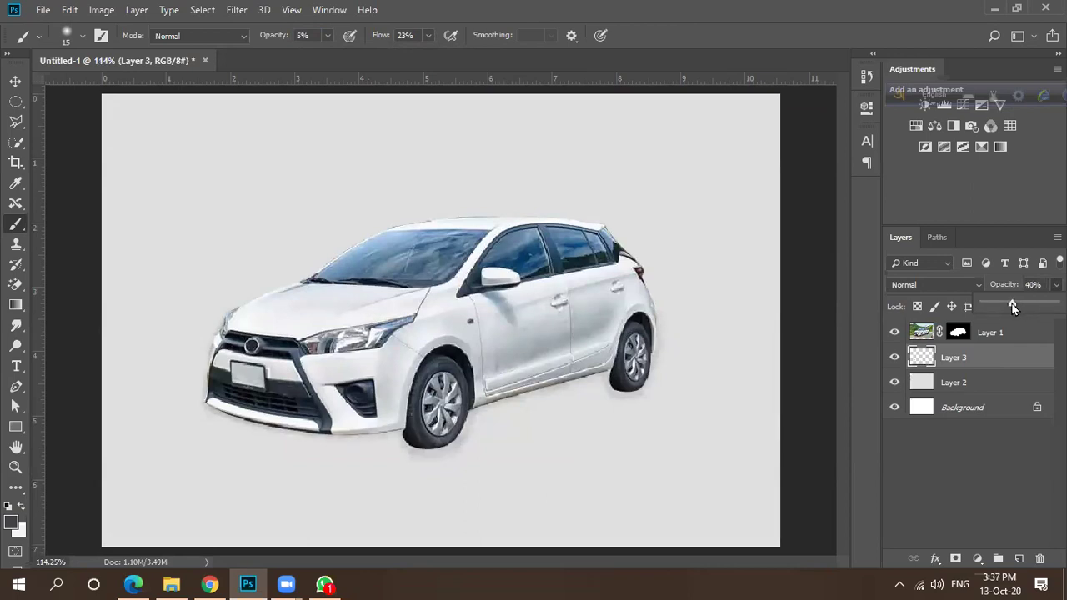
left_click_drag(1016, 303, 1019, 304)
left_click(222, 410)
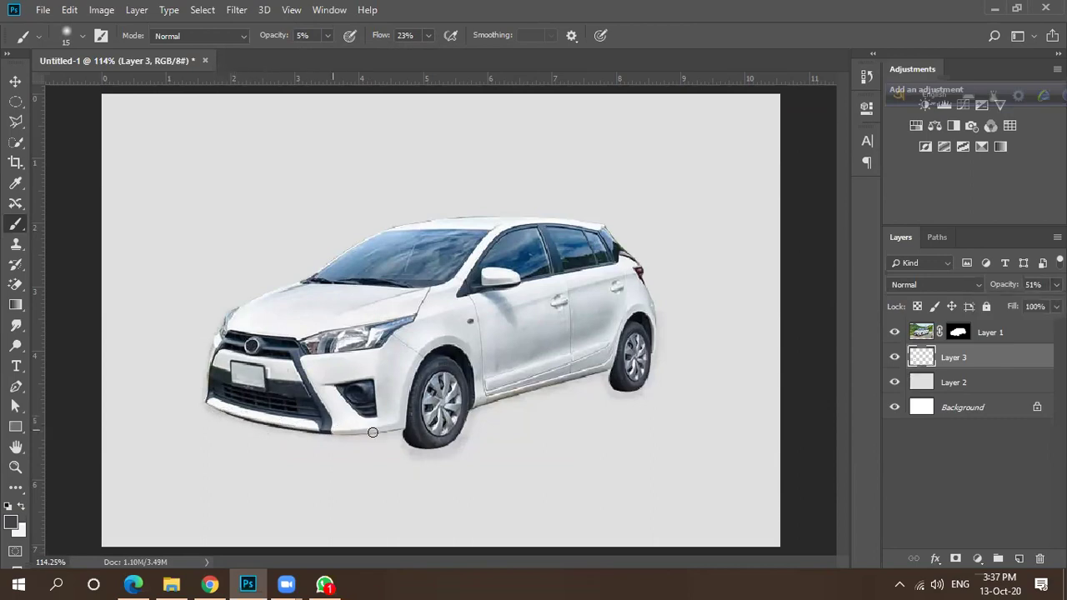
Raise the brush opacity to 66% and the flow to 65%.
left_click(328, 35)
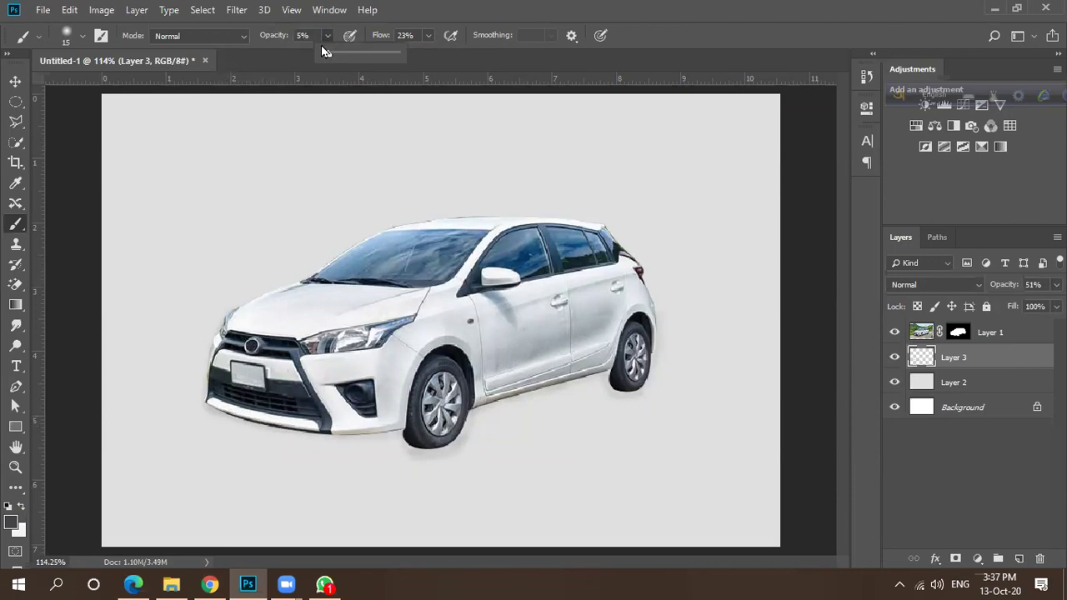
left_click_drag(335, 53, 396, 63)
left_click(426, 38)
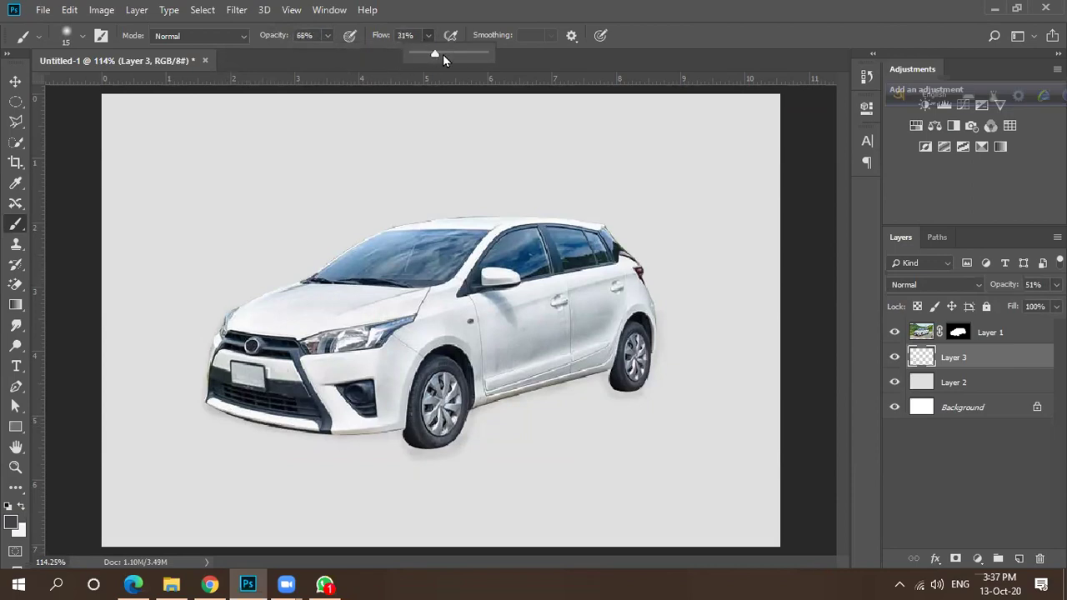
Try painting a stronger shadow stroke beneath the car's side between the wheels, and undo it.
mouse_move(493, 404)
left_mouse_down()
mouse_move(592, 379)
mouse_move(564, 395)
mouse_move(548, 392)
mouse_move(600, 373)
mouse_move(471, 410)
mouse_move(524, 410)
left_mouse_up()
key("ctrl+z")
key("ctrl+shift+z")
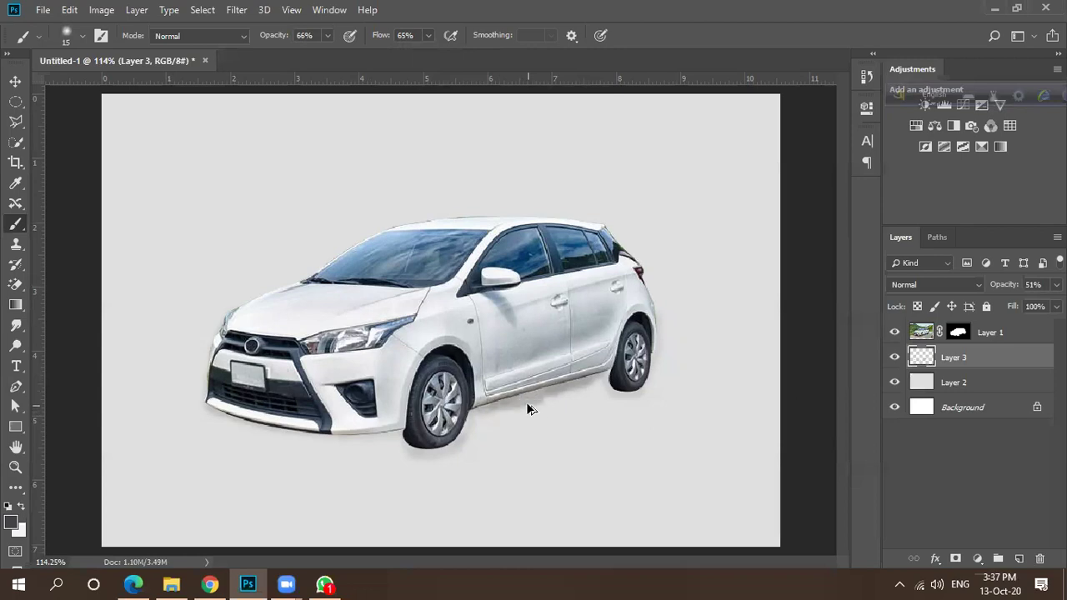
key("ctrl+z")
key("ctrl+z")
scroll(531, 404, "down", 4)
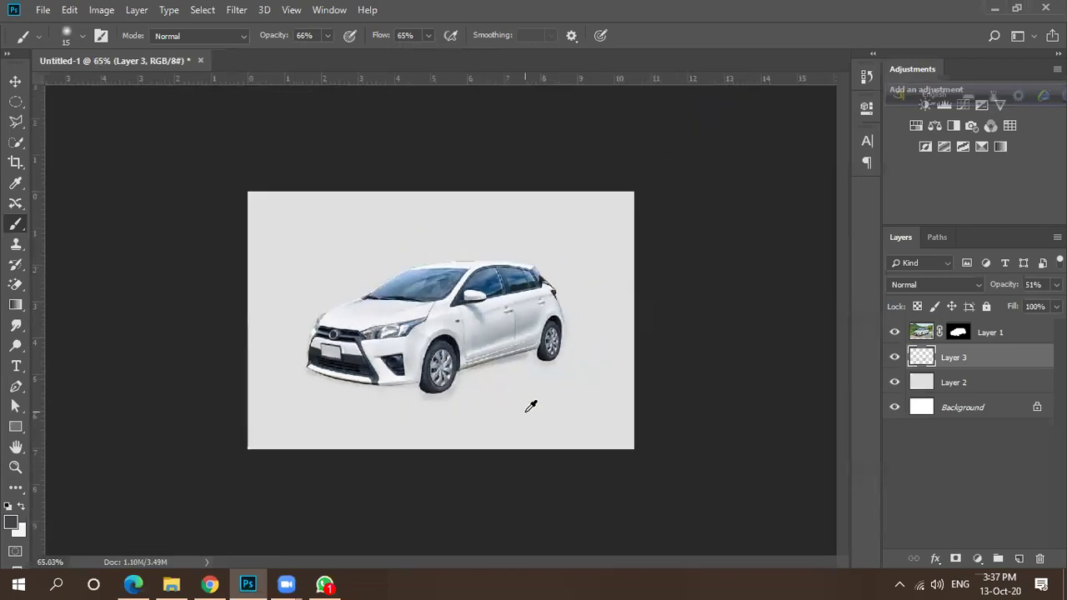
Save the document in Photoshop format as Car Path 1 with Maximize Compatibility enabled, and close it.
left_click(938, 237)
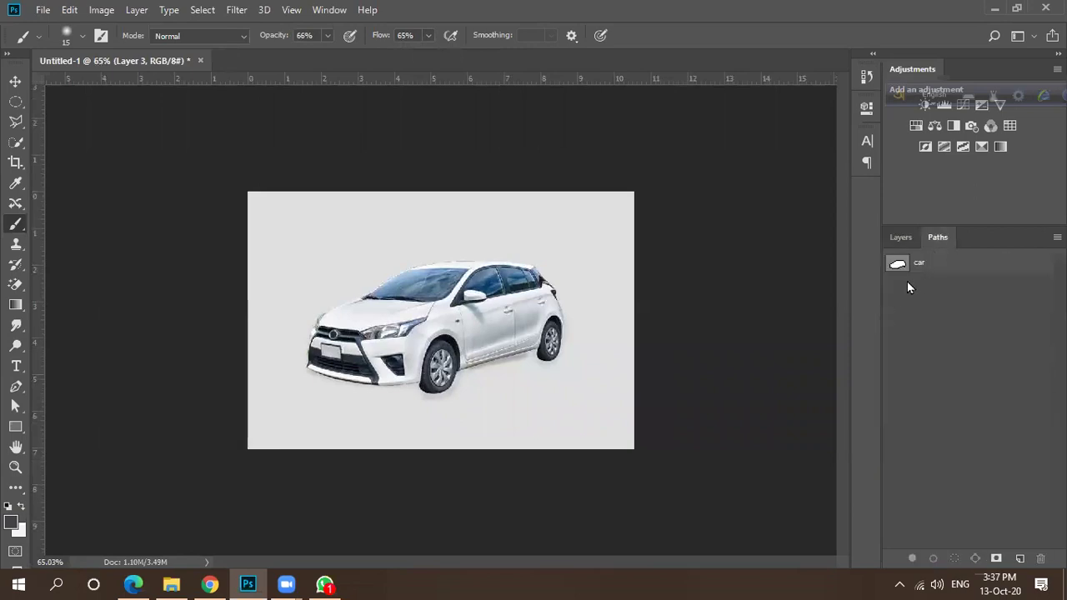
scroll(492, 372, "up", 3)
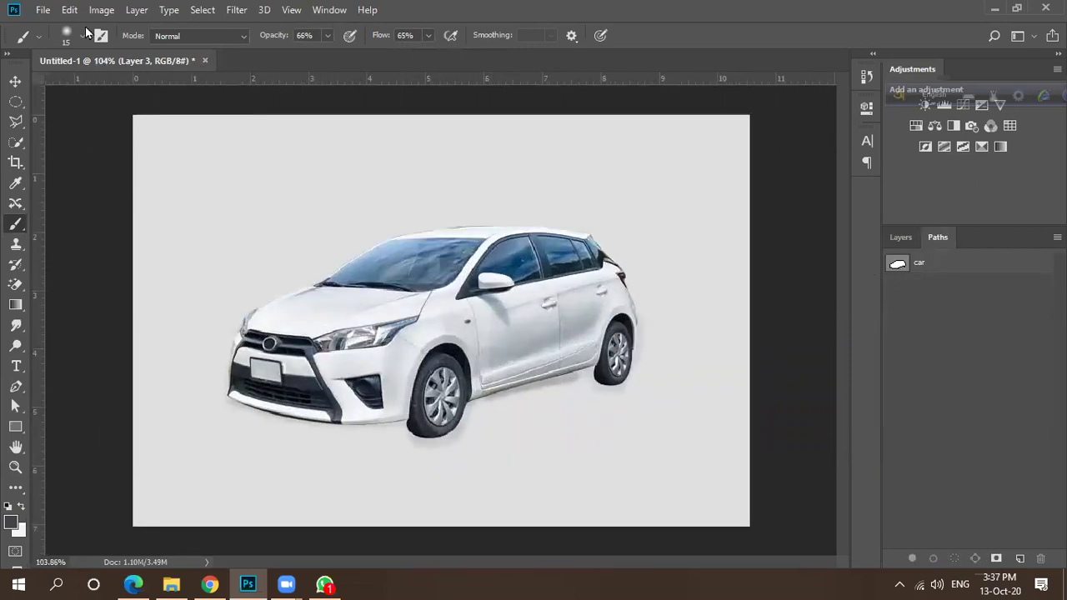
left_click(42, 10)
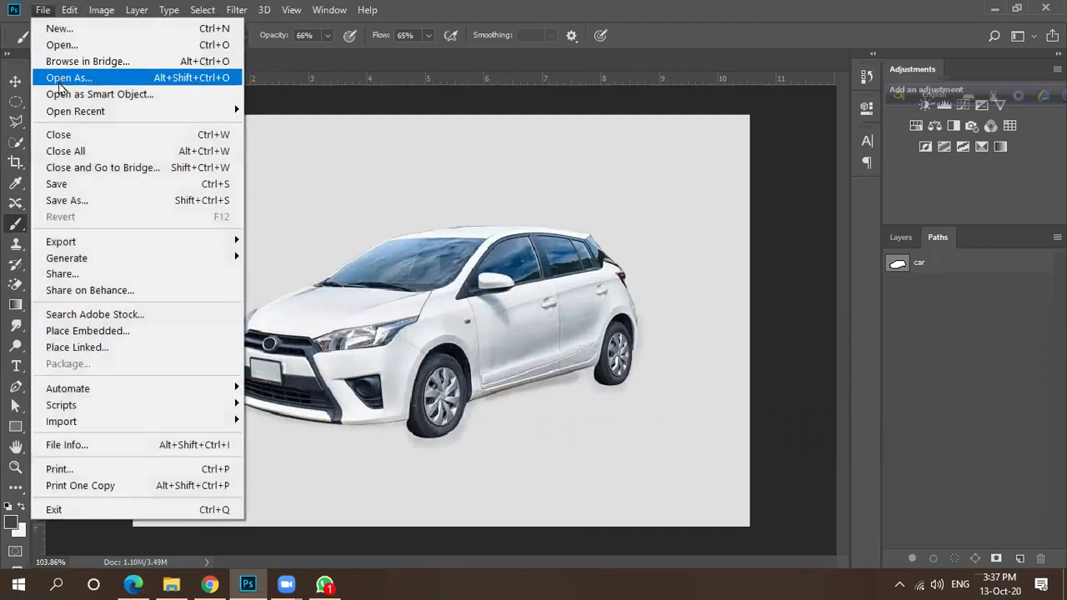
left_click(94, 201)
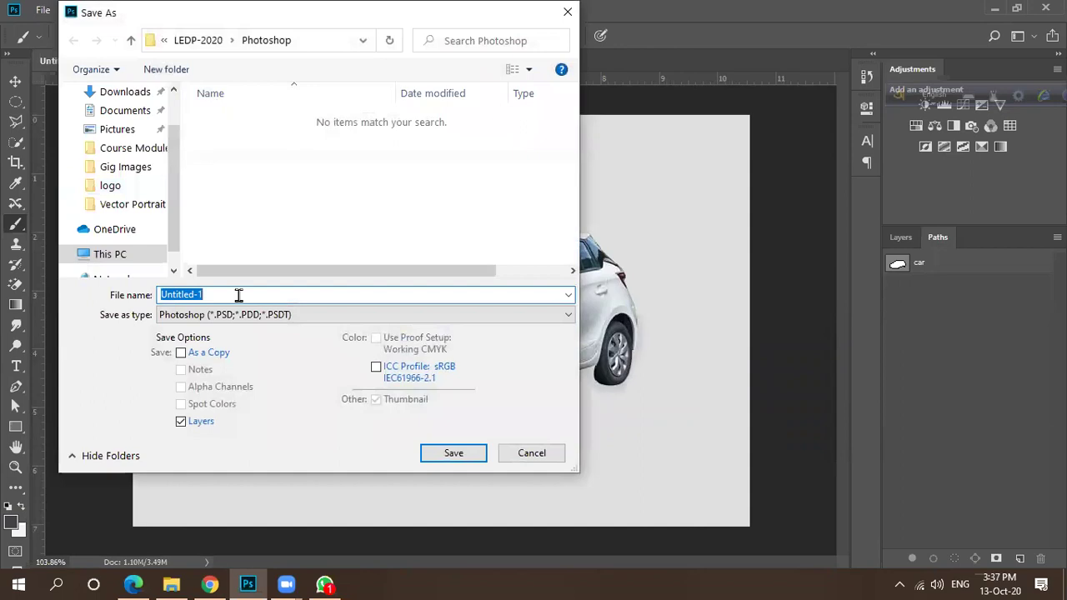
type("Car")
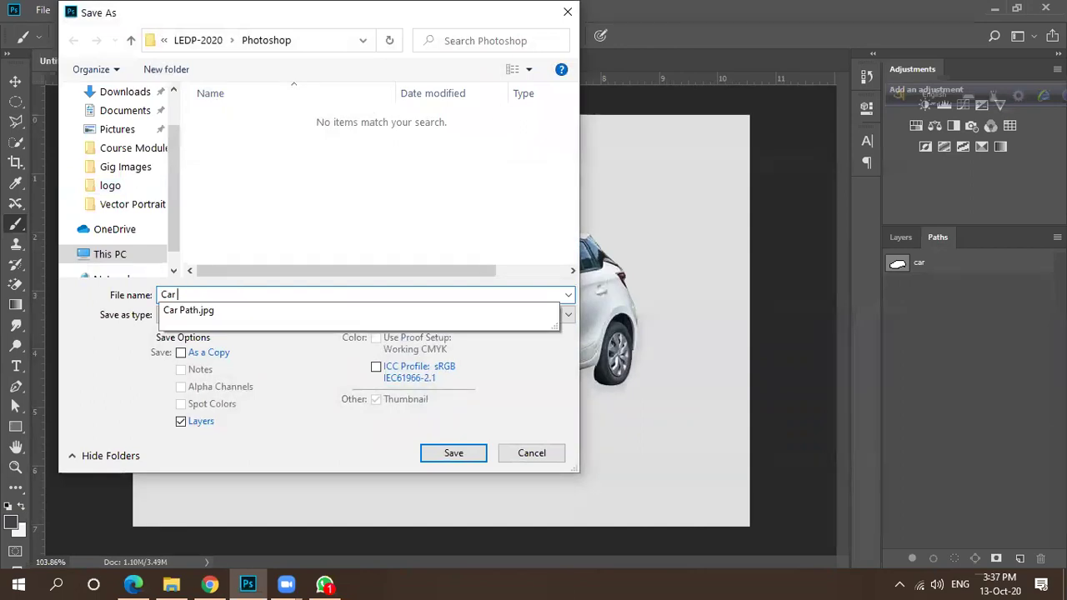
type(" Pat")
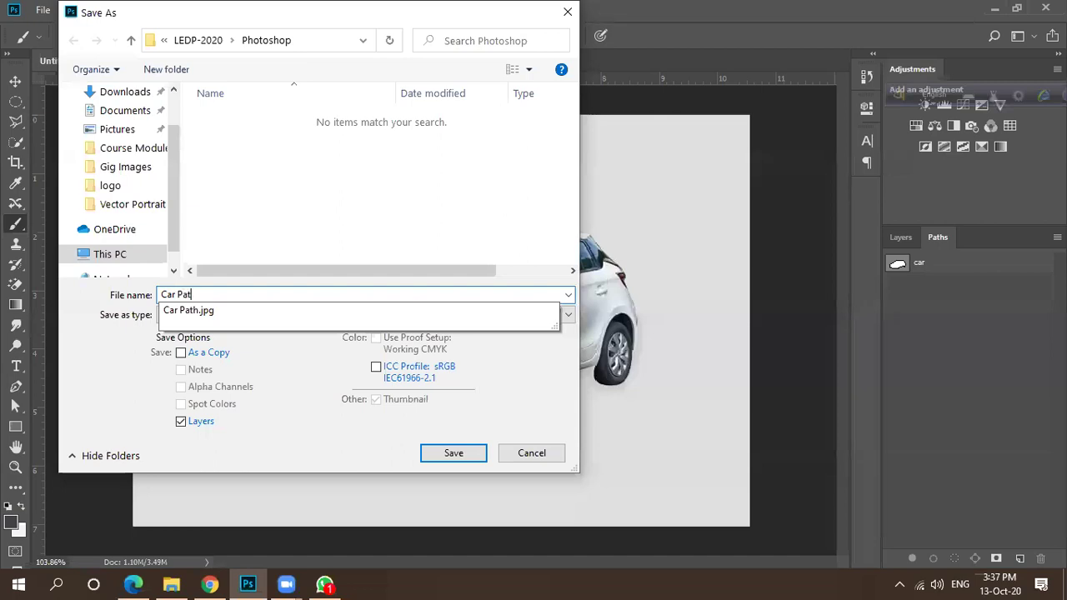
type("h 1")
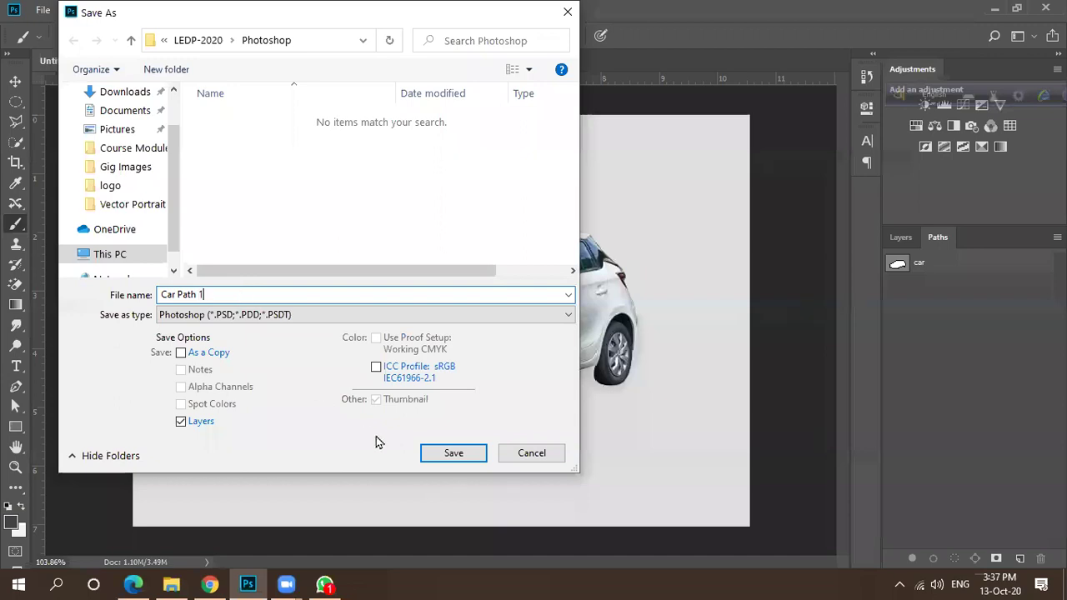
left_click(452, 453)
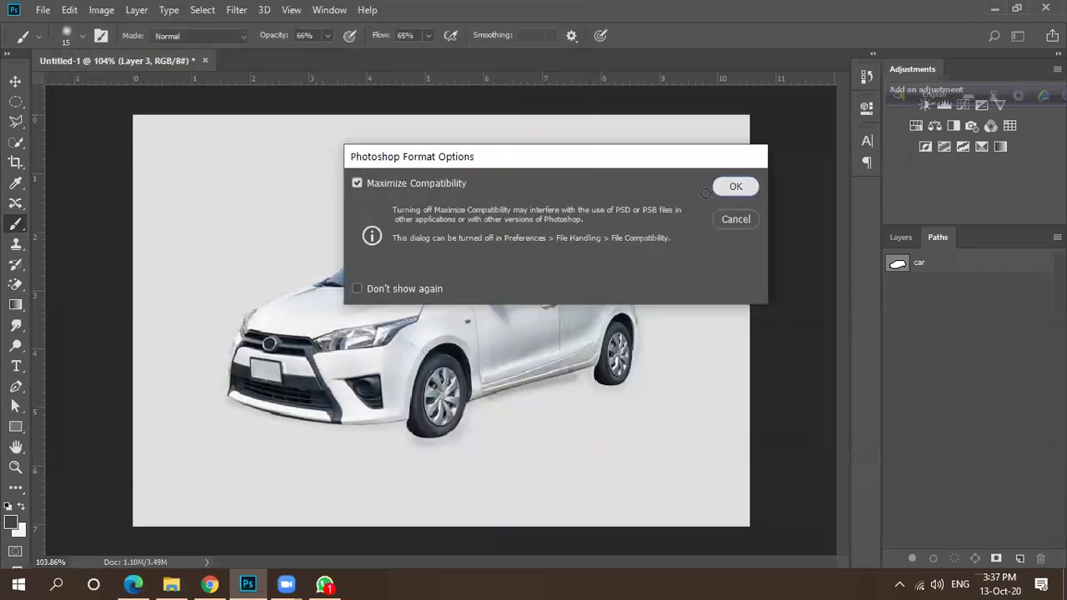
left_click(735, 186)
left_click(217, 61)
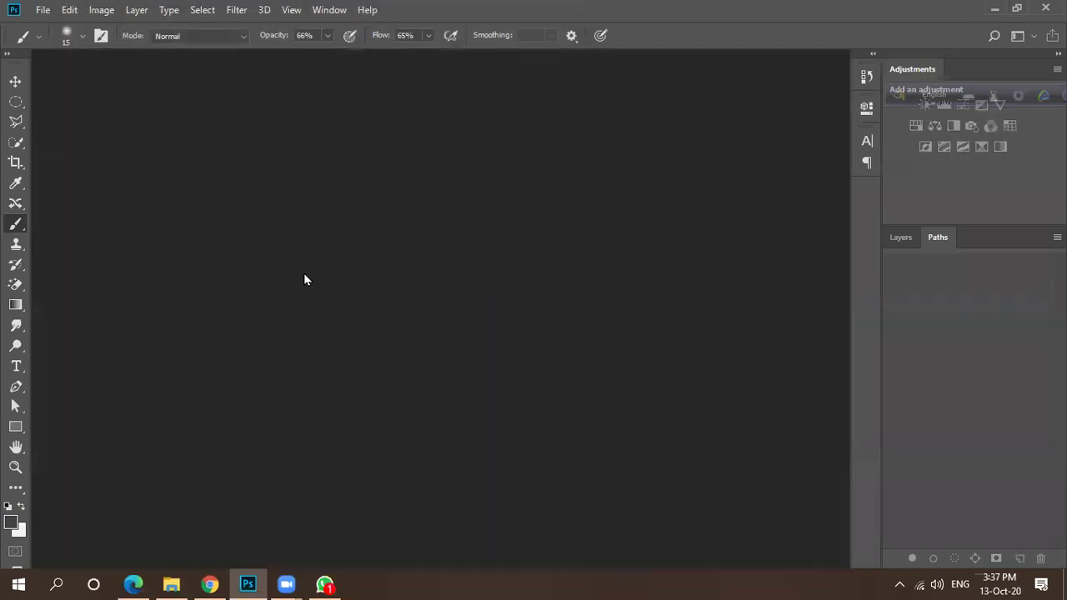
Open the original Car Path image from the Photoshop folder.
left_click(43, 11)
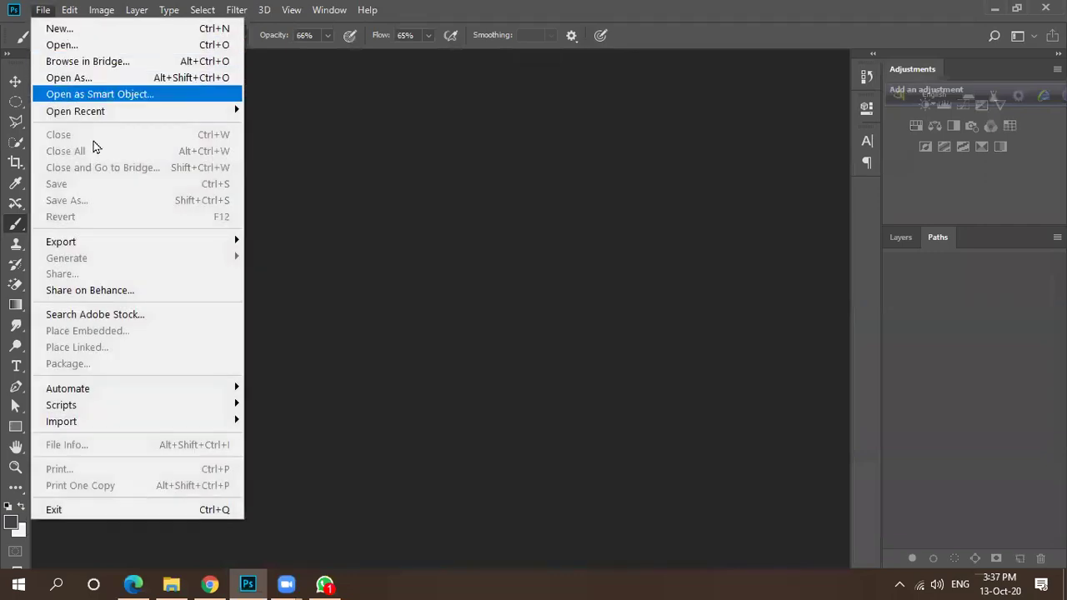
left_click(65, 45)
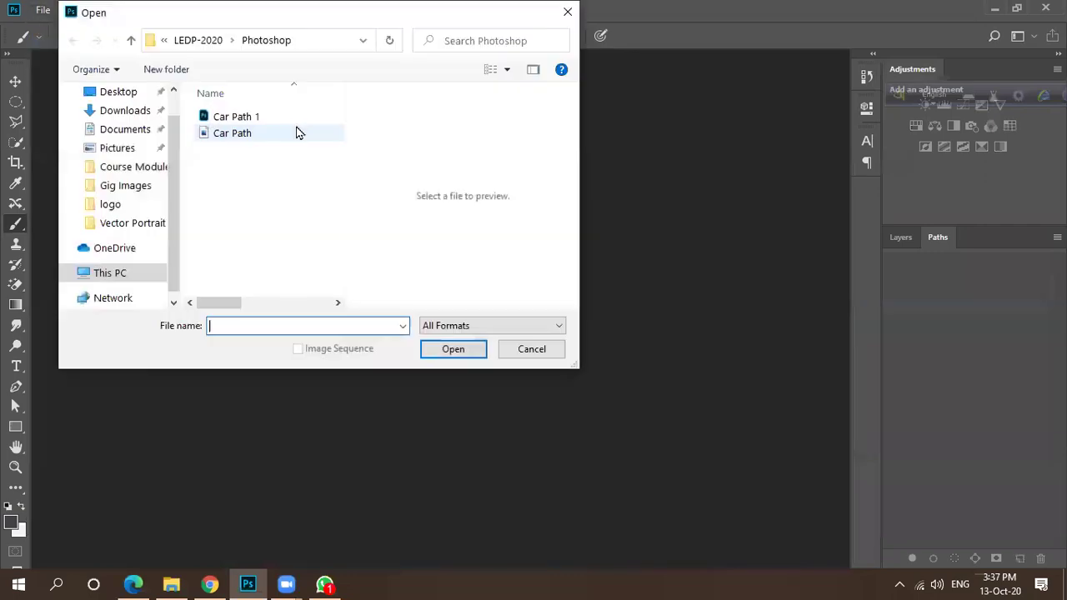
left_click(230, 134)
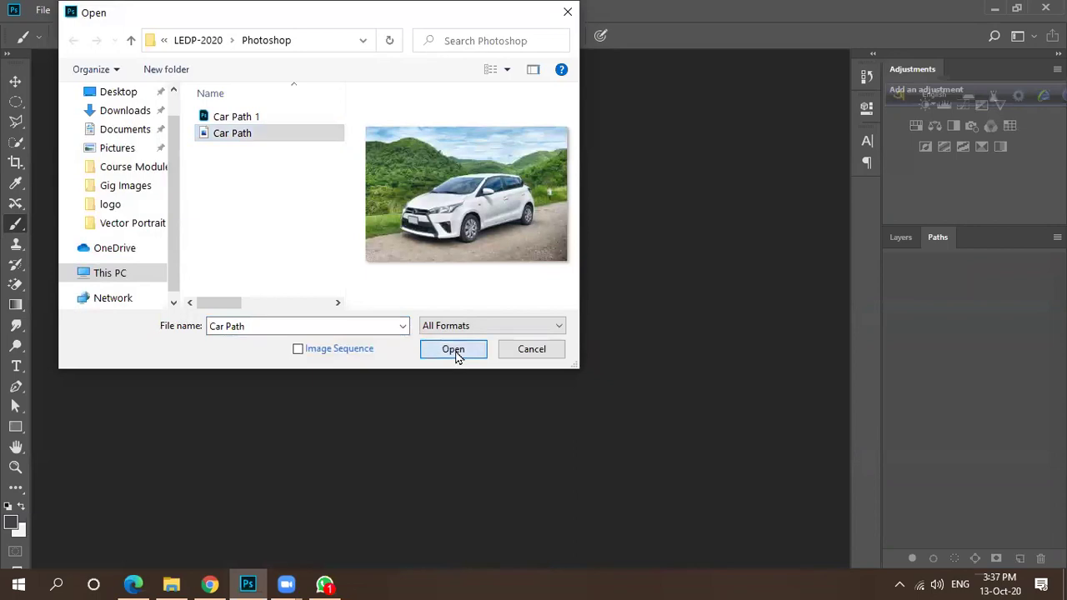
left_click(456, 351)
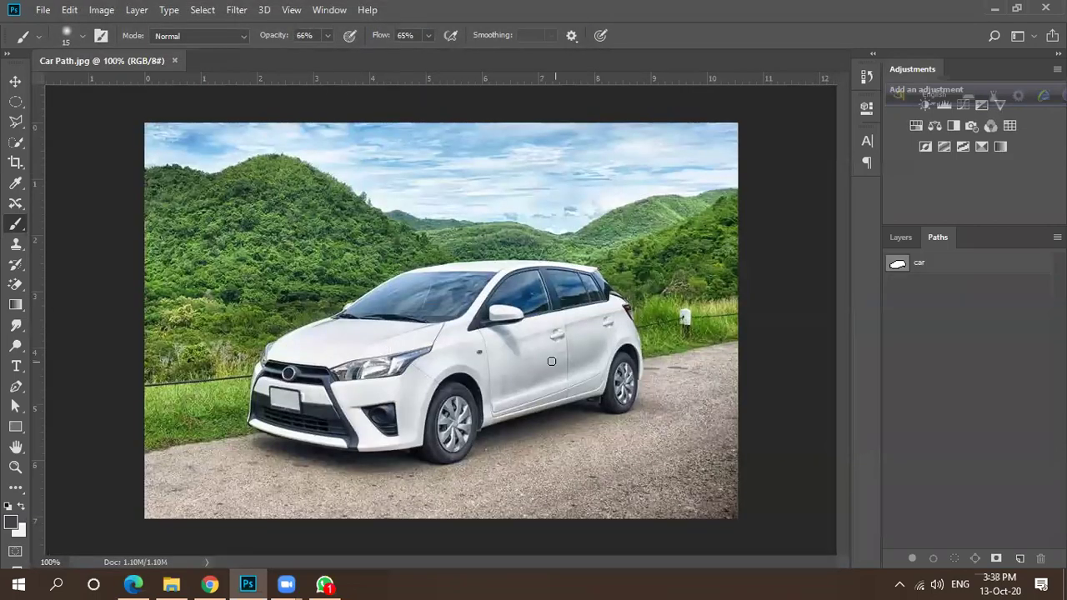
scroll(416, 375, "down", 1)
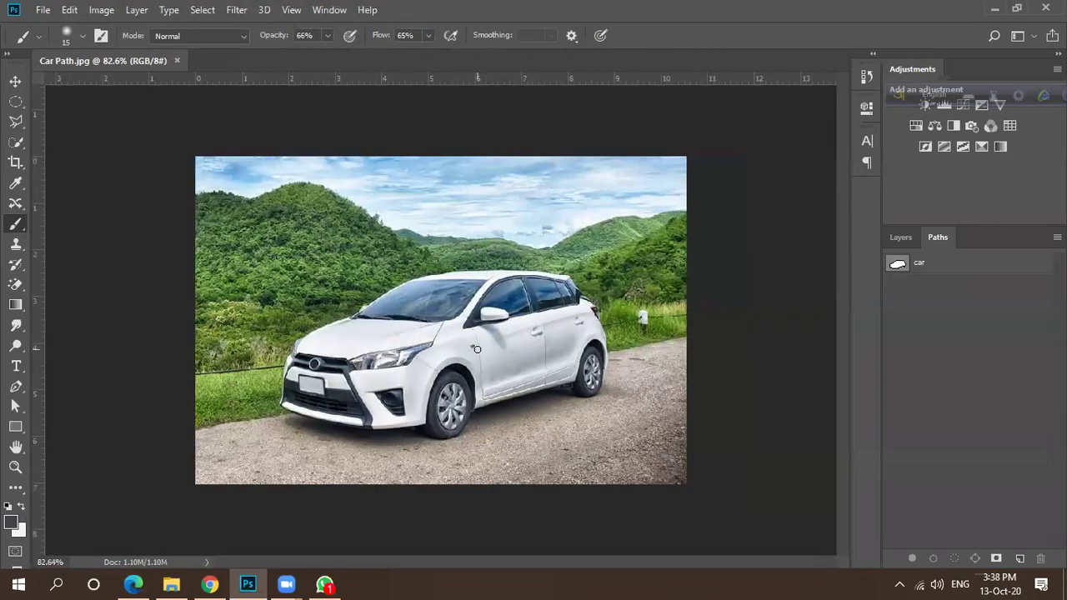
scroll(477, 348, "up", 2)
scroll(431, 352, "down", 1)
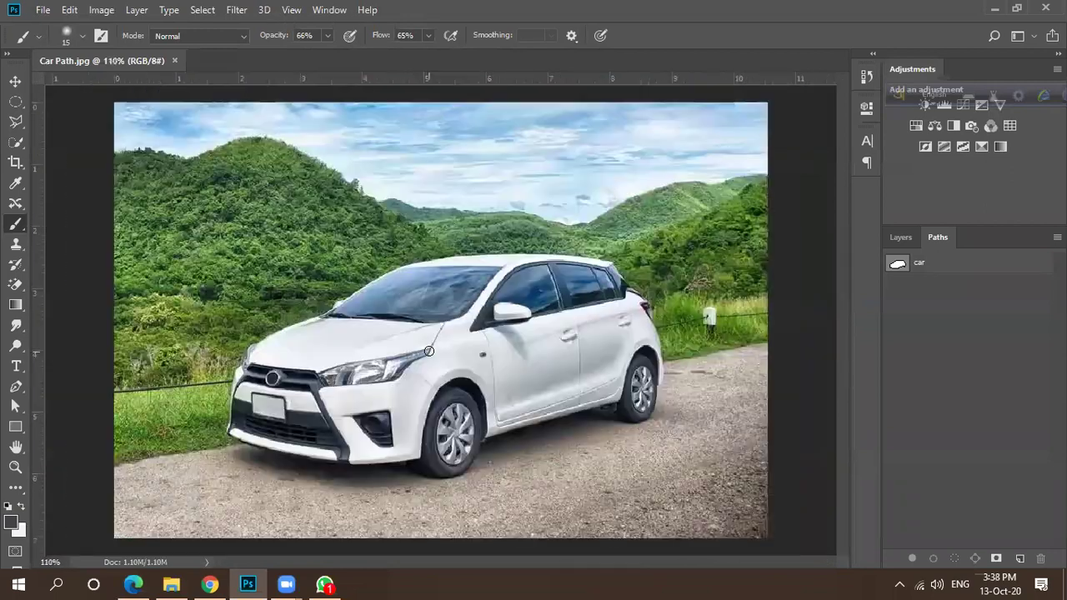
Activate the saved car path and adjust its curve behind the front wheel, where the tyre meets the side sill.
double_click(896, 266)
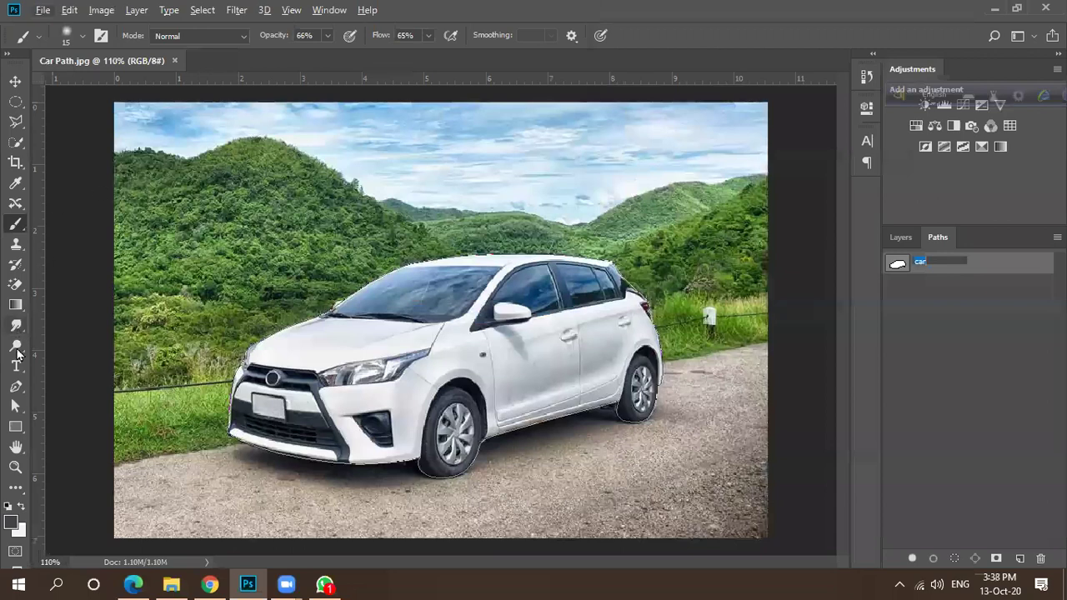
left_click(16, 387)
scroll(528, 443, "up", 5)
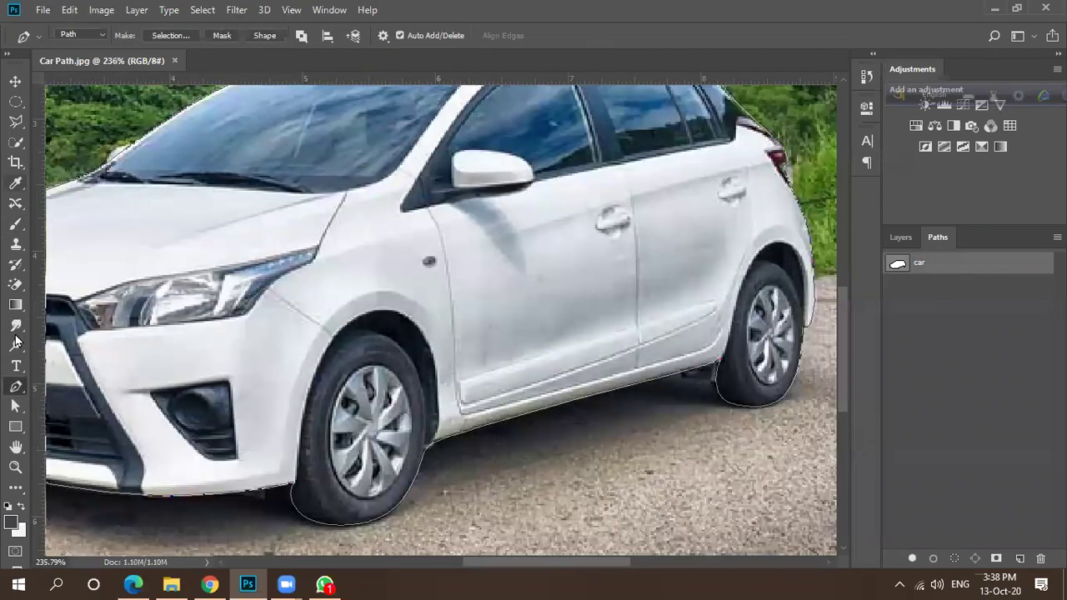
left_click(15, 407)
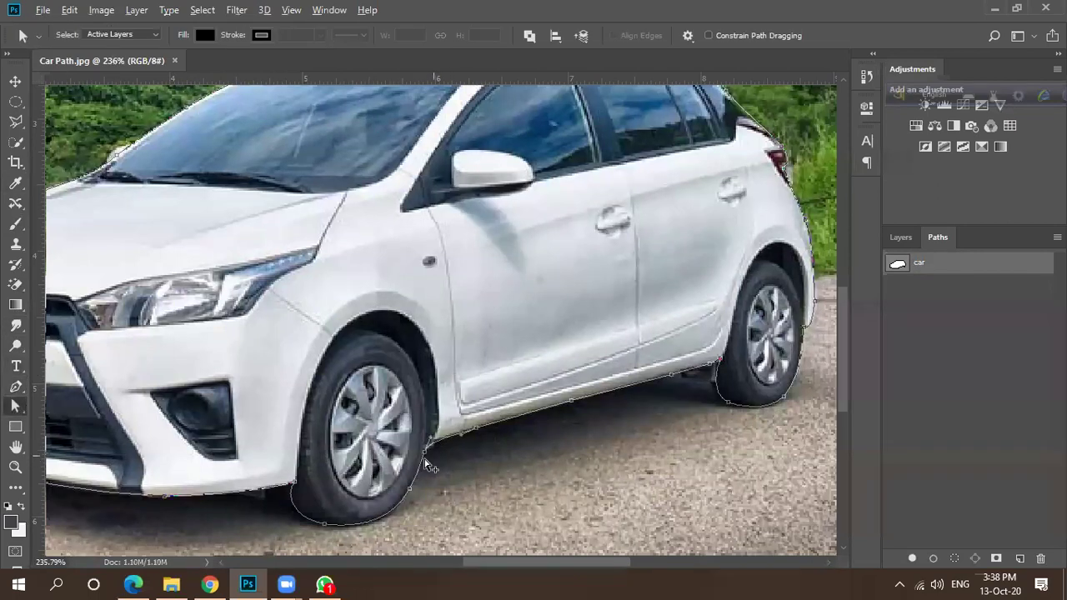
scroll(442, 446, "up", 5)
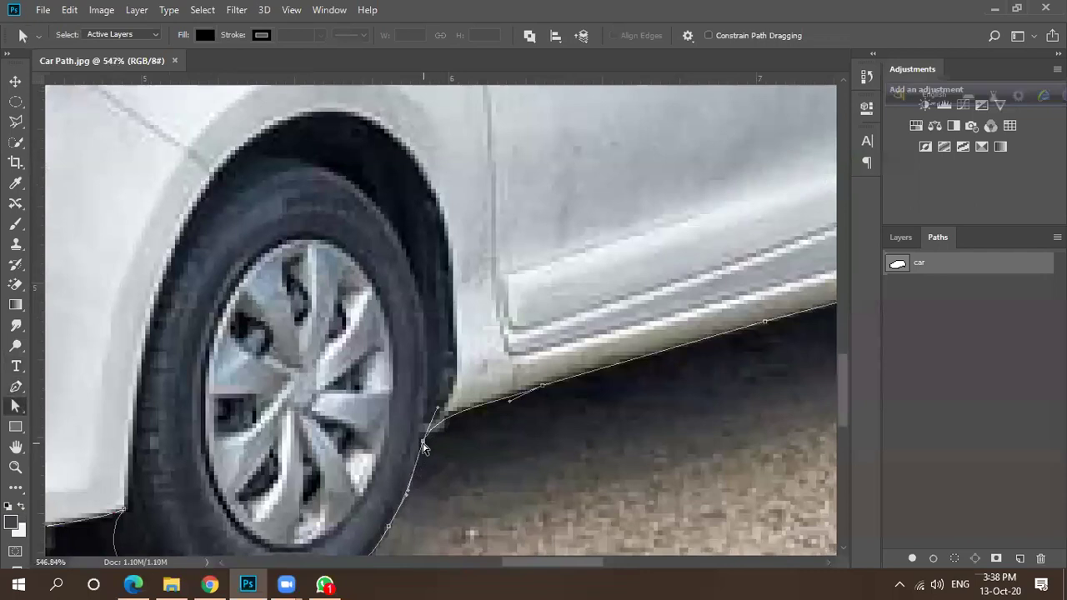
scroll(431, 442, "up", 2)
left_click_drag(434, 403, 446, 390)
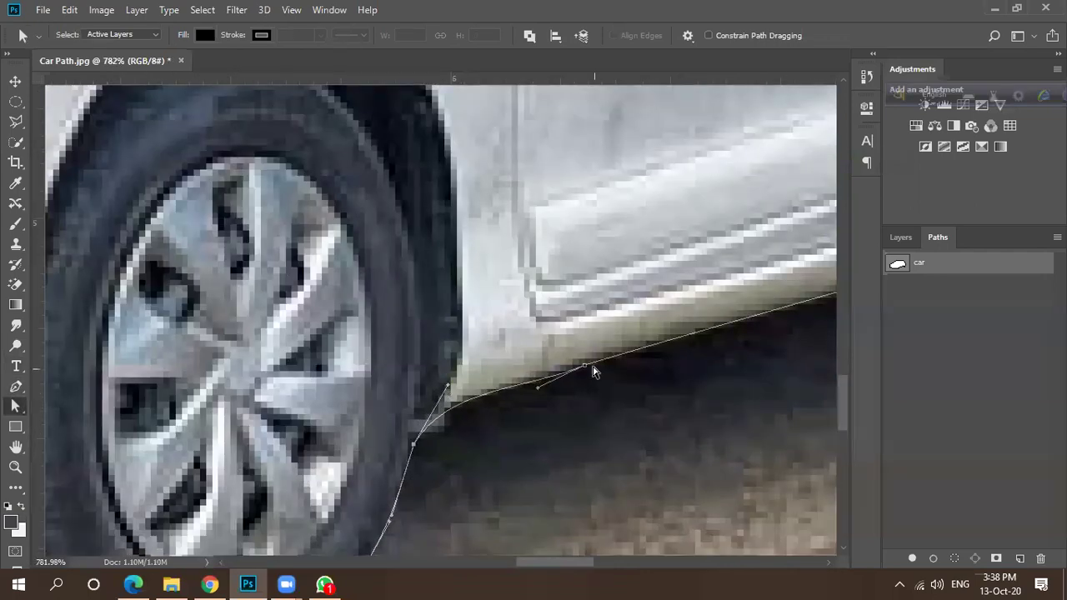
scroll(583, 374, "up", 2)
left_click_drag(580, 357, 577, 351)
scroll(566, 396, "down", 10)
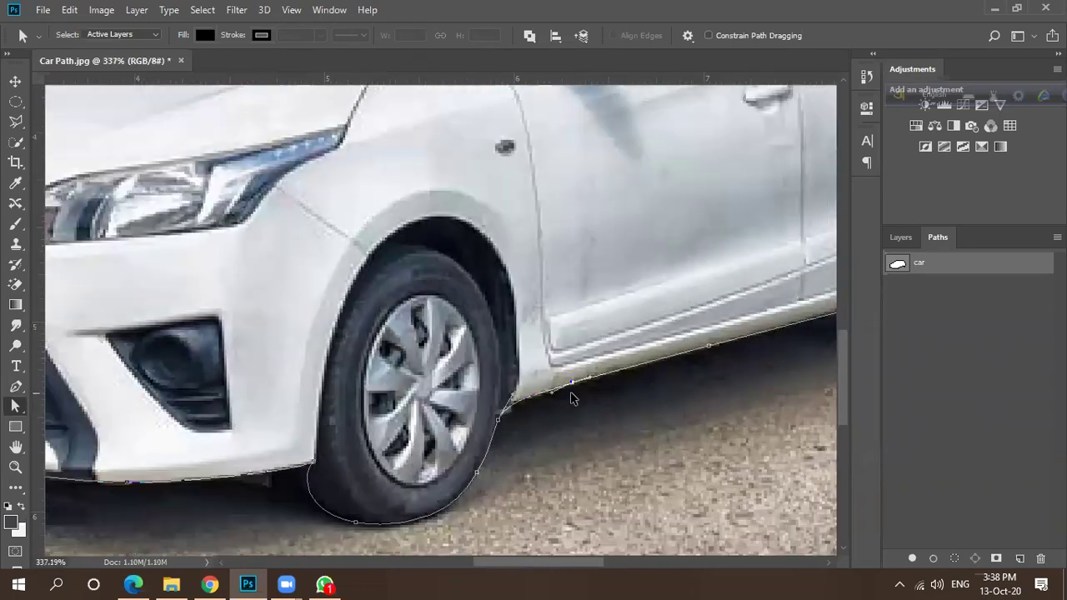
Reshape the path's curve around the front tyre's lower edge by adjusting the direction handles near the bumper corner.
scroll(583, 395, "down", 2)
scroll(434, 453, "up", 4)
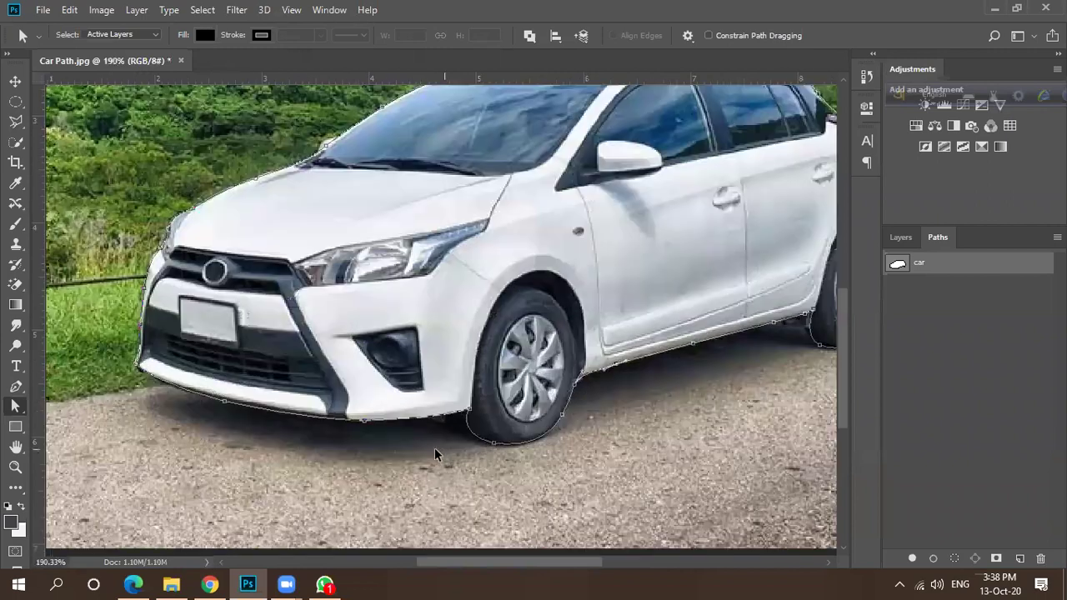
scroll(479, 451, "up", 2)
left_click(500, 442)
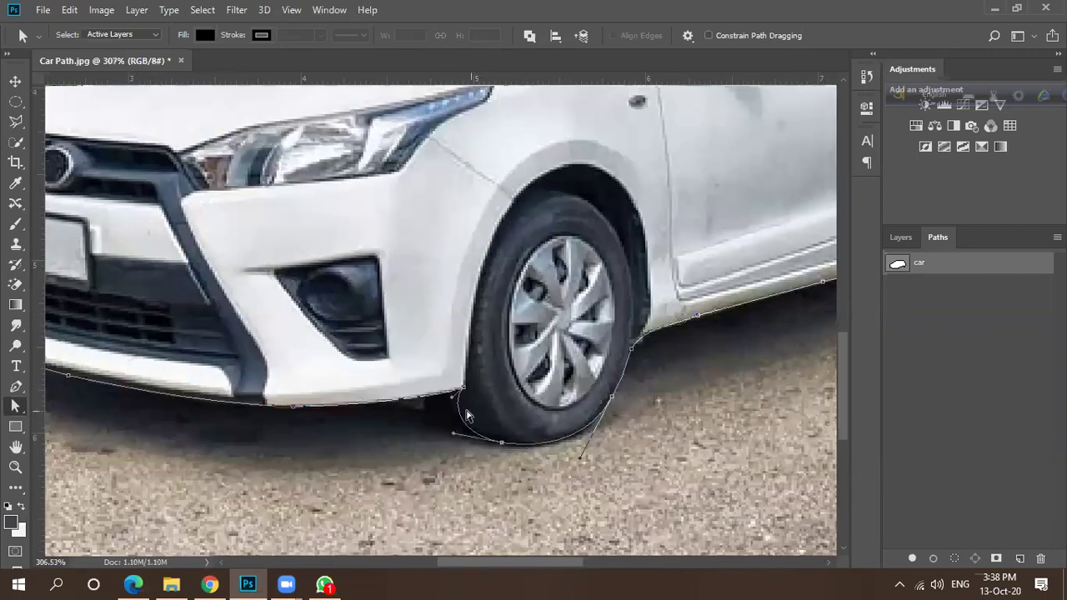
scroll(454, 426, "up", 2)
scroll(450, 432, "up", 1)
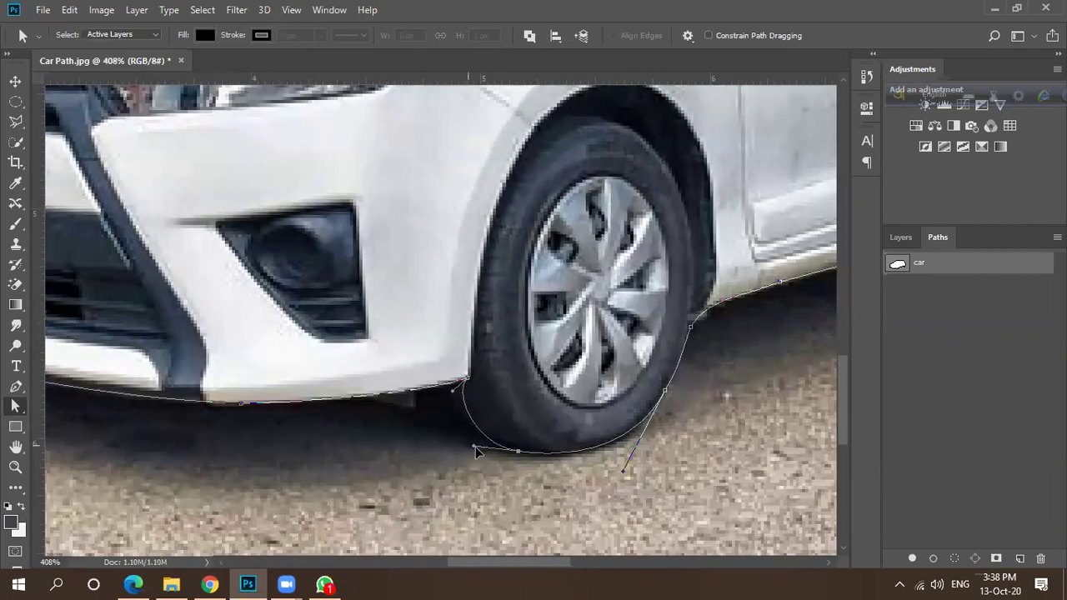
left_click_drag(484, 439, 465, 405)
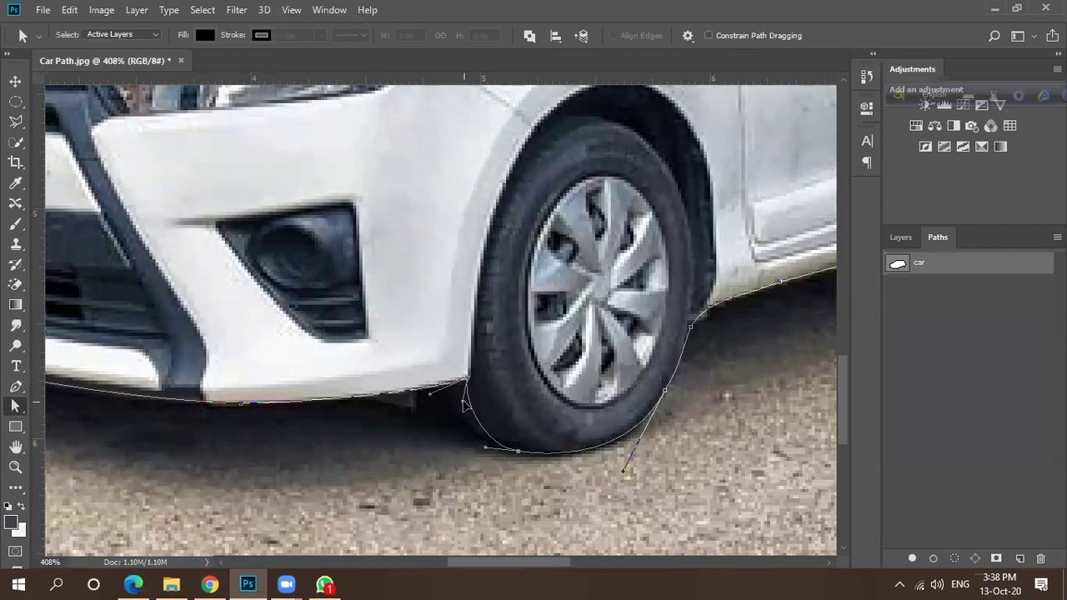
scroll(550, 404, "down", 3)
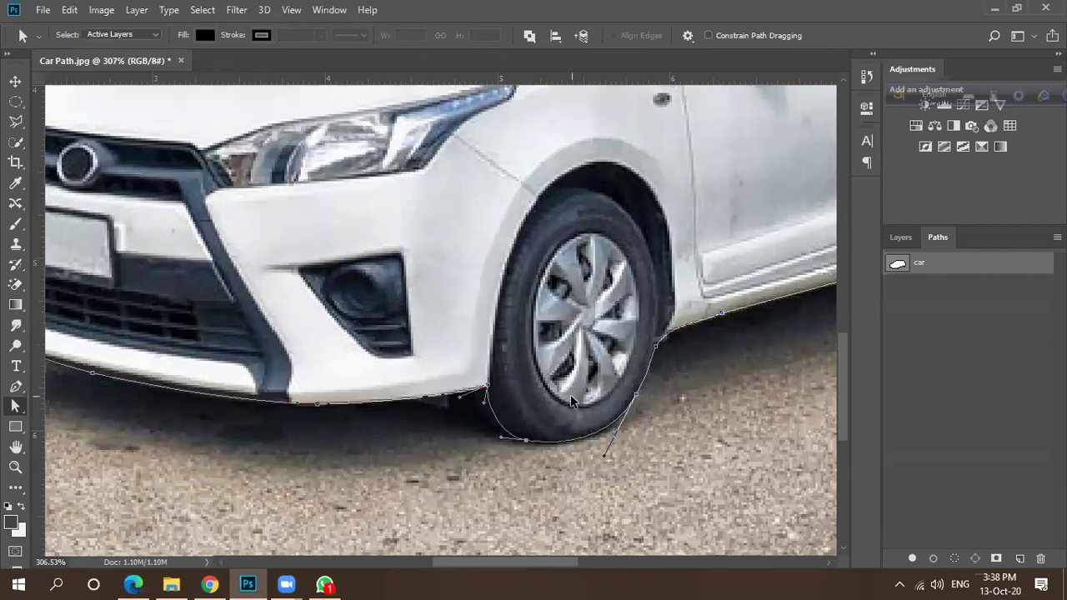
Add an anchor point where the bumper corner meets the front tyre and adjust the path to follow both edges.
scroll(483, 397, "up", 10)
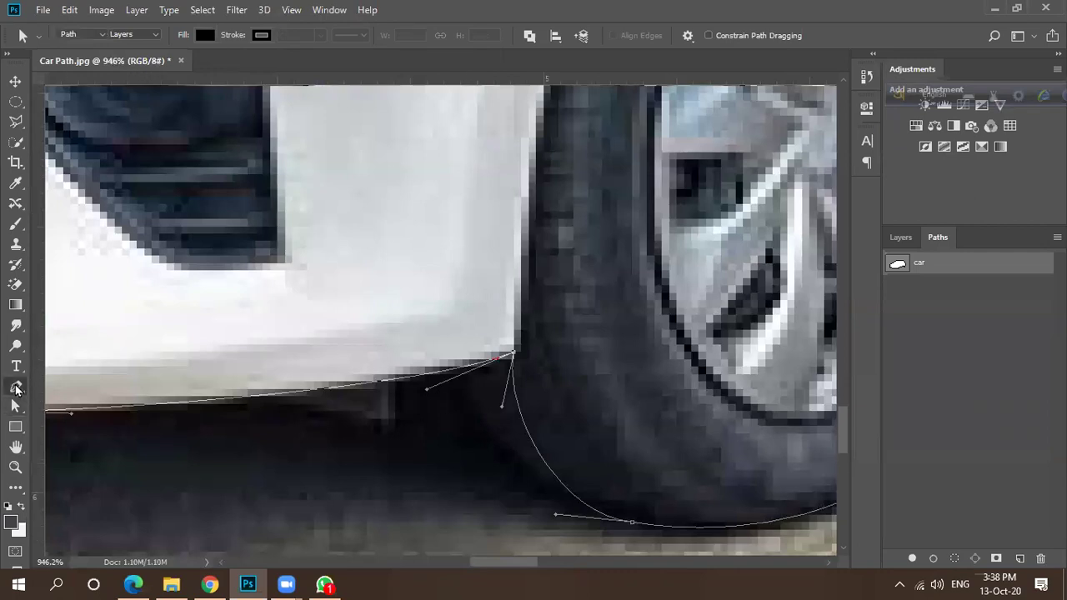
left_click(16, 386)
left_click(104, 431)
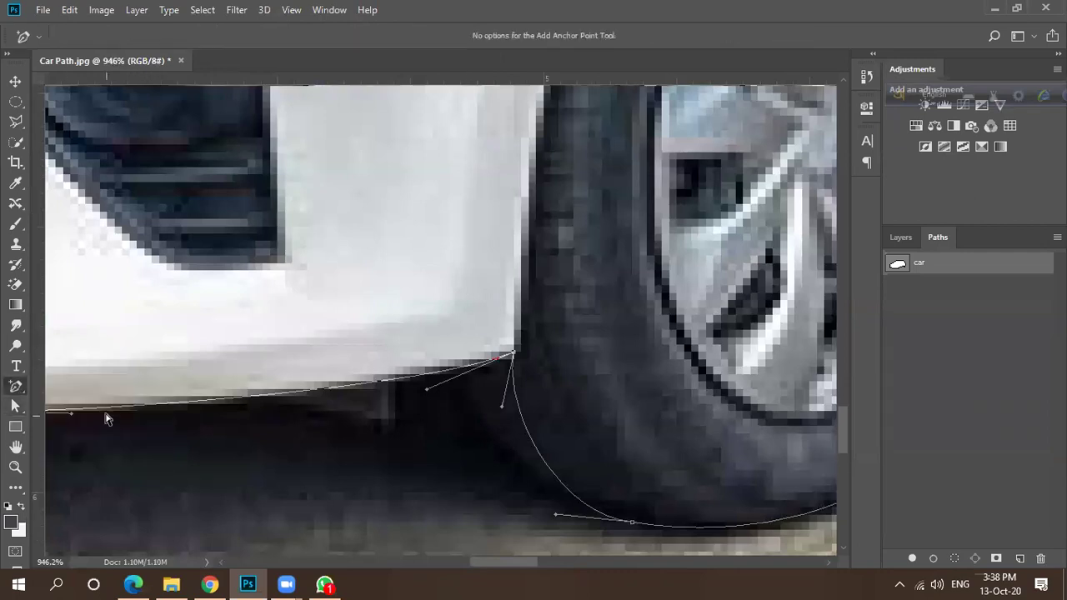
mouse_move(426, 389)
left_mouse_down()
mouse_move(453, 376)
mouse_move(408, 385)
left_mouse_up()
scroll(510, 357, "up", 3)
left_click(15, 406)
left_click_drag(516, 357, 483, 401)
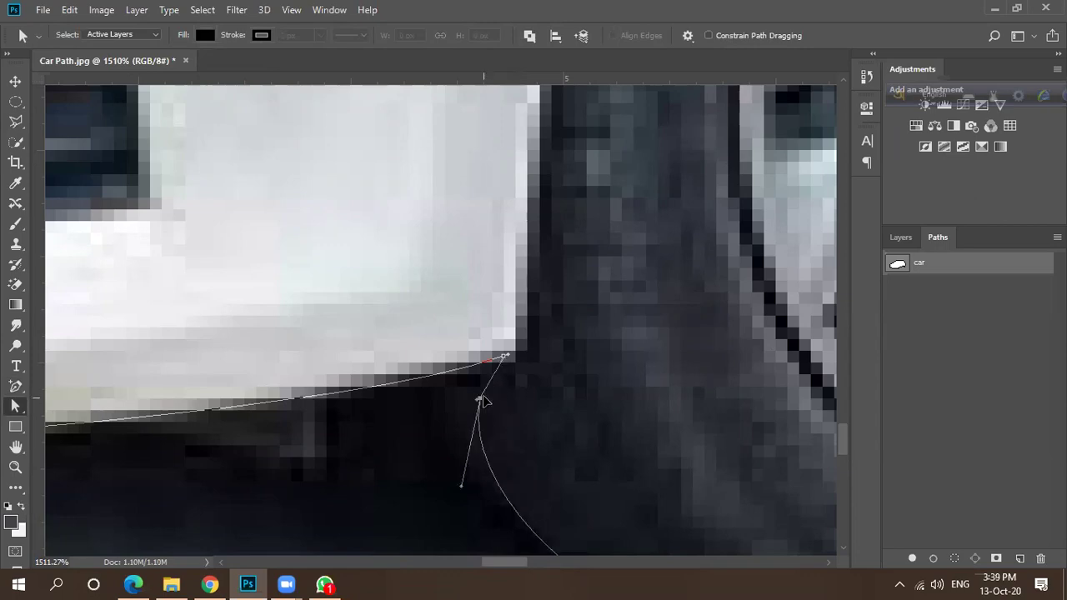
scroll(529, 377, "down", 5)
scroll(518, 373, "up", 3)
left_click_drag(514, 367, 526, 361)
scroll(514, 374, "up", 2)
scroll(444, 351, "down", 3)
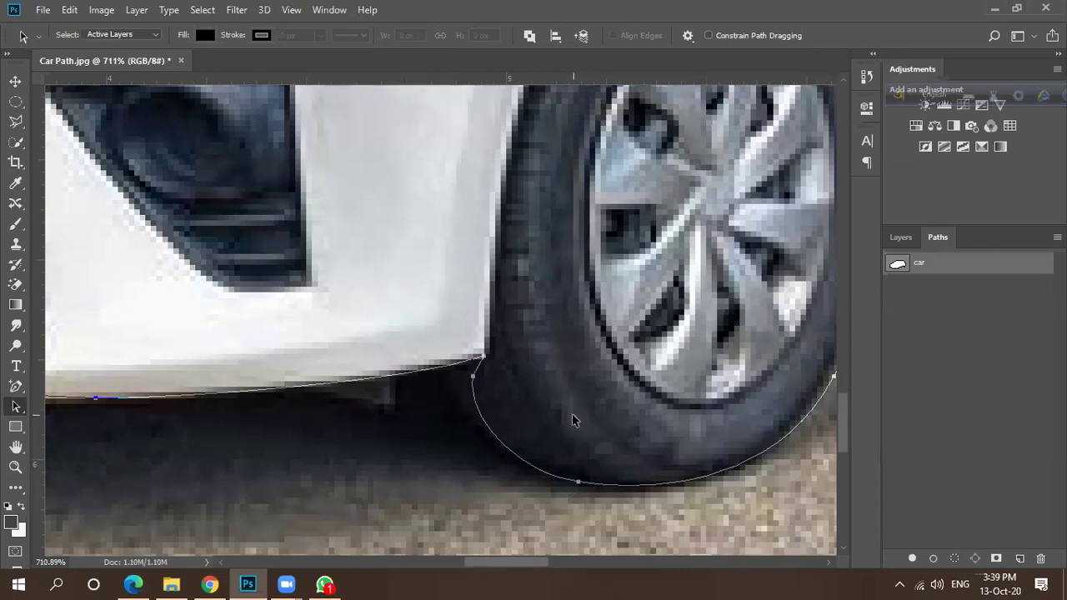
scroll(463, 446, "down", 3)
scroll(507, 432, "down", 5)
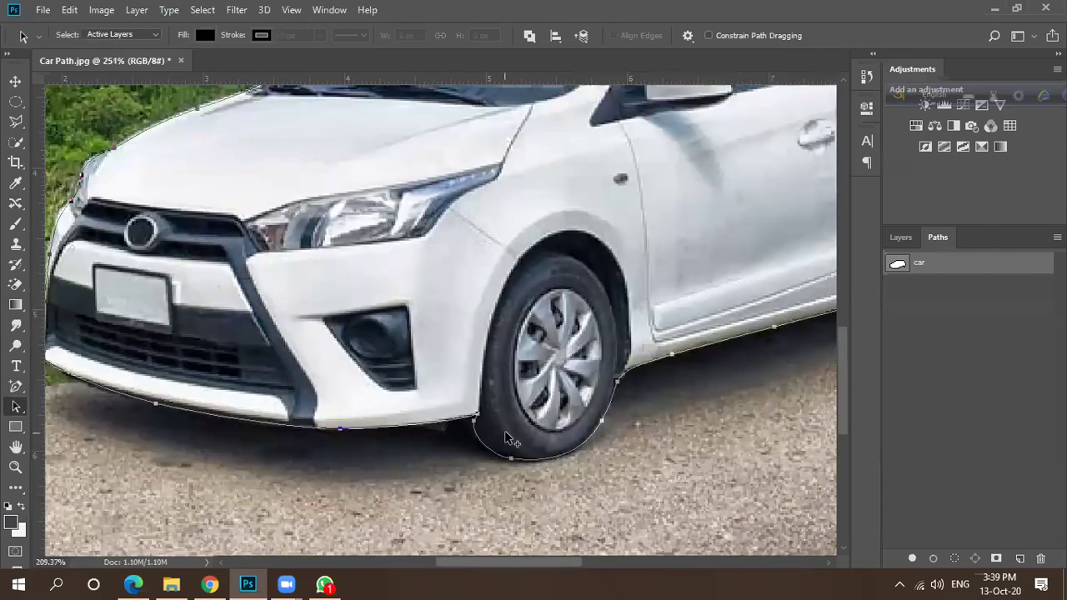
Move the path's anchor point beneath the front bumper closer to the bumper's lower edge.
scroll(229, 408, "up", 3)
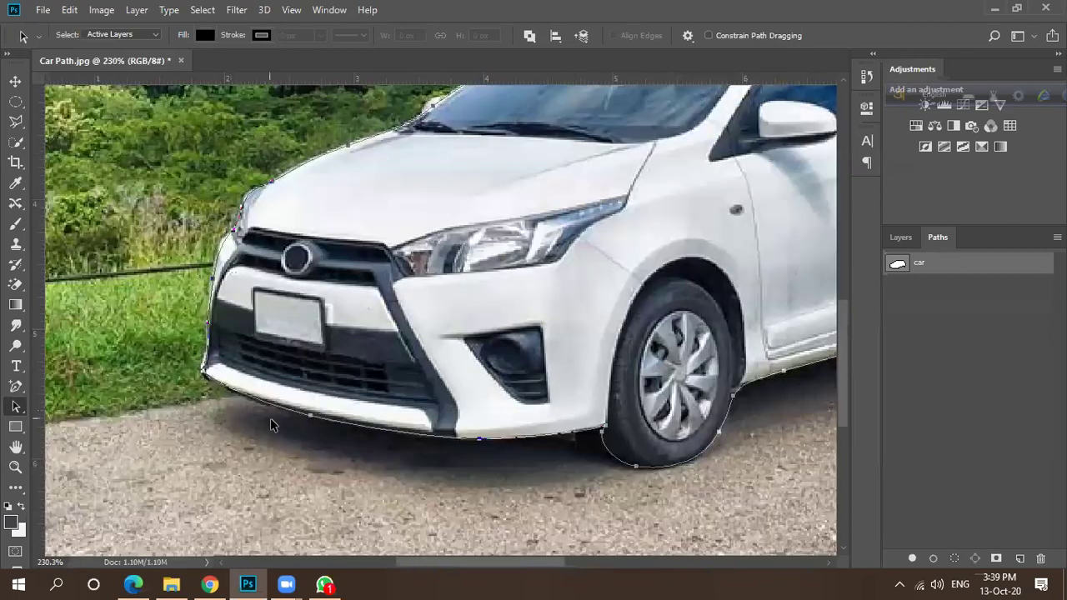
scroll(266, 421, "up", 2)
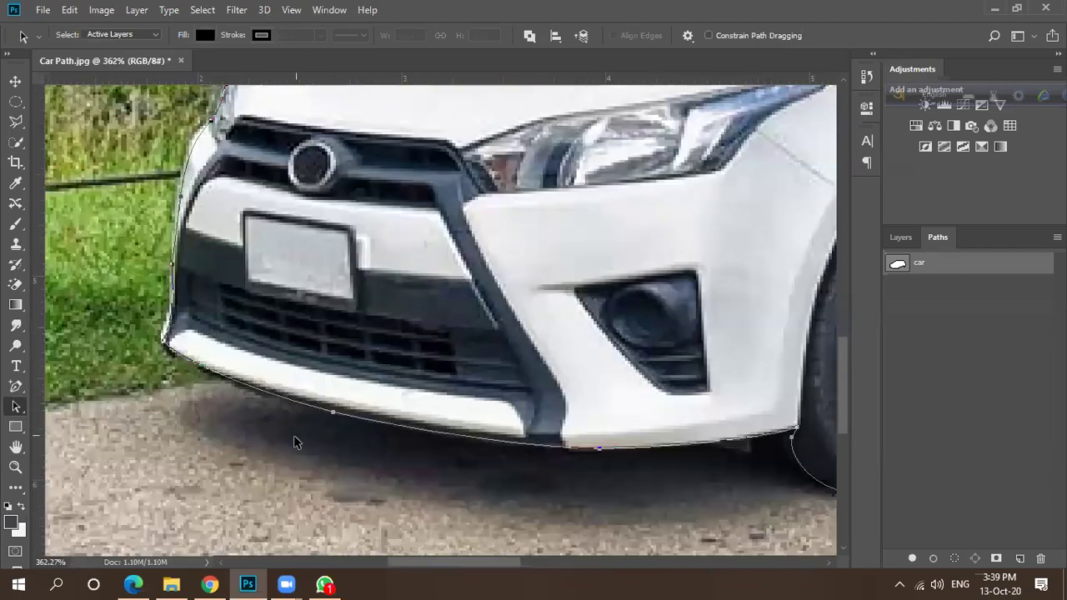
scroll(327, 424, "up", 2)
scroll(329, 417, "up", 2)
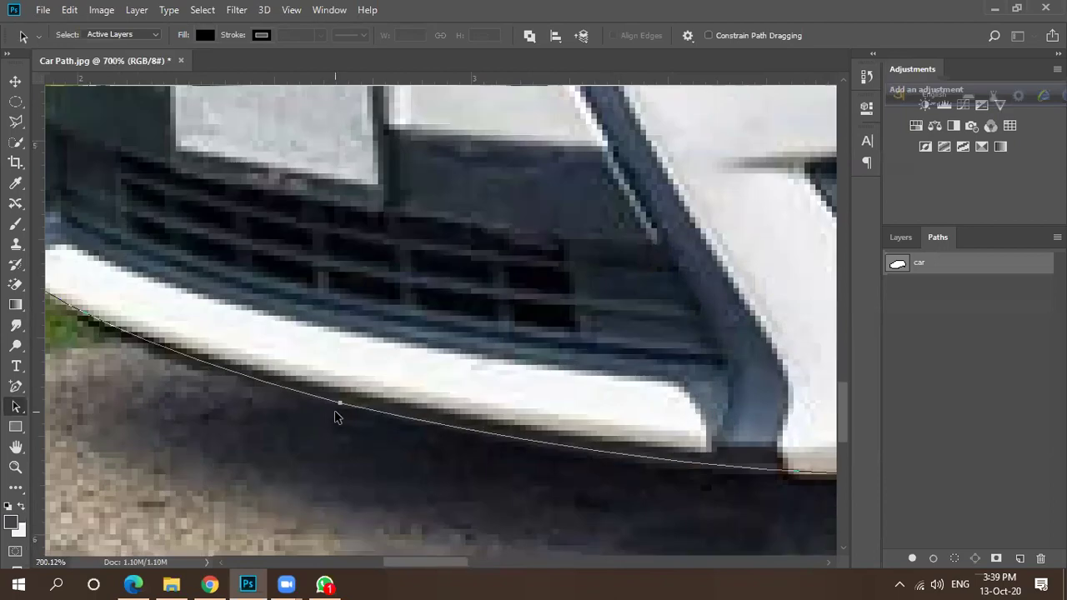
left_click_drag(335, 408, 323, 391)
scroll(362, 440, "down", 4)
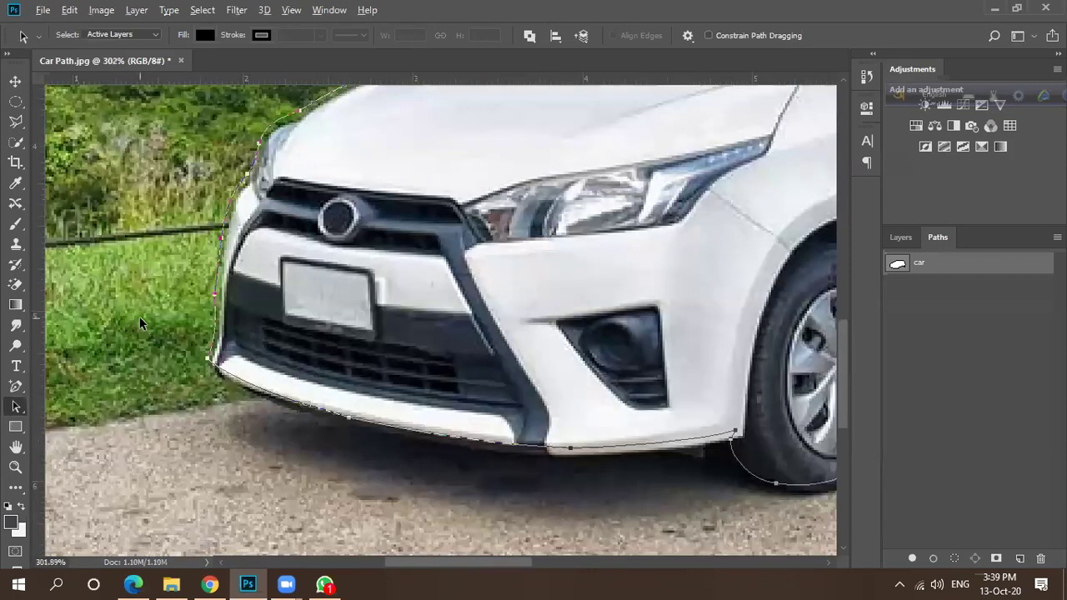
Undo the last path change and examine the outline along the front bumper, headlight and front tyre.
scroll(139, 315, "up", 2)
key("ctrl+z")
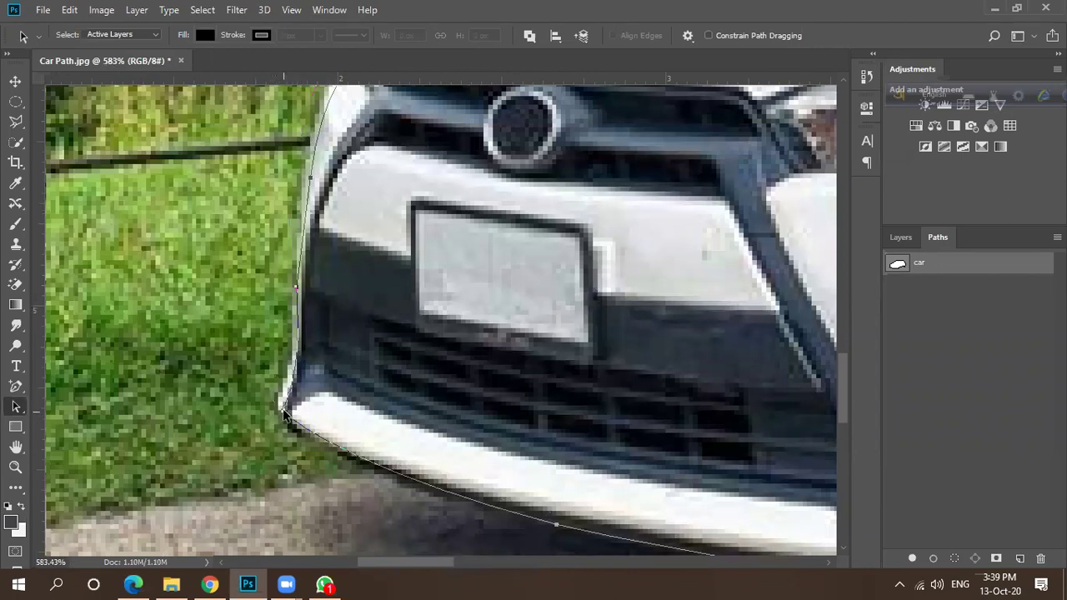
scroll(249, 426, "down", 5)
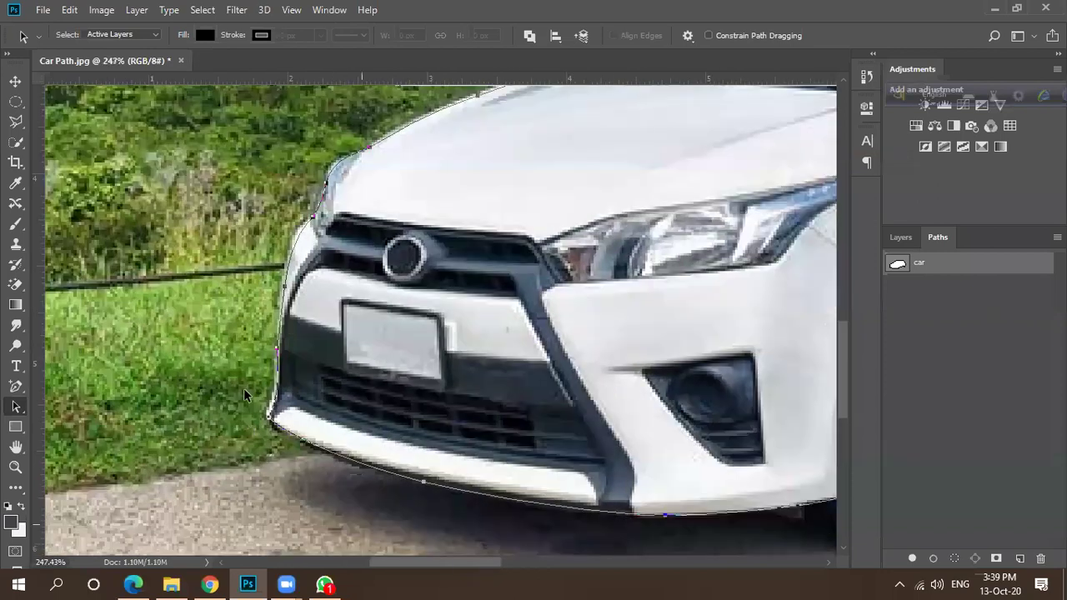
scroll(271, 274, "up", 3)
scroll(274, 268, "up", 2)
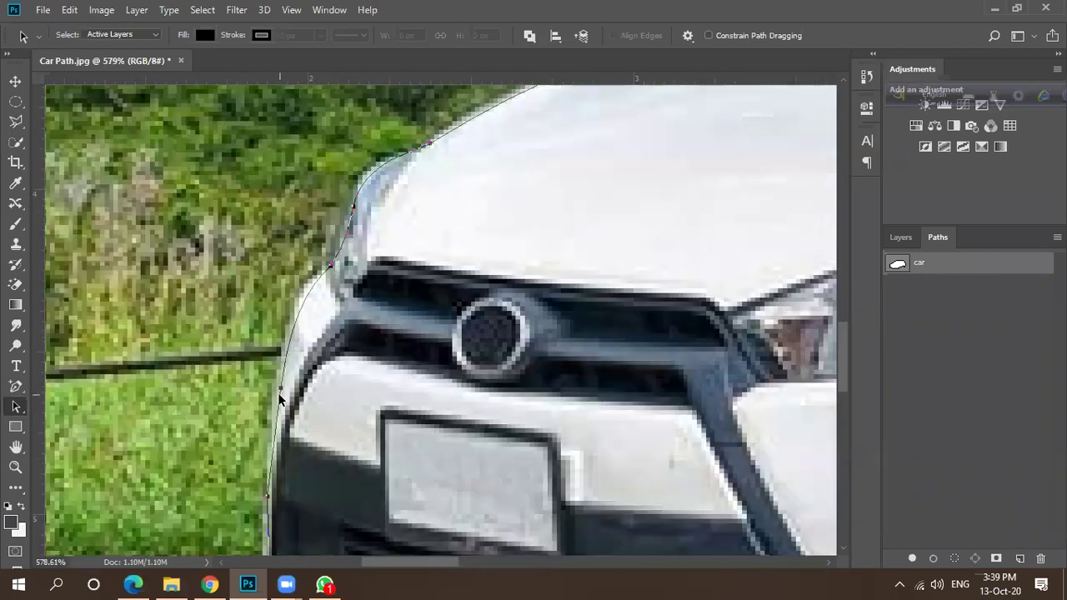
scroll(258, 313, "down", 4)
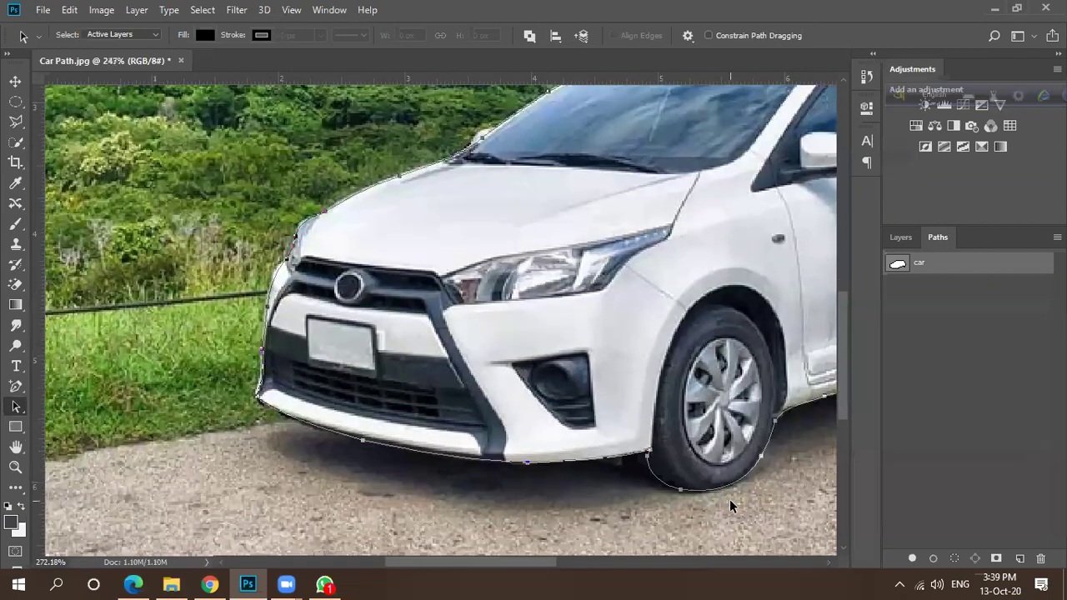
scroll(730, 500, "up", 1)
left_click(660, 419)
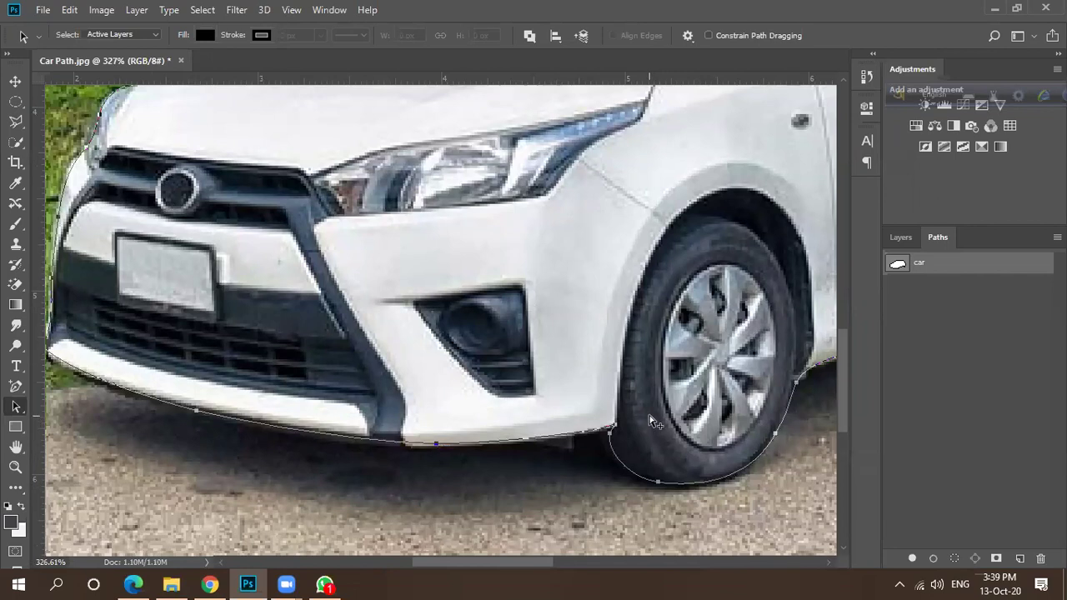
scroll(588, 427, "down", 2)
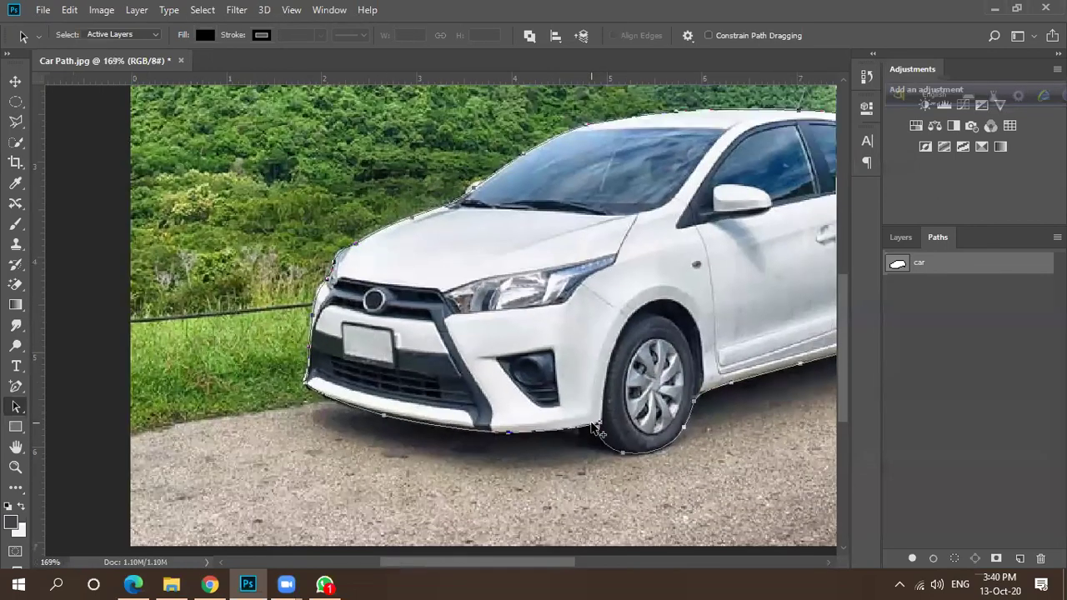
scroll(592, 428, "down", 3)
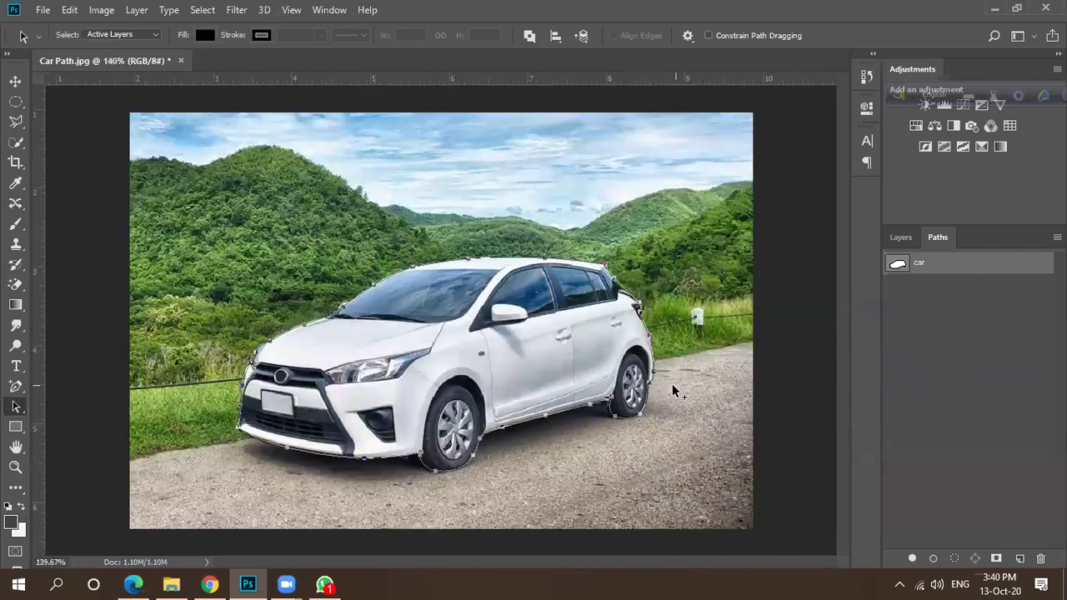
Try to reshape the path's curve around the rear tyre's lower front edge by adjusting the anchor point's direction handle.
scroll(675, 392, "up", 3)
scroll(588, 505, "up", 2)
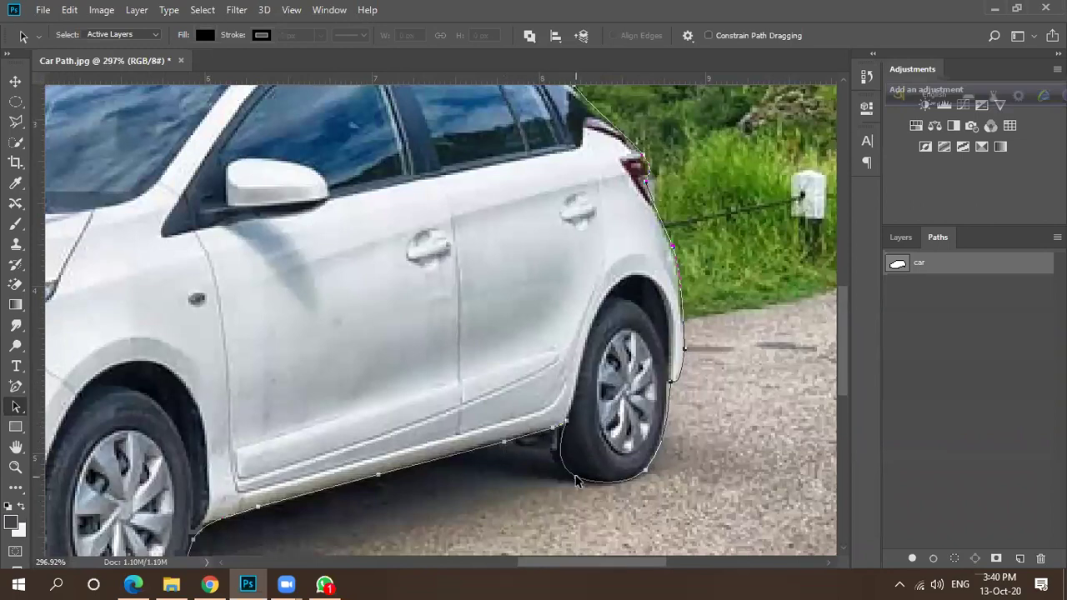
left_click(16, 387)
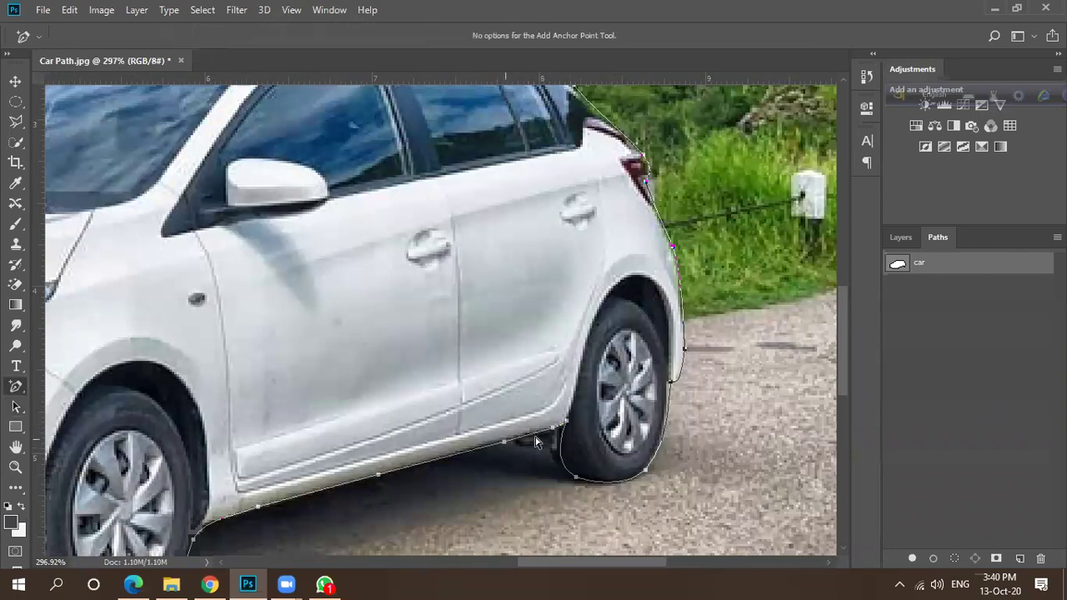
scroll(559, 442, "left", 1)
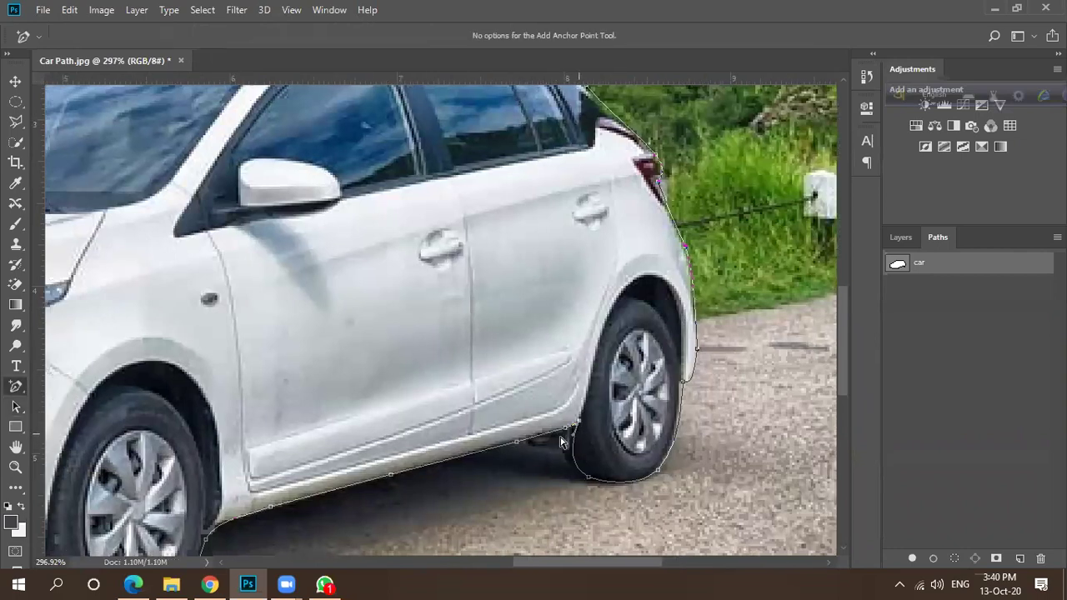
scroll(567, 444, "left", 2)
scroll(616, 447, "up", 3)
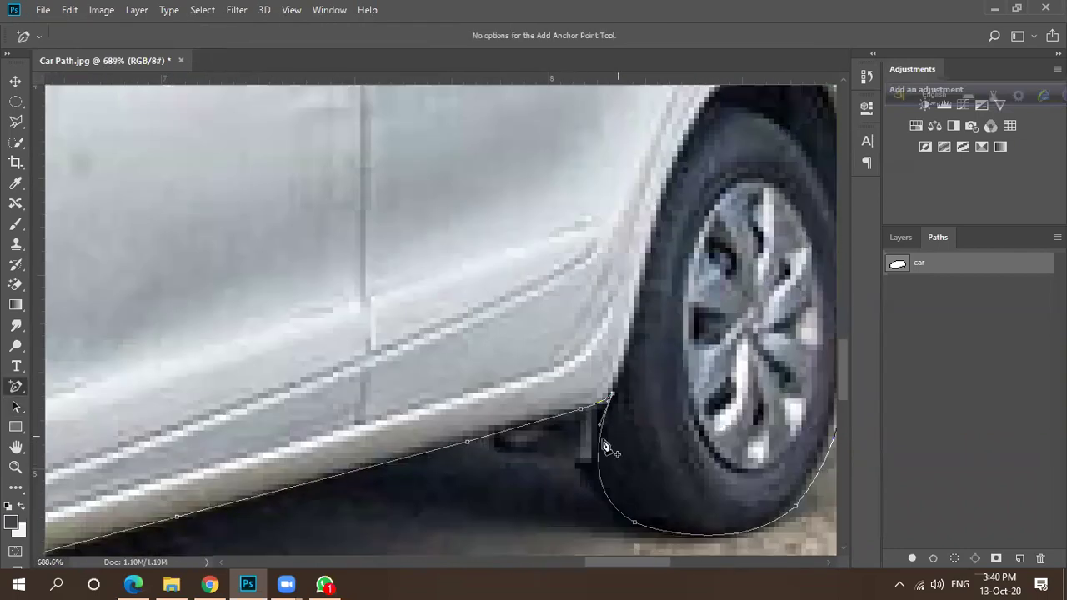
left_click(637, 528)
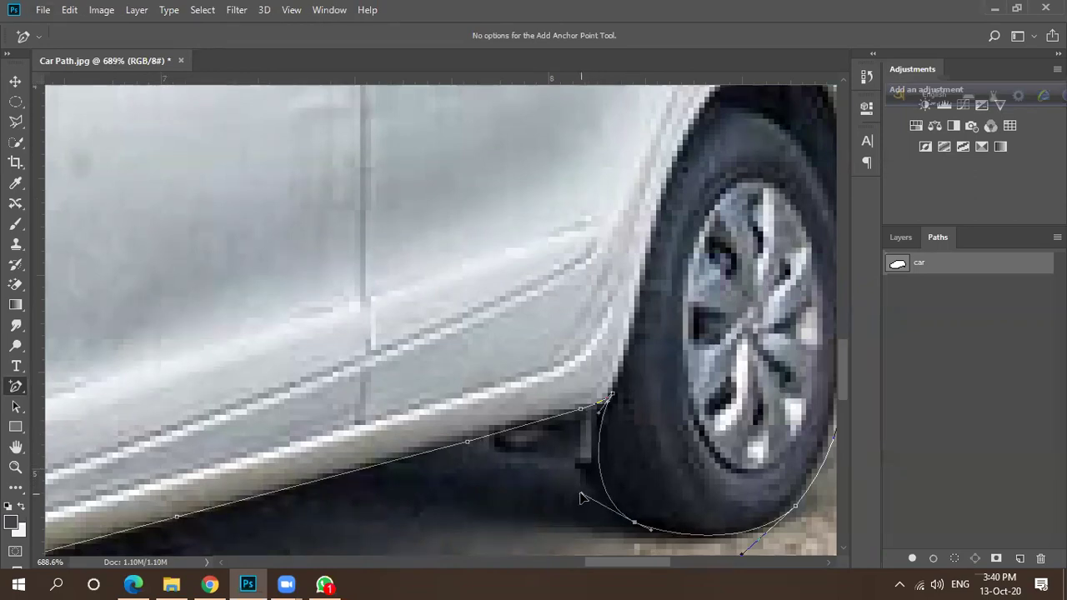
left_click_drag(581, 496, 577, 483)
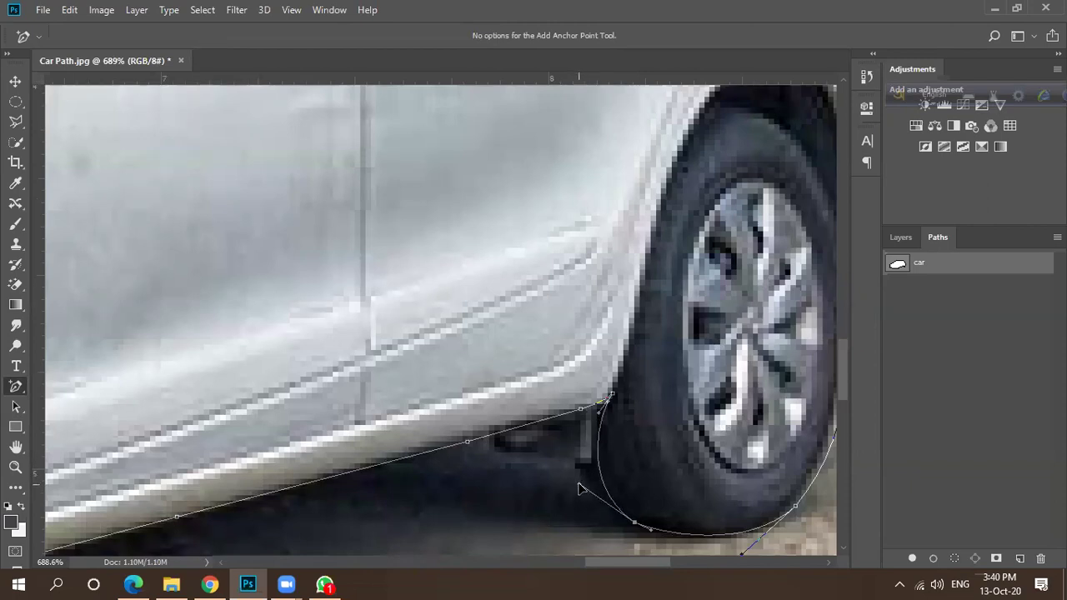
Check the path's fit around the rear wheel and bumper, and undo the recent path edits.
scroll(533, 471, "down", 4)
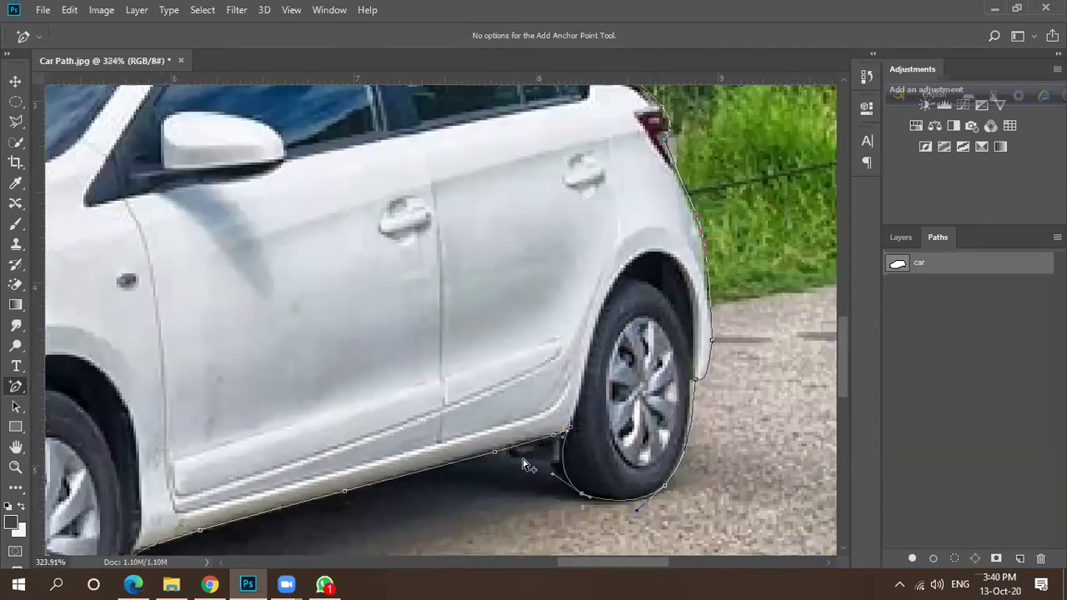
scroll(709, 416, "up", 2)
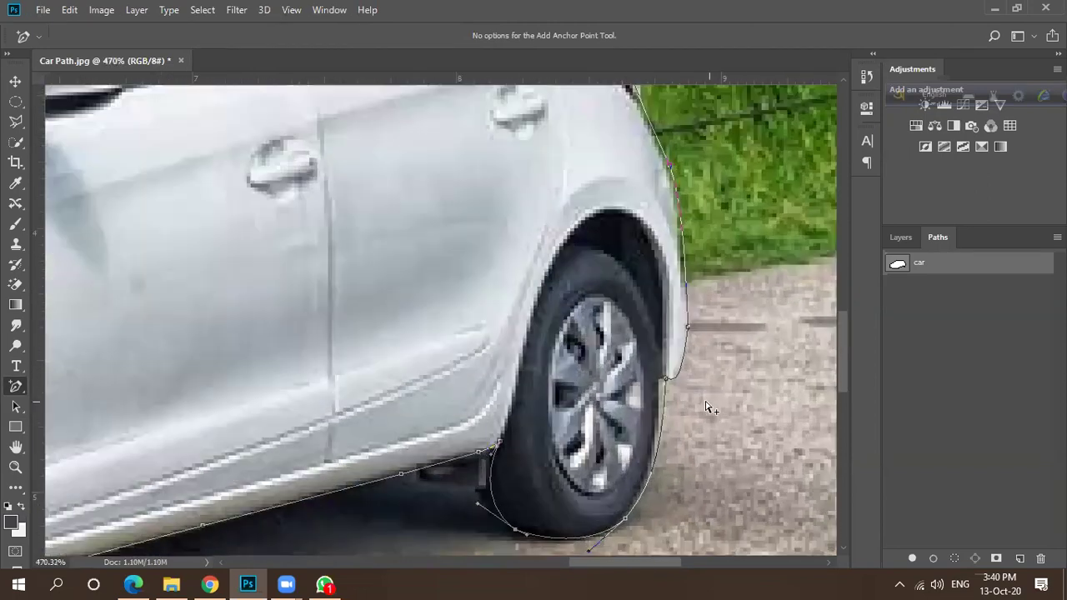
scroll(703, 410, "down", 2)
scroll(698, 411, "down", 1)
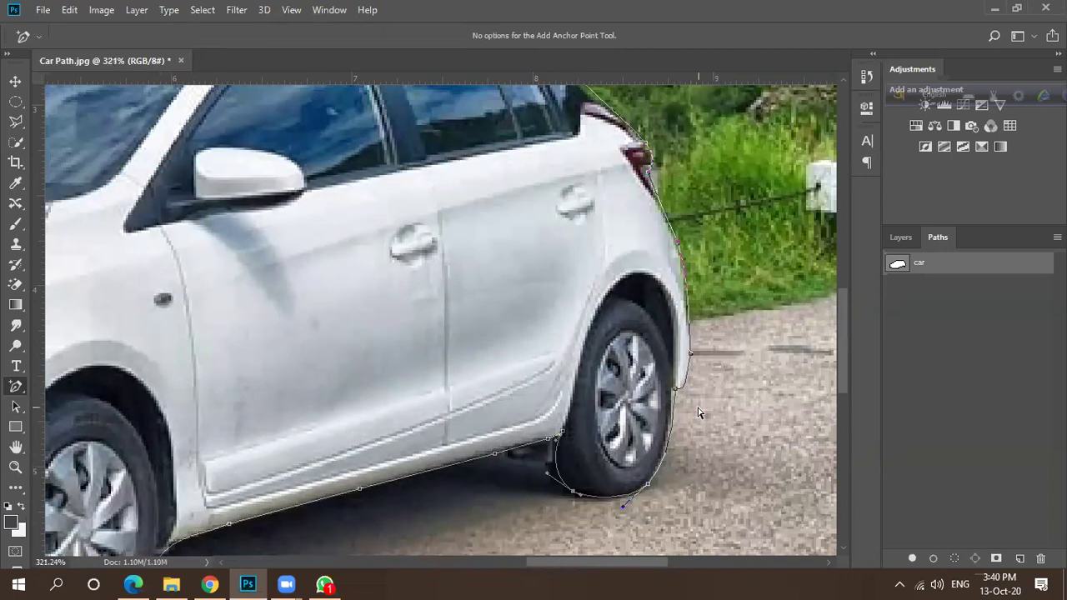
key("ctrl+z")
key("ctrl+z")
key("ctrl+z")
key("ctrl+z")
key("ctrl+z")
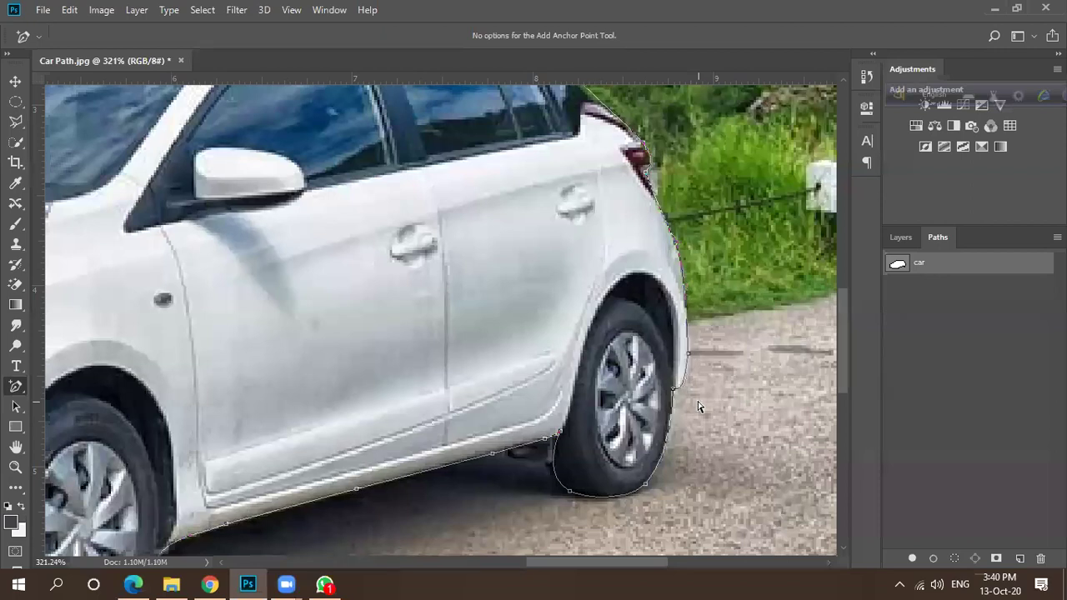
Move the path's anchor point below the number plate up to the front bumper's lower edge.
scroll(697, 405, "down", 1)
scroll(697, 405, "down", 2)
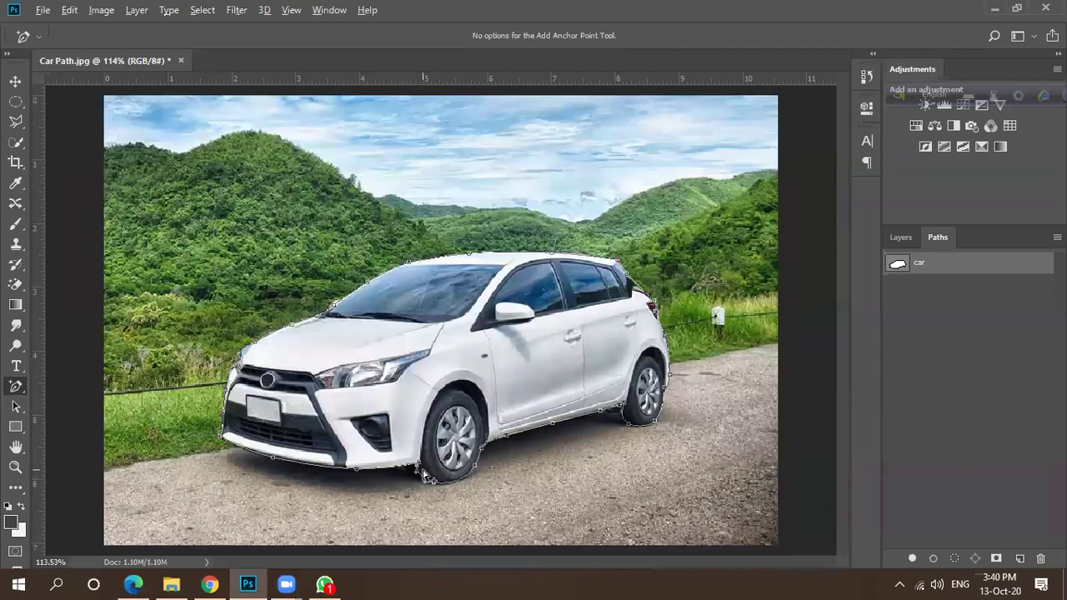
scroll(430, 477, "up", 1)
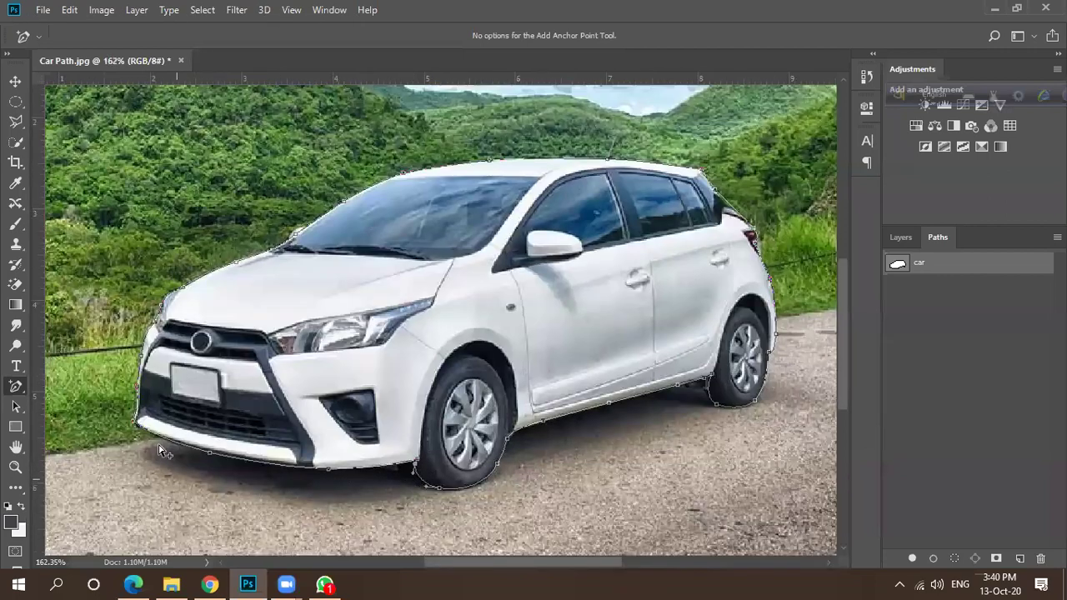
scroll(179, 465, "up", 2)
scroll(235, 465, "up", 2)
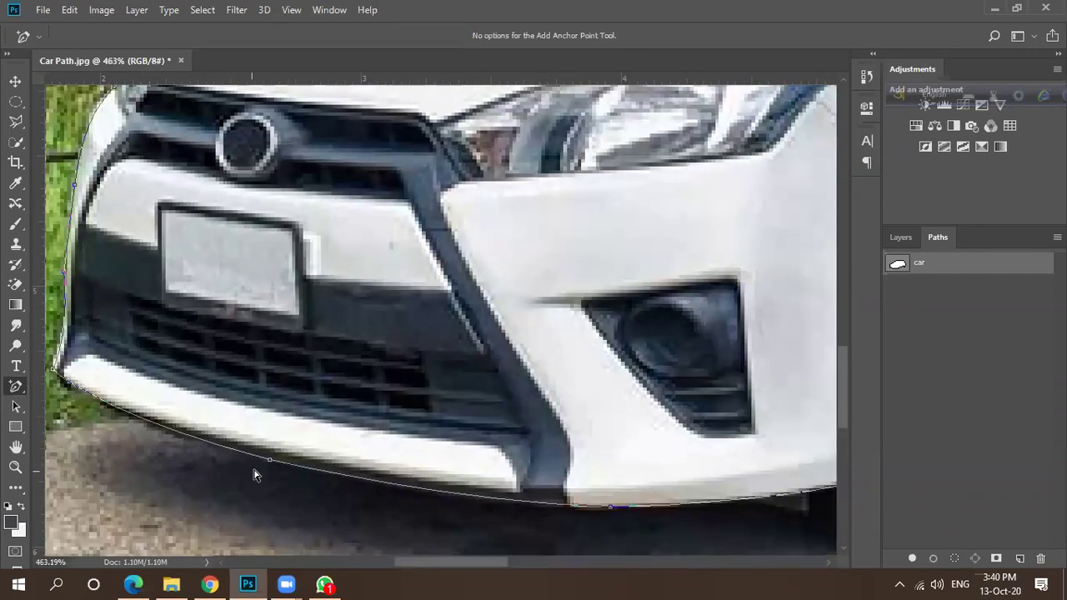
scroll(269, 463, "up", 1)
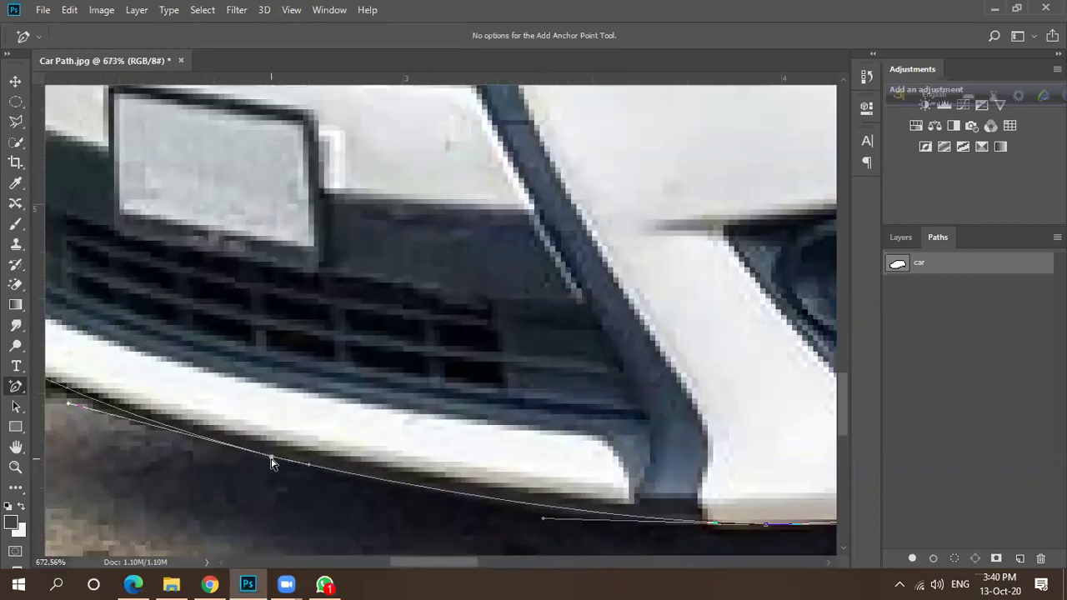
left_click_drag(269, 452, 258, 444)
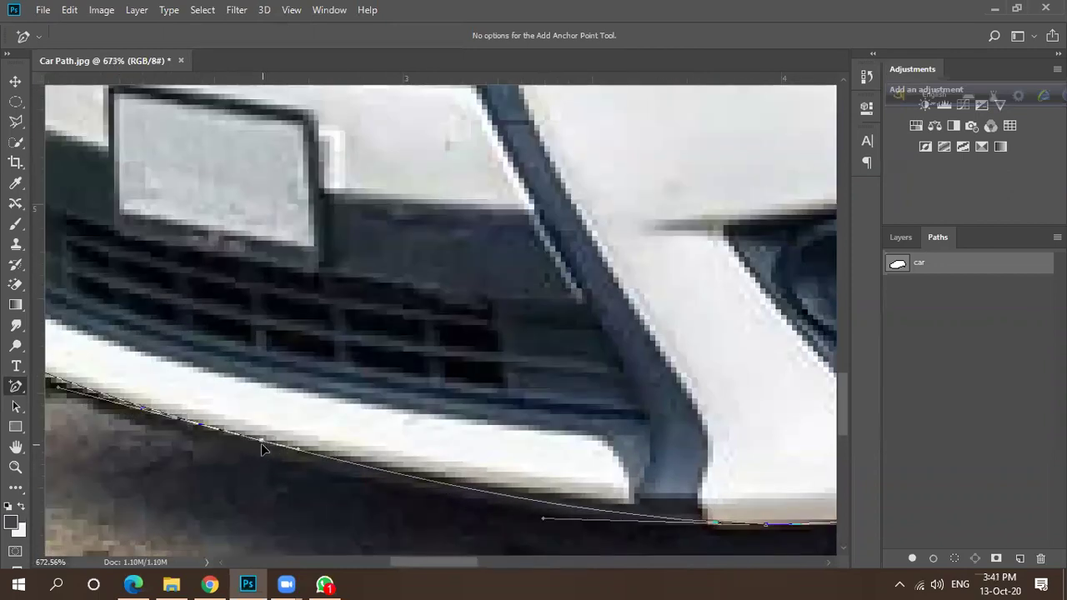
scroll(259, 451, "down", 3)
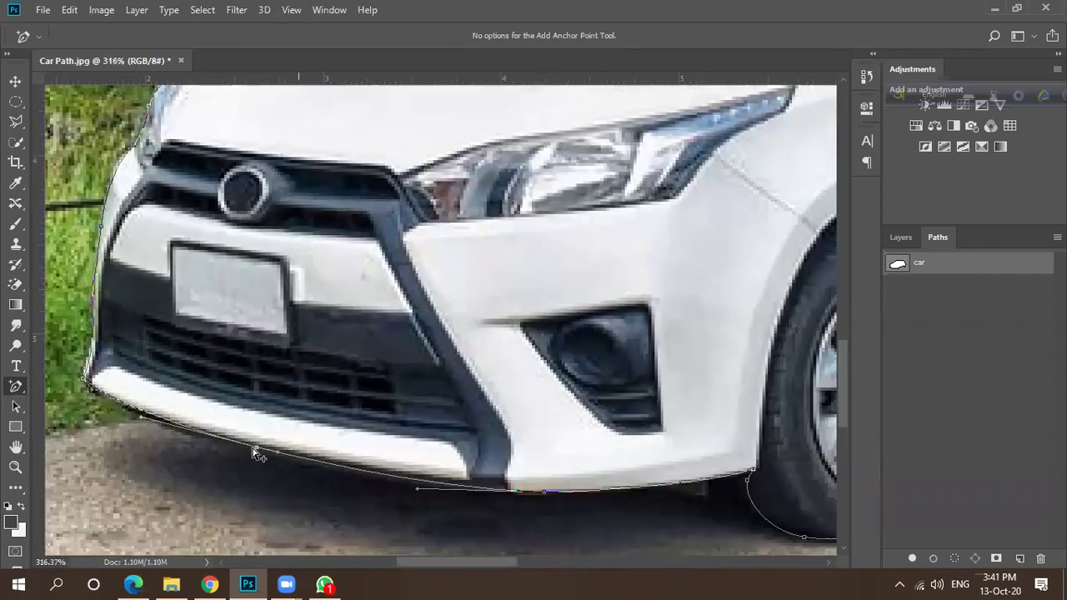
Slide the path's anchor point under the front bumper toward the lower end of the dark grille trim.
scroll(499, 501, "up", 1)
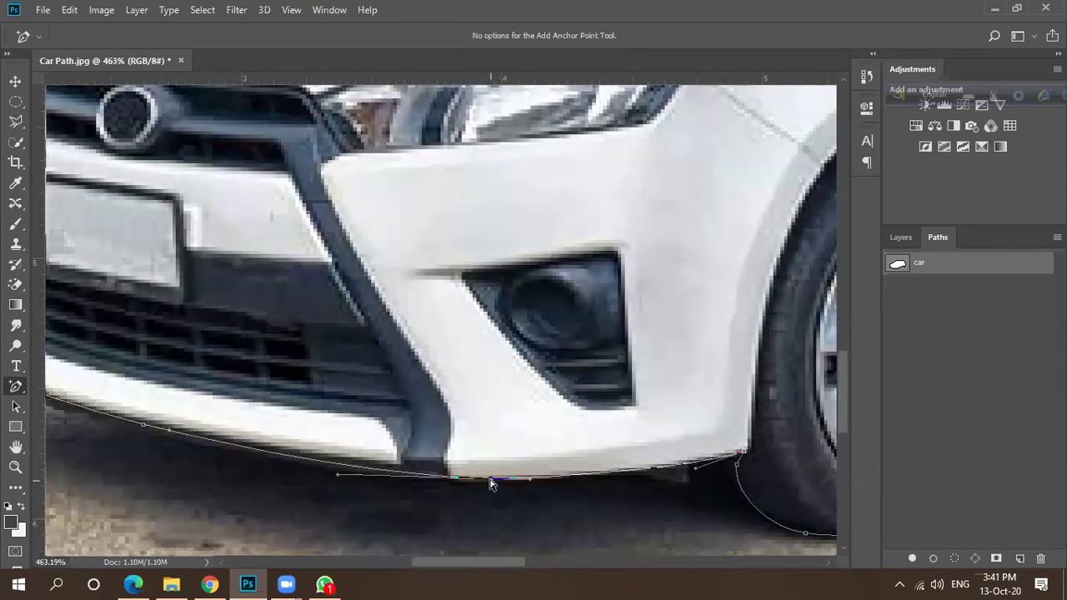
left_click_drag(491, 485, 460, 485)
scroll(673, 493, "down", 6)
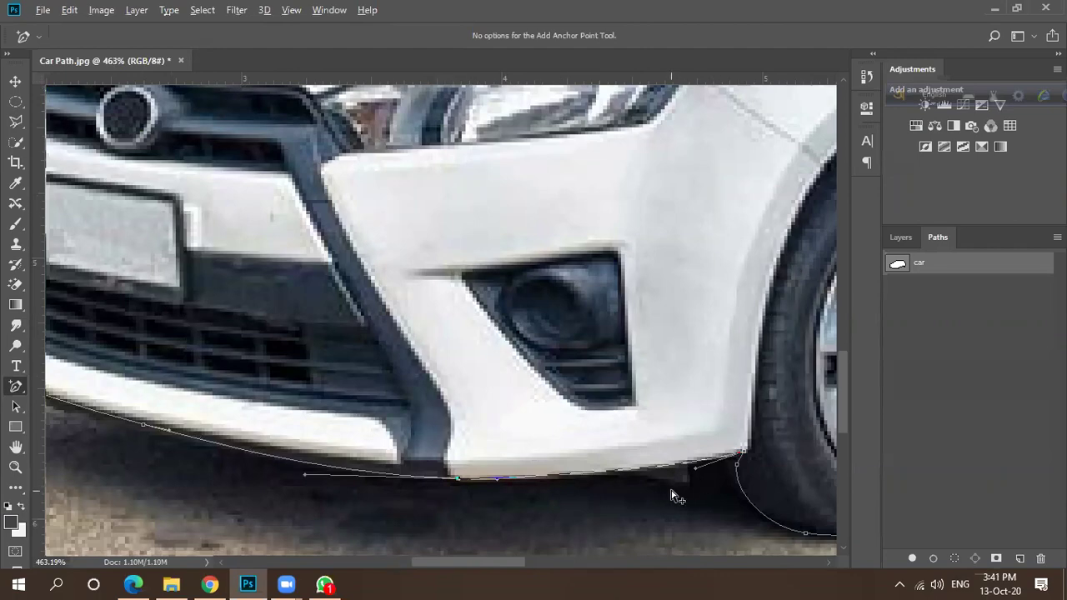
scroll(679, 488, "down", 1)
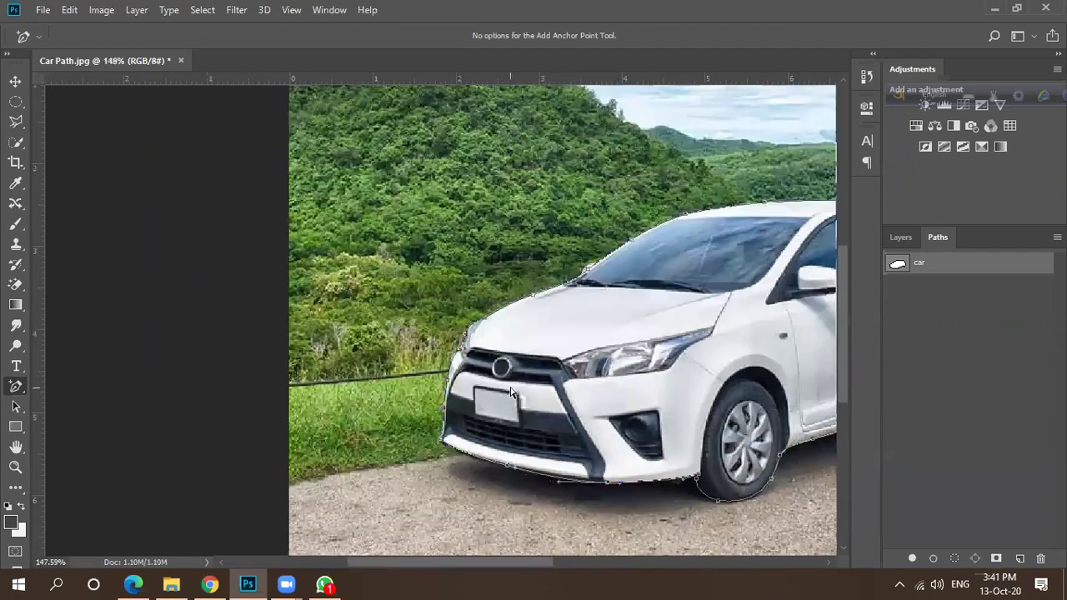
Adjust the path's anchor point on the bumper's outer edge beside the number plate.
scroll(513, 390, "up", 3)
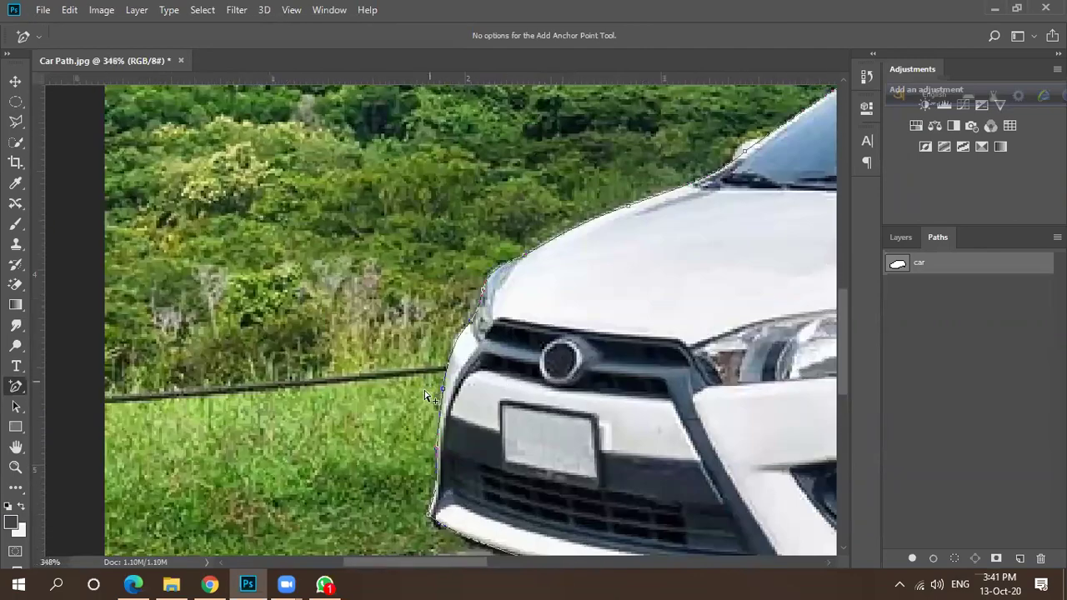
scroll(438, 387, "up", 2)
scroll(433, 405, "down", 2)
scroll(445, 408, "up", 2)
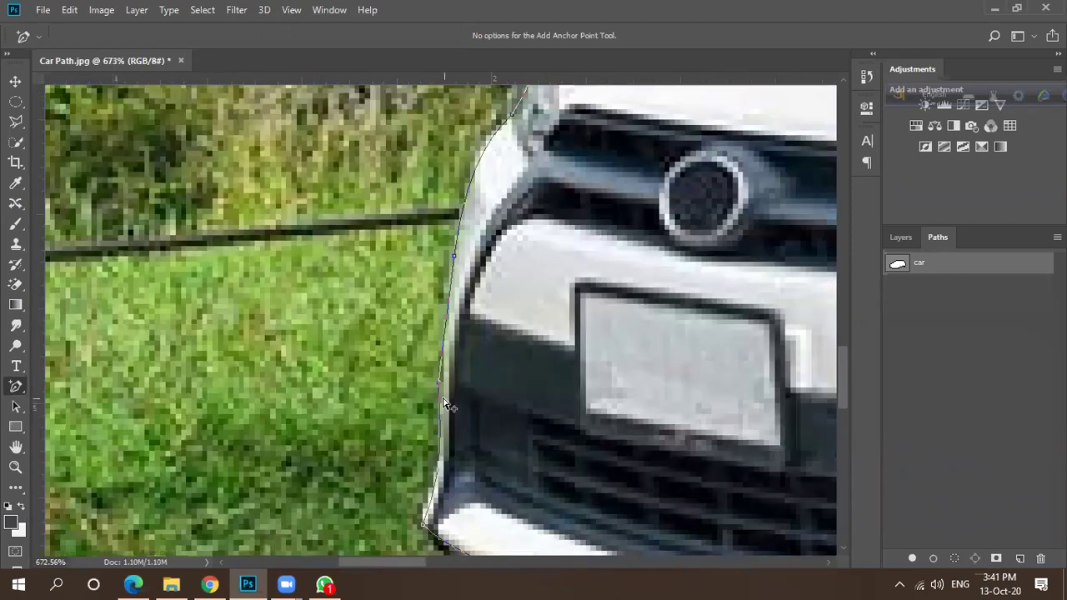
left_click(439, 387)
scroll(399, 416, "down", 4)
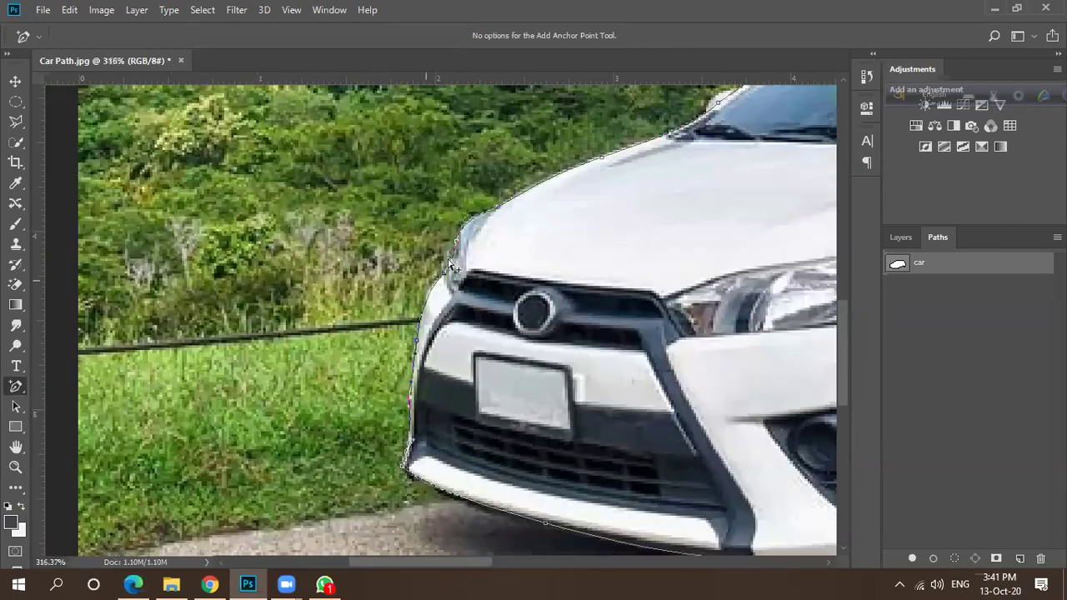
Move the path's anchor point where the far headlight meets the bonnet closer to the car's edge.
scroll(496, 208, "up", 3)
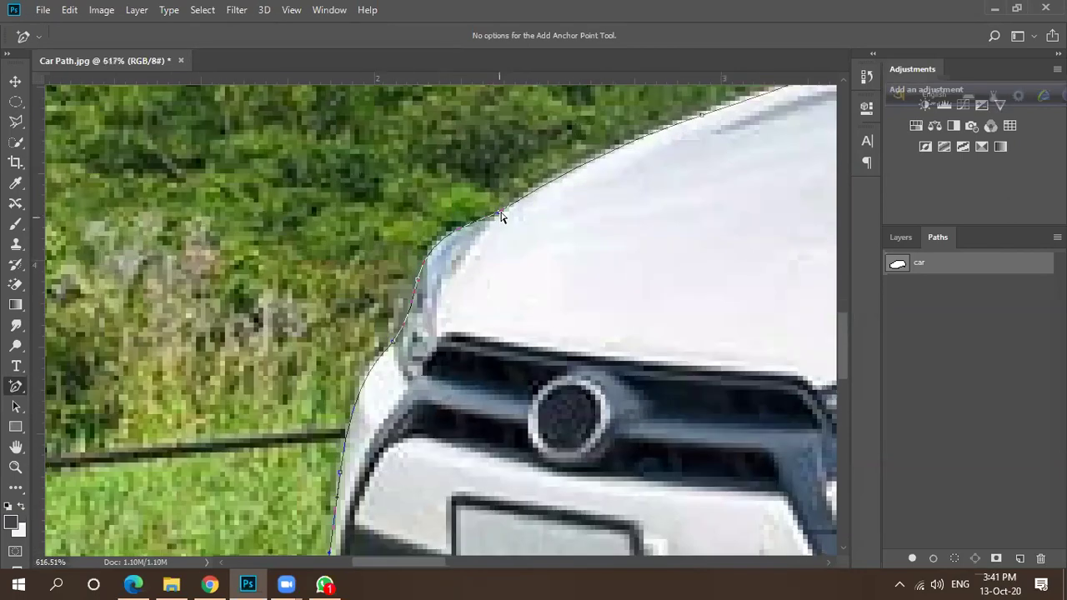
left_click(500, 217)
scroll(499, 220, "up", 3)
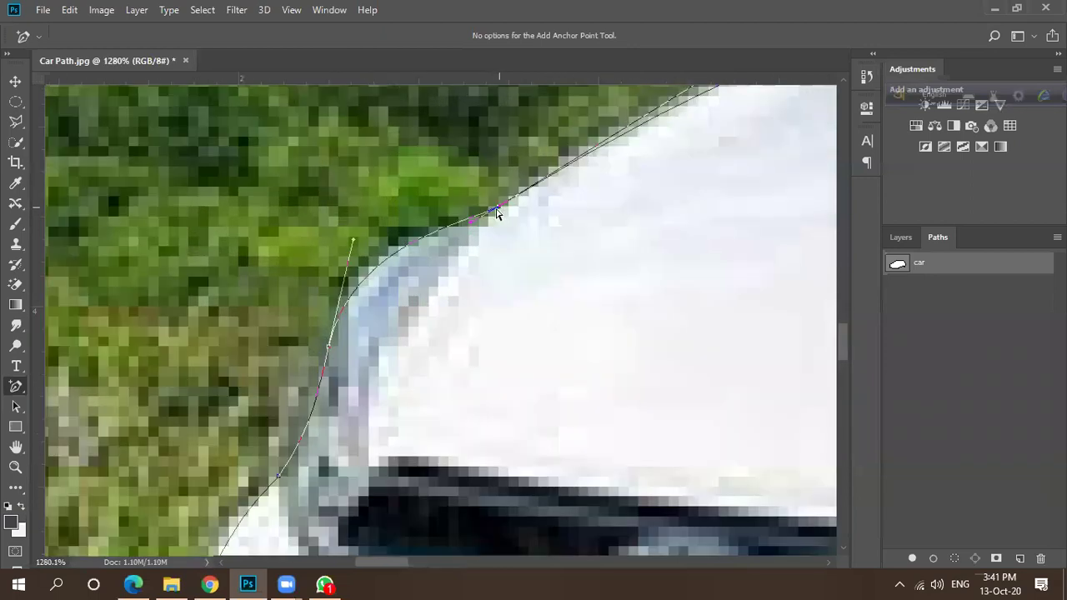
left_click_drag(499, 212, 492, 215)
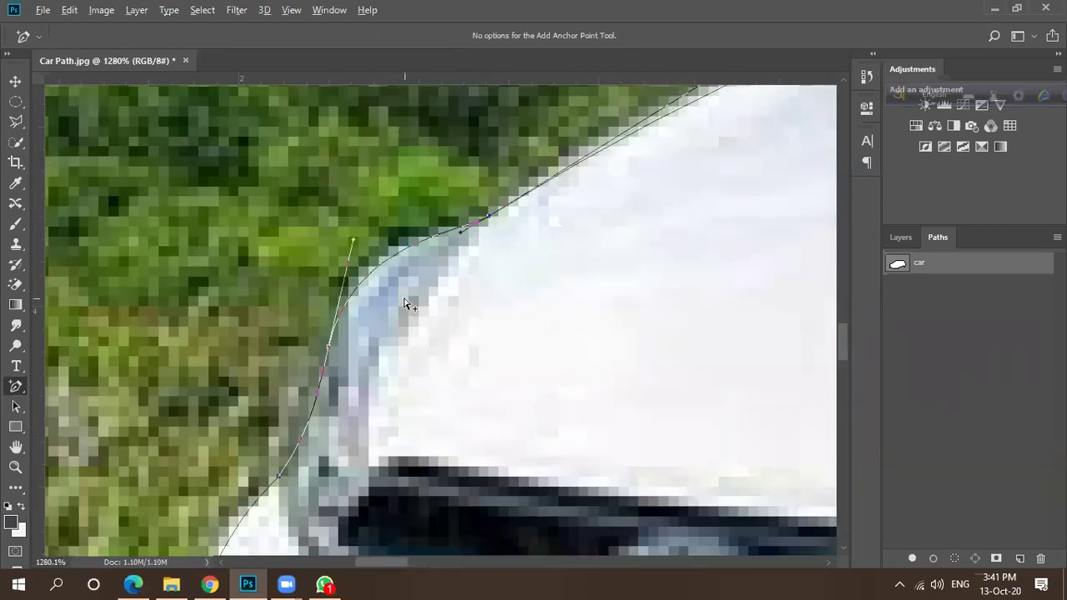
scroll(410, 304, "down", 3)
scroll(414, 297, "down", 4)
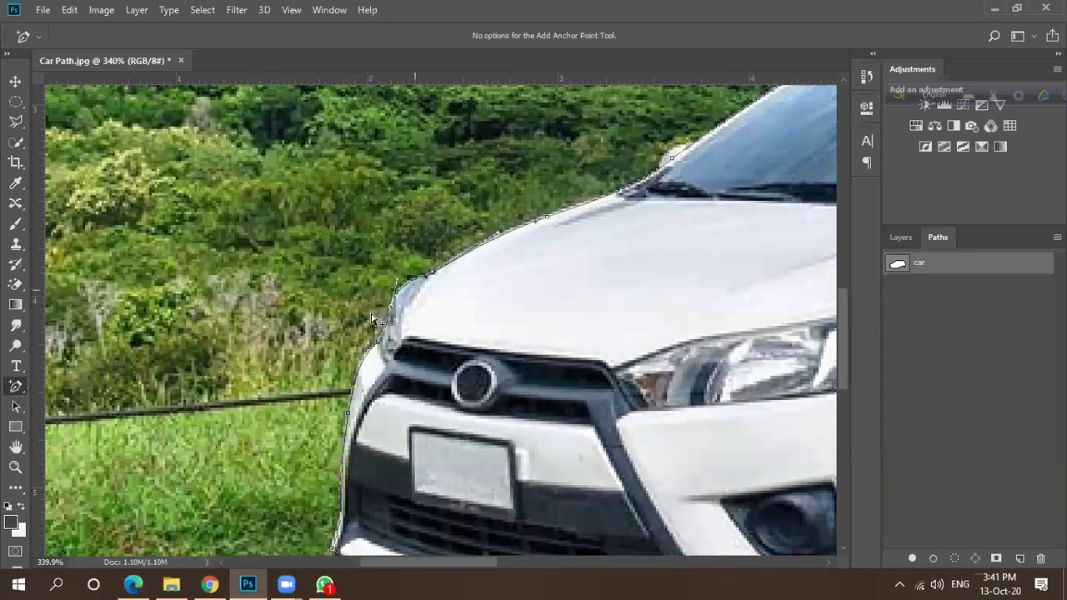
Shift the path's anchor point at the lower end of the windscreen pillar slightly inward onto the car's white edge.
scroll(372, 320, "down", 1)
scroll(515, 223, "up", 3)
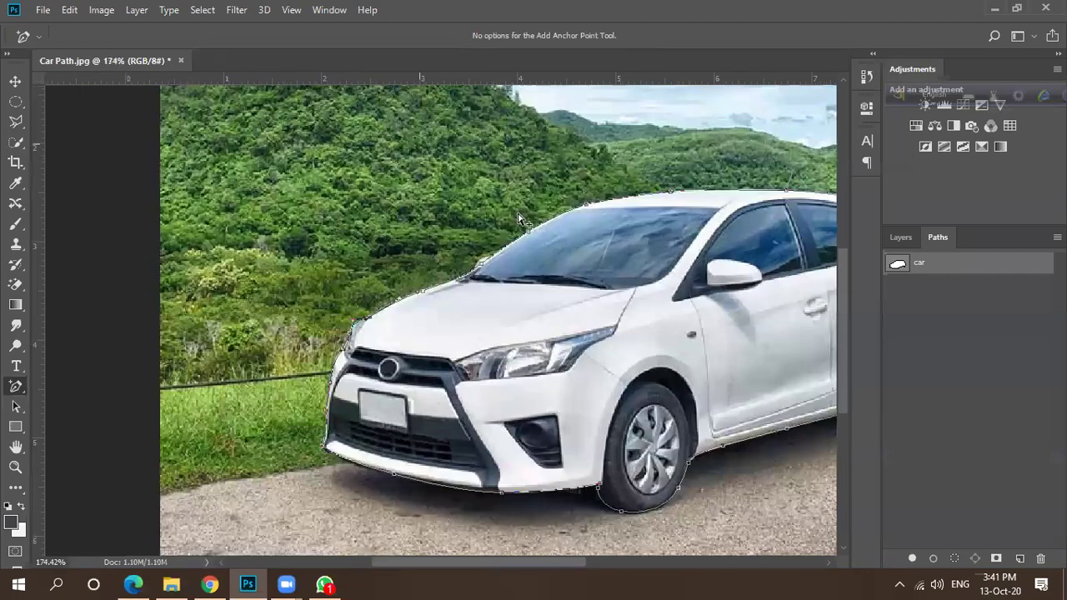
scroll(445, 325, "up", 4)
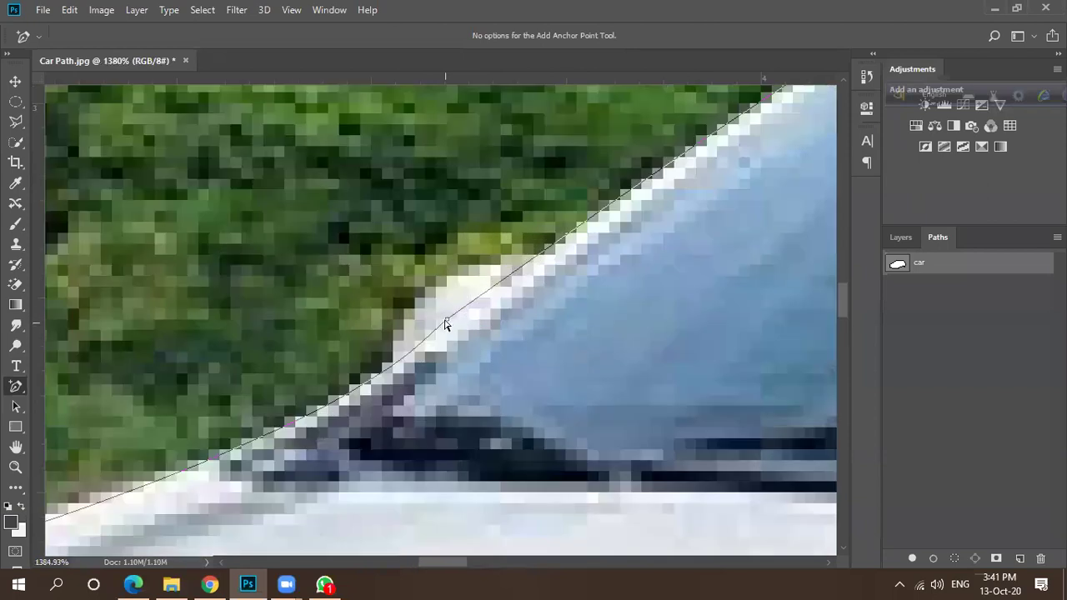
left_click(448, 331)
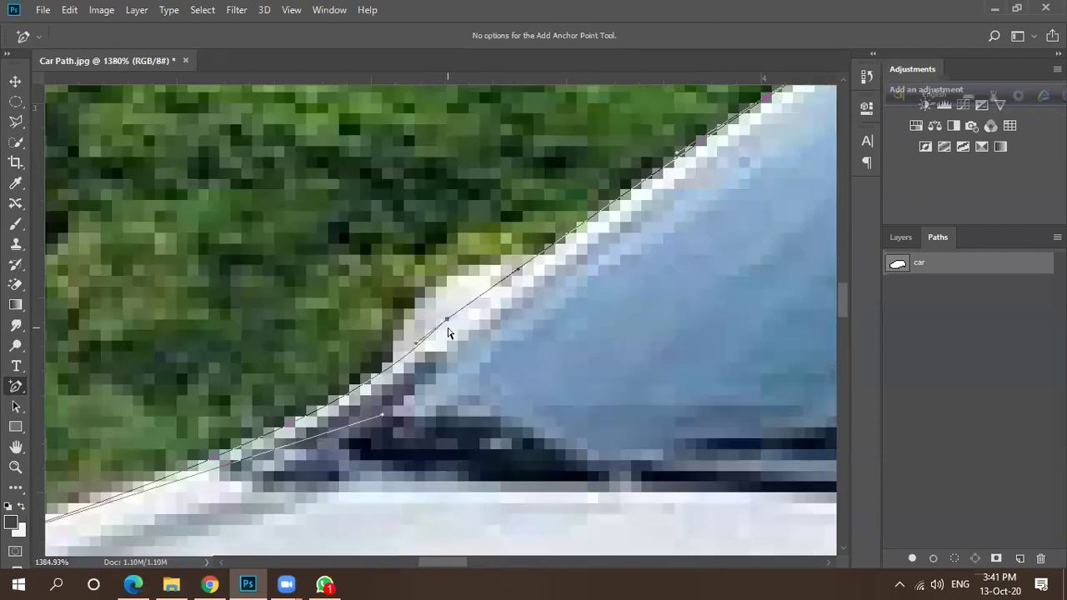
left_click_drag(451, 328, 453, 330)
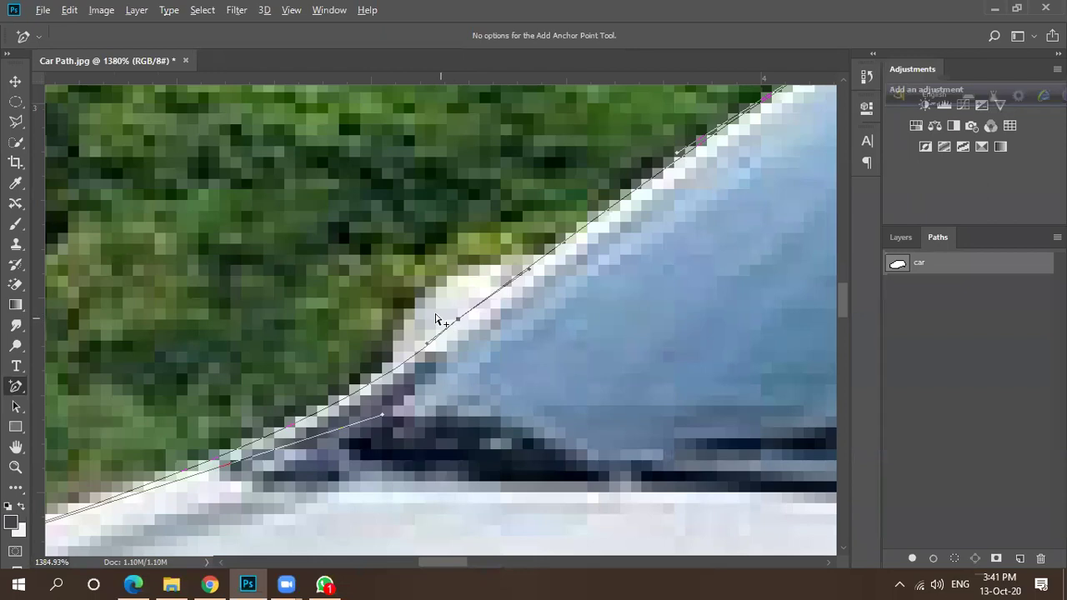
Adjust the direction handle of the bonnet's rear anchor point so the curve follows the edge up to the windscreen base.
scroll(448, 325, "down", 2)
left_click_drag(389, 371, 295, 401)
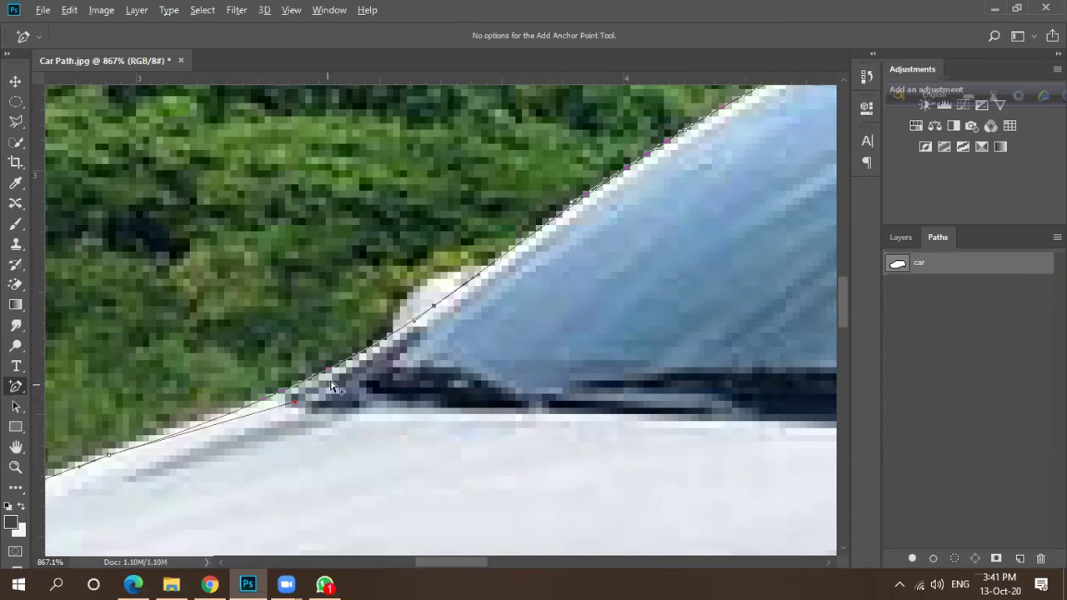
scroll(331, 386, "down", 1)
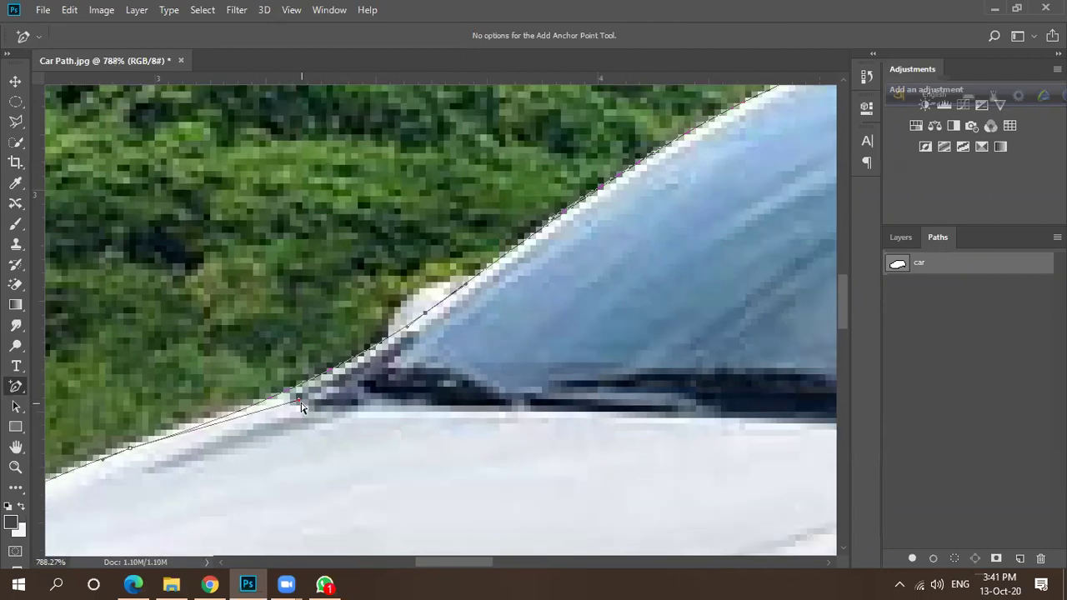
left_click_drag(300, 398, 320, 392)
scroll(379, 383, "down", 8)
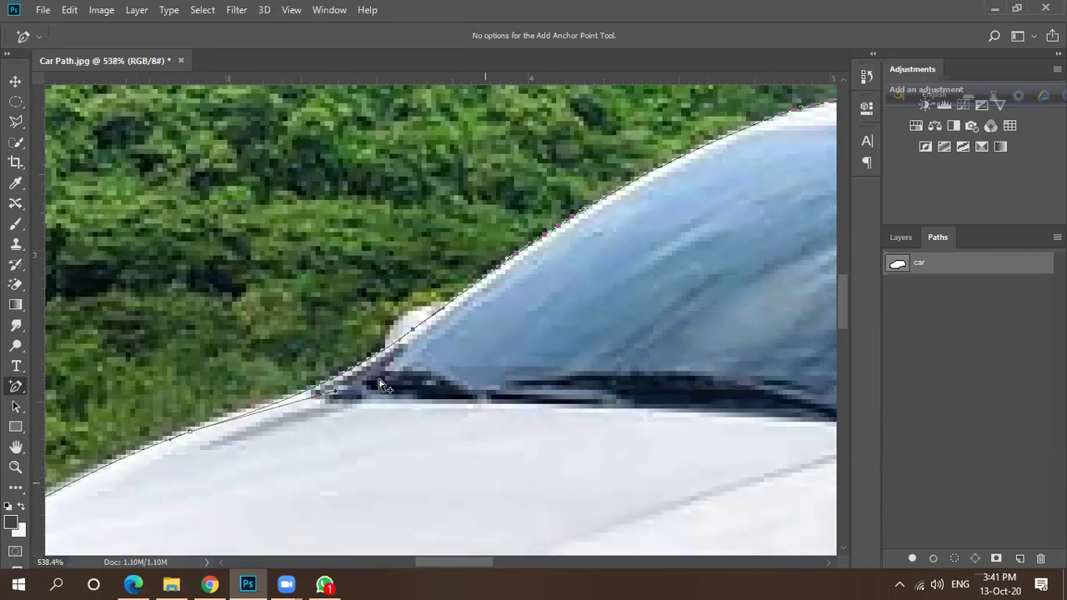
scroll(379, 384, "down", 5)
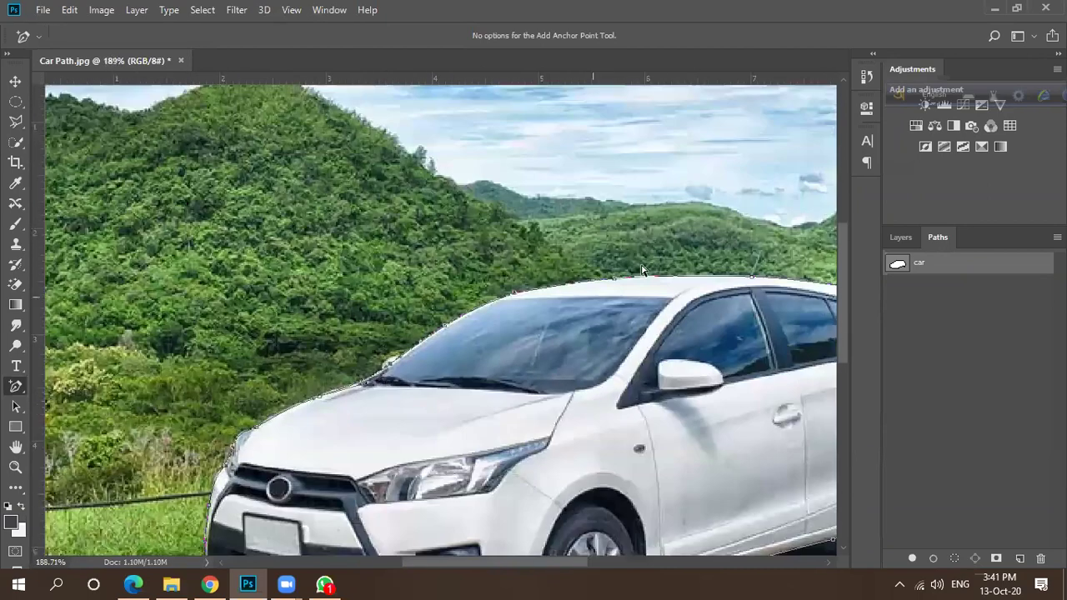
Adjust the path's anchor point on the front part of the roof above the windscreen to follow the roof edge.
scroll(674, 247, "up", 5)
scroll(674, 247, "up", 2)
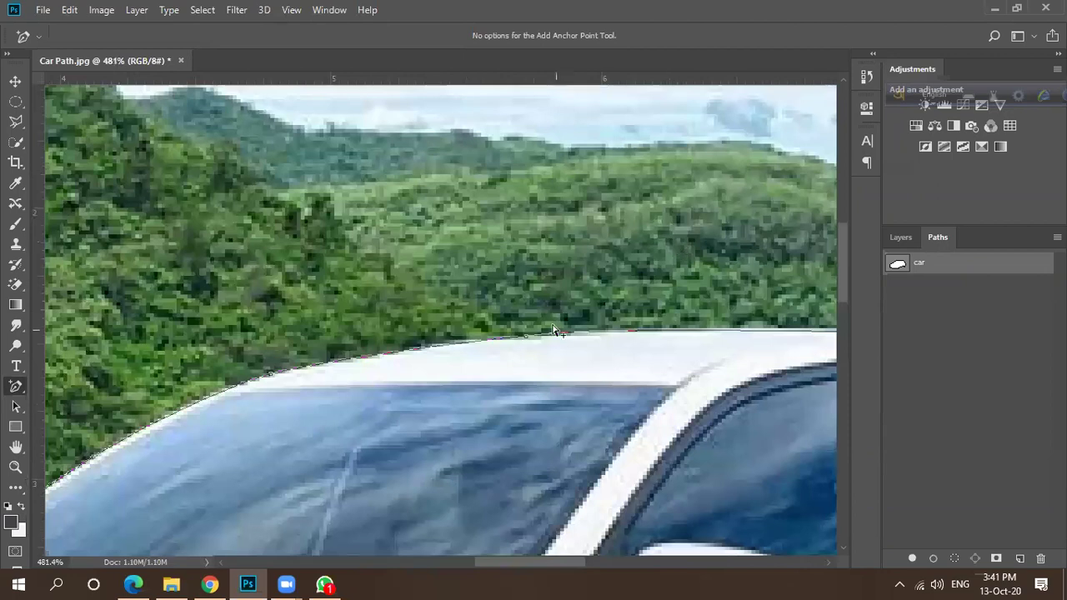
scroll(536, 343, "up", 5)
scroll(536, 343, "up", 1)
left_click(514, 340)
left_click_drag(515, 348, 515, 350)
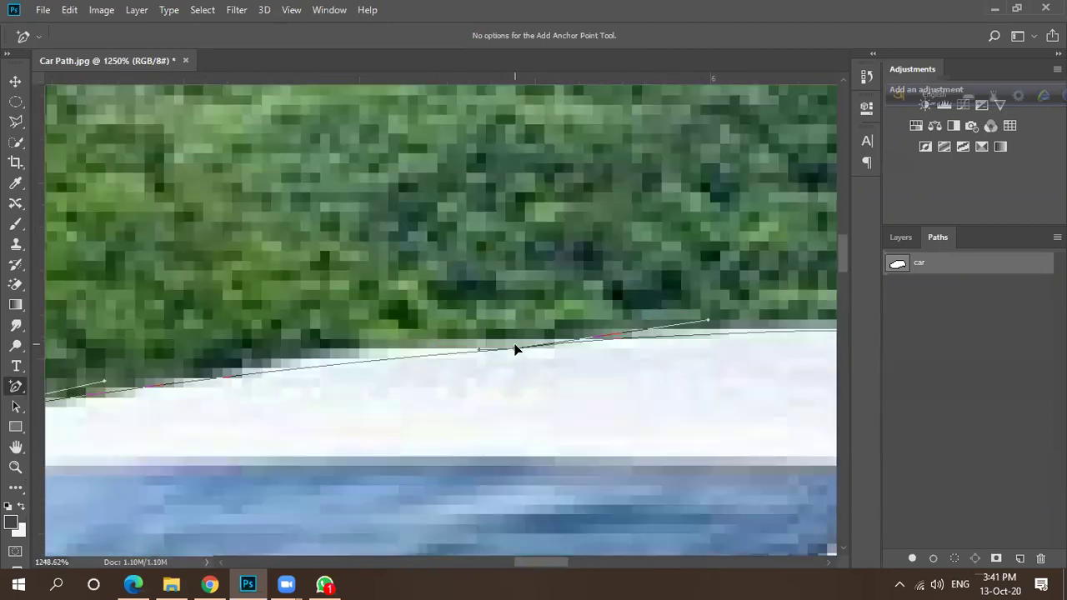
scroll(514, 341, "up", 2)
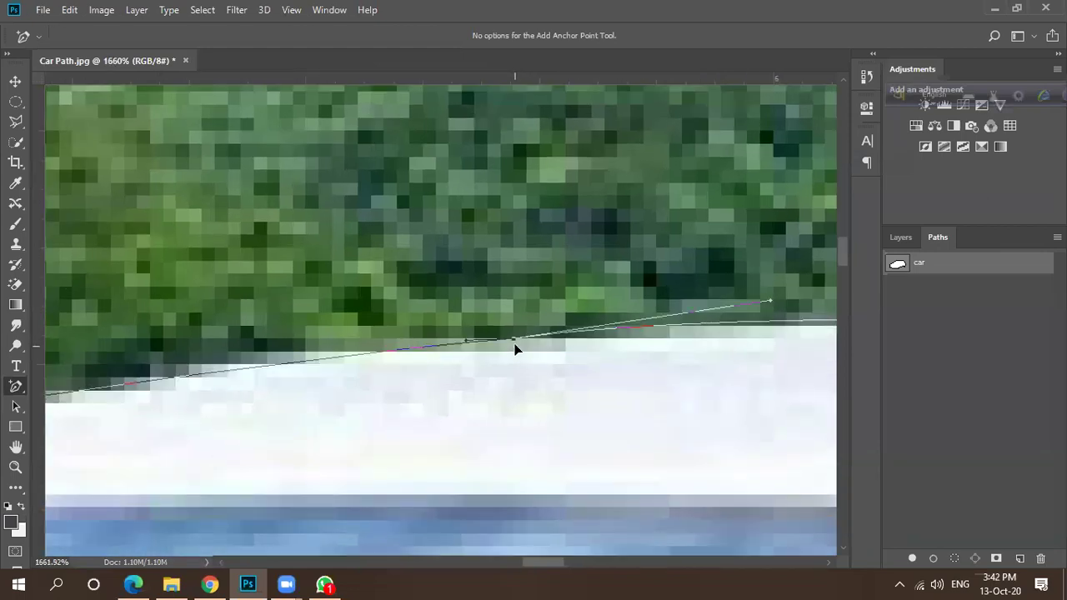
scroll(478, 358, "down", 6)
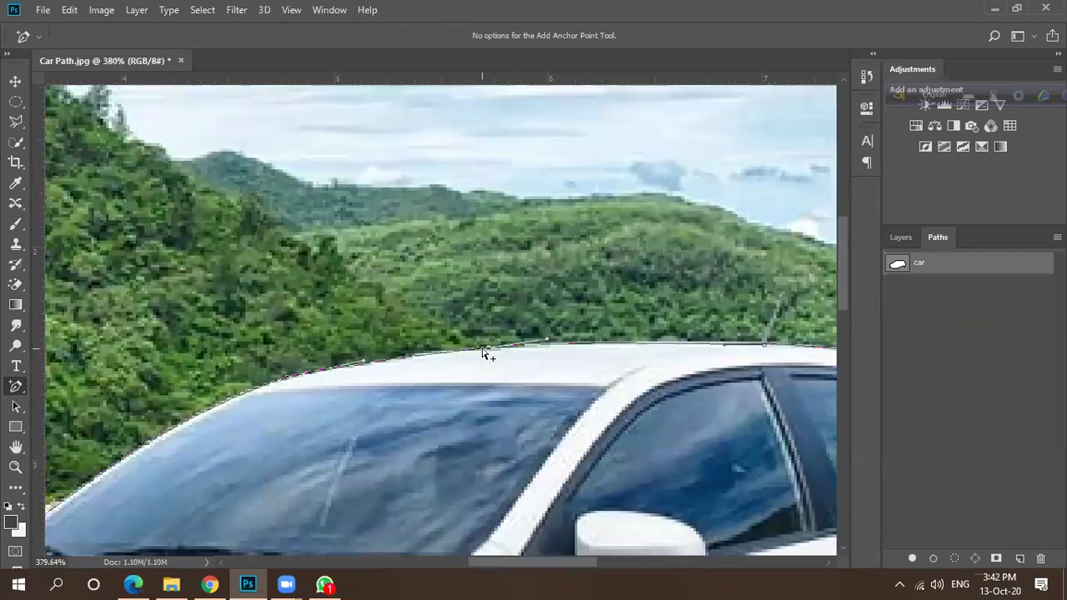
Move the rear window's lower anchor point to the corner of the black trim above the tail light and realign its handle.
scroll(473, 361, "down", 4)
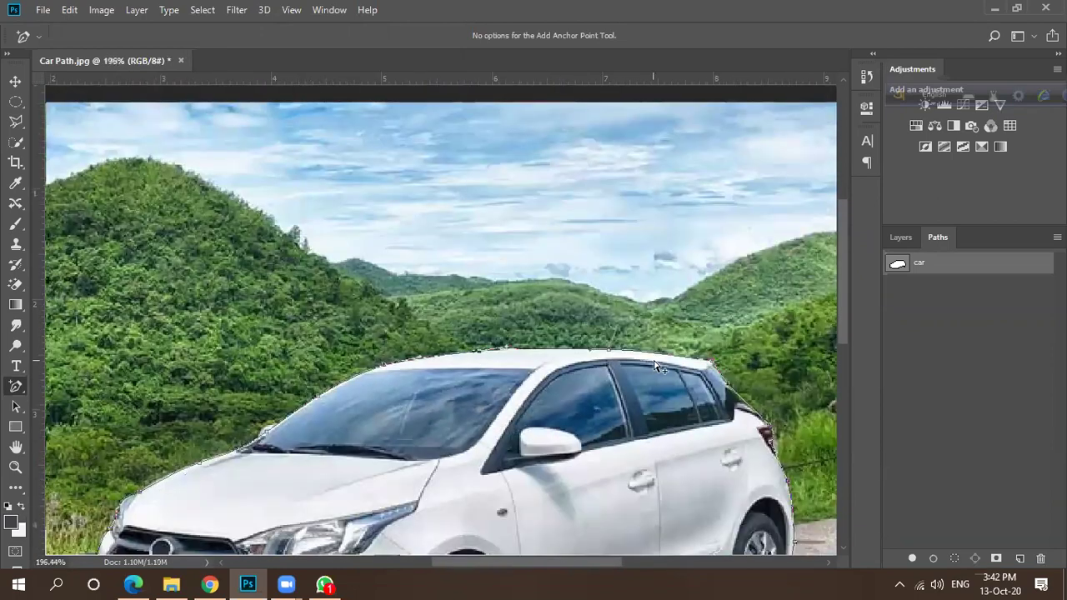
scroll(656, 367, "up", 3)
scroll(656, 367, "up", 4)
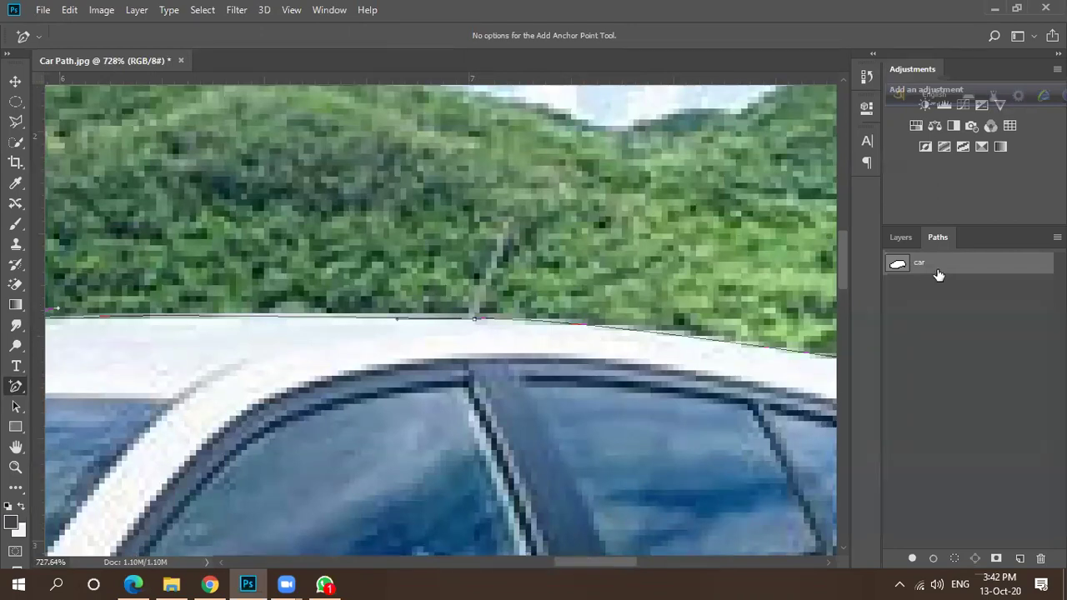
scroll(621, 290, "down", 2)
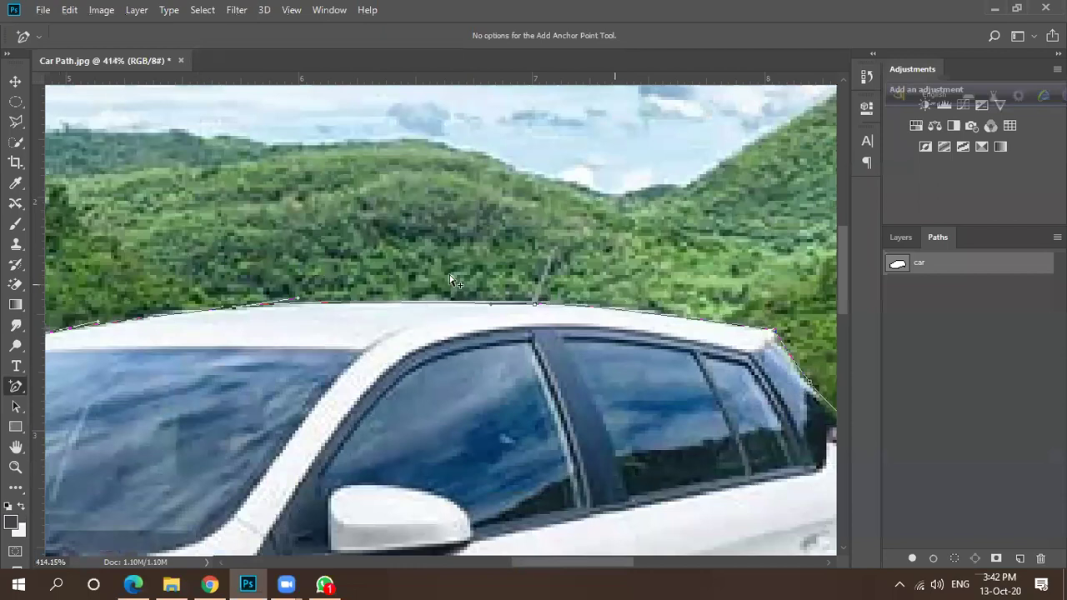
scroll(450, 281, "down", 2)
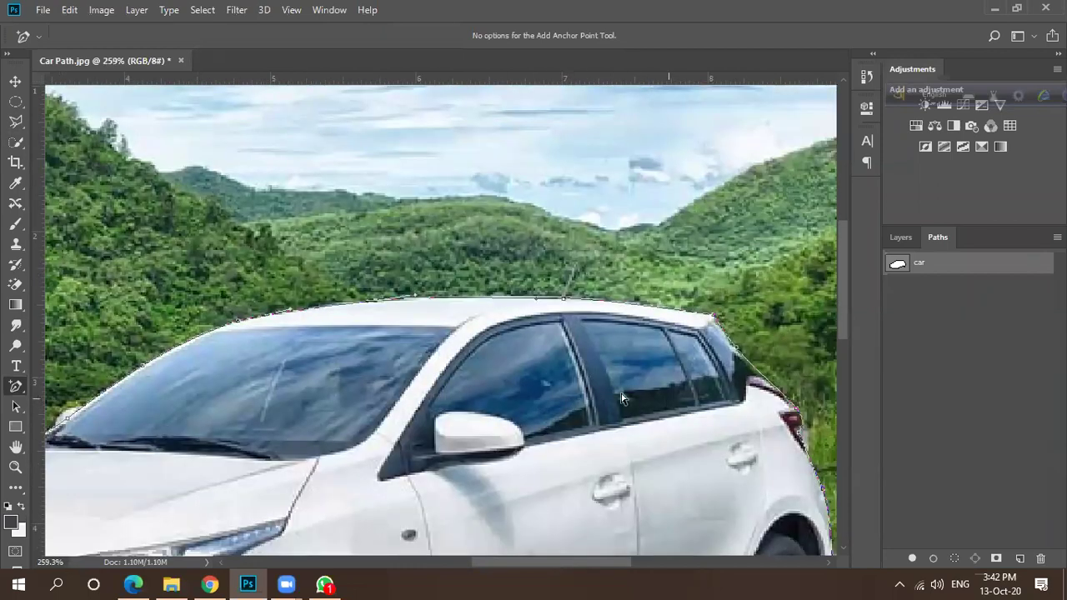
scroll(504, 379, "down", 3)
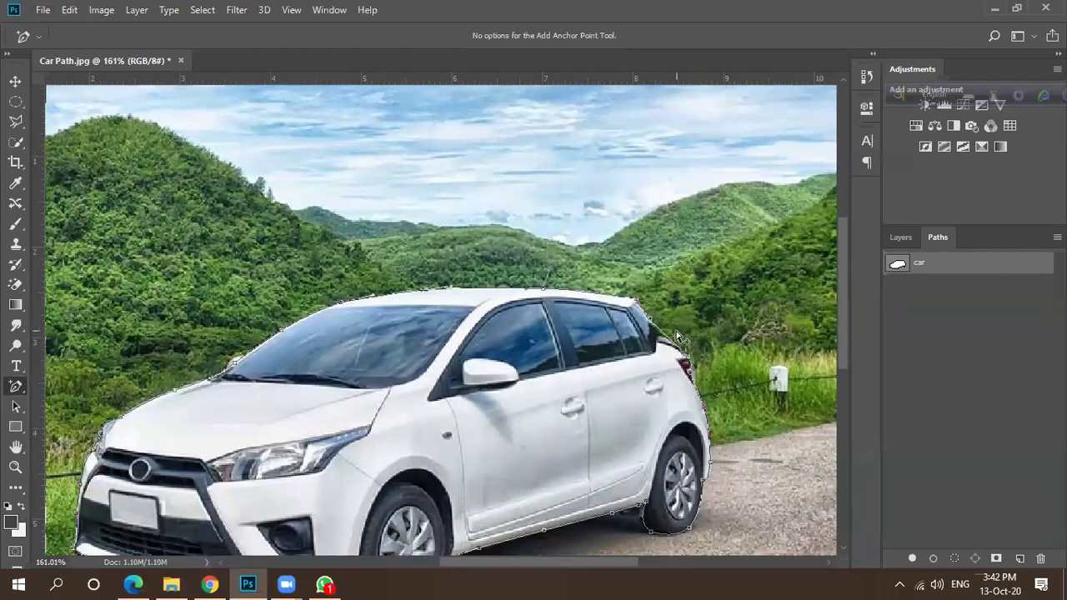
scroll(683, 339, "up", 2)
scroll(684, 339, "up", 3)
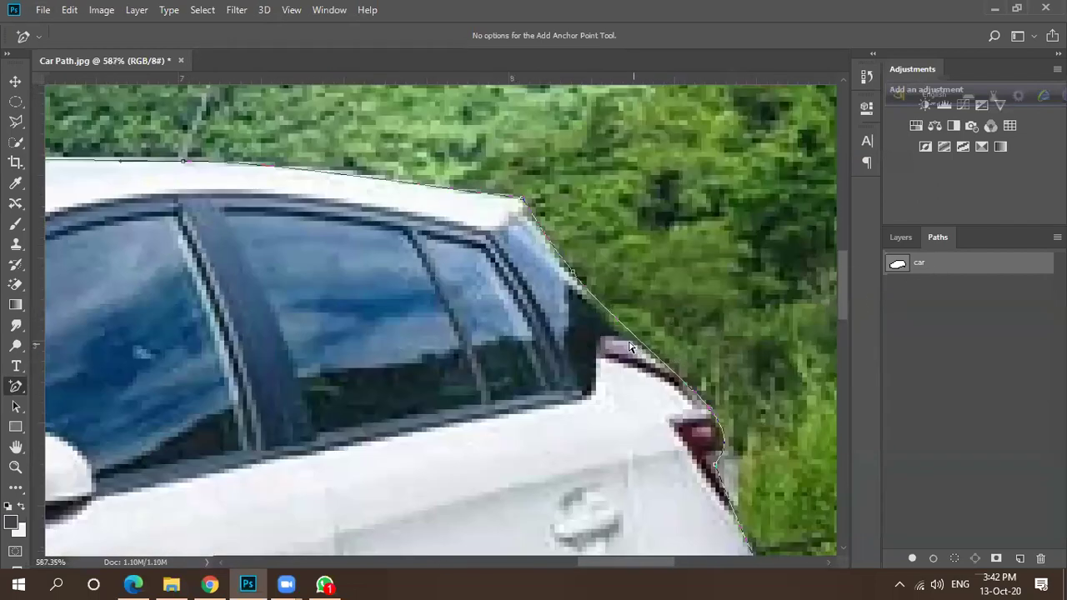
scroll(630, 319, "up", 1)
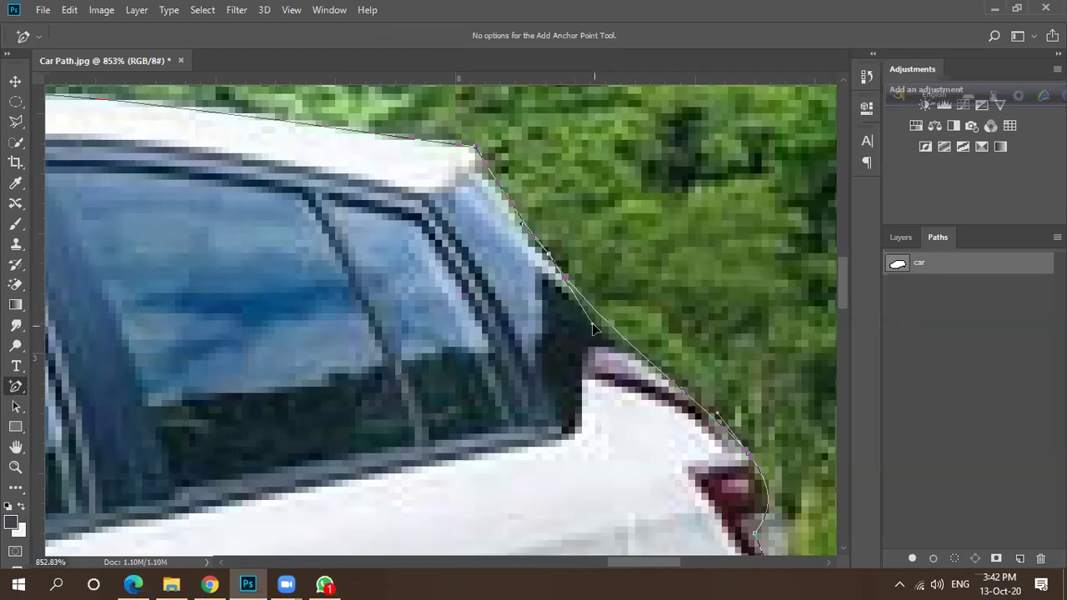
left_click_drag(553, 265, 573, 309)
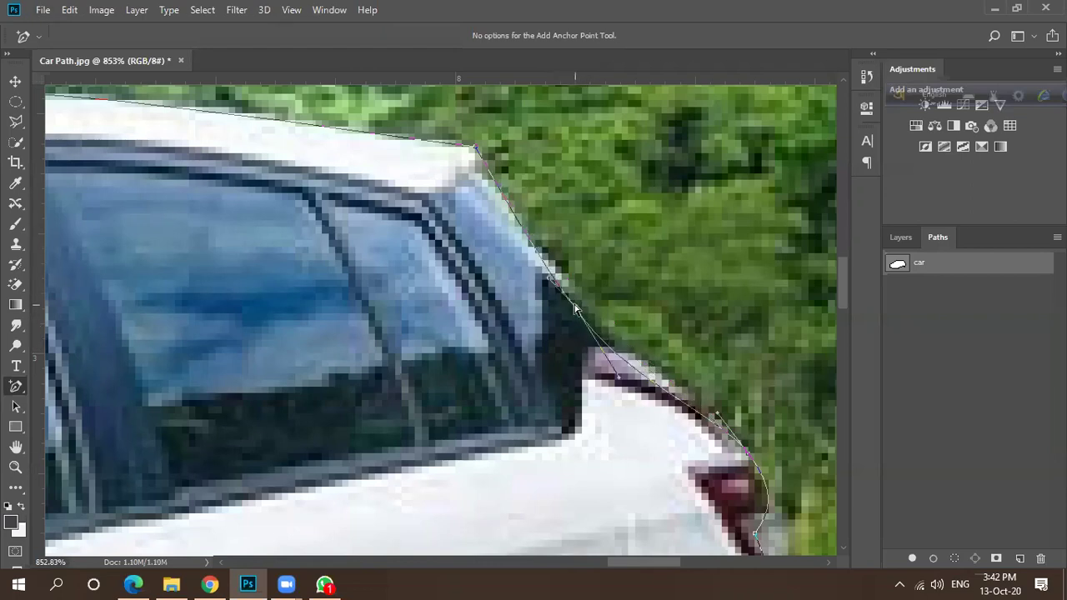
left_click_drag(620, 383, 633, 359)
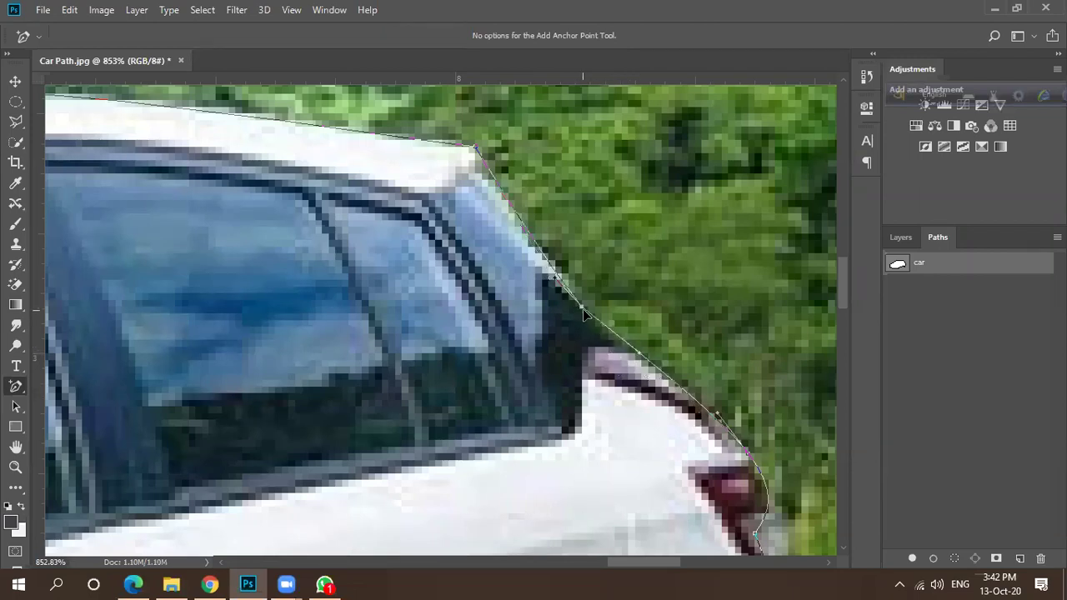
left_click_drag(603, 342, 596, 329)
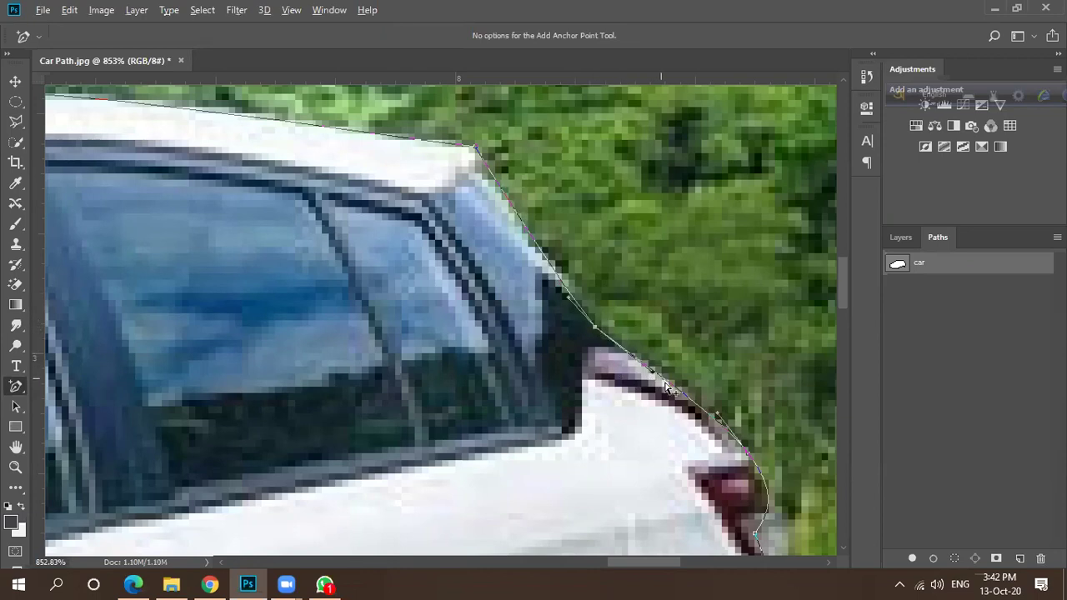
Examine the refined path at the tail light and around the whole car, checking both the layer list and the path list.
scroll(663, 388, "up", 2)
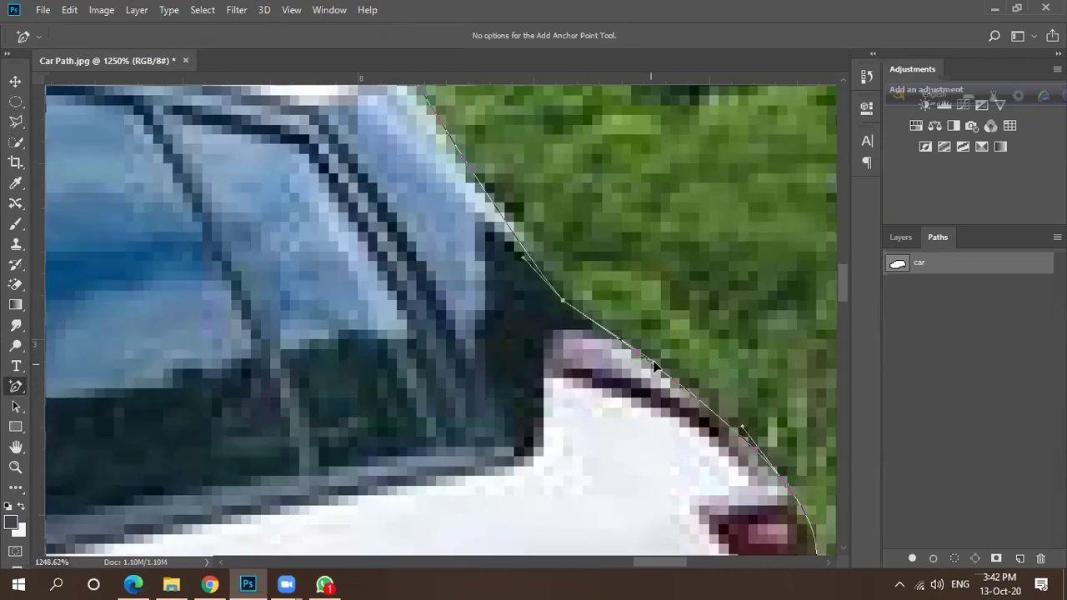
scroll(613, 338, "down", 8)
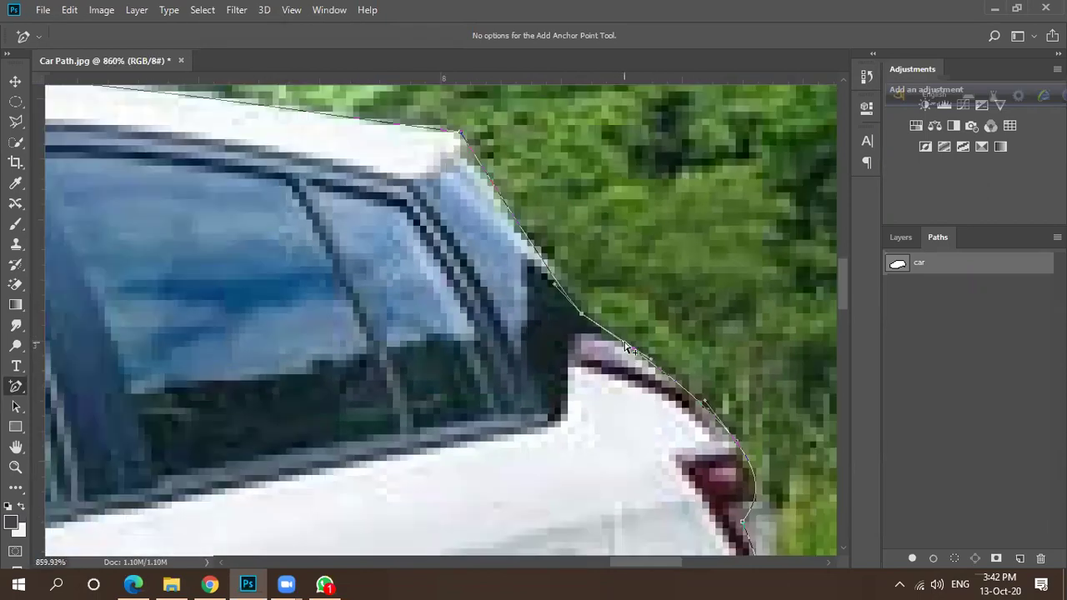
scroll(606, 347, "down", 2)
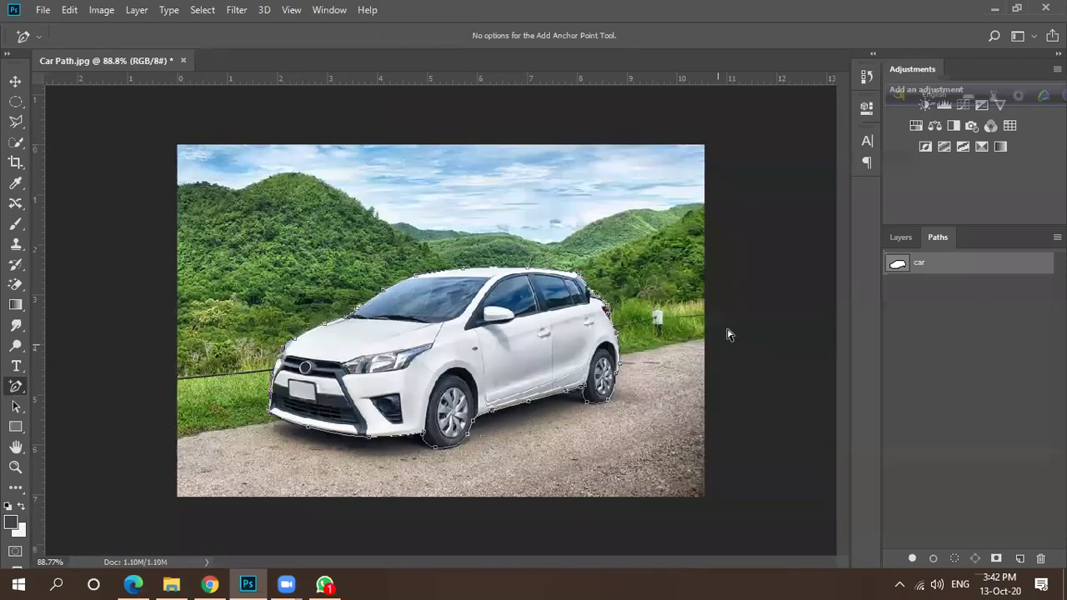
left_click(899, 239)
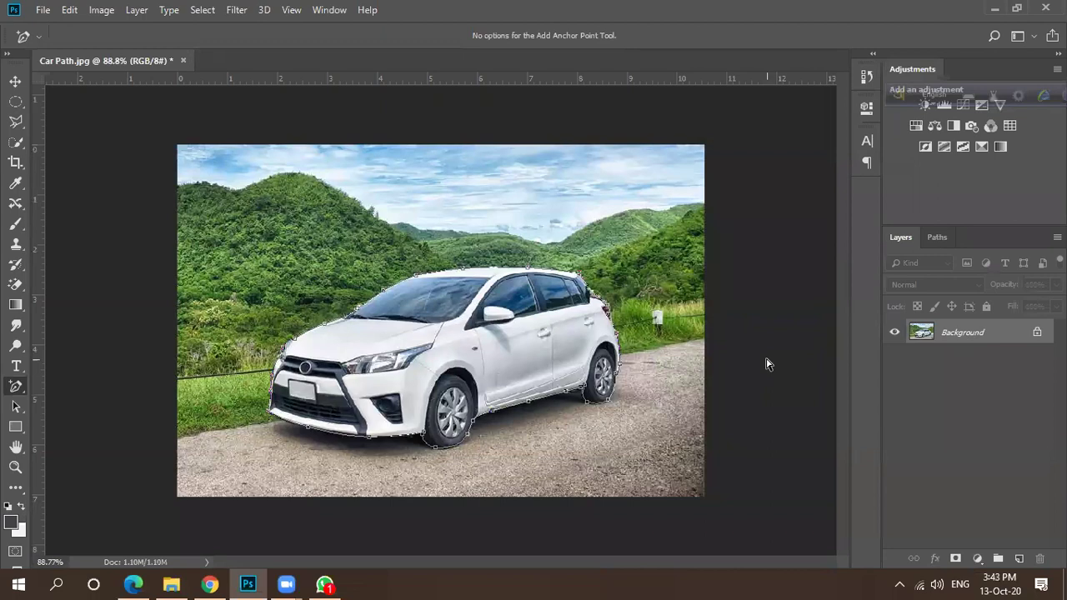
scroll(517, 432, "up", 3)
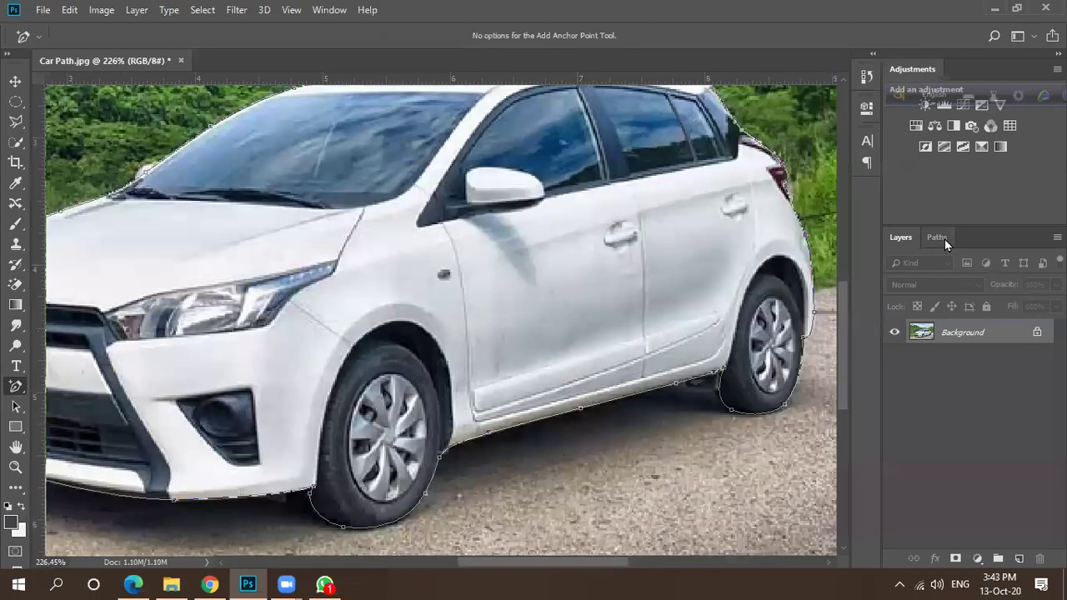
left_click(937, 238)
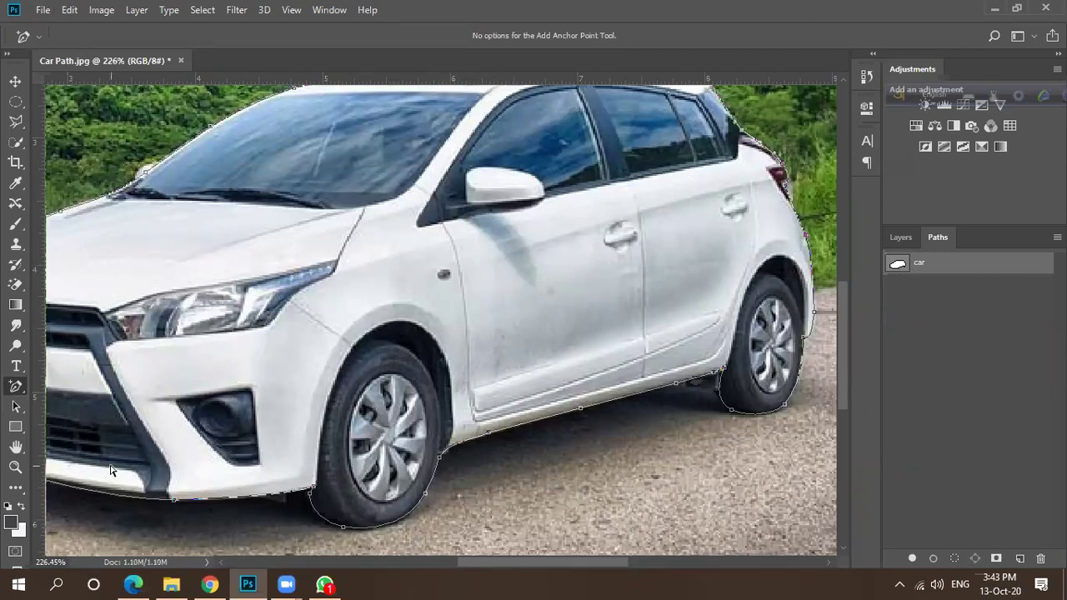
Try to open the Gig Images folder in File Explorer, and return to the Car Path image in Photoshop.
left_click(172, 583)
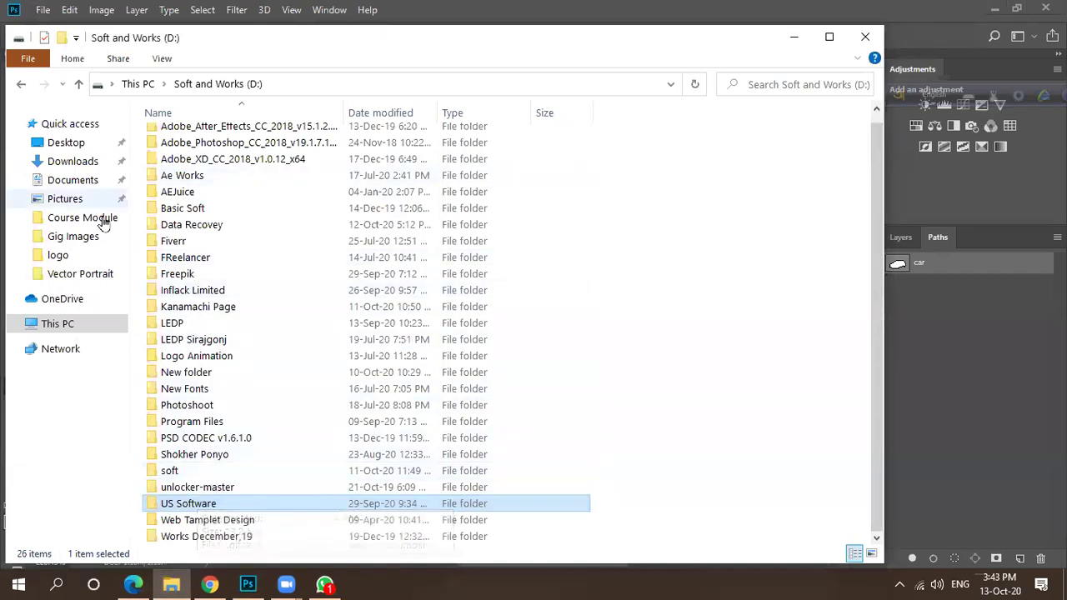
left_click(75, 238)
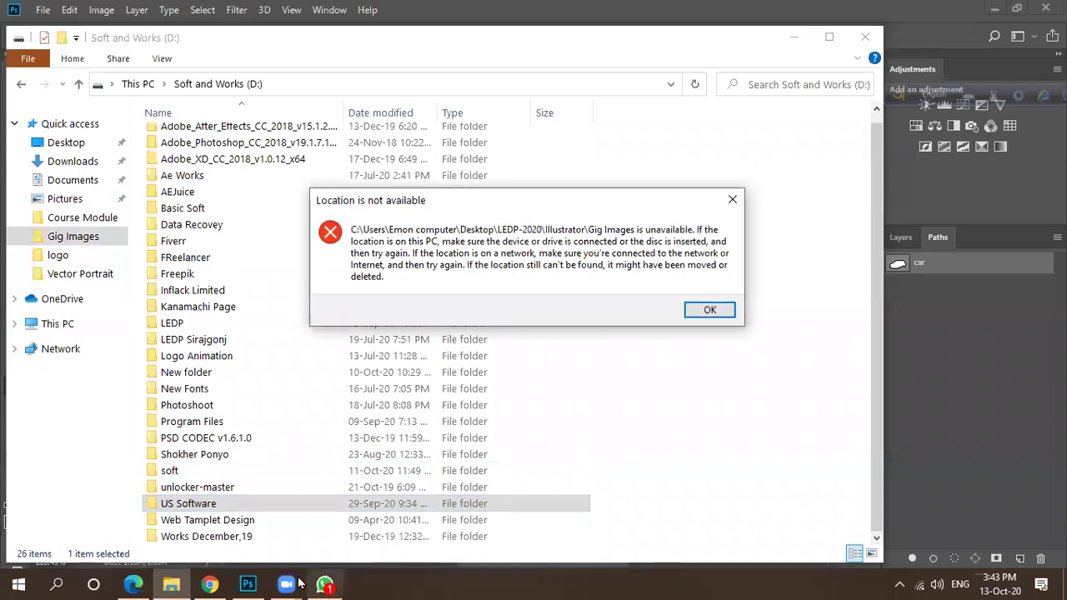
left_click(247, 583)
Examine the whole car with its path and the Background layer, including a close view of the front wheel.
scroll(398, 452, "down", 5)
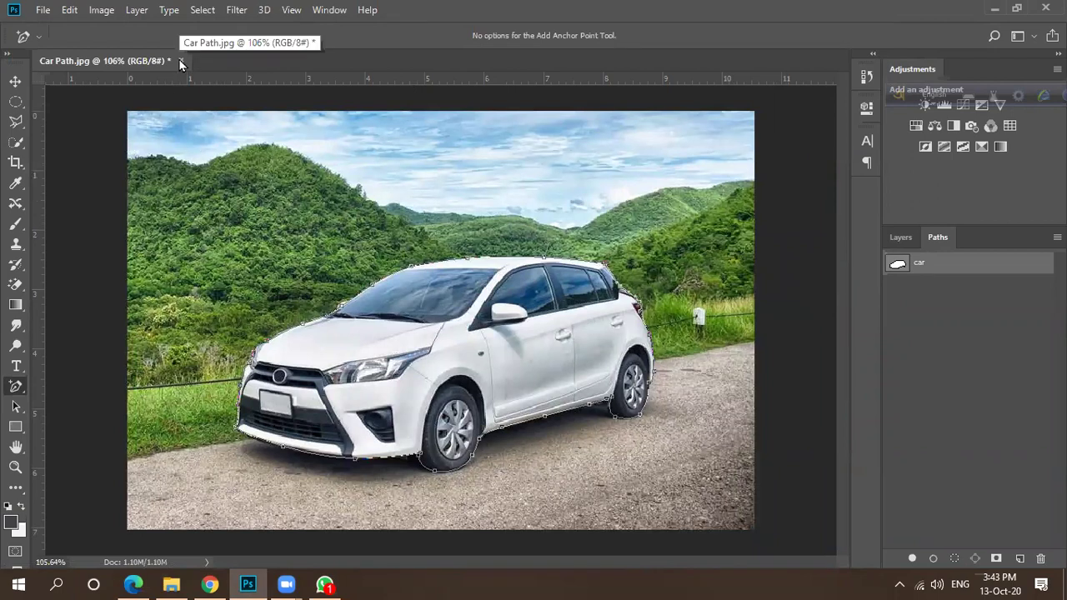
left_click(891, 240)
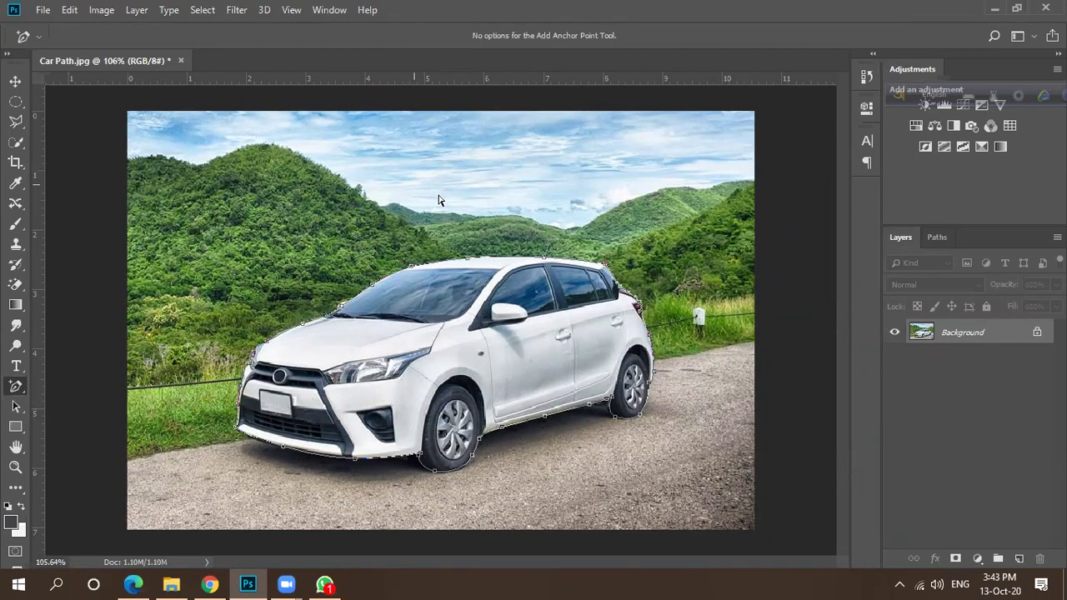
left_click(937, 237)
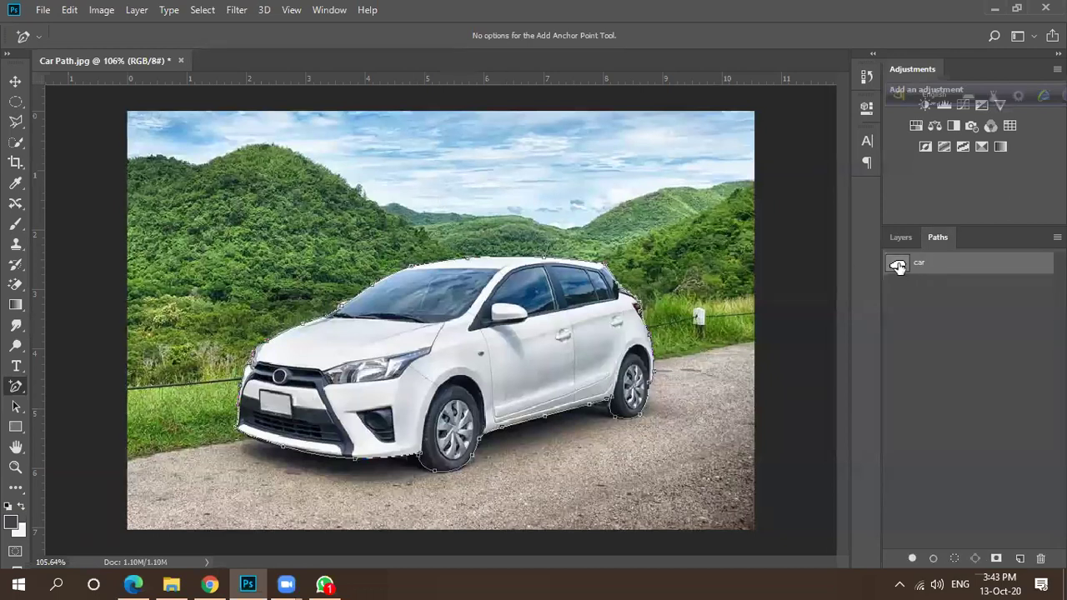
left_click(899, 238)
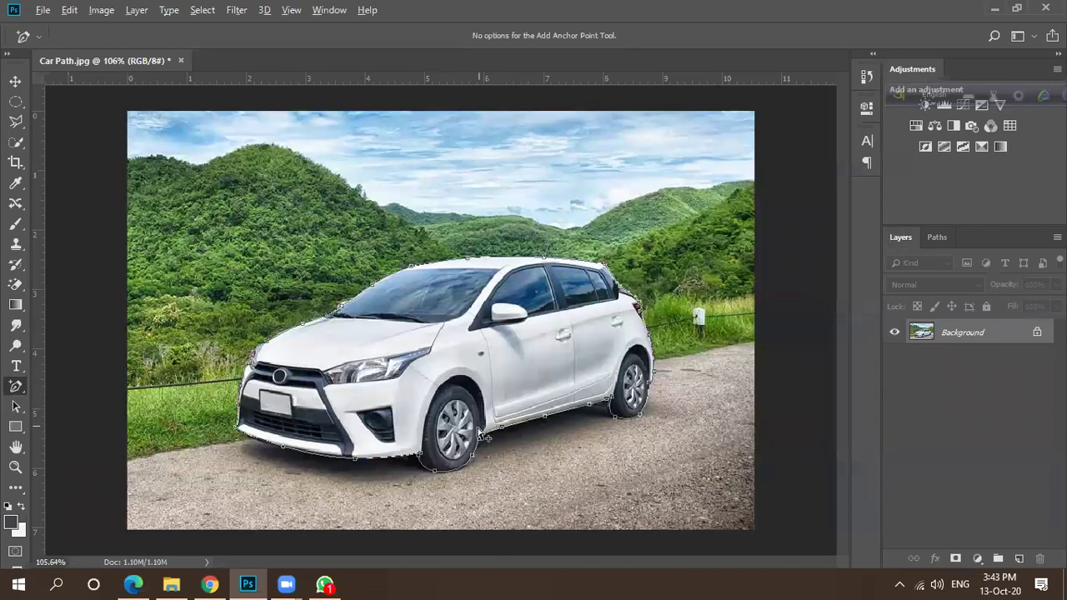
scroll(481, 434, "up", 6)
scroll(309, 454, "down", 3)
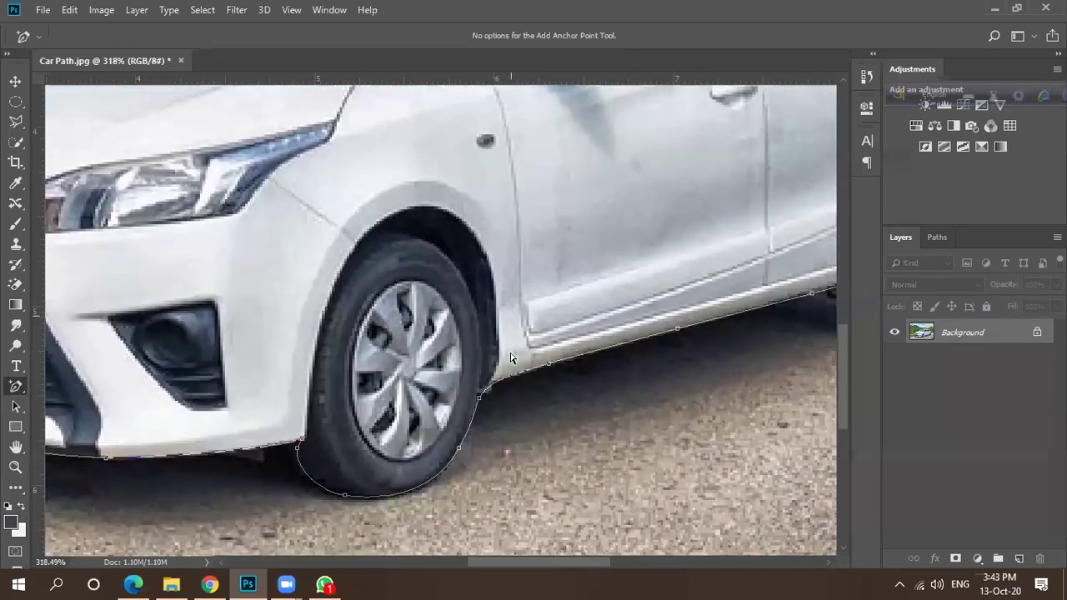
Adjust the direction handle and position of the path's anchor point where the front tire meets the bumper's lower edge.
scroll(287, 467, "up", 2)
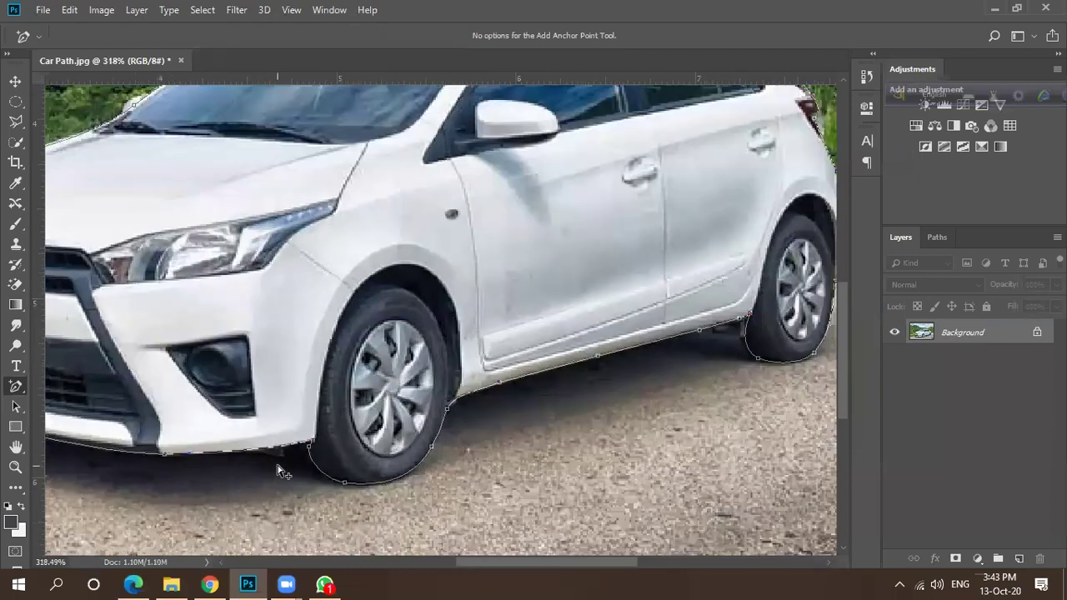
scroll(284, 472, "up", 2)
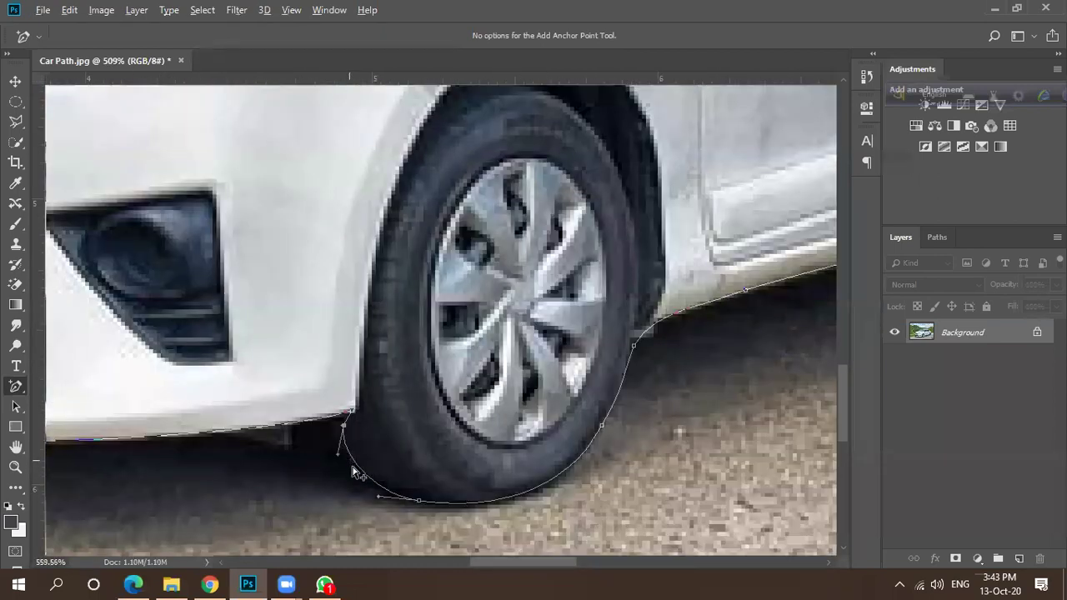
scroll(354, 471, "up", 1)
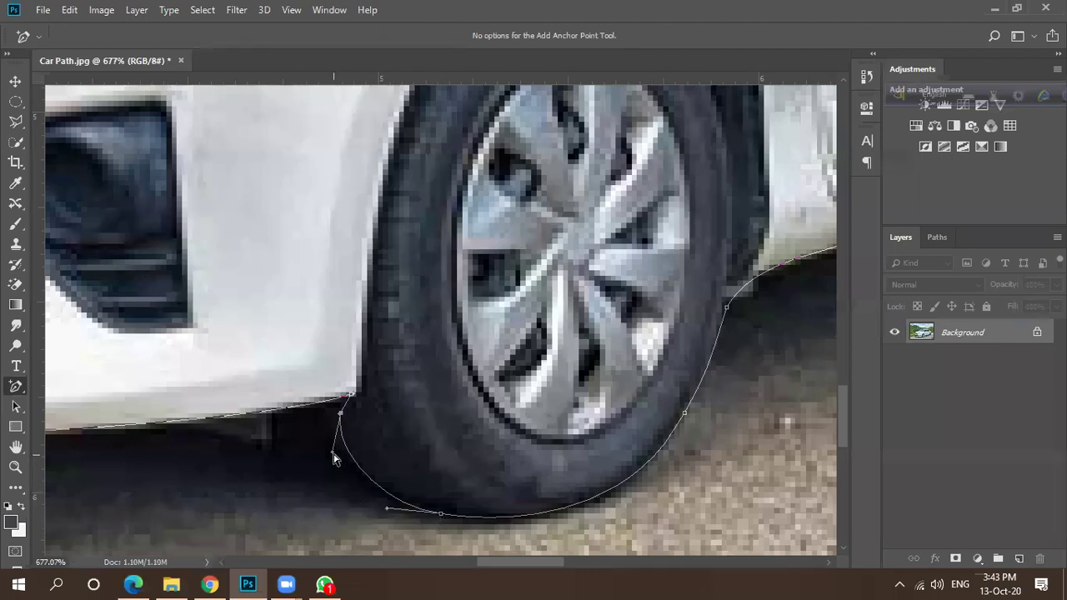
left_click_drag(333, 452, 342, 461)
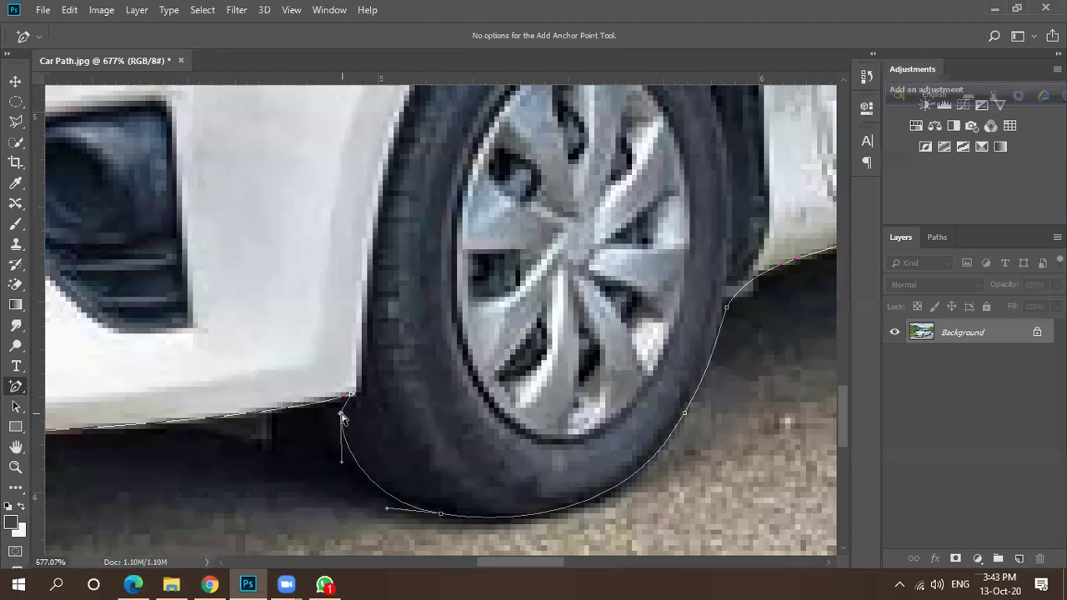
scroll(340, 426, "up", 3)
left_click_drag(344, 413, 350, 428)
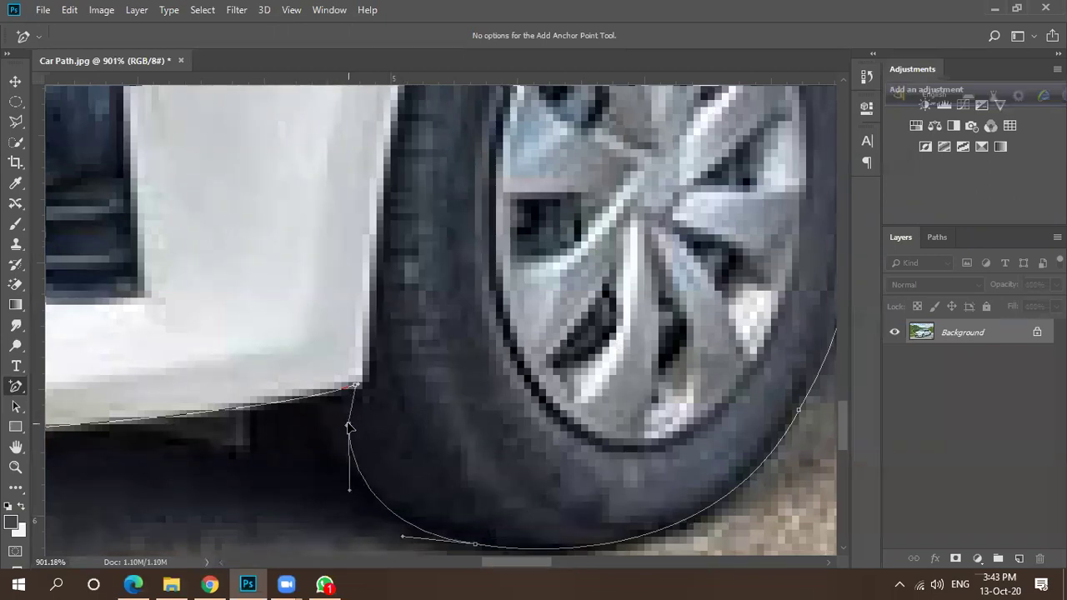
scroll(434, 429, "down", 6)
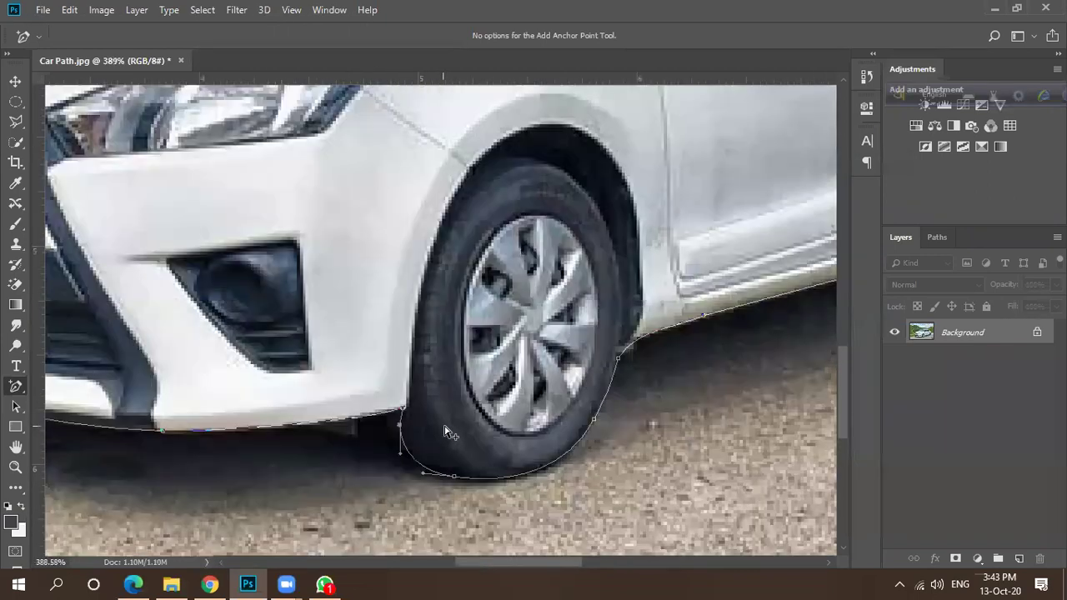
scroll(465, 447, "down", 3)
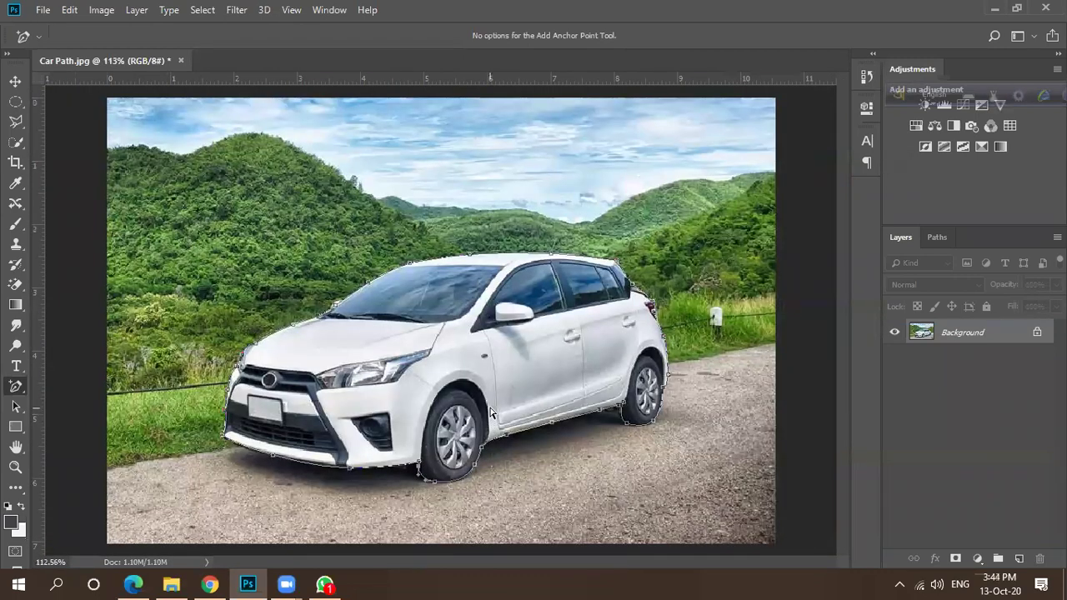
Make a selection from the car path and add it as a layer mask to hide the background around the car.
left_click(937, 242)
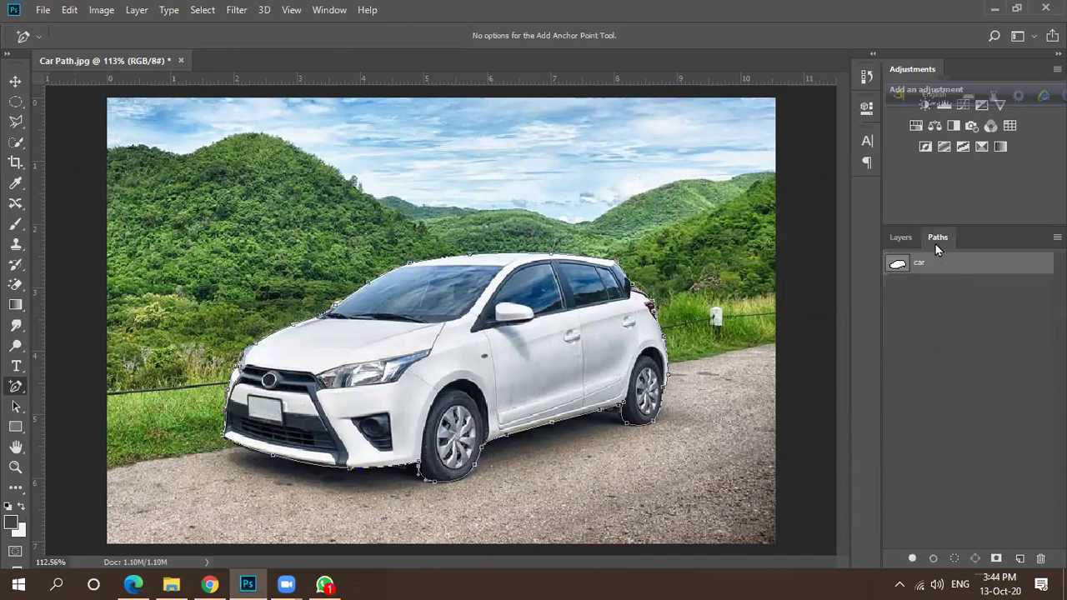
left_click(907, 238)
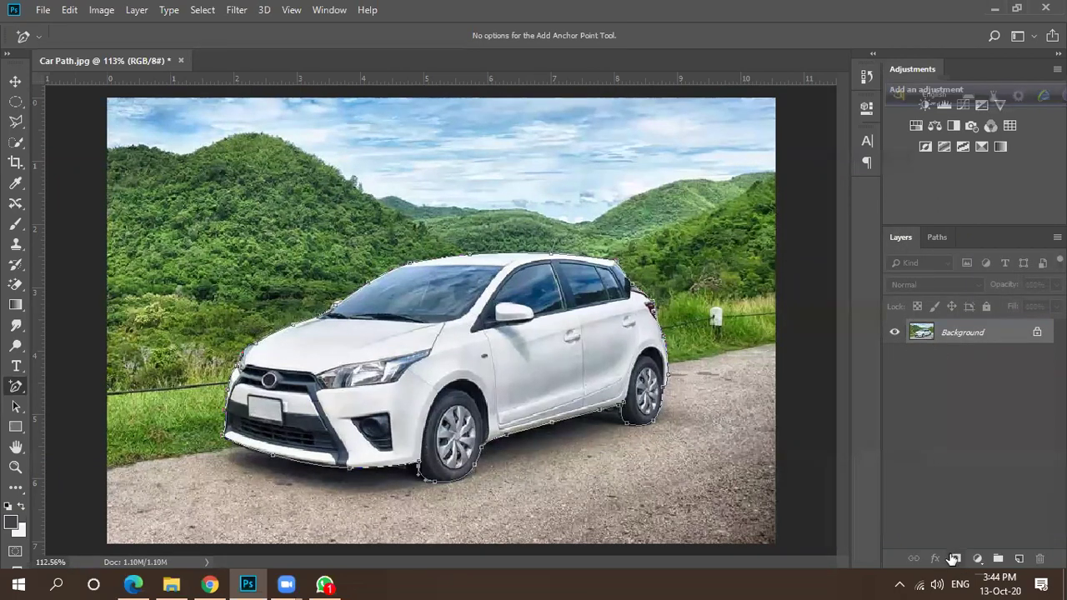
right_click(453, 345)
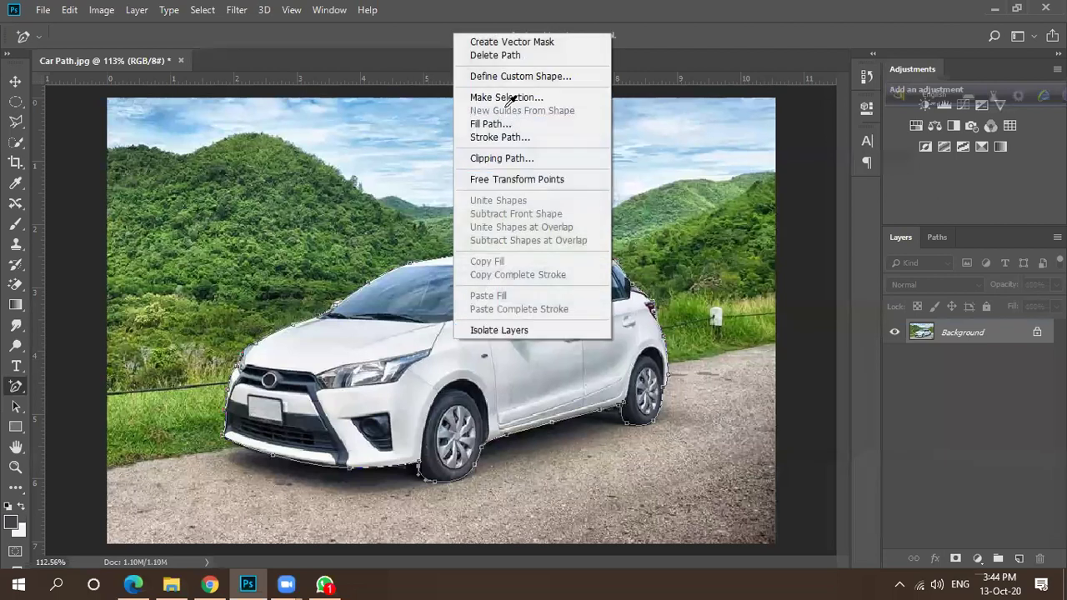
left_click(500, 95)
left_click(634, 243)
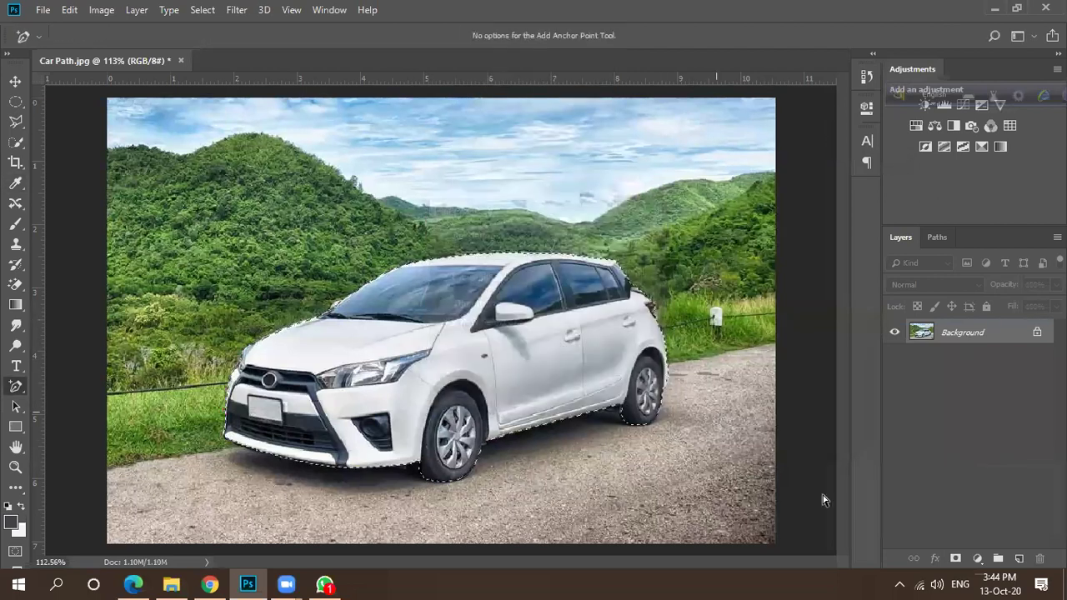
left_click(955, 558)
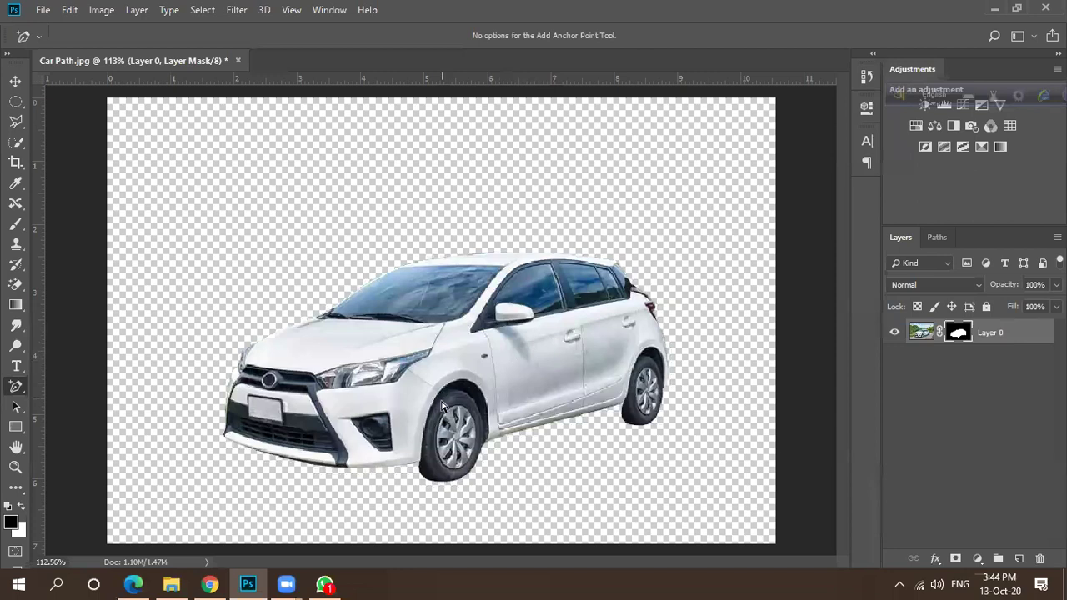
scroll(467, 392, "down", 4)
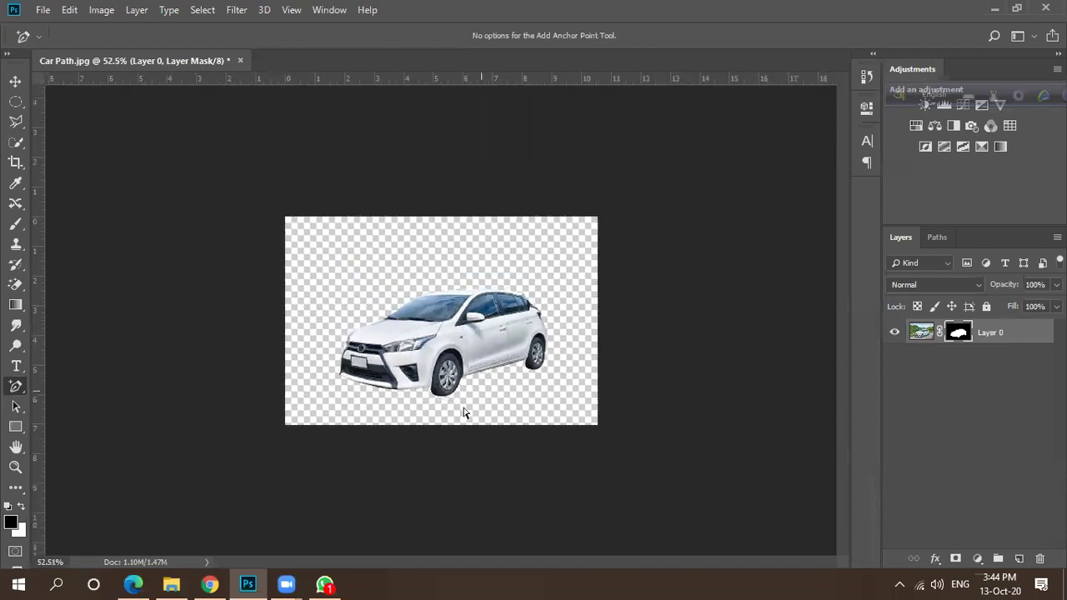
Switch to Chrome and look through the "bg remove" image results, previewing the Remove Video Backgrounds image from remove.bg.
left_click(209, 584)
scroll(450, 408, "down", 3)
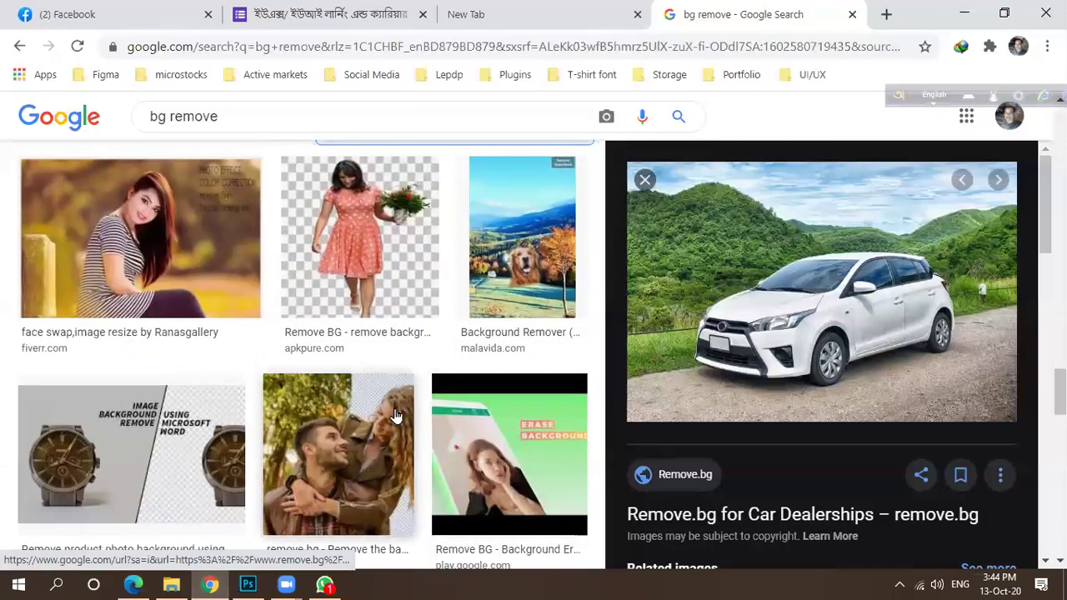
scroll(375, 412, "down", 4)
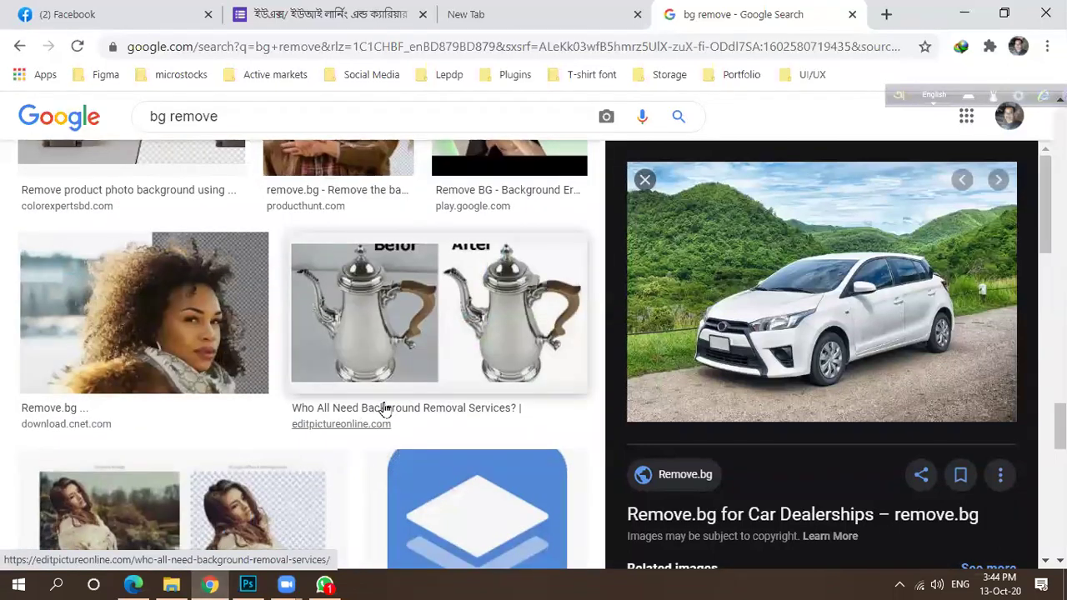
scroll(381, 409, "down", 3)
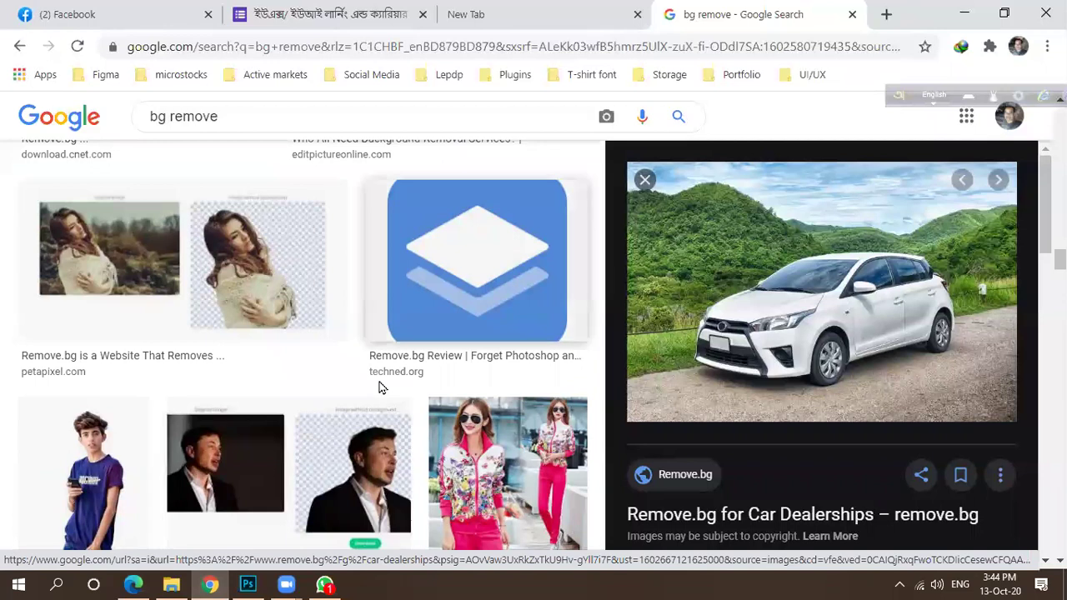
scroll(381, 386, "down", 3)
scroll(377, 386, "down", 3)
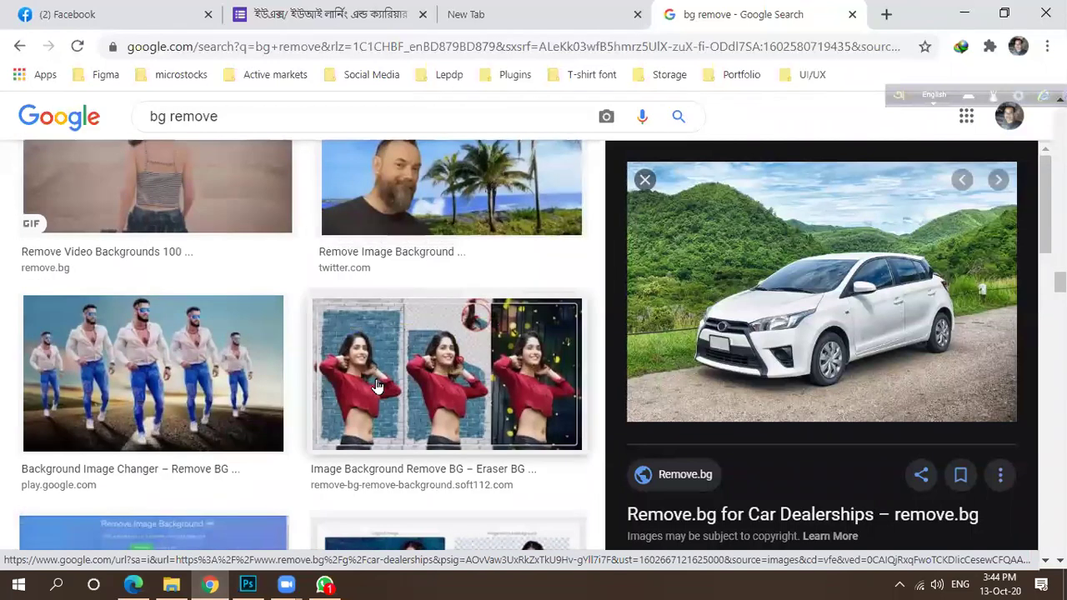
scroll(377, 386, "up", 2)
left_click(179, 370)
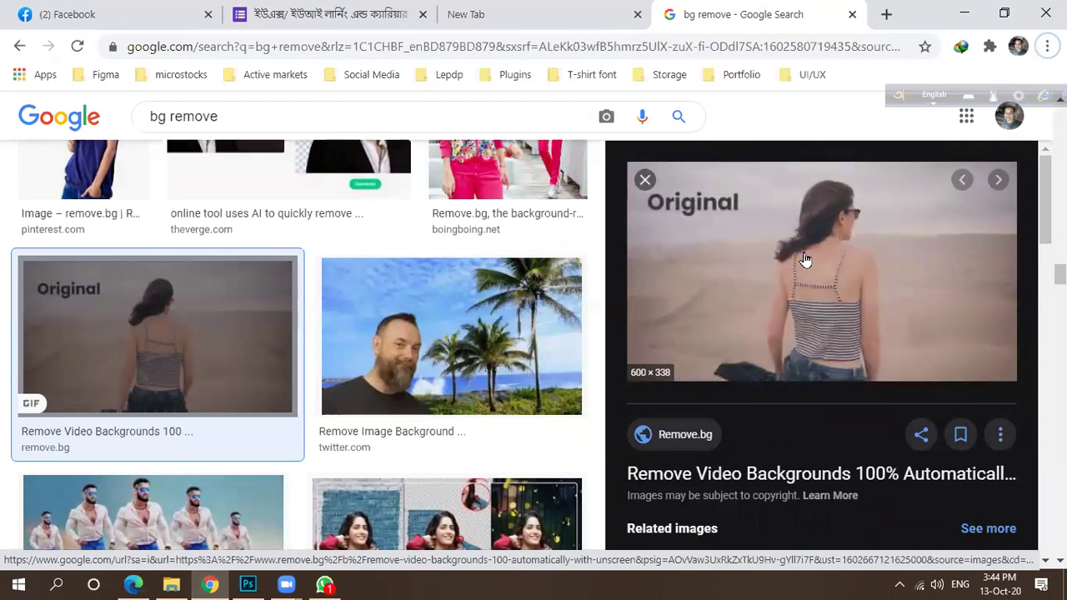
scroll(310, 372, "down", 5)
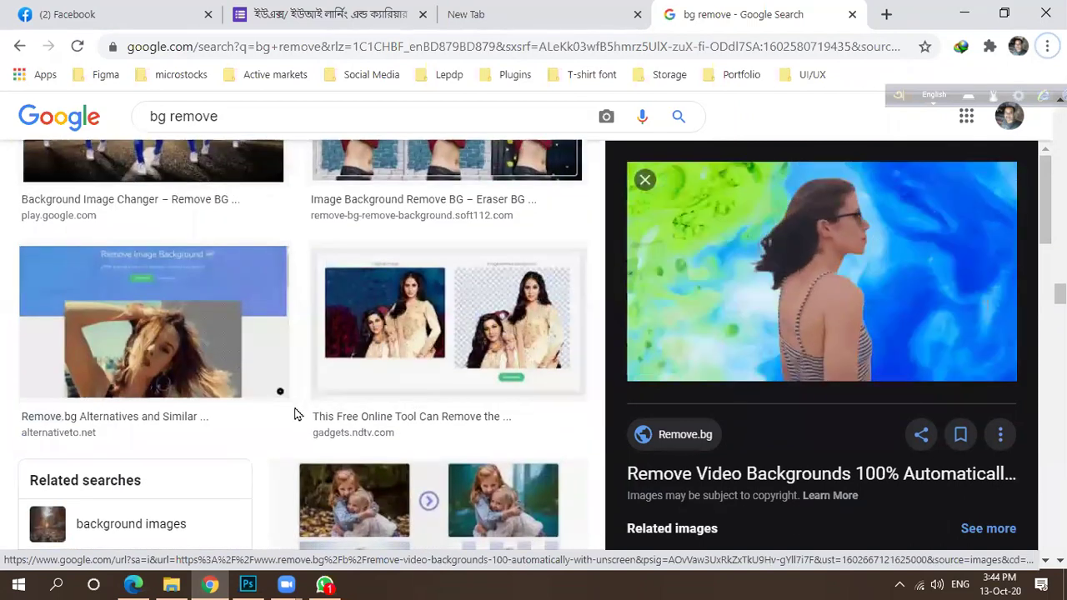
scroll(309, 413, "down", 5)
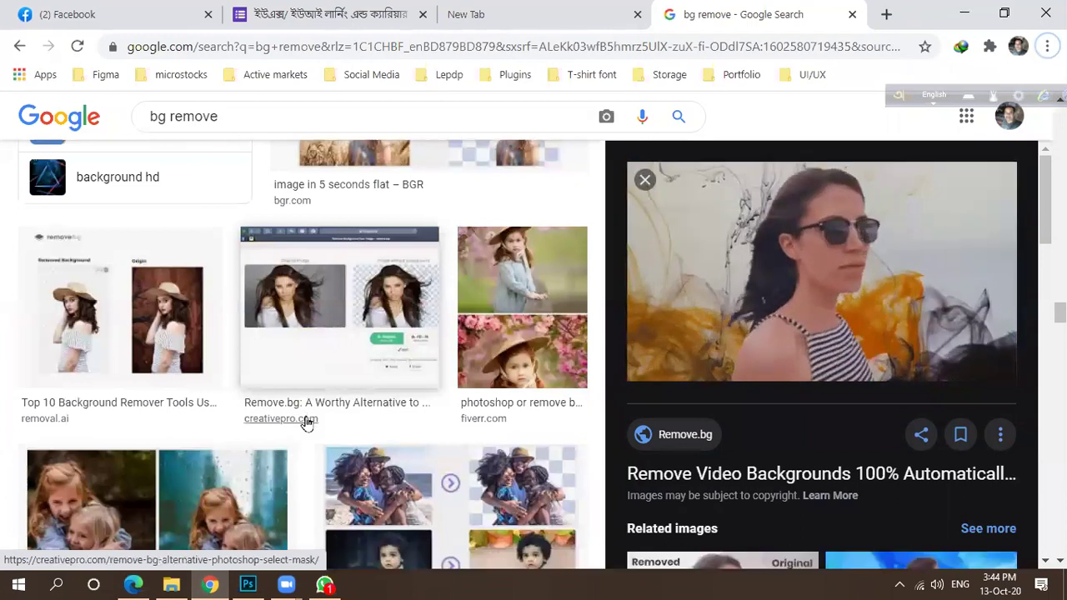
scroll(307, 419, "down", 3)
Preview the Pinterest image of the blonde girl with a puppy and blue roses, copy it, and switch back to Photoshop.
left_click(129, 461)
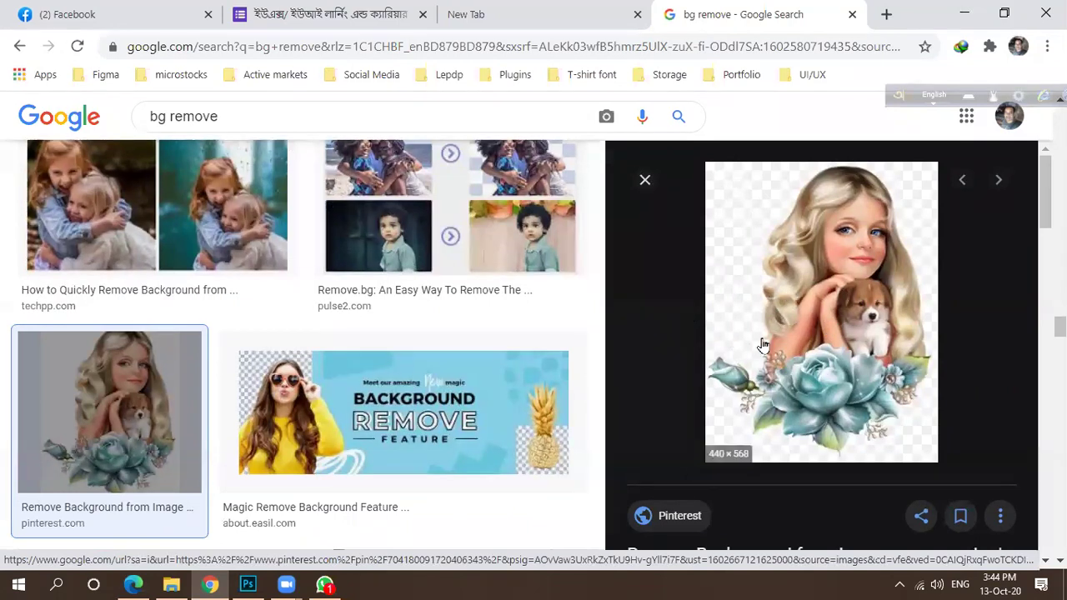
scroll(408, 360, "down", 3)
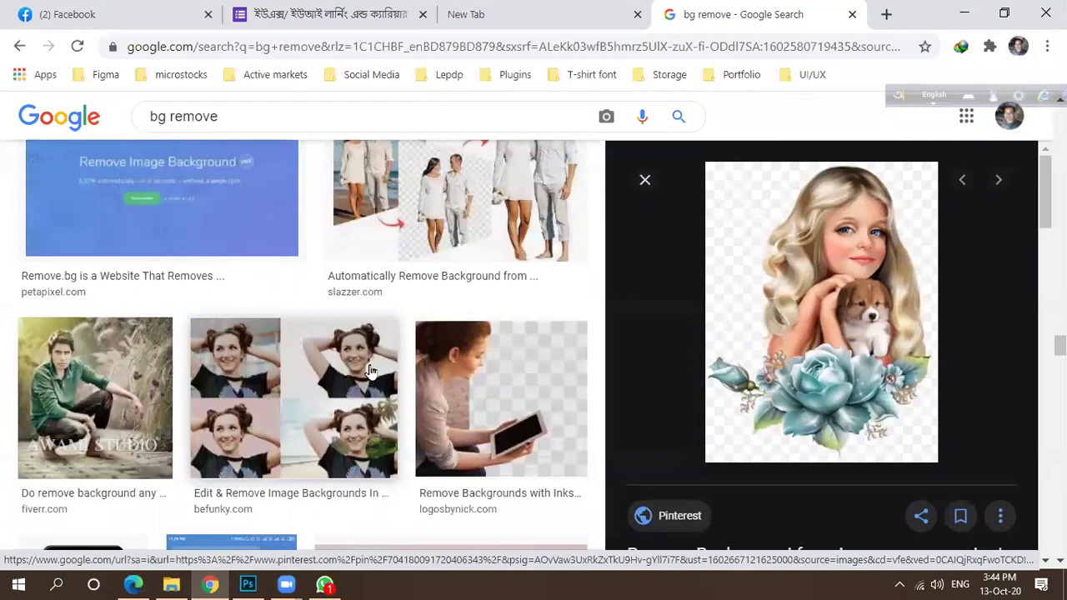
scroll(371, 371, "down", 10)
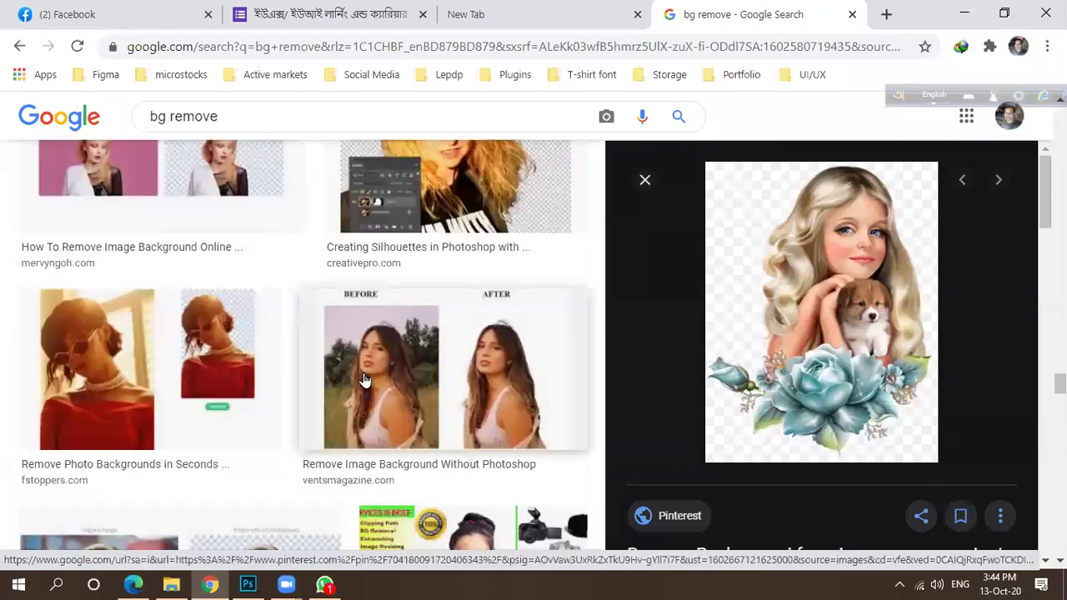
right_click(817, 325)
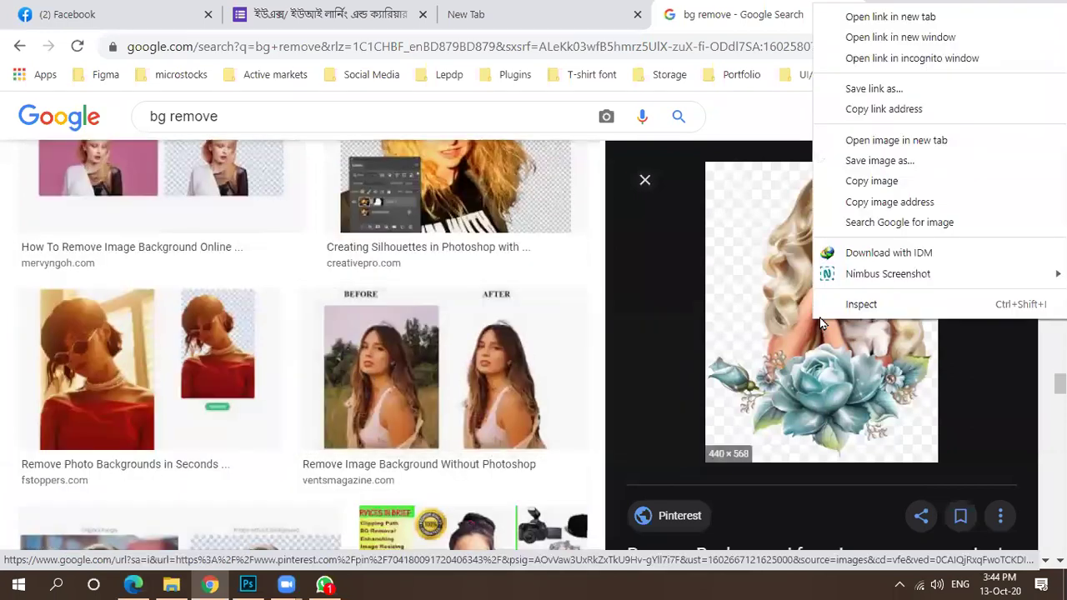
left_click(851, 185)
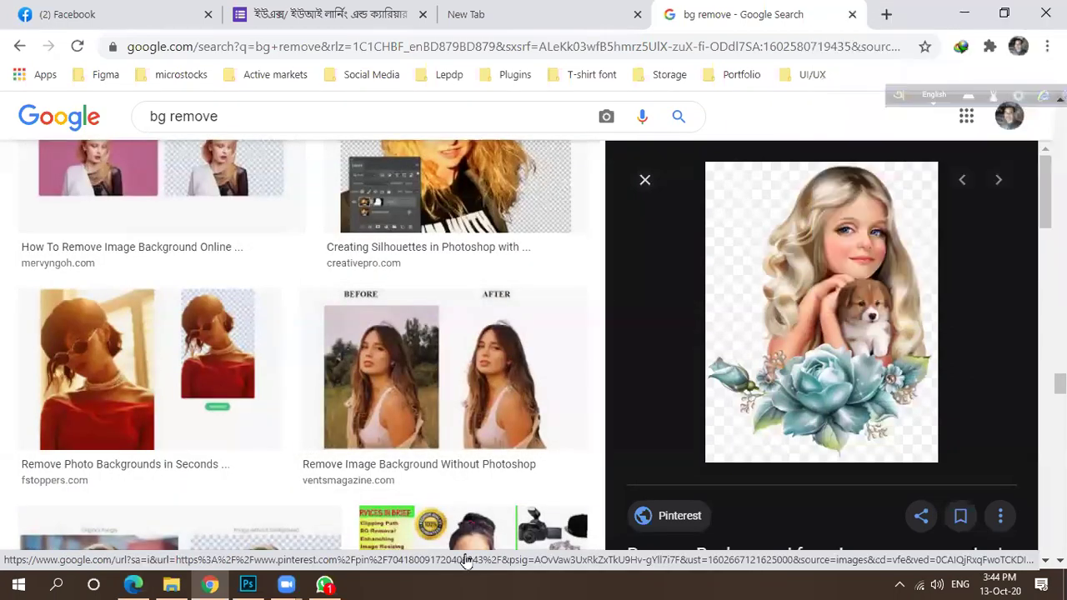
left_click(260, 584)
left_click(43, 10)
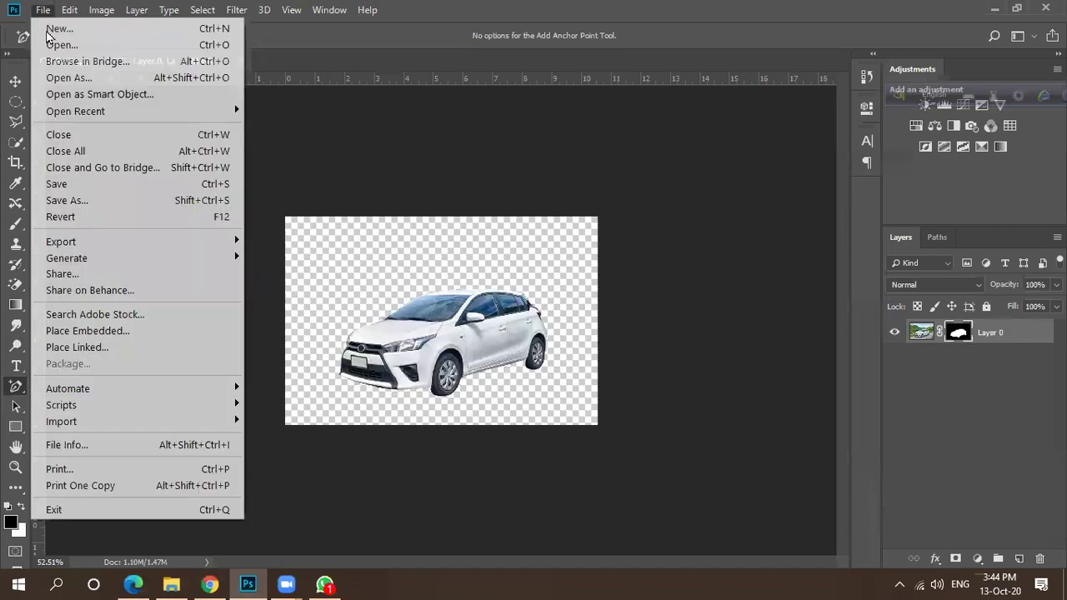
left_click(55, 43)
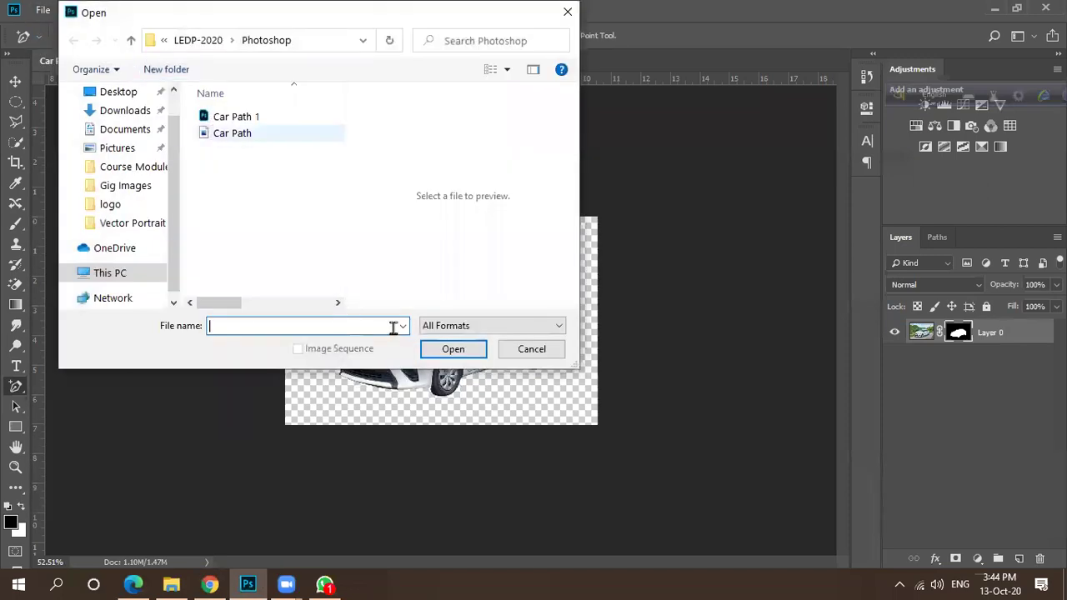
left_click(513, 349)
Create a new 440 x 568 px document at 72 ppi from the Clipboard preset and paste the copied girl image into it.
left_click(41, 10)
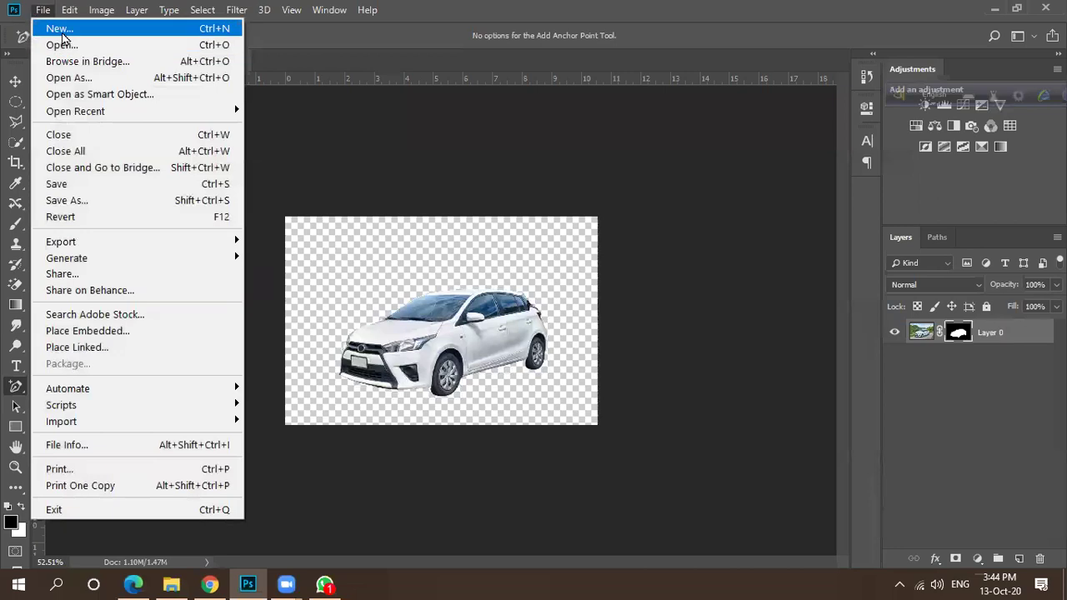
left_click(58, 28)
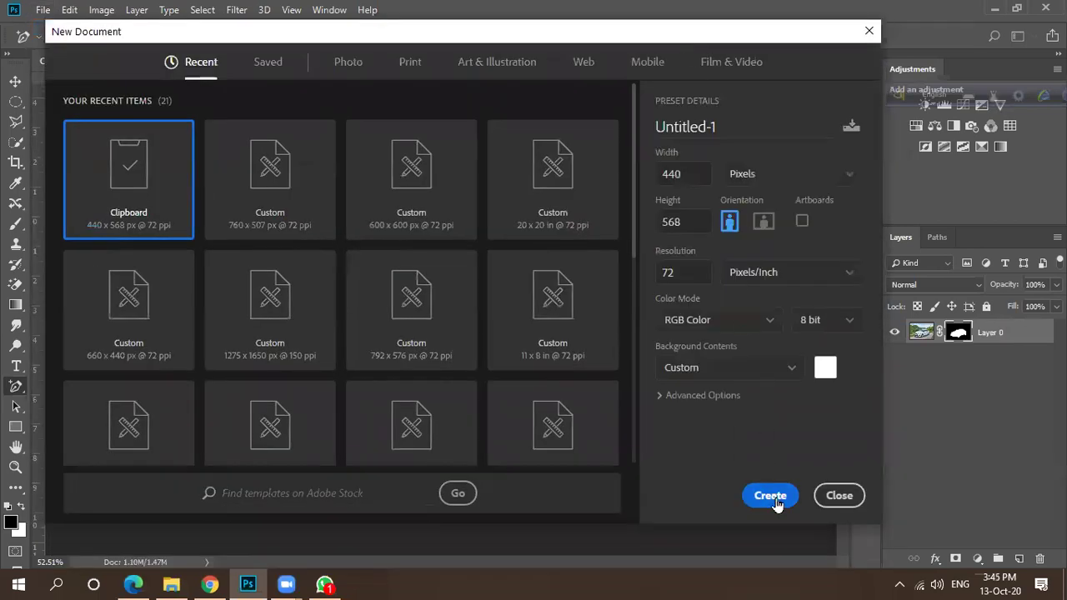
left_click(767, 562)
scroll(452, 263, "down", 3)
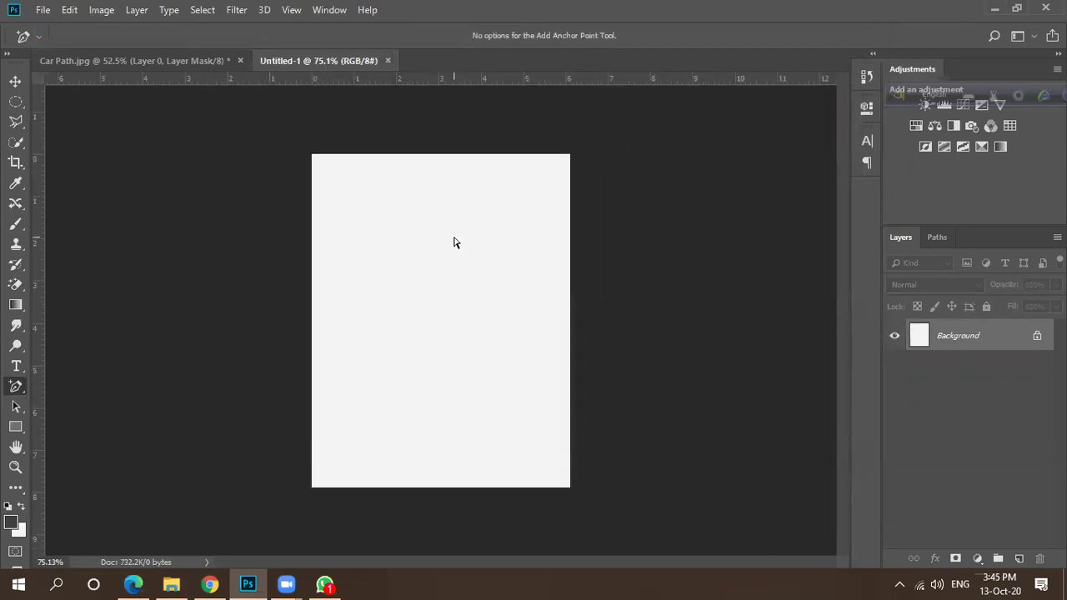
key("ctrl+v")
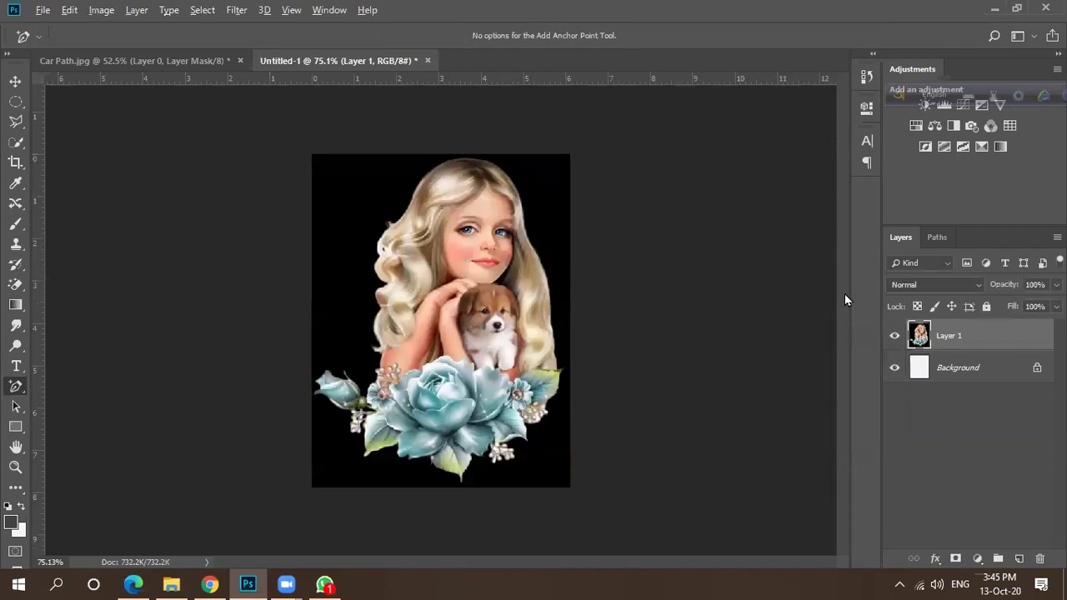
scroll(446, 259, "up", 3)
scroll(339, 334, "down", 2)
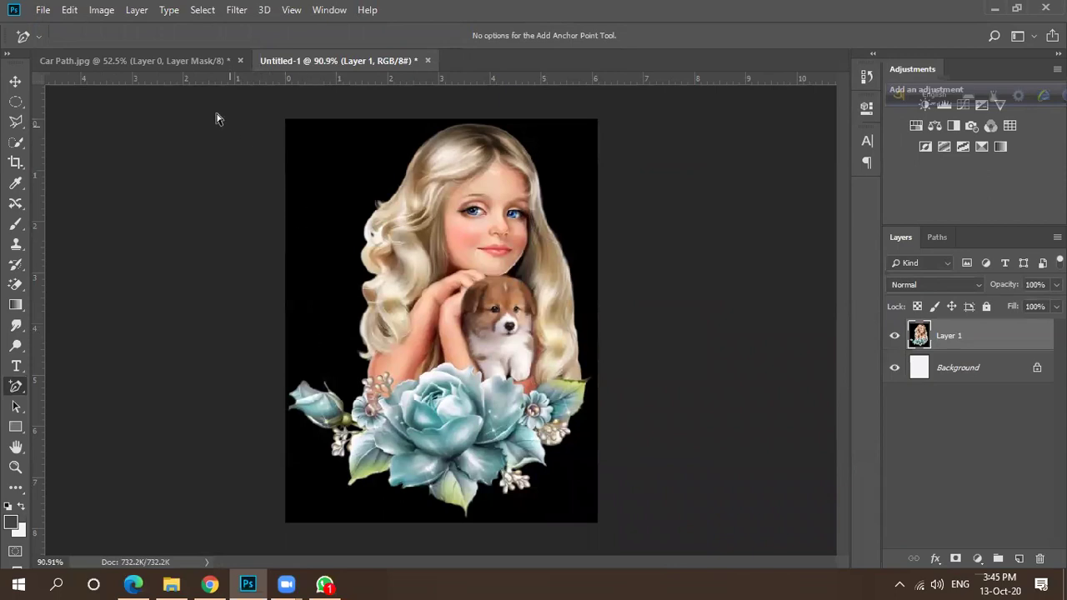
Examine the saved path list of the Car Path image, and return to the Untitled-1 document with the girl.
left_click(169, 60)
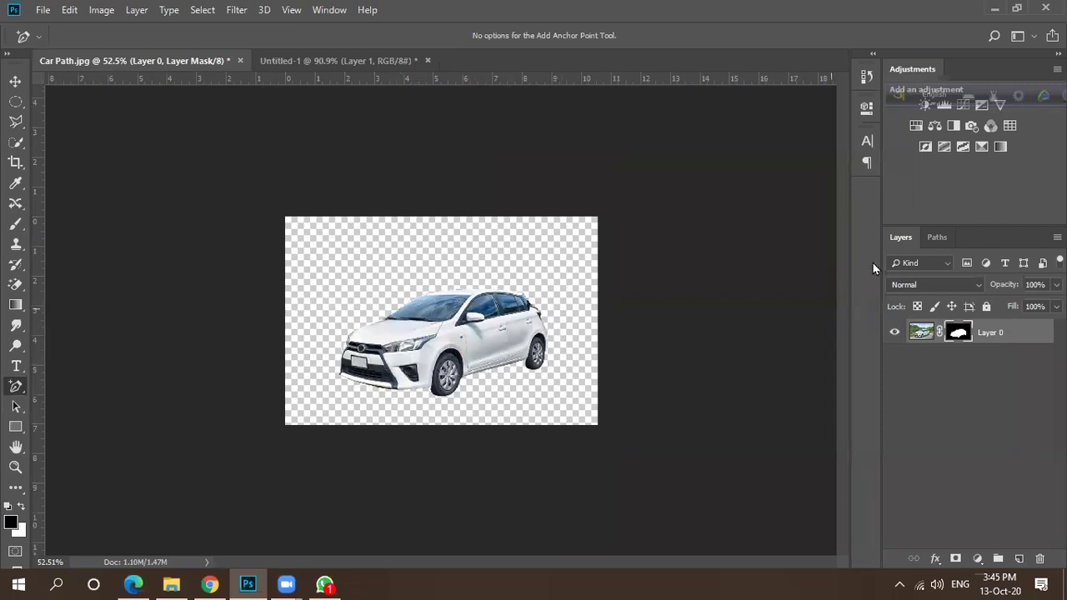
left_click(929, 241)
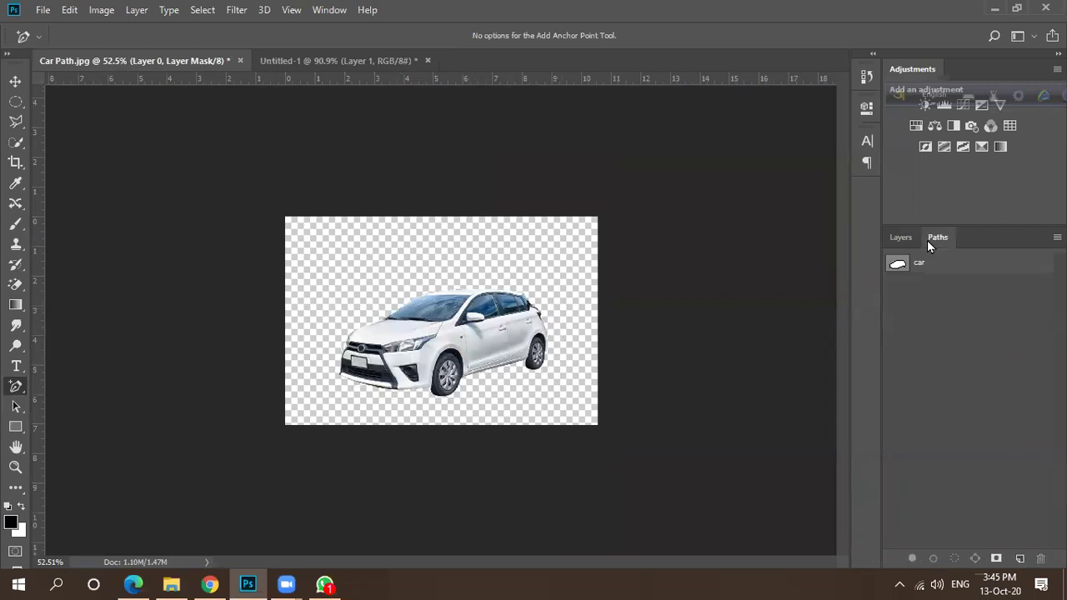
left_click(341, 63)
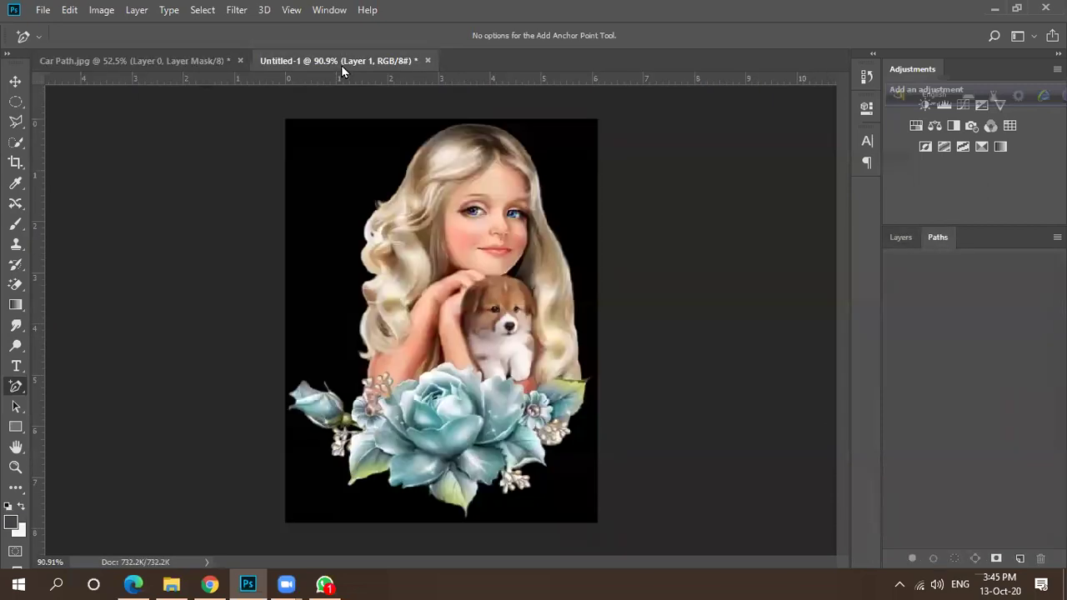
Duplicate the girl's Layer 1, hide the original, and make the Quick Selection tool ready in add mode.
left_click(15, 141)
left_click(90, 141)
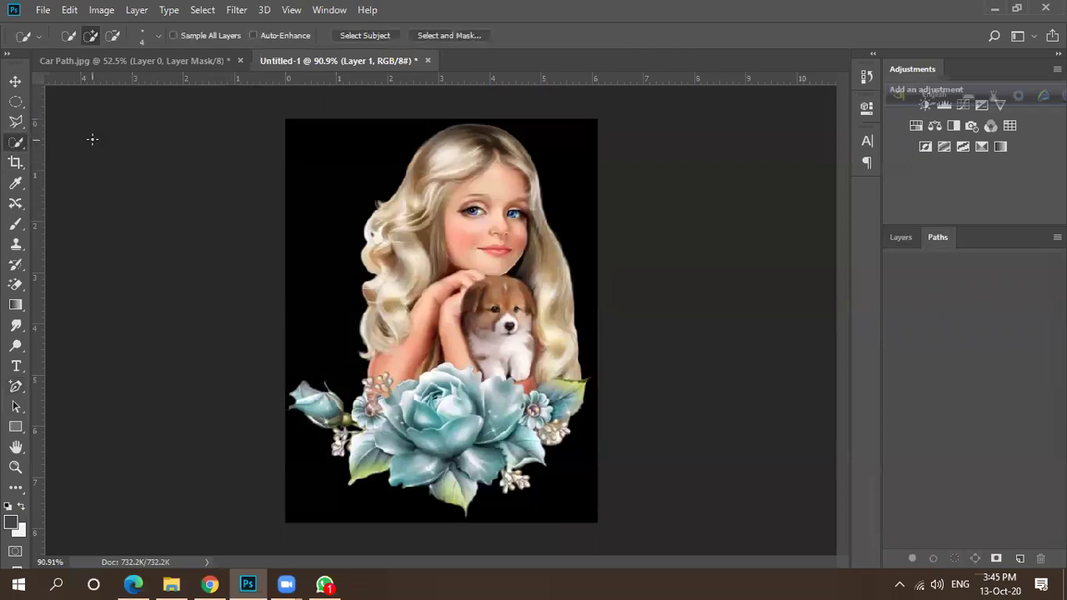
left_click(898, 239)
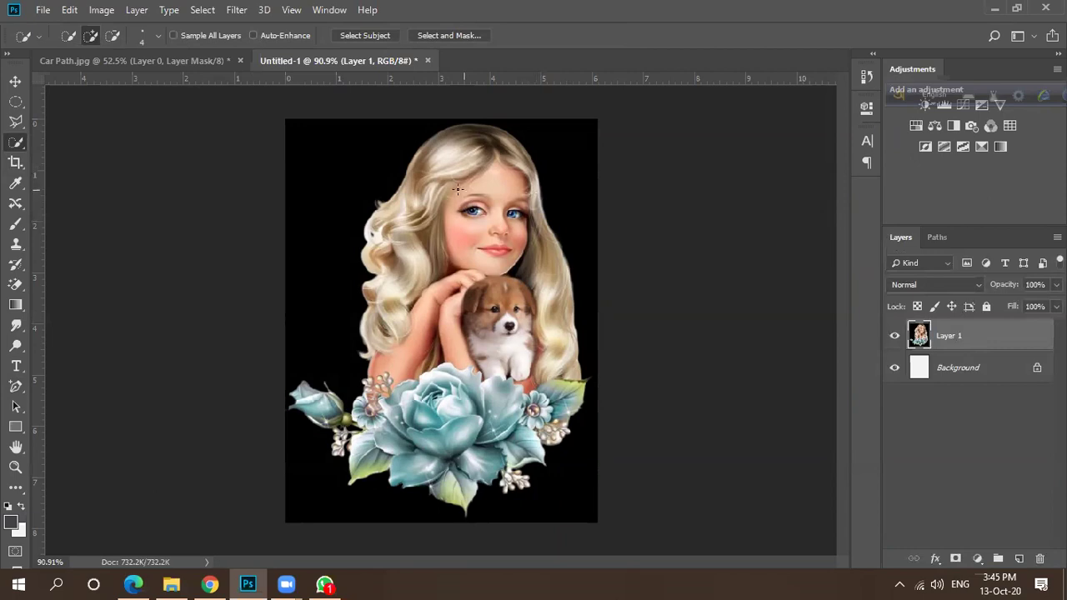
left_click_drag(932, 342, 1018, 558)
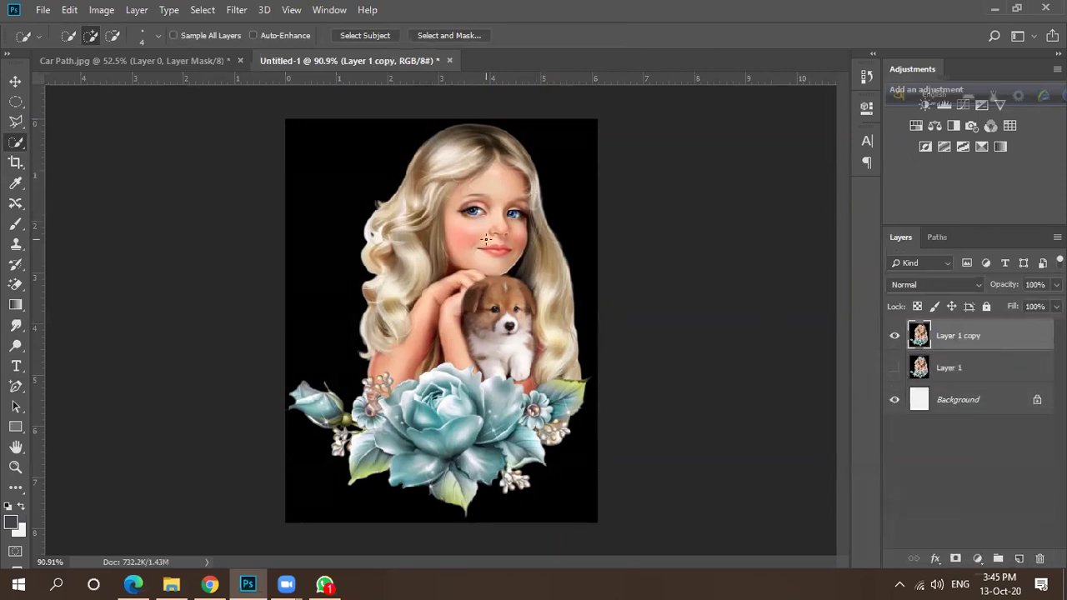
Select the girl's hair, face and arms together with the puppy on Layer 1 copy using the Quick Selection tool.
mouse_move(450, 188)
left_mouse_down()
mouse_move(533, 242)
mouse_move(484, 392)
mouse_move(517, 275)
mouse_move(539, 368)
left_mouse_up()
mouse_move(392, 283)
left_mouse_down()
mouse_move(434, 362)
mouse_move(400, 359)
left_mouse_up()
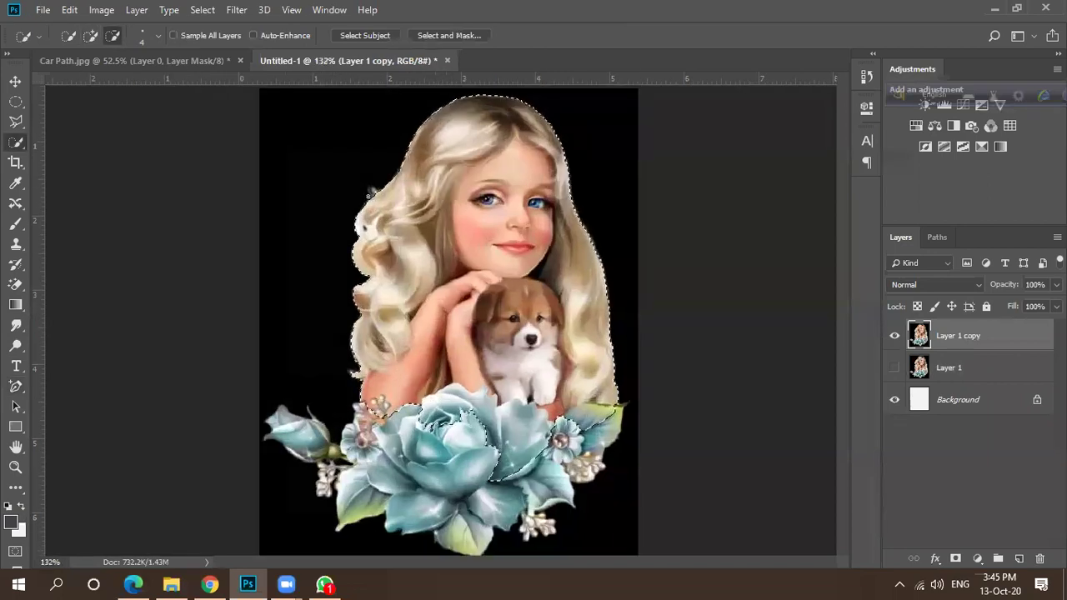
scroll(358, 241, "up", 6)
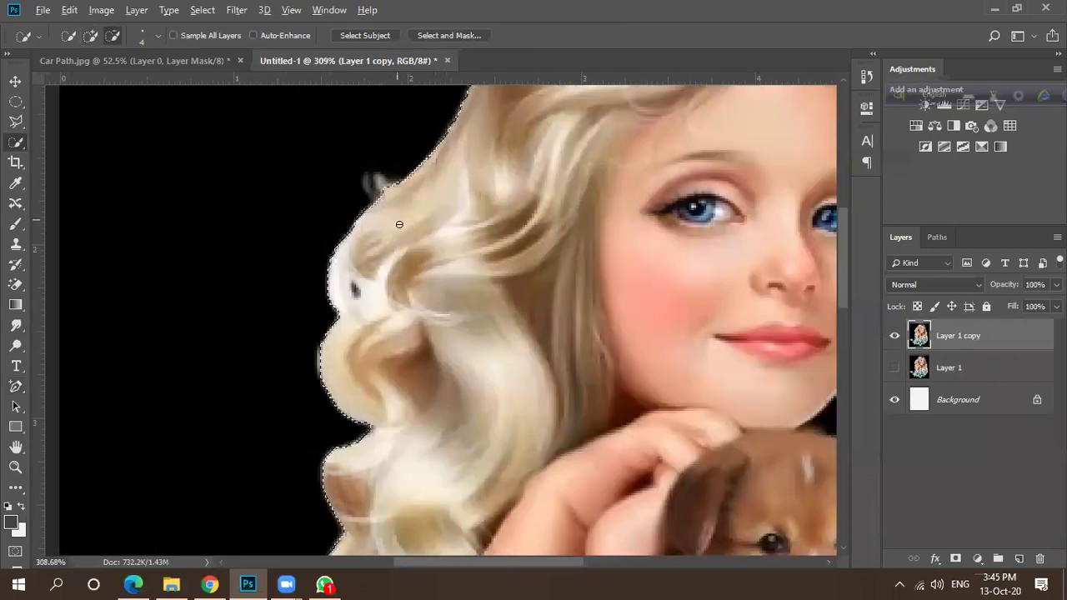
scroll(396, 223, "down", 4)
scroll(396, 223, "down", 2)
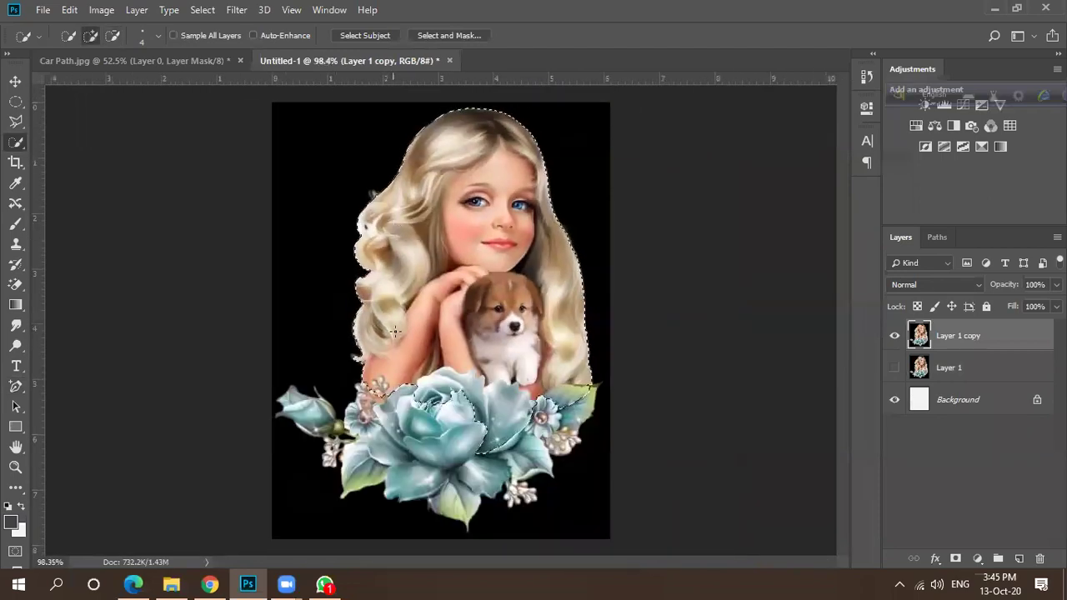
Switch to Chrome and search Google Images for "bg remove hair".
left_click(211, 584)
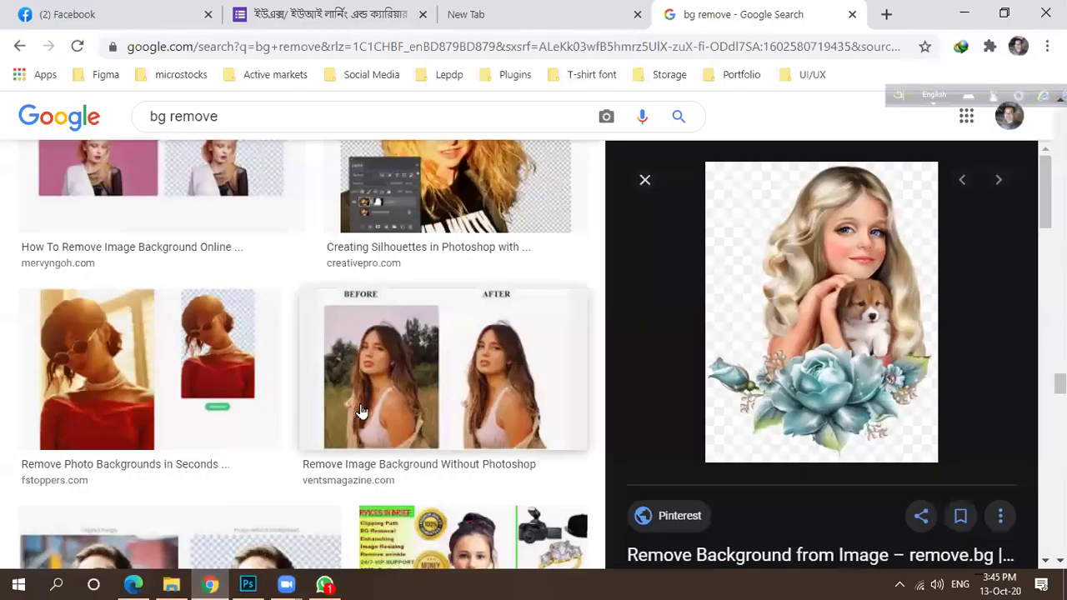
scroll(342, 402, "down", 10)
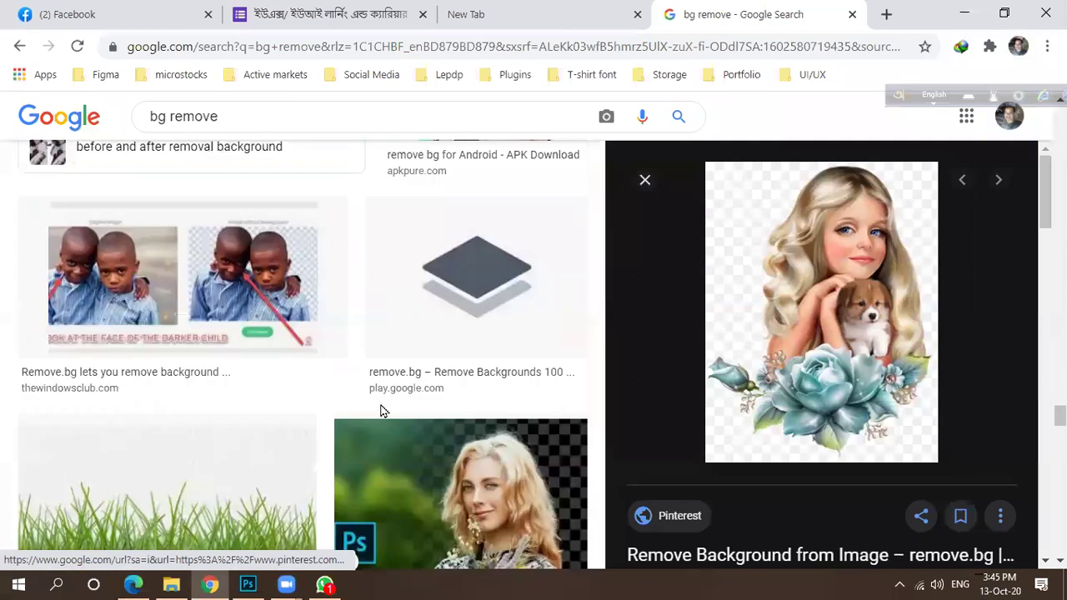
scroll(380, 406, "up", 6)
scroll(380, 406, "up", 5)
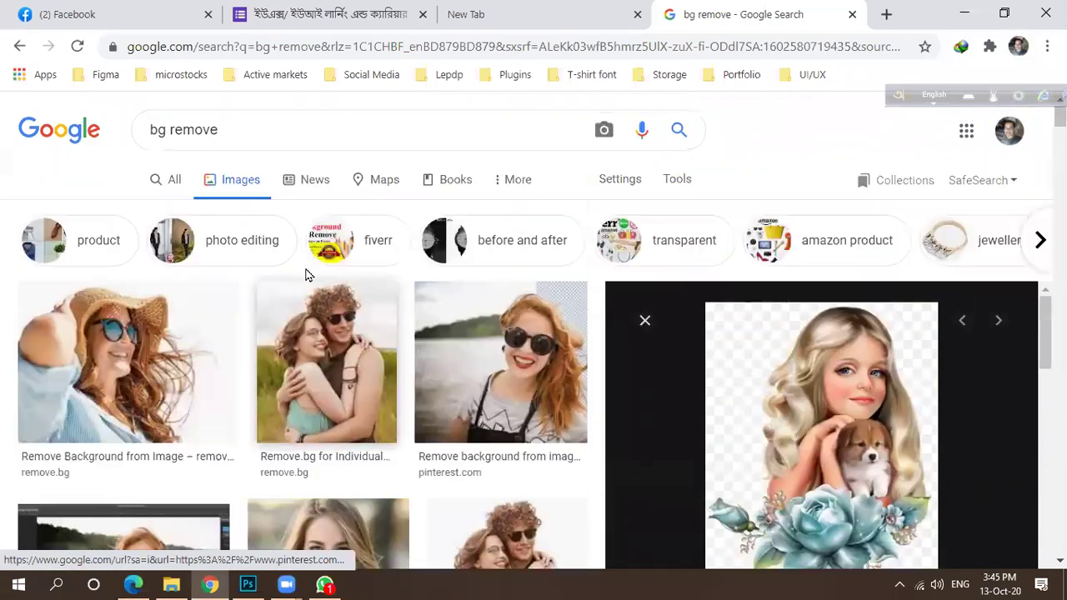
left_click(250, 127)
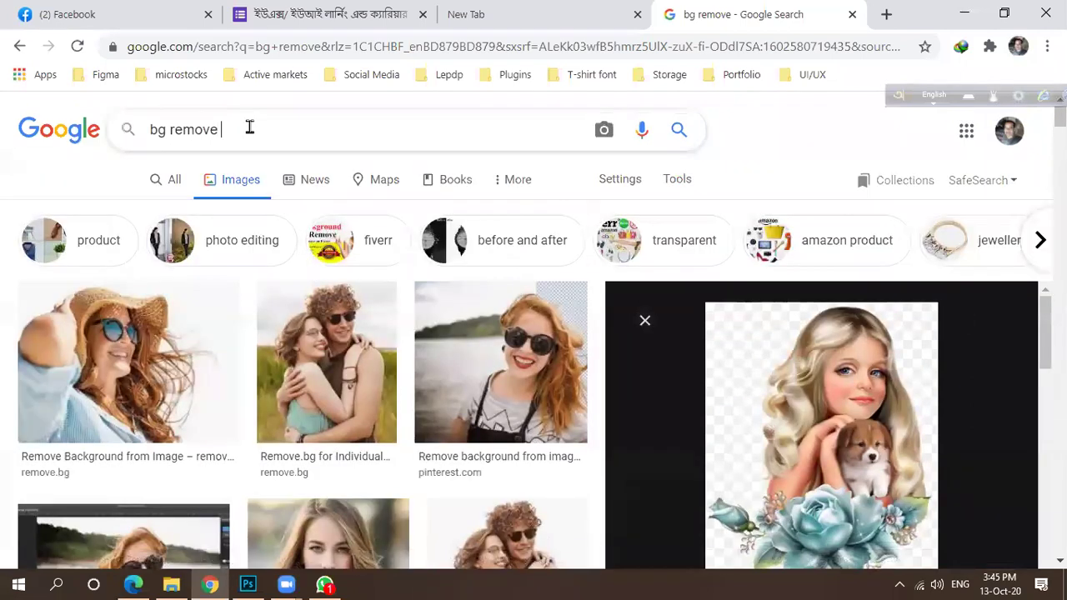
type("hya")
type("ir")
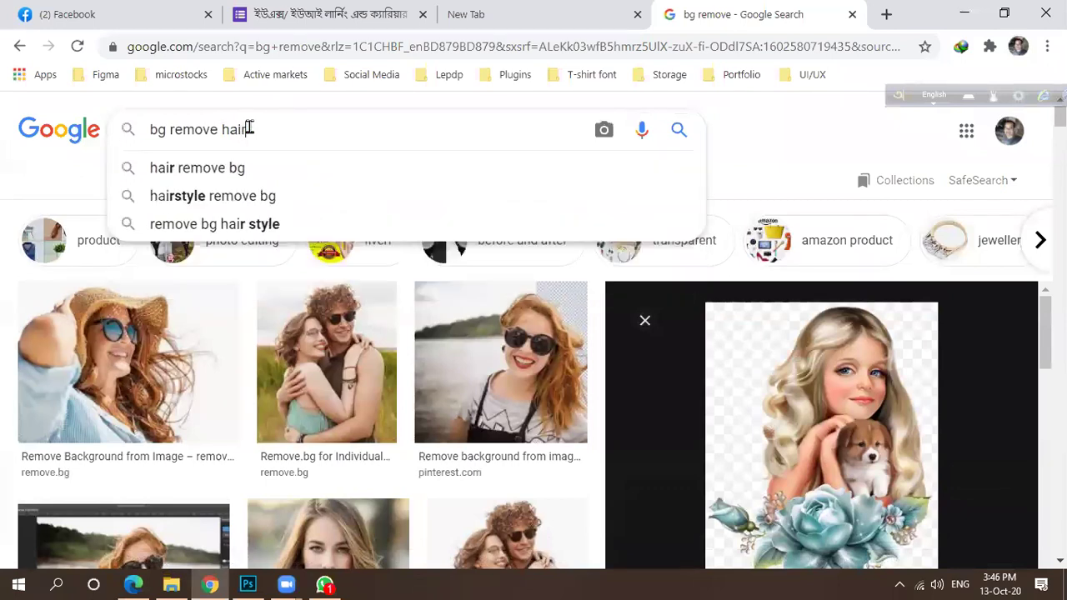
key("Return")
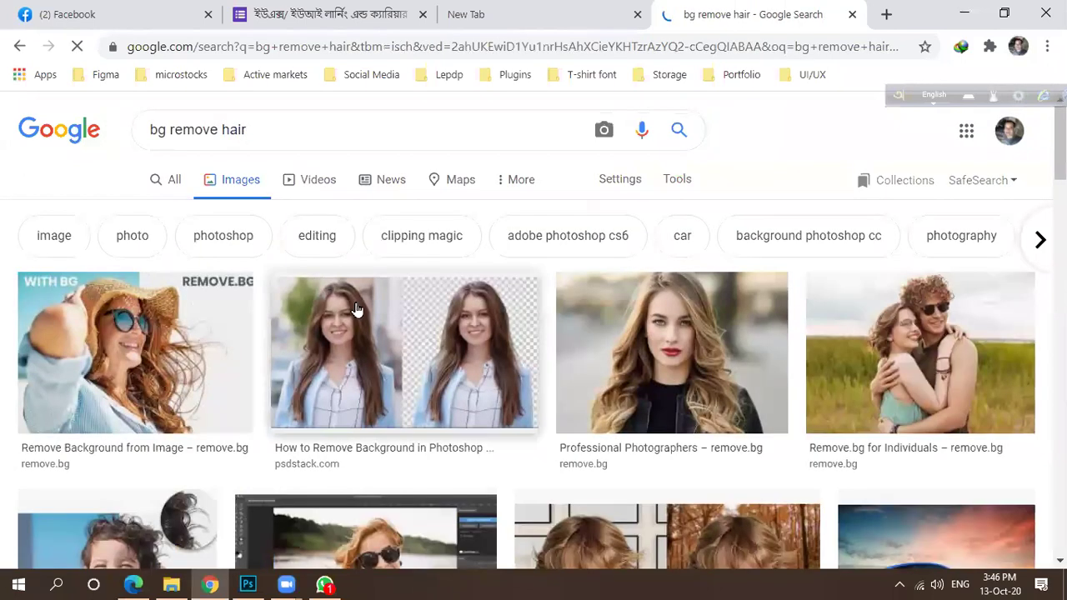
Preview the remove.bg Professional Photographers image of the woman with wavy hair, copy it, and switch back to Photoshop.
left_click(686, 347)
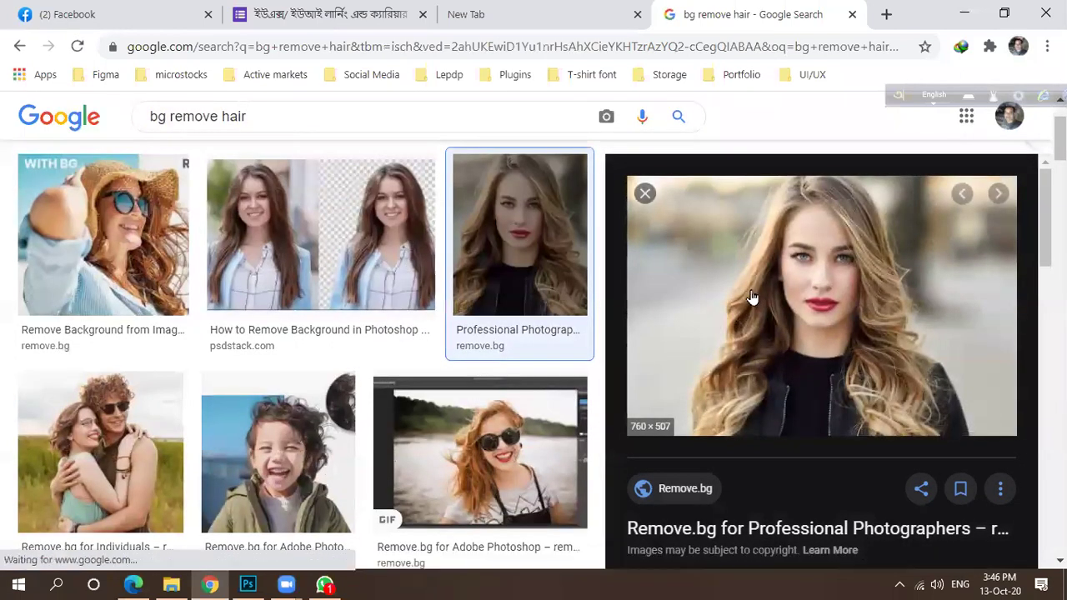
right_click(749, 292)
left_click(792, 433)
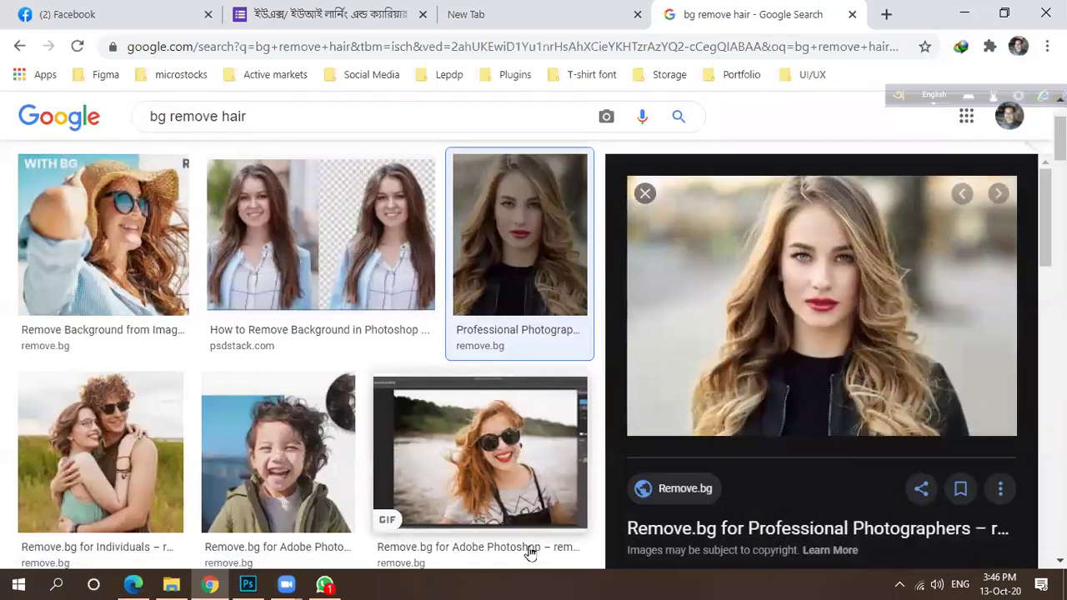
left_click(247, 584)
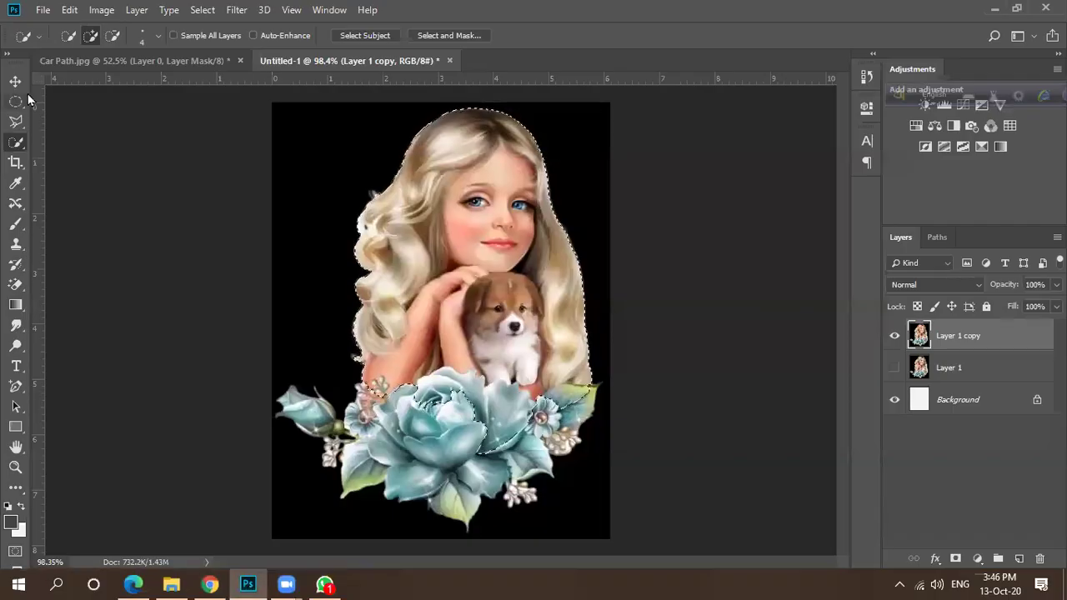
Create a new 760 x 507 px document at 72 ppi from the Clipboard preset and paste the copied woman's photo into it.
left_click(42, 9)
left_click(52, 30)
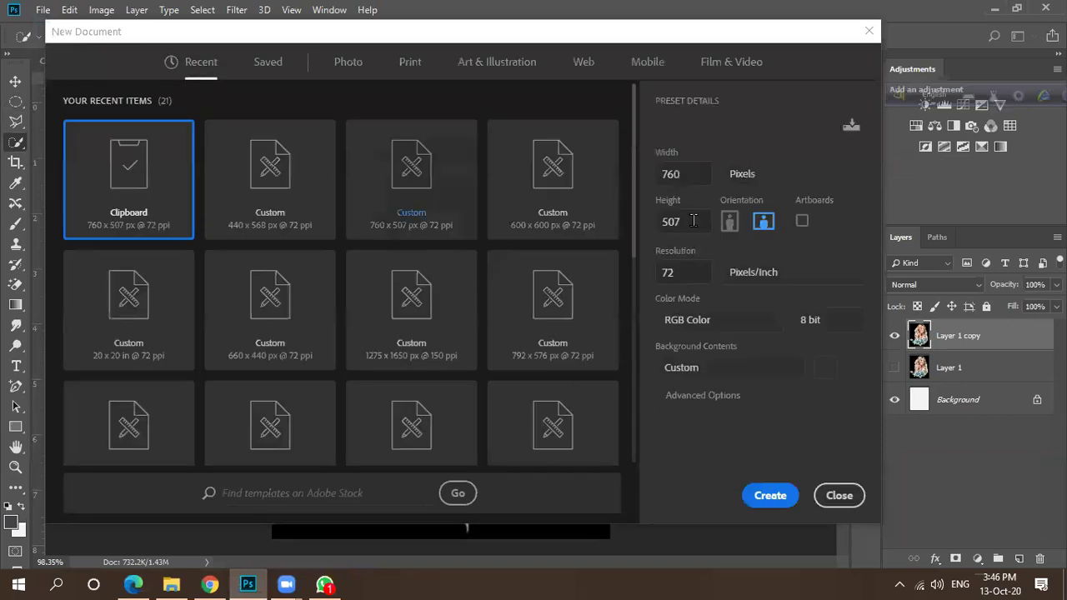
left_click(768, 496)
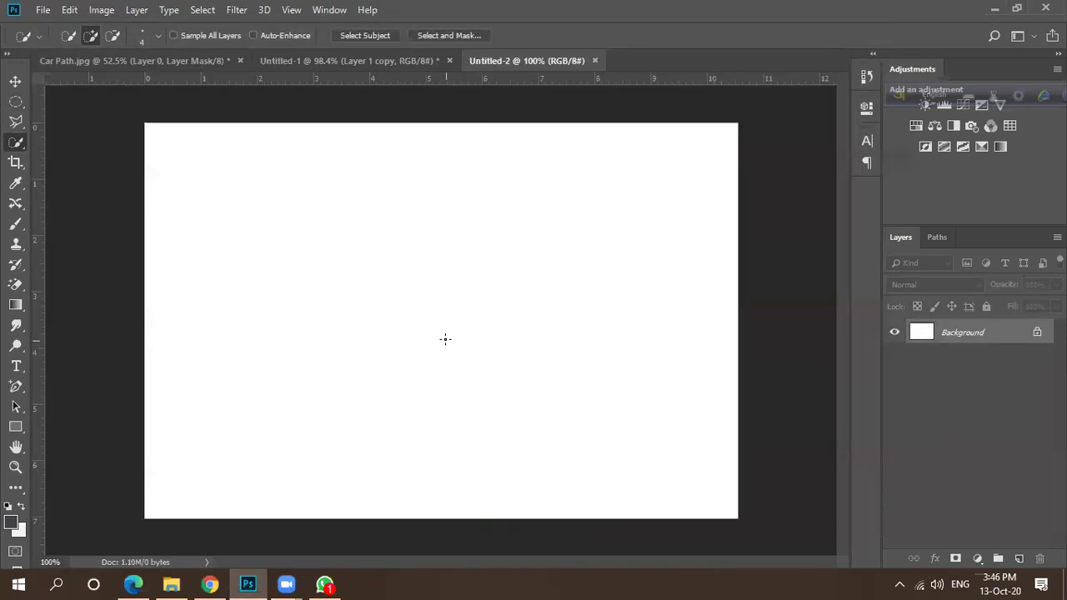
key("ctrl+v")
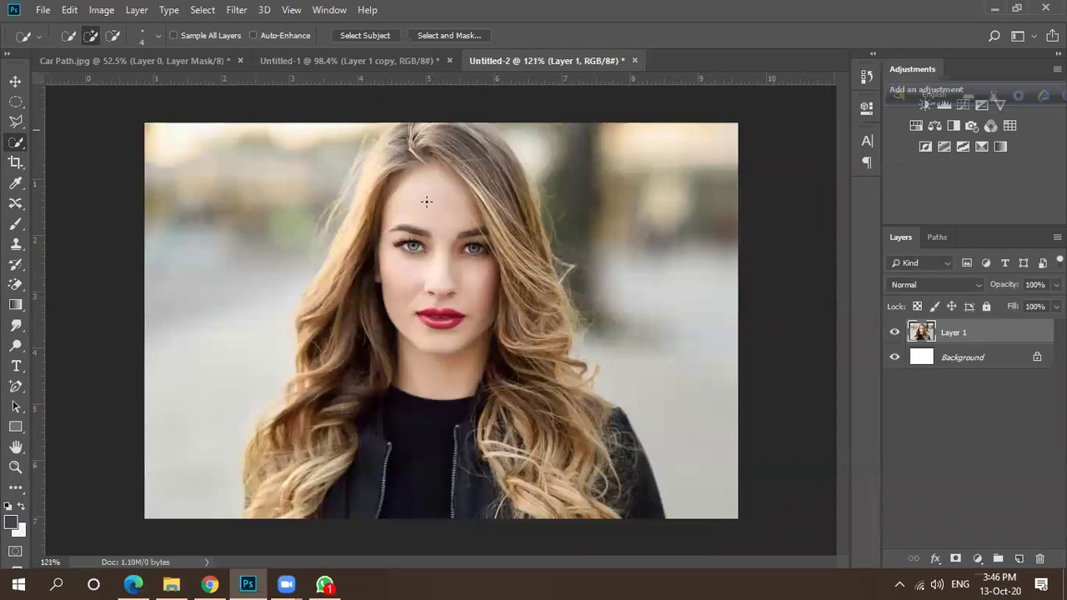
scroll(426, 201, "up", 3)
scroll(404, 213, "down", 5)
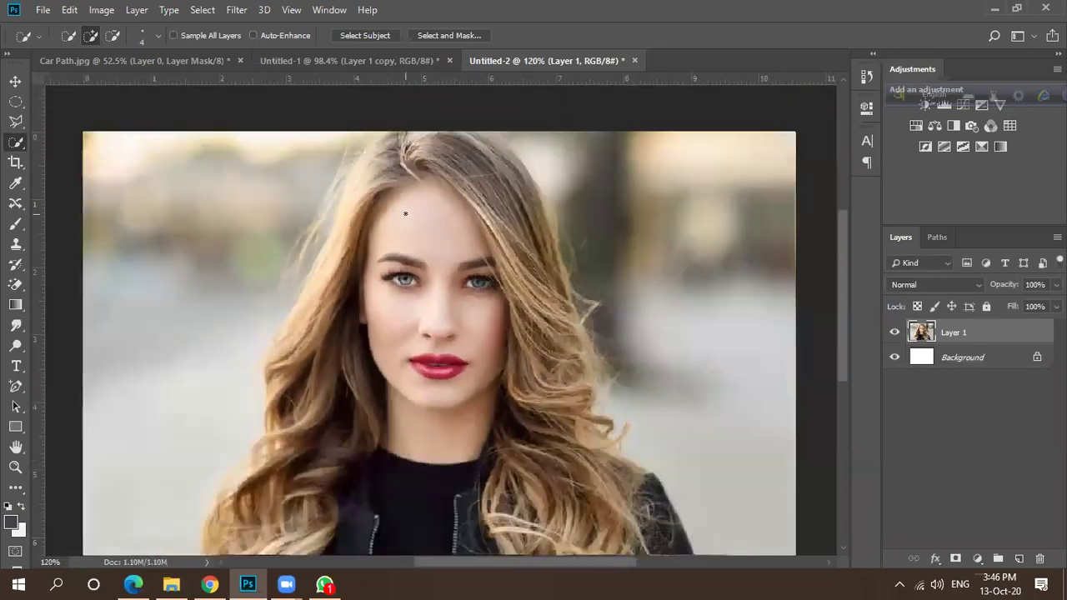
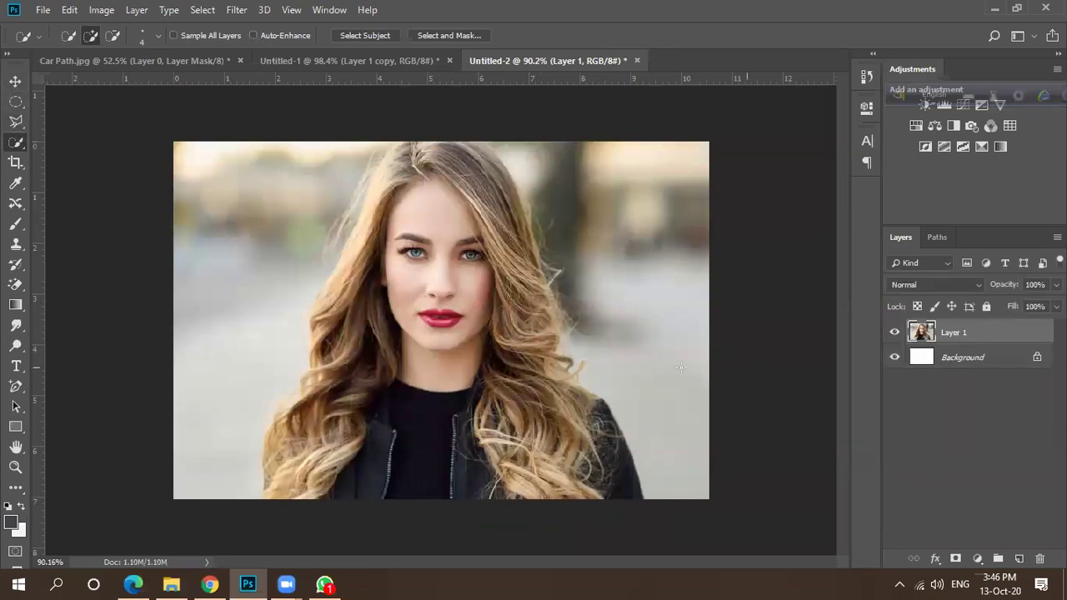
Duplicate the woman's Layer 1 and start a Quick Selection over her face, neck and the adjoining hair on the copy.
left_click_drag(973, 335, 1019, 559)
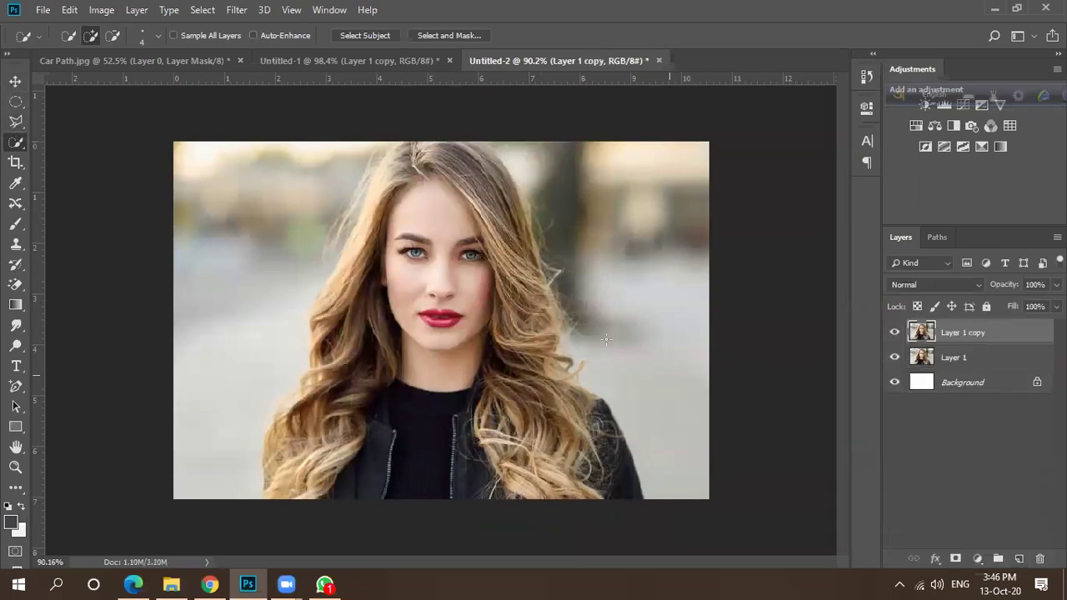
mouse_move(426, 200)
left_mouse_down()
mouse_move(450, 371)
mouse_move(505, 310)
mouse_move(502, 292)
mouse_move(538, 357)
left_mouse_up()
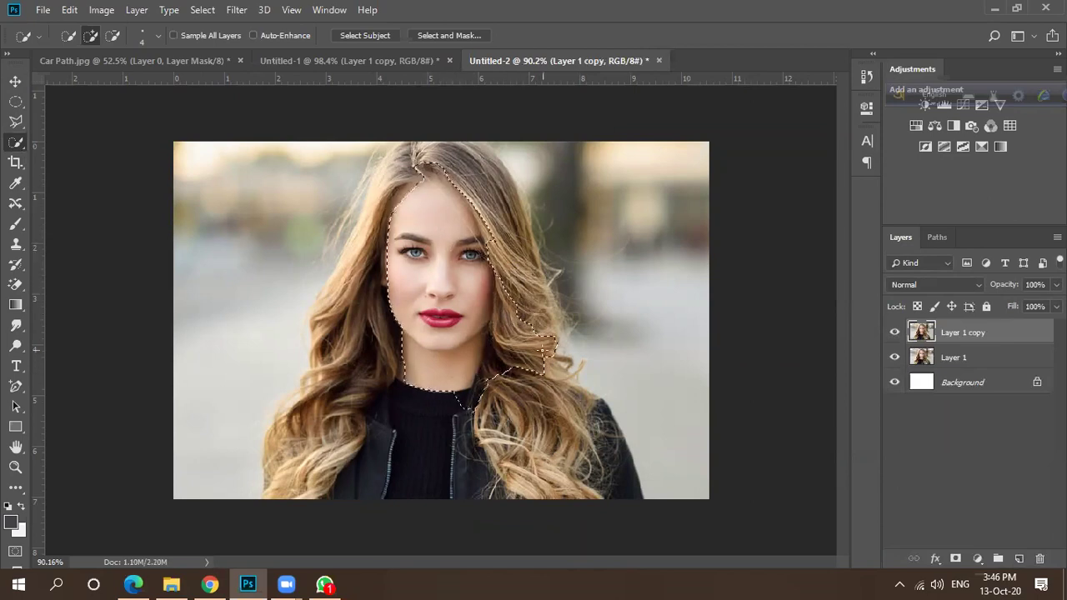
scroll(563, 354, "up", 3)
scroll(563, 353, "up", 2)
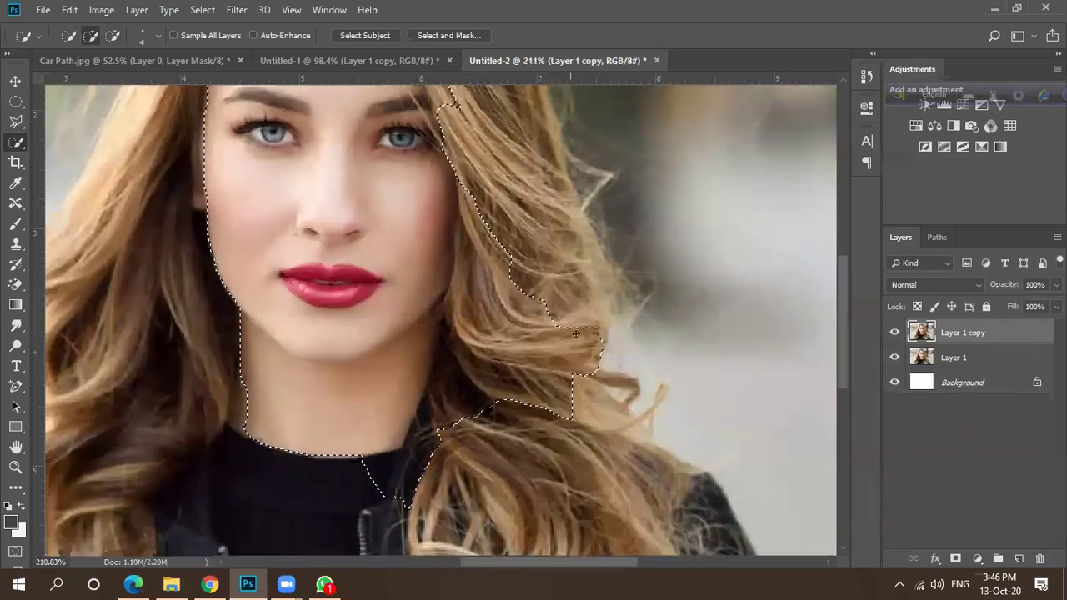
Extend the selection over the curls on the photo's right side and down across the jacket shoulder.
mouse_move(584, 267)
left_mouse_down()
mouse_move(643, 309)
mouse_move(631, 302)
mouse_move(639, 281)
mouse_move(649, 287)
left_mouse_up()
left_click_drag(639, 389, 633, 423)
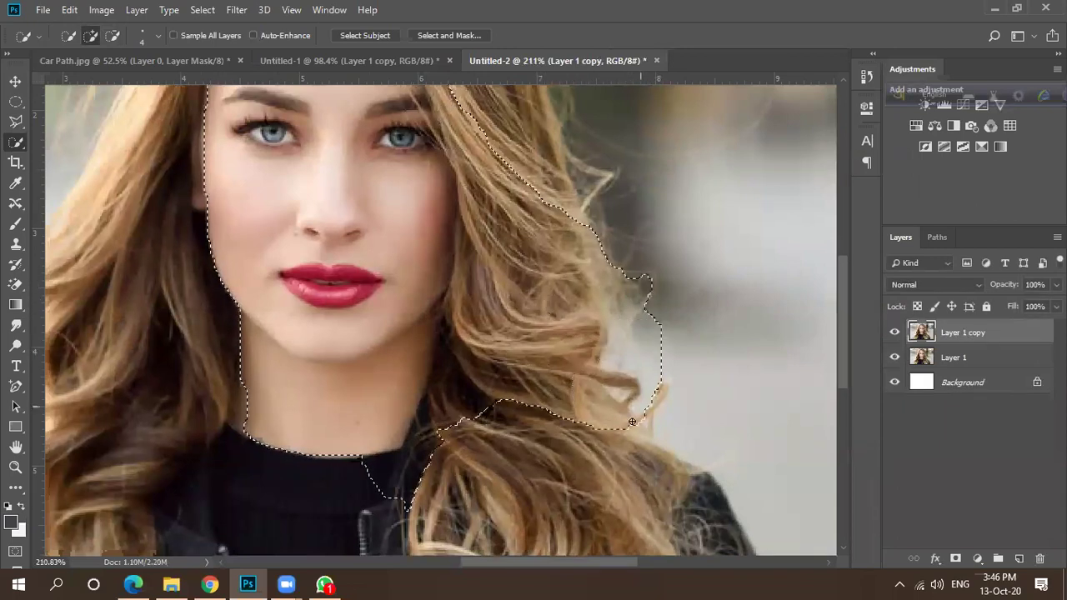
scroll(666, 397, "down", 1)
left_click_drag(663, 521, 618, 476)
scroll(573, 421, "down", 3)
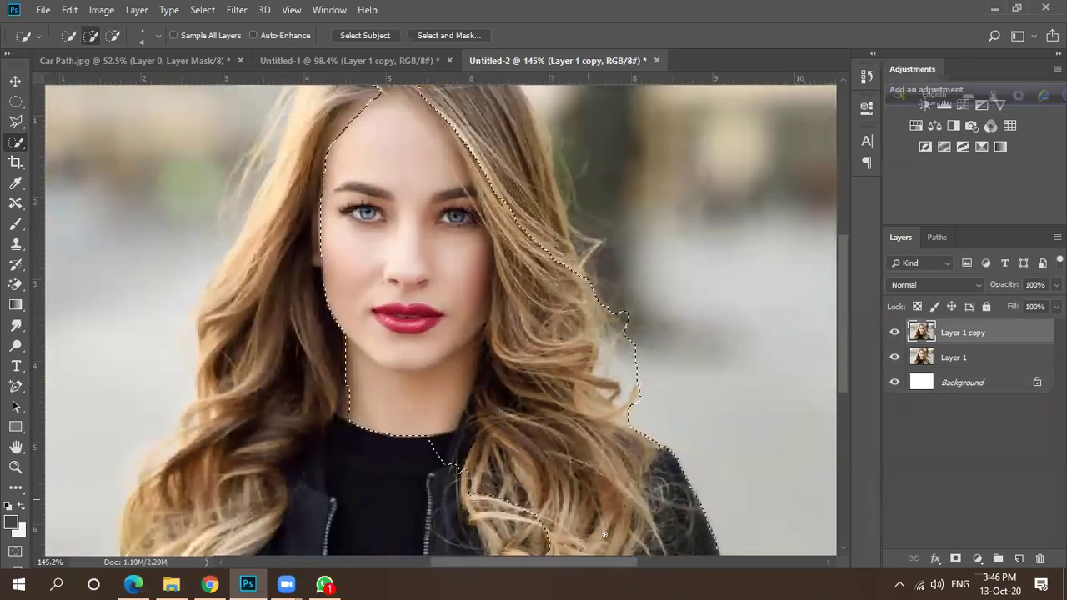
Add the wavy hair on the photo's left side and the dark top to the selection, following the outer curls.
mouse_move(353, 238)
left_mouse_down()
mouse_move(246, 471)
mouse_move(221, 471)
mouse_move(177, 497)
left_mouse_up()
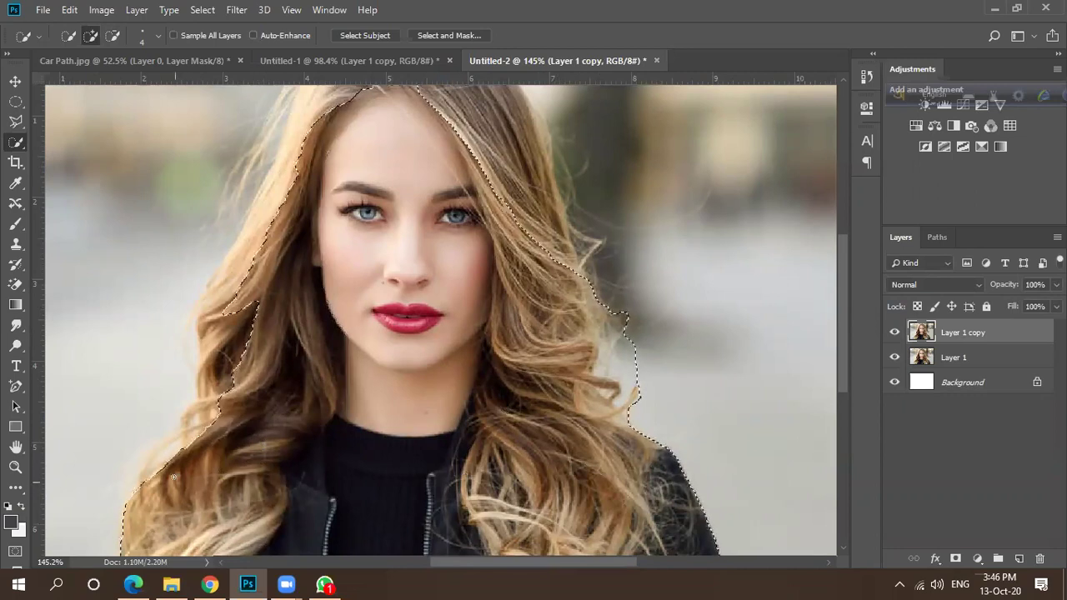
mouse_move(161, 458)
left_mouse_down()
mouse_move(194, 449)
mouse_move(184, 413)
left_mouse_up()
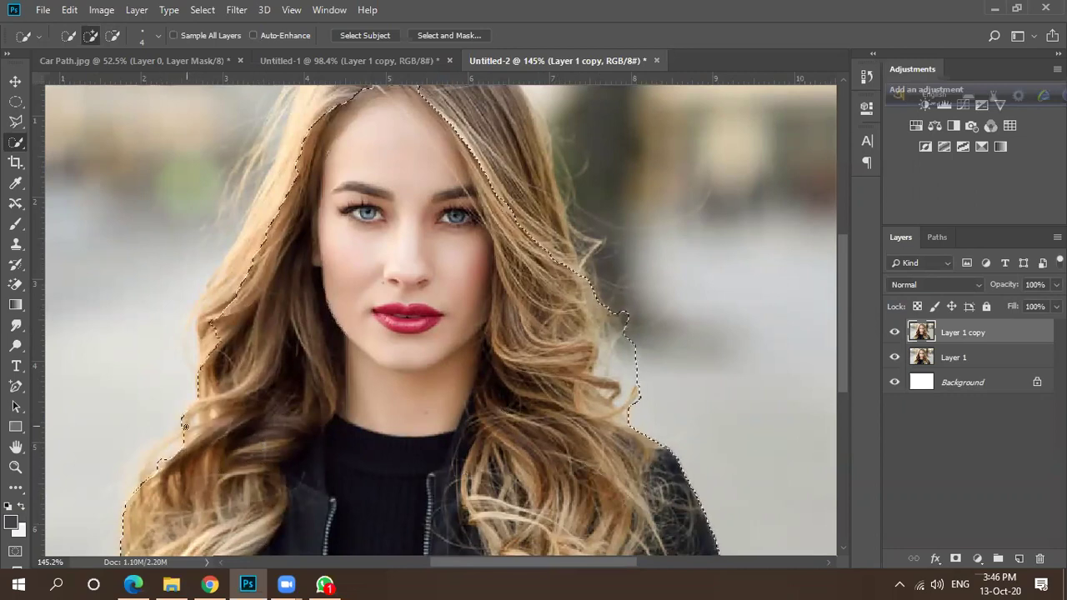
scroll(154, 455, "up", 5)
left_click_drag(177, 436, 157, 449)
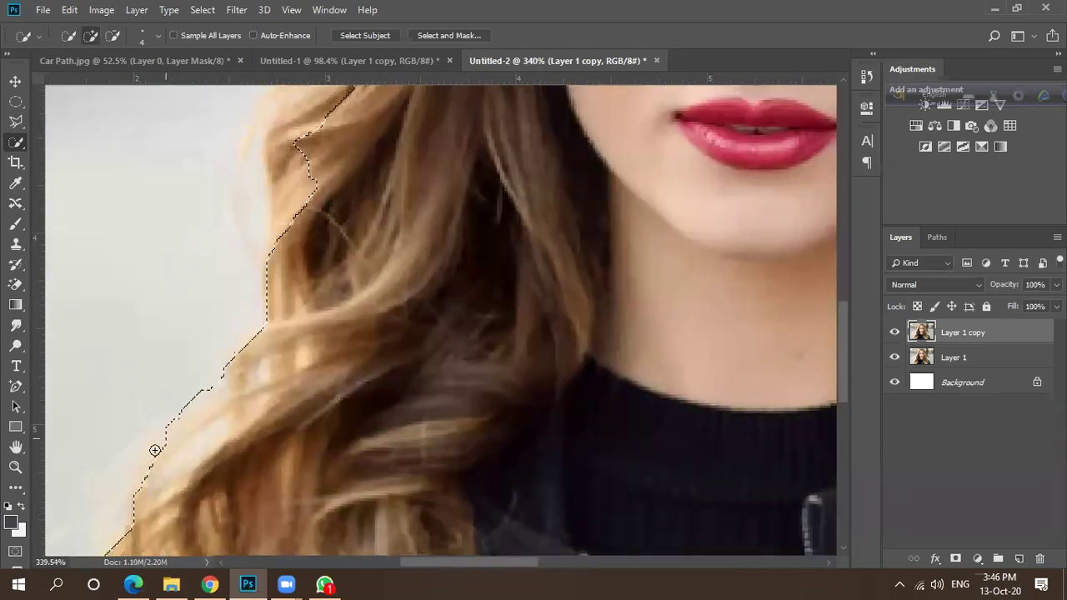
scroll(172, 478, "down", 5)
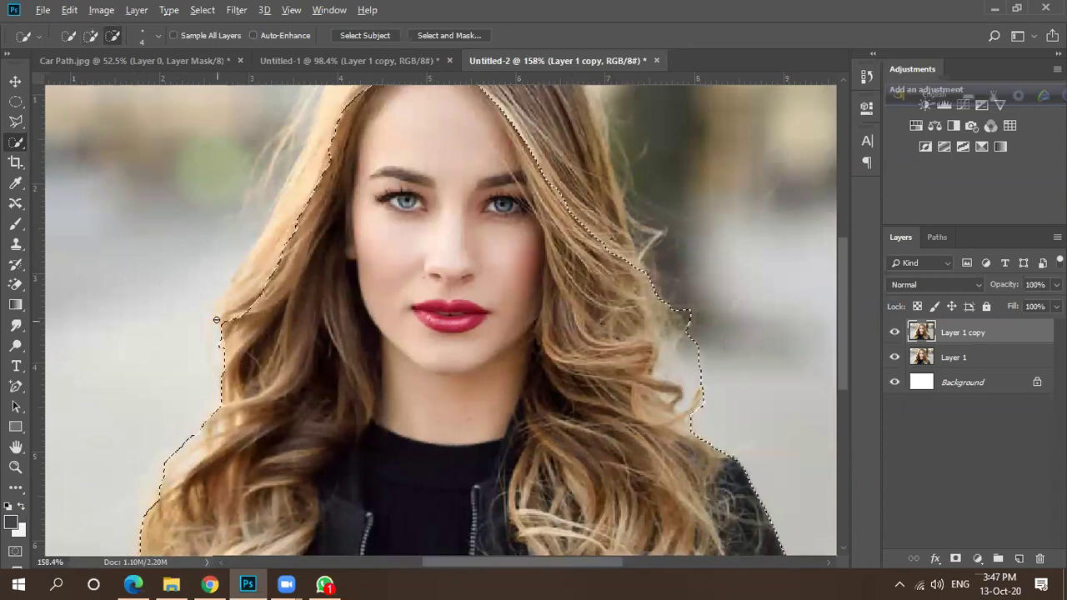
scroll(221, 338, "up", 2)
scroll(287, 281, "down", 4)
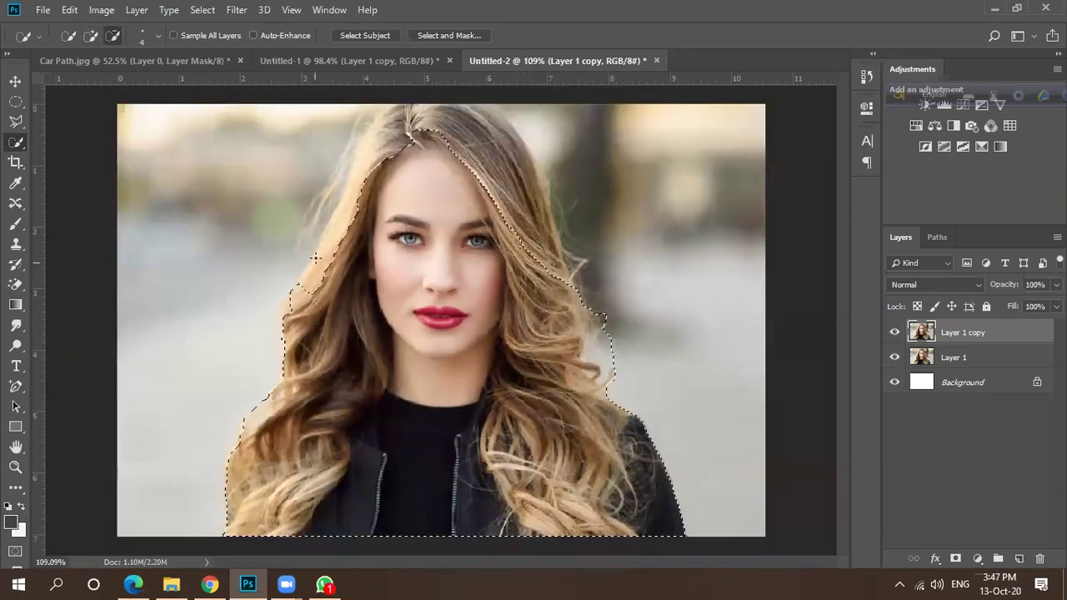
Remove the spilled background from the selection and add the remaining hair around the crown to complete the woman's outline.
left_click(314, 238)
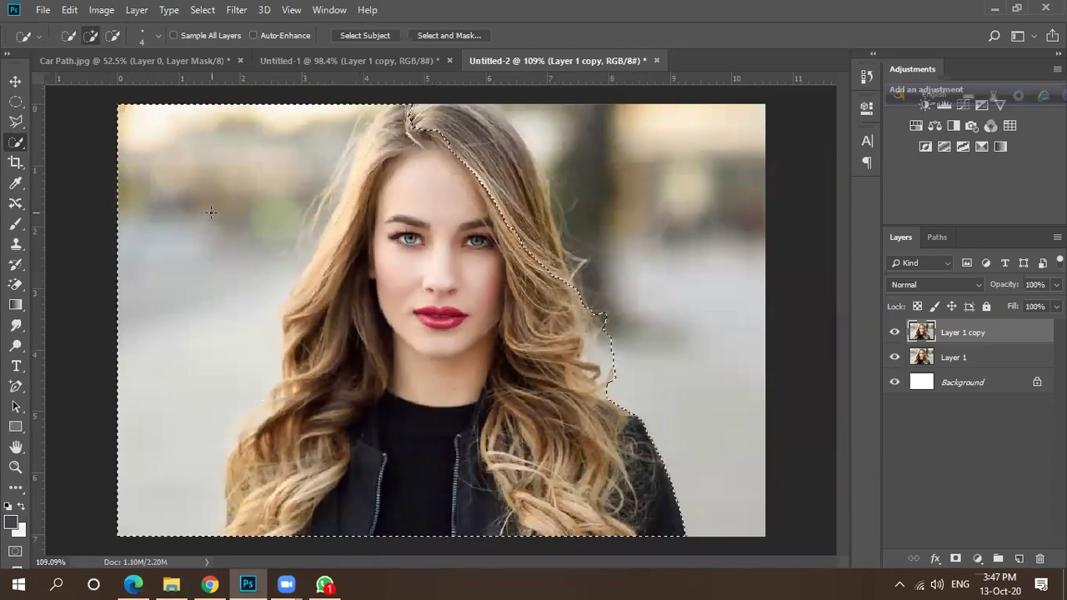
mouse_move(211, 212)
left_mouse_down()
mouse_move(171, 167)
mouse_move(143, 479)
left_mouse_up()
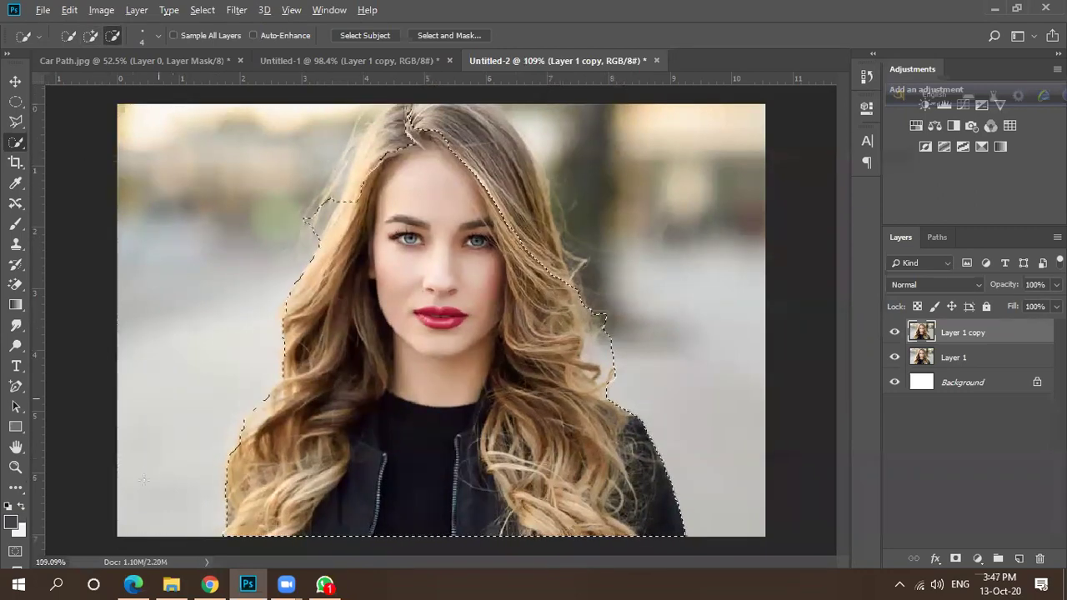
left_click_drag(339, 206, 352, 181)
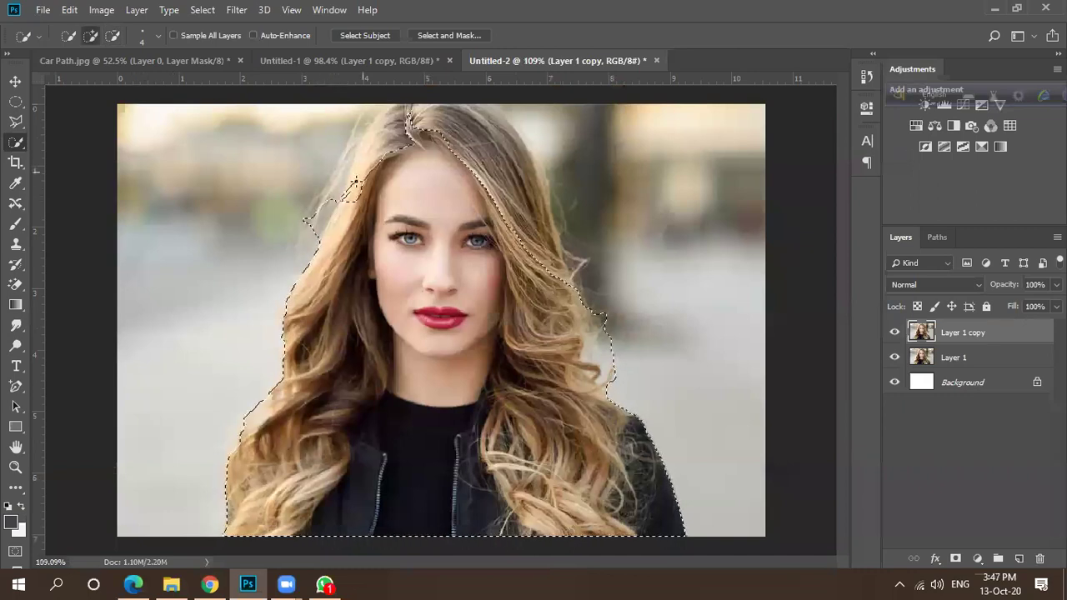
key("ctrl+minus")
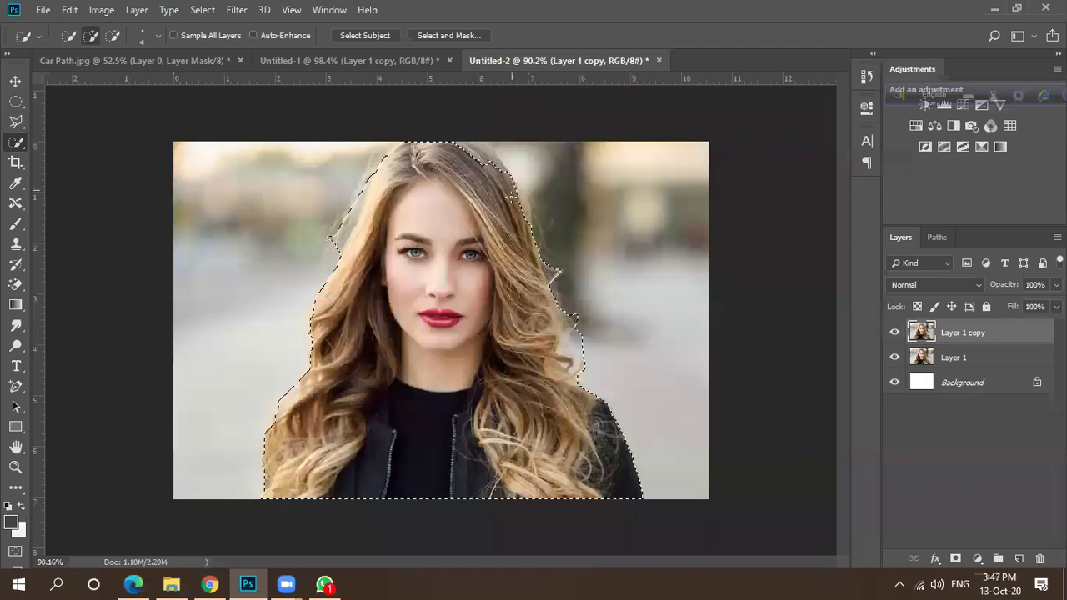
scroll(485, 190, "up", 3)
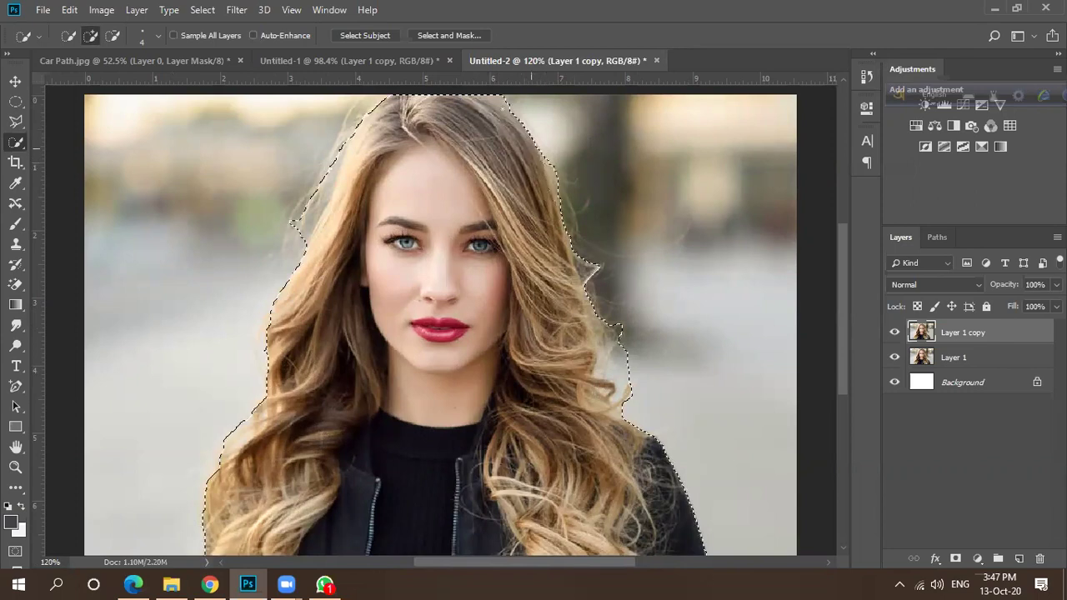
scroll(478, 190, "down", 2)
scroll(508, 150, "up", 5)
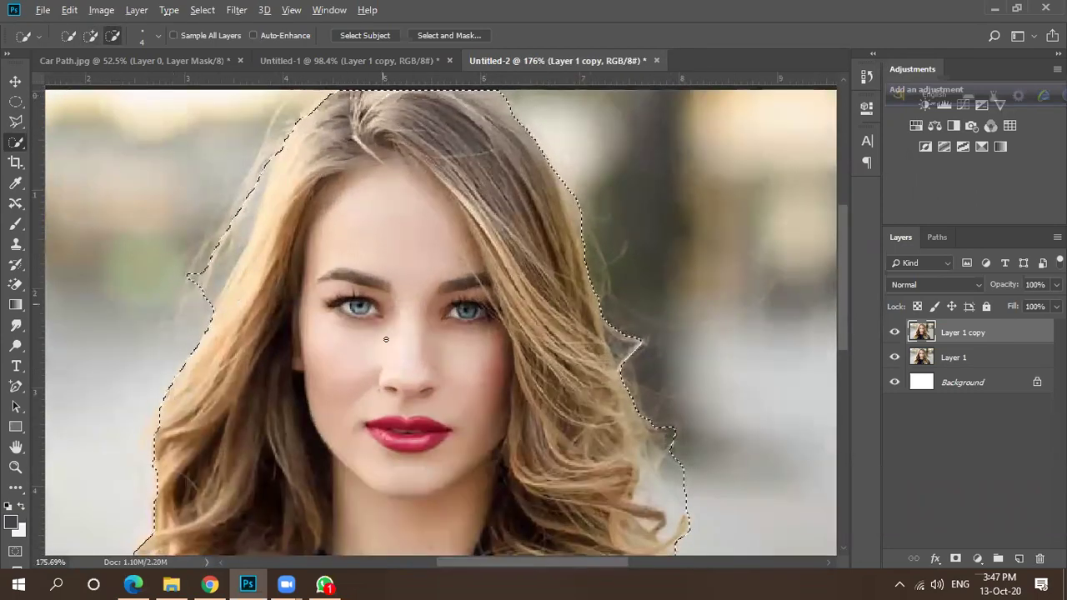
scroll(538, 101, "down", 1)
Switch to Chrome and copy the curly-haired child's "REMOVE BG" image from the "bg remove hair" image results.
left_click(209, 585)
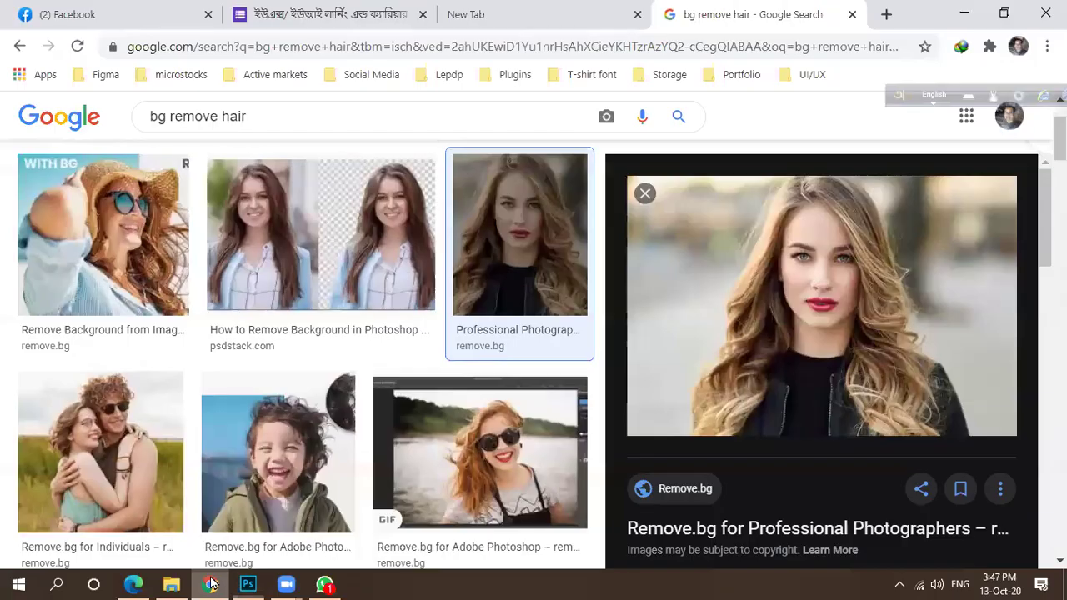
scroll(364, 464, "down", 3)
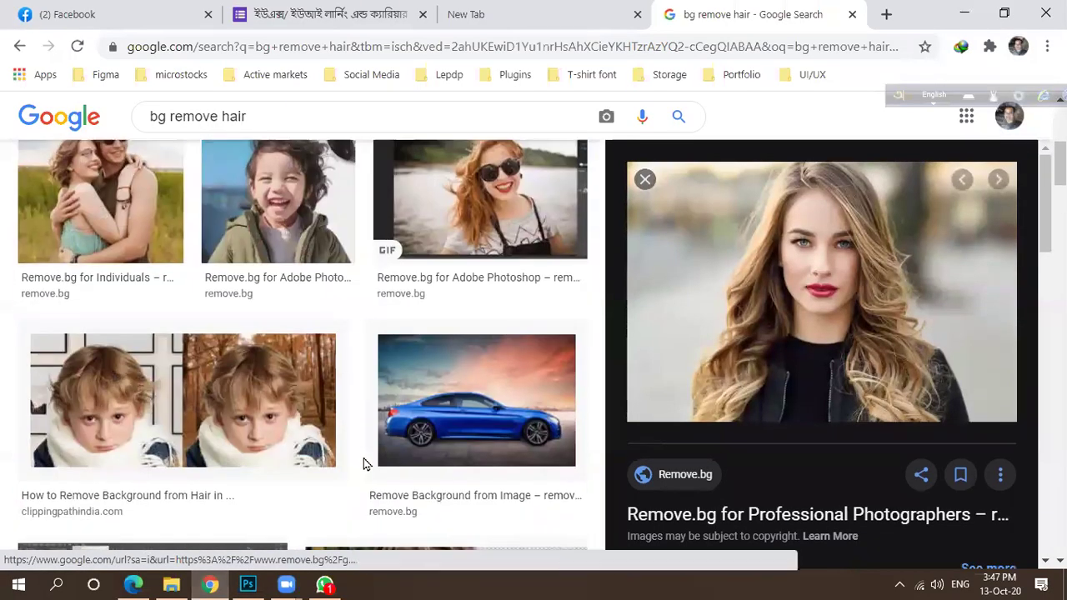
left_click(125, 416)
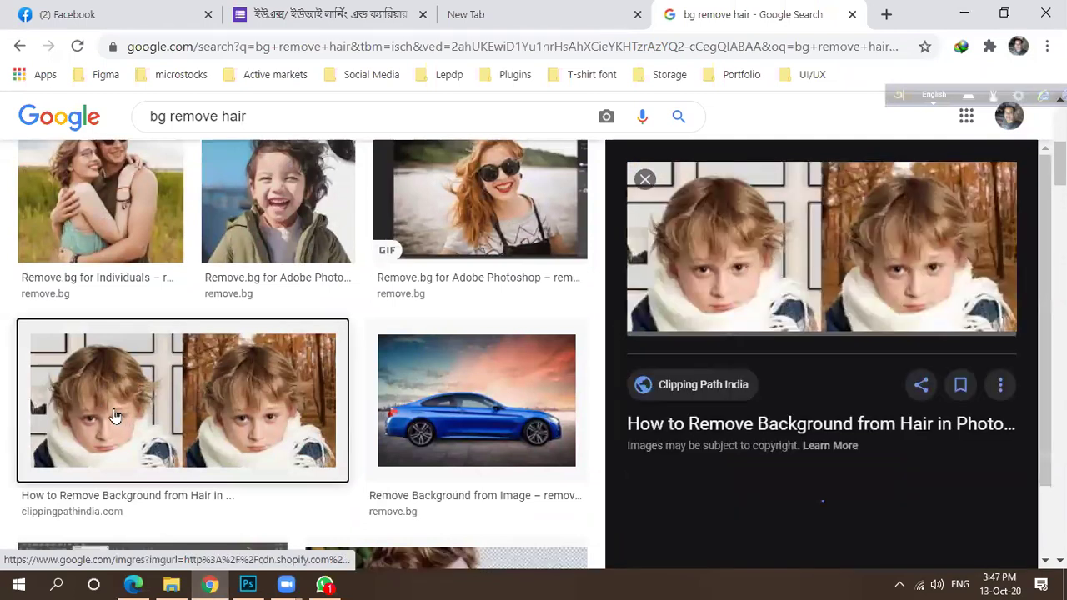
scroll(282, 437, "down", 2)
scroll(282, 437, "down", 2)
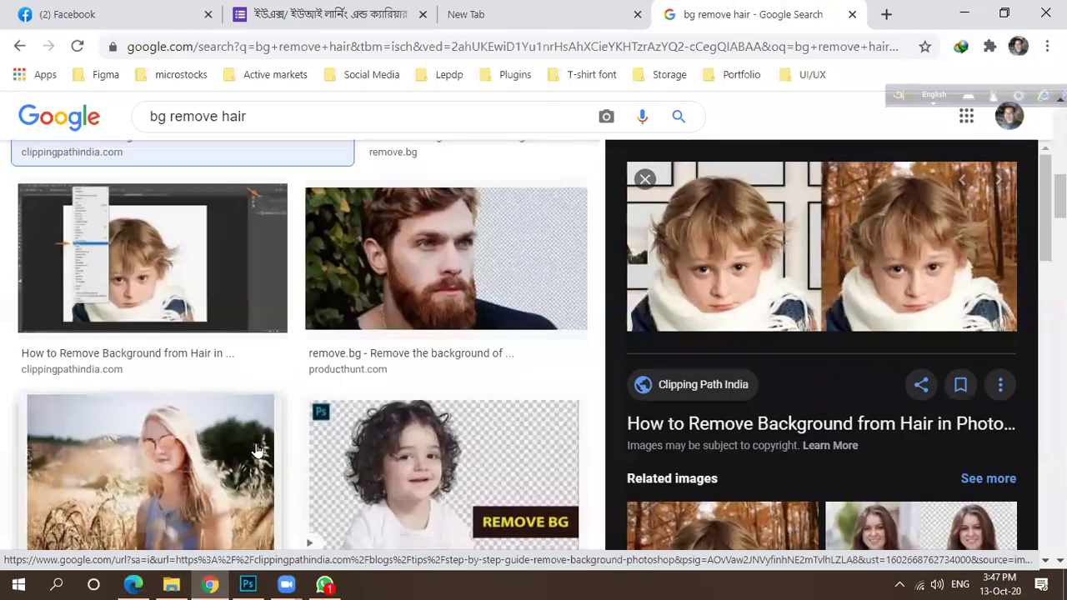
scroll(259, 451, "down", 2)
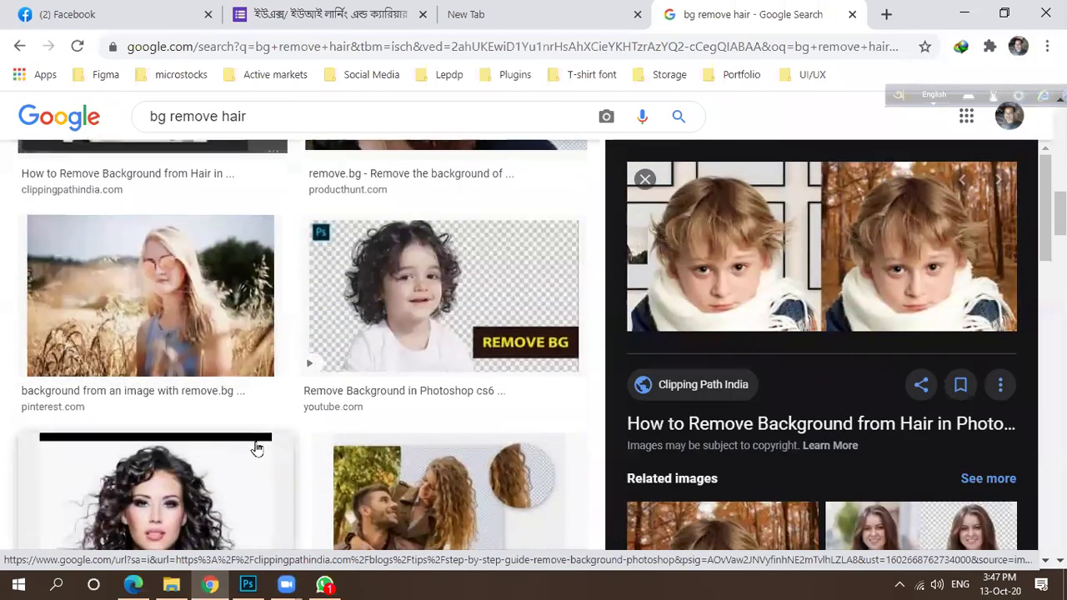
left_click(361, 322)
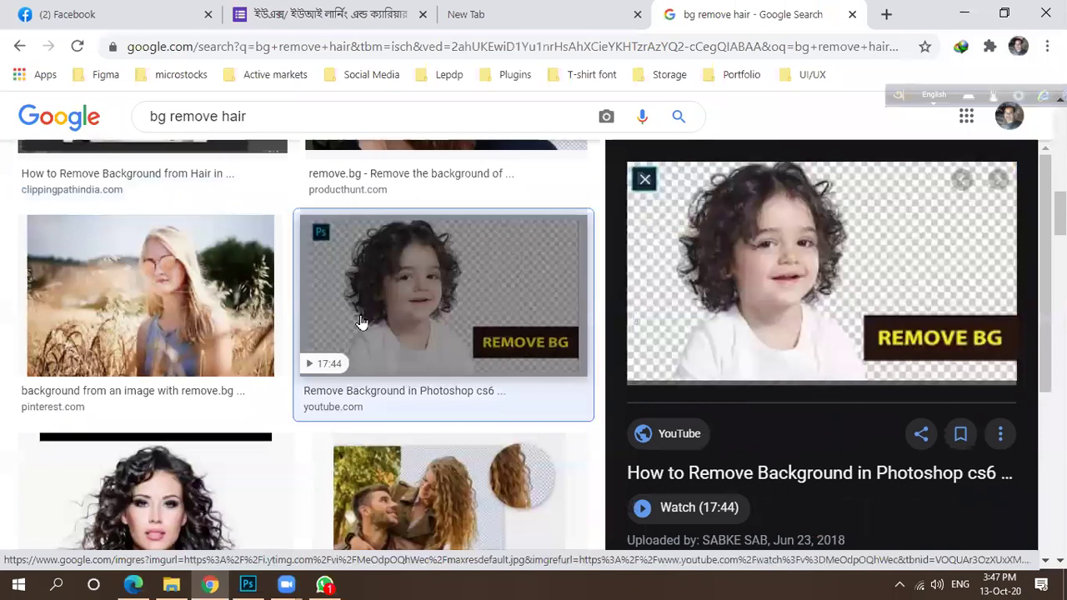
right_click(753, 299)
right_click(707, 294)
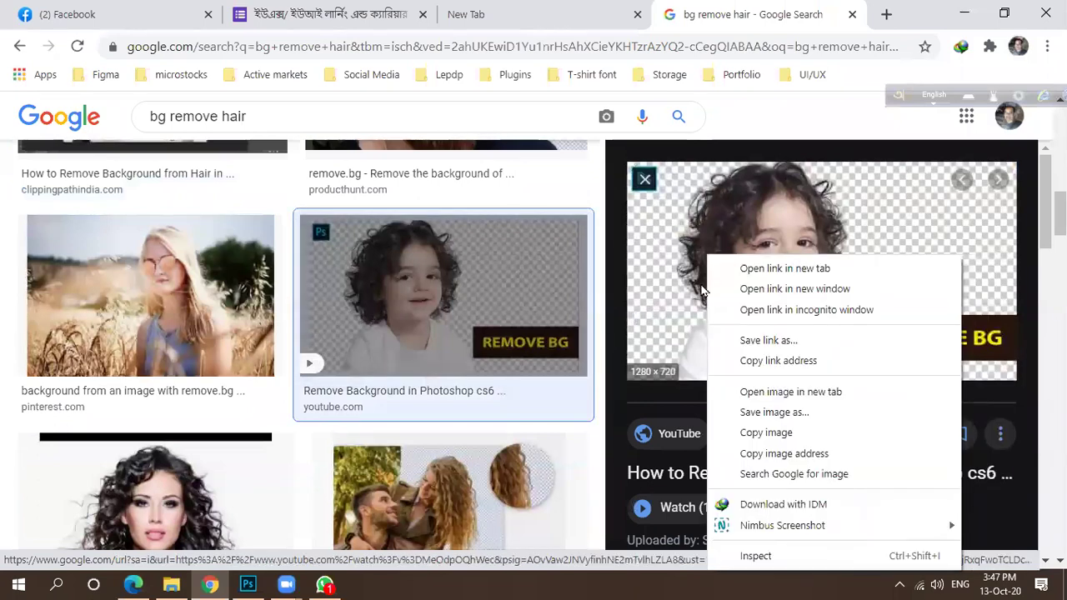
left_click(741, 434)
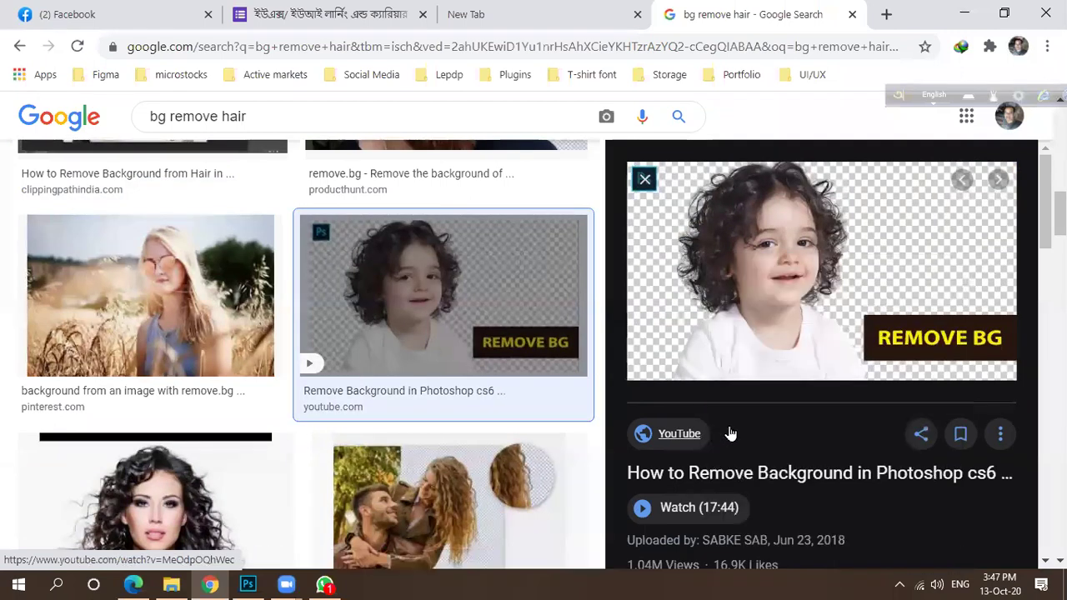
Switch to Photoshop, create a new 1280 x 720 px document from the Clipboard preset and paste the copied child image into it.
left_click(248, 583)
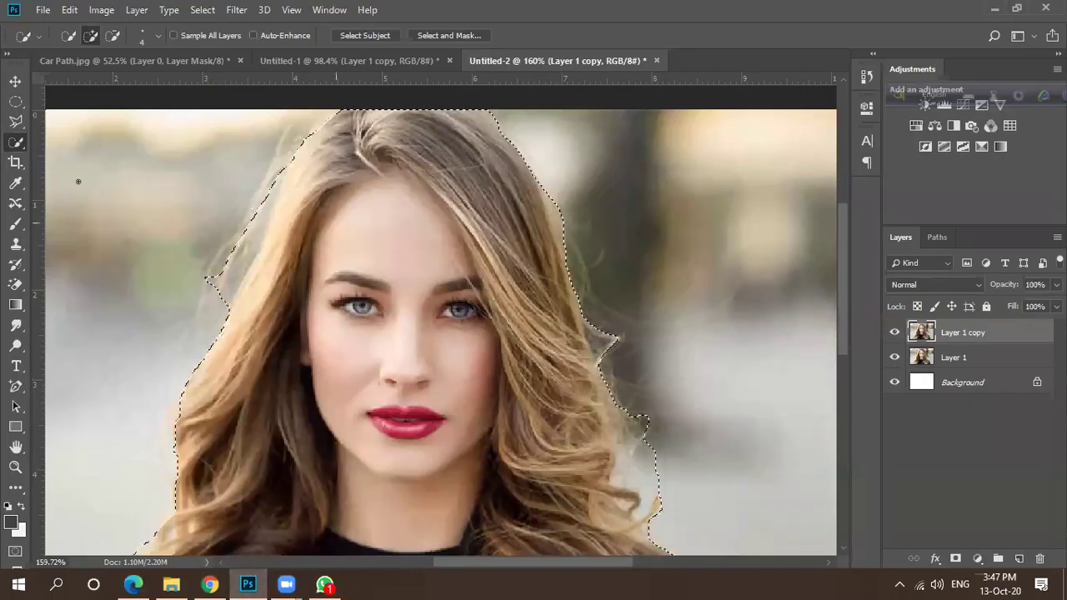
left_click(43, 10)
left_click(94, 47)
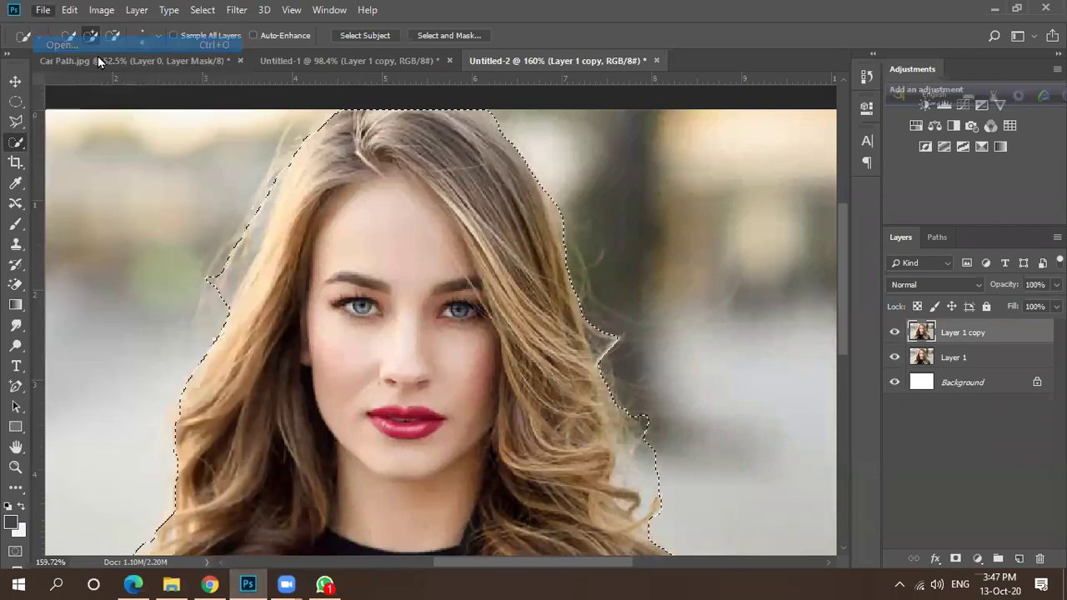
left_click(525, 349)
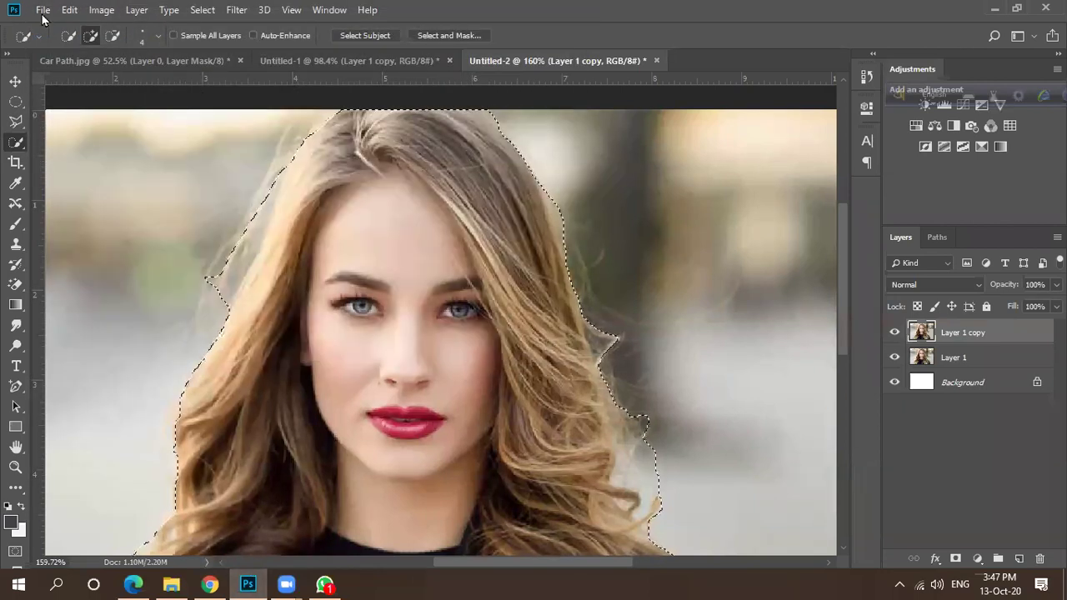
left_click(42, 9)
left_click(67, 28)
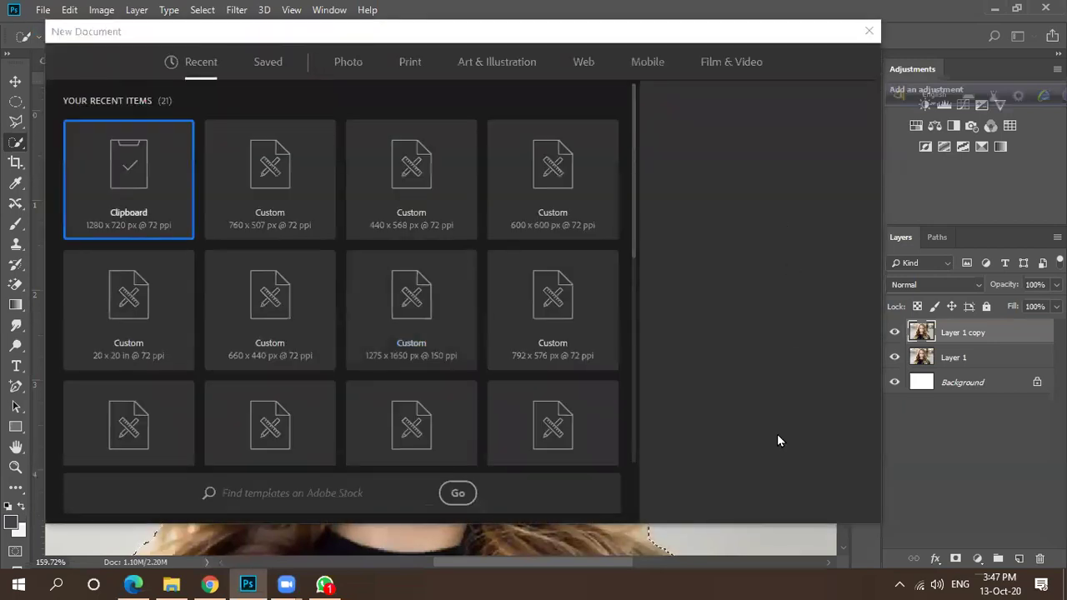
left_click(768, 495)
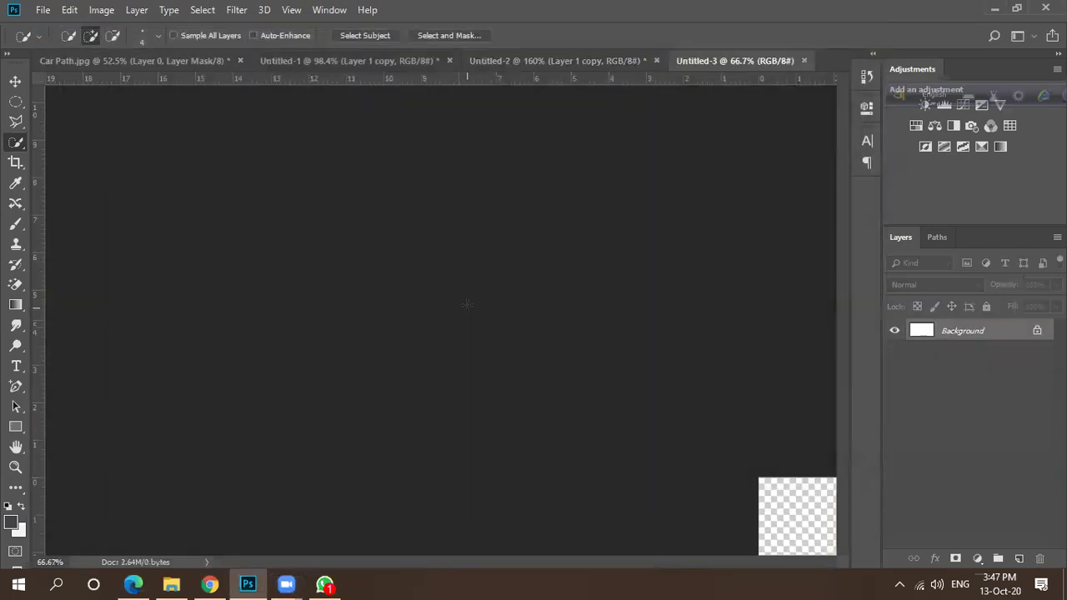
key("ctrl+v")
scroll(469, 298, "down", 1)
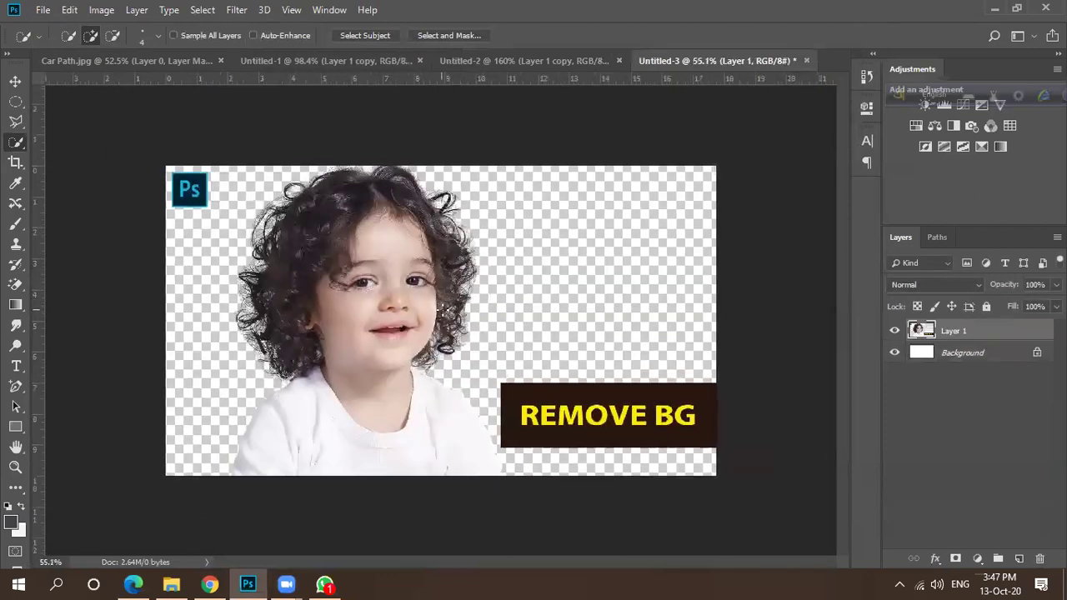
scroll(240, 268, "up", 1)
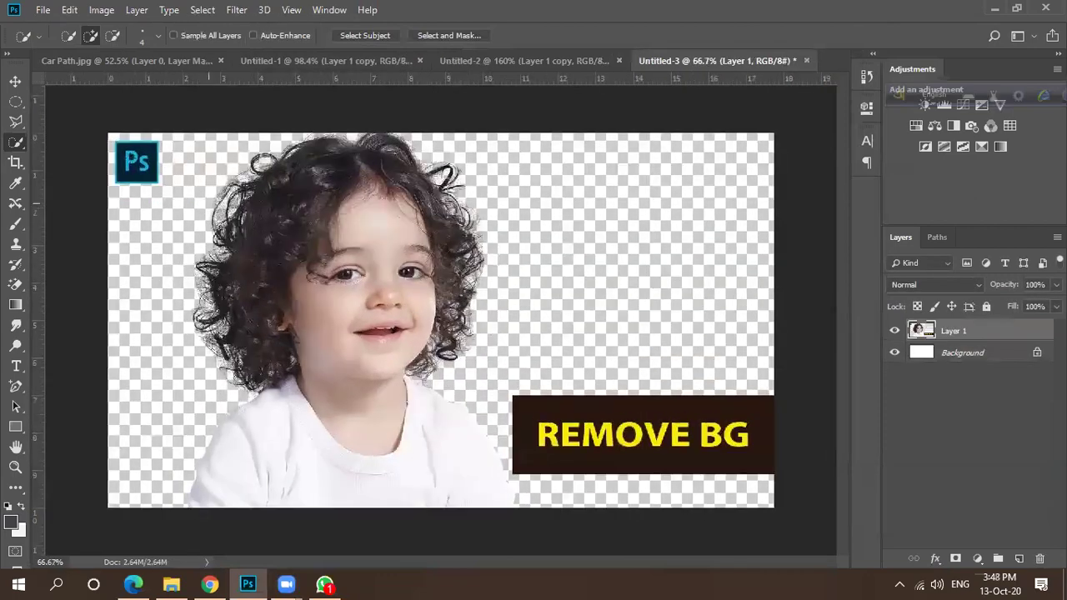
Duplicate the child's Layer 1 and hide the original layer beneath the copy.
left_click(12, 82)
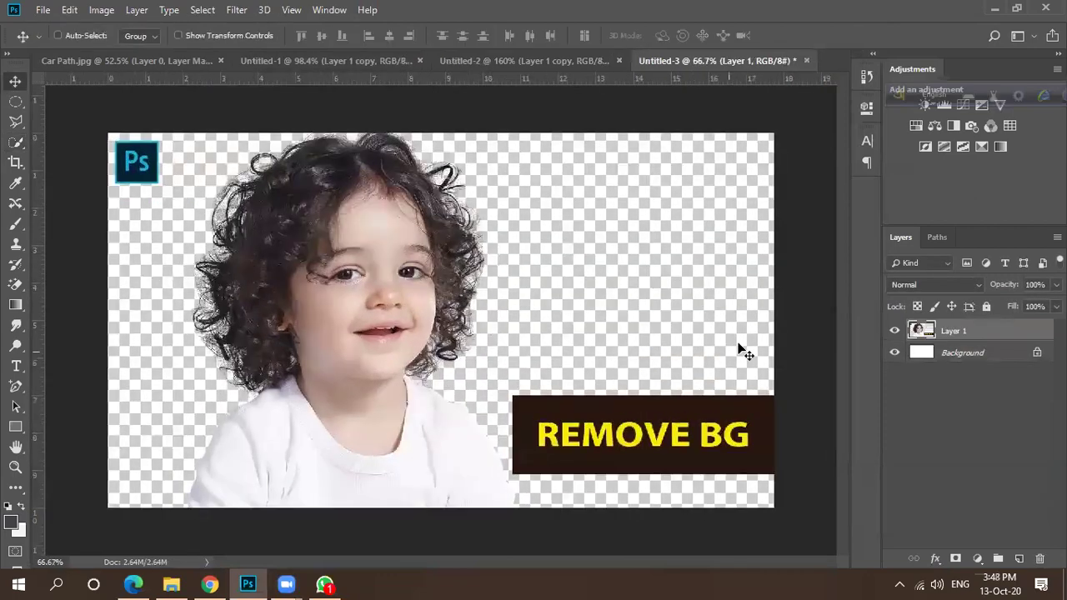
left_click(894, 332)
left_click(894, 332)
left_click_drag(992, 403, 1022, 559)
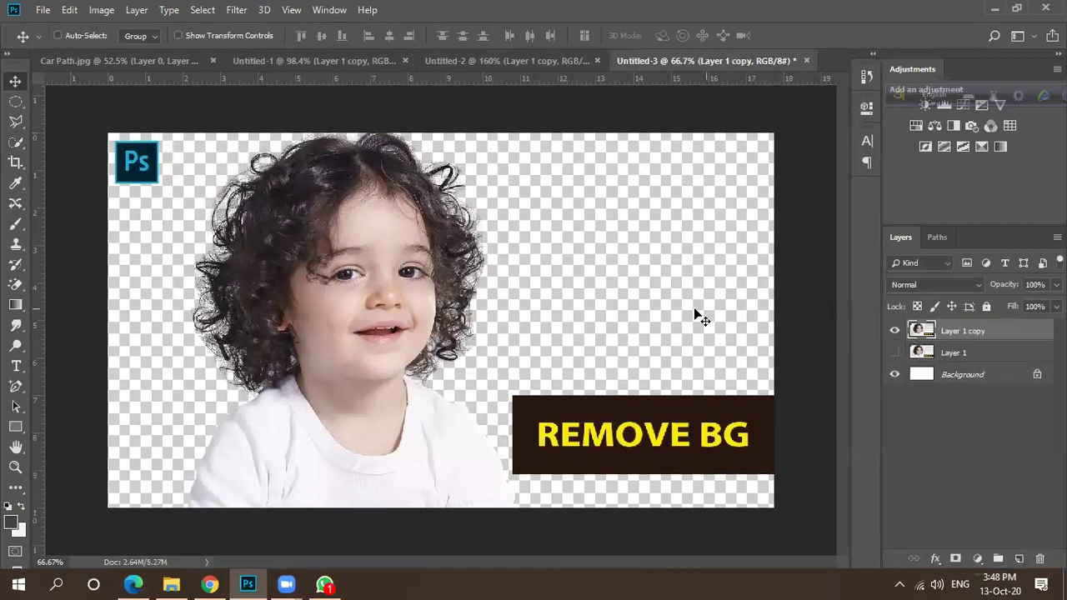
Quick-select the child's face, neck and the main mass of curly hair on the layer copy.
scroll(307, 233, "up", 2)
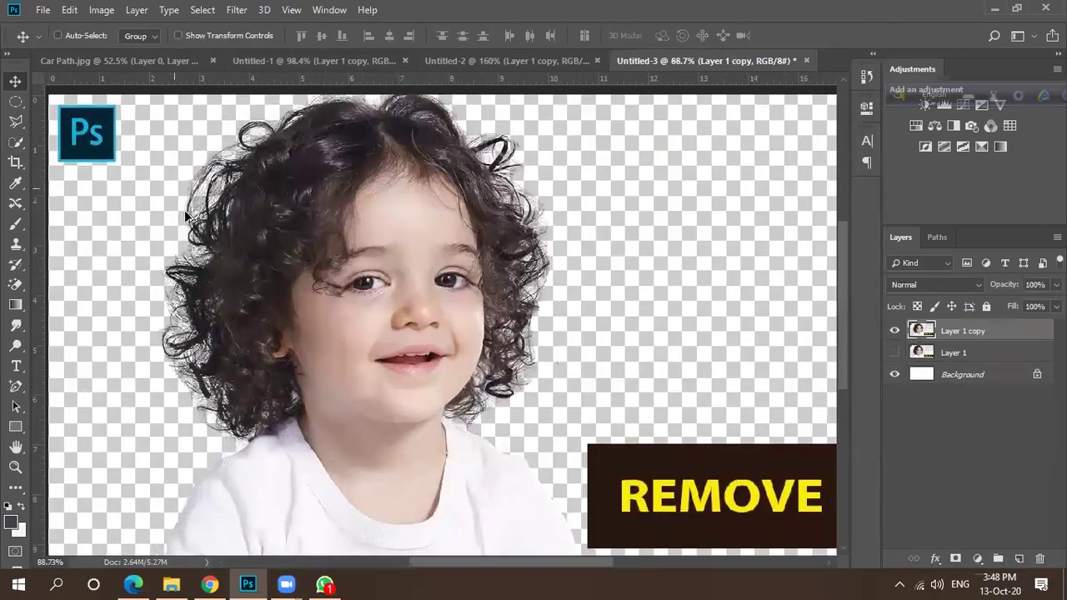
scroll(179, 208, "down", 2)
left_click(16, 143)
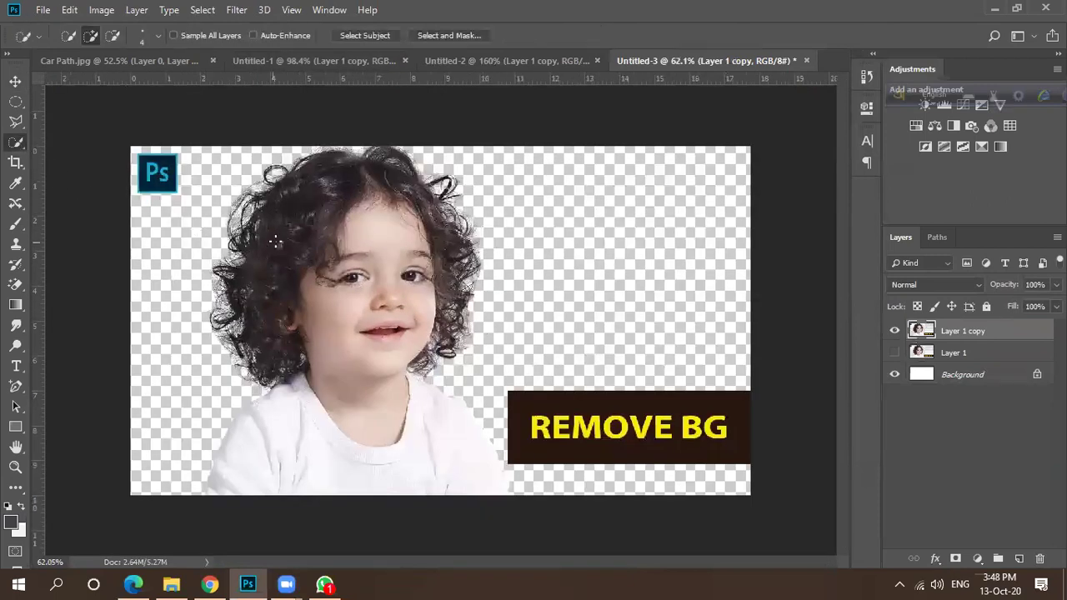
mouse_move(395, 346)
left_mouse_down()
mouse_move(325, 275)
mouse_move(424, 305)
mouse_move(425, 350)
left_mouse_up()
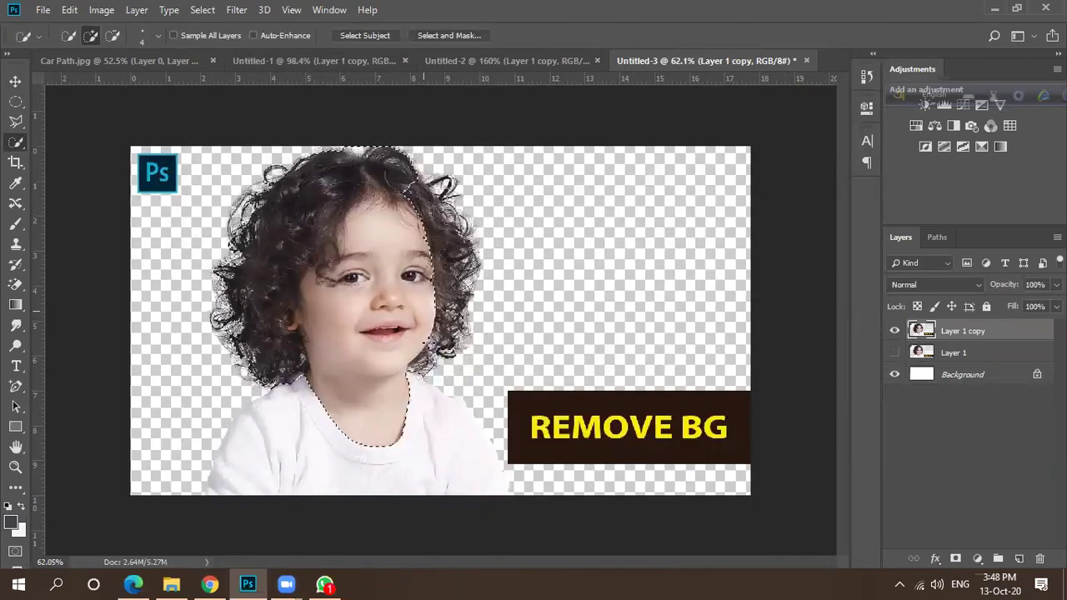
left_click_drag(418, 224, 404, 184)
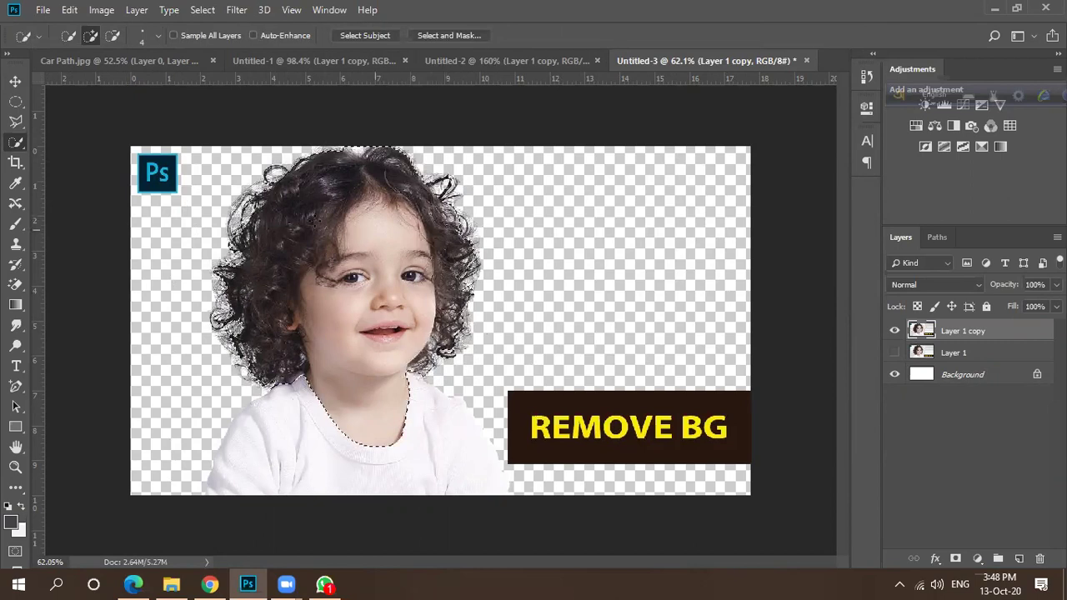
Add the outer curls on the photo's left side to the selection and remove the spilled checkerboard squares beside them.
scroll(298, 228, "up", 3)
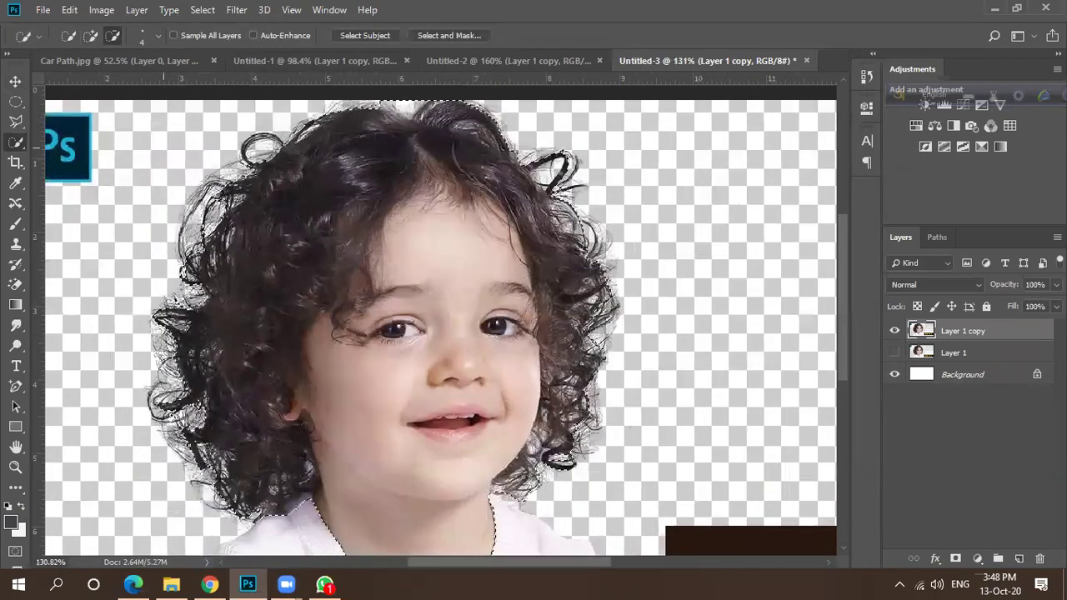
scroll(190, 139, "up", 1)
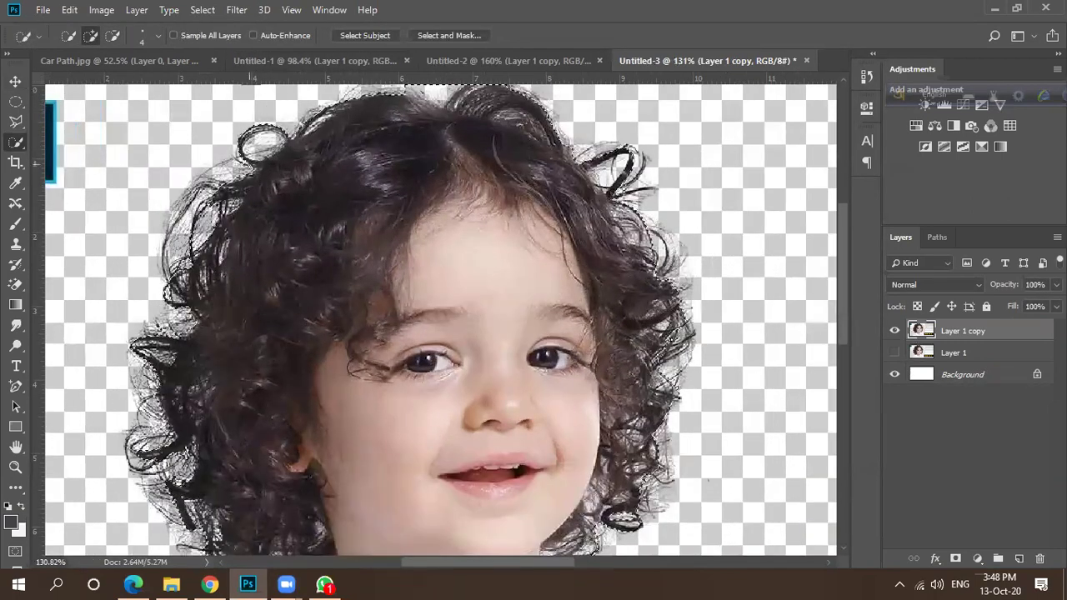
left_click_drag(178, 204, 201, 241)
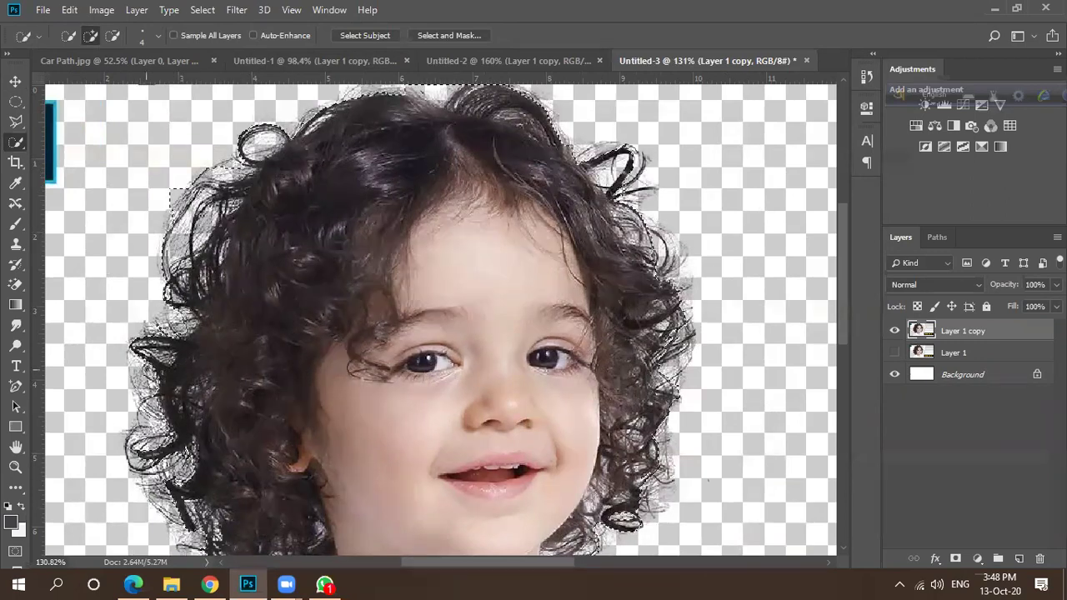
scroll(160, 315, "up", 3)
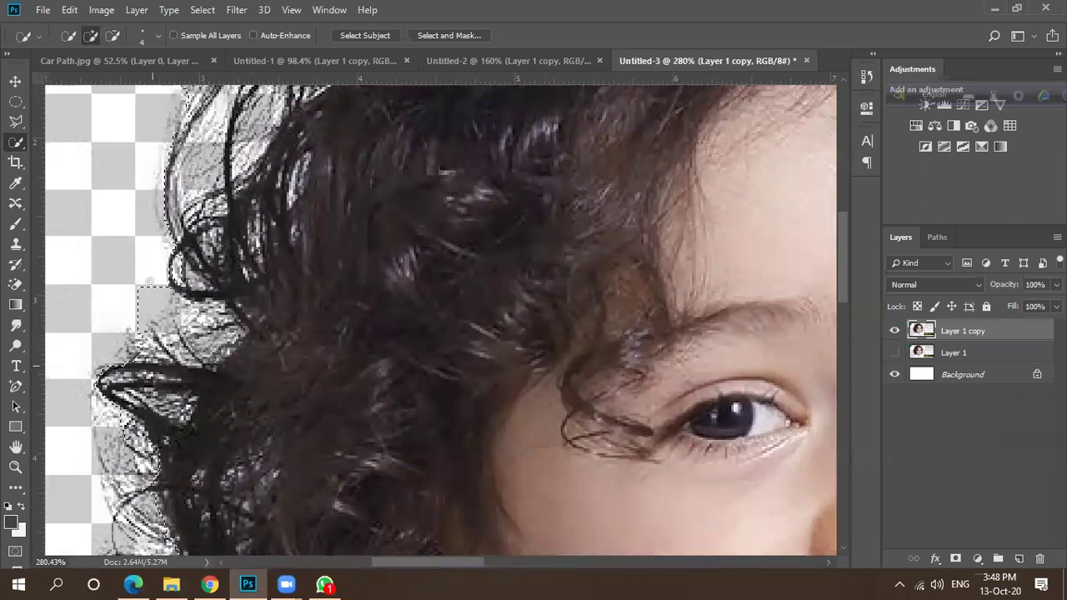
key("alt")
scroll(127, 314, "down", 5)
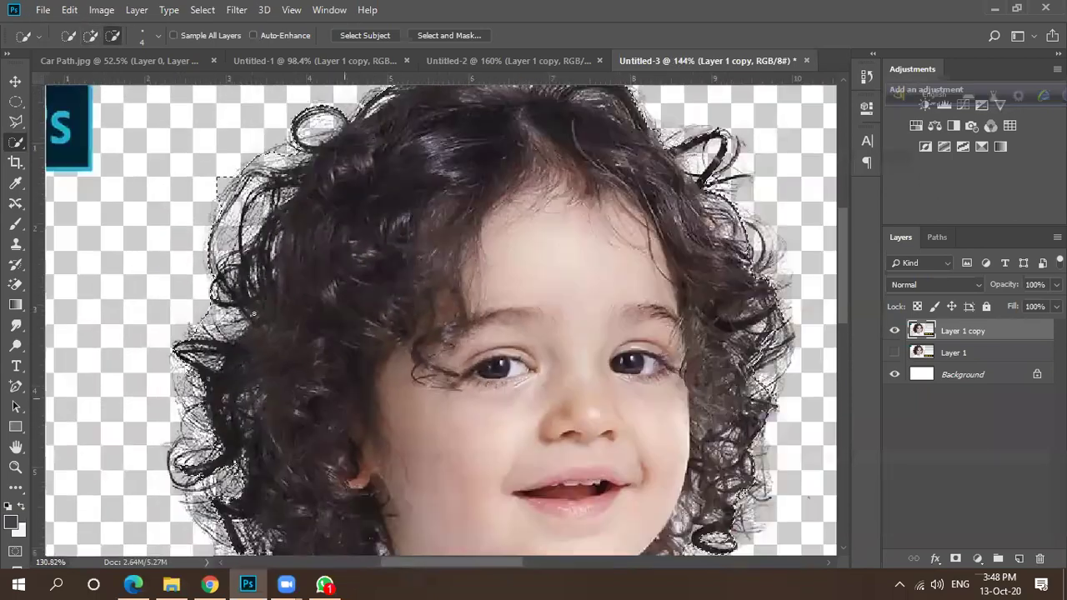
scroll(208, 223, "up", 3)
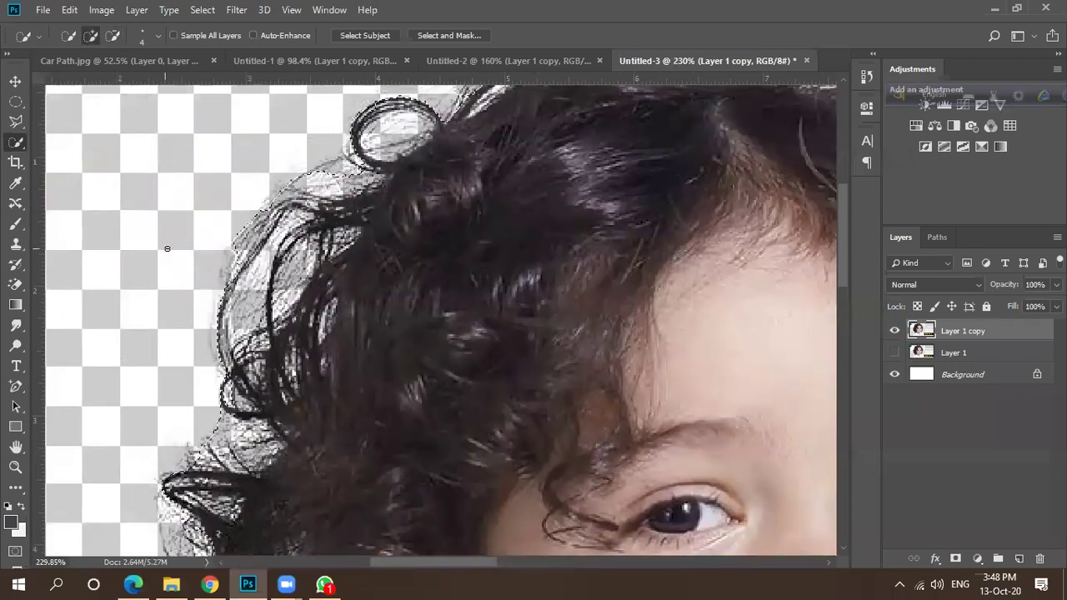
scroll(175, 248, "down", 2)
scroll(179, 250, "down", 2)
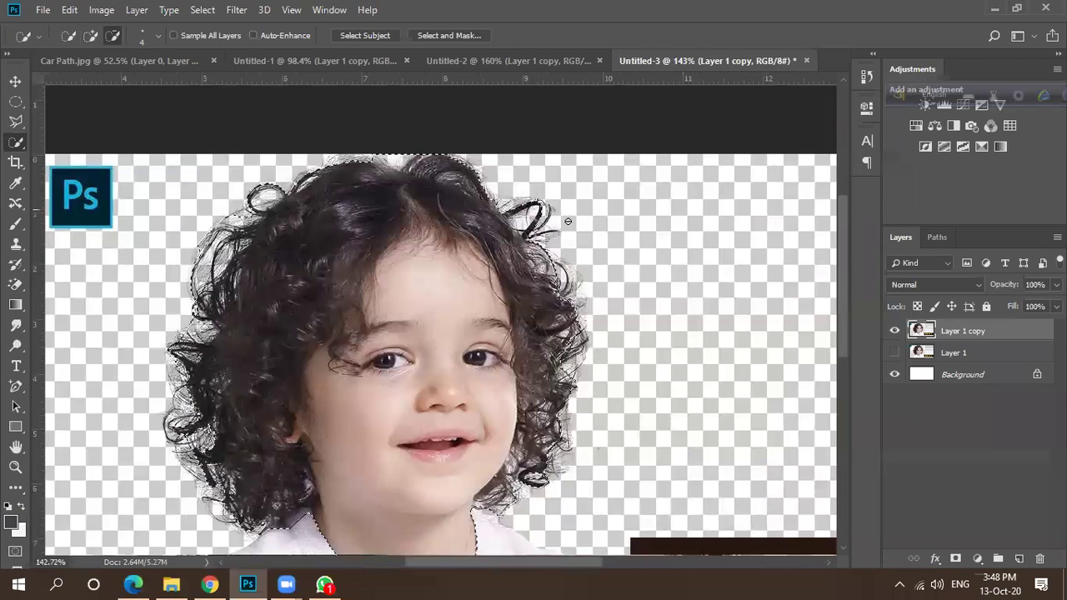
Add the looped curls on the photo's right side to the selection and remove the checkerboard spill beside the crown.
scroll(518, 219, "up", 4)
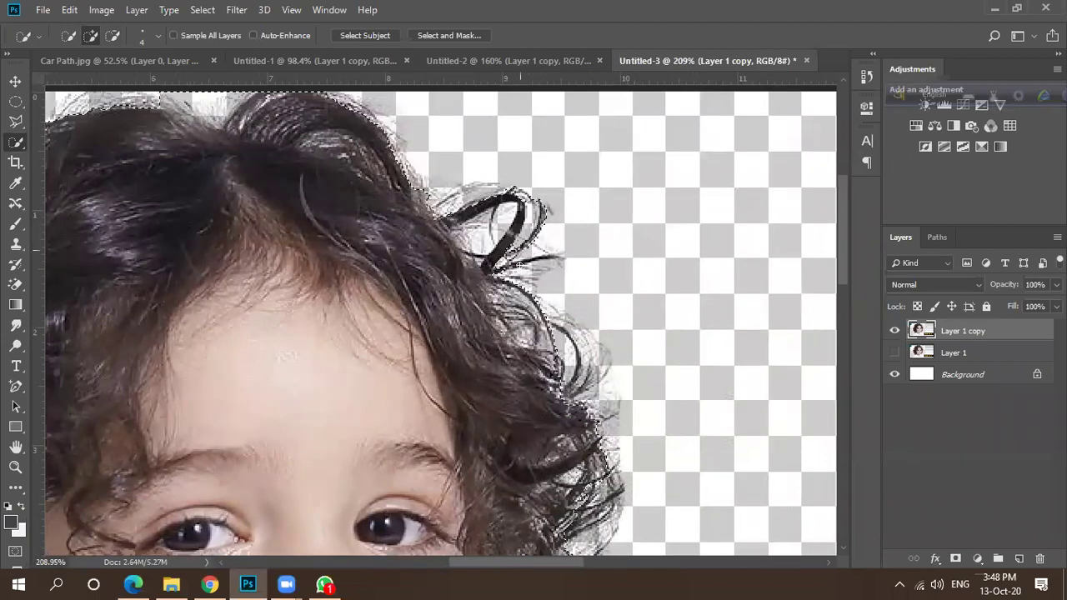
left_click(581, 244, "alt")
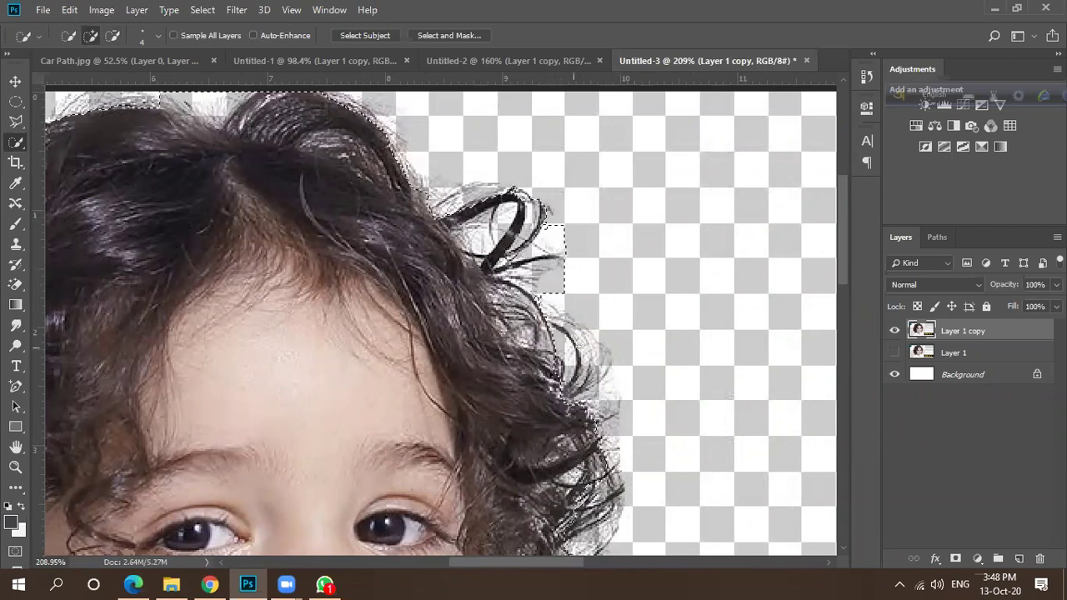
left_click(583, 315, "alt")
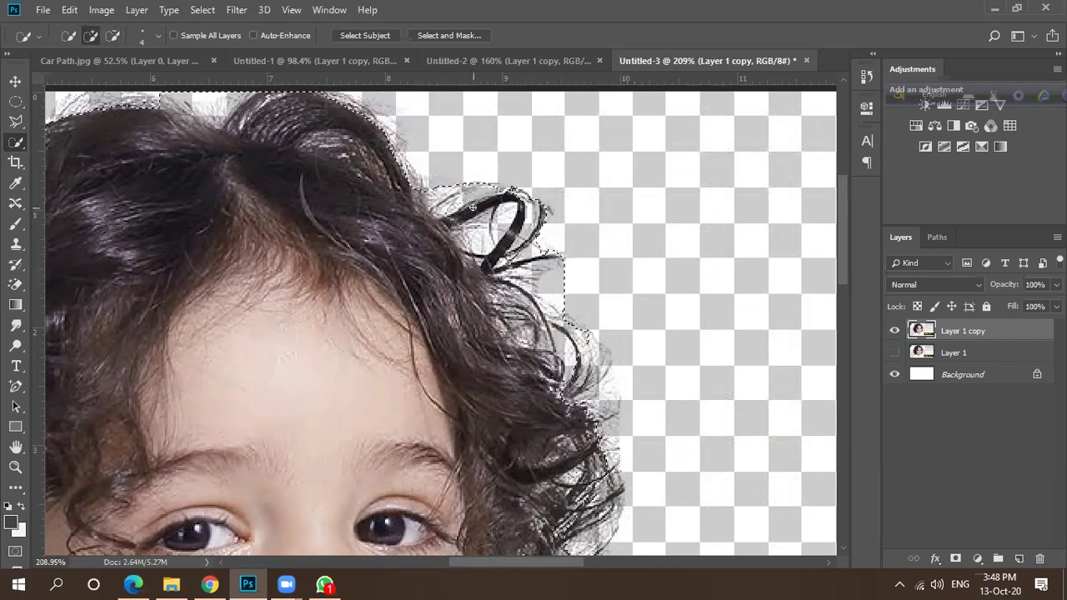
scroll(392, 196, "down", 2)
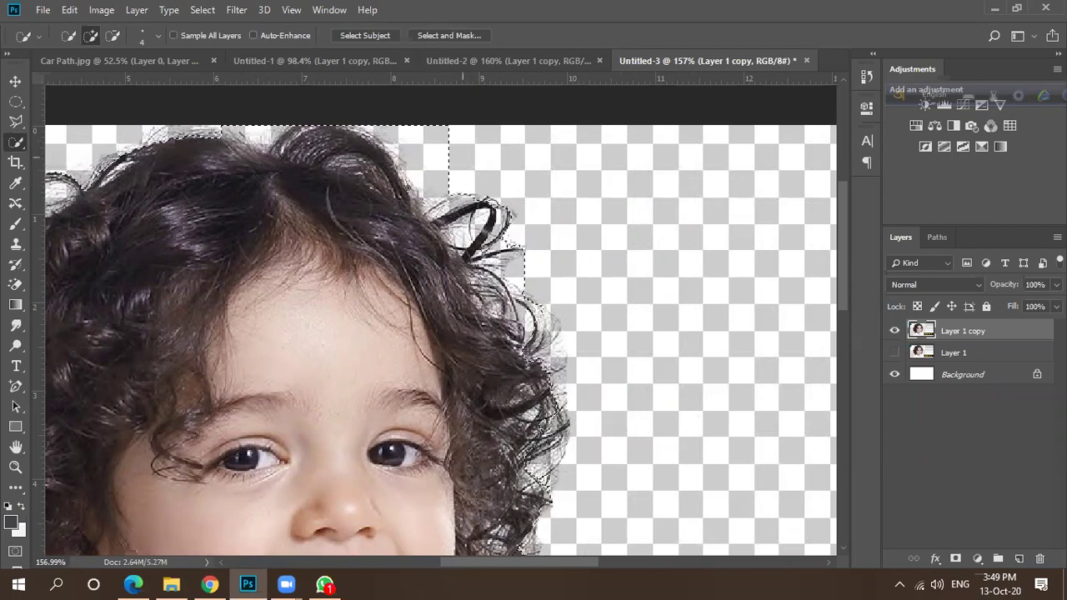
key("alt")
scroll(477, 178, "down", 3)
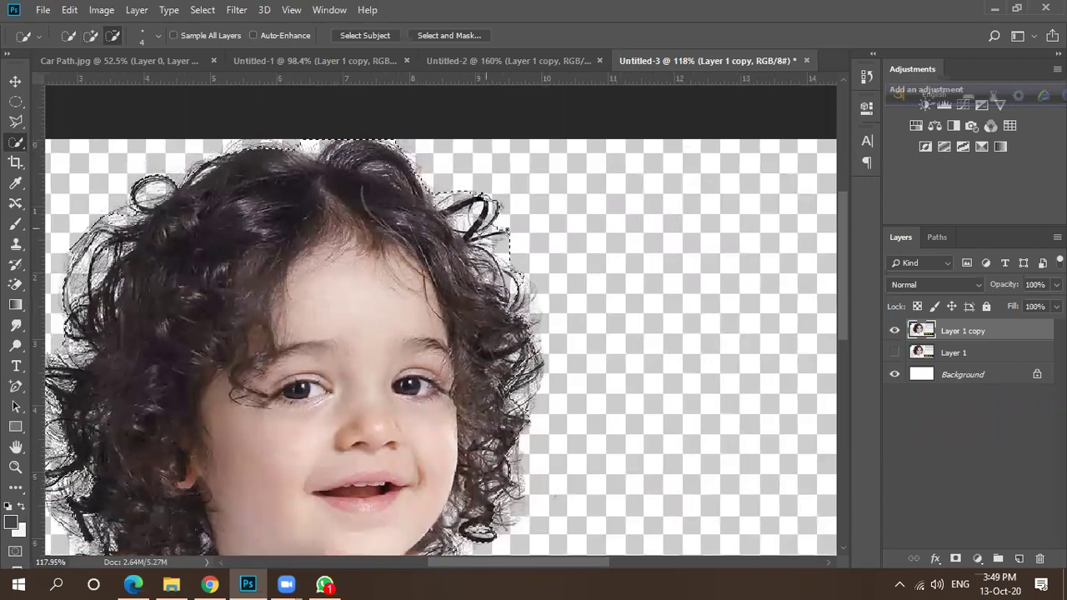
Extend the quick selection over the loose curls and gaps along the right side of the child's hair.
scroll(526, 442, "down", 3)
scroll(526, 442, "up", 4)
scroll(526, 442, "up", 1)
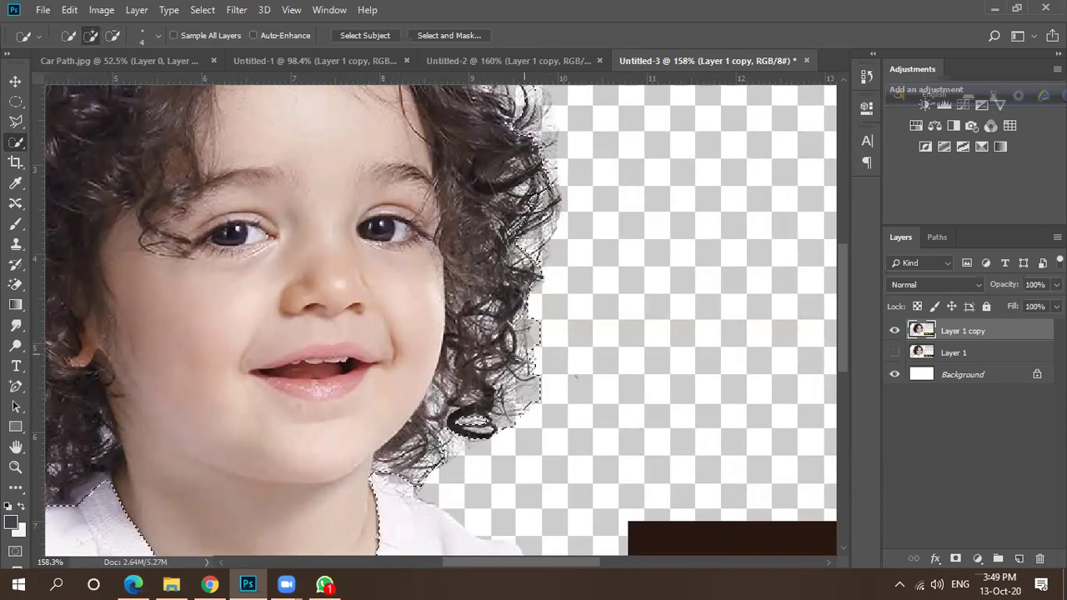
left_click(554, 253)
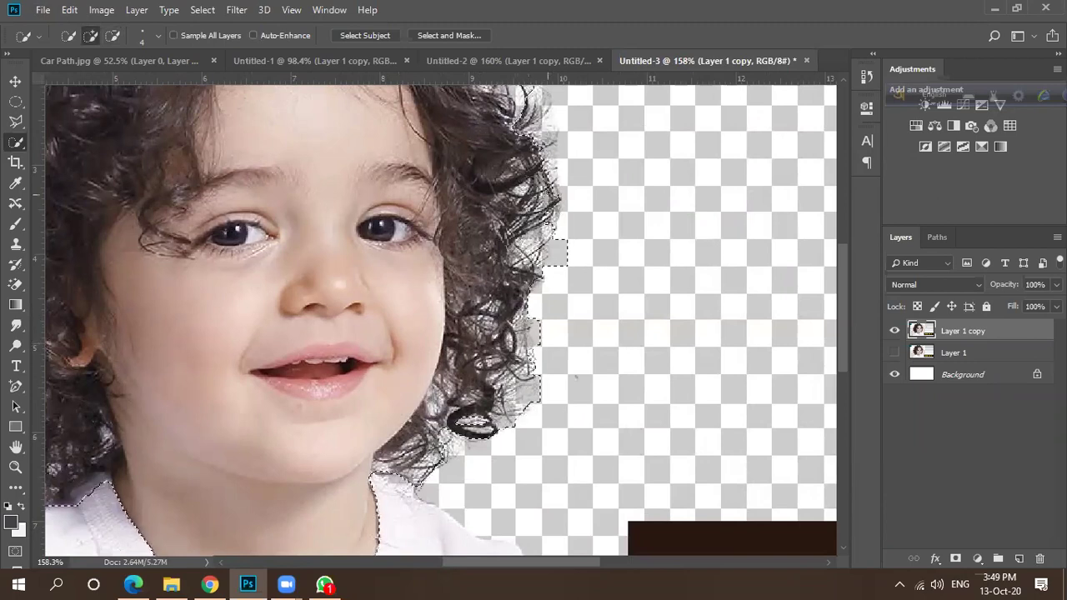
scroll(534, 260, "down", 2)
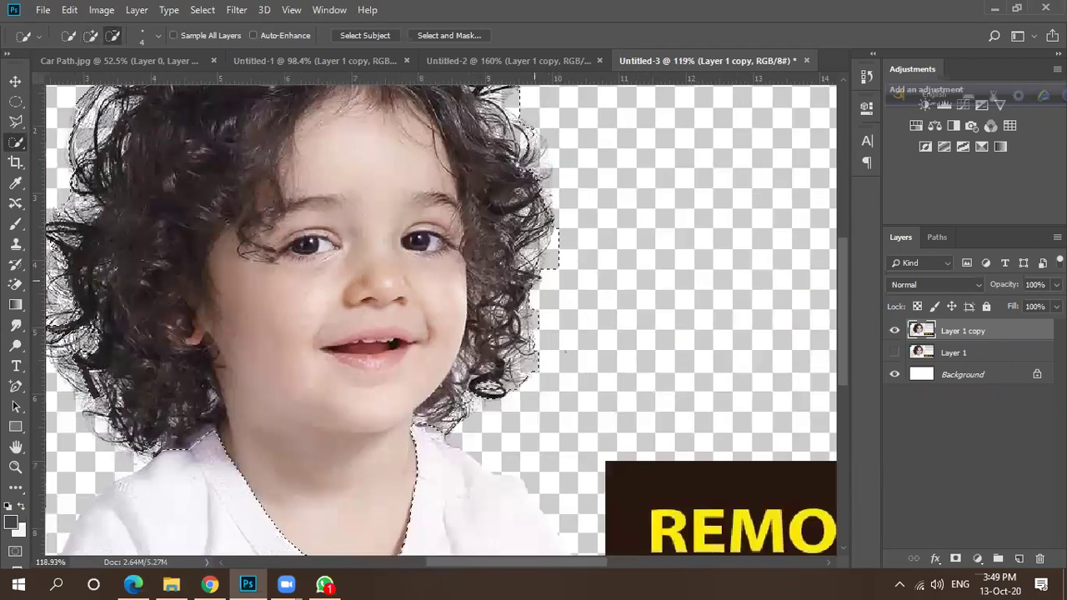
left_click(546, 146)
key("alt")
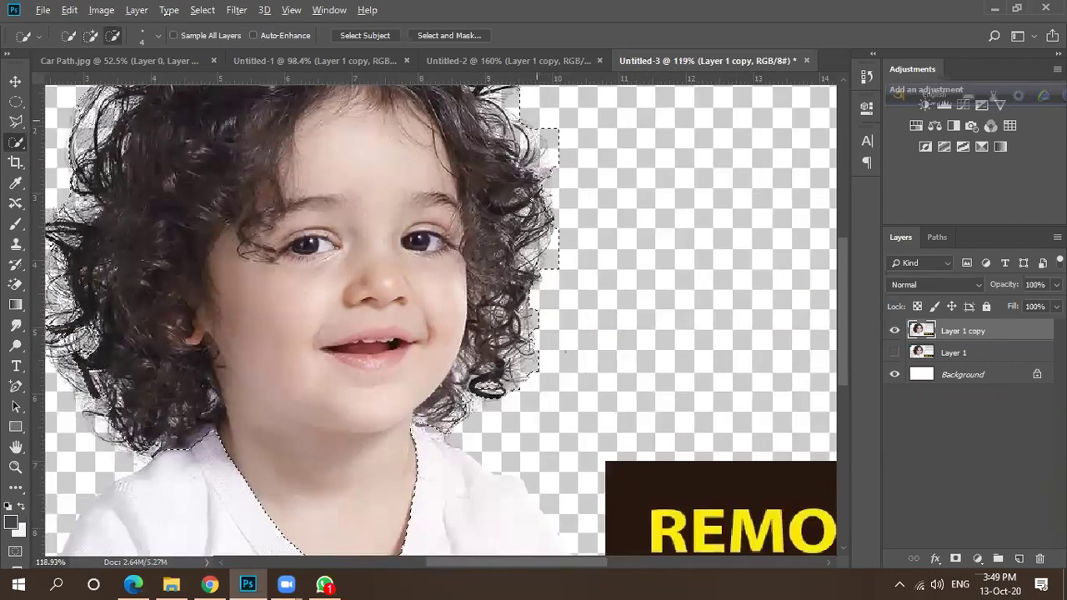
scroll(554, 211, "down", 1)
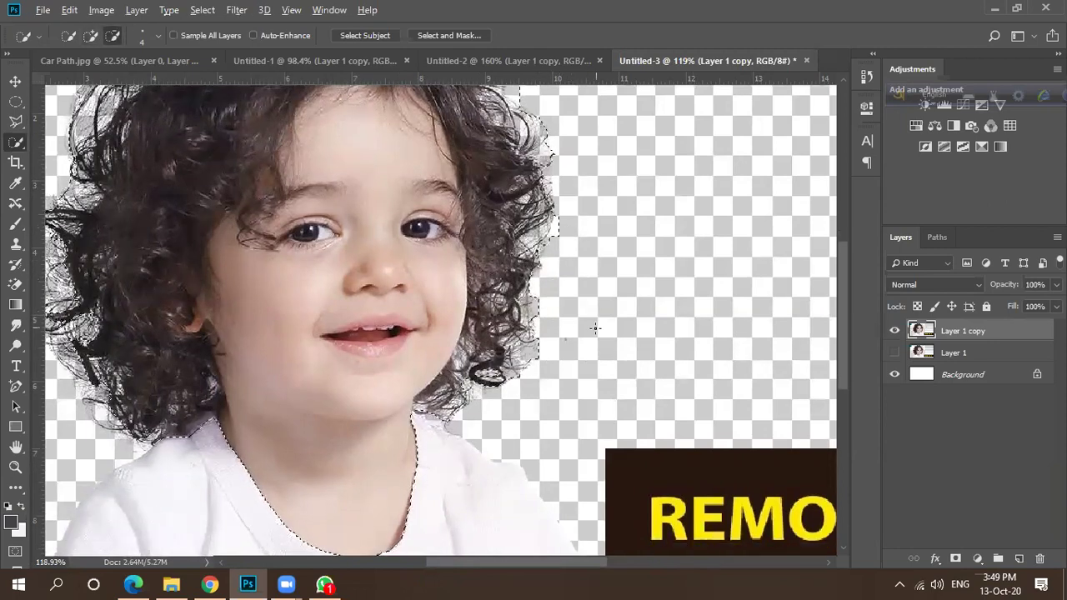
scroll(594, 323, "down", 3)
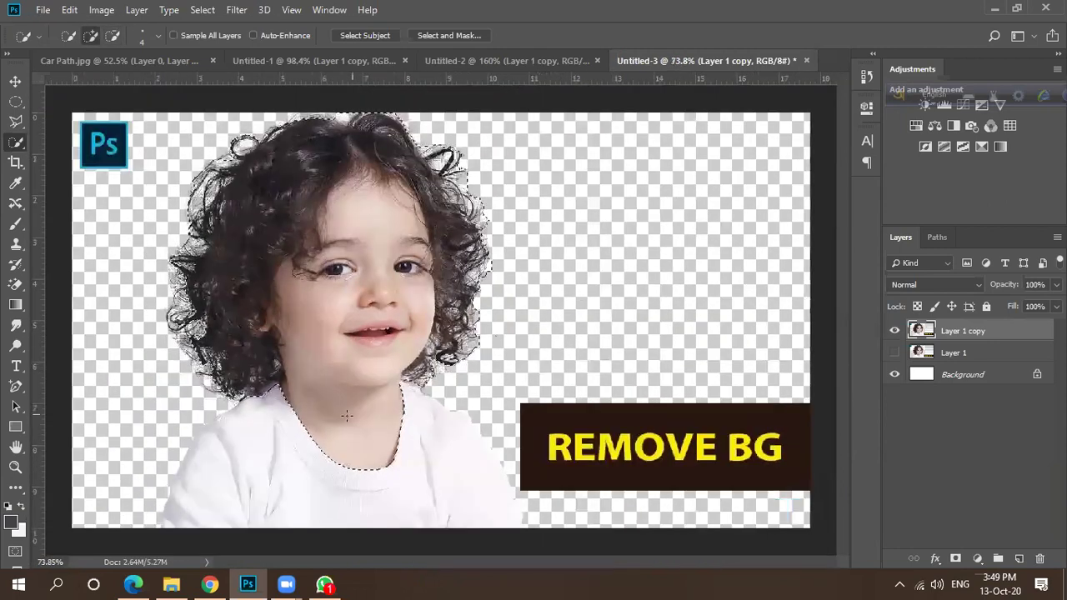
Add the child's white shirt to the selection.
left_click(305, 486)
mouse_move(305, 488)
left_mouse_down()
mouse_move(315, 430)
mouse_move(240, 504)
left_mouse_up()
key("alt")
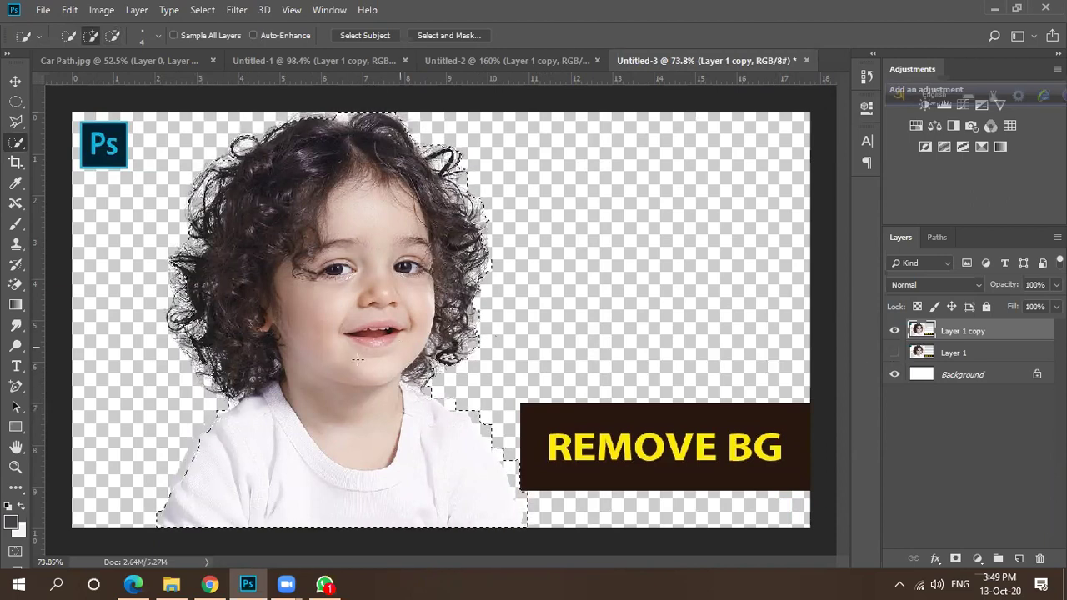
Subtract the excess background above the left shoulder from the selection, using brush sizes of 20 and 9.
key("bracketright")
key("bracketright")
key("bracketright")
key("bracketright")
key("bracketright")
key("bracketright")
key("bracketright")
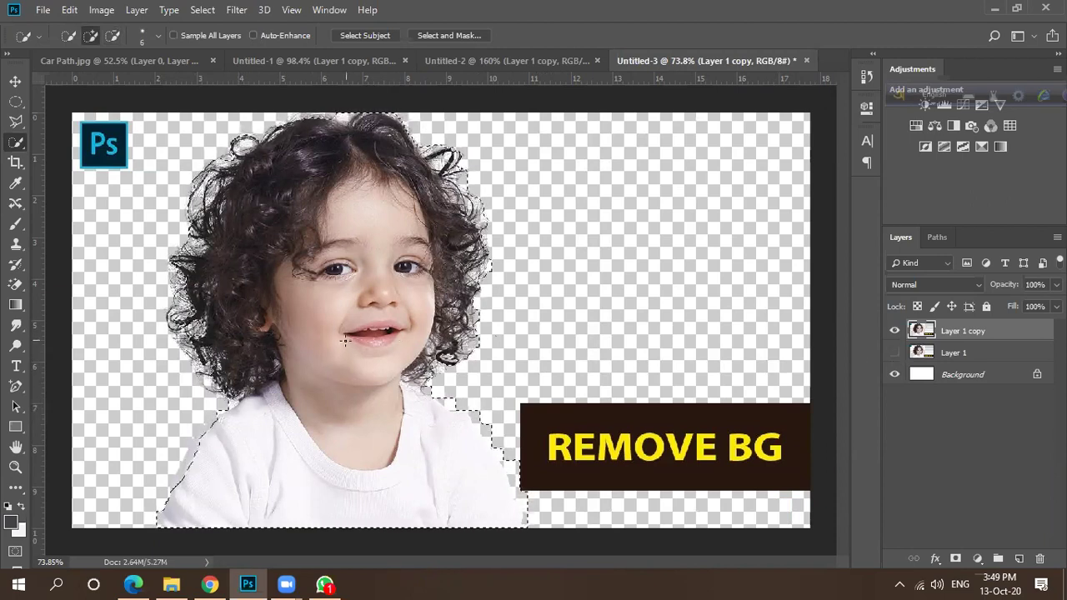
key("bracketright")
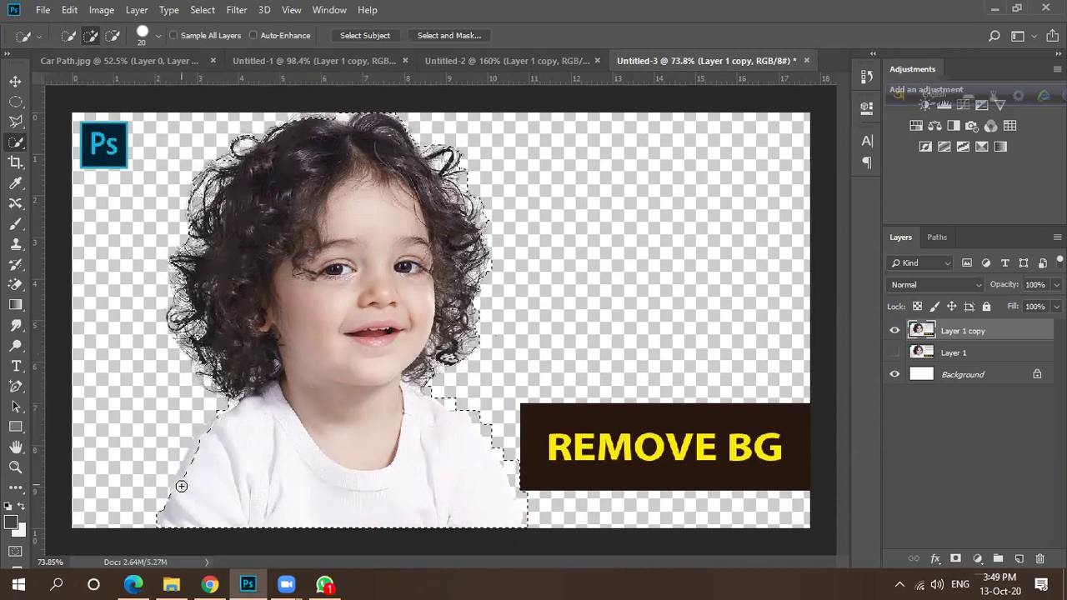
scroll(182, 496, "up", 2)
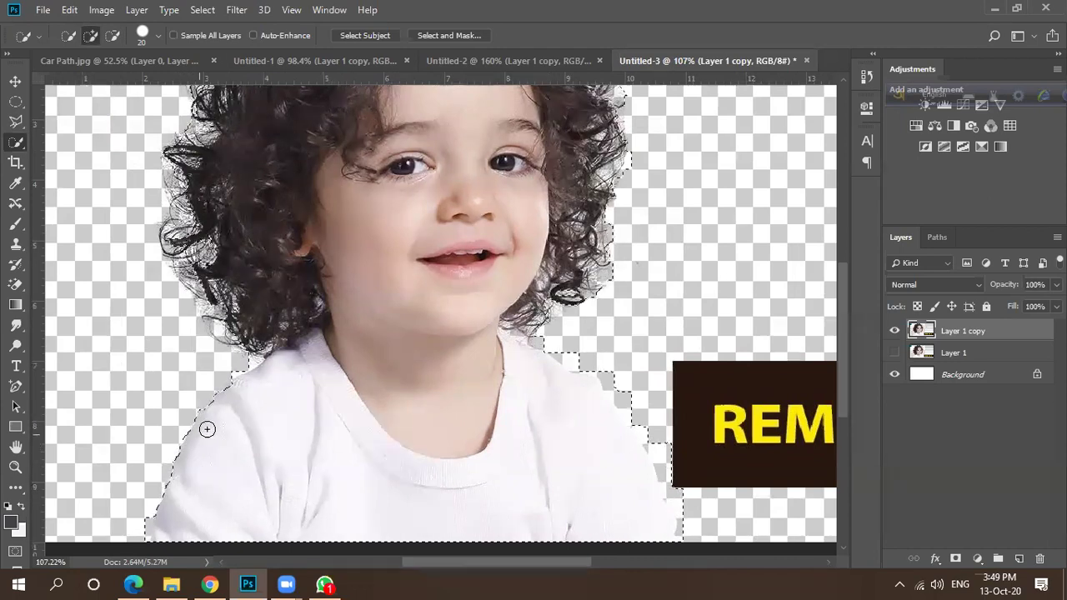
scroll(248, 355, "up", 4)
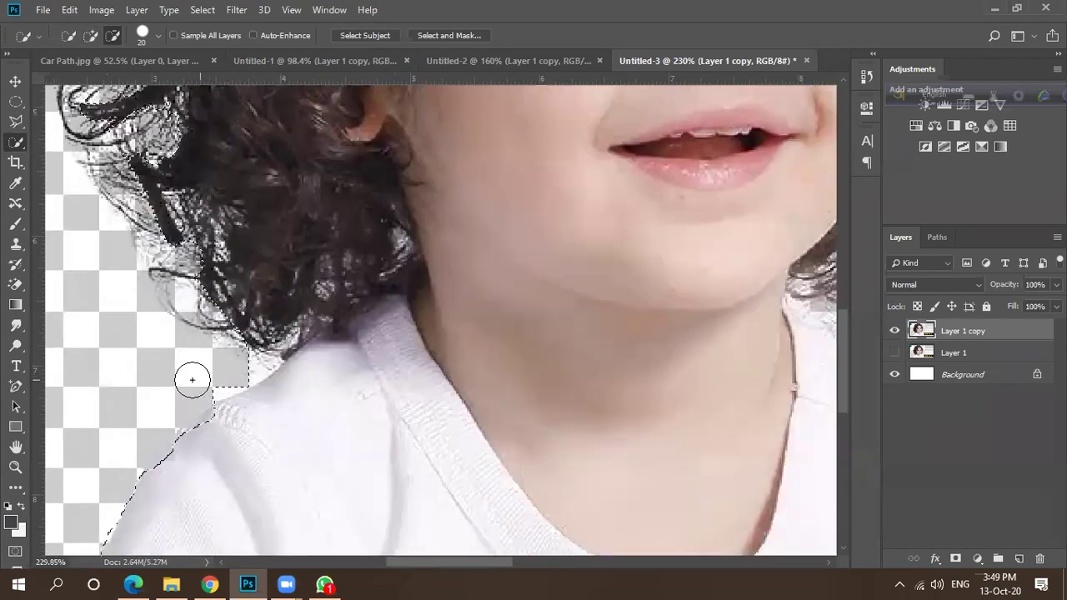
left_click_drag(205, 372, 229, 361)
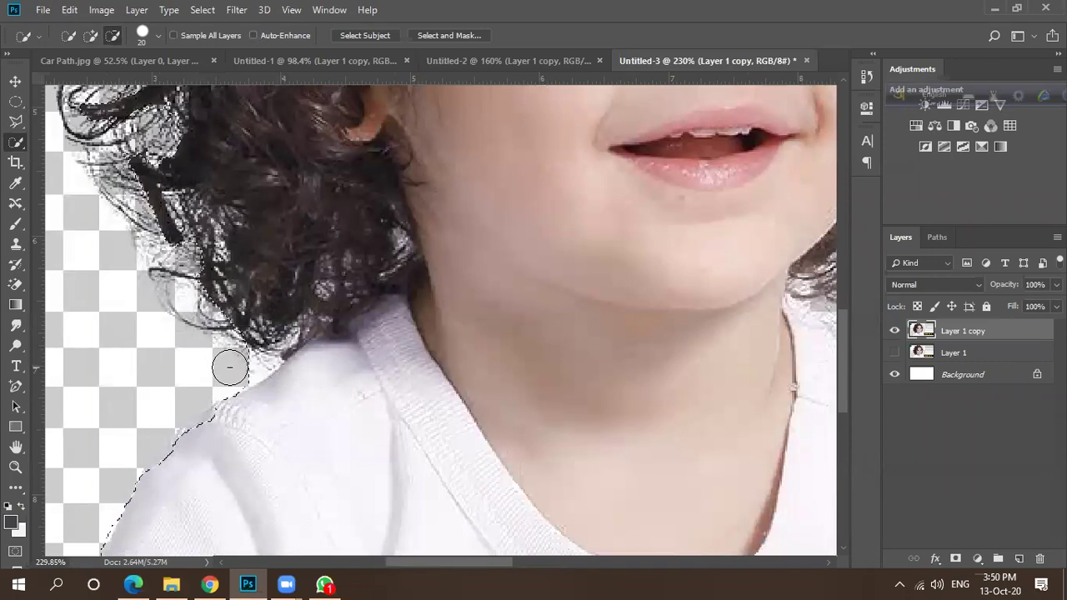
key("bracketleft")
key("bracketleft")
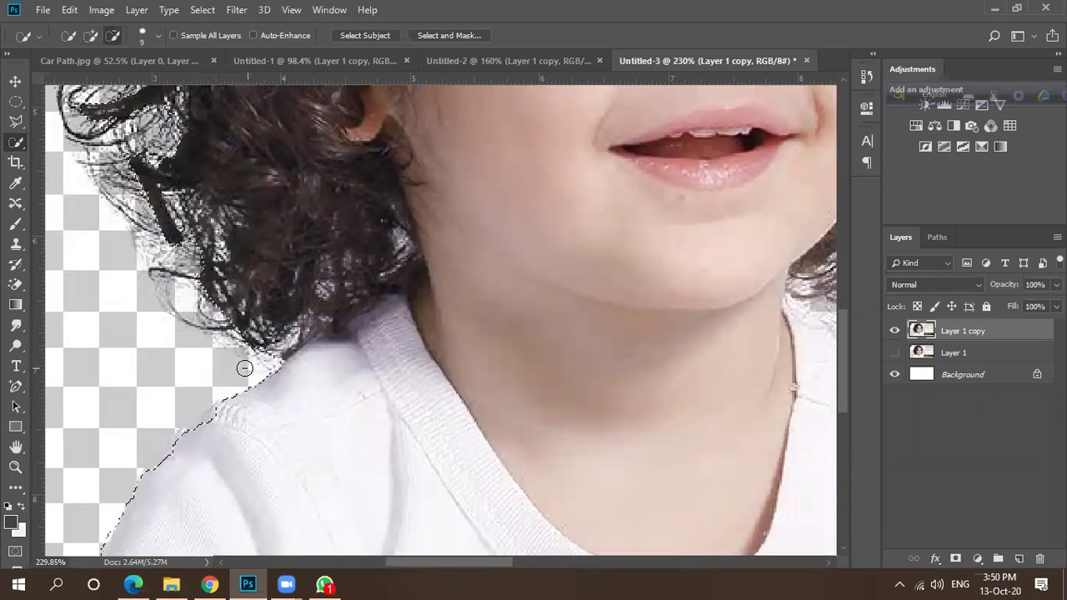
Open the selection in Select and Mask, enable Show Original and set the Onion Skin transparency to 10%.
scroll(194, 392, "down", 3)
scroll(188, 394, "down", 1)
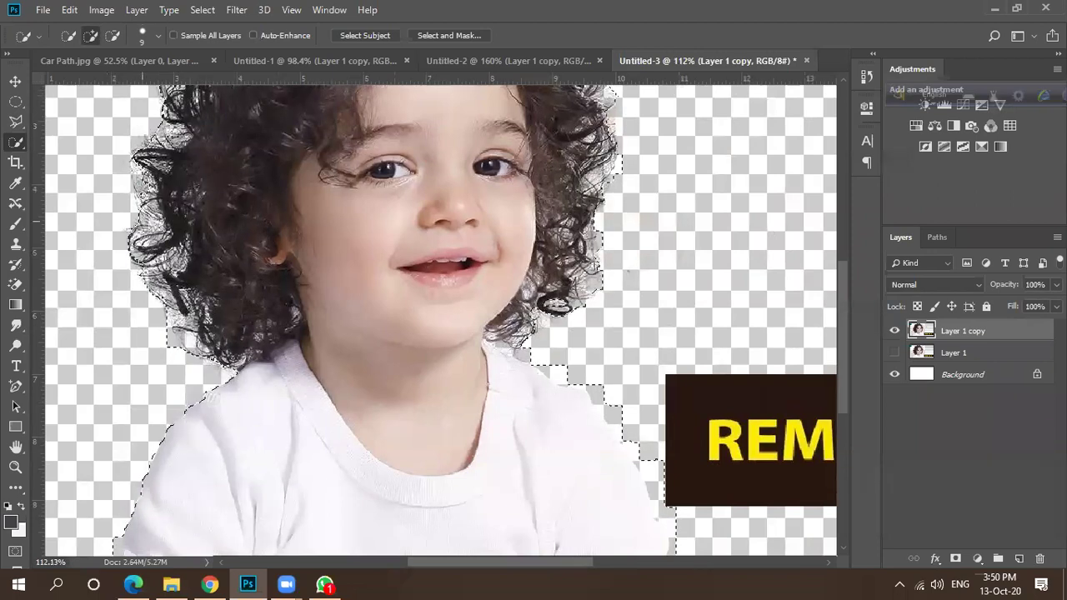
scroll(144, 193, "down", 4)
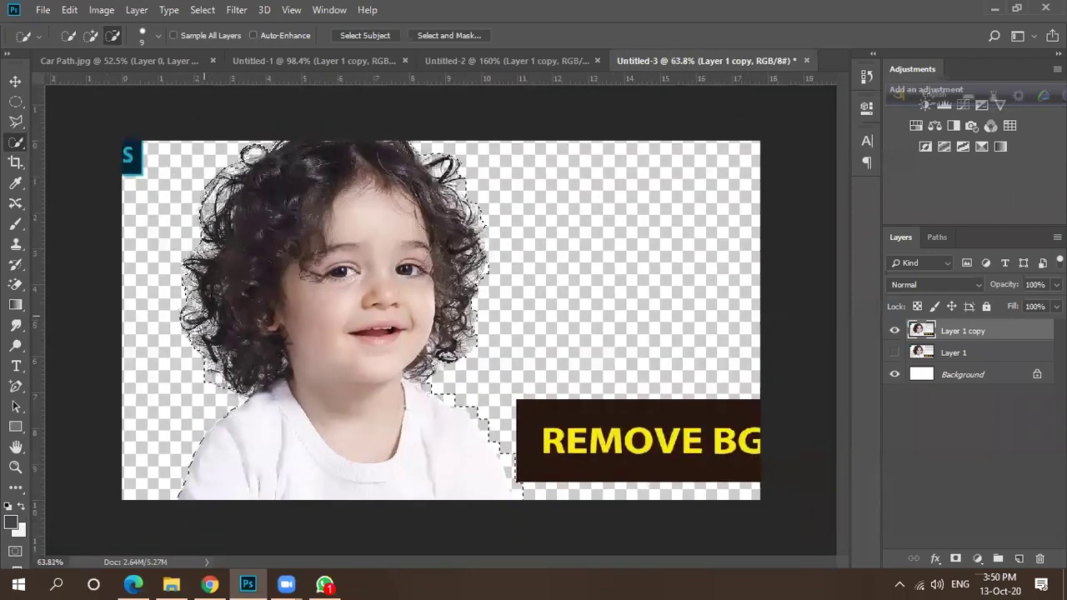
scroll(200, 311, "down", 1)
scroll(200, 311, "down", 1)
scroll(200, 311, "down", 1)
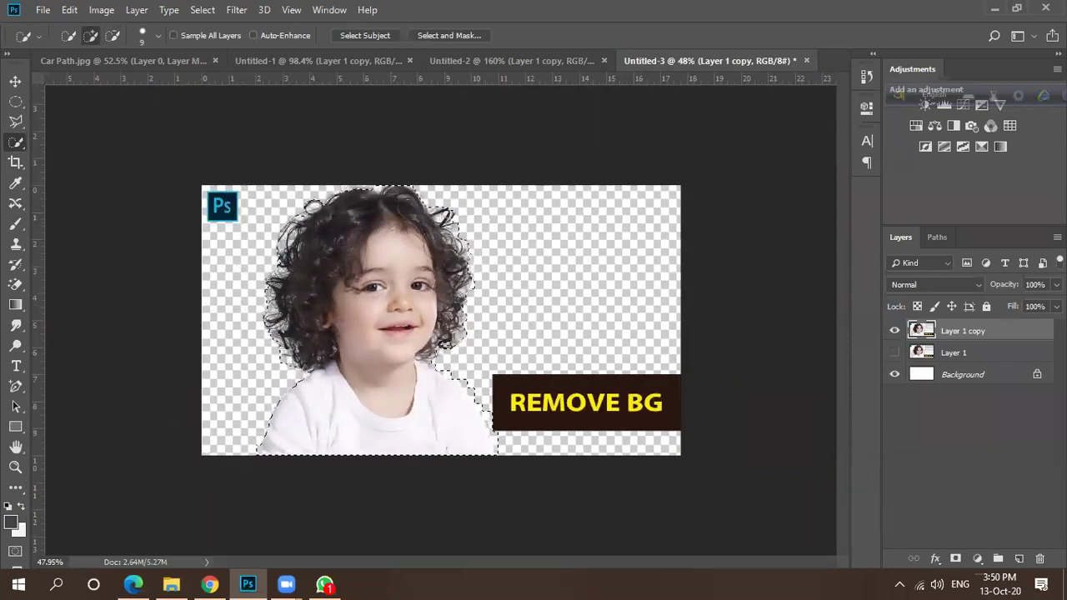
left_click(433, 35)
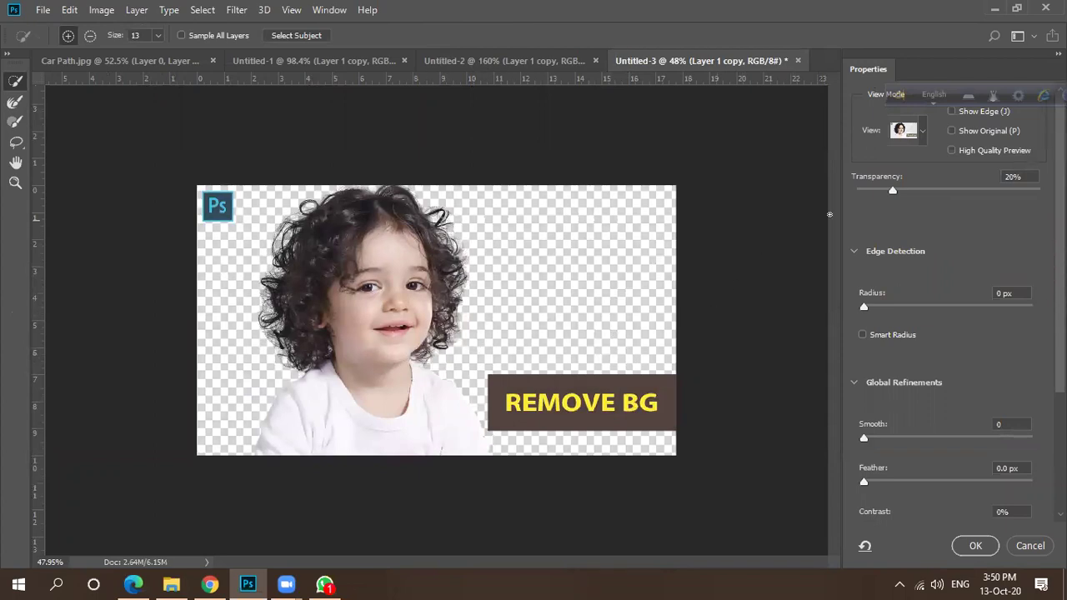
key("p")
key("j")
key("j")
left_click_drag(903, 100, 802, 18)
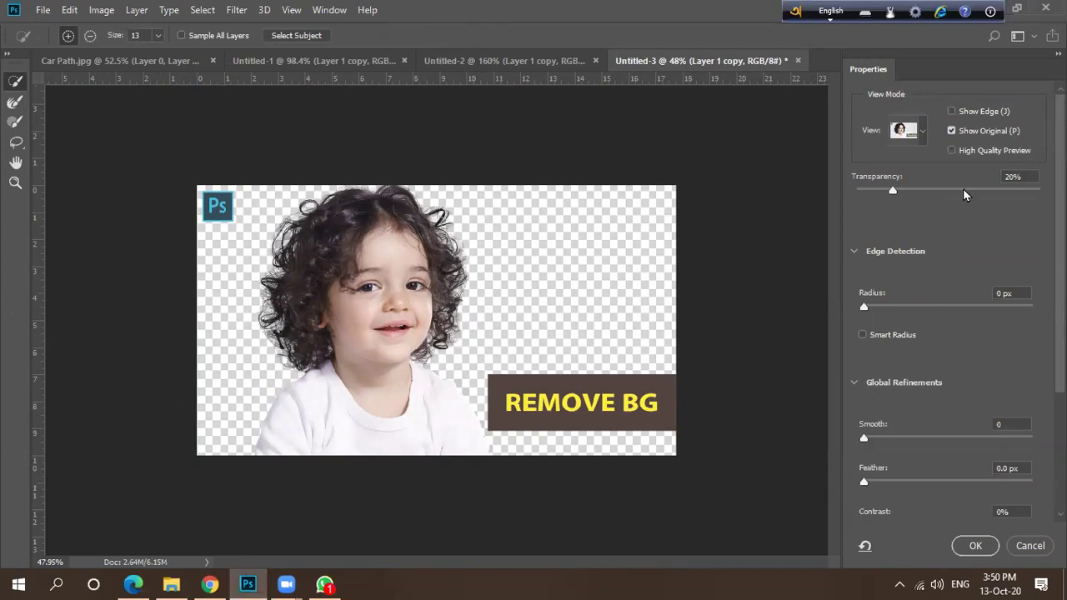
mouse_move(898, 190)
left_mouse_down()
mouse_move(997, 195)
mouse_move(877, 208)
mouse_move(880, 192)
left_mouse_up()
Switch the Select and Mask preview to Overlay and examine the selection edges around the hair.
left_click(920, 137)
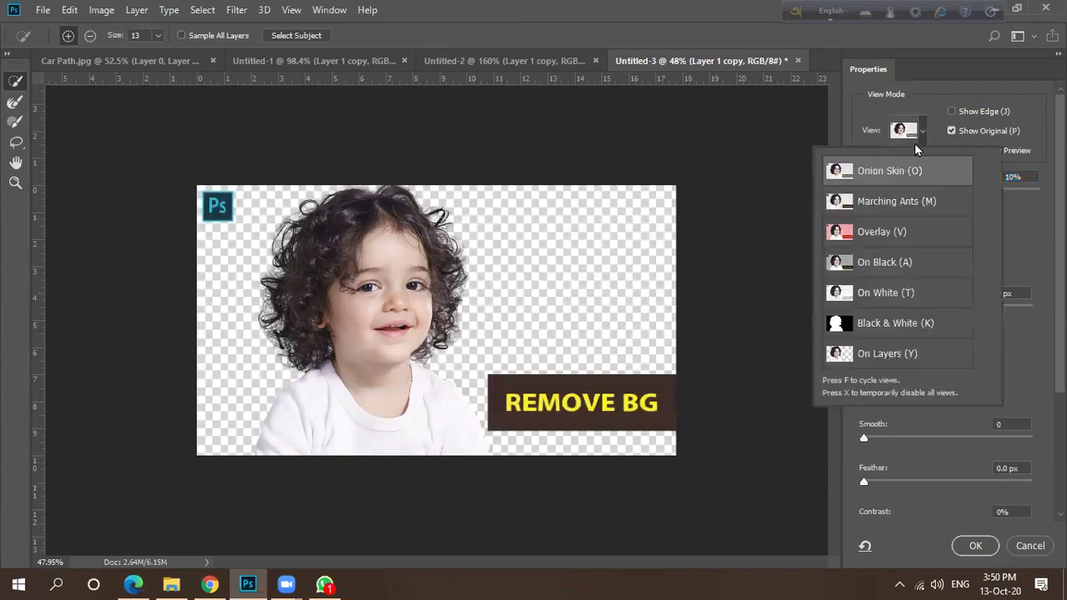
left_click(917, 138)
left_click(918, 139)
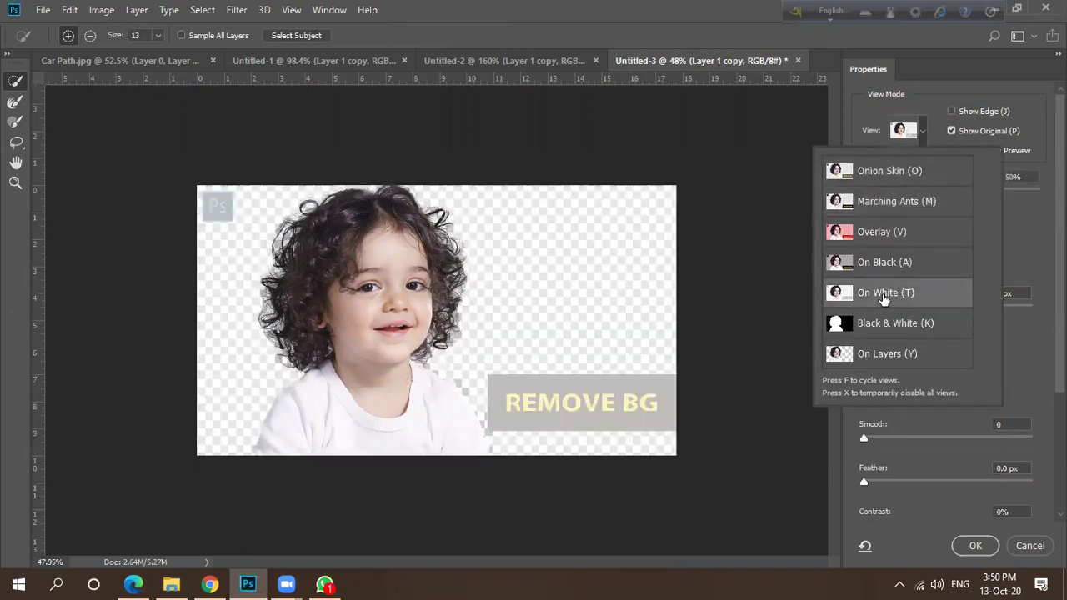
left_click(924, 139)
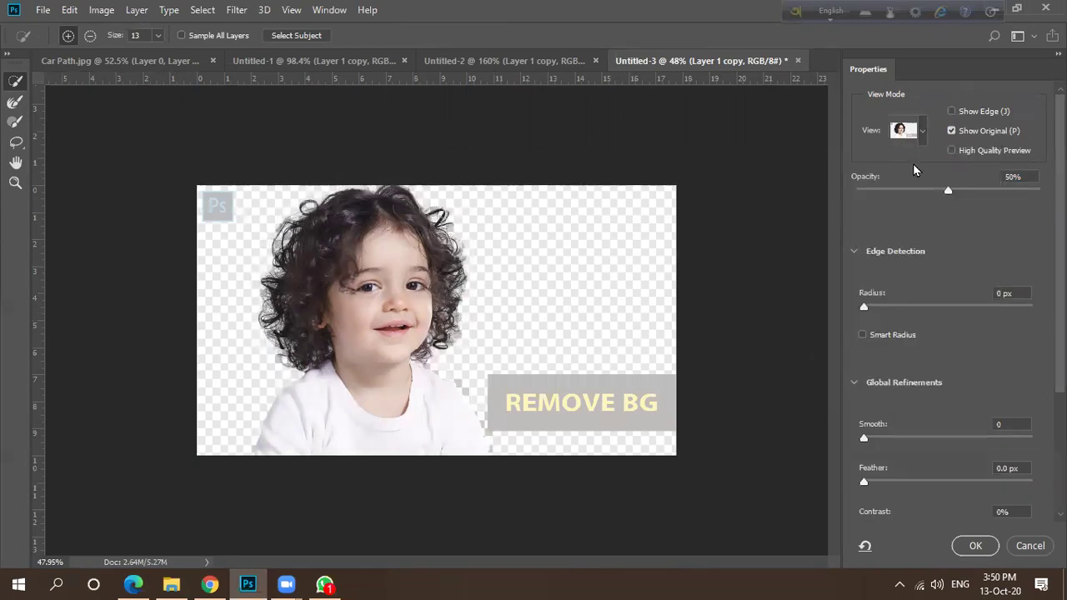
left_click(925, 136)
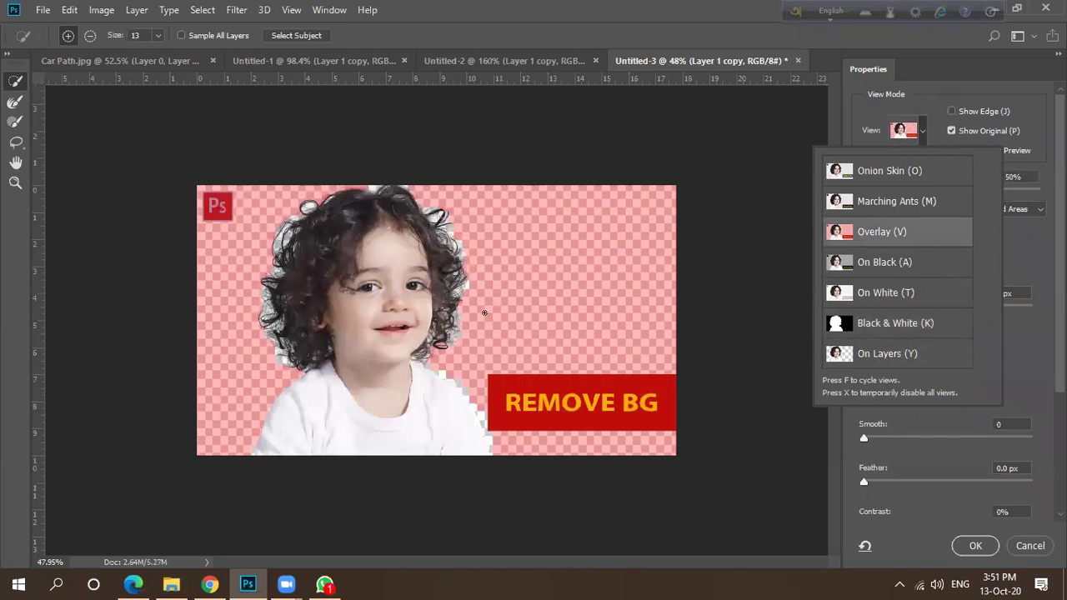
scroll(406, 294, "up", 2)
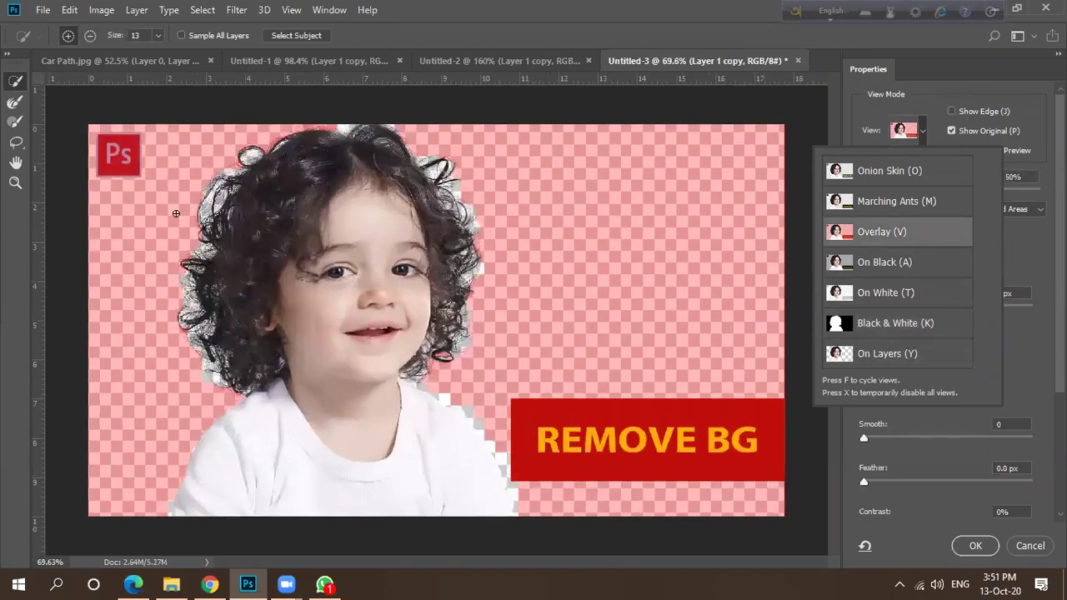
scroll(198, 202, "up", 2)
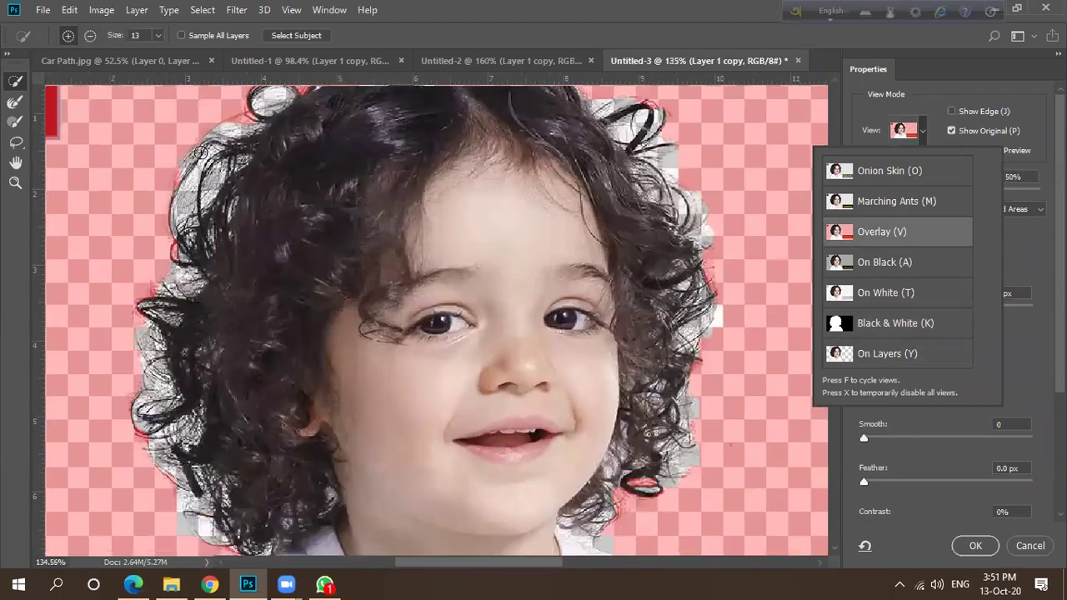
scroll(216, 235, "down", 1)
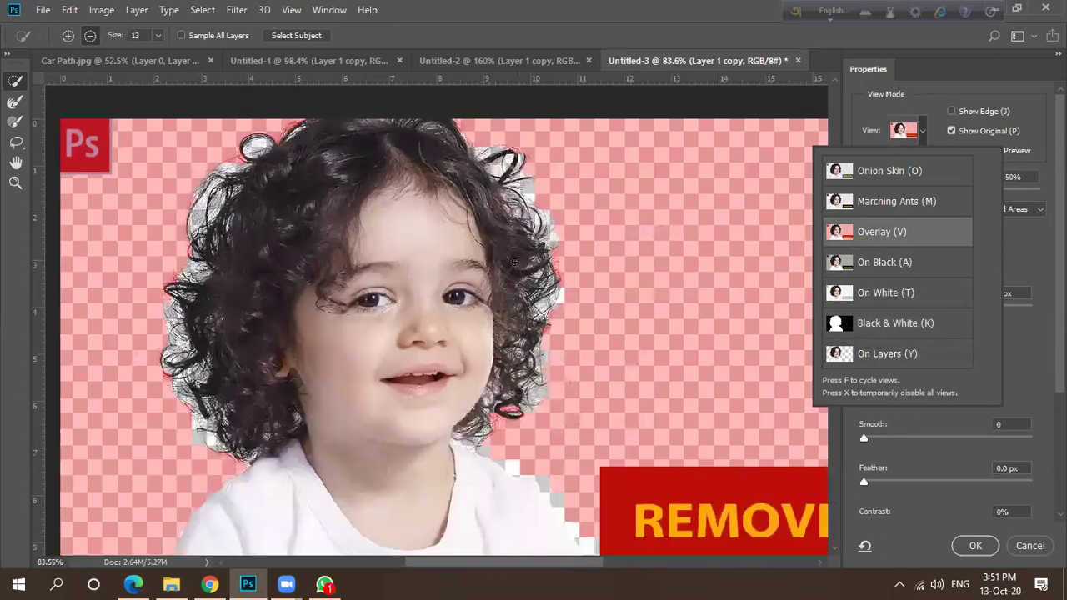
scroll(231, 254, "down", 1)
left_click(910, 137)
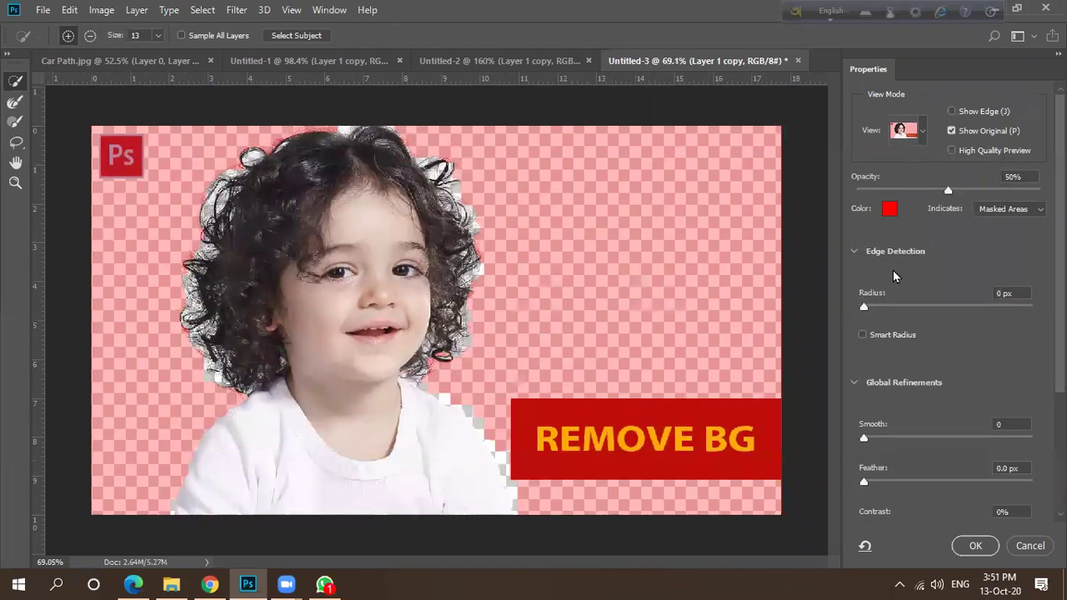
left_click(889, 208)
mouse_move(737, 287)
left_mouse_down()
mouse_move(726, 398)
mouse_move(727, 289)
left_mouse_up()
left_click(764, 280)
type("b214ca")
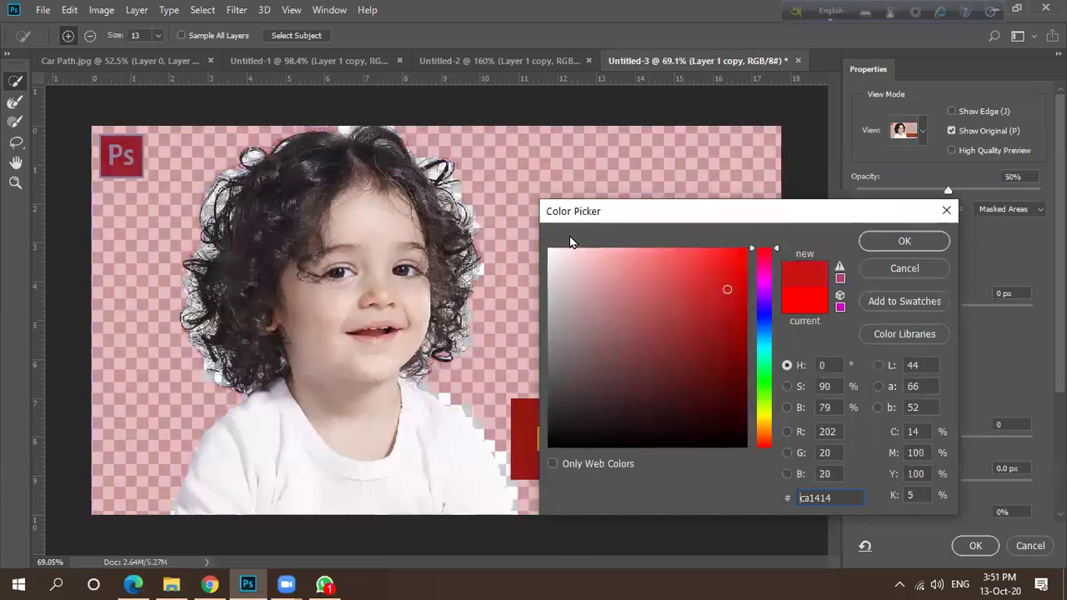
left_click(896, 267)
Refine the selection edge with a 1 px Smart Radius, Smooth 3 and Feather 1.2 px, and apply it.
scroll(936, 301, "down", 2)
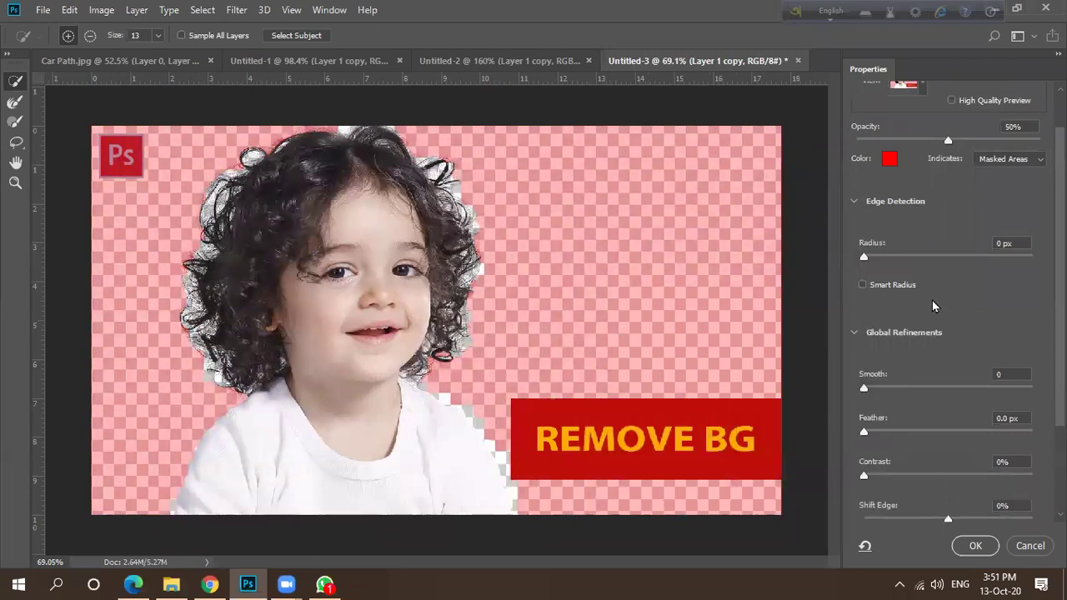
left_click(865, 259)
left_click_drag(918, 259, 877, 259)
left_click(863, 284)
mouse_move(864, 432)
left_mouse_down()
mouse_move(938, 436)
mouse_move(875, 433)
left_mouse_up()
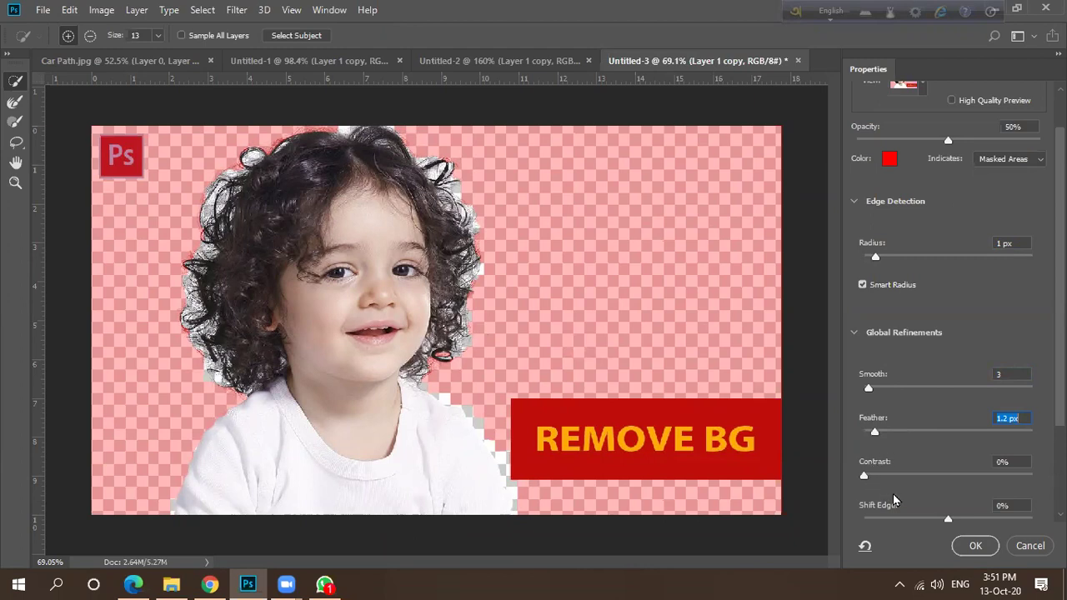
left_click(975, 545)
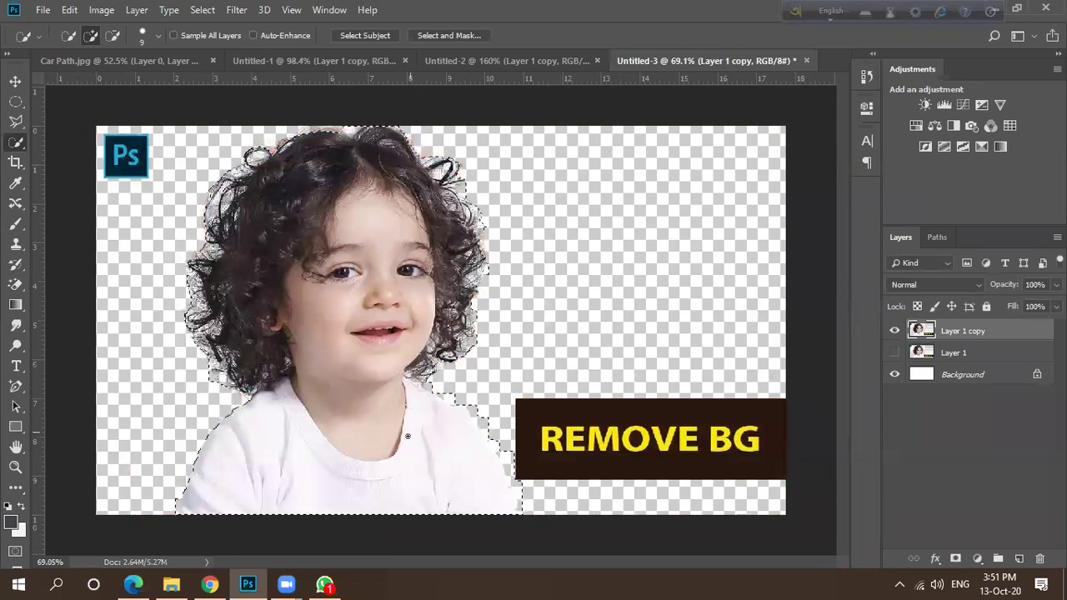
Subtract the excess background beside the right shoulder from the selection, undoing the last stroke that cuts into the shirt.
scroll(510, 454, "up", 2)
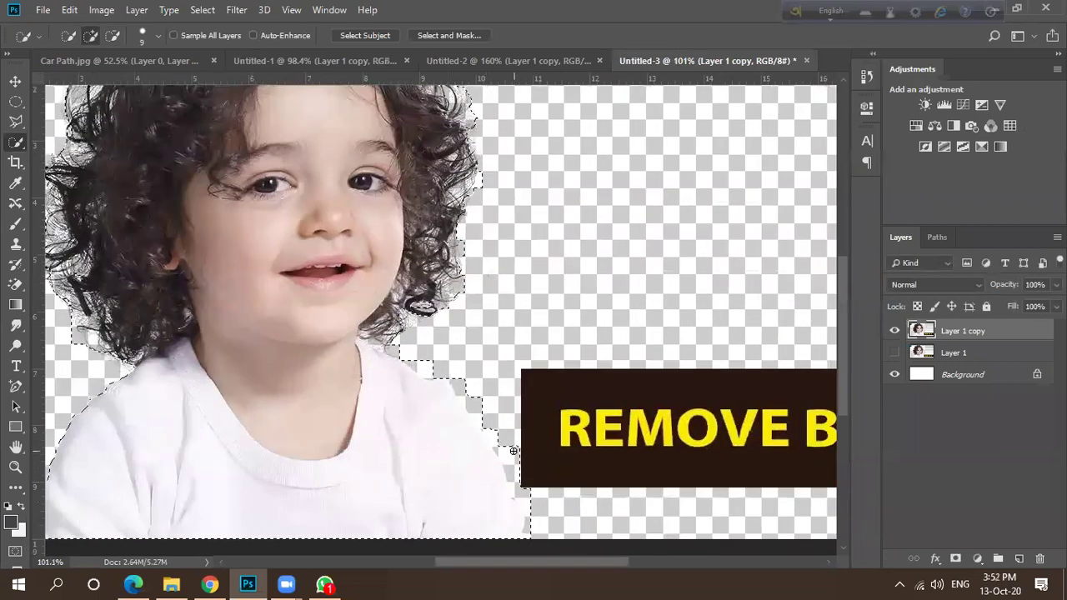
key("alt")
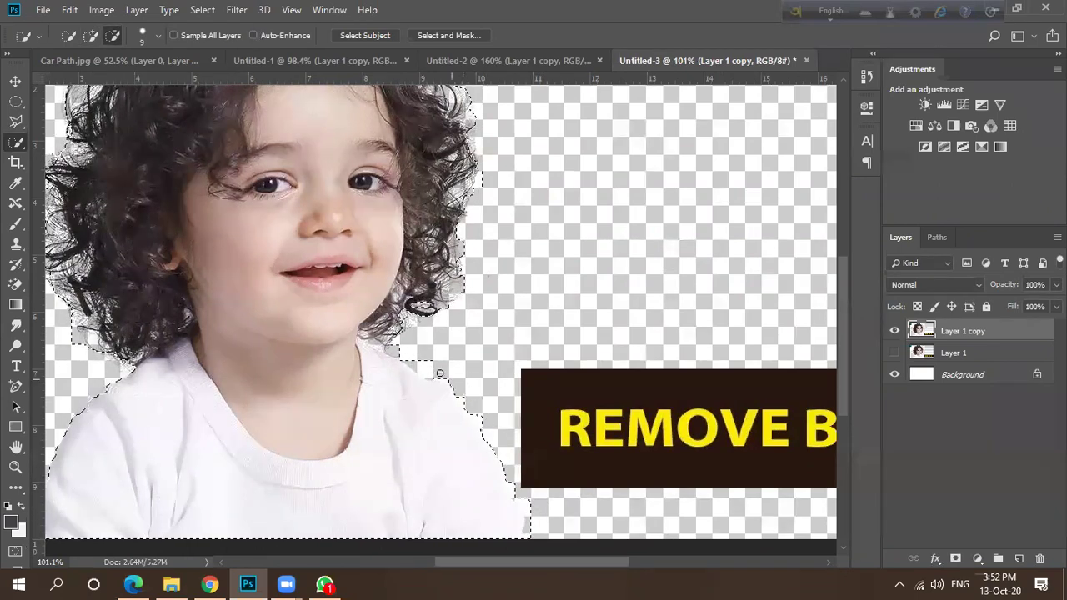
left_click_drag(410, 352, 404, 348)
key("ctrl+alt+z")
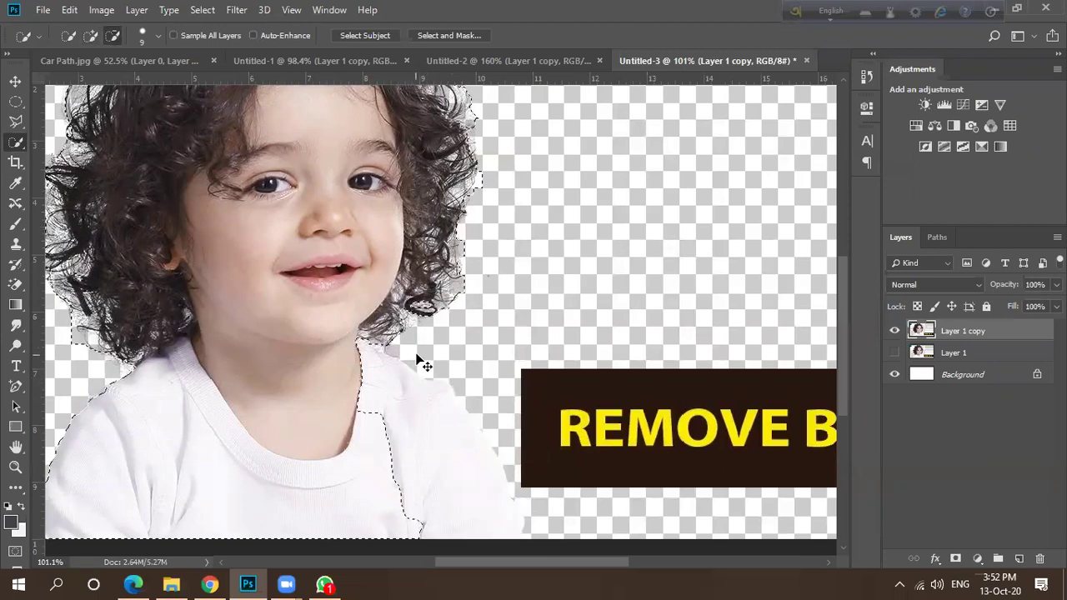
key("alt")
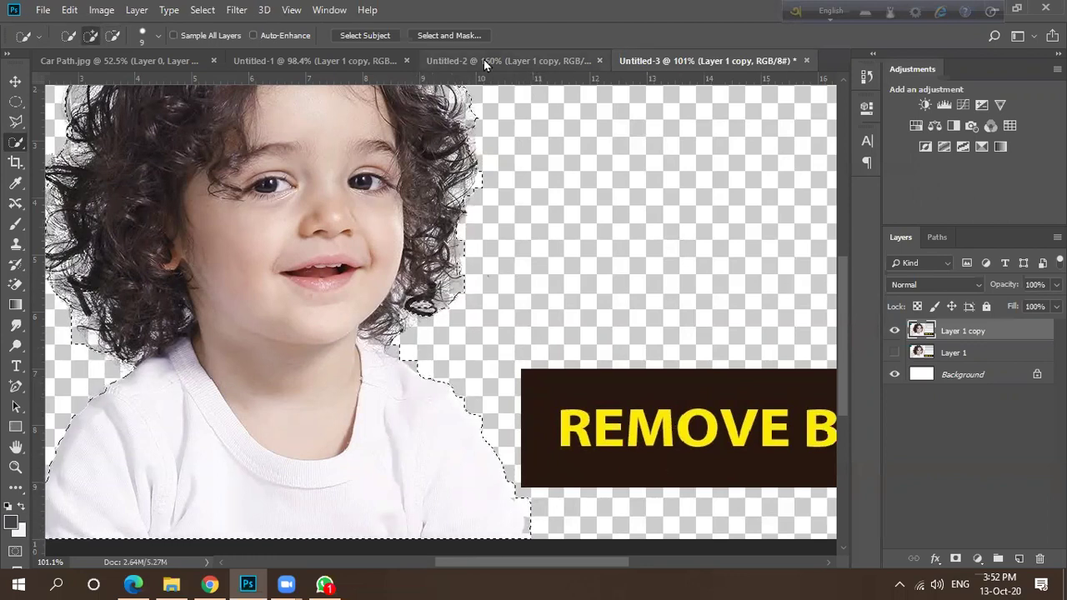
Open the selection in Select and Mask and set its output to New Layer with Layer Mask.
left_click(462, 36)
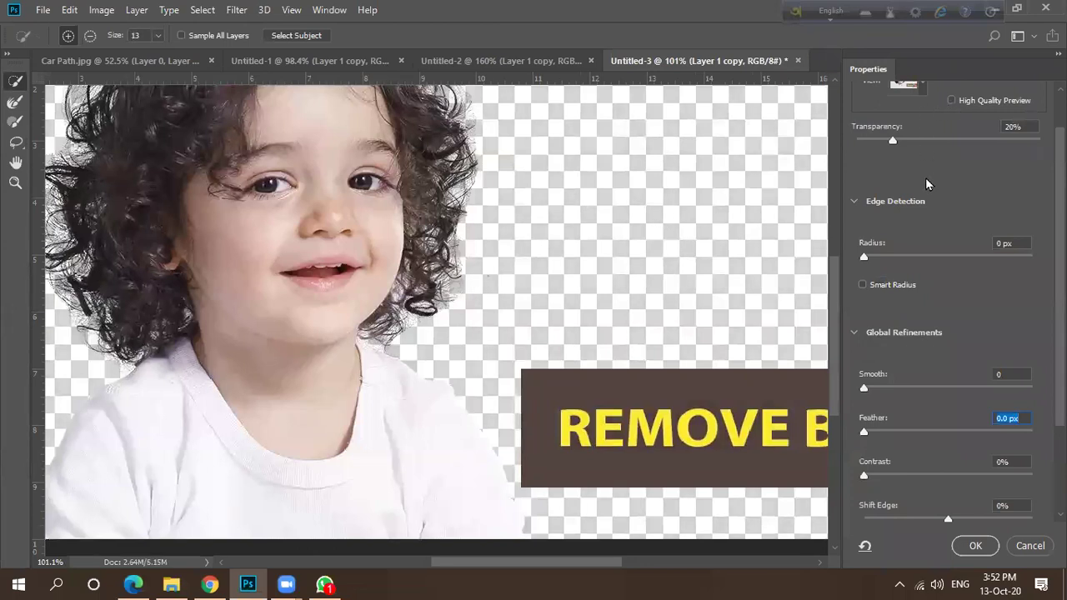
left_click(854, 203)
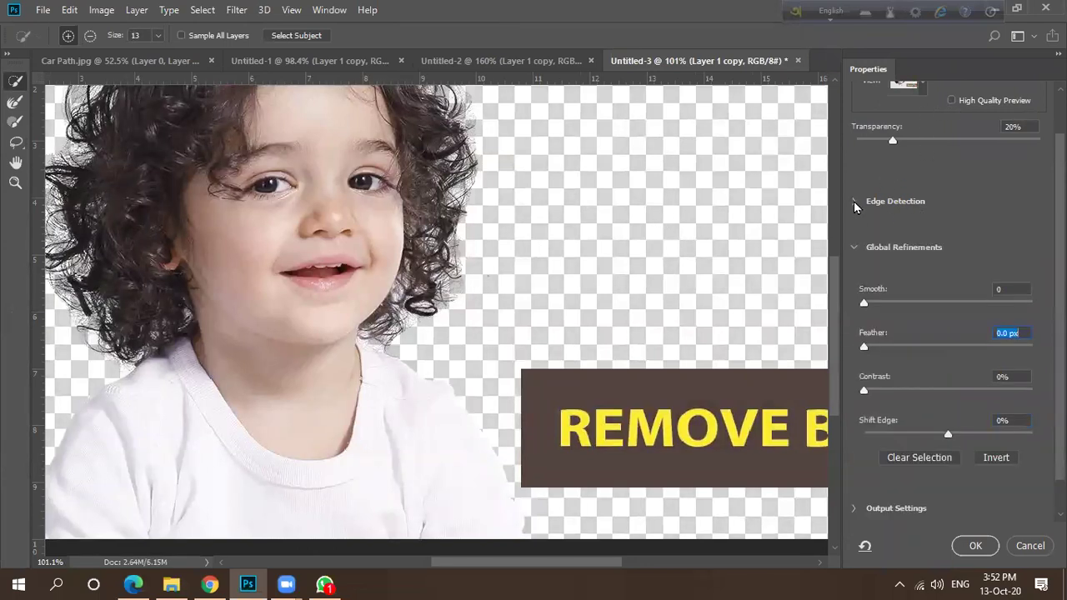
left_click(854, 202)
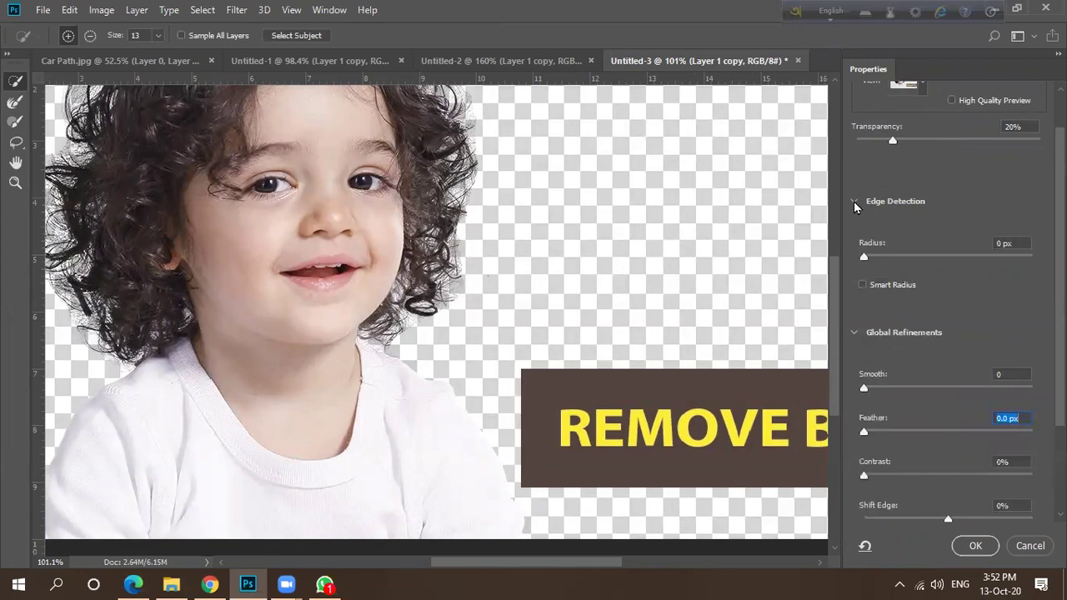
left_click(855, 203)
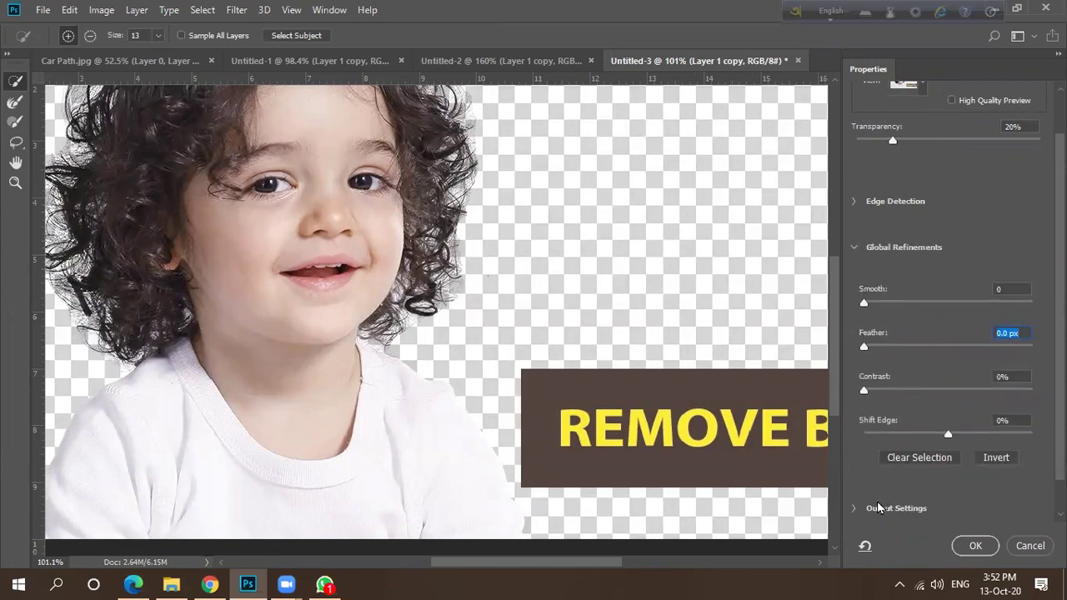
scroll(880, 504, "down", 2)
left_click(856, 472)
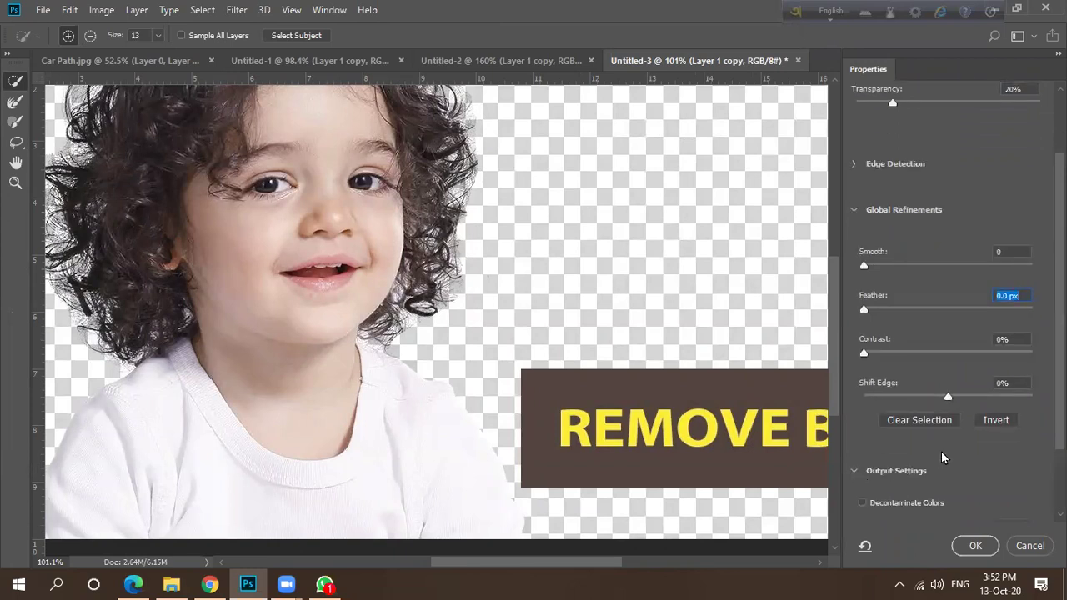
scroll(917, 450, "down", 4)
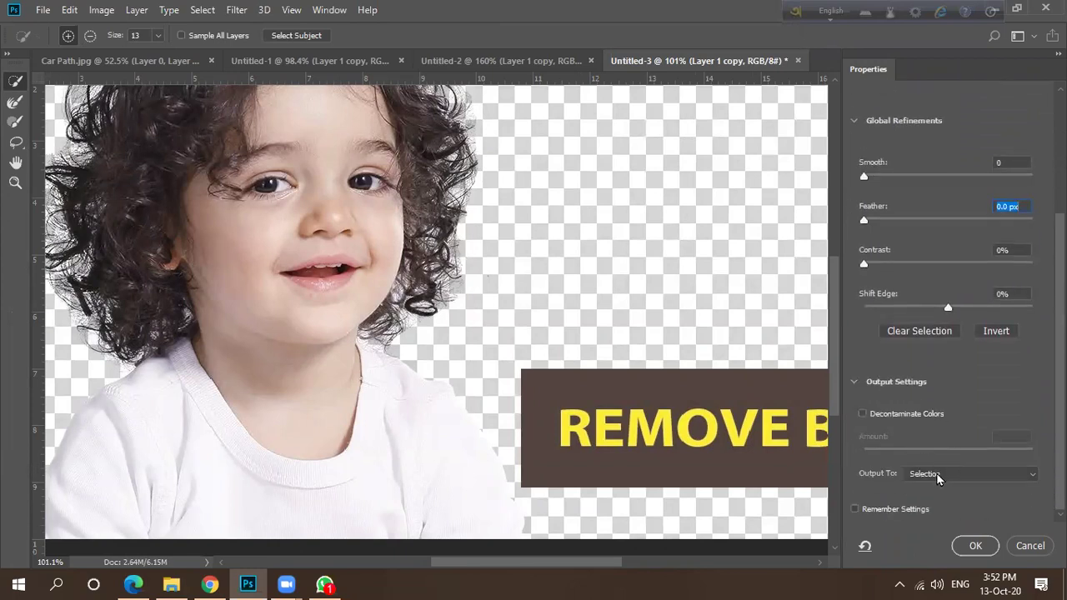
left_click(935, 474)
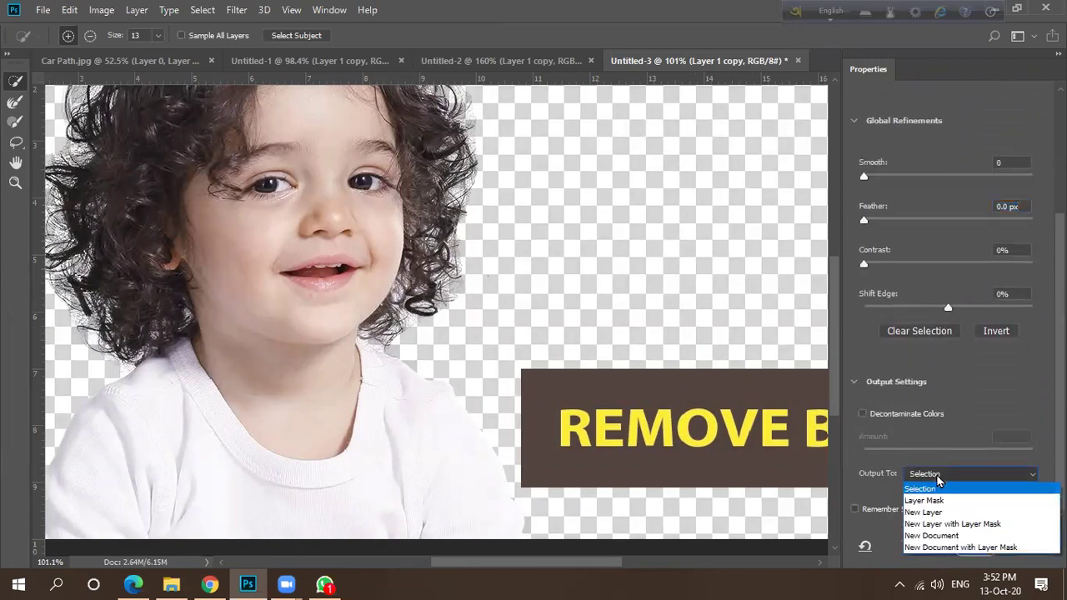
left_click(963, 526)
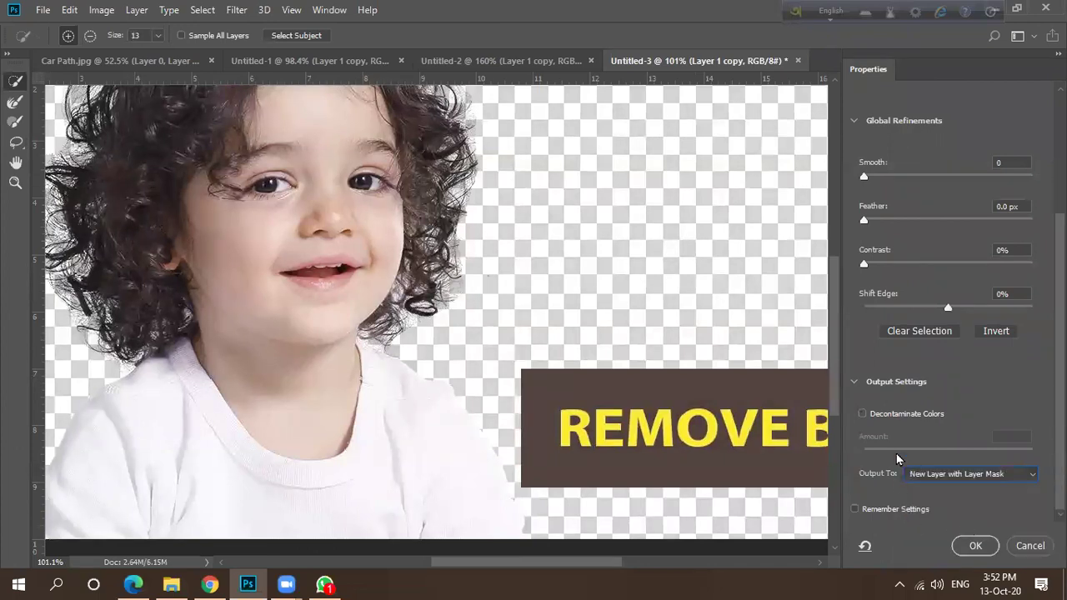
left_click(852, 381)
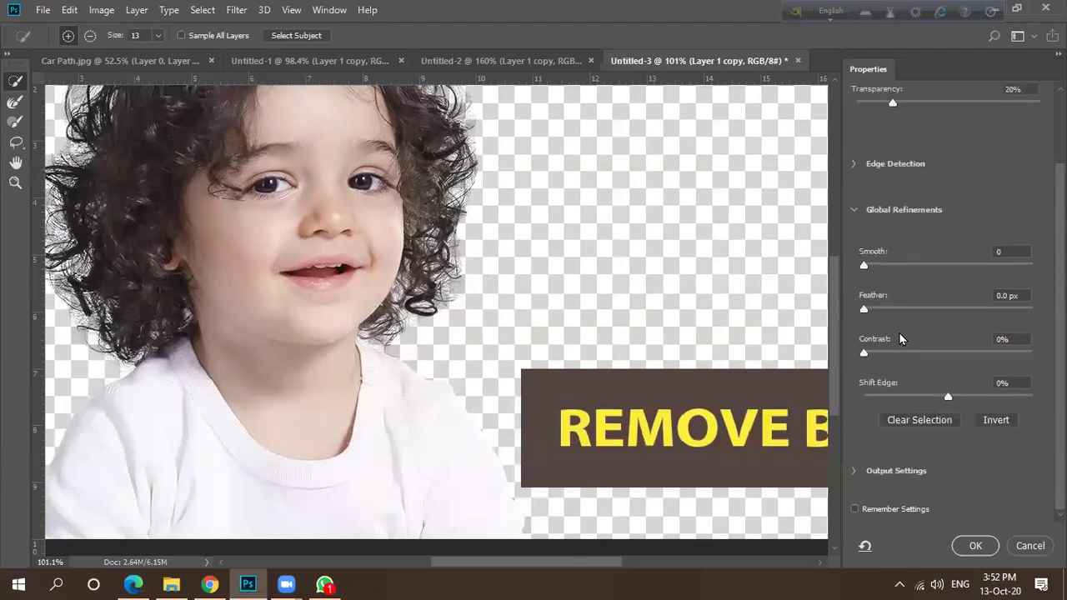
Set the Edge Detection radius to 2 px and change the preview to Overlay to inspect the hair edges.
scroll(894, 325, "up", 4)
left_click(854, 253)
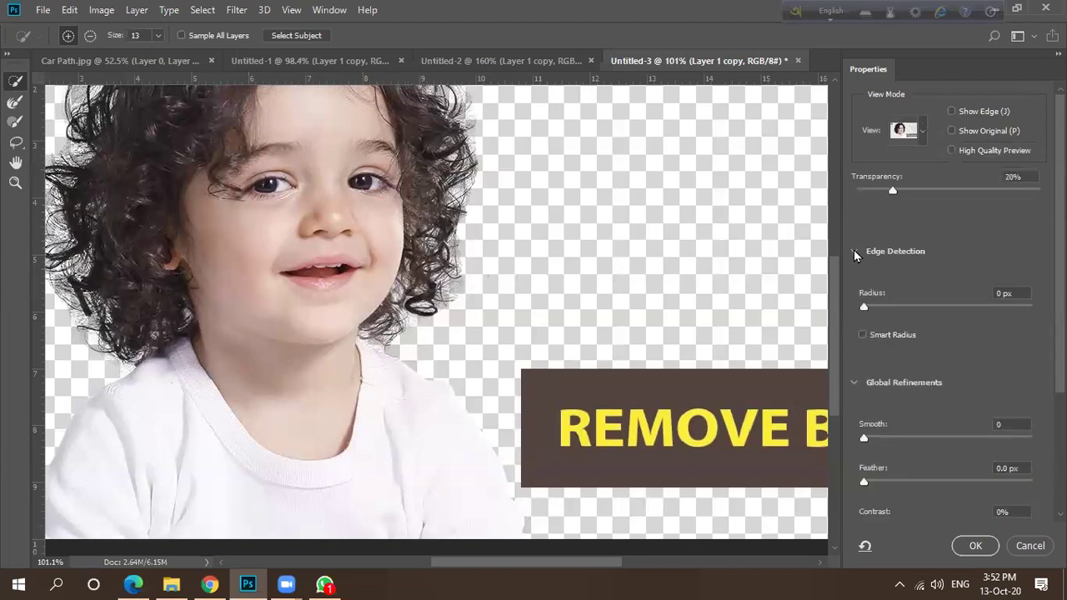
left_click_drag(865, 311, 880, 311)
key("alt")
left_click(921, 131)
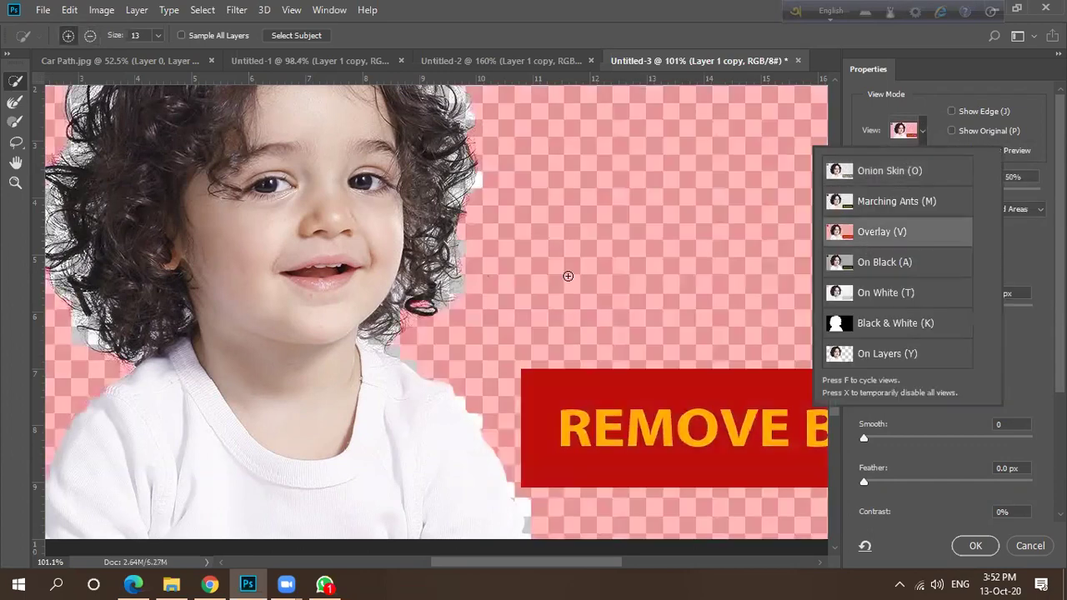
scroll(713, 247, "down", 3)
scroll(367, 239, "up", 4)
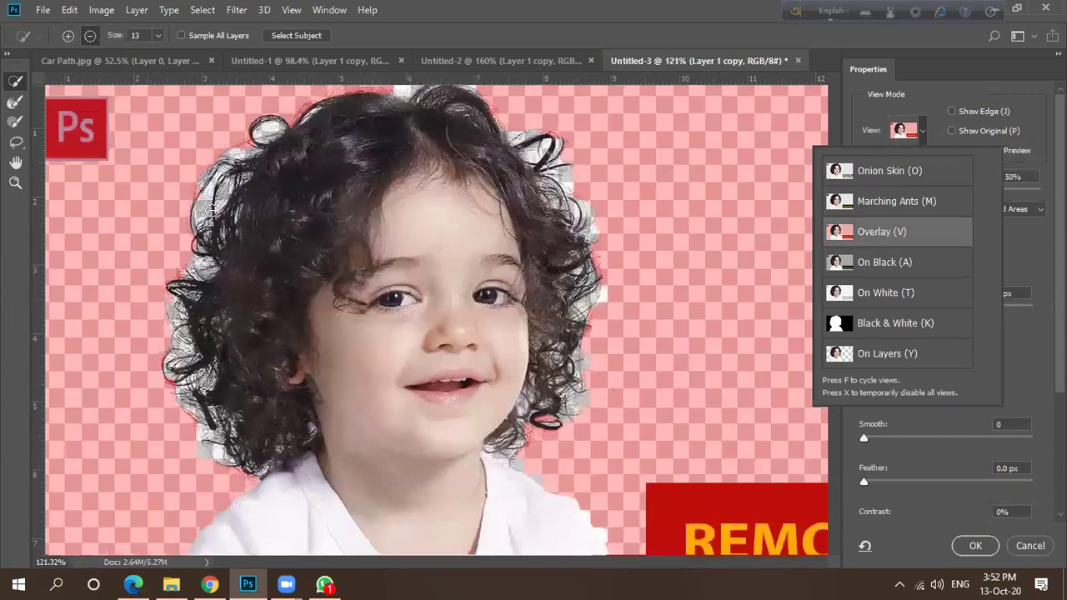
scroll(215, 210, "up", 1)
scroll(220, 196, "down", 3)
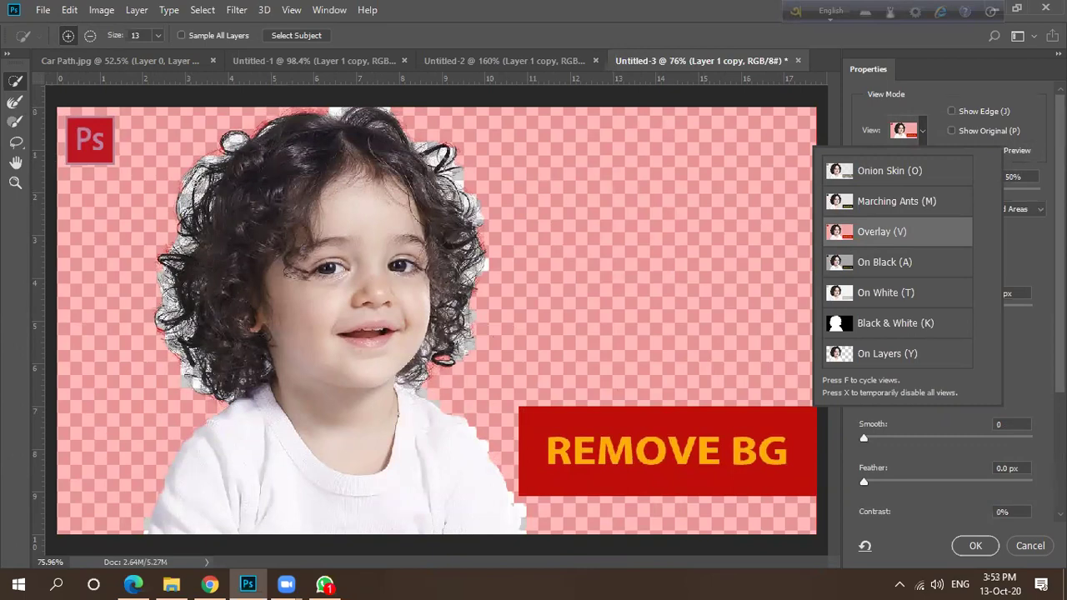
Add the stray curls all around the hair to the selection with the Quick Selection tool, enlarging the brush to 50.
left_click(16, 104)
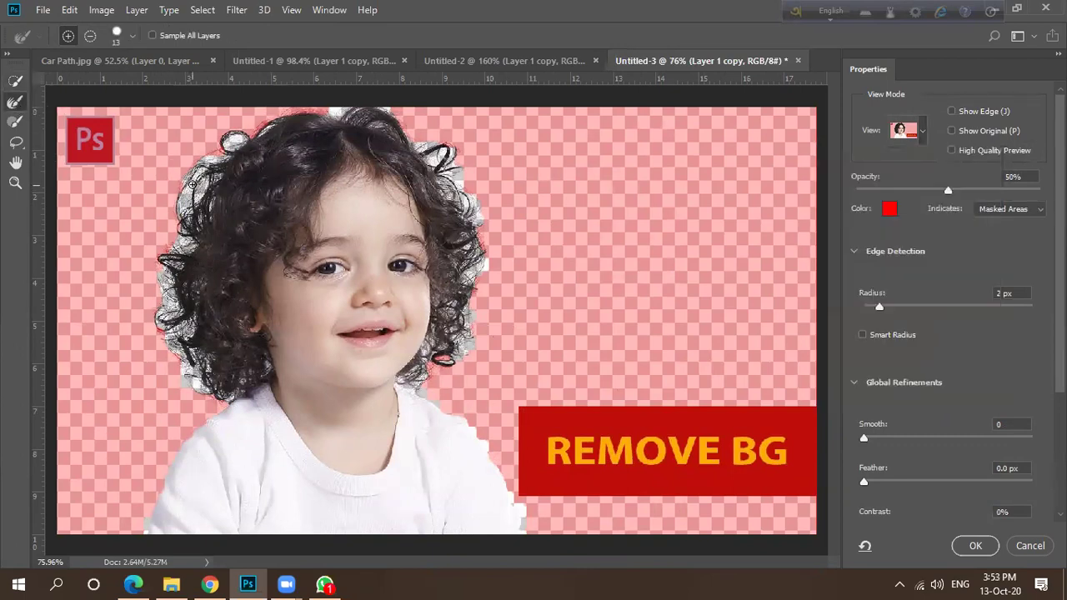
left_click(15, 82)
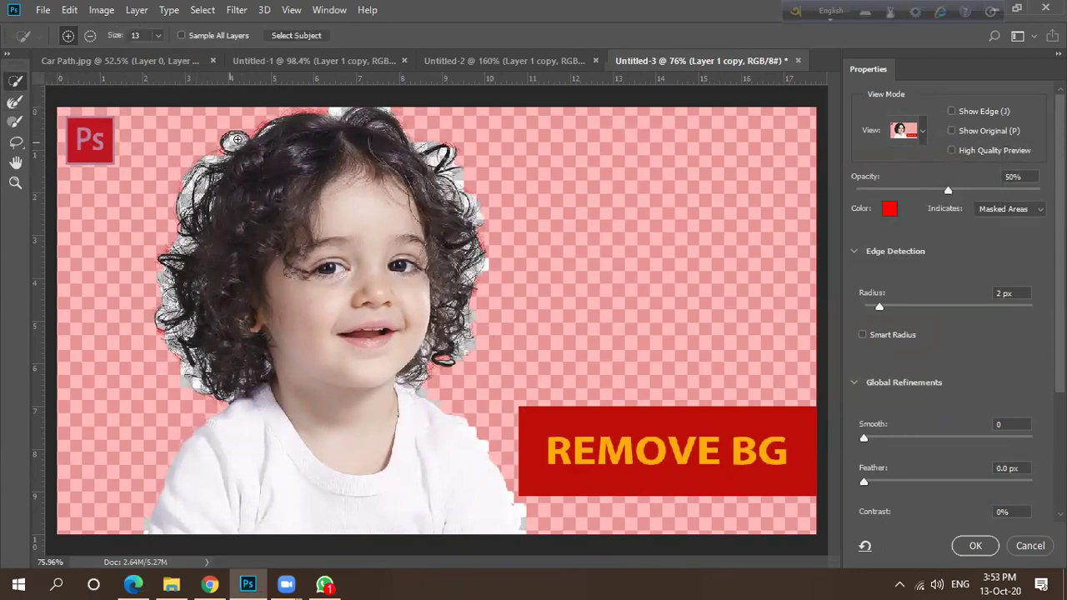
left_click(453, 167)
key("bracketright")
key("bracketright")
key("bracketright")
key("bracketright")
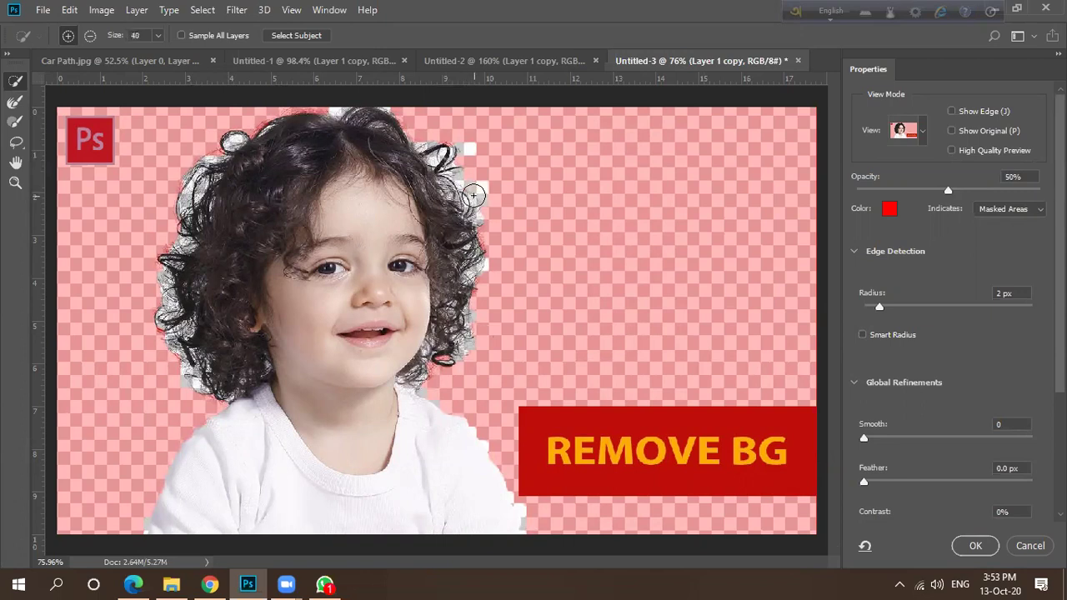
left_click(440, 155)
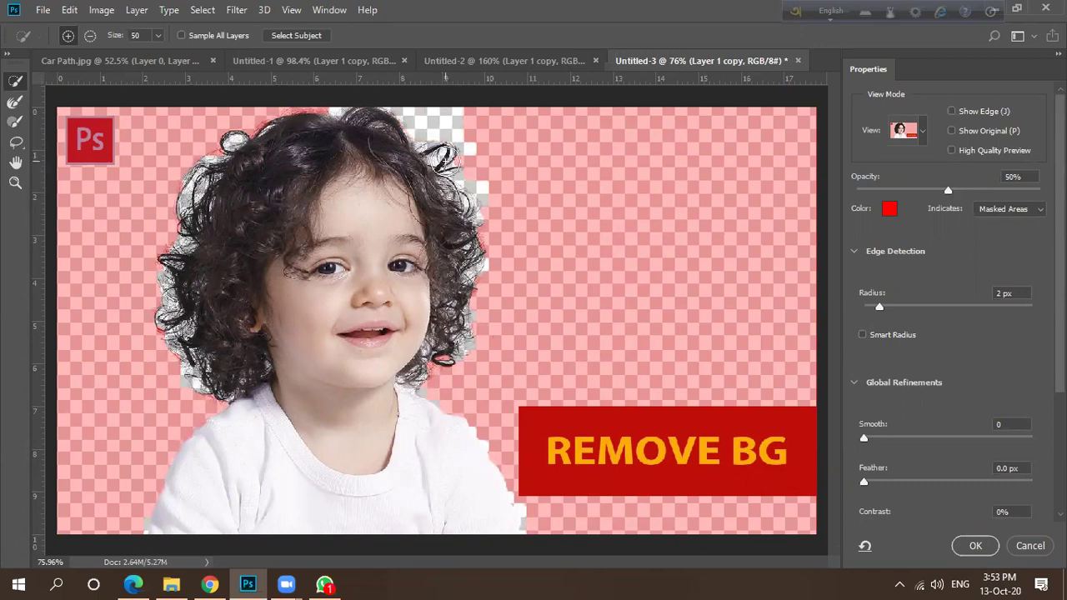
mouse_move(472, 200)
left_mouse_down()
mouse_move(488, 279)
mouse_move(471, 358)
mouse_move(438, 382)
left_mouse_up()
mouse_move(234, 142)
left_mouse_down()
mouse_move(208, 154)
mouse_move(184, 203)
mouse_move(175, 263)
mouse_move(161, 246)
mouse_move(143, 263)
mouse_move(156, 239)
mouse_move(173, 254)
mouse_move(158, 334)
mouse_move(172, 325)
mouse_move(177, 336)
mouse_move(187, 388)
mouse_move(175, 384)
mouse_move(181, 370)
mouse_move(214, 402)
mouse_move(213, 387)
mouse_move(186, 368)
left_mouse_up()
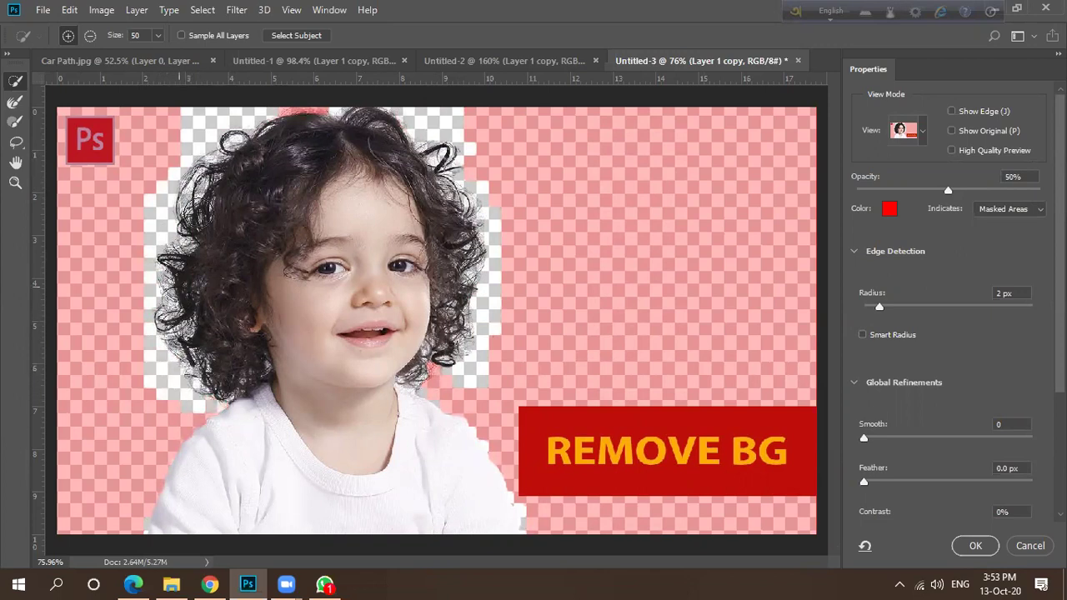
mouse_move(377, 124)
left_mouse_down()
mouse_move(448, 155)
mouse_move(494, 250)
left_mouse_up()
Enable Decontaminate Colors in the output settings with an amount of 55%.
scroll(898, 489, "down", 3)
scroll(899, 488, "down", 5)
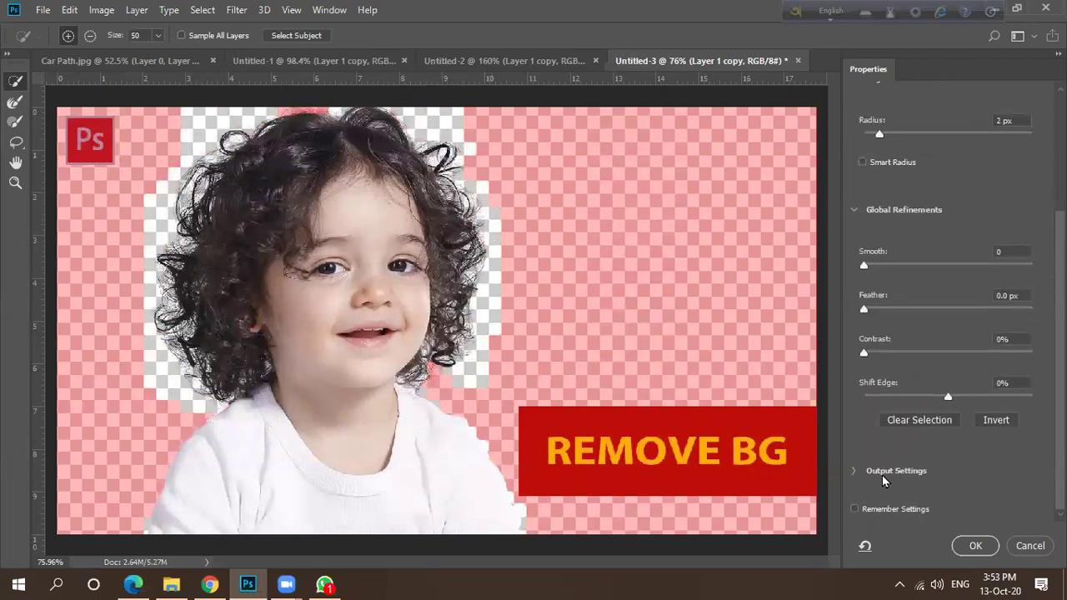
left_click(856, 472)
scroll(859, 471, "down", 3)
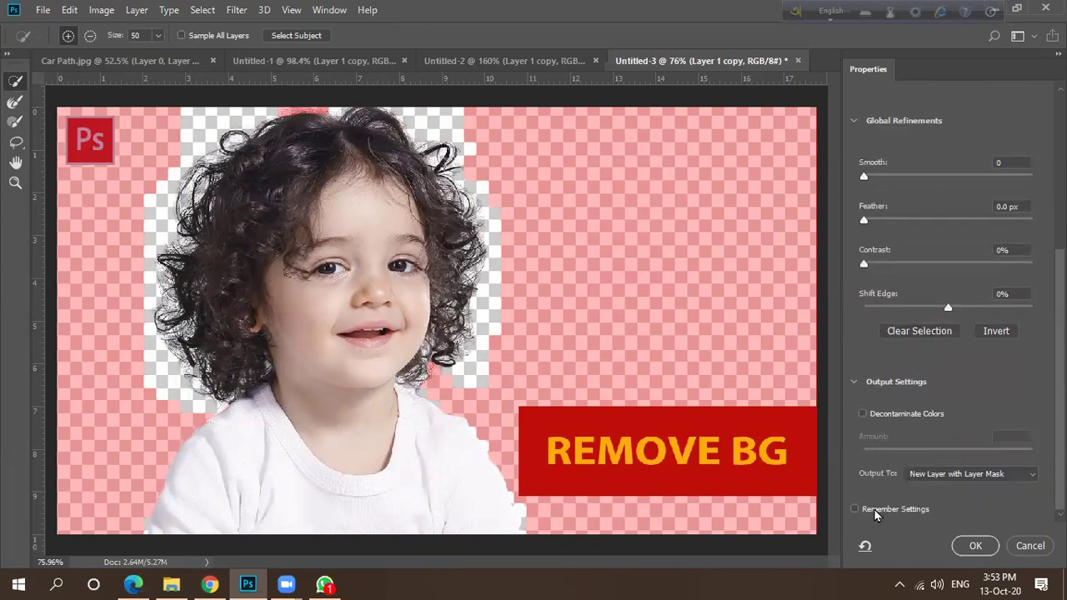
left_click(882, 415)
left_click_drag(1008, 455, 925, 455)
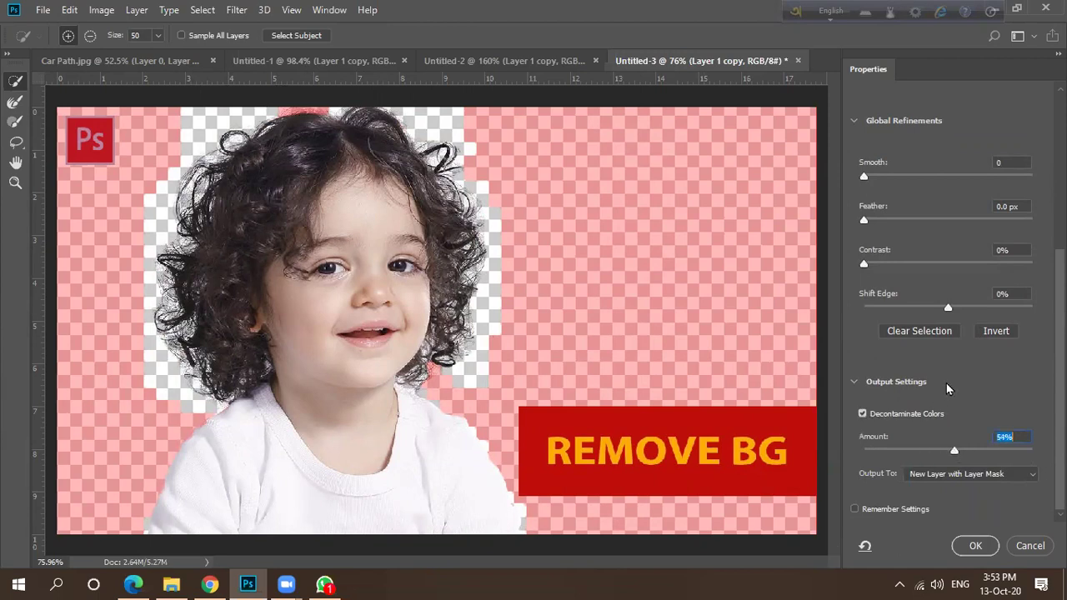
Set Shift Edge to -5% and Smooth to 4, and apply the refinement.
scroll(947, 388, "up", 3)
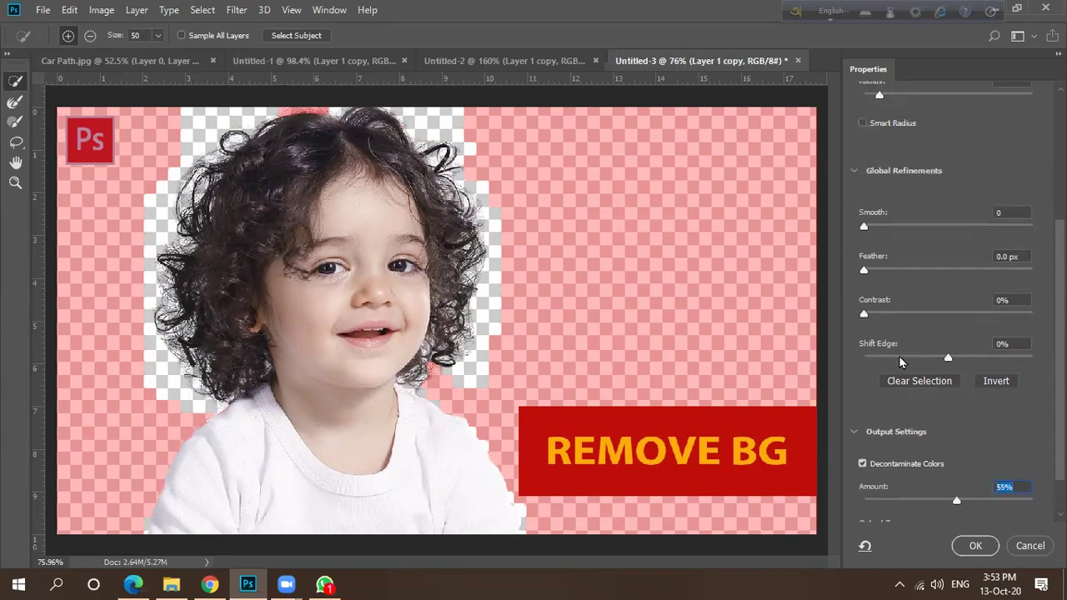
left_click_drag(948, 359, 949, 361)
left_click_drag(867, 227, 869, 228)
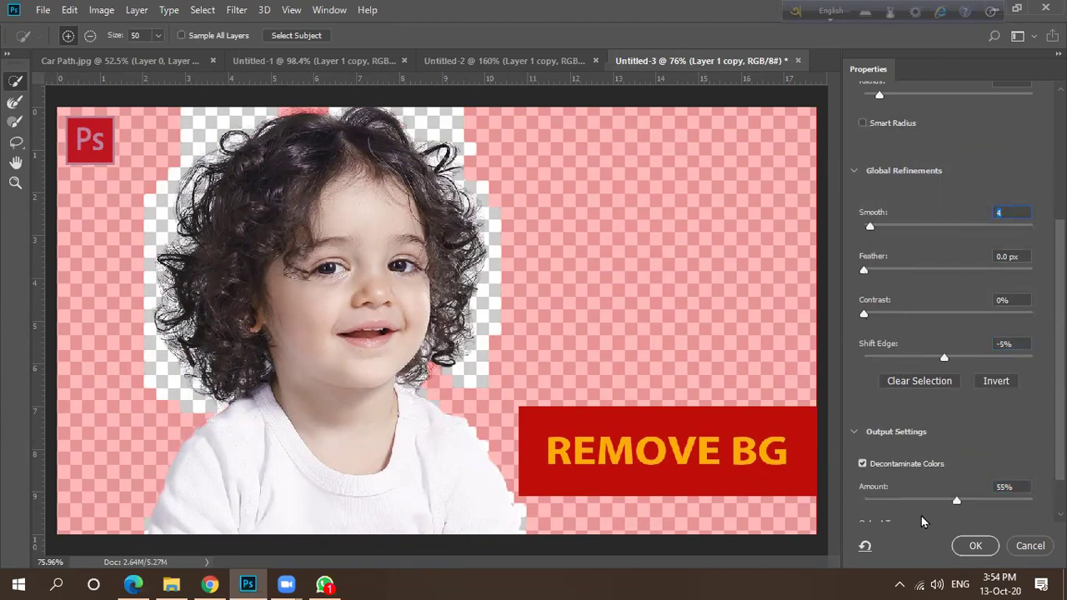
left_click(974, 545)
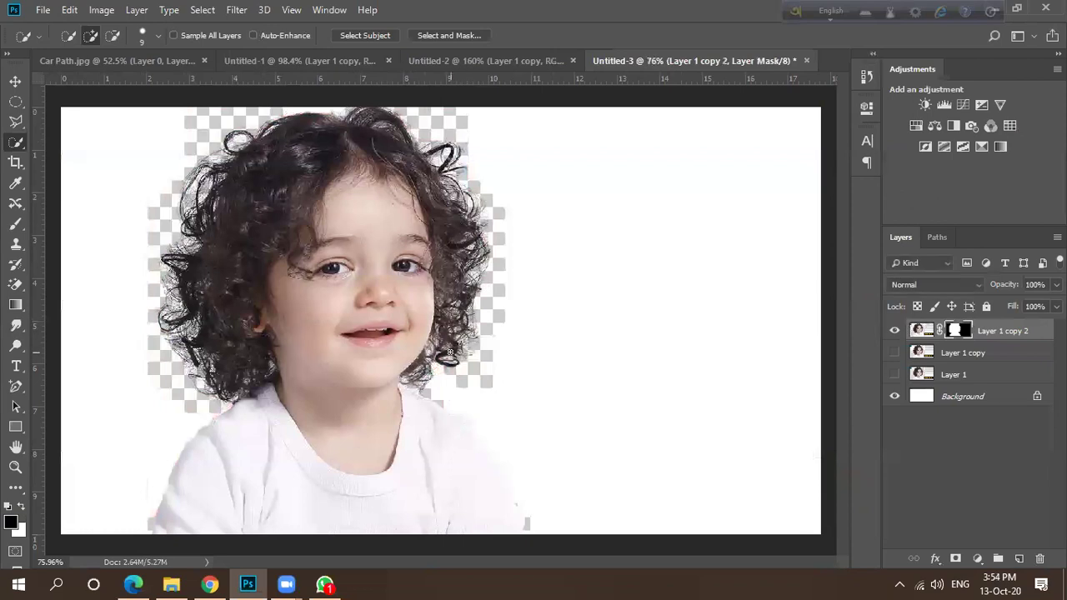
Choose the Brush tool for the new layer's mask and enlarge its tip to 175 px.
scroll(450, 357, "down", 3)
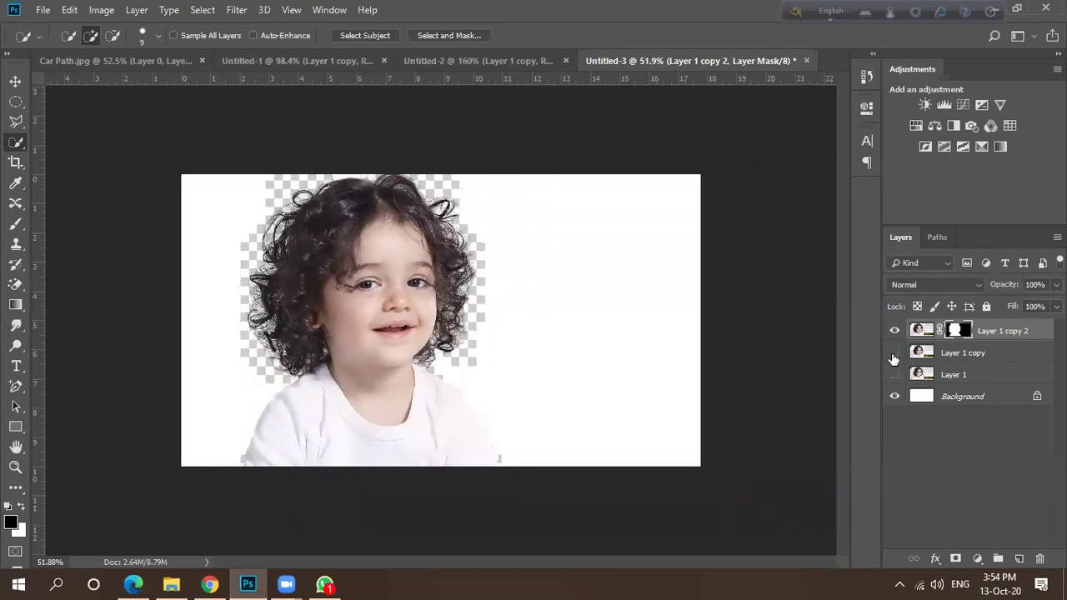
scroll(497, 310, "up", 4)
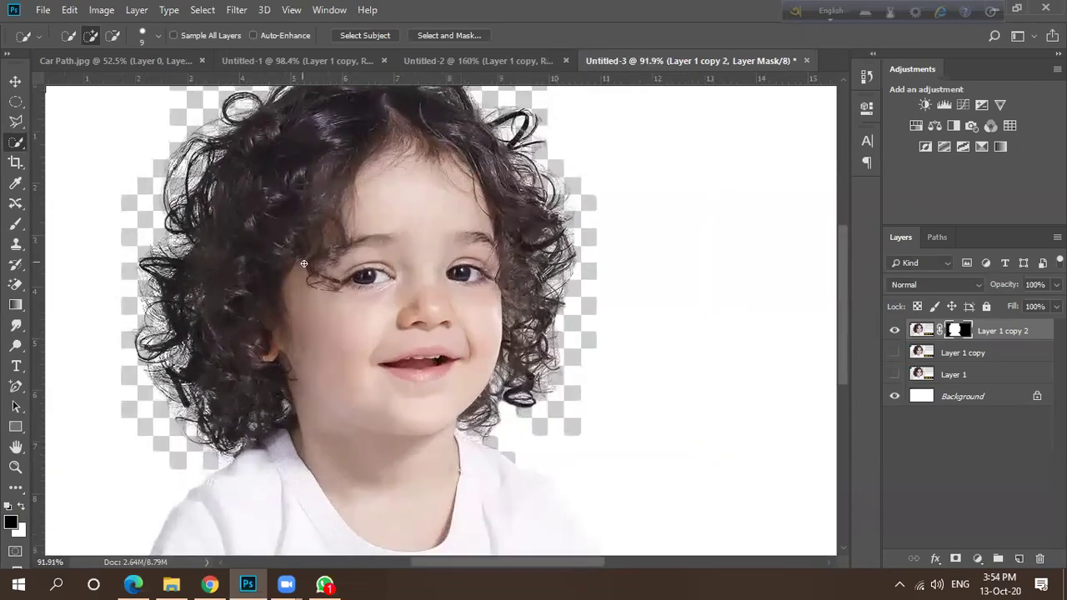
scroll(306, 264, "down", 3)
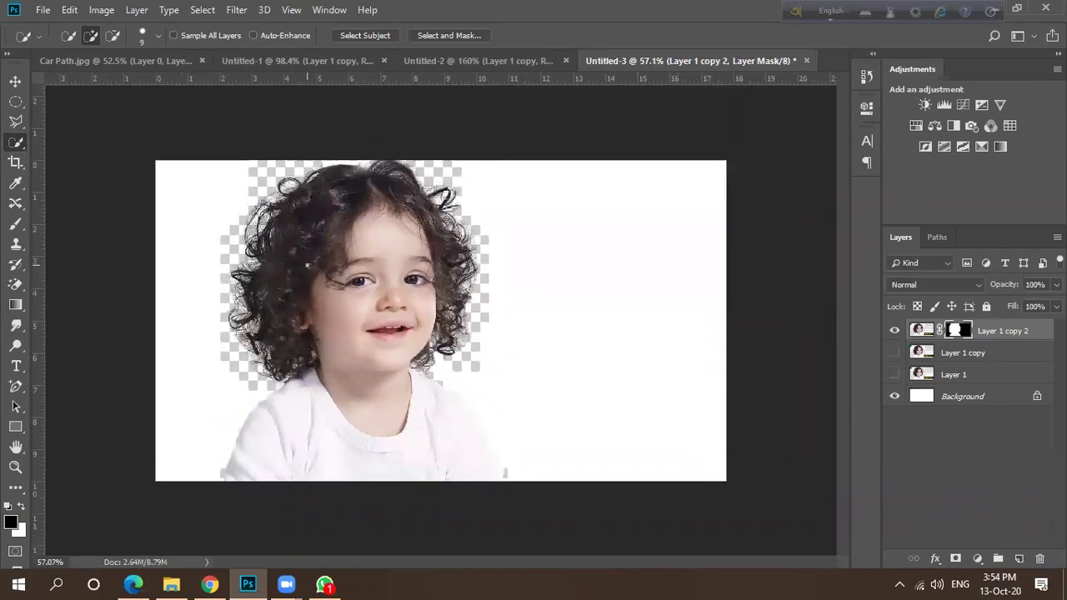
scroll(307, 264, "down", 1)
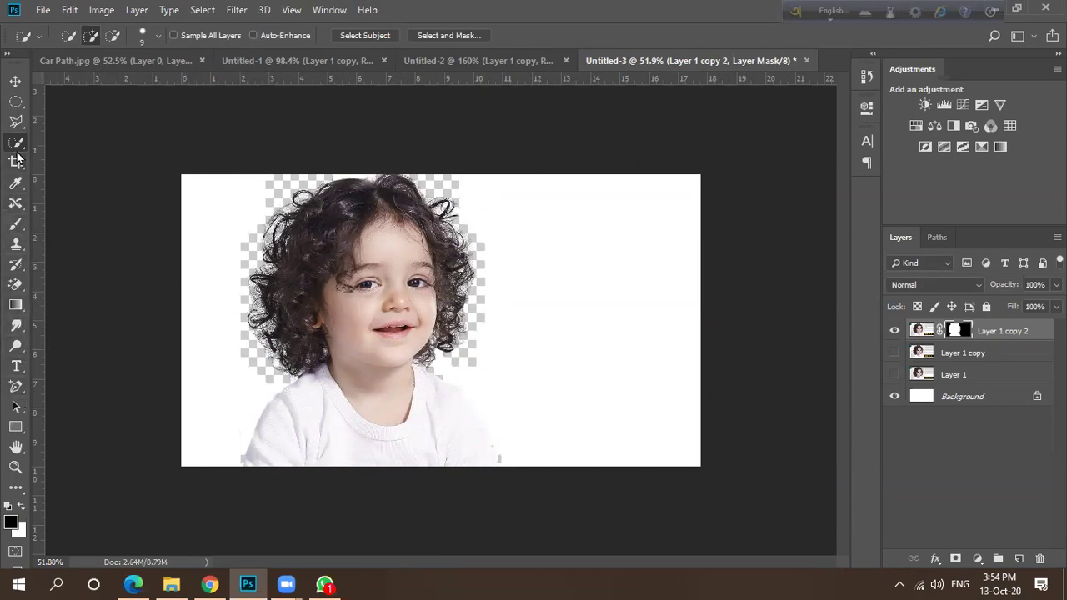
left_click(15, 225)
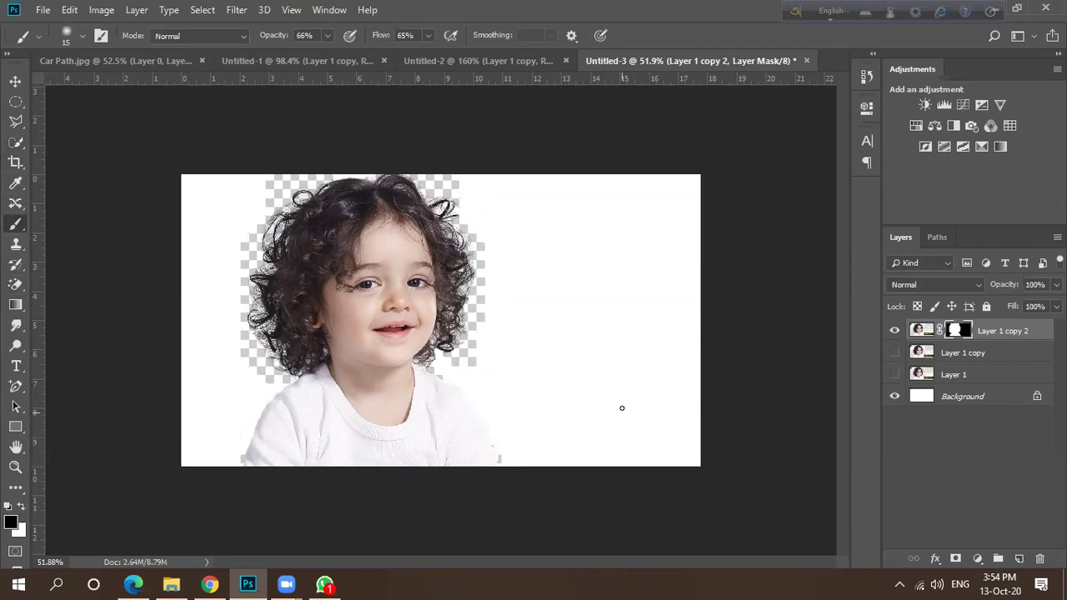
key("bracketright")
key("bracketright")
key("bracketright")
key("bracketright")
key("bracketright")
key("bracketright")
key("bracketright")
key("bracketright")
key("bracketright")
key("bracketright")
key("bracketright")
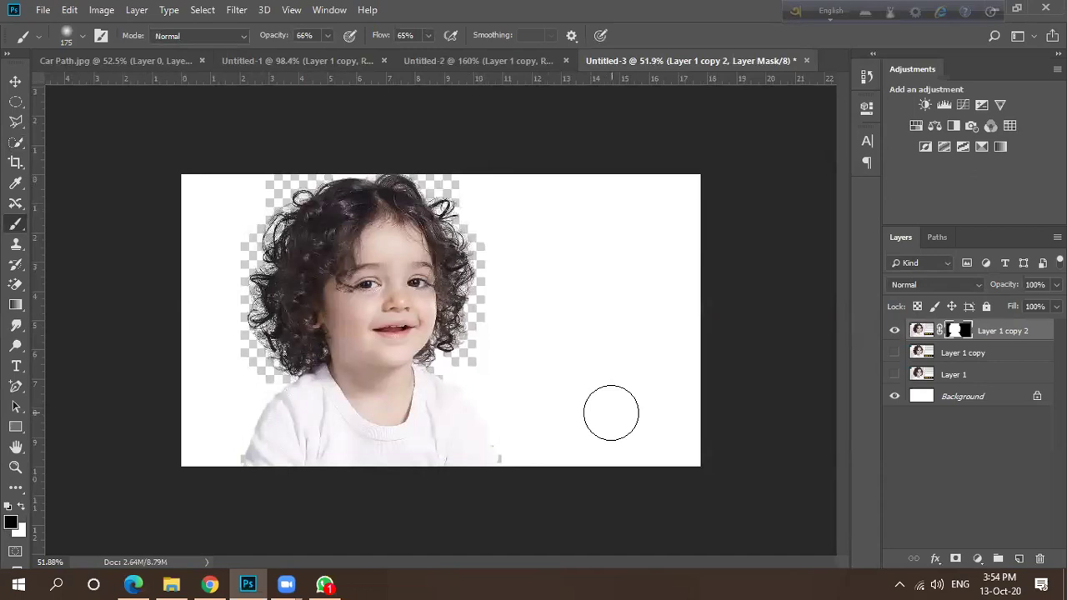
Toggle the visibility of the masked layer and the original layers beneath it to compare the cutout with the source image.
left_click(895, 332)
left_click(894, 331)
left_click(895, 332)
left_click(895, 353)
left_click(895, 354)
left_click(895, 354)
left_click(894, 332)
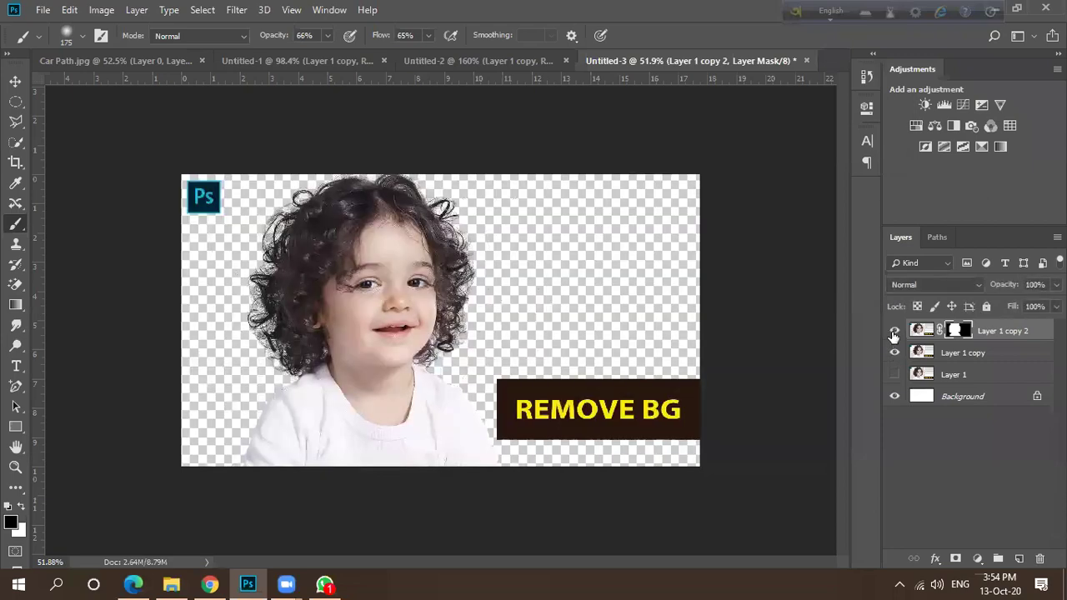
left_click(894, 375)
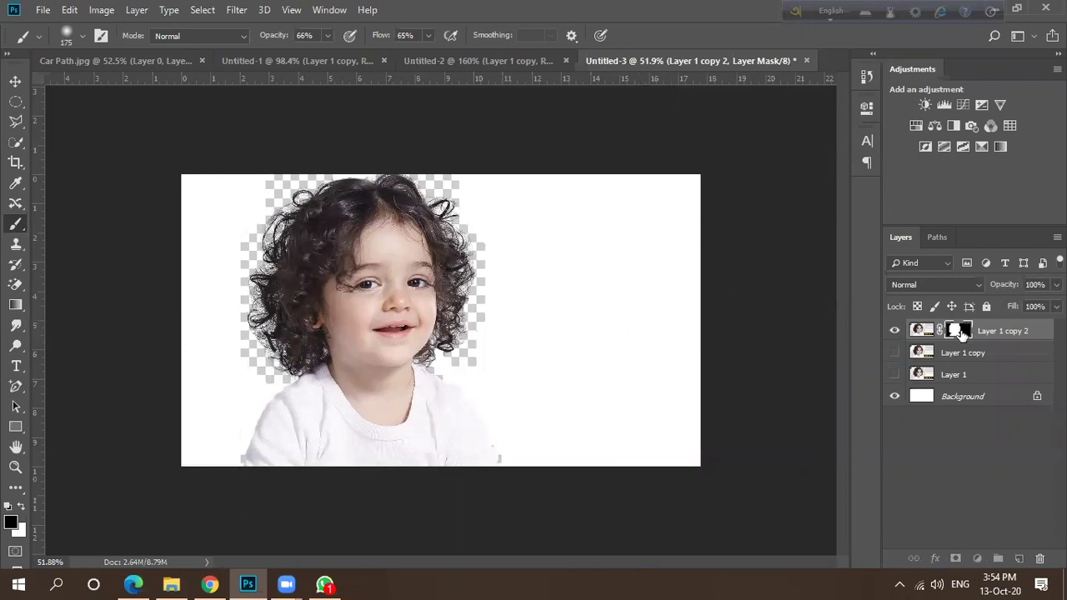
Reopen the layer mask of Layer 1 copy 2 in Select and Mask.
left_click(19, 511)
left_click(289, 10)
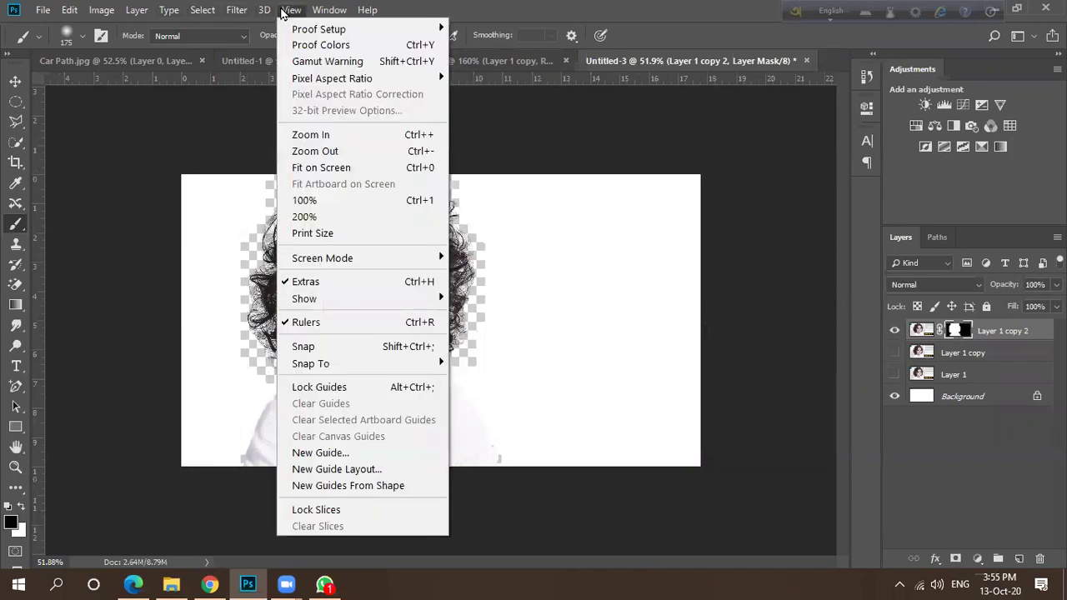
mouse_move(205, 14)
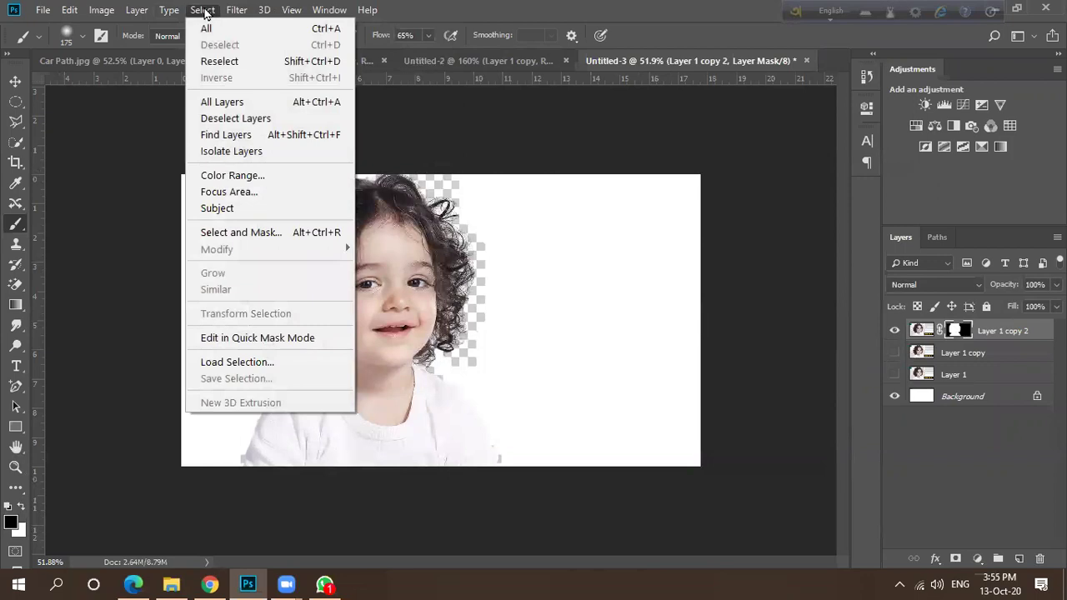
left_click(241, 233)
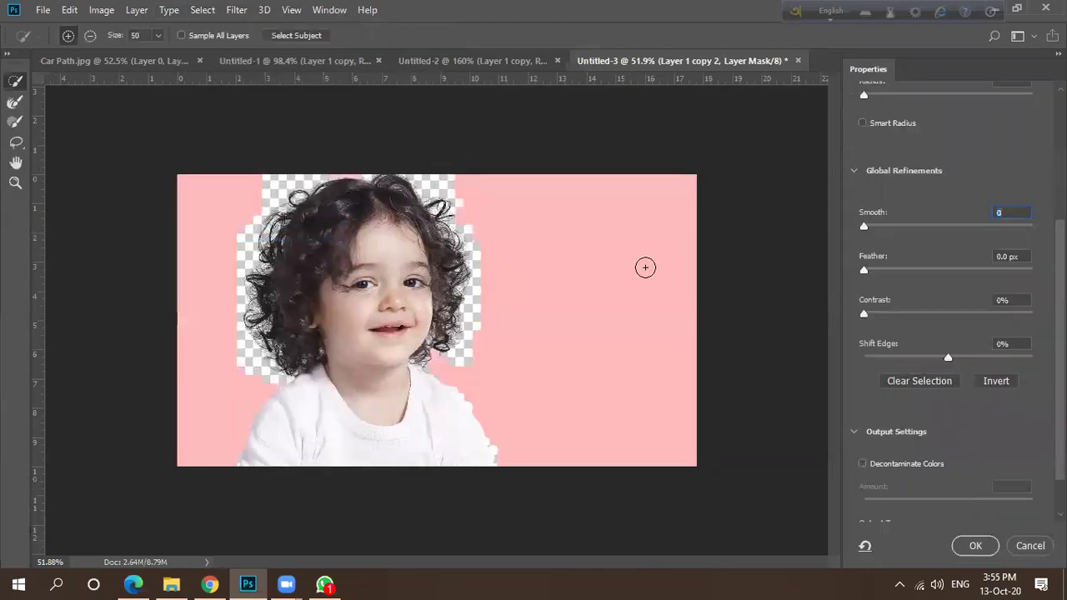
Enlarge the Quick Selection brush to 100 and paint the background beside the child, including the REMOVE BG banner, into the mask.
mouse_move(620, 263)
left_mouse_down()
mouse_move(534, 323)
mouse_move(687, 257)
mouse_move(573, 260)
mouse_move(610, 272)
left_mouse_up()
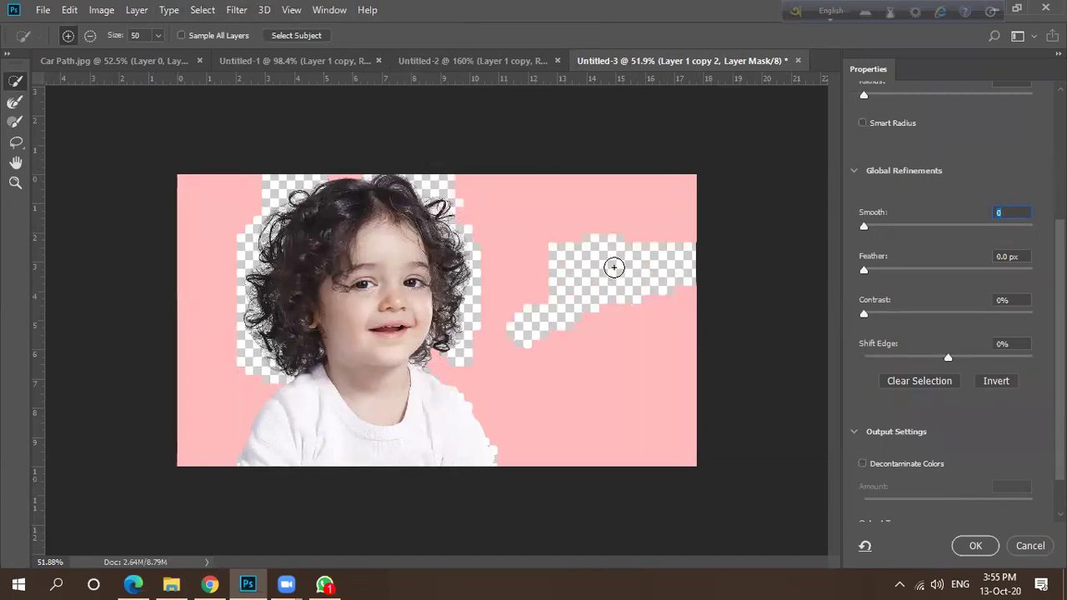
key("bracketright")
key("bracketright")
key("bracketright")
key("bracketright")
key("bracketright")
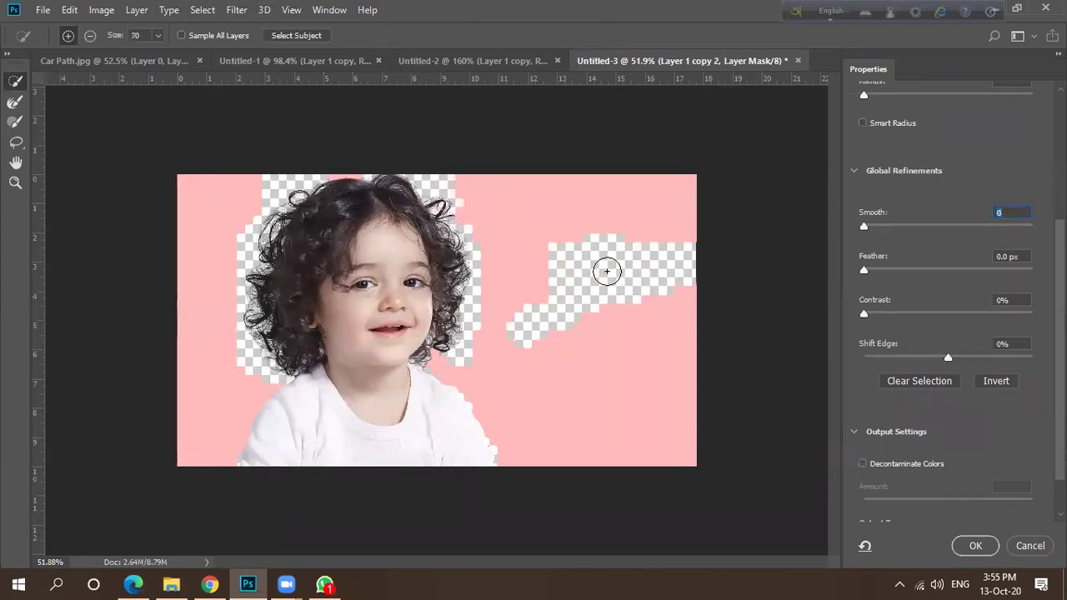
mouse_move(614, 266)
left_mouse_down()
mouse_move(527, 310)
mouse_move(580, 210)
mouse_move(473, 190)
mouse_move(500, 265)
mouse_move(507, 360)
mouse_move(625, 216)
mouse_move(655, 207)
mouse_move(699, 228)
mouse_move(655, 231)
mouse_move(593, 269)
mouse_move(546, 333)
mouse_move(505, 365)
mouse_move(615, 364)
mouse_move(694, 318)
mouse_move(645, 317)
mouse_move(667, 323)
mouse_move(655, 301)
mouse_move(638, 409)
mouse_move(665, 434)
mouse_move(651, 429)
mouse_move(680, 435)
mouse_move(633, 403)
mouse_move(568, 419)
mouse_move(583, 428)
mouse_move(582, 449)
mouse_move(487, 362)
mouse_move(542, 469)
left_mouse_up()
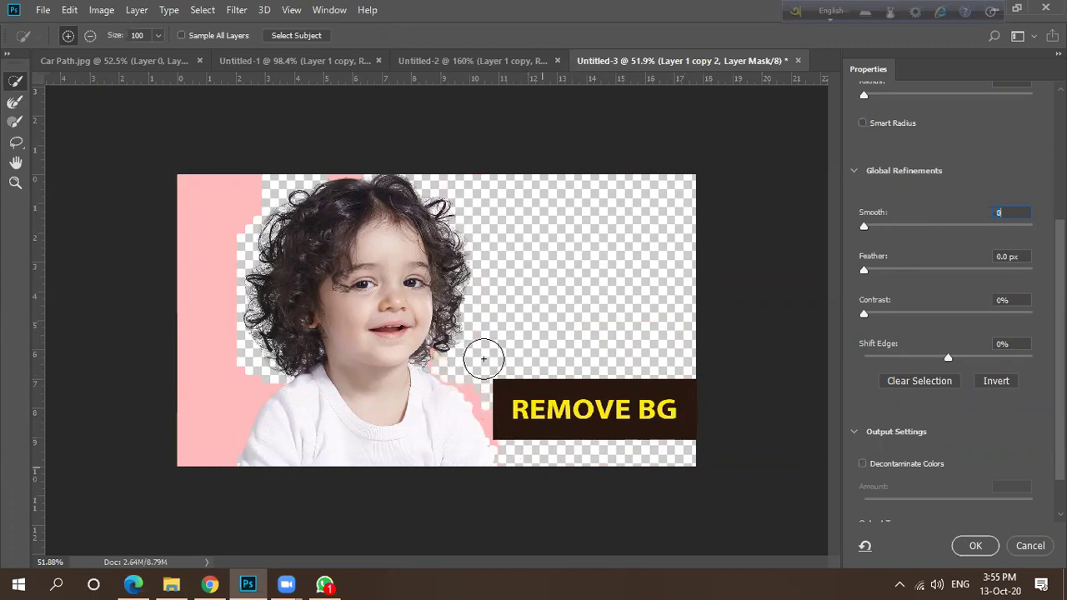
Brush over the edge by the child's shoulder, add the remaining background with the Ps logo to the mask, and apply the refinement.
key("alt")
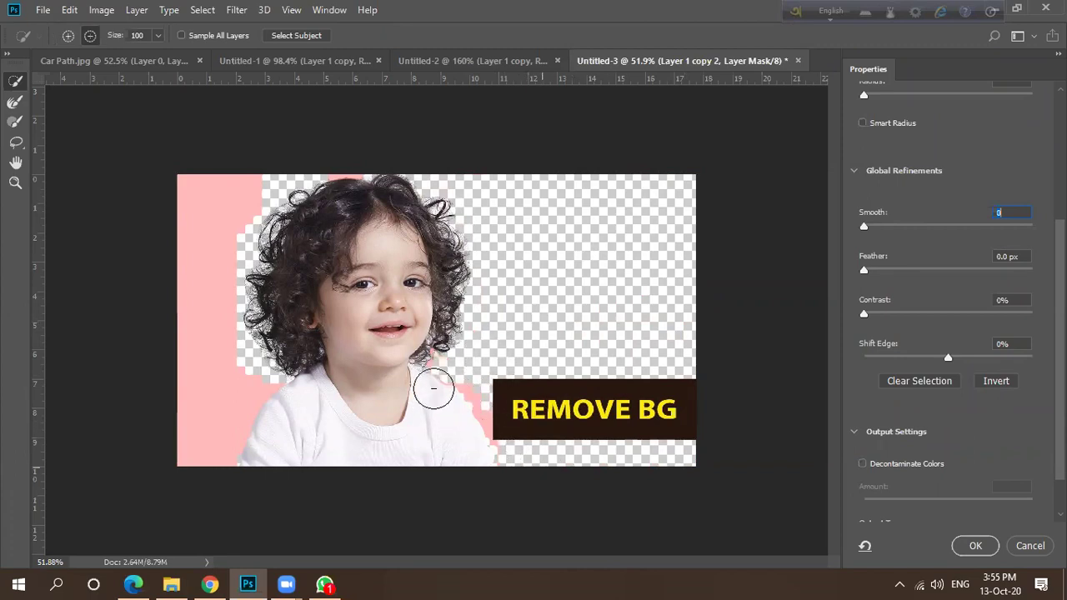
mouse_move(440, 386)
left_mouse_down()
mouse_move(471, 376)
mouse_move(489, 387)
mouse_move(517, 436)
mouse_move(495, 410)
mouse_move(507, 425)
mouse_move(459, 396)
left_mouse_up()
mouse_move(219, 175)
left_mouse_down()
mouse_move(191, 181)
mouse_move(235, 184)
mouse_move(179, 225)
mouse_move(202, 232)
mouse_move(197, 280)
mouse_move(202, 297)
mouse_move(212, 296)
mouse_move(203, 335)
mouse_move(192, 310)
mouse_move(202, 338)
mouse_move(179, 366)
mouse_move(254, 383)
mouse_move(180, 410)
mouse_move(191, 416)
mouse_move(185, 443)
mouse_move(215, 445)
mouse_move(188, 450)
mouse_move(230, 421)
mouse_move(241, 393)
left_mouse_up()
left_click(974, 546)
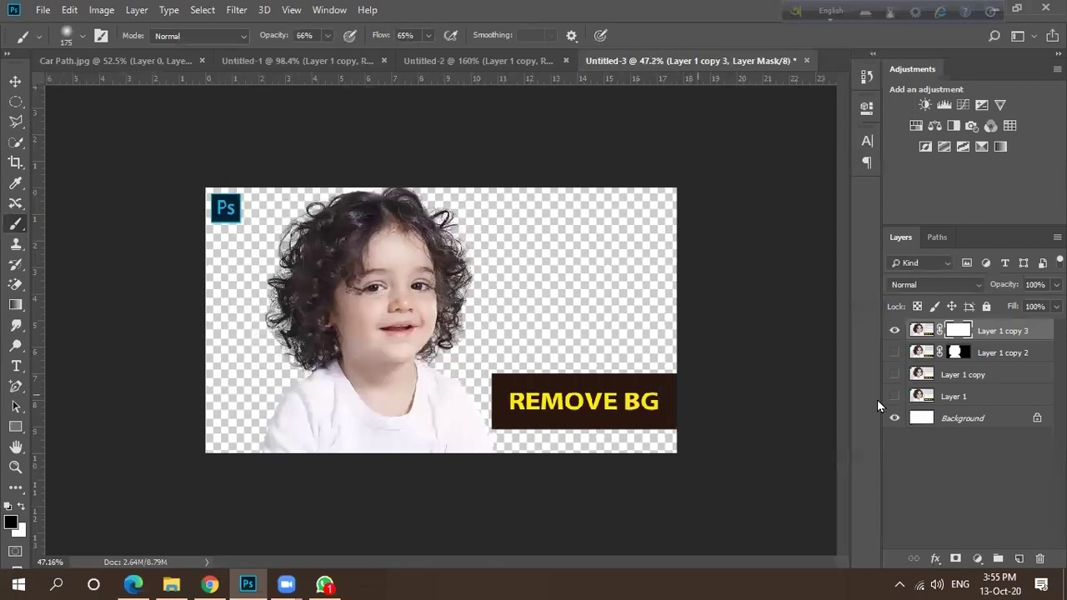
Toggle the visibility of Layer 1 copy 3 and Layer 1 copy 2 to compare the two masked results.
left_click(894, 332)
left_click(893, 332)
left_click(893, 331)
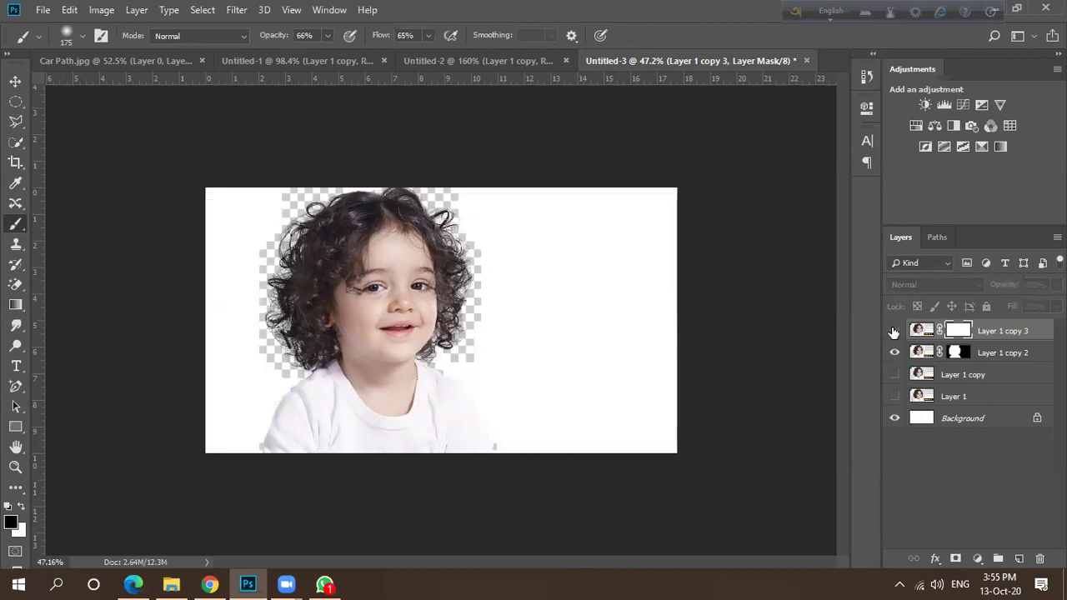
left_click(894, 332)
left_click(894, 331)
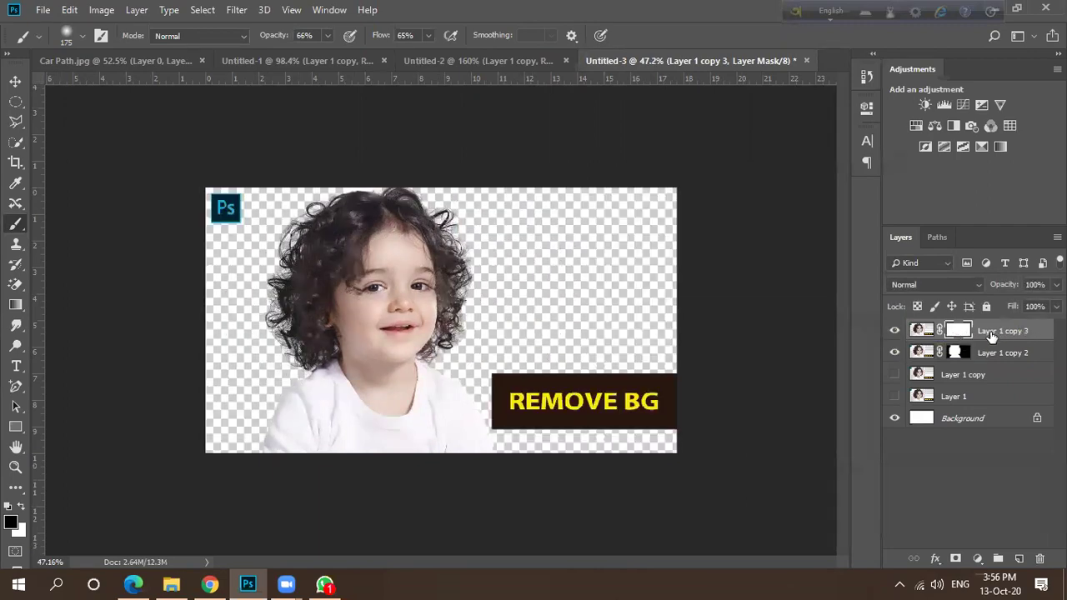
Delete Layer 1 copy 3, undo back to the active selection before Layer 1 copy 2 was output, and show Layer 1 copy.
key("Delete")
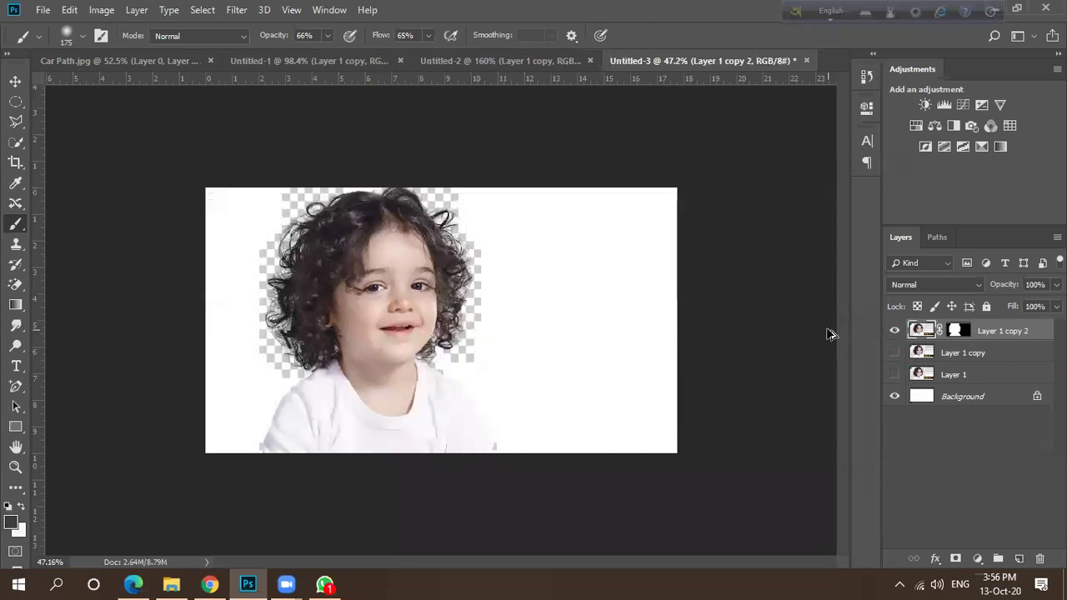
key("ctrl+z")
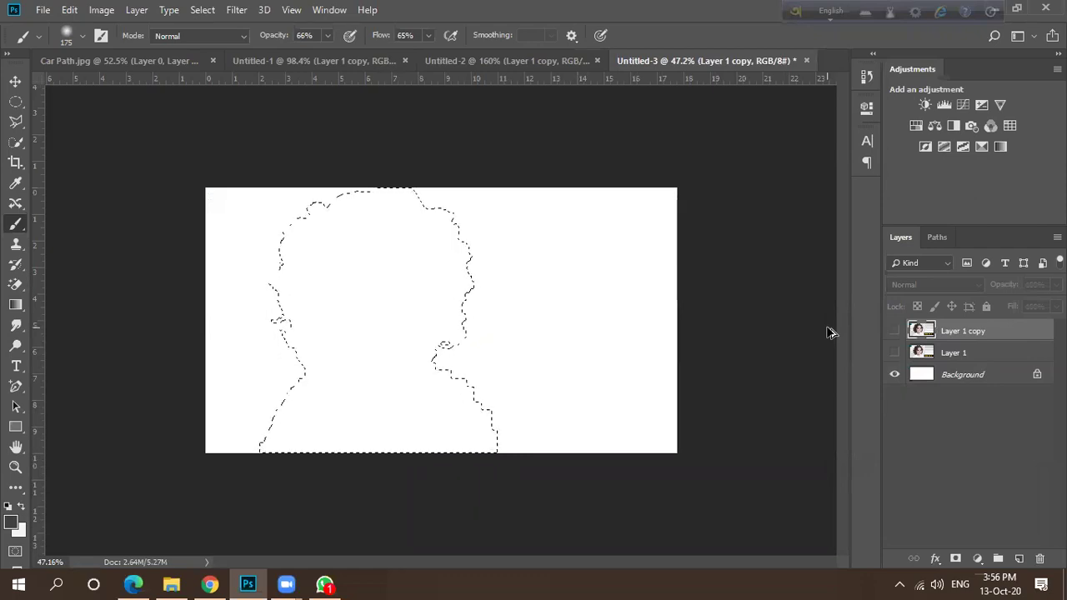
left_click(895, 332)
Reduce the Brush tip to 125 px for close work on the child's curls.
scroll(333, 279, "up", 4)
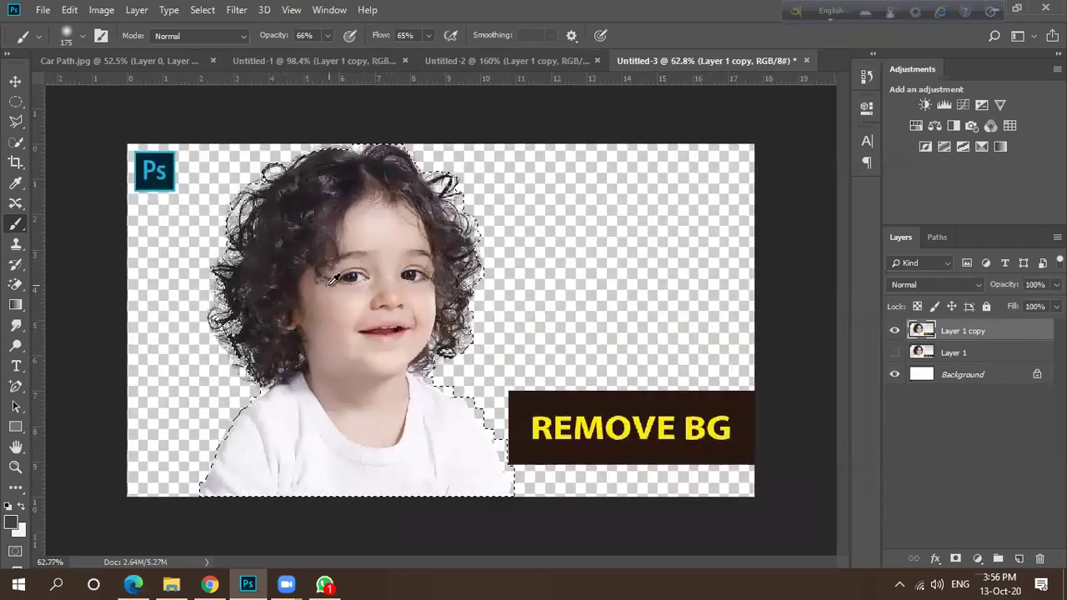
scroll(333, 279, "down", 2)
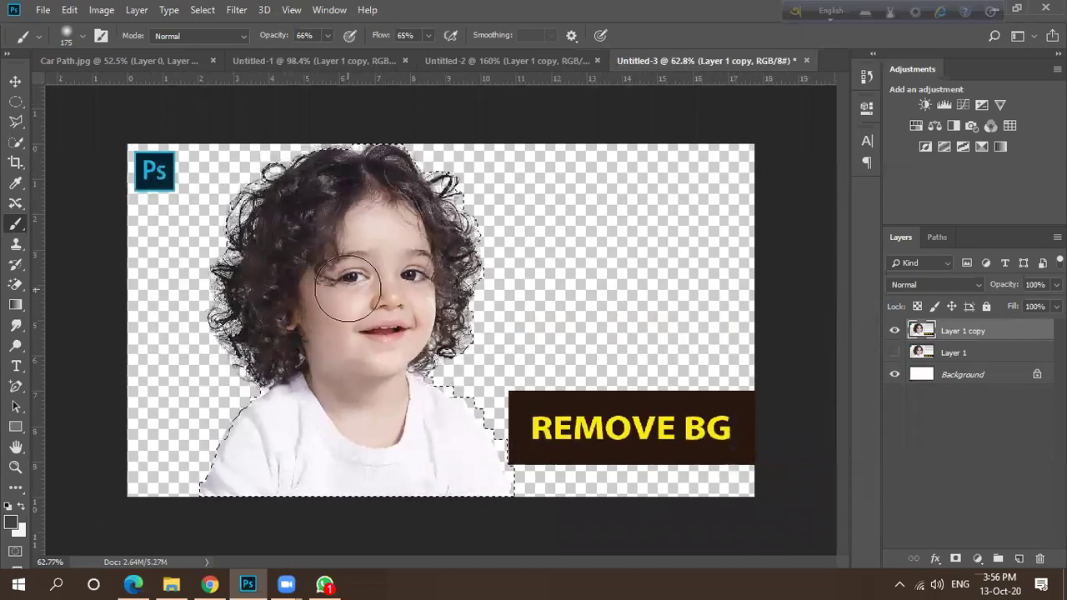
scroll(321, 226, "up", 3)
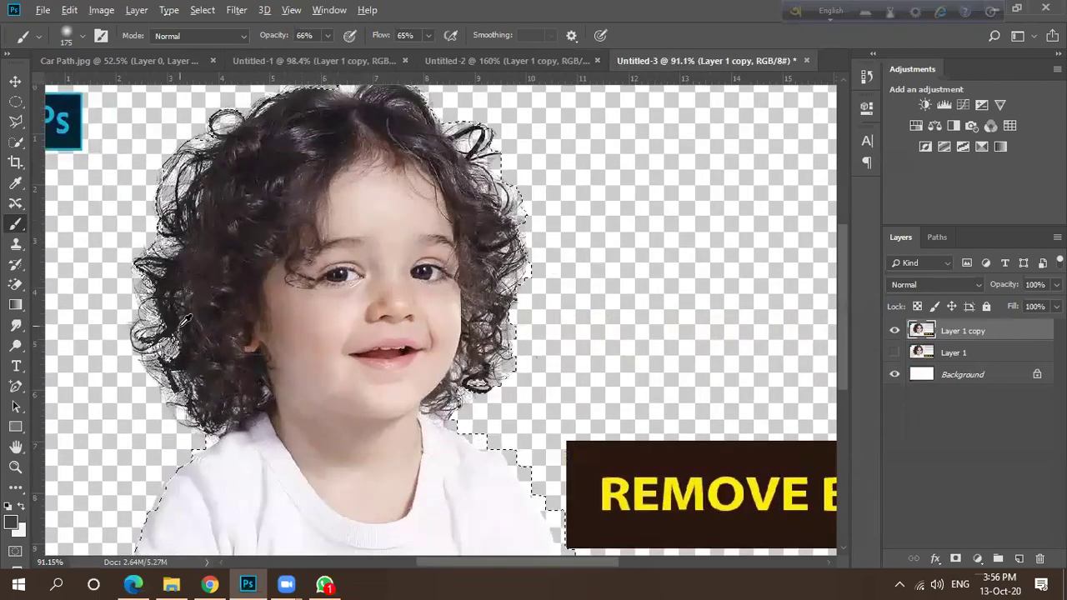
scroll(177, 315, "up", 2)
key("bracketleft")
key("bracketleft")
key("bracketleft")
key("bracketleft")
key("bracketleft")
key("bracketleft")
key("bracketleft")
key("bracketleft")
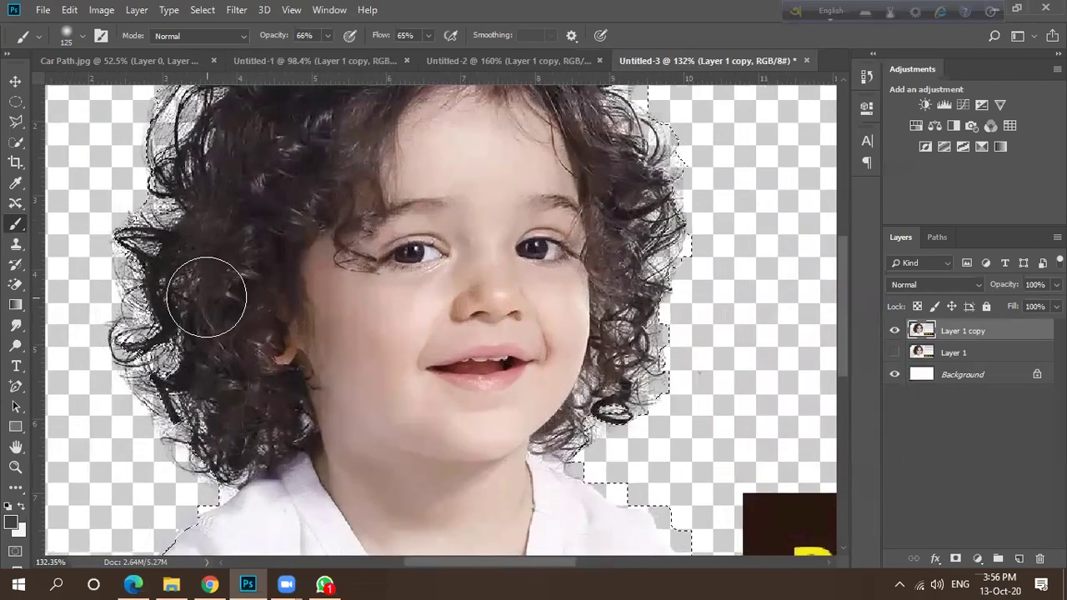
Adjust the selection edge along the curls beside the child's cheek with the Quick Selection tool at size 9.
left_click(15, 141)
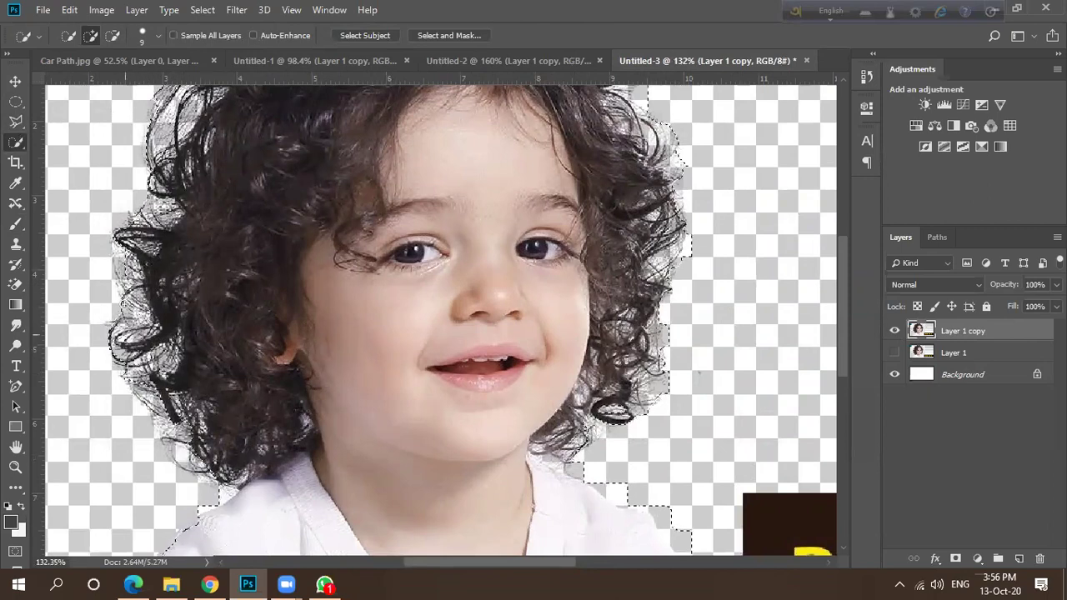
scroll(233, 352, "down", 1)
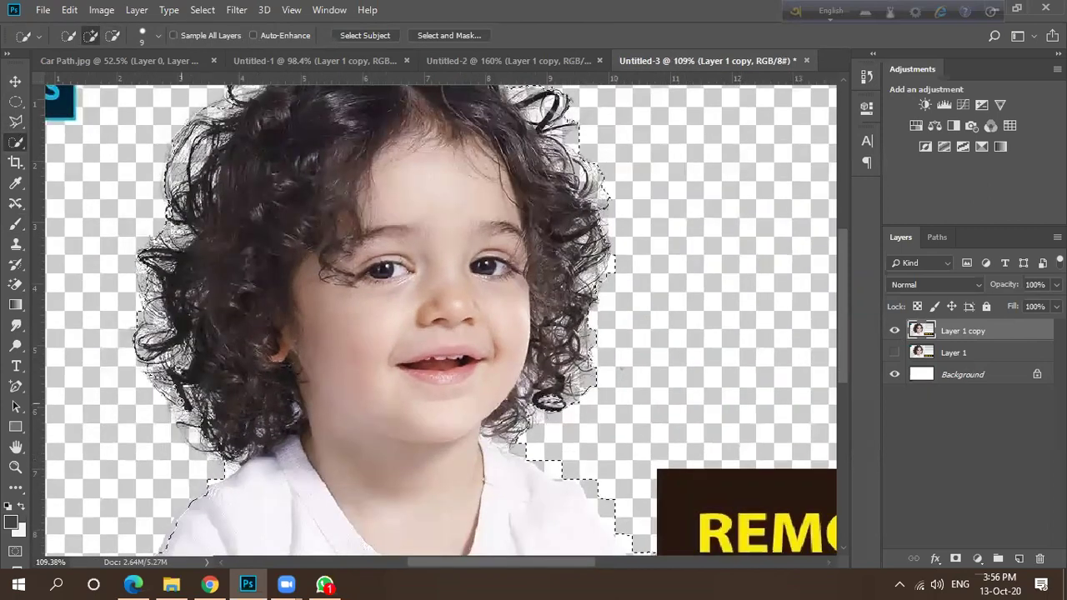
scroll(221, 247, "down", 2)
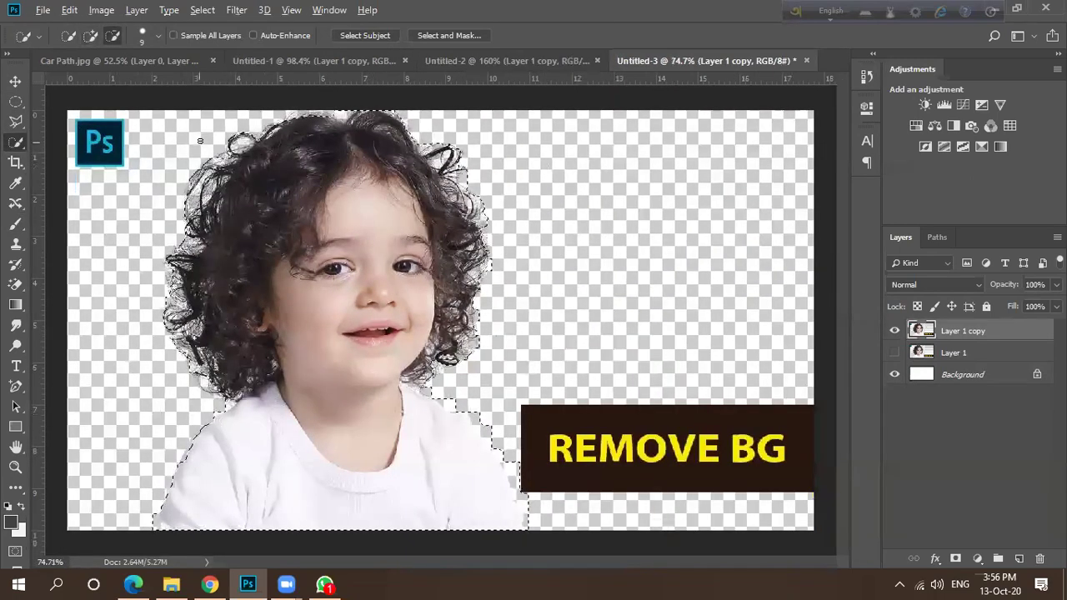
scroll(204, 142, "up", 1)
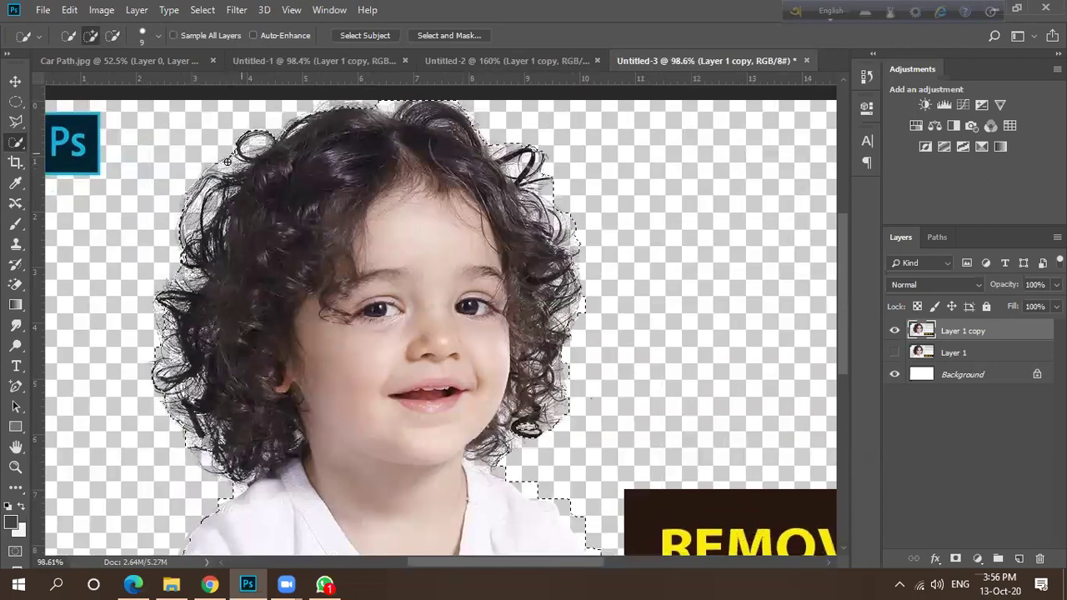
scroll(225, 250, "down", 1)
scroll(208, 253, "up", 2)
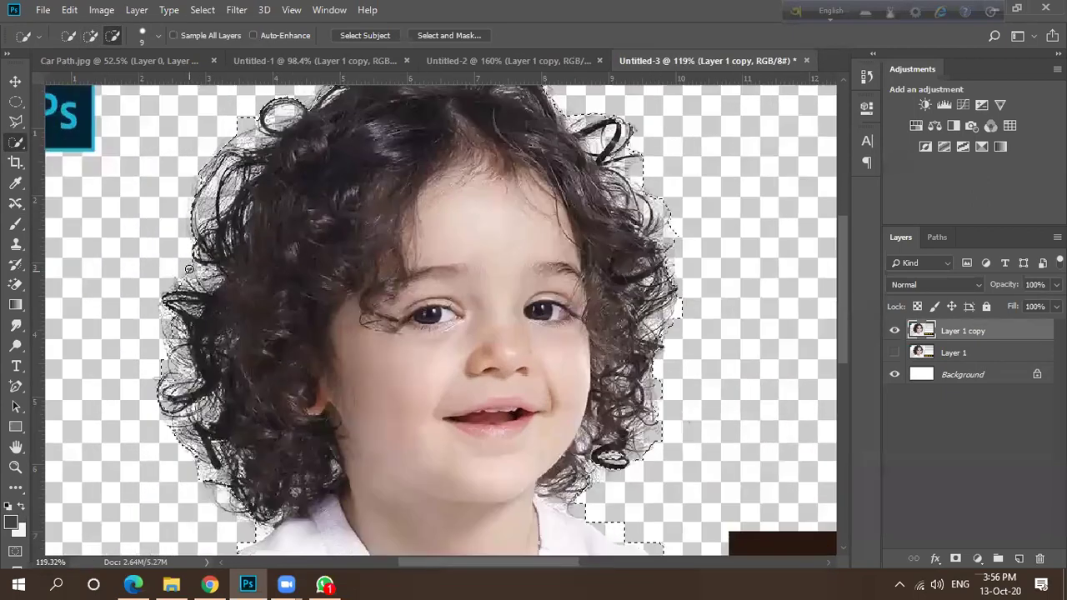
scroll(200, 275, "down", 2)
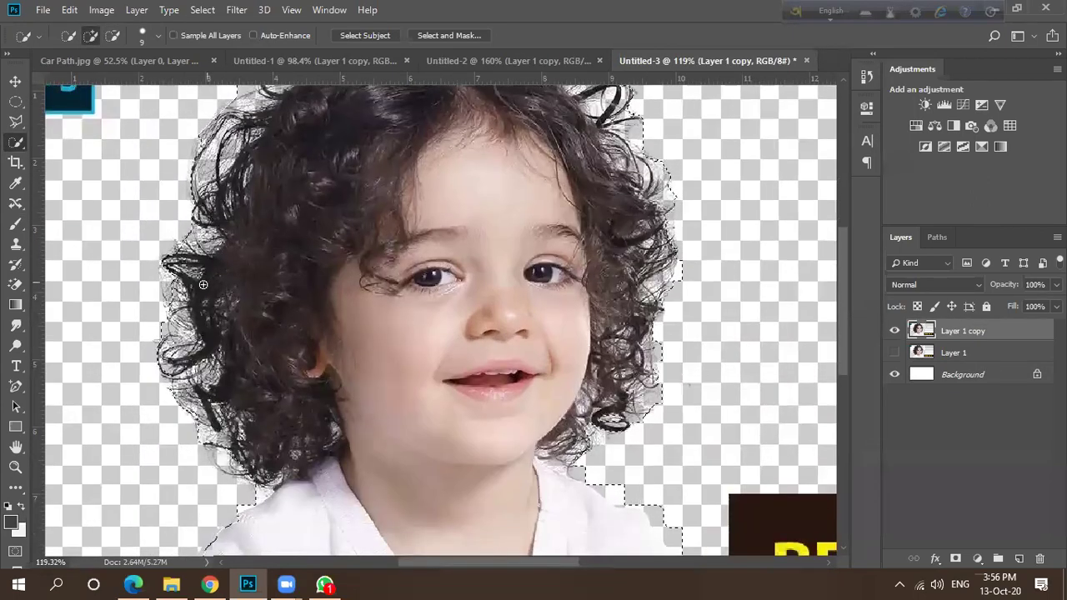
scroll(191, 293, "down", 1)
left_click(175, 250)
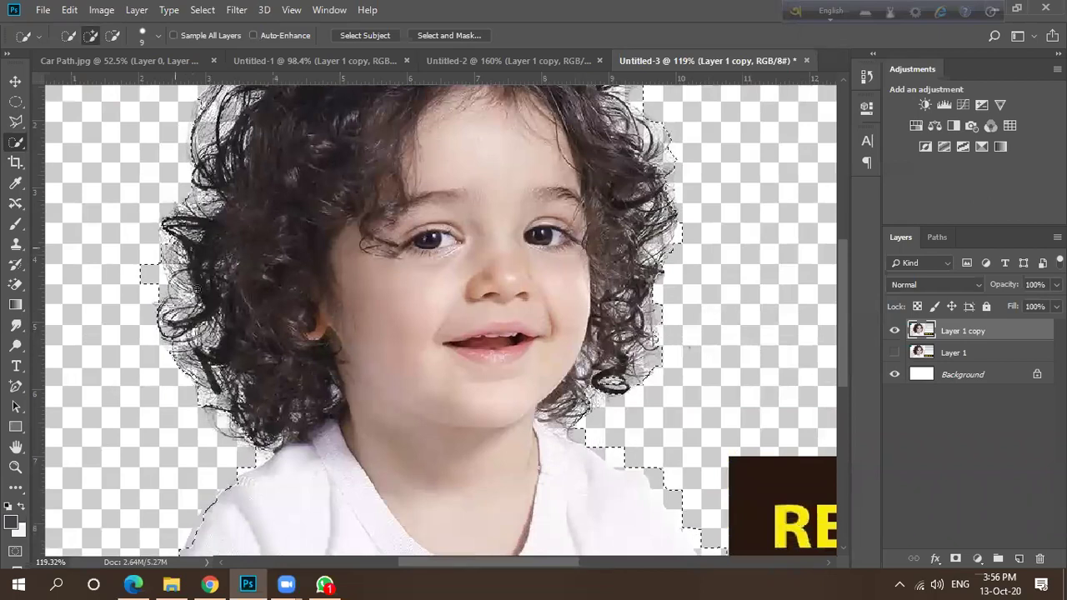
left_click(173, 285)
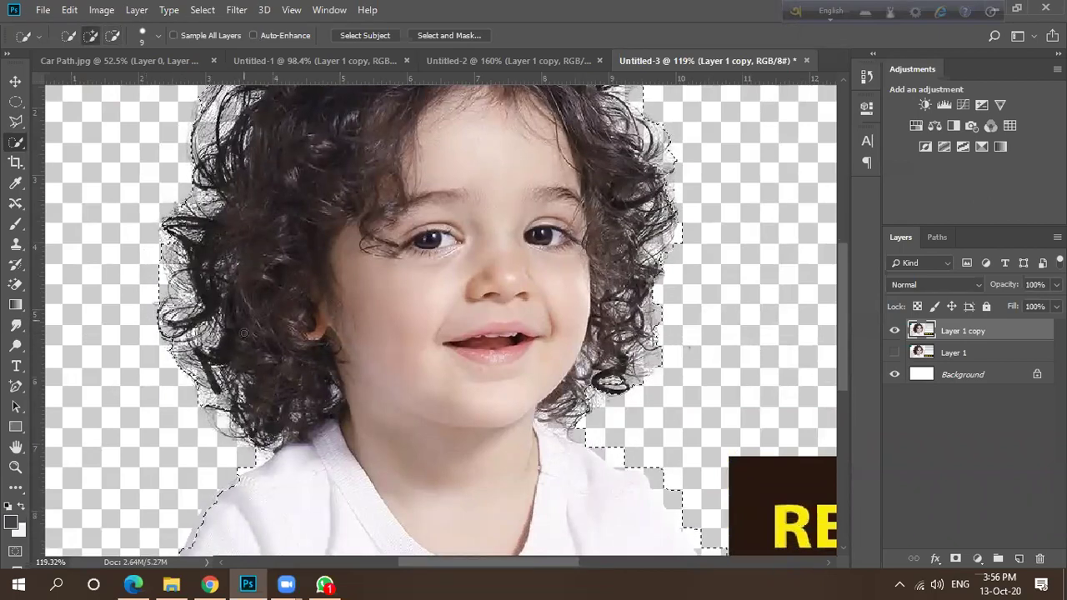
scroll(245, 333, "down", 5)
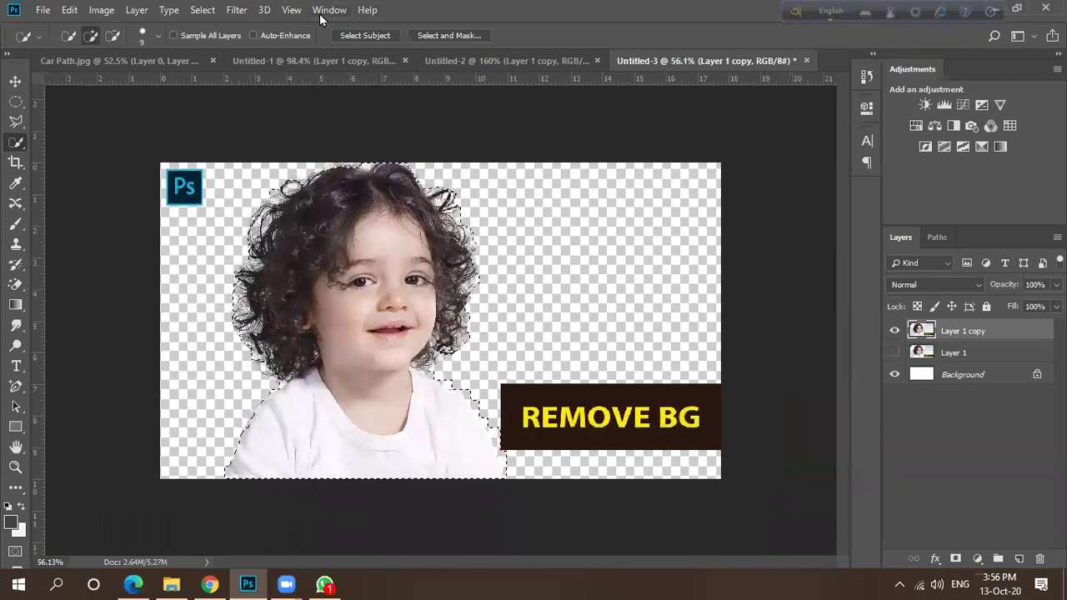
left_click(203, 10)
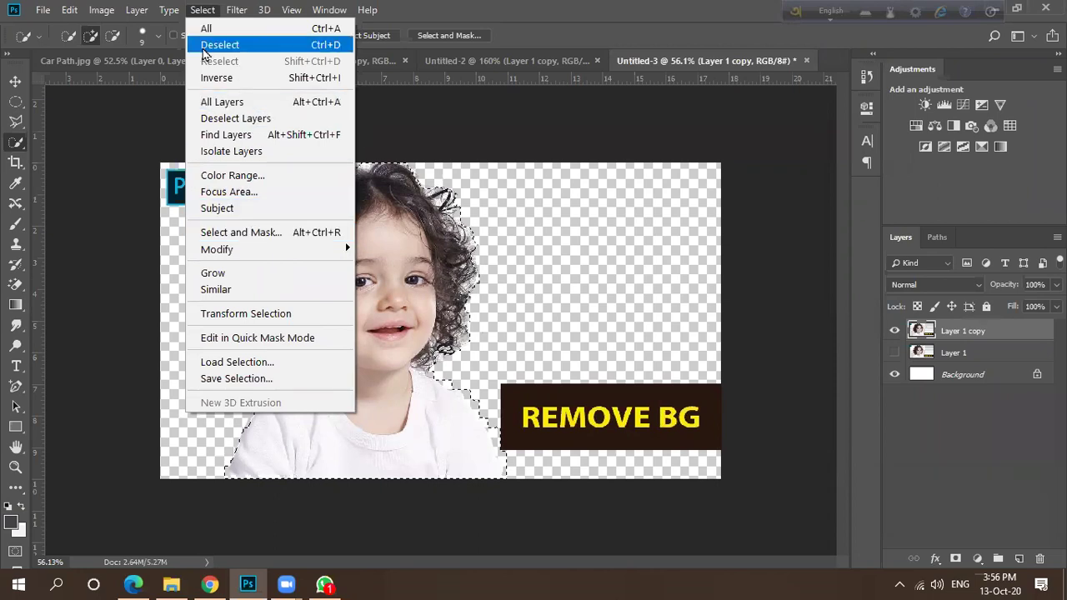
left_click(204, 10)
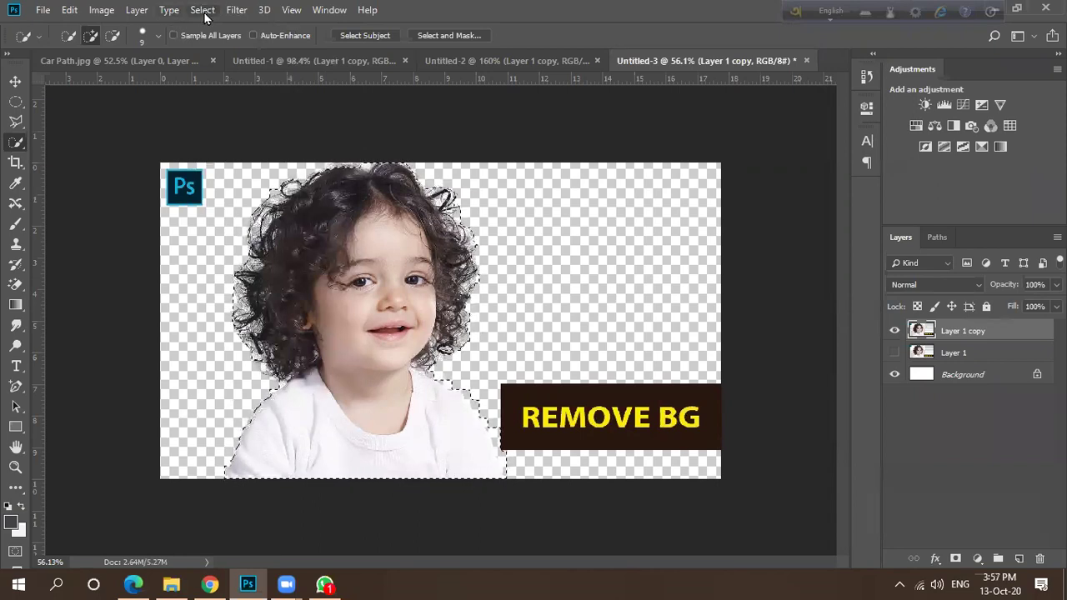
left_click(205, 10)
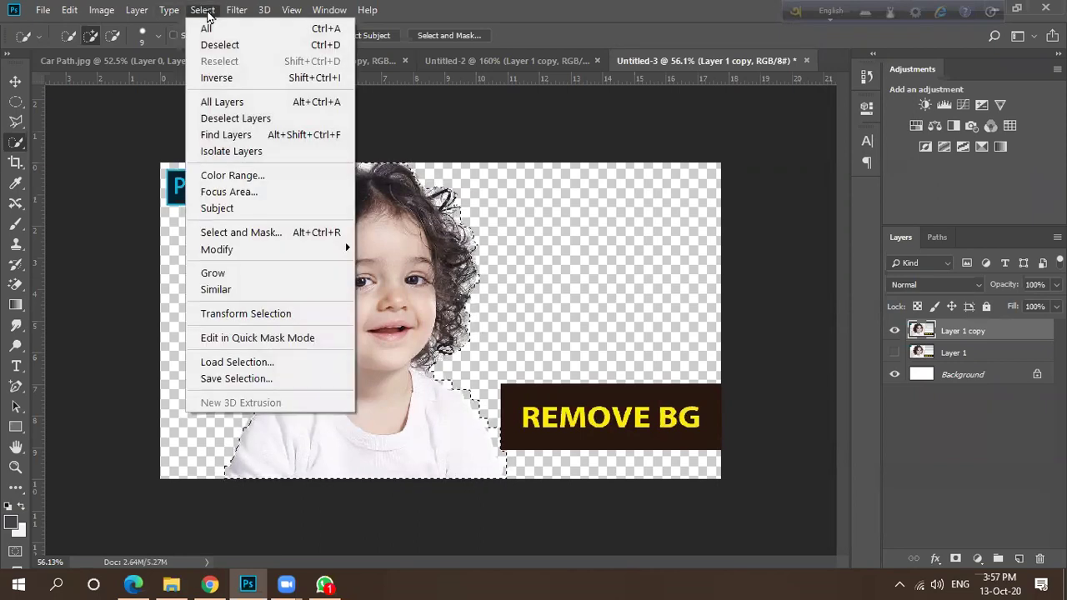
mouse_move(284, 259)
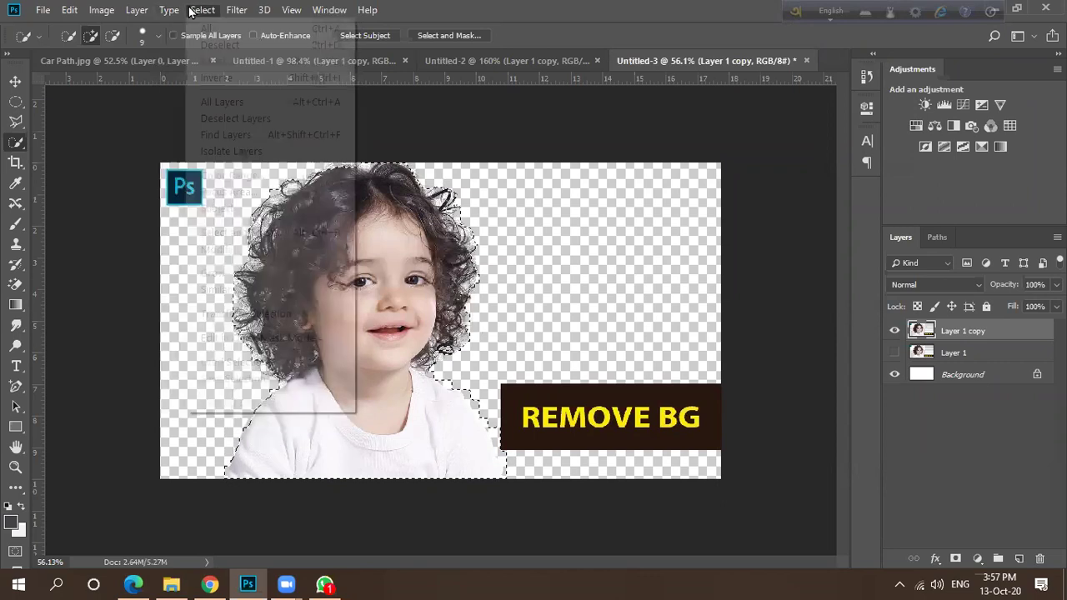
left_click(237, 10)
left_click(201, 11)
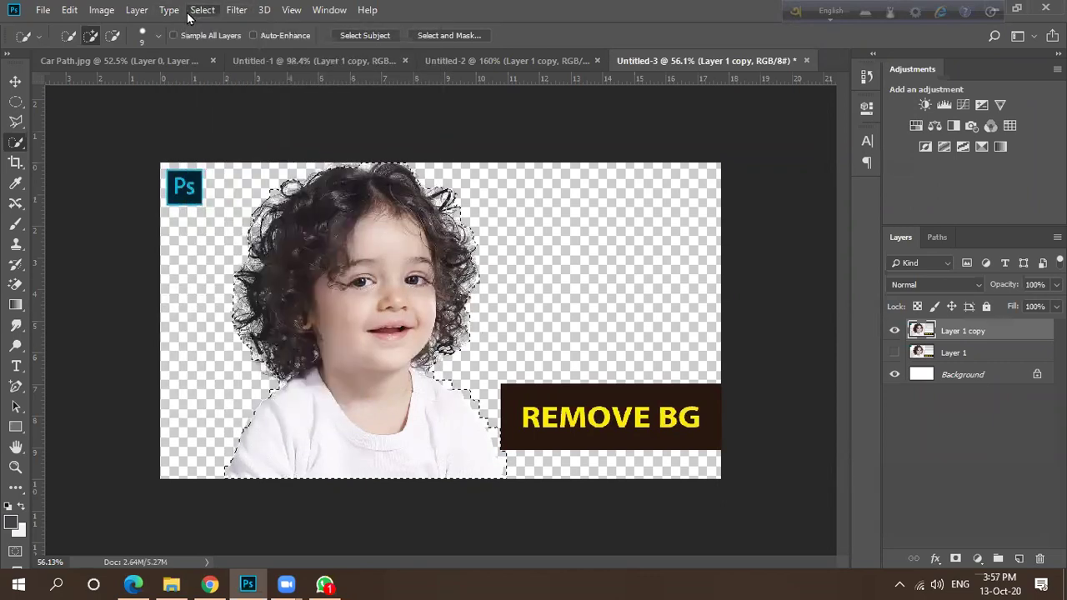
left_click(350, 38)
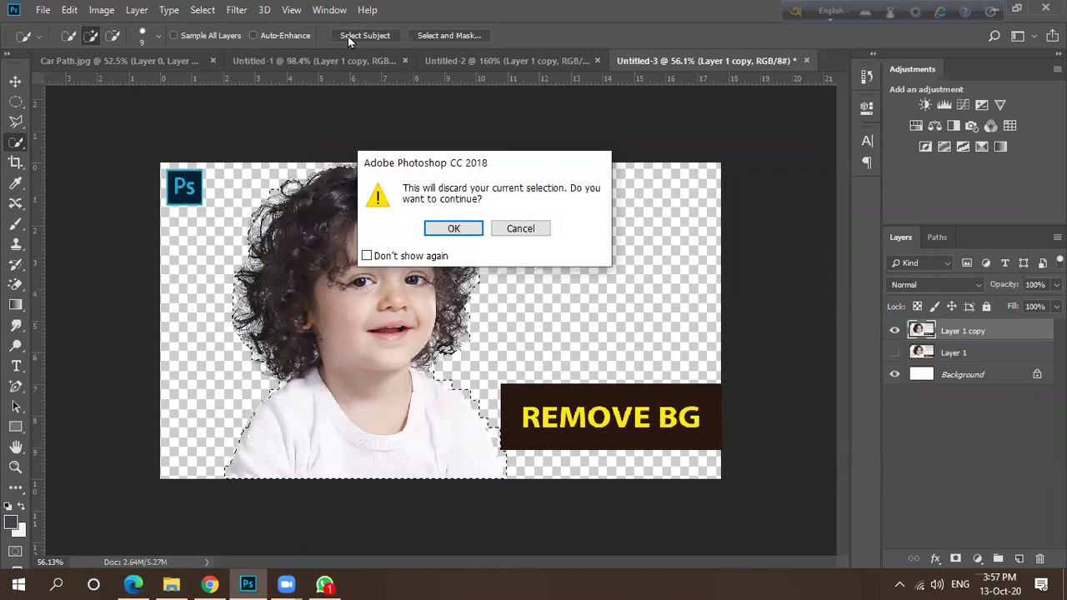
left_click(521, 230)
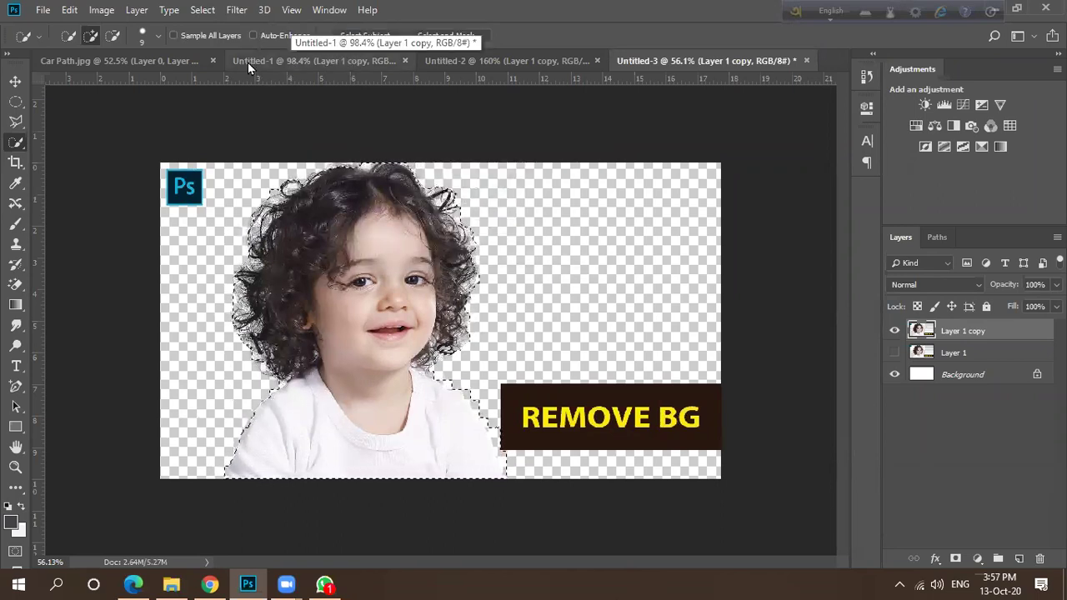
Open the Layer 1 copy selection in Select and Mask and make the red overlay indicate Selected Areas.
left_click(68, 37)
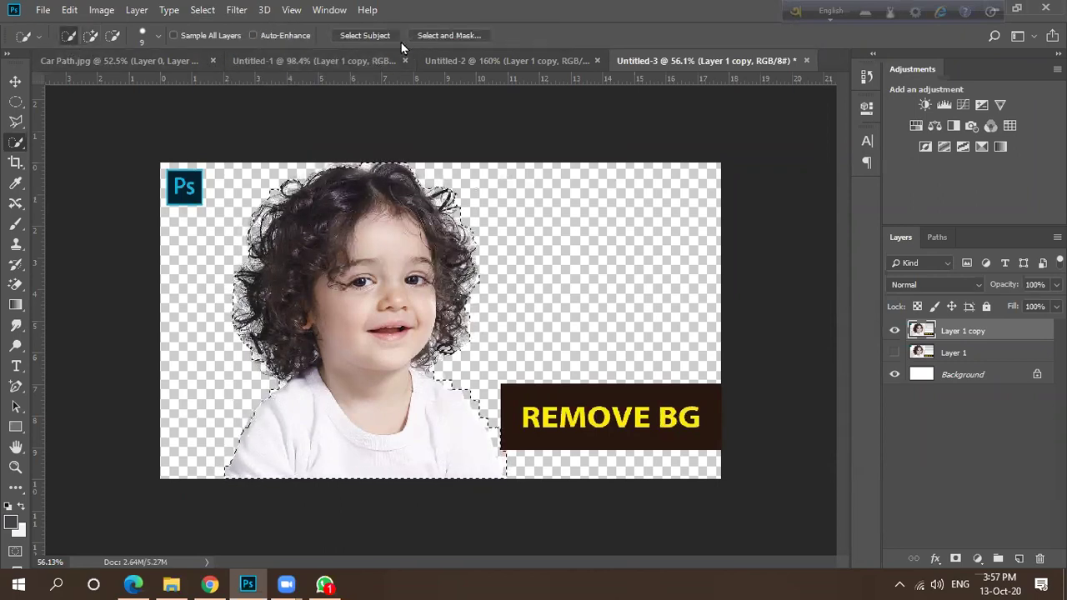
left_click(432, 35)
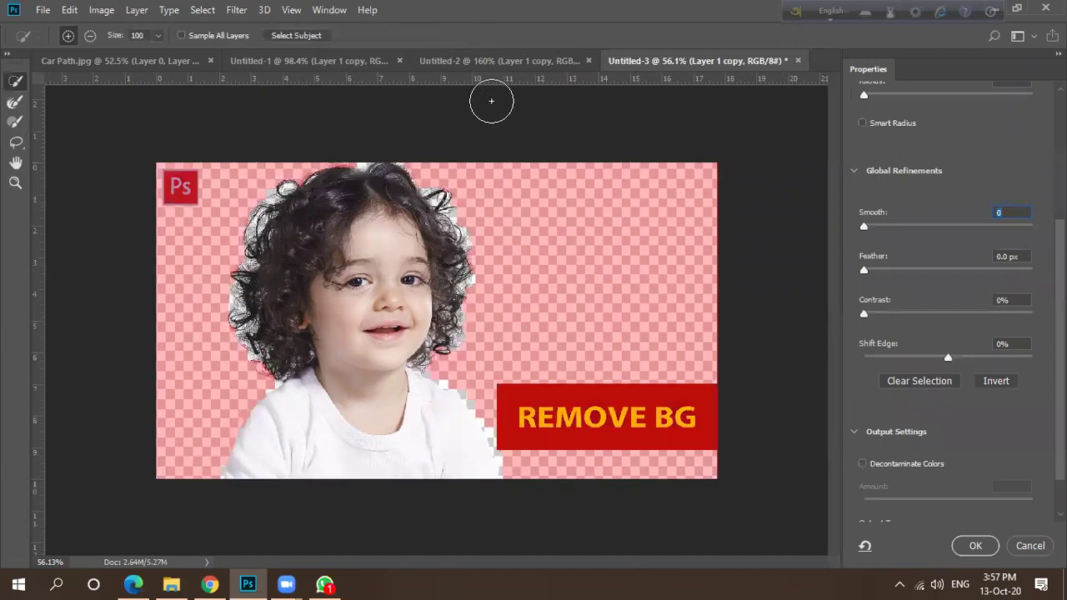
scroll(942, 272, "up", 2)
scroll(921, 265, "up", 3)
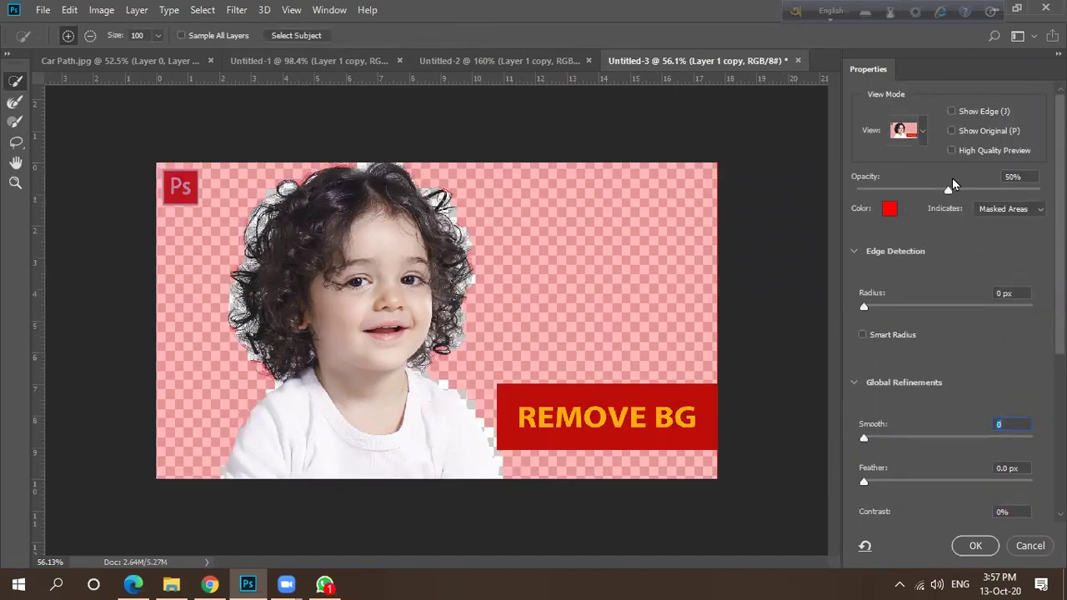
left_click(996, 209)
left_click(1012, 235)
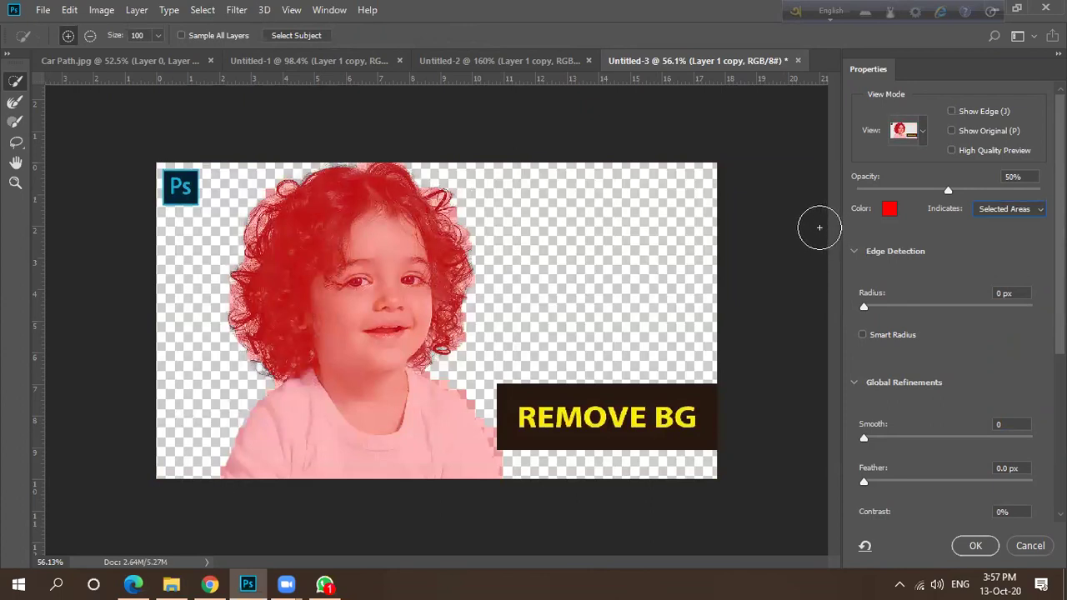
Brush the background around the upper curls into the selection and set the overlay opacity to 58%.
mouse_move(284, 264)
left_mouse_down()
mouse_move(253, 284)
mouse_move(246, 302)
mouse_move(297, 283)
mouse_move(285, 254)
mouse_move(229, 243)
mouse_move(249, 242)
mouse_move(310, 196)
mouse_move(371, 187)
mouse_move(407, 201)
mouse_move(449, 253)
mouse_move(437, 219)
mouse_move(446, 295)
mouse_move(420, 345)
mouse_move(285, 340)
mouse_move(268, 355)
mouse_move(268, 314)
mouse_move(317, 245)
left_mouse_up()
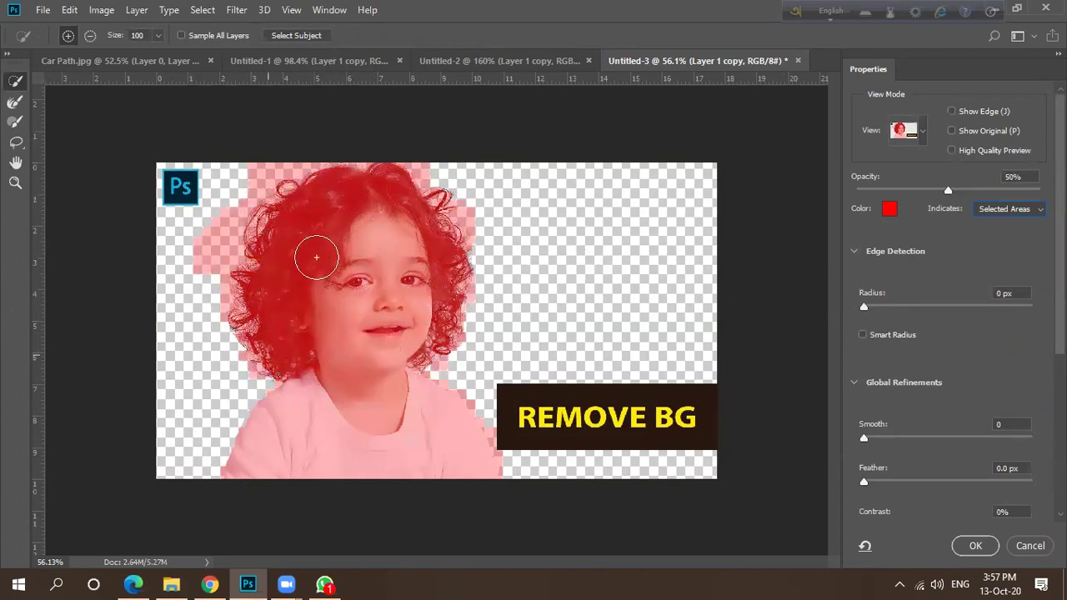
left_click_drag(958, 191, 964, 193)
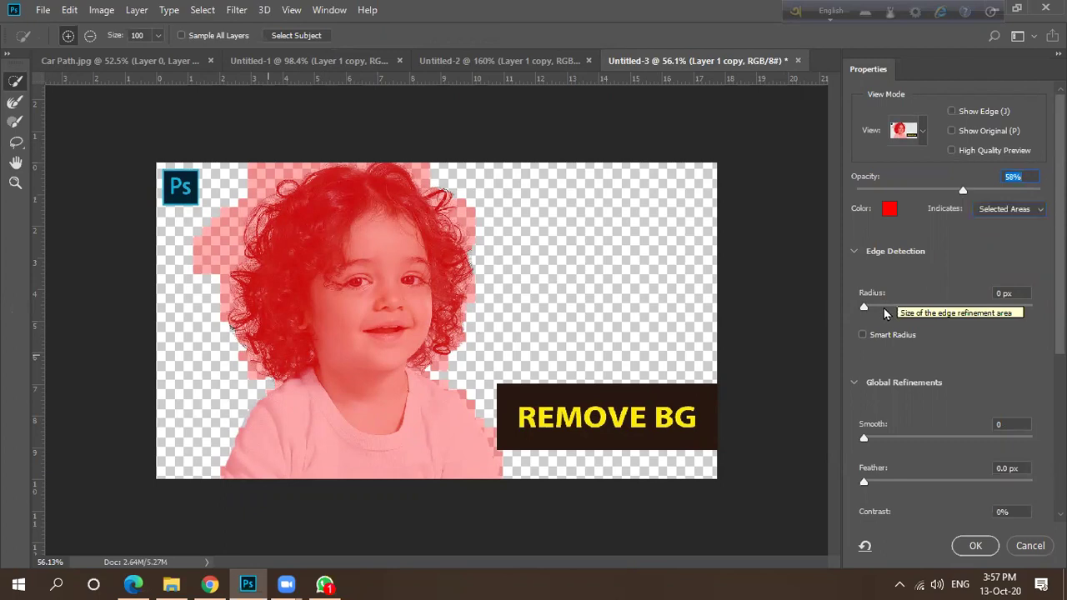
Refine the hair selection with Radius 1 px, Smooth 4, Feather 0.5 px, Contrast 5% and Shift Edge -8%.
left_click_drag(865, 307, 871, 309)
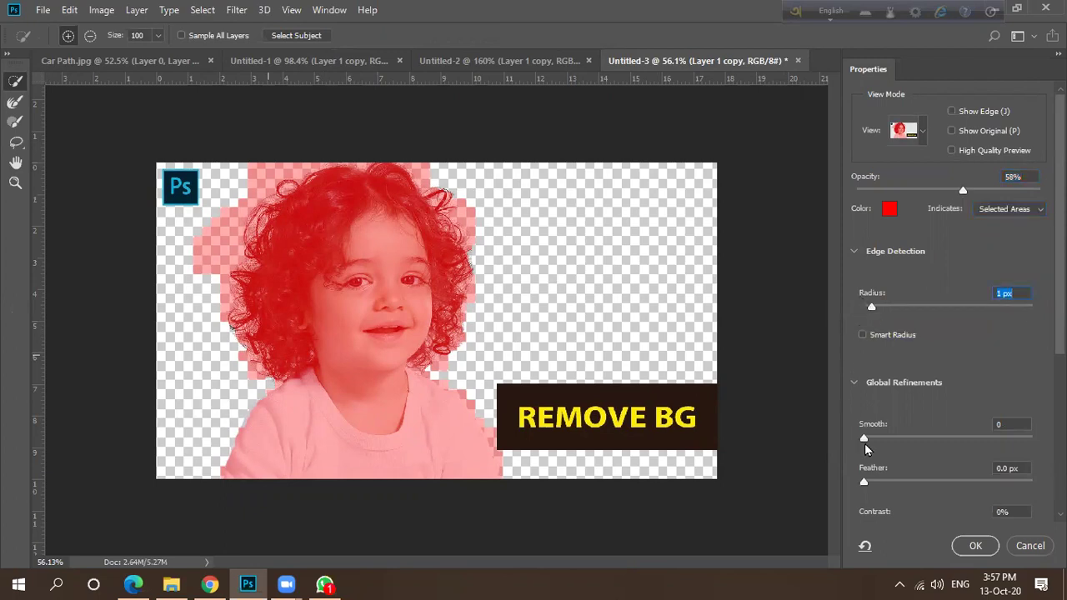
scroll(867, 525, "down", 3)
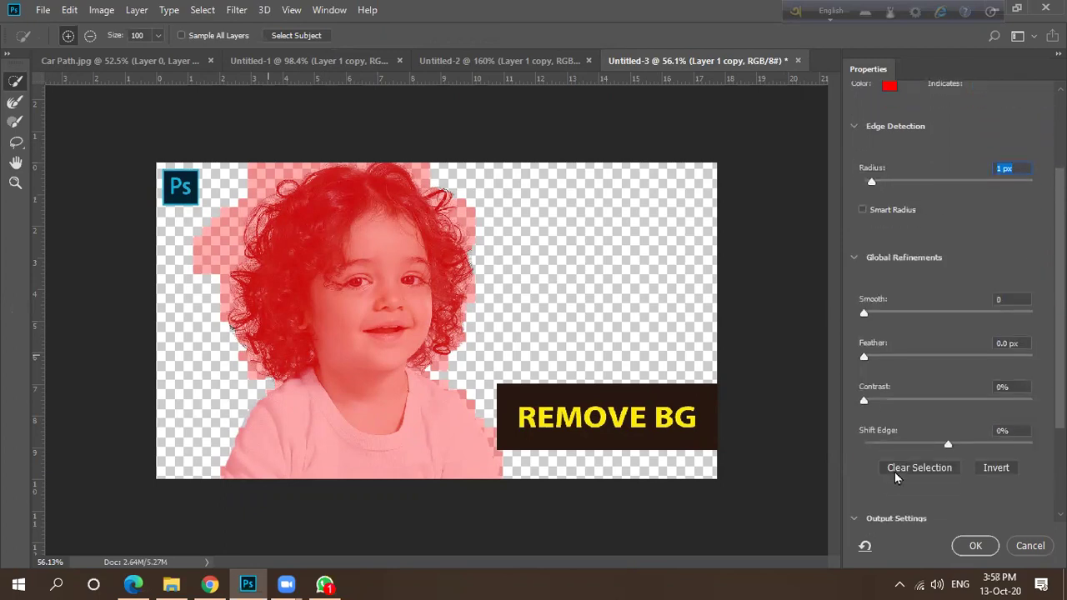
left_click_drag(951, 444, 943, 447)
left_click_drag(866, 360, 868, 359)
left_click_drag(865, 315, 869, 315)
scroll(896, 425, "down", 2)
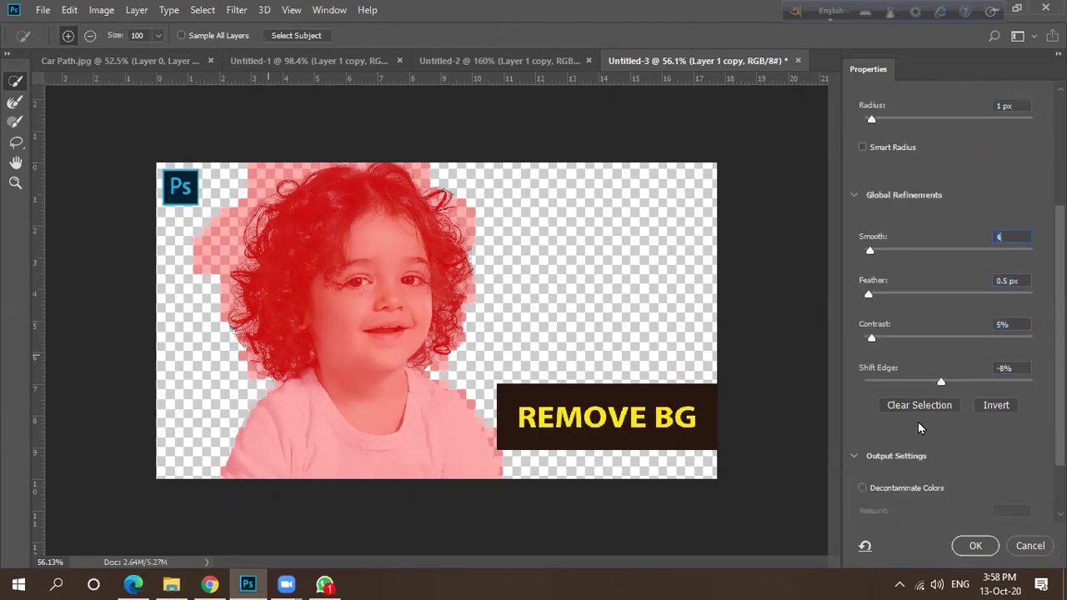
Output the refined selection to a new layer with layer mask, decontaminating colors by 41%.
left_click(864, 451)
scroll(996, 468, "down", 1)
left_click_drag(1015, 451, 936, 453)
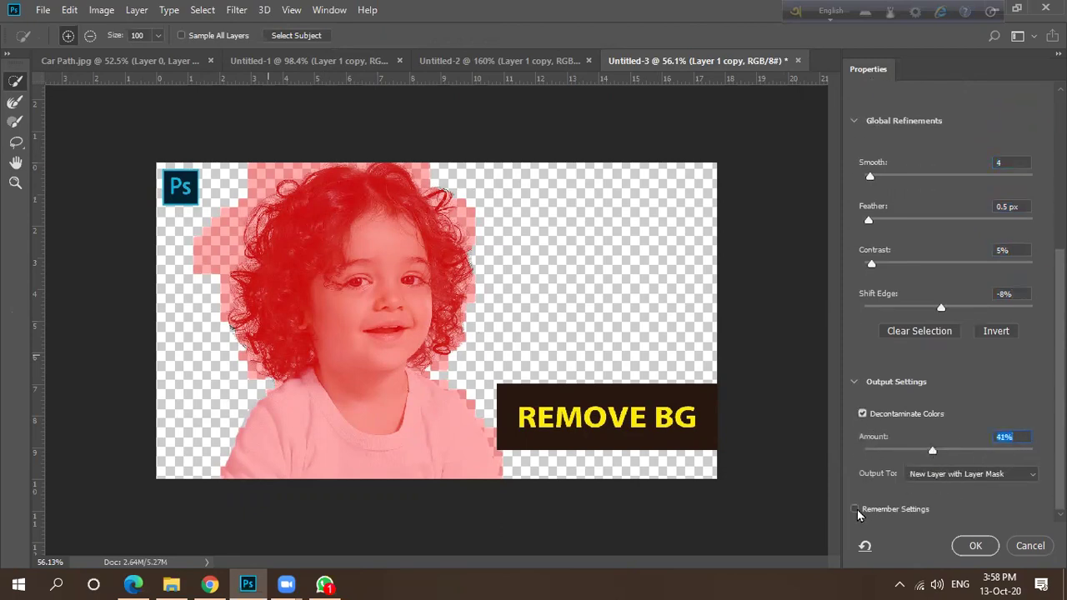
left_click(976, 545)
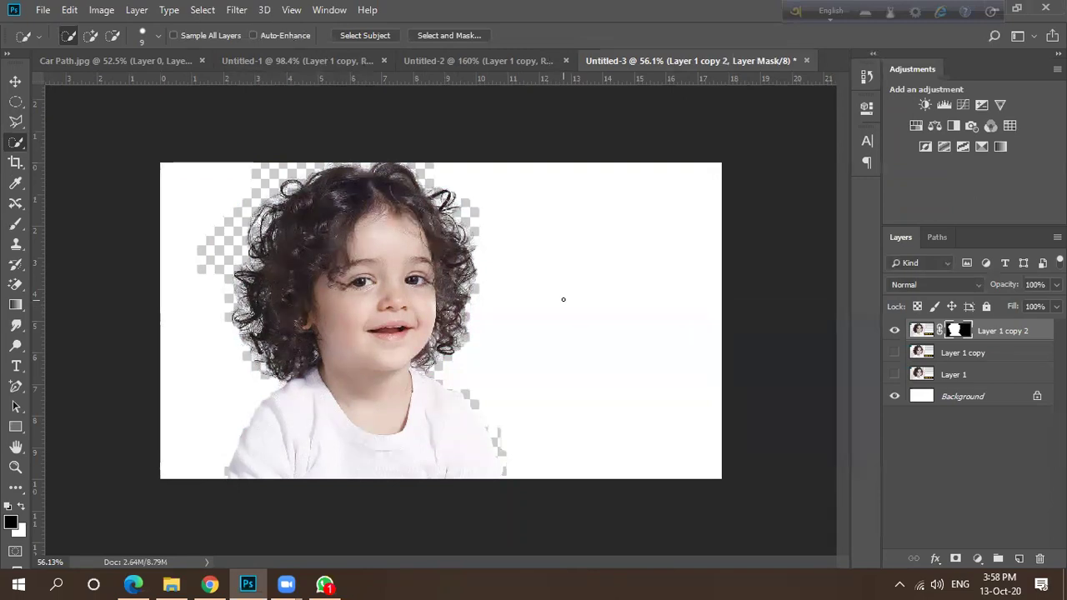
left_click(443, 35)
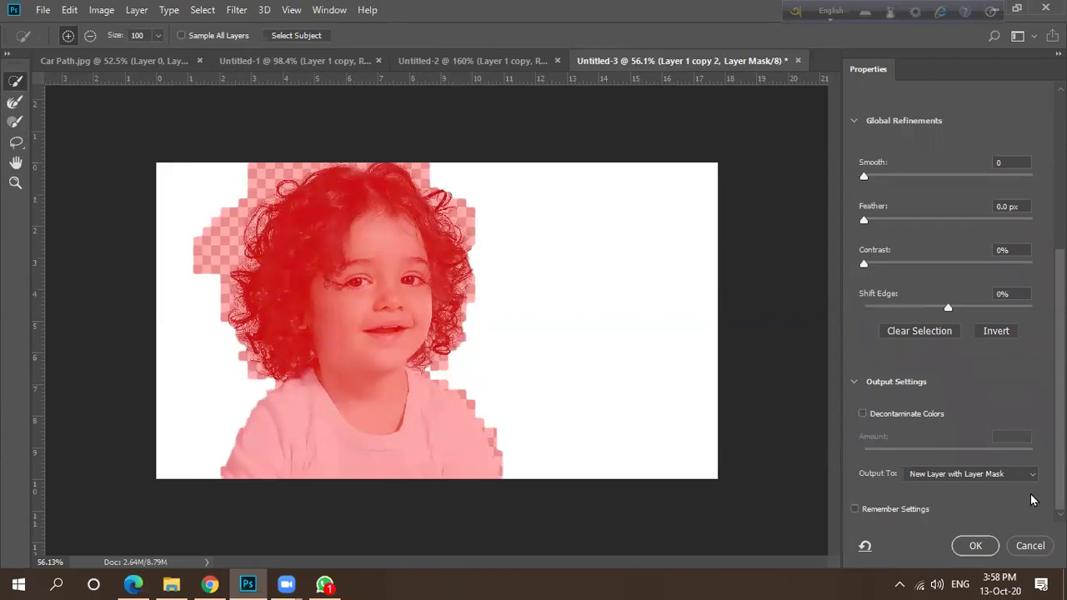
left_click(1037, 553)
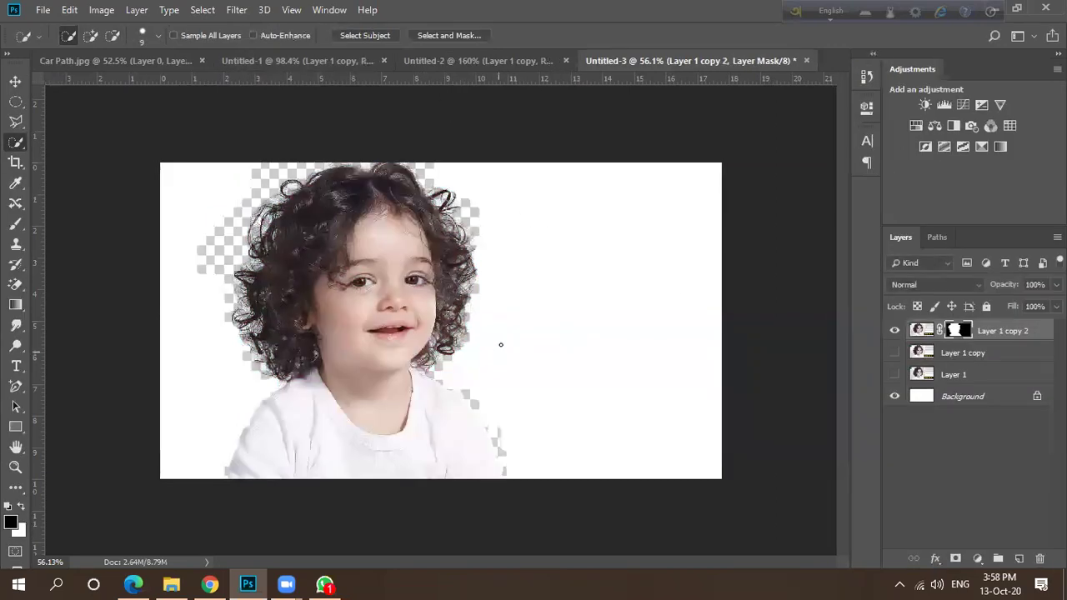
scroll(508, 338, "down", 5)
scroll(370, 251, "up", 6)
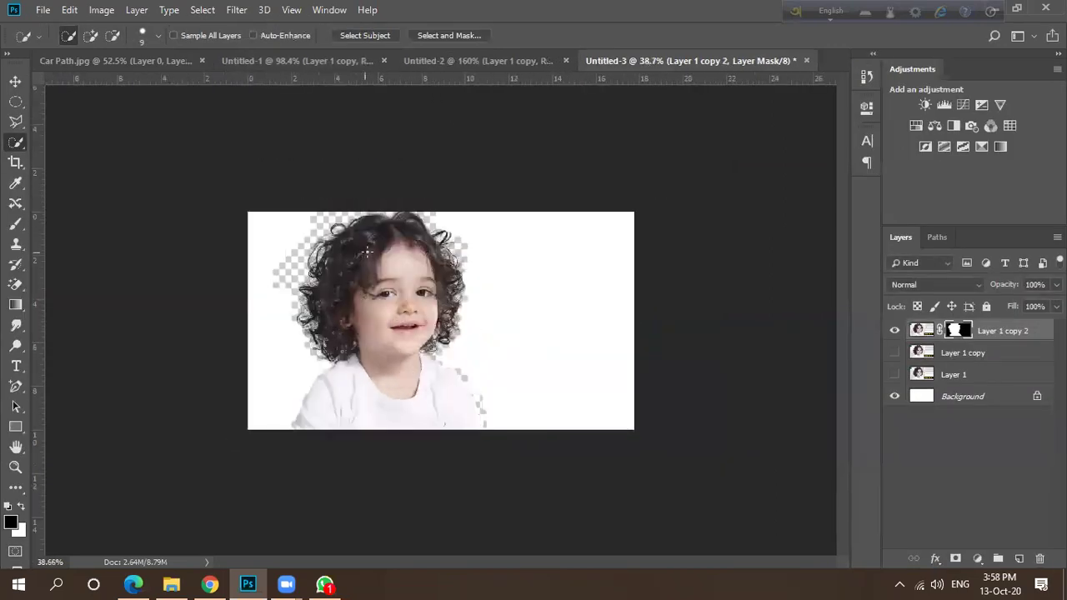
scroll(370, 251, "down", 3)
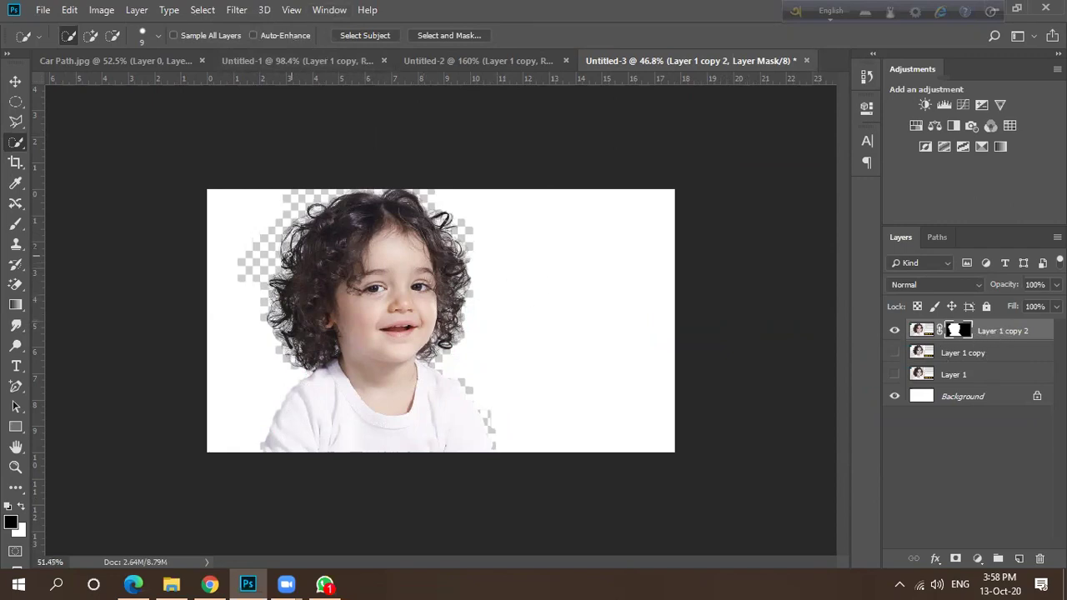
scroll(291, 256, "up", 4)
Delete the masked Layer 1 copy 2 and make Layer 1 copy visible again.
left_click_drag(1009, 337, 1040, 558)
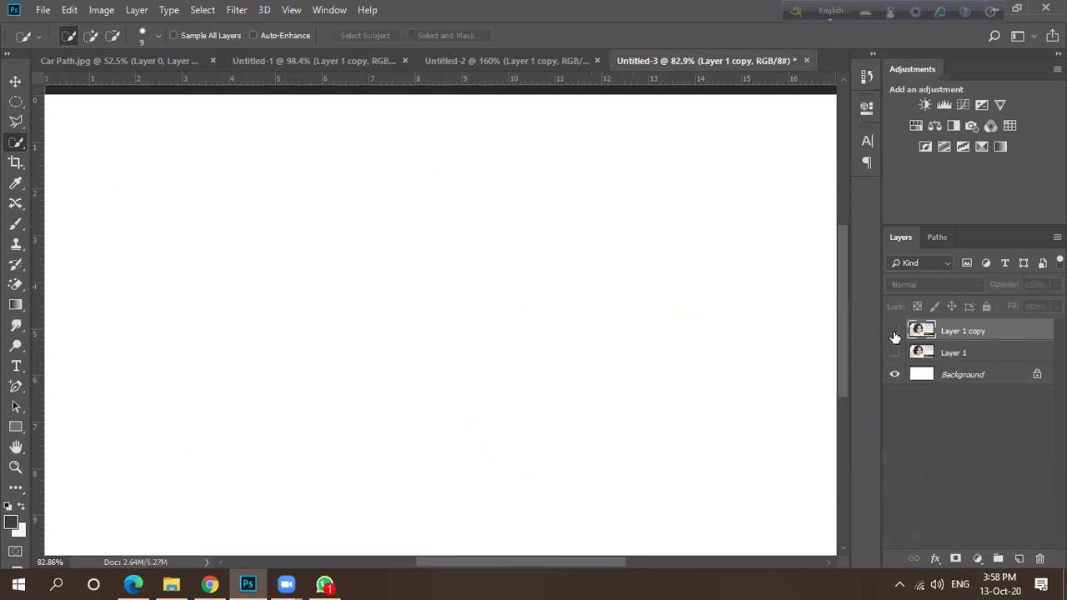
left_click(894, 332)
scroll(500, 304, "down", 3)
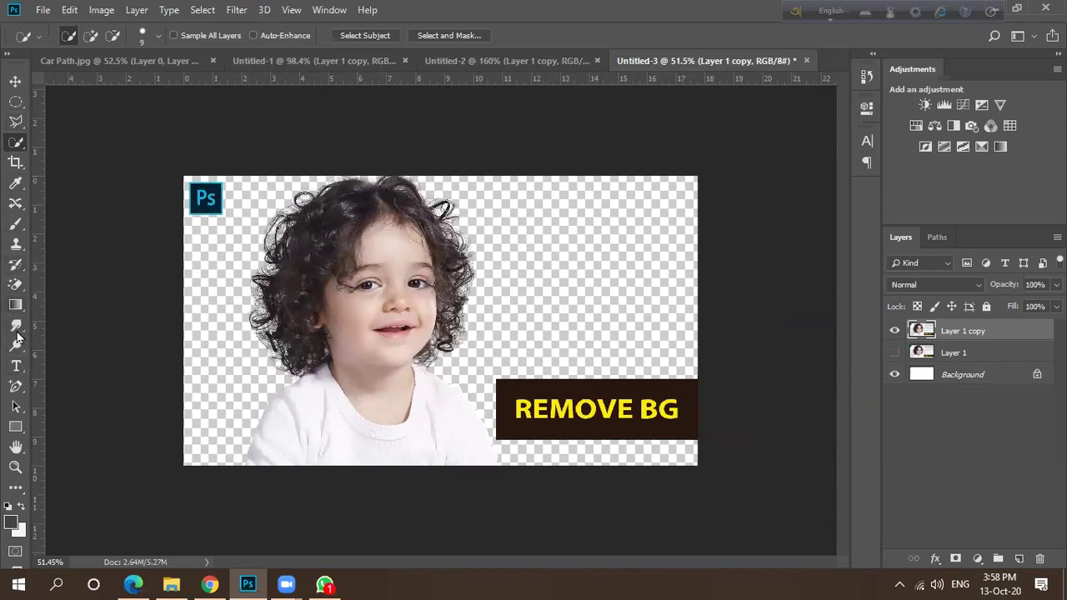
Trace a closed Pen tool path around the child's shirt and curly hair, ending along the image's lower edge.
left_click(17, 386)
left_click(76, 386)
left_click(245, 456)
left_click(271, 409)
left_click(298, 380)
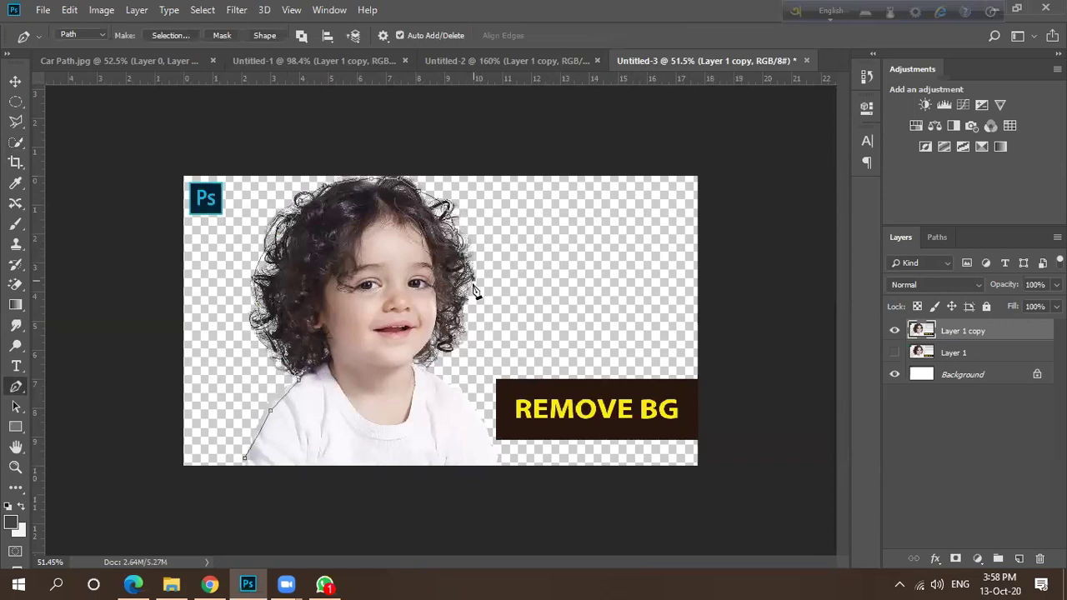
left_click(455, 342)
left_click_drag(452, 349, 441, 373)
left_click(482, 430)
left_click(496, 465)
left_click(244, 463)
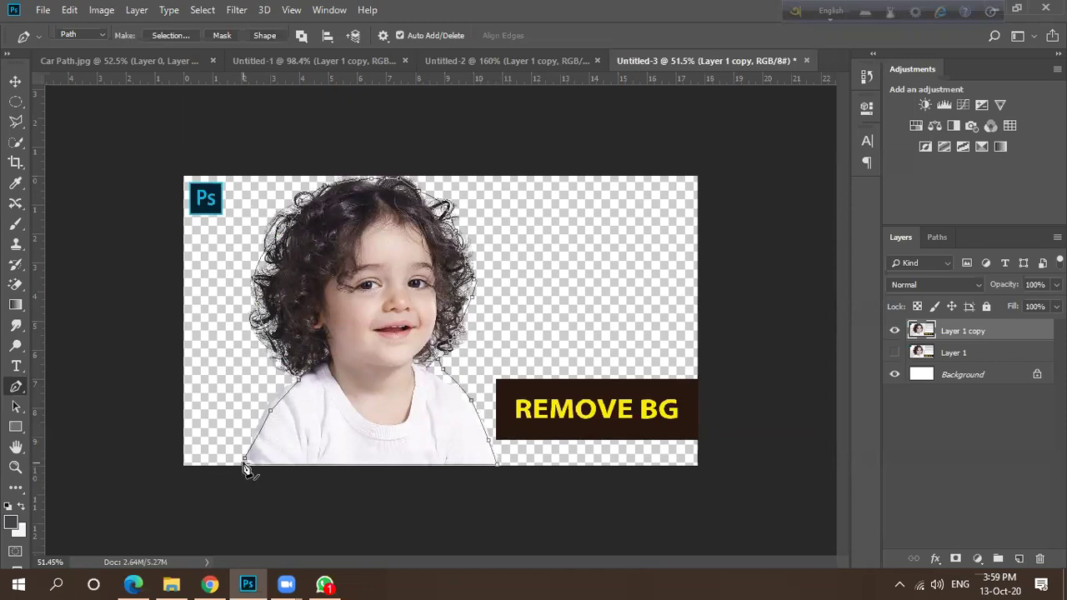
Convert the path around the child into a new anti-aliased selection with a 0-pixel feather radius.
right_click(337, 392)
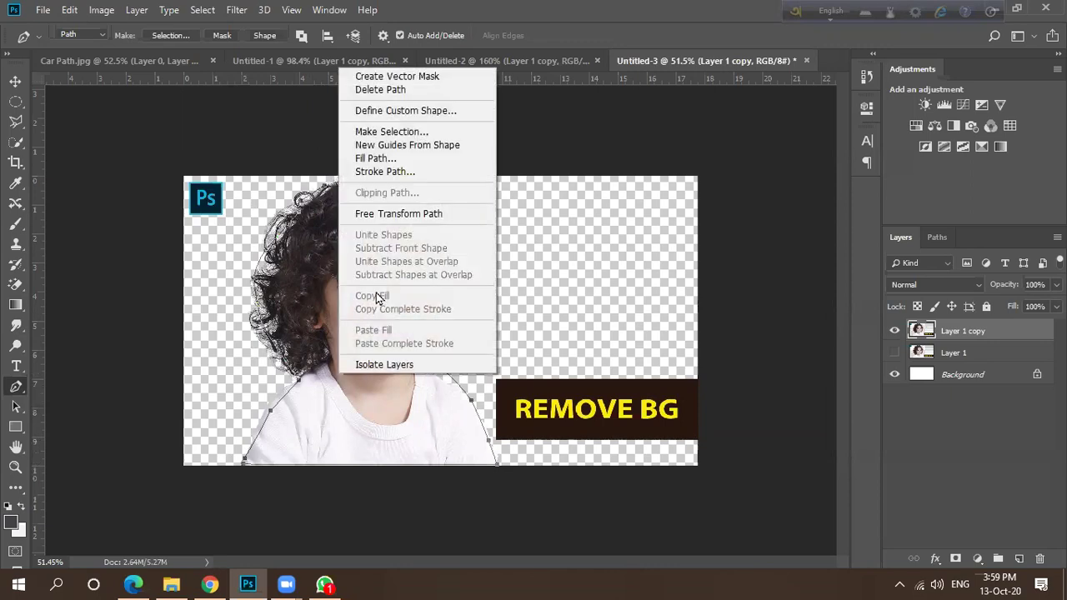
left_click(400, 132)
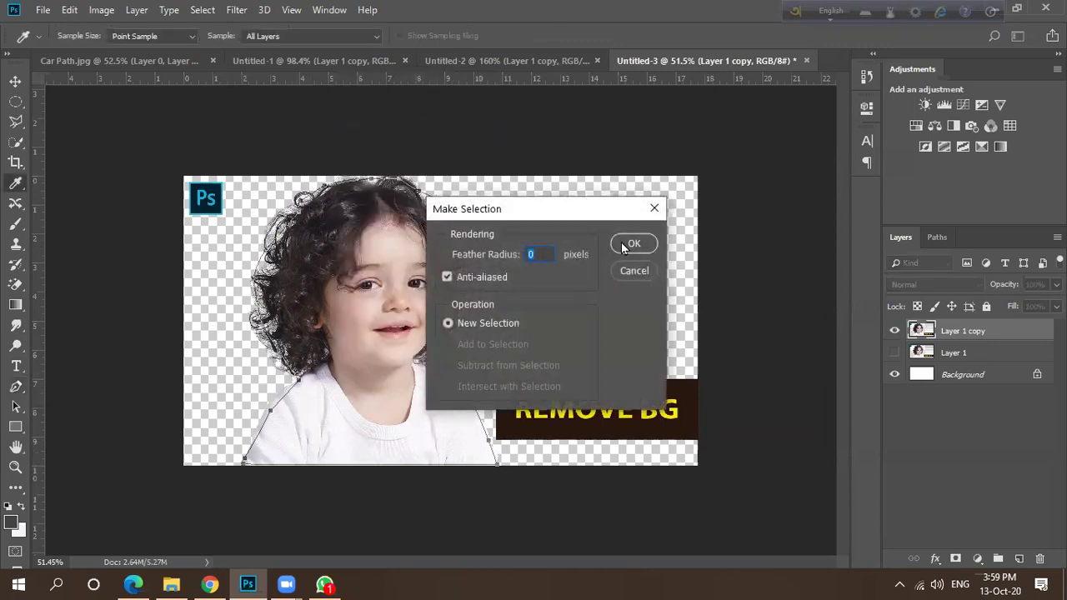
left_click(632, 245)
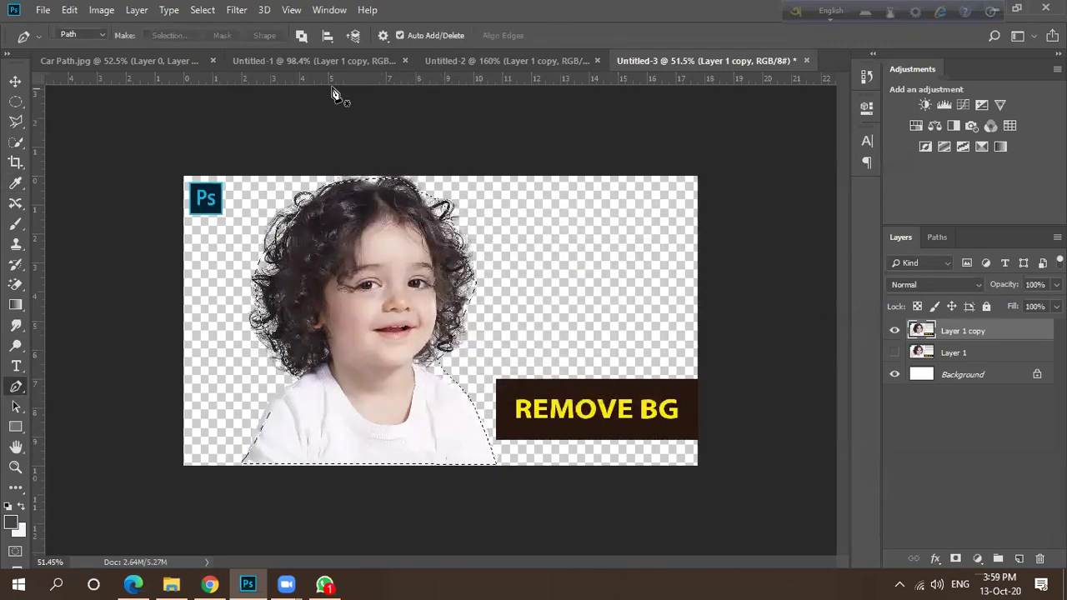
Open the path-based selection in Select and Mask and make the red overlay indicate Masked Areas.
left_click(210, 10)
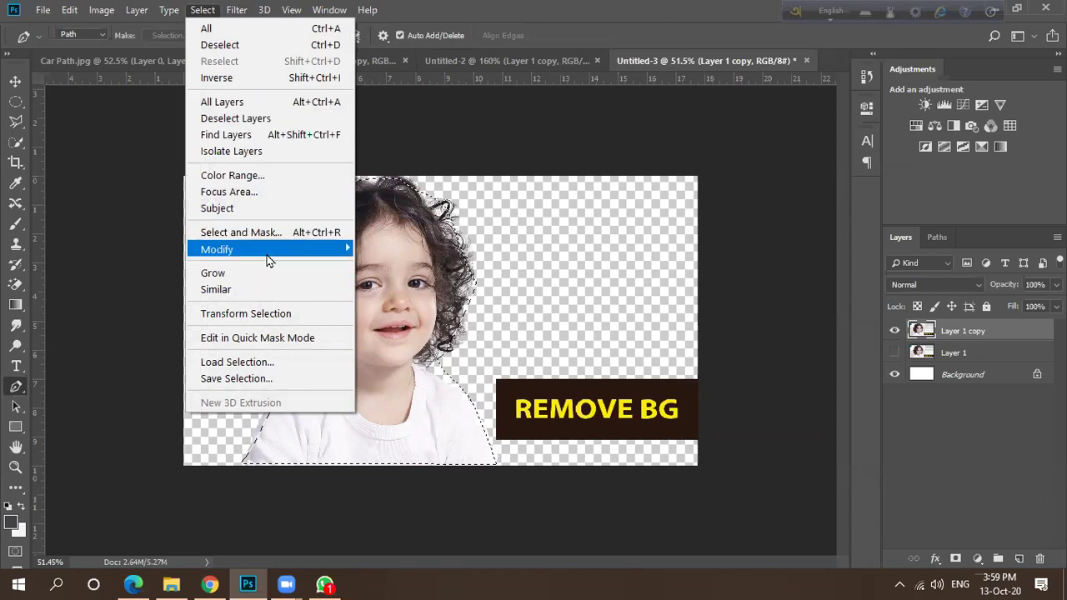
mouse_move(268, 255)
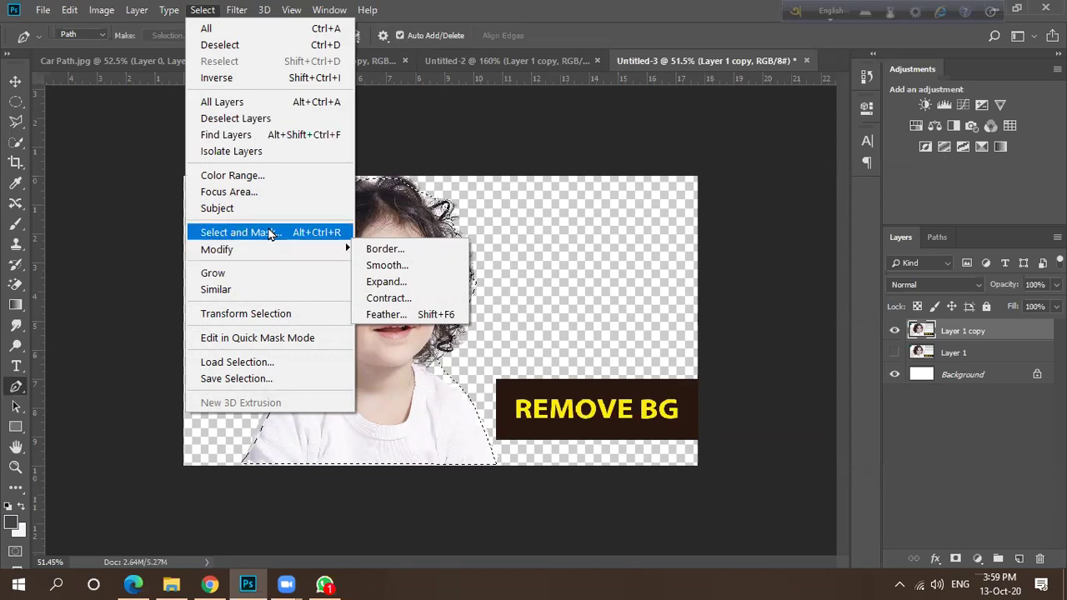
left_click(270, 232)
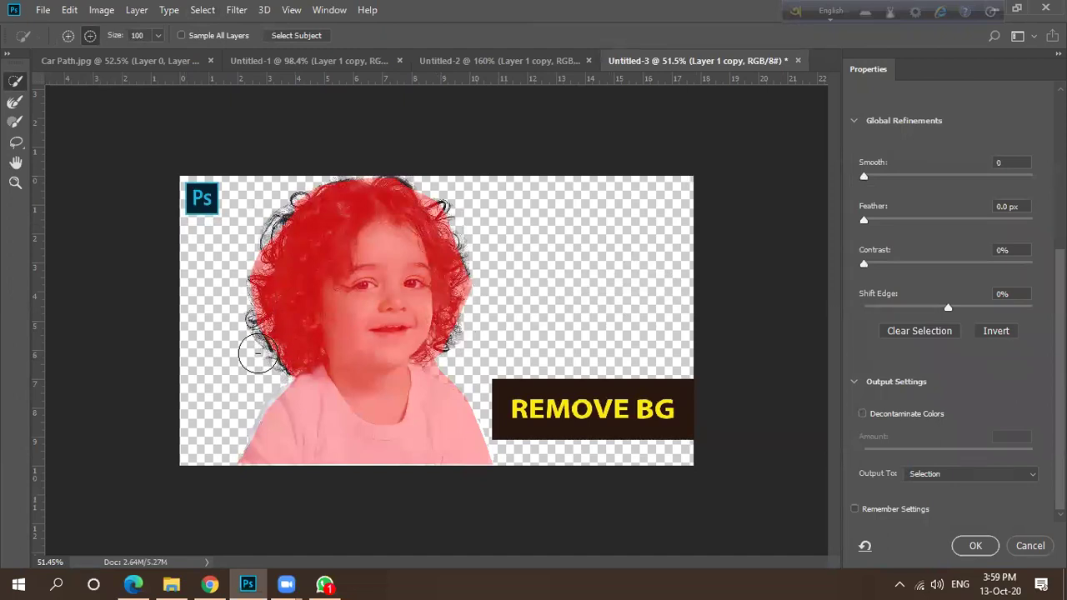
scroll(266, 352, "up", 3)
scroll(937, 229, "up", 5)
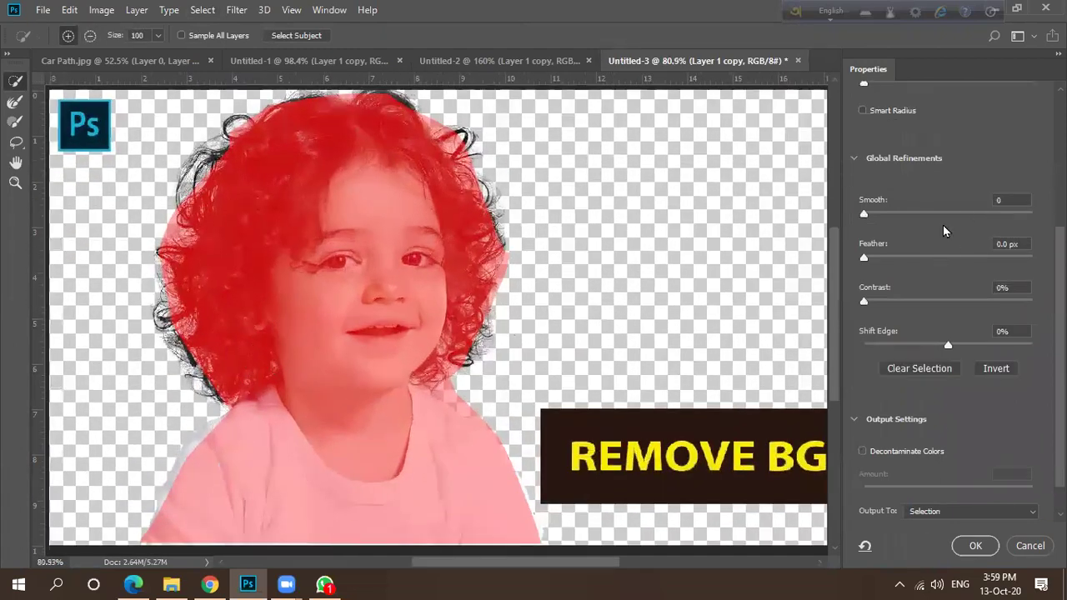
left_click(1004, 173)
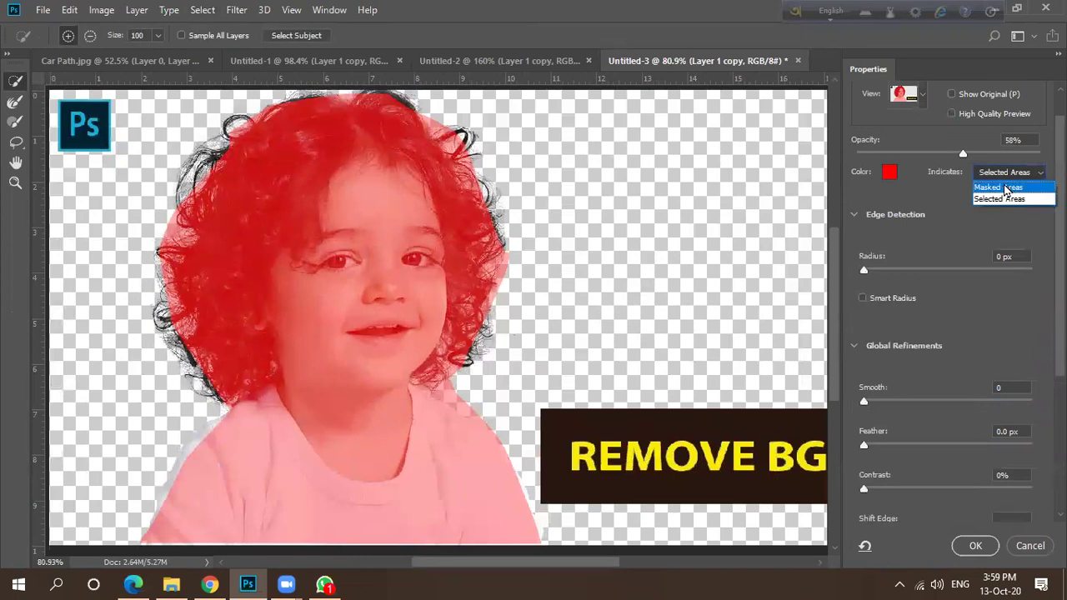
left_click(1000, 187)
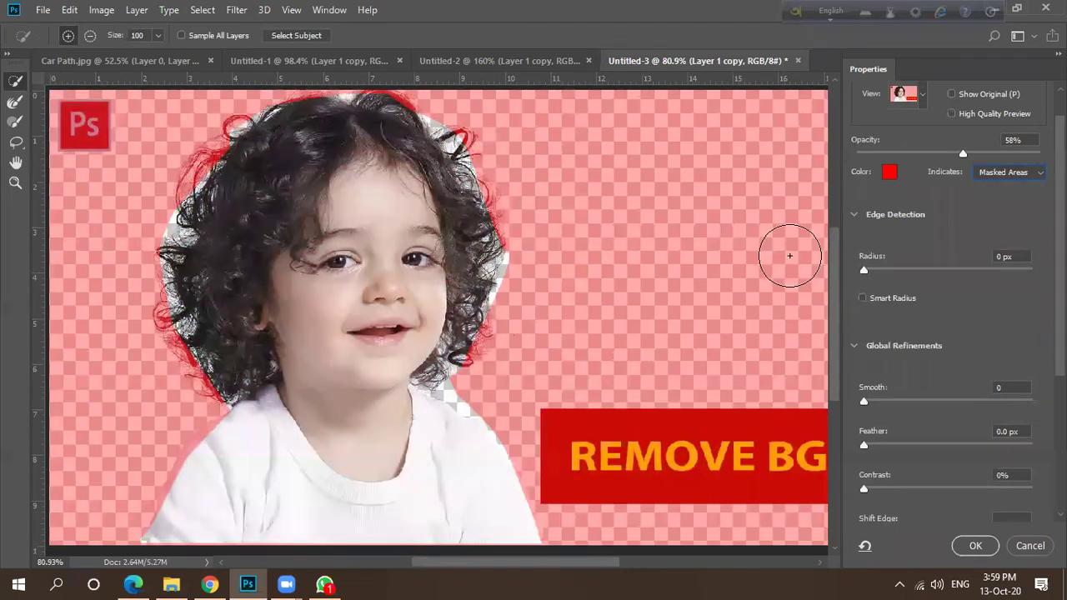
Toggle Show Edge on and off to inspect the refinement area, and enable Show Original.
key("alt")
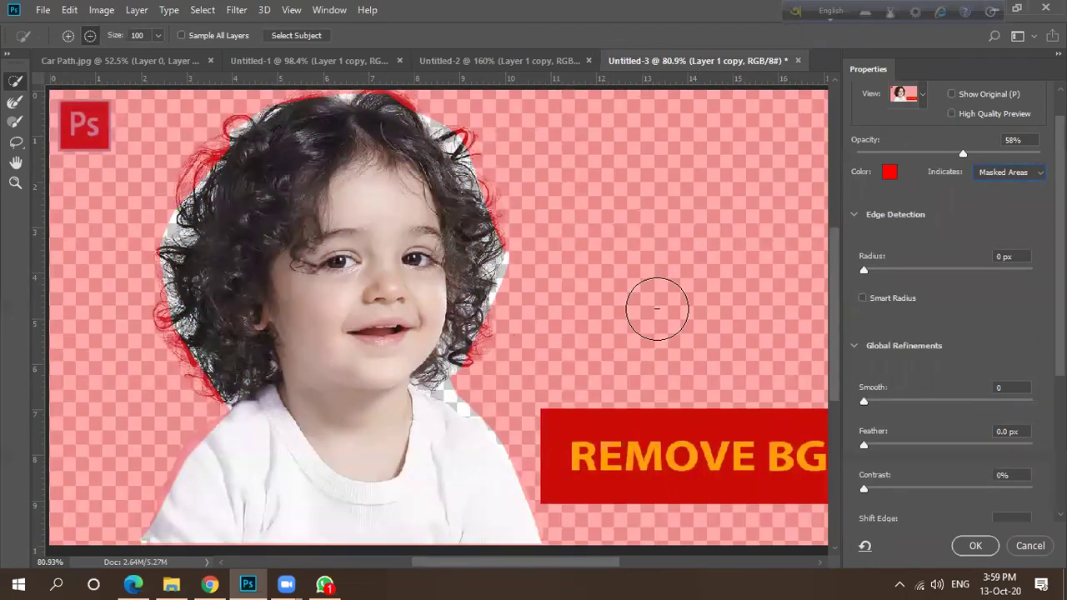
scroll(911, 225, "up", 1)
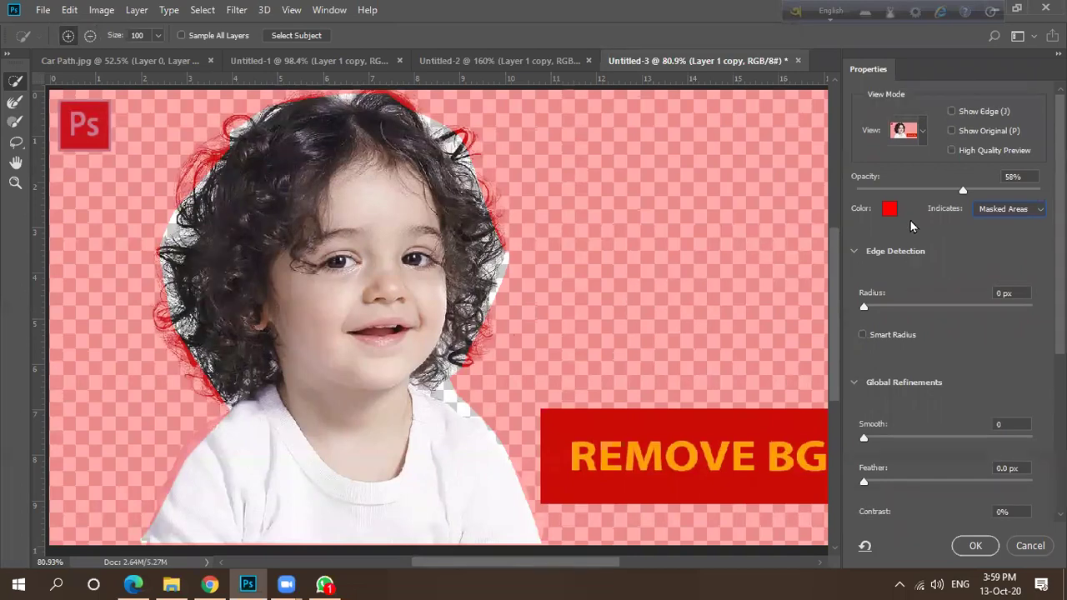
left_click(951, 111)
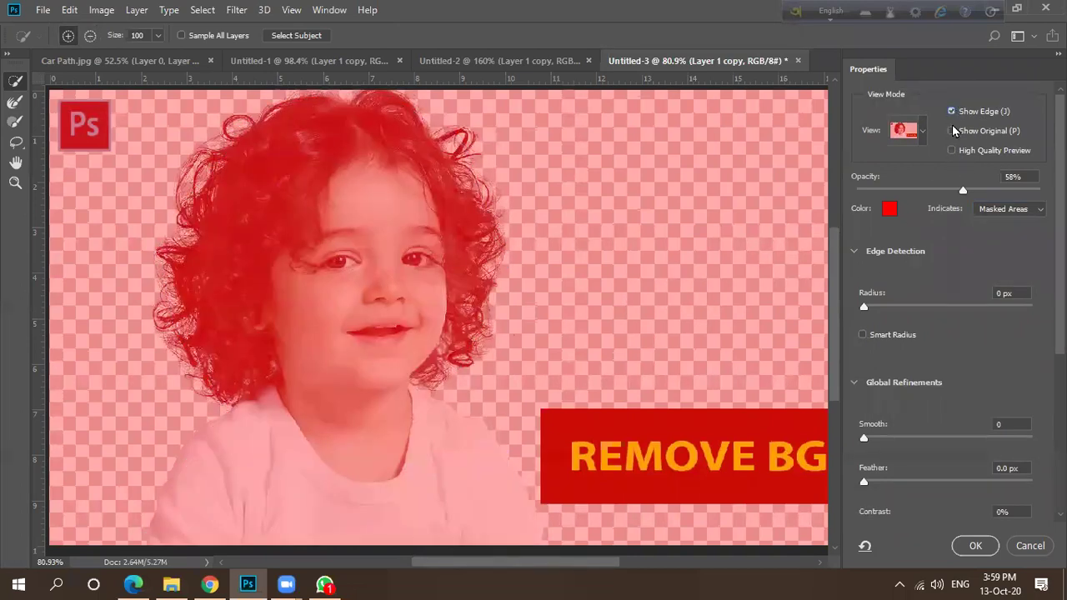
left_click(952, 132)
left_click(951, 111)
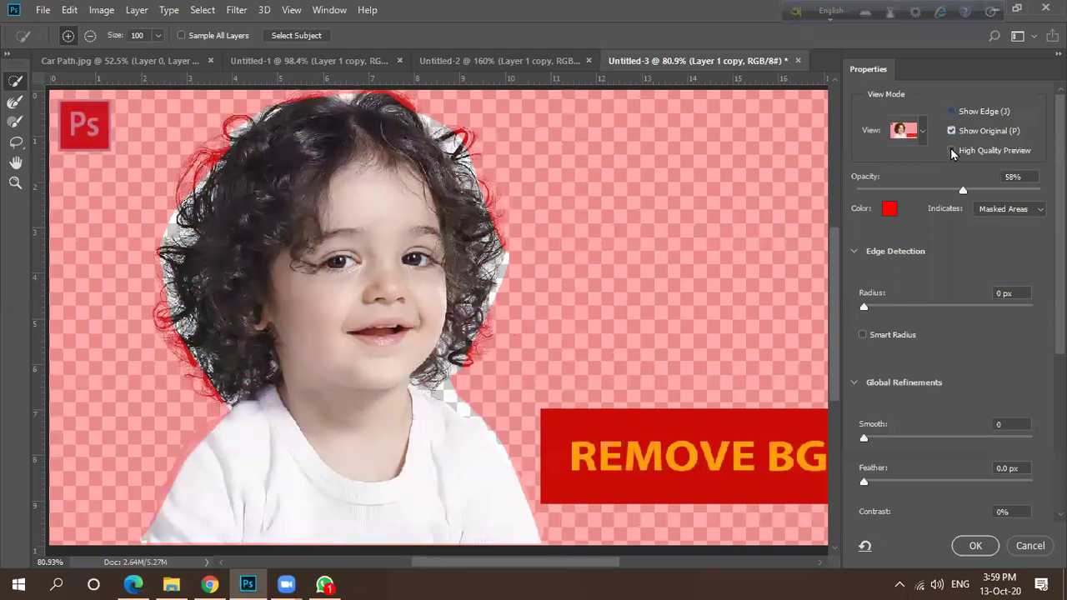
Preview the selection in the Onion Skin, Black & White and Marching Ants views, finishing in Overlay view.
left_click(923, 132)
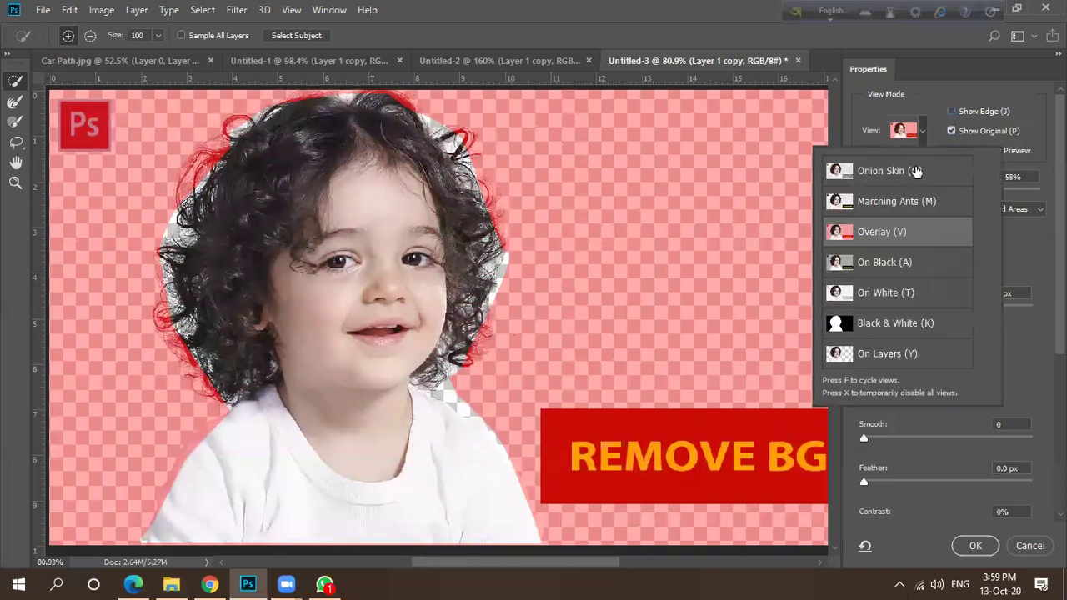
left_click(922, 131)
left_click(922, 137)
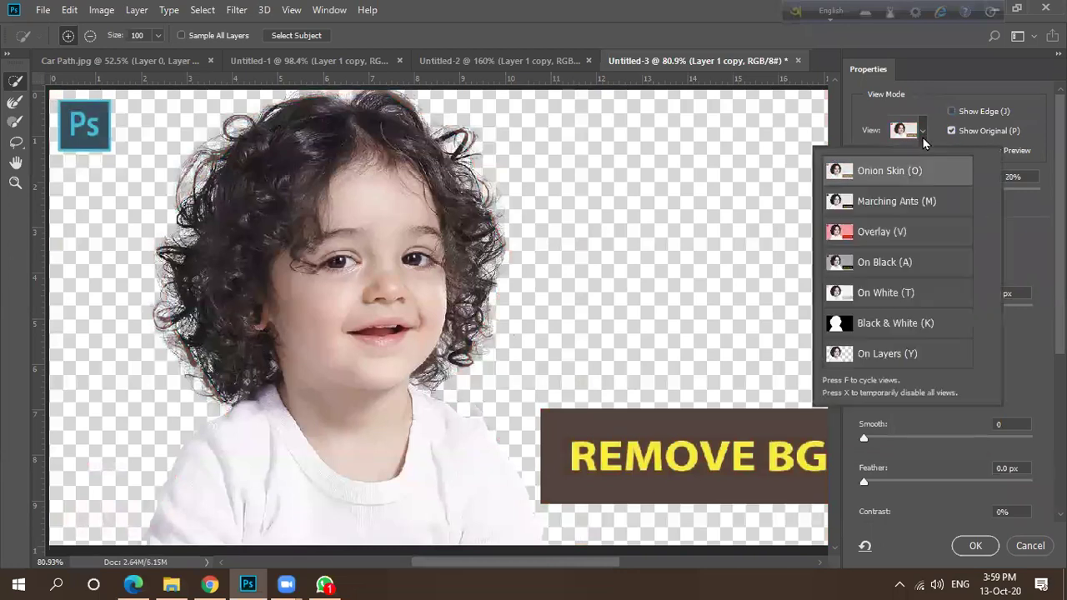
left_click(907, 331)
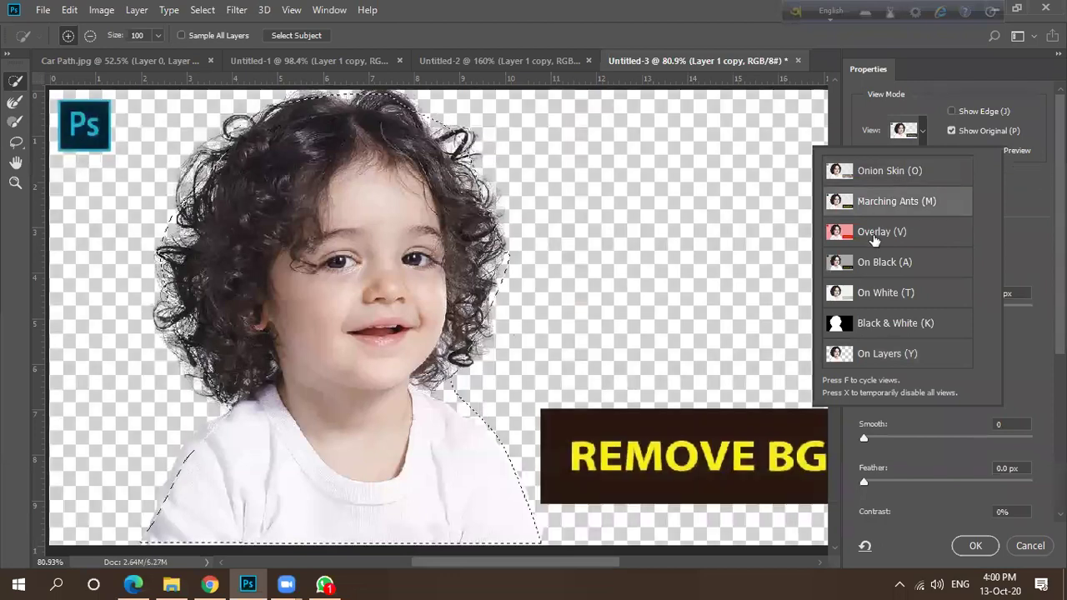
left_click(876, 233)
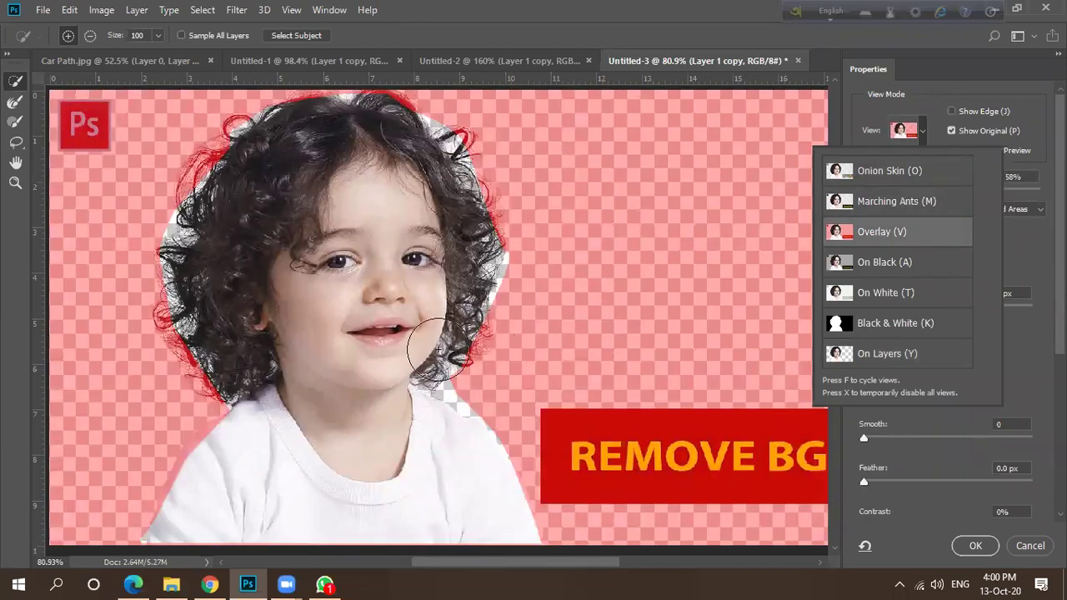
left_click(454, 308)
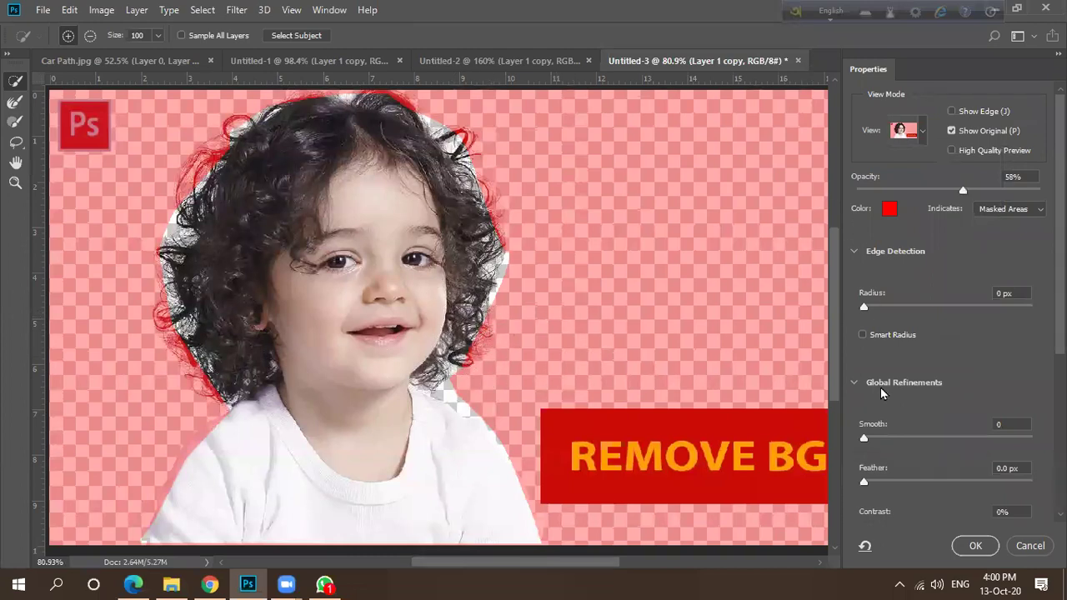
Try Smooth 9, Feather 1.1 px, Contrast 4% and Shift Edge -22% on the selection, and cancel the refinement.
scroll(927, 477, "down", 3)
left_click_drag(863, 398, 874, 401)
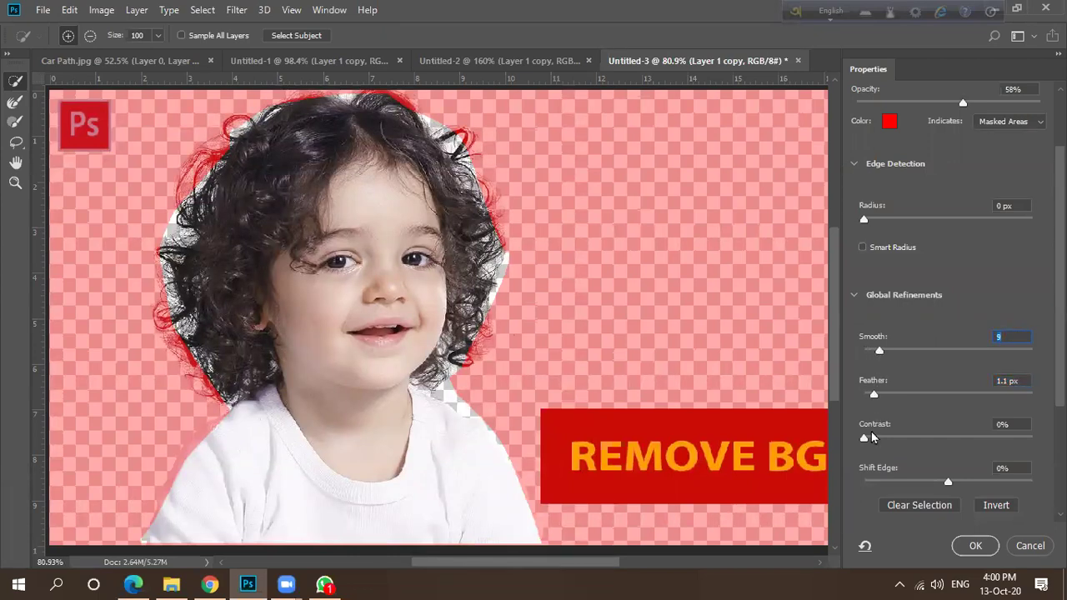
left_click_drag(870, 441, 873, 442)
left_click(1029, 547)
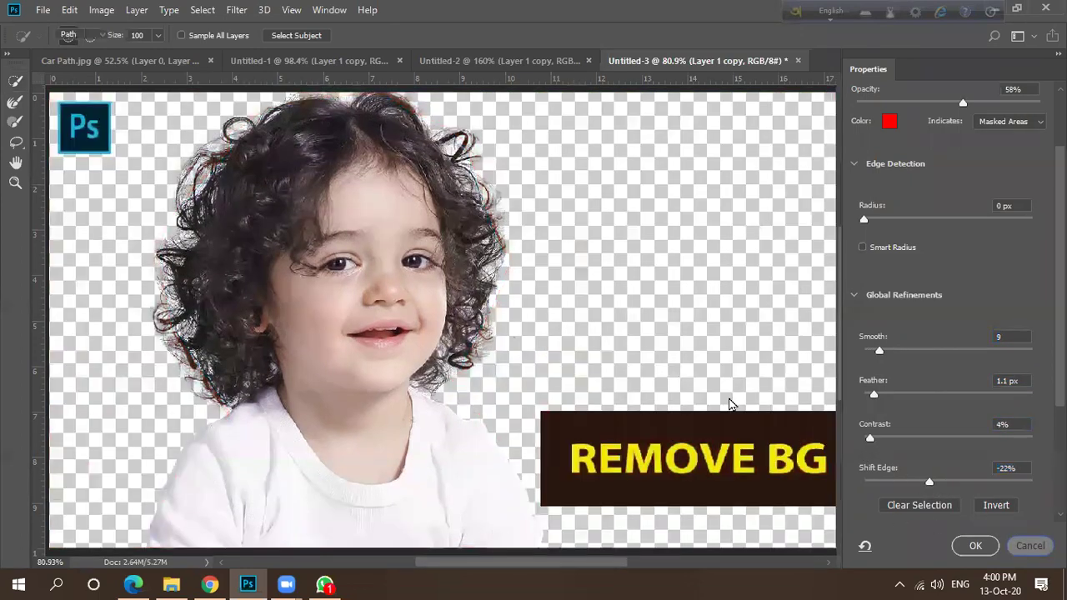
Add a layer mask to Layer 1 copy from the selection around the child.
scroll(664, 352, "down", 1)
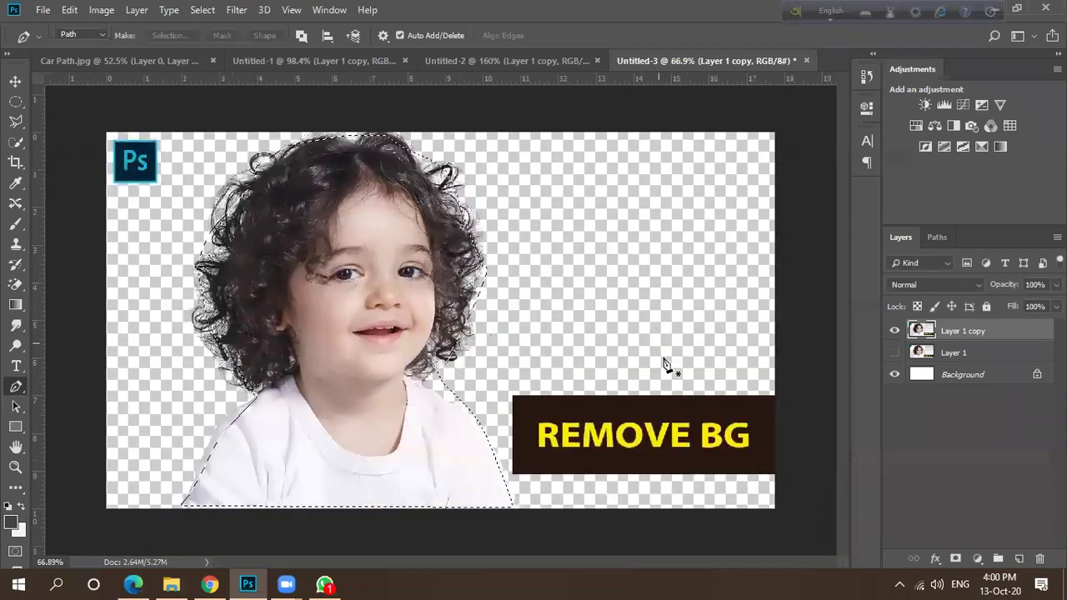
left_click(955, 559)
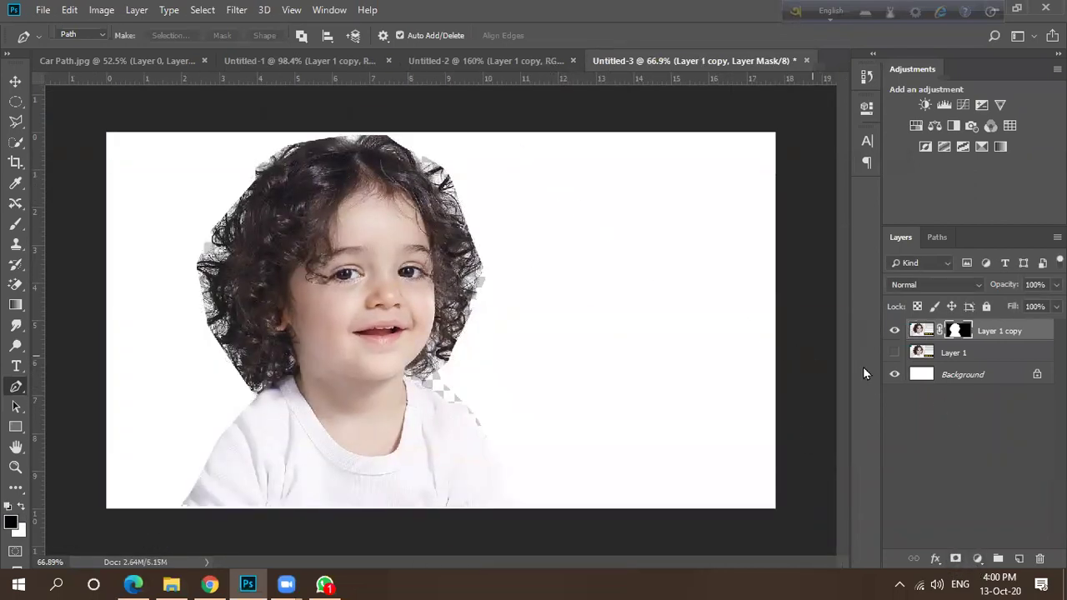
Hide the Background layer behind the masked child.
left_click(894, 375)
scroll(246, 229, "up", 2)
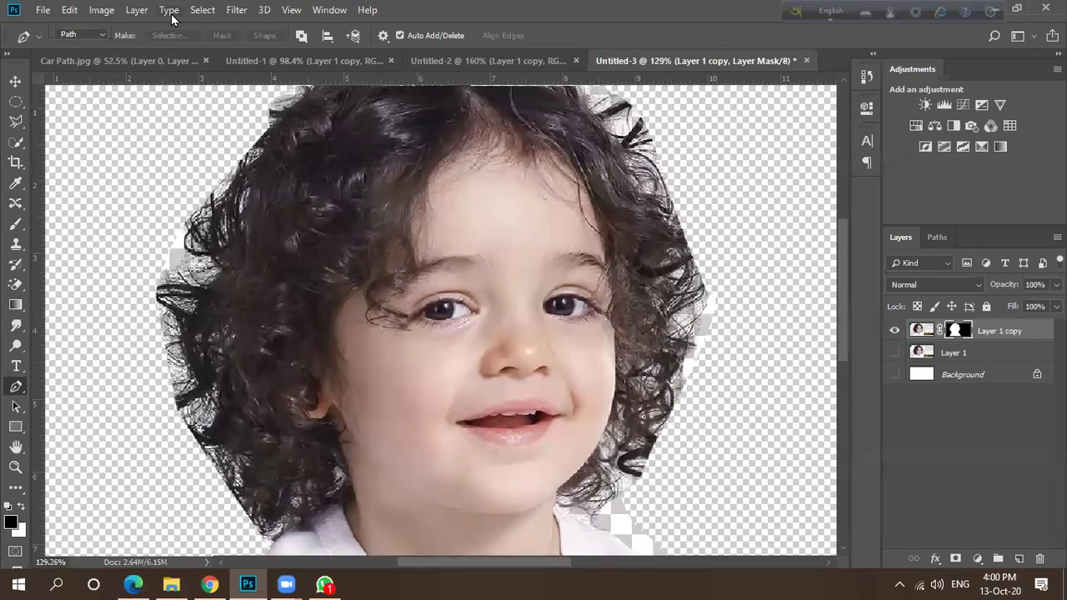
Try Smooth 46 and Feather 6.4 px on the Layer 1 copy mask in Select and Mask, and close the refinement.
left_click(203, 10)
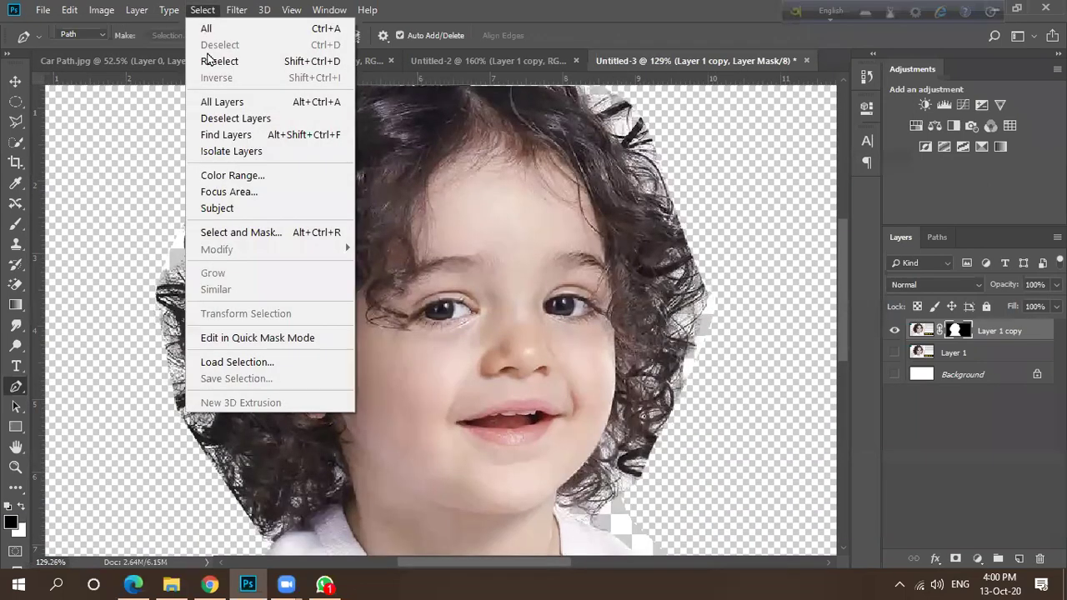
left_click(259, 232)
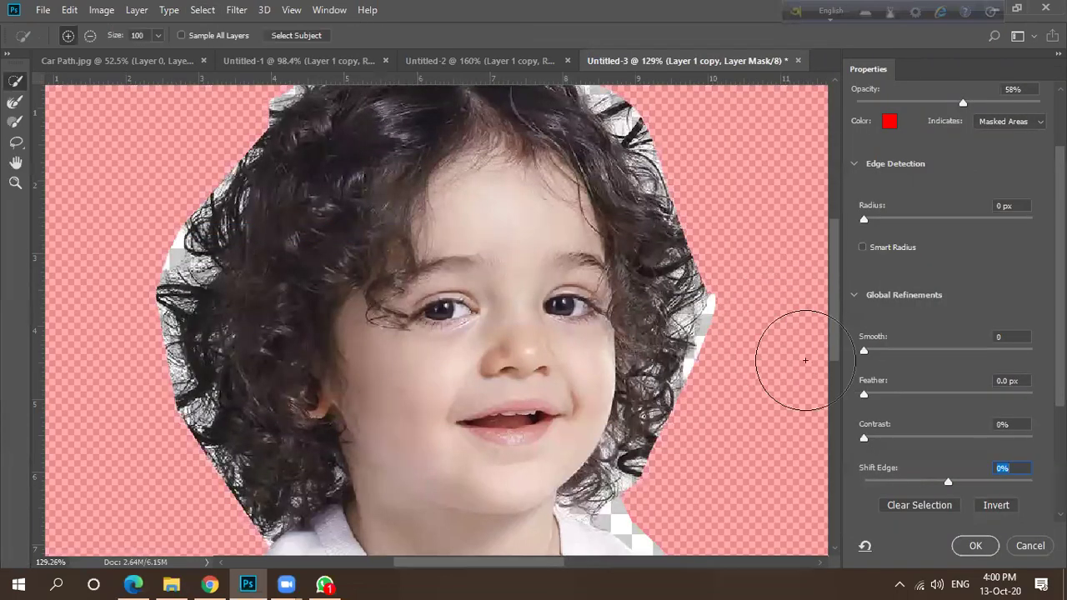
left_click_drag(865, 352, 907, 354)
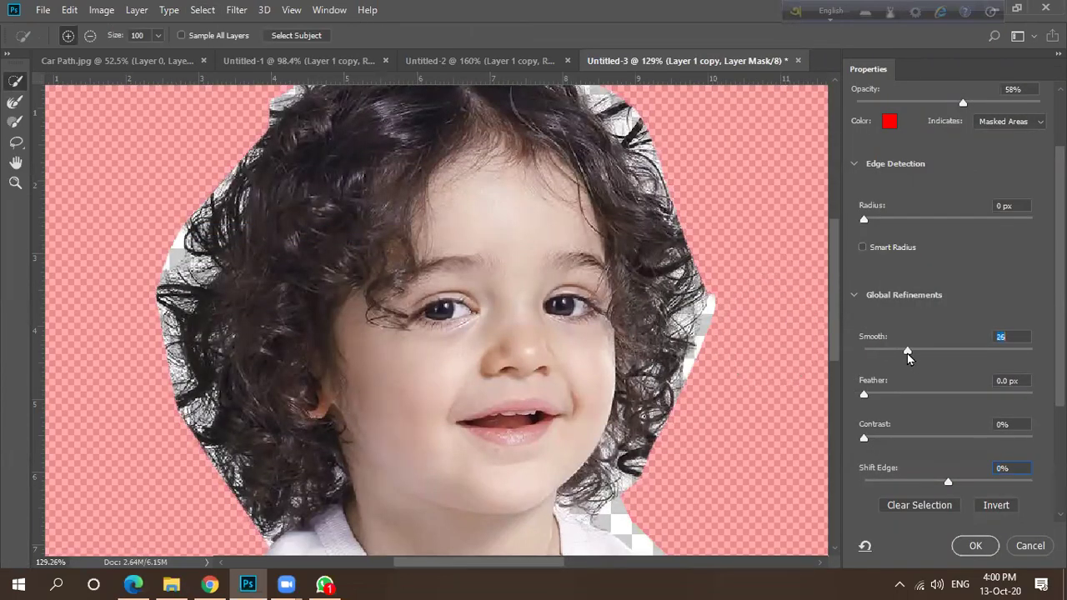
left_click(853, 294)
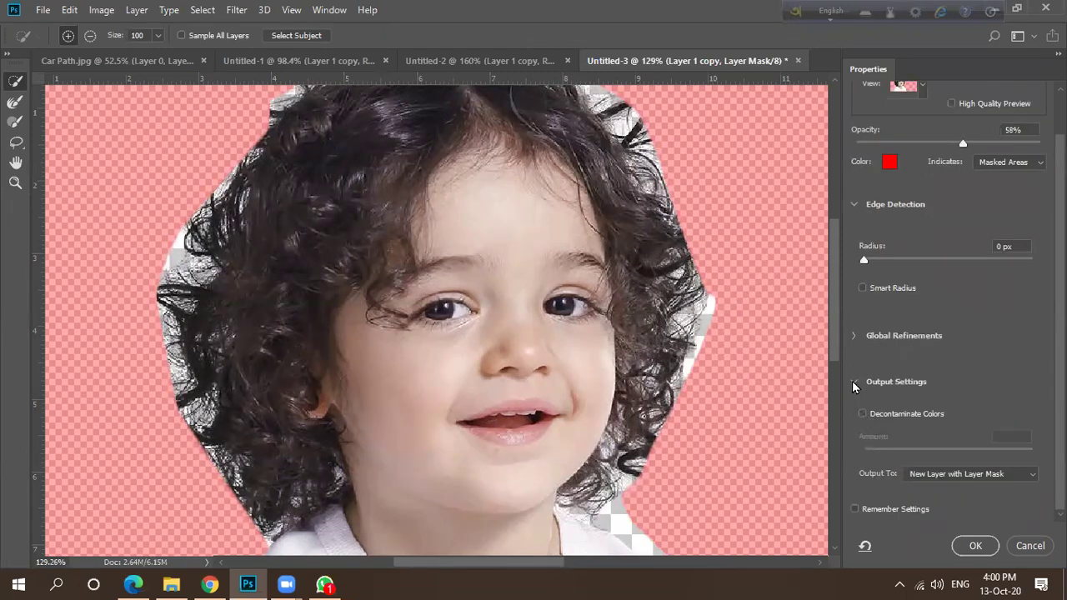
left_click(857, 335)
scroll(909, 395, "down", 1)
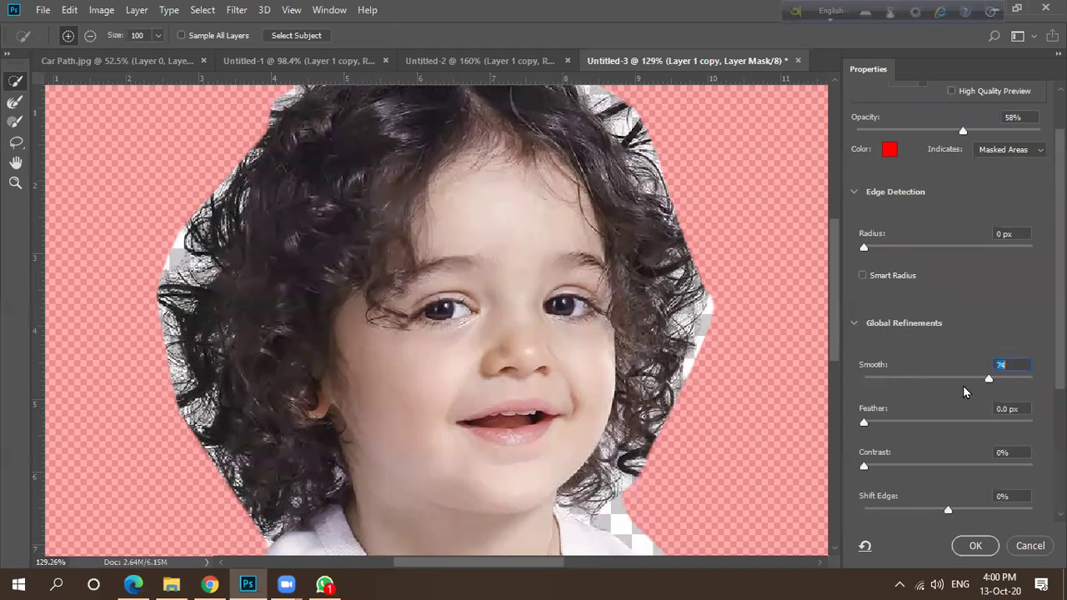
left_click_drag(864, 425, 931, 426)
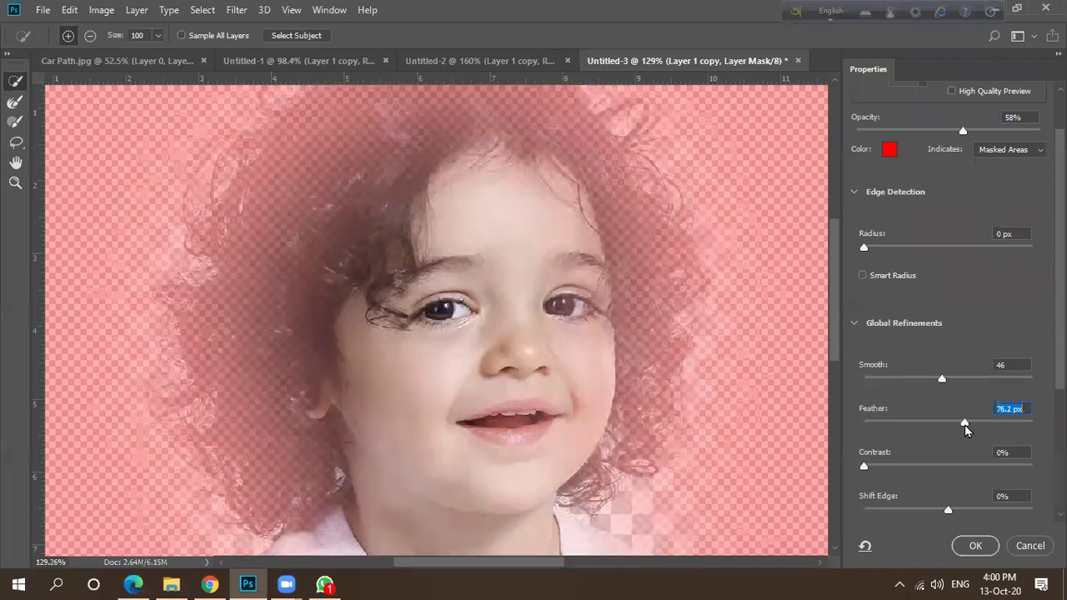
left_click_drag(938, 426, 924, 429)
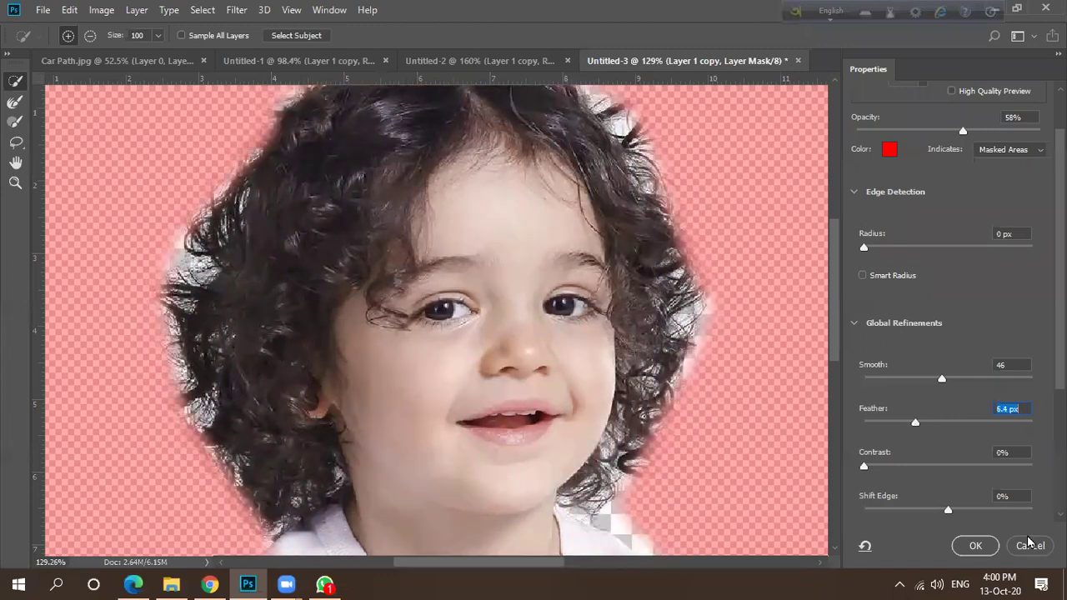
key("Return")
scroll(464, 347, "down", 5)
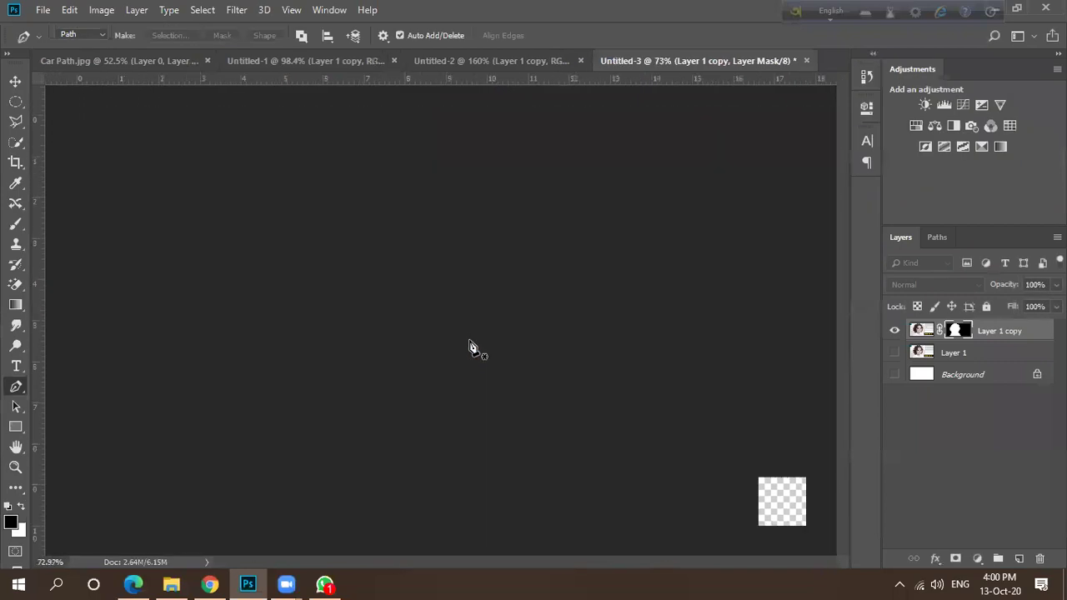
Delete the masked Layer 1 copy and show the original Layer 1.
left_click_drag(998, 341, 1040, 558)
left_click(894, 331)
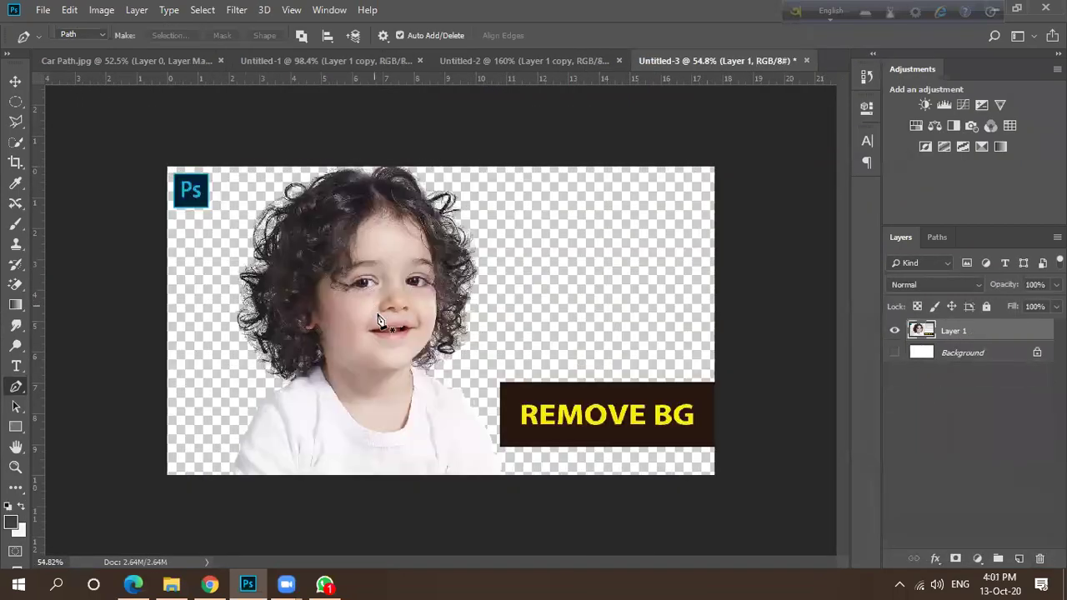
scroll(377, 312, "up", 3)
scroll(382, 268, "down", 2)
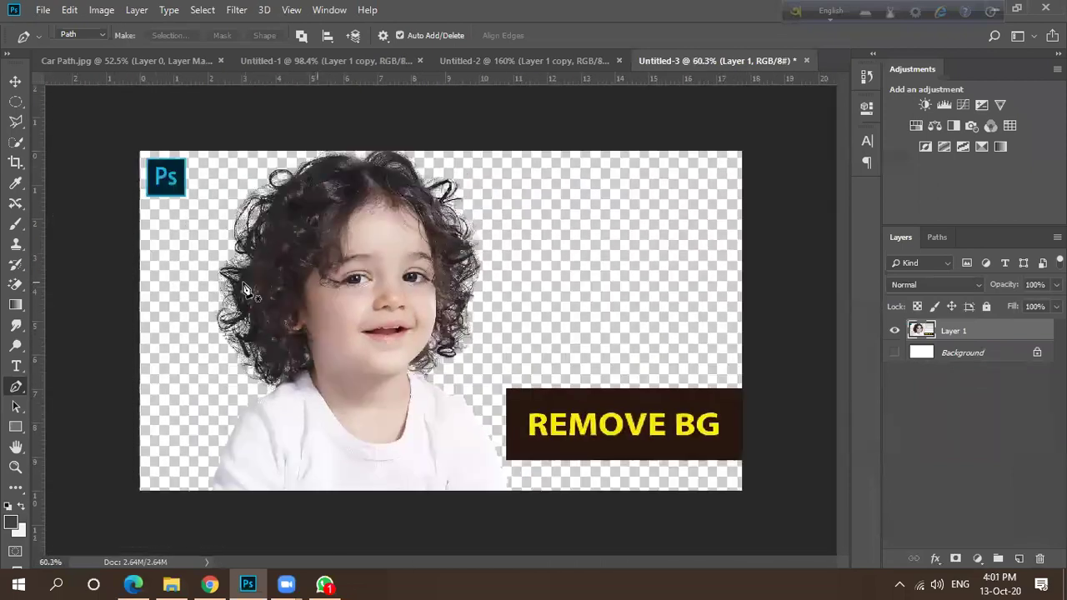
Select the child's face and hair with the Quick Selection tool and duplicate Layer 1.
left_click(15, 142)
left_click_drag(312, 293, 371, 418)
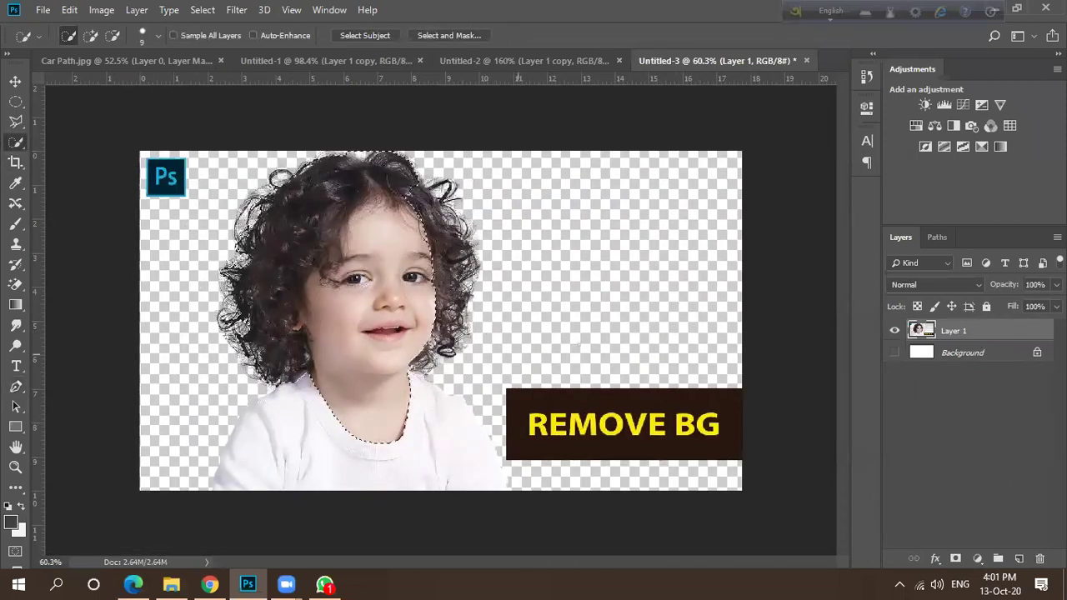
left_click_drag(981, 333, 1018, 559)
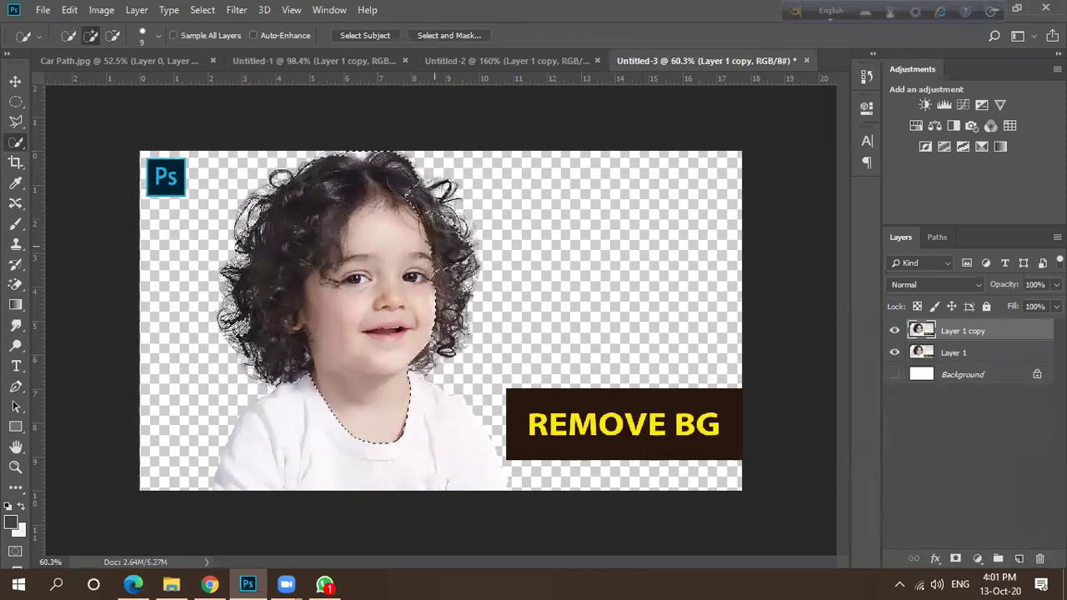
Extend the quick selection over the child's shirt and subtract the excess background around the shoulders.
mouse_move(418, 434)
left_mouse_down()
mouse_move(342, 434)
mouse_move(250, 467)
mouse_move(208, 410)
left_mouse_up()
scroll(208, 410, "up", 5, "alt")
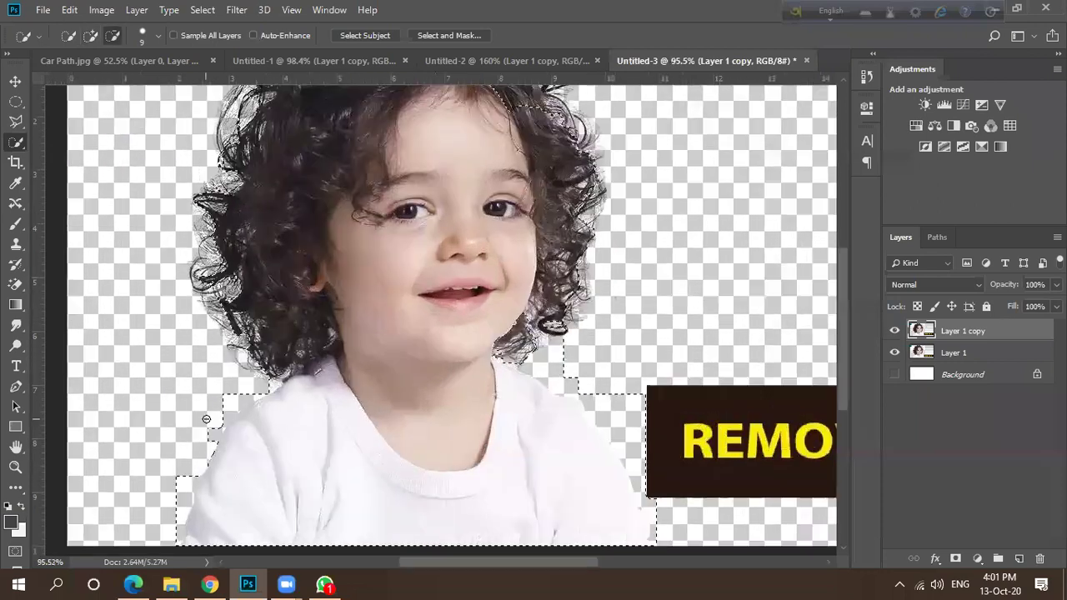
left_click(240, 393, "alt")
scroll(210, 381, "down", 3)
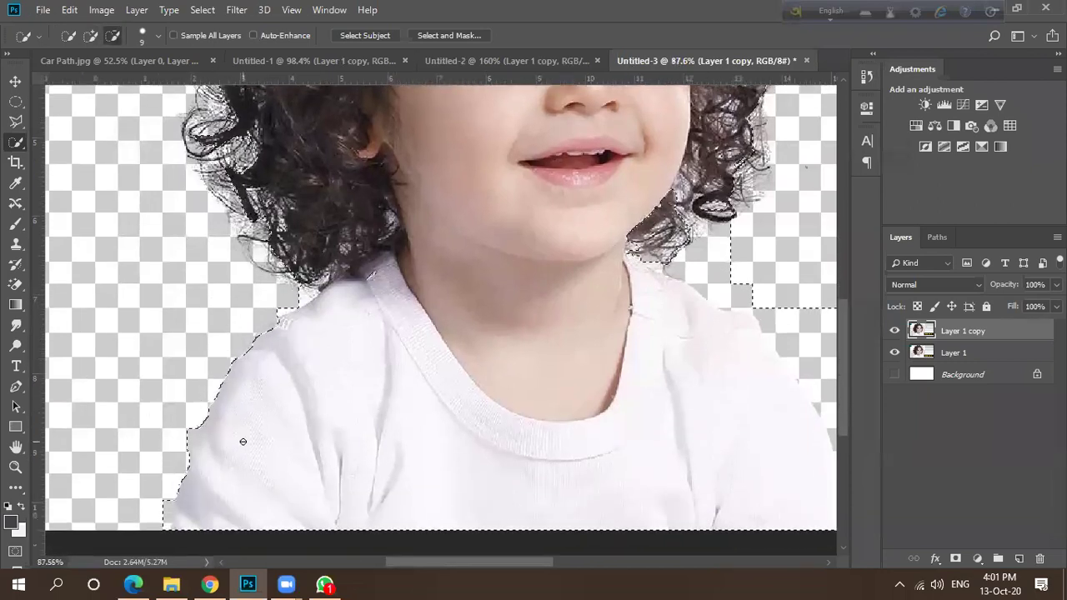
scroll(245, 440, "down", 5, "alt")
left_click(500, 417, "alt")
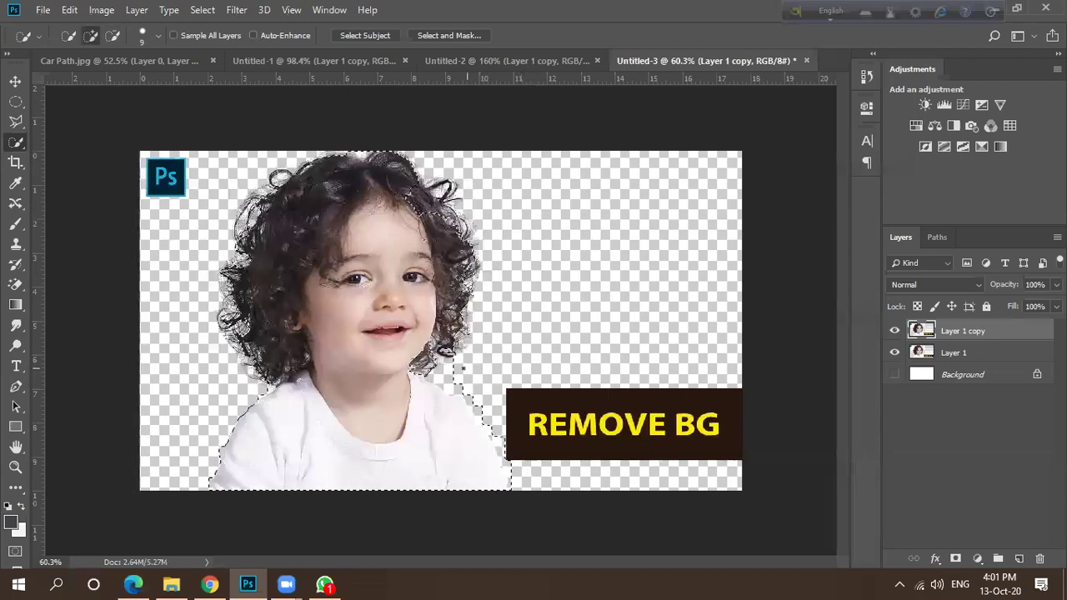
key("alt")
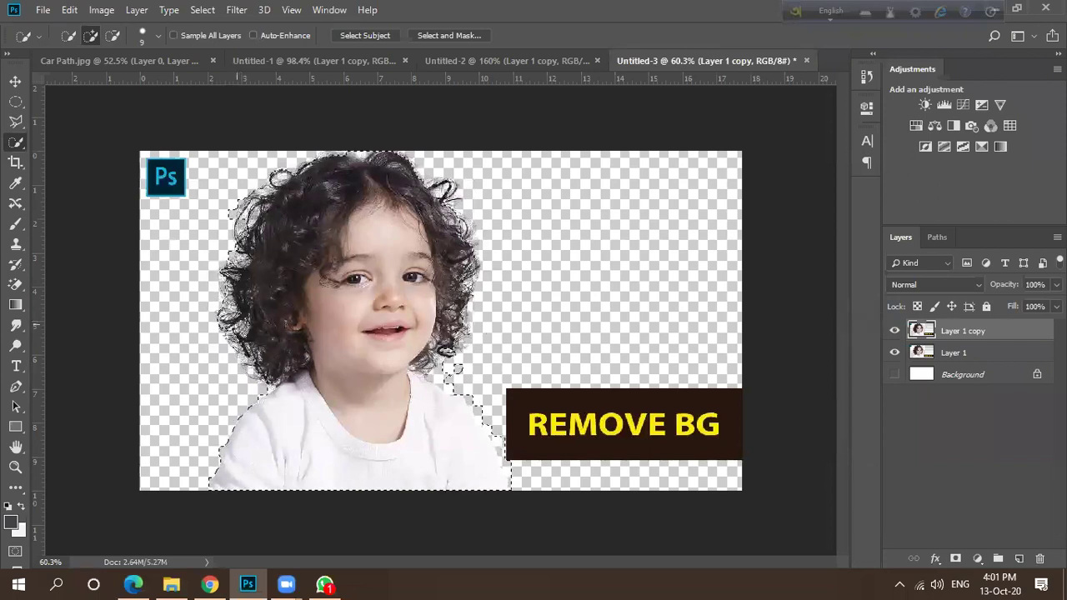
Invert the selection so that it covers the background instead of the child.
scroll(282, 328, "down", 4)
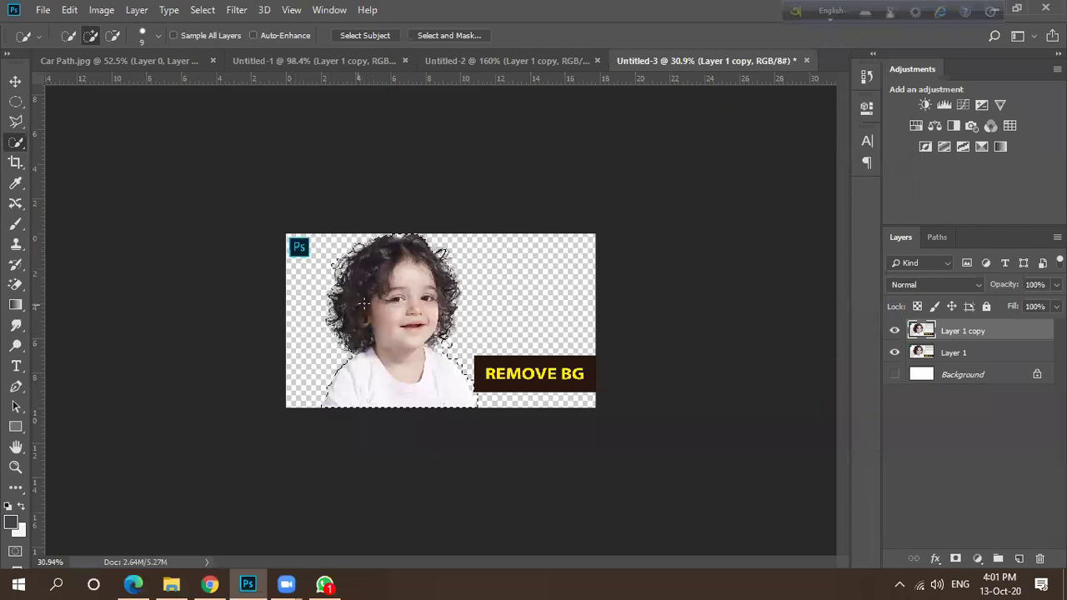
left_click(204, 12)
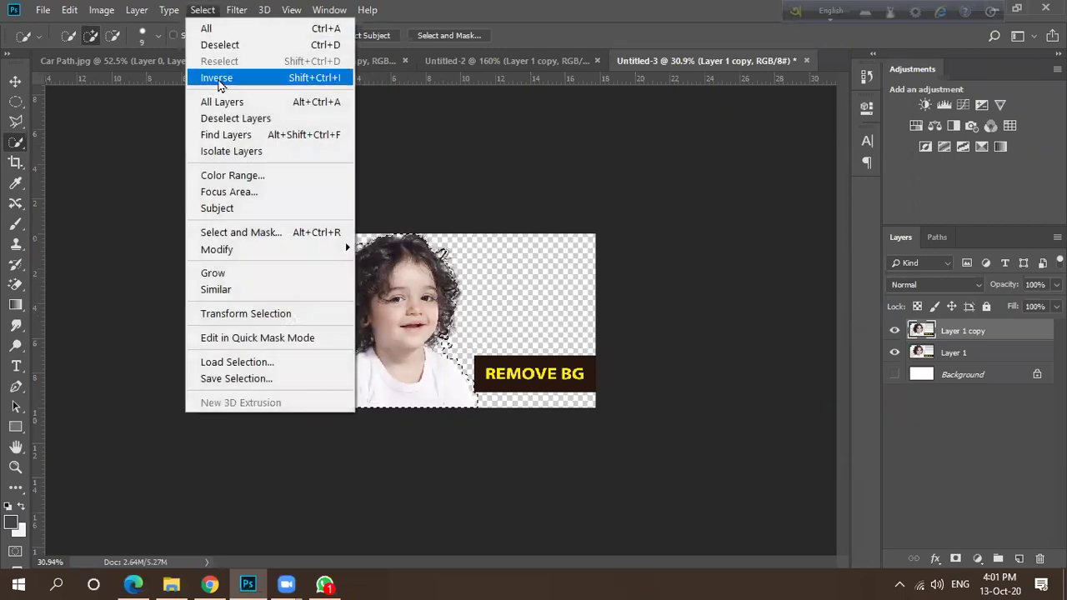
left_click(216, 78)
scroll(382, 265, "up", 2)
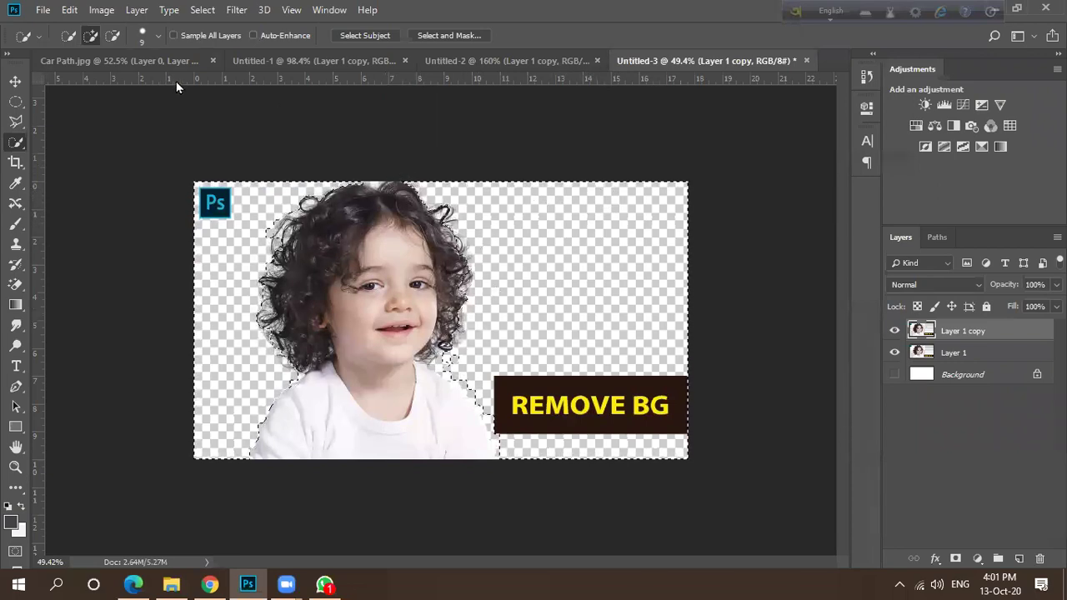
Refine the inverted selection in Select and Mask with Smooth 9, Feather 1.1 px, Contrast 2% and Shift Edge -10%.
left_click(440, 37)
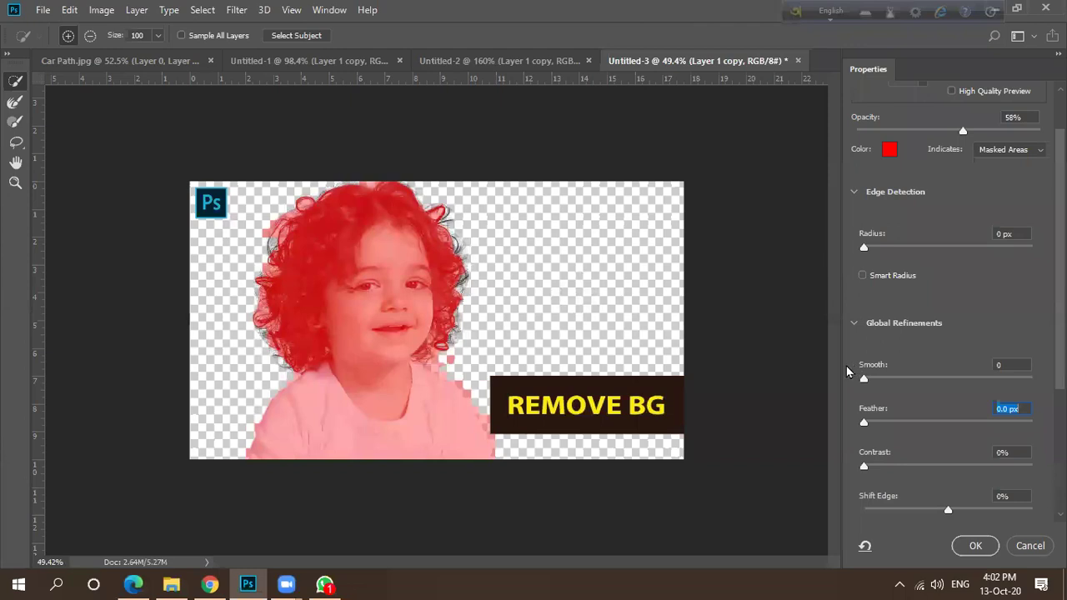
left_click_drag(868, 384, 870, 383)
left_click_drag(867, 425, 876, 427)
left_click_drag(867, 471, 869, 468)
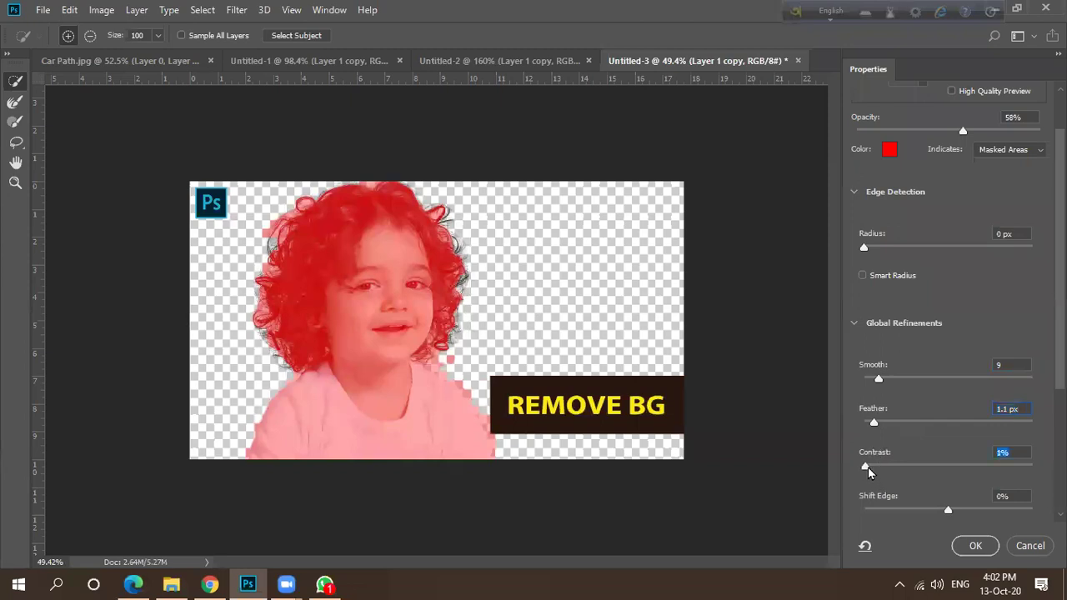
left_click_drag(944, 513, 940, 512)
scroll(917, 535, "down", 2)
left_click(897, 509)
scroll(896, 508, "down", 3)
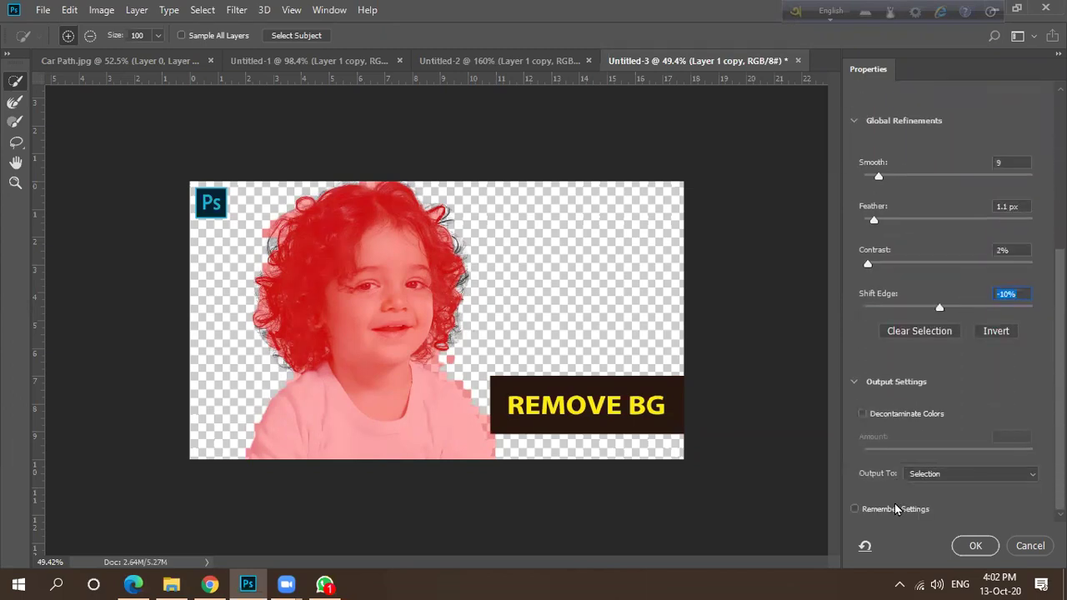
Enable Decontaminate Colors at 58% and set the output to New Layer with Layer Mask.
left_click(863, 413)
left_click_drag(904, 451, 956, 451)
scroll(960, 474, "down", 2)
left_click(934, 477)
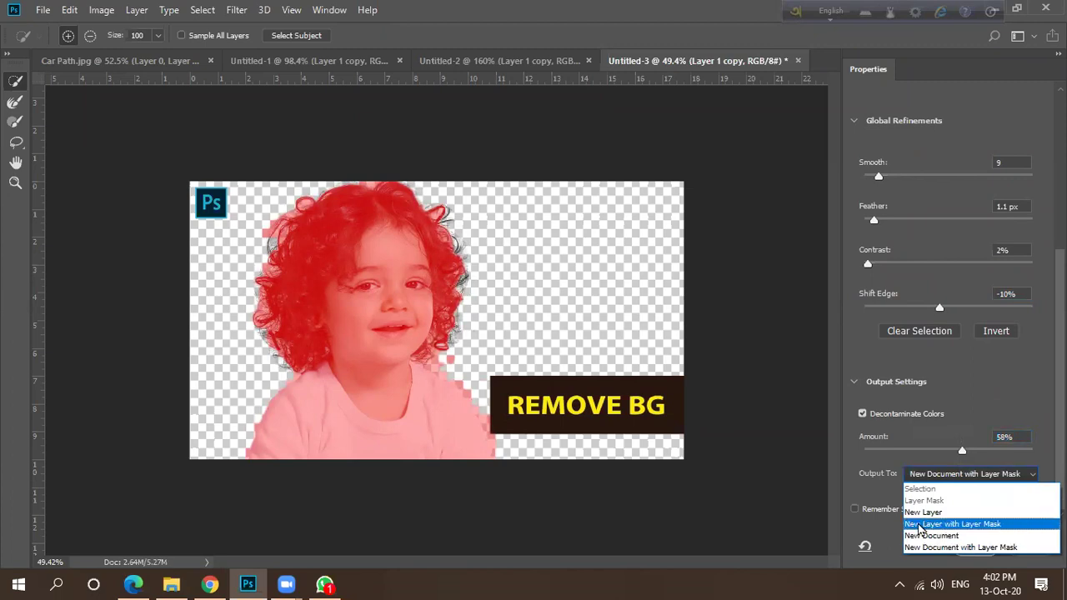
left_click(944, 524)
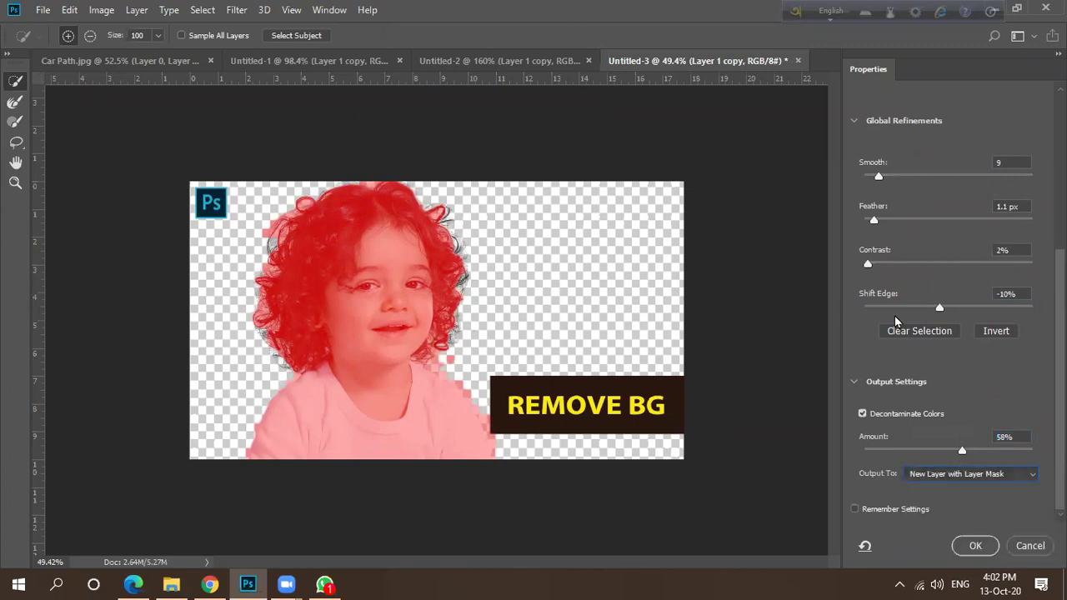
Try adding the outer curls on both sides of the child's head to the selection, undoing the first stroke.
scroll(907, 285, "up", 3)
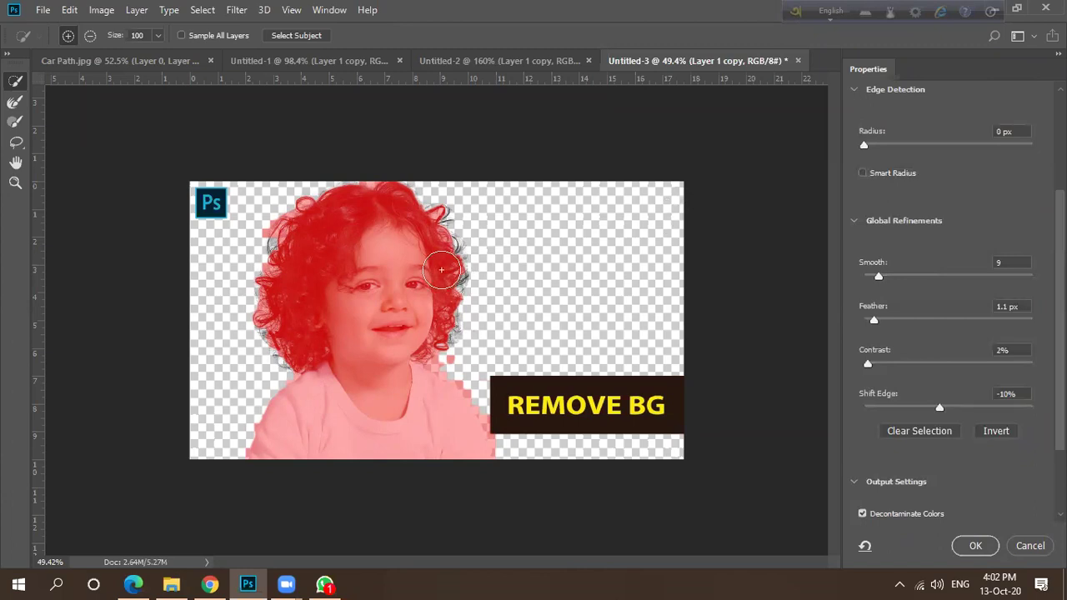
scroll(439, 268, "up", 4)
mouse_move(440, 267)
left_mouse_down()
mouse_move(447, 215)
mouse_move(464, 242)
left_mouse_up()
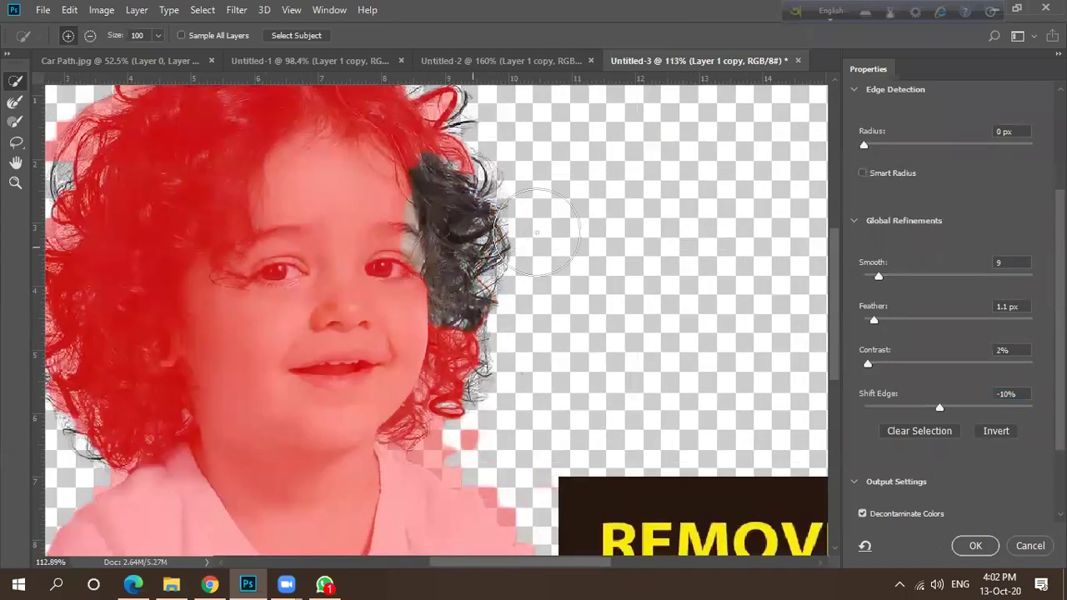
key("ctrl+alt+z")
mouse_move(544, 287)
left_mouse_down()
mouse_move(523, 187)
mouse_move(558, 288)
left_mouse_up()
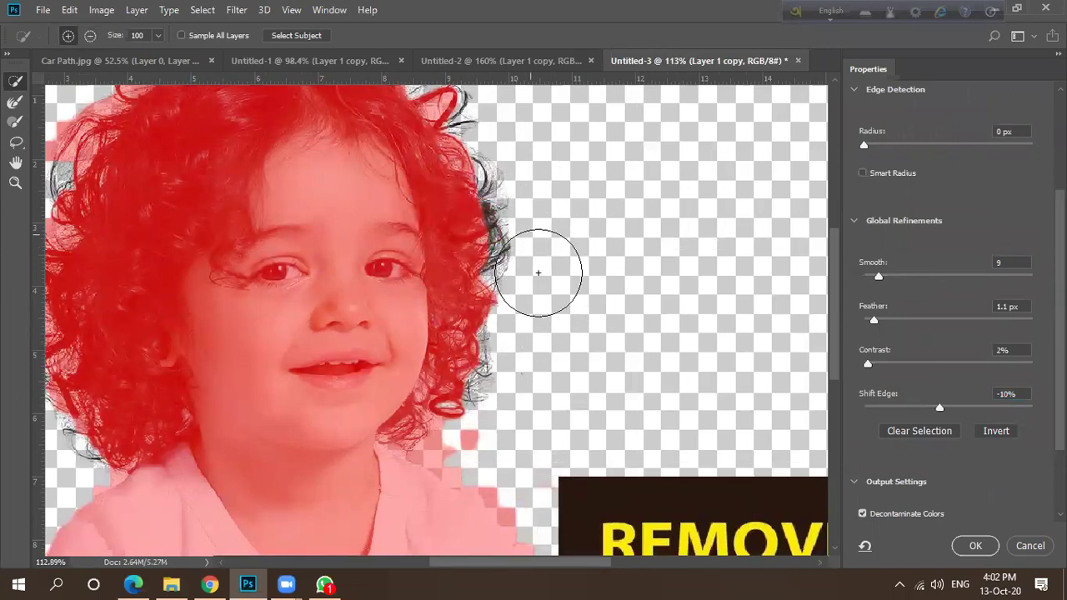
scroll(568, 251, "down", 3)
key("alt")
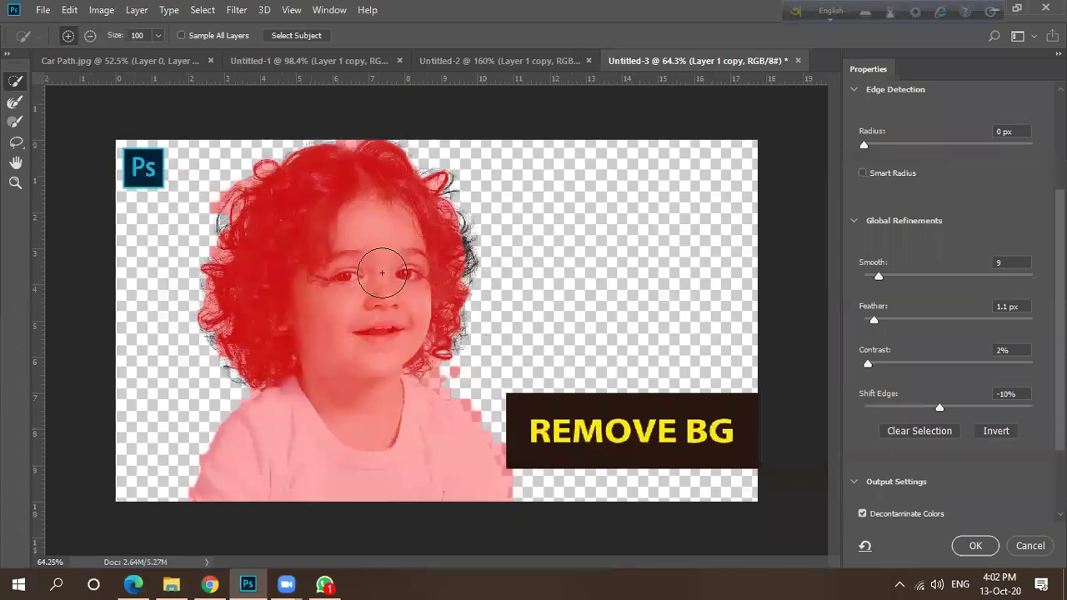
left_click_drag(191, 274, 191, 369)
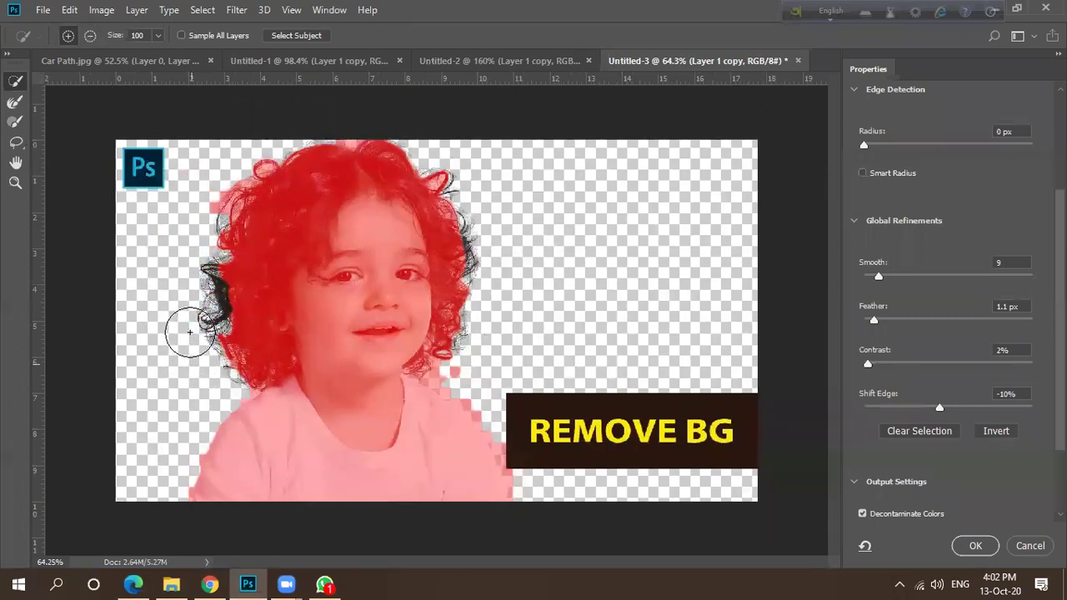
left_click_drag(191, 322, 185, 326)
Subtract the curls around both sides of the child's head from the selection and output the refinement.
mouse_move(236, 300)
left_mouse_down()
mouse_move(223, 271)
mouse_move(239, 277)
mouse_move(236, 235)
mouse_move(254, 214)
left_mouse_up()
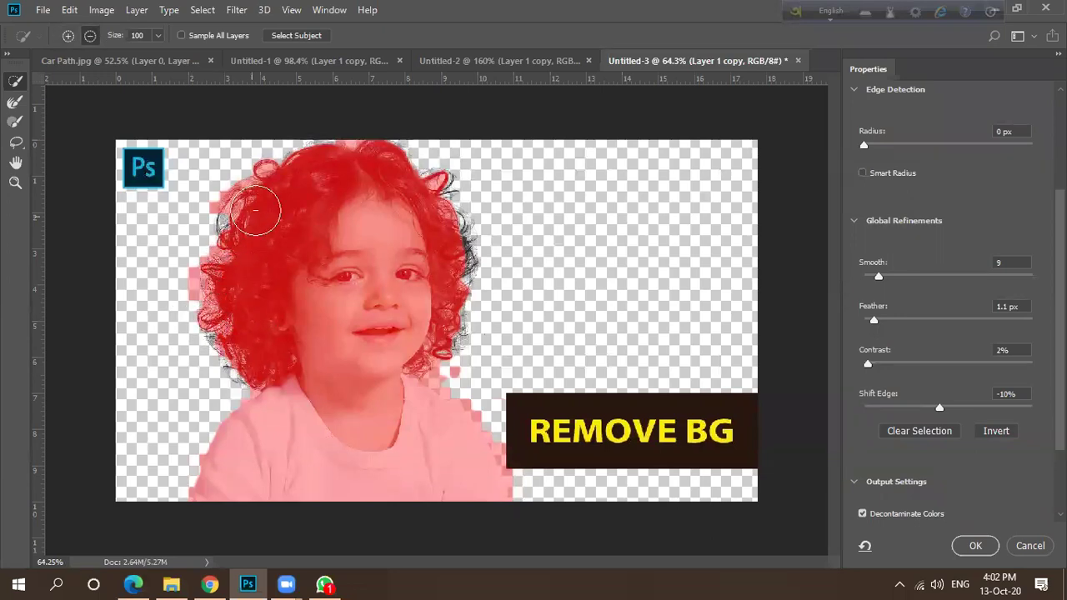
mouse_move(423, 185)
left_mouse_down()
mouse_move(457, 288)
mouse_move(448, 314)
mouse_move(442, 306)
mouse_move(458, 362)
left_mouse_up()
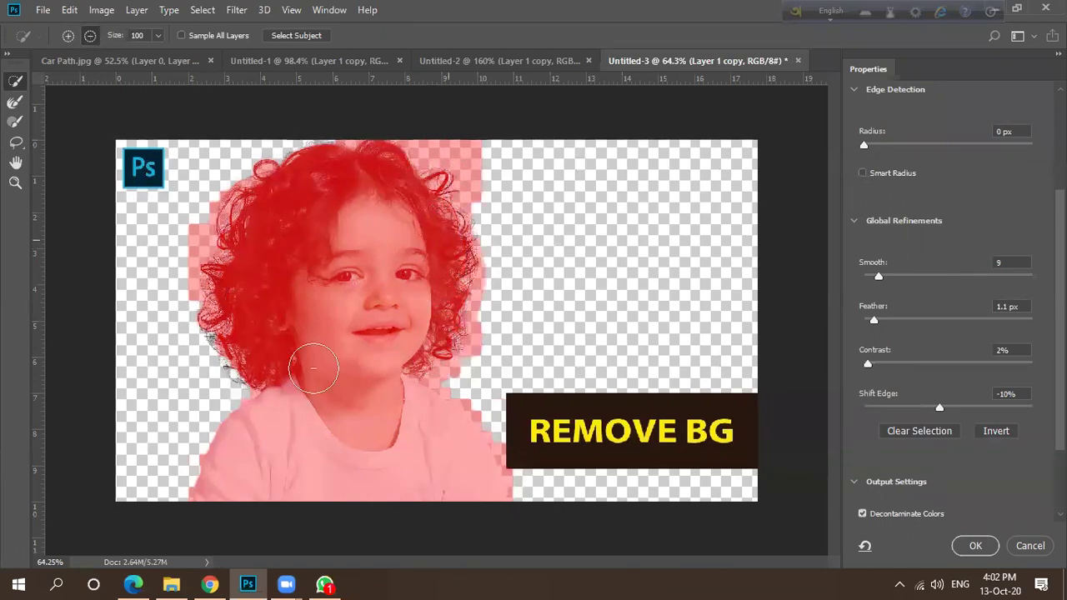
mouse_move(221, 323)
left_mouse_down()
mouse_move(226, 366)
mouse_move(258, 359)
left_mouse_up()
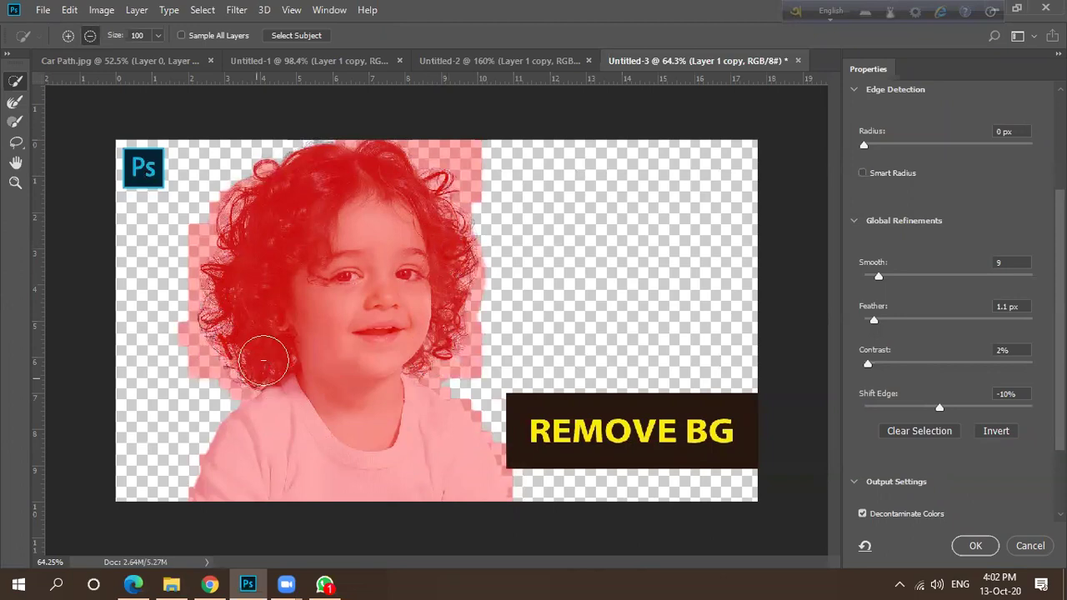
key("ctrl+minus")
key("ctrl+minus")
left_click(974, 546)
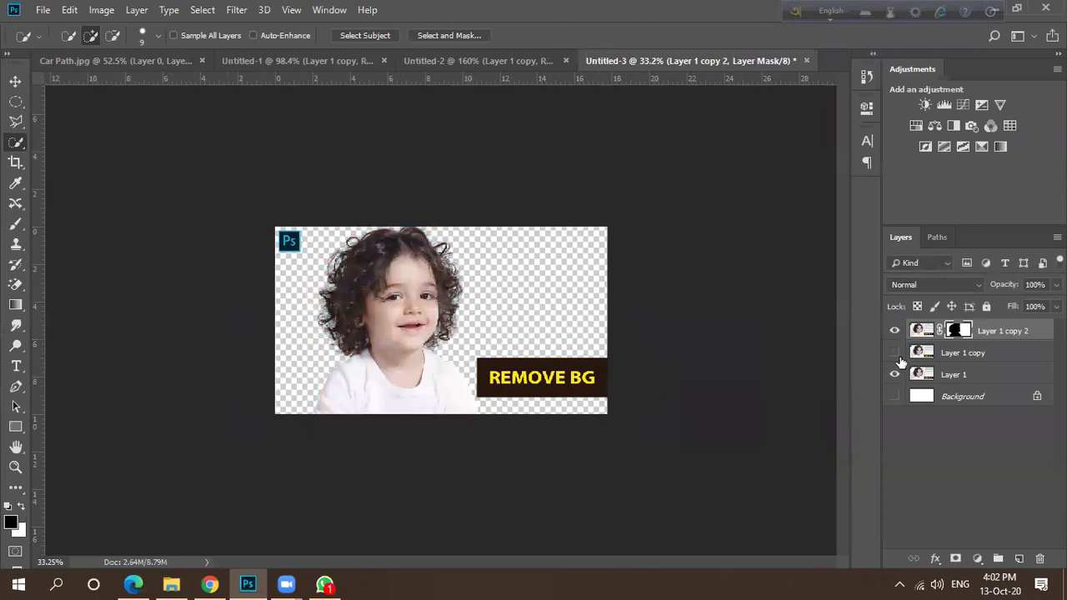
Toggle the visibility of Layer 1 to check the masked layer, leaving Layer 1 hidden.
left_click(894, 376)
left_click(895, 376)
left_click(895, 376)
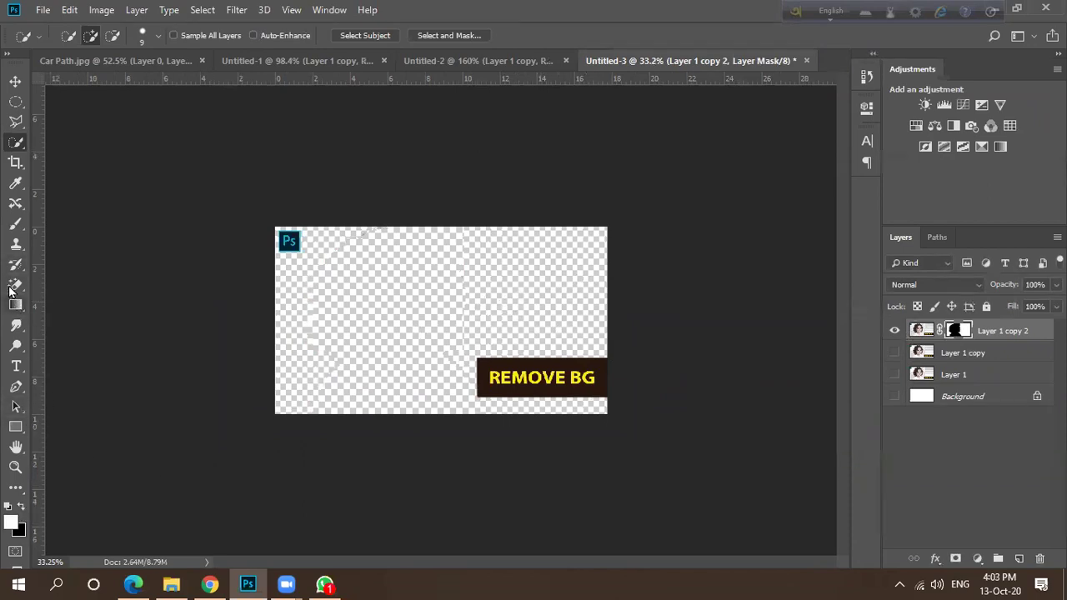
Try painting white on the Layer 1 copy 2 mask to restore the child's hair and face, raising the brush opacity to 100%.
left_click(15, 225)
left_click_drag(388, 301, 383, 326)
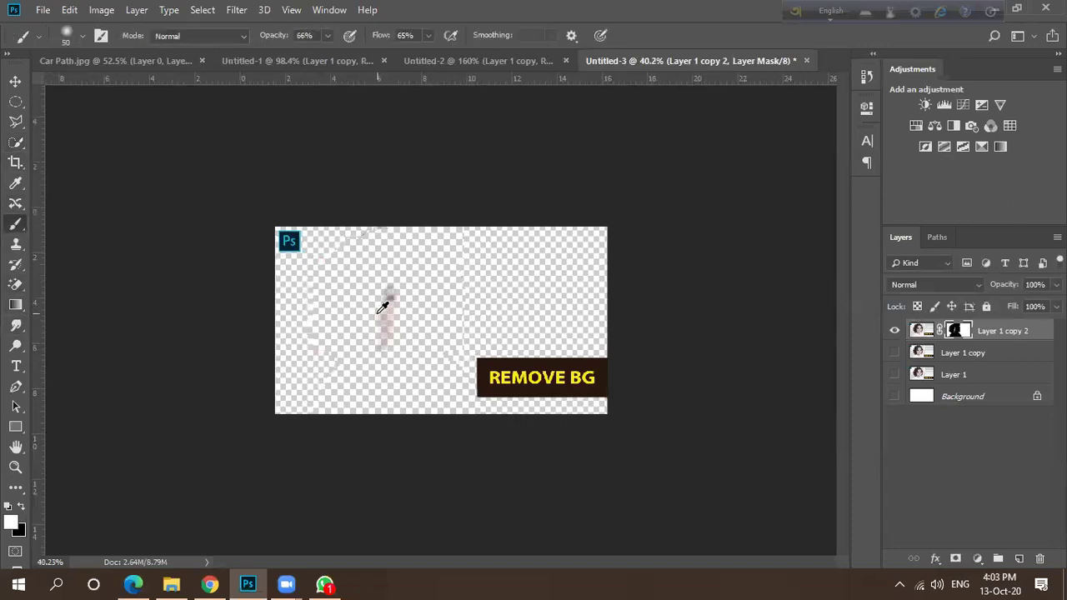
key("ctrl+0")
left_click(327, 36)
left_click(317, 245)
mouse_move(317, 245)
left_mouse_down()
mouse_move(212, 244)
mouse_move(235, 212)
mouse_move(309, 237)
left_mouse_up()
scroll(414, 238, "down", 3)
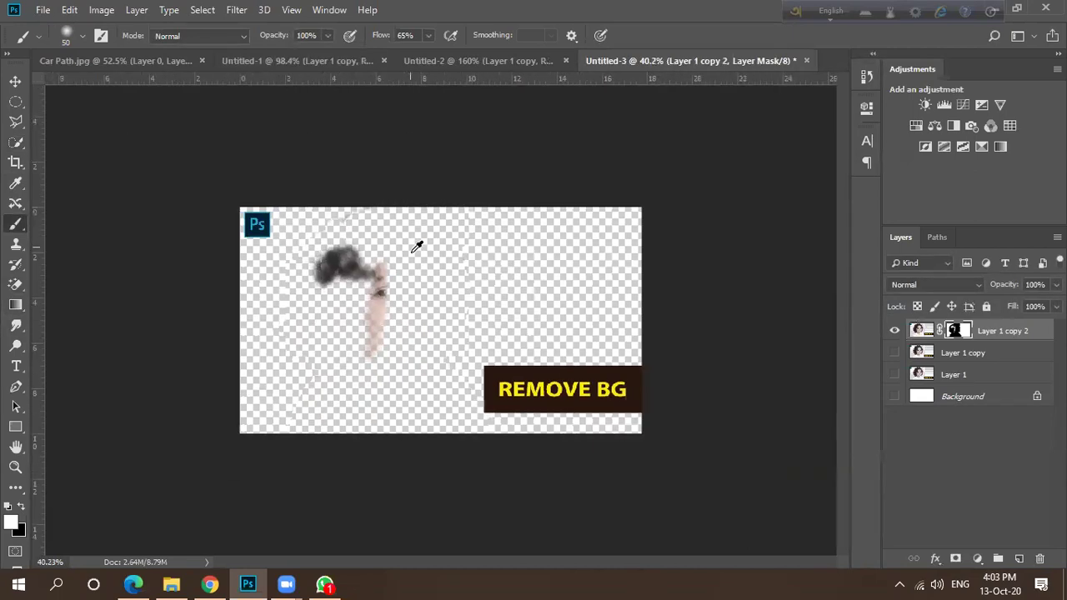
mouse_move(407, 251)
left_mouse_down()
mouse_move(360, 220)
mouse_move(410, 233)
mouse_move(388, 274)
mouse_move(339, 277)
mouse_move(405, 297)
mouse_move(378, 314)
mouse_move(377, 339)
left_mouse_up()
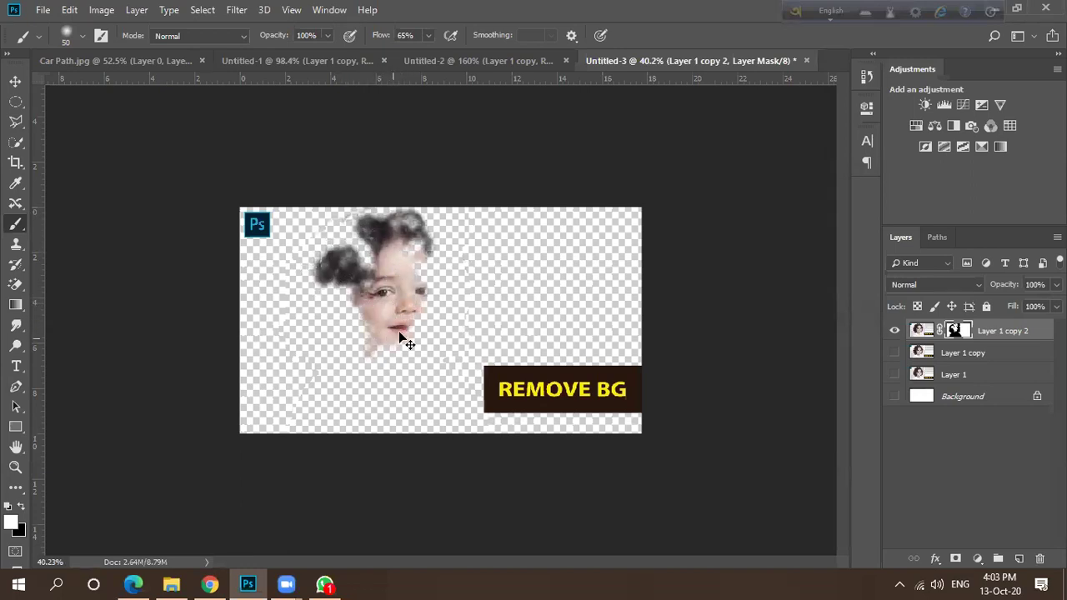
Undo the mask painting and the masked-layer output back to the child's active selection, and show Layer 1 copy.
key("ctrl+alt+z")
key("ctrl+alt+z")
key("ctrl+alt+z")
key("ctrl+alt+z")
key("ctrl+alt+z")
key("ctrl+alt+z")
key("ctrl+alt+z")
key("ctrl+alt+z")
key("ctrl+alt+z")
key("ctrl+alt+z")
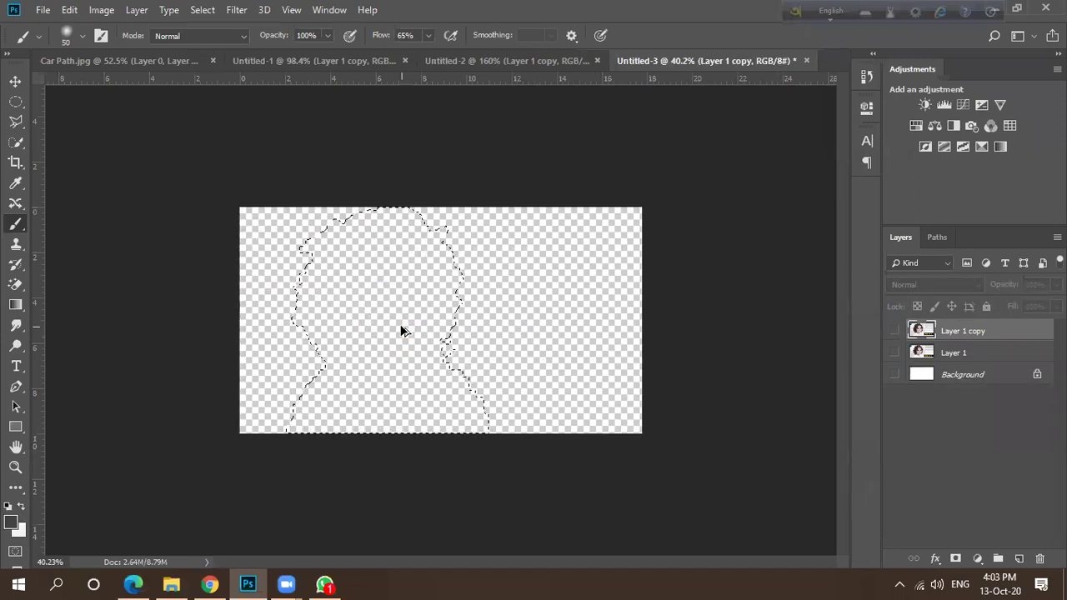
left_click(894, 331)
key("ctrl+0")
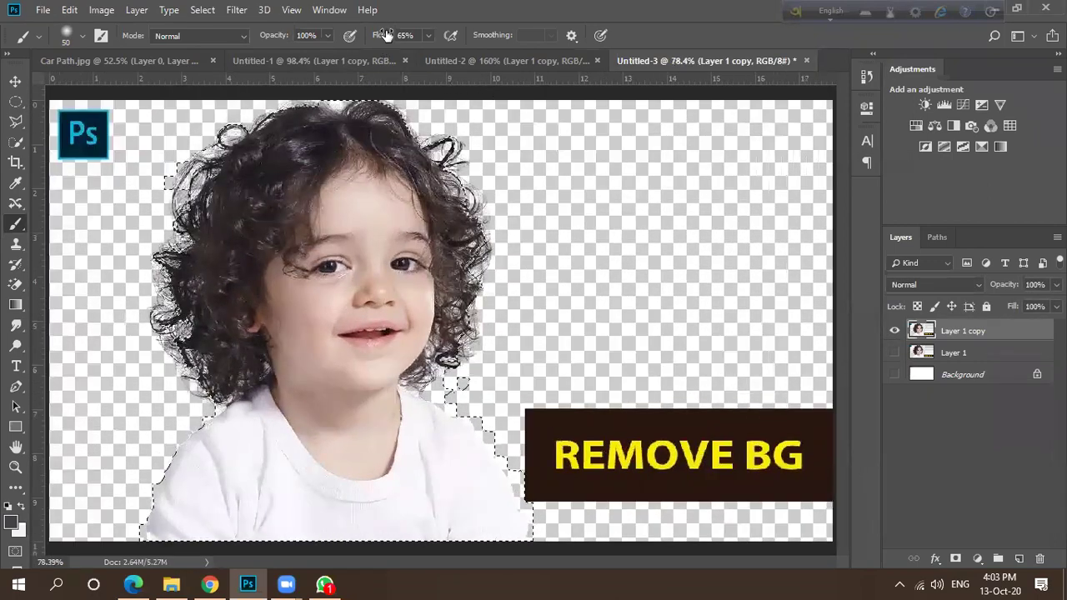
Open the selection in Select and Mask and set Smooth 6, Feather 1.1 px, Contrast 4% and Radius 7 px.
scroll(266, 90, "down", 3)
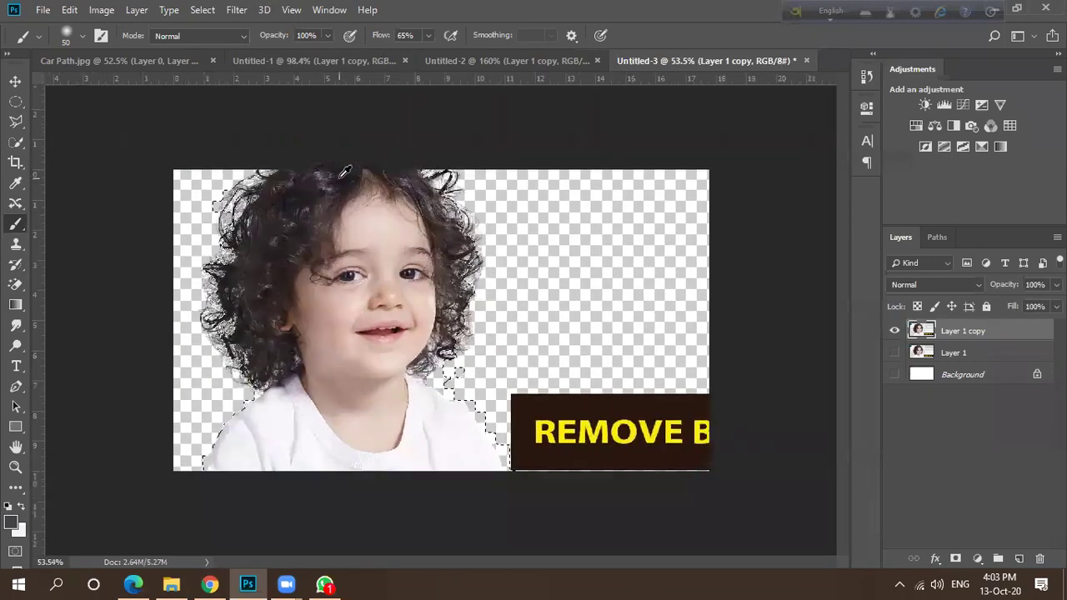
left_click(203, 10)
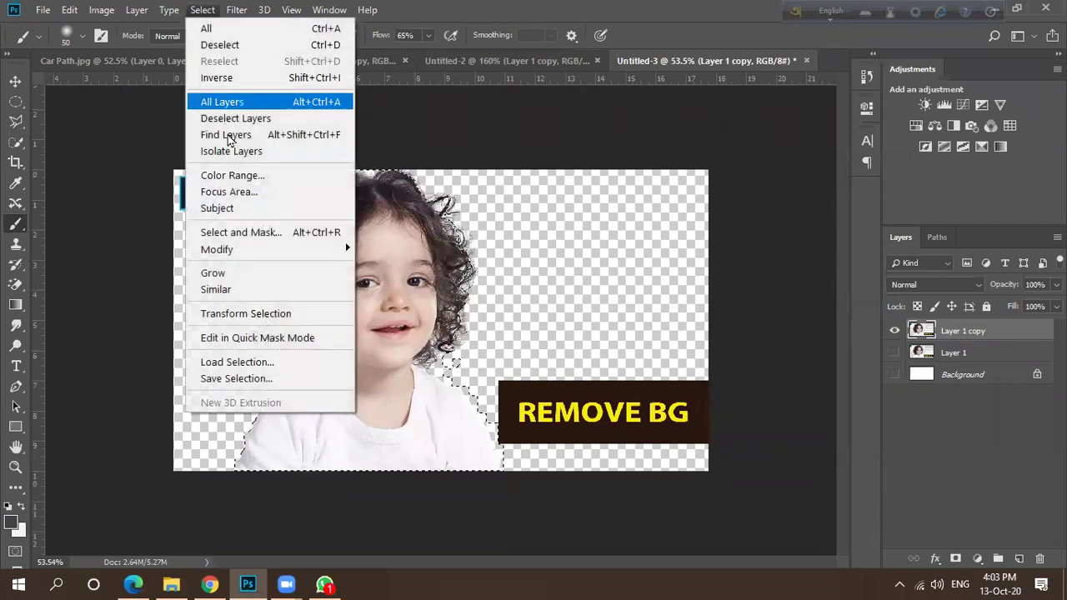
left_click(241, 234)
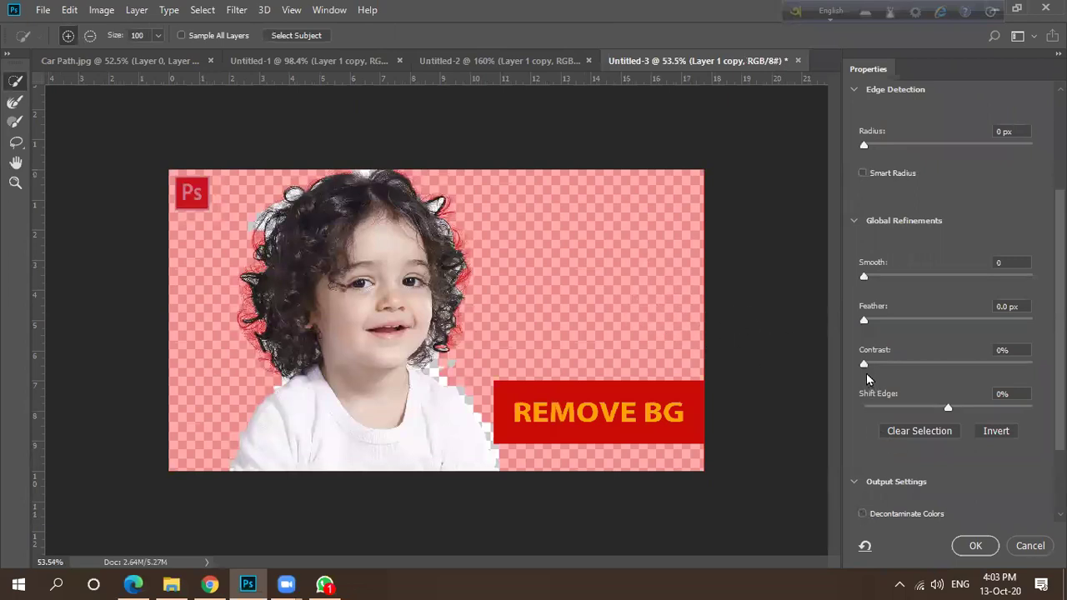
left_click_drag(864, 365, 870, 364)
scroll(880, 210, "up", 1)
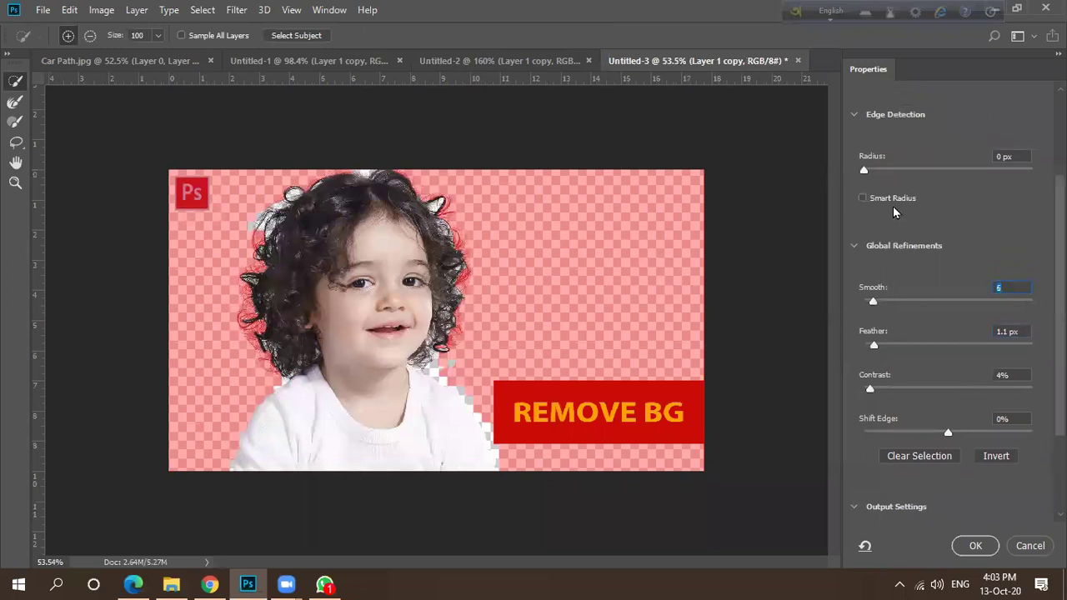
left_click(867, 171)
left_click_drag(916, 174, 919, 172)
scroll(905, 238, "up", 3)
scroll(867, 213, "up", 2)
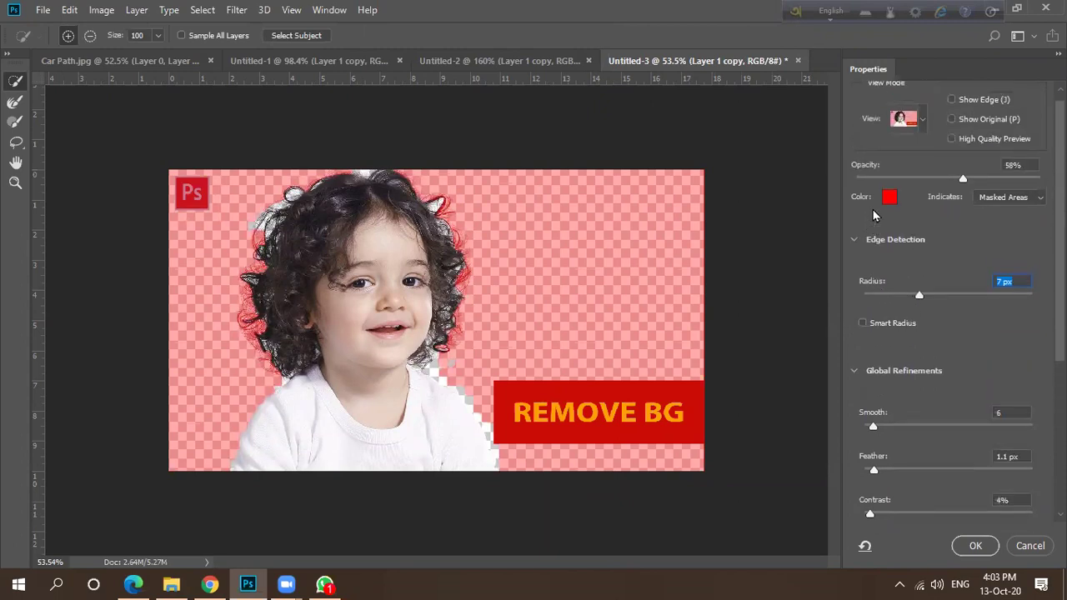
Turn on Show Original and inspect the curl edges around the child's head.
left_click(952, 131)
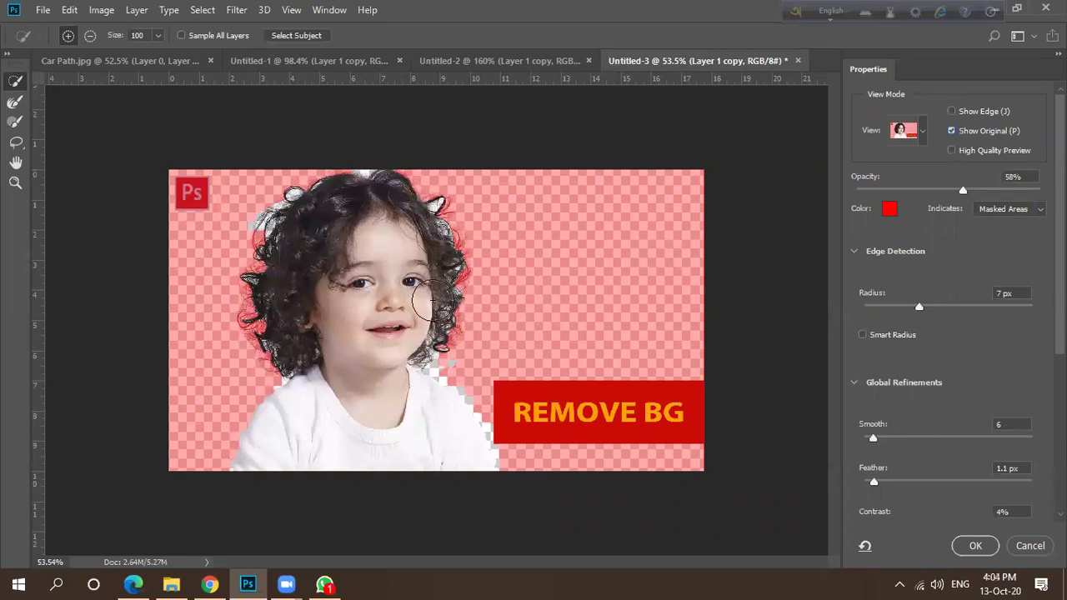
key("alt")
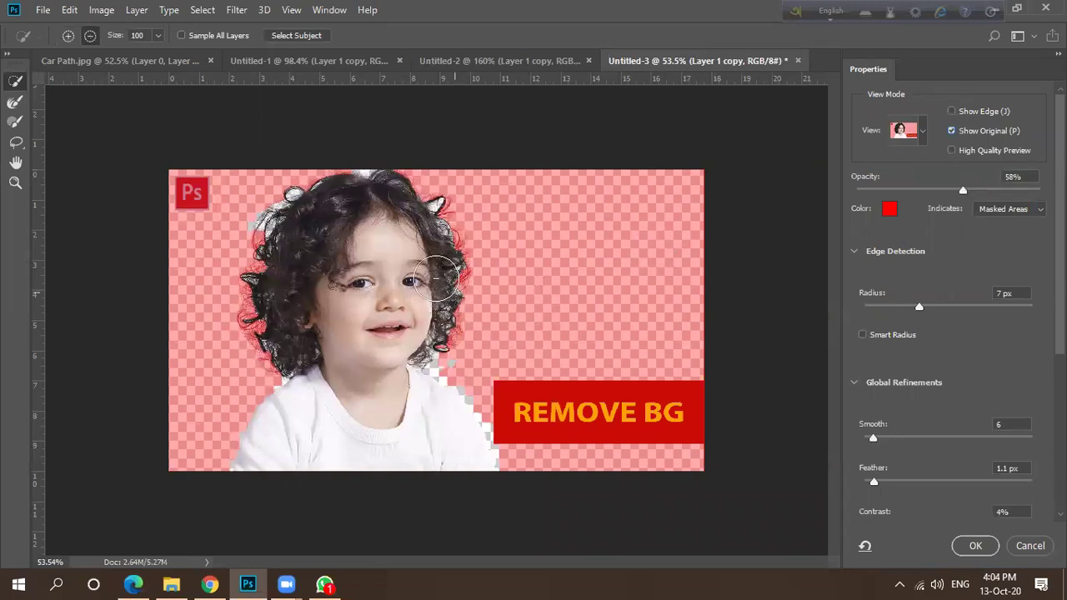
scroll(436, 278, "up", 4)
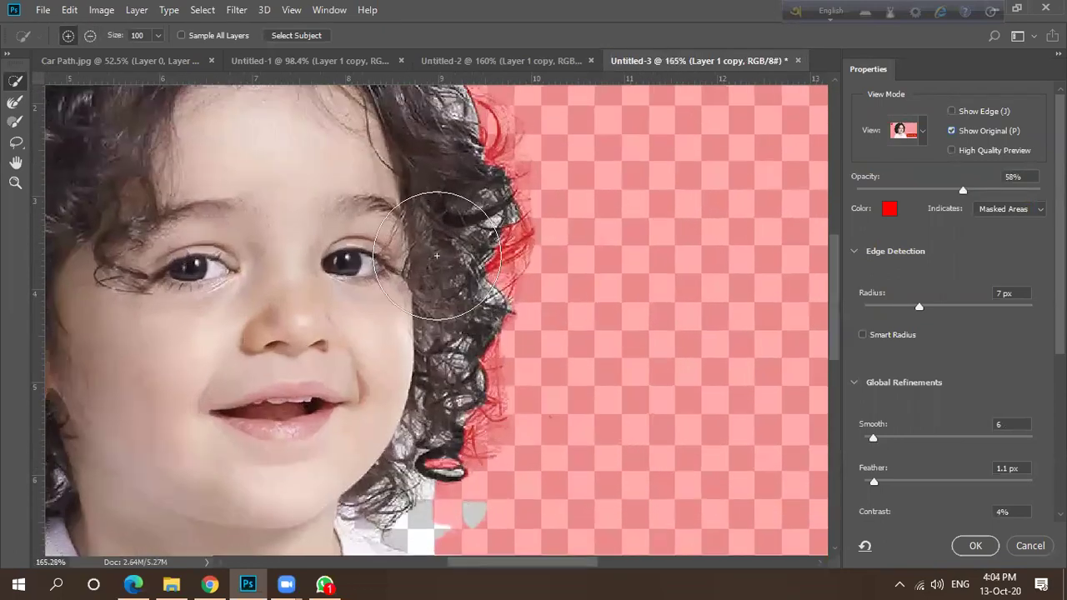
scroll(403, 256, "down", 4)
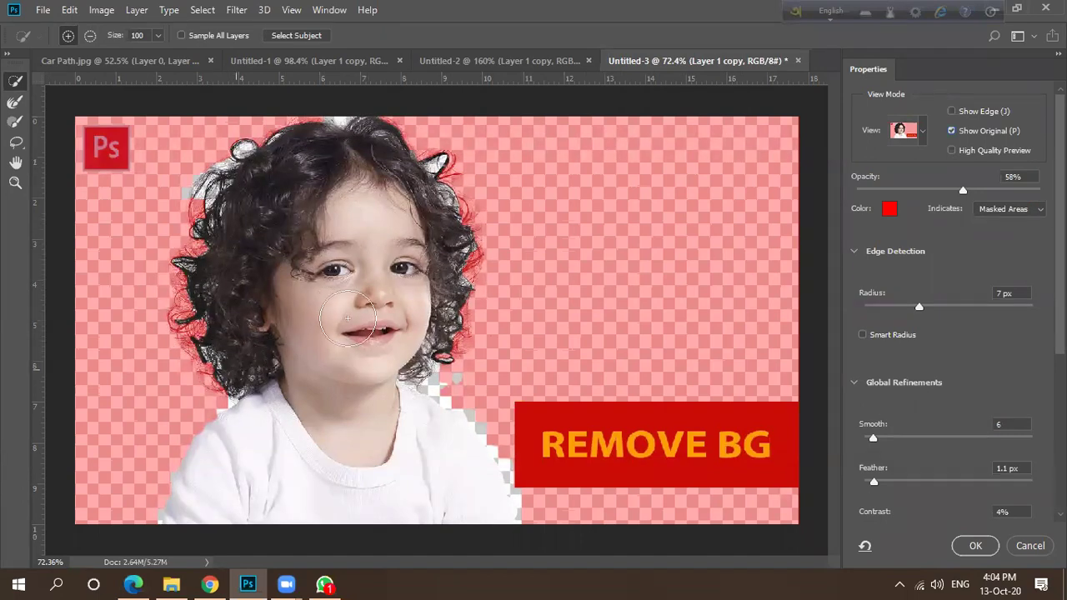
scroll(322, 314, "down", 1)
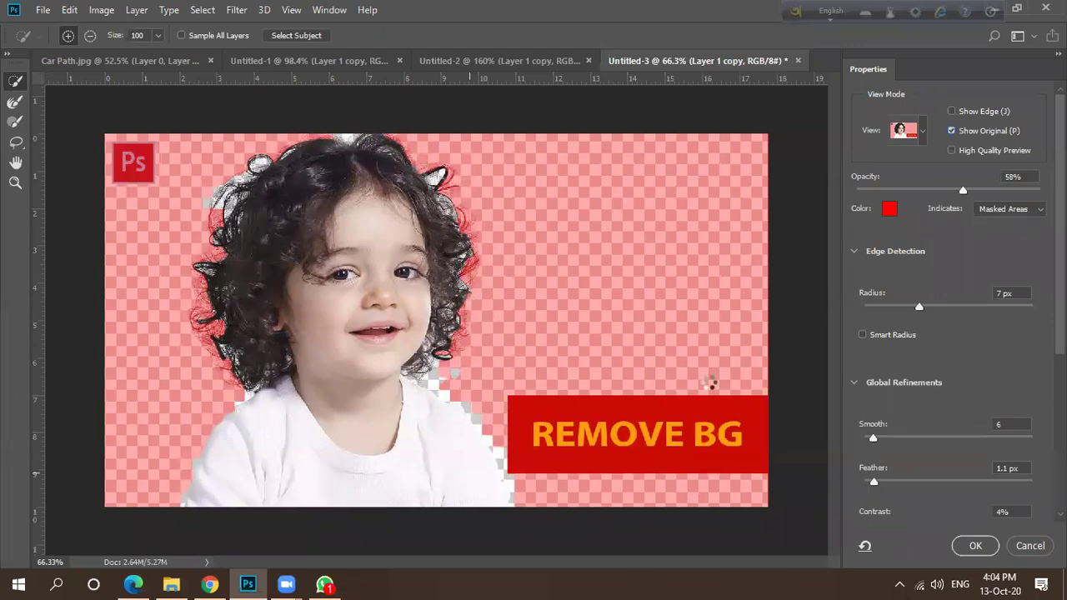
Enable Decontaminate Colors at 60% and output the refinement to a New Layer with Layer Mask.
scroll(908, 519, "down", 1)
scroll(908, 519, "down", 6)
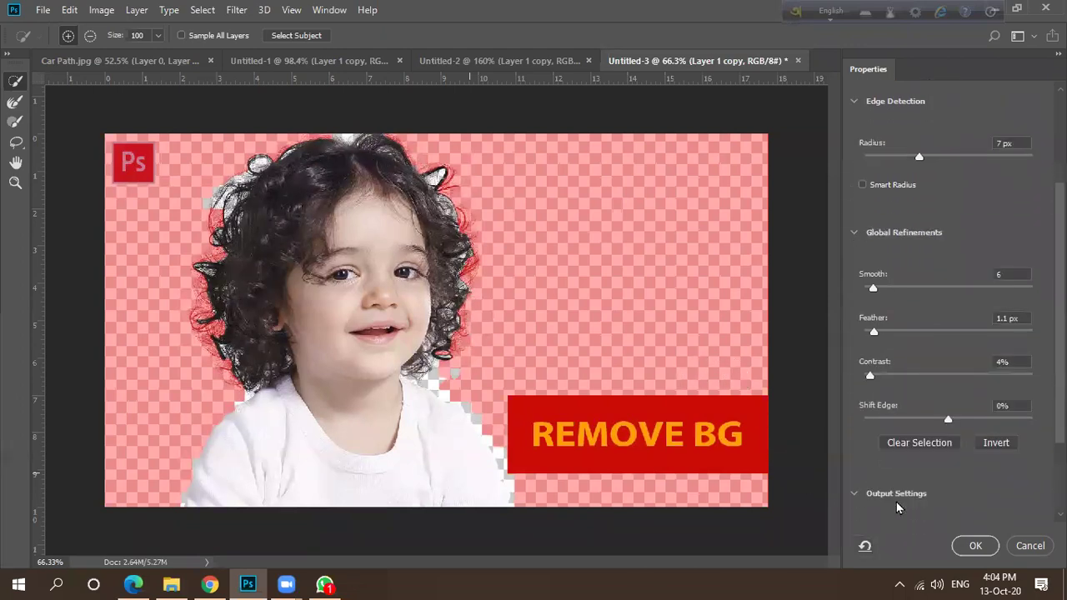
scroll(891, 500, "down", 2)
left_click(864, 415)
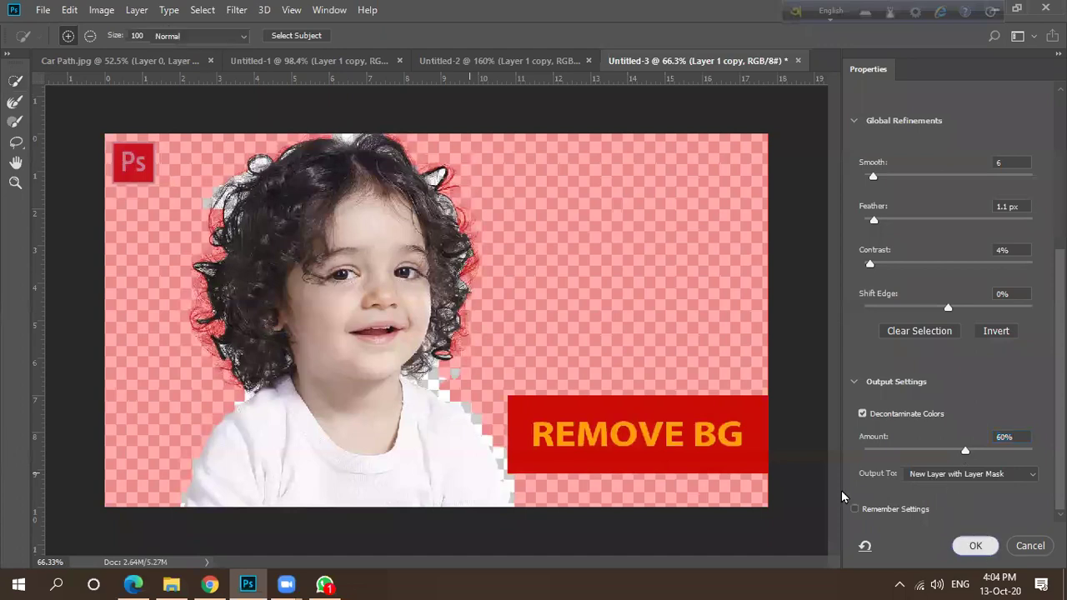
left_click(967, 546)
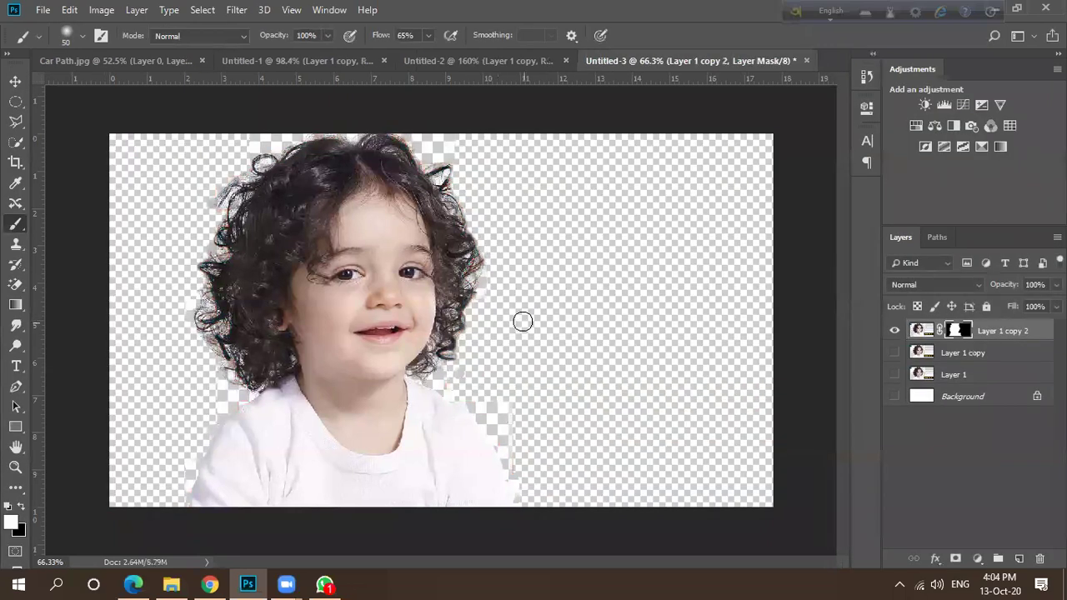
Examine the curl edges of the masked child up close and at full view for leftover background.
scroll(525, 323, "down", 5, "alt")
scroll(369, 306, "up", 8, "alt")
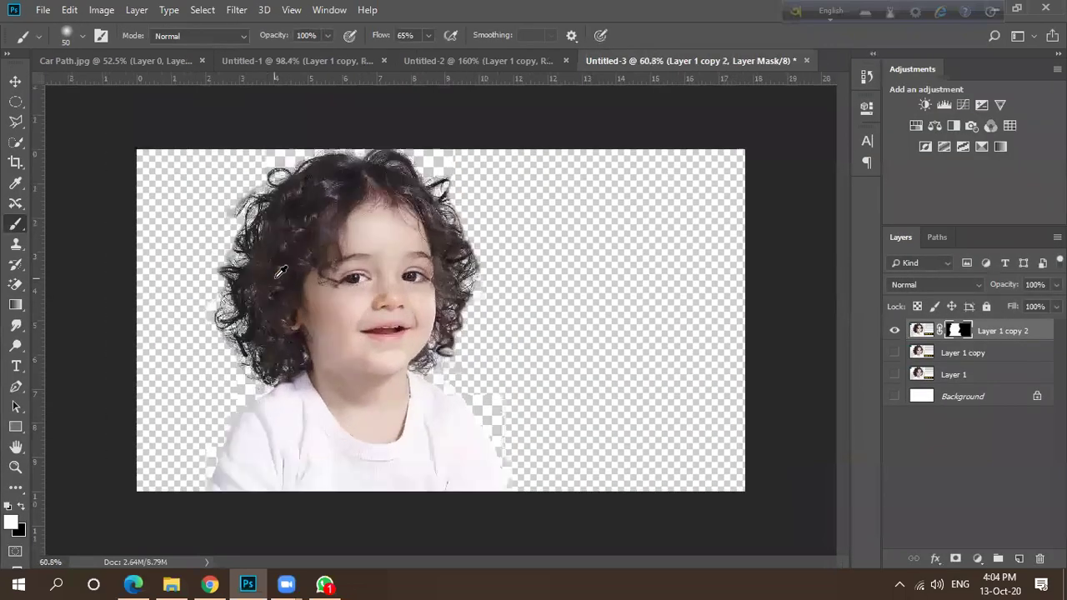
scroll(146, 285, "up", 2, "alt")
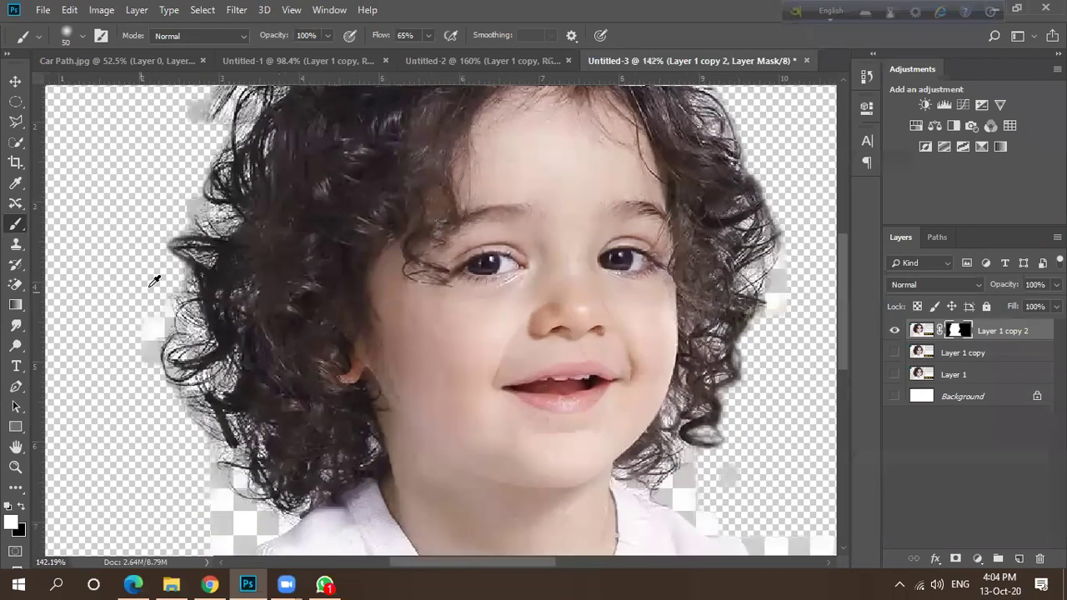
scroll(334, 236, "down", 3, "alt")
scroll(334, 236, "down", 1, "alt")
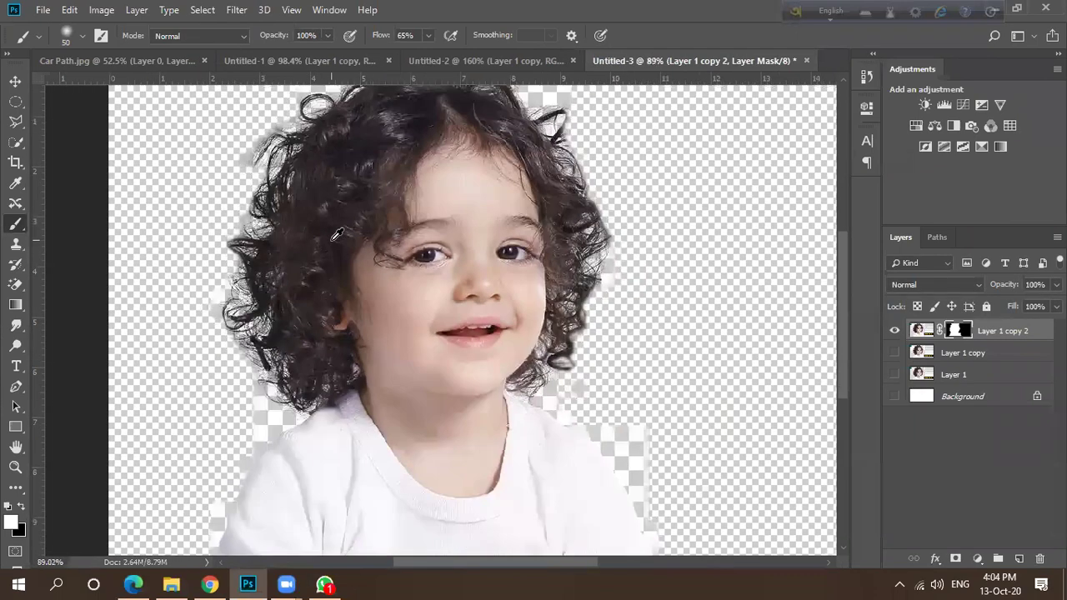
scroll(416, 201, "down", 2, "alt")
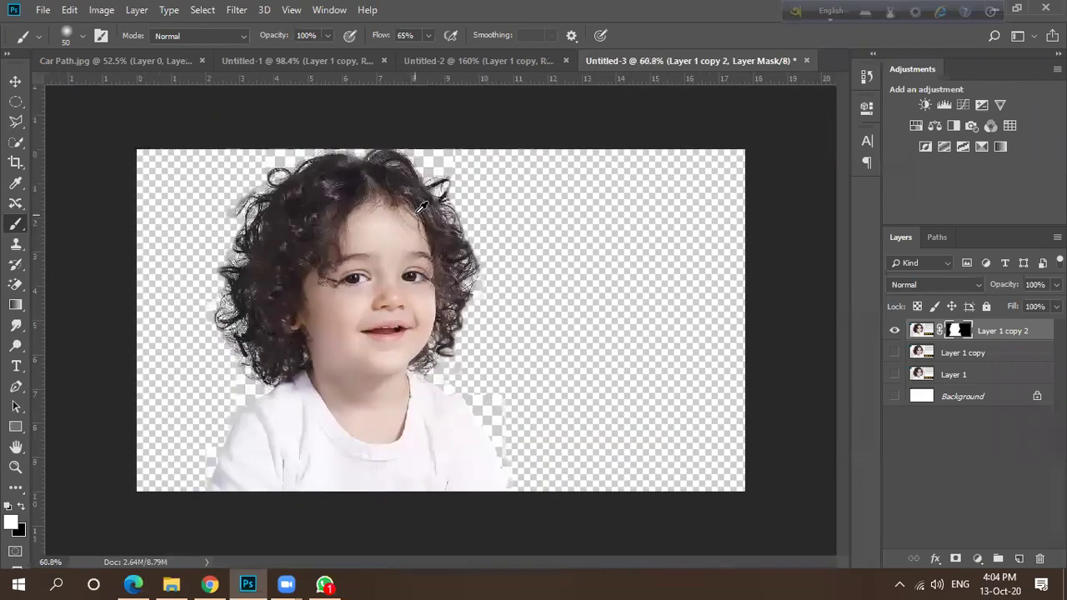
scroll(309, 250, "up", 4, "alt")
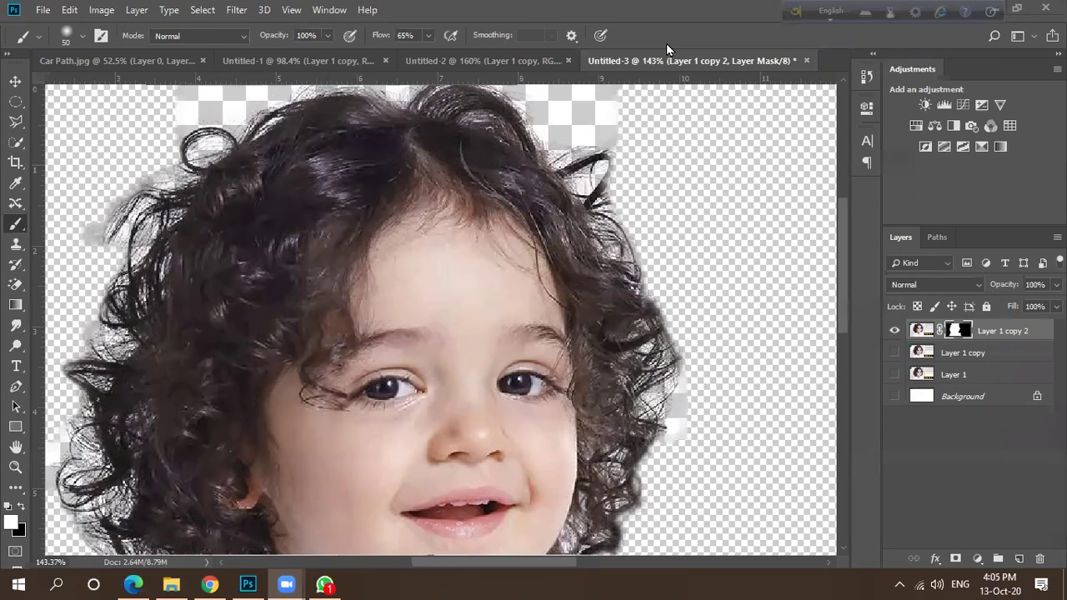
scroll(395, 321, "down", 6)
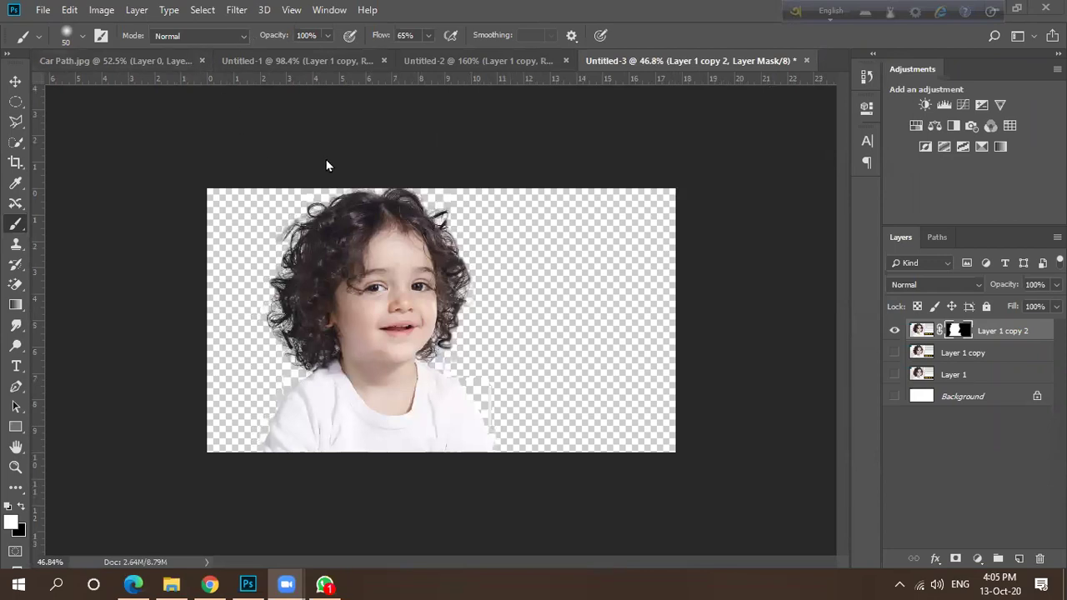
Close the Untitled-3 and Untitled-2 documents.
left_click(806, 61)
left_click(499, 226)
scroll(380, 188, "down", 4)
left_click(659, 60)
left_click(497, 227)
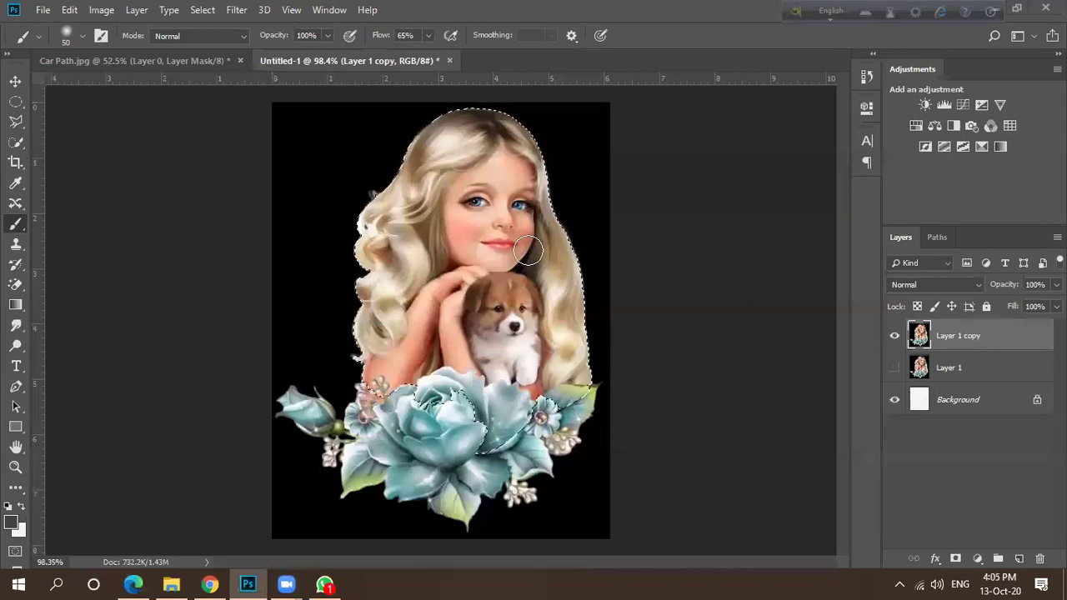
In Select and Mask, extend the girl's selection over the flowers and the entire black background, and output it as a Selection.
key("ctrl+d")
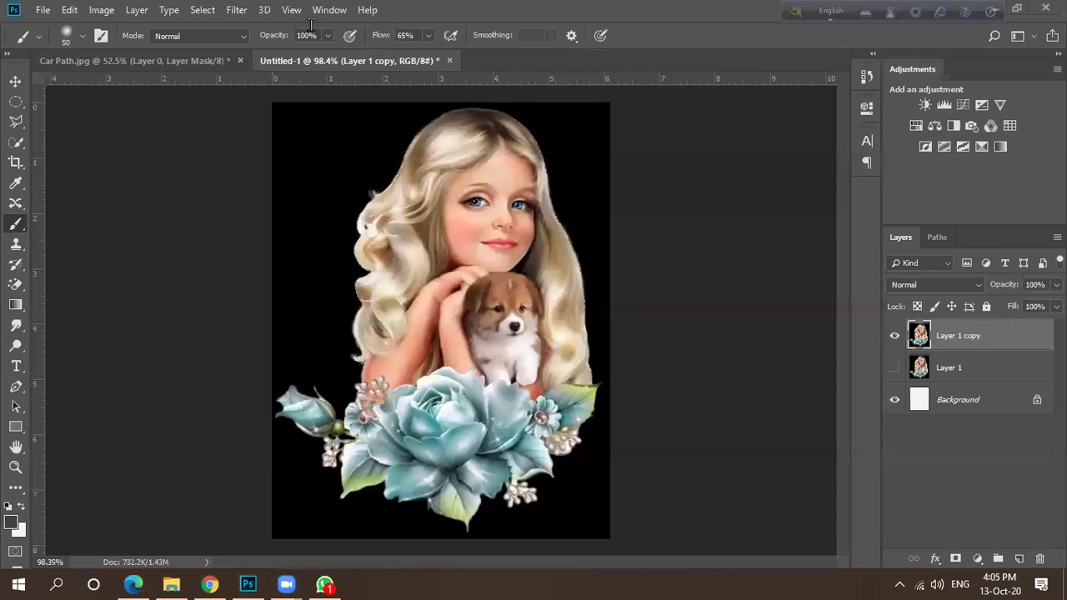
left_click(203, 10)
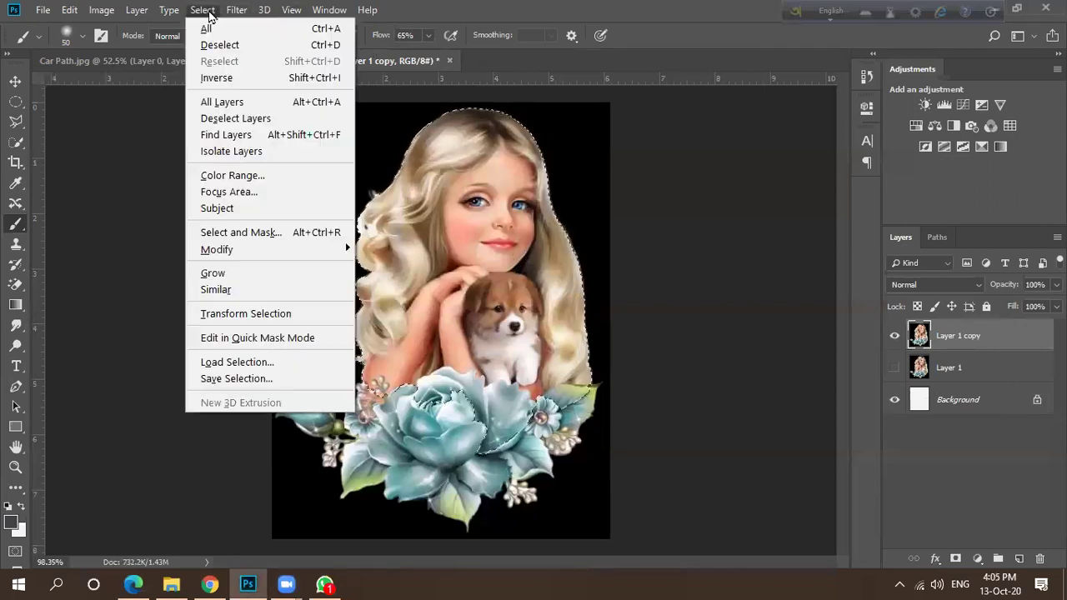
left_click(270, 232)
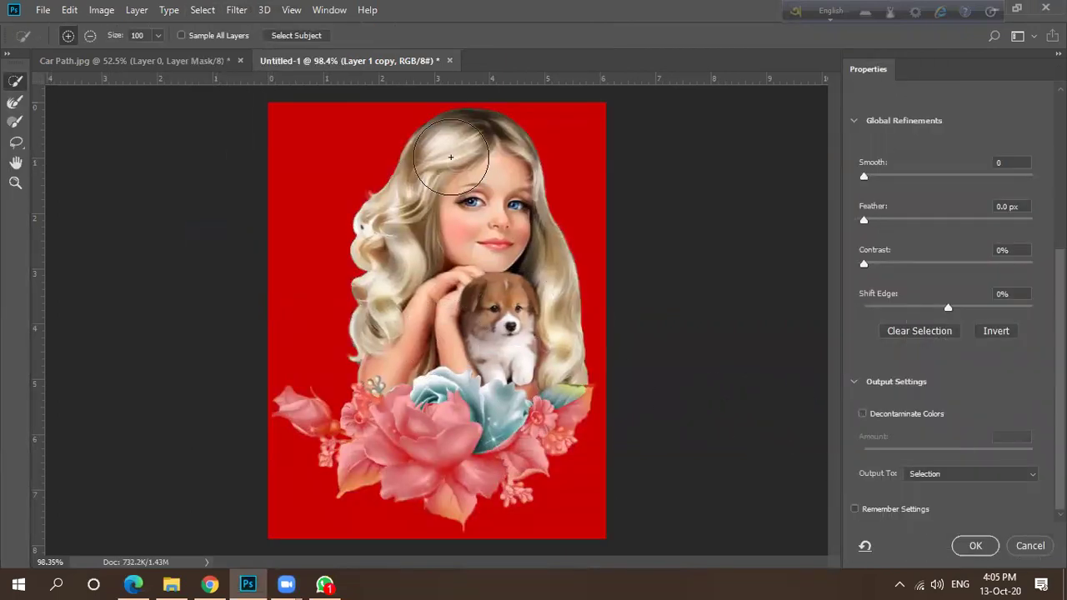
mouse_move(438, 146)
left_mouse_down()
mouse_move(387, 177)
mouse_move(418, 187)
left_mouse_up()
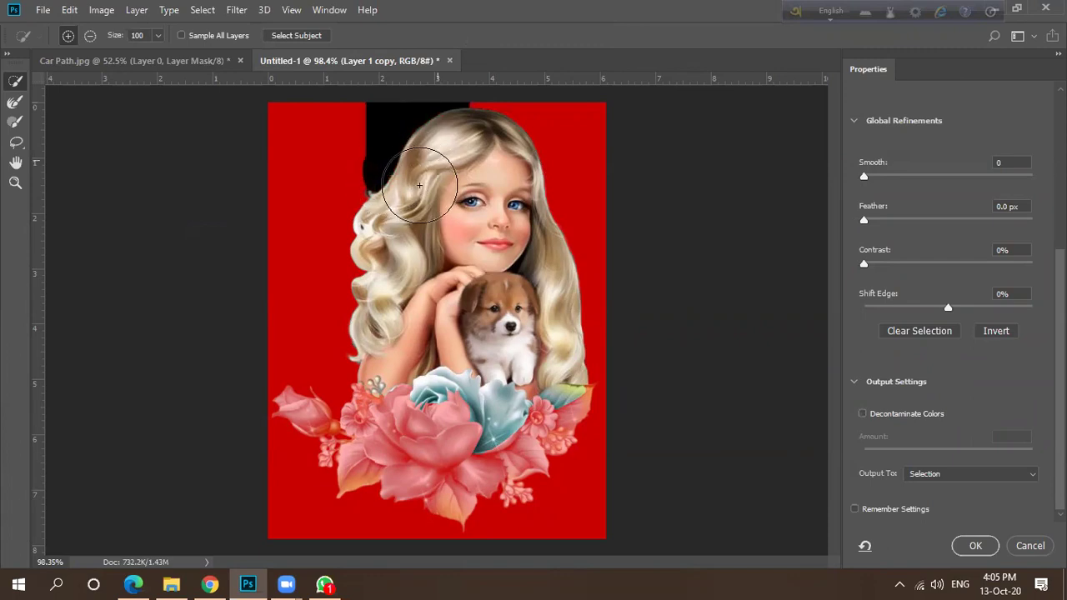
mouse_move(402, 404)
left_mouse_down()
mouse_move(465, 449)
mouse_move(466, 412)
mouse_move(524, 451)
mouse_move(528, 363)
mouse_move(575, 409)
left_mouse_up()
mouse_move(407, 500)
left_mouse_down()
mouse_move(353, 506)
mouse_move(279, 309)
left_mouse_up()
left_click_drag(295, 213, 269, 243)
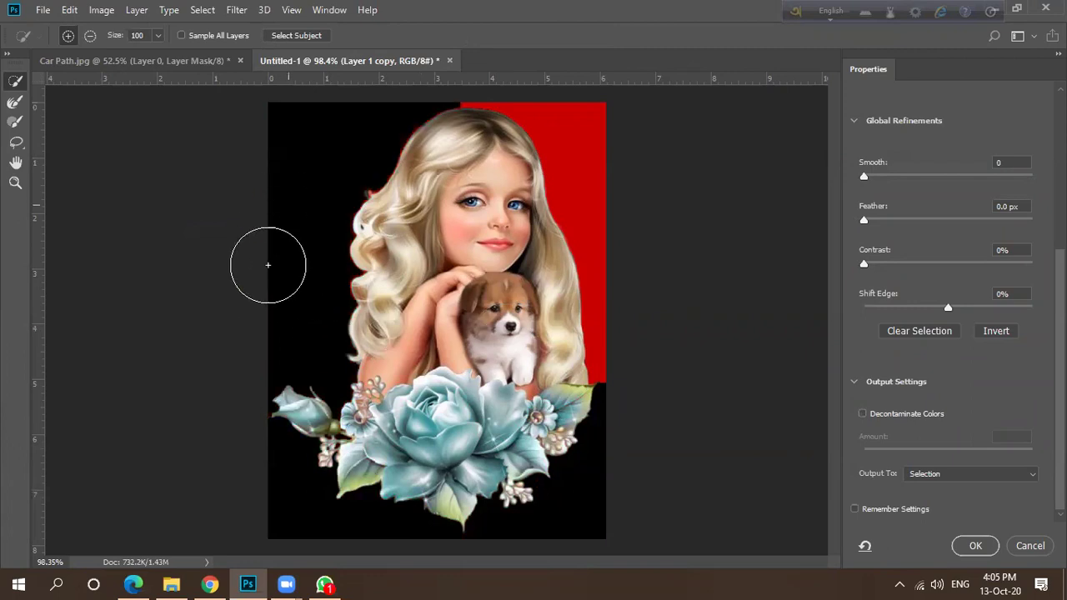
scroll(255, 307, "down", 1)
left_click(542, 153)
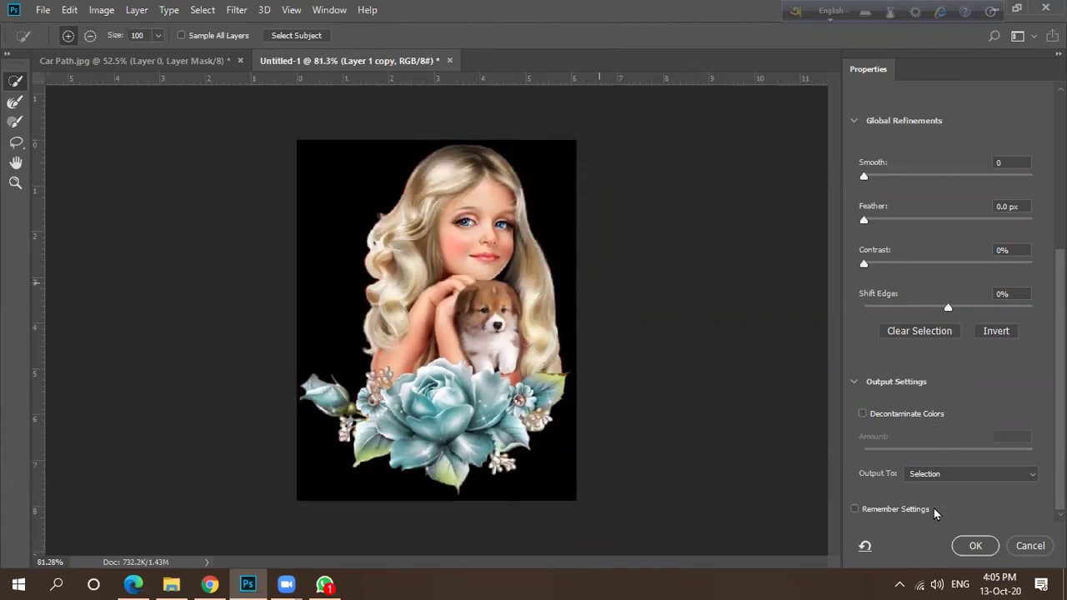
left_click(967, 544)
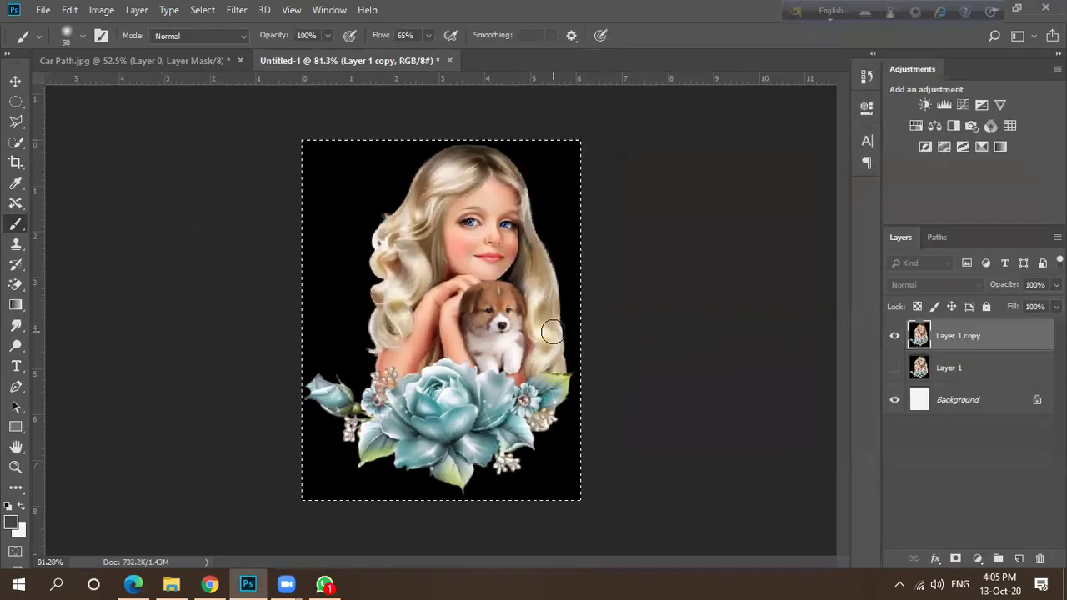
Clear the current selection and select the entire canvas.
scroll(421, 335, "down", 1)
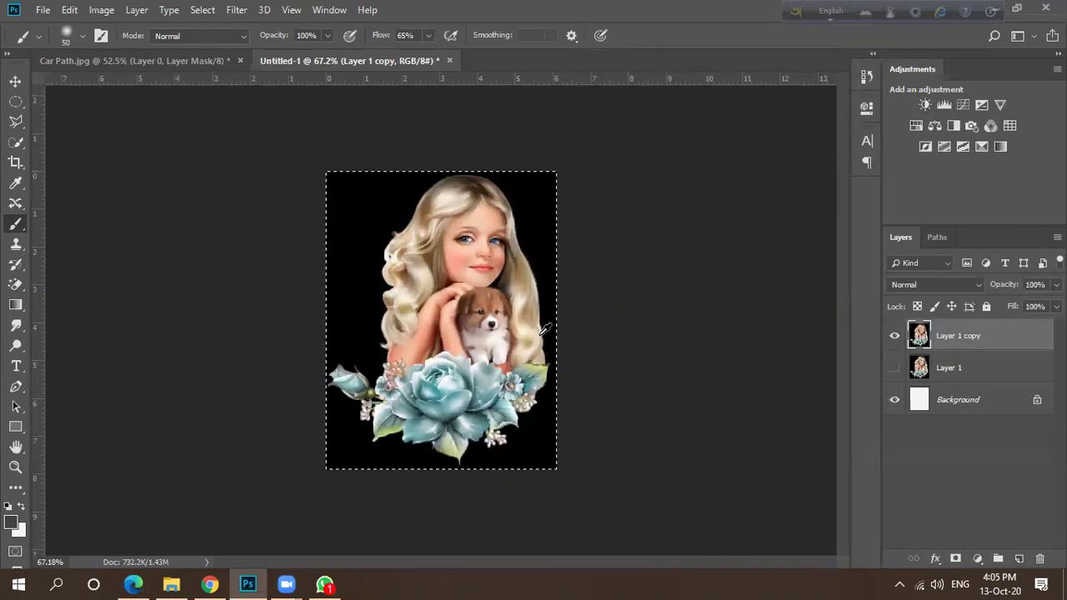
key("ctrl+d")
key("ctrl+a")
Toggle the visibility of Layer 1 copy and Layer 1 to compare them, leaving only Layer 1 hidden.
left_click(894, 335)
left_click(895, 336)
left_click(894, 369)
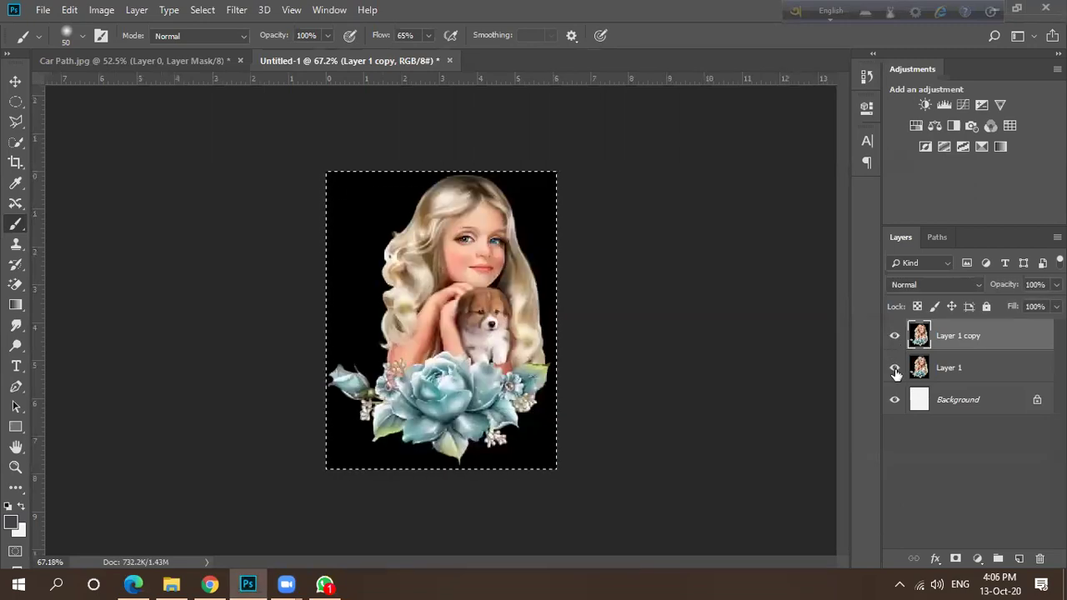
left_click(896, 340)
left_click(895, 337)
left_click(895, 336)
left_click(894, 368)
left_click(894, 336)
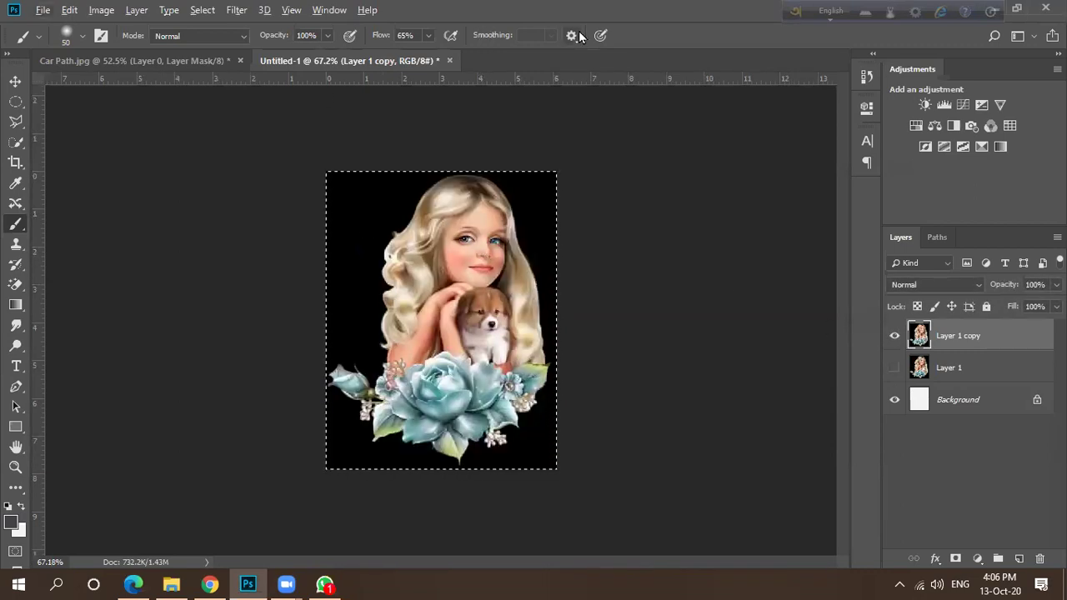
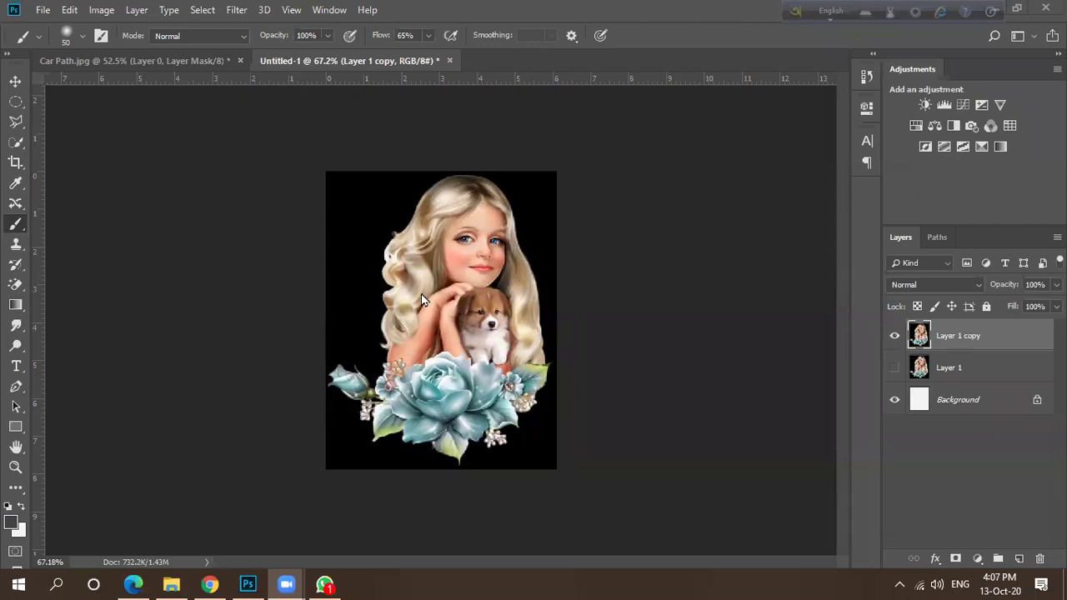
Look over the blonde girl with flowers up close and close the Untitled-1 document.
scroll(446, 207, "up", 3)
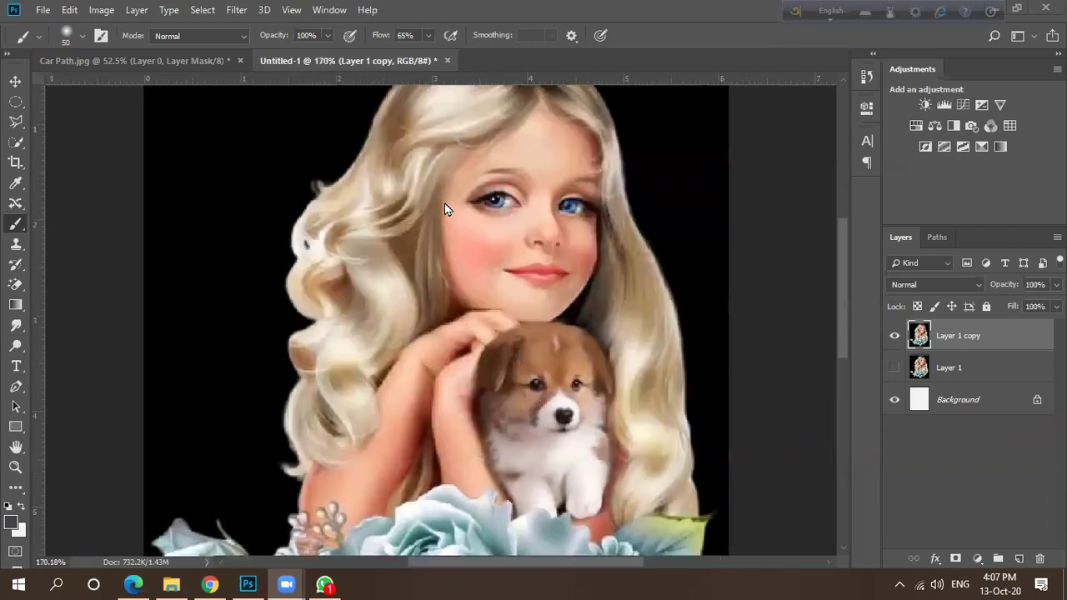
scroll(442, 215, "down", 1)
scroll(442, 215, "down", 1)
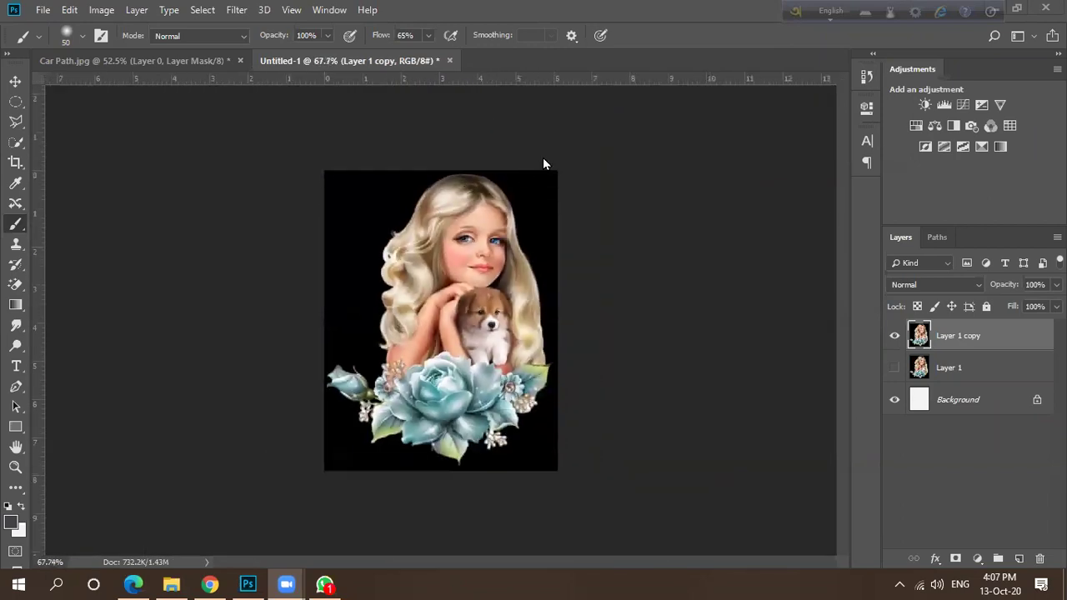
scroll(543, 157, "up", 2)
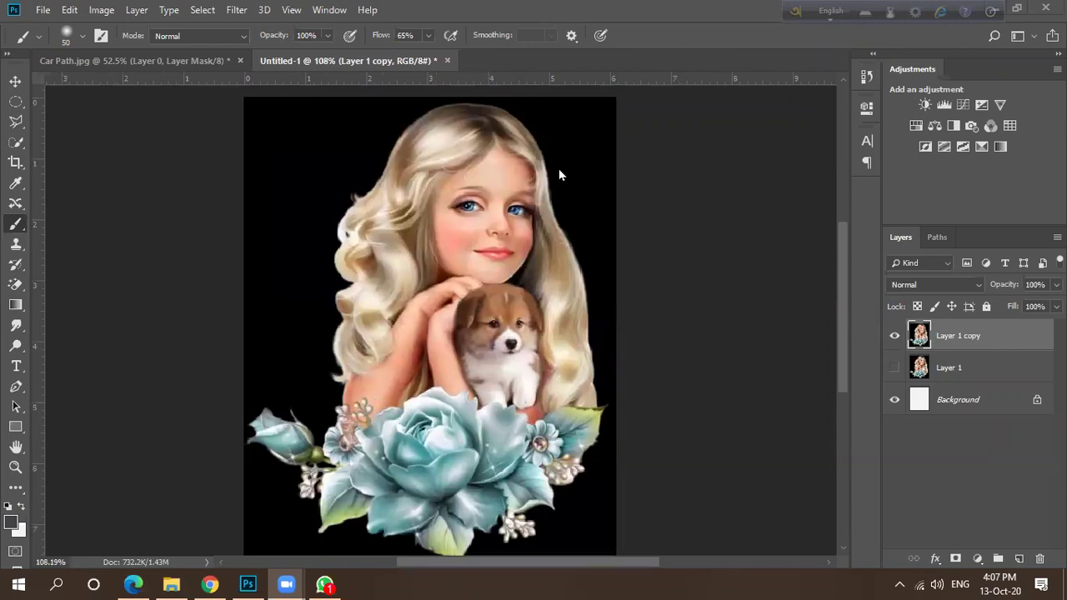
scroll(558, 171, "down", 1)
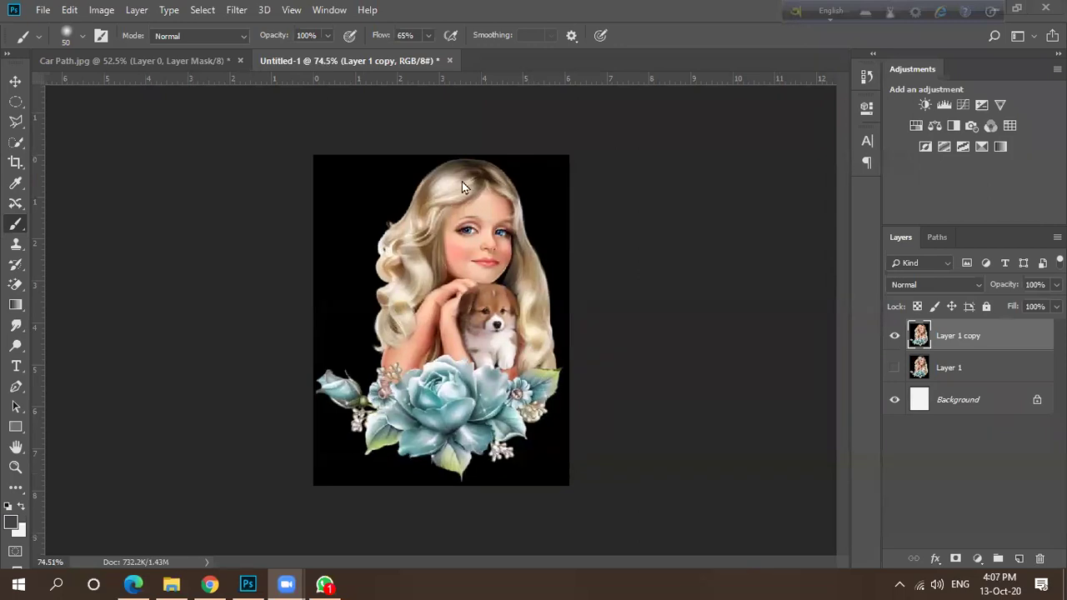
scroll(464, 180, "up", 3)
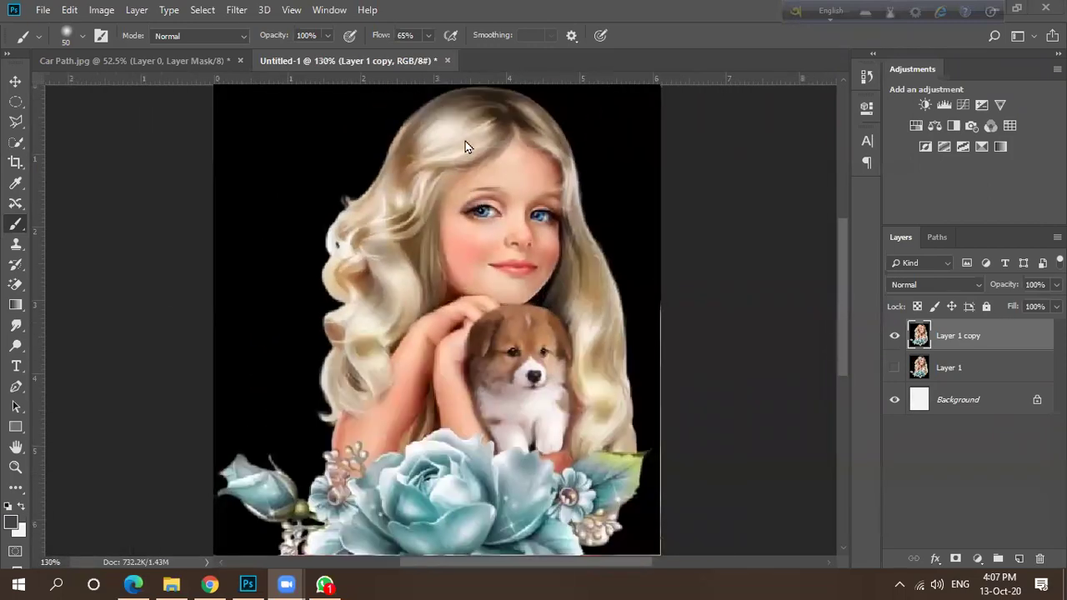
left_click(446, 62)
left_click(498, 230)
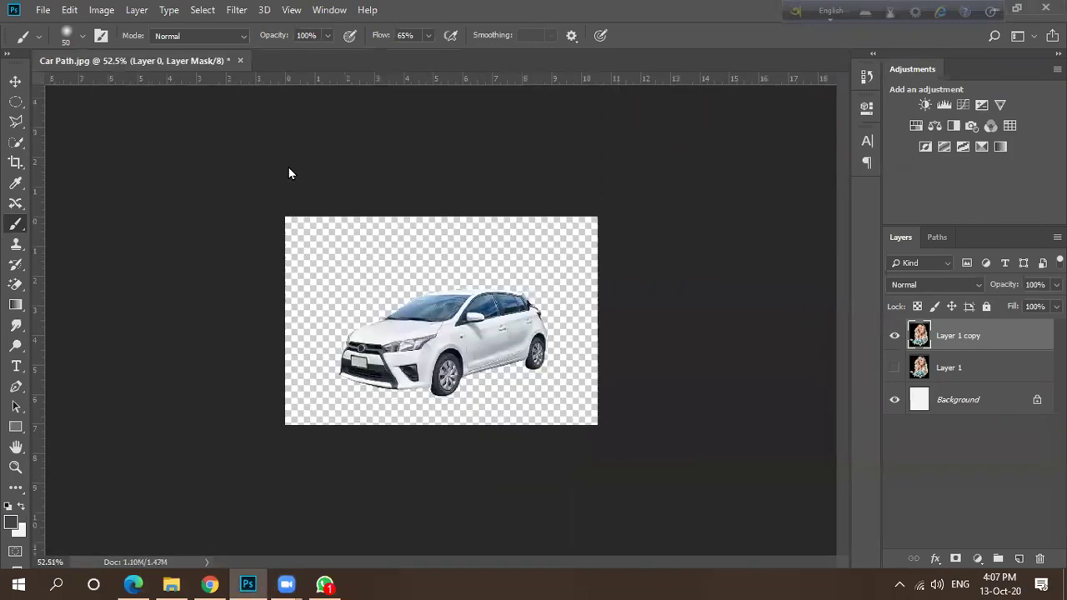
Examine the masked car cutout in Car Path.jpg both up close and as a whole.
scroll(493, 346, "up", 5)
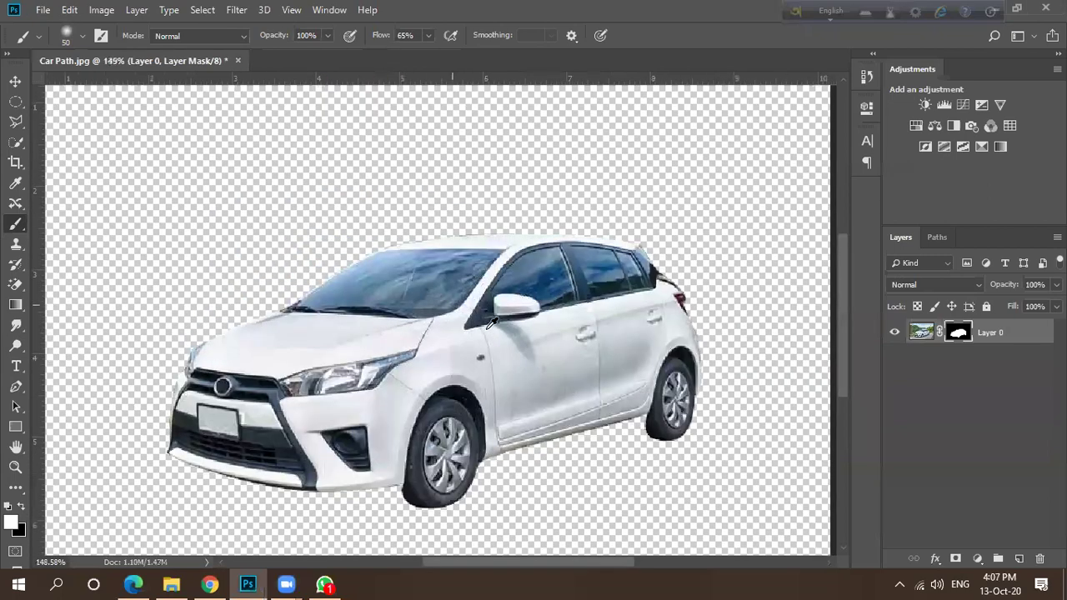
scroll(340, 275, "down", 6)
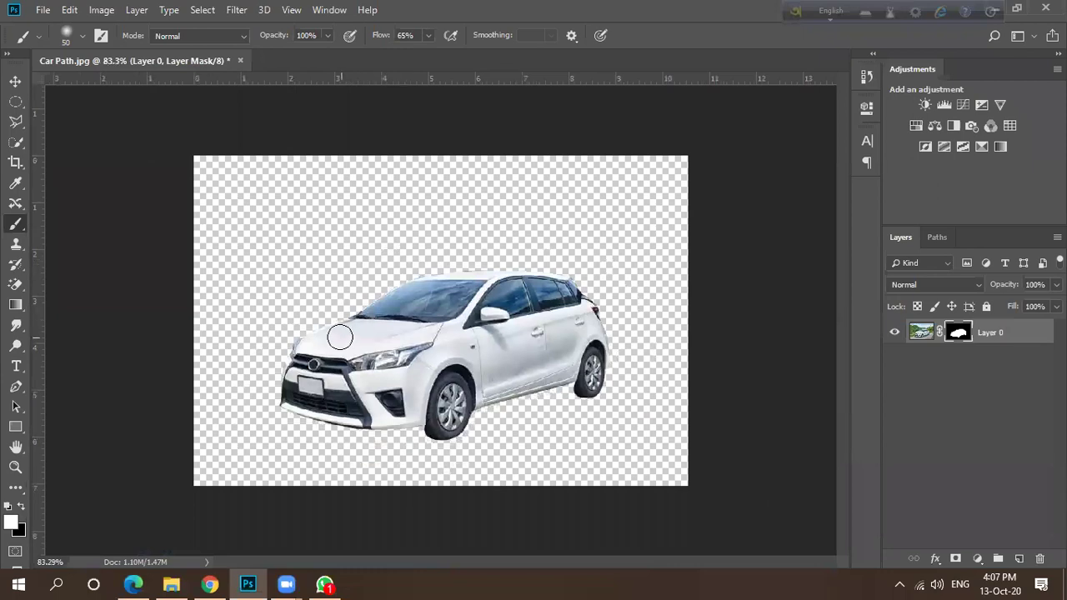
scroll(466, 380, "up", 4)
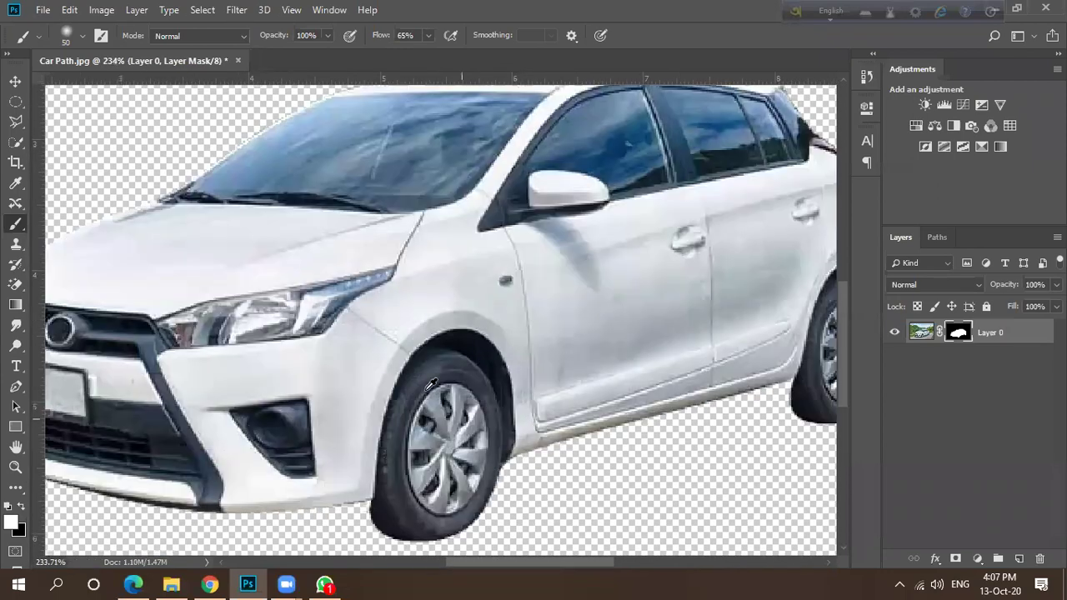
scroll(409, 360, "down", 5)
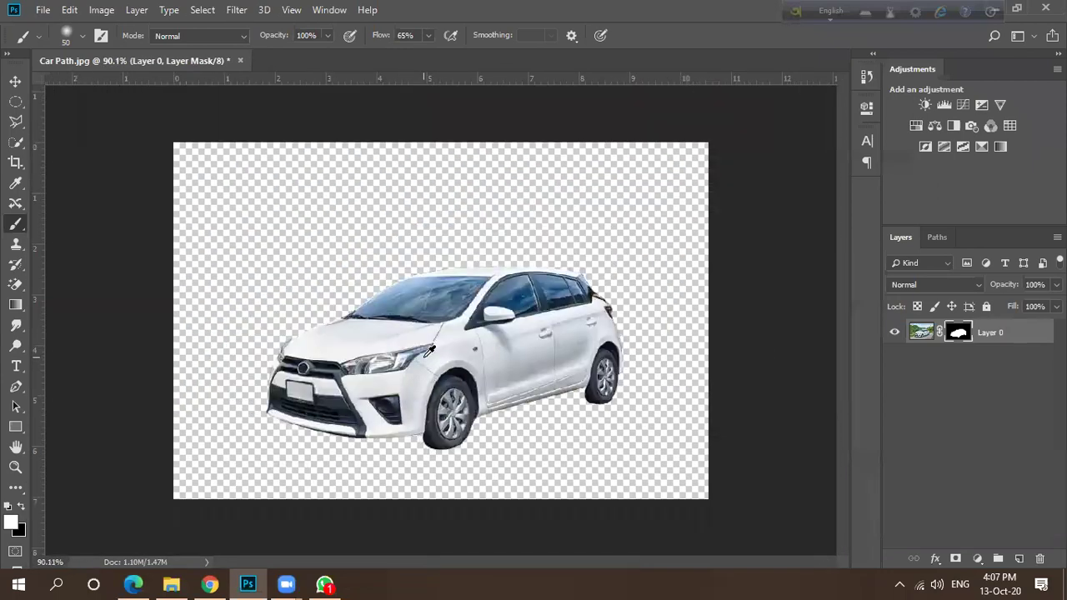
scroll(430, 346, "down", 1)
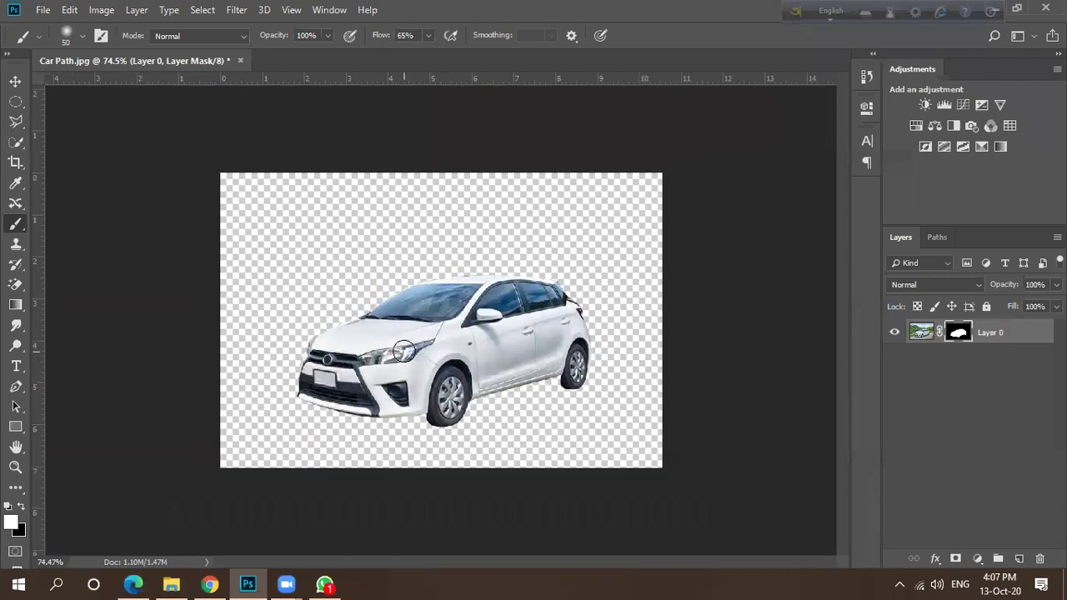
scroll(441, 315, "down", 1)
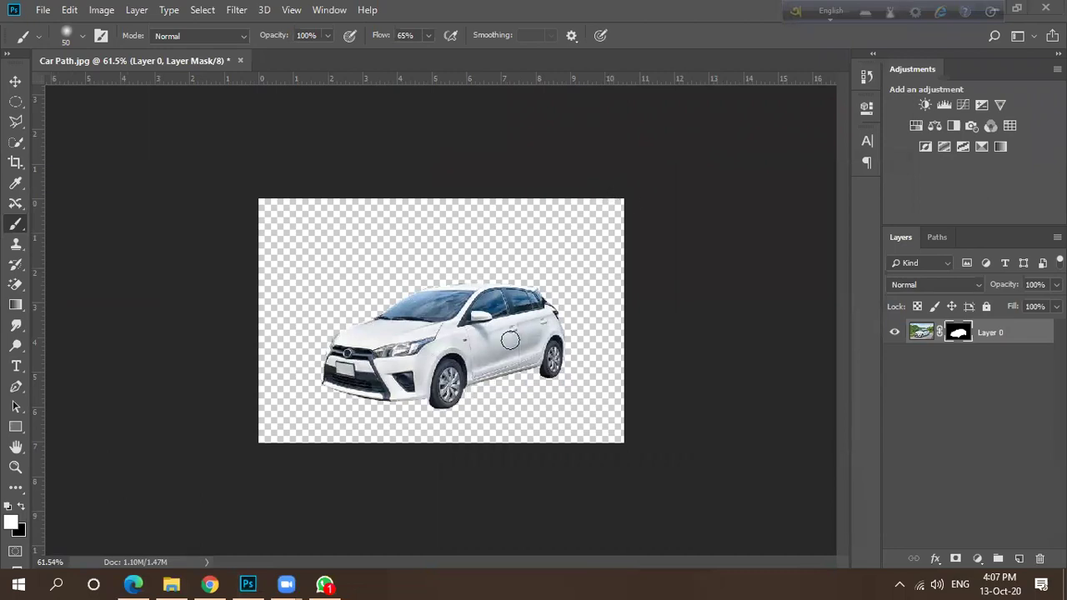
scroll(411, 404, "up", 3)
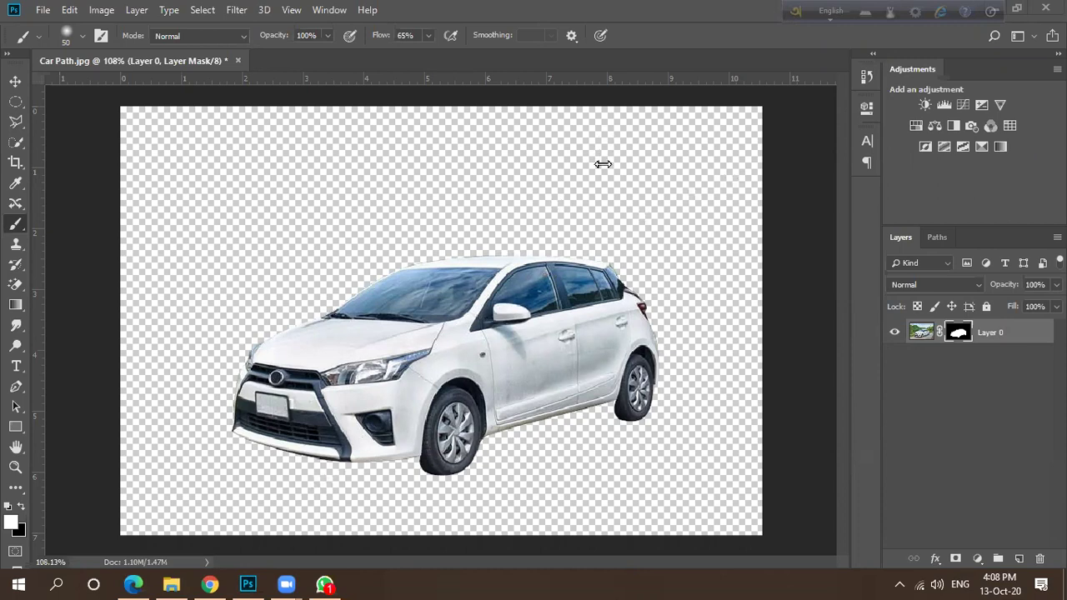
left_click(324, 584)
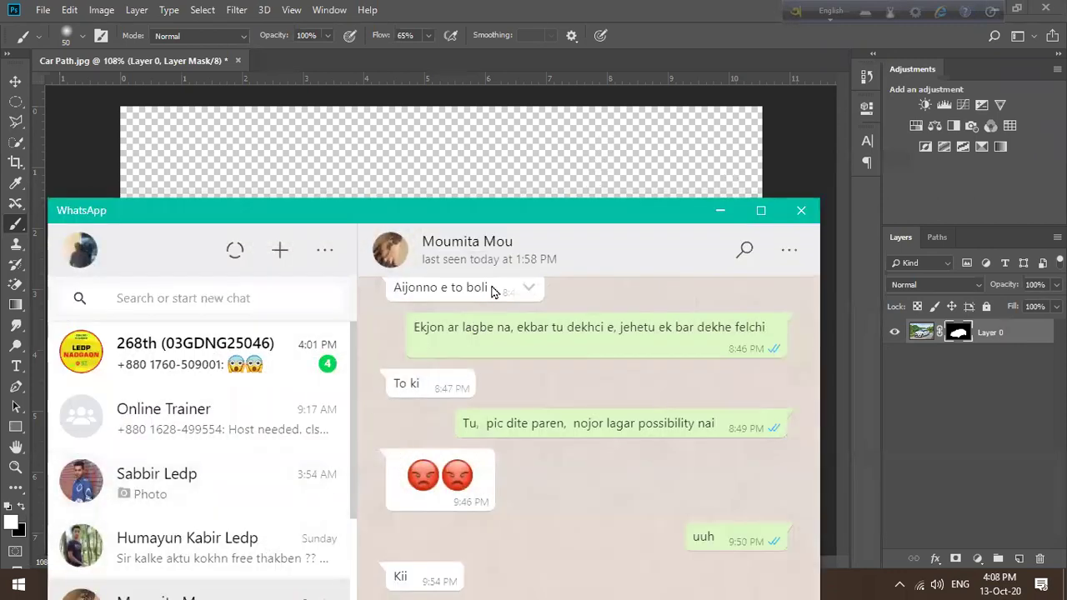
left_click(720, 210)
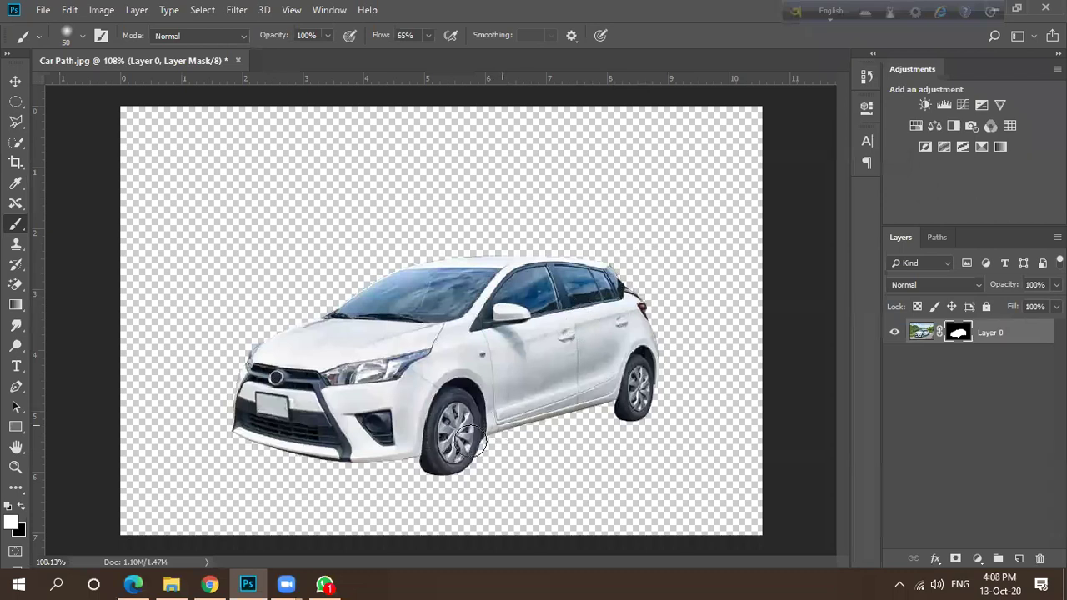
Switch to File Explorer and open the Break Time image from the LEDP-2020 folder on Local Disk (F:).
left_click(175, 583)
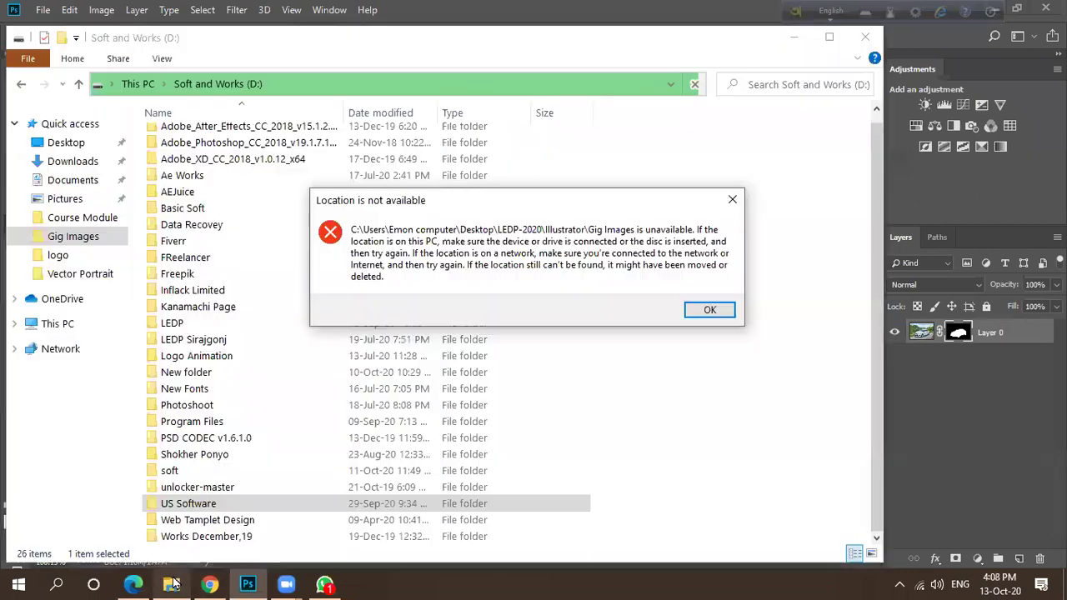
left_click(701, 310)
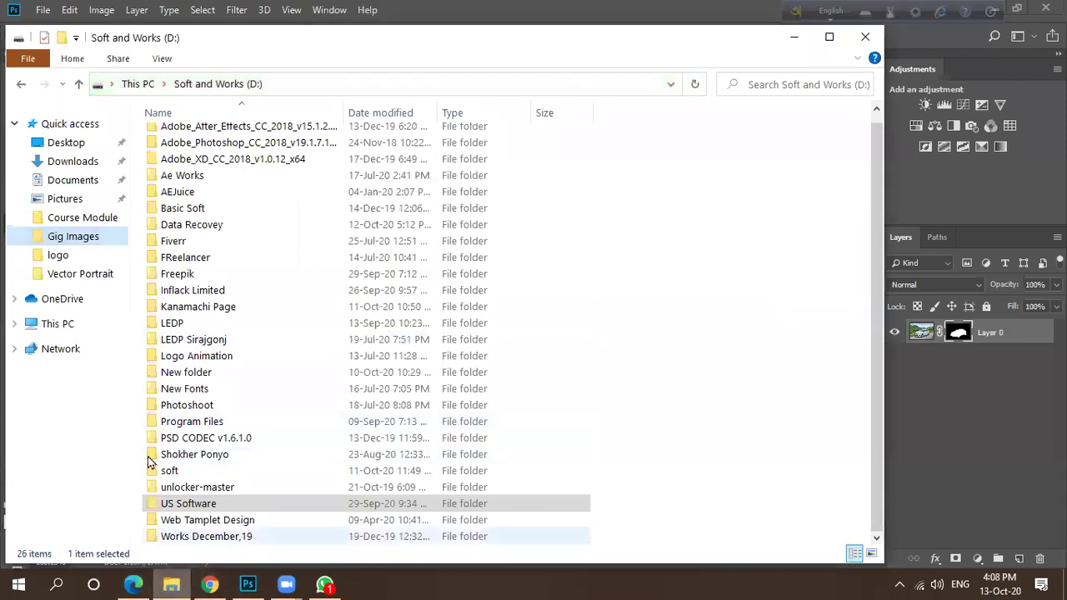
left_click(71, 331)
double_click(439, 310)
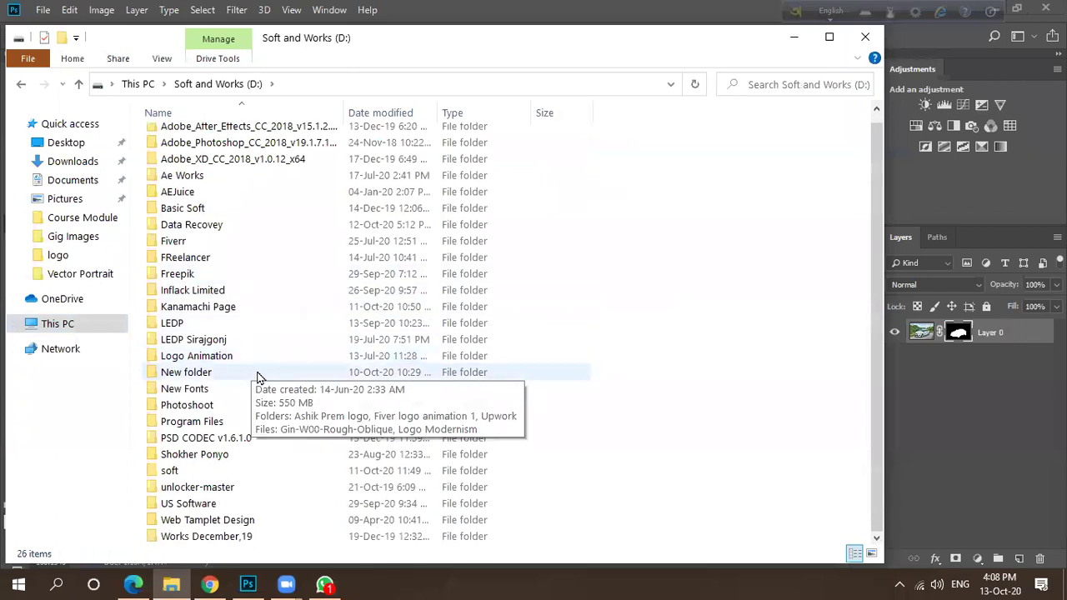
left_click(95, 328)
left_click(236, 361)
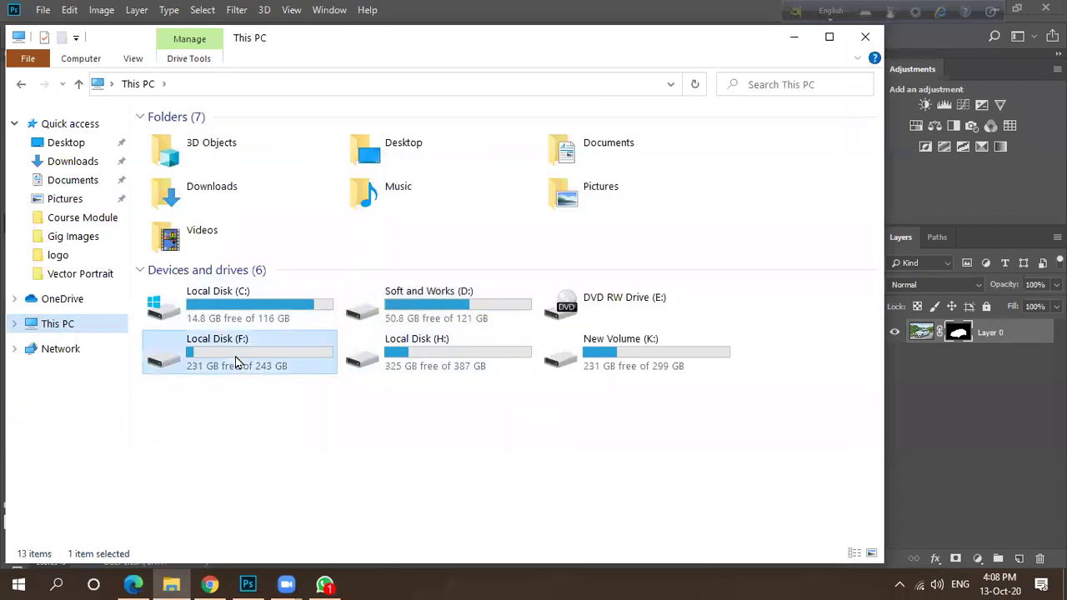
double_click(235, 361)
left_click(211, 203)
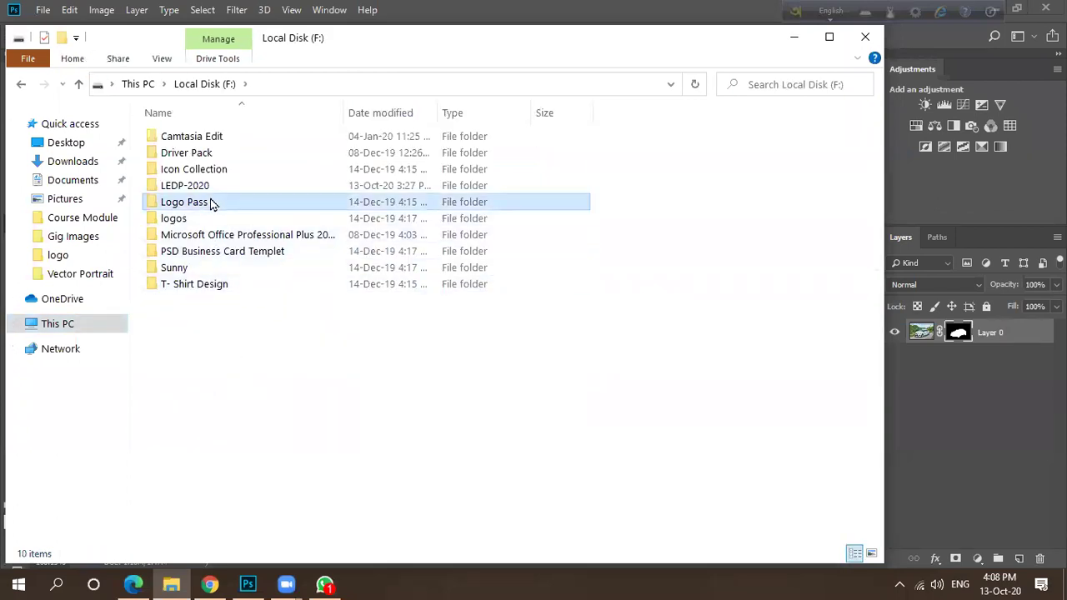
double_click(204, 185)
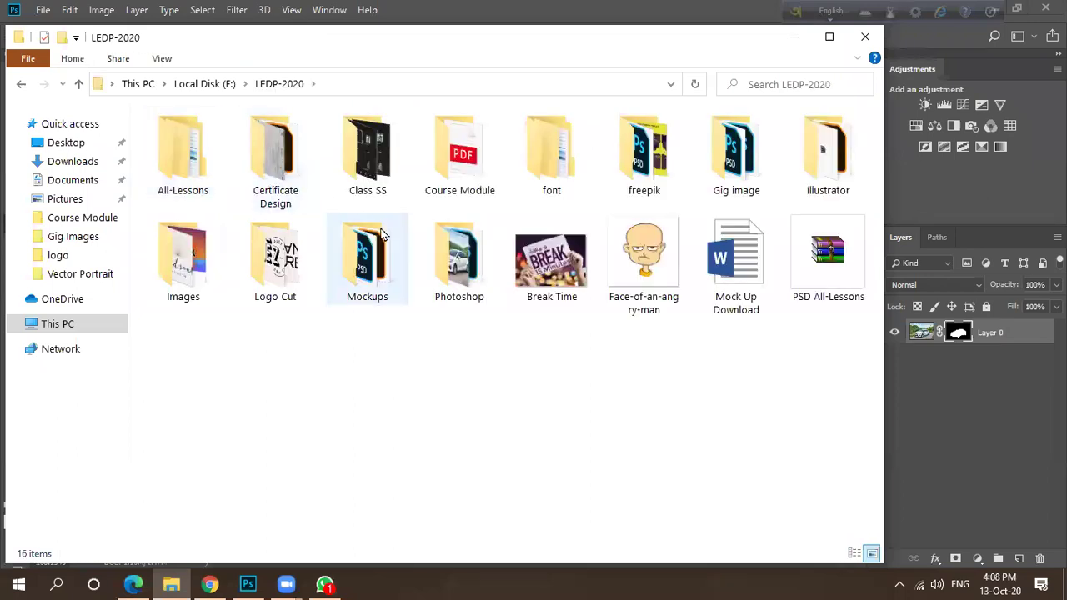
double_click(540, 270)
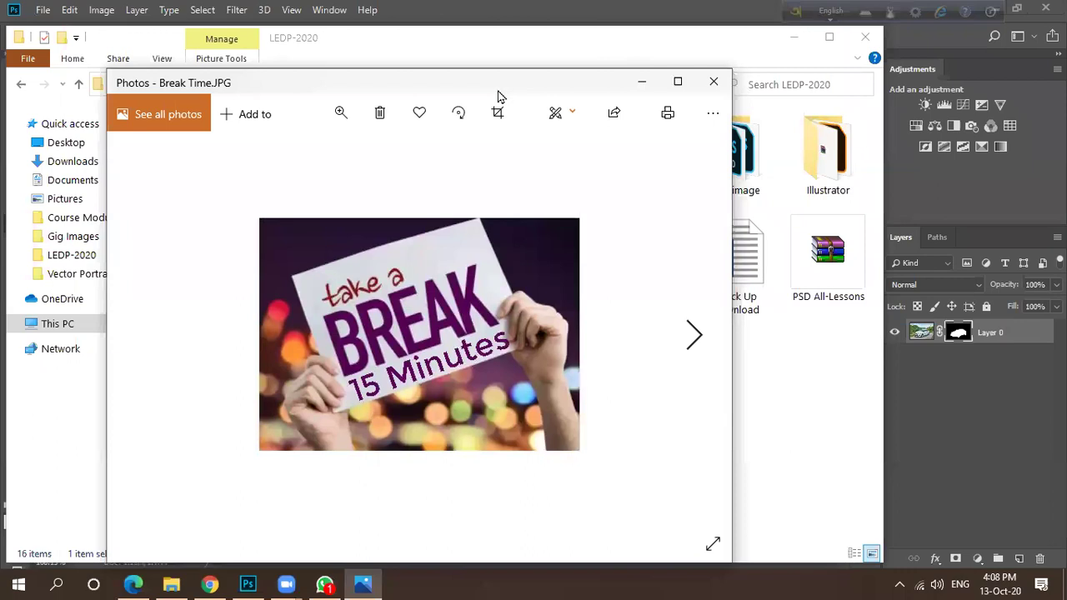
left_click_drag(500, 81, 521, 27)
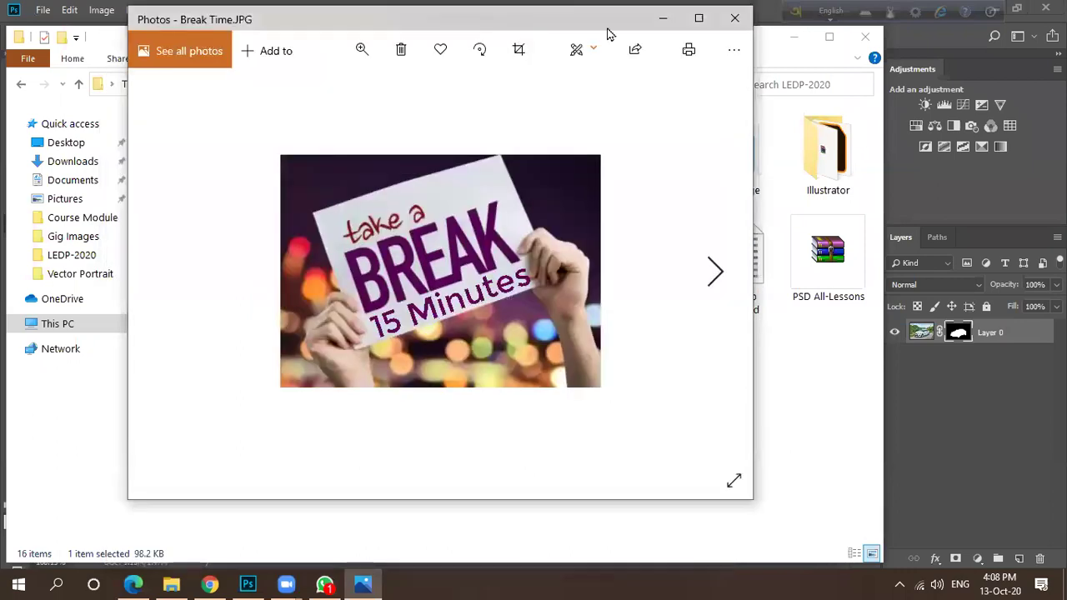
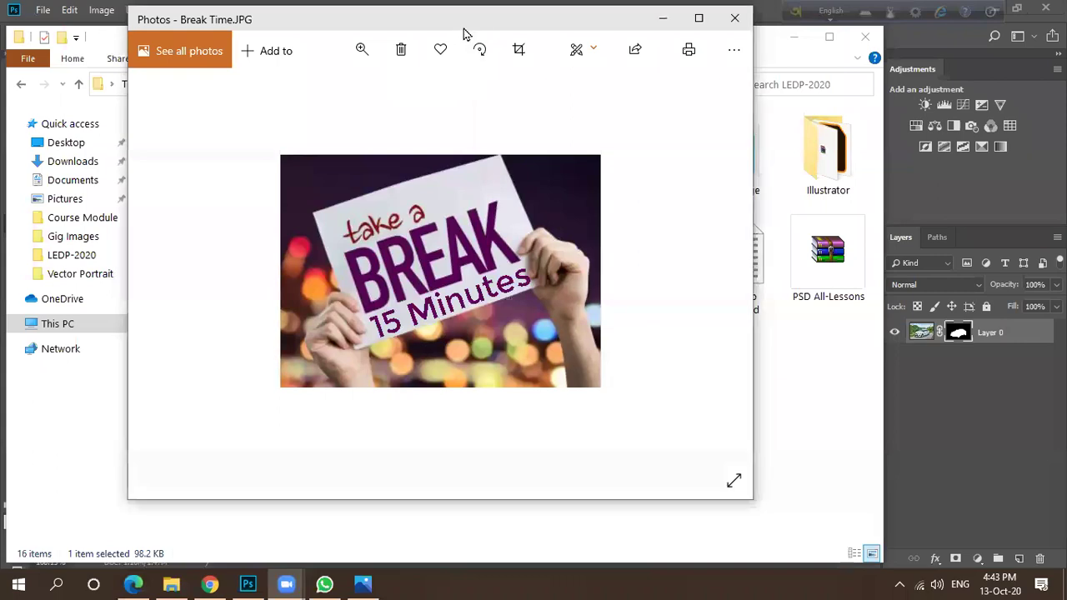
left_click_drag(467, 35, 448, 117)
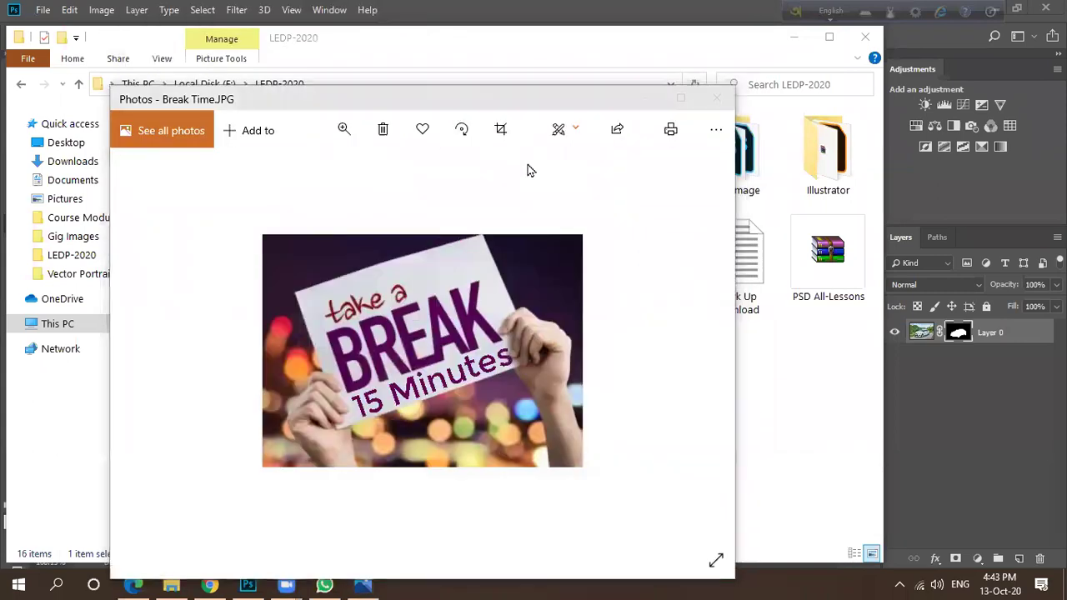
left_click(692, 55)
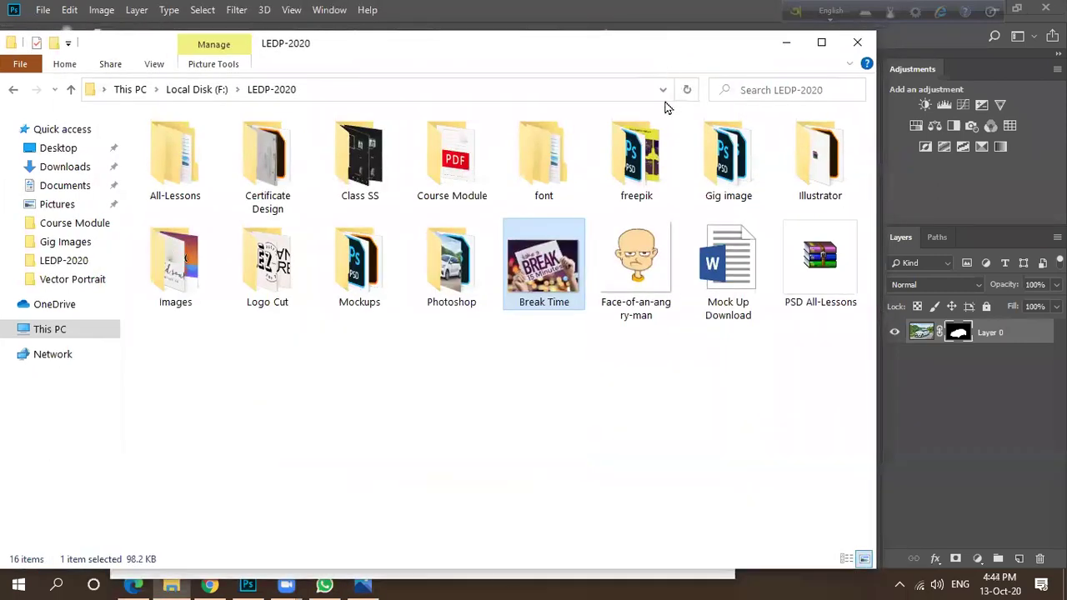
left_click(357, 583)
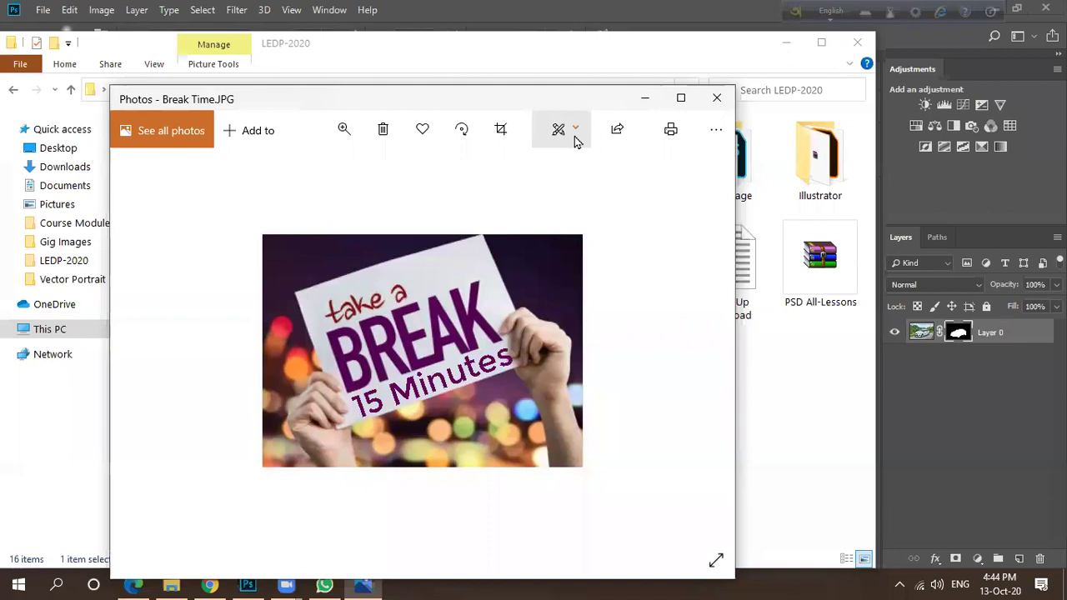
Switch to WhatsApp and read through the 268th class group's chat down to the newest unread message.
left_click(325, 584)
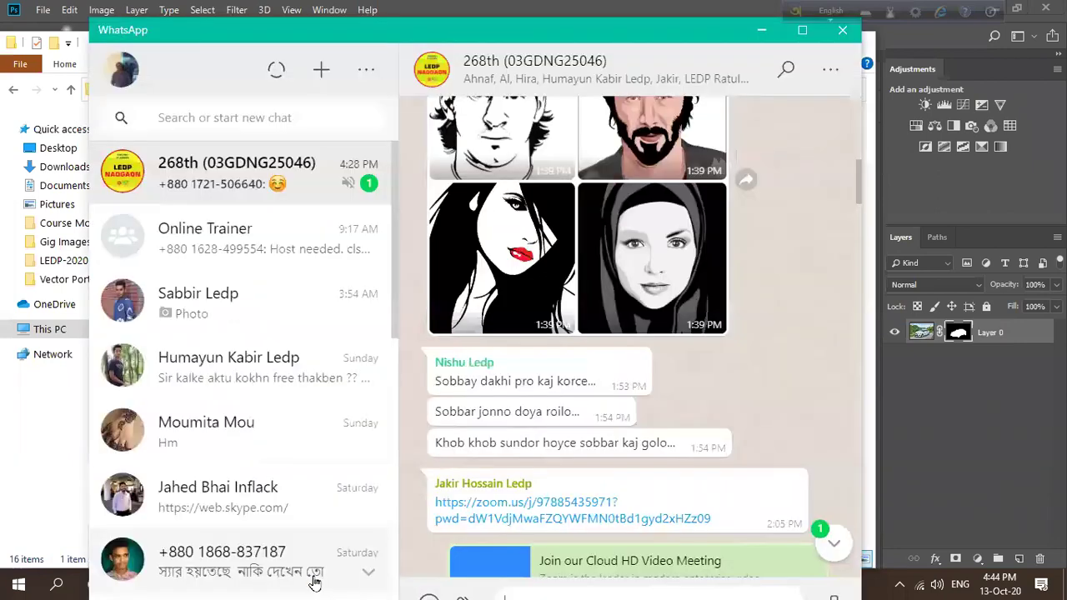
scroll(651, 436, "down", 15)
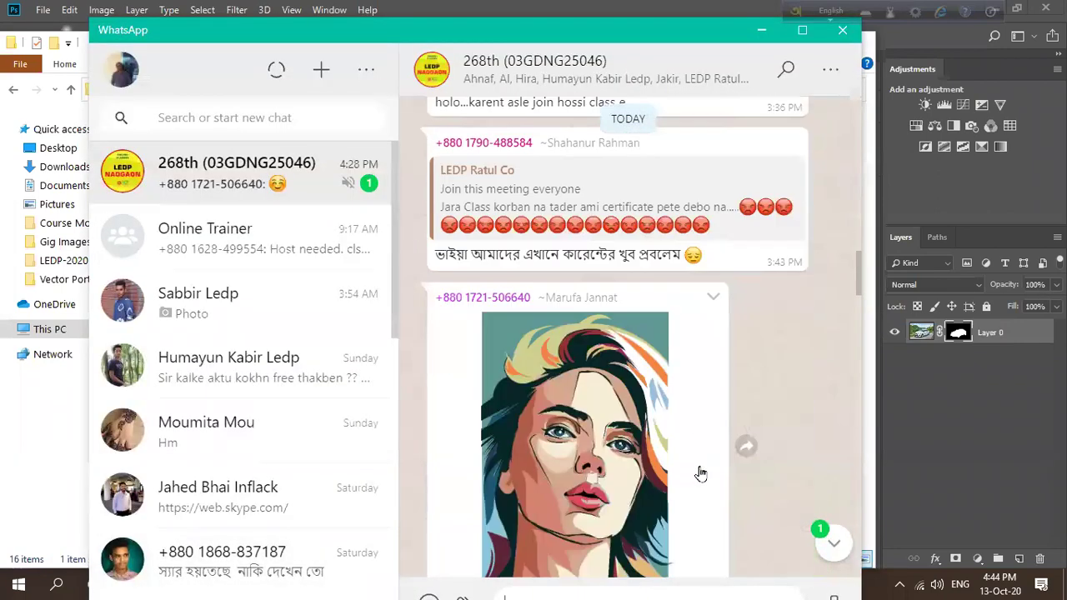
scroll(700, 476, "up", 5)
scroll(702, 478, "up", 5)
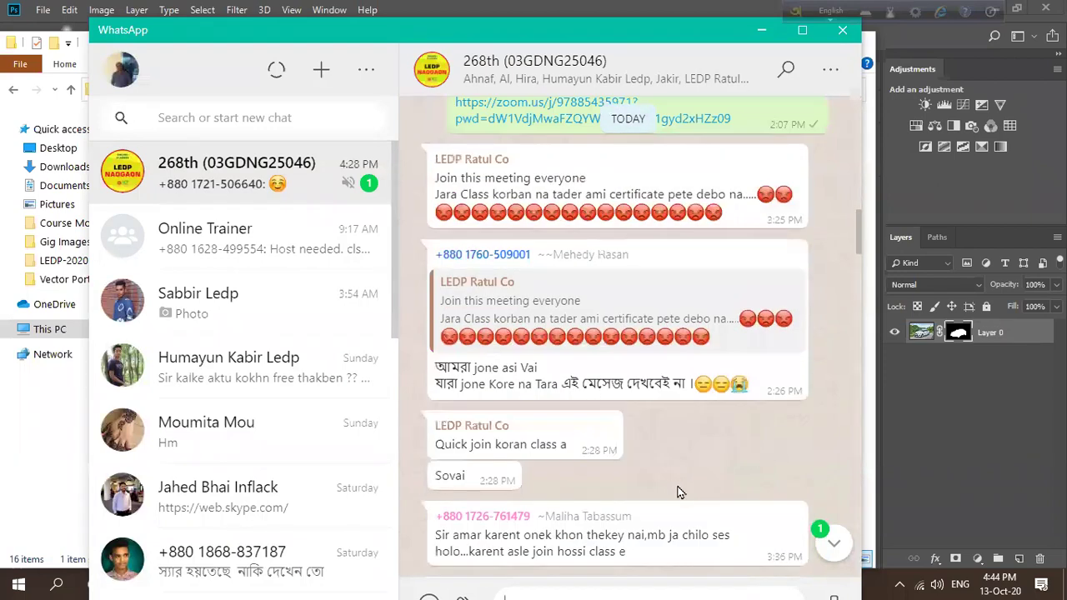
scroll(677, 496, "down", 1)
scroll(675, 501, "down", 15)
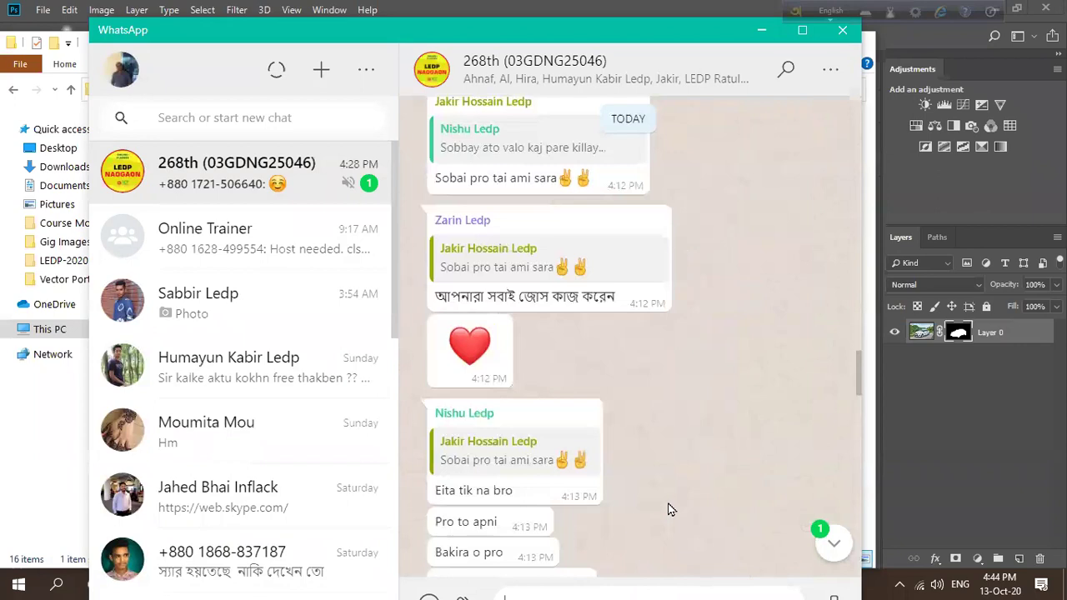
scroll(671, 506, "down", 4)
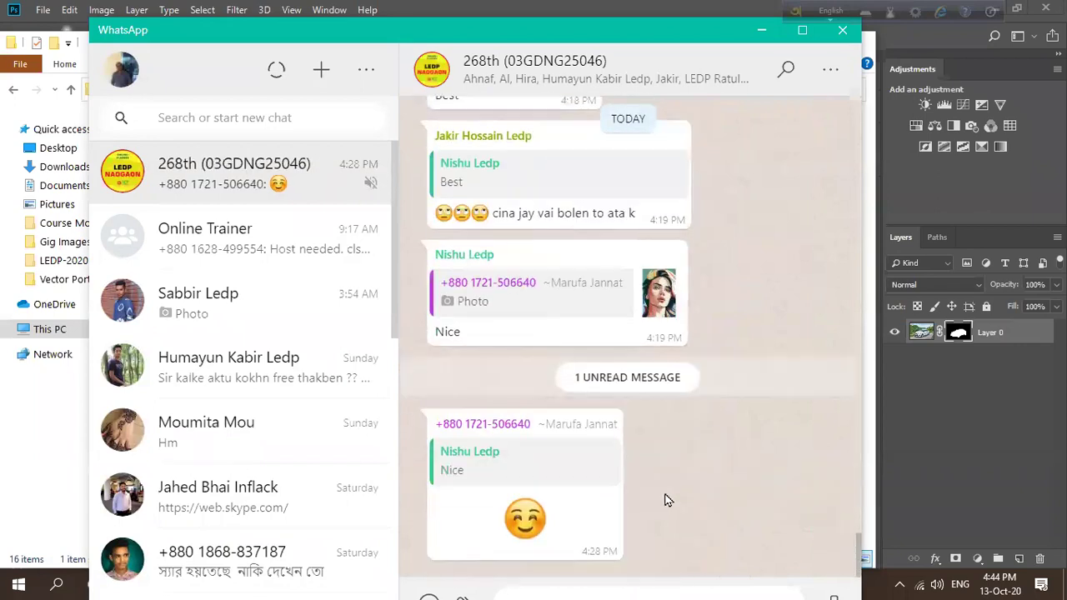
Look back through the artwork shared in the group, from today's illustrations to yesterday's vector portraits.
scroll(732, 525, "up", 6)
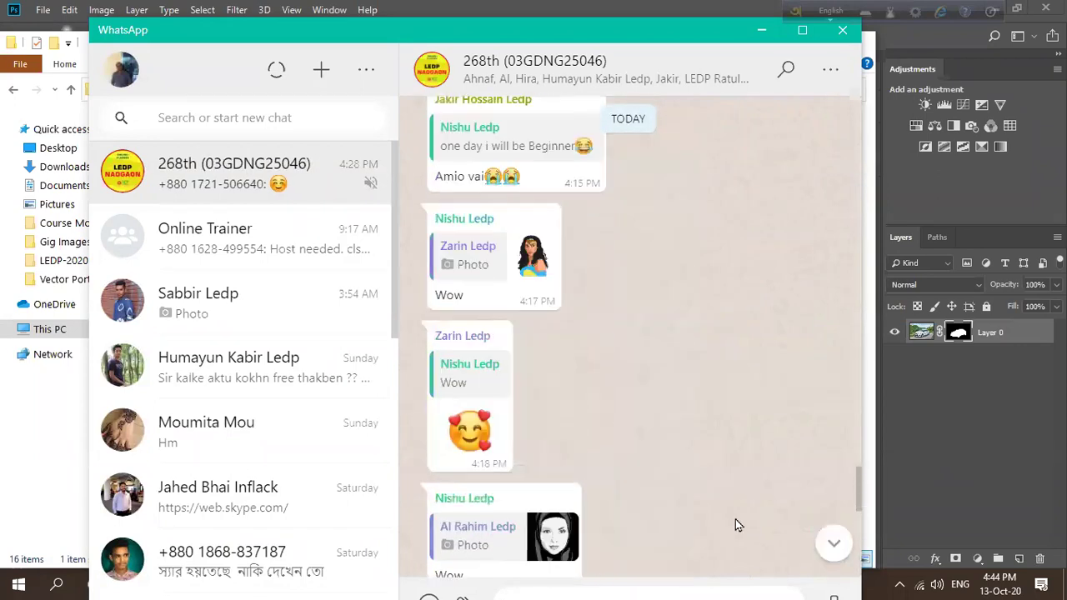
scroll(736, 513, "up", 10)
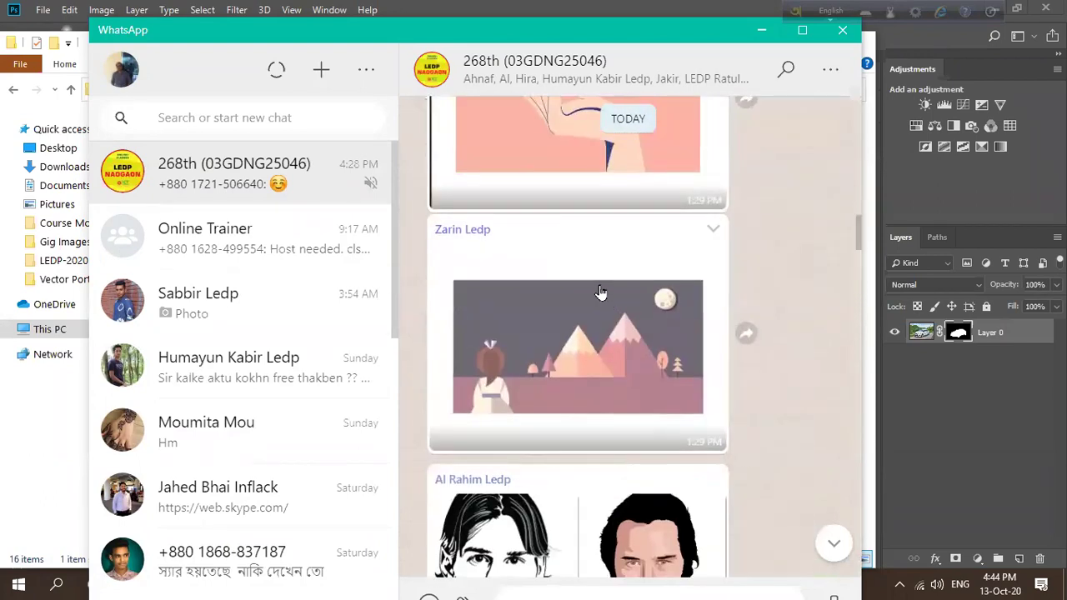
scroll(737, 345, "up", 10)
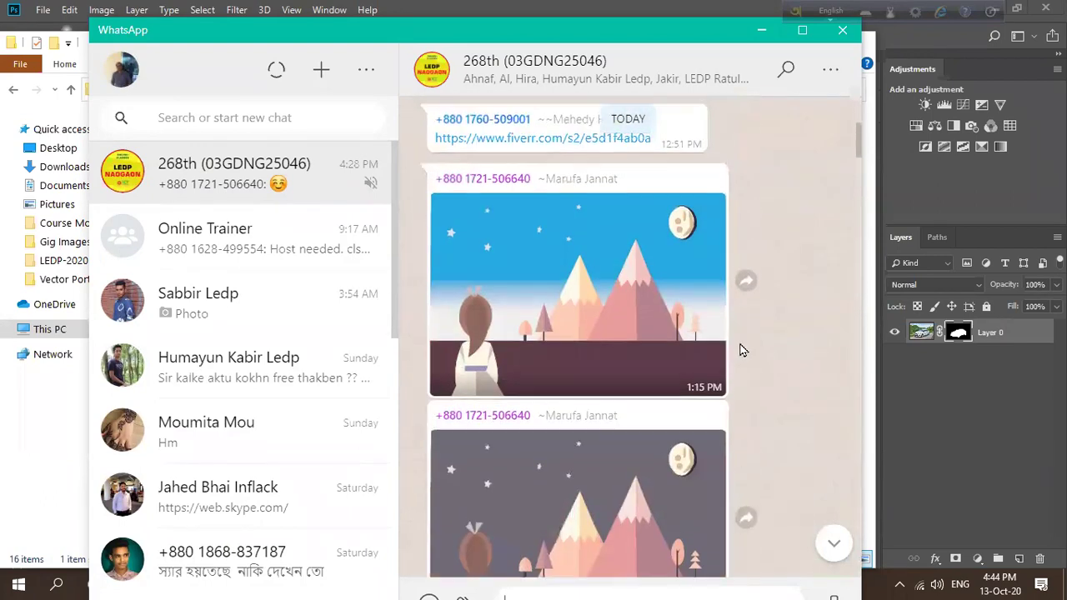
scroll(746, 344, "up", 10)
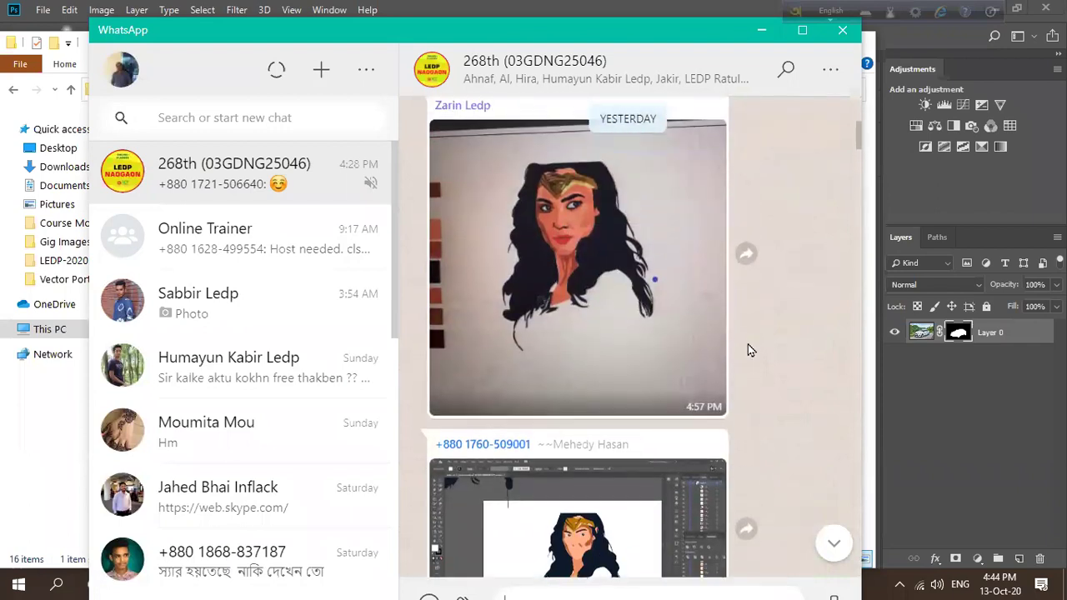
scroll(748, 350, "up", 5)
scroll(749, 350, "down", 10)
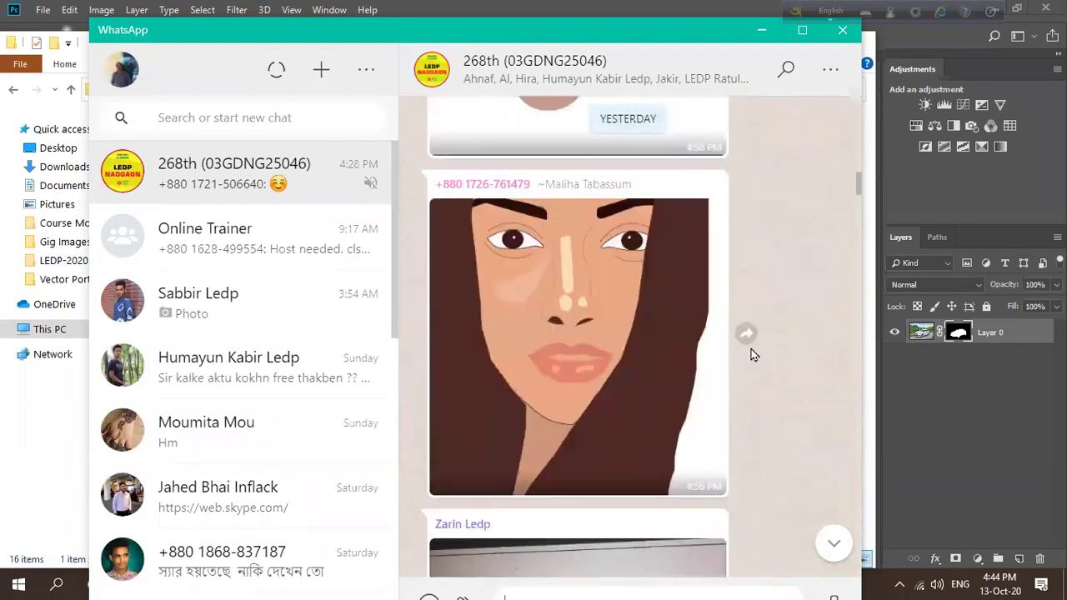
scroll(753, 351, "down", 5)
scroll(745, 348, "up", 2)
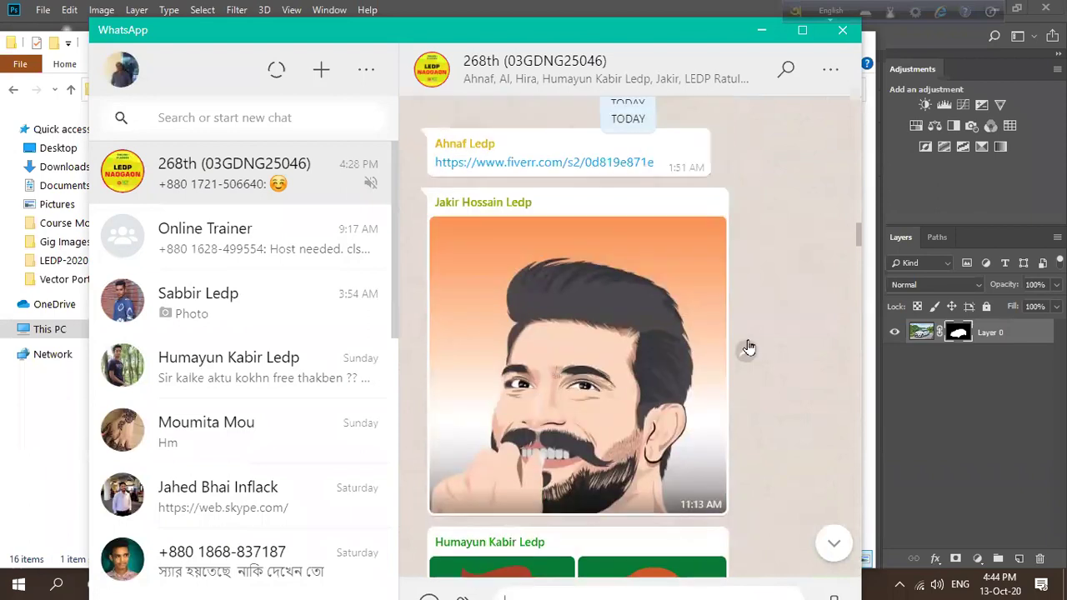
View the orange-background vector portrait of the bearded man at full size and return to the chat.
left_click(565, 380)
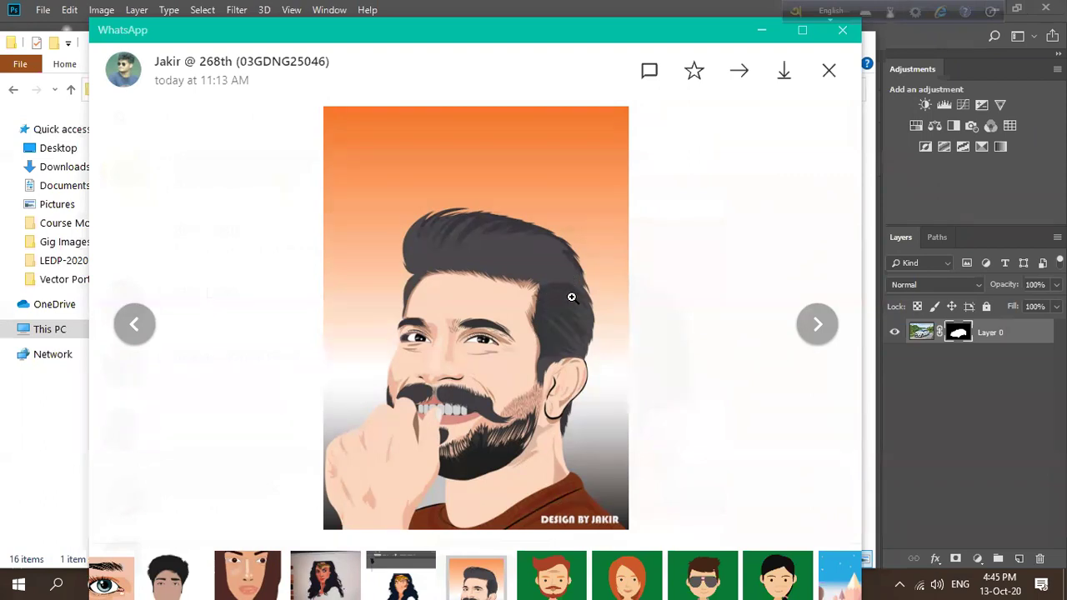
left_click(829, 75)
scroll(590, 279, "down", 3)
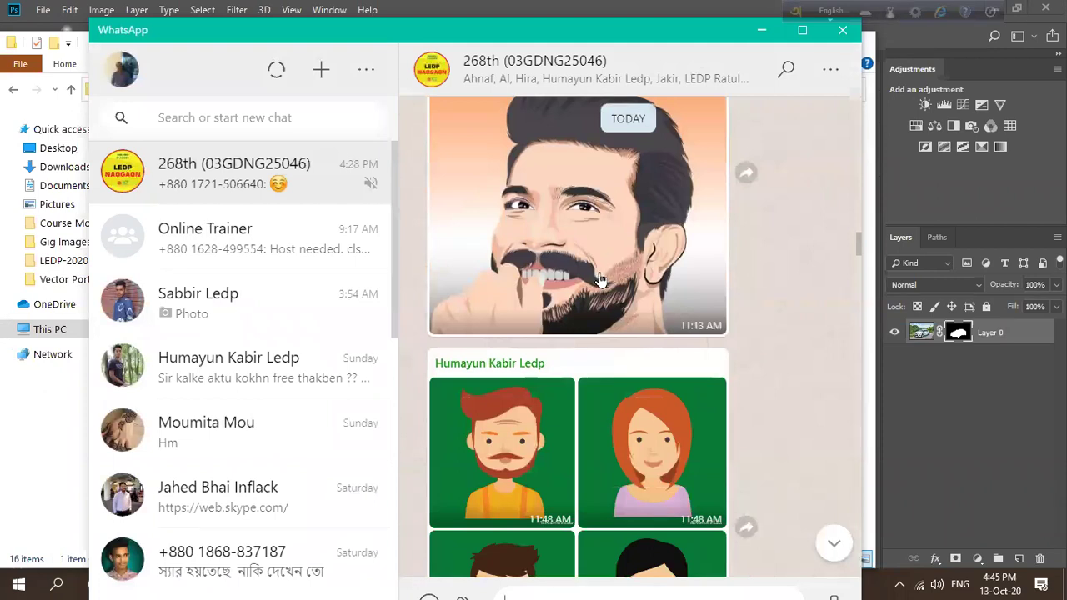
scroll(594, 284, "up", 1)
View the green-background avatar of the red-haired bearded man enlarged and return to the chat.
scroll(590, 291, "down", 2)
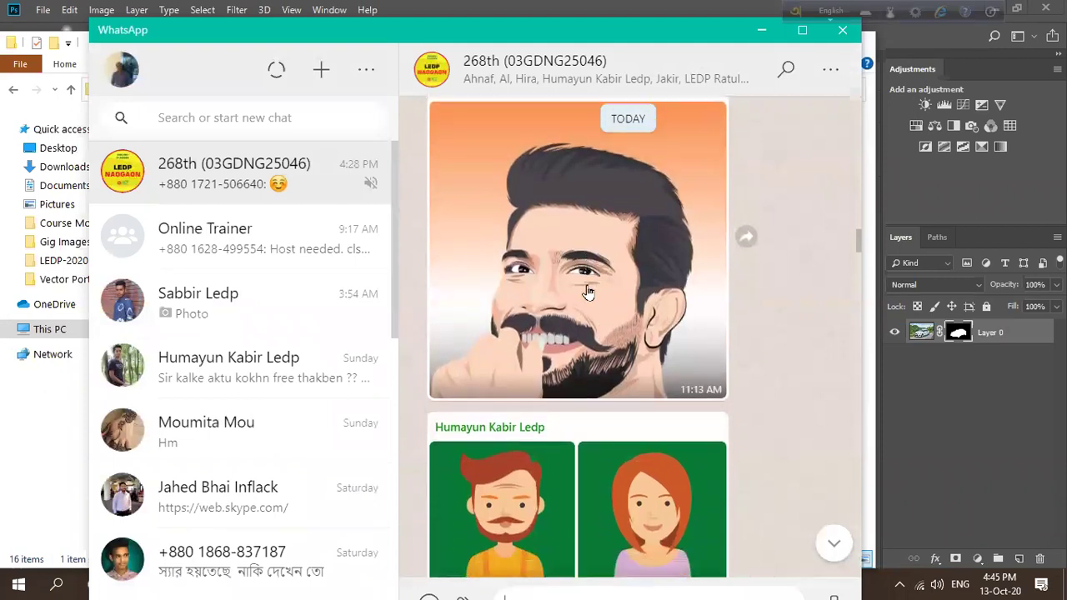
scroll(514, 333, "down", 1)
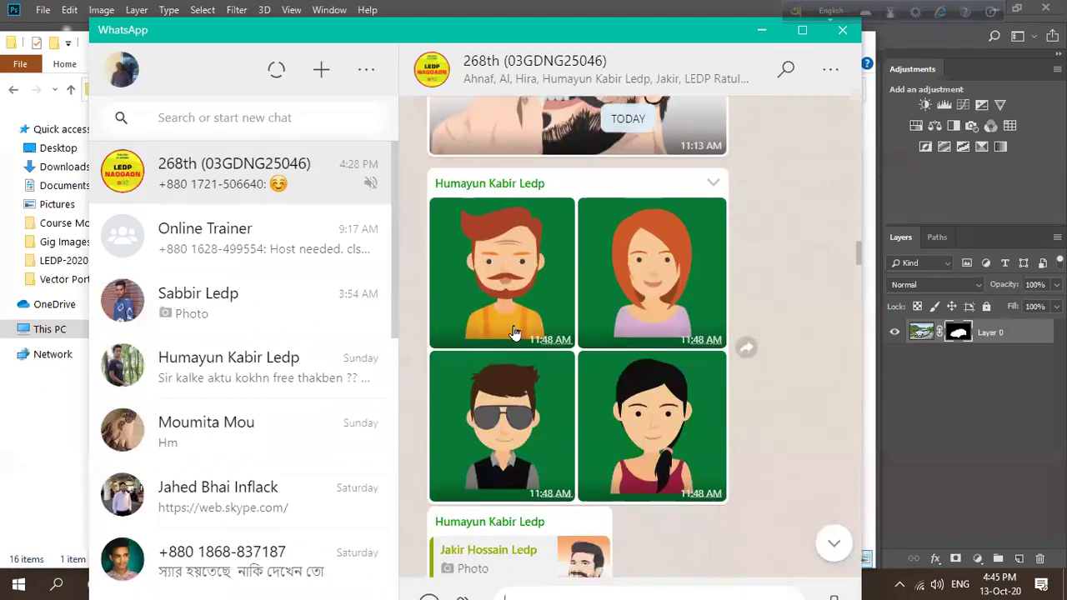
left_click(506, 283)
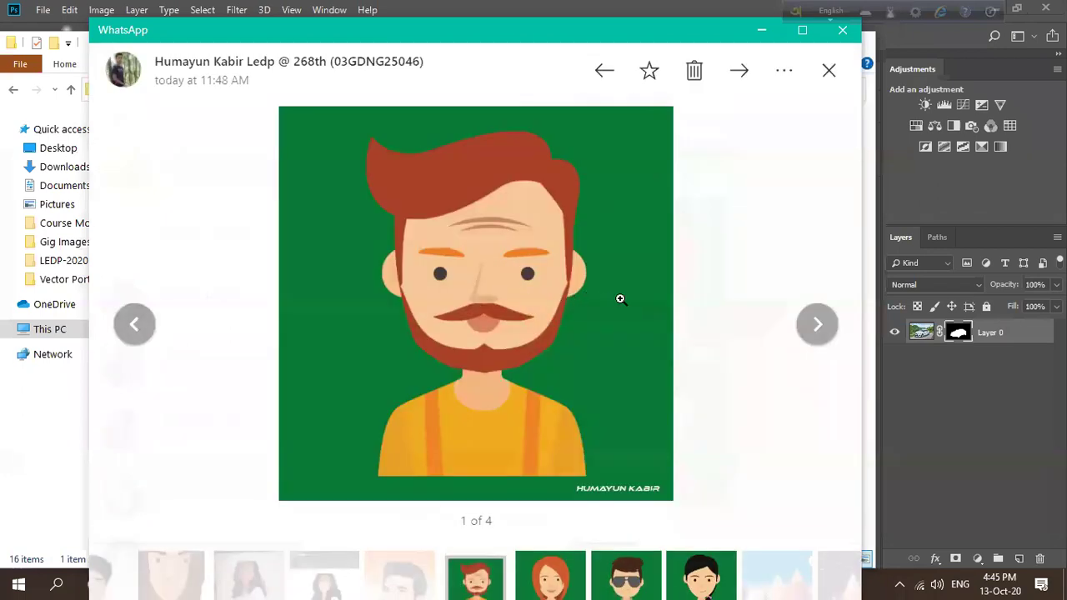
left_click(585, 301)
left_click(585, 301)
left_click(829, 70)
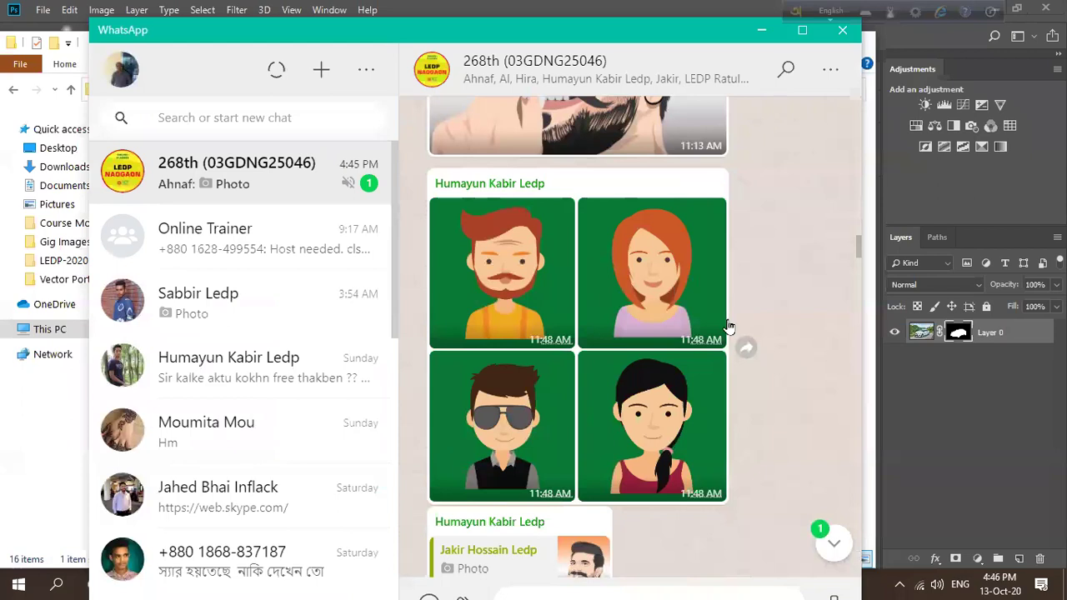
scroll(543, 300, "up", 2)
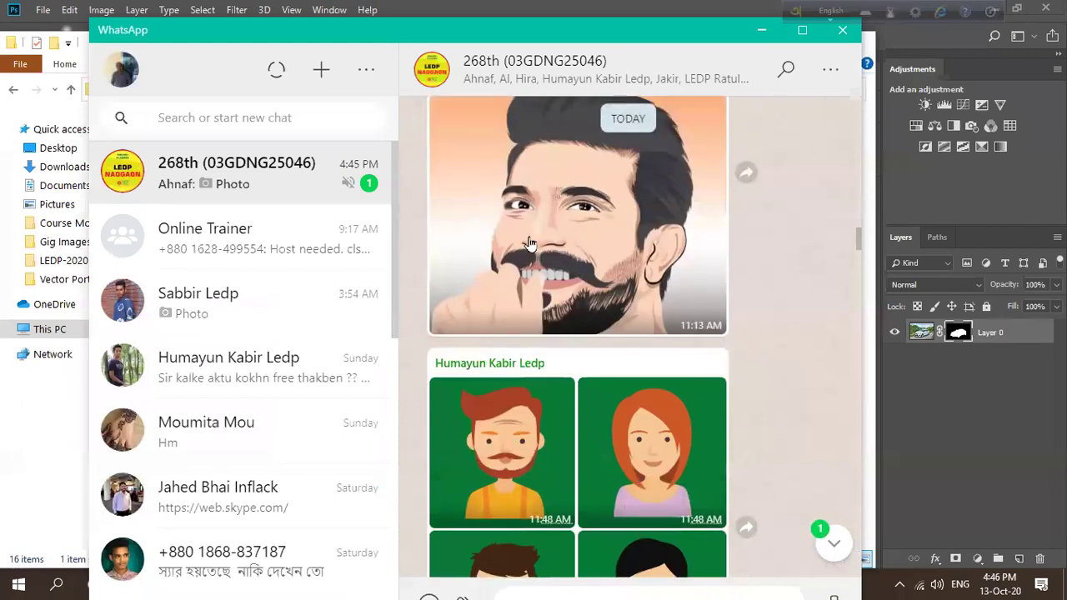
View the green-background avatar of the black-haired woman with the ponytail at full size and close it.
scroll(565, 276, "down", 5)
scroll(565, 275, "down", 2)
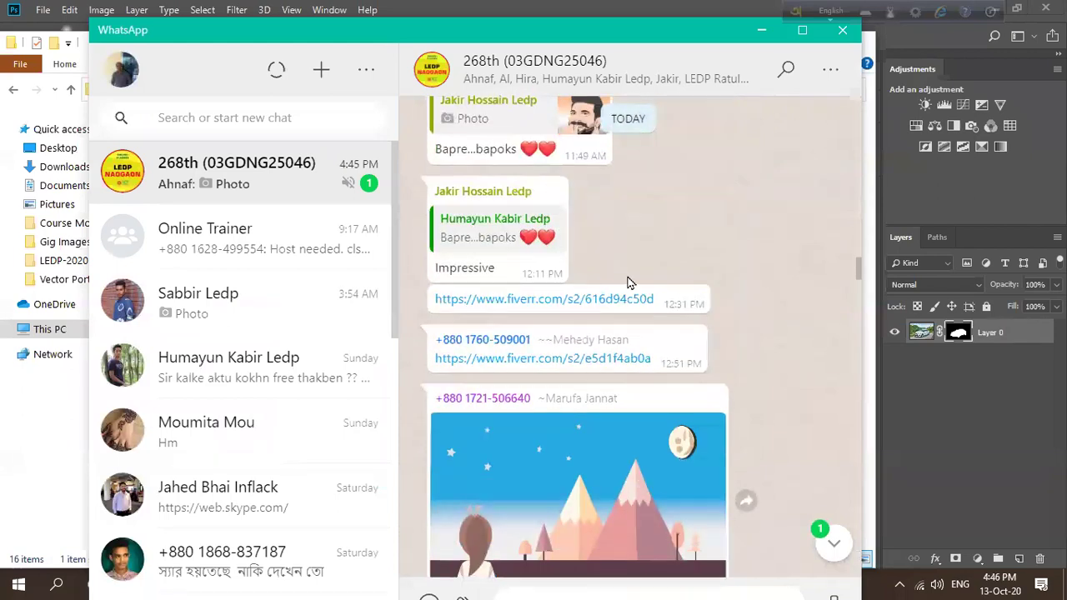
scroll(631, 281, "up", 1)
scroll(631, 281, "up", 3)
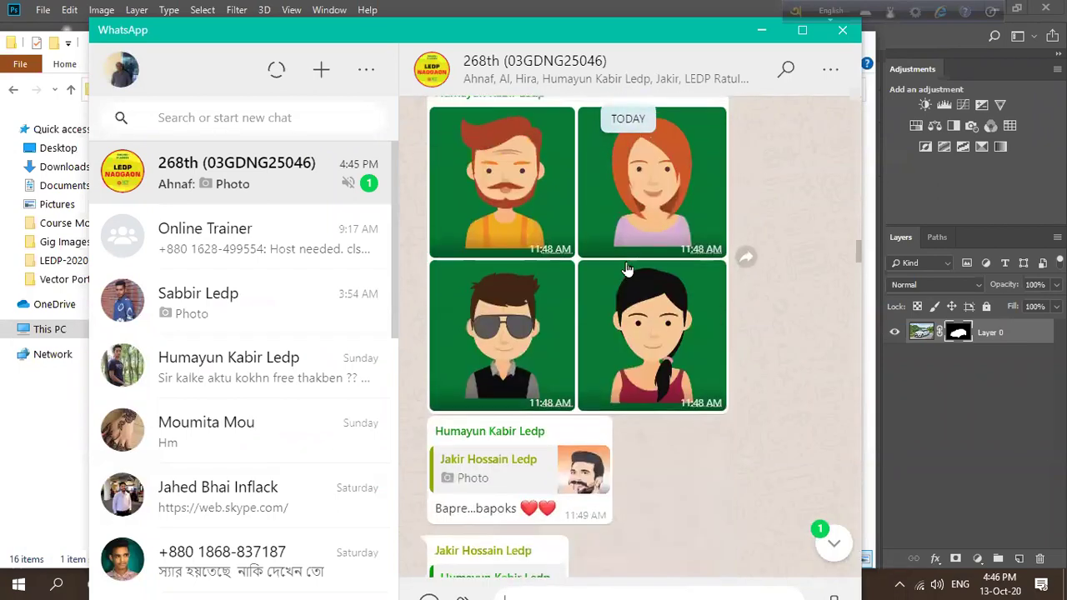
left_click(648, 324)
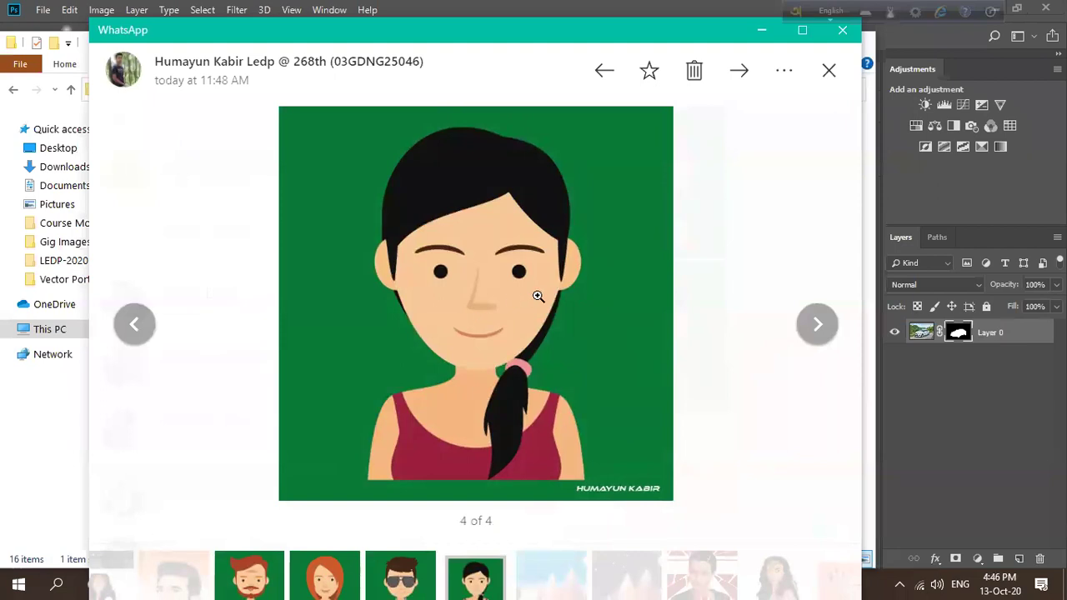
left_click(829, 71)
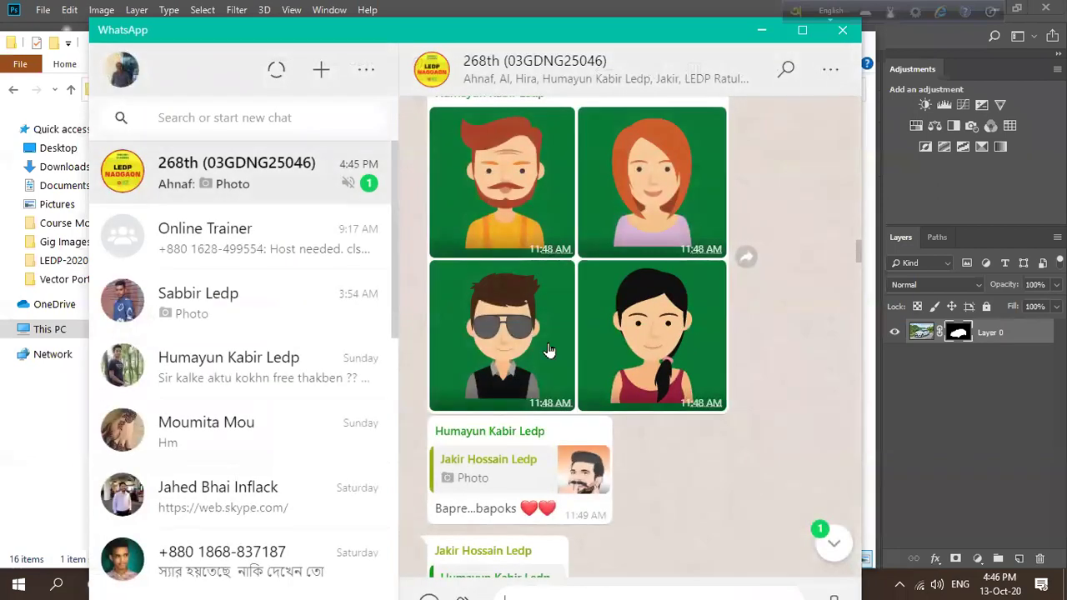
Open the Fiverr gig link posted in the group chat at 12:31 PM.
scroll(575, 338, "down", 5)
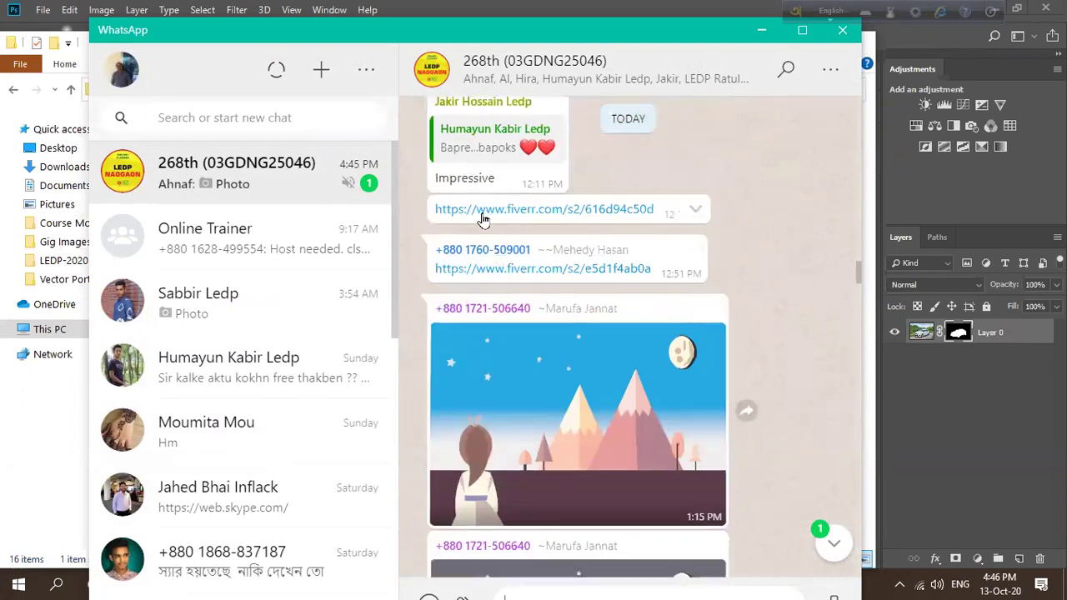
right_click(517, 214)
left_click(542, 222)
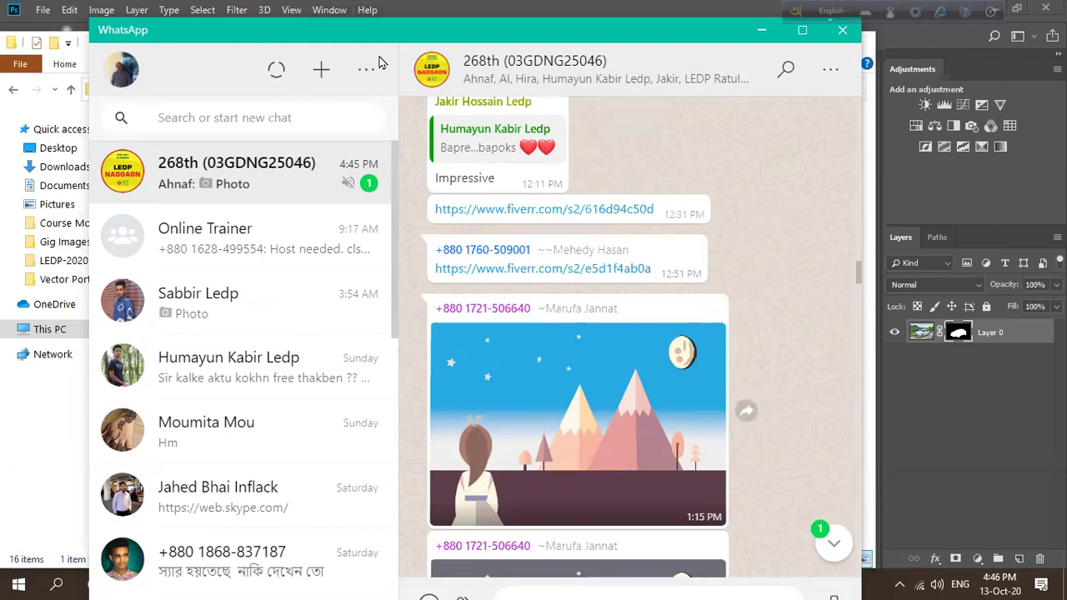
left_click(524, 213)
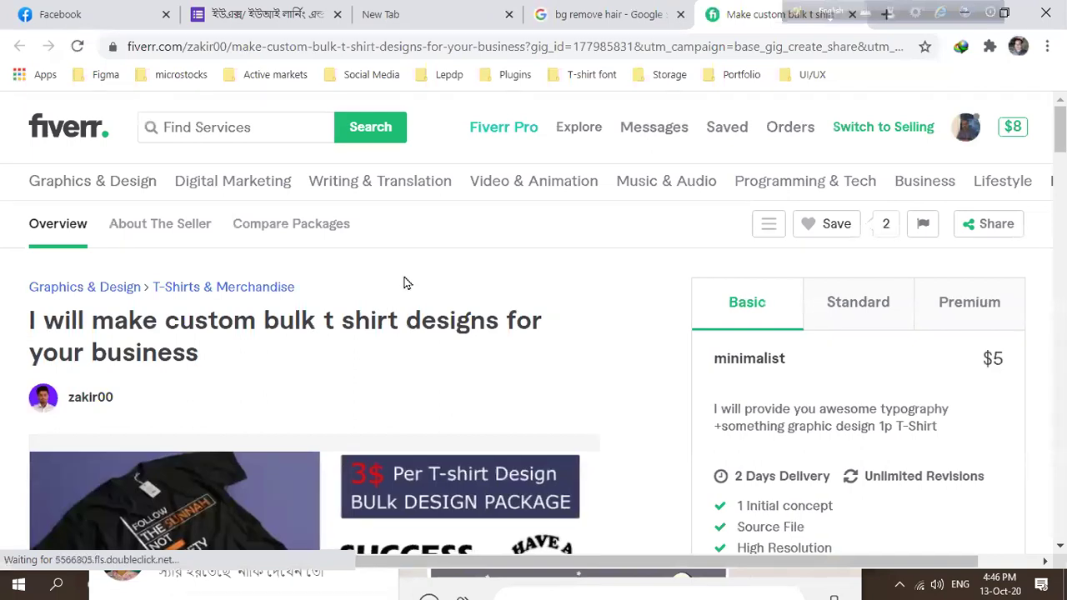
Examine the bulk design package image with its T-shirt mockups in the Fiverr gig's gallery.
scroll(409, 283, "down", 3)
scroll(392, 292, "down", 1)
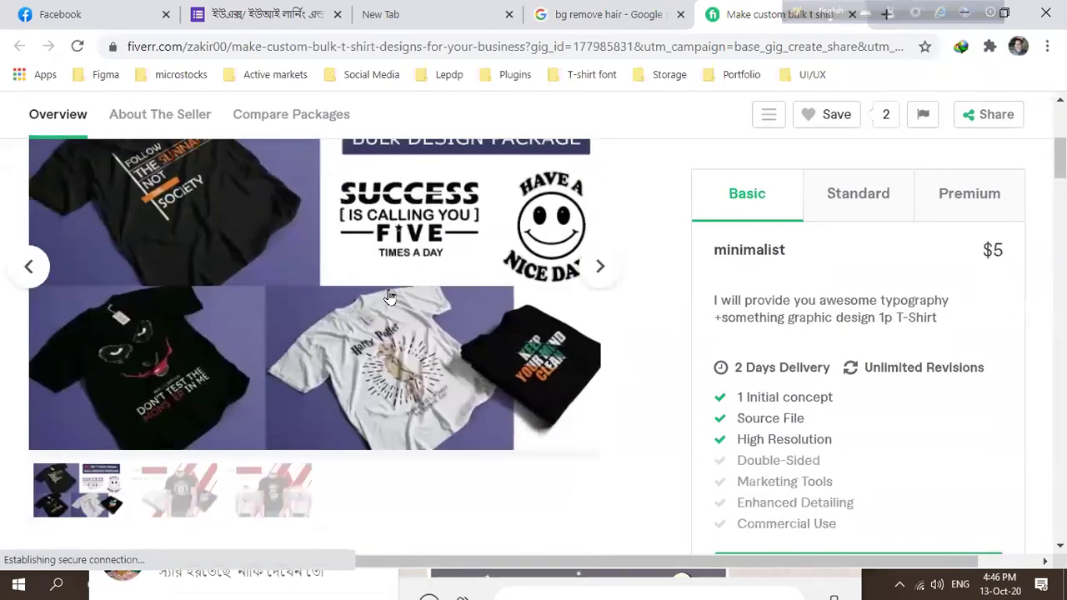
scroll(388, 297, "up", 2)
scroll(390, 317, "down", 3)
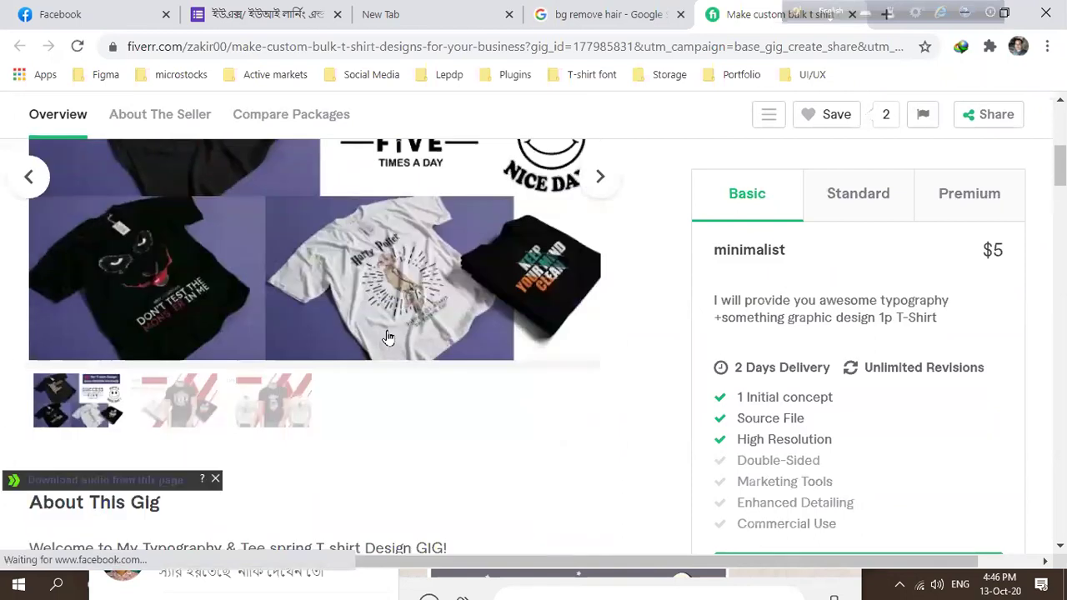
scroll(388, 338, "up", 2)
scroll(388, 338, "up", 1)
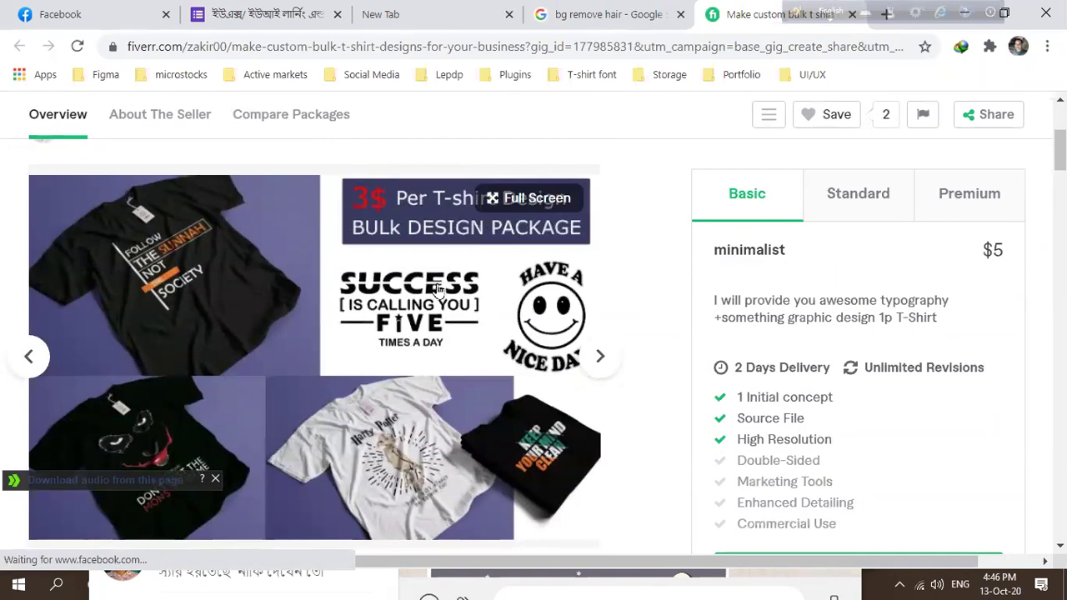
Compare the two 50 T-shirt promo offer images in the gig's gallery.
scroll(429, 333, "down", 2)
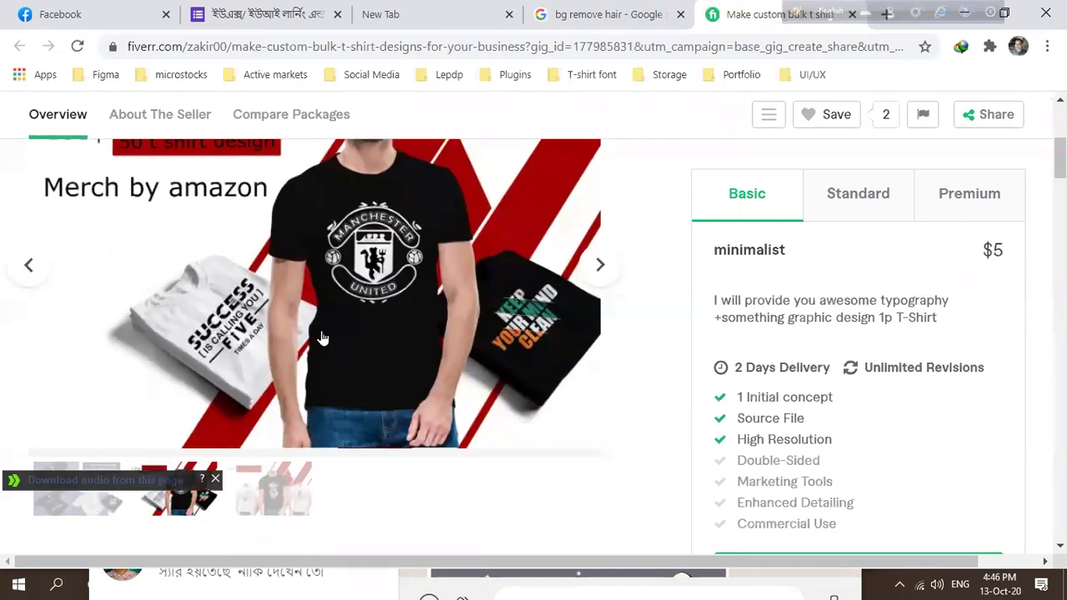
scroll(321, 337, "down", 2)
scroll(348, 369, "up", 2)
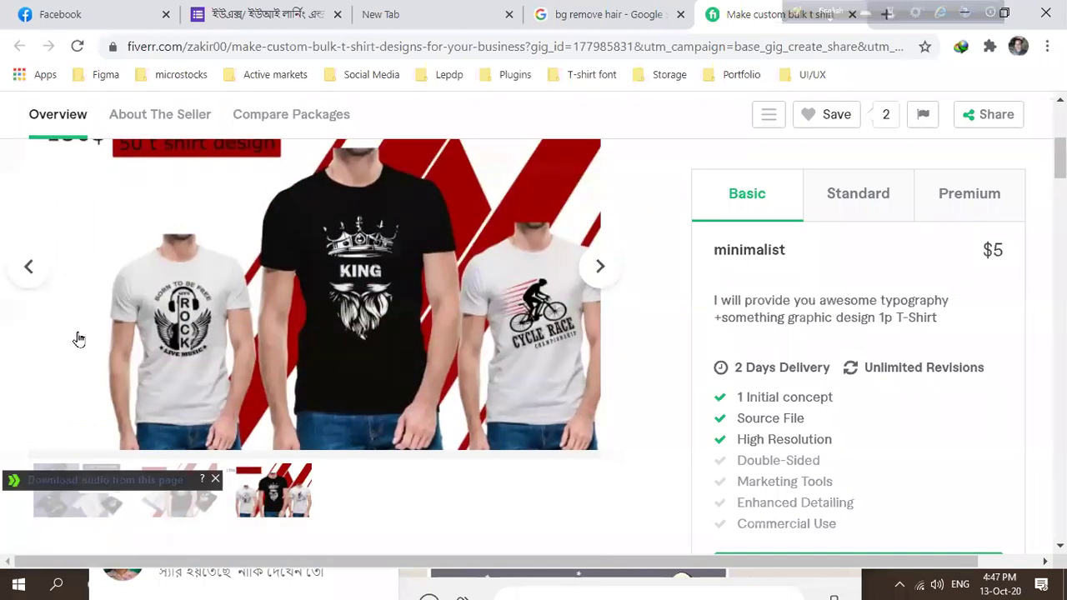
scroll(79, 342, "up", 1)
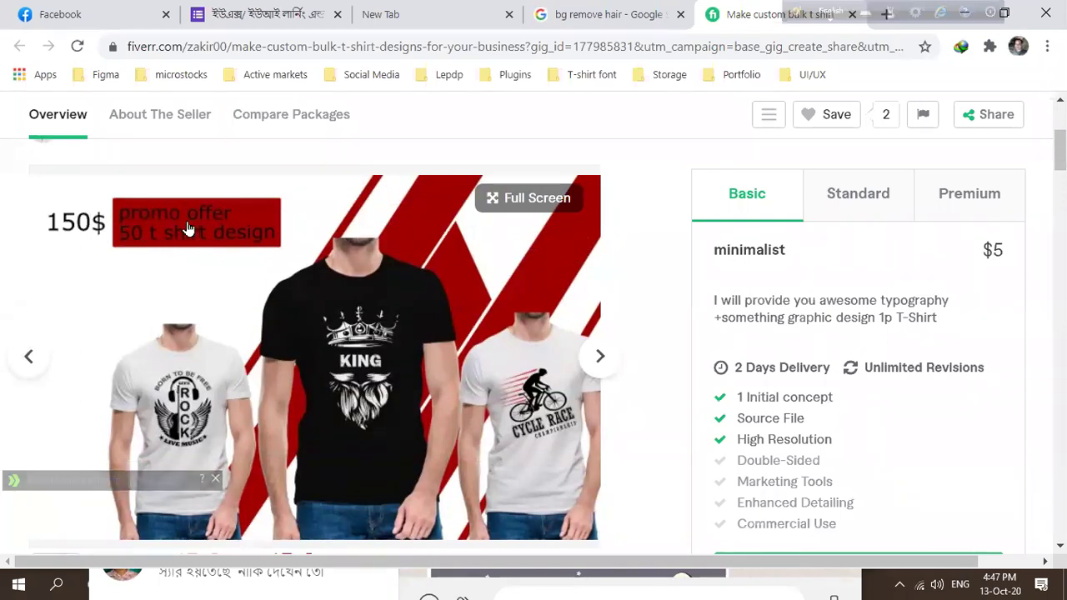
scroll(171, 233, "down", 3)
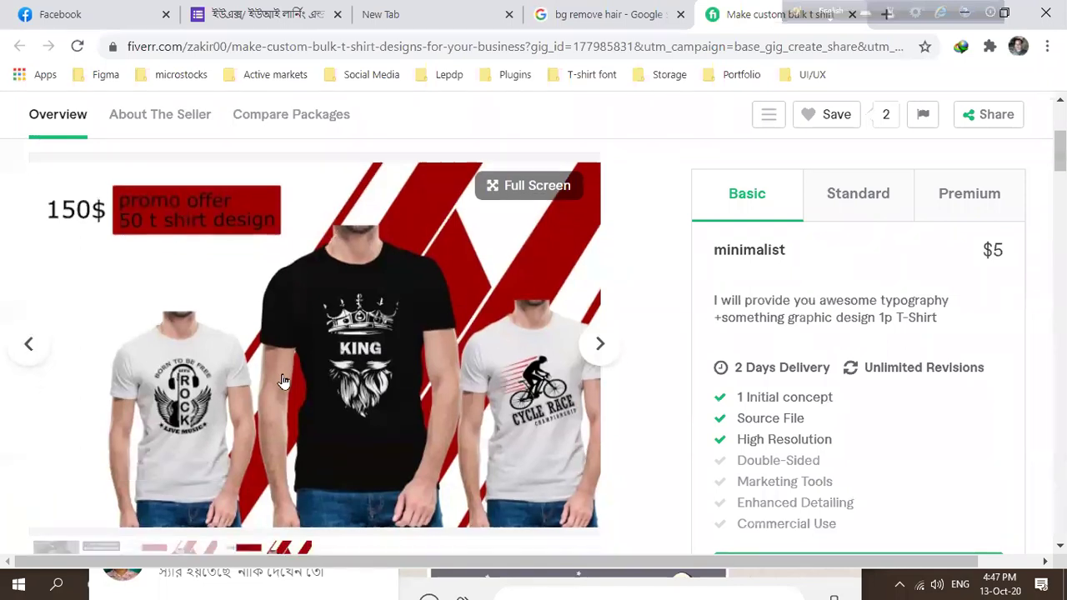
left_click(191, 334)
scroll(191, 344, "up", 5)
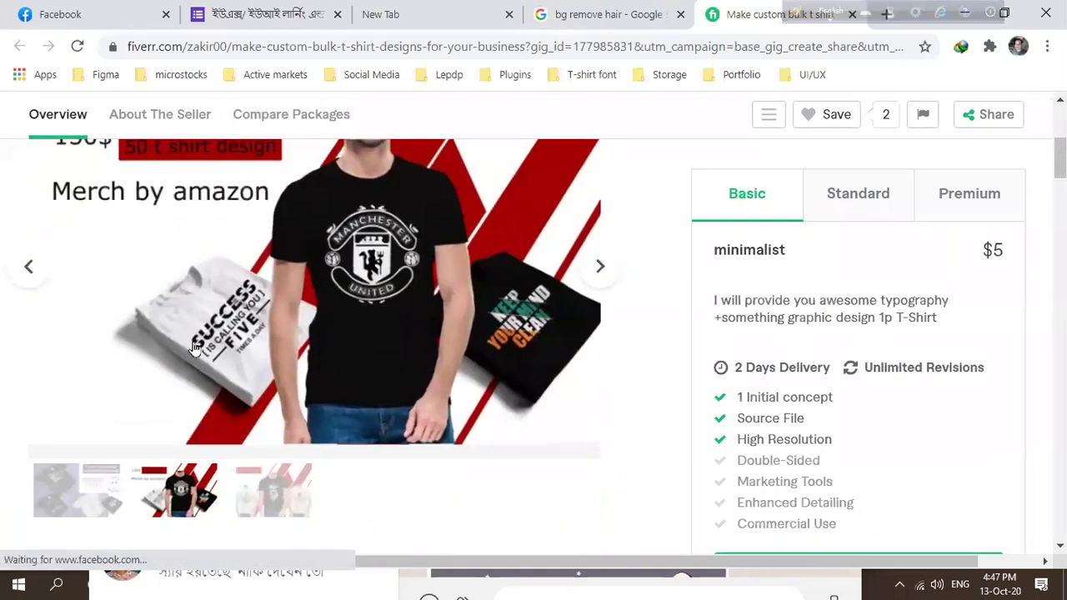
Examine the bulk T-shirt gig's description, seller profile and package comparison, and return to the list of what buyers get.
scroll(310, 350, "down", 12)
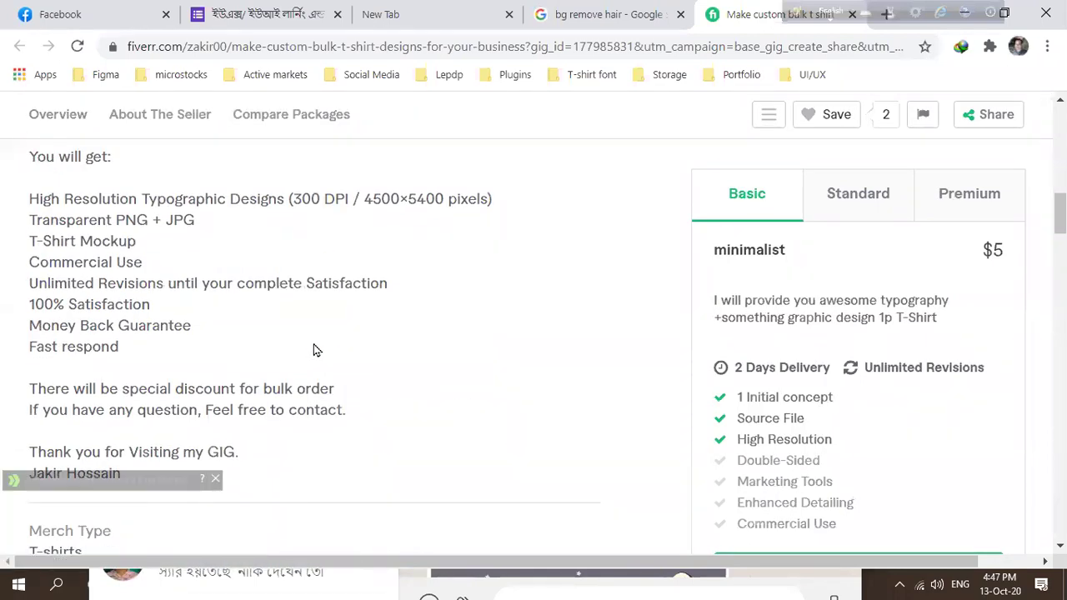
scroll(314, 350, "down", 2)
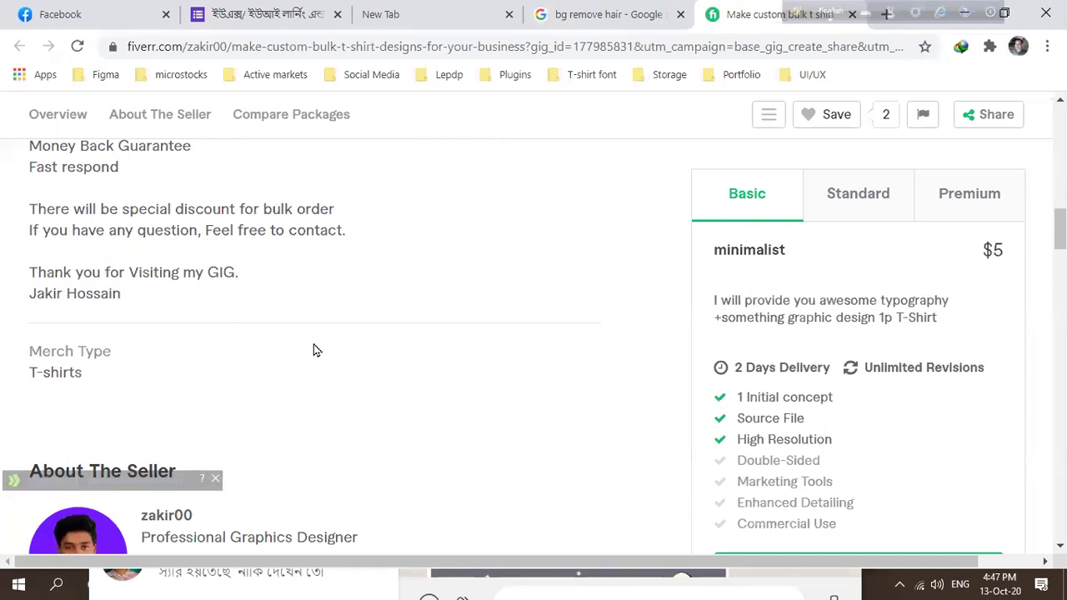
scroll(313, 350, "down", 4)
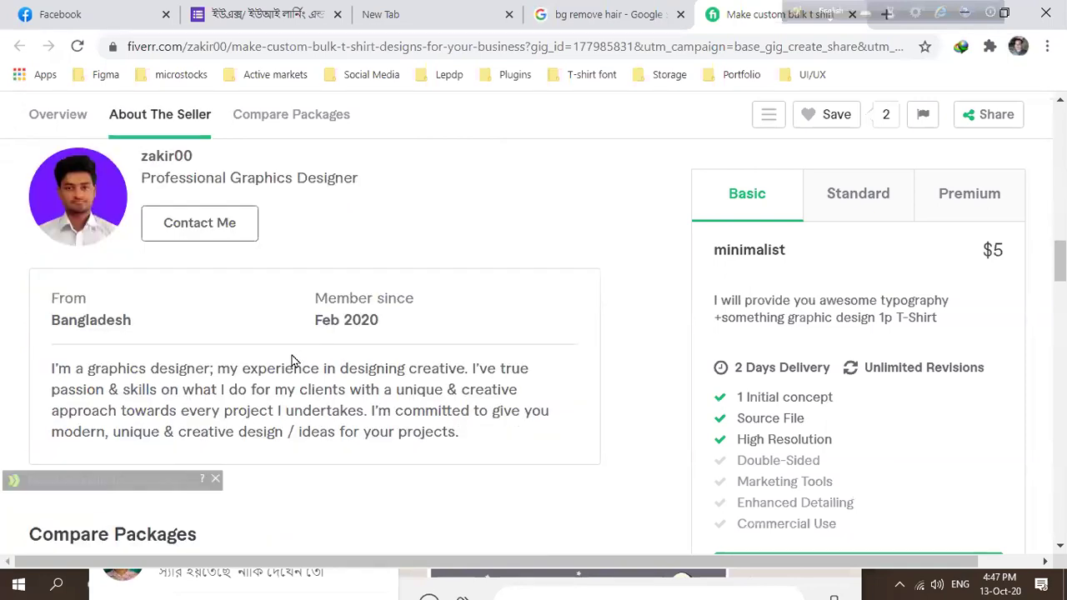
scroll(291, 360, "down", 3)
scroll(293, 362, "up", 2)
scroll(302, 359, "down", 2)
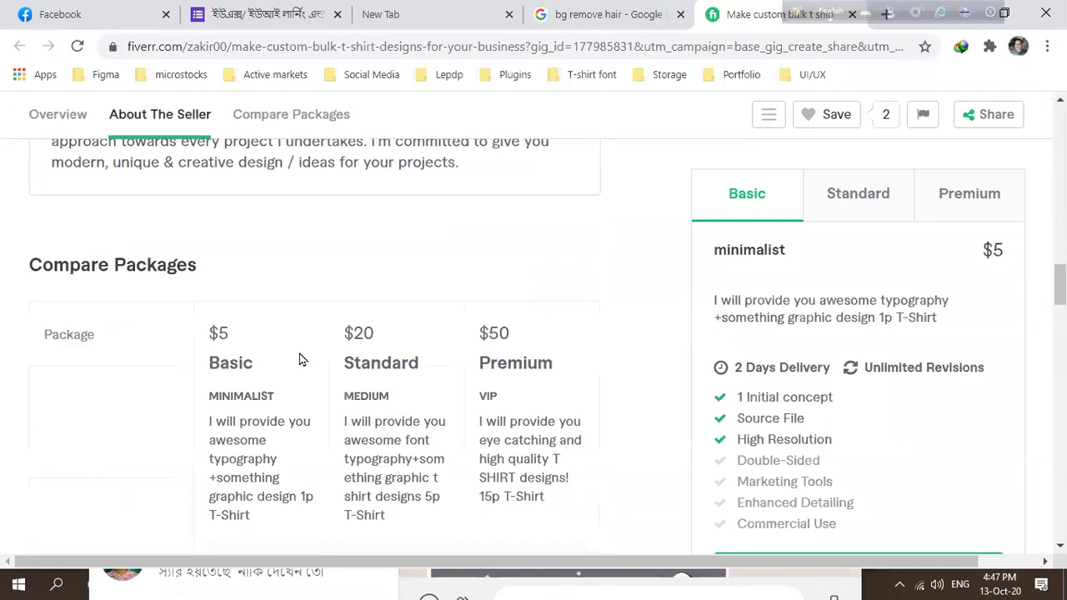
scroll(301, 359, "up", 15)
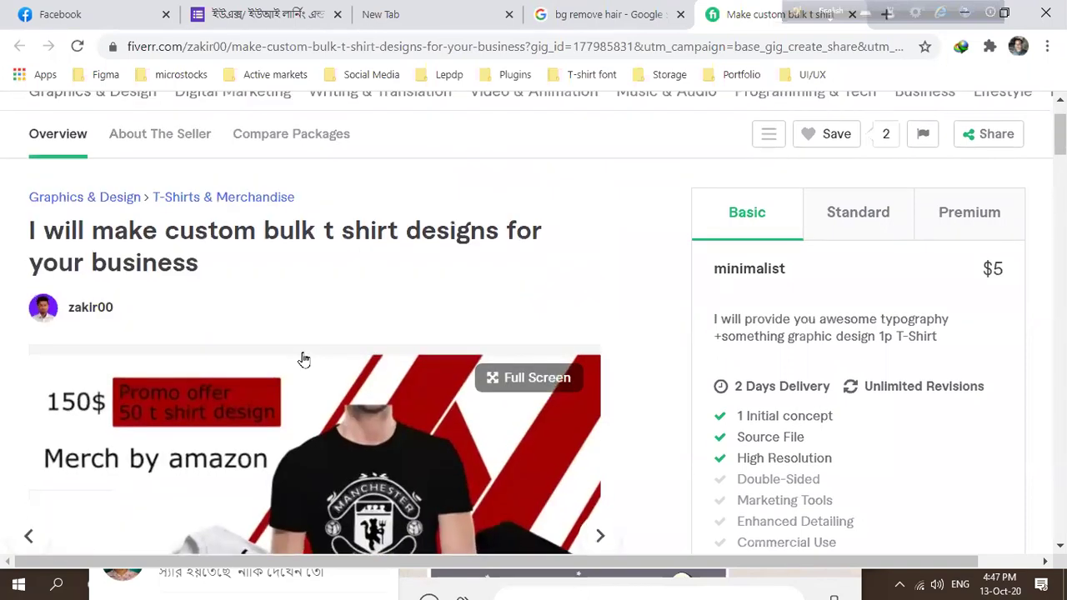
scroll(304, 359, "down", 4)
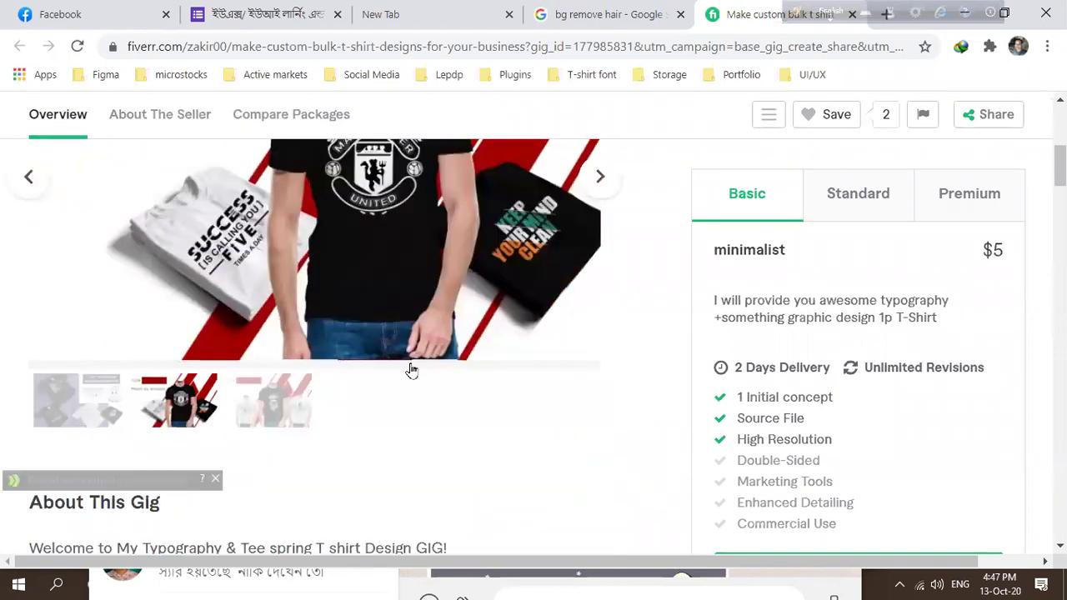
scroll(412, 370, "down", 5)
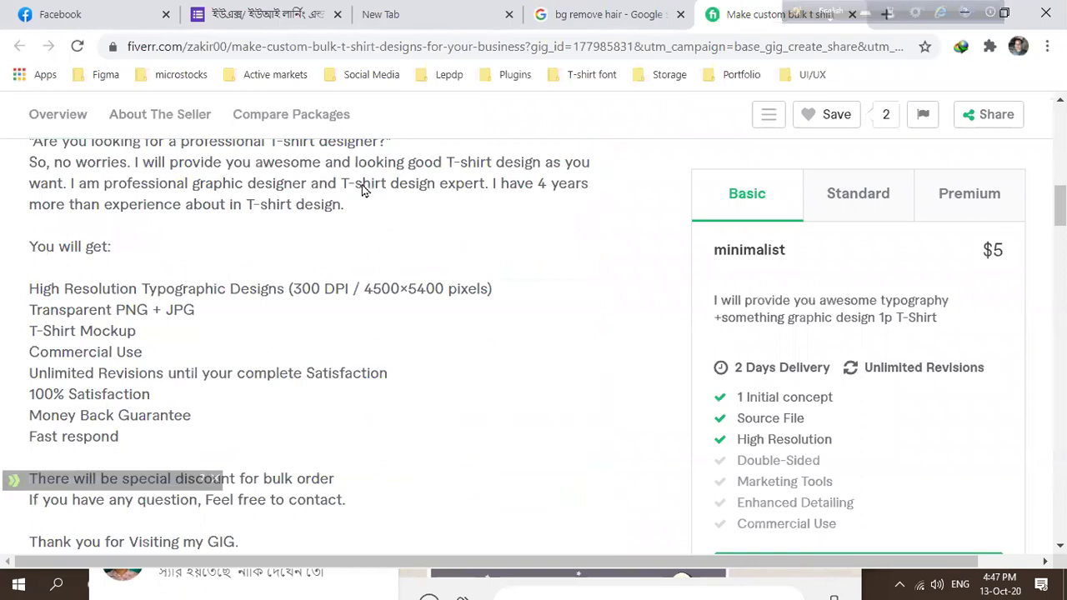
Switch to the WhatsApp group chat and open the Fiverr gig link posted at 12:51 PM.
left_click(801, 583)
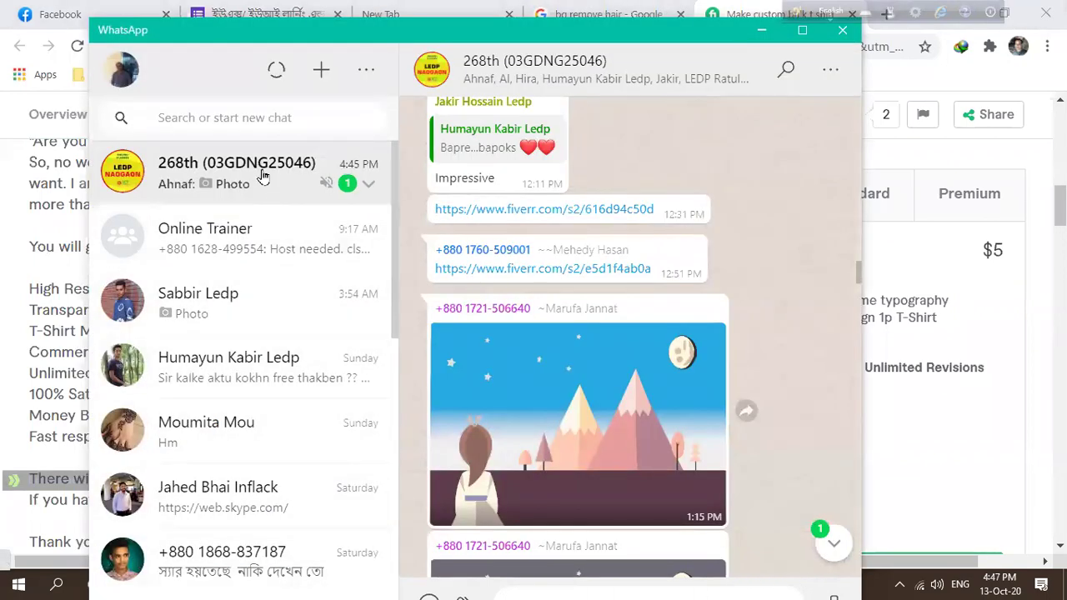
left_click(516, 269)
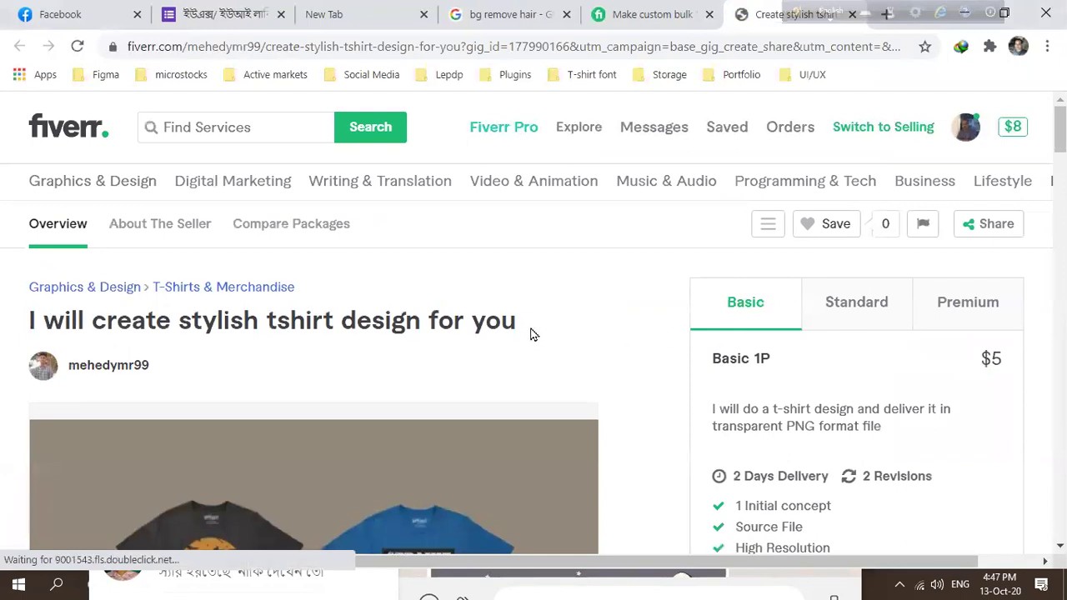
scroll(533, 334, "down", 3)
scroll(495, 350, "up", 2)
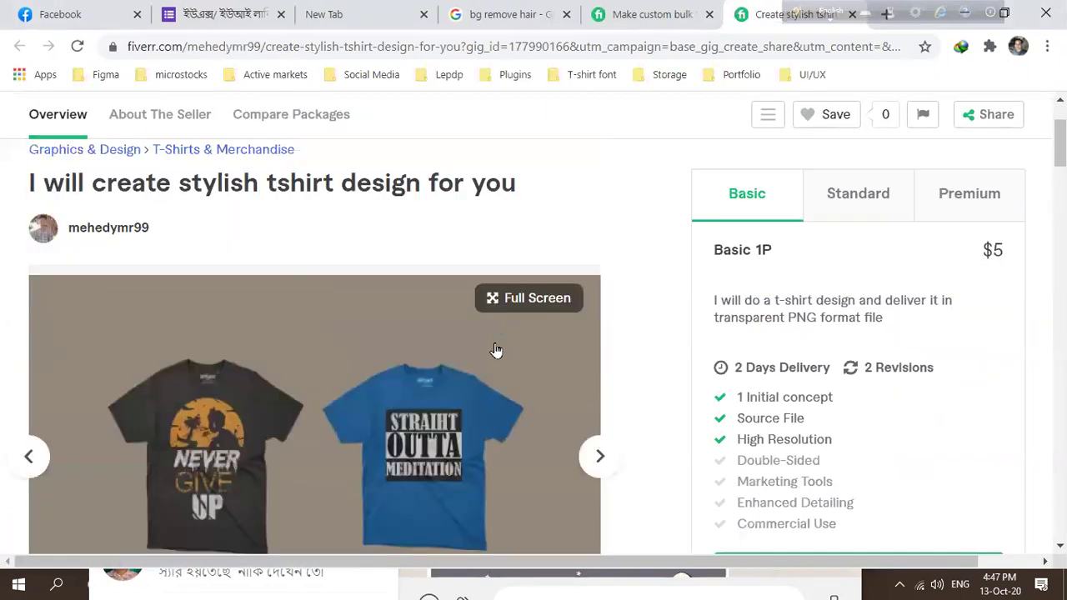
View the three T-shirt mockup images in the stylish T-shirt design gig's gallery.
scroll(372, 337, "down", 2)
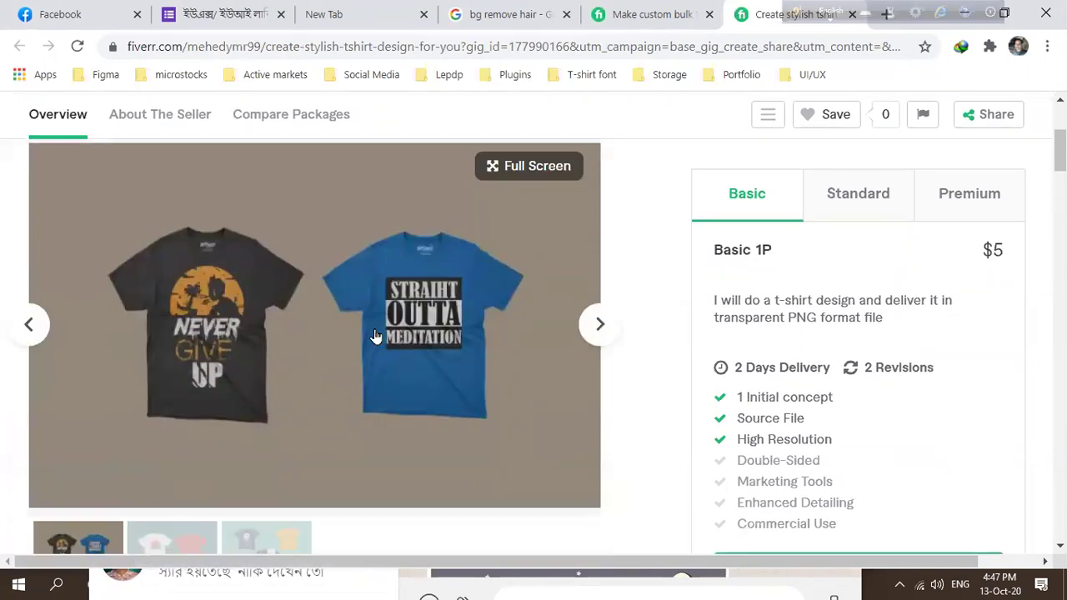
scroll(377, 336, "down", 1)
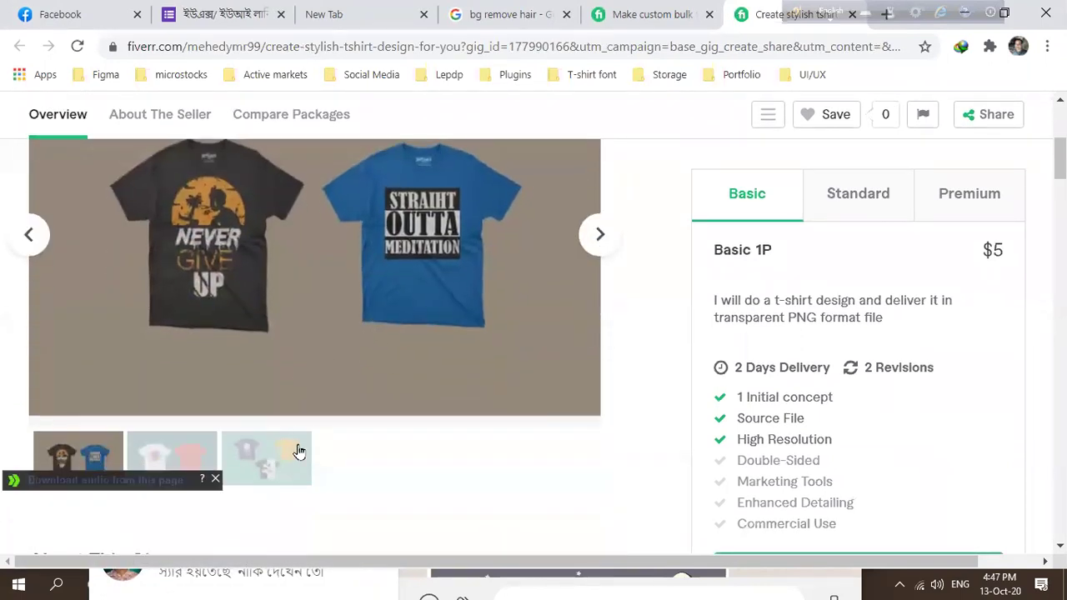
left_click(164, 461)
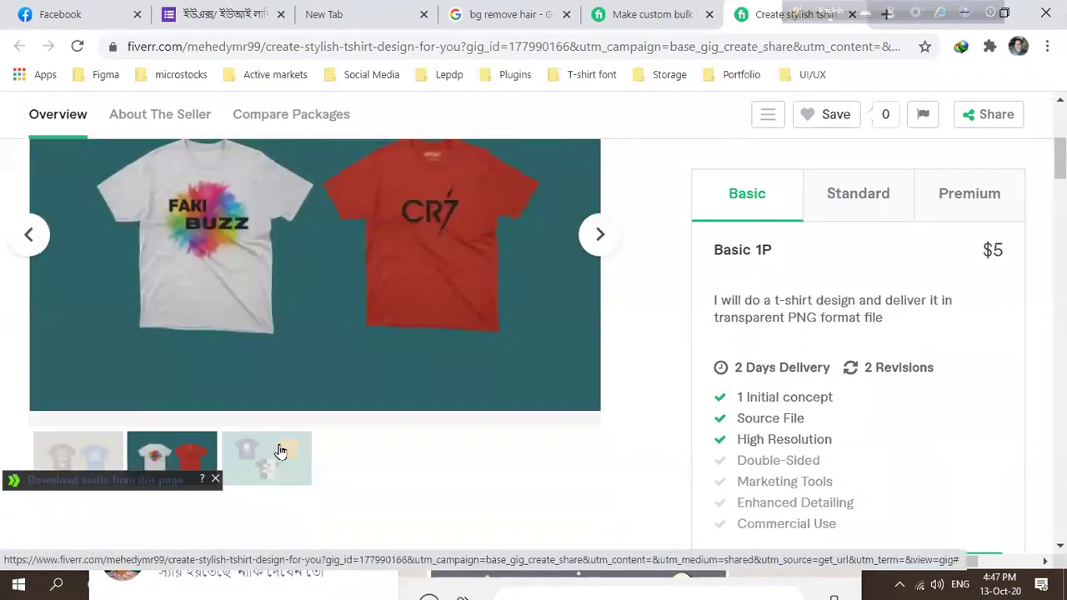
left_click(278, 451)
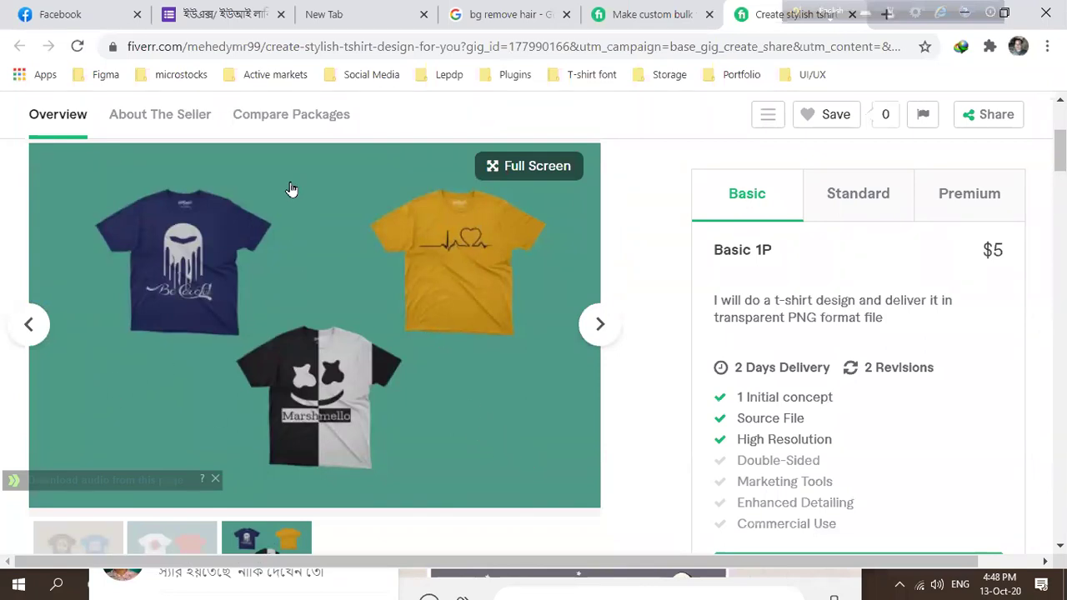
scroll(419, 358, "up", 1)
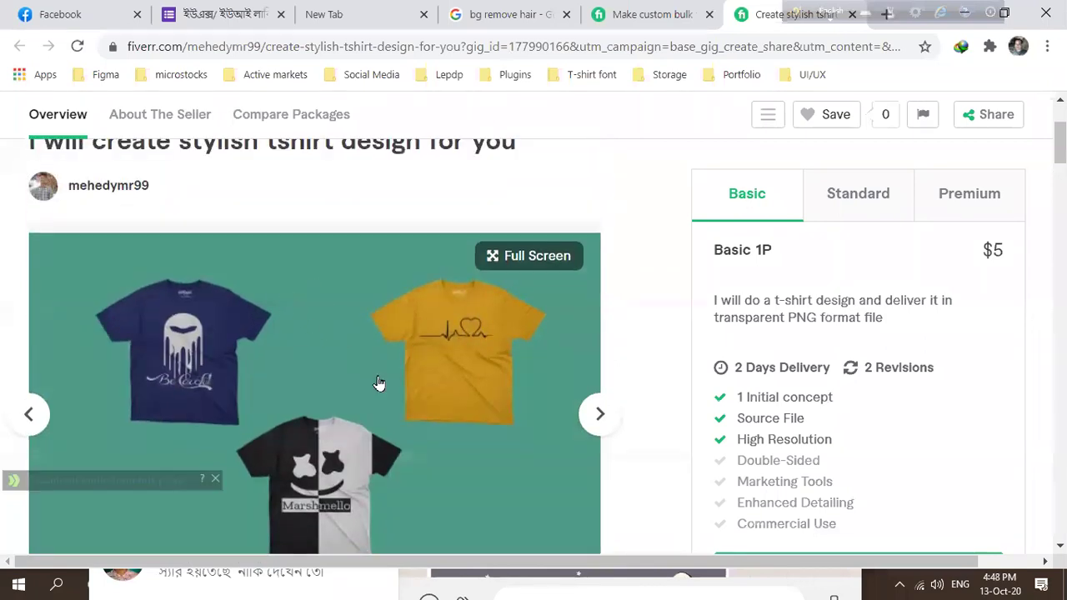
Read the stylish T-shirt gig's description down to the seller section.
scroll(422, 394, "down", 2)
scroll(442, 392, "down", 6)
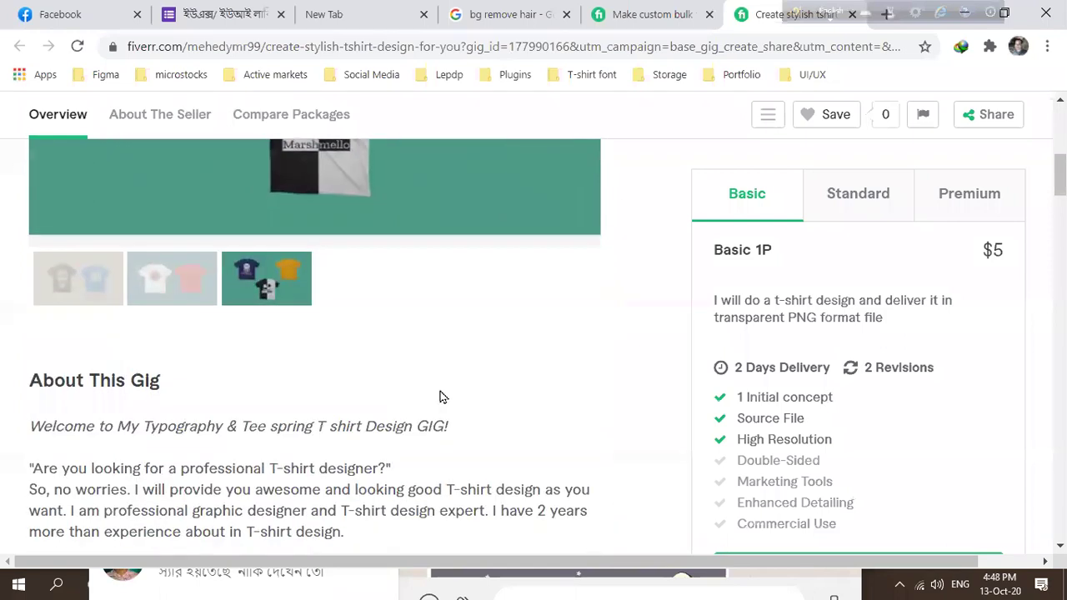
scroll(454, 389, "up", 2)
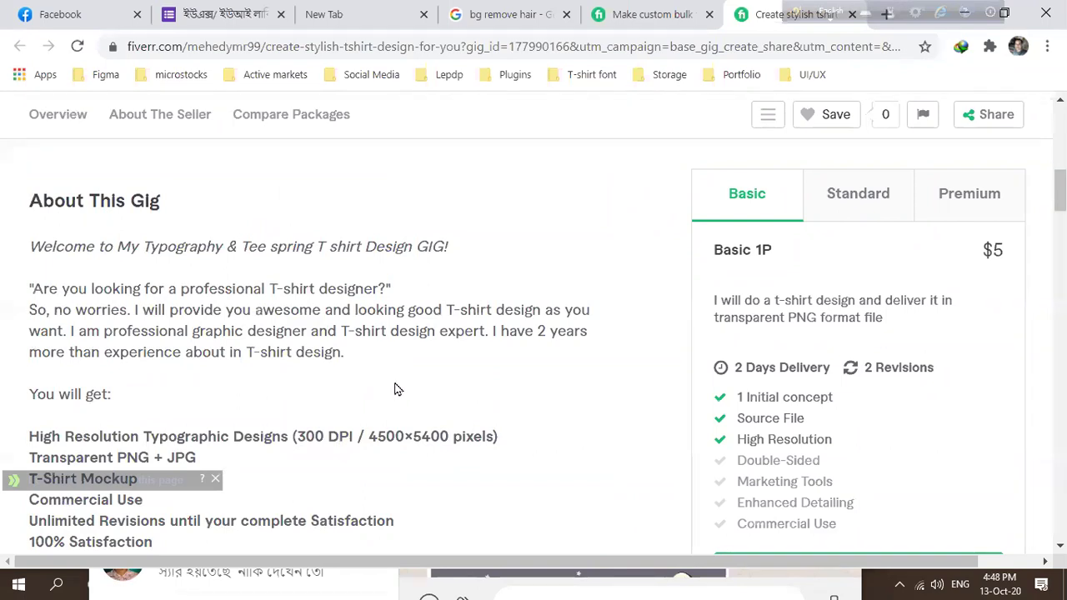
scroll(399, 379, "down", 7)
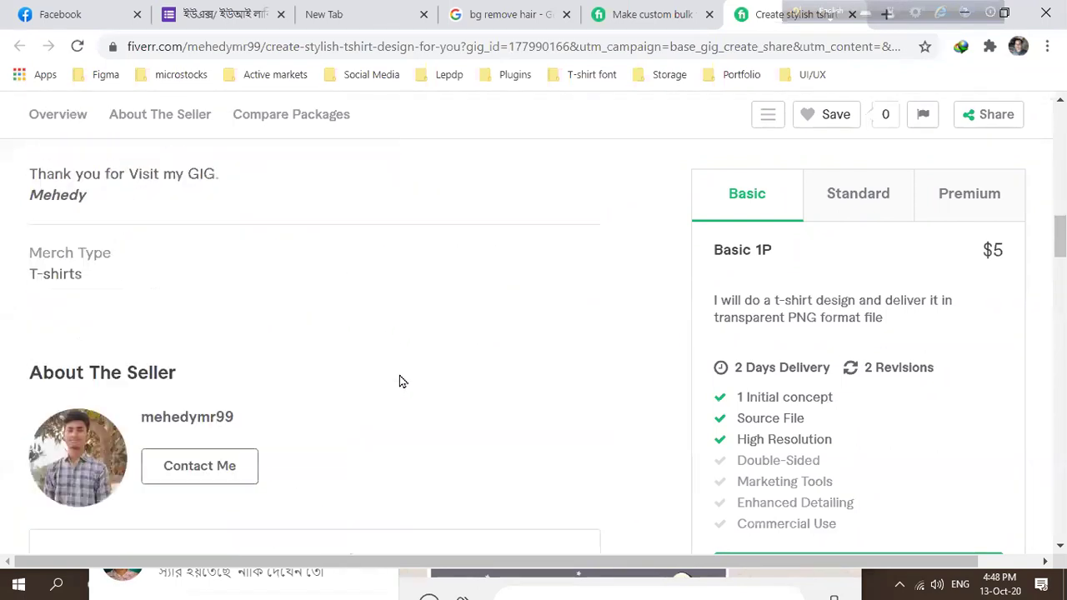
scroll(401, 380, "up", 3)
scroll(403, 377, "up", 3)
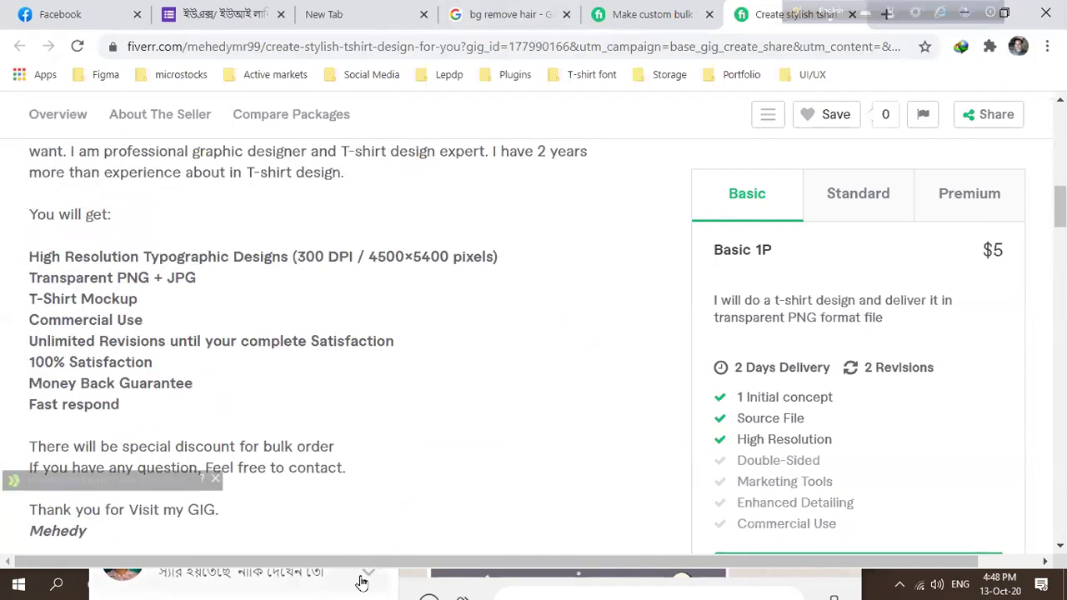
Switch back to the WhatsApp group chat and compare the blue-sky and grey-sky mountain illustrations posted at 1:15 PM.
left_click(724, 582)
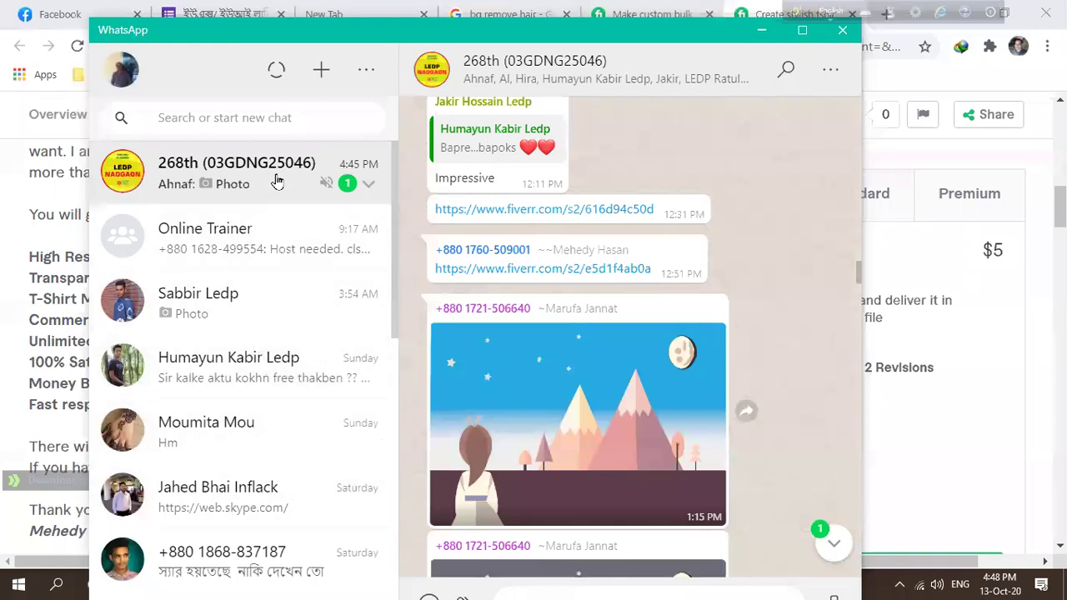
scroll(631, 416, "down", 1)
scroll(631, 416, "down", 3)
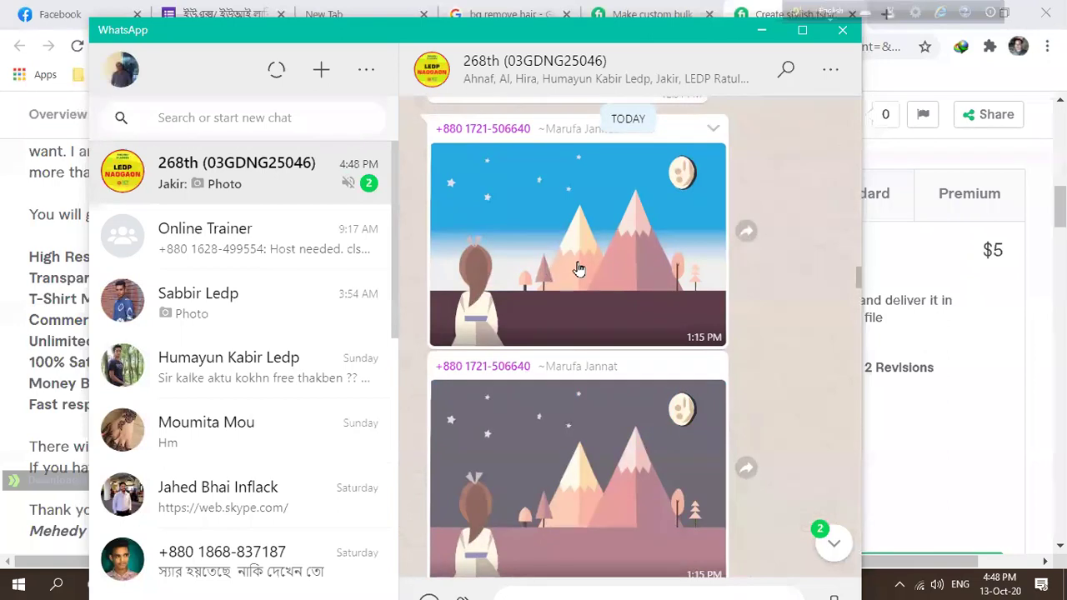
scroll(592, 272, "up", 2)
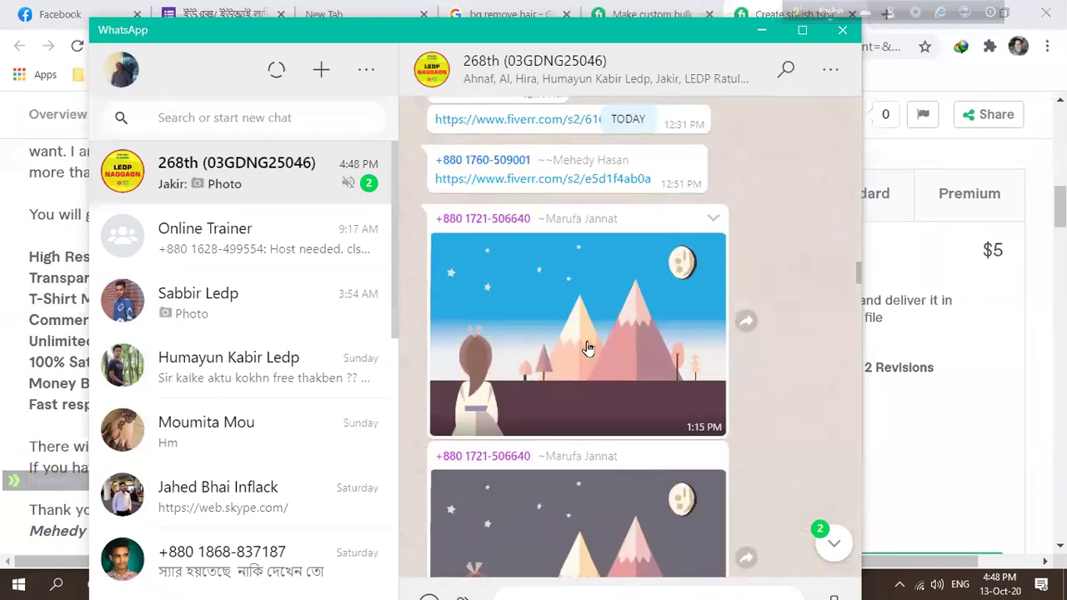
scroll(632, 344, "down", 2)
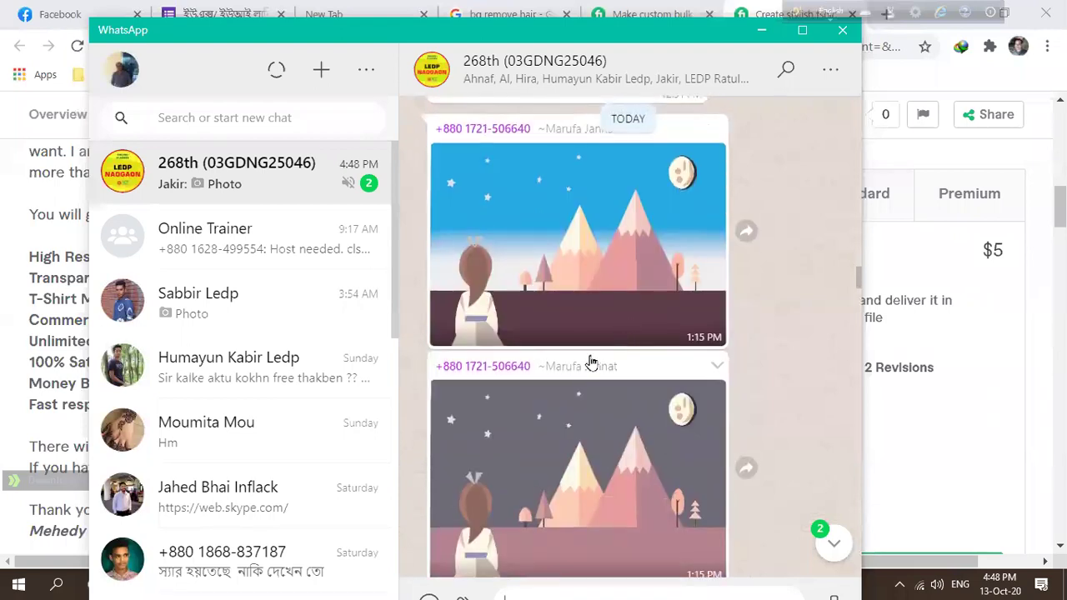
scroll(590, 359, "down", 2)
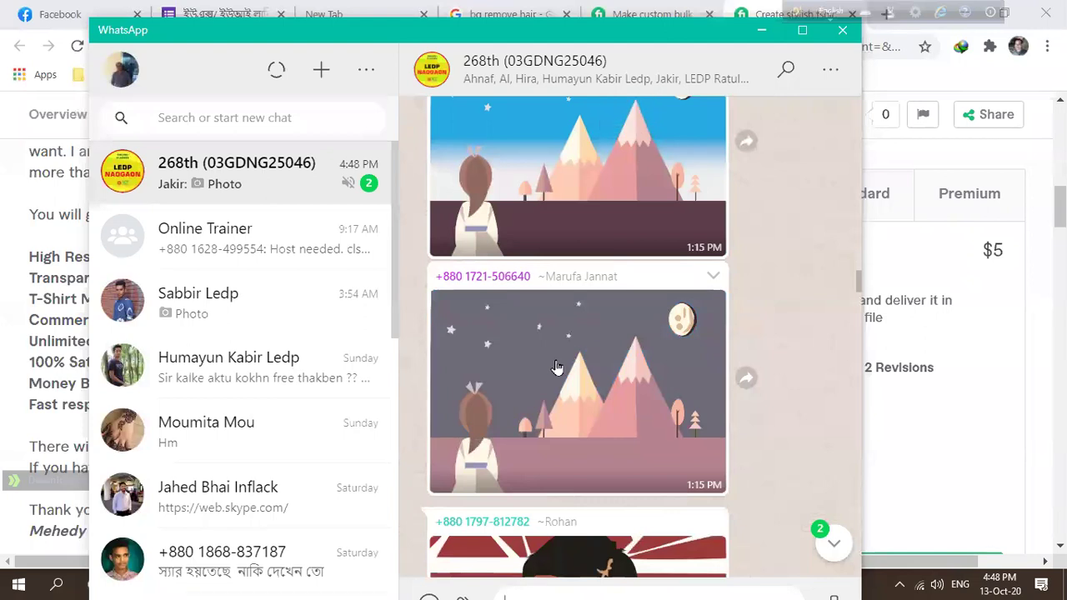
scroll(556, 365, "down", 2)
scroll(543, 358, "up", 2)
scroll(543, 358, "up", 2)
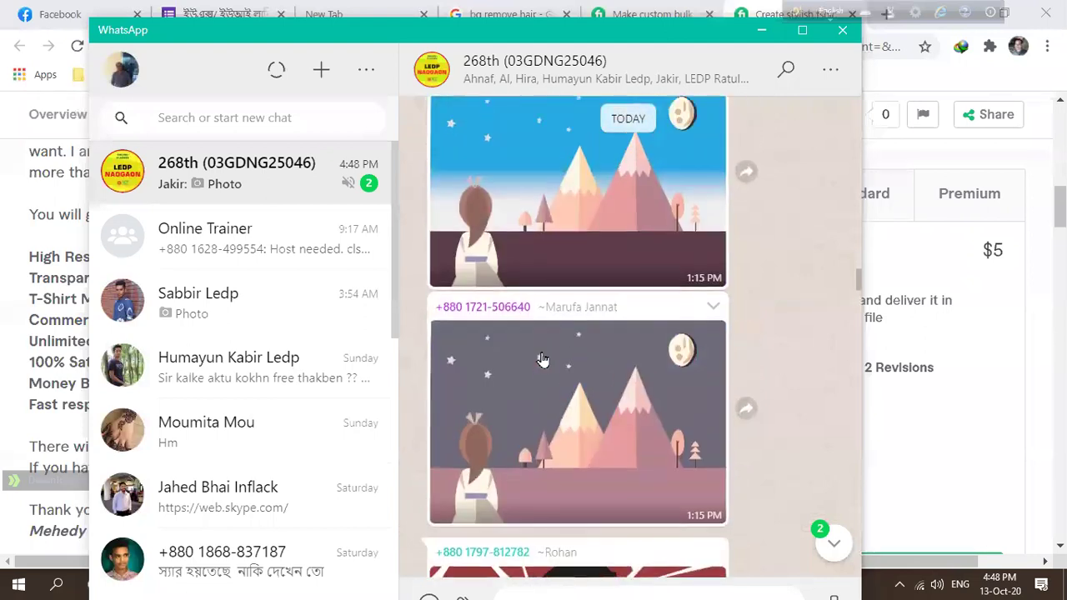
Examine the red-and-black vector portrait of the man with a drink posted at 1:27 PM, alongside the mountain illustrations above it.
scroll(537, 352, "down", 6)
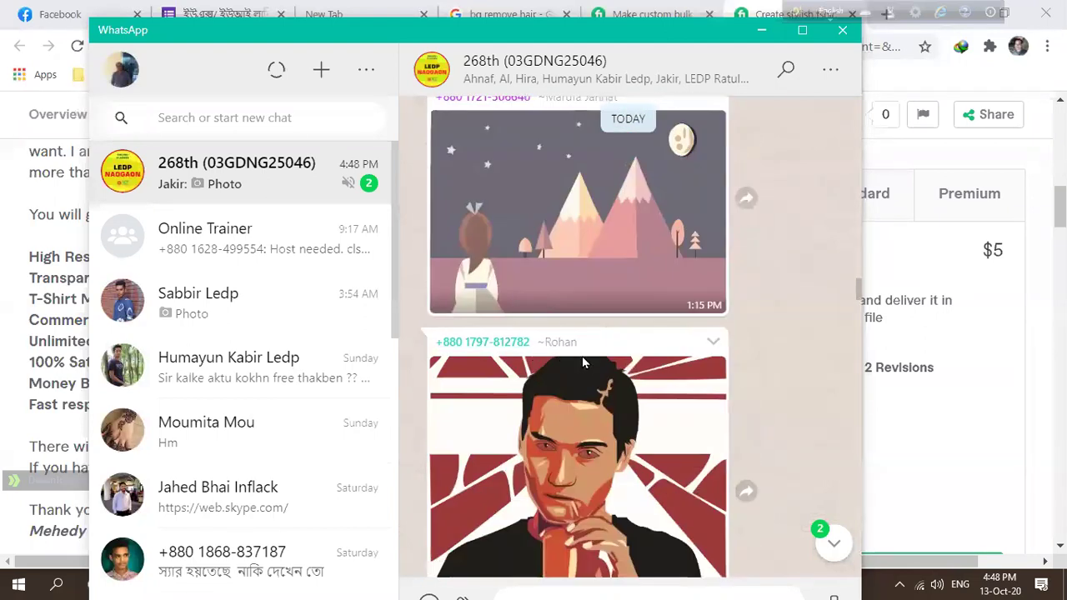
scroll(582, 356, "up", 4)
scroll(590, 397, "down", 6)
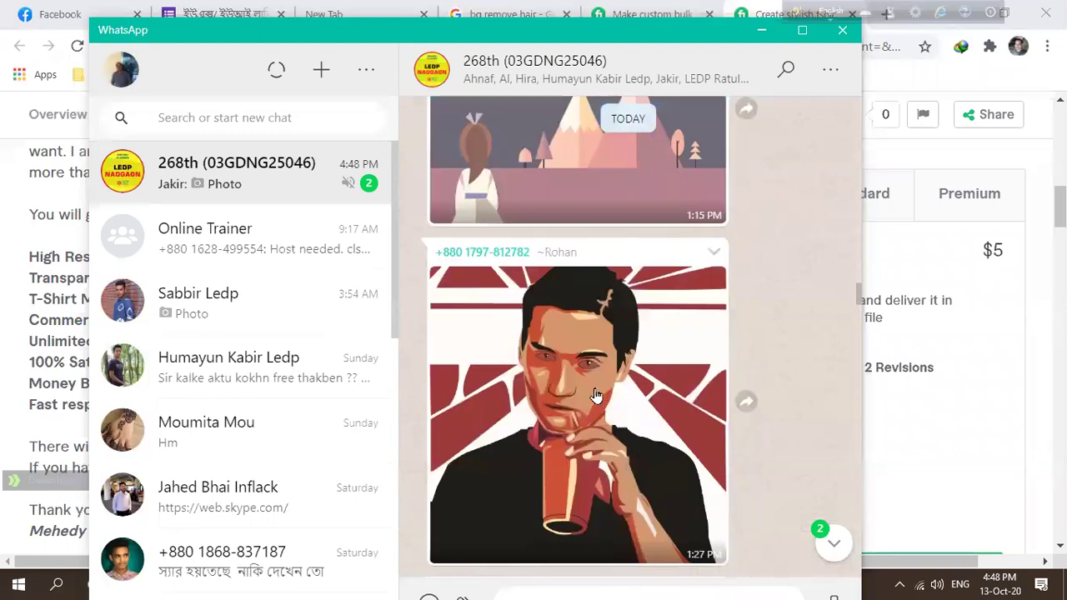
scroll(571, 390, "up", 8)
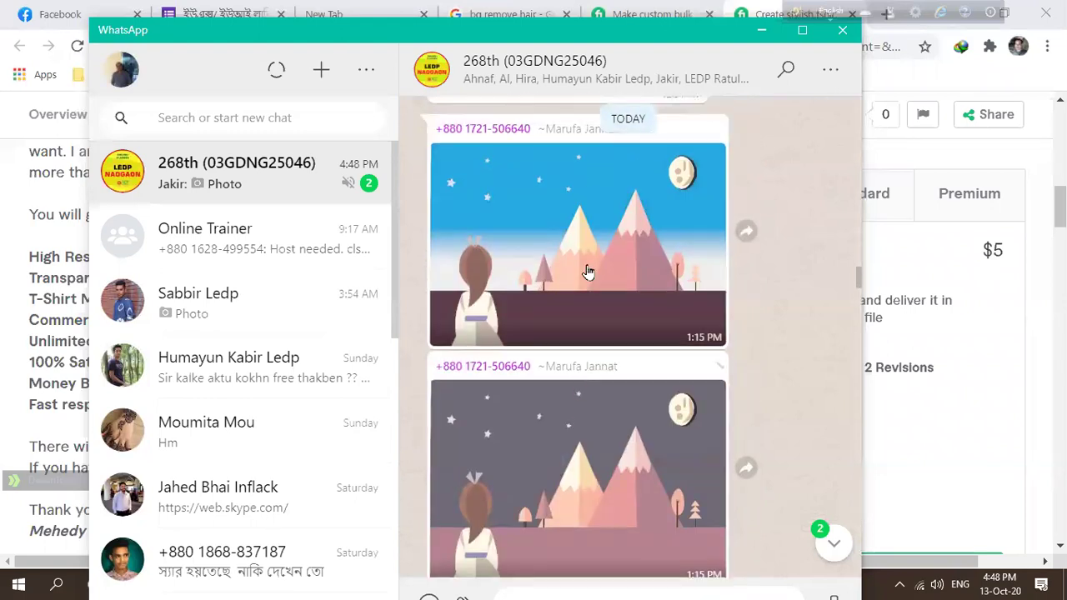
scroll(577, 466, "down", 10)
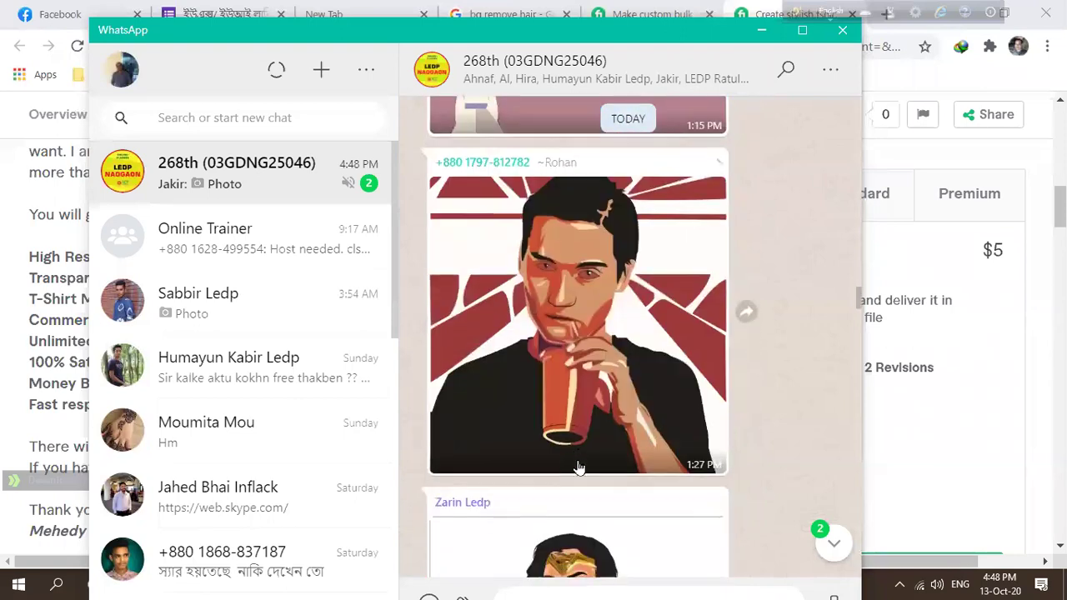
scroll(564, 441, "up", 2)
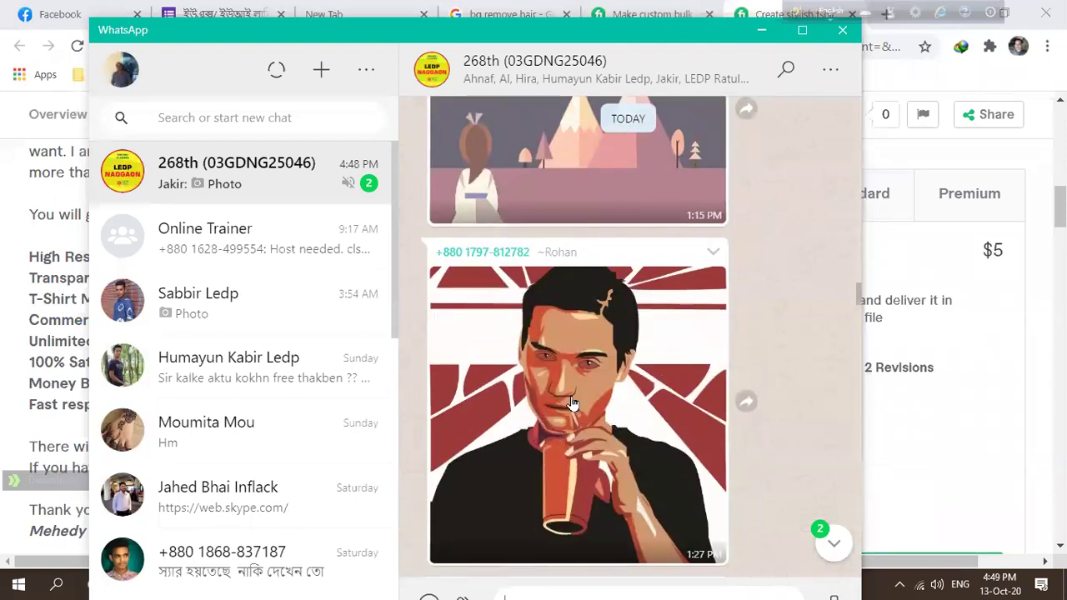
scroll(575, 400, "down", 4)
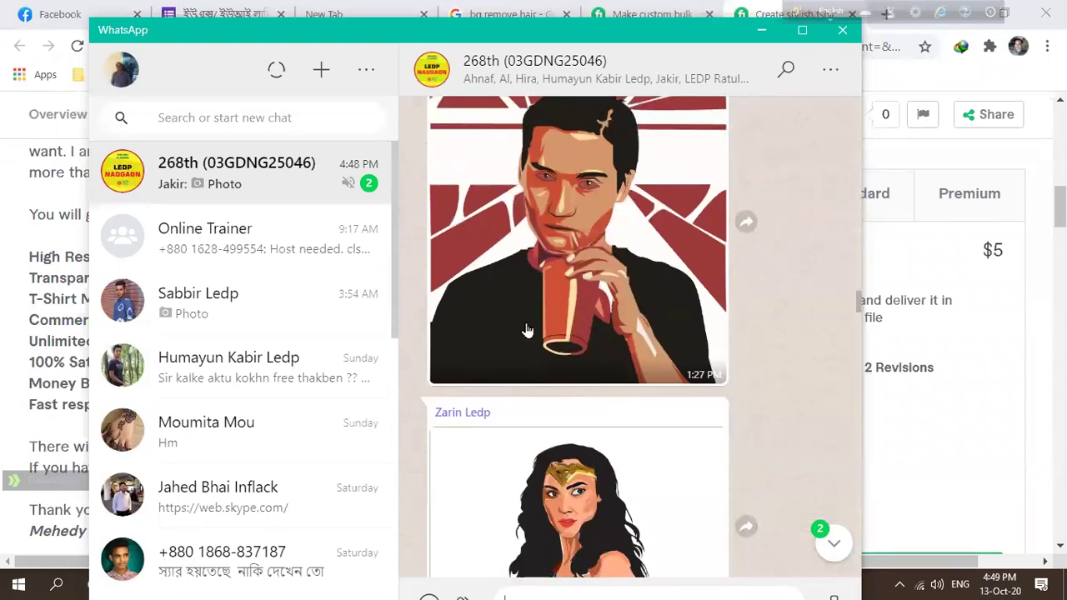
scroll(525, 327, "up", 2)
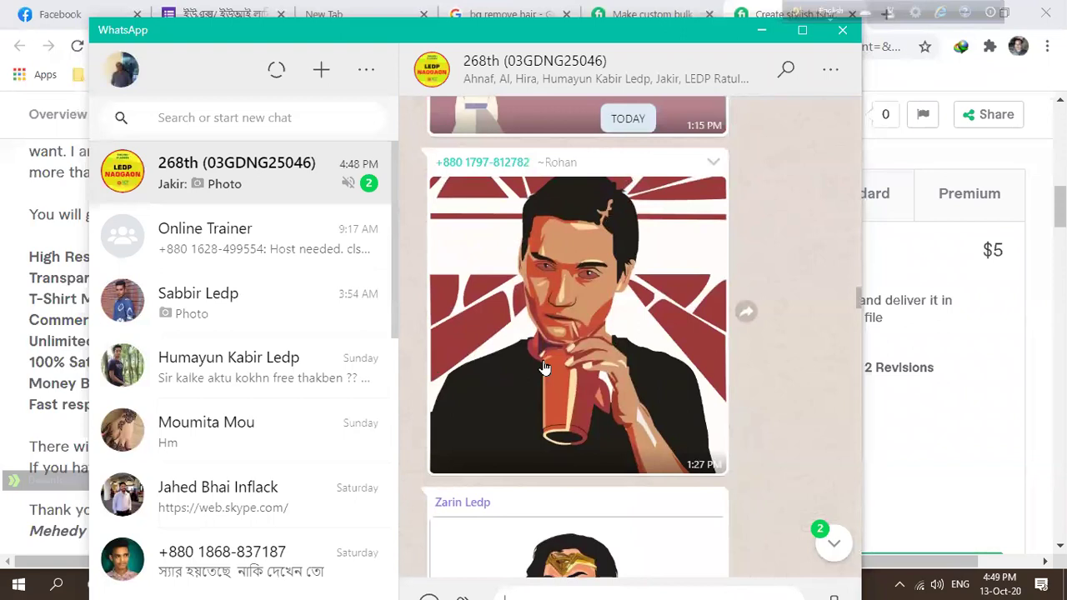
Look through the following shared artwork, from the Wonder Woman portrait and hand illustration to the four portraits posted at 1:39 PM.
scroll(641, 305, "down", 6)
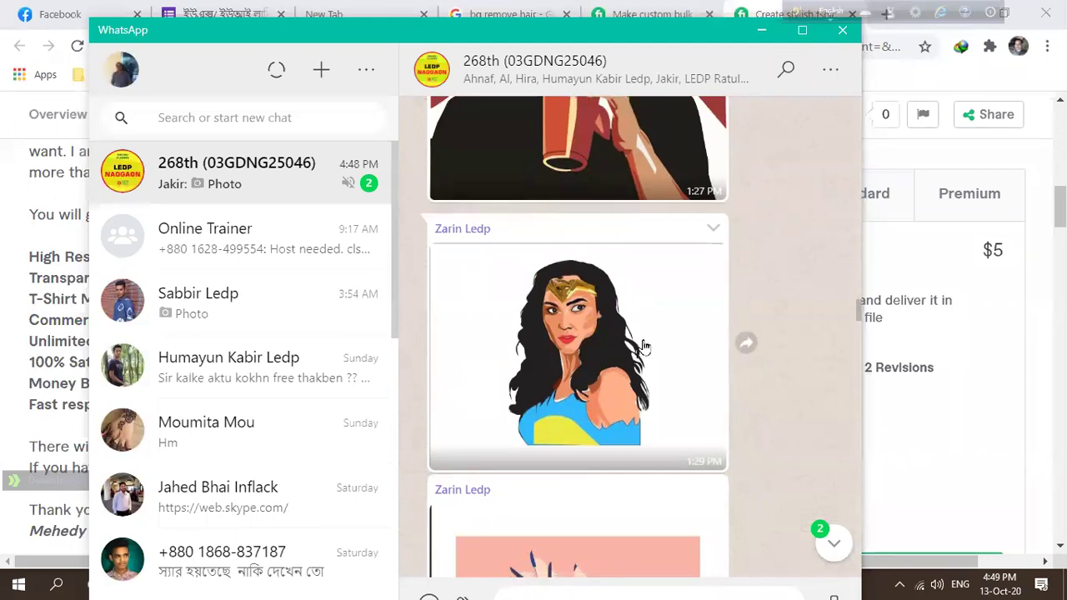
scroll(642, 354, "down", 5)
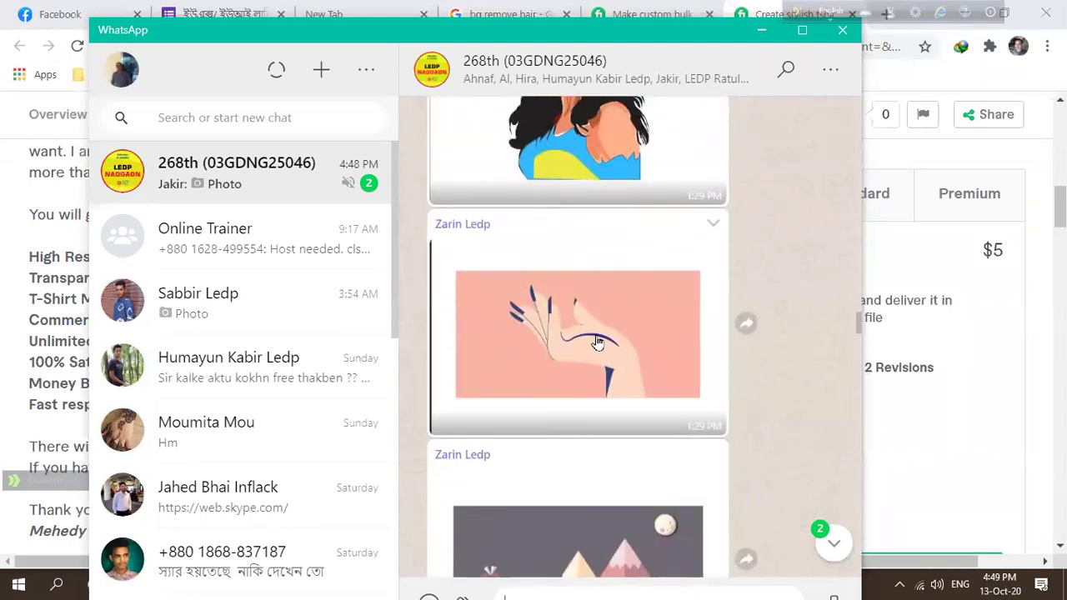
scroll(600, 333, "down", 4)
scroll(596, 331, "down", 6)
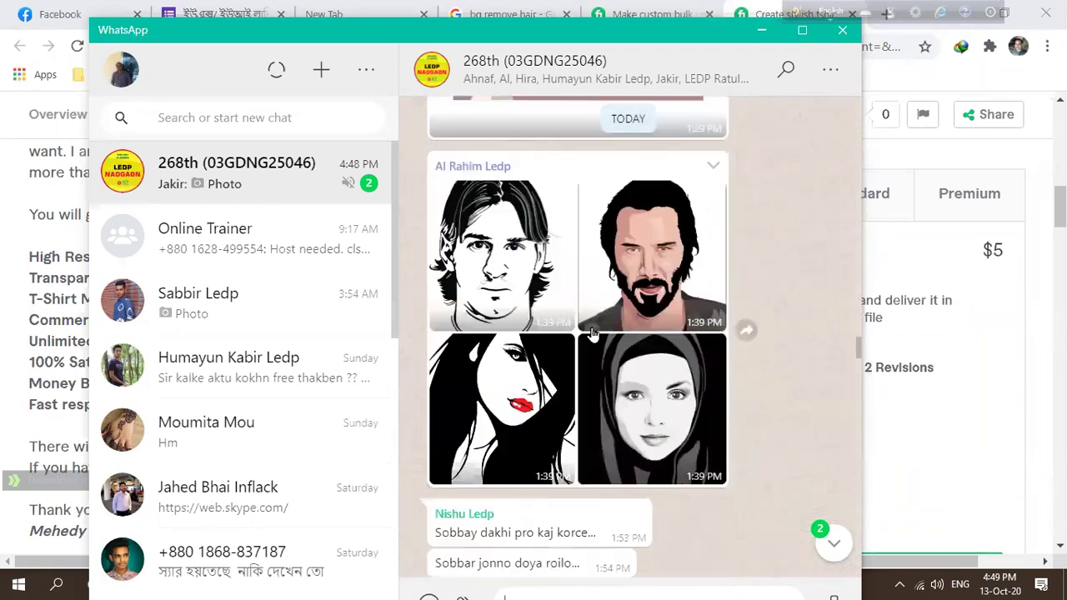
View the two male portraits posted at 1:39 PM full size, examining the bearded man's face up close.
left_click(503, 270)
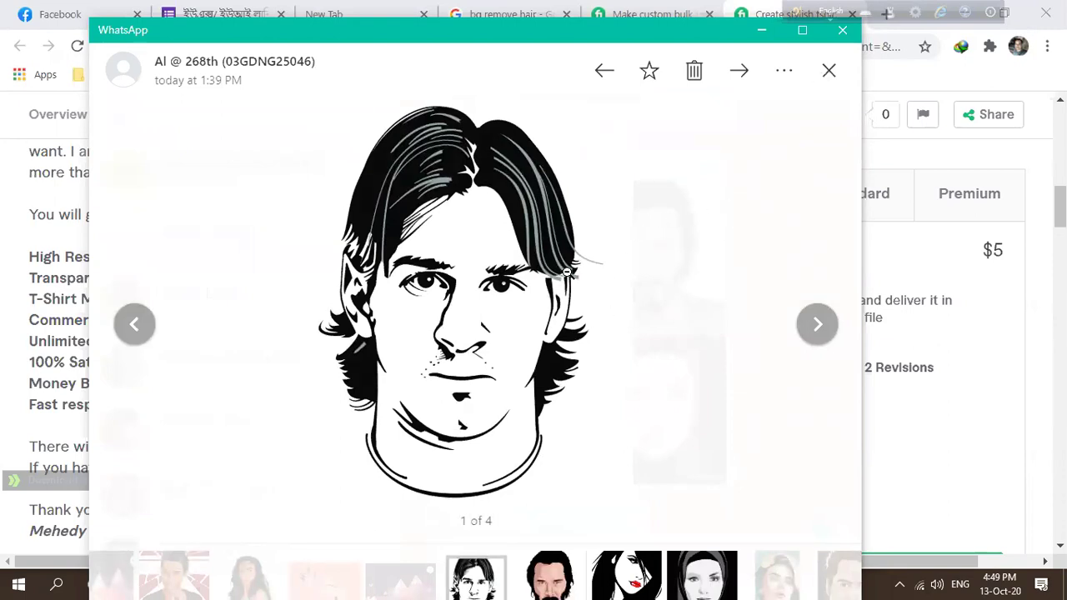
left_click(619, 237)
left_click(829, 71)
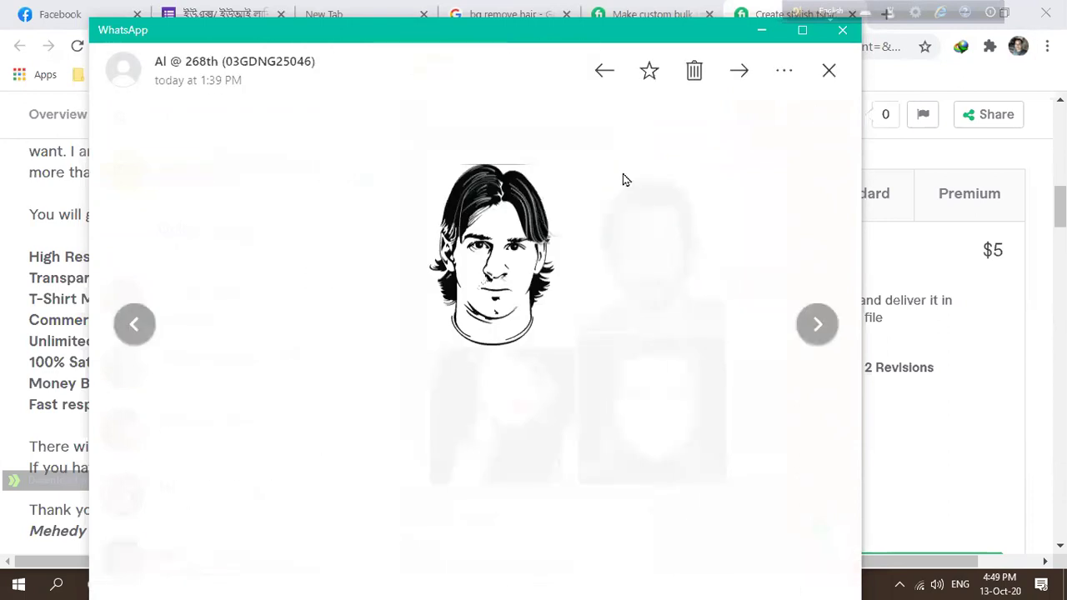
left_click(646, 277)
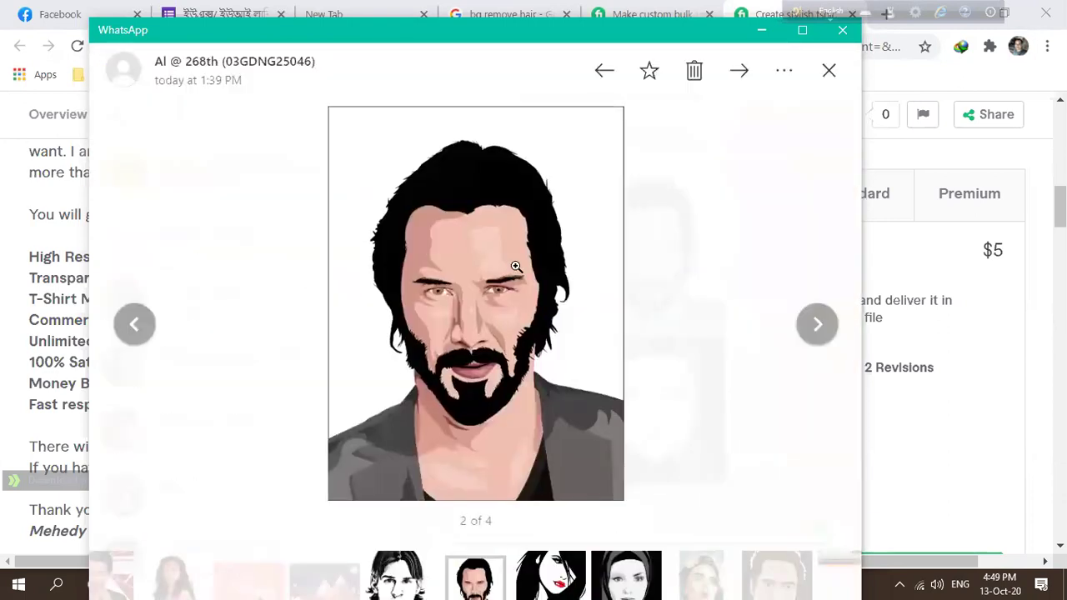
left_click(525, 343)
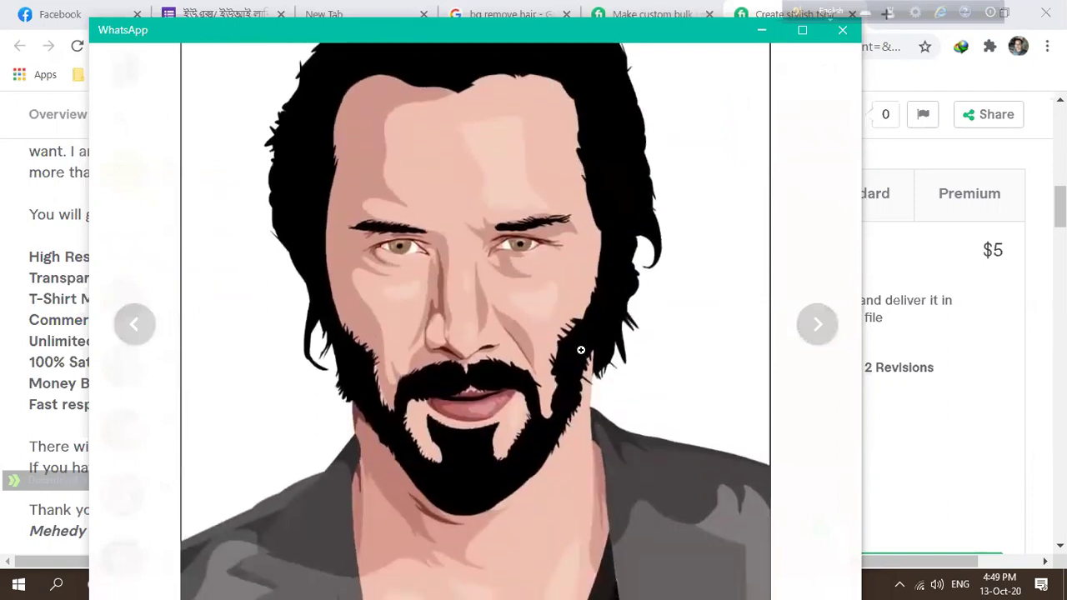
left_click(579, 340)
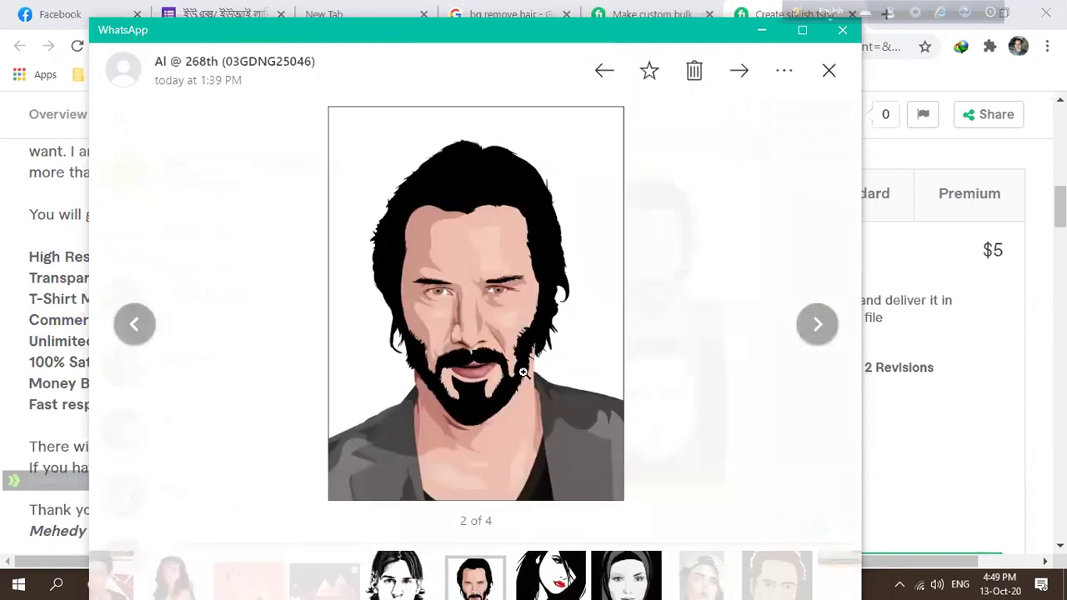
left_click(829, 70)
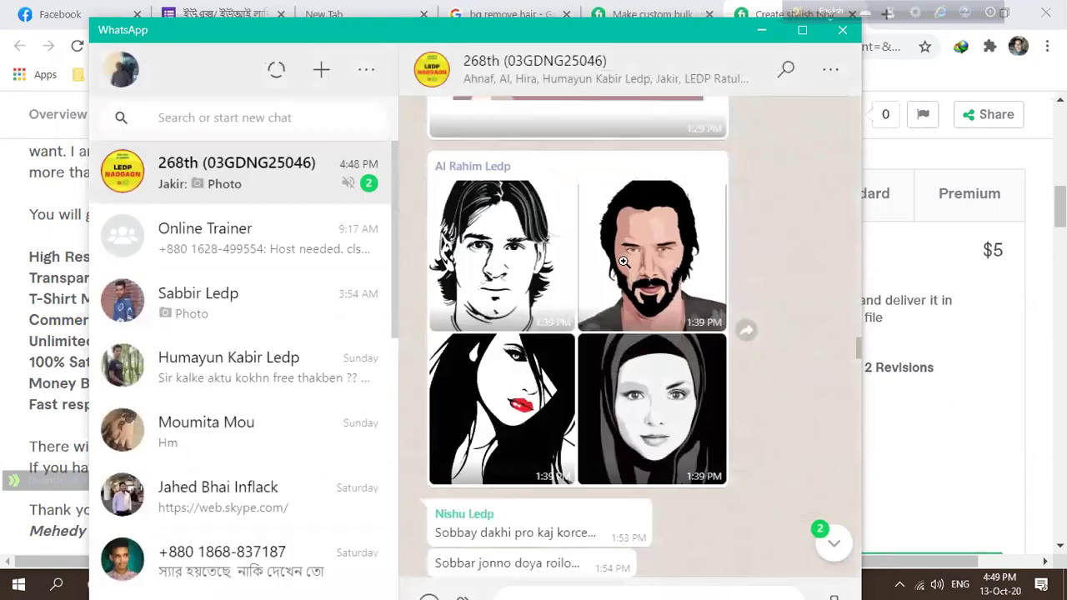
Go back up the chat and view the orange-background portrait of the mustached man posted at 11:13 AM full size.
scroll(614, 277, "up", 10)
scroll(613, 278, "up", 10)
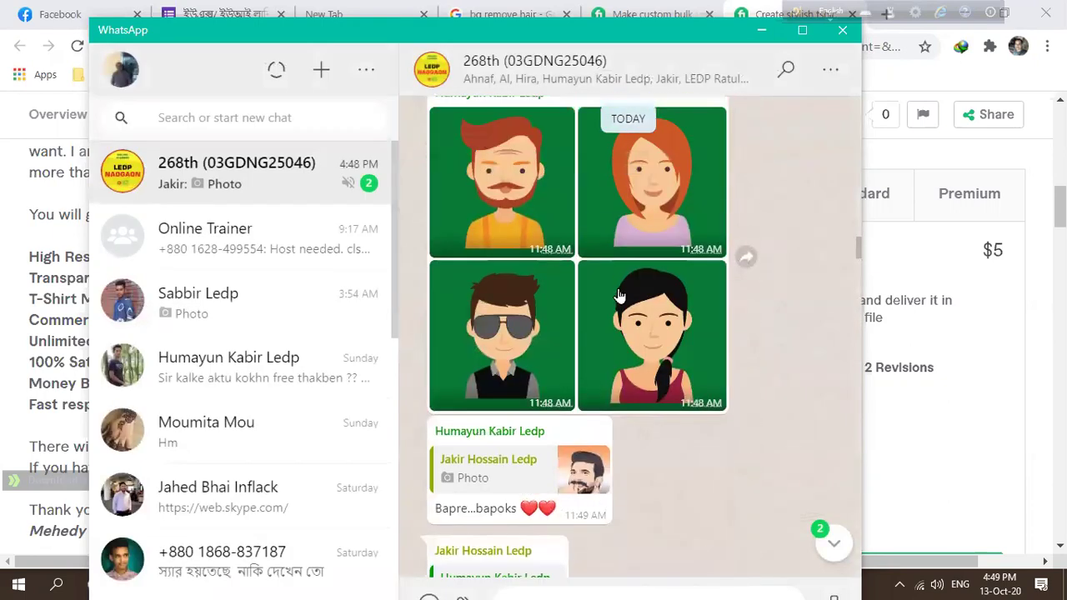
scroll(621, 292, "up", 4)
left_click(584, 327)
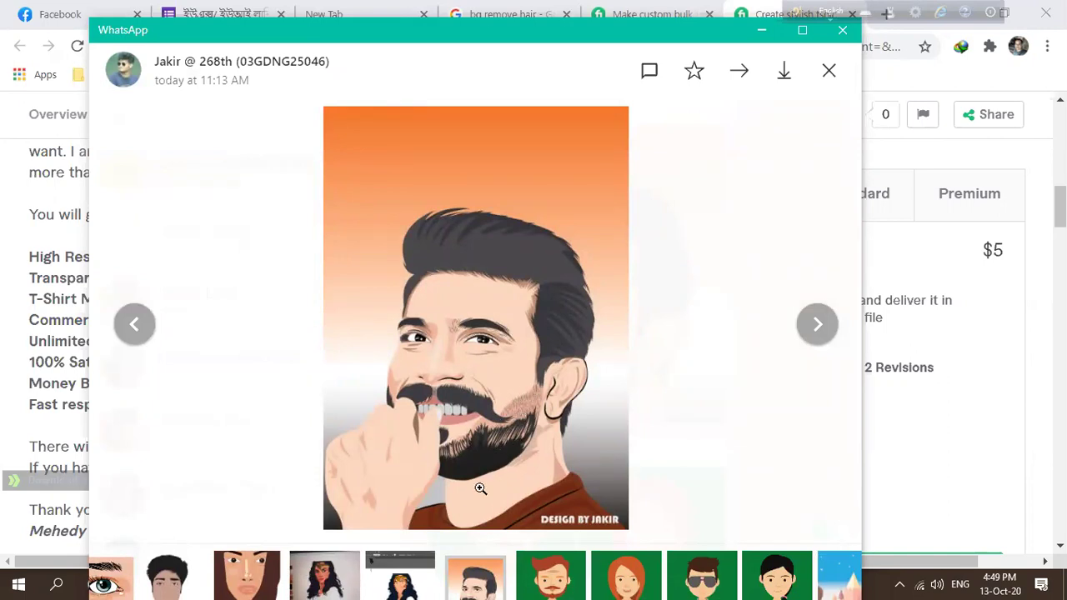
left_click(830, 74)
Return to the four portraits posted at 1:39 PM and view the bearded man's portrait full size again.
scroll(550, 371, "down", 5)
scroll(553, 377, "down", 10)
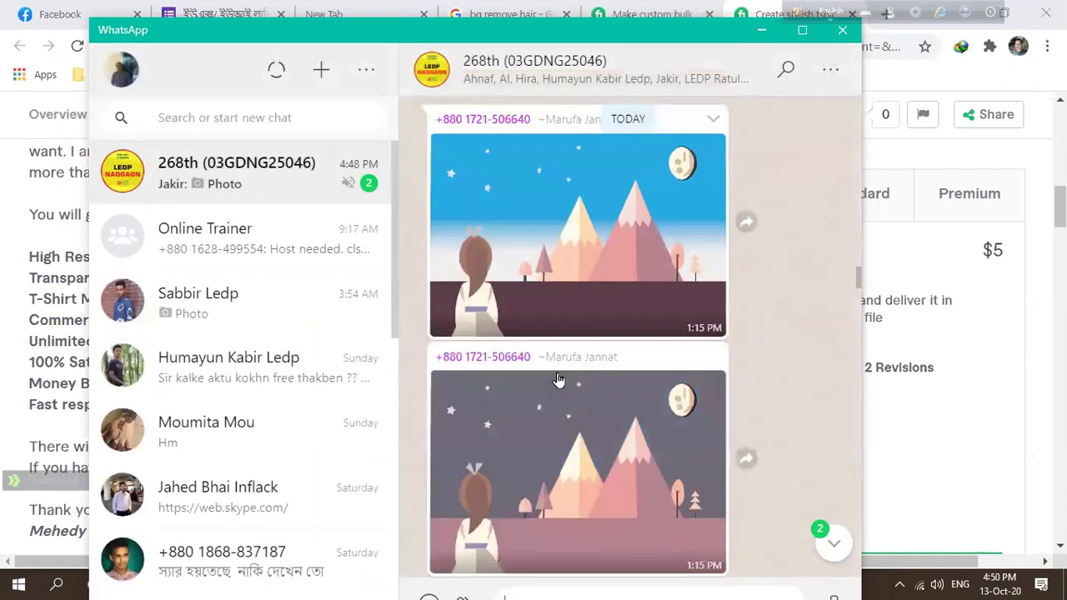
scroll(567, 371, "down", 4)
scroll(567, 371, "down", 8)
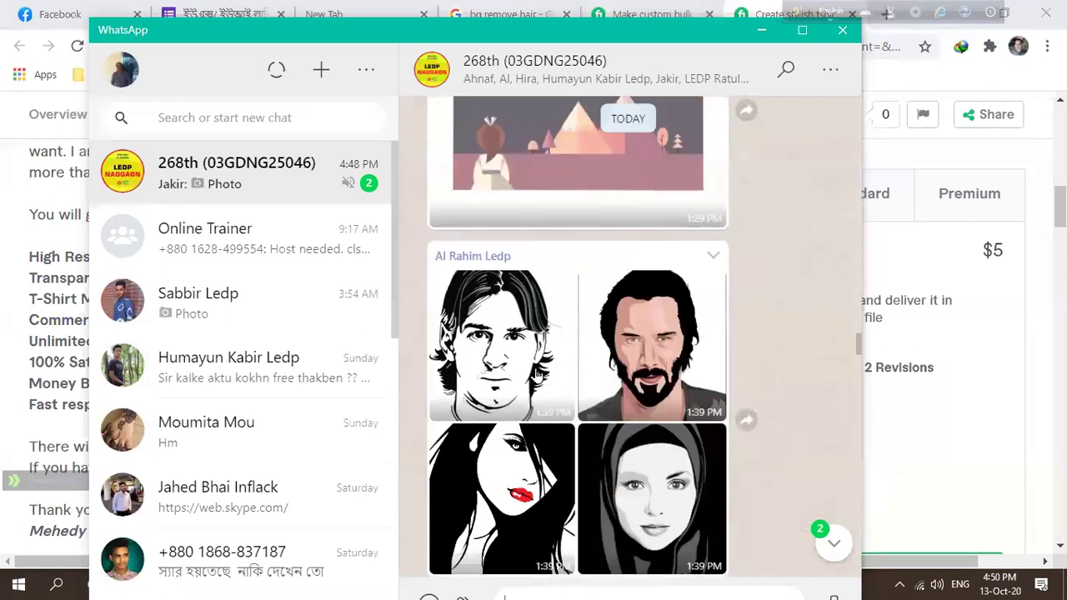
left_click(673, 373)
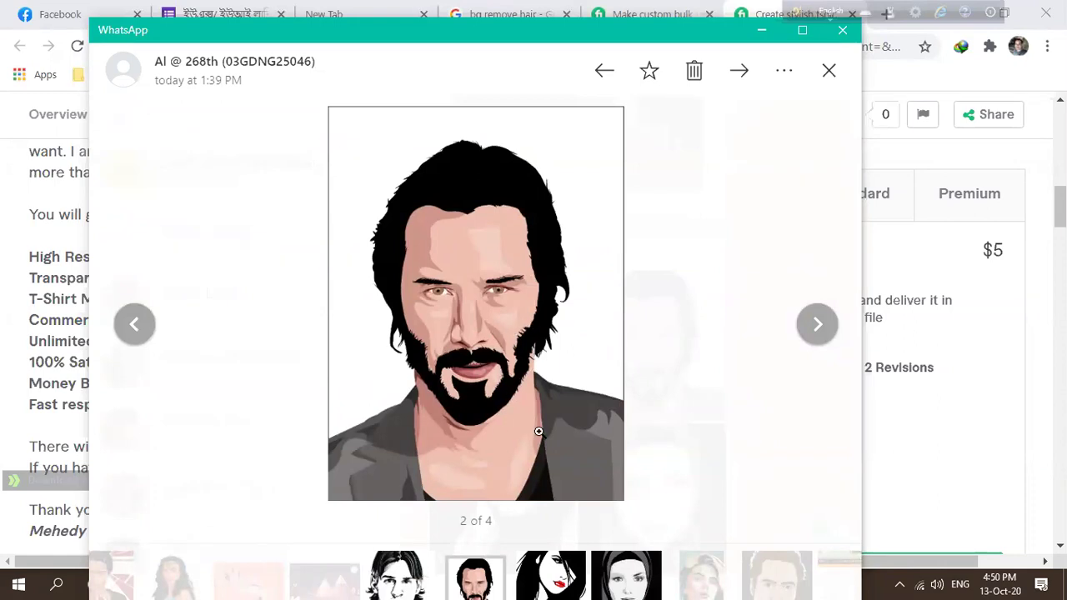
left_click(606, 401)
left_click(606, 401)
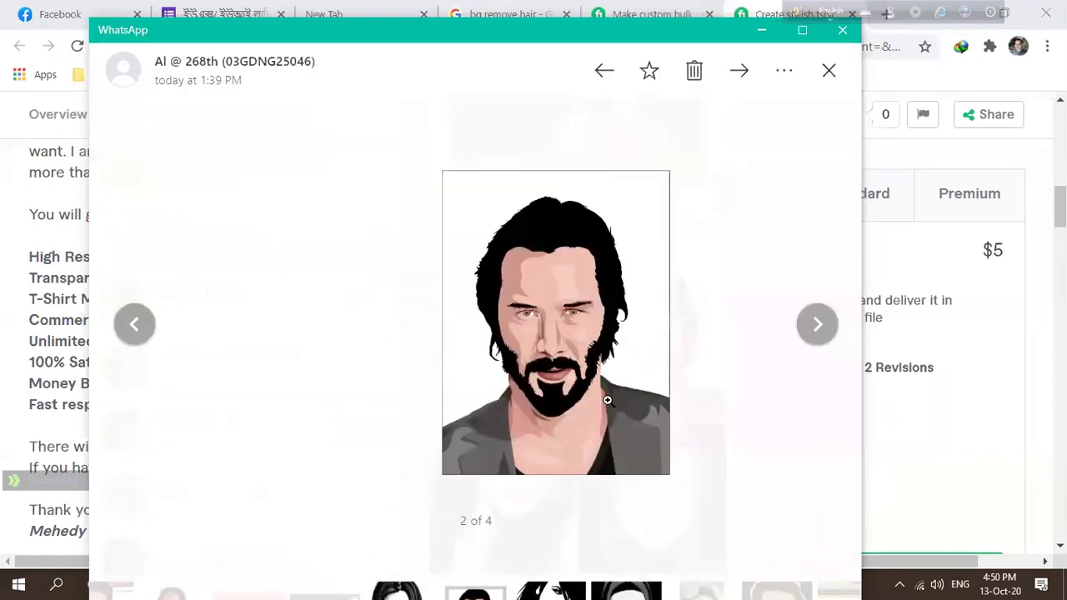
left_click(608, 401)
Move down the chat to the colorful vector portrait of a woman posted at 3:50 PM and view it full size.
scroll(749, 348, "down", 3)
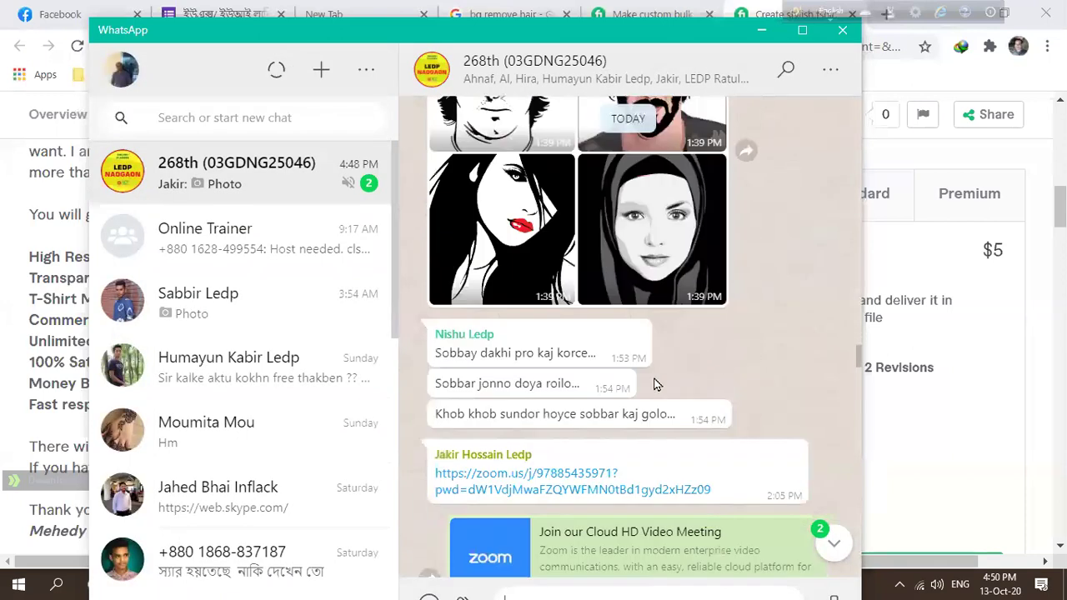
scroll(653, 384, "down", 10)
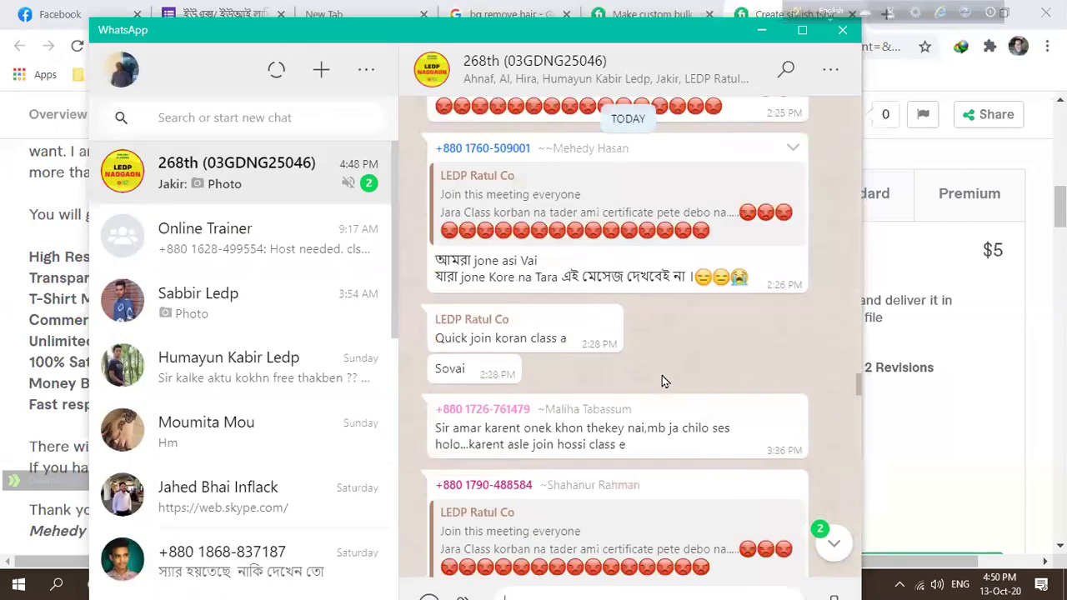
scroll(664, 381, "down", 3)
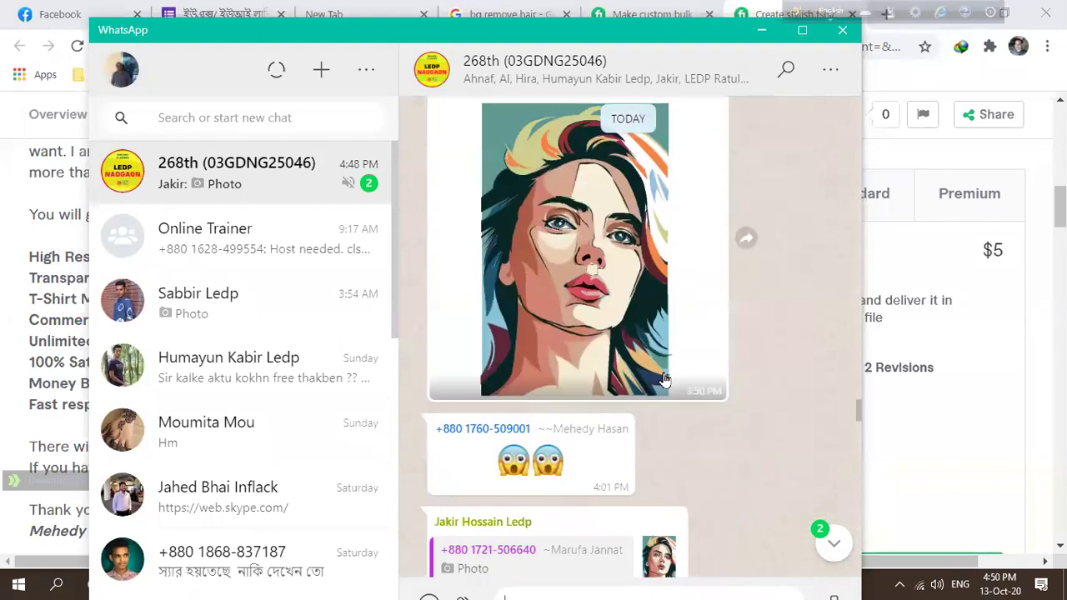
scroll(627, 370, "up", 1)
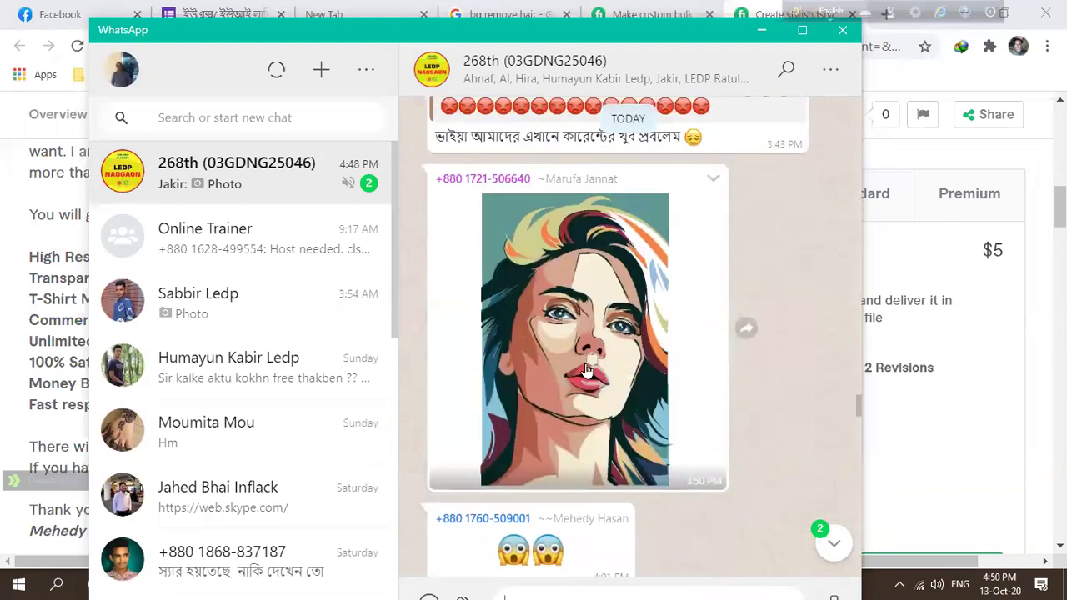
left_click(586, 365)
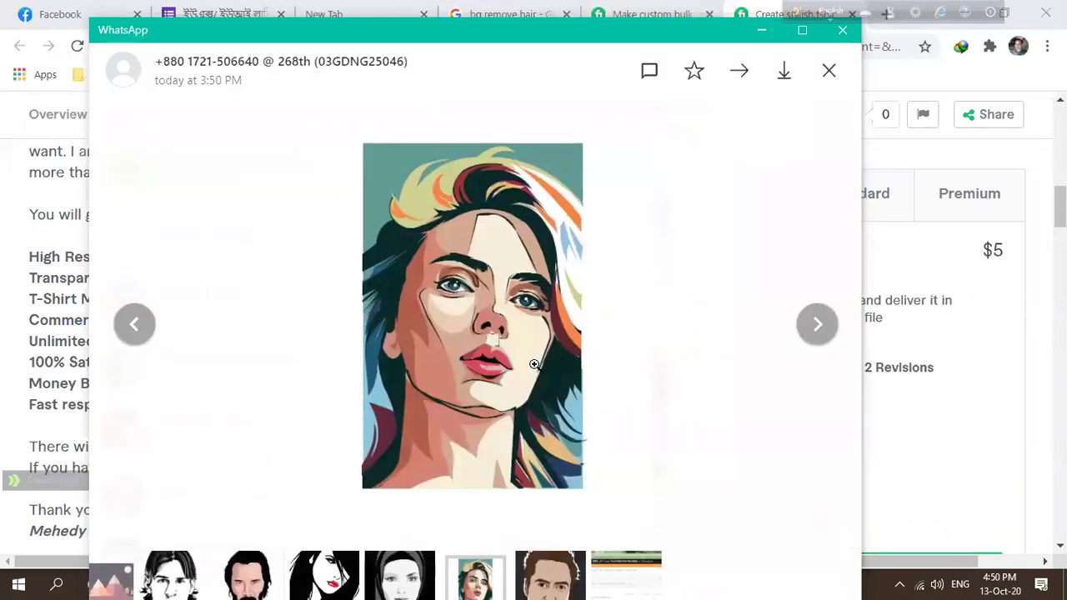
left_click(829, 71)
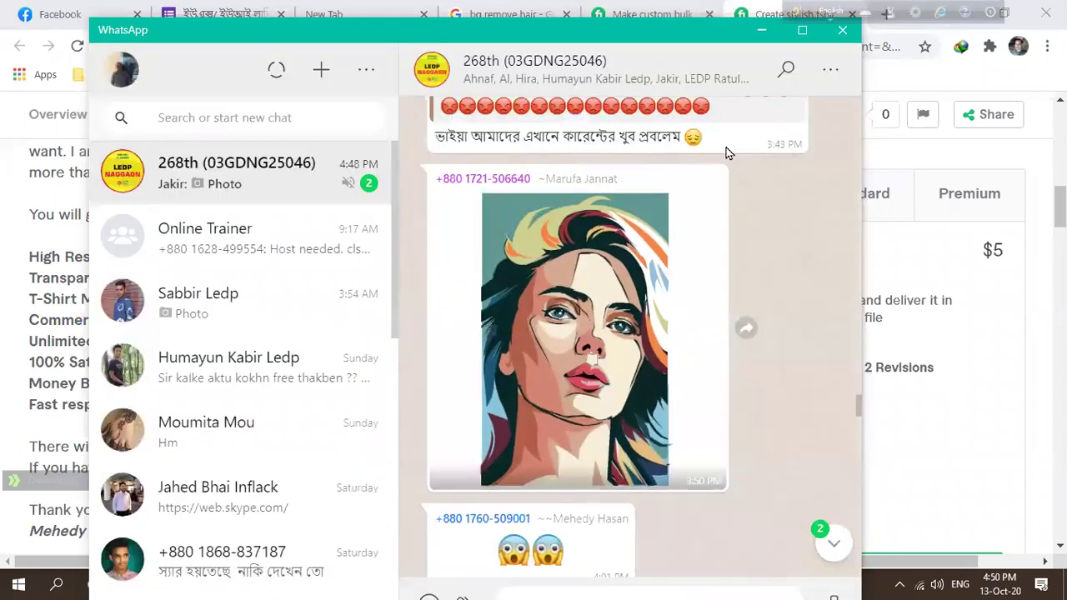
Review the earlier artwork back to the 1:15 PM mountain illustrations, then return to the woman's portrait posted at 3:50 PM.
scroll(600, 315, "up", 10)
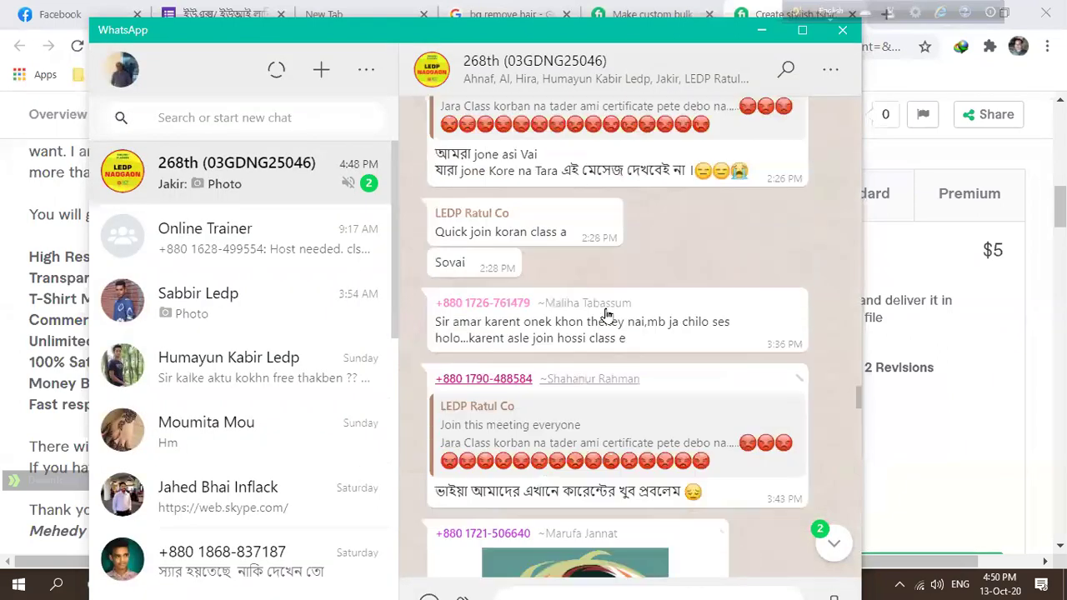
scroll(606, 311, "up", 15)
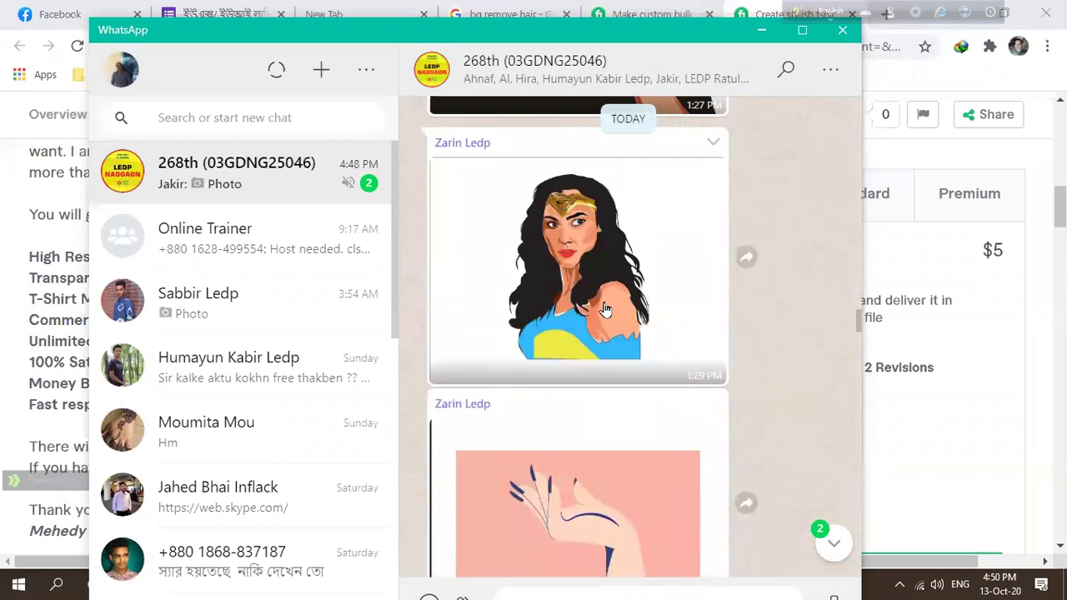
scroll(603, 307, "up", 15)
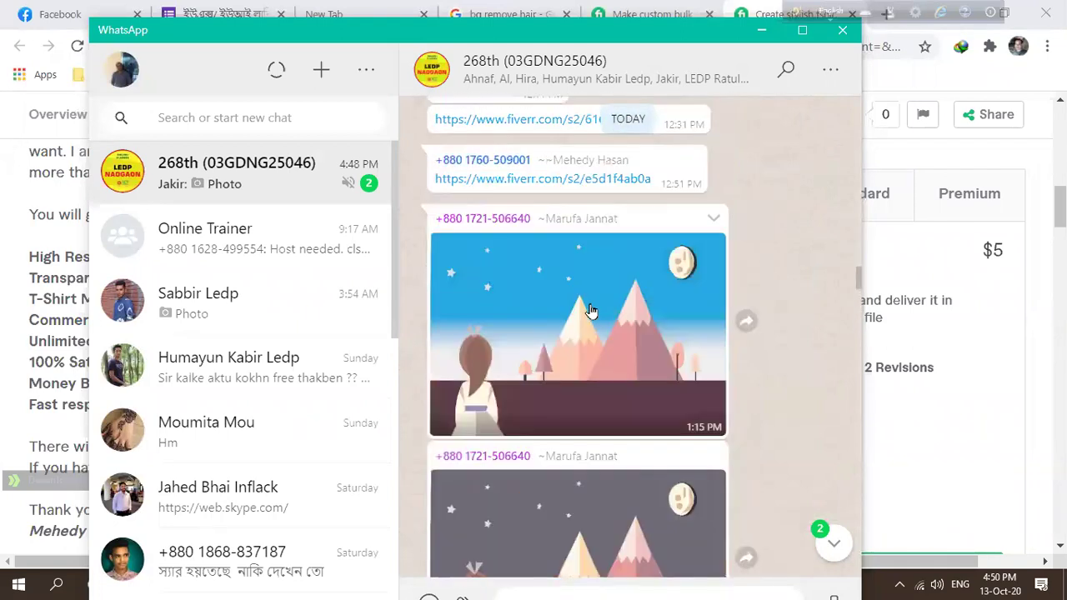
scroll(575, 324, "down", 20)
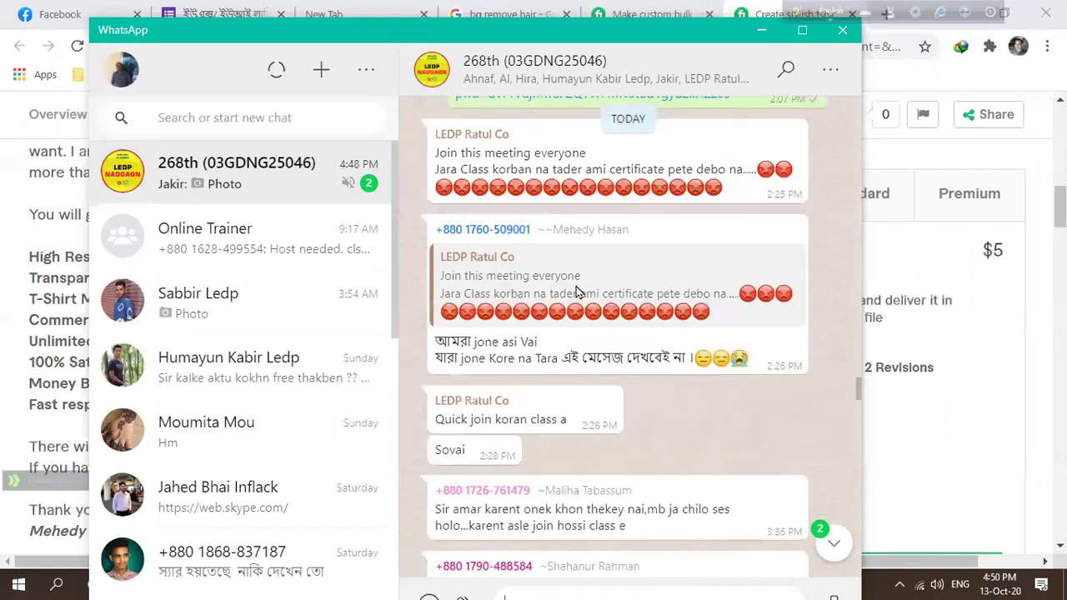
scroll(579, 292, "down", 2)
scroll(567, 296, "up", 5)
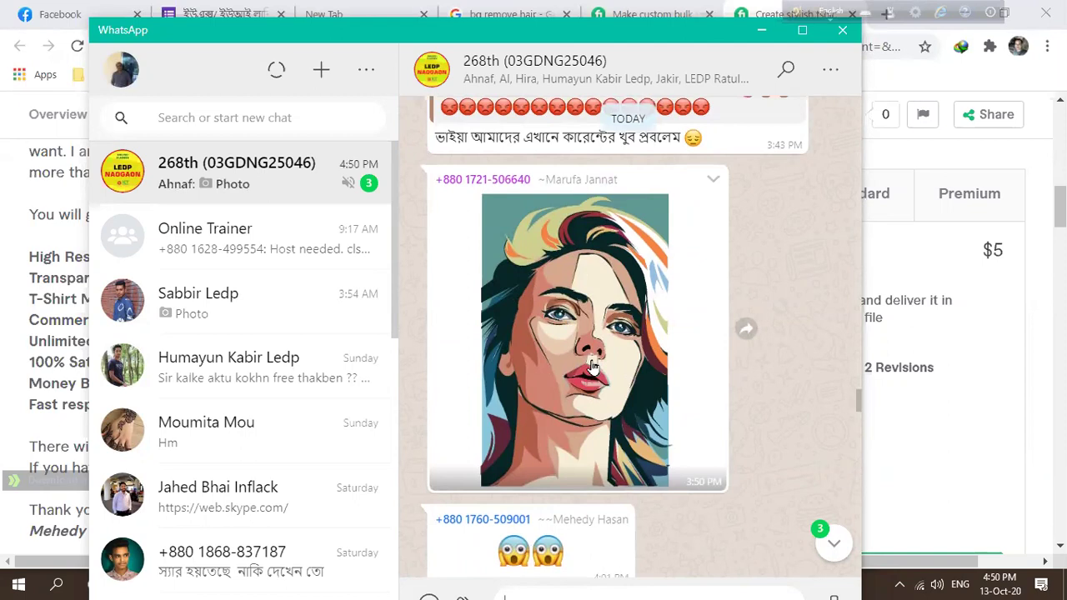
Read the group's replies to the shared artwork, from the 4:01 PM reaction down to the unread messages.
scroll(589, 383, "down", 2)
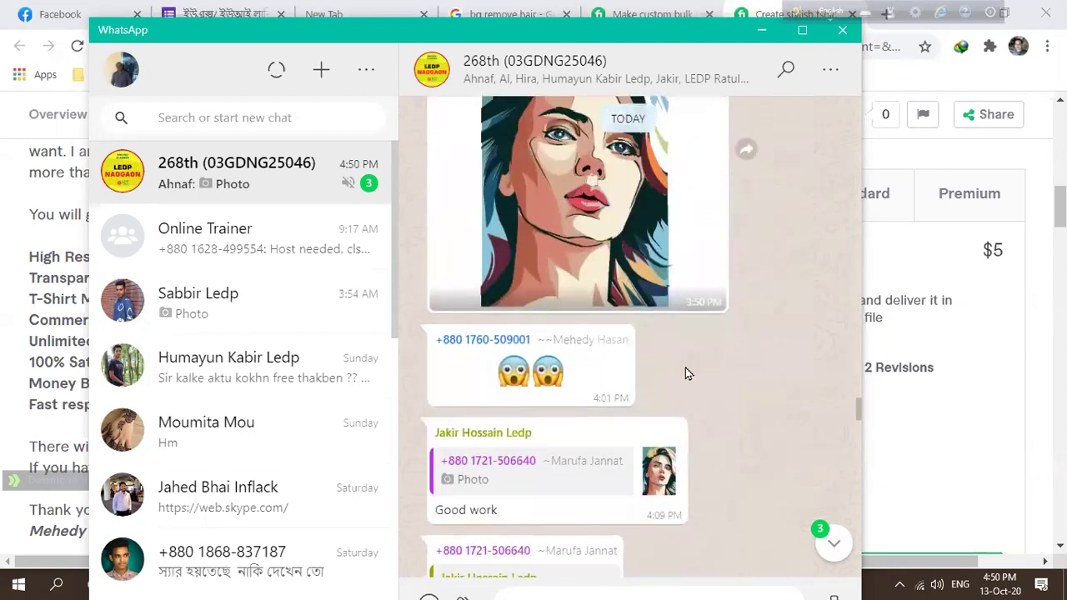
scroll(700, 367, "down", 4)
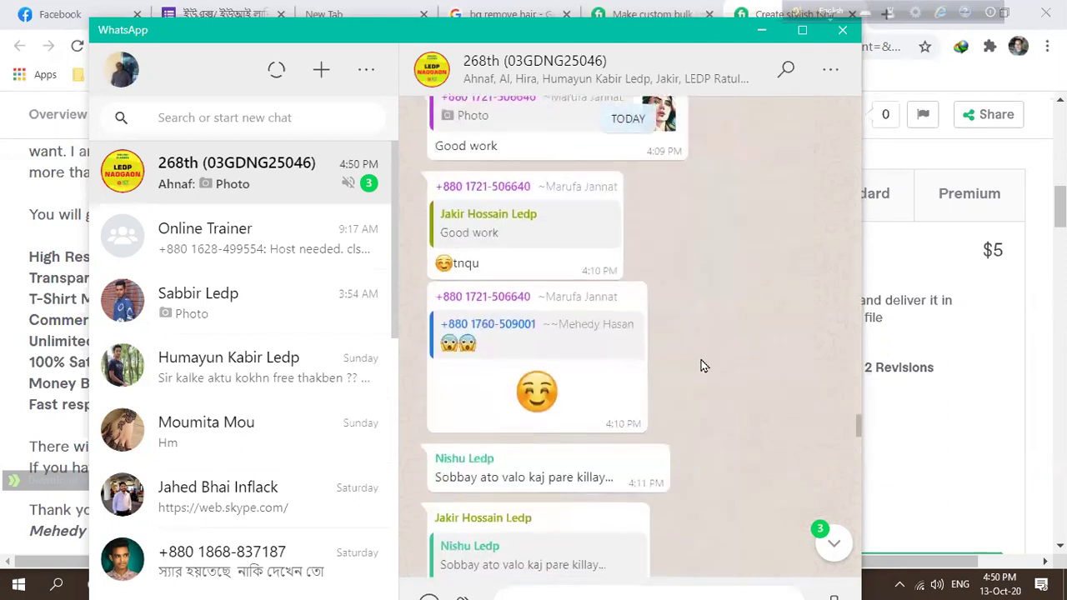
scroll(703, 365, "down", 4)
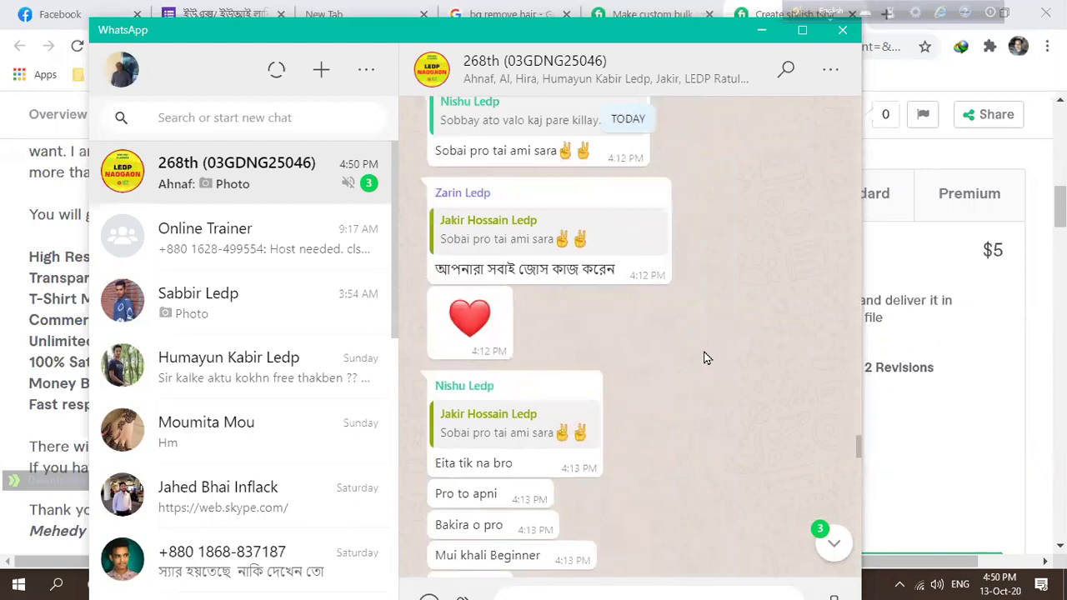
scroll(704, 357, "down", 5)
scroll(687, 354, "down", 10)
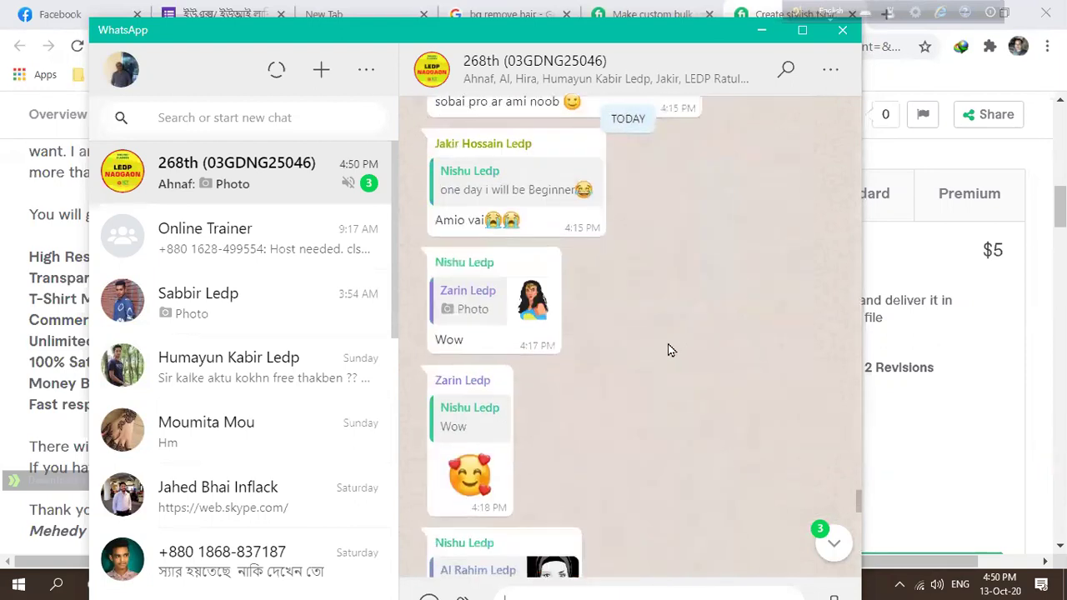
scroll(671, 348, "down", 10)
scroll(667, 346, "down", 3)
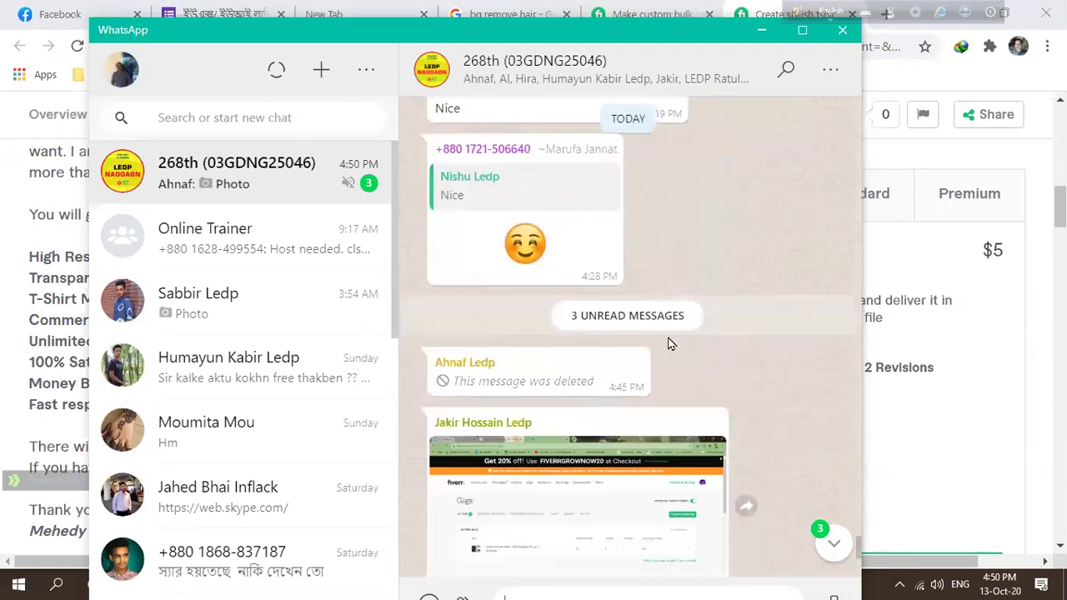
scroll(670, 340, "up", 3)
scroll(672, 342, "down", 6)
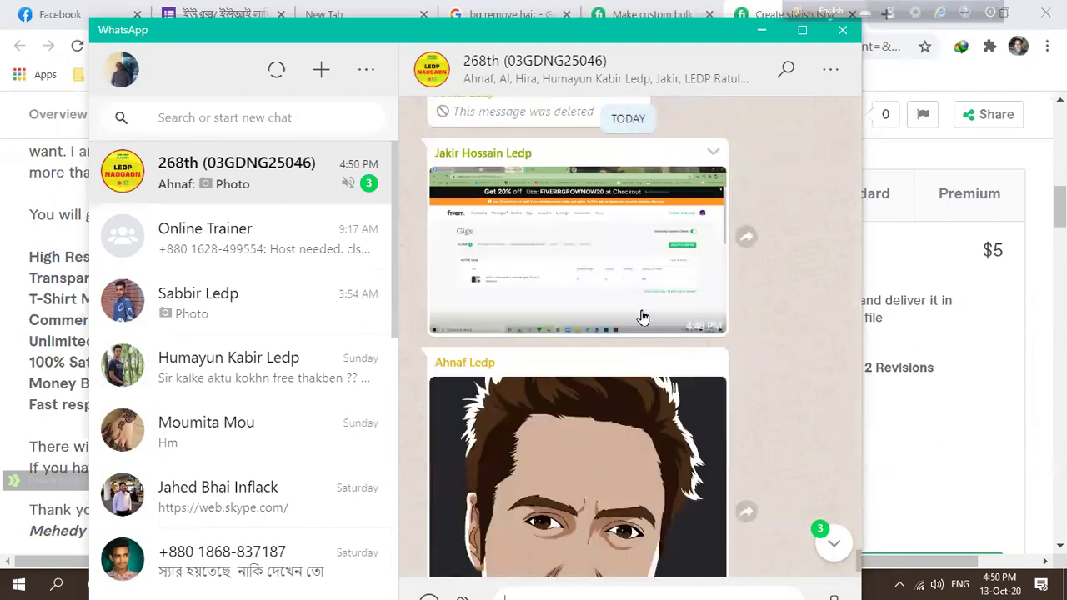
Examine the Fiverr Gigs page screenshot posted at 4:48 PM up close, then go to the vector portrait posted at 4:50 PM.
left_click(567, 268)
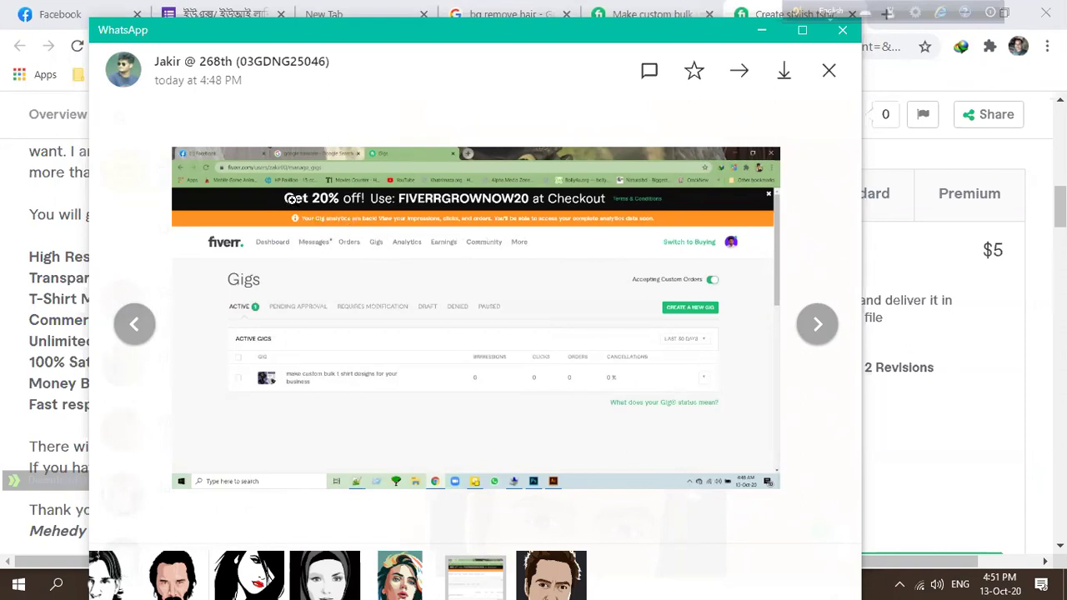
left_click(322, 244)
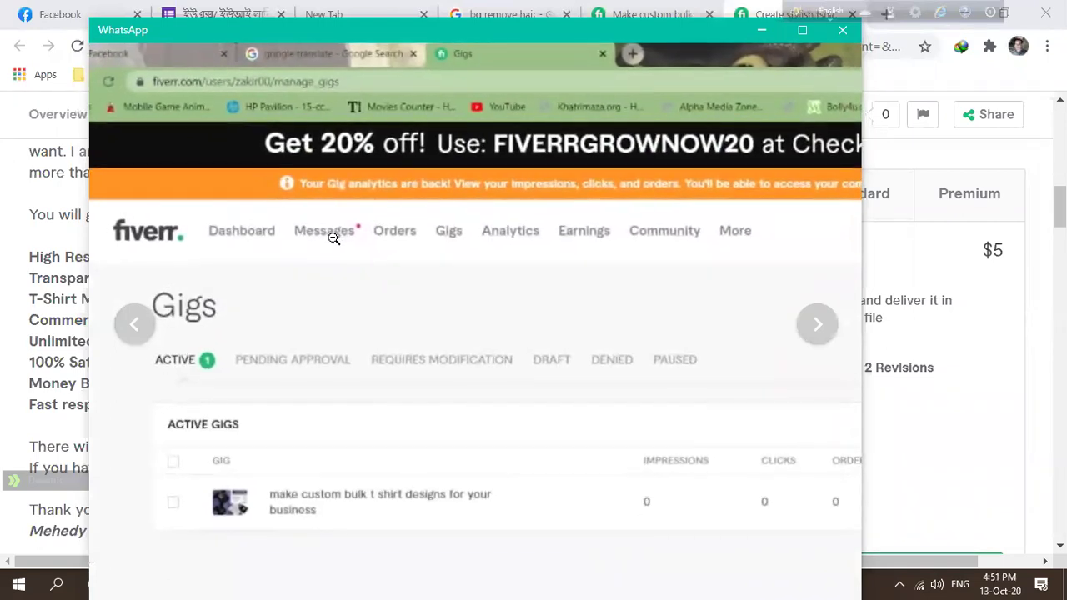
left_click(333, 239)
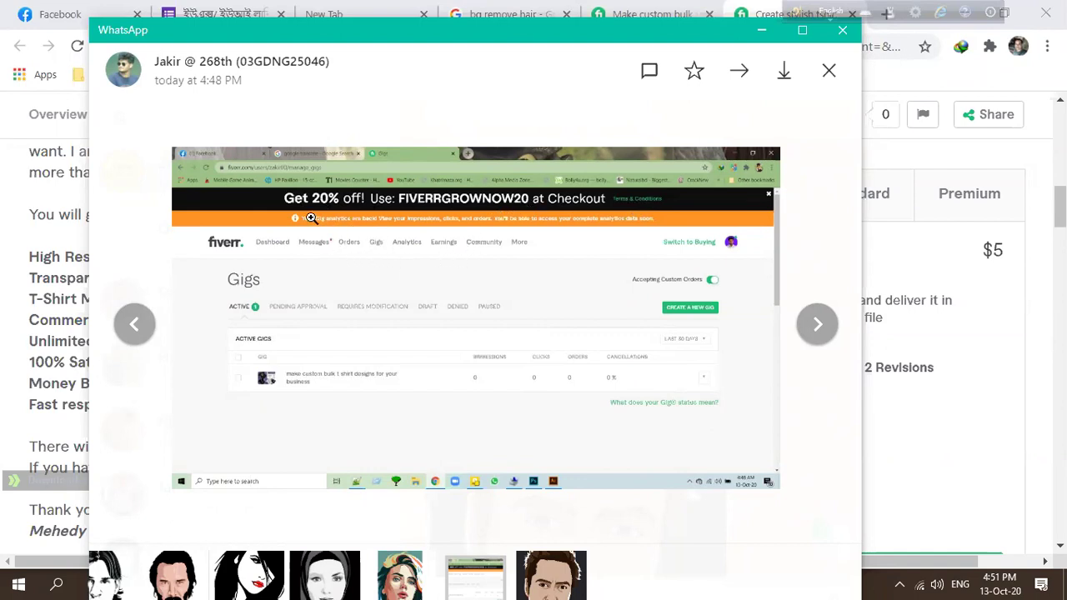
left_click(342, 219)
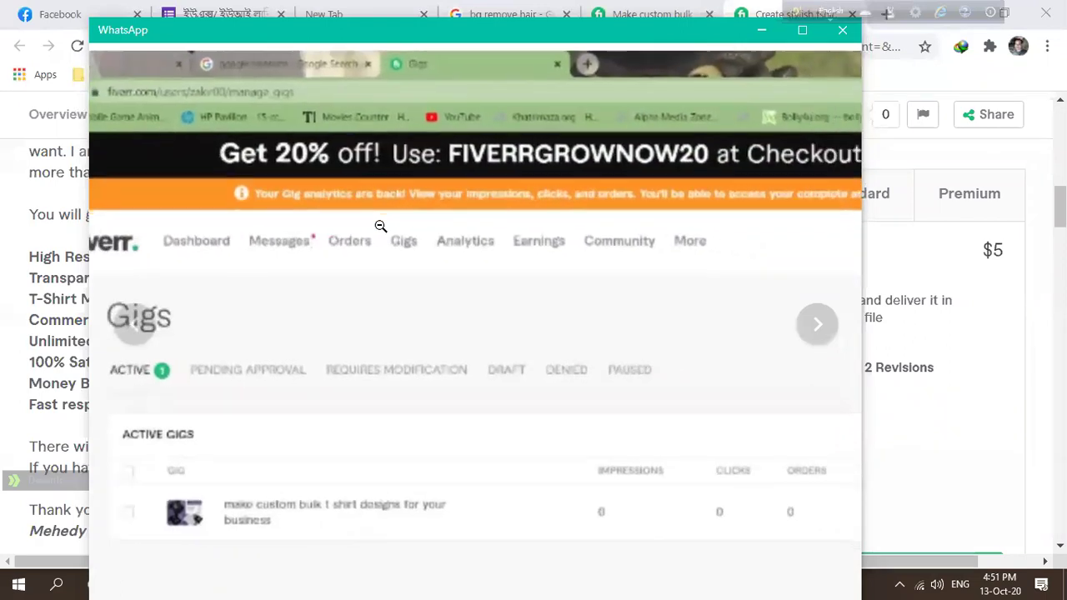
left_click(371, 226)
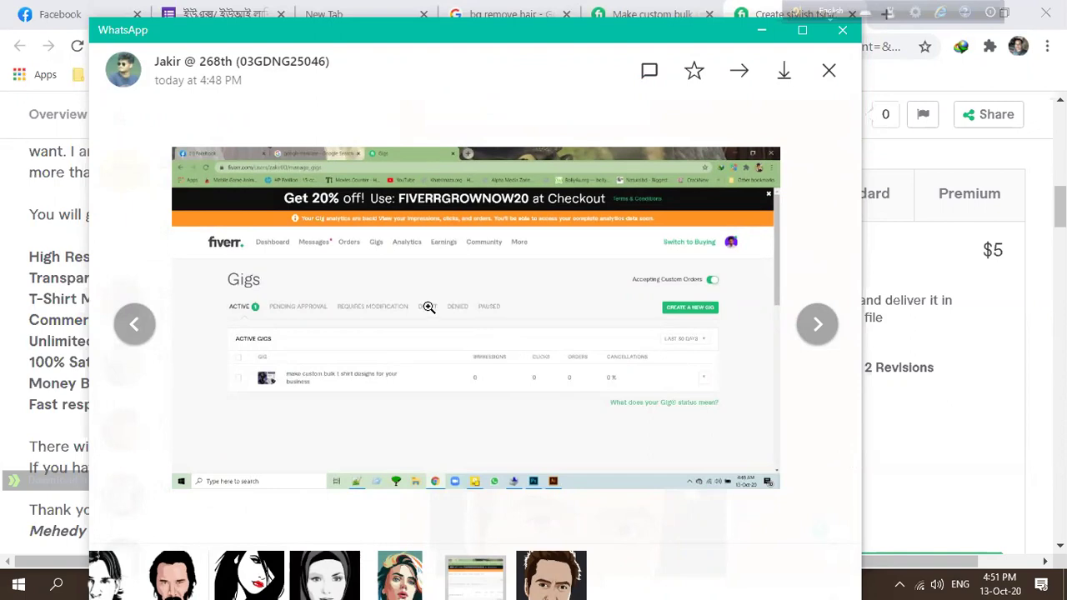
left_click(334, 268)
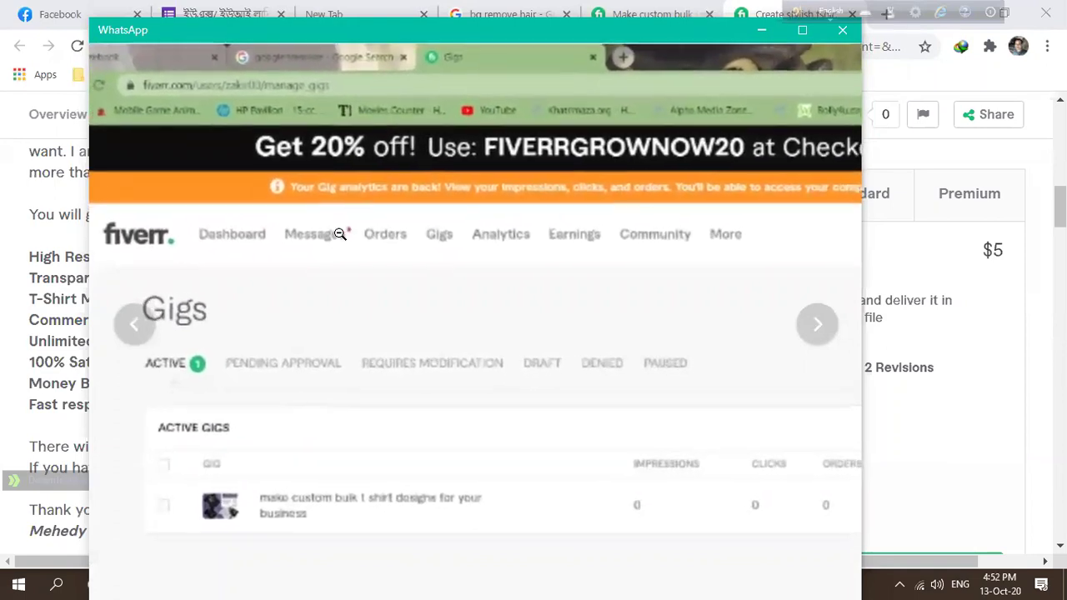
left_click(330, 235)
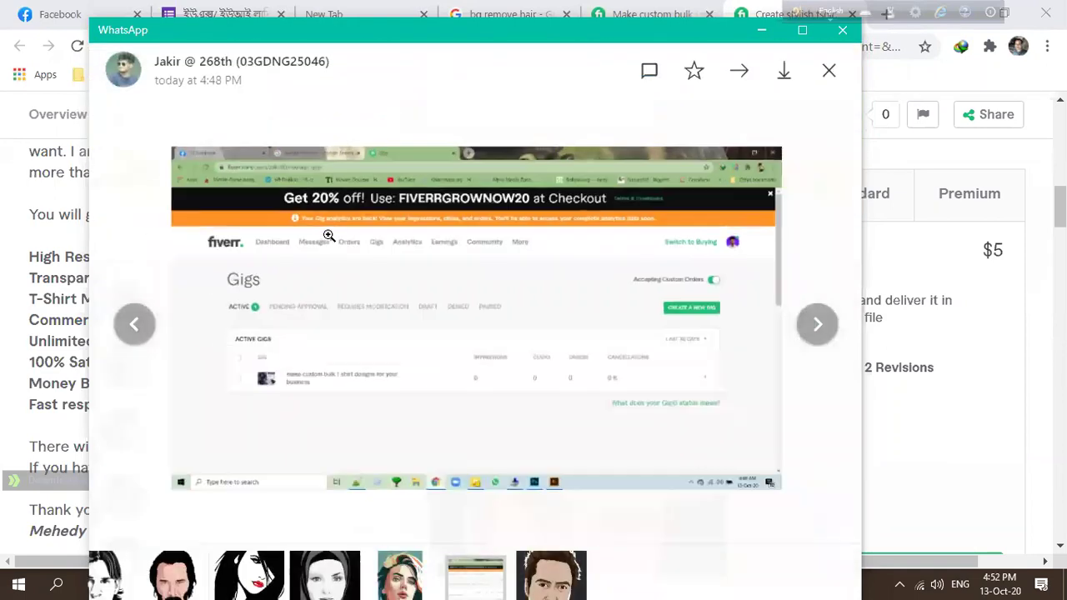
left_click(828, 71)
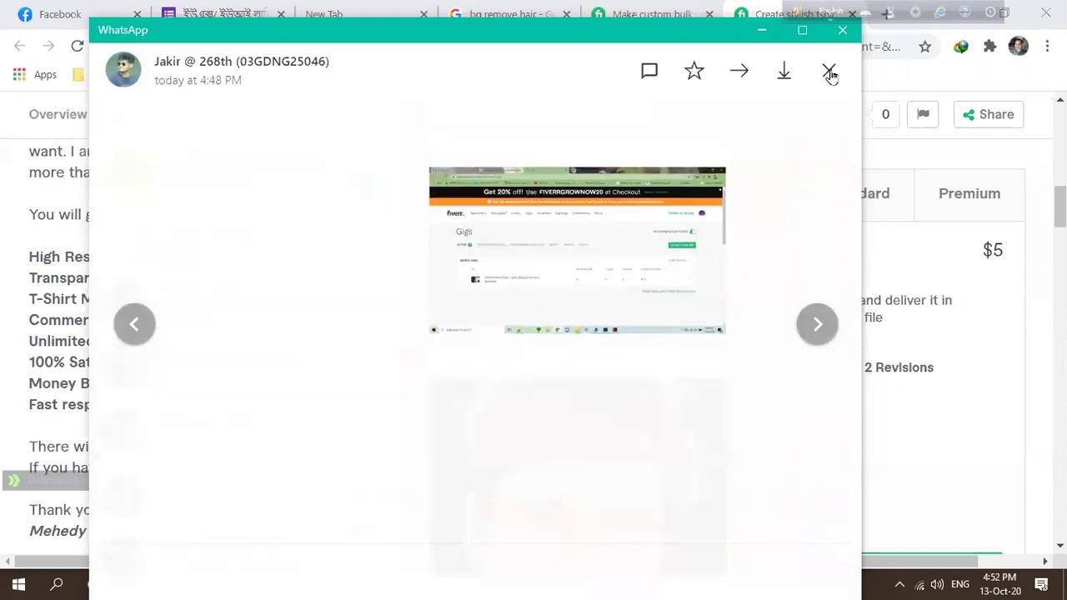
scroll(642, 405, "down", 2)
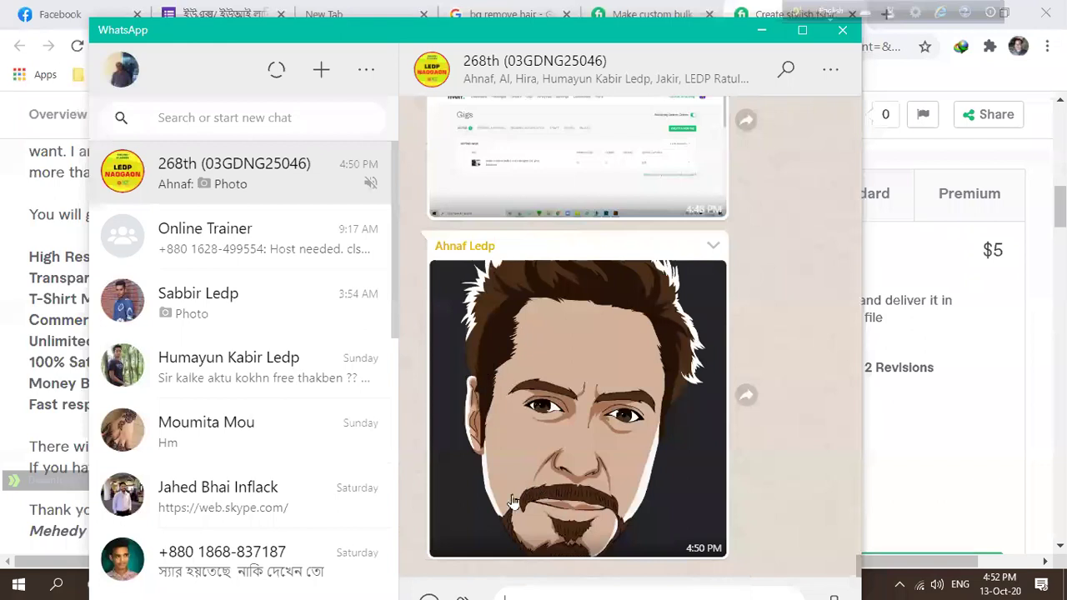
View the latest portrait photo enlarged and look back through the group chat's shared artwork for the Fiverr gig links.
left_click(605, 415)
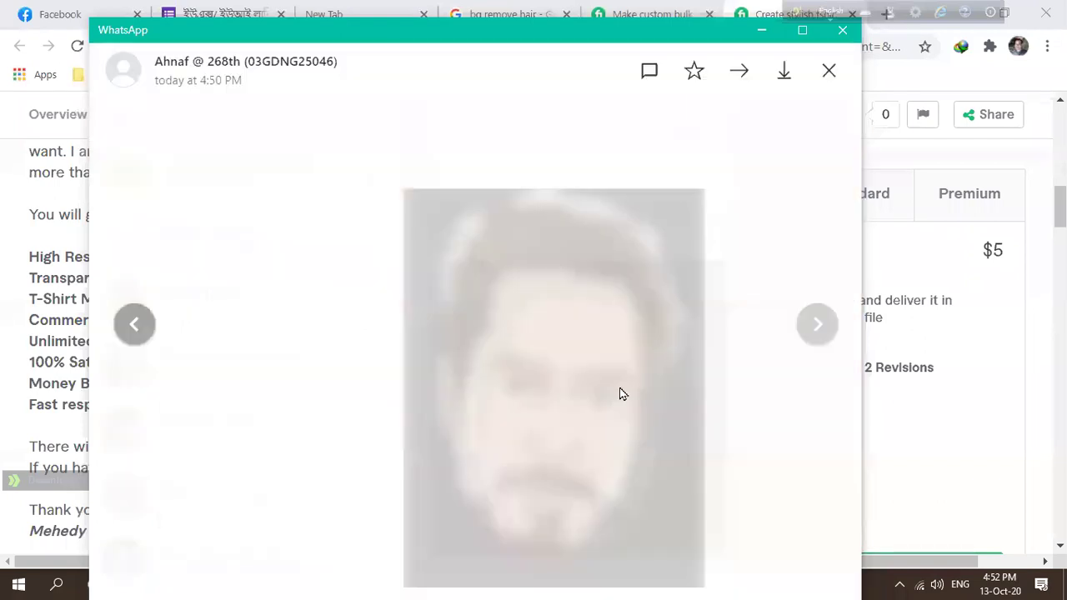
left_click(830, 71)
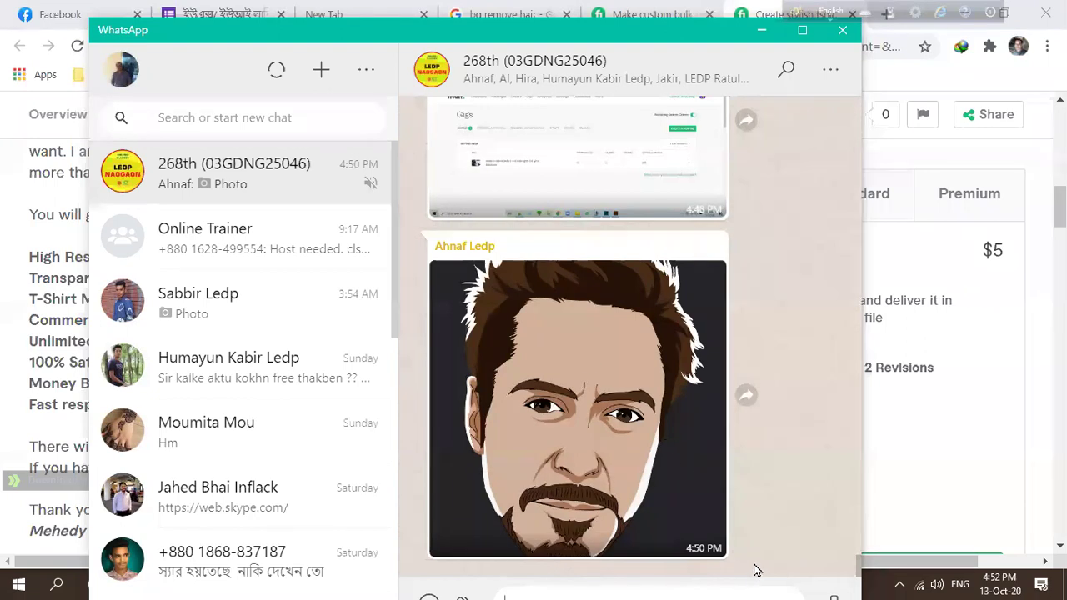
scroll(591, 453, "up", 5)
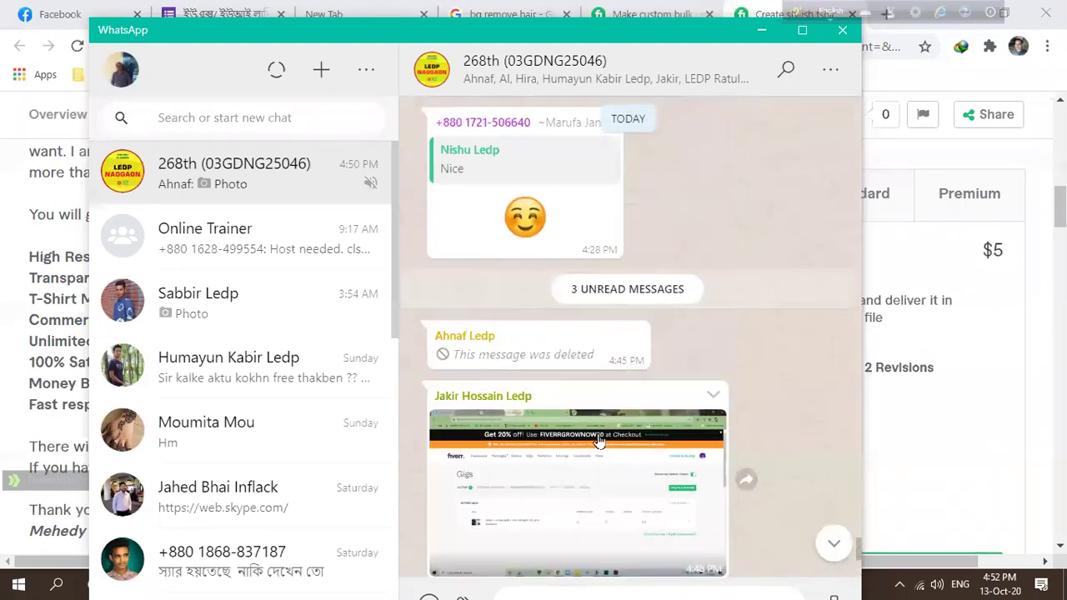
scroll(606, 442, "up", 10)
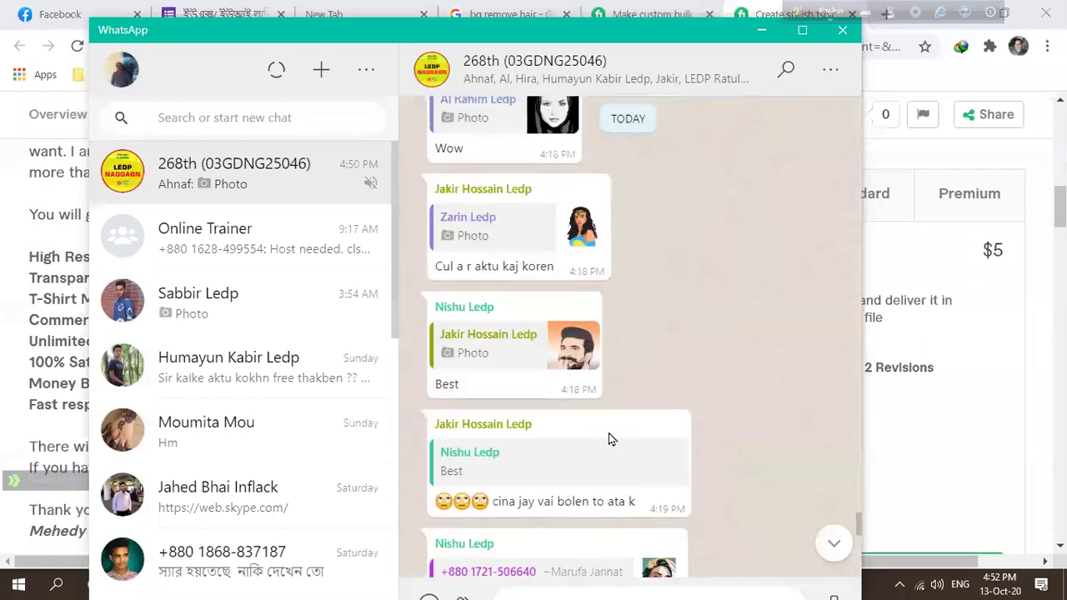
scroll(612, 439, "up", 6)
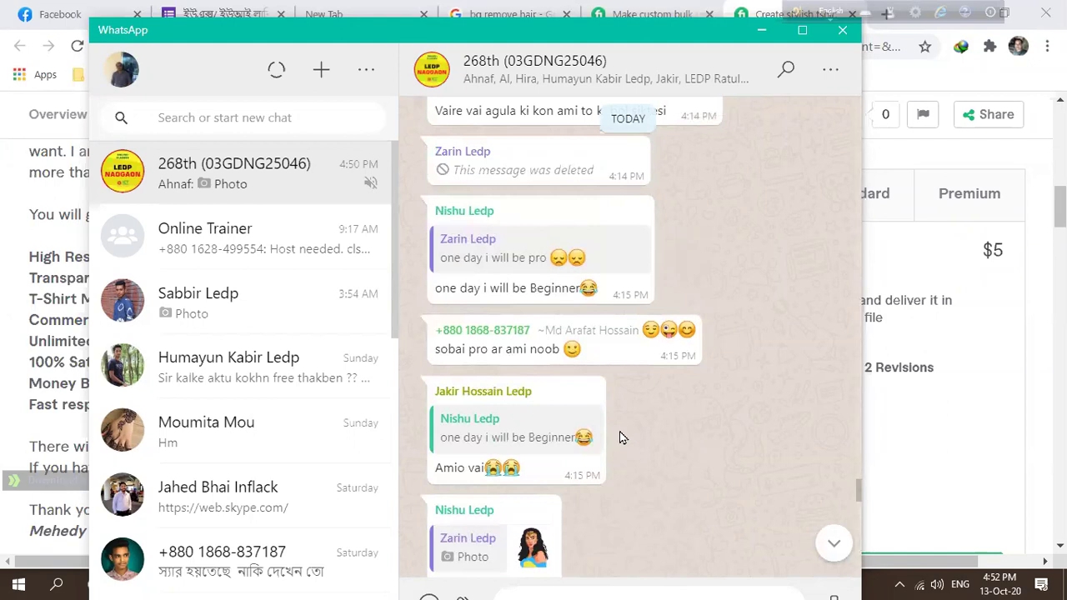
scroll(620, 431, "down", 15)
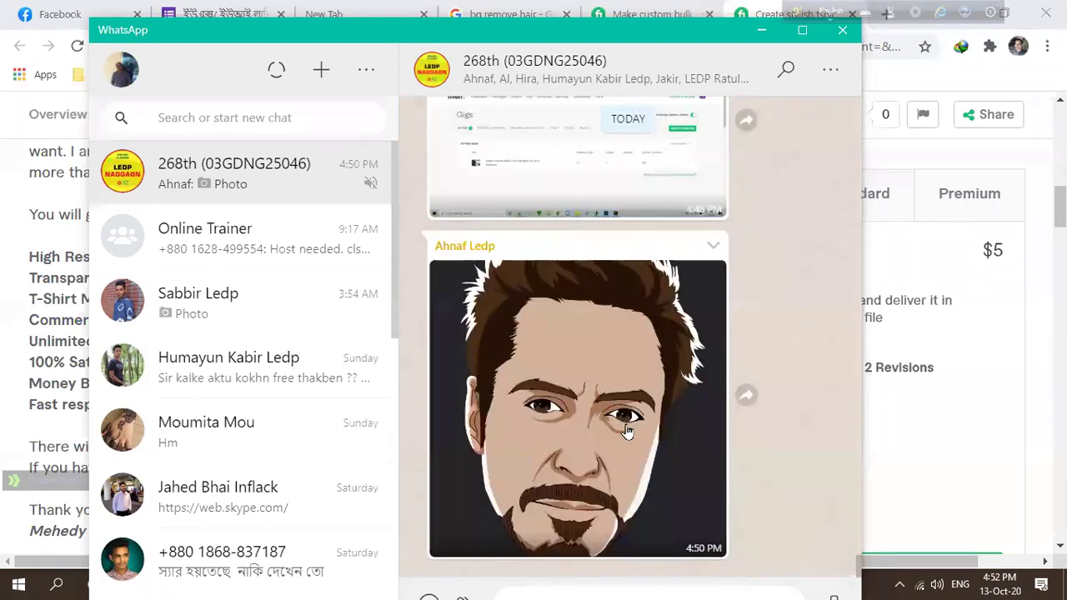
scroll(625, 432, "up", 10)
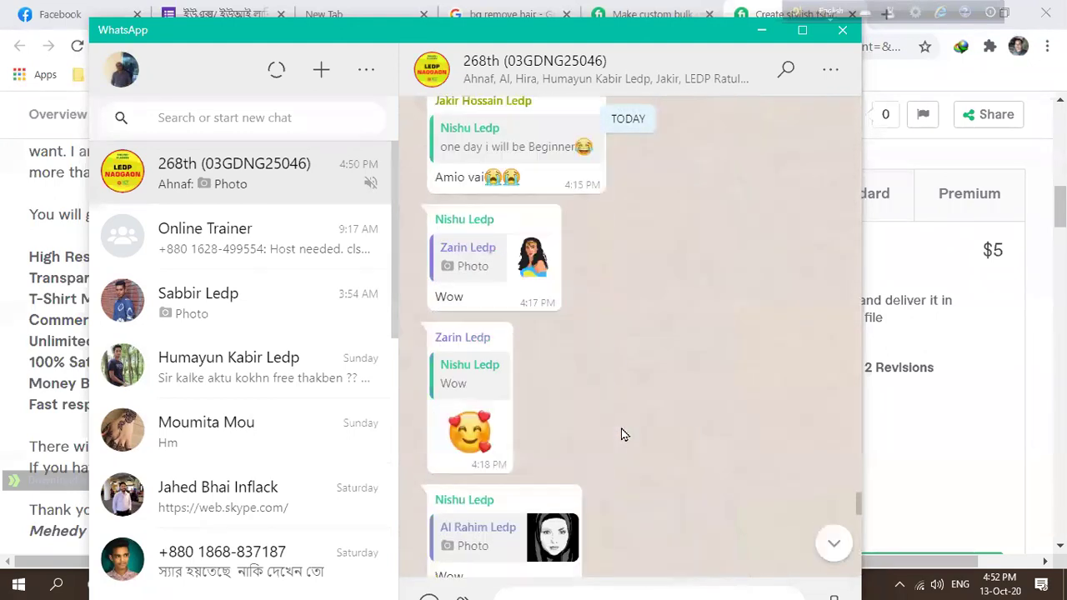
scroll(621, 433, "up", 10)
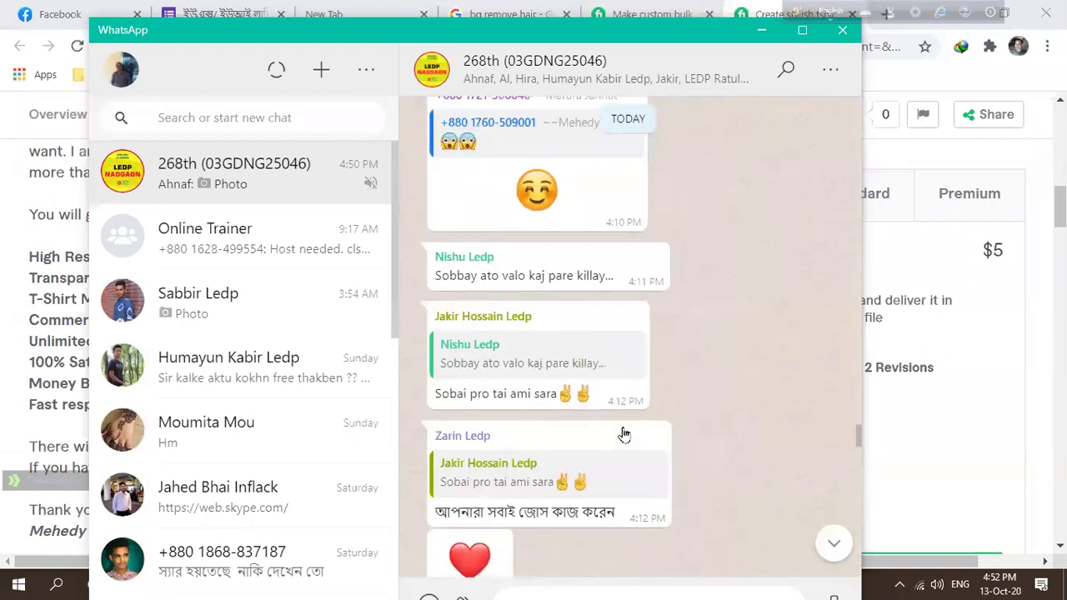
scroll(624, 434, "up", 5)
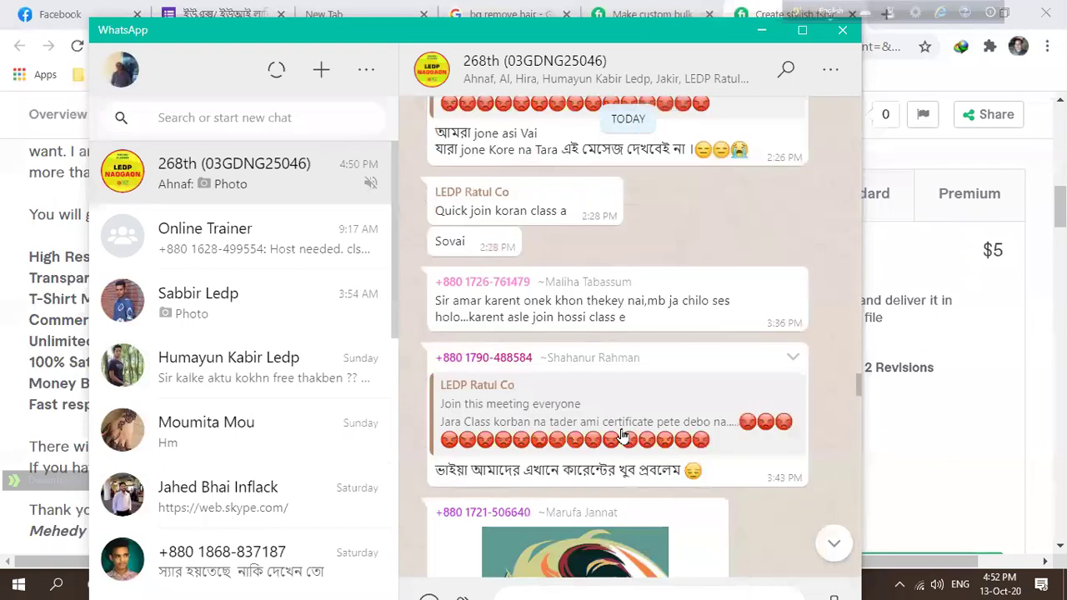
scroll(621, 434, "up", 10)
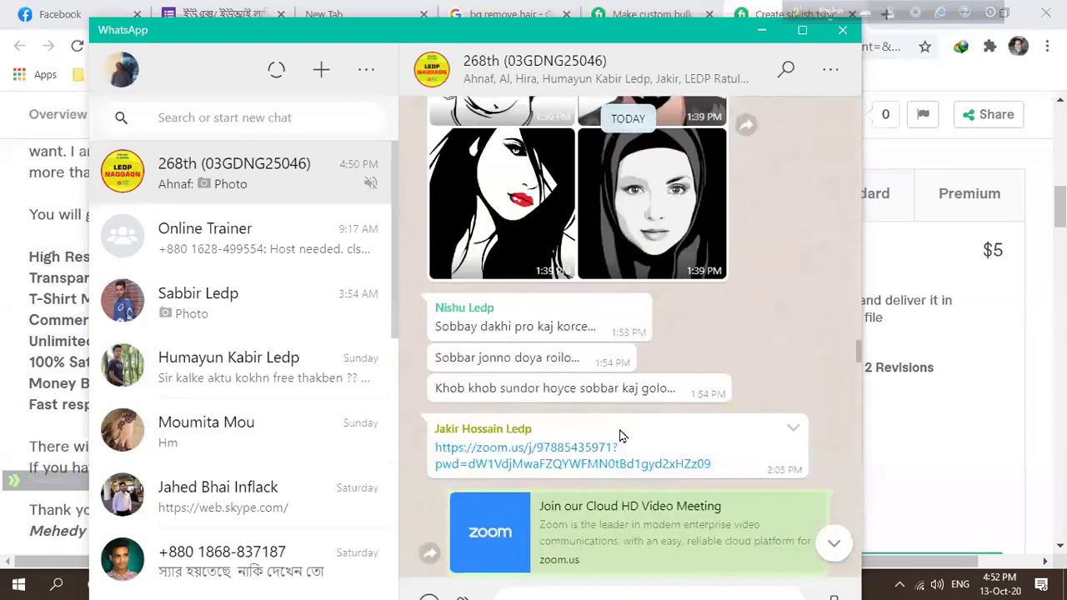
scroll(625, 432, "up", 10)
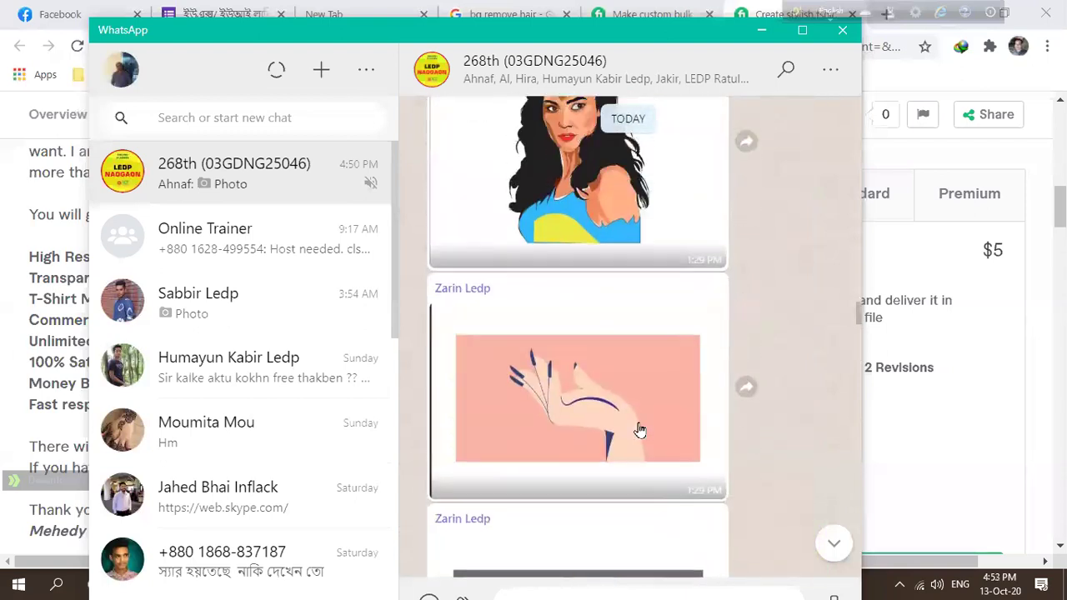
scroll(641, 430, "up", 10)
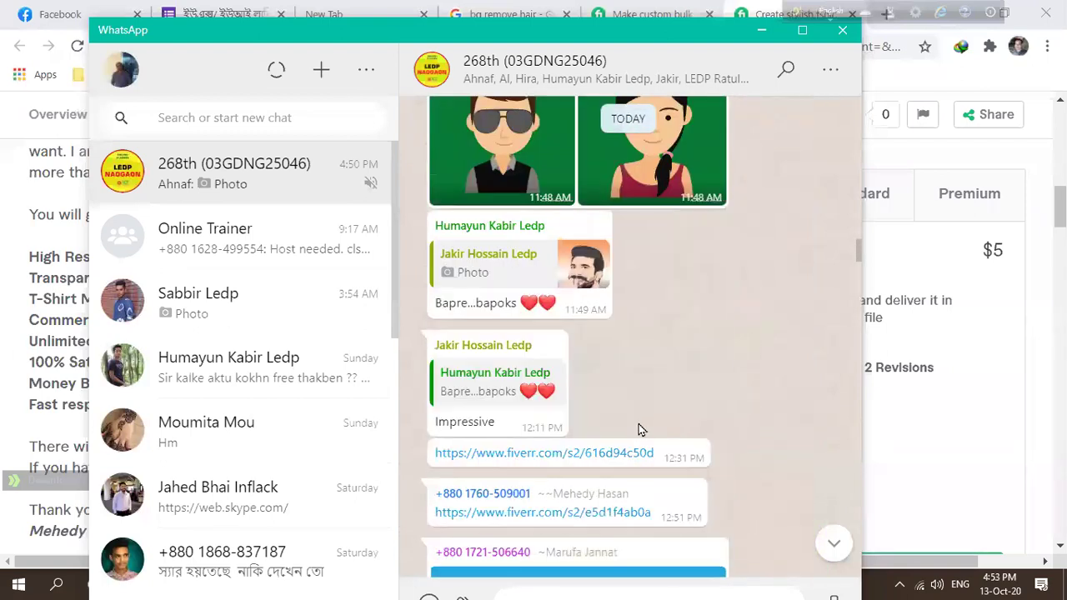
scroll(640, 430, "down", 2)
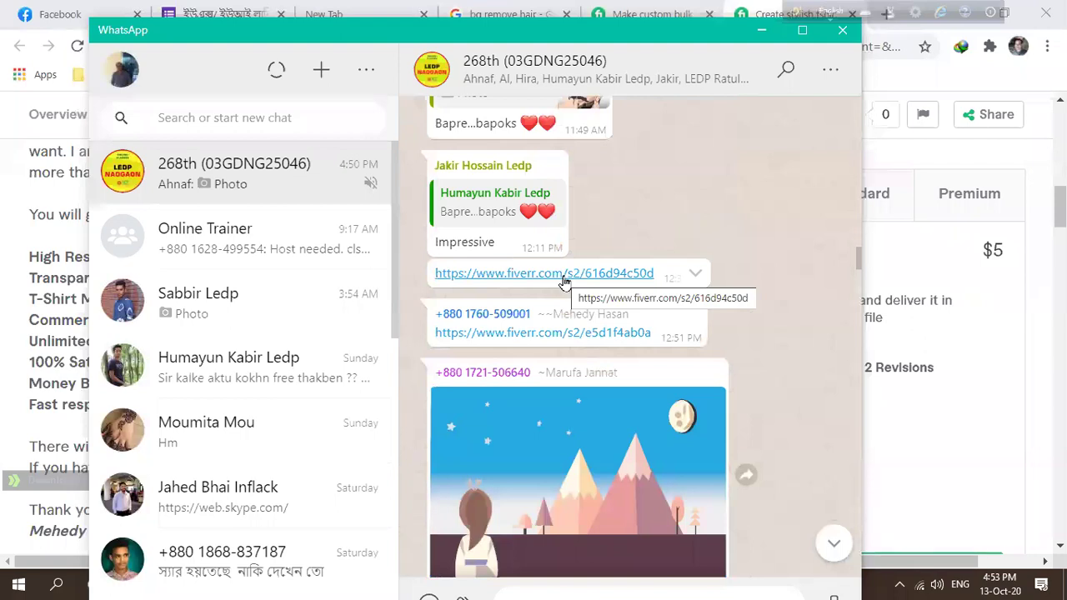
Open the Fiverr link shared at 12:51 PM in the browser and look over the T-shirt design gig page.
right_click(541, 335)
left_click(571, 346)
left_click(544, 333)
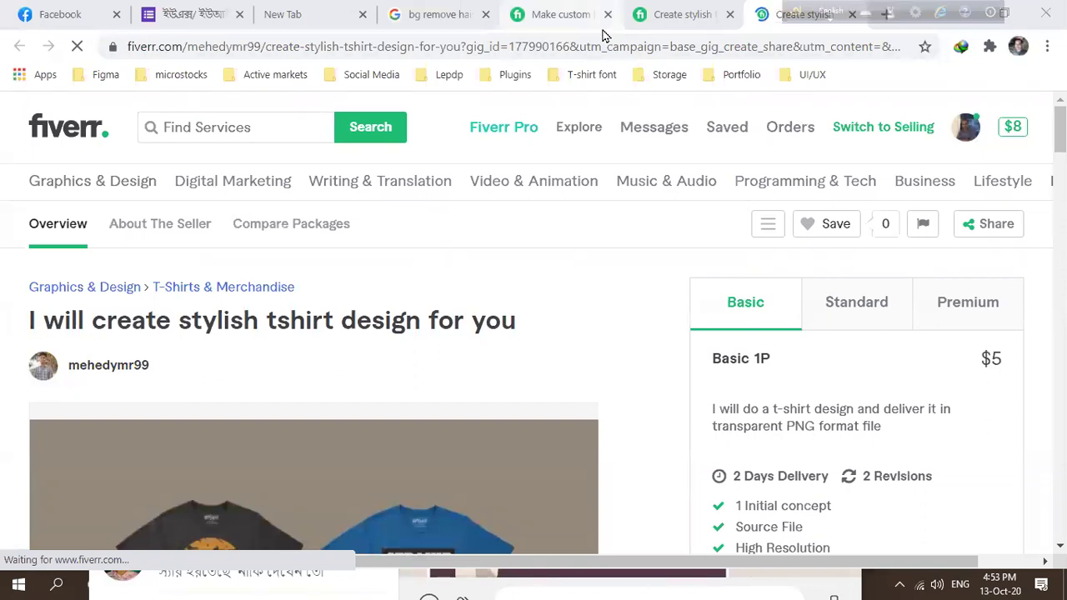
scroll(340, 325, "down", 3)
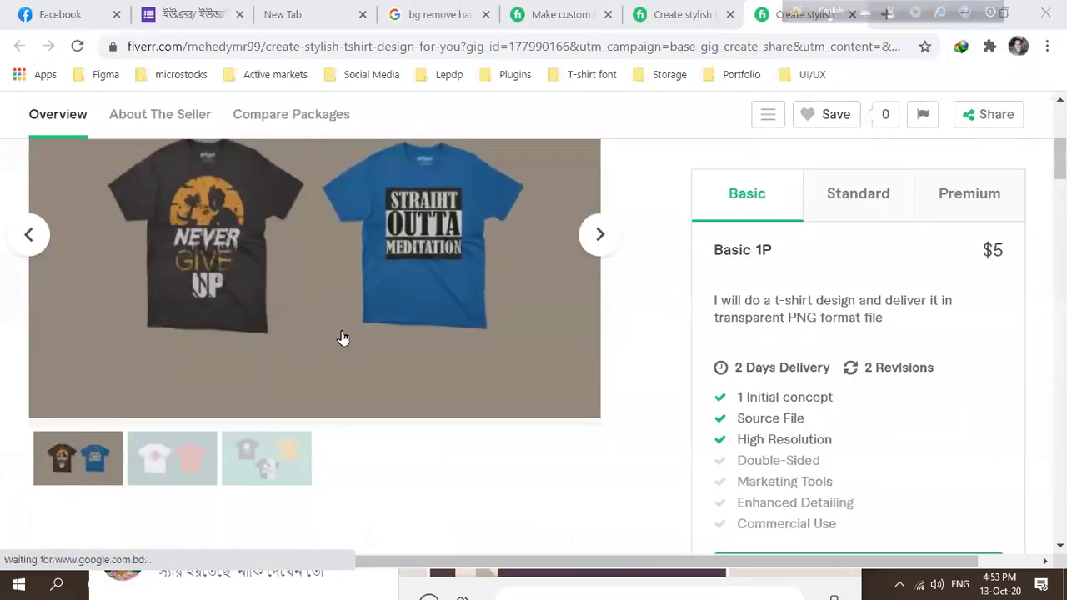
scroll(343, 337, "up", 3)
Close the background-removal search and all Fiverr gig pages, keeping the blank new page open.
left_click(516, 14)
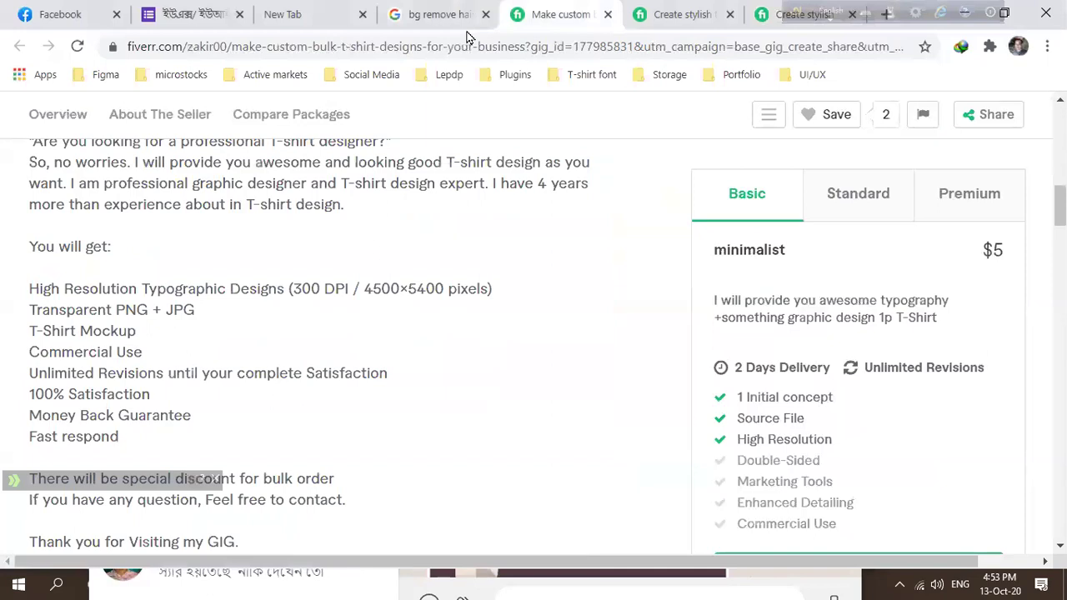
left_click(450, 14)
left_click(485, 14)
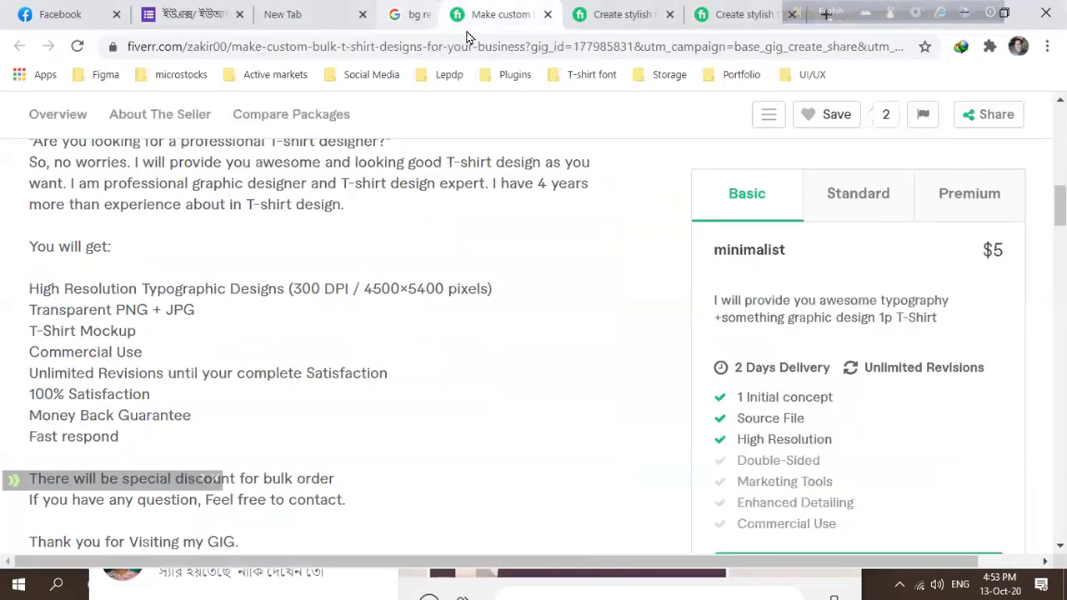
left_click(305, 18)
key("ctrl+Tab")
key("ctrl+w")
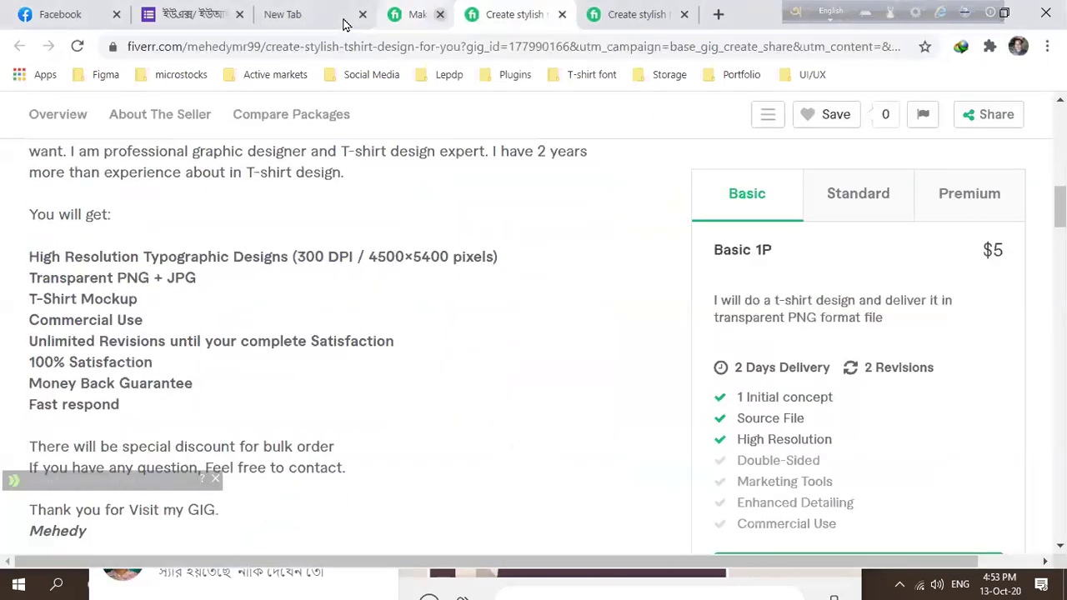
key("ctrl+w")
key("ctrl+w")
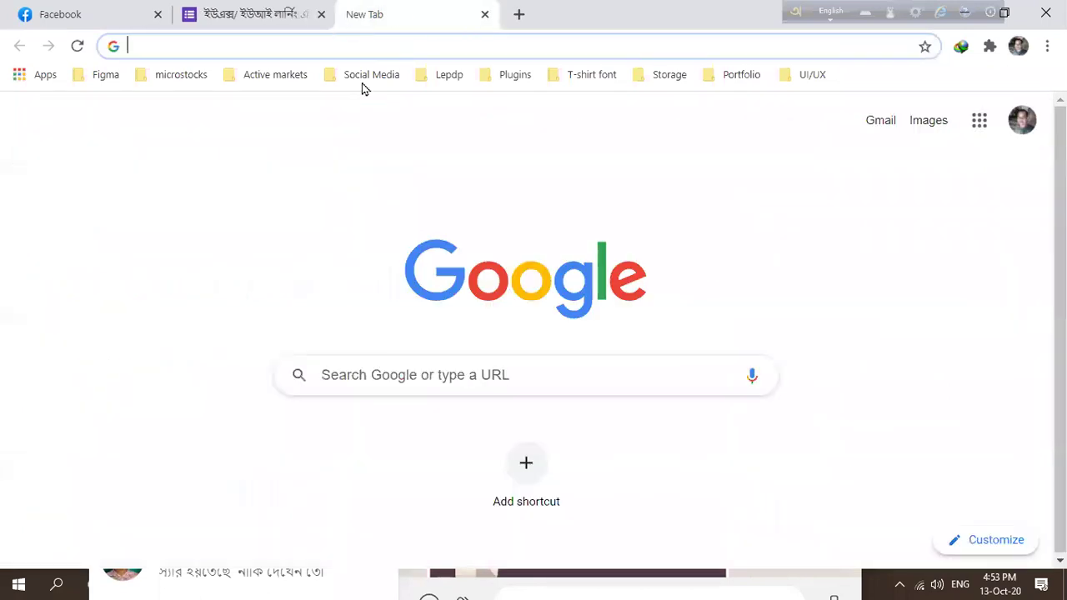
left_click(777, 588)
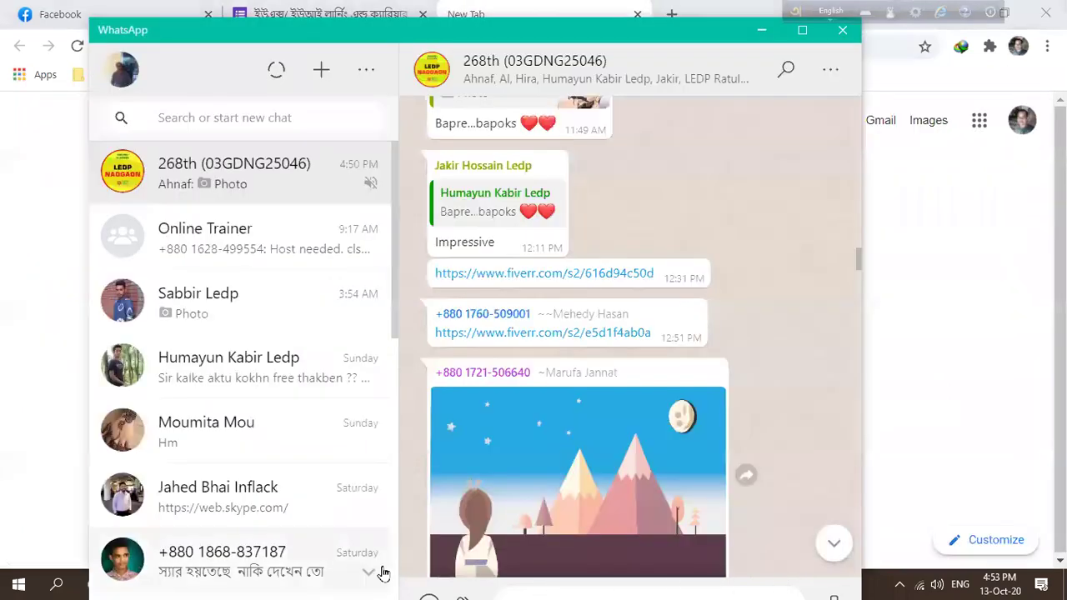
left_click(125, 14)
key("ctrl+shift+Tab")
Search Google for "Model image".
left_click(394, 374)
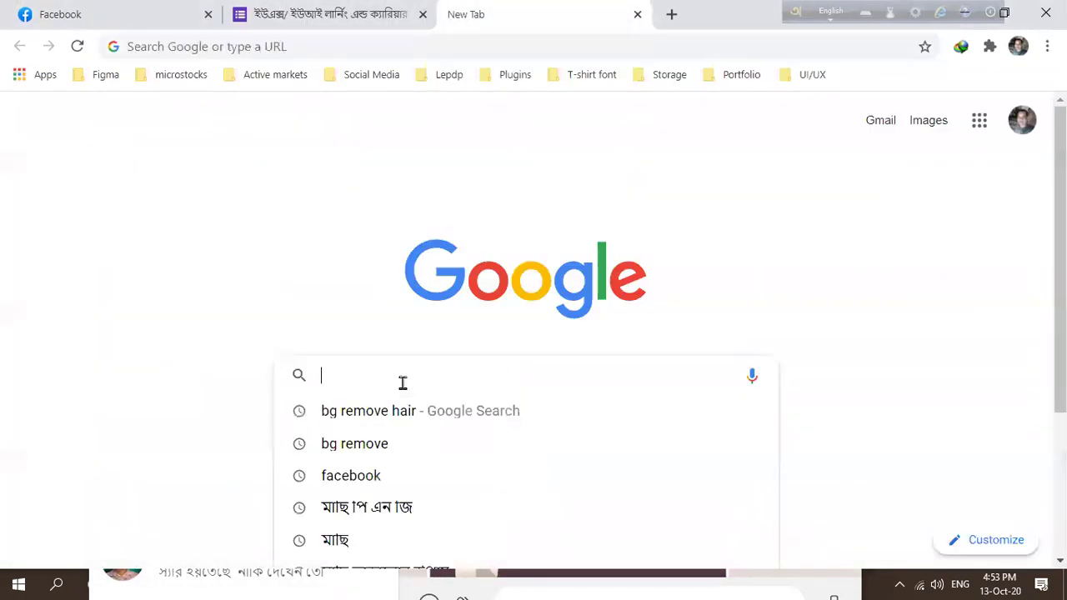
type("s")
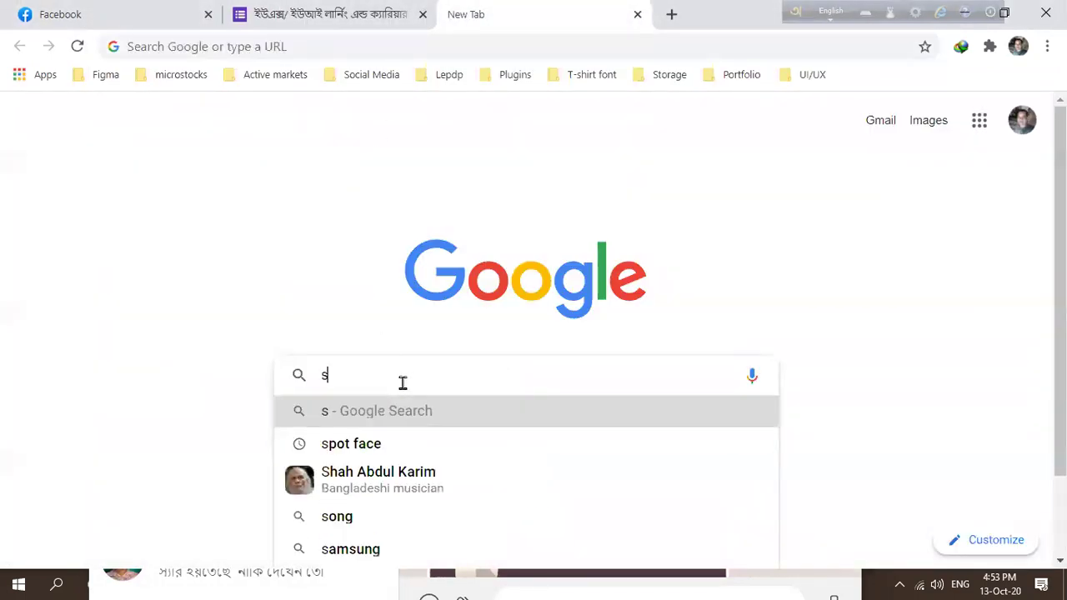
key("BackSpace")
type("s")
key("BackSpace")
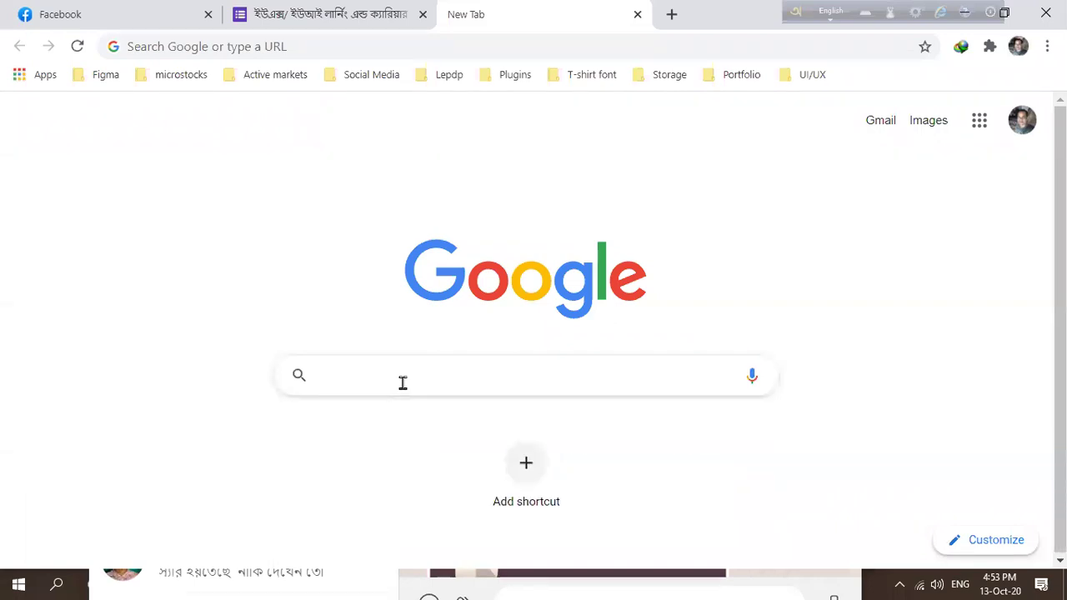
type("Model ")
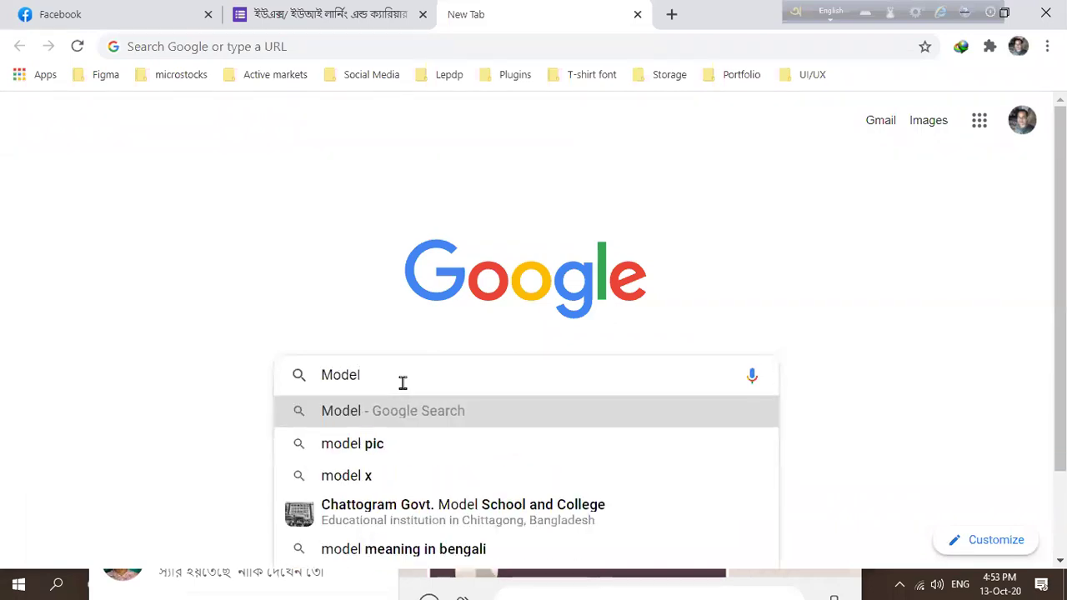
type("image")
key("Return")
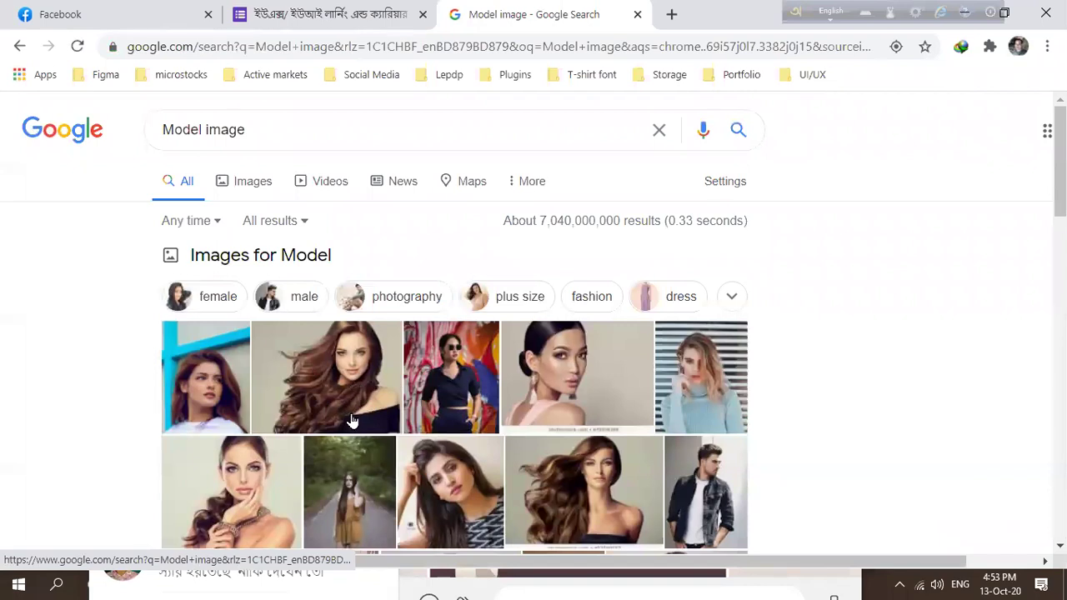
Preview the "Model Female Girl" photo from the image results and open its Pixabay source page.
scroll(352, 421, "down", 2)
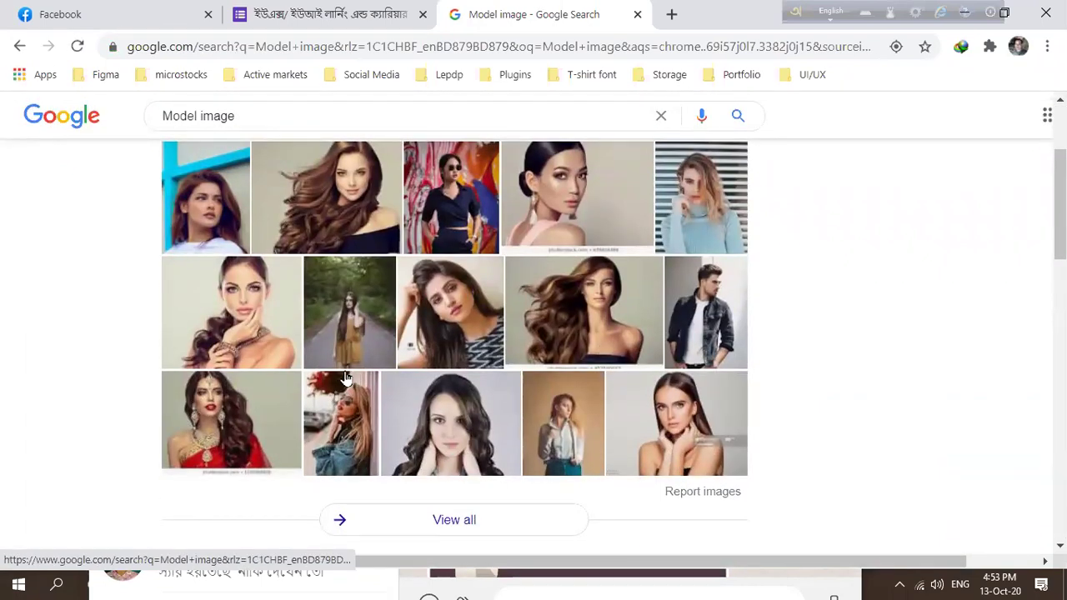
left_click(423, 427)
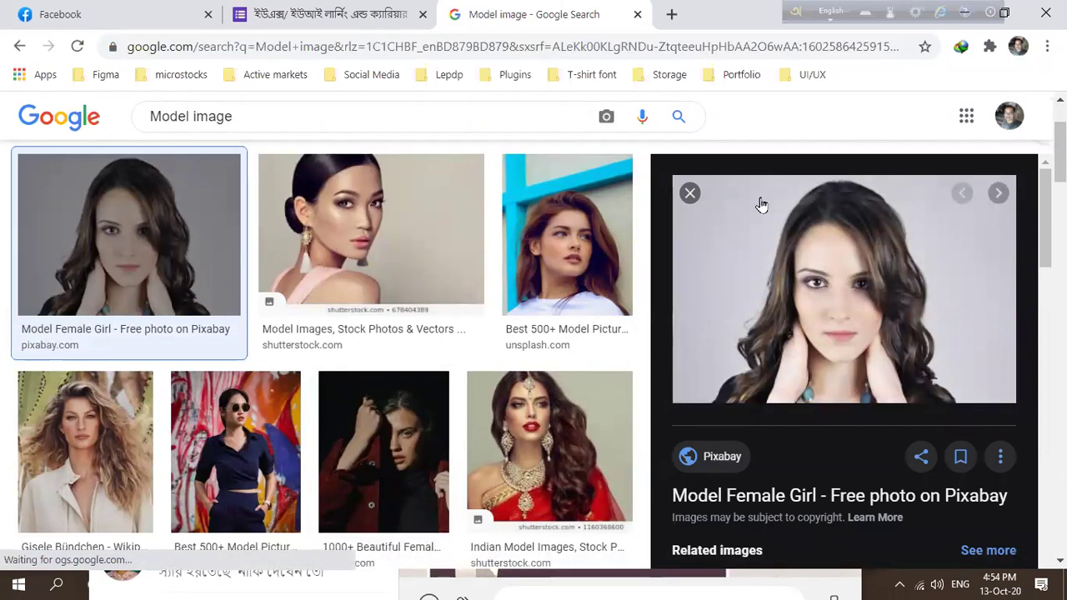
right_click(818, 284)
left_click(865, 289)
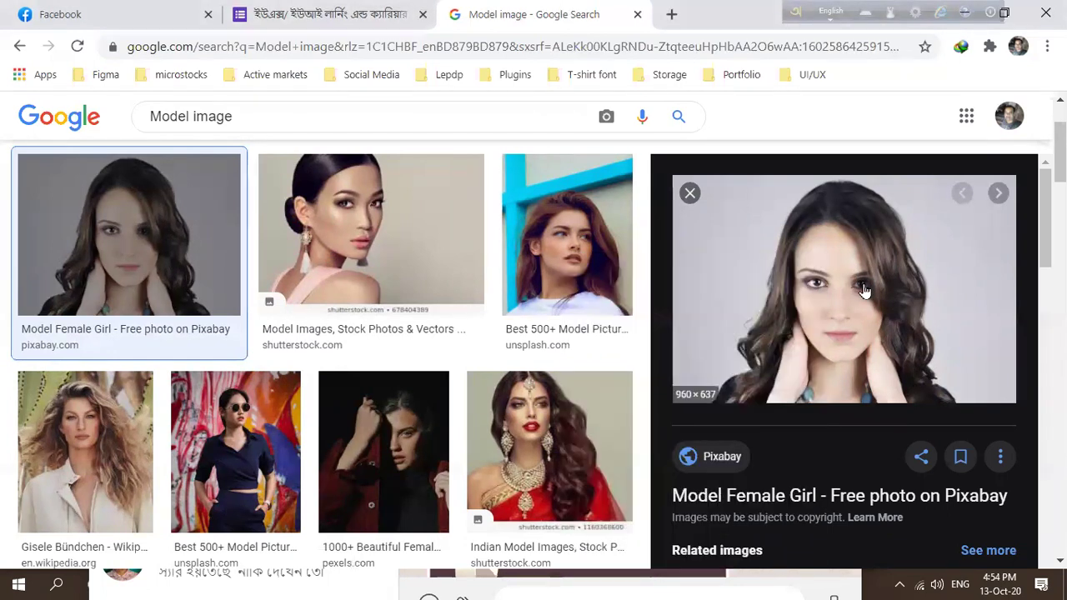
left_click(865, 289)
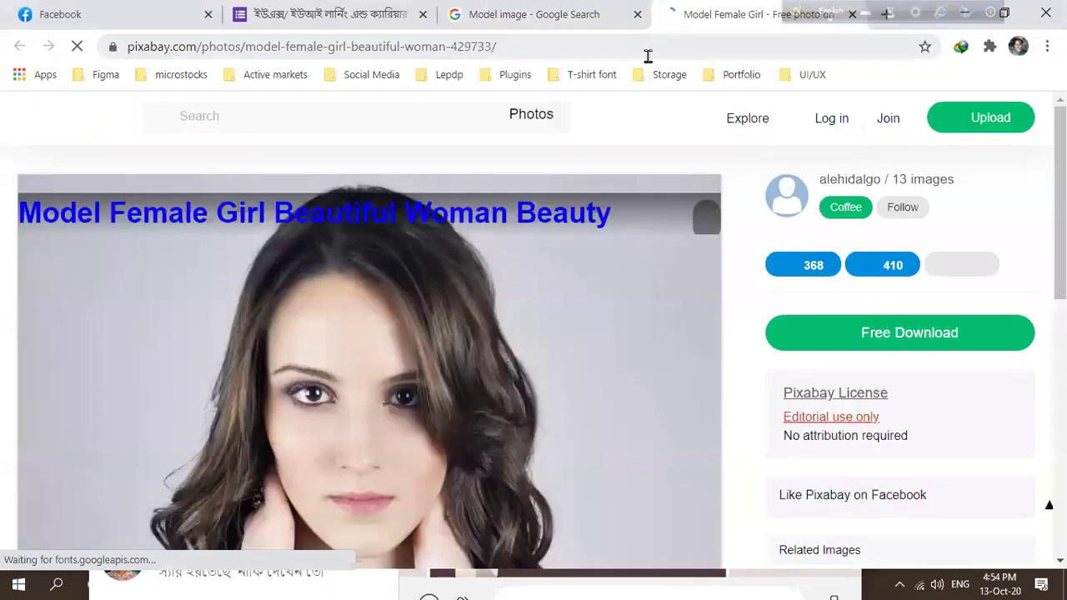
Return to the Google image results with the "Model Female Girl" photo preview.
left_click(538, 23)
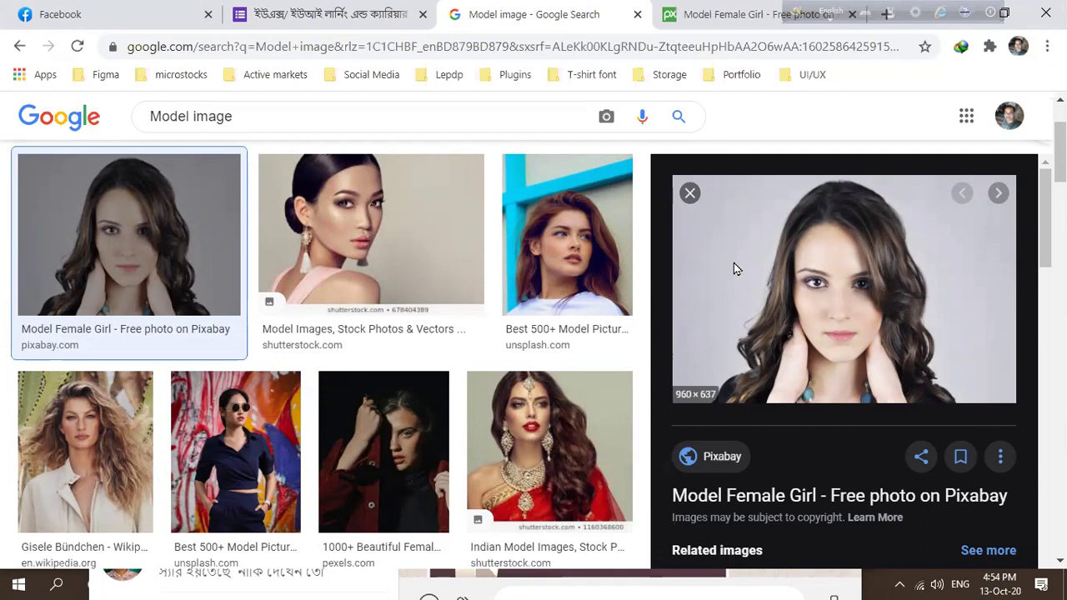
right_click(734, 268)
left_click(781, 434)
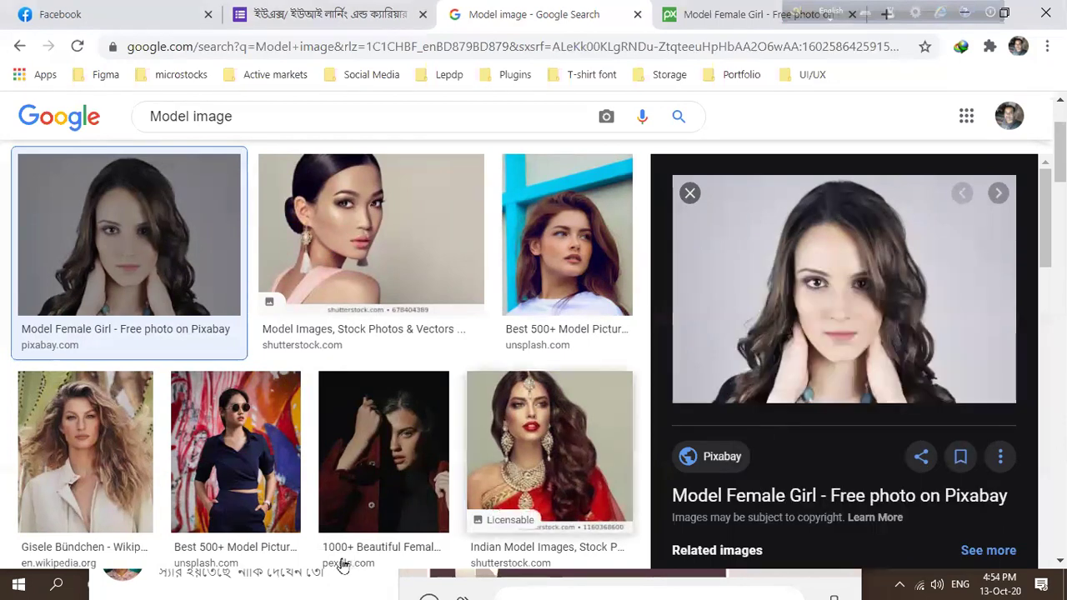
Switch to WhatsApp and check the newest messages in the 268th group chat and the older conversations in the chat list.
left_click(796, 583)
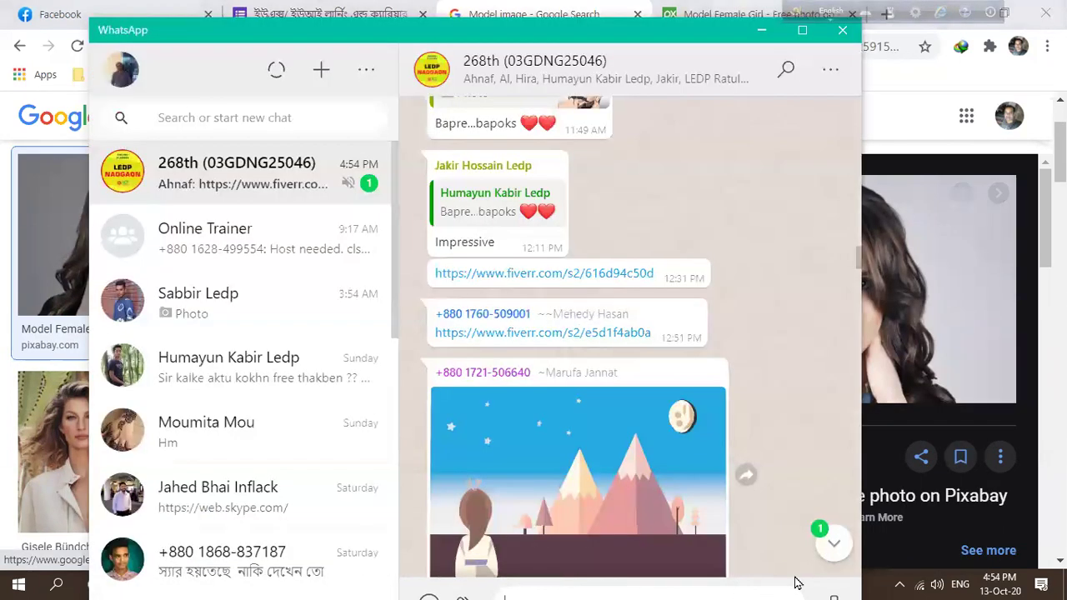
scroll(575, 461, "down", 10)
scroll(592, 456, "down", 15)
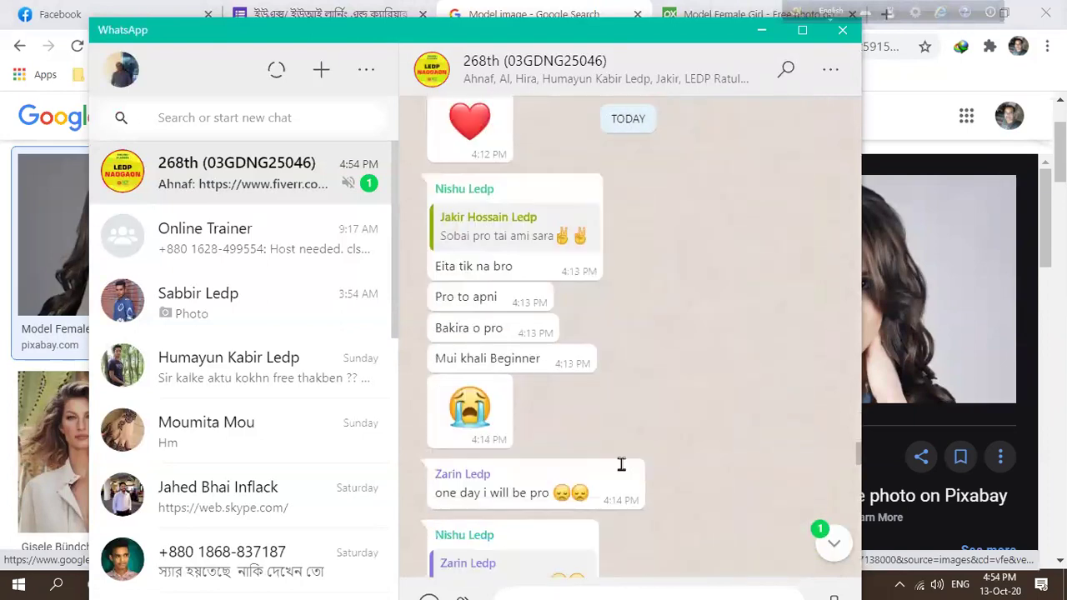
scroll(621, 464, "down", 15)
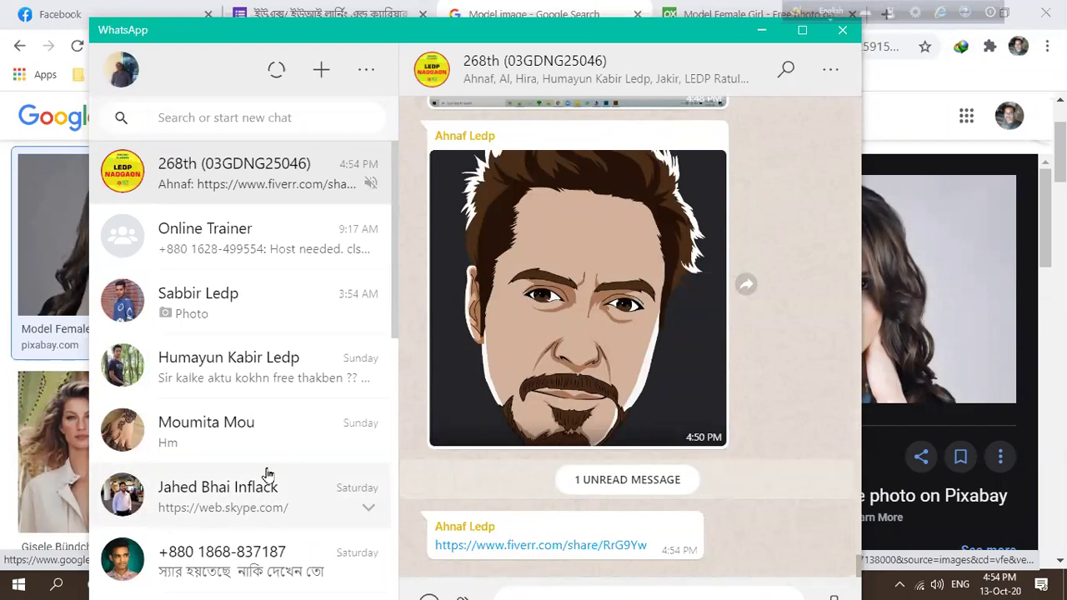
scroll(278, 475, "down", 10)
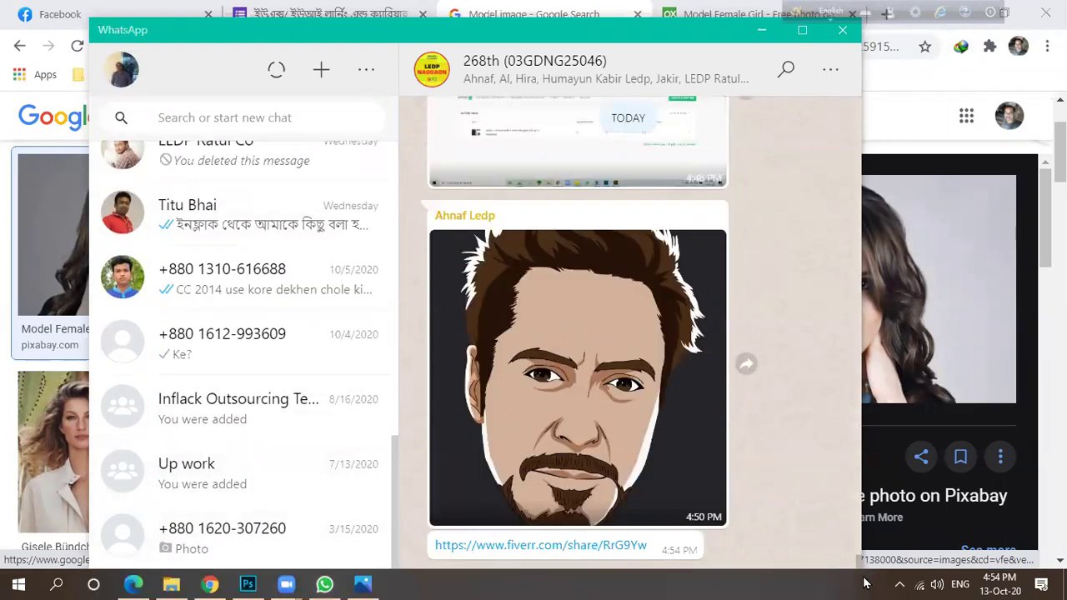
Launch Adobe Illustrator 2019.
left_click(57, 583)
type("a")
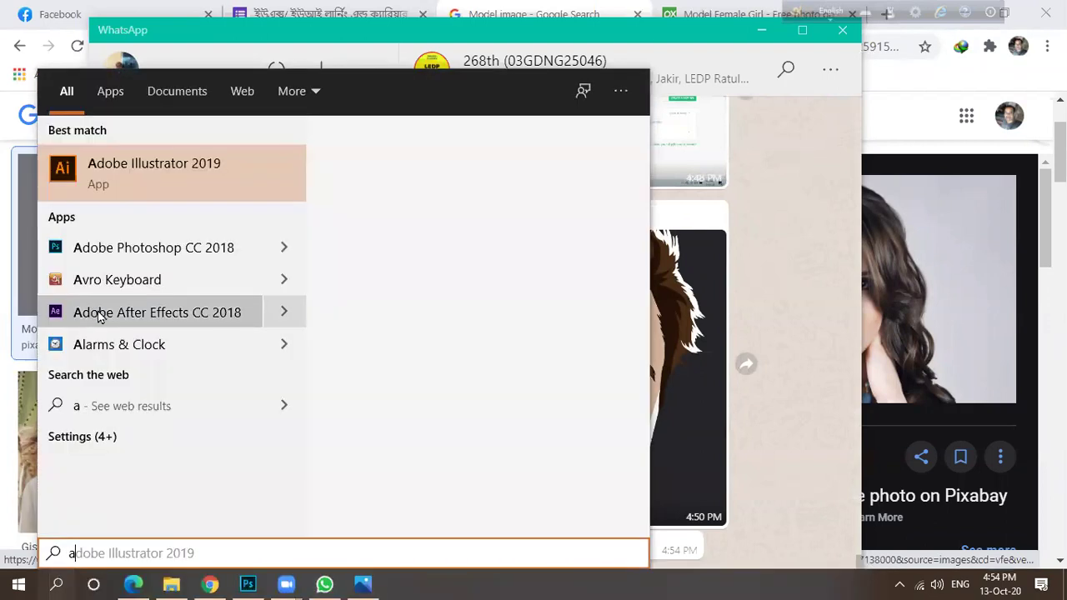
left_click(171, 171)
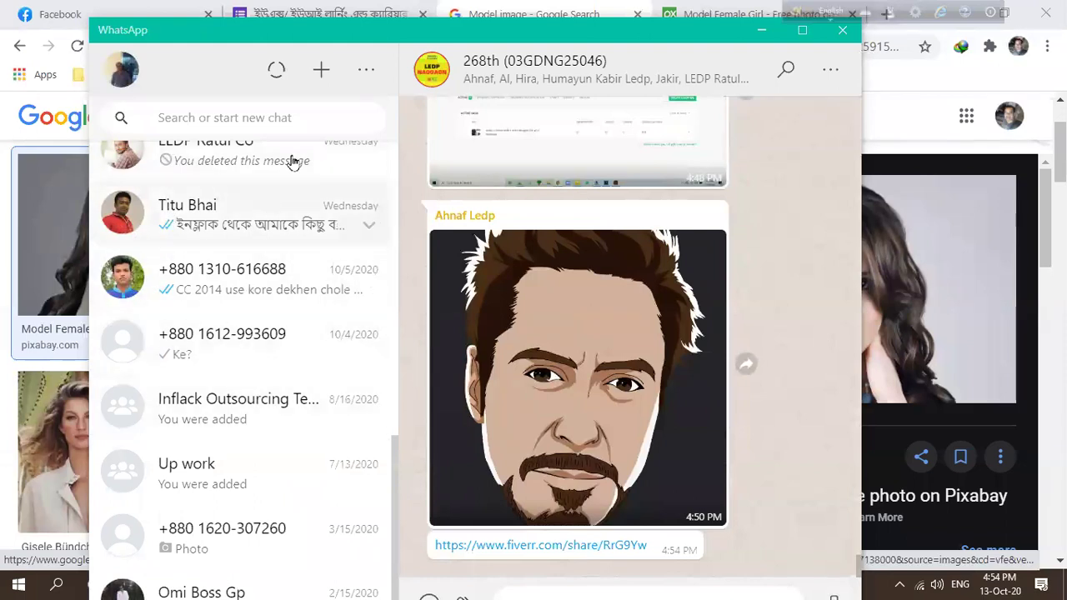
Minimize WhatsApp and copy the "Model Female Girl" photo from the Google image preview.
left_click_drag(392, 42, 366, 155)
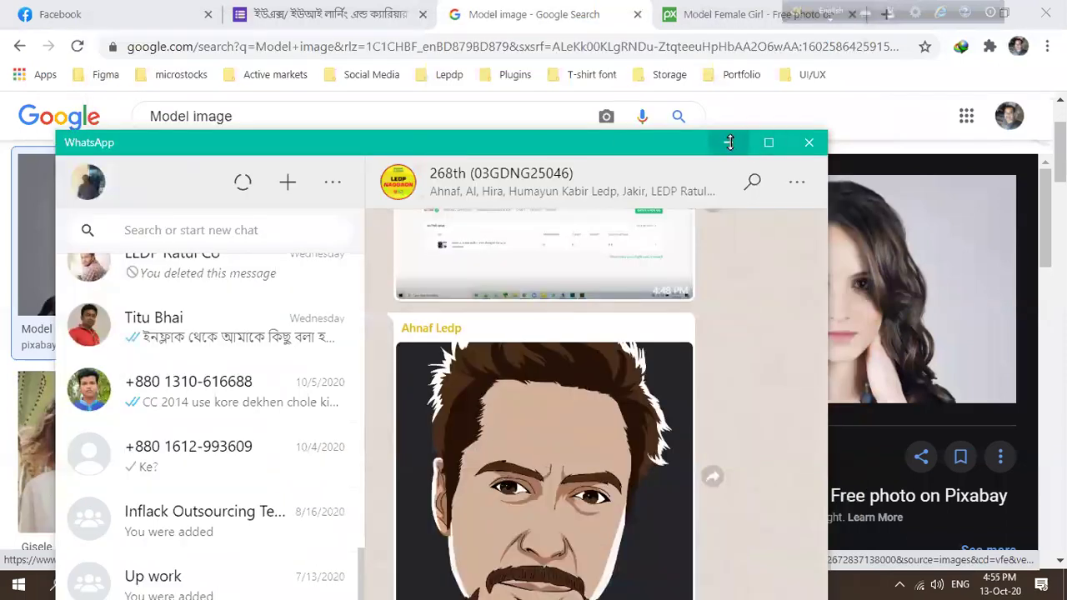
left_click(753, 142)
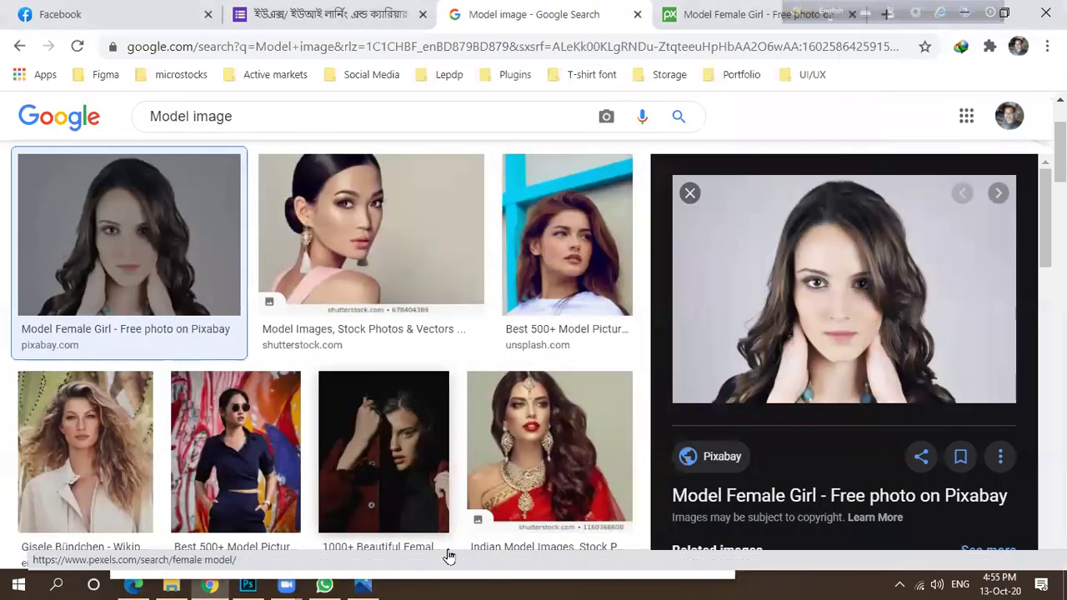
right_click(802, 282)
left_click(844, 433)
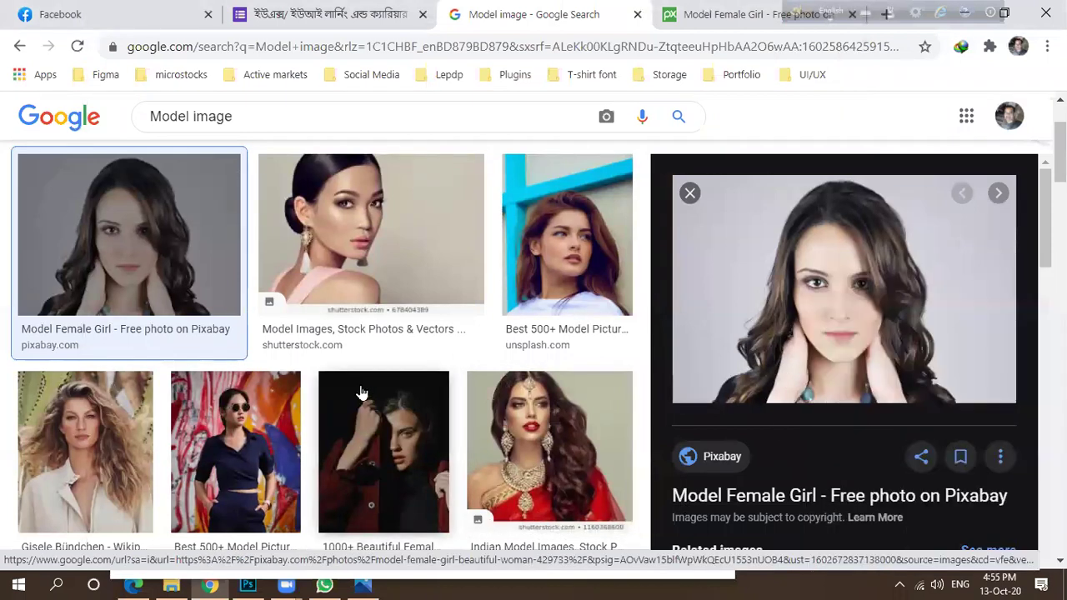
In Photoshop, create a 960 x 637 px, 72 ppi document from the clipboard preset and paste the copied model photo.
left_click(248, 585)
left_click(41, 12)
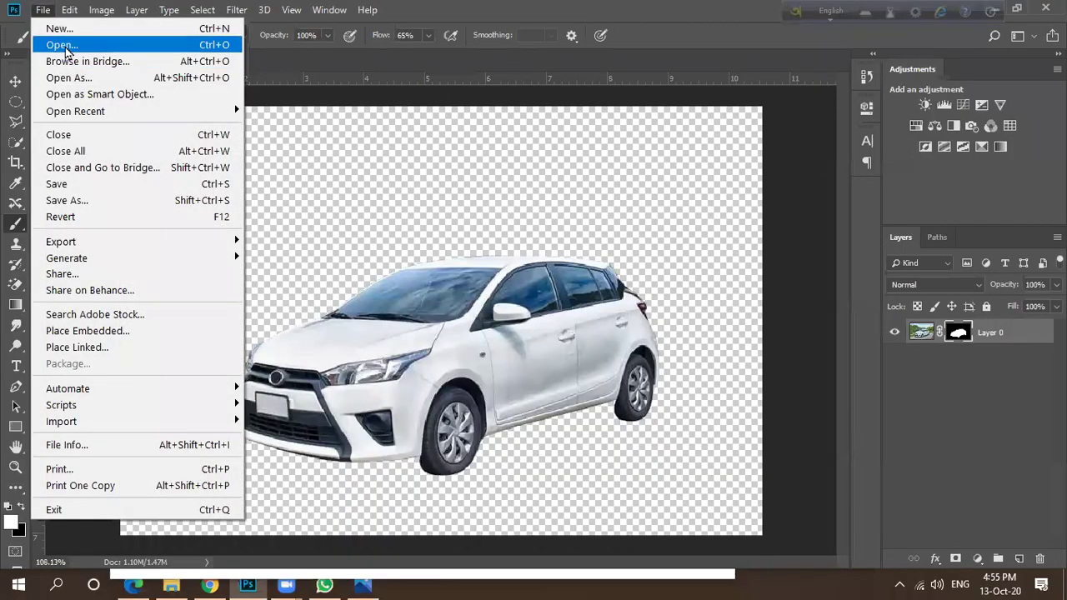
left_click(71, 32)
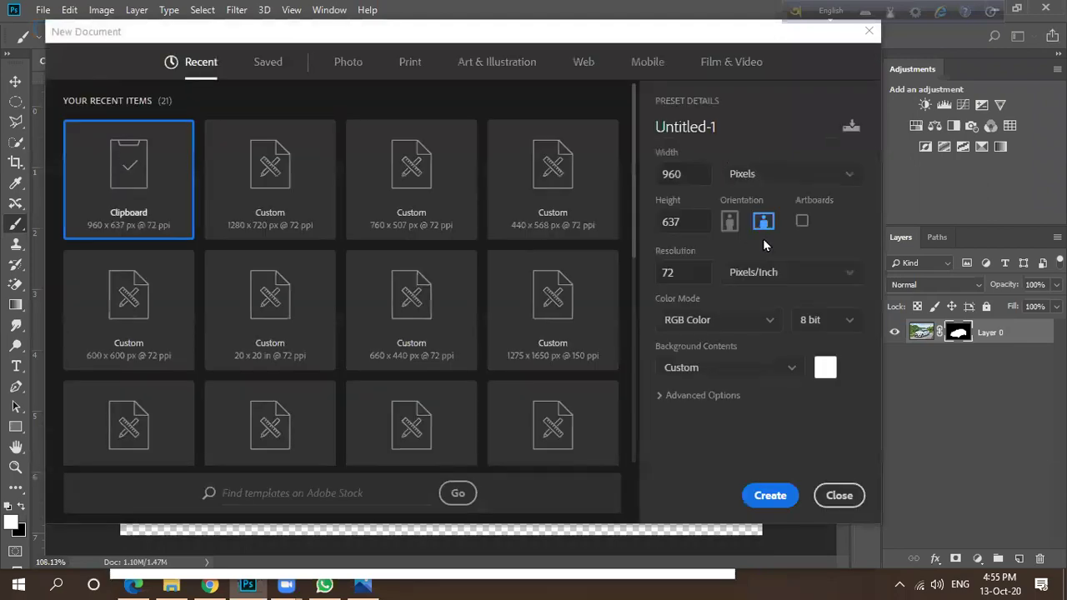
left_click(770, 496)
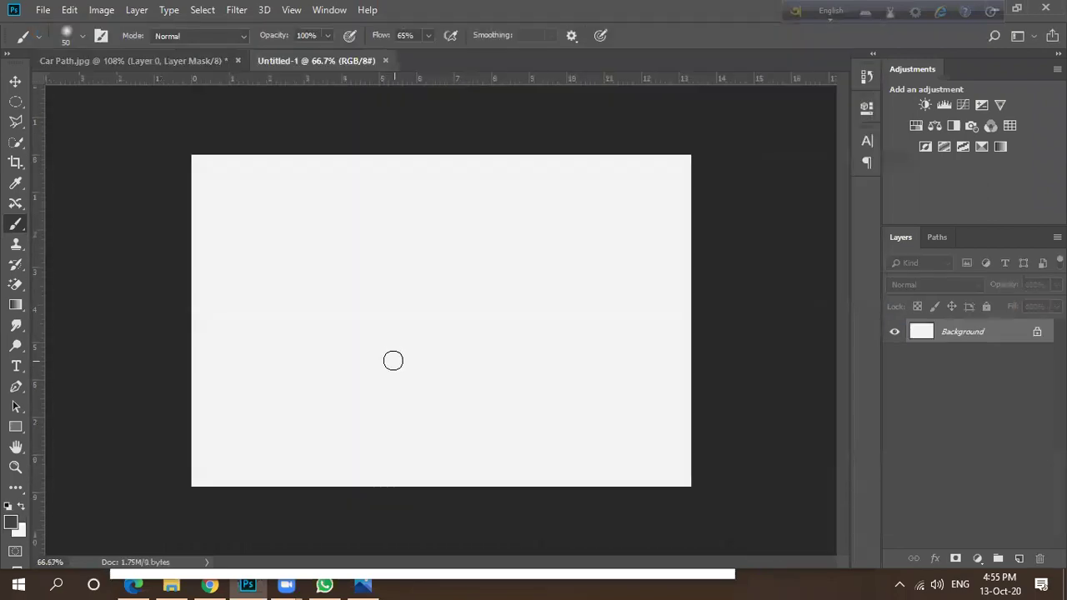
left_click_drag(385, 346, 385, 340)
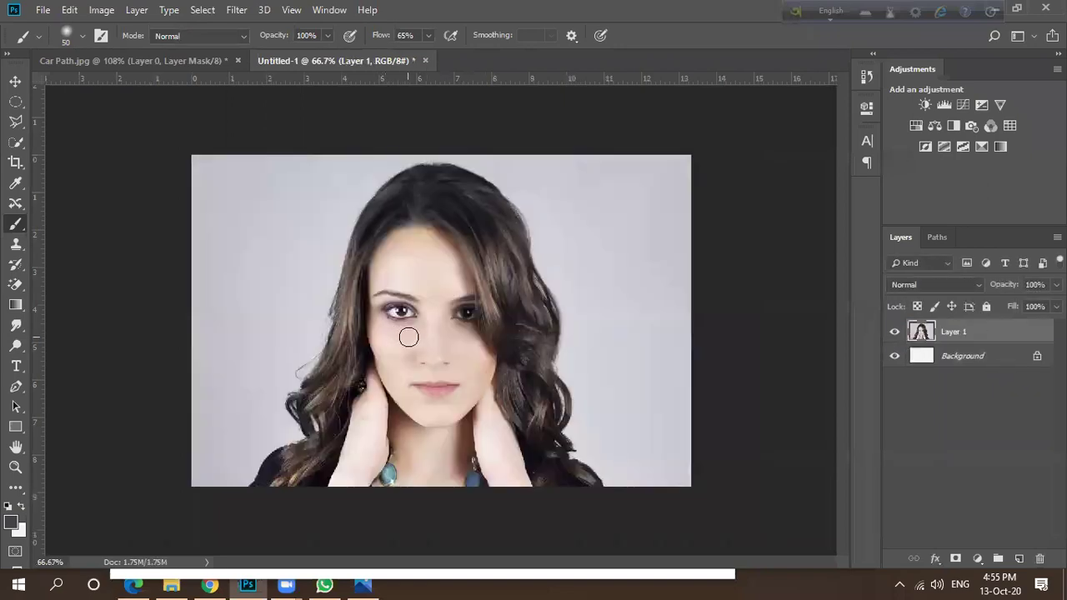
Examine the pasted model photo's face, hair and edges at different magnifications.
scroll(488, 238, "up", 5)
scroll(500, 238, "down", 5)
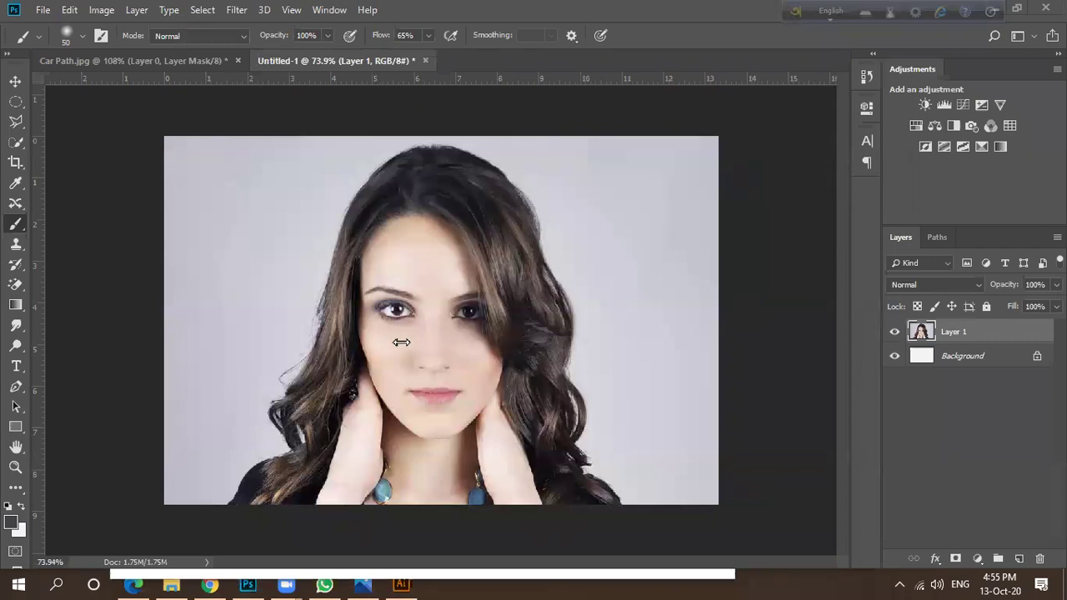
scroll(401, 342, "up", 3)
scroll(420, 335, "down", 2)
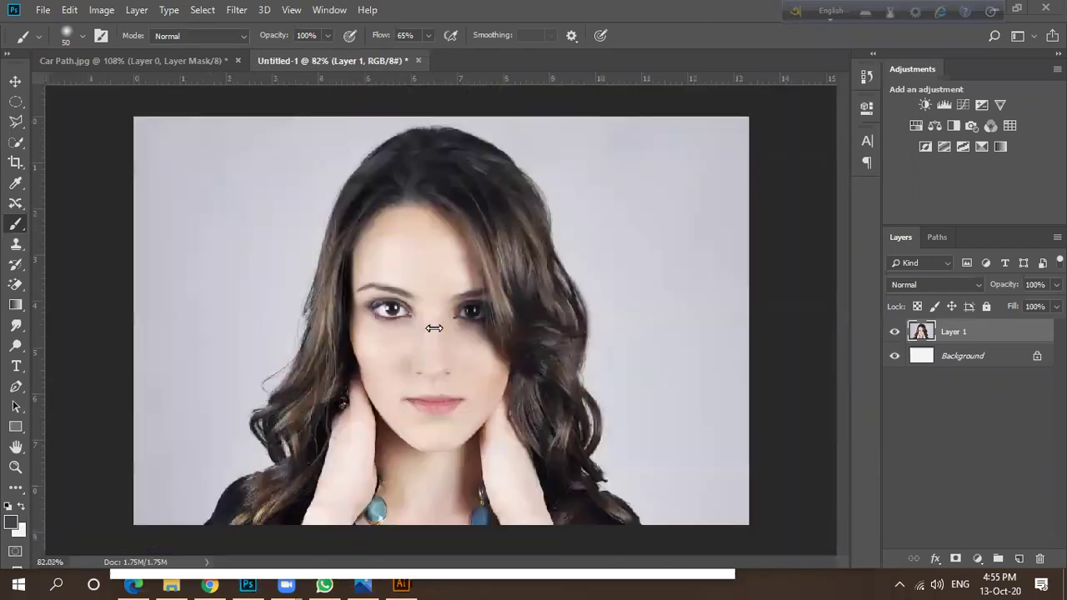
scroll(447, 281, "up", 3)
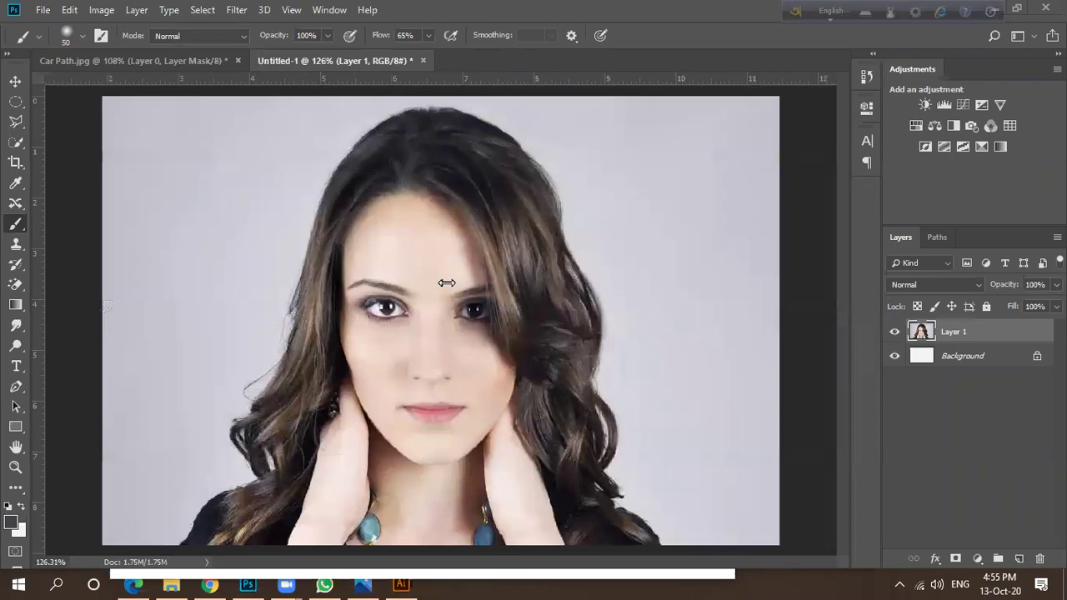
scroll(448, 280, "down", 2)
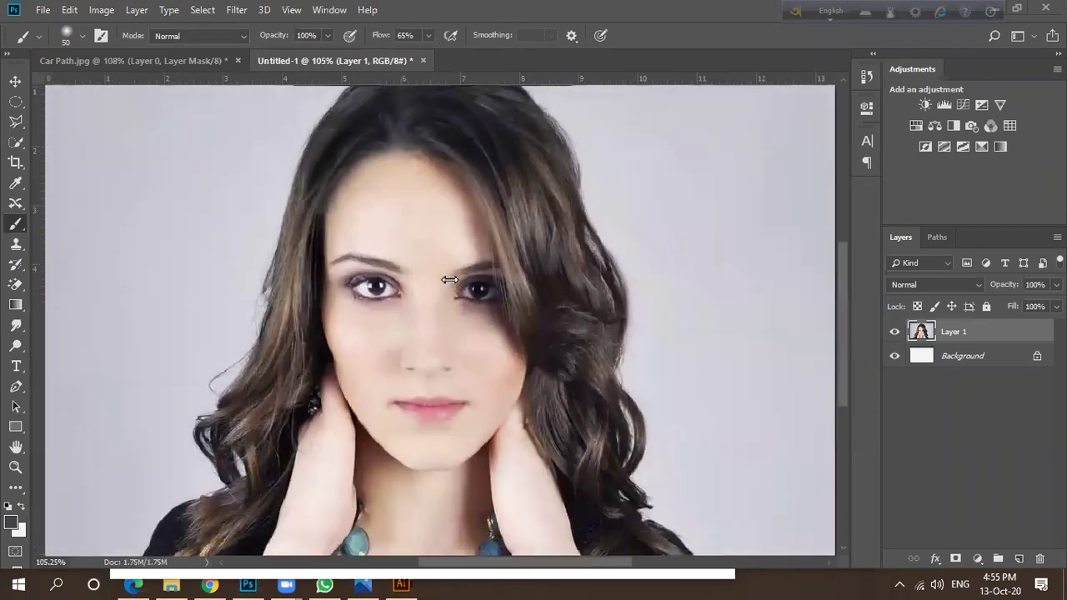
scroll(448, 280, "up", 1)
scroll(447, 280, "up", 1)
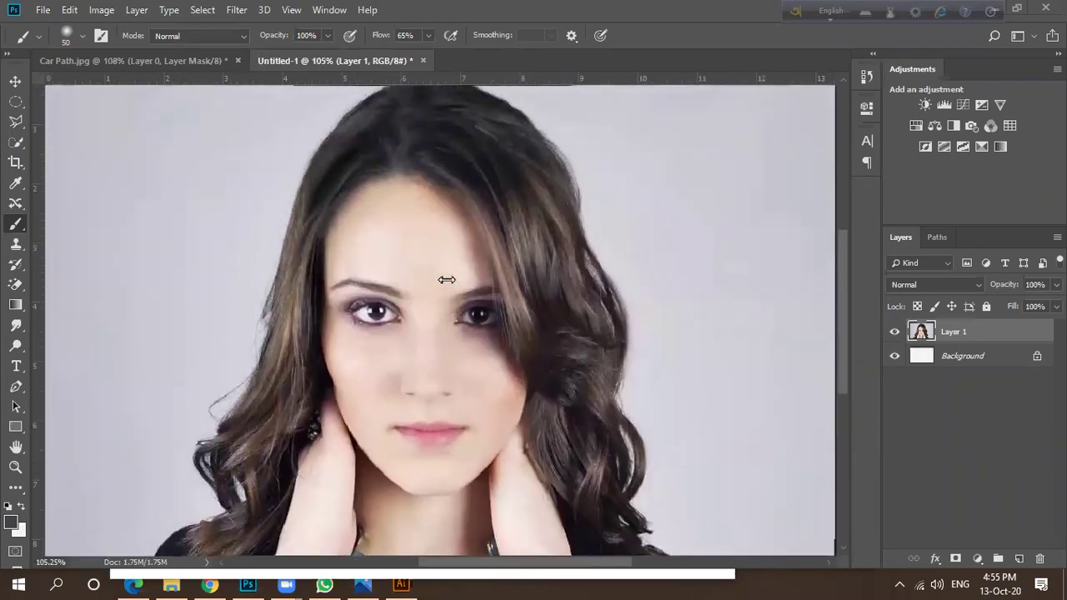
scroll(430, 219, "up", 2)
scroll(430, 220, "down", 4)
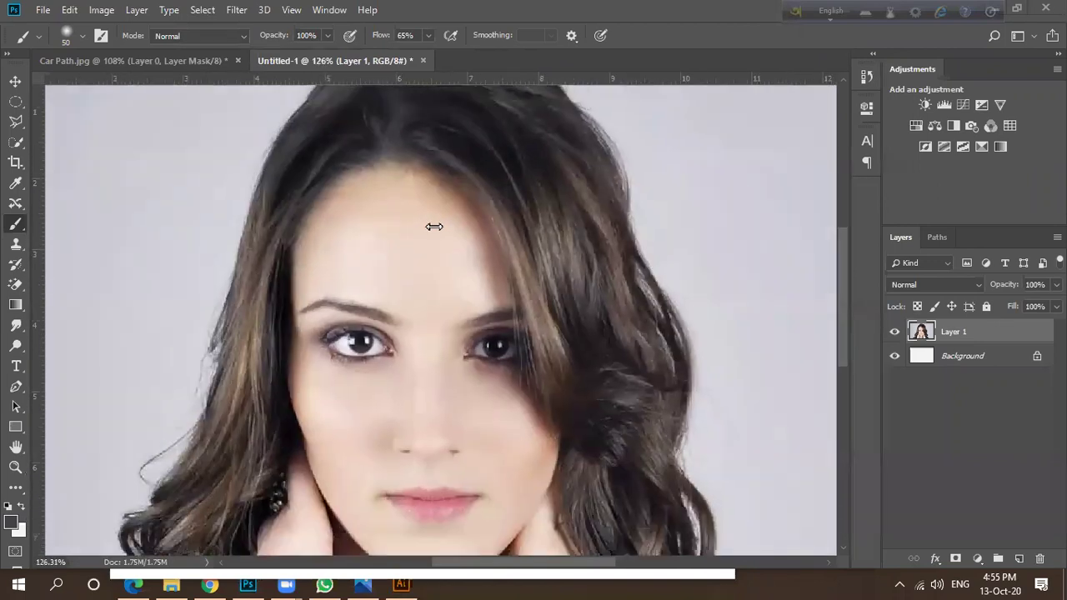
scroll(435, 226, "down", 1)
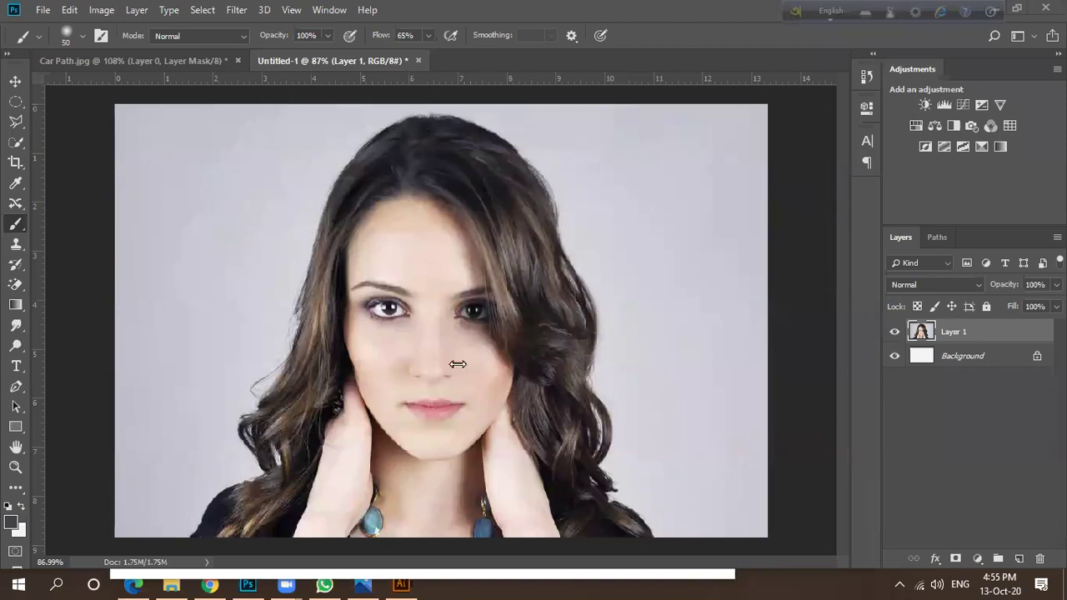
Switch to Illustrator and create a landscape document of 11.111 x 8.333 in with one artboard.
left_click(401, 585)
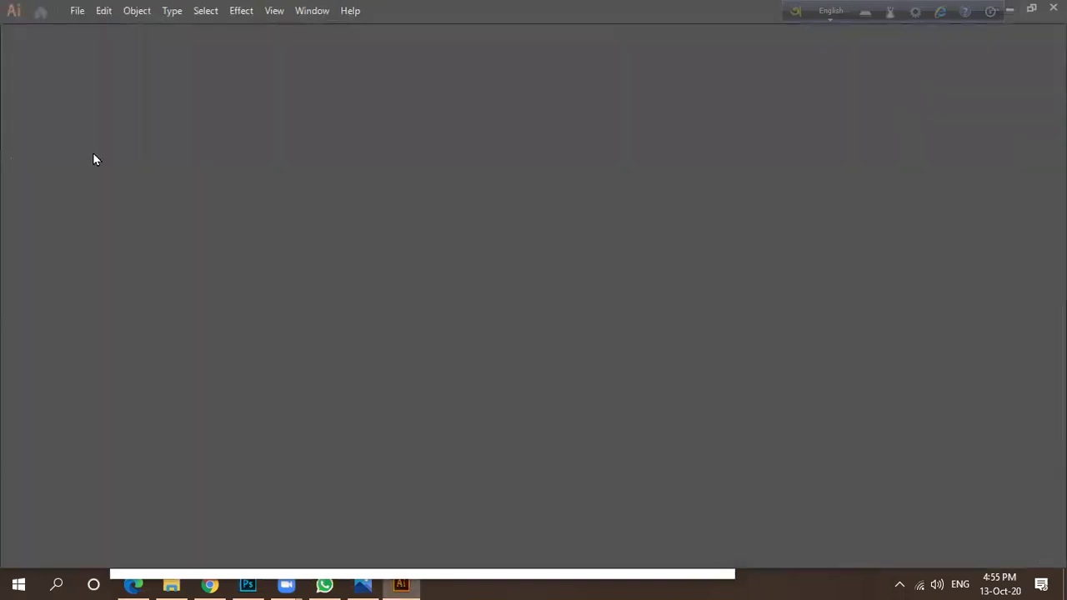
left_click(74, 11)
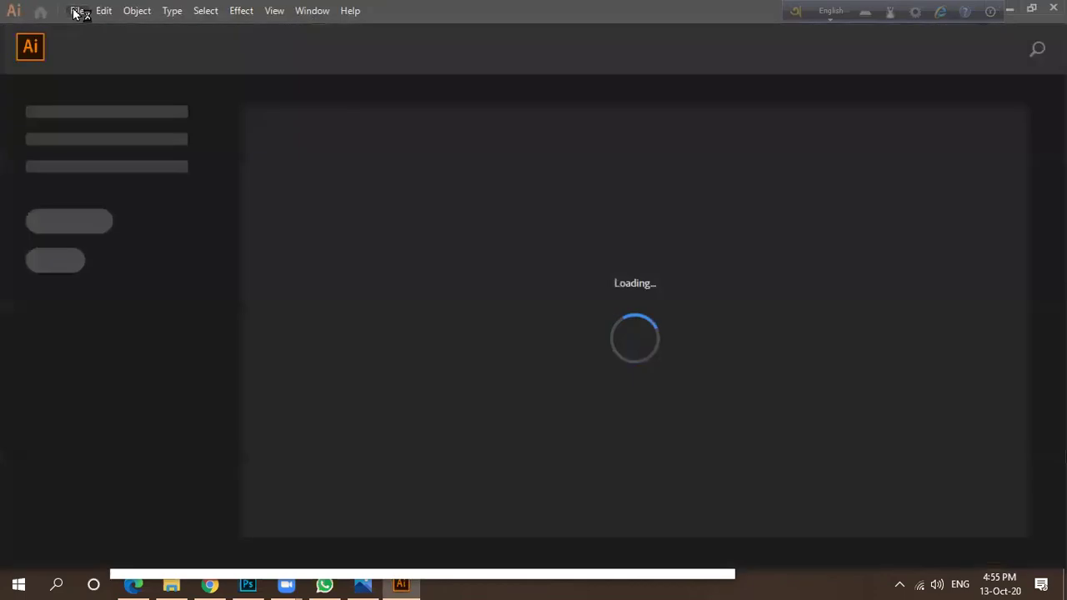
left_click(75, 11)
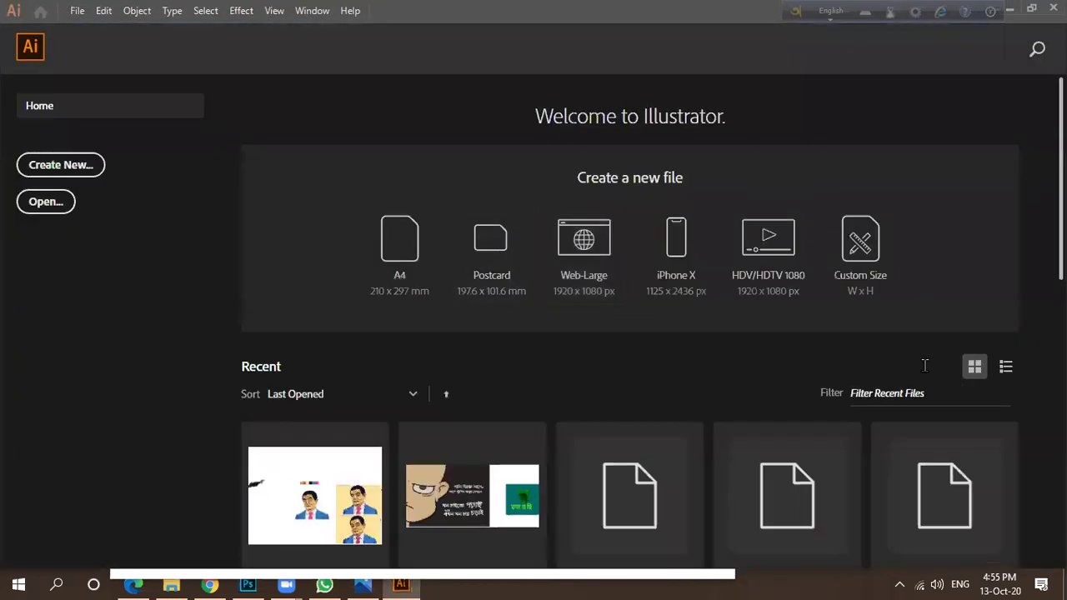
key("ctrl+n")
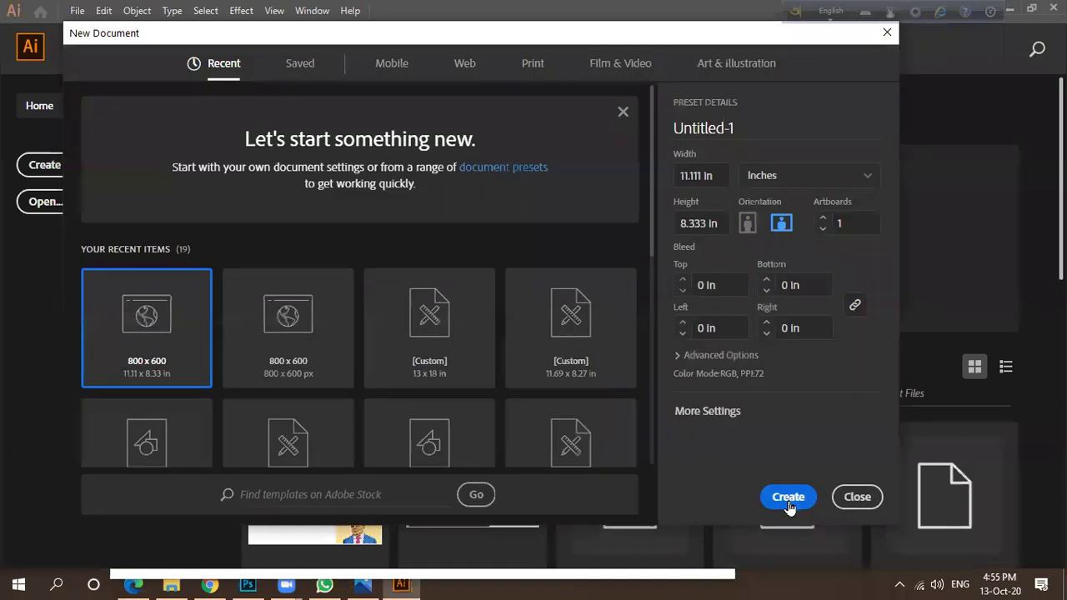
left_click(789, 500)
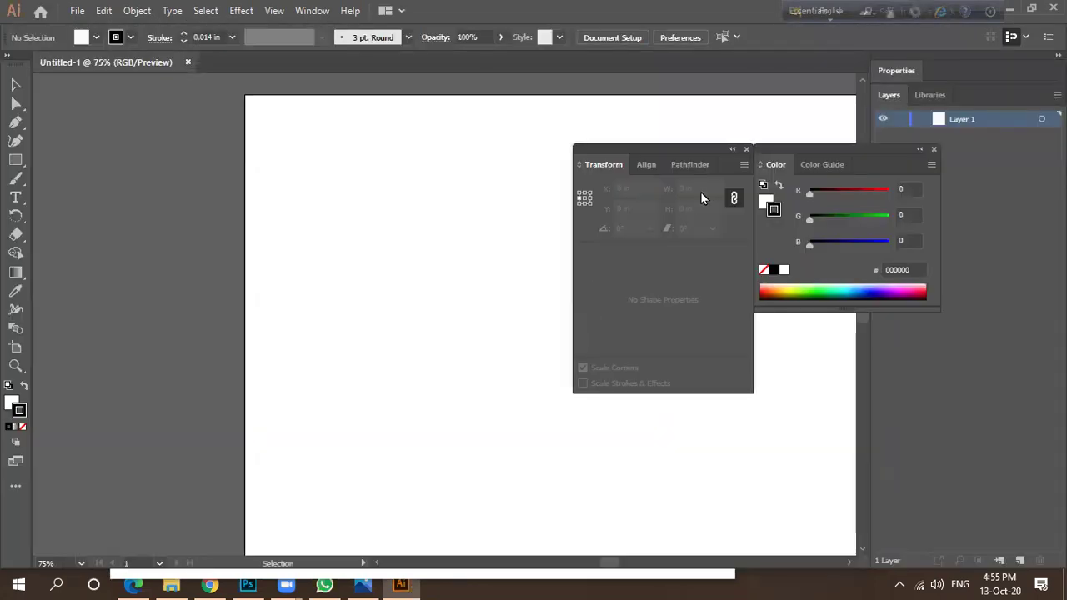
Move the Transform panel clear of the artboard, then draw a circle about 7.25 in wide and place it within the artboard.
left_click_drag(675, 154, 1008, 306)
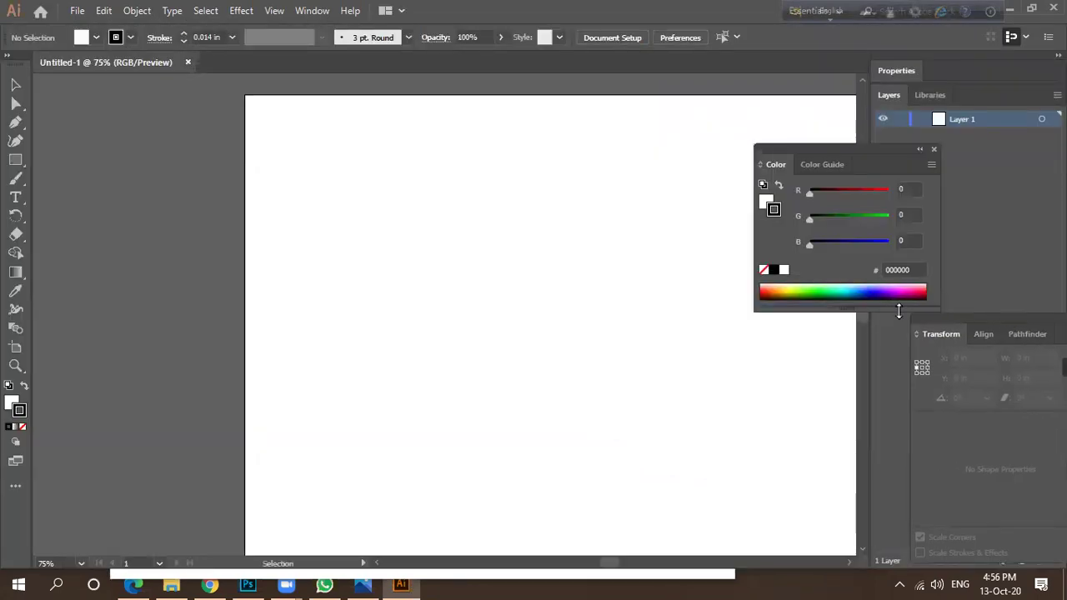
left_click_drag(15, 159, 62, 176)
mouse_move(421, 222)
left_mouse_down()
mouse_move(593, 376)
mouse_move(626, 389)
left_mouse_up()
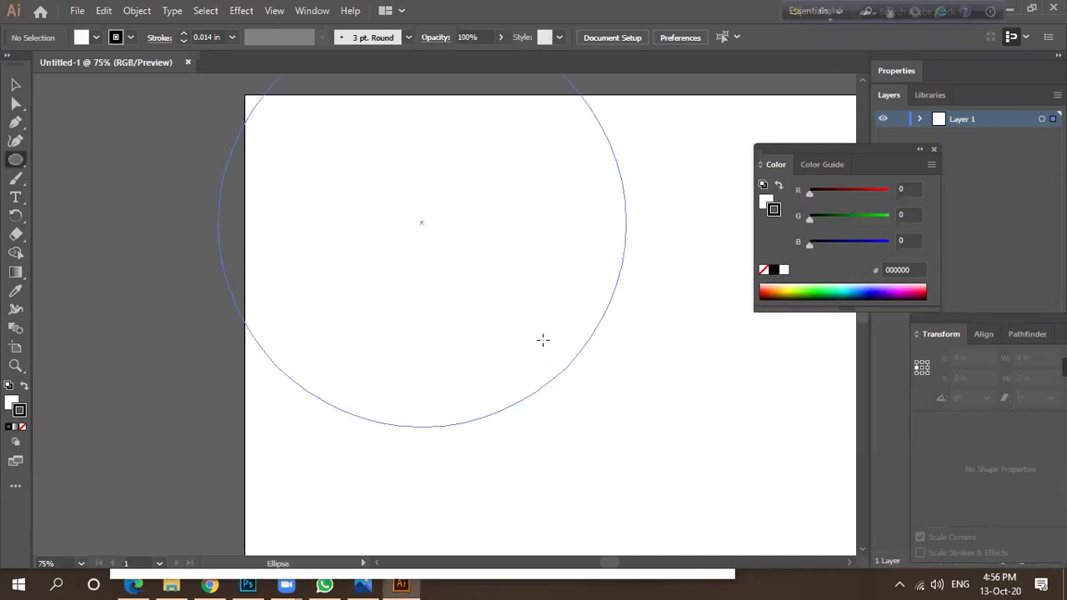
left_click(15, 85)
left_click_drag(531, 362, 585, 429)
Remove the circle's fill and scale it down around its center to about 3.36 in in diameter.
key("ctrl+minus")
scroll(432, 333, "down", 1)
left_click(94, 38)
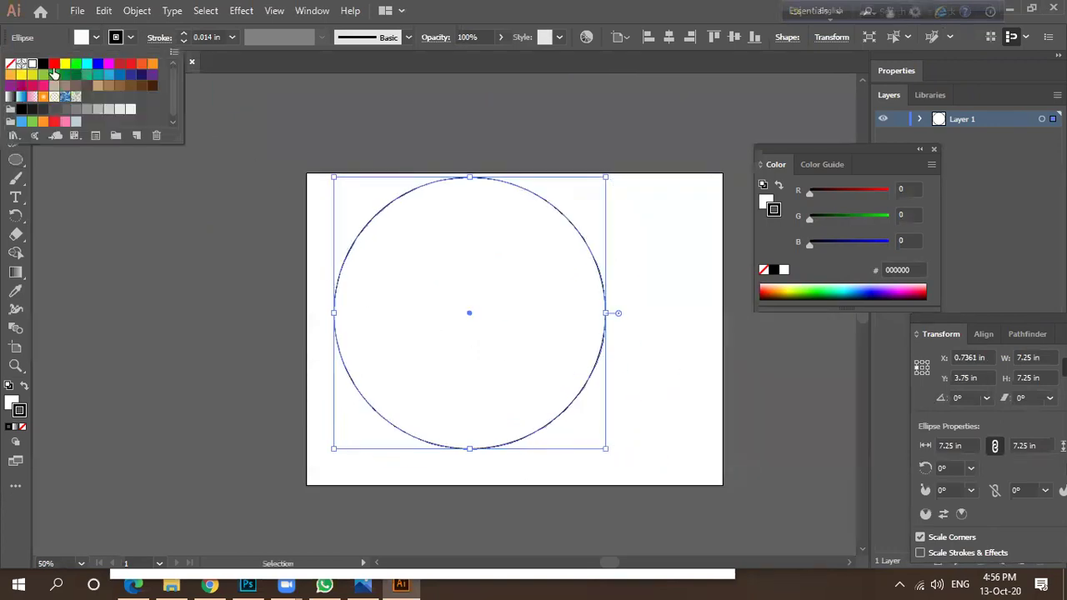
left_click(12, 65)
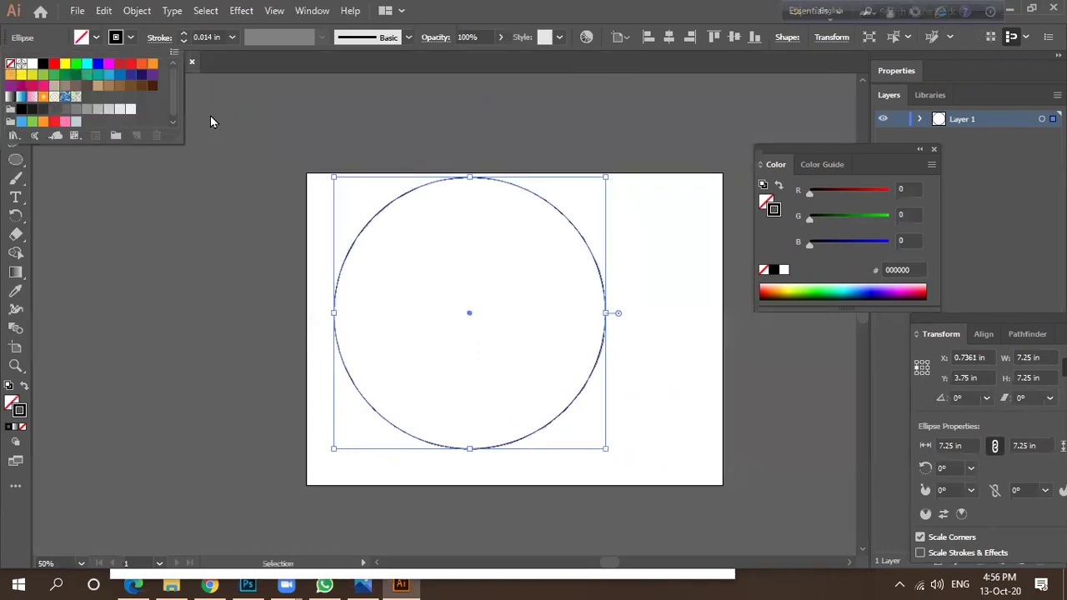
left_click(525, 339)
left_click_drag(399, 202, 533, 377)
left_click(521, 360)
left_click(519, 359)
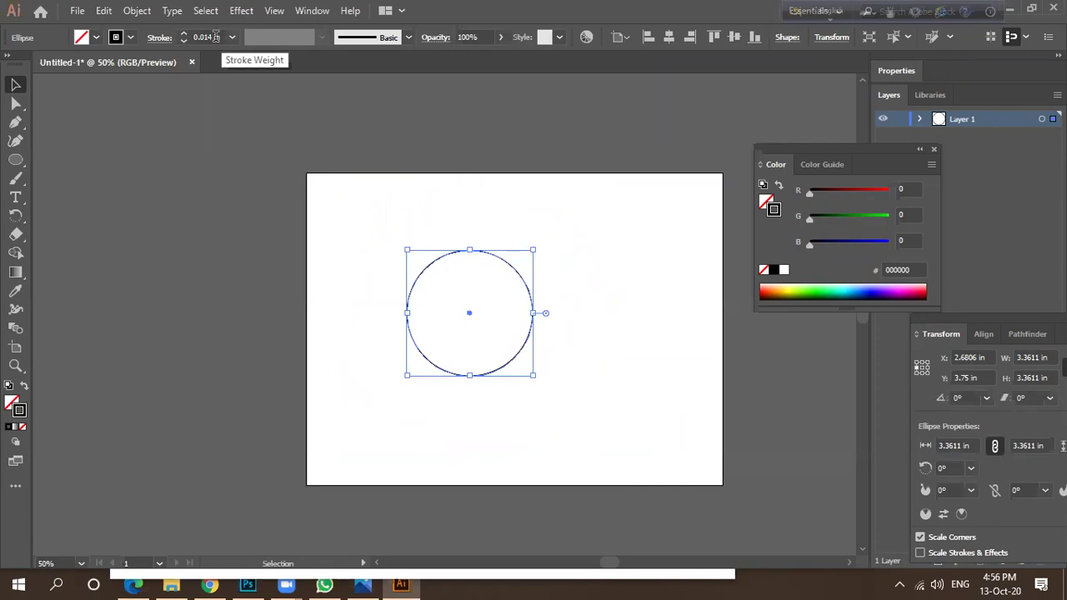
Thicken the circle's black stroke to 0.875 in.
key("Return")
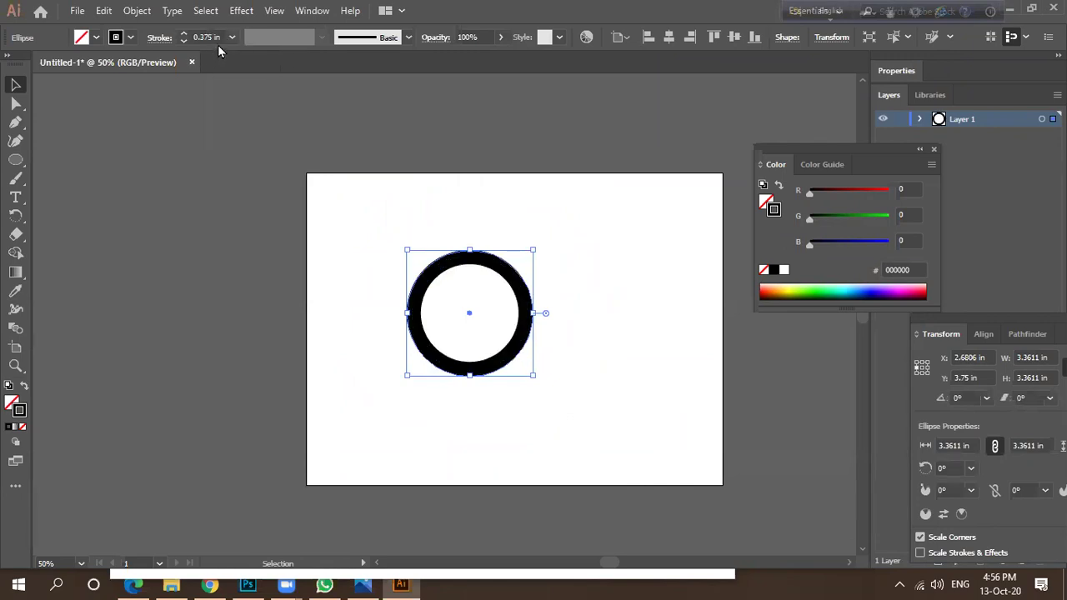
scroll(214, 38, "up", 2)
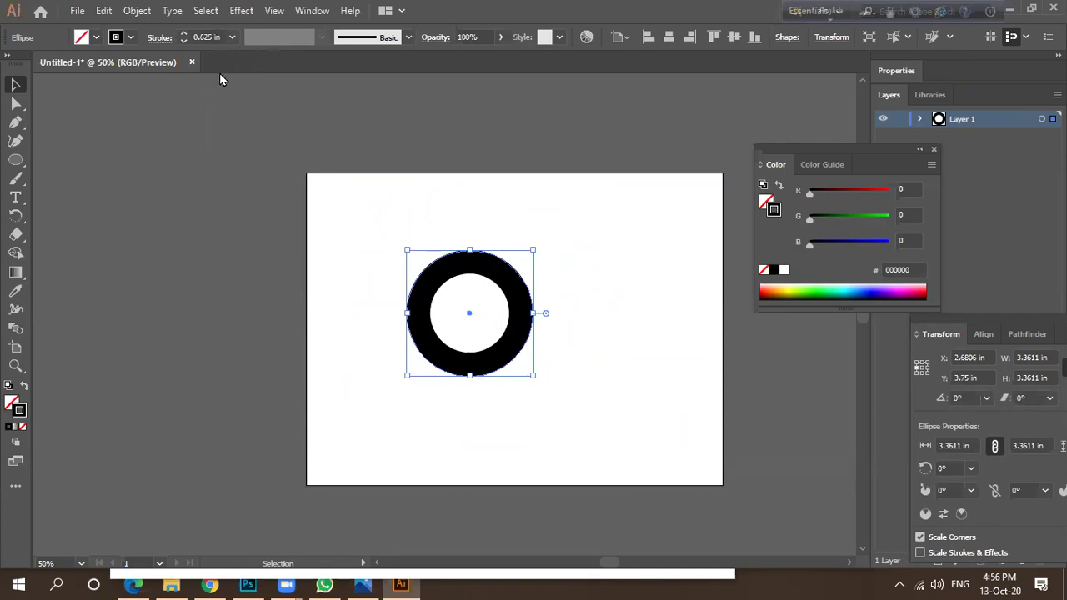
scroll(206, 35, "up", 2)
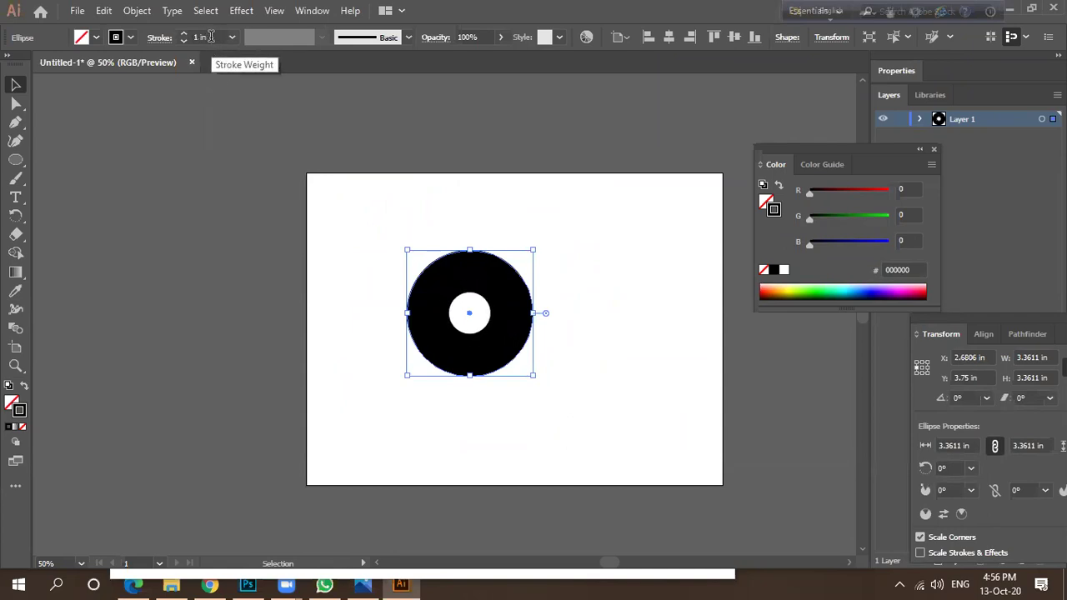
scroll(211, 36, "down", 1)
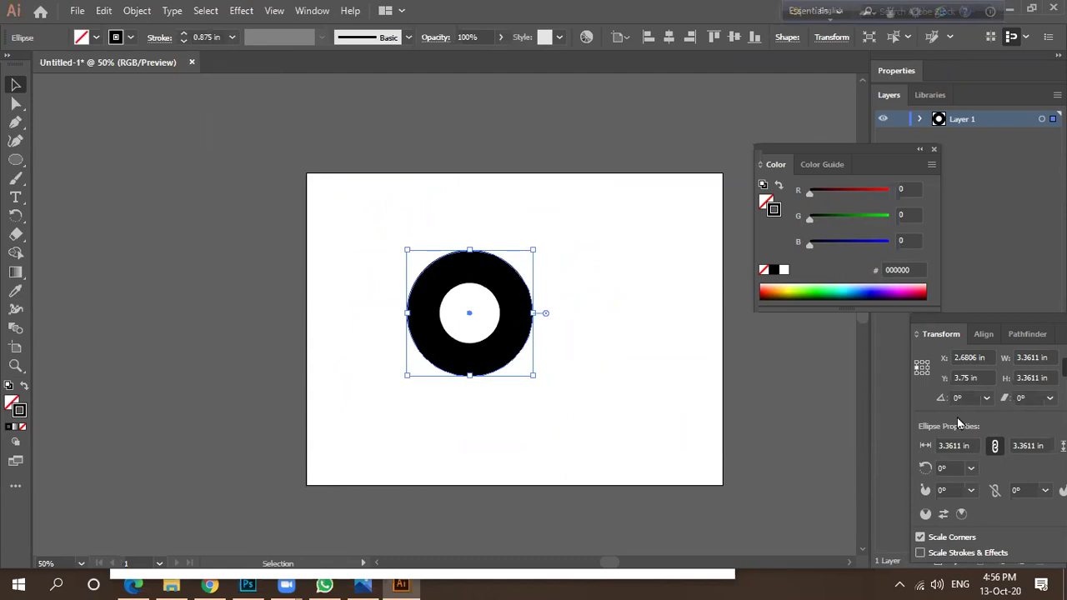
Move the circle to the middle of the artboard and align its stroke to the outside.
scroll(393, 269, "down", 1)
left_click_drag(450, 333, 506, 332)
left_click(152, 39)
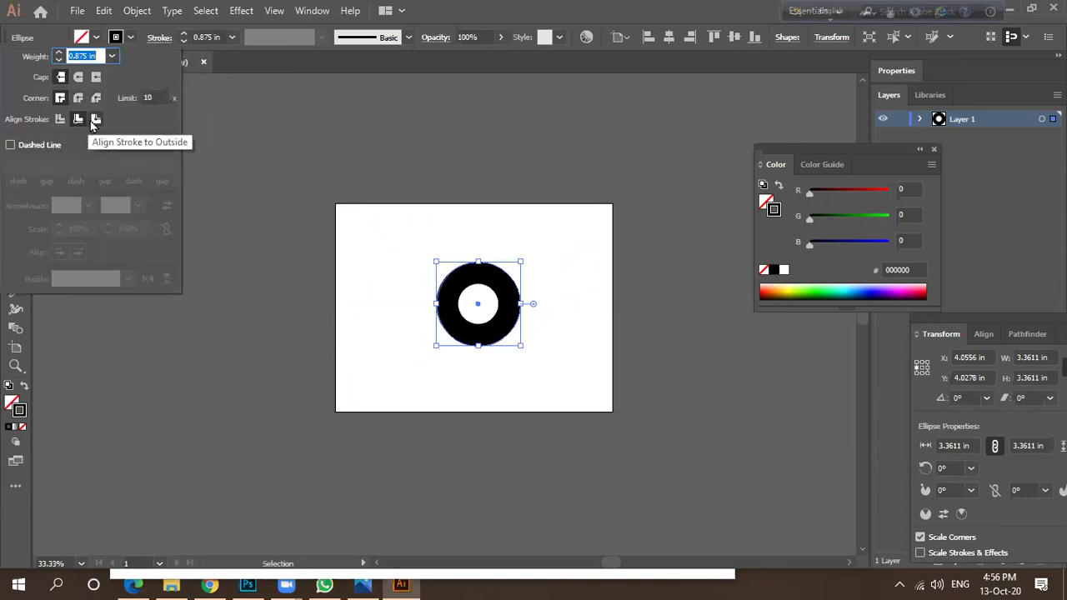
left_click(93, 122)
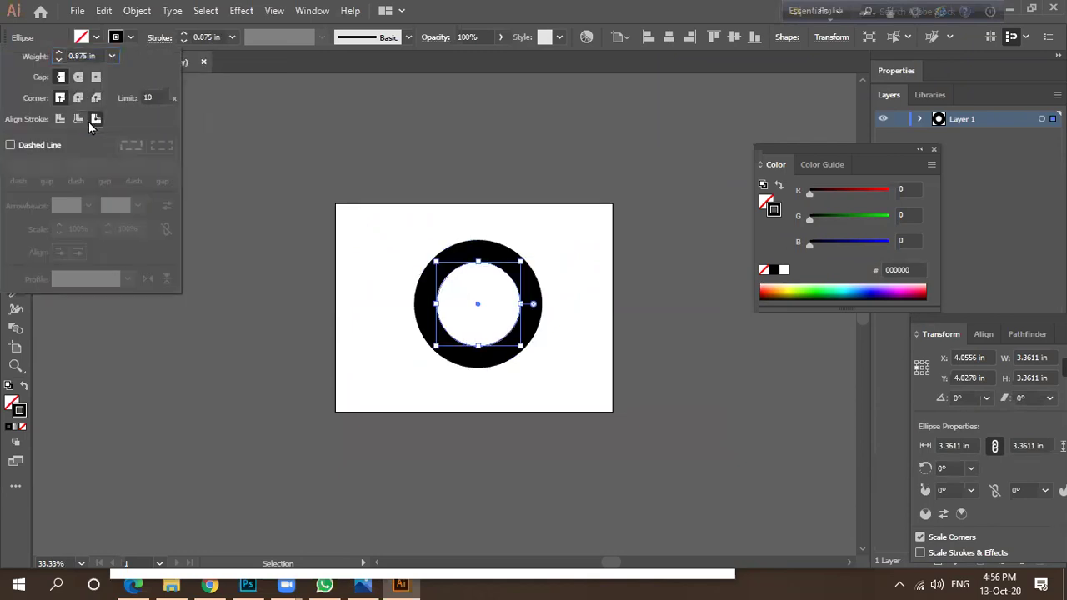
Increase the circle's stroke weight to 1.375 in.
left_click(207, 37)
key("Up")
key("Up")
key("Up")
key("Up")
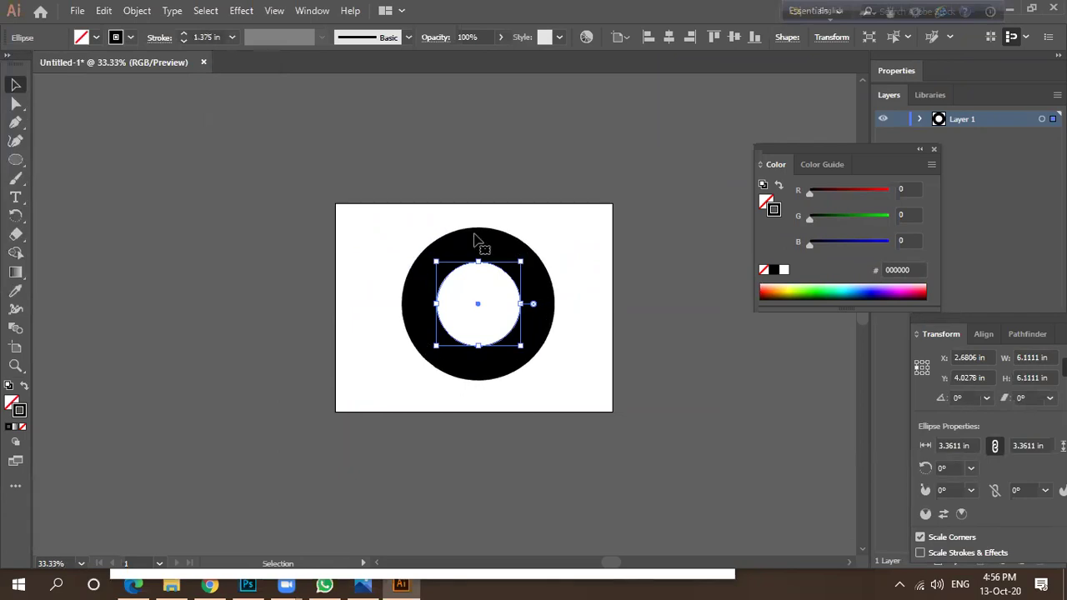
Expand the appearance of the stroked circle into a filled ring shape.
left_click(560, 319)
left_click(538, 338)
left_click(136, 12)
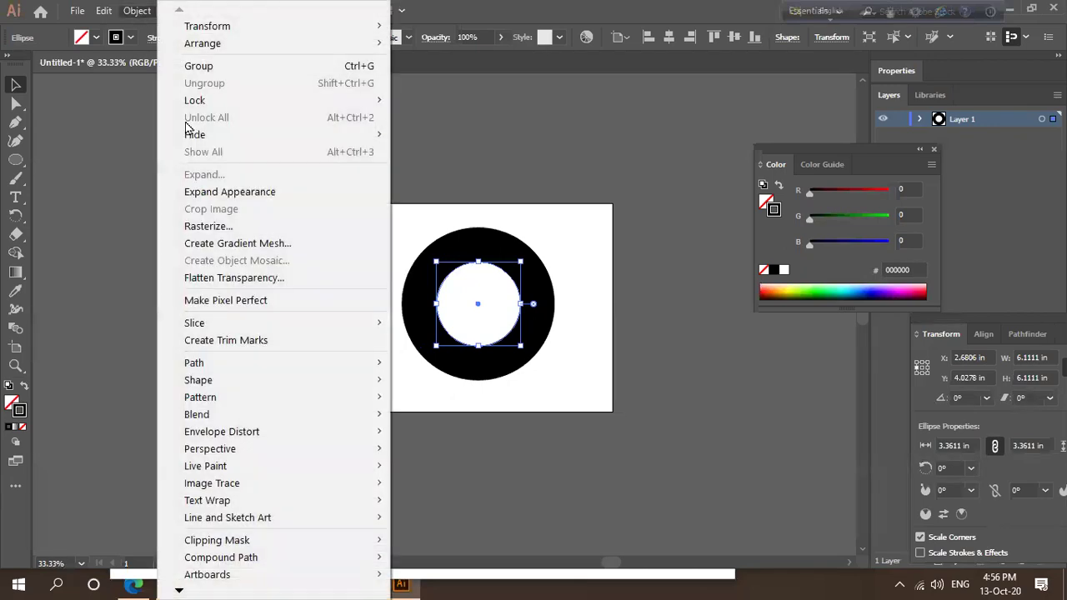
left_click(269, 194)
scroll(510, 345, "up", 3)
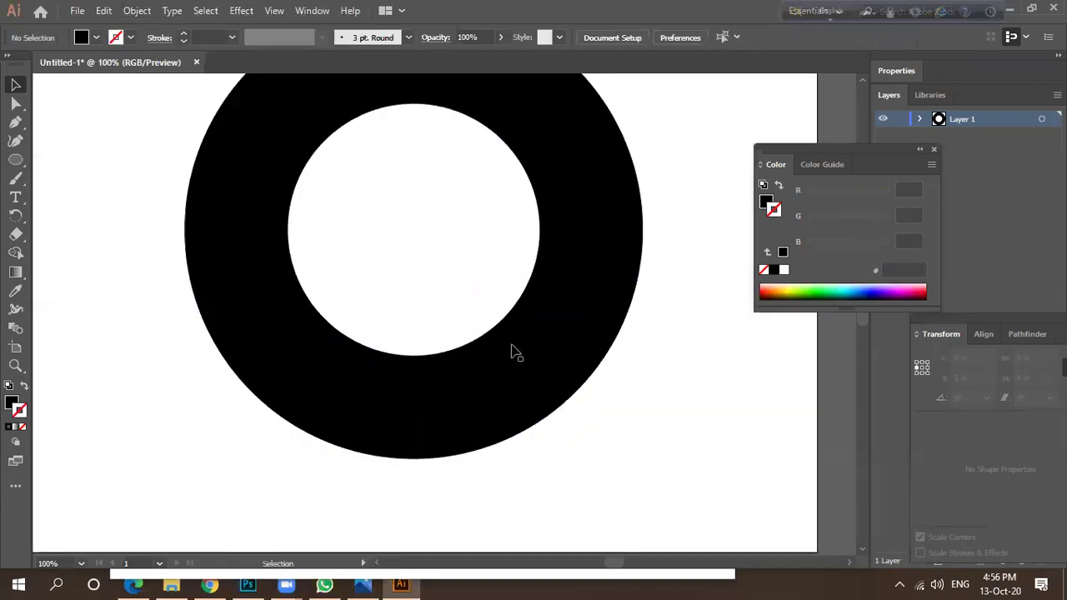
Swap the ring's fill and stroke so it has a thin black outline and no fill.
scroll(522, 355, "down", 2)
scroll(522, 346, "down", 2)
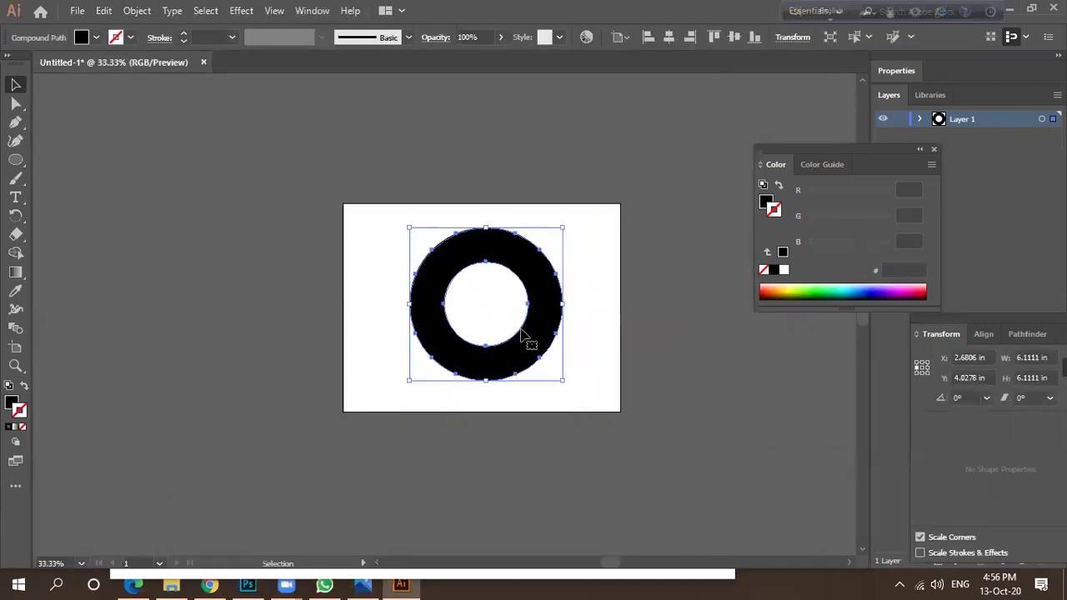
left_click(24, 388)
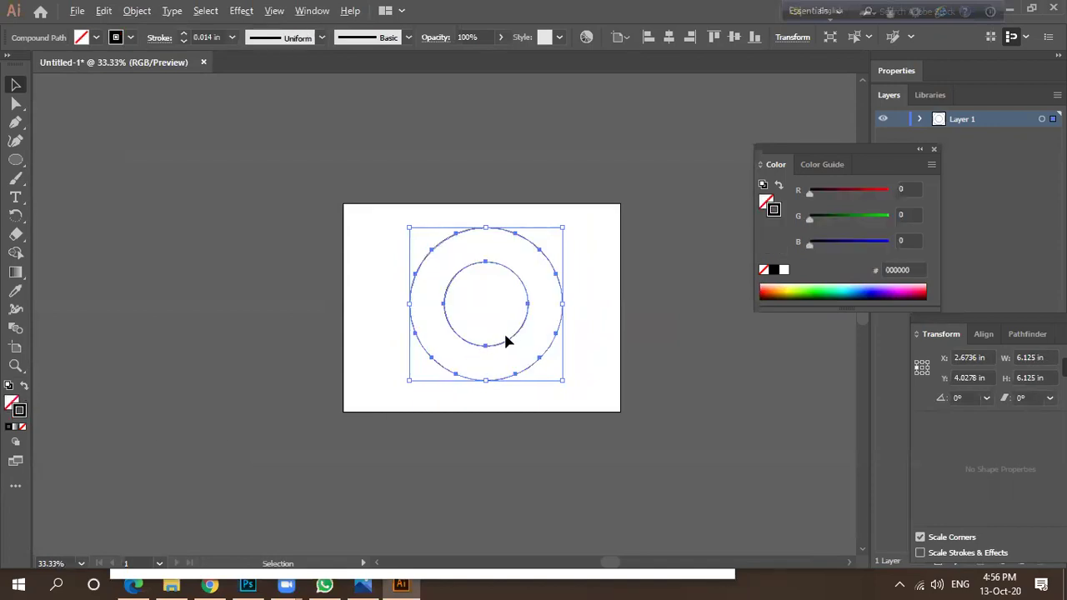
scroll(508, 337, "up", 4)
scroll(483, 346, "down", 2)
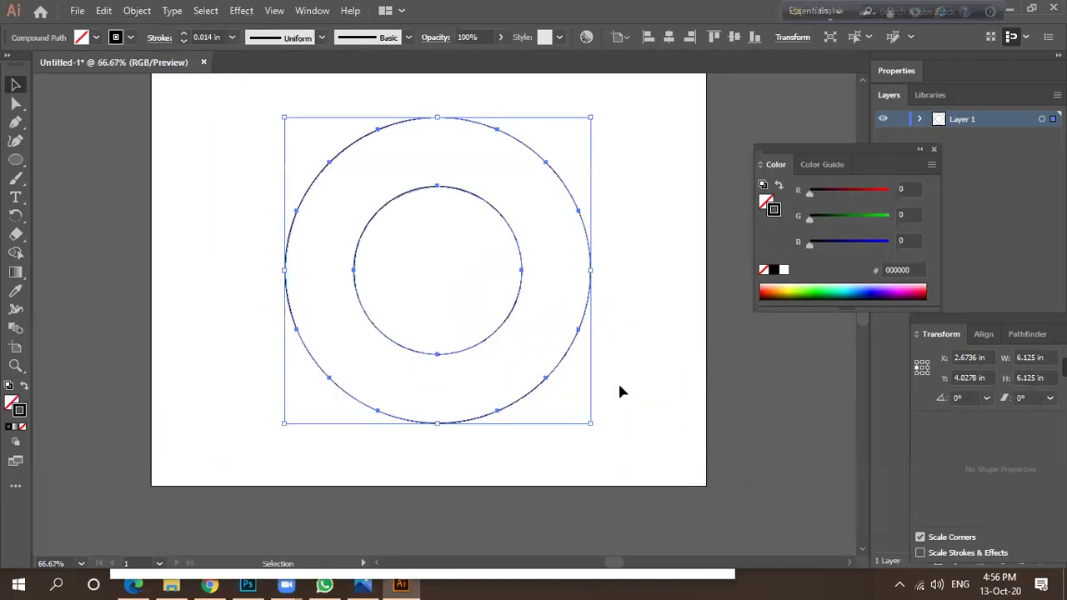
Release the ring's compound path into separate inner and outer circles.
left_click(633, 407)
mouse_move(553, 376)
left_mouse_down()
mouse_move(579, 419)
mouse_move(550, 368)
left_mouse_up()
right_click(549, 367)
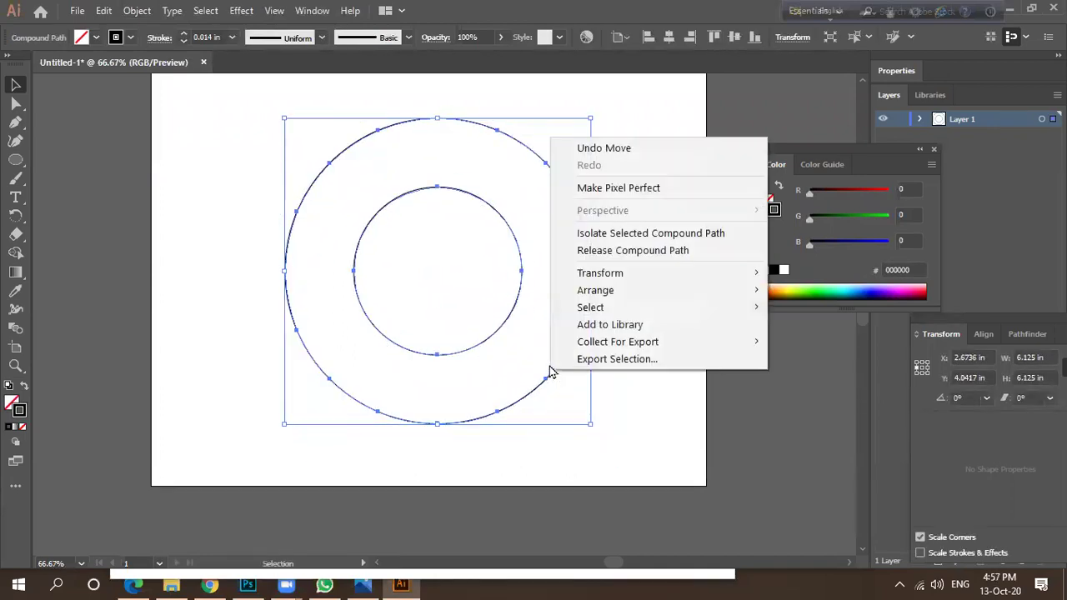
left_click(607, 257)
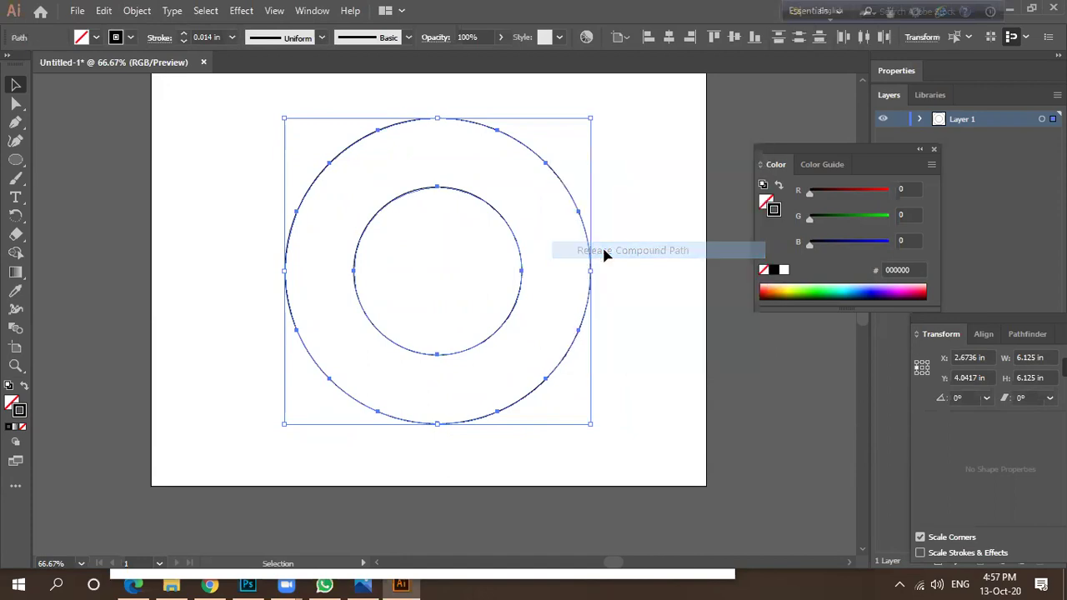
left_click(596, 356)
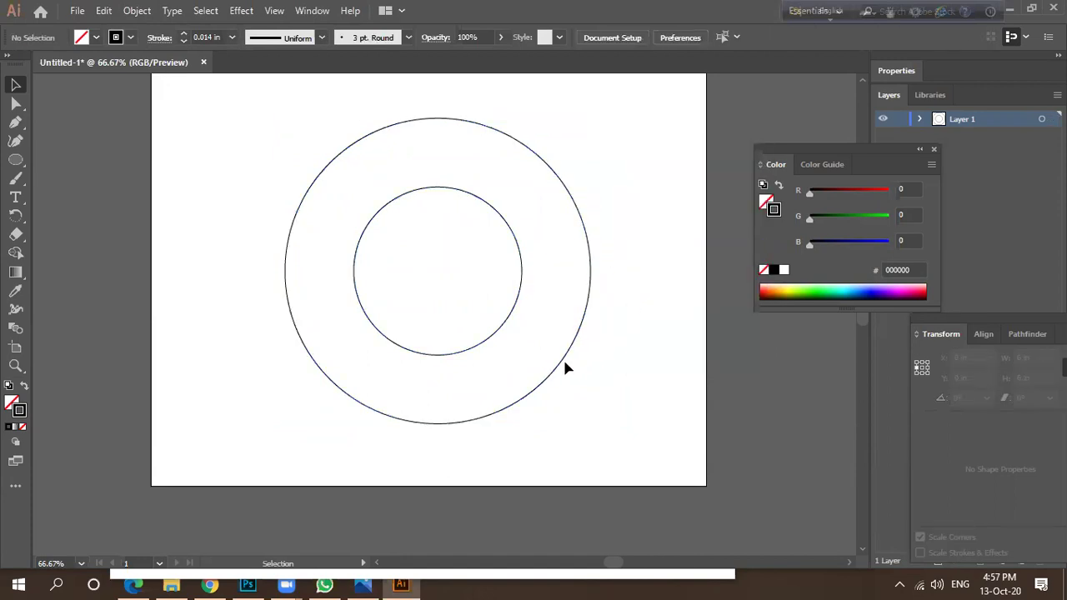
Separate the outer circle from the inner one by moving it off the artboard's left side.
left_click(562, 370)
left_click_drag(564, 370, 490, 340)
left_click(444, 363)
scroll(490, 340, "up", 7)
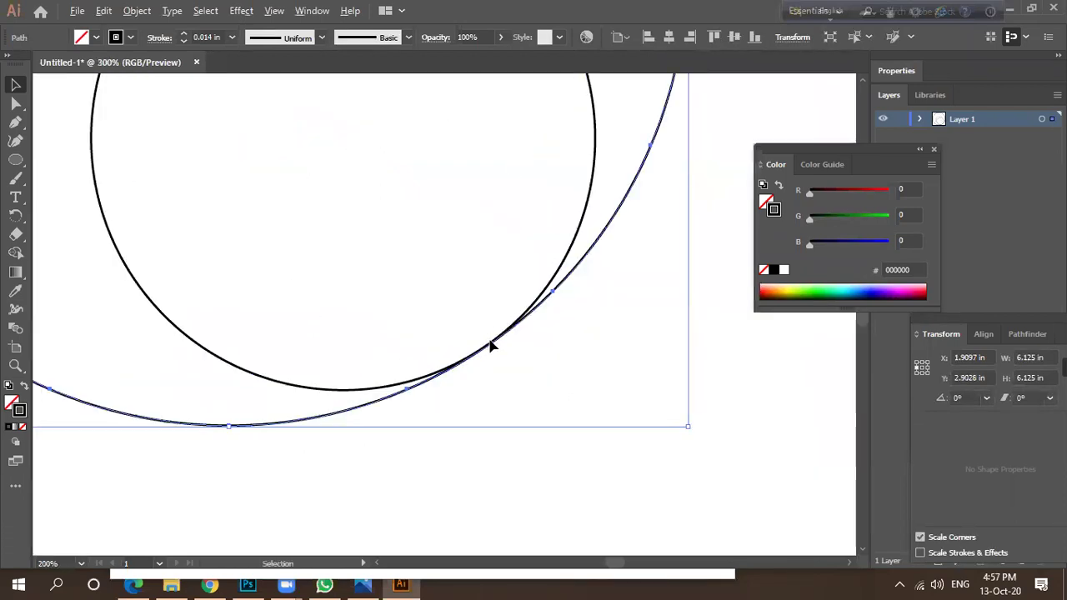
scroll(579, 346, "down", 9)
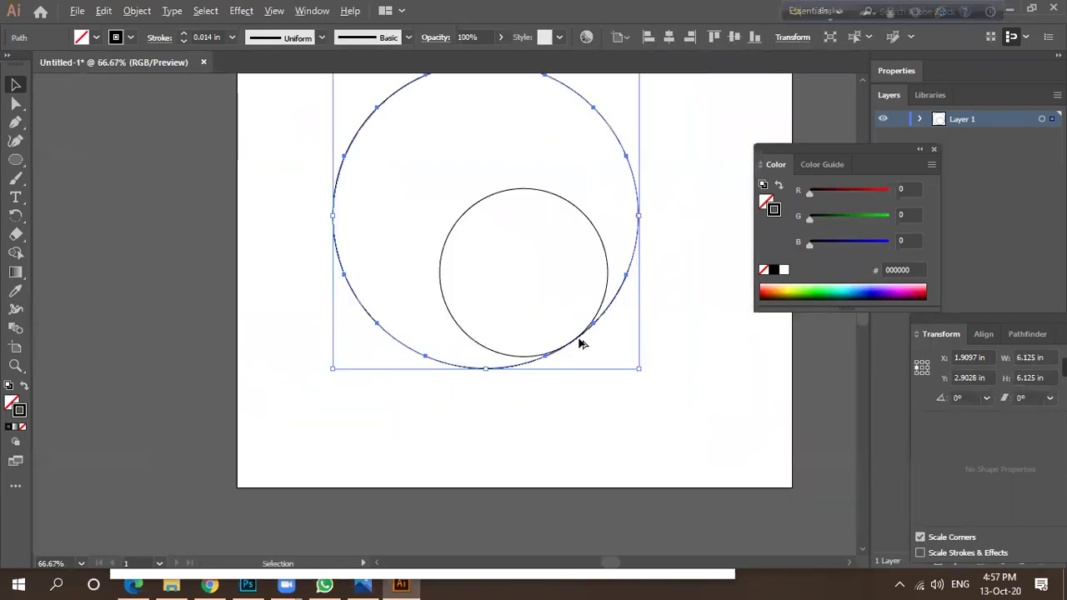
left_click_drag(596, 323, 333, 341)
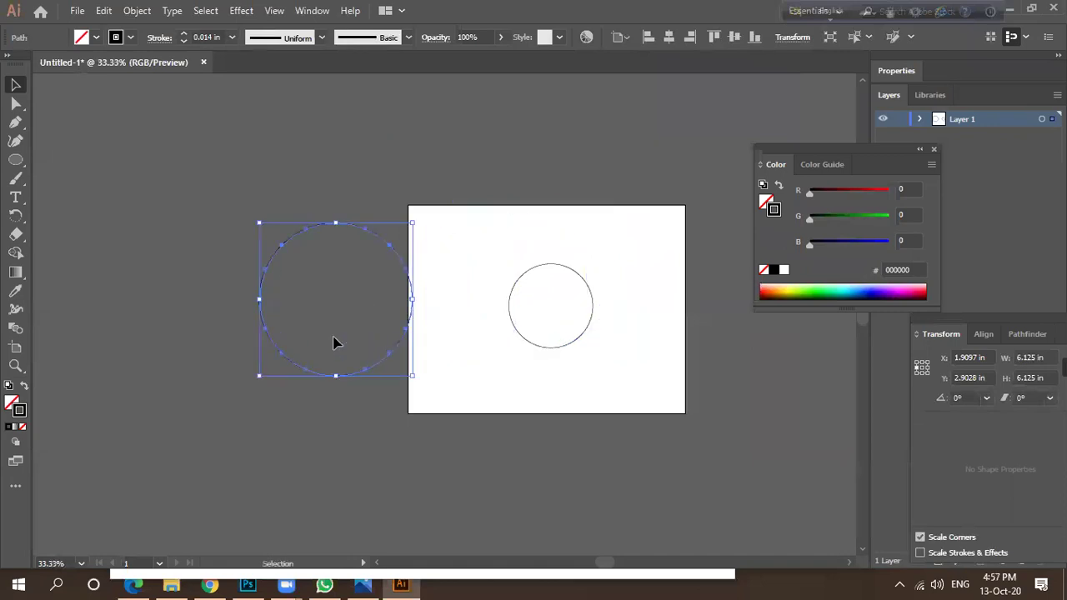
key("a")
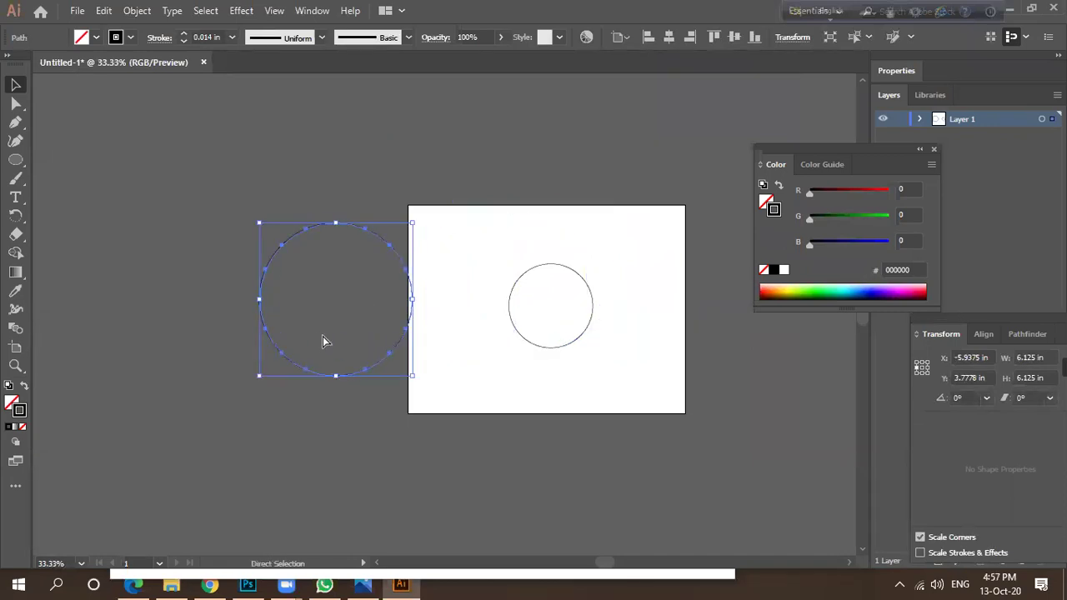
Undo the outer circle's moves.
key("ctrl+z")
key("ctrl+z")
key("ctrl+z")
key("v")
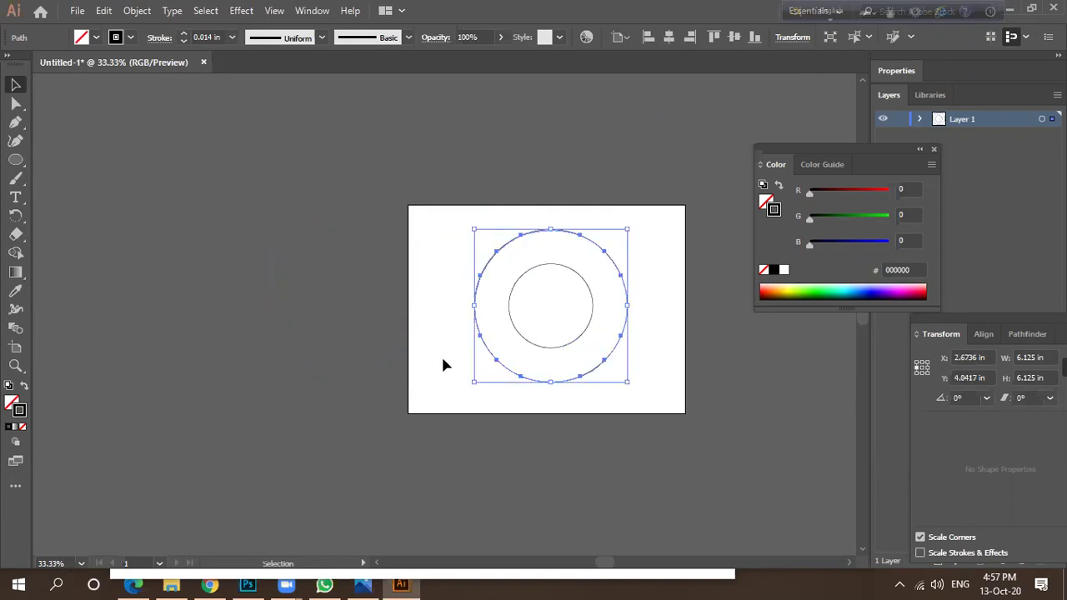
Move the outer circle clear of the artboard again and select the inner circle.
left_click(558, 349)
left_click_drag(590, 379, 311, 348)
left_click(530, 347)
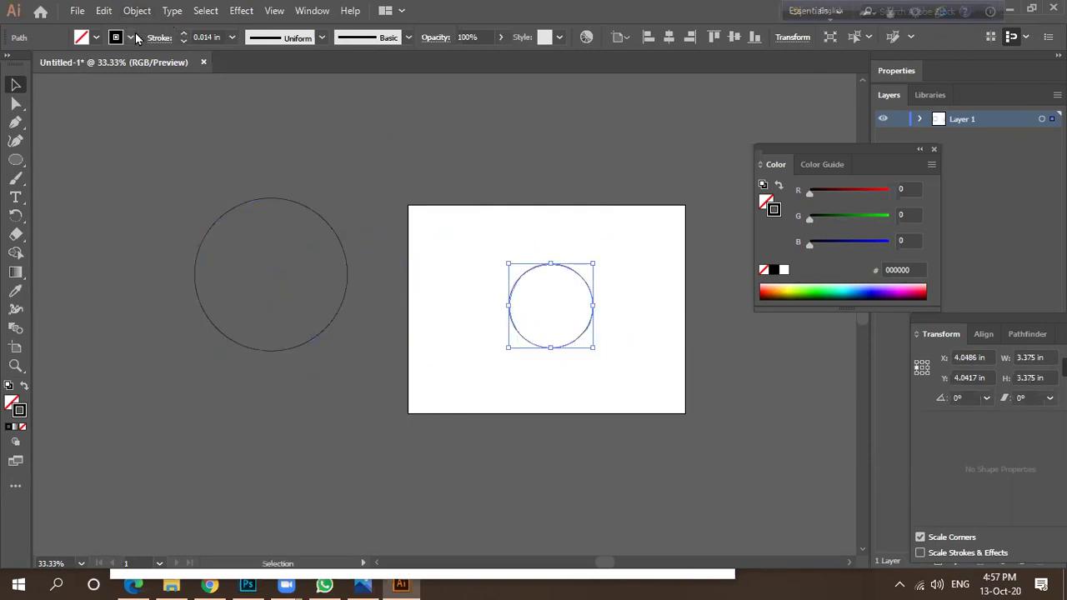
scroll(590, 333, "up", 3)
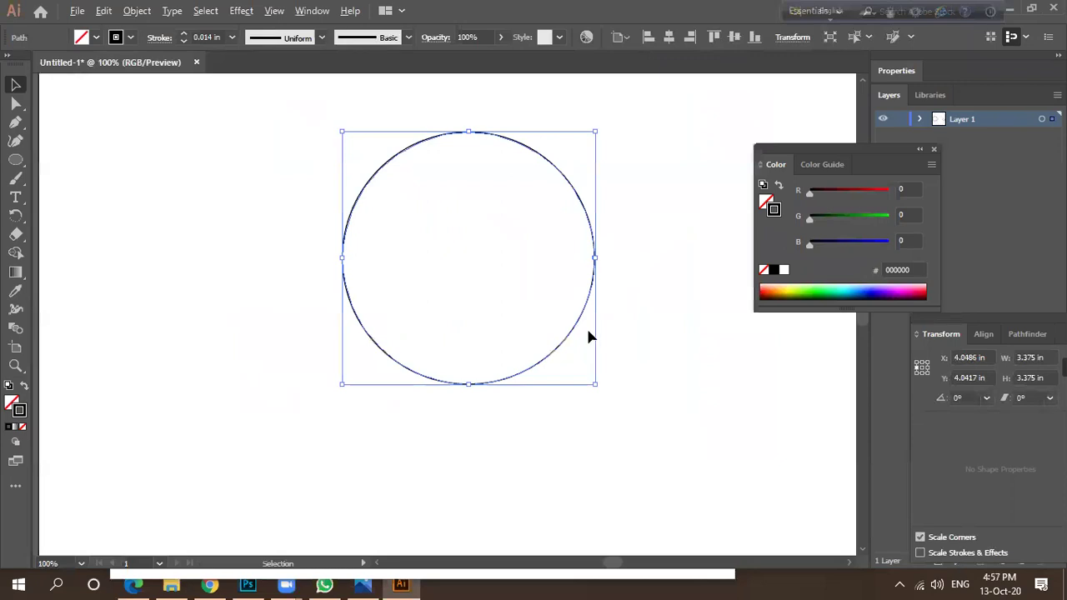
scroll(551, 322, "down", 1)
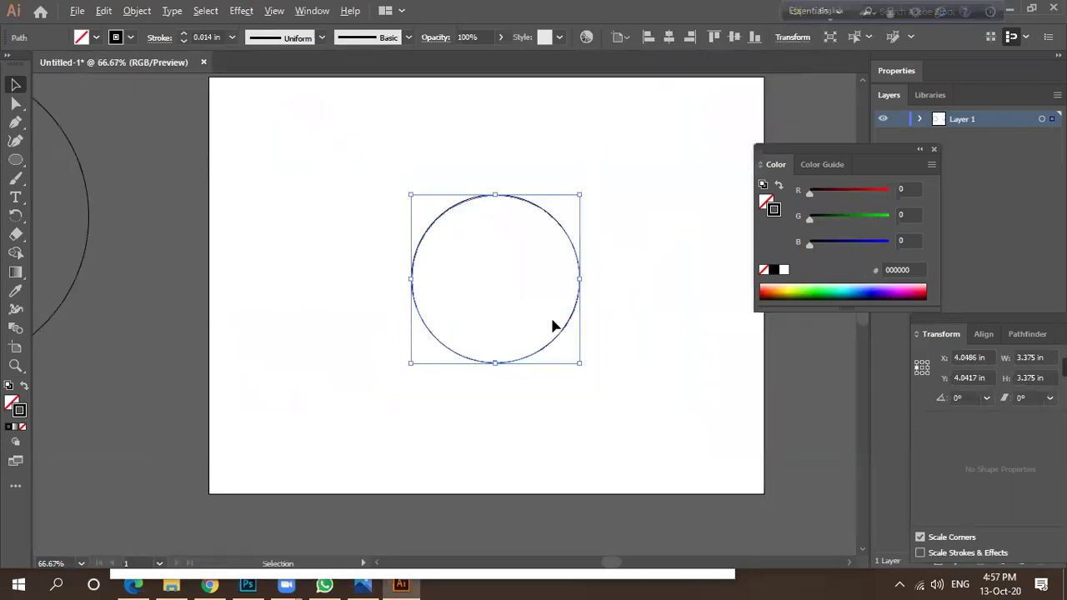
scroll(550, 322, "down", 2)
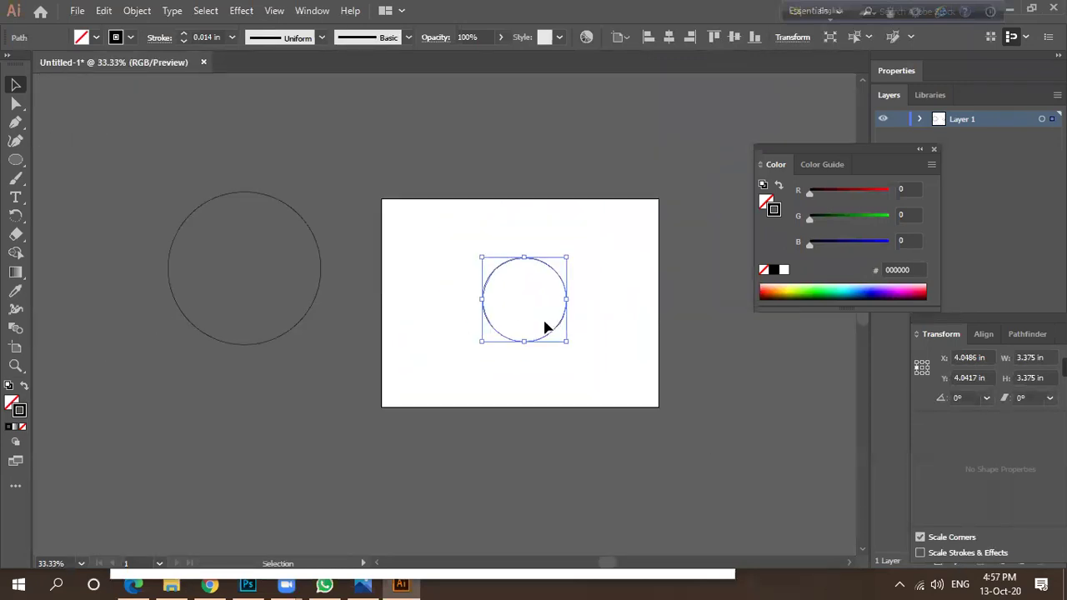
scroll(566, 323, "up", 3)
scroll(496, 309, "down", 3)
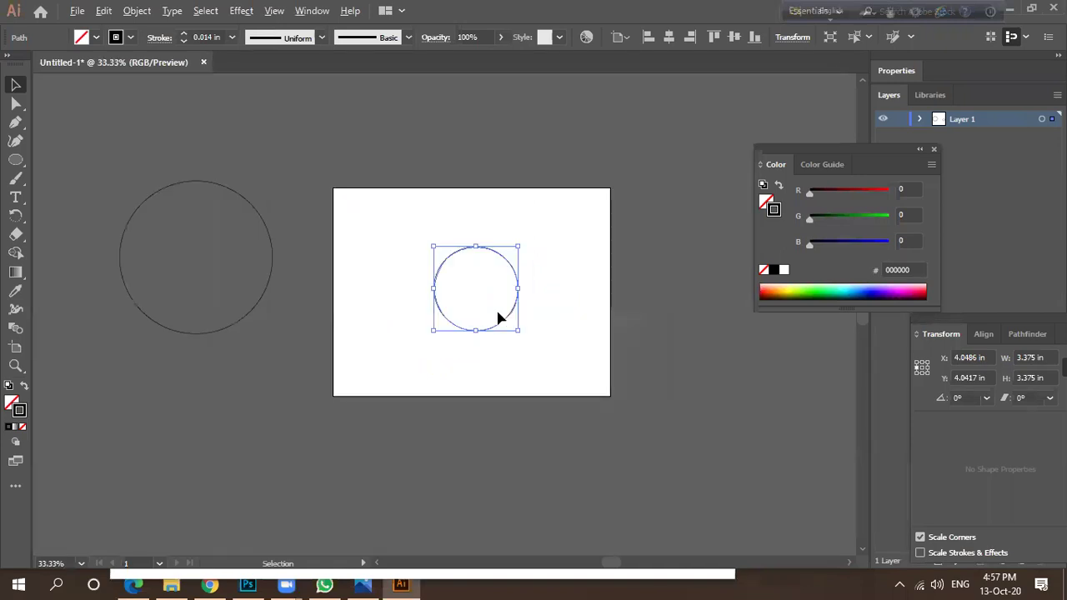
Reposition the inner circle on the artboard, ending slightly below and right of its middle.
left_click_drag(502, 321, 471, 307)
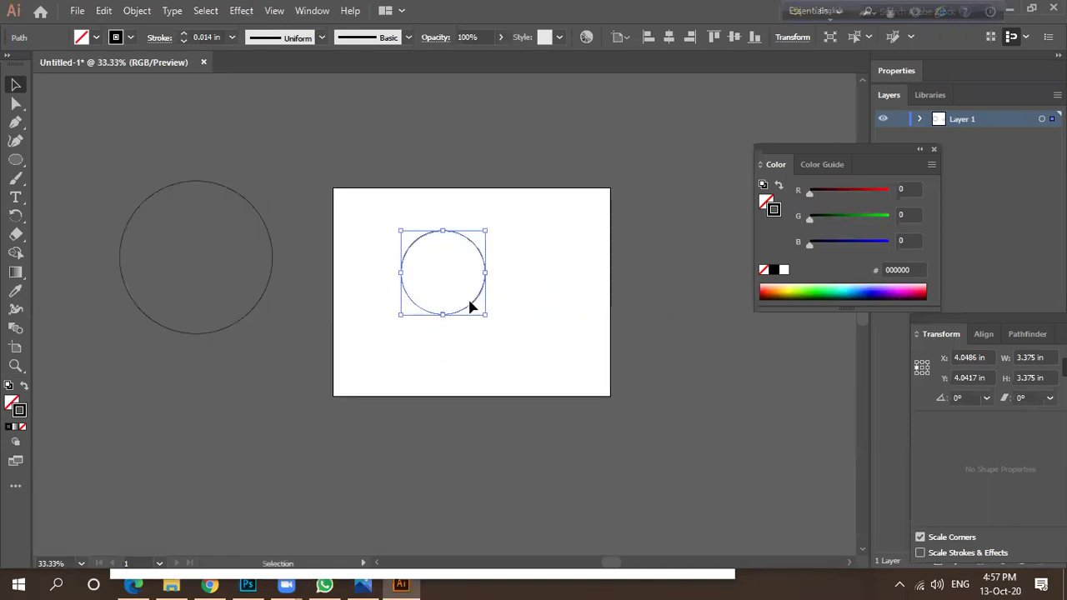
left_click(543, 286)
scroll(398, 243, "up", 3)
scroll(396, 244, "down", 2)
left_click_drag(414, 258, 461, 308)
left_click_drag(428, 261, 499, 324)
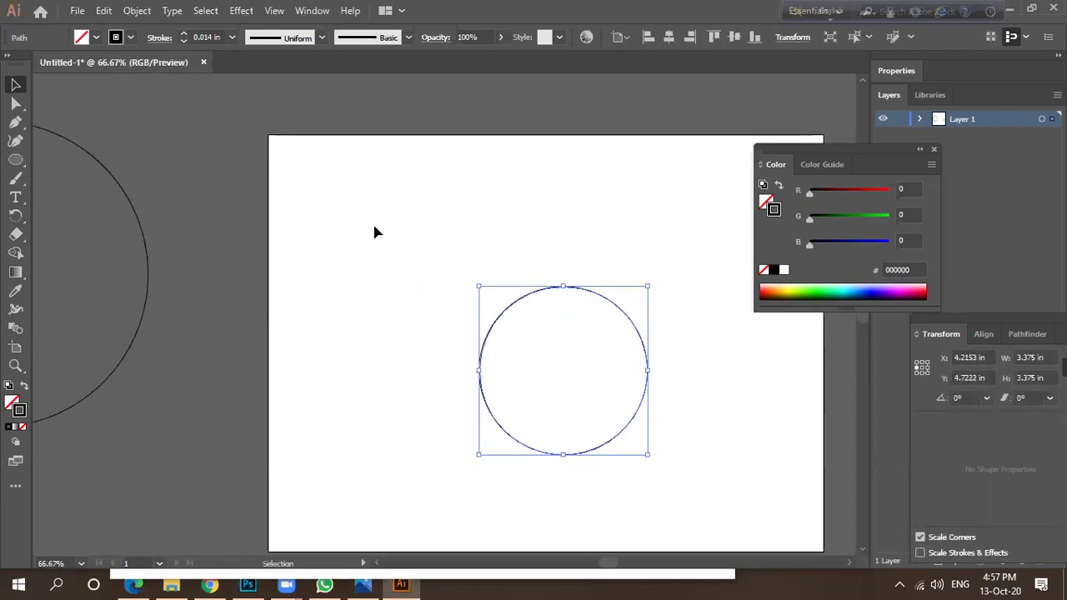
left_click(137, 10)
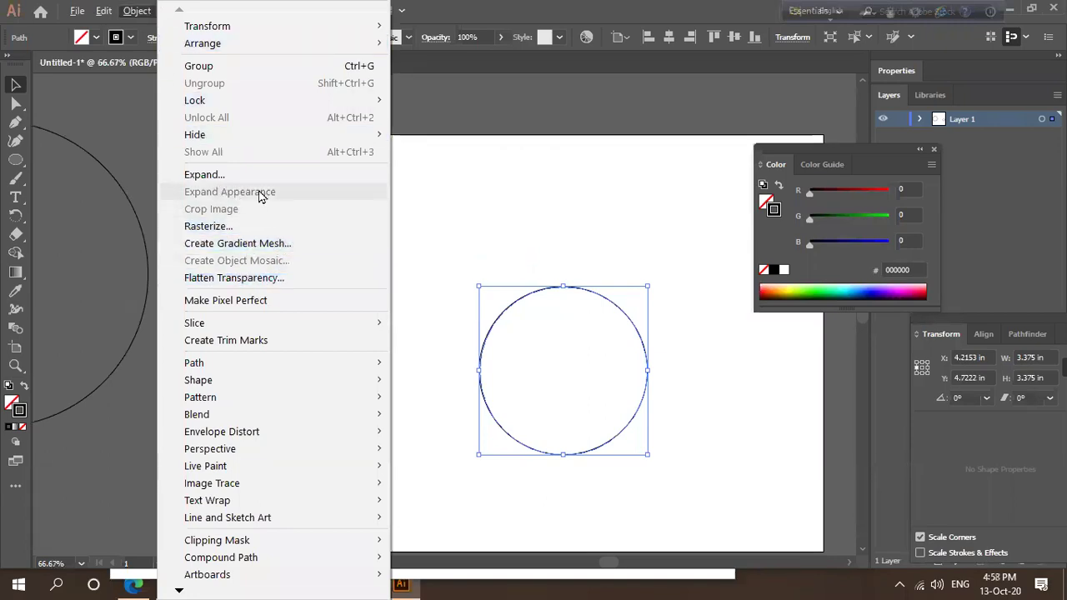
left_click(515, 186)
left_click(515, 185)
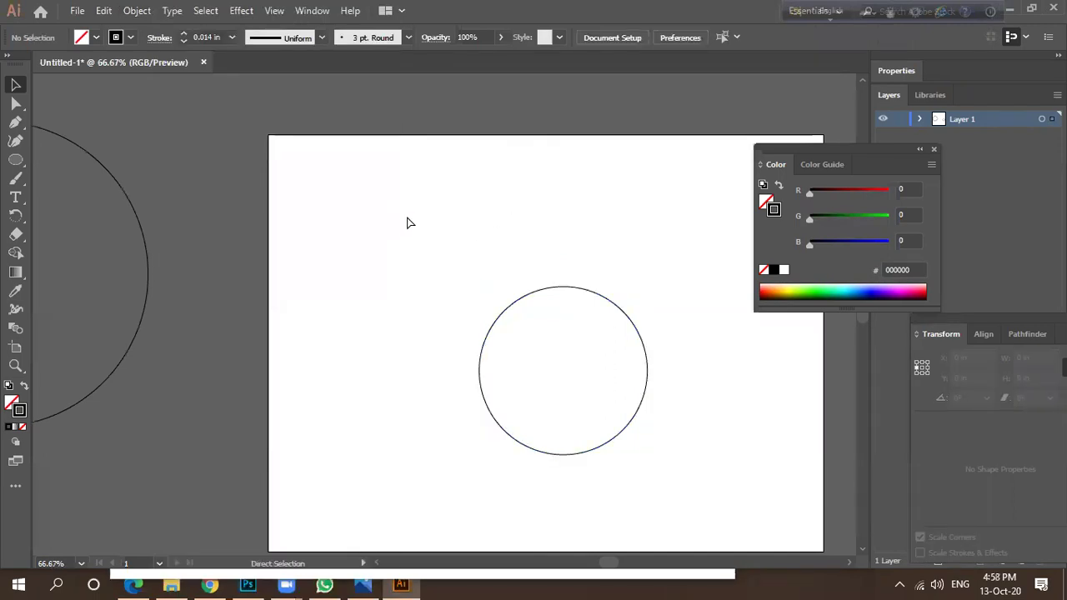
Undo back through the circle moves, path release, outline swap and expansion to the live circle with a 1.25 in stroke.
key("ctrl+a")
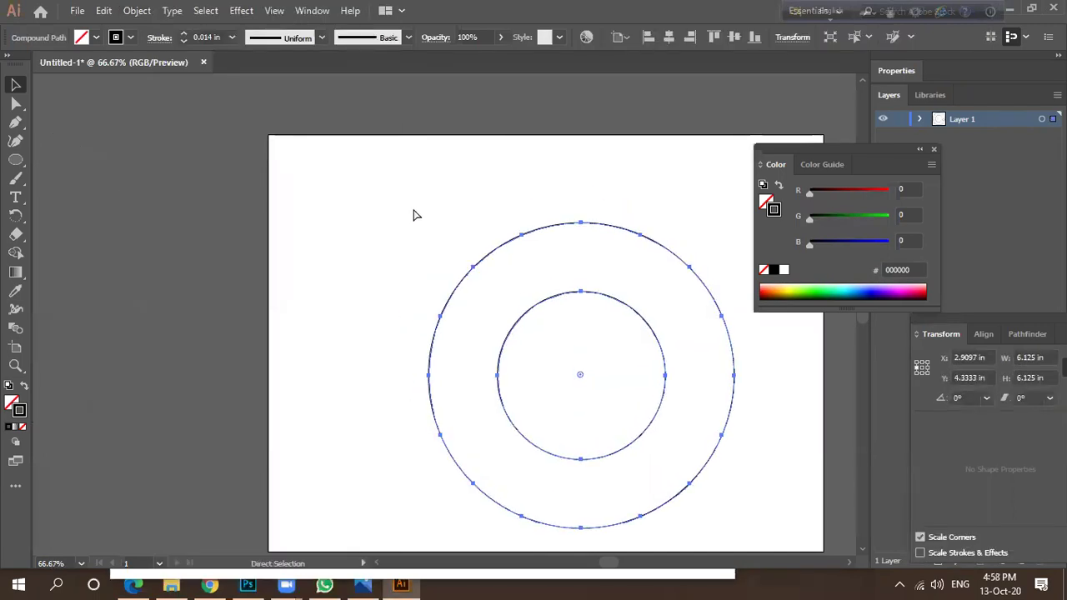
key("shift+x")
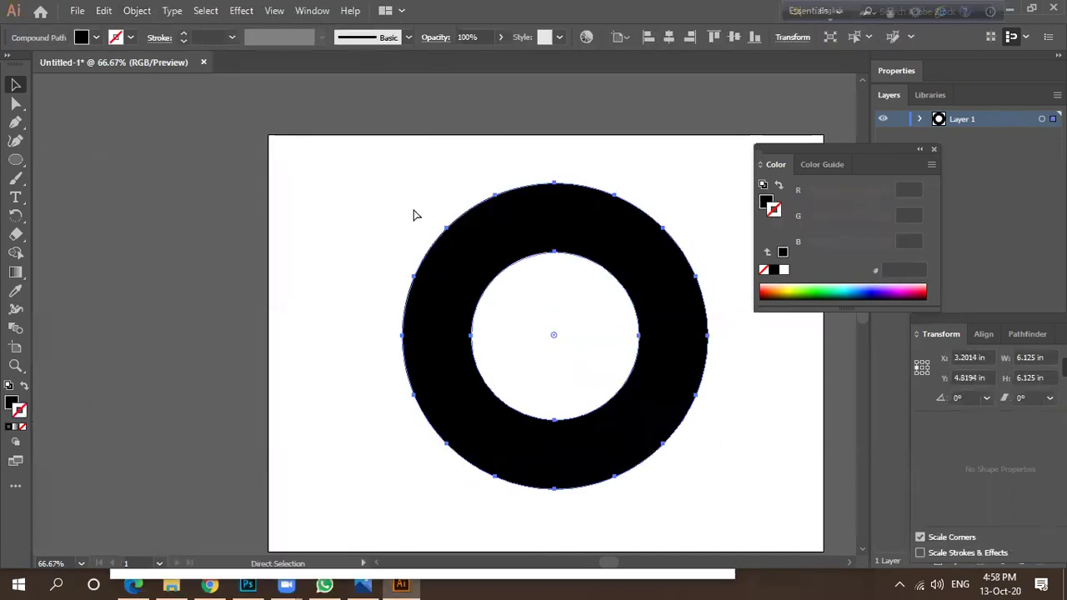
key("ctrl+z")
key("ctrl+z")
key("ctrl+z")
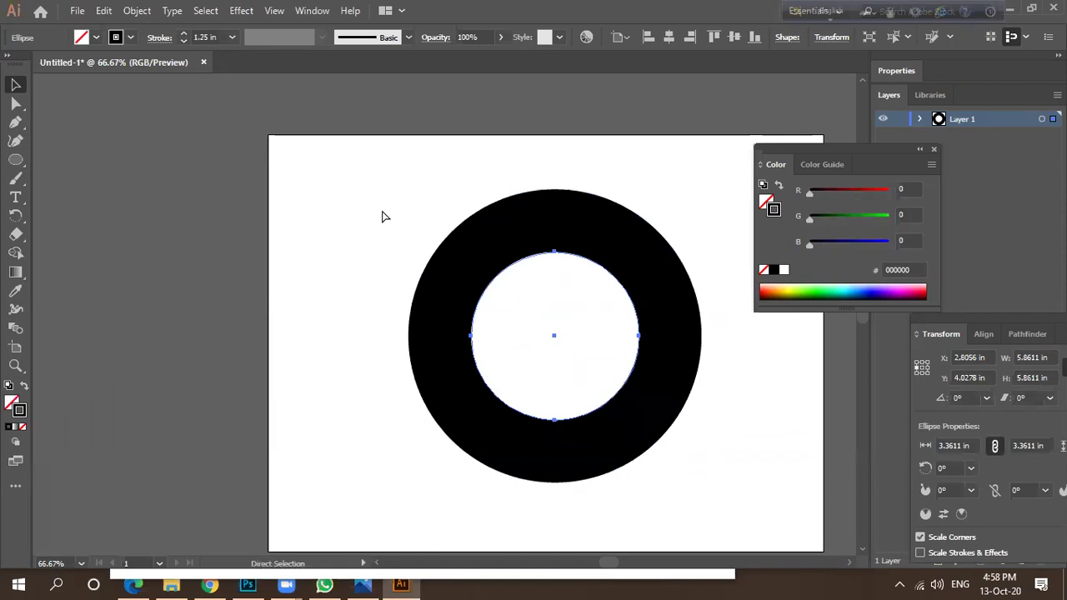
Reposition the stroked circle slightly left of the artboard's middle.
key("v")
left_click_drag(384, 330, 310, 322)
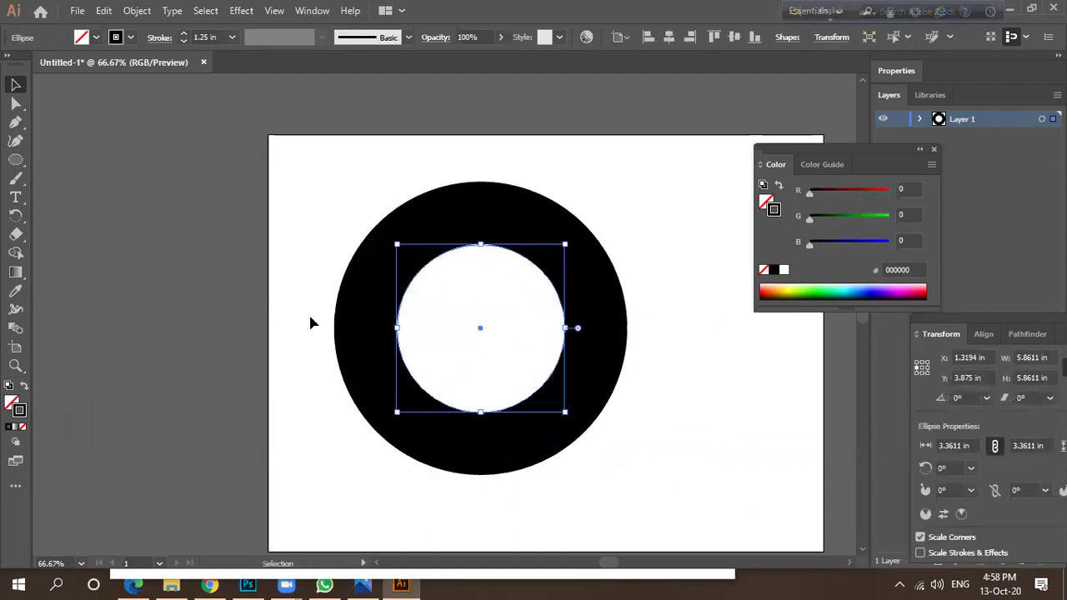
left_click_drag(381, 354, 424, 365)
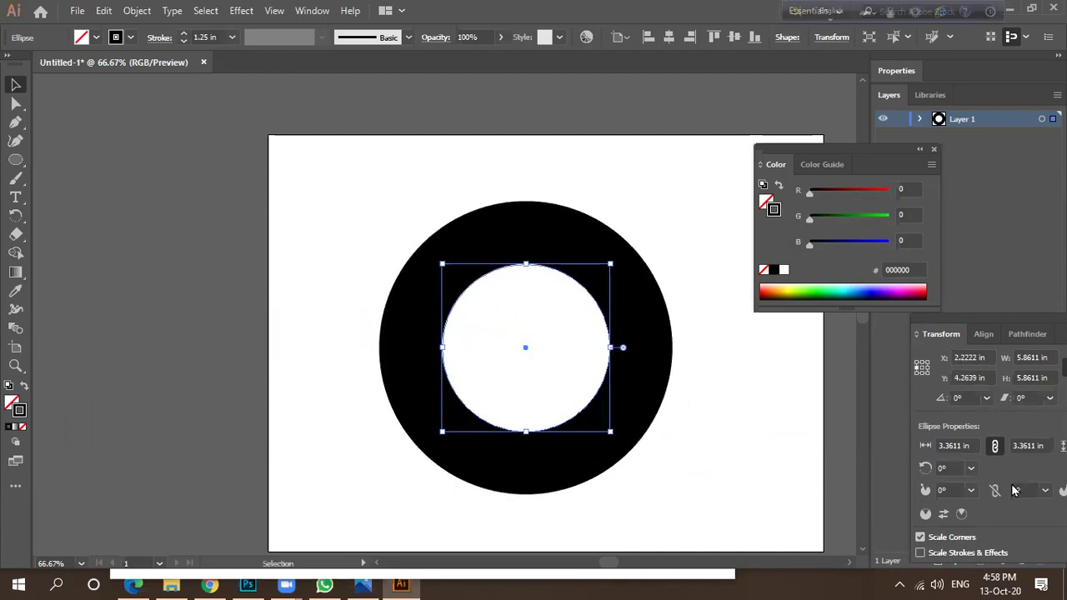
left_click_drag(641, 384, 631, 375)
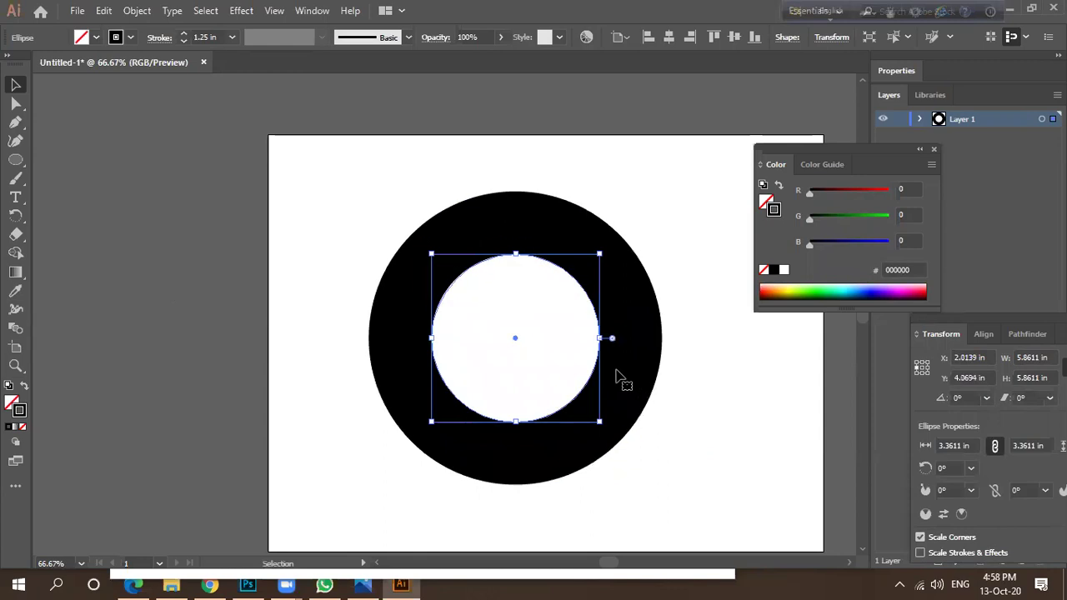
Shrink the circle proportionally to about 1.67 in in diameter and place it near the middle of the artboard.
left_click_drag(600, 421, 548, 371)
key("ctrl+minus")
key("ctrl+minus")
left_click_drag(665, 319, 519, 237)
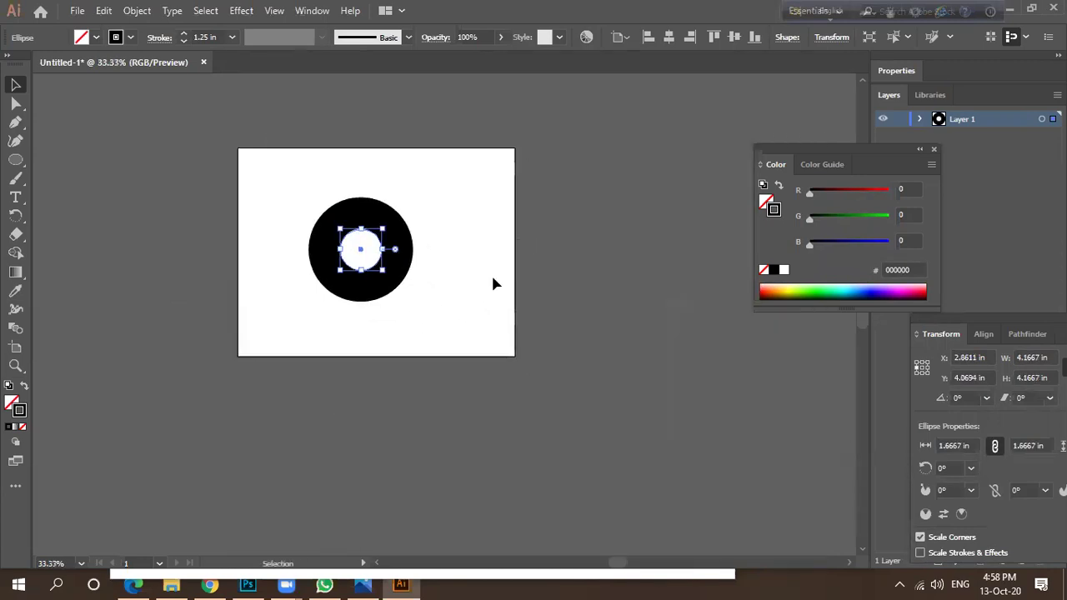
left_click_drag(404, 279, 413, 291)
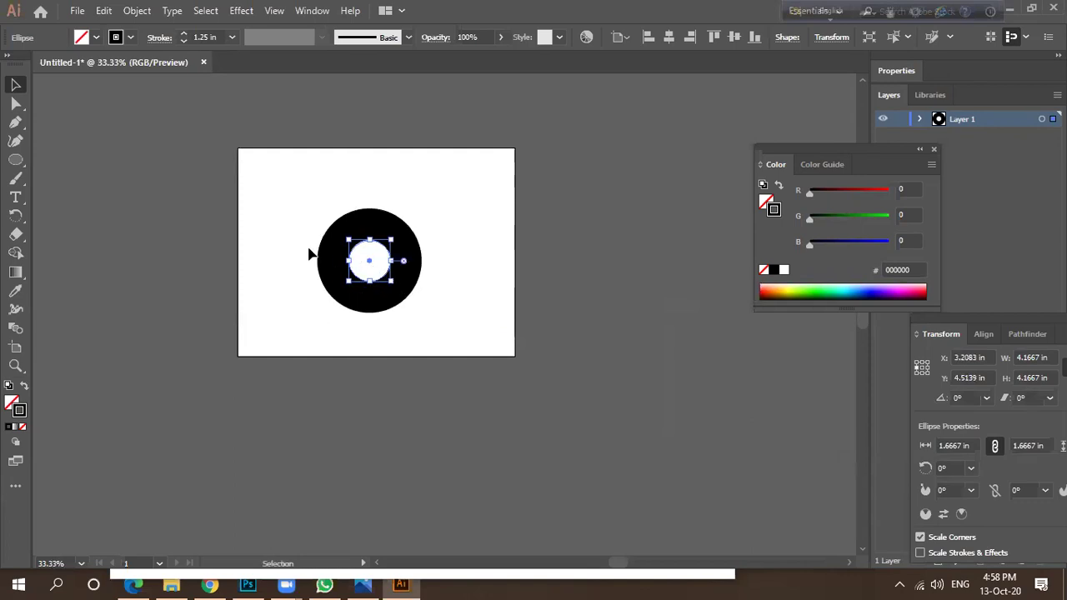
Increase the small circle's stroke weight to 5.5 in.
scroll(203, 37, "up", 5)
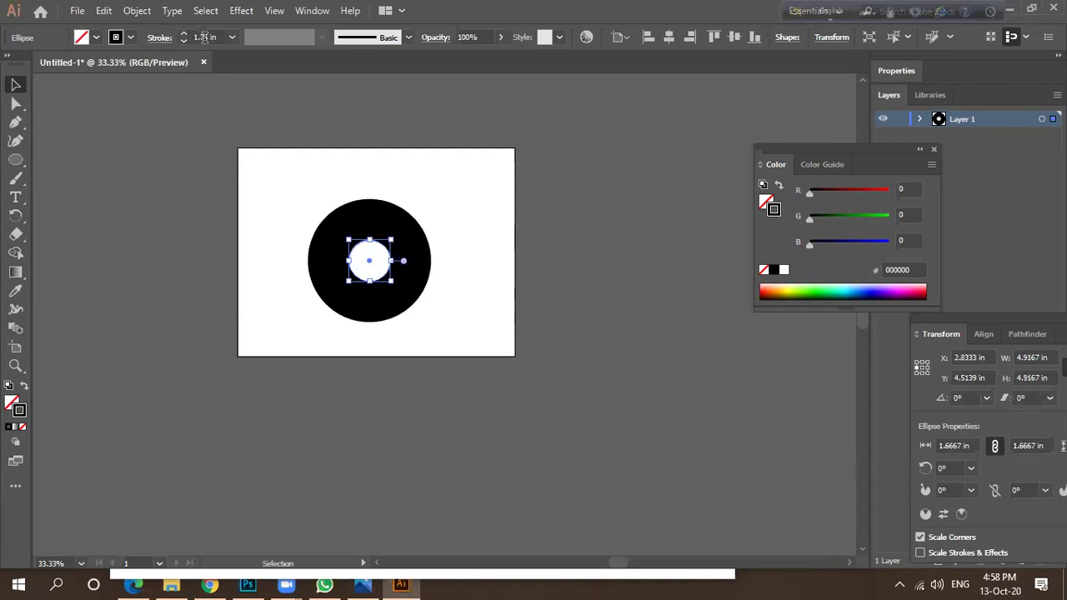
scroll(208, 46, "up", 7)
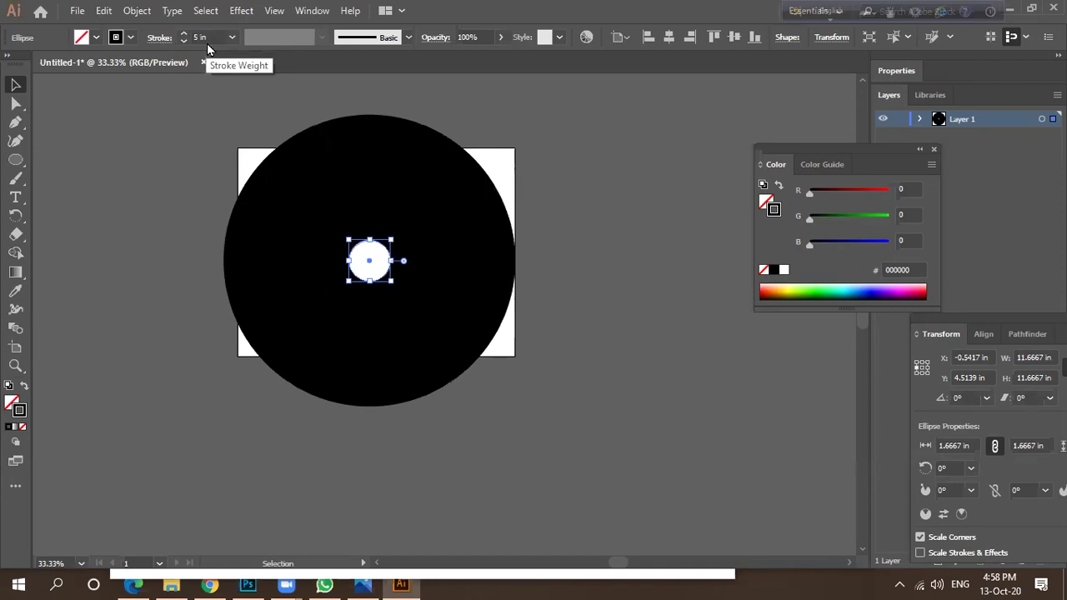
scroll(208, 48, "up", 1)
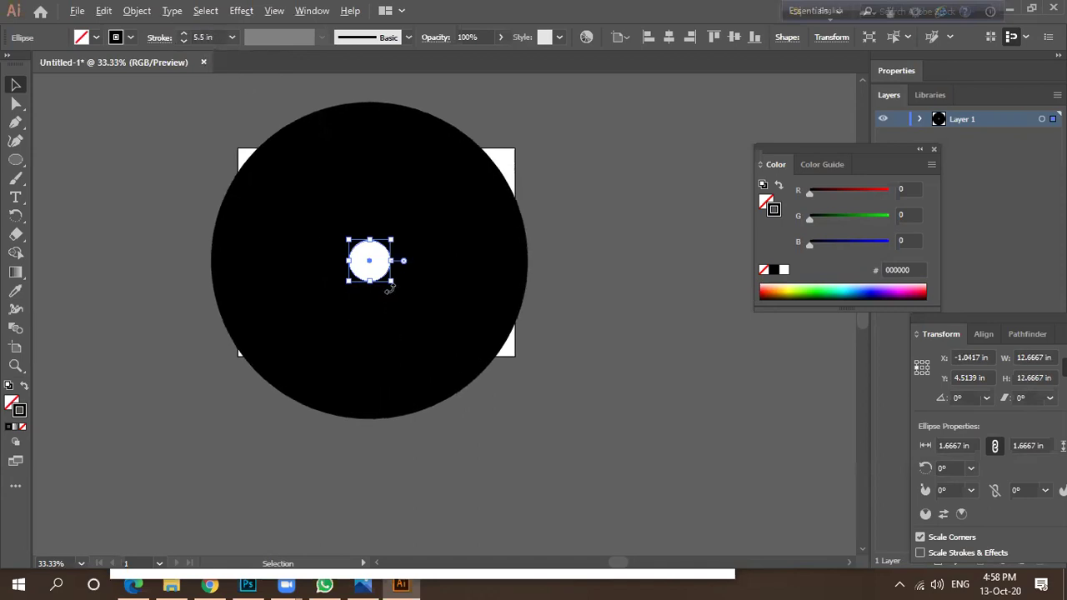
Enlarge the circle from its centre to about 4.31 in in diameter and reduce its stroke weight to 4 in.
mouse_move(392, 281)
left_mouse_down()
mouse_move(423, 322)
mouse_move(417, 309)
left_mouse_up()
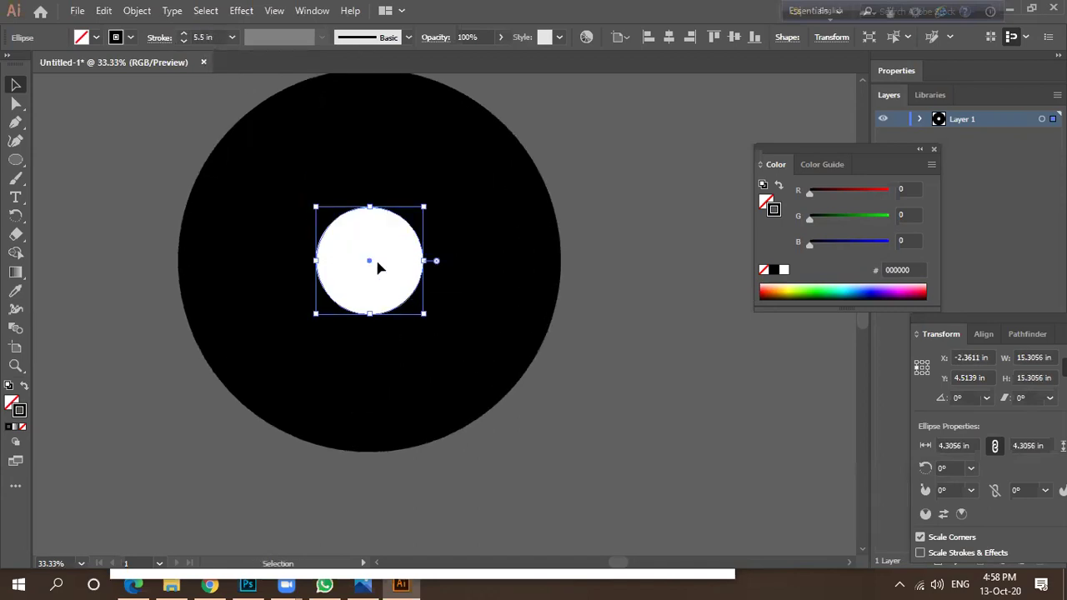
scroll(217, 35, "down", 11)
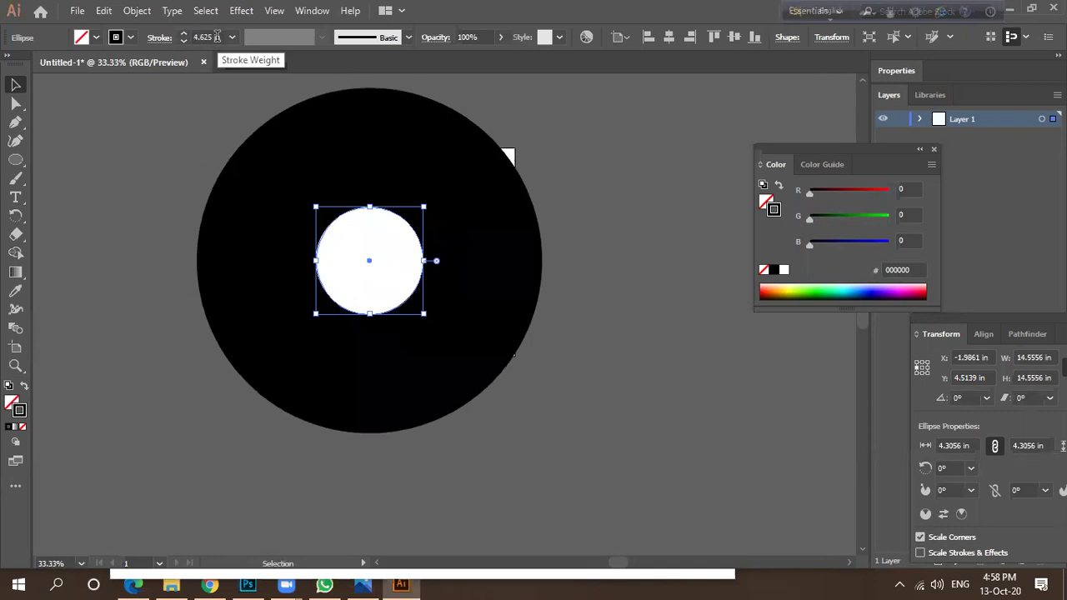
Give the circle's stroke round corner joins and turn it into a dashed line.
left_click(159, 38)
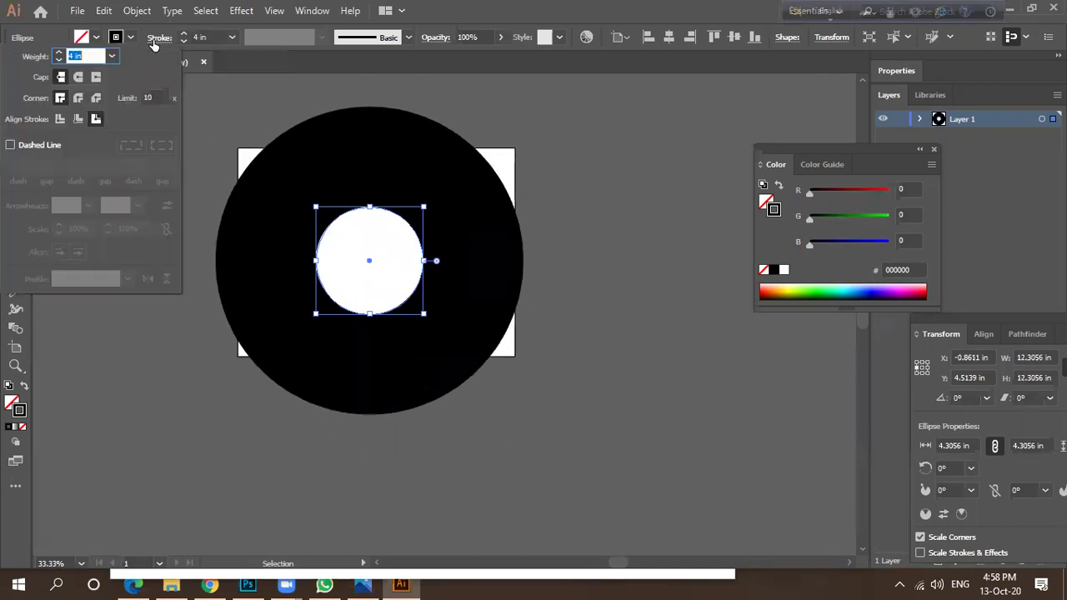
left_click(79, 98)
left_click(10, 145)
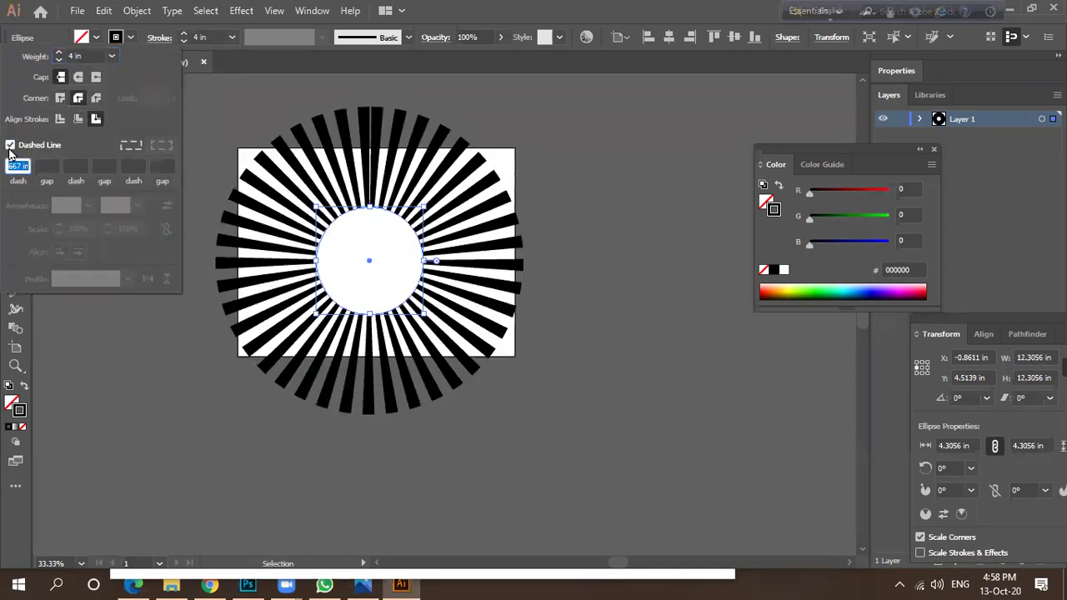
Resize the dashed circle proportionally from its centre to about 2.67 in in diameter.
left_click(422, 318)
left_click(426, 322)
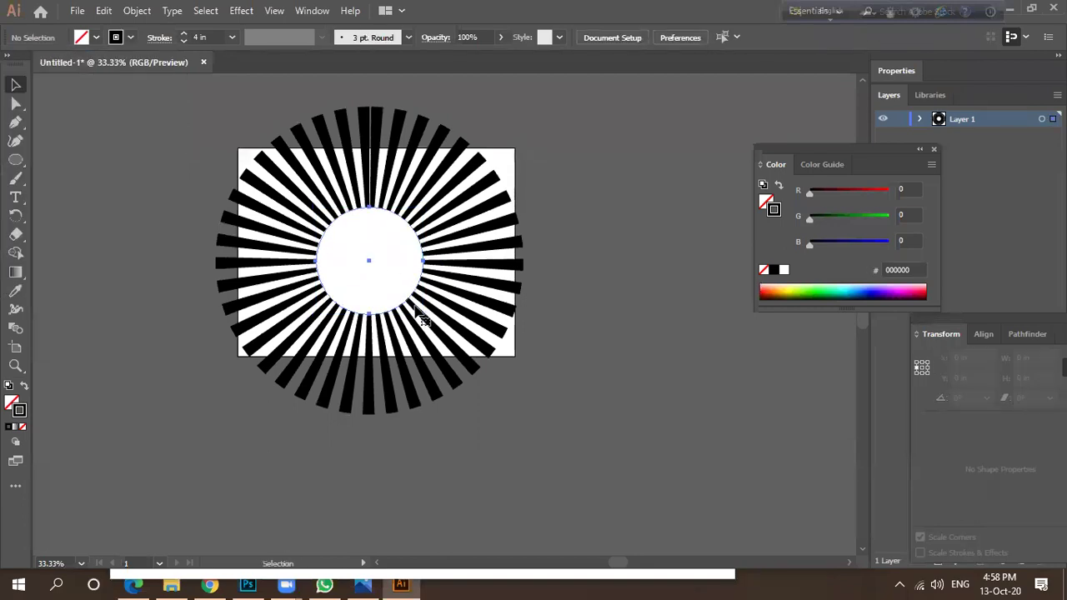
left_click(425, 321)
left_click_drag(426, 318, 454, 333)
scroll(409, 276, "down", 1)
left_click(353, 264)
left_click_drag(172, 128, 348, 265)
scroll(373, 286, "up", 3)
scroll(391, 285, "down", 2)
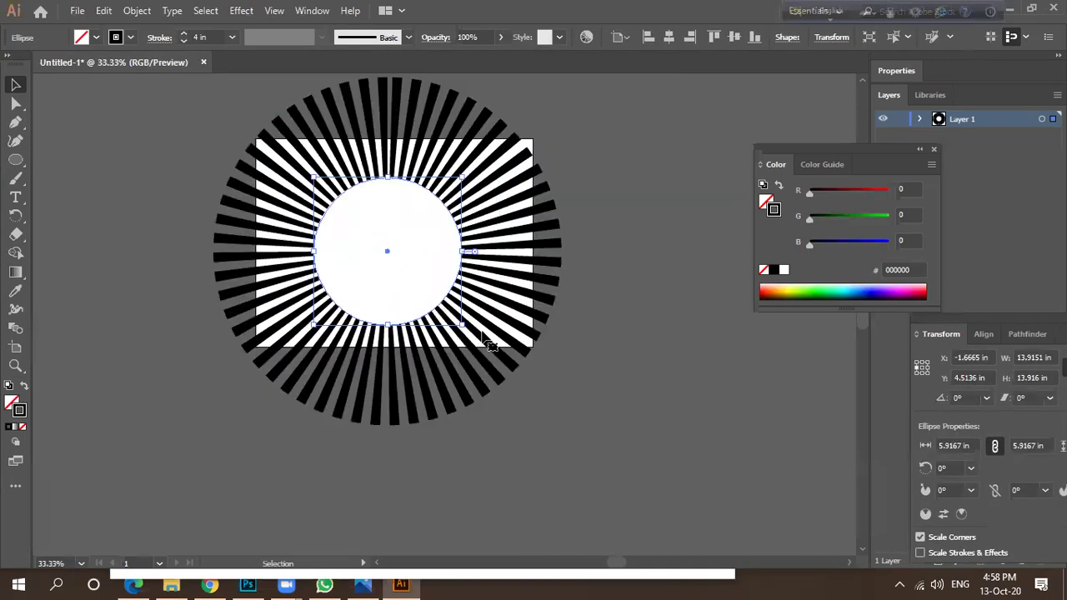
left_click_drag(460, 324, 422, 288)
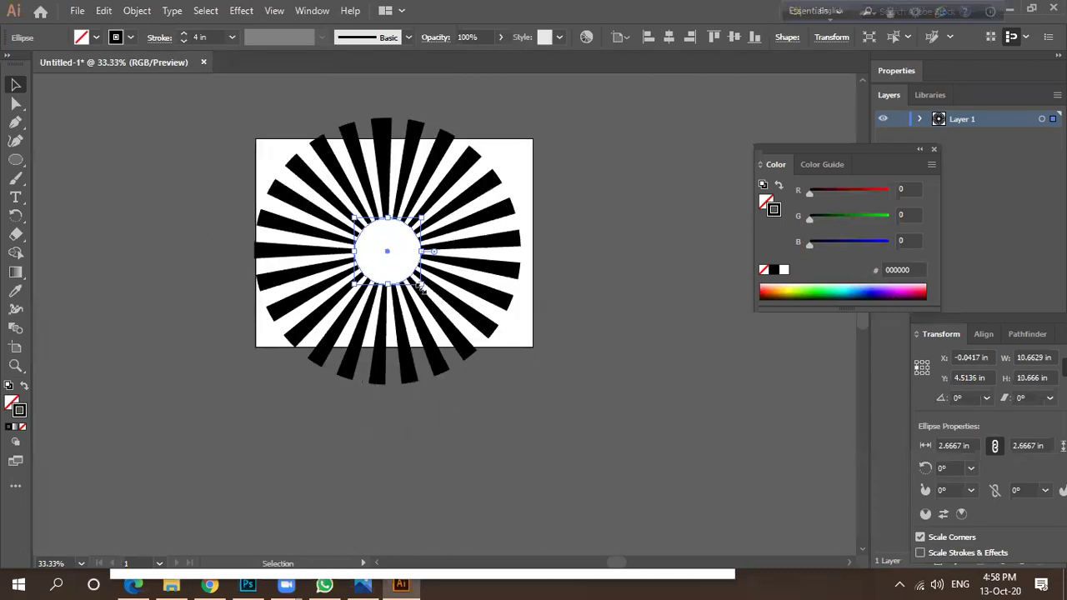
Increase the dashed circle's stroke weight to 6.5 in so the rays extend past the artboard.
left_click(183, 34)
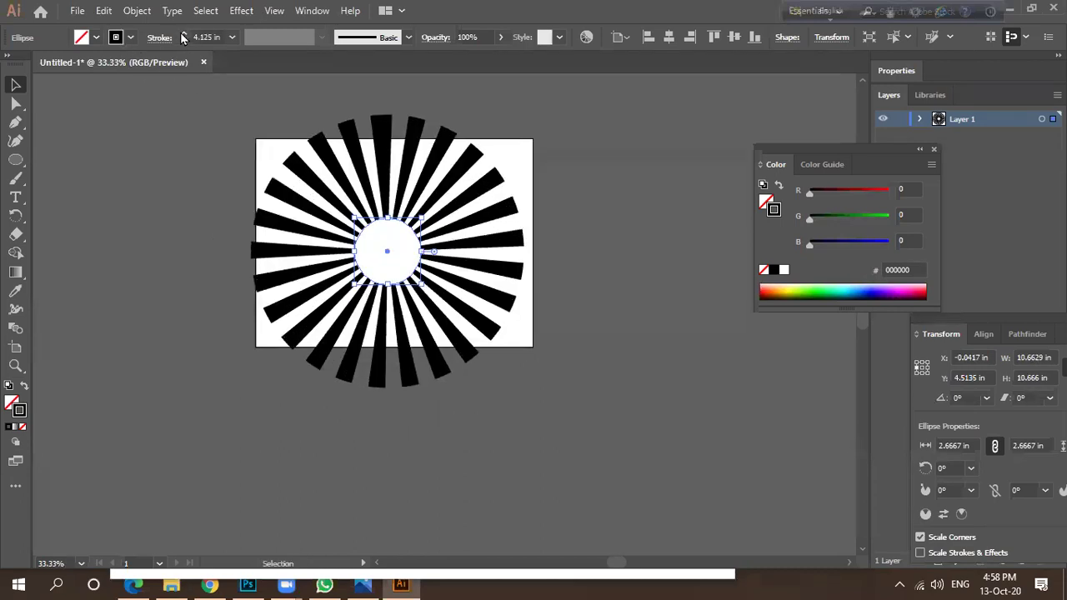
left_click(183, 34)
left_click(182, 34)
left_click(182, 34)
left_click(183, 34)
left_click(183, 34)
left_click(183, 34)
left_click(182, 34)
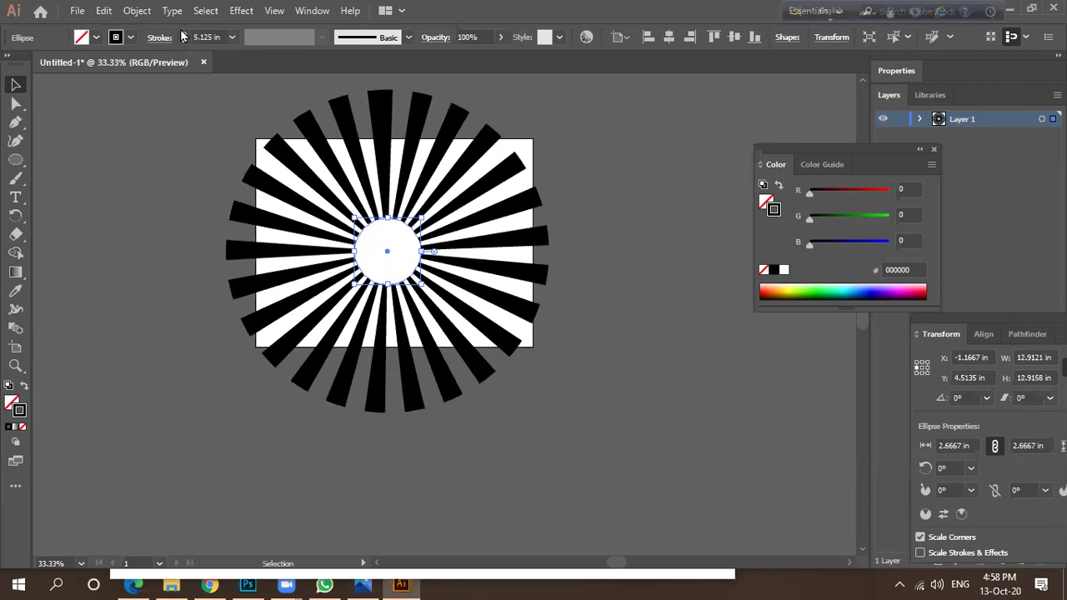
left_click(183, 34)
left_click(183, 34)
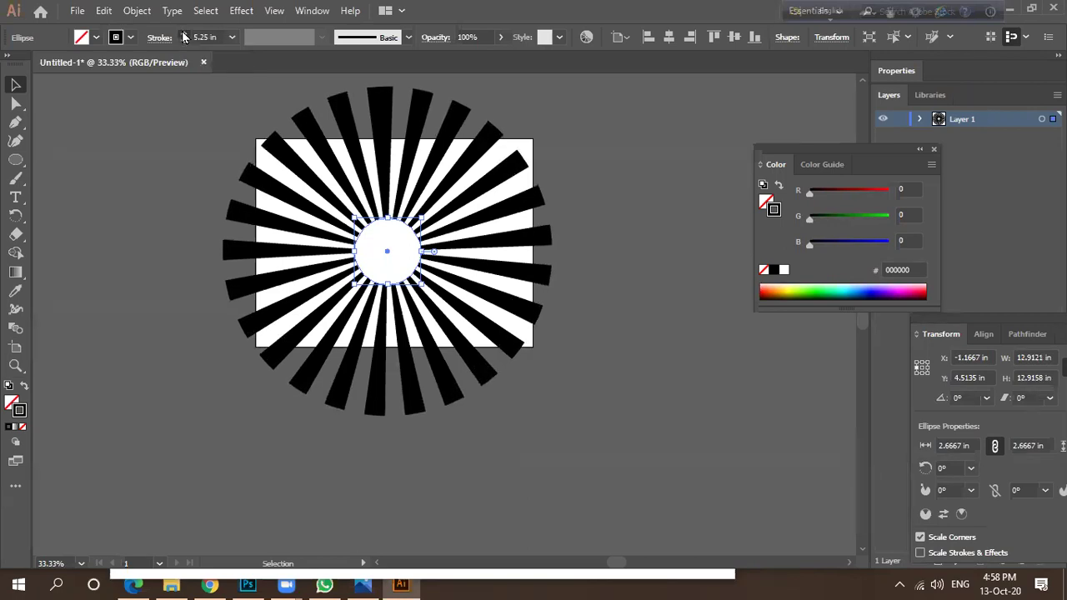
left_click(183, 34)
left_click(184, 34)
left_click(183, 34)
left_click(183, 34)
left_click(183, 34)
left_click(184, 34)
left_click(183, 34)
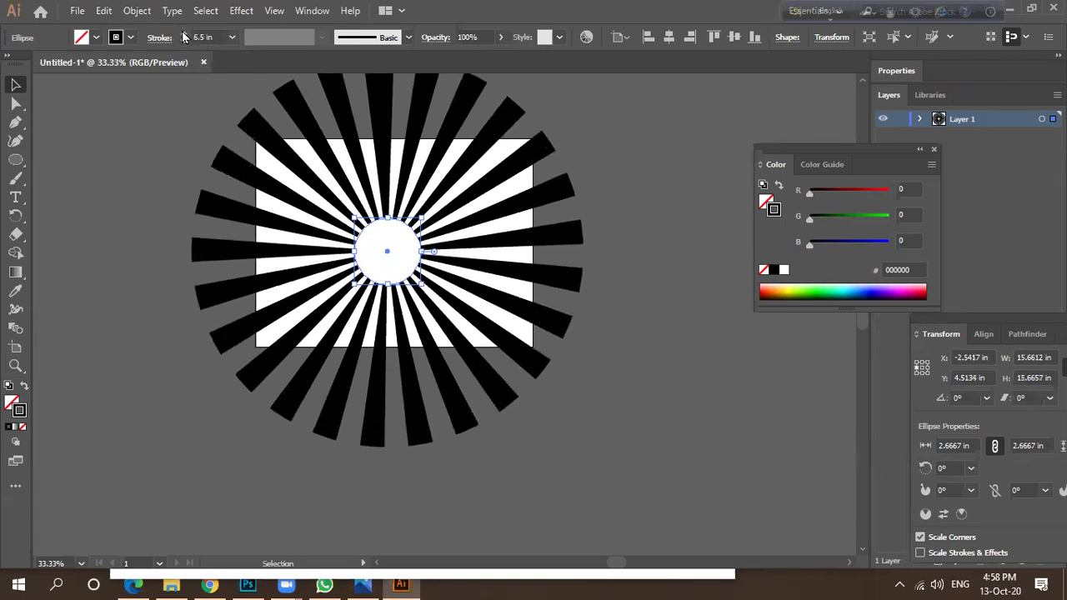
Expand the appearance of the dashed circle into a filled sunburst shape and deselect it.
left_click(137, 10)
left_click(242, 191)
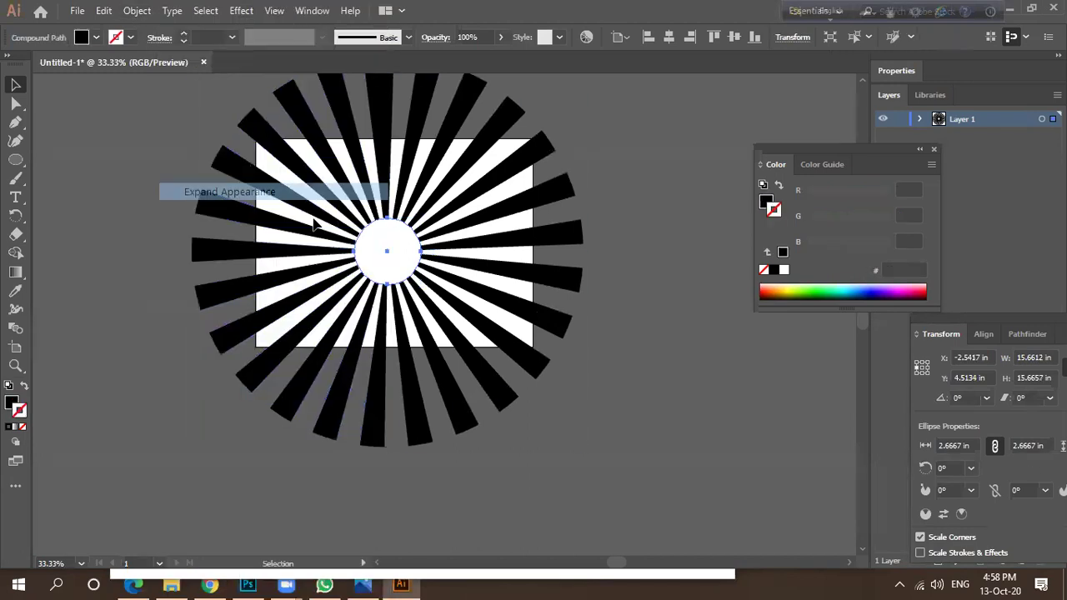
left_click(664, 336)
scroll(521, 289, "down", 2)
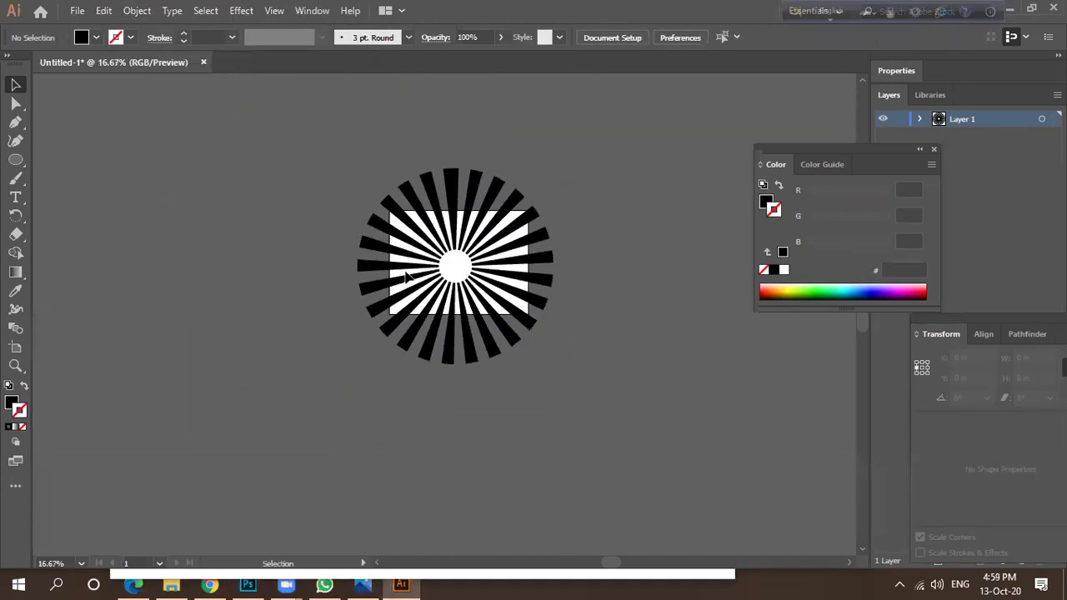
left_click(14, 158)
left_click(83, 175)
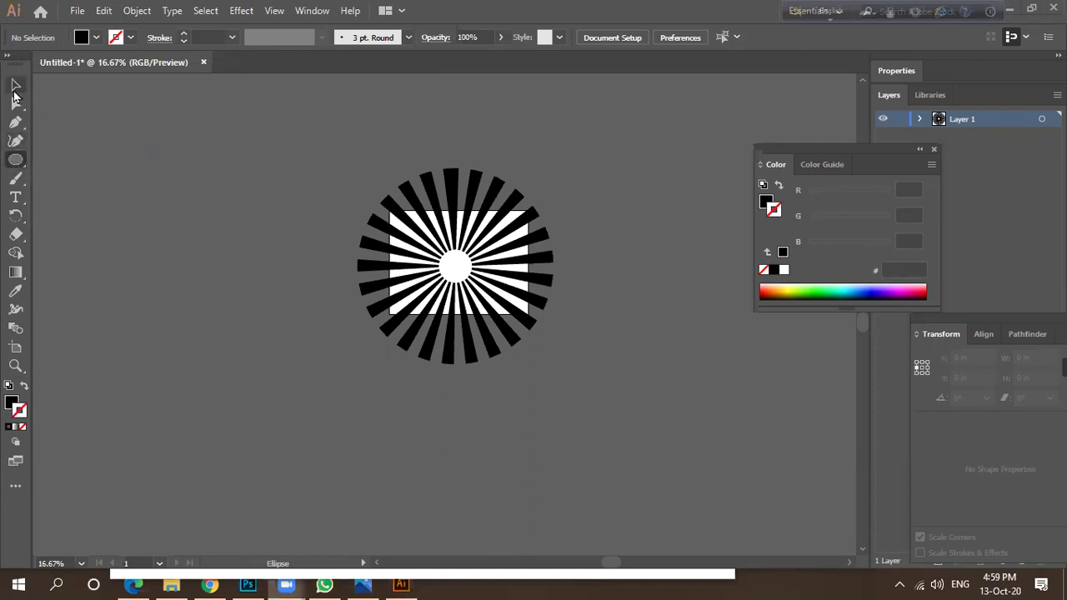
left_click(15, 84)
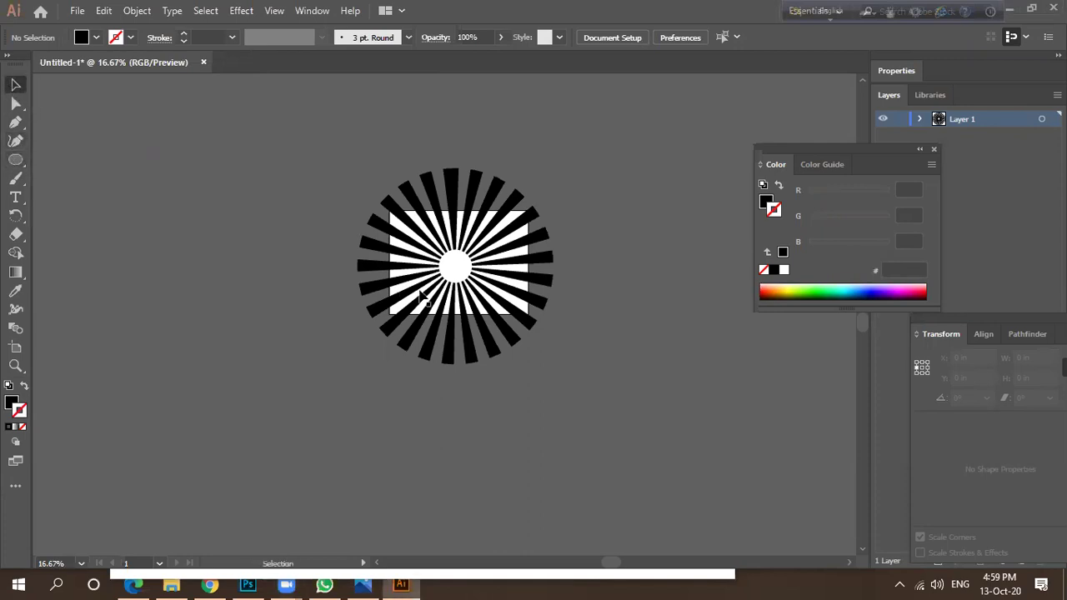
Select the expanded sunburst and apply the Summer radial gradient preset to its stroke.
left_click(401, 287)
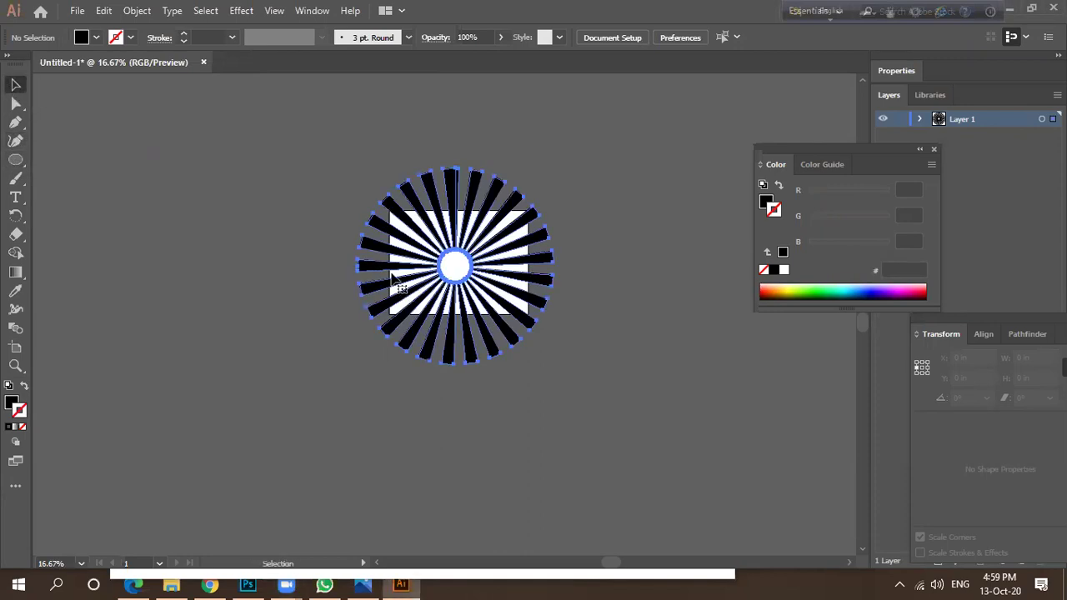
left_click(15, 272)
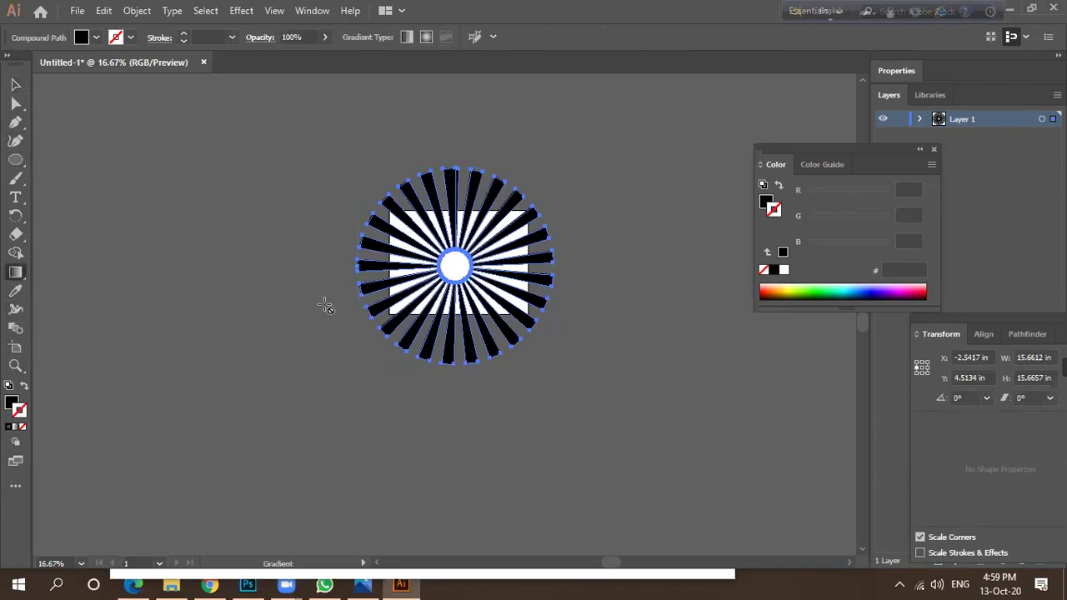
double_click(16, 273)
left_click(560, 460)
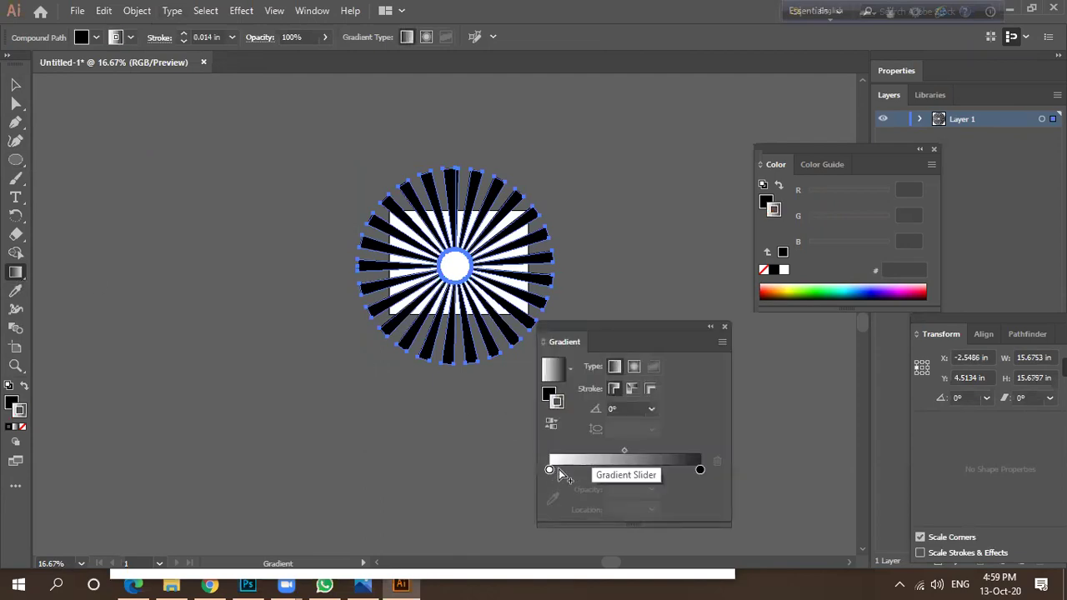
left_click(568, 368)
left_click(472, 445)
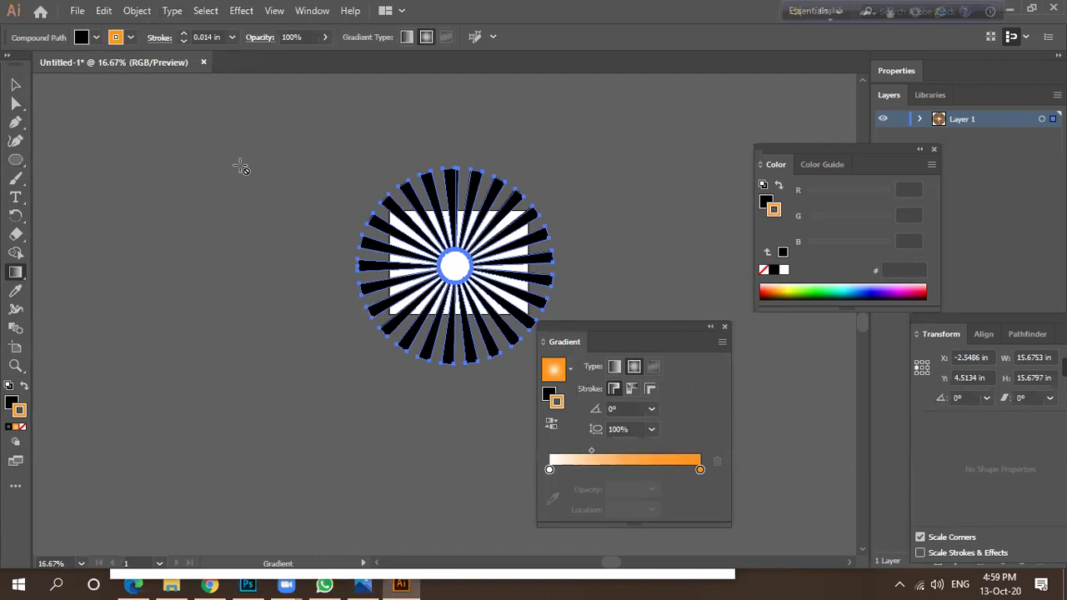
Expand the sunburst with its gradient stroke into a group of shapes.
left_click(14, 85)
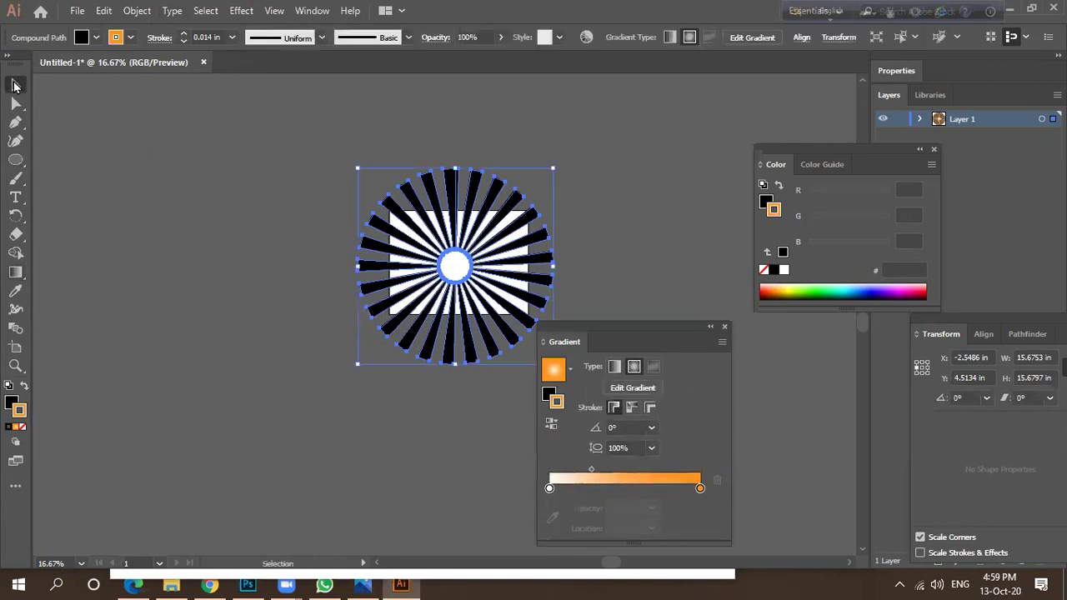
left_click(137, 10)
left_click(197, 173)
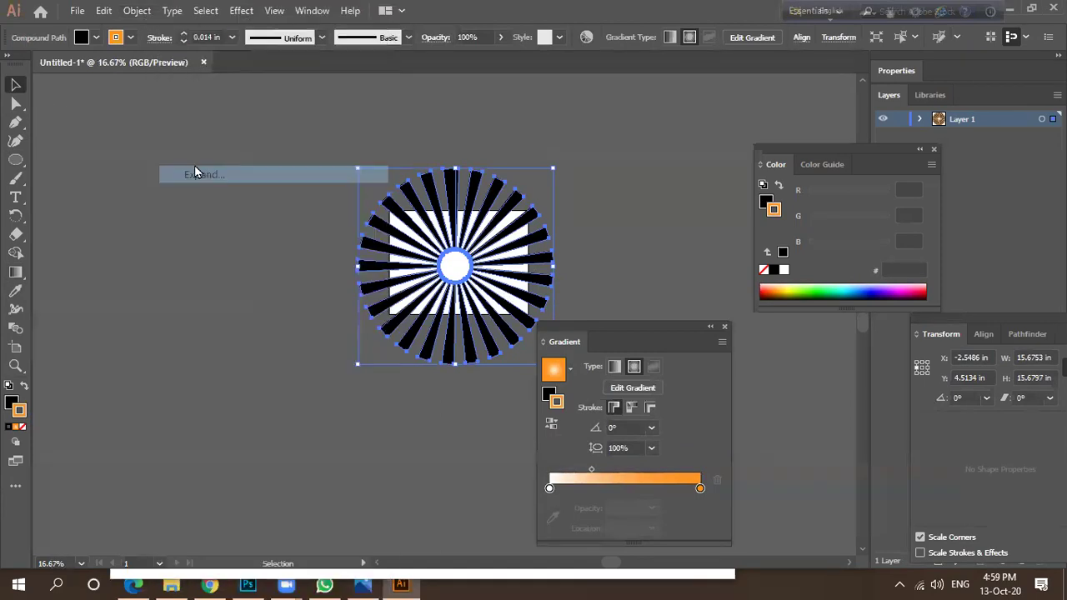
left_click(501, 387)
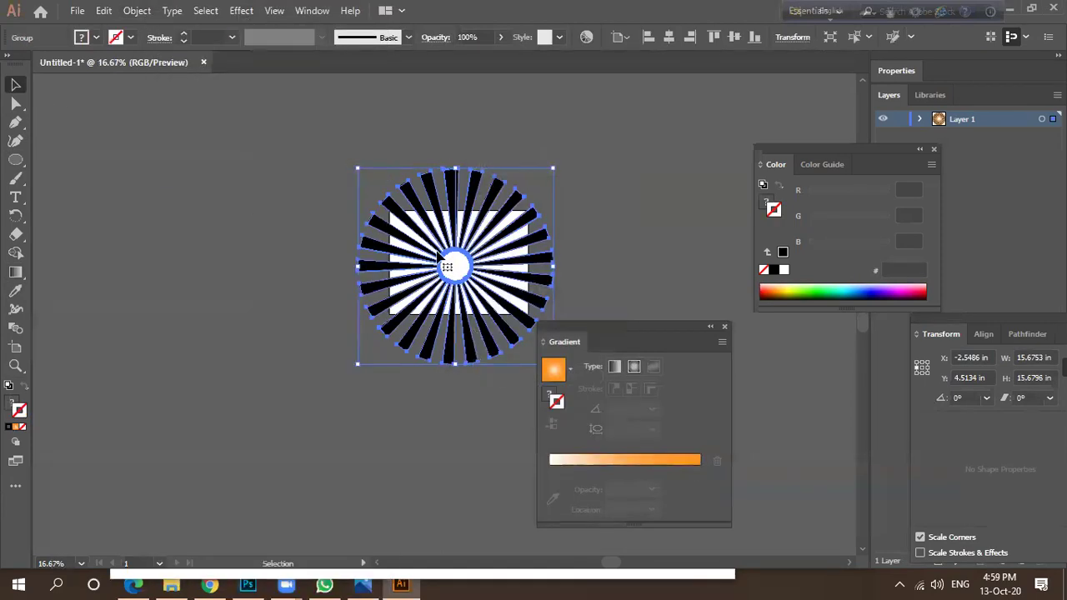
Apply the white-to-orange gradient to the sunburst group's stroke and make it linear.
left_click(557, 464)
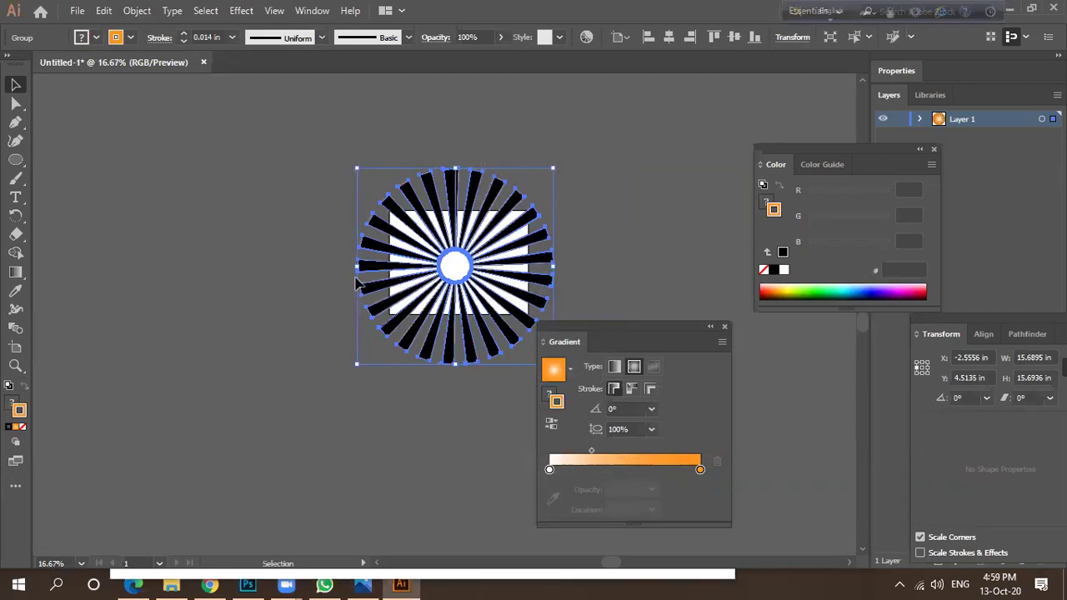
left_click(17, 272)
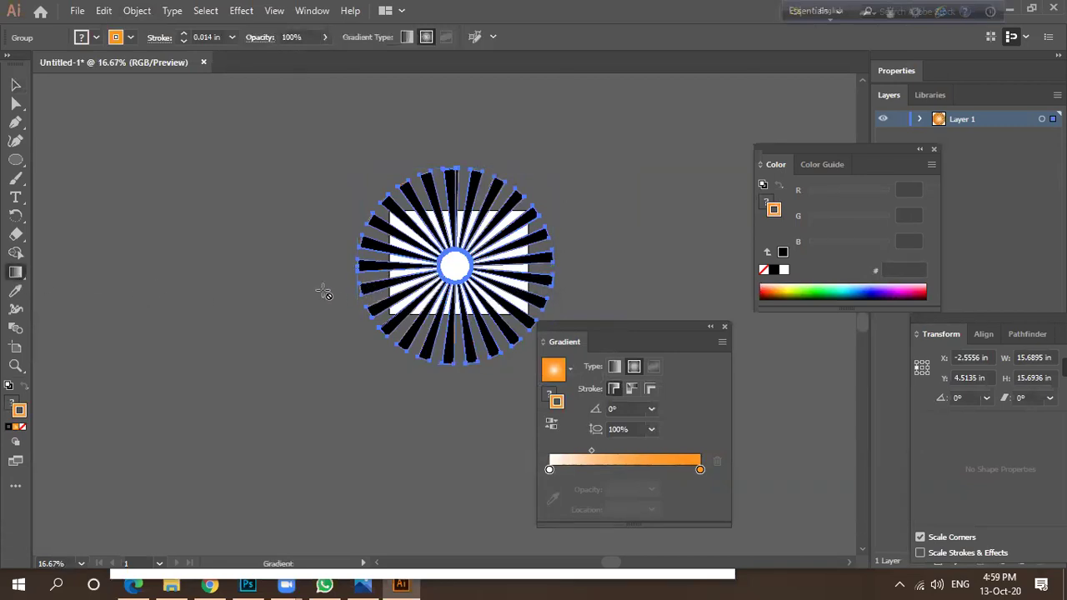
left_click_drag(637, 341, 704, 334)
left_click(682, 358)
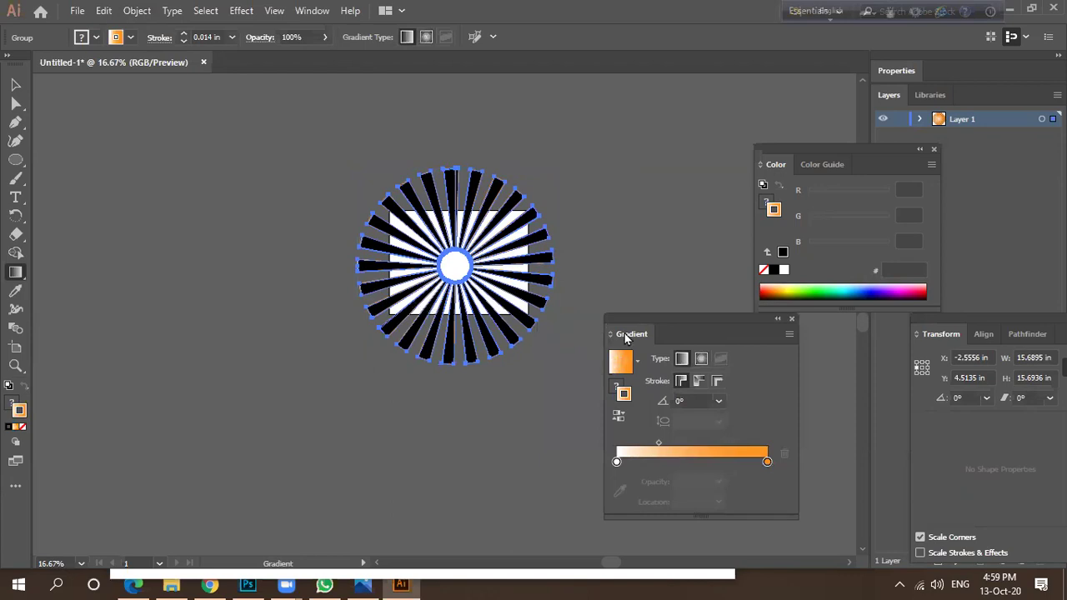
Expand the sunburst group with its linear gradient stroke.
left_click(136, 11)
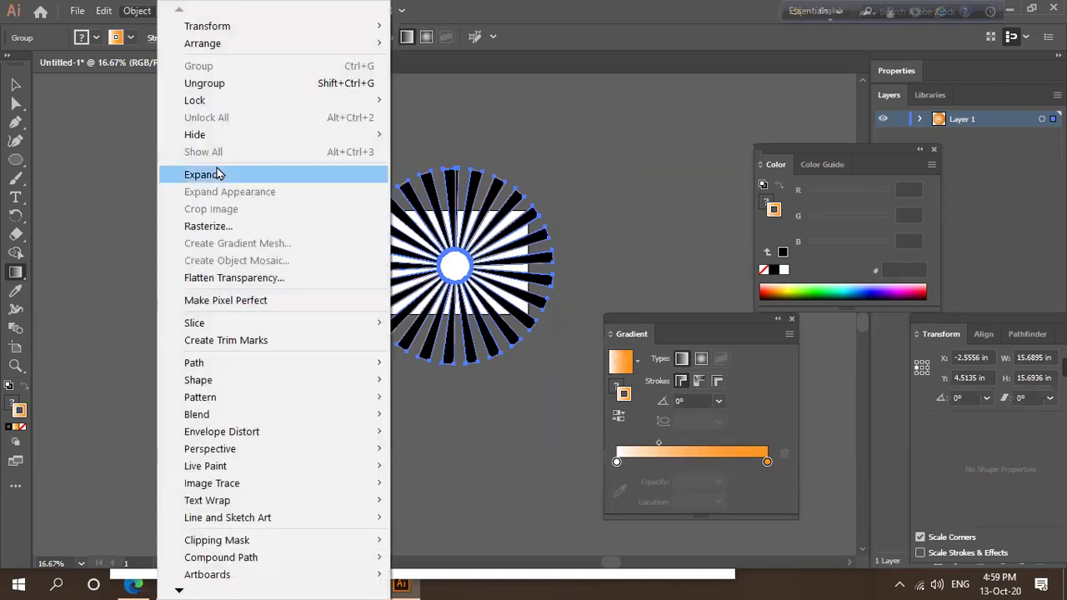
left_click(223, 175)
left_click(484, 380)
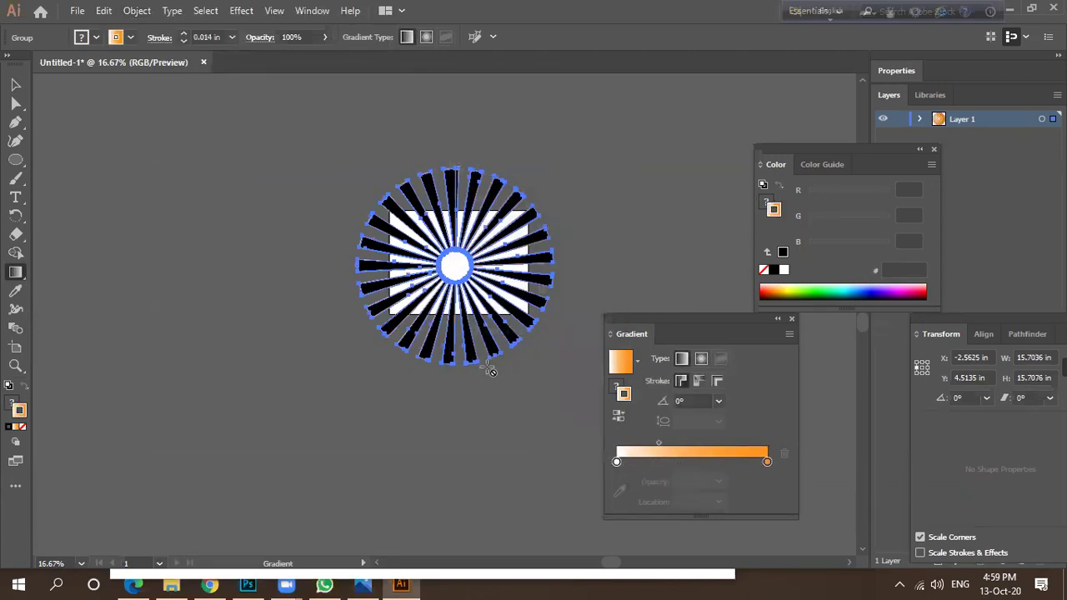
left_click(15, 85)
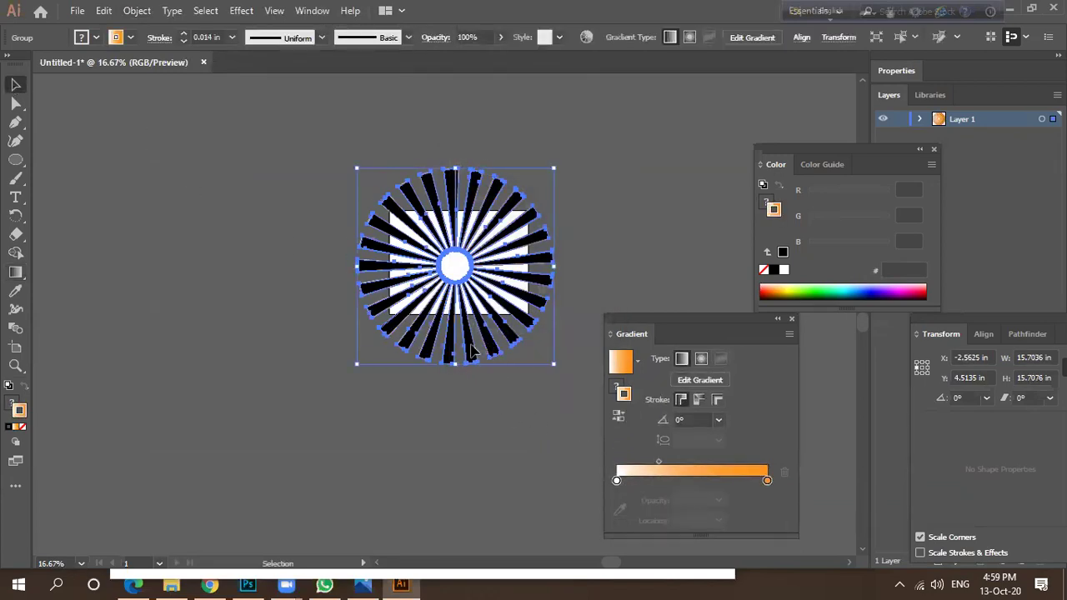
Expand the sunburst group once more to turn its gradient outline into filled shapes.
scroll(498, 348, "up", 5)
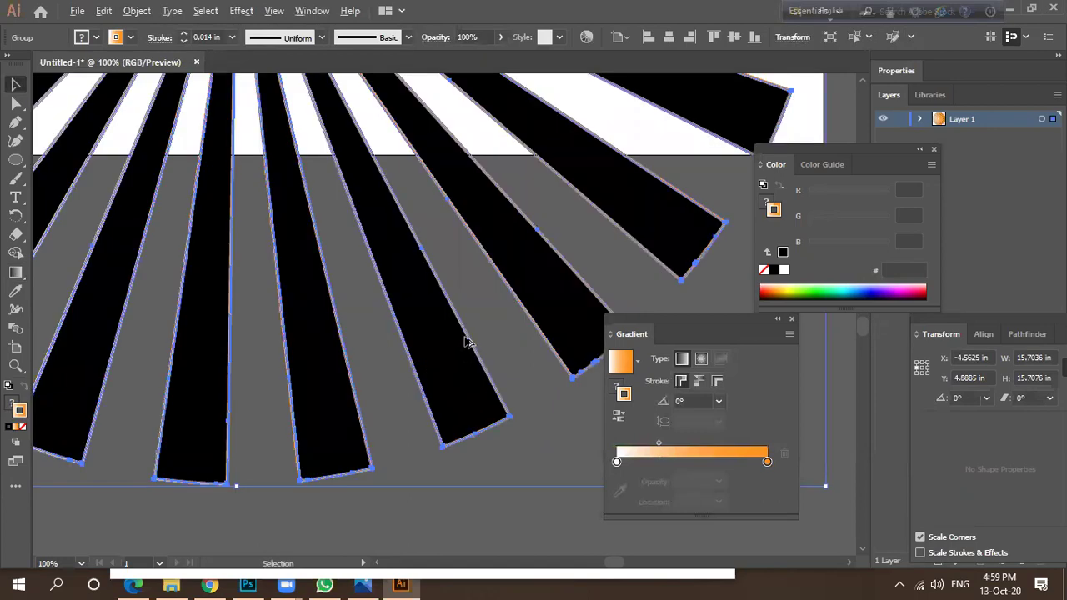
scroll(467, 346, "down", 2)
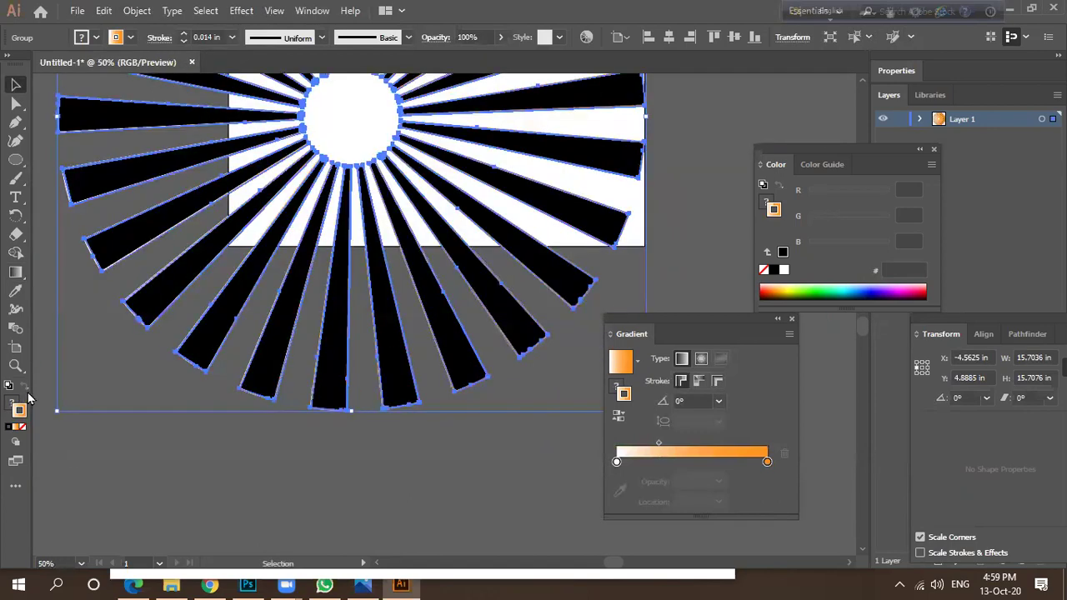
scroll(214, 380, "down", 1)
left_click(134, 10)
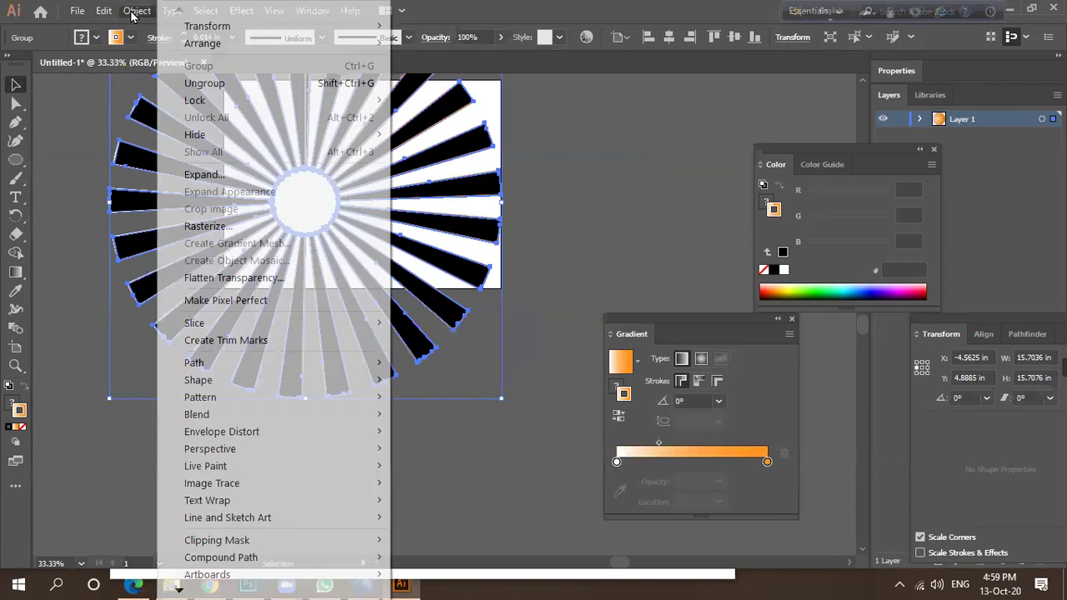
left_click(196, 172)
left_click(494, 381)
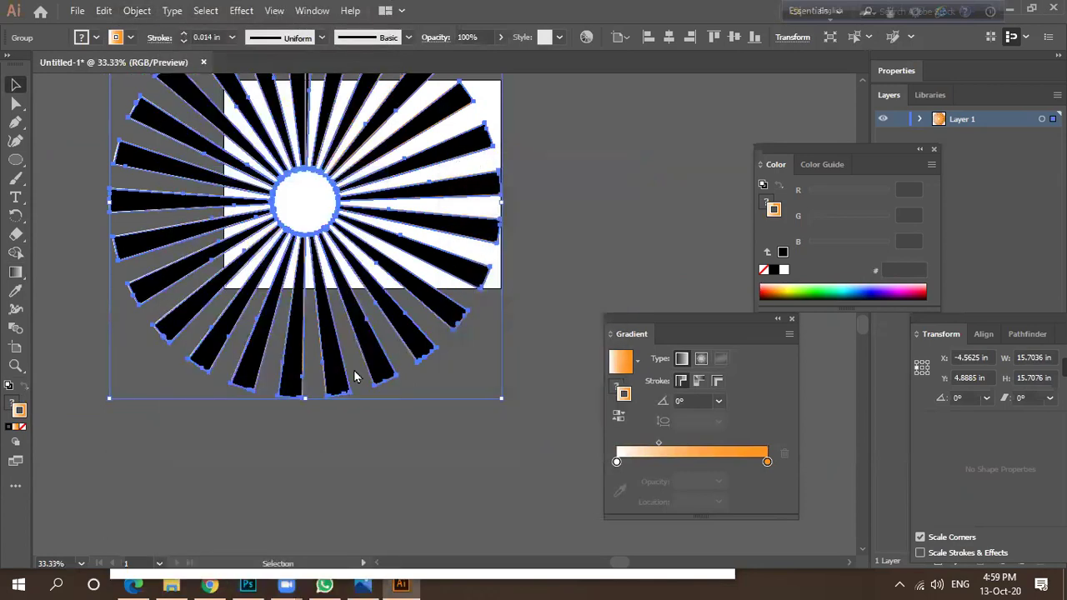
left_click(21, 404)
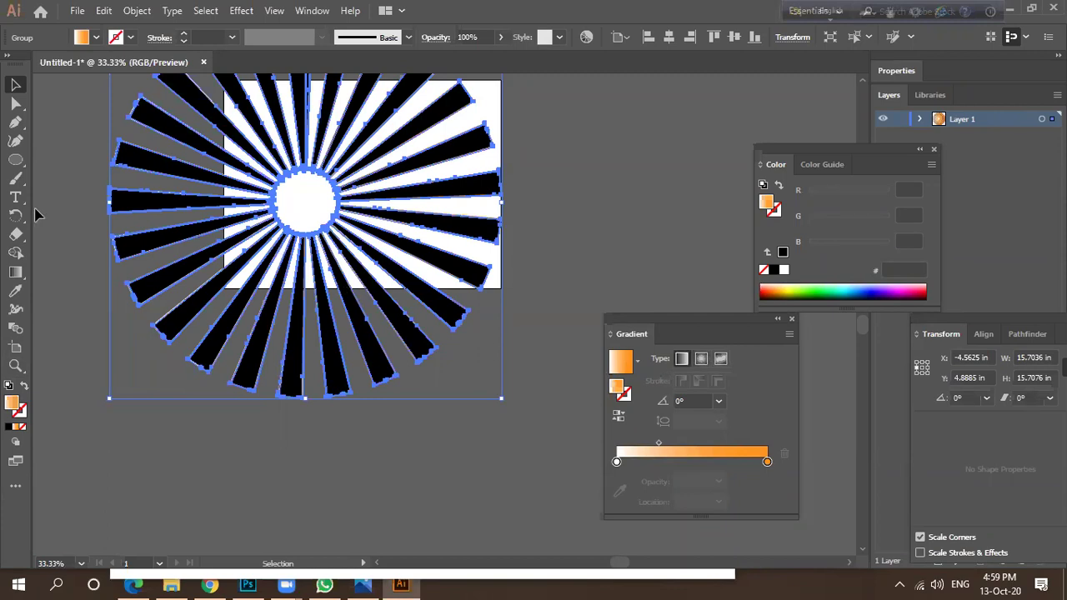
Redraw the linear gradient across the sunburst's outline shapes at an angle of about -5.2°.
left_click(16, 271)
left_click_drag(135, 244, 590, 219)
scroll(586, 231, "down", 1)
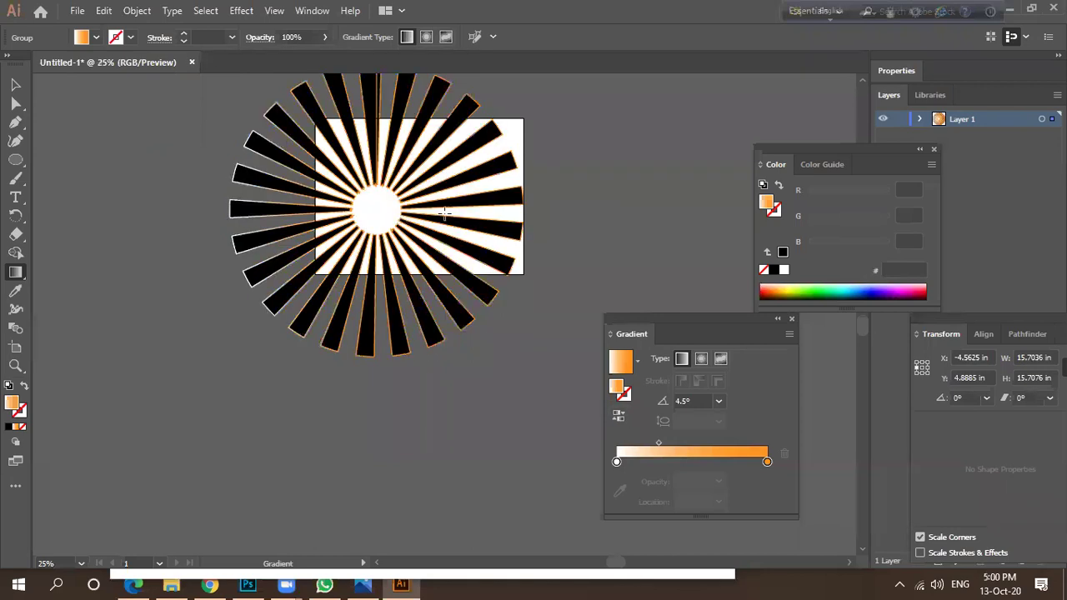
left_click_drag(451, 213, 631, 231)
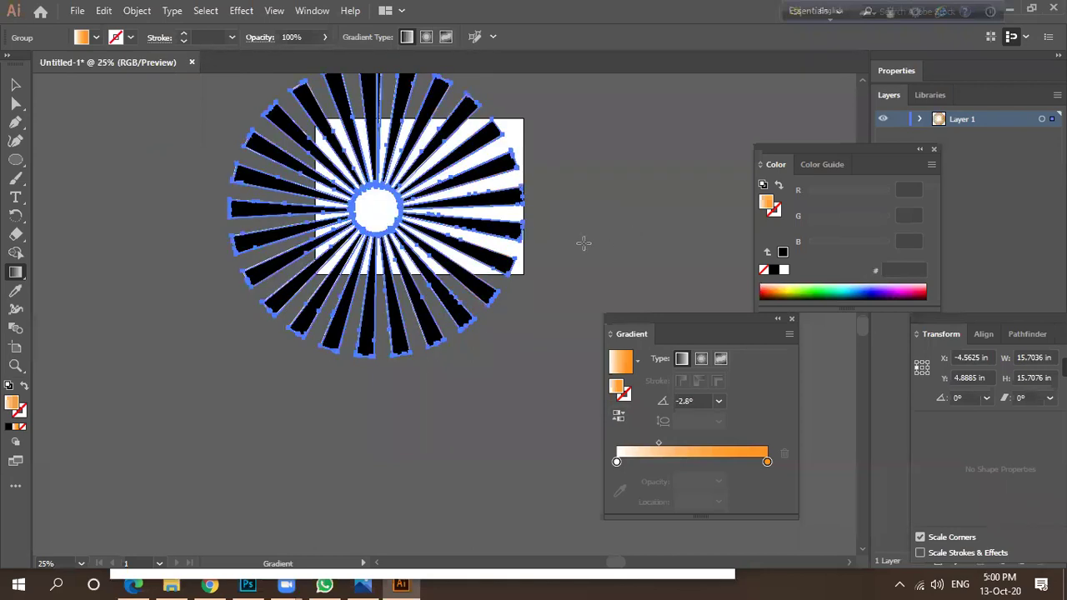
left_click_drag(478, 257, 526, 262)
Apply the Sky gradient preset to the fill of the sunburst group.
scroll(475, 299, "up", 5)
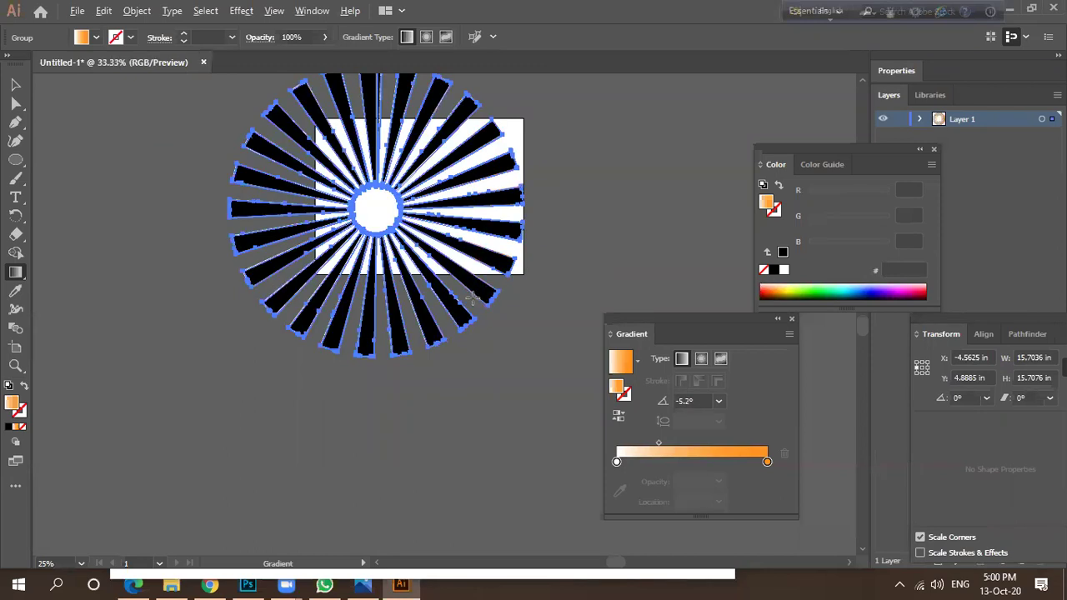
scroll(433, 298, "down", 2)
scroll(433, 299, "down", 1)
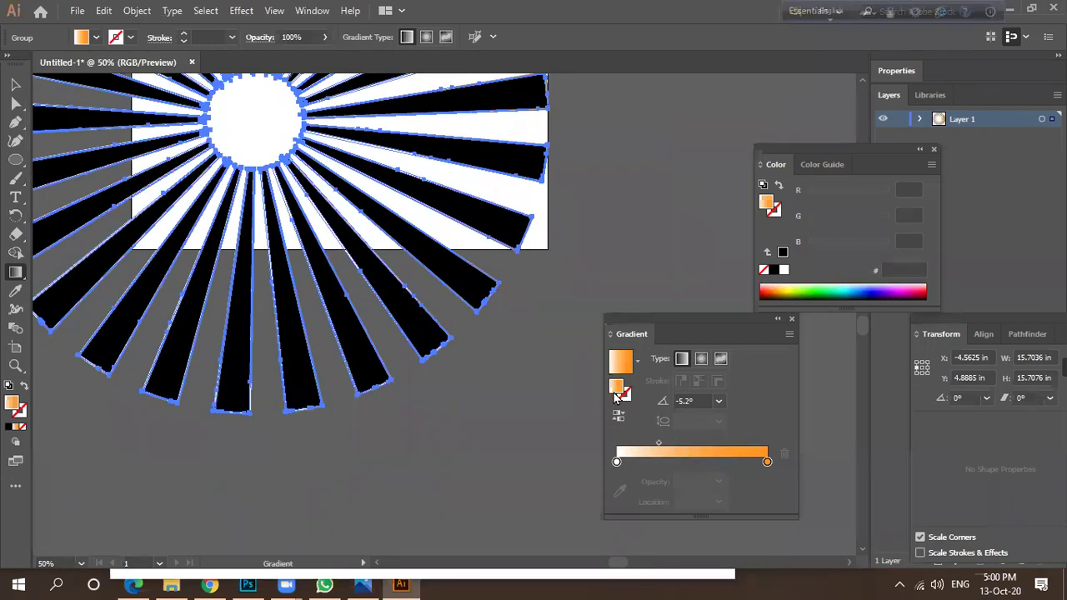
left_click(636, 360)
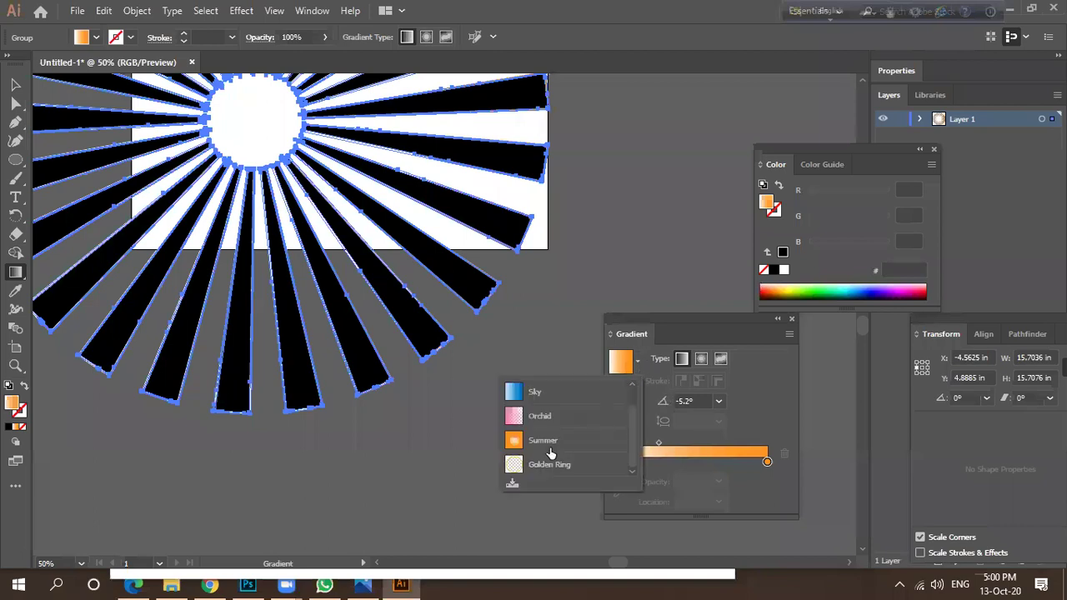
left_click(552, 391)
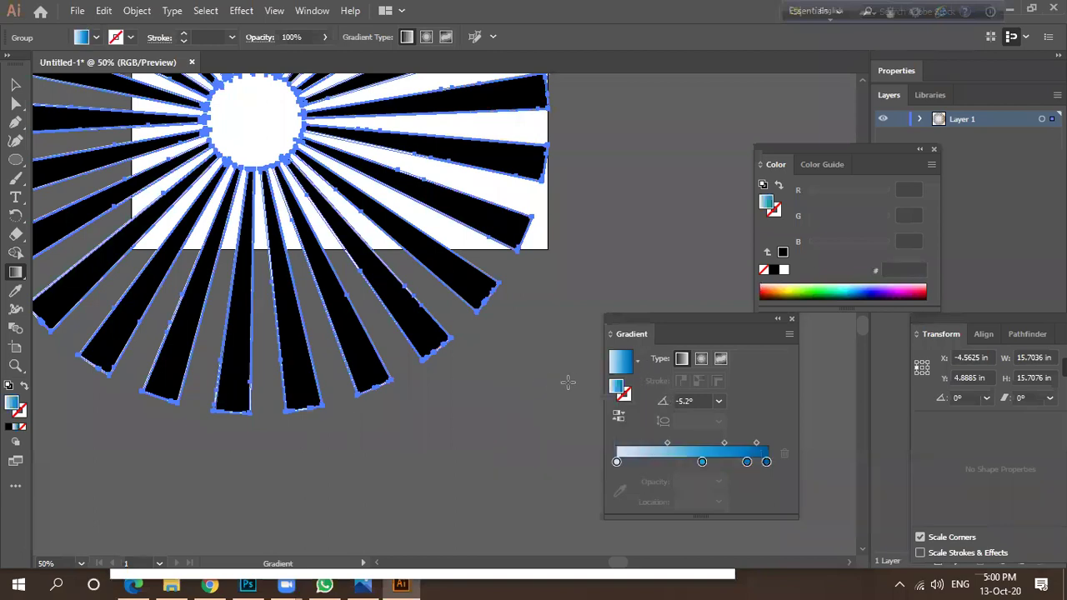
Reverse the Sky gradient and redraw it straight across the sunburst outline at an angle of about 0.4°.
scroll(567, 381, "down", 1)
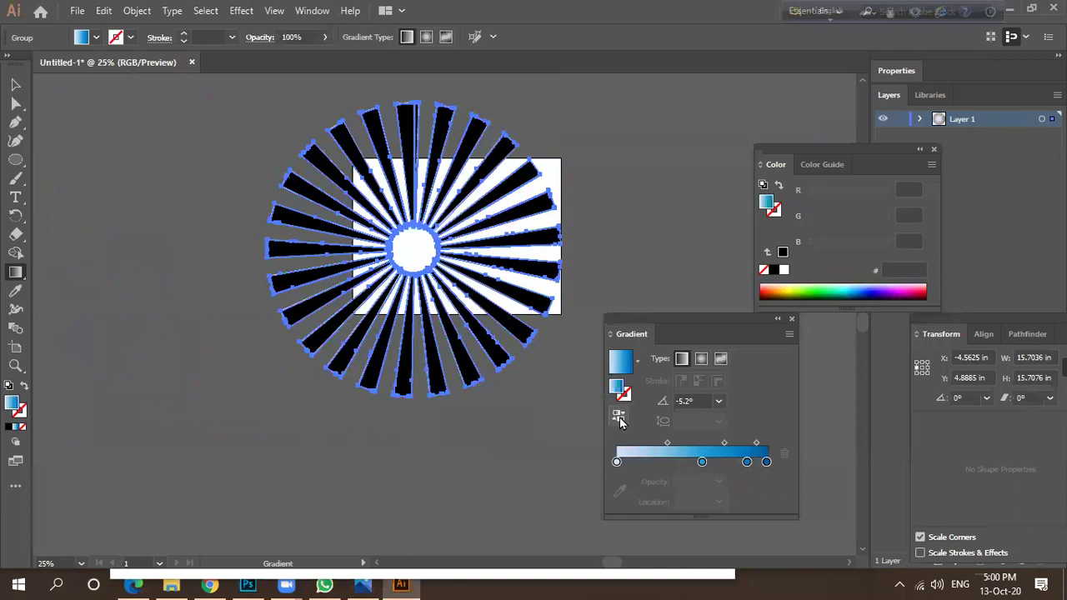
left_click(618, 418)
left_click_drag(300, 265, 500, 250)
left_click_drag(255, 254, 572, 248)
Move the gradient outline group slightly up and to the right, off the black sunburst, and deselect it.
left_click(16, 86)
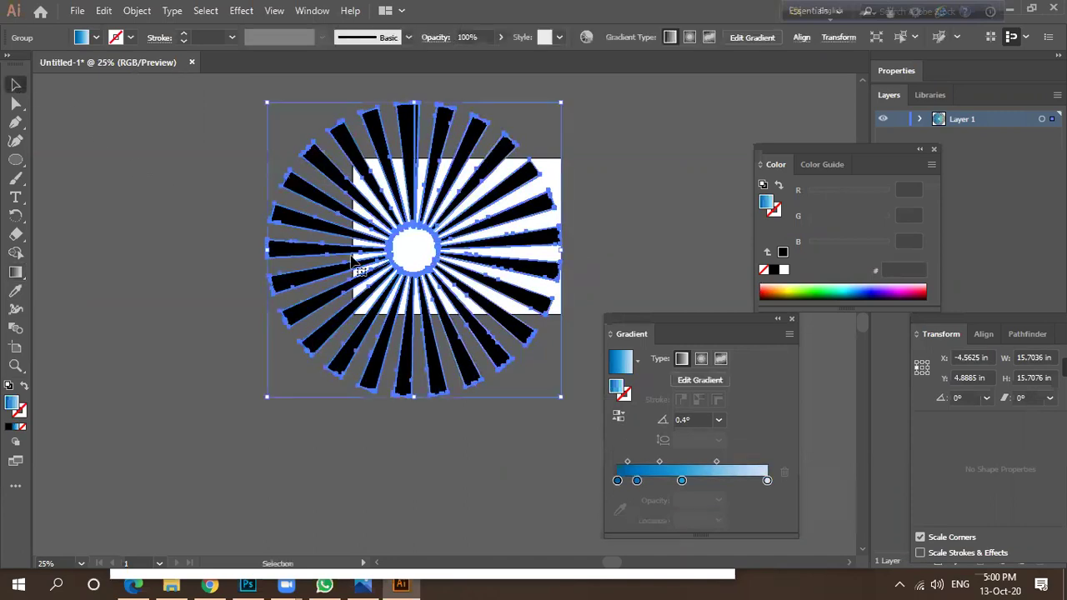
left_click_drag(325, 279, 369, 265)
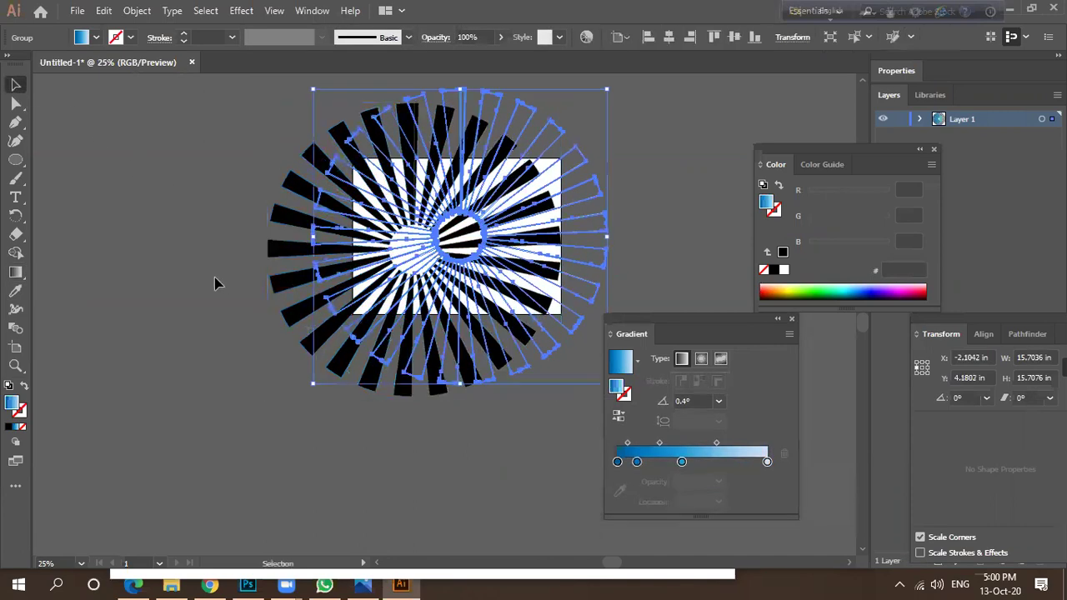
left_click(200, 266)
Move the black sunburst and its gradient outline together to the left, partly off the artboard.
left_click_drag(331, 372, 164, 377)
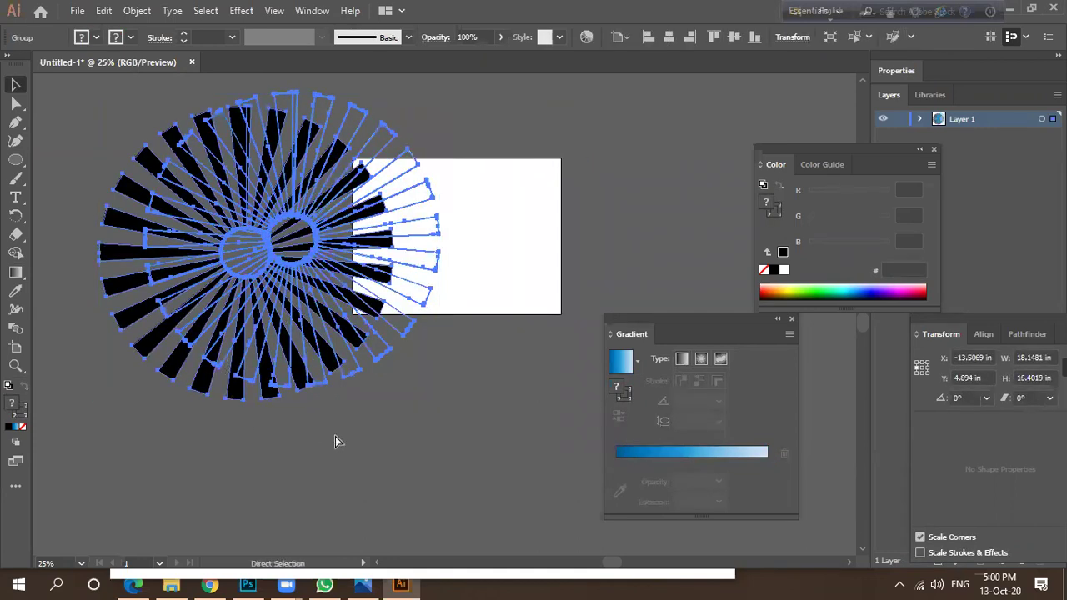
key("ctrl+z")
left_click(370, 440)
left_click_drag(356, 392, 251, 412)
Ungroup the sunburst artwork and move the black sunburst away from its gradient outline, down and to the left.
right_click(250, 413)
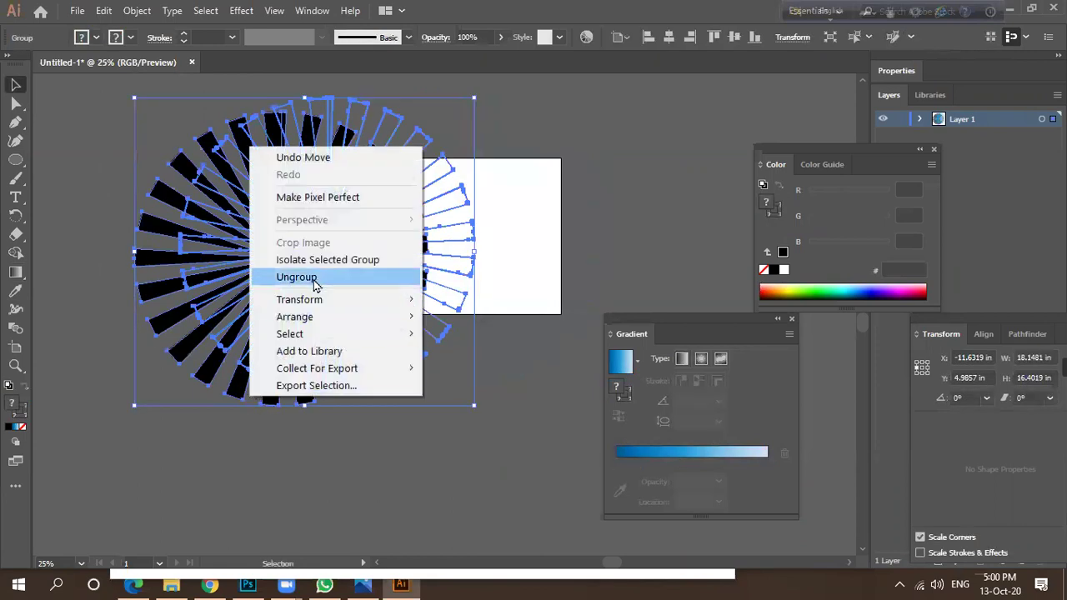
left_click(297, 276)
left_click(148, 424)
left_click_drag(389, 395, 305, 424)
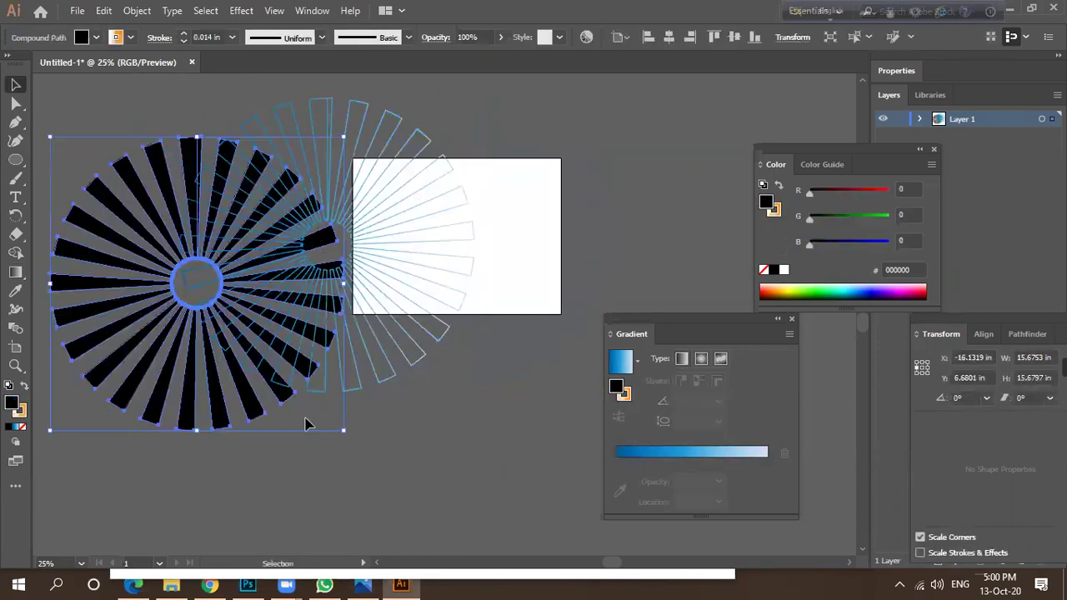
Move the gradient outline over the artboard and delete the black sunburst.
left_click(478, 374)
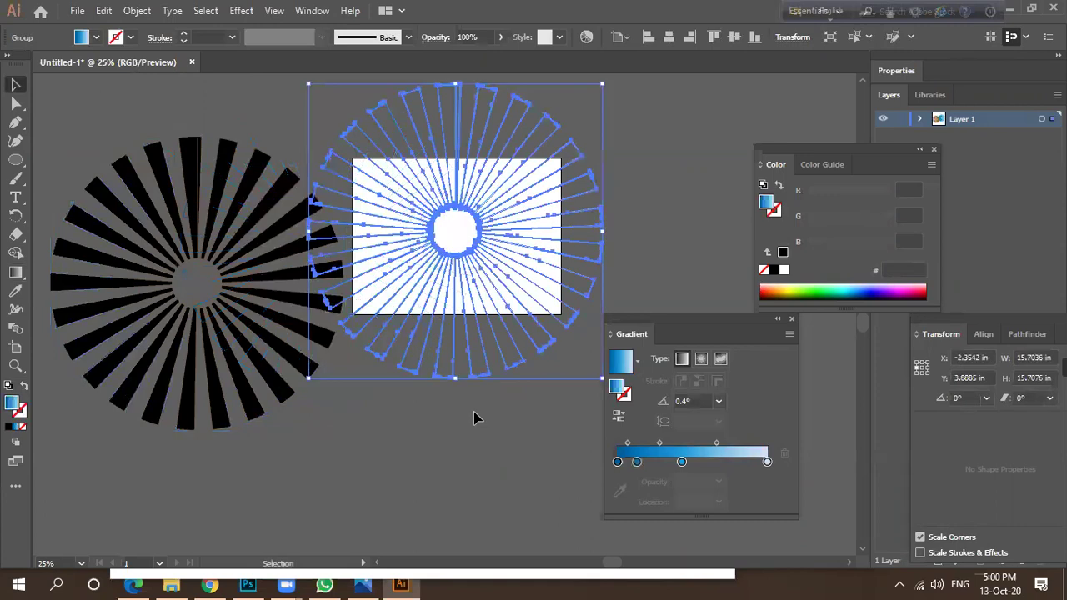
left_click(164, 412)
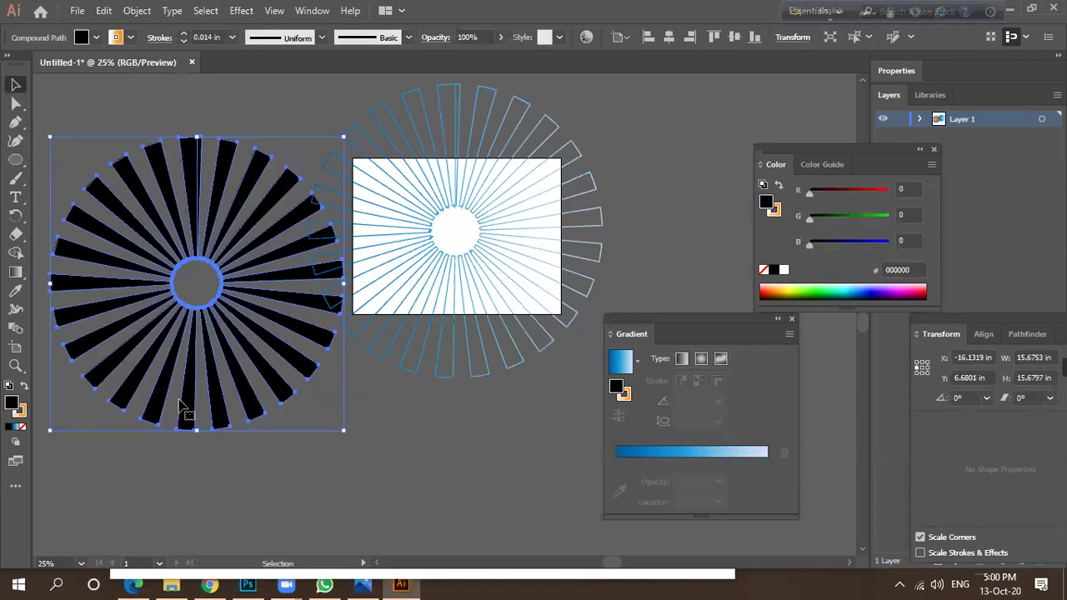
key("Delete")
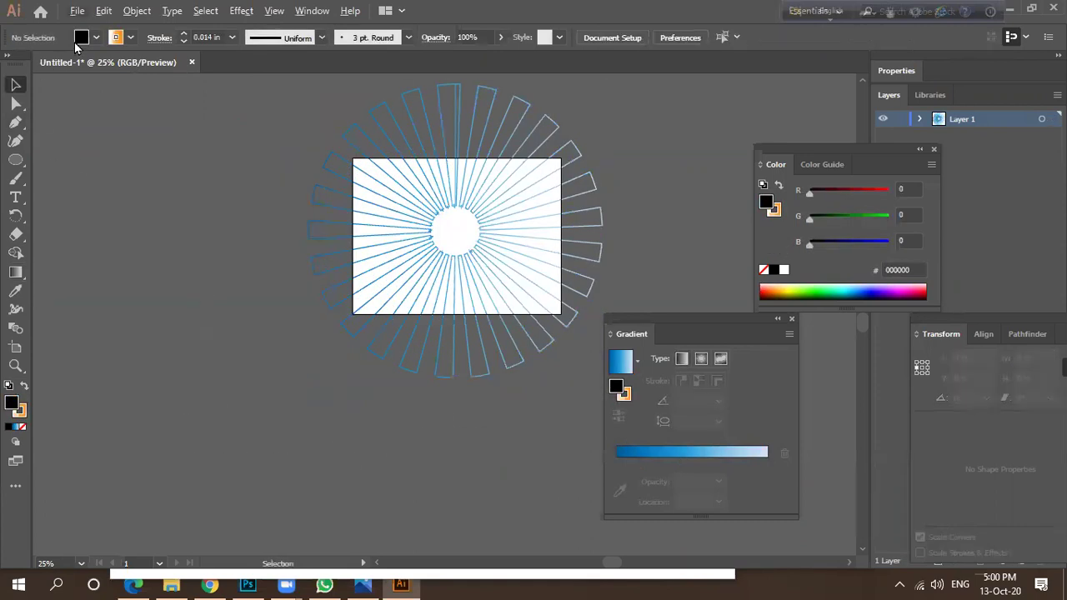
Draw a black ellipse about 10.08 × 7.42 in over the middle of the sunburst outline.
left_click(15, 160)
left_click_drag(367, 175, 556, 315)
key("v")
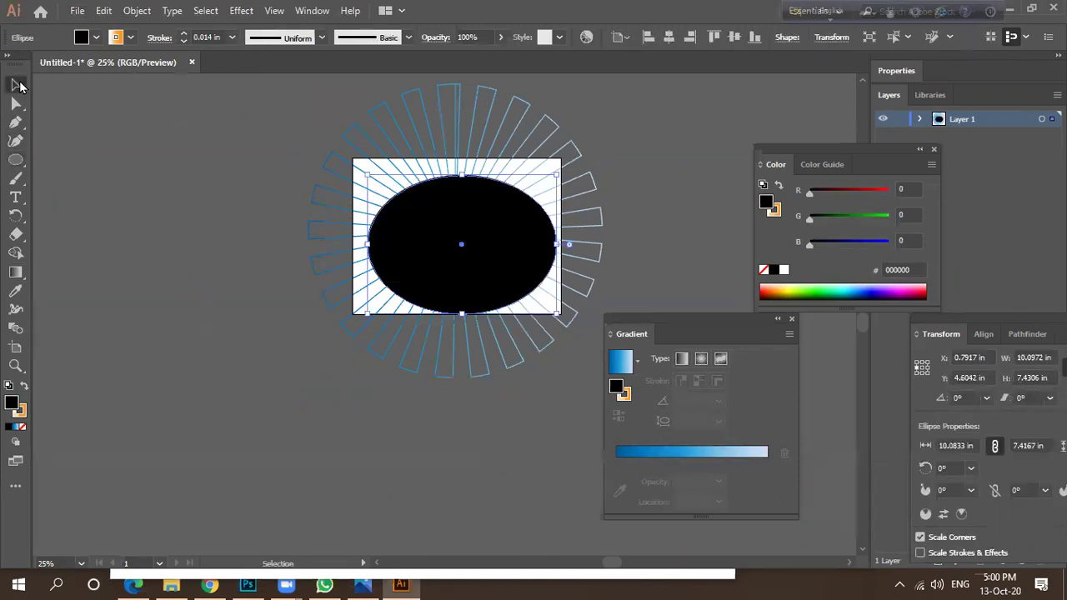
Clip the gradient sunburst outline to the ellipse with a clipping mask.
key("ctrl+a")
right_click(472, 240)
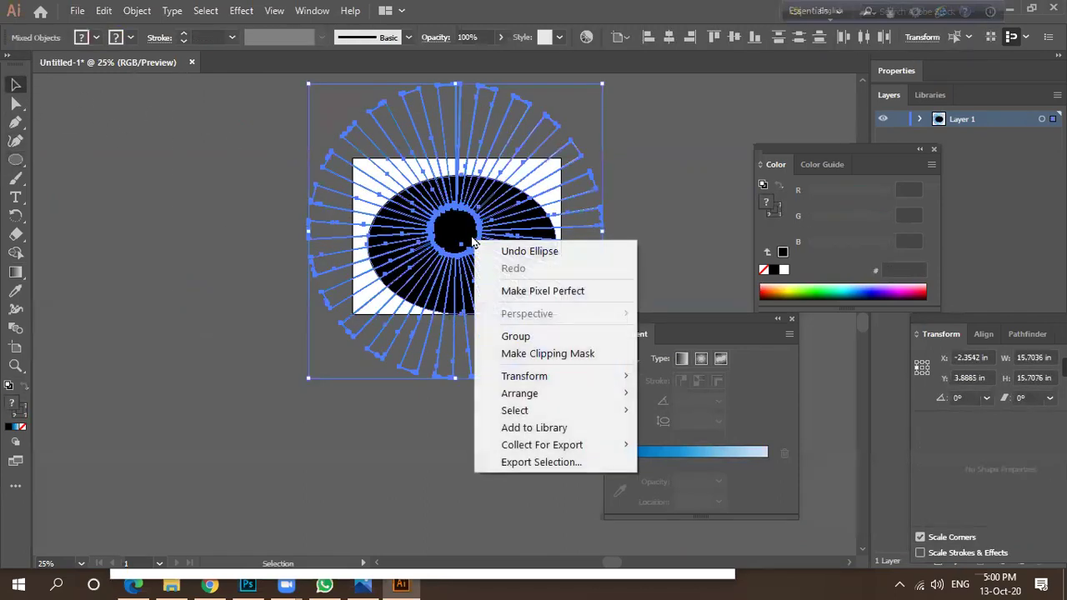
left_click(533, 353)
left_click(367, 388)
Move the clipped sunburst toward the artboard's upper left and enlarge it to about 13.26 × 9.75 in.
key("ctrl+plus")
key("ctrl+plus")
key("ctrl+plus")
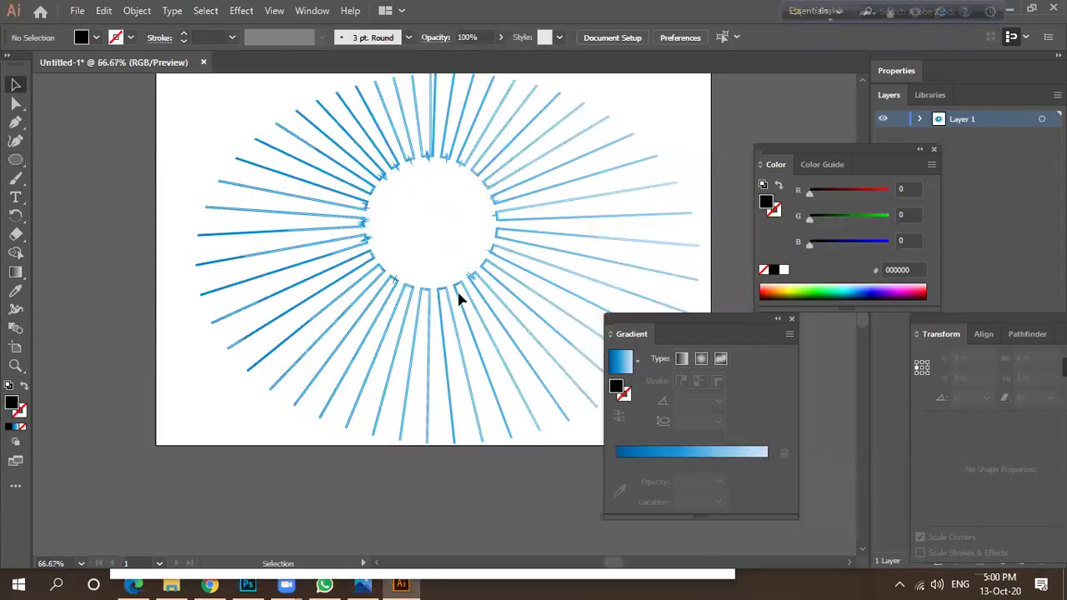
left_click_drag(446, 309, 362, 270)
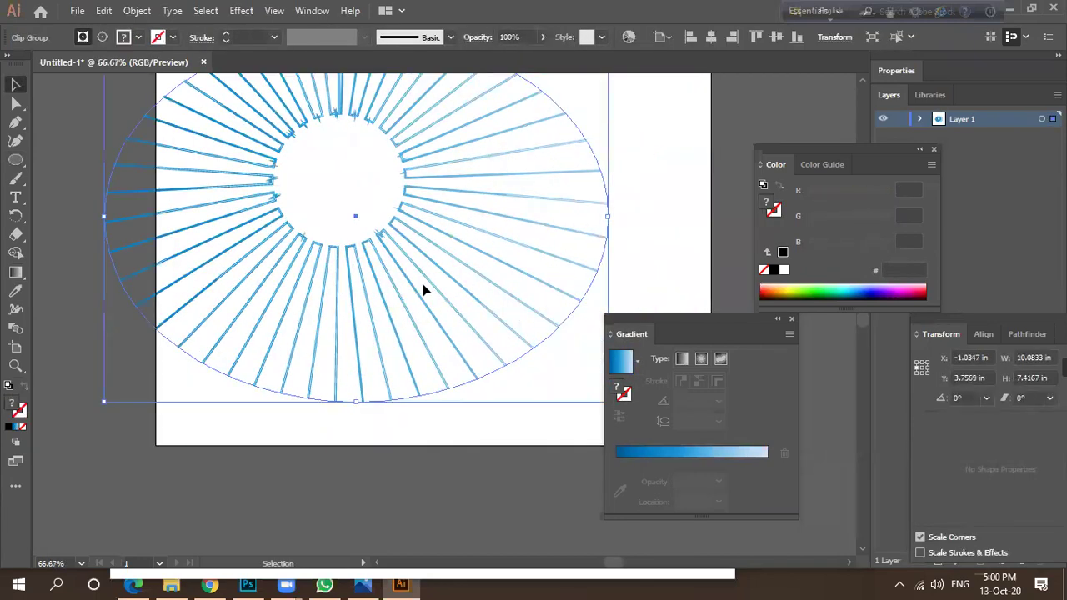
key("ctrl+minus")
left_click_drag(419, 317, 376, 267)
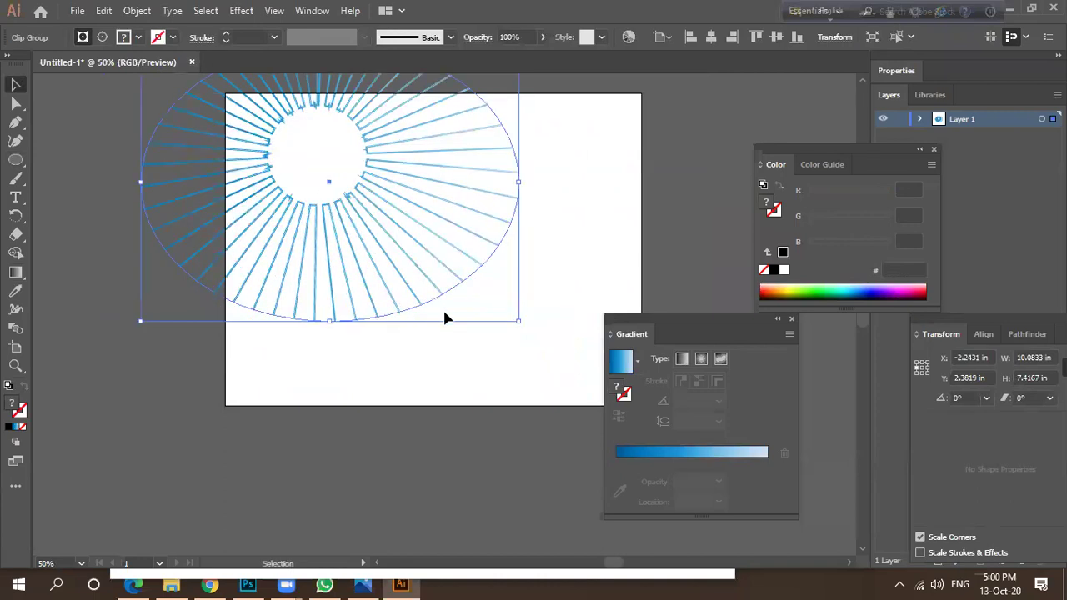
left_click_drag(518, 322, 634, 402)
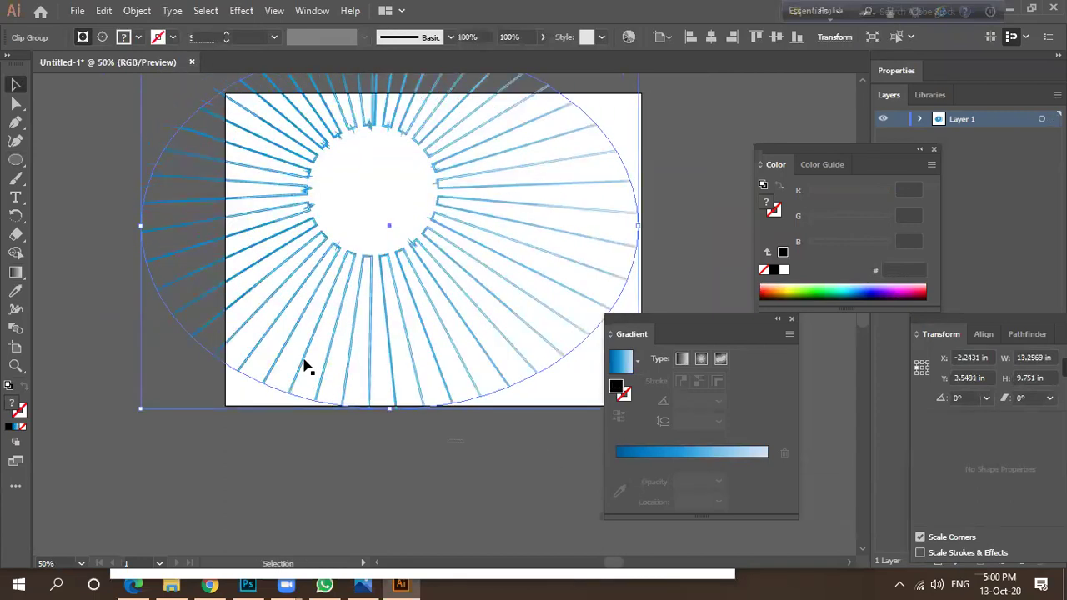
left_click(320, 432)
key("ctrl+minus")
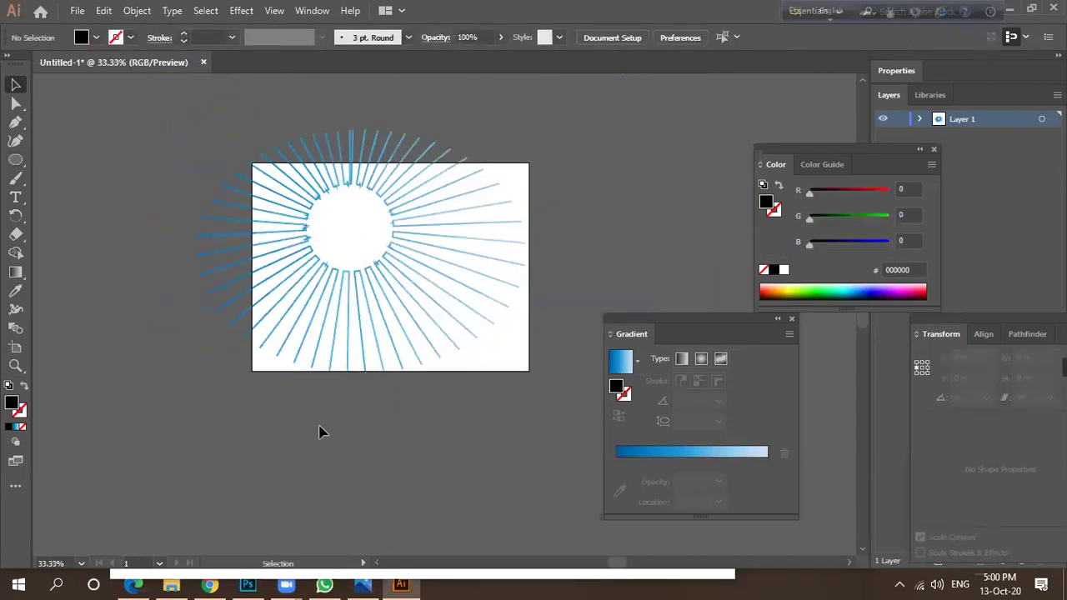
Switch to Photoshop and add a solid colour fill layer in blue-violet 4f28f7 above the portrait.
left_click(248, 585)
scroll(531, 344, "down", 1)
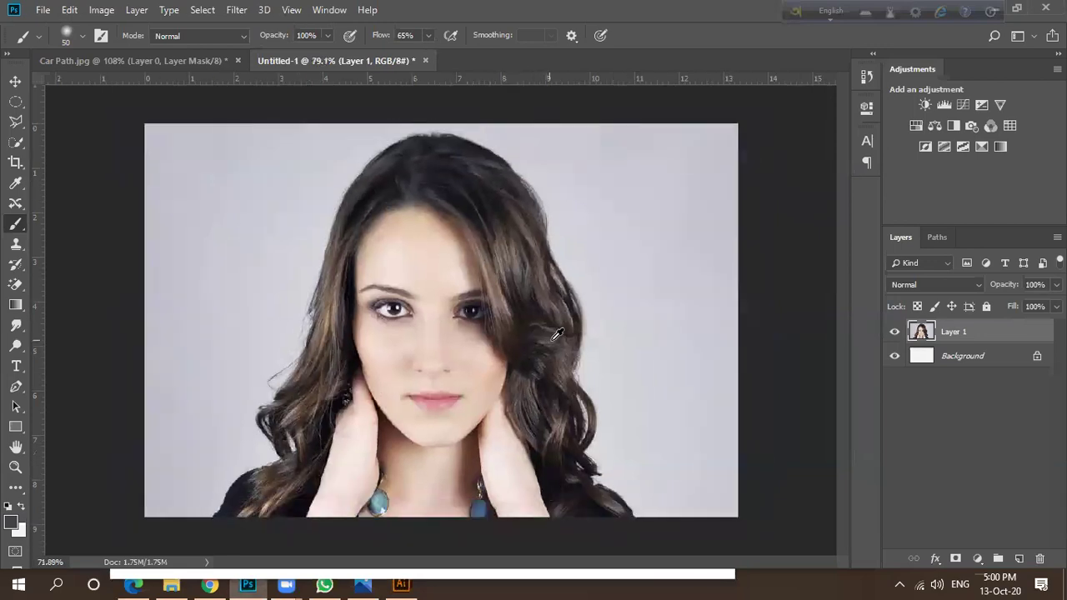
scroll(557, 334, "down", 1)
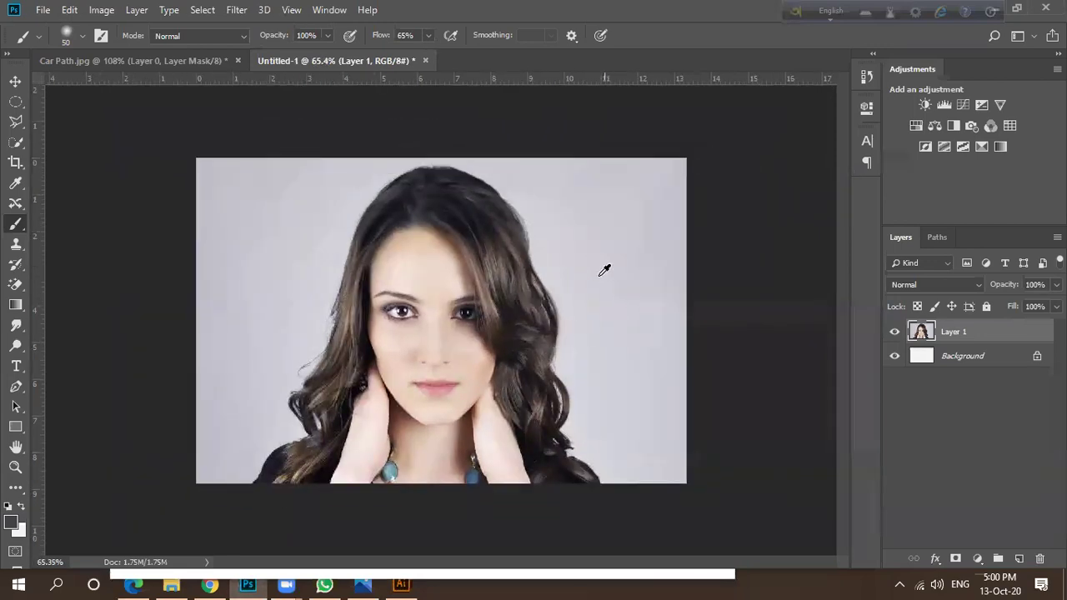
scroll(602, 270, "up", 2)
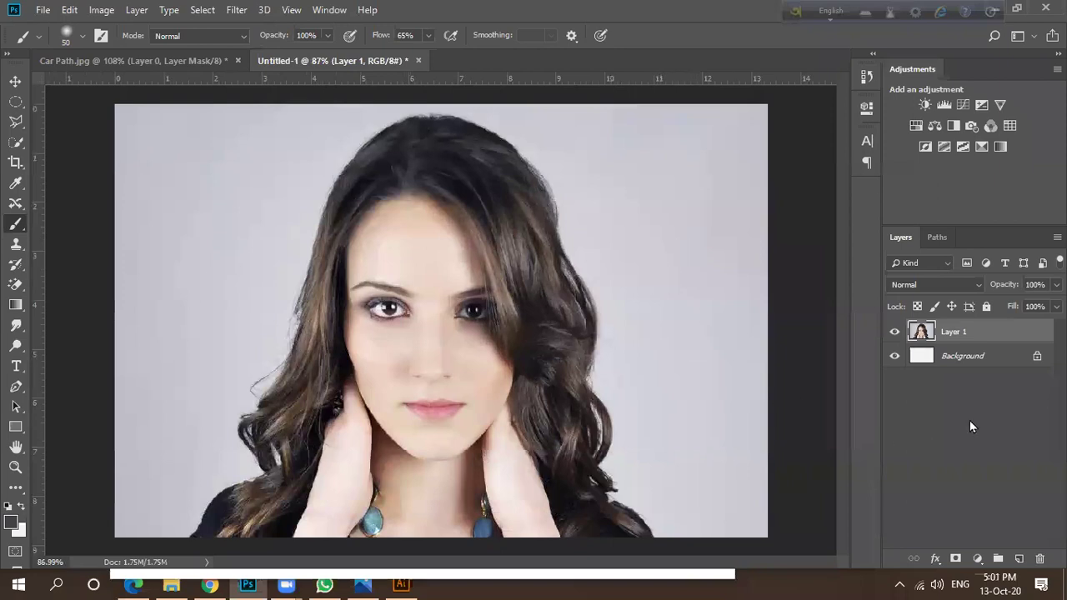
left_click(977, 559)
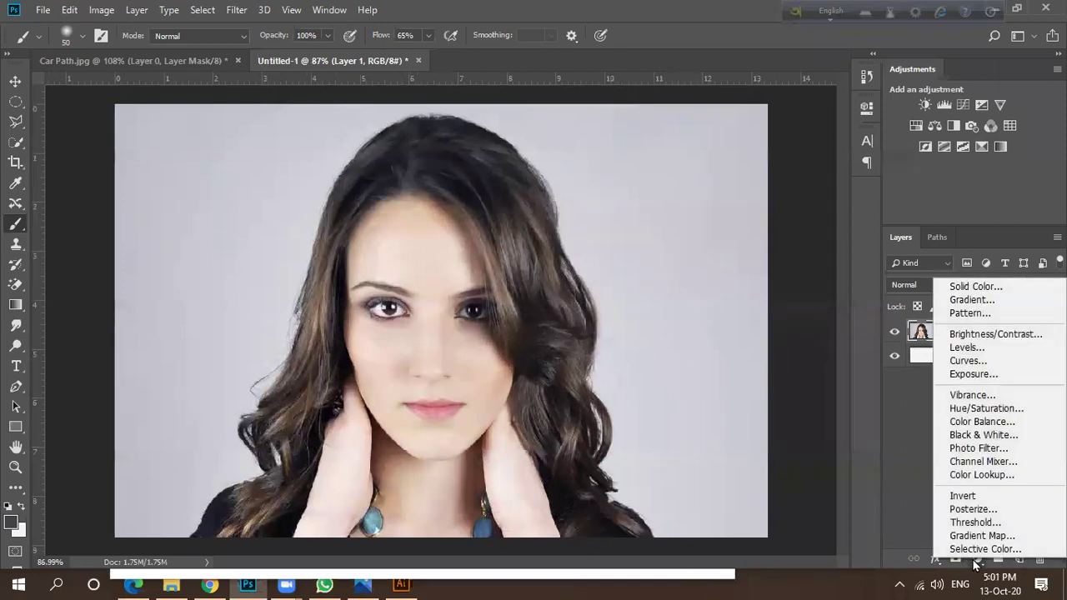
left_click(981, 287)
mouse_move(699, 296)
left_mouse_down()
mouse_move(698, 271)
mouse_move(715, 254)
left_mouse_up()
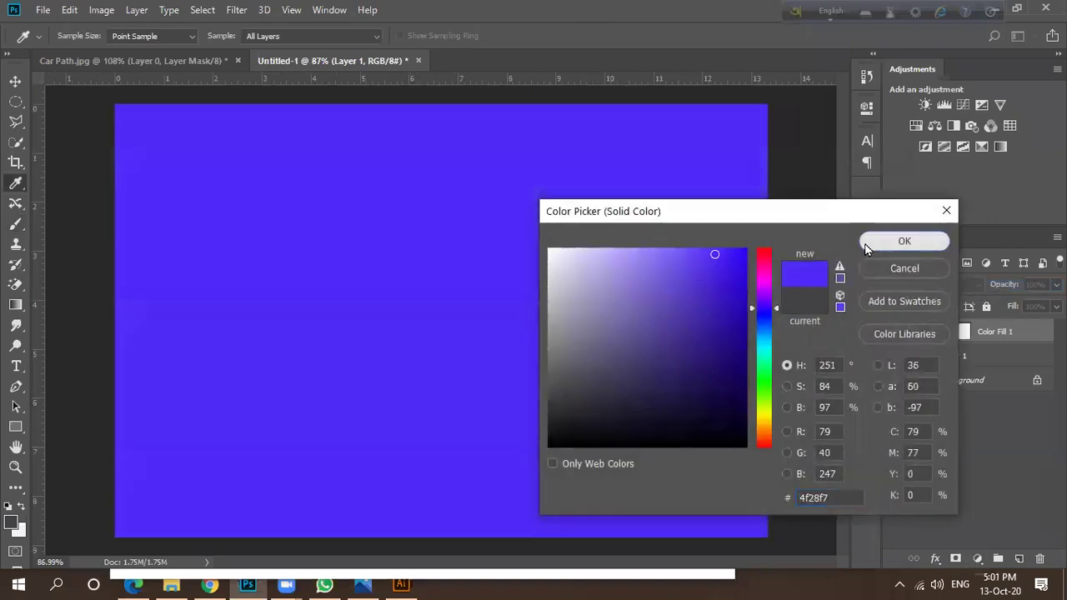
left_click(866, 245)
Move the Color Fill 1 layer beneath the portrait and make Layer 1 the active layer.
left_click_drag(921, 335, 916, 376)
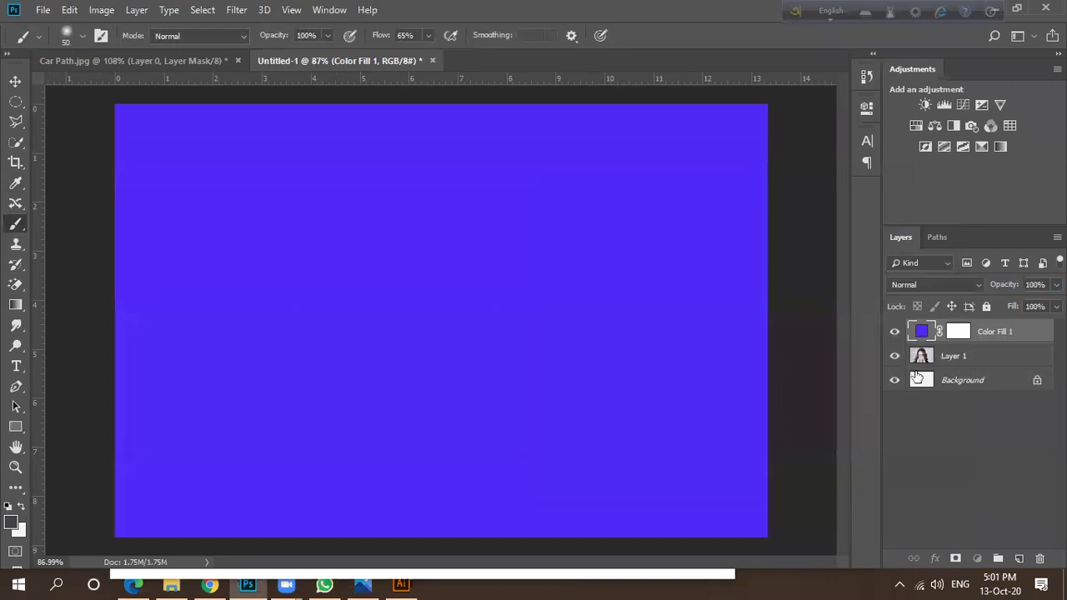
left_click_drag(926, 338, 921, 371)
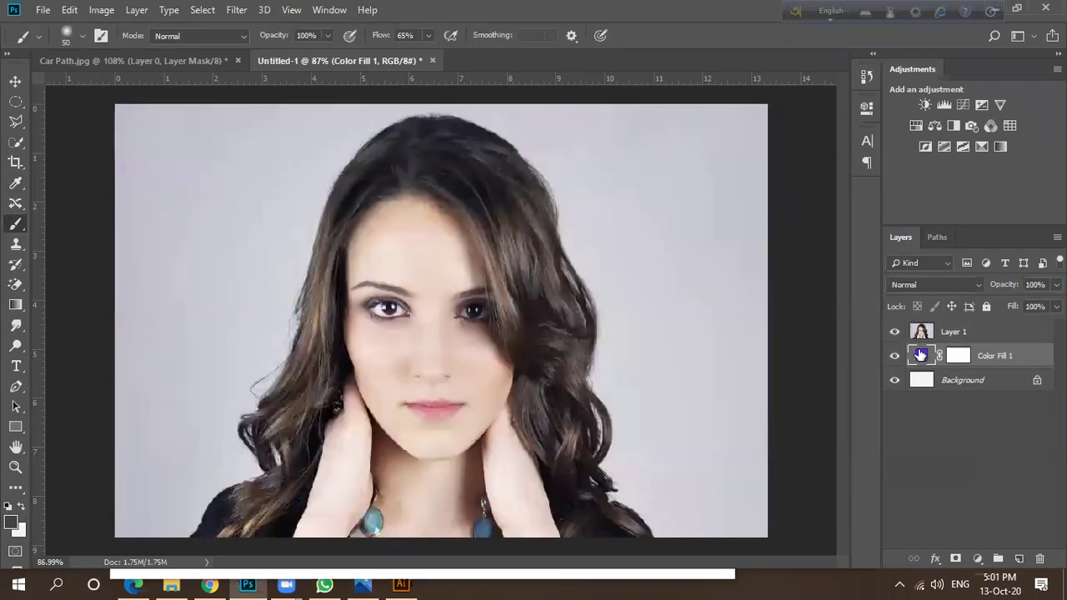
left_click(920, 334)
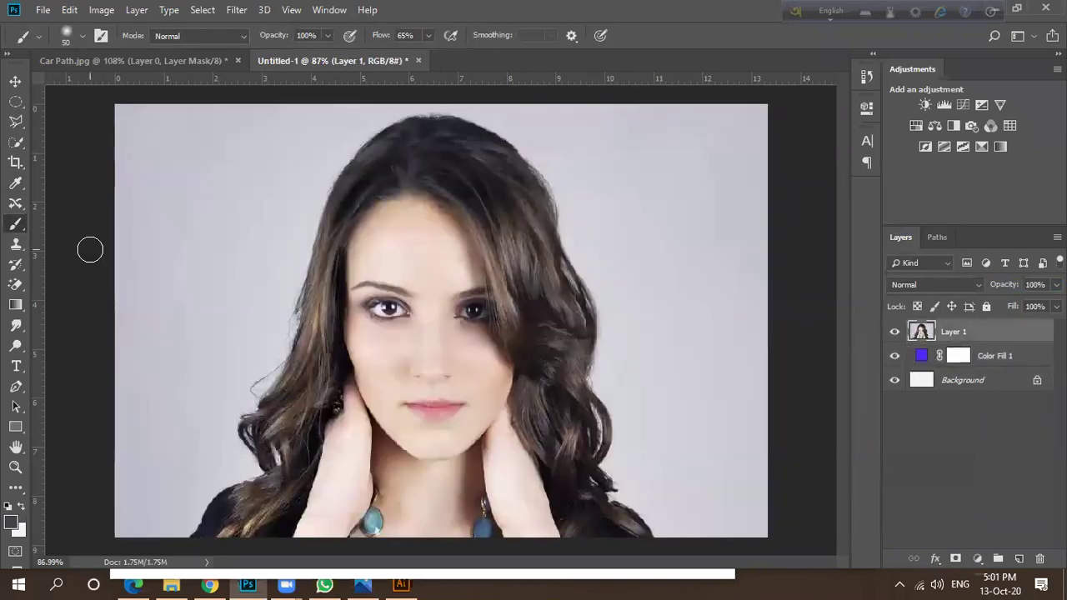
Erase the grey backdrop beside the hair on the portrait's right side with the Background Eraser.
left_click(18, 286)
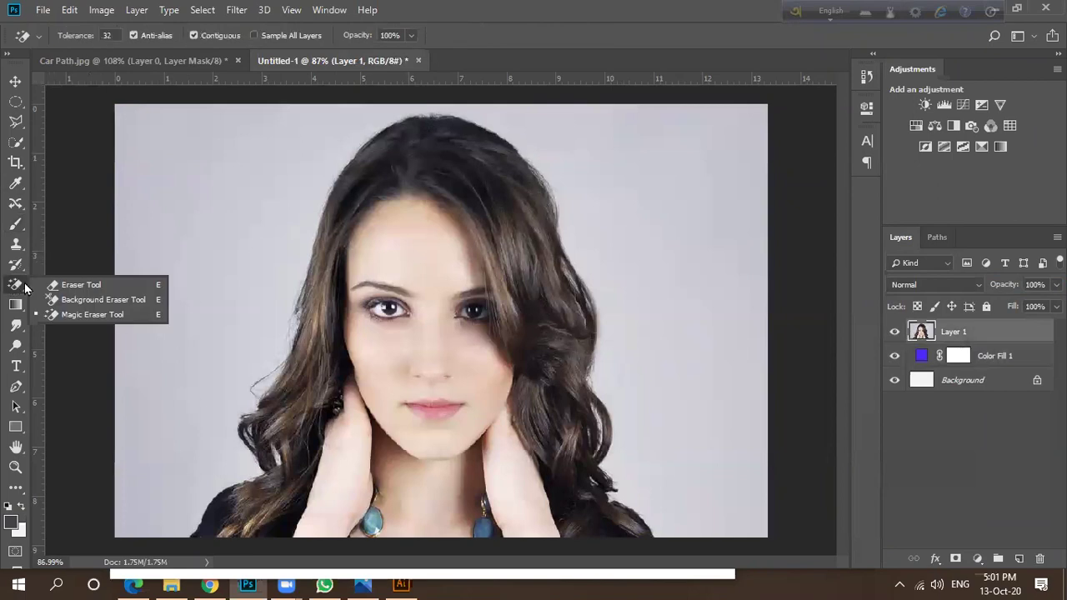
left_click(114, 300)
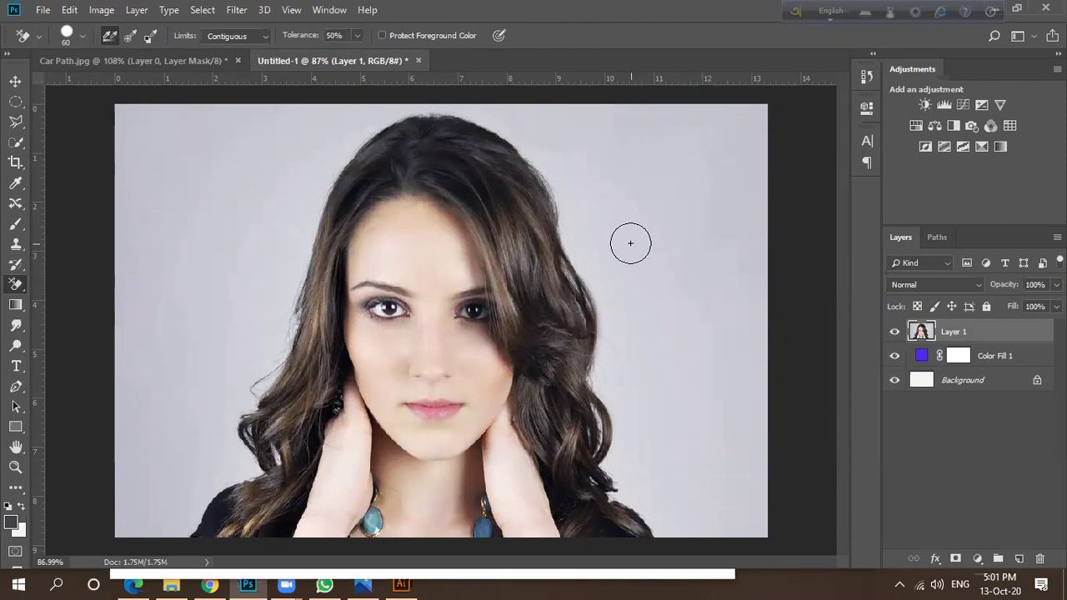
scroll(630, 244, "down", 1)
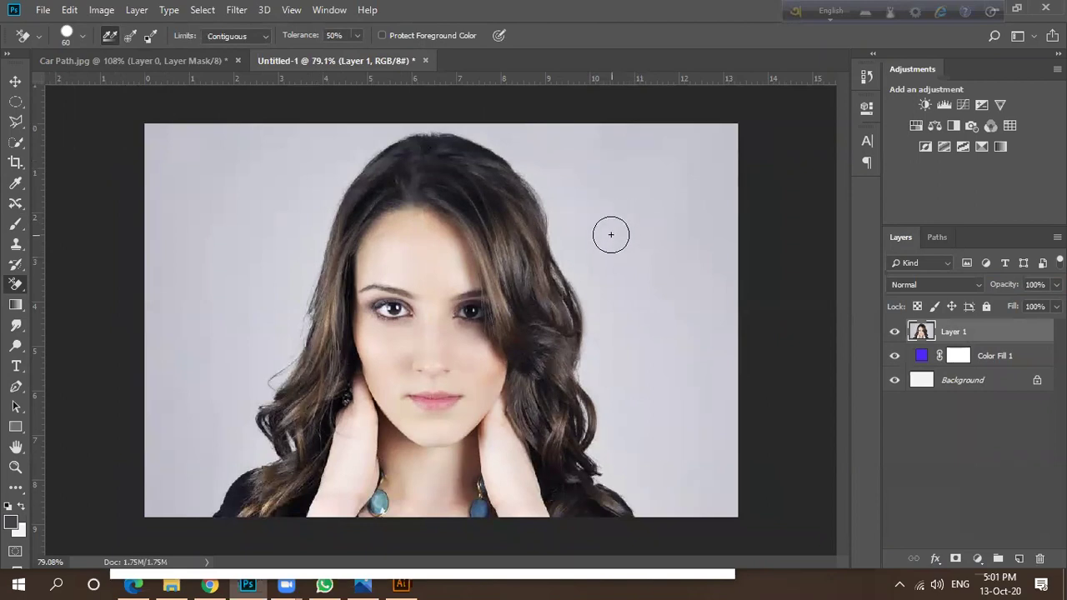
left_click(611, 234)
mouse_move(624, 258)
left_mouse_down()
mouse_move(584, 186)
mouse_move(613, 289)
mouse_move(588, 250)
mouse_move(667, 377)
mouse_move(627, 281)
mouse_move(621, 344)
mouse_move(611, 366)
mouse_move(589, 358)
mouse_move(611, 423)
mouse_move(596, 364)
mouse_move(585, 407)
mouse_move(600, 435)
mouse_move(559, 260)
mouse_move(612, 302)
left_mouse_up()
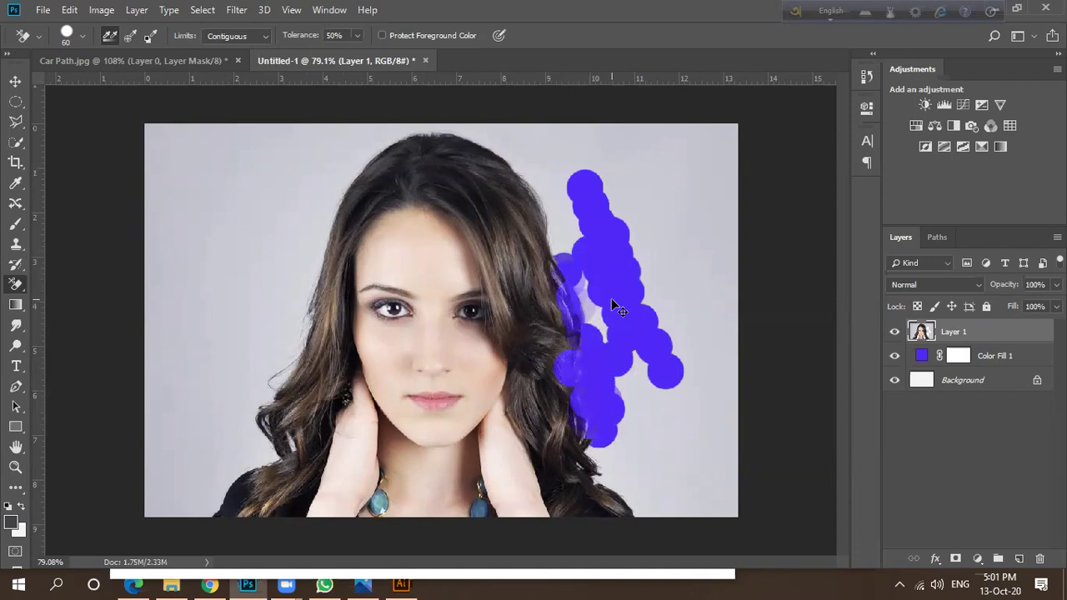
Compare the portrait with and without the erasing using undo and redo, ending with the strokes undone.
key("ctrl+z")
key("ctrl+shift+z")
key("ctrl+z")
key("ctrl+z")
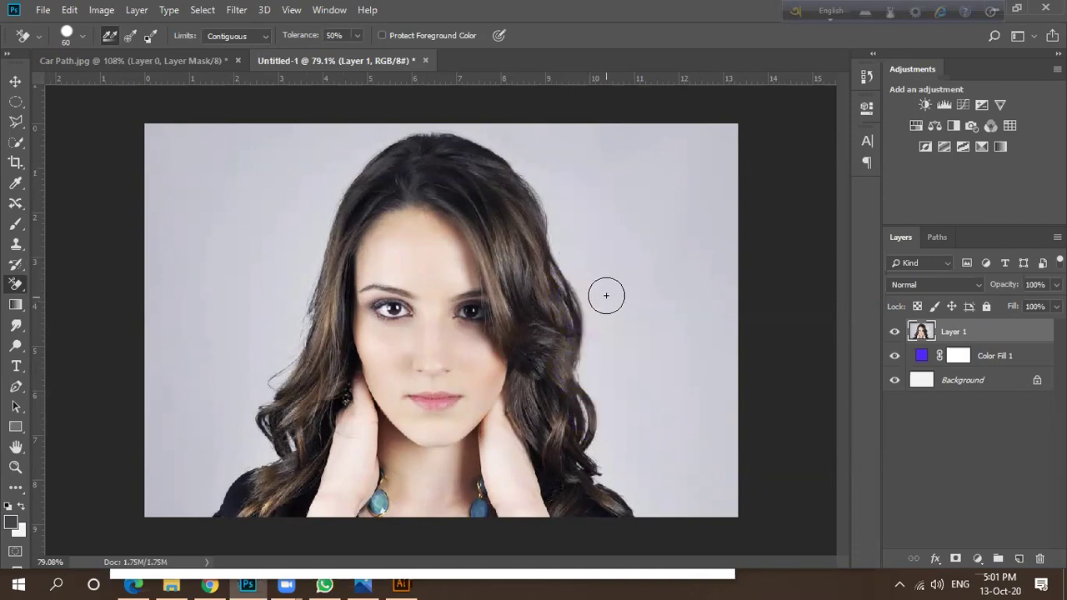
key("ctrl+shift+z")
key("ctrl+z")
Erase a vertical strip of backdrop along the right edge of the hair and hide the Color Fill 1 layer.
mouse_move(611, 270)
left_mouse_down()
mouse_move(575, 231)
mouse_move(577, 272)
mouse_move(611, 359)
mouse_move(606, 379)
mouse_move(579, 351)
mouse_move(625, 388)
left_mouse_up()
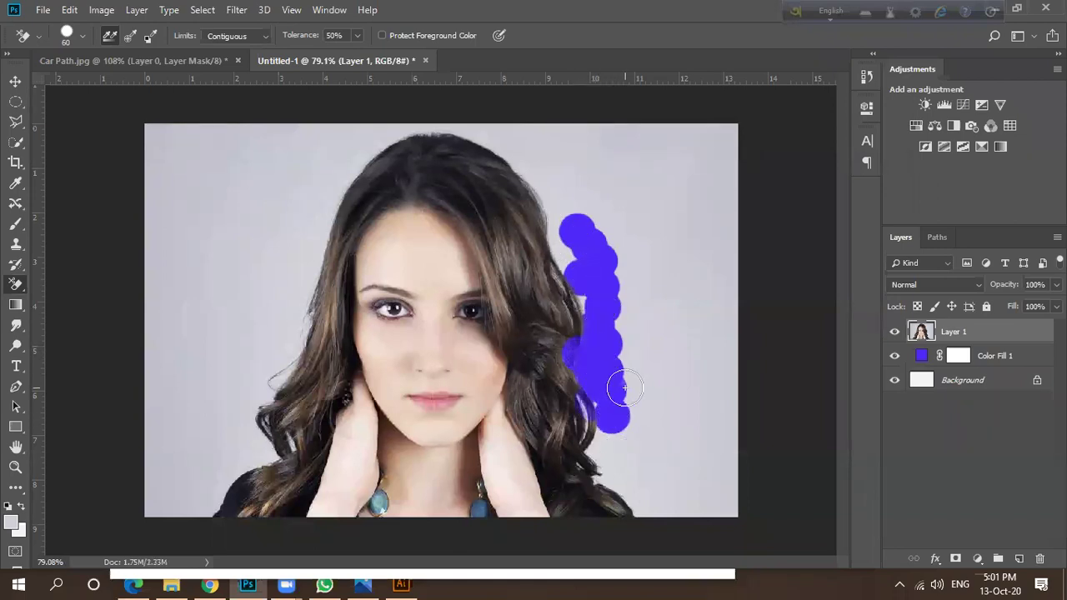
left_click(894, 359)
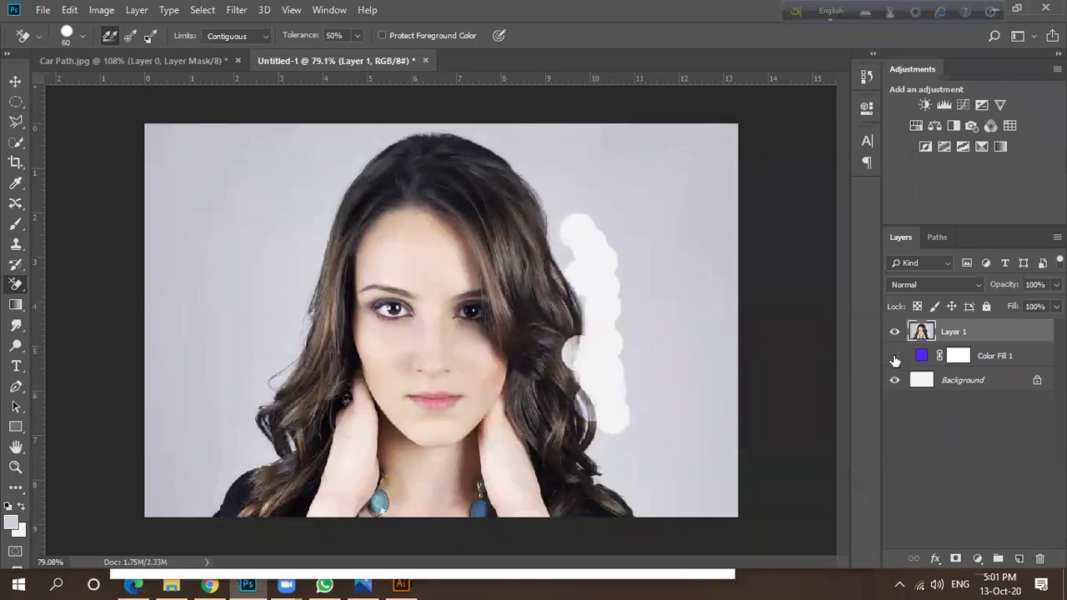
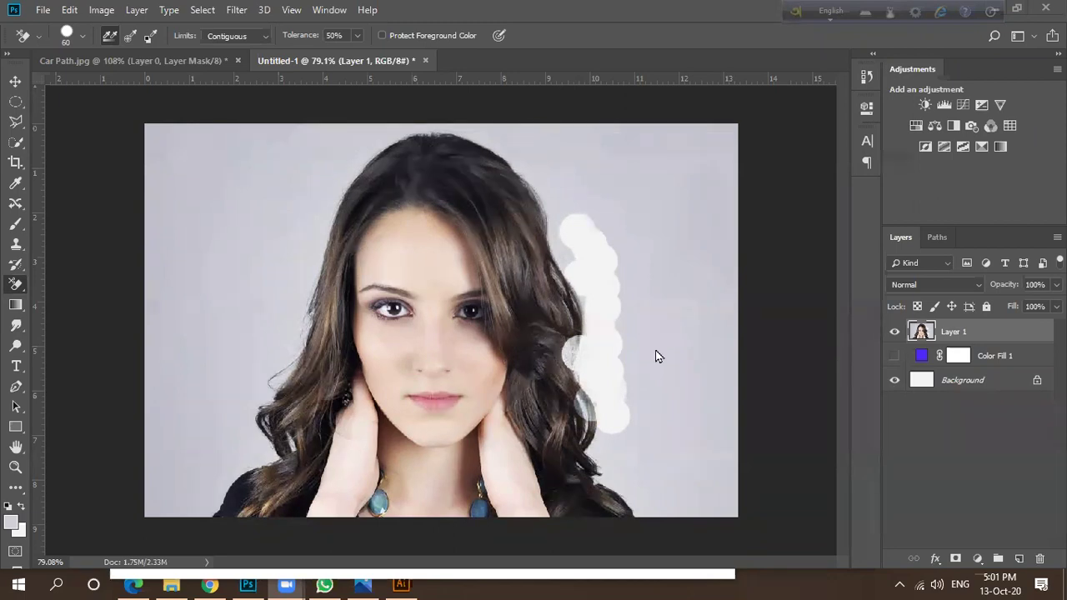
Show the Color Fill 1 layer again and undo the last background erasing stroke.
left_click(897, 355)
key("ctrl+z")
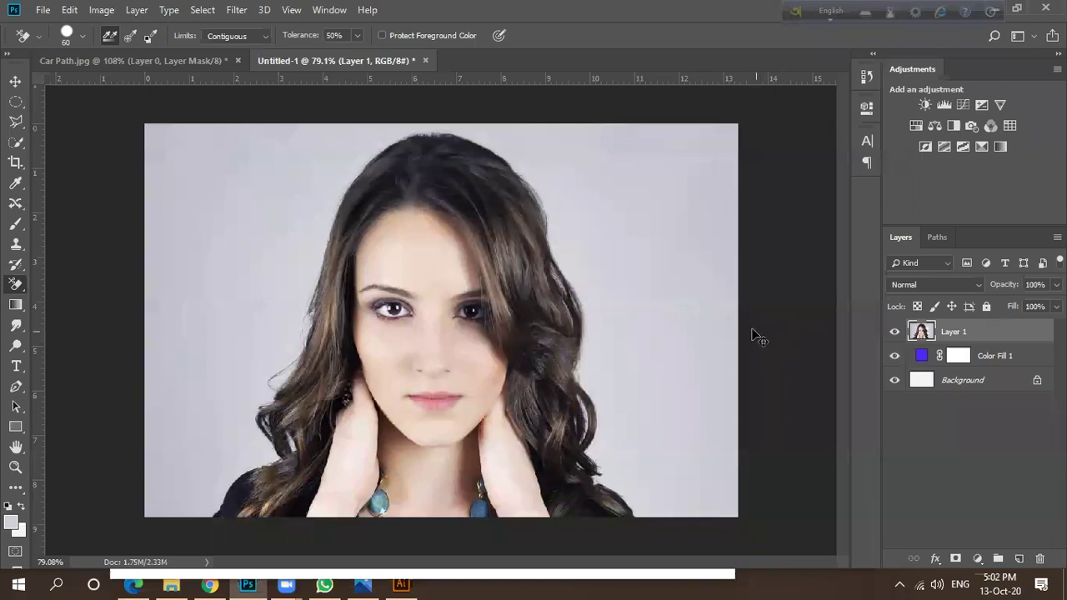
Add a layer mask to Layer 1 and switch between its image and its mask, leaving the mask active.
left_click(956, 558)
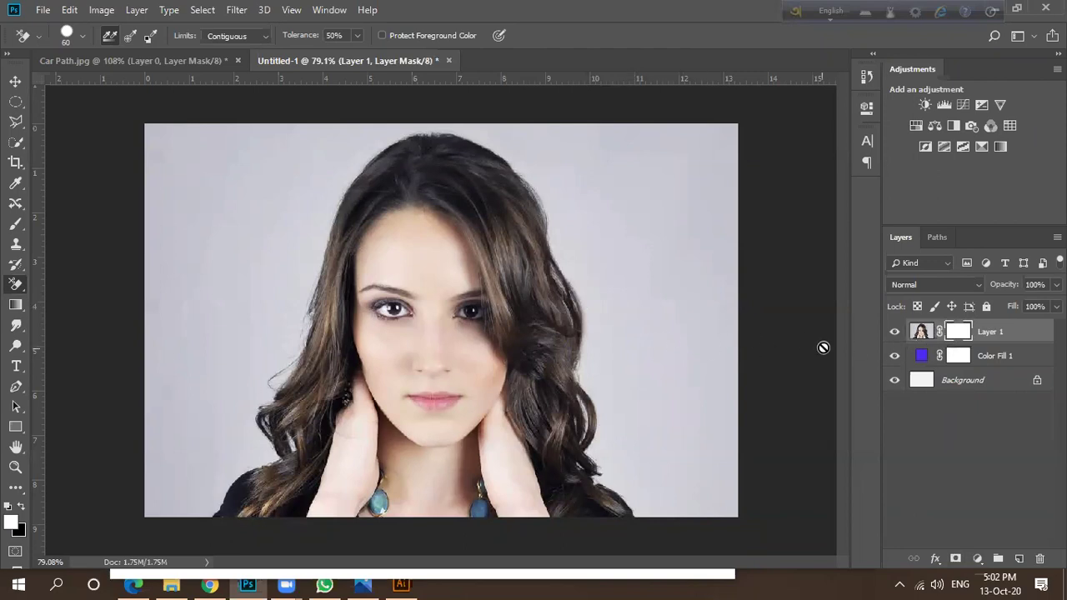
left_click(922, 333)
left_click(959, 332)
Remove Layer 1's mask by applying it to the layer, and rasterize the fill of the Color Fill 1 layer.
left_click_drag(956, 333, 1040, 551)
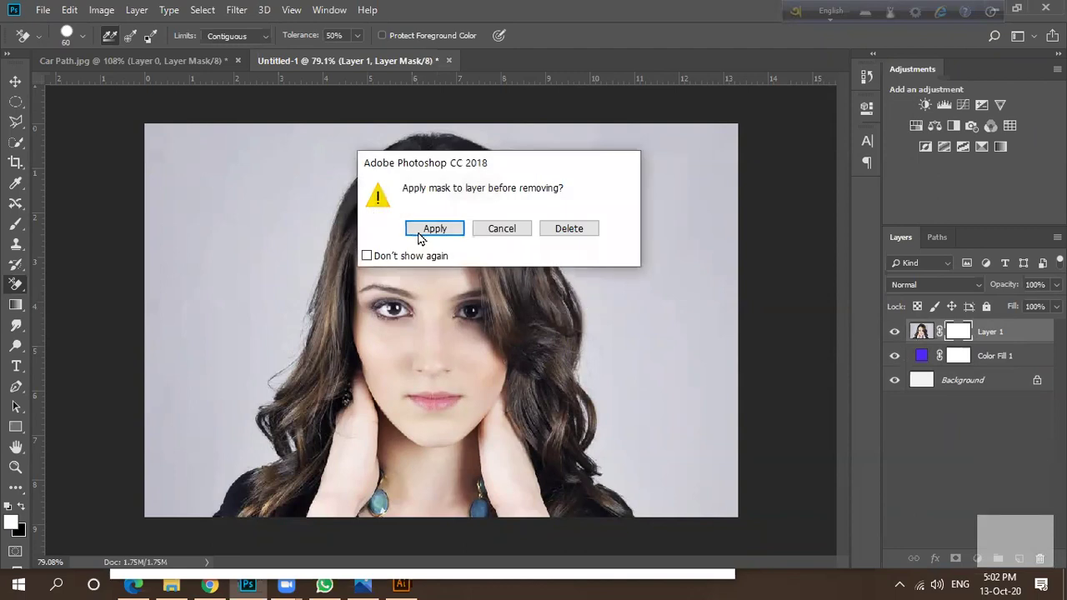
left_click(431, 230)
left_click(926, 357)
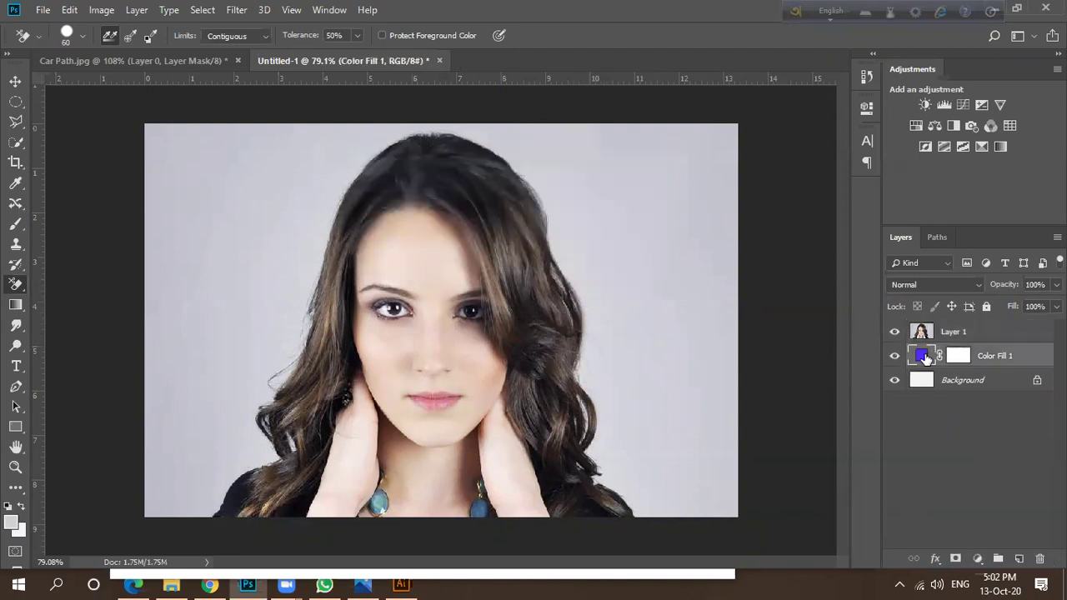
left_click(606, 321)
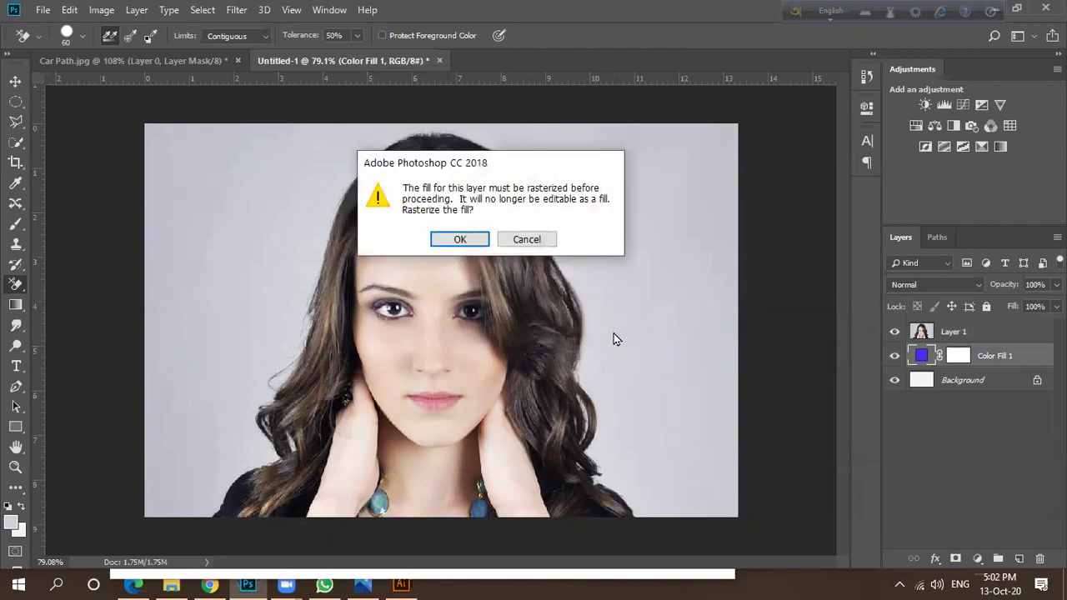
left_click(460, 240)
Try erasing strokes of the backdrop beside the hair on Layer 1, hide Color Fill 1 between tries, and undo the strokes.
left_click(934, 338)
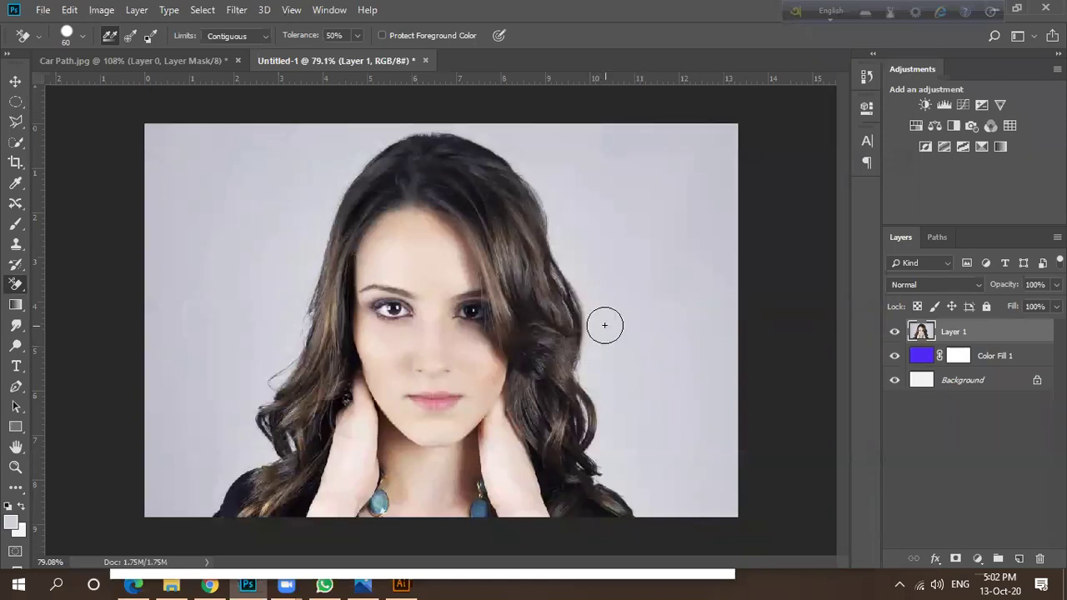
left_click_drag(604, 325, 630, 354)
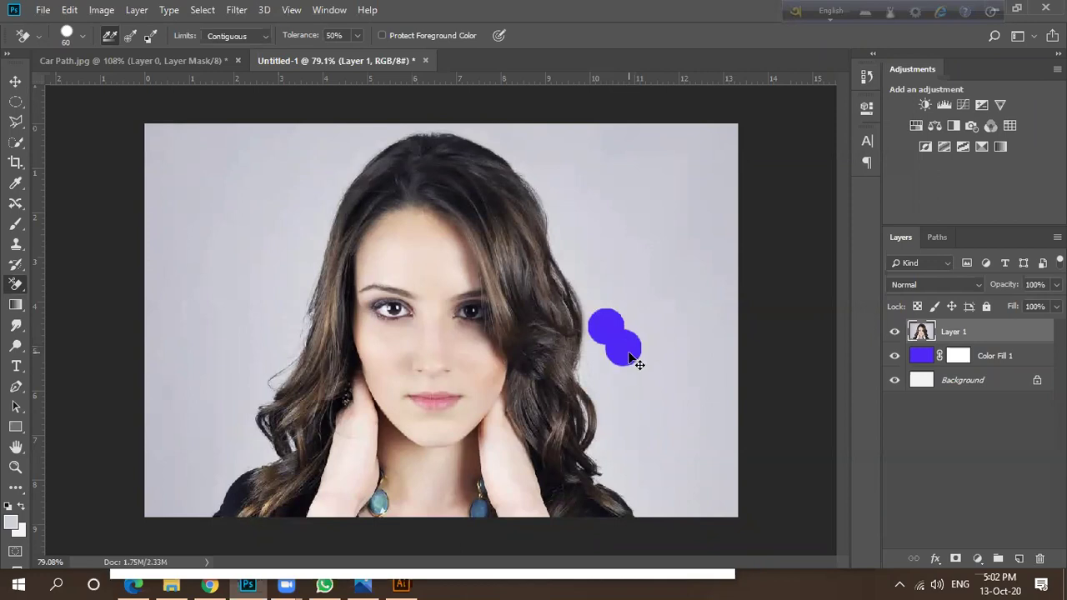
key("ctrl+z")
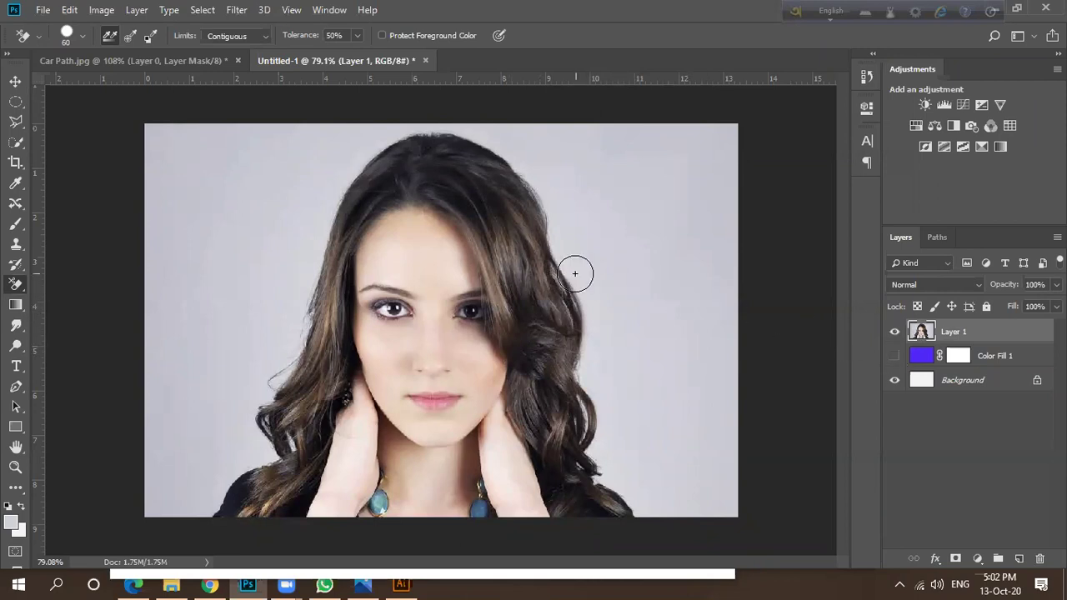
left_click_drag(585, 267, 623, 354)
key("ctrl+z")
Erase spots of backdrop on the right side of the hair with the Background Eraser Tool and hide the Background layer.
right_click(13, 286)
left_click(77, 298)
left_click(624, 291)
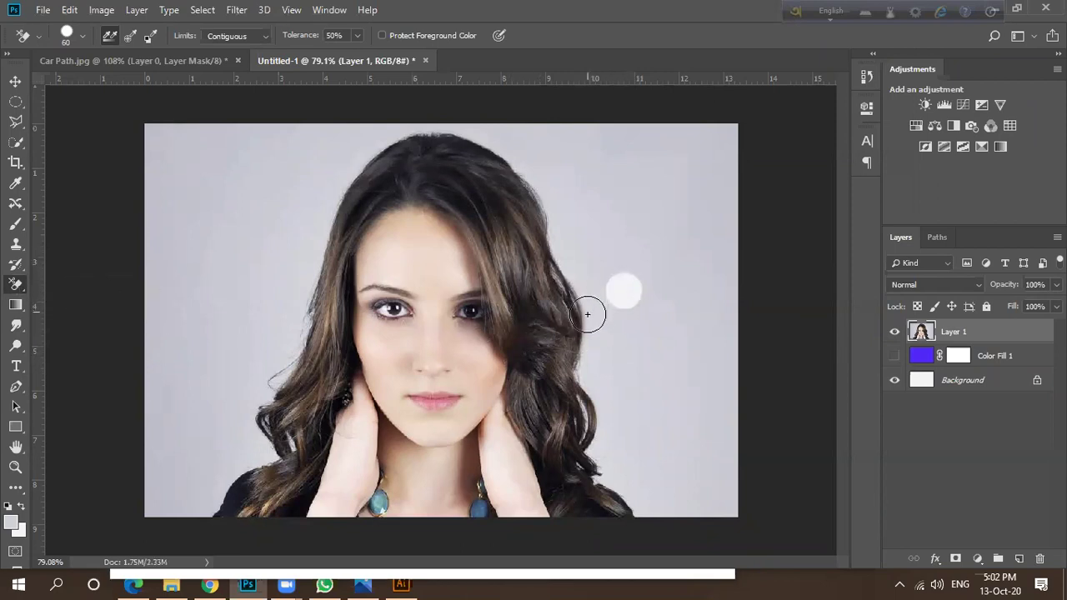
left_click(893, 380)
left_click(599, 315)
left_click(624, 345)
Erase a strip of backdrop all around the hair outline, from the right shoulder over the head to the left curls.
scroll(631, 348, "up", 2)
mouse_move(608, 328)
left_mouse_down()
mouse_move(629, 390)
mouse_move(612, 356)
mouse_move(601, 381)
mouse_move(634, 429)
mouse_move(619, 446)
mouse_move(634, 474)
mouse_move(670, 380)
mouse_move(635, 451)
mouse_move(623, 453)
mouse_move(639, 471)
mouse_move(618, 460)
mouse_move(684, 512)
left_mouse_up()
scroll(669, 376, "down", 2)
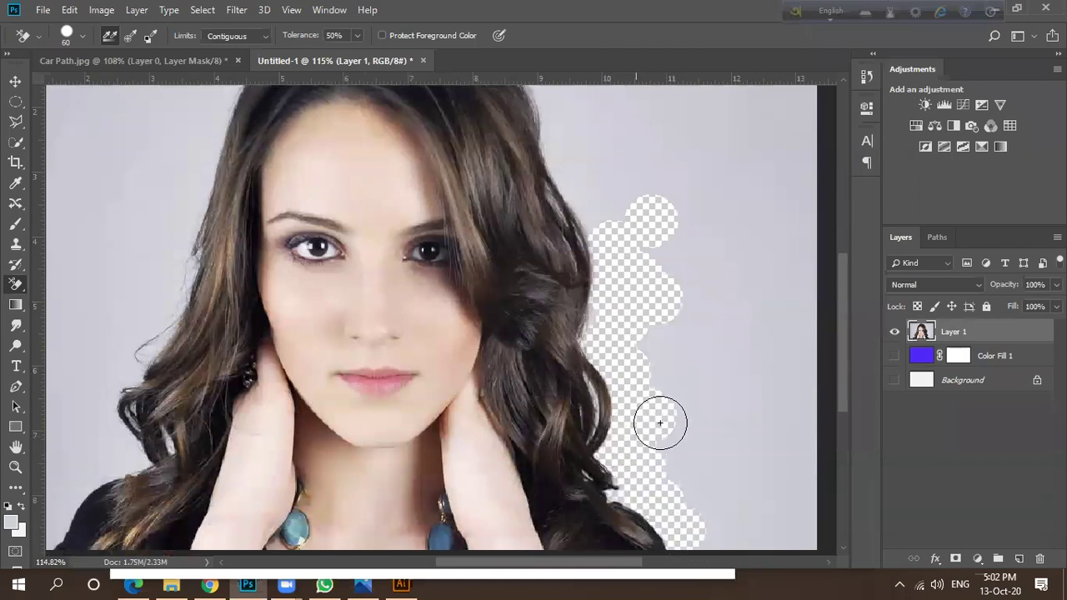
scroll(634, 386, "down", 2)
mouse_move(614, 362)
left_mouse_down()
mouse_move(608, 312)
mouse_move(563, 225)
mouse_move(564, 181)
mouse_move(571, 194)
mouse_move(531, 126)
mouse_move(521, 118)
mouse_move(544, 177)
mouse_move(505, 130)
mouse_move(411, 113)
mouse_move(528, 138)
mouse_move(557, 192)
mouse_move(420, 115)
mouse_move(376, 121)
mouse_move(292, 163)
mouse_move(296, 171)
mouse_move(380, 119)
mouse_move(304, 214)
mouse_move(270, 278)
mouse_move(320, 221)
mouse_move(250, 364)
mouse_move(295, 349)
mouse_move(254, 402)
mouse_move(269, 381)
mouse_move(293, 373)
mouse_move(226, 427)
mouse_move(275, 405)
mouse_move(246, 456)
mouse_move(284, 426)
mouse_move(286, 386)
mouse_move(296, 432)
left_mouse_up()
scroll(375, 231, "down", 2)
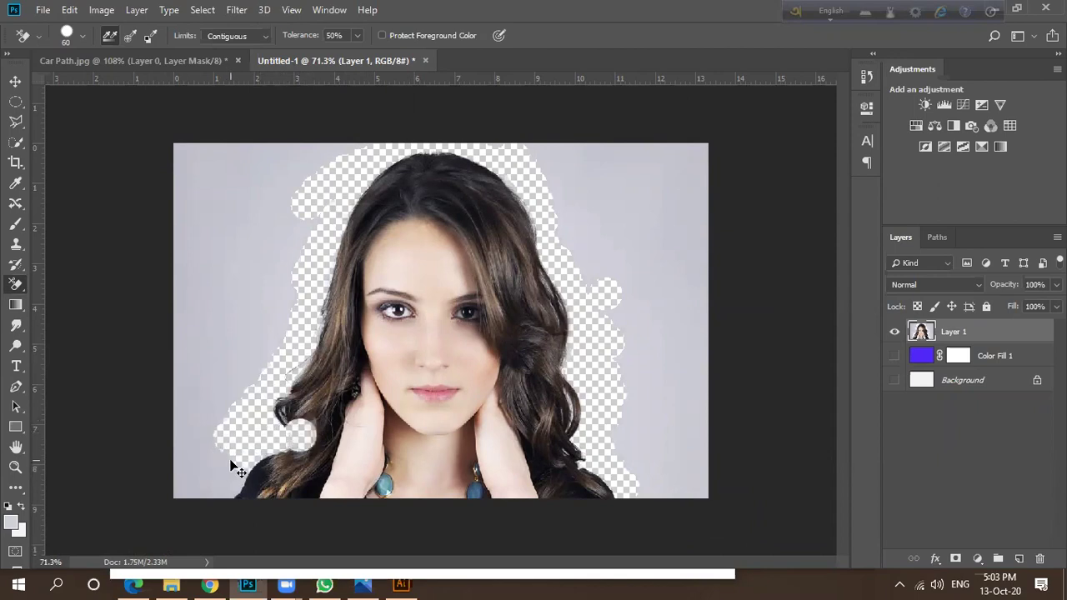
Reduce the eraser brush to 15 px and erase the backdrop showing through the gap in the left curls.
scroll(267, 425, "up", 5)
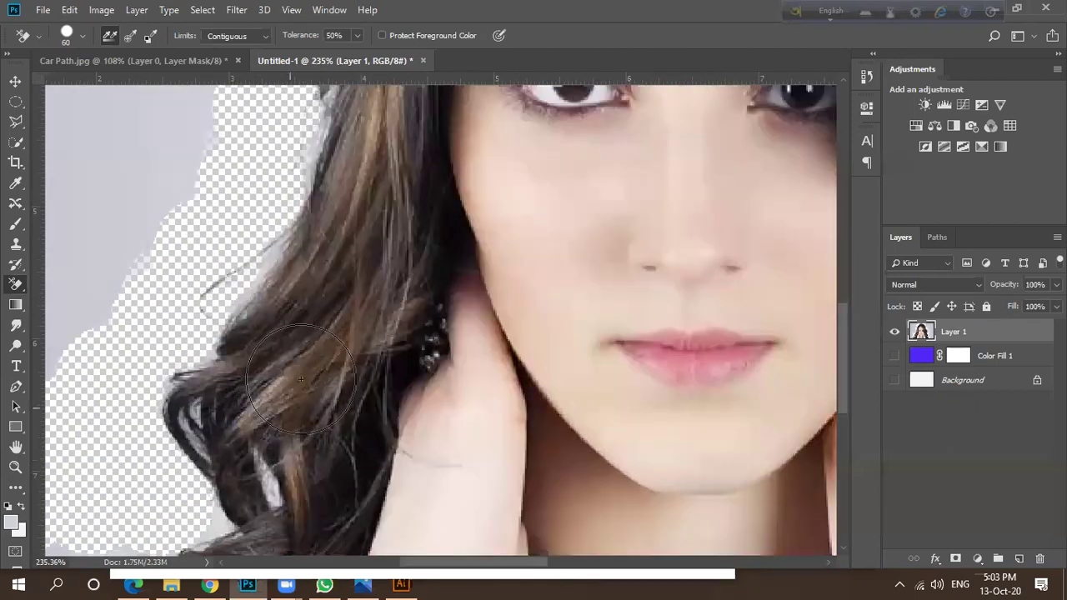
scroll(300, 379, "up", 1)
scroll(275, 350, "down", 3)
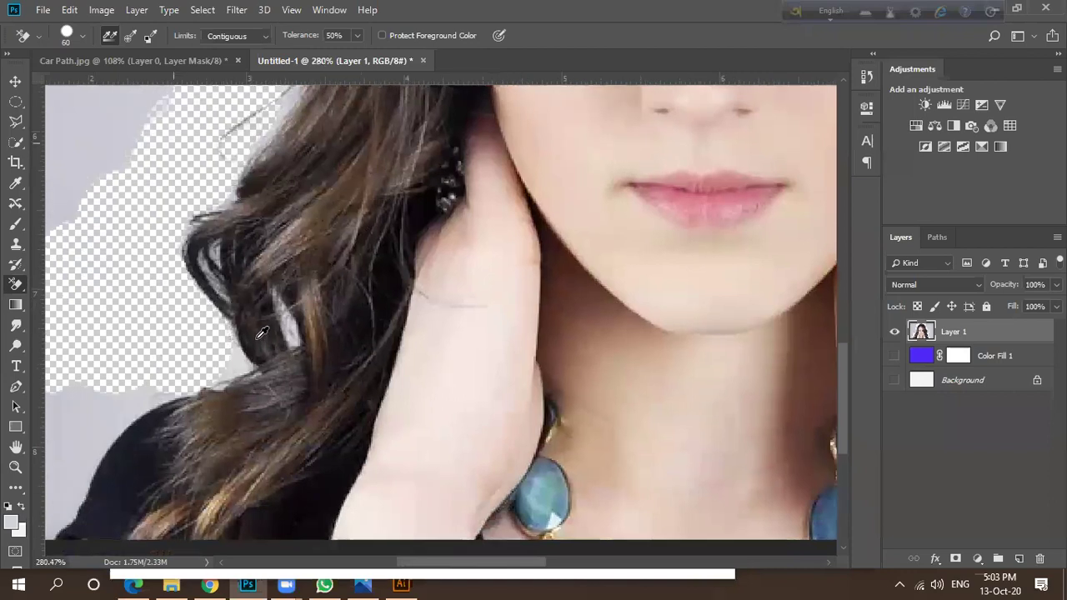
scroll(361, 310, "up", 10)
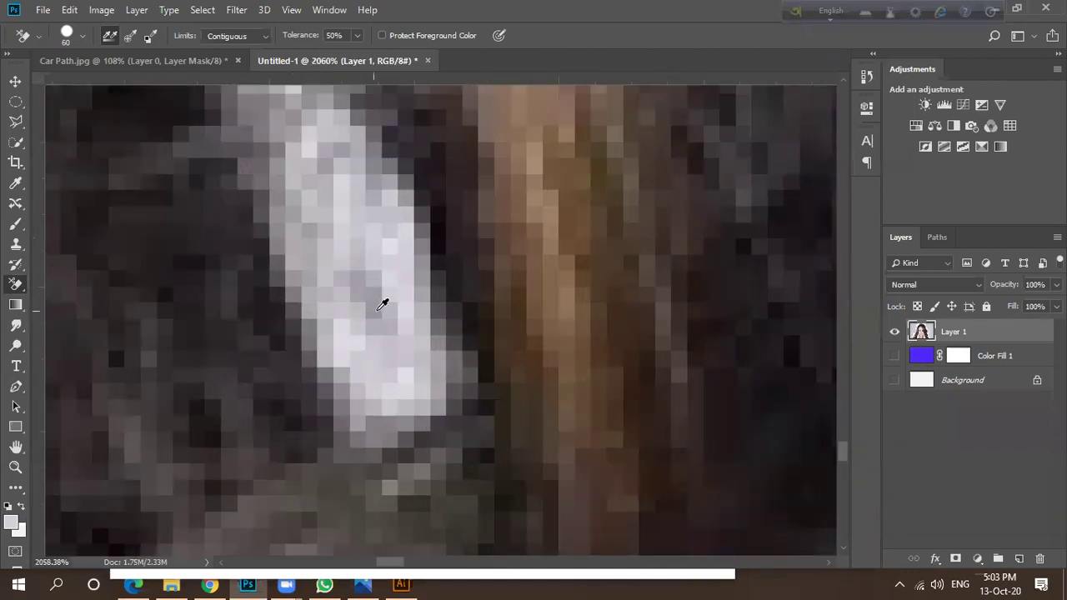
key("bracketleft")
key("bracketleft")
key("bracketleft")
key("bracketleft")
key("bracketleft")
key("bracketleft")
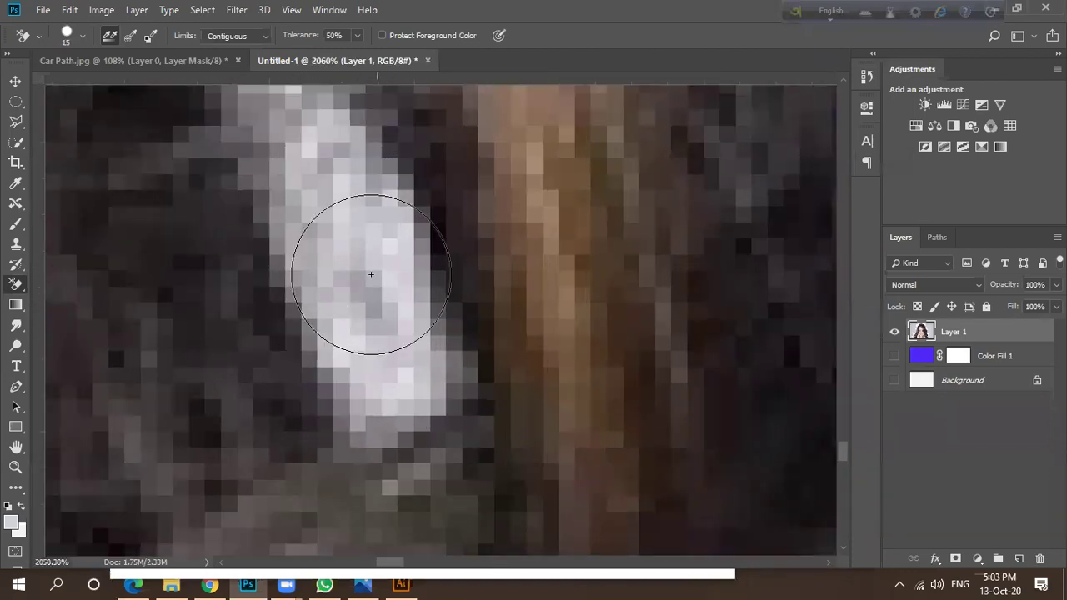
mouse_move(331, 172)
left_mouse_down()
mouse_move(381, 350)
mouse_move(374, 341)
mouse_move(398, 328)
left_mouse_up()
scroll(398, 328, "down", 2)
scroll(398, 328, "down", 12)
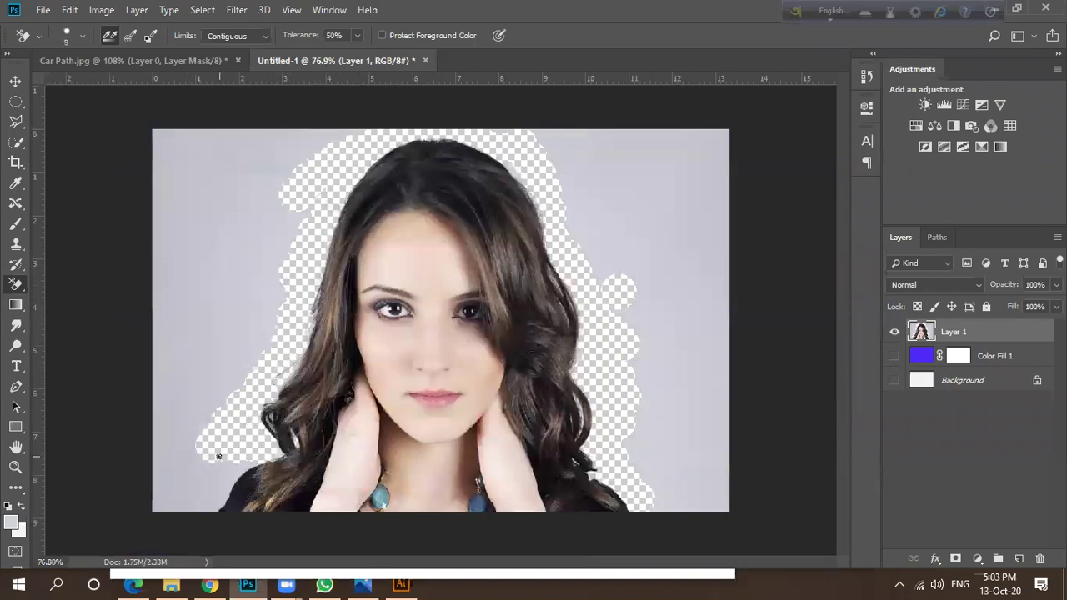
Erase the remaining backdrop on both sides of the portrait, enlarging the eraser brush from 70 to 150 px.
left_click_drag(222, 460, 228, 442)
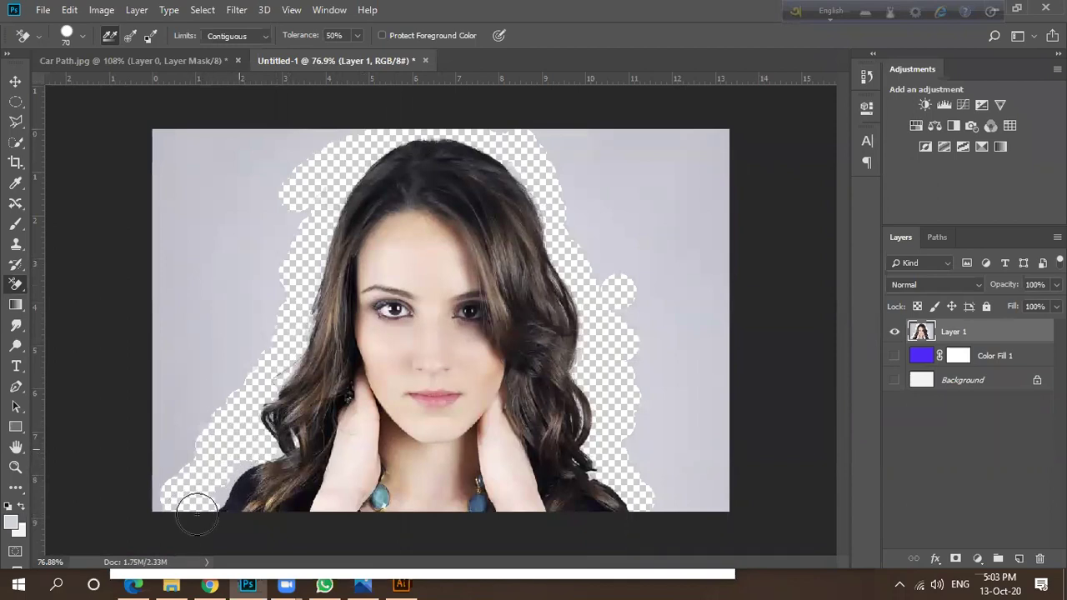
left_click_drag(194, 515, 243, 432)
mouse_move(218, 368)
left_mouse_down()
mouse_move(240, 205)
mouse_move(179, 159)
left_mouse_up()
key("bracketright")
key("bracketright")
key("bracketright")
key("bracketright")
mouse_move(186, 231)
left_mouse_down()
mouse_move(191, 138)
mouse_move(209, 297)
mouse_move(189, 206)
mouse_move(286, 178)
mouse_move(155, 178)
left_mouse_up()
mouse_move(530, 134)
left_mouse_down()
mouse_move(624, 198)
mouse_move(640, 200)
mouse_move(639, 156)
mouse_move(621, 165)
mouse_move(682, 264)
mouse_move(598, 237)
mouse_move(597, 250)
mouse_move(703, 364)
mouse_move(678, 350)
mouse_move(658, 359)
mouse_move(700, 480)
mouse_move(655, 432)
mouse_move(670, 409)
left_mouse_up()
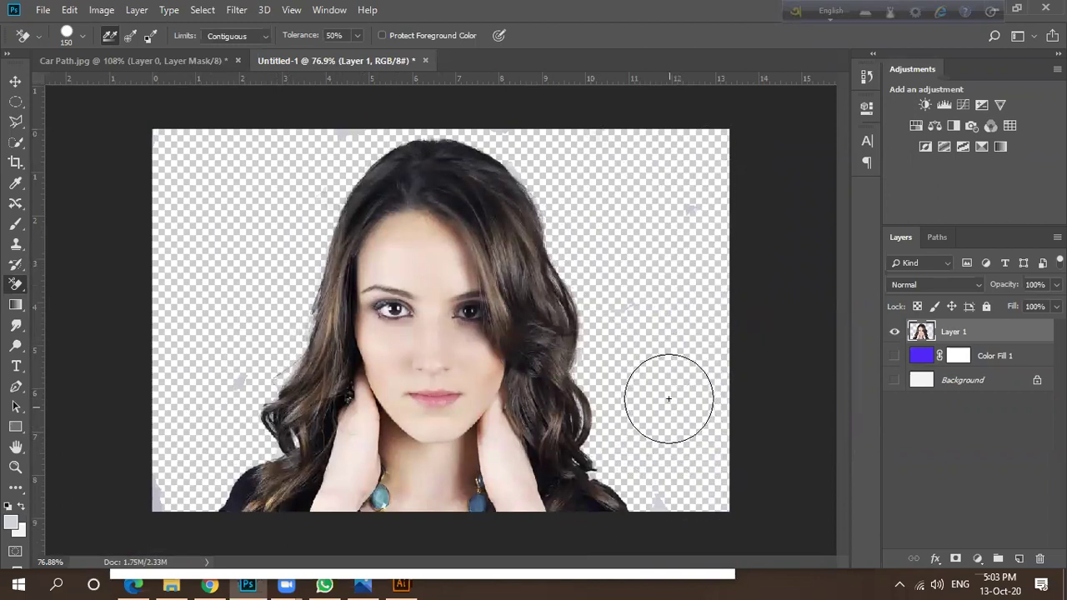
Erase the long light gap inside the right outer curl with eraser brushes of 2 to 5 px.
scroll(667, 417, "up", 4)
scroll(691, 303, "down", 2)
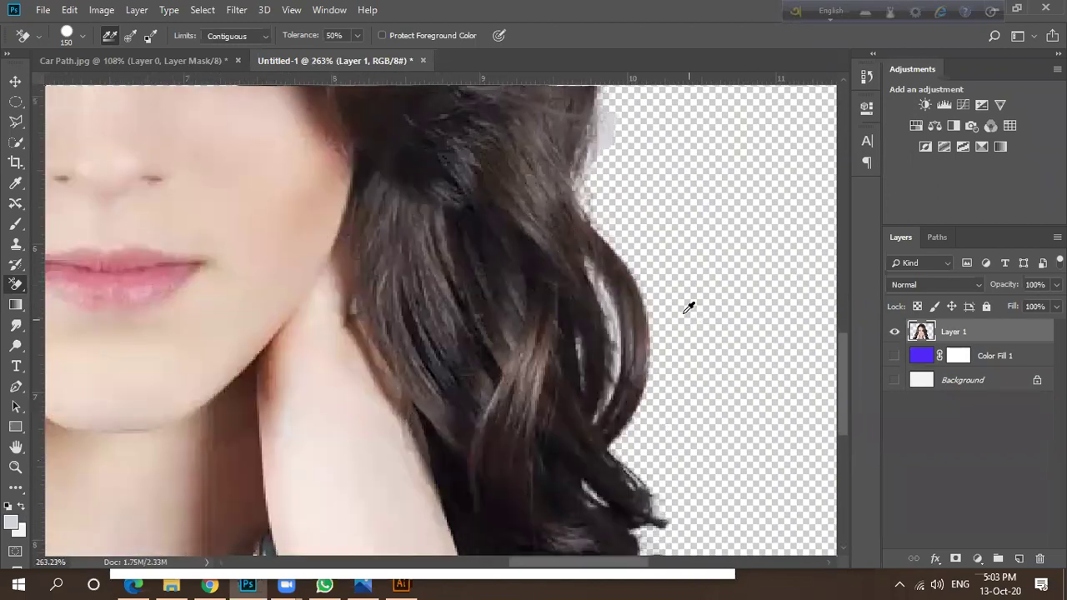
scroll(614, 262, "up", 4)
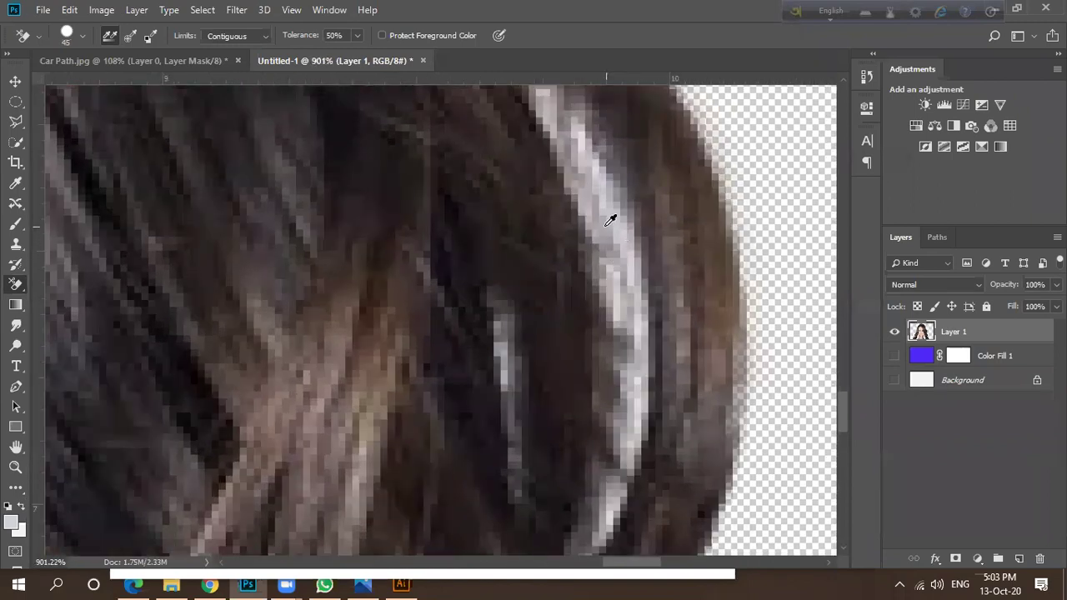
key("bracketleft")
key("bracketleft")
key("bracketleft")
left_click_drag(561, 134, 618, 240)
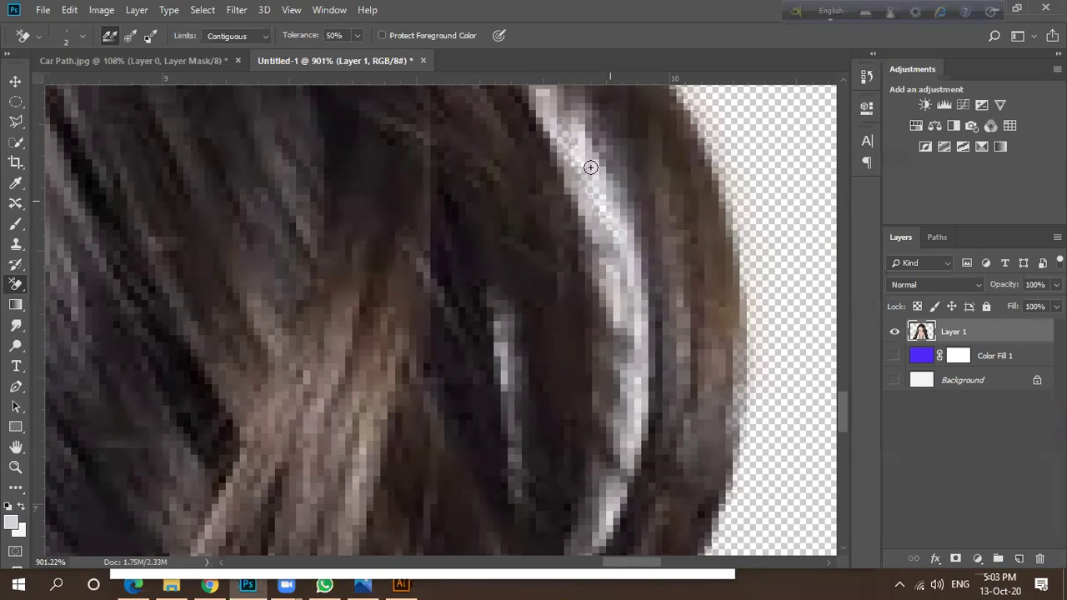
left_click_drag(601, 186, 617, 300)
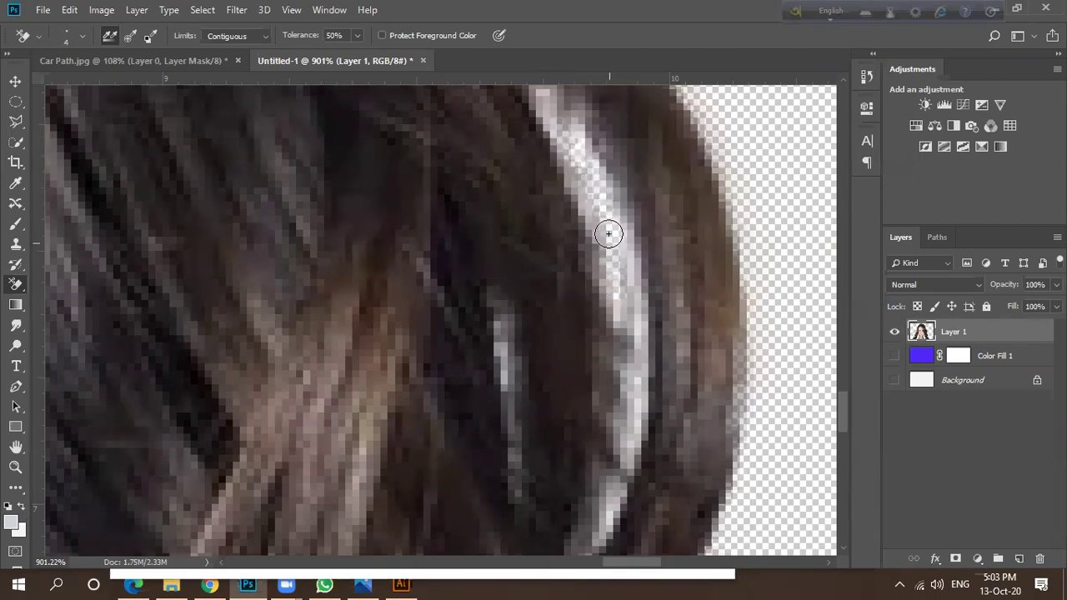
mouse_move(594, 183)
left_mouse_down()
mouse_move(621, 263)
mouse_move(629, 427)
left_mouse_up()
scroll(632, 390, "down", 4)
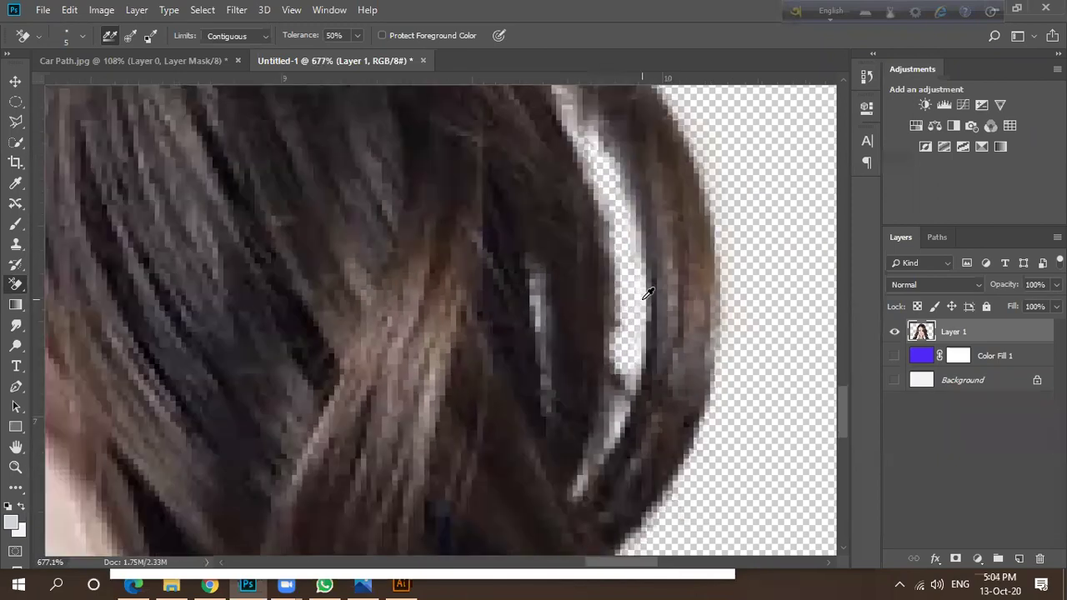
scroll(629, 368, "up", 2)
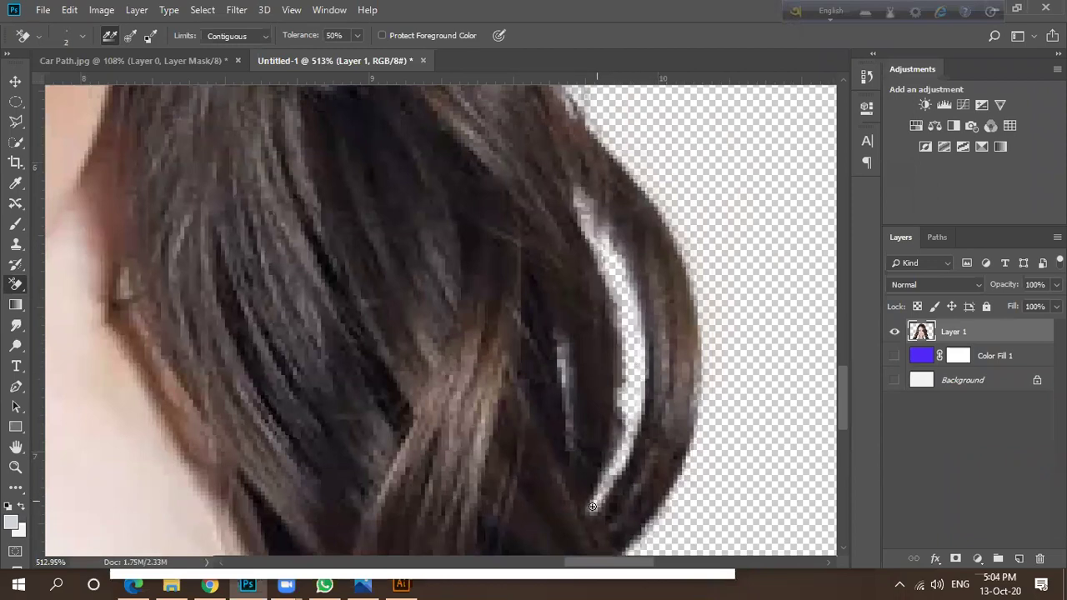
scroll(644, 372, "down", 3)
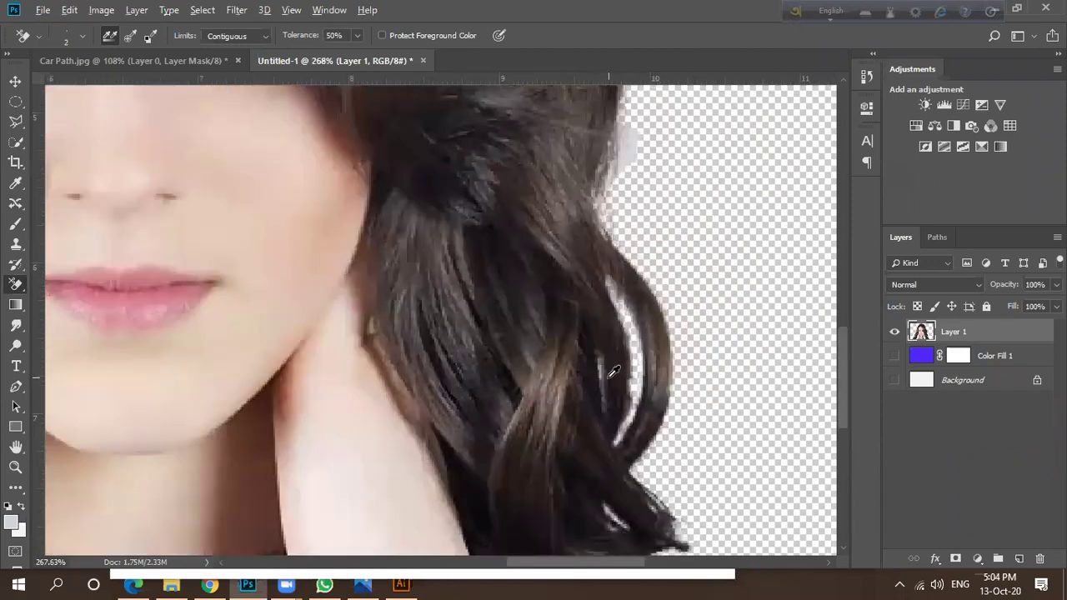
Erase the narrow light sliver between the dark strands left of the outer curl's gap with the 2 px brush.
scroll(612, 371, "up", 12)
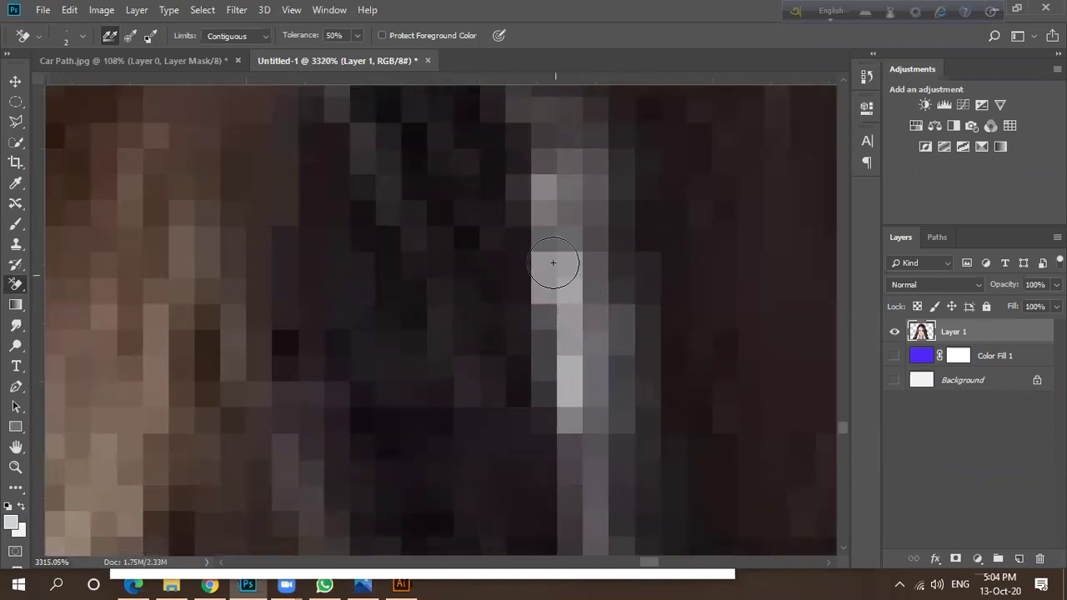
mouse_move(552, 263)
left_mouse_down()
mouse_move(595, 441)
mouse_move(587, 500)
left_mouse_up()
scroll(614, 369, "down", 3)
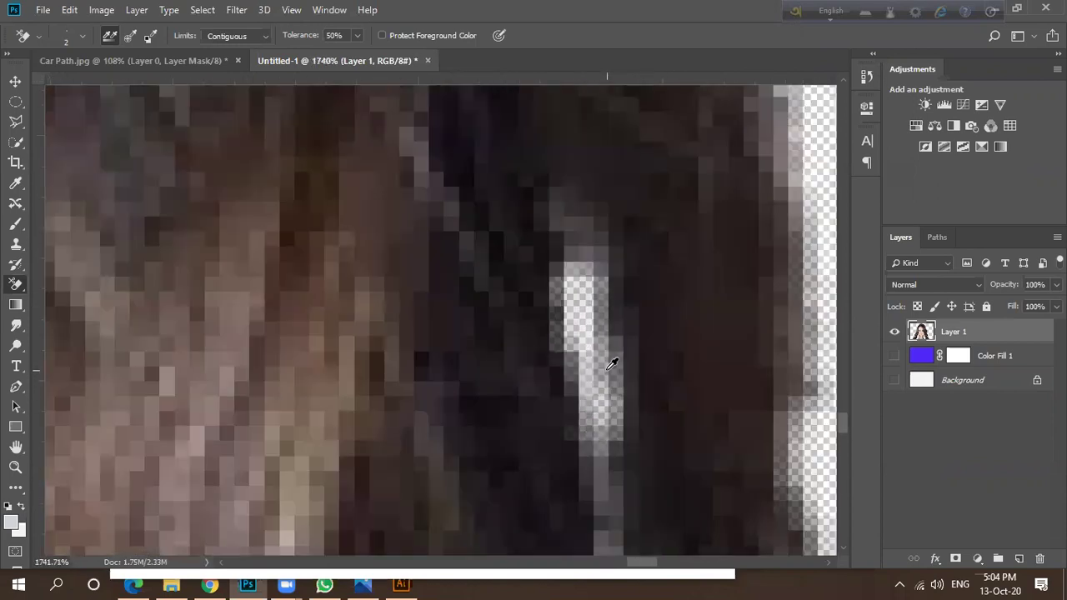
scroll(612, 364, "down", 12)
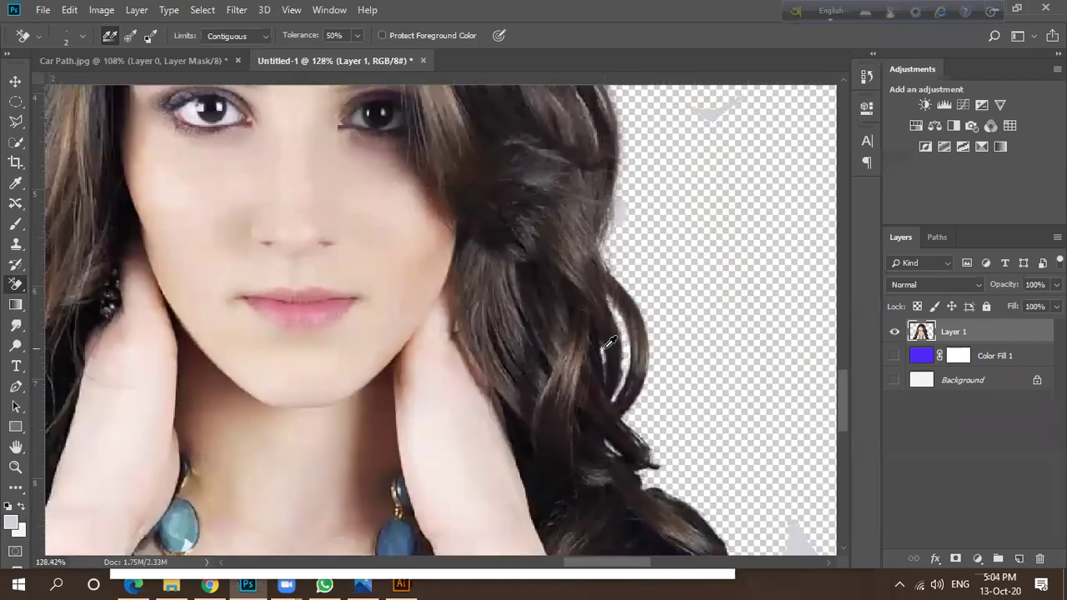
scroll(609, 343, "down", 4)
Clean up backdrop remnants along the top of the hair and around the portrait with 6 px and 125 px eraser brushes.
scroll(510, 195, "up", 4)
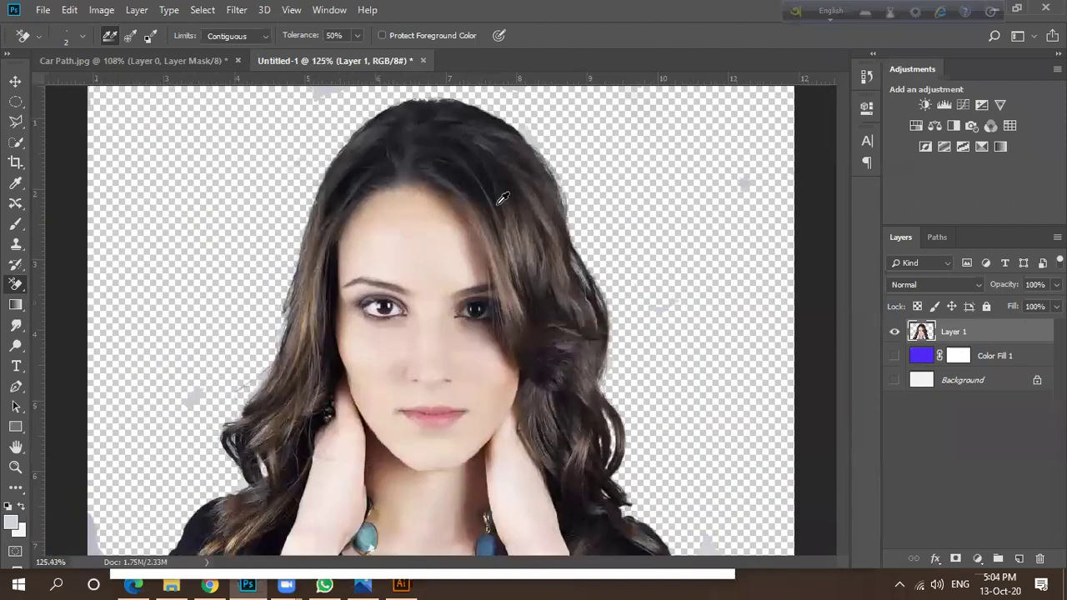
scroll(598, 199, "up", 3)
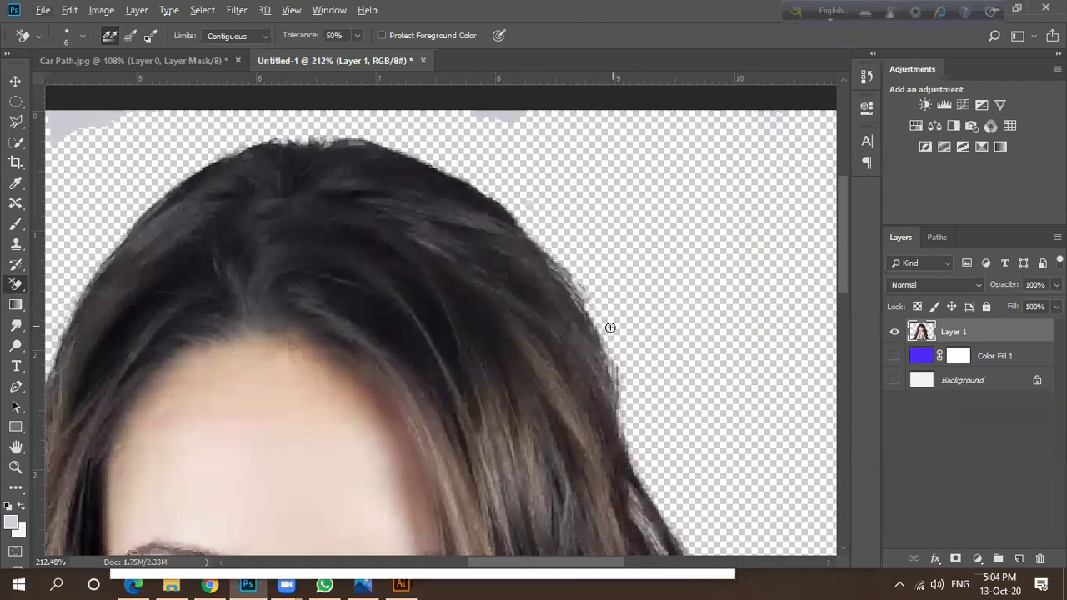
scroll(538, 226, "down", 5)
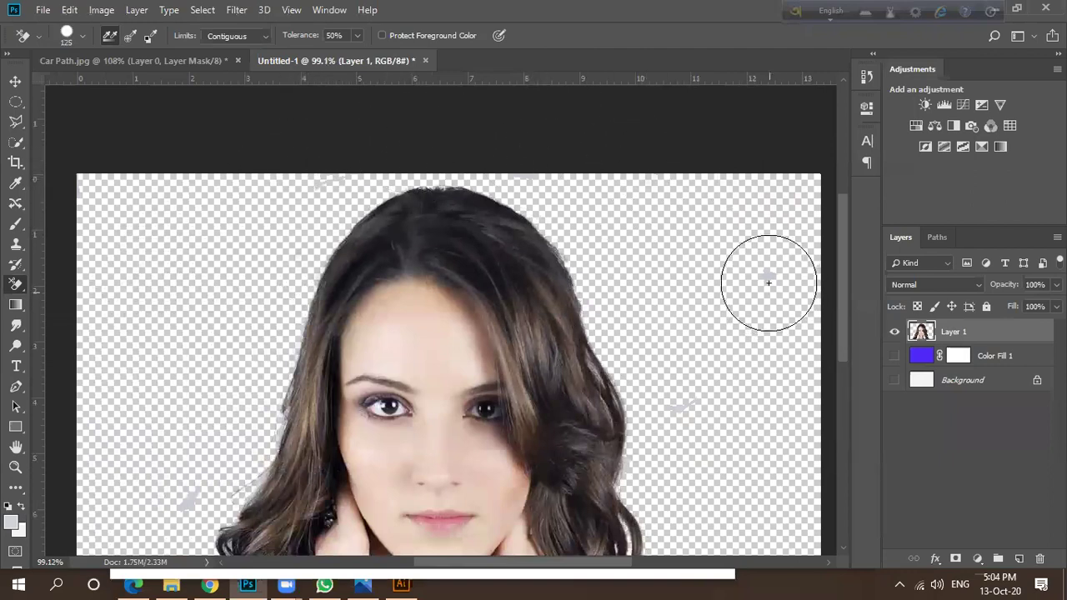
scroll(757, 274, "down", 2)
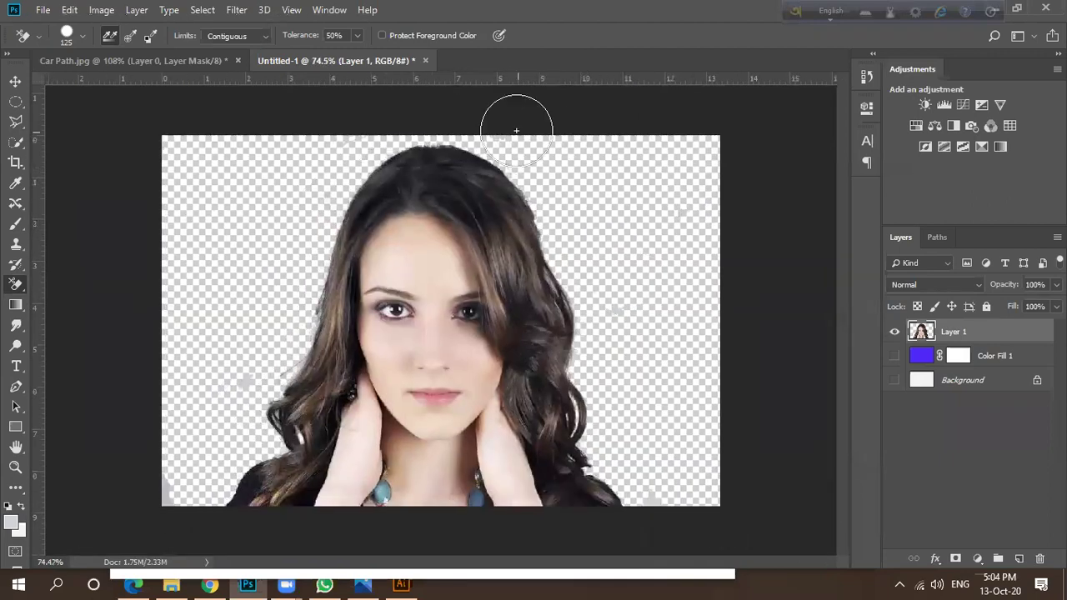
Show the Color Fill 1 layer, erase the leftover patch right of the hair, and toggle Layer 1's visibility off and on.
left_click(893, 356)
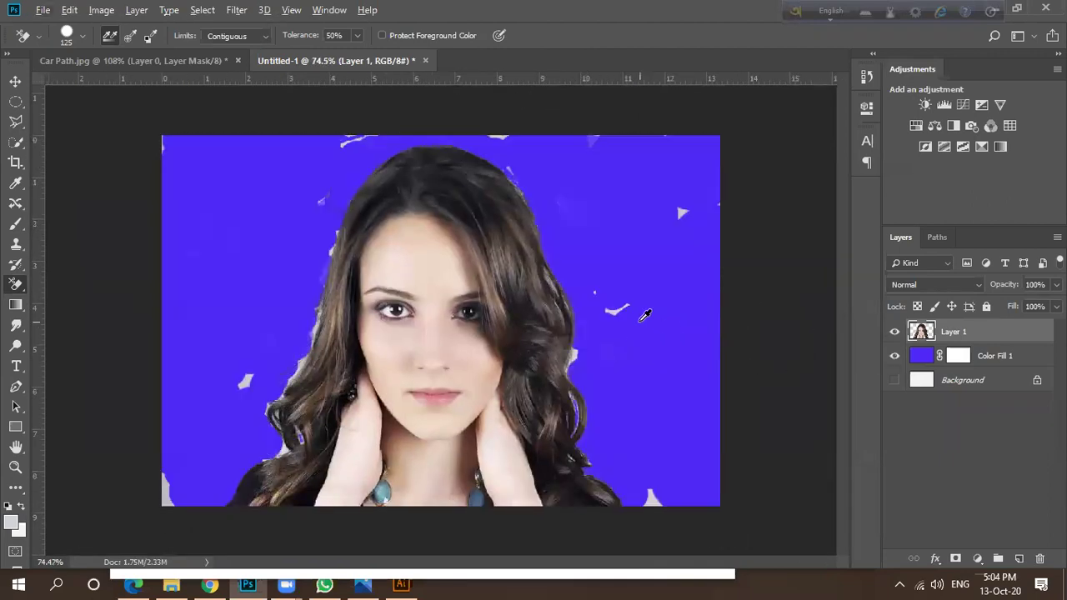
left_click(615, 309)
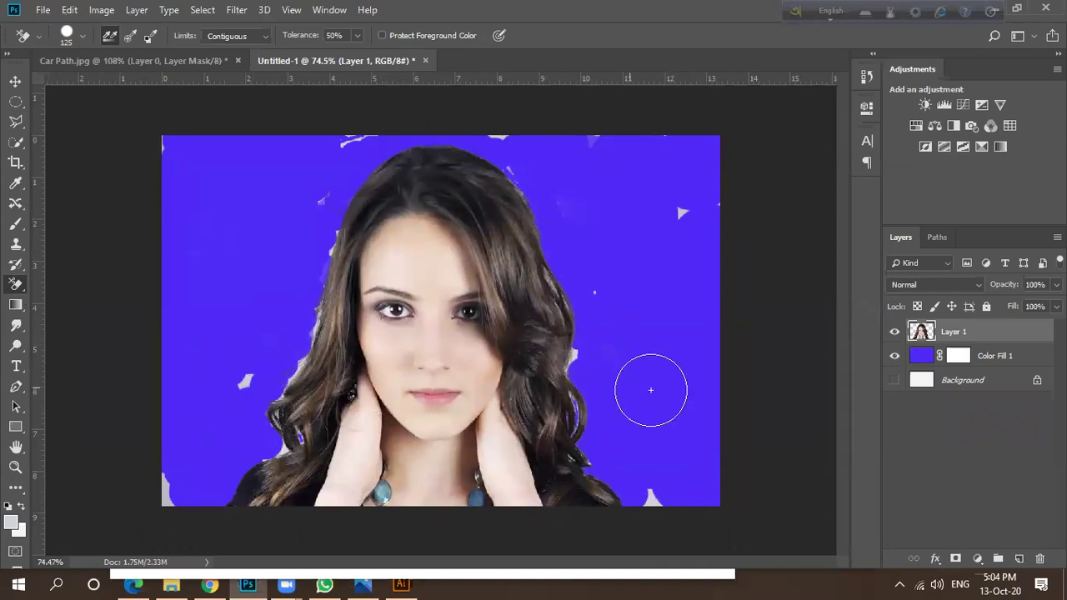
left_click(893, 332)
left_click(895, 333)
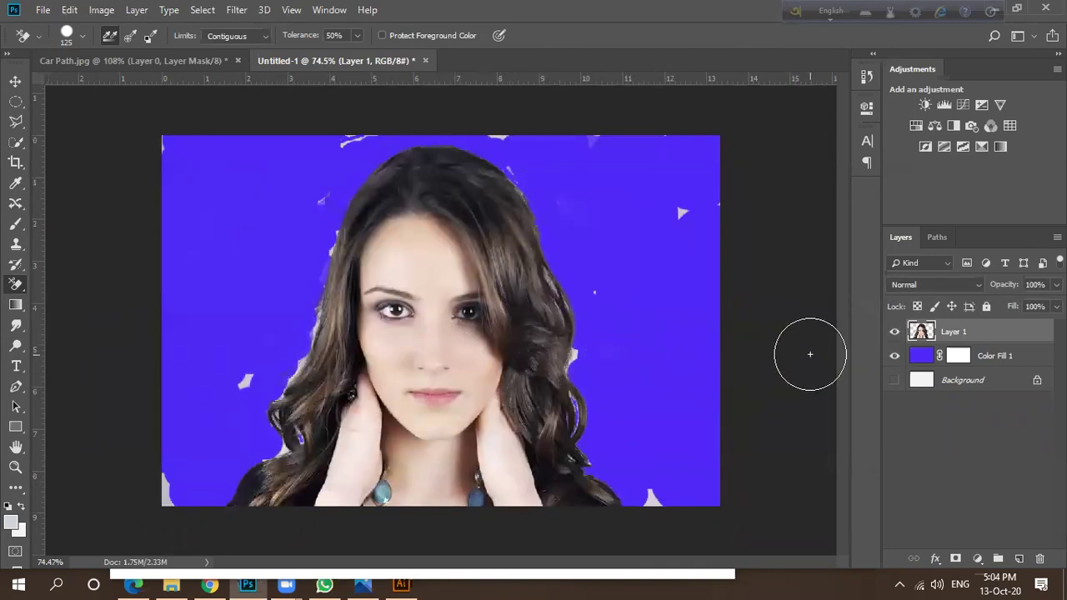
scroll(417, 346, "down", 2)
Delete Layer 1, and undo both the deletion and the background erasing to bring back the full portrait.
left_click_drag(989, 335, 1040, 558)
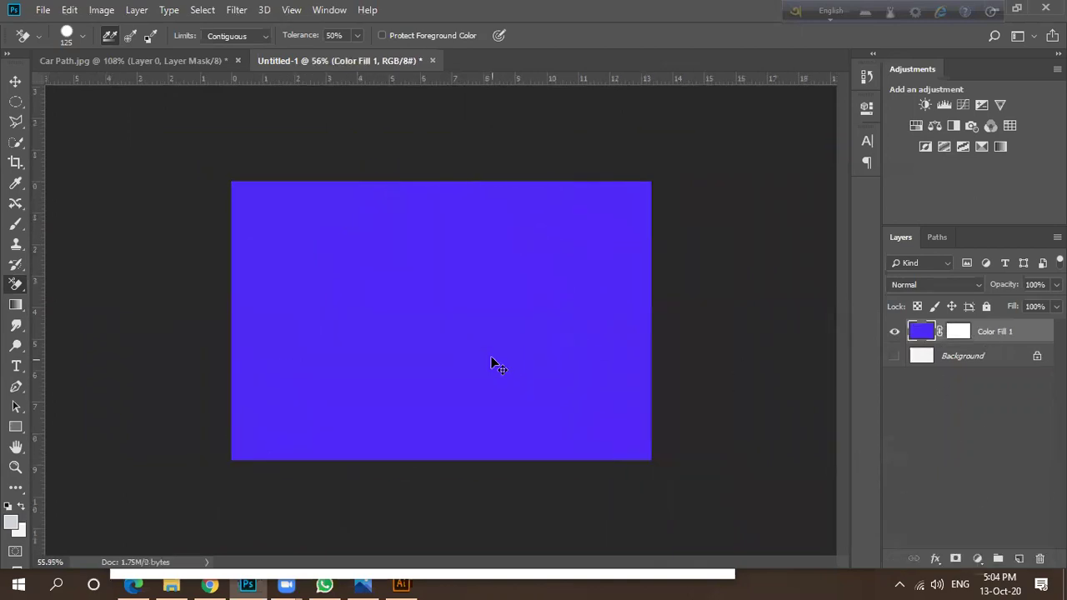
key("ctrl+z")
scroll(500, 353, "down", 1)
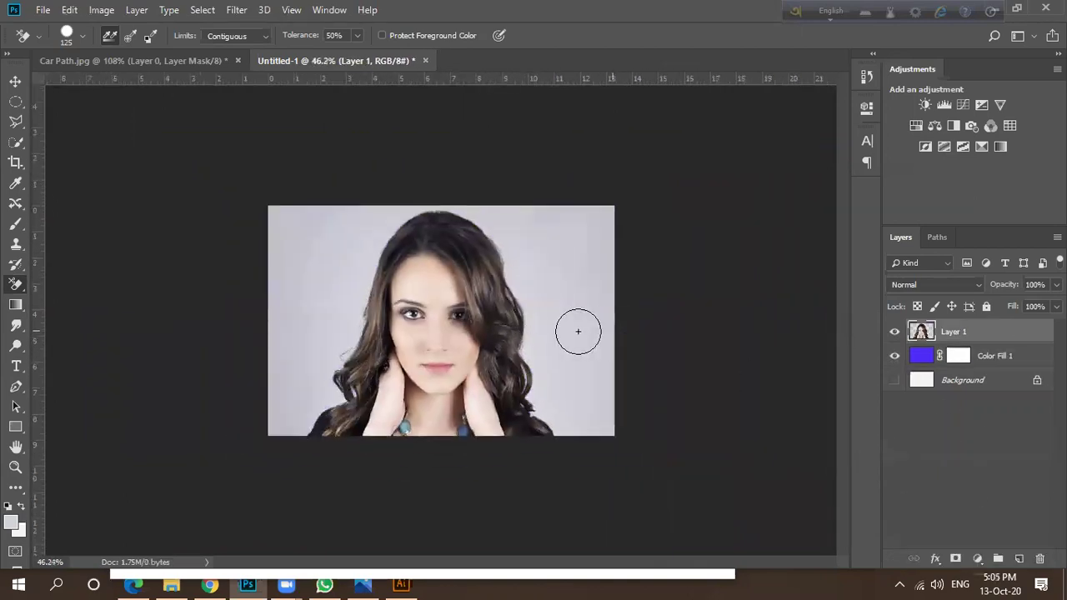
Erase the backdrop beside the right-hand hair edge down to the image's lower border with the 125 px Background Eraser.
scroll(525, 296, "up", 3)
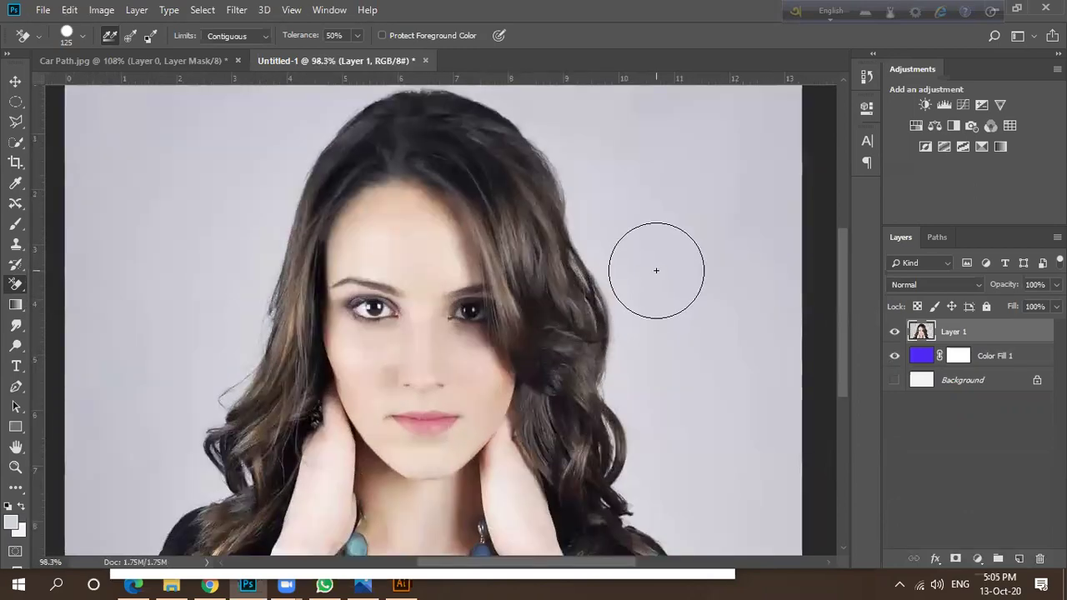
key("alt")
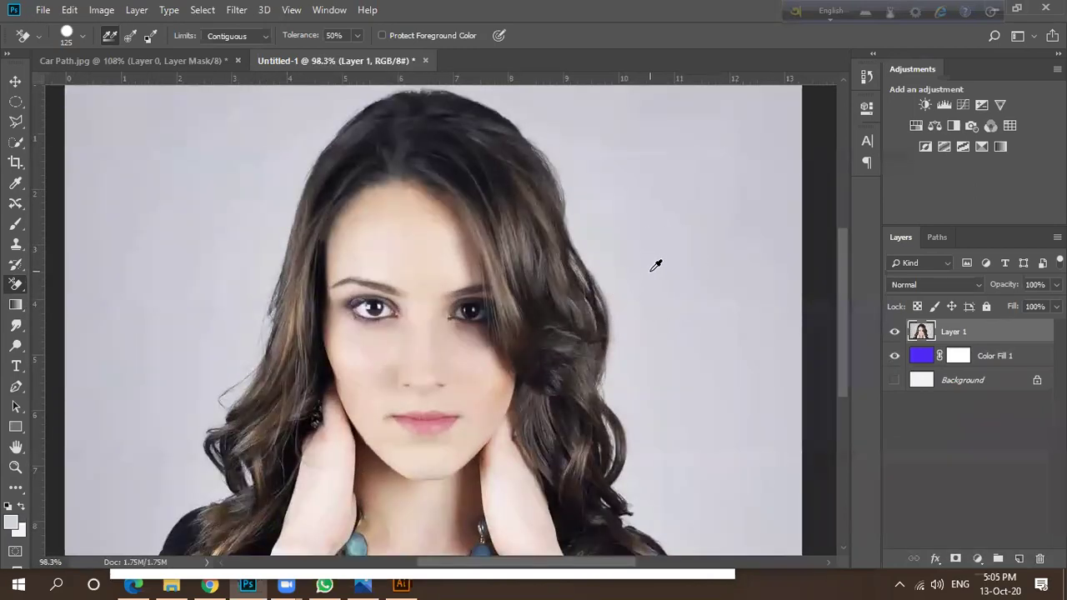
left_click(658, 273)
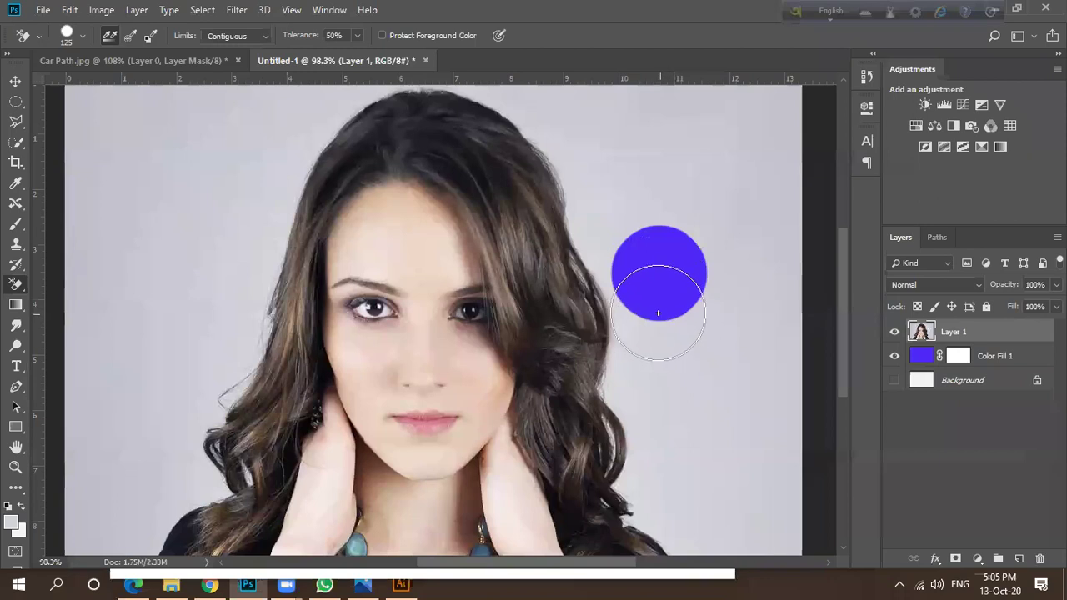
left_click(652, 325)
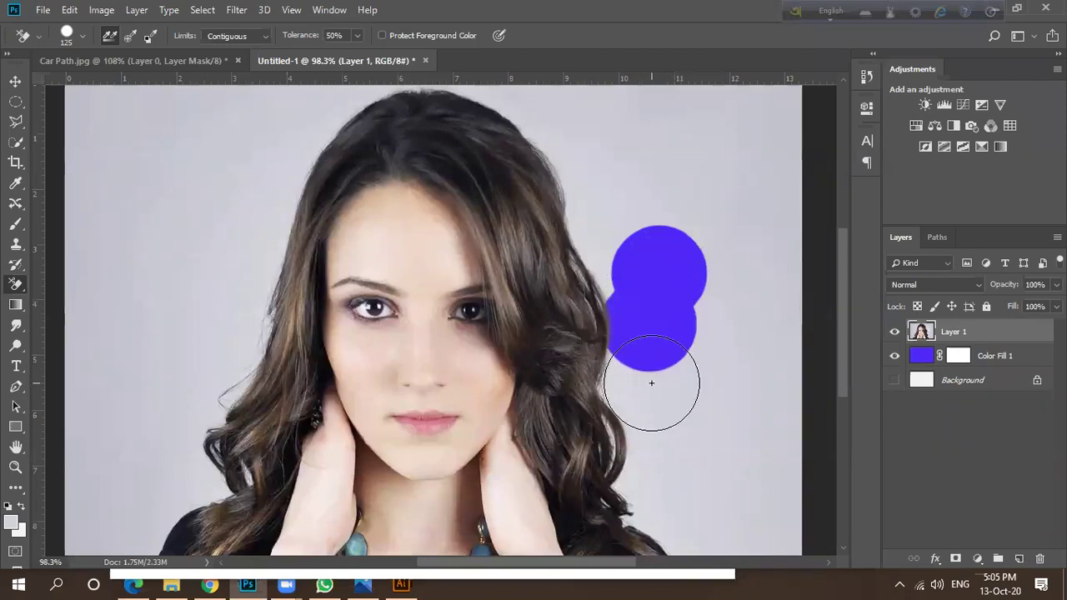
scroll(575, 300, "down", 3)
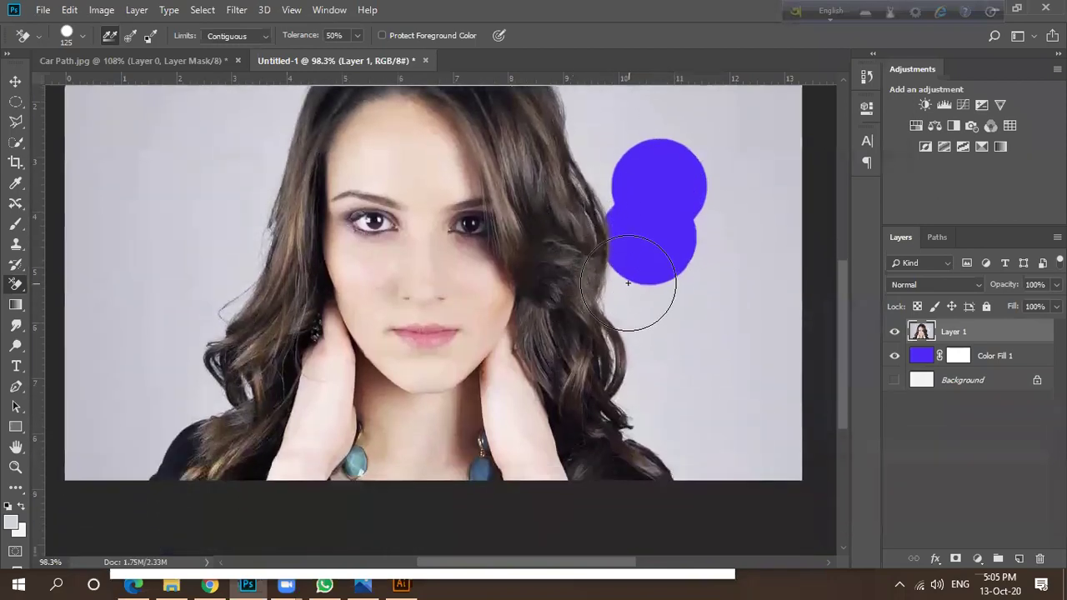
left_click(638, 286)
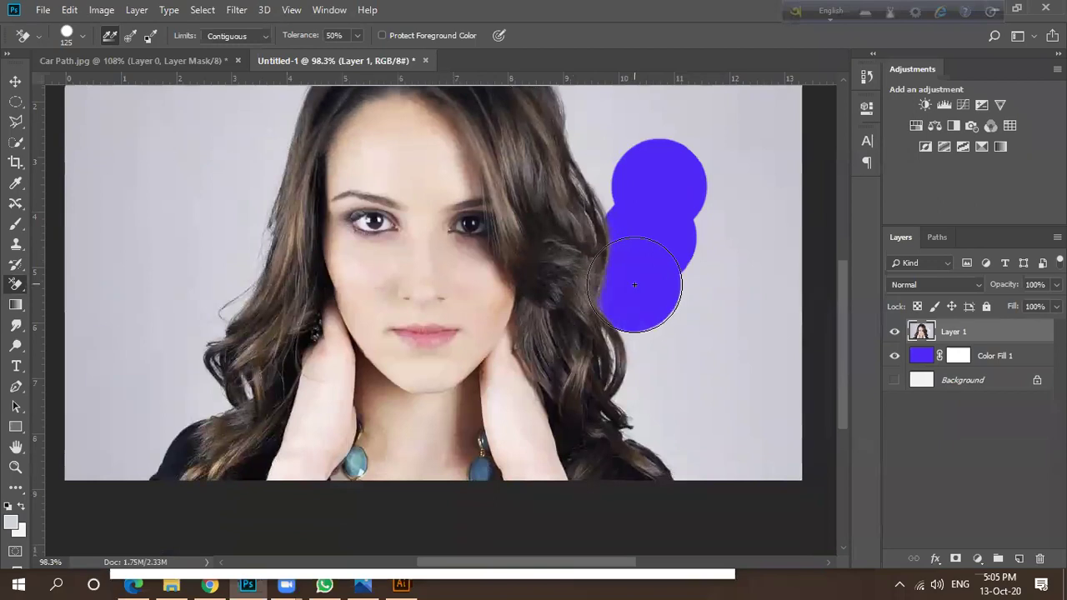
left_click(656, 350)
mouse_move(660, 397)
left_mouse_down()
mouse_move(657, 429)
mouse_move(690, 465)
left_mouse_up()
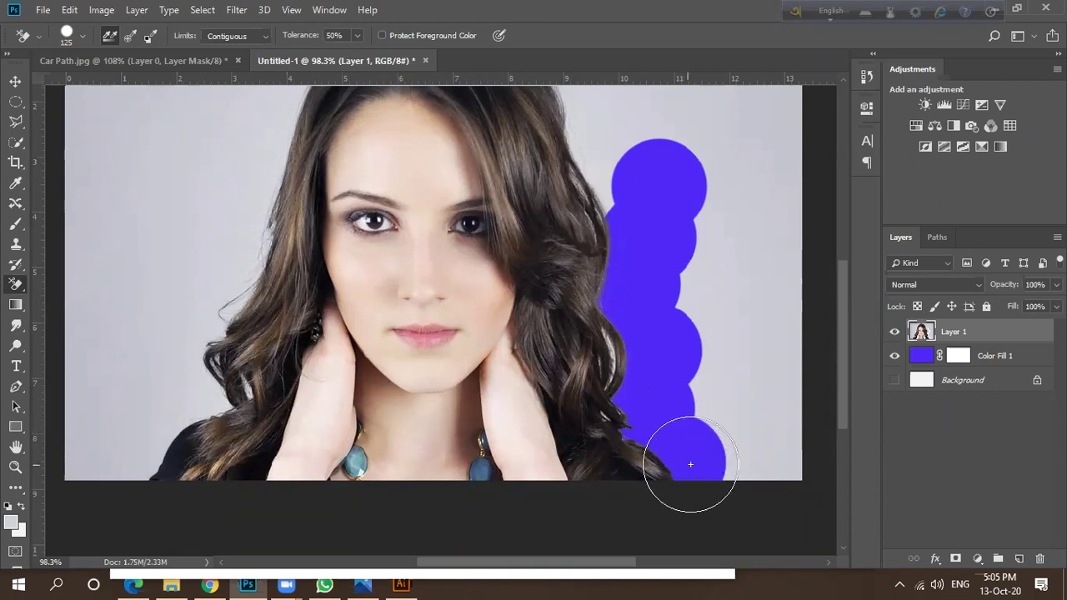
Undo the 125 px erase over the right-hand curl, and erase the curl's gap and the backdrop along the hair outline with a 35 px brush.
left_click(607, 344)
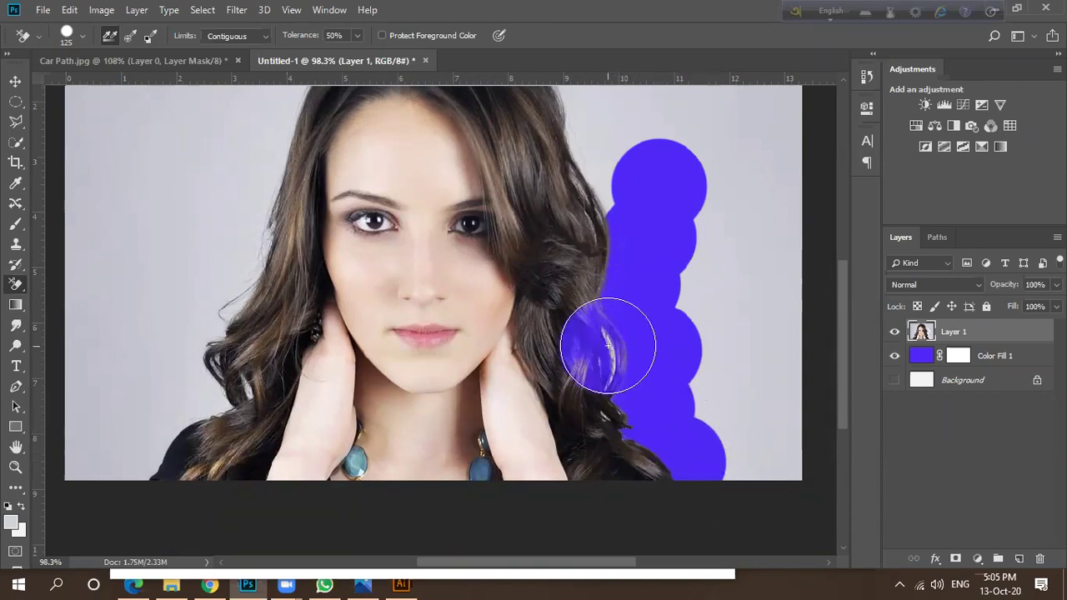
key("ctrl+z")
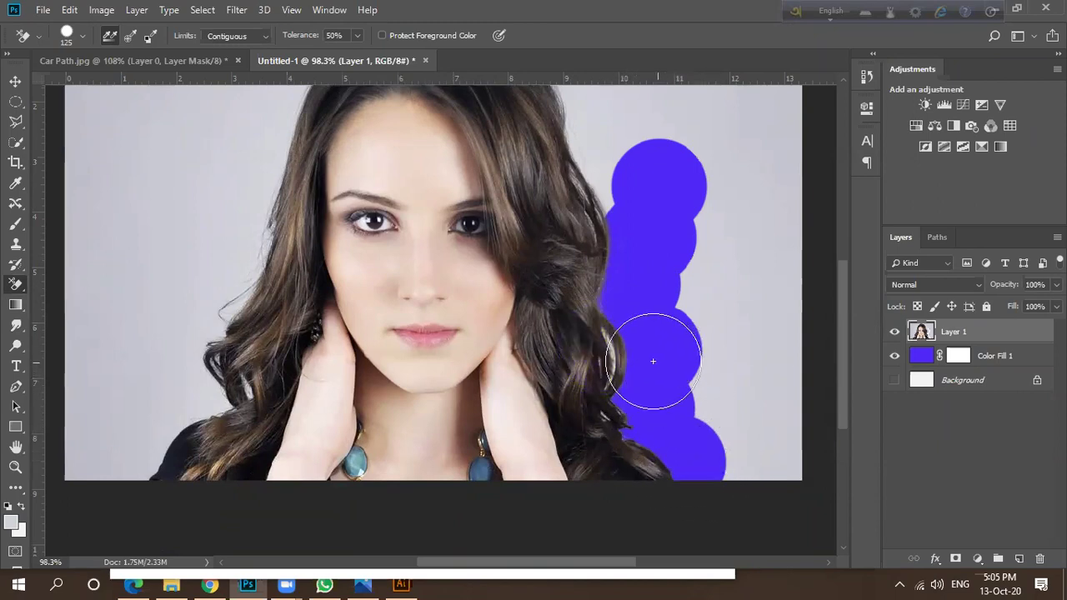
key("bracketleft")
key("bracketleft")
key("bracketleft")
key("bracketleft")
key("bracketleft")
key("bracketleft")
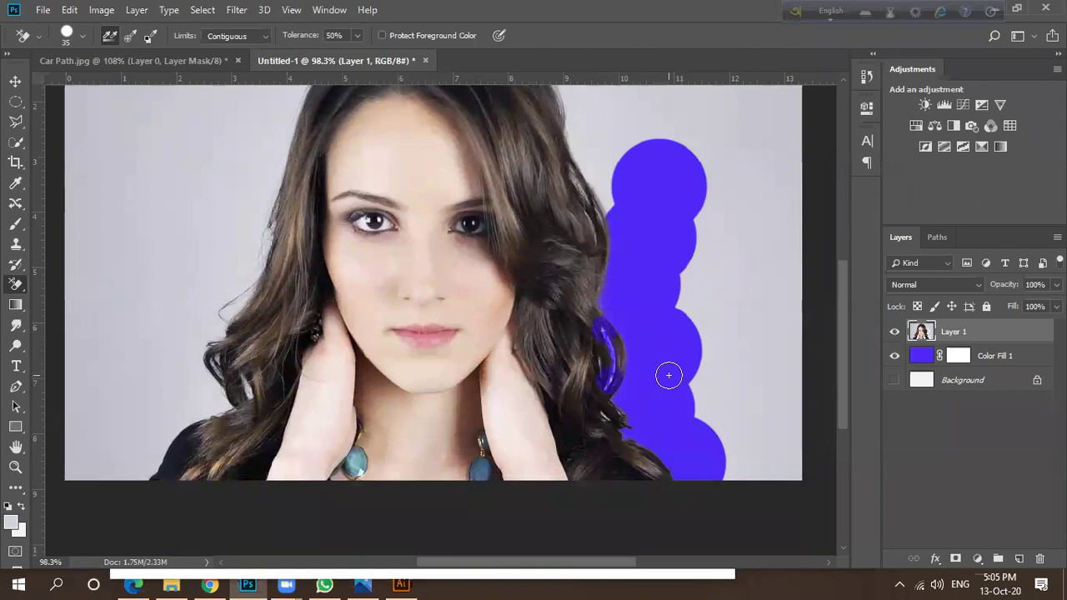
scroll(617, 378, "down", 3)
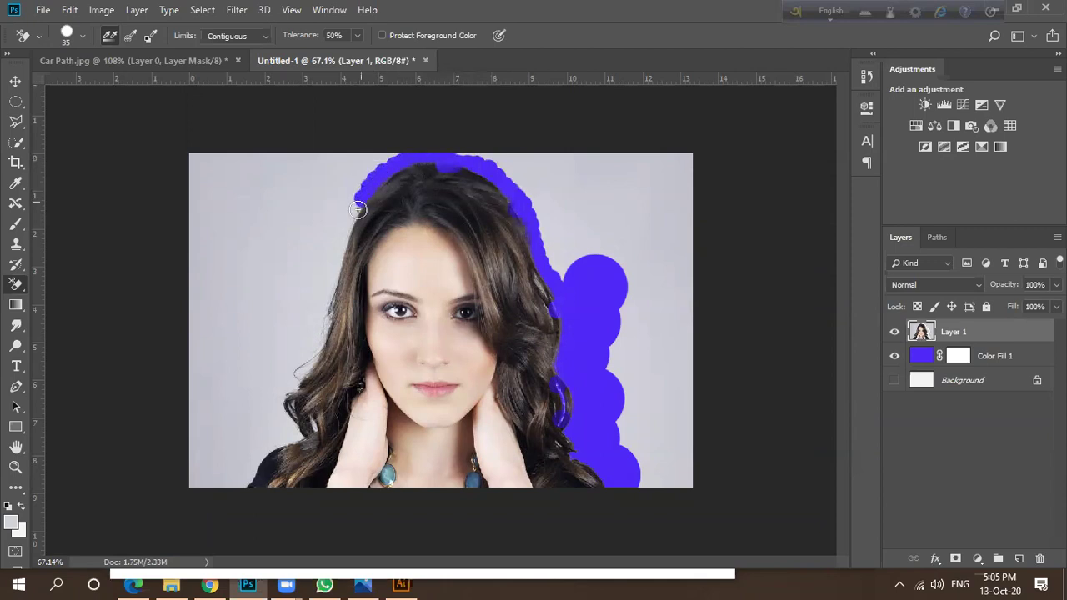
left_click_drag(323, 331, 279, 399)
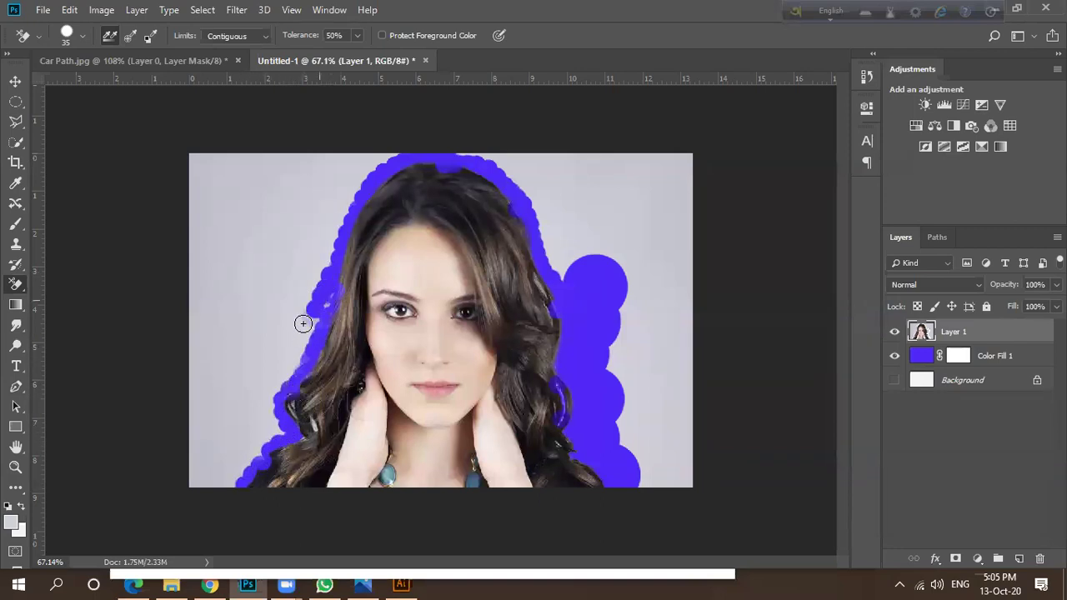
Erase the remaining backdrop on both sides of the portrait and above the hair with a 150 px Background Eraser brush.
scroll(311, 300, "down", 1)
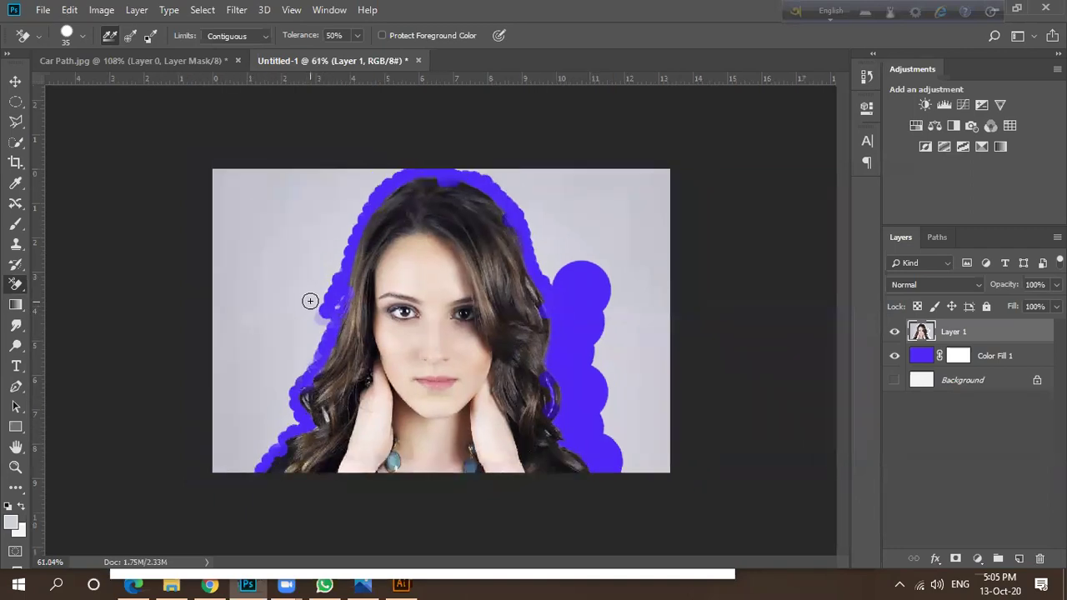
mouse_move(311, 300)
left_mouse_down()
mouse_move(263, 303)
mouse_move(216, 237)
mouse_move(228, 203)
mouse_move(254, 178)
mouse_move(298, 182)
mouse_move(216, 166)
mouse_move(269, 182)
mouse_move(259, 223)
mouse_move(303, 202)
mouse_move(314, 172)
mouse_move(343, 175)
mouse_move(291, 263)
mouse_move(290, 282)
mouse_move(311, 239)
mouse_move(275, 325)
mouse_move(243, 359)
mouse_move(220, 293)
mouse_move(221, 379)
left_mouse_up()
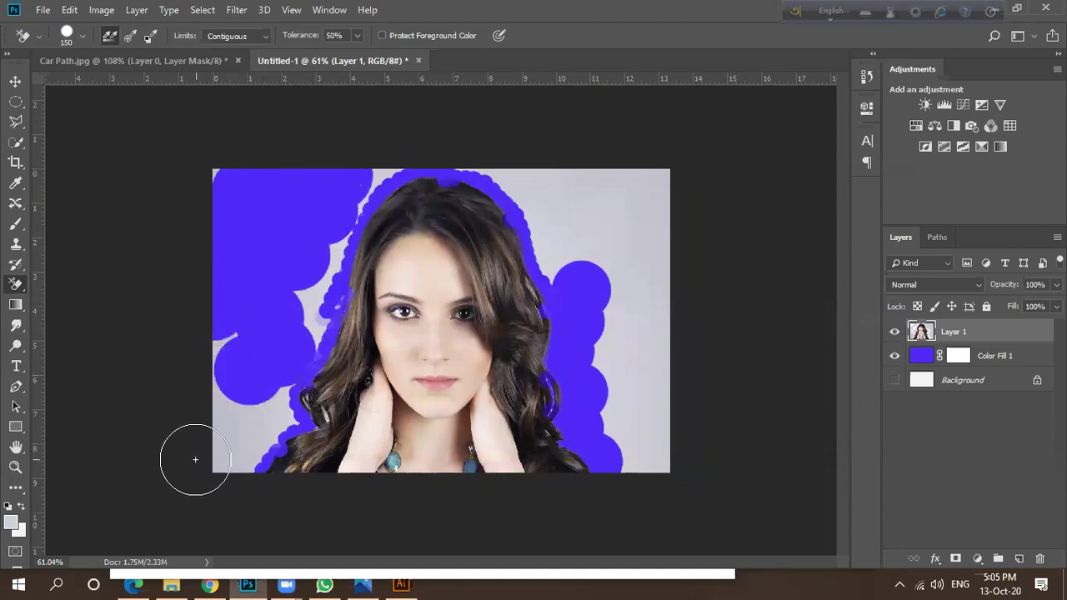
mouse_move(206, 470)
left_mouse_down()
mouse_move(219, 409)
mouse_move(217, 308)
mouse_move(215, 332)
left_mouse_up()
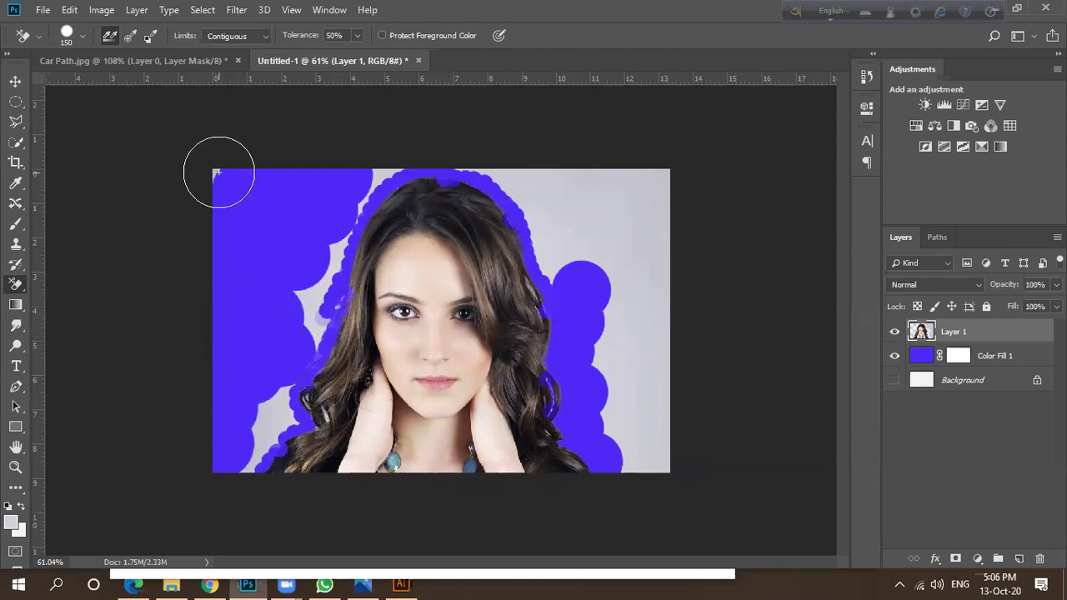
mouse_move(504, 164)
left_mouse_down()
mouse_move(625, 212)
mouse_move(609, 181)
mouse_move(678, 195)
left_mouse_up()
mouse_move(670, 309)
left_mouse_down()
mouse_move(659, 435)
mouse_move(642, 348)
left_mouse_up()
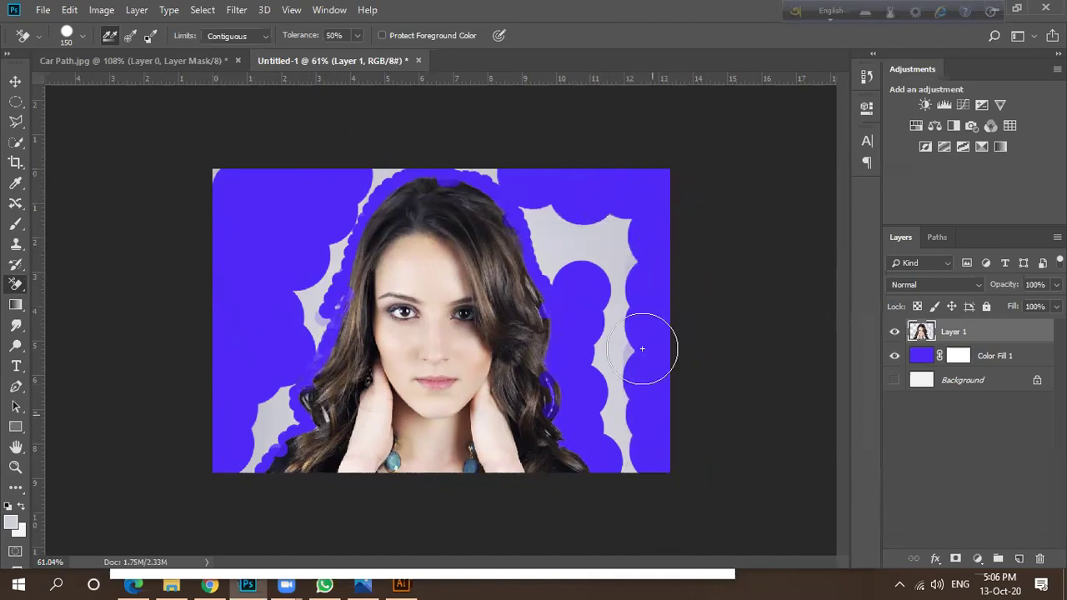
mouse_move(622, 225)
left_mouse_down()
mouse_move(618, 325)
mouse_move(606, 361)
mouse_move(627, 464)
mouse_move(559, 237)
left_mouse_up()
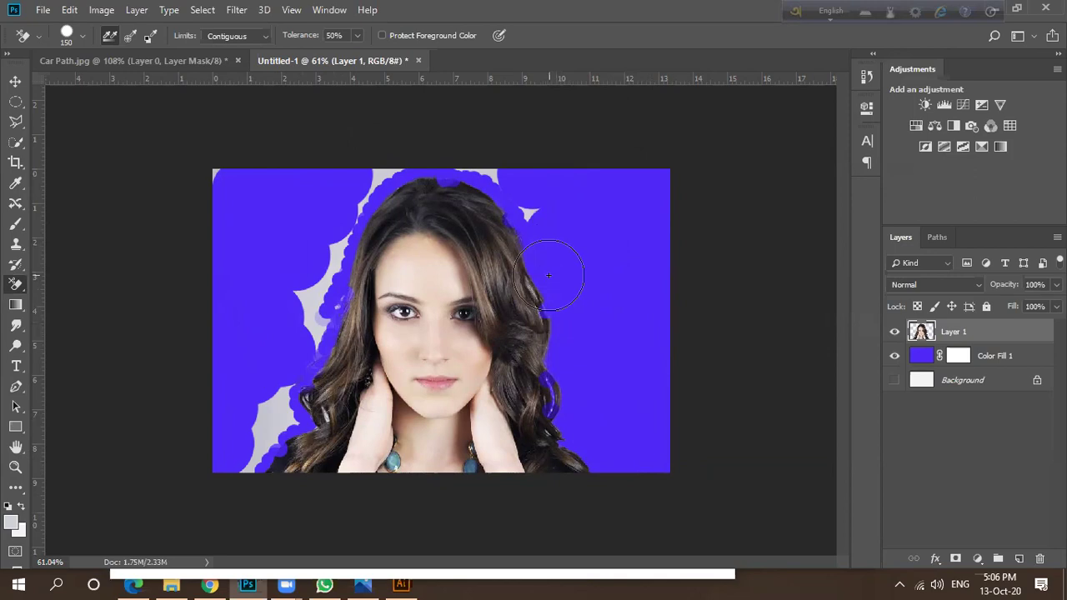
mouse_move(527, 213)
left_mouse_down()
mouse_move(488, 179)
mouse_move(492, 162)
mouse_move(434, 158)
mouse_move(454, 168)
mouse_move(380, 173)
mouse_move(313, 296)
mouse_move(315, 336)
mouse_move(305, 328)
mouse_move(256, 456)
mouse_move(275, 442)
mouse_move(274, 425)
left_mouse_up()
left_click_drag(225, 173, 231, 209)
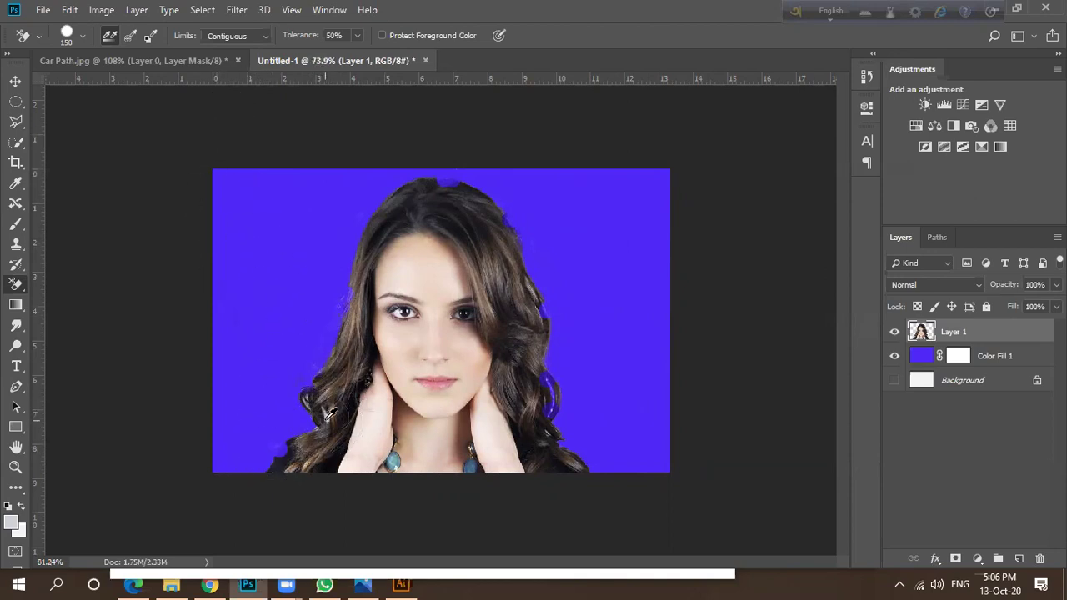
Erase the light gaps inside the left-hand curls with 30 px and 20 px Background Eraser brushes.
scroll(367, 379, "up", 4)
scroll(309, 326, "down", 2)
key("bracketleft")
key("bracketleft")
key("bracketleft")
key("bracketleft")
key("bracketleft")
key("bracketleft")
key("bracketleft")
key("bracketleft")
key("bracketleft")
key("bracketleft")
key("bracketleft")
key("bracketleft")
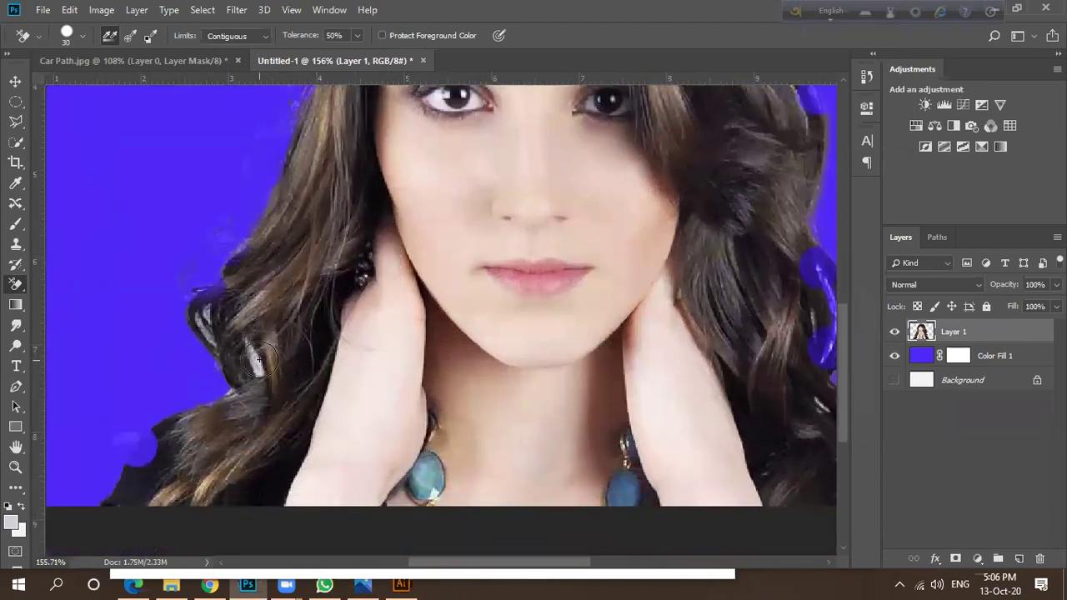
mouse_move(256, 361)
left_mouse_down()
mouse_move(250, 350)
mouse_move(257, 369)
left_mouse_up()
mouse_move(225, 321)
left_mouse_down()
mouse_move(205, 310)
mouse_move(211, 339)
left_mouse_up()
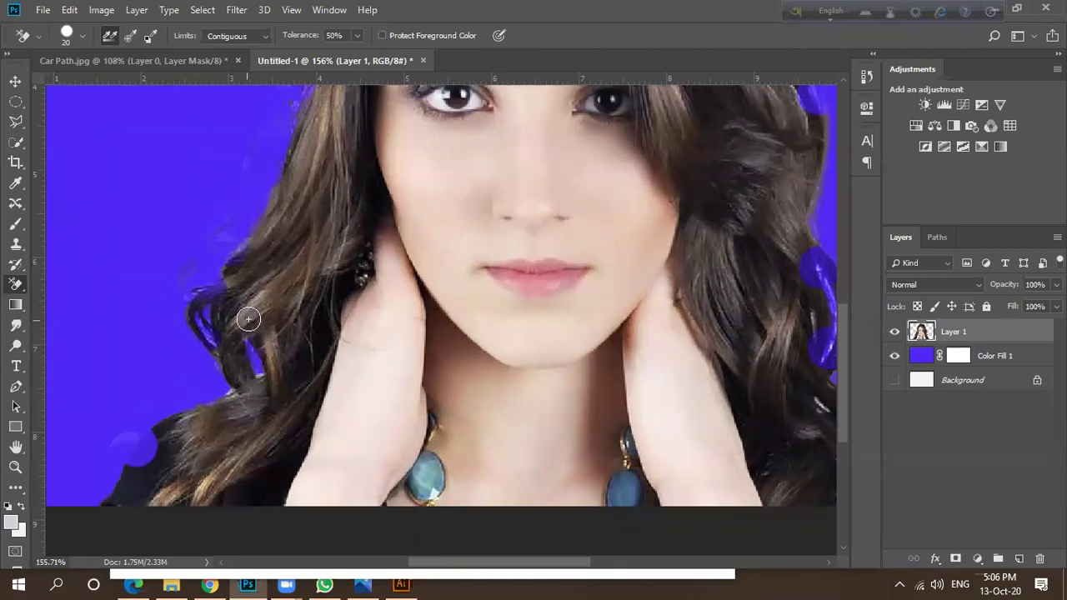
Clean up the faint backdrop remnants along the left-hand hair edge with the 20 px brush.
scroll(258, 305, "down", 4)
scroll(286, 284, "up", 4)
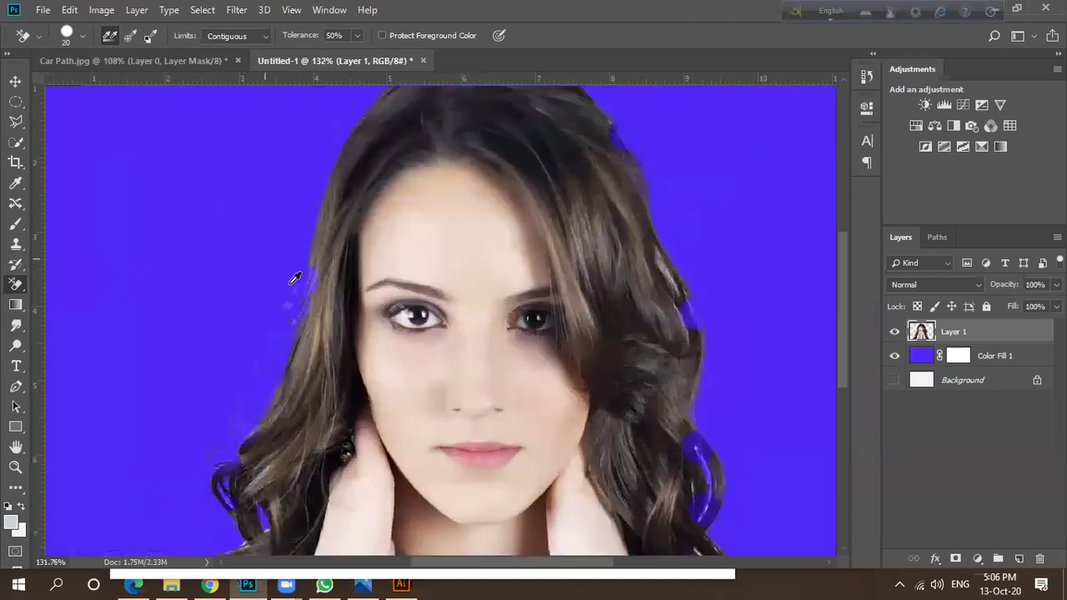
mouse_move(298, 274)
left_mouse_down()
mouse_move(294, 341)
mouse_move(278, 350)
mouse_move(298, 286)
mouse_move(250, 378)
left_mouse_up()
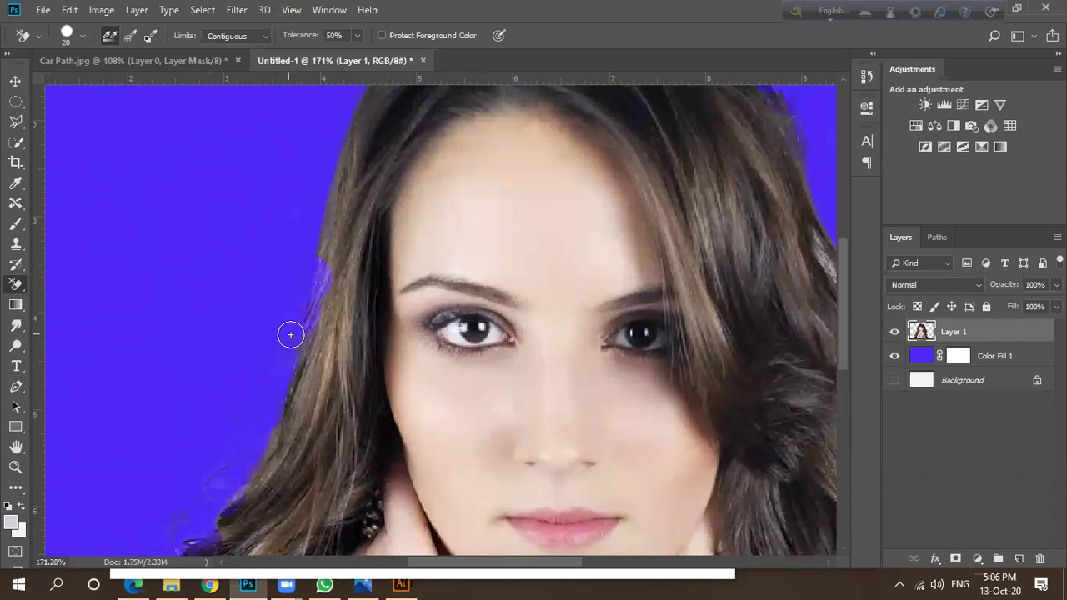
Sample the blue fill as the foreground color and erase the backdrop remnants at the crown of the hair with the 20 px brush.
scroll(308, 289, "down", 2)
scroll(309, 288, "down", 3)
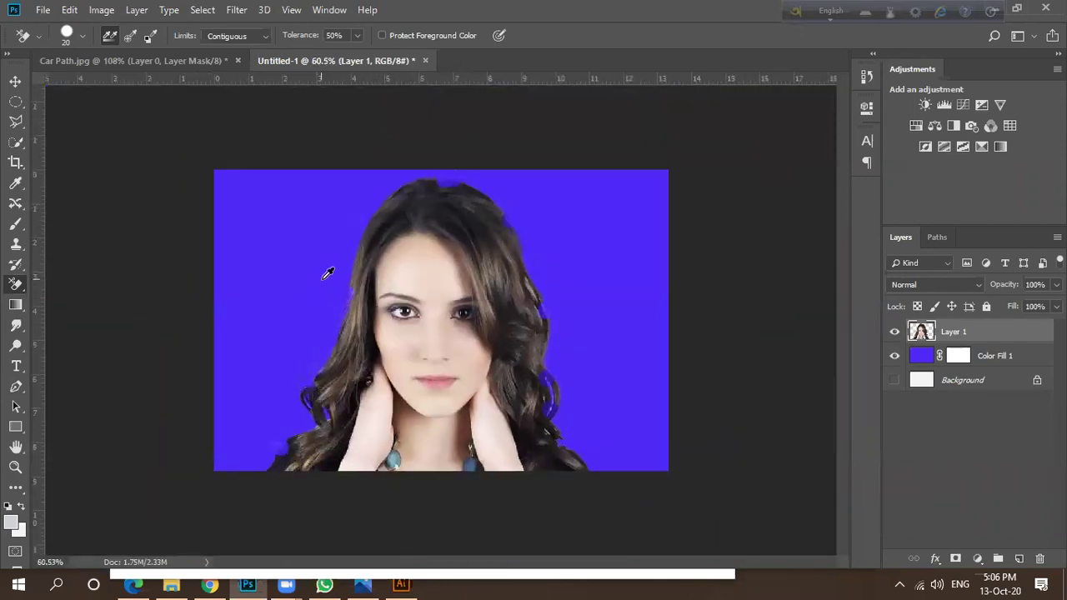
scroll(433, 170, "up", 3)
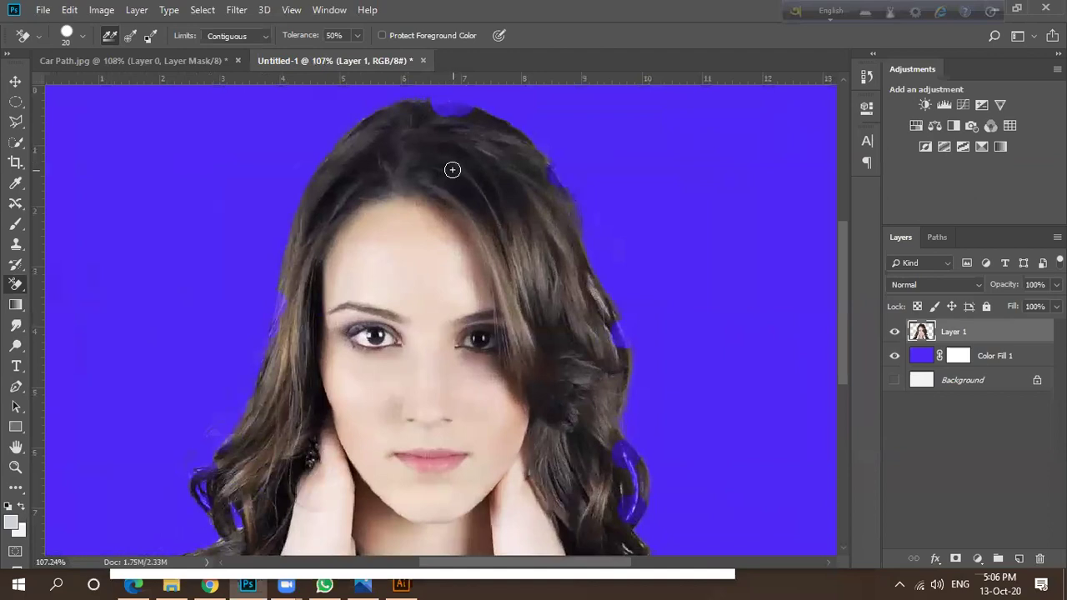
left_click(446, 105, "alt")
left_click_drag(435, 107, 482, 140)
left_click_drag(444, 109, 538, 123)
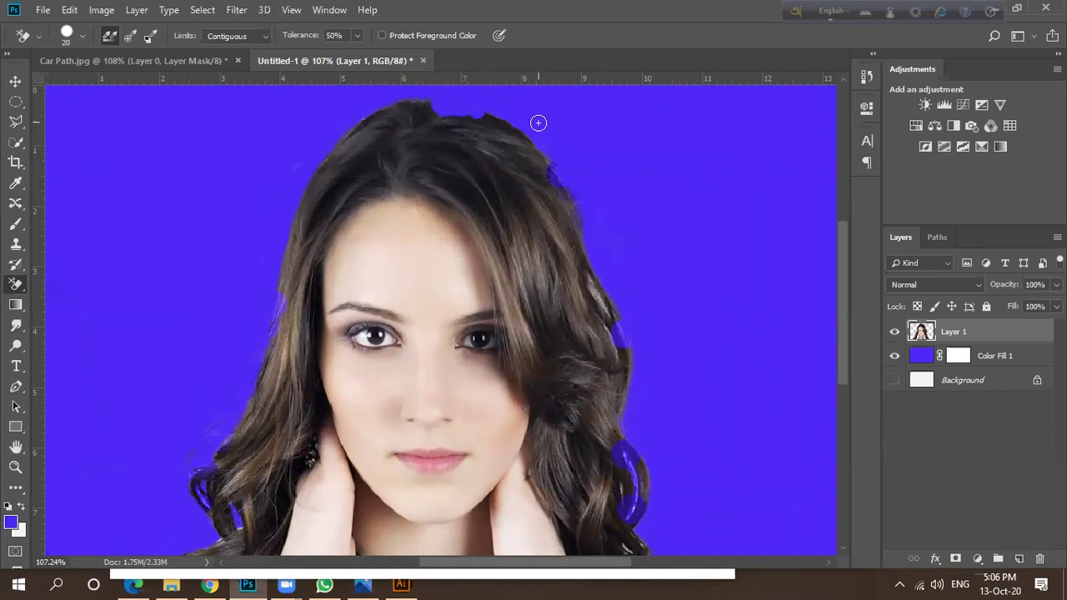
Undo the crown erasing, delete Layer 1, and undo back to the full unerased portrait.
key("ctrl+shift+z")
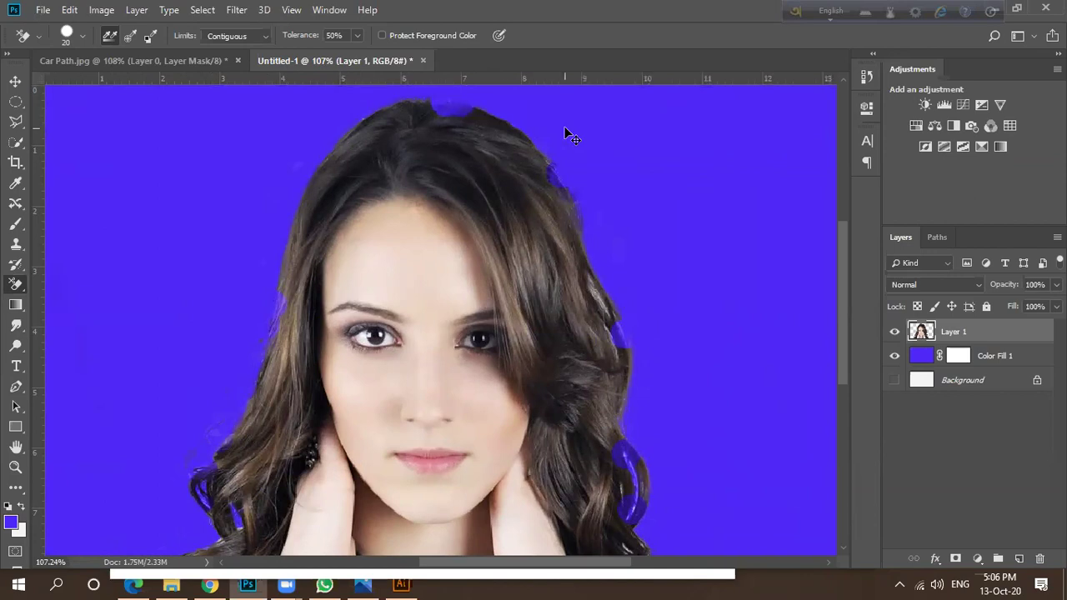
key("ctrl+0")
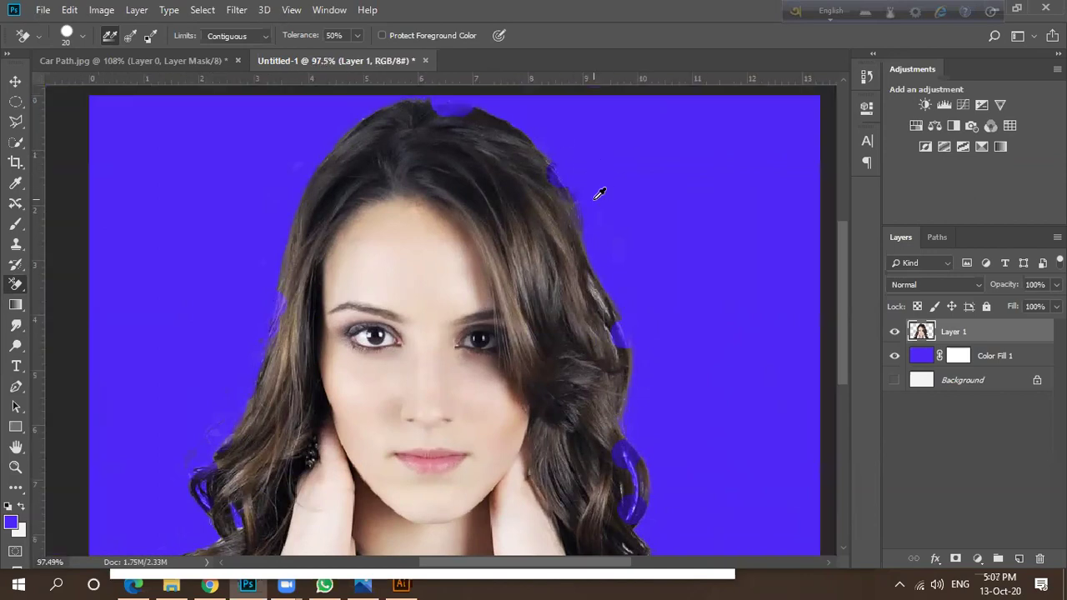
left_click_drag(988, 342, 1040, 559)
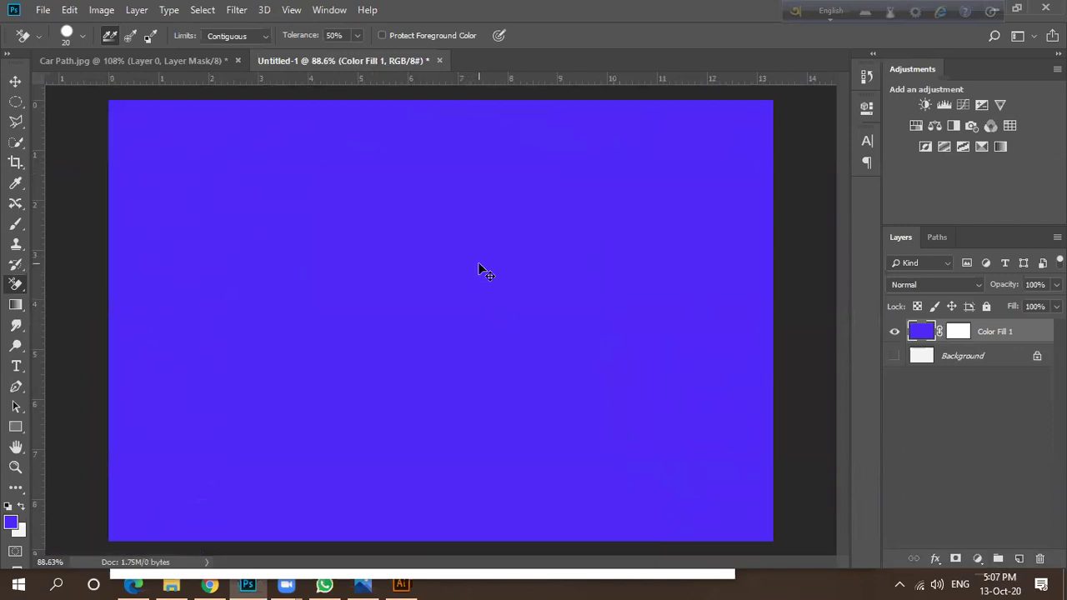
key("ctrl+z")
key("ctrl+minus")
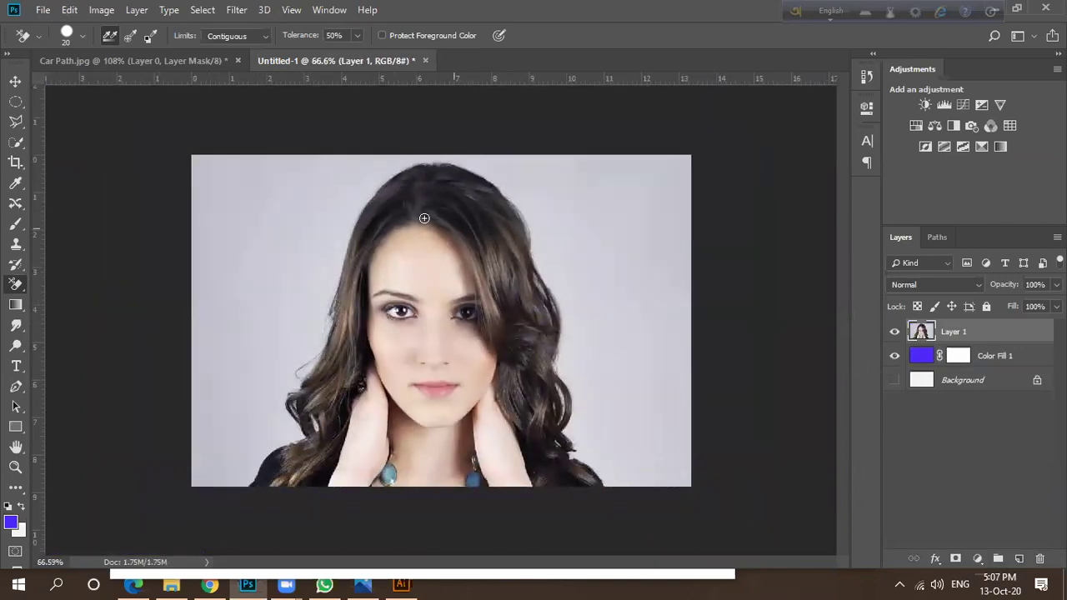
Select the woman's face on Layer 1 with the Quick Selection tool.
left_click(17, 144)
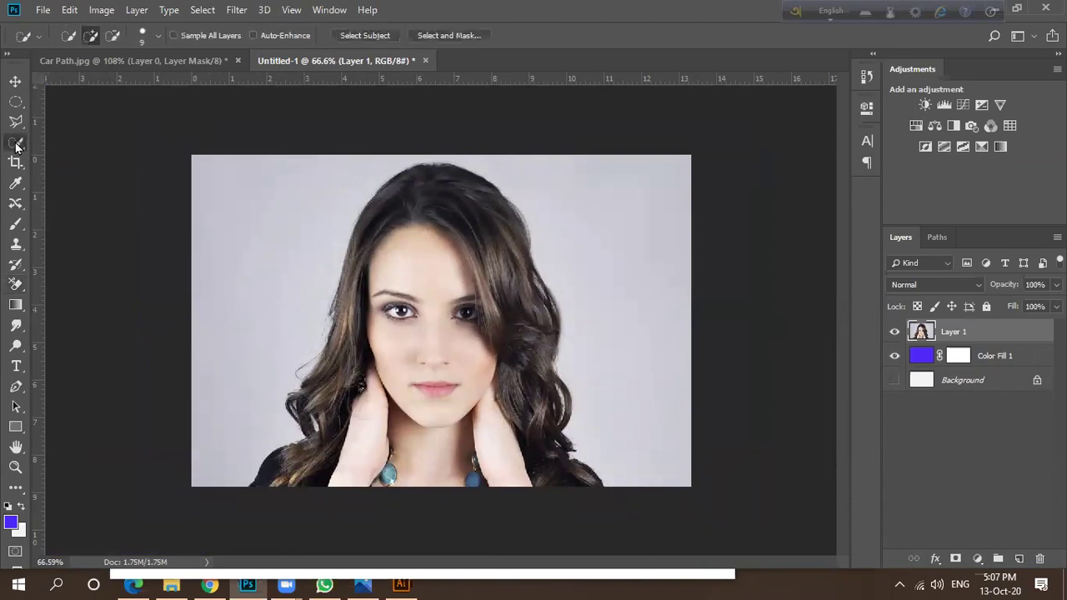
right_click(17, 145)
left_click(72, 145)
mouse_move(413, 208)
left_mouse_down()
mouse_move(489, 381)
mouse_move(441, 245)
left_mouse_up()
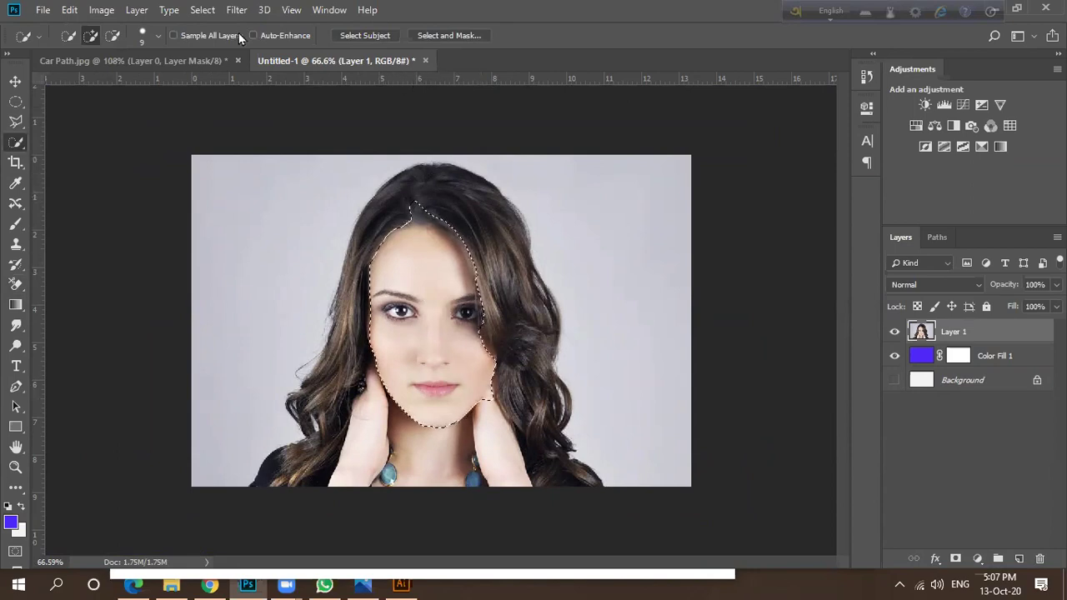
Set the Quick Selection tool to New Selection mode and deselect the face.
key("ctrl+d")
key("ctrl+z")
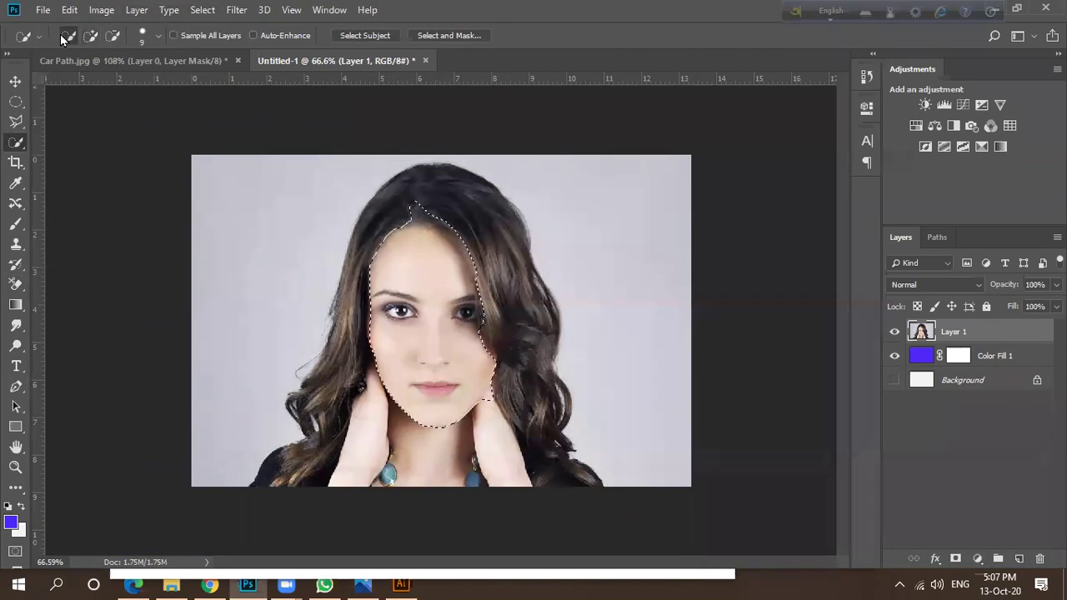
left_click(63, 36)
left_click(90, 39)
key("alt")
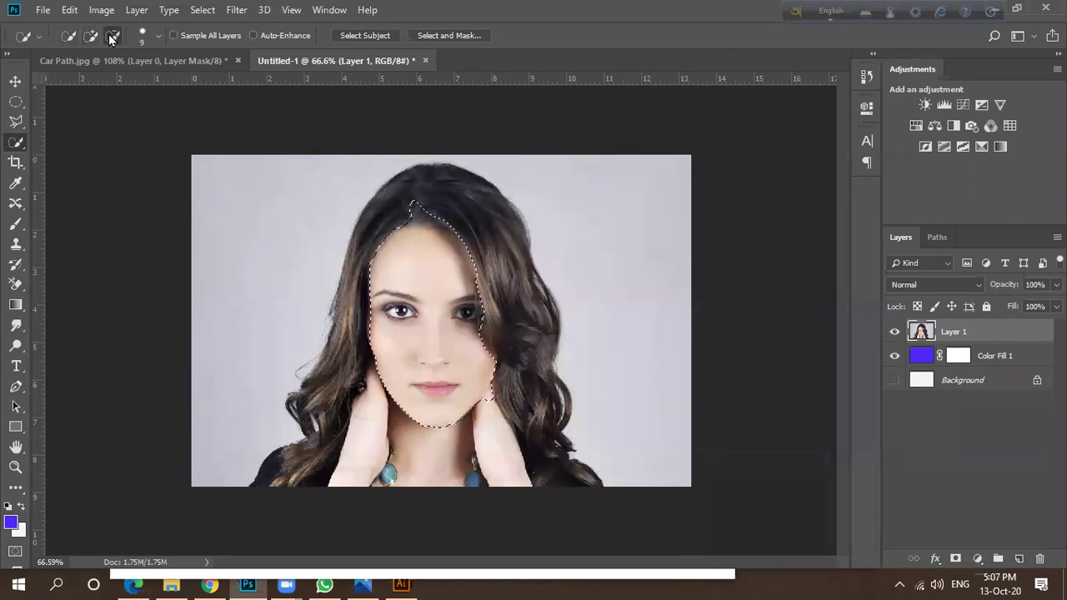
left_click(68, 36)
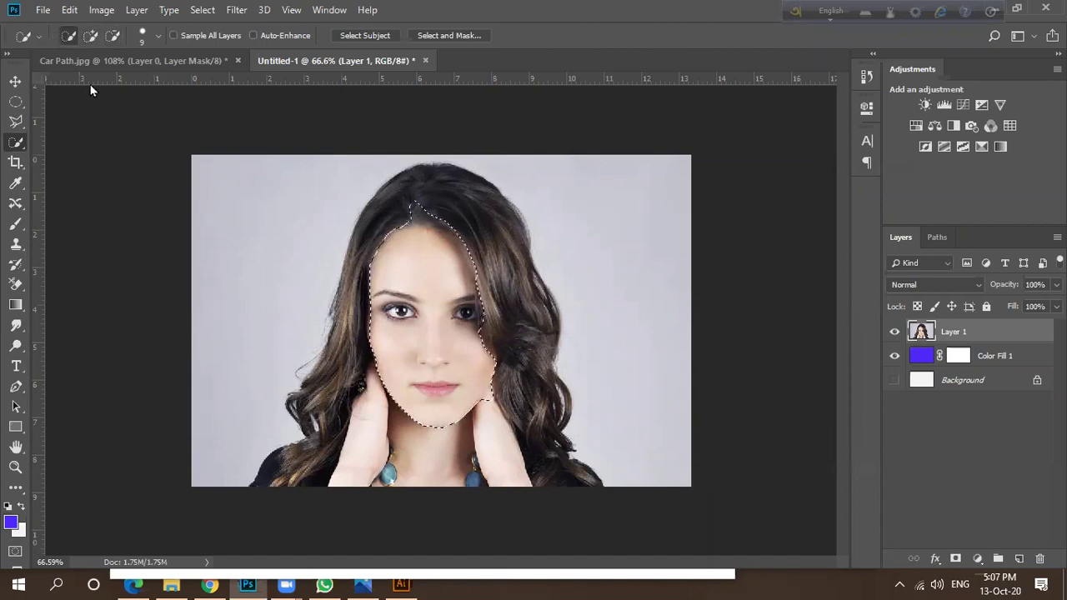
key("ctrl+d")
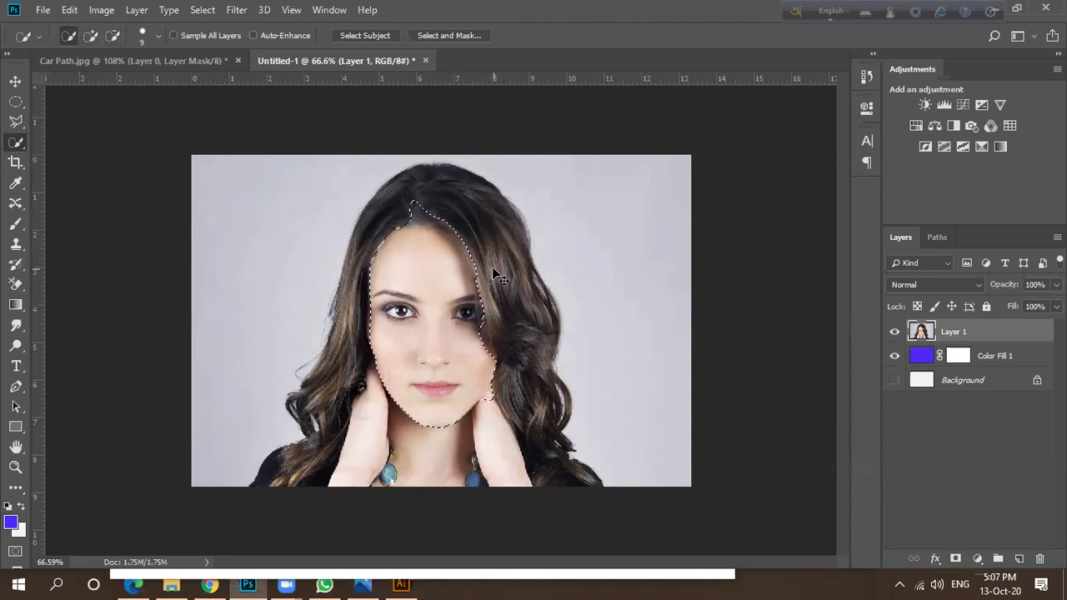
key("ctrl+minus")
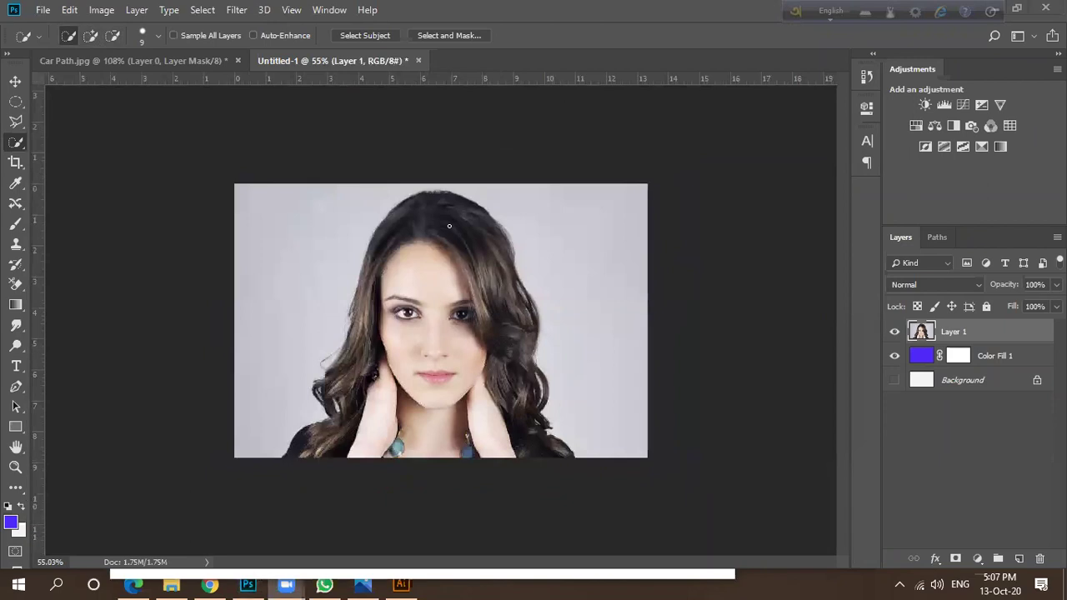
left_click(235, 10)
mouse_move(208, 11)
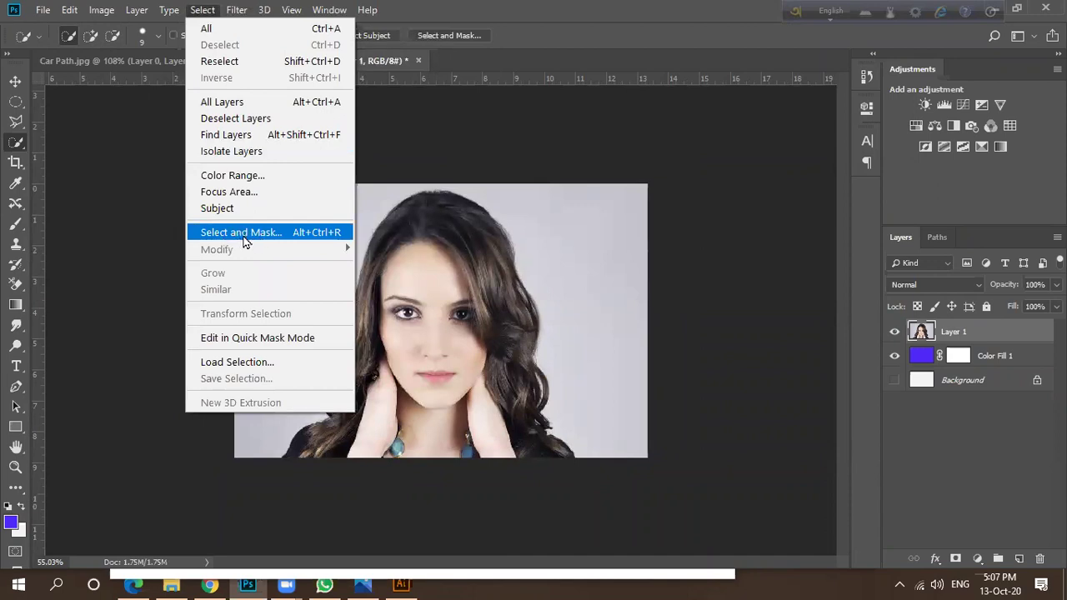
left_click(441, 276)
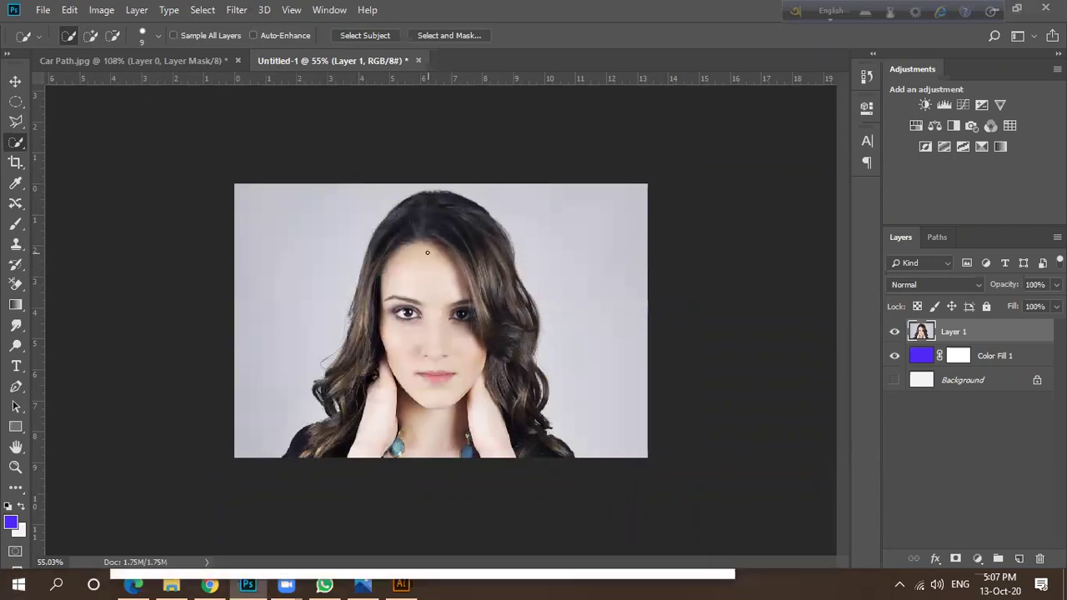
scroll(416, 221, "up", 3)
scroll(416, 222, "up", 1)
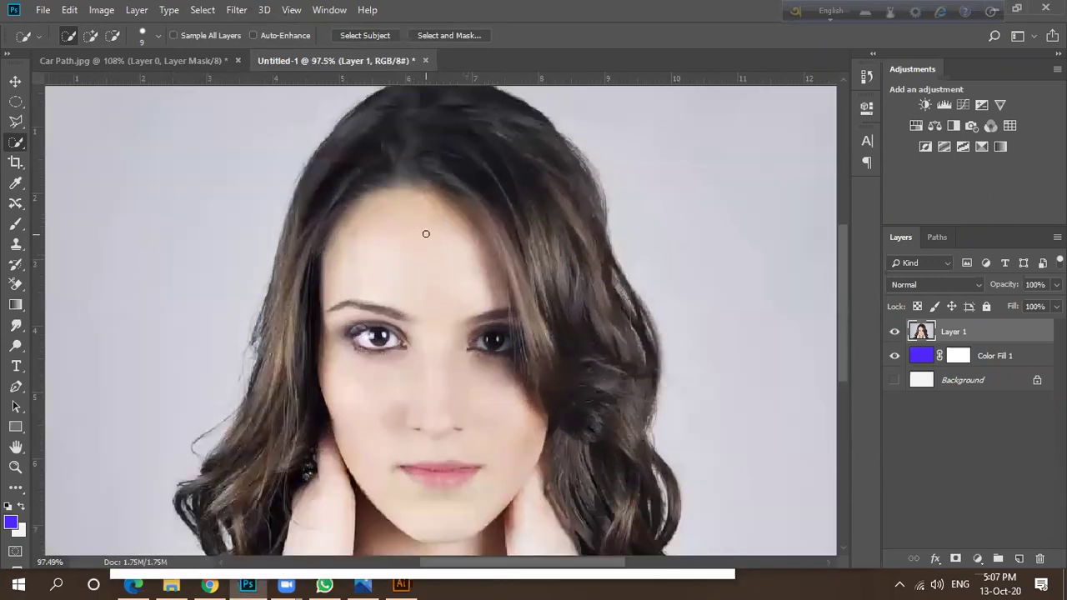
scroll(424, 234, "down", 3)
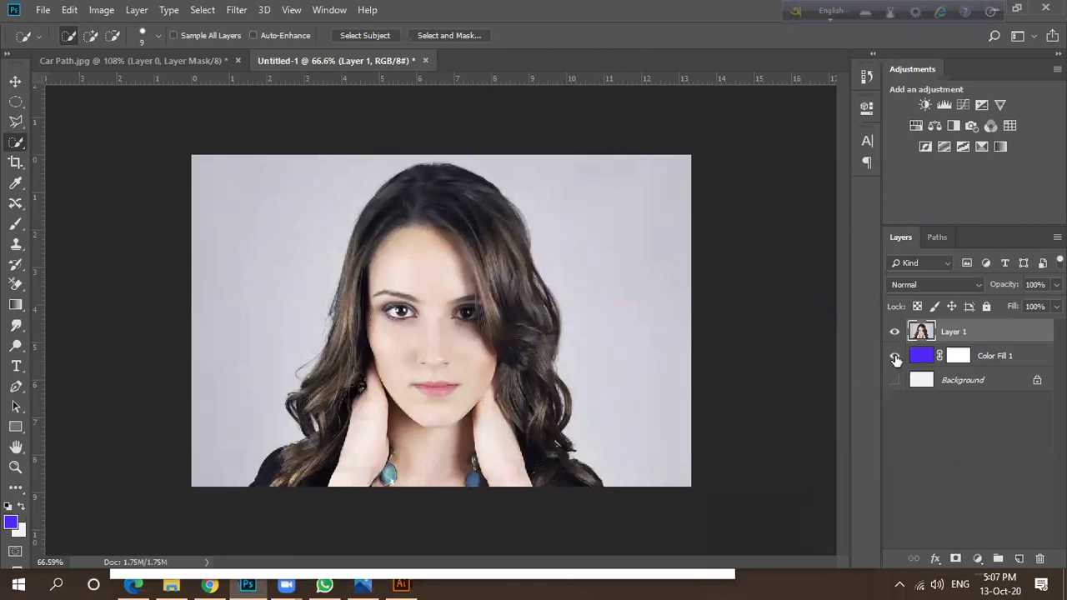
left_click(894, 332)
left_click(895, 332)
Erase Layer 1's grey backdrop with the Magic Eraser at tolerance 32, including the light fringe beside the woman's hair.
left_click(12, 286)
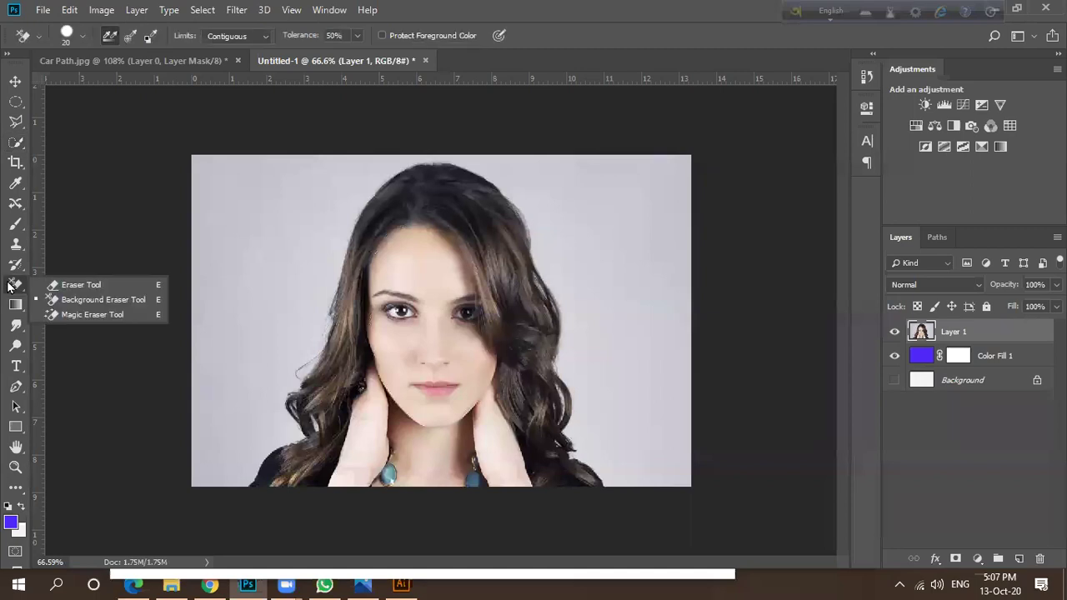
left_click(95, 316)
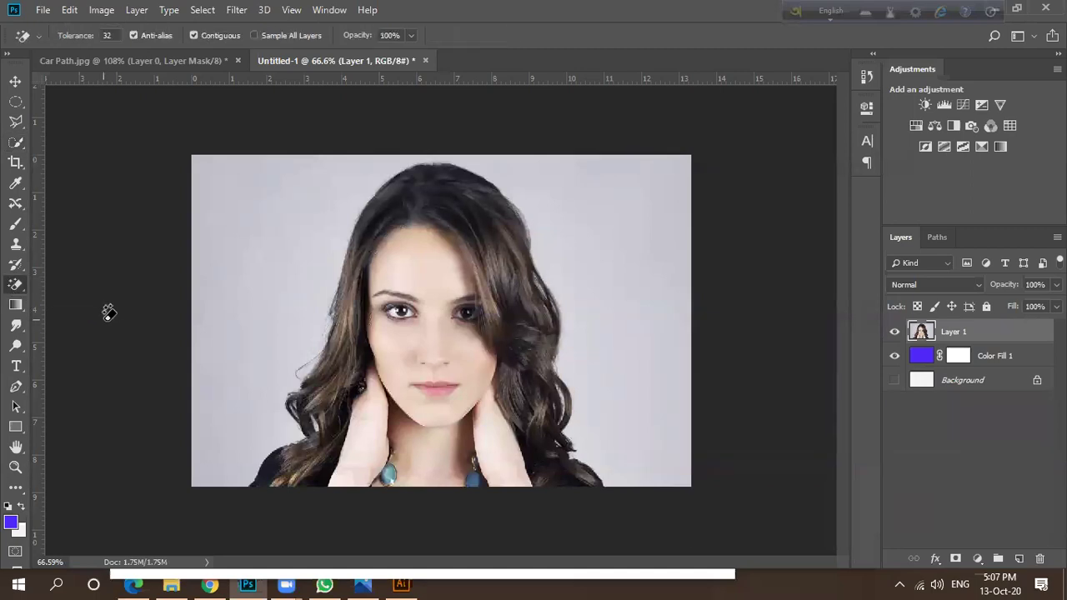
left_click(242, 285)
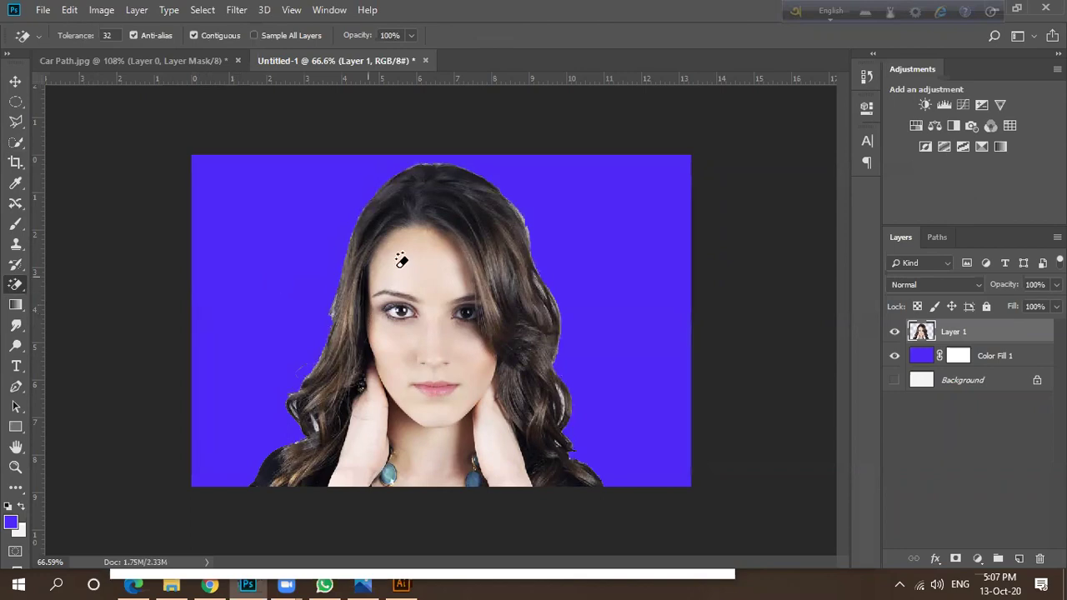
scroll(519, 197, "up", 5)
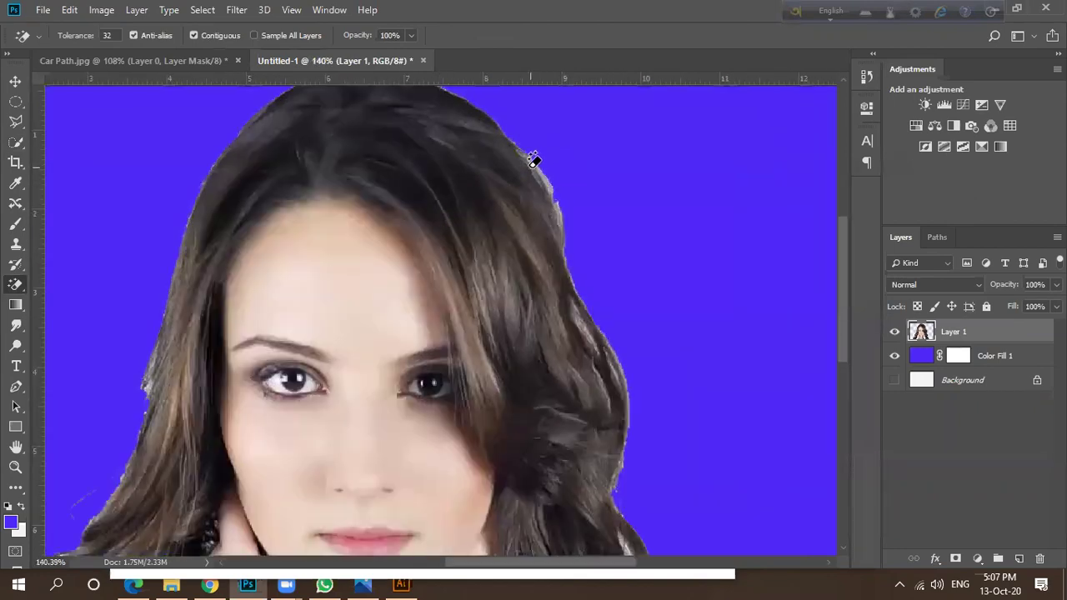
left_click(559, 182)
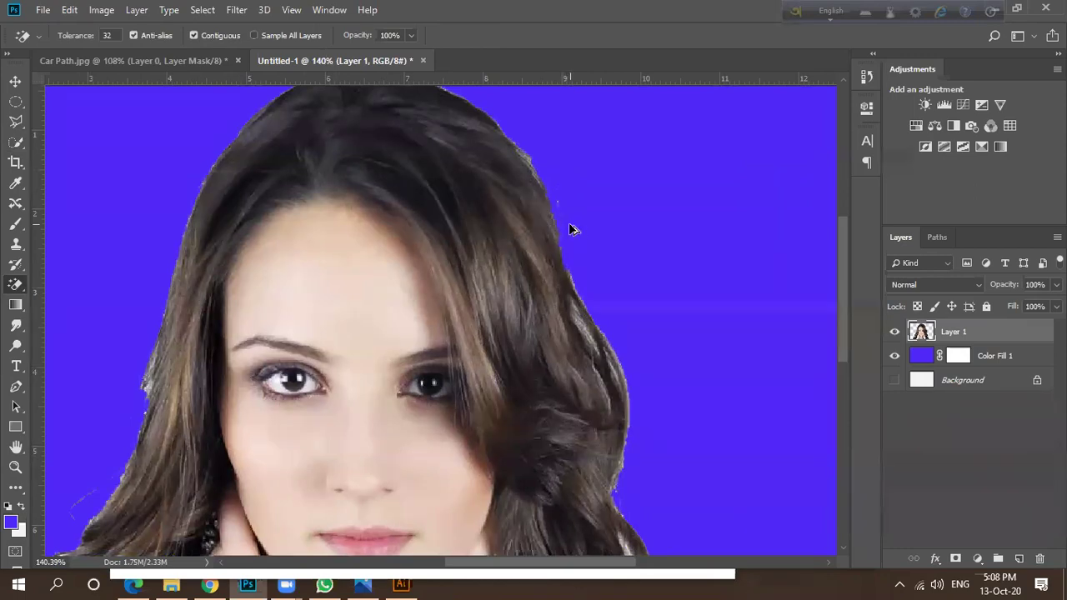
Undo the Magic Eraser edits to restore the portrait's full backdrop.
key("ctrl+z")
key("ctrl+z")
key("ctrl+0")
key("ctrl+d")
scroll(467, 275, "down", 5)
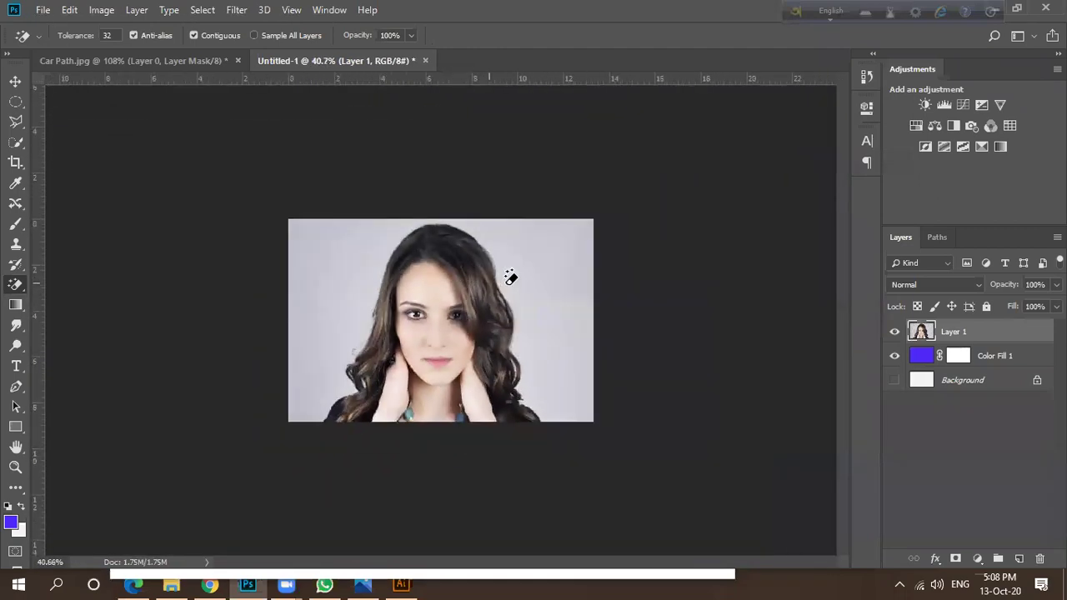
Erase the portrait's grey backdrop once more with the Magic Eraser and undo it.
scroll(541, 297, "up", 5)
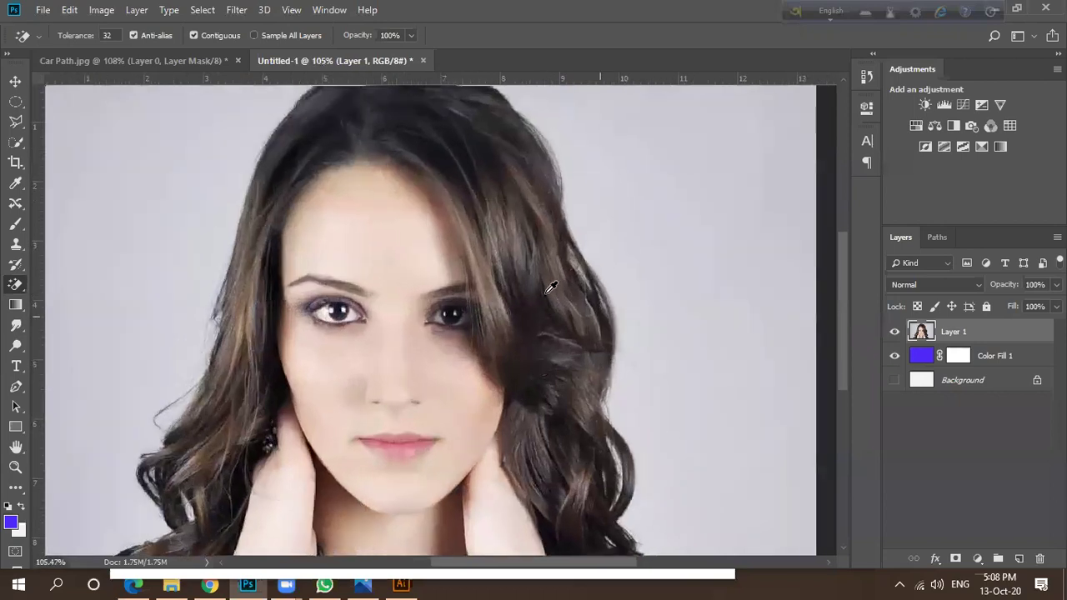
scroll(546, 290, "down", 4)
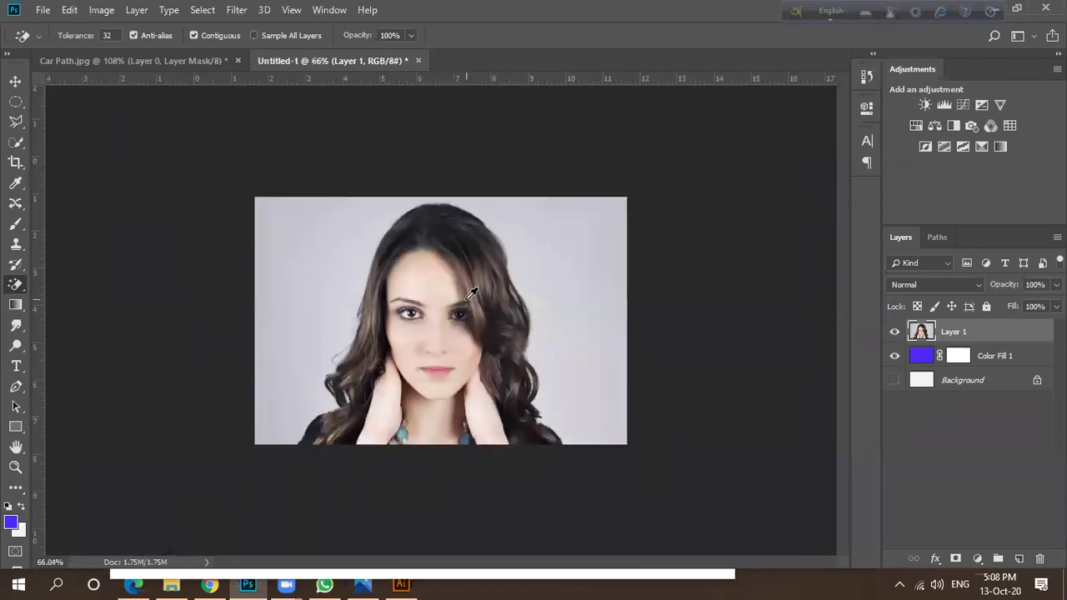
scroll(475, 289, "up", 3)
scroll(429, 286, "down", 4)
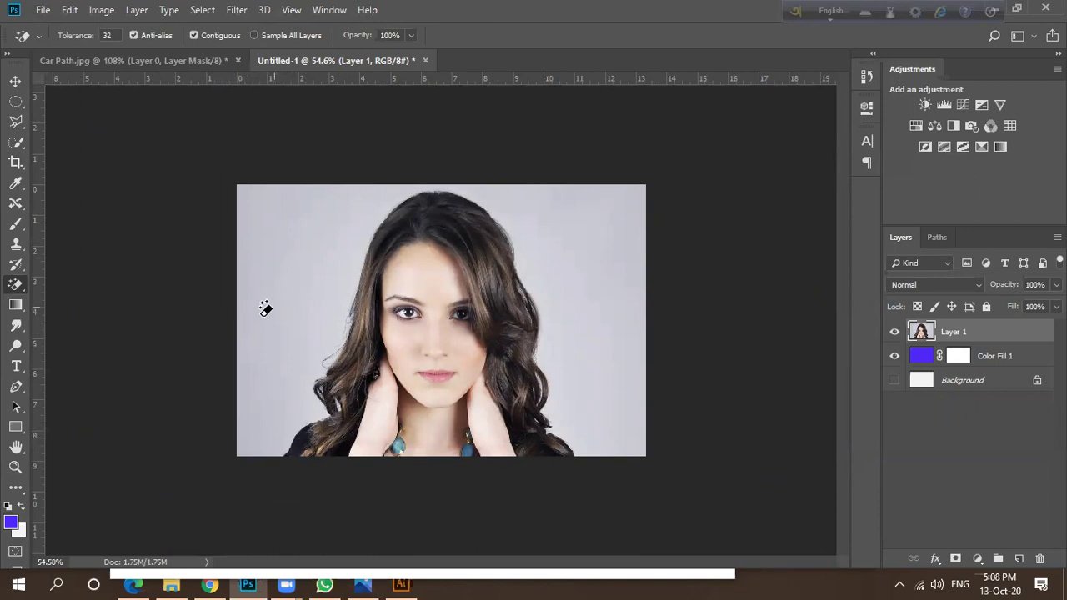
left_click(273, 239)
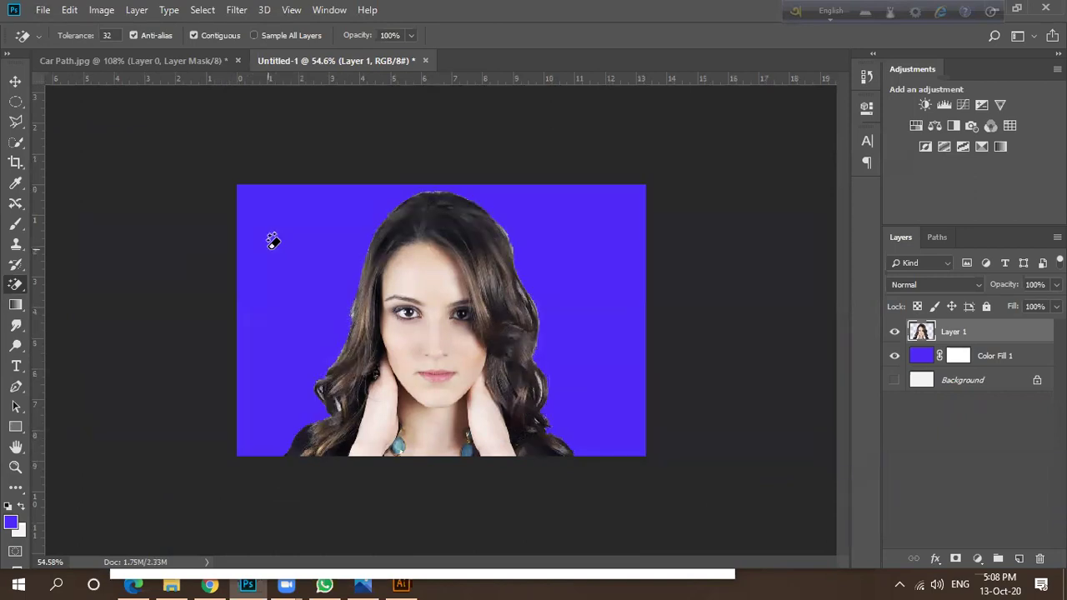
key("ctrl+z")
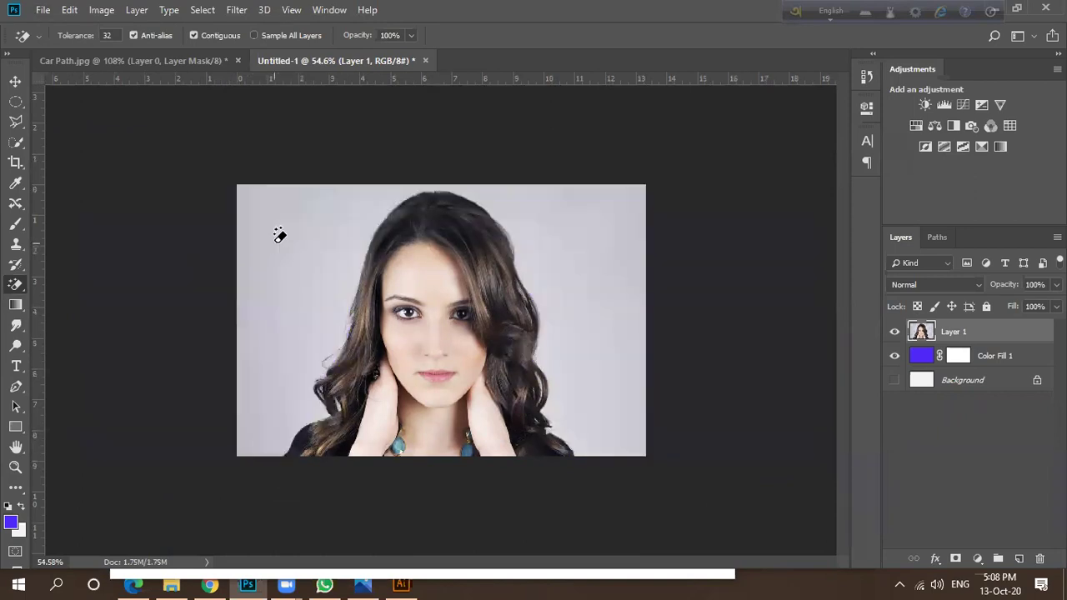
key("ctrl+plus")
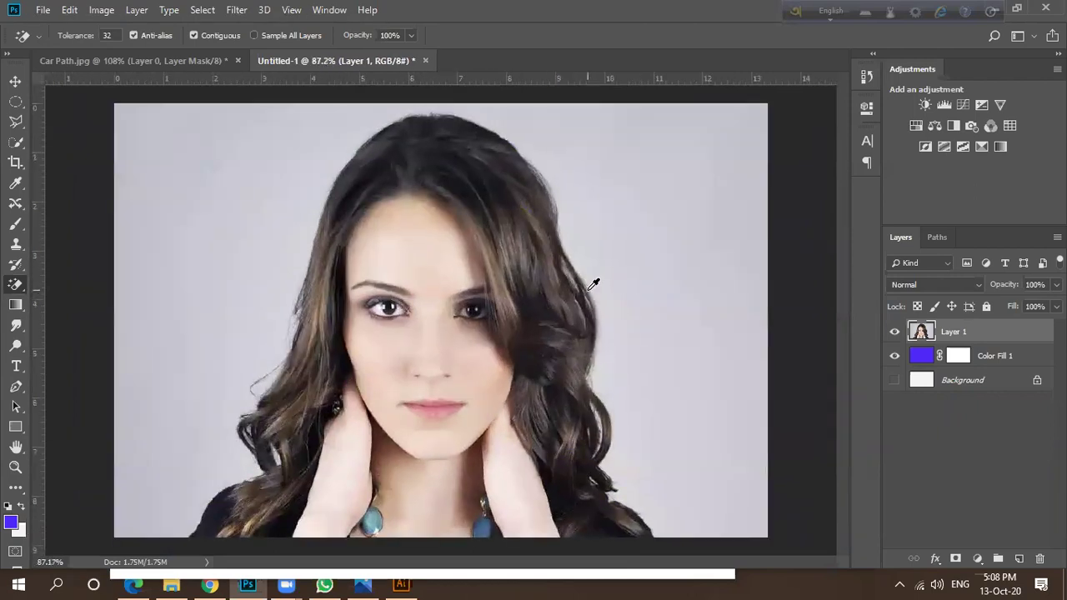
scroll(592, 284, "down", 5)
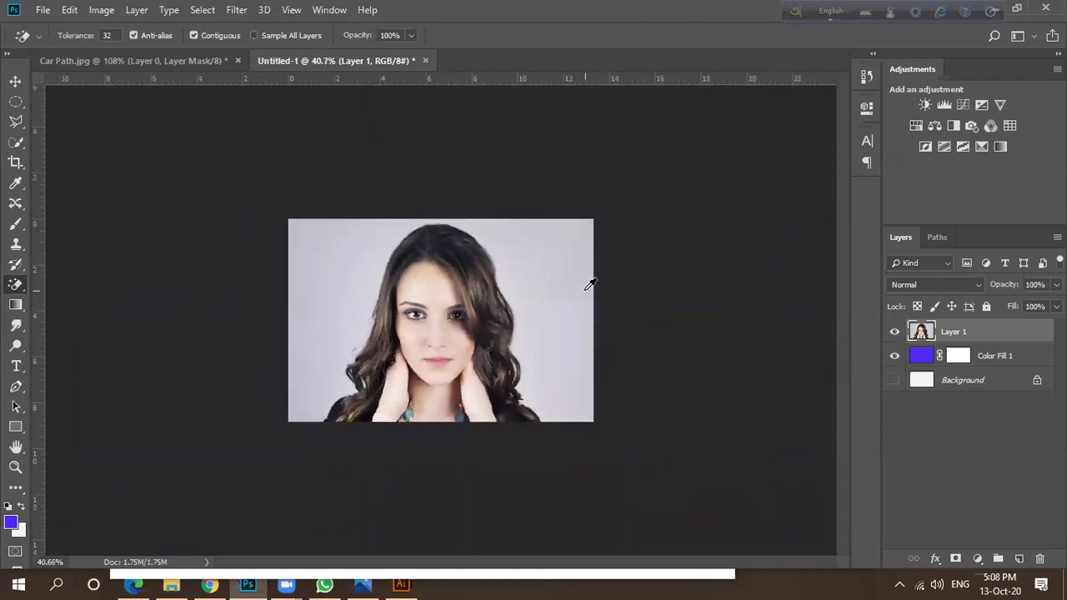
scroll(587, 283, "down", 1)
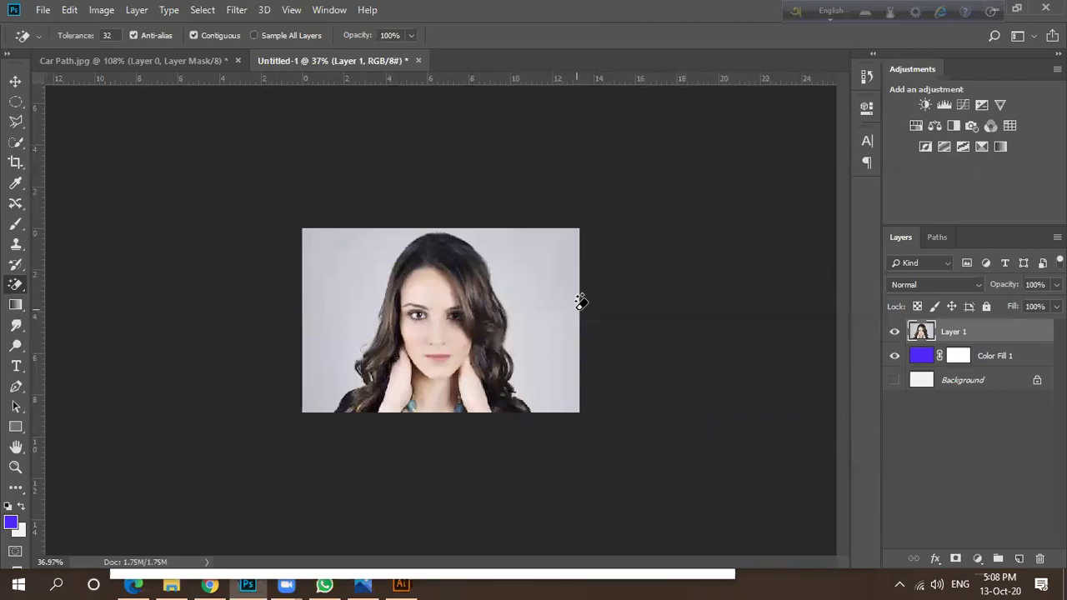
scroll(462, 289, "up", 1)
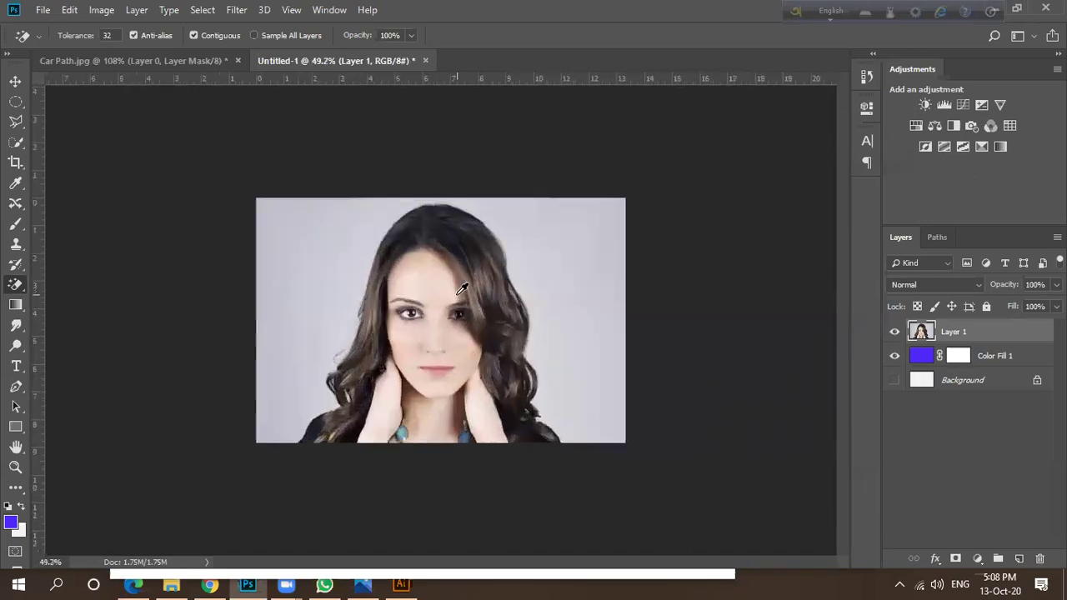
Switch to Chrome, preview the Unsplash portrait with the blue frame, and look through further "Model image" search results.
left_click(201, 584)
scroll(487, 350, "down", 1)
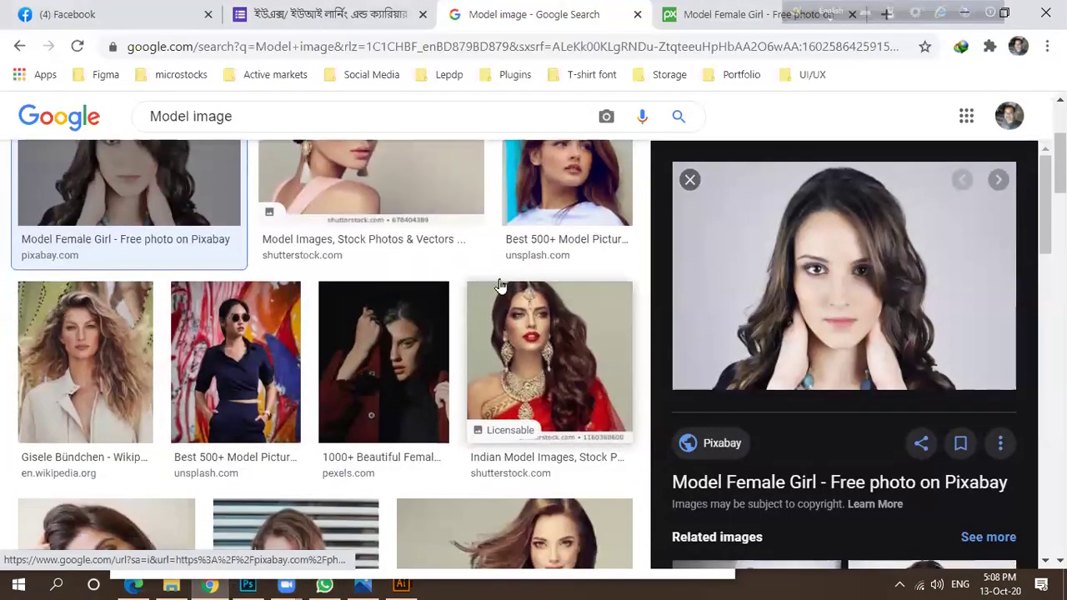
scroll(537, 184, "up", 1)
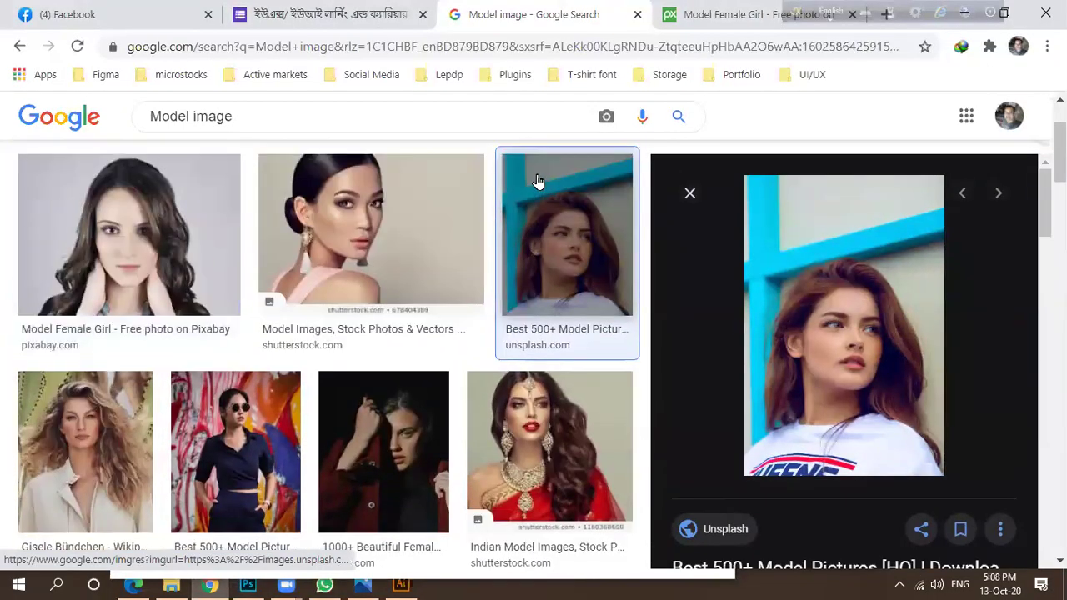
scroll(536, 182, "up", 1)
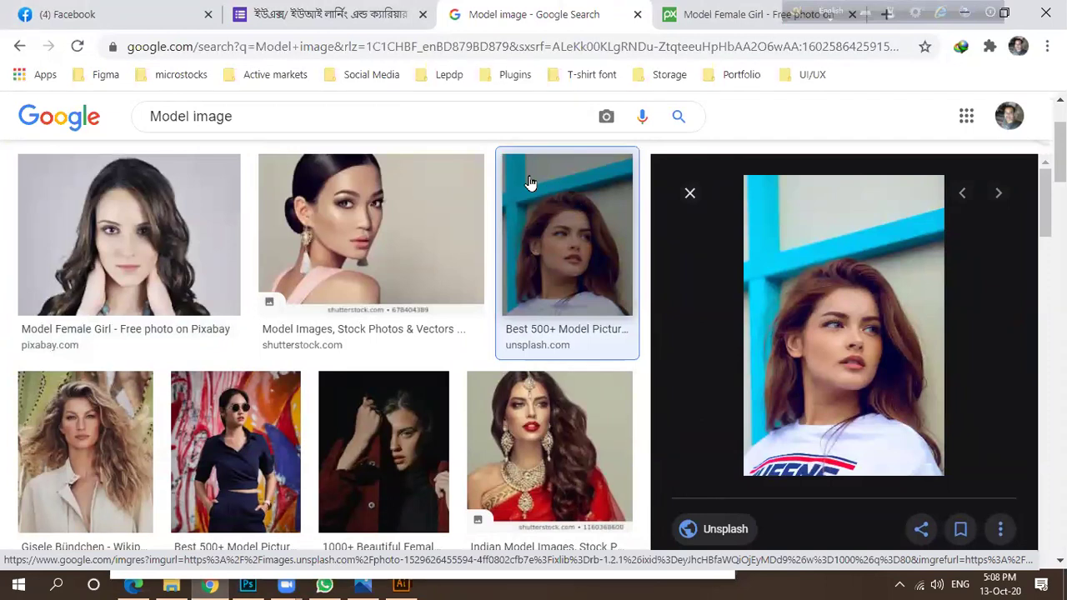
scroll(425, 325, "down", 10)
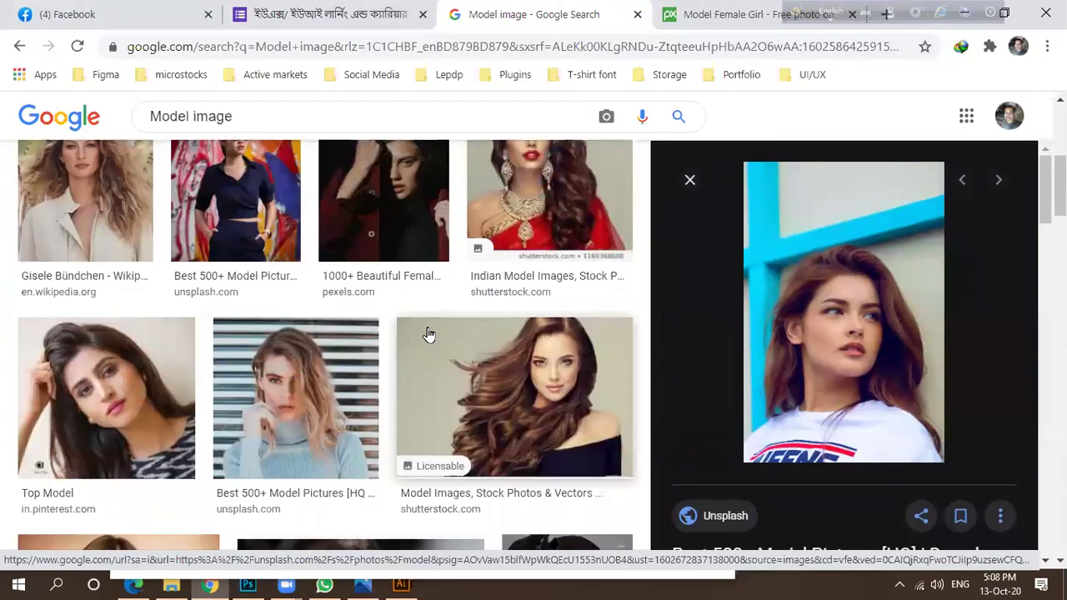
scroll(431, 335, "down", 1)
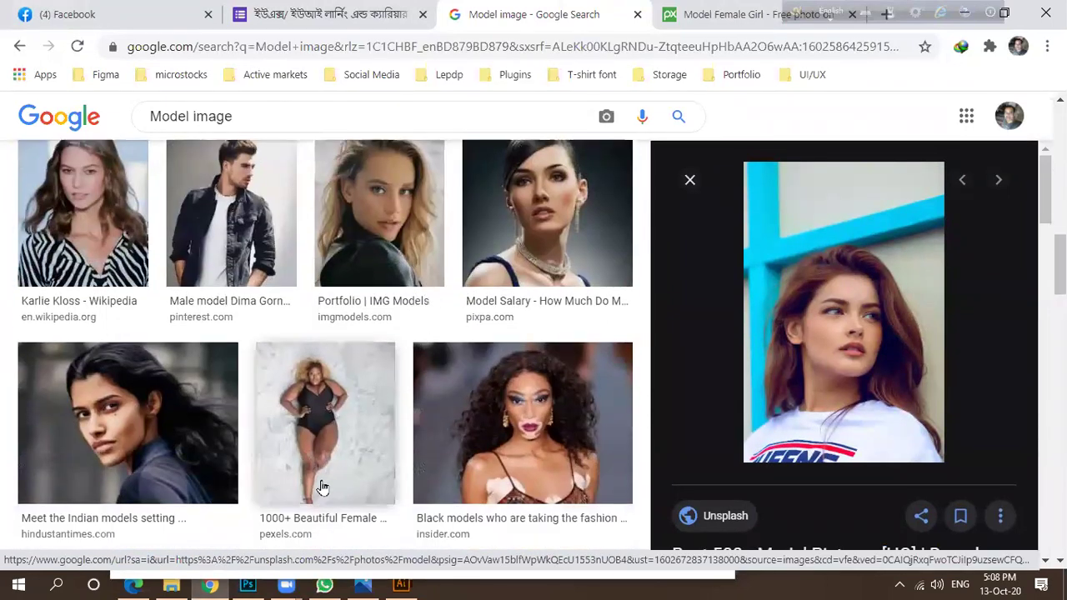
Switch to the Graphics Design course module PDF in Edge and review the Photoshop topics for days 2 and 3.
left_click(141, 584)
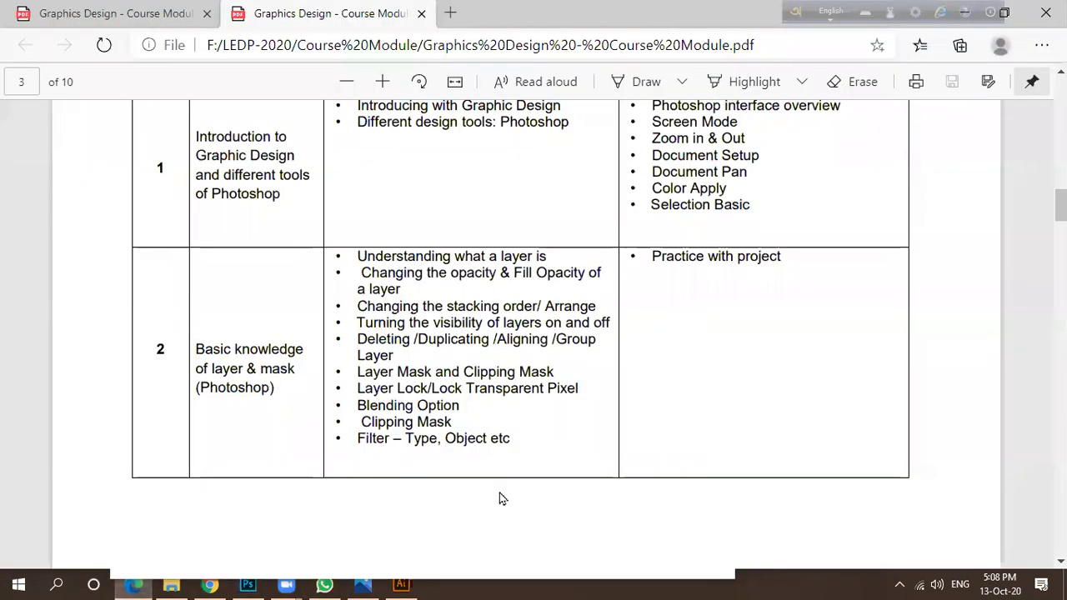
scroll(500, 492, "up", 4)
scroll(548, 475, "down", 3)
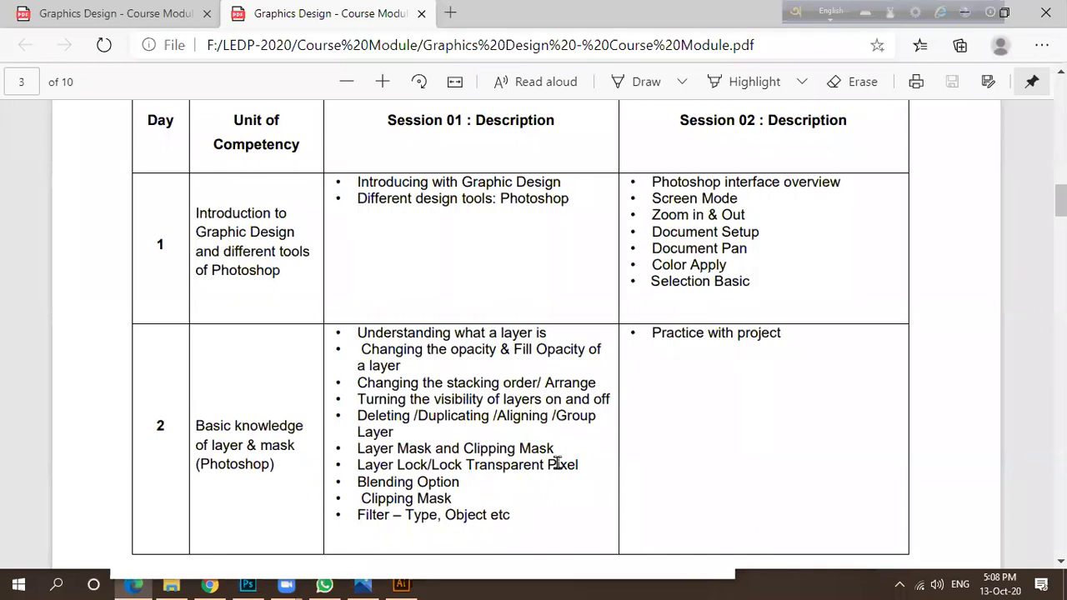
scroll(557, 462, "down", 4)
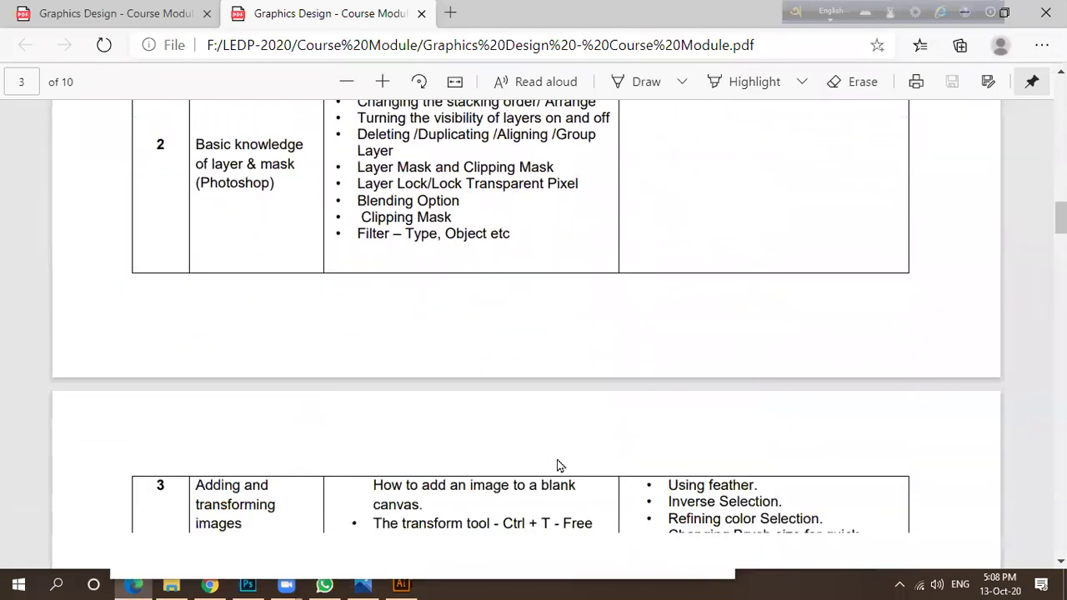
scroll(557, 459, "up", 2)
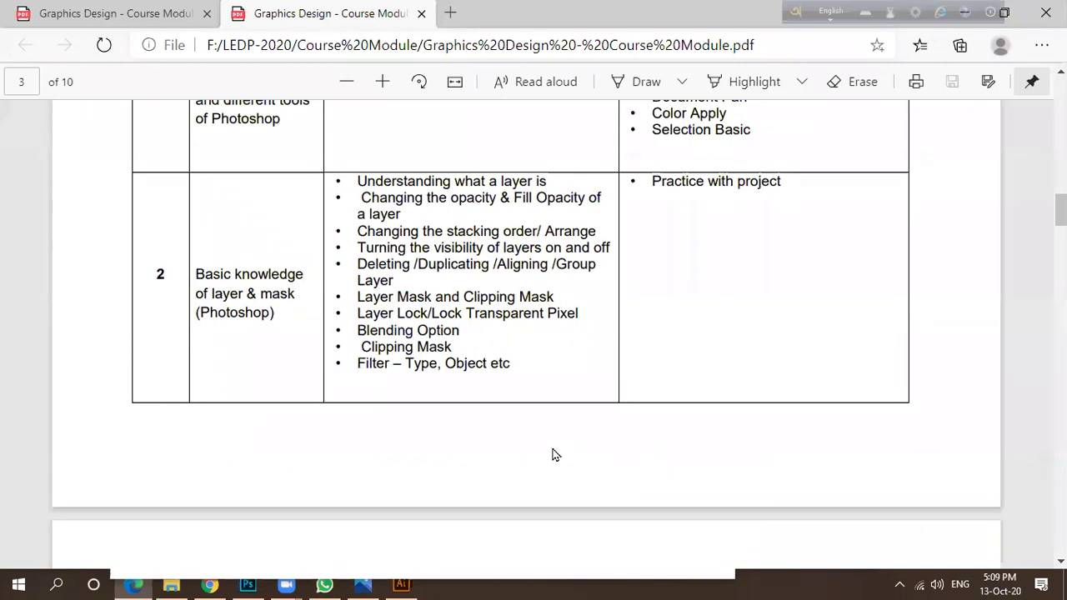
scroll(549, 455, "down", 3)
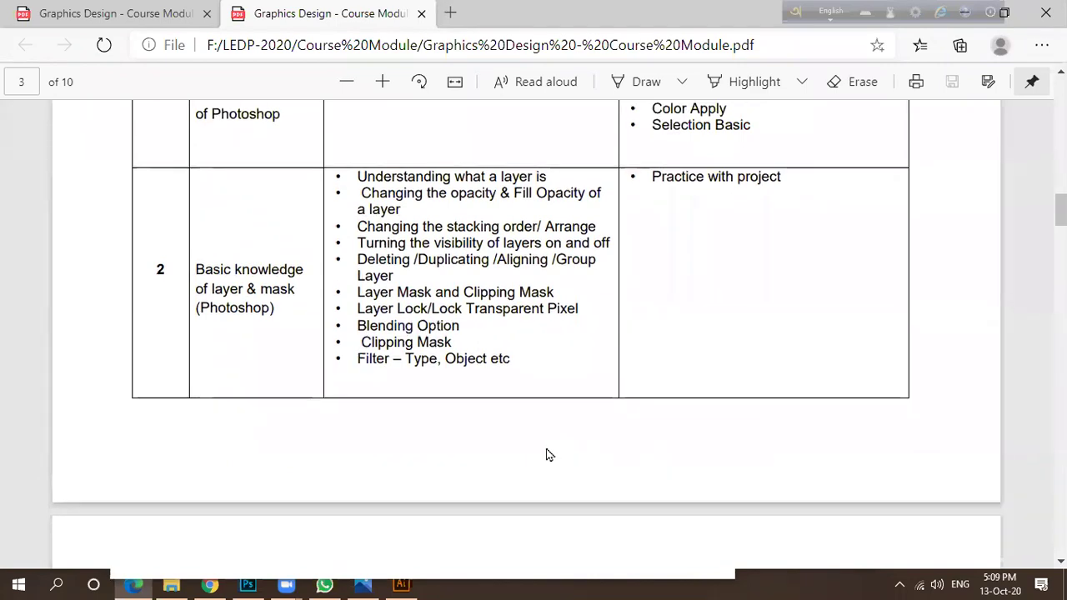
scroll(545, 451, "up", 1)
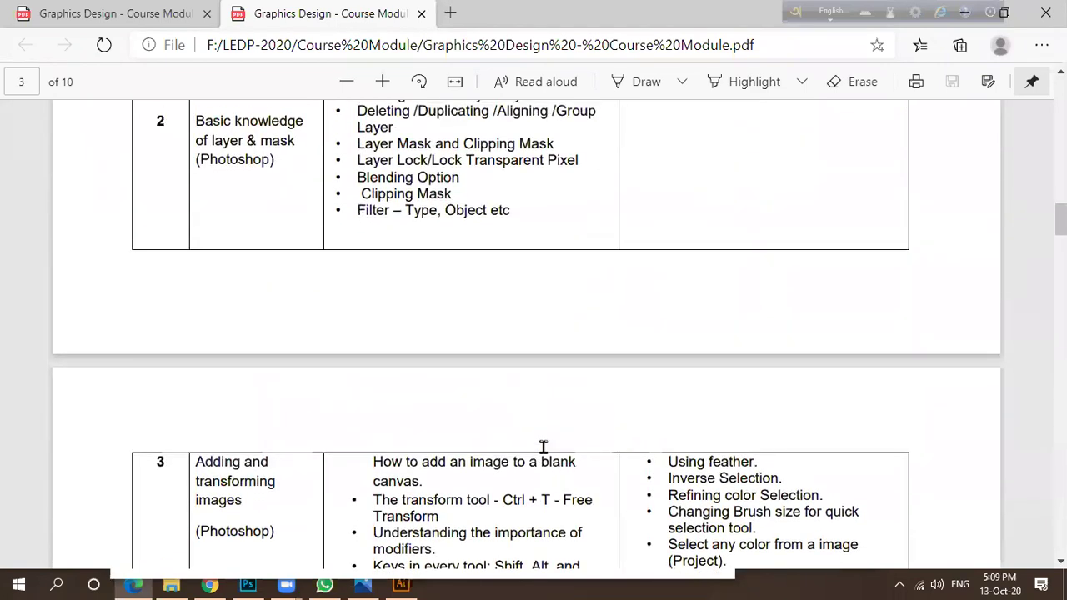
scroll(543, 448, "down", 2)
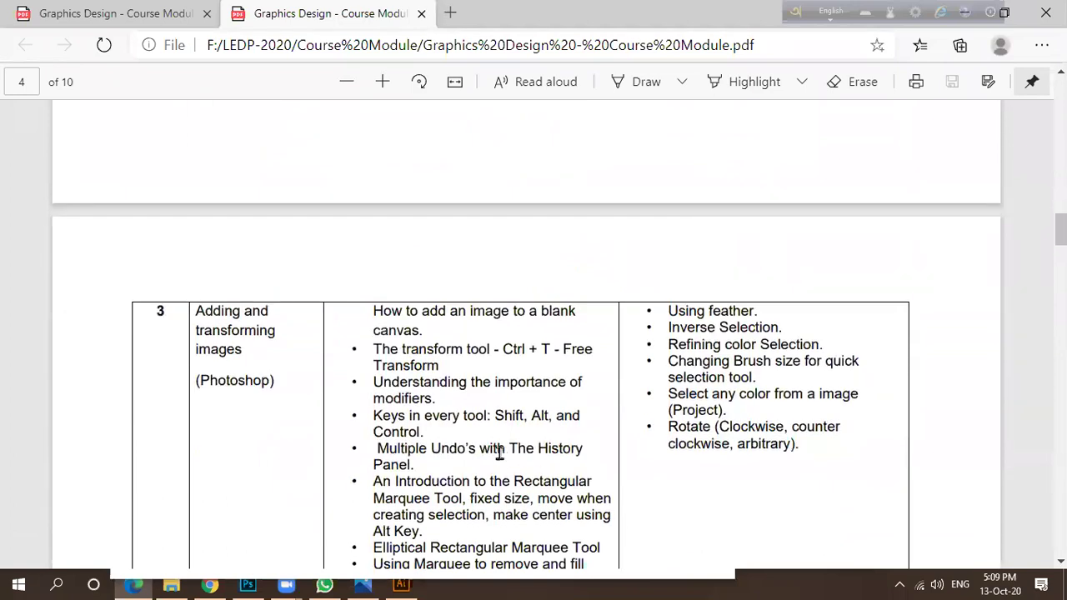
scroll(499, 451, "down", 2)
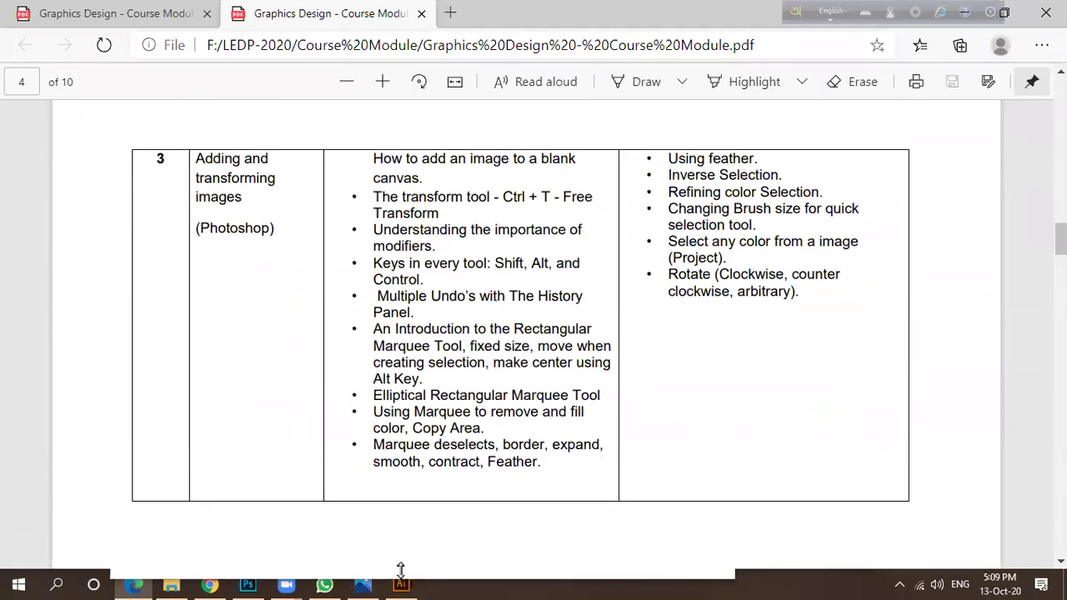
Switch back to Photoshop and view the portrait in the Untitled-1 document.
left_click(248, 584)
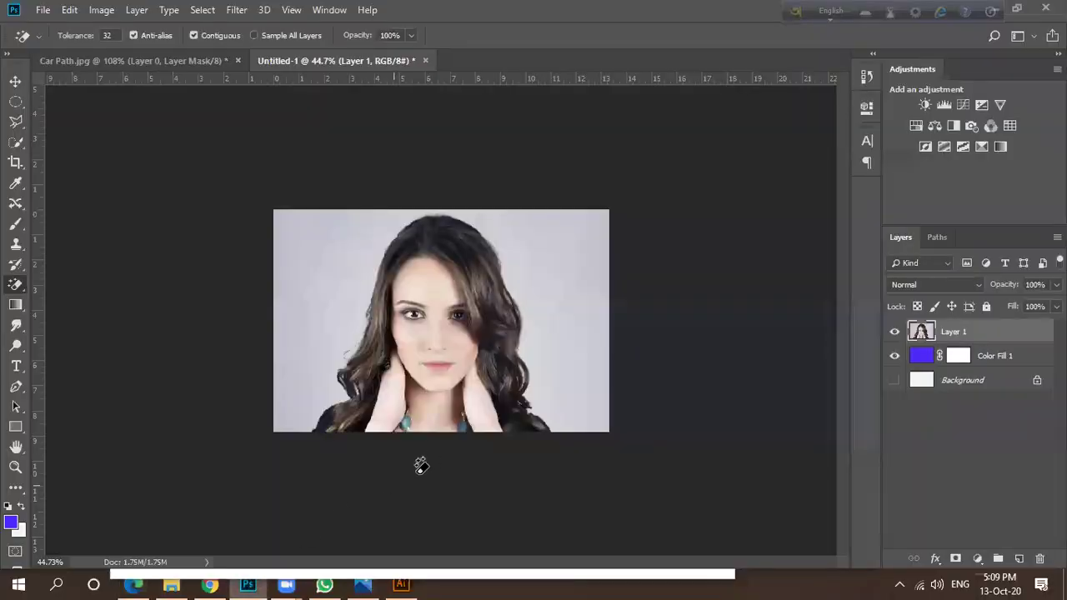
scroll(417, 367, "down", 1)
scroll(439, 356, "up", 3)
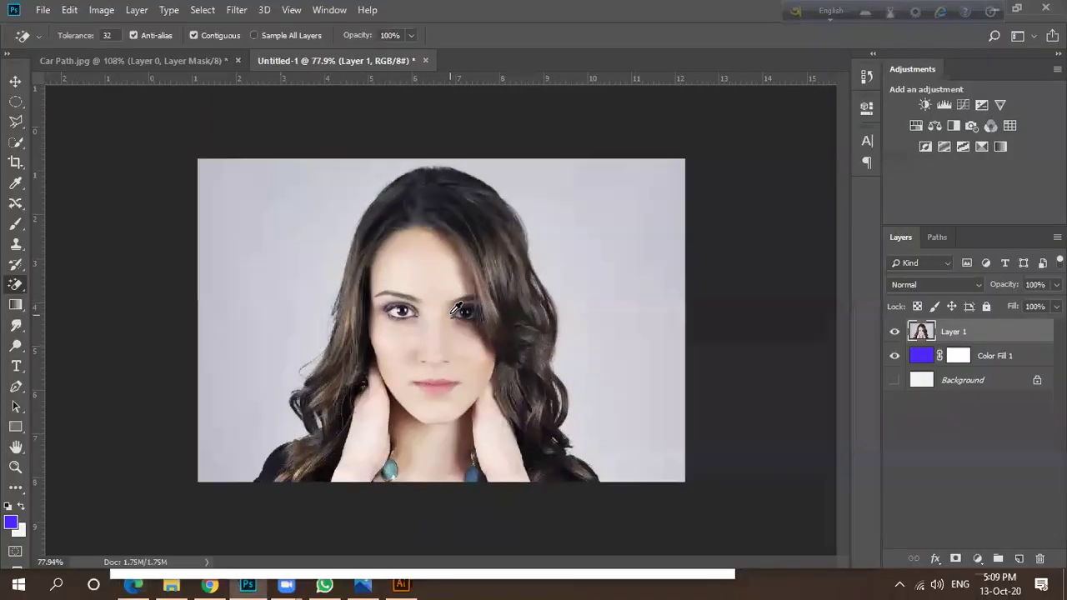
scroll(457, 310, "up", 1)
scroll(435, 297, "up", 1)
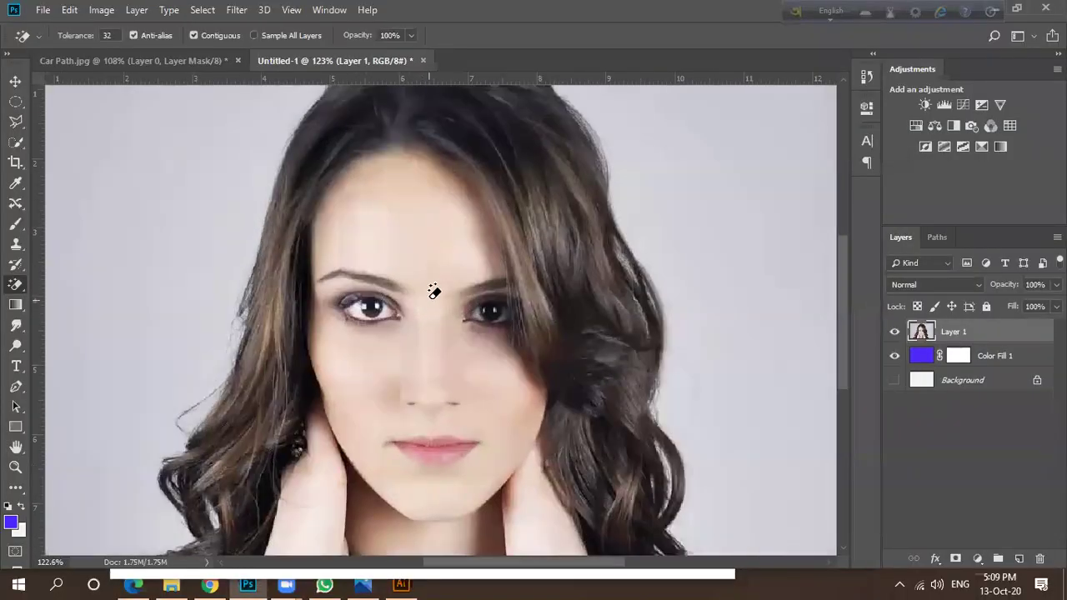
scroll(434, 291, "down", 1)
scroll(442, 279, "down", 2)
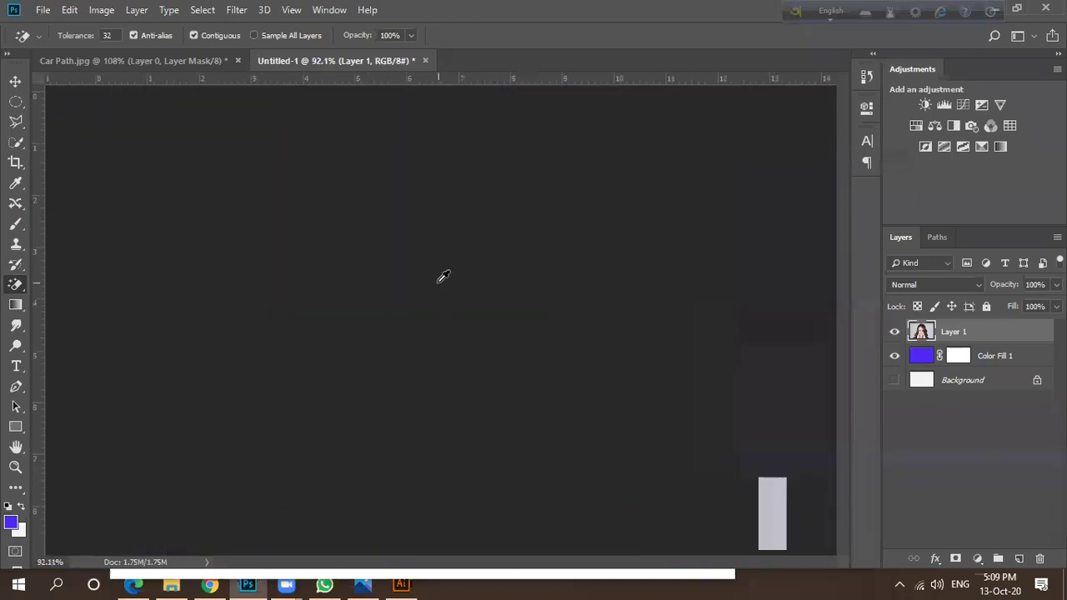
scroll(444, 277, "down", 1)
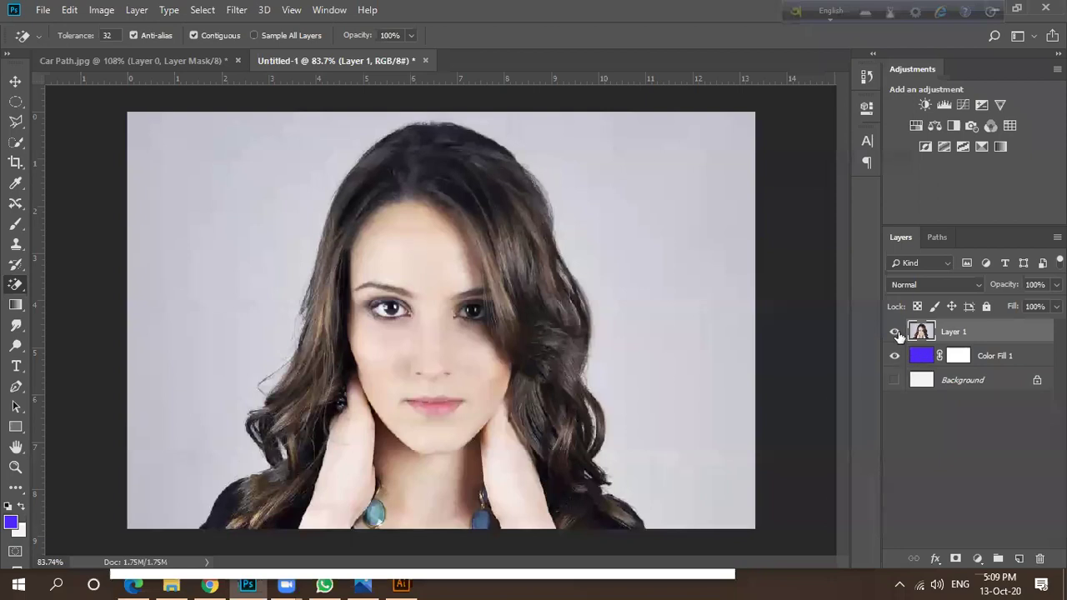
Switch to Chrome and search Google Images for "Spotted faces".
left_click(209, 583)
left_click_drag(233, 117, 136, 135)
type("s")
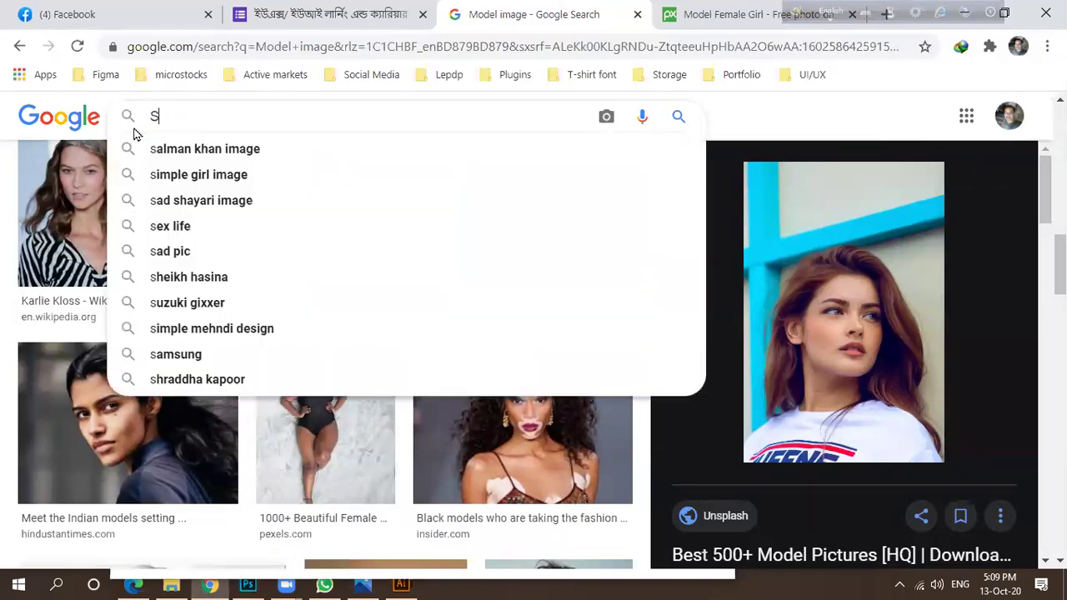
type("potet")
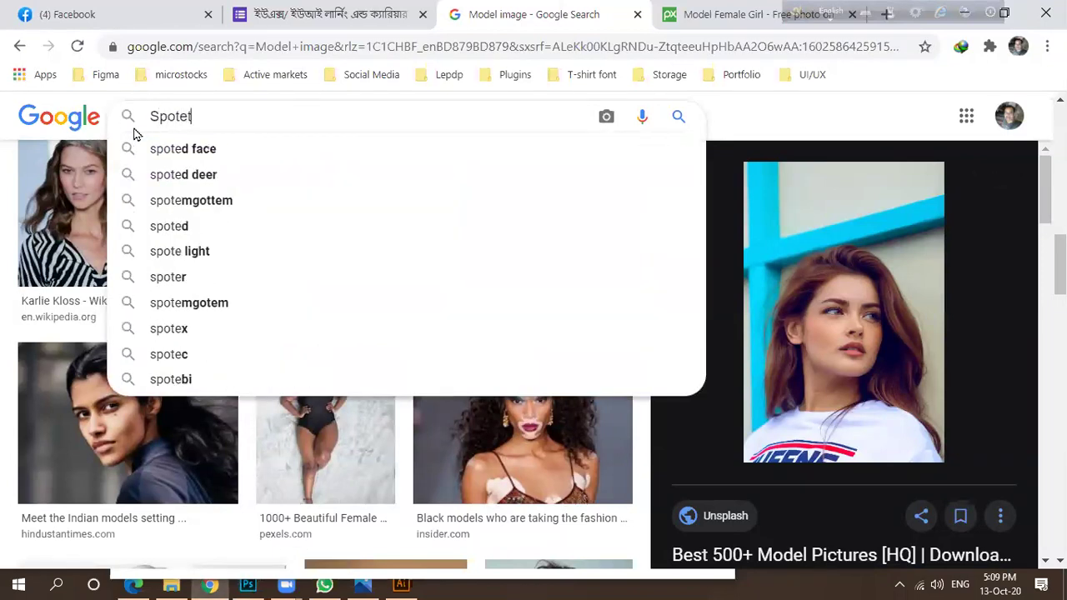
key("BackSpace")
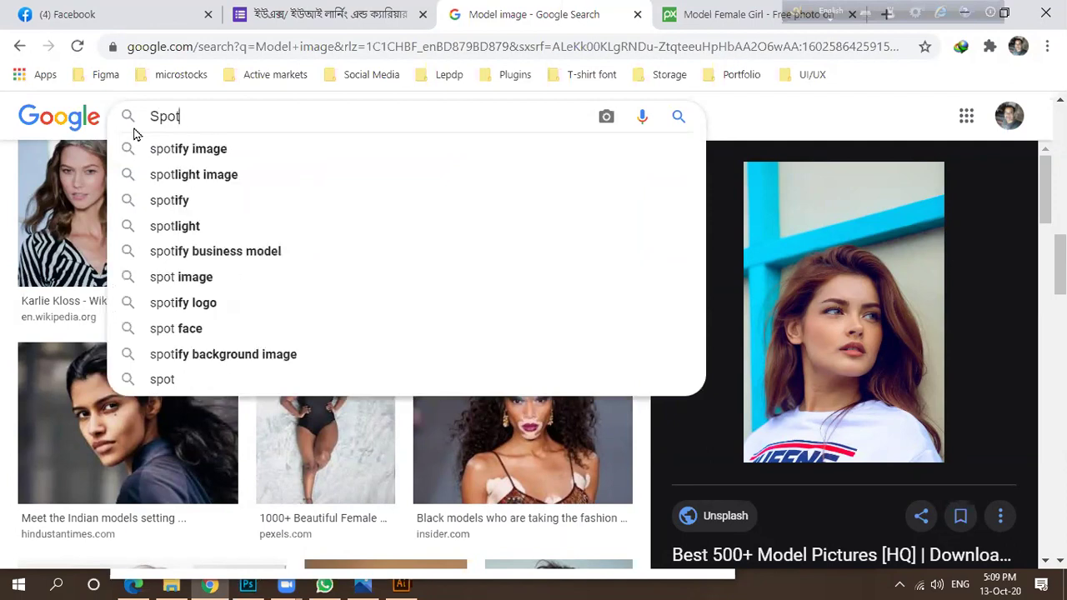
type("ted face")
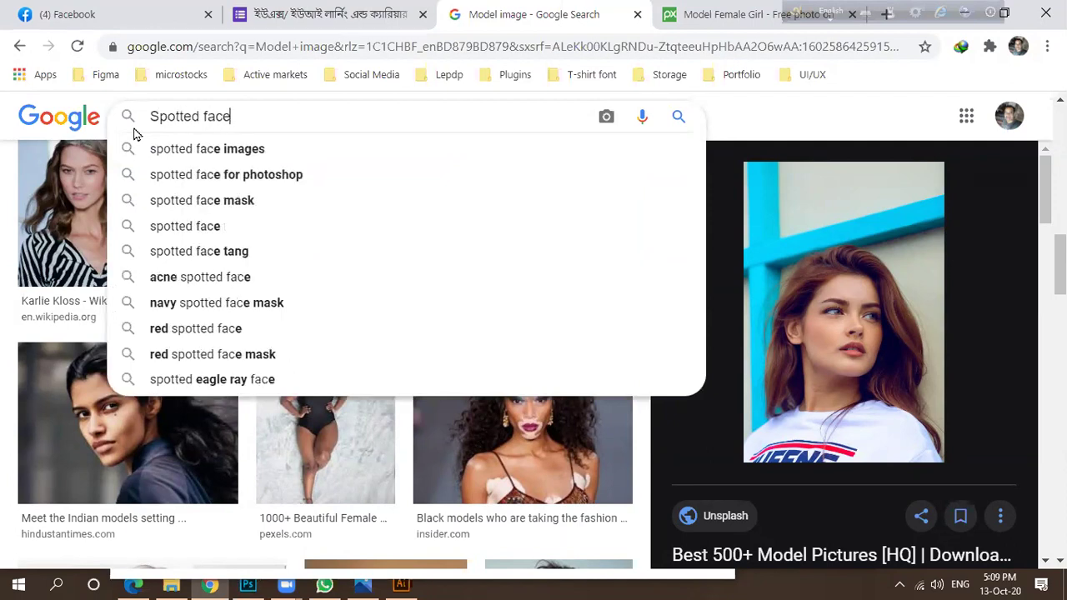
type("s")
key("Return")
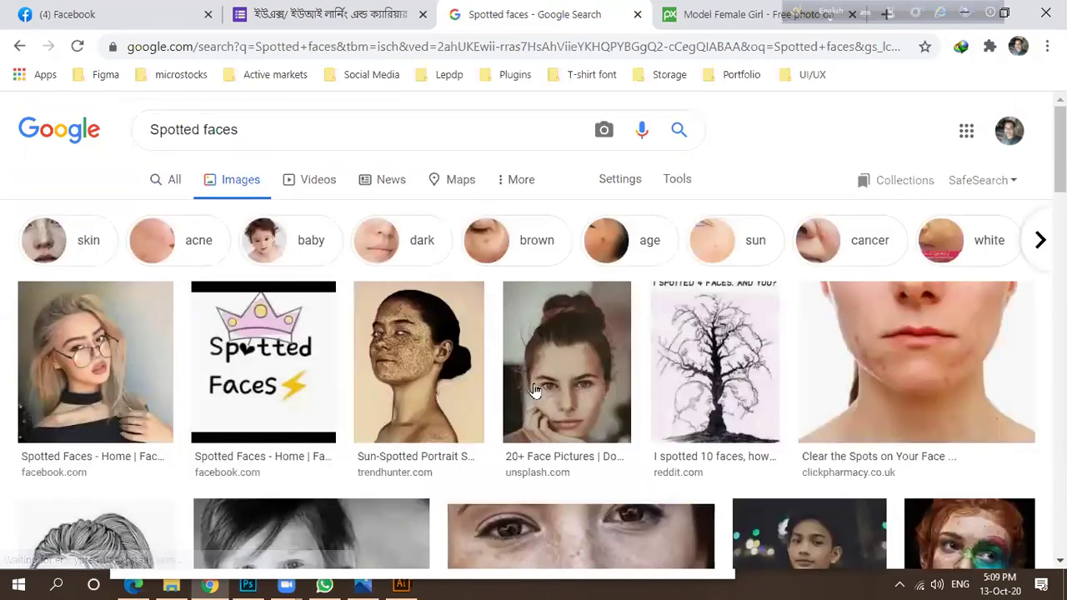
Preview the Click Pharmacy photo of a face with chin blemishes and copy the image.
left_click(907, 382)
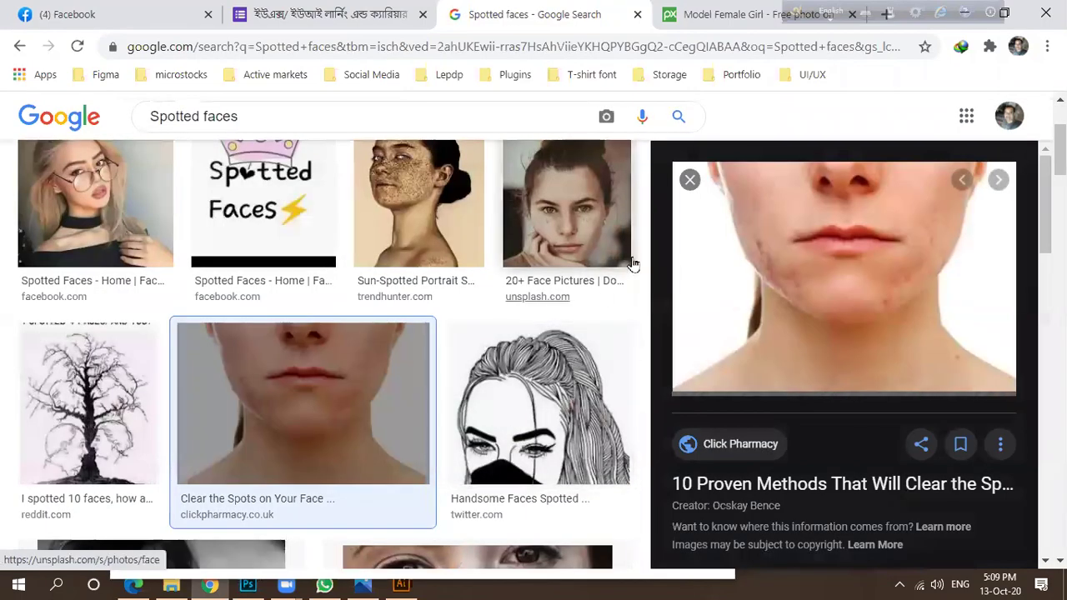
right_click(780, 225)
left_click(842, 403)
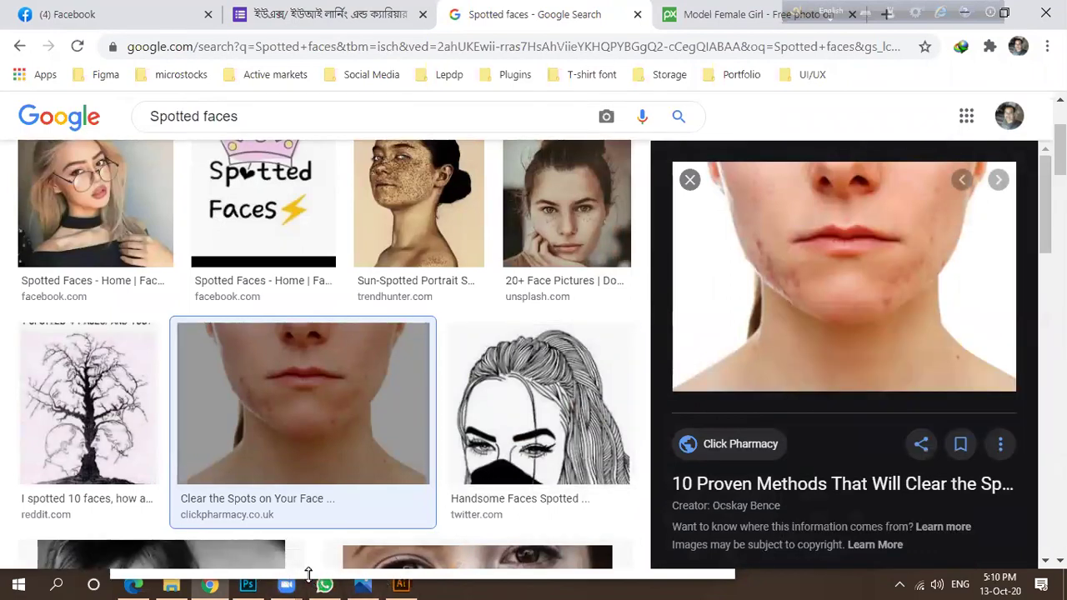
Switch to Photoshop, create a 1920 x 1280 px document at 72 ppi from the Clipboard preset, and paste the copied face photo.
left_click(247, 585)
left_click(42, 10)
left_click(46, 22)
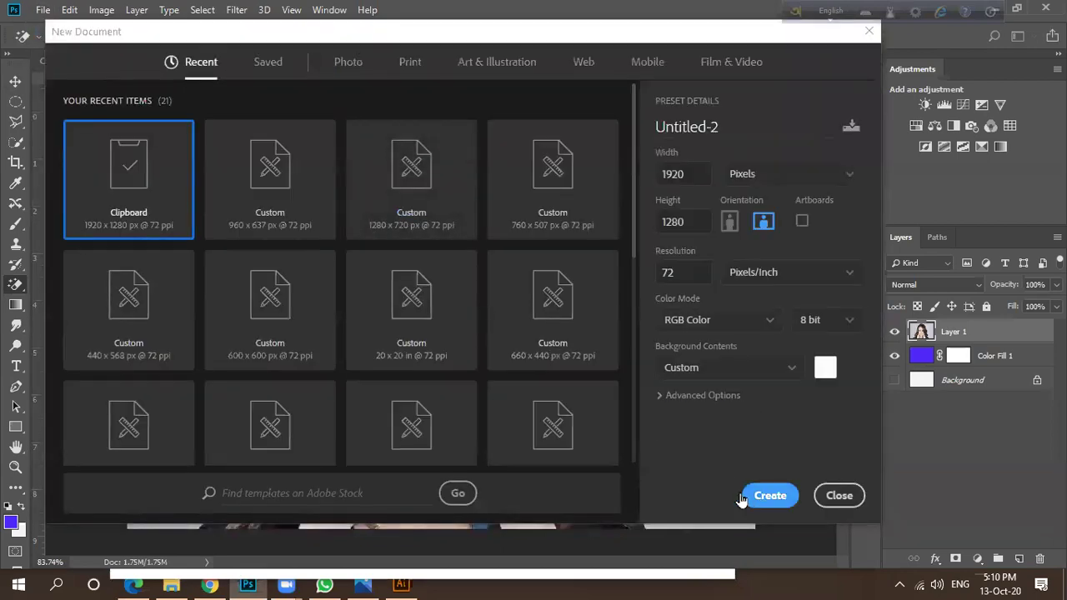
left_click(765, 496)
key("ctrl+v")
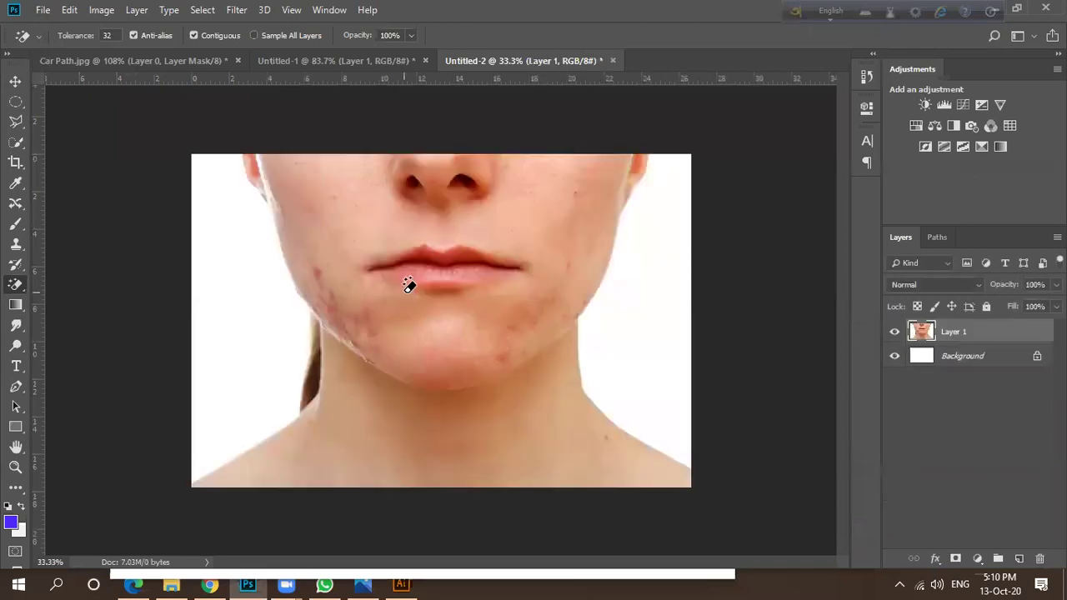
key("ctrl+0")
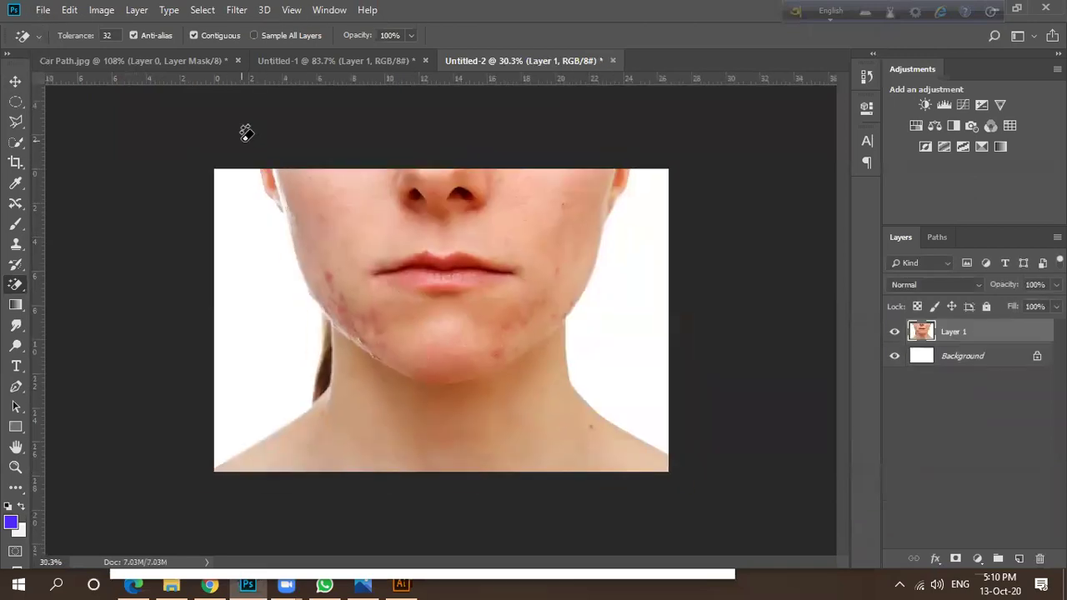
Try to select part of the portrait's hair with Select and Mask in the Untitled-1 document, and cancel it.
left_click(374, 61)
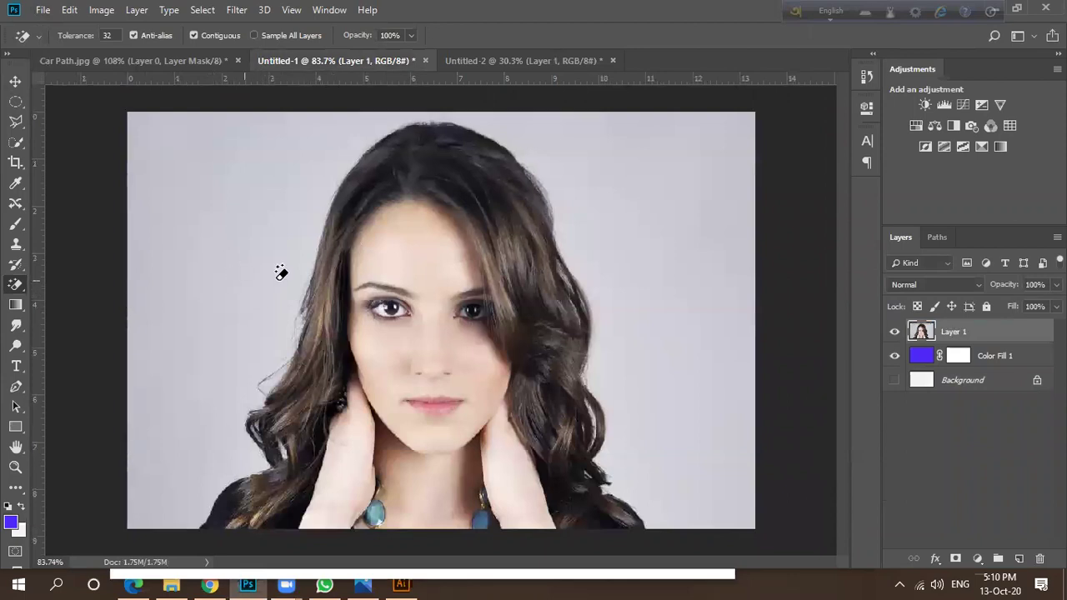
scroll(307, 327, "up", 4)
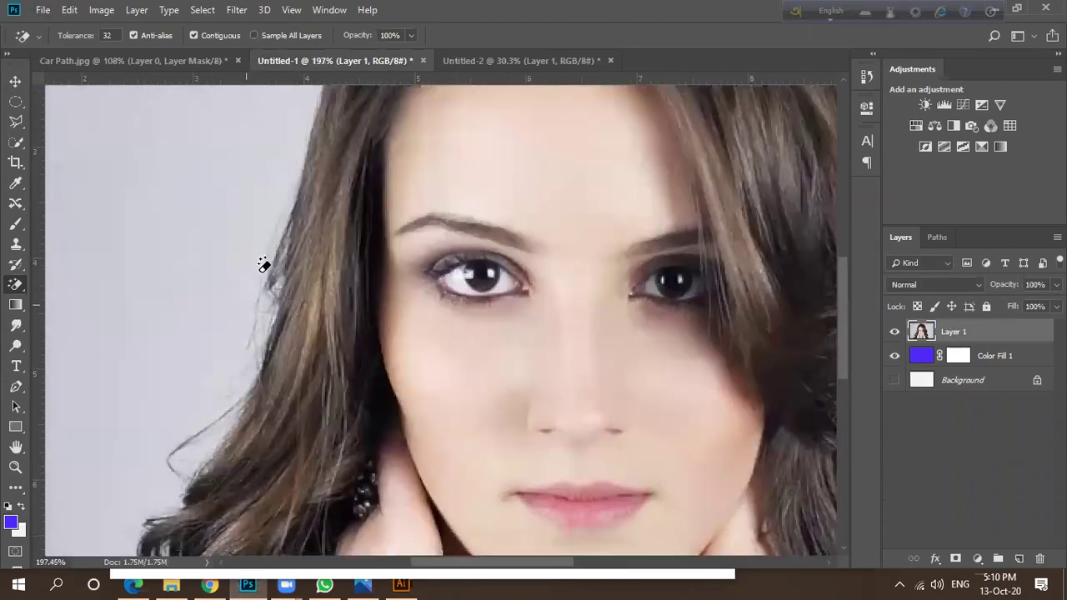
scroll(276, 279, "down", 3)
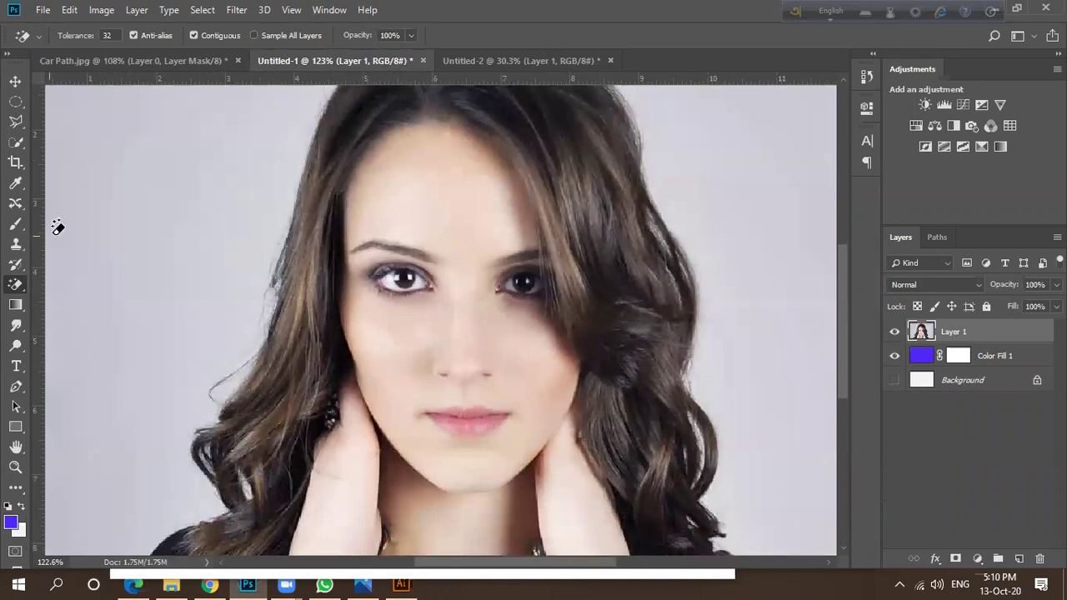
left_click(15, 144)
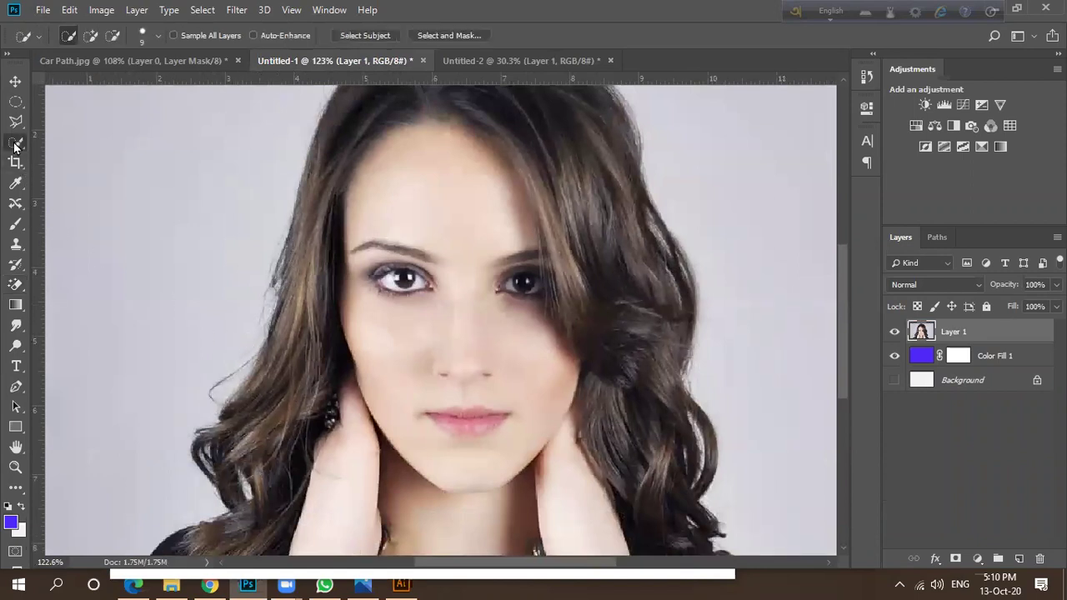
left_click(430, 39)
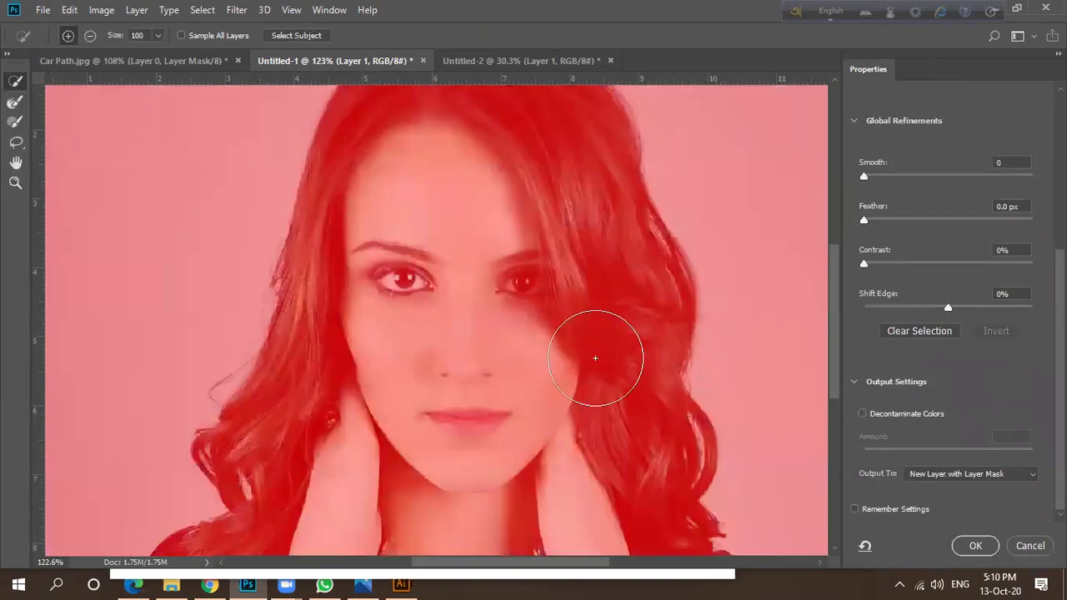
mouse_move(682, 284)
left_mouse_down()
mouse_move(708, 325)
mouse_move(729, 475)
mouse_move(717, 451)
left_mouse_up()
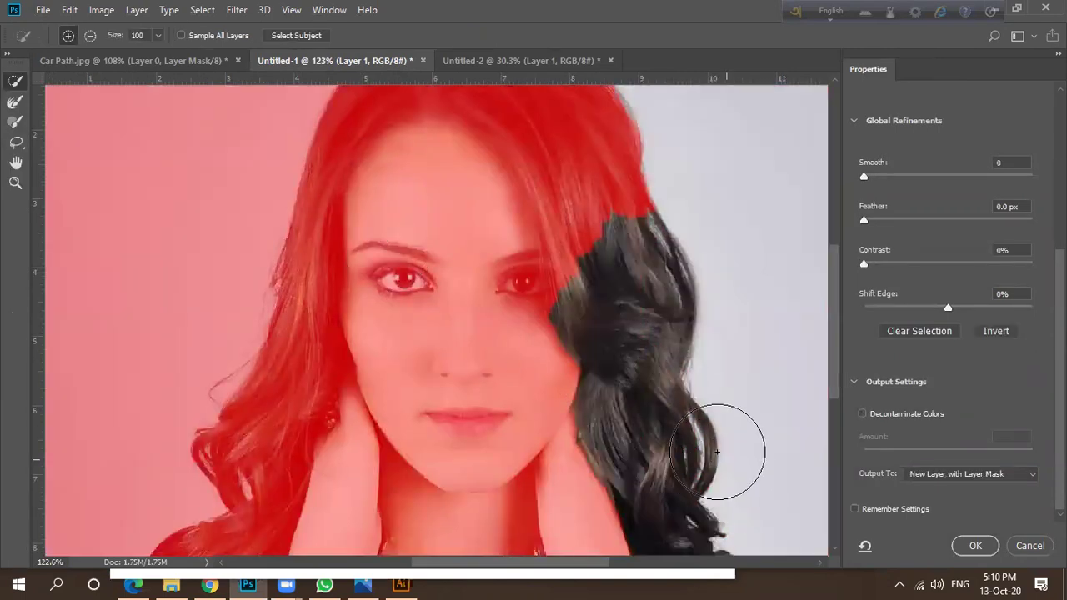
scroll(578, 340, "down", 3)
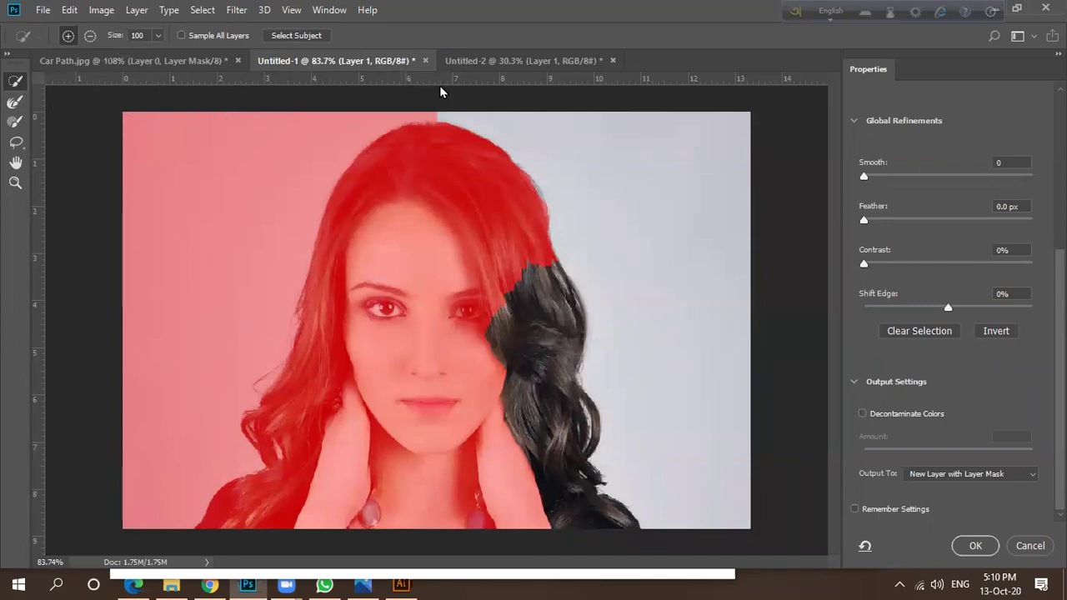
left_click(1030, 546)
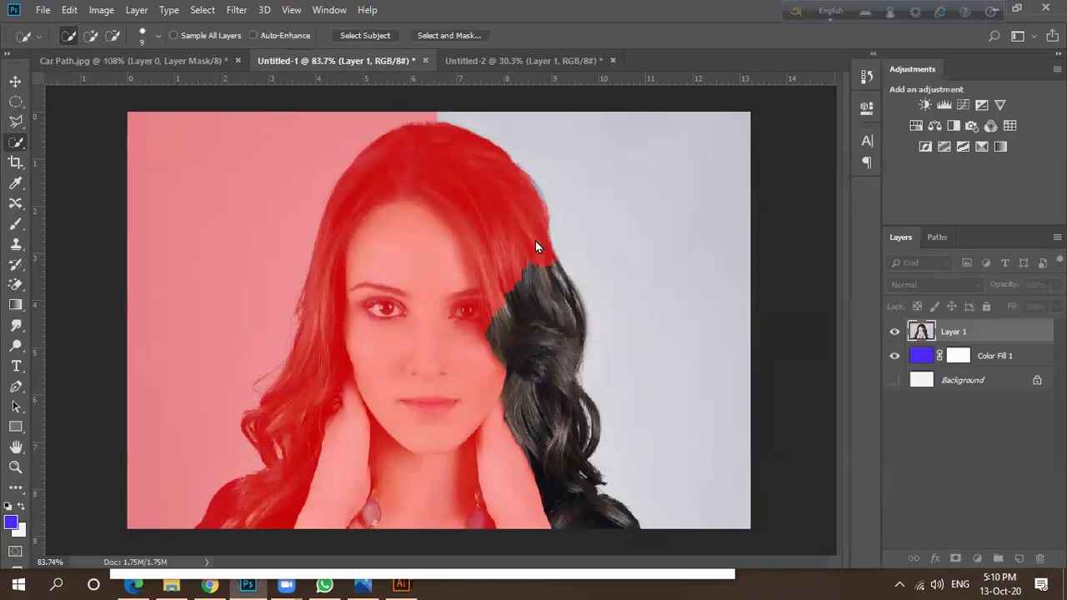
Return to the Untitled-2 document, duplicate the blemished face layer, and hide the original layer.
left_click(509, 66)
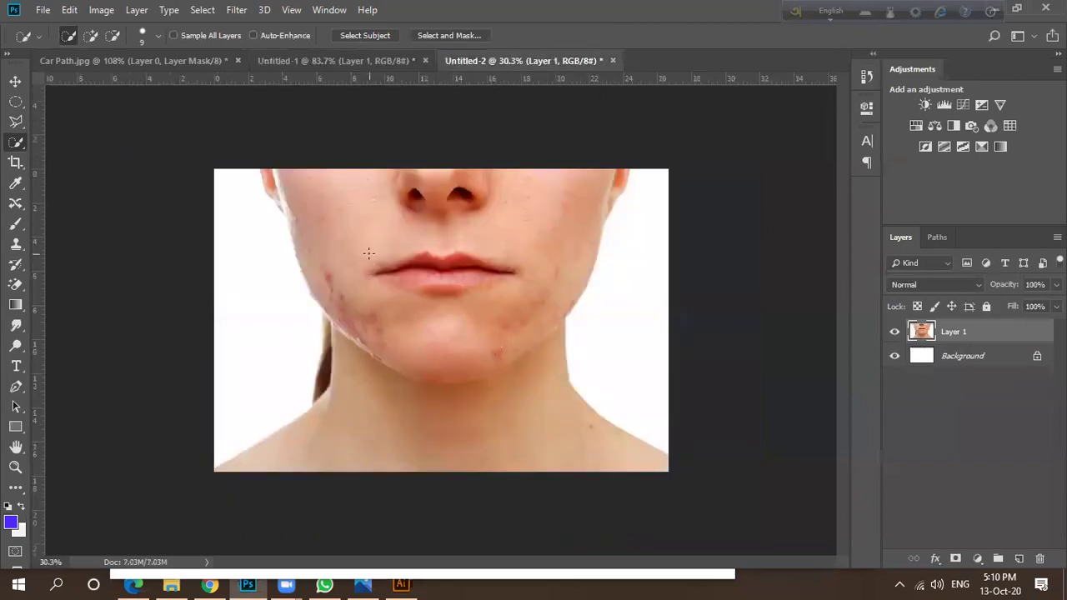
key("ctrl+minus")
scroll(536, 299, "up", 5)
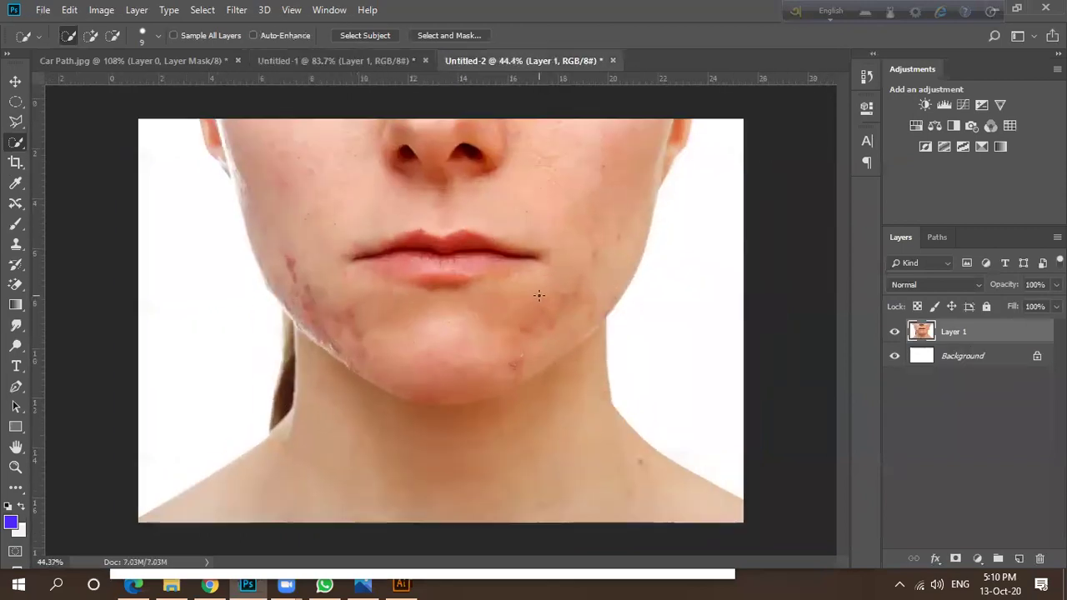
scroll(366, 313, "down", 3)
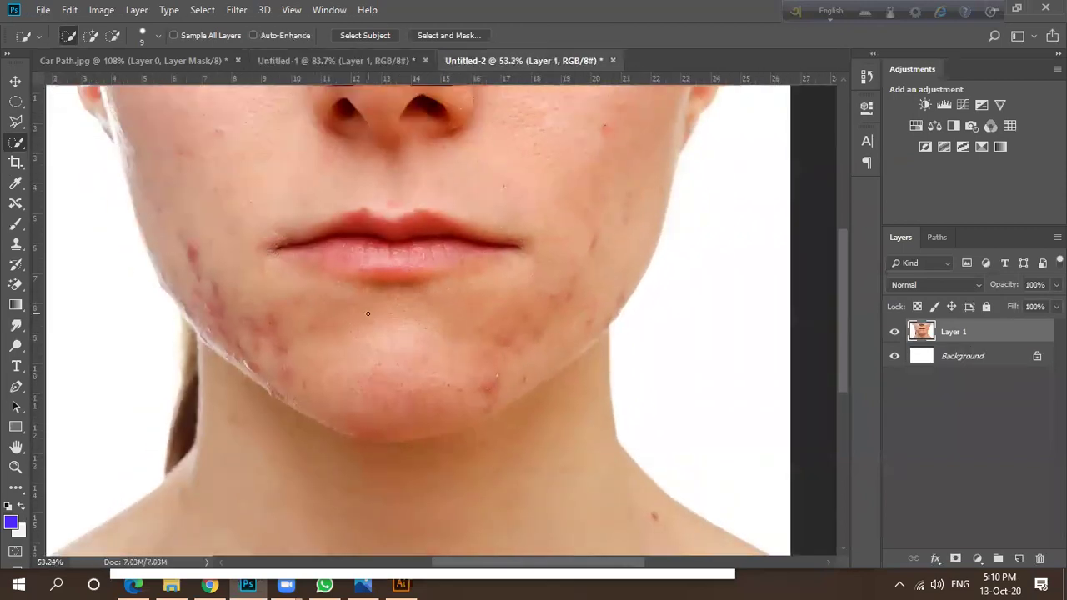
scroll(379, 308, "down", 2)
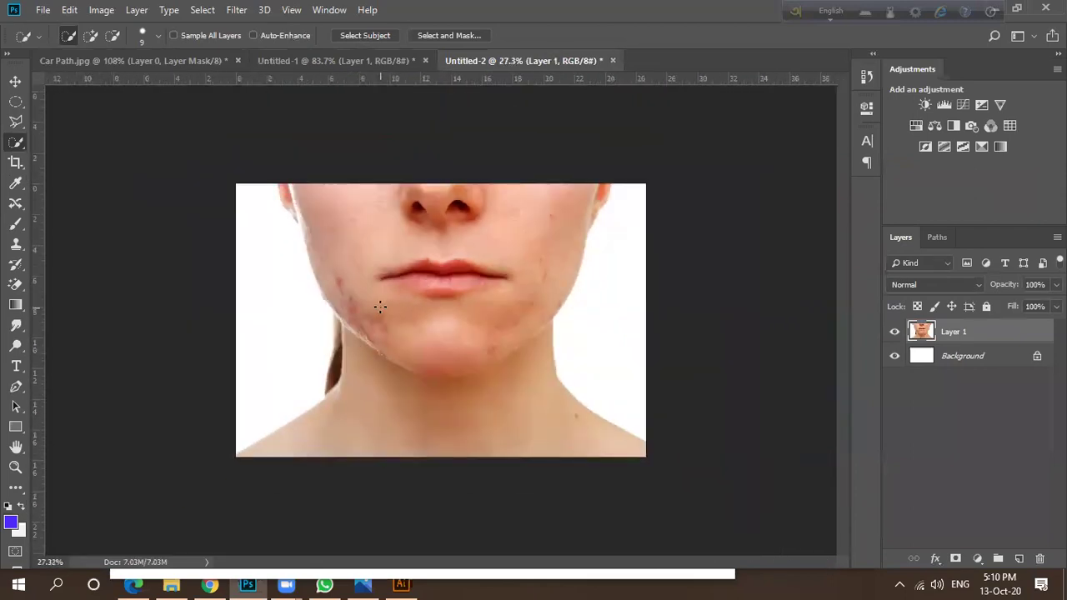
scroll(415, 279, "up", 2)
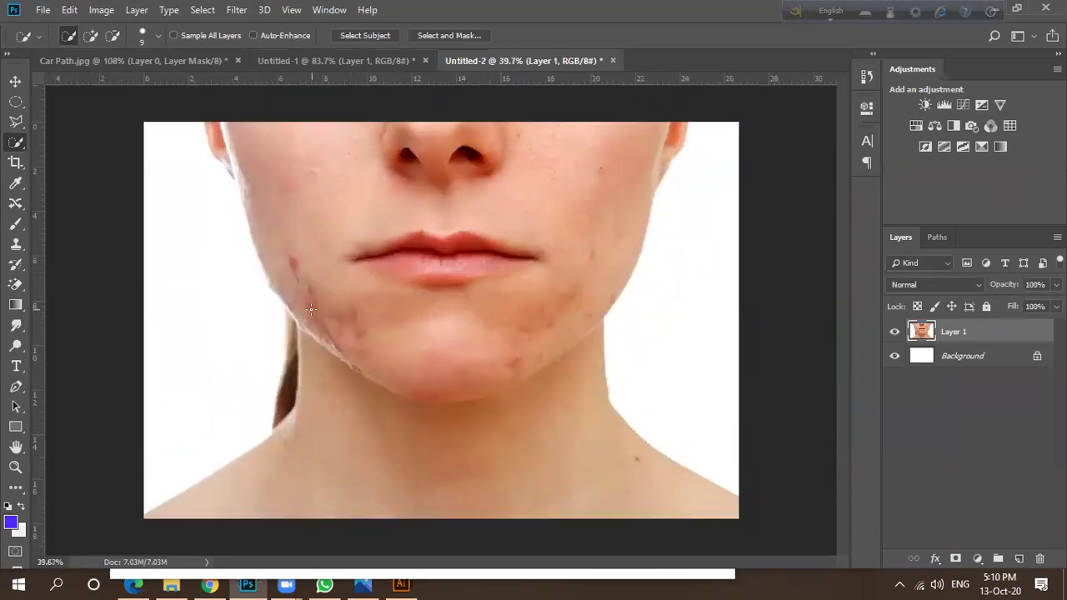
scroll(307, 271, "up", 1)
scroll(308, 271, "down", 2)
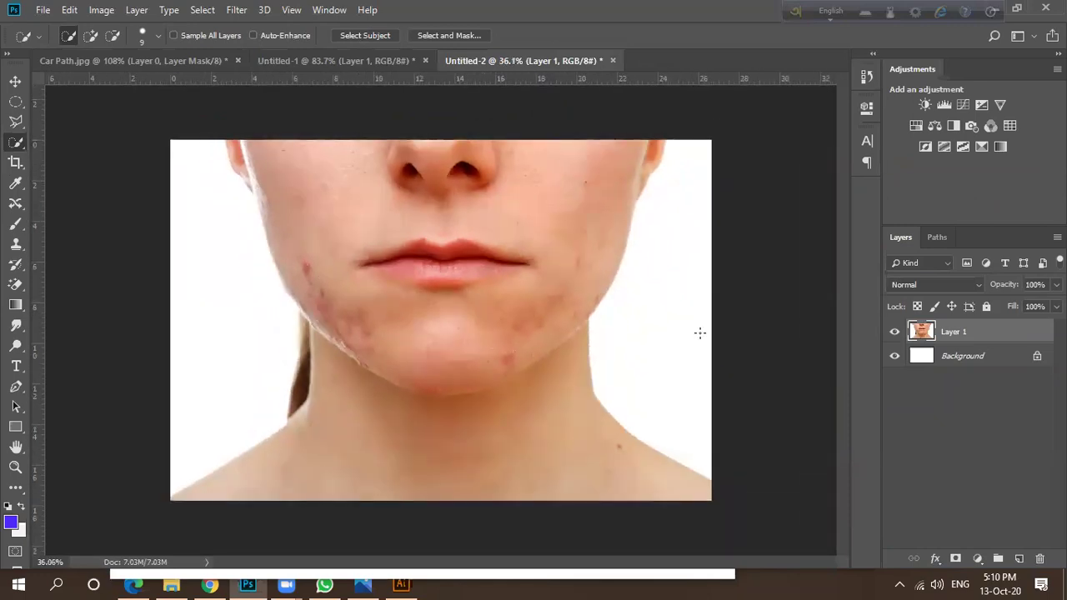
left_click_drag(970, 349, 1019, 558)
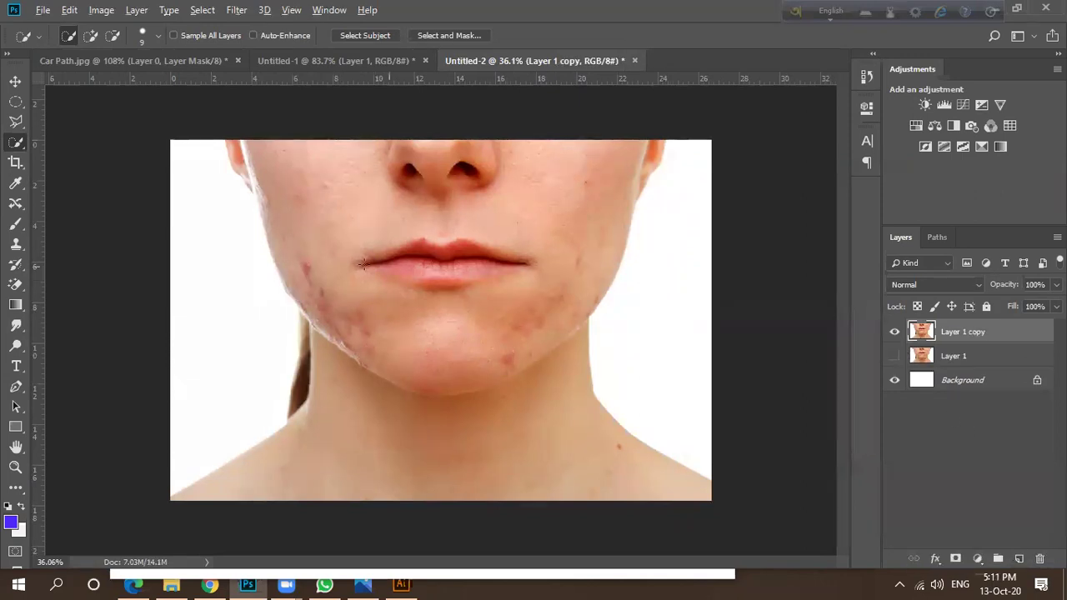
With the Patch tool, replace the uppermost red blemish on the image-left jaw, level with the mouth corner, with clean nearby skin.
scroll(363, 264, "down", 2)
scroll(309, 209, "up", 2)
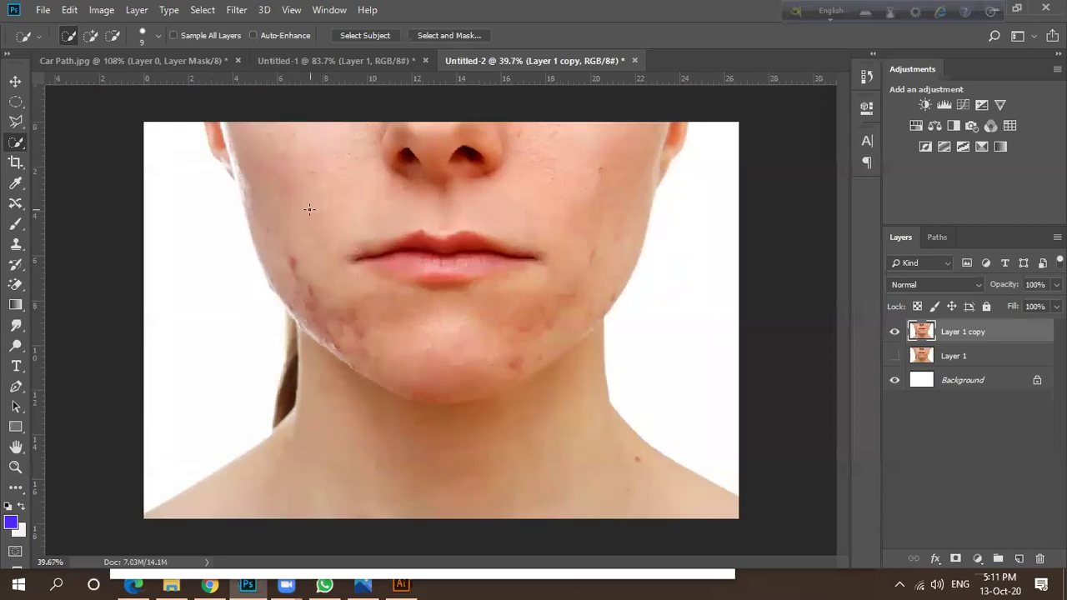
scroll(285, 208, "up", 4)
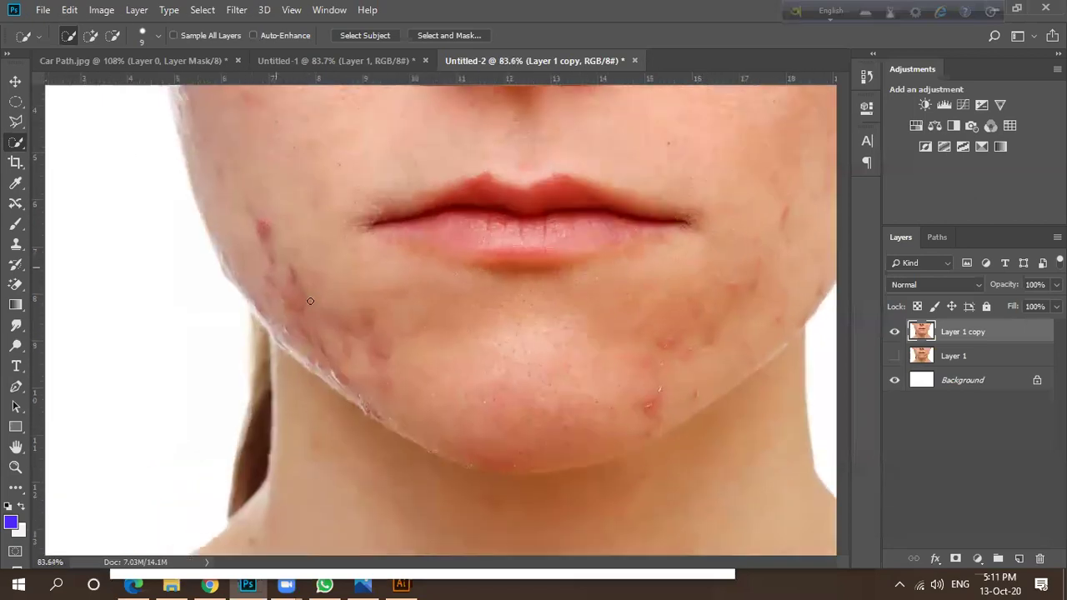
scroll(250, 259, "up", 1)
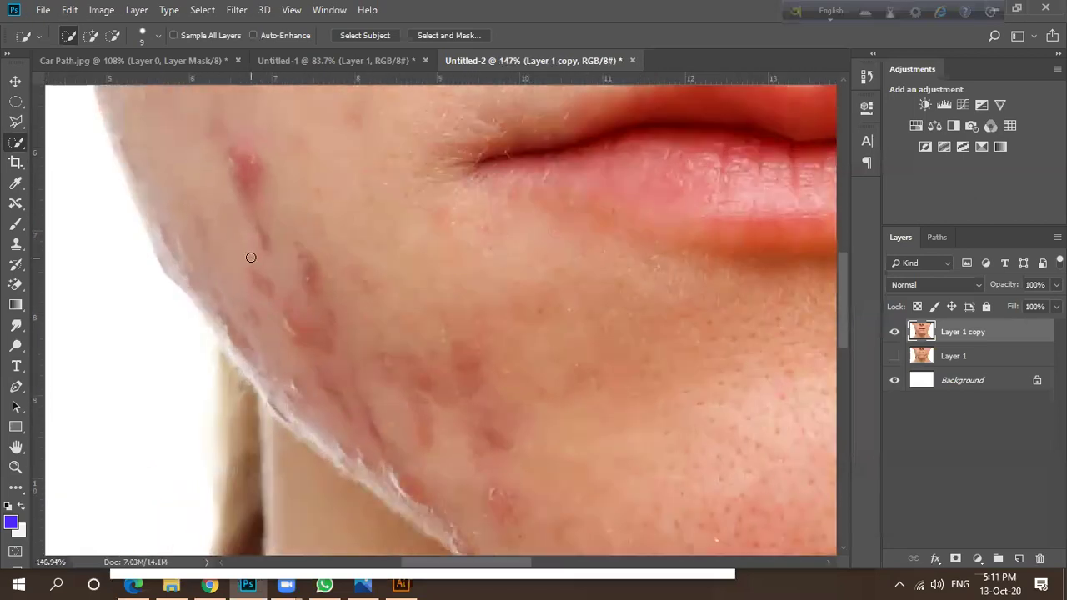
scroll(251, 257, "down", 3)
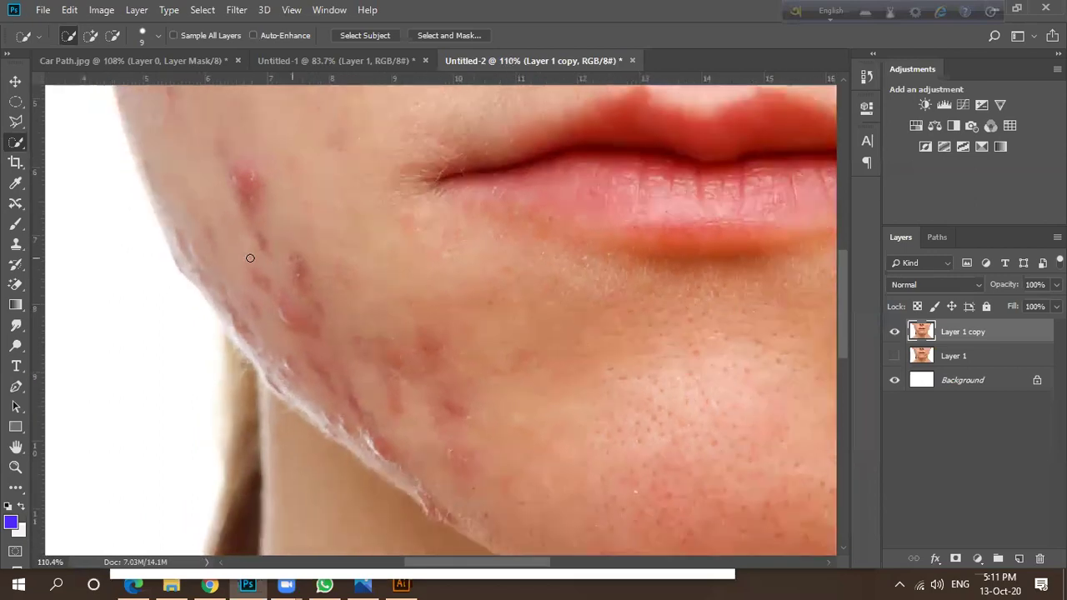
scroll(251, 256, "down", 2)
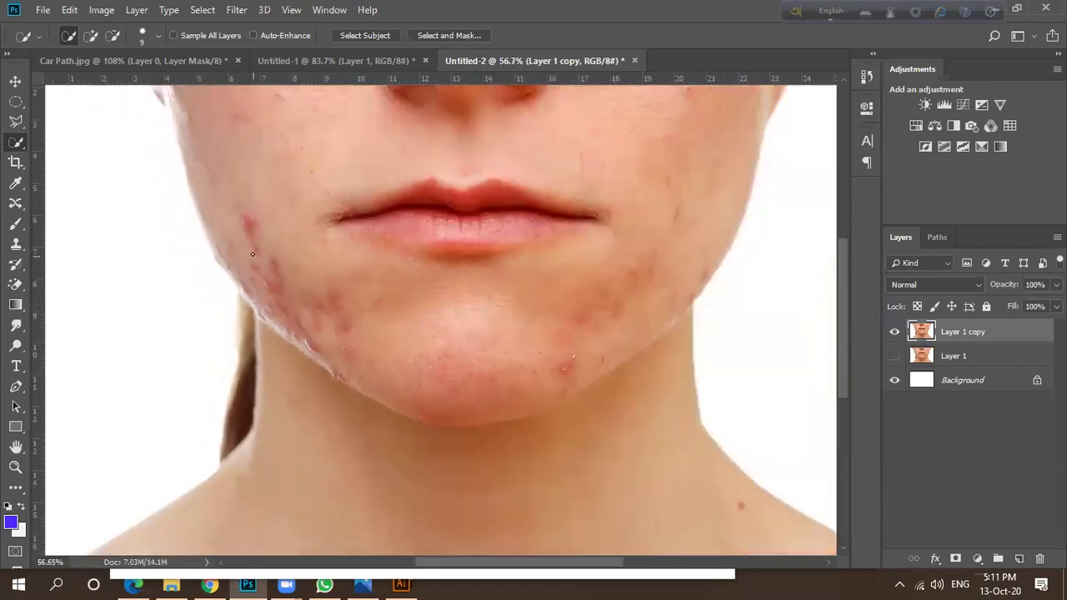
right_click(20, 146)
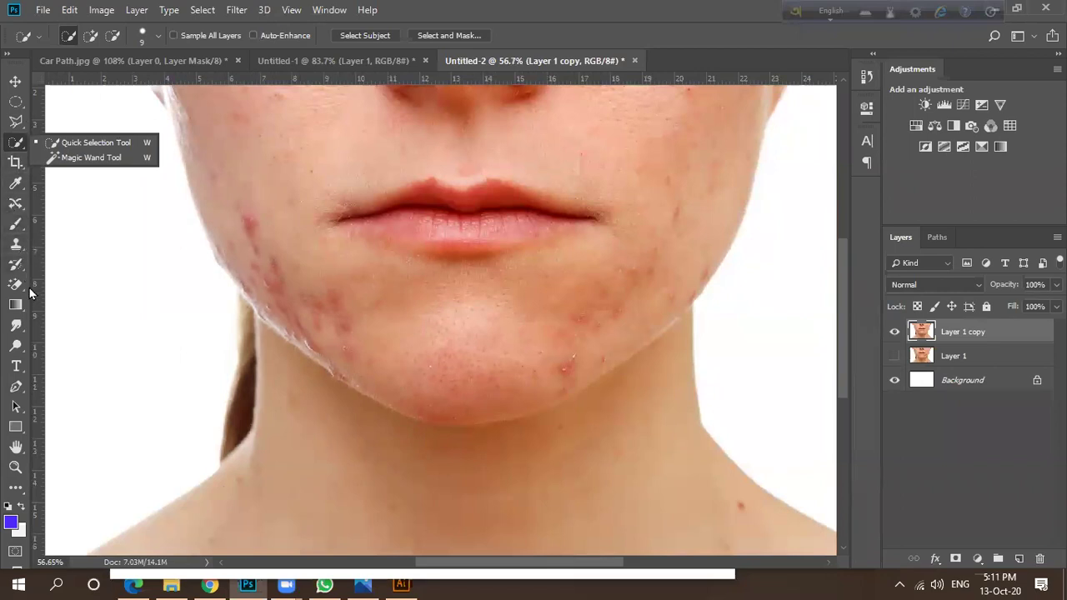
left_click(18, 205)
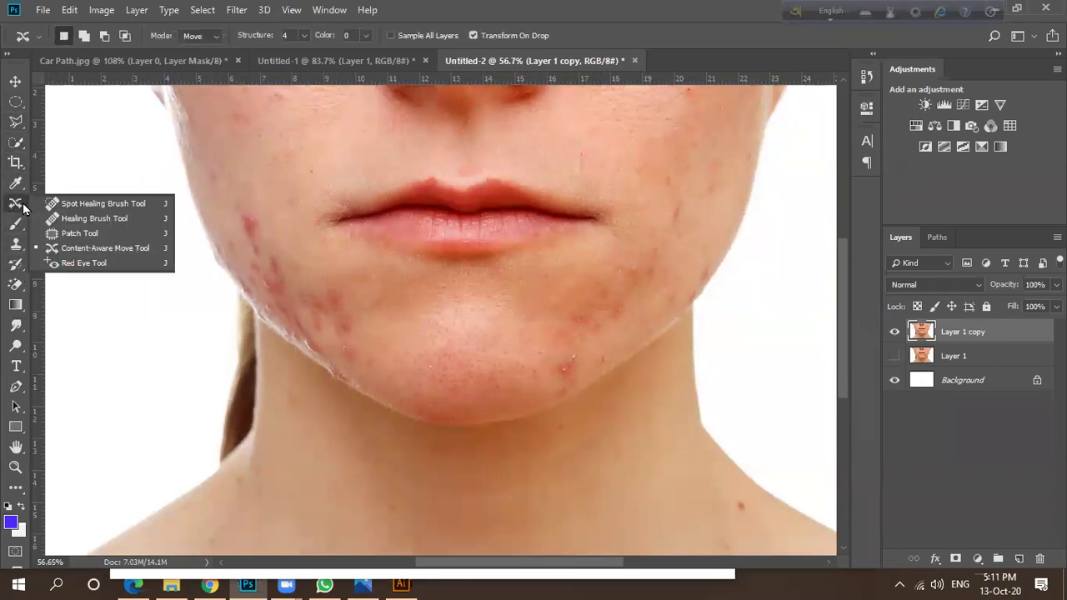
left_click(99, 233)
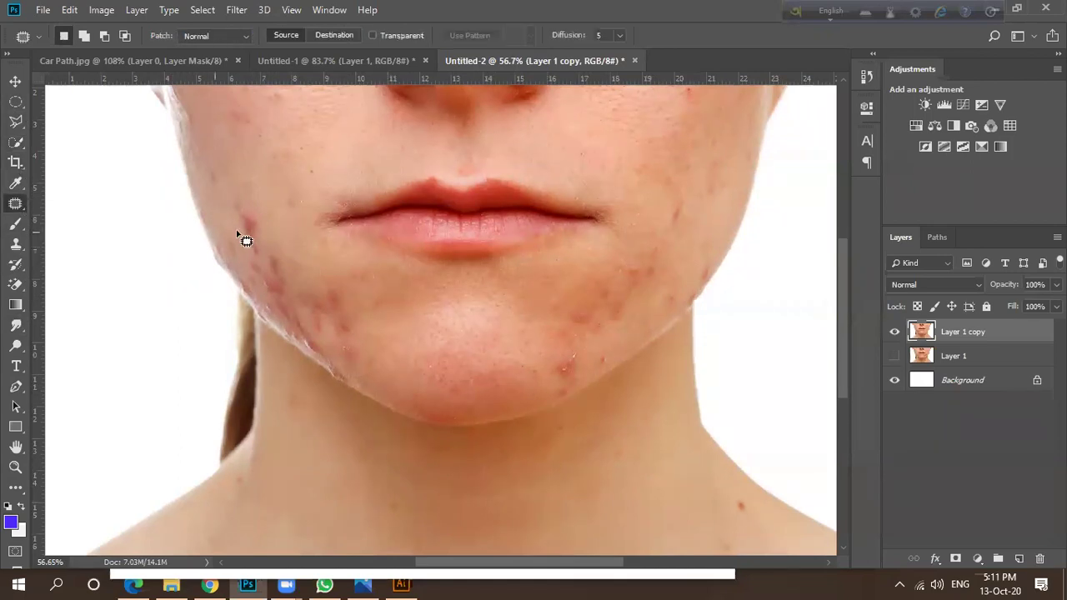
scroll(235, 219, "up", 4)
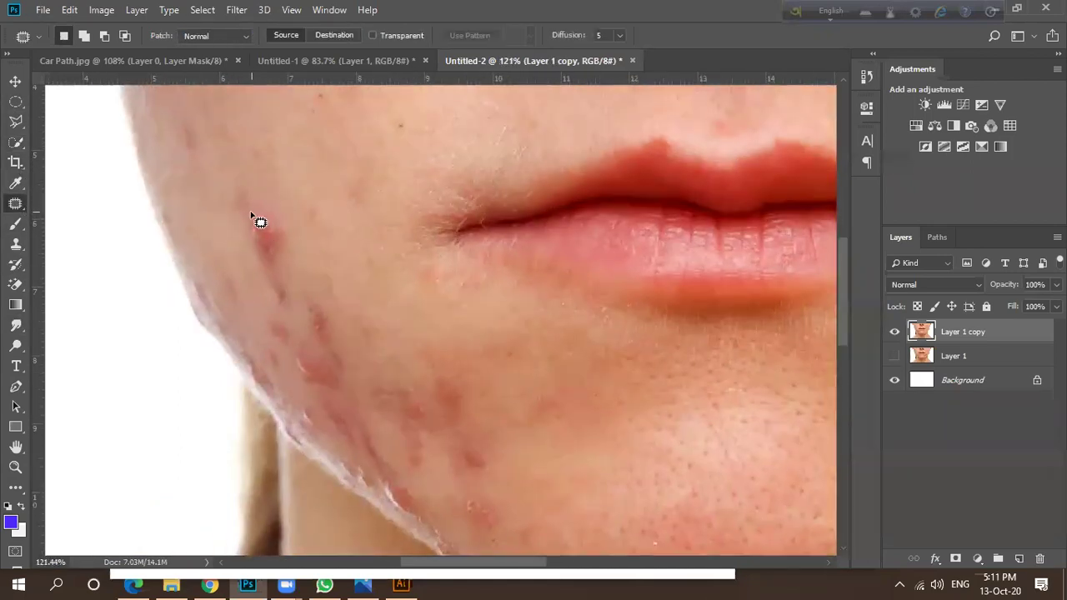
left_click_drag(250, 258, 276, 268)
mouse_move(254, 220)
left_mouse_down()
mouse_move(264, 175)
mouse_move(201, 171)
mouse_move(230, 173)
left_mouse_up()
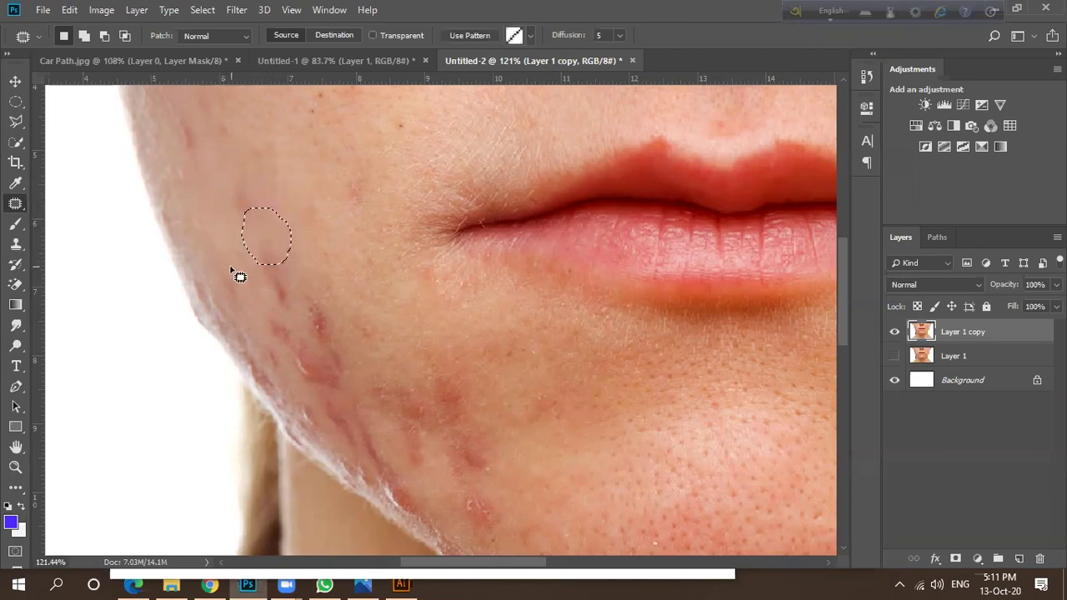
Patch the cluster of red marks between the image-left jaw and chin, plus the dark mark just above it, with clean skin.
scroll(346, 253, "down", 1)
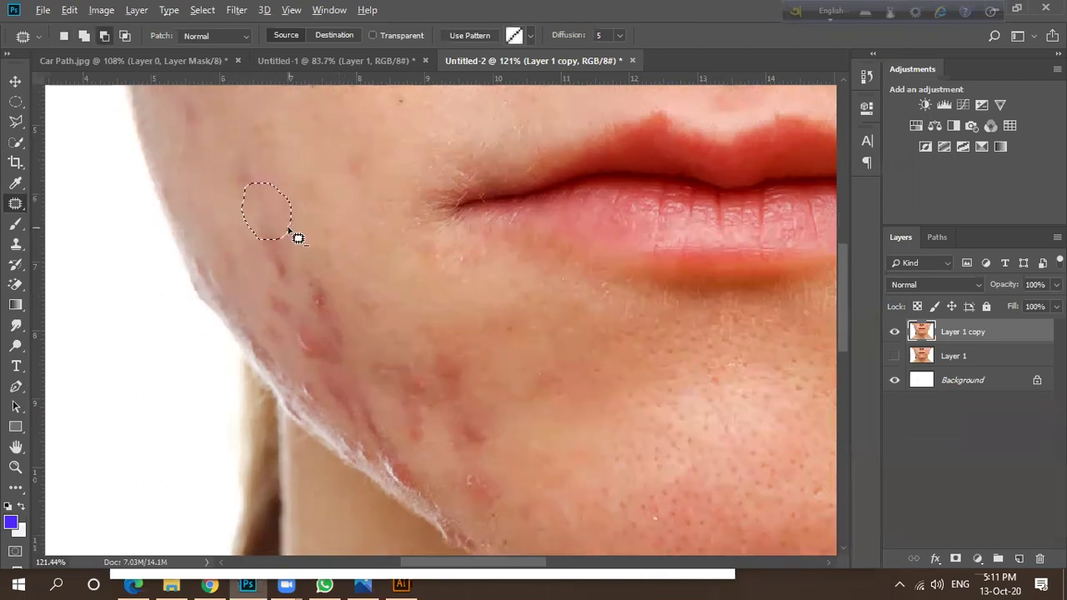
scroll(289, 227, "down", 3, "alt")
scroll(290, 229, "down", 3, "alt")
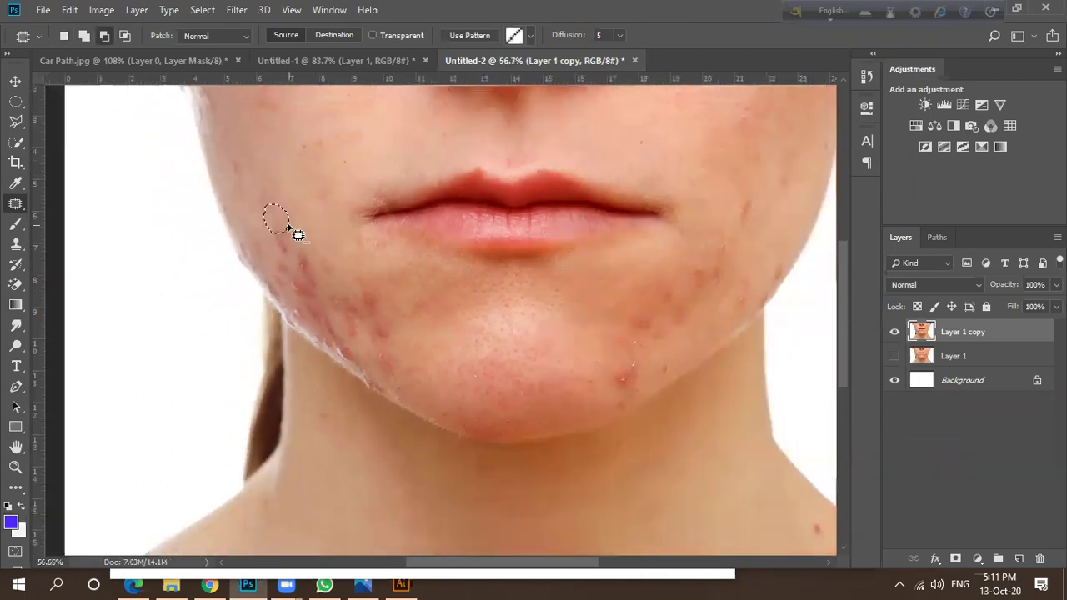
scroll(286, 274, "up", 4, "alt")
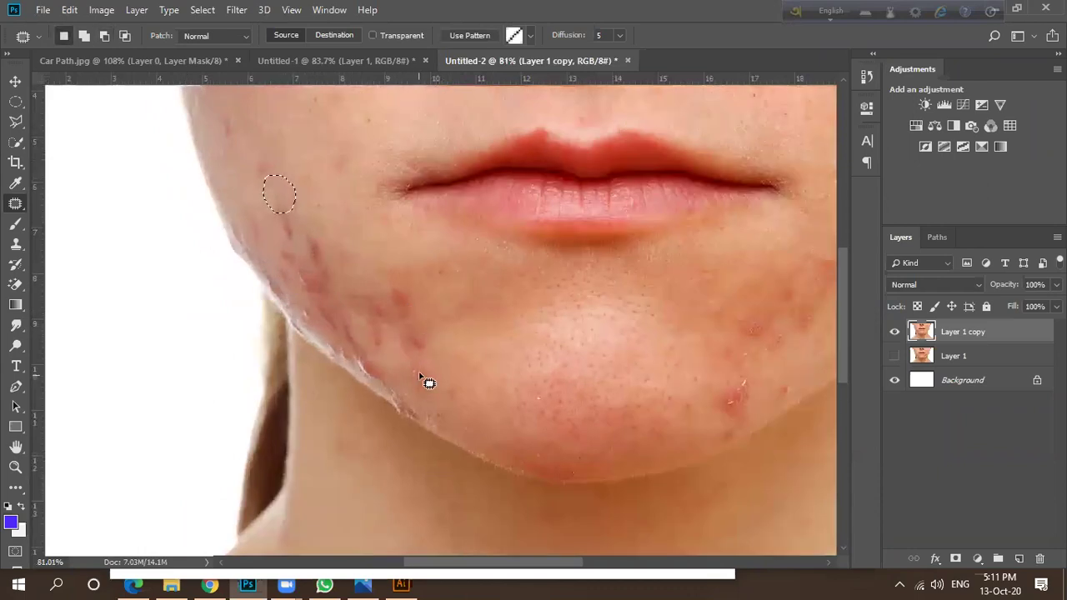
mouse_move(415, 369)
left_mouse_down()
mouse_move(434, 392)
mouse_move(439, 377)
mouse_move(405, 364)
mouse_move(540, 379)
mouse_move(450, 359)
left_mouse_up()
mouse_move(422, 323)
left_mouse_down()
mouse_move(398, 334)
mouse_move(407, 350)
mouse_move(429, 346)
mouse_move(421, 321)
mouse_move(435, 299)
mouse_move(388, 308)
mouse_move(407, 323)
mouse_move(413, 294)
mouse_move(395, 278)
mouse_move(420, 307)
mouse_move(437, 303)
mouse_move(368, 342)
mouse_move(384, 339)
mouse_move(390, 319)
mouse_move(365, 297)
mouse_move(413, 310)
left_mouse_up()
mouse_move(309, 244)
left_mouse_down()
mouse_move(318, 271)
mouse_move(329, 263)
mouse_move(310, 243)
left_mouse_up()
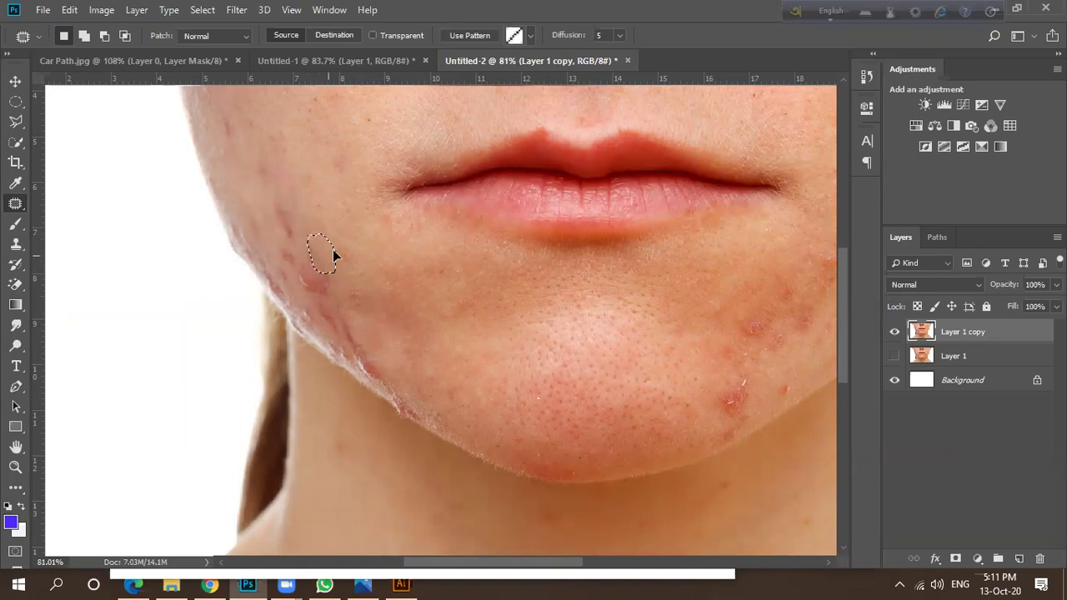
Patch the thin streak, the small spots below it and the reddish line along the image-left jaw with clean skin.
mouse_move(269, 202)
left_mouse_down()
mouse_move(287, 238)
mouse_move(300, 232)
mouse_move(275, 205)
left_mouse_up()
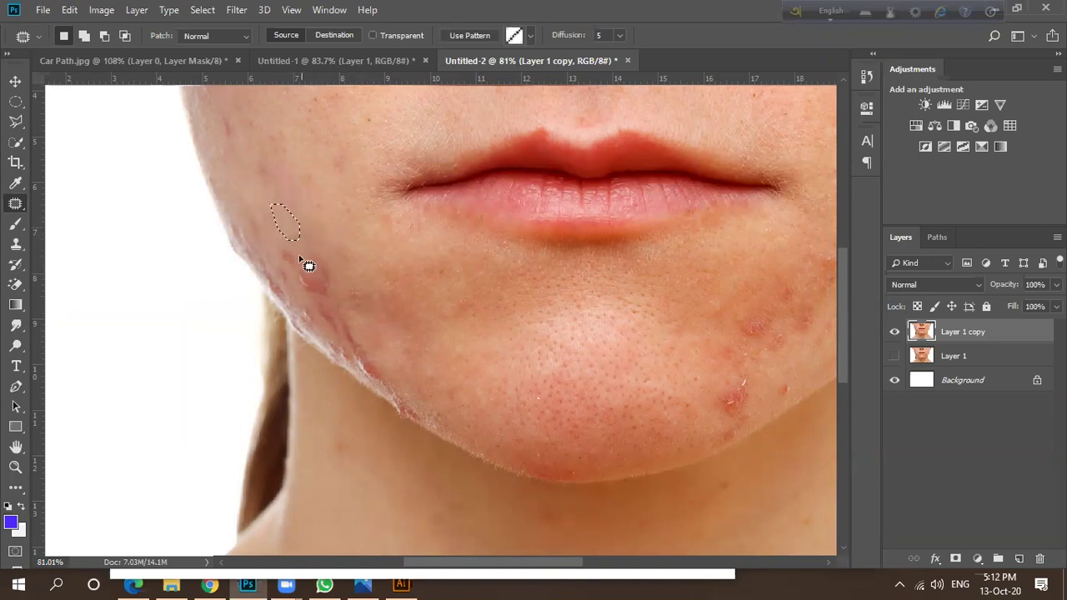
mouse_move(277, 251)
left_mouse_down()
mouse_move(299, 288)
mouse_move(310, 285)
mouse_move(303, 278)
left_mouse_up()
mouse_move(326, 322)
left_mouse_down()
mouse_move(358, 372)
mouse_move(383, 385)
mouse_move(386, 371)
mouse_move(347, 326)
mouse_move(372, 357)
left_mouse_up()
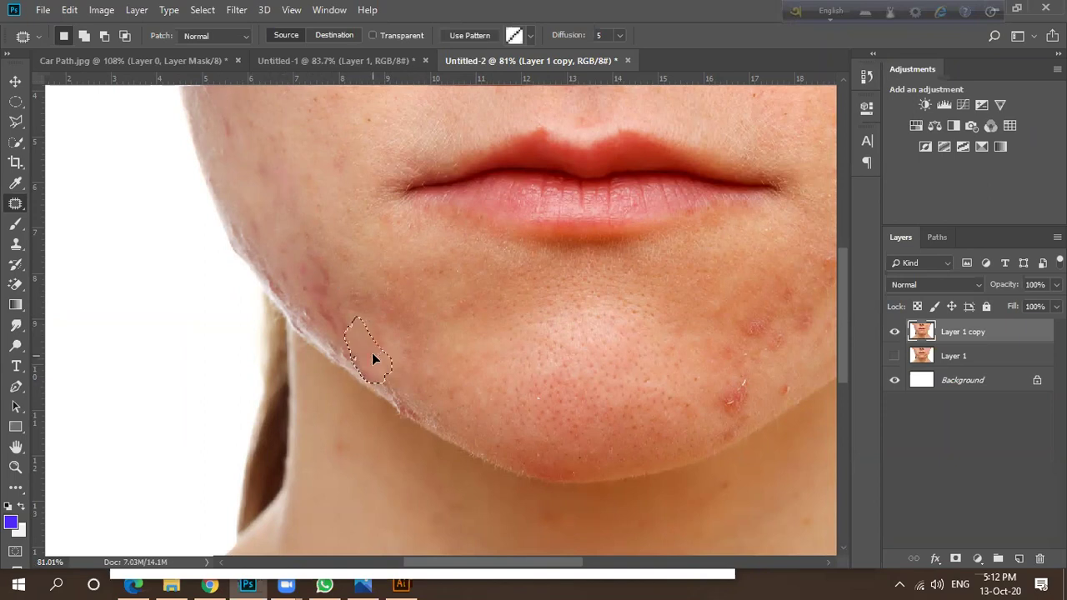
Patch the rough red spot on the lower edge of the image-left jawline, next to the neck.
scroll(354, 318, "down", 2)
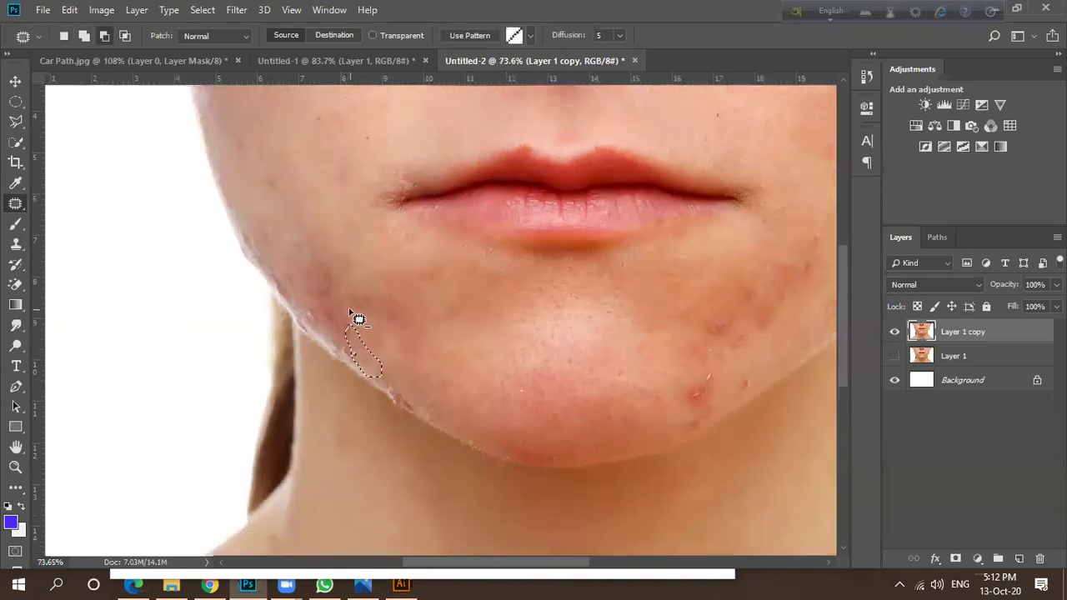
scroll(358, 320, "down", 1)
scroll(381, 388, "up", 3)
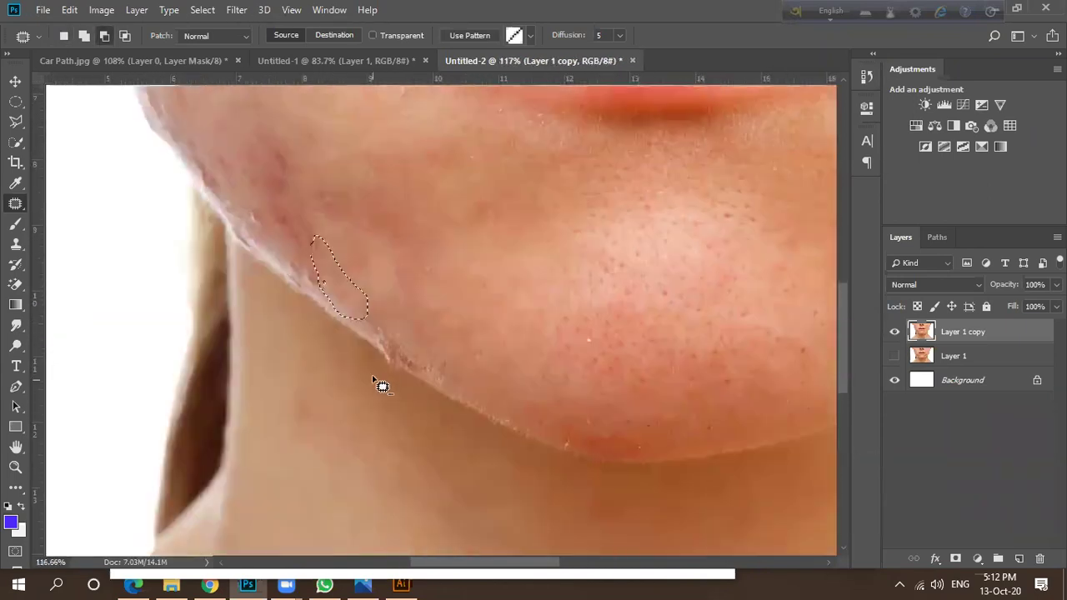
mouse_move(381, 333)
left_mouse_down()
mouse_move(381, 356)
mouse_move(408, 350)
left_mouse_up()
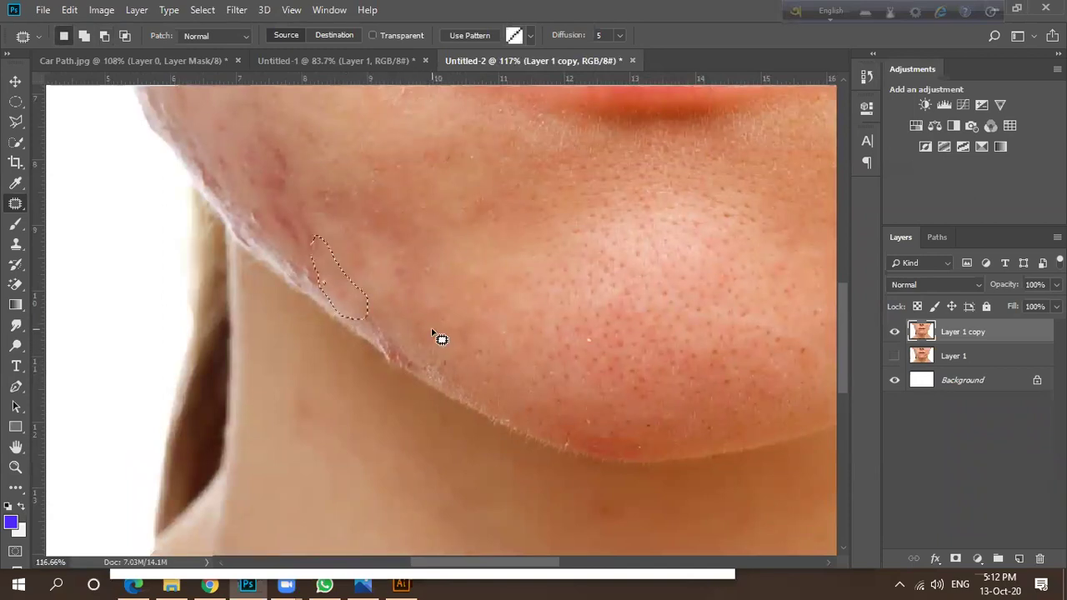
scroll(412, 376, "up", 3)
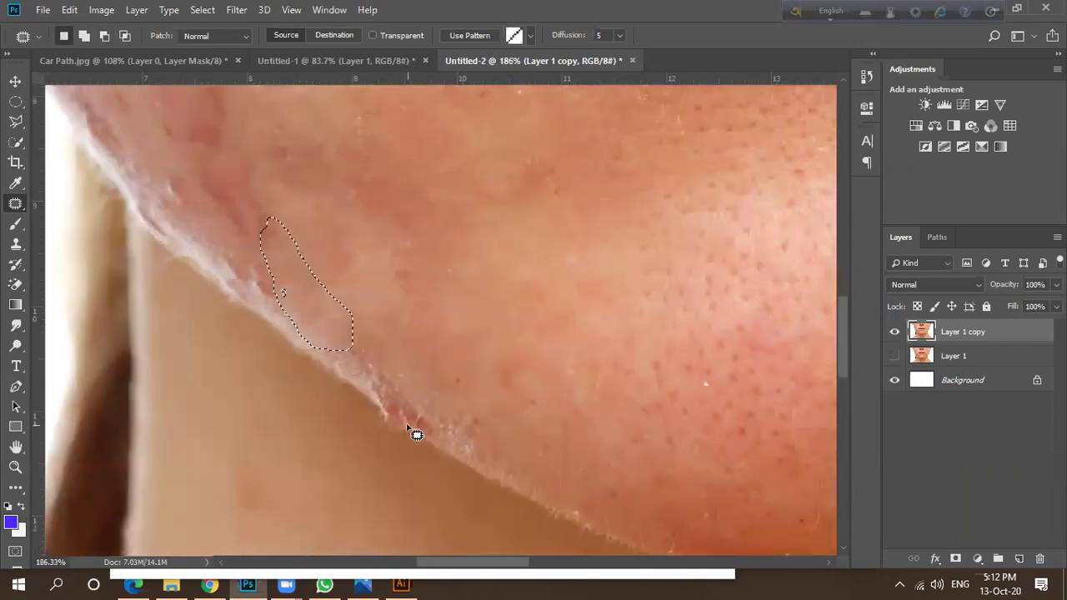
left_click_drag(375, 379, 380, 410)
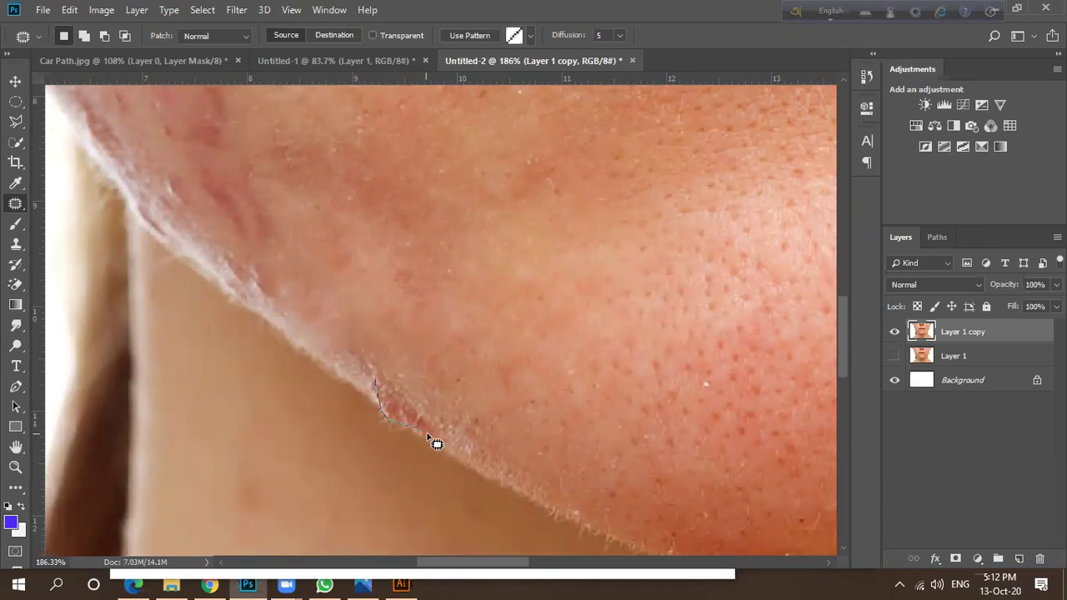
mouse_move(386, 389)
left_mouse_down()
mouse_move(400, 414)
mouse_move(419, 397)
left_mouse_up()
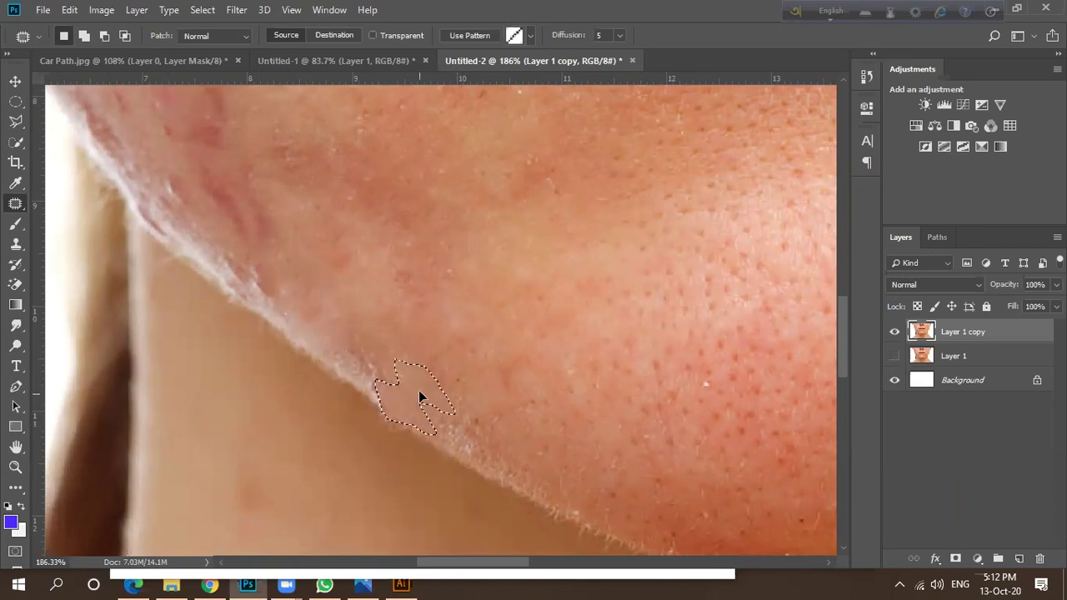
Patch the blemishes on the image-right side of the chin, jaw and cheek using clean skin nearby.
scroll(350, 396, "down", 5)
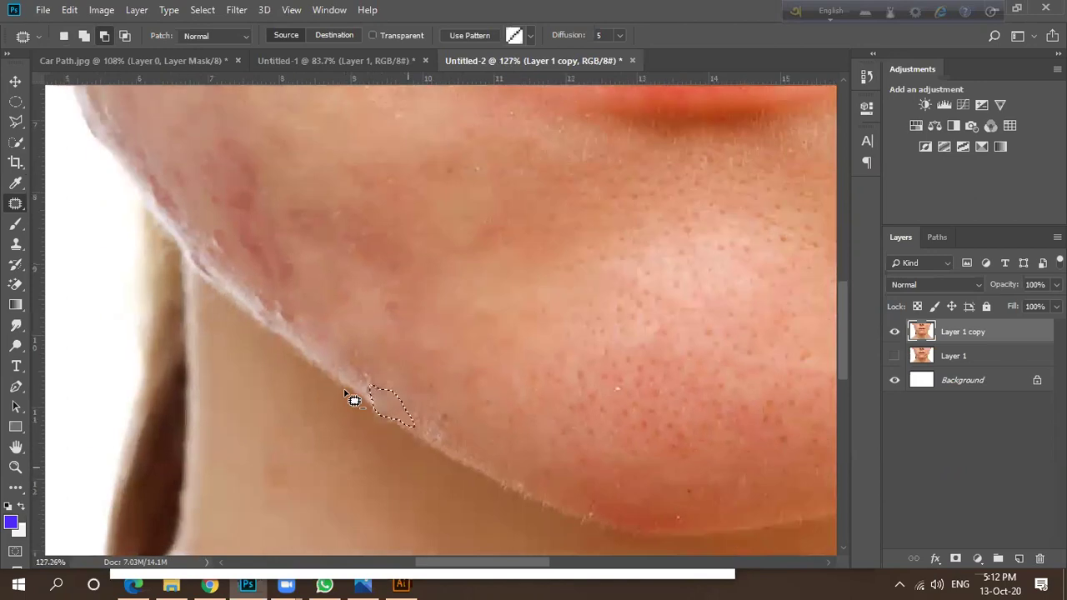
scroll(481, 376, "up", 1)
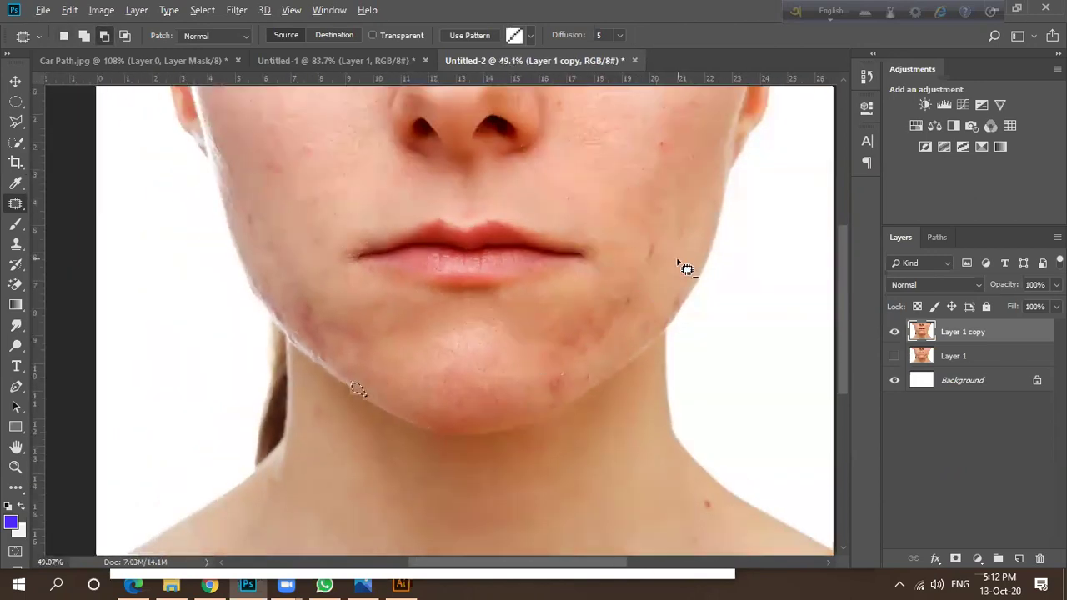
scroll(657, 278, "up", 1)
mouse_move(494, 428)
left_mouse_down()
mouse_move(518, 448)
mouse_move(518, 424)
mouse_move(472, 431)
left_mouse_up()
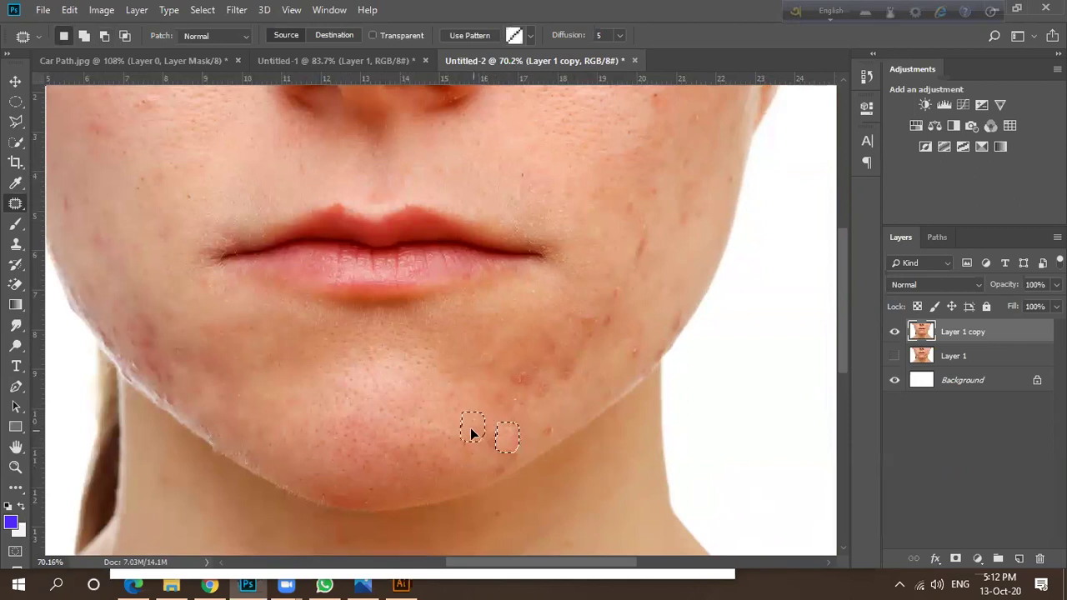
key("ctrl+d")
mouse_move(519, 370)
left_mouse_down()
mouse_move(507, 384)
mouse_move(529, 405)
mouse_move(552, 383)
mouse_move(550, 406)
mouse_move(536, 398)
left_mouse_up()
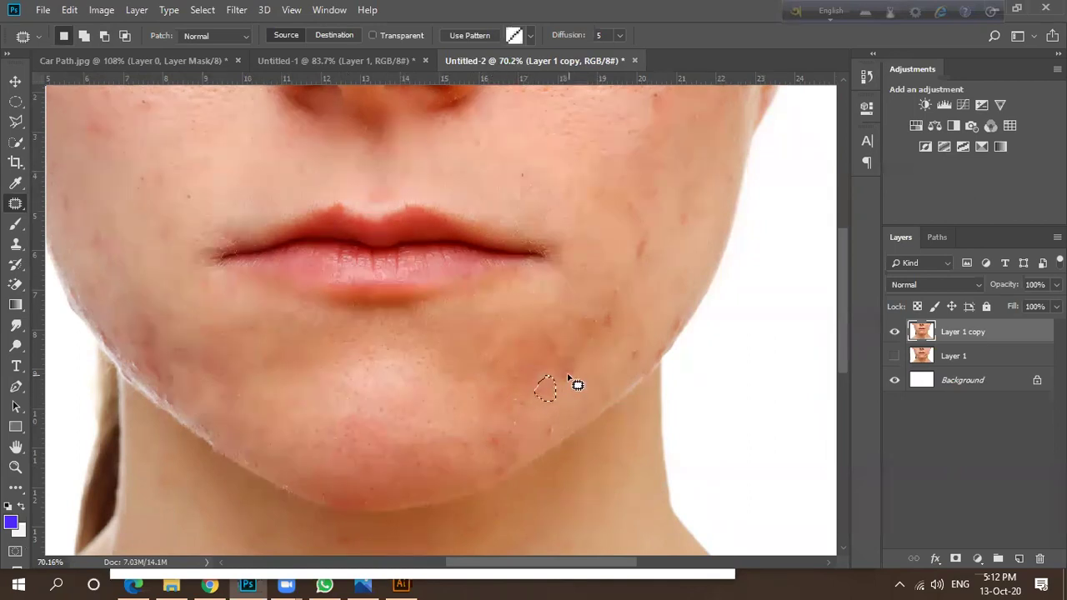
mouse_move(575, 356)
left_mouse_down()
mouse_move(536, 385)
mouse_move(549, 433)
left_mouse_up()
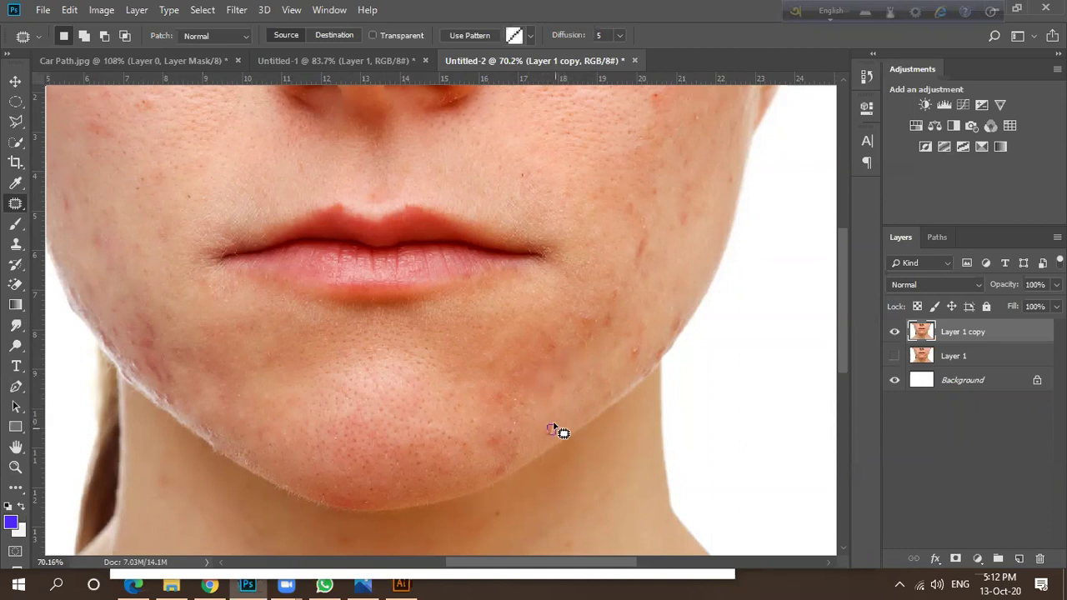
mouse_move(636, 343)
left_mouse_down()
mouse_move(610, 365)
mouse_move(635, 249)
mouse_move(641, 264)
mouse_move(650, 250)
mouse_move(643, 236)
mouse_move(623, 267)
left_mouse_up()
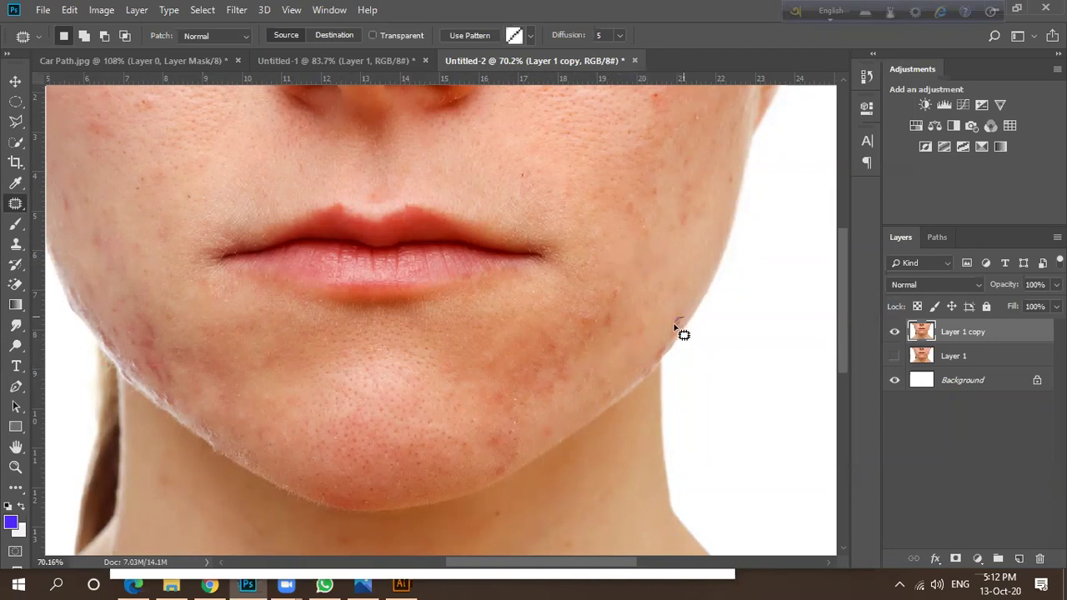
Patch the red spots on the upper image-left cheek beside the nose with clean skin.
scroll(656, 334, "down", 4)
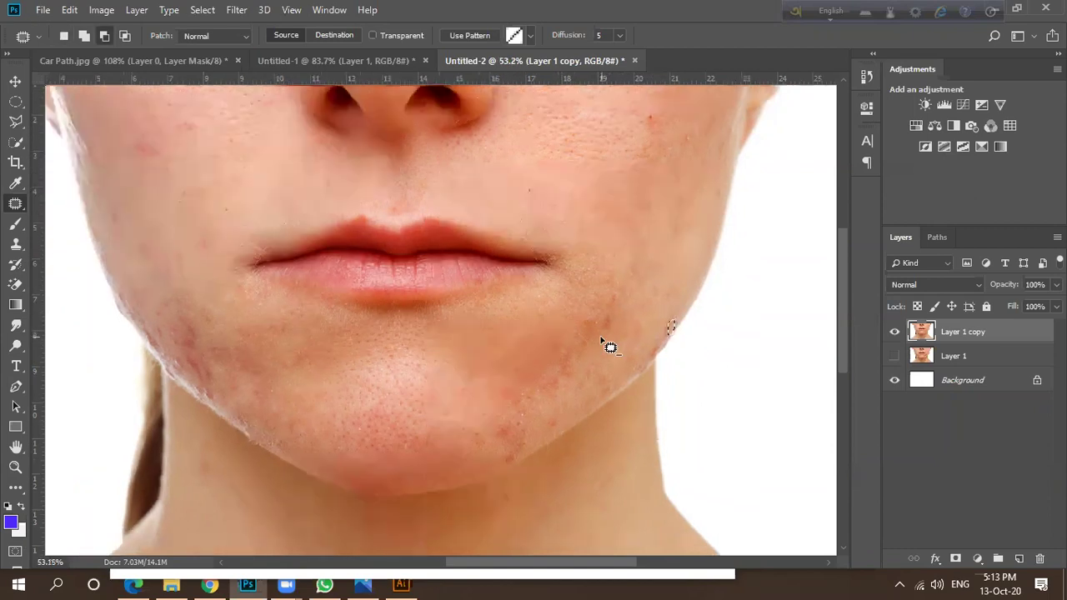
scroll(210, 175, "up", 5)
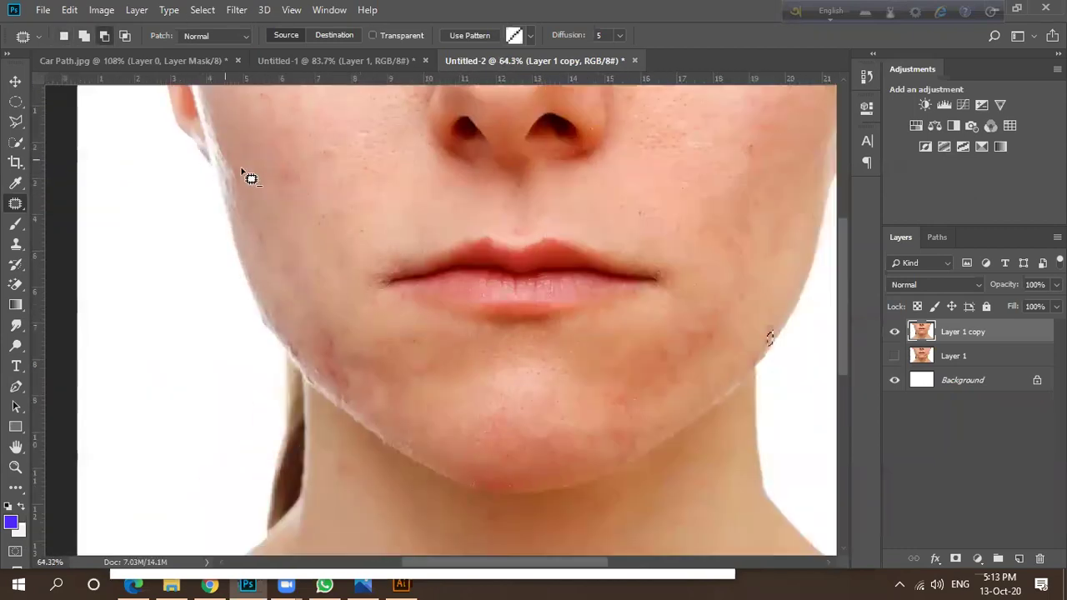
mouse_move(376, 138)
left_mouse_down()
mouse_move(356, 153)
mouse_move(376, 171)
left_mouse_up()
mouse_move(300, 157)
left_mouse_down()
mouse_move(287, 181)
mouse_move(321, 190)
mouse_move(295, 174)
left_mouse_up()
left_click_drag(354, 193, 356, 195)
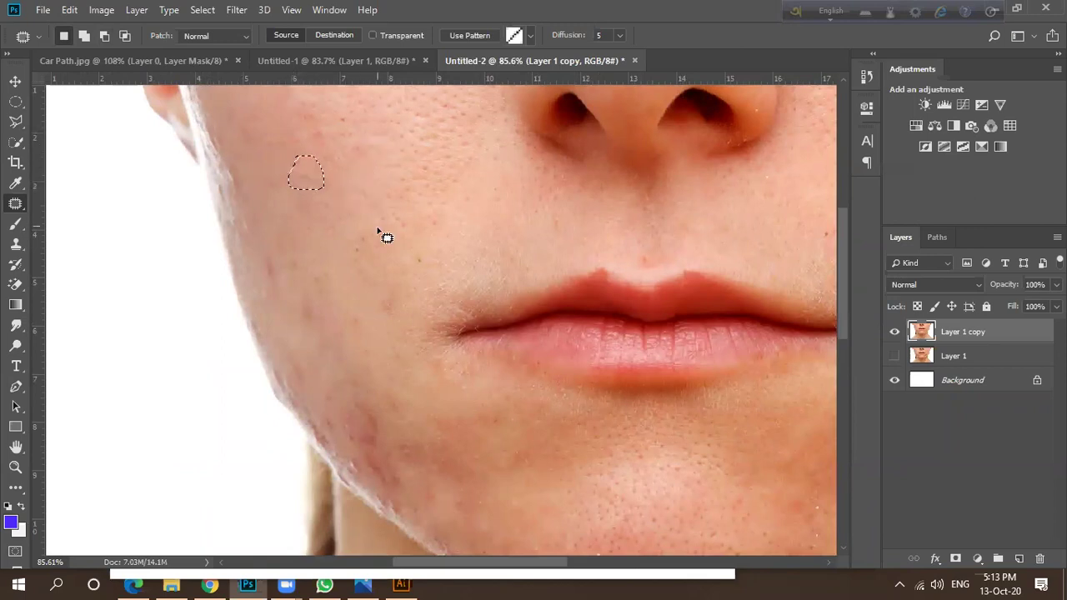
Patch the dark reddish area and the streak below it on the lower image-left jaw, and clear the selection.
scroll(383, 236, "down", 1)
scroll(358, 413, "up", 3)
scroll(358, 411, "up", 1)
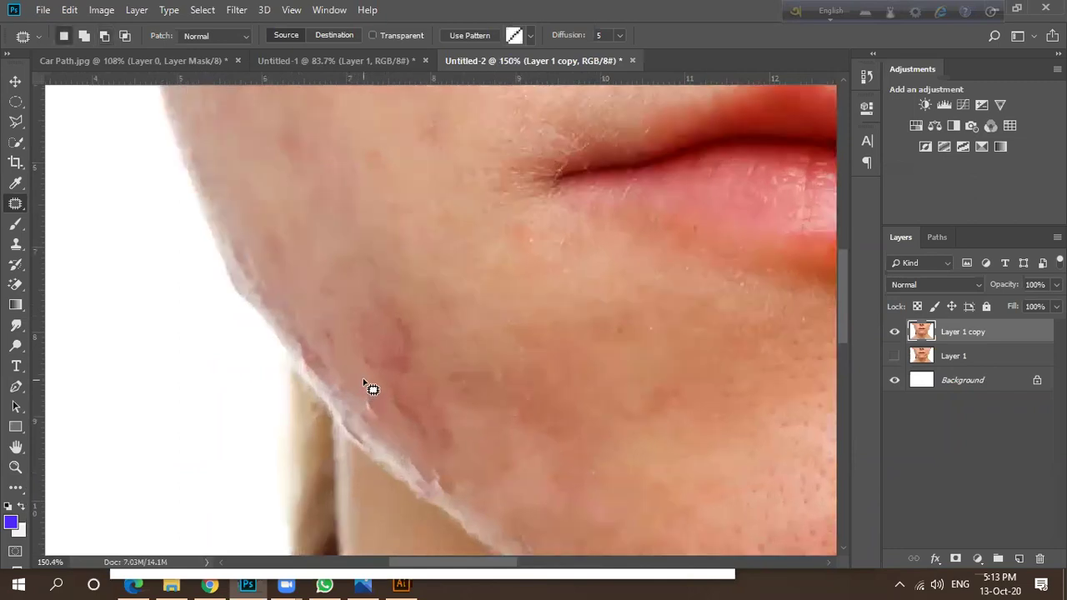
mouse_move(370, 297)
left_mouse_down()
mouse_move(413, 343)
mouse_move(403, 303)
mouse_move(371, 298)
left_mouse_up()
left_click_drag(392, 325, 427, 297)
mouse_move(403, 390)
left_mouse_down()
mouse_move(400, 411)
mouse_move(431, 441)
mouse_move(435, 429)
mouse_move(397, 396)
mouse_move(412, 422)
mouse_move(443, 371)
mouse_move(447, 414)
mouse_move(425, 397)
mouse_move(443, 440)
mouse_move(448, 413)
mouse_move(433, 414)
left_mouse_up()
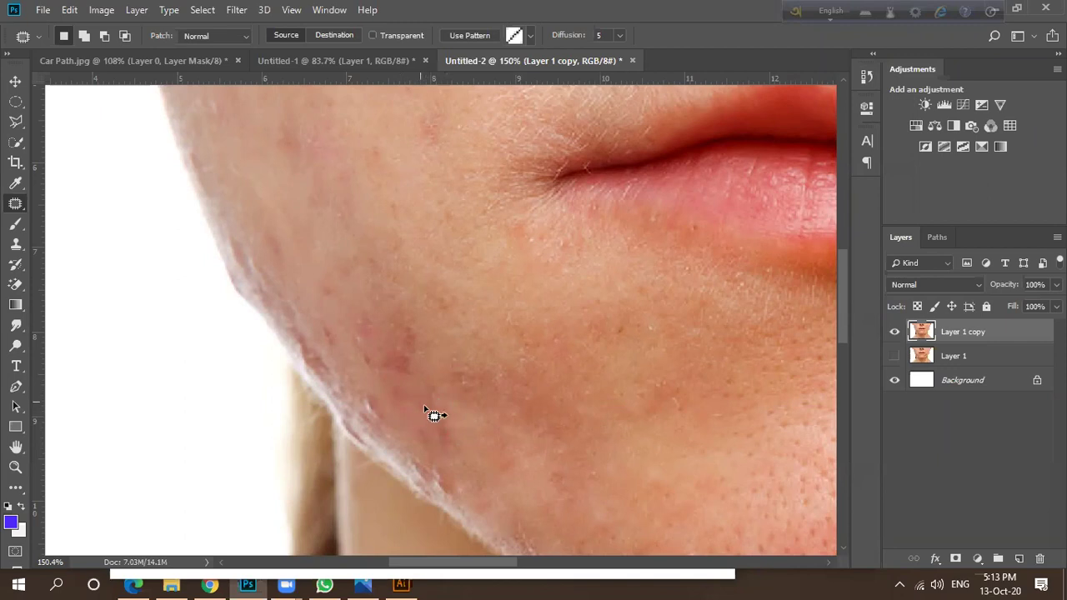
key("ctrl+d")
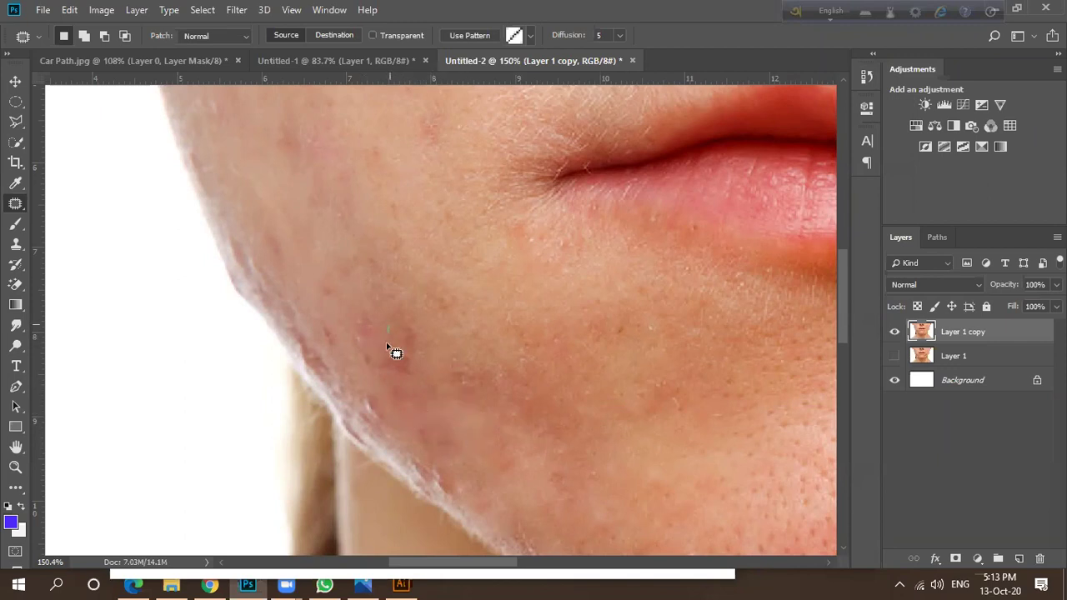
Patch the remaining redness on the lower image-left jaw and two rough spots along its outer edge.
mouse_move(388, 342)
left_mouse_down()
mouse_move(416, 367)
mouse_move(431, 364)
mouse_move(400, 377)
left_mouse_up()
mouse_move(298, 352)
left_mouse_down()
mouse_move(326, 386)
mouse_move(331, 367)
mouse_move(301, 350)
left_mouse_up()
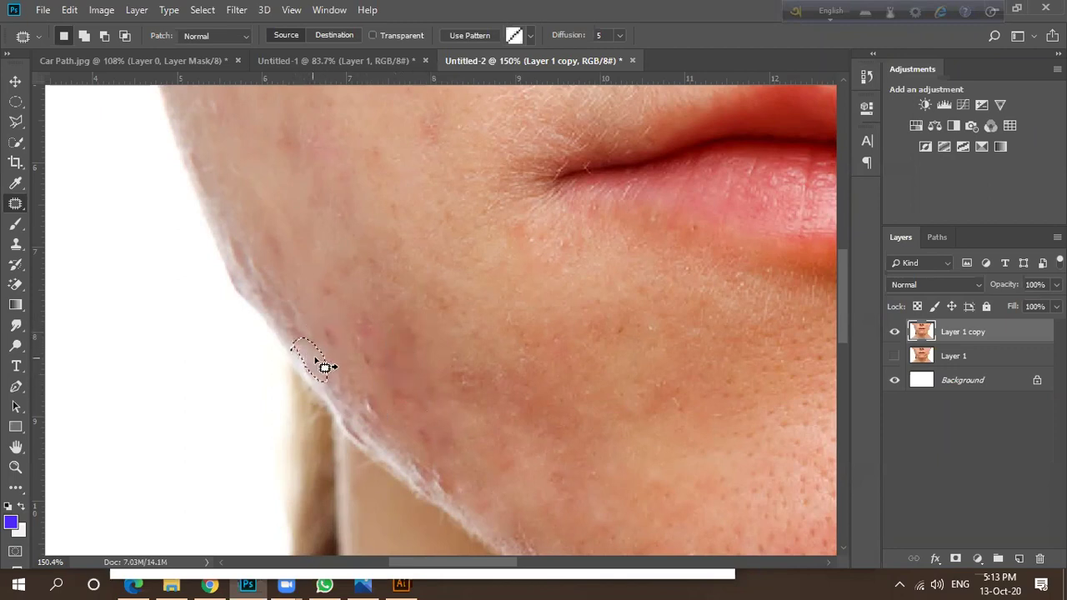
mouse_move(367, 406)
left_mouse_down()
mouse_move(383, 431)
mouse_move(374, 405)
mouse_move(369, 417)
mouse_move(340, 386)
mouse_move(358, 449)
mouse_move(362, 426)
mouse_move(339, 422)
mouse_move(364, 426)
mouse_move(375, 401)
mouse_move(342, 424)
mouse_move(356, 443)
mouse_move(357, 427)
mouse_move(345, 424)
mouse_move(365, 424)
left_mouse_up()
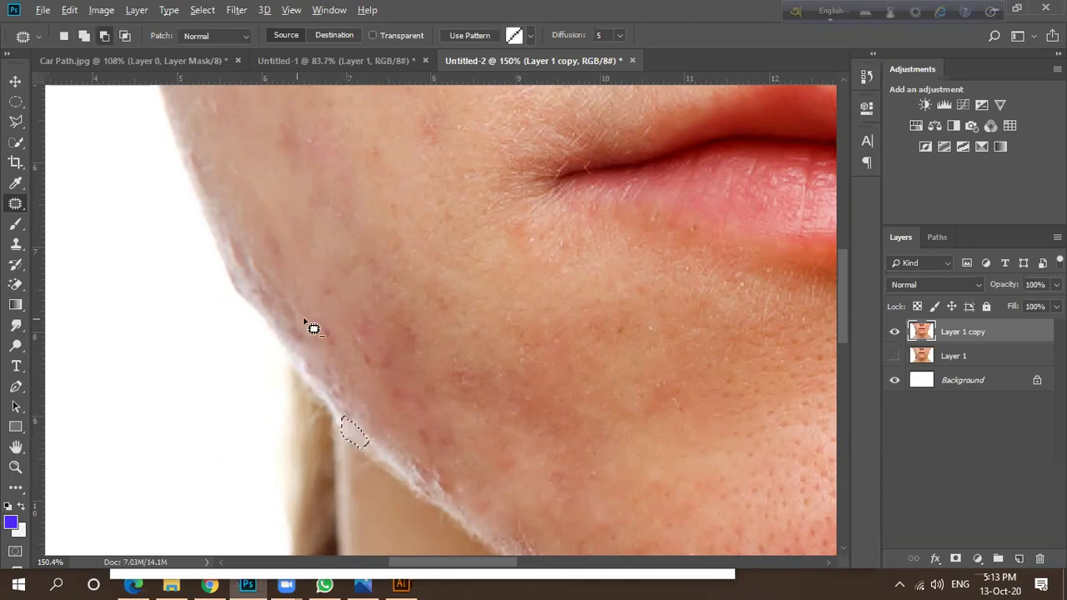
Patch the mole on the shoulder and a small spot on the neck with clean nearby skin.
scroll(307, 329, "down", 5)
scroll(301, 331, "down", 5)
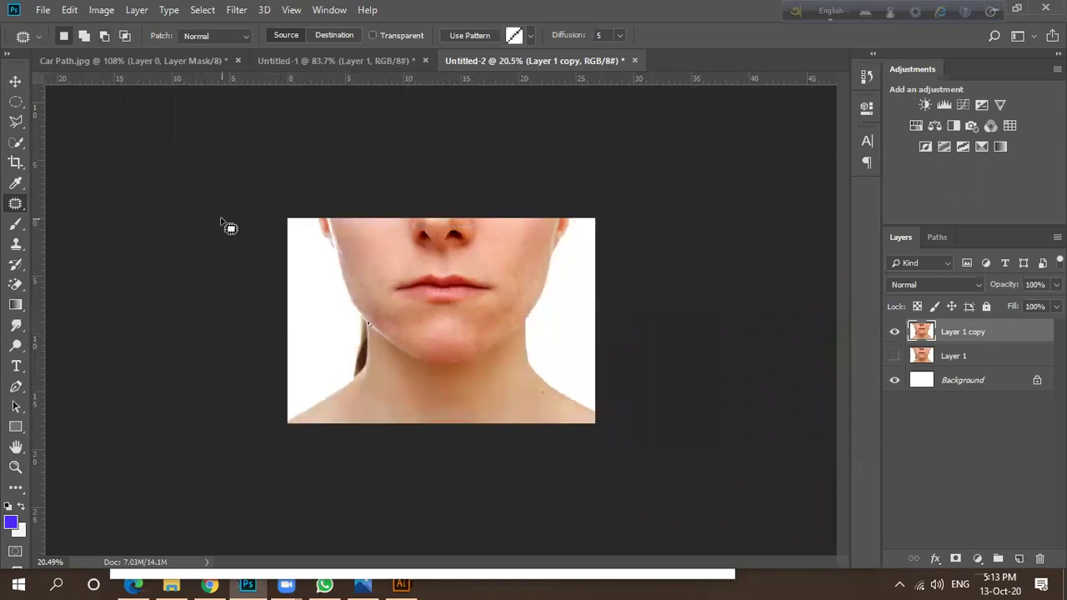
scroll(525, 375, "up", 3)
scroll(598, 437, "up", 4)
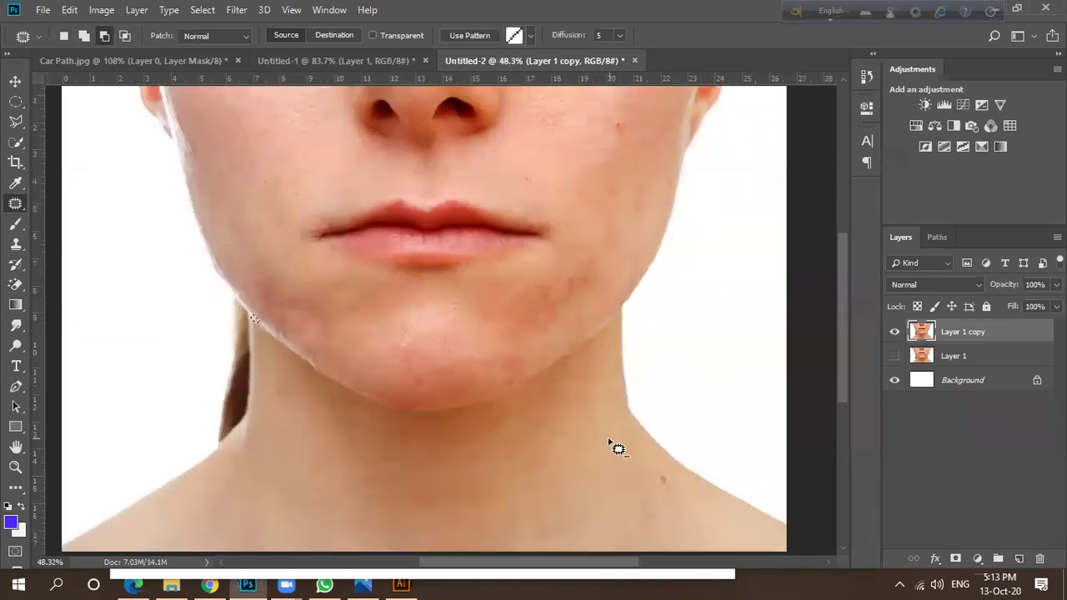
mouse_move(690, 491)
left_mouse_down()
mouse_move(695, 514)
mouse_move(650, 513)
left_mouse_up()
left_click_drag(542, 421, 534, 430)
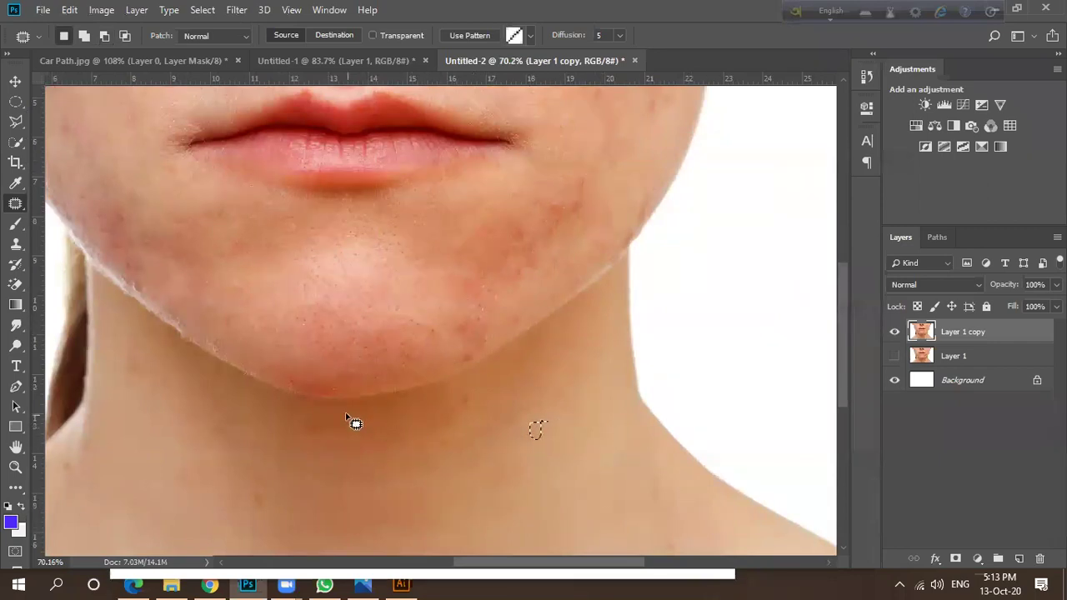
Patch the remaining spots under the chin and along both sides of the neck using adjacent clean skin.
left_click(481, 403)
left_click_drag(459, 400, 488, 412)
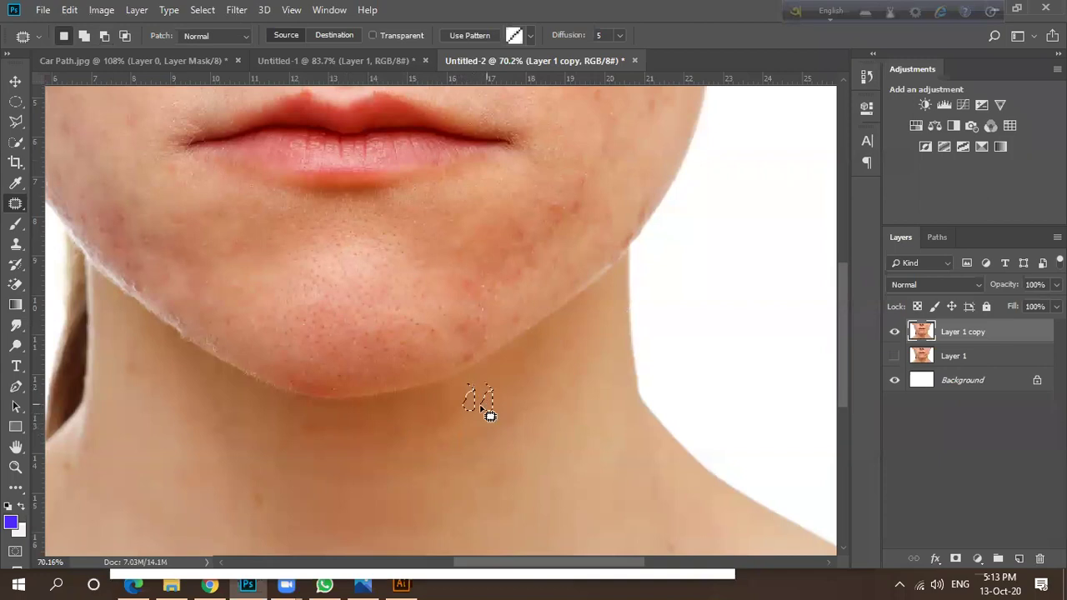
left_click(315, 436)
mouse_move(328, 437)
left_mouse_down()
mouse_move(258, 519)
mouse_move(264, 503)
mouse_move(277, 505)
left_mouse_up()
mouse_move(142, 362)
left_mouse_down()
mouse_move(116, 365)
mouse_move(132, 379)
mouse_move(132, 348)
mouse_move(154, 383)
left_mouse_up()
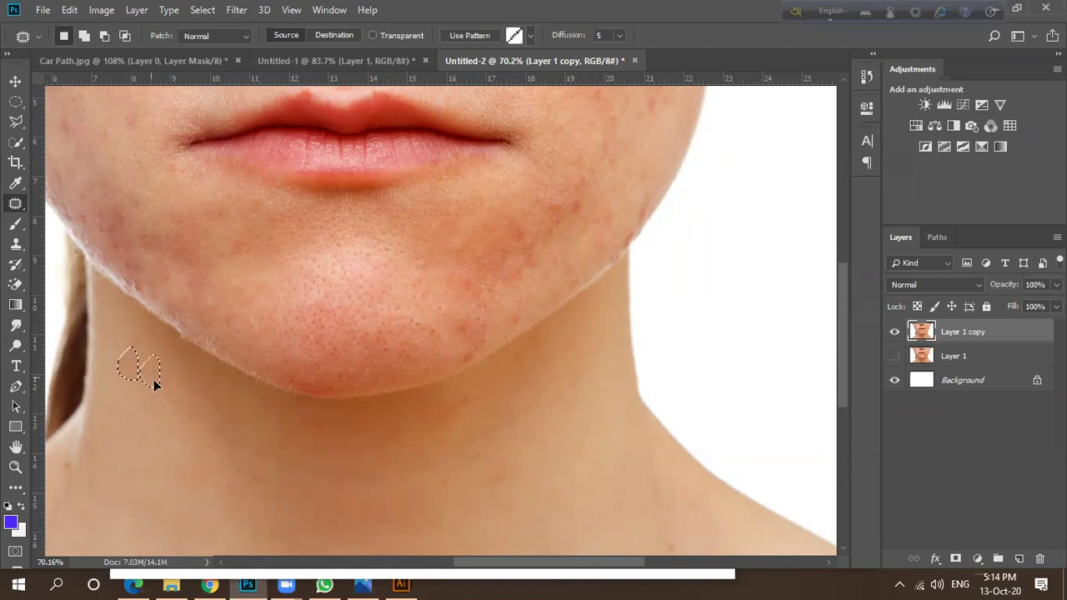
Duplicate Layer 1 copy and apply a Gaussian Blur with a 41.5-pixel radius to the duplicate.
scroll(274, 431, "down", 3)
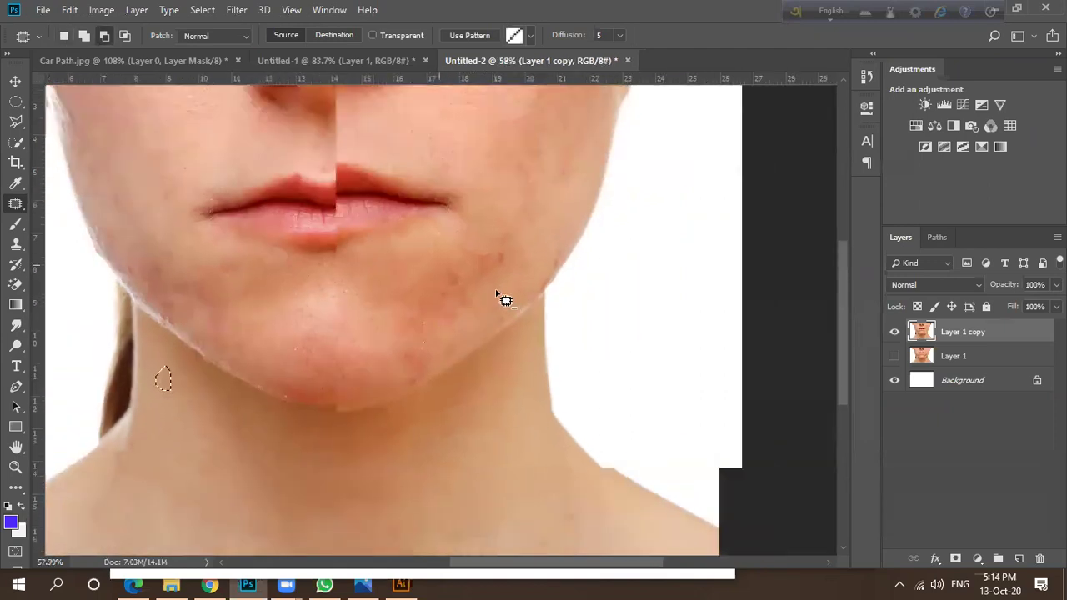
scroll(496, 296, "up", 1)
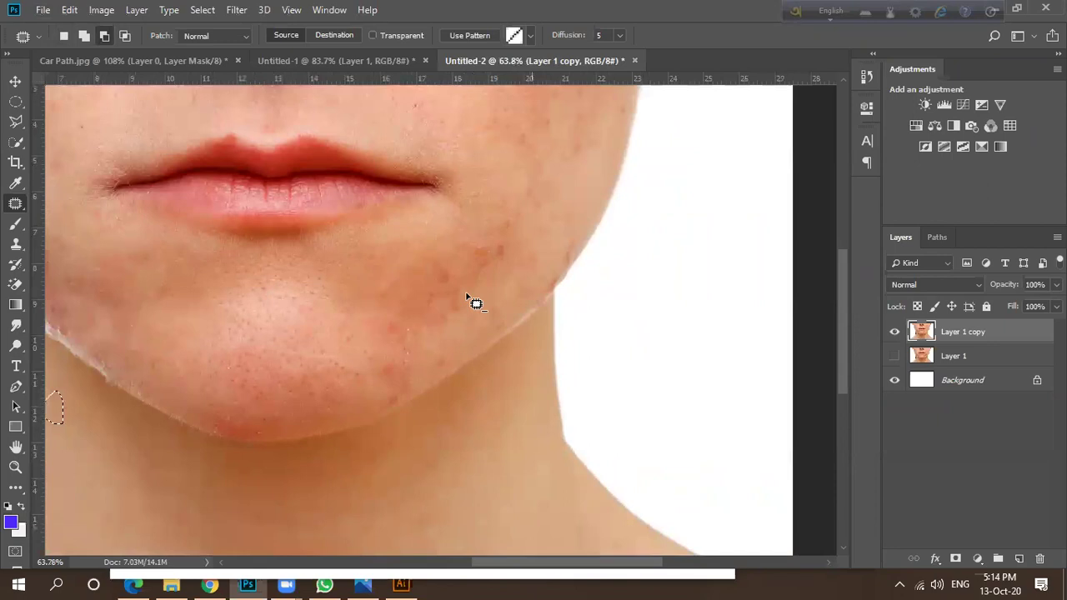
scroll(474, 302, "down", 4)
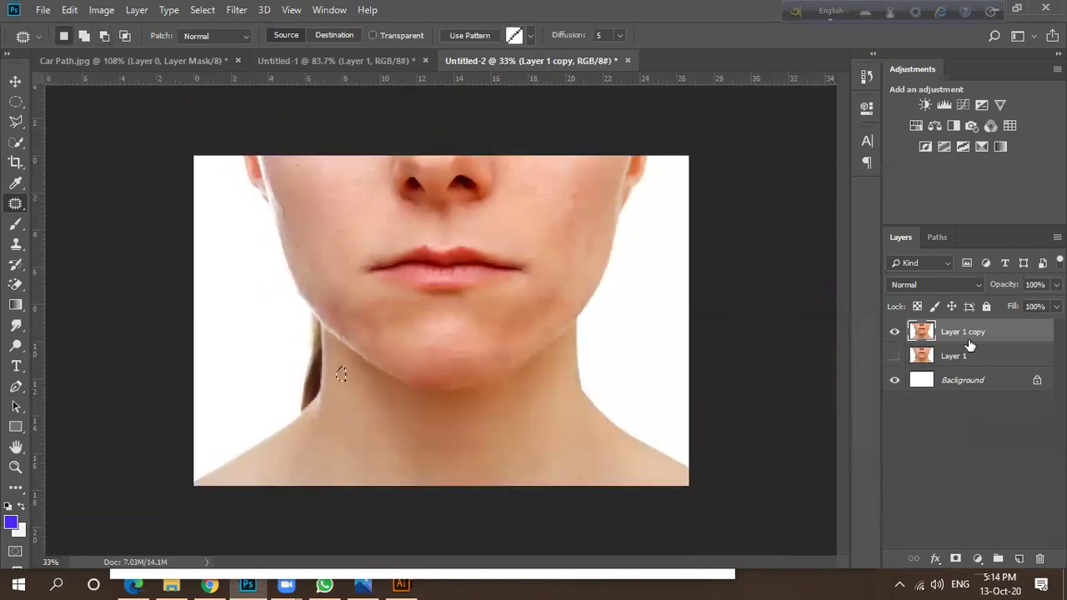
left_click_drag(971, 334, 1018, 558)
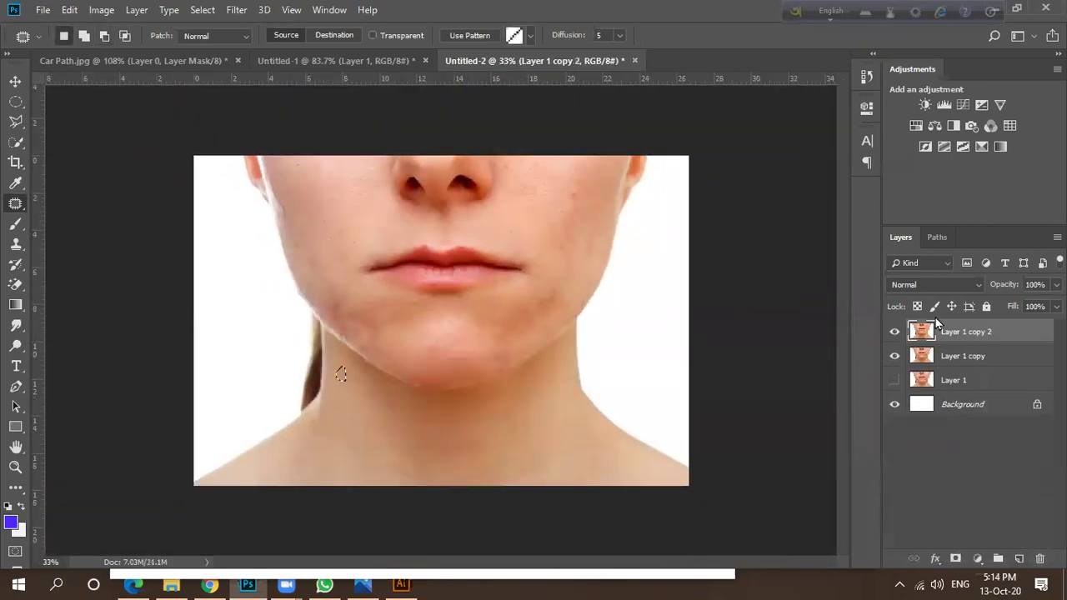
left_click(237, 10)
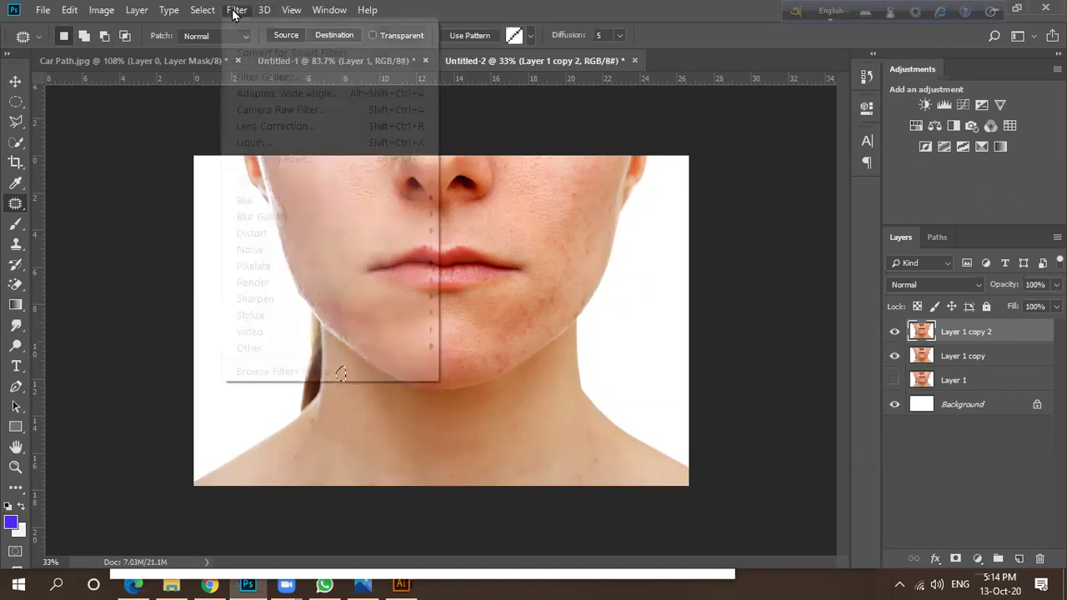
mouse_move(281, 219)
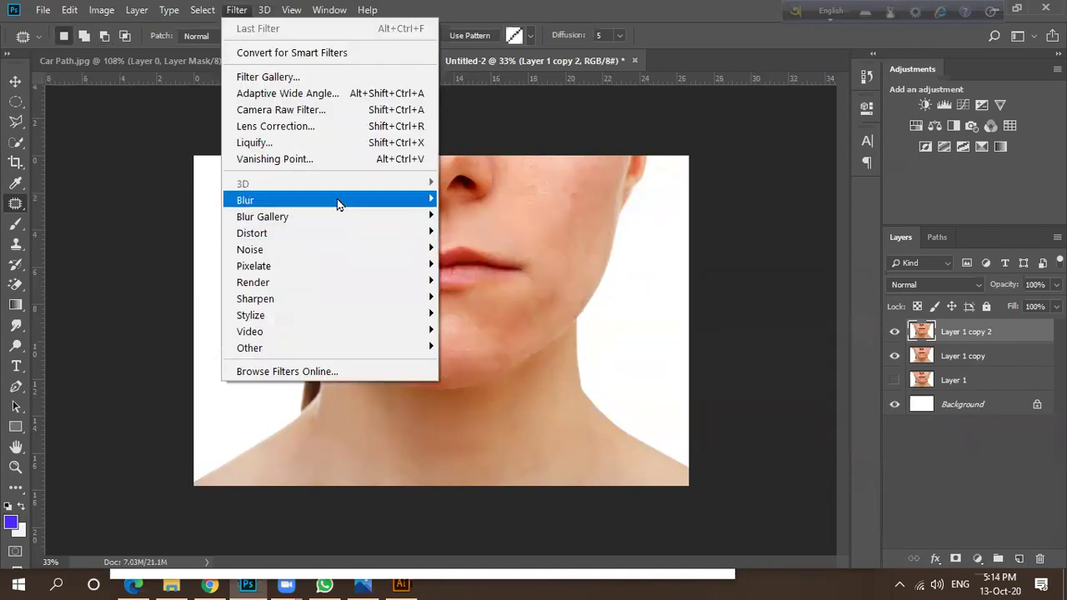
mouse_move(357, 201)
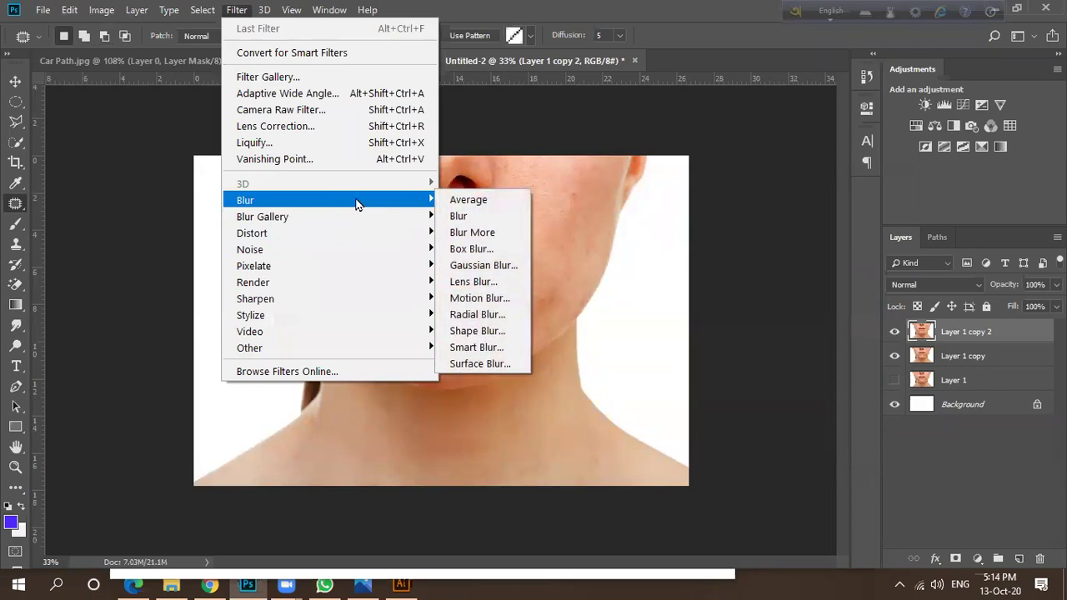
left_click(468, 265)
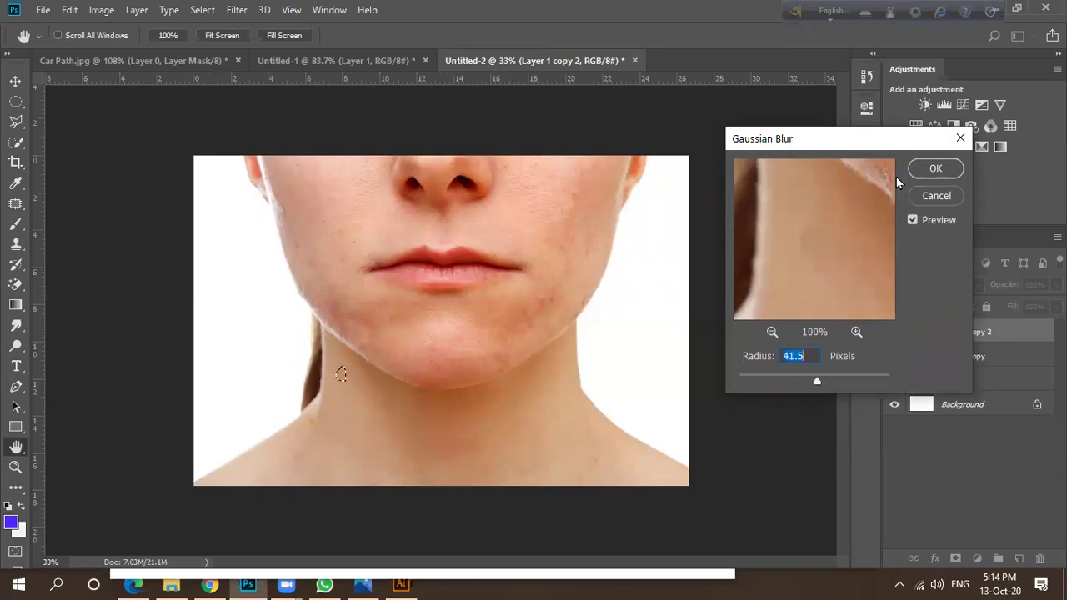
key("Return")
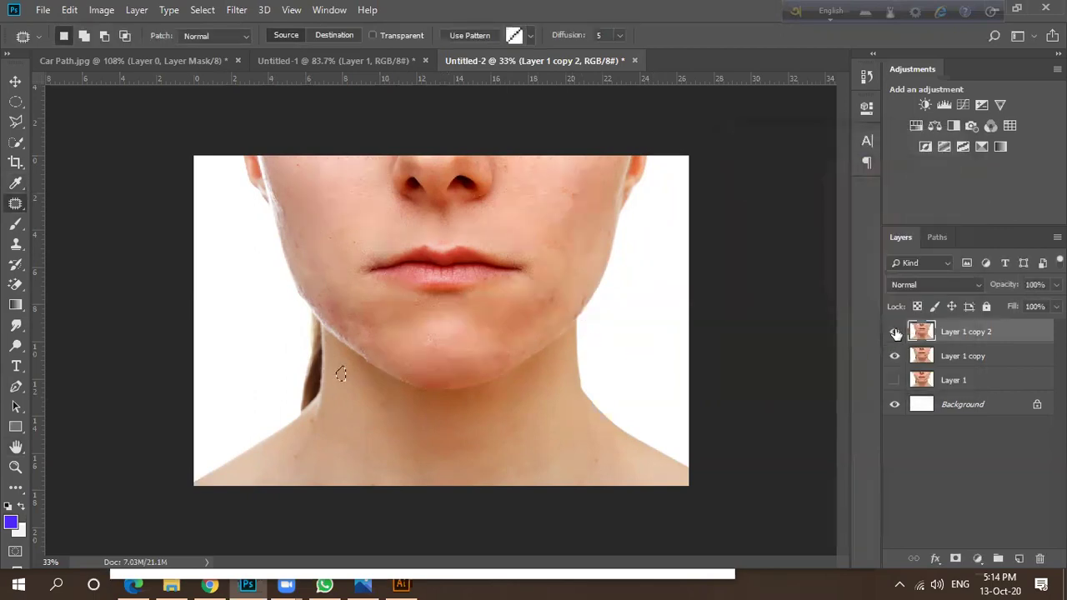
Try the Gaussian Blur again on Layer 1 copy 2 with the 41.5-pixel radius.
left_click(894, 333)
left_click(236, 10)
mouse_move(317, 201)
left_click(482, 266)
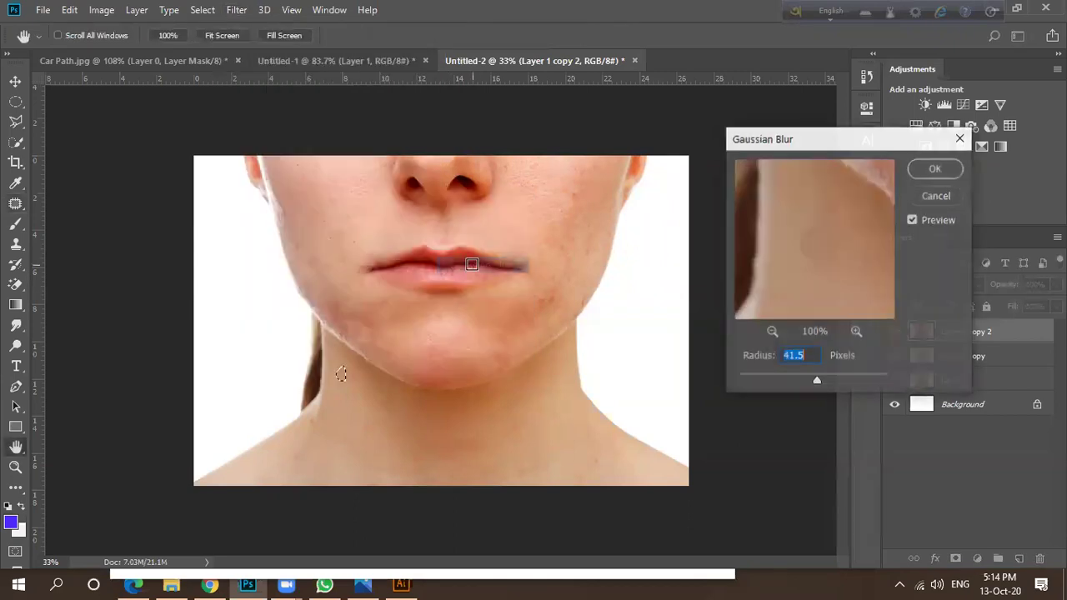
left_click(935, 168)
key("v")
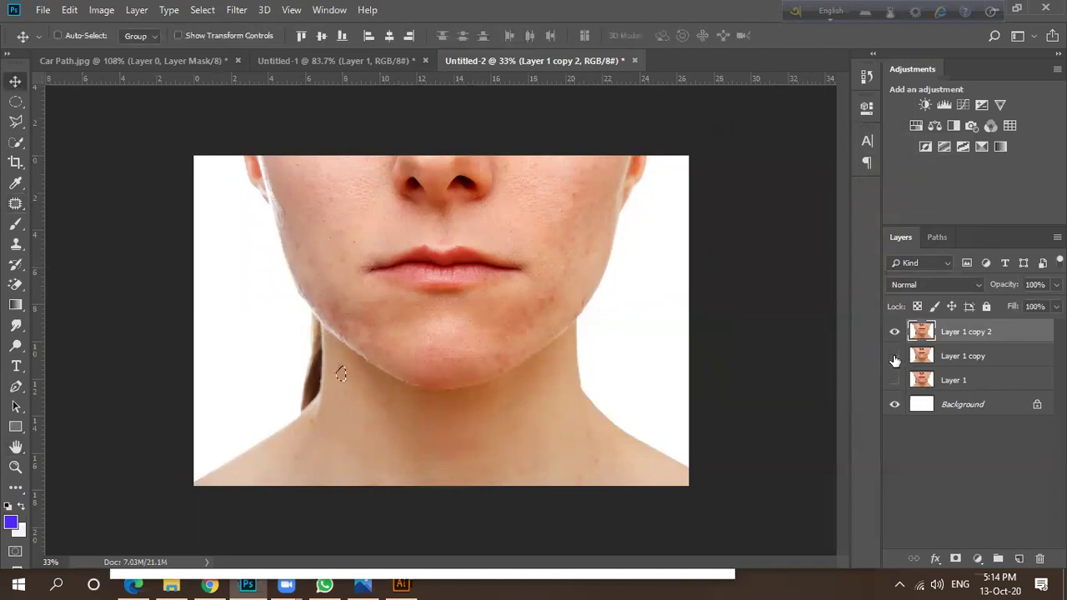
Compare the face with Layer 1 copy 2 hidden and shown, and examine the skin up close.
left_click(895, 333)
left_click(894, 334)
left_click(894, 334)
left_click(894, 334)
left_click(895, 334)
left_click(895, 333)
scroll(465, 338, "down", 1)
scroll(505, 309, "up", 2)
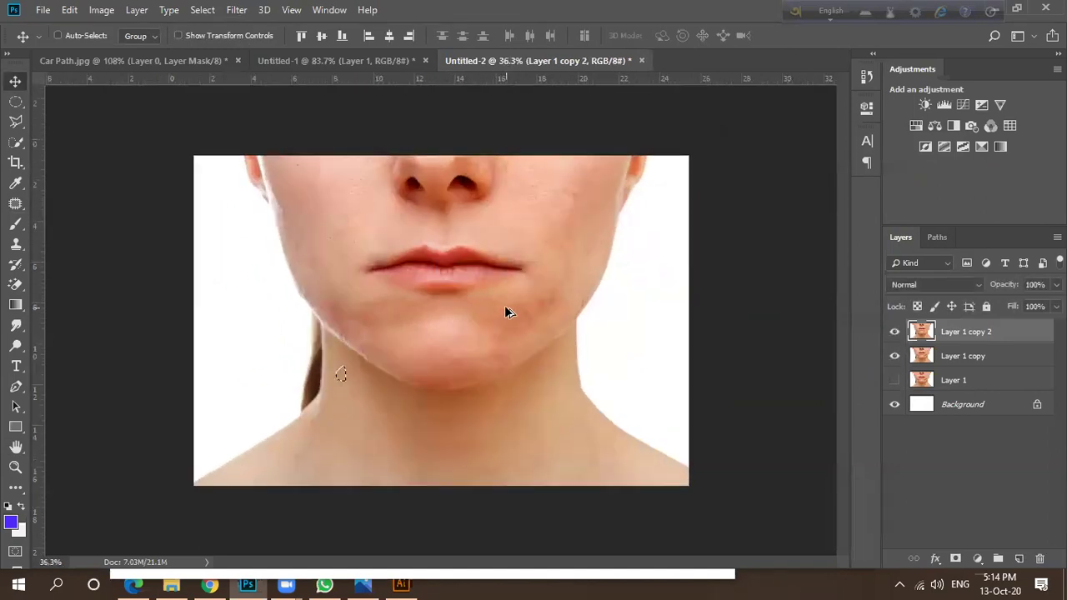
scroll(492, 305, "up", 2)
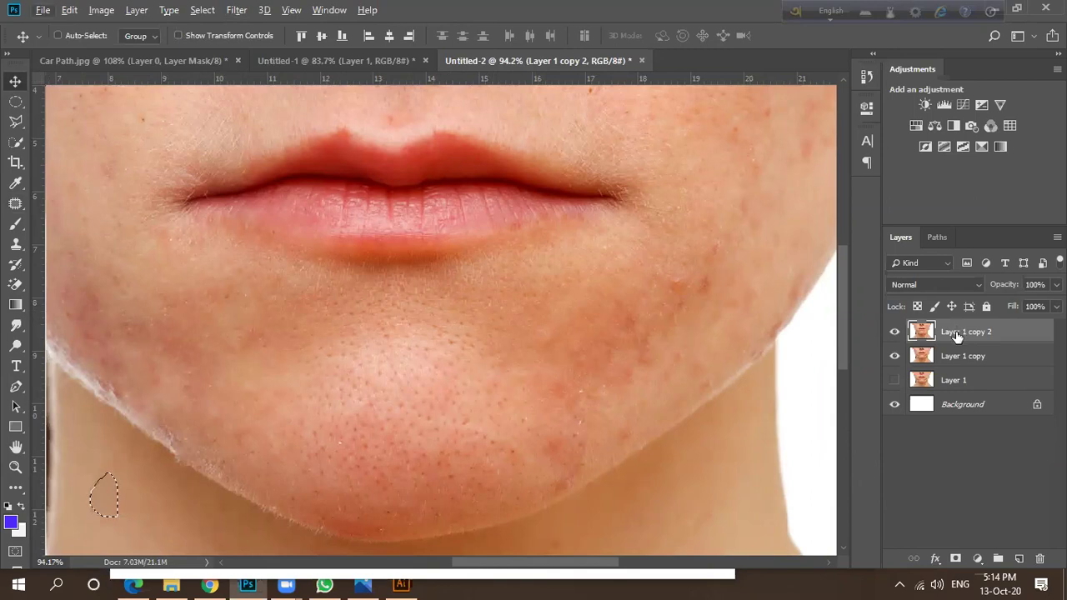
Try lowering the opacity of Layer 1 copy 2 to 0%, then restore it to 100%.
left_click(1055, 307)
left_click_drag(1042, 307, 984, 306)
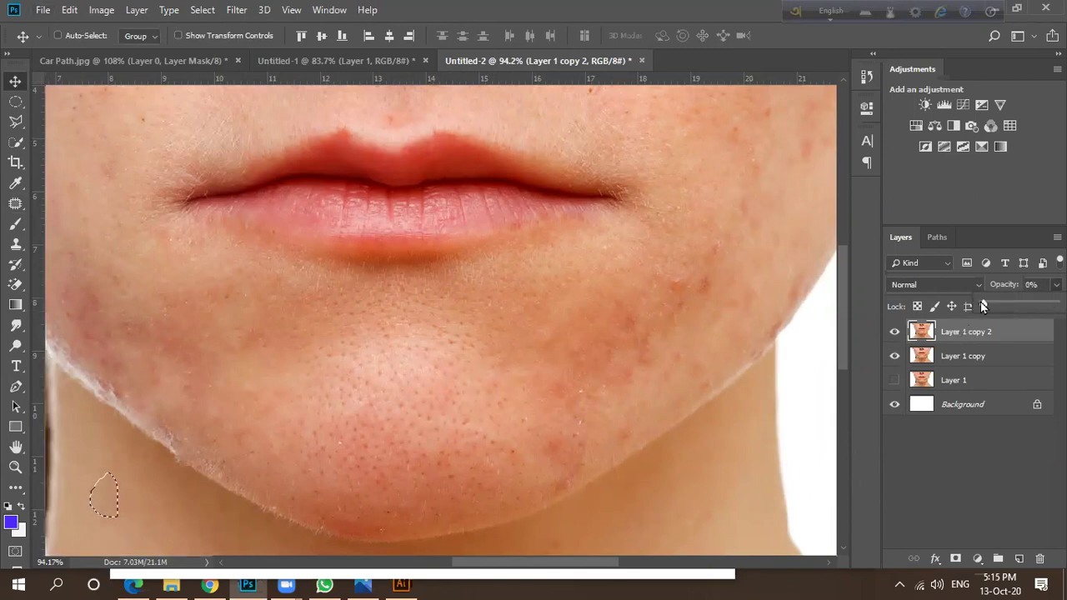
left_click(1014, 336)
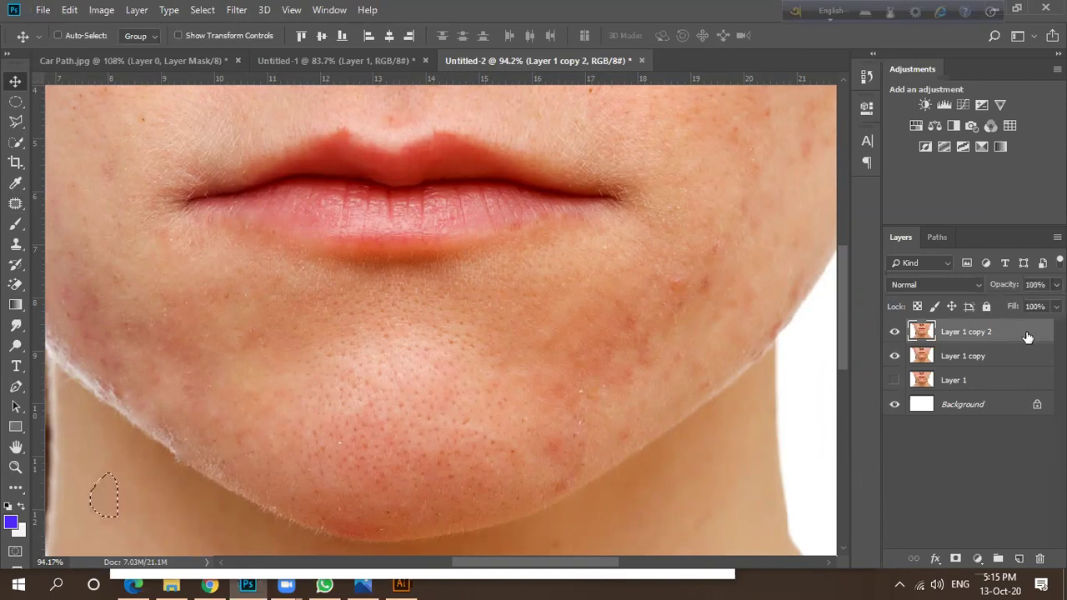
Try a Gaussian Blur with an 18-pixel radius on Layer 1 copy 2.
left_click(245, 11)
mouse_move(287, 208)
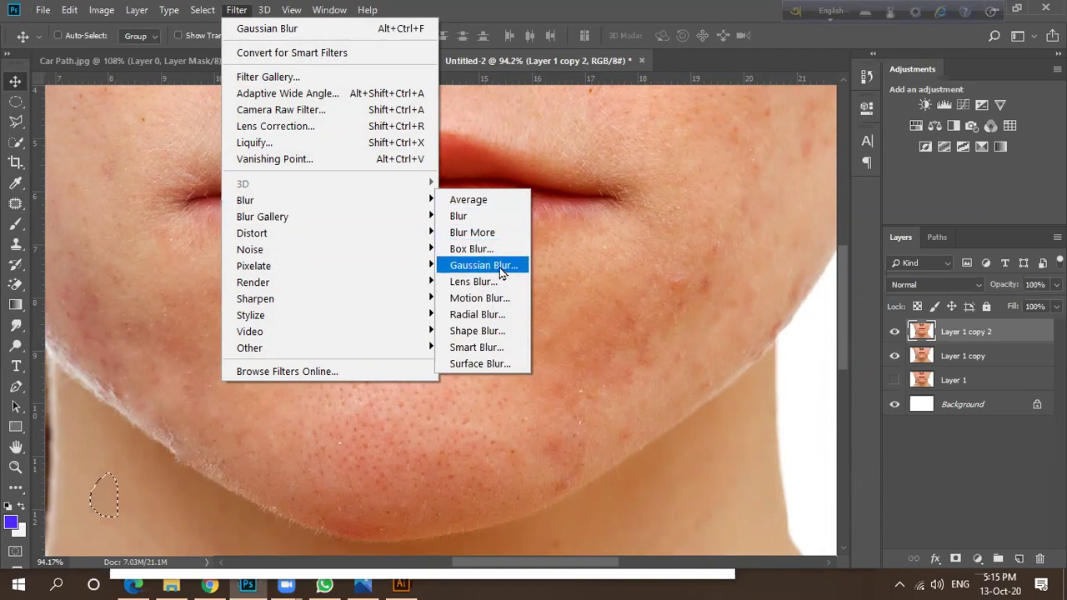
left_click(500, 268)
mouse_move(821, 377)
left_mouse_down()
mouse_move(753, 386)
mouse_move(803, 383)
left_mouse_up()
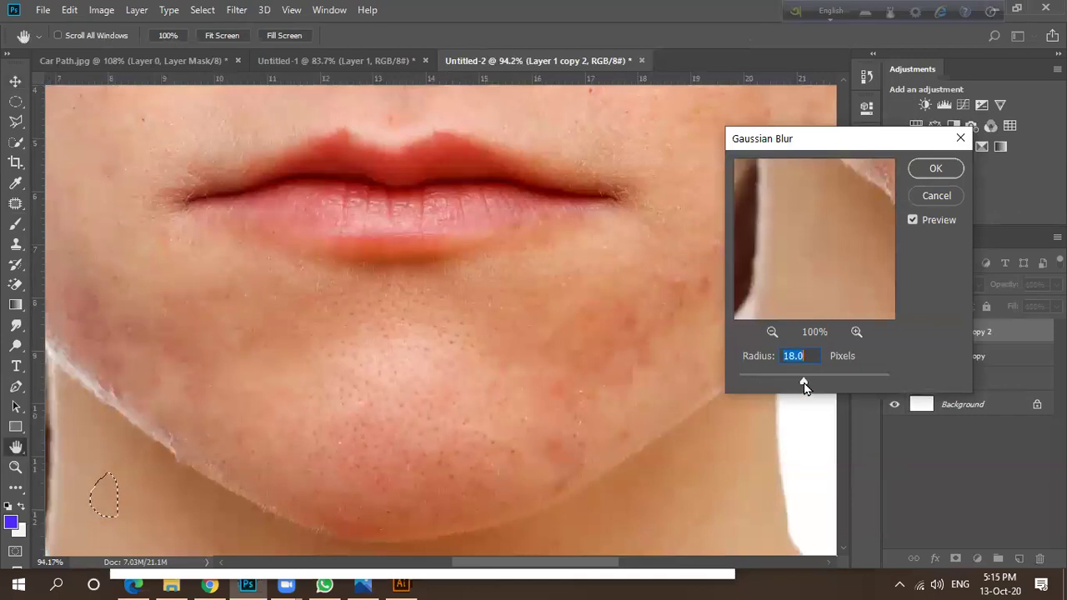
left_click(912, 220)
key("Return")
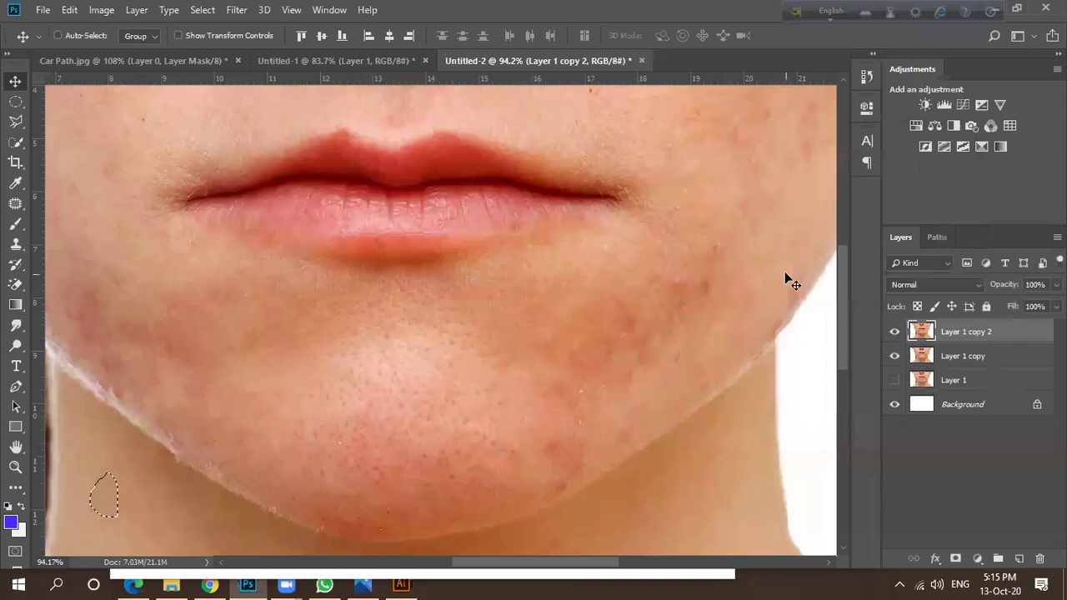
Undo the blur attempts and the layer duplication, and clear the leftover patch selection on the neck.
key("ctrl+d")
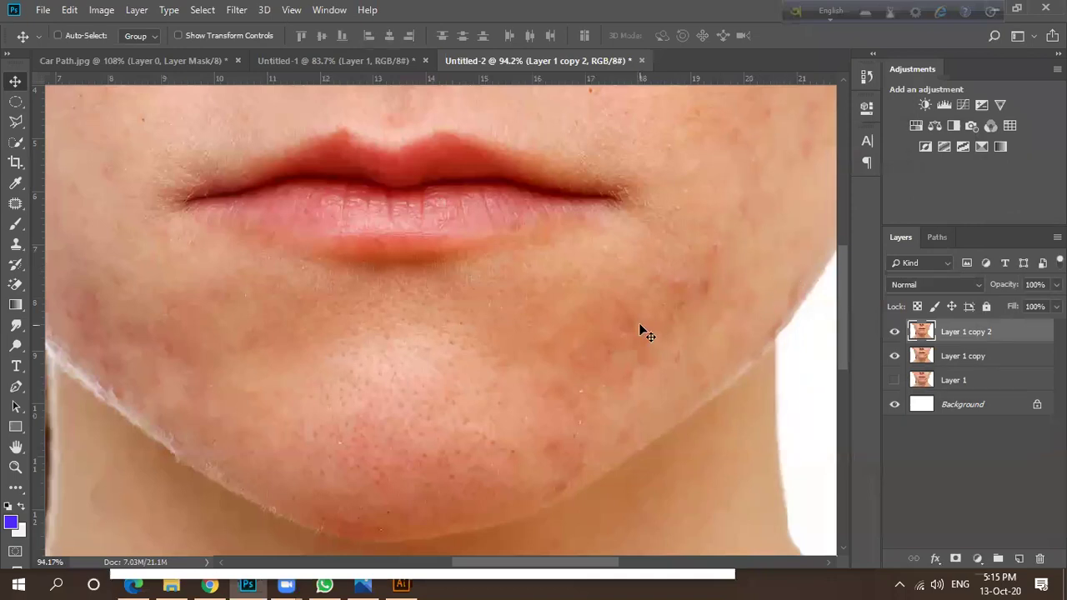
key("ctrl+z")
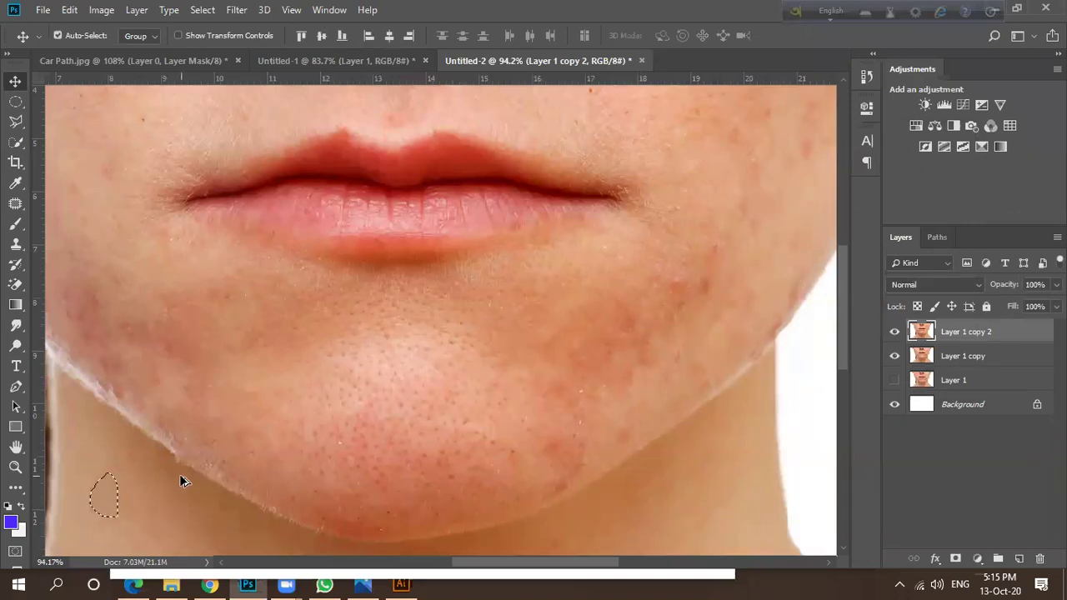
key("ctrl+alt+z")
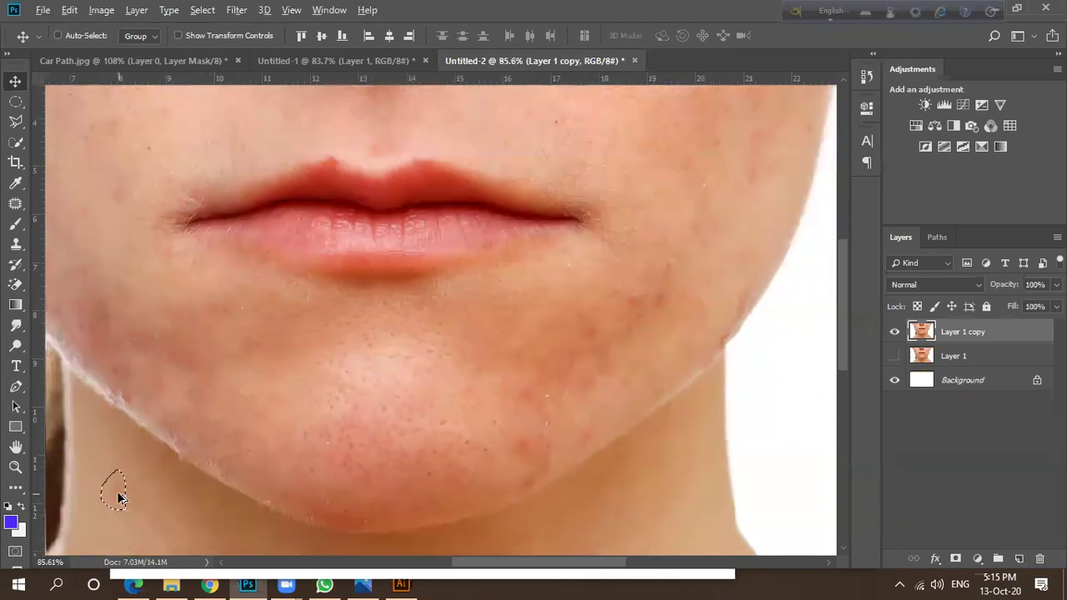
key("ctrl+d")
Apply a Gaussian Blur with a 9.4-pixel radius to the whole of Layer 1 copy.
scroll(98, 492, "up", 5)
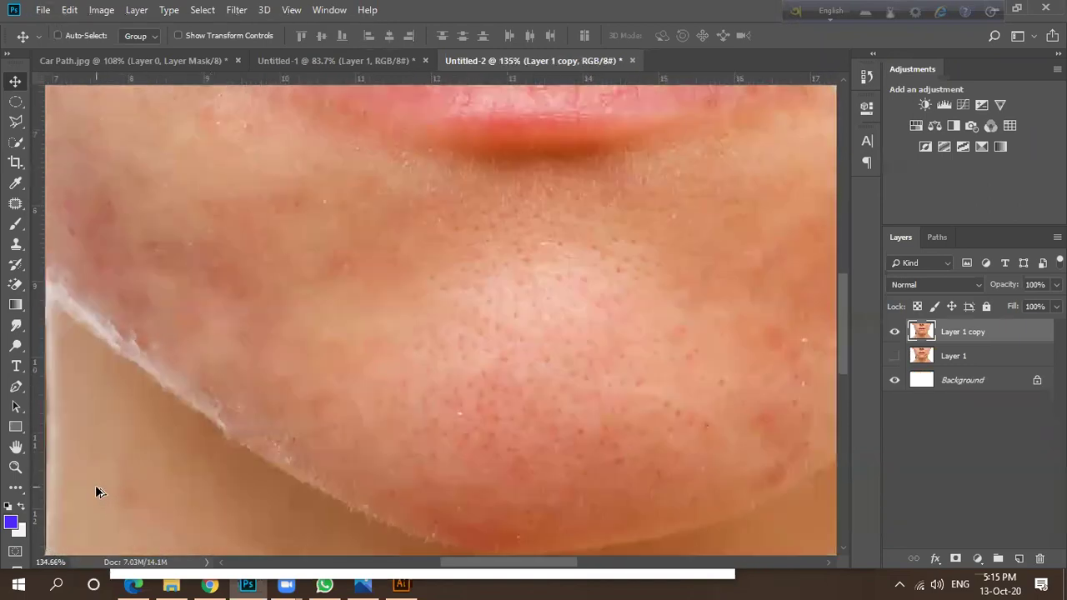
scroll(150, 492, "down", 7)
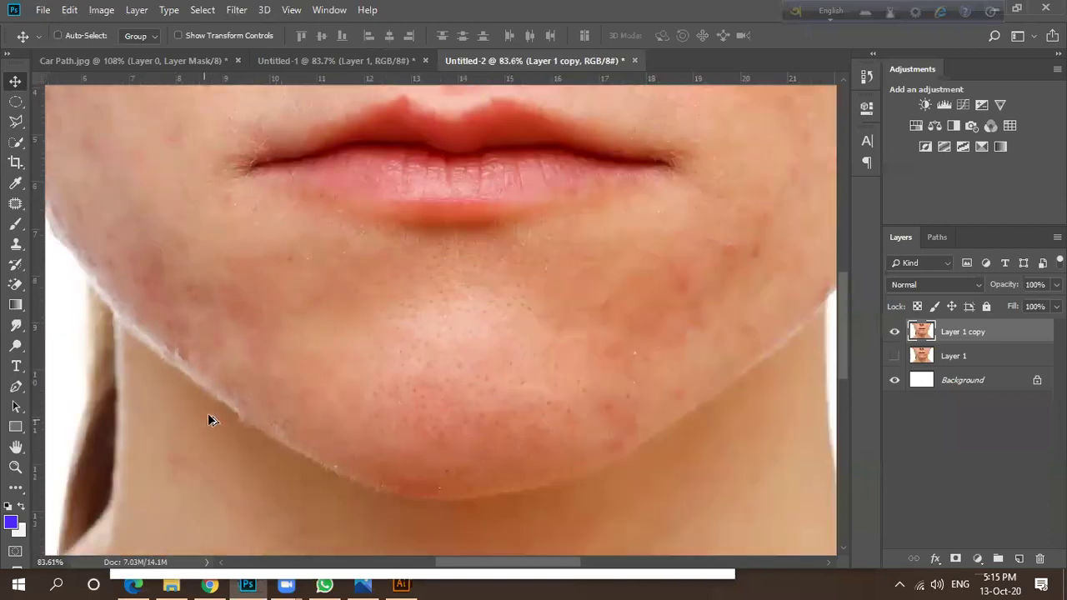
left_click(237, 10)
mouse_move(313, 204)
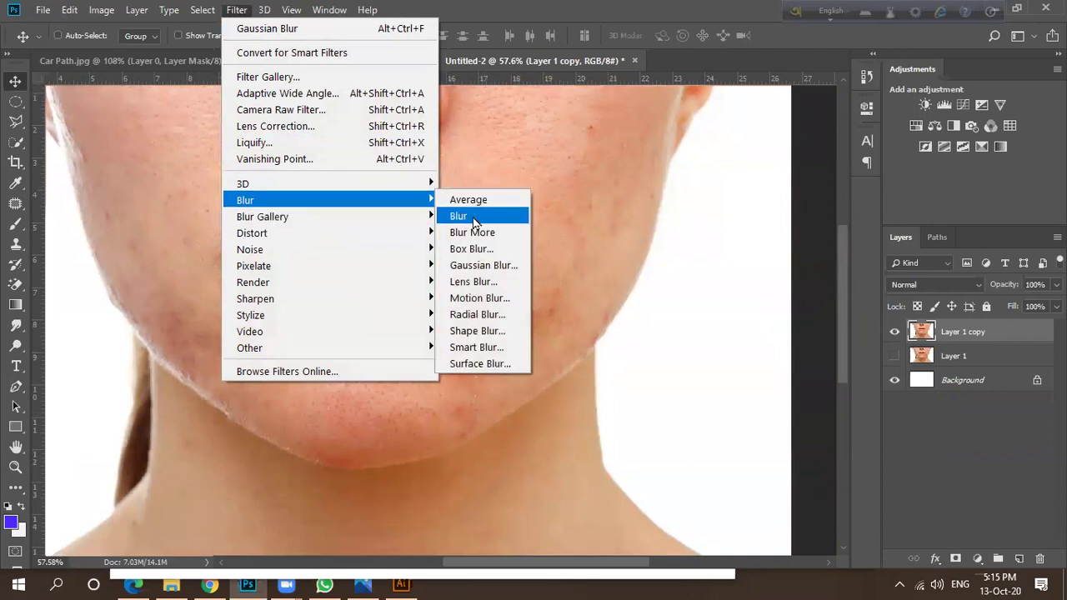
left_click(488, 265)
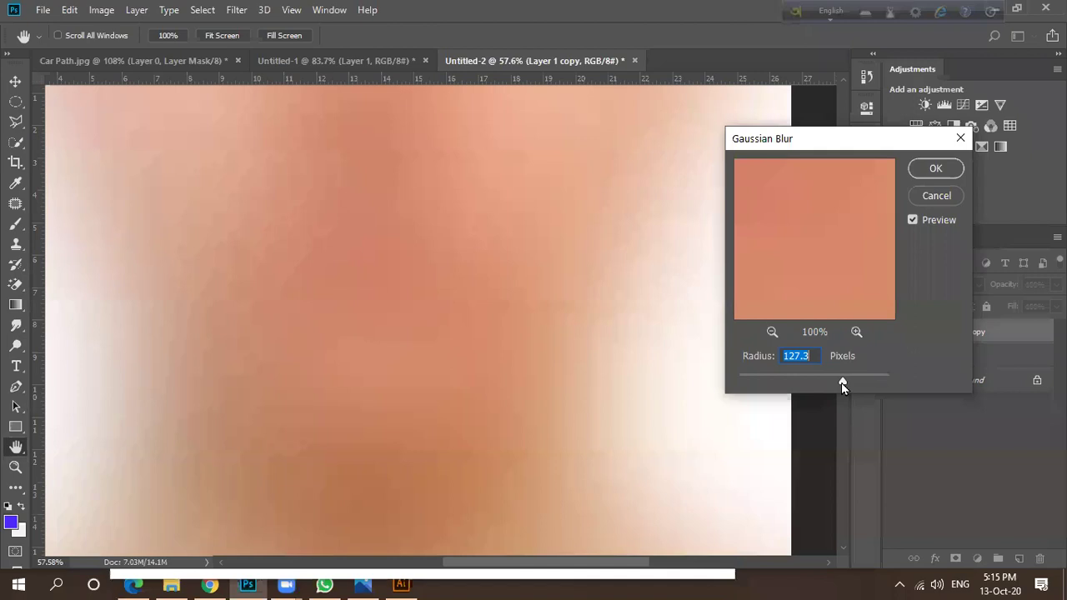
left_click_drag(842, 384, 797, 384)
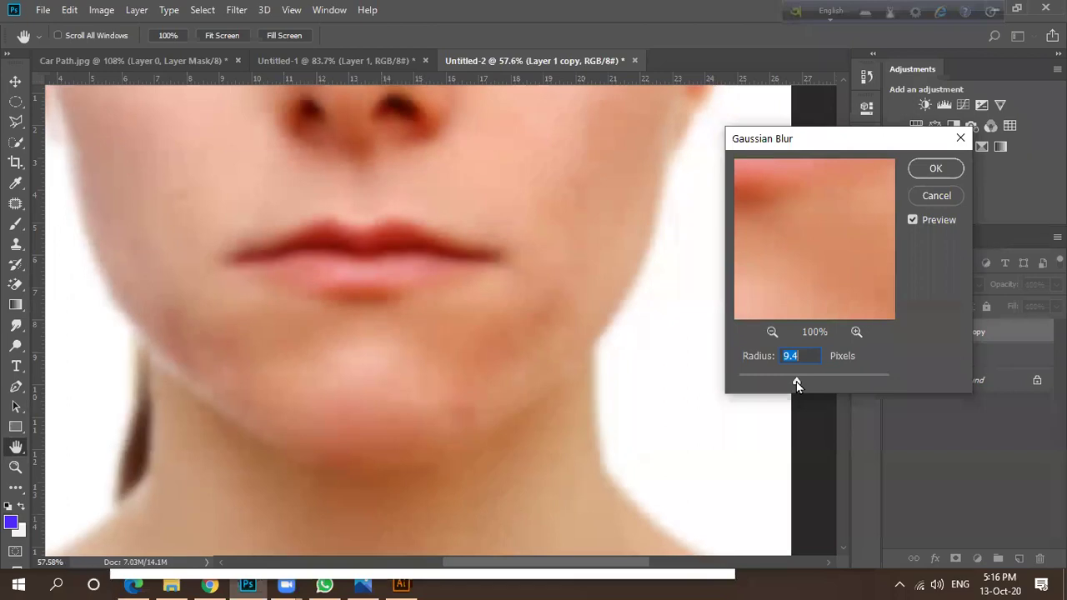
left_click(922, 170)
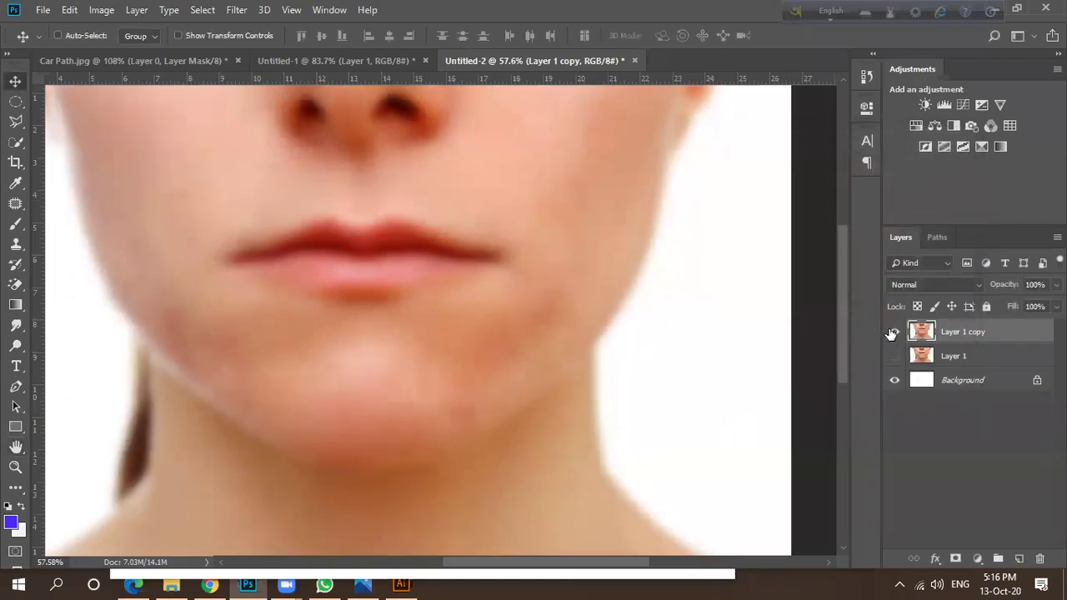
Make Layer 1 visible and compare its original skin with the blurred Layer 1 copy.
left_click(893, 331)
left_click(893, 357)
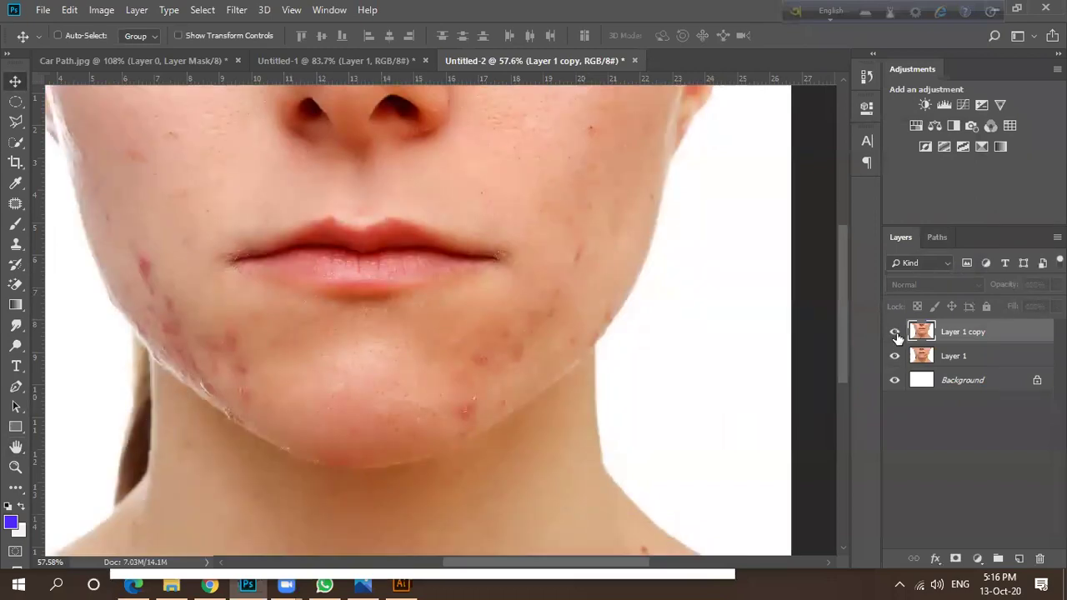
left_click(895, 332)
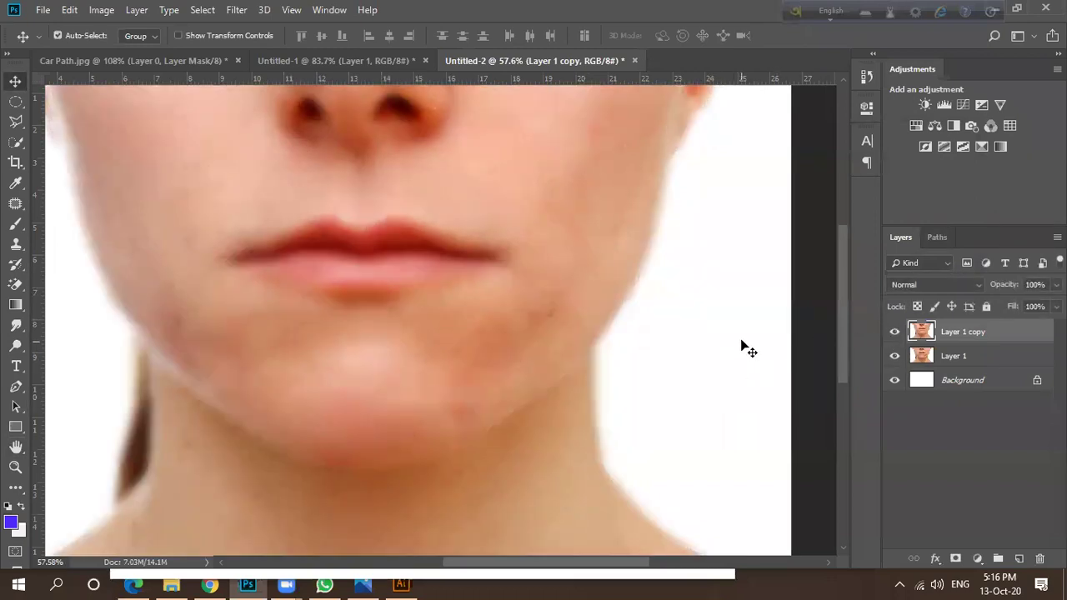
Undo the Gaussian Blur on Layer 1 copy and duplicate that layer.
key("ctrl+z")
left_click_drag(969, 336, 1019, 558)
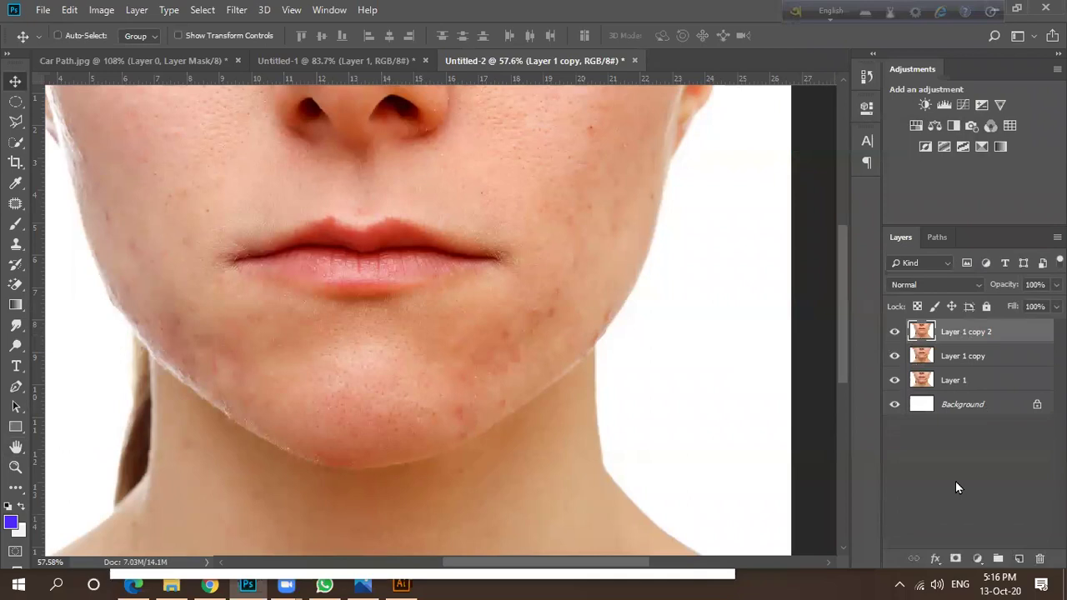
Apply a Gaussian Blur with a 4.0-pixel radius to Layer 1 copy 2.
left_click(237, 10)
mouse_move(385, 207)
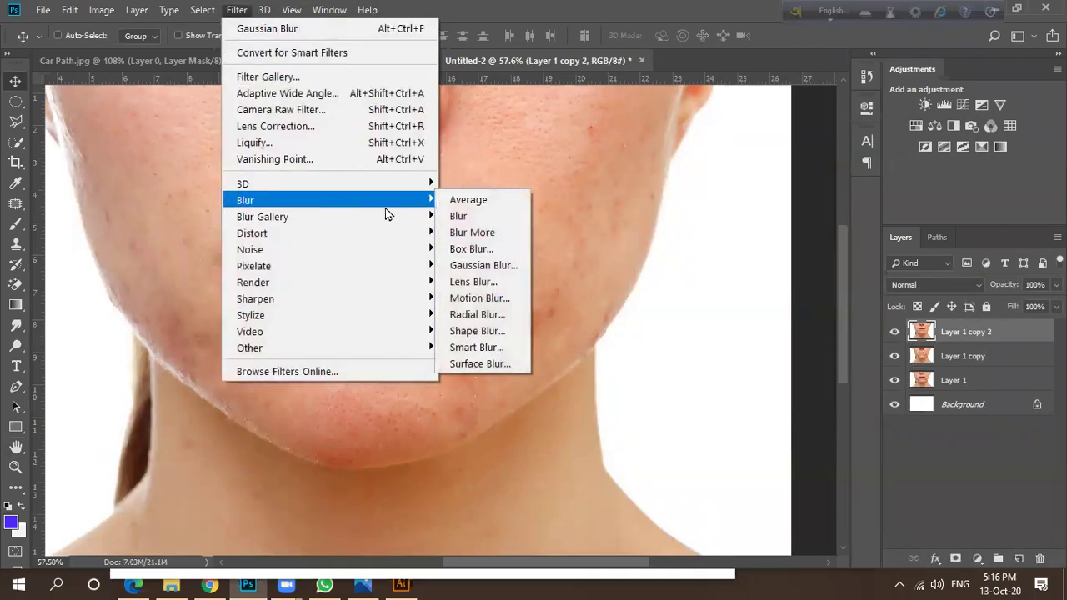
left_click(484, 267)
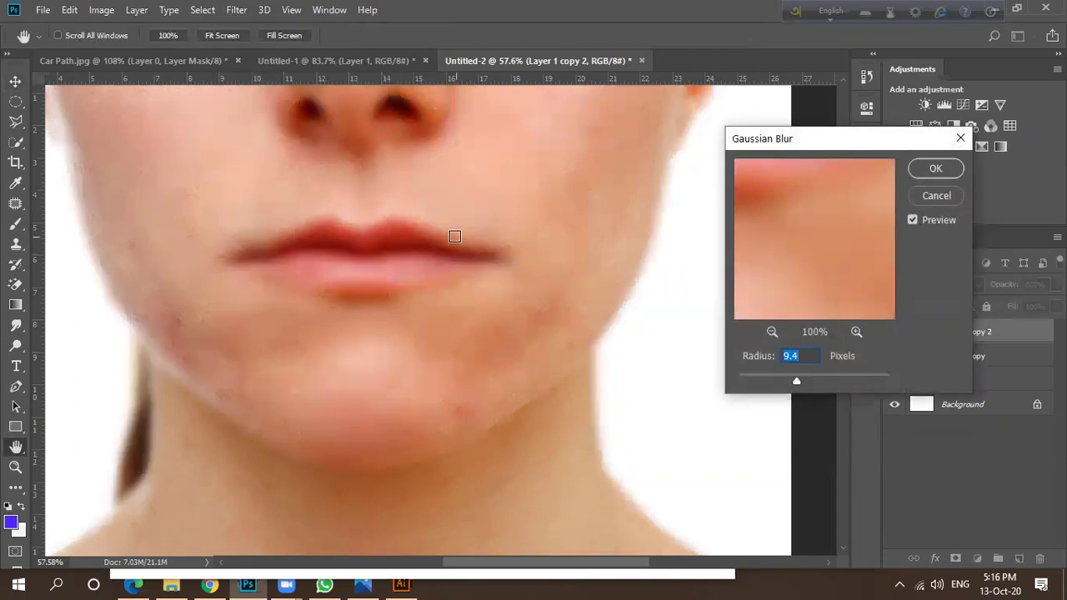
left_click_drag(790, 387, 792, 385)
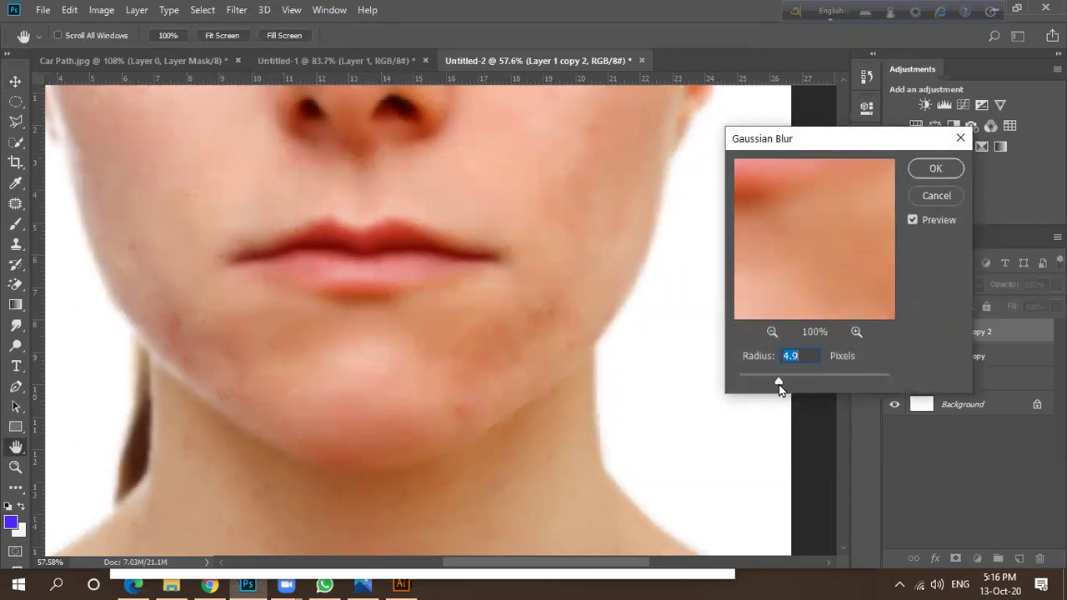
left_click_drag(801, 385, 841, 385)
left_click_drag(841, 381, 743, 382)
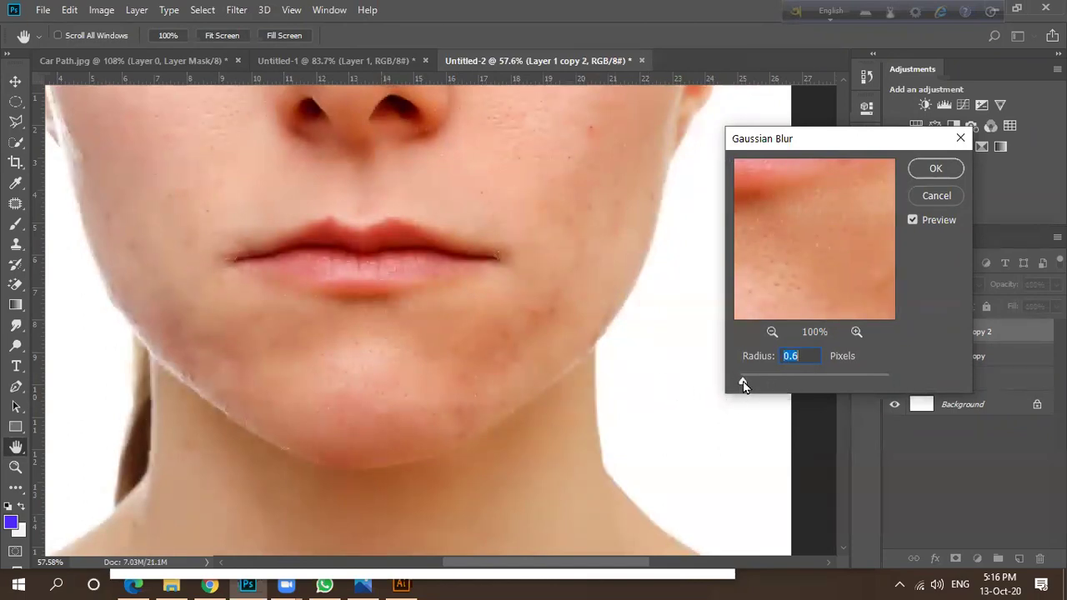
left_click_drag(749, 383, 780, 383)
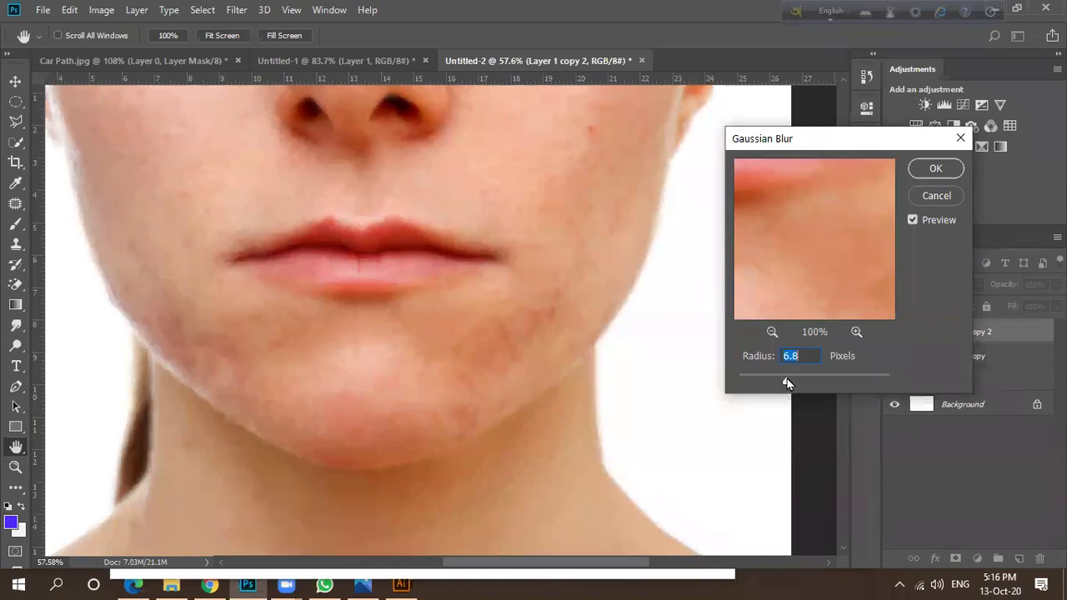
left_click_drag(783, 384, 777, 384)
left_click(926, 167)
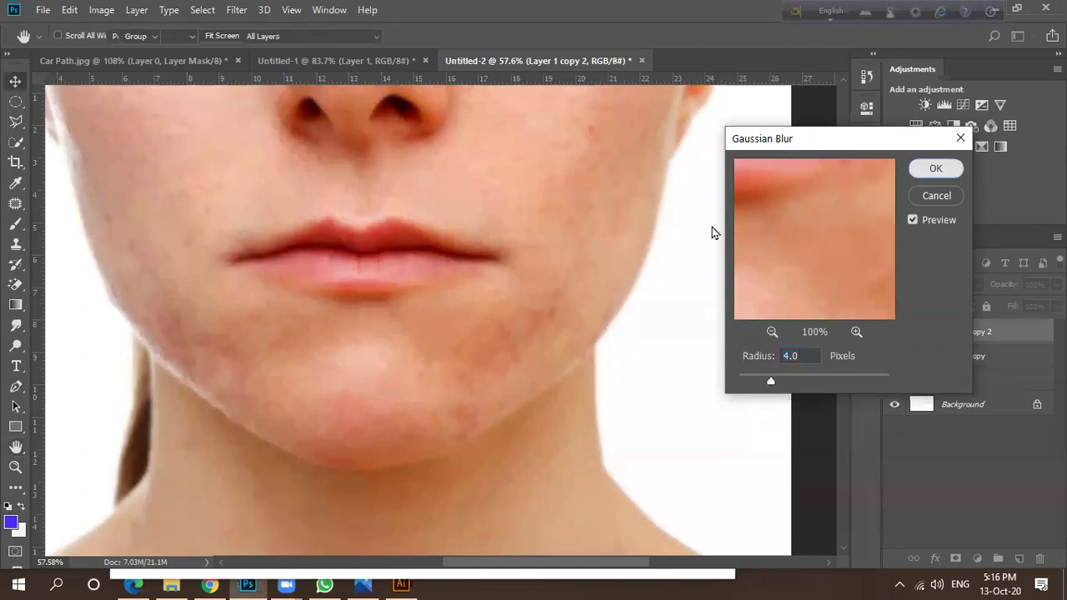
Add a layer mask to Layer 1 copy 2 and activate the Brush tool.
scroll(515, 315, "down", 3)
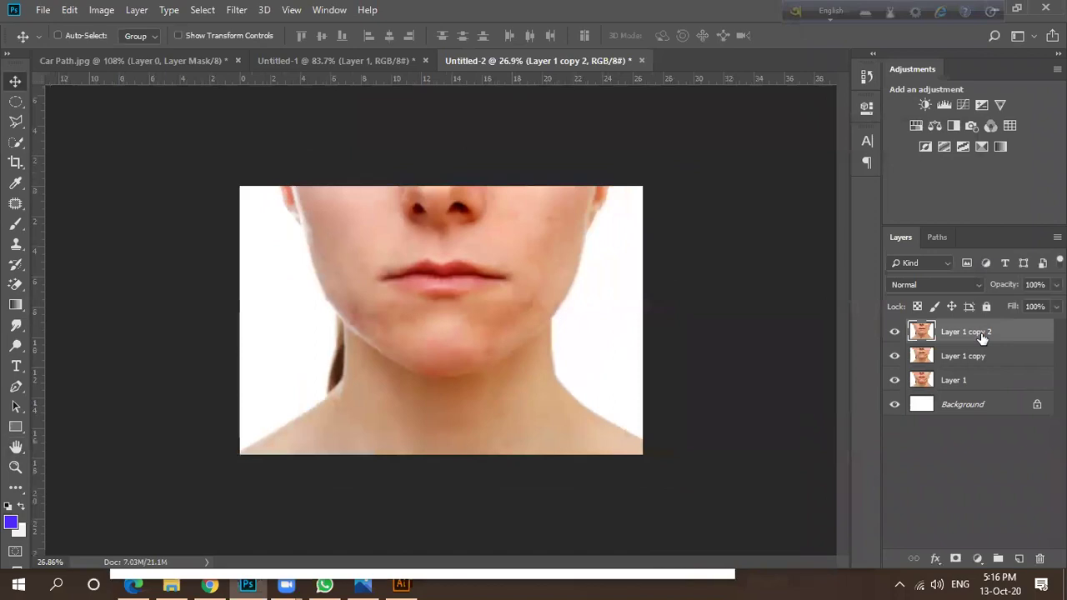
left_click(956, 558)
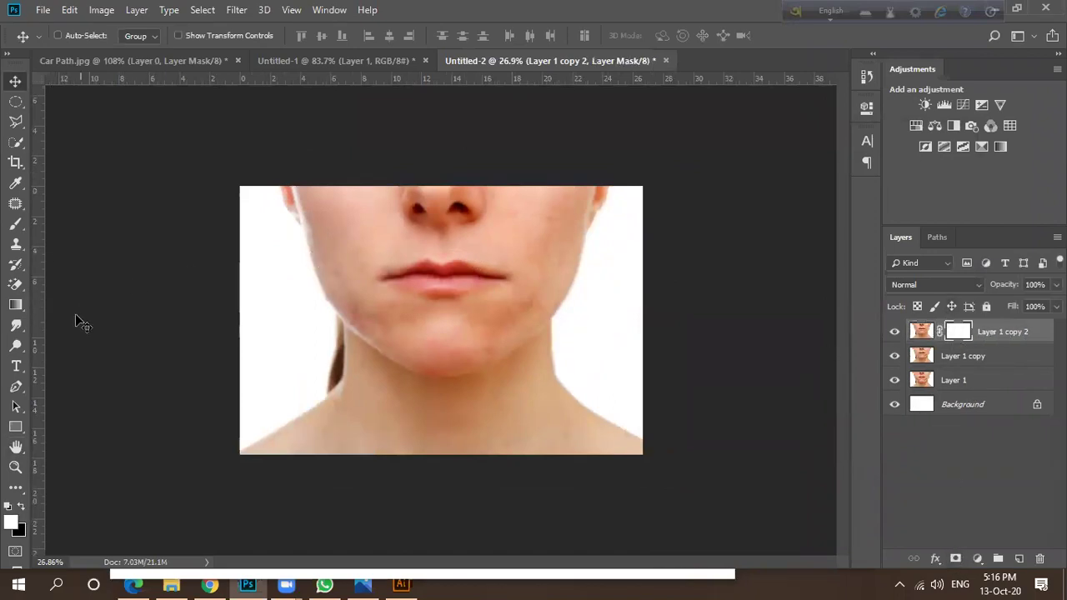
left_click(15, 223)
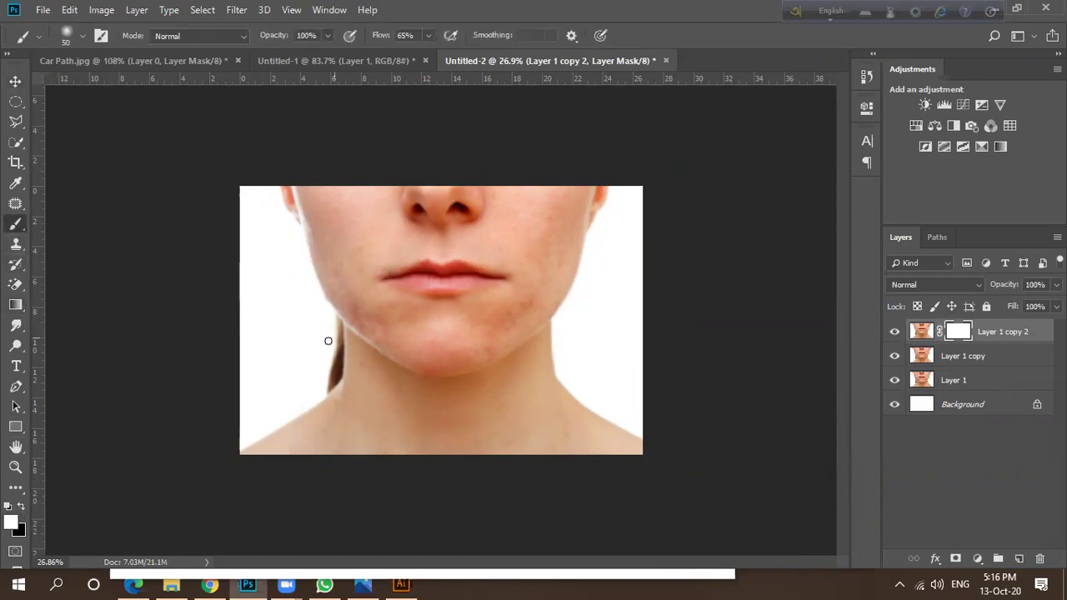
Compare the skin with Layer 1 copy 2 hidden and shown, both close up and in the full view.
left_click(895, 334)
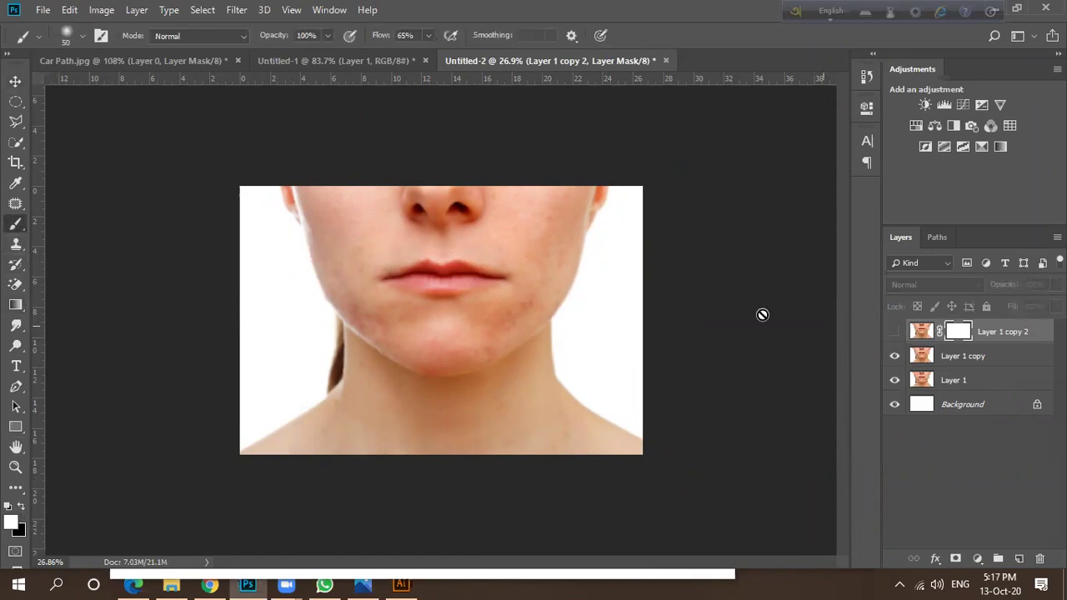
scroll(480, 252, "up", 3)
left_click(894, 334)
left_click(894, 333)
left_click(895, 334)
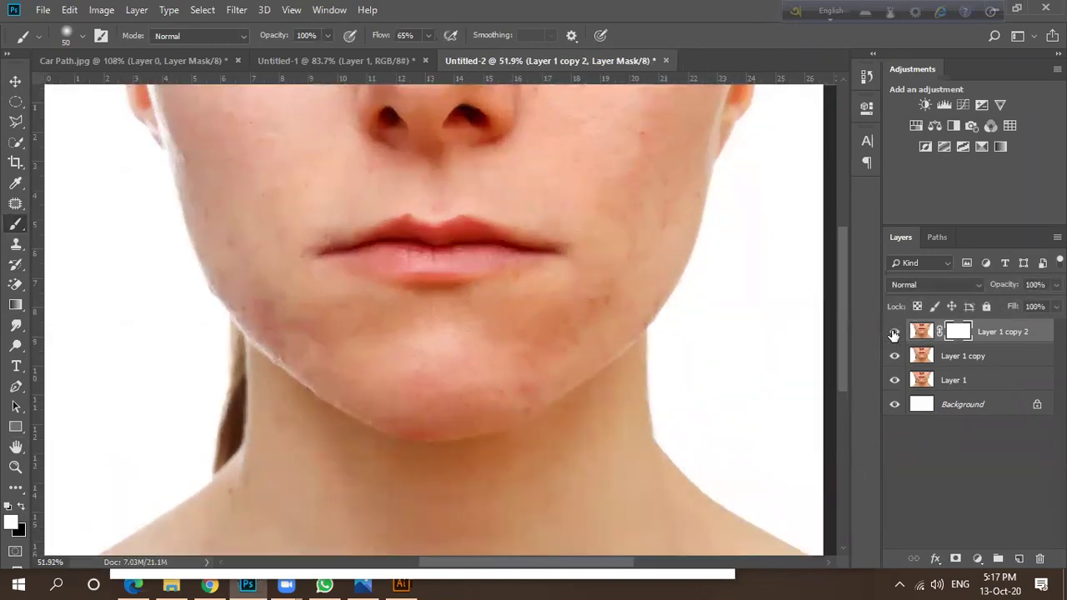
scroll(536, 214, "down", 3)
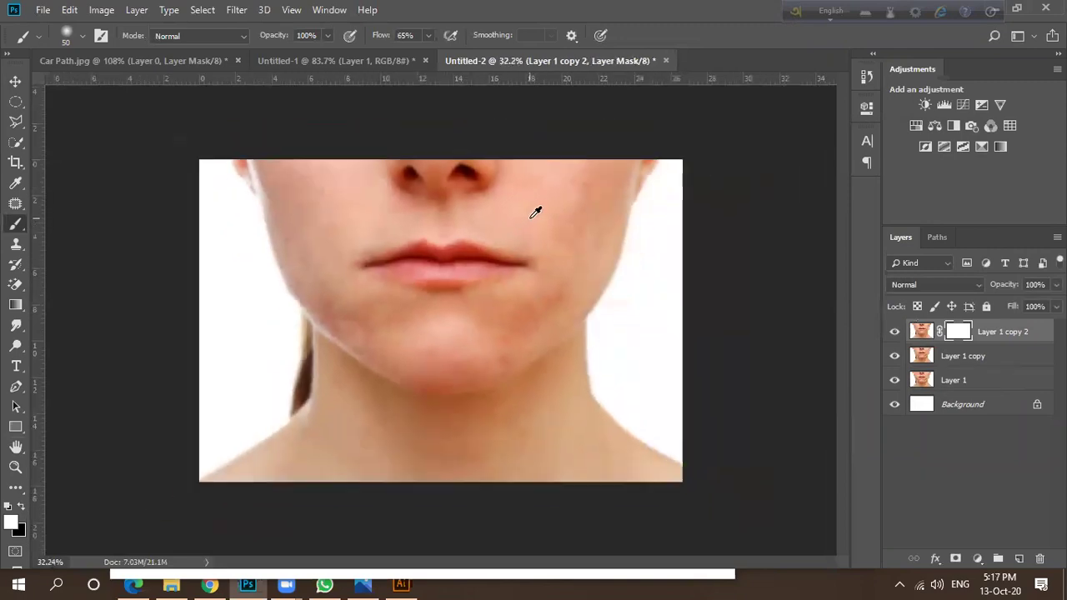
left_click(897, 334)
left_click(896, 334)
left_click(897, 334)
left_click(896, 334)
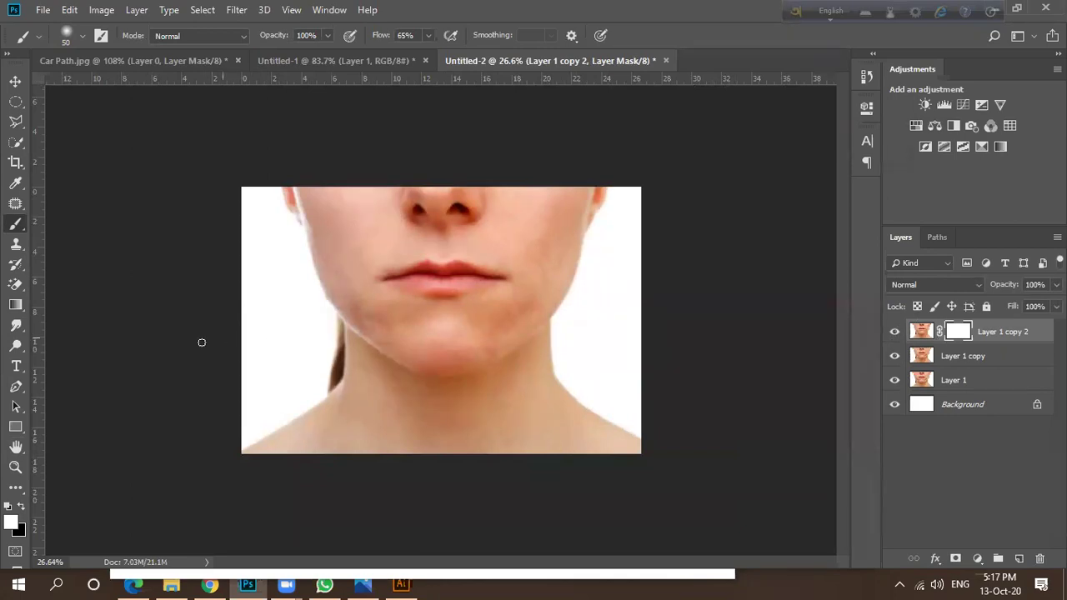
Paint black over the lower lip on Layer 1 copy 2's mask with a 50-pixel brush at 16% opacity.
left_click(25, 511)
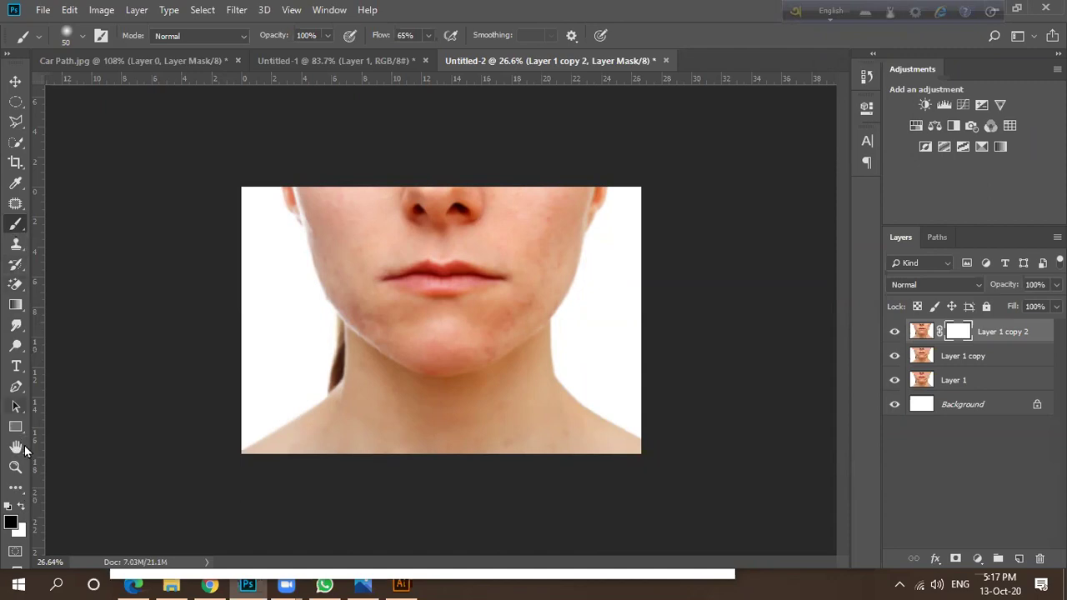
mouse_move(326, 36)
left_mouse_down()
mouse_move(321, 48)
mouse_move(283, 56)
left_mouse_up()
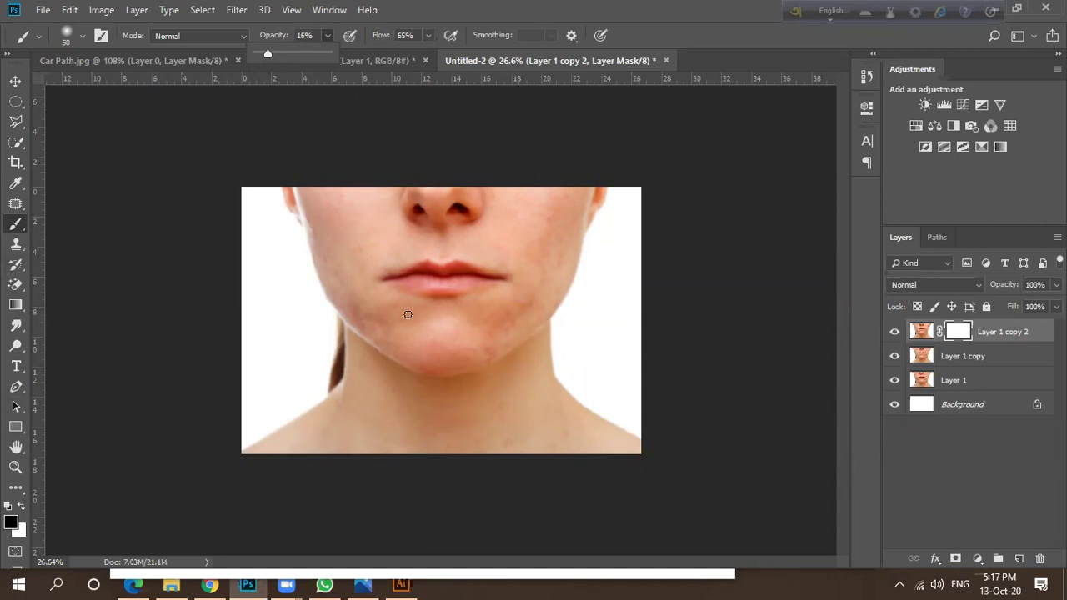
key("bracketright")
key("bracketright")
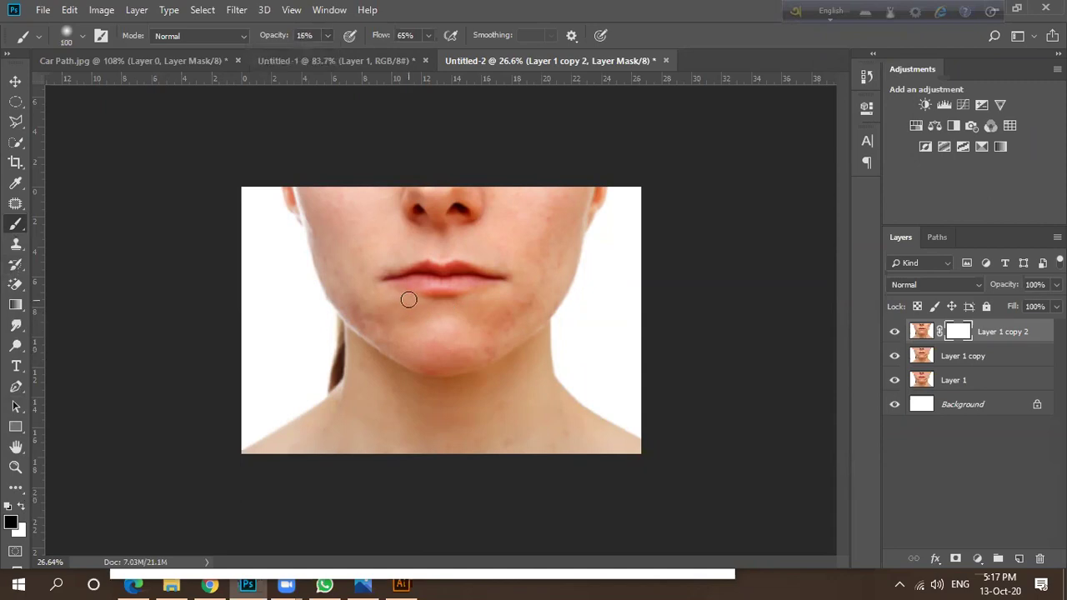
key("bracketright")
key("bracketright")
key("bracketright")
scroll(430, 277, "up", 3)
scroll(431, 277, "up", 1)
key("bracketleft")
key("bracketleft")
key("bracketleft")
key("bracketleft")
key("bracketleft")
key("bracketleft")
key("bracketleft")
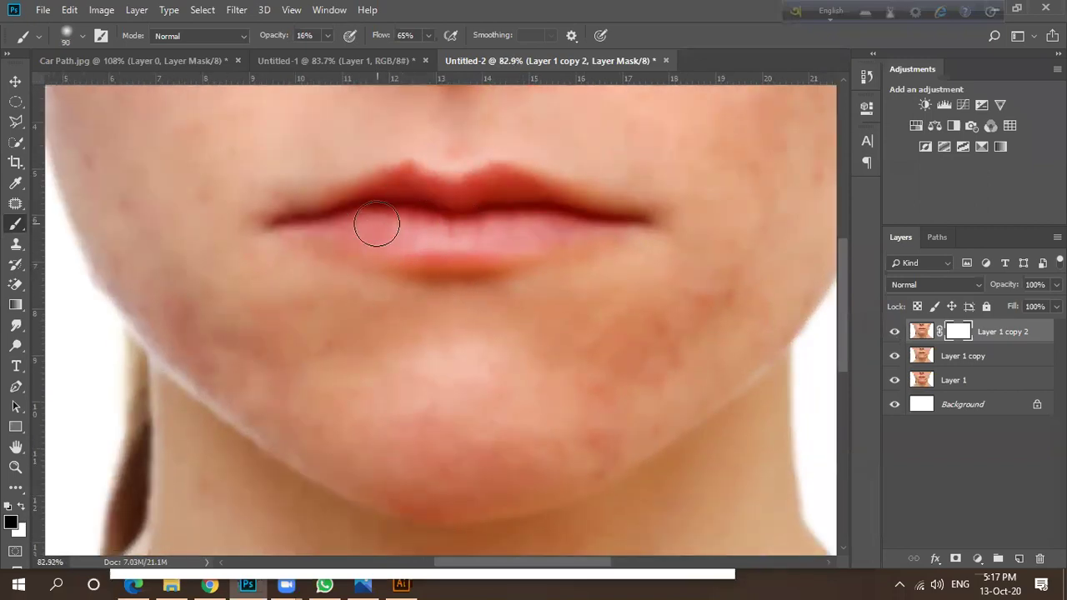
key("bracketleft")
key("bracketleft")
key("bracketleft")
left_click_drag(376, 227, 545, 234)
Raise the brush opacity to 59% and paint the mask over the lower and upper lips.
left_click(328, 37)
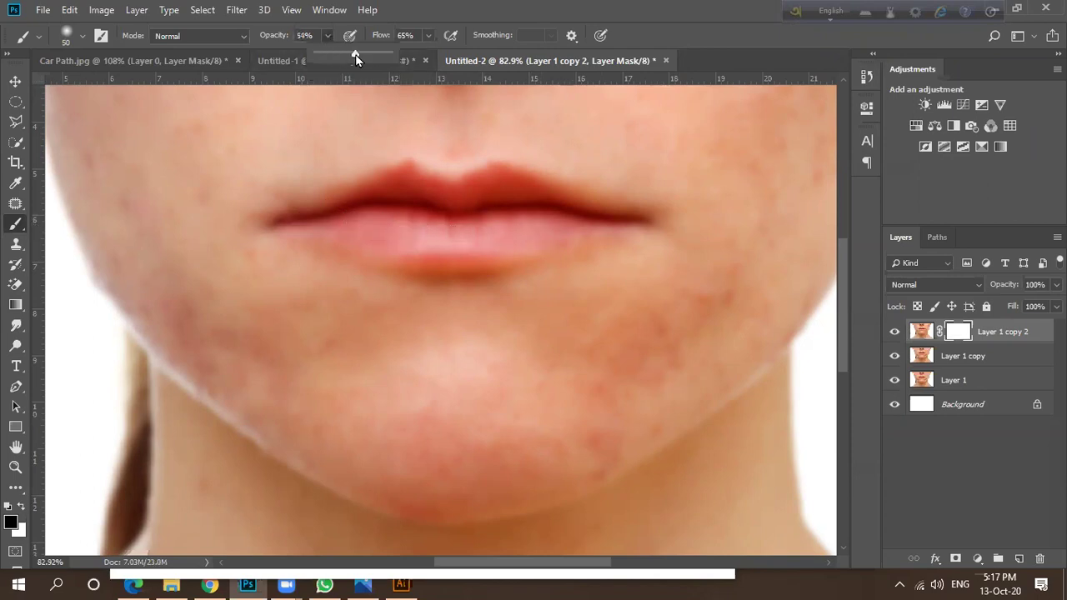
left_click(419, 238)
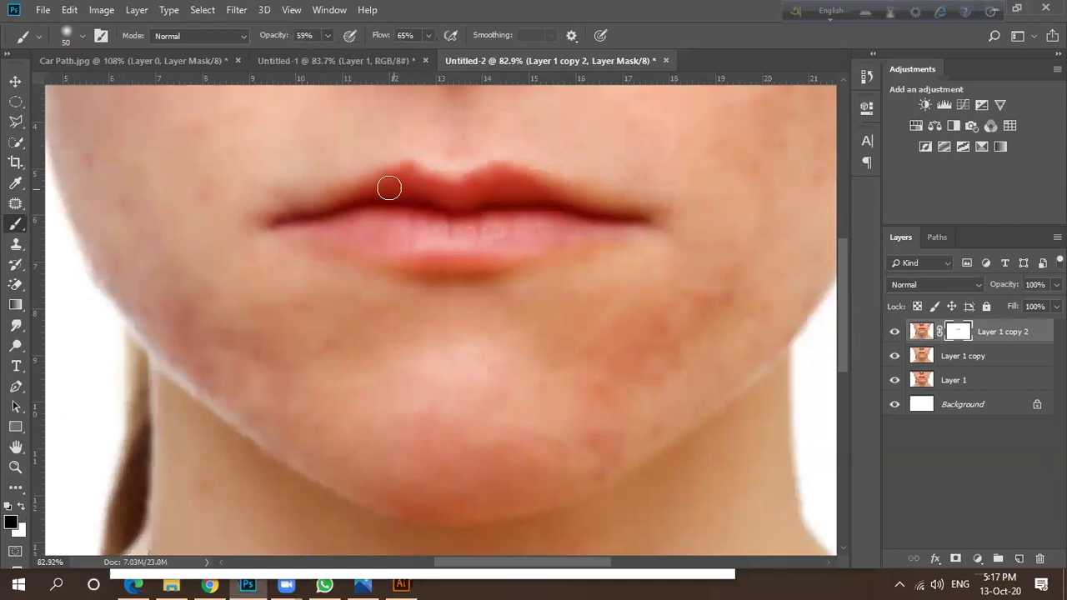
key("bracketleft")
mouse_move(434, 204)
left_mouse_down()
mouse_move(416, 205)
mouse_move(495, 185)
left_mouse_up()
Paint black on the mask around the mouth with an 80-pixel brush at 39% opacity.
key("]")
key("]")
key("]")
key("[")
key("[")
key("[")
key("[")
left_click(328, 35)
left_click_drag(301, 54, 297, 53)
left_click(328, 36)
left_click_drag(324, 54, 342, 54)
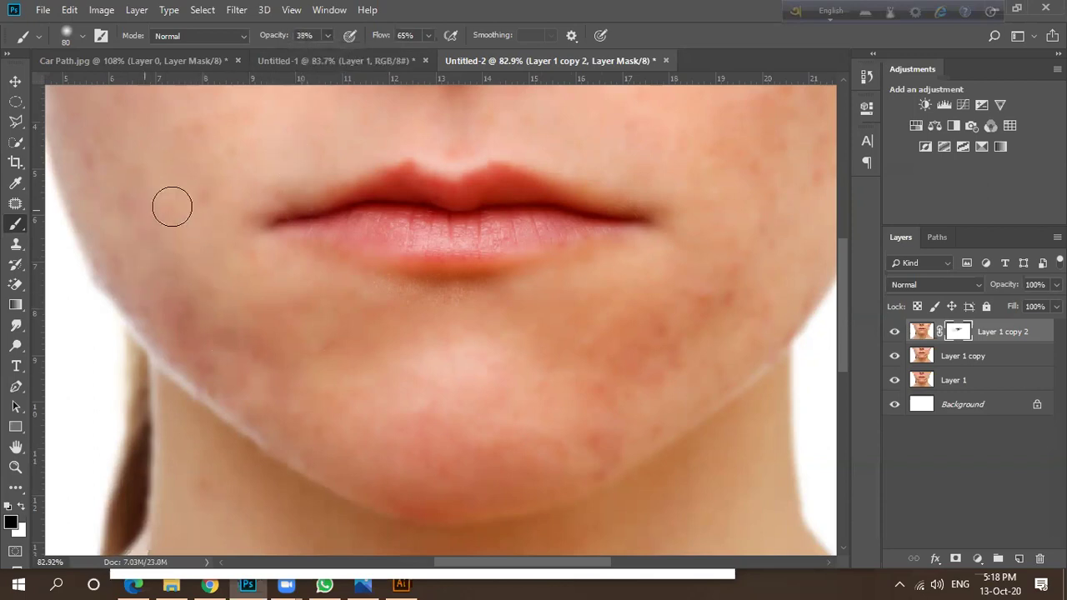
key("3")
key("9")
mouse_move(320, 280)
left_mouse_down()
mouse_move(205, 212)
mouse_move(225, 226)
mouse_move(209, 175)
mouse_move(239, 210)
mouse_move(267, 223)
left_mouse_up()
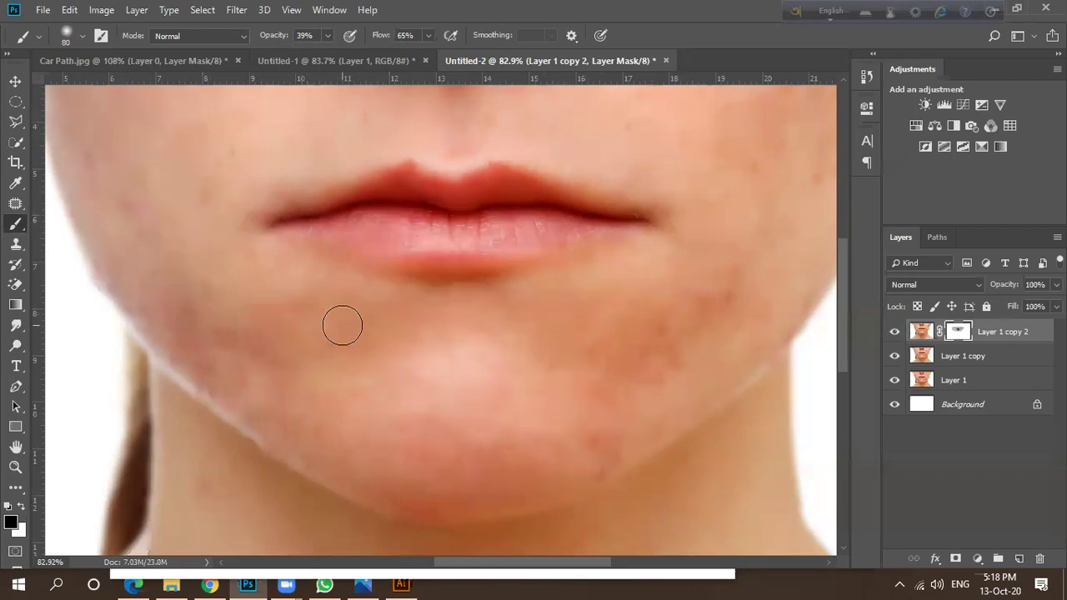
Paint the mask around the nose, then enlarge the brush to 150 pixels and paint over the cheeks and the skin beside the chin.
scroll(342, 325, "down", 3)
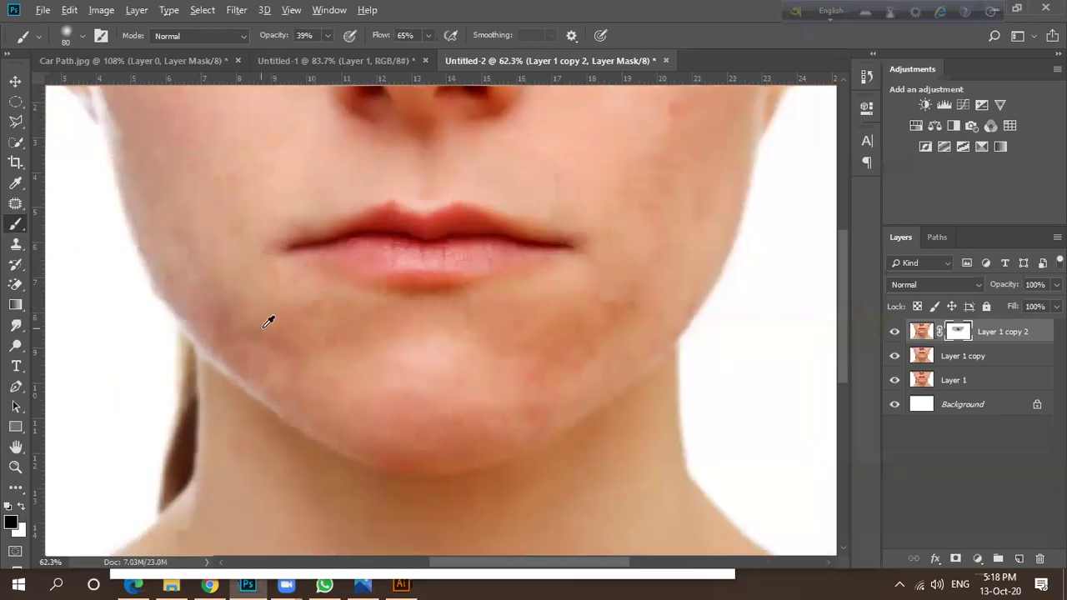
scroll(263, 316, "down", 3)
scroll(399, 371, "down", 1)
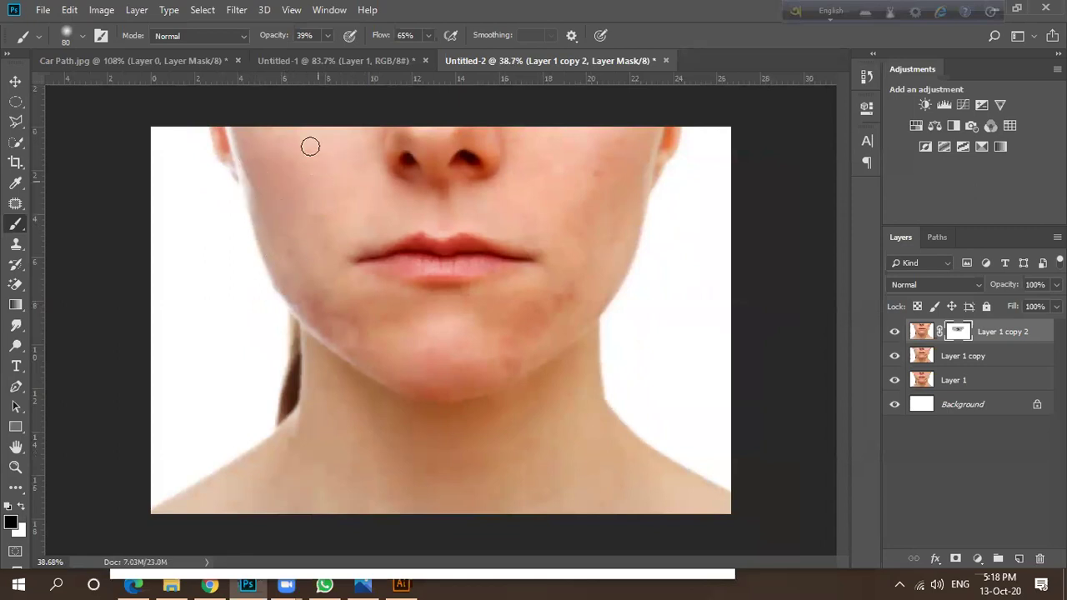
scroll(387, 208, "down", 1)
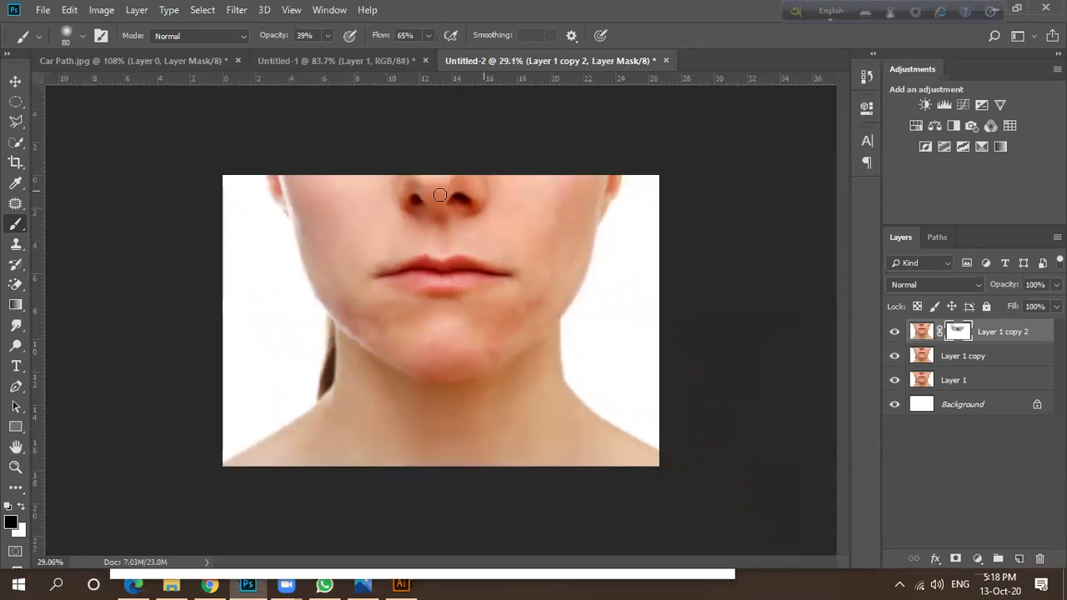
scroll(441, 224, "up", 3)
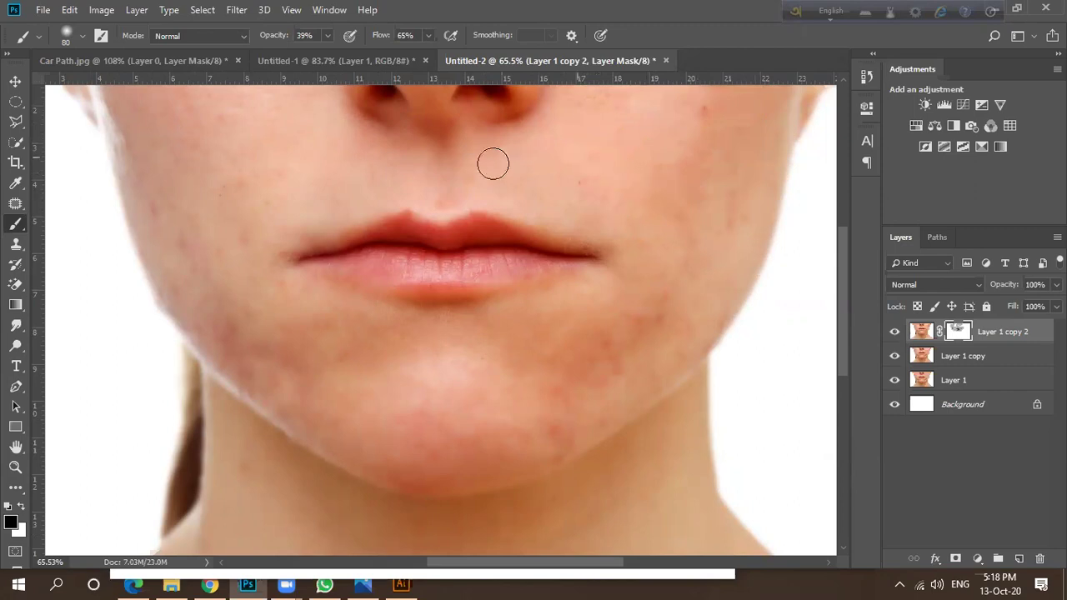
key("bracketright")
key("bracketright")
key("bracketright")
key("bracketright")
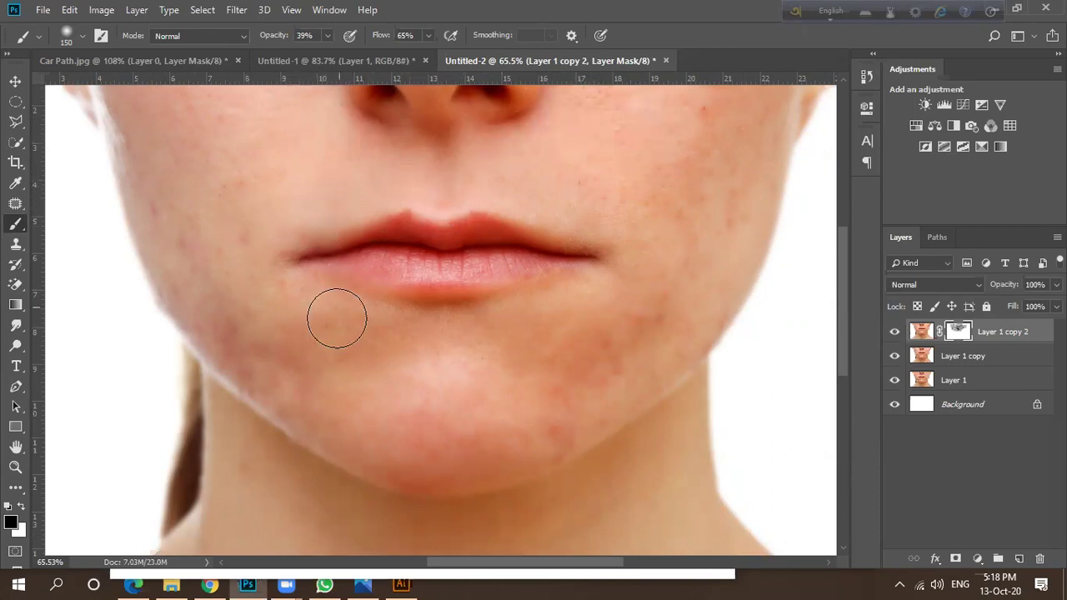
mouse_move(572, 317)
left_mouse_down()
mouse_move(614, 295)
mouse_move(564, 346)
mouse_move(586, 310)
left_mouse_up()
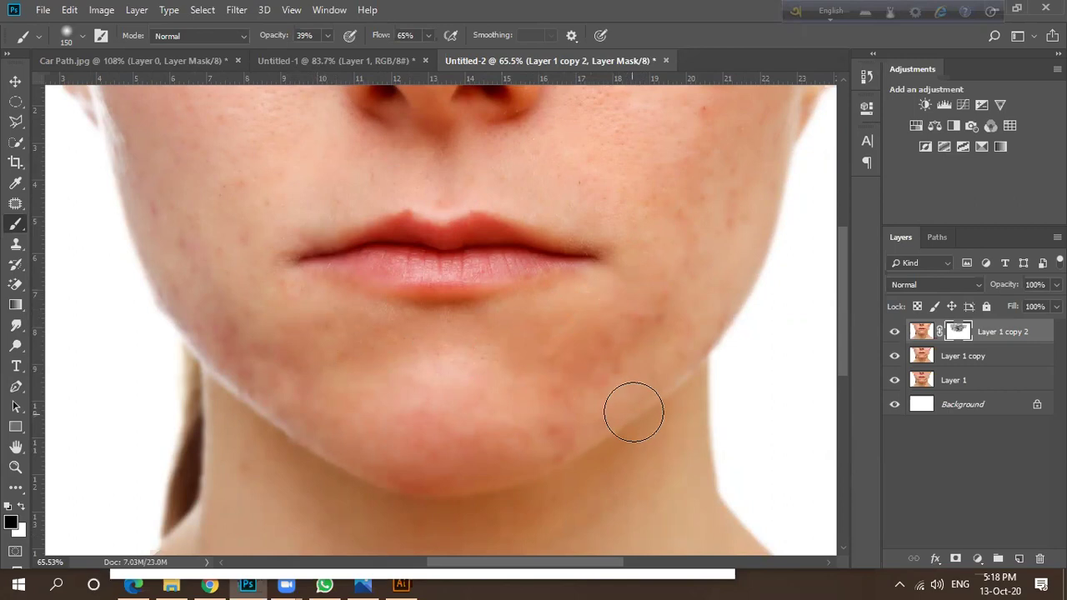
Lower the brush opacity to 10% and compare the face with Layer 1 copy 2 hidden and shown.
left_click_drag(329, 38, 303, 55)
left_click(892, 332)
left_click(893, 332)
left_click(890, 333)
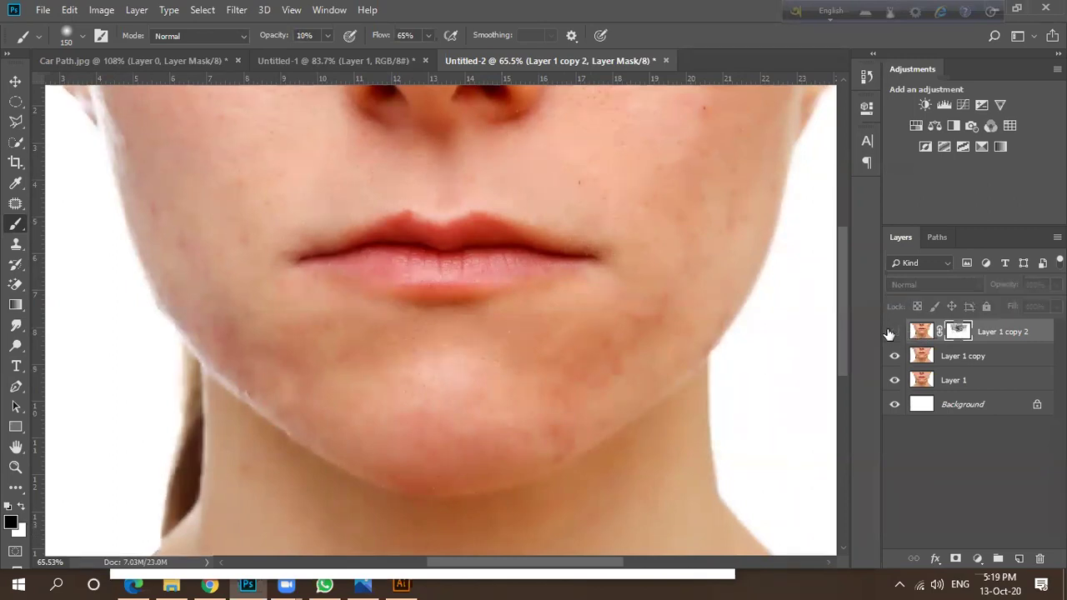
left_click(893, 333)
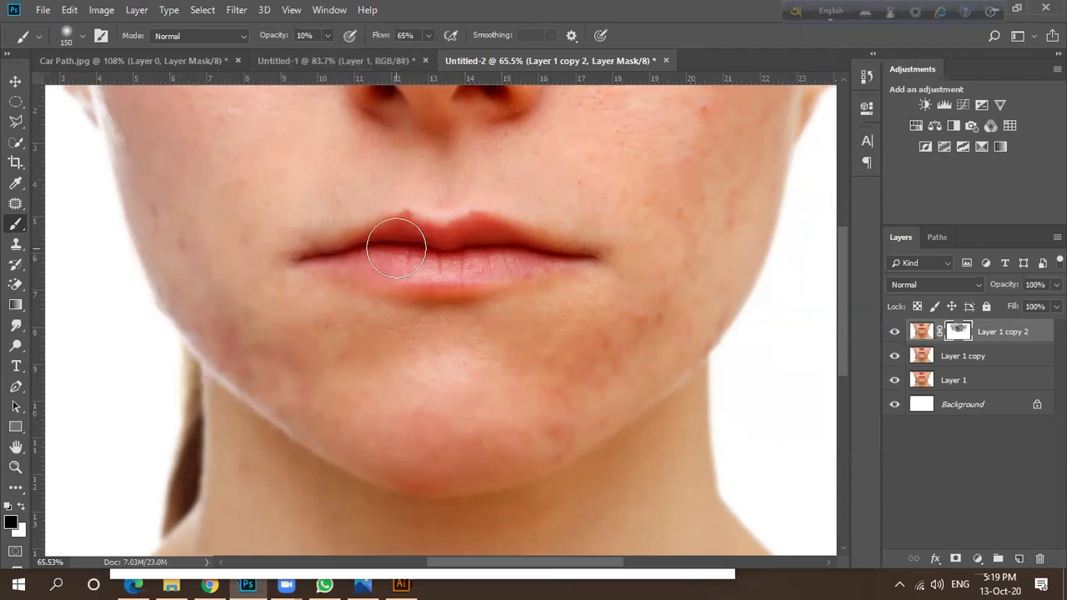
Paint the mask around the mouth at 54% brush opacity, and return the opacity to 10% for the cheeks.
left_click(326, 36)
left_click_drag(334, 54, 357, 55)
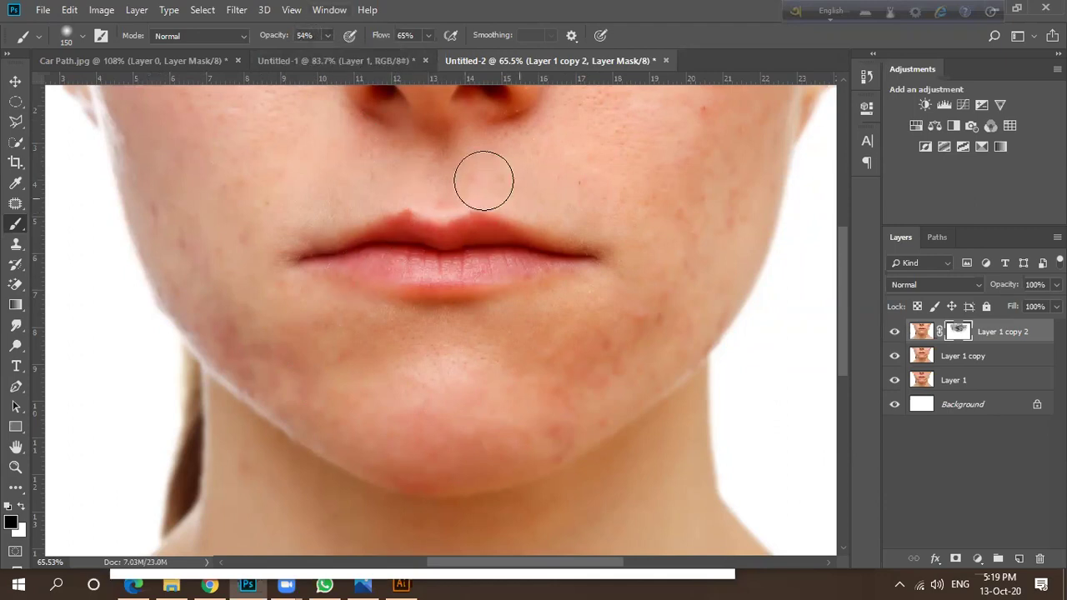
left_click(327, 38)
left_click_drag(300, 55, 294, 55)
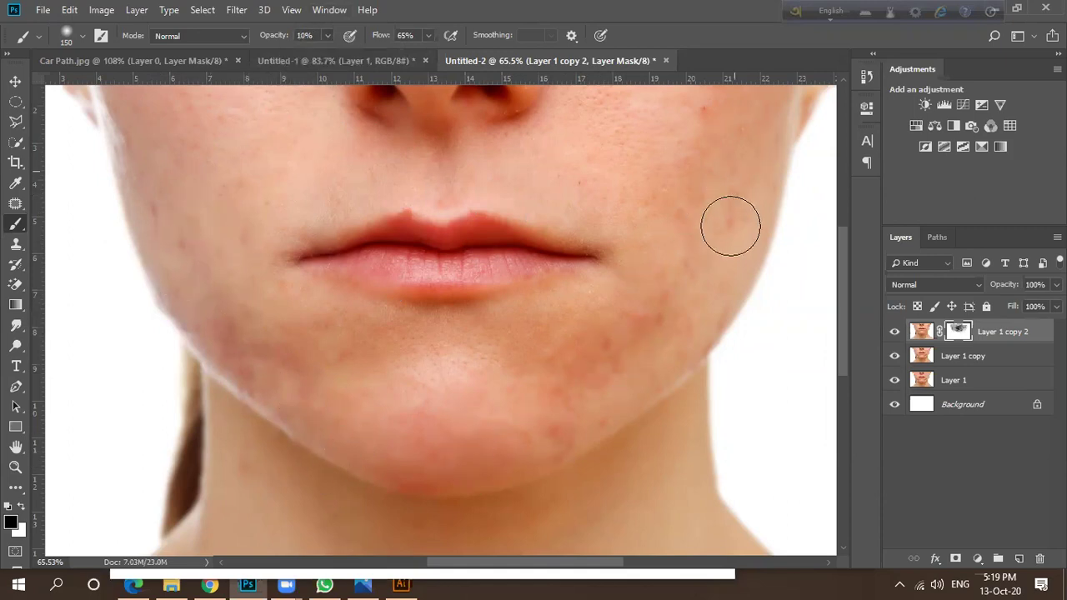
Paint black on the mask over the neck and shoulders with a 200-pixel brush at 60% opacity.
scroll(714, 210, "down", 2)
scroll(715, 210, "down", 1)
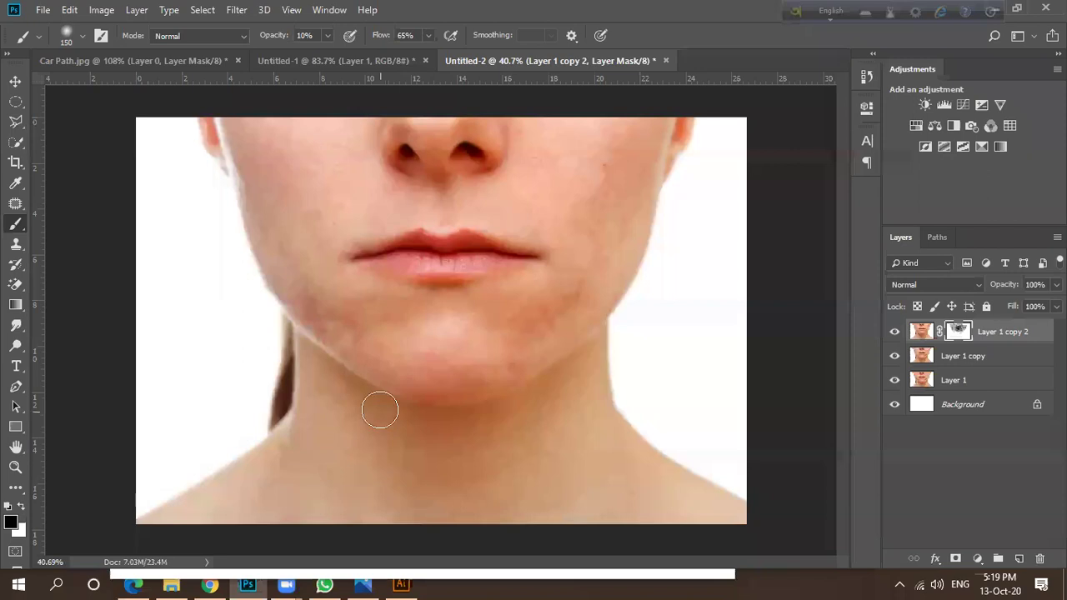
key("bracketright")
key("bracketright")
key("6")
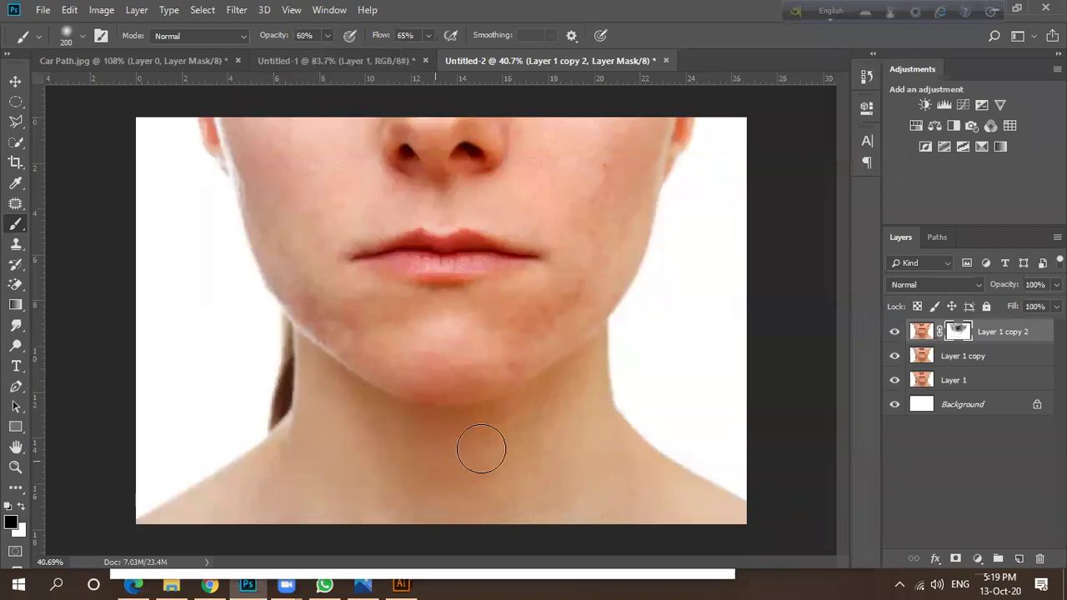
mouse_move(690, 483)
left_mouse_down()
mouse_move(660, 503)
mouse_move(726, 520)
mouse_move(169, 503)
left_mouse_up()
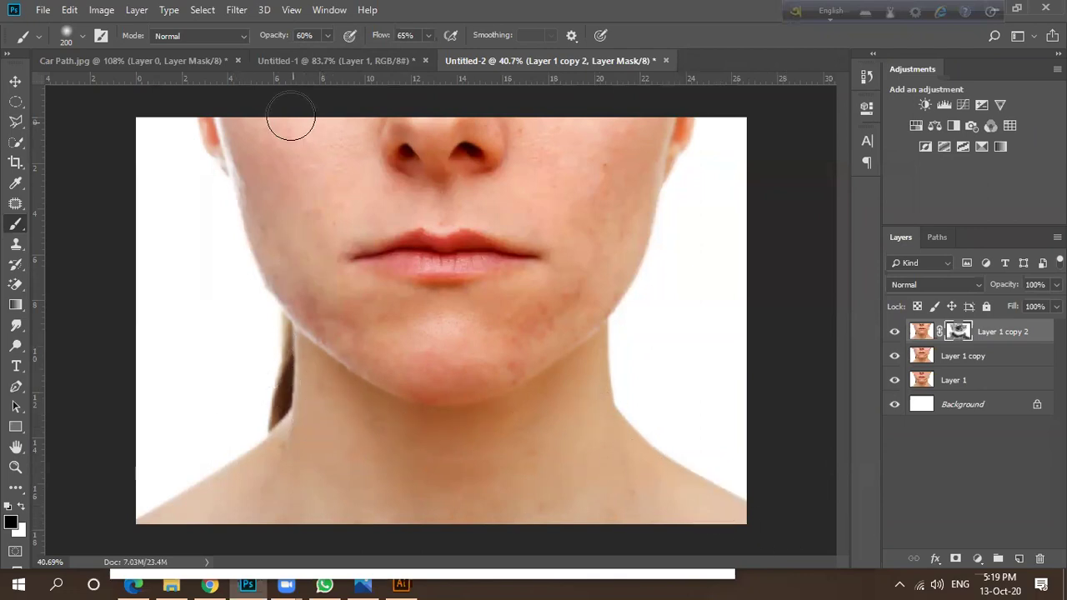
Raise the brush opacity to 100% and paint black on the layer mask over the cheeks, jaw and chin.
mouse_move(327, 36)
left_mouse_down()
mouse_move(324, 62)
mouse_move(324, 37)
left_mouse_up()
left_click(325, 37)
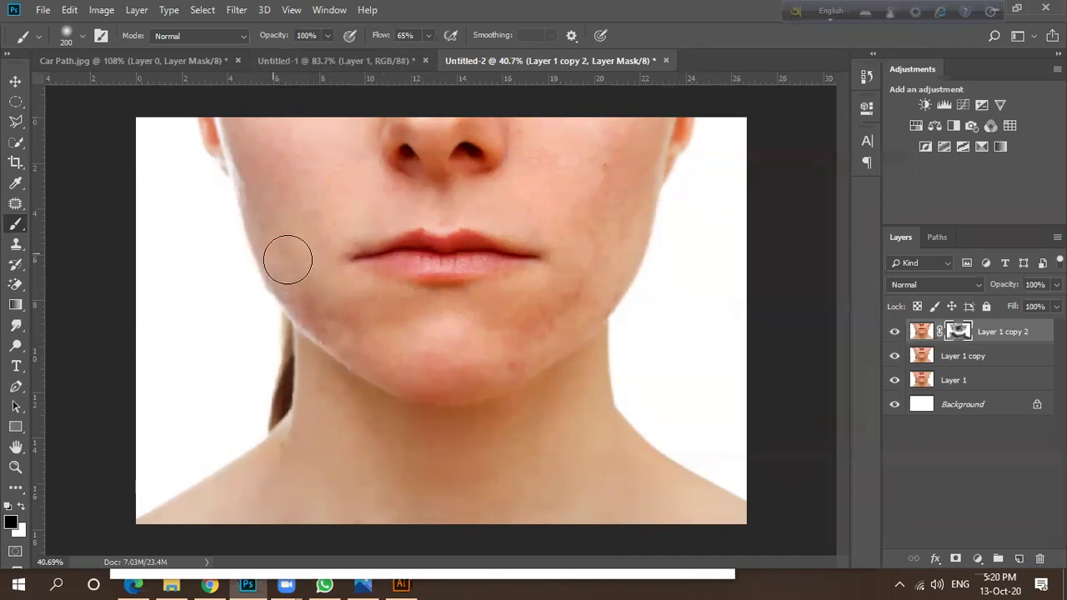
left_click_drag(571, 302, 543, 298)
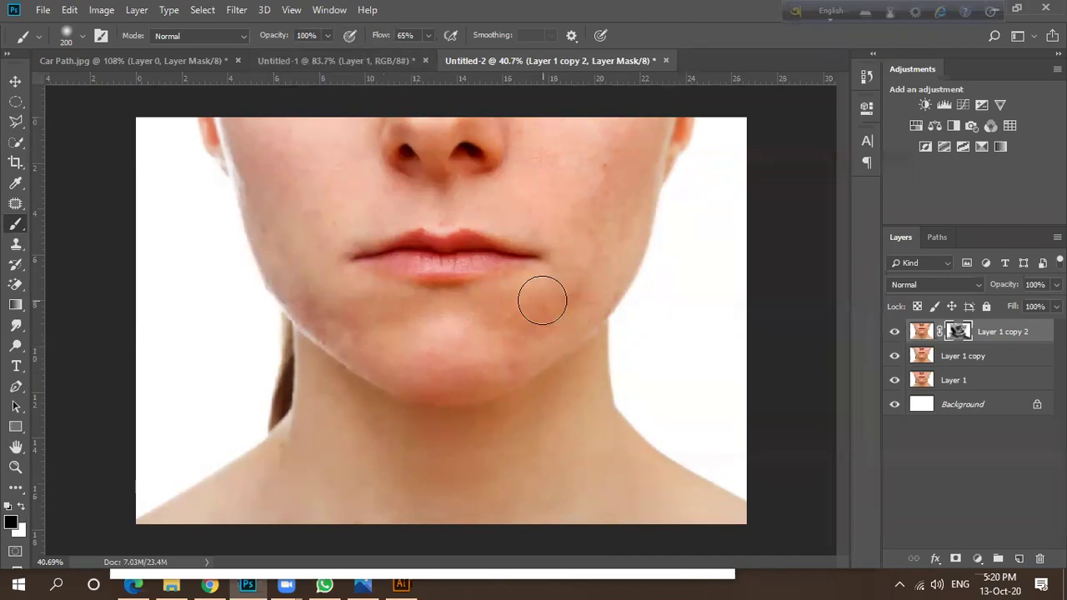
mouse_move(621, 250)
left_mouse_down()
mouse_move(626, 238)
mouse_move(614, 262)
left_mouse_up()
scroll(359, 306, "down", 4)
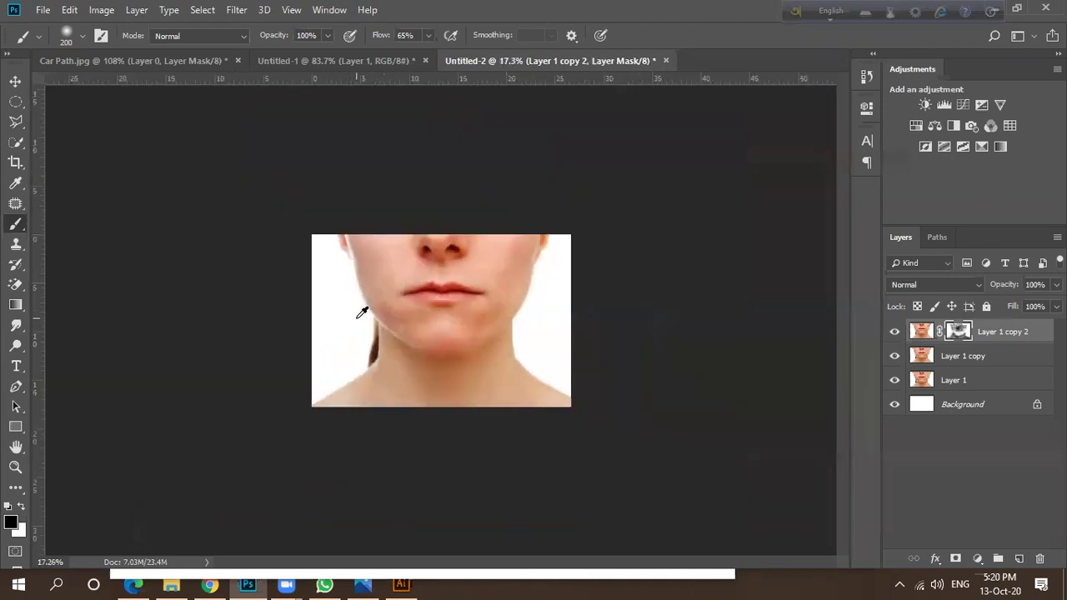
left_click(15, 81)
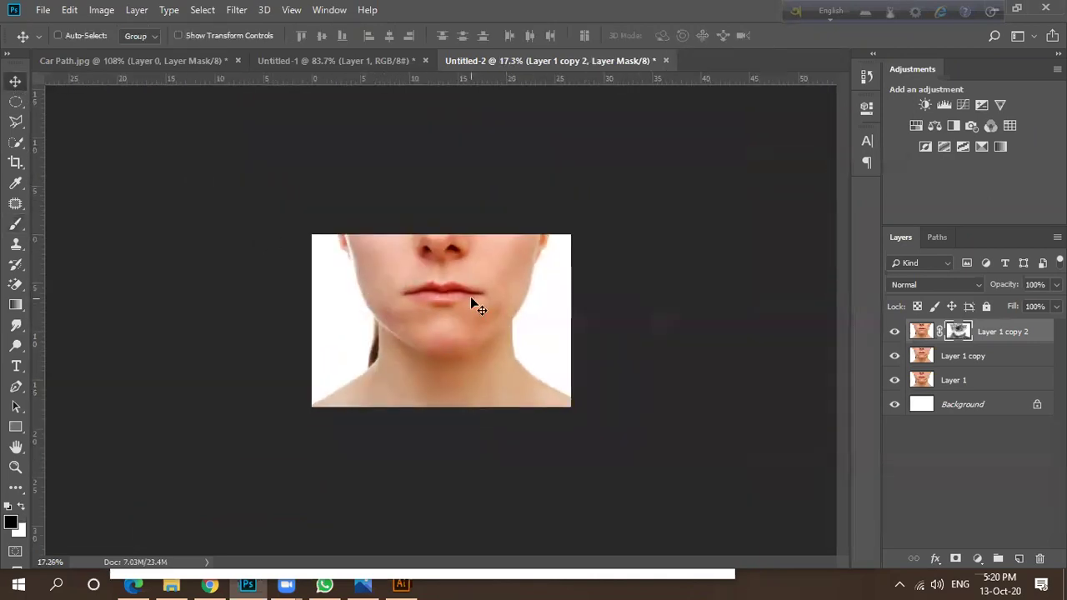
scroll(456, 354, "down", 1)
Switch to Chrome, preview the Unsplash portrait of the freckled woman in the "Spotted faces" image results, and copy the image.
left_click(210, 585)
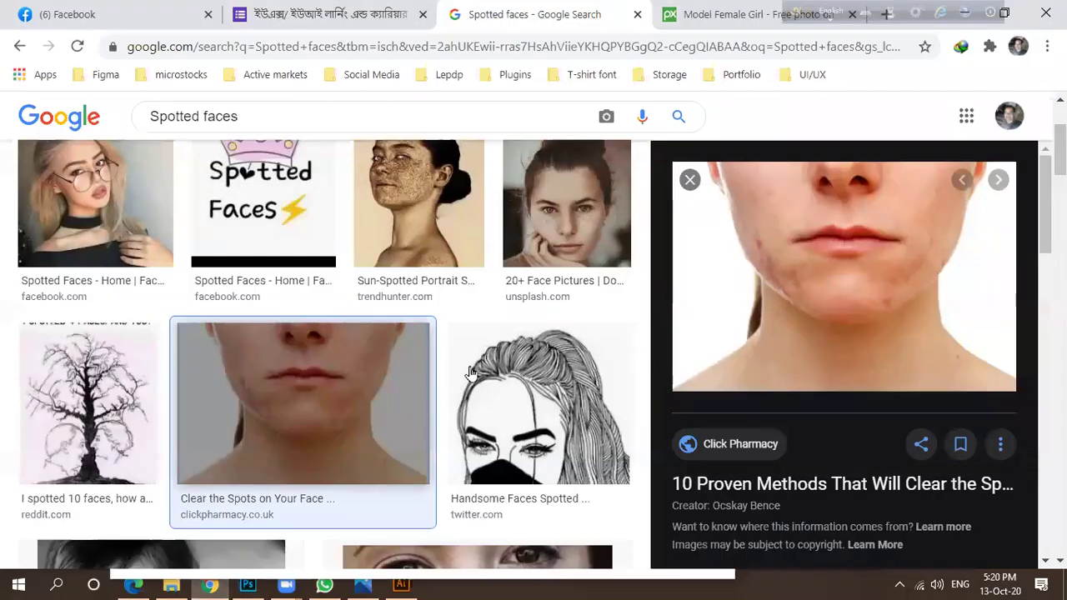
left_click(543, 231)
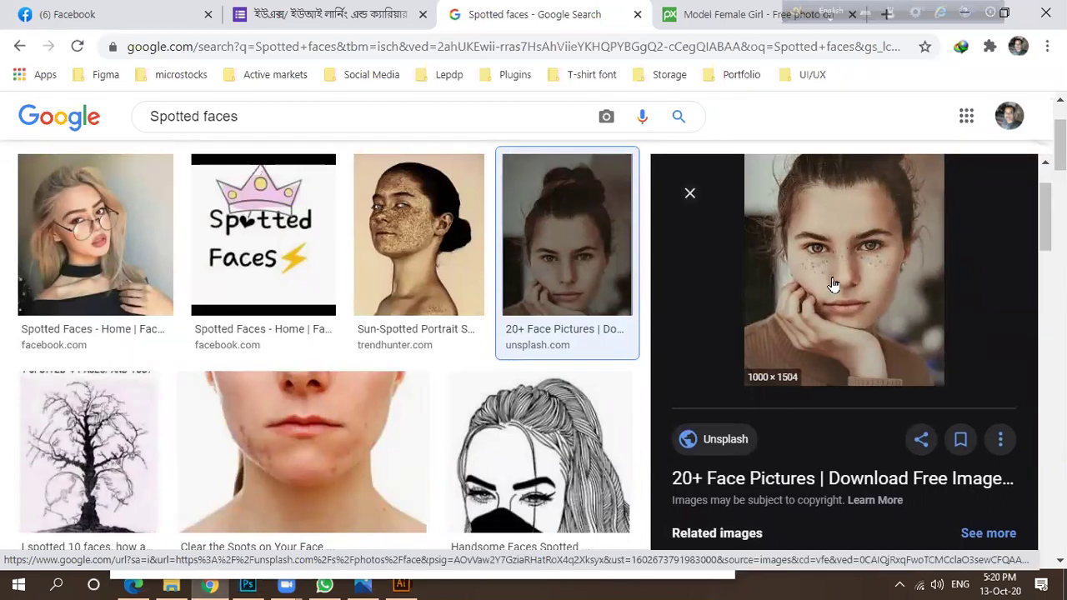
scroll(334, 391, "down", 2)
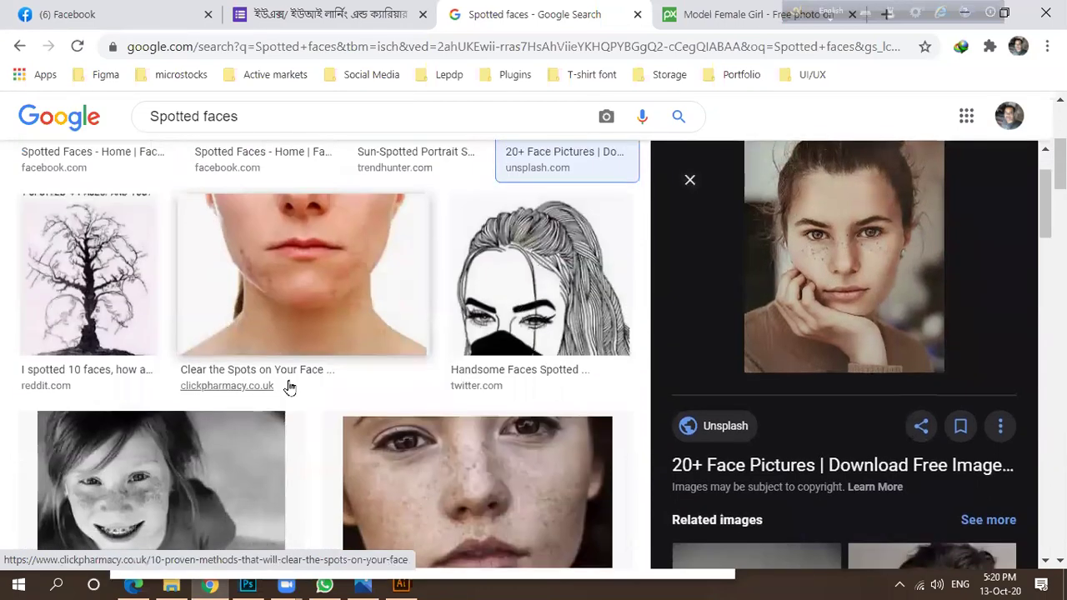
scroll(388, 404, "down", 5)
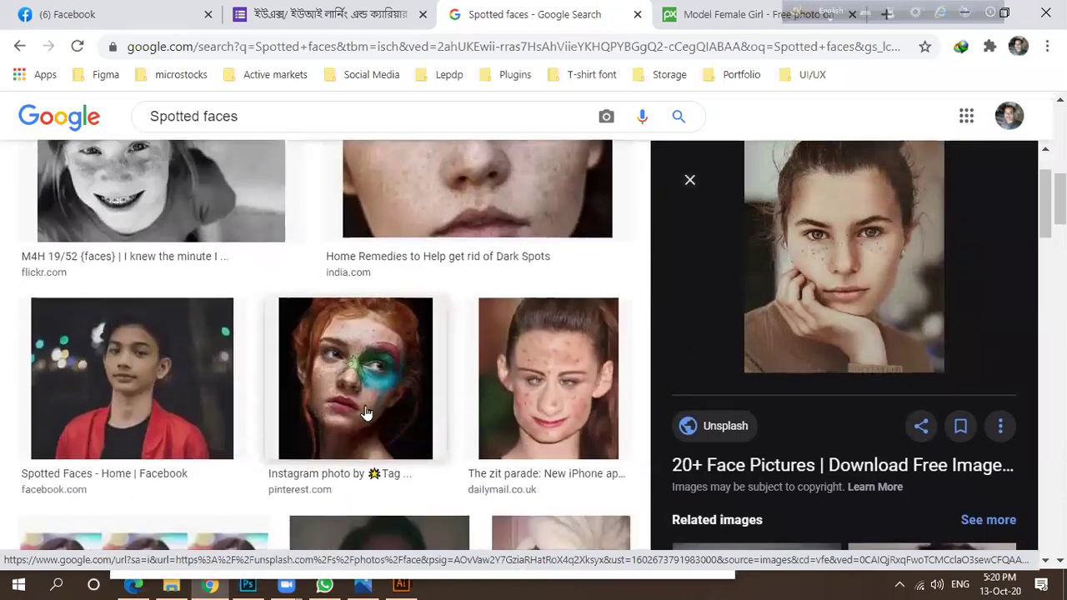
right_click(825, 255)
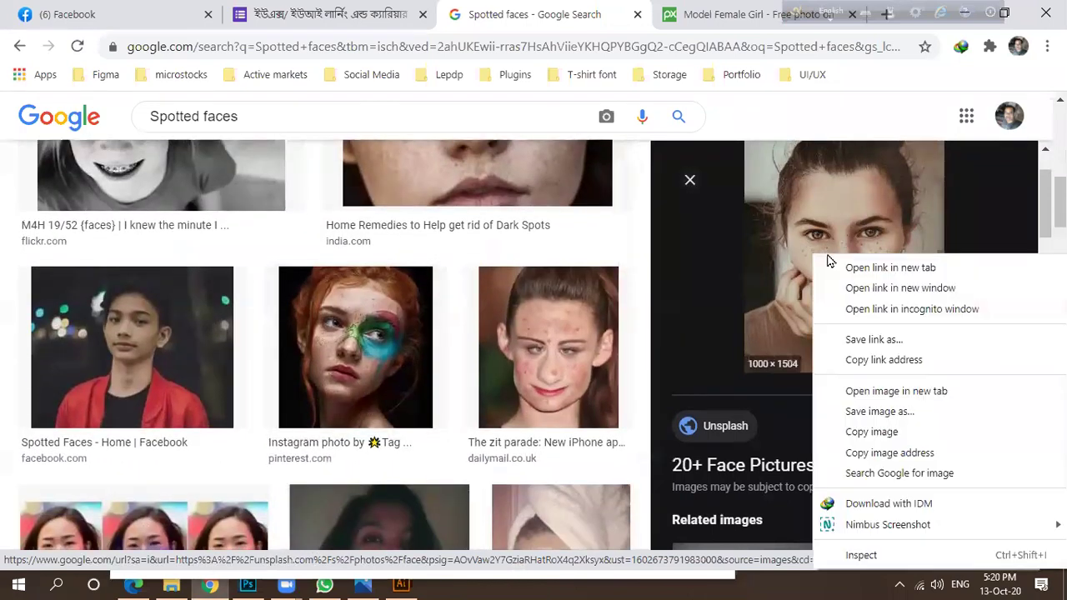
left_click(833, 432)
right_click(802, 269)
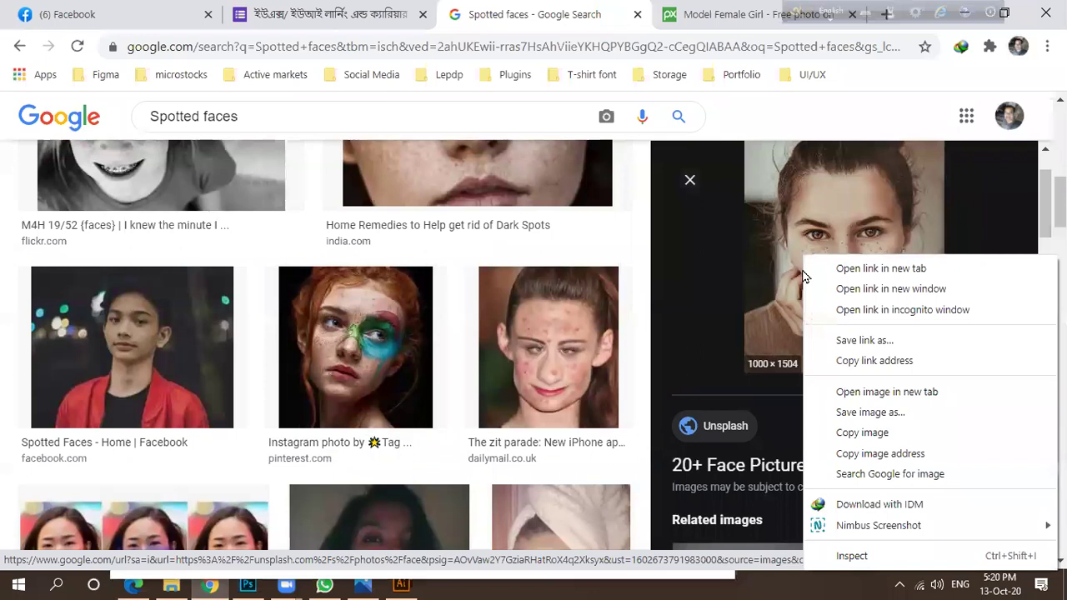
left_click(833, 411)
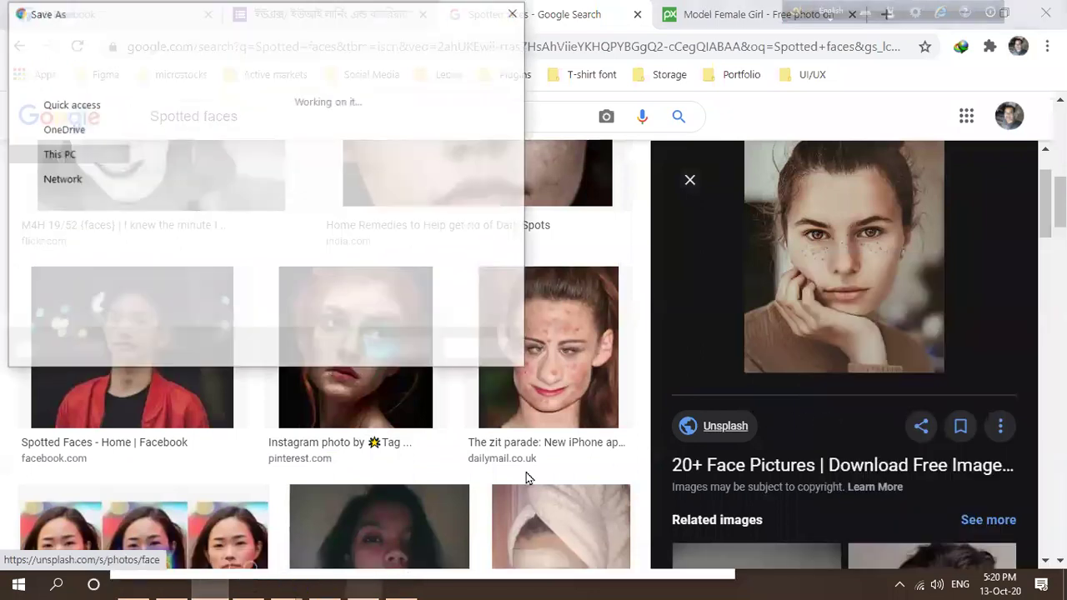
left_click(482, 350)
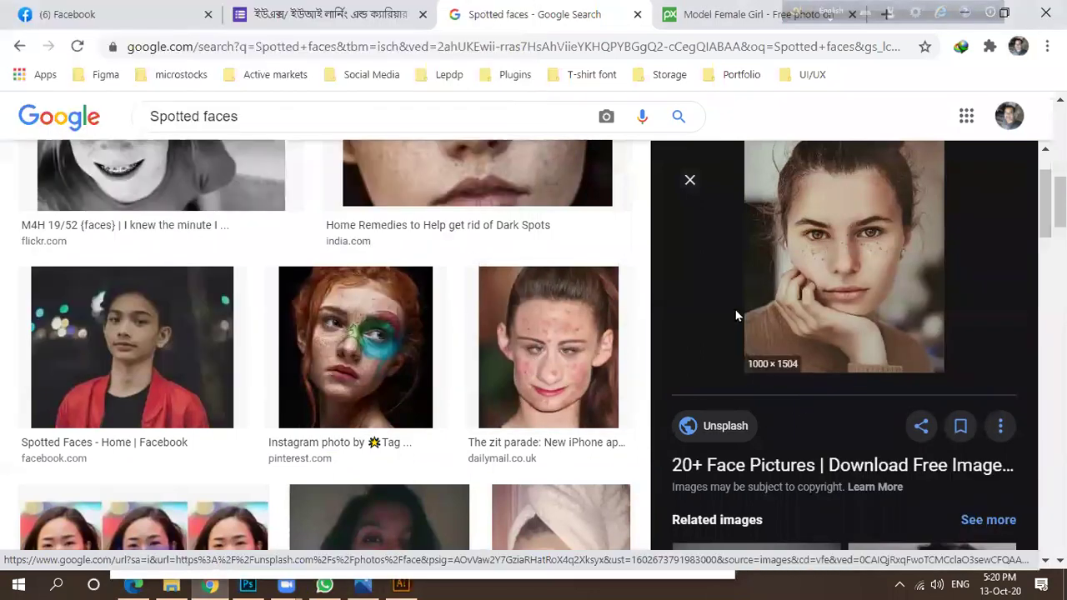
Copy the freckled portrait again and paste it into a new 1000 x 1504 px, 72 ppi document in Photoshop.
right_click(841, 265)
left_click(756, 432)
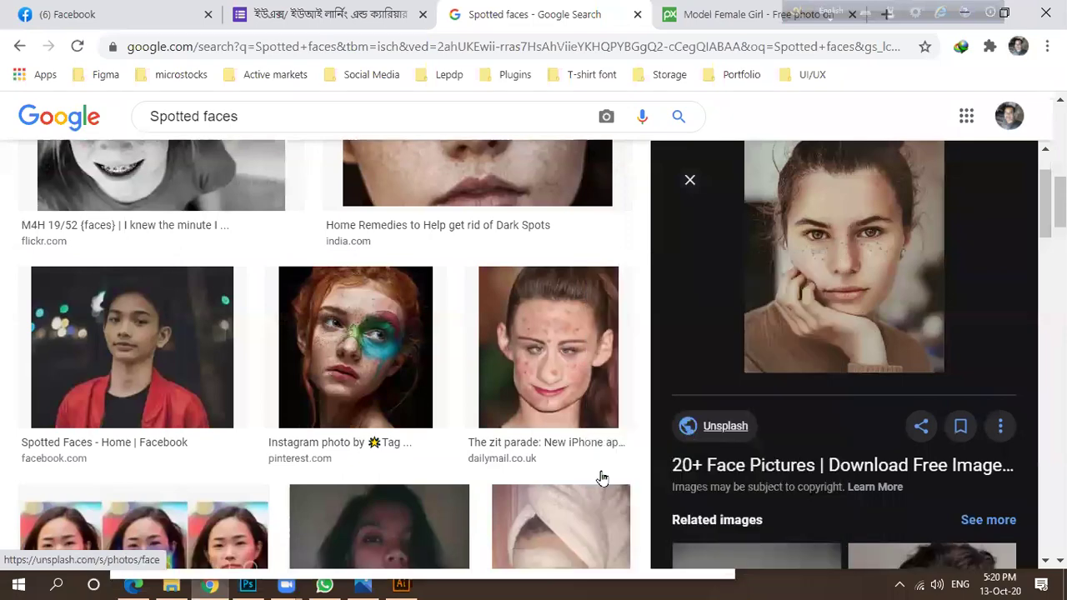
left_click(247, 584)
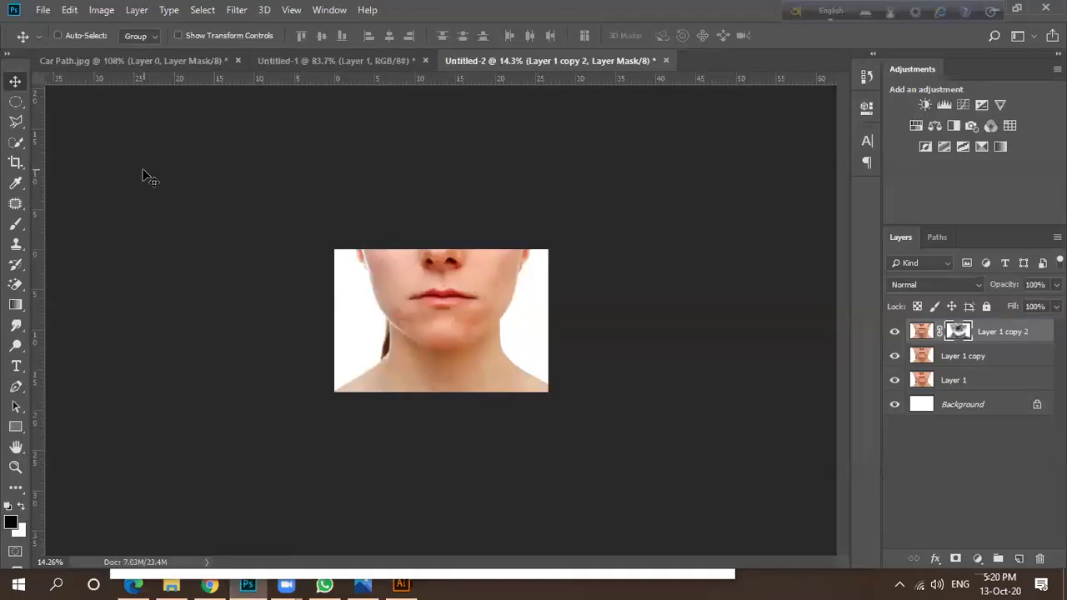
left_click(43, 10)
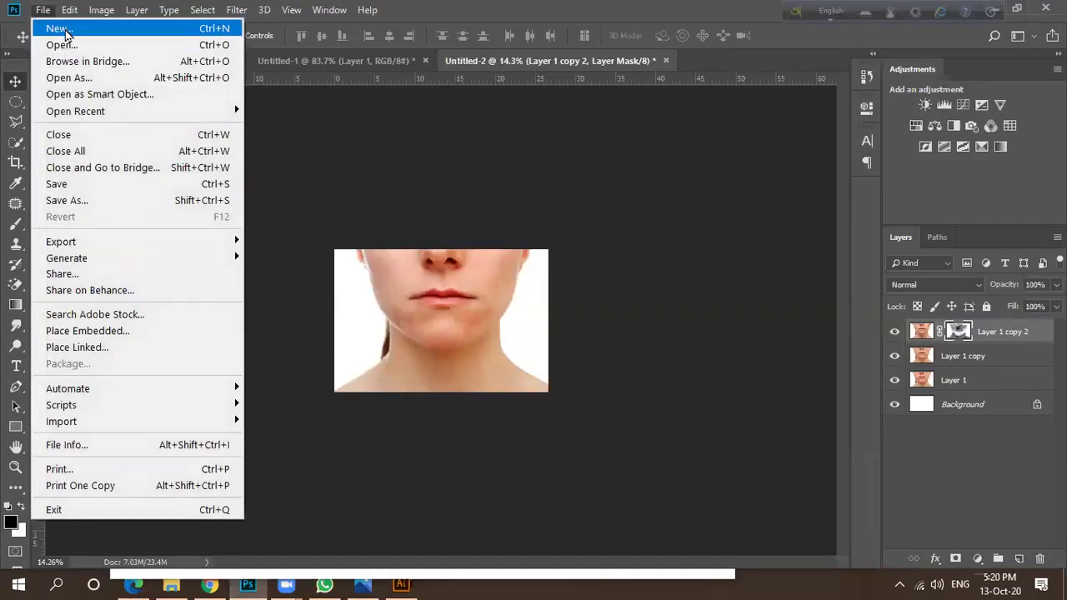
left_click(65, 32)
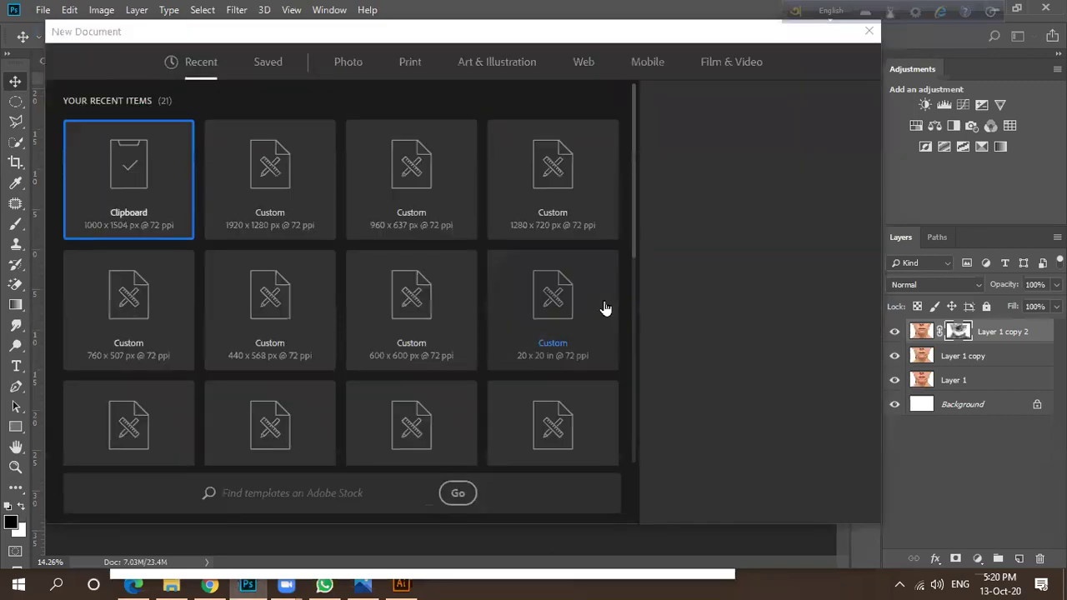
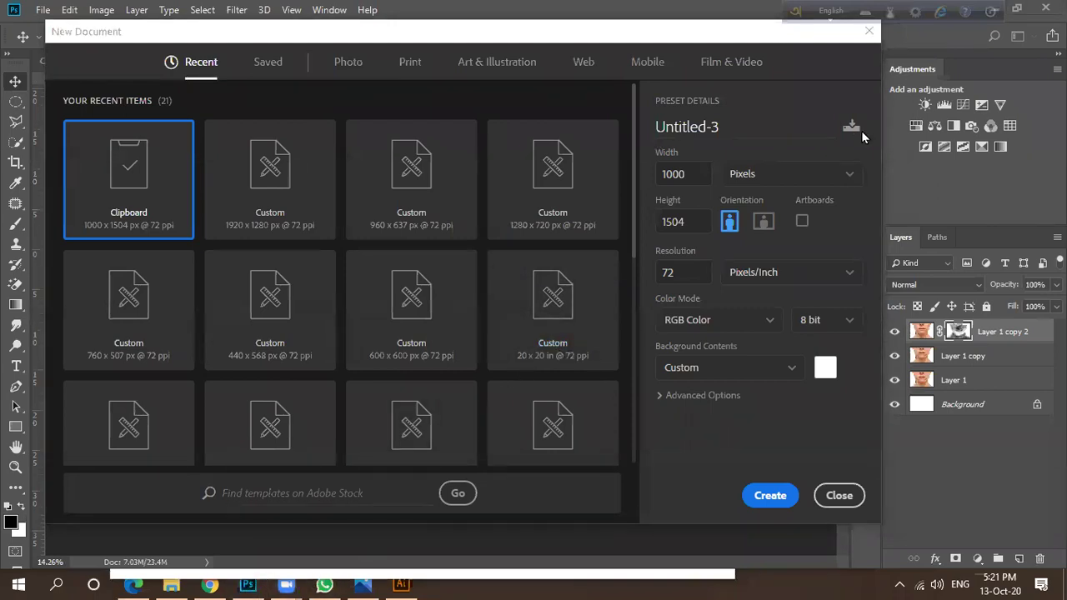
left_click(768, 496)
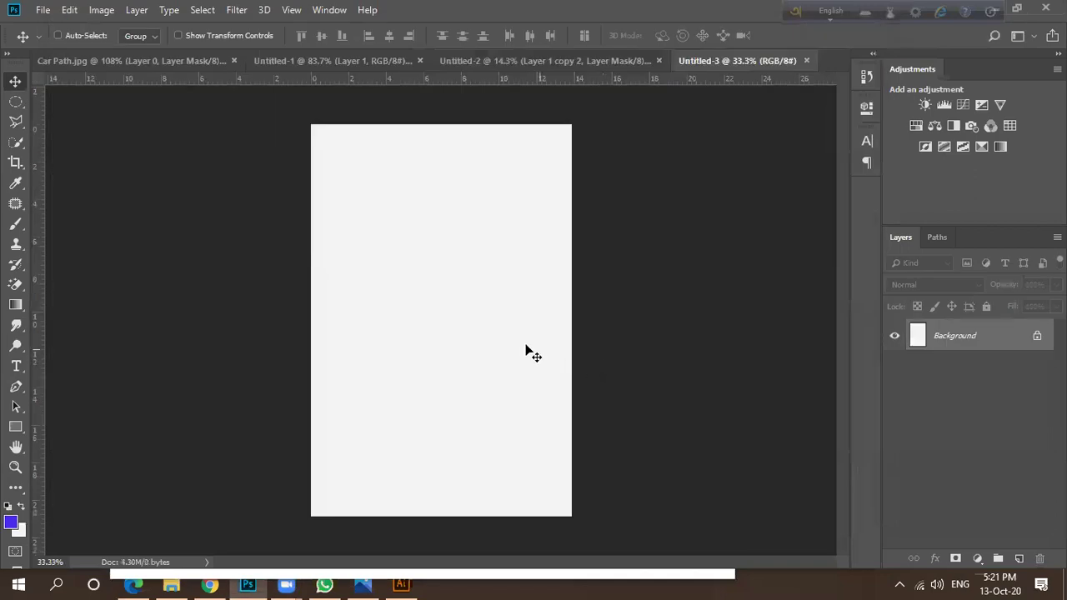
key("ctrl+v")
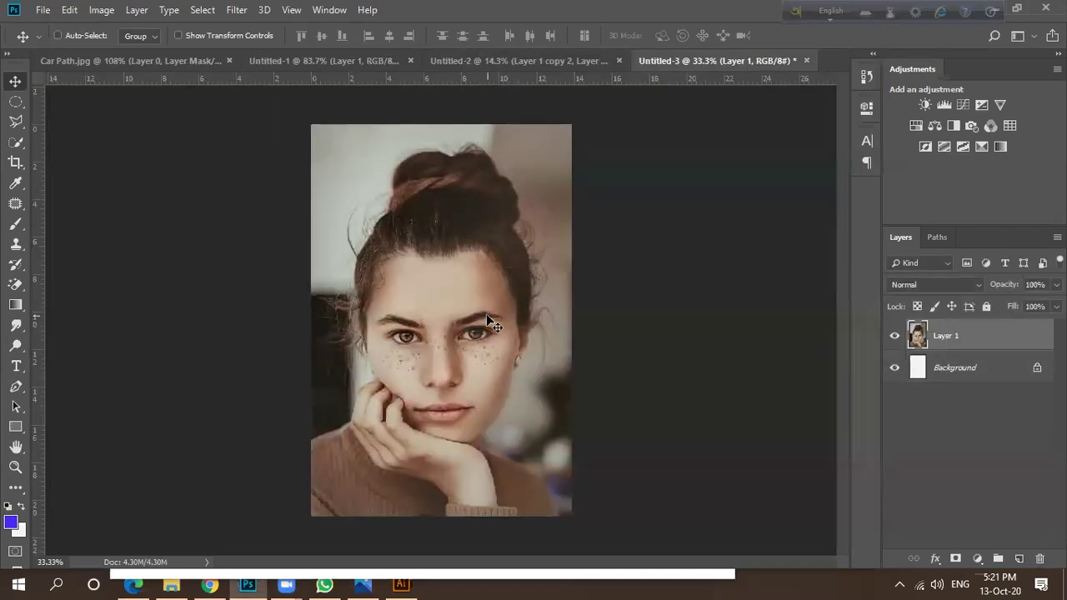
Examine the freckles on the cheeks and nose of the pasted portrait up close and in full view.
scroll(419, 369, "up", 10)
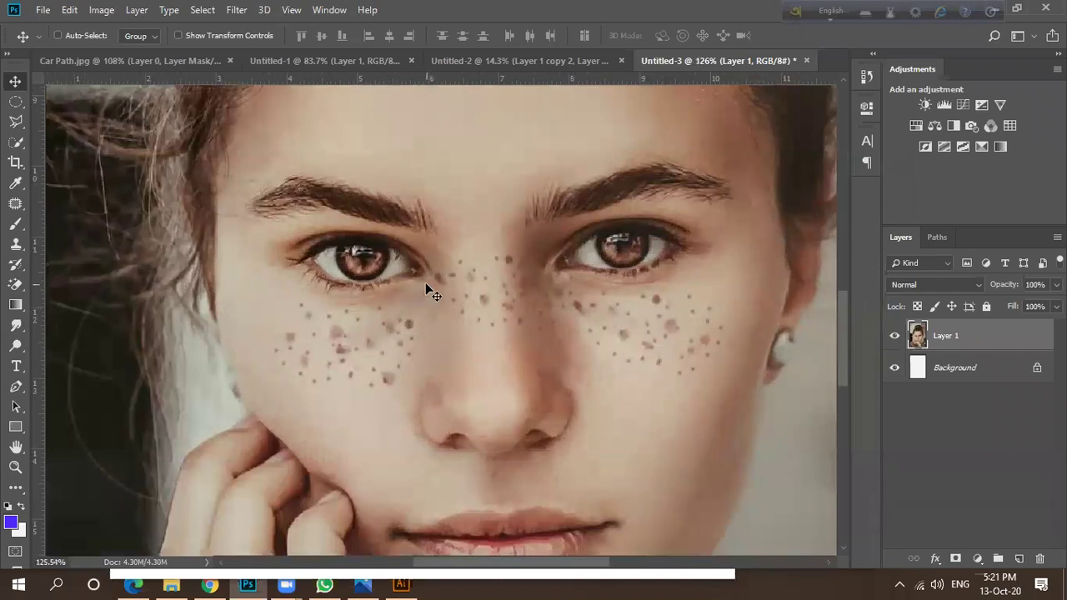
scroll(456, 273, "down", 4)
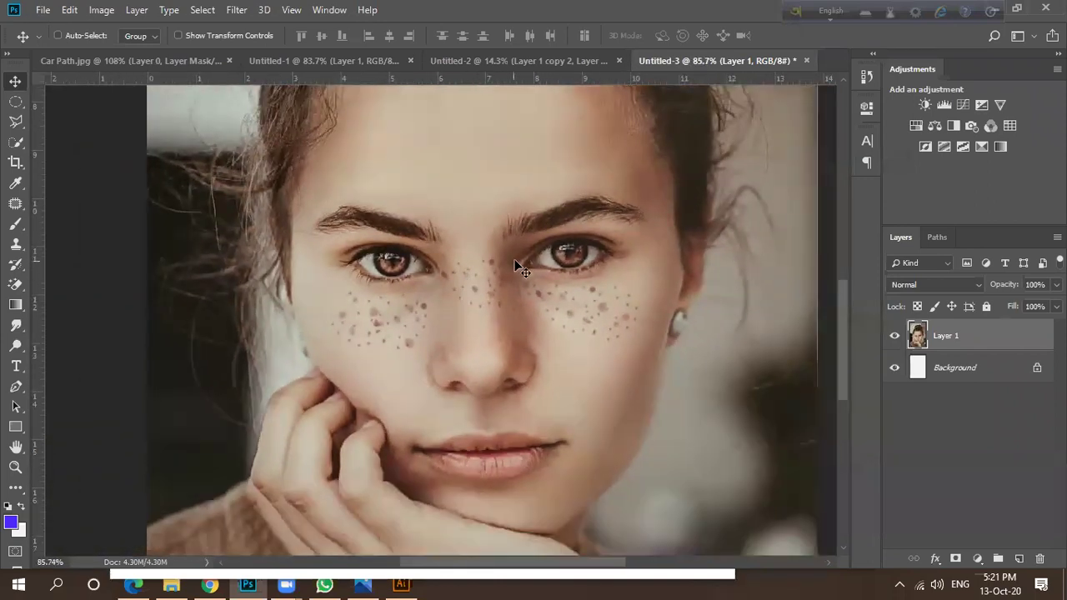
scroll(518, 265, "down", 3)
scroll(579, 275, "up", 6)
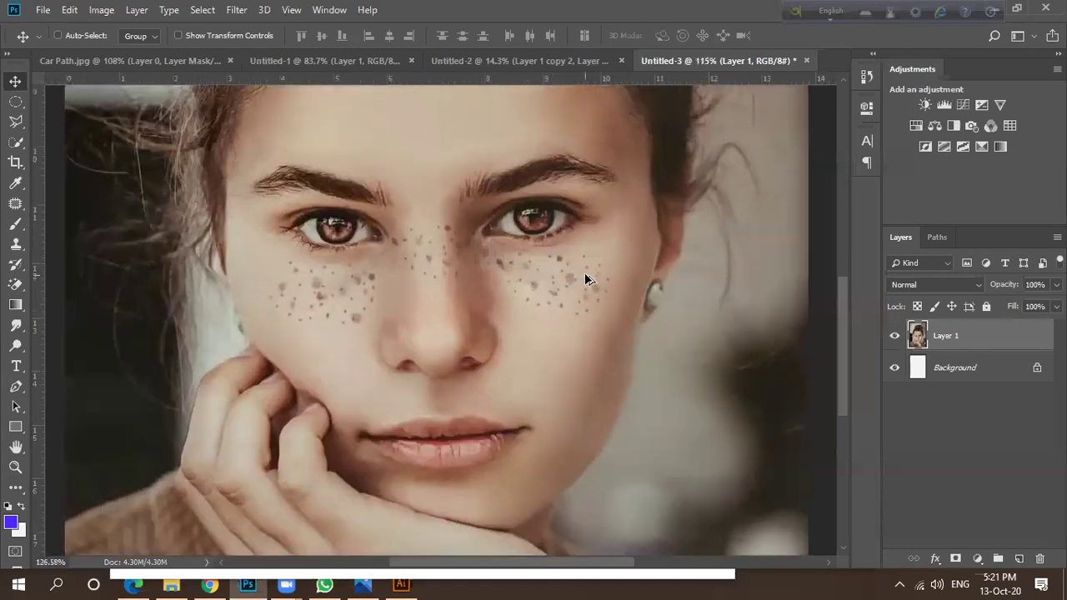
scroll(590, 265, "down", 6)
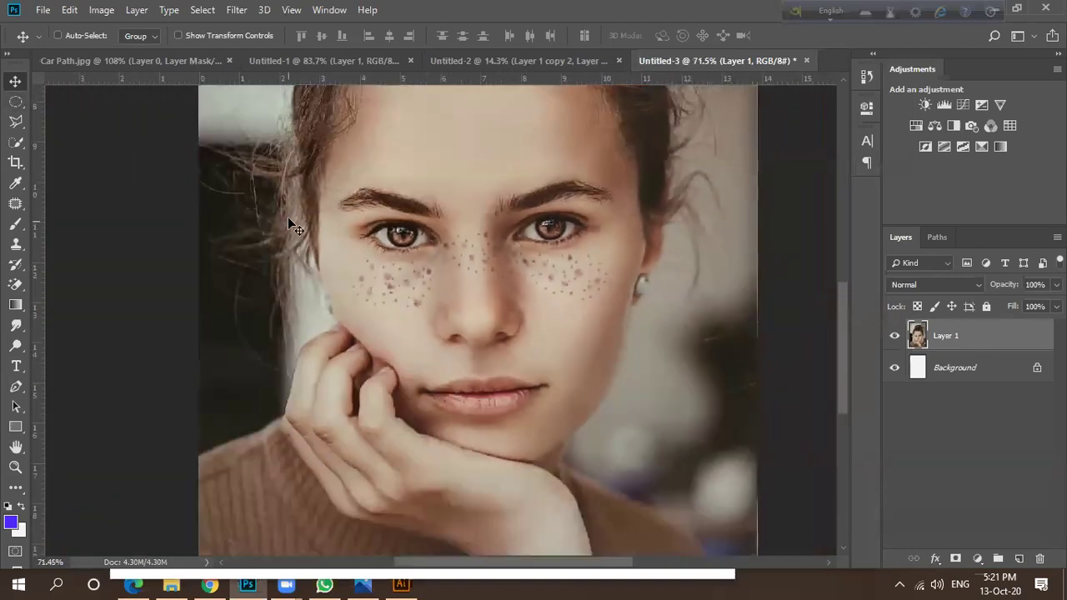
scroll(392, 279, "up", 8)
scroll(394, 275, "down", 5)
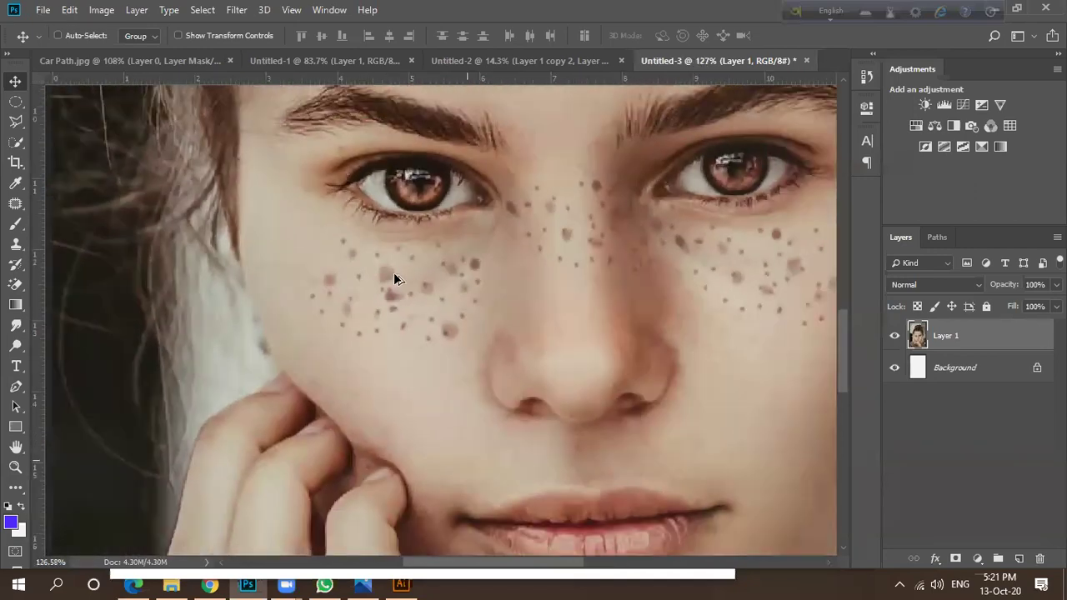
scroll(480, 255, "down", 4)
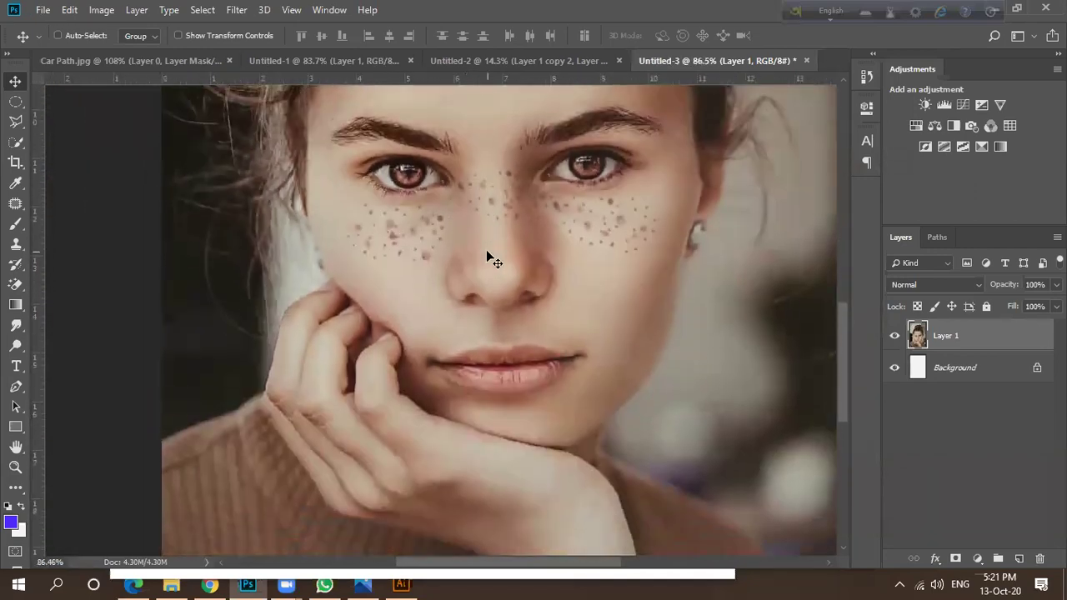
scroll(489, 258, "up", 4)
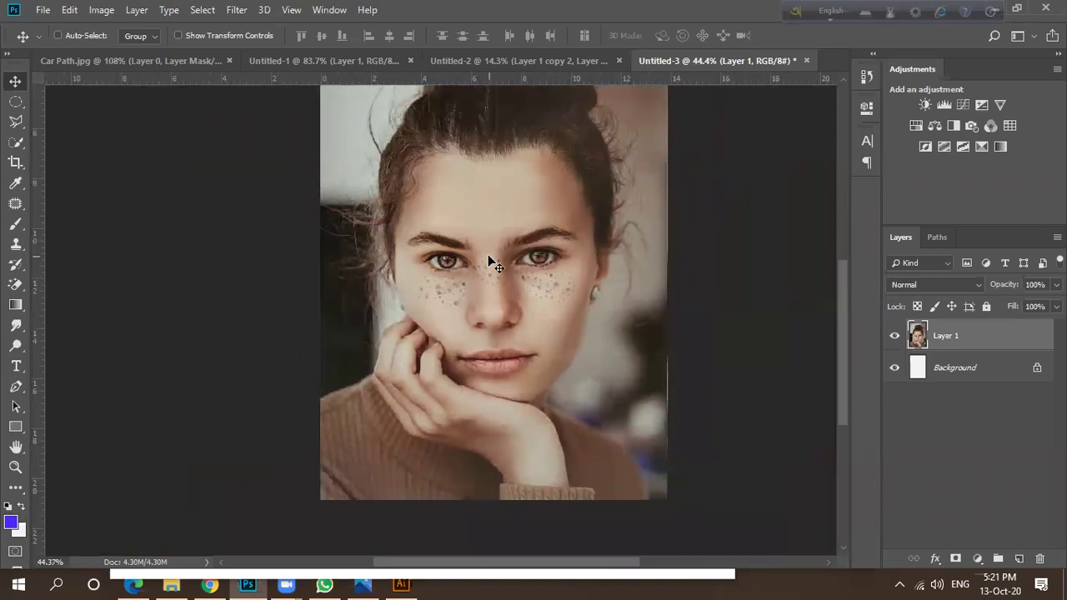
scroll(489, 258, "down", 1)
scroll(492, 263, "down", 1)
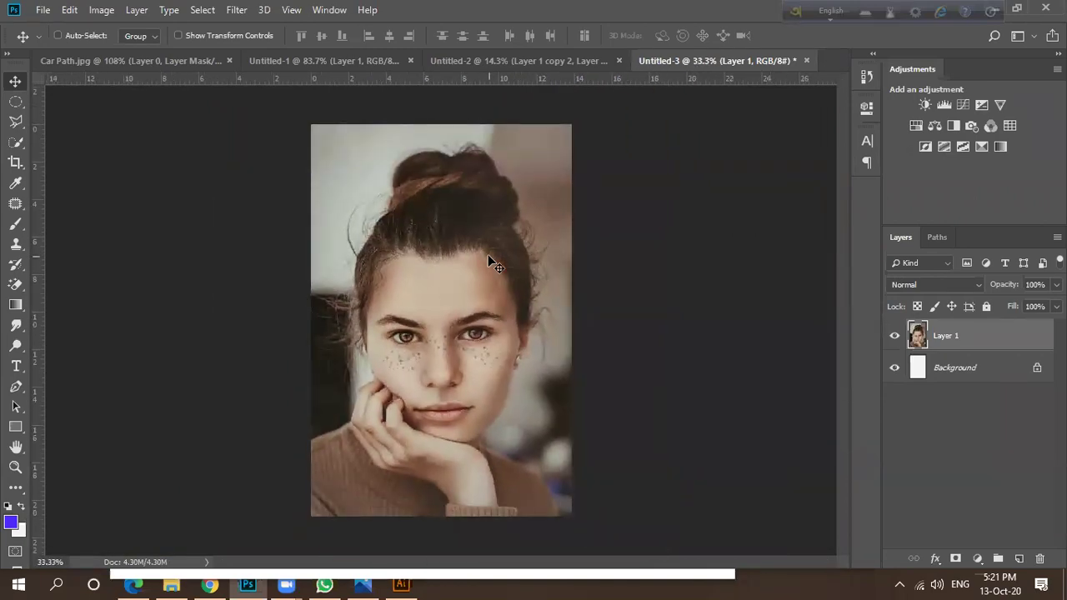
Switch to the Car Path.jpg document, activate its saved "car" path and return to the layer list.
left_click(149, 61)
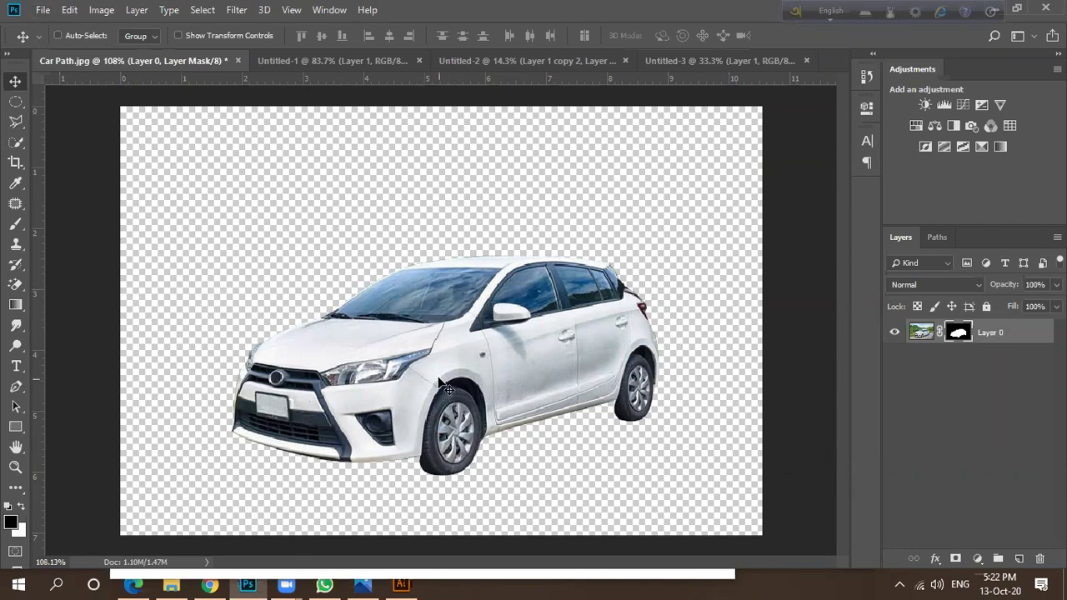
left_click(937, 237)
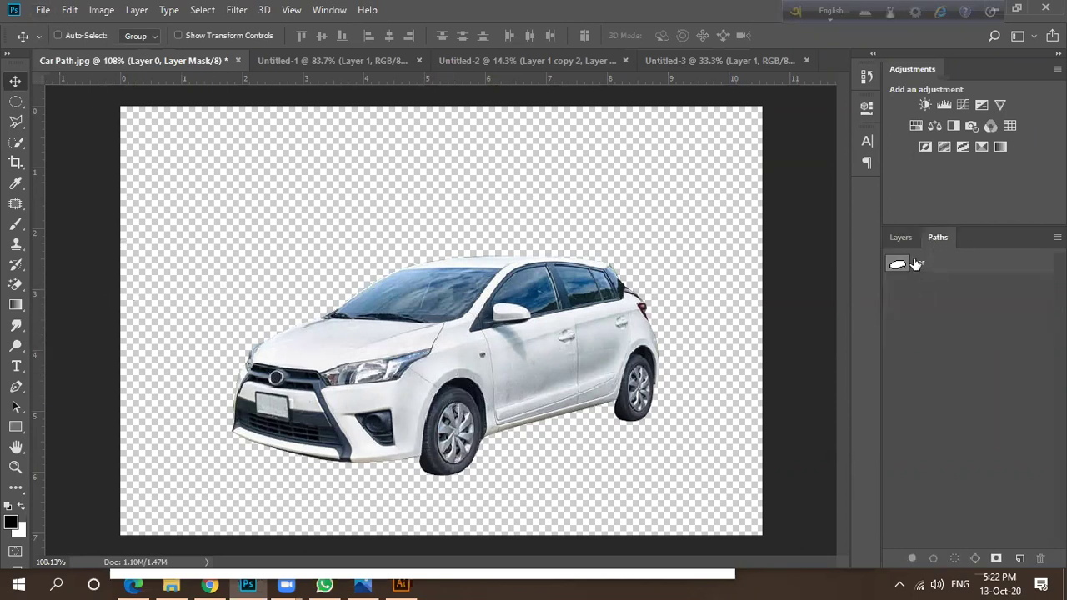
double_click(917, 263)
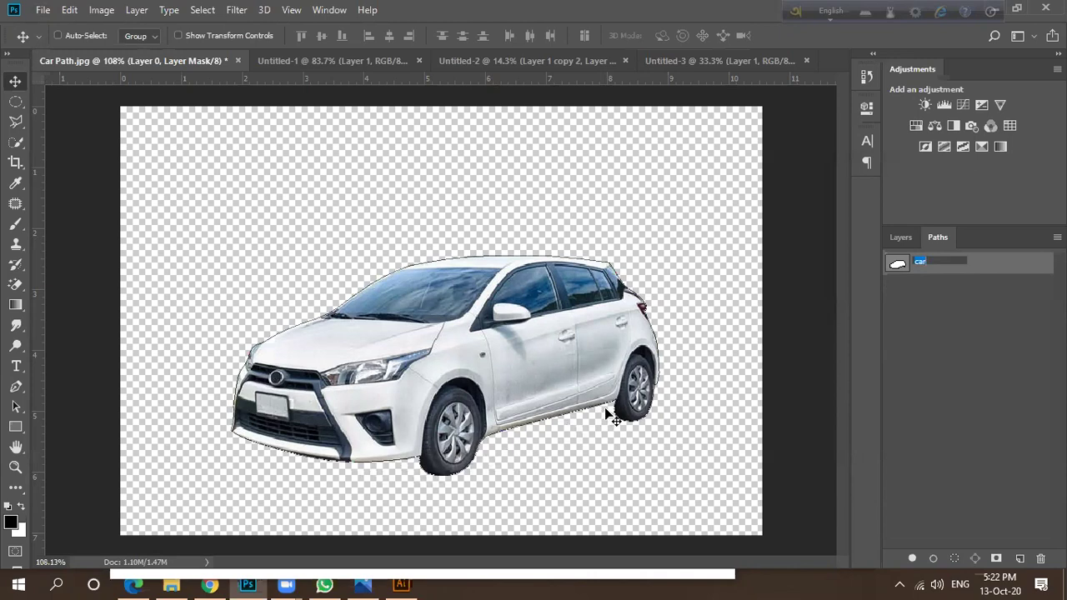
left_click(904, 238)
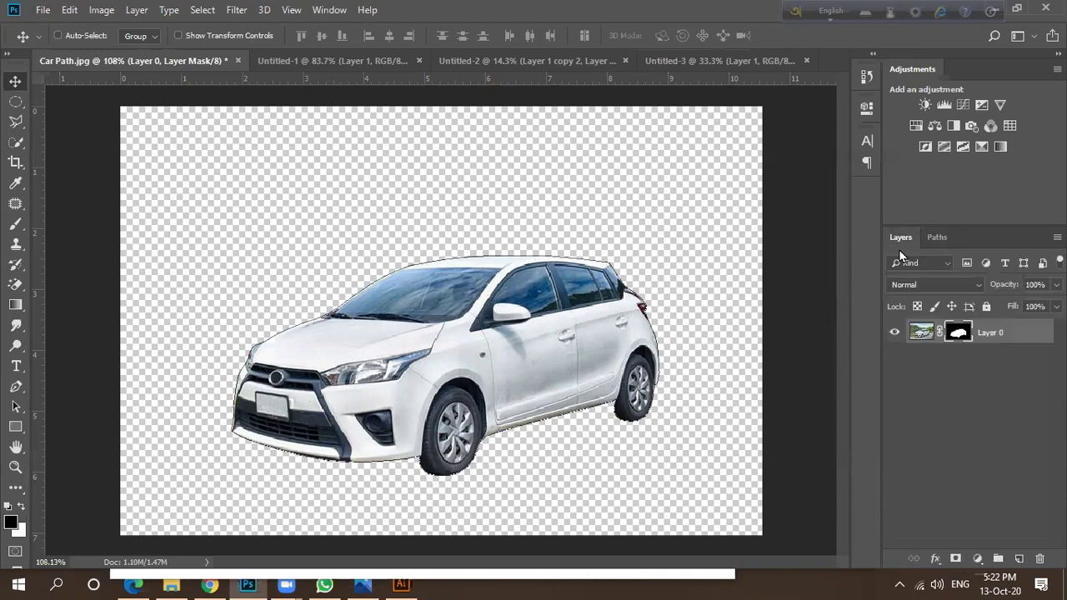
Show the car path's anchor points and inspect the outline along the front wheel and door sill.
scroll(488, 440, "up", 3)
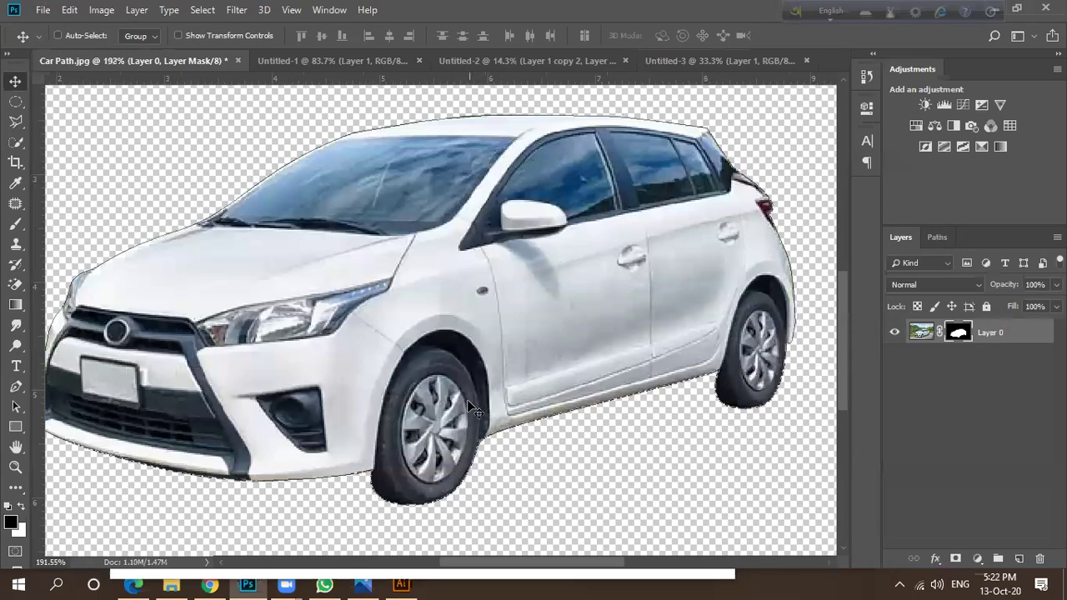
left_click(5, 399)
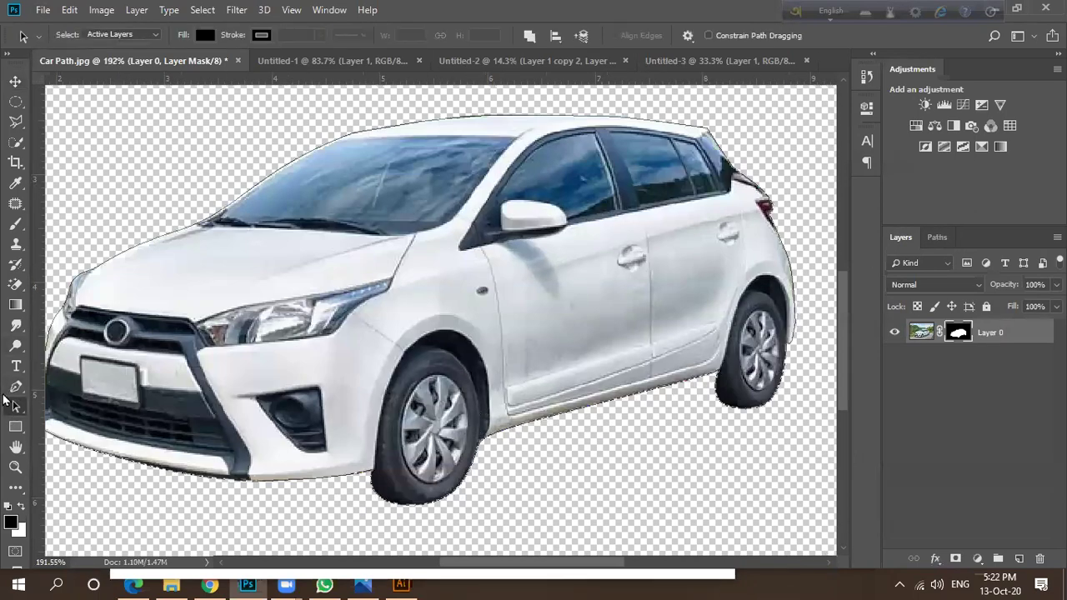
scroll(439, 520, "up", 2)
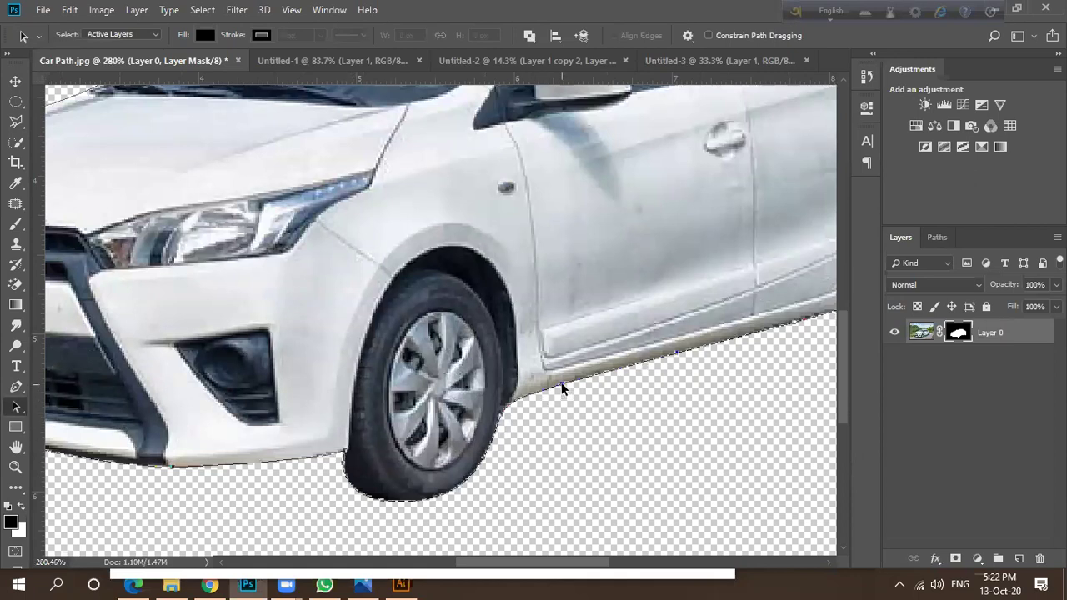
scroll(533, 412, "down", 3)
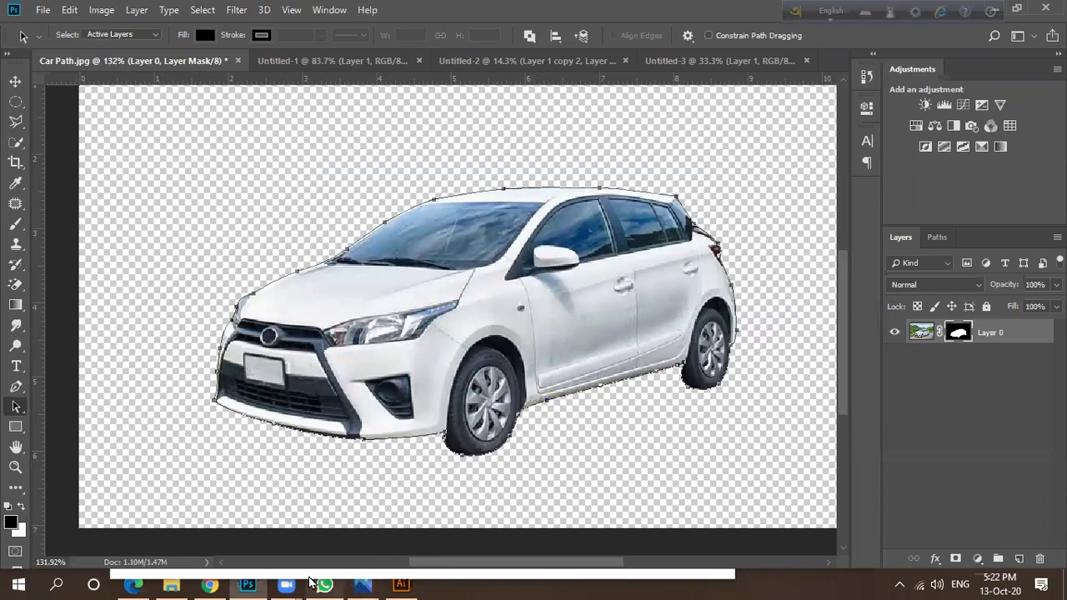
left_click(56, 584)
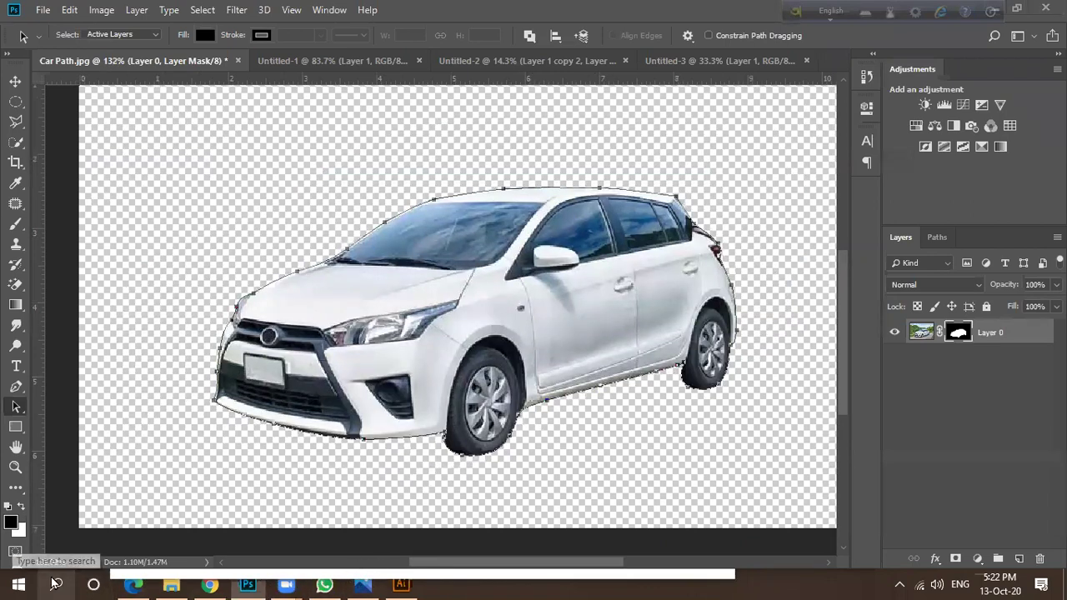
left_click(401, 584)
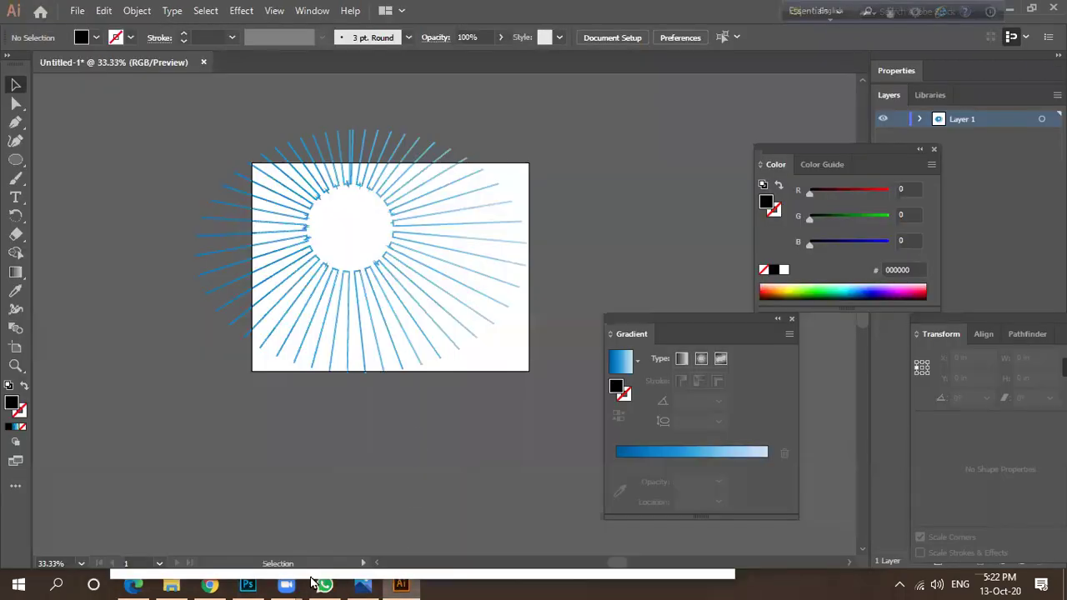
left_click(363, 584)
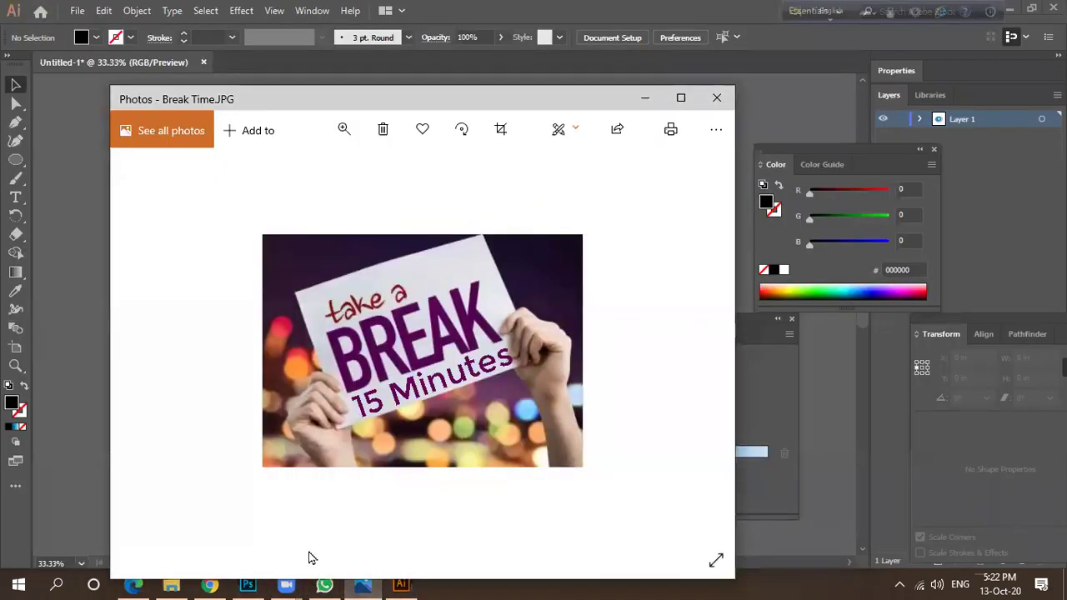
Switch to File Explorer, open Lesson 04 under LEDP-2020 > All-Lessons > Lessons and look over its Photoshop files.
left_click(171, 583)
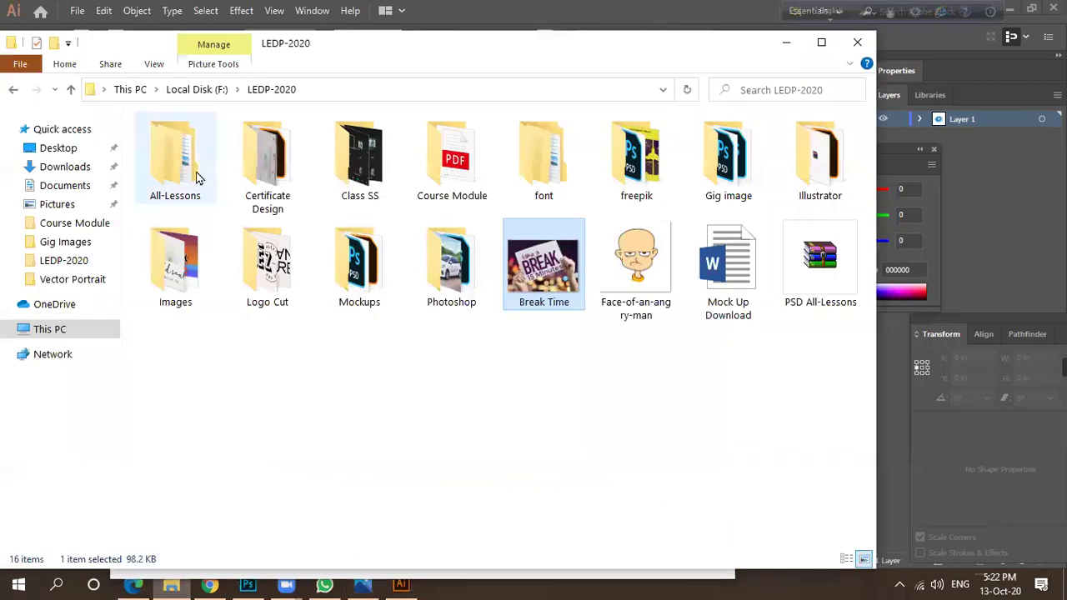
double_click(195, 175)
double_click(187, 164)
left_click(190, 142)
double_click(193, 192)
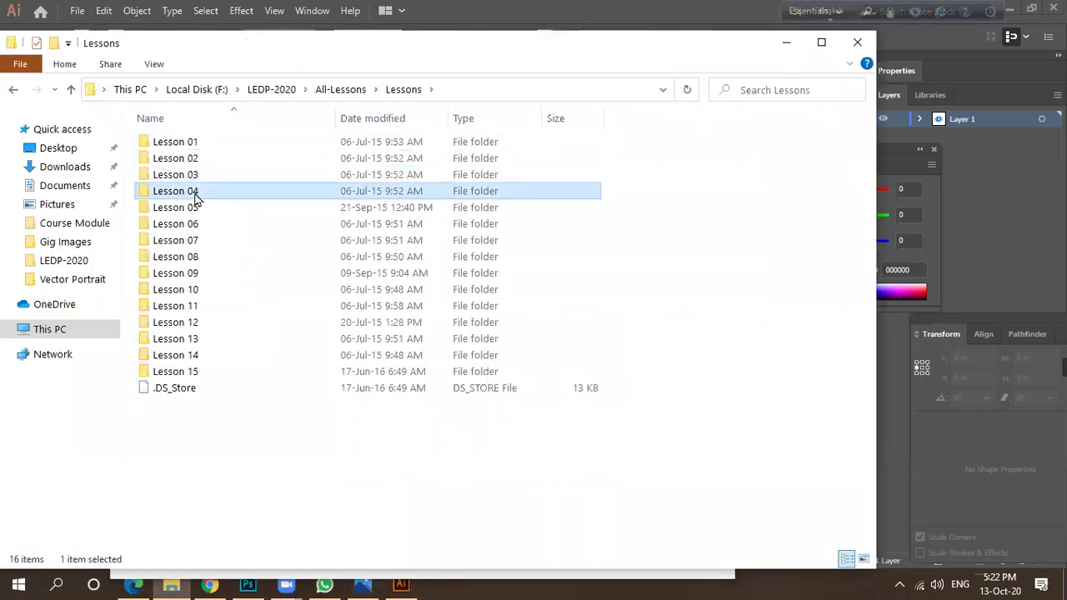
left_click(193, 193)
left_click_drag(186, 225, 186, 143)
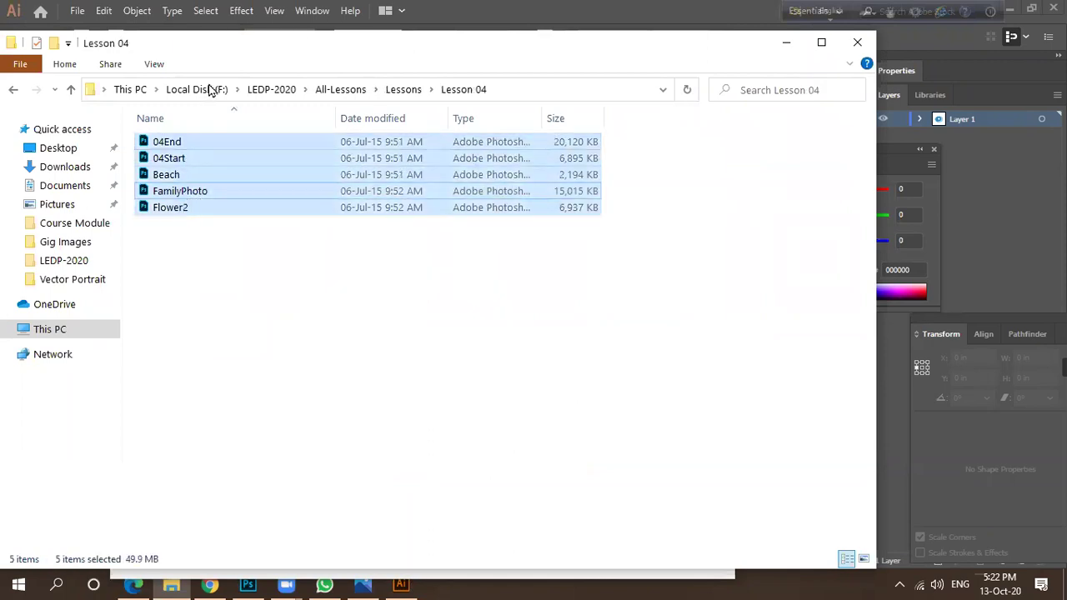
Return to the LEDP-2020 folder, reopen All-Lessons > Lessons and look over the list of lesson folders.
left_click(268, 91)
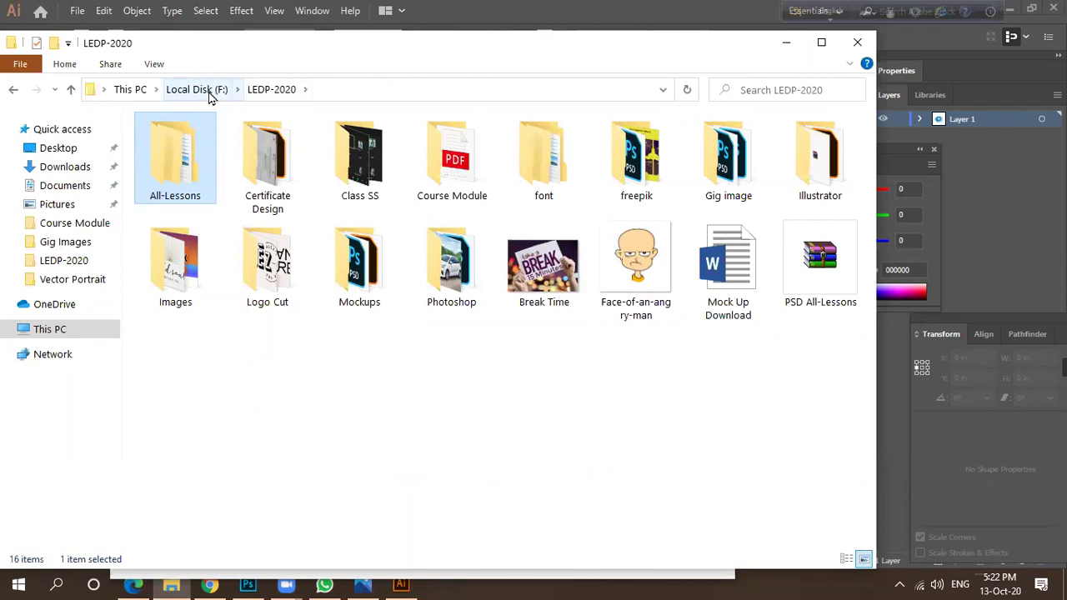
double_click(204, 179)
double_click(201, 162)
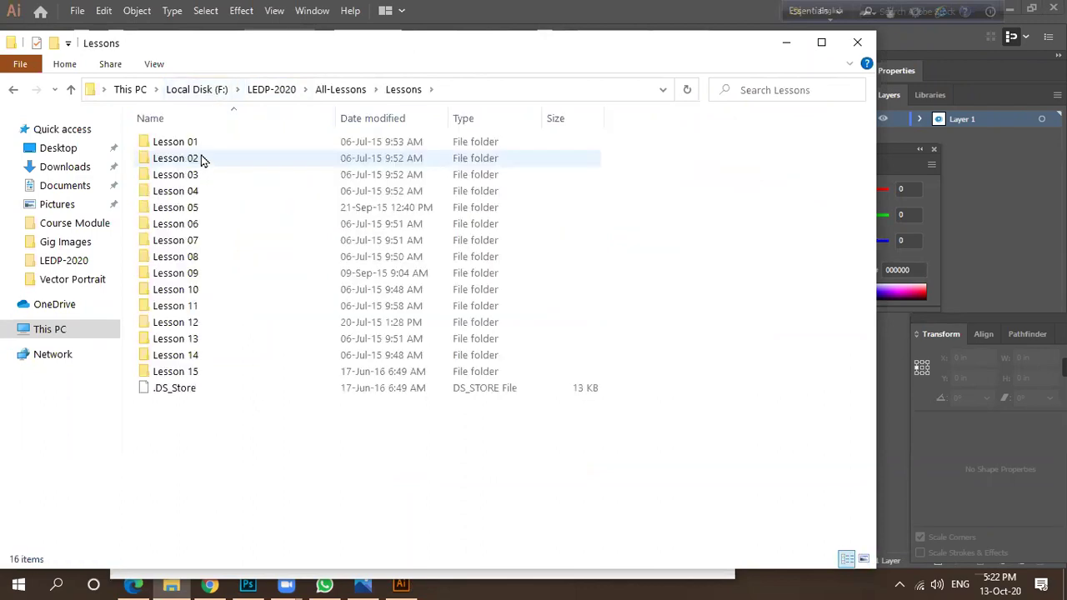
left_click(203, 193)
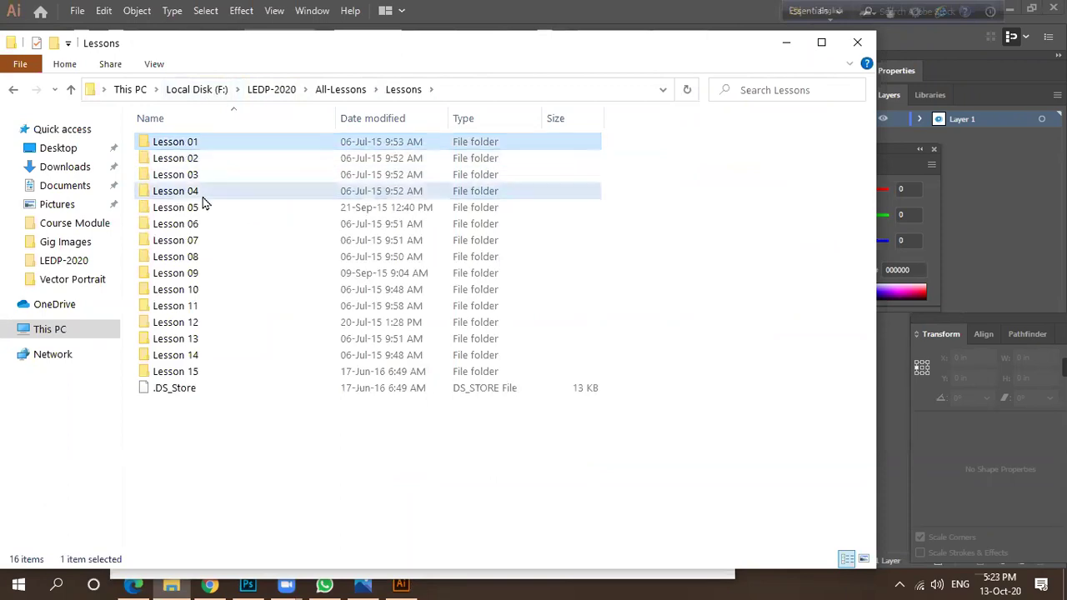
left_click(221, 149)
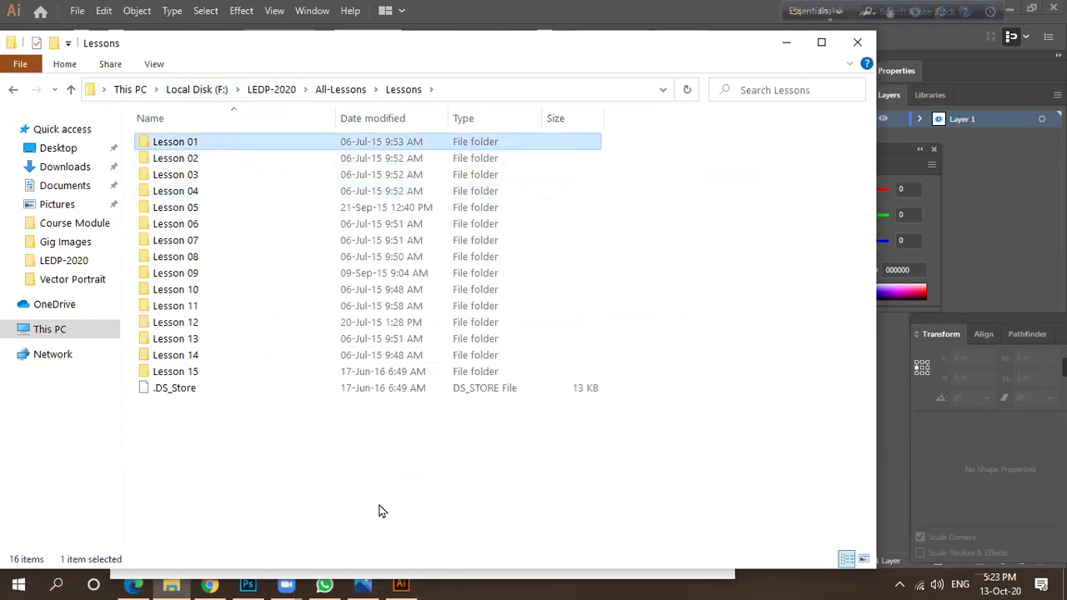
Switch to Photoshop, activate the Untitled-2 portrait document and select the Move tool.
left_click(243, 584)
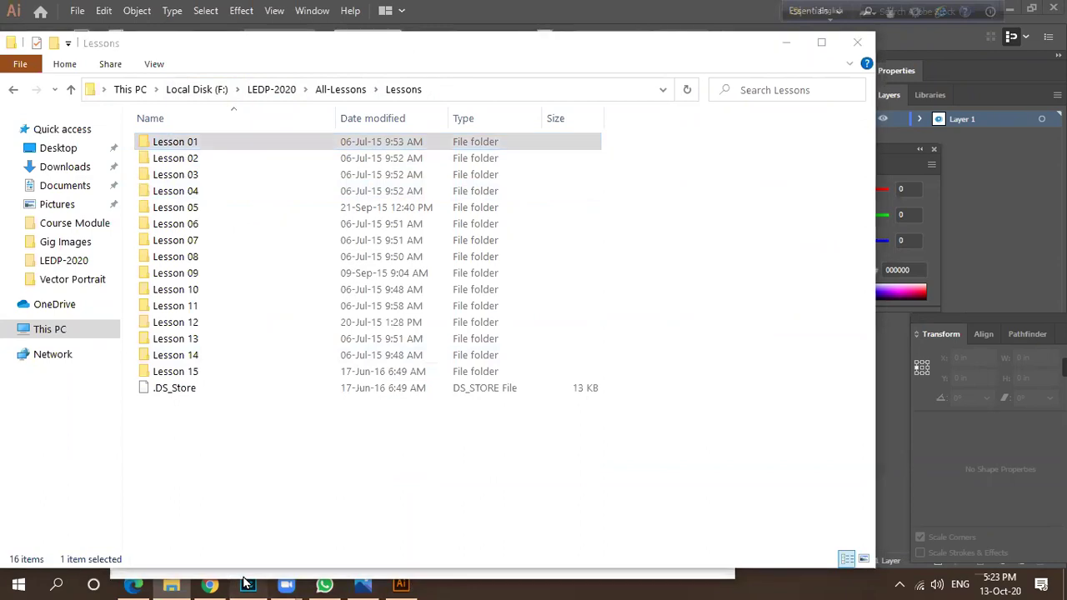
scroll(595, 380, "down", 1)
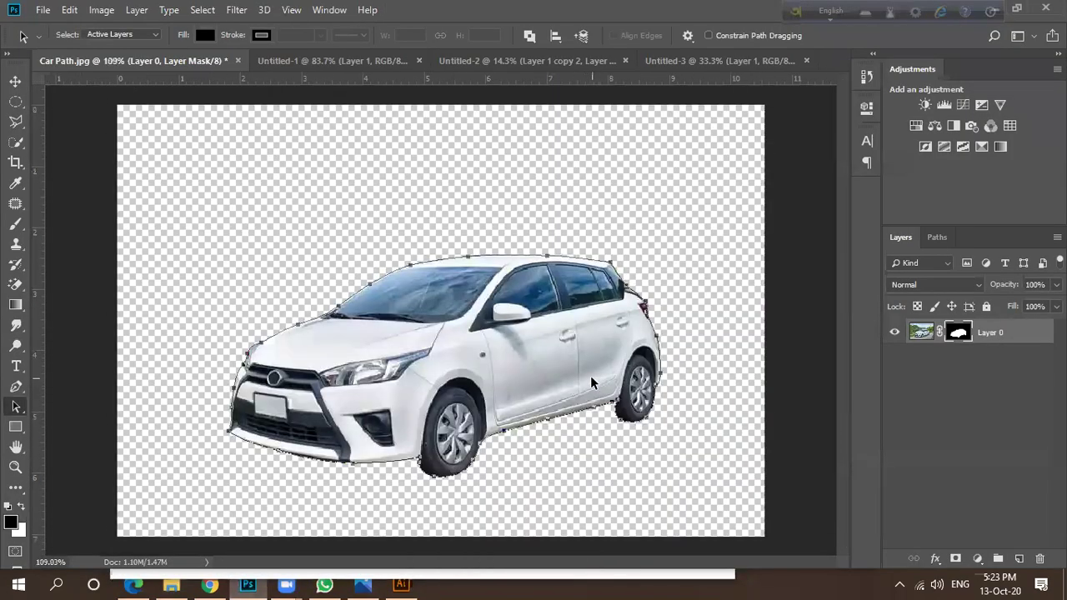
left_click(479, 65)
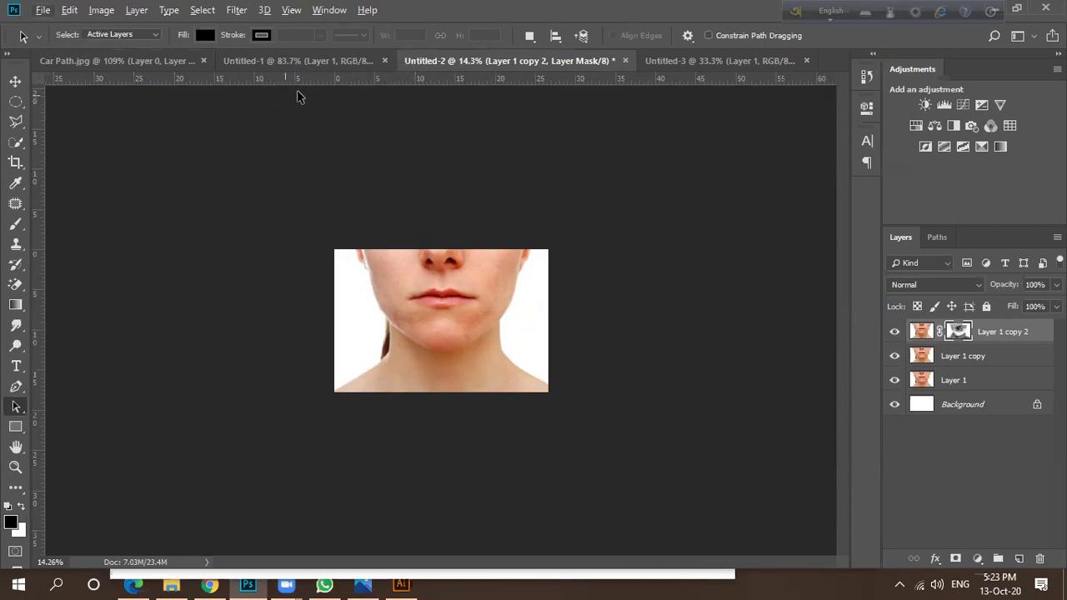
left_click(15, 84)
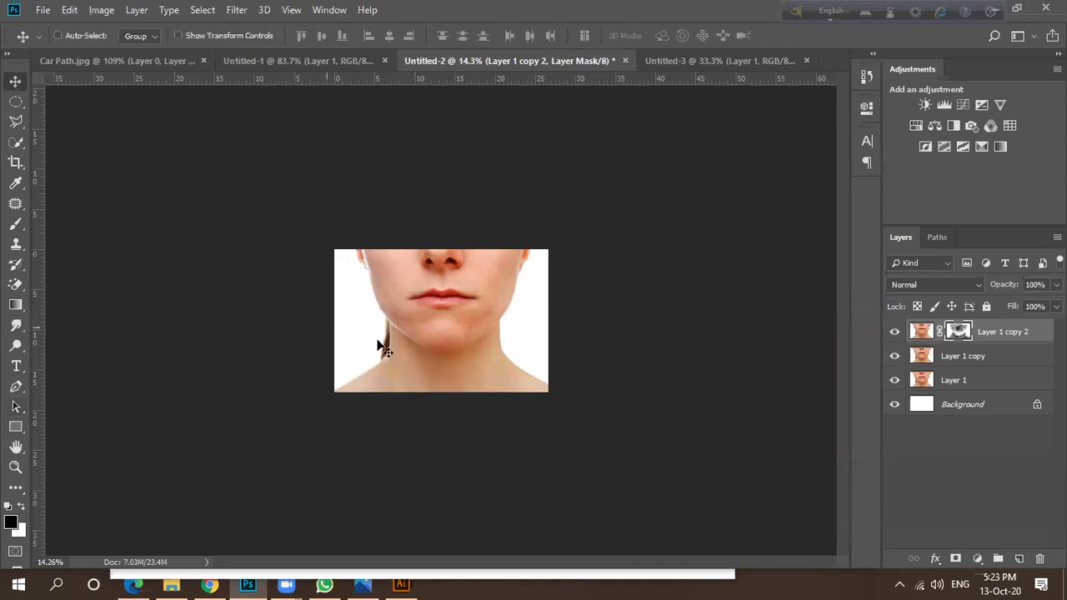
scroll(472, 297, "up", 2)
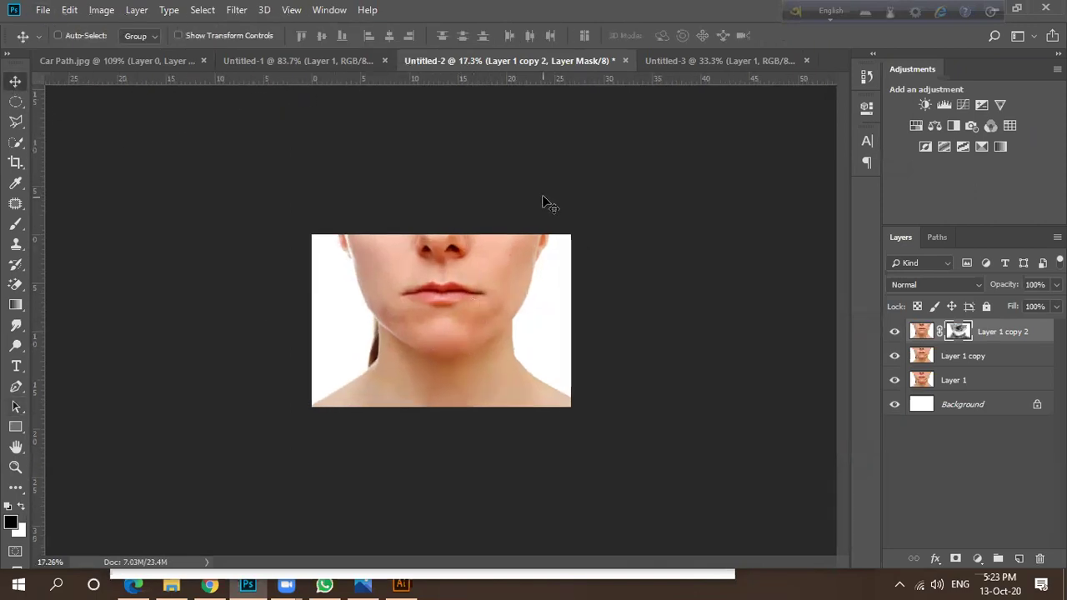
Activate the Untitled-3 document and examine the freckled portrait up close and in full view.
left_click(648, 70)
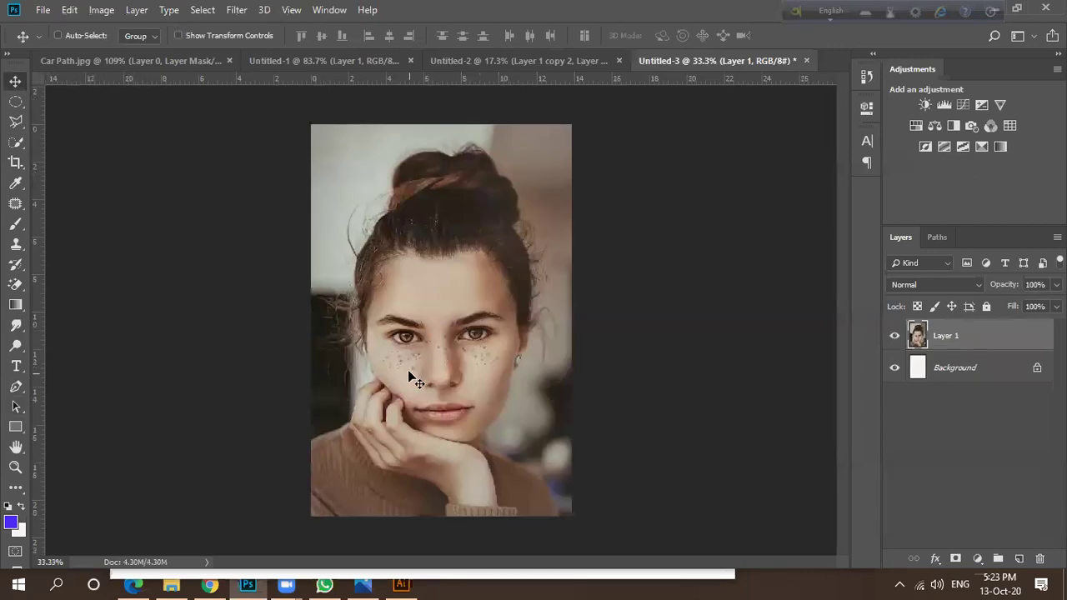
scroll(427, 376, "up", 2)
scroll(465, 283, "down", 2)
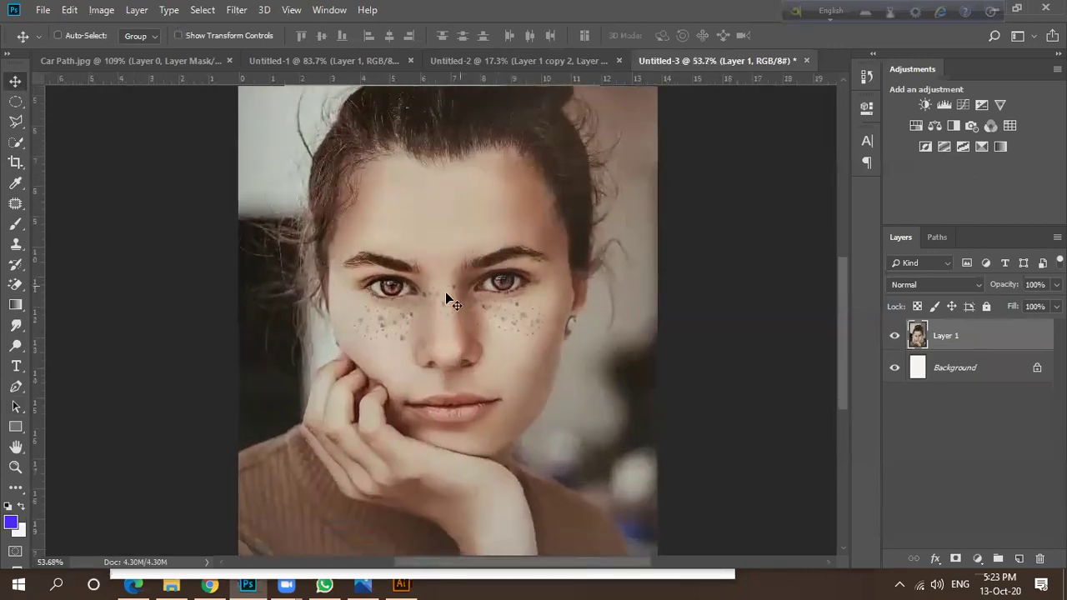
scroll(434, 293, "down", 1)
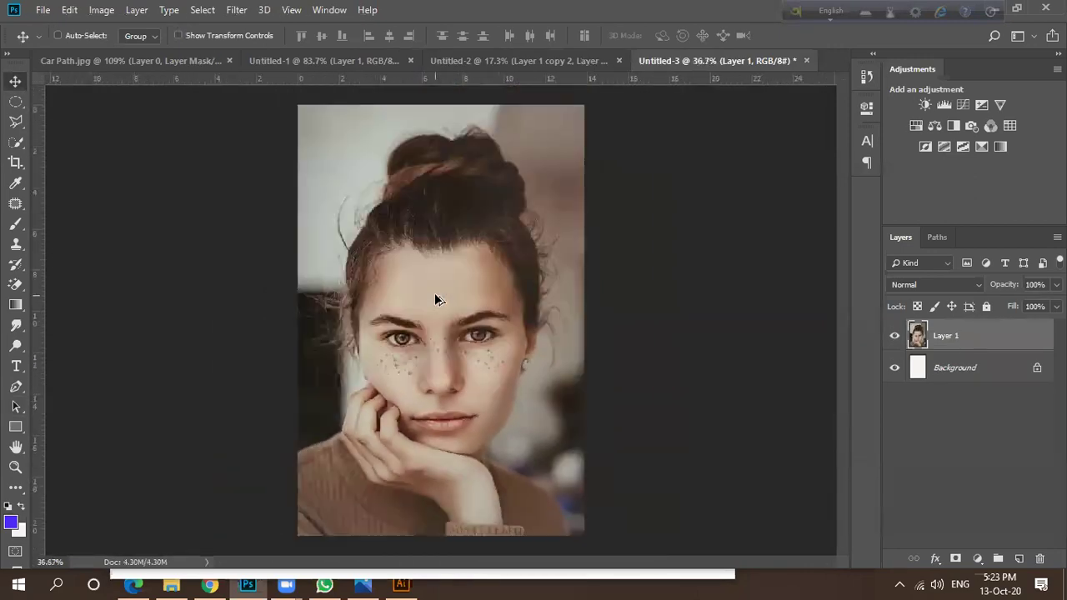
Switch to Chrome and copy the freckled Unsplash portrait from the "Spotted faces" image results.
left_click(211, 584)
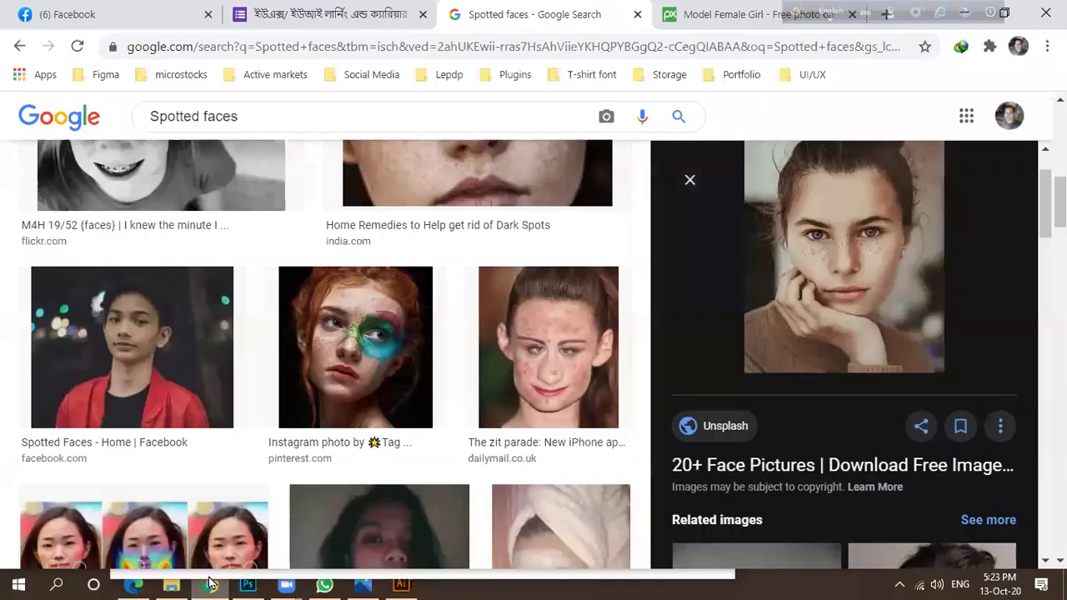
right_click(811, 252)
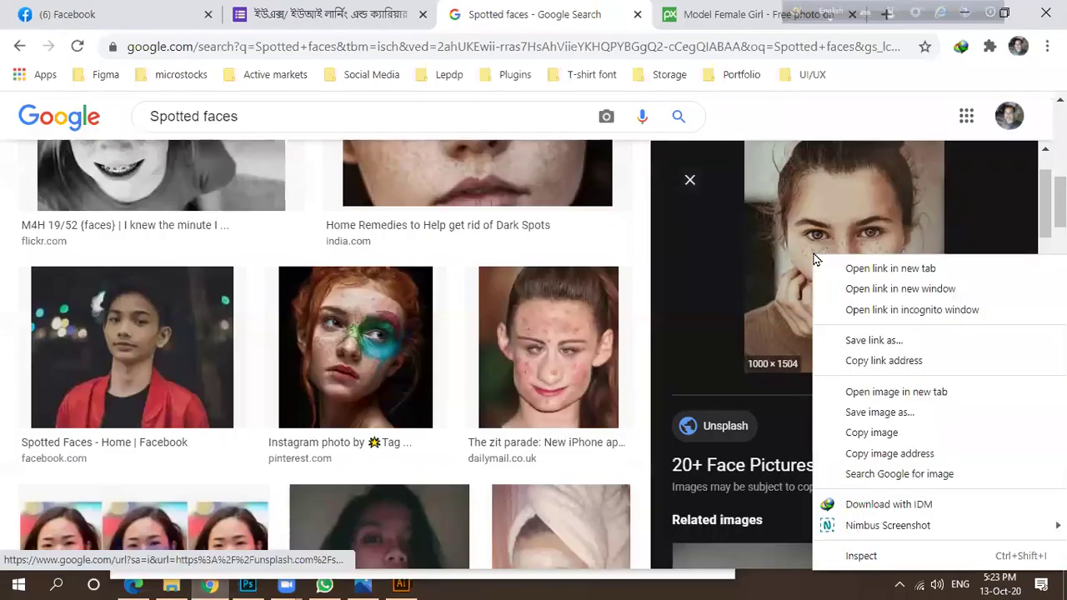
left_click(850, 434)
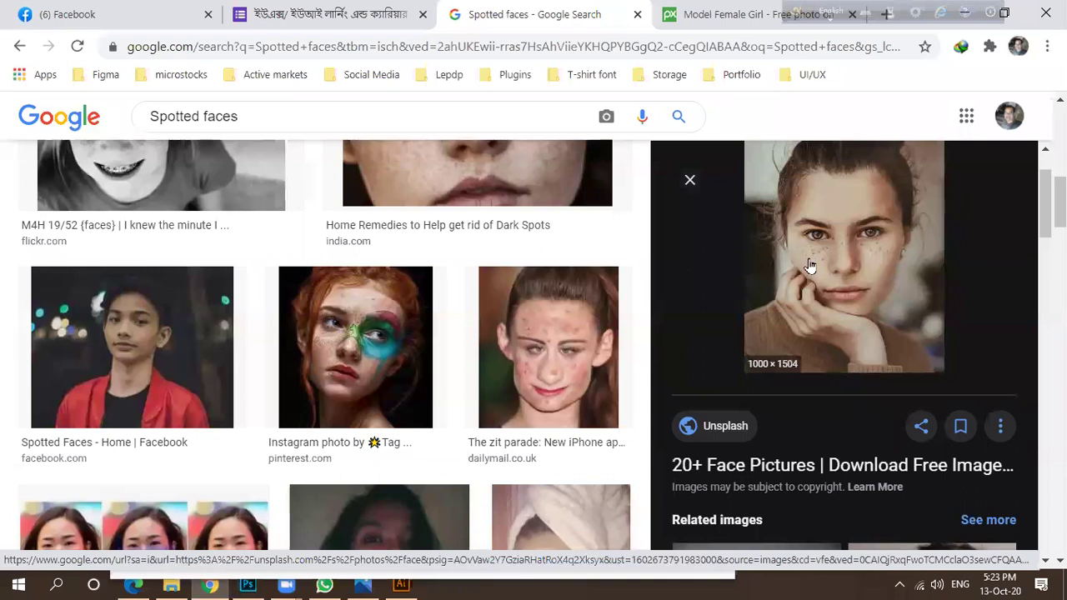
right_click(530, 338)
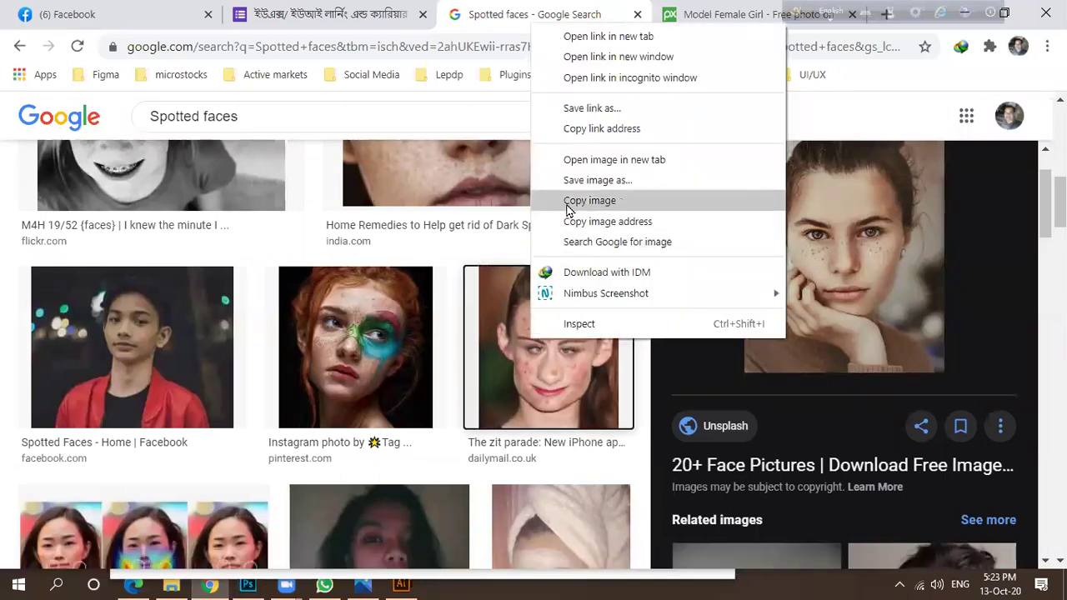
Find the Shutterstock close-up of a cheek with pimples in the "Spotted faces" image results and copy the image.
left_click(249, 365)
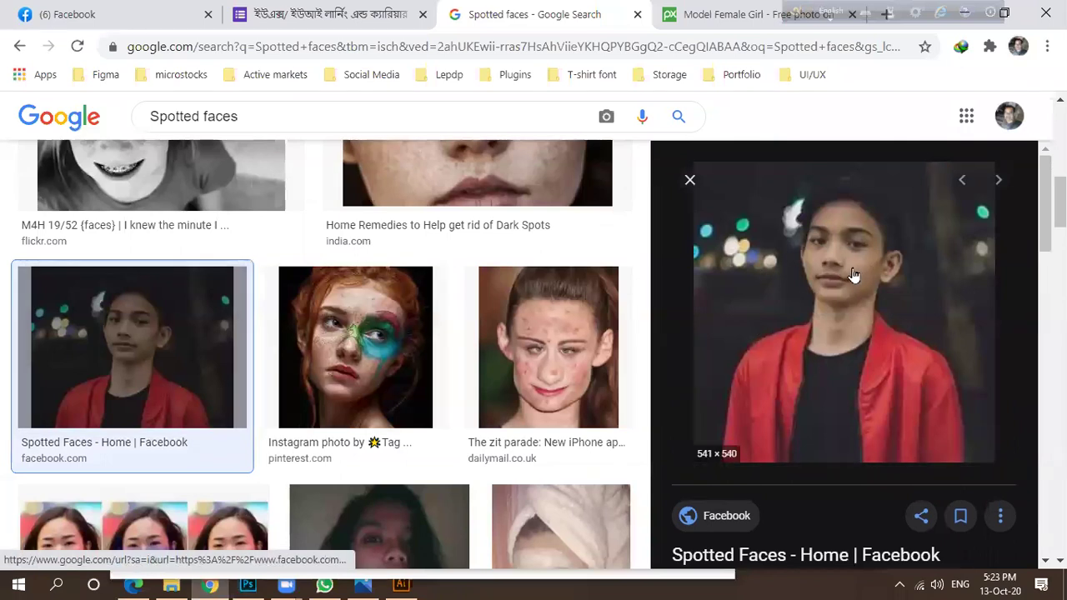
scroll(379, 350, "down", 3)
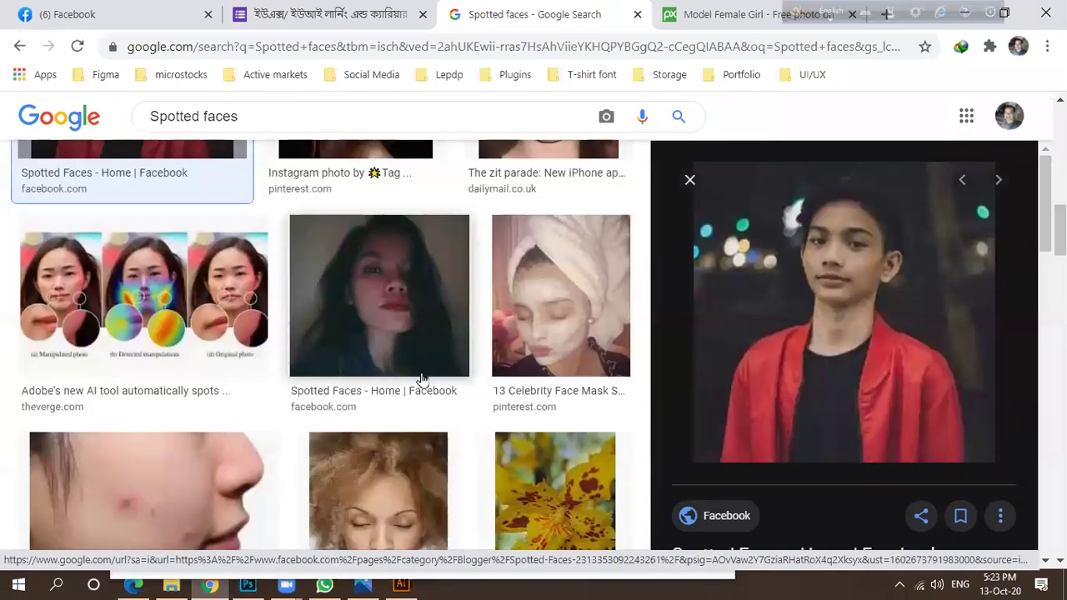
scroll(341, 353, "down", 3)
left_click(203, 262)
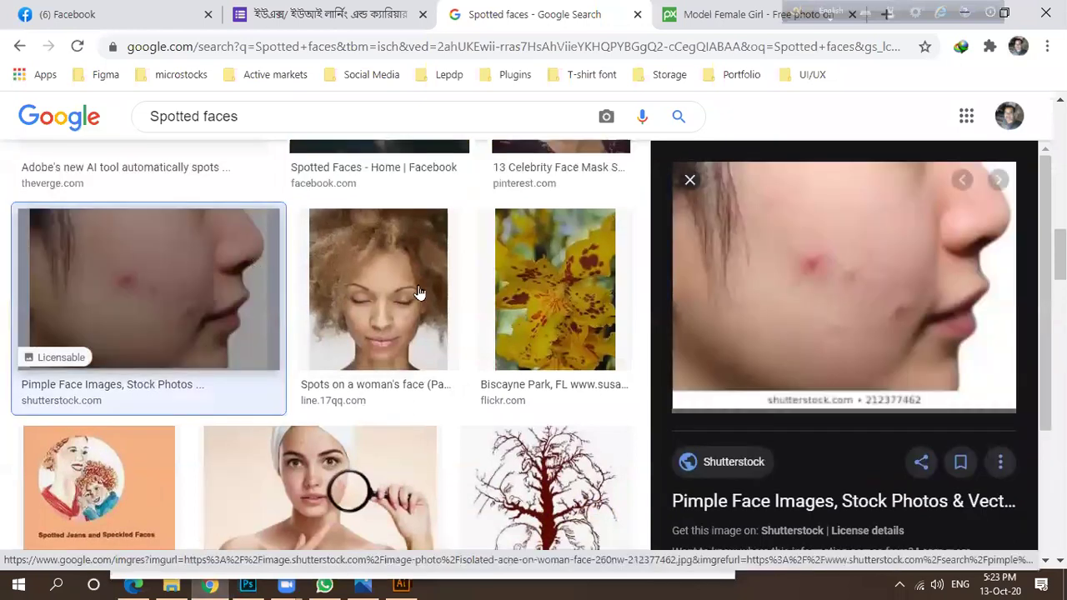
right_click(803, 255)
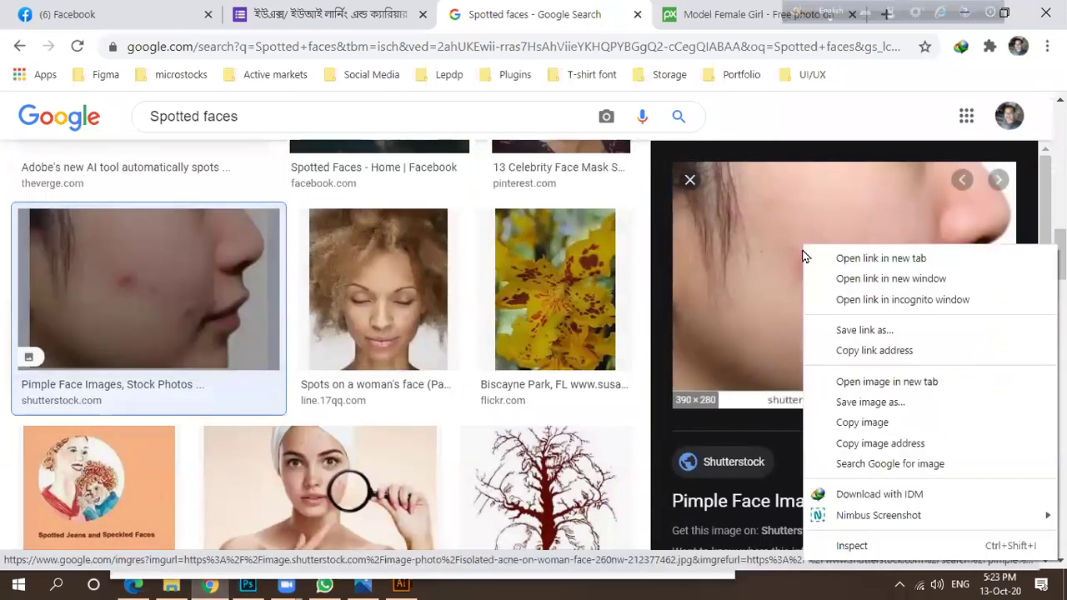
left_click(821, 421)
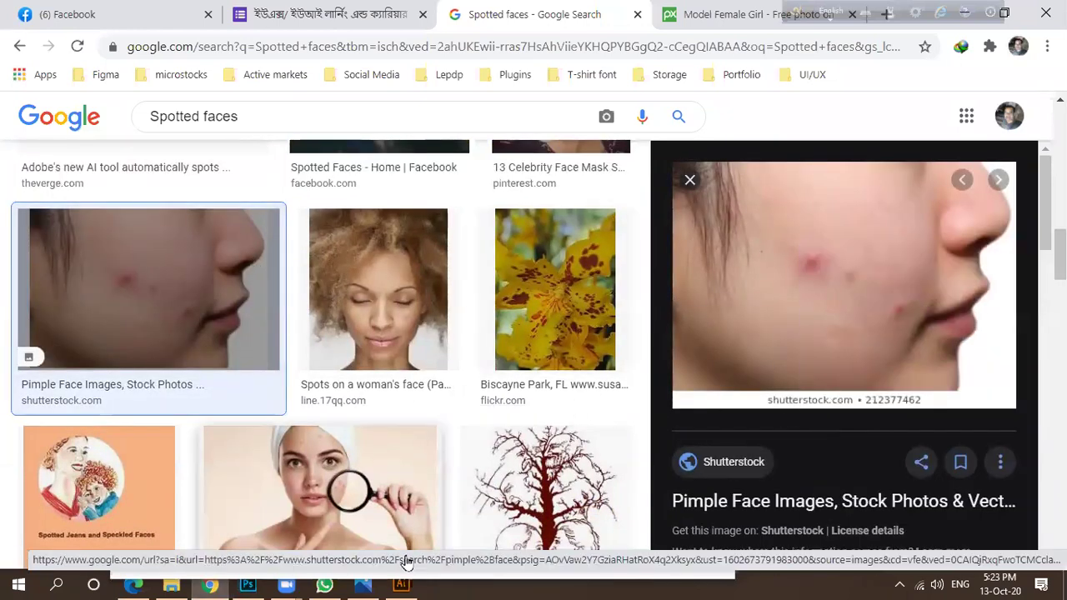
Paste the copied cheek photo into a new 390 x 280 px, 72 ppi document in Photoshop.
left_click(247, 584)
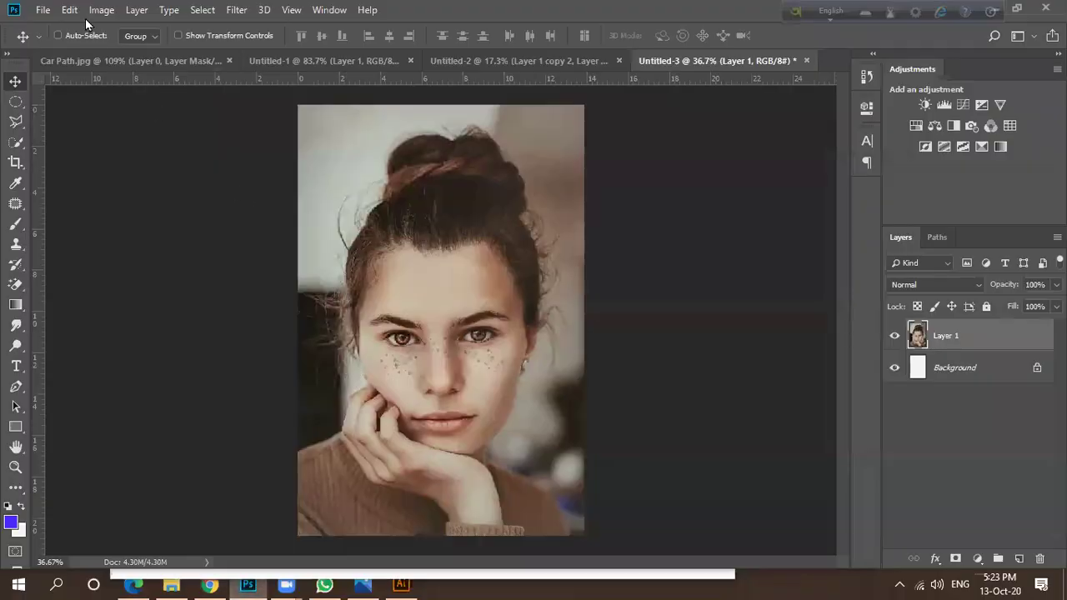
left_click(43, 10)
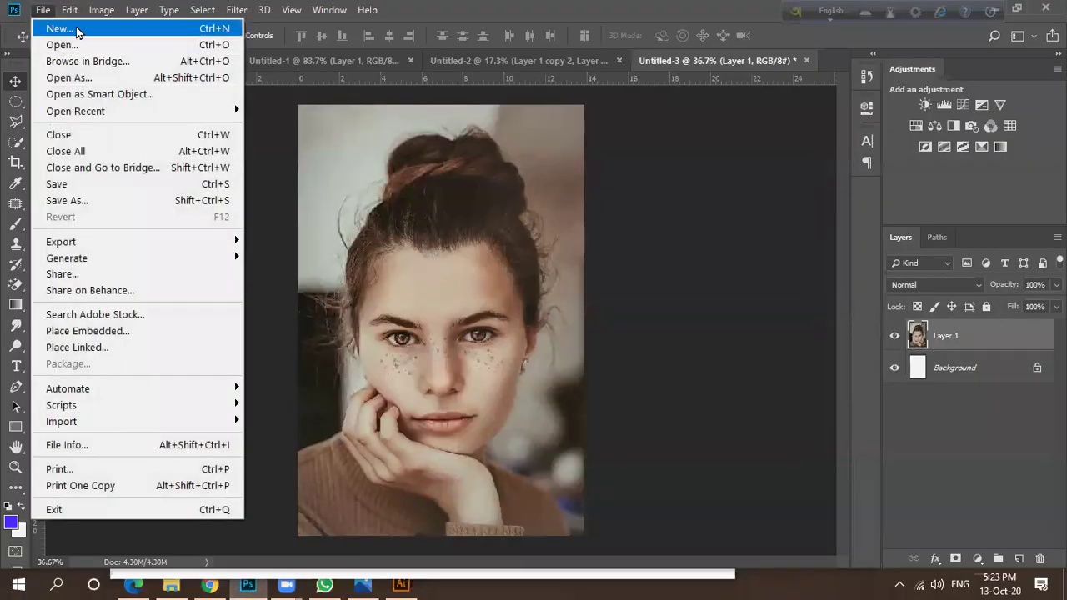
left_click(73, 28)
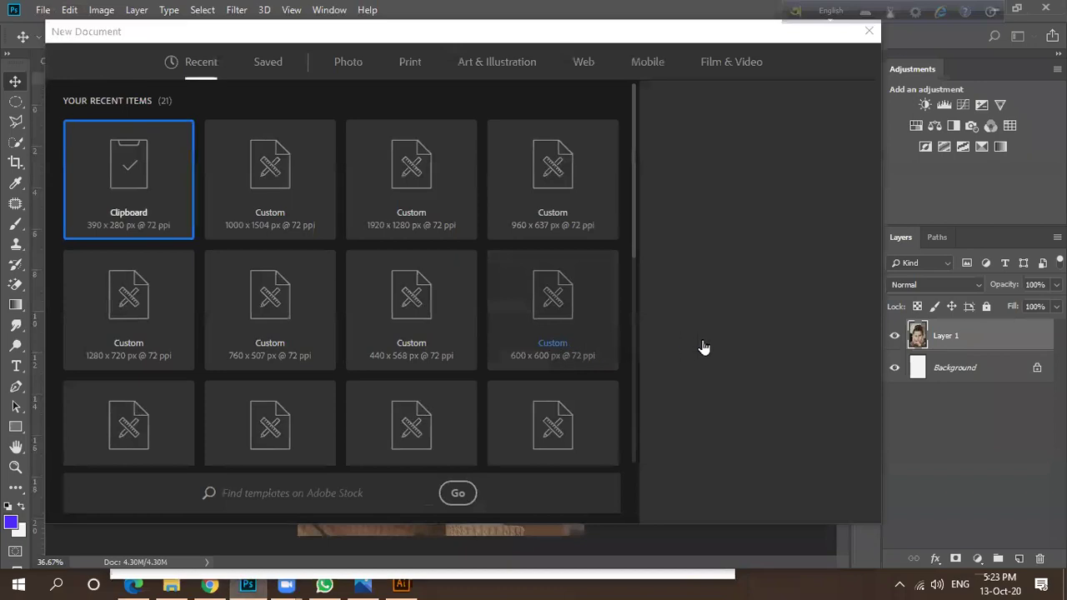
left_click(770, 496)
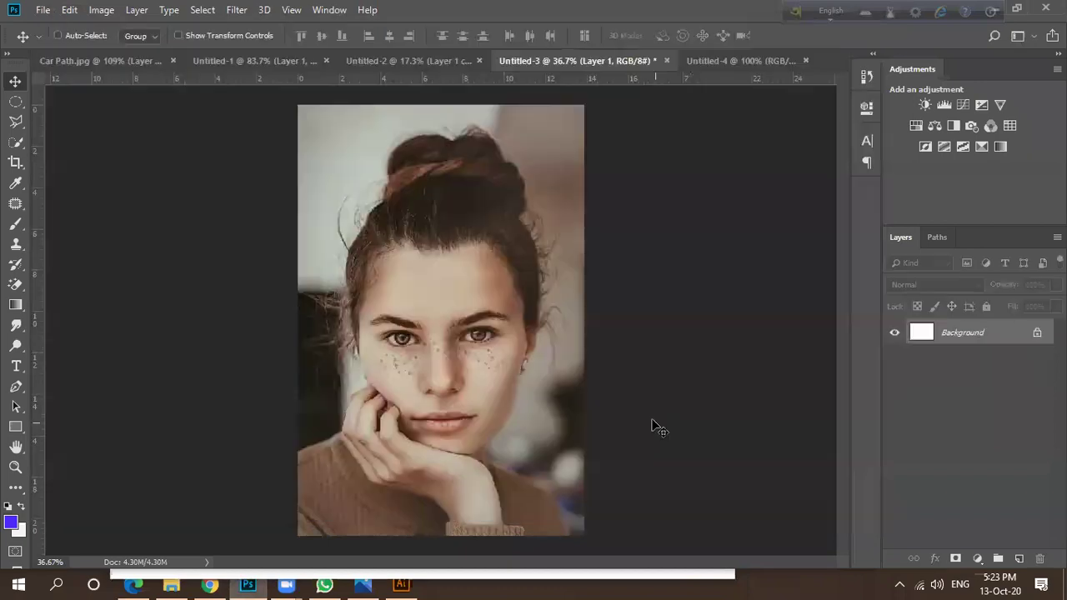
key("ctrl+v")
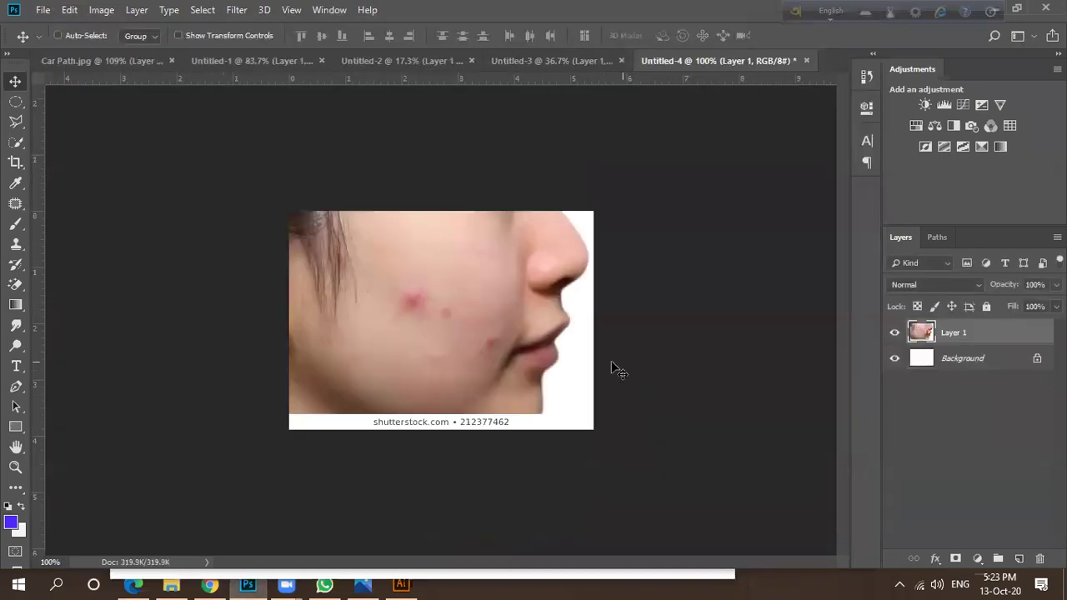
Duplicate the pasted cheek photo layer and make the original Layer 1 the active layer.
scroll(333, 307, "up", 3, "alt")
scroll(427, 310, "up", 2, "alt")
scroll(453, 303, "down", 2, "alt")
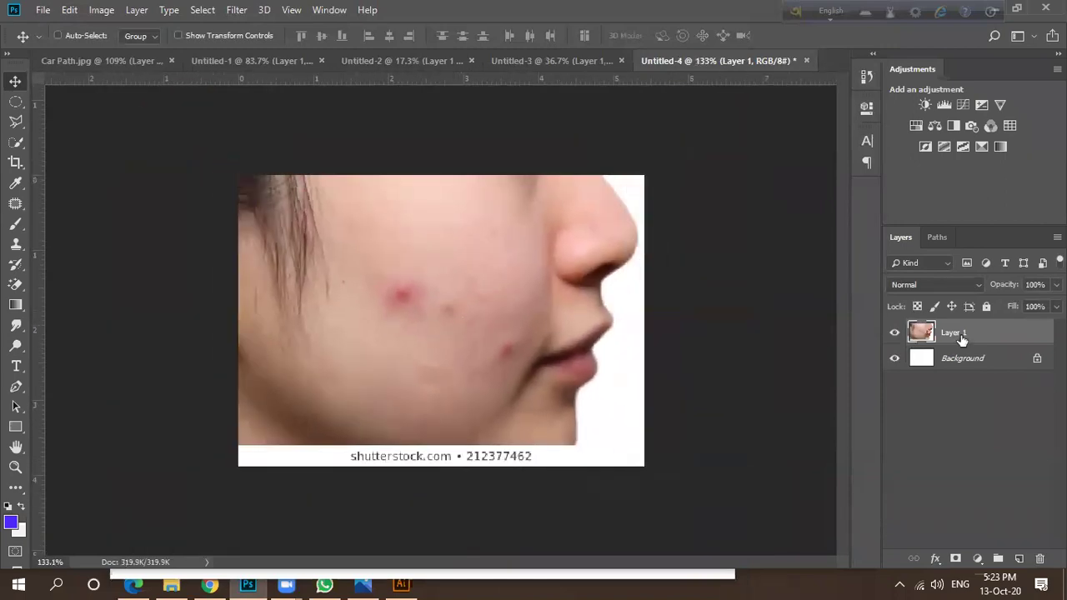
left_click_drag(960, 334, 1018, 559)
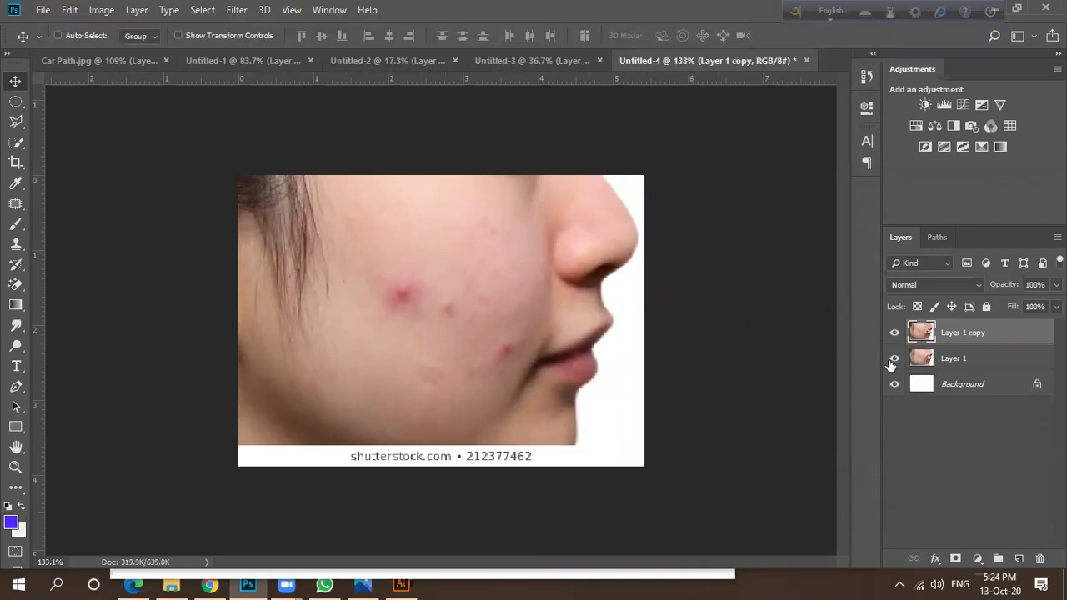
left_click(961, 362)
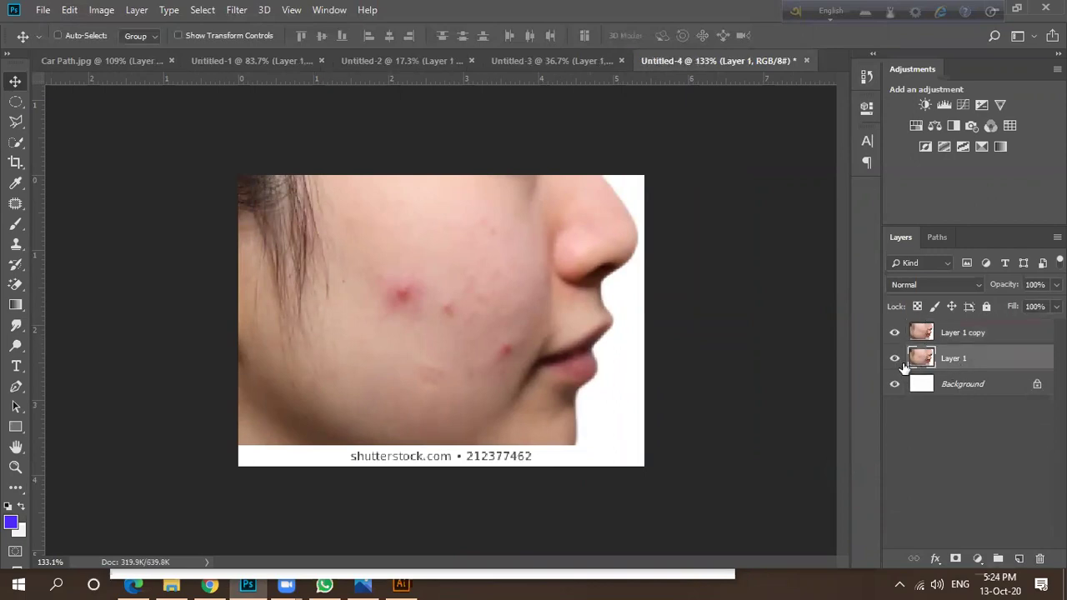
Hide Layer 1 and, on Layer 1 copy, replace the three red pimples on the cheek with nearby clear skin using the Patch tool.
left_click(898, 364)
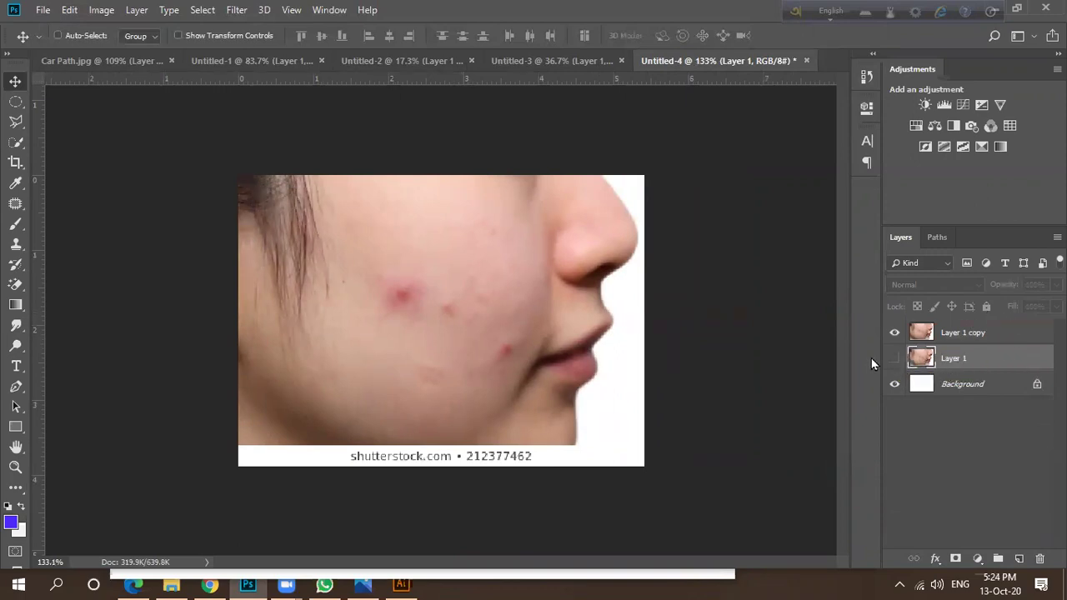
left_click(963, 336)
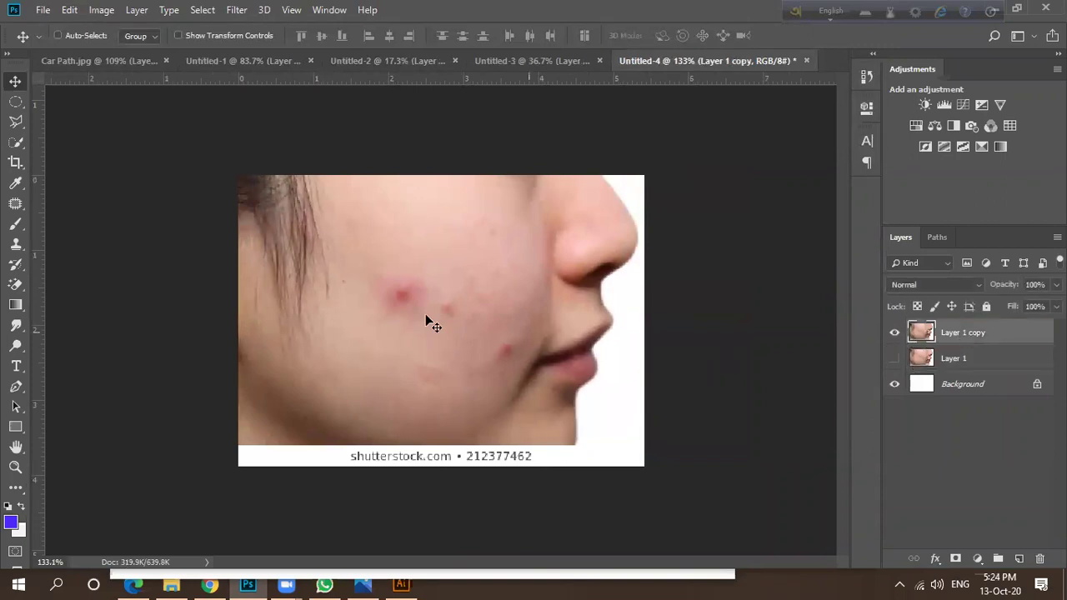
scroll(334, 285, "up", 2)
scroll(390, 283, "down", 1)
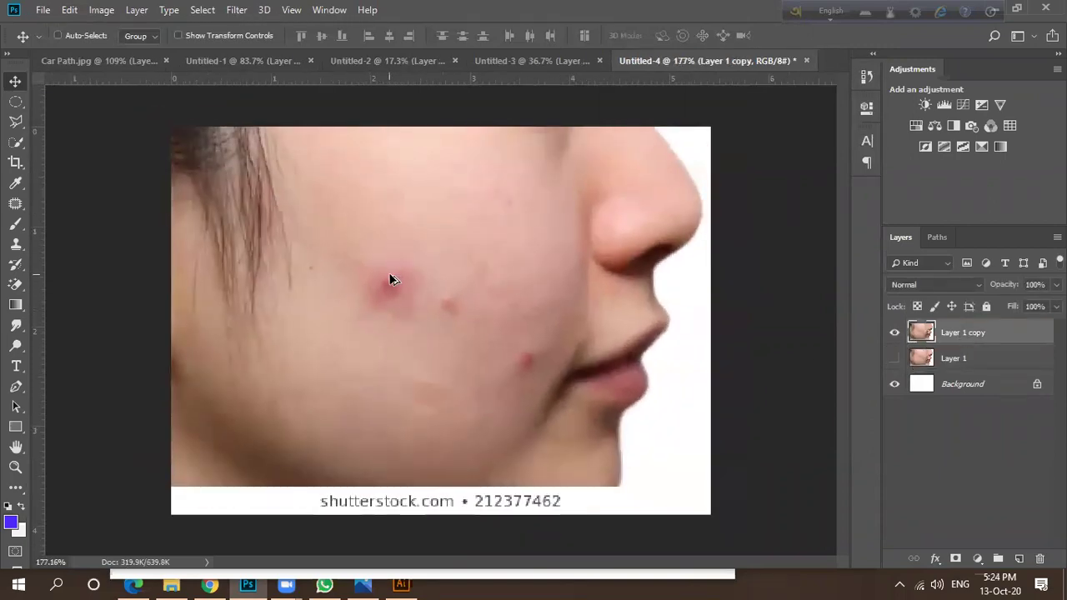
left_click(15, 203)
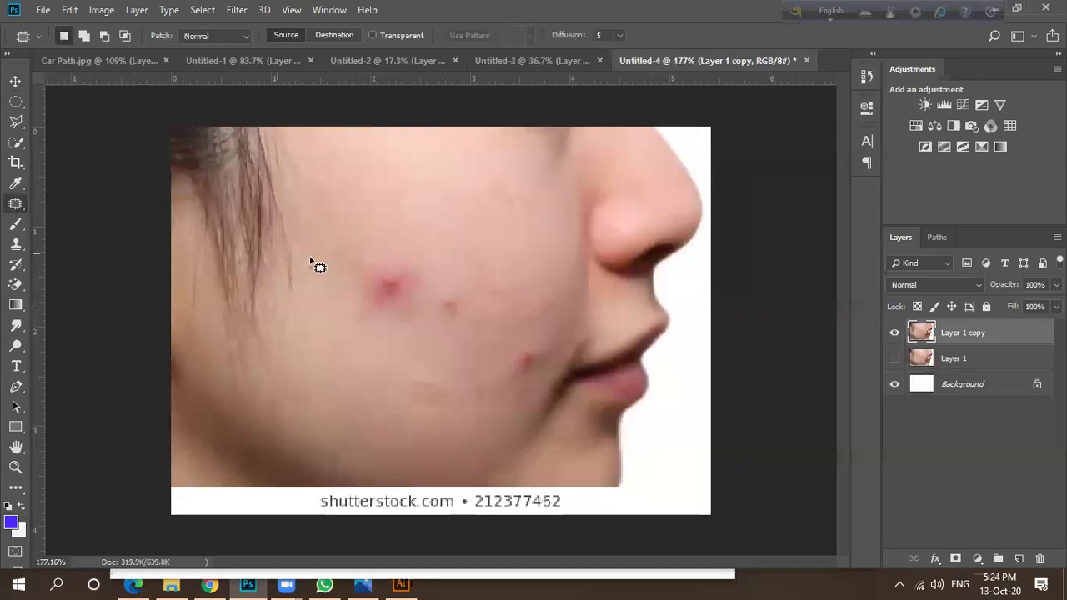
mouse_move(375, 261)
left_mouse_down()
mouse_move(352, 274)
mouse_move(356, 295)
mouse_move(390, 307)
mouse_move(413, 297)
mouse_move(416, 273)
mouse_move(394, 251)
mouse_move(368, 259)
mouse_move(391, 234)
left_mouse_up()
mouse_move(441, 288)
left_mouse_down()
mouse_move(440, 317)
mouse_move(465, 306)
mouse_move(431, 270)
left_mouse_up()
mouse_move(543, 352)
left_mouse_down()
mouse_move(510, 374)
mouse_move(538, 376)
mouse_move(545, 343)
mouse_move(456, 405)
mouse_move(509, 336)
left_mouse_up()
key("ctrl+minus")
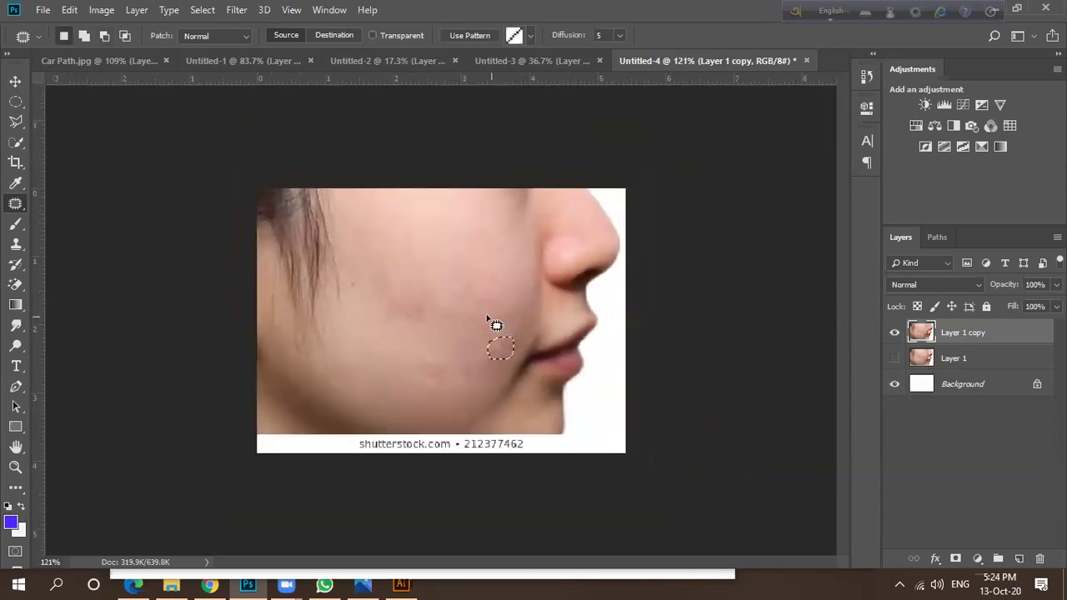
scroll(426, 260, "up", 2)
scroll(426, 259, "down", 4)
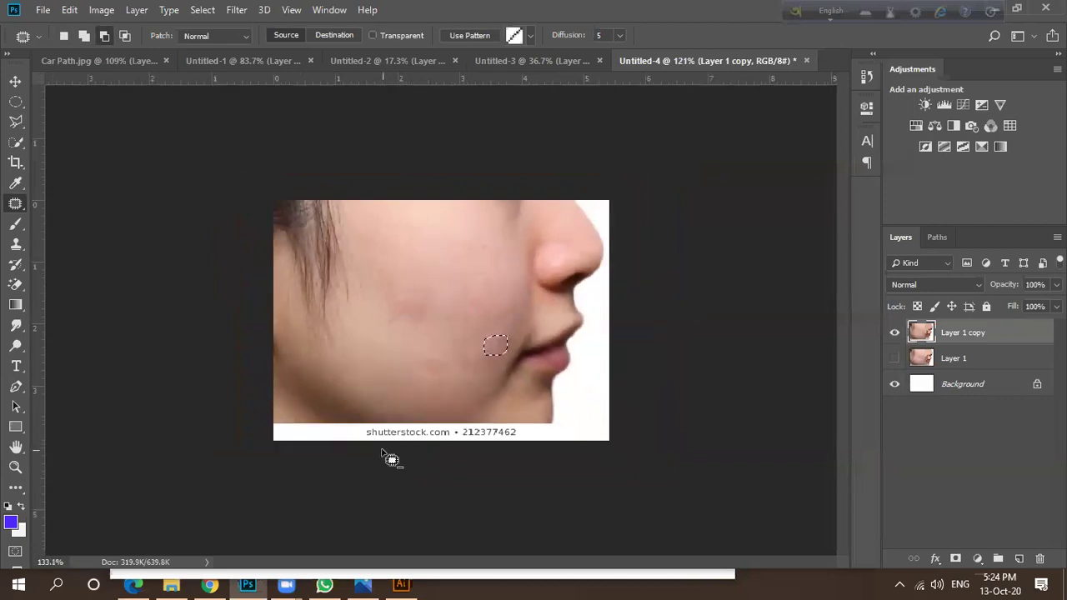
scroll(391, 458, "up", 4)
scroll(480, 412, "down", 2)
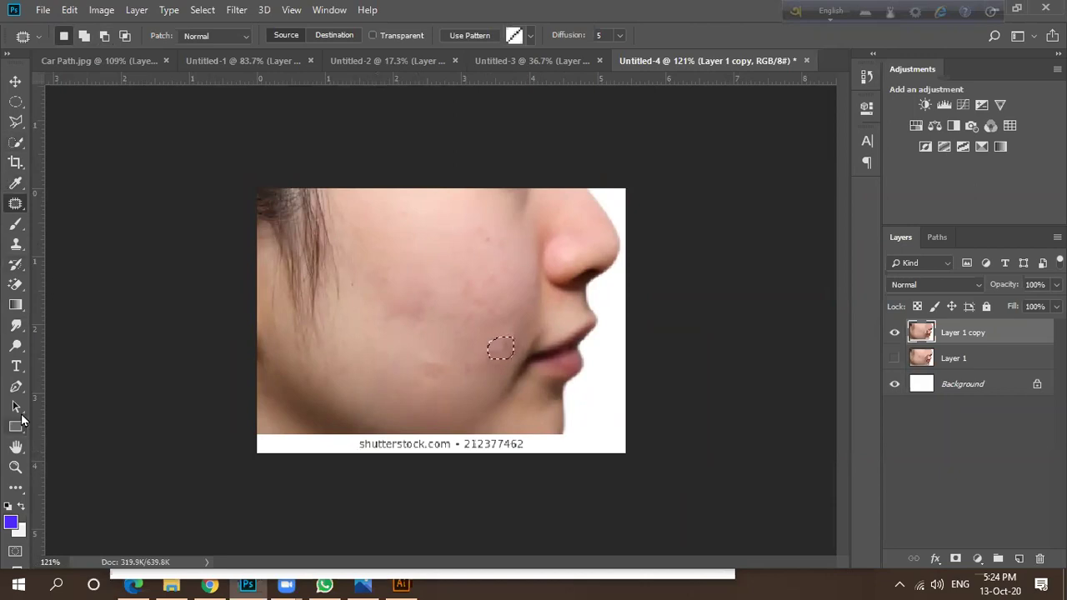
Set the foreground colour to white (ffffff), clear the shutterstock caption below the face inside a rectangular selection, and deselect.
left_click(15, 102)
left_click(74, 103)
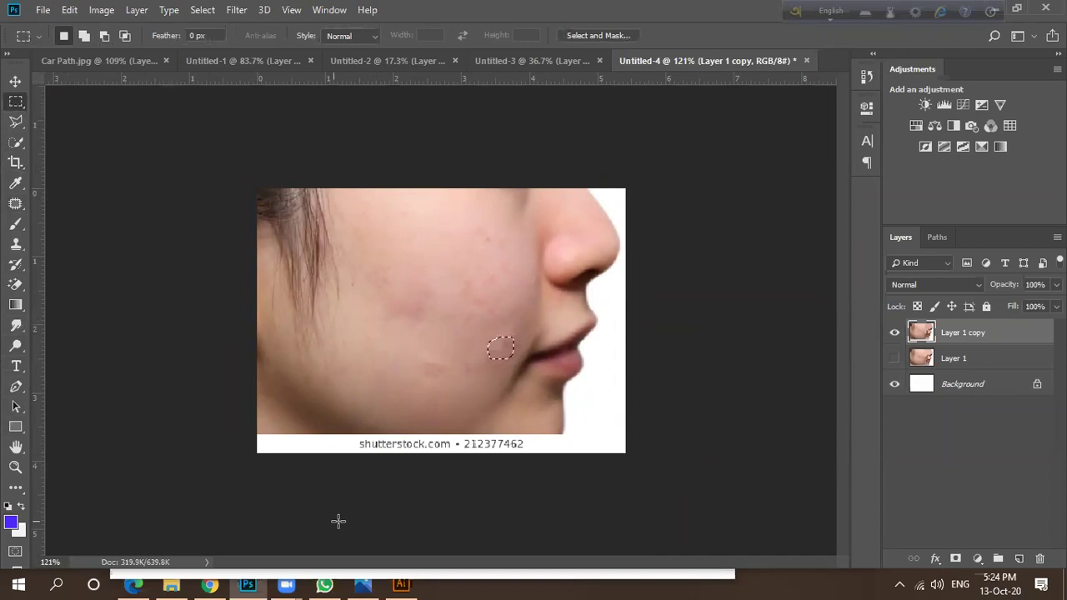
left_click(10, 523)
left_click(317, 438)
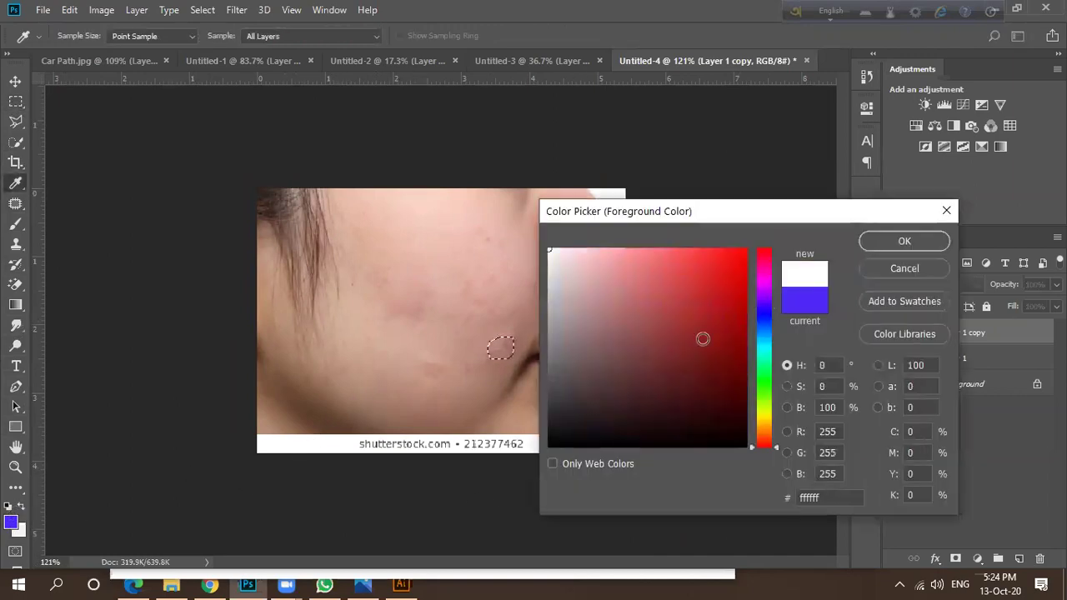
left_click(871, 247)
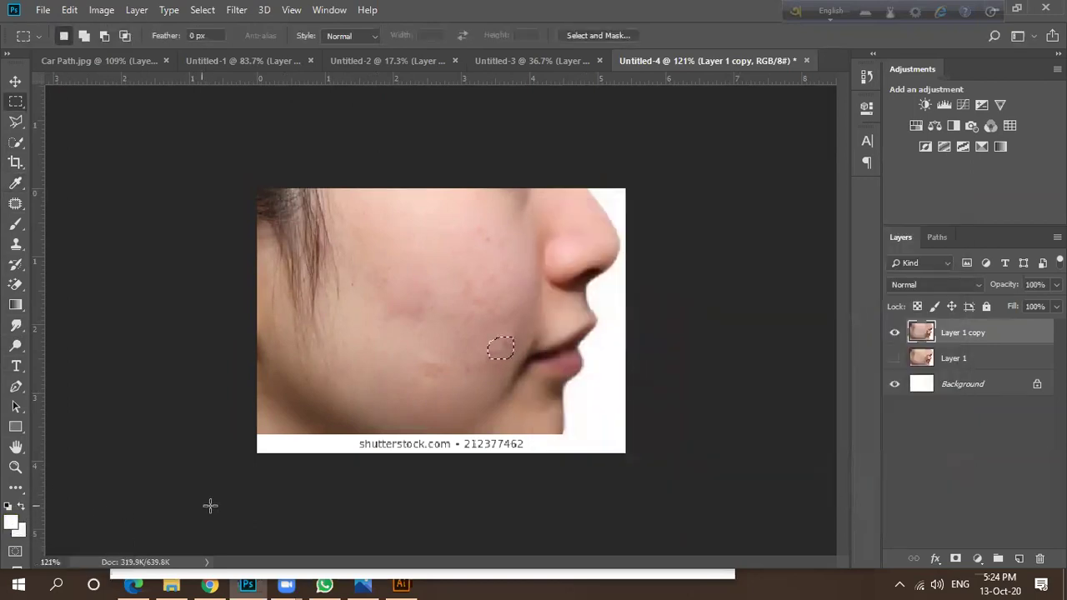
left_click(235, 502)
left_click_drag(614, 453, 294, 436)
key("Delete")
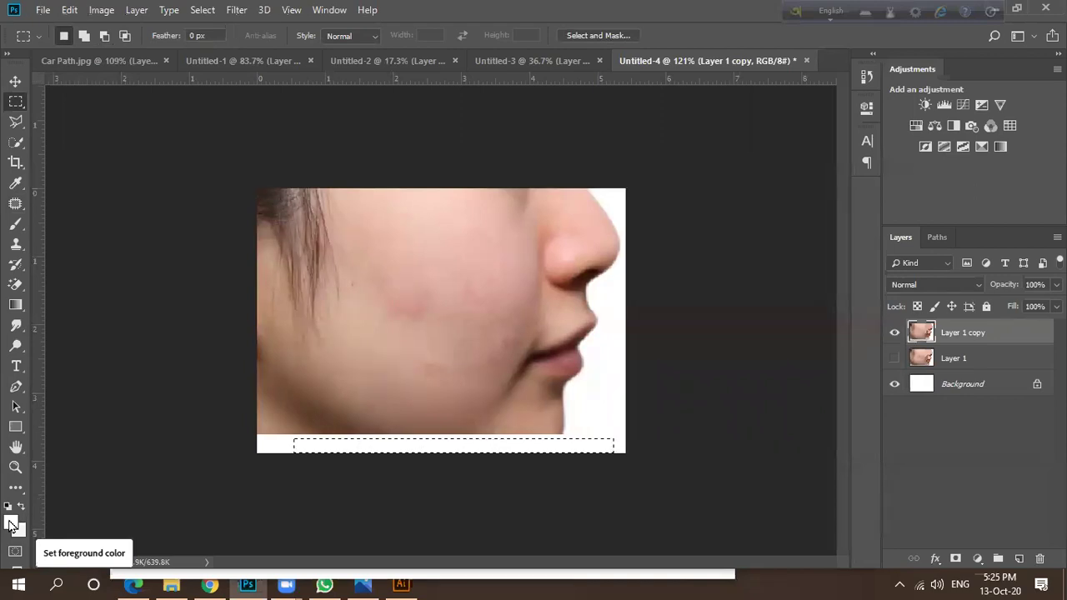
left_click(15, 81)
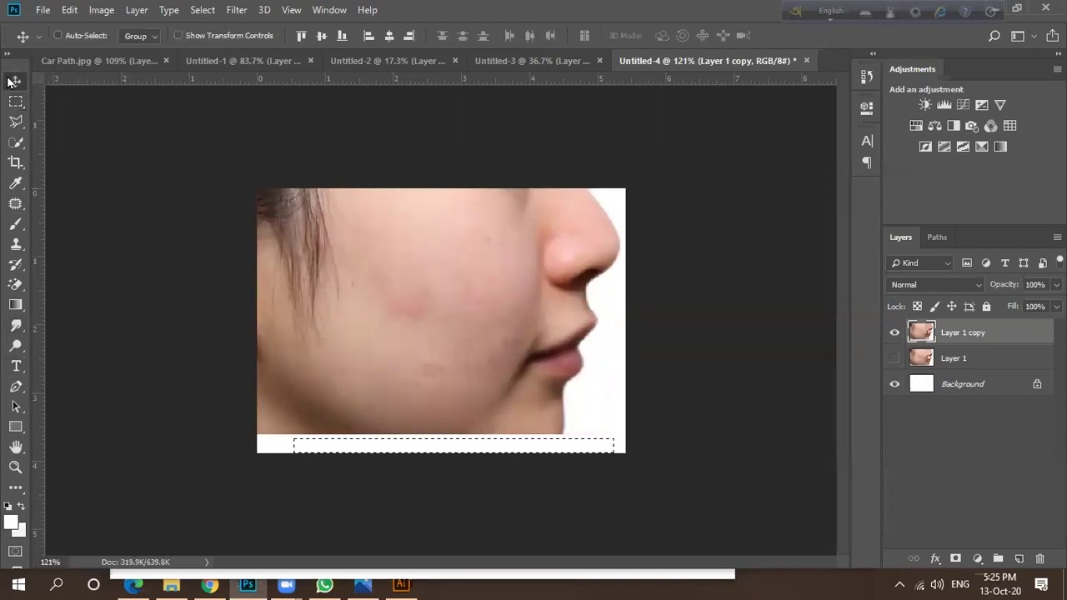
key("ctrl+d")
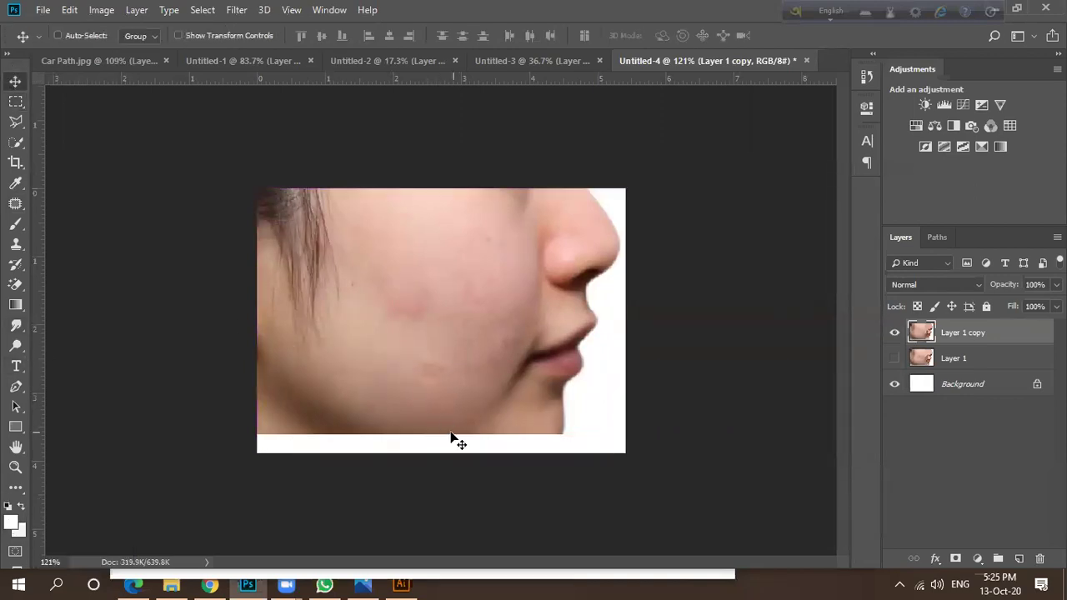
Duplicate the retouched Layer 1 copy and toggle the visibility of the new top layer to compare.
key("ctrl+0")
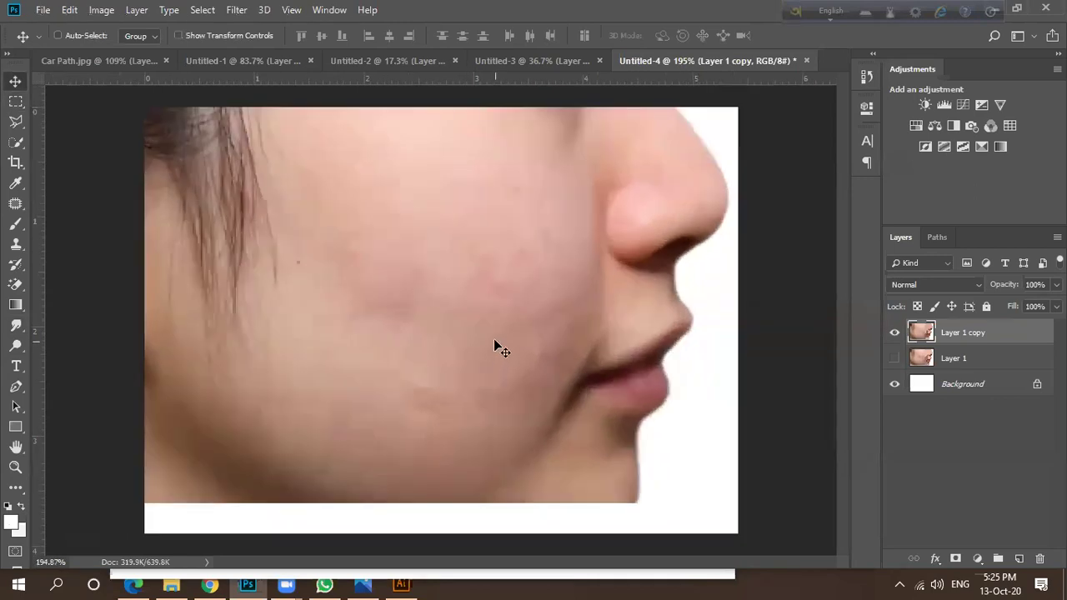
scroll(525, 309, "down", 2)
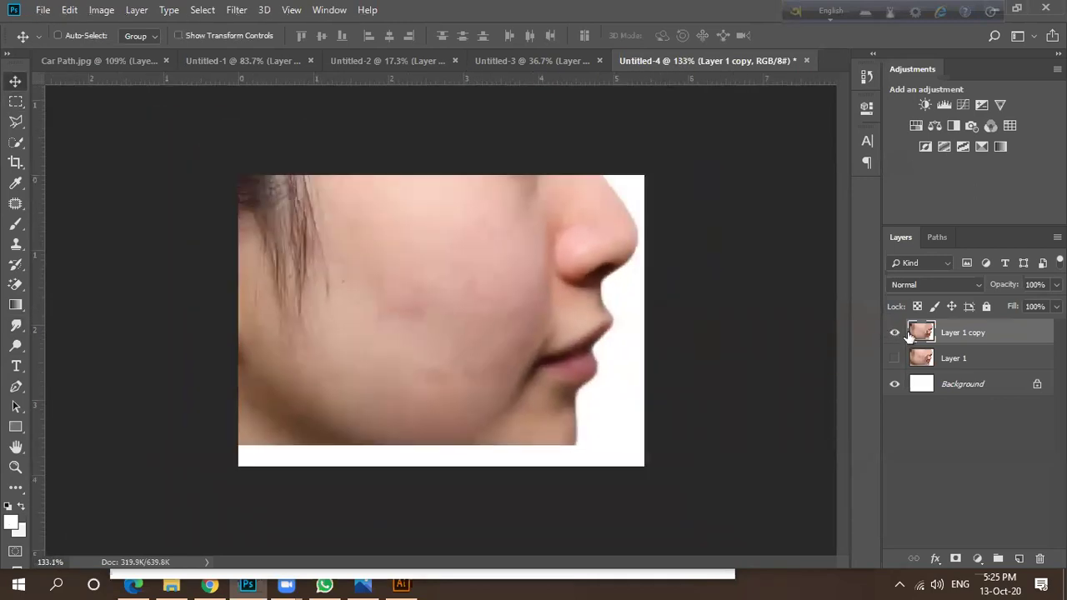
left_click(894, 333)
left_click_drag(967, 336, 1019, 559)
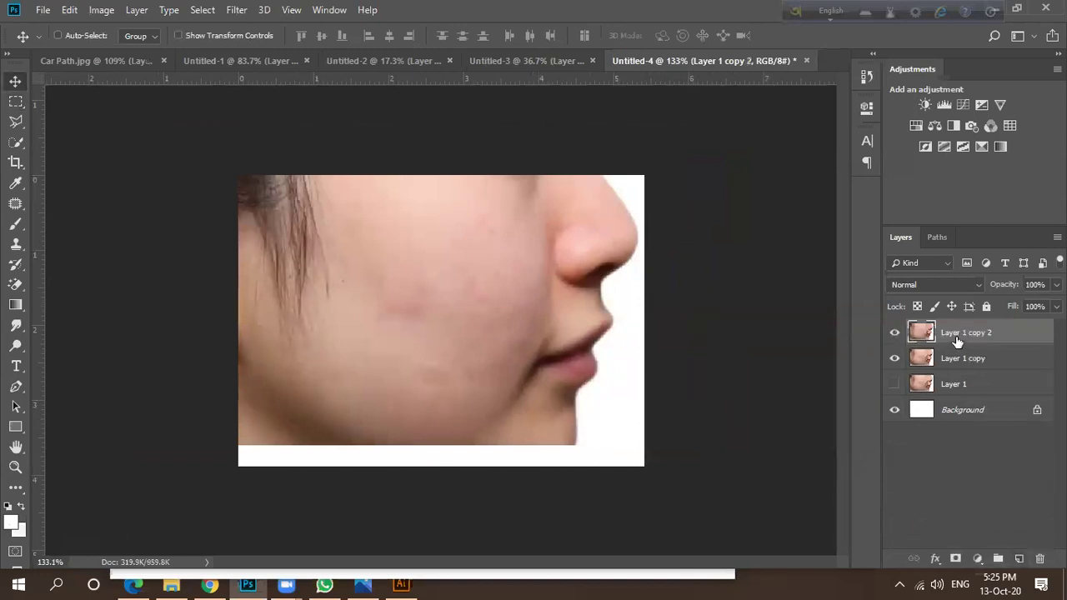
left_click(894, 333)
left_click(894, 334)
Apply a Gaussian Blur with a radius of 1.6 pixels to Layer 1 copy 2.
left_click(239, 12)
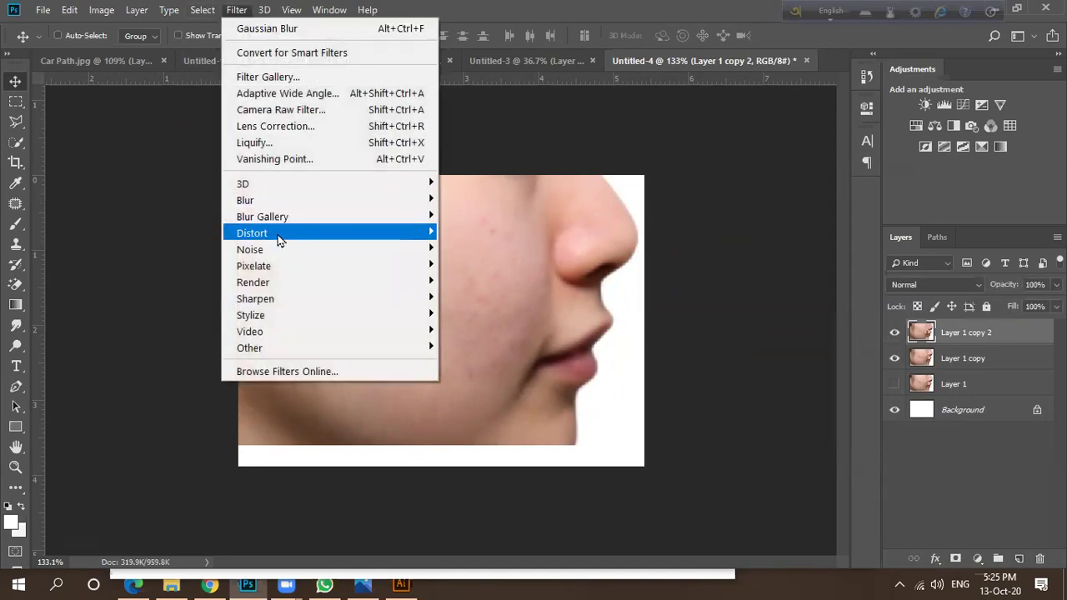
mouse_move(305, 208)
left_click(488, 266)
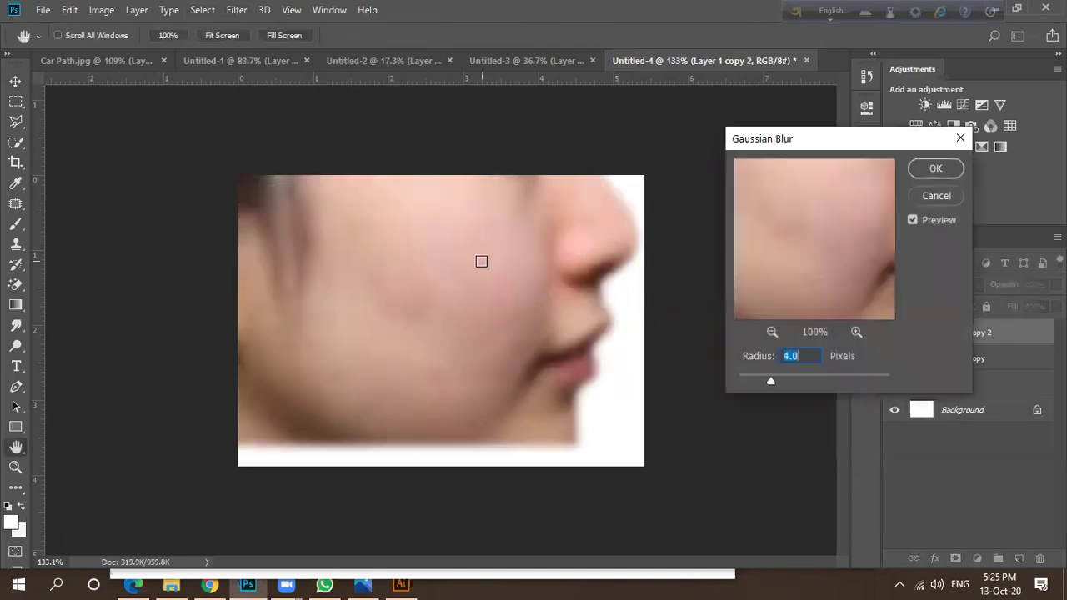
left_click_drag(770, 385, 749, 377)
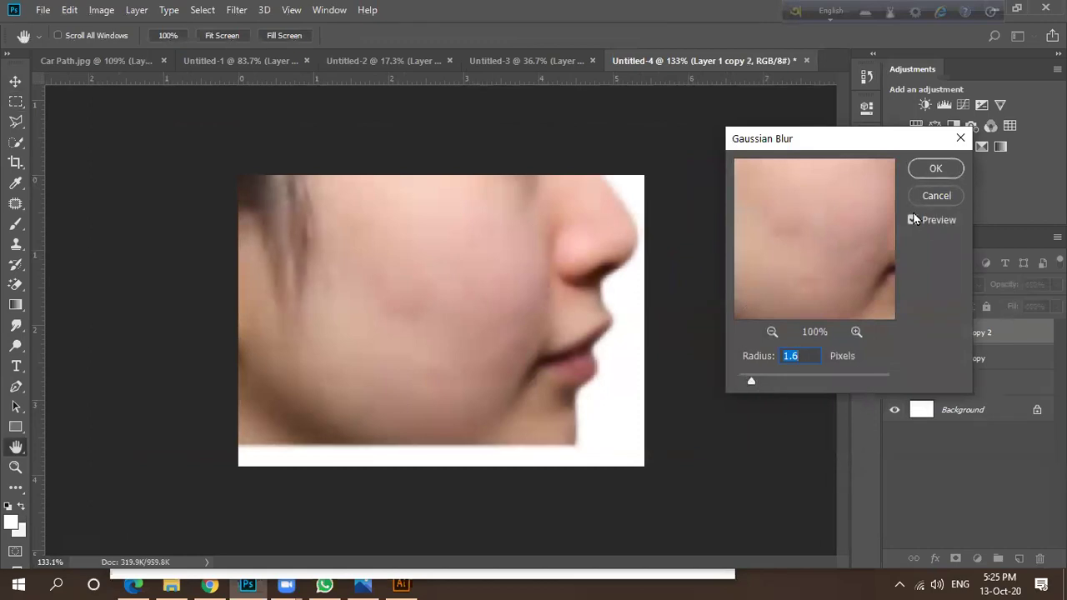
key("Return")
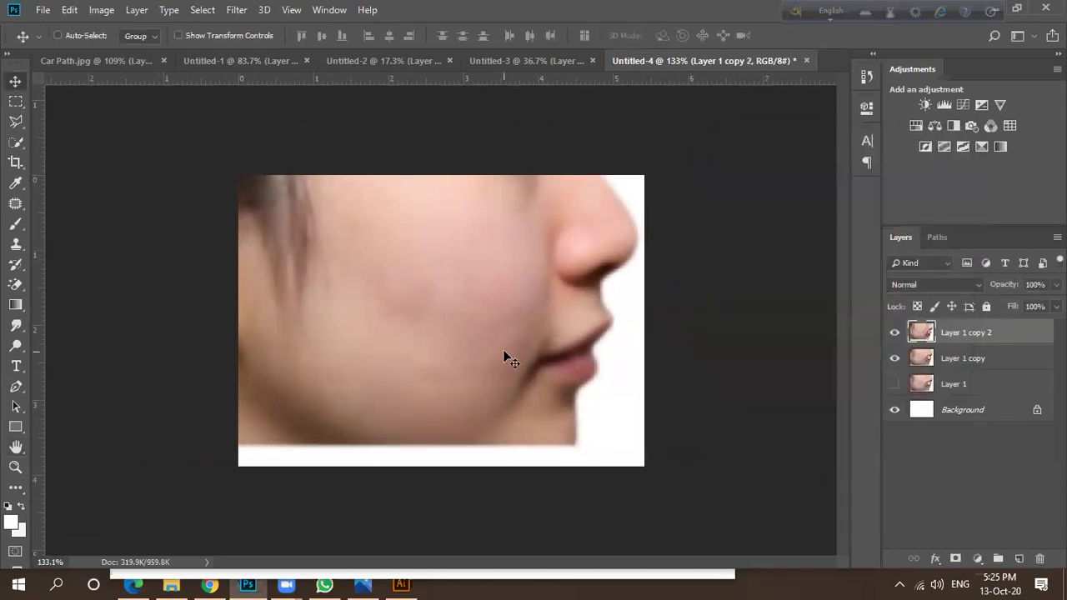
Add a layer mask to the blurred Layer 1 copy 2 and delete that mask.
scroll(517, 351, "down", 1)
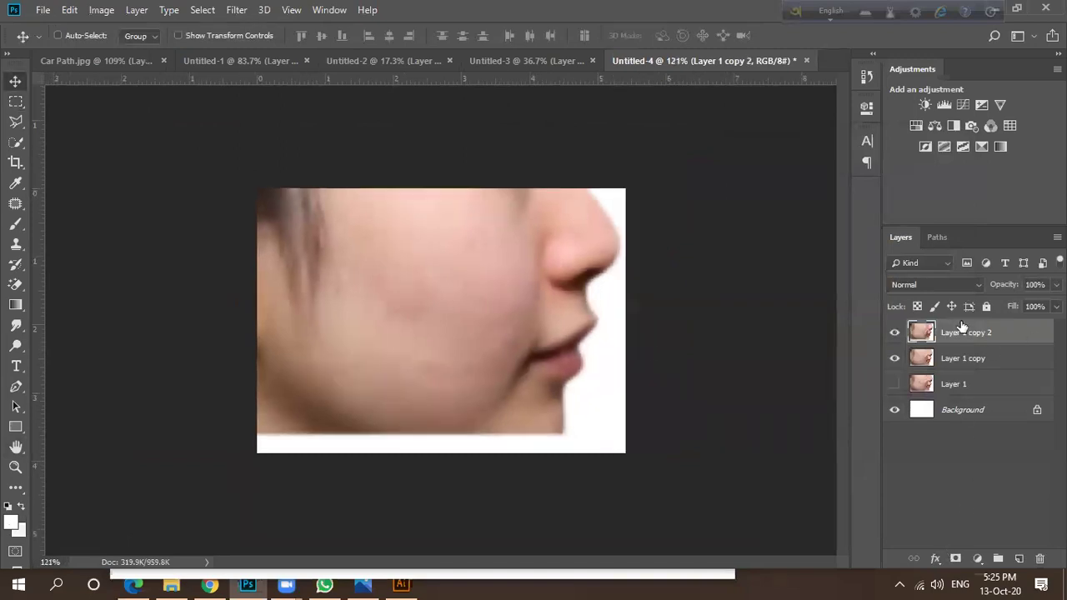
left_click(956, 558)
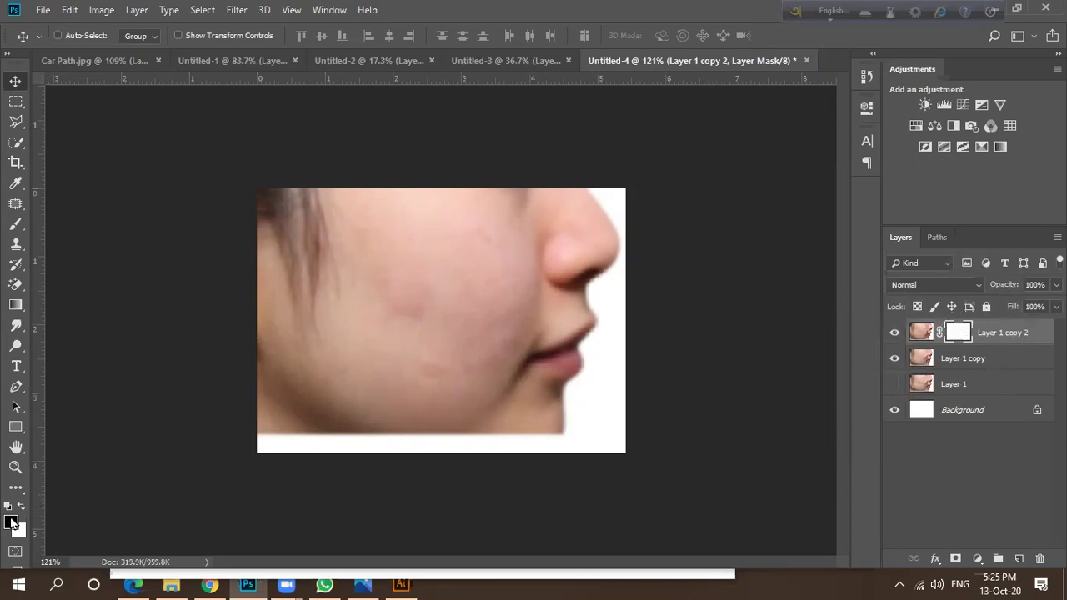
left_click_drag(953, 342, 1040, 558)
left_click(396, 232)
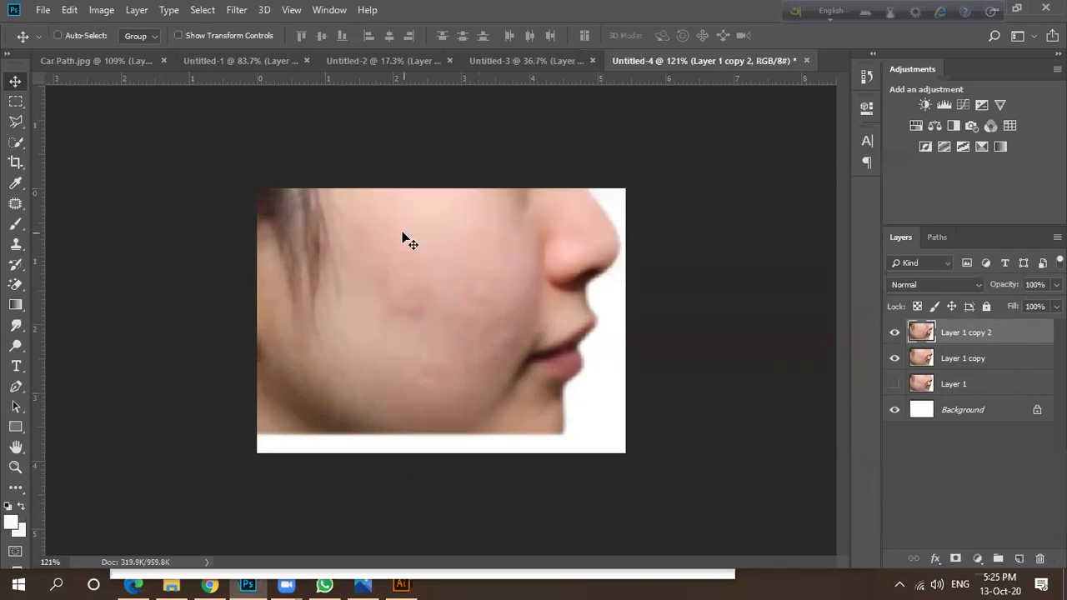
Pick new foreground and background colours and add a white layer mask to Layer 1 copy 2.
left_click(13, 522)
left_click(740, 332)
left_click(904, 241)
key("v")
left_click(24, 531)
left_click_drag(622, 396, 730, 400)
left_click(863, 246)
left_click(957, 558)
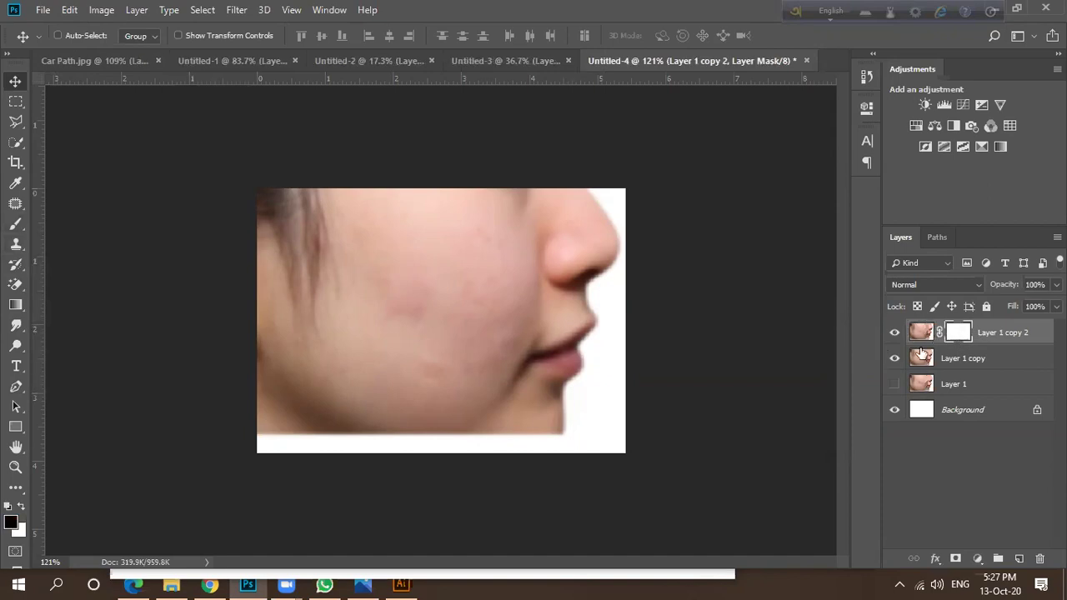
Set up the Brush tool with a Soft Round tip at a size of 60 px for painting on the mask.
left_click(15, 224)
left_click(71, 37)
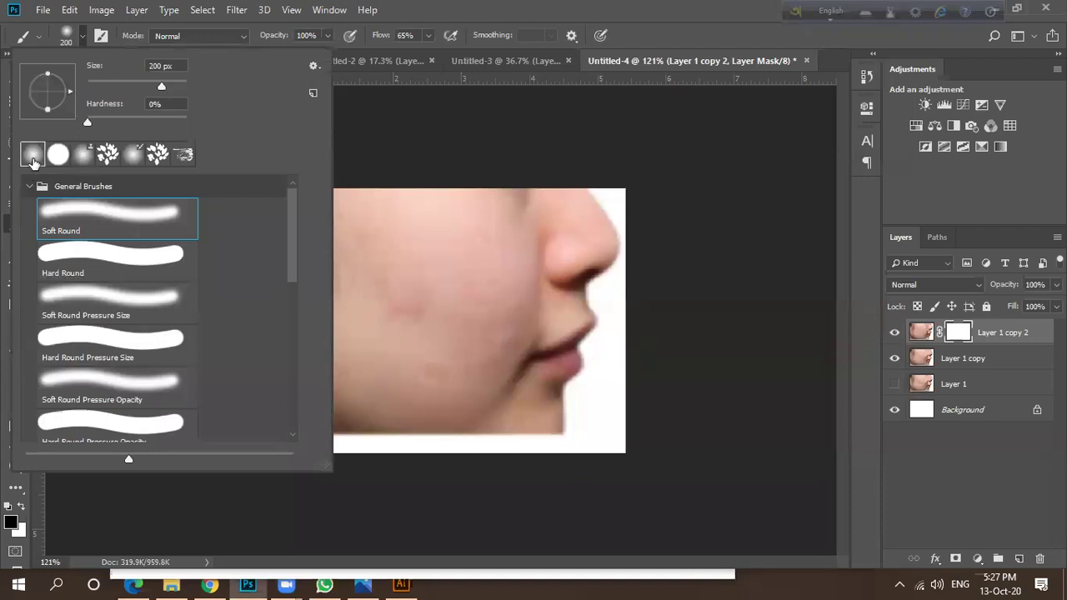
mouse_move(87, 125)
left_mouse_down()
mouse_move(145, 124)
mouse_move(93, 125)
left_mouse_up()
left_click_drag(157, 86, 94, 87)
left_click(67, 37)
key("bracketleft")
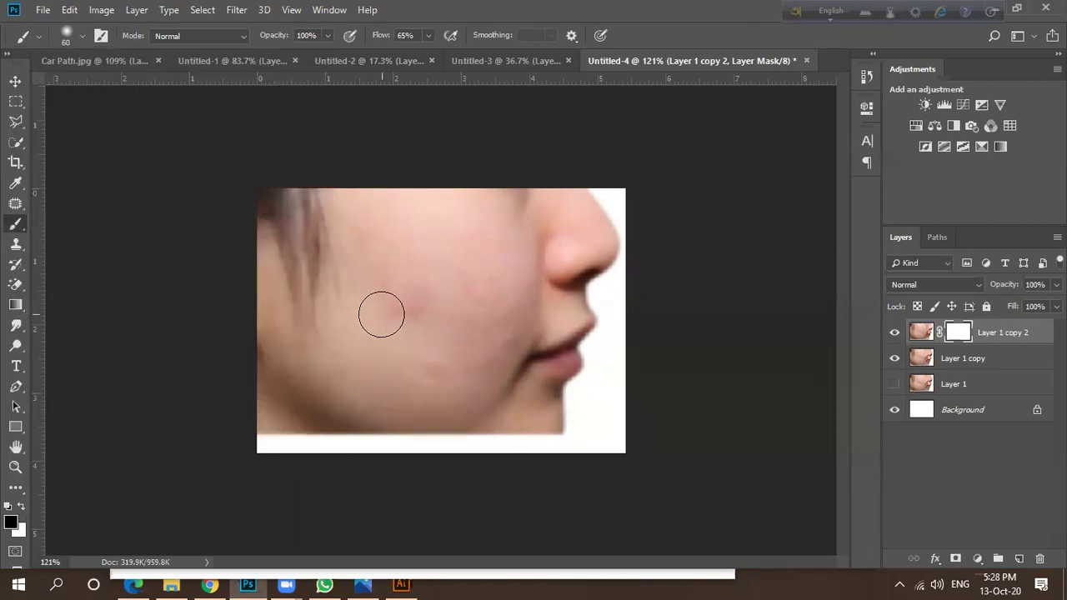
key("bracketleft")
key("bracketleft")
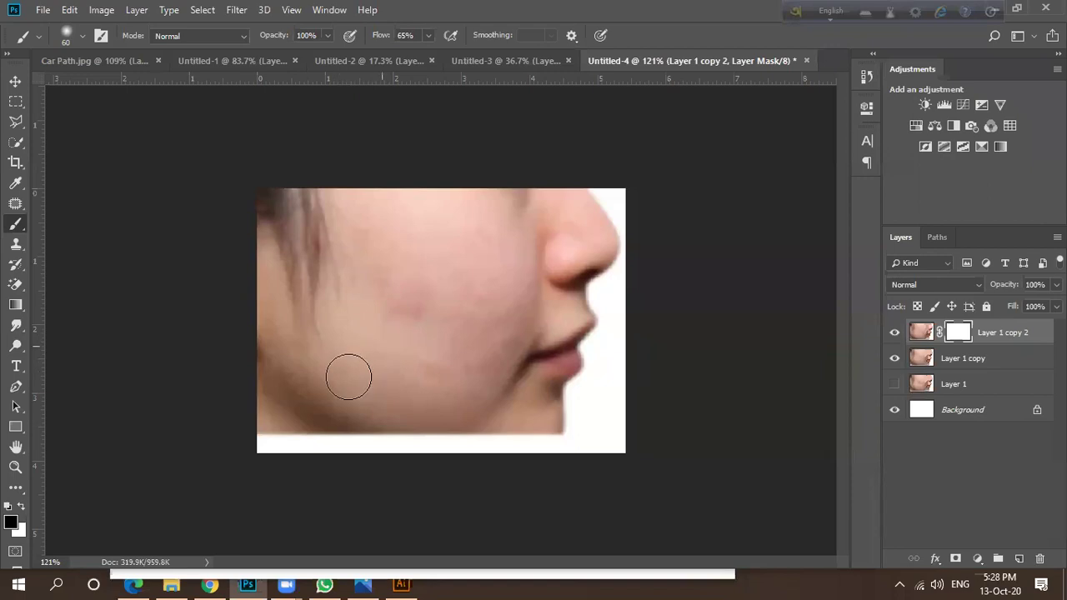
Paint black on the Layer 1 copy 2 mask over the cheek beside the hair at 100% and then 23% brush opacity.
left_click(390, 348)
mouse_move(356, 321)
left_mouse_down()
mouse_move(344, 295)
mouse_move(354, 313)
mouse_move(403, 325)
mouse_move(372, 286)
left_mouse_up()
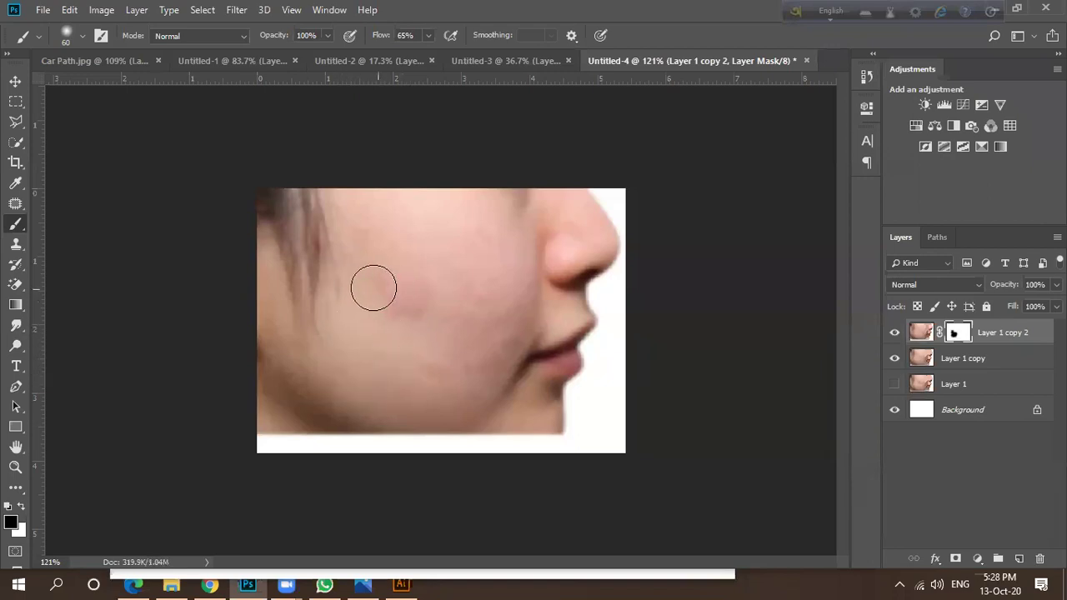
left_click(327, 36)
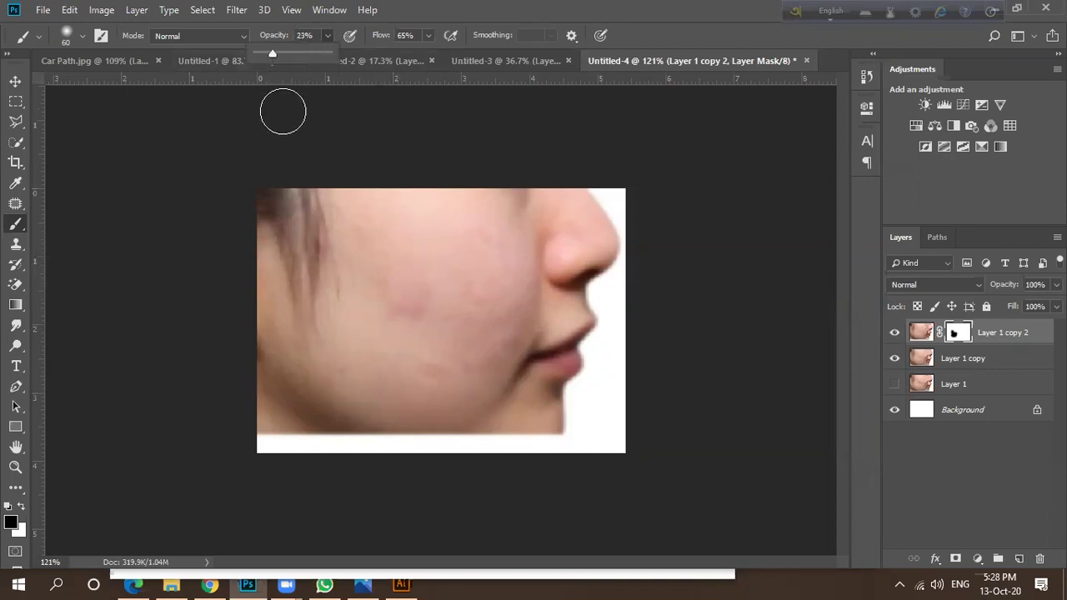
left_click(357, 298)
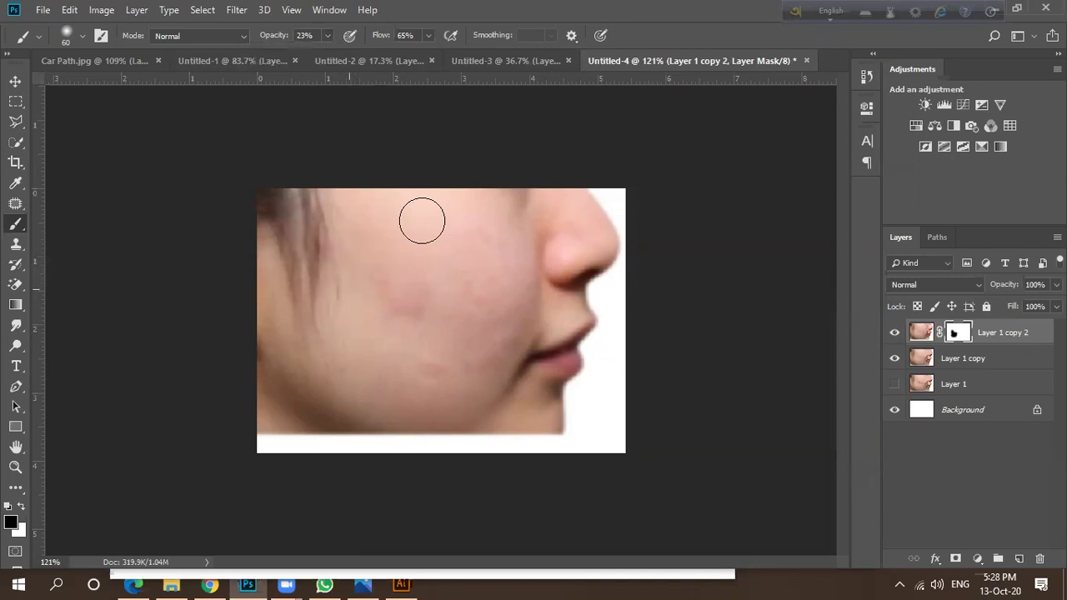
Restore the brush opacity to 100% and paint black on the mask over the nose, lips, jaw and hair to remove their blur.
mouse_move(330, 33)
left_mouse_down()
mouse_move(349, 54)
mouse_move(391, 54)
left_mouse_up()
left_click(492, 226)
mouse_move(498, 225)
left_mouse_down()
mouse_move(557, 225)
mouse_move(597, 231)
mouse_move(586, 248)
mouse_move(593, 287)
mouse_move(567, 310)
mouse_move(560, 303)
mouse_move(578, 358)
mouse_move(547, 380)
mouse_move(541, 420)
mouse_move(530, 425)
mouse_move(528, 407)
mouse_move(543, 393)
mouse_move(531, 409)
mouse_move(581, 426)
mouse_move(561, 441)
mouse_move(585, 430)
mouse_move(612, 296)
mouse_move(563, 260)
mouse_move(586, 253)
mouse_move(615, 205)
mouse_move(593, 186)
mouse_move(307, 203)
mouse_move(278, 234)
mouse_move(302, 270)
mouse_move(308, 241)
mouse_move(317, 293)
mouse_move(300, 291)
mouse_move(312, 305)
mouse_move(298, 279)
mouse_move(316, 336)
mouse_move(308, 257)
mouse_move(273, 252)
mouse_move(261, 262)
mouse_move(257, 302)
mouse_move(275, 383)
mouse_move(253, 308)
mouse_move(327, 332)
mouse_move(379, 297)
mouse_move(338, 237)
mouse_move(361, 281)
mouse_move(343, 228)
mouse_move(318, 344)
mouse_move(277, 403)
mouse_move(261, 382)
mouse_move(306, 437)
mouse_move(298, 418)
mouse_move(312, 405)
mouse_move(429, 410)
mouse_move(548, 442)
left_mouse_up()
mouse_move(447, 209)
left_mouse_down()
mouse_move(543, 239)
mouse_move(550, 226)
mouse_move(541, 309)
mouse_move(567, 301)
mouse_move(521, 312)
left_mouse_up()
mouse_move(567, 358)
left_mouse_down()
mouse_move(569, 328)
mouse_move(549, 333)
mouse_move(529, 386)
mouse_move(575, 442)
mouse_move(608, 444)
mouse_move(282, 442)
mouse_move(321, 415)
mouse_move(344, 415)
mouse_move(280, 376)
mouse_move(271, 331)
mouse_move(311, 395)
mouse_move(307, 300)
left_mouse_up()
Set the brush opacity to 18% and paint over the cheek on the mask to partly bring back the skin texture.
left_click(327, 35)
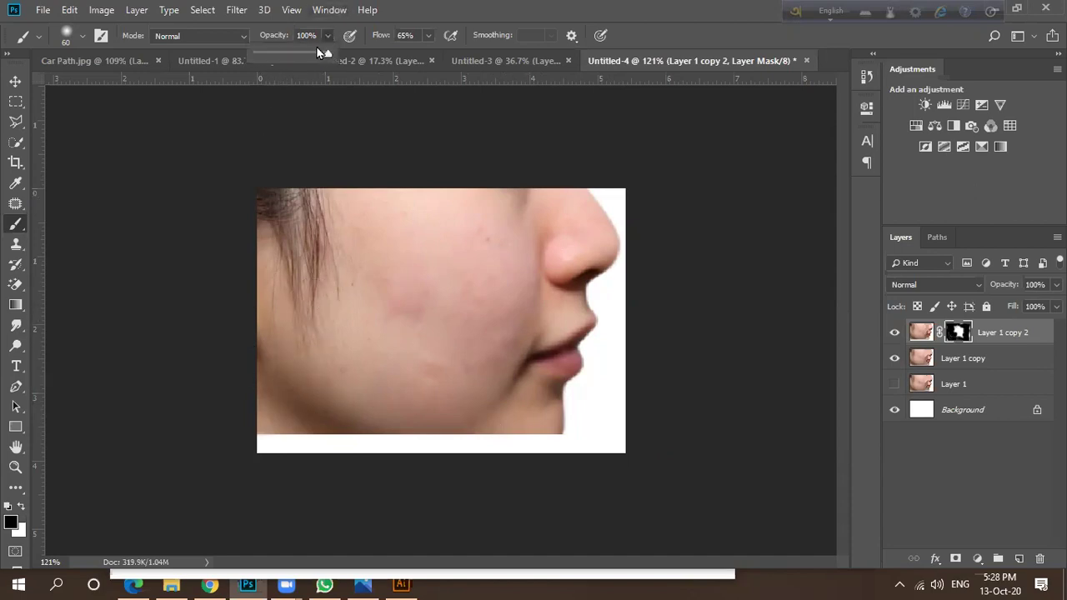
left_click_drag(281, 55, 267, 55)
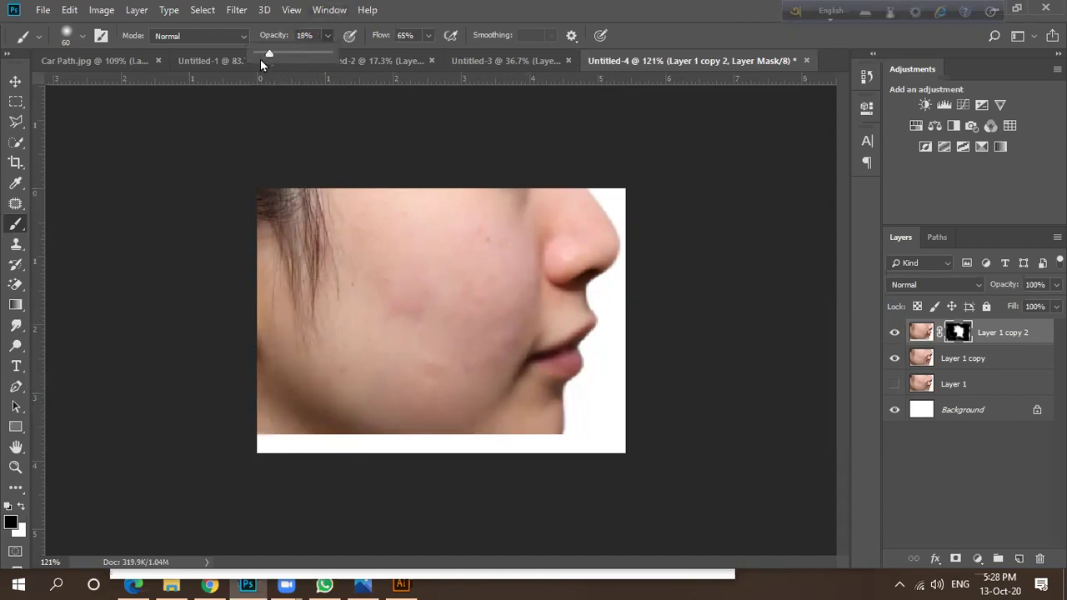
left_click(422, 292)
mouse_move(433, 303)
left_mouse_down()
mouse_move(405, 283)
mouse_move(350, 197)
mouse_move(455, 364)
mouse_move(469, 300)
mouse_move(506, 366)
mouse_move(502, 331)
mouse_move(464, 342)
mouse_move(450, 387)
mouse_move(429, 319)
mouse_move(444, 342)
mouse_move(402, 315)
mouse_move(371, 266)
mouse_move(399, 290)
mouse_move(510, 336)
mouse_move(544, 375)
mouse_move(550, 336)
mouse_move(581, 336)
mouse_move(564, 216)
mouse_move(579, 221)
mouse_move(562, 393)
mouse_move(493, 370)
mouse_move(377, 283)
mouse_move(339, 269)
left_mouse_up()
scroll(348, 261, "down", 2)
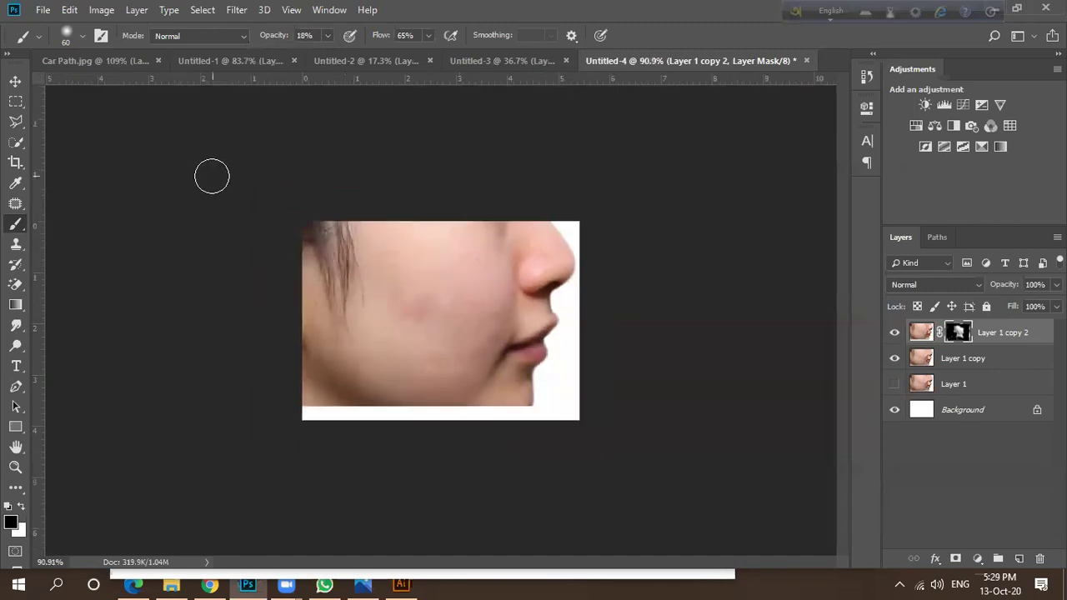
left_click(15, 81)
scroll(559, 245, "down", 3)
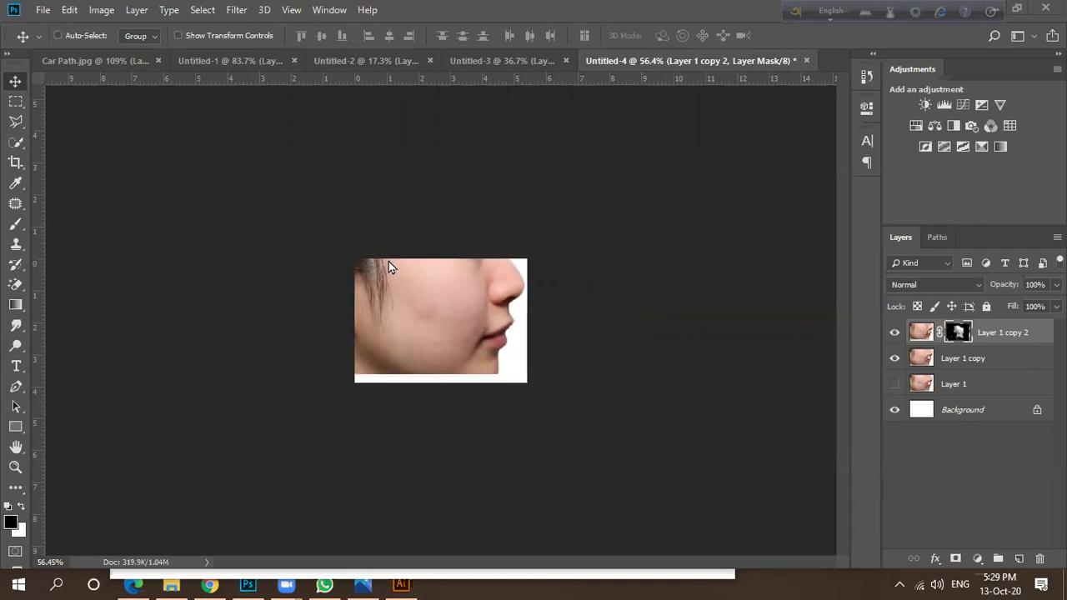
scroll(504, 281, "up", 2)
scroll(505, 275, "up", 3)
scroll(506, 274, "down", 3)
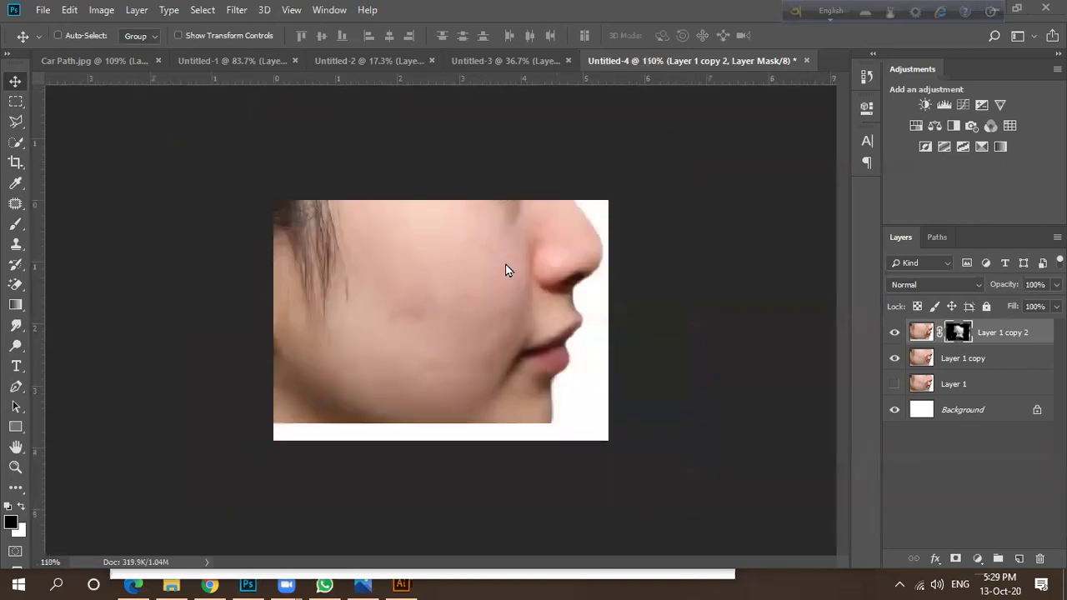
Add a Brightness/Contrast adjustment layer above the retouched cheek layers, with brightness at -29 and contrast at -1.
scroll(568, 235, "up", 2)
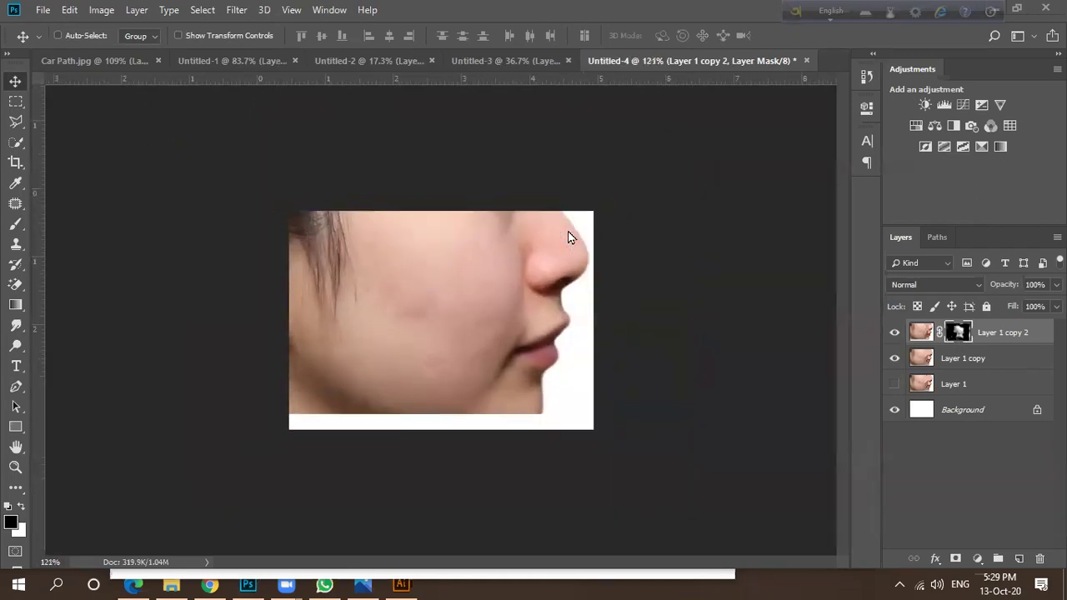
scroll(570, 236, "down", 2)
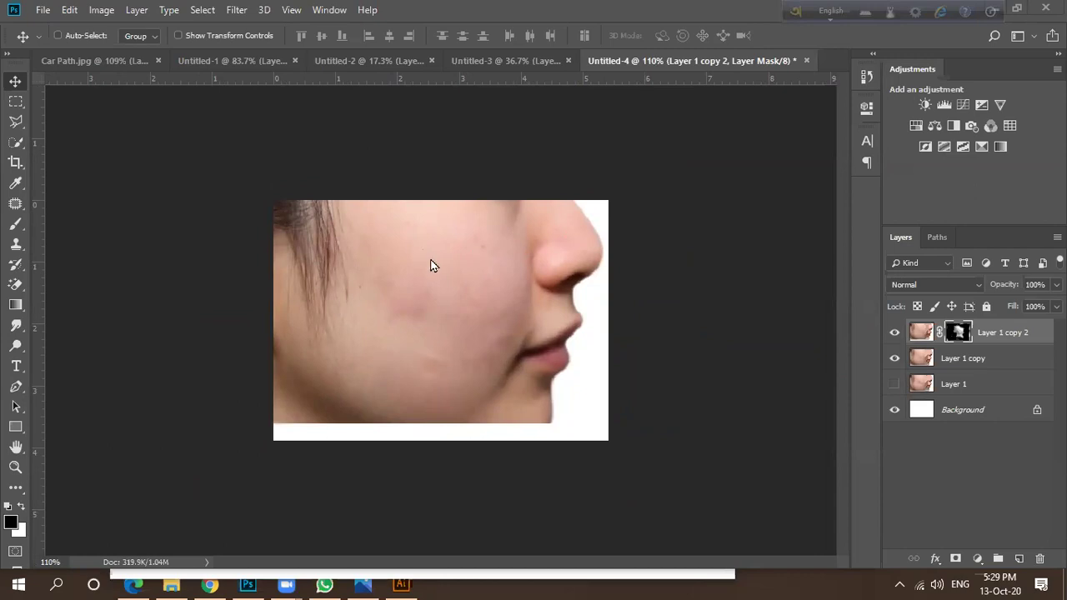
scroll(571, 248, "up", 2)
scroll(399, 241, "down", 3)
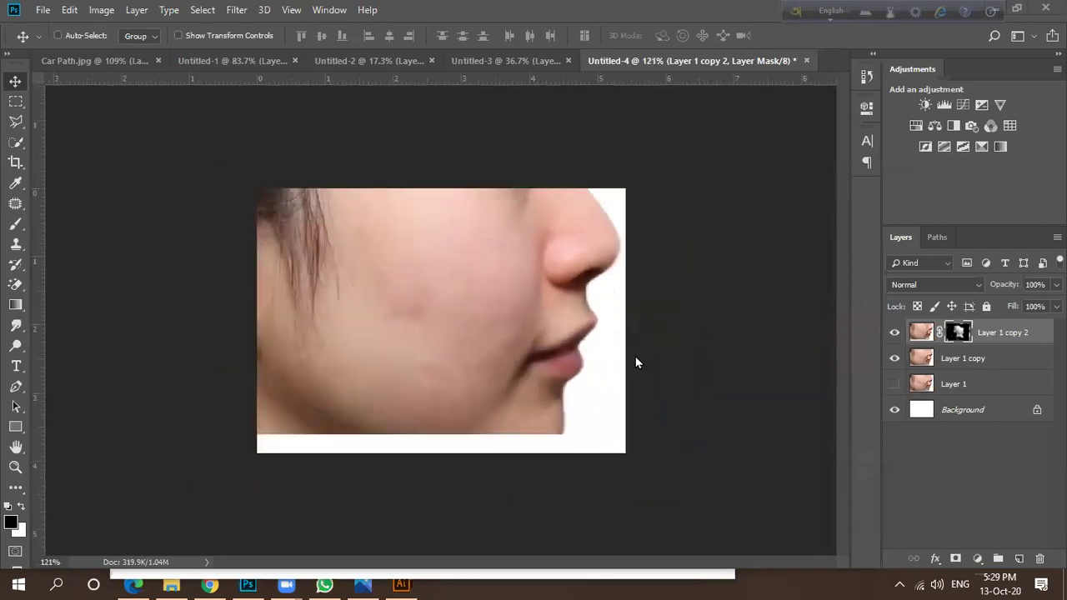
left_click(975, 560)
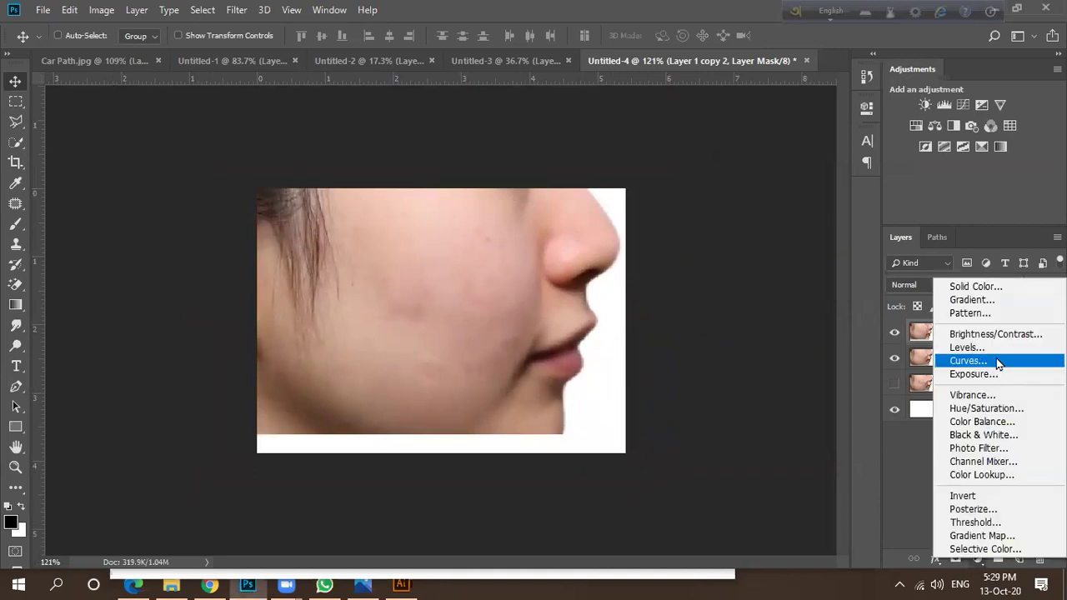
left_click(973, 334)
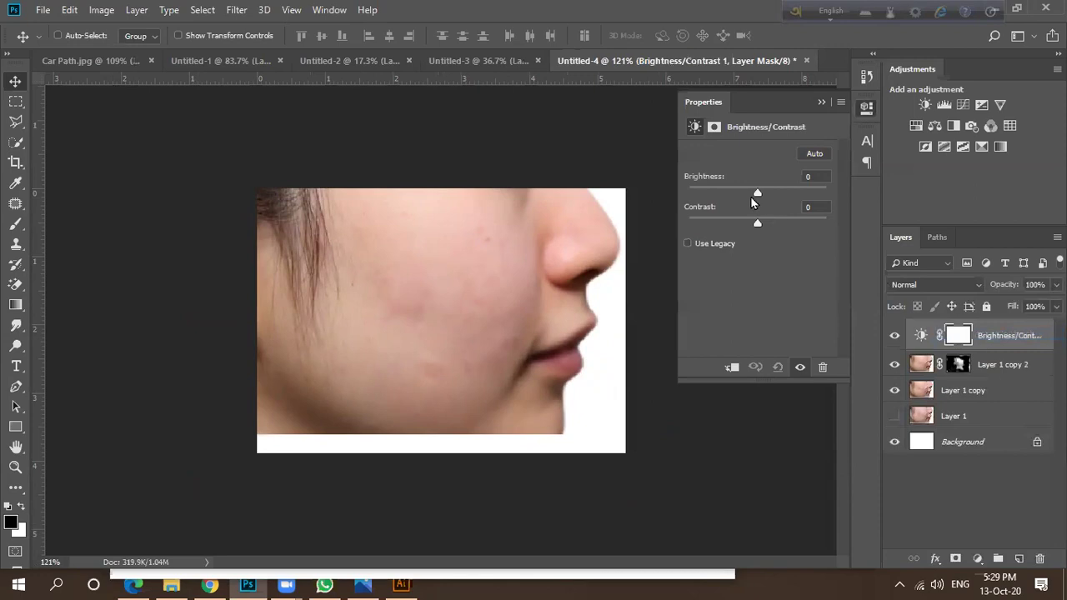
left_click_drag(758, 196, 742, 224)
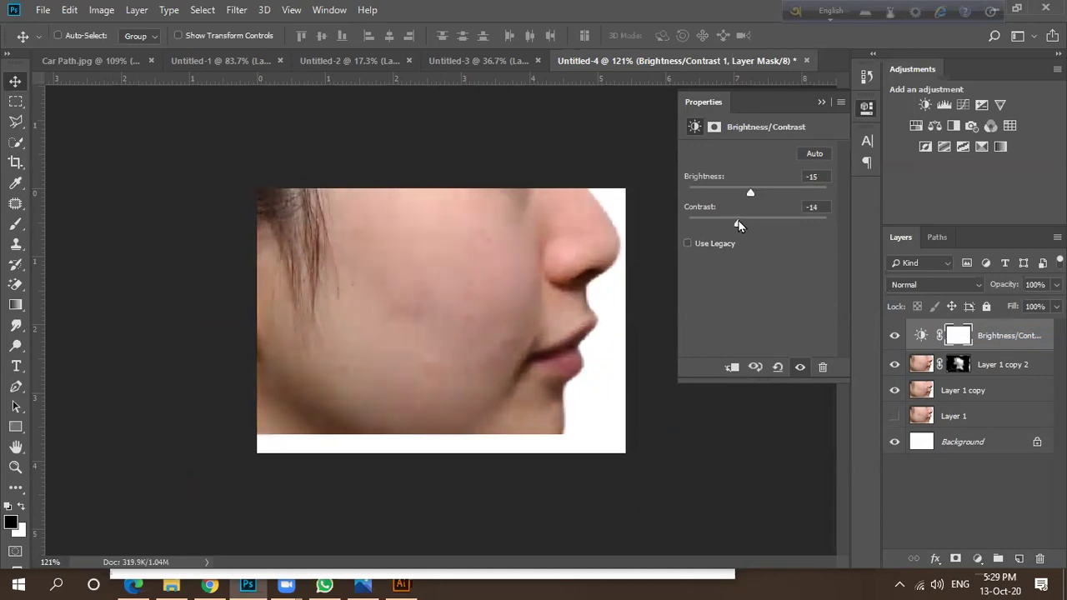
left_click_drag(739, 225, 746, 195)
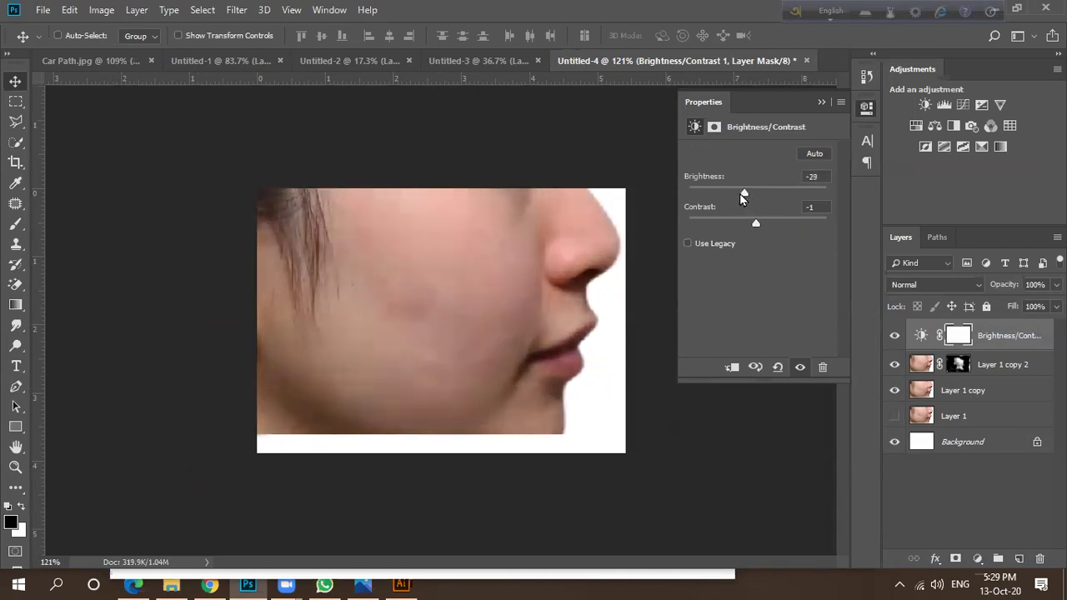
left_click(821, 101)
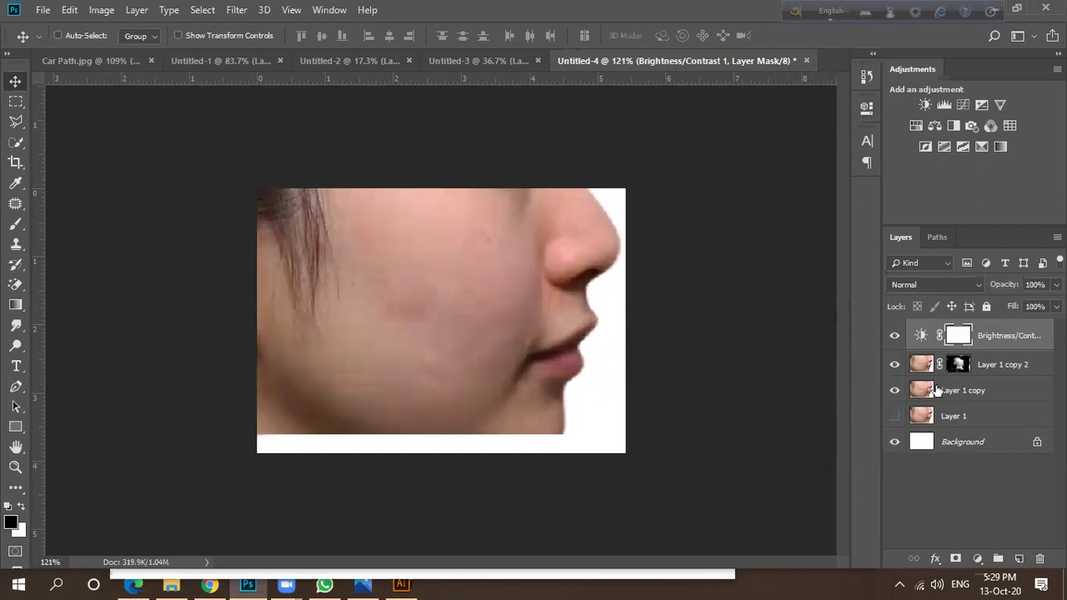
Merge the Brightness/Contrast adjustment, Layer 1 copy 2 and Layer 1 copy into one layer.
left_click(990, 367)
right_click(990, 338)
left_click(1001, 379)
left_click(999, 390)
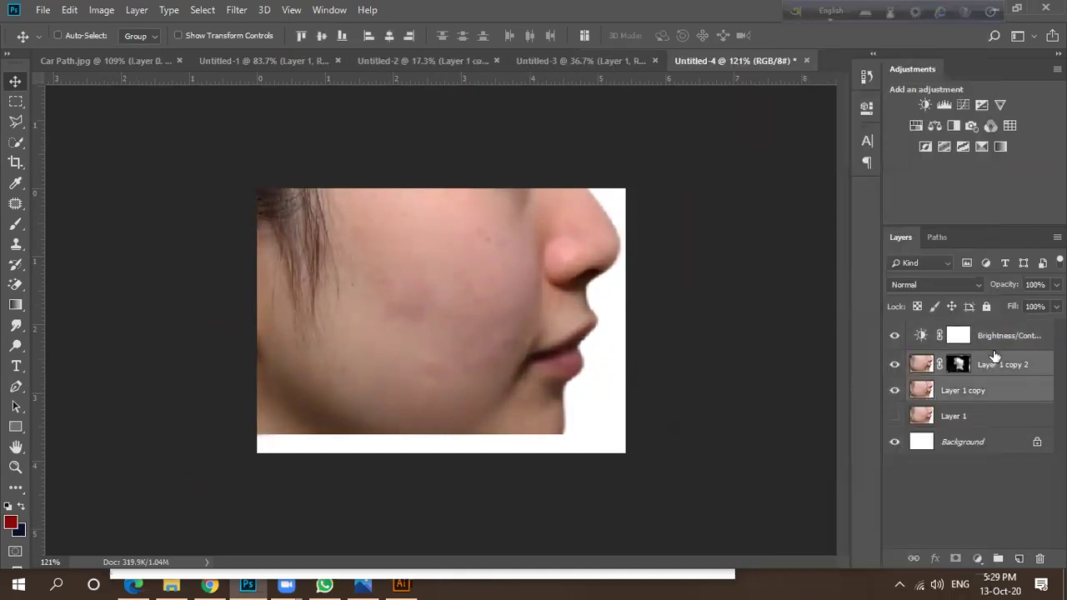
left_click(992, 342, "shift")
right_click(991, 338)
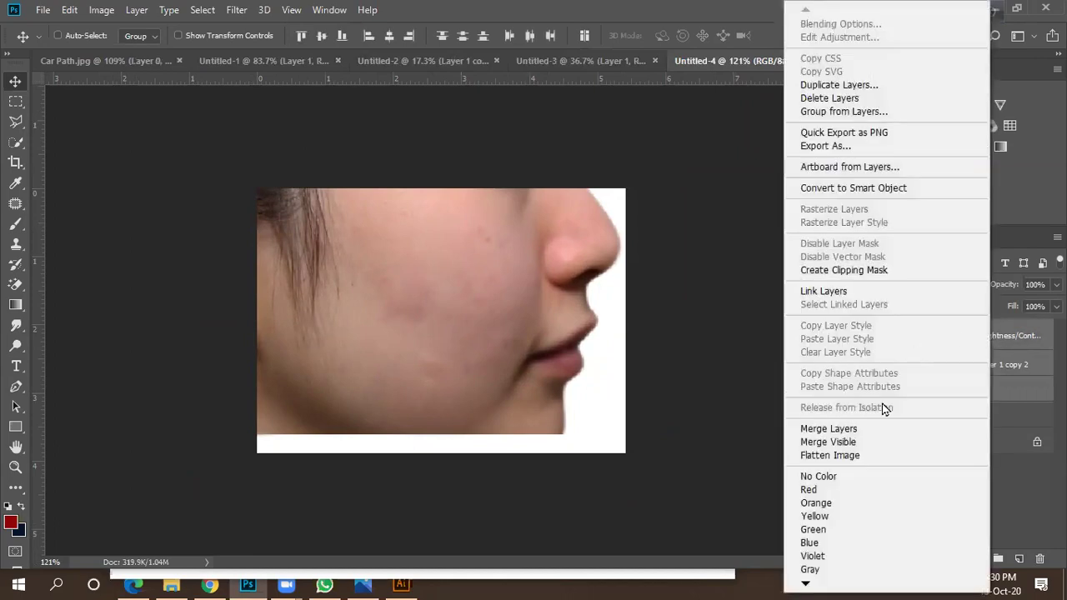
left_click(834, 428)
Show the original Layer 1 and toggle the merged layer's visibility to compare the skin before and after retouching.
left_click(894, 360)
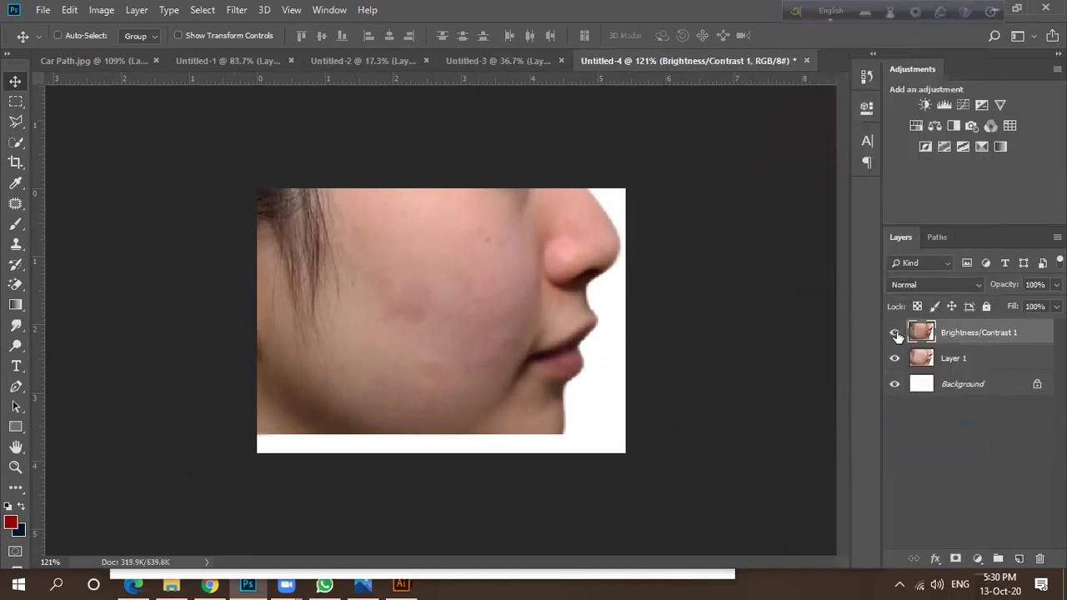
left_click(896, 333)
left_click(894, 334)
left_click(894, 335)
left_click(895, 333)
scroll(393, 331, "down", 1)
scroll(394, 325, "up", 4)
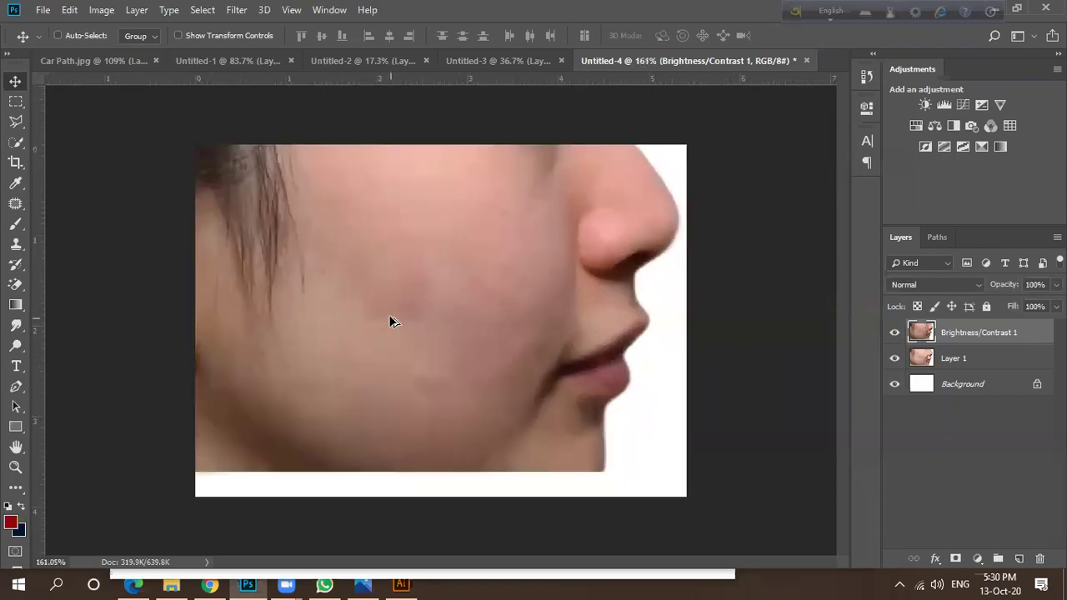
Try a Levels adjustment layer with output levels of 0 and 232 on the cheek photo, and delete it.
left_click(977, 558)
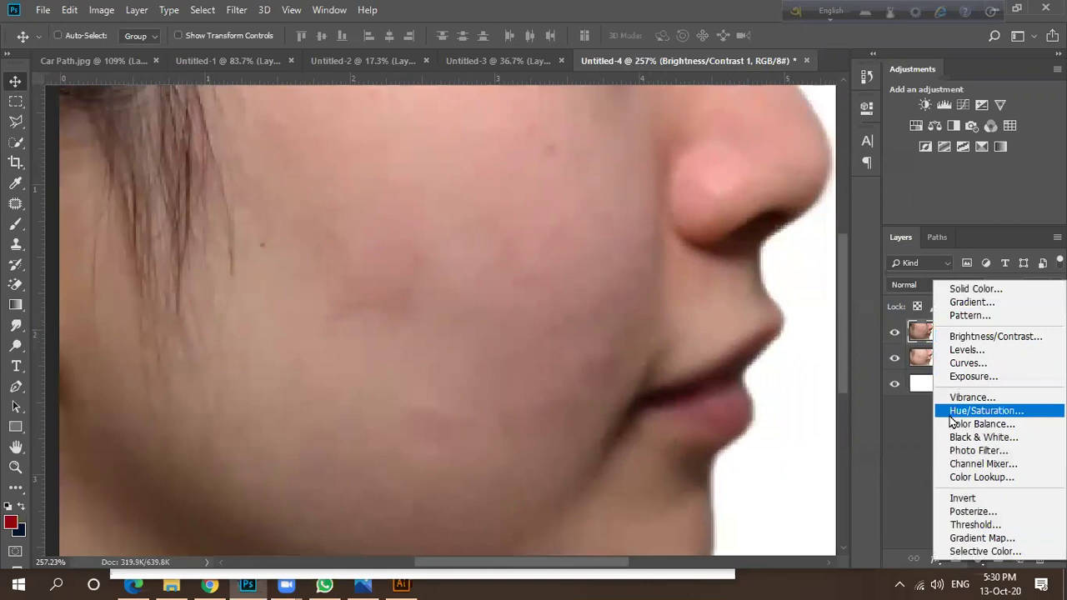
left_click(966, 350)
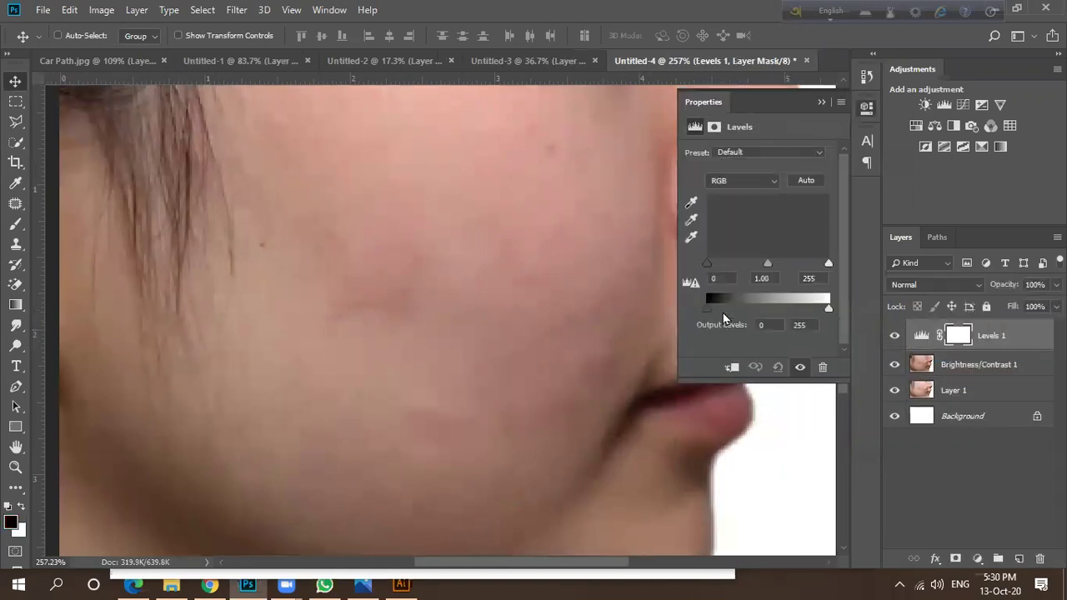
mouse_move(709, 306)
left_mouse_down()
mouse_move(737, 305)
mouse_move(725, 306)
left_mouse_up()
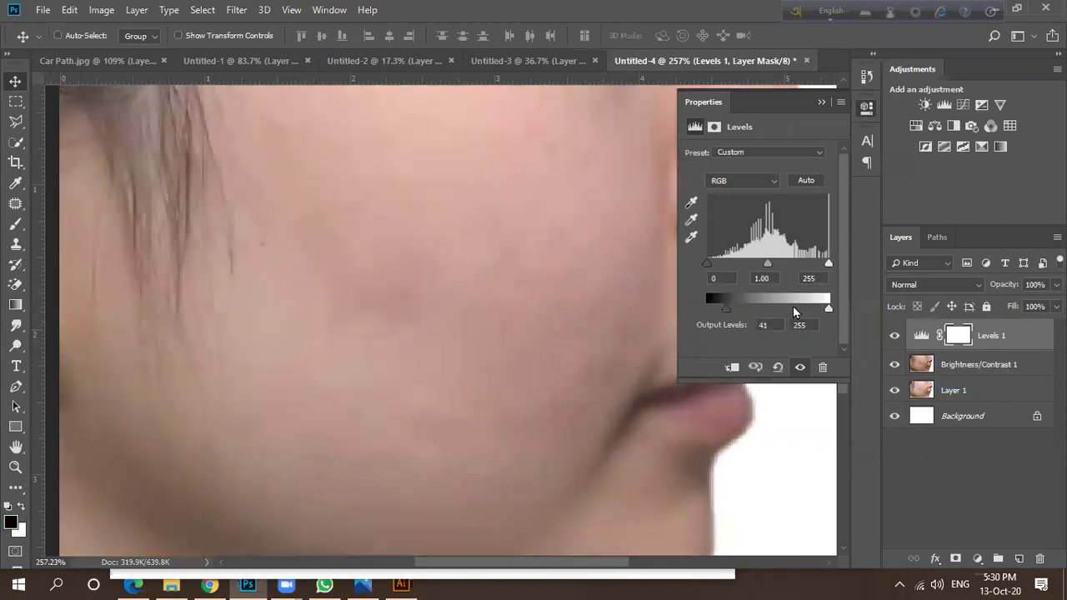
left_click_drag(829, 308, 818, 311)
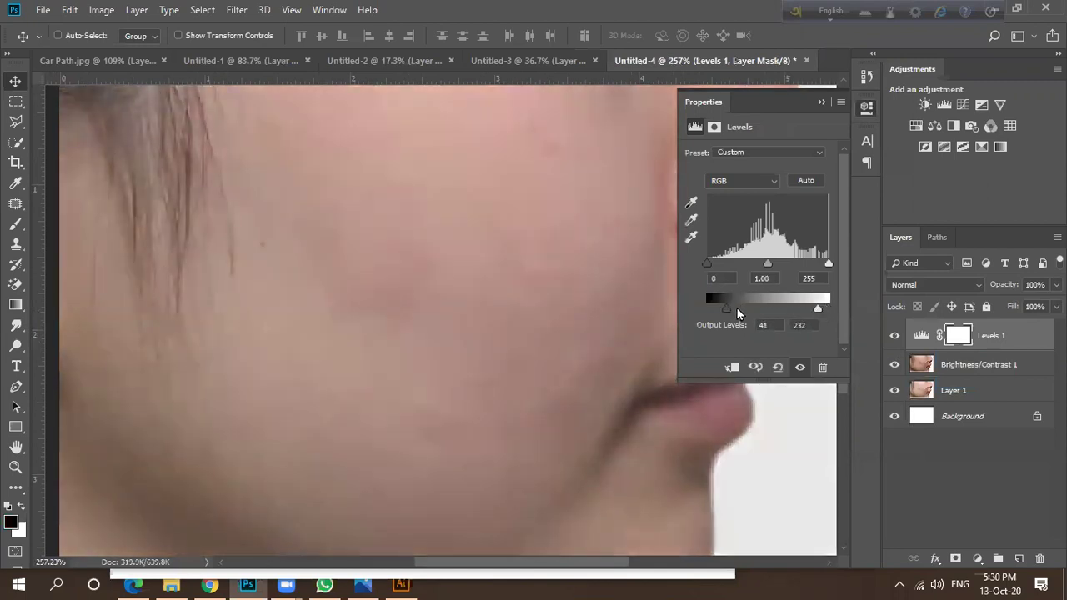
left_click_drag(700, 310, 680, 307)
scroll(572, 270, "down", 2)
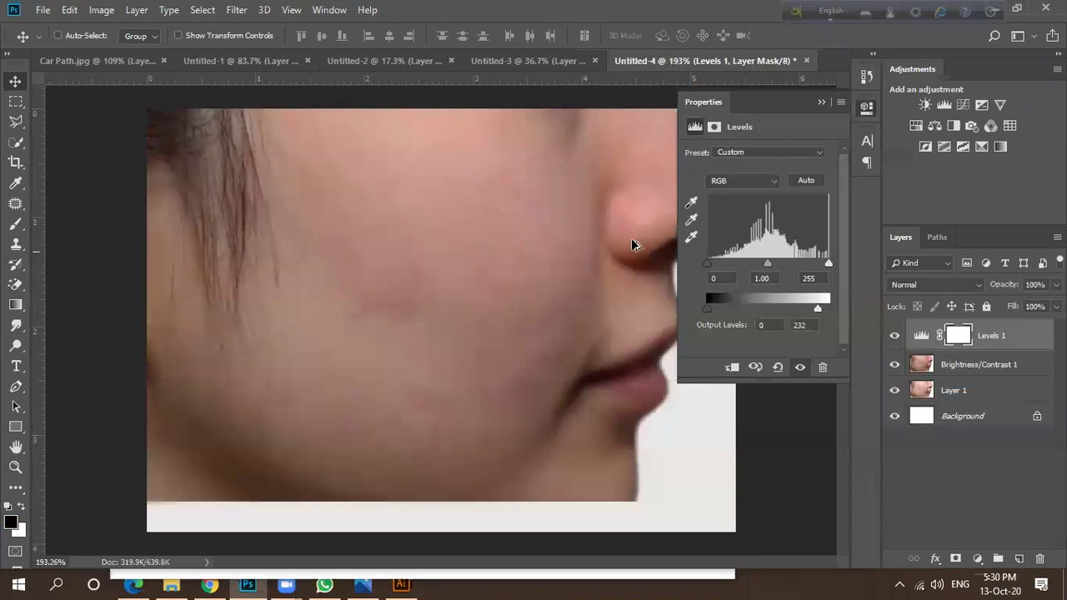
left_click(823, 103)
left_click_drag(992, 335, 1036, 556)
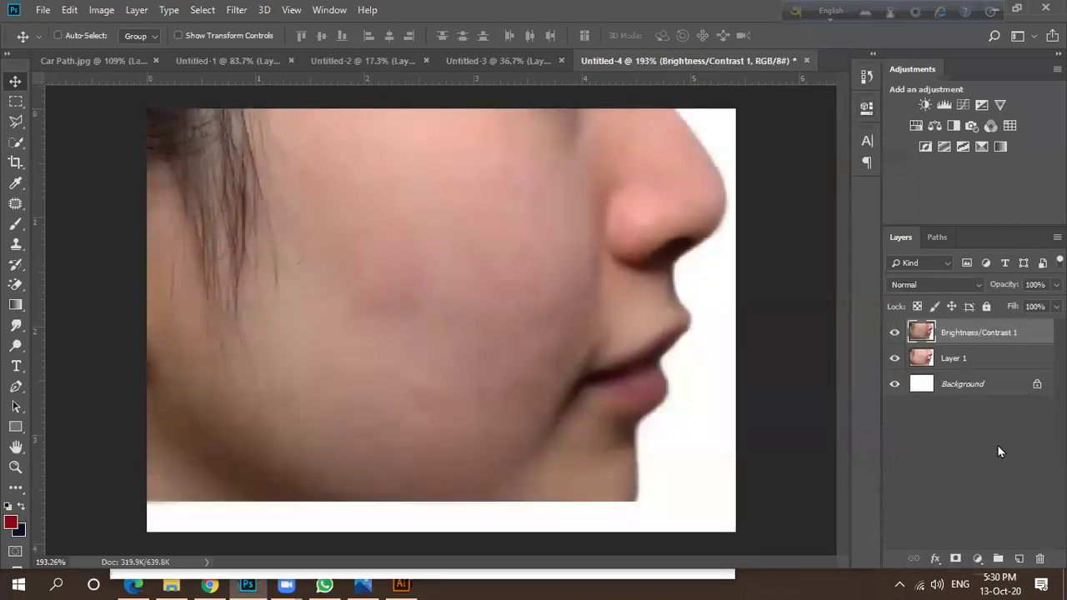
Add a Curves adjustment layer and slightly brighten the photo with RGB curve points at inputs 192 and 96.
left_click(978, 558)
left_click(967, 364)
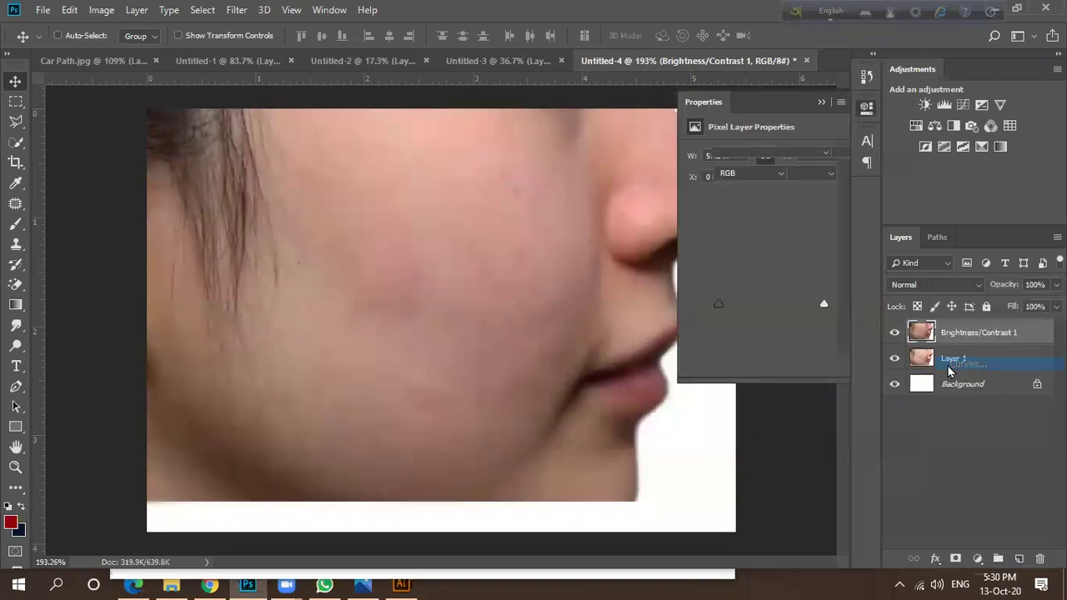
left_click_drag(796, 216, 797, 210)
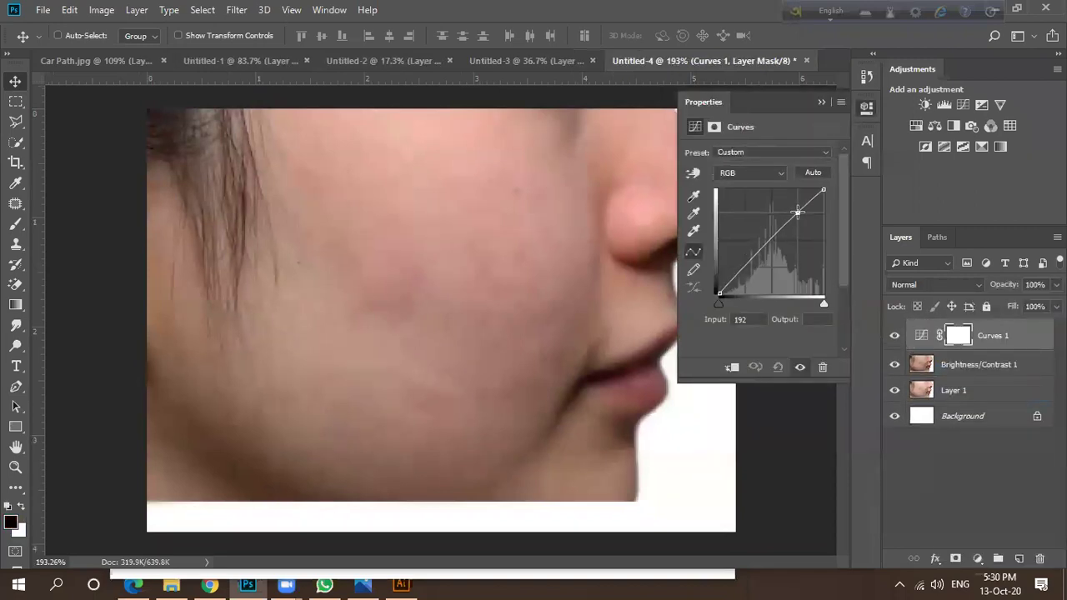
left_click(758, 253)
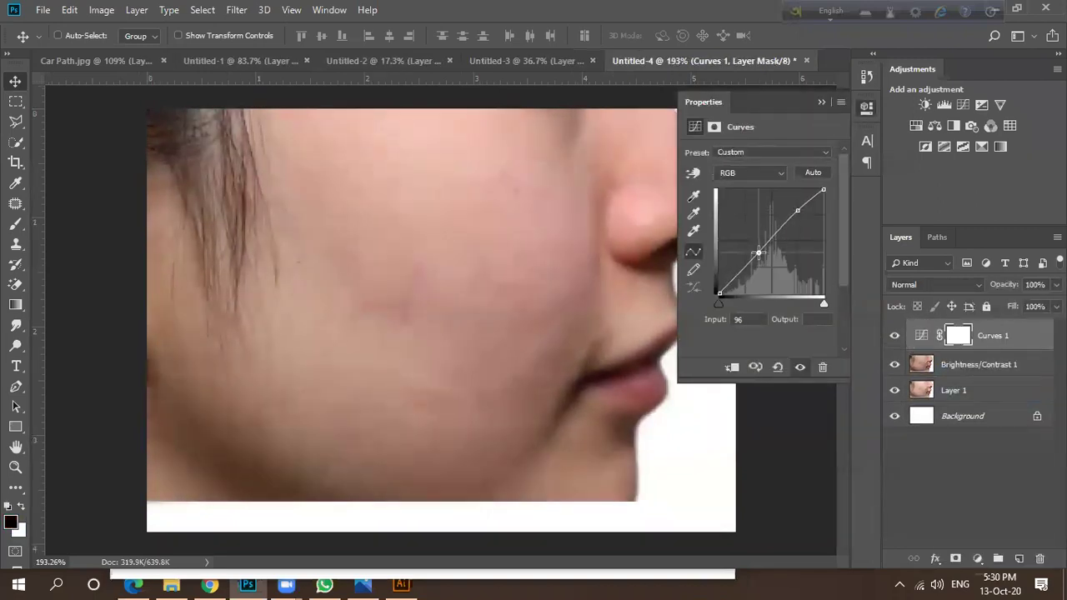
left_click(821, 102)
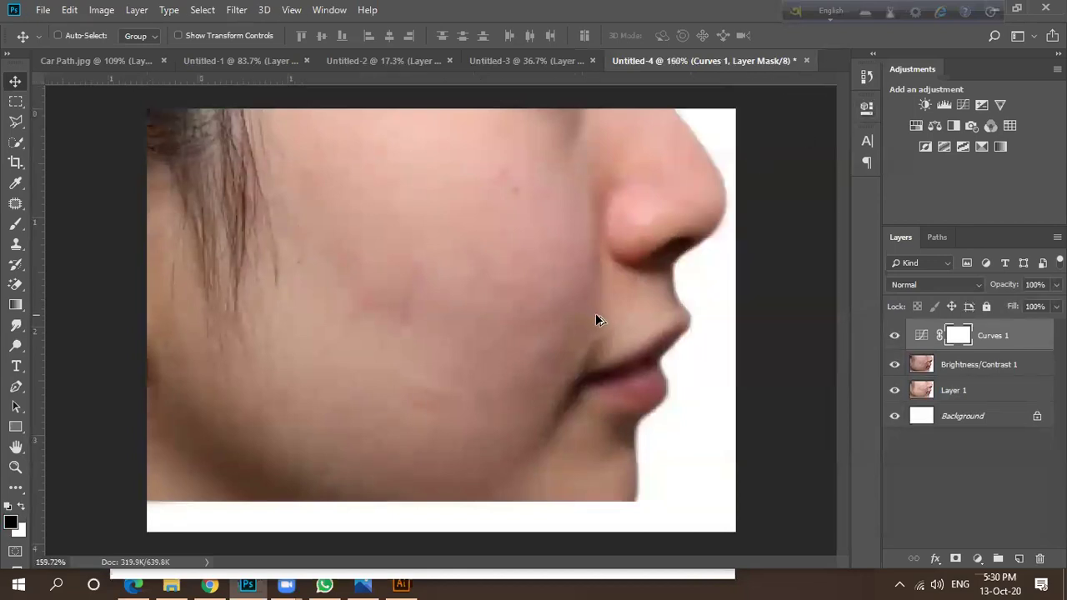
Toggle the merged Brightness/Contrast 1 layer's visibility to compare the original pimples with the retouched cheek.
scroll(595, 313, "down", 3)
left_click(895, 365)
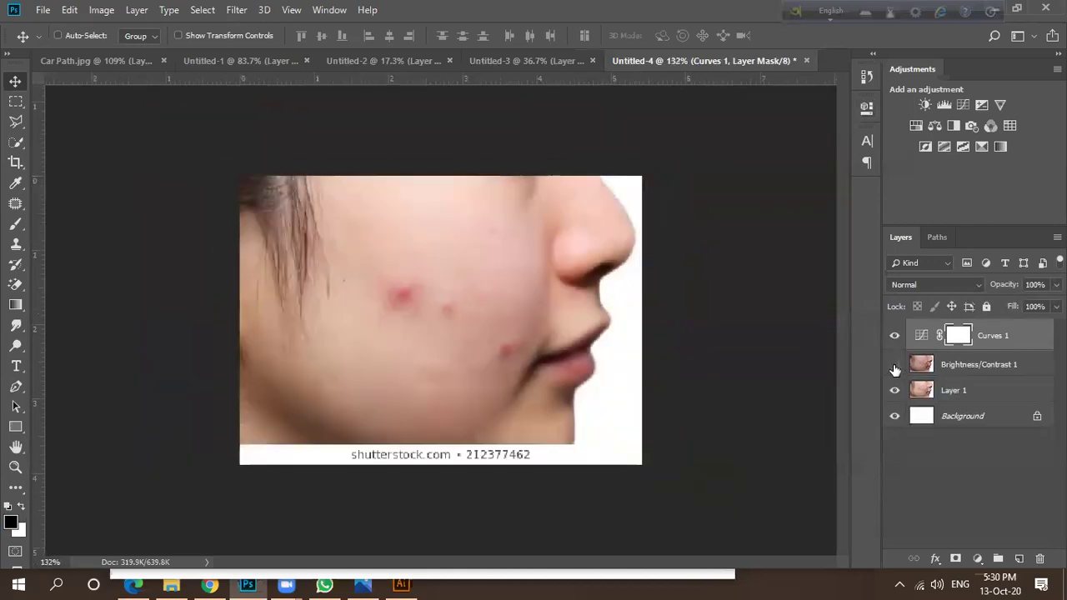
left_click(895, 366)
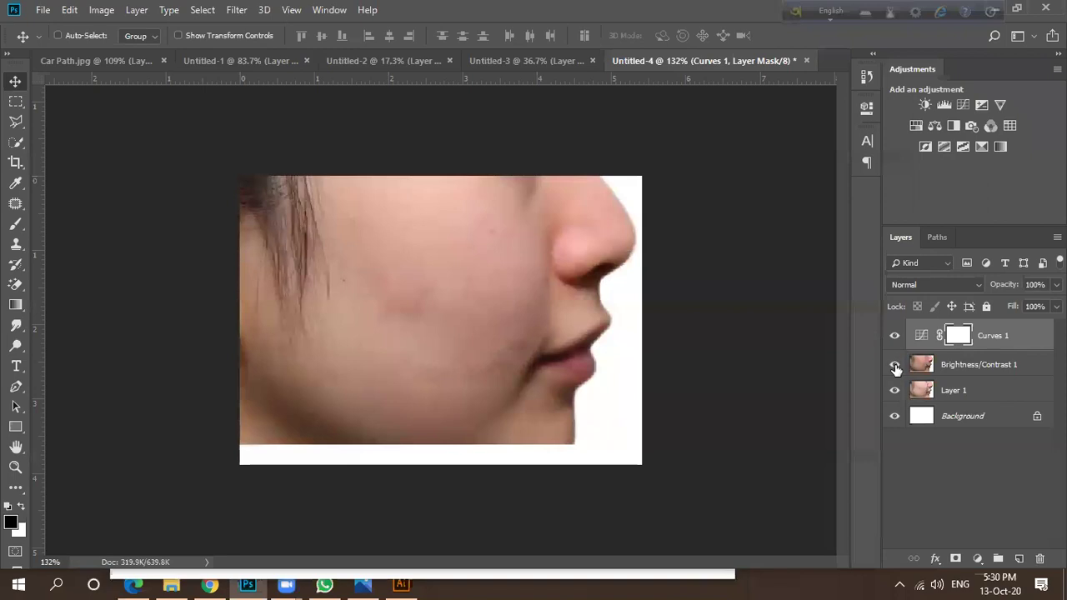
left_click(895, 367)
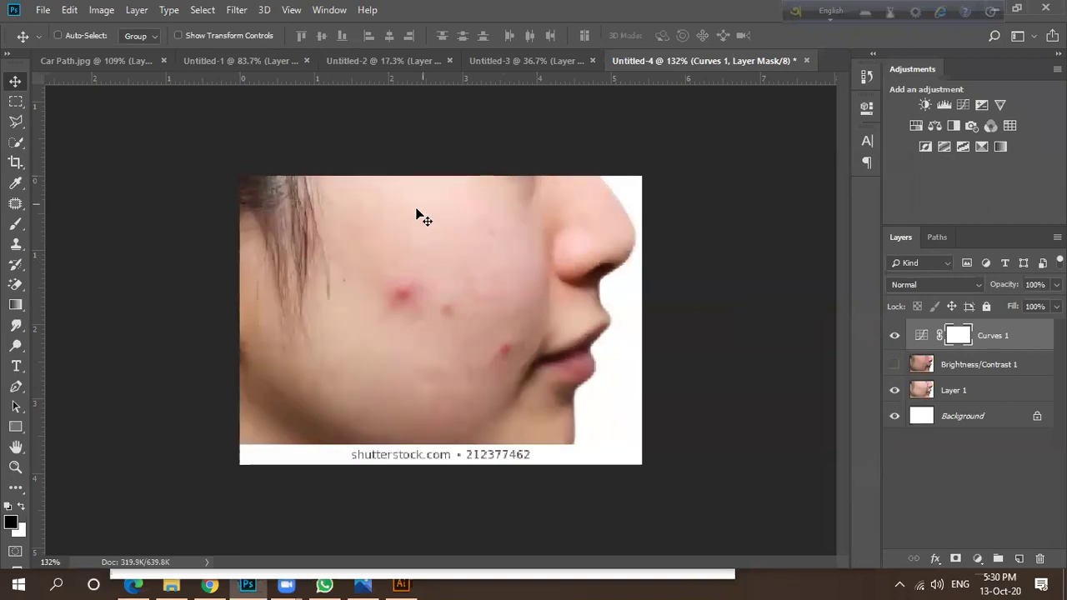
left_click(963, 367)
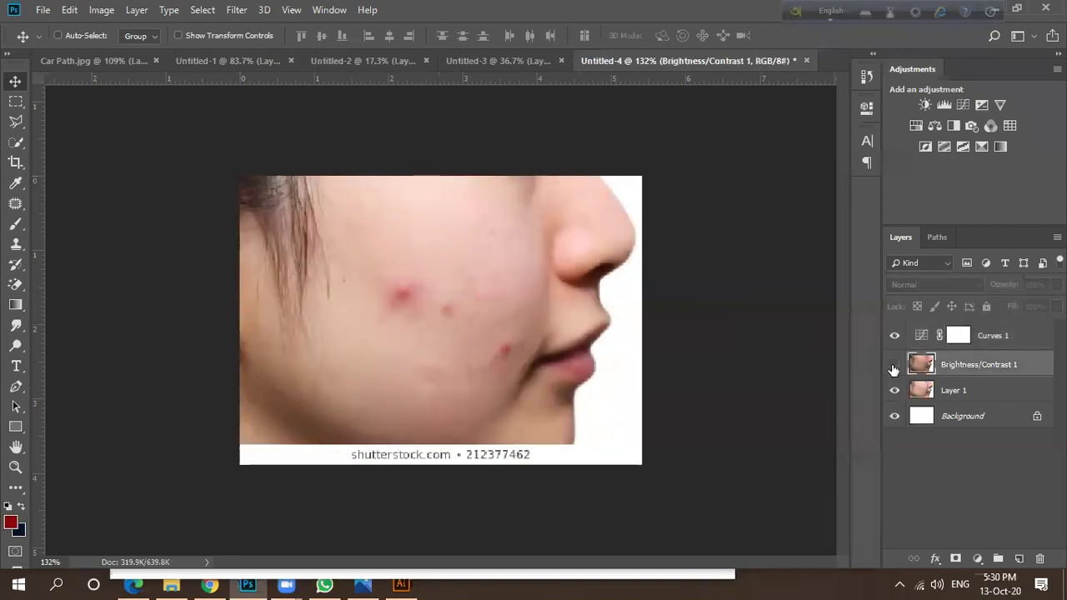
left_click(894, 365)
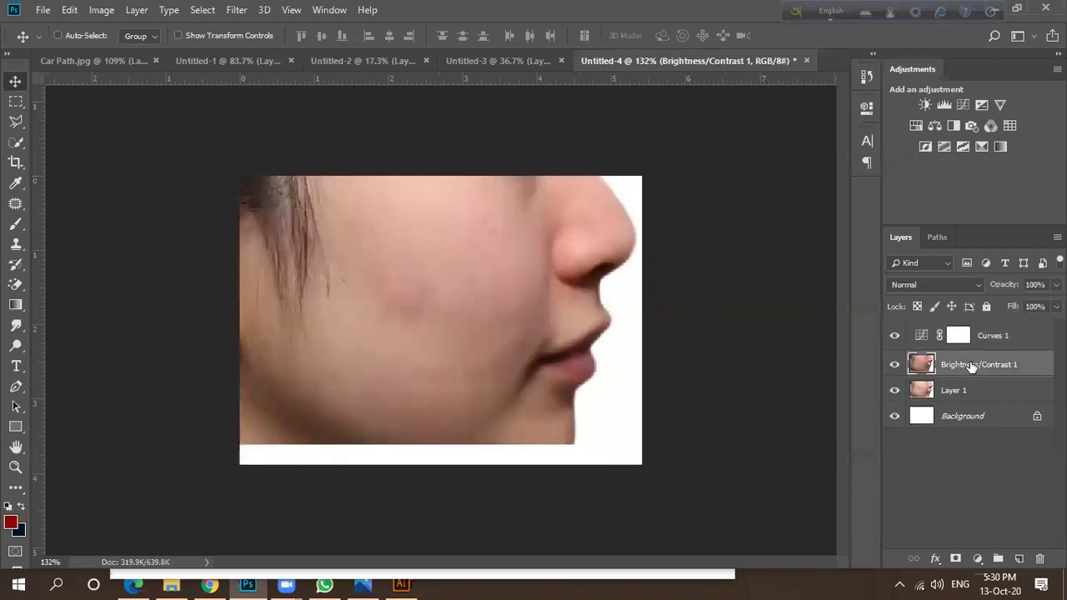
scroll(420, 308, "down", 3)
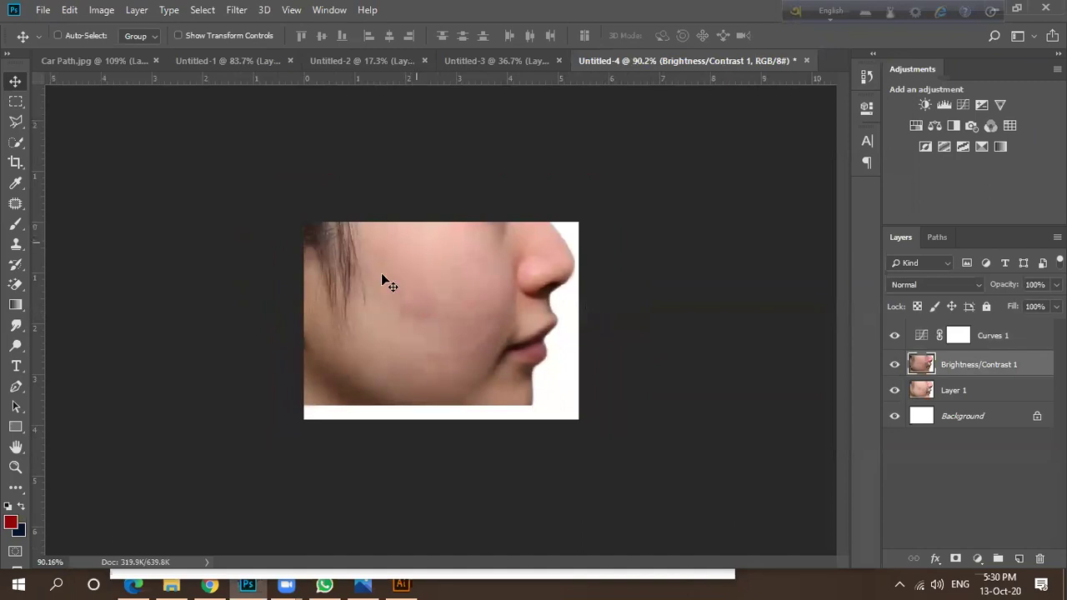
scroll(438, 367, "down", 2)
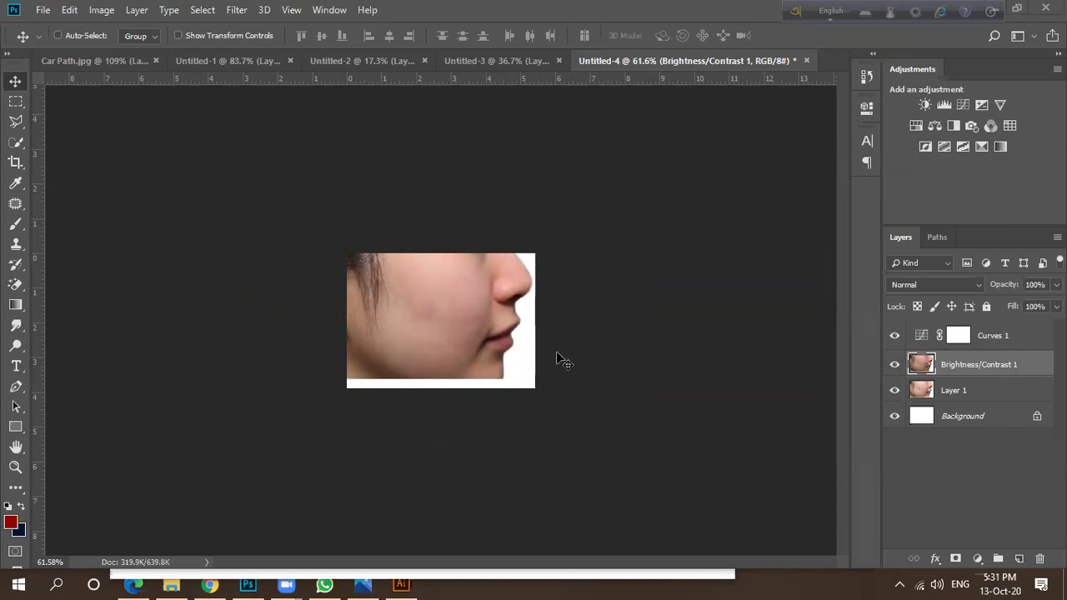
scroll(489, 292, "up", 2)
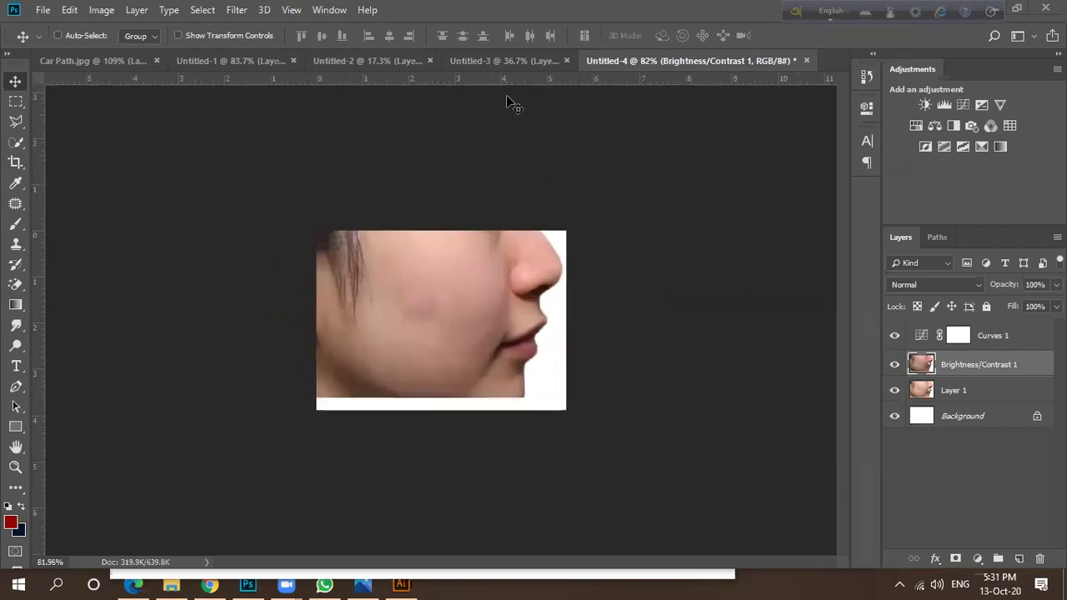
Switch to the Car Path.jpg document and deselect the path around the car.
left_click(504, 63)
left_click(100, 60)
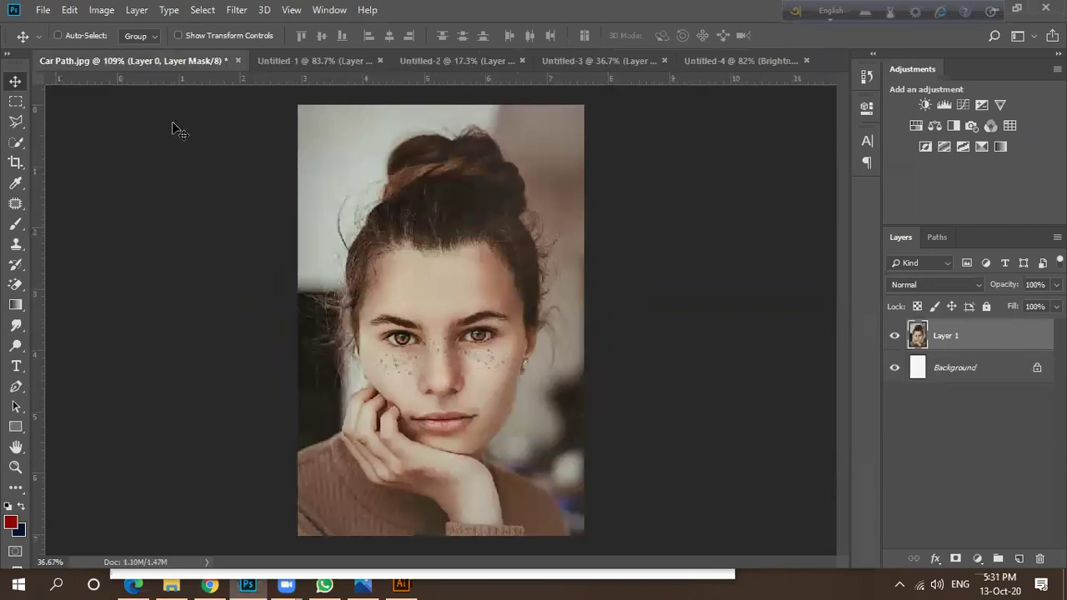
scroll(501, 290, "down", 2)
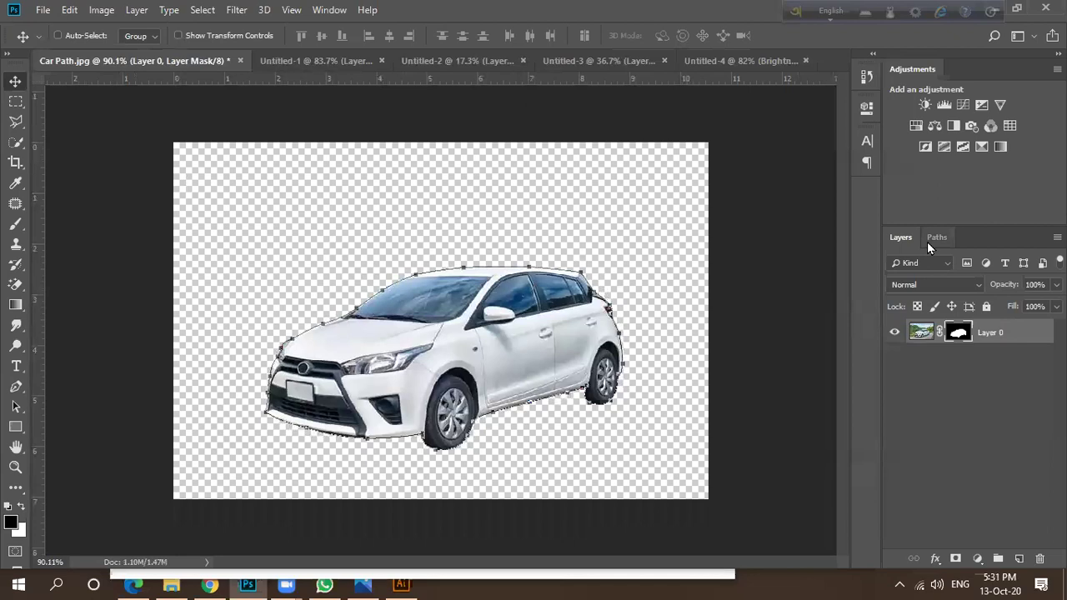
left_click(928, 240)
left_click(946, 355)
left_click(901, 237)
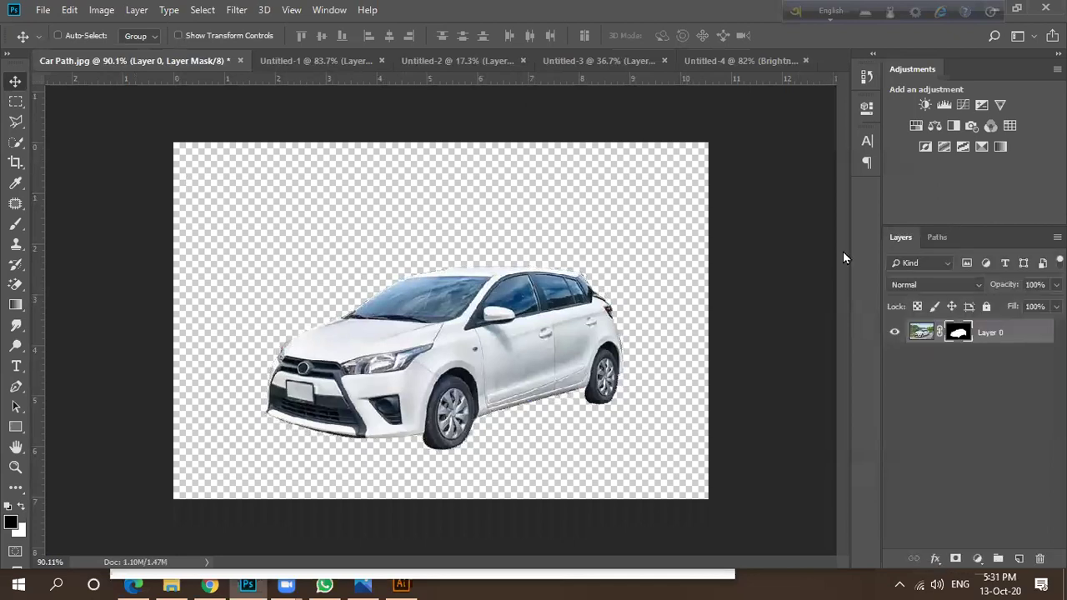
Scale the masked car down proportionally and place it in the left half of the canvas.
left_click_drag(467, 350, 410, 310)
key("ctrl+t")
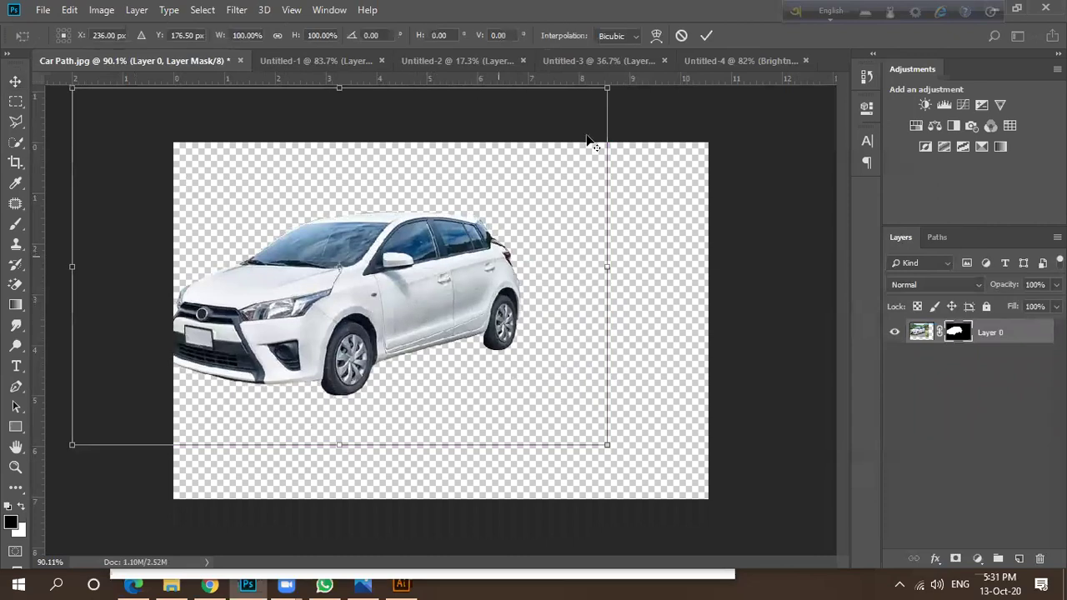
left_click_drag(608, 89, 503, 158)
left_click_drag(425, 277, 370, 326)
key("Return")
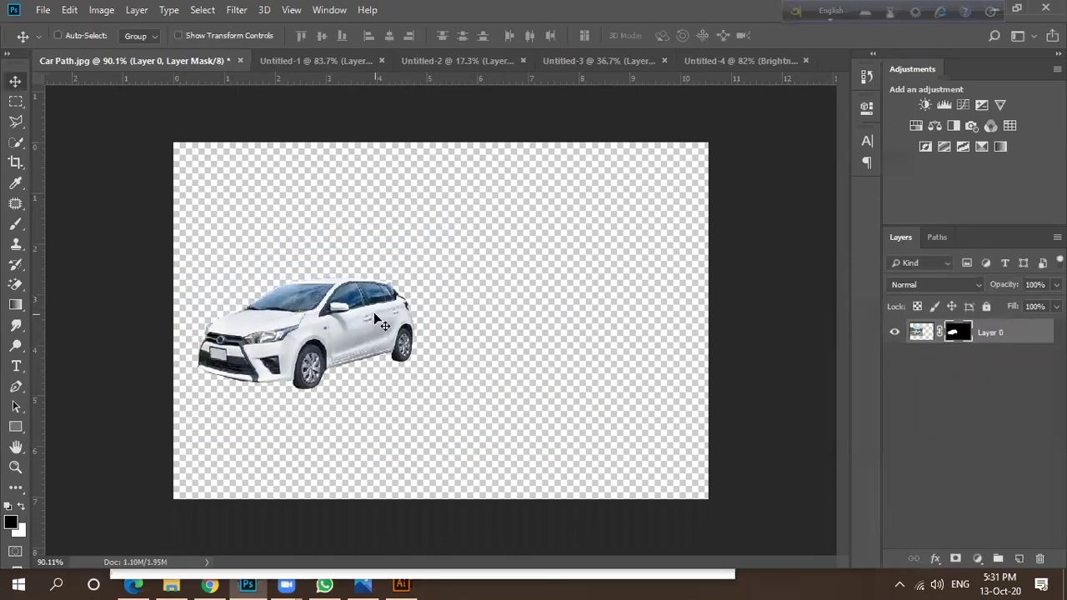
Add a new layer and draw a small rectangle about 12 by 11 px near the canvas's top edge with the Rectangle tool.
key("ctrl+1")
key("ctrl+0")
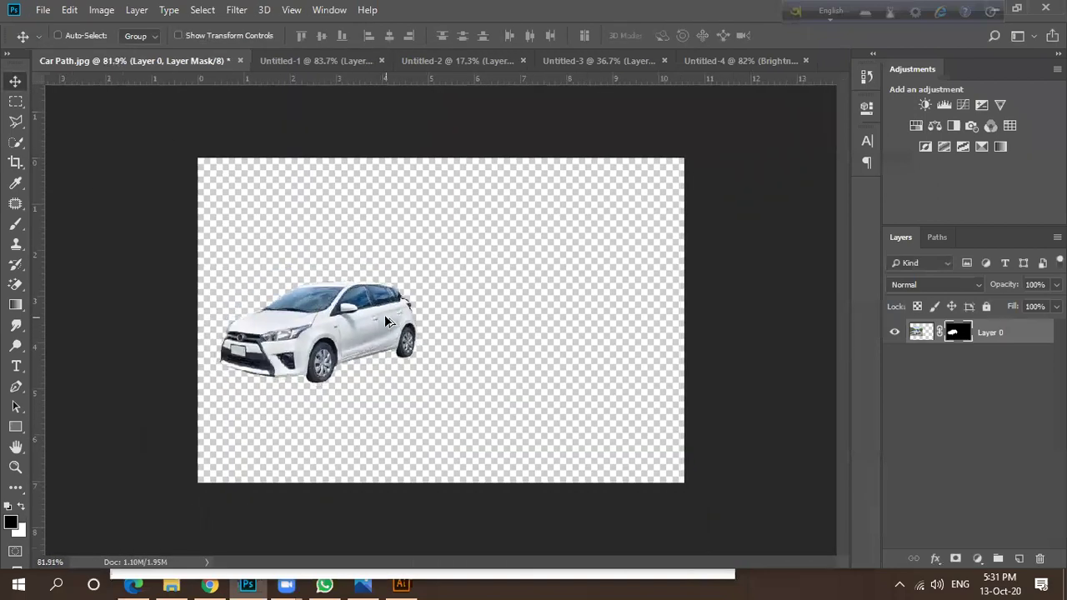
key("ctrl+plus")
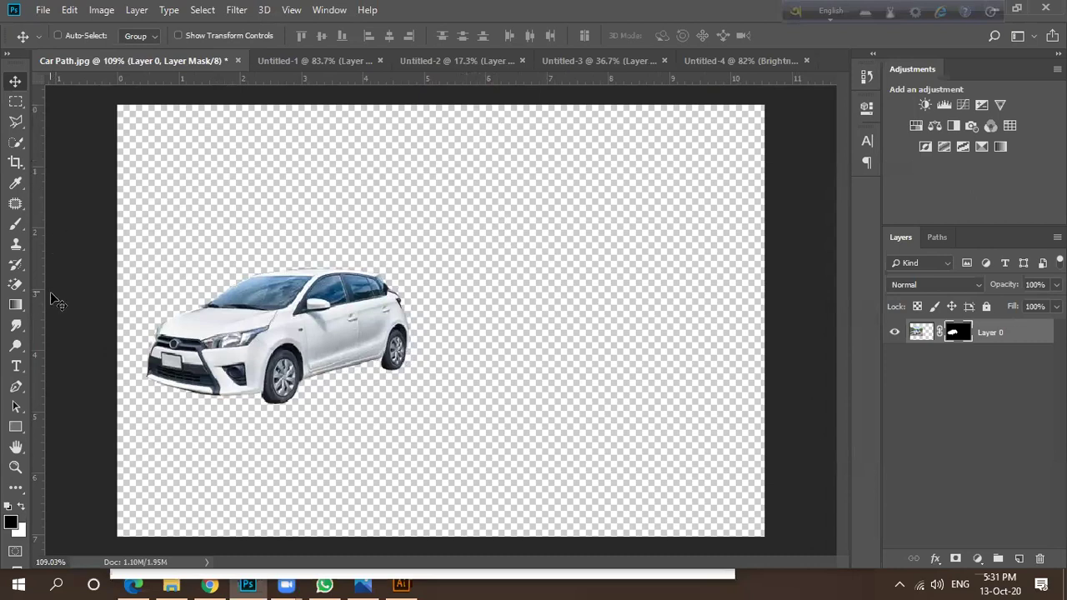
left_click(1019, 560)
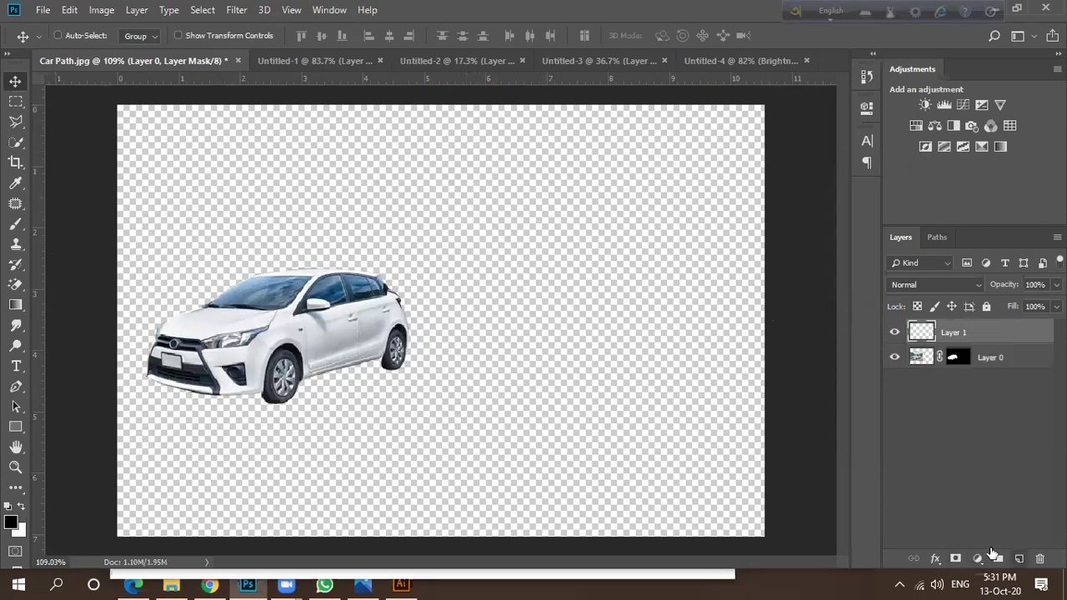
left_click(15, 427)
right_click(18, 428)
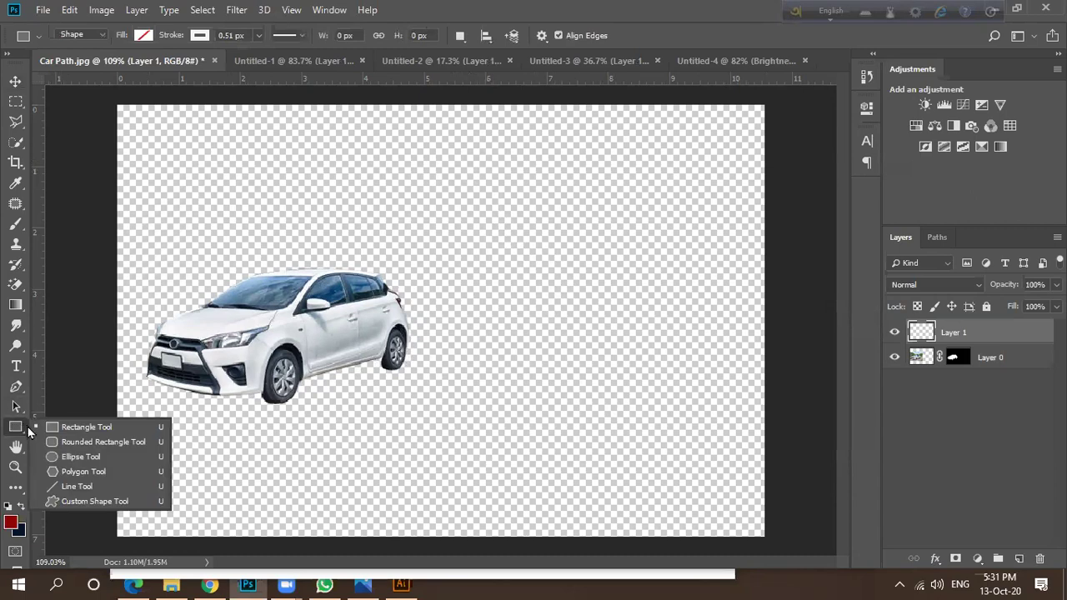
left_click(75, 430)
scroll(360, 105, "up", 3)
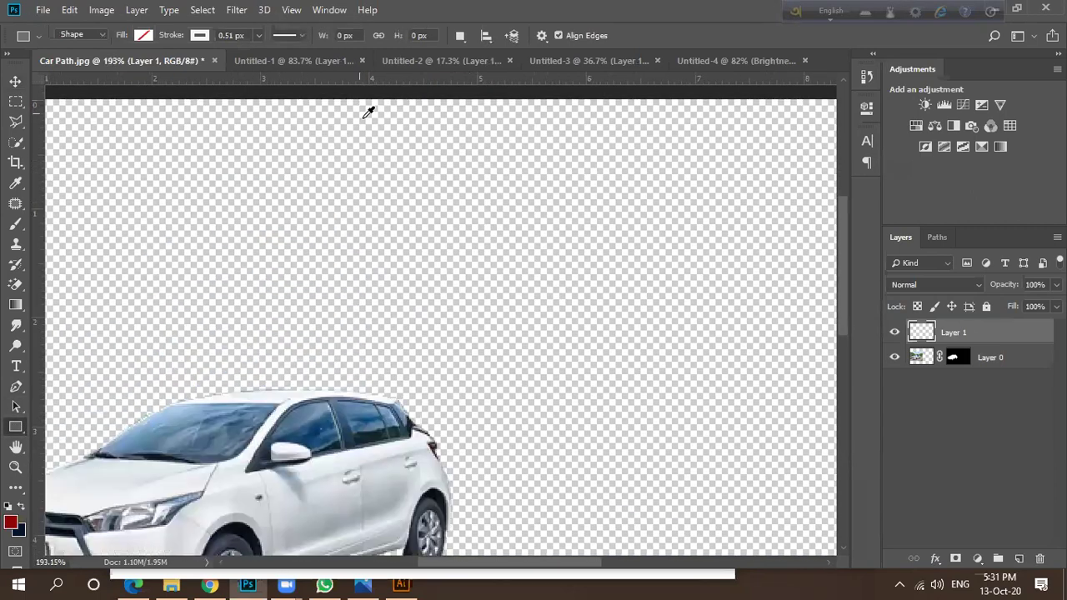
left_click_drag(366, 128, 360, 117)
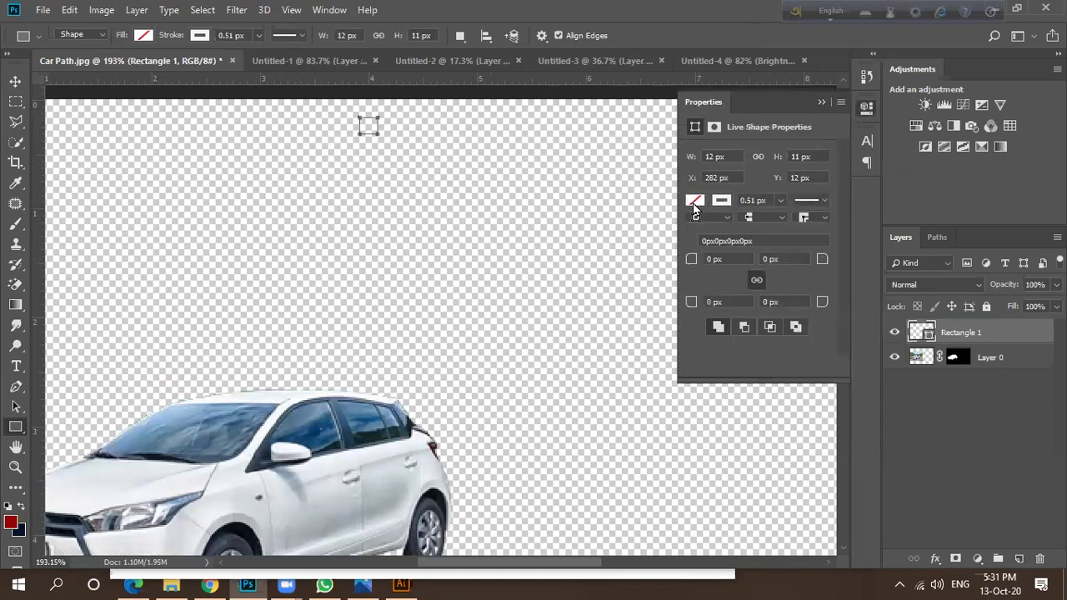
Give the small rectangle a light grey fill.
left_click(693, 202)
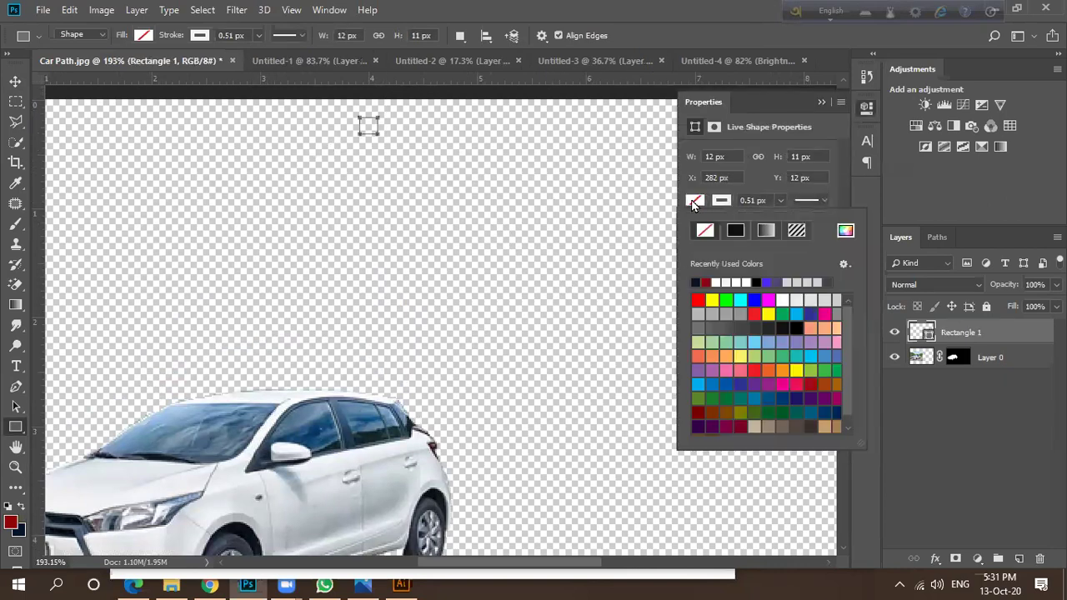
left_click(725, 315)
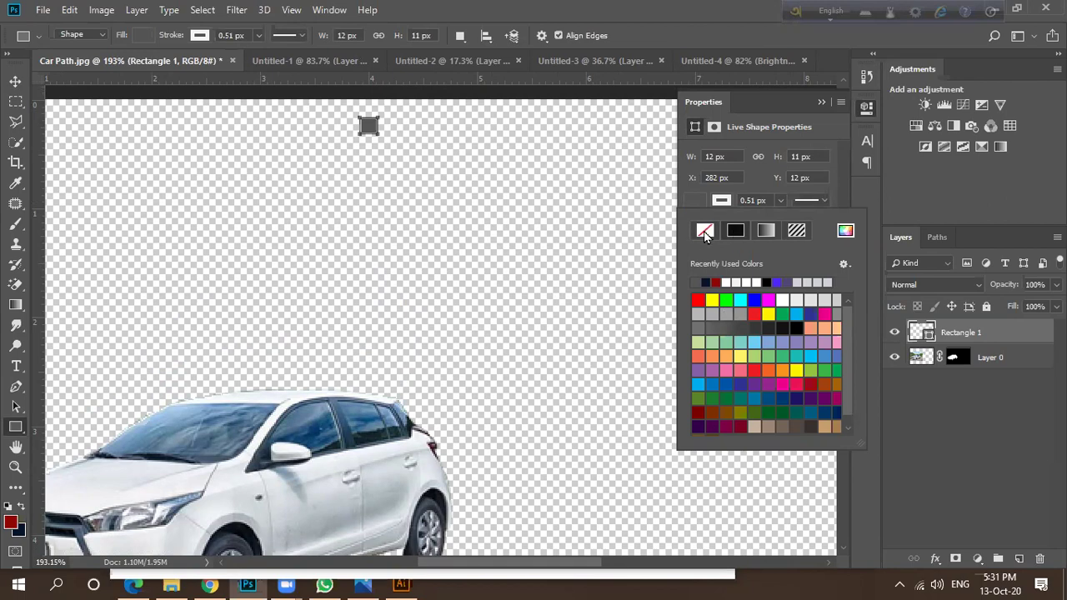
left_click(704, 232)
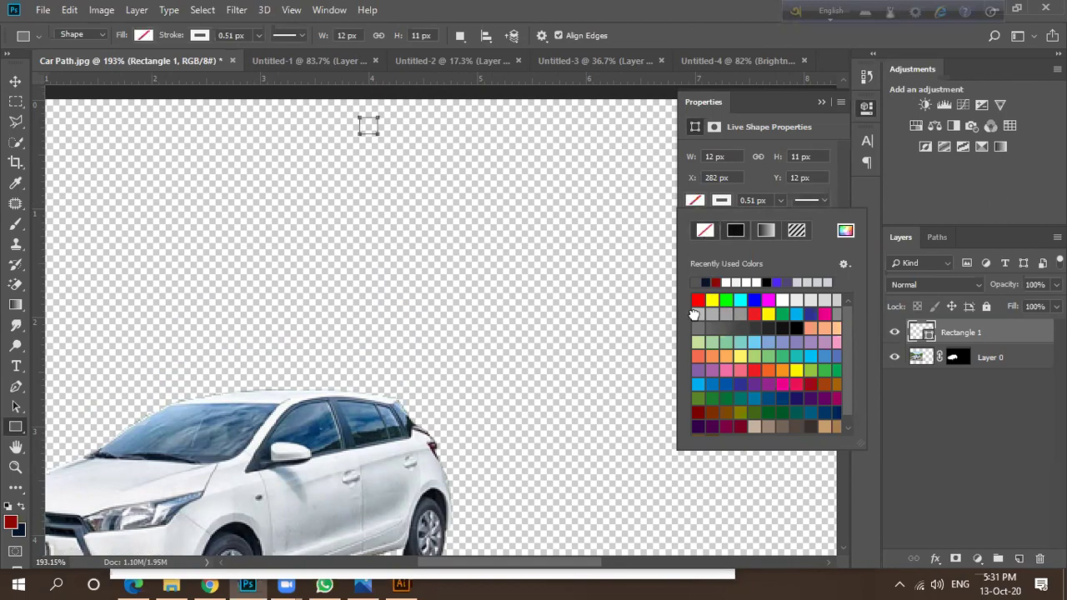
left_click(696, 314)
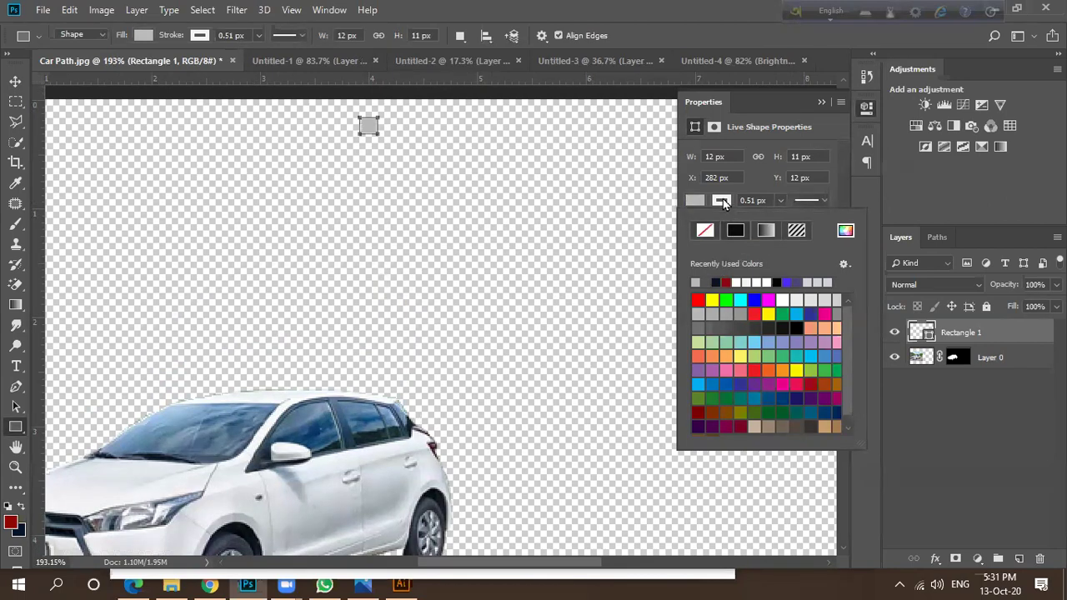
Remove the stroke from the grey rectangle.
left_click(721, 201)
left_click(722, 201)
left_click(721, 201)
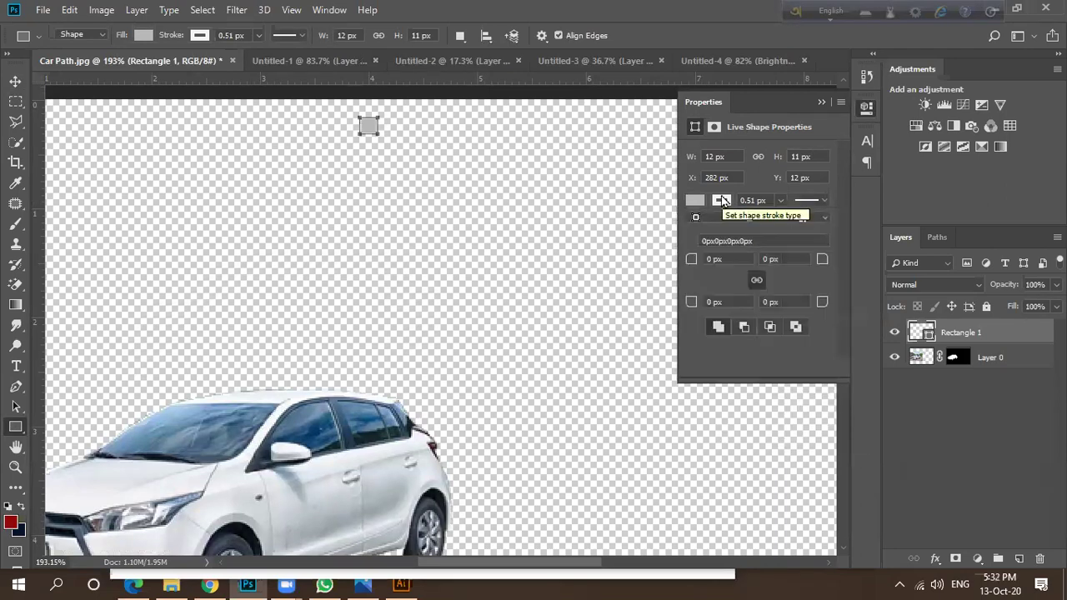
left_click(199, 36)
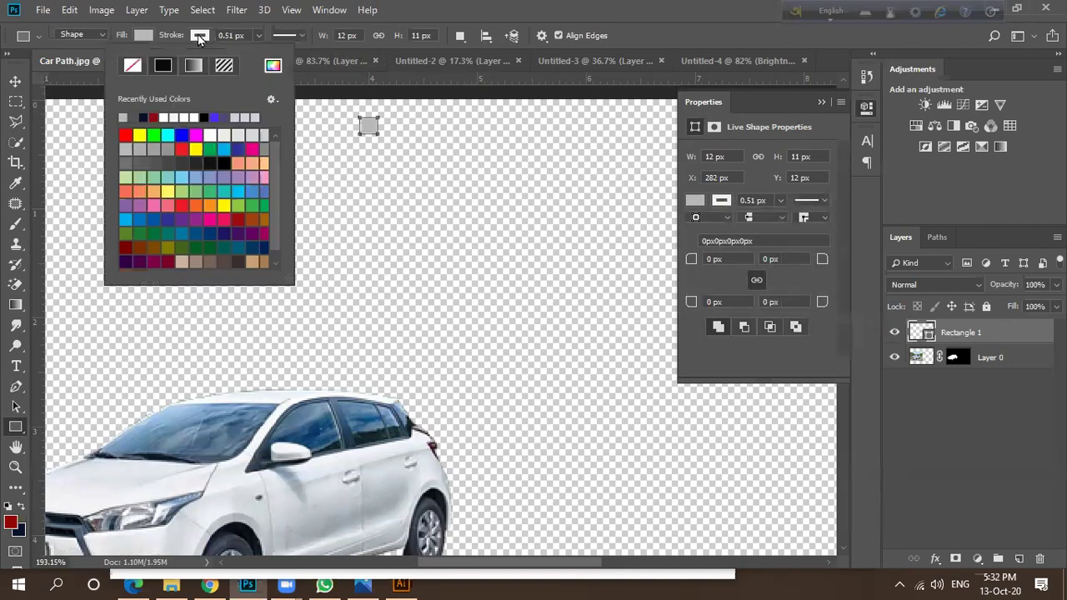
left_click(131, 67)
left_click(722, 202)
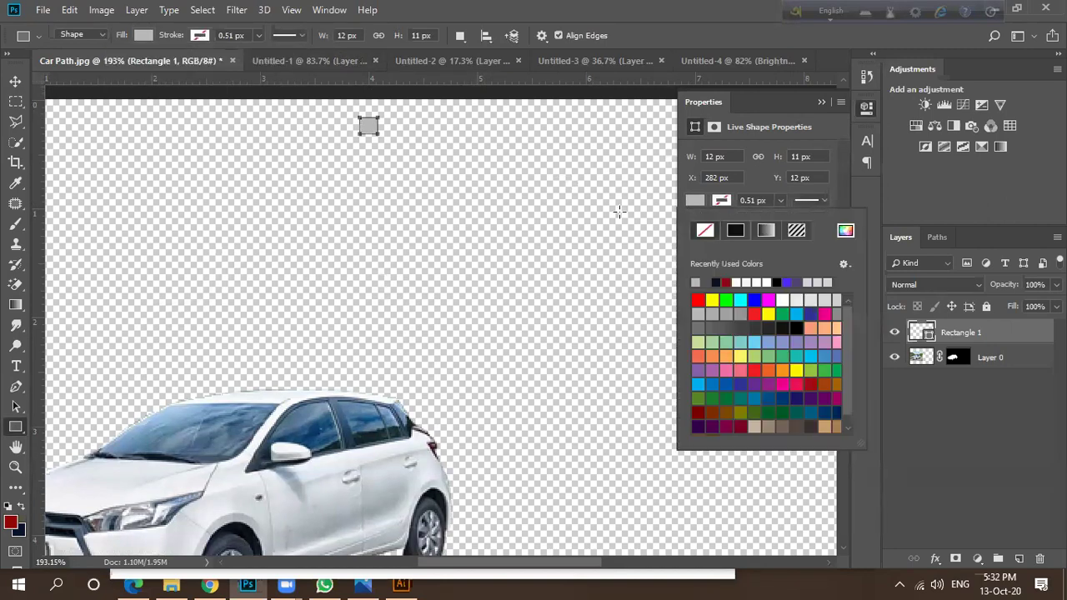
key("Escape")
Duplicate the grey rectangle and place the copy flush against its right side.
key("v")
left_click_drag(361, 127, 387, 131)
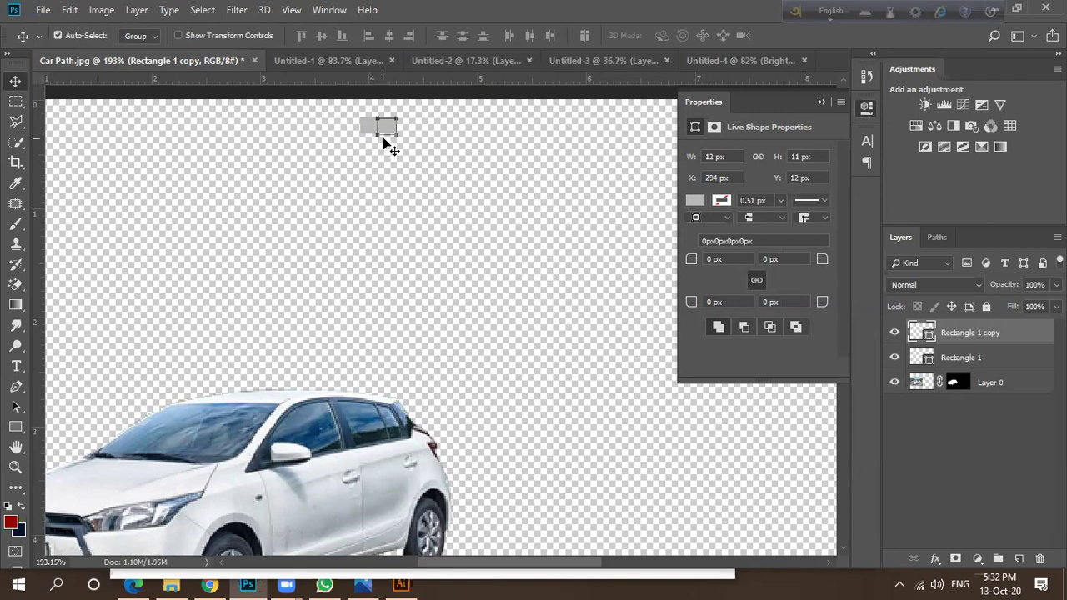
key("ctrl+z")
left_click_drag(370, 126, 408, 129)
Change the duplicated rectangle's fill to white.
scroll(386, 135, "up", 2)
scroll(369, 123, "up", 1)
left_click(696, 201)
left_click(696, 202)
left_click(698, 204)
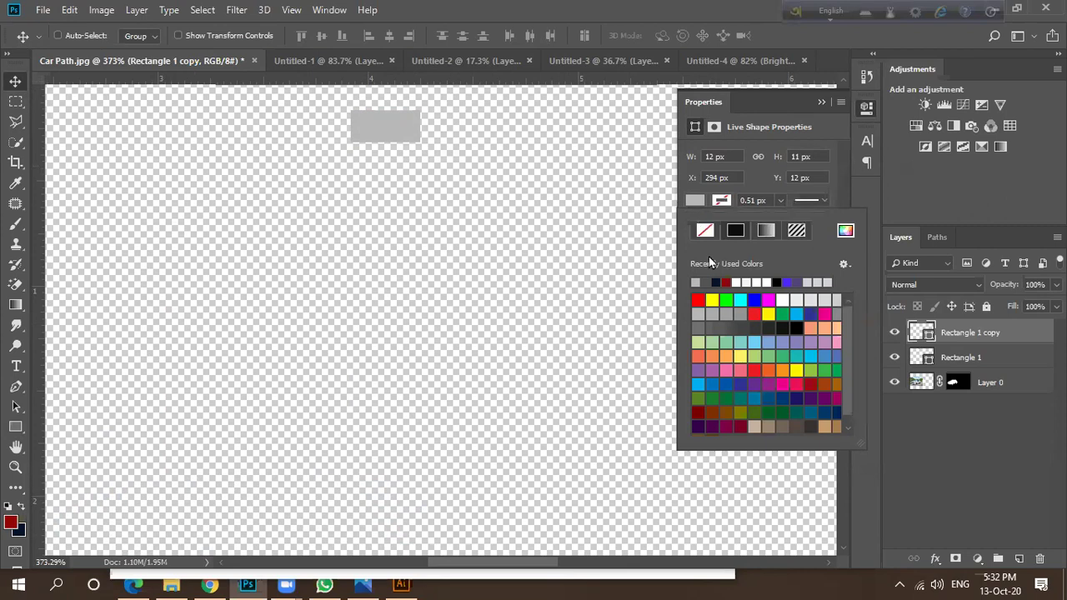
left_click(746, 280)
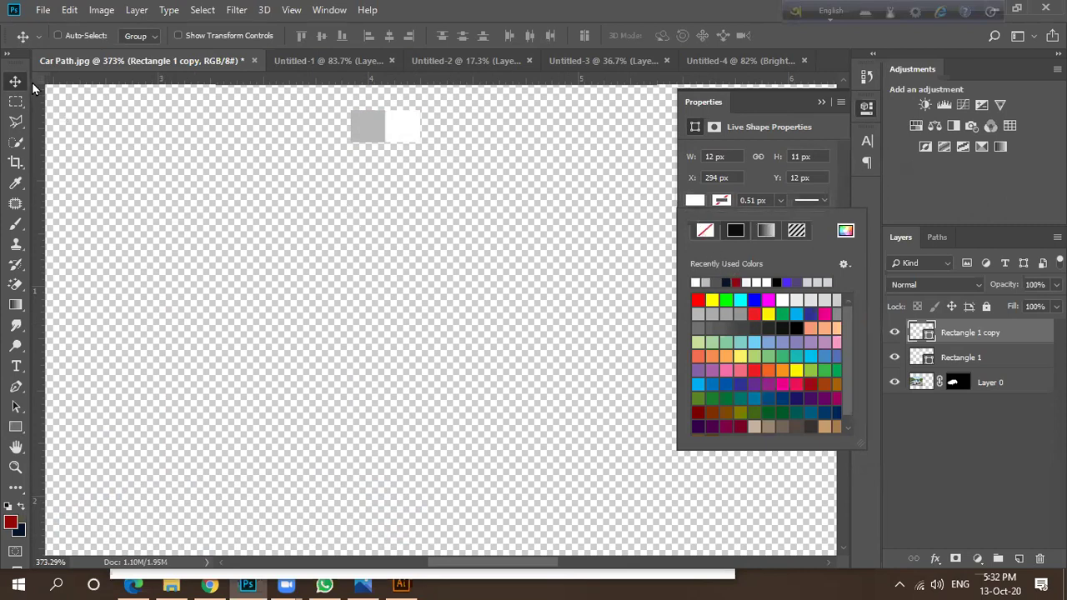
left_click(822, 102)
left_click(822, 102)
Try to merge the grey and white rectangle layers into one shape.
scroll(405, 163, "down", 1)
scroll(404, 162, "down", 1)
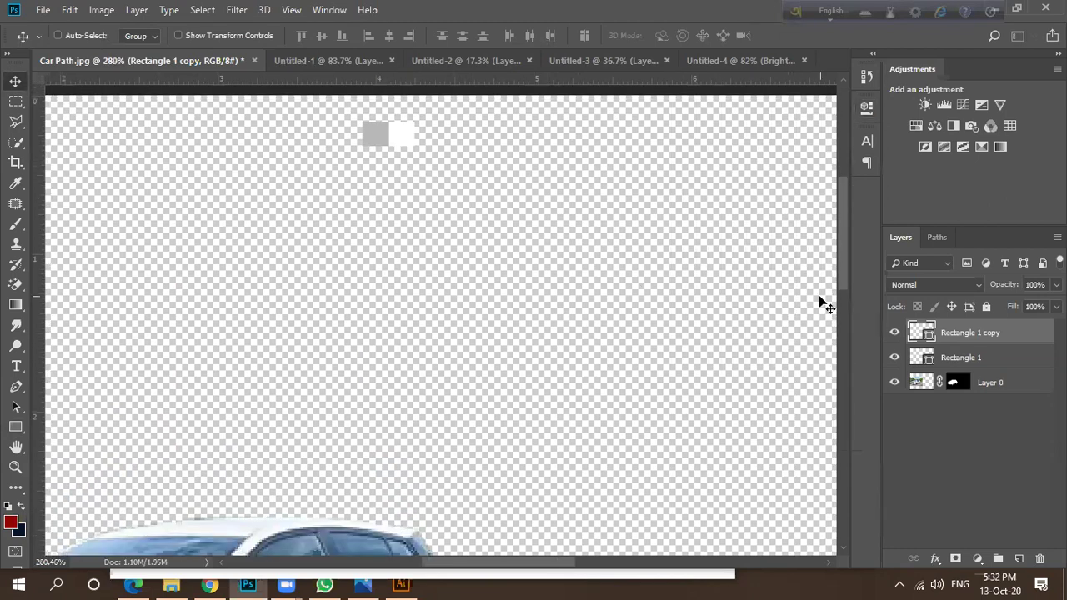
left_click(988, 356, "shift")
right_click(984, 352)
left_click(851, 425)
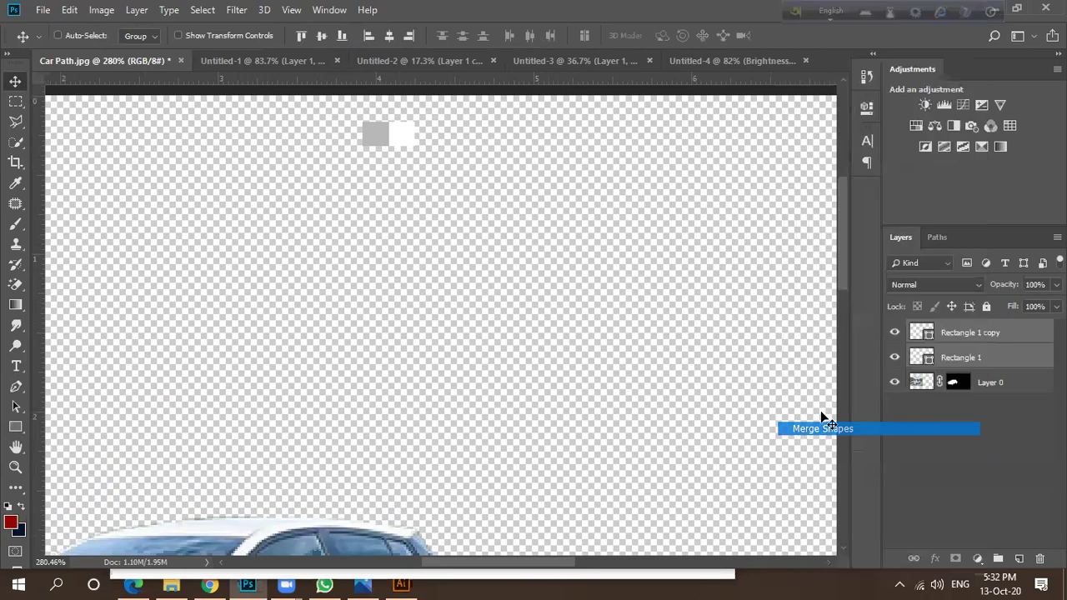
key("ctrl+z")
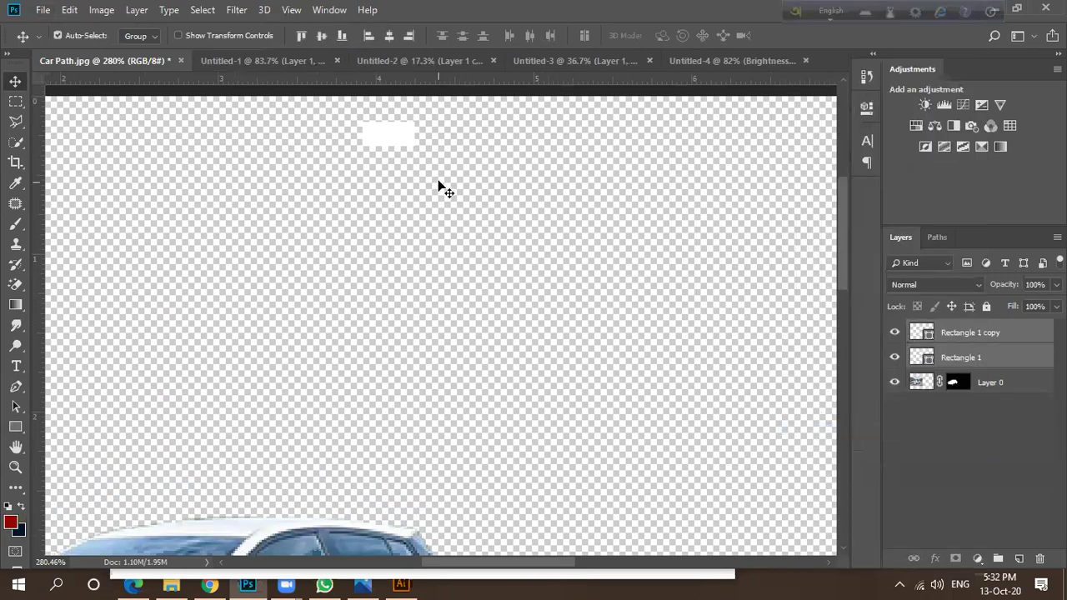
Move the grey and white squares together into the canvas's top-left corner.
scroll(645, 321, "down", 1)
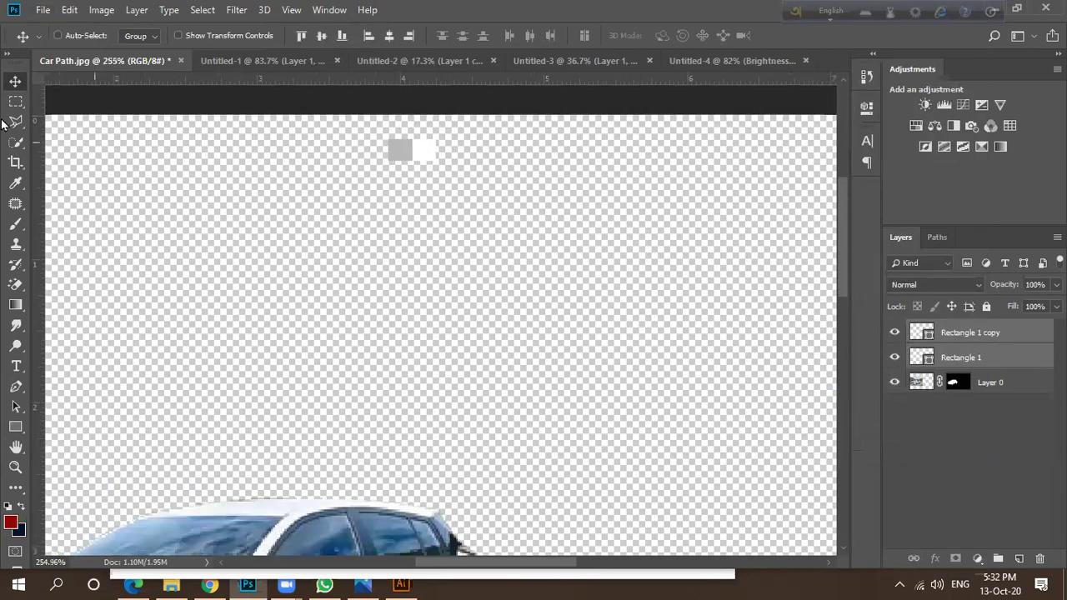
left_click_drag(420, 156, 152, 161)
scroll(311, 185, "down", 4)
scroll(311, 186, "down", 3)
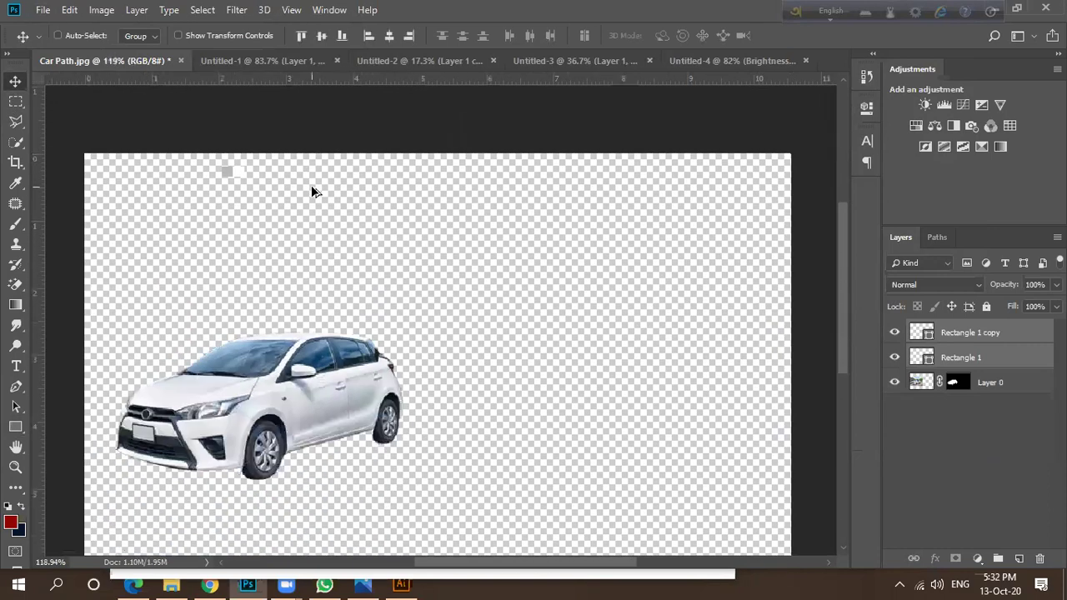
key("ctrl+0")
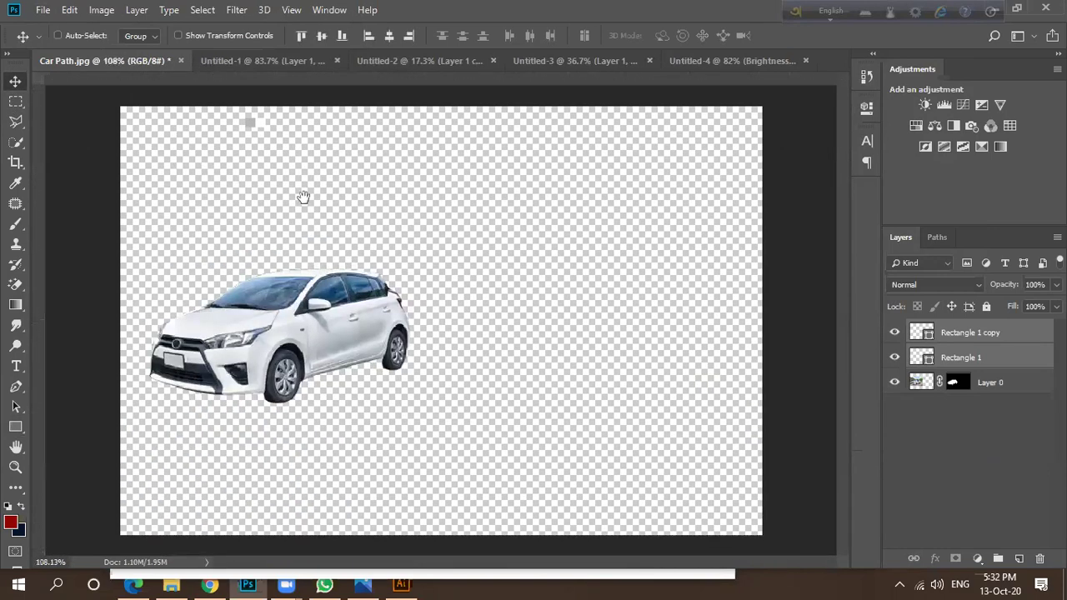
scroll(207, 155, "up", 4)
left_click_drag(280, 112, 94, 103)
Group the grey and white square layers and toggle the group's visibility to check it.
left_click_drag(981, 356, 998, 558)
left_click(895, 330)
left_click(895, 330)
Duplicate the two-square group and place the copy flush beside the first pair to continue the row.
scroll(88, 117, "up", 2)
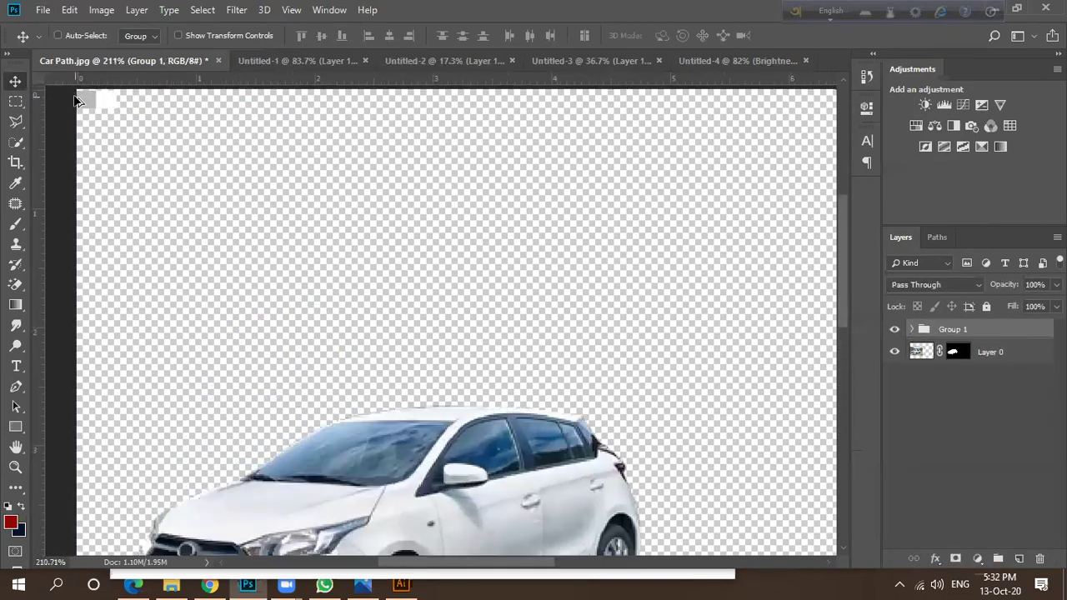
left_click_drag(98, 103, 147, 190)
left_click_drag(146, 201, 153, 173)
scroll(104, 200, "up", 2)
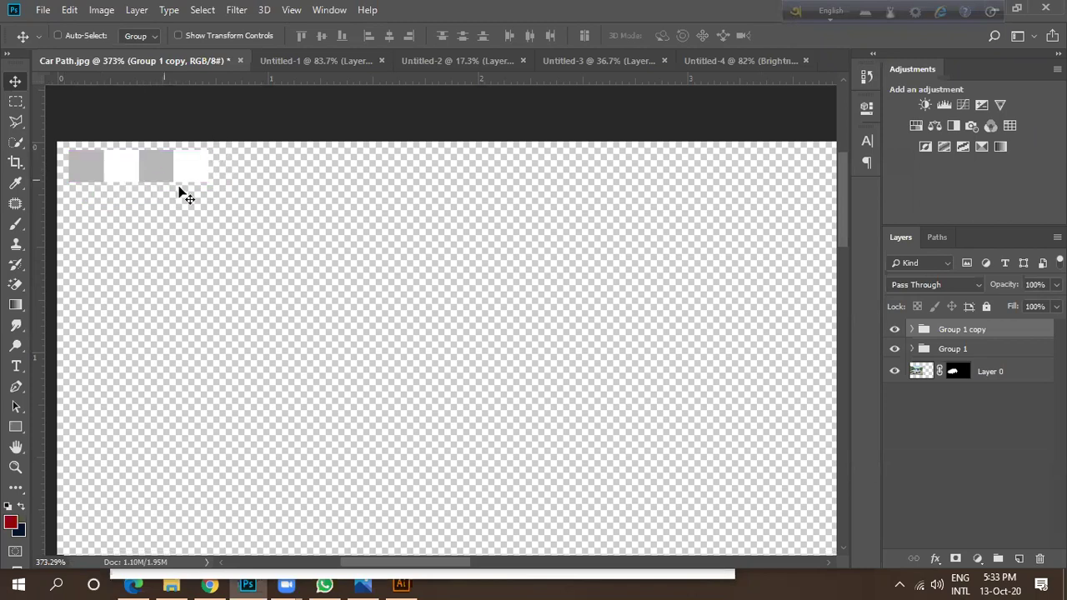
scroll(222, 191, "down", 3)
key("ctrl")
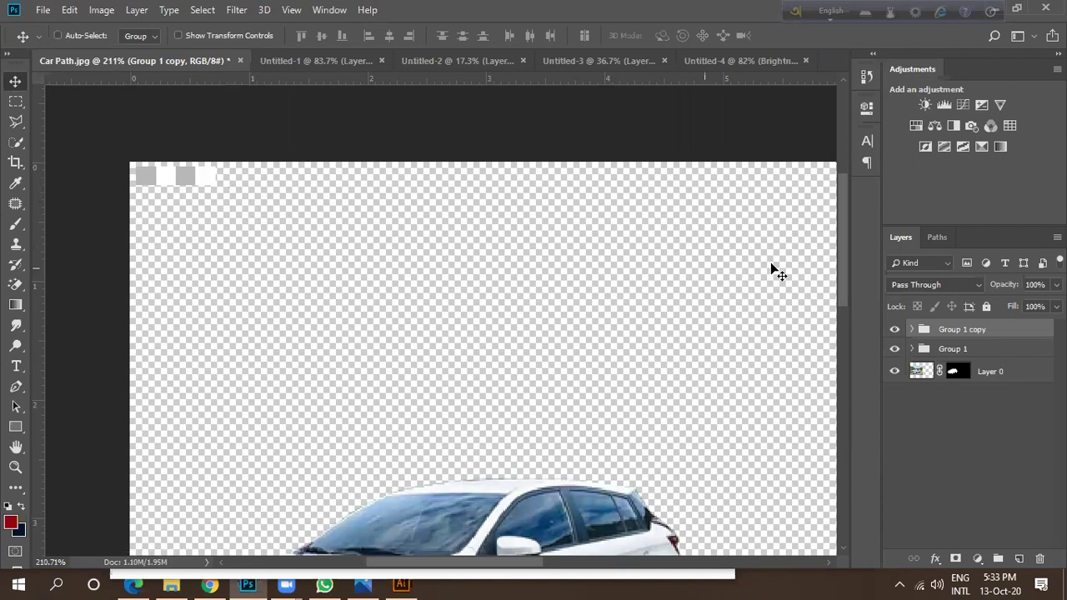
Duplicate the second pair's group and align the new pair at the end of the row.
left_click_drag(966, 334, 1019, 557)
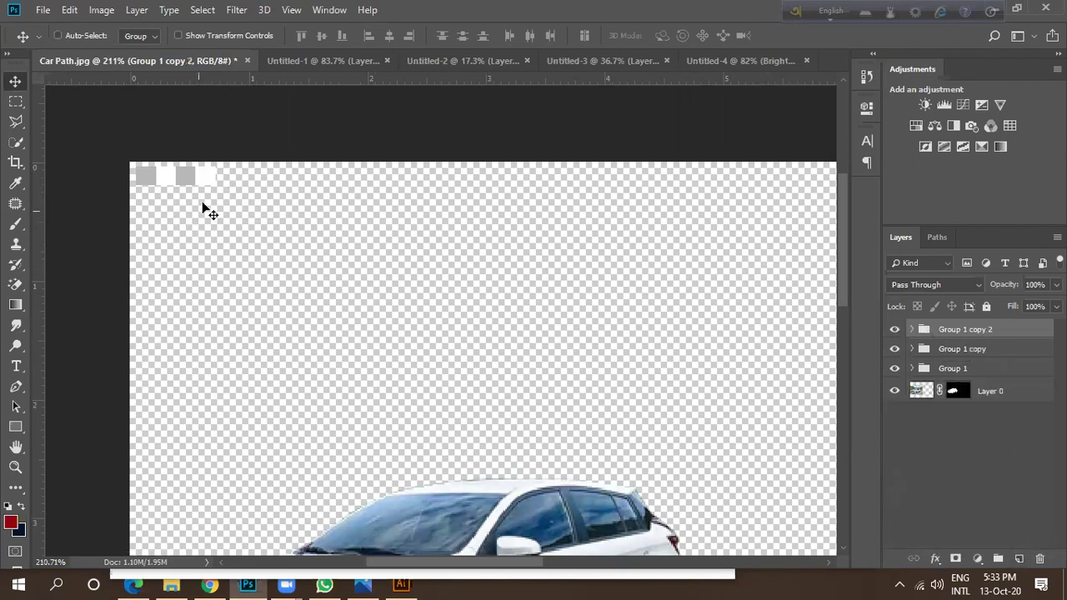
left_click_drag(196, 185, 290, 176)
scroll(163, 182, "up", 2)
scroll(161, 177, "up", 3)
scroll(270, 185, "up", 2)
scroll(289, 176, "down", 2)
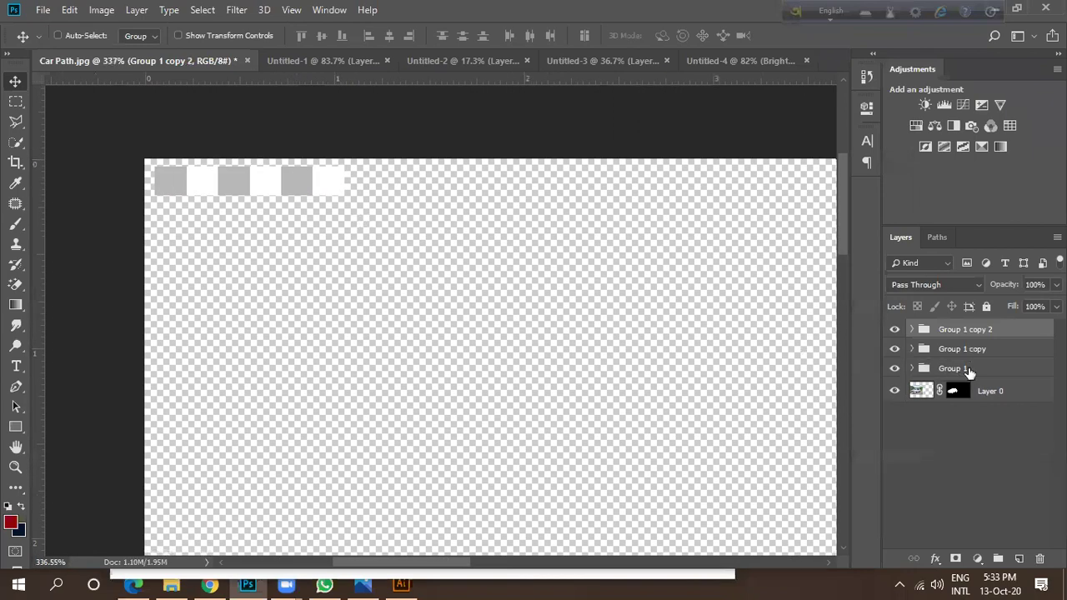
Duplicate all three pair groups together and place the copies flush at the end of the row.
left_click(967, 369, "shift")
left_click_drag(992, 390, 1019, 557)
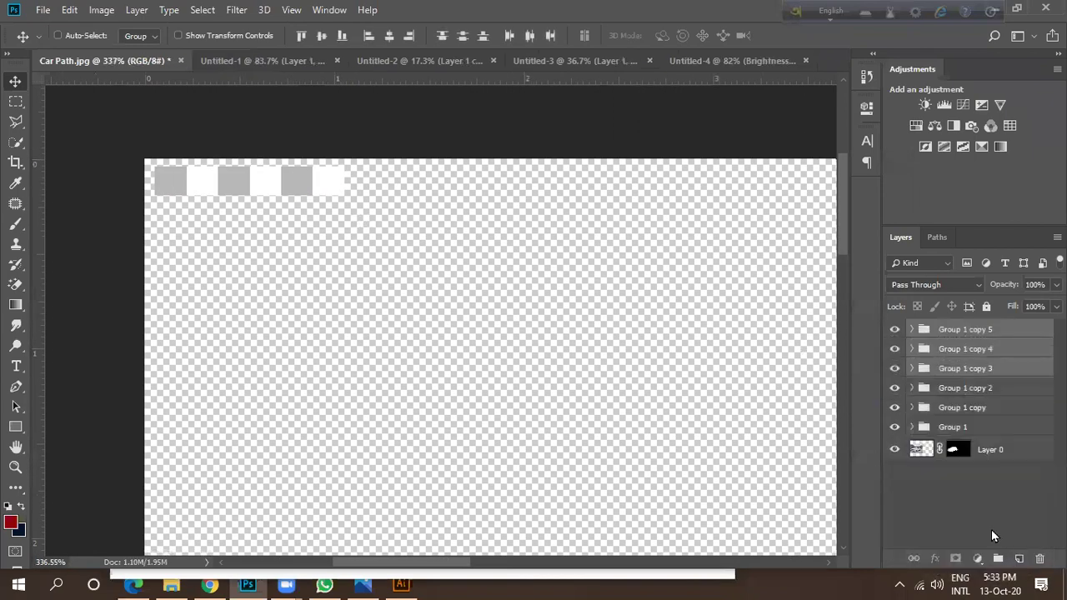
left_click_drag(293, 194, 481, 190)
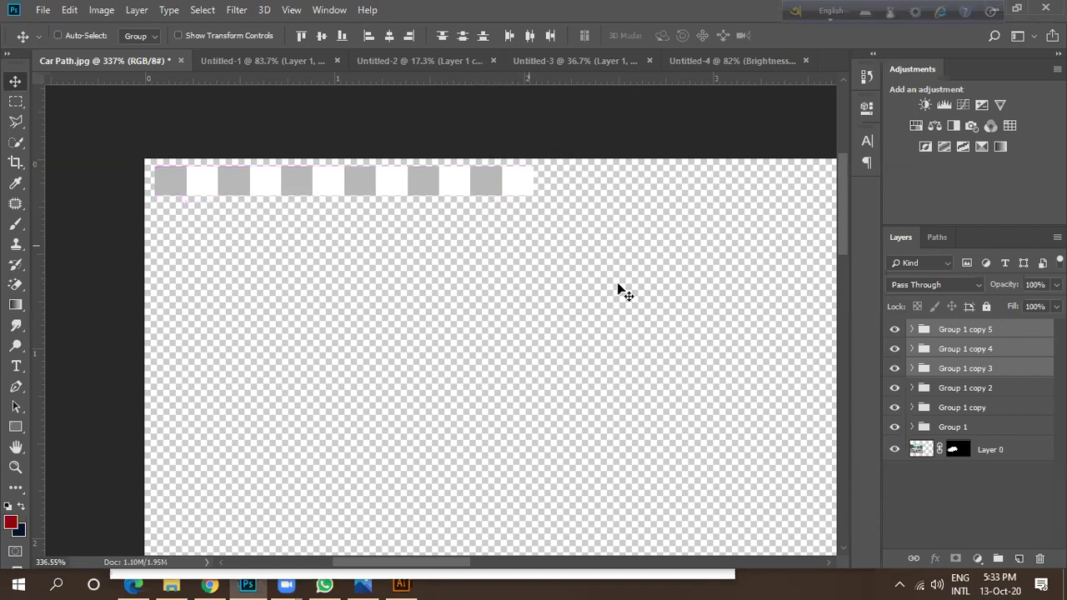
Combine all six pair groups into a single group.
left_click(969, 428)
left_click(967, 388, "shift")
key("ctrl+z")
left_click(991, 383)
left_click(990, 426)
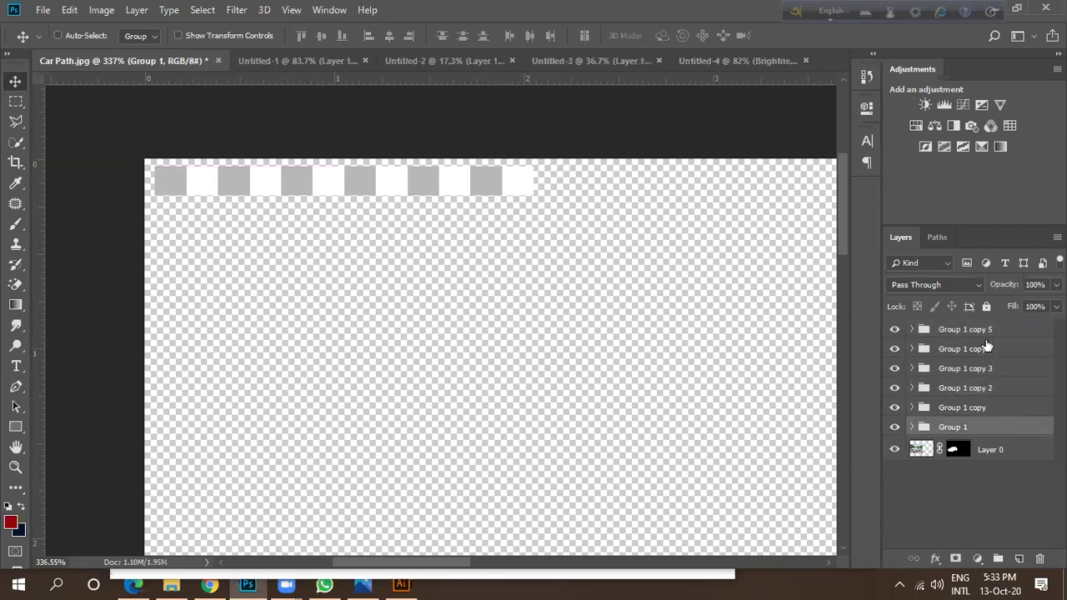
left_click(988, 330, "shift")
left_click_drag(965, 392, 998, 559)
Duplicate the six-pair strip group and align the copy at the end of the original strip along the top edge.
left_click_drag(985, 336, 1018, 558)
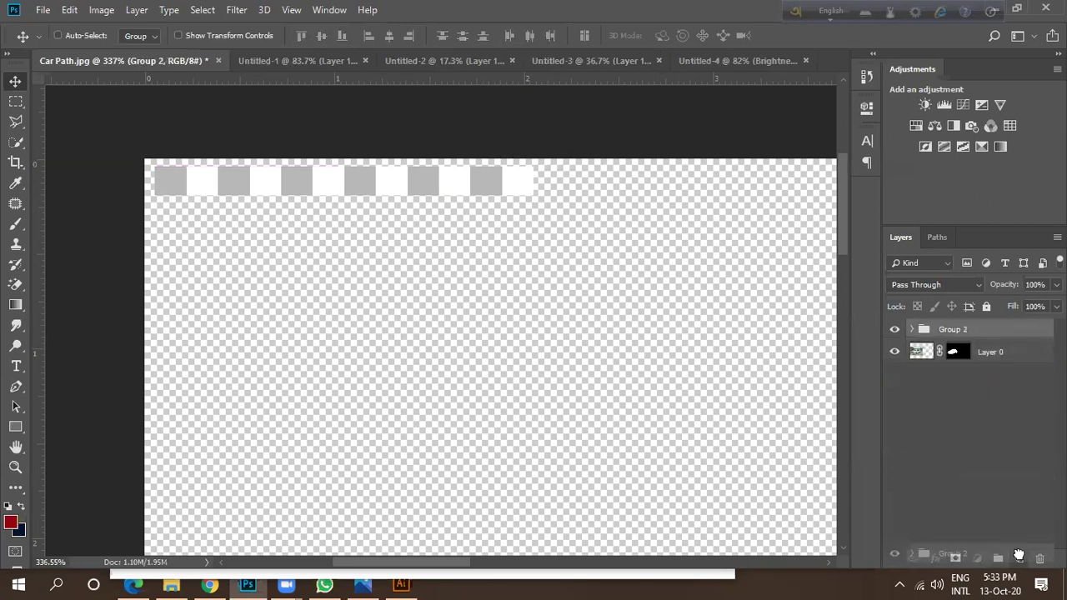
left_click_drag(443, 190, 722, 210)
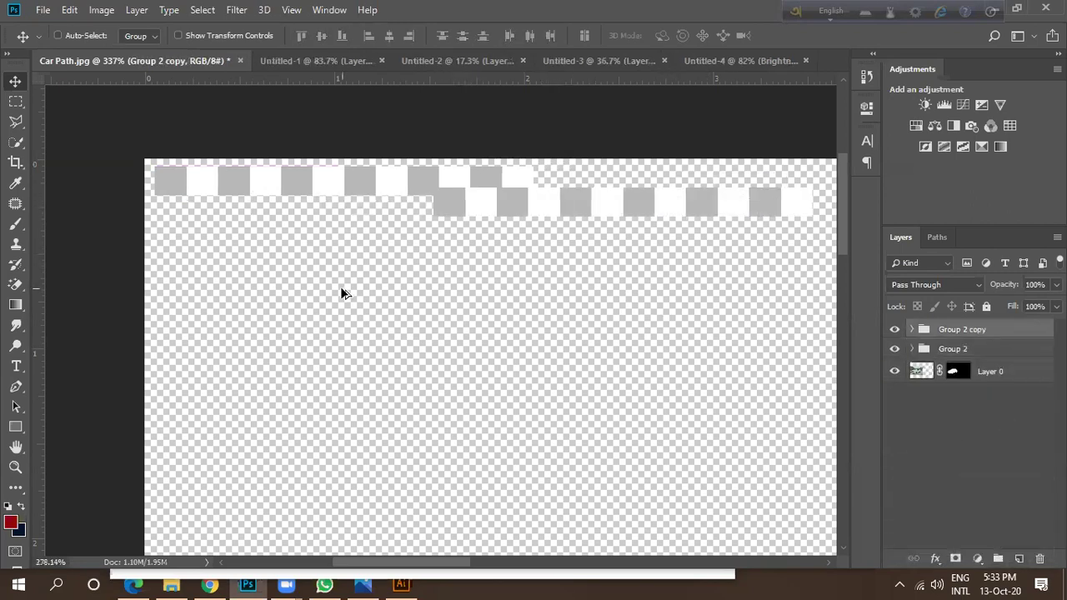
scroll(517, 242, "down", 3)
left_click_drag(444, 291, 557, 230)
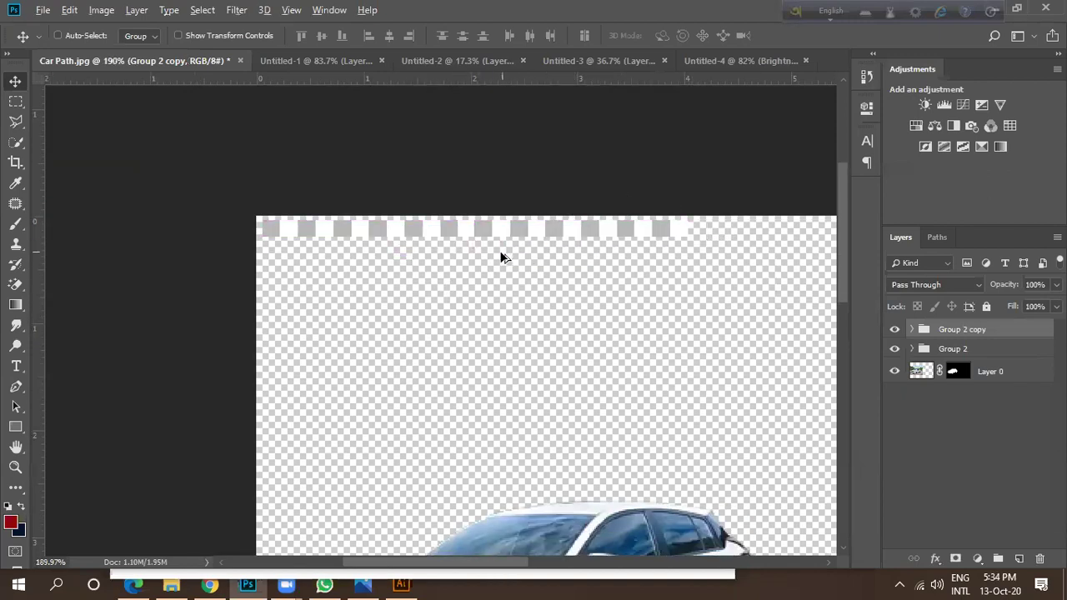
Combine the two six-pair strip groups into a single group.
scroll(501, 255, "down", 3)
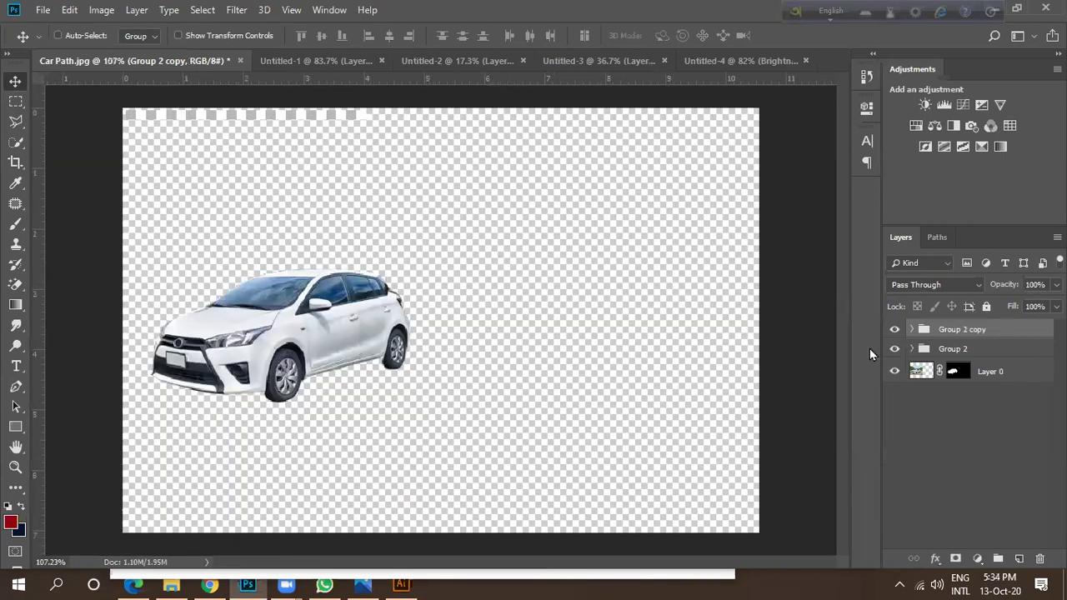
left_click(976, 349, "shift")
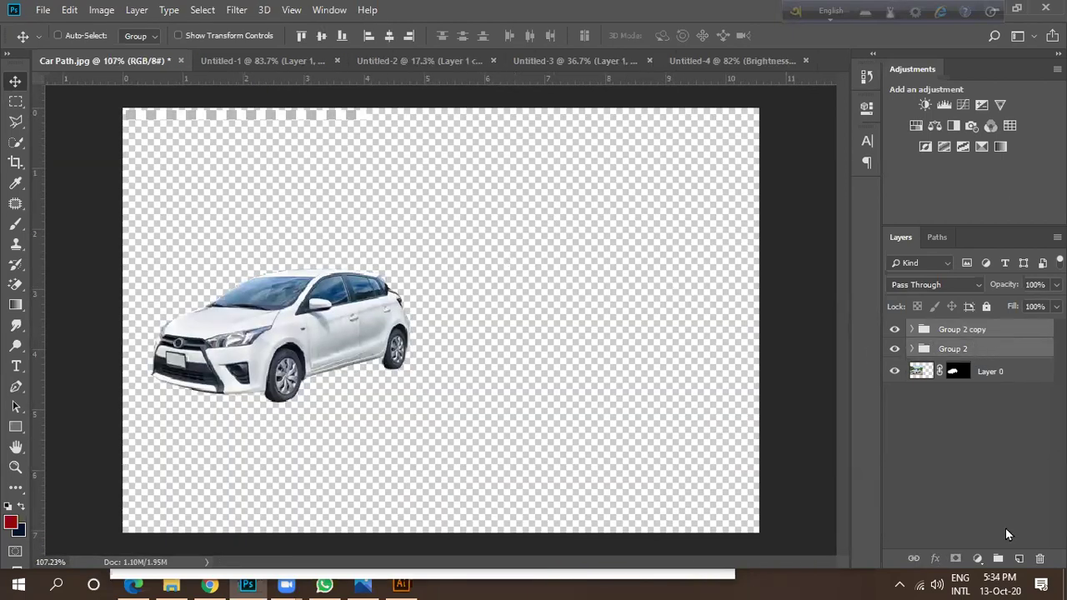
left_click(998, 560)
Duplicate the combined strip group and align the copy flush at the end of the row along the top edge.
left_click_drag(981, 334, 1019, 559)
scroll(629, 353, "down", 2)
left_click_drag(338, 183, 520, 173)
scroll(376, 171, "up", 3)
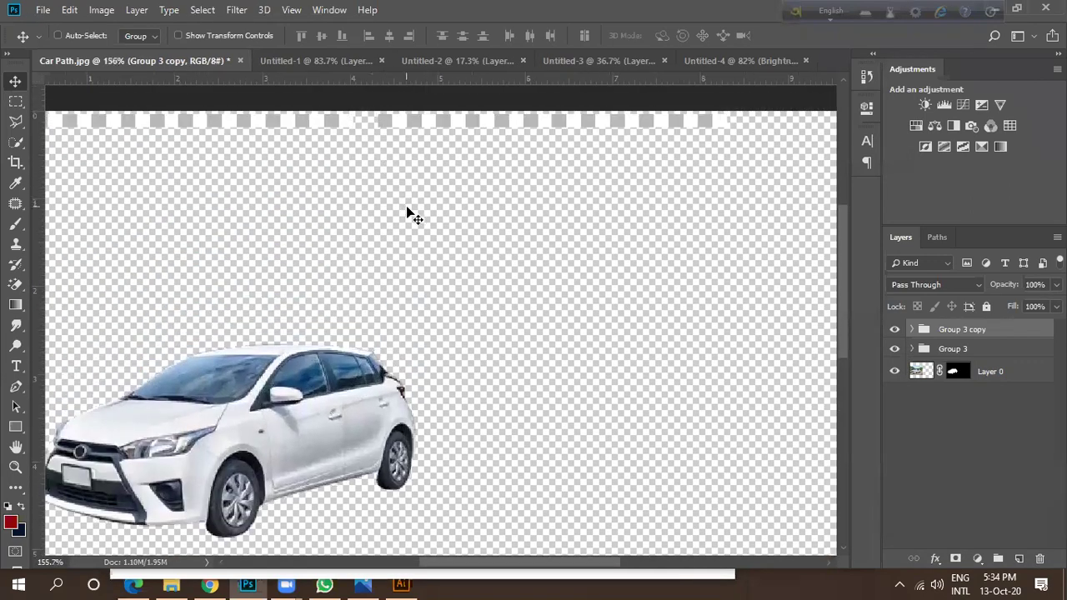
scroll(408, 209, "up", 2)
left_click_drag(414, 162, 365, 171)
scroll(376, 241, "down", 1)
scroll(344, 177, "up", 1)
scroll(435, 237, "down", 3)
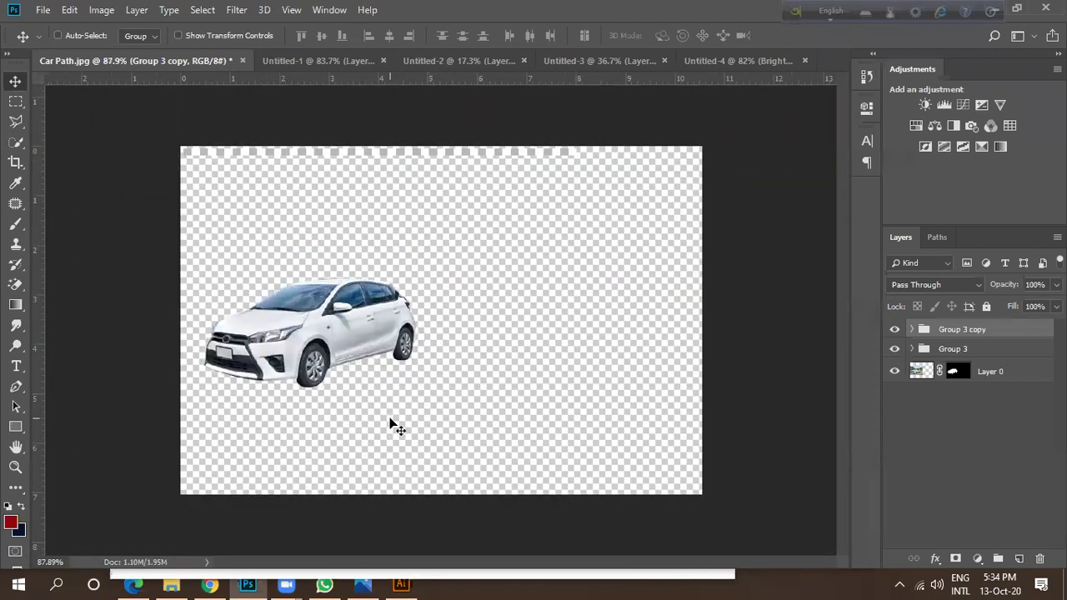
Switch to Illustrator and delete the blue radial-line artwork from the document.
left_click(401, 585)
left_click_drag(348, 293, 204, 300)
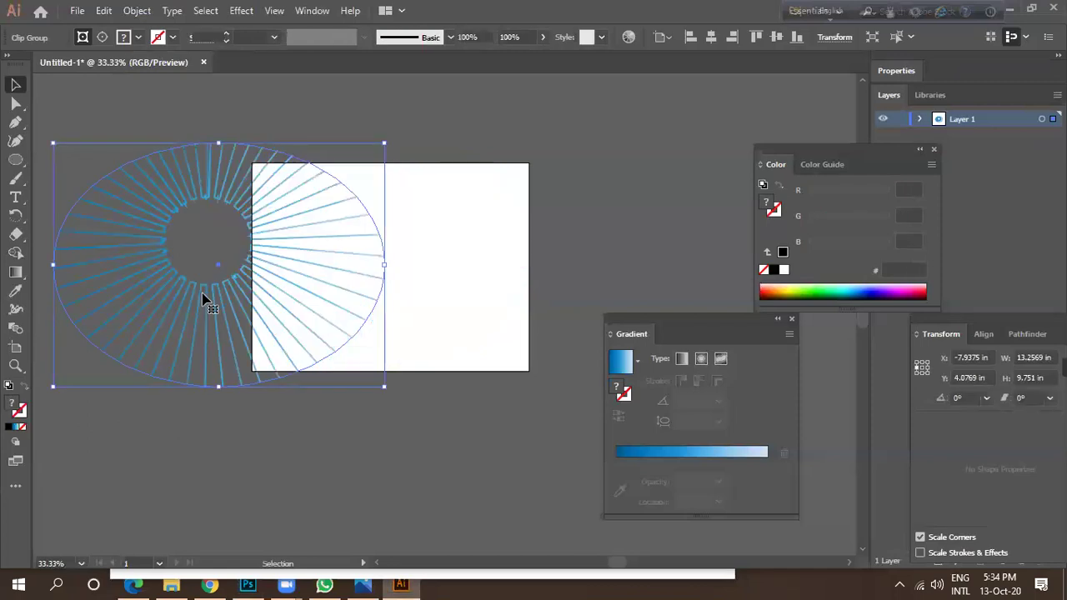
key("Delete")
Draw a black 0.5 in square with no stroke near the artboard's upper-left corner.
left_click_drag(15, 160, 58, 157)
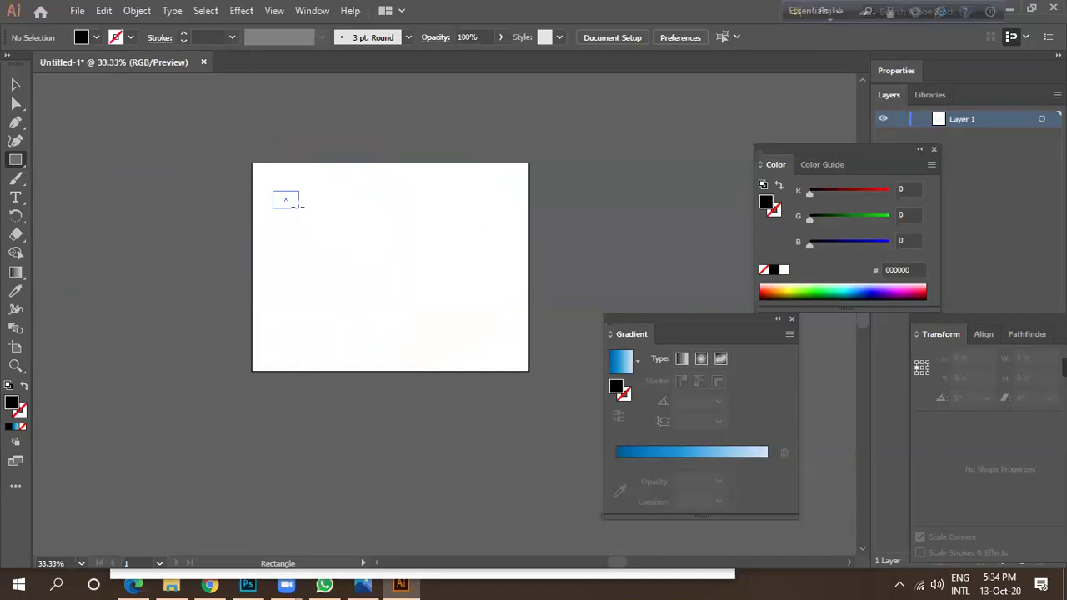
left_click_drag(279, 198, 276, 196)
key("ctrl+plus")
key("ctrl+plus")
key("ctrl+plus")
key("ctrl+plus")
key("ctrl+plus")
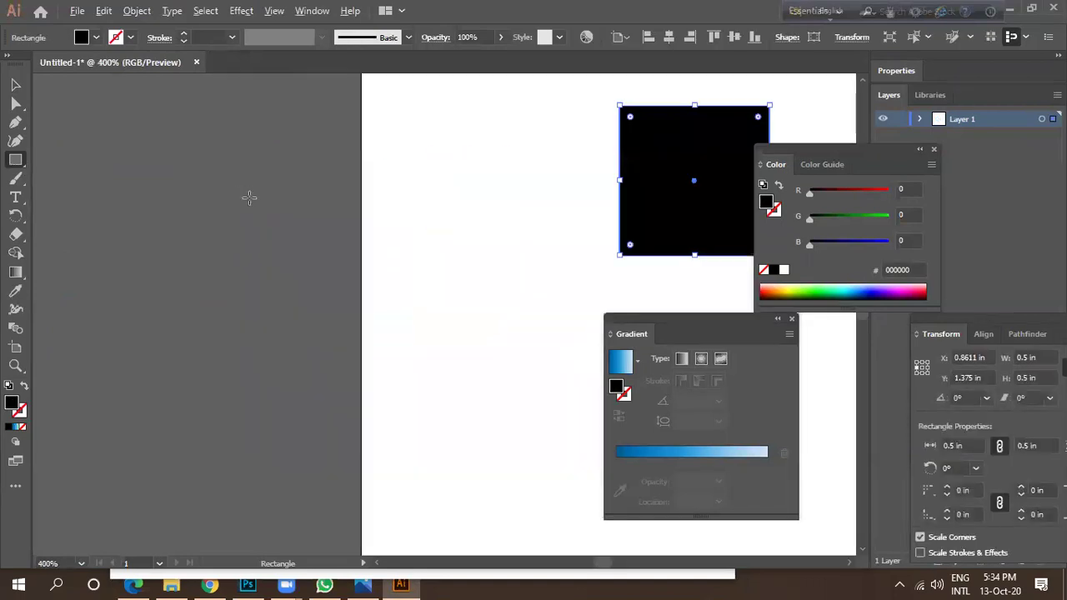
Move the black square off the artboard to its left and scale it down to about 0.14 in.
left_click(15, 84)
left_click_drag(500, 196, 199, 209)
left_click_drag(122, 276, 411, 336)
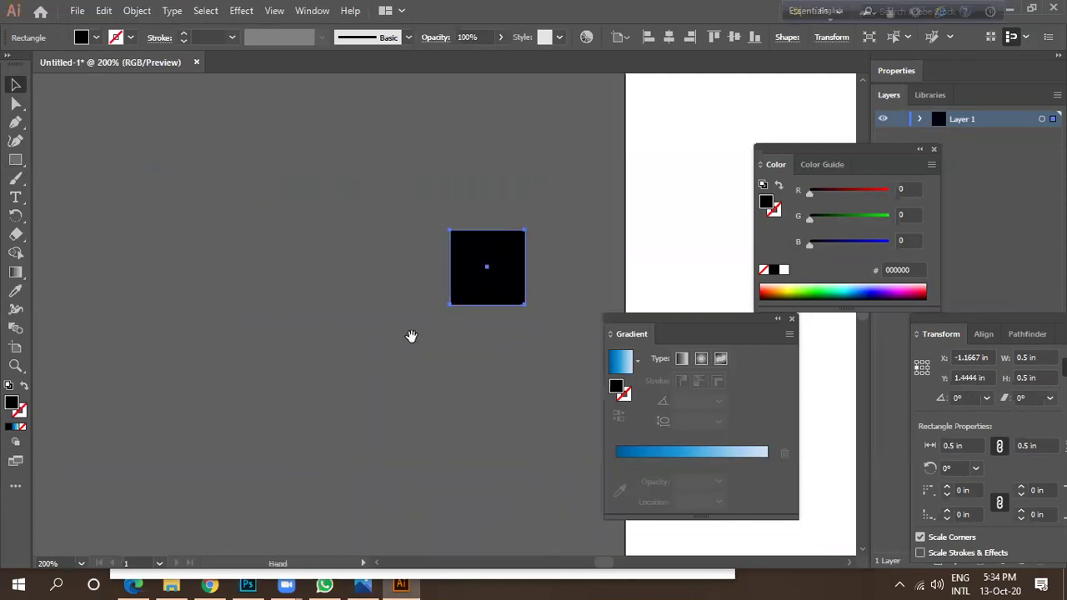
left_click_drag(500, 293, 416, 255)
key("ctrl+plus")
key("ctrl+plus")
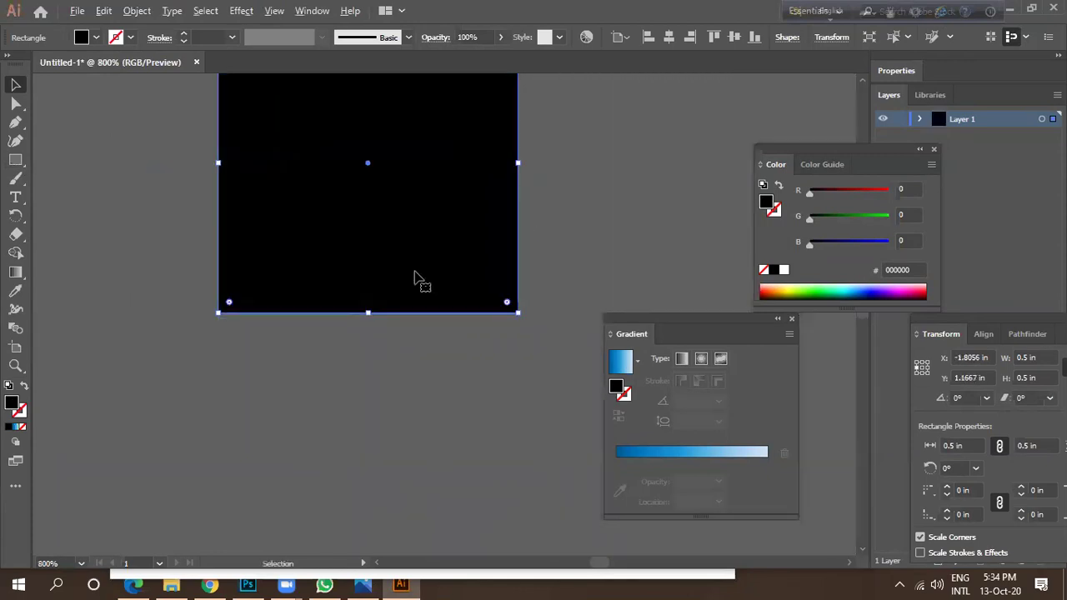
left_click_drag(504, 317, 441, 276)
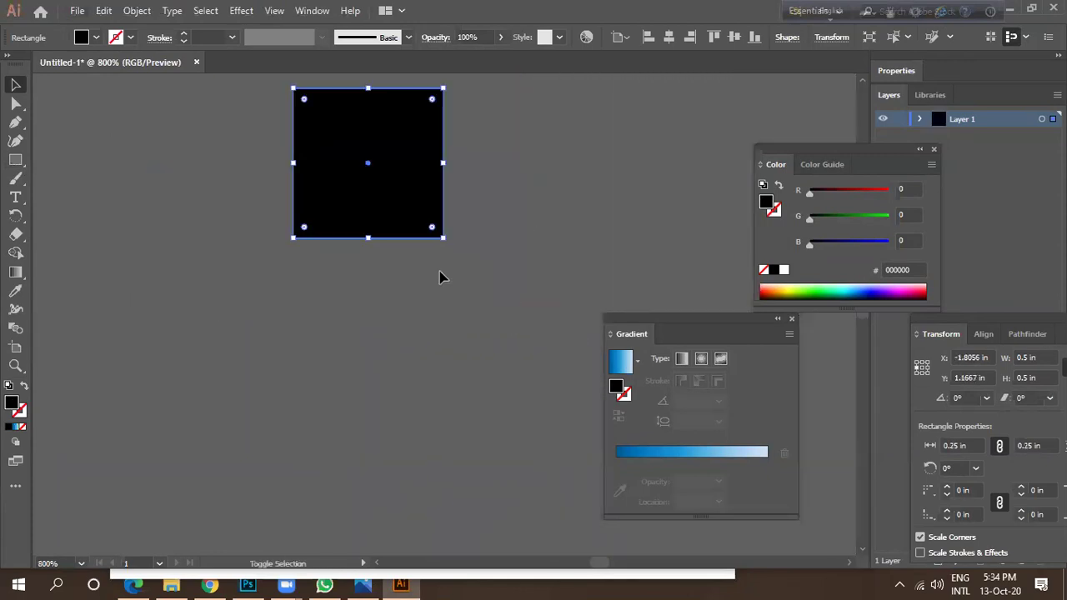
key("ctrl+minus")
Duplicate the square flush against its right side and fill the copy with dark grey 4D4D4D.
left_click_drag(386, 240, 388, 265)
left_click(96, 37)
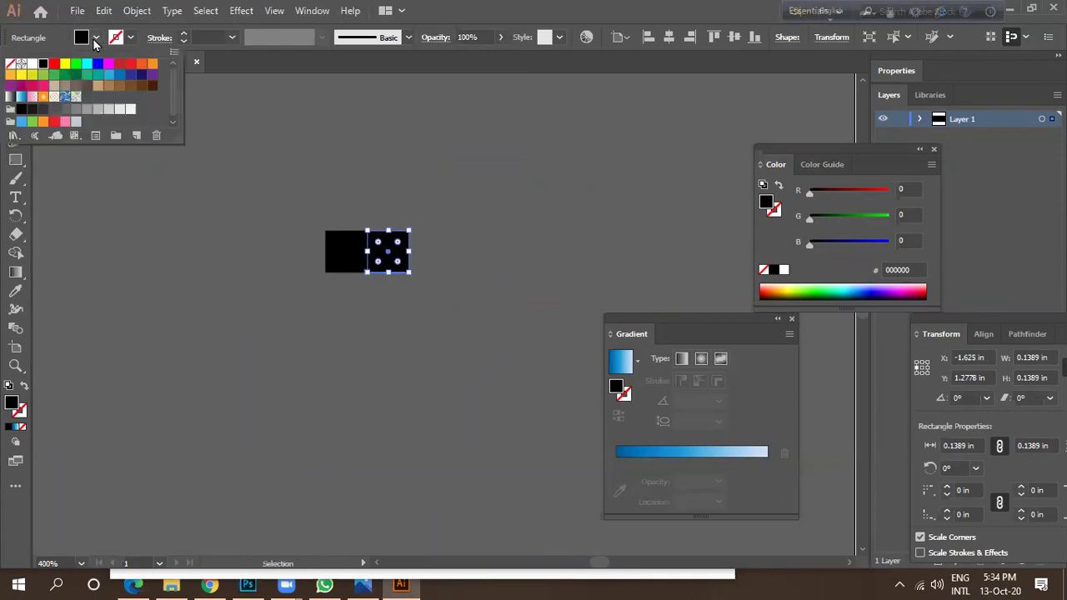
left_click(67, 111)
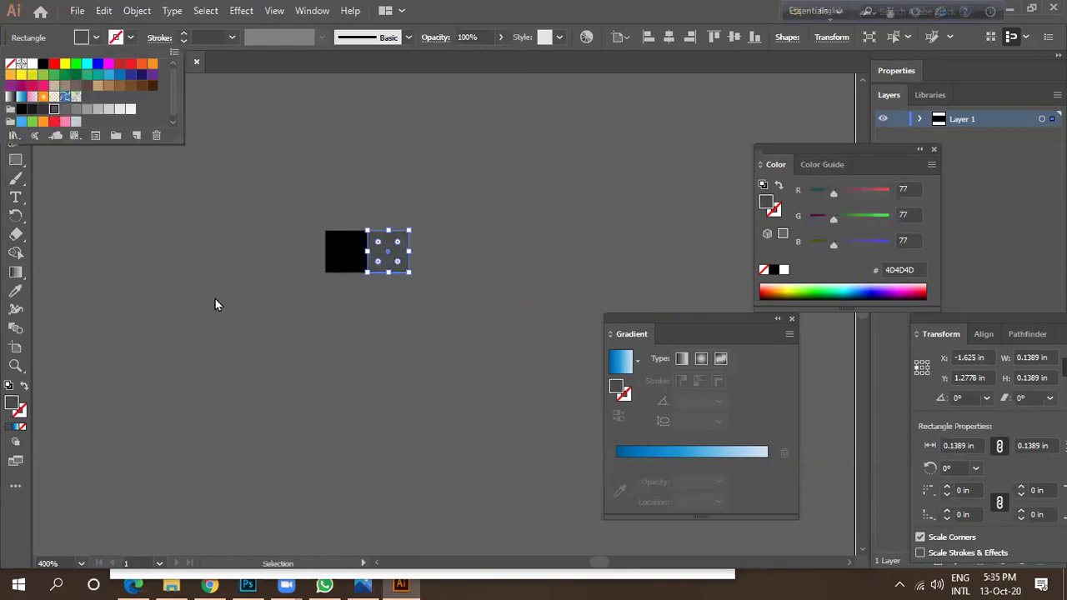
left_click(263, 287)
Fill the remaining black square with light grey CCCCCC.
left_click(343, 263)
left_click(95, 38)
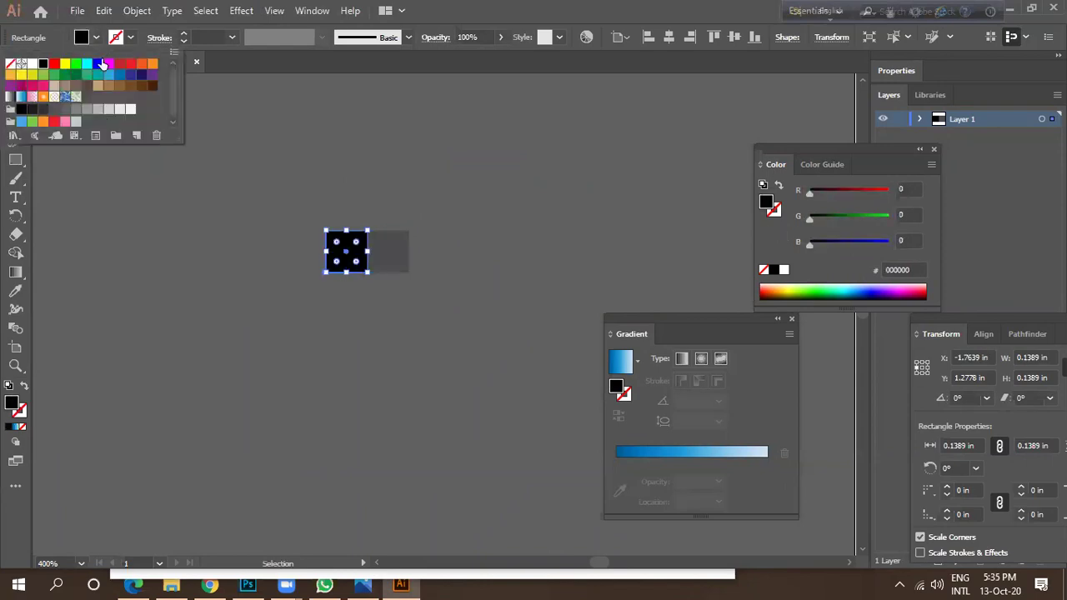
left_click(106, 113)
left_click(210, 271)
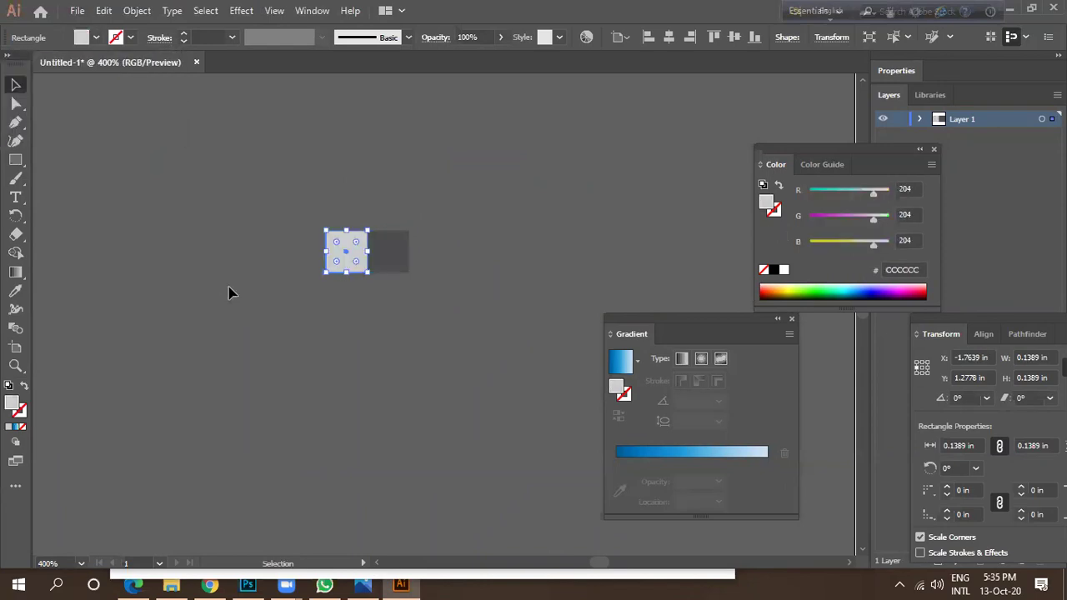
left_click(229, 291)
Duplicate the light and dark pair directly beneath itself and rotate the copy 180° to form a two-by-two checker.
left_click_drag(231, 185, 428, 310)
scroll(256, 311, "down", 2)
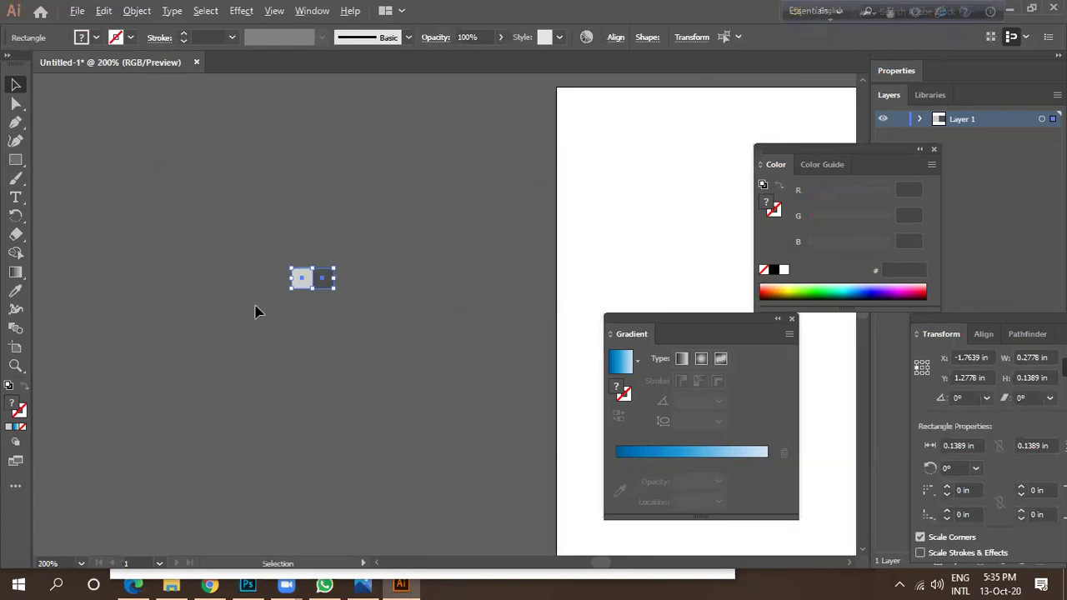
left_click_drag(330, 316, 329, 310)
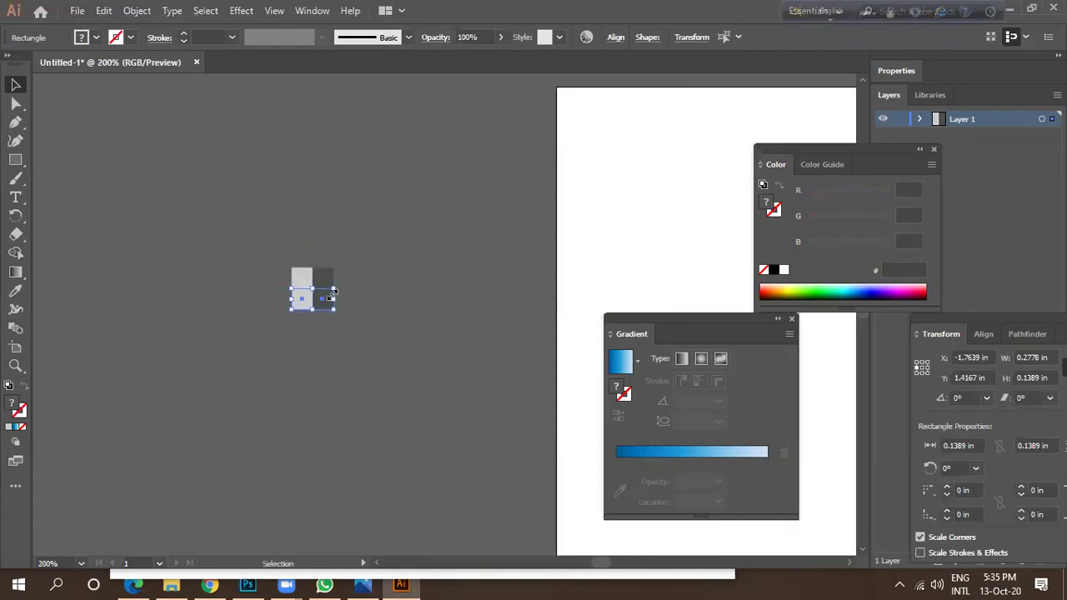
key("ctrl+shift+b")
key("ctrl+d")
Group the four squares and add the group to the Swatches as a pattern, leaving the original tile off the artboard.
key("ctrl+a")
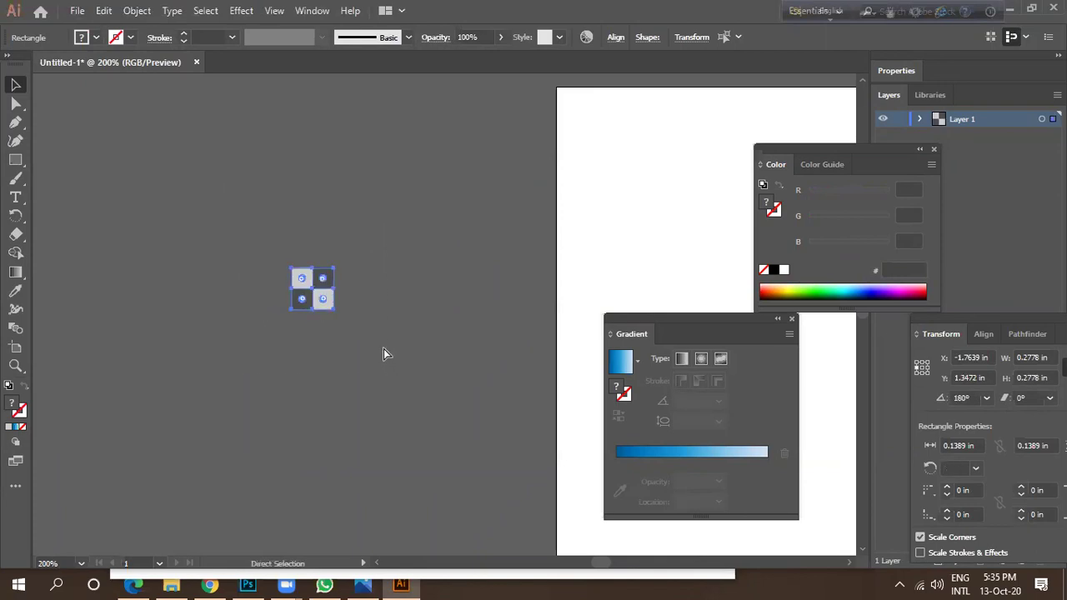
key("ctrl+g")
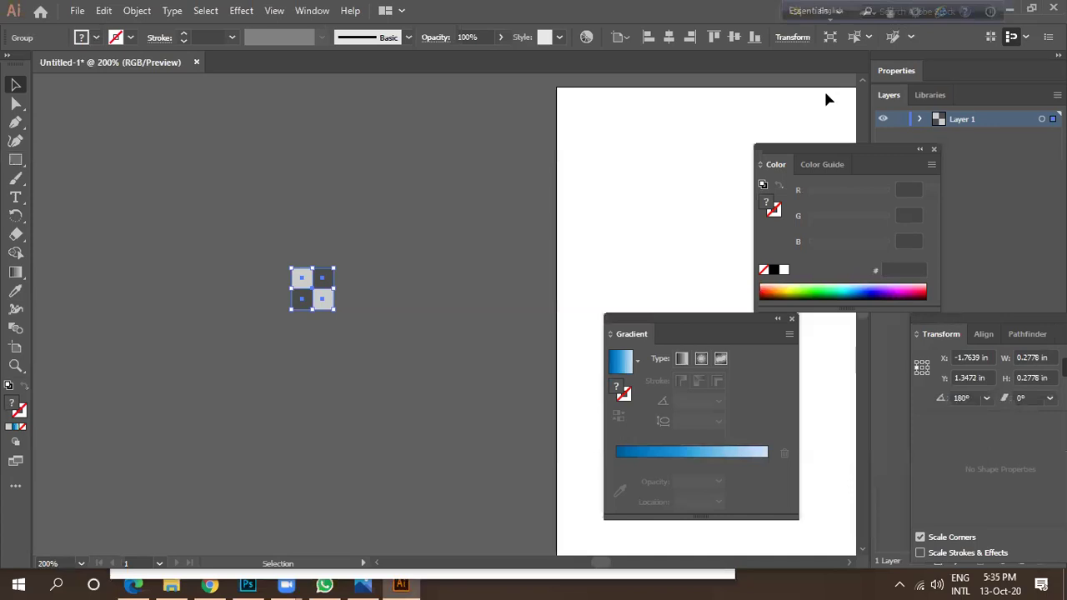
left_click(310, 11)
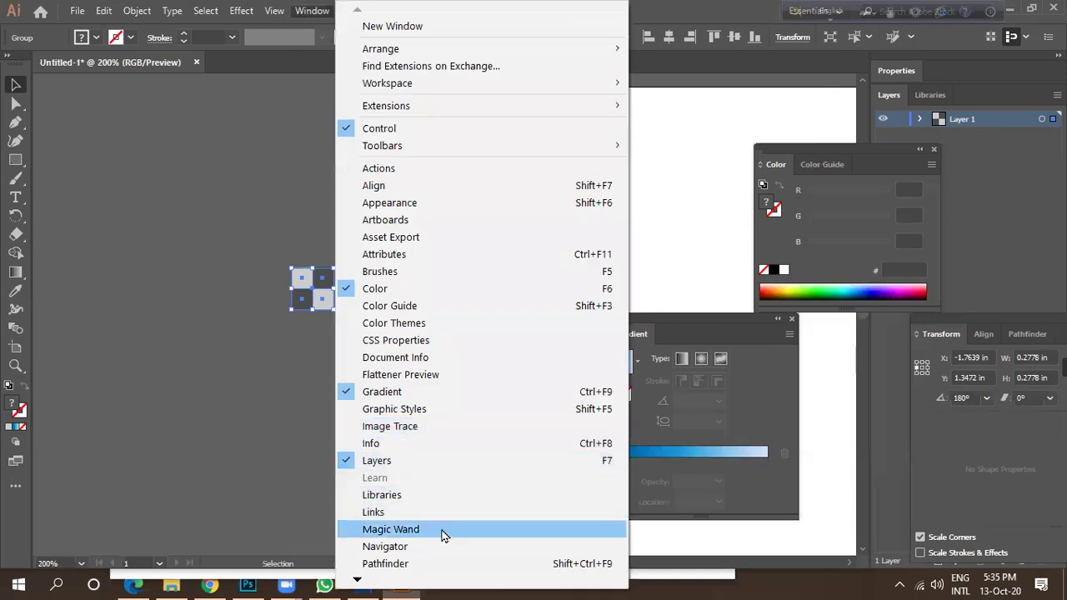
mouse_move(358, 579)
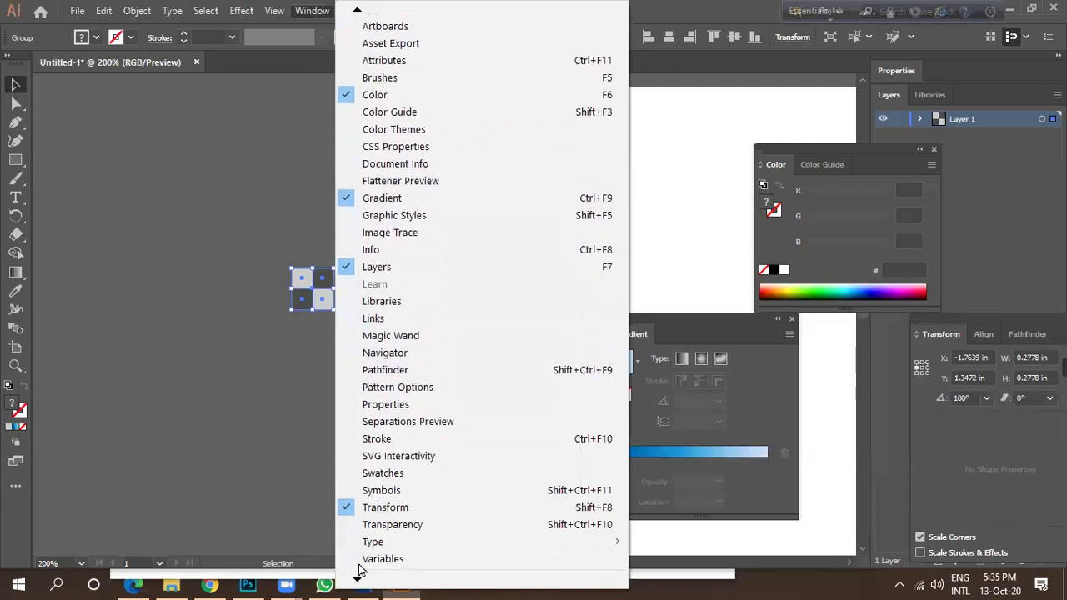
left_click(402, 472)
left_click_drag(702, 279, 702, 389)
left_click_drag(331, 307, 730, 249)
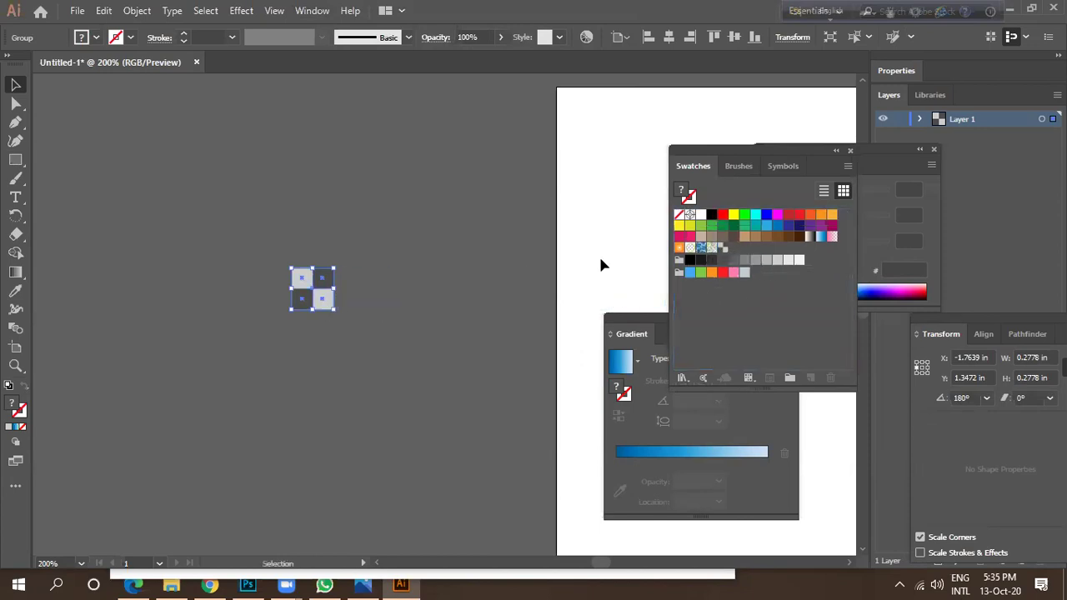
left_click_drag(315, 310, 277, 328)
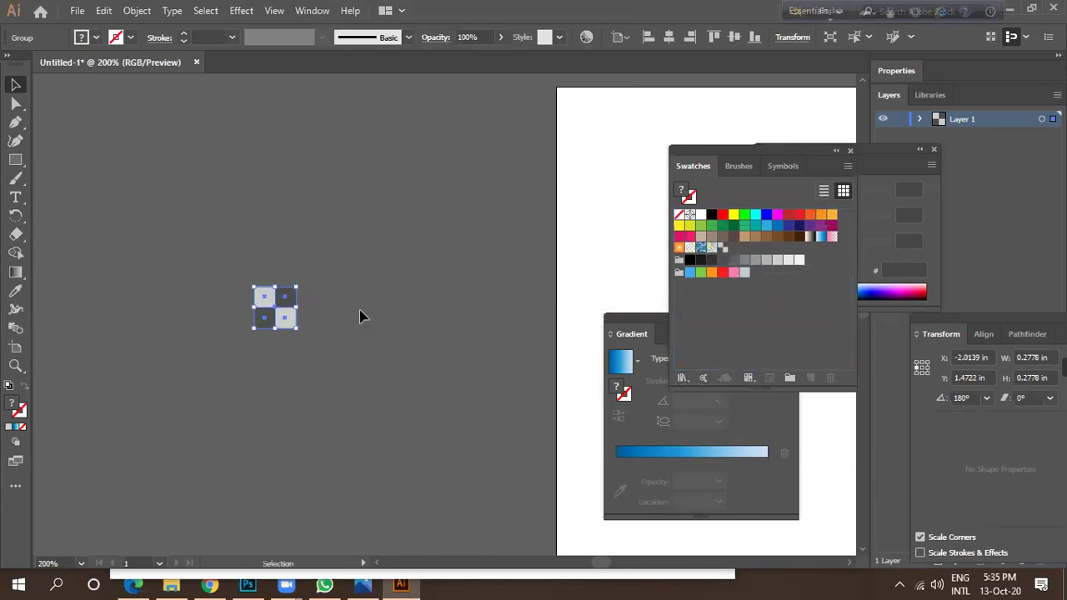
Draw a rectangle about 10.7 by 7.6 in over the artboard and fill it with the new checker pattern swatch.
scroll(328, 296, "down", 6)
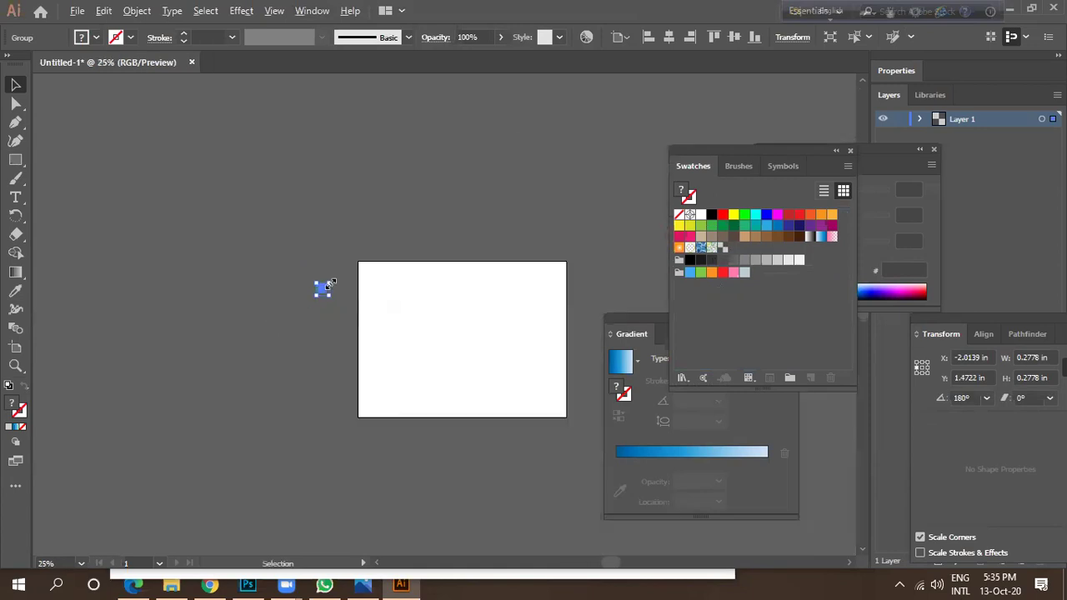
left_click(16, 160)
left_click_drag(365, 275, 568, 414)
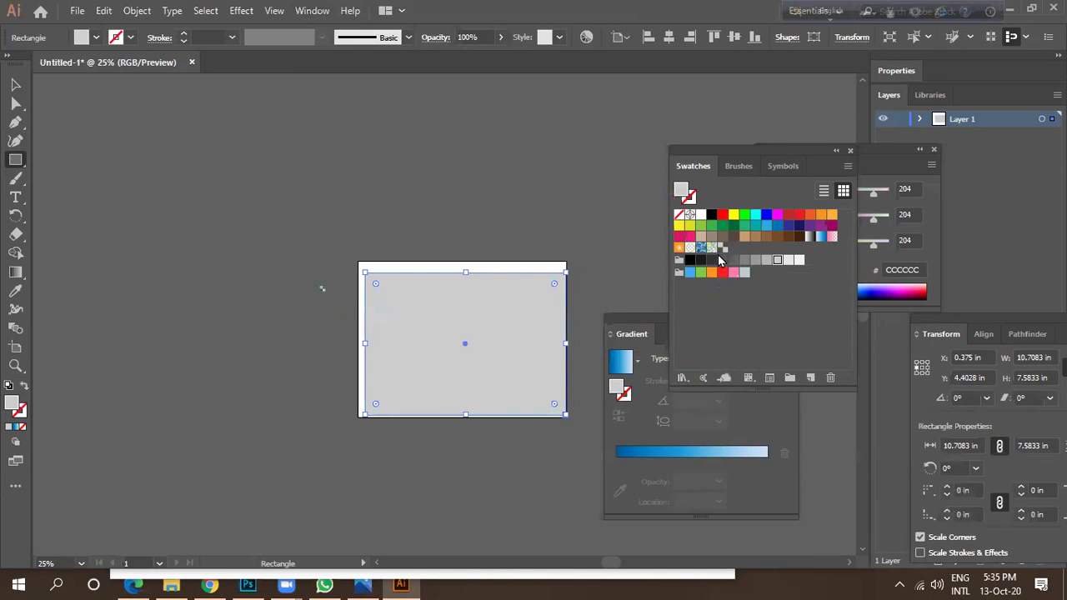
left_click(722, 248)
Move the patterned rectangle up and enlarge it to about 18.8 by 13.3 in.
key("v")
left_click_drag(483, 363, 479, 297)
left_click_drag(511, 335, 575, 400)
scroll(431, 284, "up", 3)
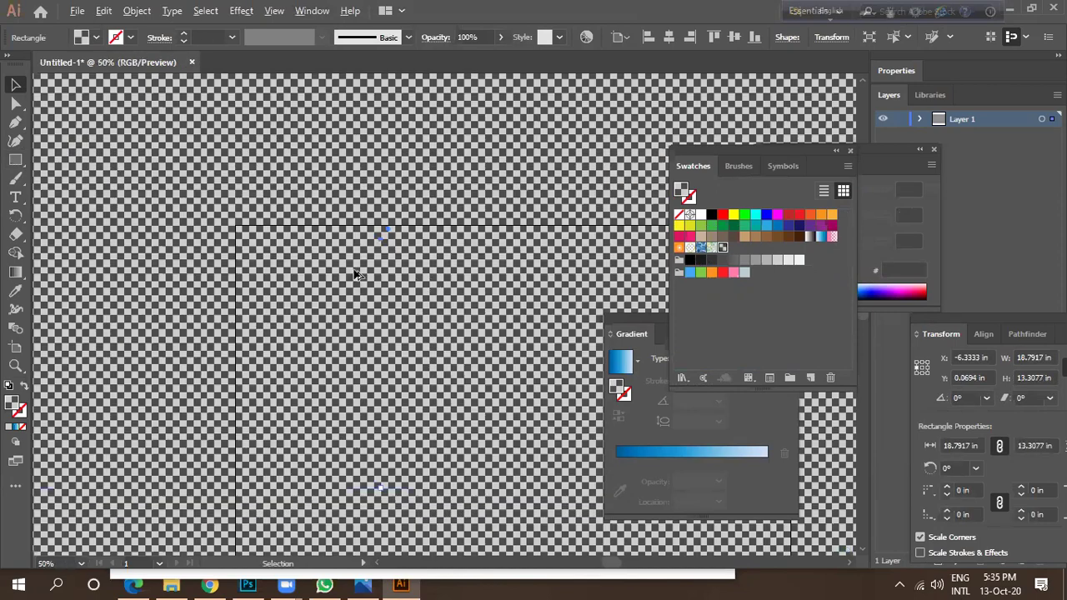
scroll(362, 267, "down", 5)
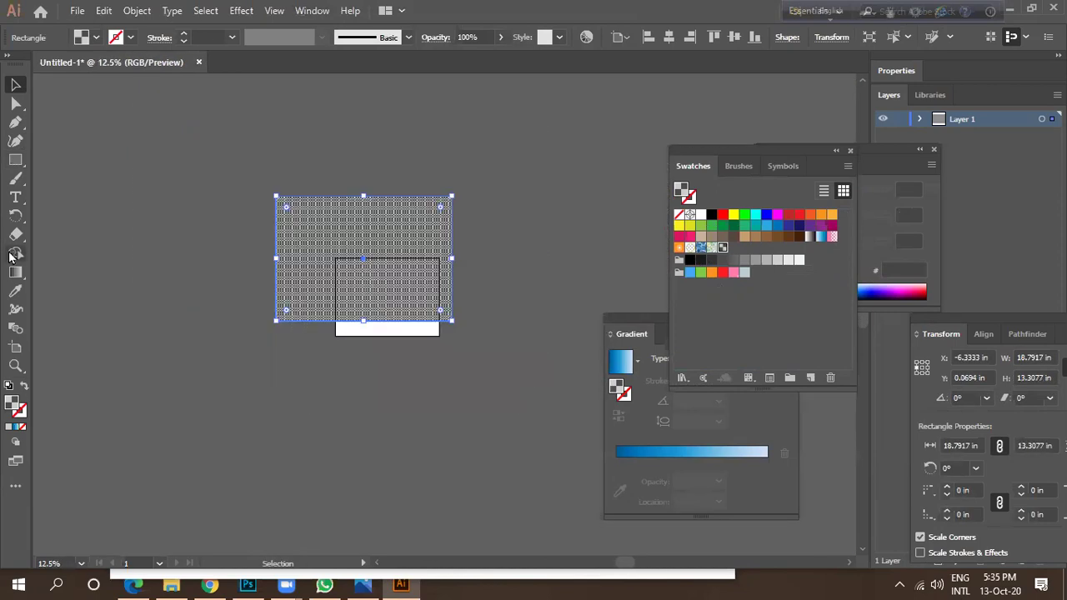
Enlarge the artboard with the Artboard tool until it is larger than the patterned rectangle.
left_click(15, 347)
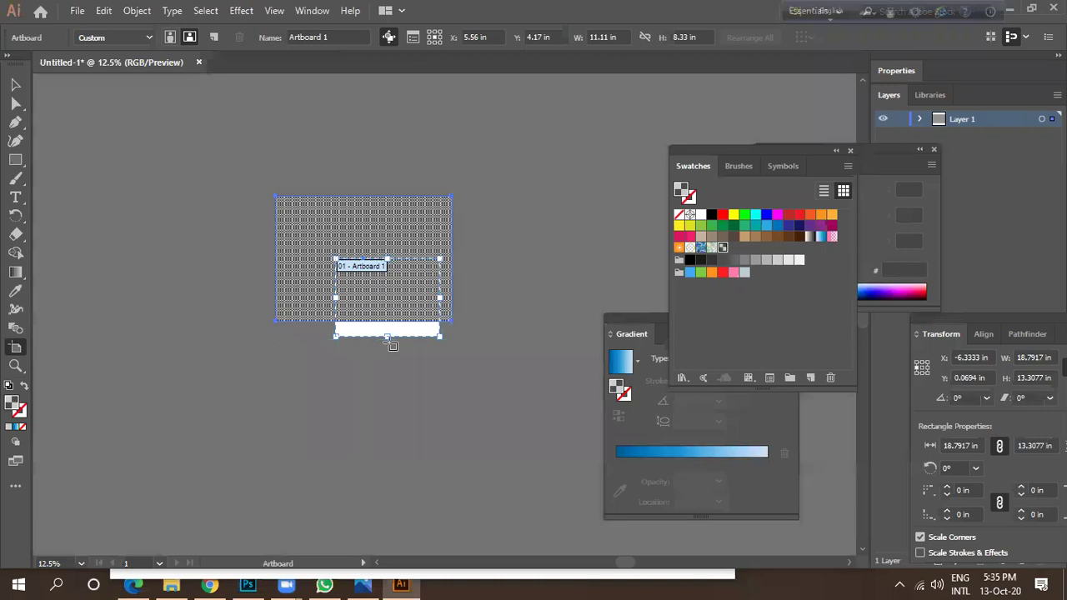
mouse_move(442, 340)
left_mouse_down()
mouse_move(492, 374)
mouse_move(528, 381)
mouse_move(428, 328)
mouse_move(436, 341)
mouse_move(426, 343)
left_mouse_up()
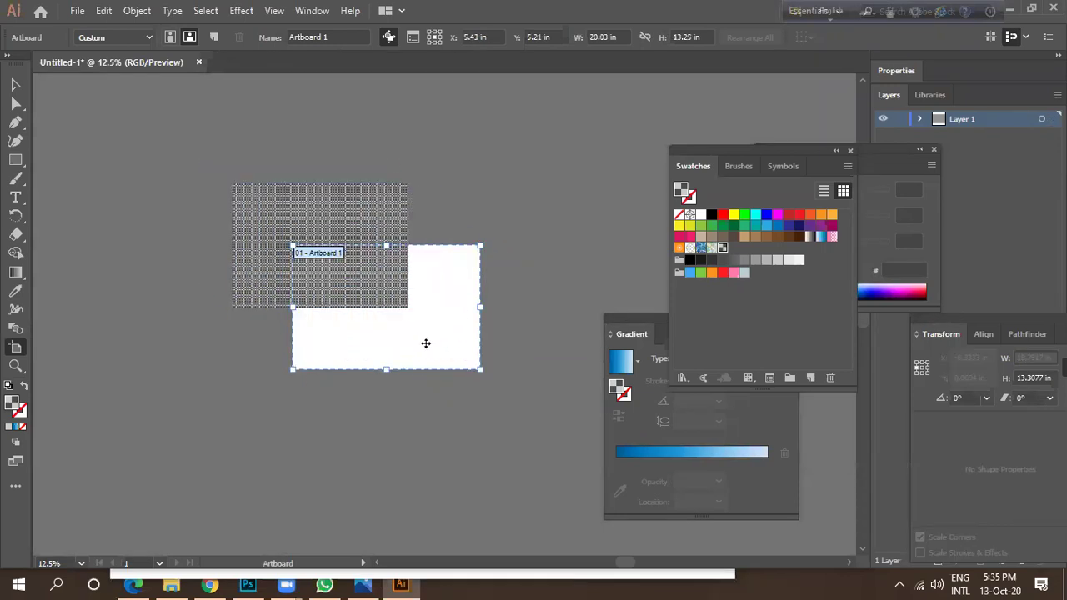
left_click_drag(482, 371, 506, 386)
left_click(15, 84)
Move the patterned rectangle so it sits entirely inside the enlarged artboard.
left_click_drag(305, 269, 409, 341)
key("ctrl+plus")
key("ctrl+plus")
key("ctrl+plus")
key("ctrl+minus")
key("ctrl+minus")
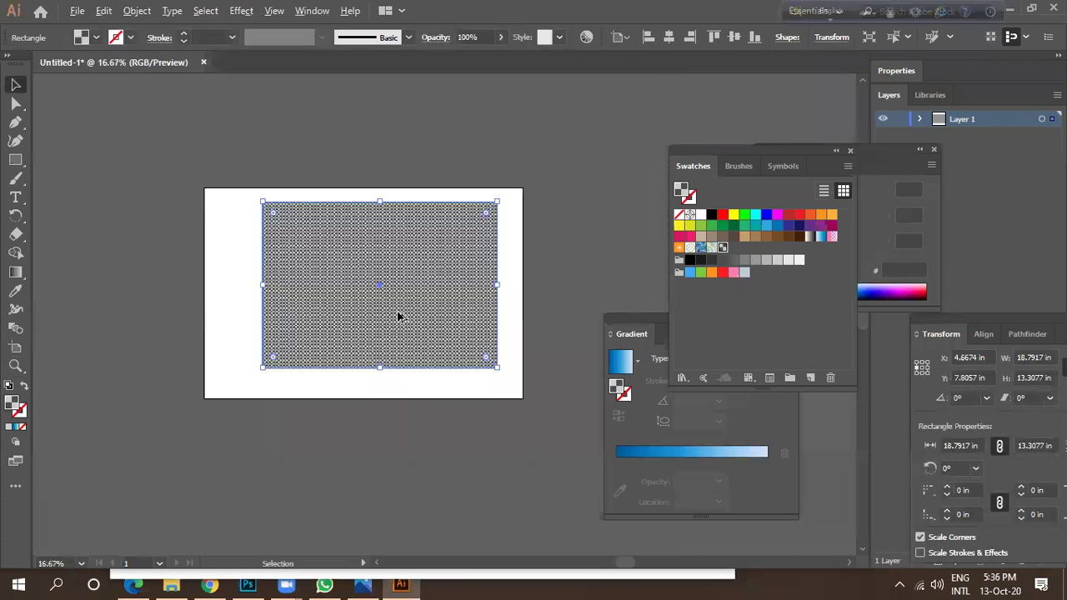
Scale the patterned rectangle to about 28.1 by 19.9 in and position it to cover the whole artboard.
left_click_drag(499, 368, 554, 411)
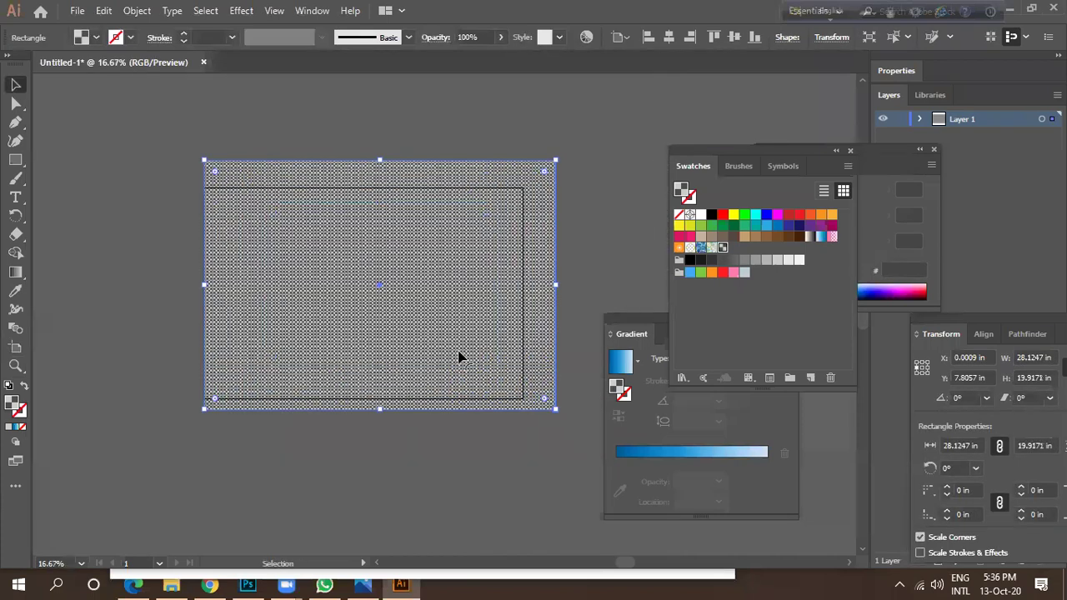
left_click_drag(447, 359, 447, 359)
scroll(404, 333, "up", 2)
scroll(409, 326, "down", 2)
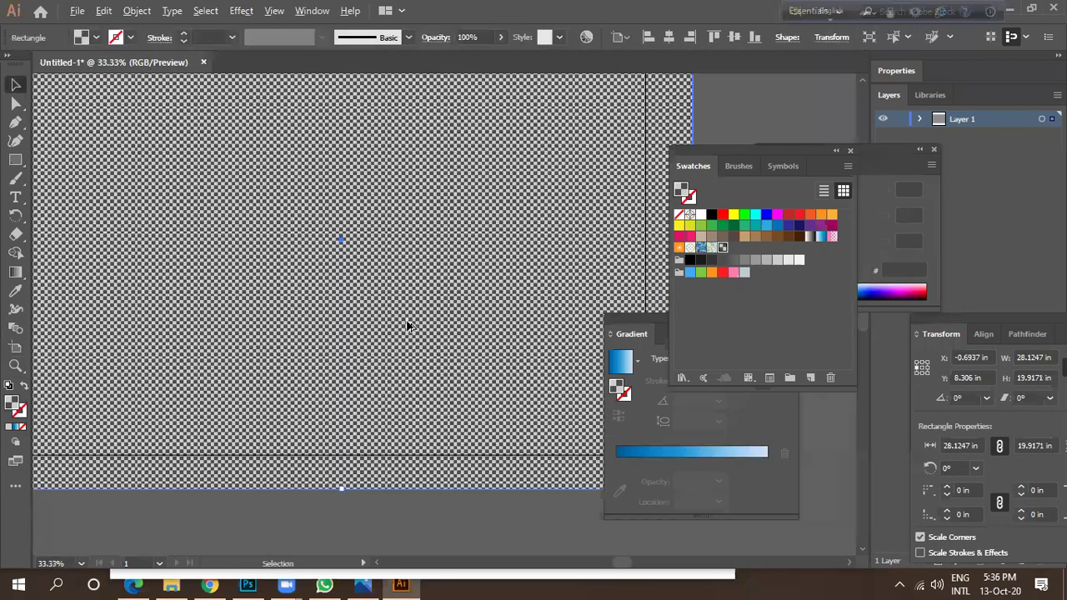
scroll(408, 325, "down", 1)
left_click_drag(414, 306, 407, 311)
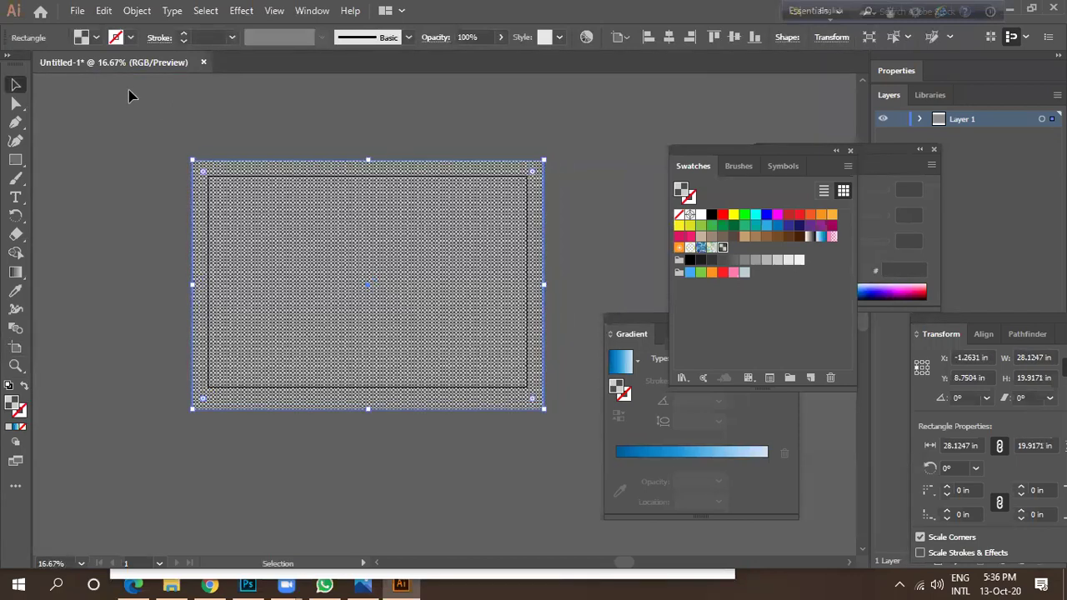
Enlarge the patterned rectangle from its centre well beyond all artboard edges, and deselect it to inspect the checker pattern.
left_click_drag(544, 408, 608, 455)
scroll(380, 341, "down", 2)
left_click_drag(495, 381, 566, 448)
key("ctrl+shift+a")
scroll(378, 336, "up", 3)
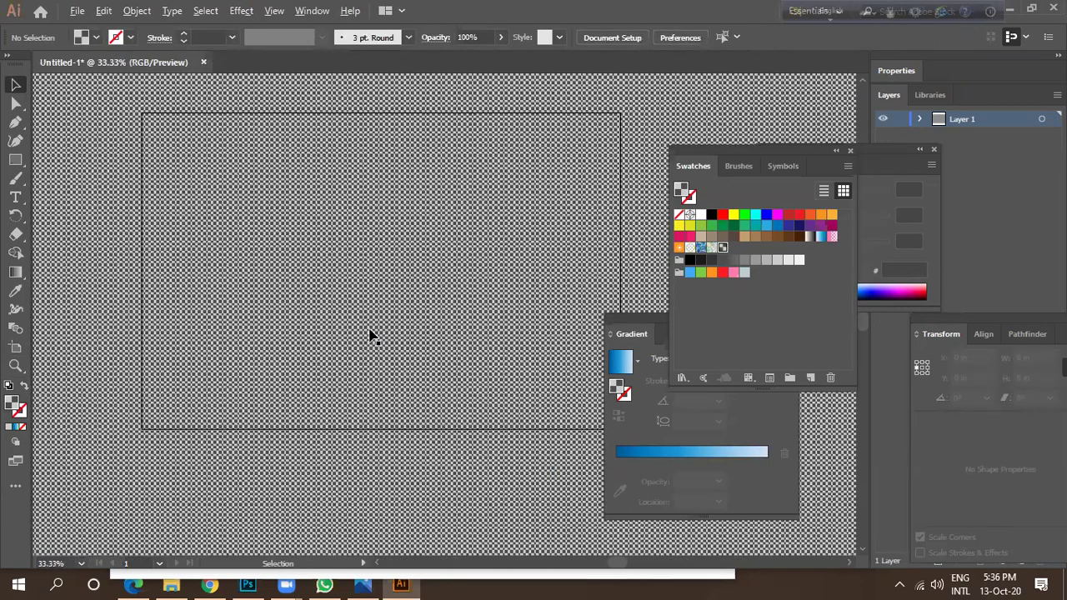
scroll(375, 332, "down", 1)
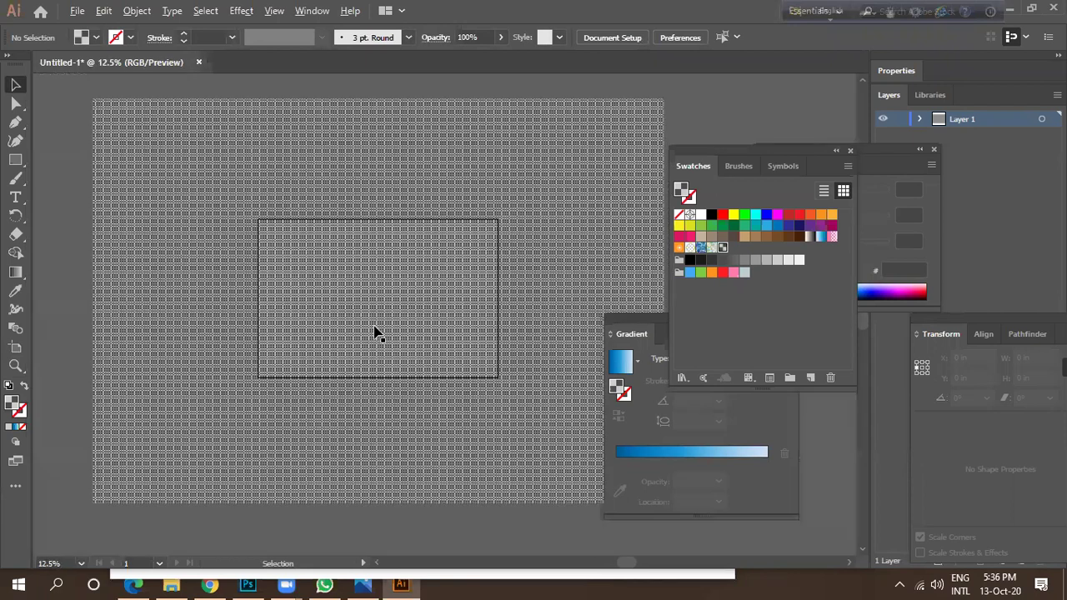
scroll(384, 326, "down", 1)
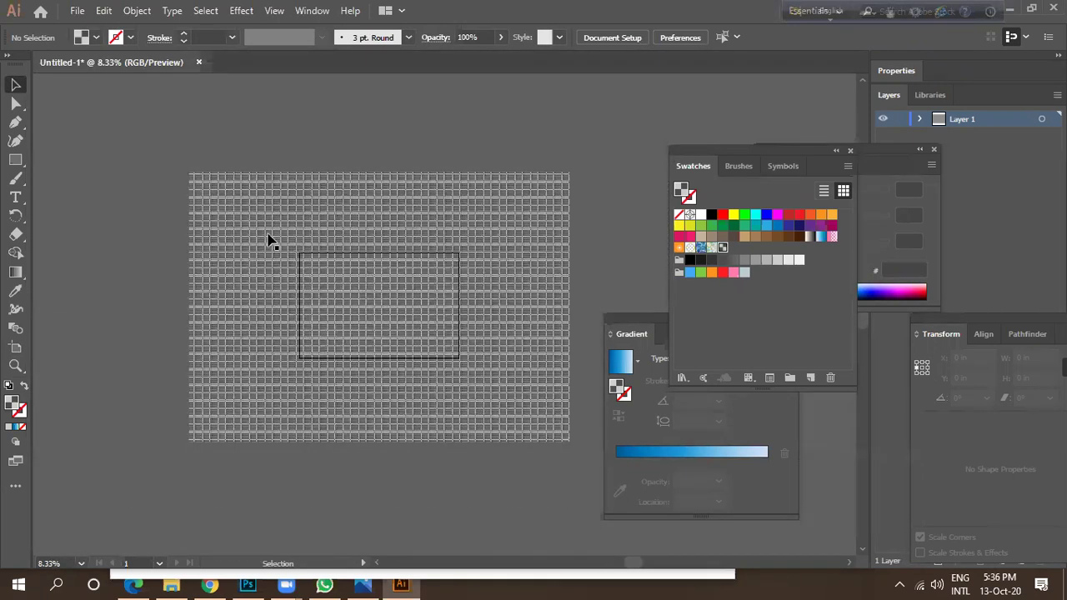
Set up an export of the artwork as JPEG using artboards, limited to artboard range 1.
left_click(76, 10)
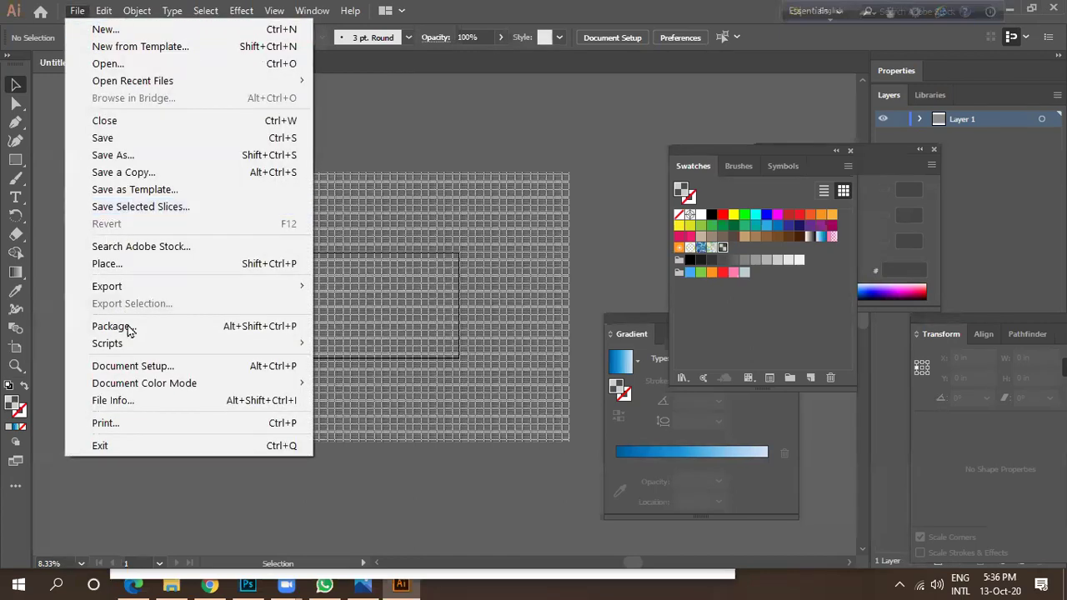
left_click(411, 303)
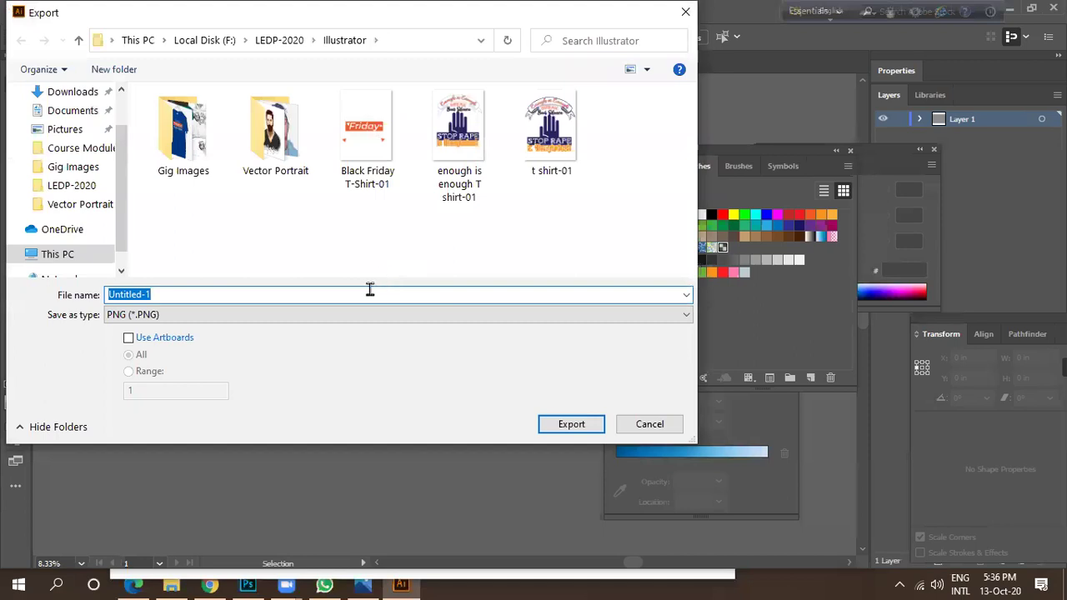
left_click(139, 339)
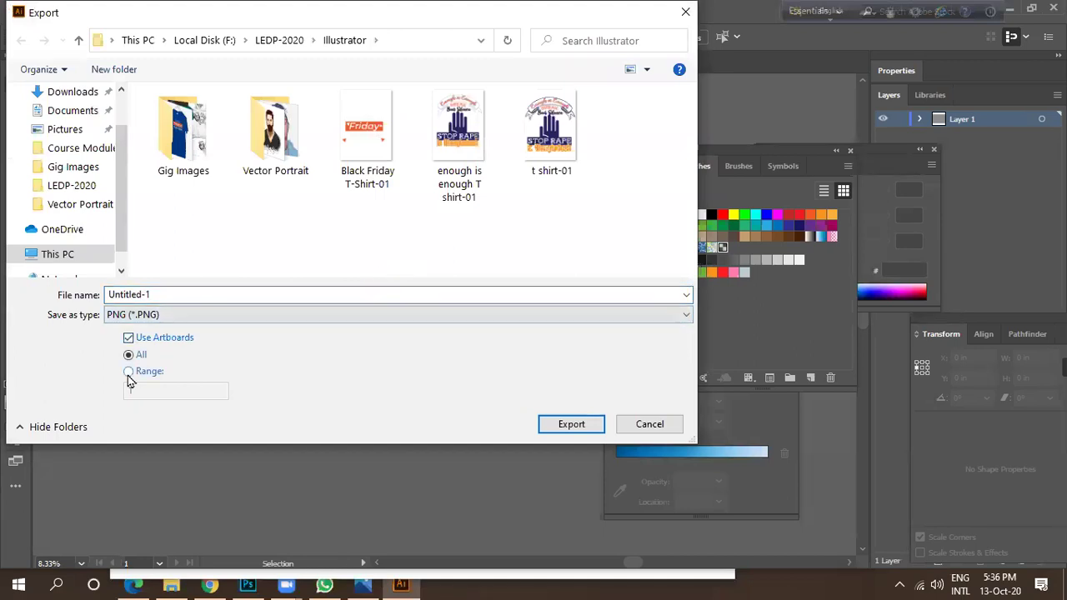
left_click(128, 372)
left_click(159, 314)
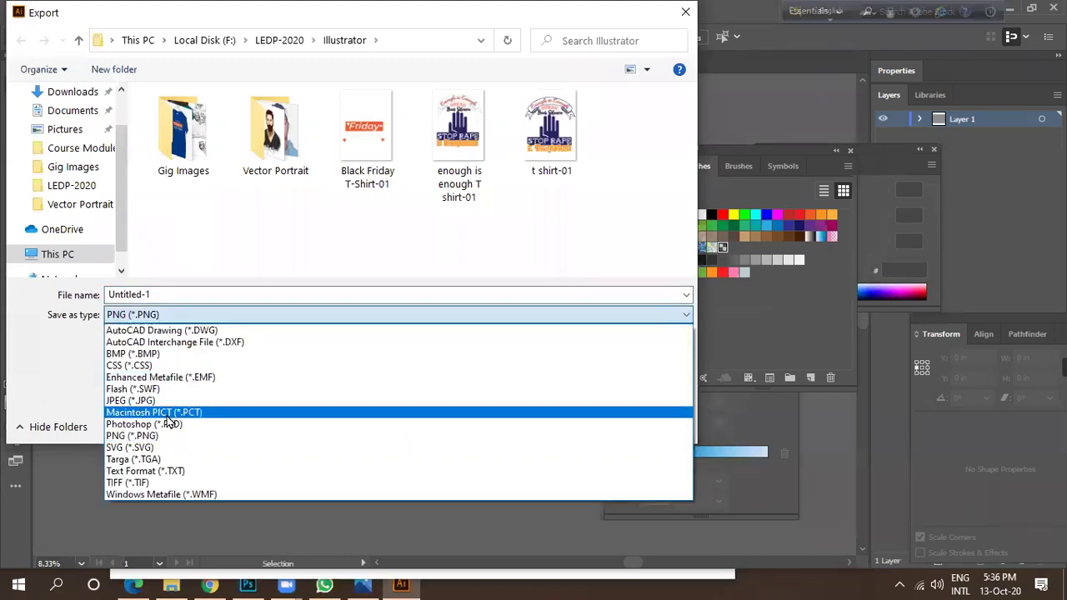
left_click(167, 400)
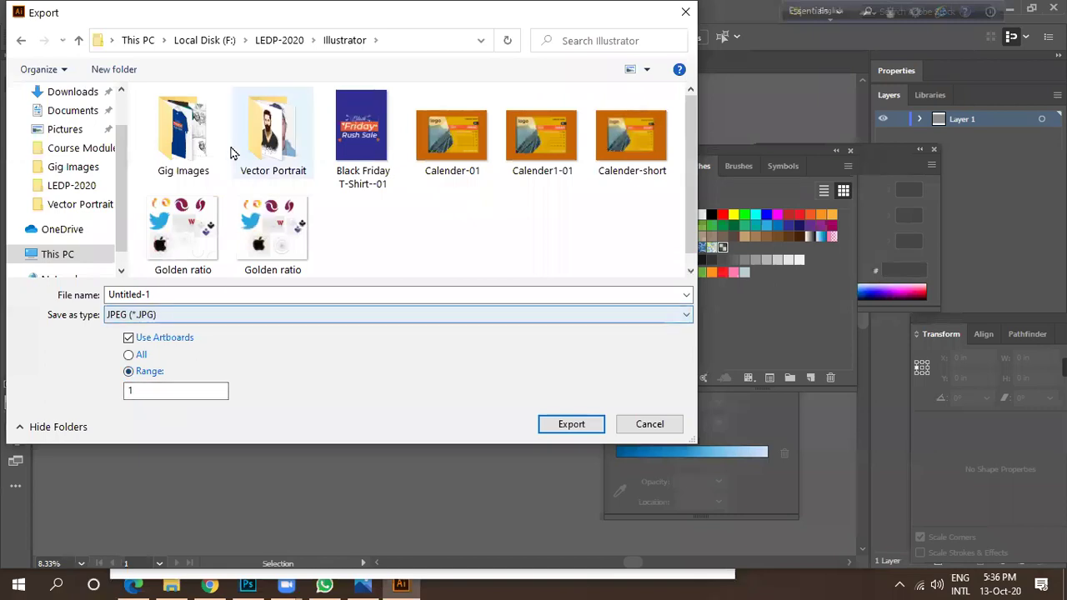
Export it as bg into the LEDP-2020 Photoshop folder, with RGB colour, Maximum quality and High (300 ppi) resolution.
left_click(279, 40)
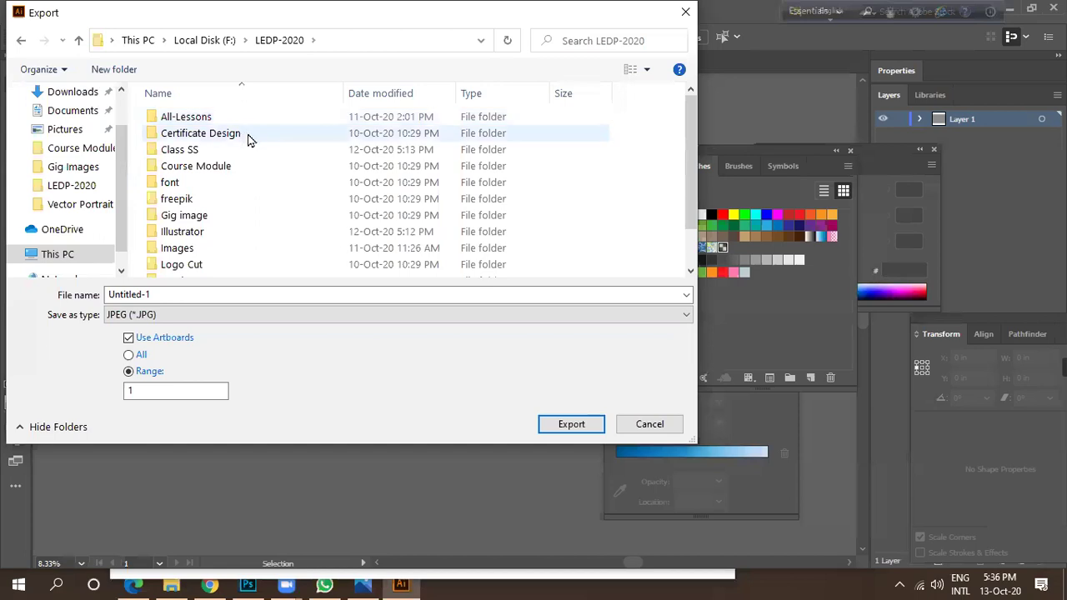
scroll(291, 198, "down", 1)
left_click(235, 256)
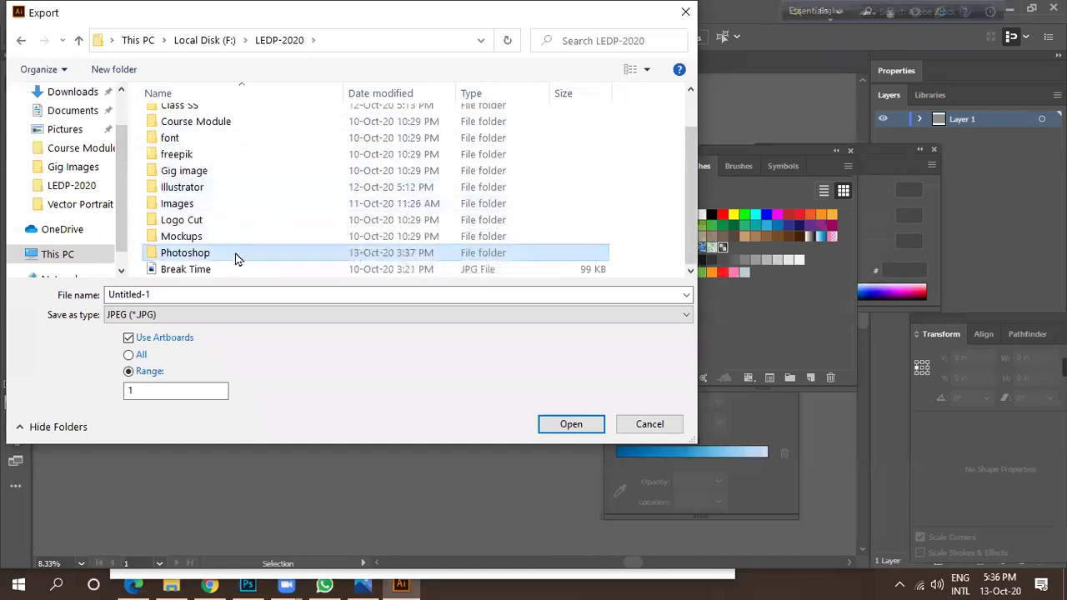
double_click(235, 256)
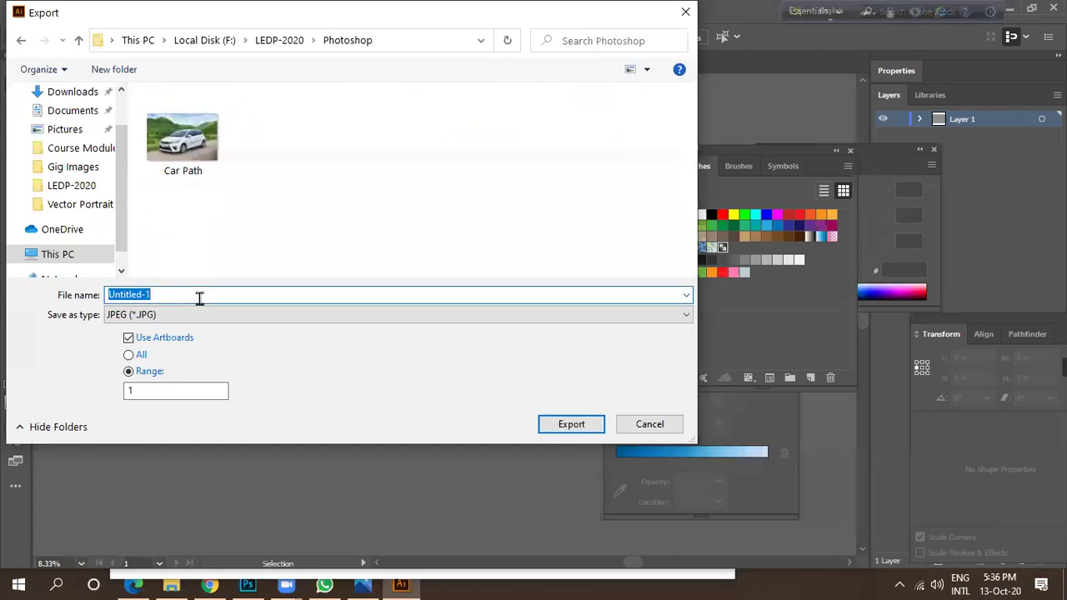
type("bg")
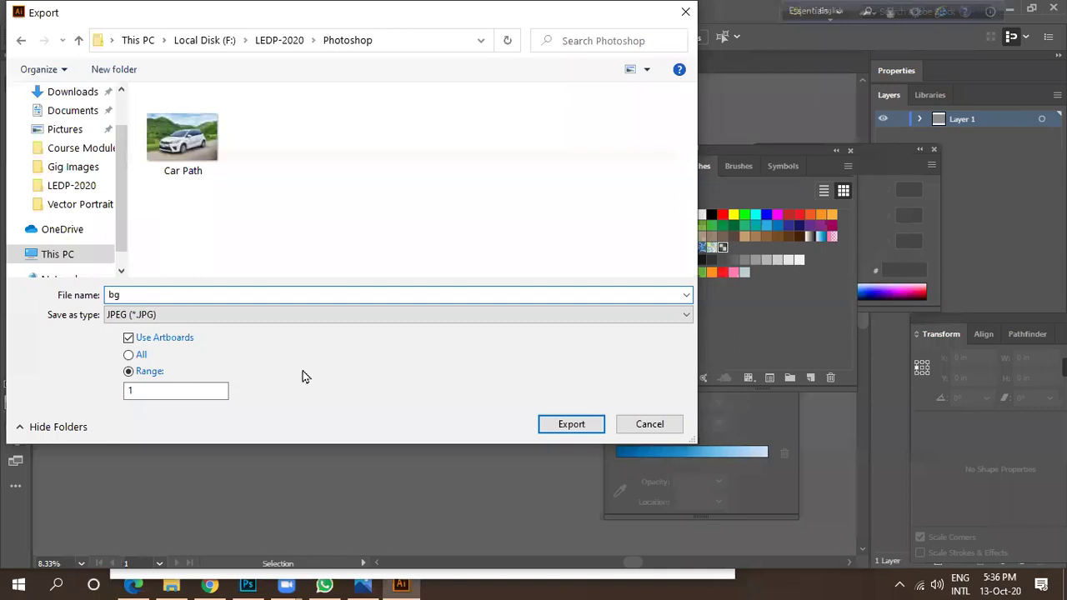
left_click(560, 433)
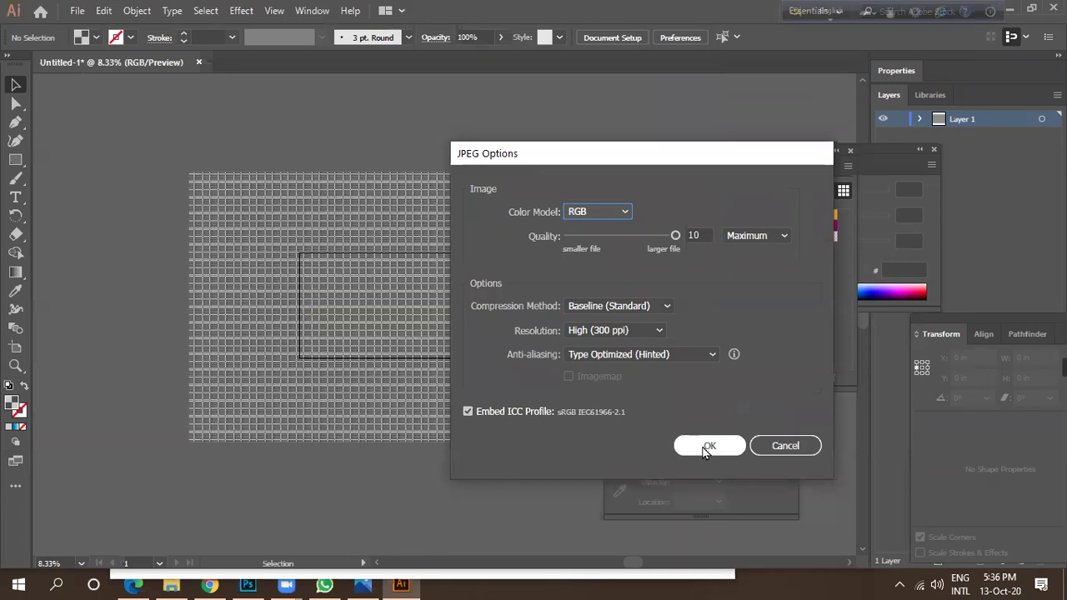
left_click(707, 447)
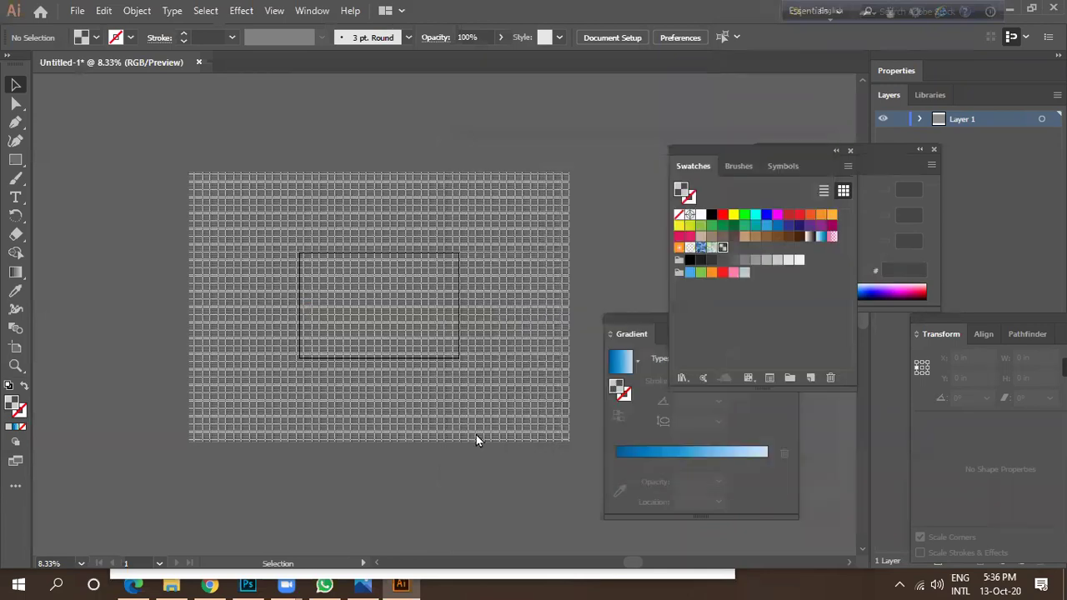
Switch to Photoshop and place the bg-01 image as an embedded layer covering the Car Path canvas.
left_click(247, 585)
left_click(42, 9)
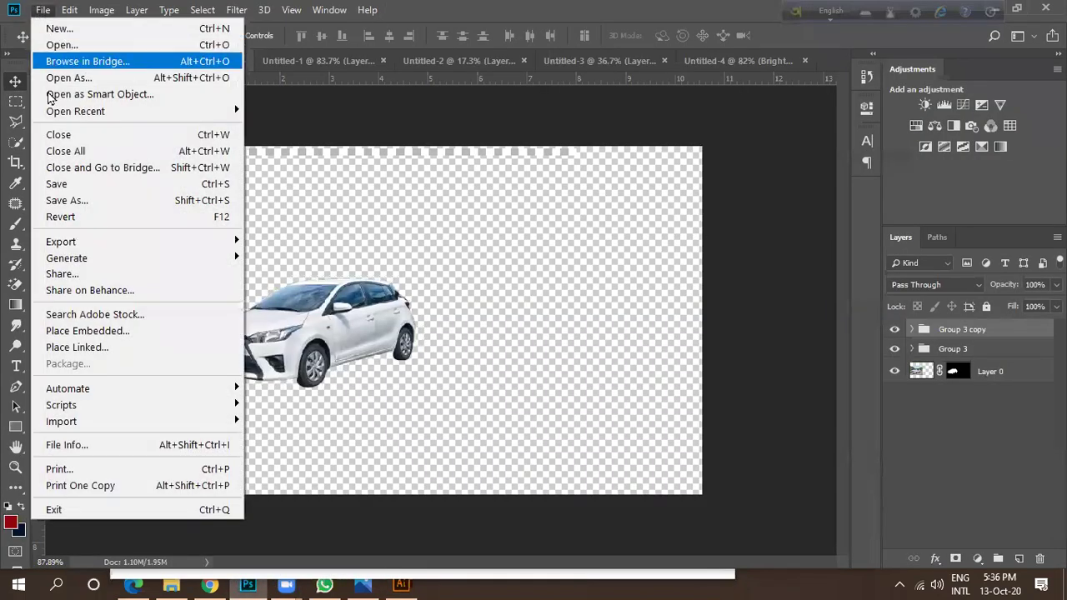
left_click(88, 332)
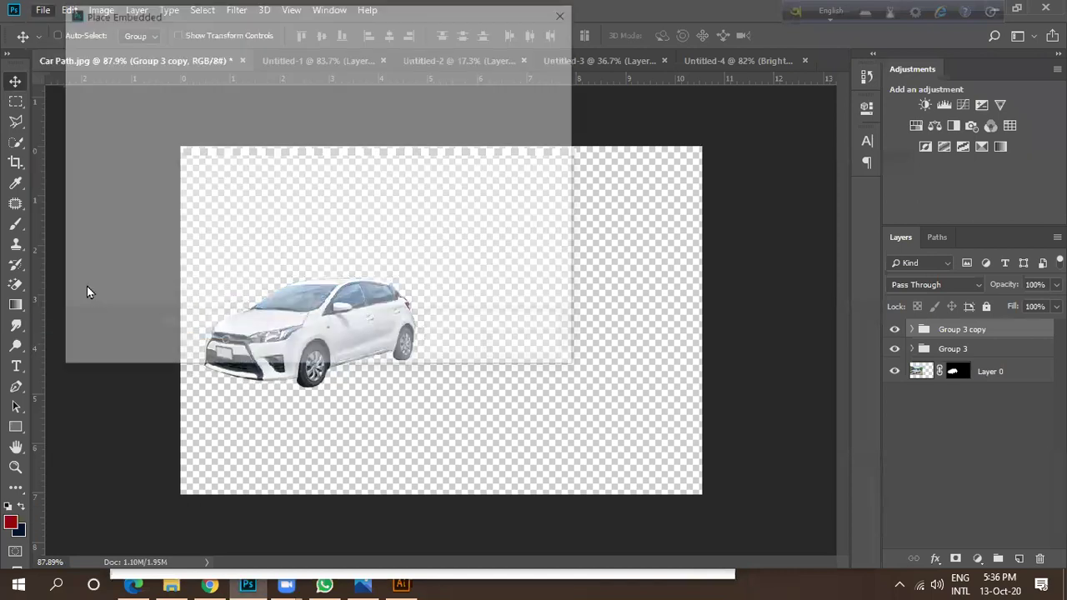
left_click(246, 156)
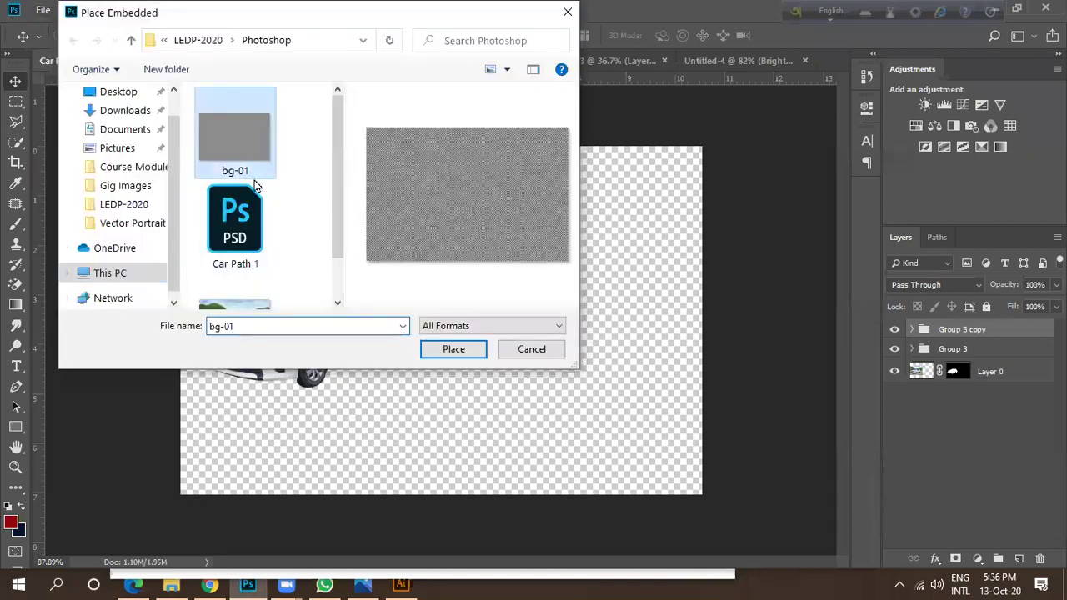
left_click(436, 350)
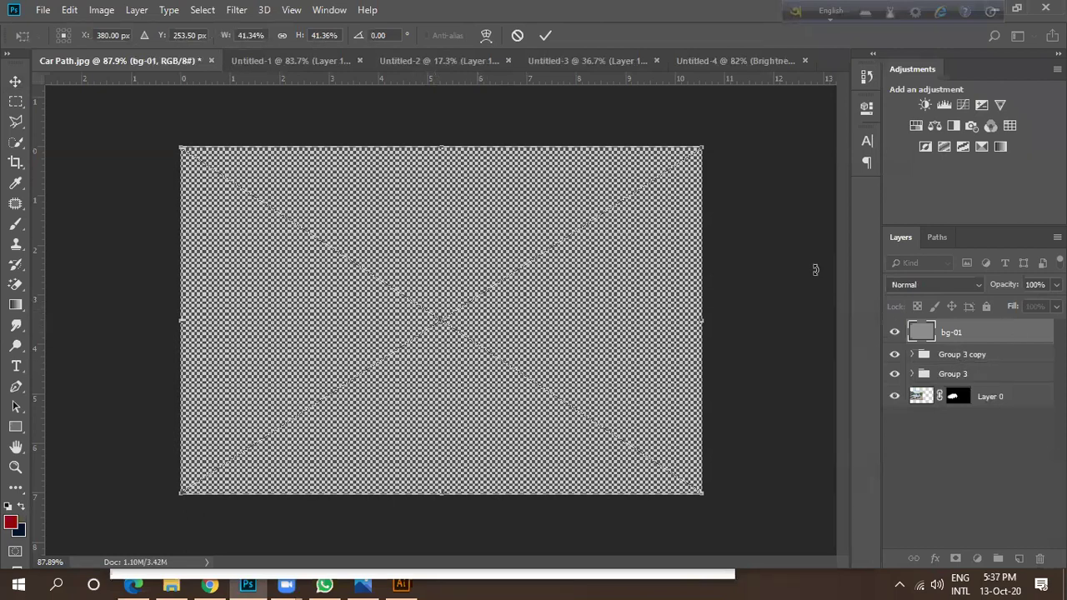
key("Return")
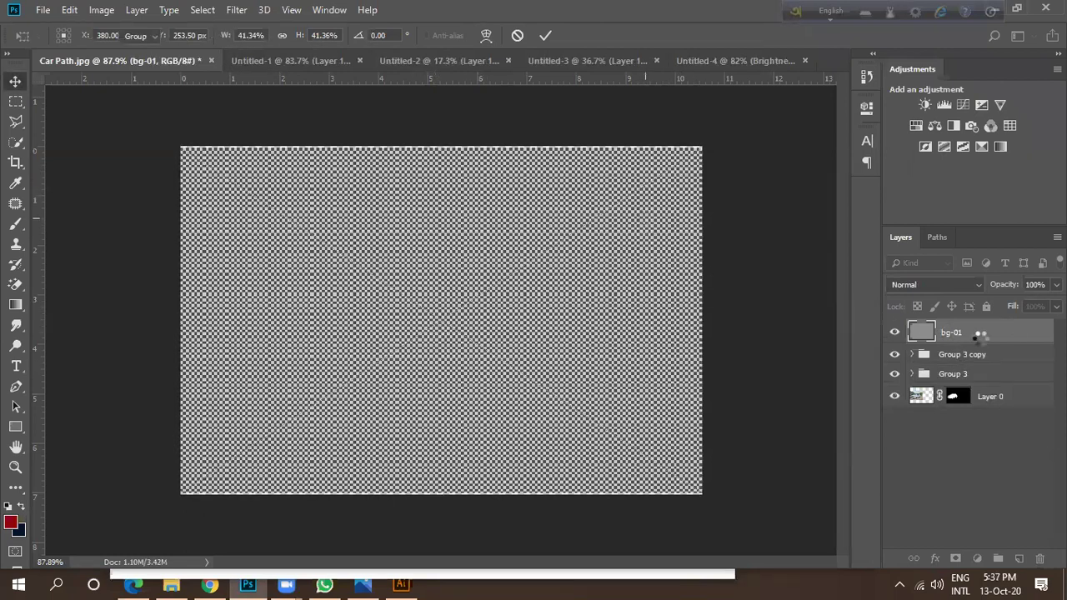
Move the bg-01 layer beneath Layer 0 and shift it sideways so it covers only the area beside the car.
left_click_drag(981, 345, 979, 409)
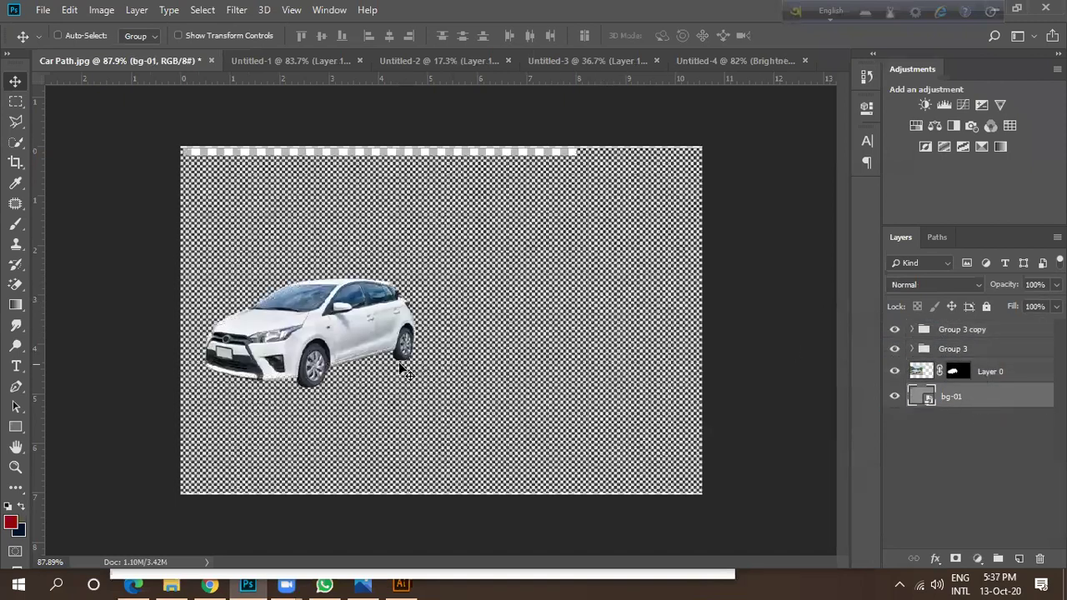
left_click_drag(370, 423, 539, 401)
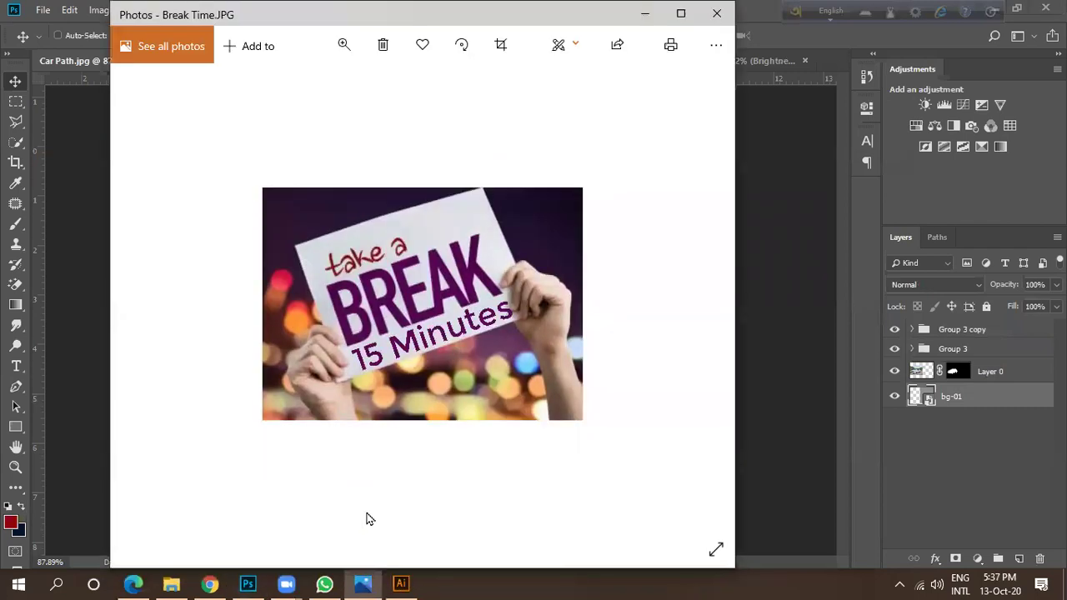
Switch to Illustrator and move the large patterned rectangle off the artboard, down and to its left.
left_click(400, 584)
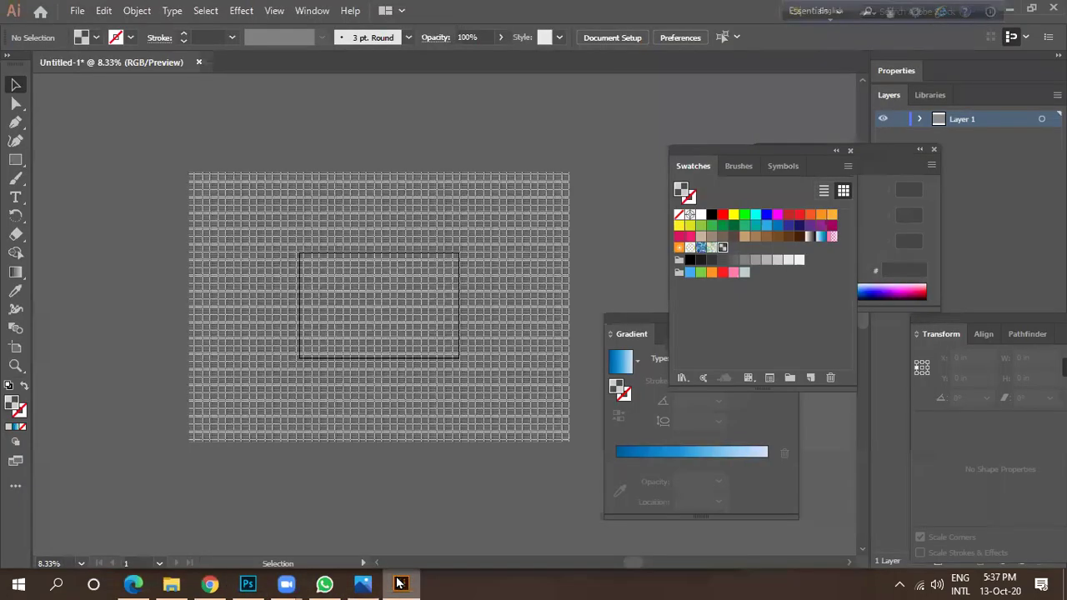
left_click(398, 323)
scroll(379, 307, "up", 2)
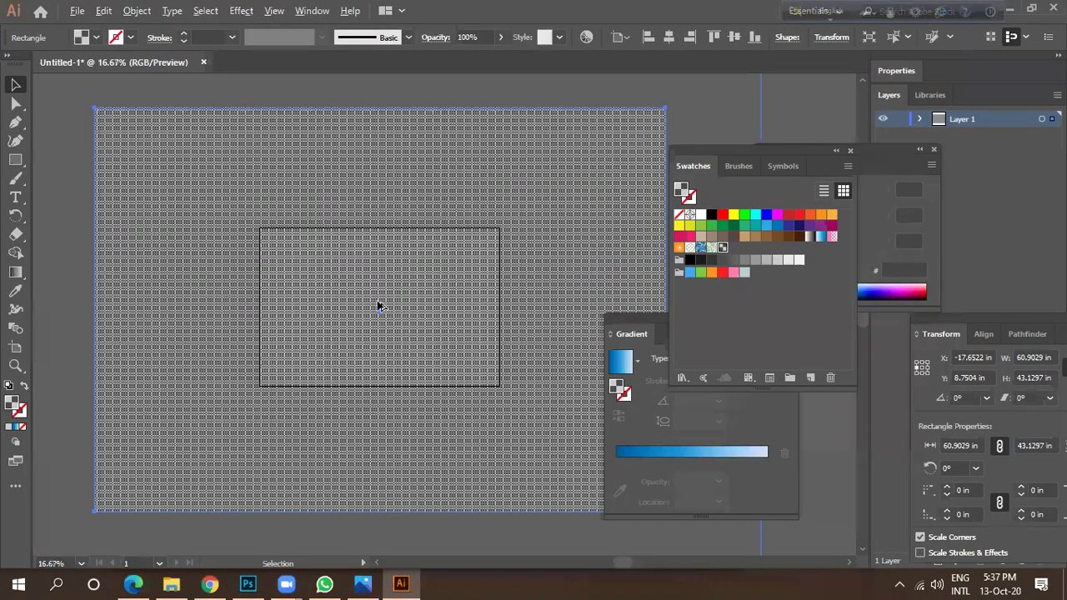
scroll(385, 312, "down", 4)
left_click_drag(458, 345, 253, 430)
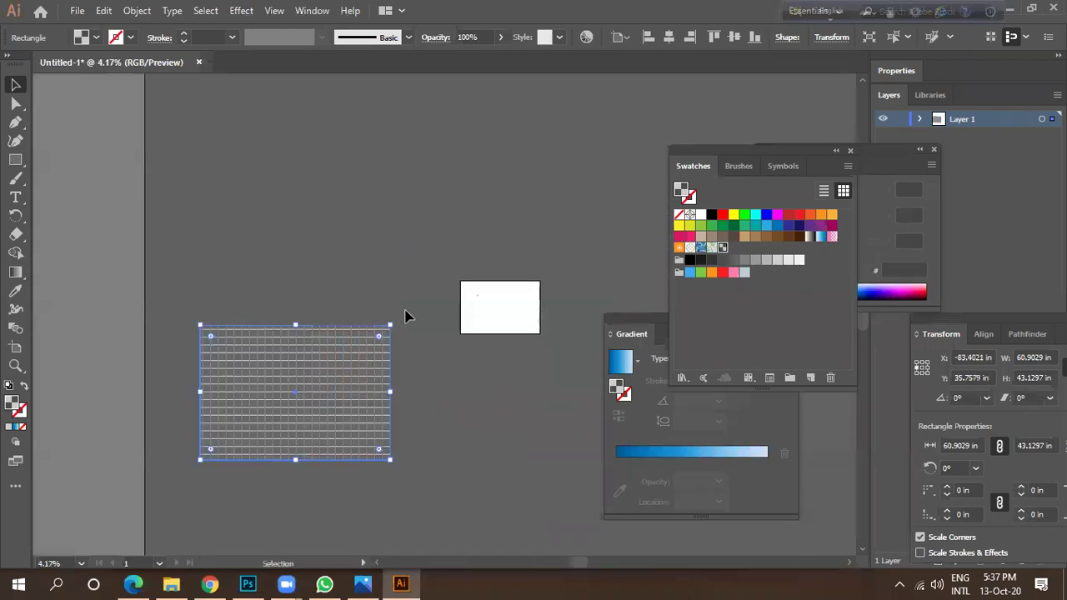
Enlarge the four-square checker group to about 4.4 in square and place it just outside the artboard's upper-left corner.
scroll(477, 294, "up", 7)
left_click_drag(433, 238, 525, 354)
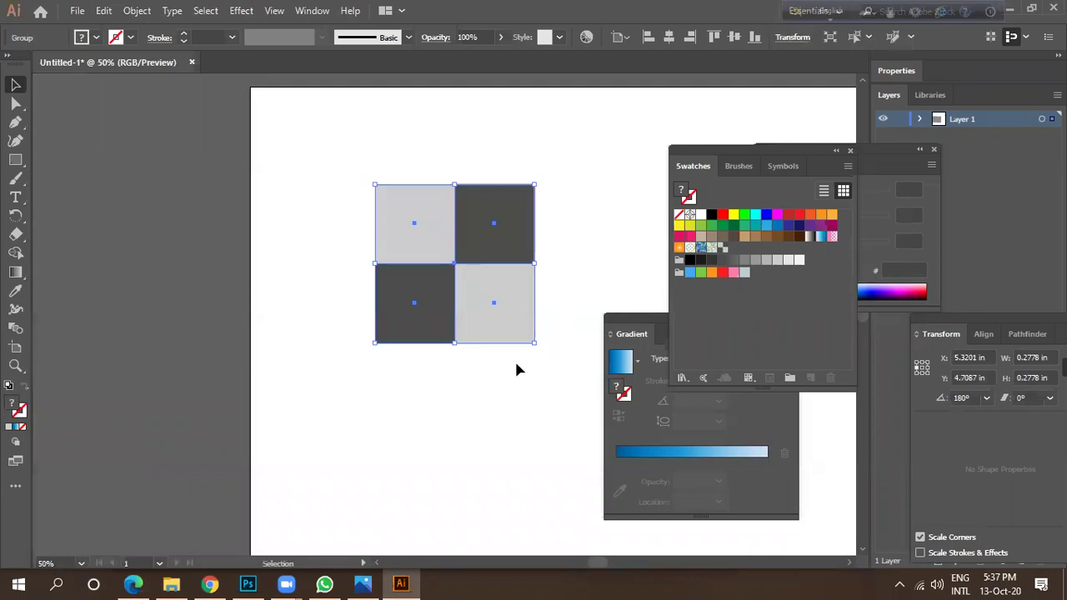
left_click(350, 380)
scroll(350, 379, "down", 2)
left_click_drag(428, 345, 261, 266)
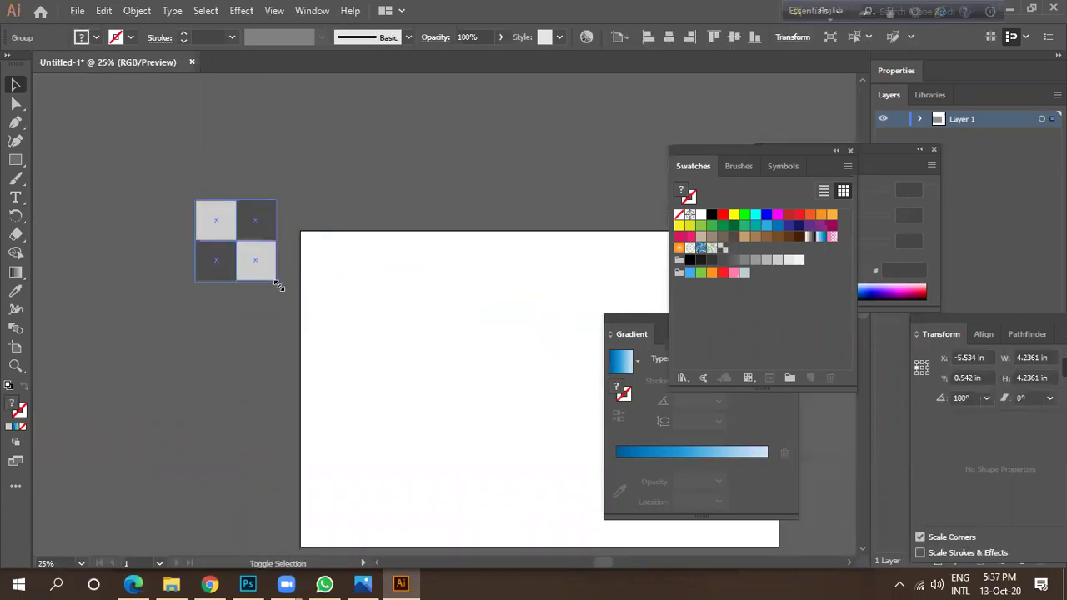
left_click(281, 310)
Delete the old checker pattern swatch and add the enlarged four-square group as a new pattern swatch.
left_click_drag(721, 250, 830, 377)
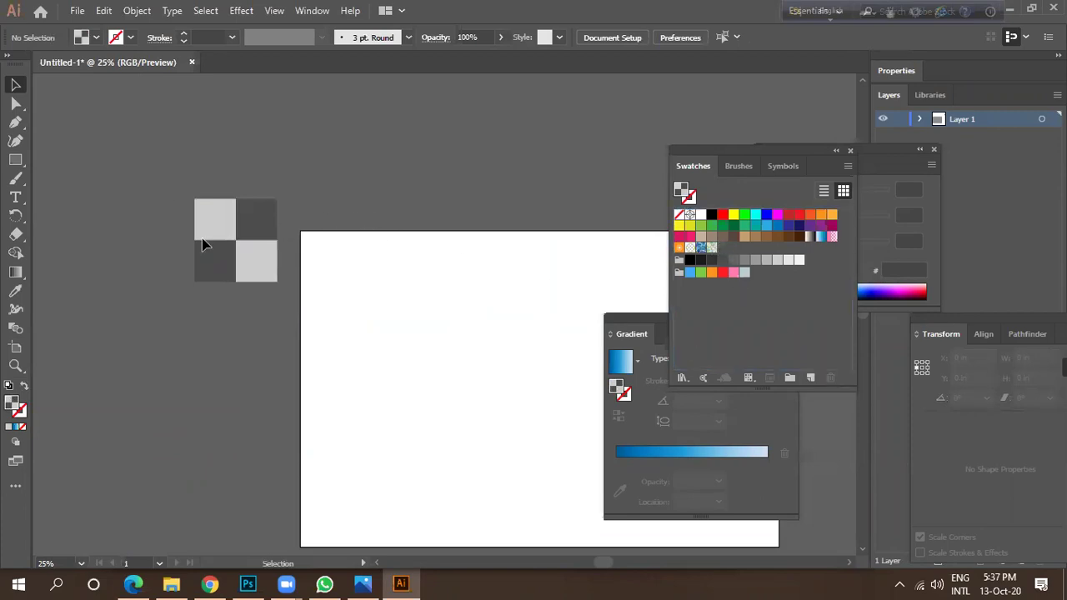
left_click(202, 244)
left_click_drag(257, 276, 723, 254)
Draw a rectangle about 23.4 by 15.25 in inside the artboard and fill it with the new checker pattern swatch.
scroll(343, 315, "down", 3, "alt")
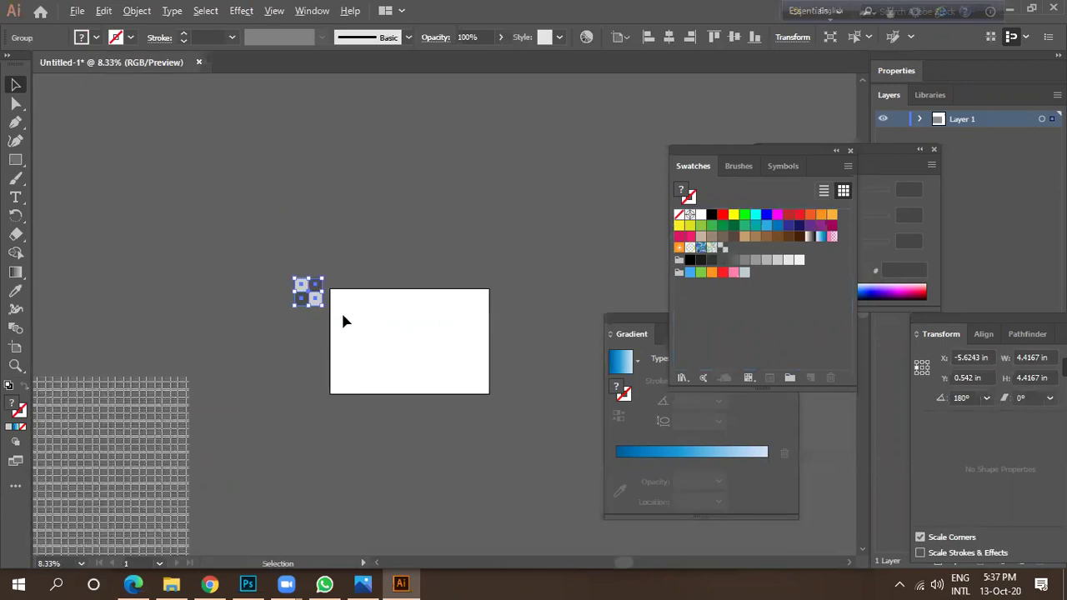
left_click(15, 158)
left_click_drag(336, 294, 486, 389)
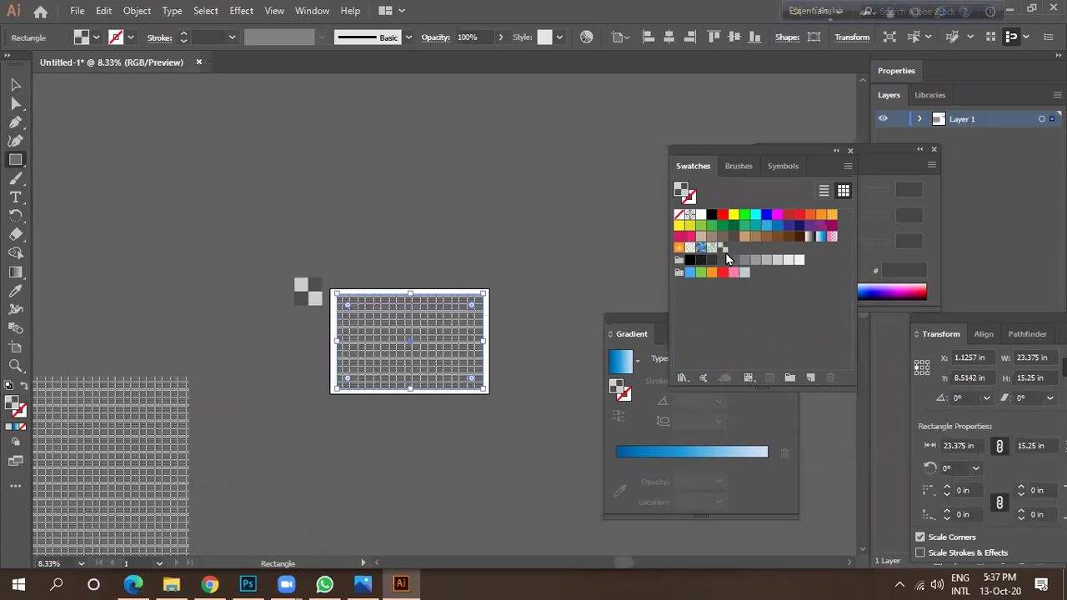
left_click(721, 249)
left_click(18, 87)
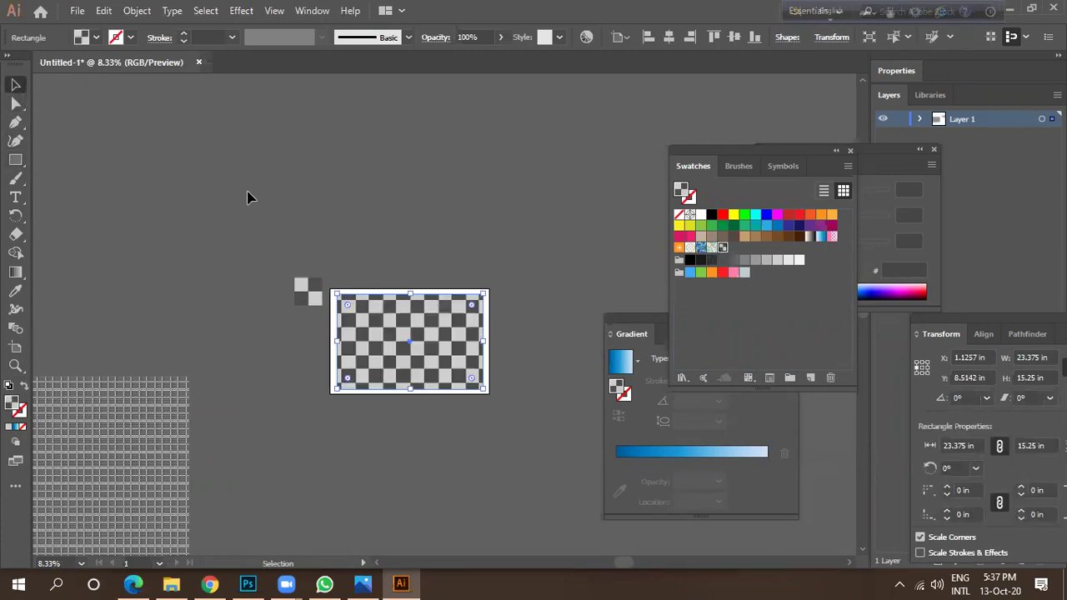
Export the artboard as a JPEG named bg-01 in the Photoshop folder, using artboards with range 1 and declining to replace the existing file.
left_click(77, 11)
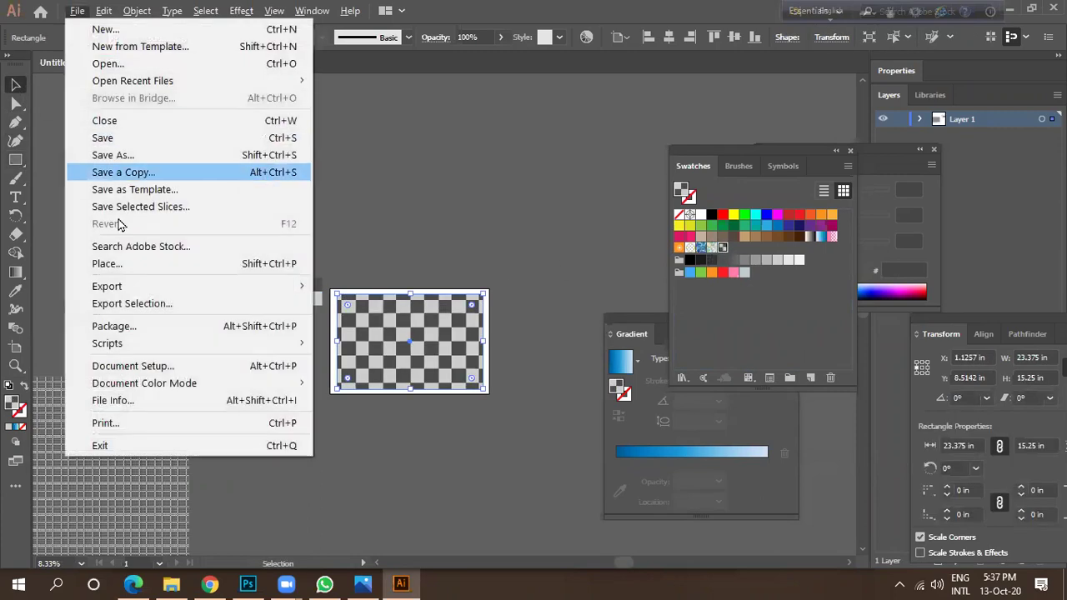
mouse_move(83, 283)
left_click(367, 305)
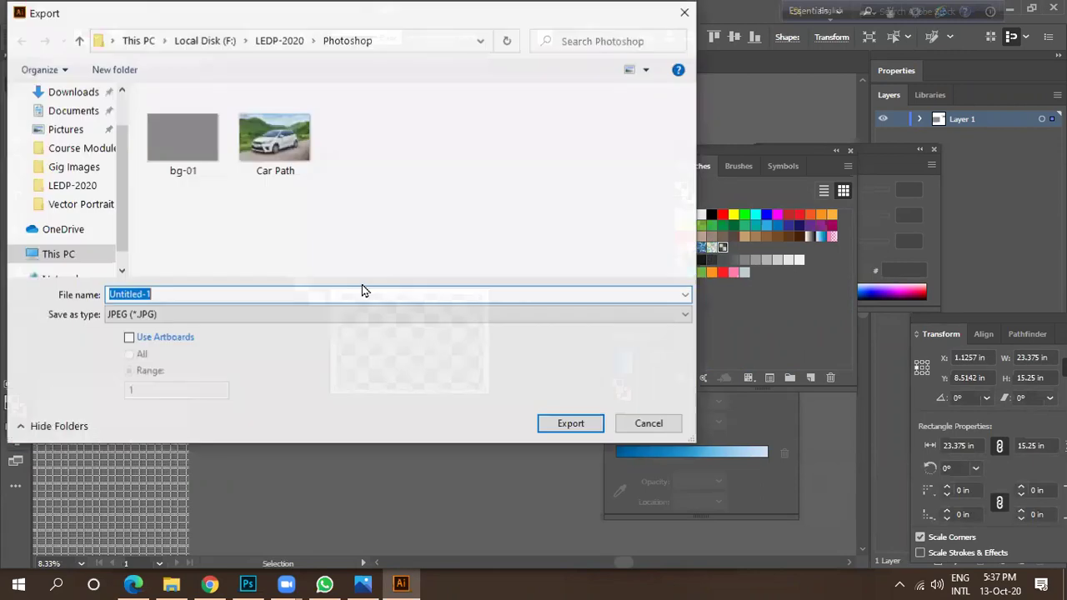
left_click(182, 138)
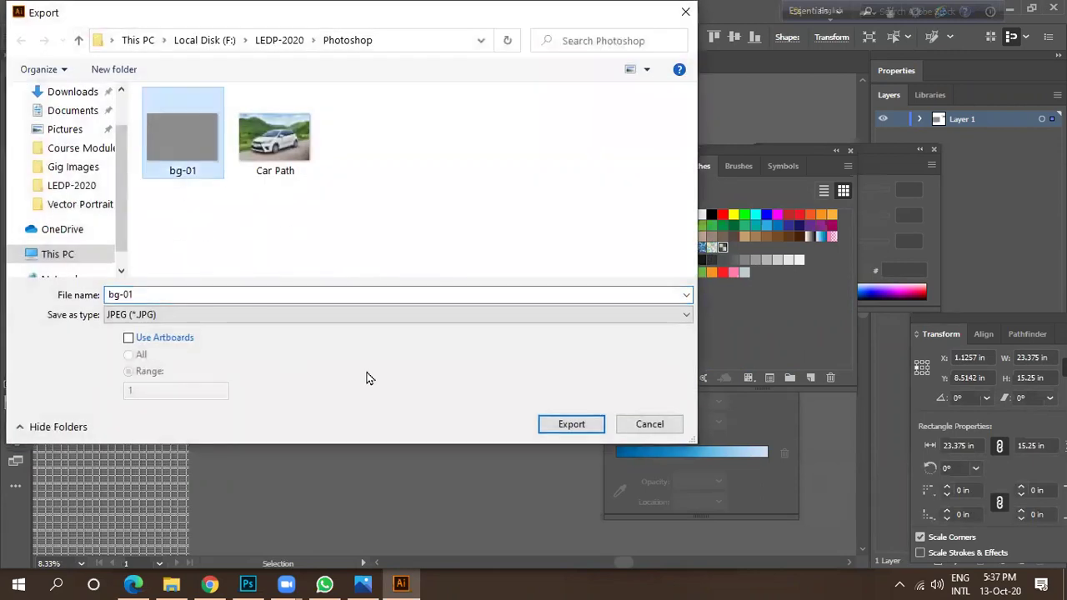
left_click(565, 425)
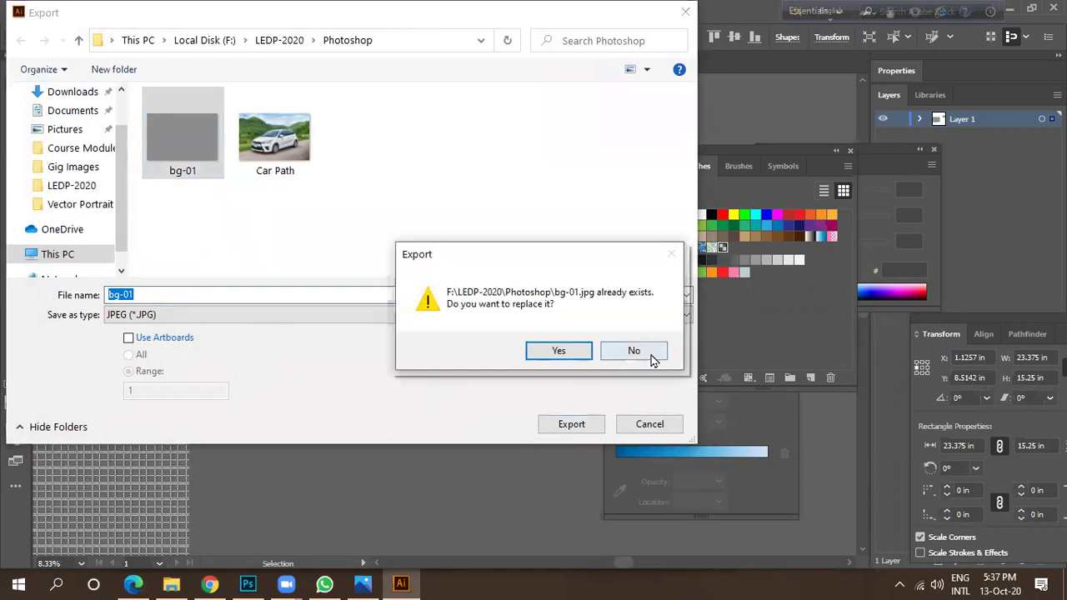
left_click(634, 351)
left_click(128, 340)
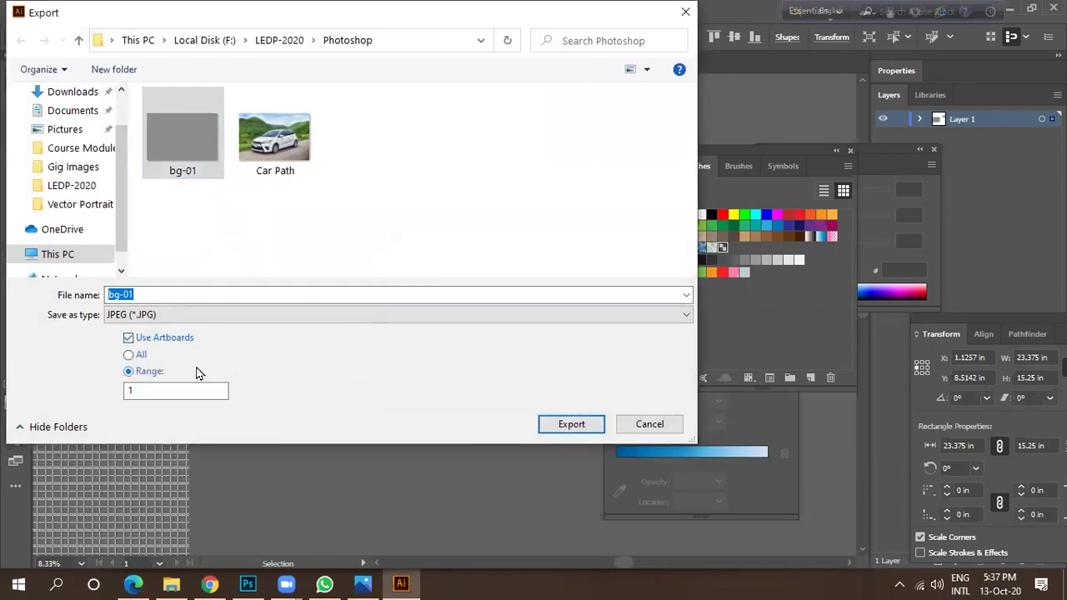
left_click(563, 425)
left_click(698, 443)
Switch to Photoshop and delete the placed bg-01 layer from the Car Path document.
left_click(248, 583)
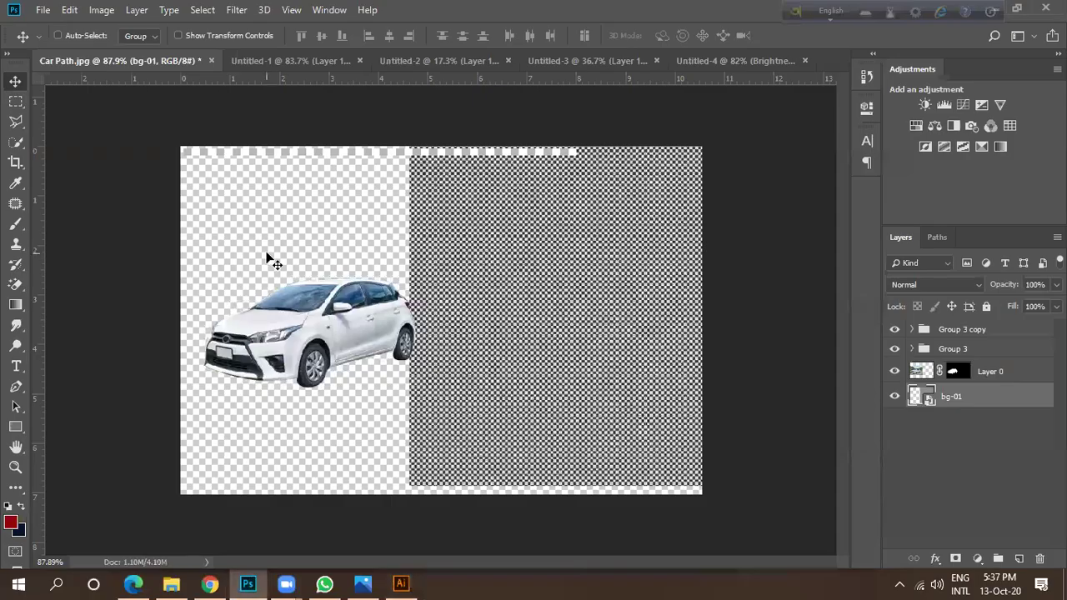
key("Delete")
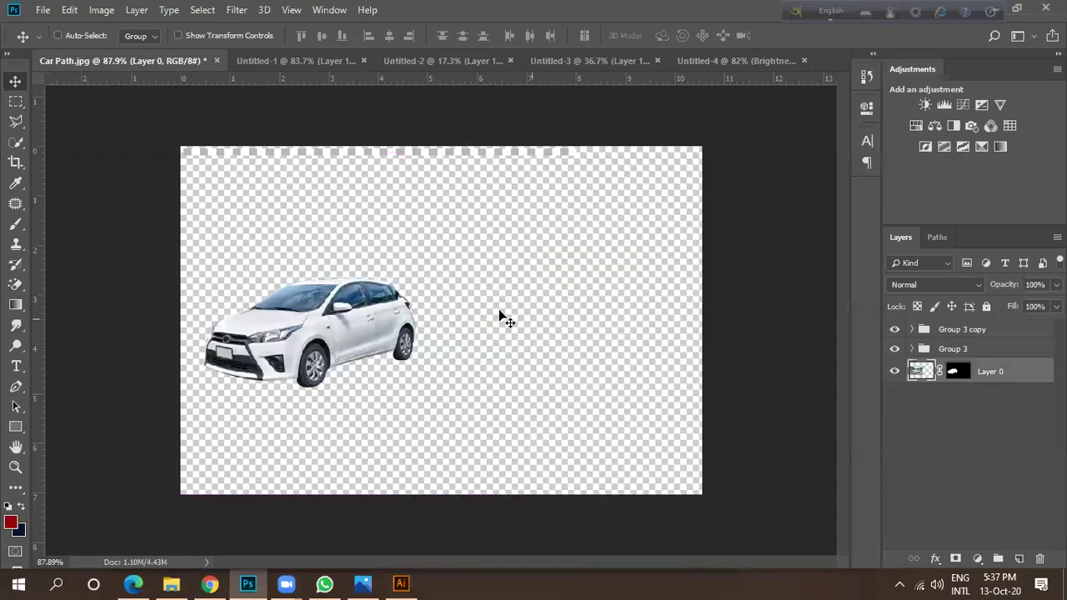
Place the bg-01-01 checker image from the Photoshop folder into the Car Path document as an embedded file.
left_click(43, 10)
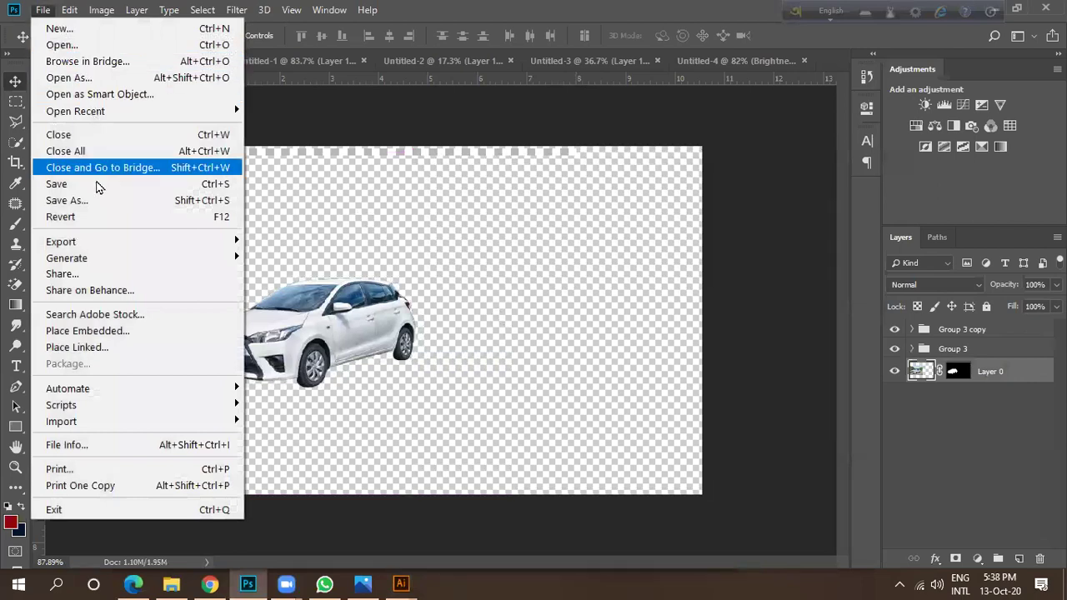
left_click(89, 331)
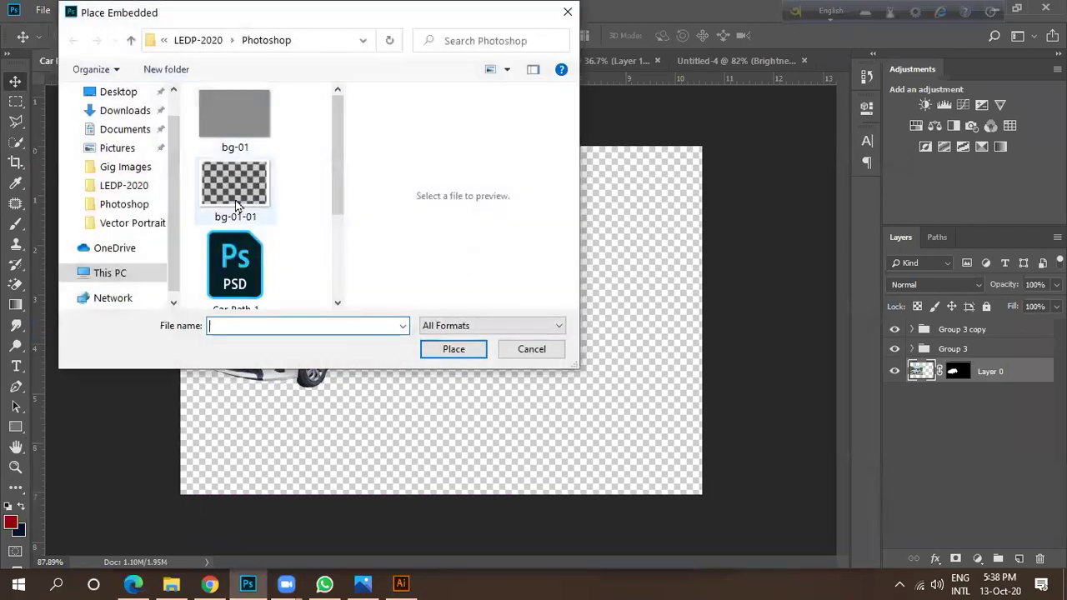
left_click(235, 188)
left_click(453, 348)
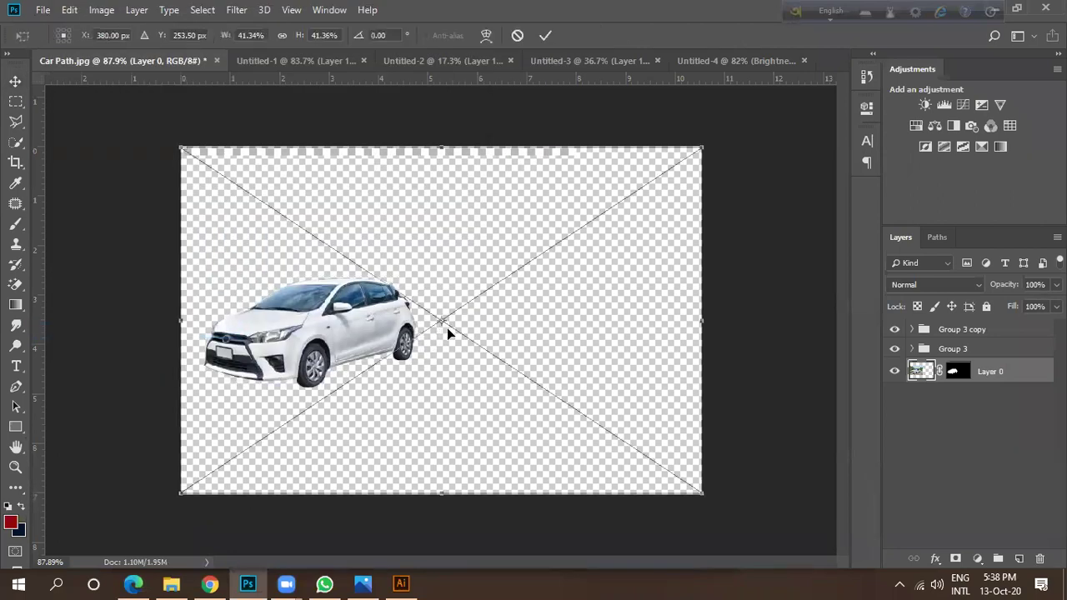
Scale and reposition the placed checker image to about 47% width and 52% height so it covers the whole canvas.
left_click_drag(447, 328, 471, 289)
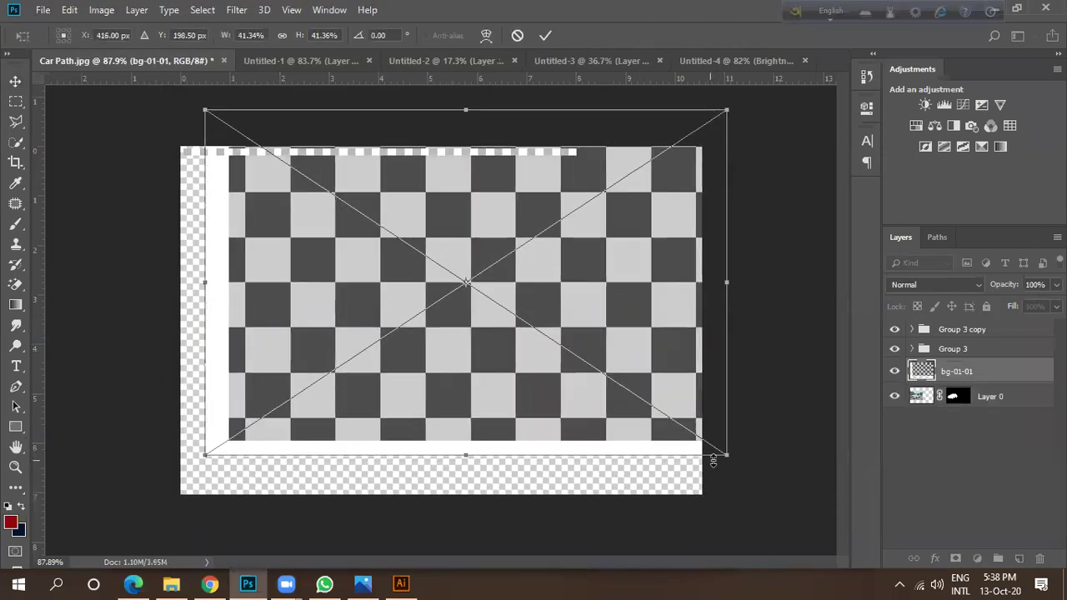
left_click_drag(739, 474, 859, 552)
left_click_drag(645, 431, 586, 397)
left_click_drag(789, 495, 867, 557)
left_click_drag(596, 428, 600, 431)
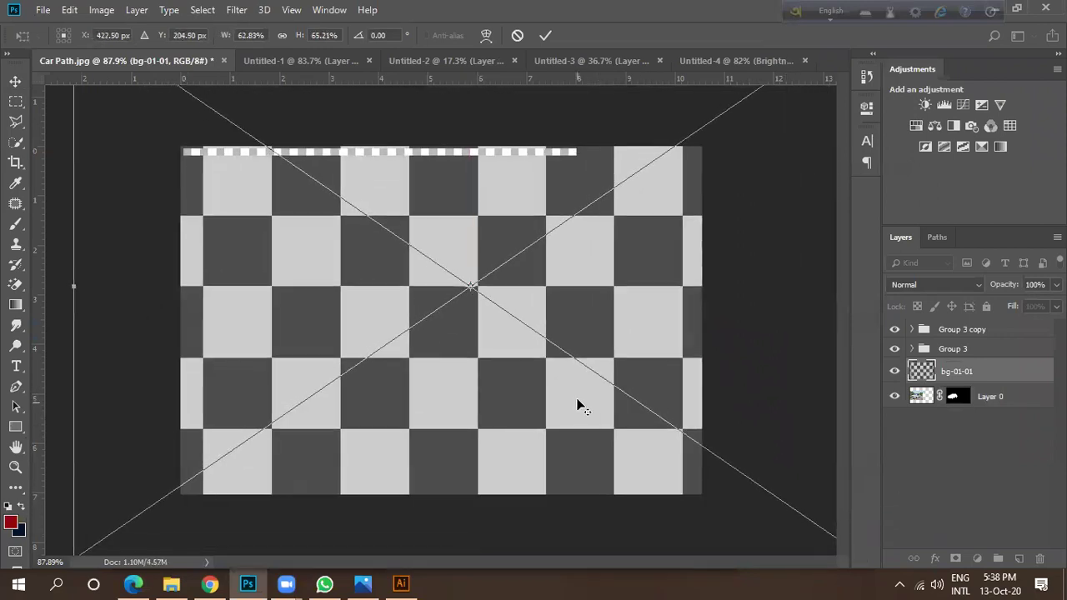
key("ctrl+minus")
key("ctrl+minus")
left_click_drag(684, 148, 610, 198)
left_click_drag(230, 200, 273, 209)
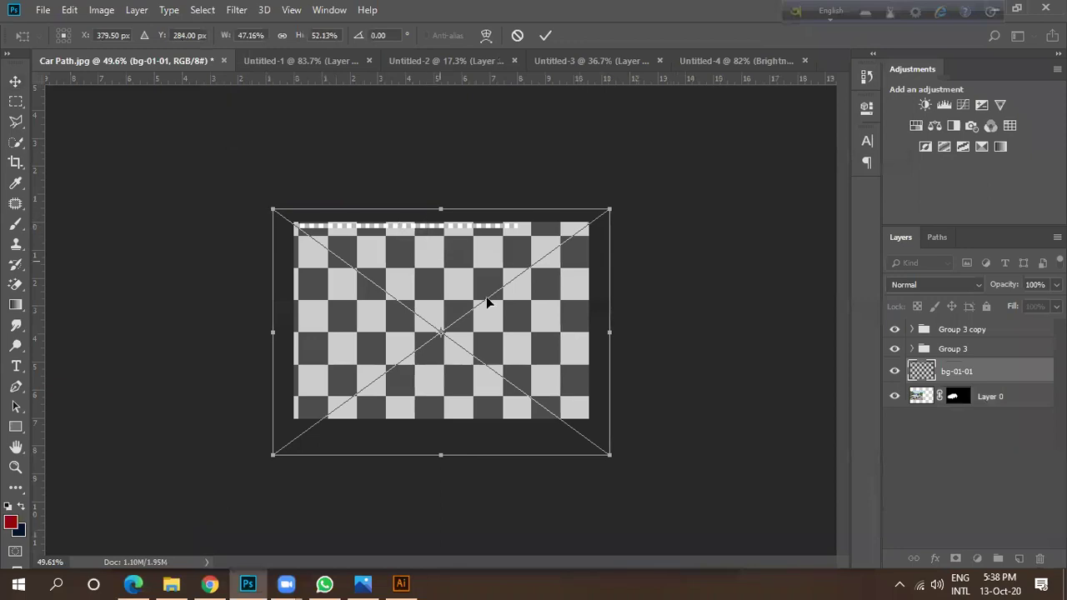
key("Return")
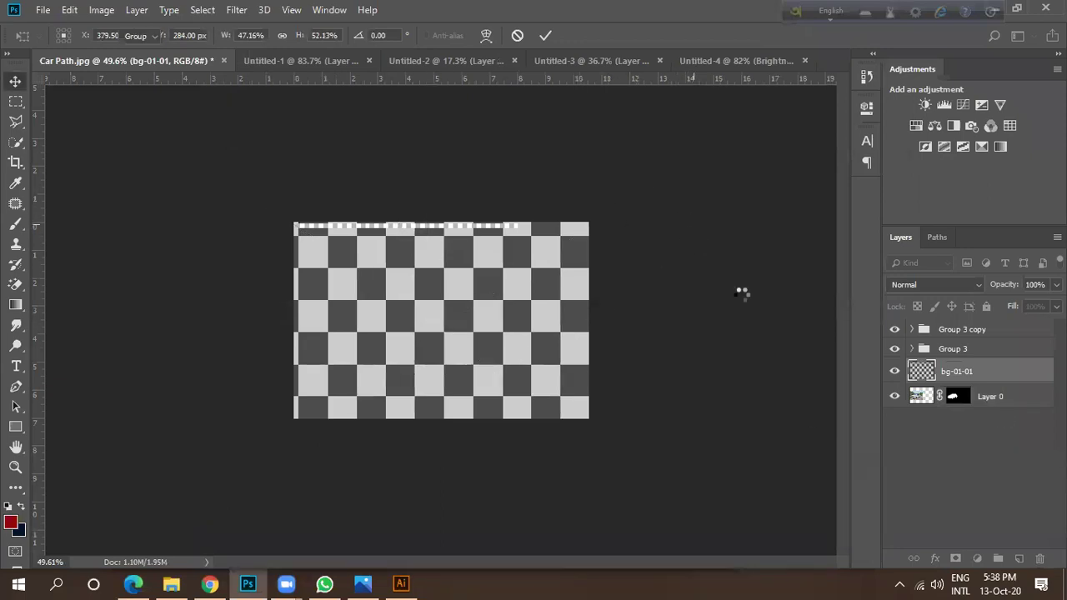
Move the bg-01-01 layer beneath Layer 0 and shift the checker pattern onto the right part of the canvas.
left_click_drag(991, 376, 988, 412)
left_click_drag(450, 370, 549, 355)
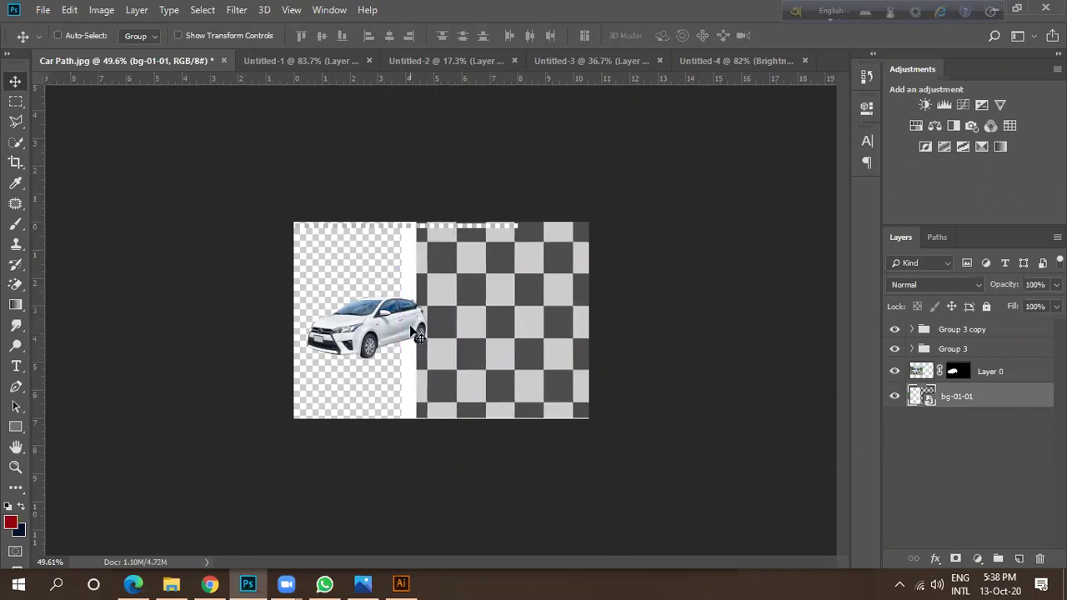
Marquee-select the white strip beside the checker pattern, rasterize the bg-01-01 layer and delete the selected area.
scroll(398, 387, "up", 2)
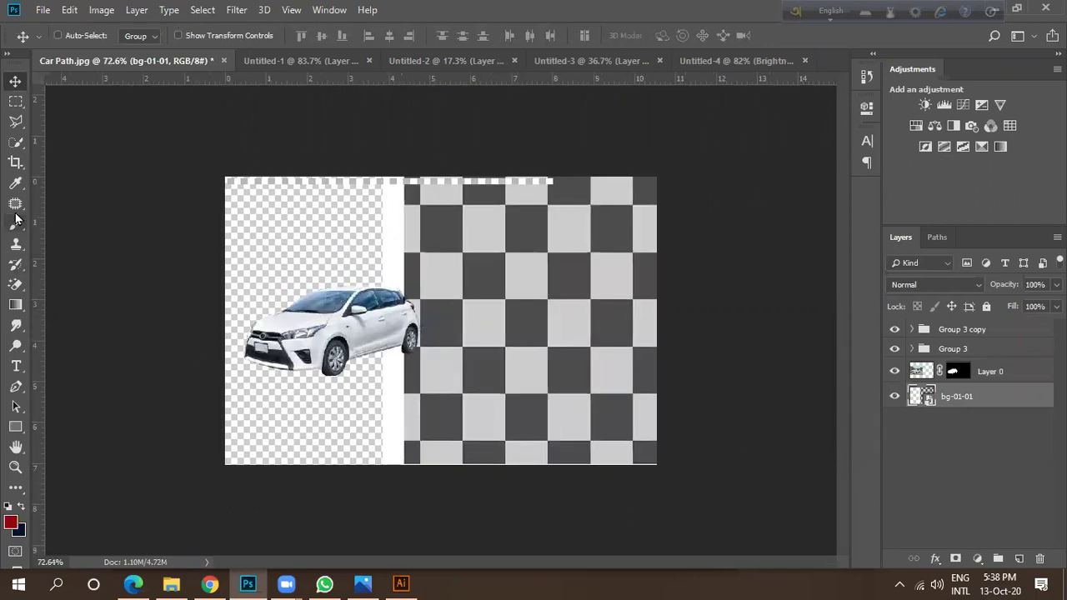
left_click(15, 101)
left_click_drag(261, 180, 405, 473)
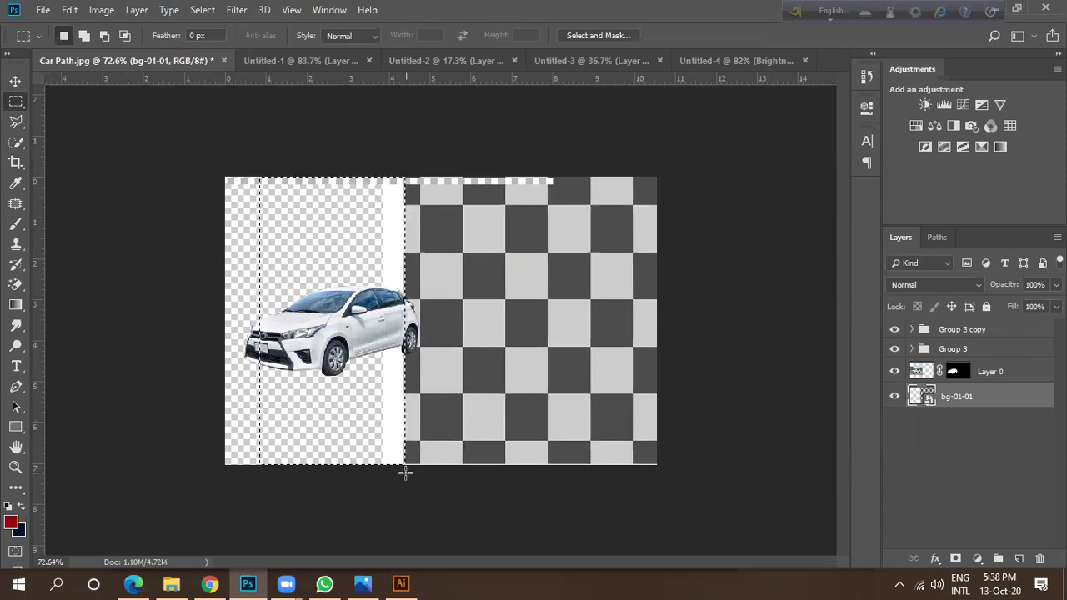
key("Delete")
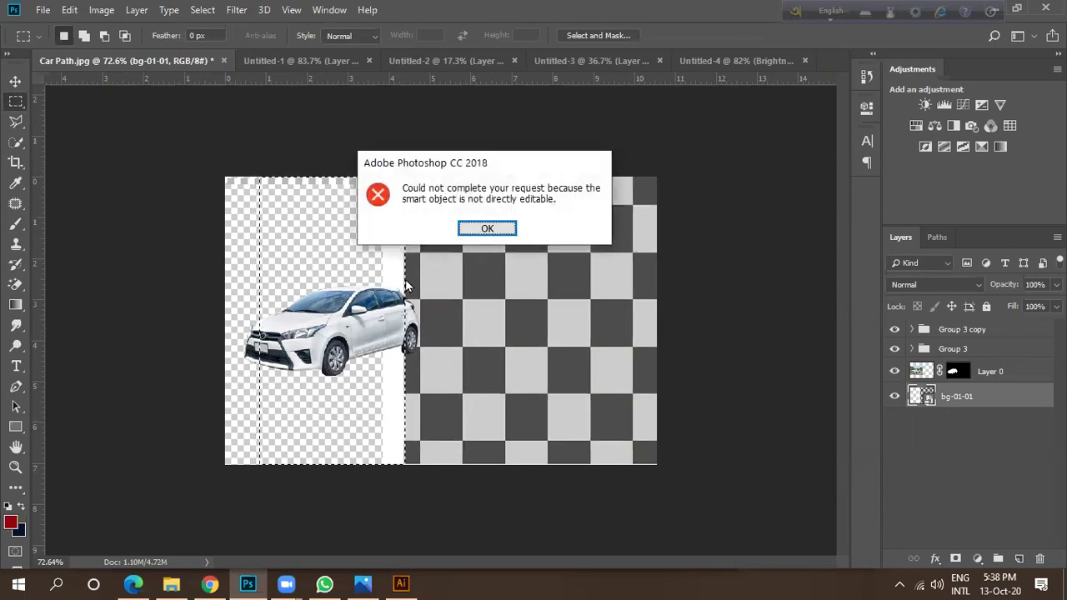
left_click(472, 230)
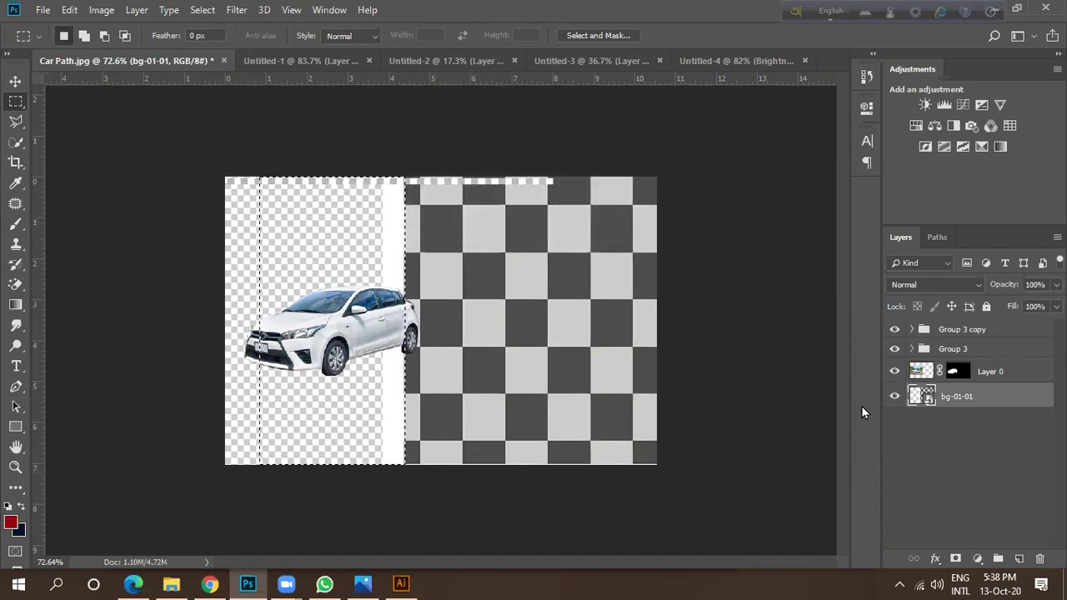
right_click(958, 401)
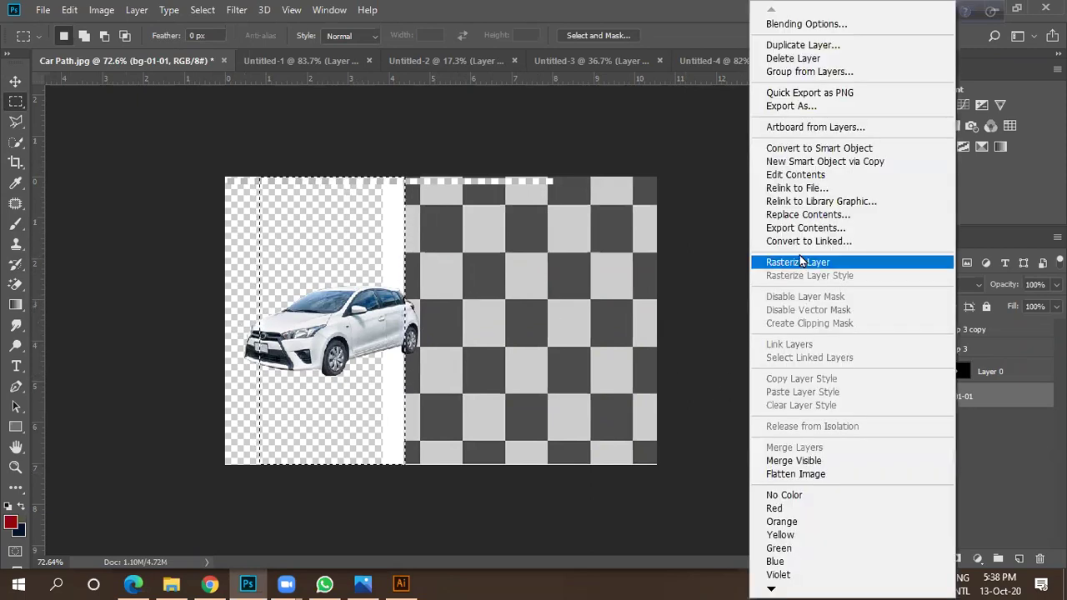
left_click(800, 262)
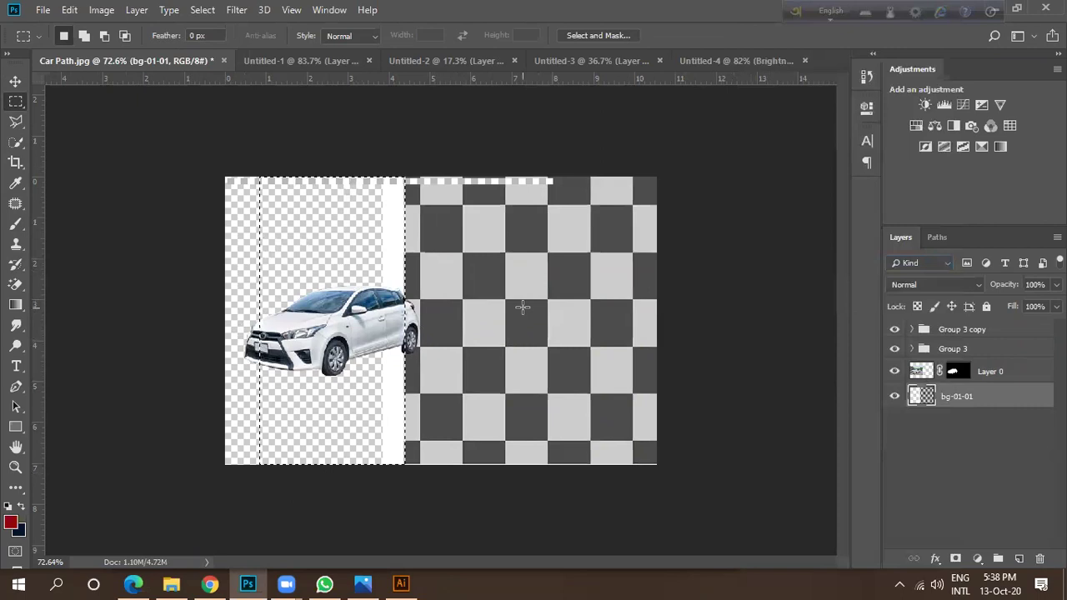
key("Delete")
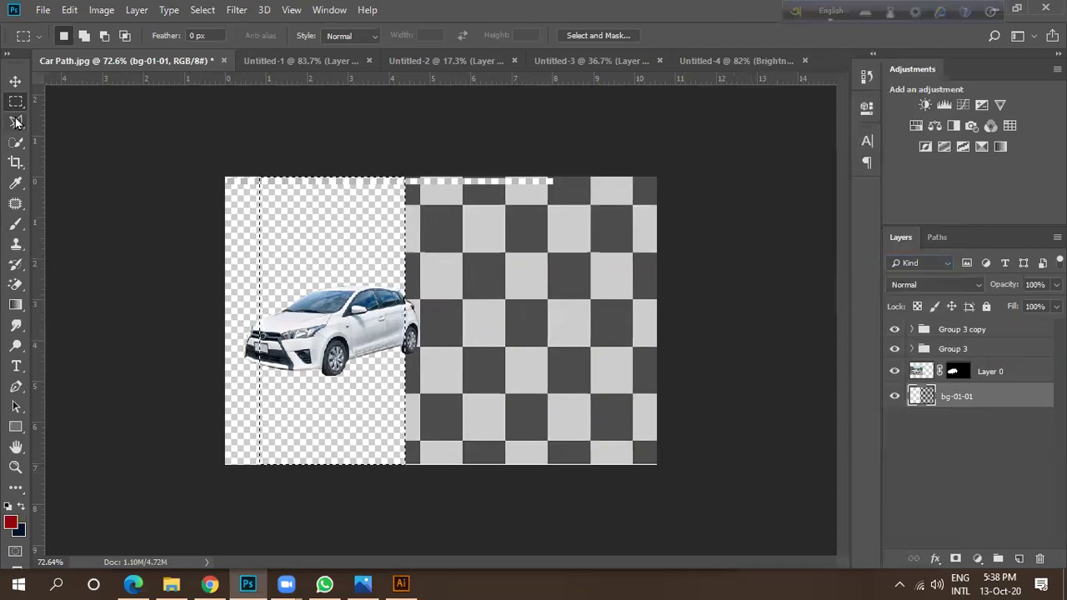
Hide Group 3 and Group 3 copy, and reposition the checker layer to fill the right half of the canvas.
scroll(403, 288, "down", 2)
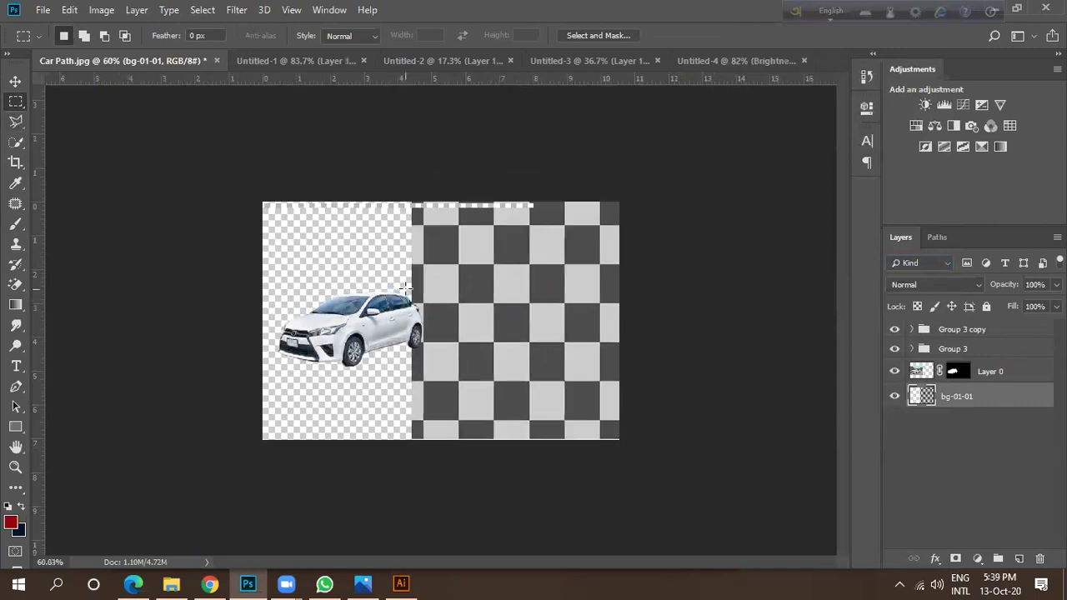
left_click(15, 81)
left_click_drag(331, 344, 337, 331)
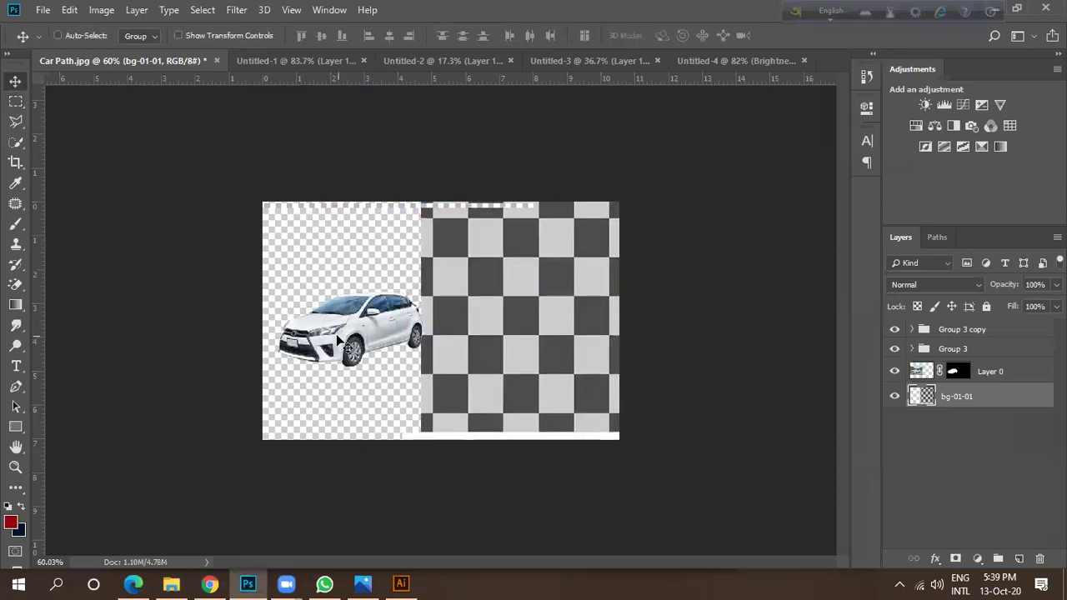
left_click(894, 349)
scroll(289, 323, "up", 2)
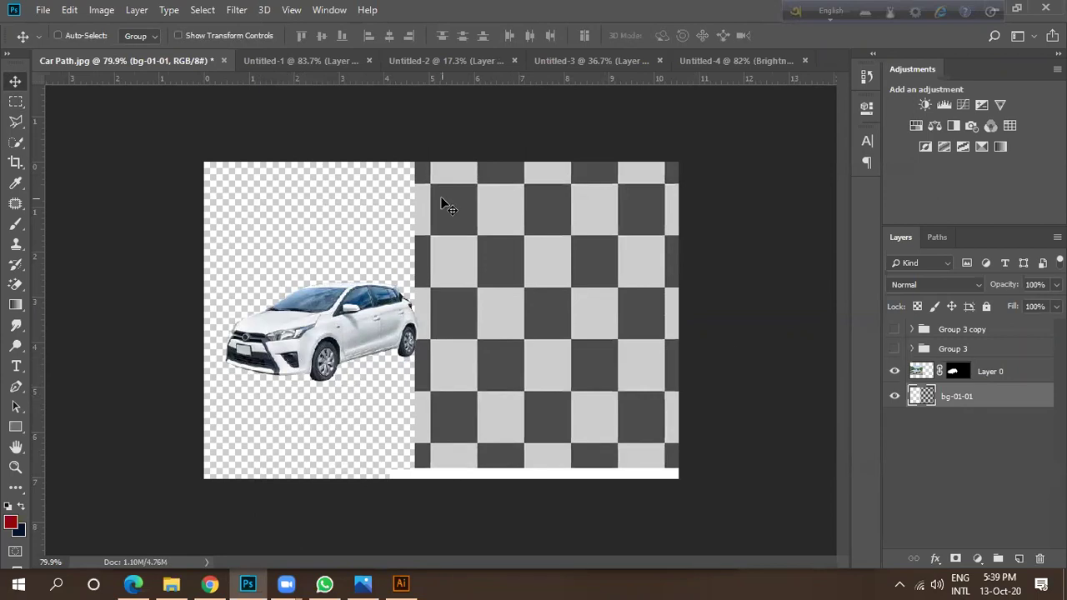
scroll(281, 360, "up", 3)
scroll(389, 304, "down", 2)
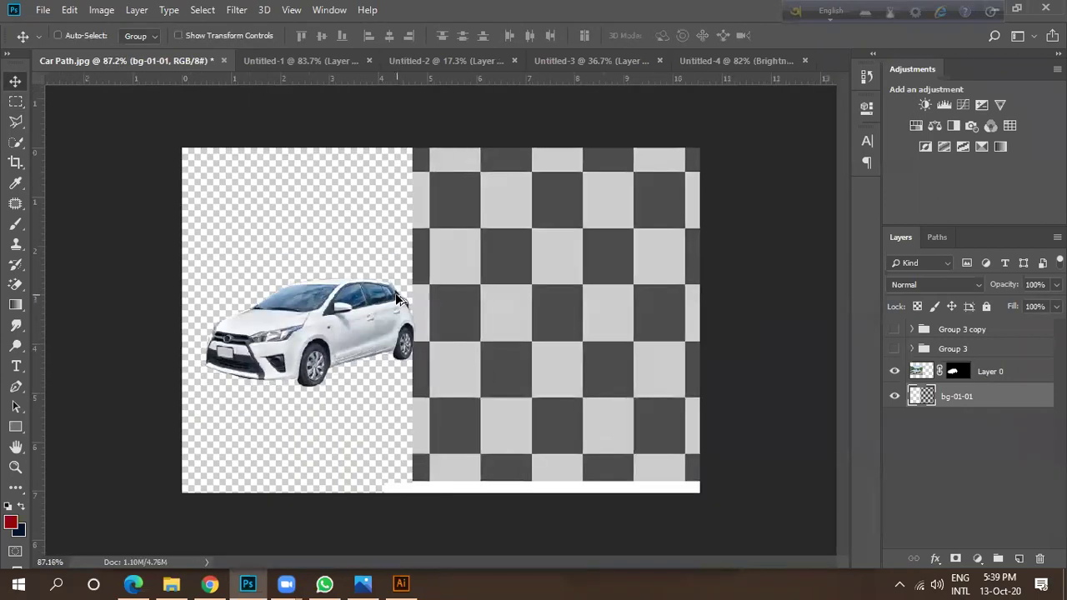
left_click_drag(322, 347, 293, 357)
Move the masked car on Layer 0 to straddle the boundary between the transparent area and the checker pattern.
left_click(952, 348)
left_click(990, 371)
left_click_drag(329, 310, 381, 325)
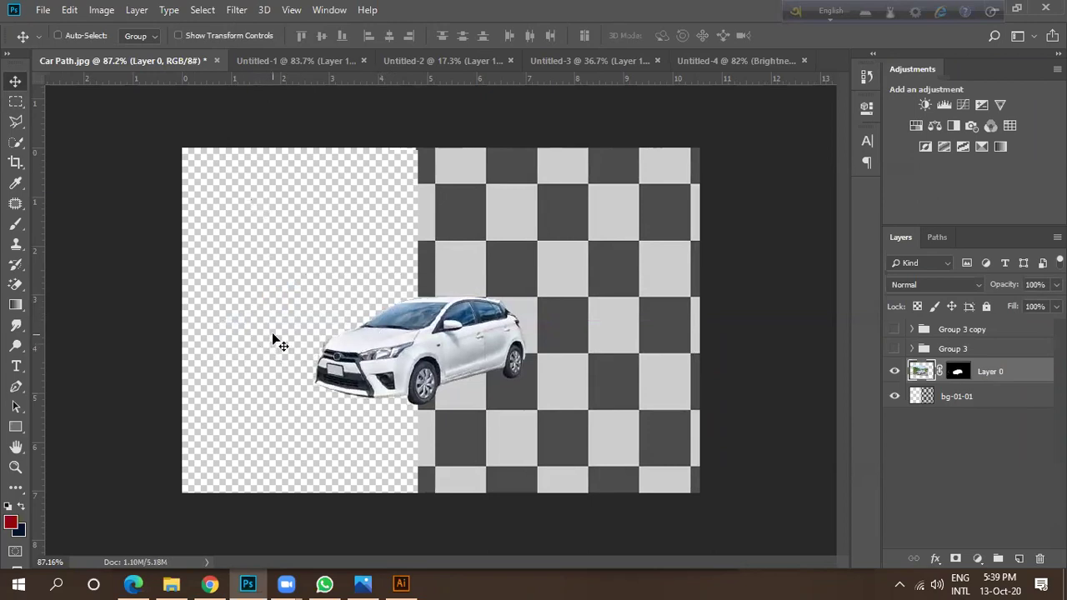
scroll(281, 371, "up", 4)
scroll(302, 310, "down", 2)
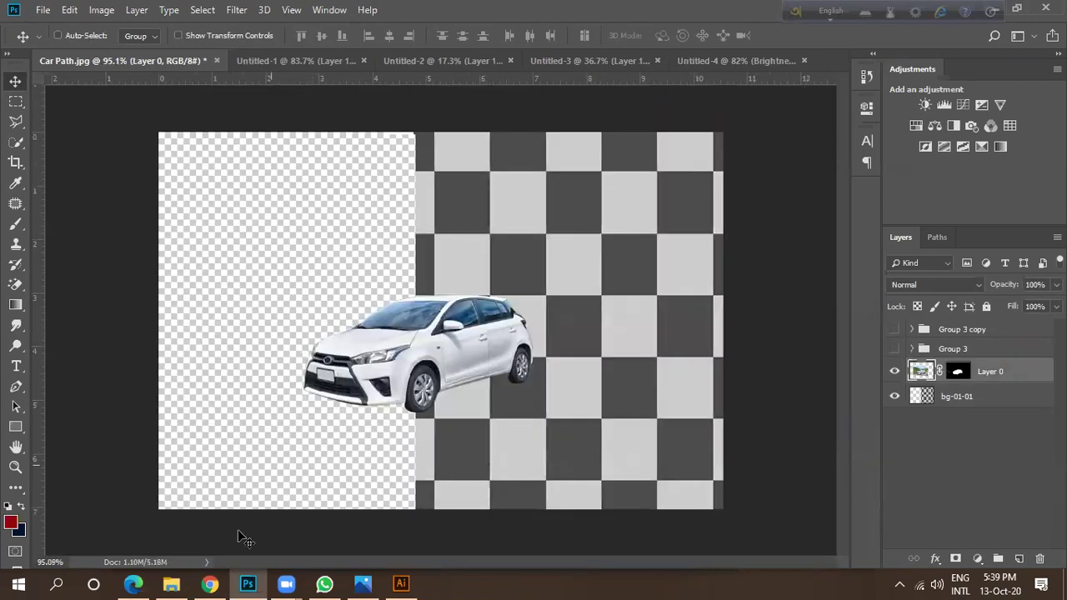
left_click(209, 584)
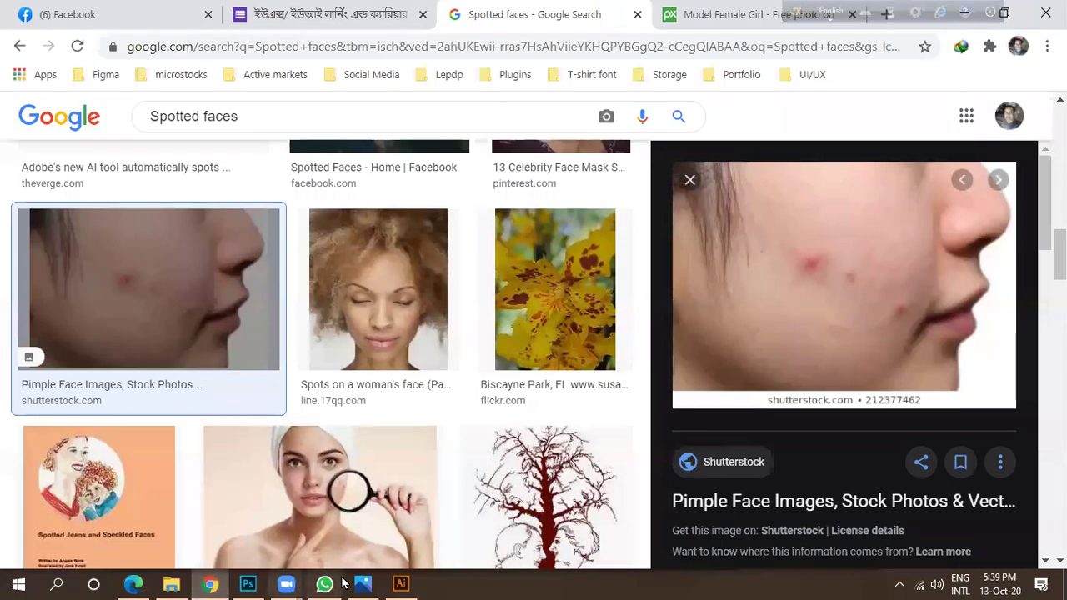
left_click(248, 583)
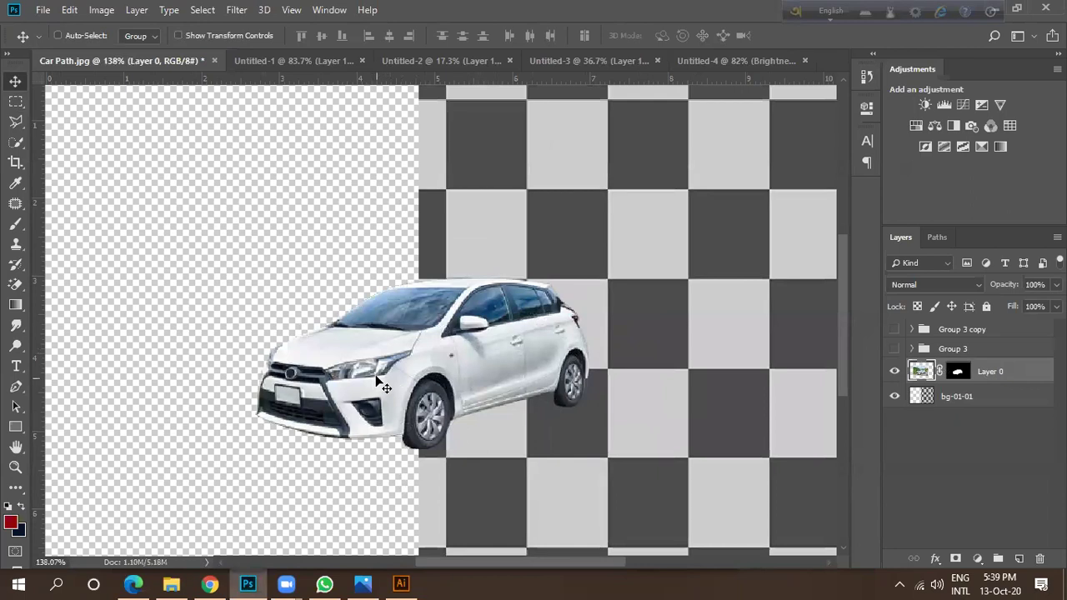
Free Transform the masked car on Layer 0 to enlarge it and centre it over the boundary between both backgrounds.
key("ctrl+t")
left_click_drag(669, 497, 770, 557)
scroll(495, 309, "down", 2)
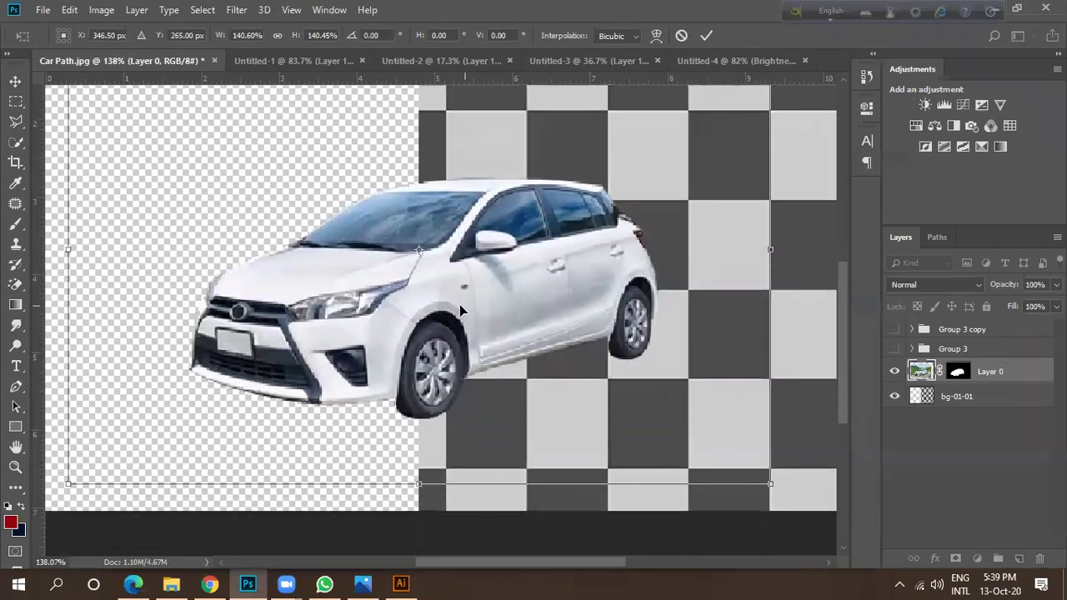
key("ctrl+minus")
key("ctrl+minus")
key("ctrl+minus")
left_click_drag(555, 240, 592, 212)
mouse_move(483, 333)
left_mouse_down()
mouse_move(464, 314)
mouse_move(465, 331)
left_mouse_up()
left_click_drag(577, 204, 565, 216)
key("Return")
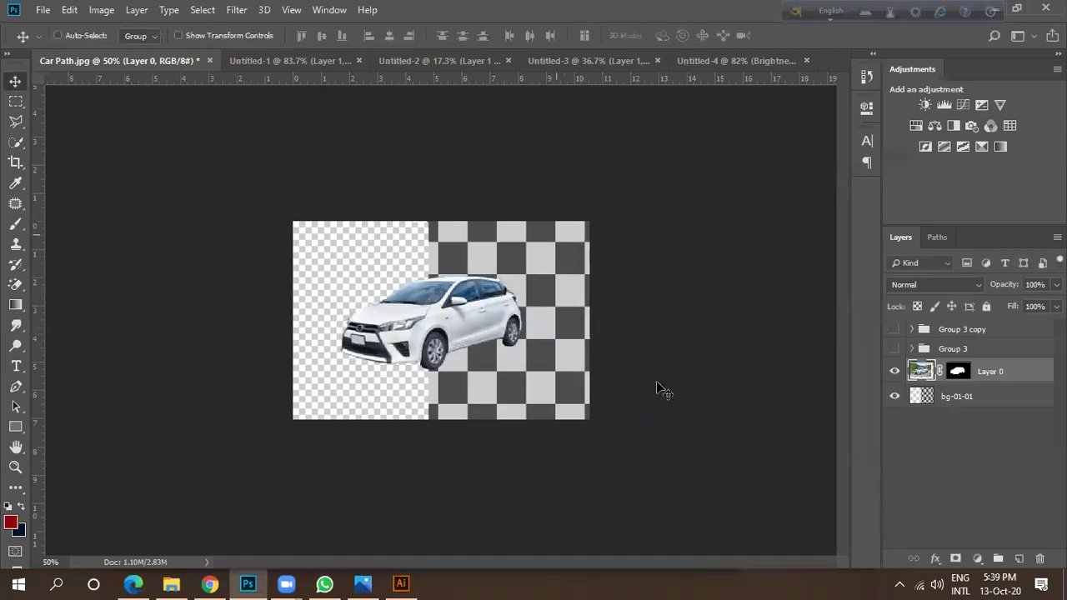
Add a Solid Color fill layer in bright blue above Layer 0.
left_click(978, 558)
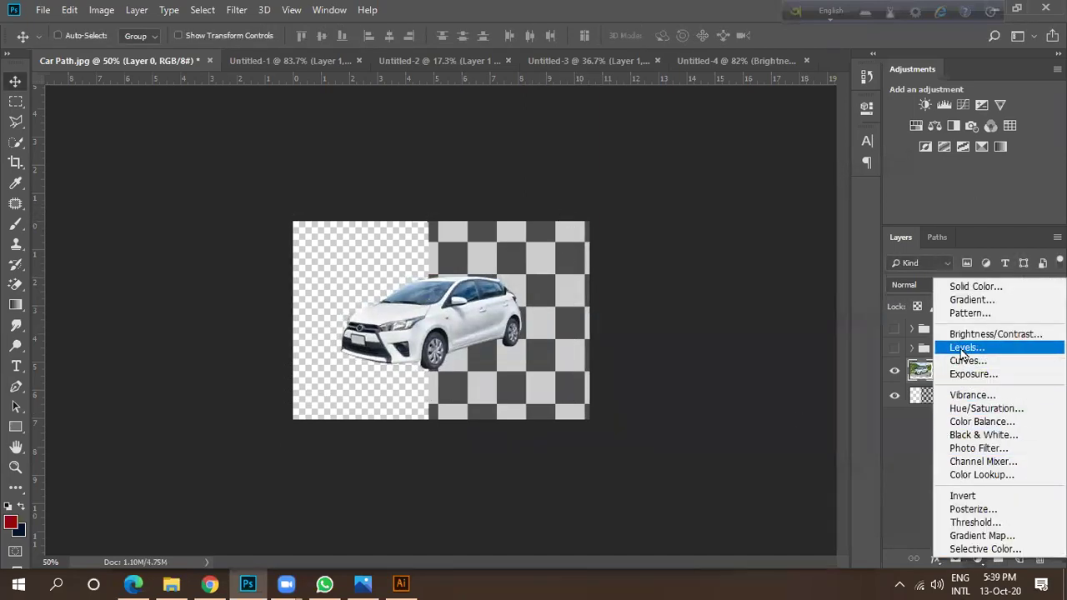
left_click(972, 290)
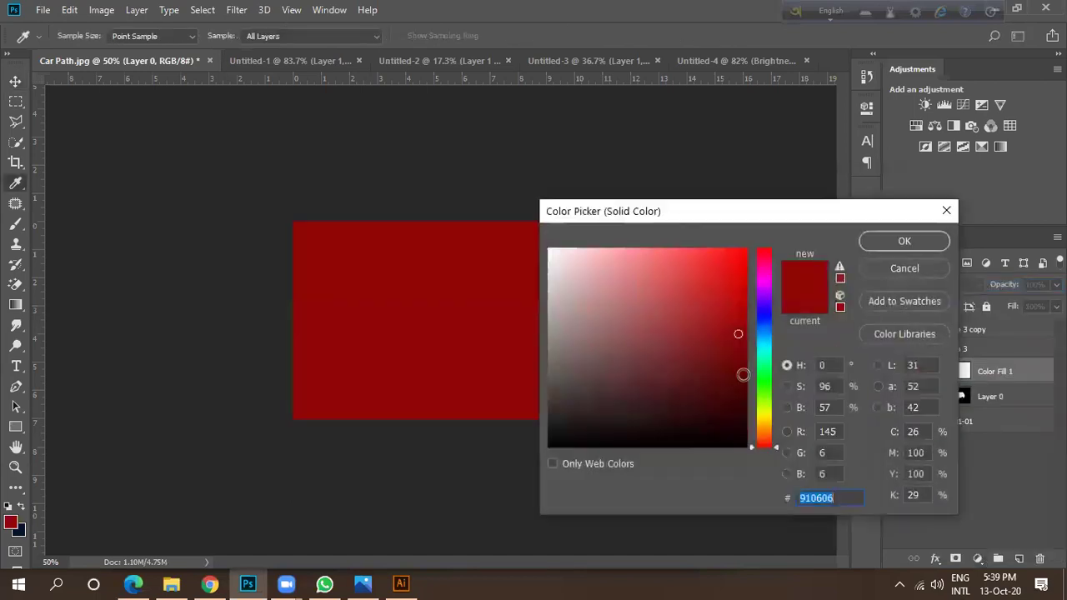
left_click(764, 329)
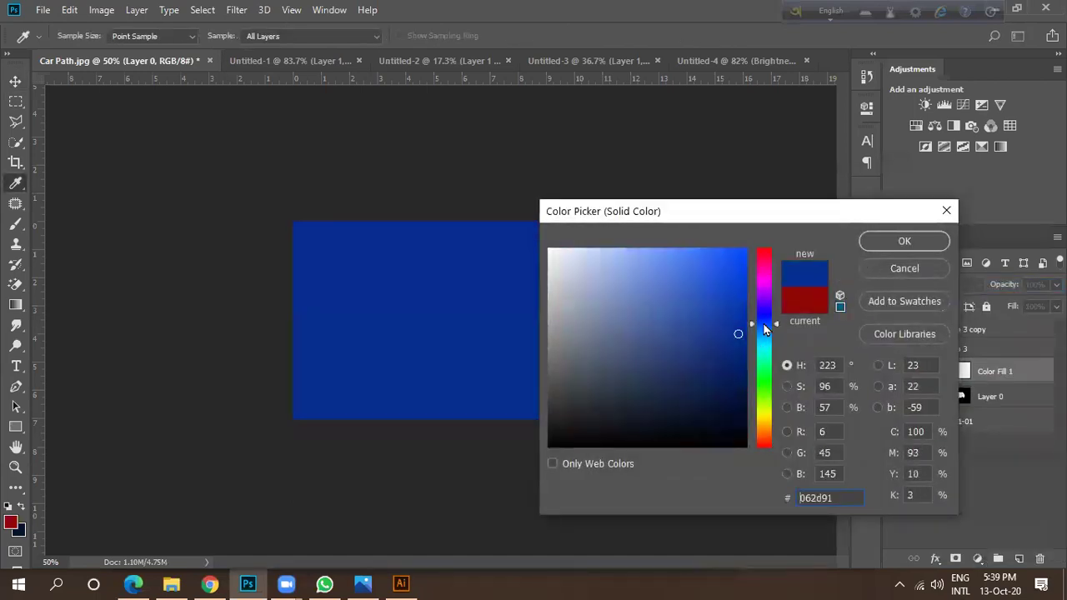
left_click_drag(702, 278, 733, 271)
left_click(903, 242)
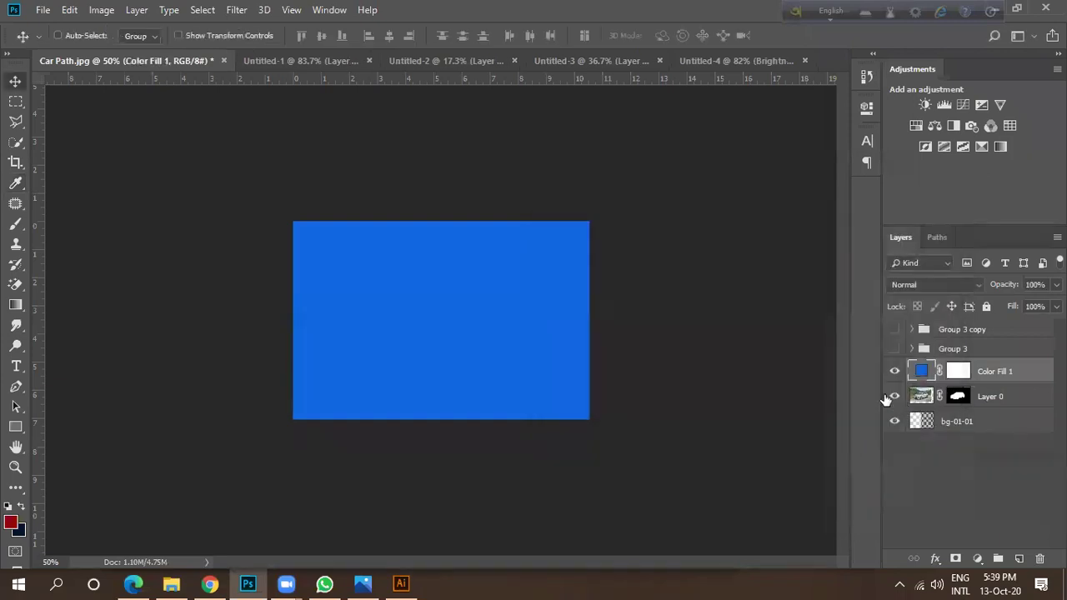
Move the blue fill layer beneath the car layer and delete the fill layer's mask.
left_click_drag(990, 373, 914, 405)
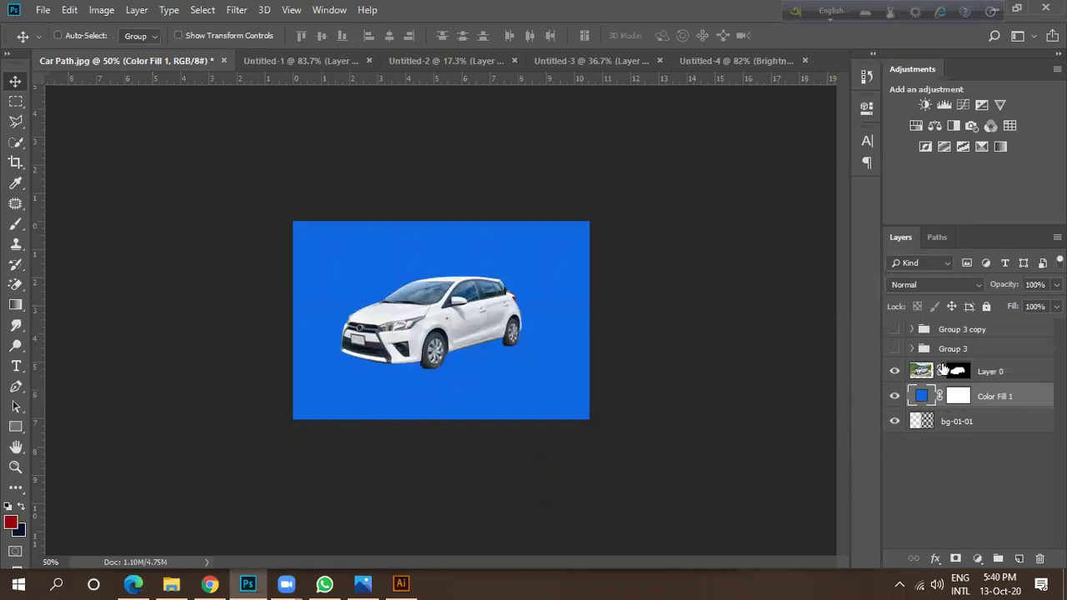
left_click(957, 397)
left_click_drag(957, 398, 1039, 558)
left_click(433, 228)
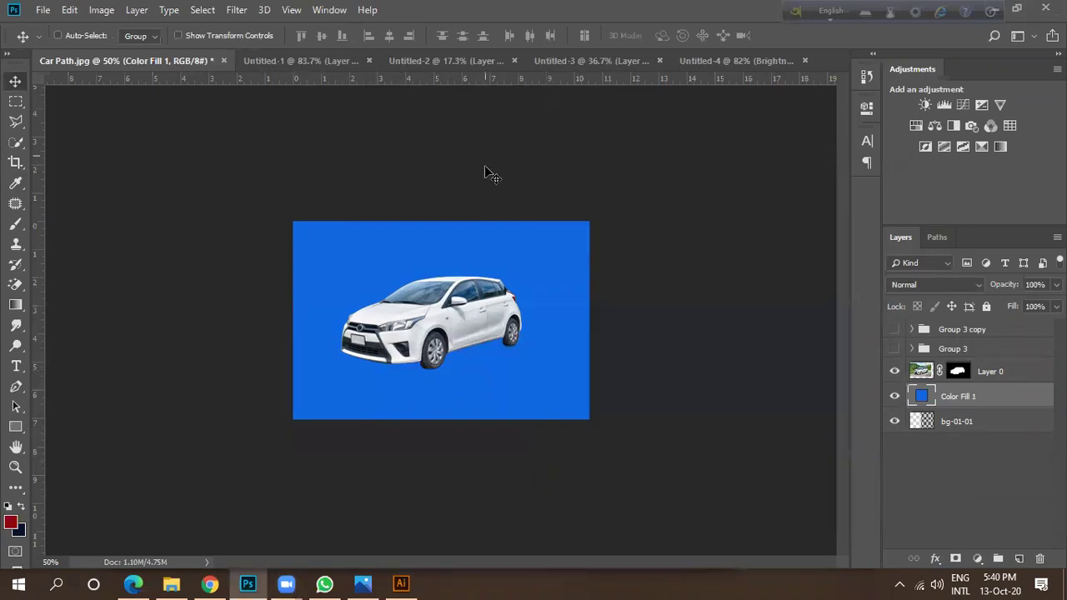
scroll(364, 261, "down", 1)
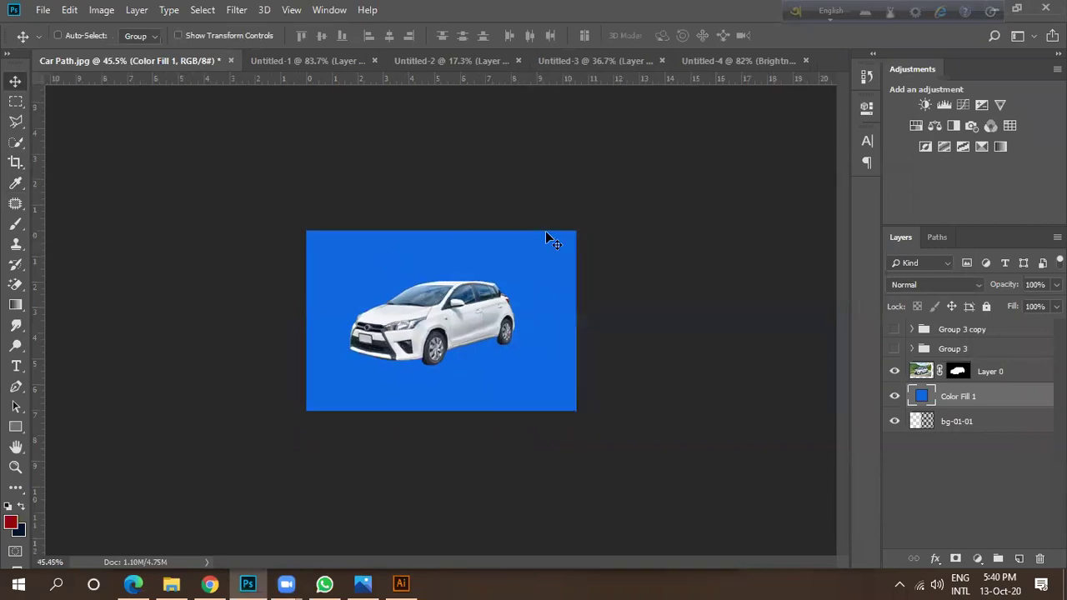